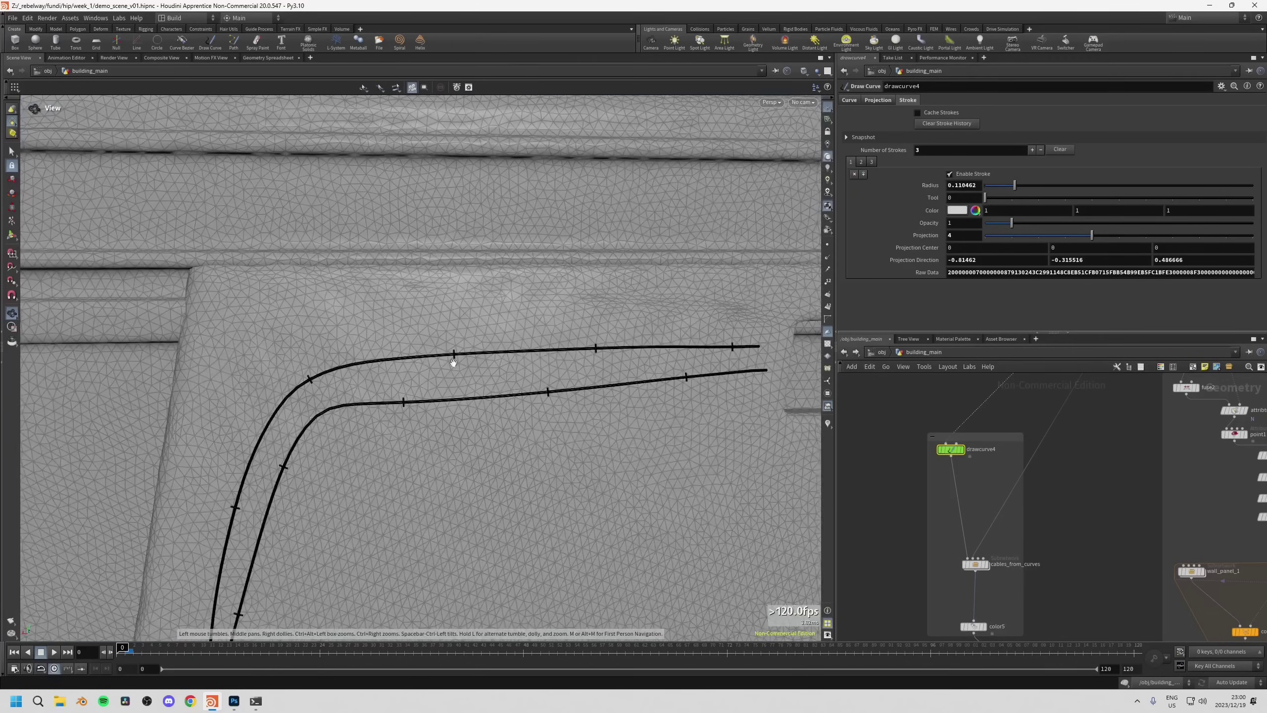
Draw a spiral curve on the building's slanted side wall below the two existing cable curves.
{"action": "scroll", "coordinate": [453, 362], "scroll_direction": "down", "scroll_amount": 5}
{"action": "mouse_move", "coordinate": [335, 463]}
{"action": "left_mouse_down"}
{"action": "mouse_move", "coordinate": [408, 468]}
{"action": "mouse_move", "coordinate": [430, 430]}
{"action": "mouse_move", "coordinate": [379, 444]}
{"action": "left_mouse_up"}
{"action": "scroll", "coordinate": [918, 491], "scroll_direction": "down", "scroll_amount": 3}
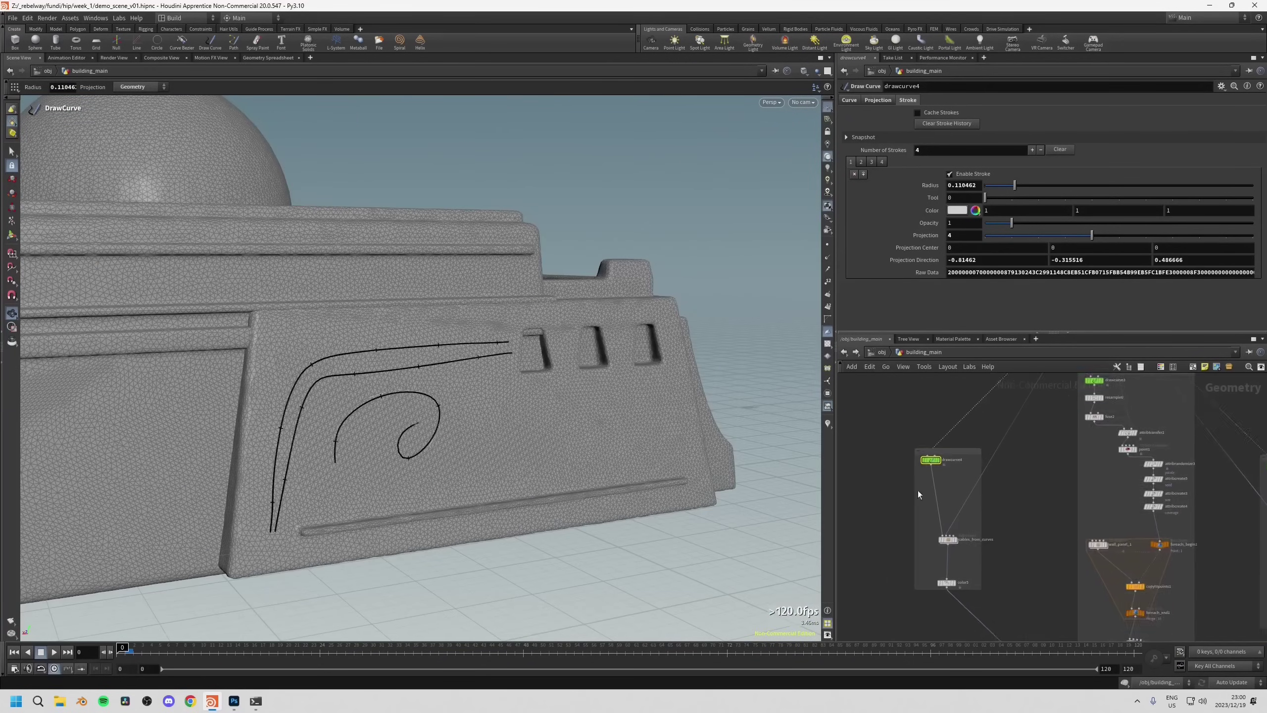
Select the drawcurve3 node and draw short strokes on the side wall beside the cable curves to place wall panels.
{"action": "middle_click_drag", "start_coordinate": [918, 490], "coordinate": [870, 524]}
{"action": "scroll", "coordinate": [992, 544], "scroll_direction": "up", "scroll_amount": 2}
{"action": "middle_click_drag", "start_coordinate": [986, 544], "coordinate": [973, 652]}
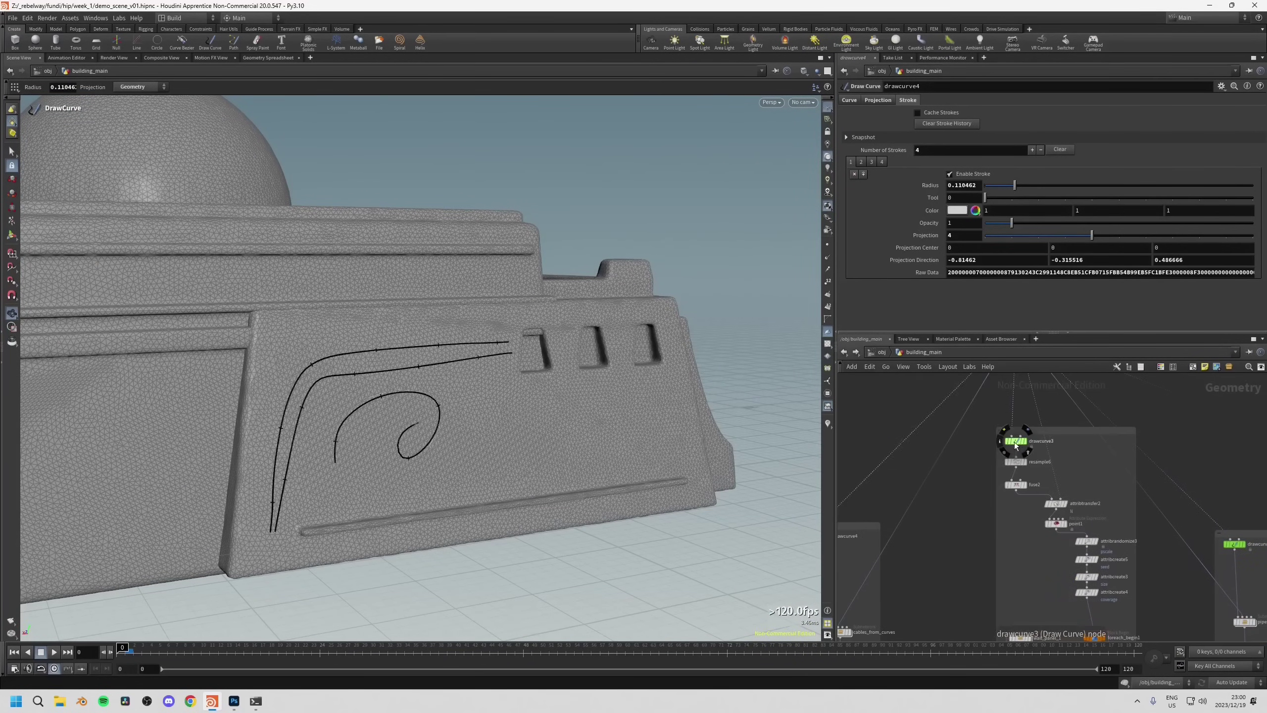
{"action": "left_click", "coordinate": [1015, 441]}
{"action": "mouse_move", "coordinate": [466, 397]}
{"action": "left_mouse_down", "text": "alt"}
{"action": "mouse_move", "coordinate": [432, 411]}
{"action": "mouse_move", "coordinate": [424, 398]}
{"action": "mouse_move", "coordinate": [487, 385]}
{"action": "left_mouse_up", "text": "alt"}
{"action": "middle_click_drag", "start_coordinate": [491, 424], "coordinate": [490, 395], "text": "alt"}
{"action": "left_click_drag", "start_coordinate": [492, 466], "coordinate": [498, 453]}
{"action": "left_click_drag", "start_coordinate": [594, 455], "coordinate": [591, 481]}
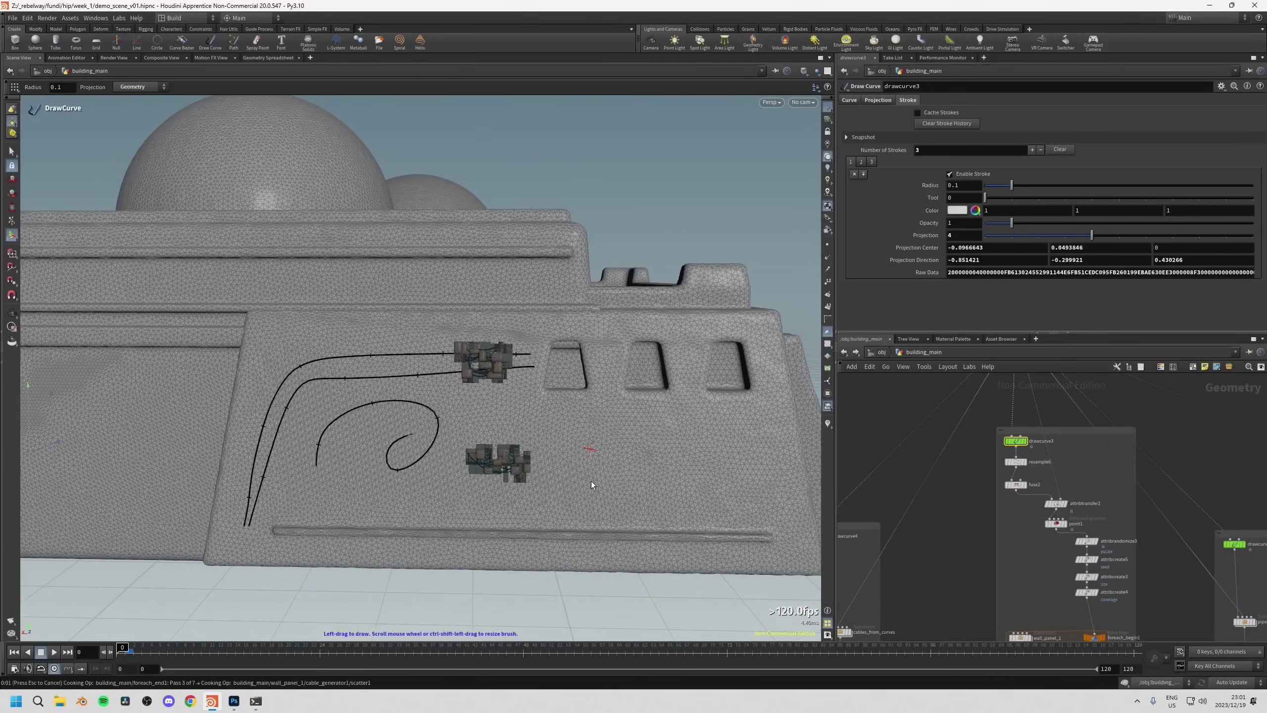
{"action": "middle_click_drag", "start_coordinate": [959, 507], "coordinate": [985, 506]}
{"action": "right_click_drag", "start_coordinate": [464, 325], "coordinate": [651, 447], "text": "alt"}
{"action": "scroll", "coordinate": [481, 400], "scroll_direction": "down", "scroll_amount": 3}
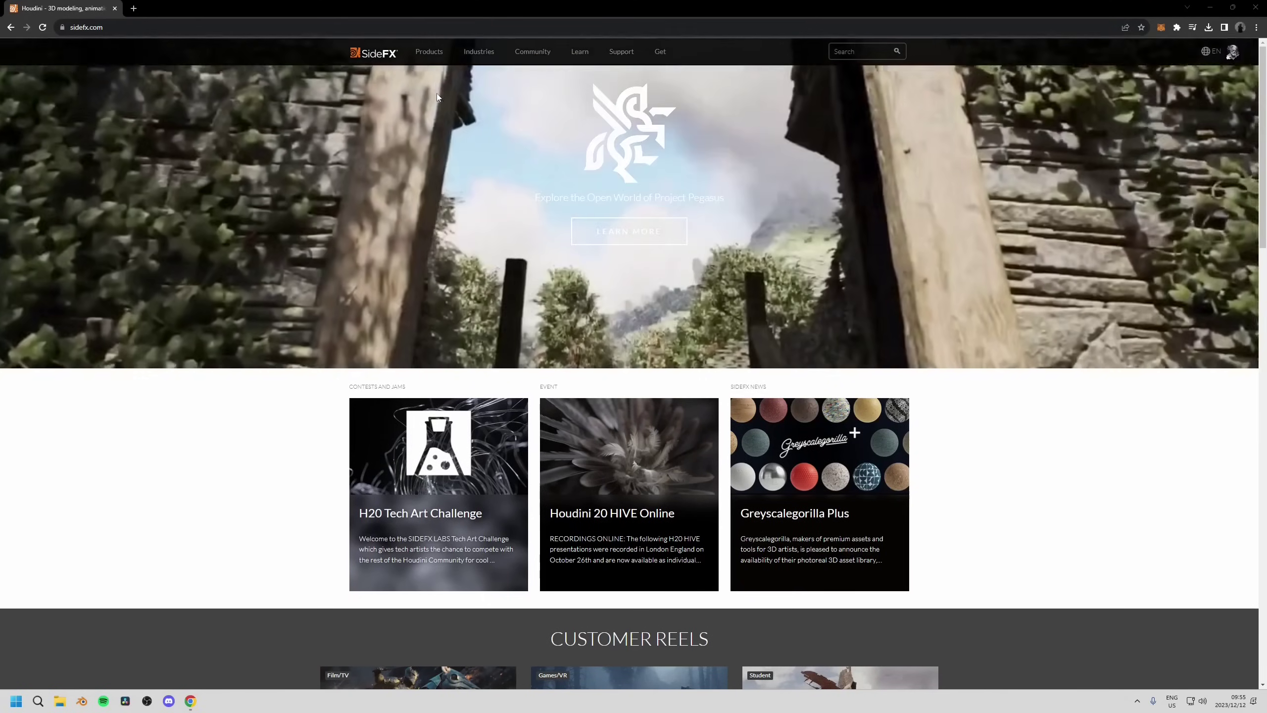
On the SideFX website in the browser, open the Houdini buying page and review the Indie, Artists, Studios, Education and Houdini Engine licence options.
{"action": "mouse_move", "coordinate": [657, 54]}
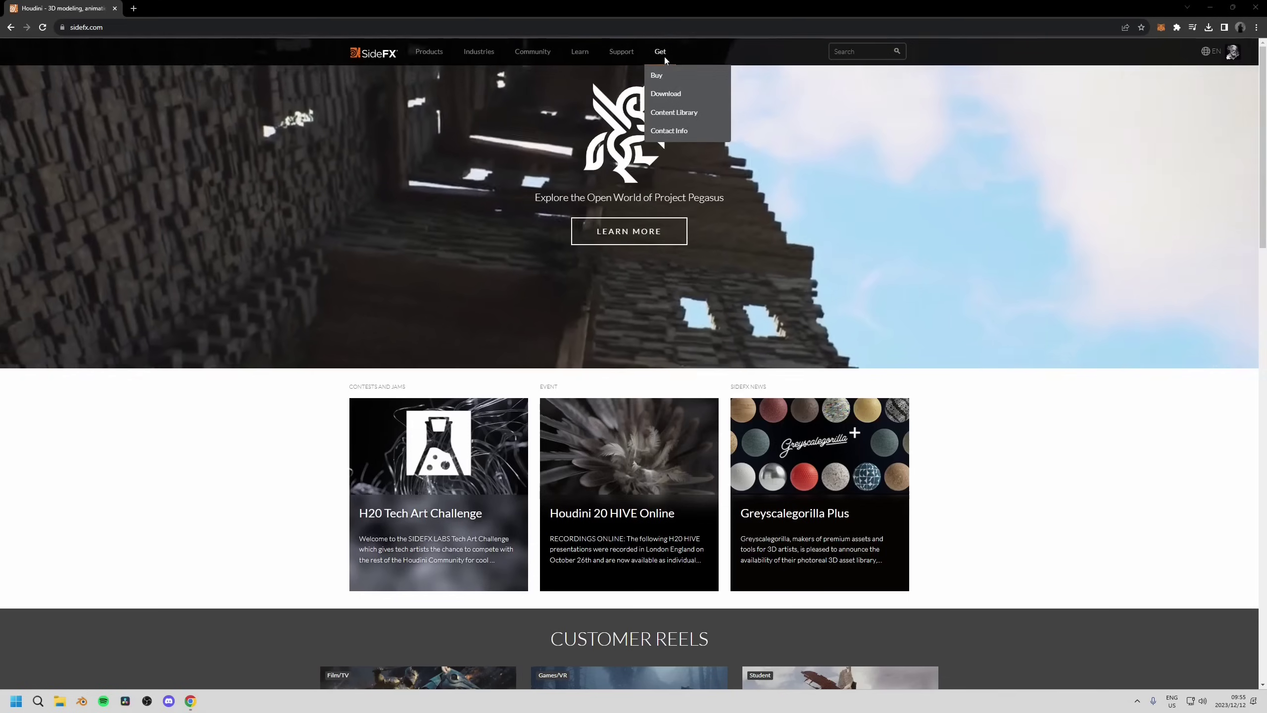
{"action": "left_click", "coordinate": [660, 76]}
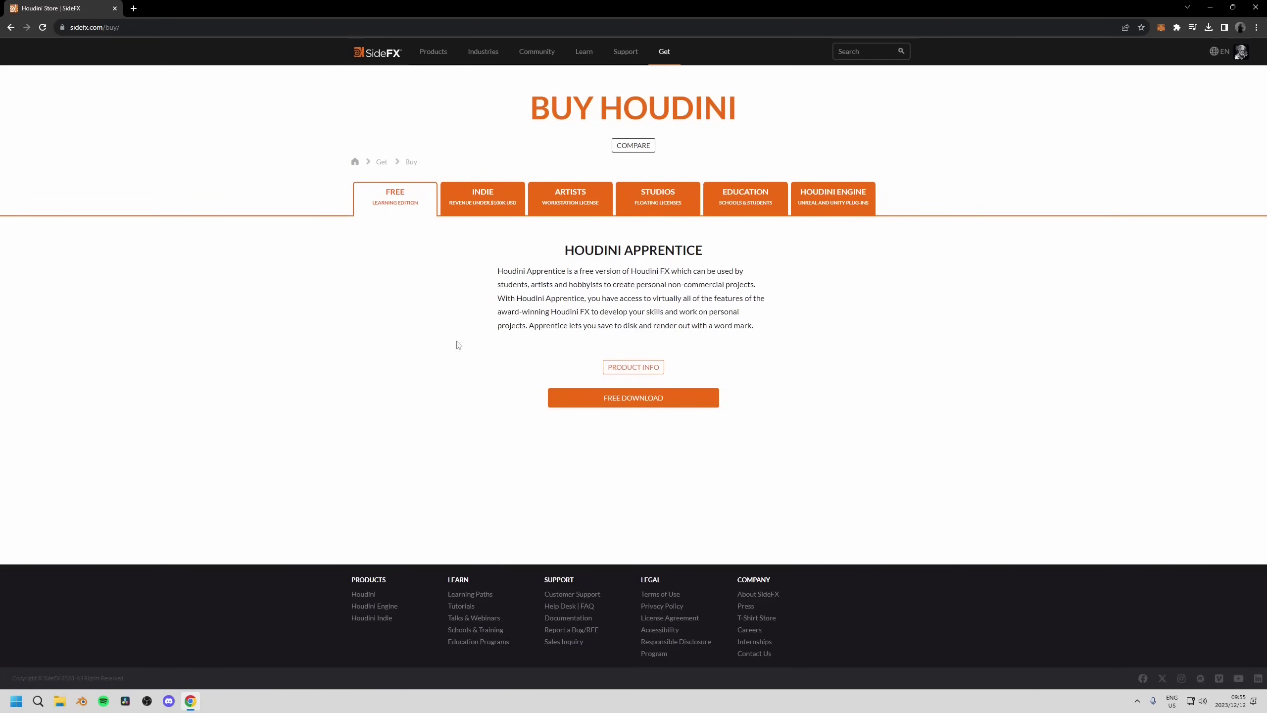
{"action": "left_click", "coordinate": [477, 206]}
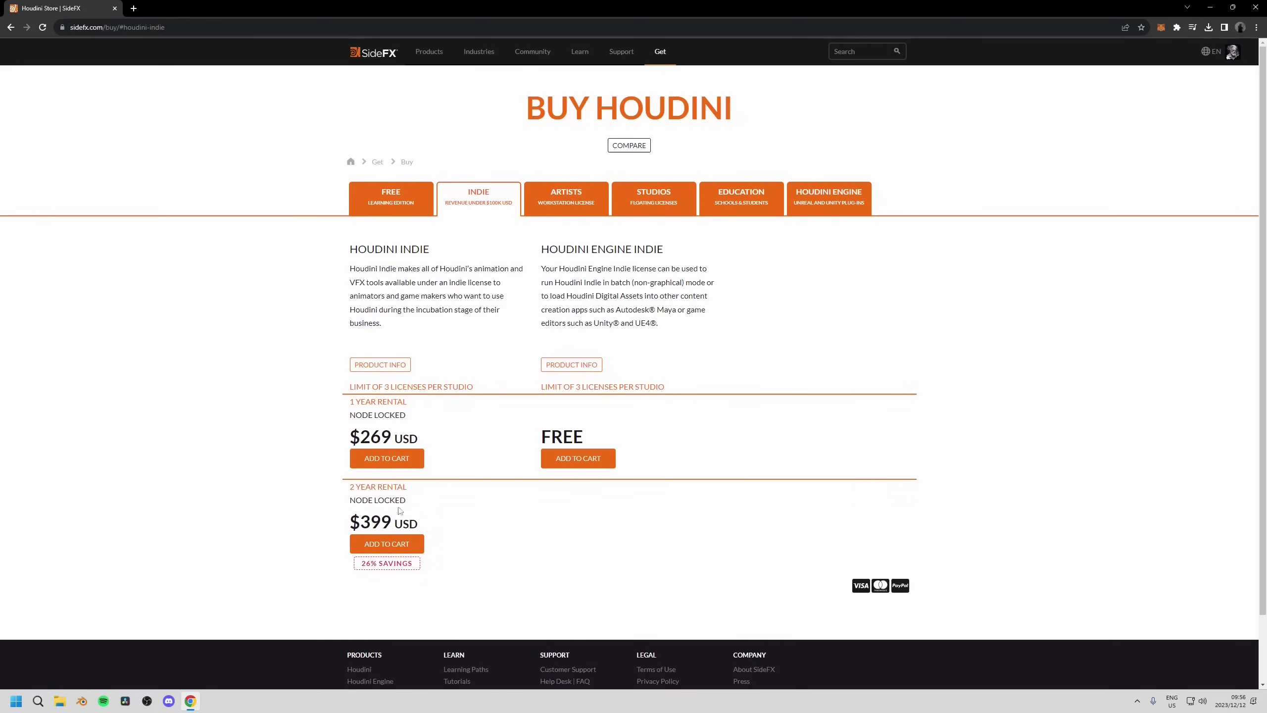
{"action": "left_click", "coordinate": [577, 197]}
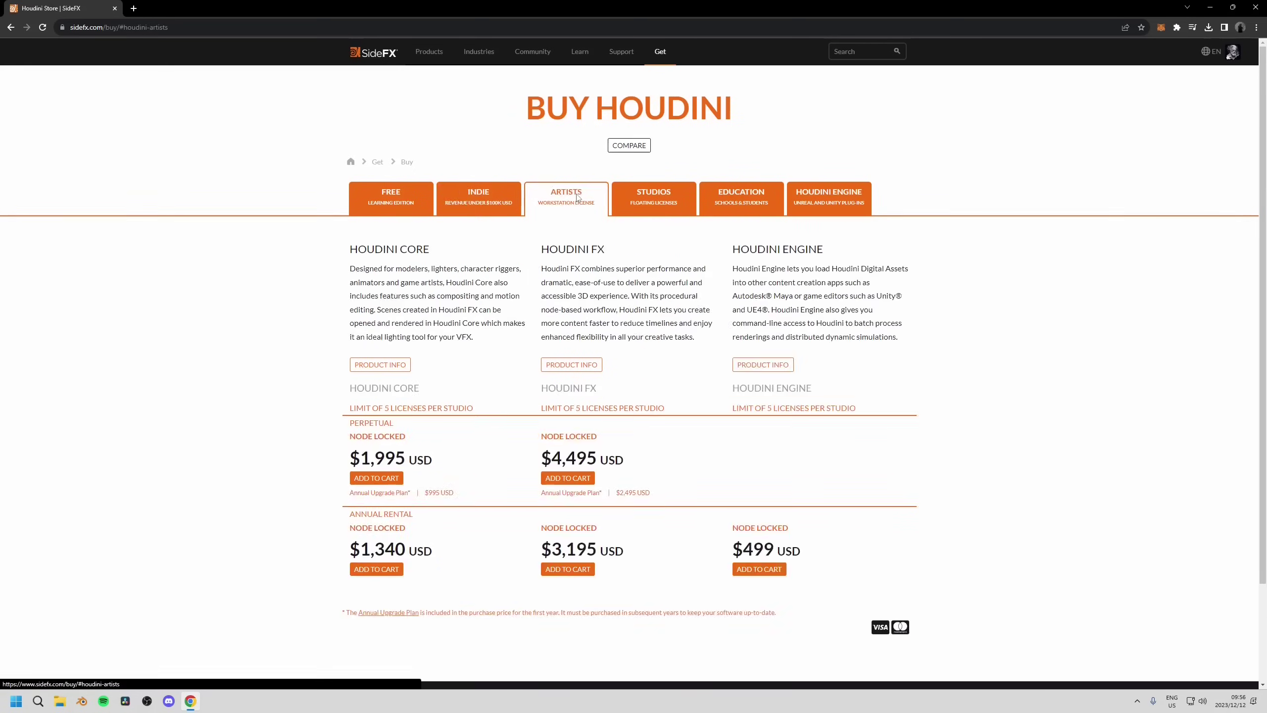
{"action": "left_click", "coordinate": [641, 201]}
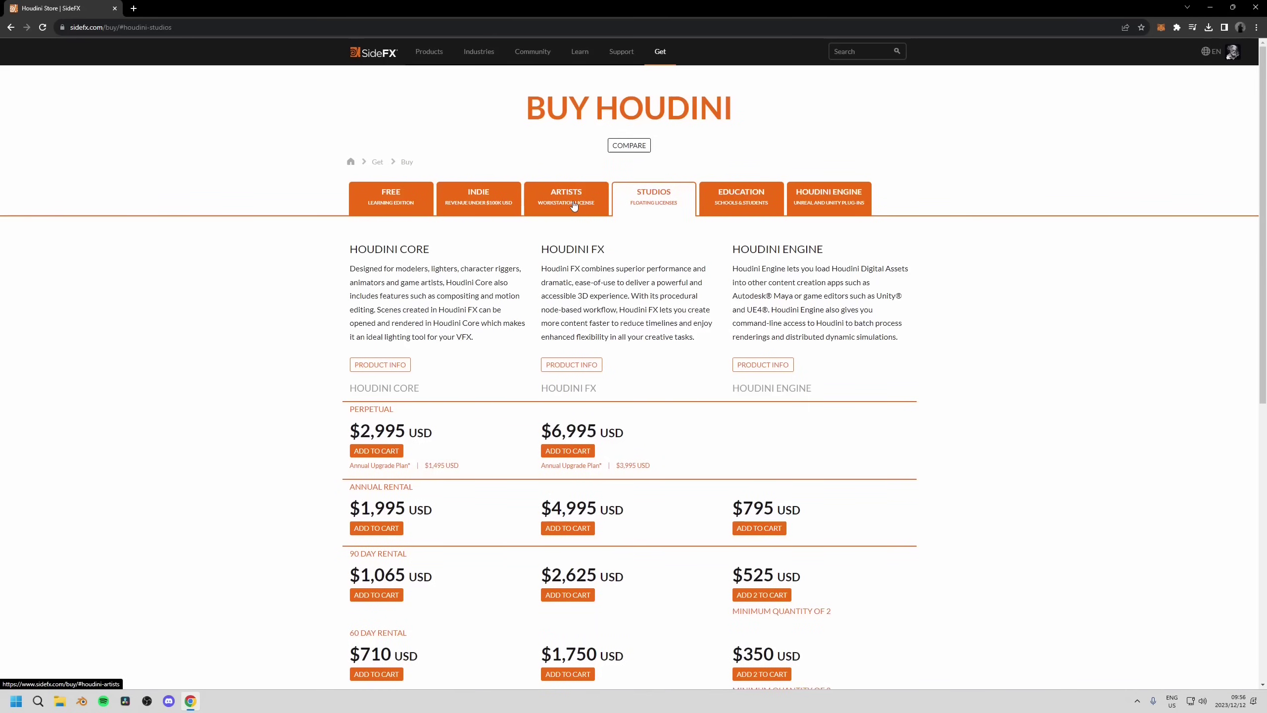
{"action": "left_click", "coordinate": [574, 203]}
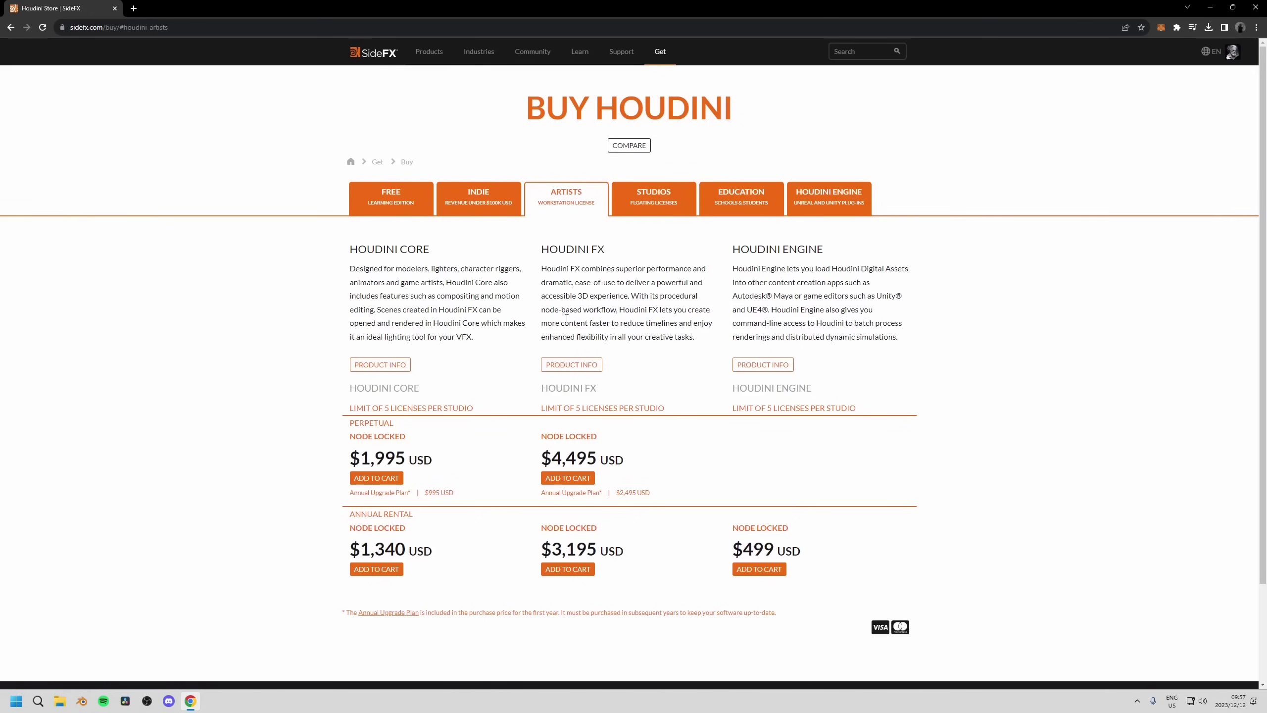
{"action": "left_click", "coordinate": [633, 210]}
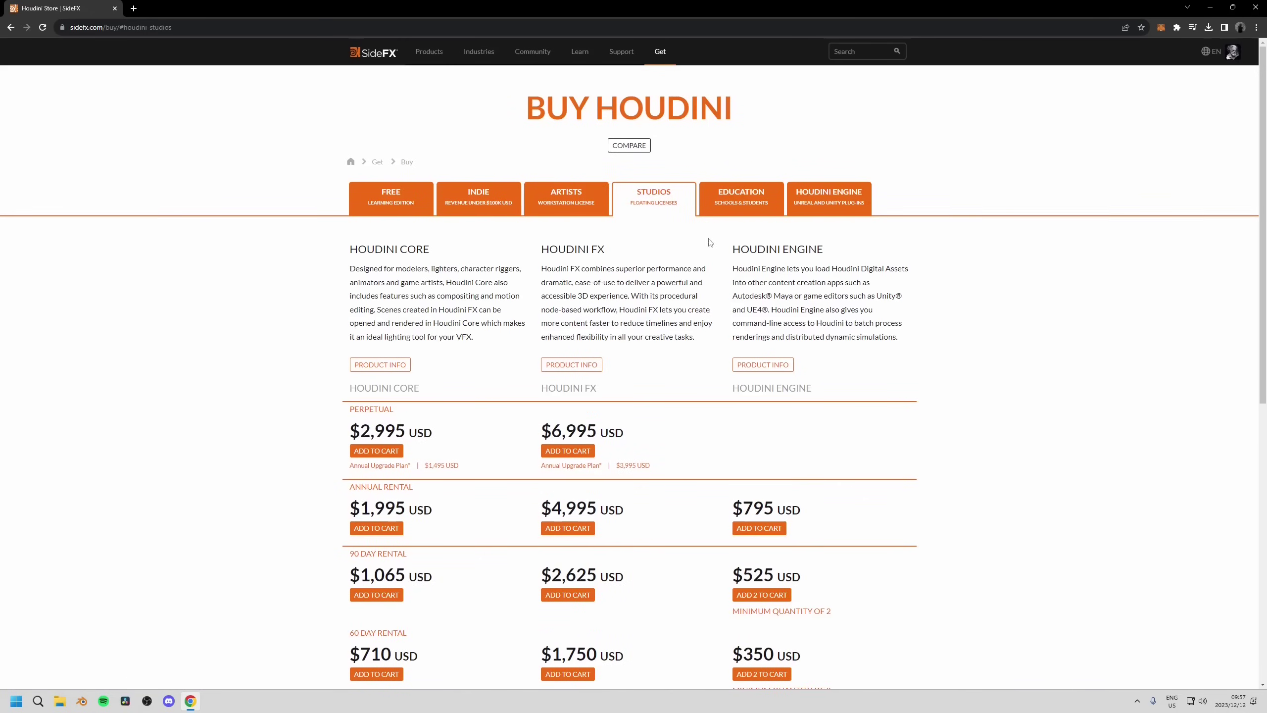
{"action": "left_click", "coordinate": [733, 202]}
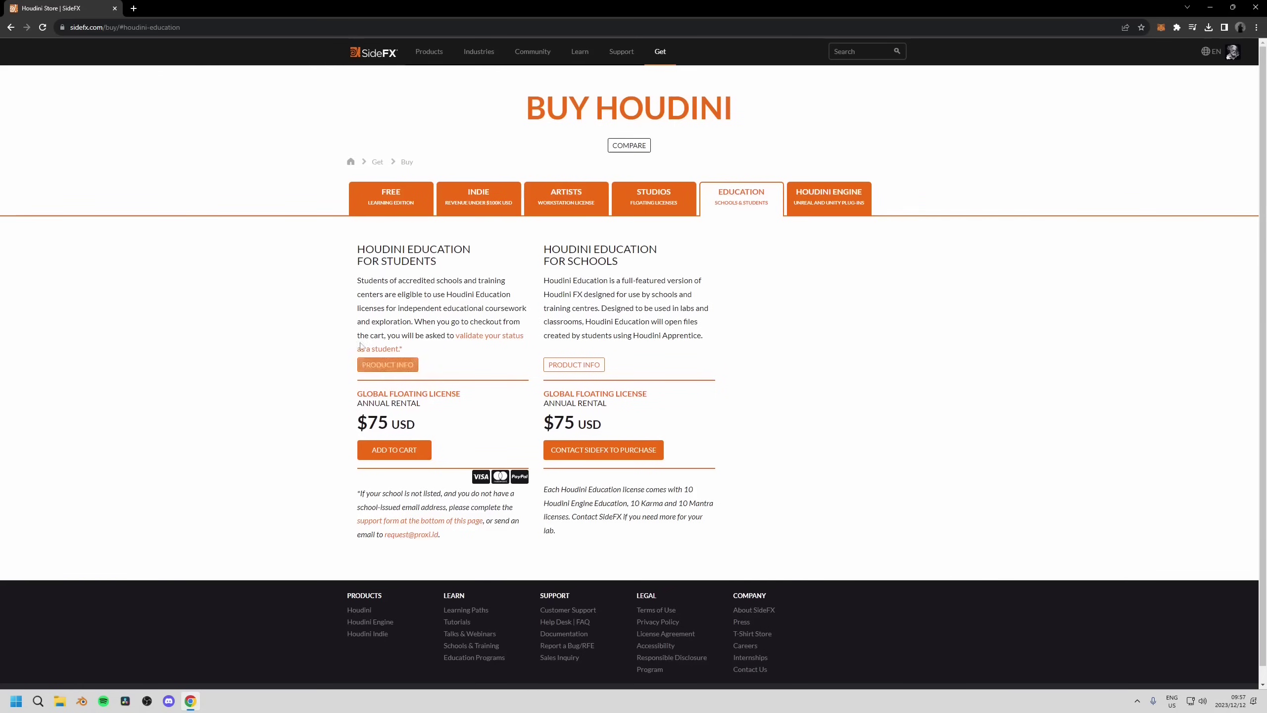
{"action": "left_click", "coordinate": [865, 195]}
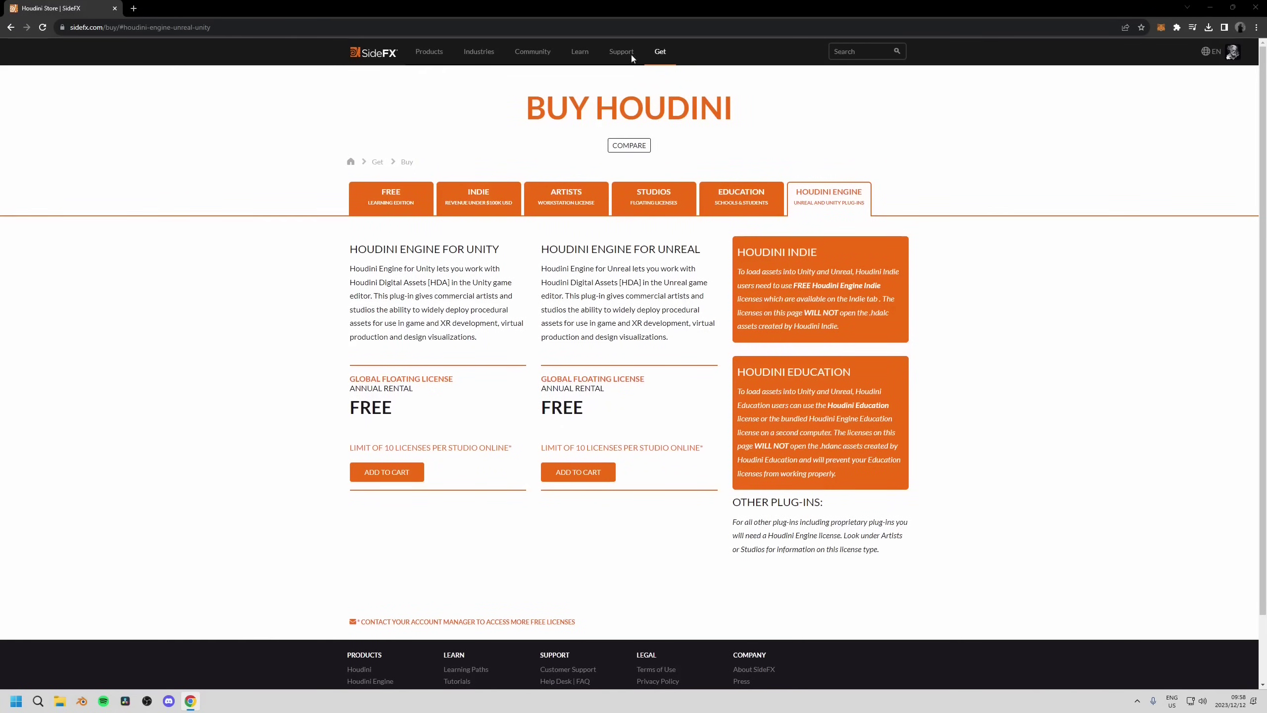
Open the Houdini download page and review the launcher, old installer and licensing sections.
{"action": "mouse_move", "coordinate": [646, 58]}
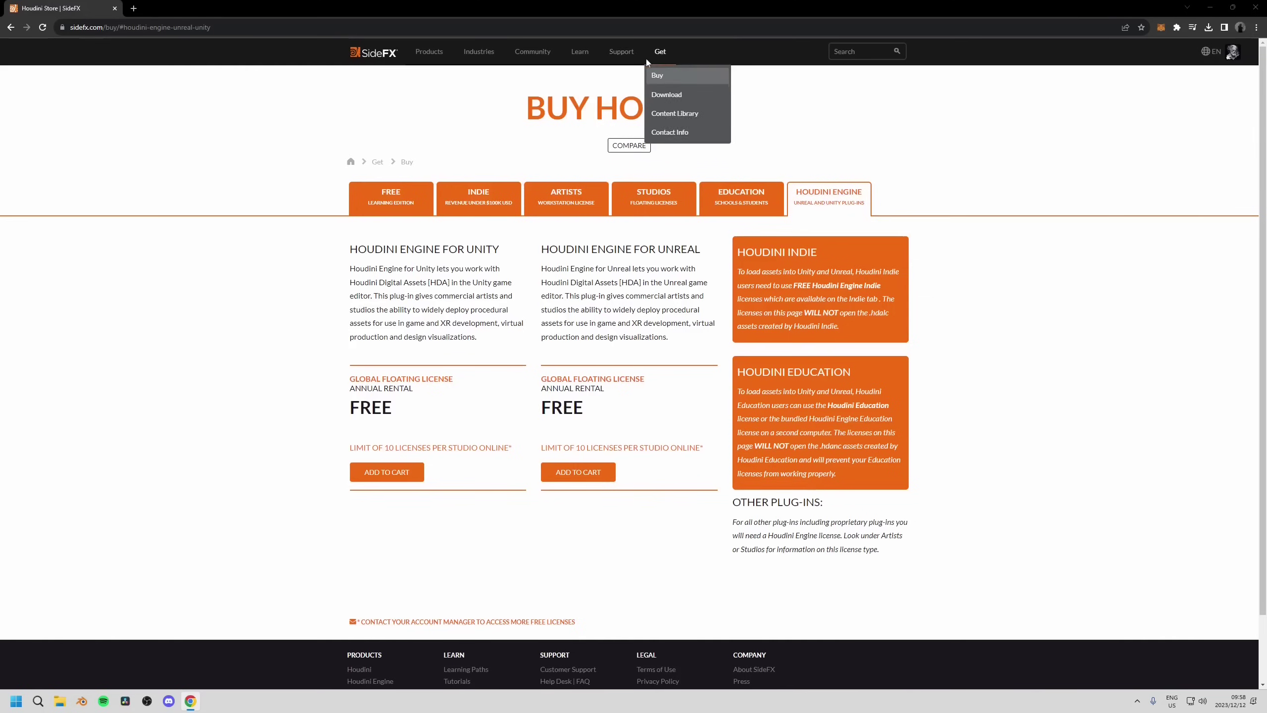
{"action": "left_click", "coordinate": [667, 95]}
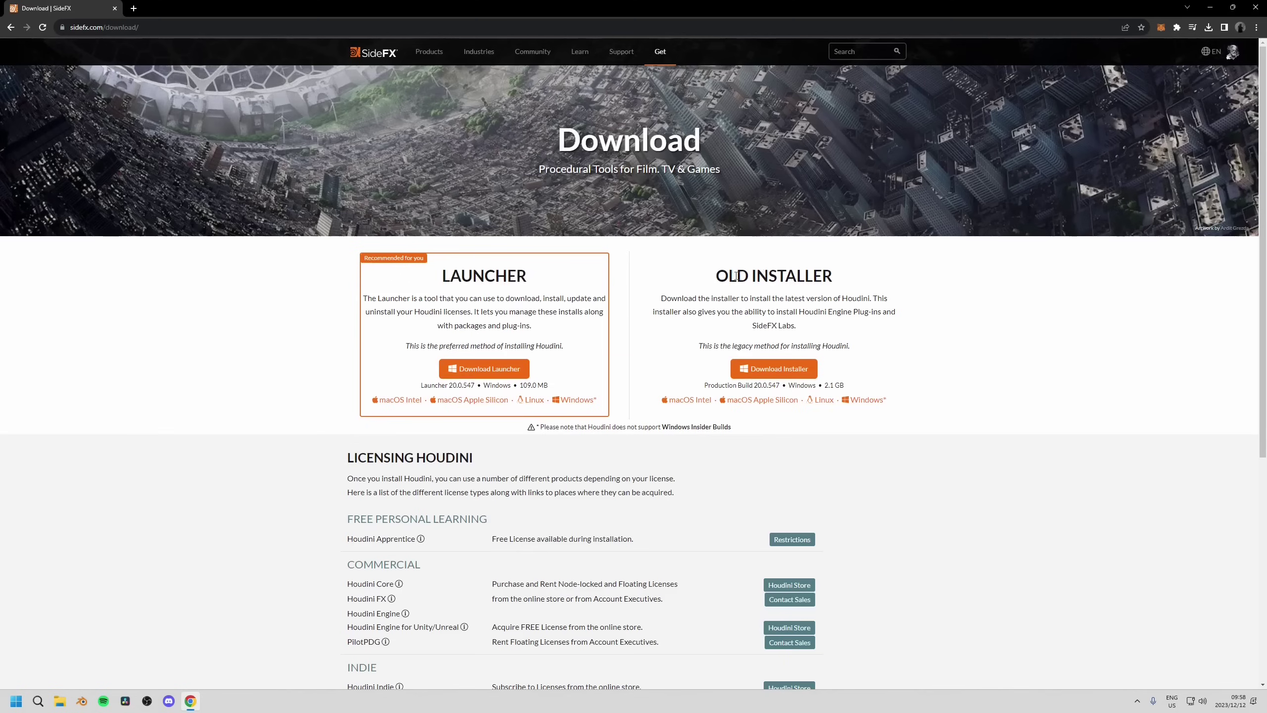
{"action": "left_click_drag", "start_coordinate": [715, 275], "coordinate": [846, 275]}
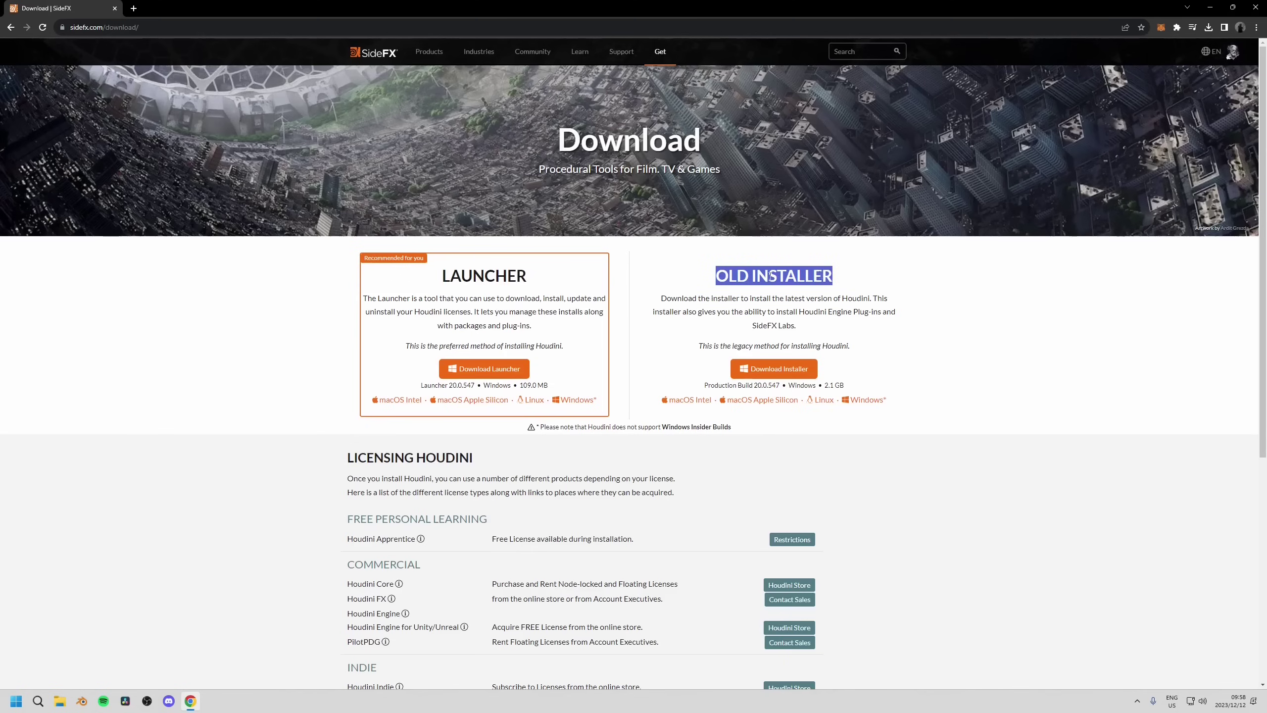
{"action": "left_click", "coordinate": [881, 294]}
{"action": "scroll", "coordinate": [329, 425], "scroll_direction": "down", "scroll_amount": 3}
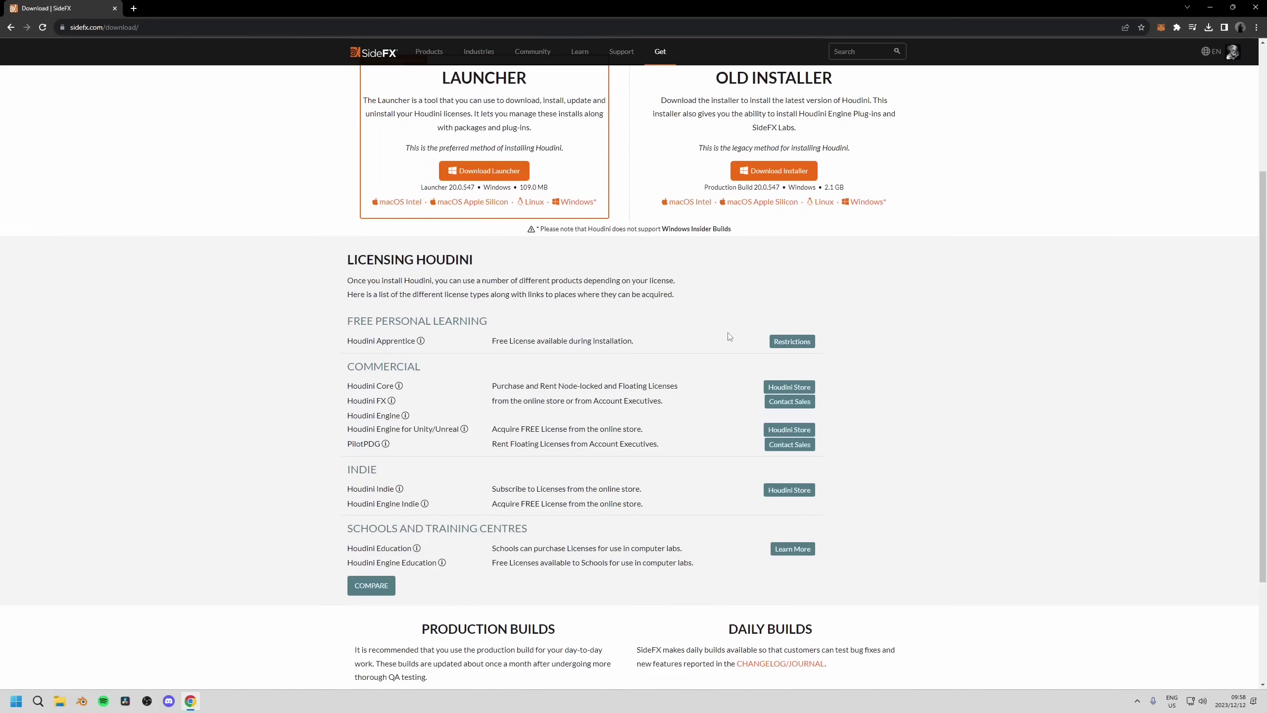
{"action": "scroll", "coordinate": [731, 337], "scroll_direction": "down", "scroll_amount": 2}
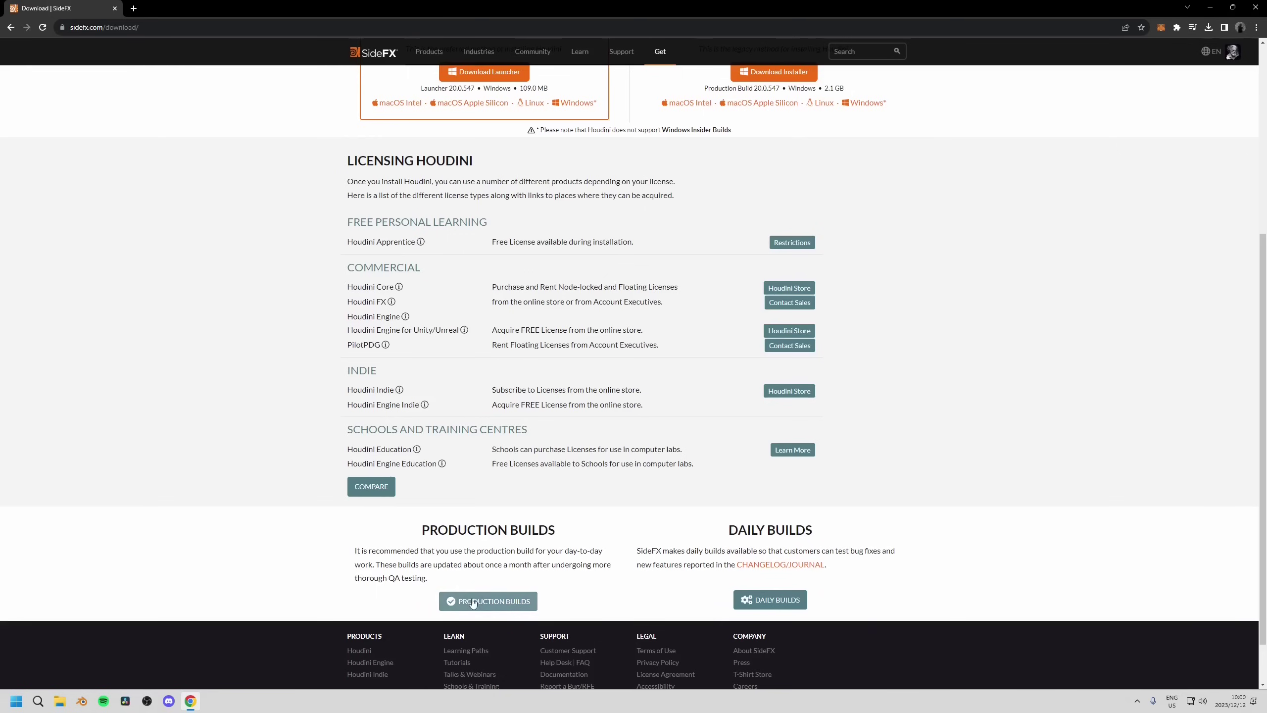
Open the list of production builds and switch its filter from production builds to daily builds.
{"action": "left_click", "coordinate": [492, 602]}
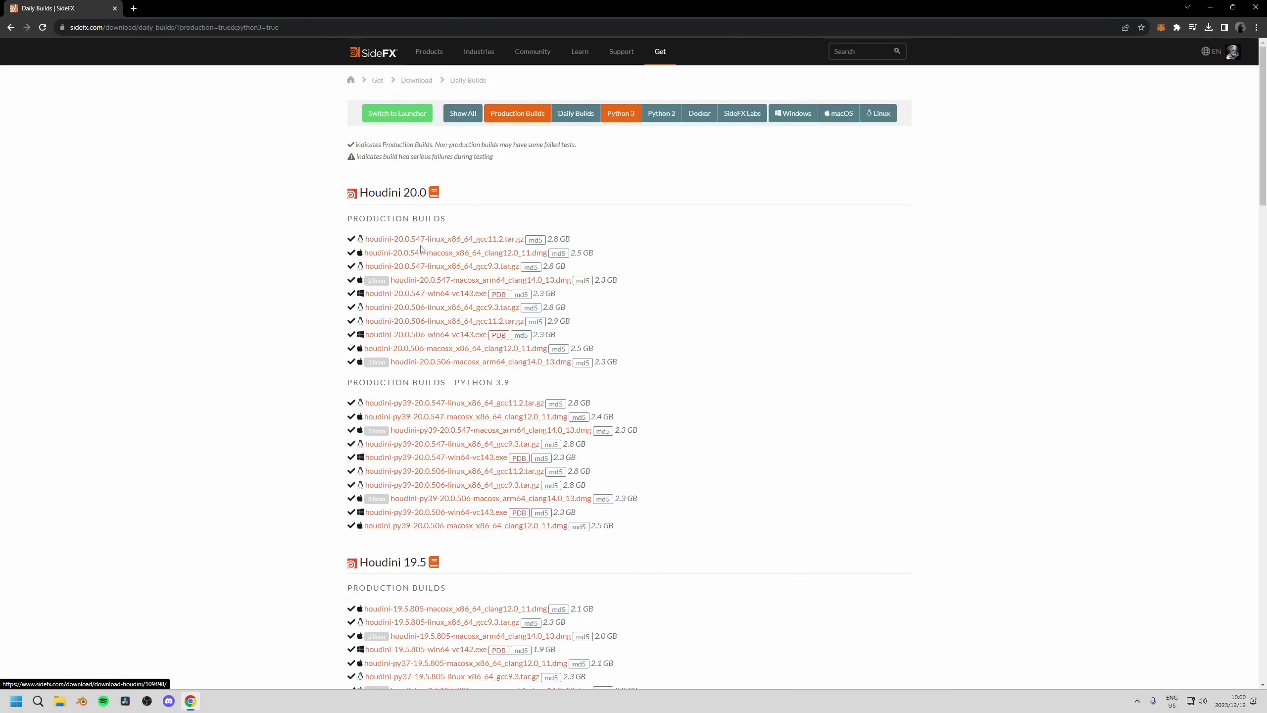
{"action": "left_click", "coordinate": [514, 118]}
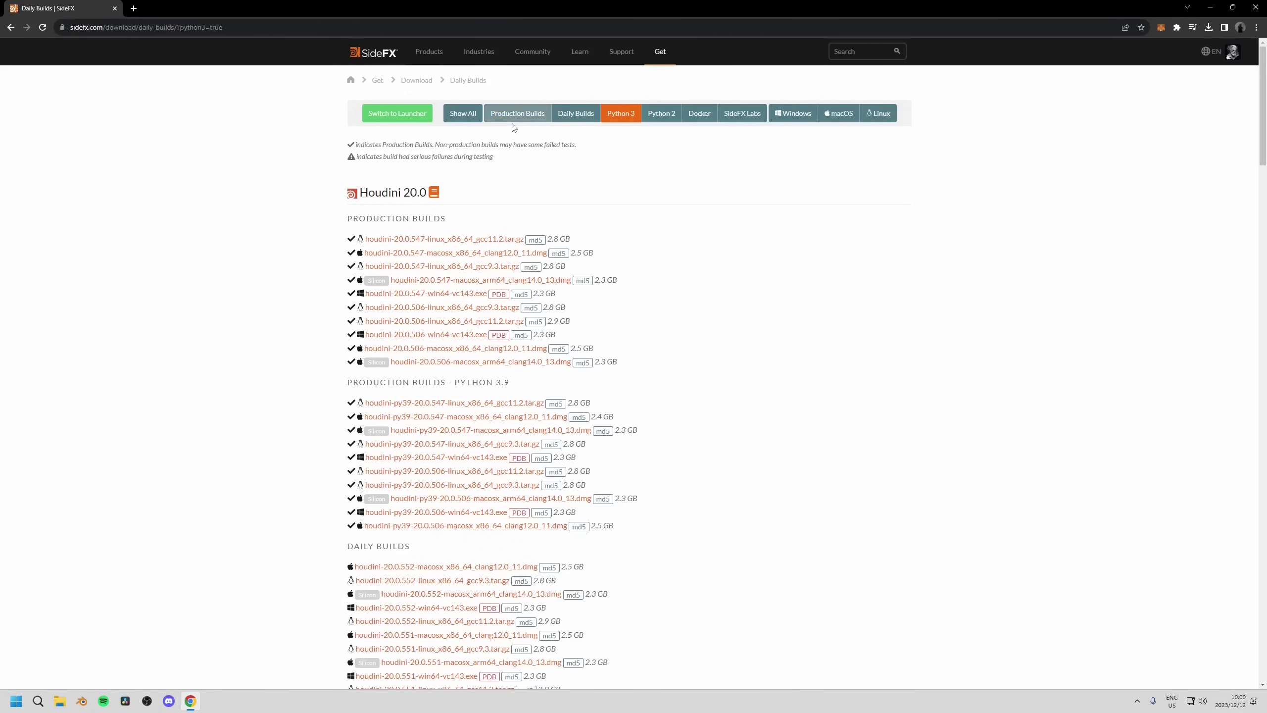
{"action": "left_click", "coordinate": [568, 114]}
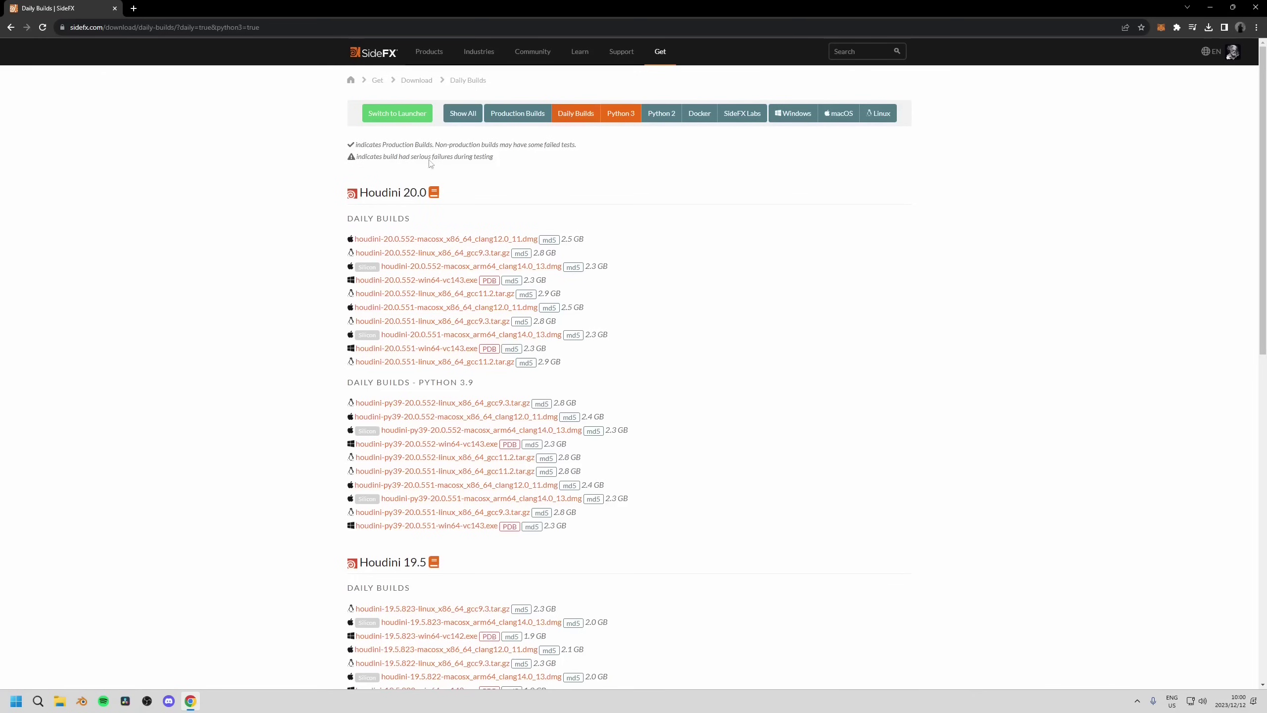
Open the Houdini 20.0 changelog and look through the fixes and changes listed for its recent builds.
{"action": "left_click", "coordinate": [435, 193]}
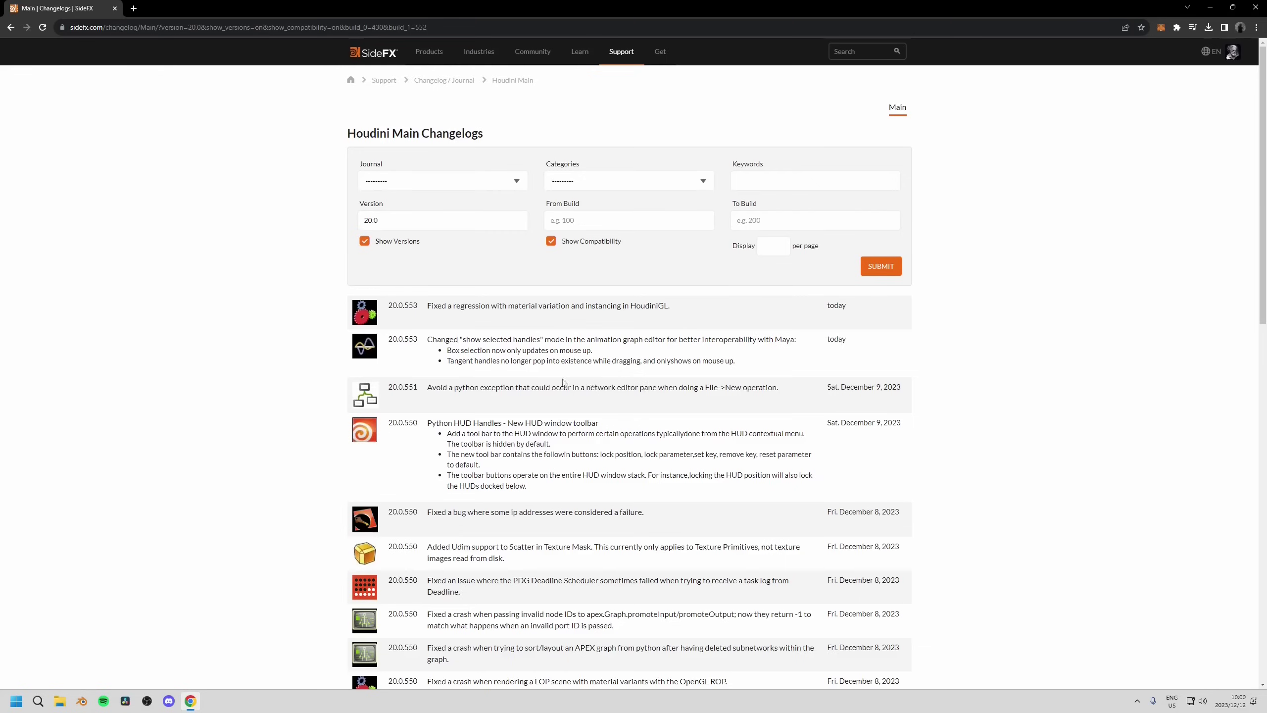
{"action": "scroll", "coordinate": [563, 382], "scroll_direction": "down", "scroll_amount": 2}
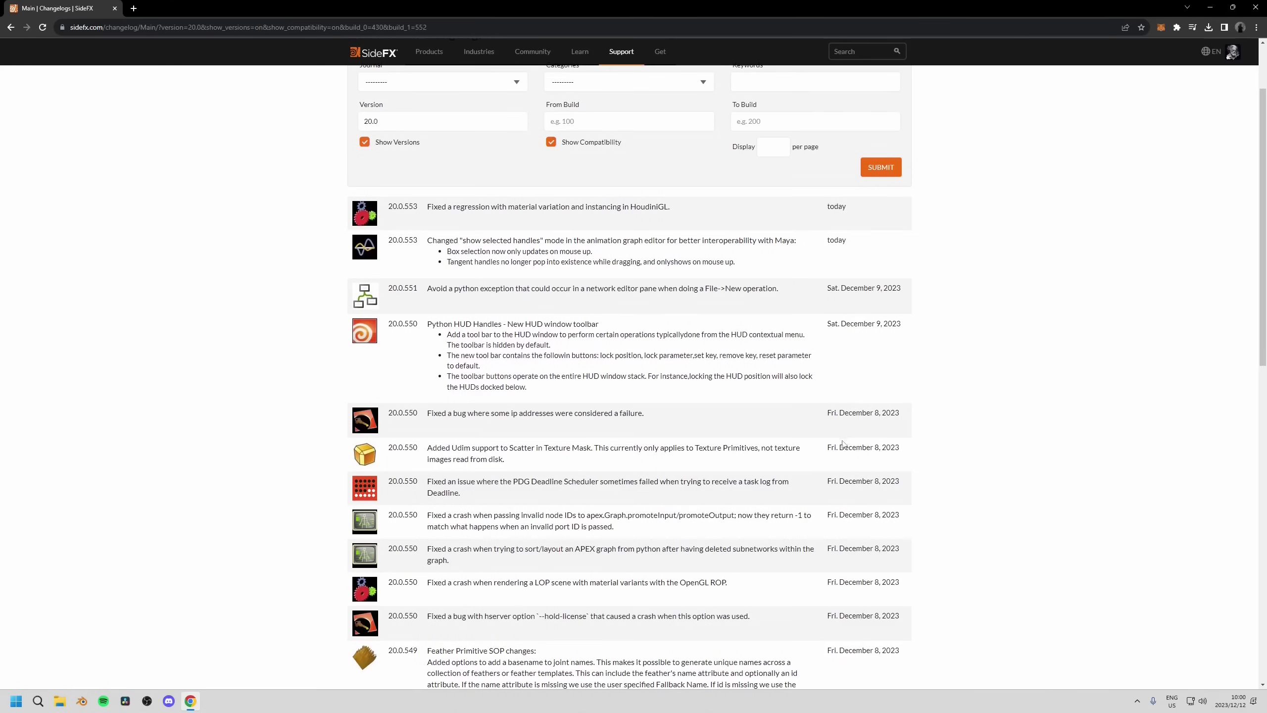
{"action": "scroll", "coordinate": [843, 443], "scroll_direction": "down", "scroll_amount": 2}
{"action": "scroll", "coordinate": [653, 482], "scroll_direction": "down", "scroll_amount": 2}
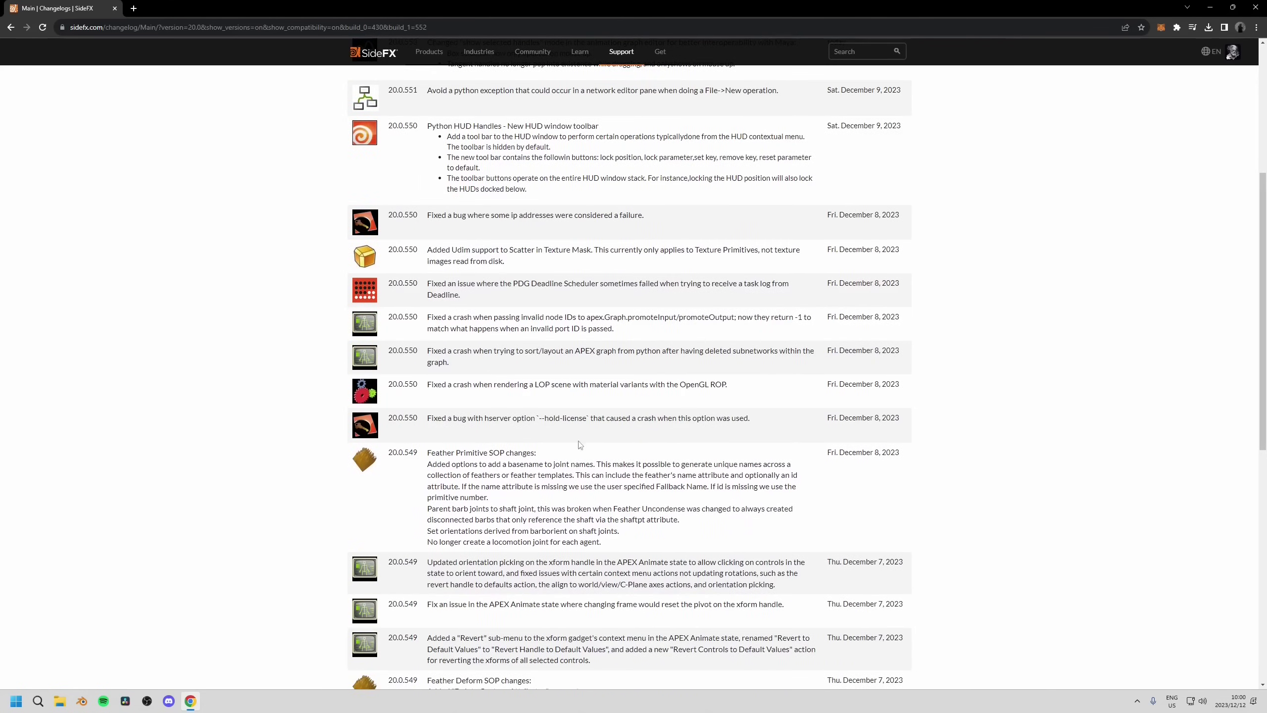
{"action": "scroll", "coordinate": [624, 434], "scroll_direction": "down", "scroll_amount": 6}
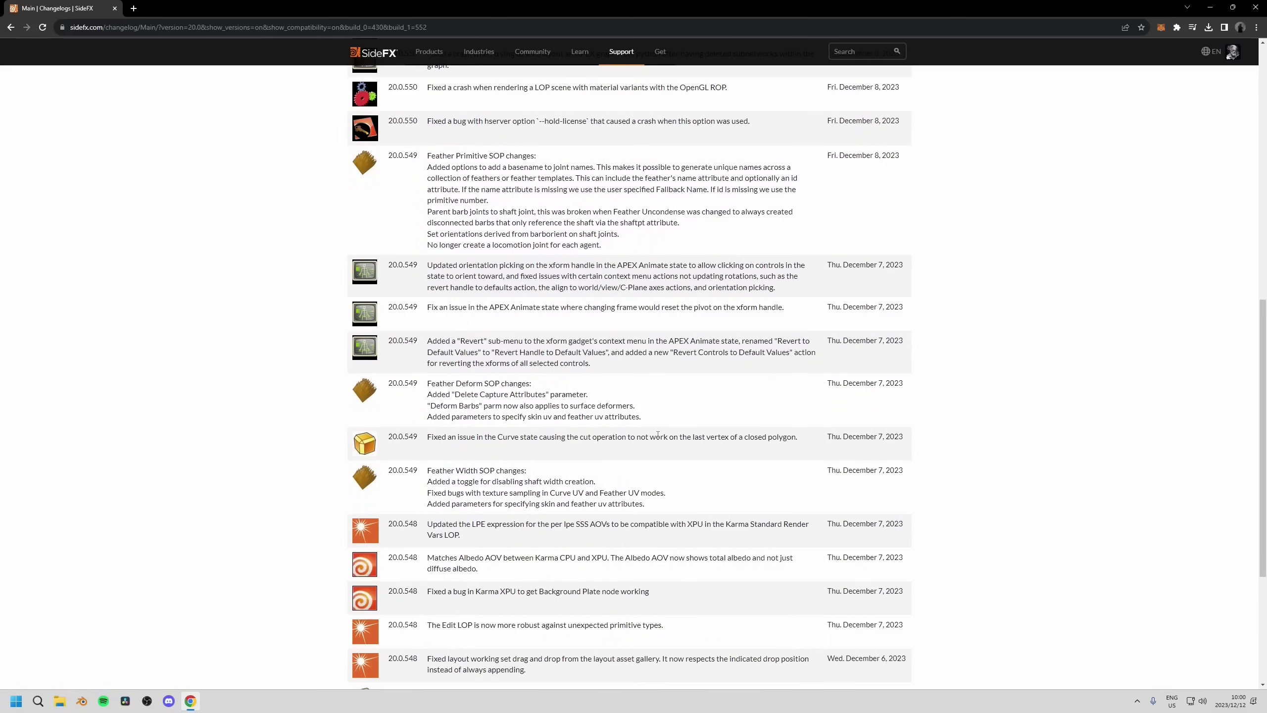
{"action": "scroll", "coordinate": [658, 435], "scroll_direction": "down", "scroll_amount": 3}
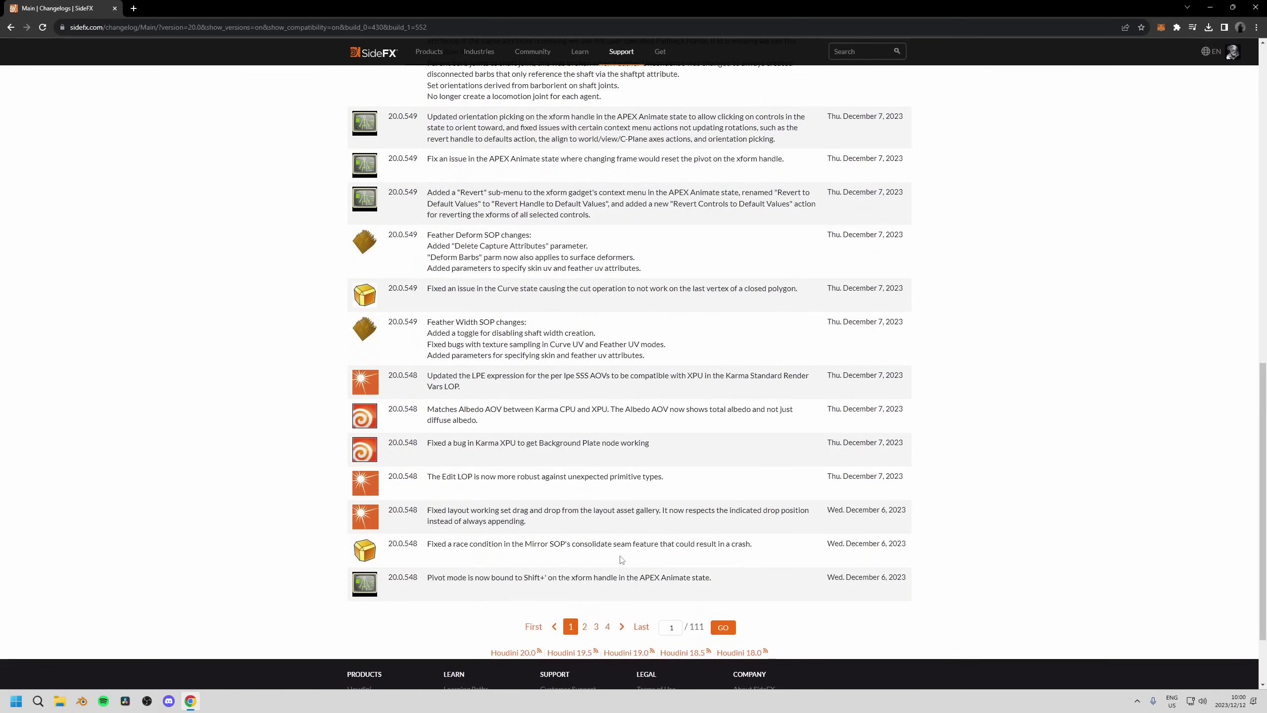
{"action": "scroll", "coordinate": [648, 474], "scroll_direction": "up", "scroll_amount": 12}
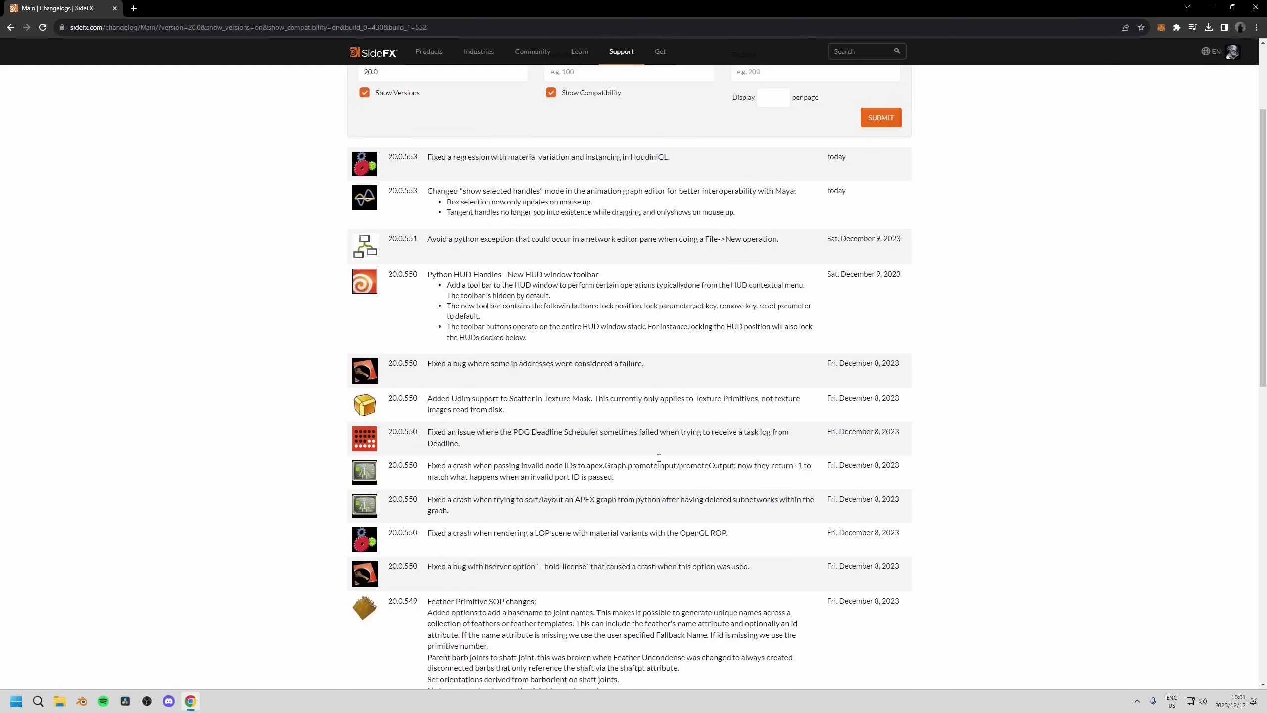
{"action": "scroll", "coordinate": [681, 388], "scroll_direction": "up", "scroll_amount": 3}
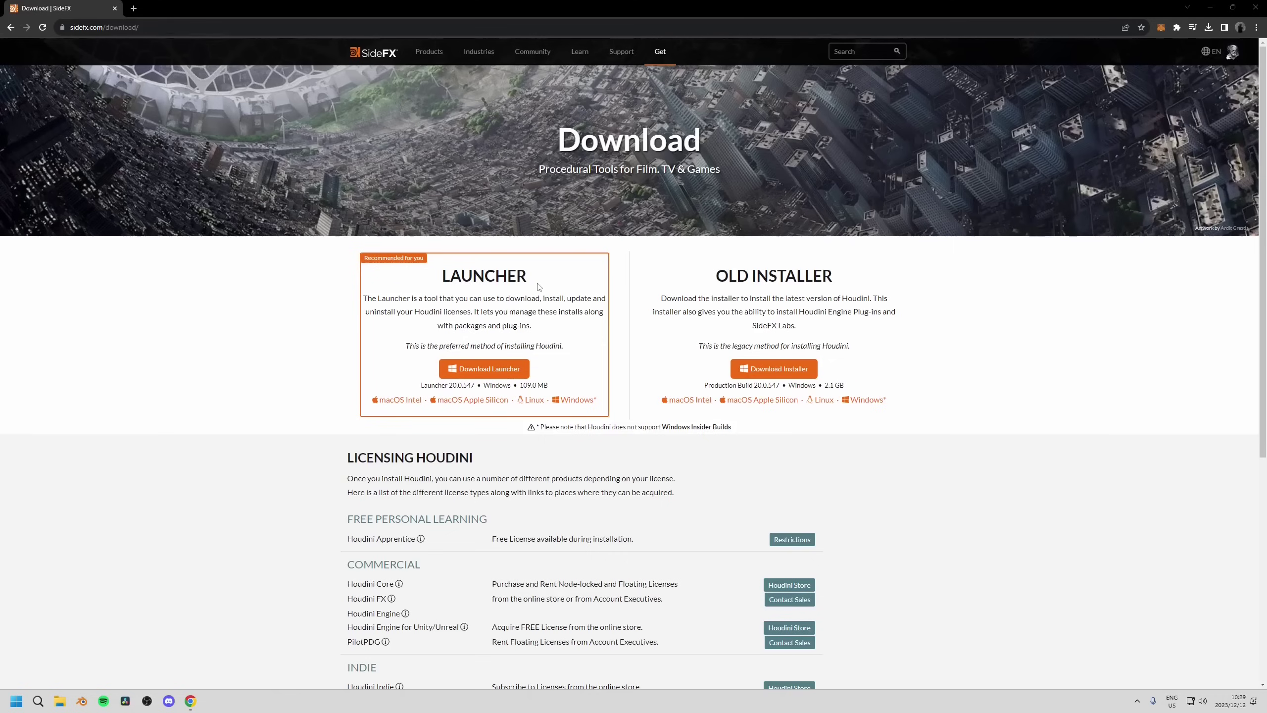
Download the Houdini Launcher 20.0.547 for Windows and run the downloaded installer.
{"action": "left_click", "coordinate": [479, 374]}
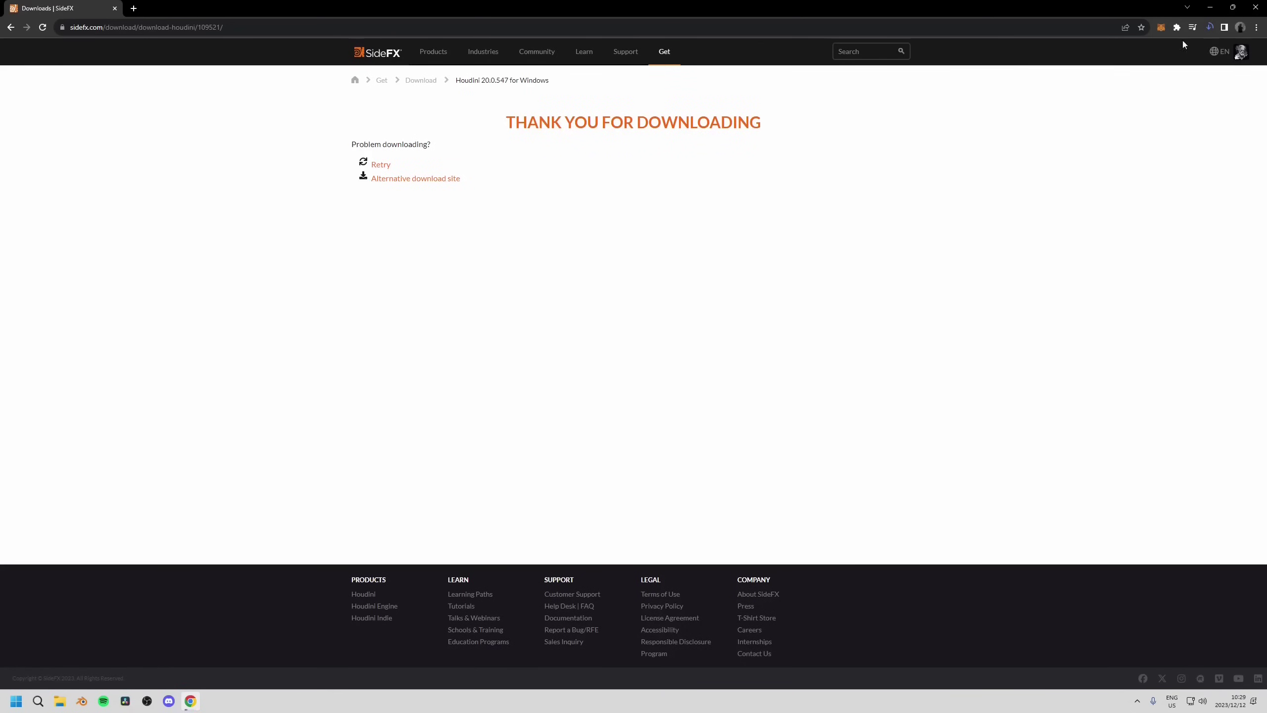
{"action": "left_click", "coordinate": [1210, 31]}
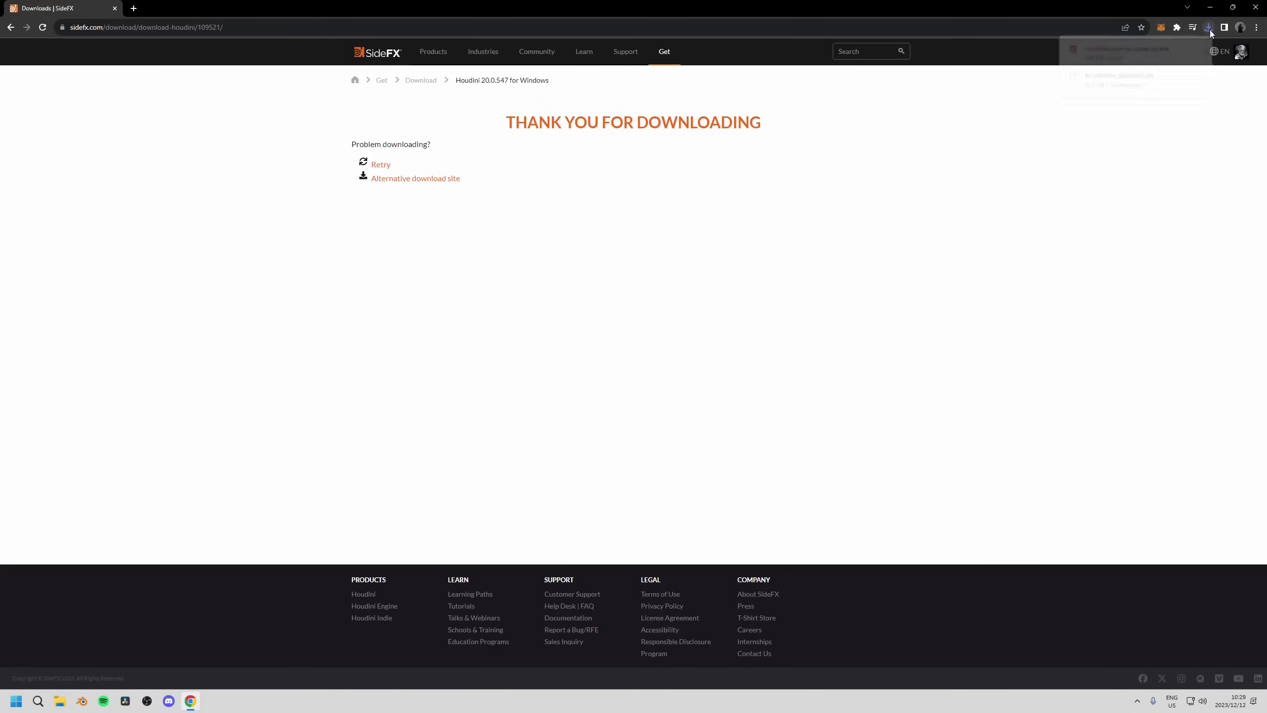
{"action": "left_click", "coordinate": [1145, 53]}
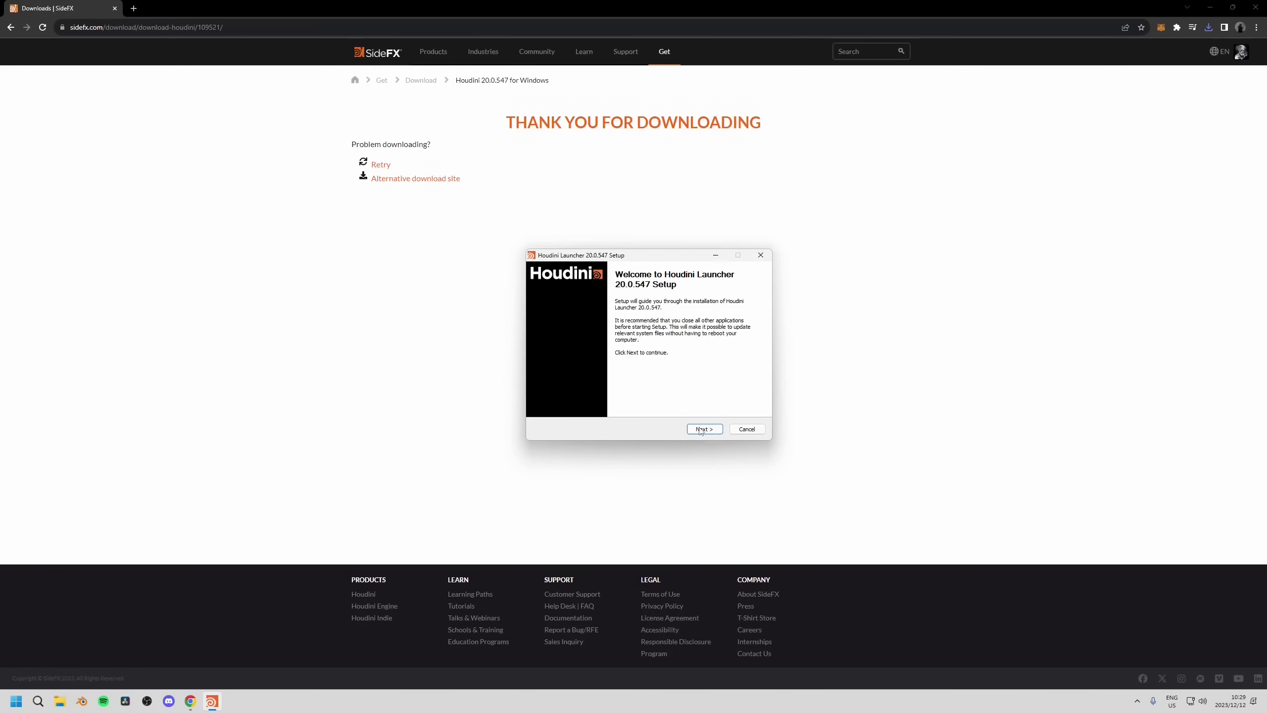
Install Houdini Launcher in the default destination folder and finish the setup with Start Menu and desktop shortcuts enabled.
{"action": "left_click", "coordinate": [703, 429]}
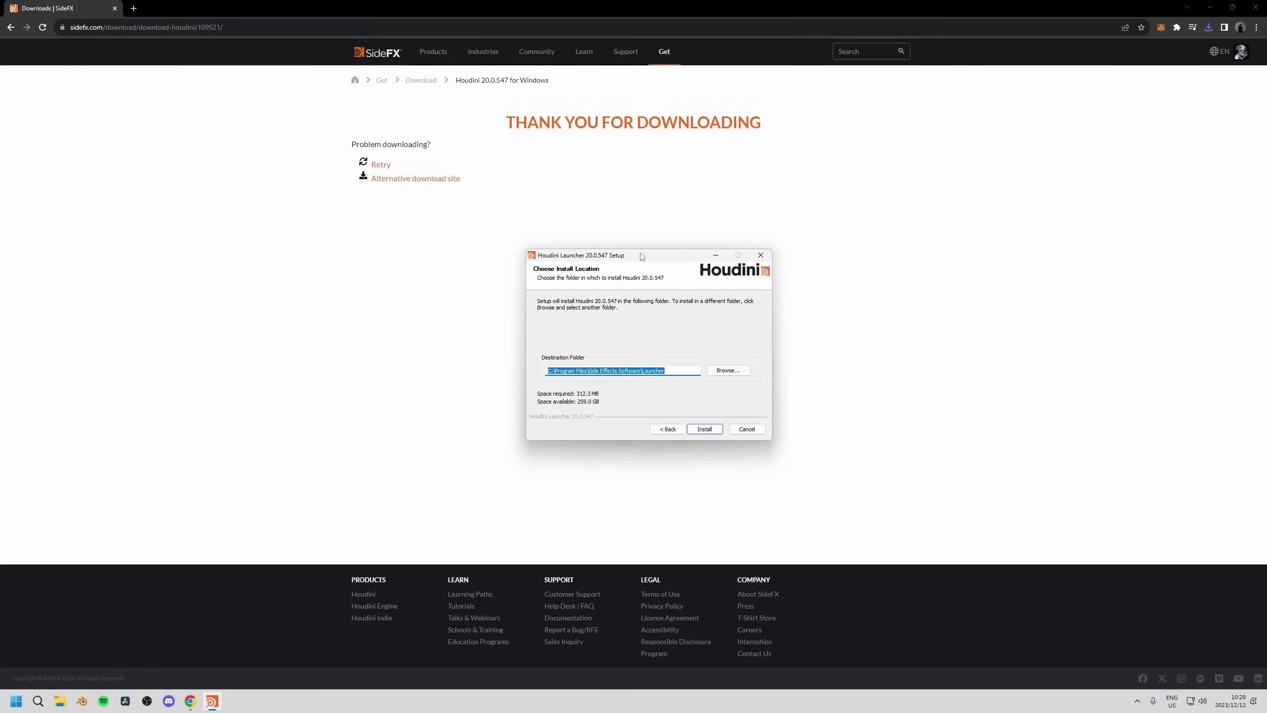
{"action": "left_click", "coordinate": [703, 429]}
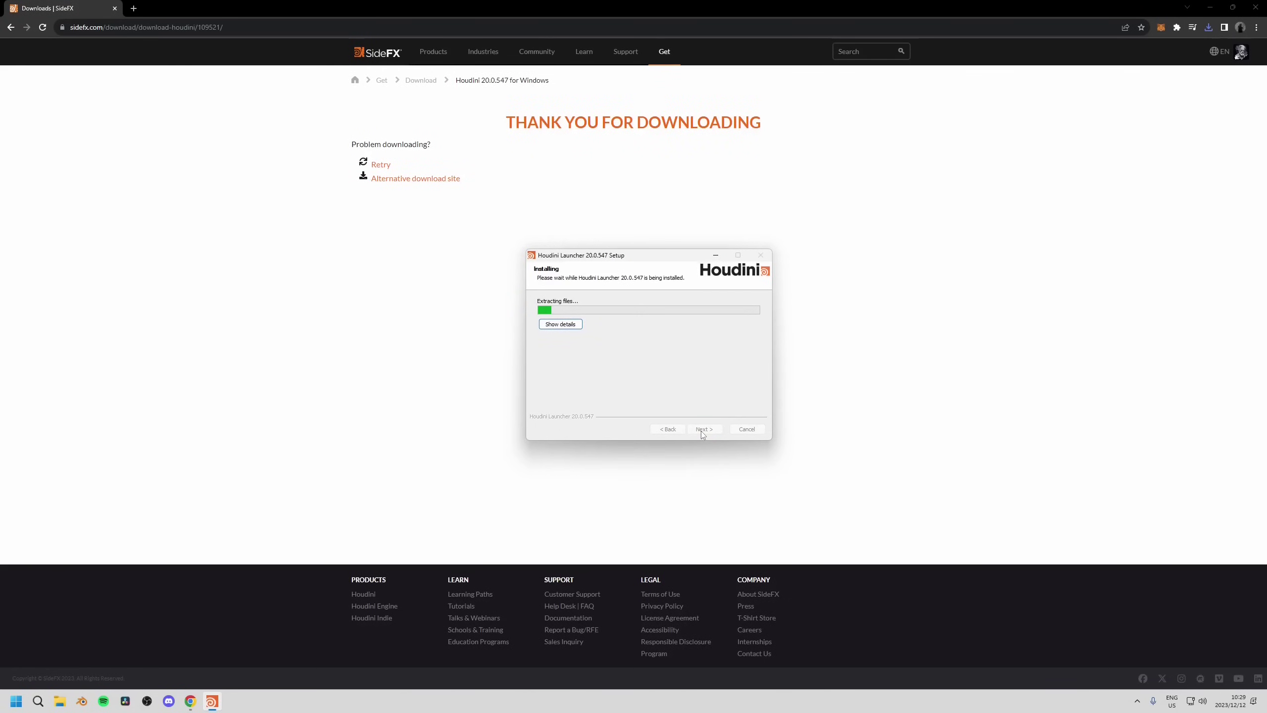
{"action": "left_click_drag", "start_coordinate": [674, 281], "coordinate": [678, 281]}
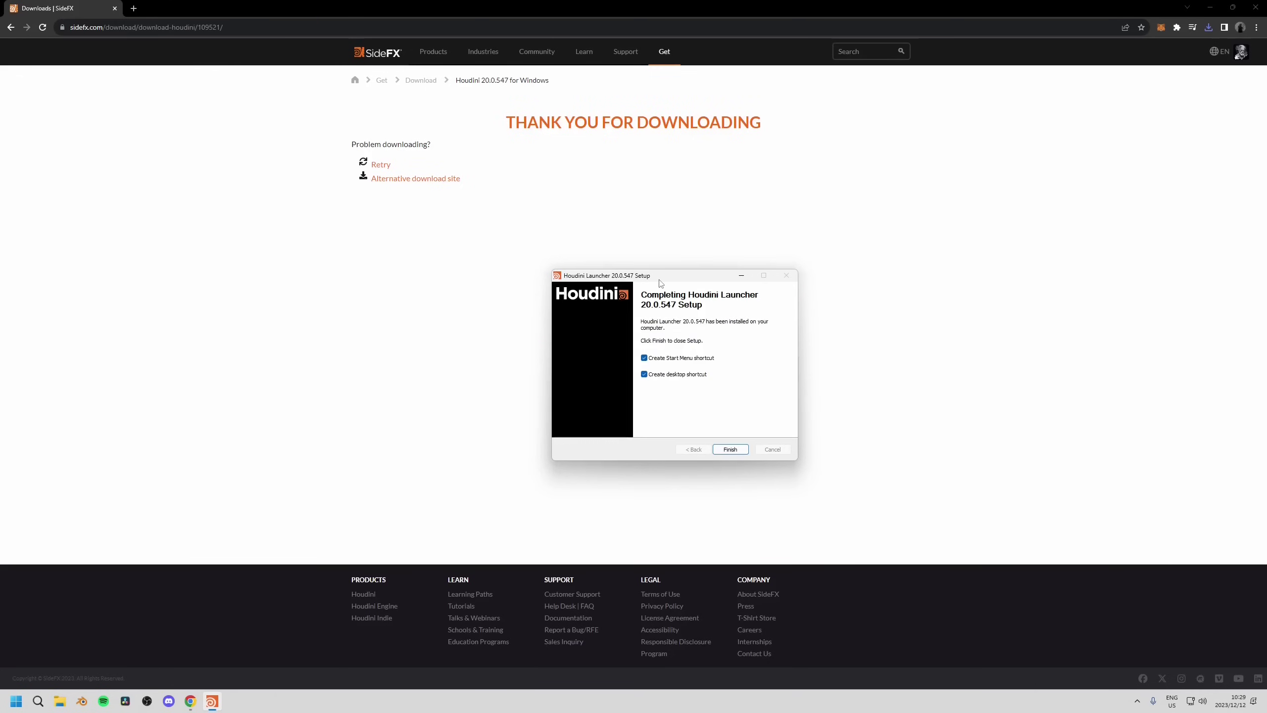
{"action": "left_click", "coordinate": [729, 450]}
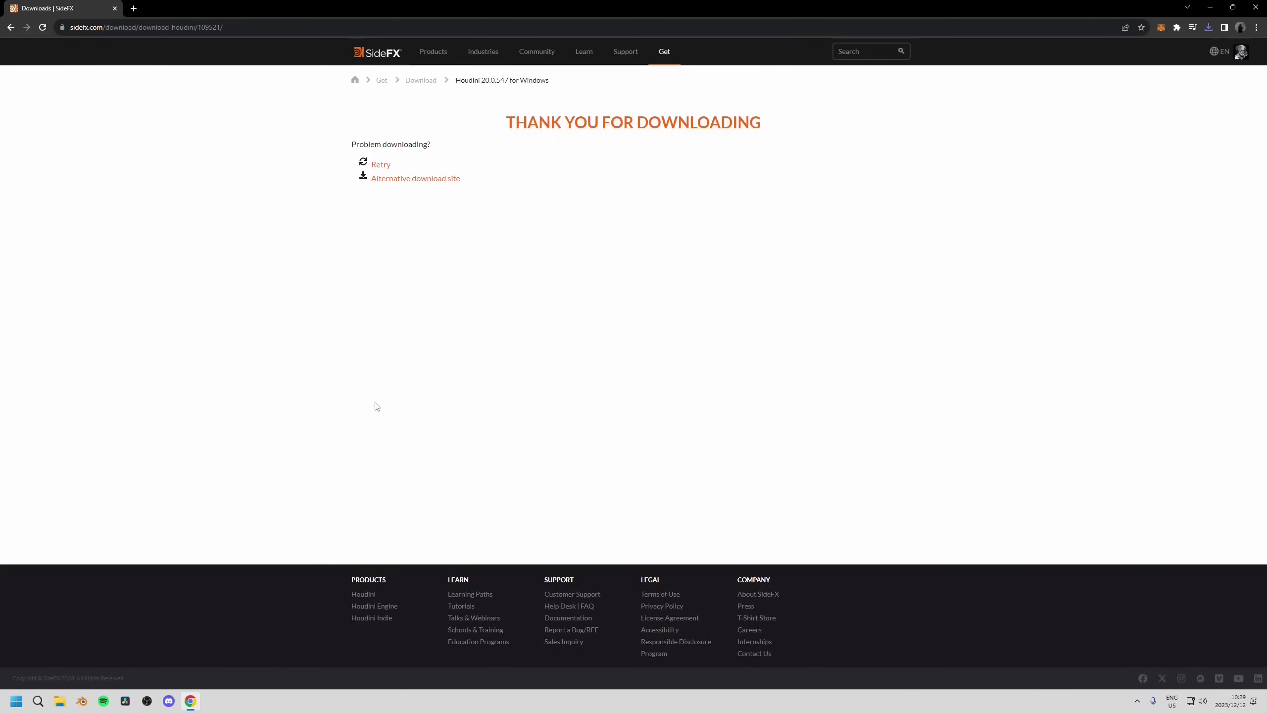
Minimise the browser, move the Houdini Launcher shortcut below the other desktop icons and start Houdini Launcher.
{"action": "left_click", "coordinate": [1209, 6]}
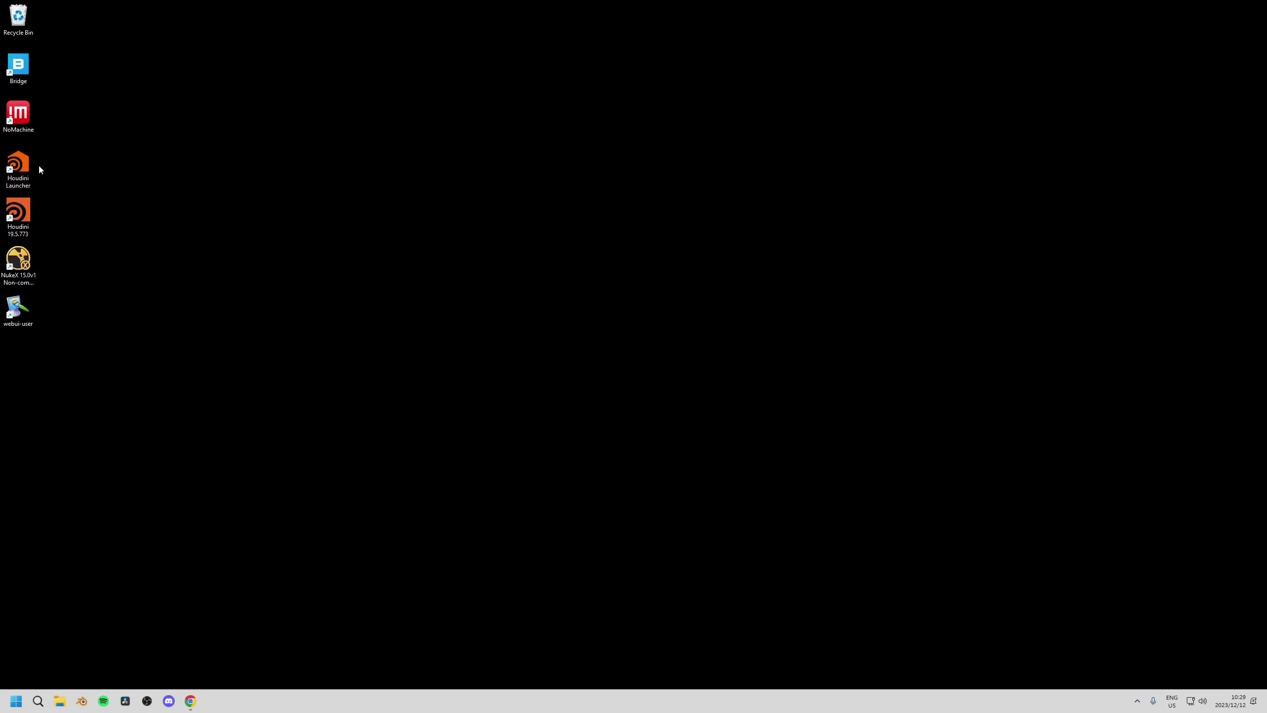
{"action": "left_click_drag", "start_coordinate": [24, 172], "coordinate": [26, 365]}
{"action": "double_click", "coordinate": [19, 359]}
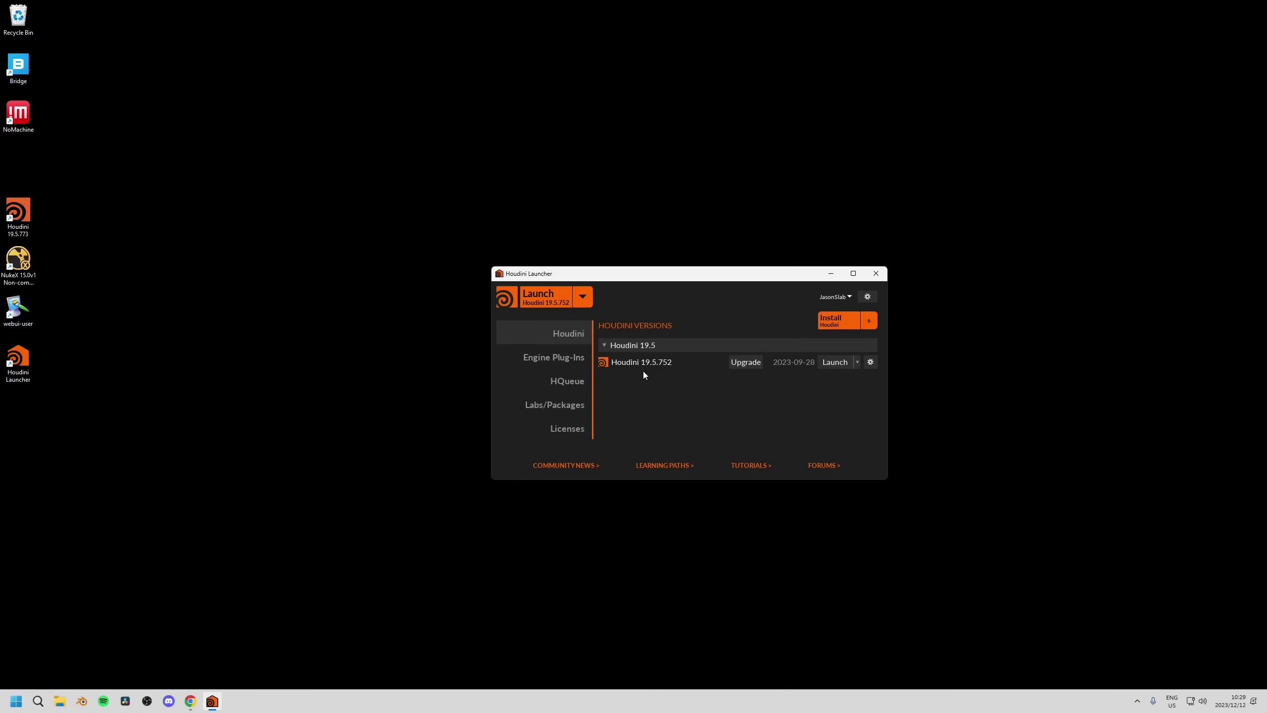
{"action": "left_click_drag", "start_coordinate": [743, 282], "coordinate": [749, 288]}
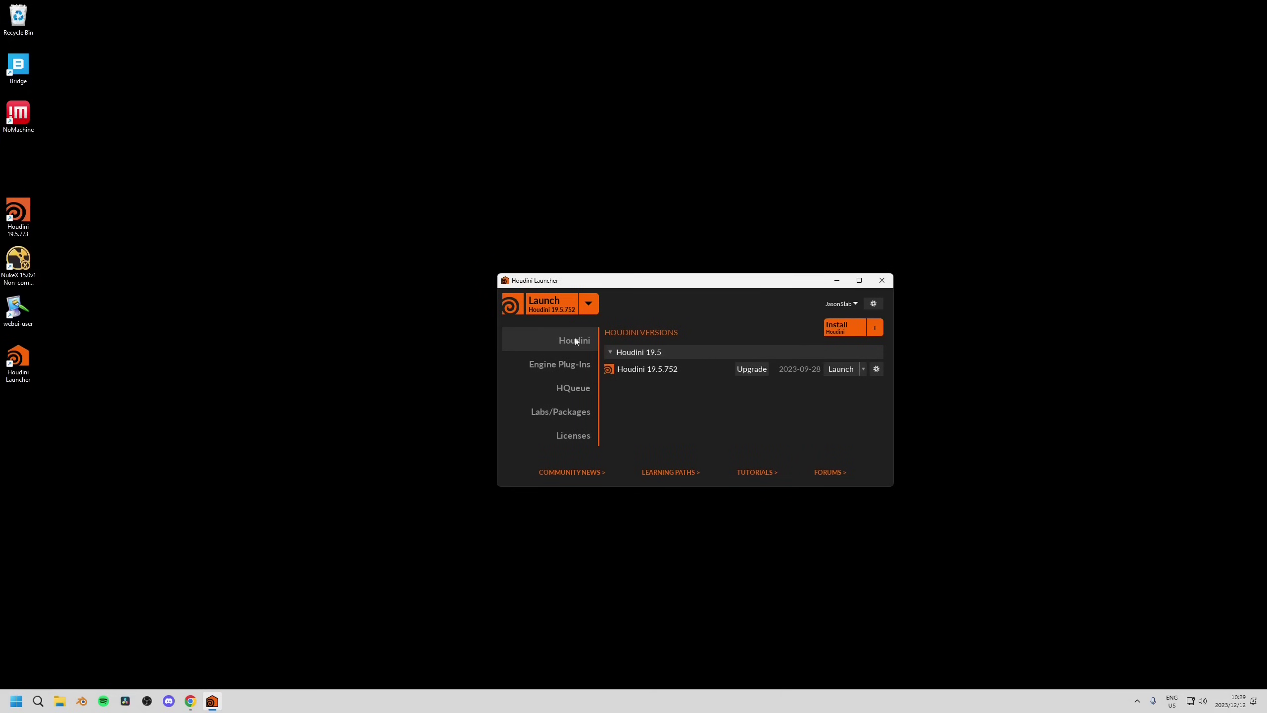
Install Houdini Production Build 20.0.547 with the licence server, SideFX Labs, Start Menu shortcut and file associations enabled, and no engine plug-ins.
{"action": "left_click", "coordinate": [842, 331]}
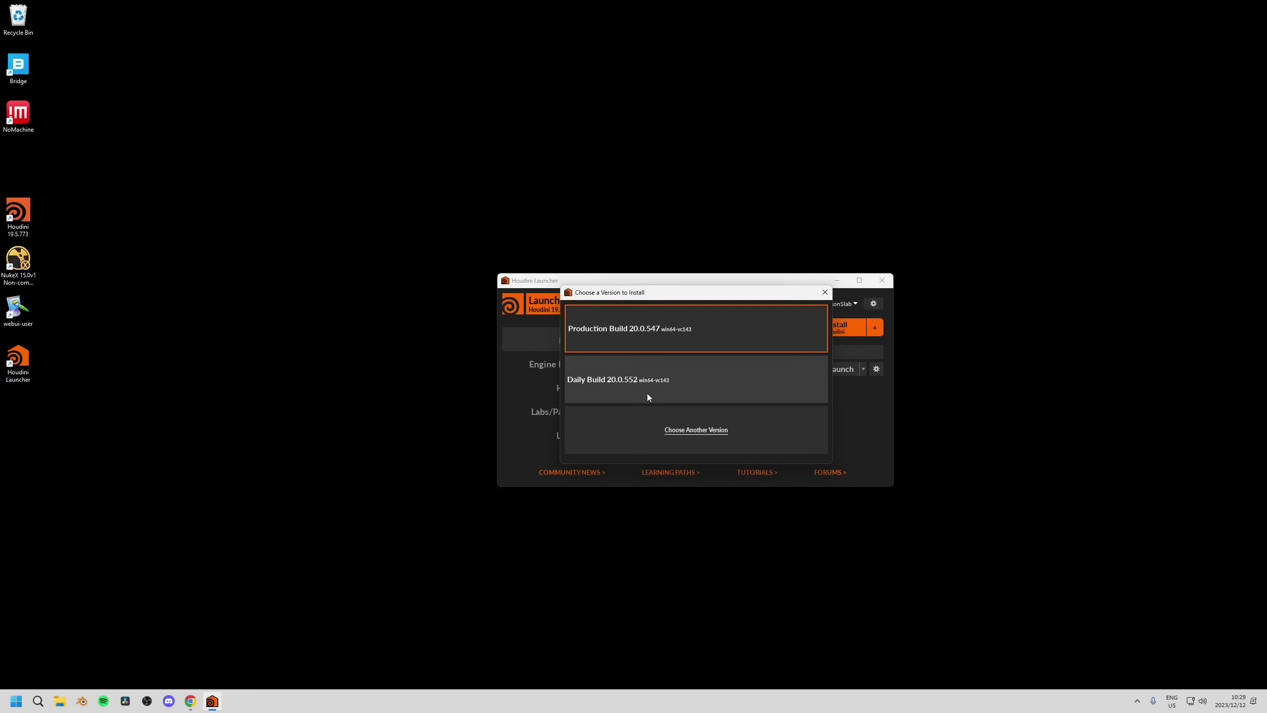
{"action": "left_click", "coordinate": [715, 329]}
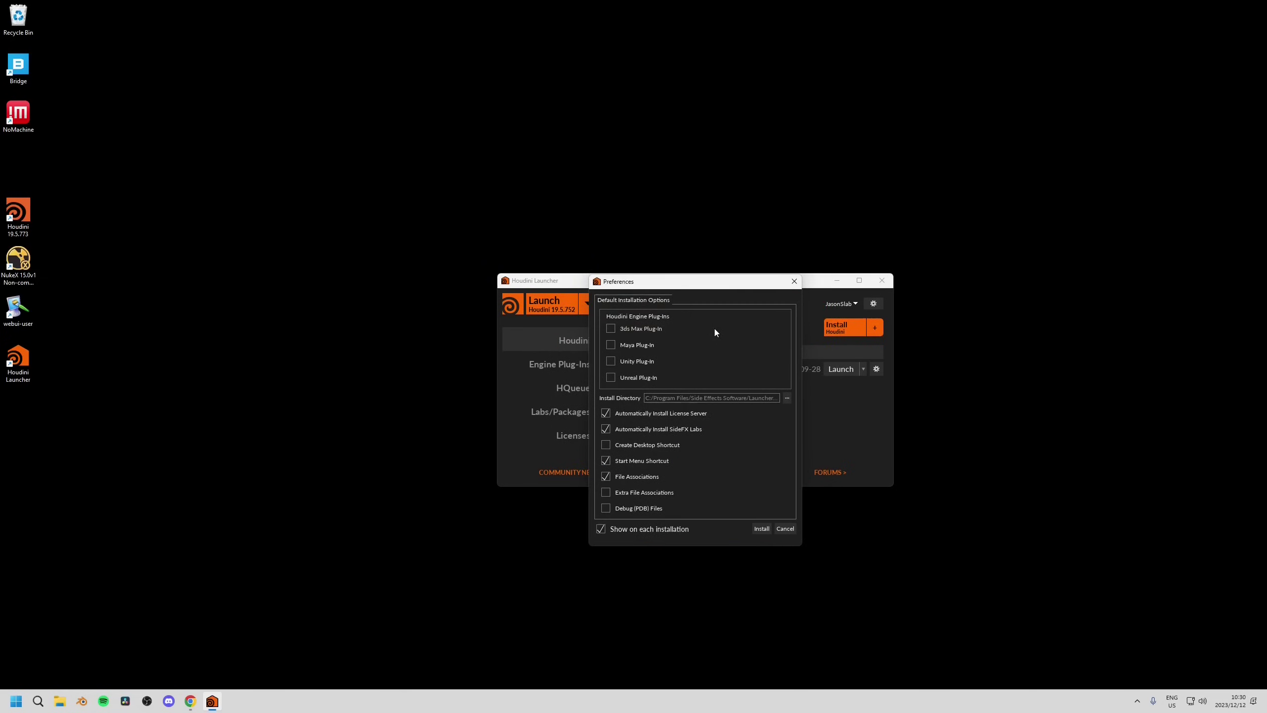
{"action": "left_click_drag", "start_coordinate": [697, 283], "coordinate": [710, 201]}
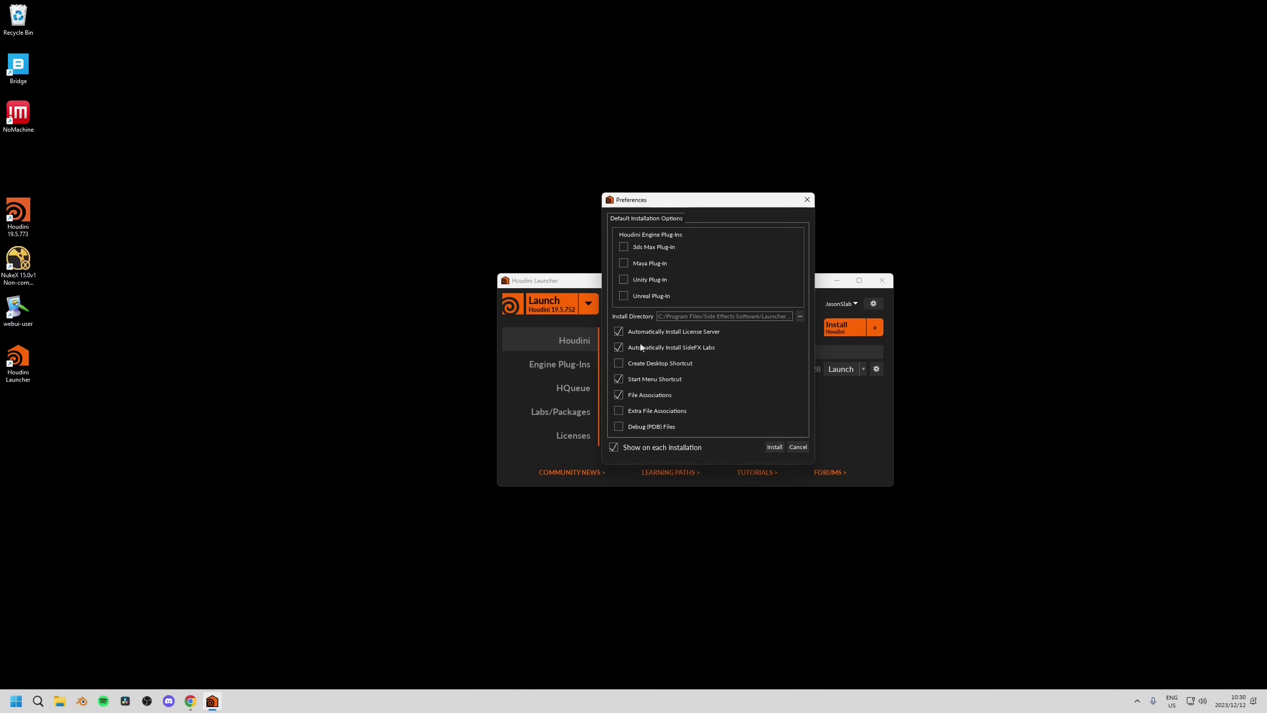
{"action": "left_click", "coordinate": [621, 348]}
{"action": "left_click", "coordinate": [618, 347]}
{"action": "left_click", "coordinate": [774, 447]}
{"action": "left_click", "coordinate": [663, 413]}
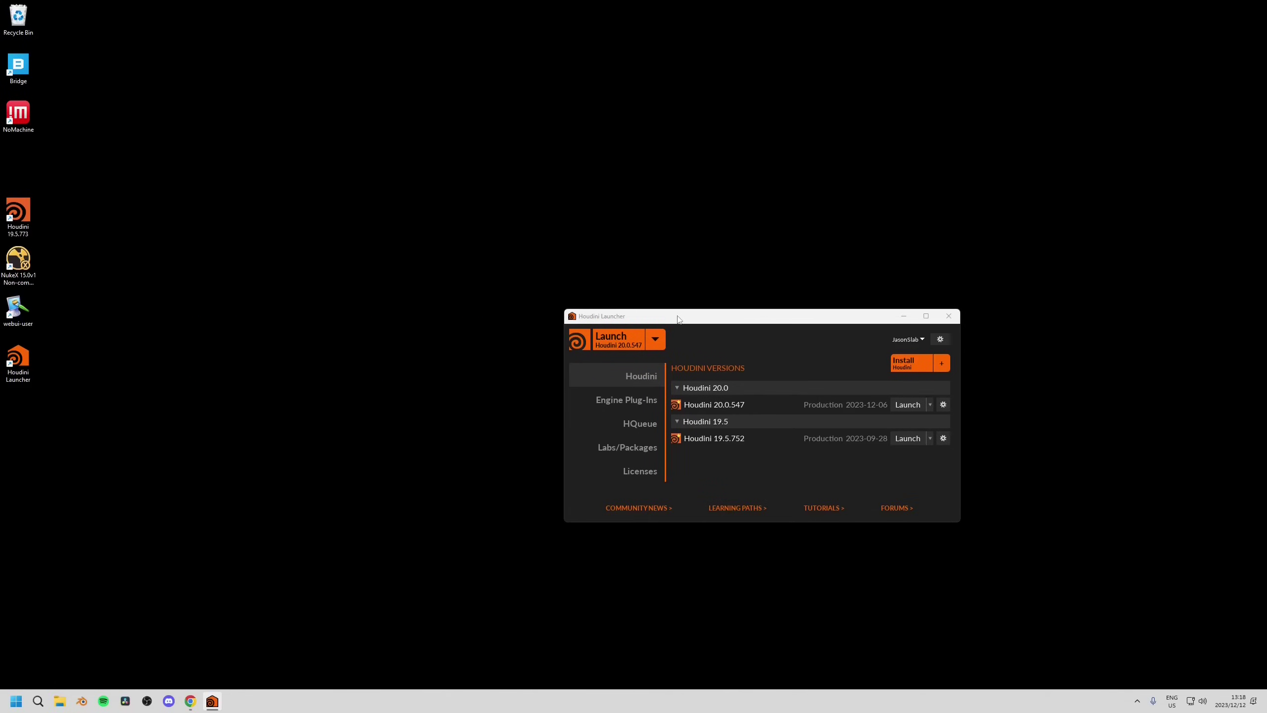
Review the engine plug-ins section and the builds offered for installation, then close the version chooser without installing.
{"action": "left_click_drag", "start_coordinate": [677, 318], "coordinate": [673, 317]}
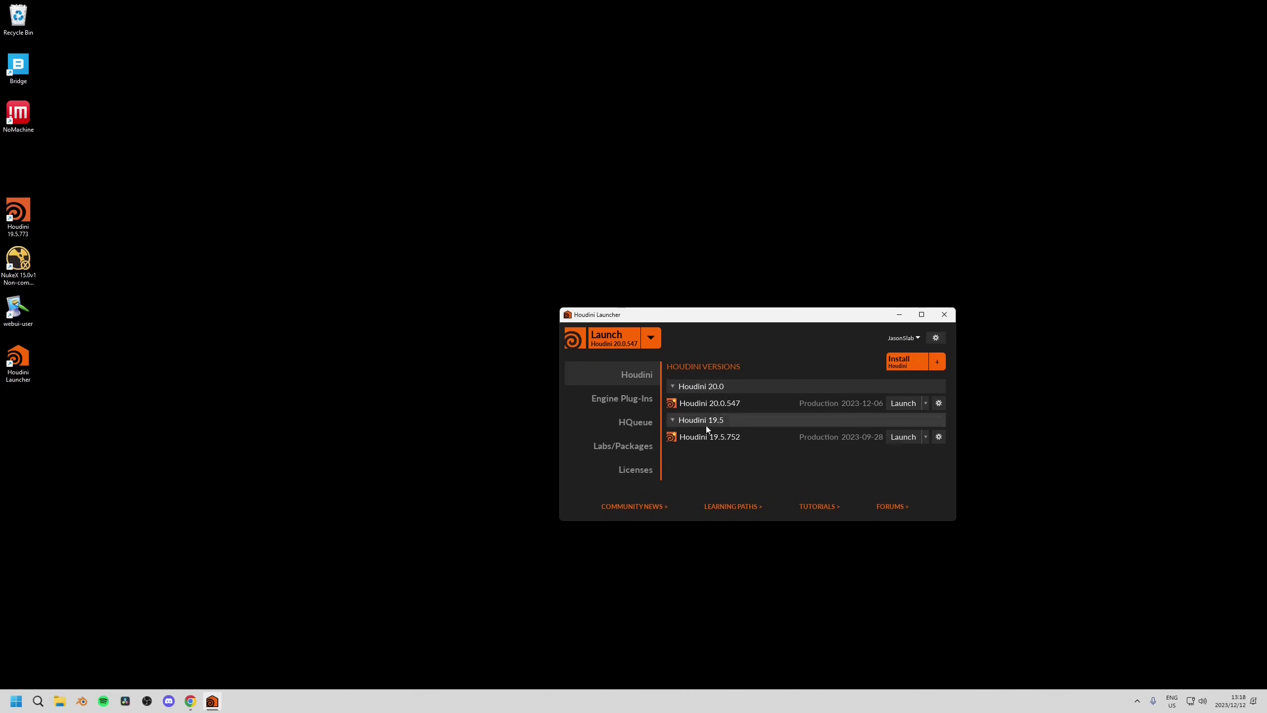
{"action": "left_click", "coordinate": [599, 402]}
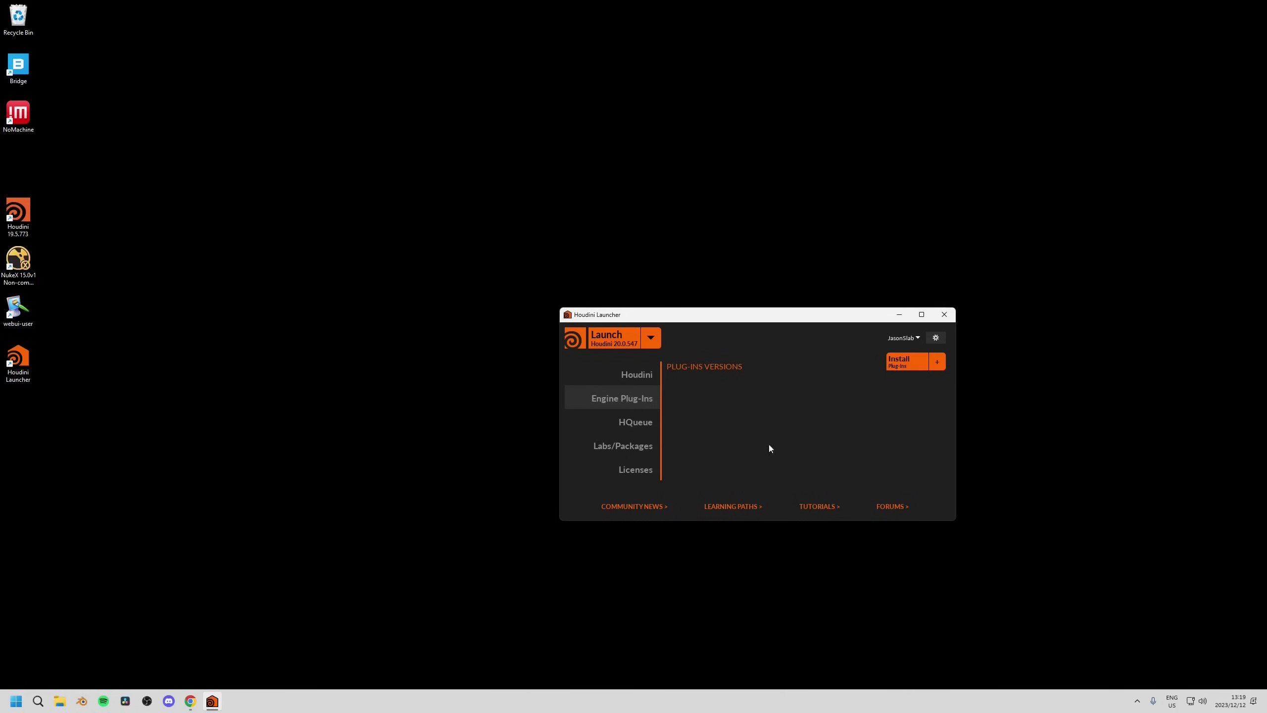
{"action": "left_click", "coordinate": [911, 365]}
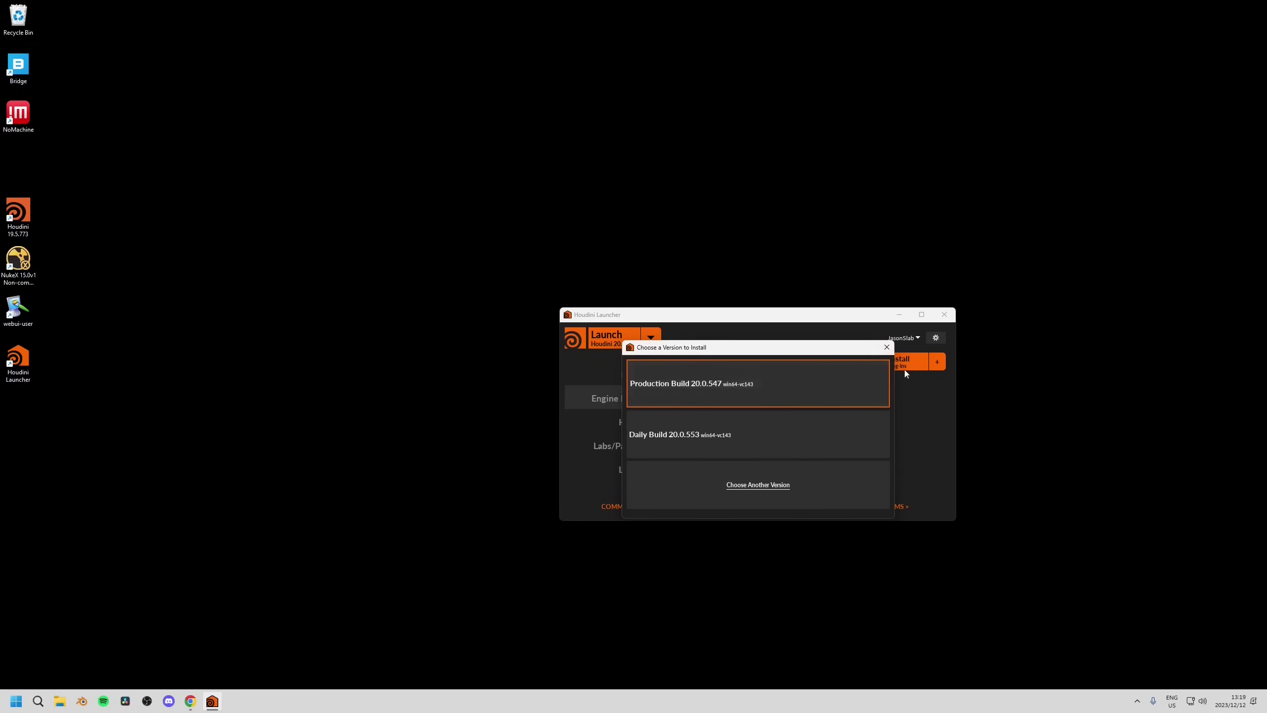
{"action": "left_click", "coordinate": [885, 348]}
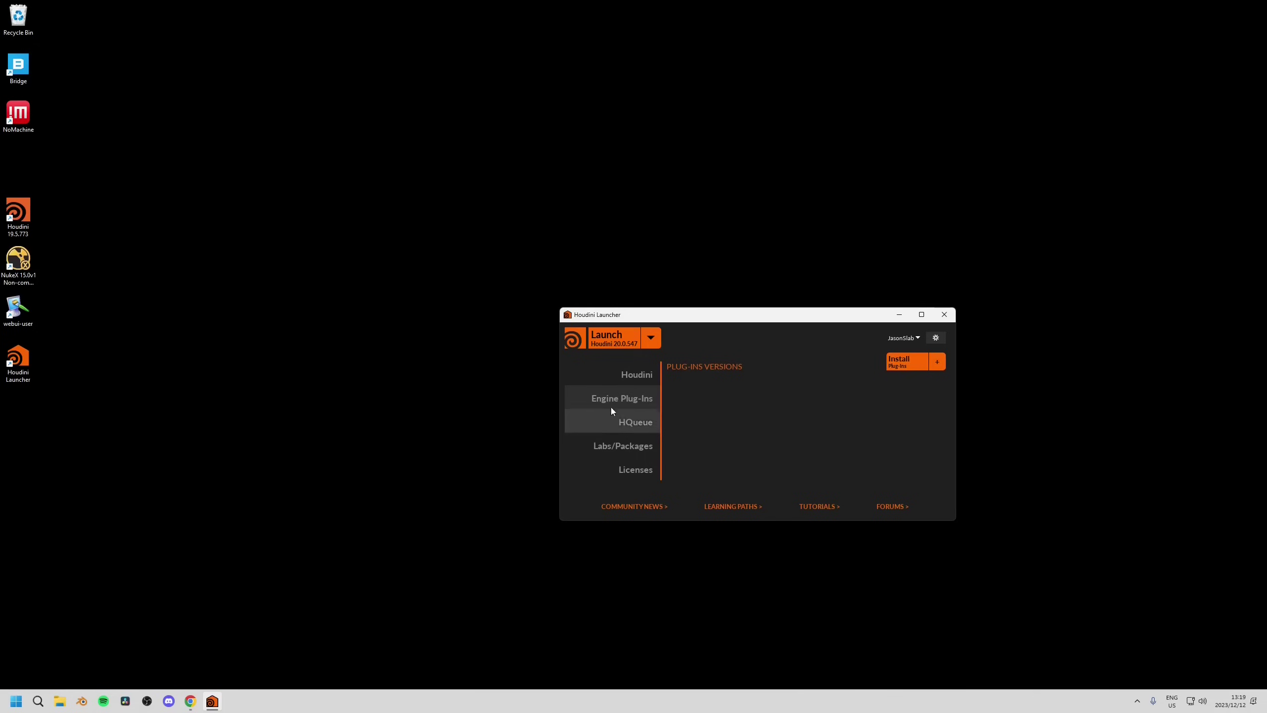
Review the HQueue versions, the installed Labs packages and the licence server entry in the launcher.
{"action": "left_click", "coordinate": [635, 423]}
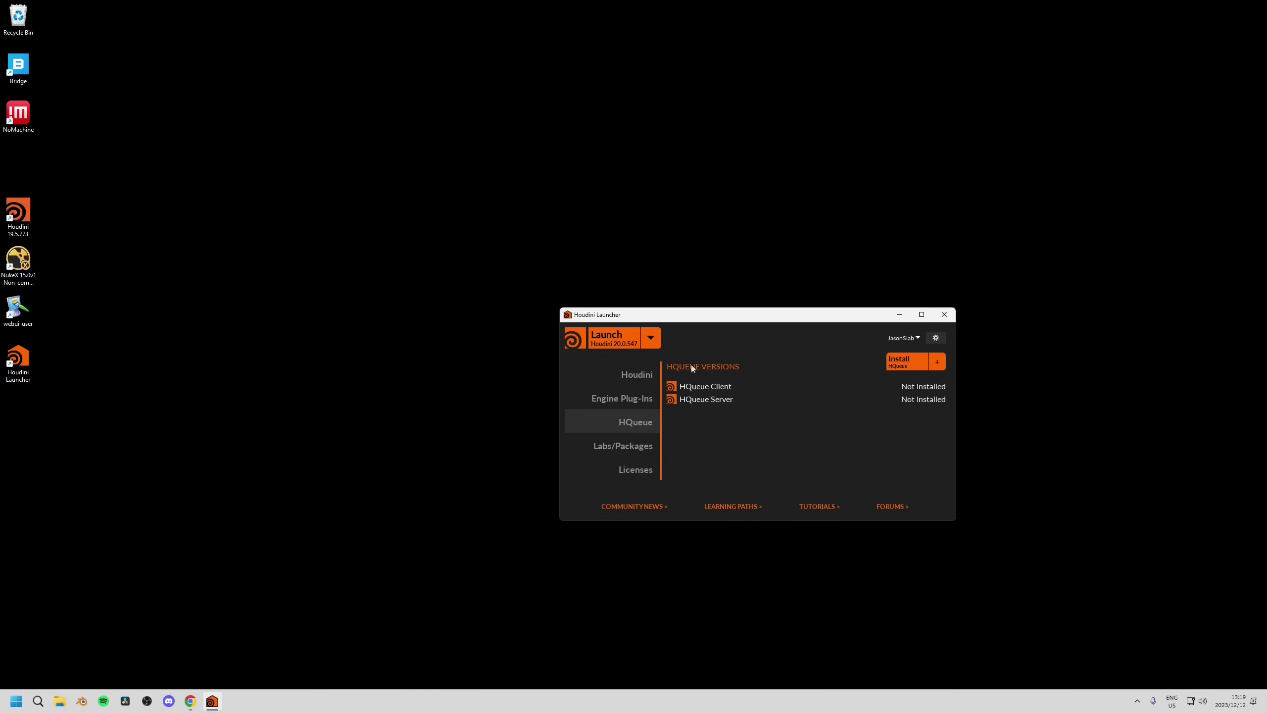
{"action": "left_click_drag", "start_coordinate": [701, 312], "coordinate": [702, 318]}
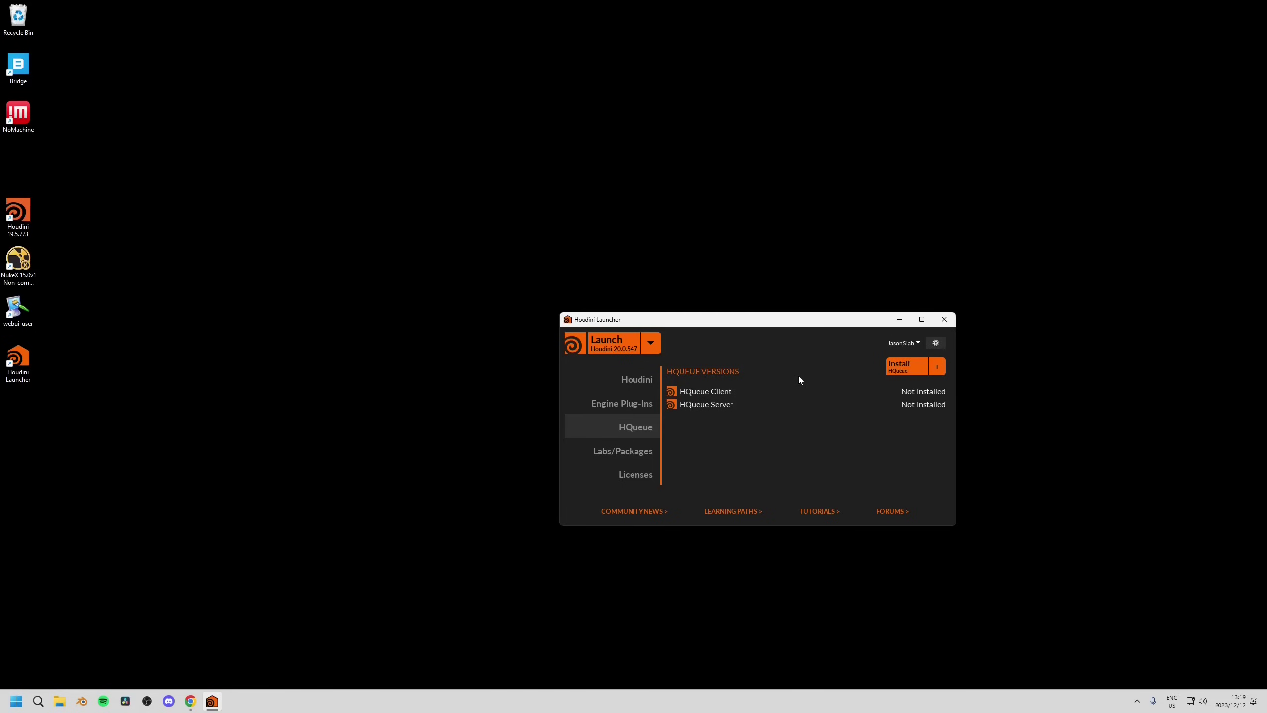
{"action": "left_click_drag", "start_coordinate": [786, 322], "coordinate": [795, 322]}
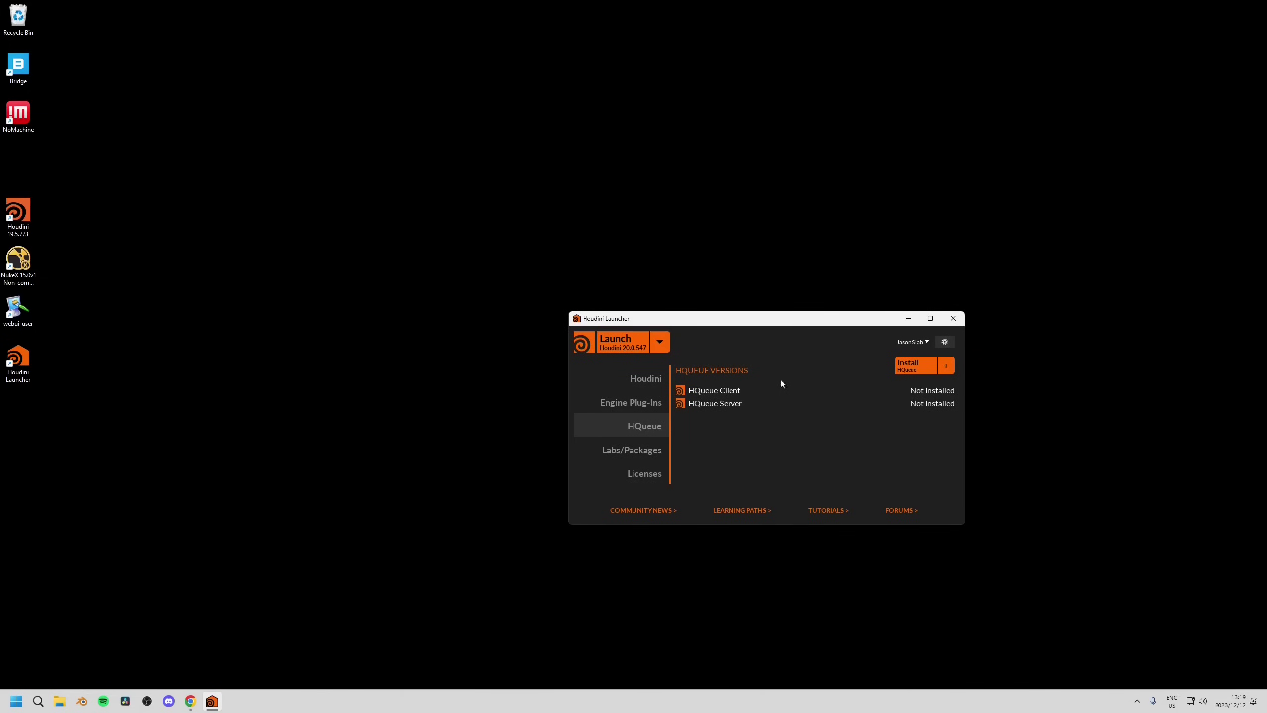
{"action": "left_click_drag", "start_coordinate": [798, 322], "coordinate": [816, 324]}
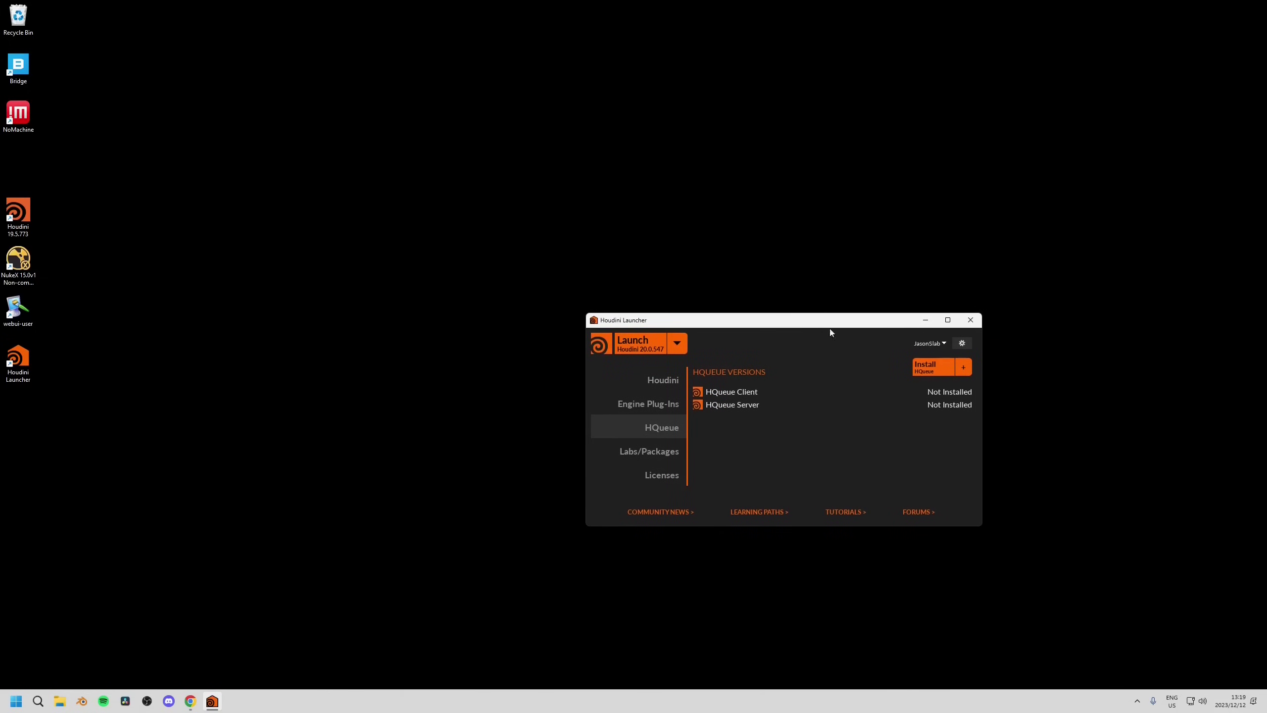
{"action": "left_click", "coordinate": [644, 453]}
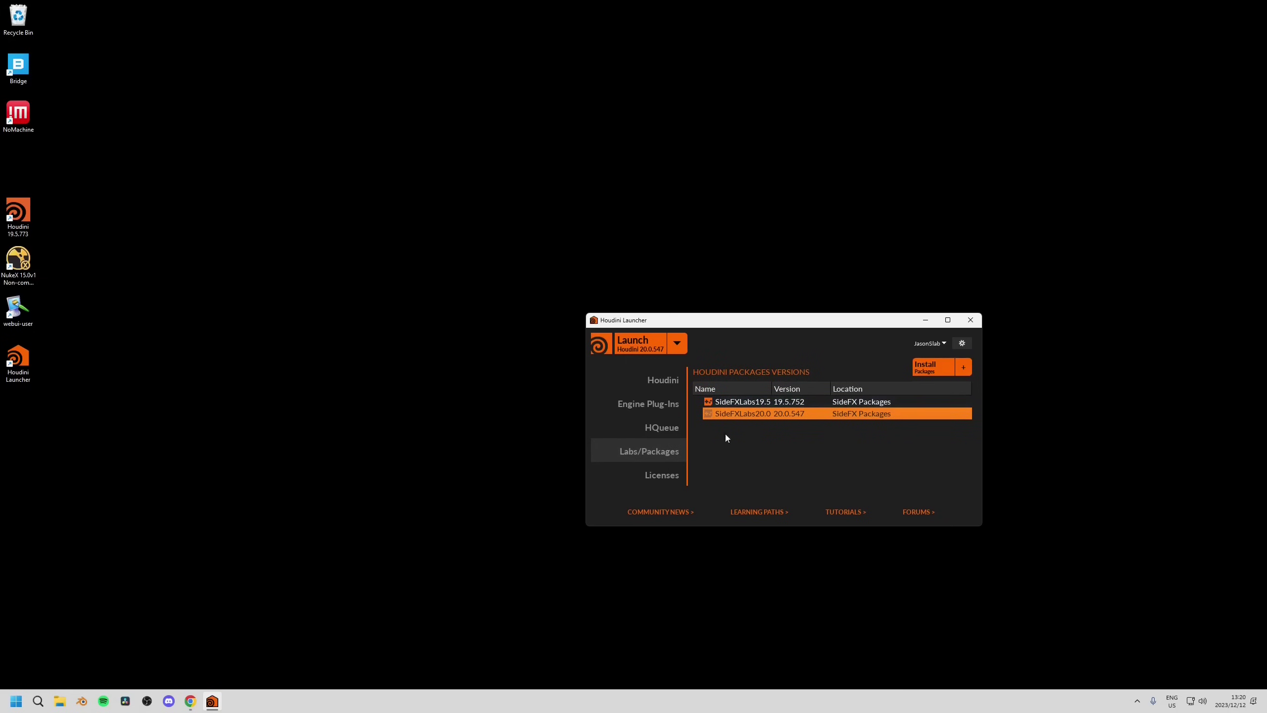
{"action": "left_click", "coordinate": [651, 481]}
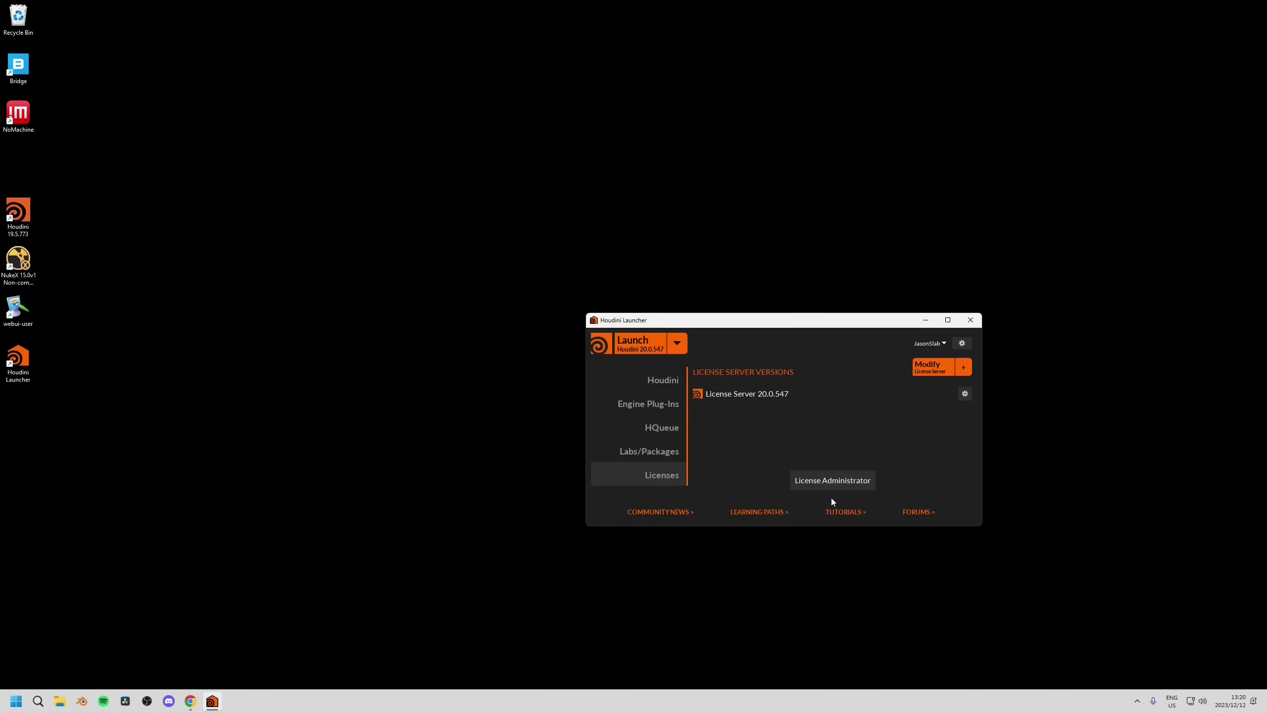
Return to the installed Houdini versions, choose Houdini 20.0.547 as the version to run and launch it.
{"action": "left_click", "coordinate": [660, 380]}
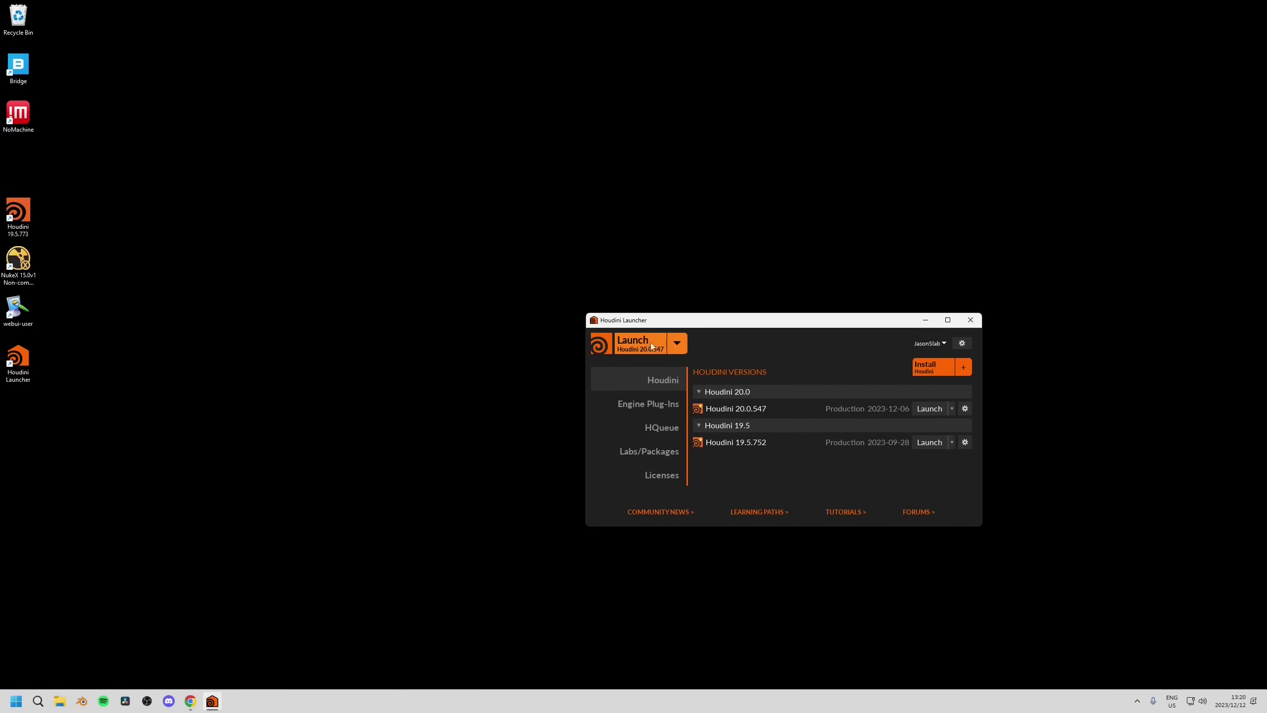
{"action": "left_click", "coordinate": [678, 345]}
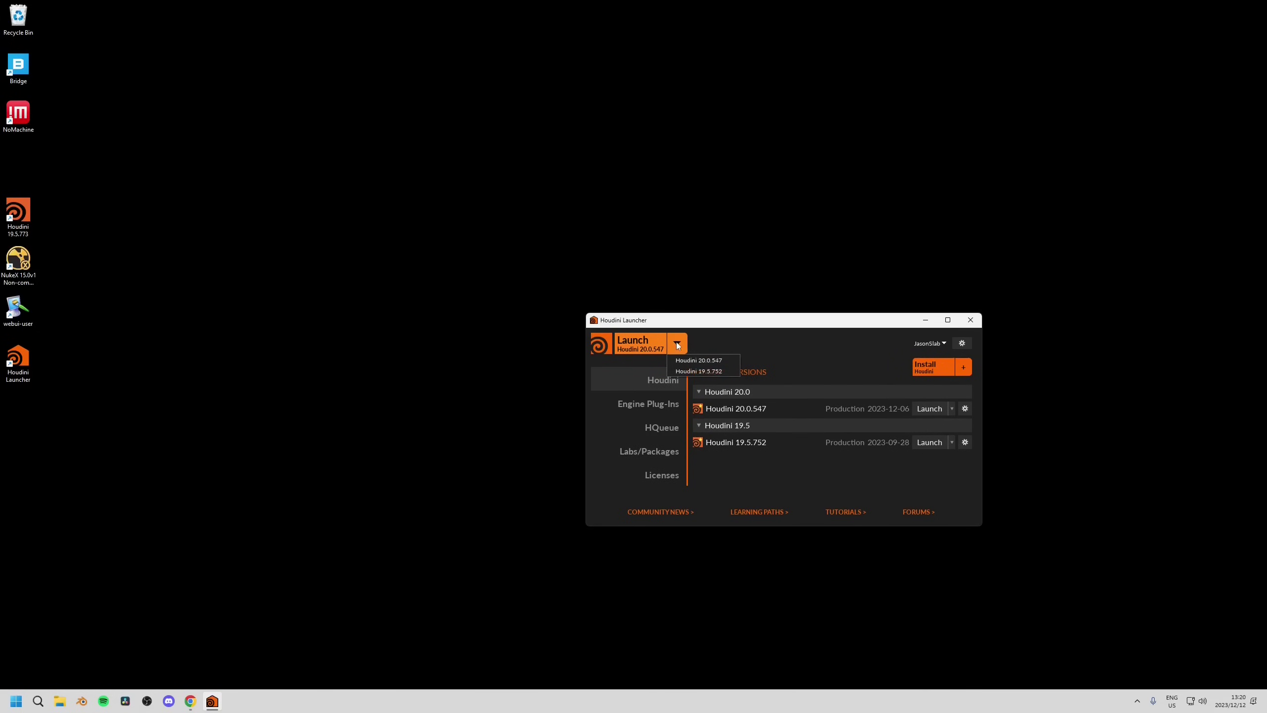
{"action": "left_click", "coordinate": [708, 370]}
{"action": "left_click", "coordinate": [678, 344]}
{"action": "left_click", "coordinate": [705, 361]}
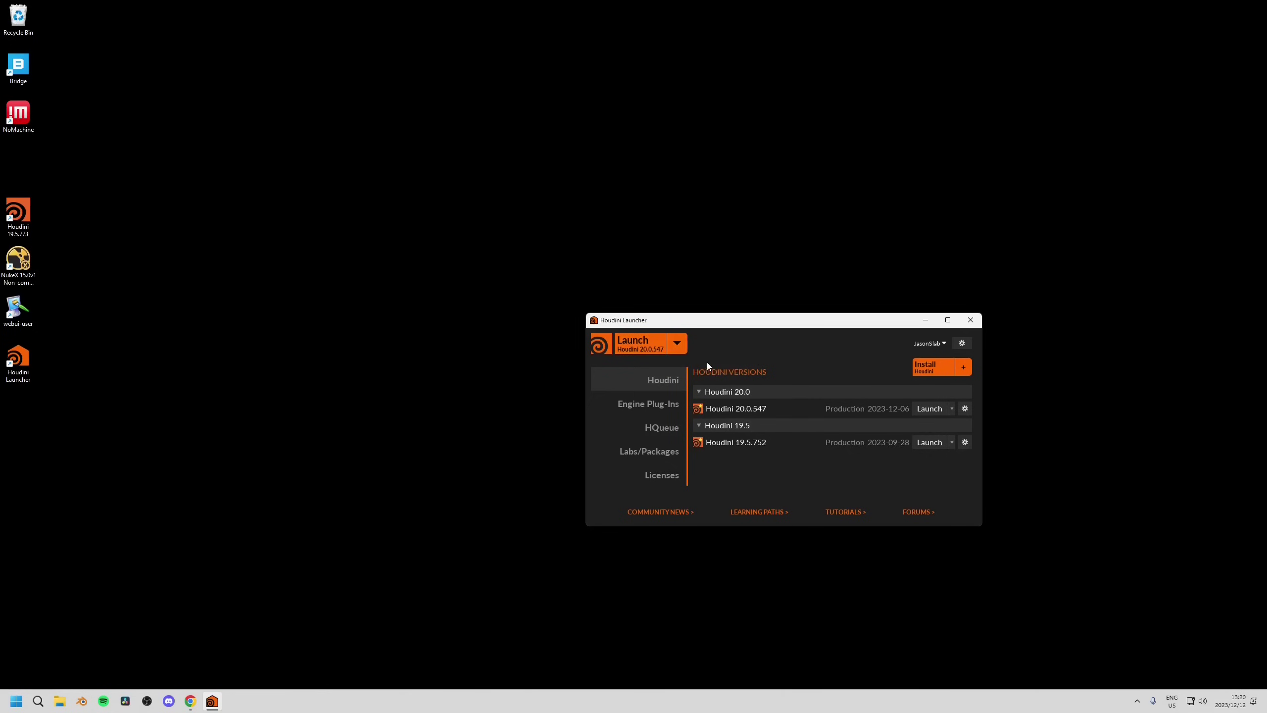
{"action": "left_click_drag", "start_coordinate": [773, 319], "coordinate": [753, 318]}
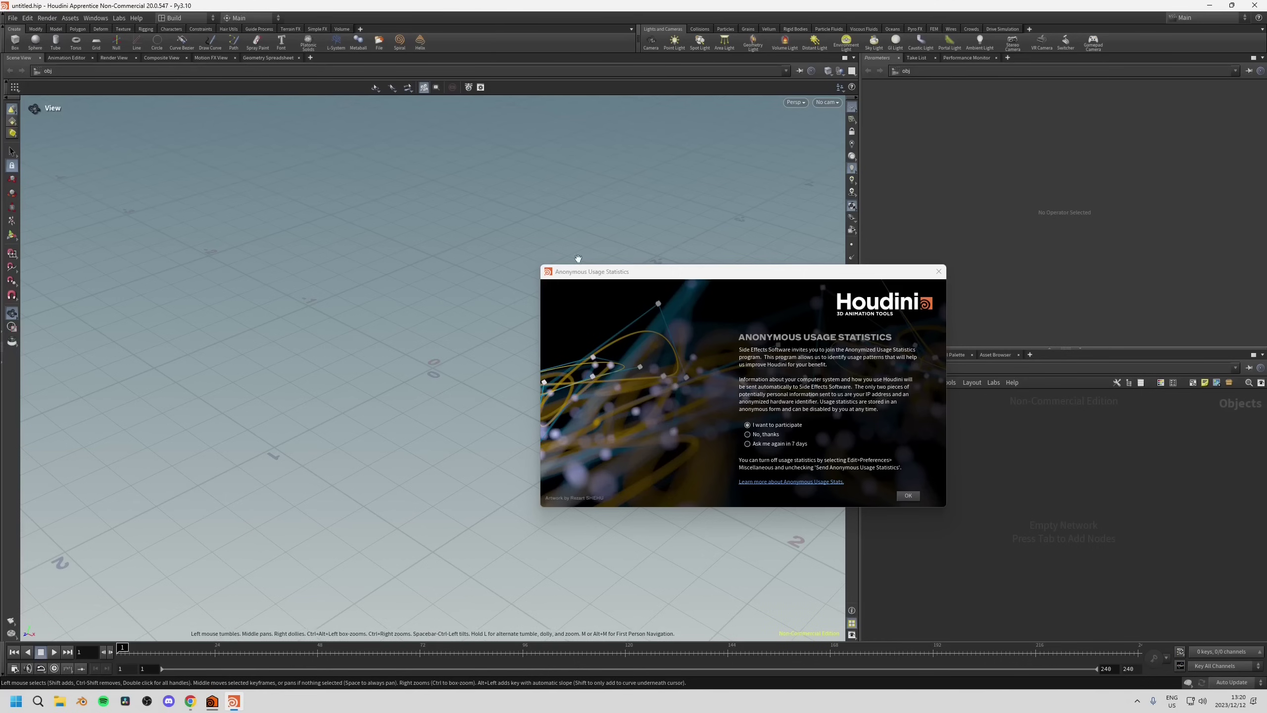
Decline to take part in the anonymous usage statistics with "No, thanks" and confirm the choice.
{"action": "left_click_drag", "start_coordinate": [658, 277], "coordinate": [587, 278]}
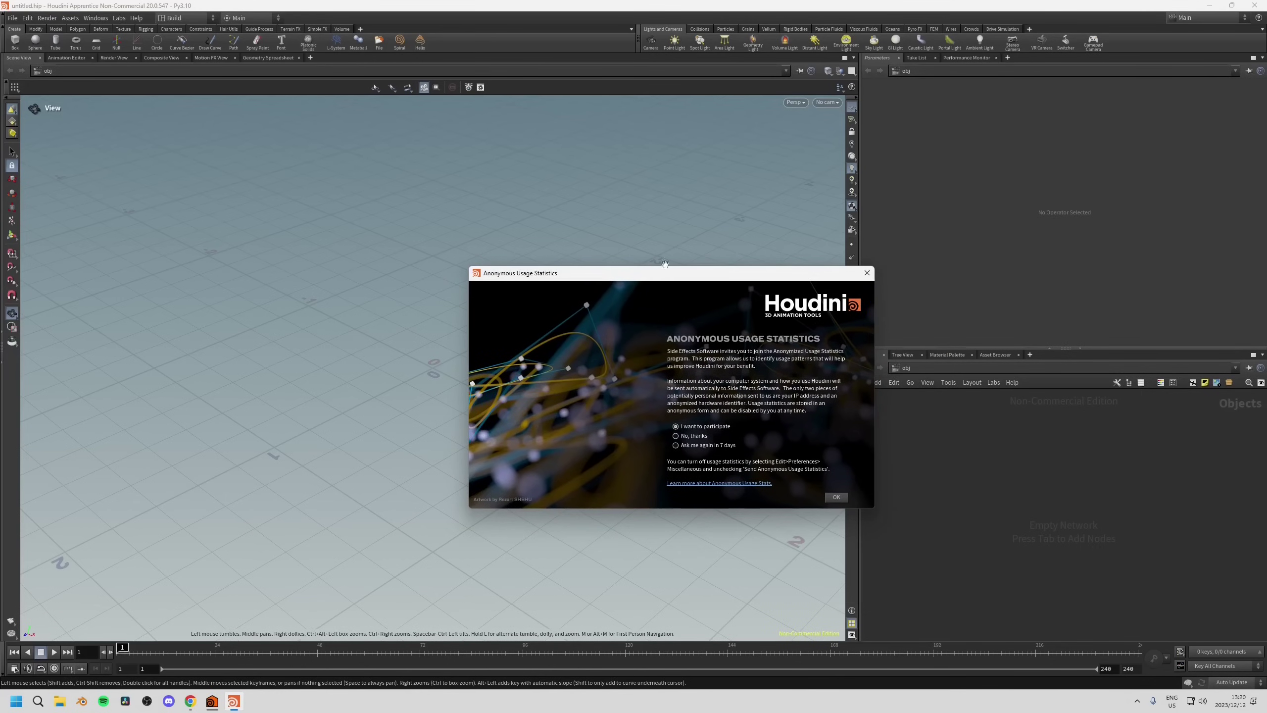
{"action": "left_click_drag", "start_coordinate": [664, 273], "coordinate": [675, 280]}
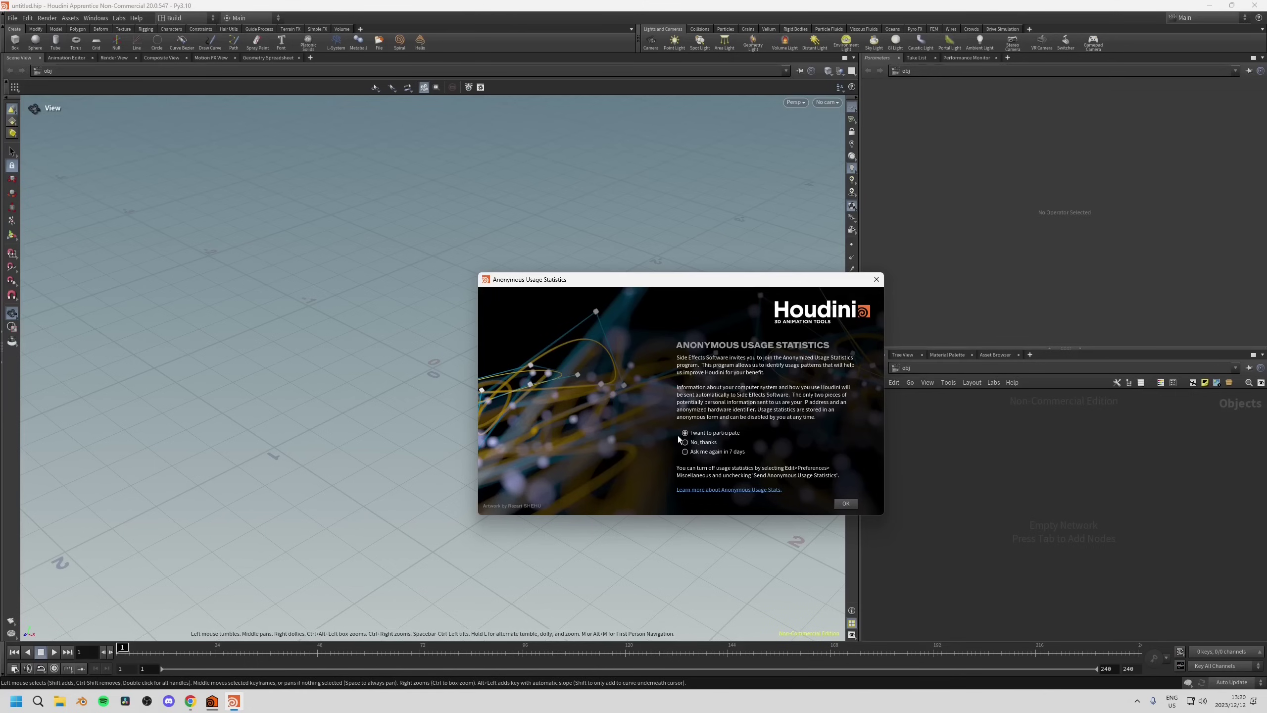
{"action": "left_click_drag", "start_coordinate": [744, 288], "coordinate": [756, 290]}
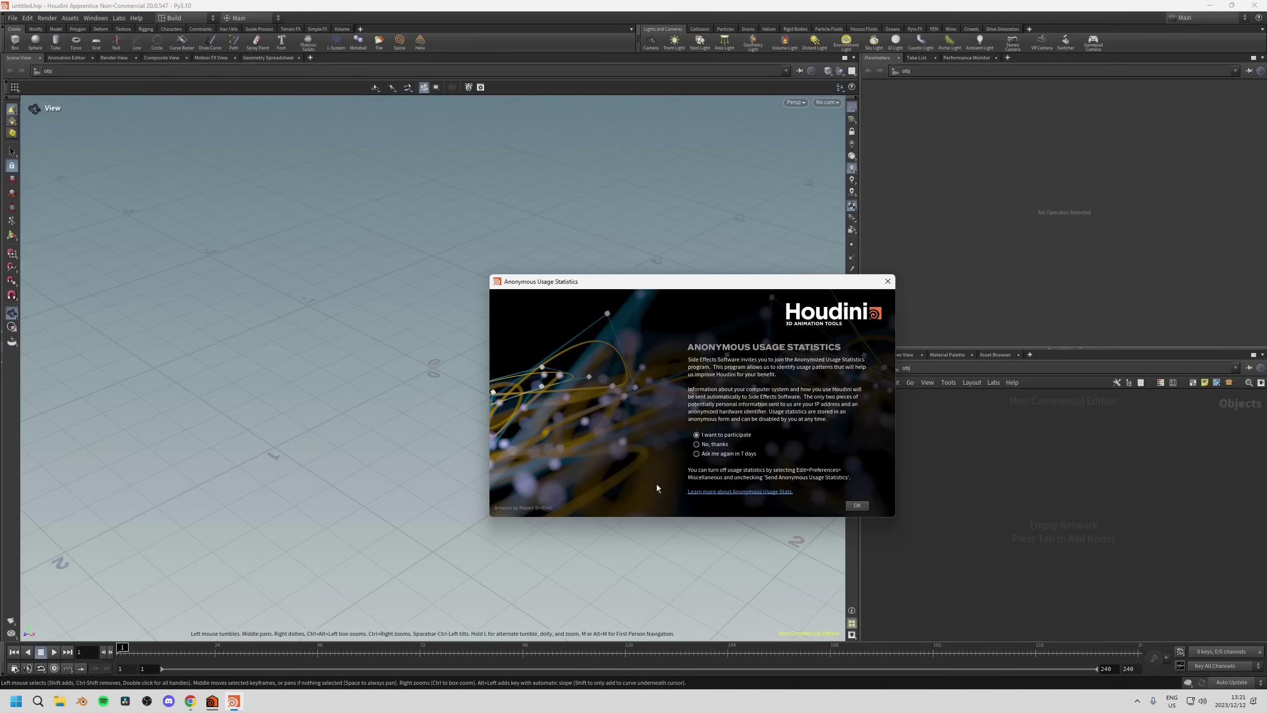
{"action": "left_click", "coordinate": [856, 506]}
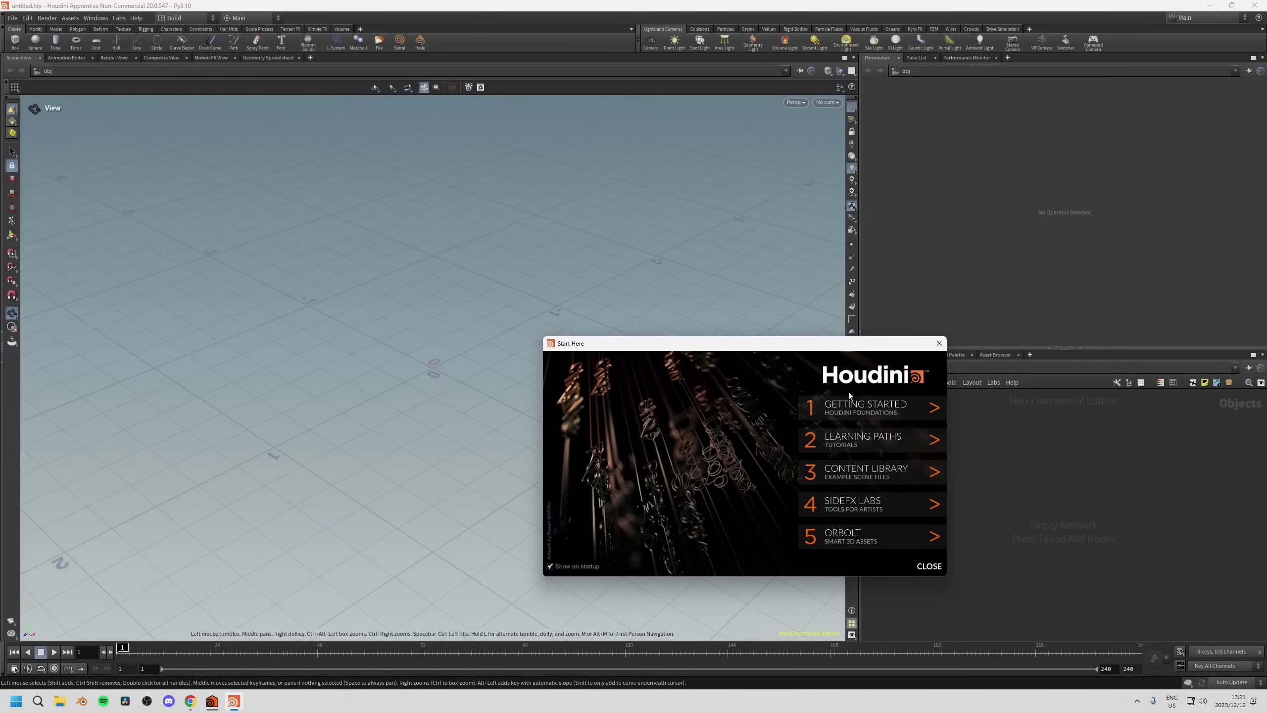
Open the Getting Started learning page from the Start Here window, look through its Foundations tutorials, and return to Houdini.
{"action": "left_click", "coordinate": [857, 411]}
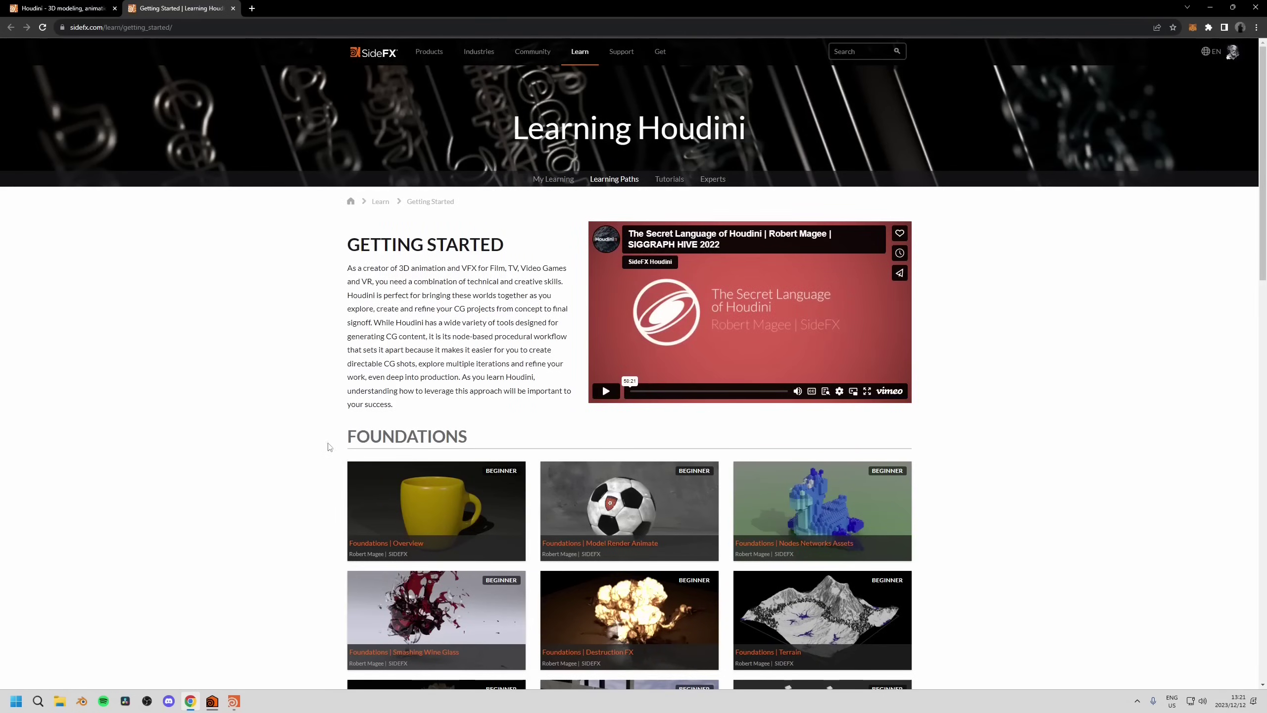
{"action": "scroll", "coordinate": [299, 440], "scroll_direction": "down", "scroll_amount": 2}
{"action": "scroll", "coordinate": [292, 441], "scroll_direction": "up", "scroll_amount": 2}
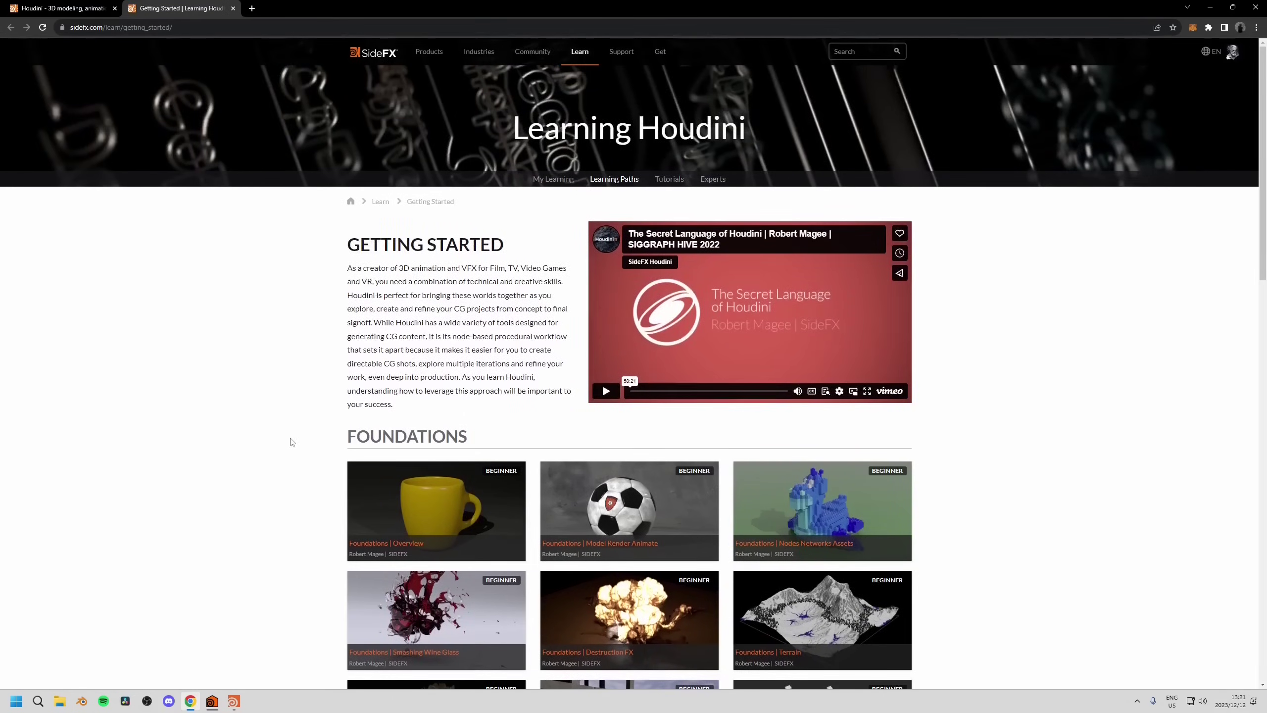
{"action": "left_click", "coordinate": [233, 8]}
{"action": "left_click", "coordinate": [1211, 7]}
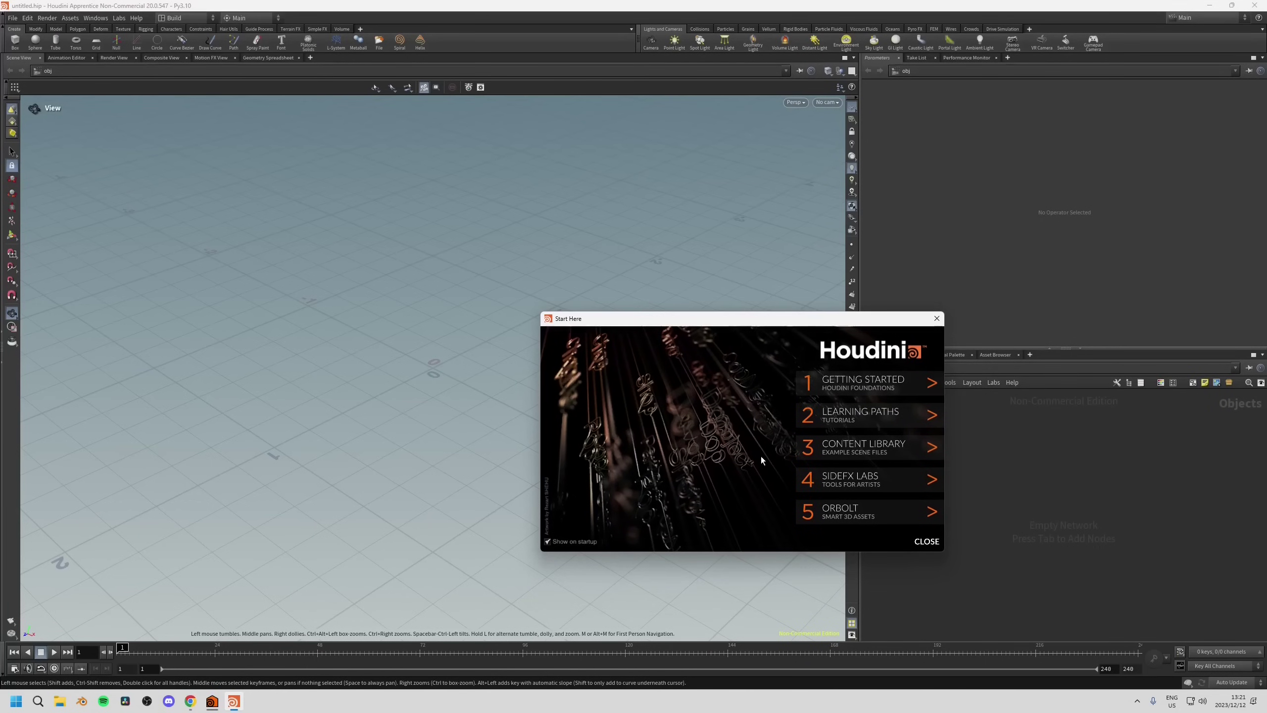
Turn off showing the Start Here window on startup and close it.
{"action": "left_click", "coordinate": [553, 548]}
{"action": "left_click", "coordinate": [925, 543]}
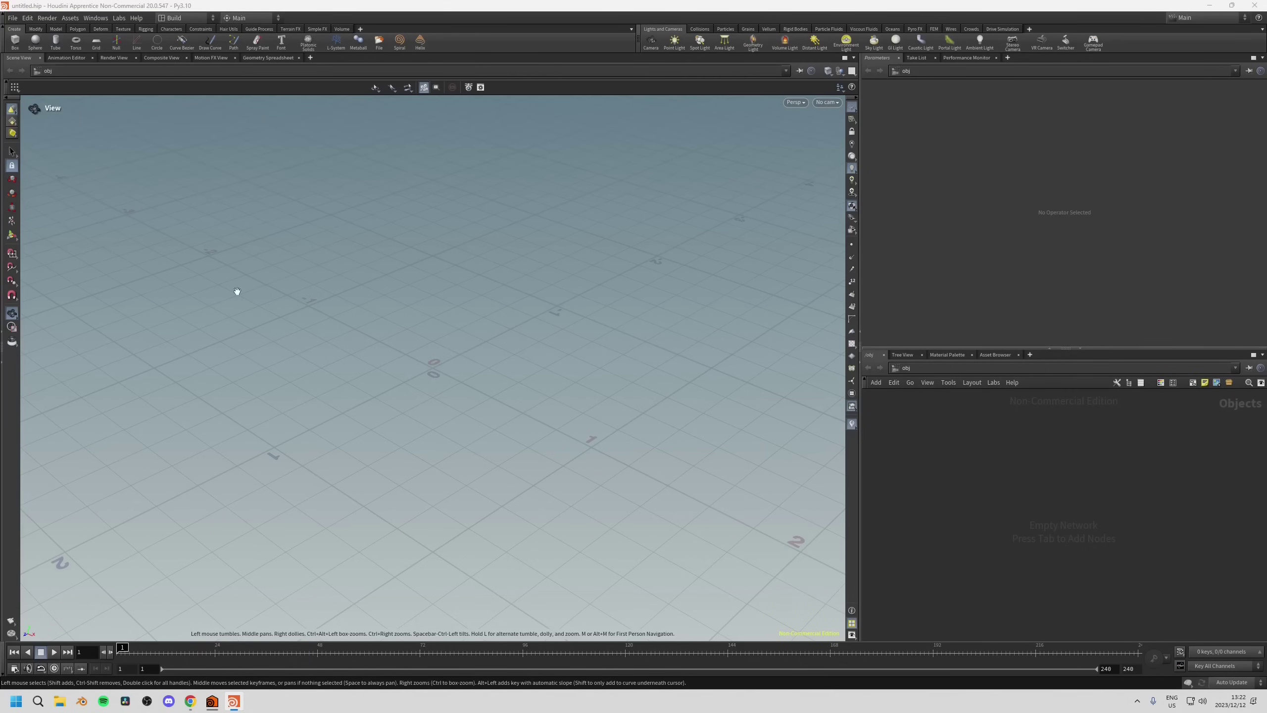
Browse to the week_1 folder inside Z:/_rebelway/fundi/hip/ for a scene to open and select week_1_razor.hipnc.
{"action": "left_click", "coordinate": [15, 20]}
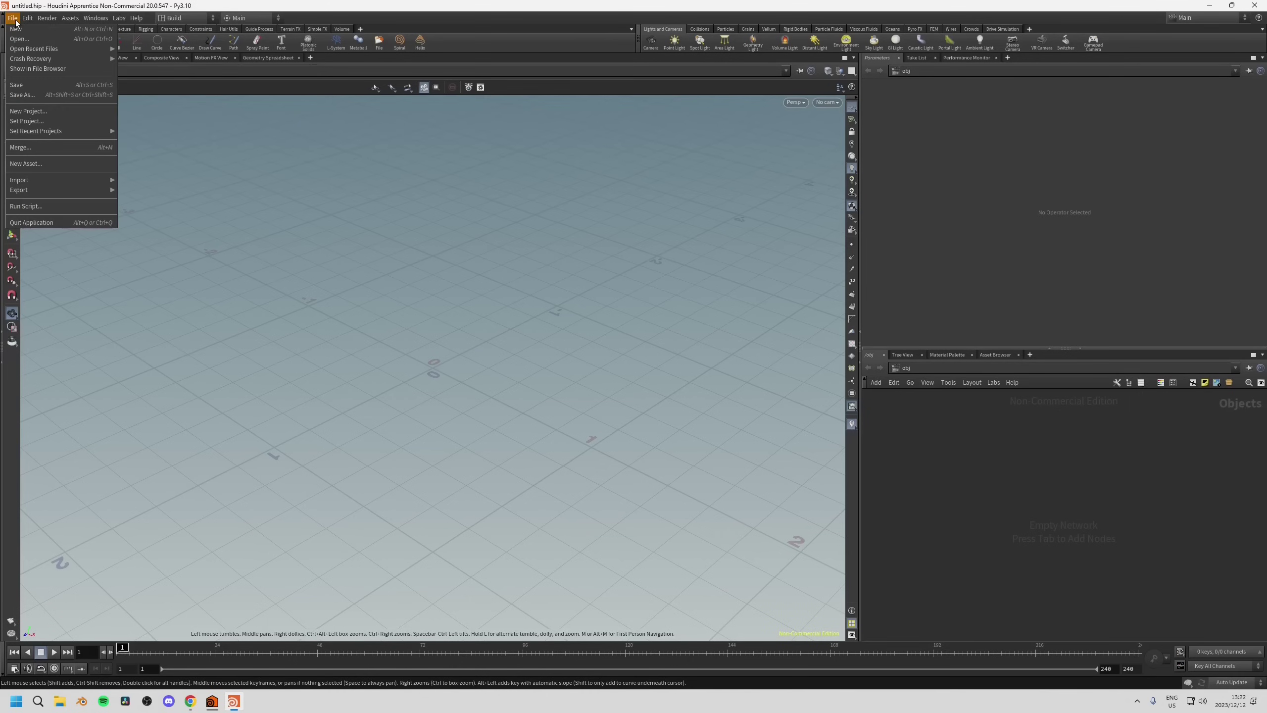
{"action": "left_click", "coordinate": [22, 39]}
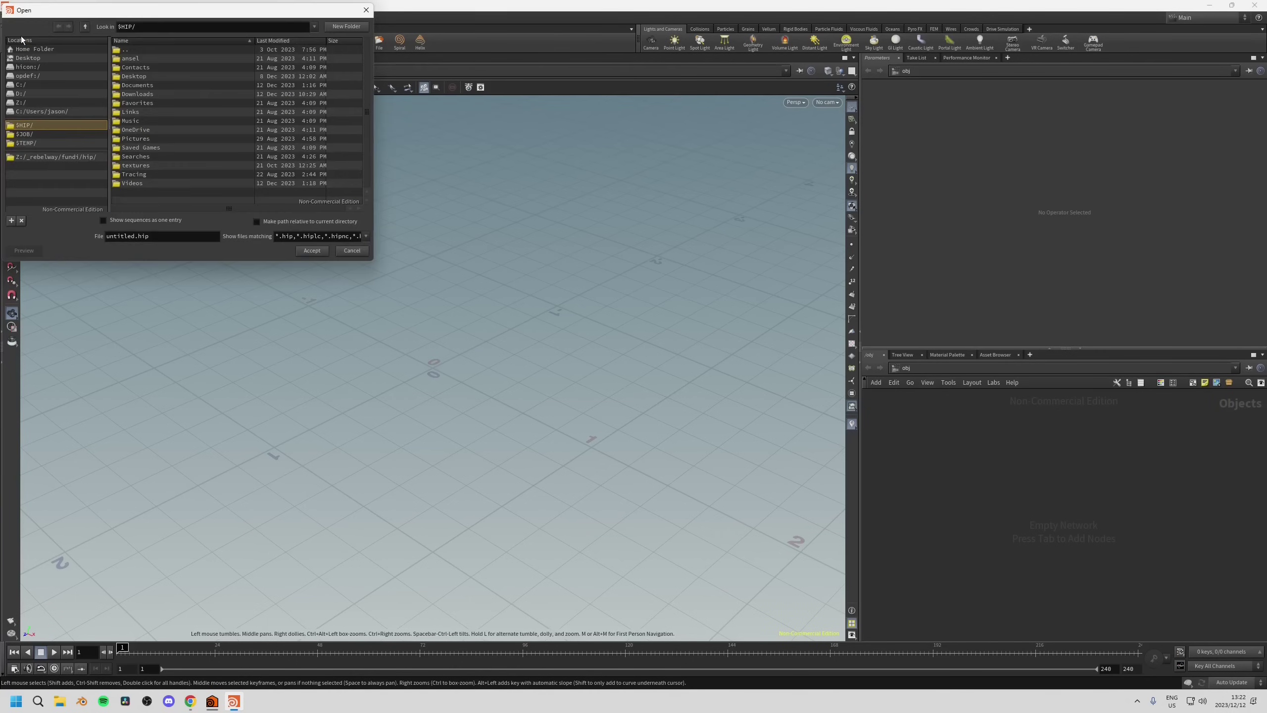
{"action": "left_click", "coordinate": [63, 159]}
{"action": "left_click_drag", "start_coordinate": [170, 15], "coordinate": [348, 129]}
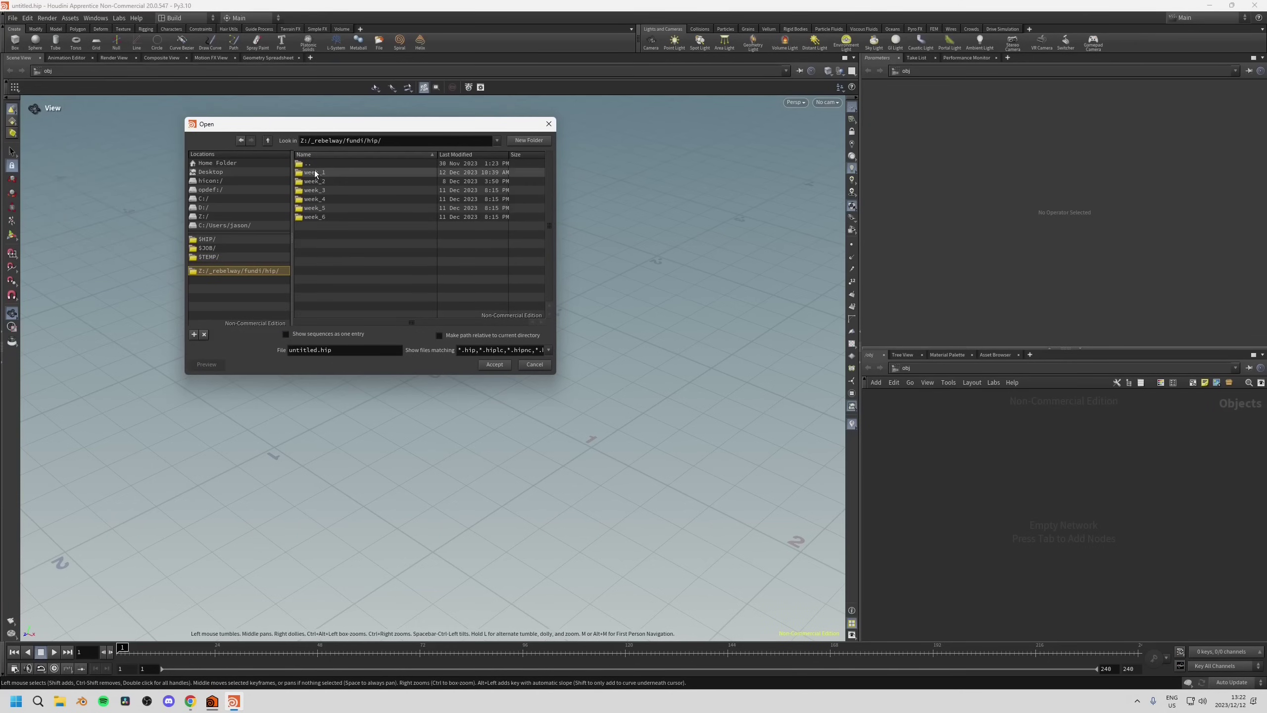
{"action": "double_click", "coordinate": [327, 173]}
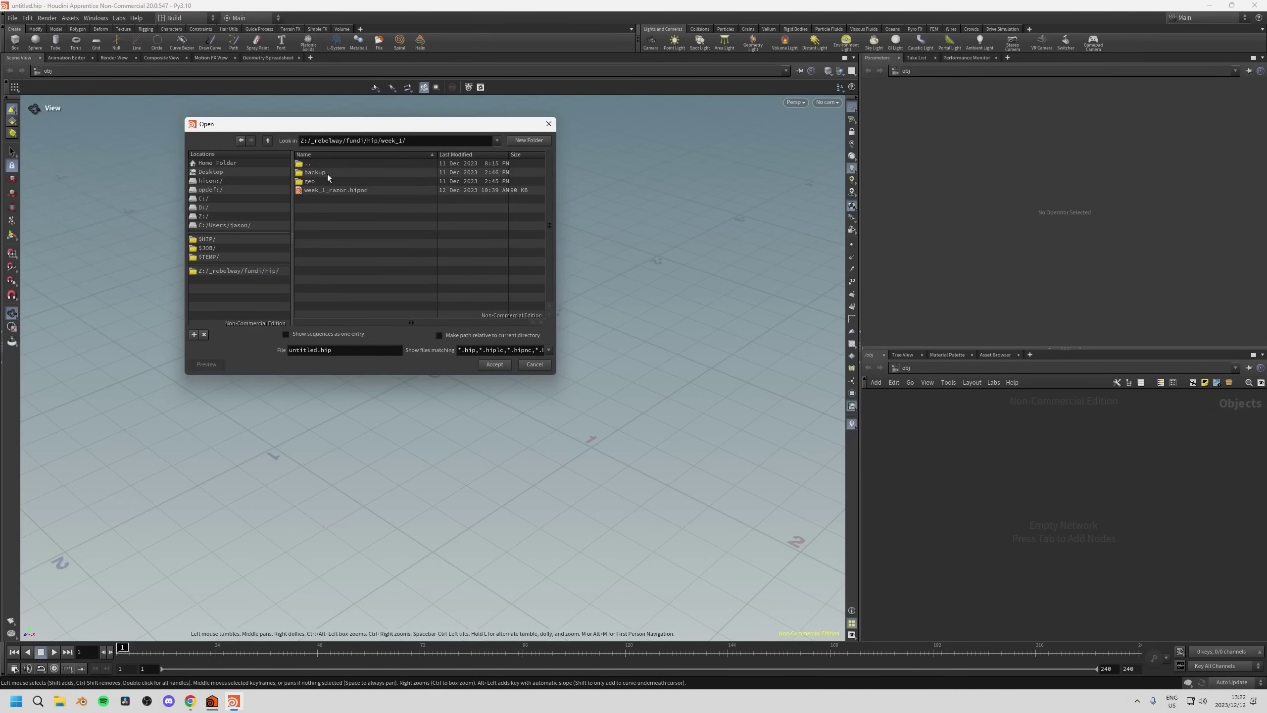
{"action": "left_click", "coordinate": [323, 192]}
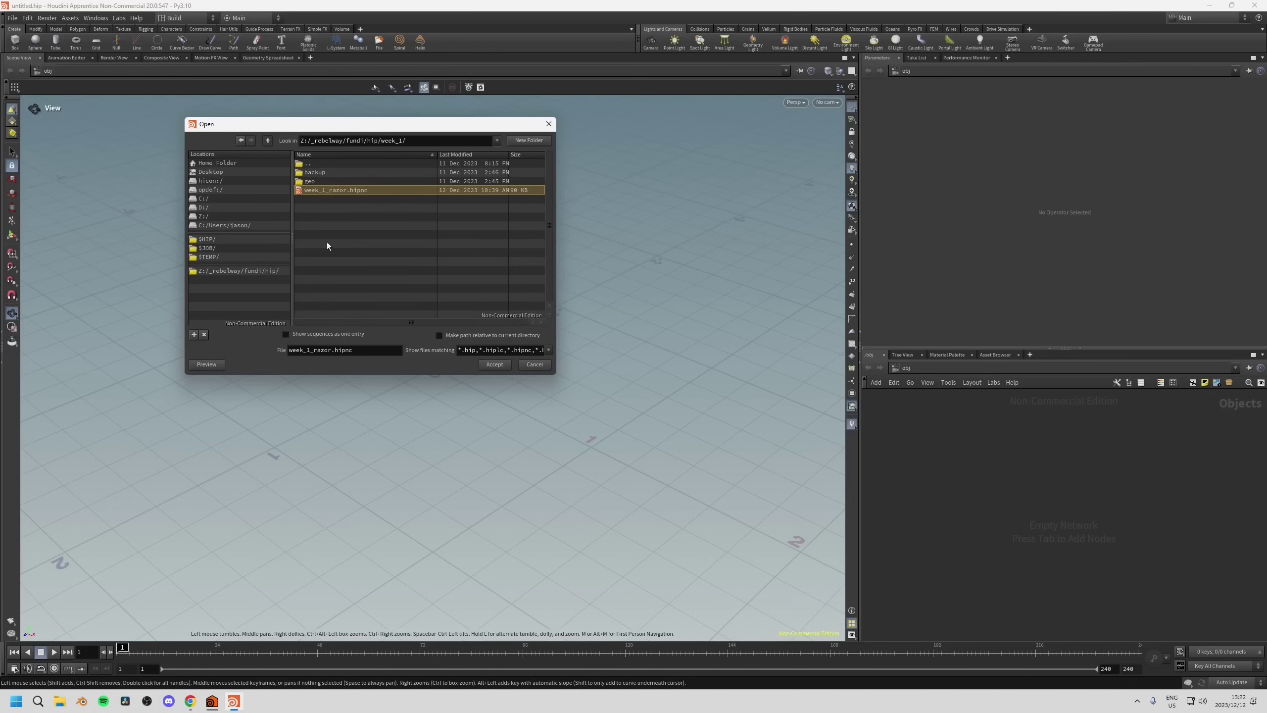
Add the week_1 folder to the saved file locations and switch between it and the hip folder location.
{"action": "double_click", "coordinate": [317, 165]}
{"action": "left_click", "coordinate": [325, 173]}
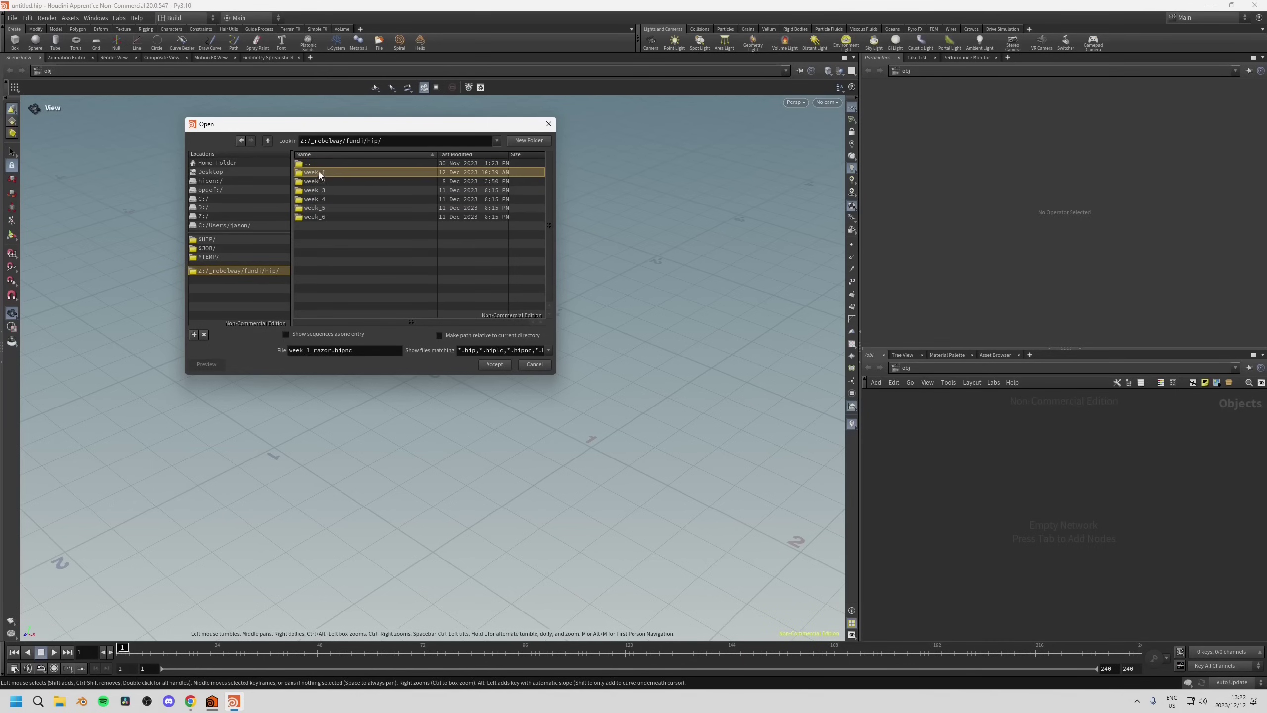
{"action": "left_click", "coordinate": [194, 335]}
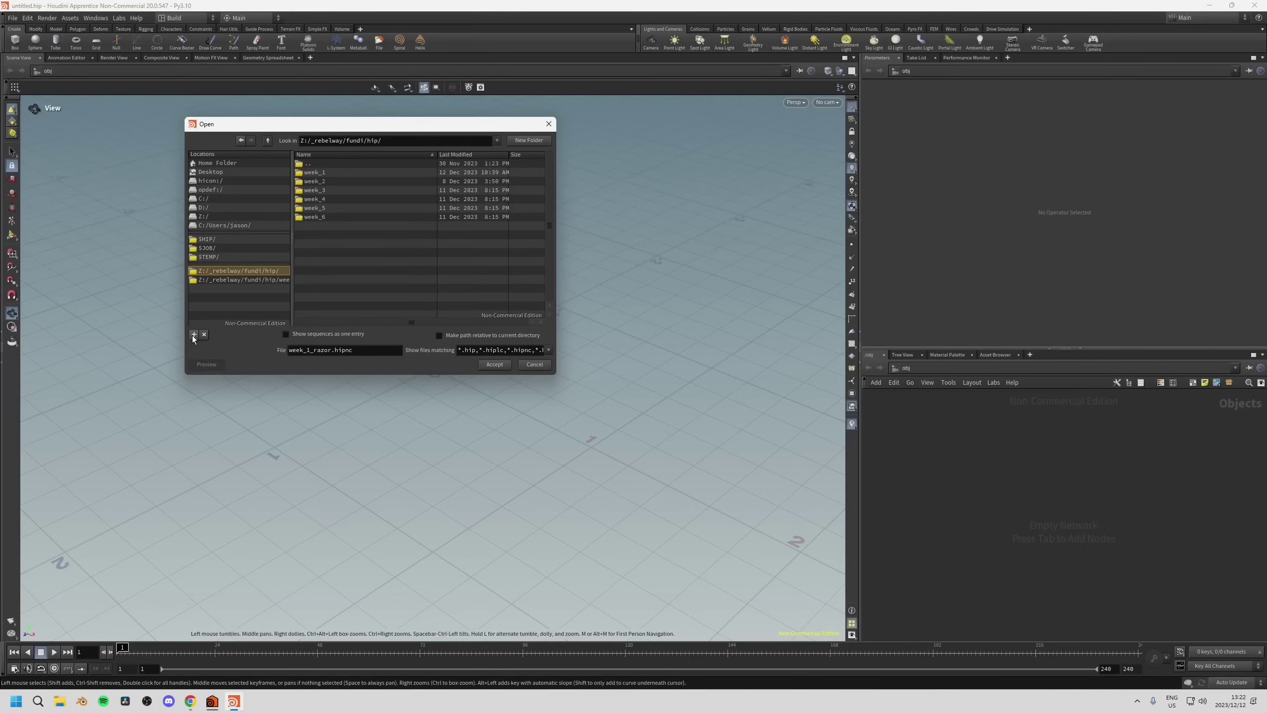
{"action": "left_click", "coordinate": [280, 282]}
{"action": "left_click", "coordinate": [269, 273]}
{"action": "left_click", "coordinate": [263, 282]}
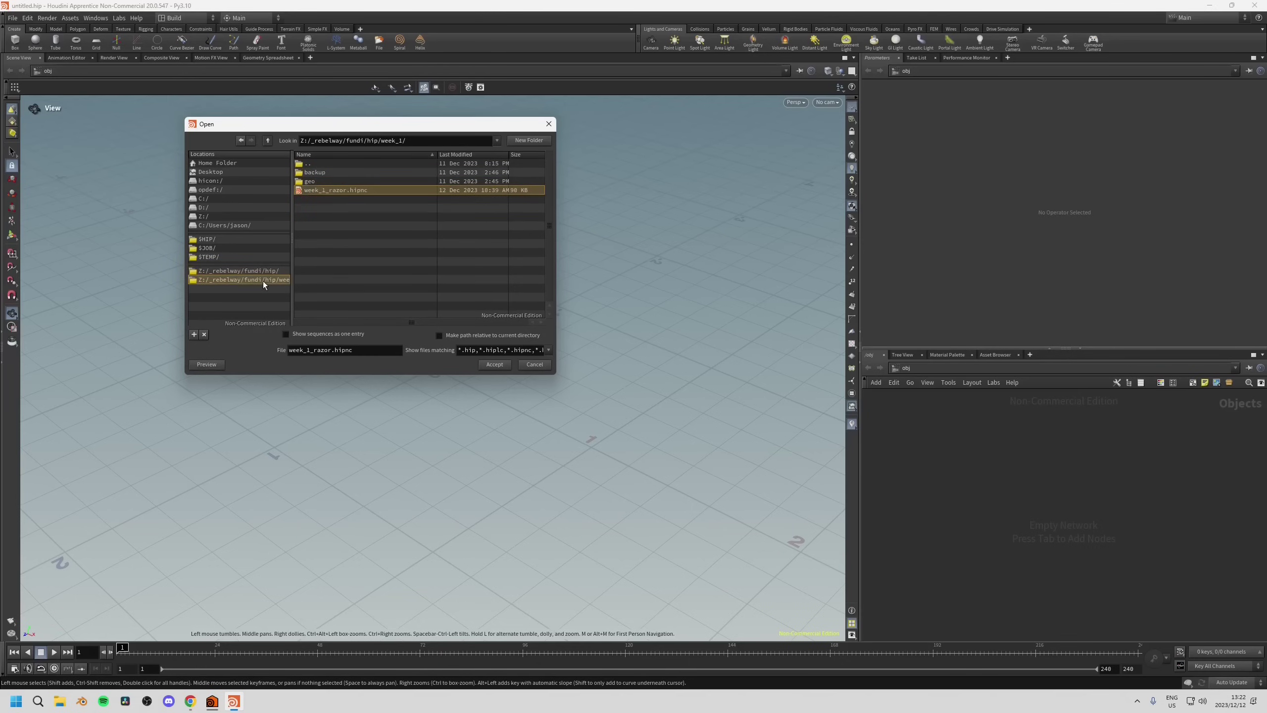
Widen the locations list to fit the full folder paths and remove the week_1 folder from the saved locations.
{"action": "left_click_drag", "start_coordinate": [292, 281], "coordinate": [329, 280]}
{"action": "left_click", "coordinate": [272, 272]}
{"action": "left_click", "coordinate": [272, 280]}
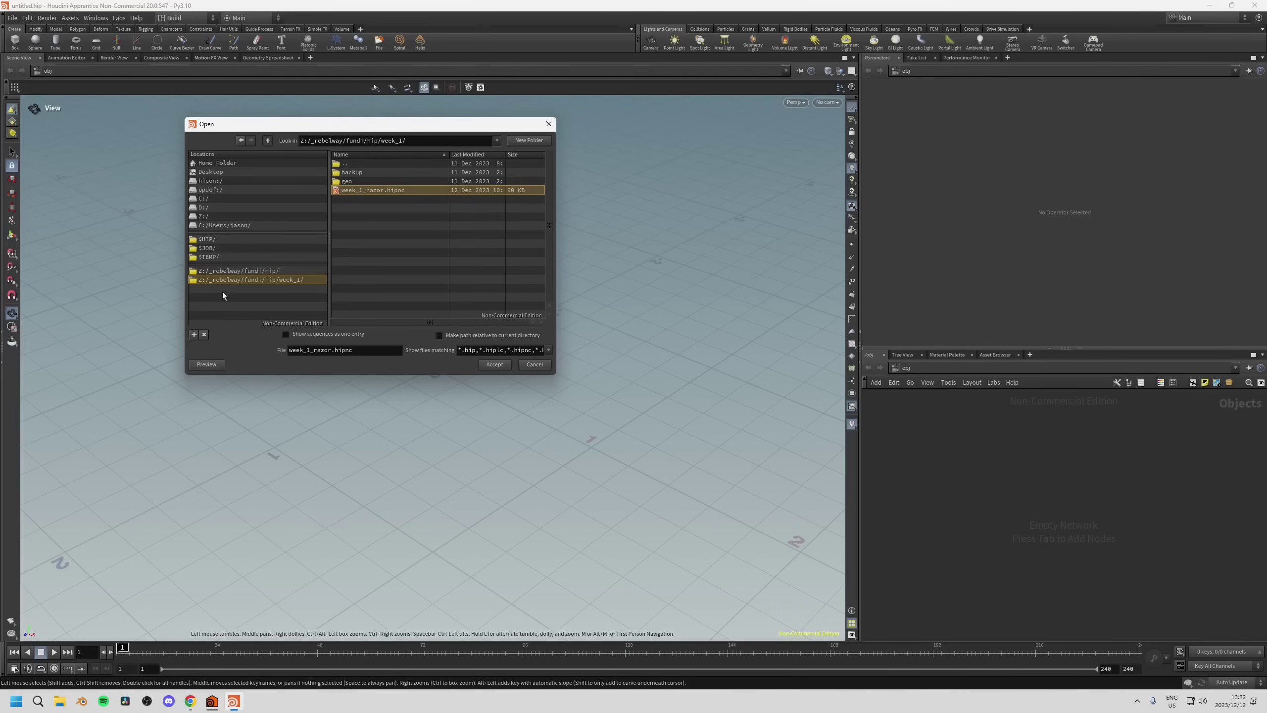
{"action": "left_click", "coordinate": [204, 335]}
Return to the week_1 folder through the saved hip folder location and open the scene week_1_razor.hipnc.
{"action": "left_click", "coordinate": [240, 270]}
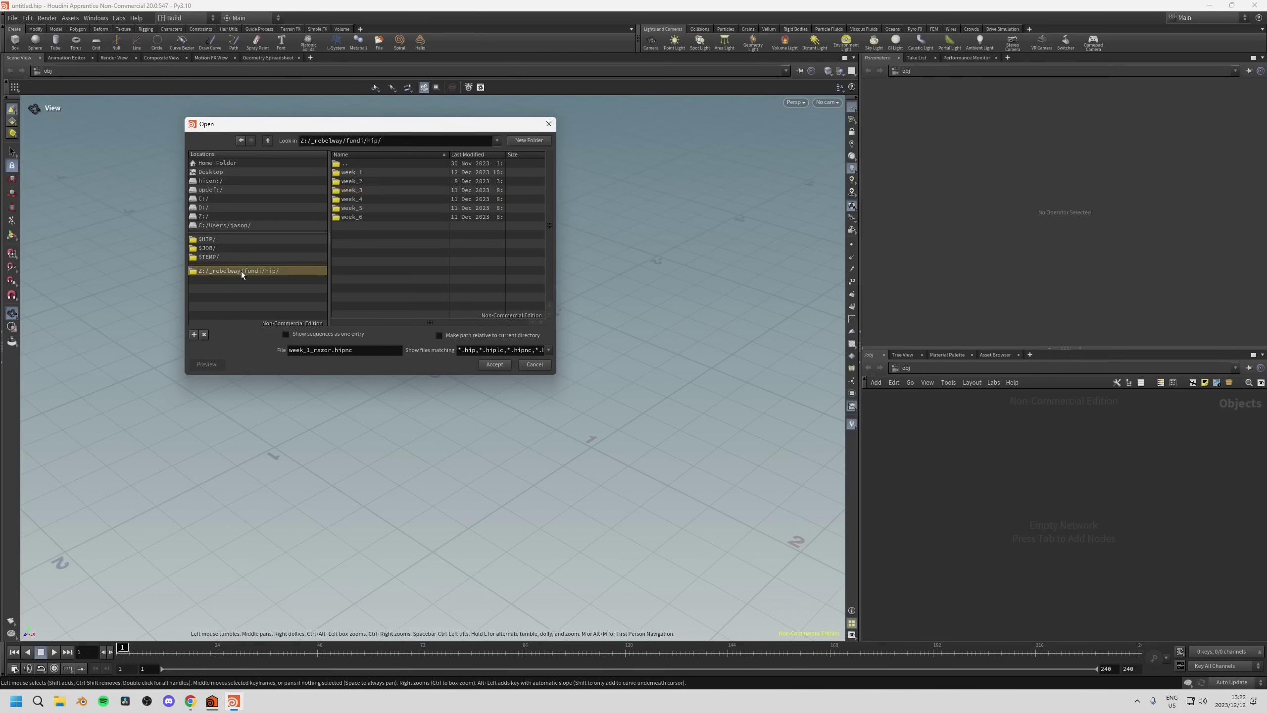
{"action": "double_click", "coordinate": [351, 173]}
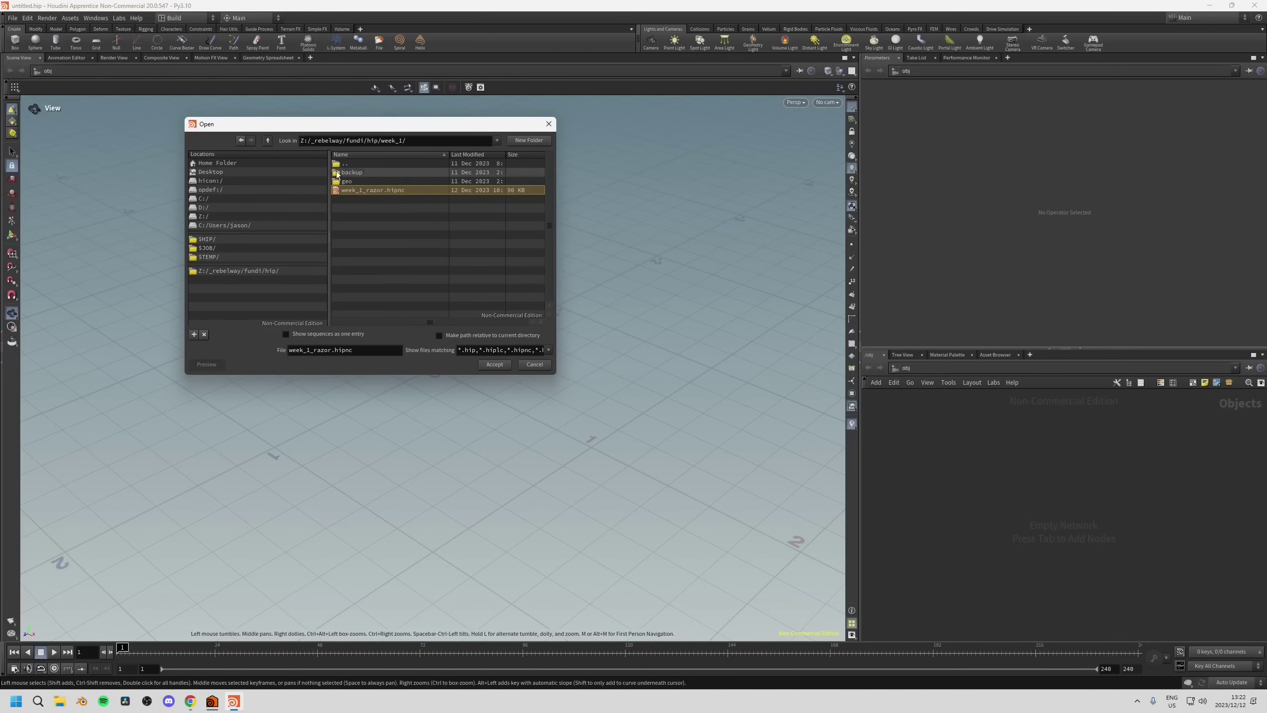
{"action": "left_click", "coordinate": [368, 191]}
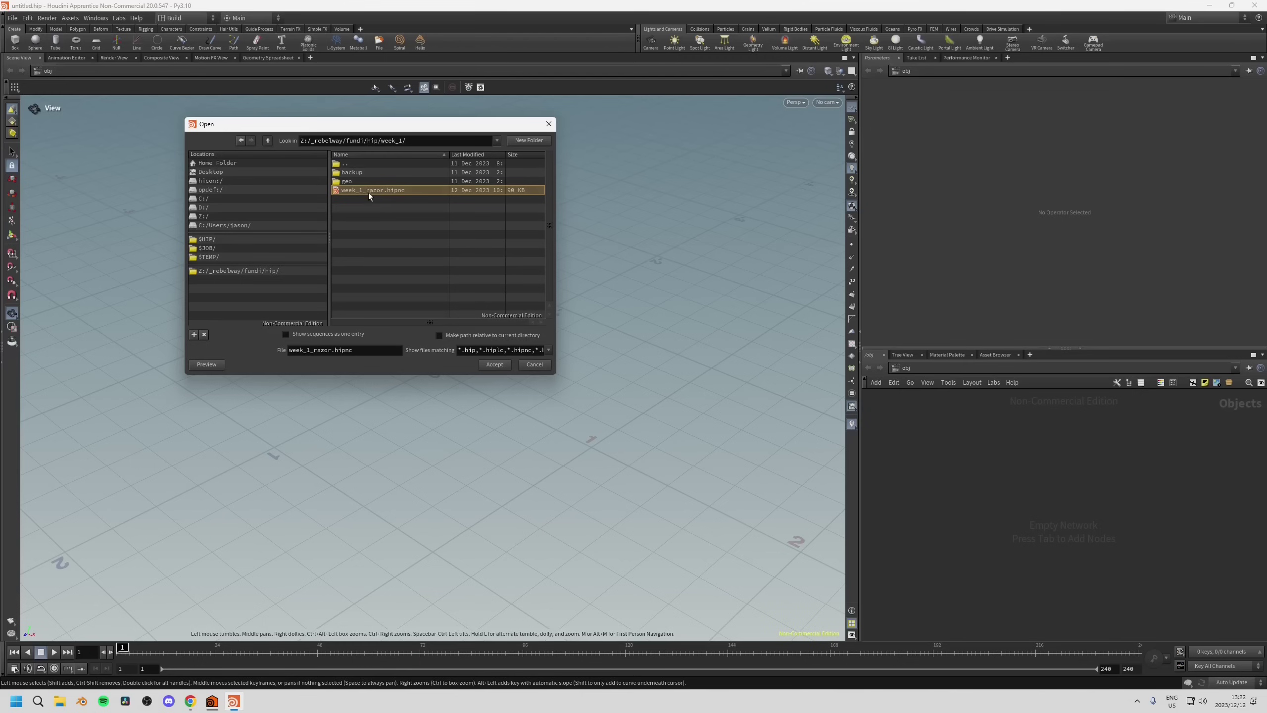
{"action": "left_click", "coordinate": [493, 365]}
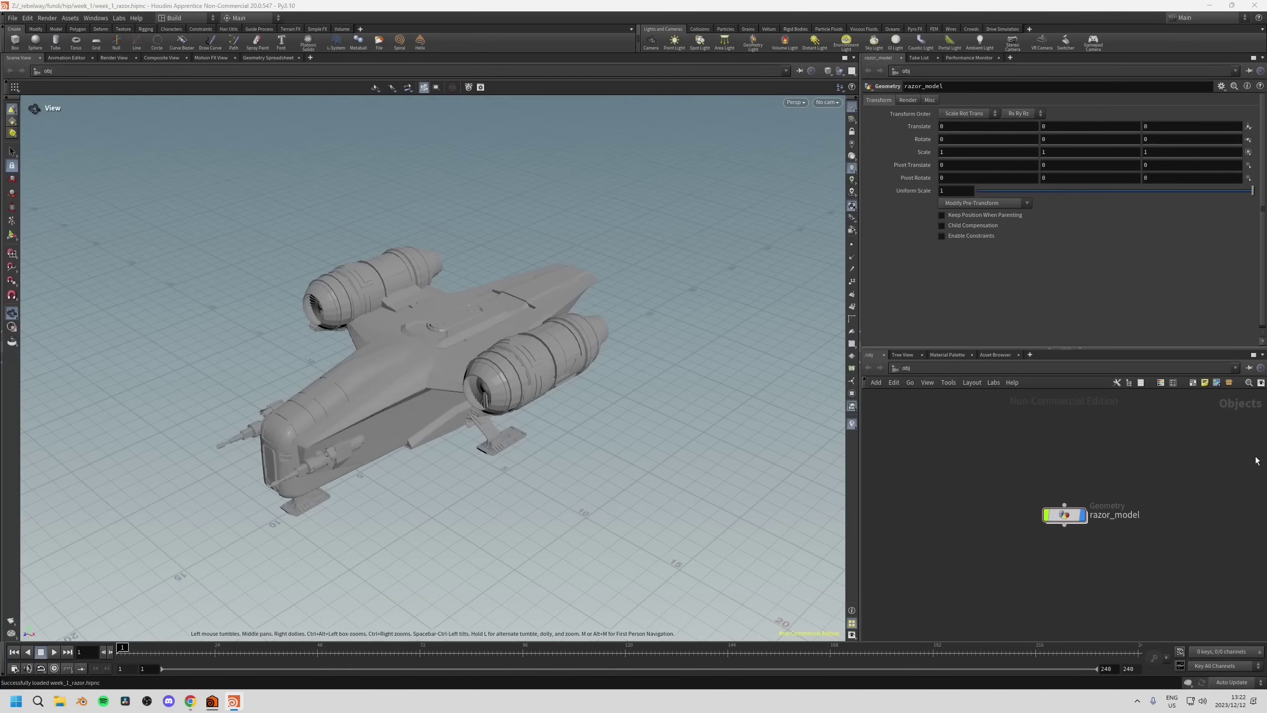
Examine the spaceship model from several sides and distances by tumbling, panning and zooming the scene view.
{"action": "left_click_drag", "start_coordinate": [480, 351], "coordinate": [455, 340]}
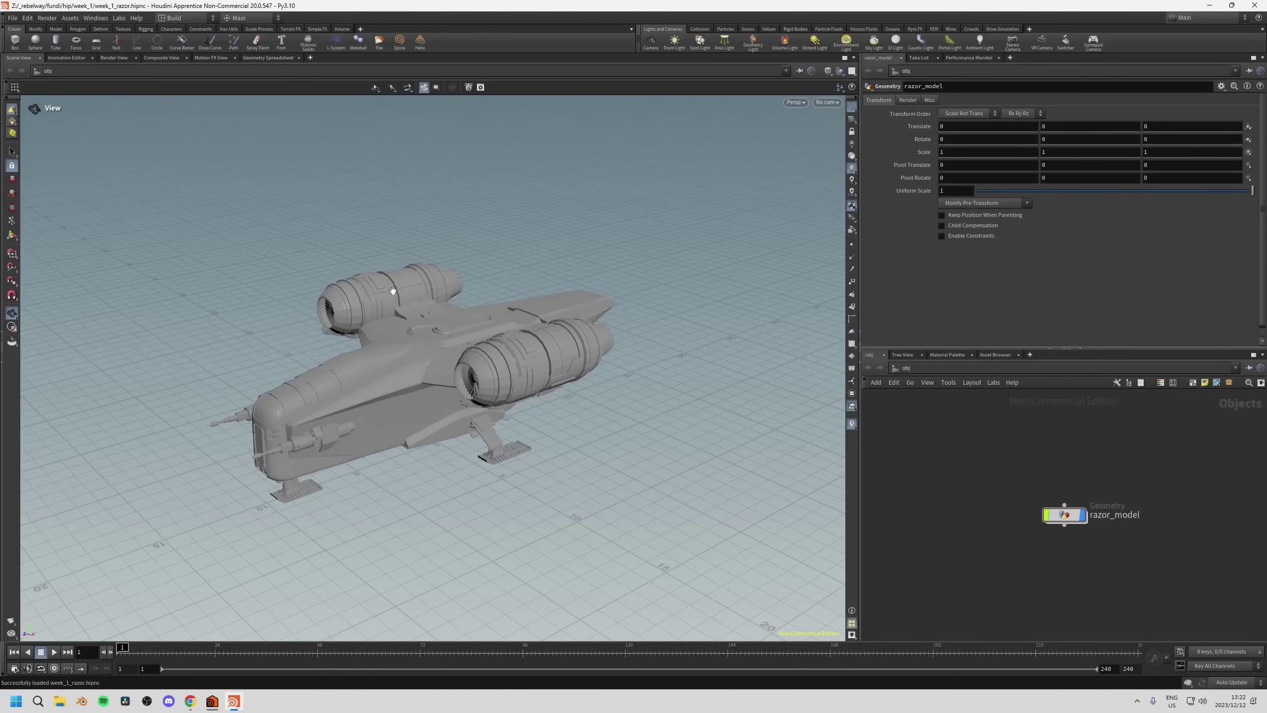
{"action": "left_click_drag", "start_coordinate": [417, 377], "coordinate": [613, 352]}
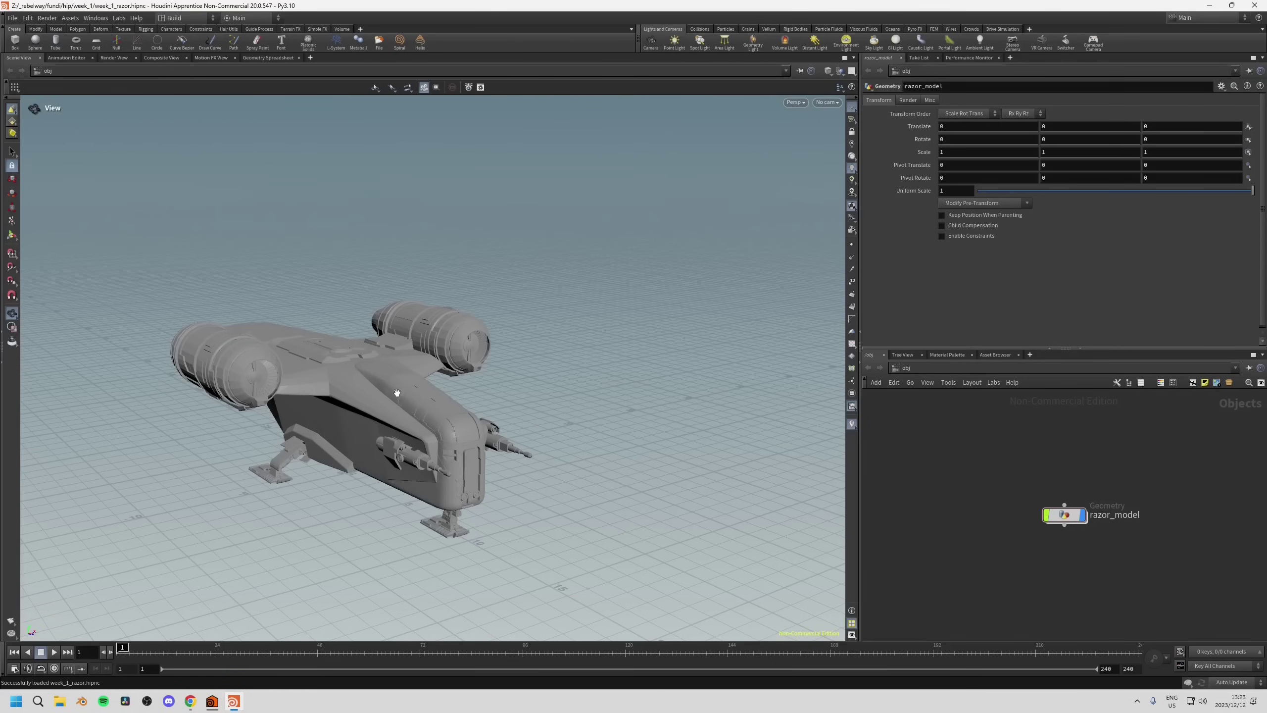
{"action": "middle_click_drag", "start_coordinate": [380, 388], "coordinate": [255, 414]}
{"action": "left_click_drag", "start_coordinate": [256, 415], "coordinate": [336, 254]}
{"action": "middle_click_drag", "start_coordinate": [336, 255], "coordinate": [409, 328]}
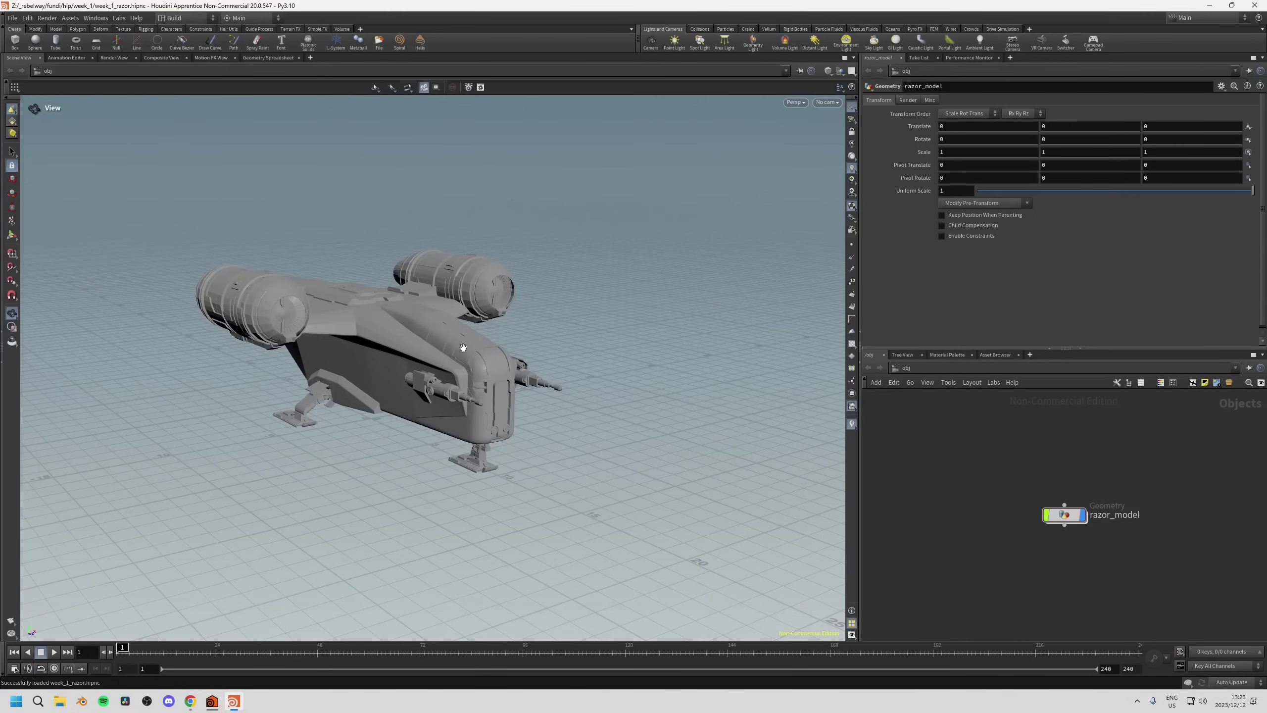
{"action": "scroll", "coordinate": [462, 347], "scroll_direction": "down", "scroll_amount": 2}
{"action": "scroll", "coordinate": [437, 383], "scroll_direction": "up", "scroll_amount": 4}
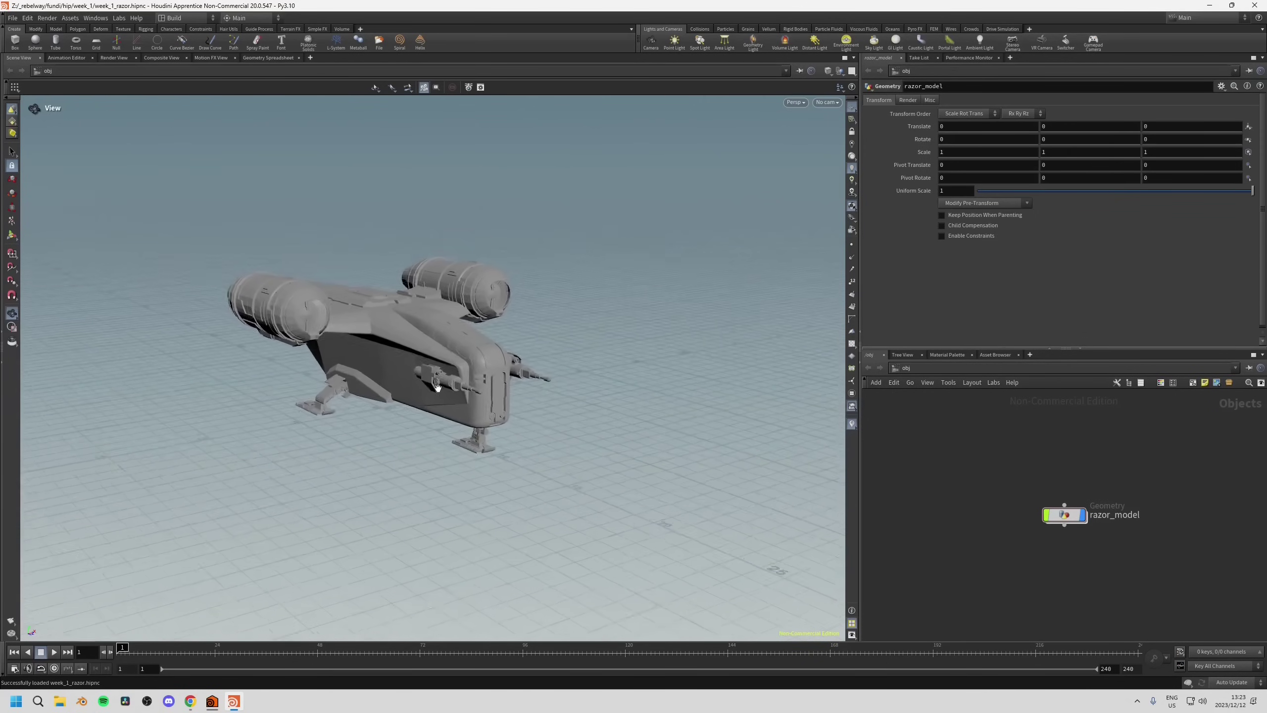
{"action": "scroll", "coordinate": [456, 372], "scroll_direction": "down", "scroll_amount": 2}
{"action": "scroll", "coordinate": [456, 372], "scroll_direction": "up", "scroll_amount": 2}
{"action": "scroll", "coordinate": [456, 372], "scroll_direction": "down", "scroll_amount": 2}
{"action": "scroll", "coordinate": [456, 372], "scroll_direction": "up", "scroll_amount": 2}
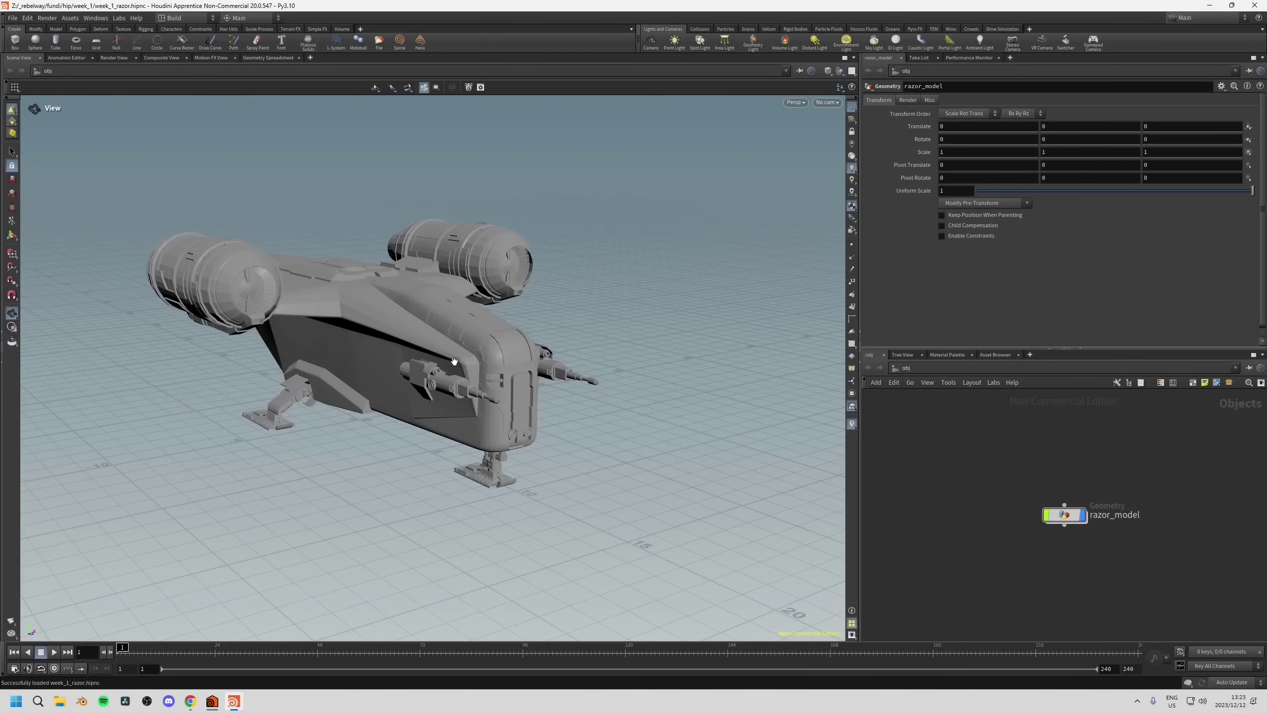
{"action": "scroll", "coordinate": [455, 382], "scroll_direction": "up", "scroll_amount": 1}
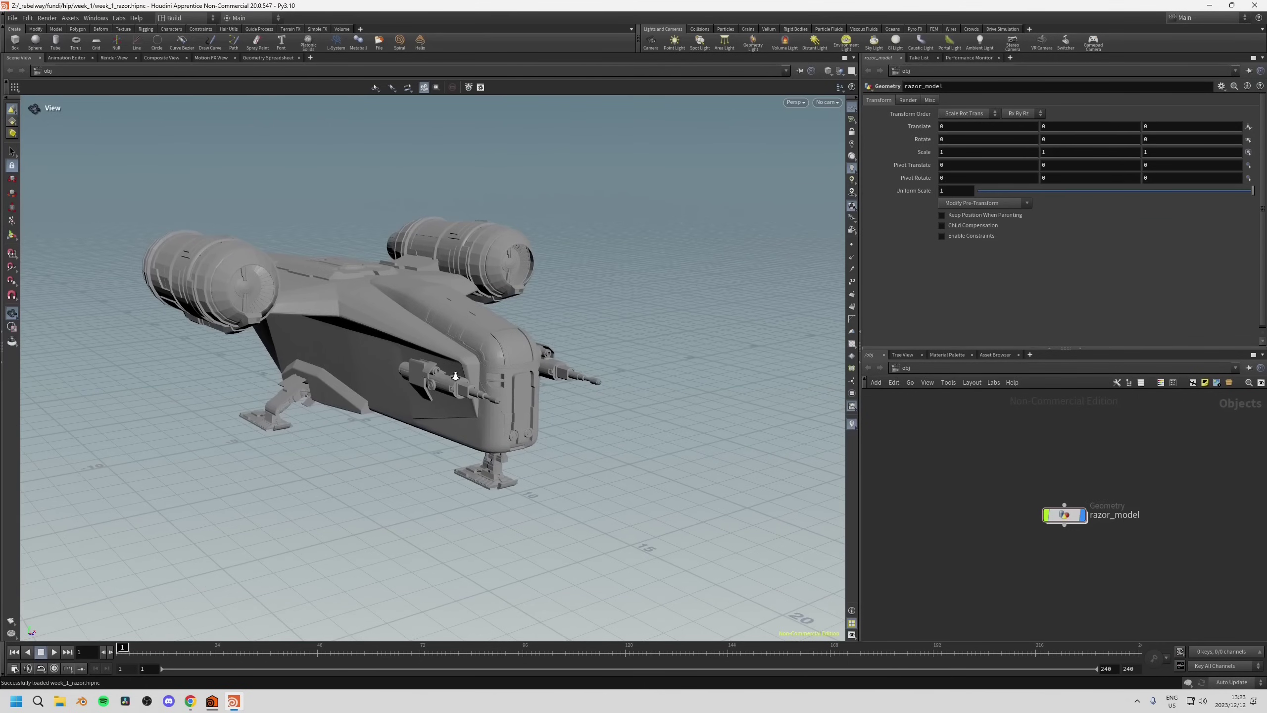
{"action": "right_click_drag", "start_coordinate": [455, 377], "coordinate": [390, 471]}
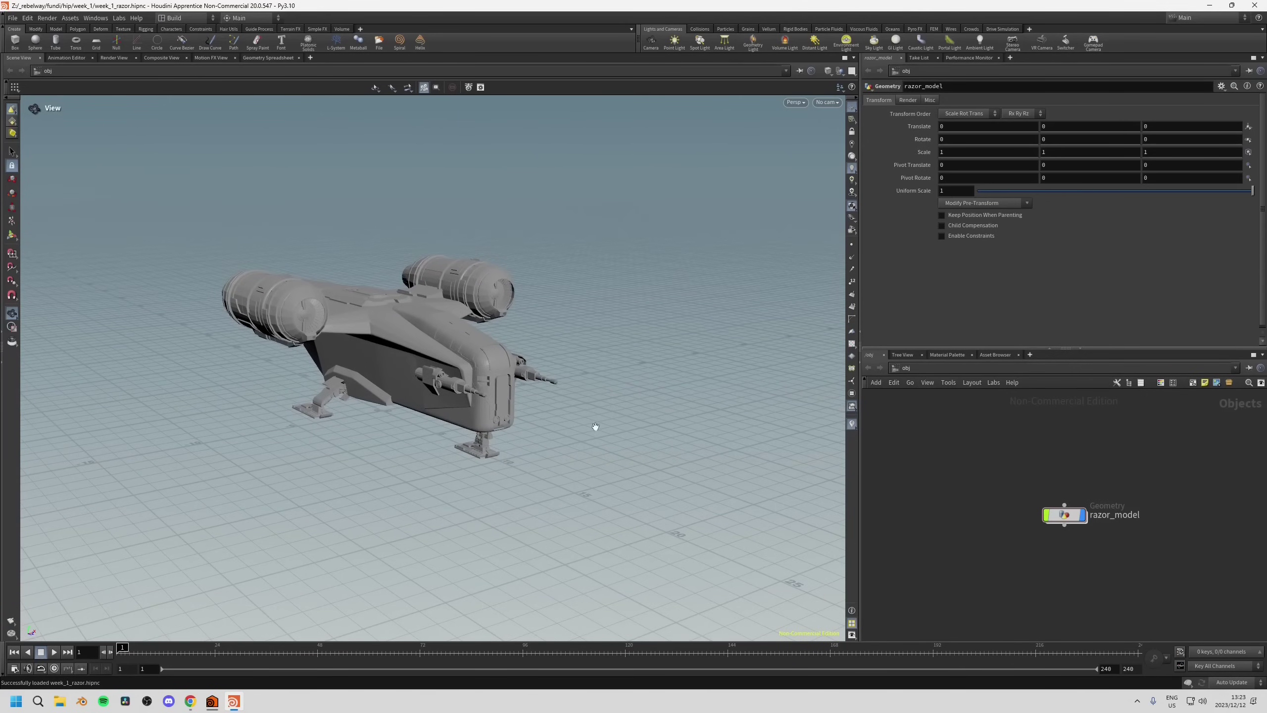
{"action": "left_click_drag", "start_coordinate": [521, 381], "coordinate": [377, 371]}
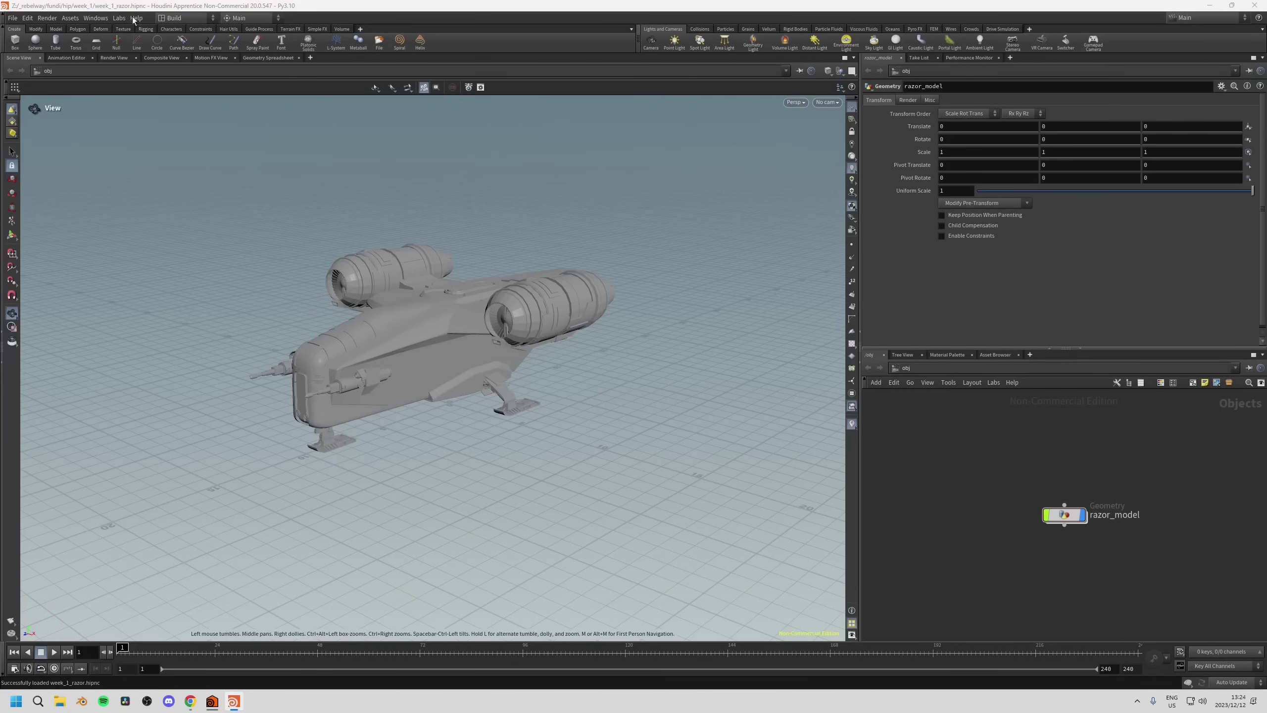
{"action": "left_click", "coordinate": [95, 18]}
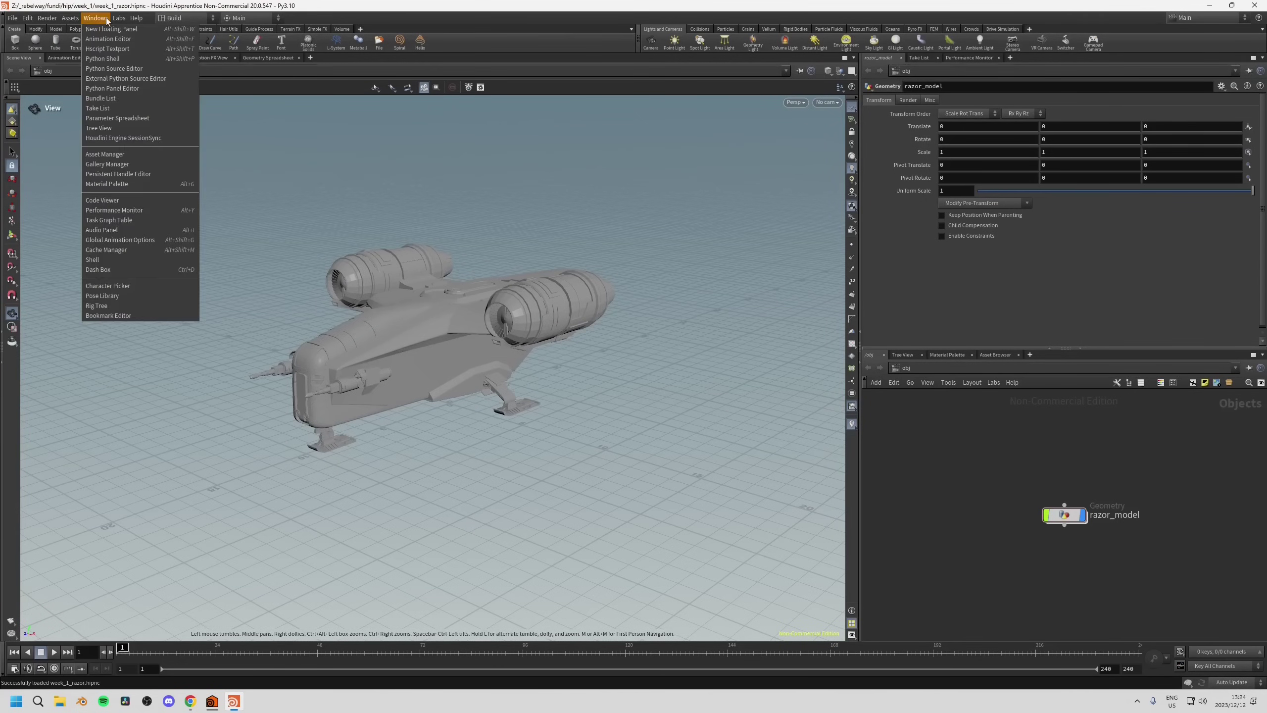
{"action": "mouse_move", "coordinate": [26, 20]}
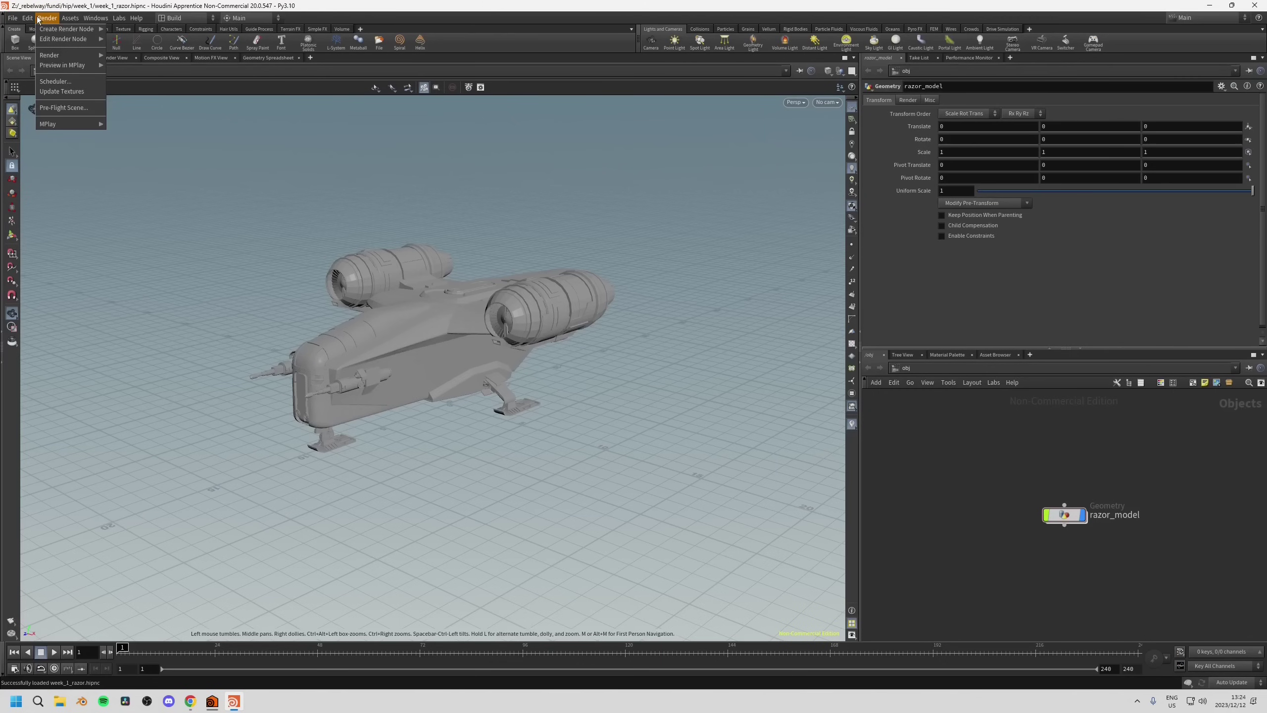
{"action": "key", "text": "Escape"}
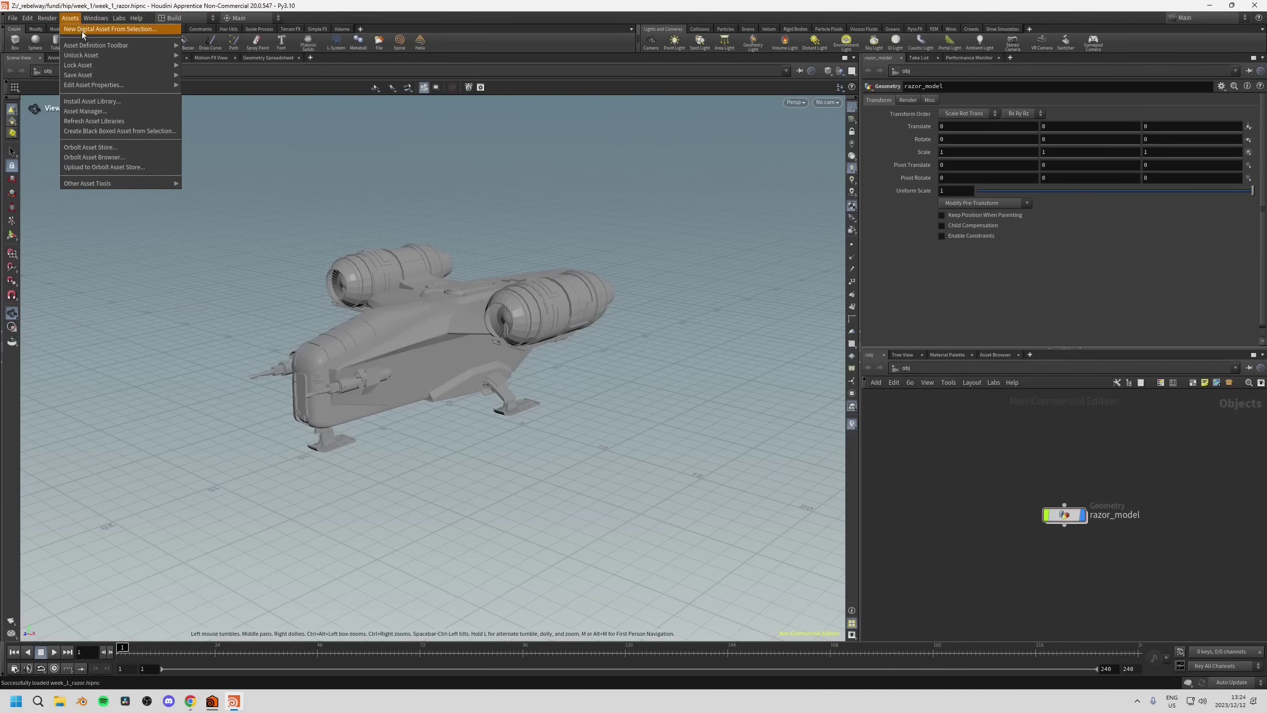
{"action": "key", "text": "Escape"}
{"action": "left_click", "coordinate": [11, 19]}
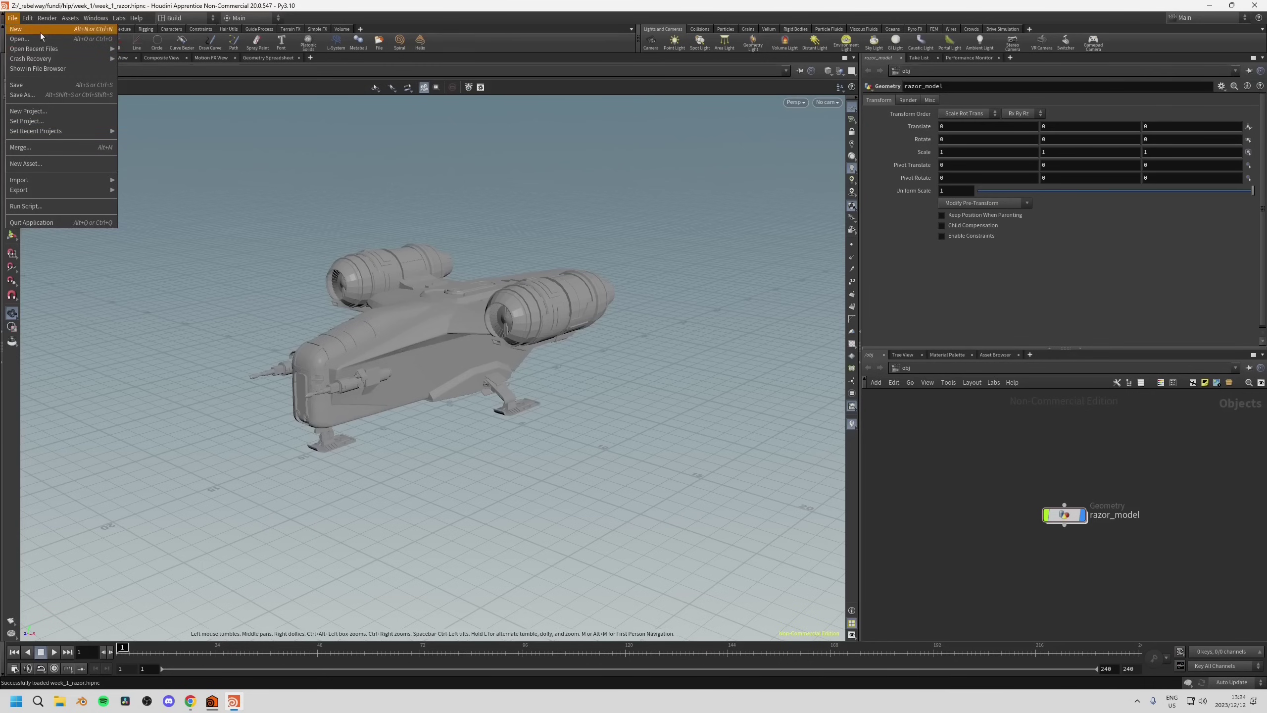
{"action": "mouse_move", "coordinate": [47, 17]}
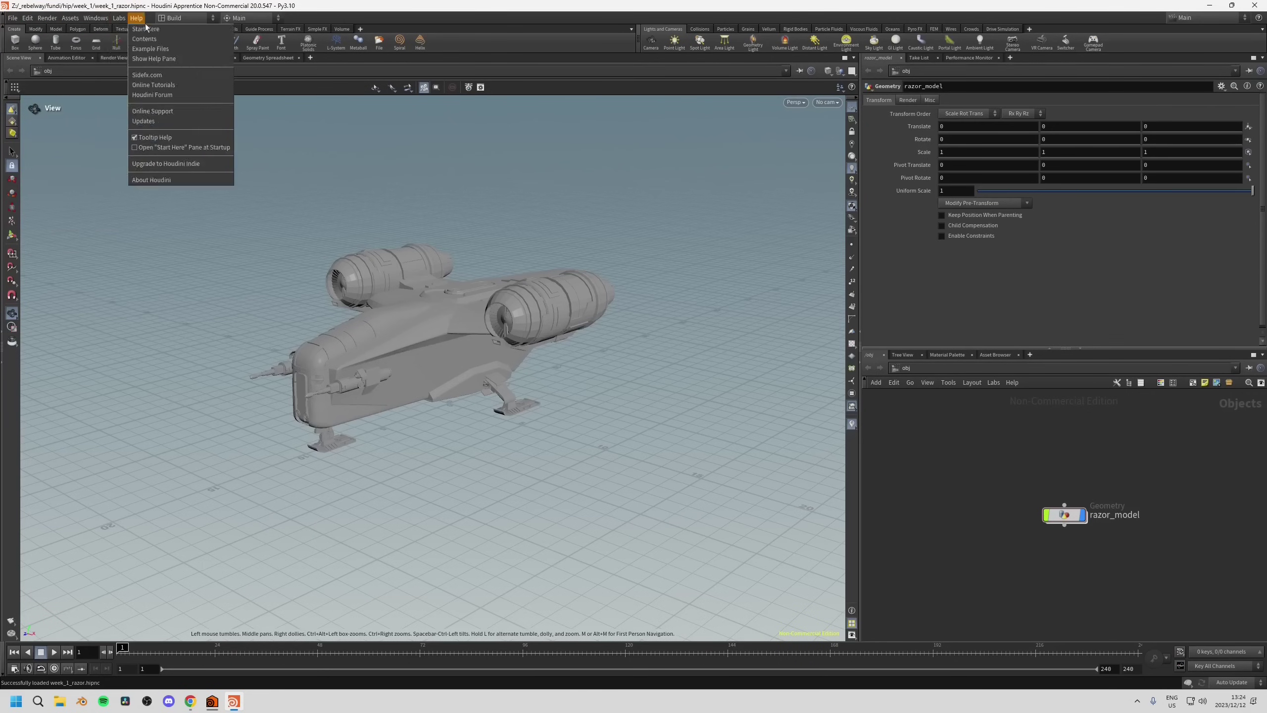
{"action": "mouse_move", "coordinate": [143, 18]}
{"action": "left_click", "coordinate": [327, 2]}
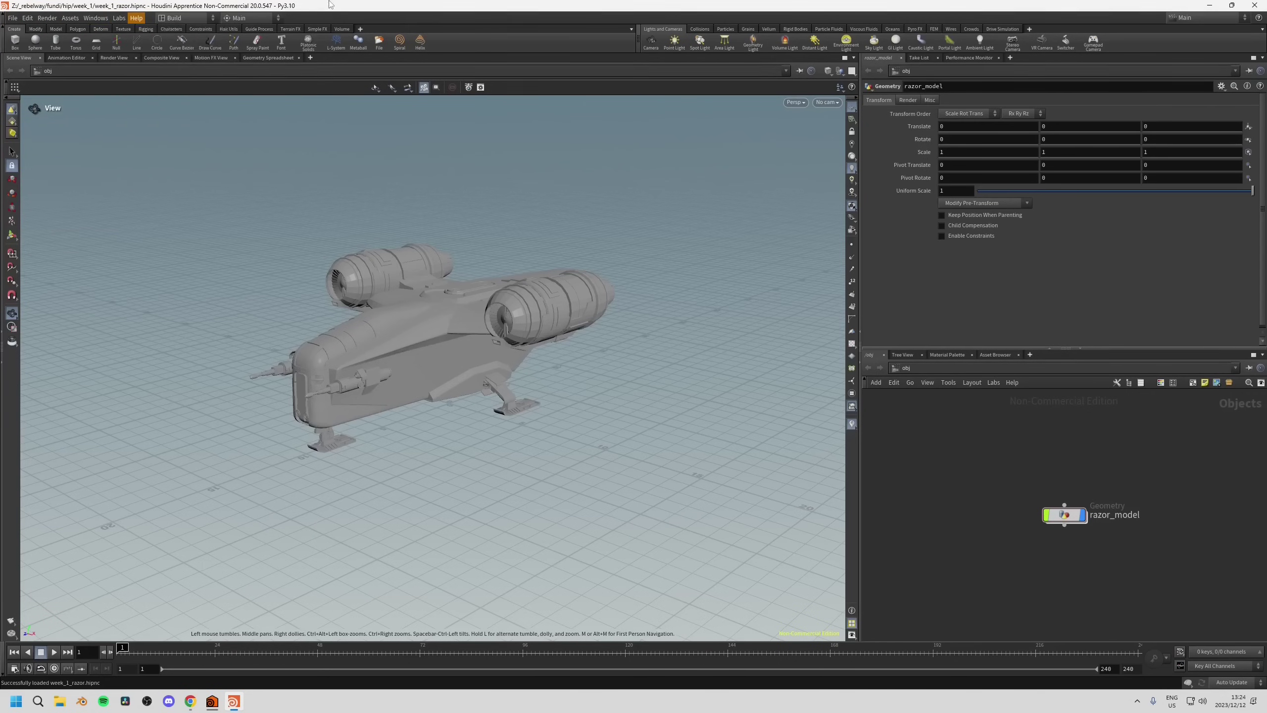
Try out the Modeling desktop layout and change from it to the SolarisLookDev desktop.
{"action": "left_click", "coordinate": [188, 18]}
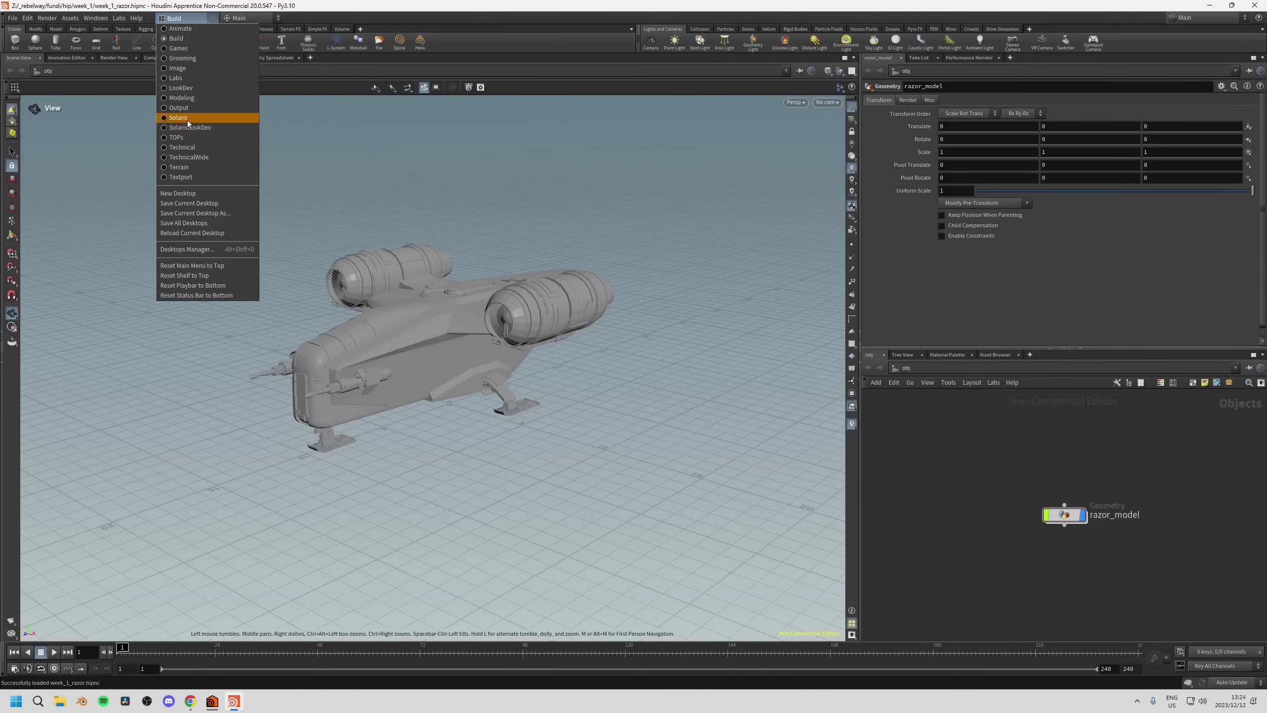
{"action": "left_click", "coordinate": [180, 98]}
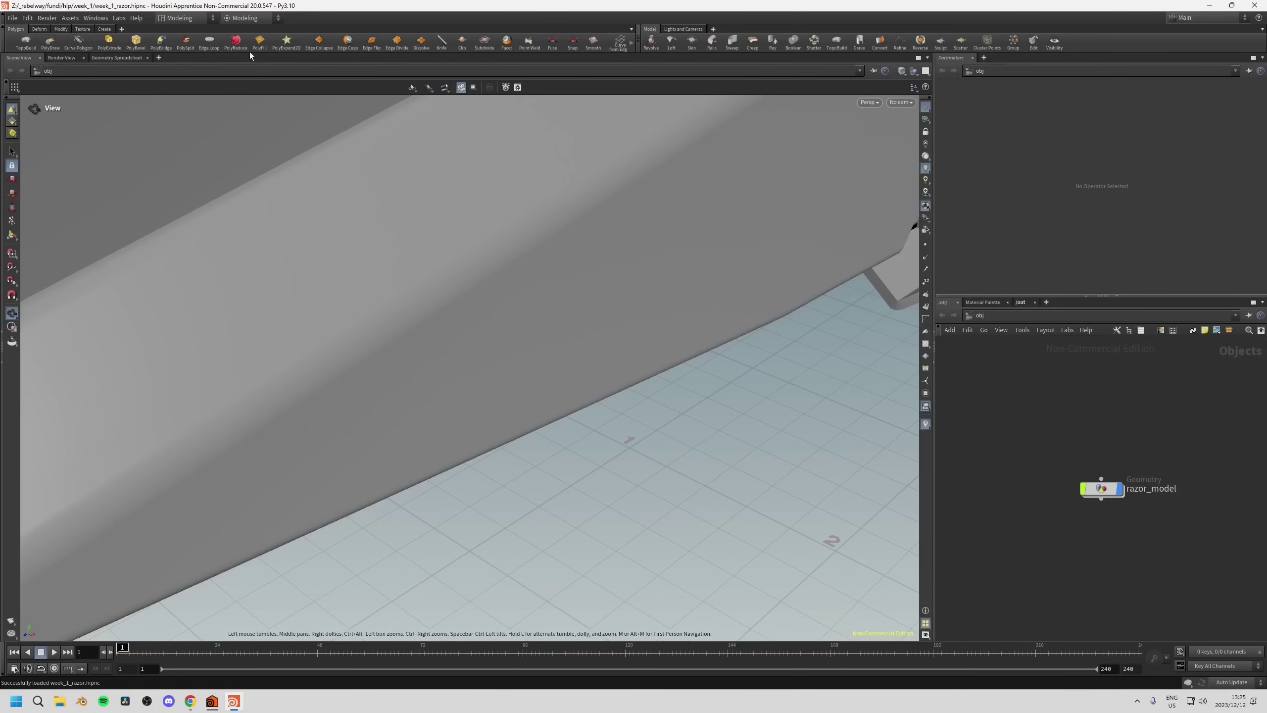
{"action": "left_click", "coordinate": [193, 22]}
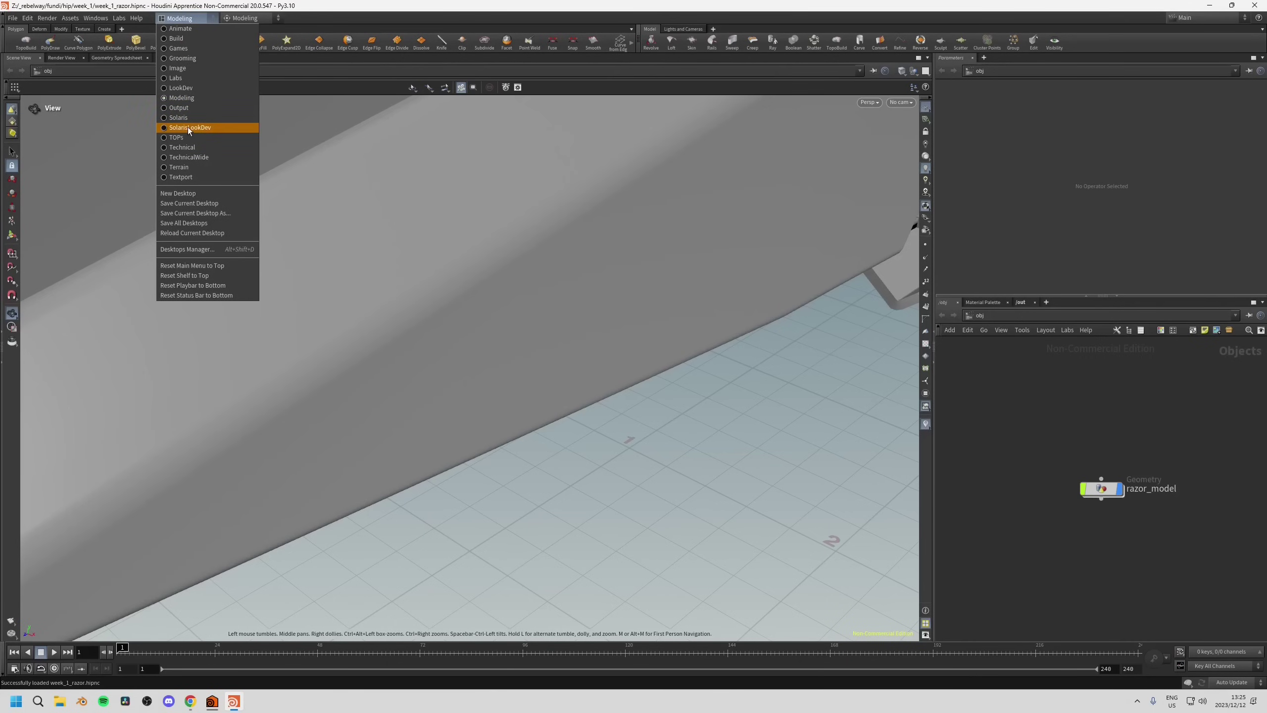
{"action": "key", "text": "Escape"}
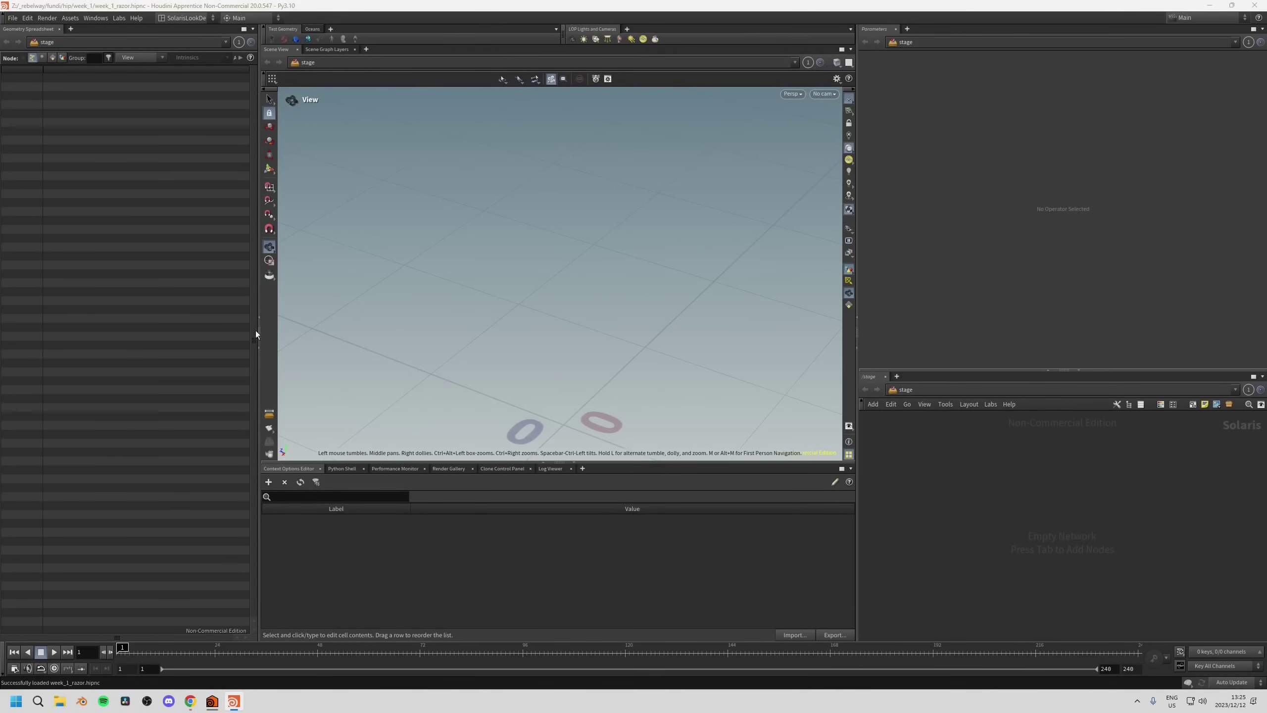
Narrow the Geometry Spreadsheet pane in the SolarisLookDev desktop and return to the Build desktop.
{"action": "left_click_drag", "start_coordinate": [257, 344], "coordinate": [191, 367]}
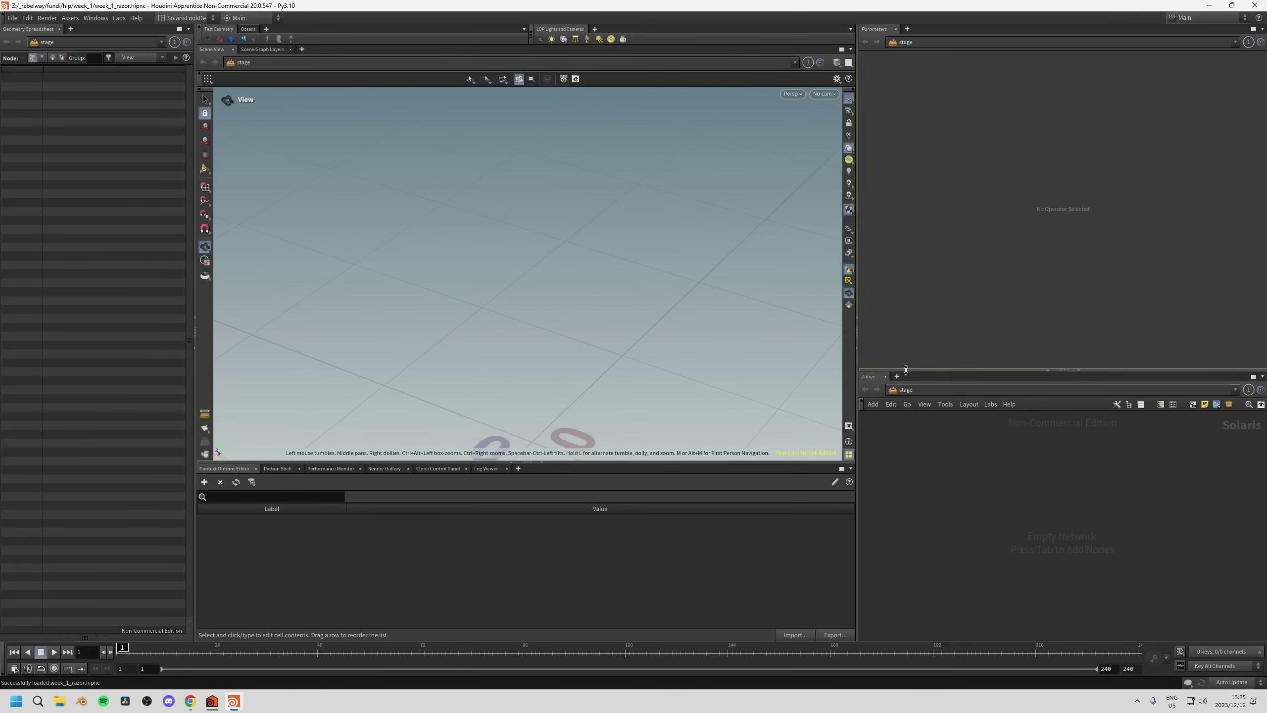
{"action": "scroll", "coordinate": [537, 227], "scroll_direction": "down", "scroll_amount": 1}
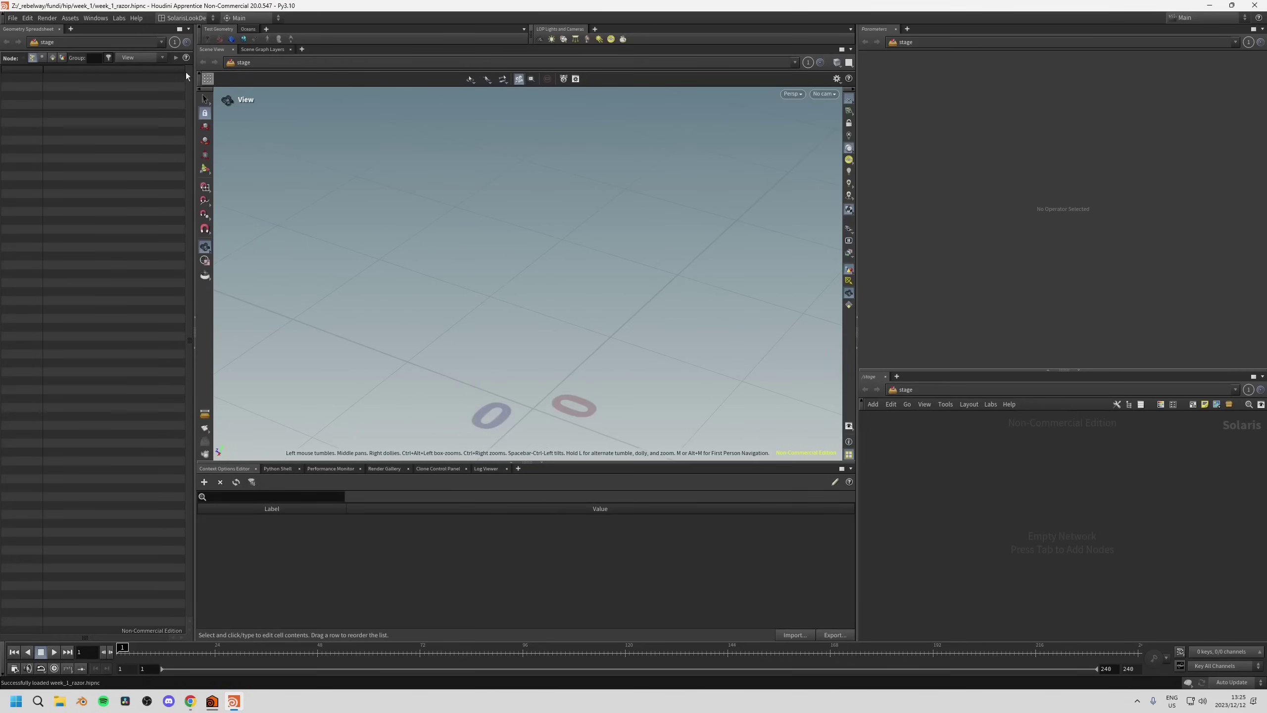
{"action": "left_click", "coordinate": [201, 17]}
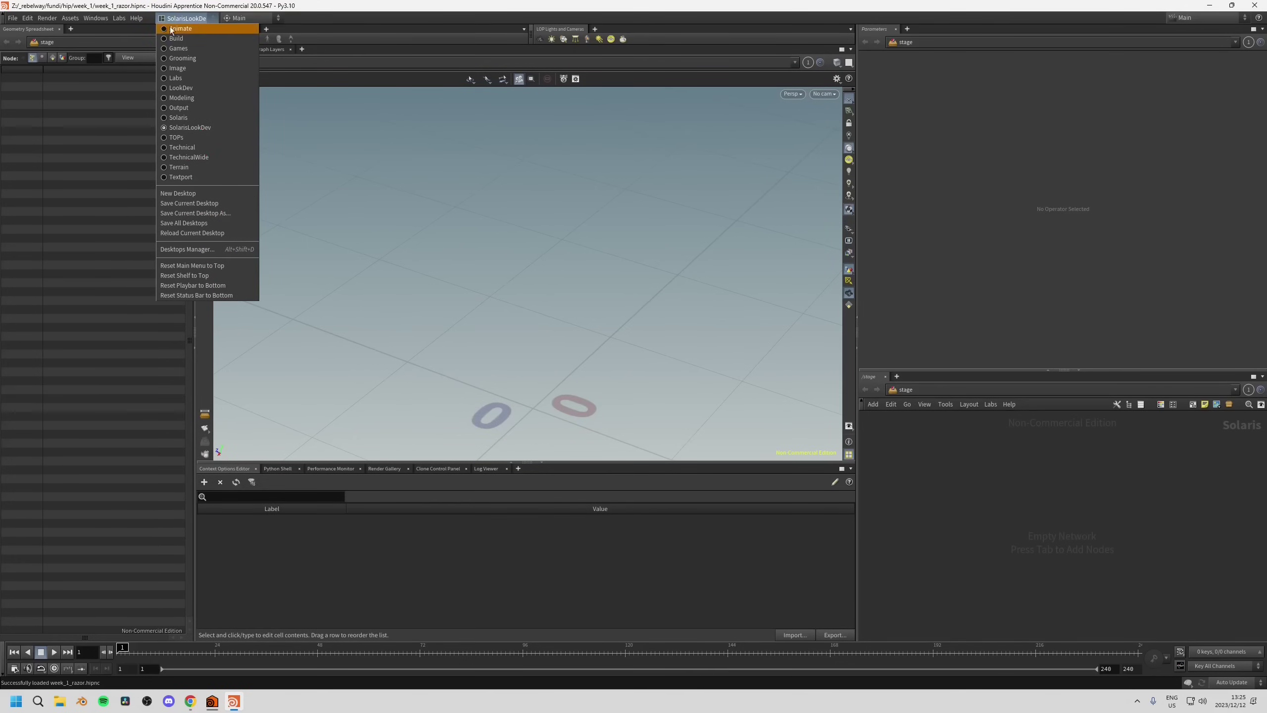
{"action": "left_click", "coordinate": [181, 39]}
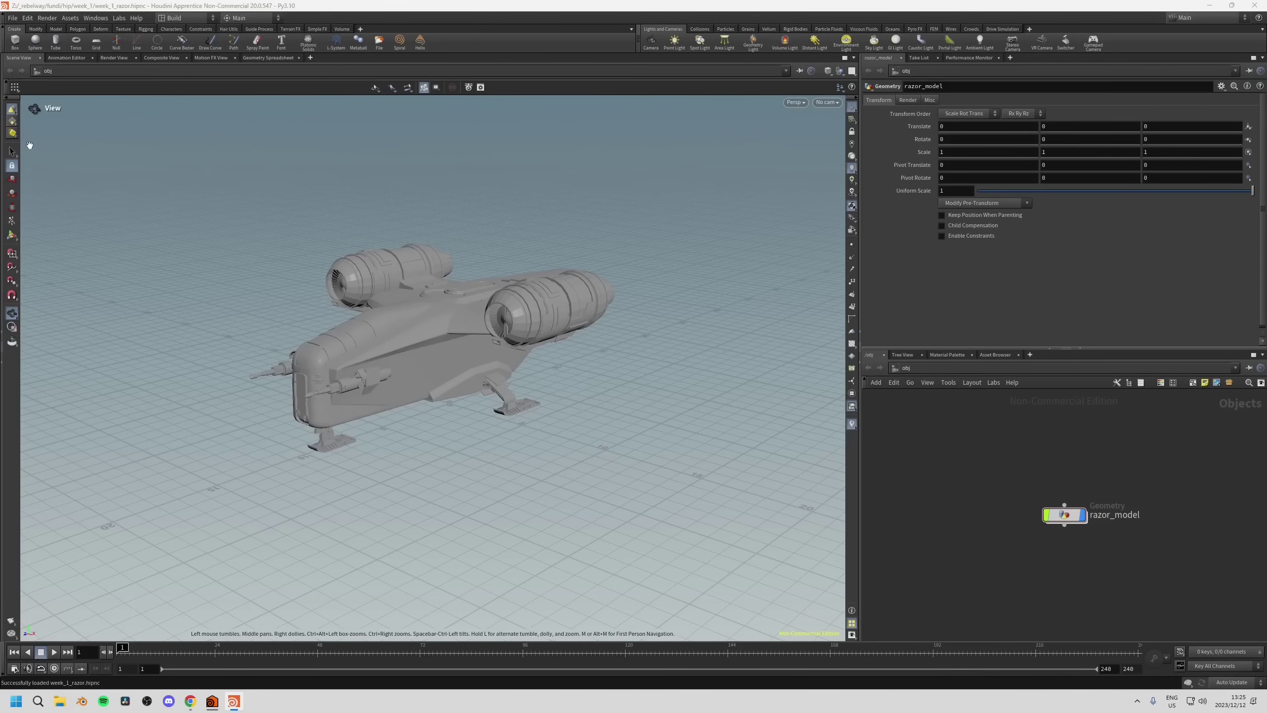
Bring up the list of available desktop layouts.
{"action": "left_click", "coordinate": [182, 20]}
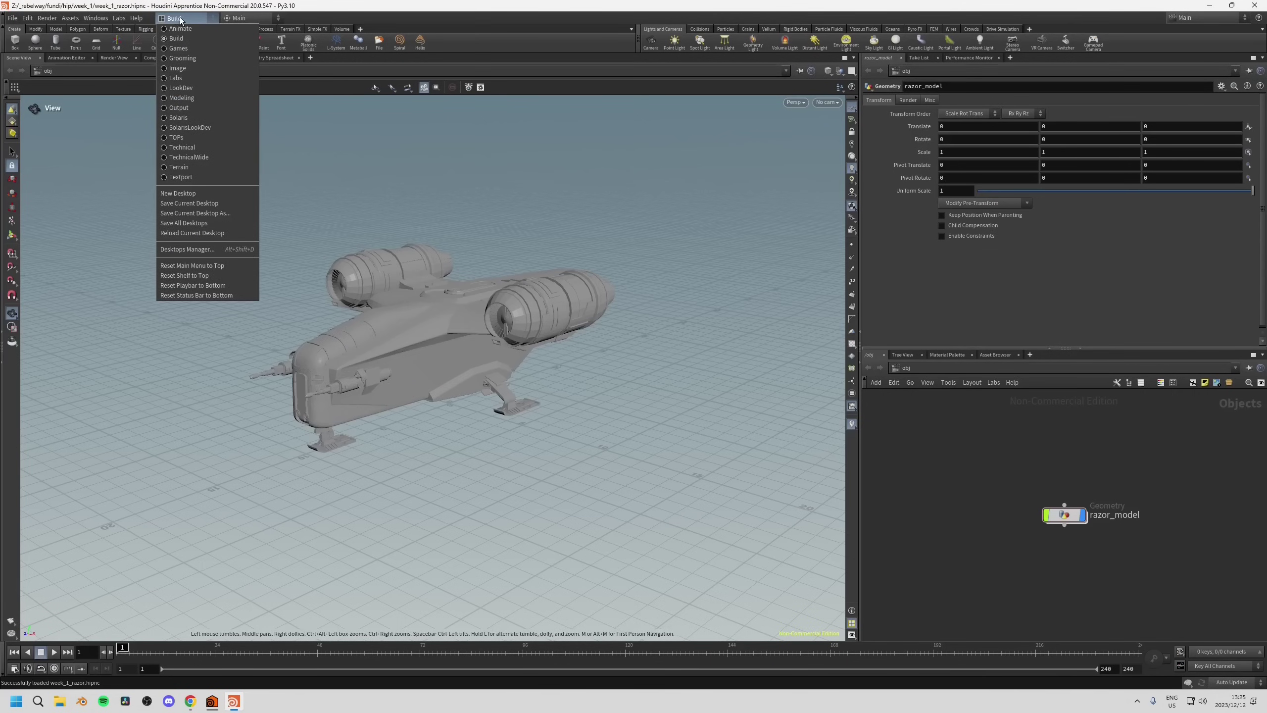
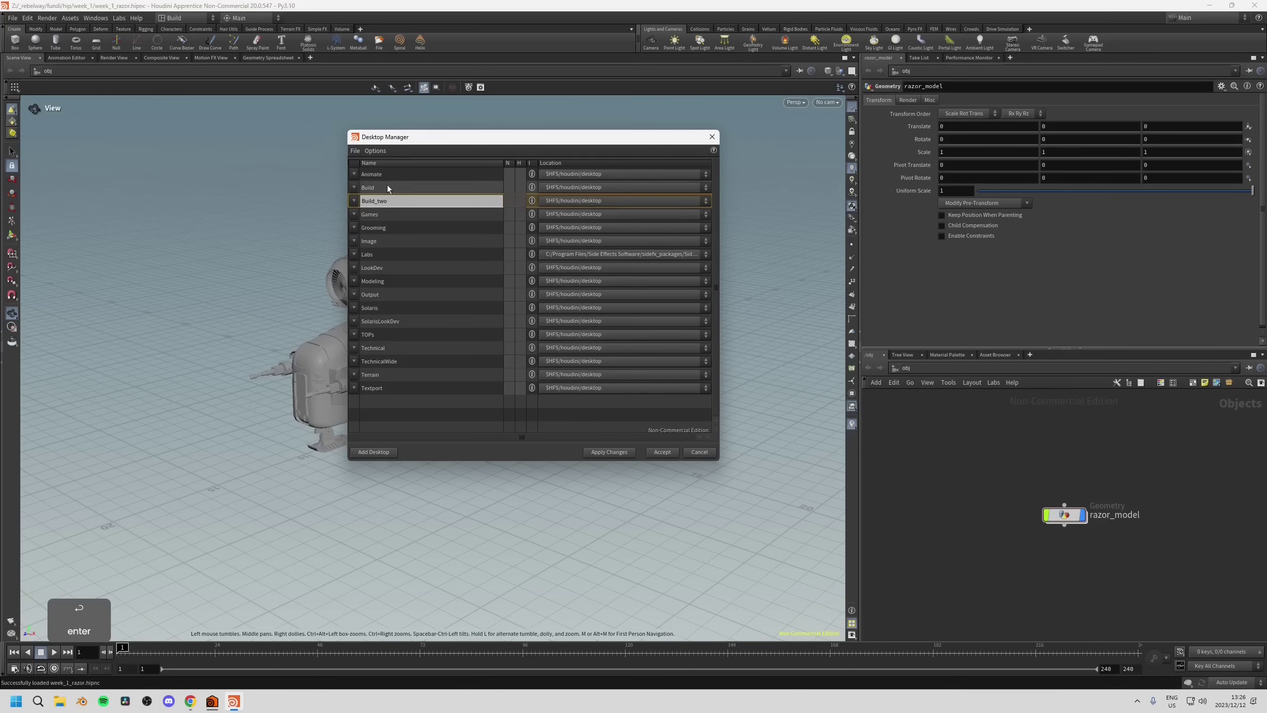
Delete the Build_two desktop and check the list of available desktop layouts.
{"action": "left_click", "coordinate": [354, 201]}
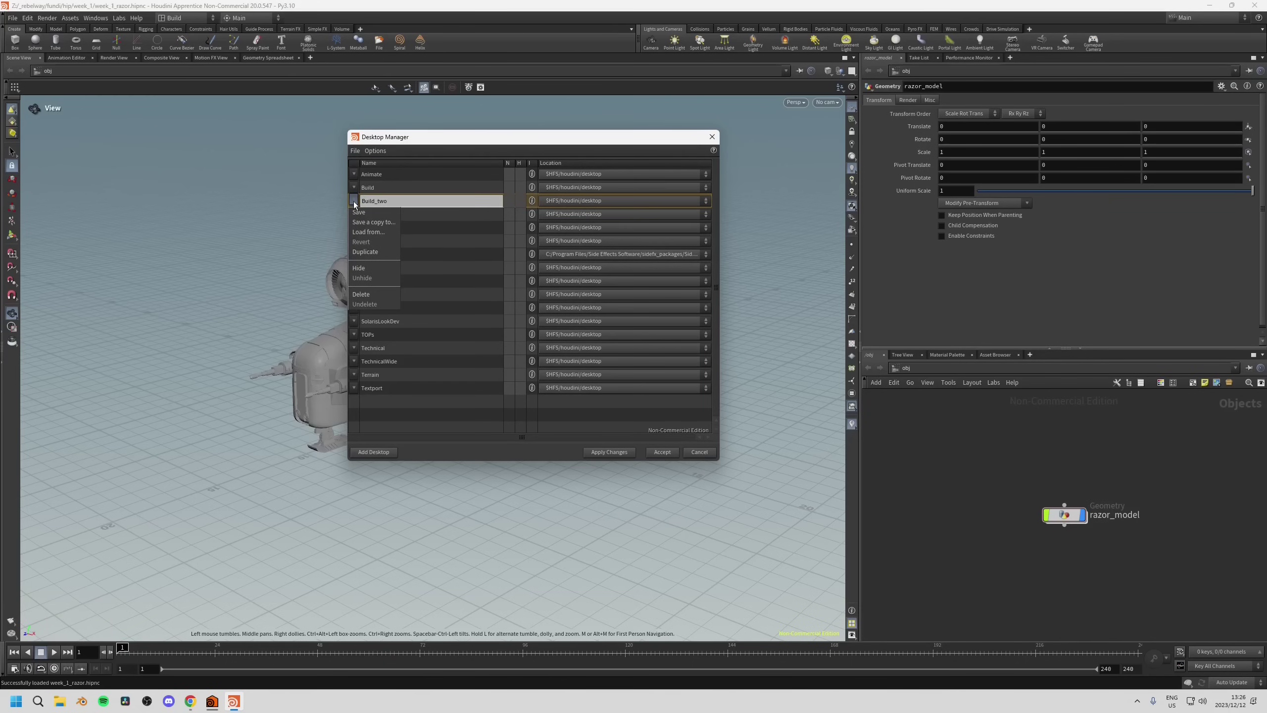
{"action": "left_click", "coordinate": [368, 294]}
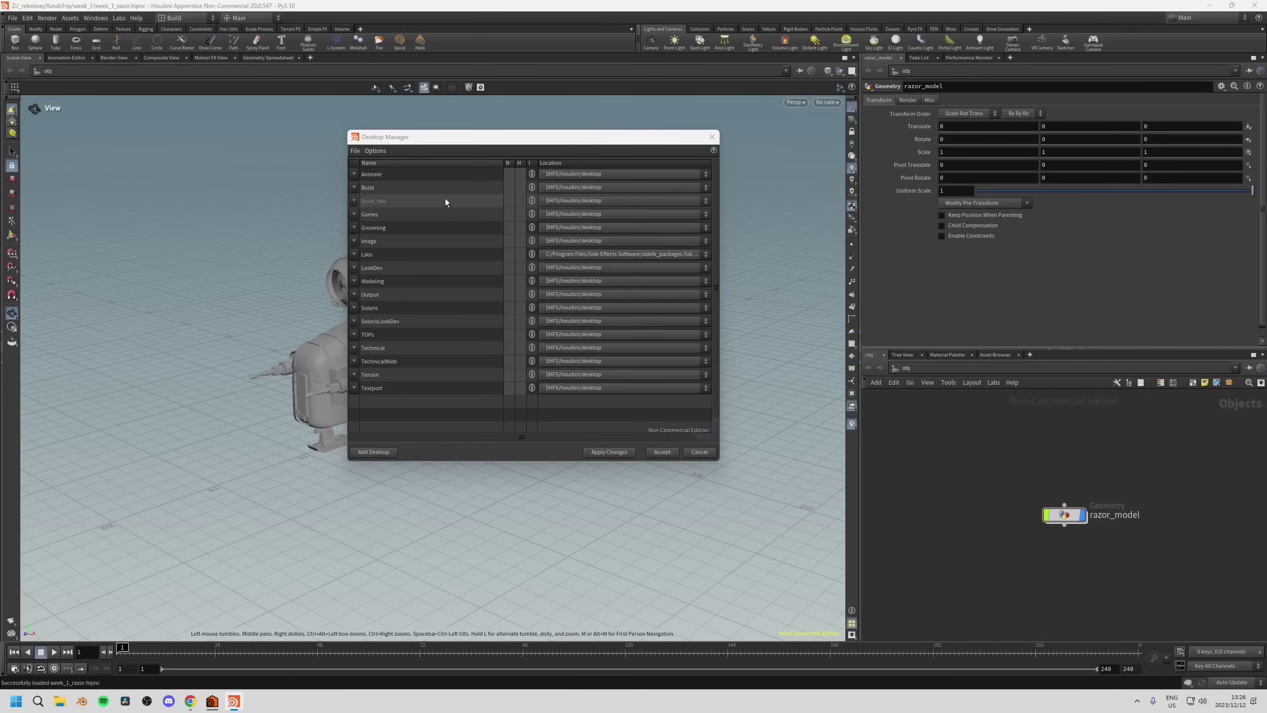
{"action": "left_click_drag", "start_coordinate": [456, 139], "coordinate": [487, 157]}
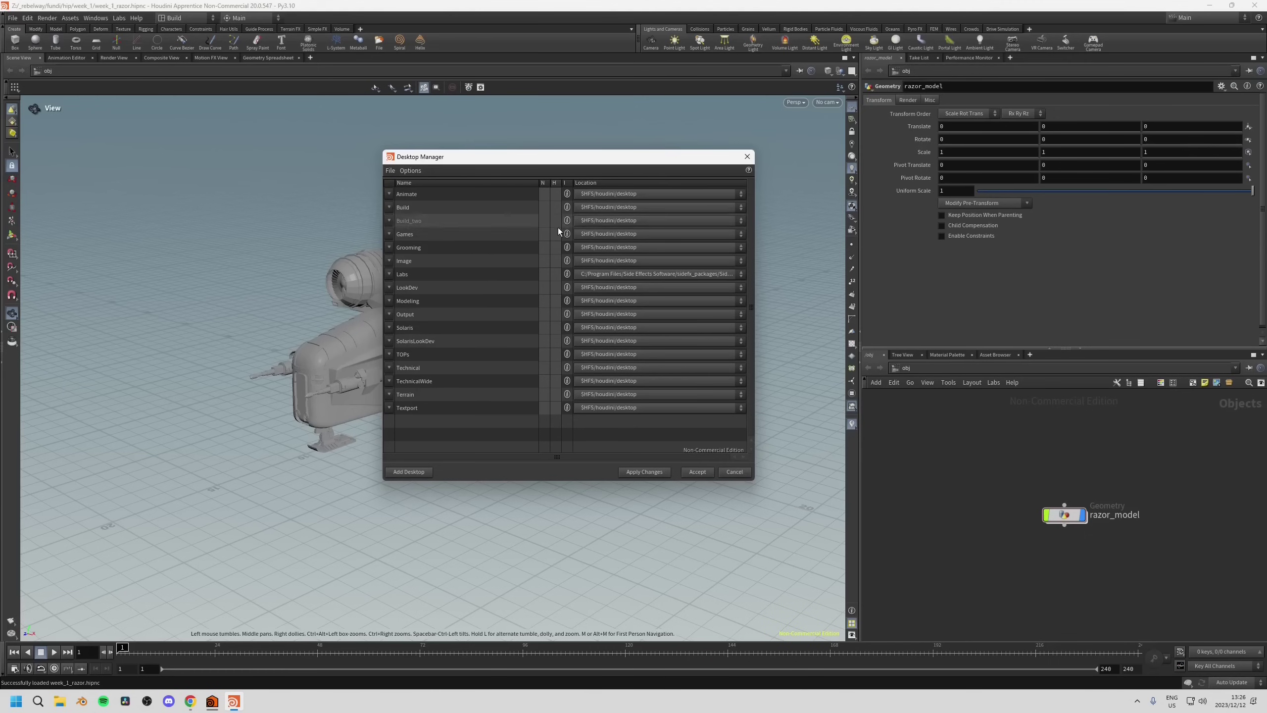
{"action": "left_click", "coordinate": [201, 18]}
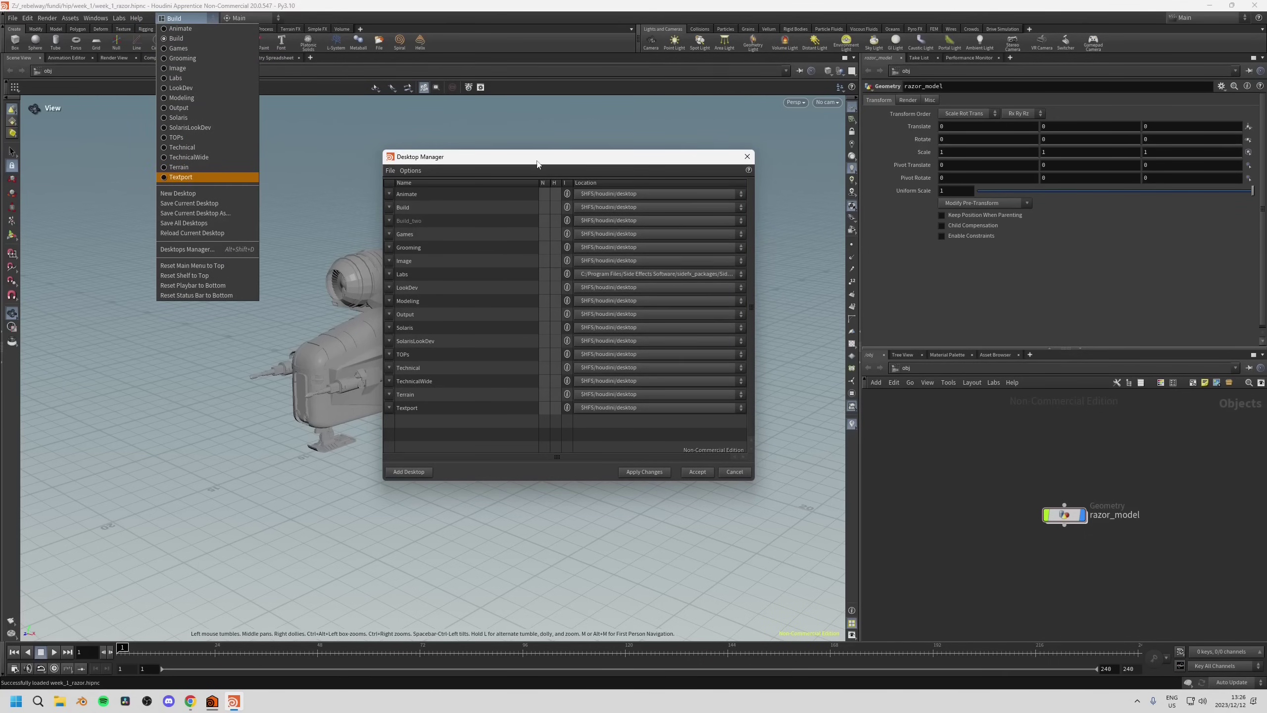
{"action": "left_click", "coordinate": [462, 450]}
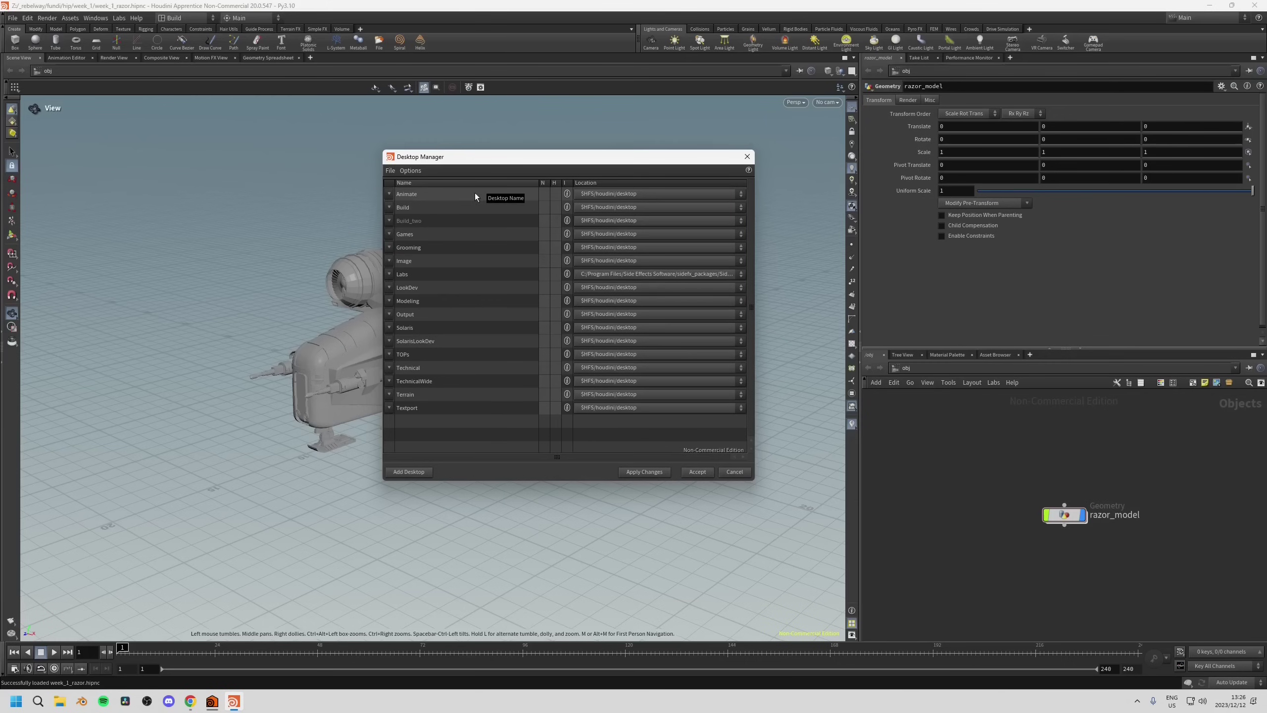
Hide the Animate, Games, Grooming, Image, Labs and LookDev desktops in the Desktop Manager.
{"action": "left_click", "coordinate": [556, 192]}
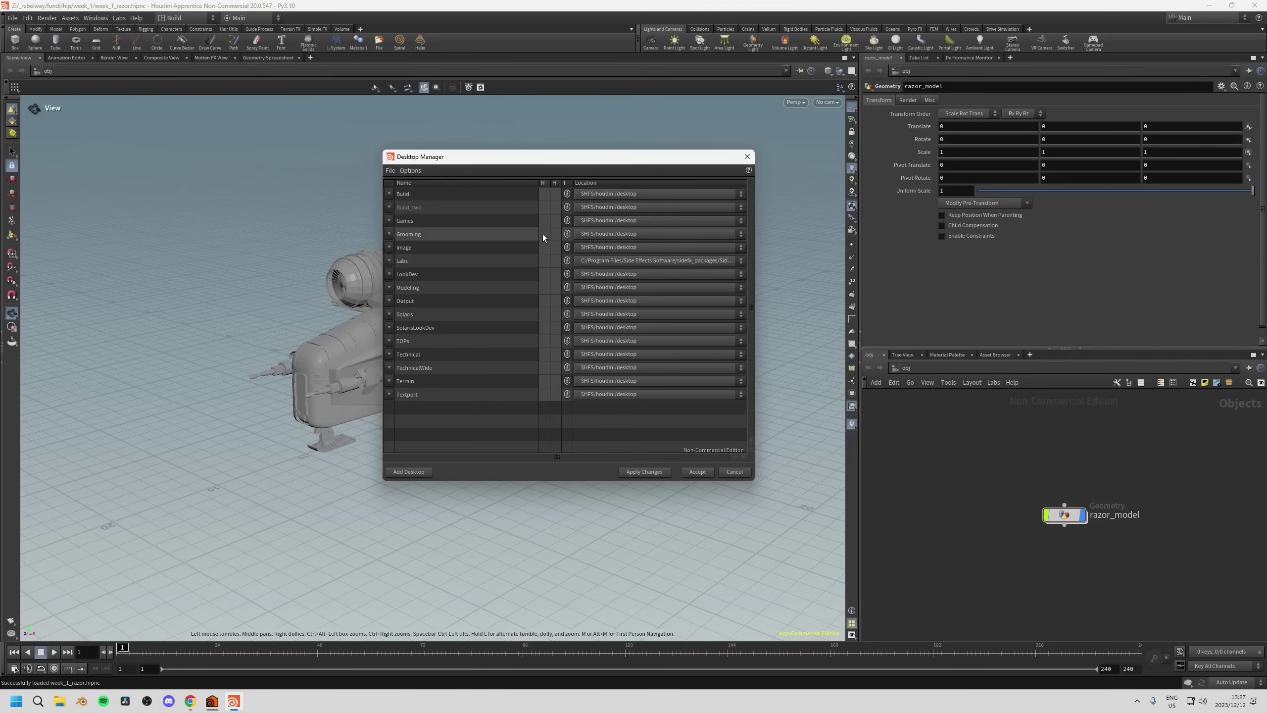
{"action": "left_click", "coordinate": [554, 221]}
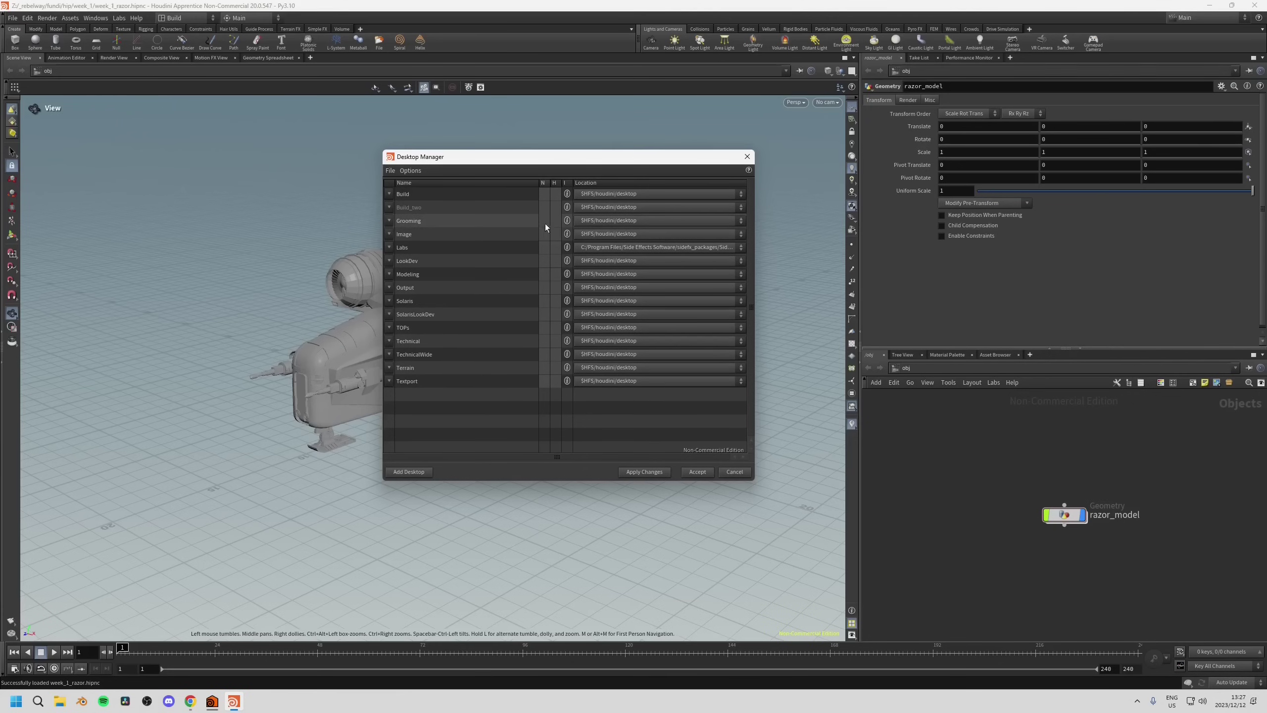
{"action": "left_click", "coordinate": [555, 222]}
{"action": "left_click", "coordinate": [554, 220]}
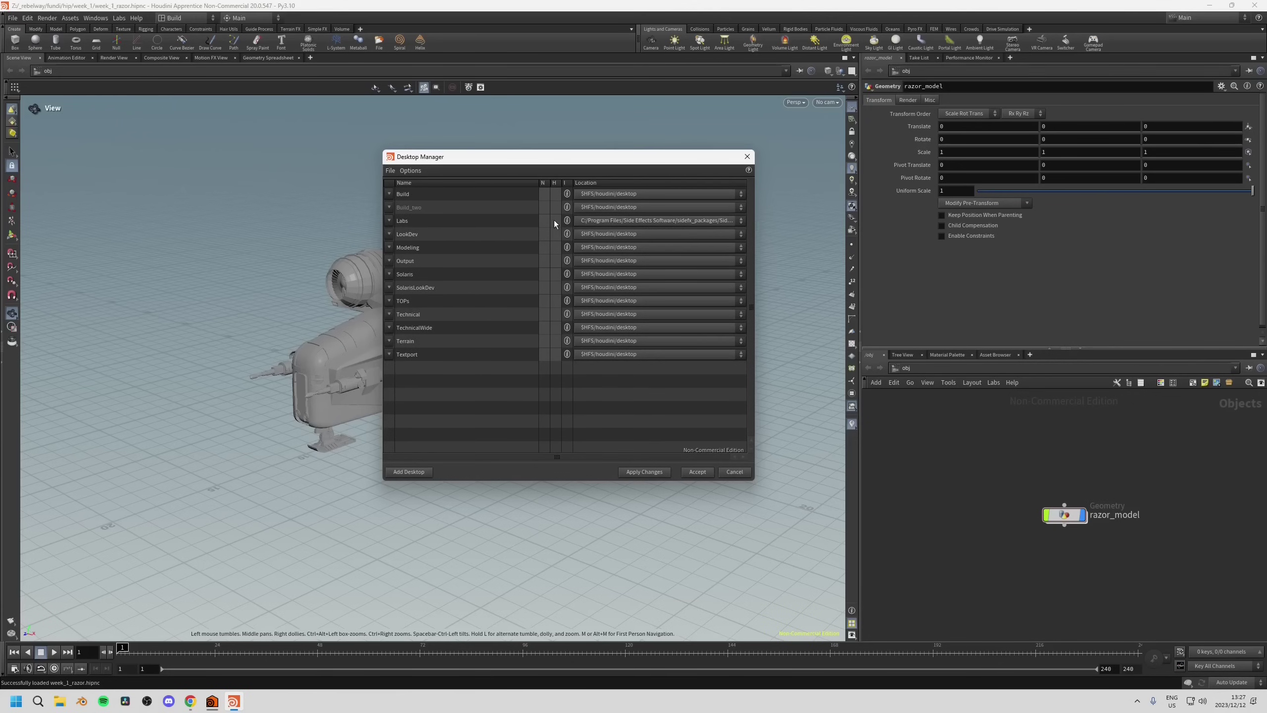
{"action": "left_click", "coordinate": [554, 220]}
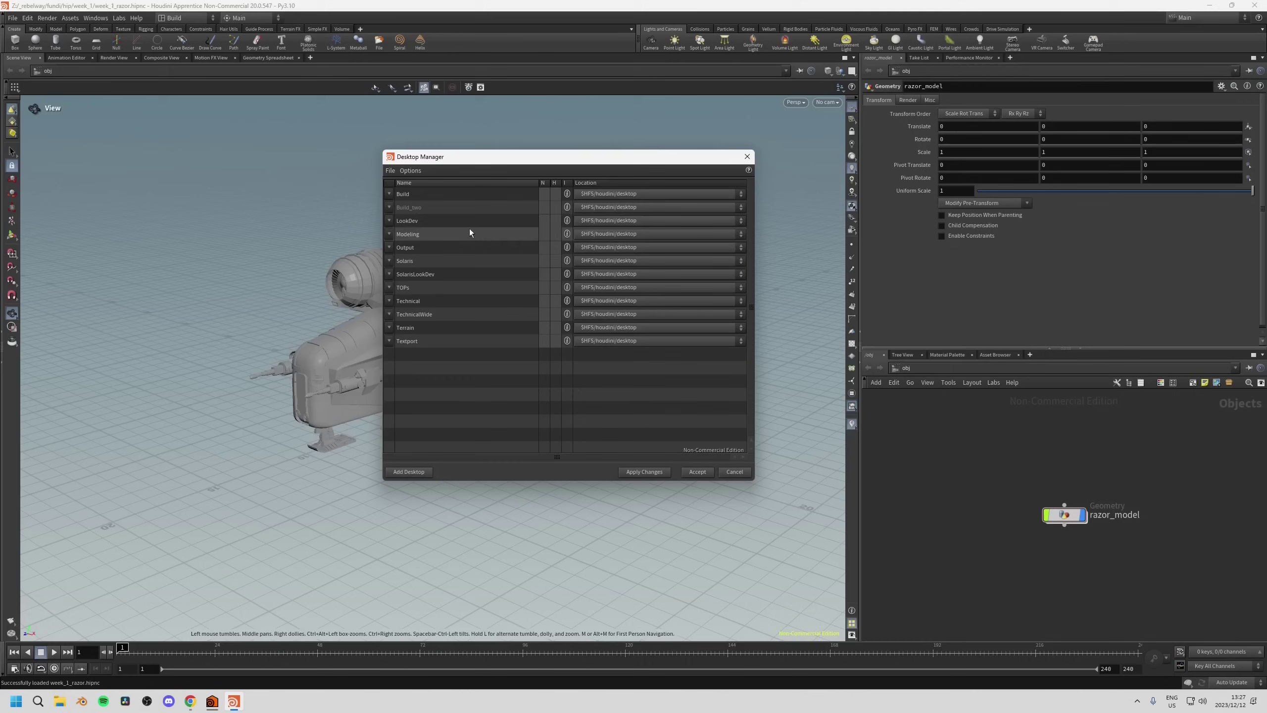
{"action": "left_click", "coordinate": [553, 220]}
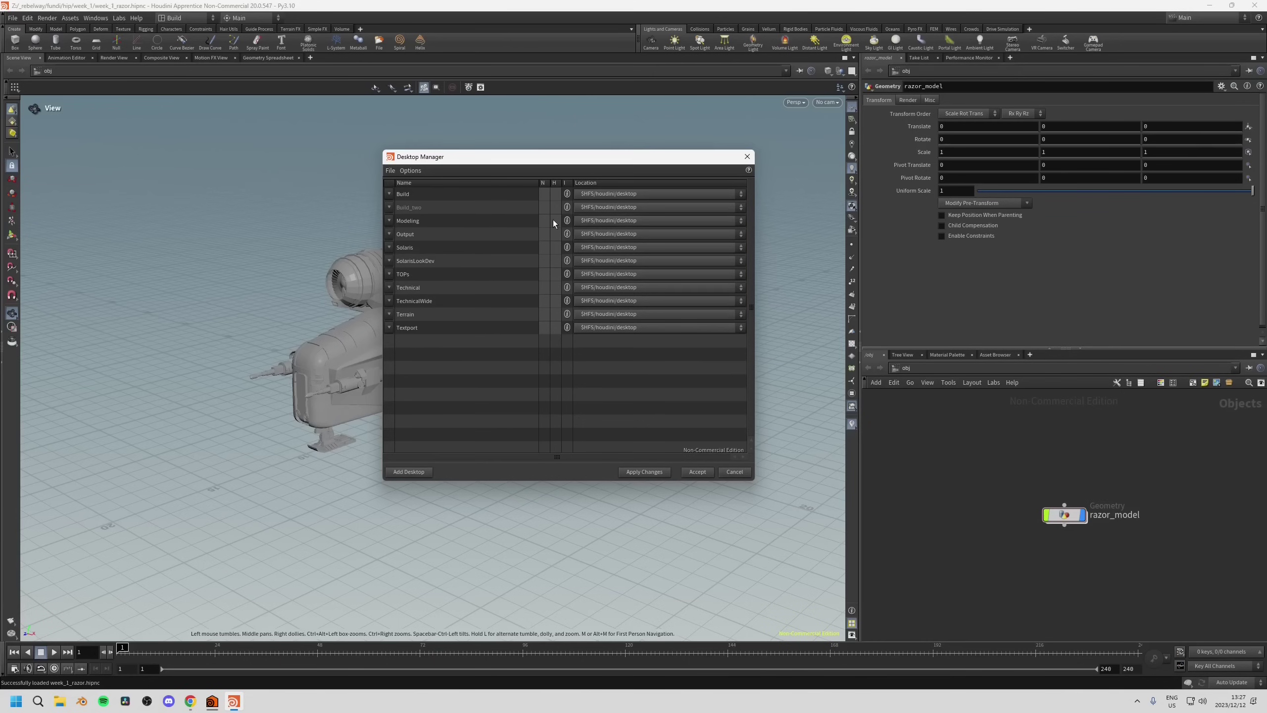
Hide the Solaris, TechnicalWide, Terrain, Textport, Technical and TOPs desktops too, while keeping Modeling unhidden.
{"action": "left_click", "coordinate": [555, 247]}
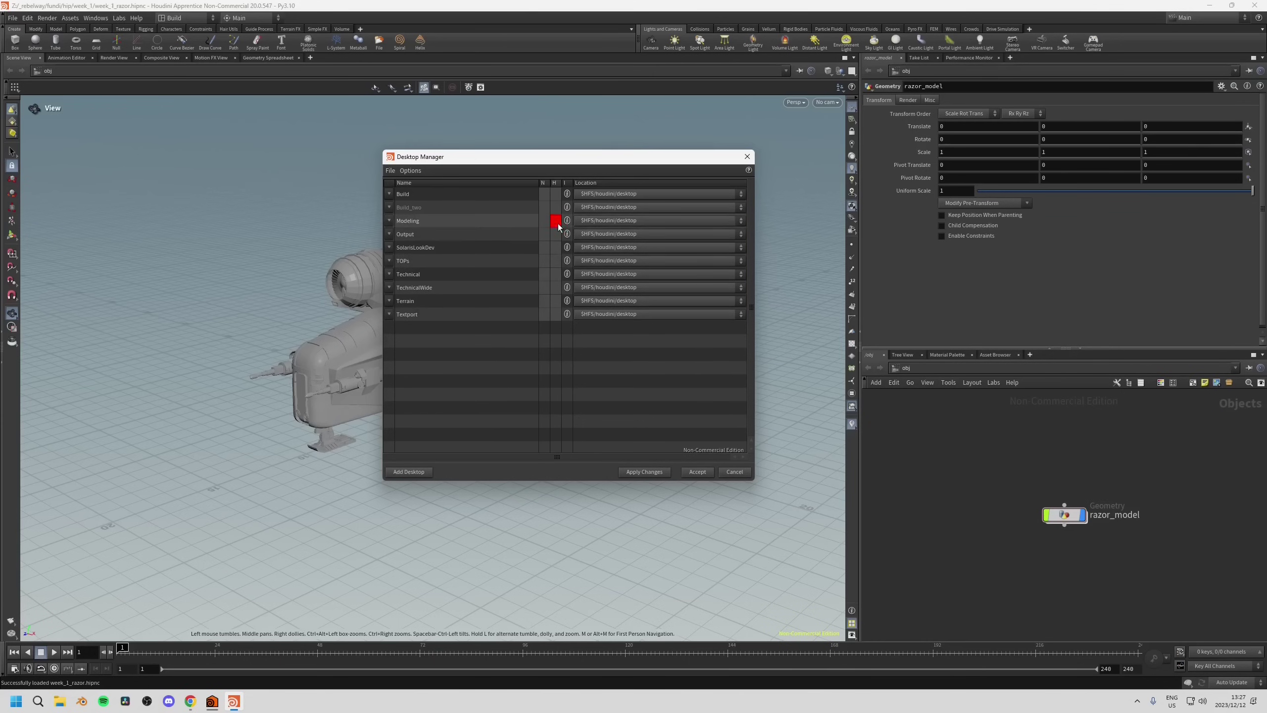
{"action": "left_click", "coordinate": [554, 222]}
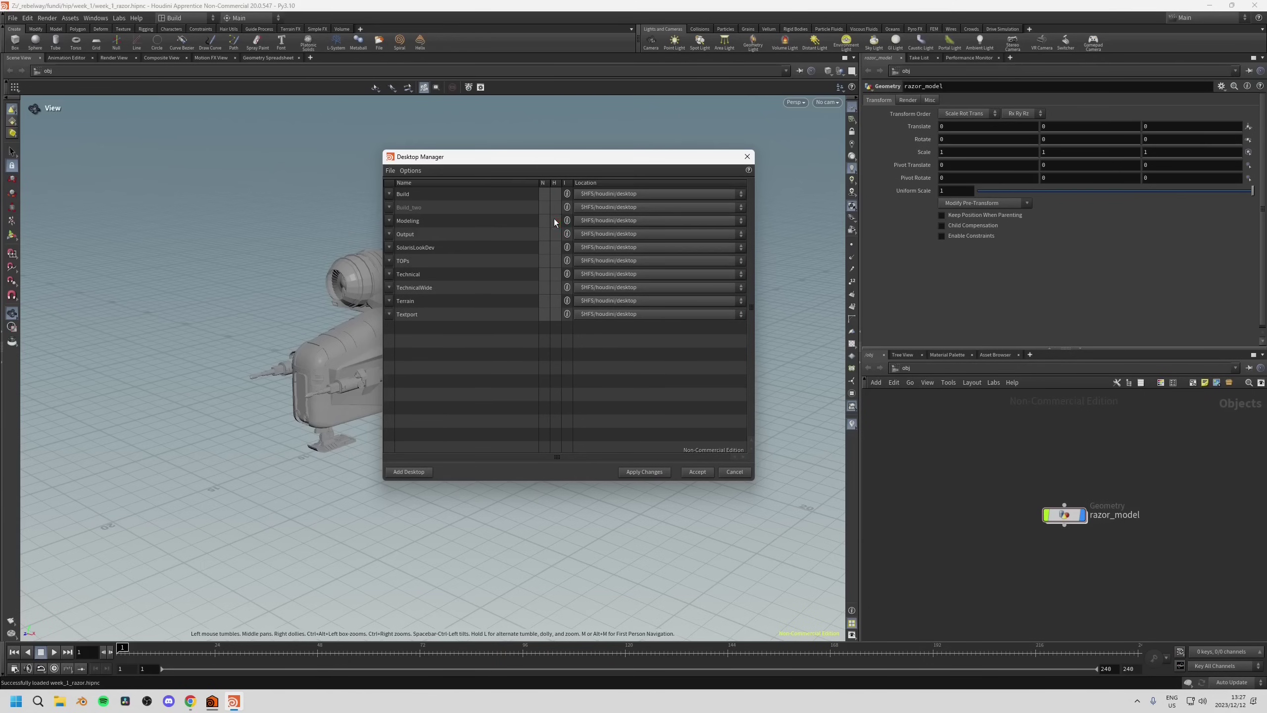
{"action": "left_click", "coordinate": [555, 288]}
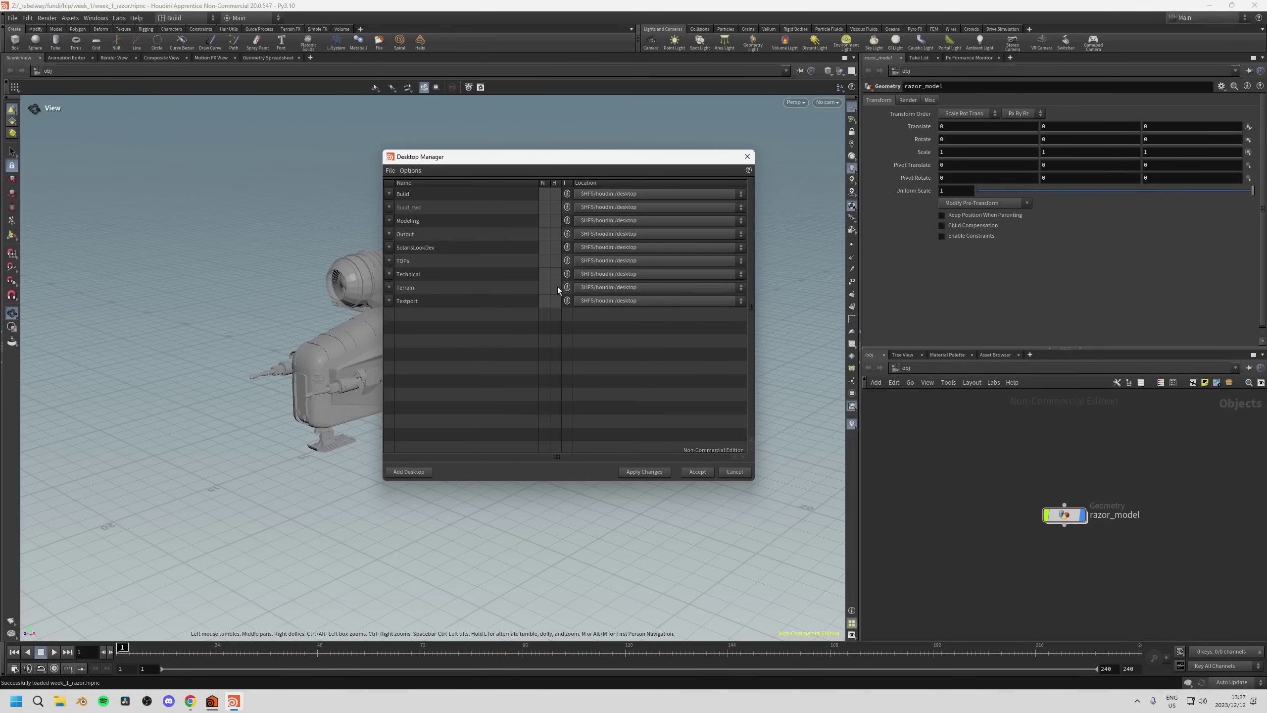
{"action": "left_click", "coordinate": [557, 287]}
{"action": "left_click", "coordinate": [555, 287]}
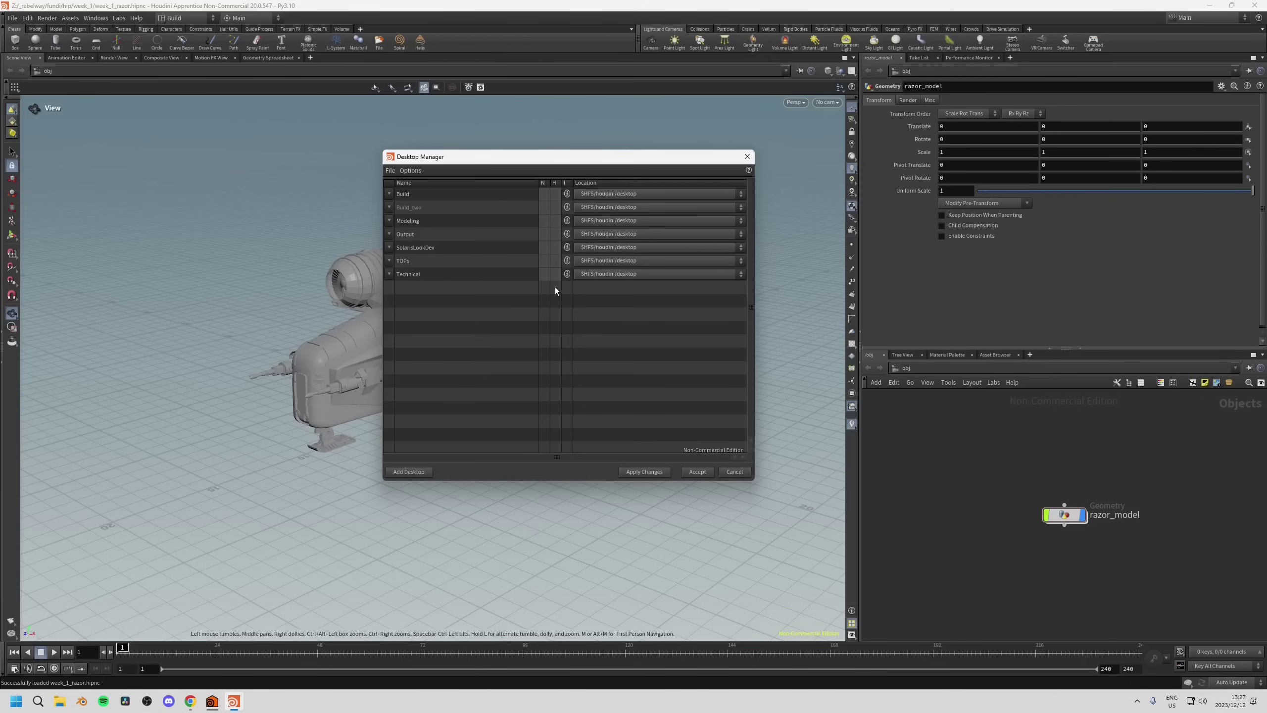
{"action": "left_click", "coordinate": [554, 278]}
{"action": "left_click", "coordinate": [552, 261]}
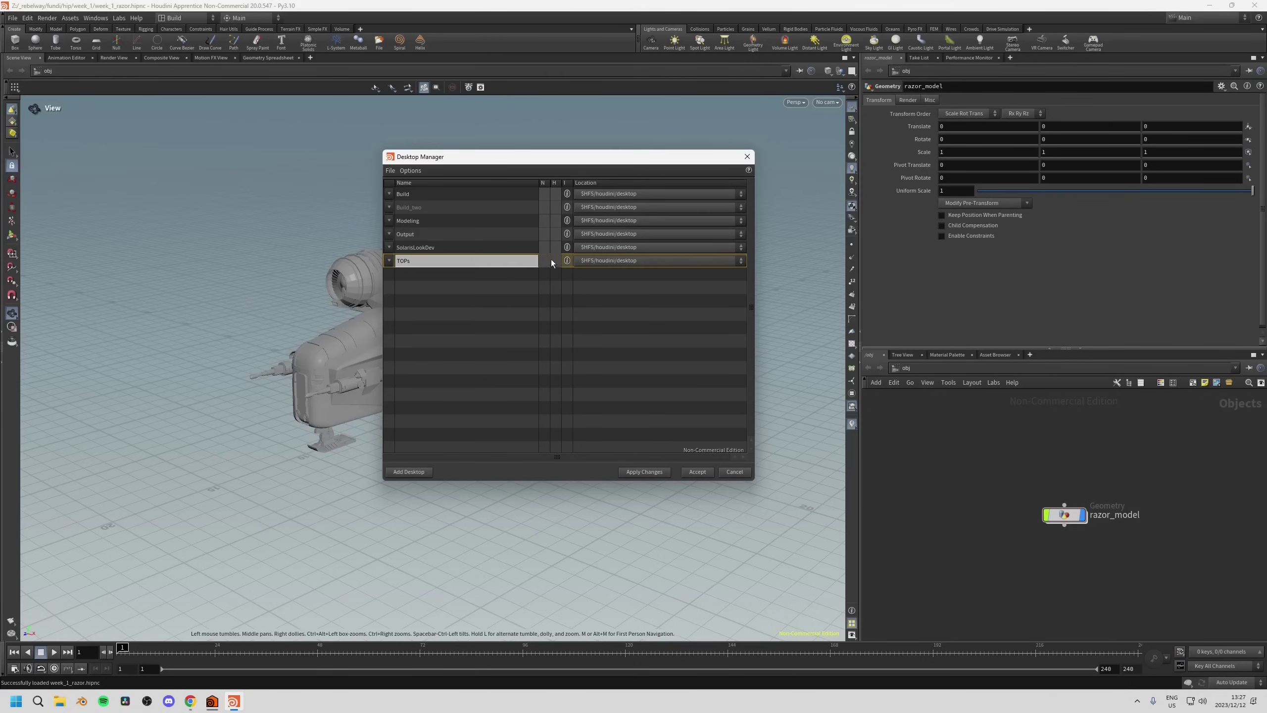
{"action": "left_click", "coordinate": [552, 260]}
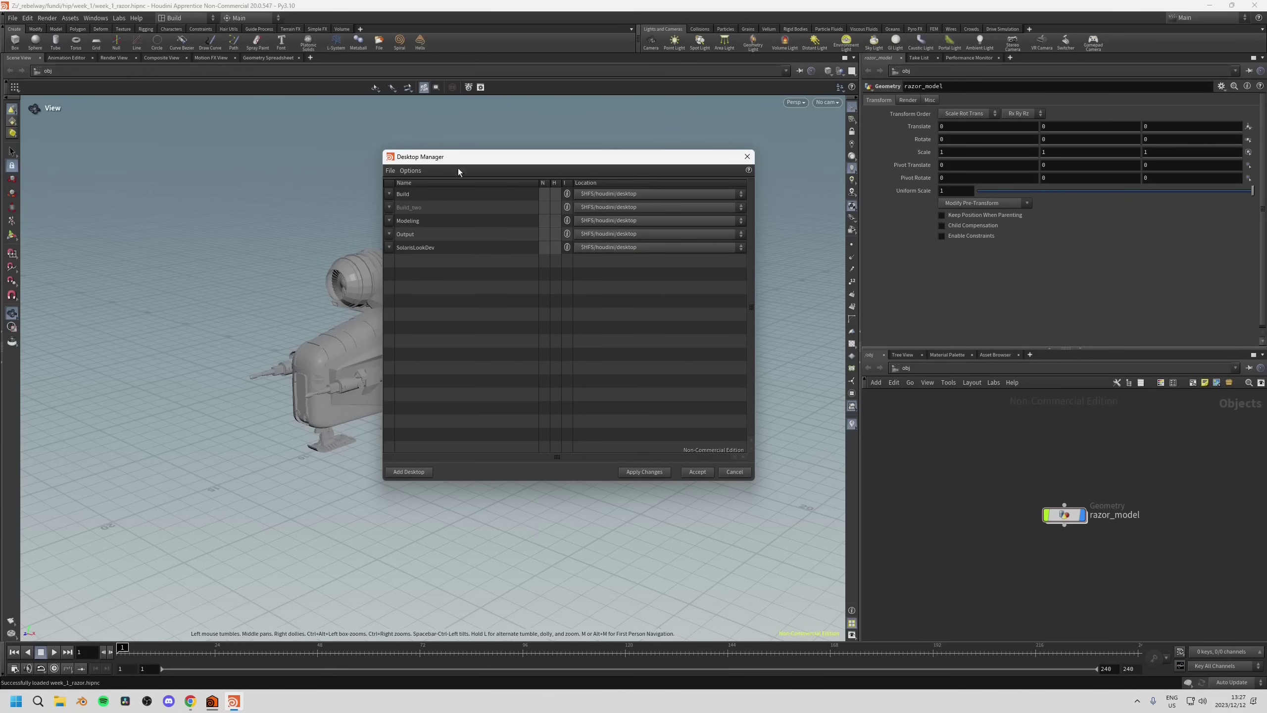
Show the hidden files in the Desktop Manager, hide the Modeling desktop as well, and accept the changes.
{"action": "left_click", "coordinate": [408, 172]}
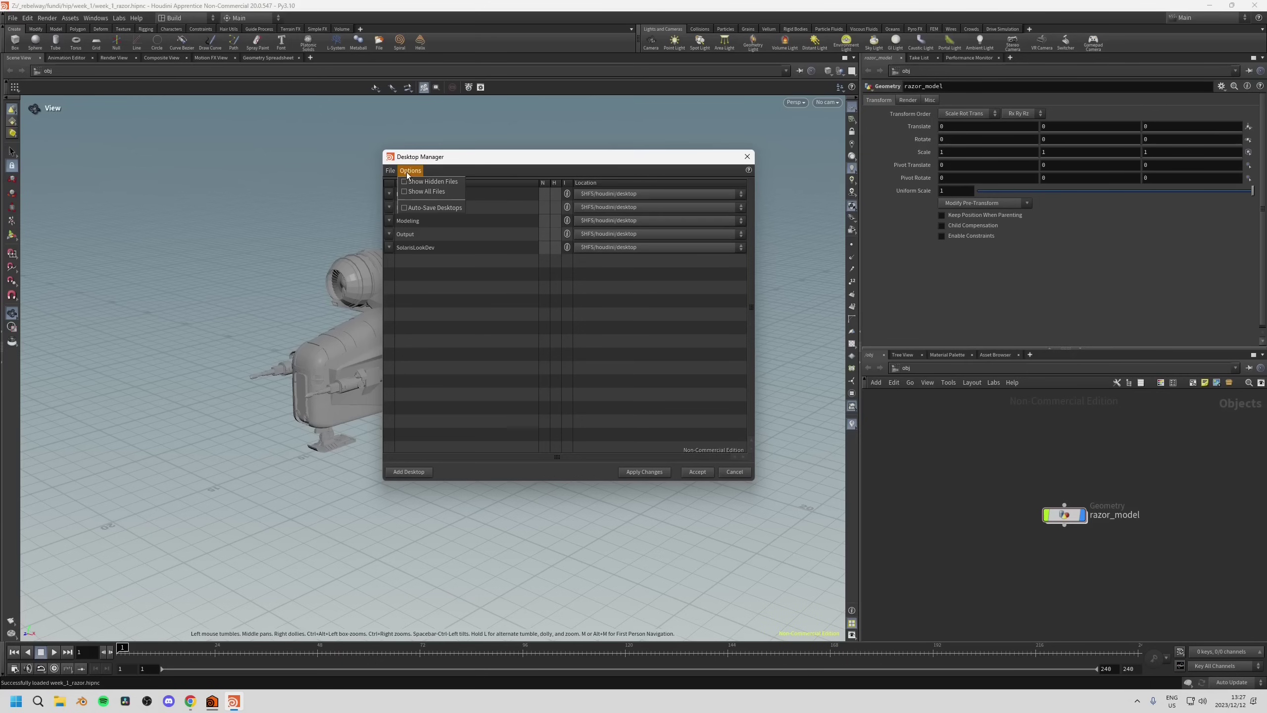
{"action": "left_click", "coordinate": [448, 182]}
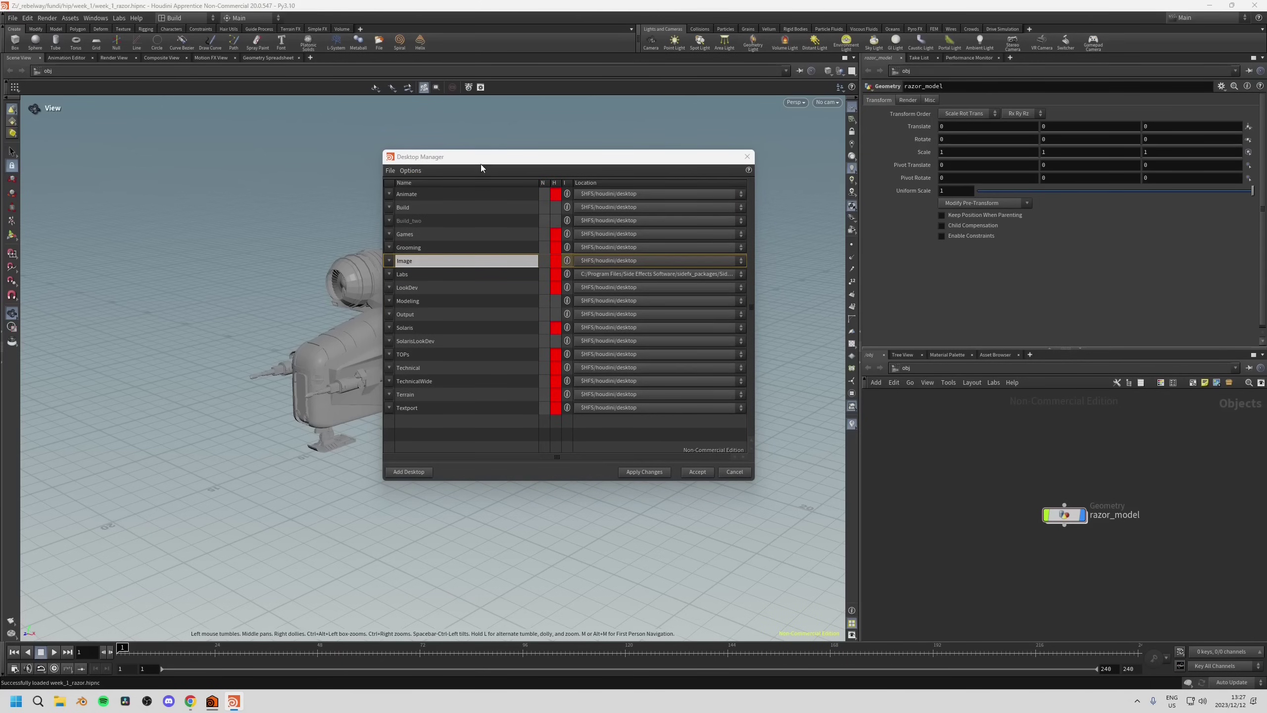
{"action": "left_click_drag", "start_coordinate": [484, 152], "coordinate": [485, 121]}
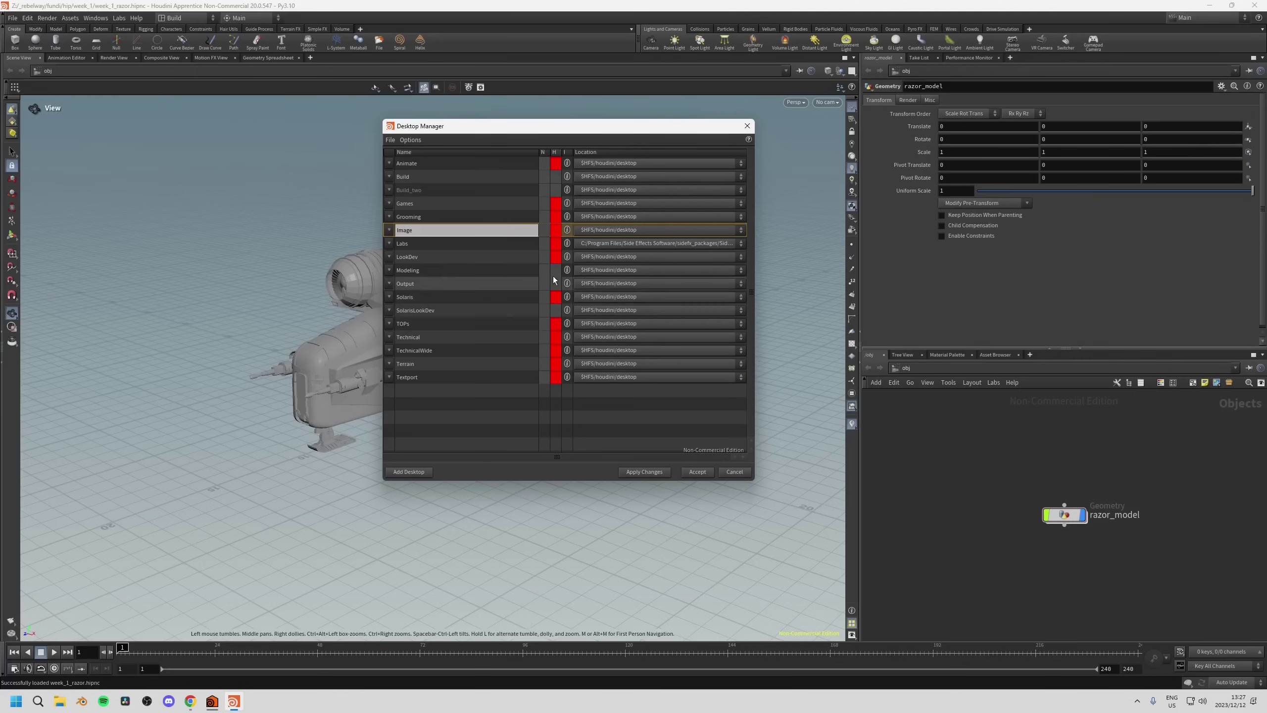
{"action": "left_click", "coordinate": [555, 297]}
{"action": "left_click", "coordinate": [555, 298]}
{"action": "left_click", "coordinate": [551, 271]}
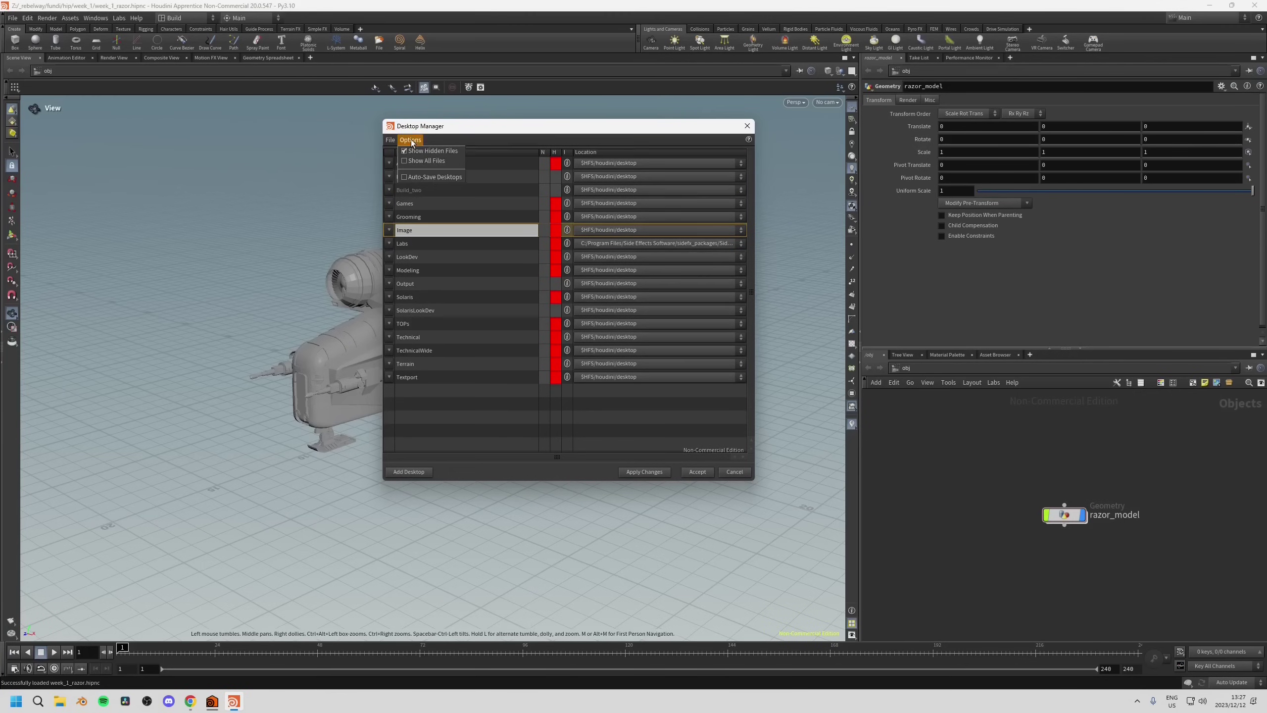
{"action": "left_click", "coordinate": [692, 473]}
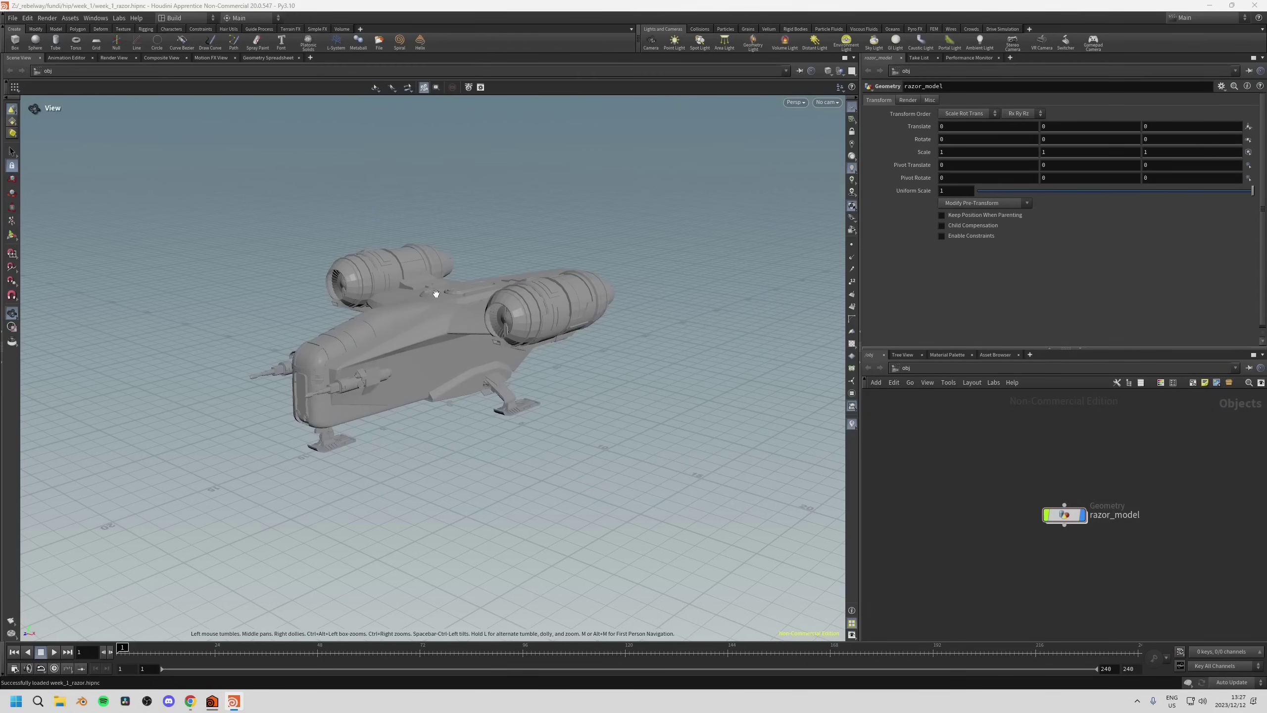
Look through the list of available radial menus, keeping Main as the current one.
{"action": "left_click", "coordinate": [181, 18]}
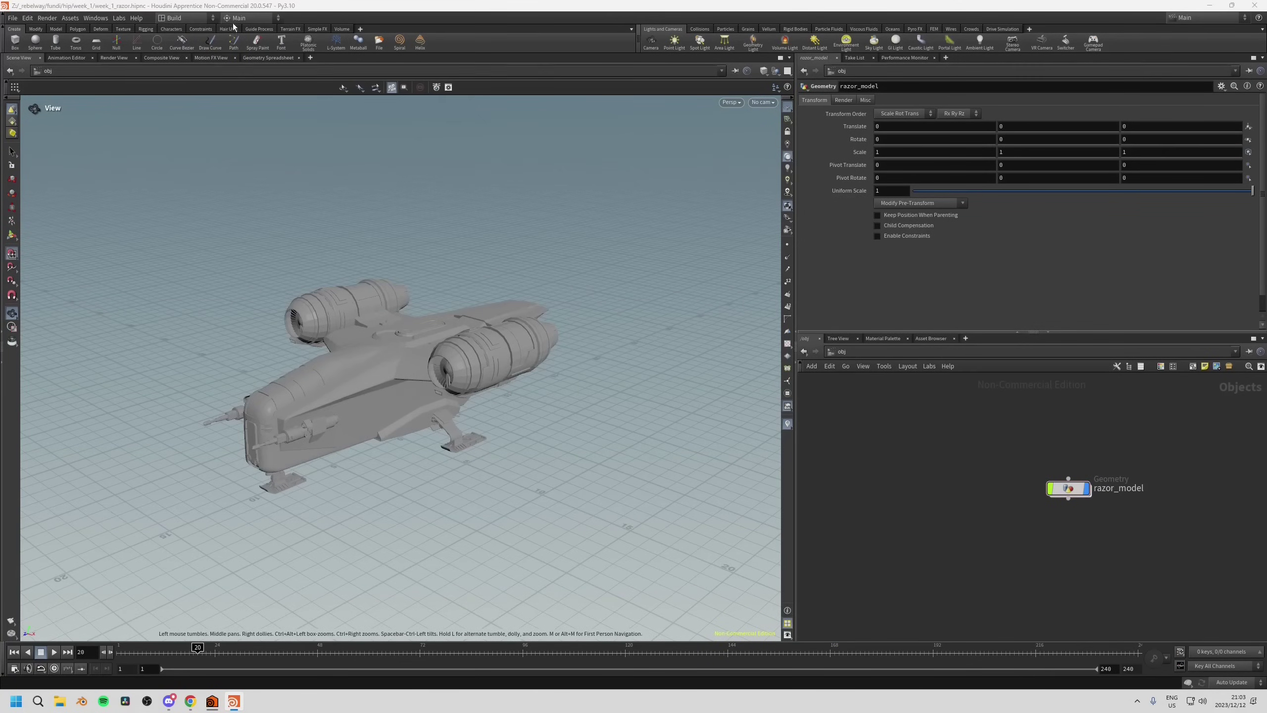
{"action": "left_click", "coordinate": [251, 19]}
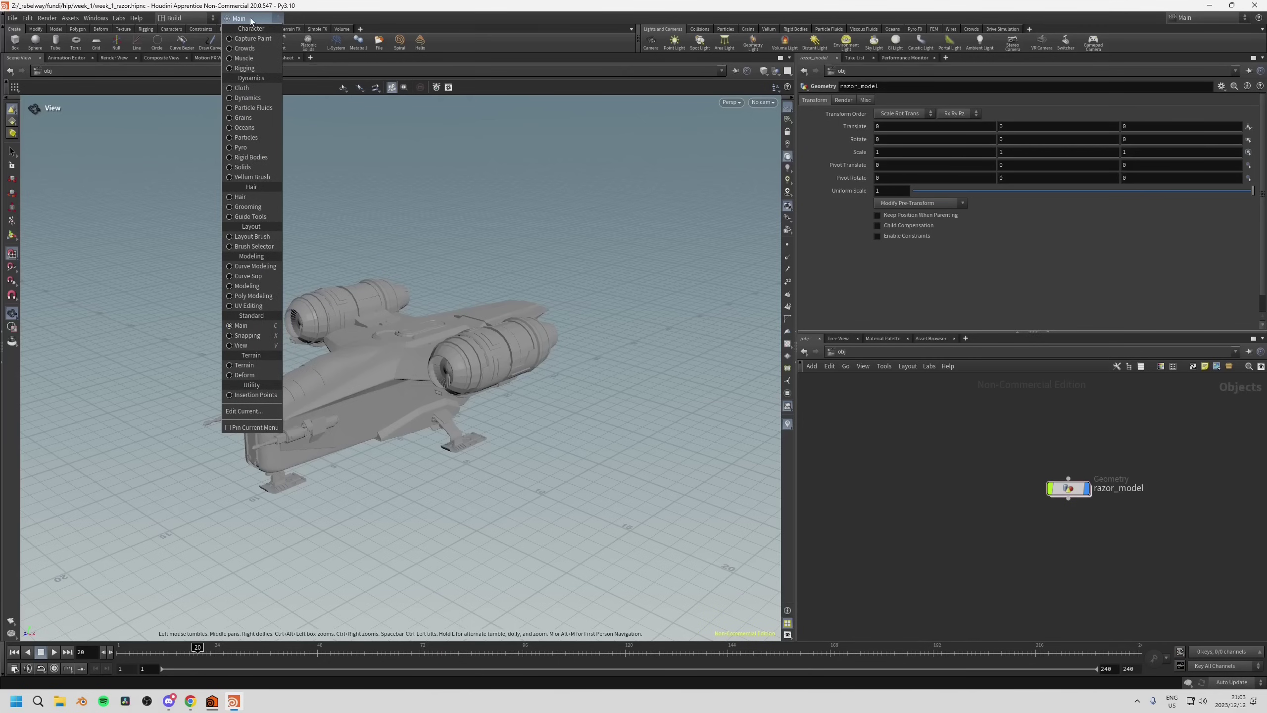
{"action": "left_click", "coordinate": [251, 20]}
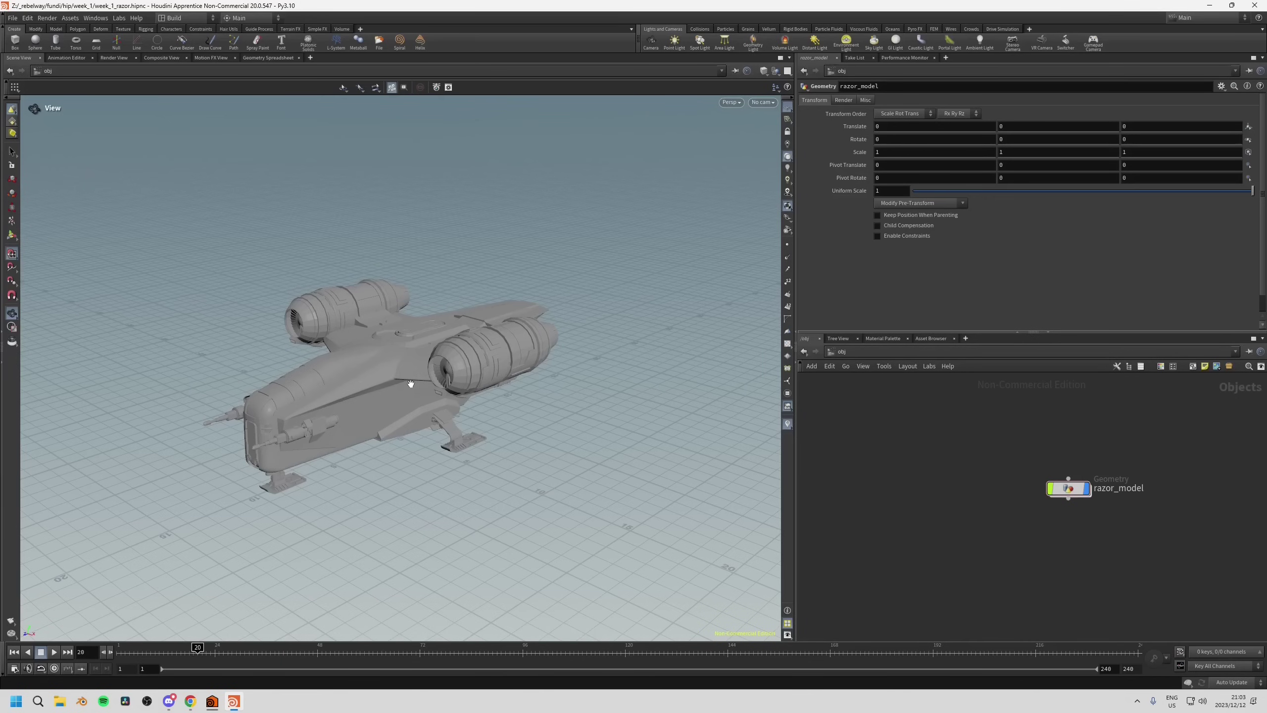
Try out Wireframe and Hidden Line Ghost shading on the spaceship model through the view's radial menu.
{"action": "left_click_drag", "start_coordinate": [413, 383], "coordinate": [412, 385]}
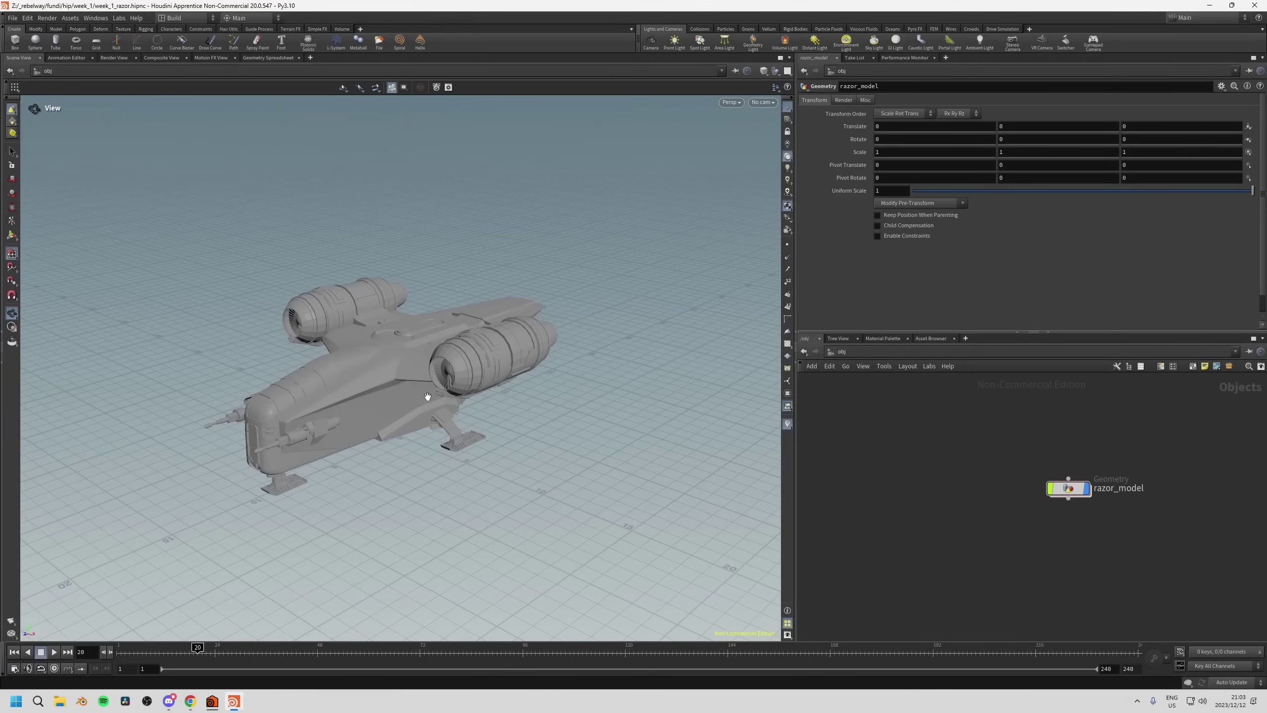
{"action": "key", "text": "v"}
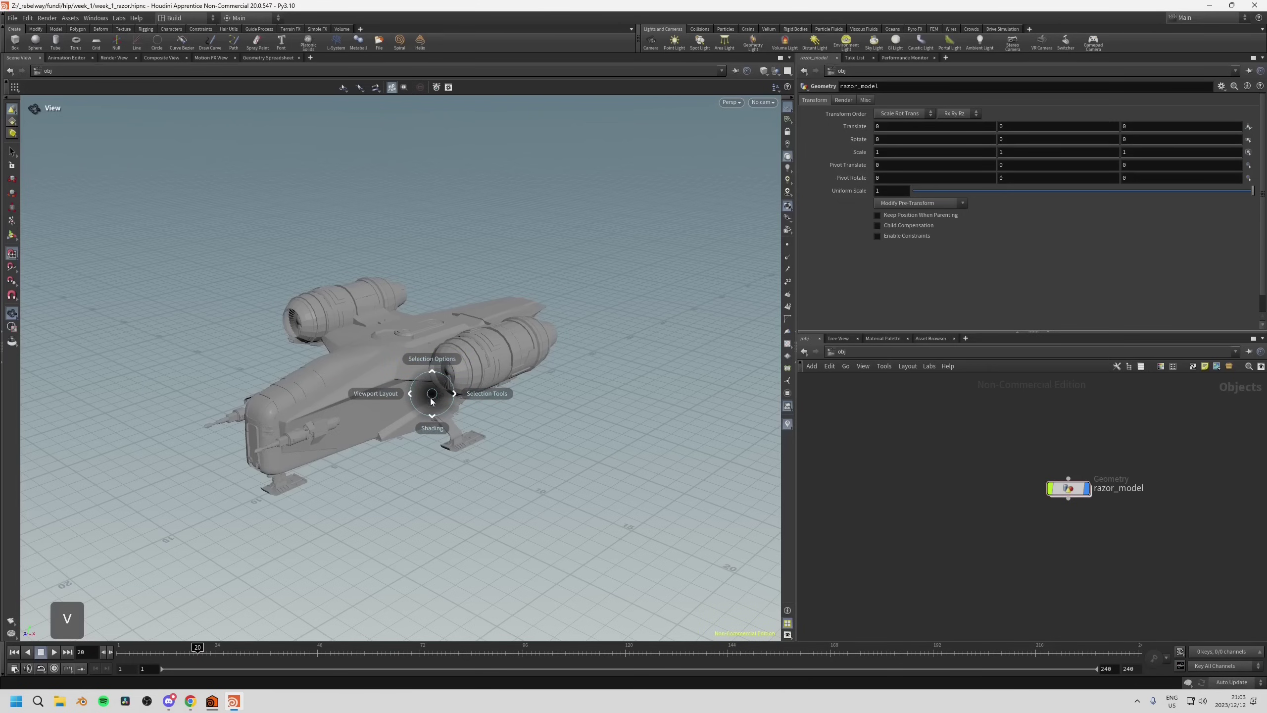
{"action": "mouse_move", "coordinate": [432, 428]}
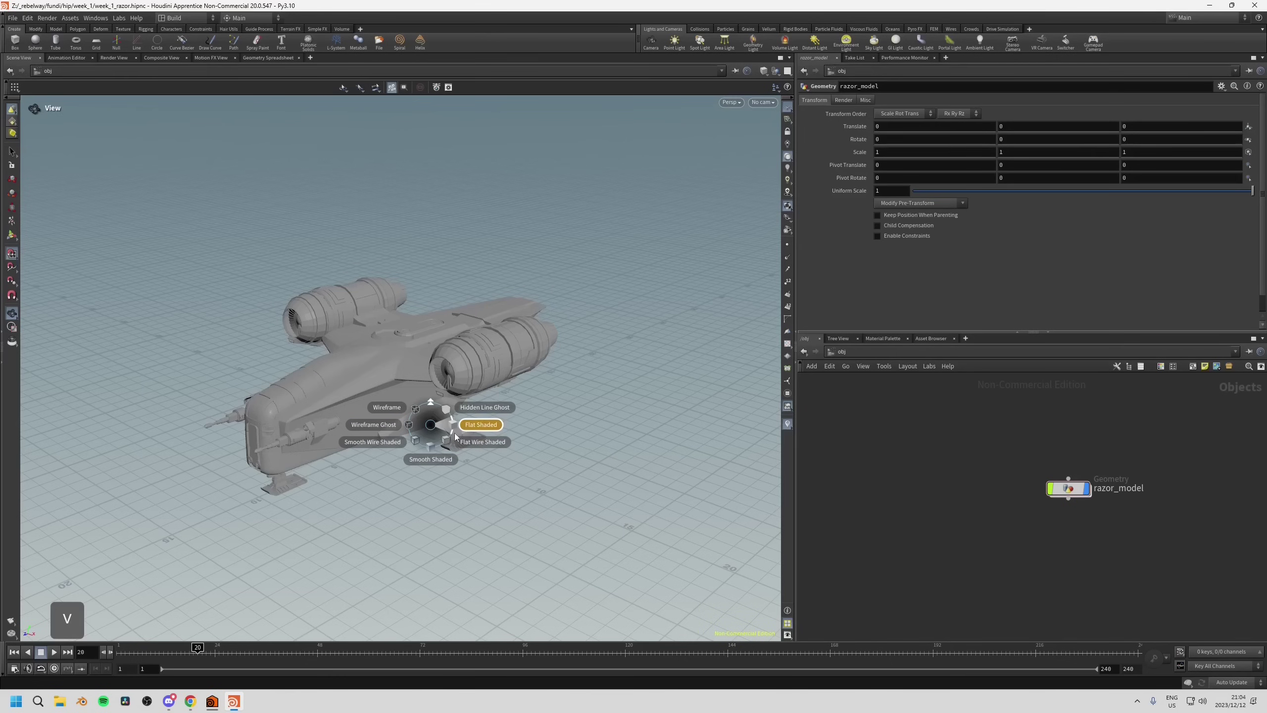
{"action": "left_click", "coordinate": [392, 408]}
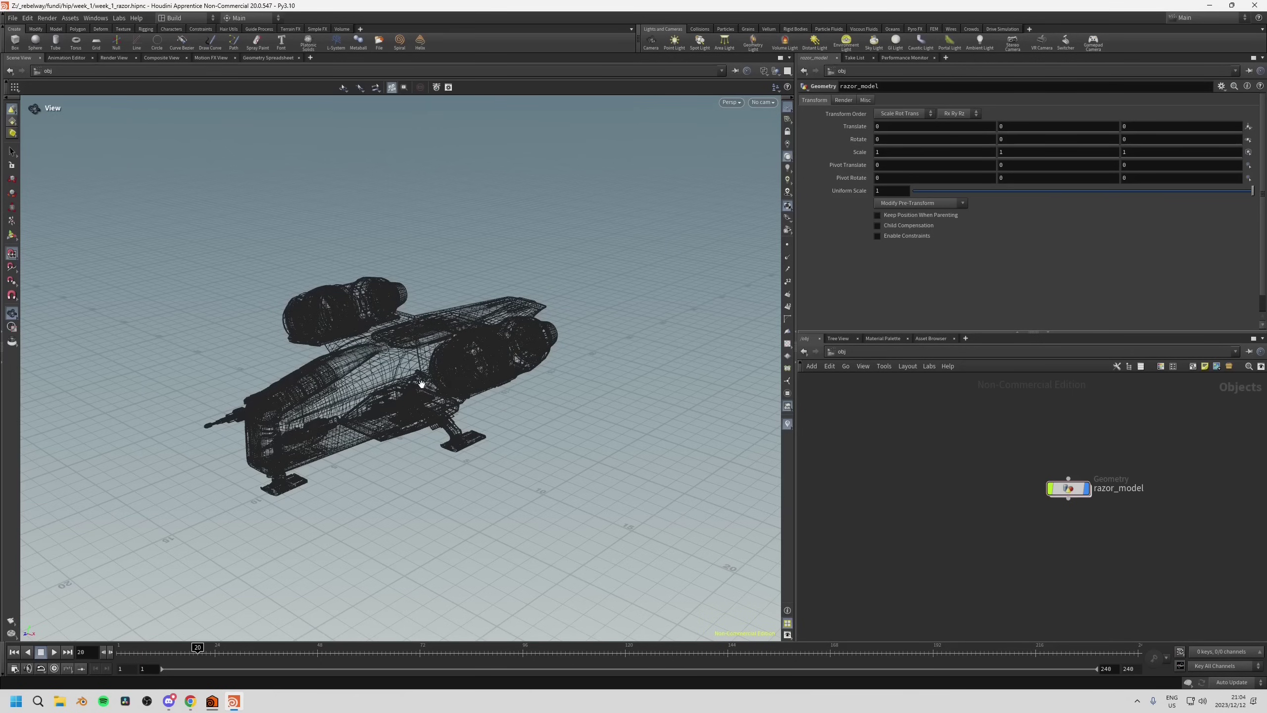
{"action": "key", "text": "v"}
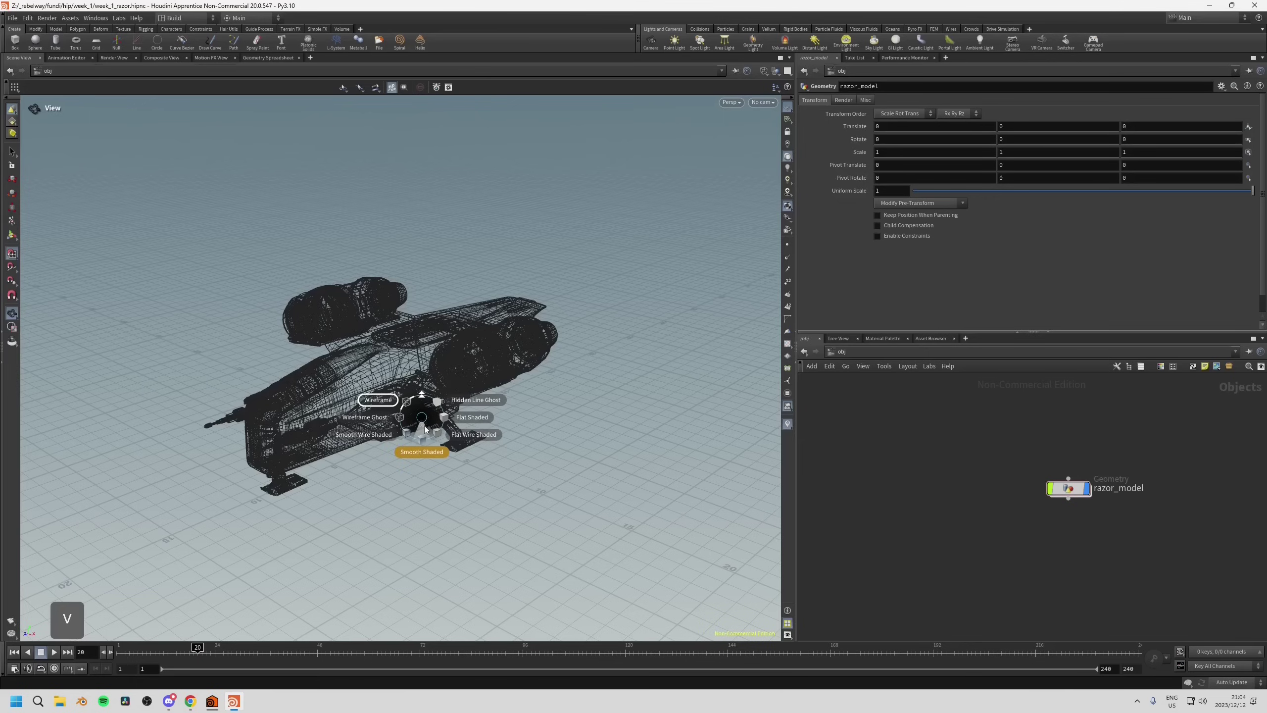
{"action": "left_click", "coordinate": [463, 400]}
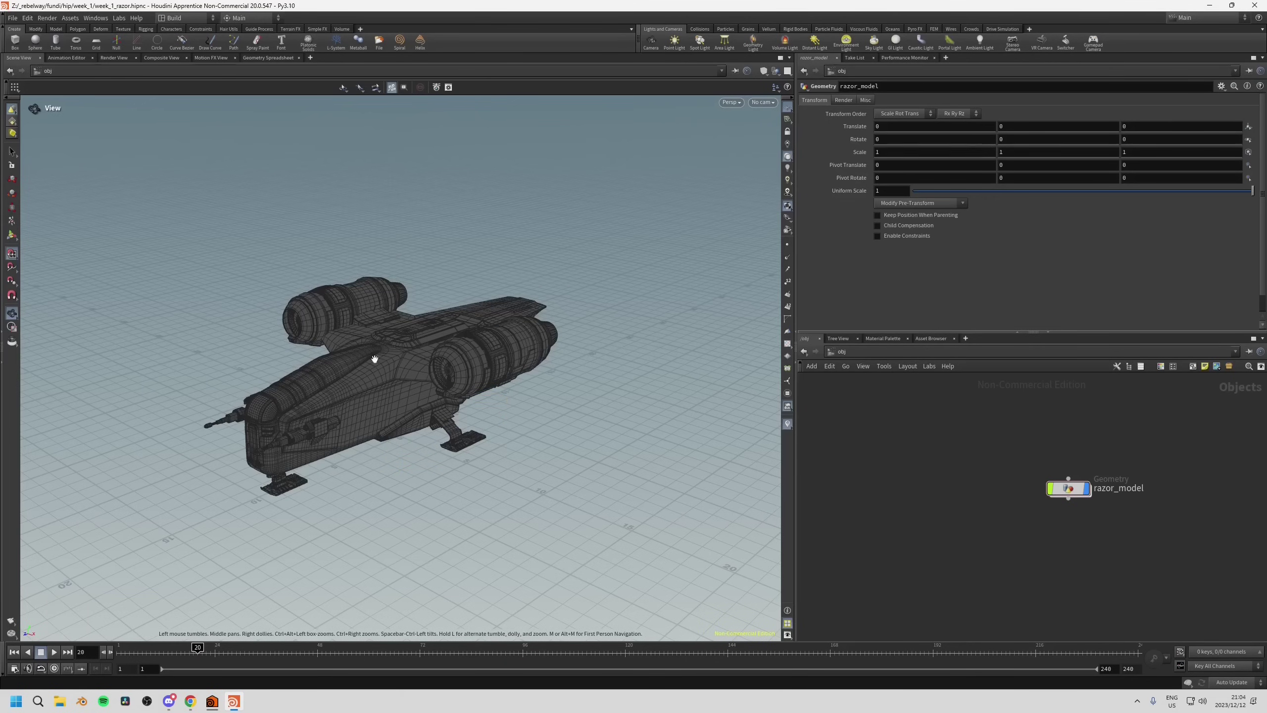
Set the scene view's shading to Smooth Shaded through the radial menu.
{"action": "key", "text": "v"}
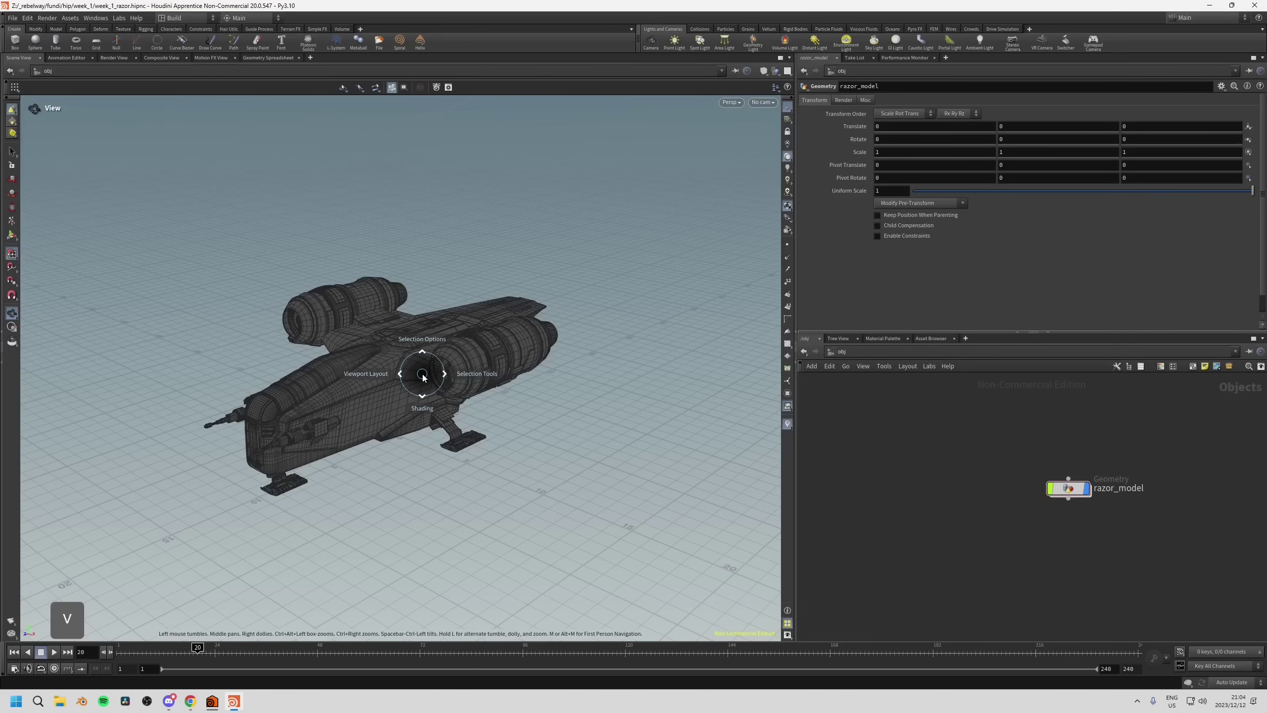
{"action": "left_click", "coordinate": [422, 405]}
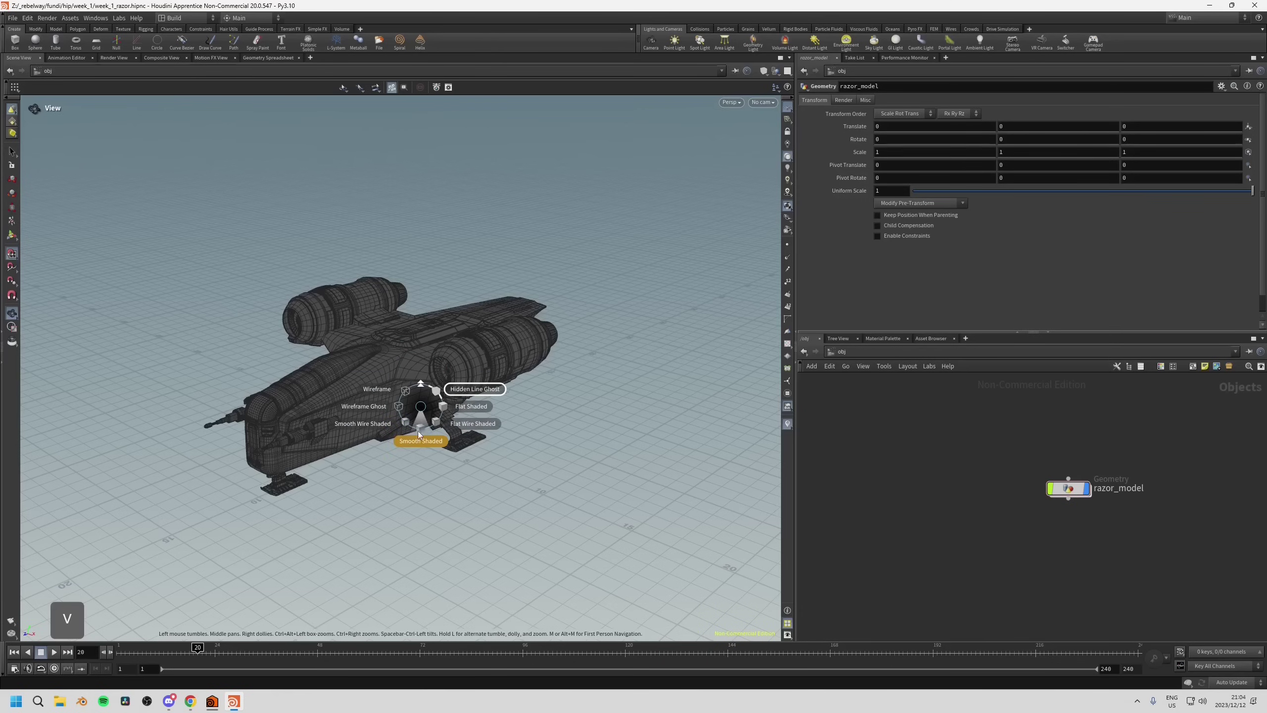
{"action": "left_click", "coordinate": [427, 441]}
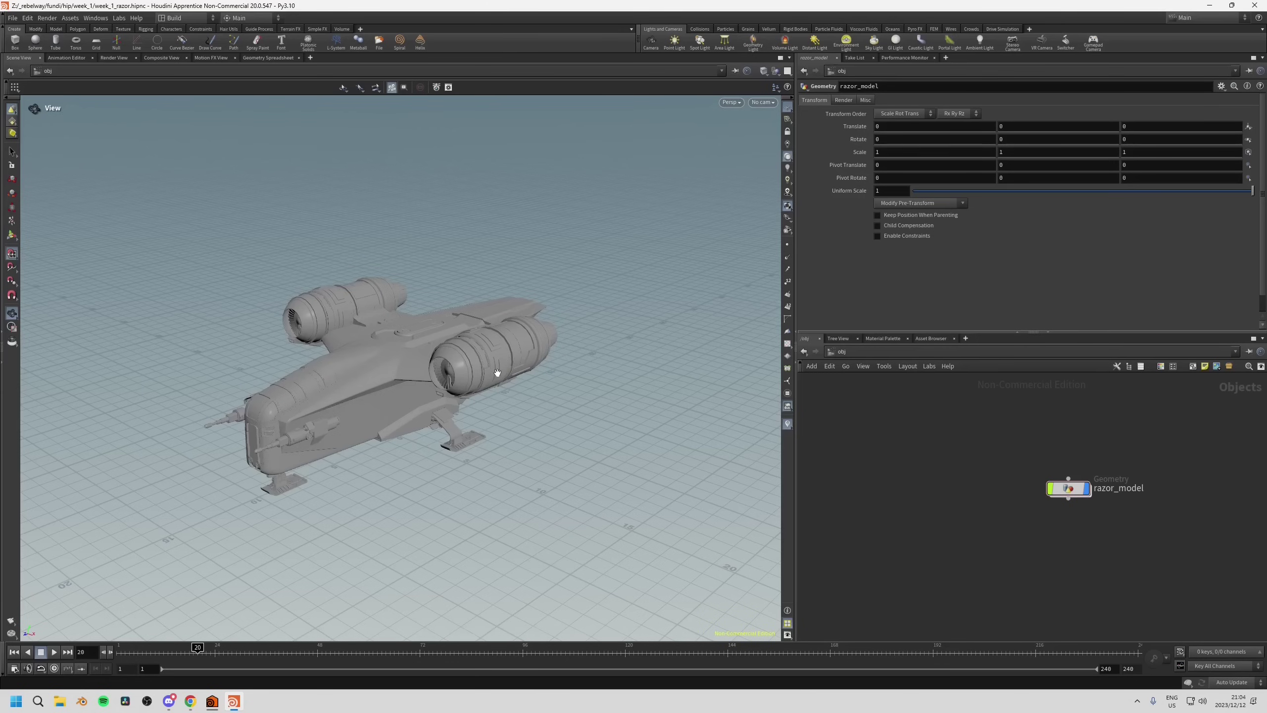
Bring up the Main radial menu with the Model, Create and FX categories over the scene view.
{"action": "key", "text": "c"}
{"action": "key", "text": "c"}
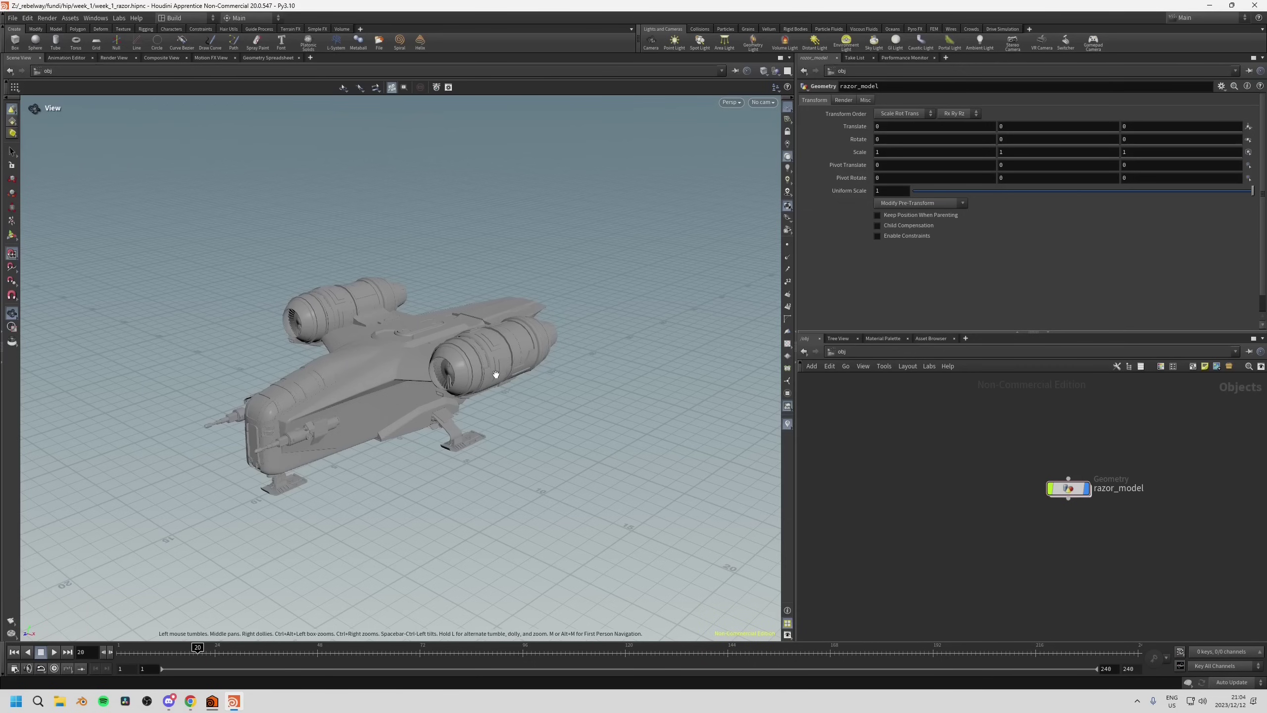
{"action": "key", "text": "c"}
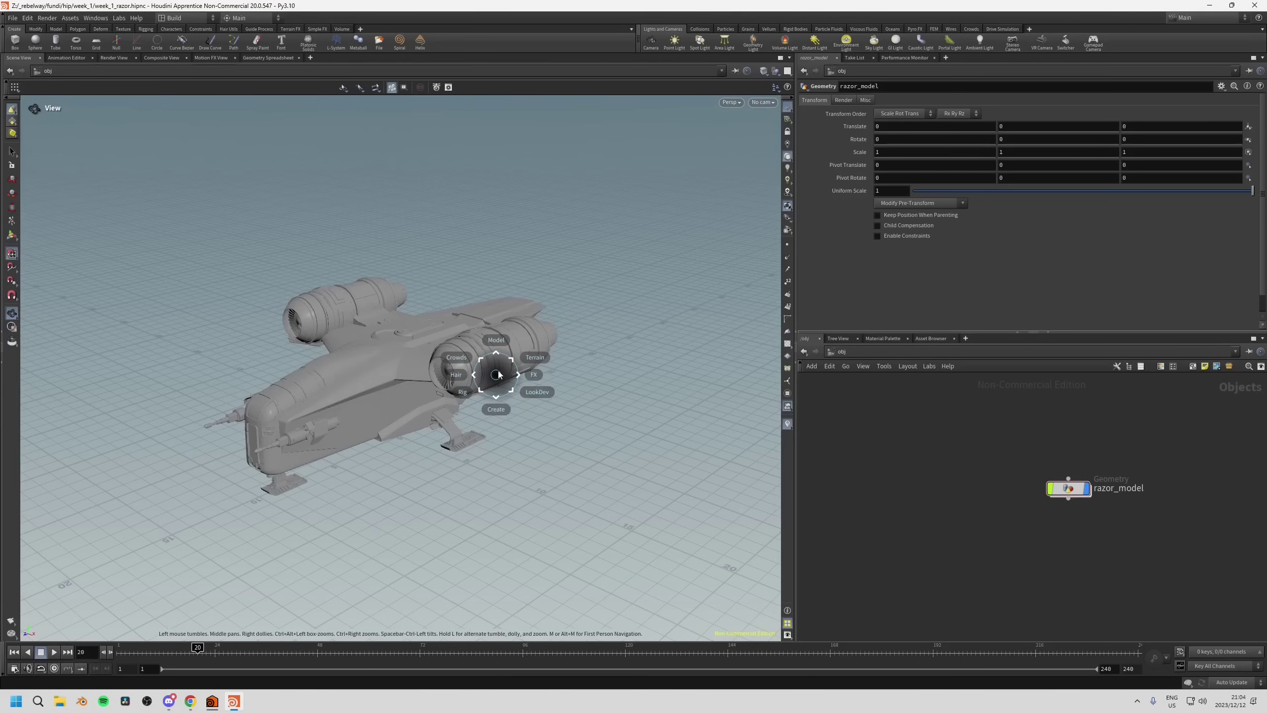
Browse the Main radial menu's Create geometry primitives and its Crowds tools without picking any tool.
{"action": "left_click", "coordinate": [498, 407]}
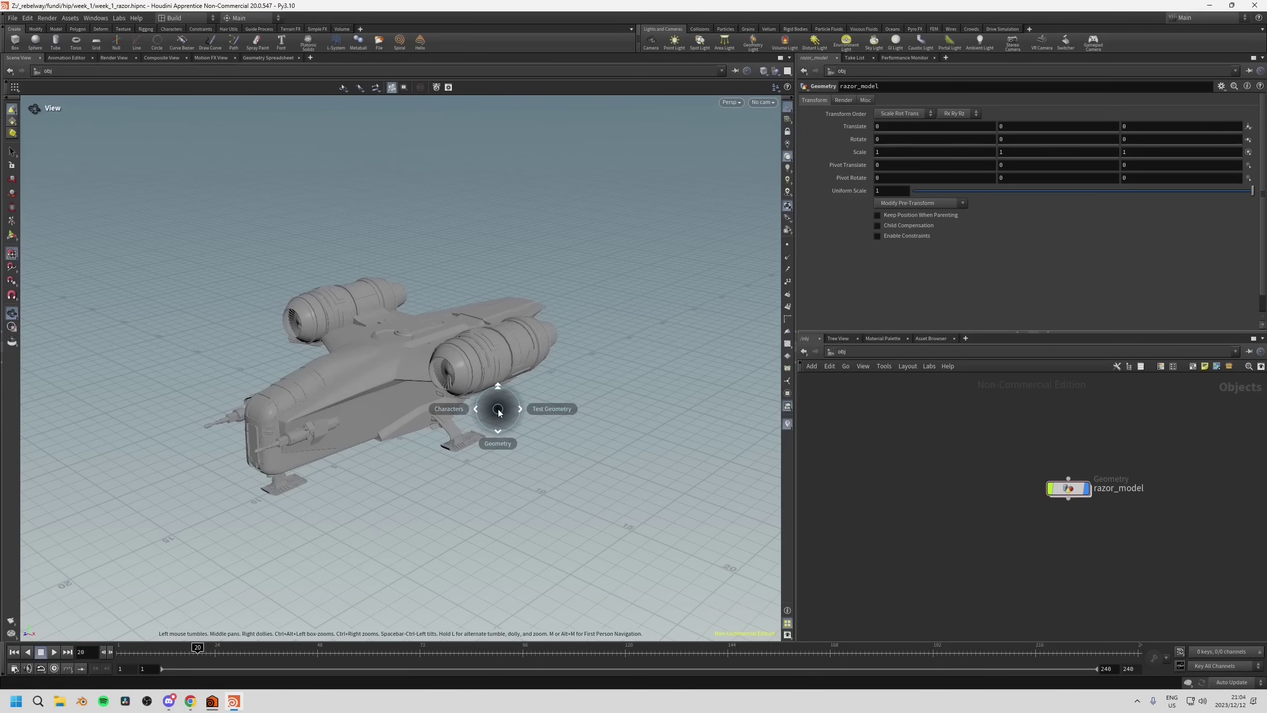
{"action": "left_click", "coordinate": [498, 442]}
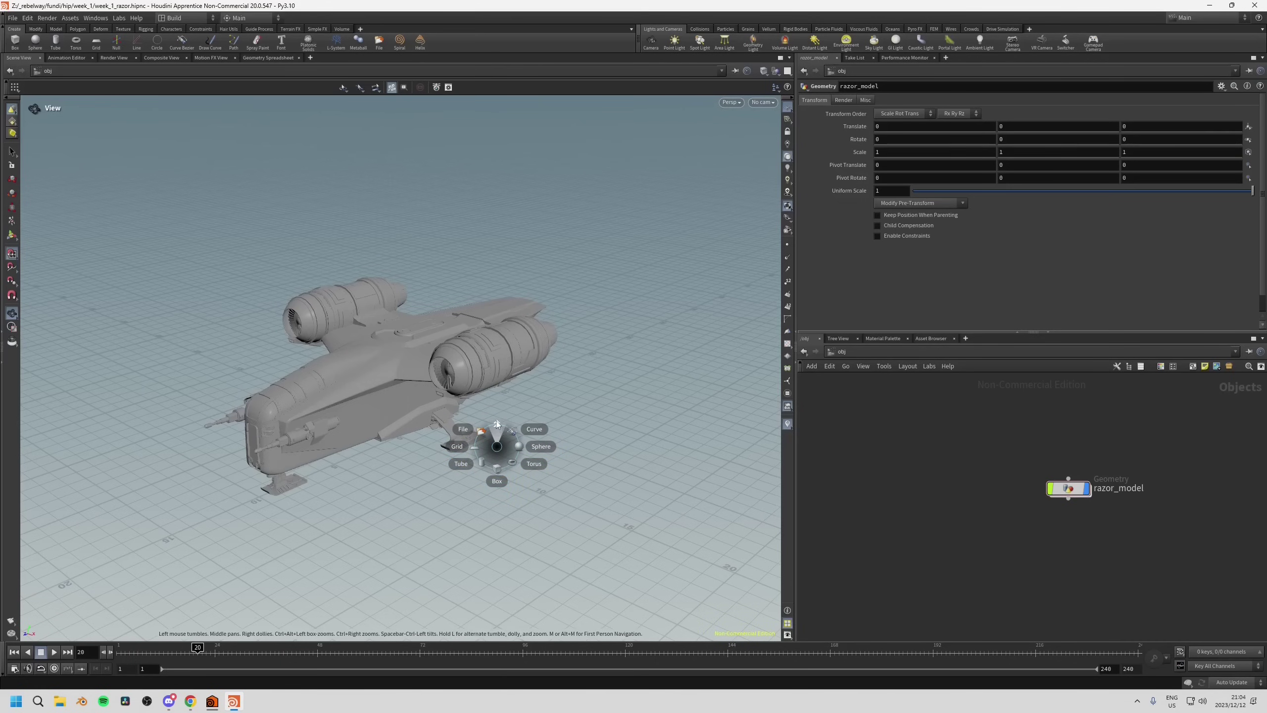
{"action": "mouse_move", "coordinate": [497, 411]}
{"action": "mouse_move", "coordinate": [496, 375]}
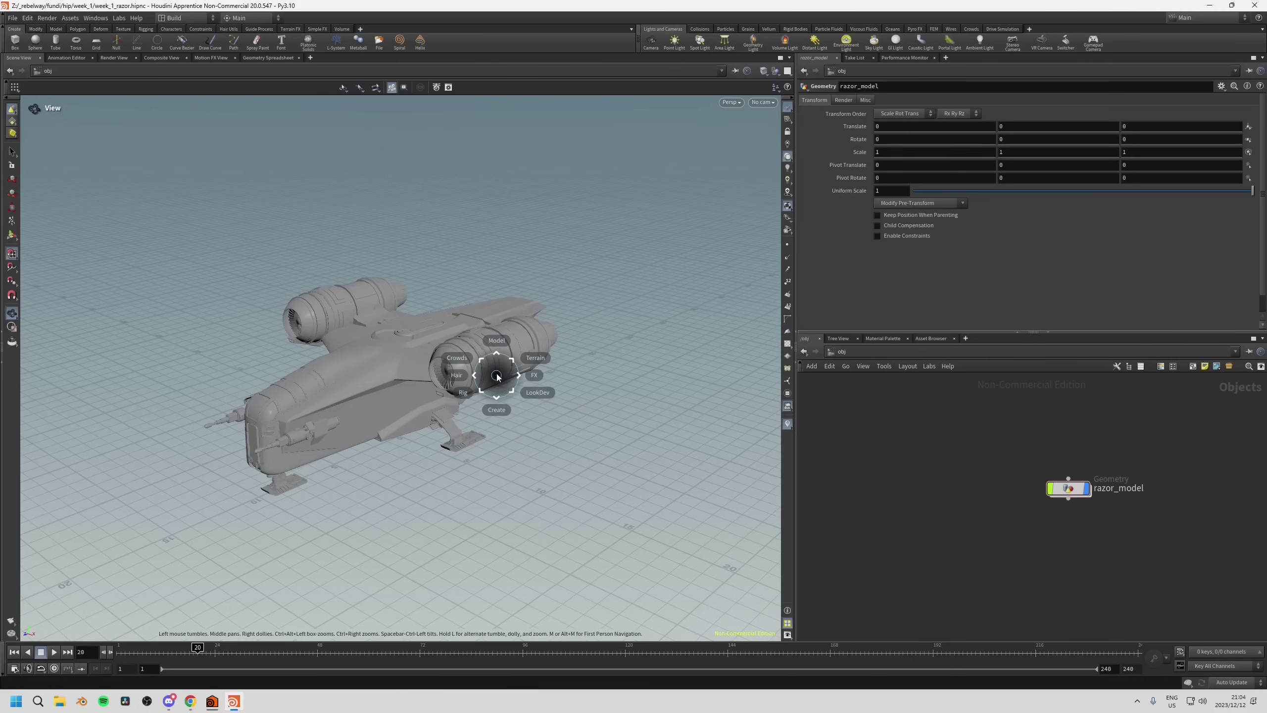
{"action": "left_click", "coordinate": [466, 362]}
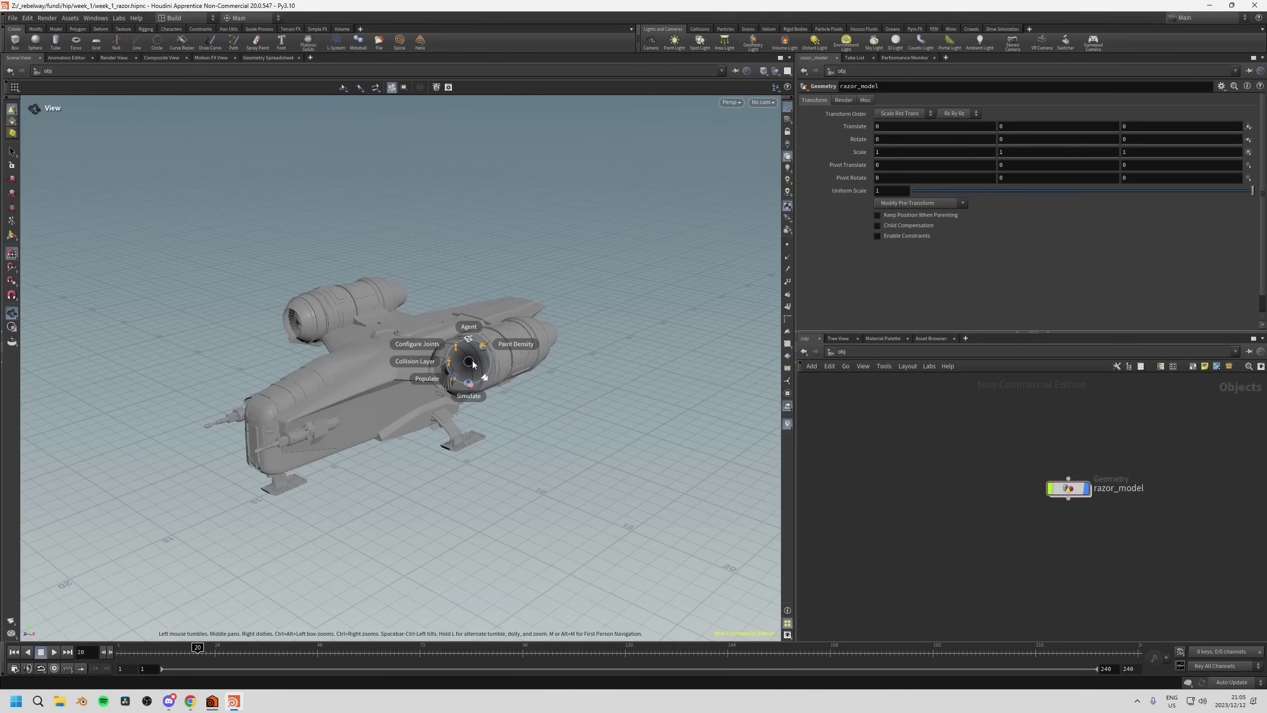
Browse the Main radial menu's FX category and its Pyro FX tools, then dismiss it without choosing one.
{"action": "key", "text": "c"}
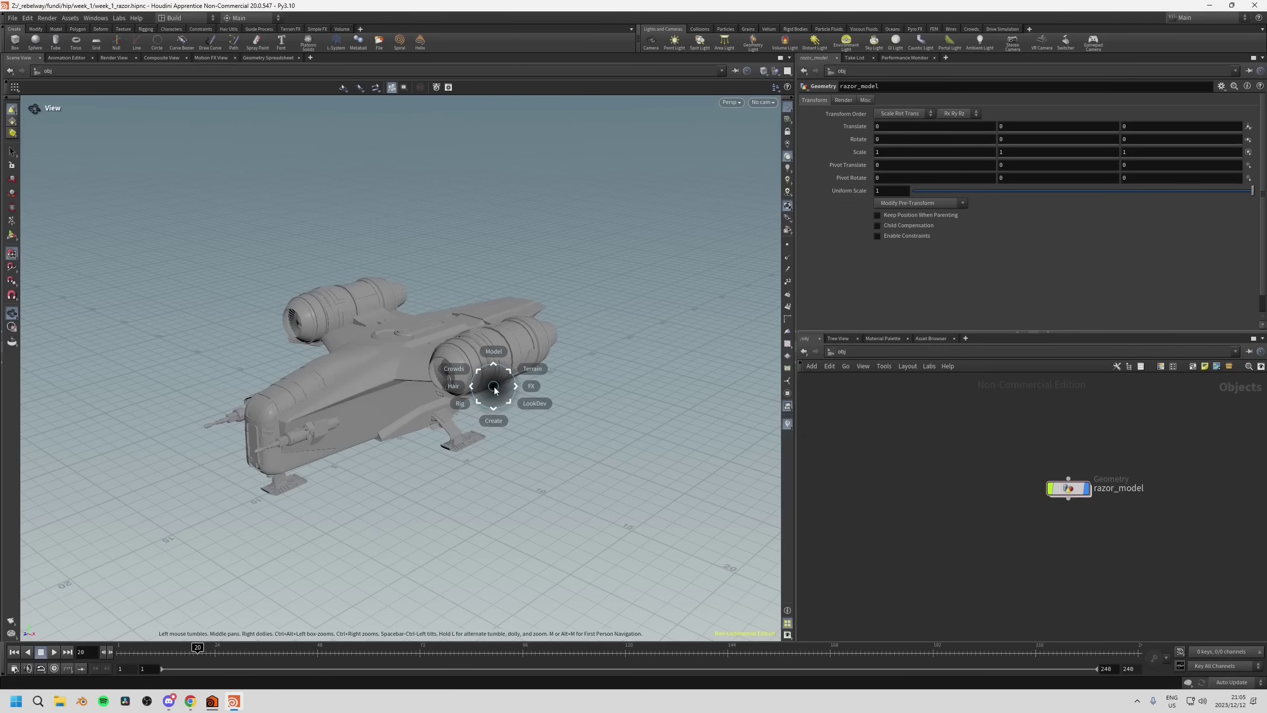
{"action": "left_click", "coordinate": [530, 387]}
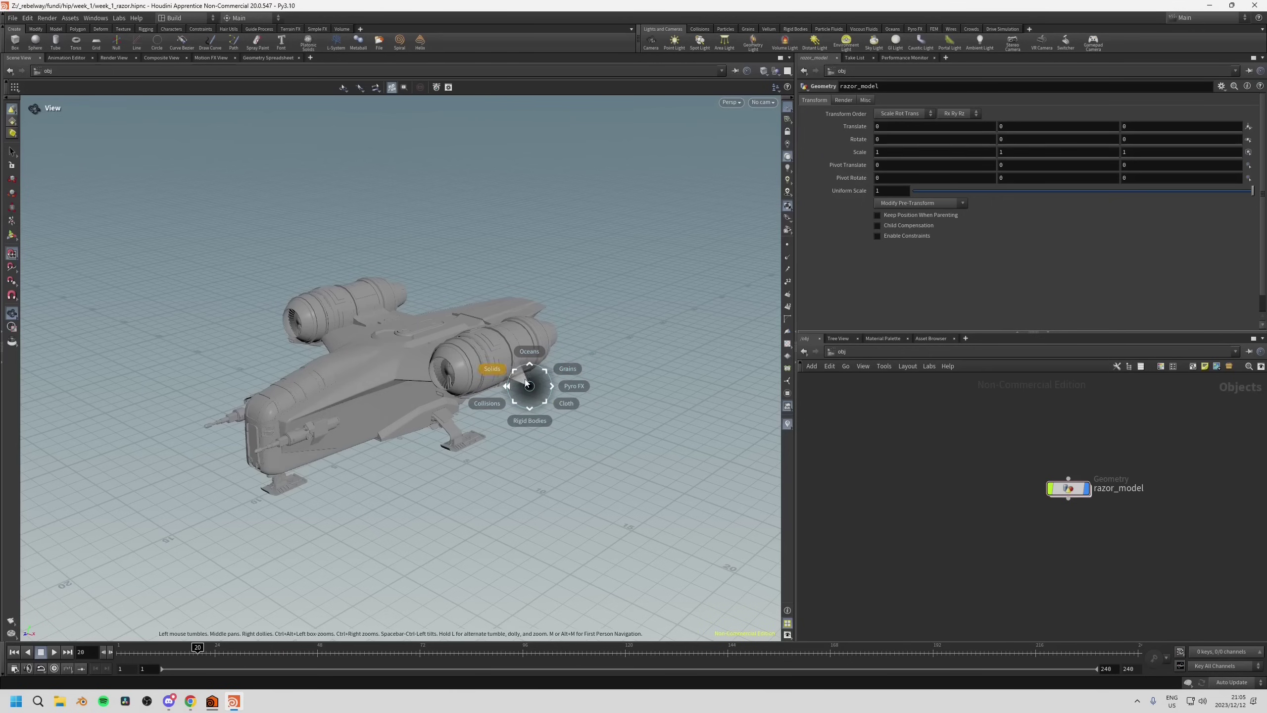
{"action": "left_click", "coordinate": [564, 388]}
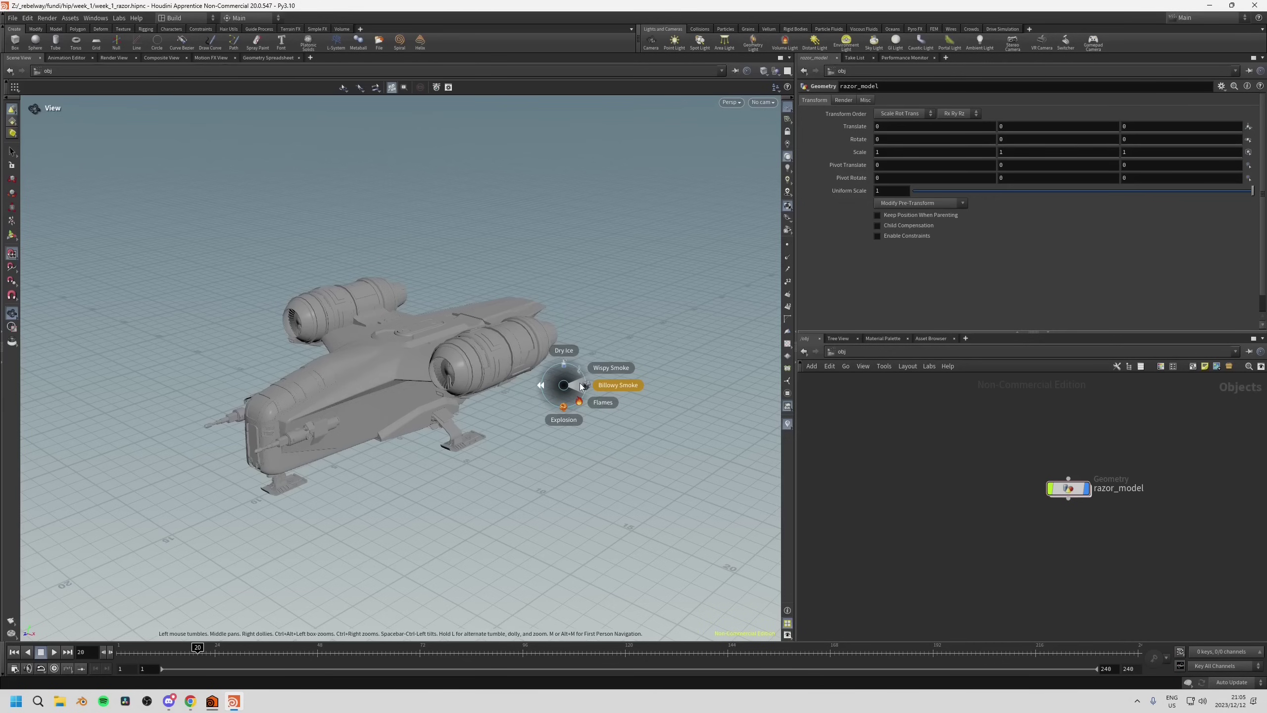
{"action": "left_click", "coordinate": [543, 384]}
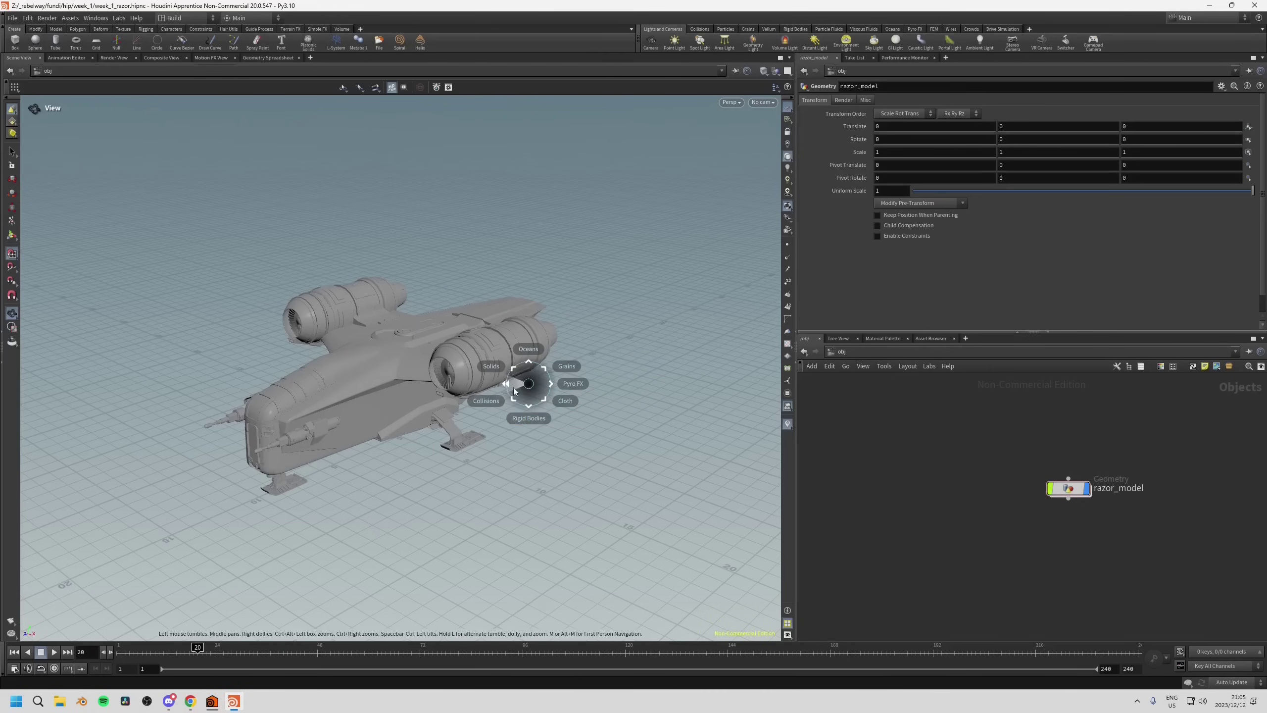
{"action": "left_click", "coordinate": [529, 384]}
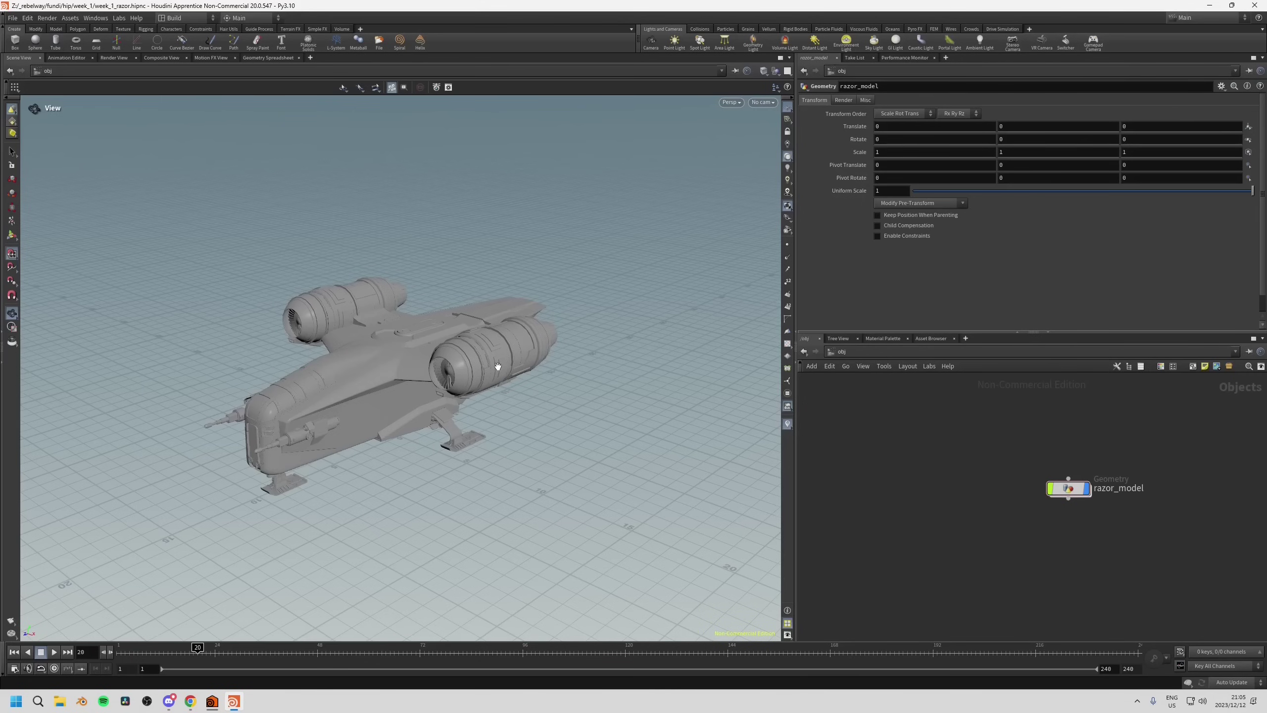
Bring up and dismiss the TAB Menu of tools over the scene view and the network editor.
{"action": "key", "text": "Tab"}
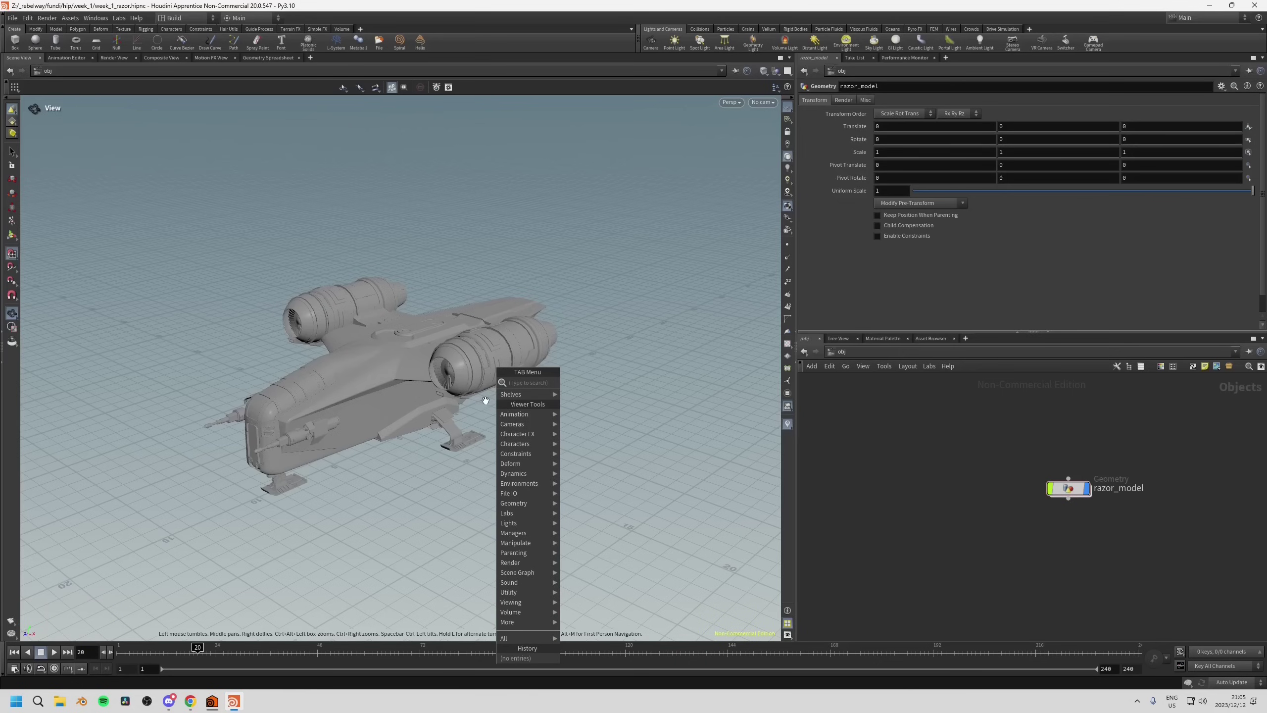
{"action": "key", "text": "Tab"}
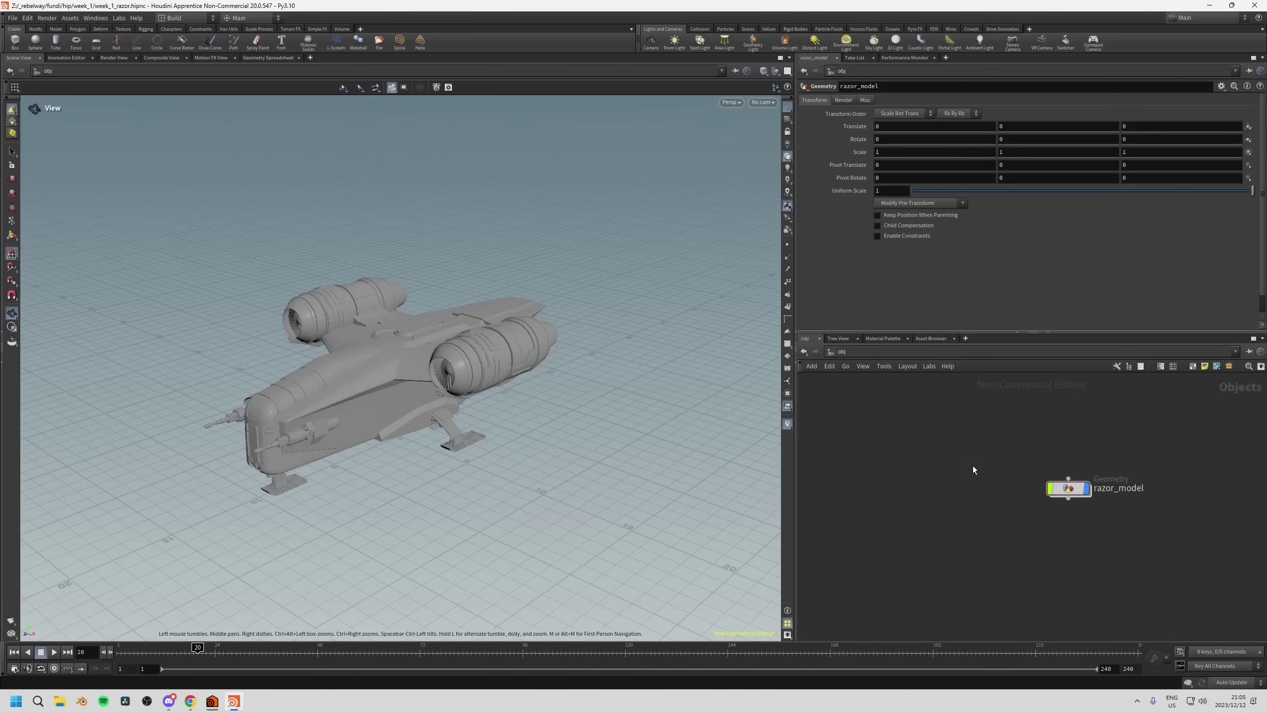
{"action": "key", "text": "Tab"}
{"action": "key", "text": "Tab"}
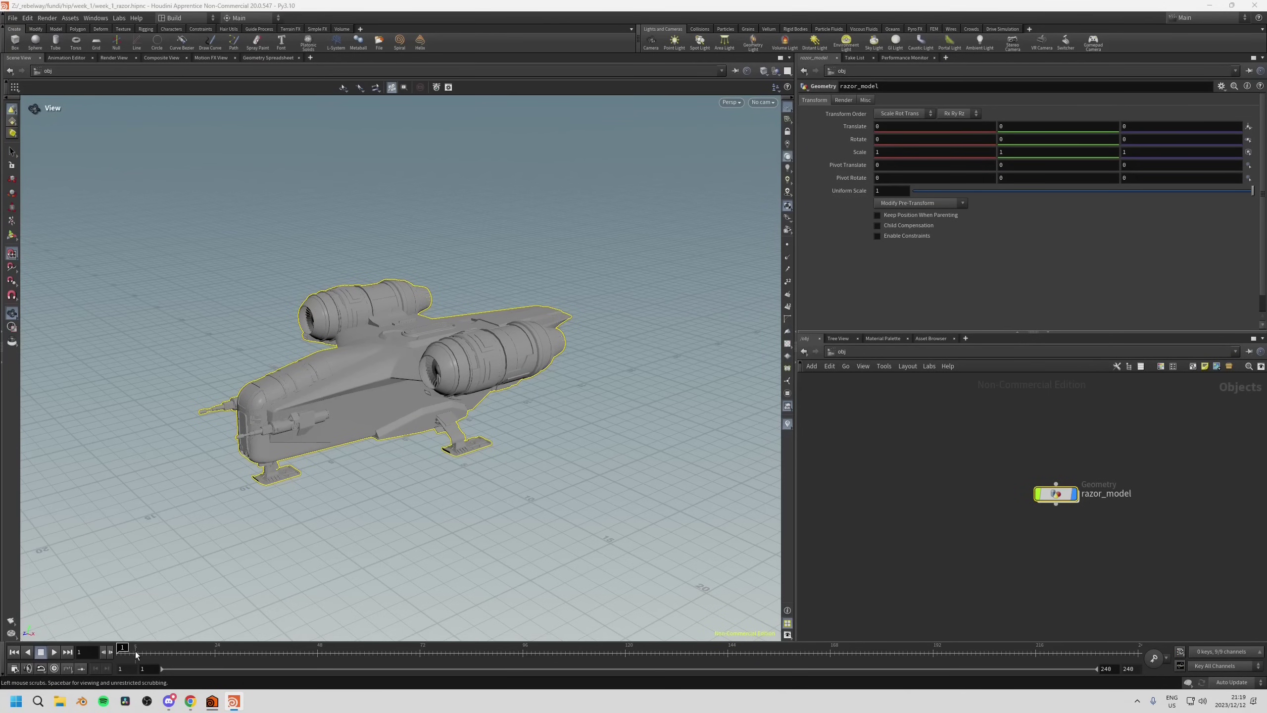
Scrub the timeline and try out forward playback, stopping and reverse playback.
{"action": "left_click_drag", "start_coordinate": [142, 653], "coordinate": [111, 647]}
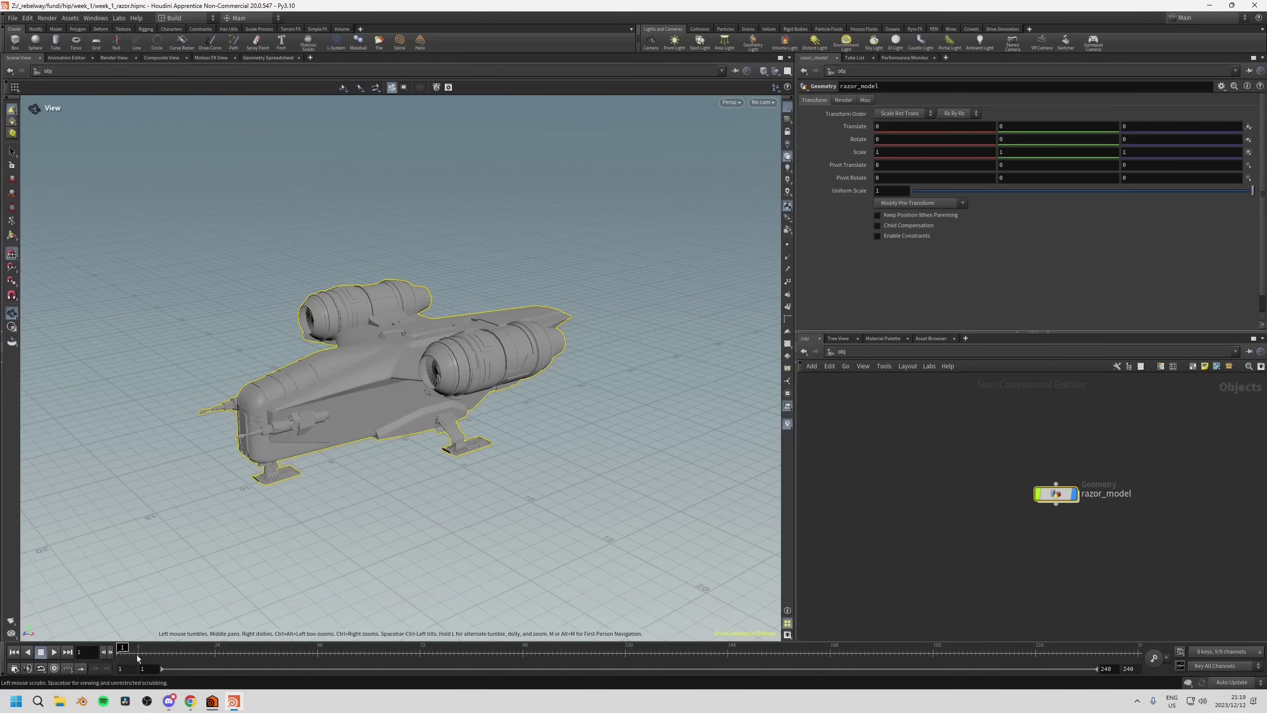
{"action": "left_click", "coordinate": [53, 652]}
{"action": "left_click", "coordinate": [45, 652]}
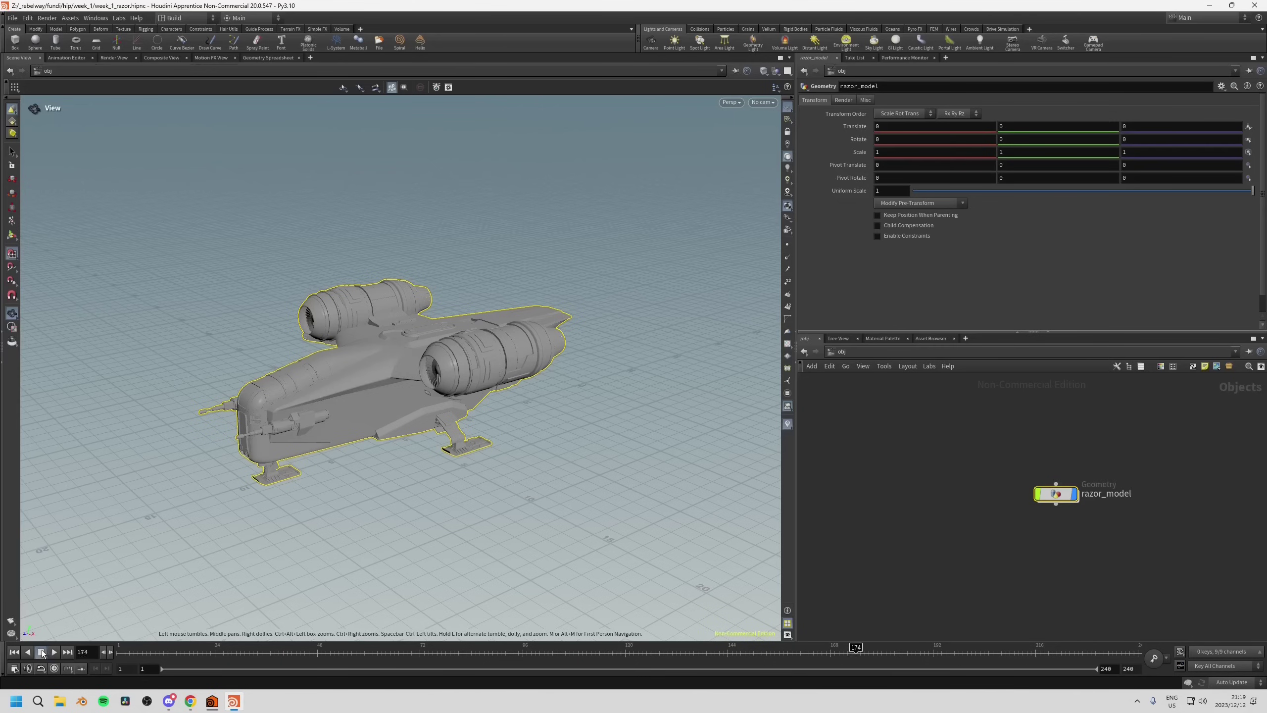
{"action": "left_click", "coordinate": [28, 652]}
{"action": "left_click", "coordinate": [53, 652]}
Look through the Global Animation Options, covering frame rate, frame range and playback settings, and close them.
{"action": "left_click", "coordinate": [13, 669]}
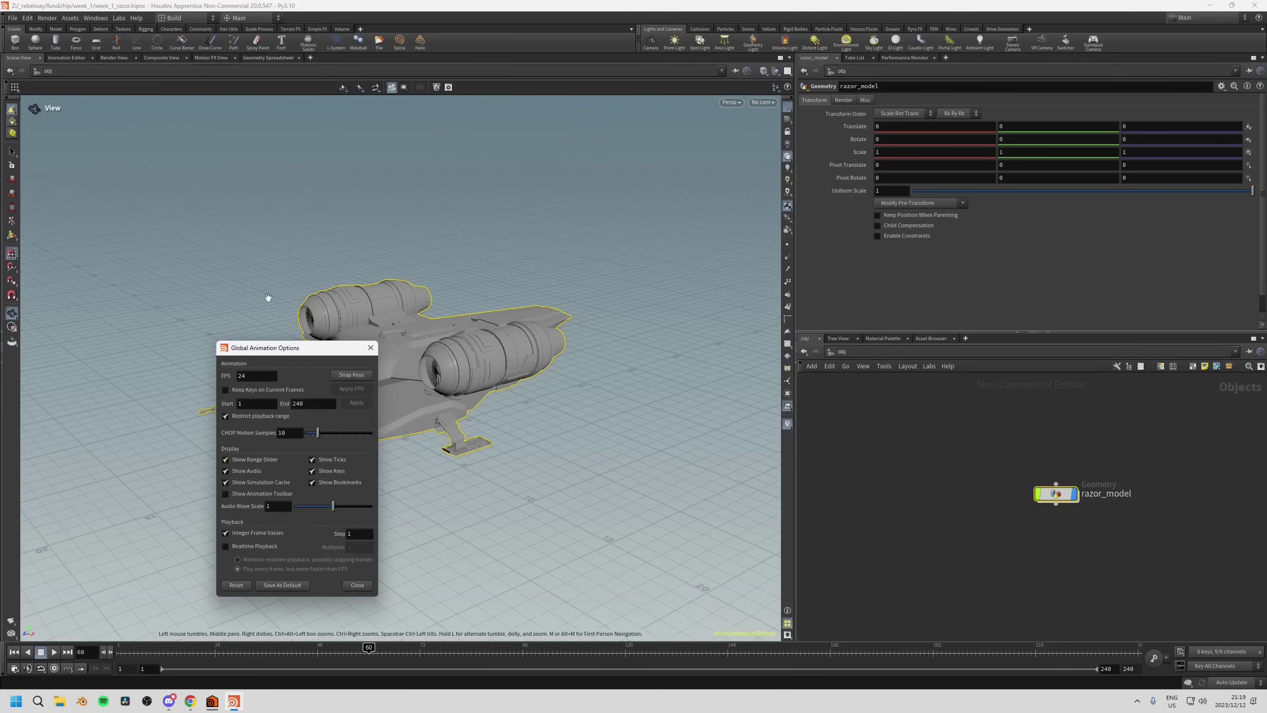
{"action": "left_click_drag", "start_coordinate": [261, 352], "coordinate": [259, 348]}
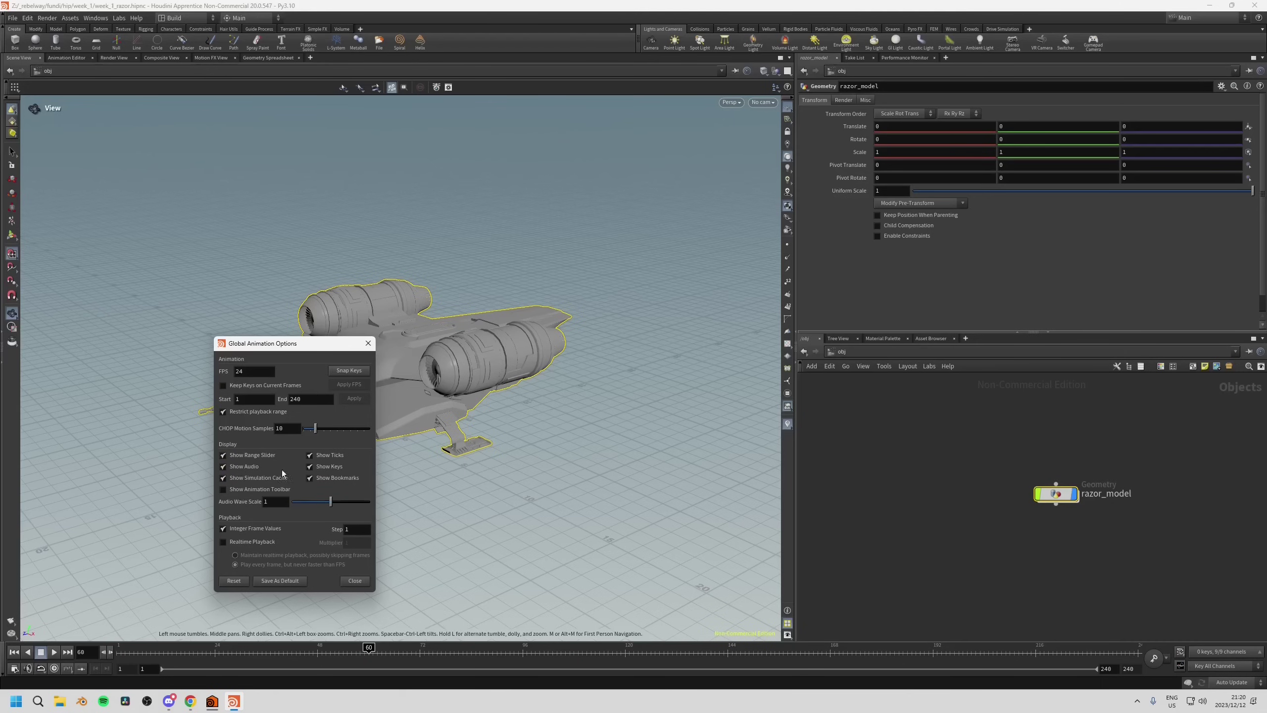
{"action": "left_click", "coordinate": [369, 344]}
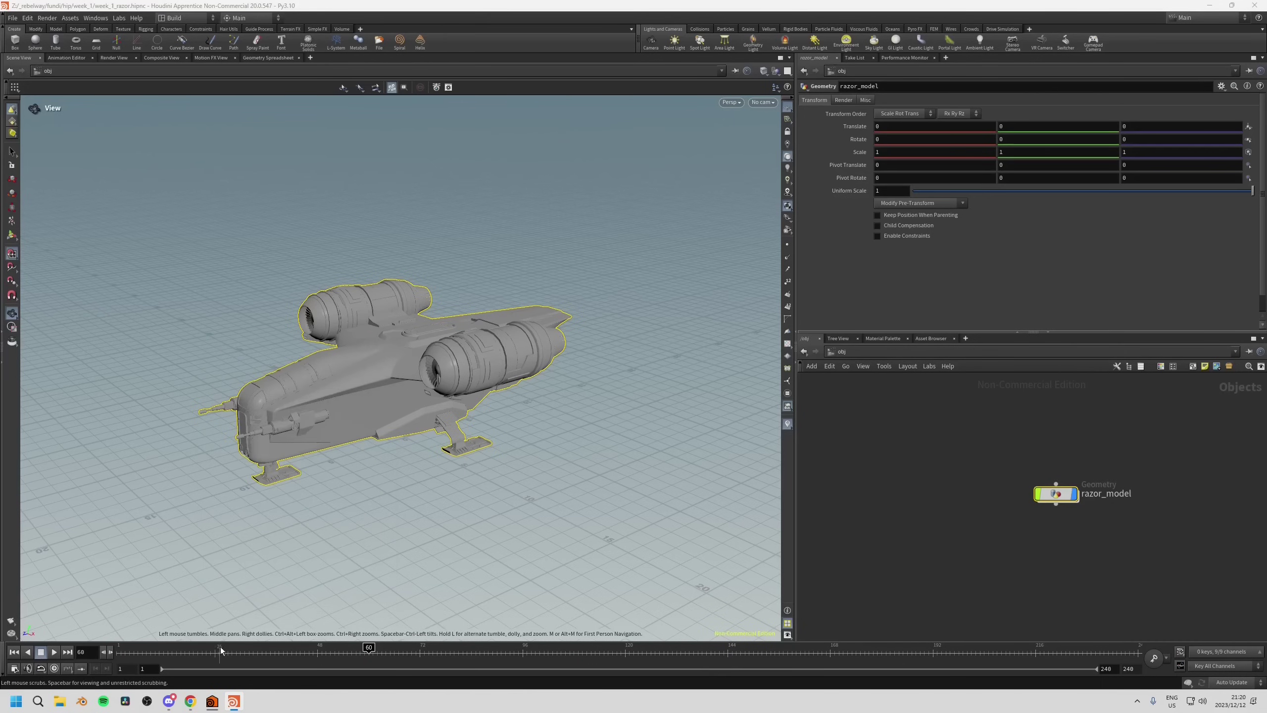
Go to frame 1 and set a keyframe on all of razor_model's translate, rotate and scale channels.
{"action": "left_click_drag", "start_coordinate": [220, 647], "coordinate": [122, 648]}
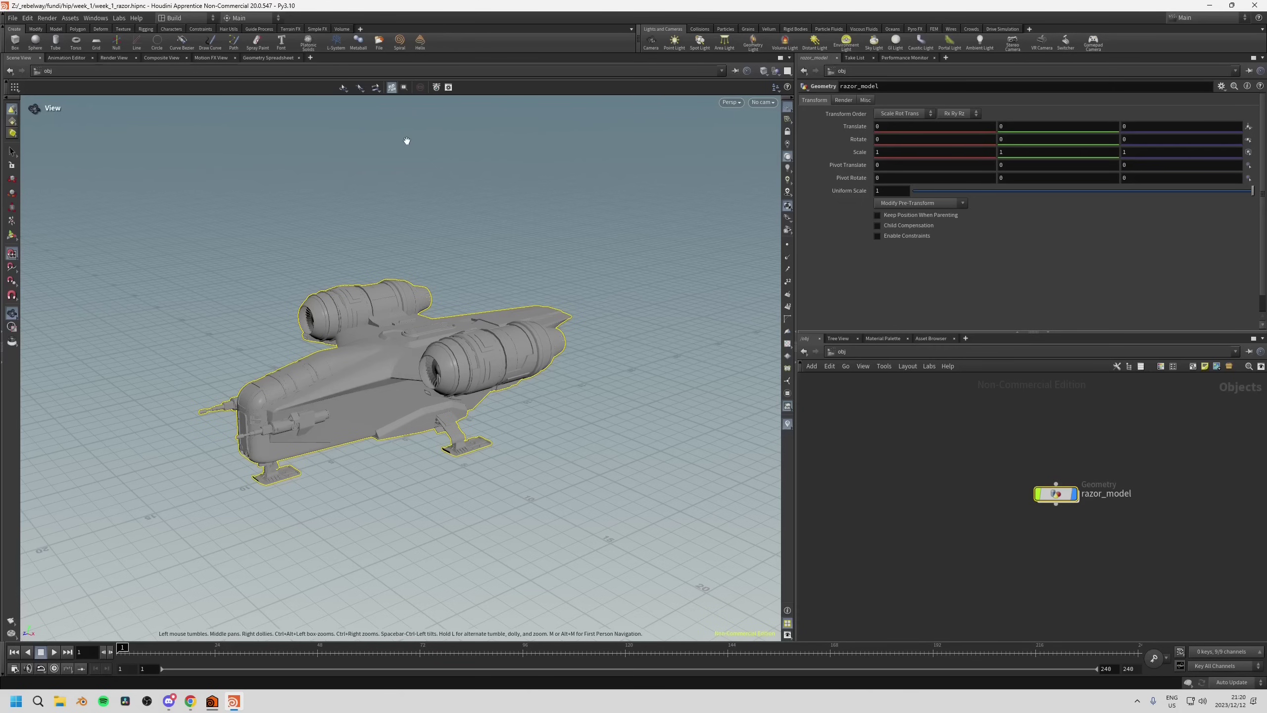
{"action": "left_click", "coordinate": [1157, 662]}
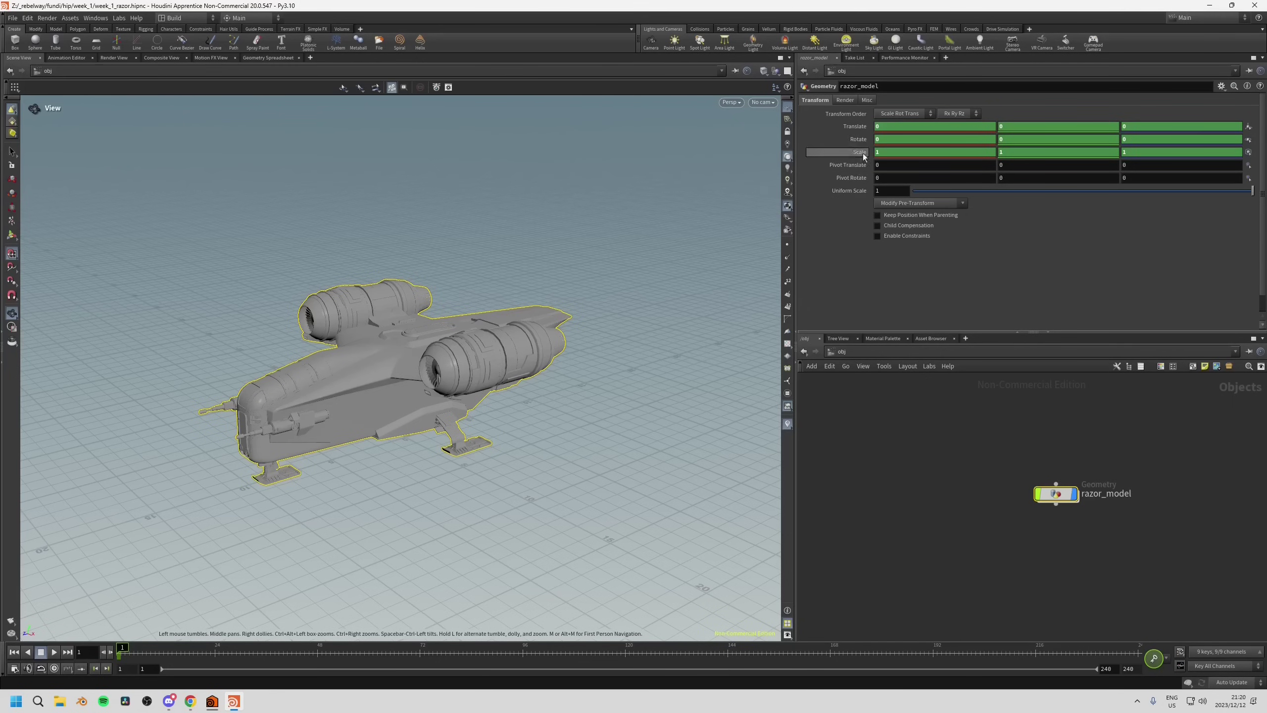
Set razor_model's Translate Y to 5 at frame 25 and keyframe it.
{"action": "left_click", "coordinate": [143, 653]}
{"action": "left_click_drag", "start_coordinate": [143, 652], "coordinate": [218, 658]}
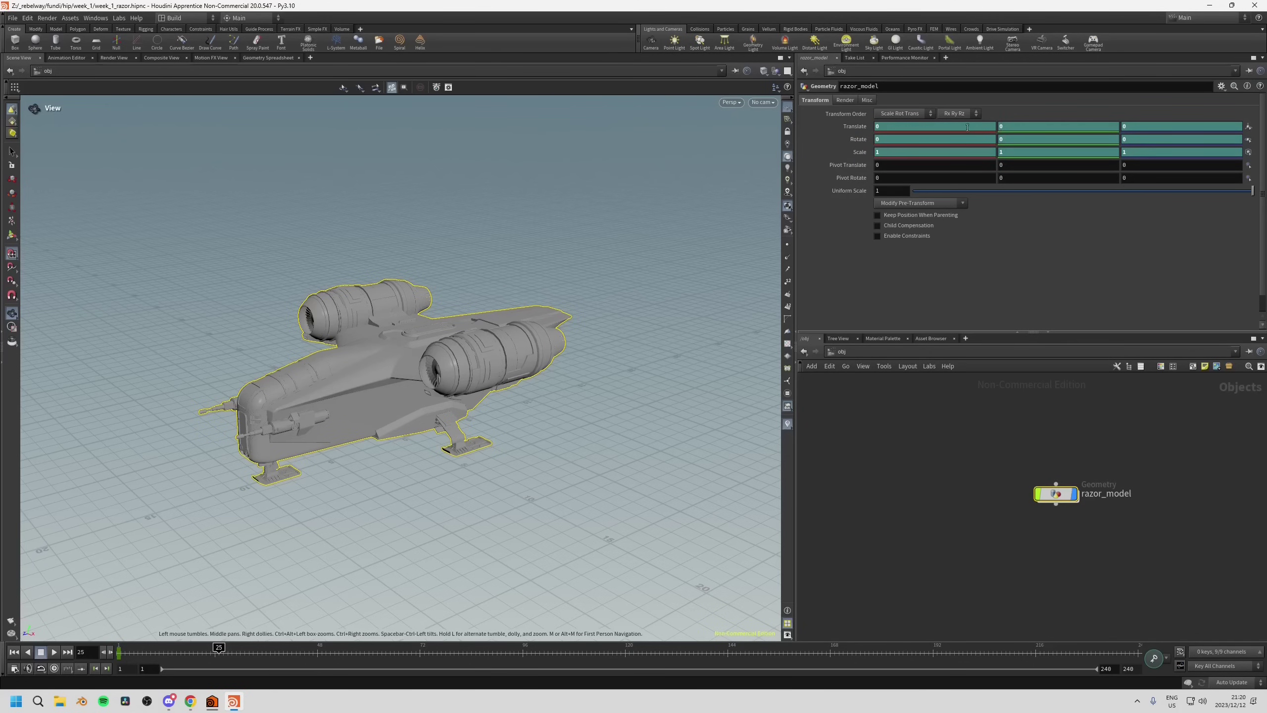
{"action": "left_click", "coordinate": [1042, 126]}
{"action": "type", "text": "5"}
{"action": "key", "text": "Return"}
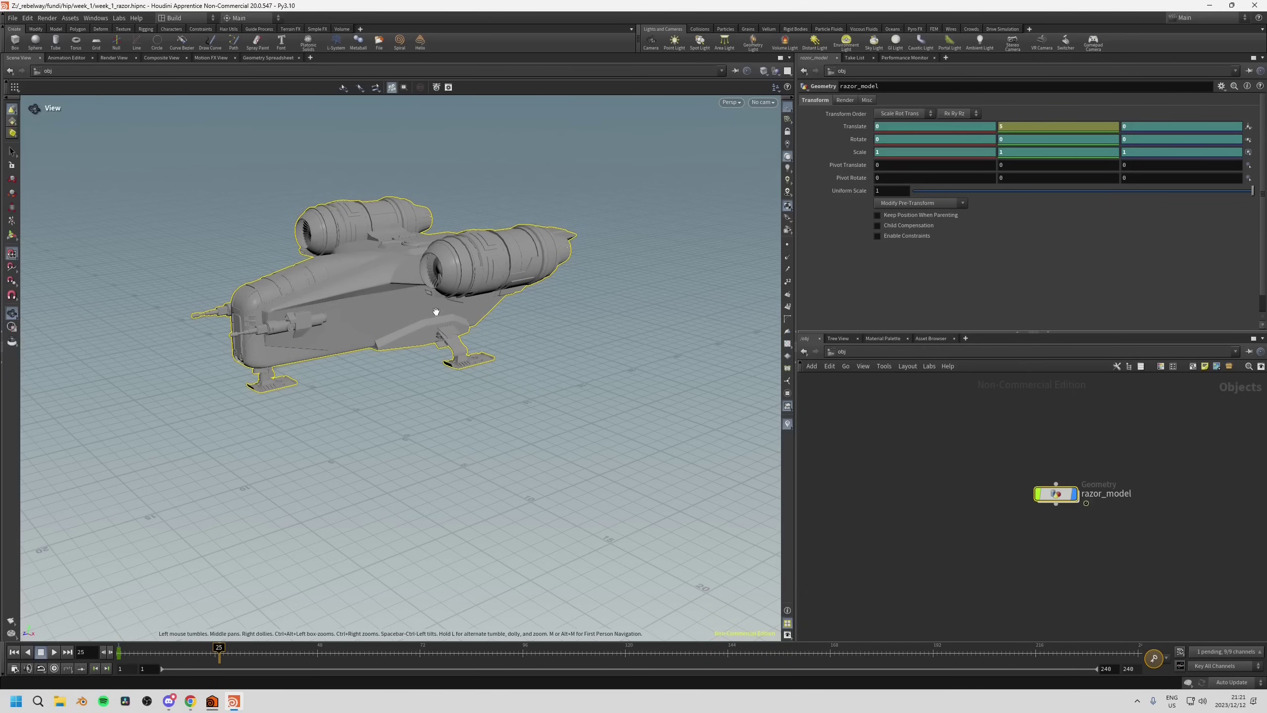
{"action": "left_click", "coordinate": [1154, 658]}
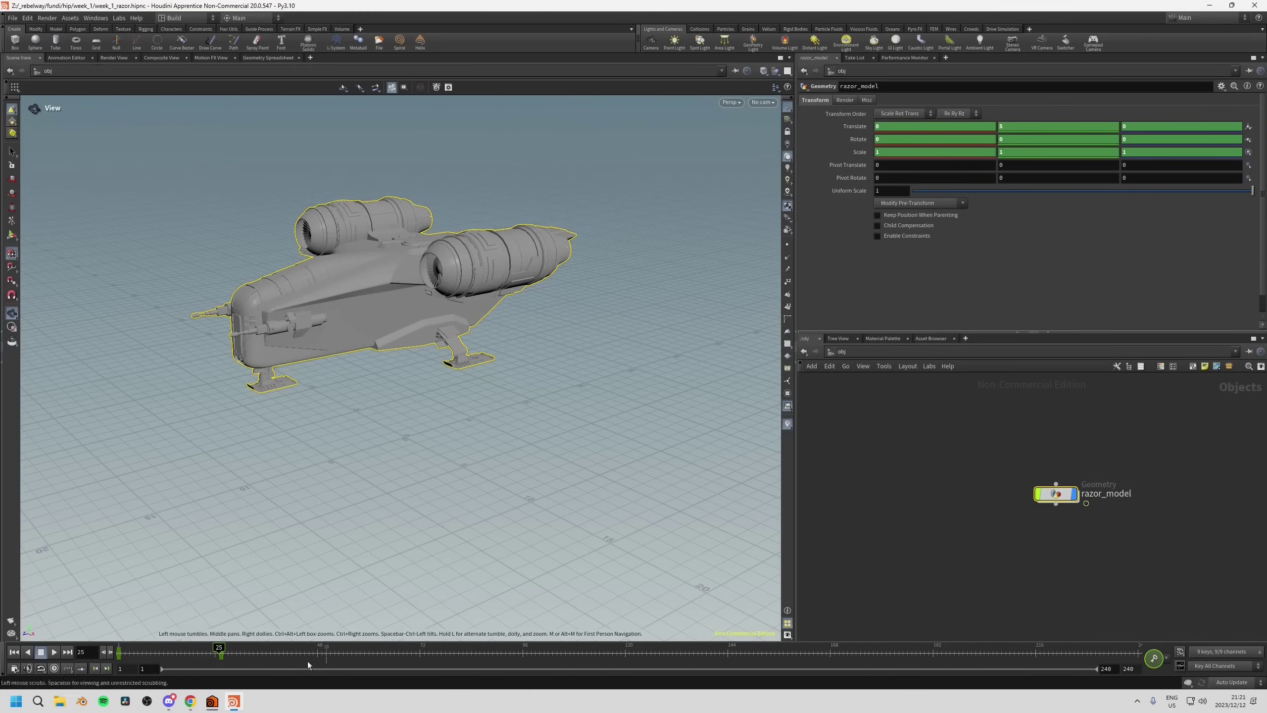
Scrub through the ship's upward movement and examine its Translate Y curve in the Animation Editor.
{"action": "left_click_drag", "start_coordinate": [224, 654], "coordinate": [132, 653]}
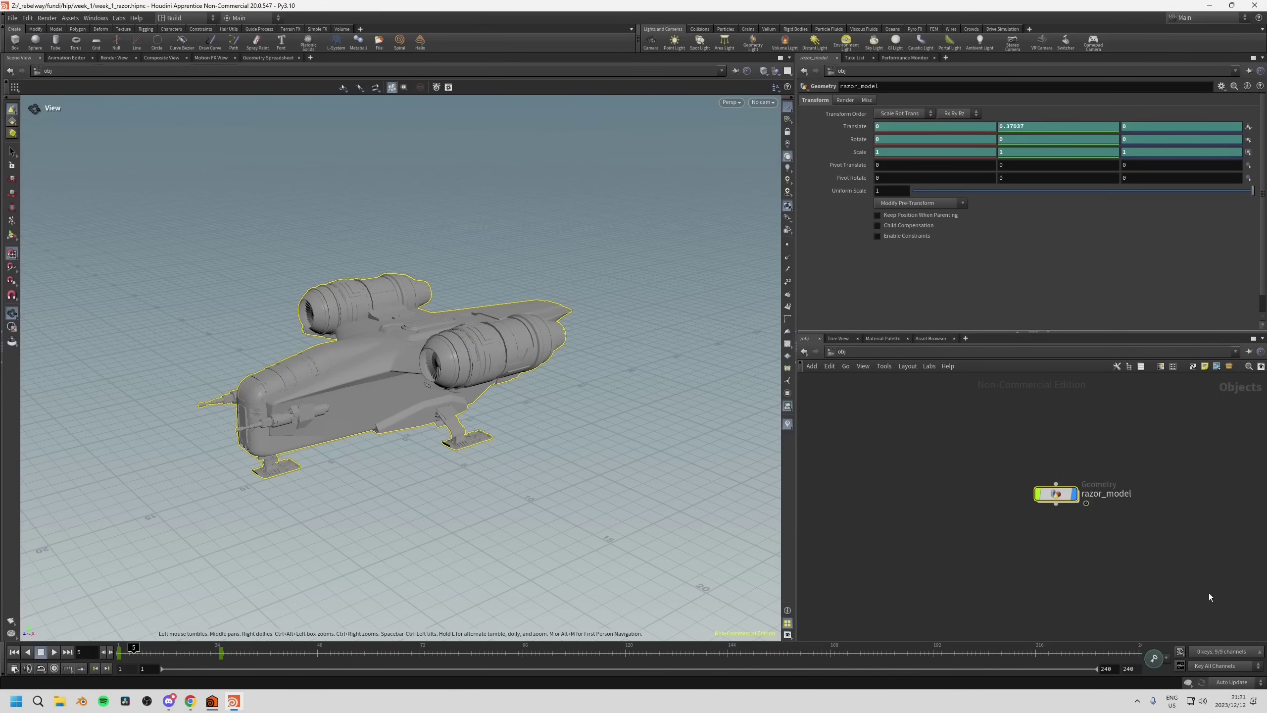
{"action": "left_click", "coordinate": [1180, 666]}
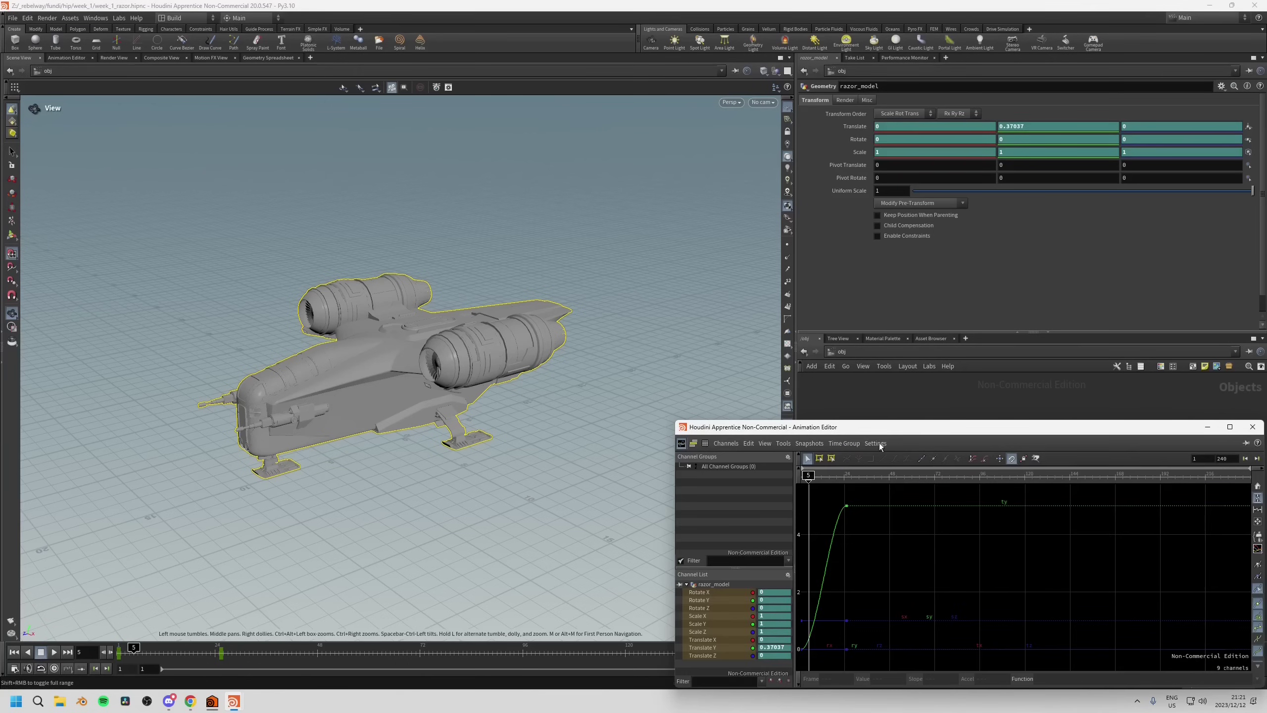
{"action": "left_click_drag", "start_coordinate": [890, 432], "coordinate": [876, 392]}
{"action": "right_click_drag", "start_coordinate": [912, 557], "coordinate": [823, 615]}
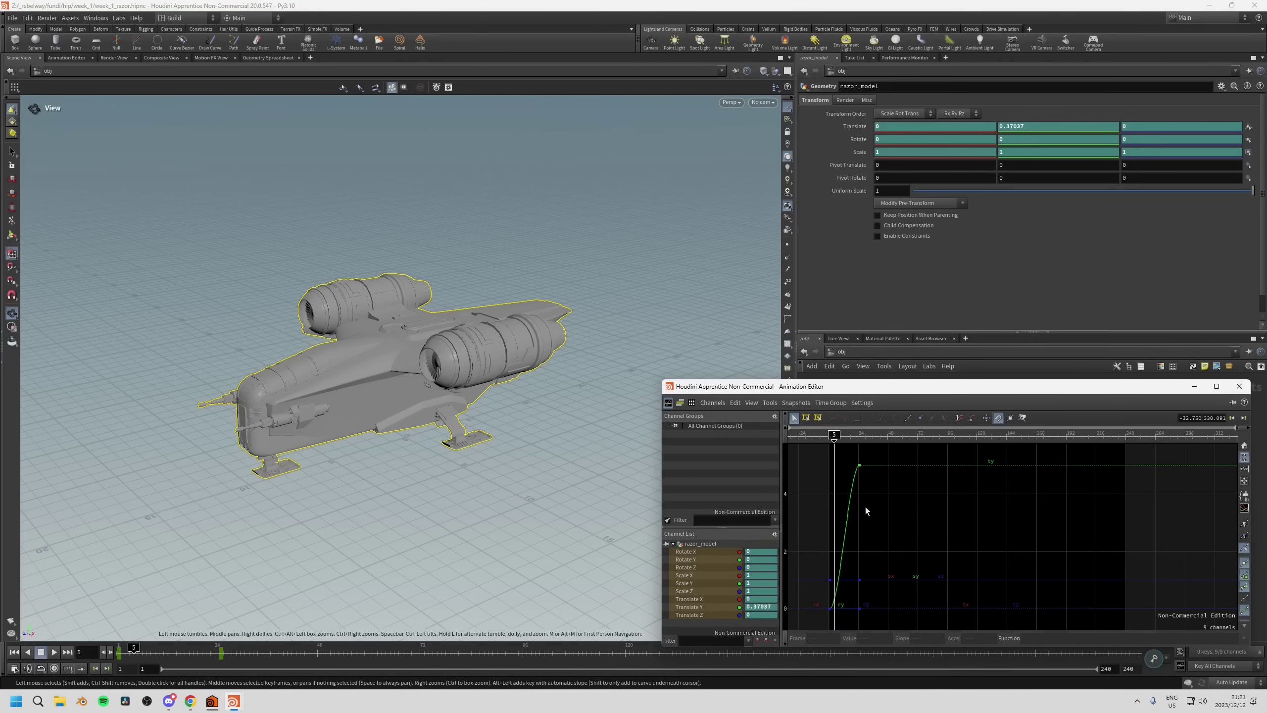
{"action": "left_click_drag", "start_coordinate": [834, 435], "coordinate": [852, 439]}
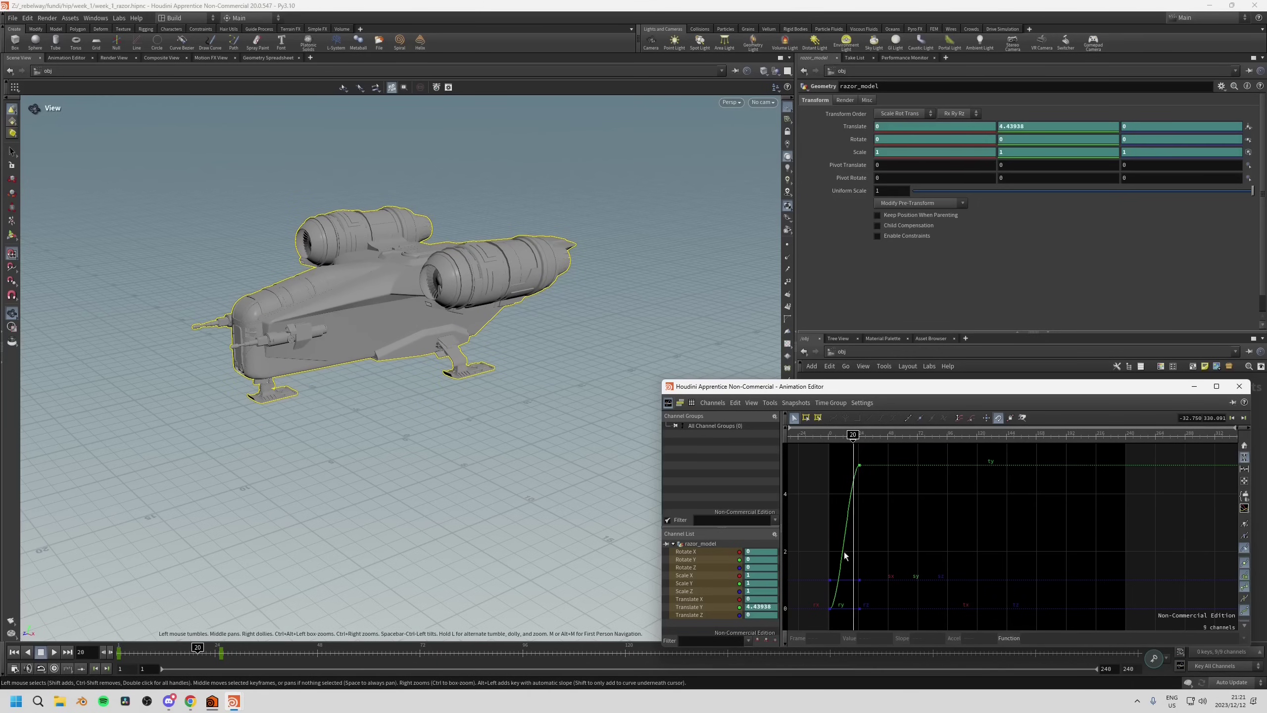
{"action": "mouse_move", "coordinate": [853, 440]}
{"action": "left_mouse_down"}
{"action": "mouse_move", "coordinate": [833, 448]}
{"action": "mouse_move", "coordinate": [854, 447]}
{"action": "mouse_move", "coordinate": [843, 446]}
{"action": "left_mouse_up"}
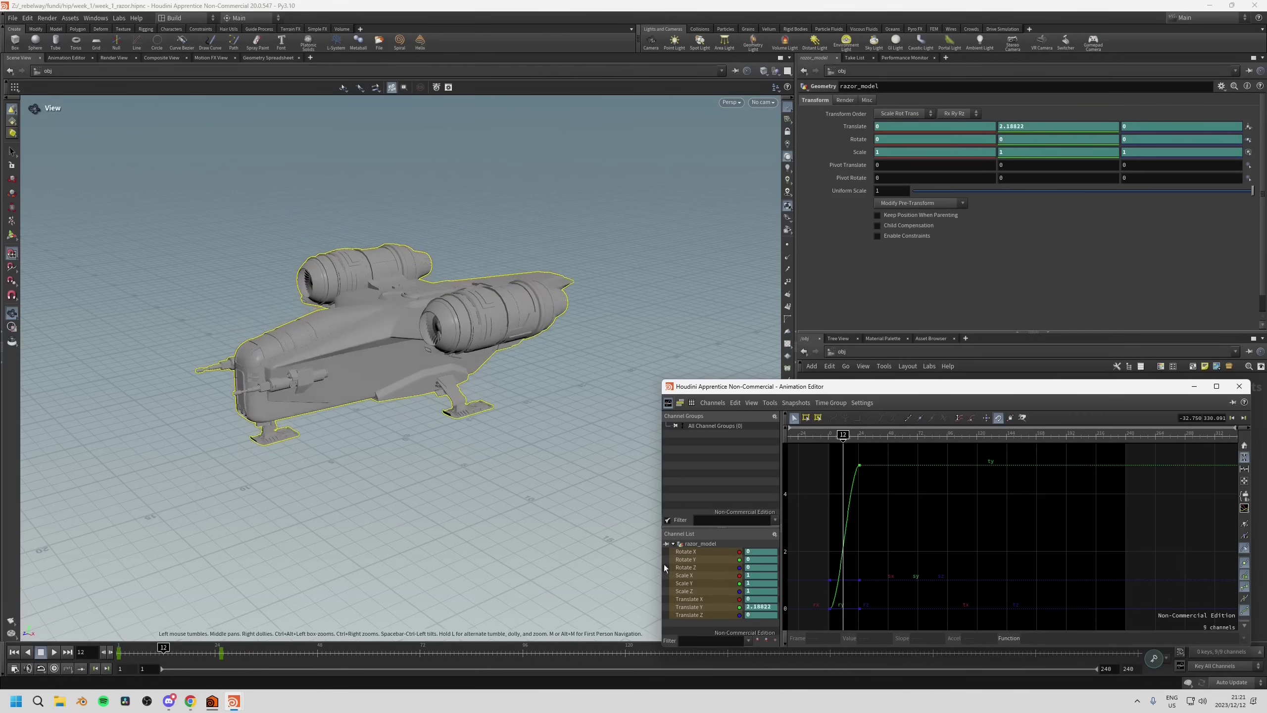
{"action": "left_click", "coordinate": [1239, 387]}
Return to frame 1 and delete the animation channels from razor_model's Translate, Rotate and Scale parameters.
{"action": "left_click_drag", "start_coordinate": [161, 651], "coordinate": [83, 660]}
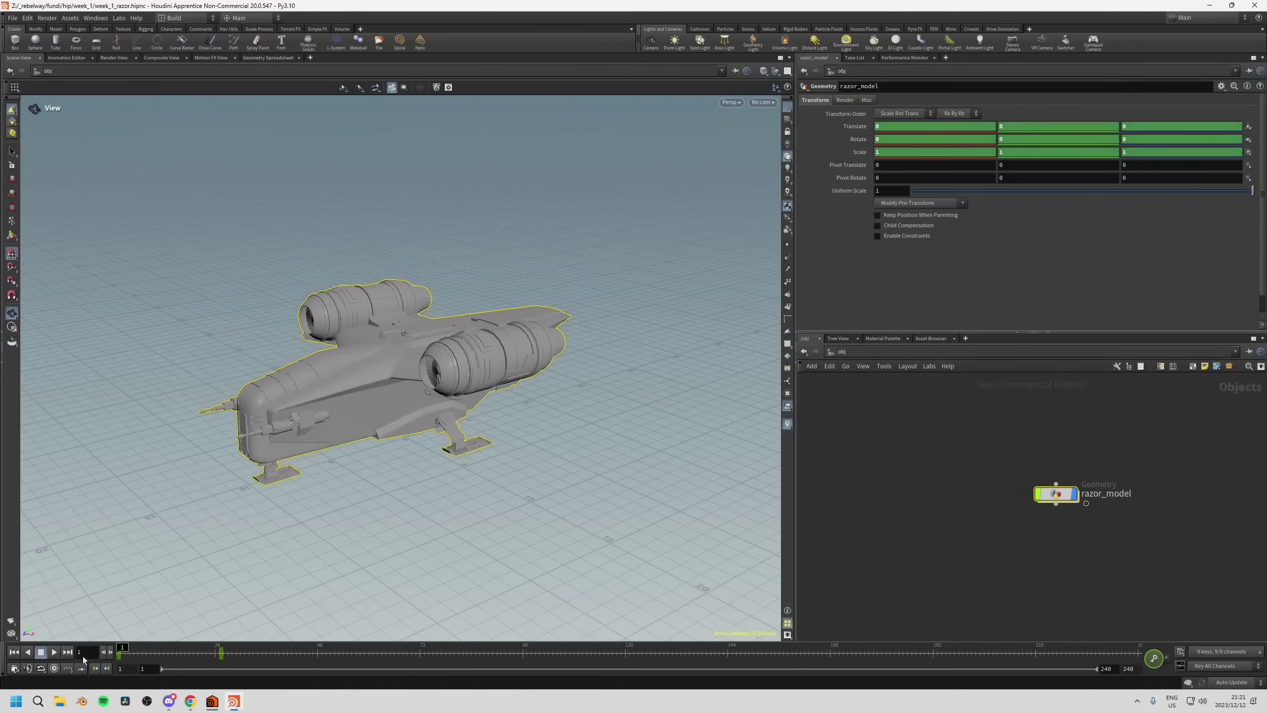
{"action": "right_click", "coordinate": [849, 128]}
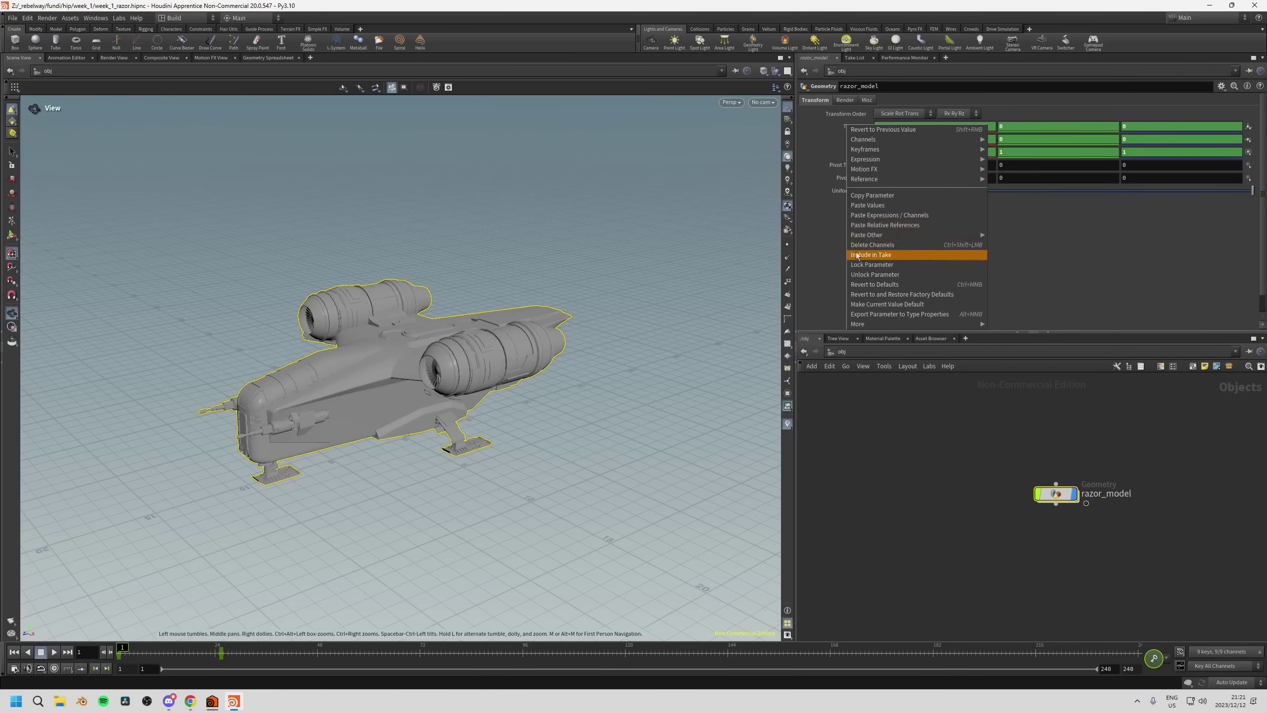
{"action": "left_click", "coordinate": [900, 248]}
{"action": "right_click", "coordinate": [856, 139]}
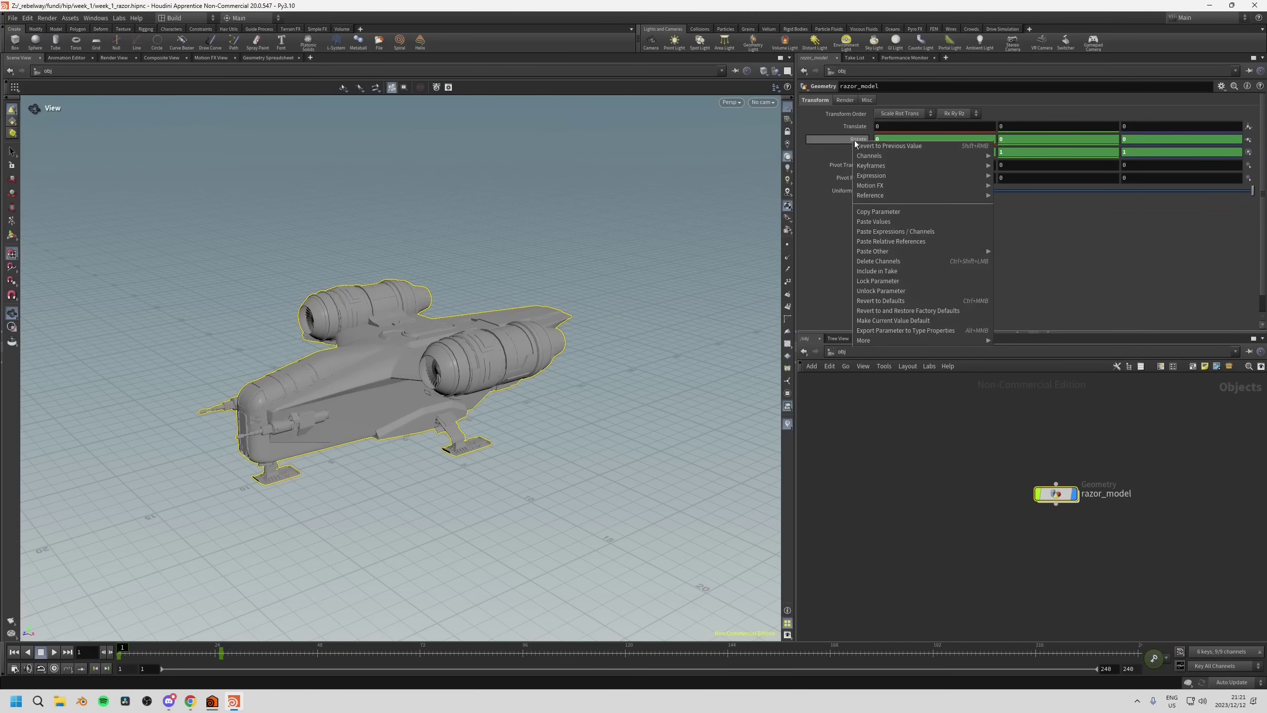
{"action": "left_click", "coordinate": [902, 261]}
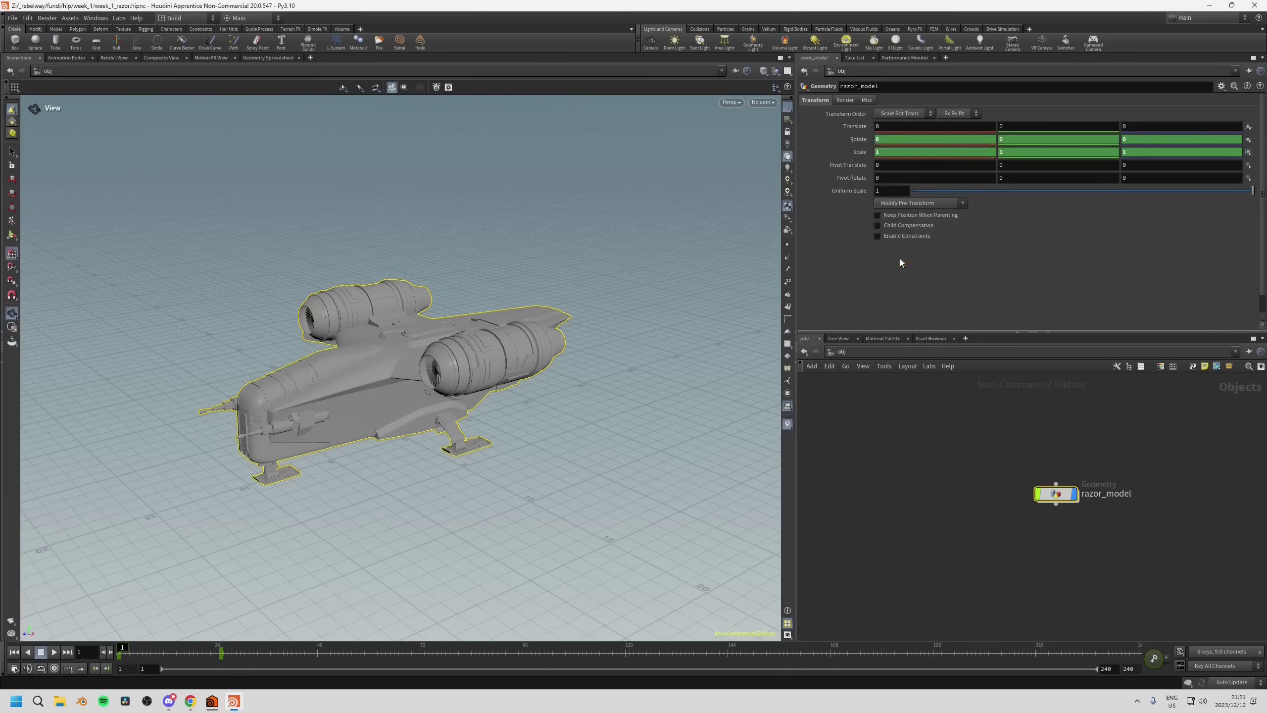
{"action": "right_click", "coordinate": [858, 152]}
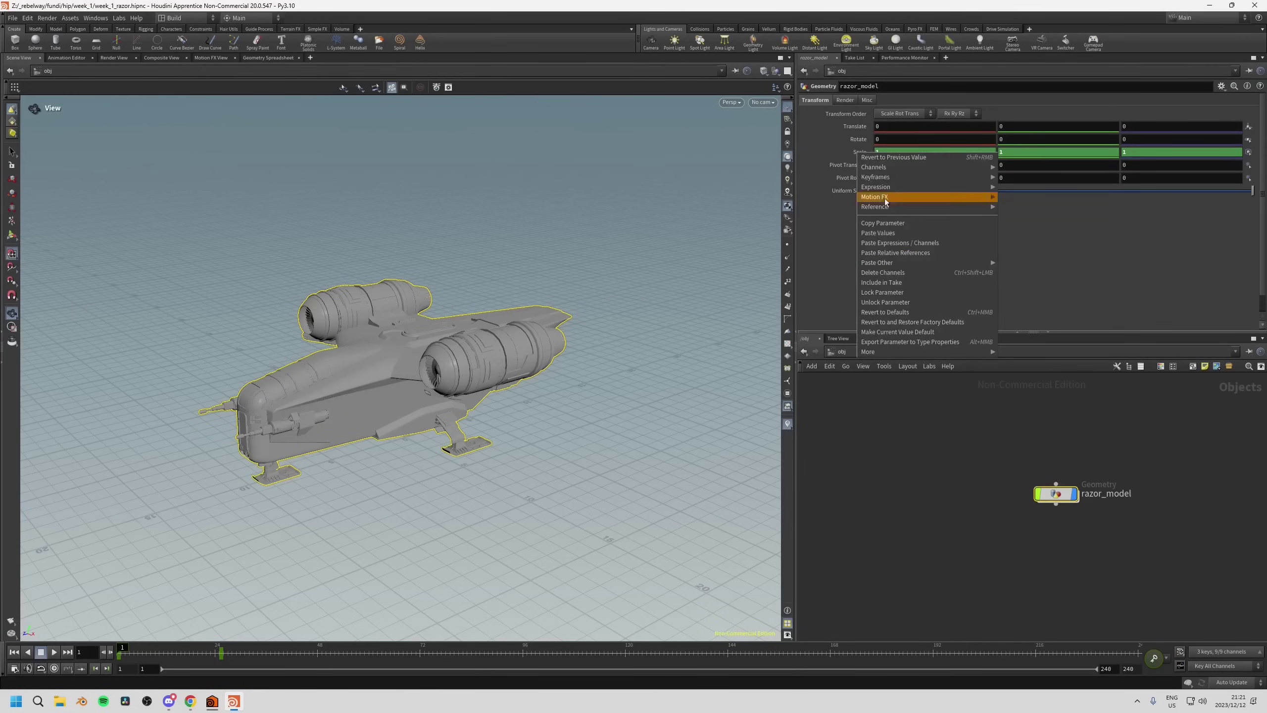
{"action": "left_click", "coordinate": [905, 274]}
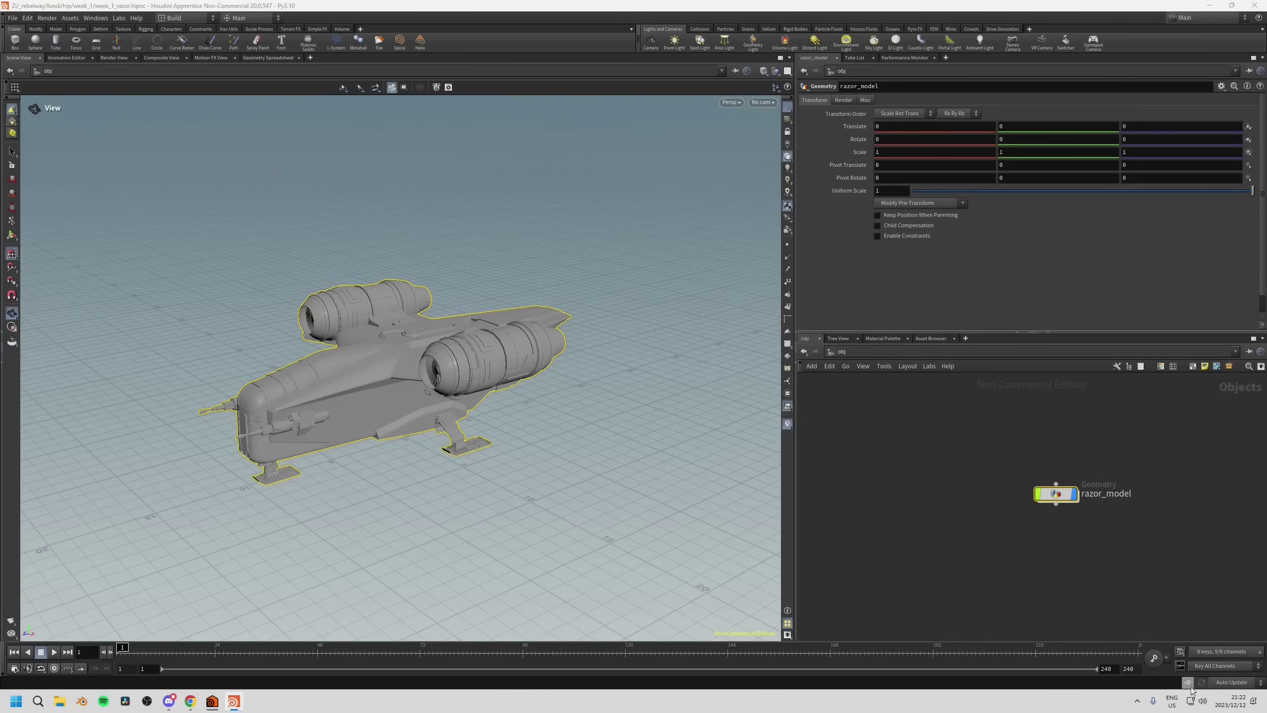
Look through the simulation options, including Enable Simulation and Current Simulation, leaving them as they are.
{"action": "left_click", "coordinate": [1189, 682]}
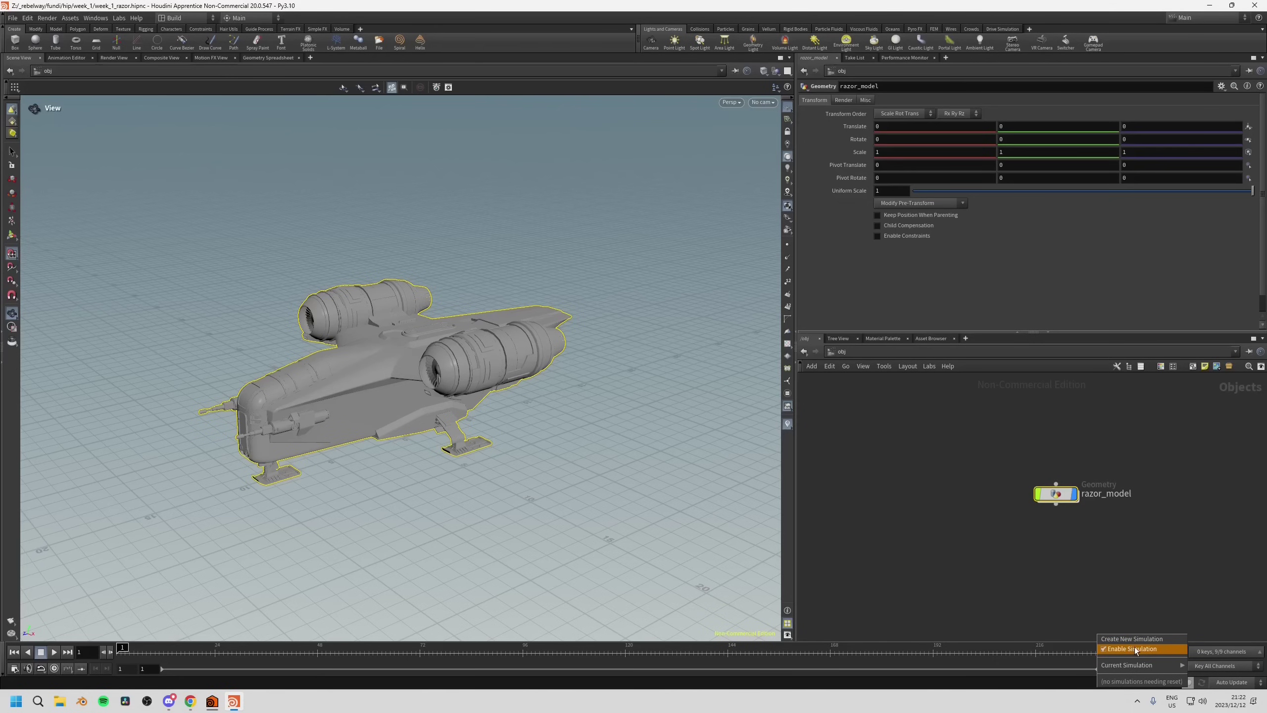
{"action": "mouse_move", "coordinate": [1128, 664]}
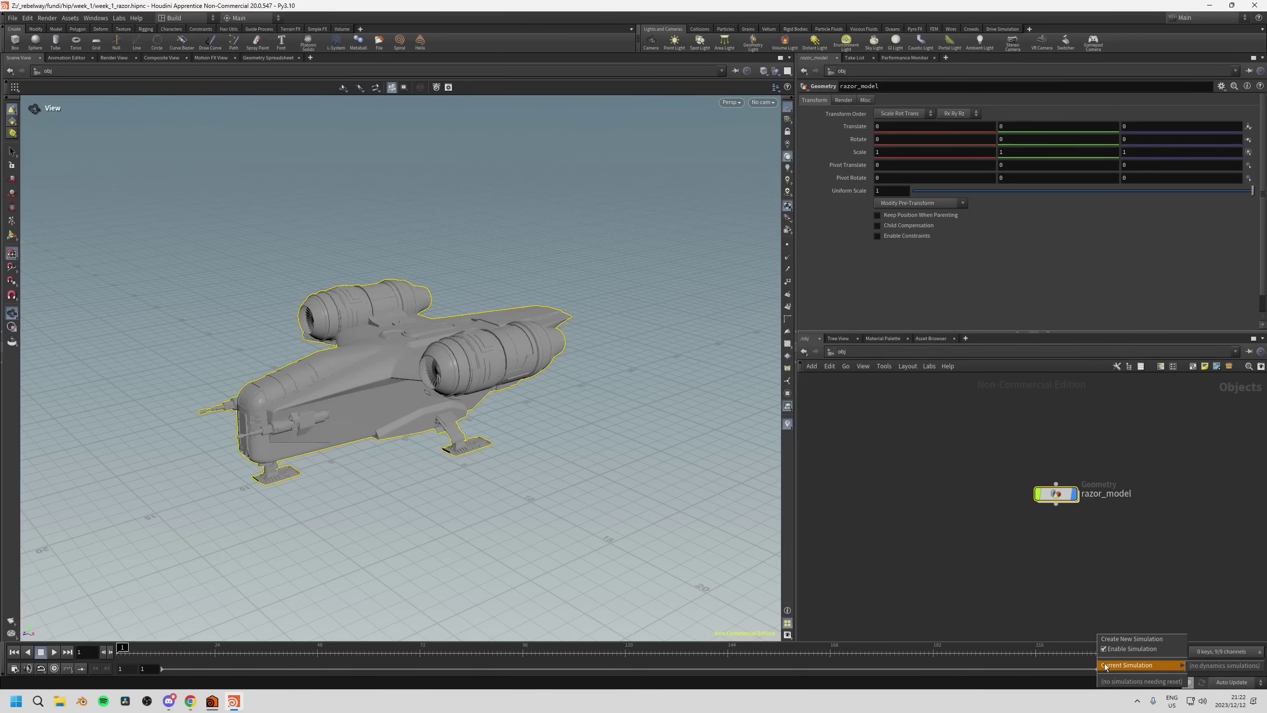
{"action": "left_click", "coordinate": [1087, 648]}
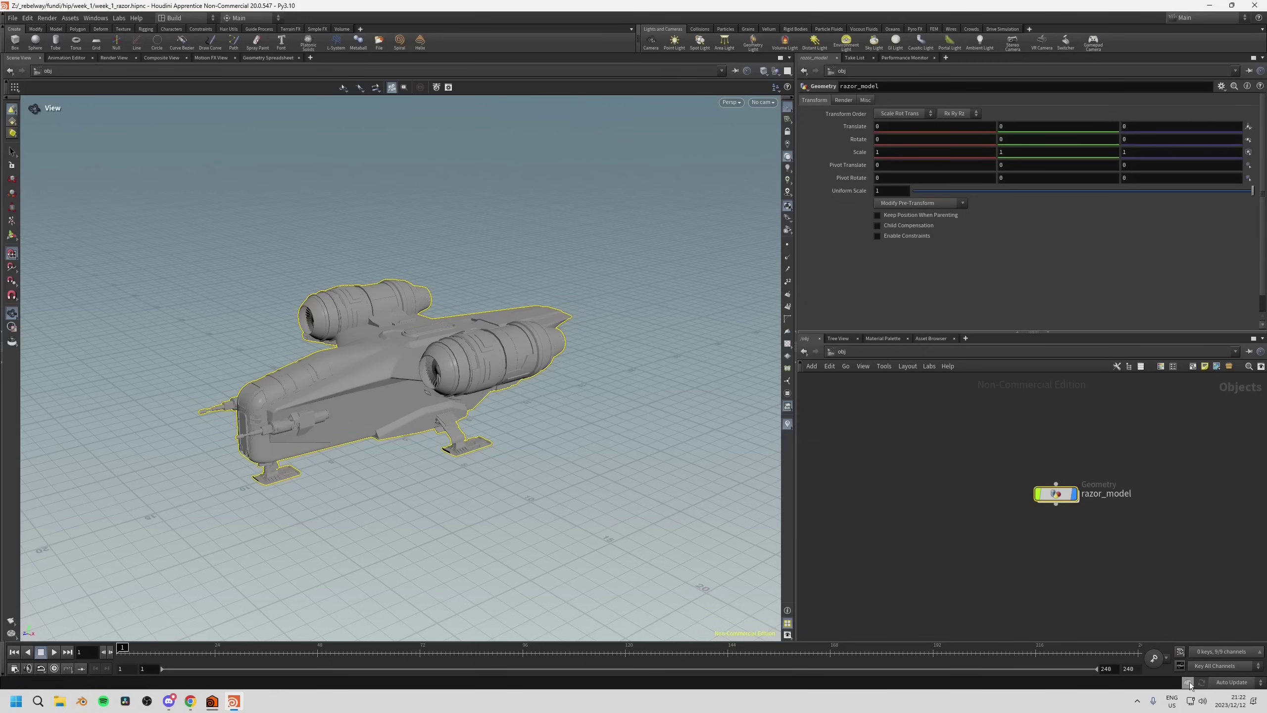
Look through the update modes, keep Auto Update, and slide razor_model's Translate X back and forth, ending at -14.5.
{"action": "left_click", "coordinate": [1225, 685]}
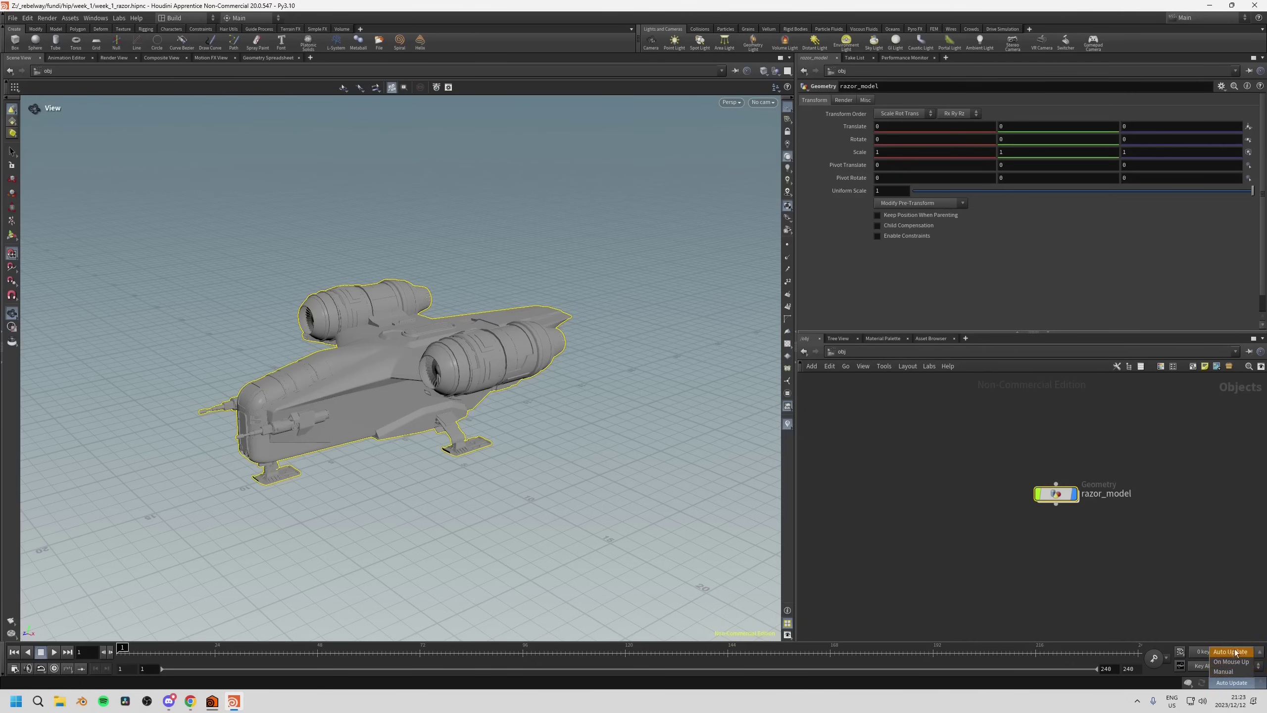
{"action": "left_click", "coordinate": [1001, 429]}
{"action": "middle_click_drag", "start_coordinate": [888, 129], "coordinate": [998, 125]}
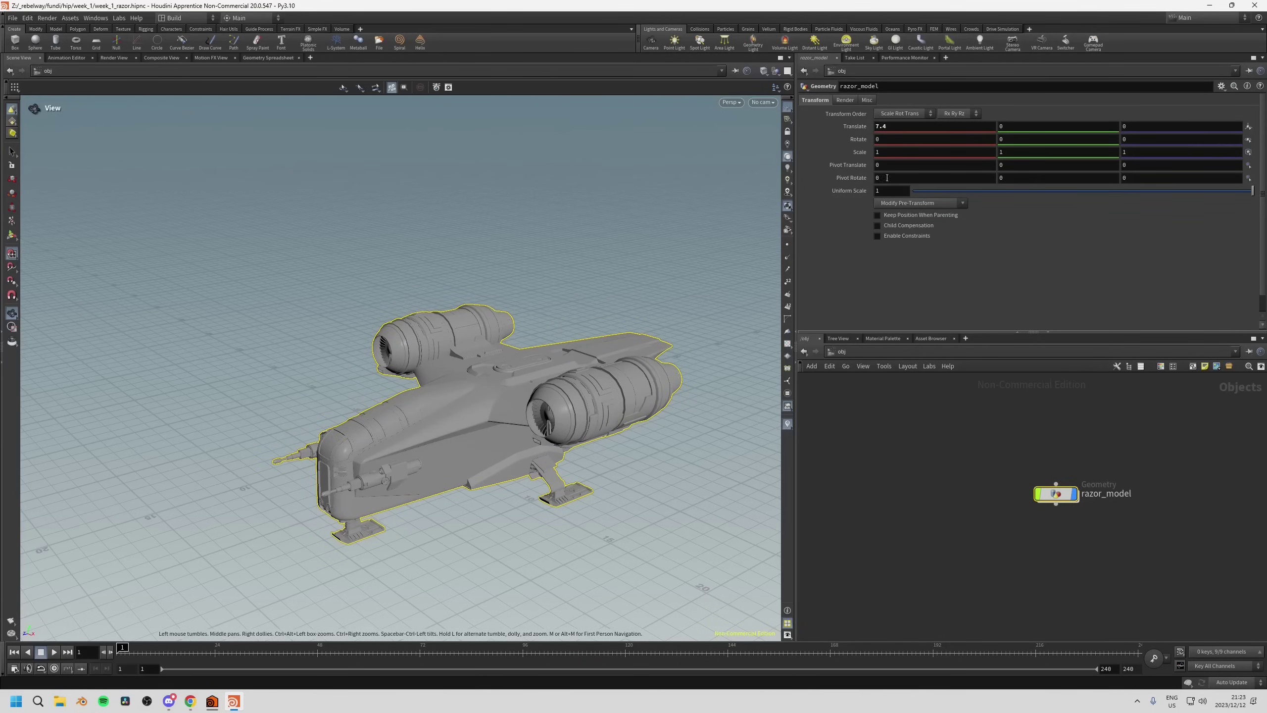
{"action": "middle_click_drag", "start_coordinate": [897, 123], "coordinate": [833, 116]}
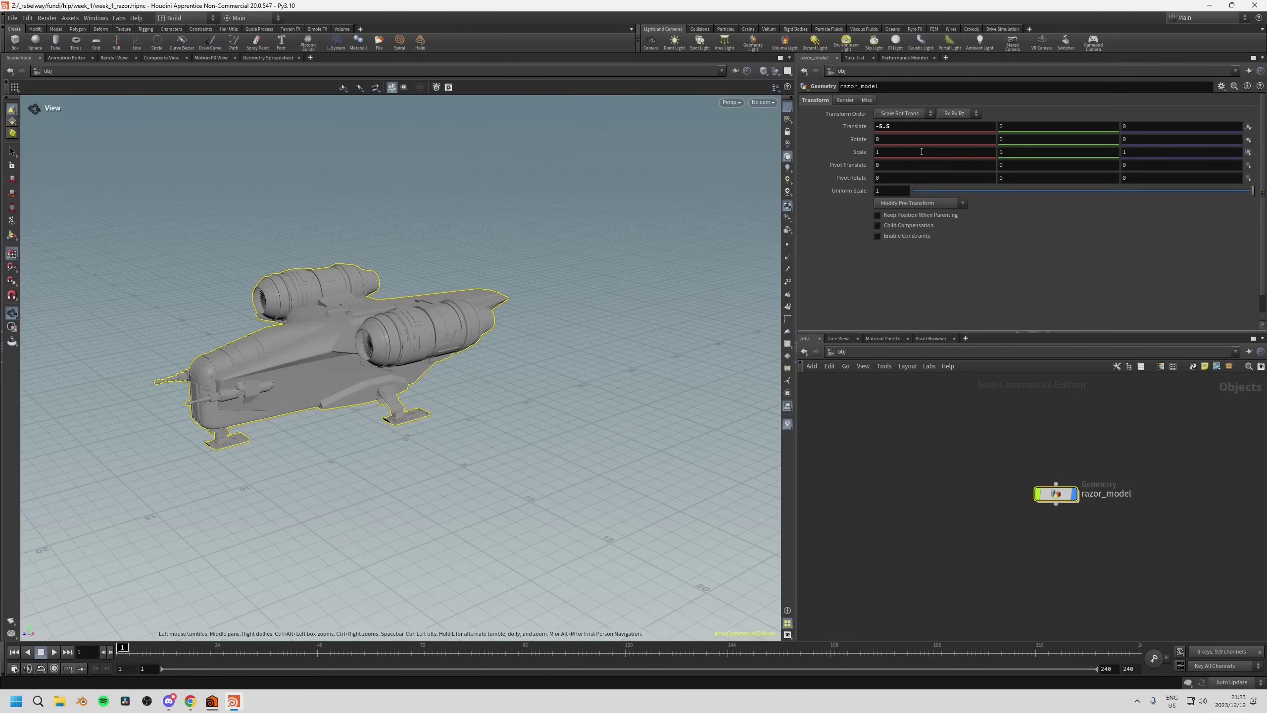
{"action": "middle_click_drag", "start_coordinate": [898, 126], "coordinate": [913, 199]}
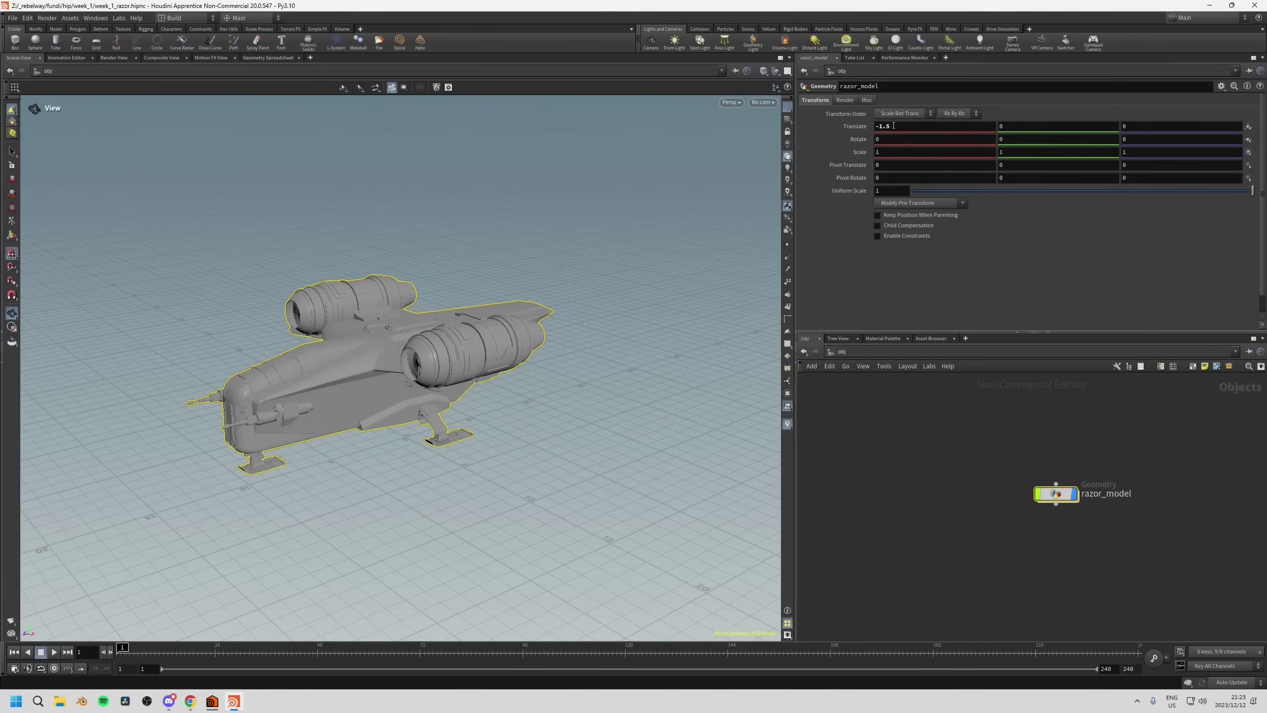
{"action": "middle_click_drag", "start_coordinate": [893, 126], "coordinate": [821, 106]}
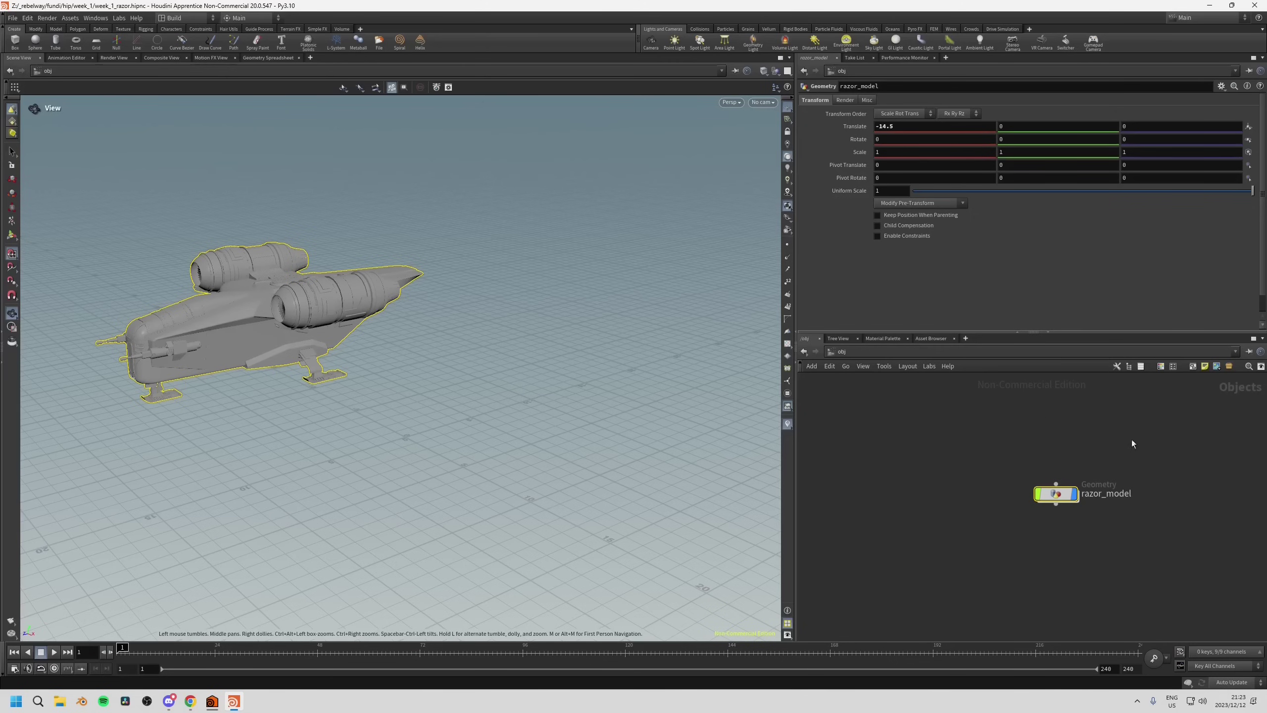
Switch the update mode to Manual and change razor_model's Translate X to 195.5 and Translate Y to -20.
{"action": "left_click", "coordinate": [1220, 682]}
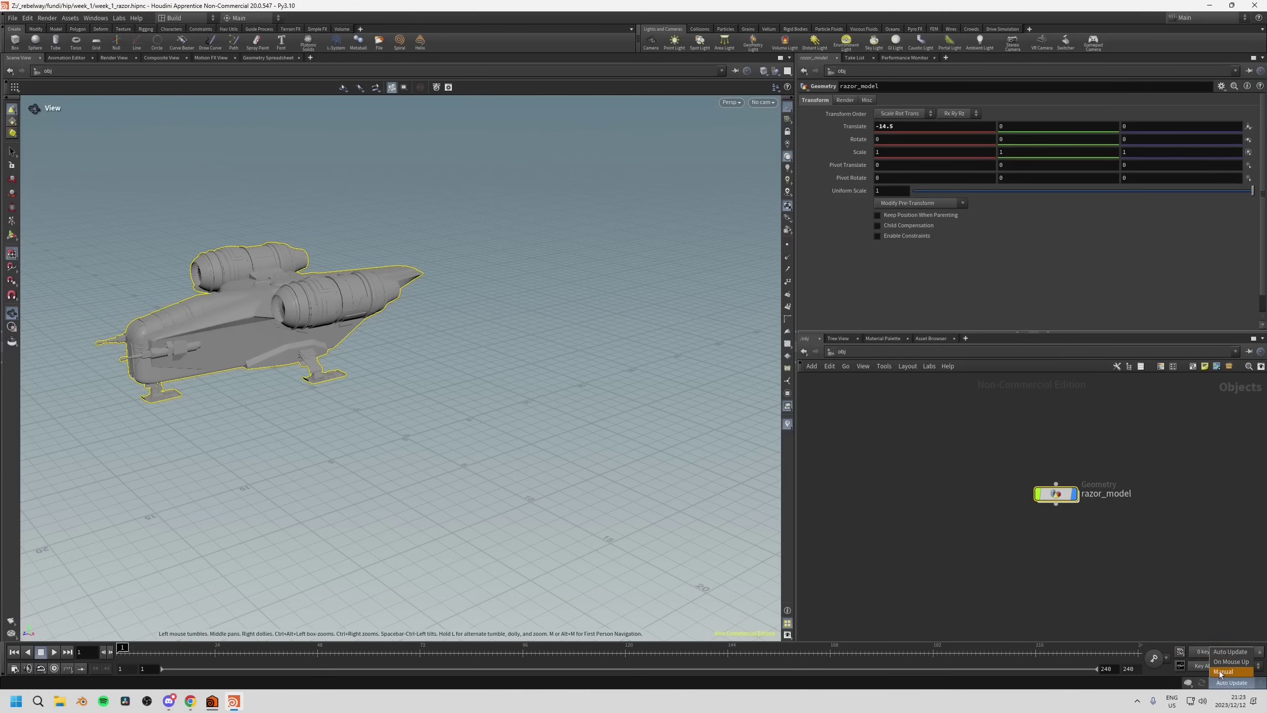
{"action": "left_click", "coordinate": [1219, 670]}
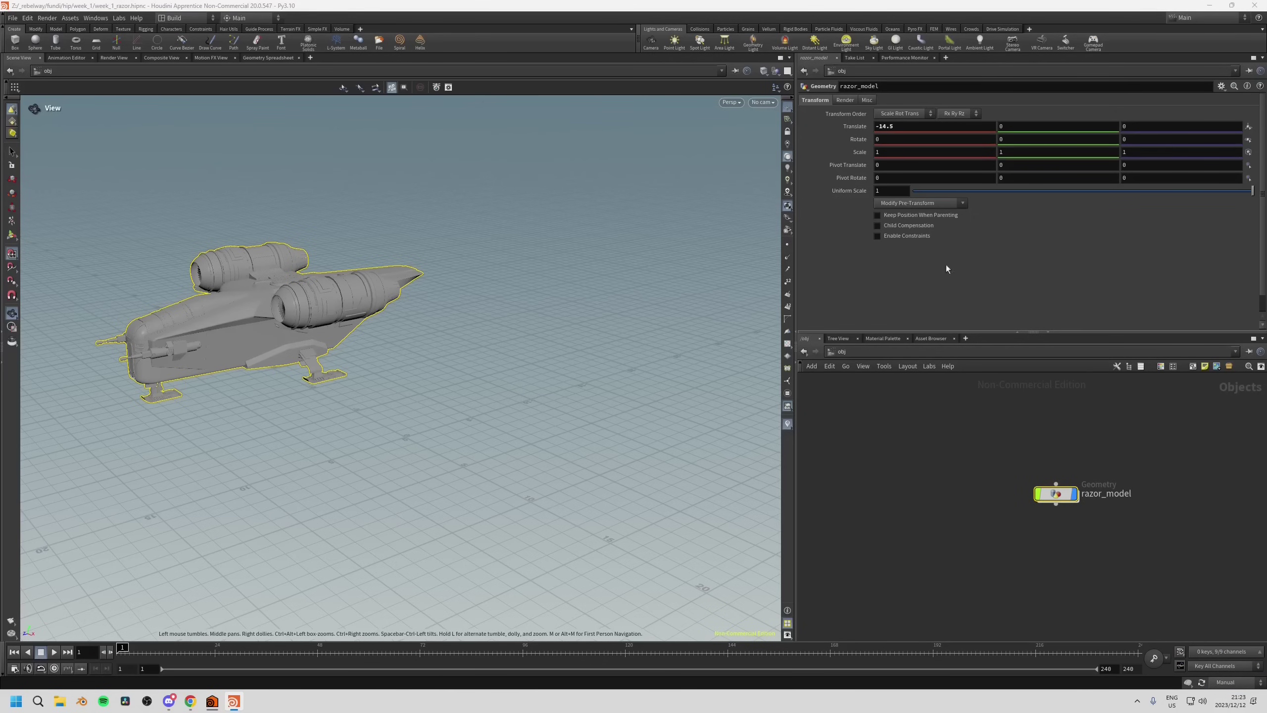
{"action": "middle_click_drag", "start_coordinate": [893, 128], "coordinate": [933, 92]}
{"action": "middle_click_drag", "start_coordinate": [1013, 132], "coordinate": [1020, 116]}
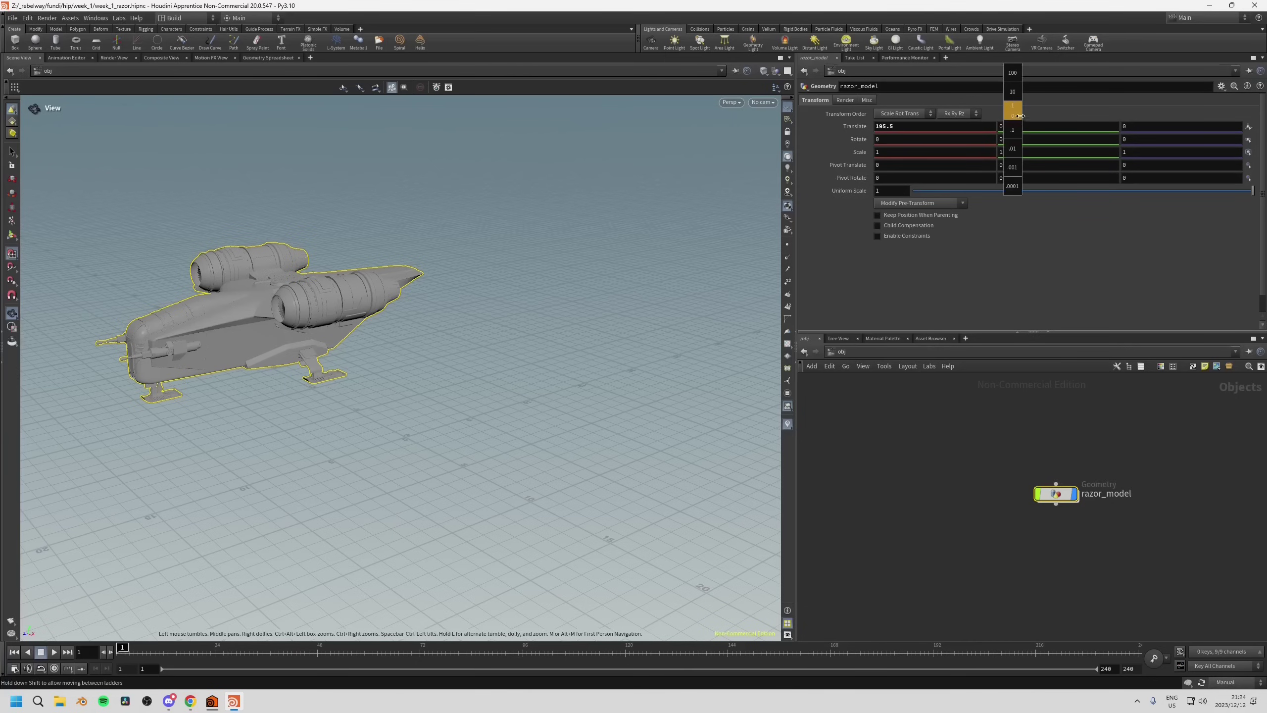
{"action": "middle_click_drag", "start_coordinate": [1127, 111], "coordinate": [920, 115]}
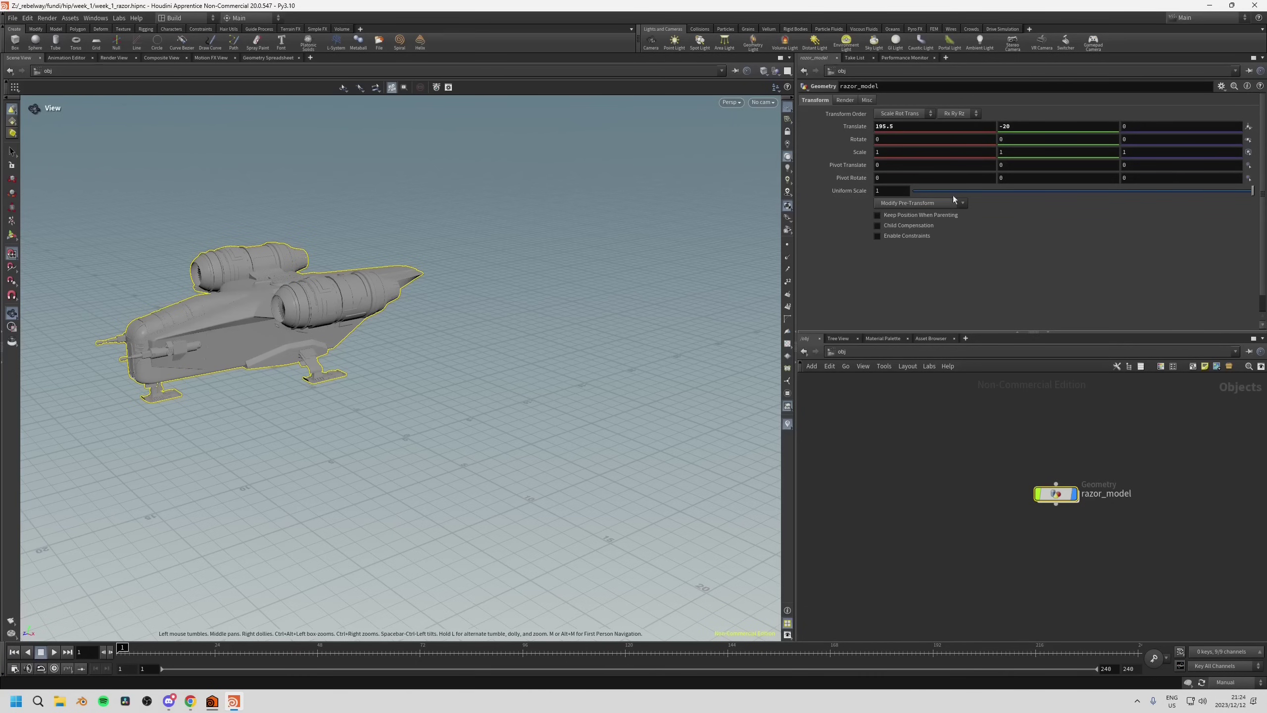
{"action": "mouse_move", "coordinate": [1038, 131]}
{"action": "middle_mouse_down"}
{"action": "mouse_move", "coordinate": [1020, 128]}
{"action": "mouse_move", "coordinate": [1053, 131]}
{"action": "middle_mouse_up"}
Switch the update mode back to Auto Update and locate the moved ship in the viewport.
{"action": "left_click", "coordinate": [1225, 682]}
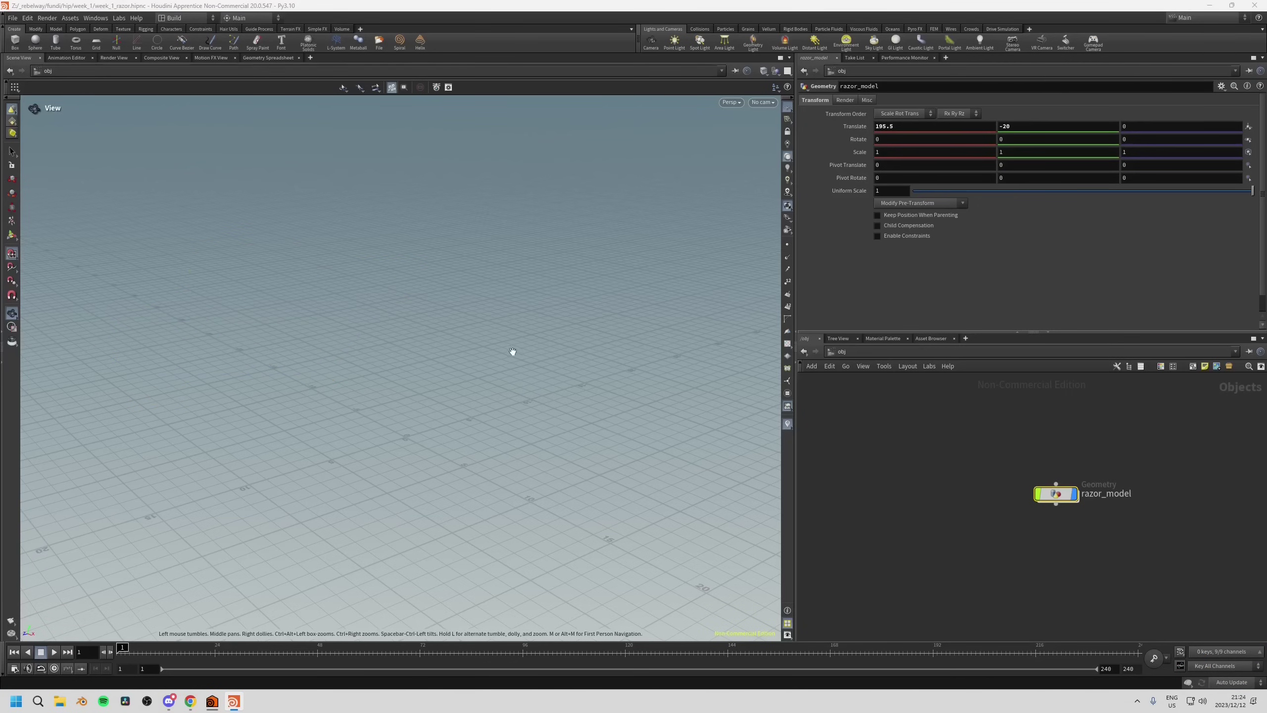
{"action": "right_click_drag", "start_coordinate": [496, 359], "coordinate": [325, 444]}
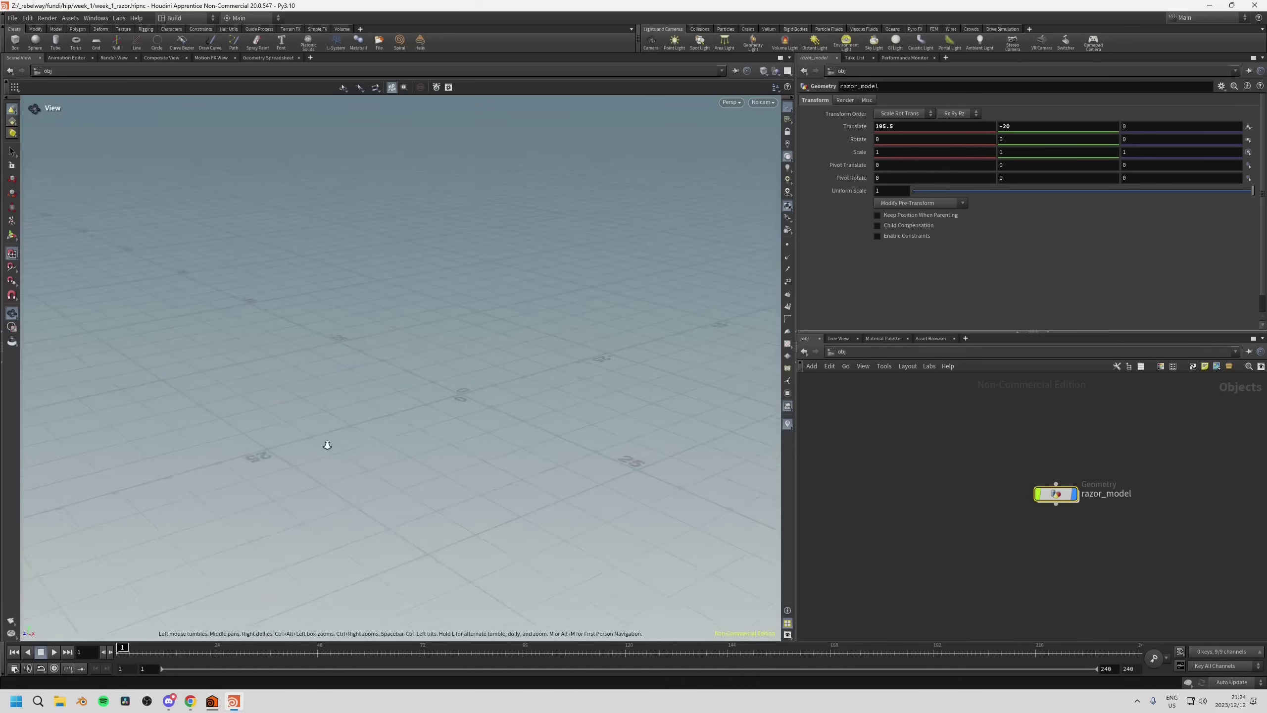
{"action": "right_click_drag", "start_coordinate": [467, 389], "coordinate": [356, 435]}
{"action": "mouse_move", "coordinate": [485, 320]}
{"action": "right_mouse_down"}
{"action": "mouse_move", "coordinate": [434, 357]}
{"action": "mouse_move", "coordinate": [352, 382]}
{"action": "right_mouse_up"}
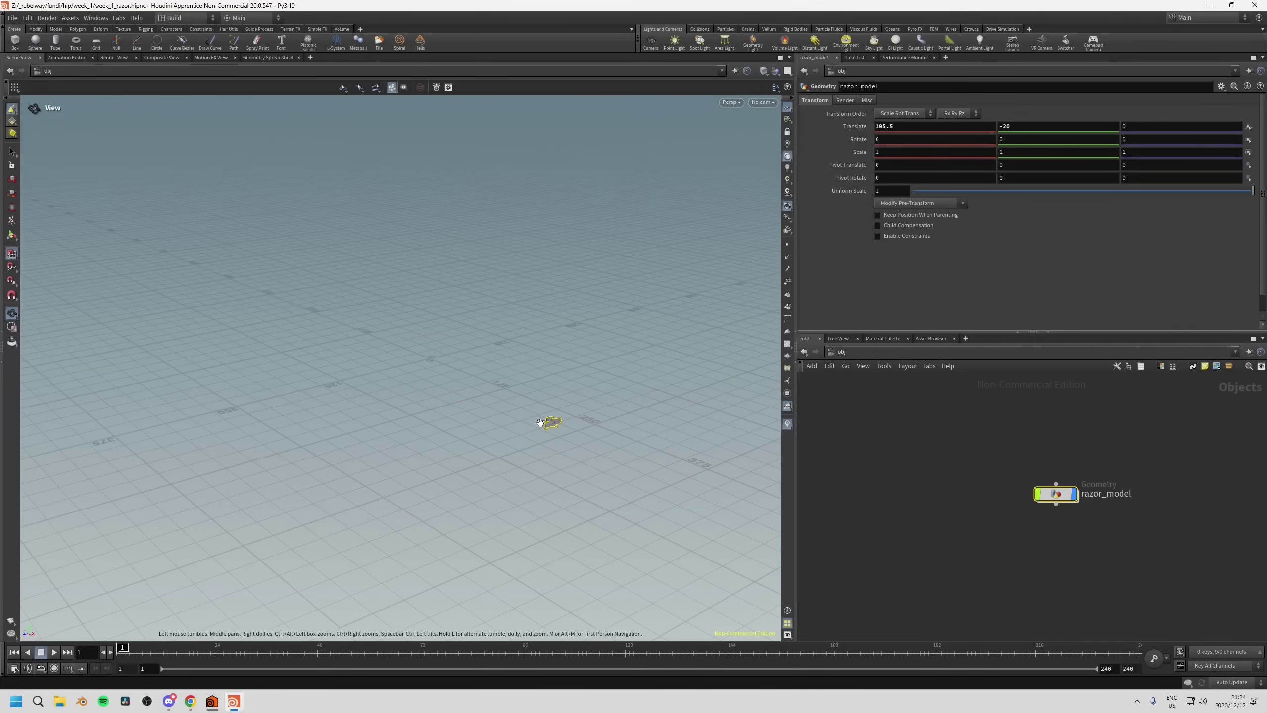
{"action": "right_click_drag", "start_coordinate": [532, 434], "coordinate": [654, 379]}
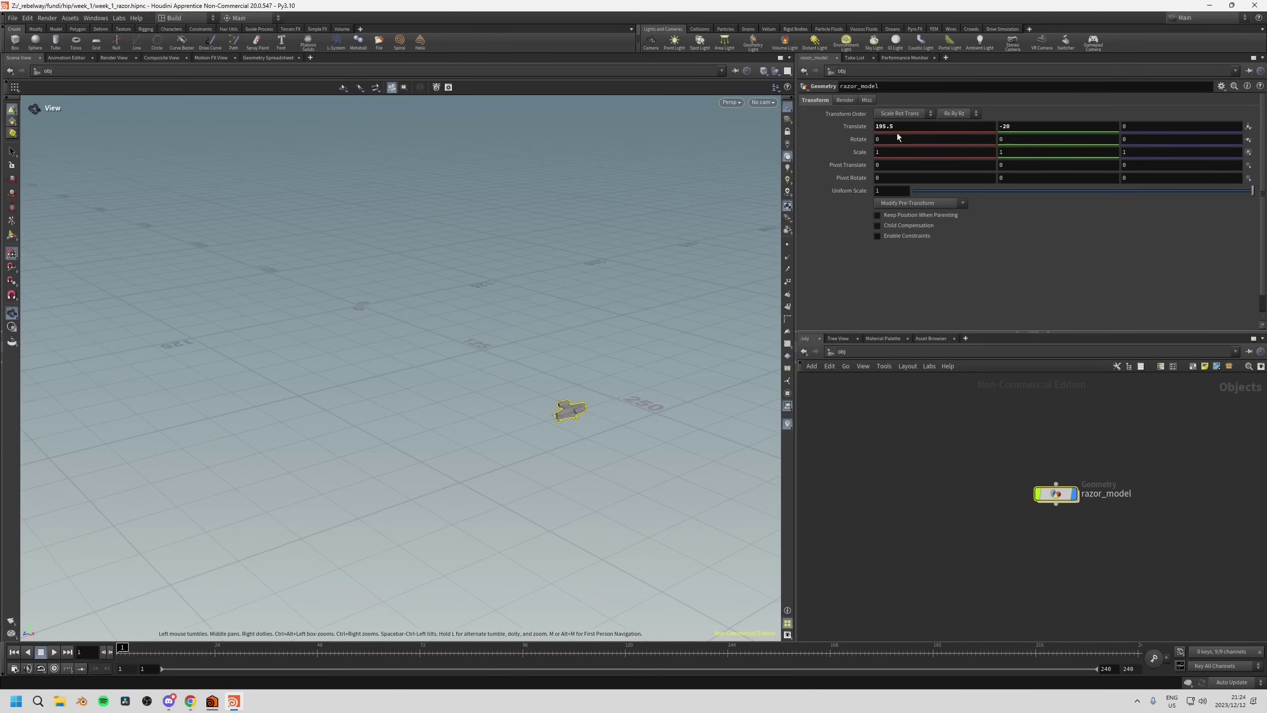
{"action": "right_click_drag", "start_coordinate": [651, 405], "coordinate": [679, 357]}
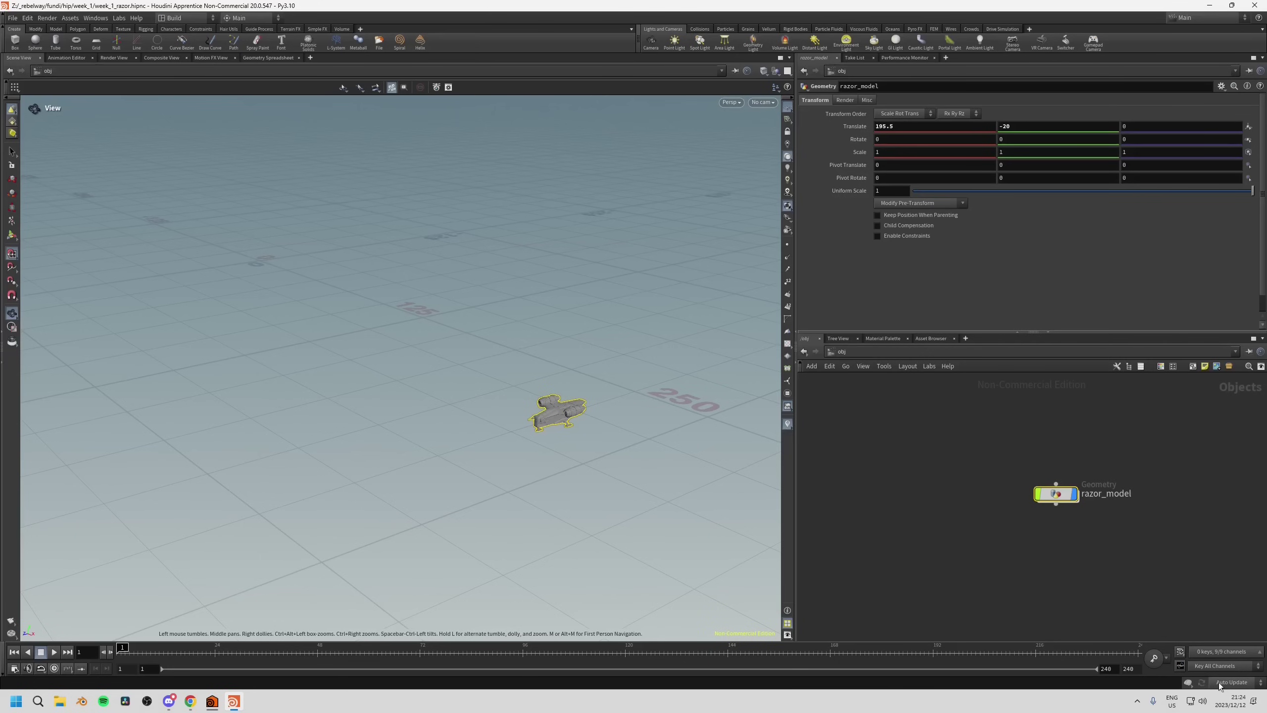
Reset razor_model's Translate X and Y to 0 and home the viewport on the ship.
{"action": "left_click", "coordinate": [893, 128]}
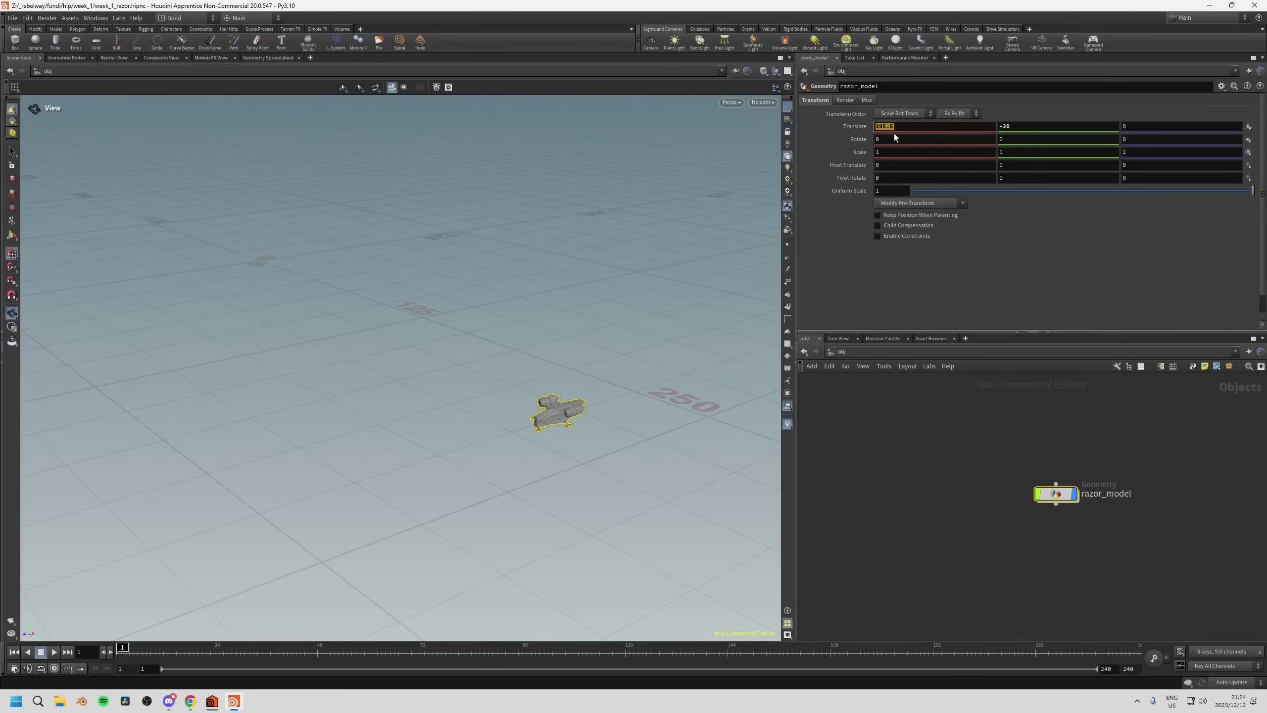
{"action": "type", "text": "0"}
{"action": "key", "text": "Return"}
{"action": "left_click_drag", "start_coordinate": [1026, 127], "coordinate": [976, 127]}
{"action": "type", "text": "0"}
{"action": "key", "text": "Return"}
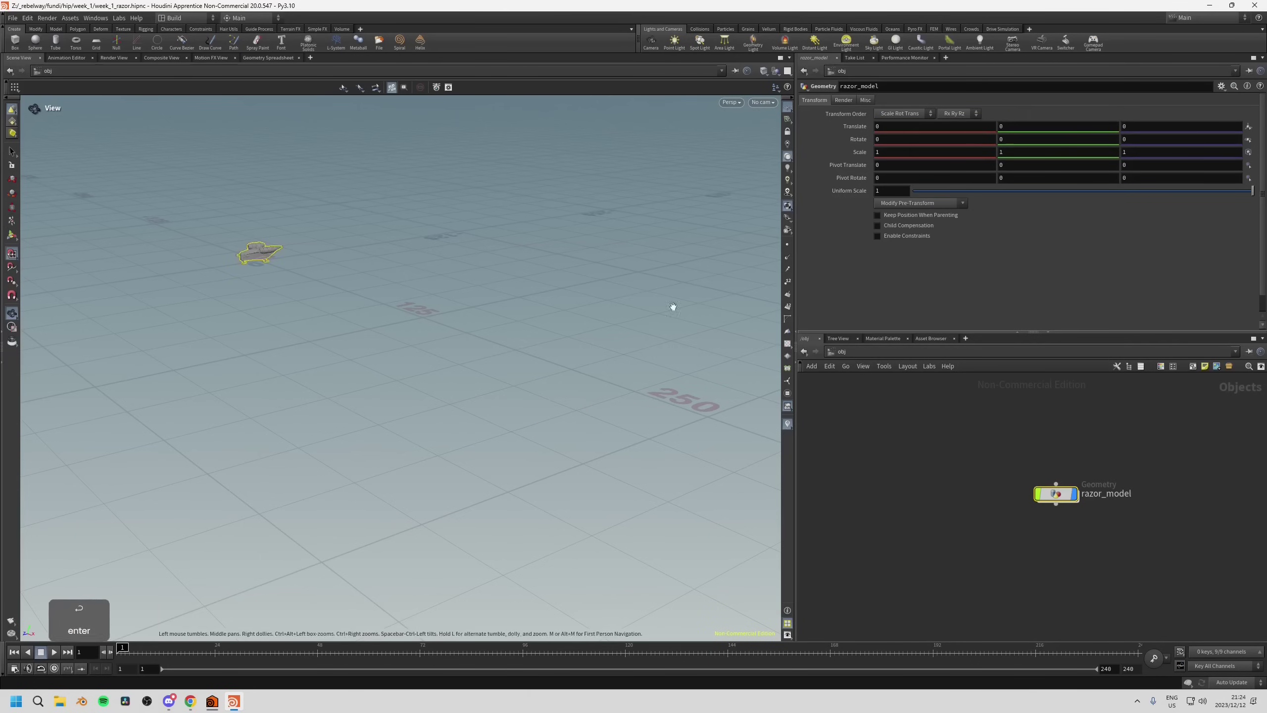
{"action": "left_click_drag", "start_coordinate": [339, 336], "coordinate": [297, 311]}
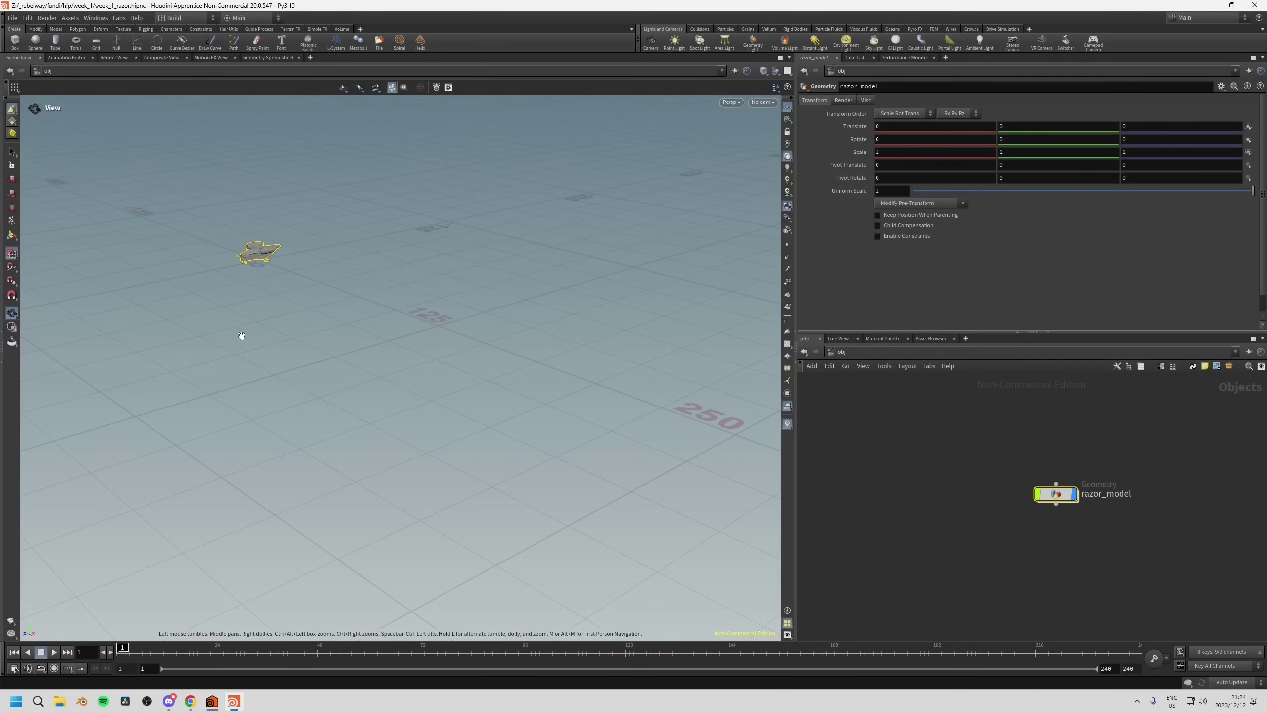
{"action": "key", "text": "h"}
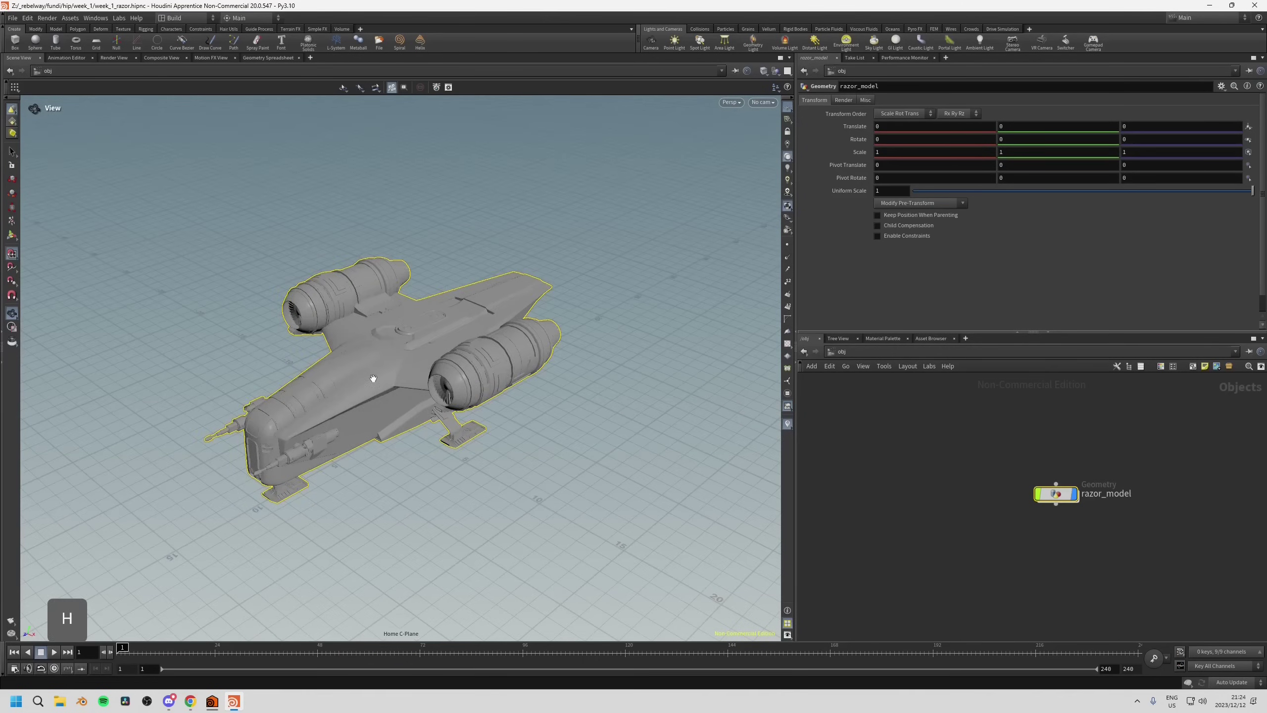
{"action": "left_click_drag", "start_coordinate": [377, 393], "coordinate": [357, 357]}
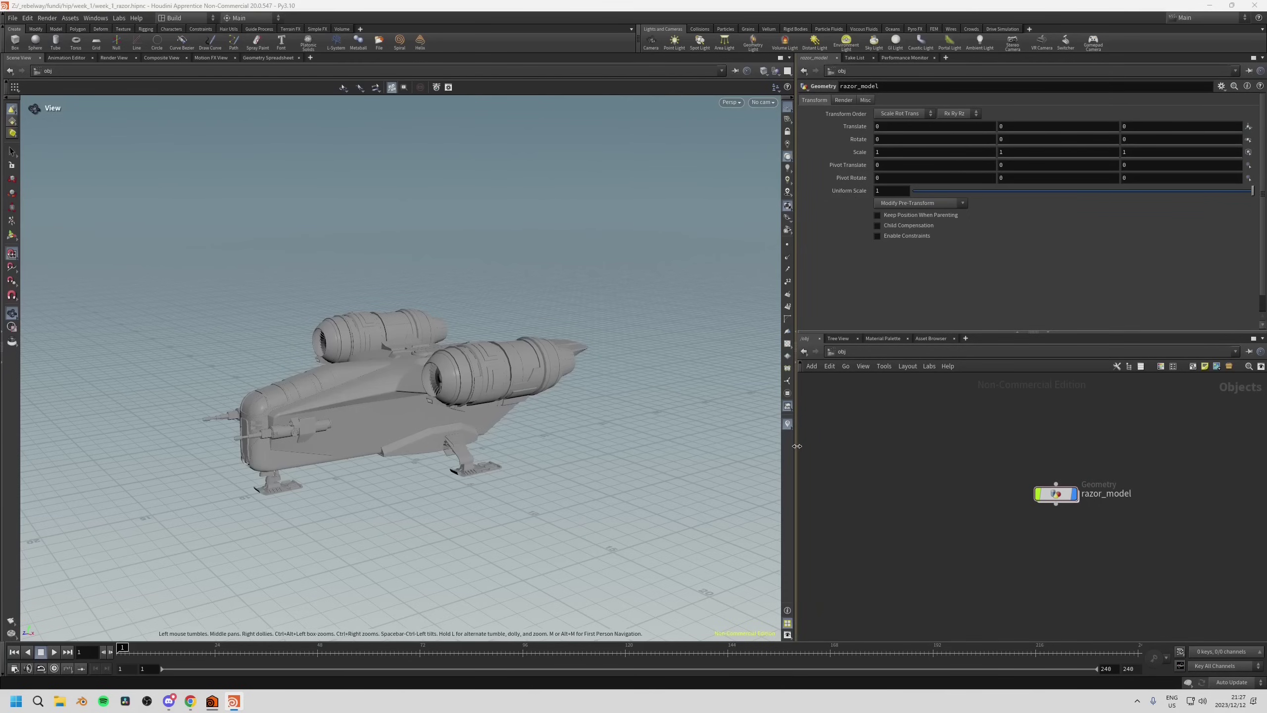
Narrow the Scene View and make the parameter pane taller by moving the pane dividers.
{"action": "left_click_drag", "start_coordinate": [797, 446], "coordinate": [619, 430]}
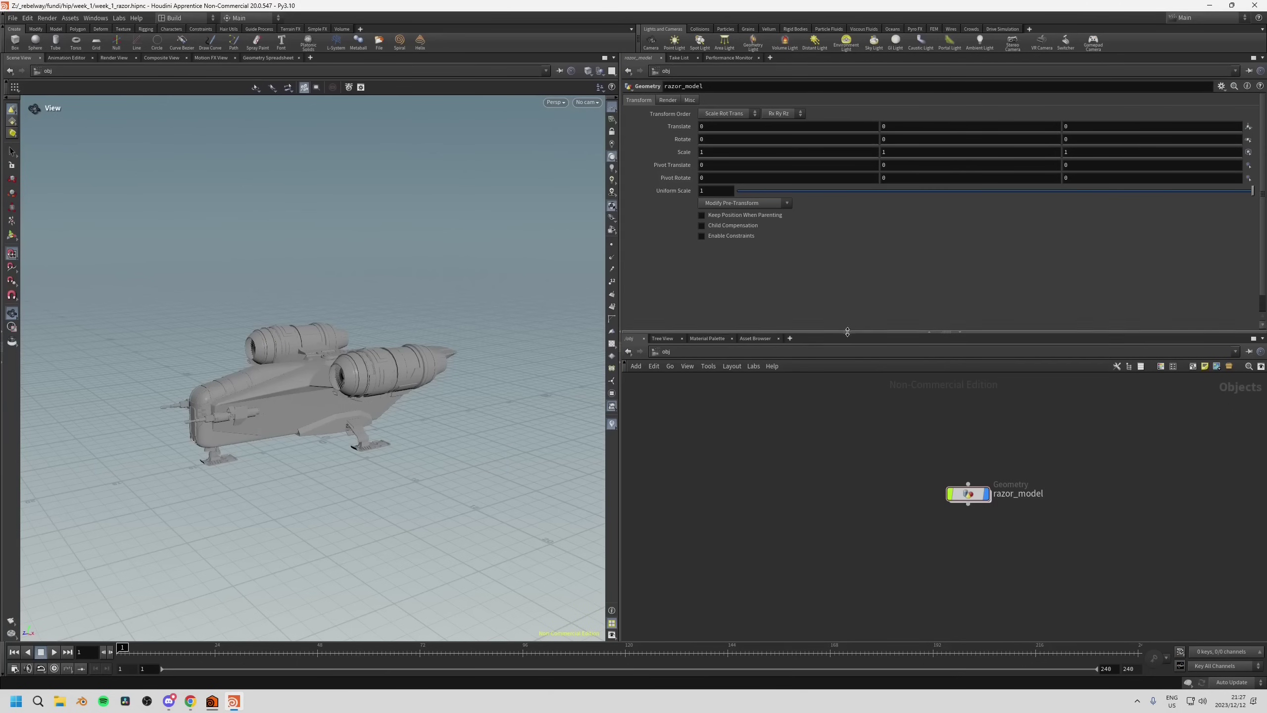
{"action": "left_click_drag", "start_coordinate": [852, 331], "coordinate": [858, 362]}
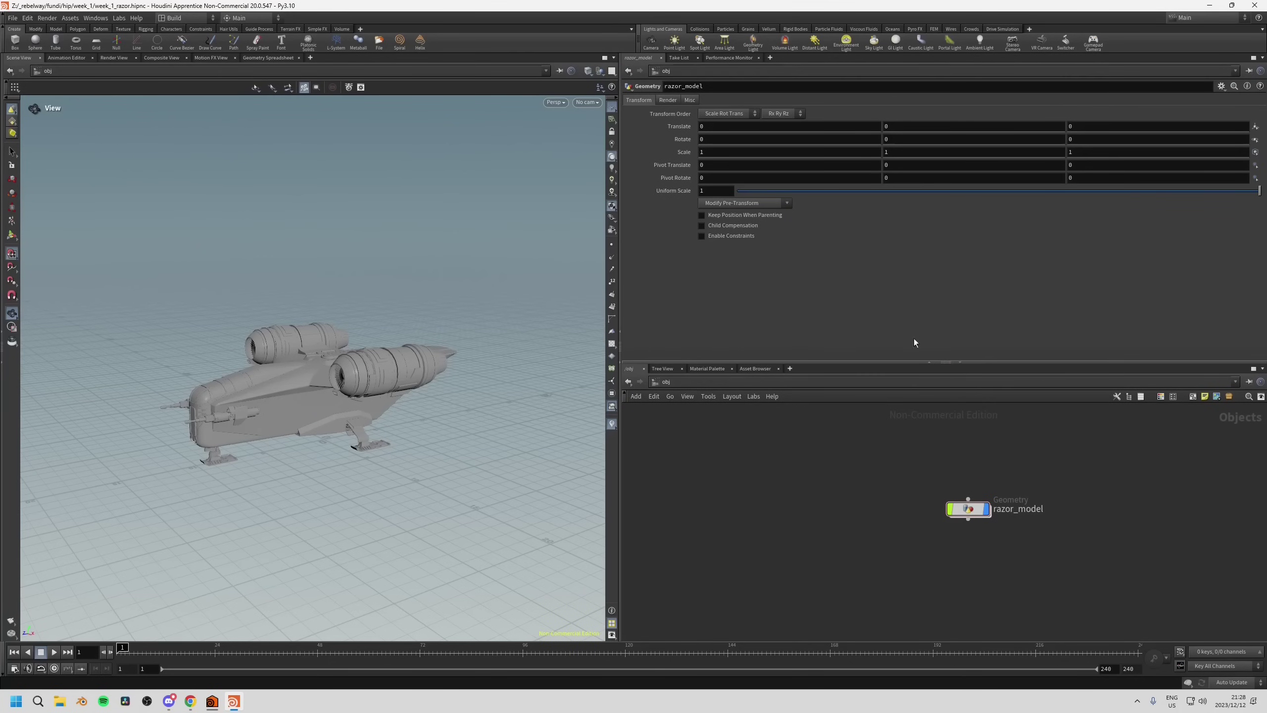
Collapse and restore the parameter and network panes in turn, and swap their positions and back again.
{"action": "left_click", "coordinate": [930, 359]}
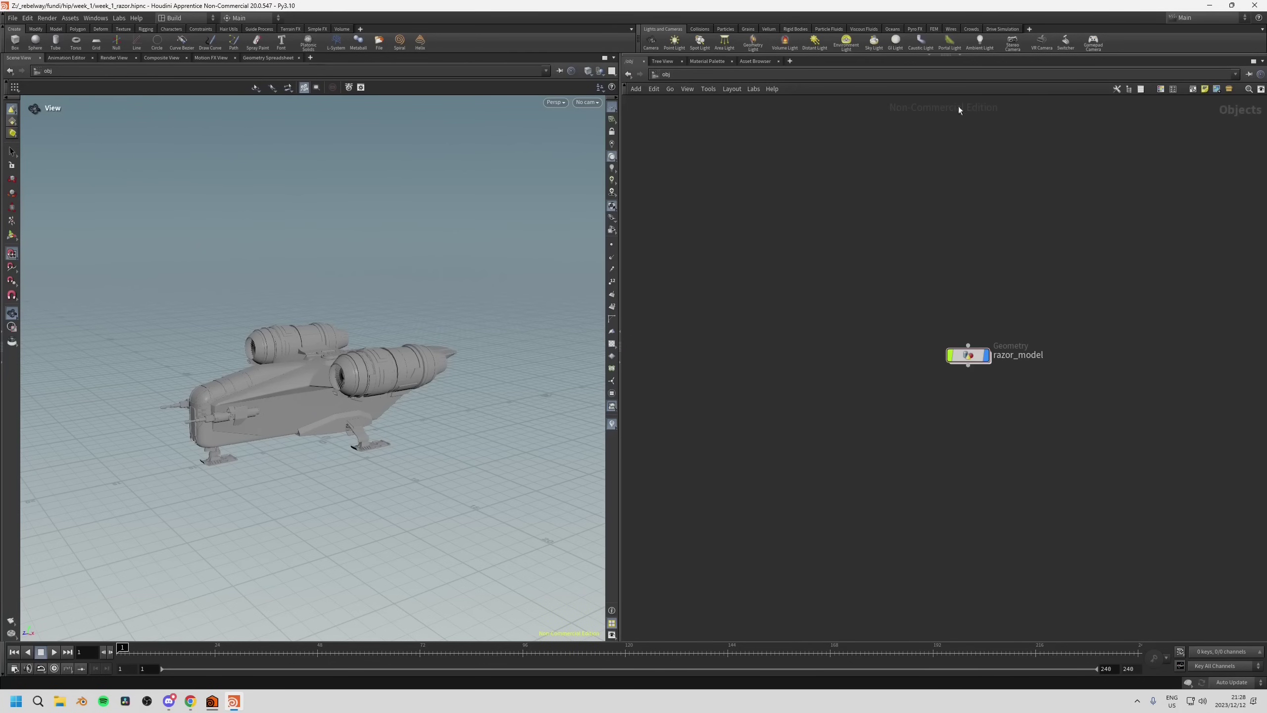
{"action": "left_click", "coordinate": [929, 57]}
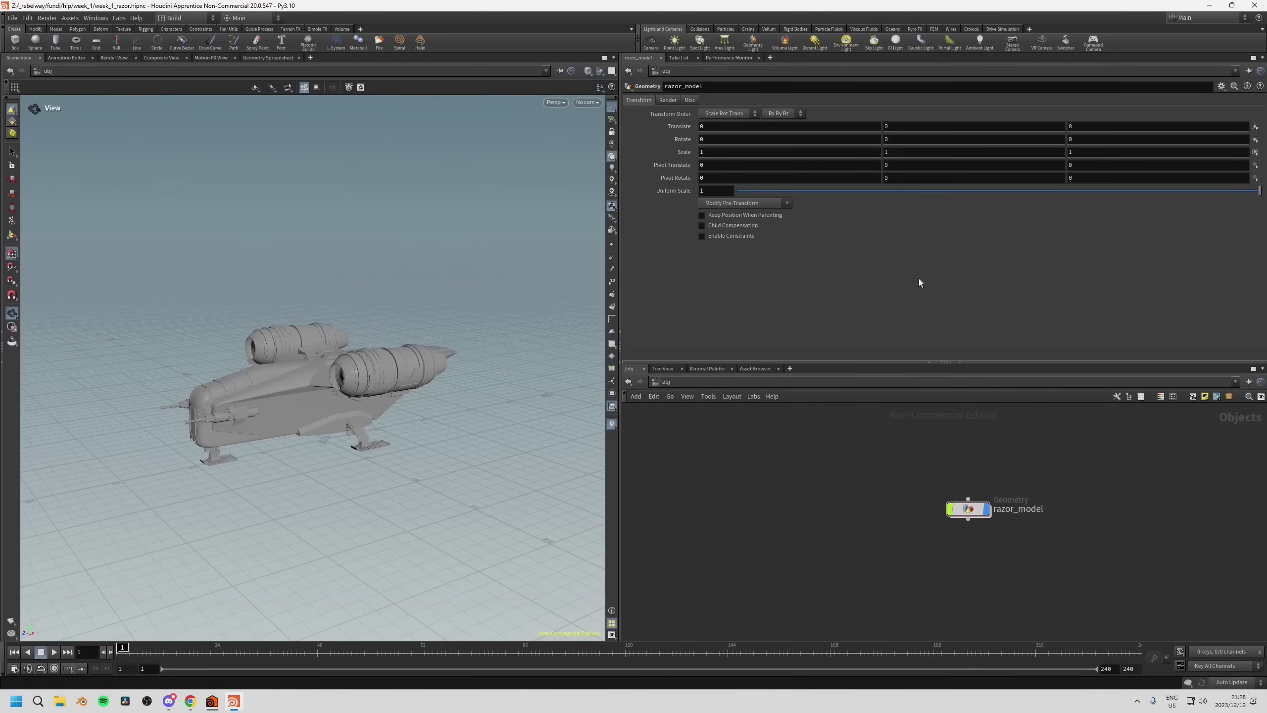
{"action": "left_click", "coordinate": [961, 363]}
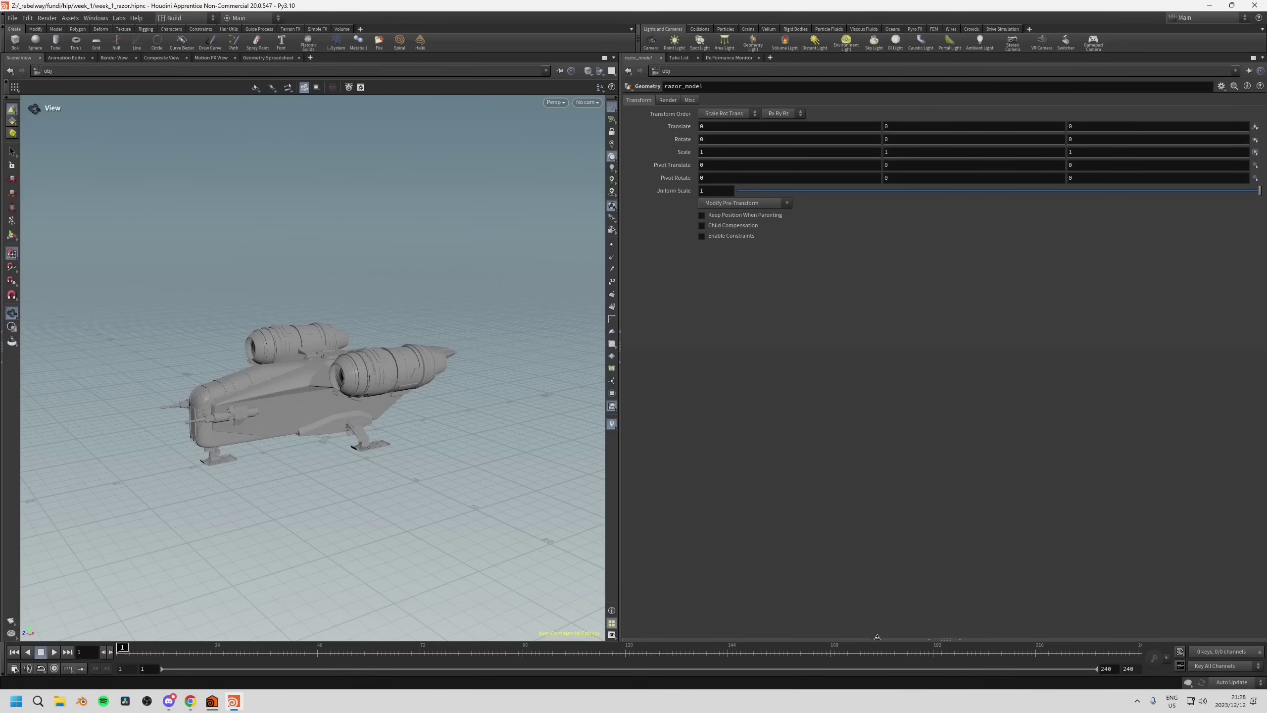
{"action": "left_click", "coordinate": [961, 639]}
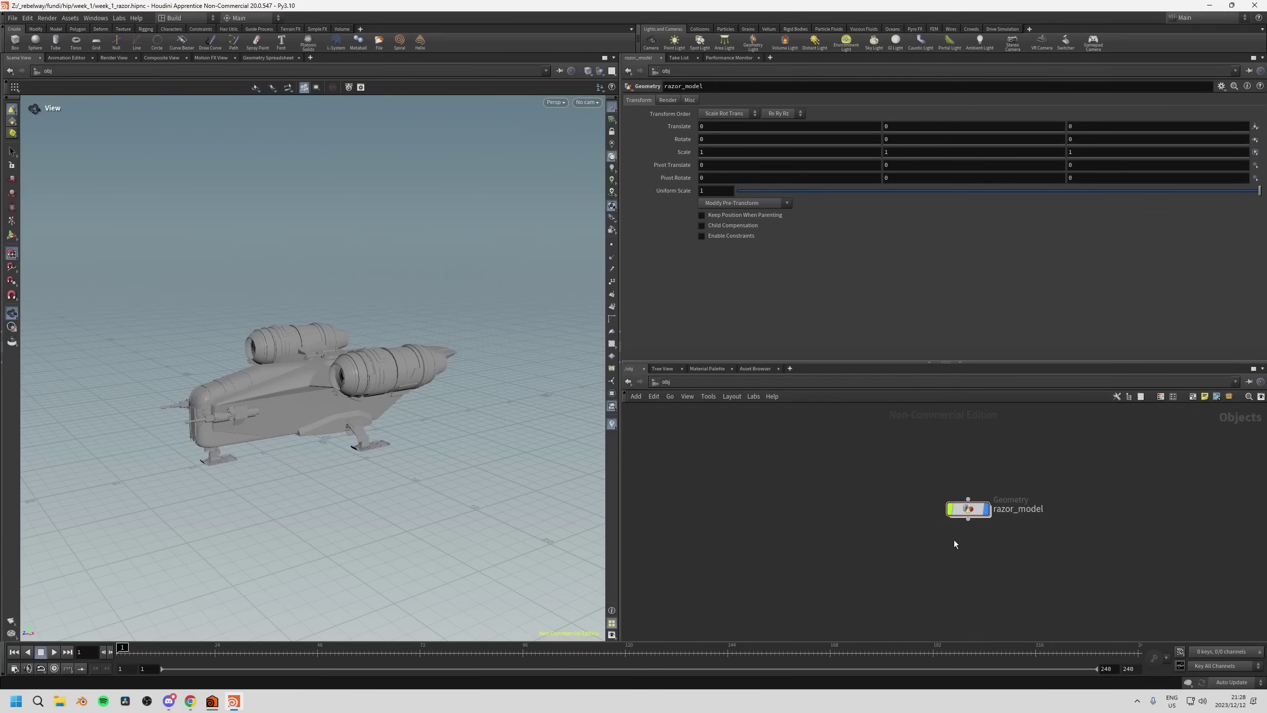
{"action": "left_click", "coordinate": [946, 362]}
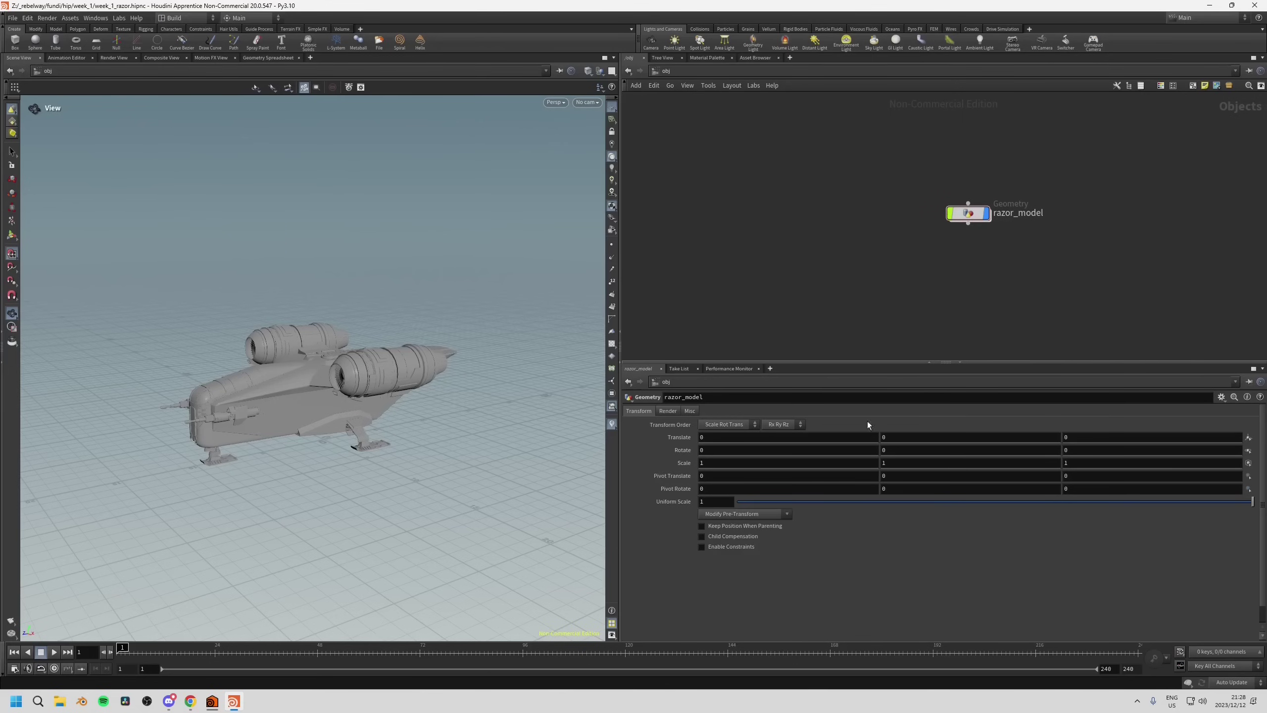
{"action": "left_click", "coordinate": [946, 362]}
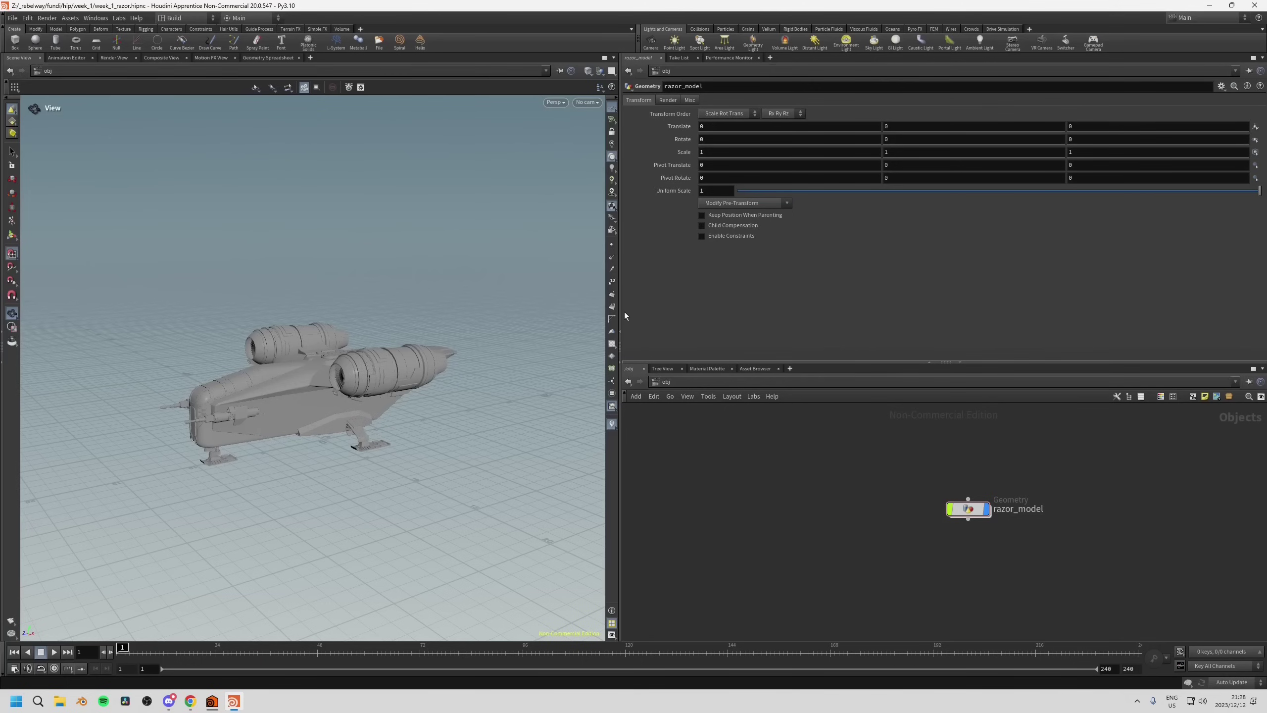
Collapse and restore the Scene View, and swap it with the parameter and network panes and back again.
{"action": "left_click_drag", "start_coordinate": [618, 299], "coordinate": [628, 331]}
{"action": "left_click", "coordinate": [629, 331]}
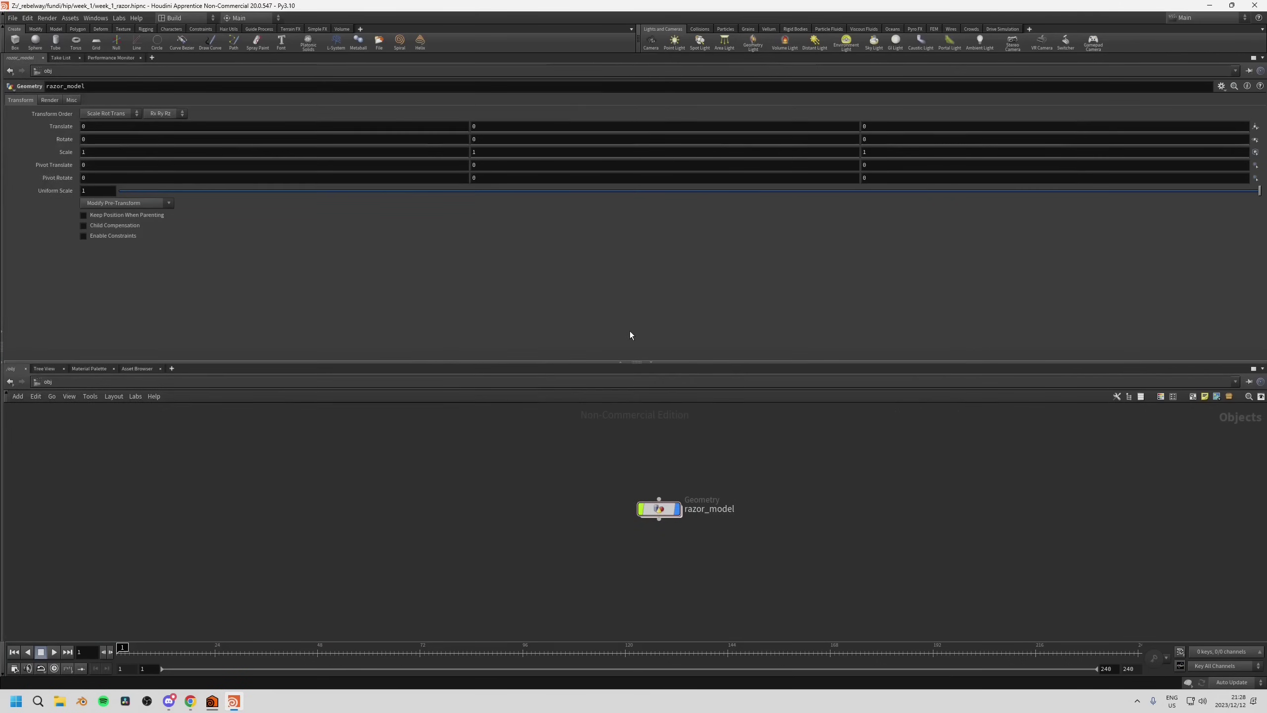
{"action": "left_click", "coordinate": [3, 331]}
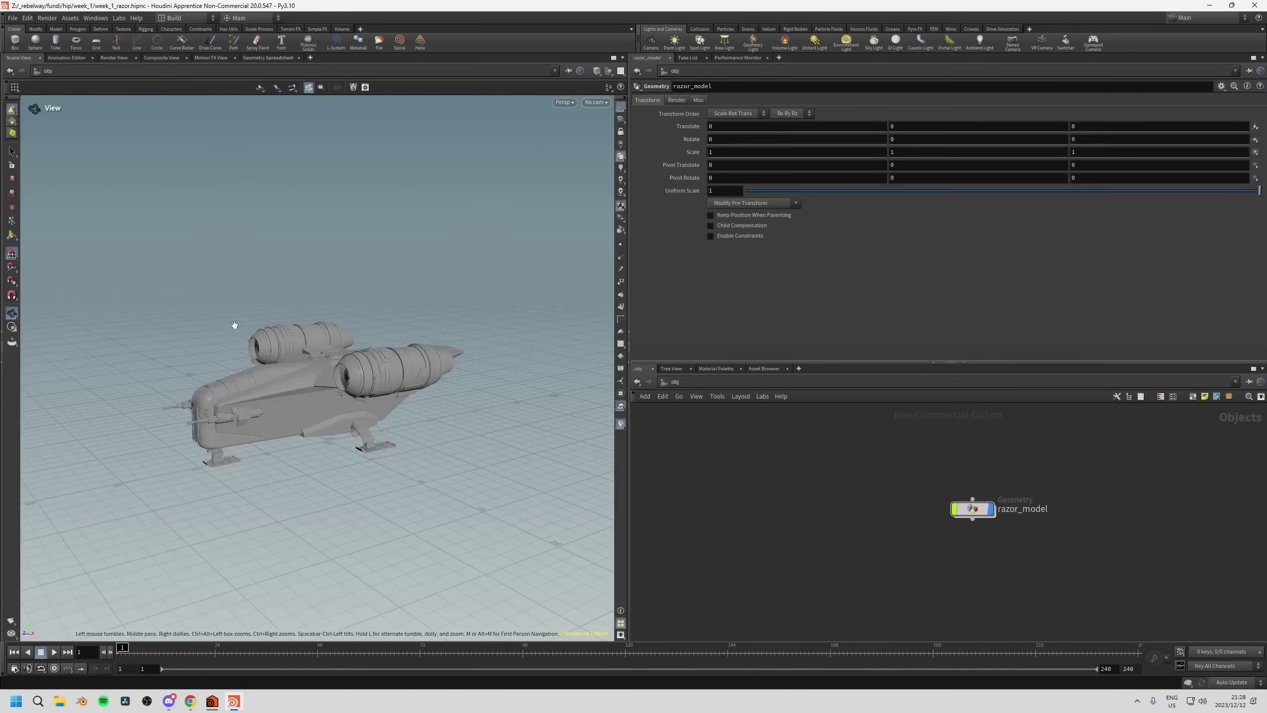
{"action": "left_click", "coordinate": [631, 348]}
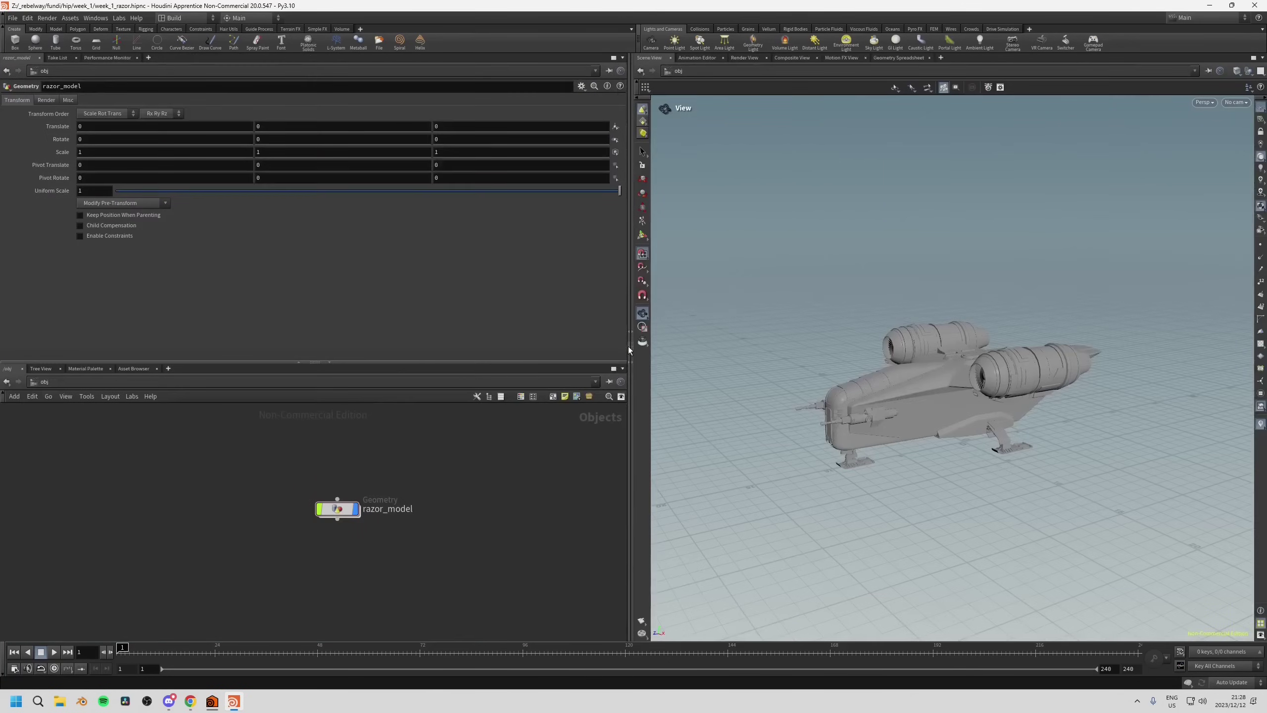
{"action": "left_click", "coordinate": [628, 347]}
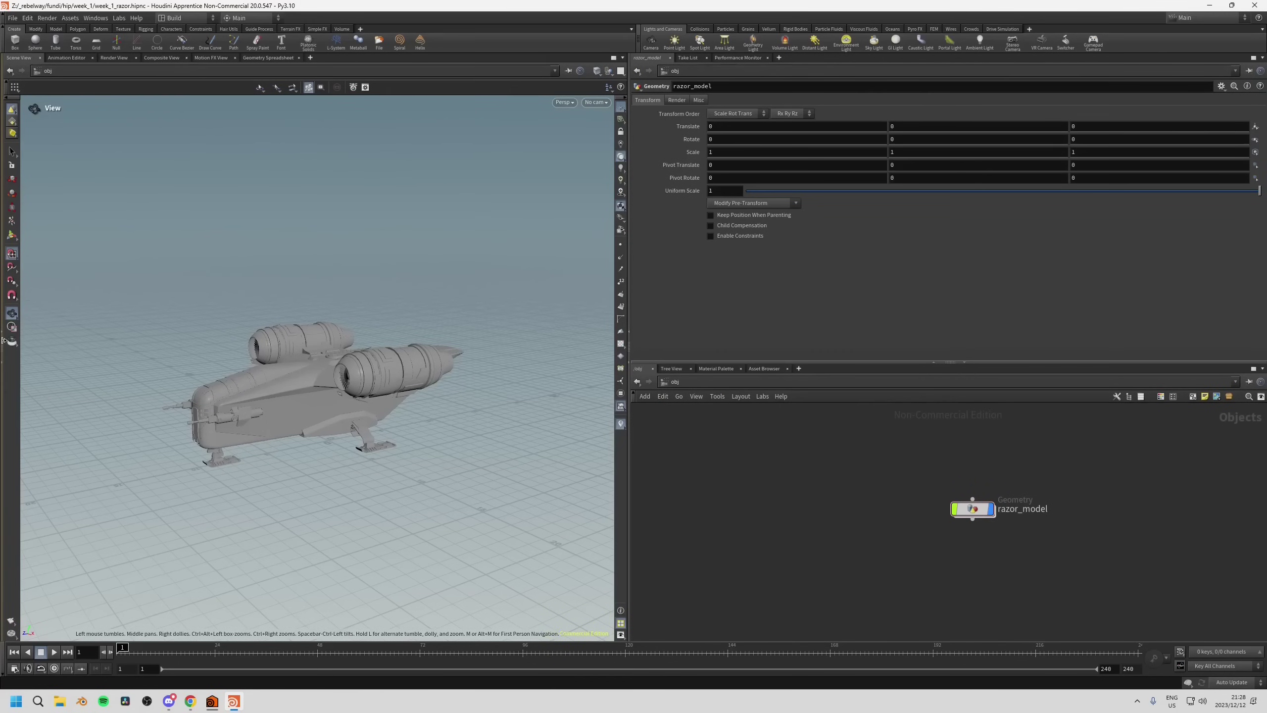
Restore the minimized Tree View pane, expand and collapse its obj branch, and minimize the pane again.
{"action": "left_click", "coordinate": [2, 310]}
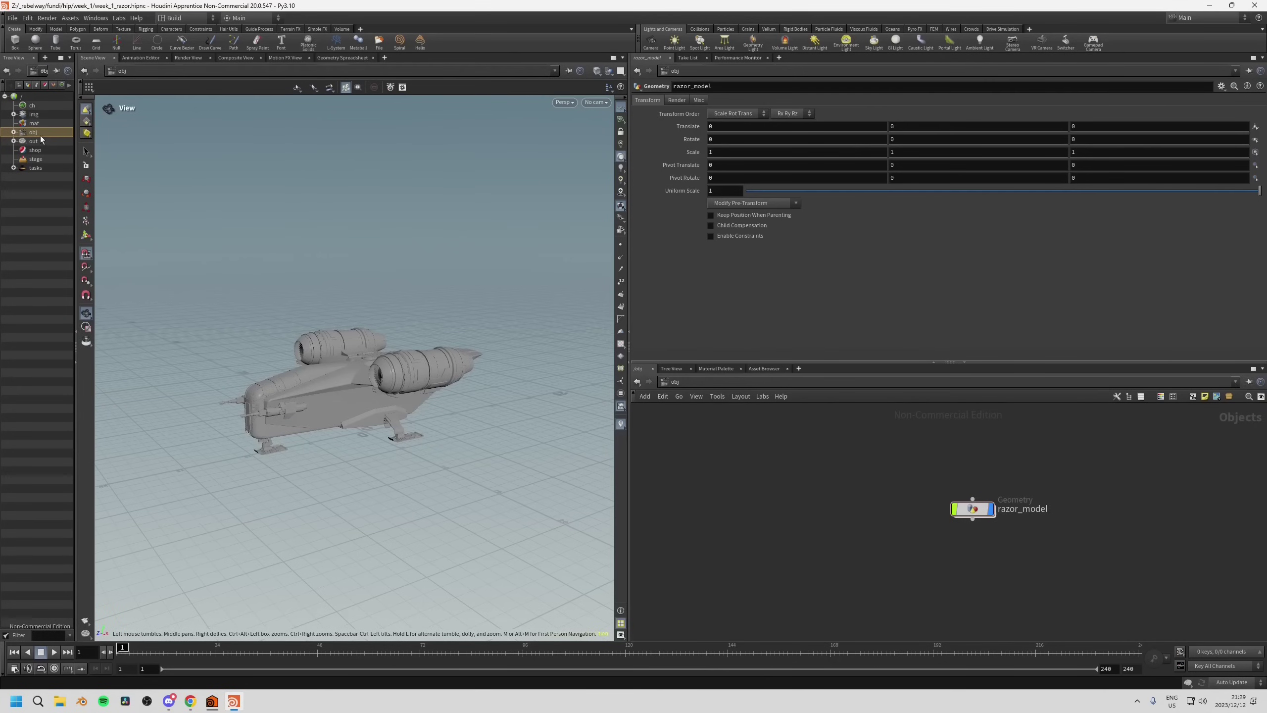
{"action": "left_click", "coordinate": [14, 132]}
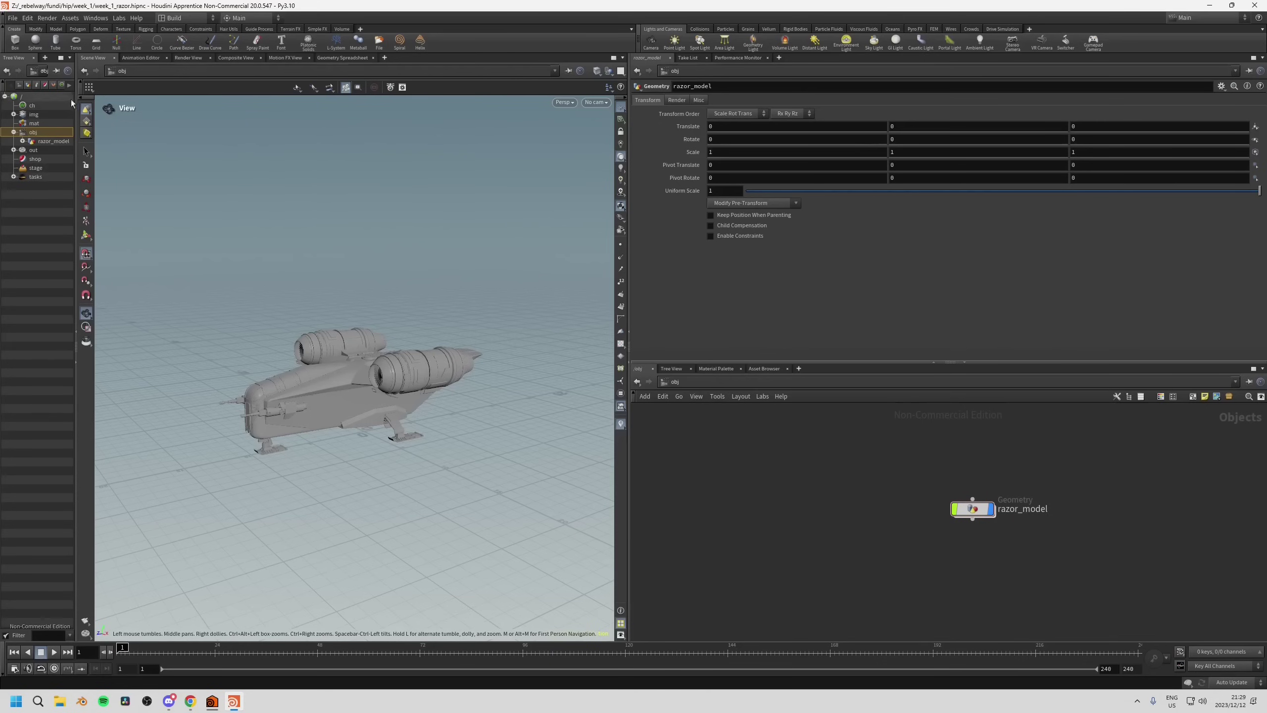
{"action": "left_click", "coordinate": [14, 132]}
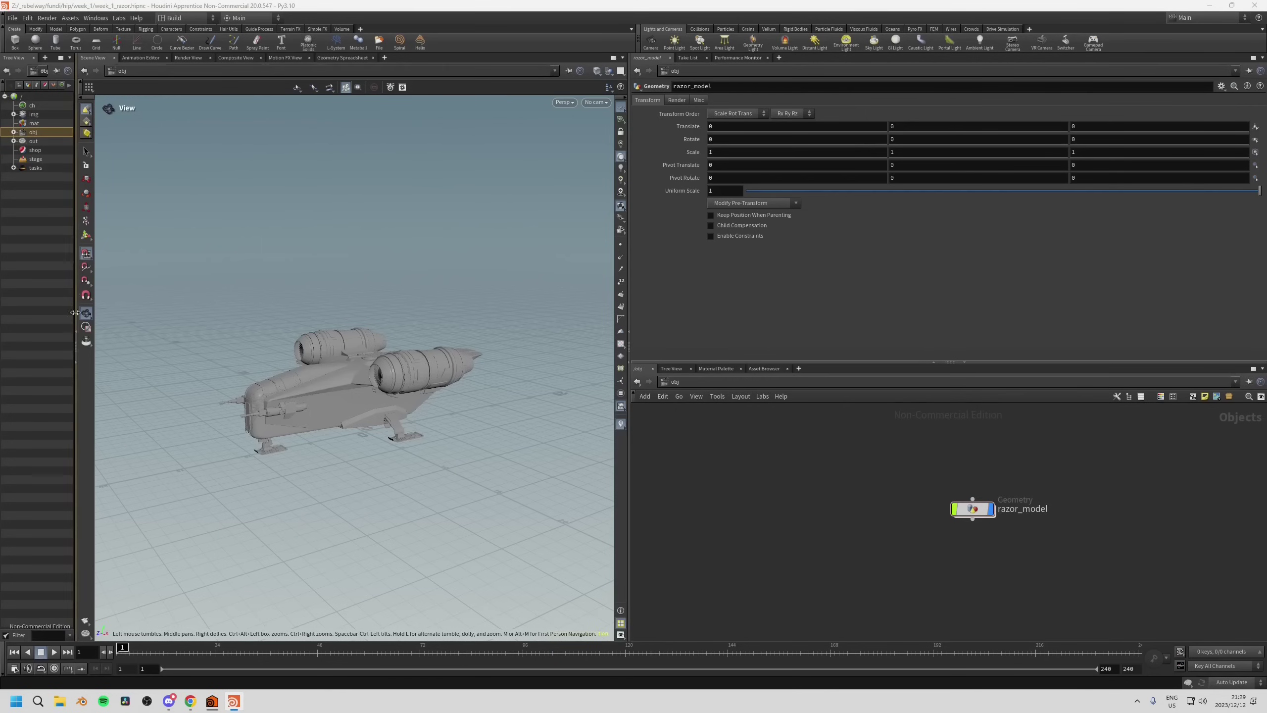
{"action": "left_click", "coordinate": [74, 332]}
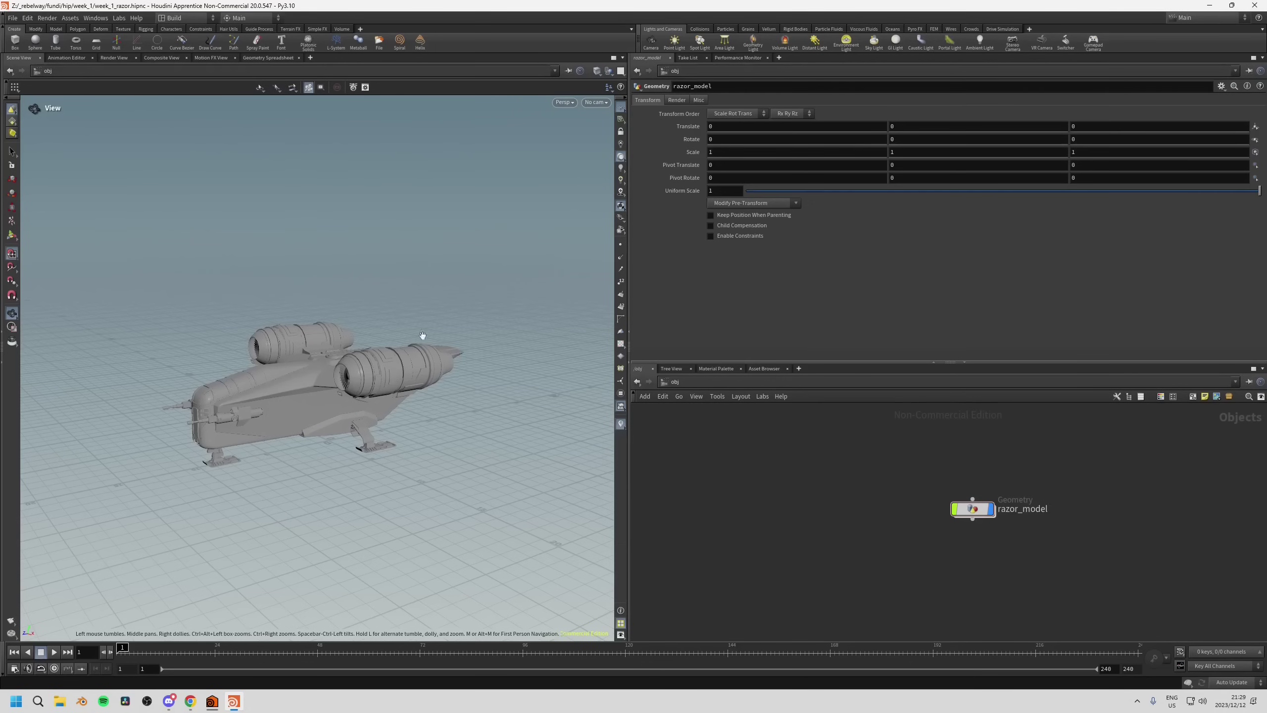
Maximize the Scene View pane and hide both the shelf dock and the playbar.
{"action": "left_click", "coordinate": [614, 57]}
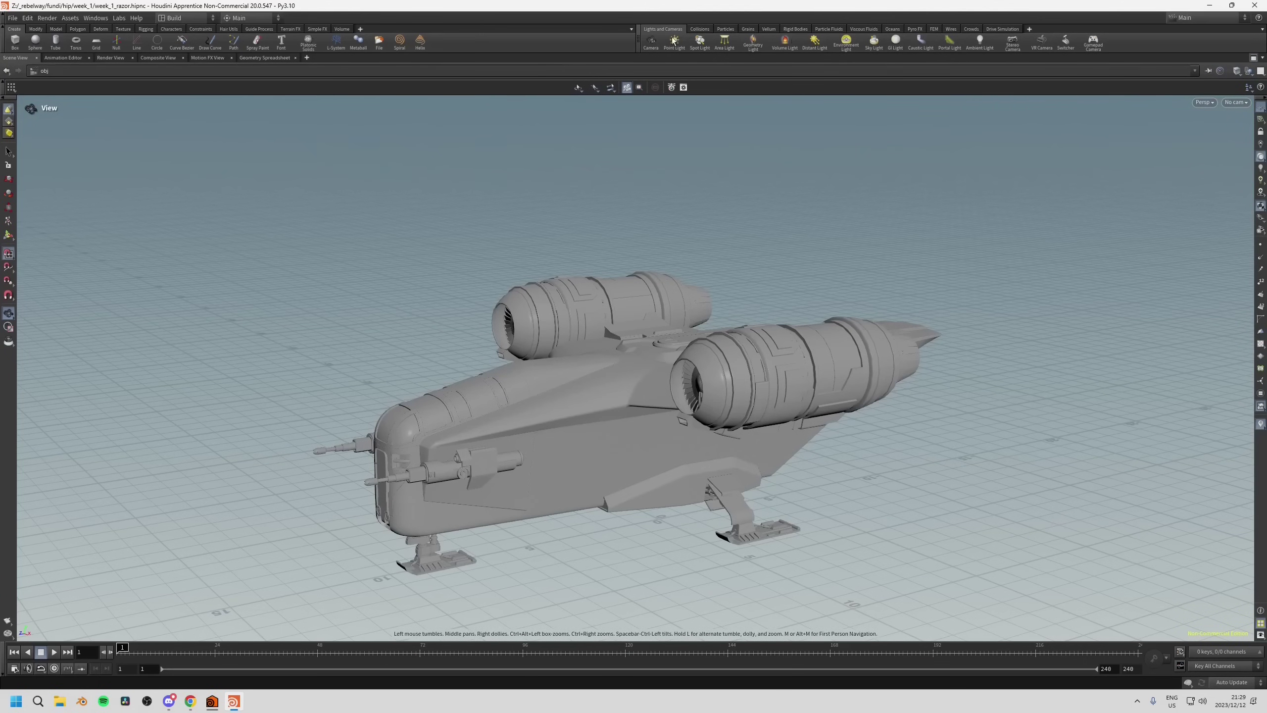
{"action": "left_click", "coordinate": [1, 44]}
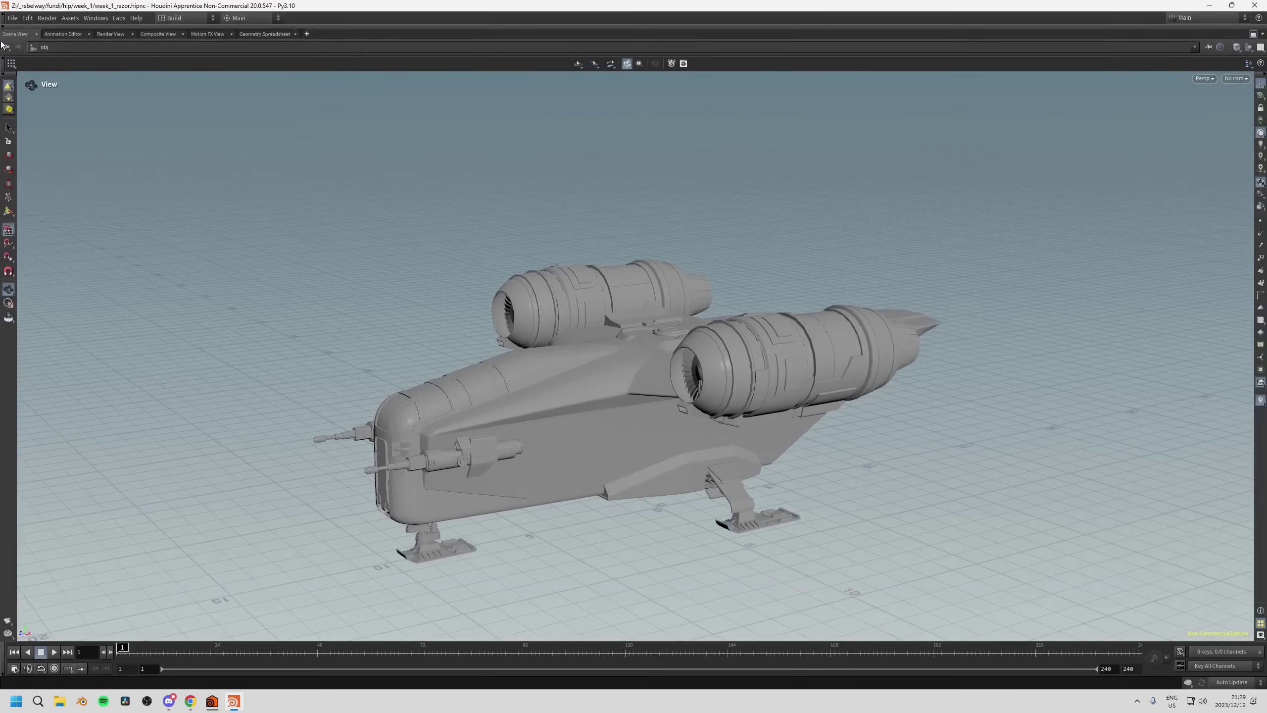
{"action": "left_click", "coordinate": [22, 25]}
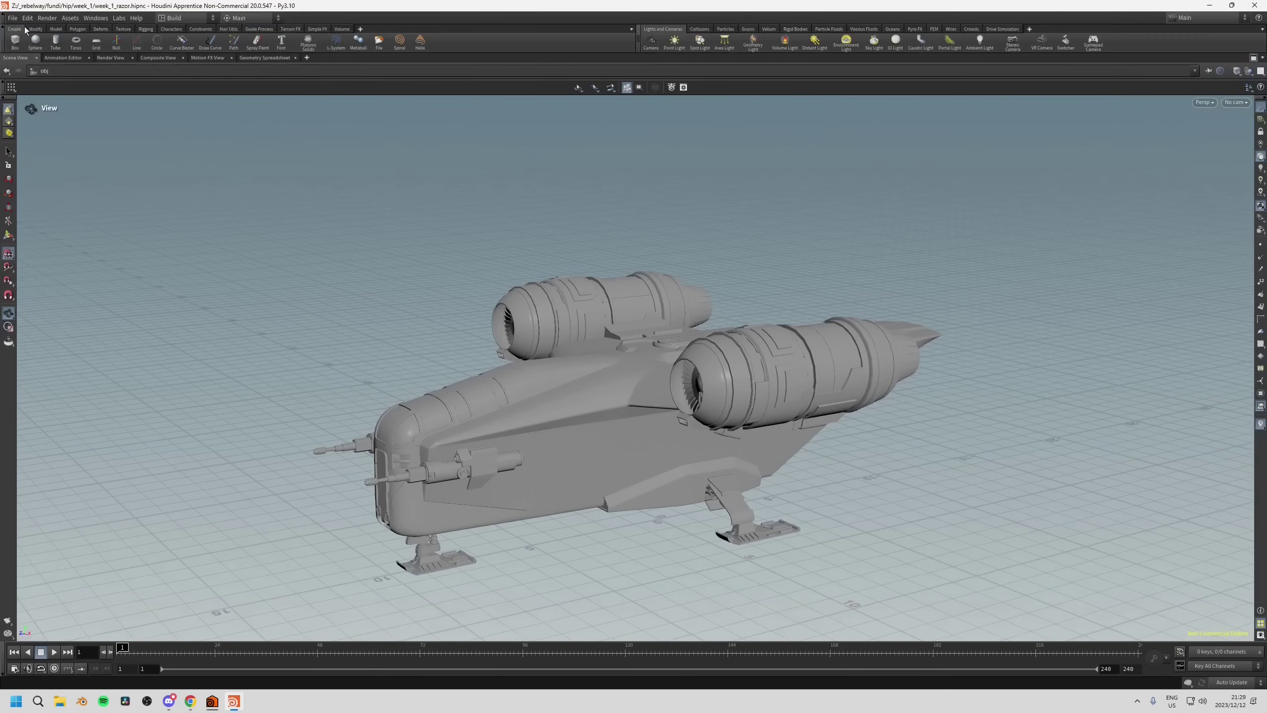
{"action": "left_click", "coordinate": [1, 42]}
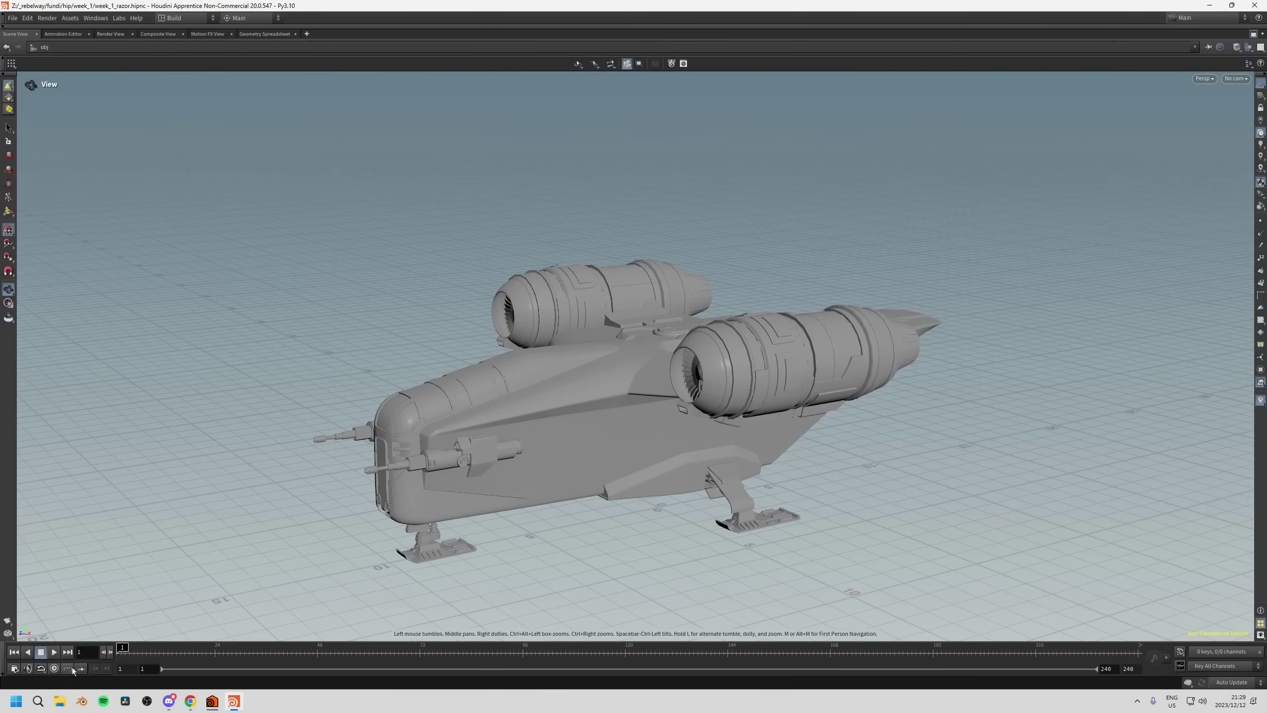
{"action": "left_click", "coordinate": [5, 660]}
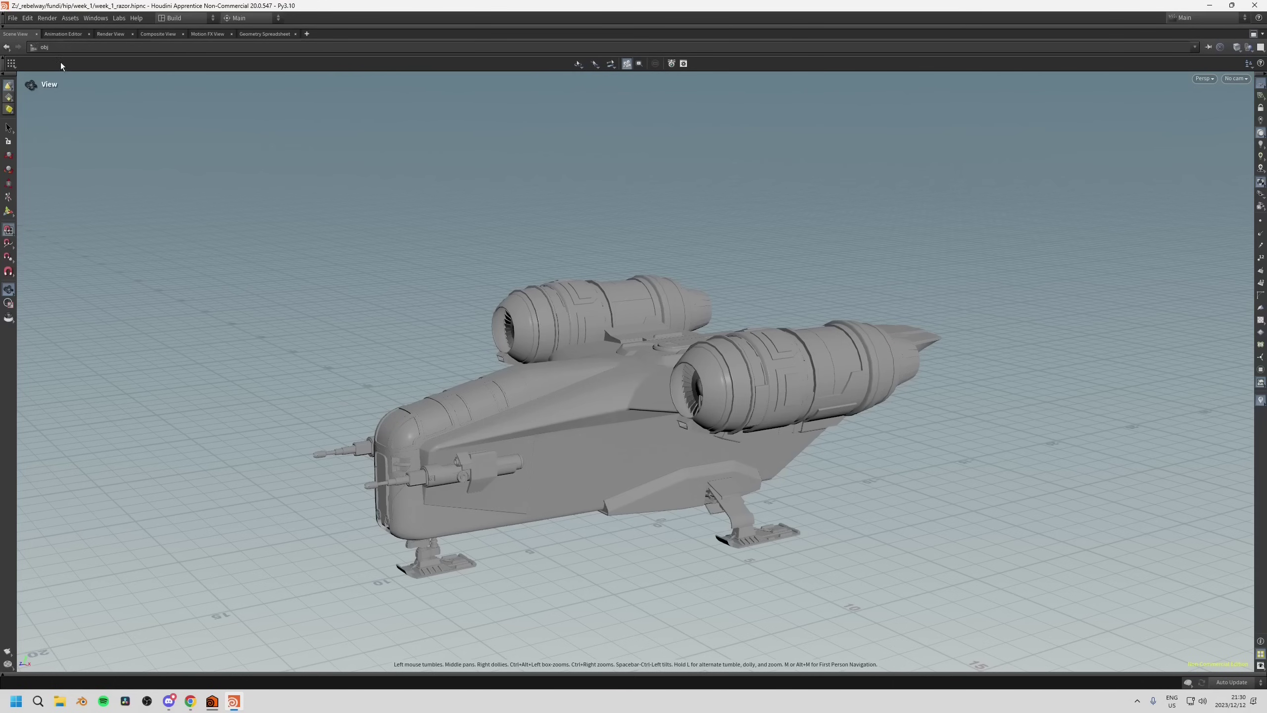
Look through the Animation Editor, Render View, Composite View and Geometry Spreadsheet panes.
{"action": "left_click", "coordinate": [63, 35]}
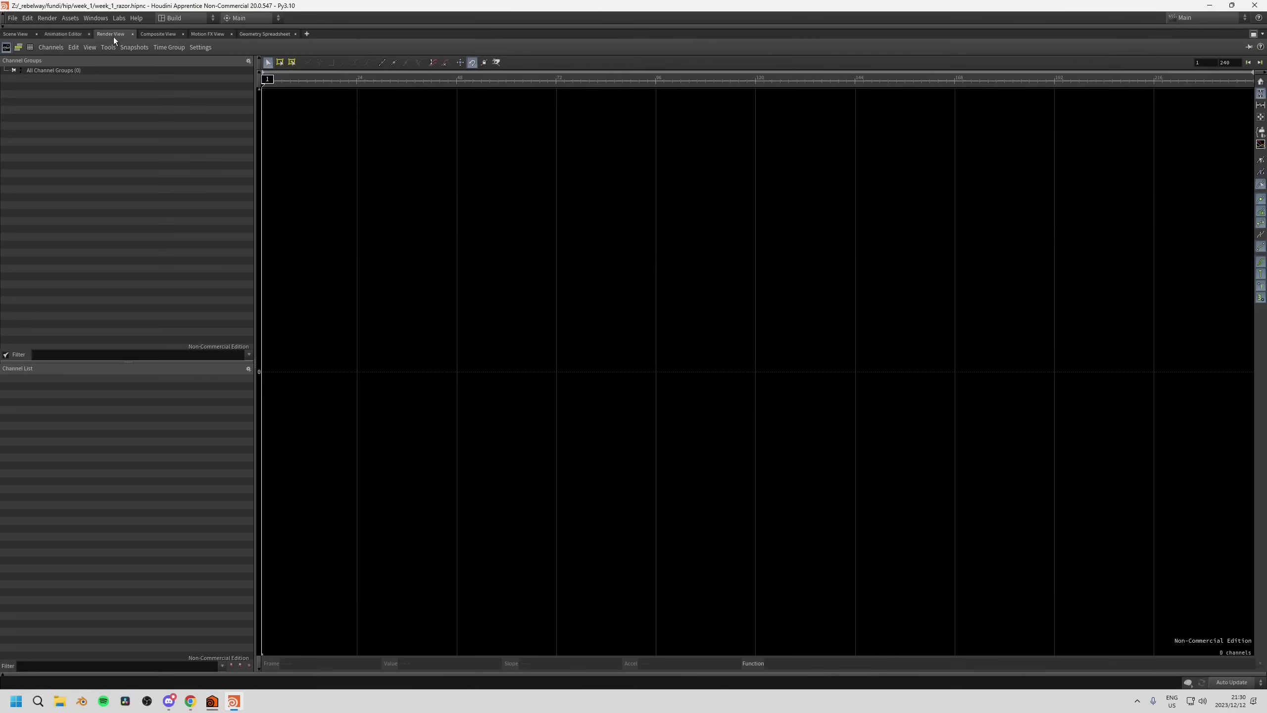
{"action": "left_click", "coordinate": [112, 35]}
{"action": "left_click", "coordinate": [155, 35]}
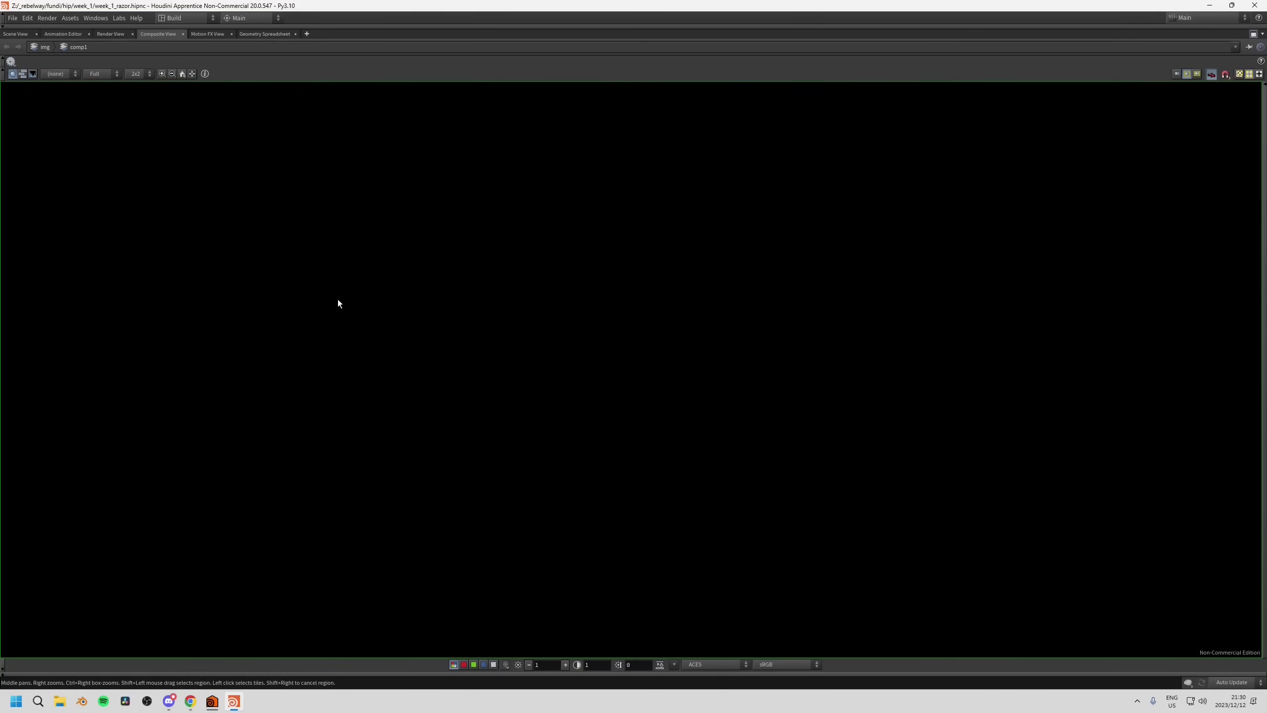
{"action": "left_click", "coordinate": [109, 34]}
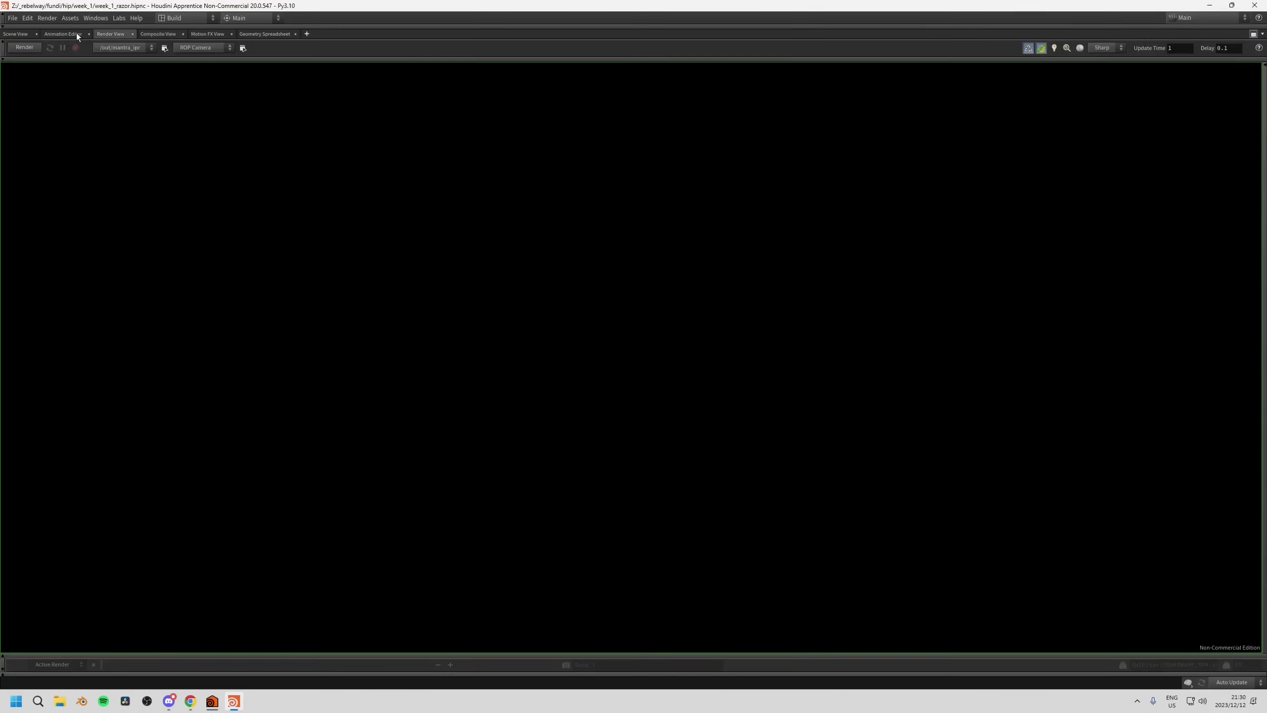
{"action": "left_click", "coordinate": [57, 35]}
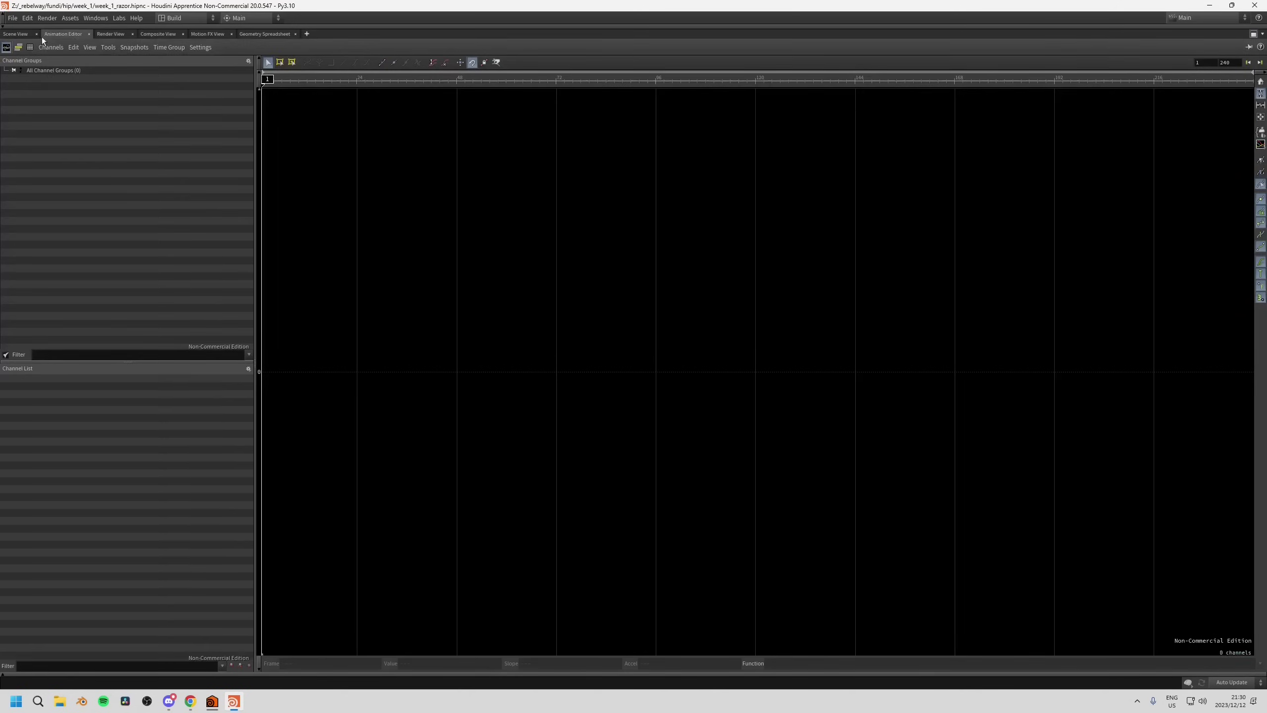
{"action": "left_click", "coordinate": [263, 35]}
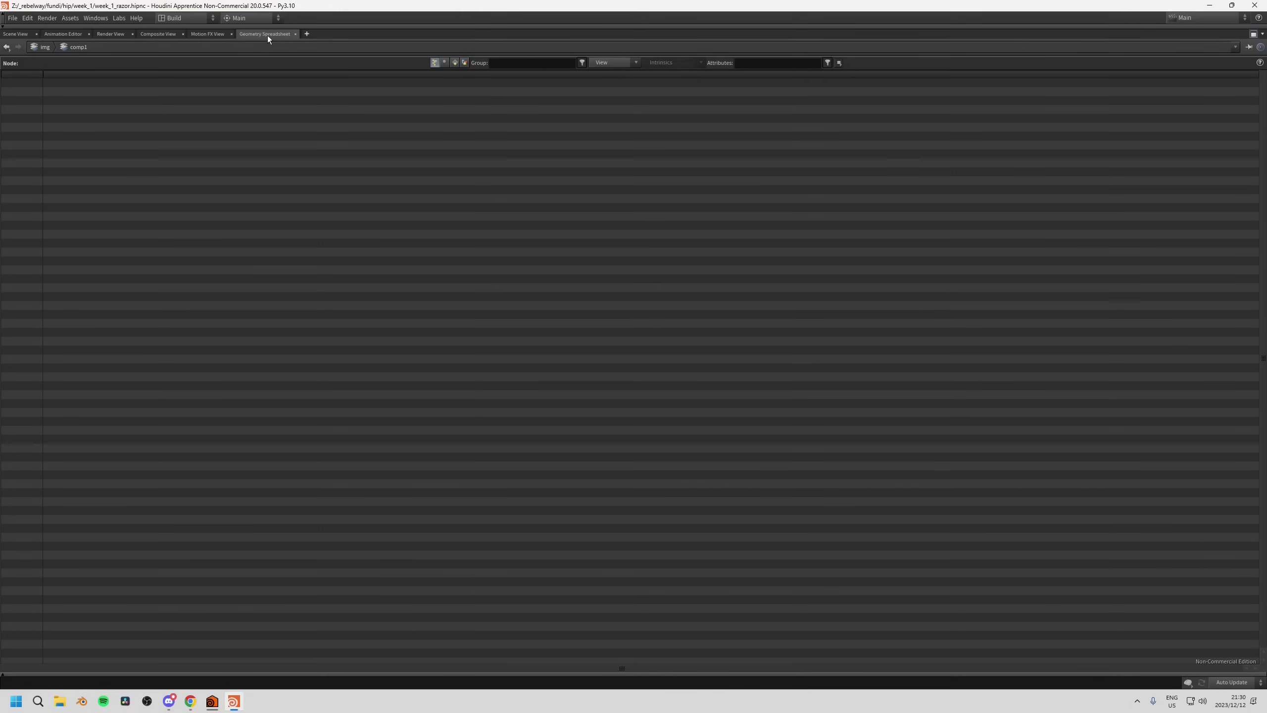
Move the Geometry Spreadsheet ahead of the Composite View, and close the Composite View and Motion FX View panes.
{"action": "left_click_drag", "start_coordinate": [268, 35], "coordinate": [178, 36]}
{"action": "left_click", "coordinate": [240, 34]}
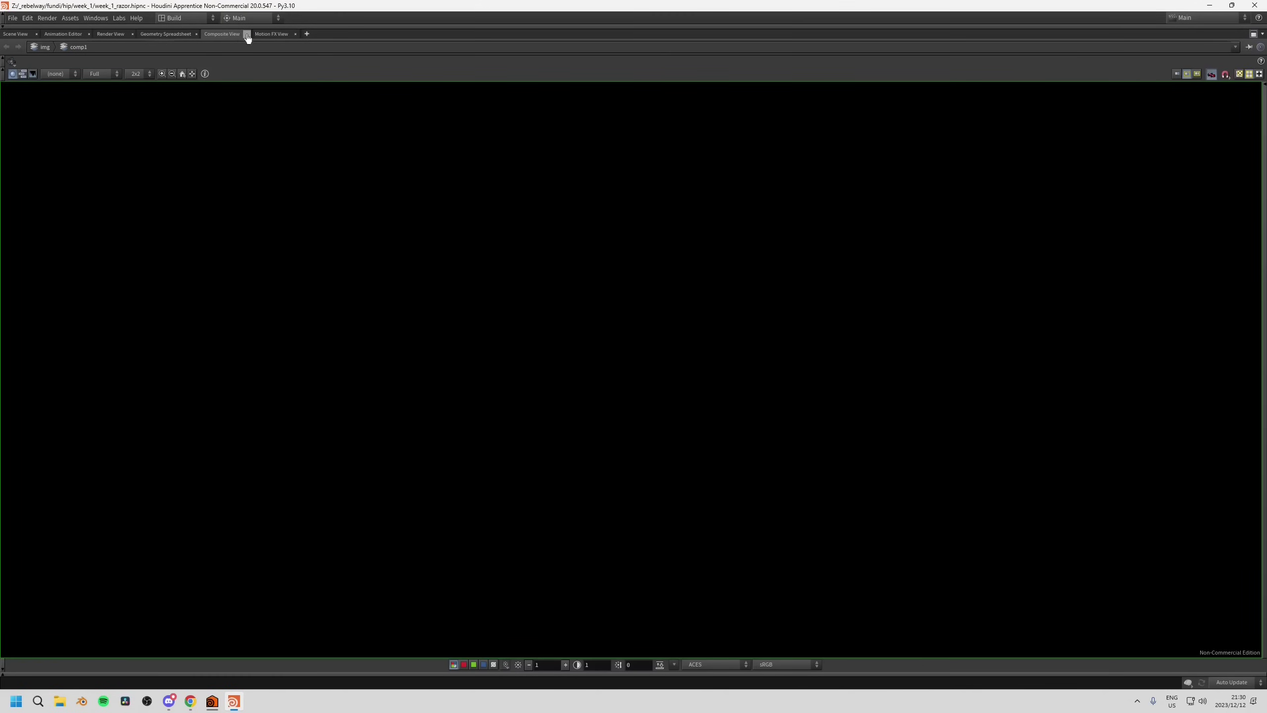
{"action": "left_click", "coordinate": [246, 34]}
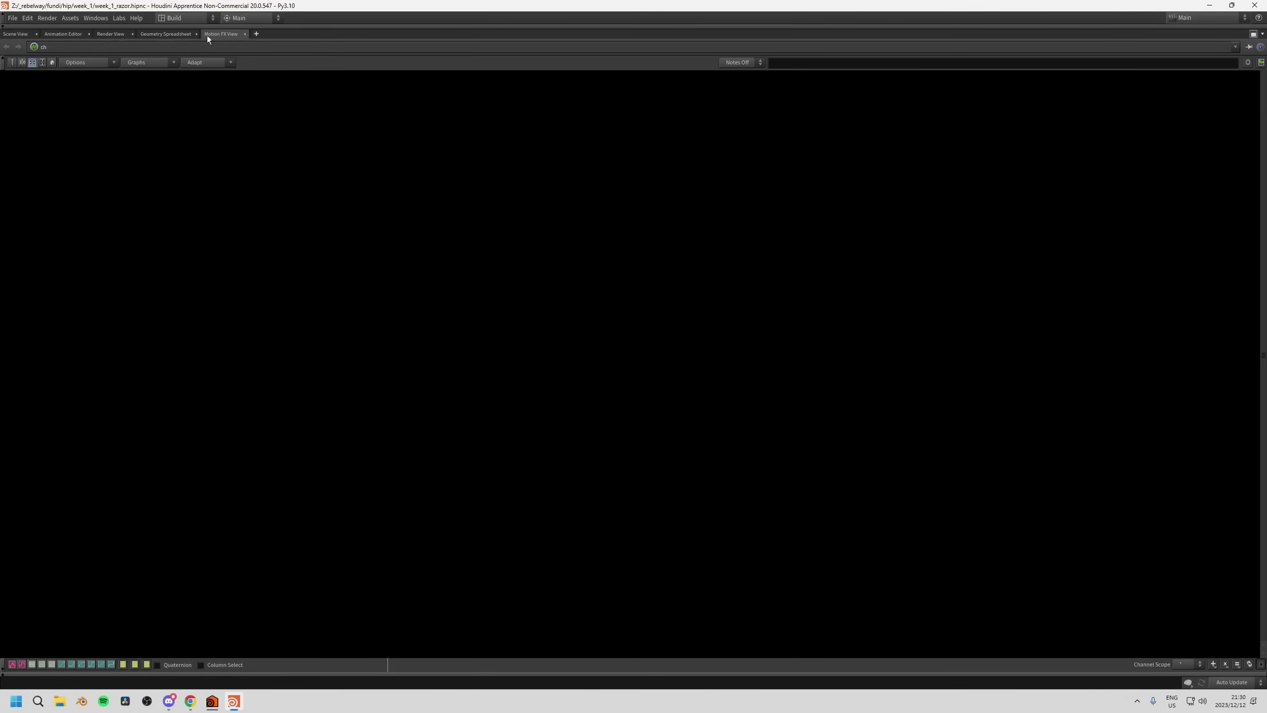
{"action": "left_click", "coordinate": [245, 34]}
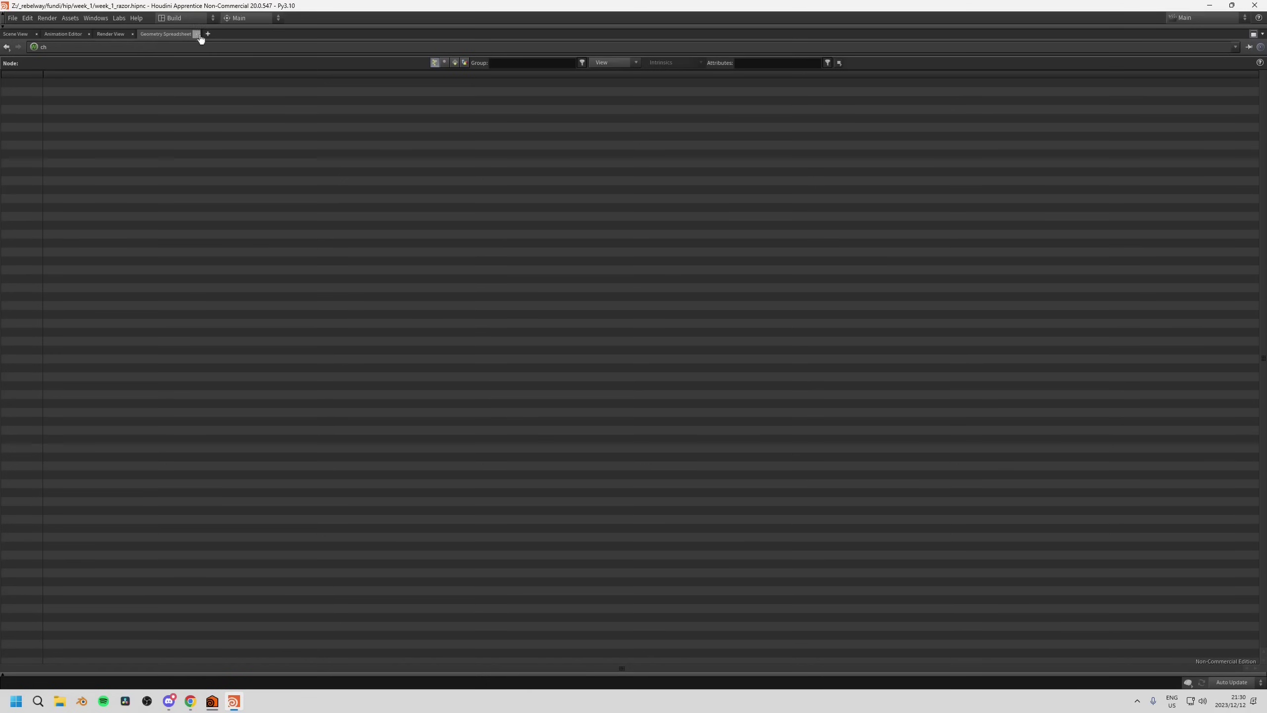
Add a Python Shell pane beside the Geometry Spreadsheet and close it again.
{"action": "left_click", "coordinate": [207, 37]}
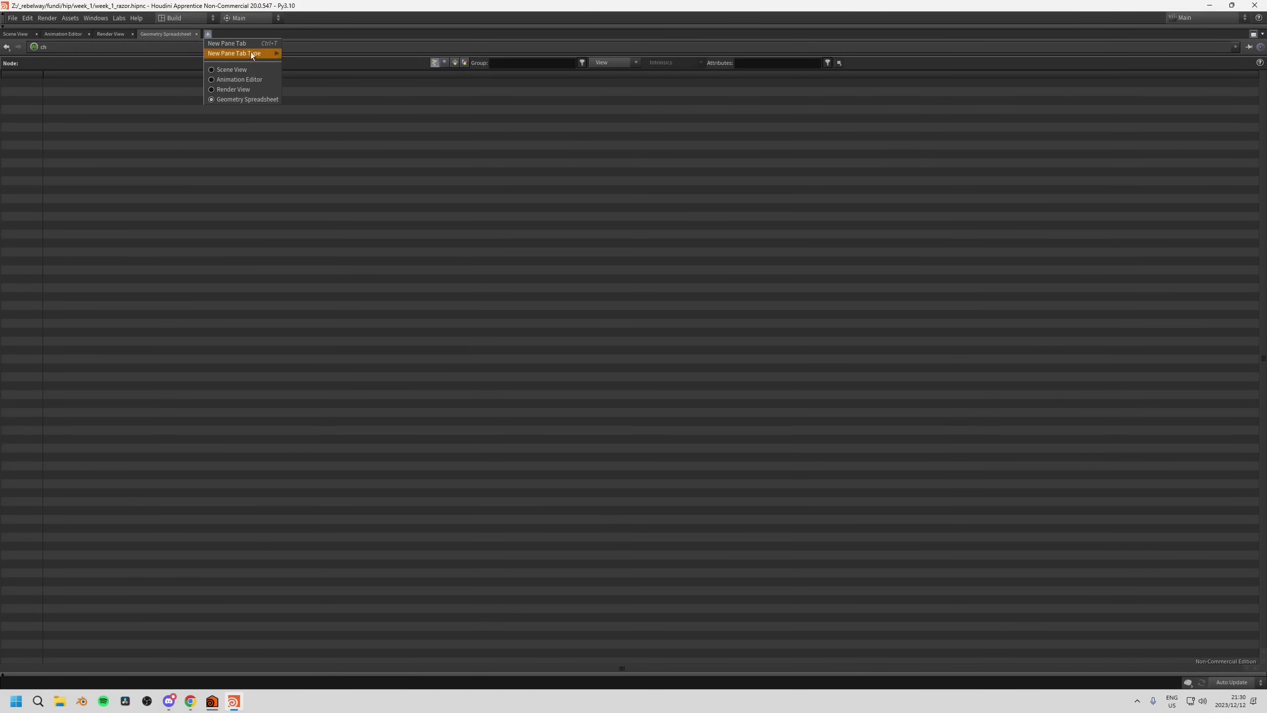
{"action": "mouse_move", "coordinate": [259, 58]}
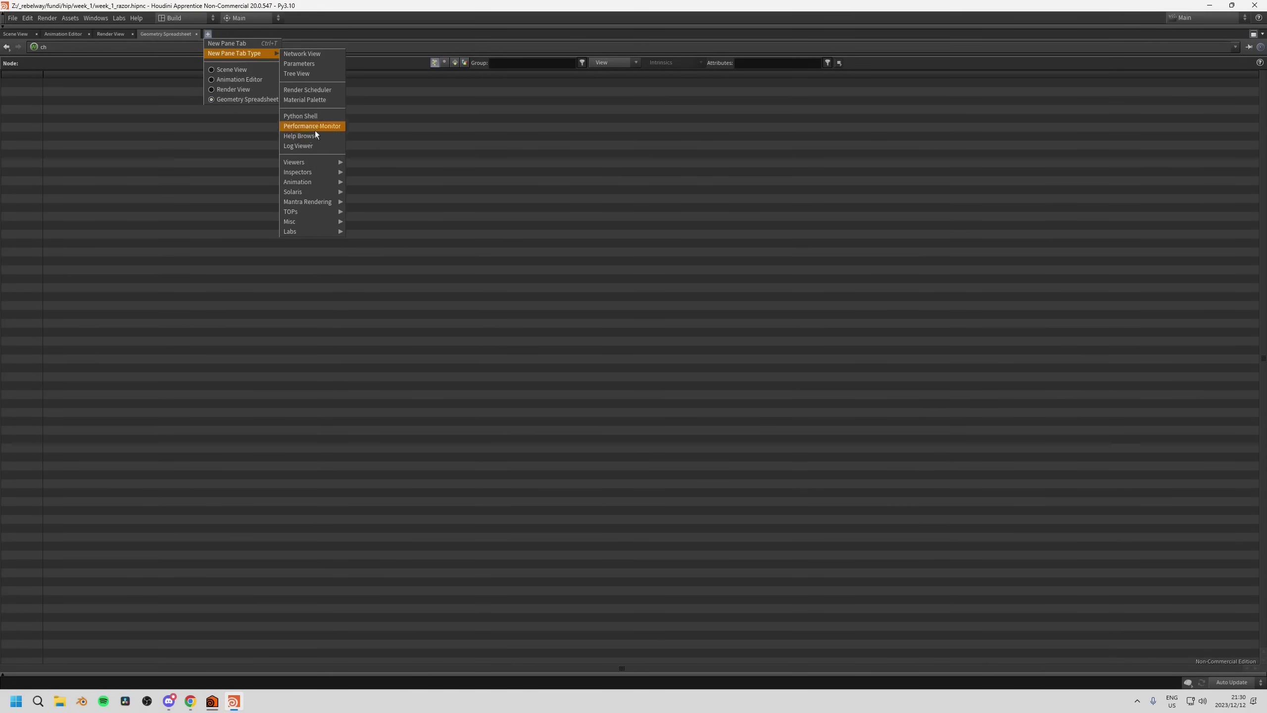
{"action": "left_click", "coordinate": [322, 117]}
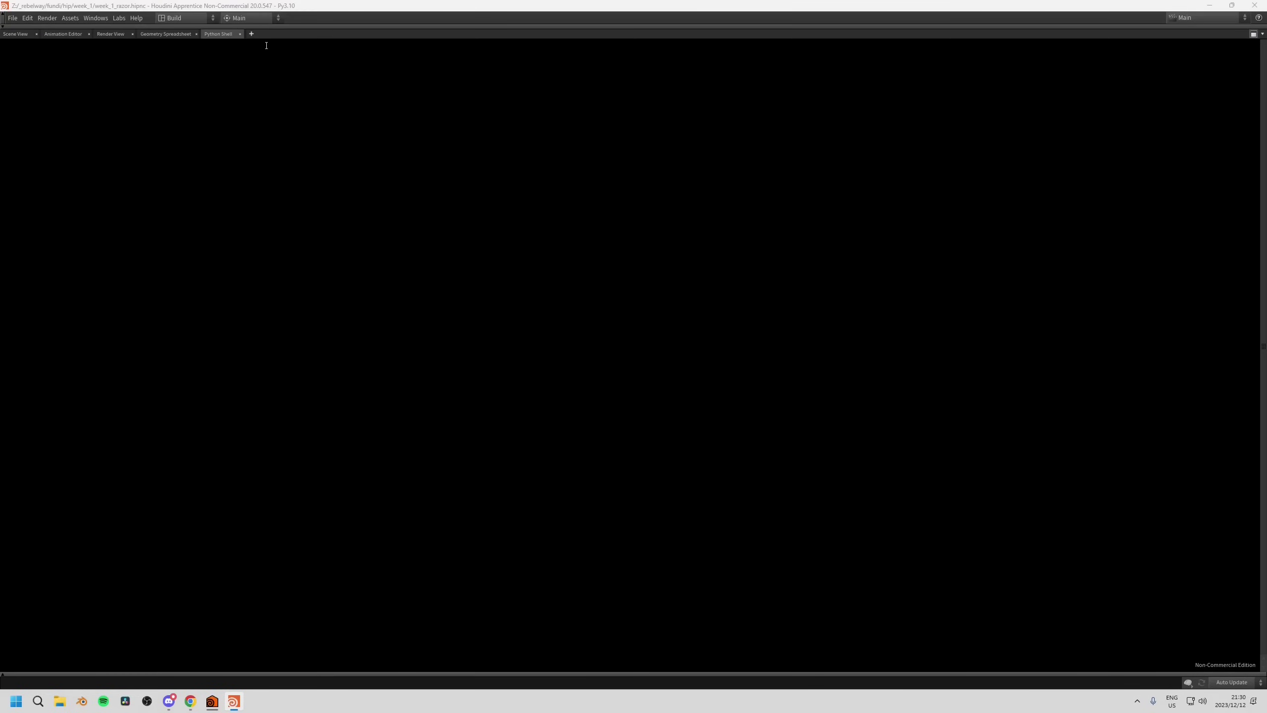
{"action": "left_click", "coordinate": [240, 34]}
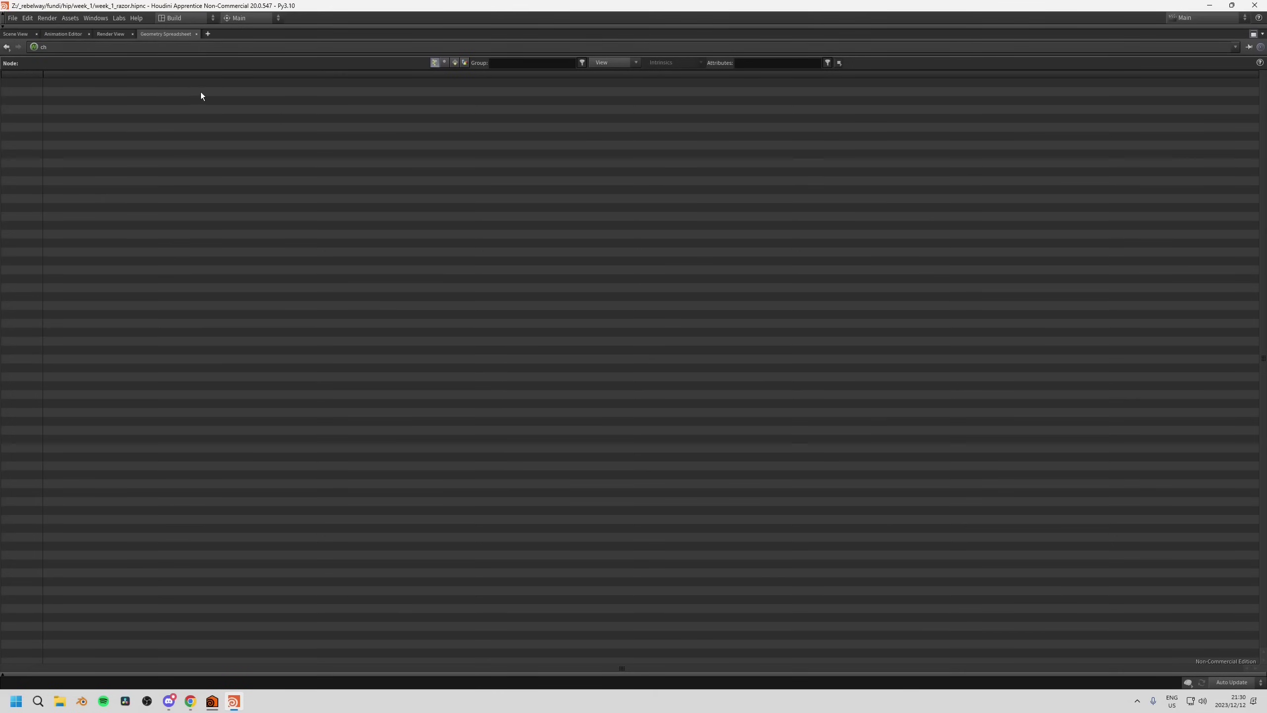
Close the Geometry Spreadsheet, Render View and Animation Editor panes, and restore the maximized Scene View to its normal size.
{"action": "left_click", "coordinate": [196, 34]}
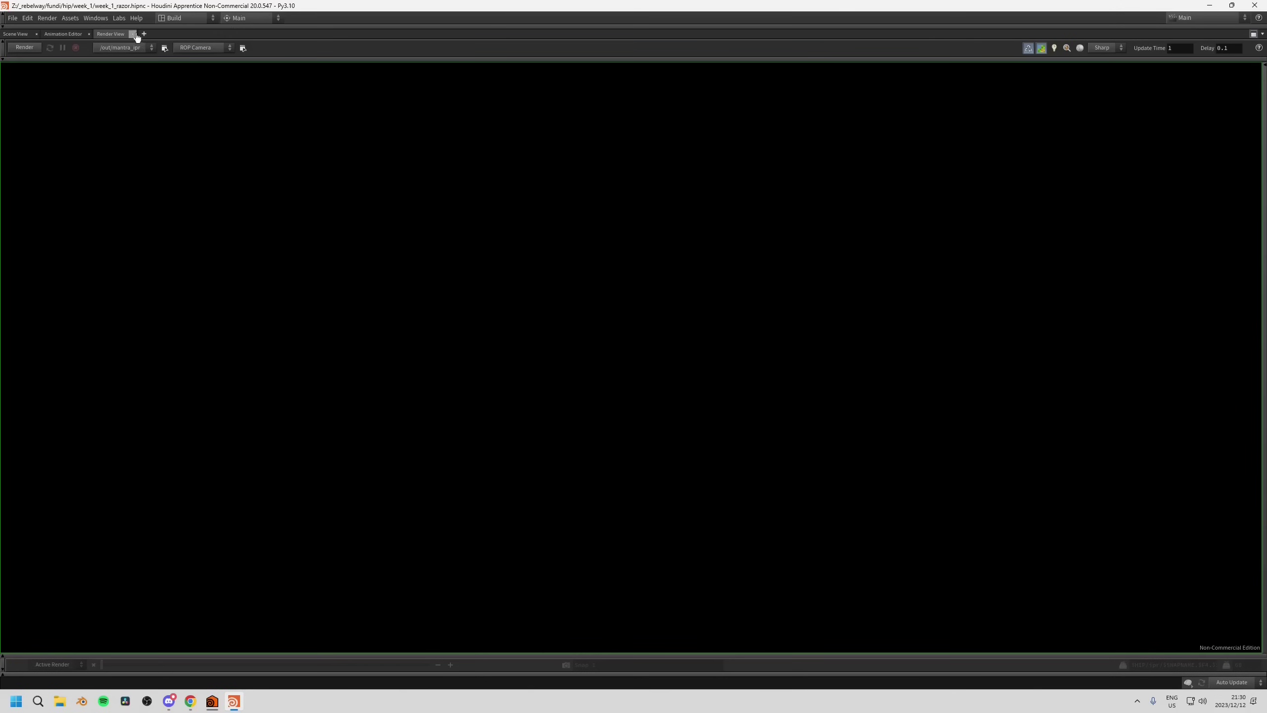
{"action": "left_click", "coordinate": [133, 34]}
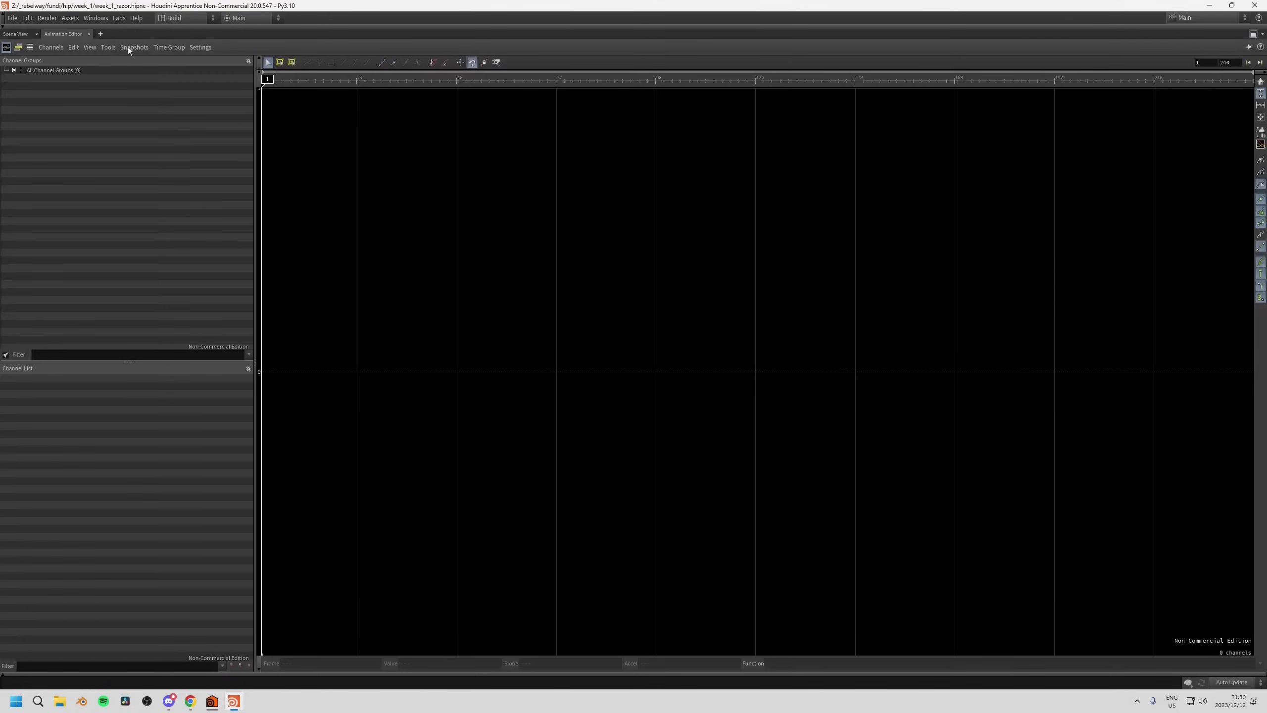
{"action": "left_click", "coordinate": [89, 34]}
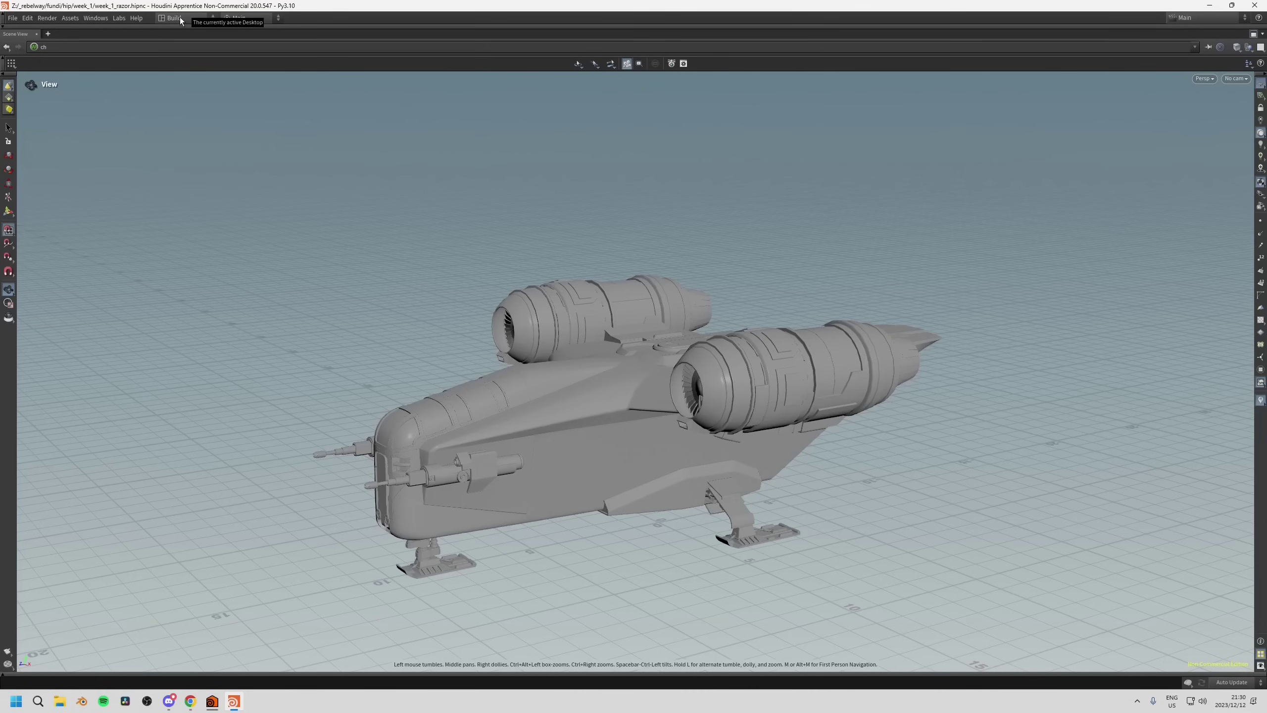
{"action": "left_click", "coordinate": [1253, 35]}
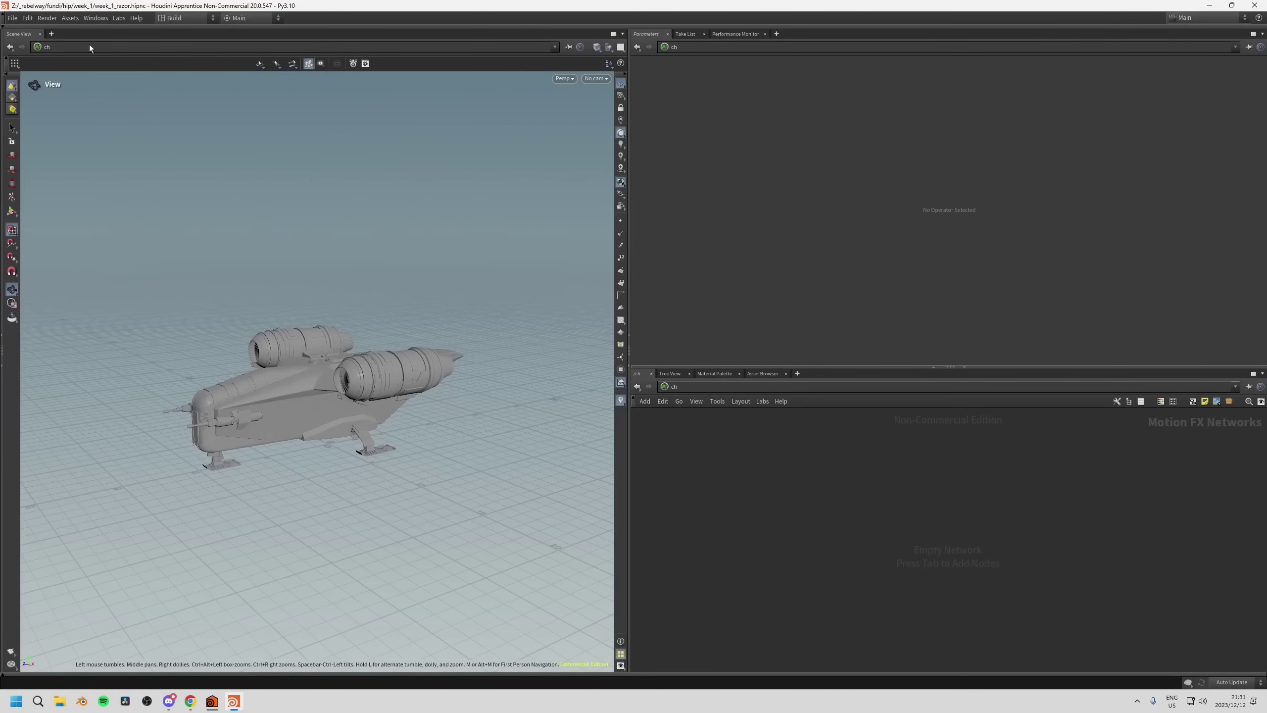
Review the available desktop layouts and the options for saving, reloading and resetting the desktop.
{"action": "left_click", "coordinate": [183, 18]}
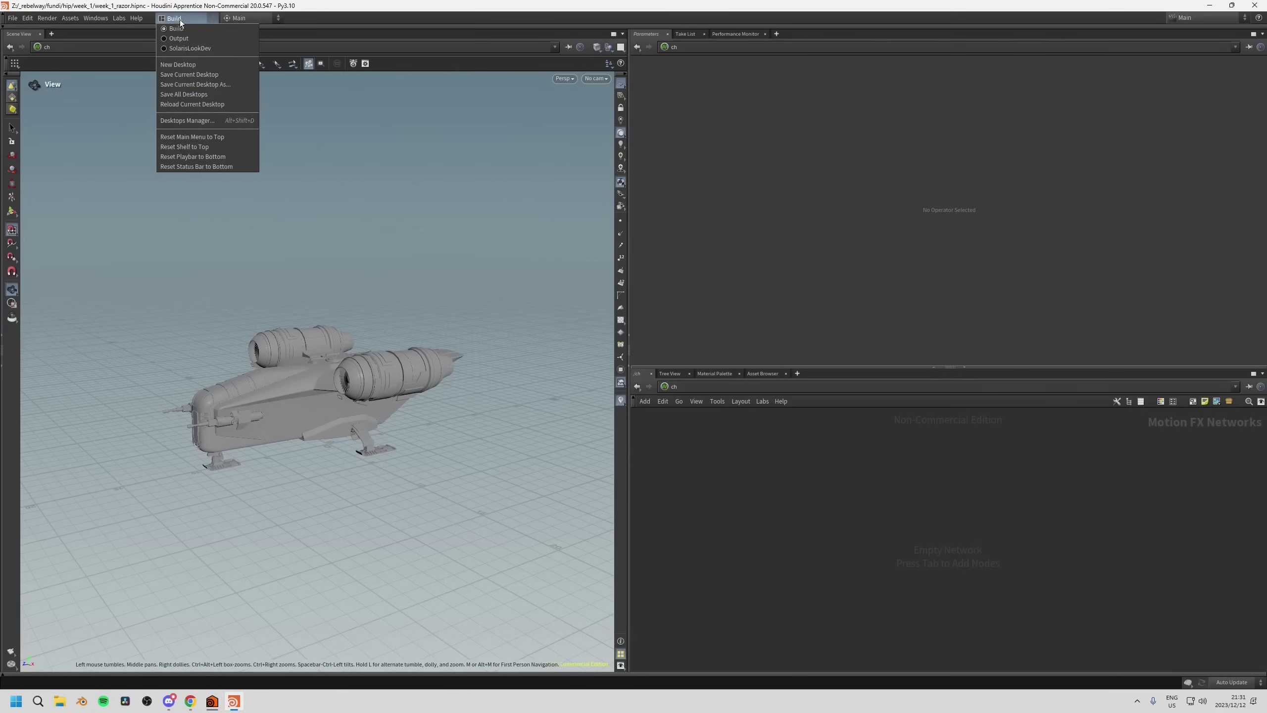
{"action": "left_click", "coordinate": [61, 37]}
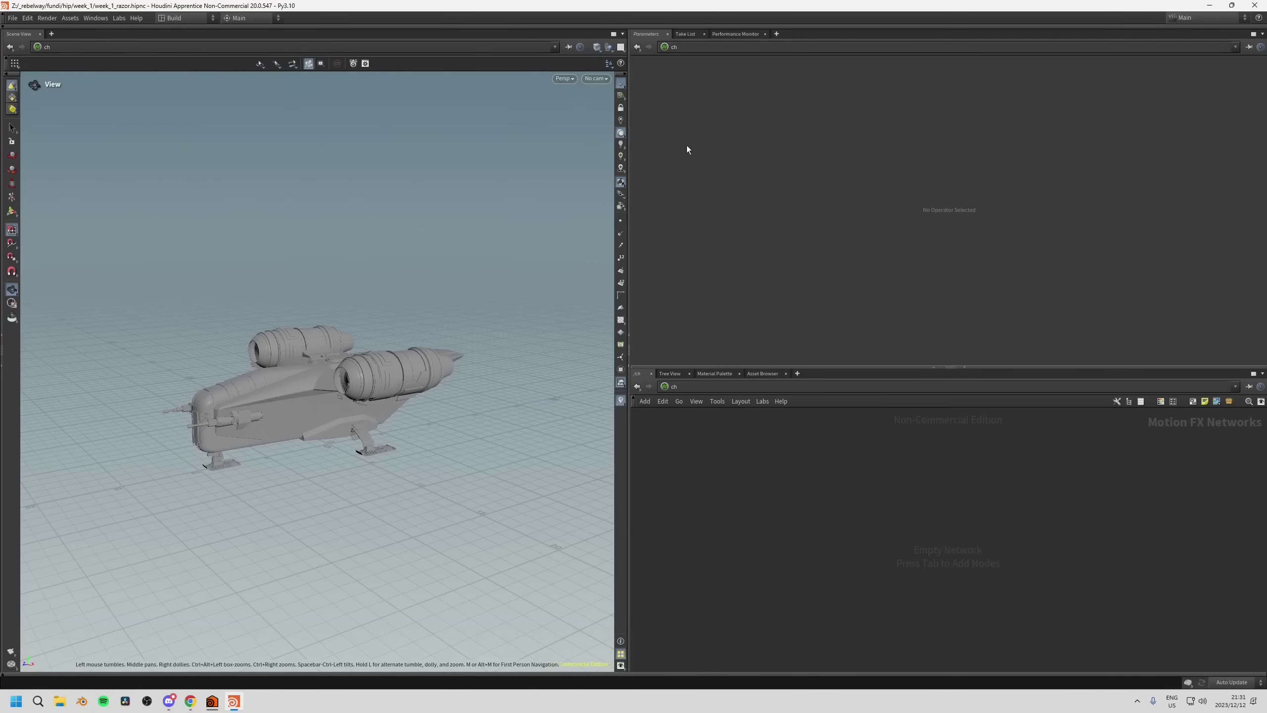
{"action": "left_click", "coordinate": [198, 17]}
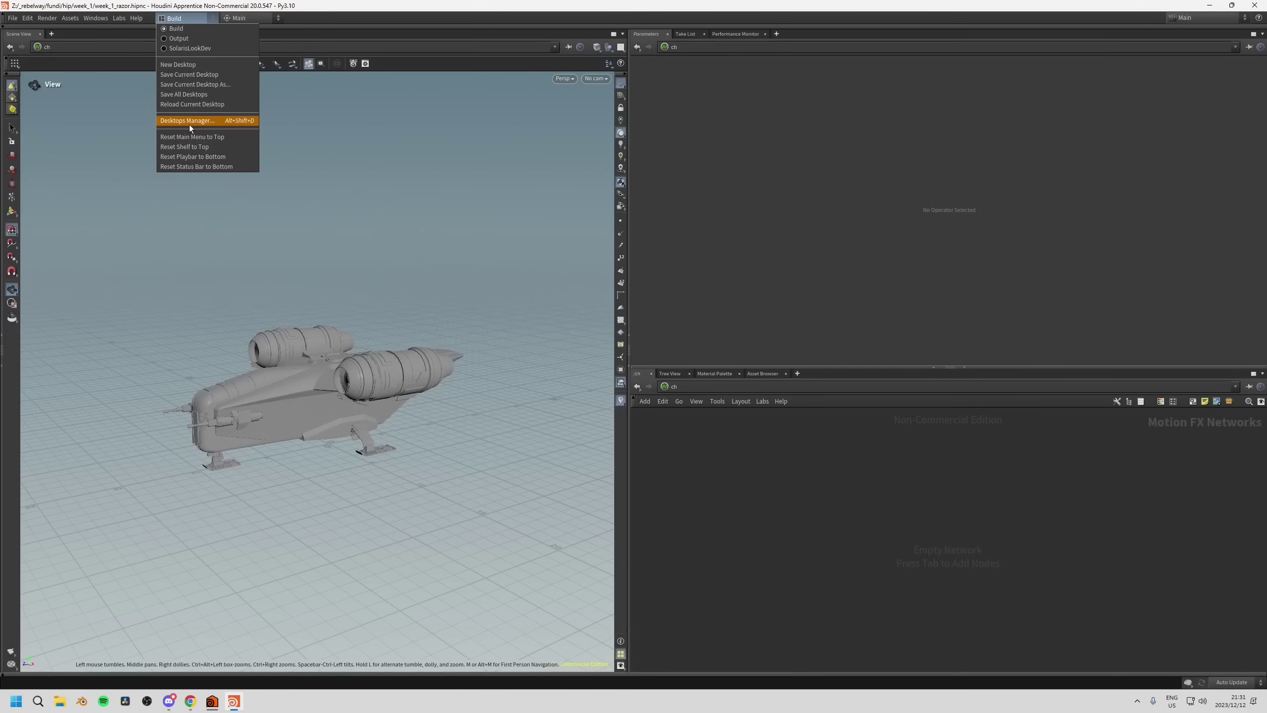
{"action": "left_click", "coordinate": [67, 51]}
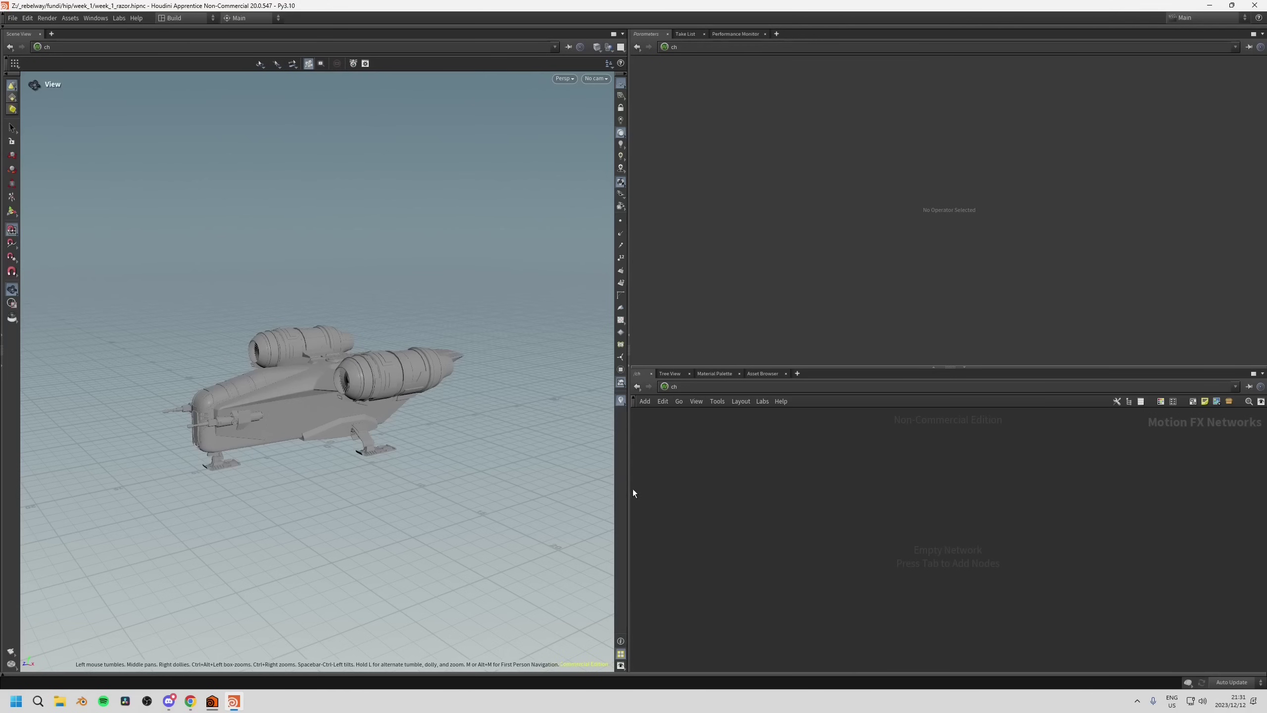
Widen the Scene View and close the Take List and Performance Monitor panes next to the parameters.
{"action": "left_click_drag", "start_coordinate": [629, 482], "coordinate": [679, 482]}
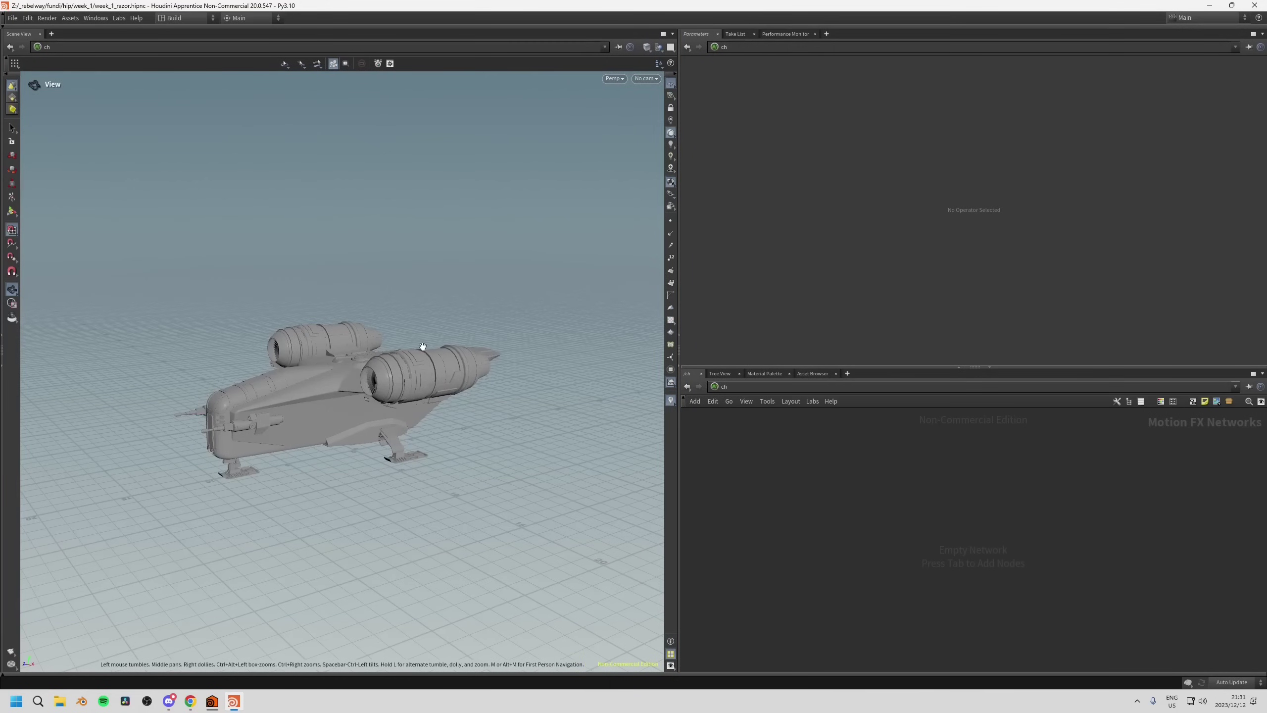
{"action": "left_click", "coordinate": [737, 34]}
{"action": "left_click", "coordinate": [754, 35]}
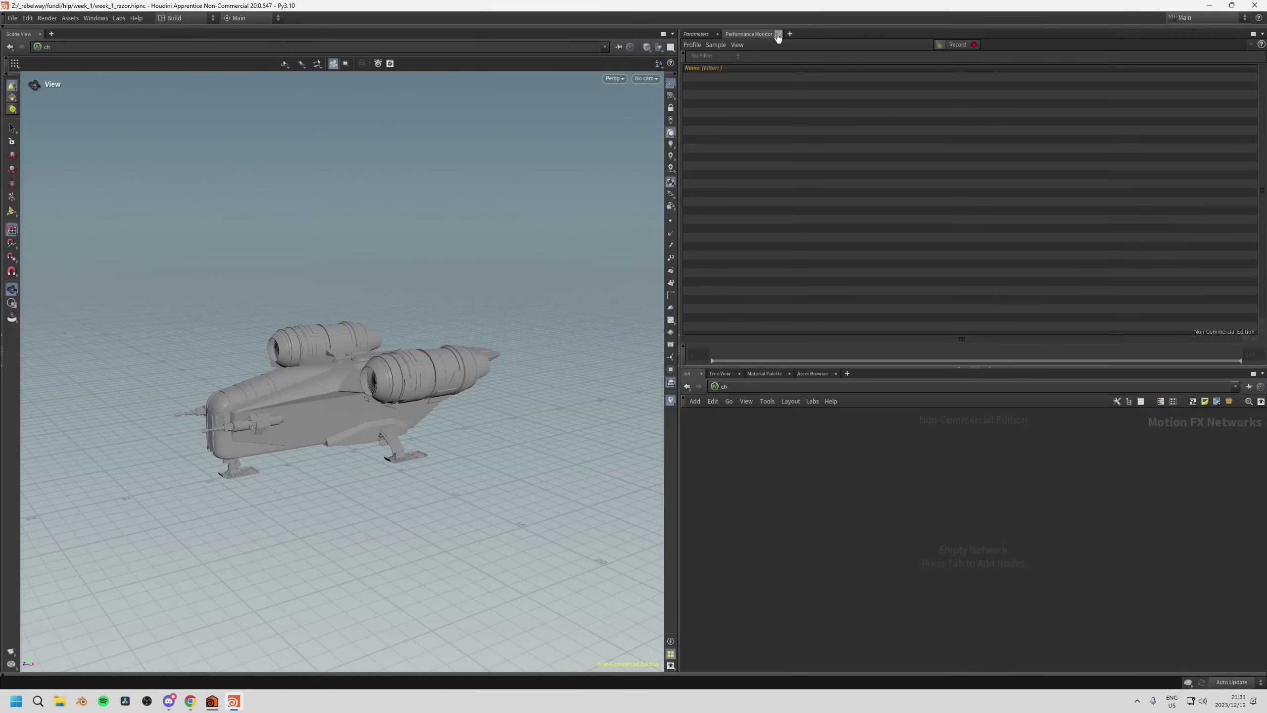
{"action": "left_click", "coordinate": [778, 35]}
Close the Material Palette, Asset Browser and Tree View panes next to the network editor, and make the network editor slightly taller.
{"action": "left_click", "coordinate": [764, 373]}
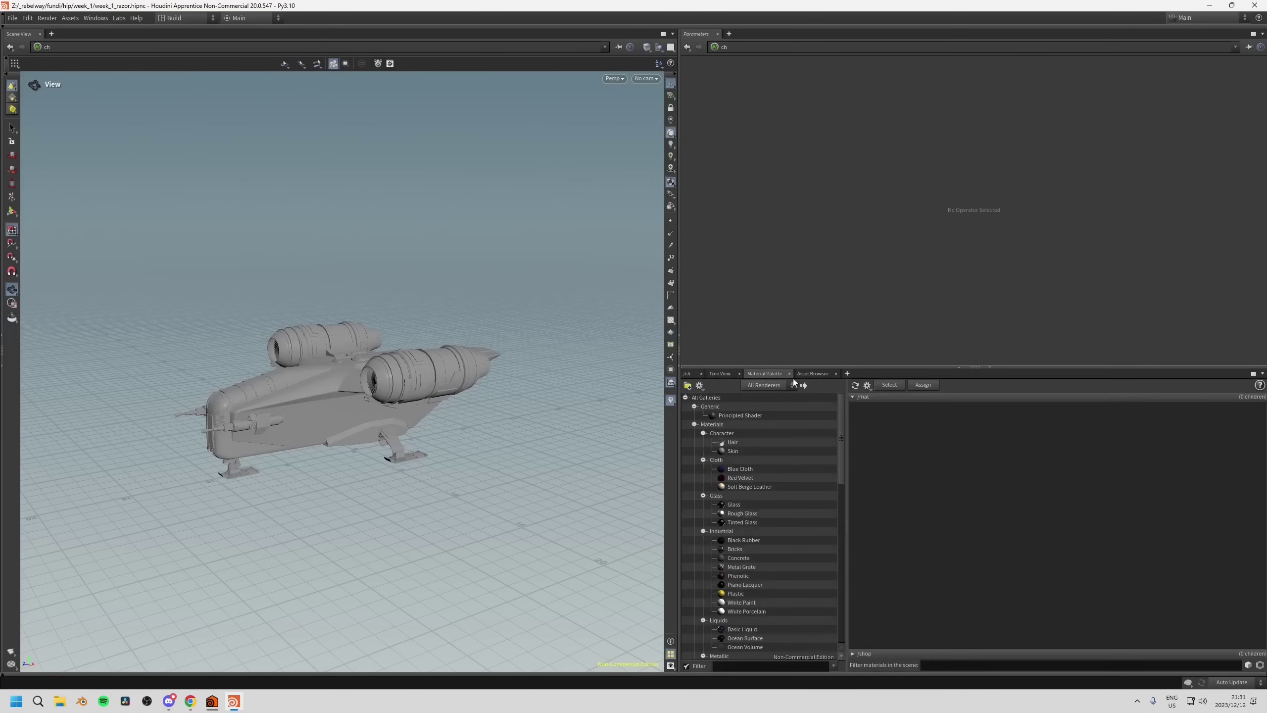
{"action": "left_click", "coordinate": [789, 373]}
{"action": "left_click", "coordinate": [786, 373]}
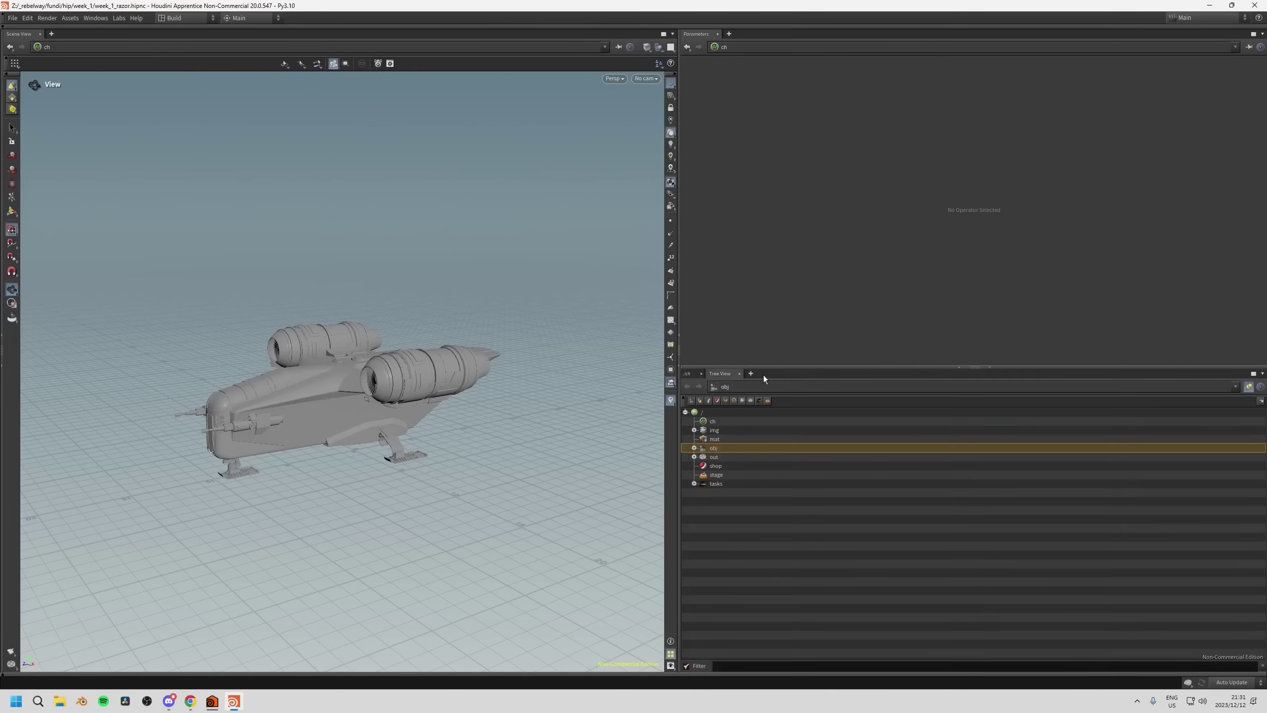
{"action": "left_click", "coordinate": [740, 373]}
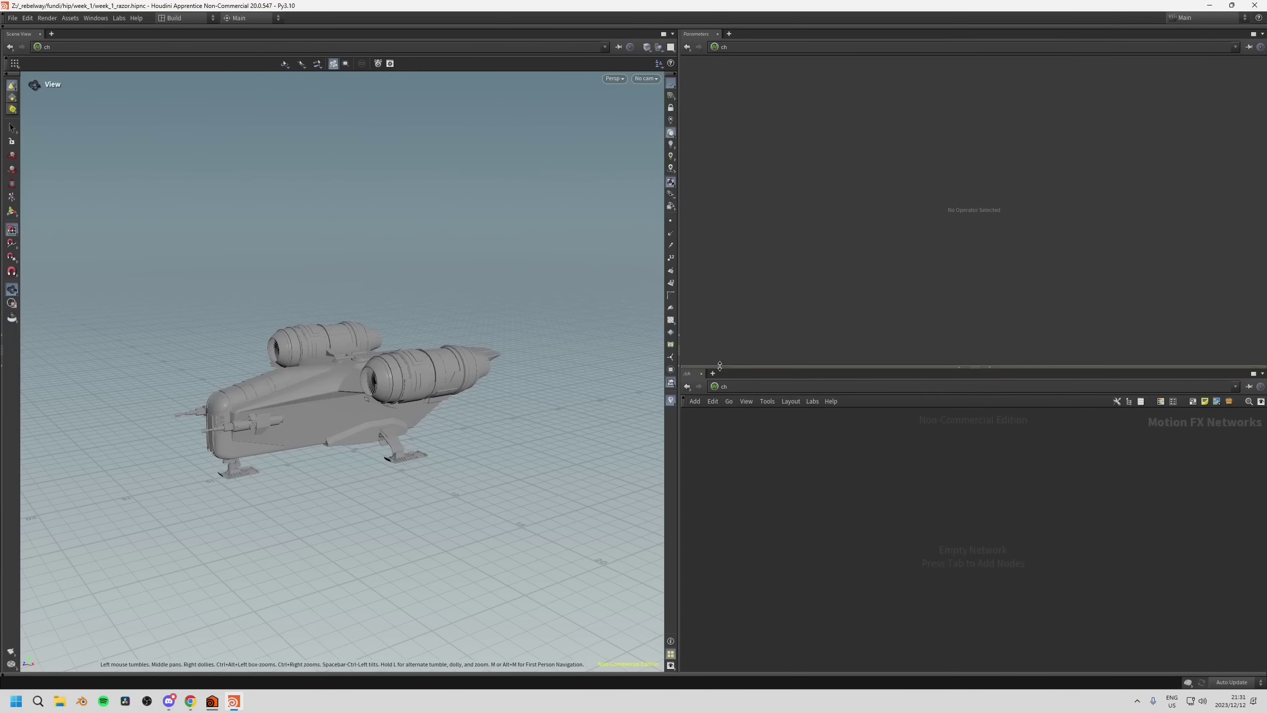
{"action": "left_click_drag", "start_coordinate": [720, 367], "coordinate": [719, 359]}
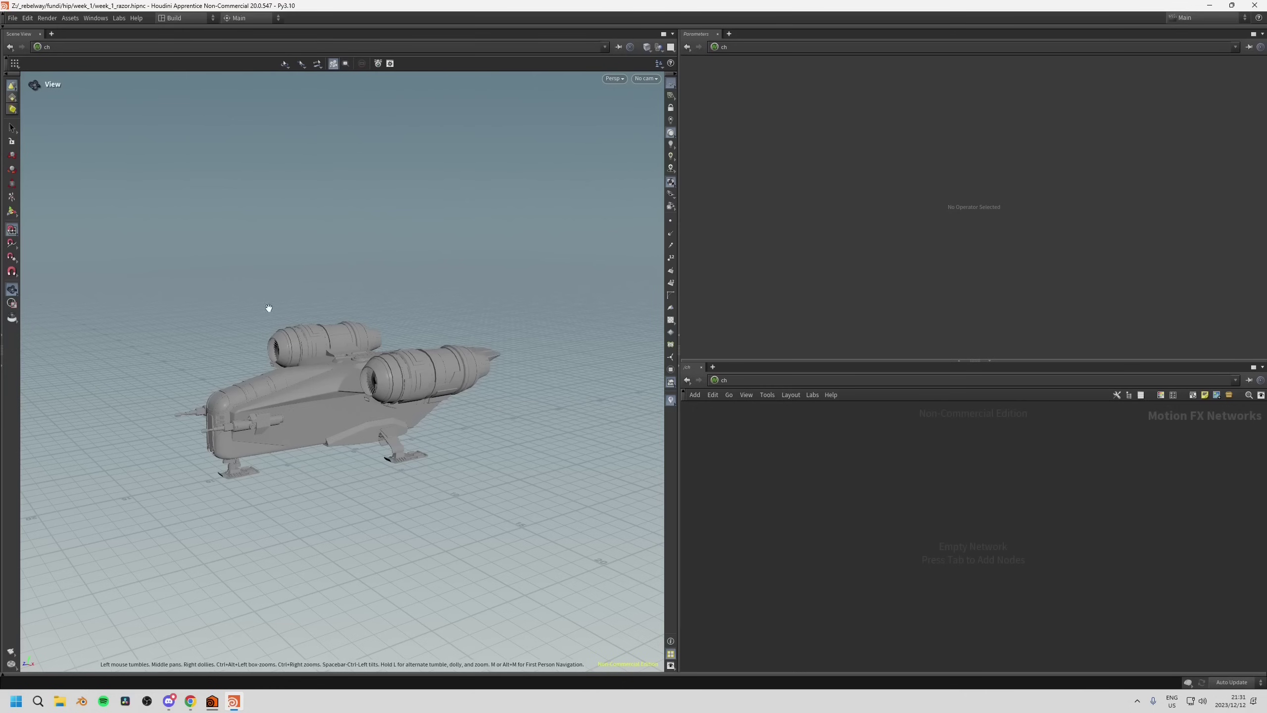
Switch the network editor from the ch network to the obj network.
{"action": "left_click_drag", "start_coordinate": [233, 332], "coordinate": [230, 292]}
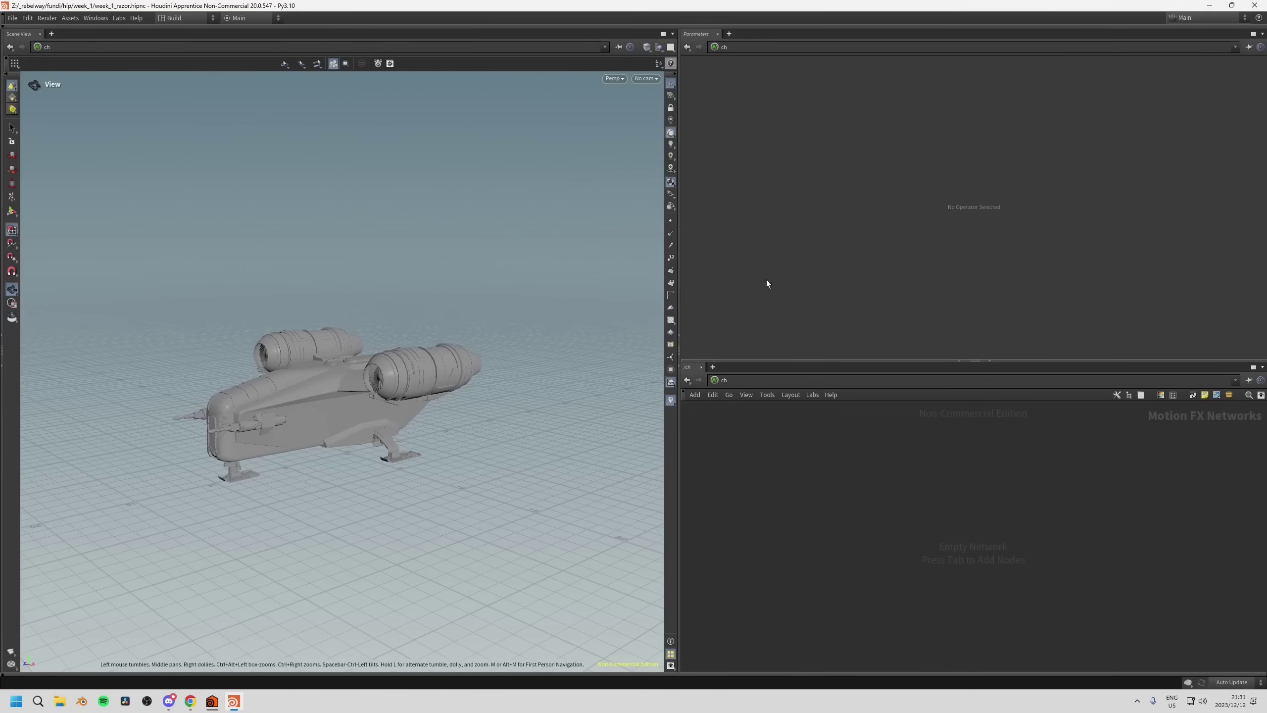
{"action": "left_click_drag", "start_coordinate": [333, 383], "coordinate": [278, 447]}
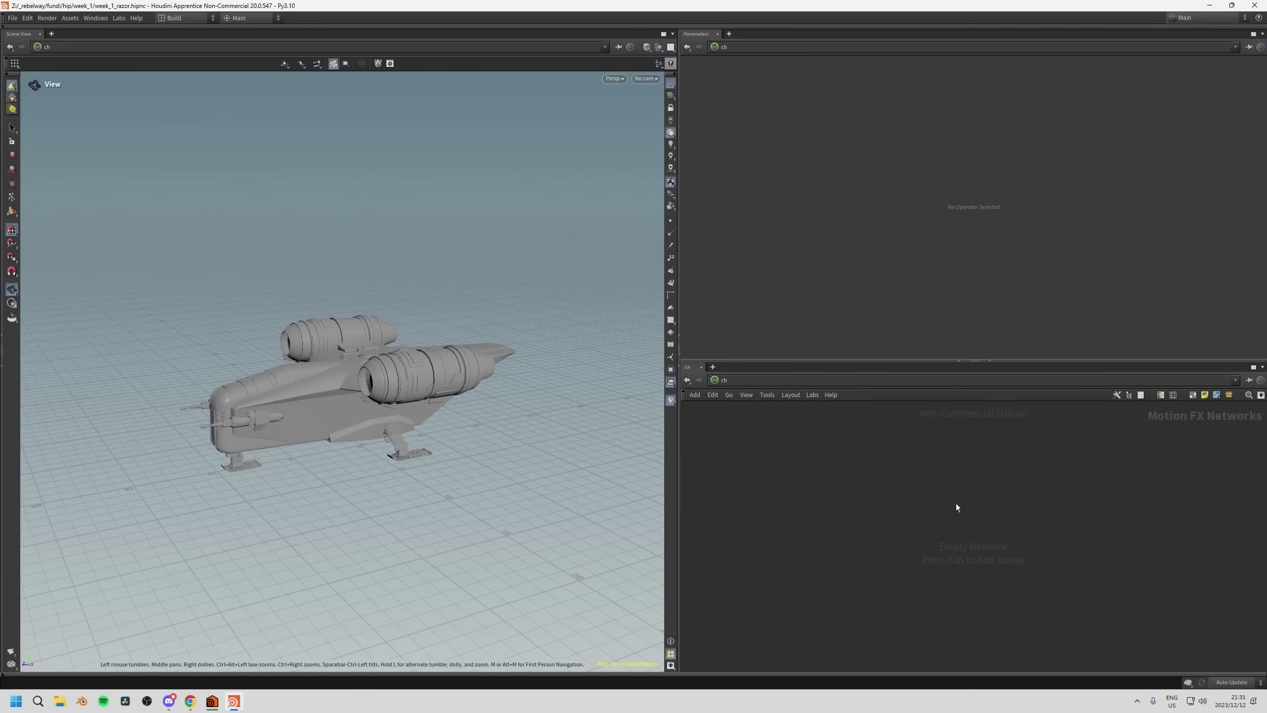
{"action": "left_click", "coordinate": [870, 384]}
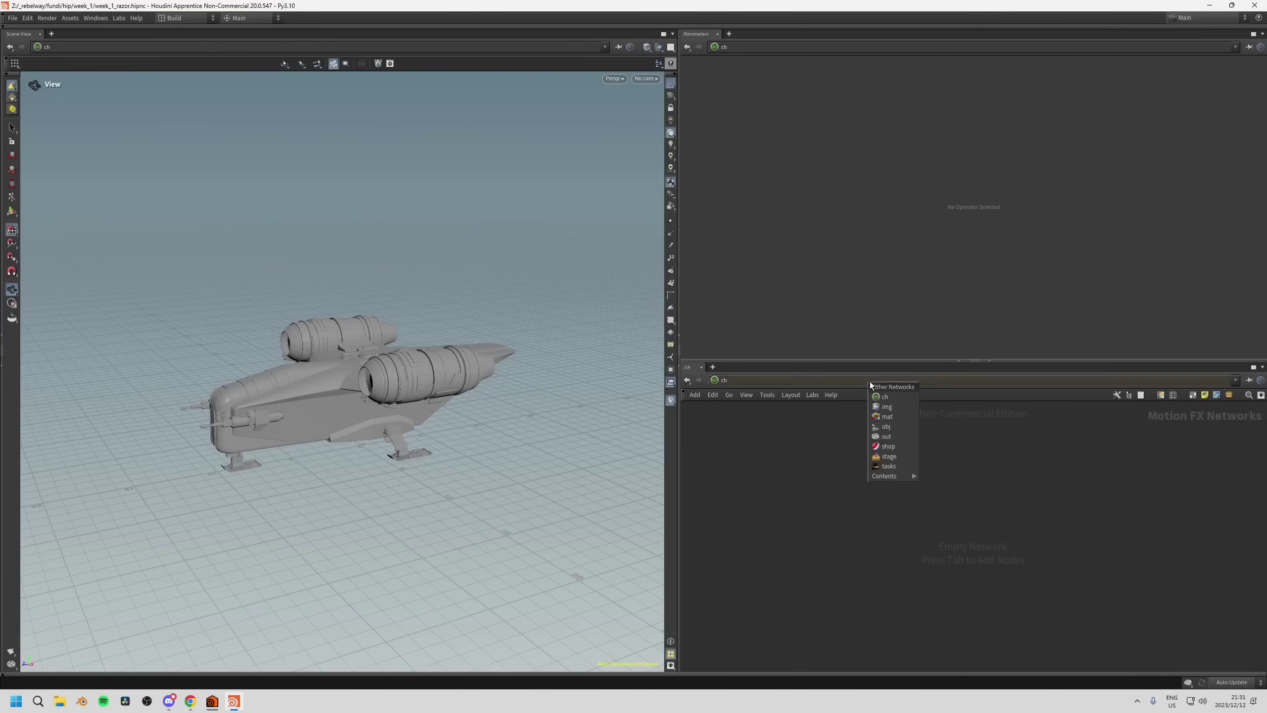
{"action": "left_click", "coordinate": [888, 426]}
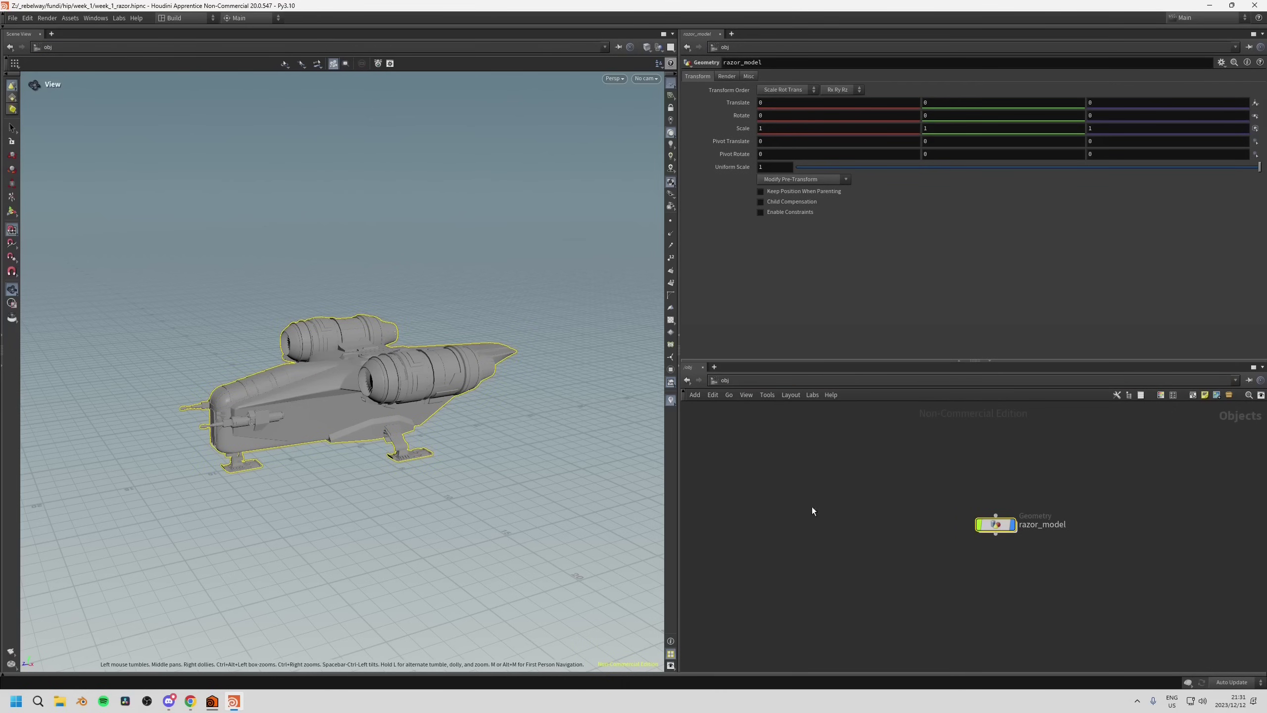
Widen the Scene View slightly and split its pane top/bottom into two stacked Scene Views.
{"action": "left_click_drag", "start_coordinate": [678, 325], "coordinate": [689, 325]}
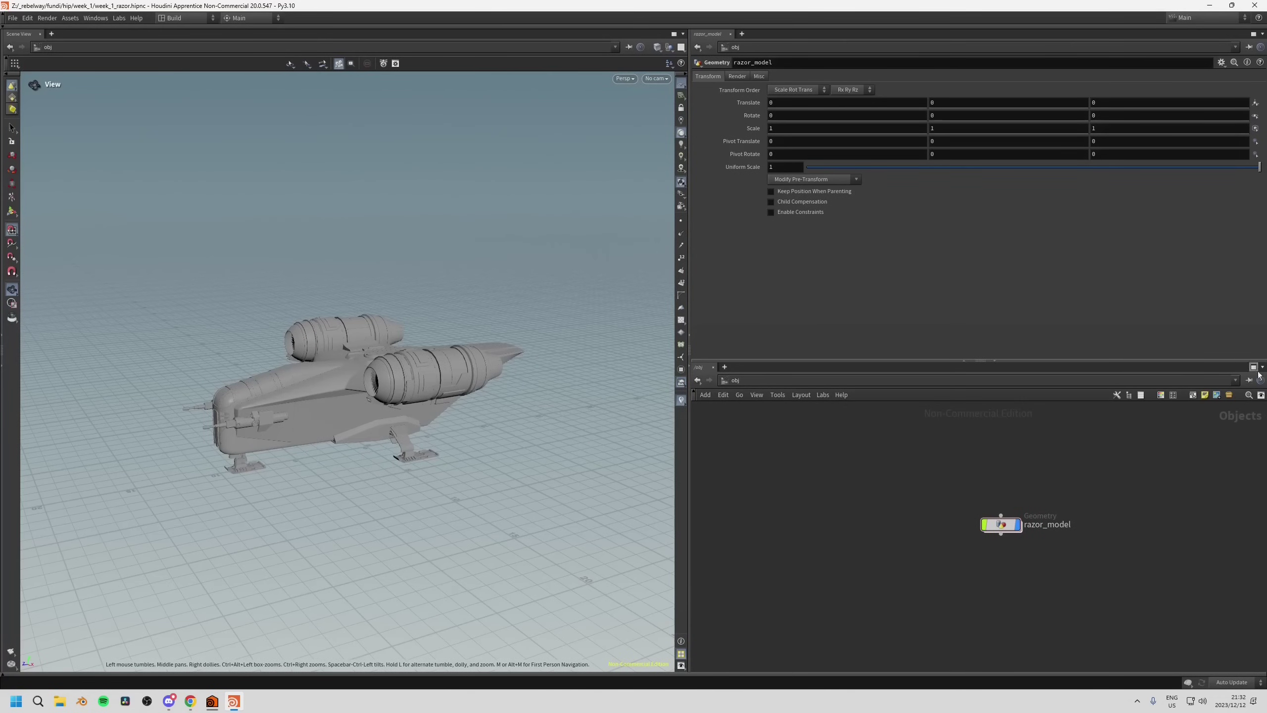
{"action": "left_click", "coordinate": [682, 35]}
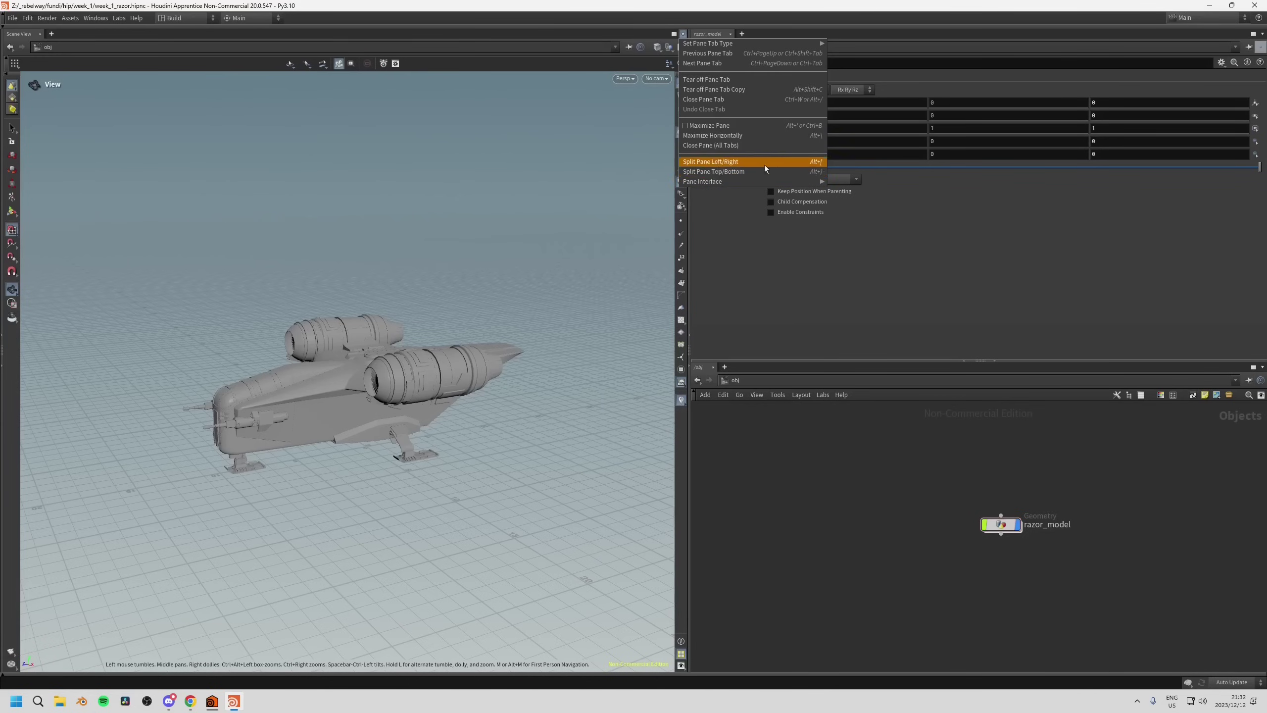
{"action": "left_click", "coordinate": [721, 171]}
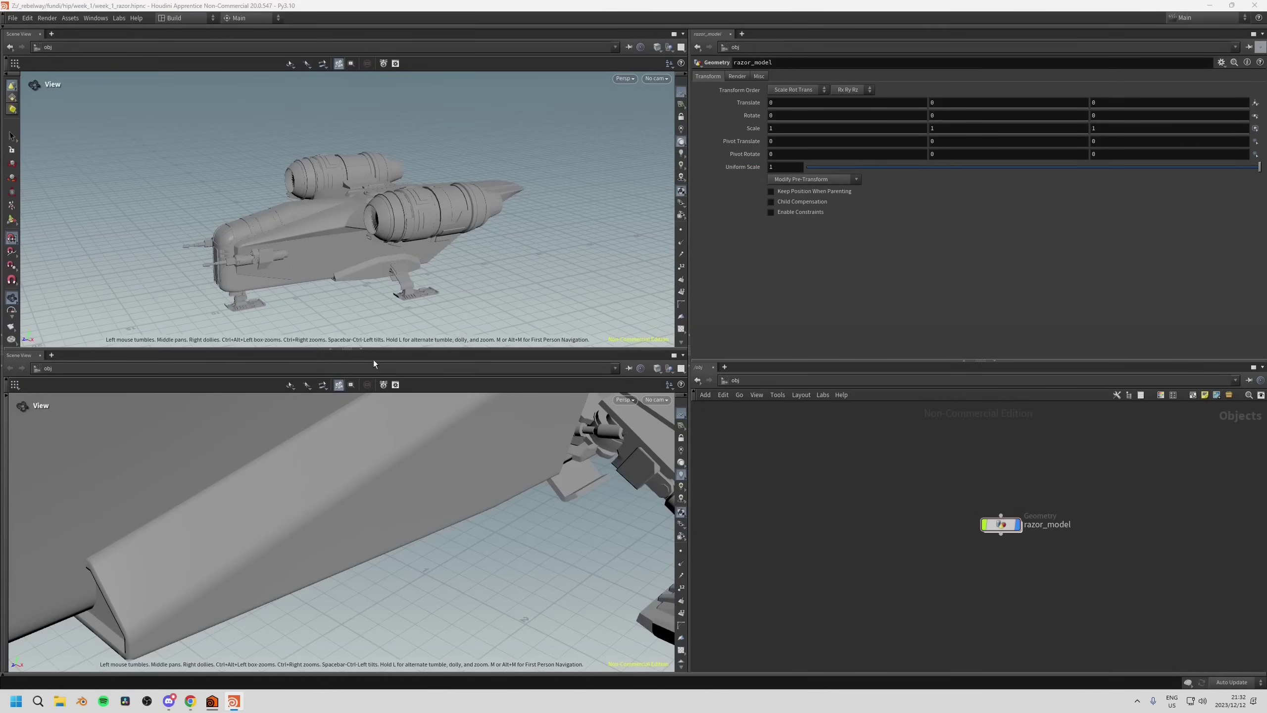
Adjust the sizes of the two stacked Scene Views, the parameters pane and the network editor by shifting the pane dividers.
{"action": "left_click_drag", "start_coordinate": [370, 349], "coordinate": [371, 364]}
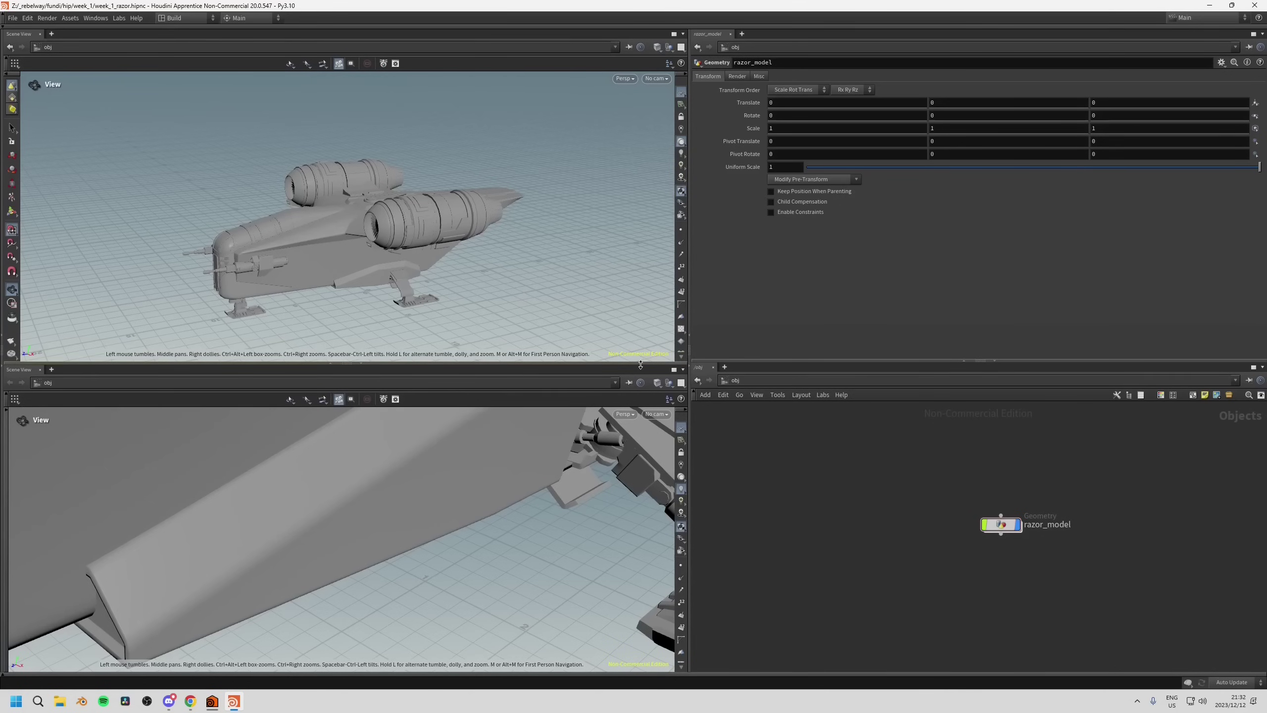
{"action": "left_click_drag", "start_coordinate": [640, 365], "coordinate": [640, 475]}
{"action": "left_click_drag", "start_coordinate": [734, 360], "coordinate": [734, 272]}
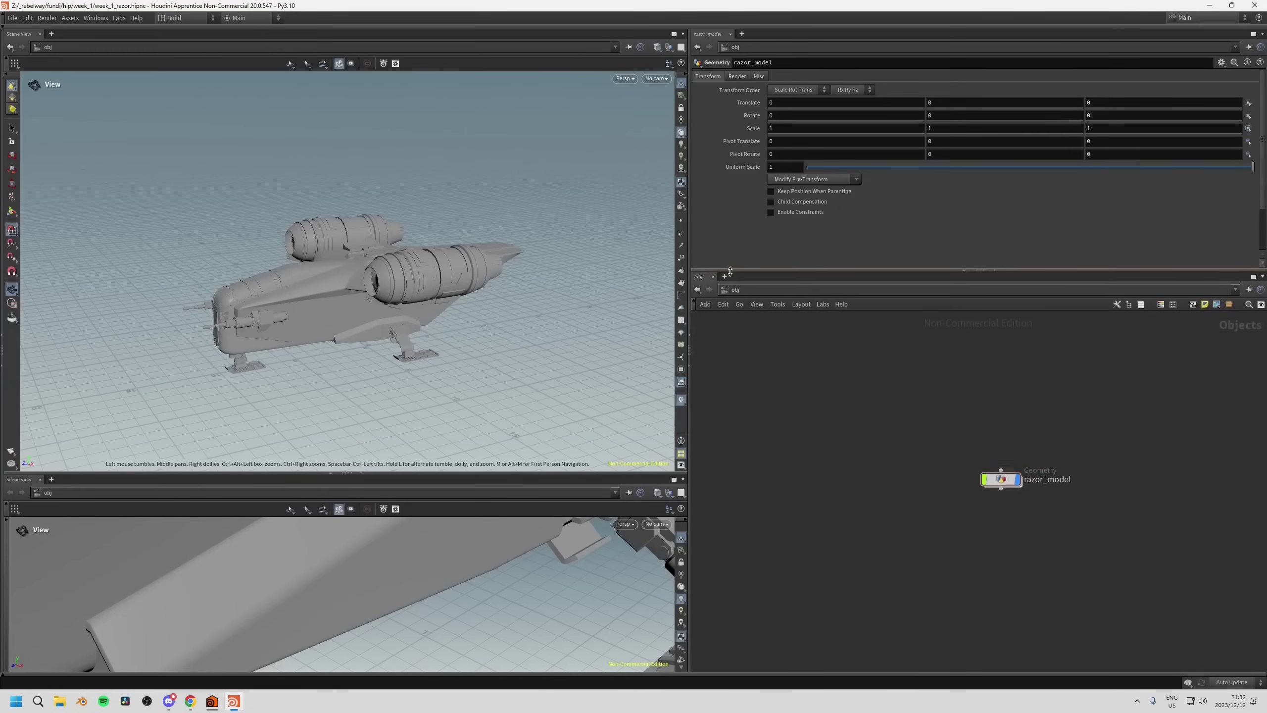
{"action": "left_click_drag", "start_coordinate": [692, 404], "coordinate": [624, 384]}
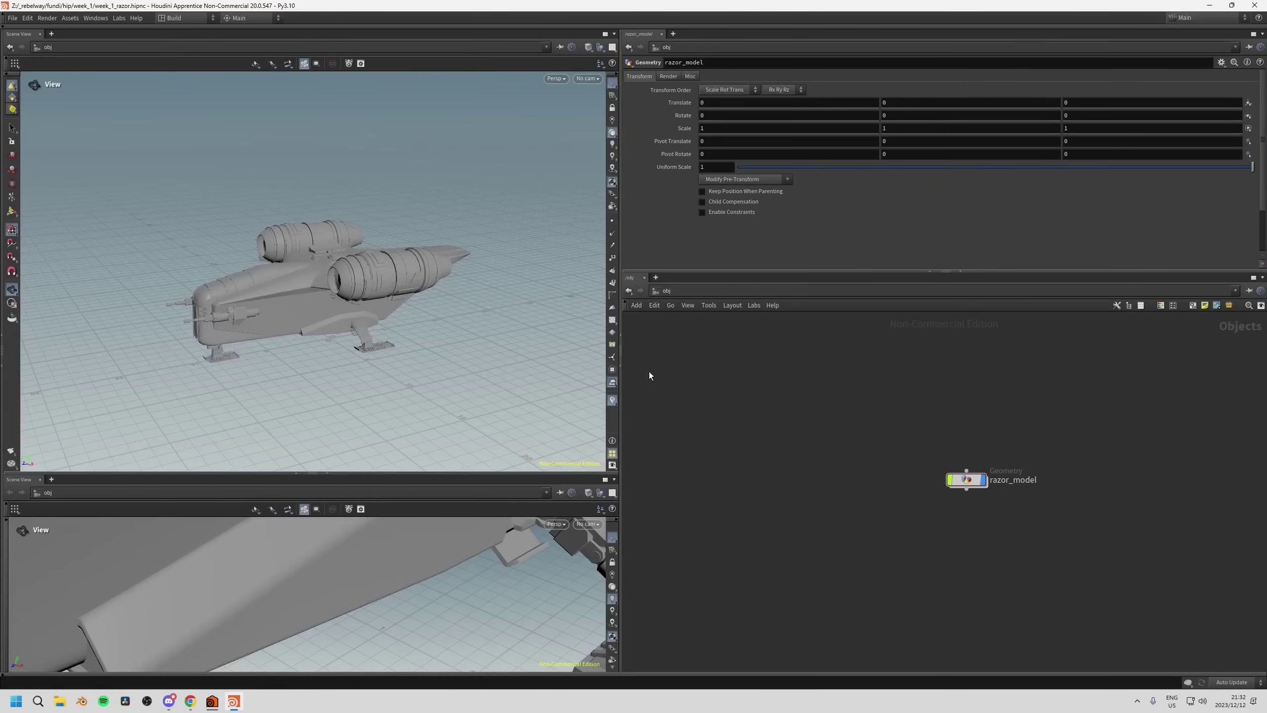
{"action": "left_click_drag", "start_coordinate": [724, 271], "coordinate": [725, 402]}
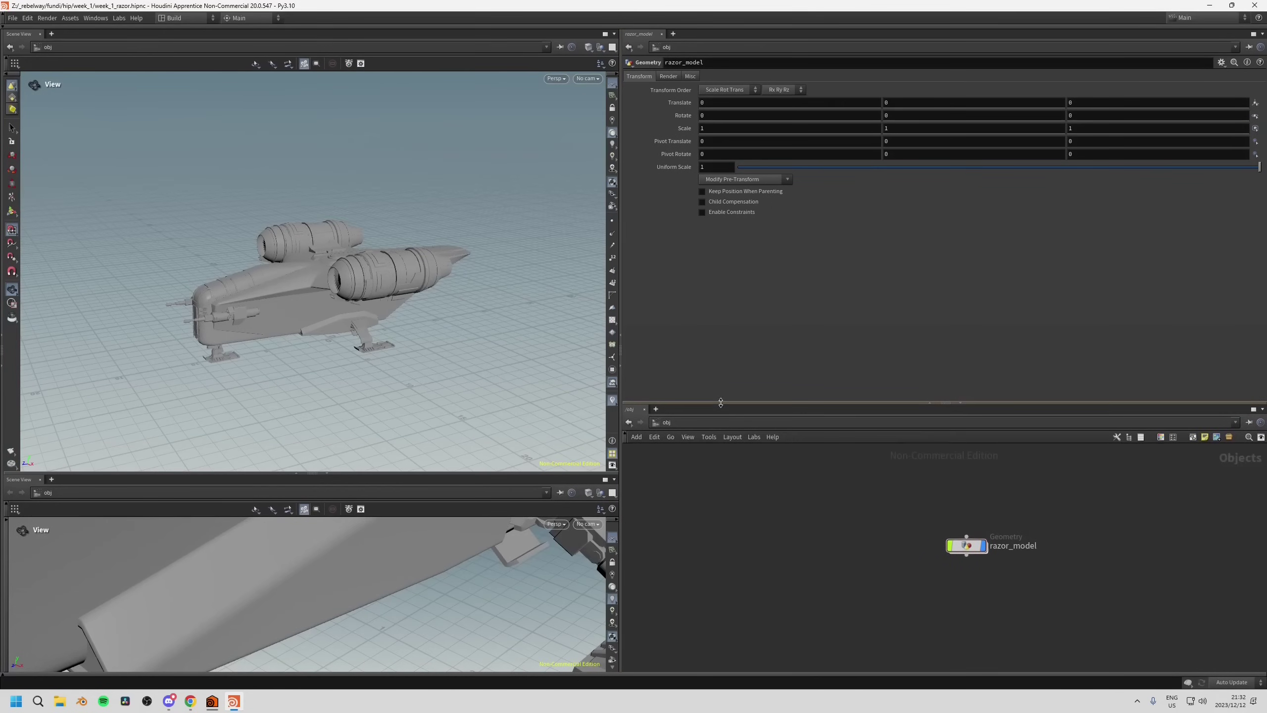
{"action": "left_click_drag", "start_coordinate": [490, 473], "coordinate": [486, 365]}
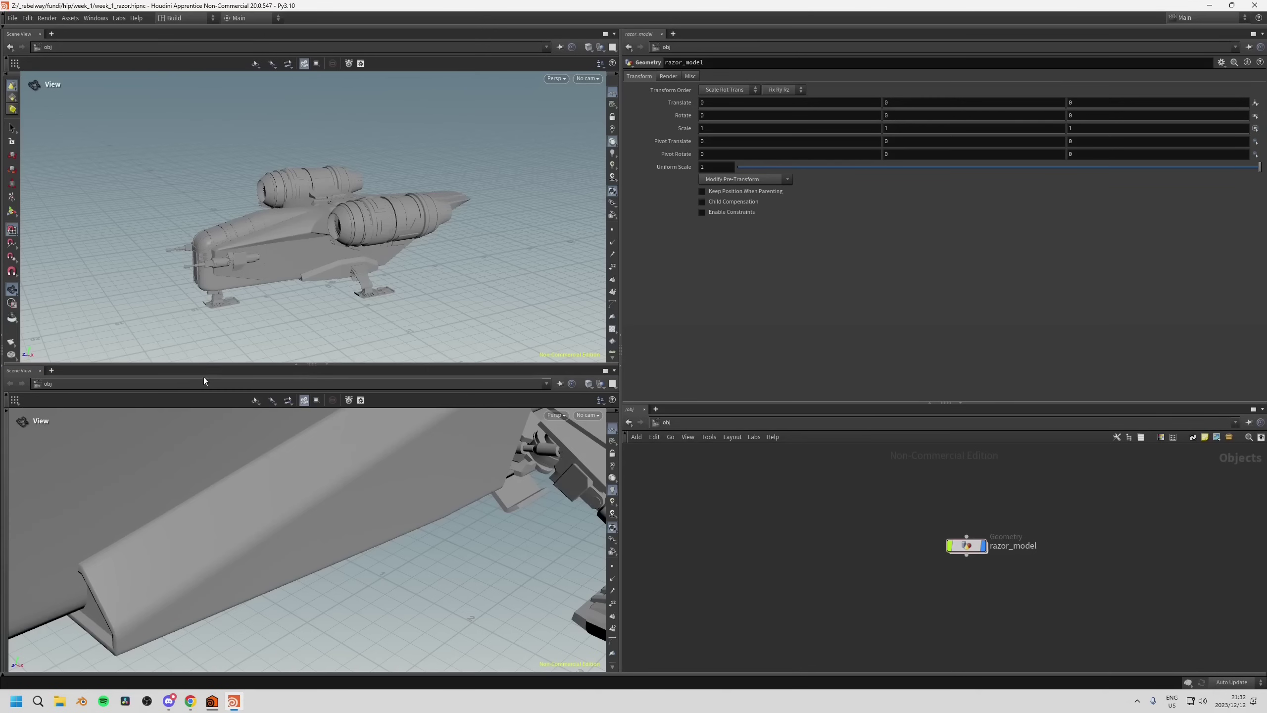
{"action": "left_click_drag", "start_coordinate": [166, 370], "coordinate": [87, 385]}
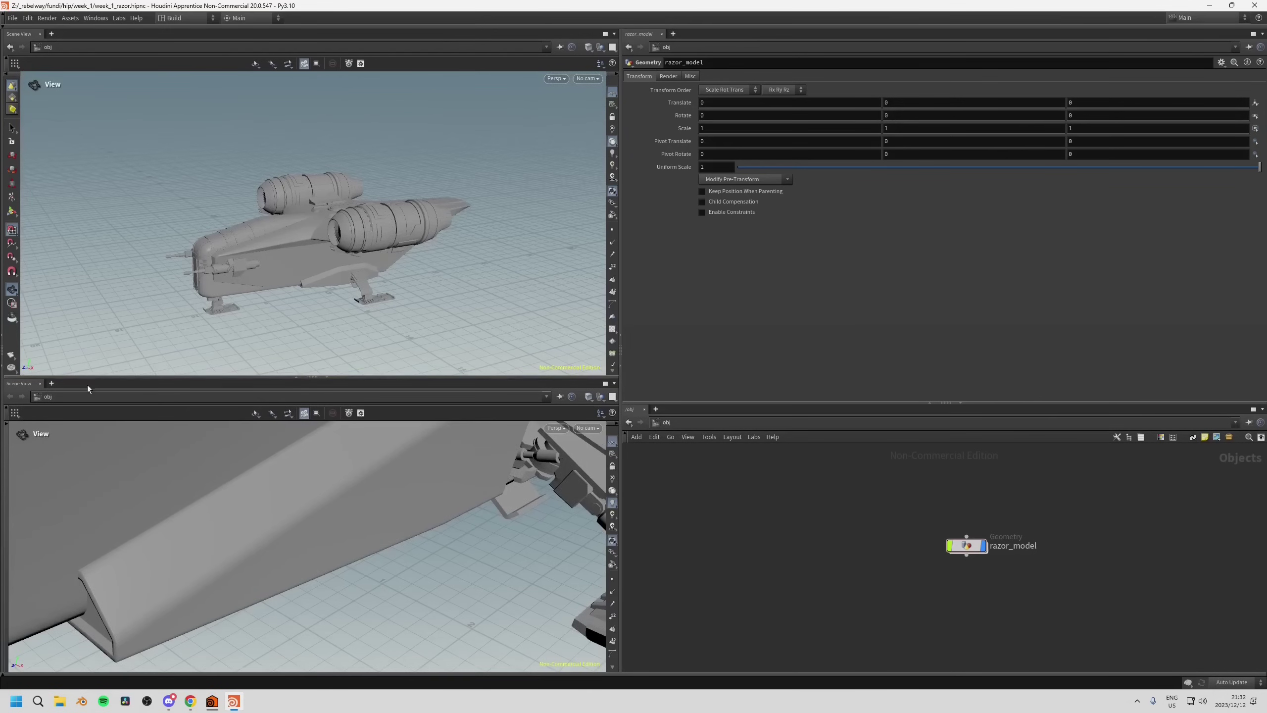
Change the lower Scene View pane to a Network View and add a Tree View tab beside it.
{"action": "right_click", "coordinate": [28, 386]}
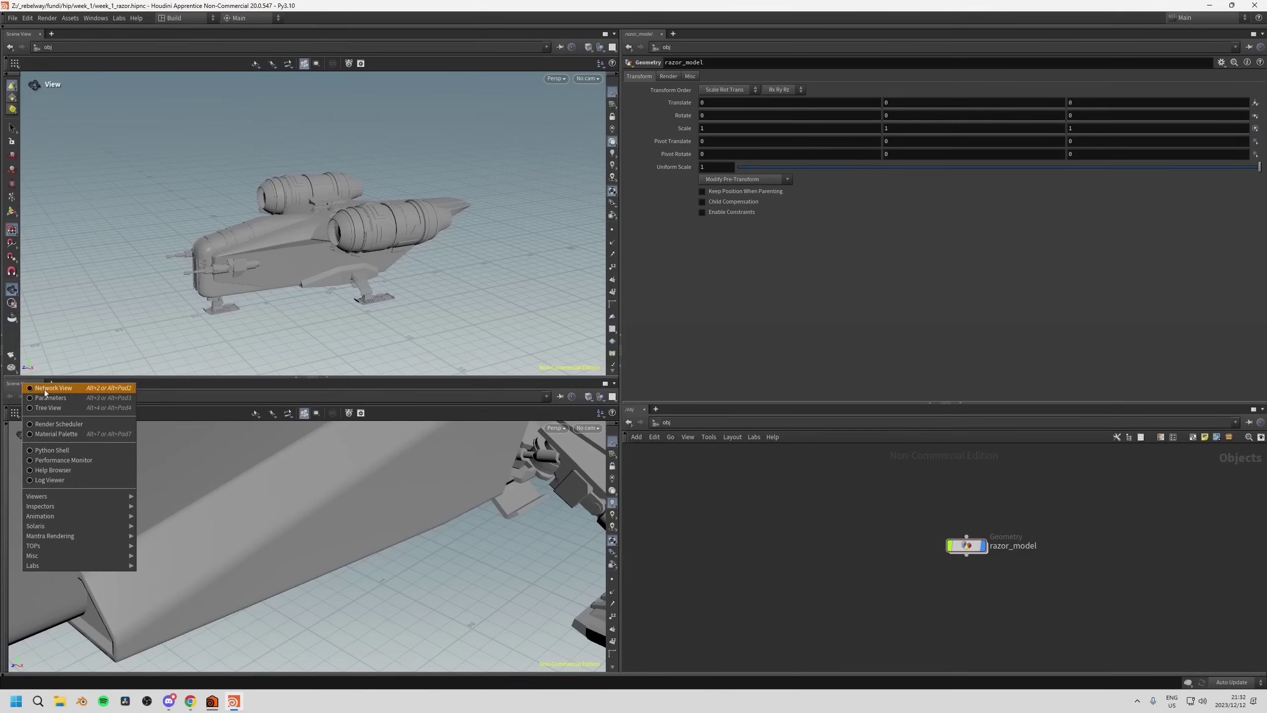
{"action": "left_click", "coordinate": [46, 394]}
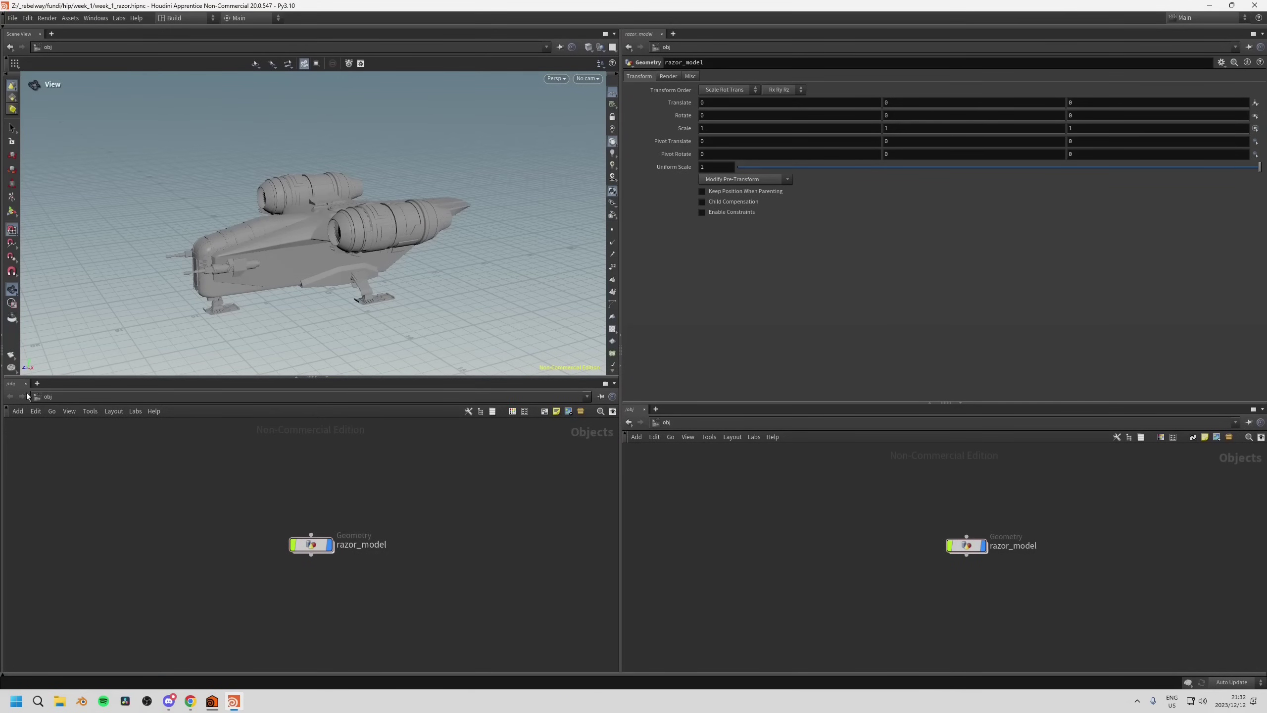
{"action": "left_click", "coordinate": [38, 383]}
{"action": "mouse_move", "coordinate": [92, 404]}
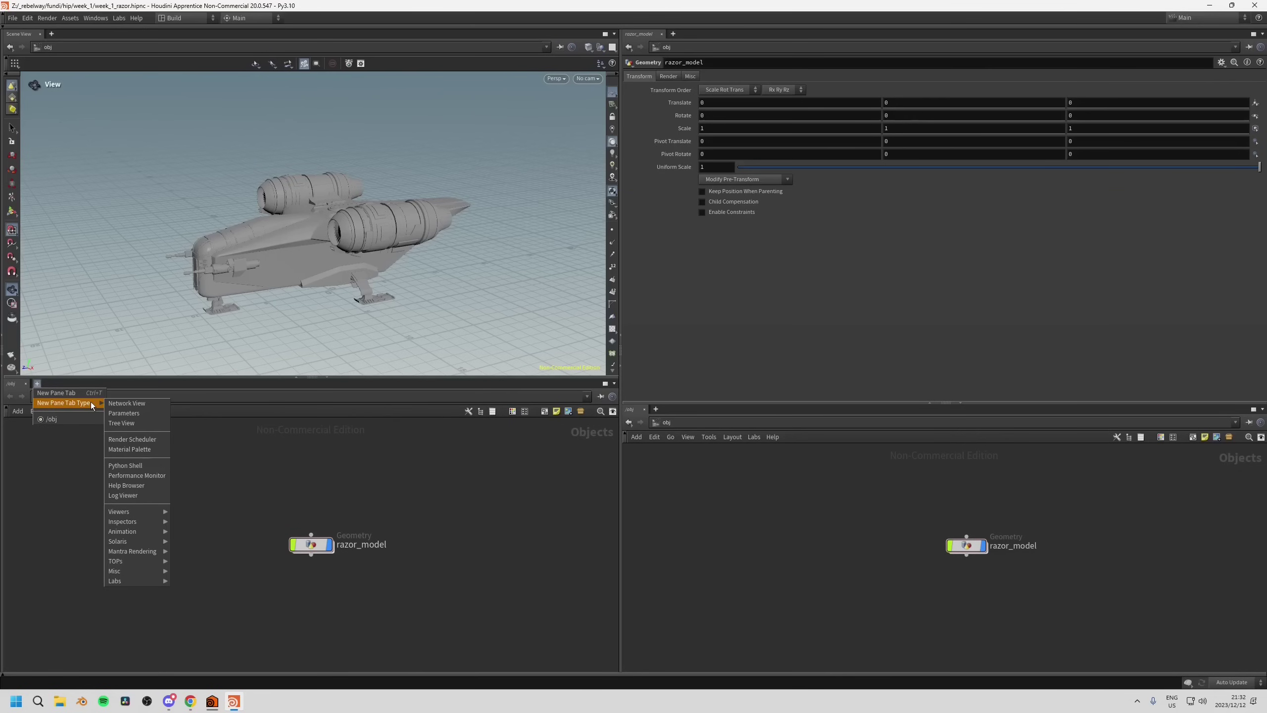
{"action": "left_click", "coordinate": [141, 424]}
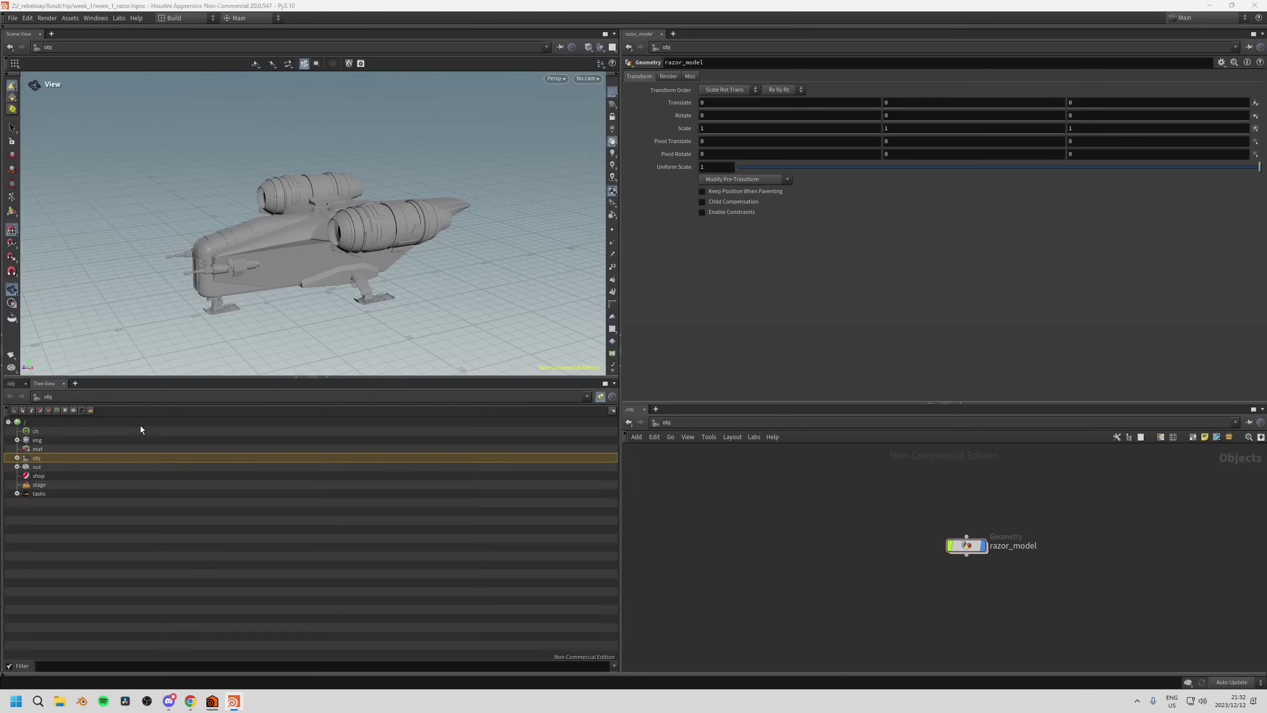
{"action": "left_click", "coordinate": [11, 383]}
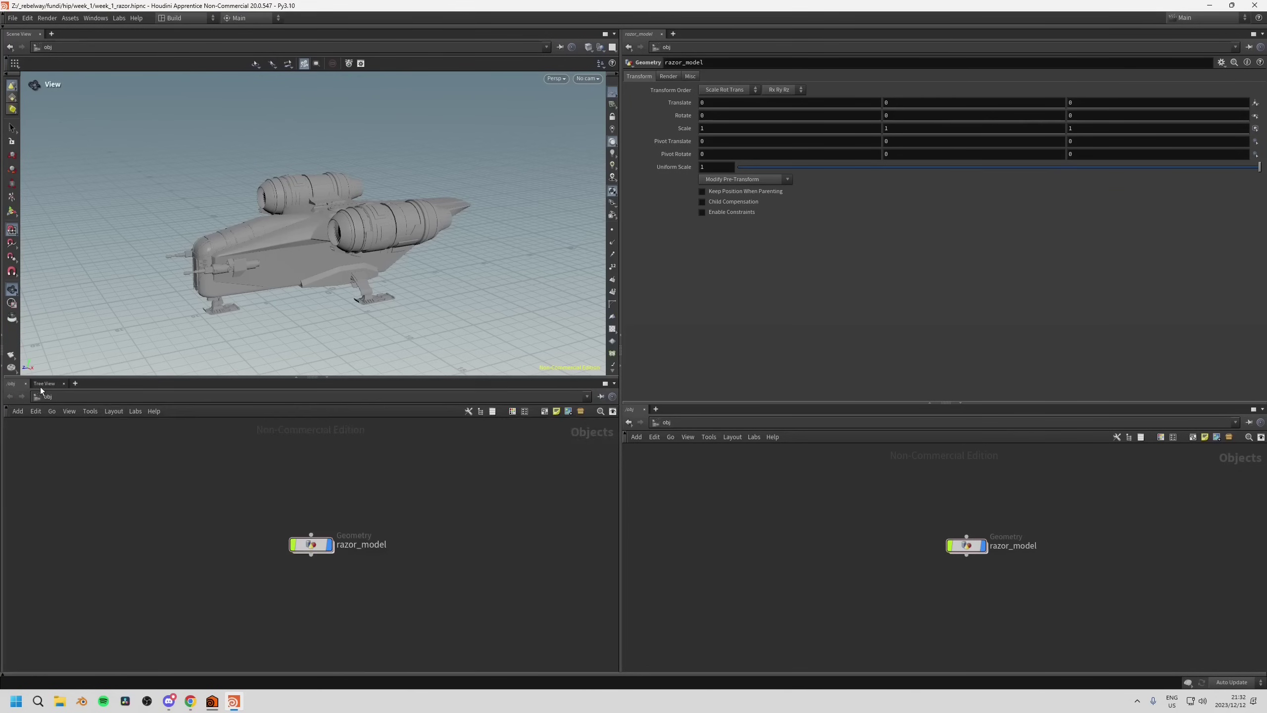
{"action": "left_click", "coordinate": [44, 382]}
{"action": "left_click", "coordinate": [11, 383]}
{"action": "left_click_drag", "start_coordinate": [91, 377], "coordinate": [91, 392]}
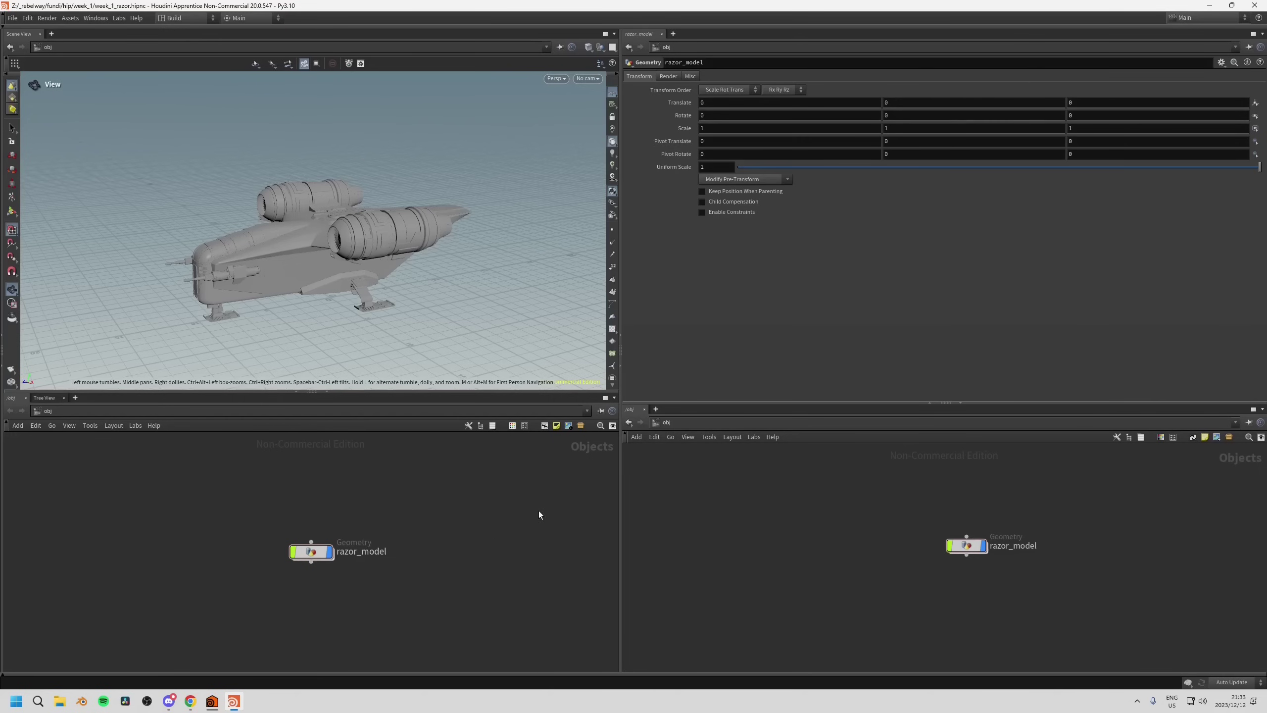
Tear off the new Network View tab into a floating window, then enlarge and reposition that window.
{"action": "left_click", "coordinate": [614, 398]}
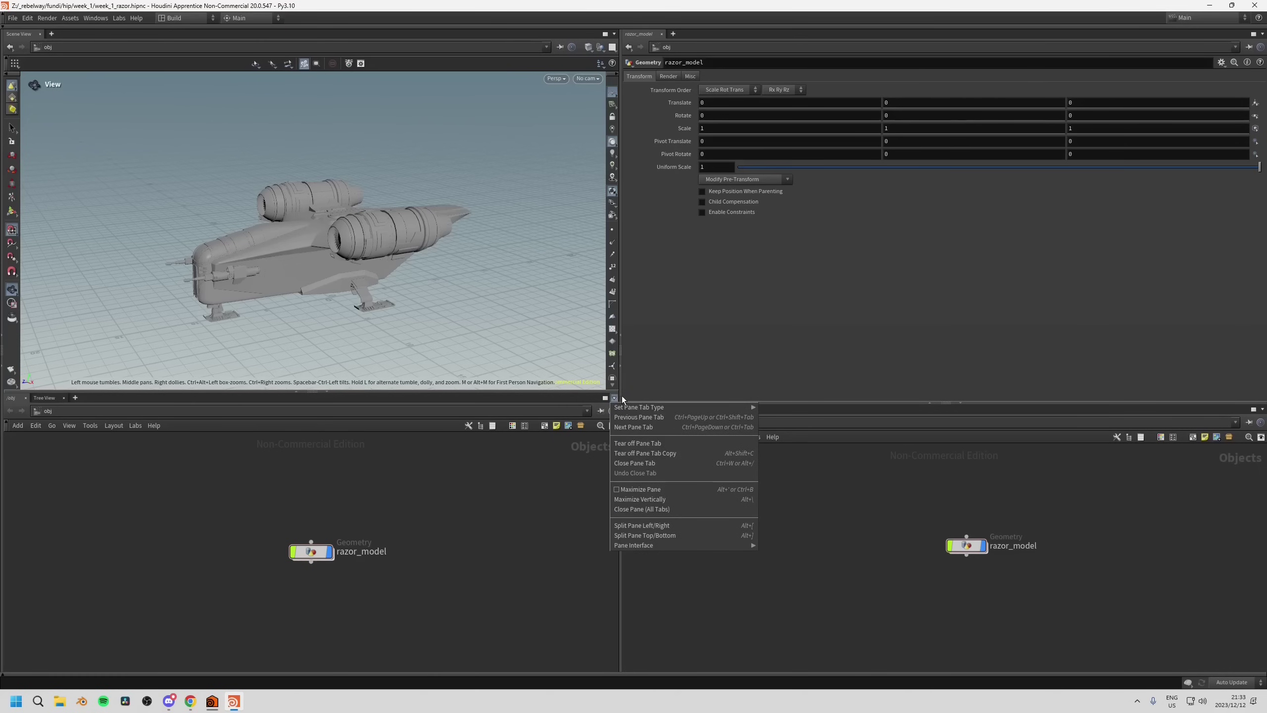
{"action": "left_click", "coordinate": [633, 448]}
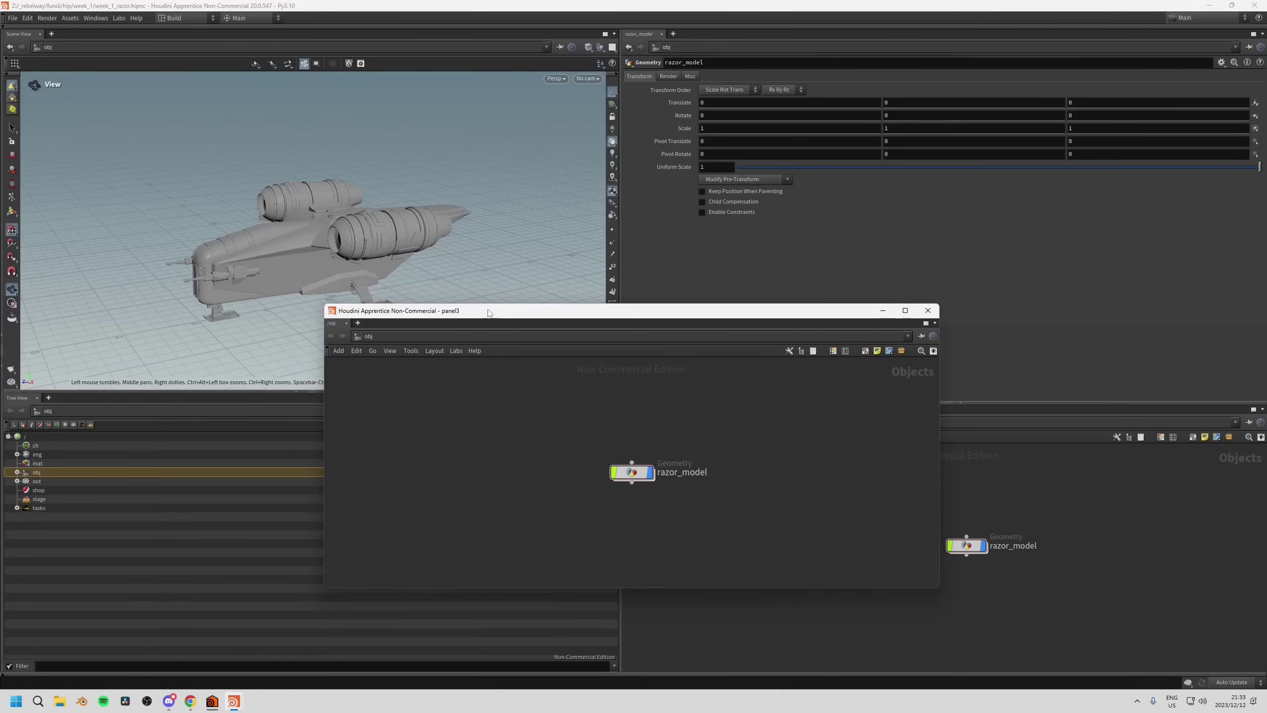
{"action": "left_click_drag", "start_coordinate": [492, 317], "coordinate": [704, 245]}
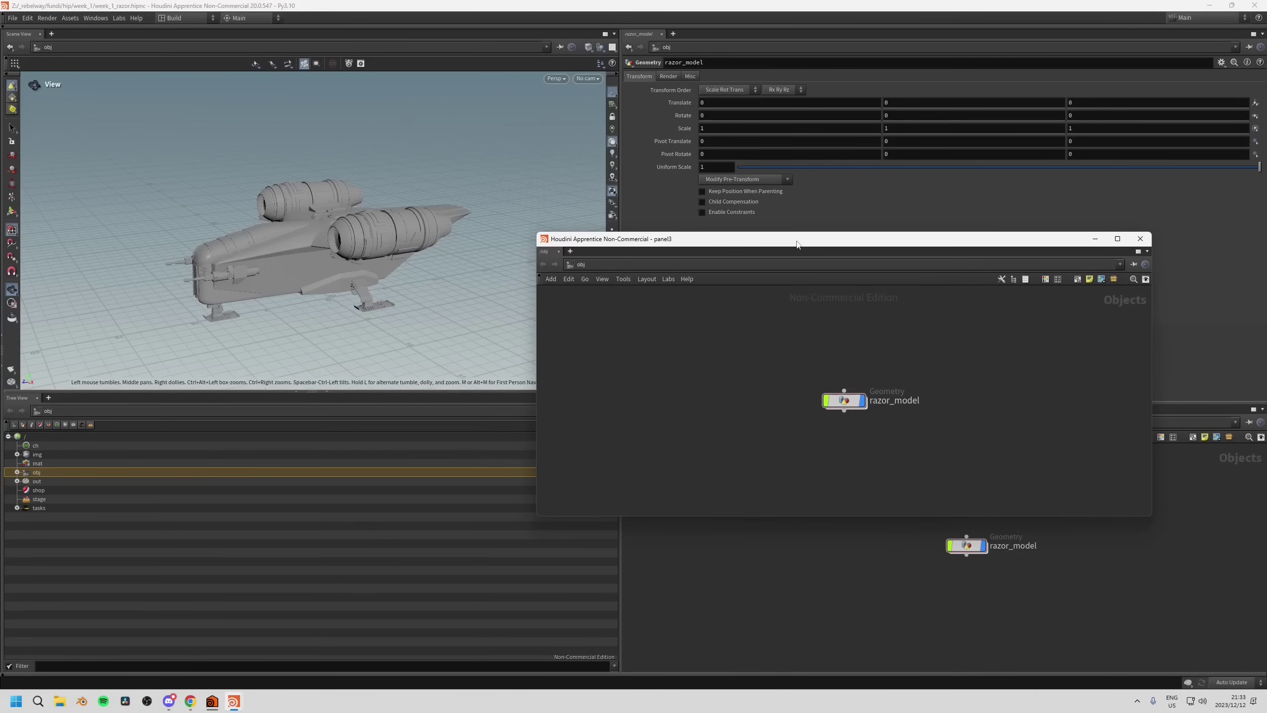
{"action": "left_click_drag", "start_coordinate": [797, 244], "coordinate": [830, 252]}
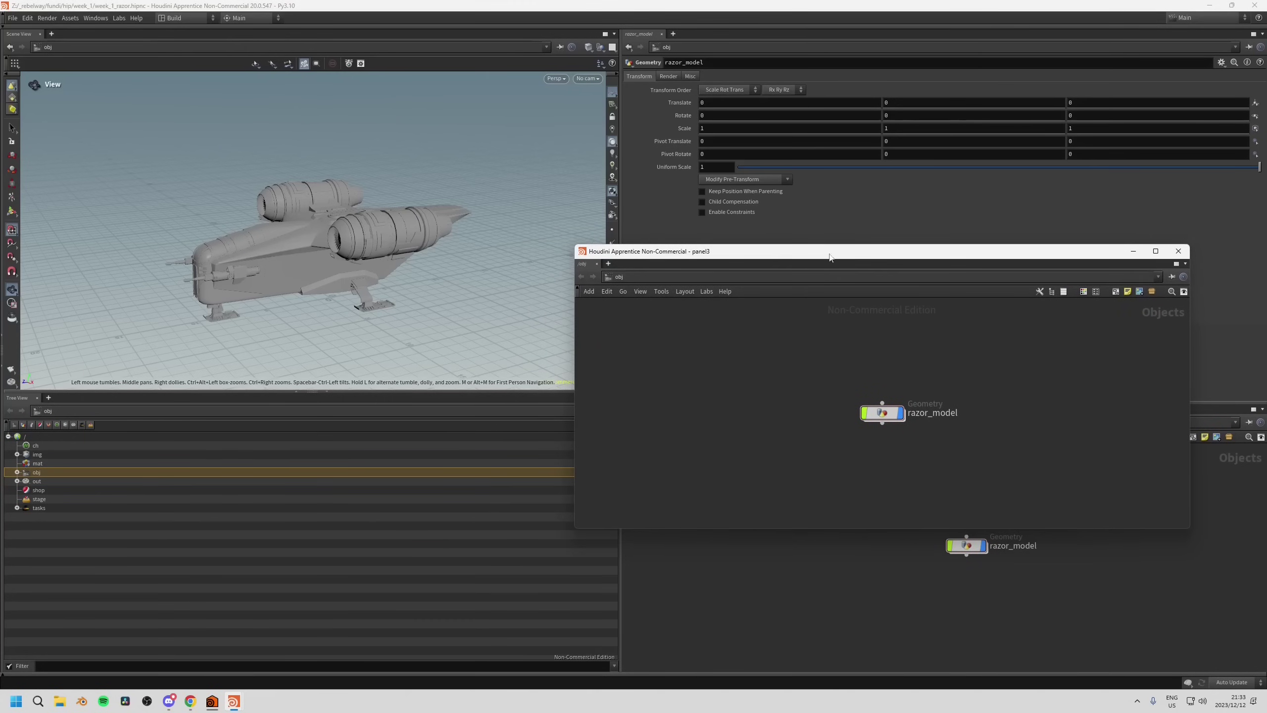
{"action": "left_click_drag", "start_coordinate": [574, 245], "coordinate": [688, 54]}
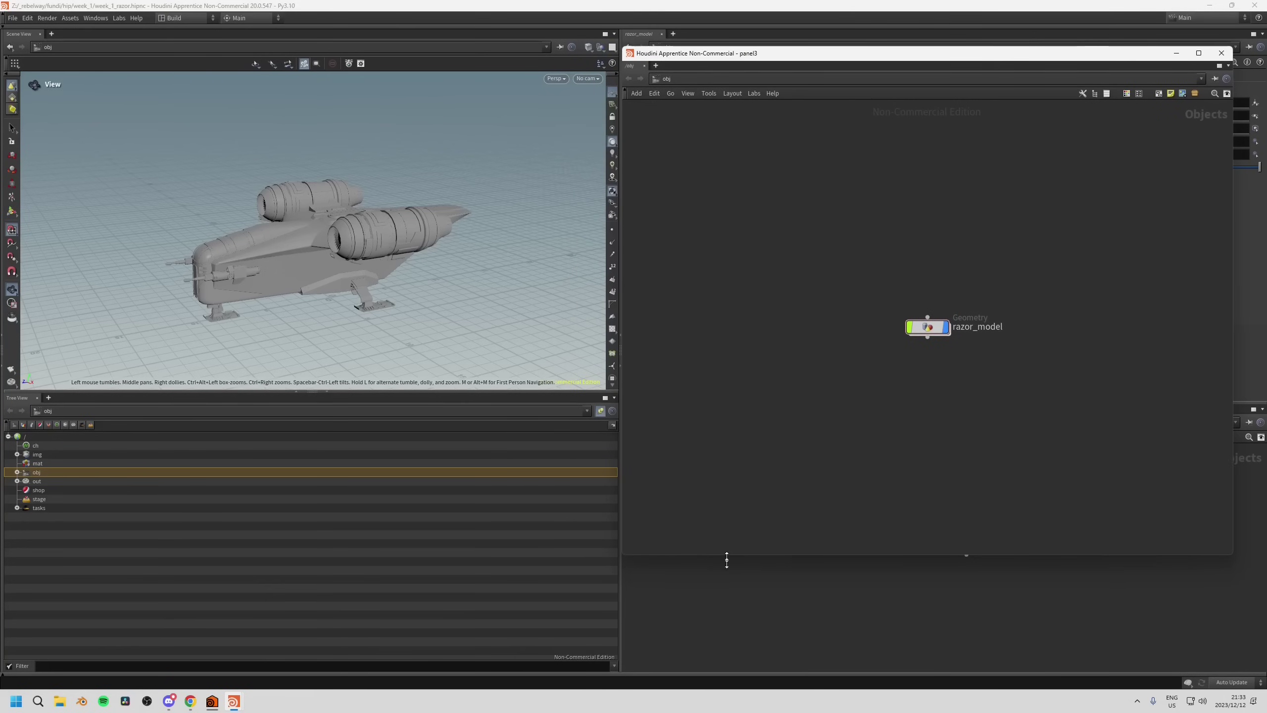
{"action": "left_click_drag", "start_coordinate": [727, 560], "coordinate": [727, 614]}
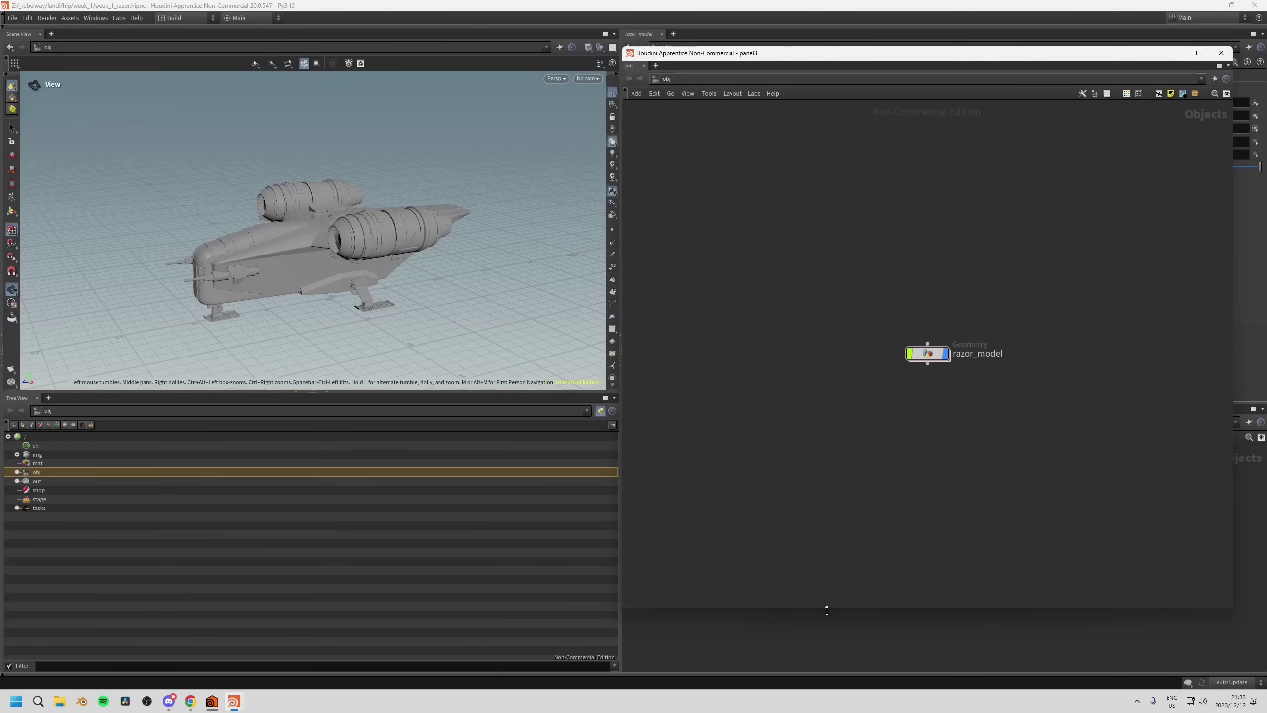
{"action": "left_click_drag", "start_coordinate": [827, 609], "coordinate": [824, 626]}
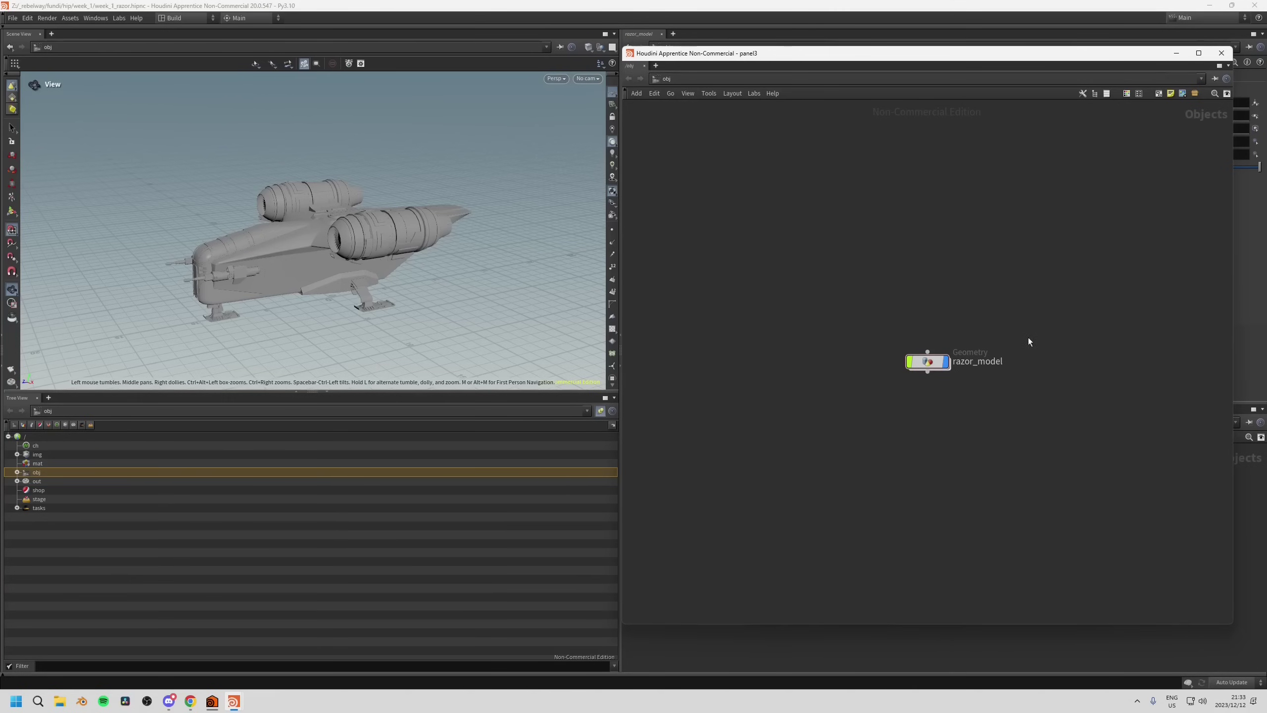
{"action": "left_click_drag", "start_coordinate": [855, 53], "coordinate": [755, 471]}
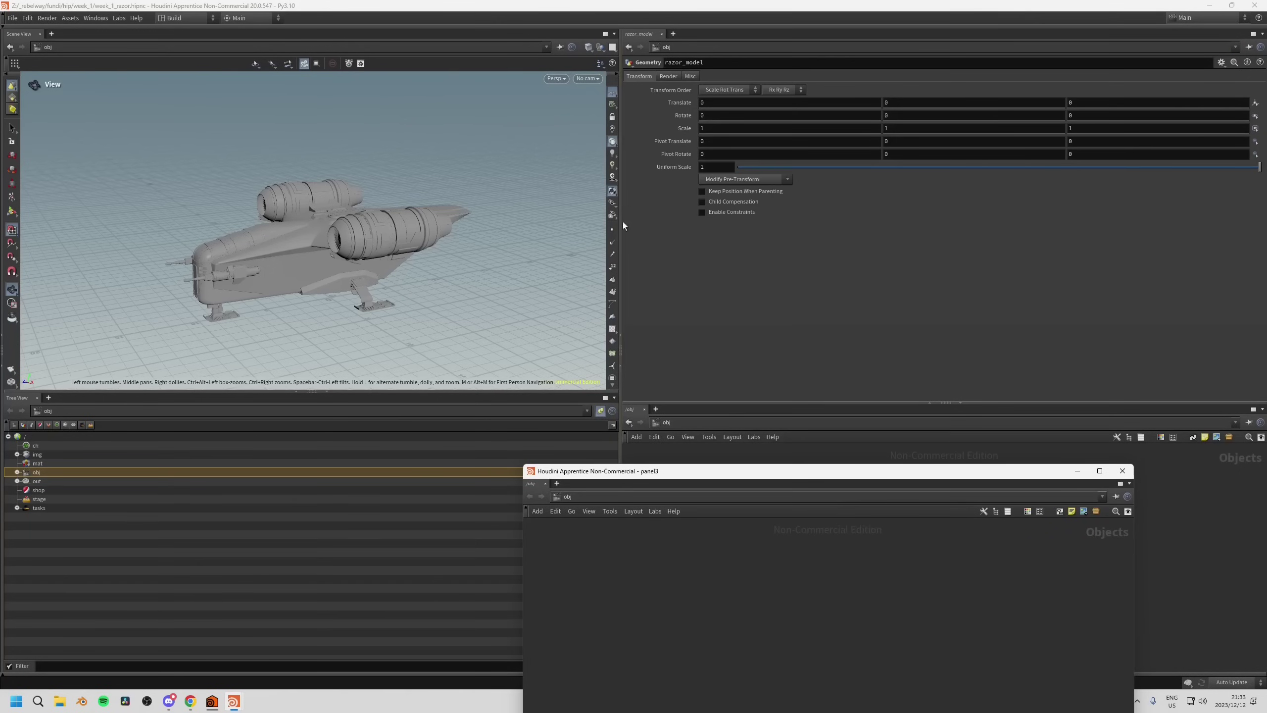
Enlarge the Scene View by collapsing the parameters and network panes, and close the floating network window and the Houdini Console.
{"action": "left_click", "coordinate": [622, 370]}
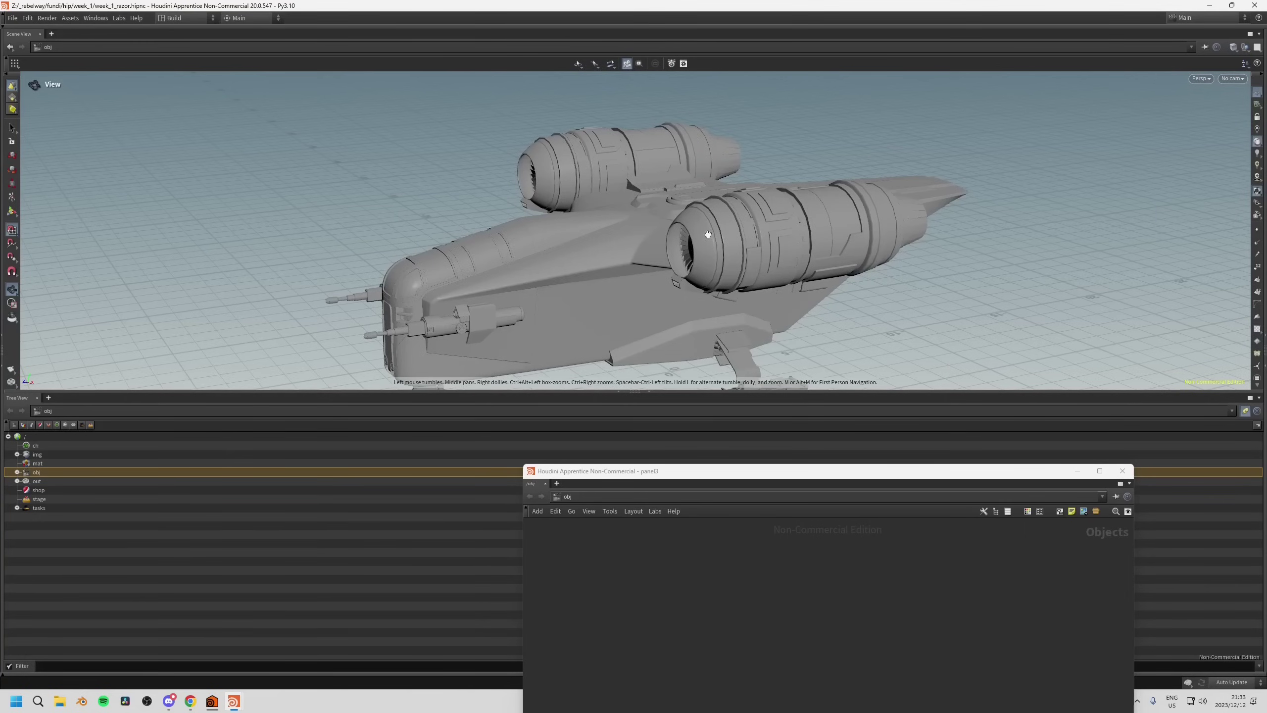
{"action": "left_click_drag", "start_coordinate": [719, 471], "coordinate": [849, 84]}
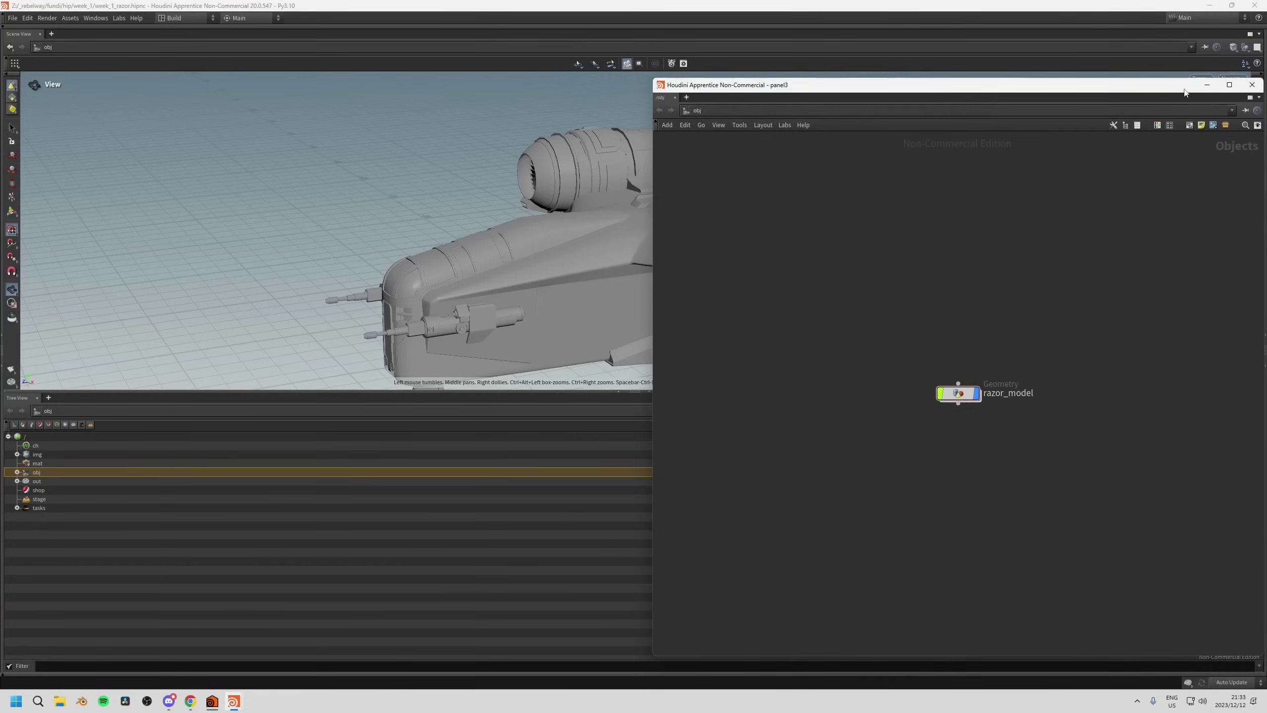
{"action": "left_click_drag", "start_coordinate": [1185, 90], "coordinate": [989, 138]}
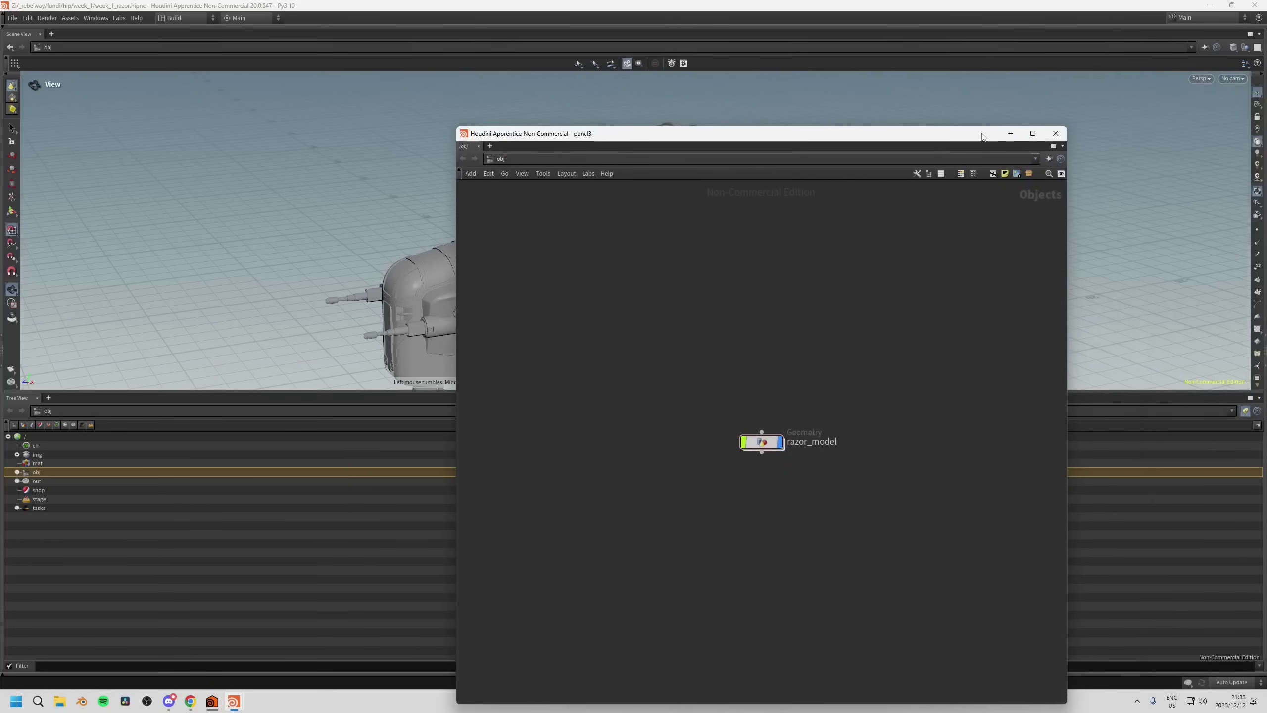
{"action": "left_click", "coordinate": [1063, 137]}
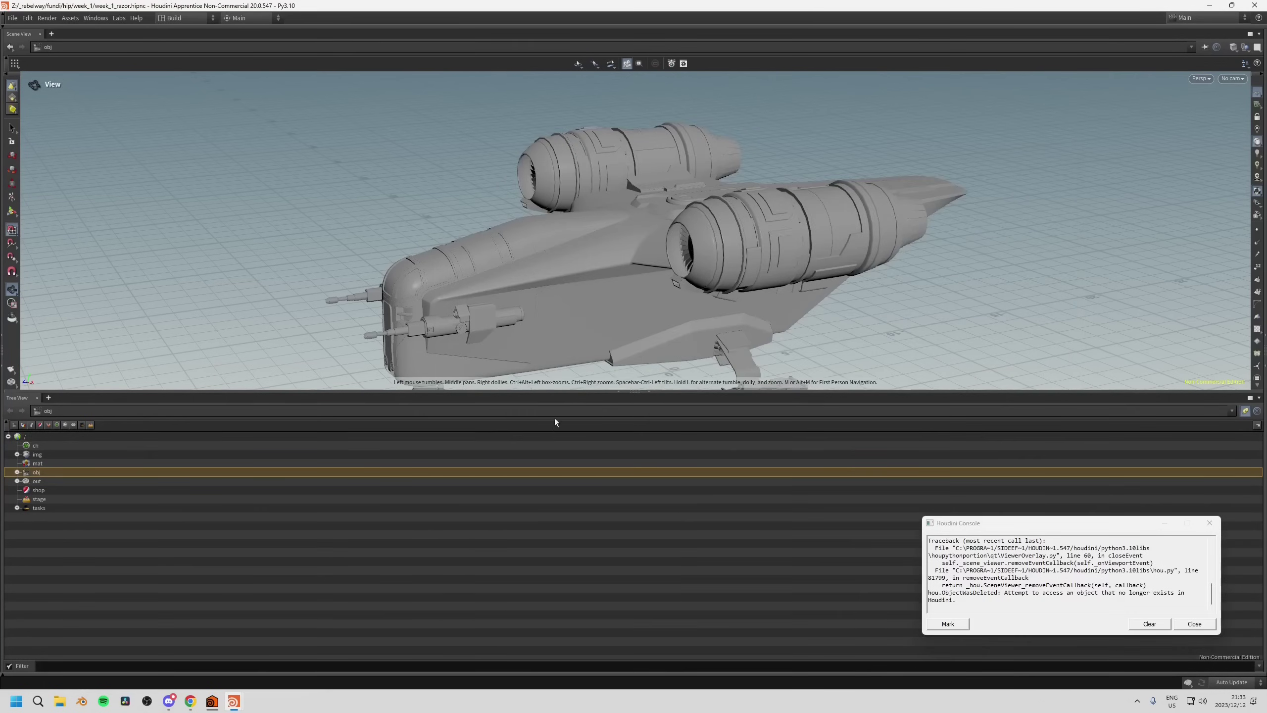
{"action": "left_click_drag", "start_coordinate": [546, 395], "coordinate": [545, 440]}
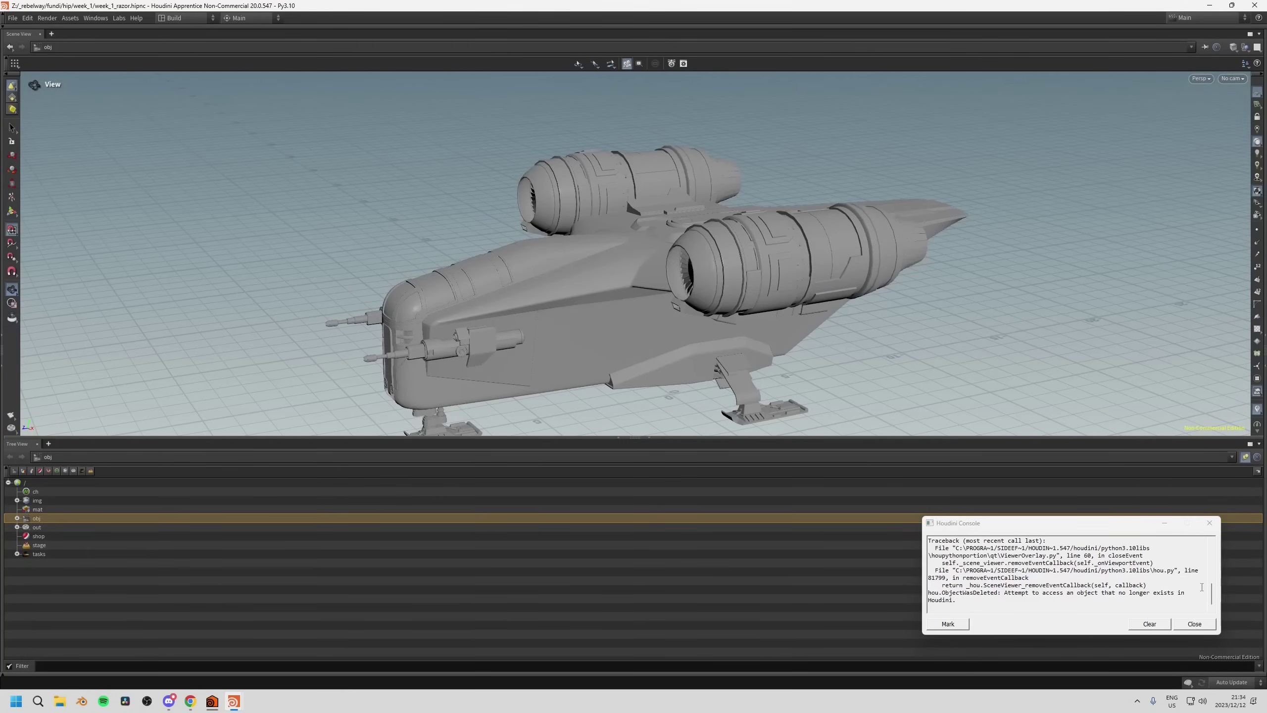
{"action": "left_click", "coordinate": [1210, 523]}
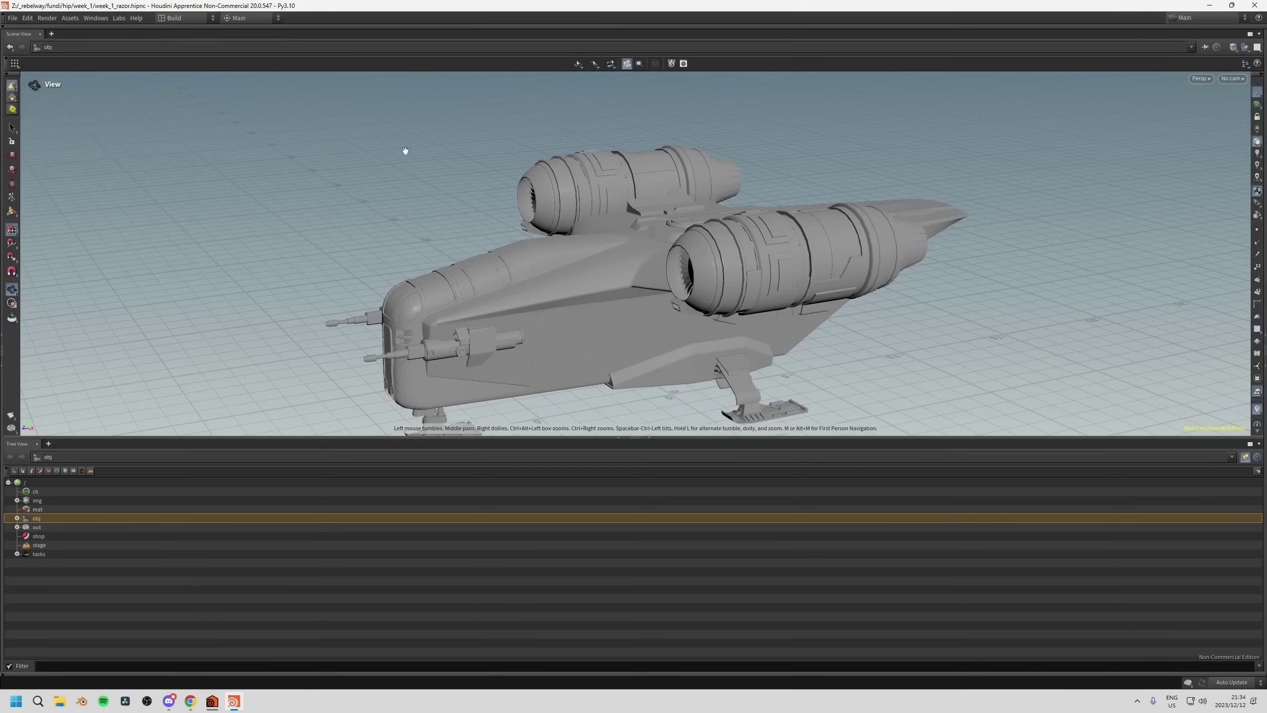
Reload the current Build desktop to restore its saved layout, and frame the whole razor model in the Scene View.
{"action": "left_click", "coordinate": [172, 18]}
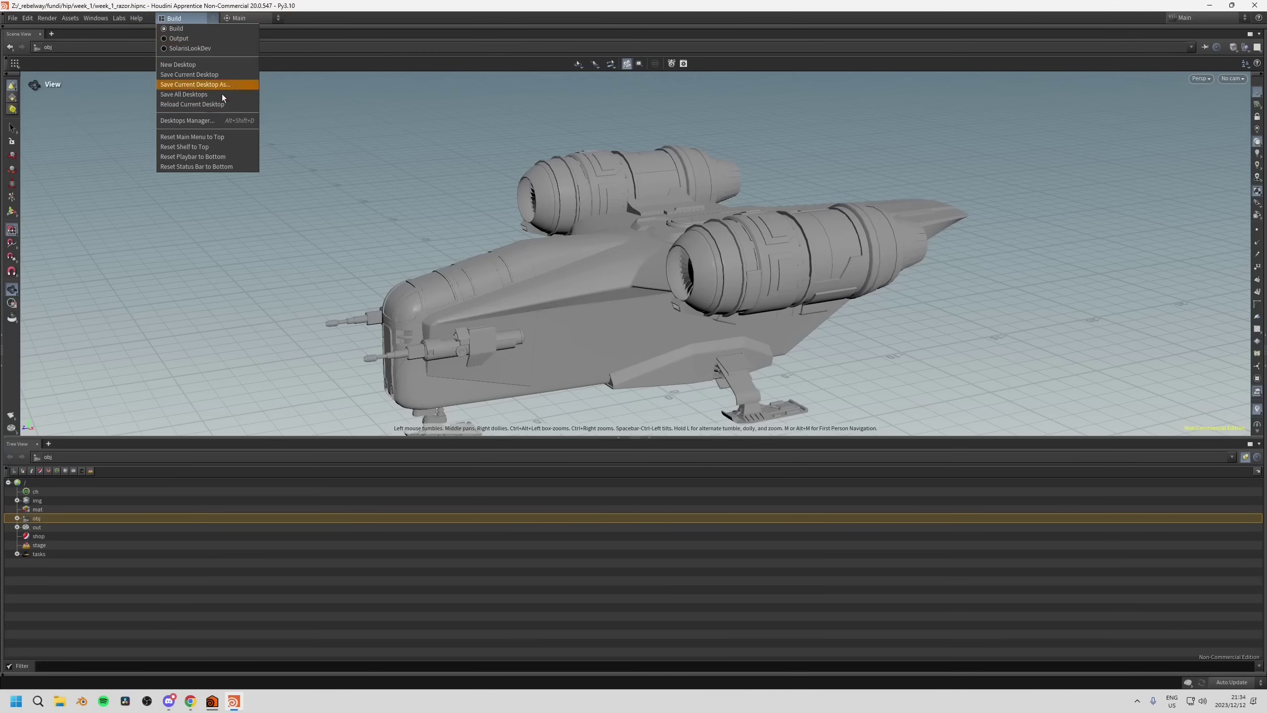
{"action": "left_click", "coordinate": [186, 105]}
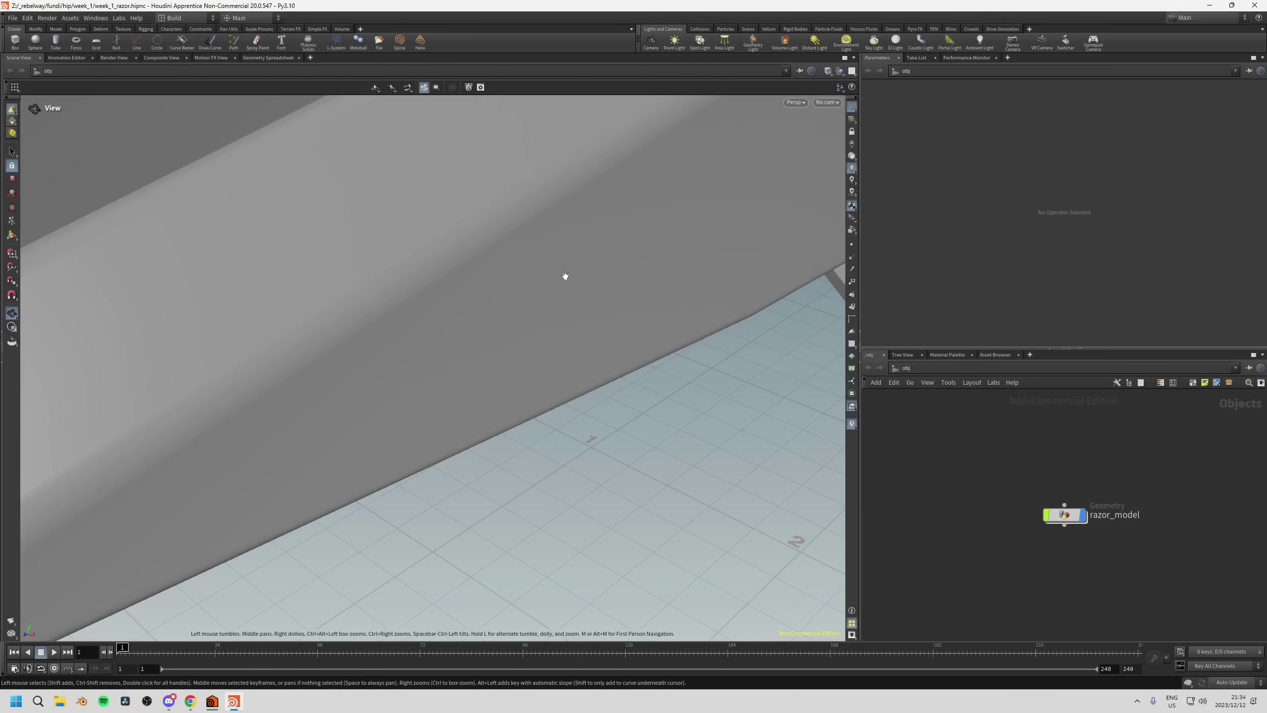
{"action": "left_click_drag", "start_coordinate": [622, 237], "coordinate": [578, 278]}
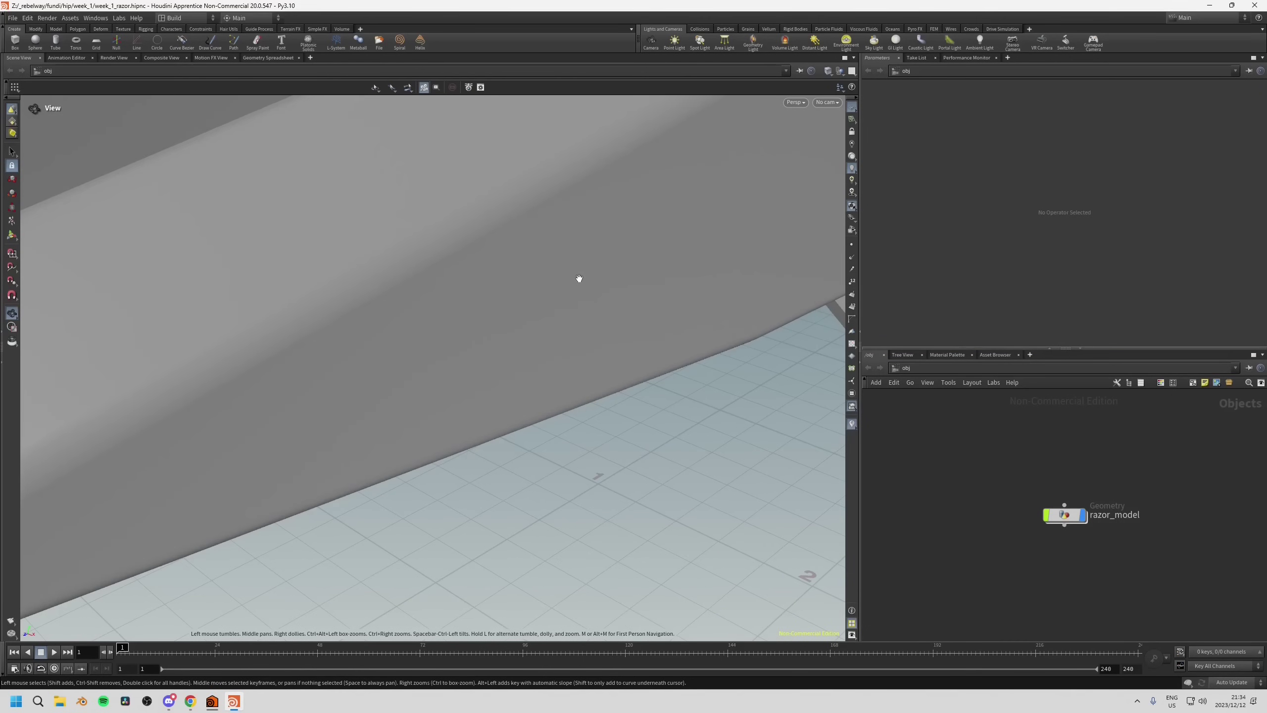
{"action": "key", "text": "h"}
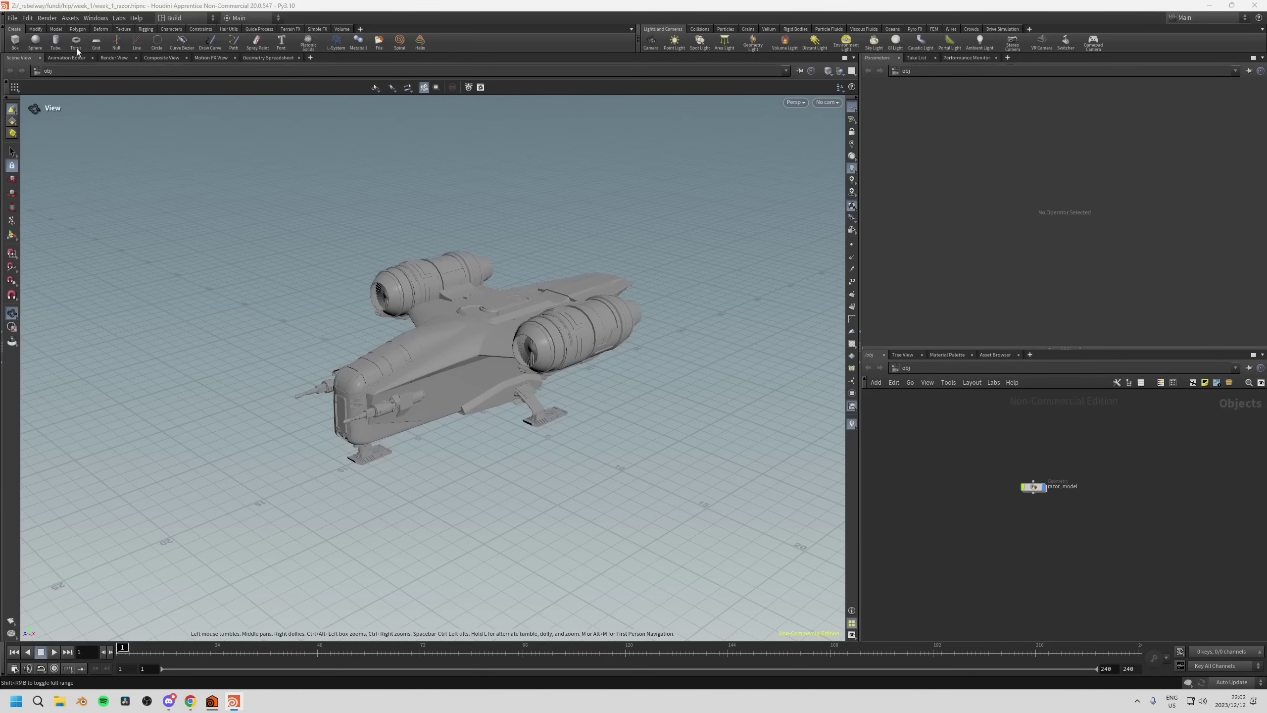
Create a box on the construction plane beside the spaceship at about 6.36, -3.30, -4.88.
{"action": "left_click", "coordinate": [18, 45]}
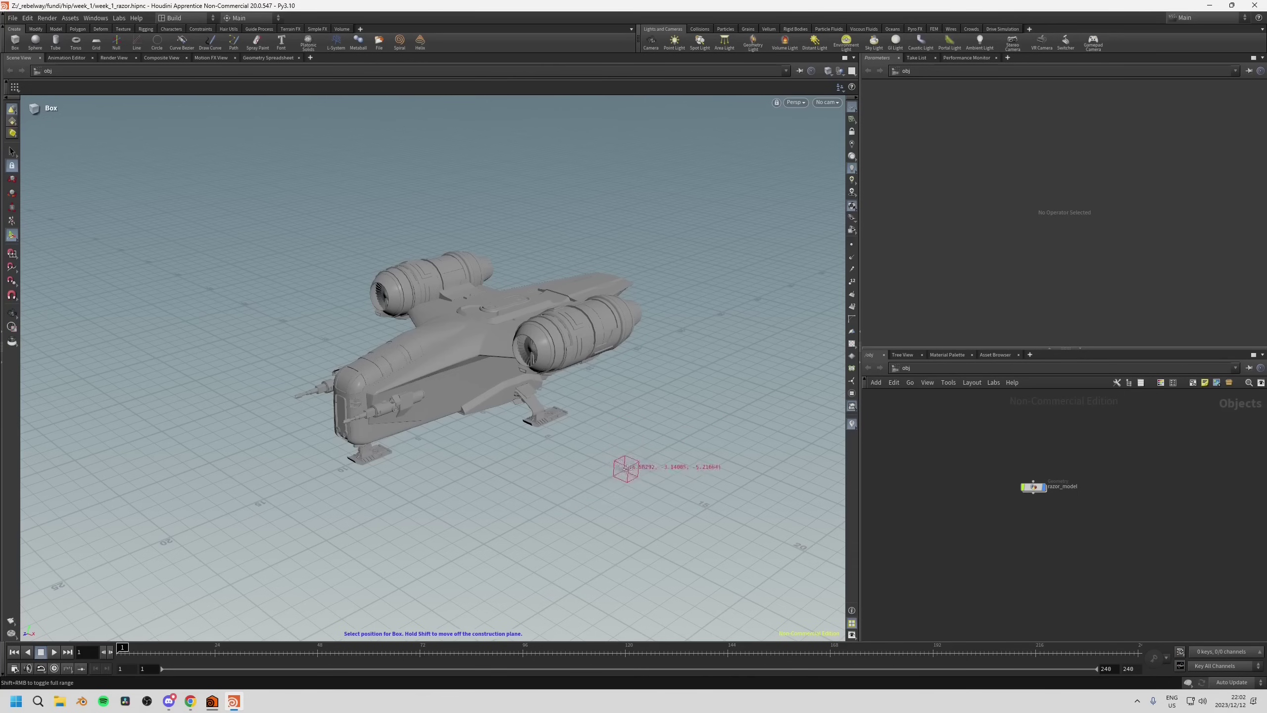
{"action": "left_click", "coordinate": [620, 474]}
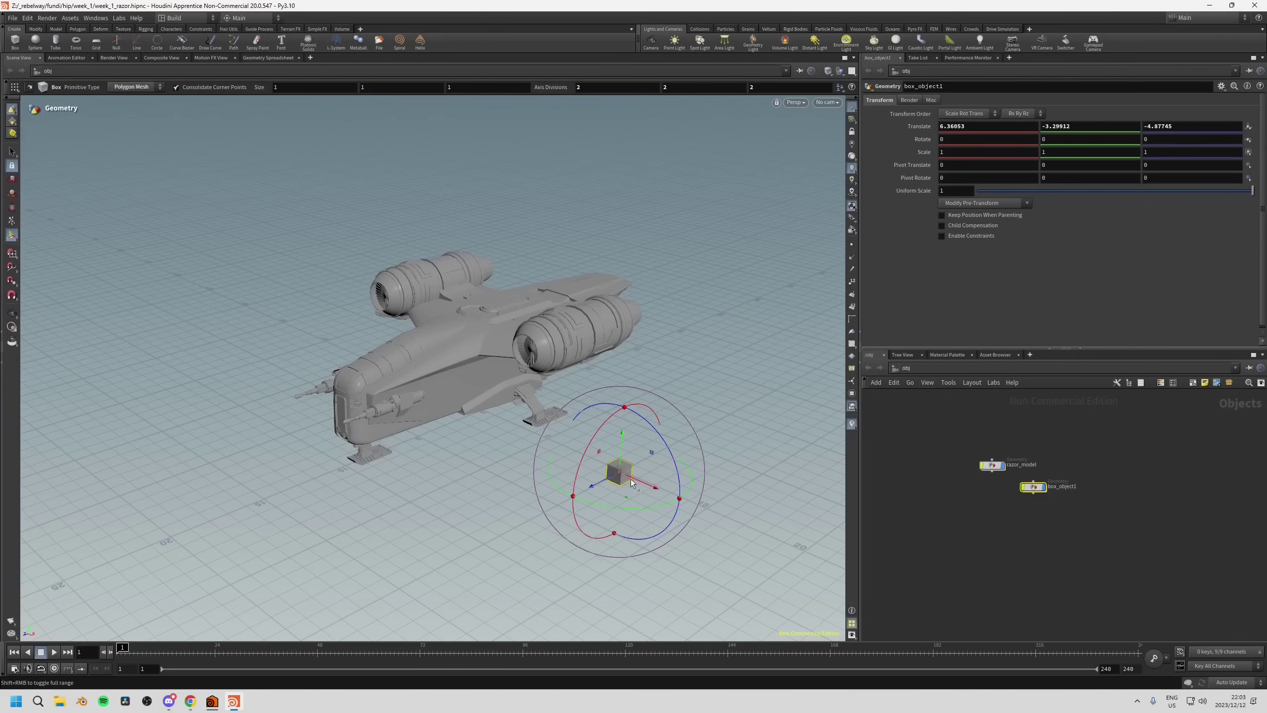
Move the box along X to about 8.21, and place a sphere in front of the spaceship at about -11.88, 1.63, 11.82.
{"action": "left_click_drag", "start_coordinate": [643, 484], "coordinate": [674, 460]}
{"action": "middle_click_drag", "start_coordinate": [954, 476], "coordinate": [975, 485]}
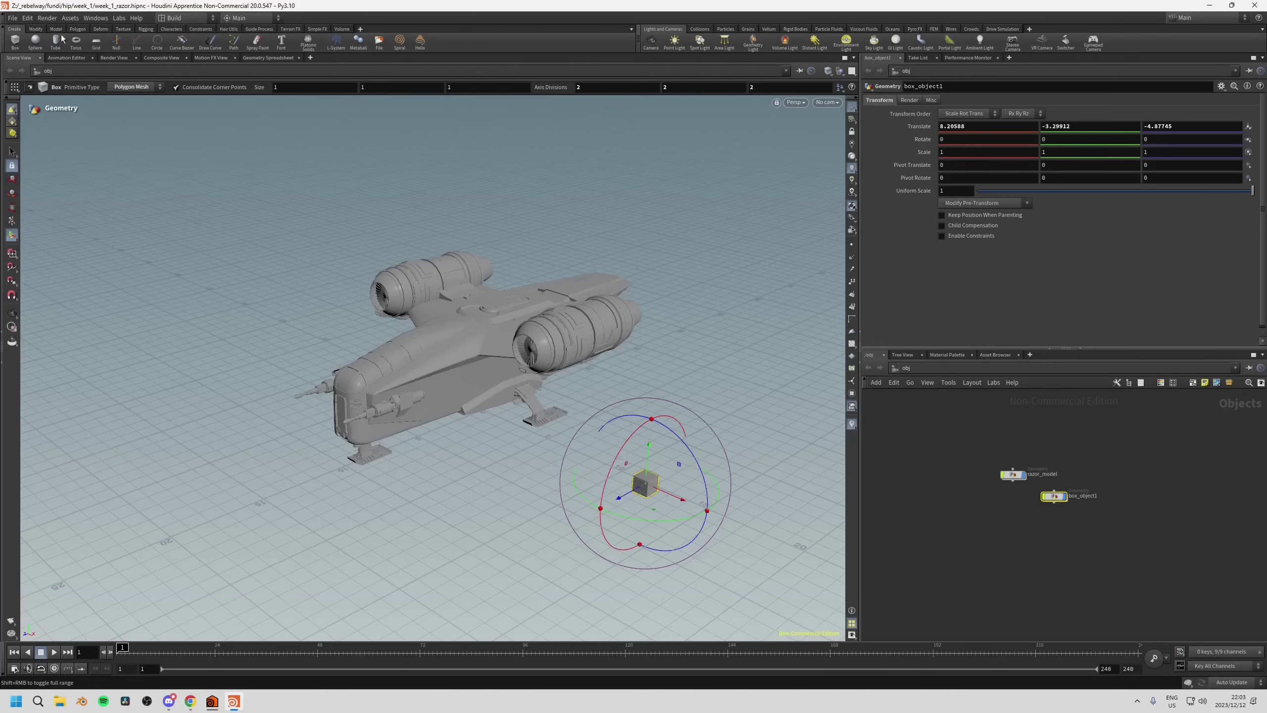
{"action": "left_click", "coordinate": [35, 42]}
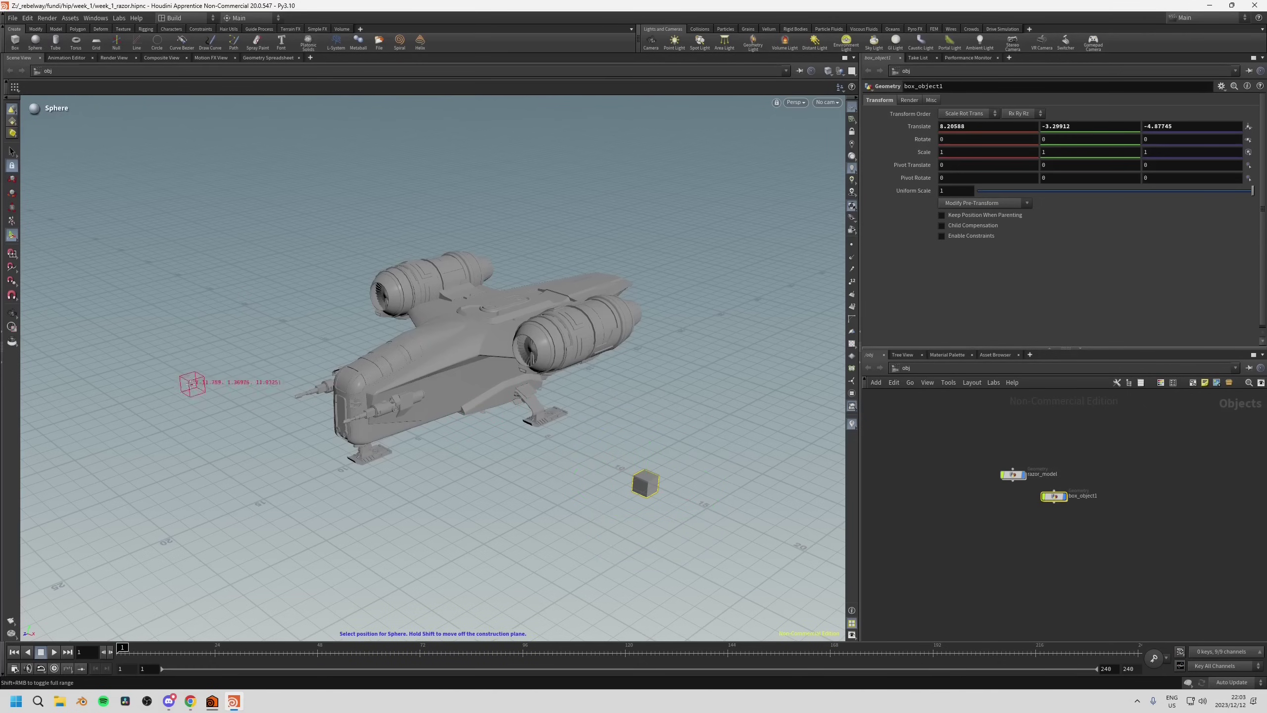
{"action": "left_click", "coordinate": [194, 378]}
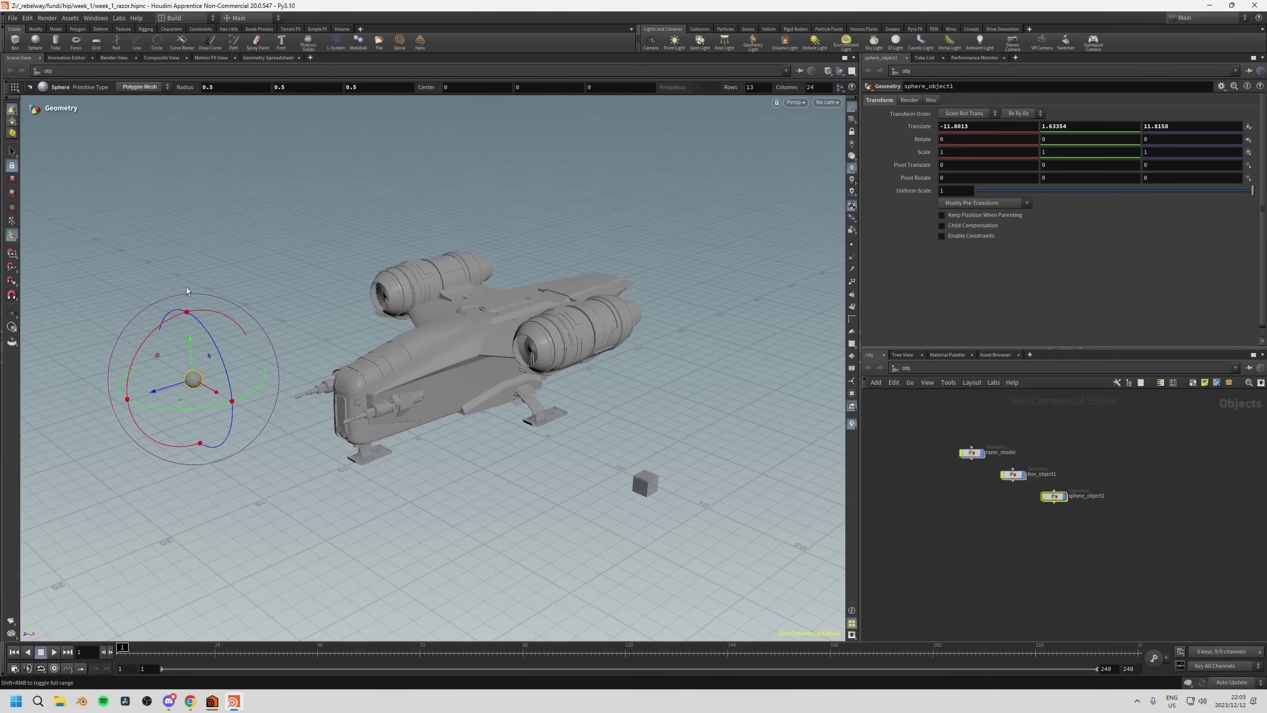
Select the spaceship with the Select tool, and create a tube at the world origin.
{"action": "left_click", "coordinate": [15, 153]}
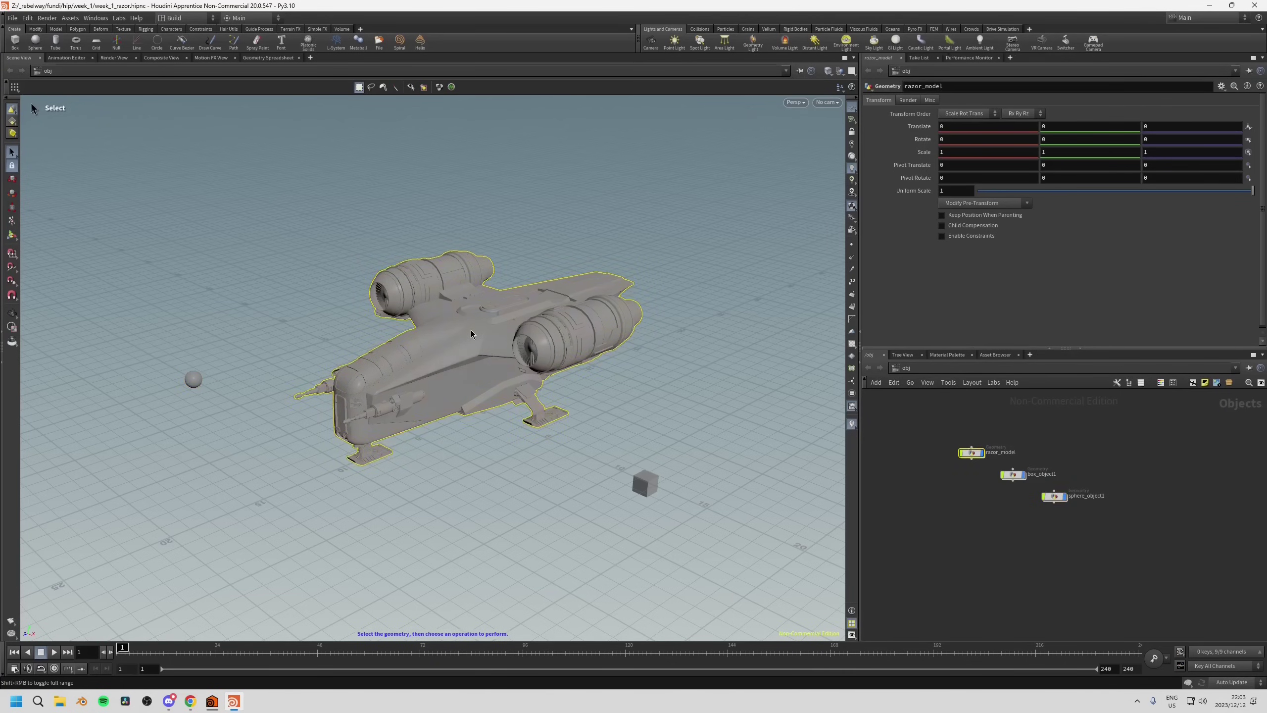
{"action": "left_click", "coordinate": [326, 369]}
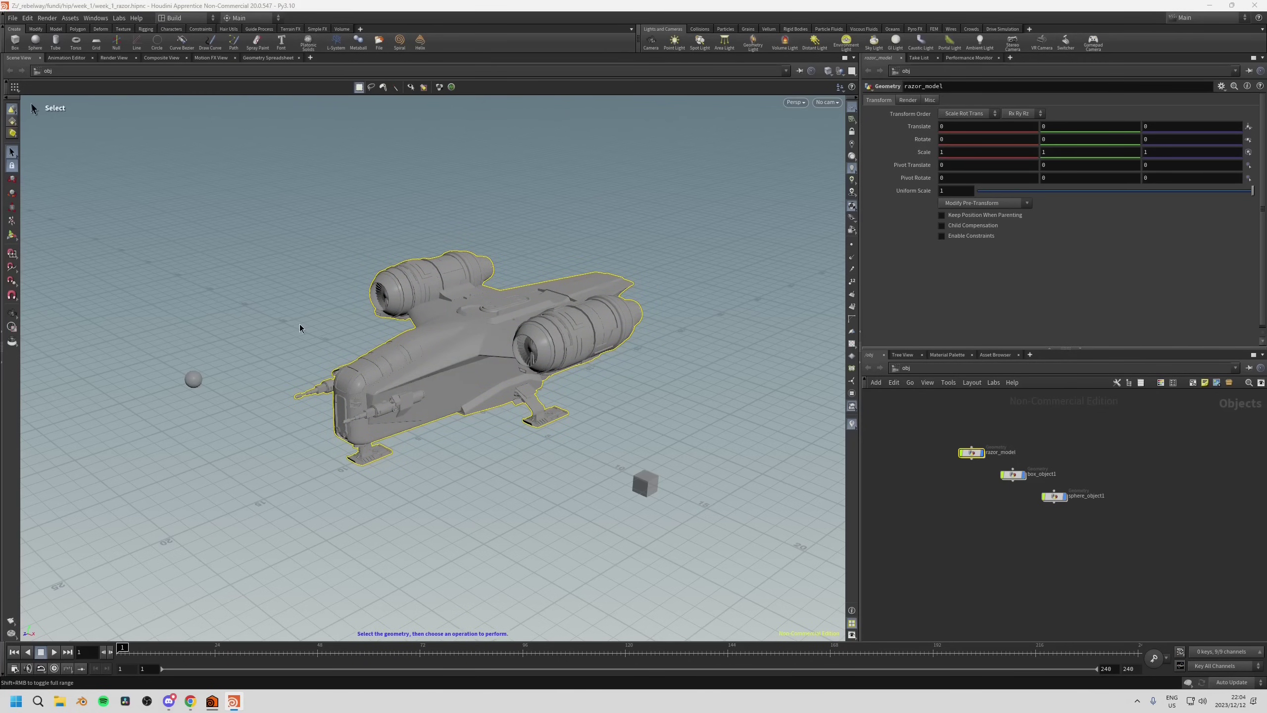
{"action": "left_click", "coordinate": [56, 43]}
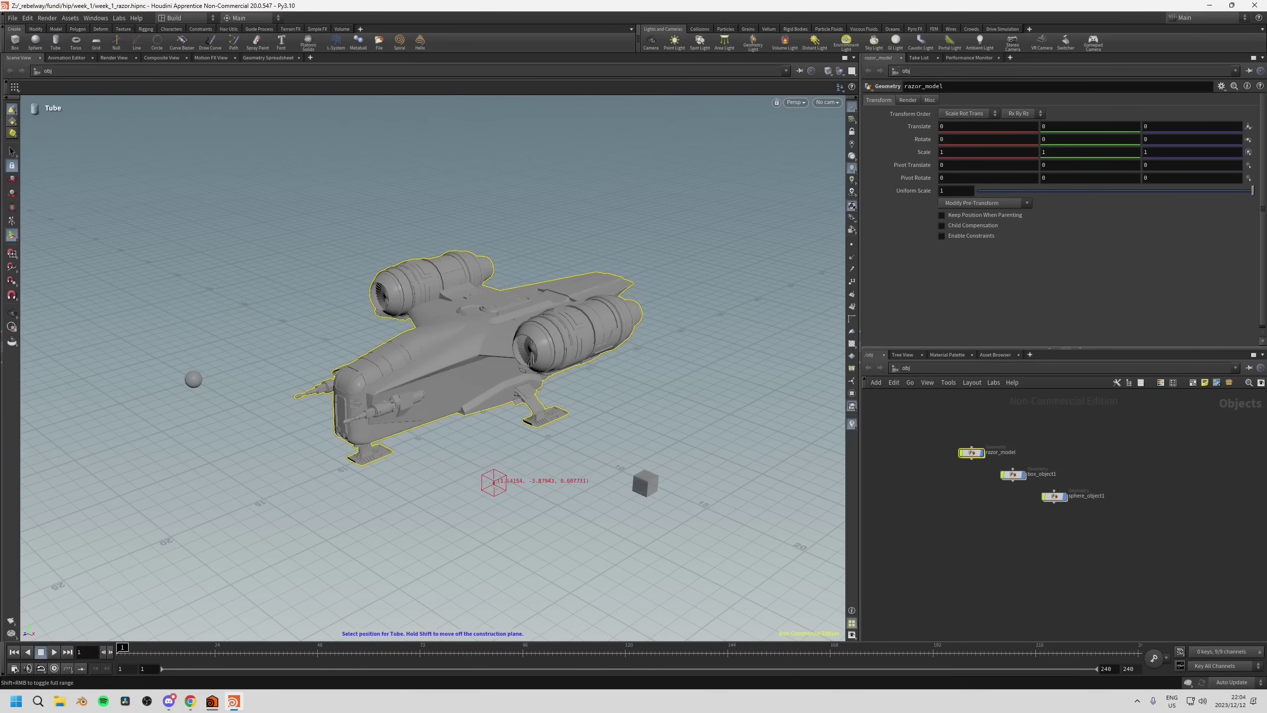
{"action": "key", "text": "Return"}
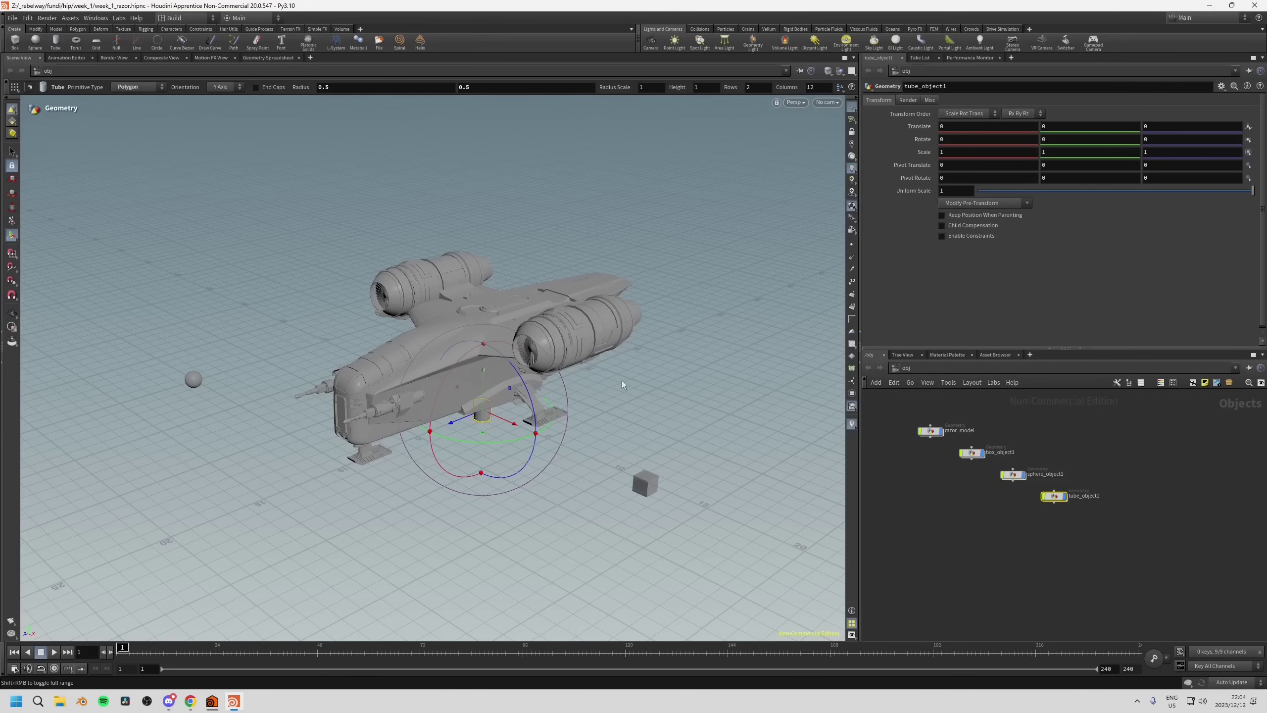
Move the tube under the spaceship along Z to about 4.82.
{"action": "key", "text": "space"}
{"action": "mouse_move", "coordinate": [467, 433]}
{"action": "left_mouse_down"}
{"action": "mouse_move", "coordinate": [475, 392]}
{"action": "mouse_move", "coordinate": [469, 422]}
{"action": "left_mouse_up"}
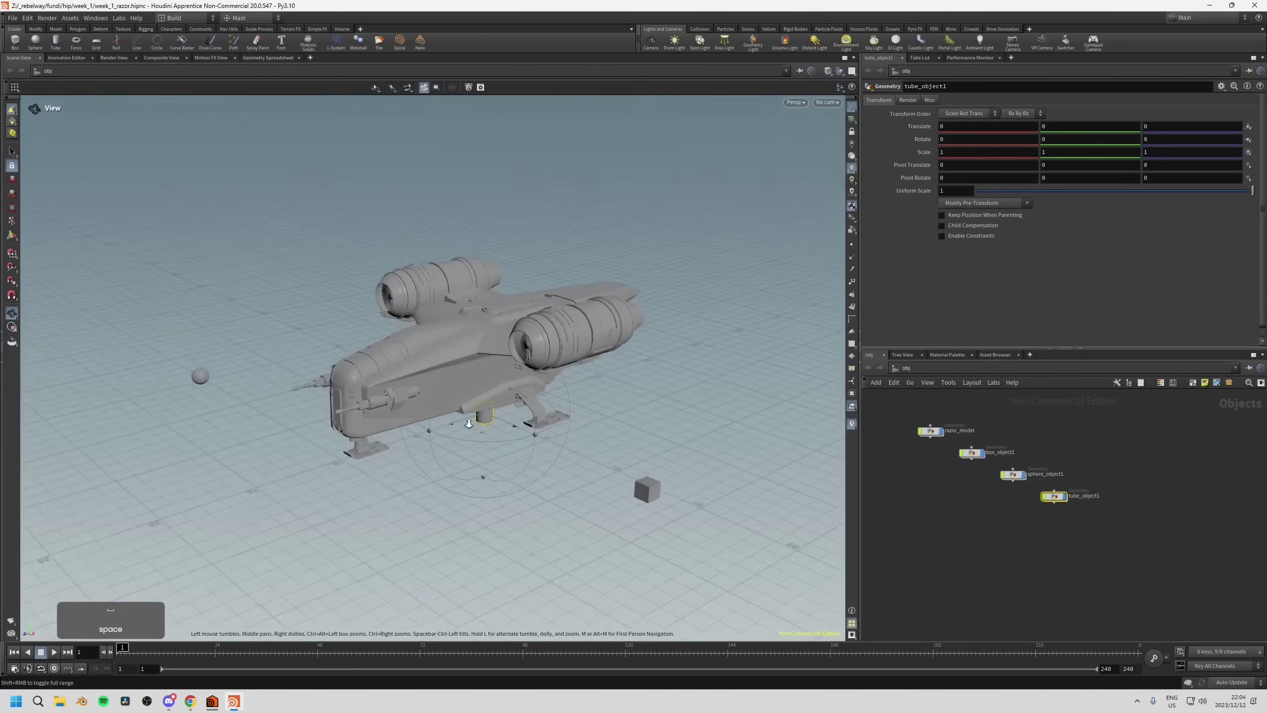
{"action": "right_click_drag", "start_coordinate": [469, 423], "coordinate": [597, 348]}
{"action": "right_click_drag", "start_coordinate": [466, 389], "coordinate": [544, 371]}
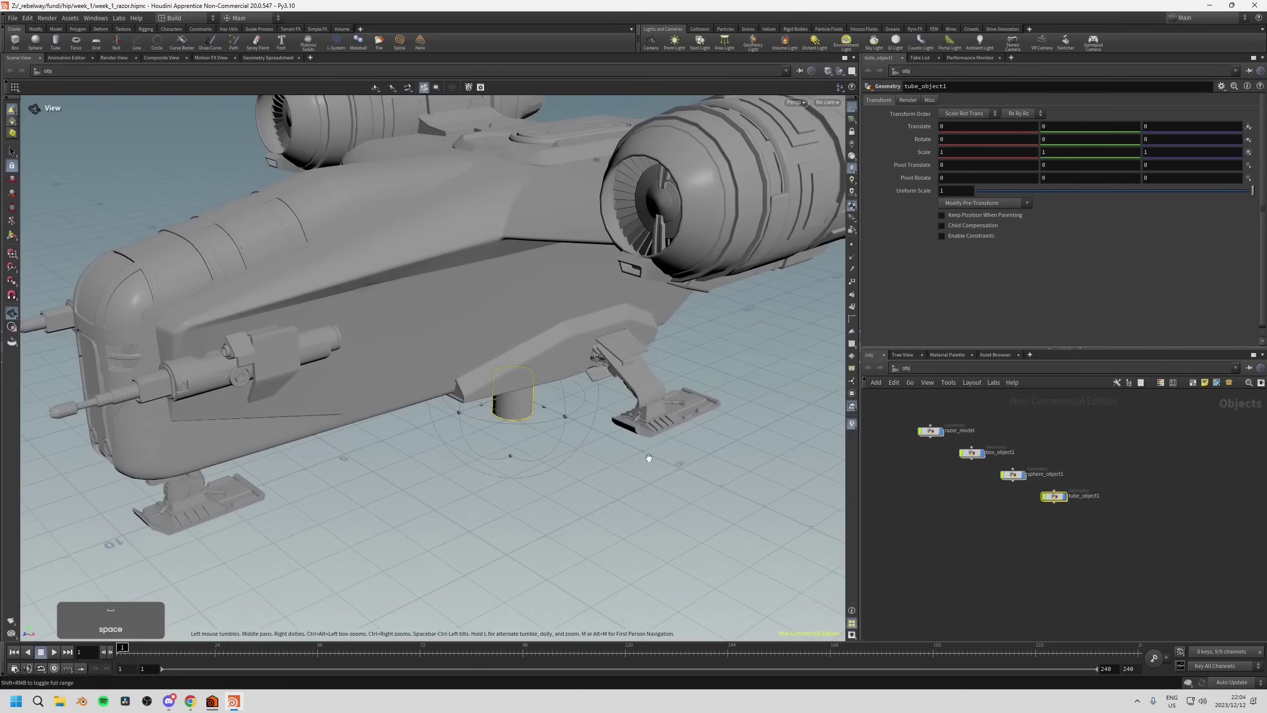
{"action": "left_click_drag", "start_coordinate": [465, 408], "coordinate": [449, 389]}
{"action": "left_click_drag", "start_coordinate": [498, 426], "coordinate": [315, 460]}
{"action": "key", "text": "r"}
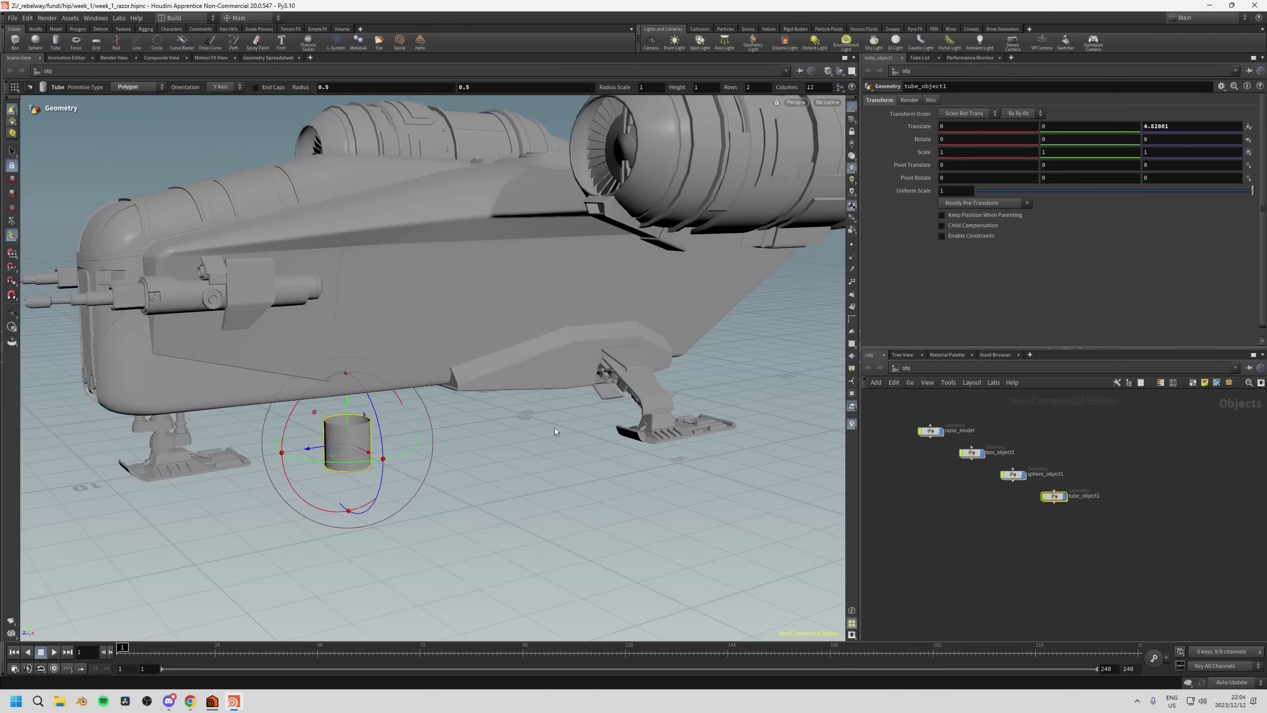
Set the tube's Z translation back to 0.
{"action": "key", "text": "space"}
{"action": "left_click_drag", "start_coordinate": [516, 418], "coordinate": [503, 417]}
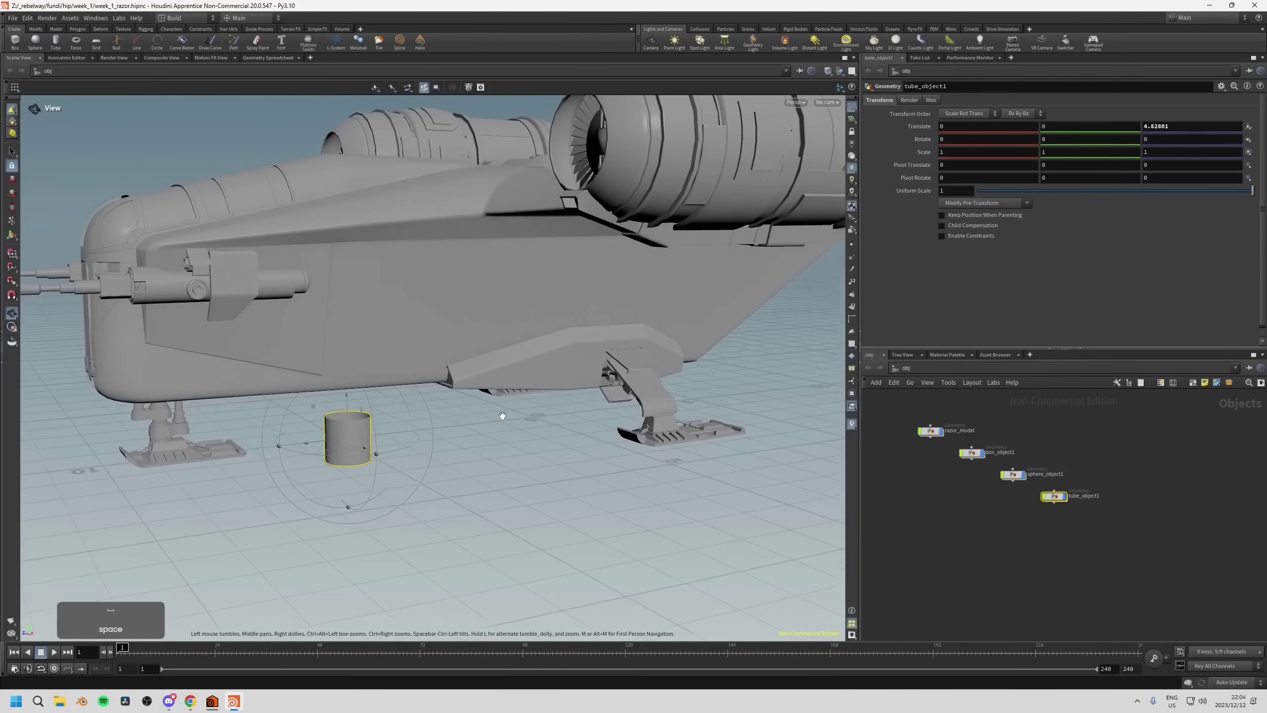
{"action": "double_click", "coordinate": [1163, 126]}
{"action": "type", "text": "0"}
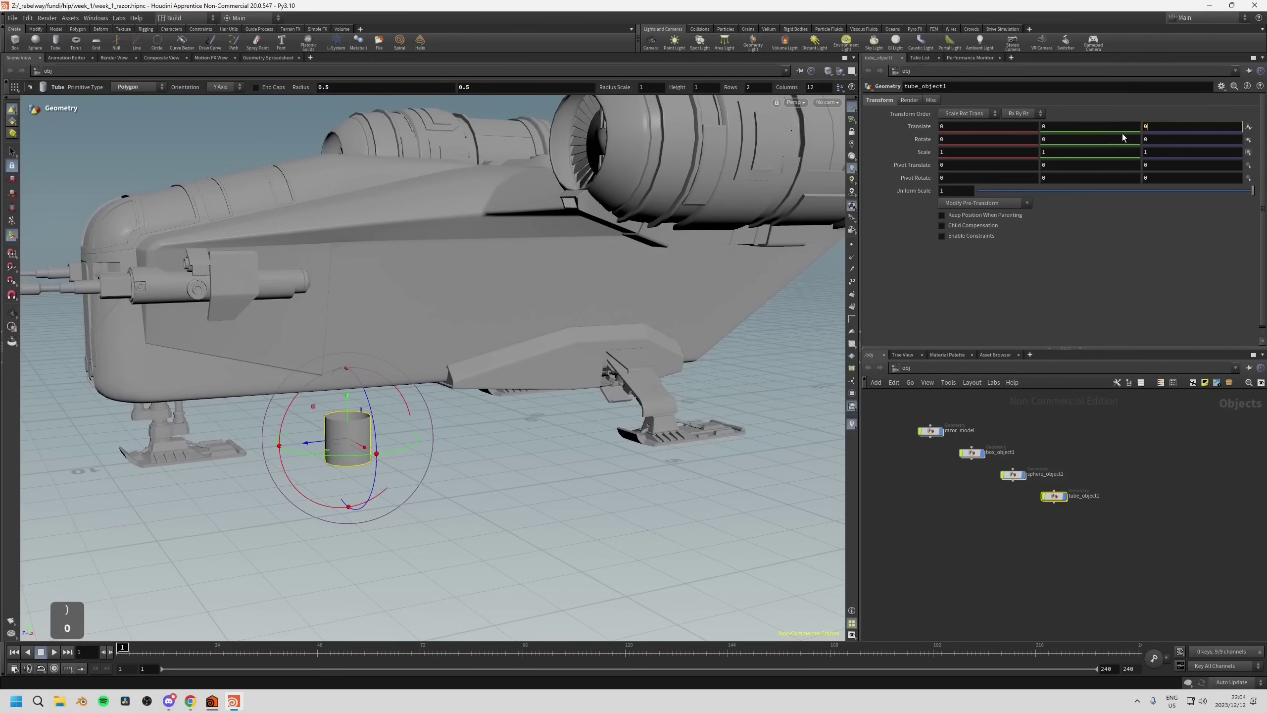
{"action": "key", "text": "Return"}
{"action": "key", "text": "space"}
{"action": "left_click_drag", "start_coordinate": [519, 418], "coordinate": [523, 427]}
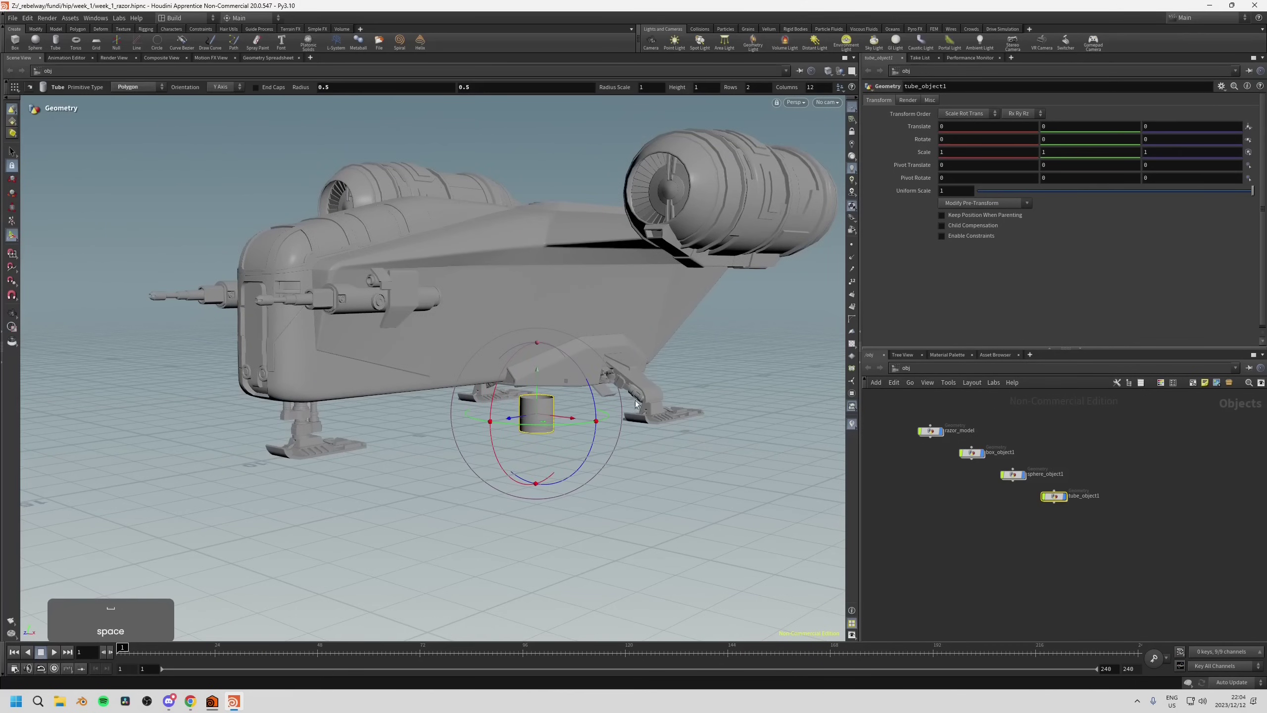
{"action": "key", "text": "space"}
{"action": "right_click_drag", "start_coordinate": [544, 387], "coordinate": [574, 401]}
{"action": "left_click_drag", "start_coordinate": [574, 402], "coordinate": [572, 415]}
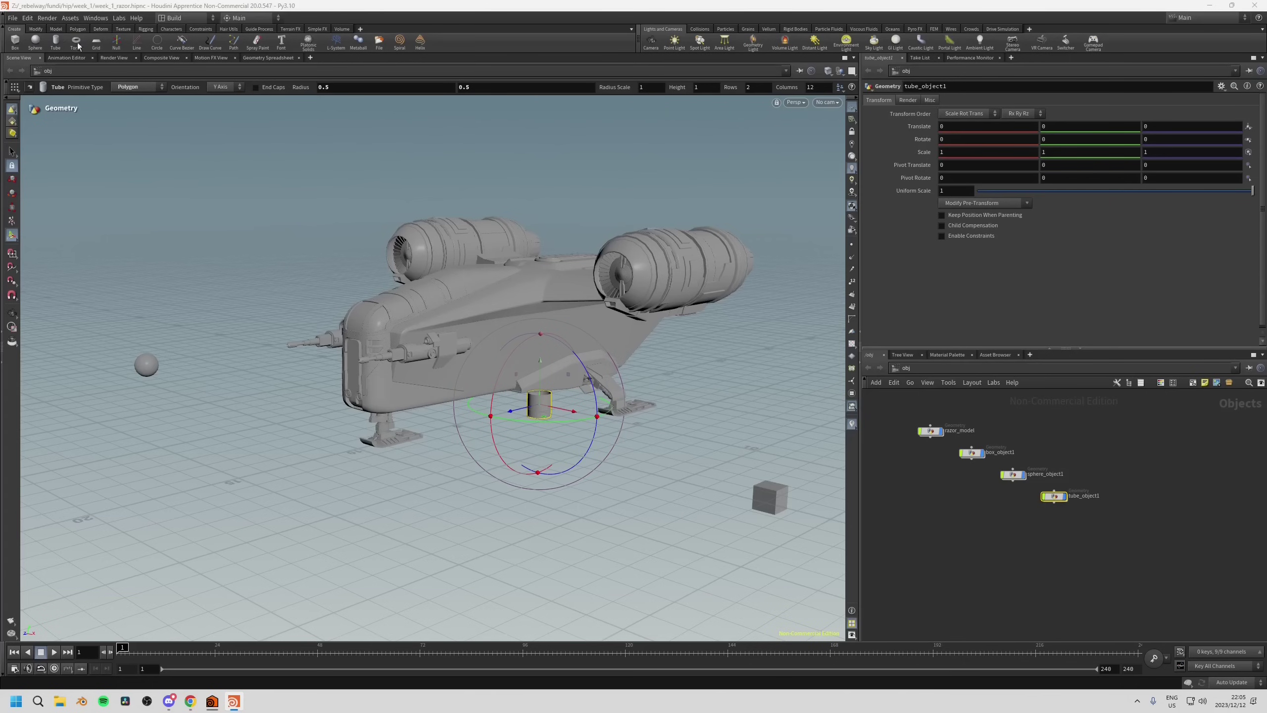
Create a torus directly at the origin and move it along Z to about 12.17.
{"action": "key", "text": "ctrl"}
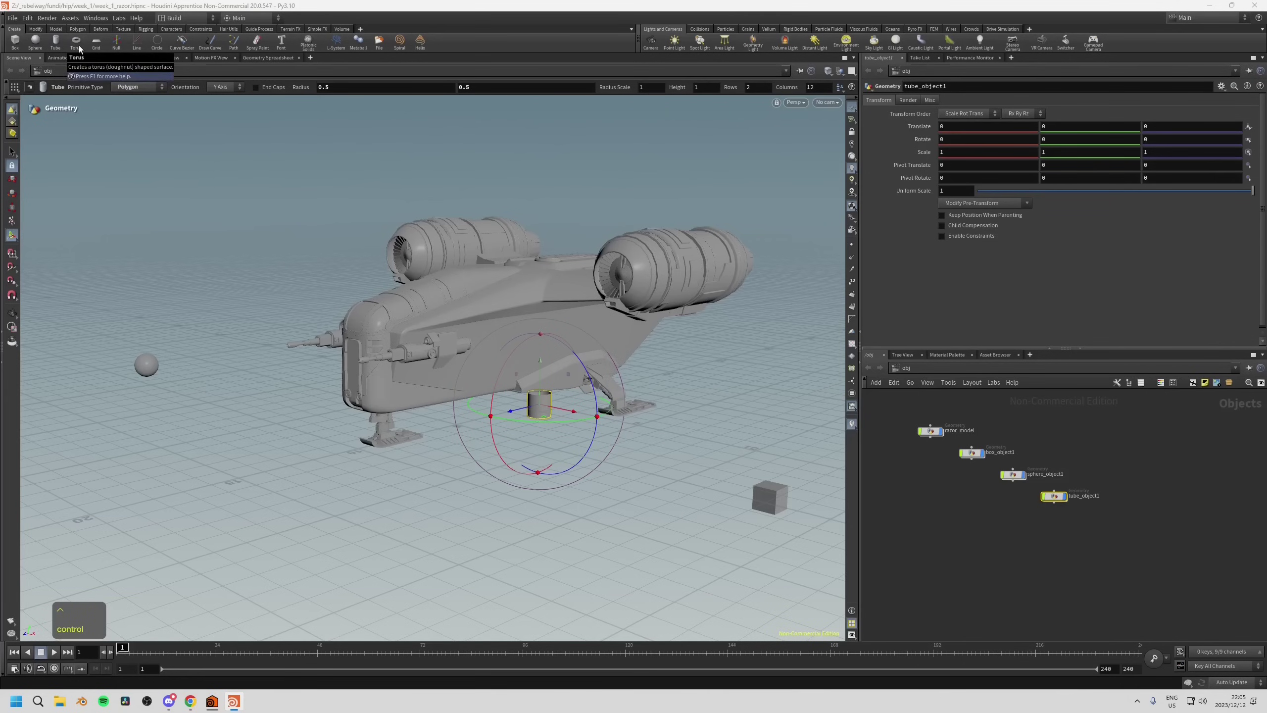
{"action": "left_click", "coordinate": [78, 47], "text": "ctrl"}
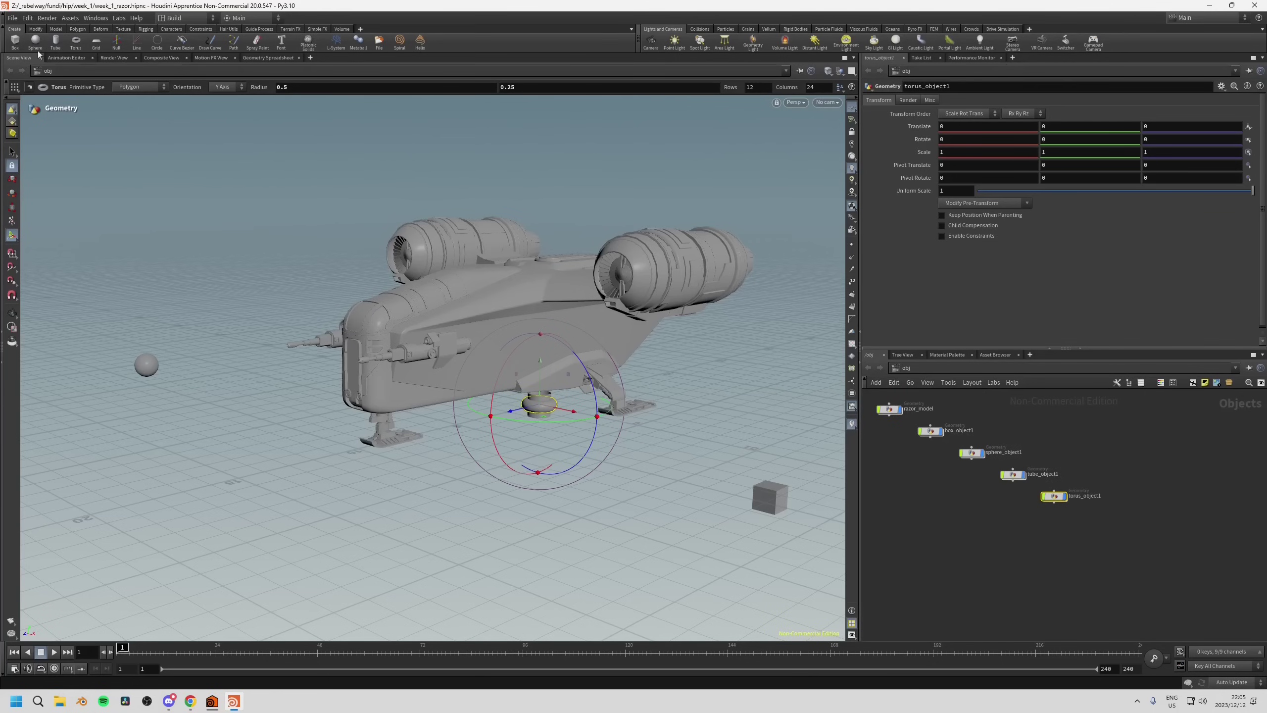
{"action": "left_click_drag", "start_coordinate": [510, 411], "coordinate": [264, 482]}
Create a second tube directly at the origin and move it along Z to about 5.
{"action": "key", "text": "ctrl"}
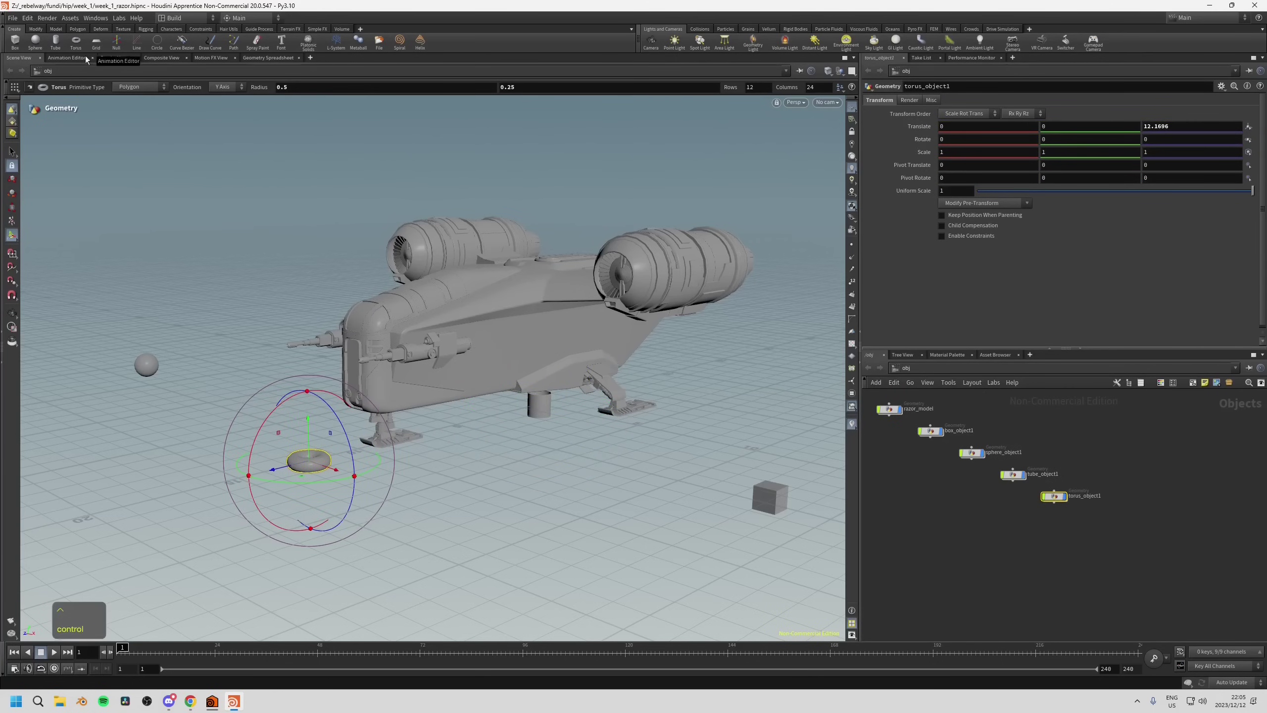
{"action": "left_click", "coordinate": [53, 44], "text": "ctrl"}
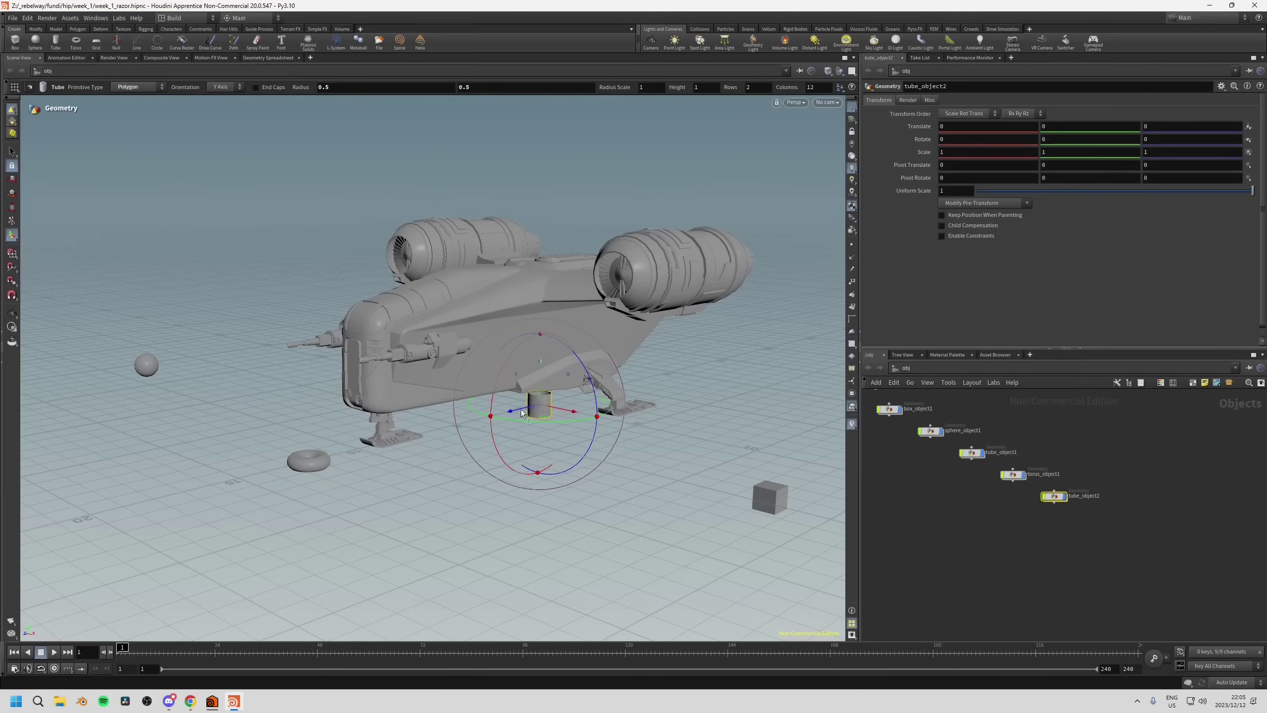
{"action": "left_click_drag", "start_coordinate": [509, 412], "coordinate": [434, 430]}
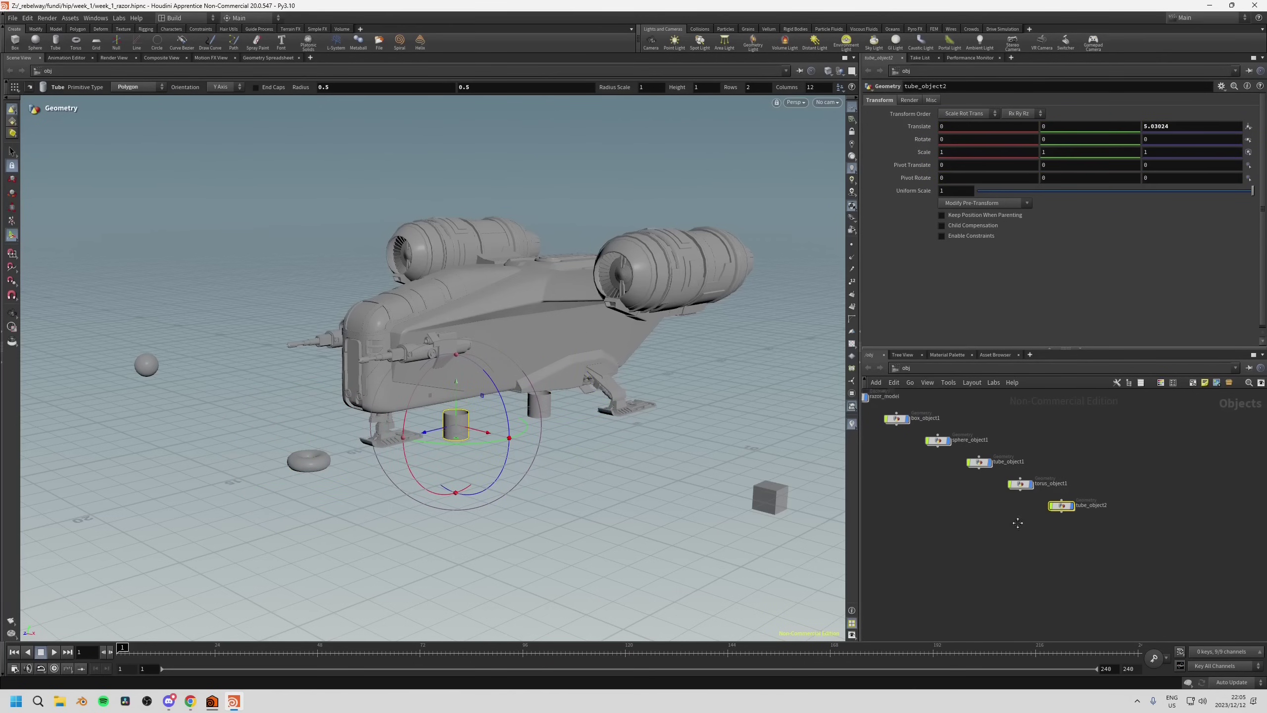
Select the torus, tube and box nodes one after another in the network to match them with their objects in the scene.
{"action": "left_click", "coordinate": [1039, 497]}
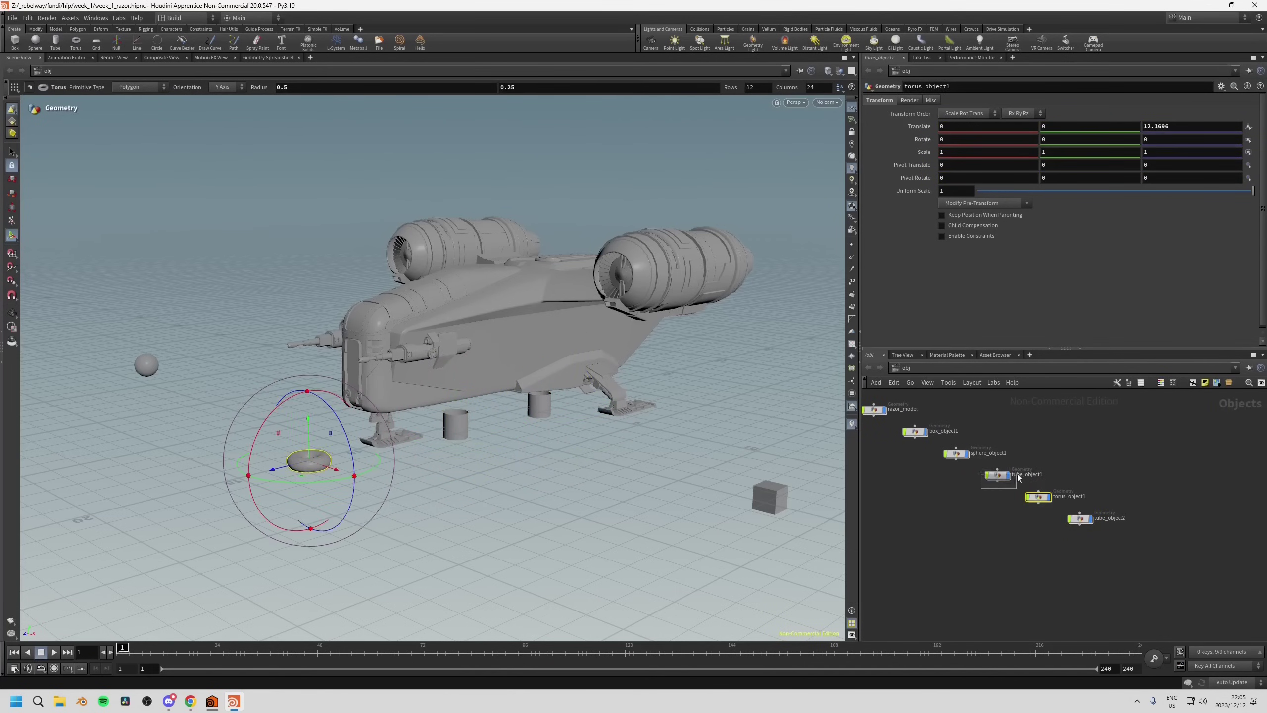
{"action": "left_click", "coordinate": [997, 474]}
{"action": "left_click_drag", "start_coordinate": [1030, 493], "coordinate": [1076, 521]}
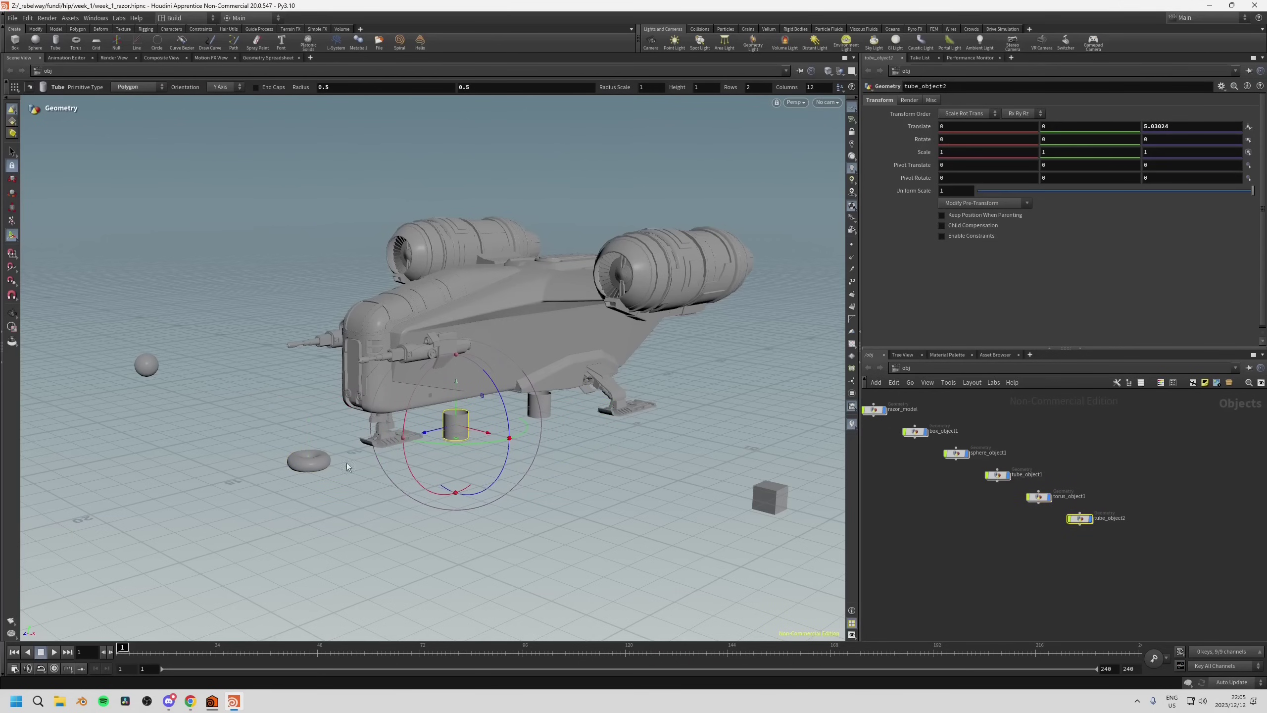
{"action": "scroll", "coordinate": [933, 460], "scroll_direction": "down", "scroll_amount": 1}
{"action": "left_click", "coordinate": [934, 464]}
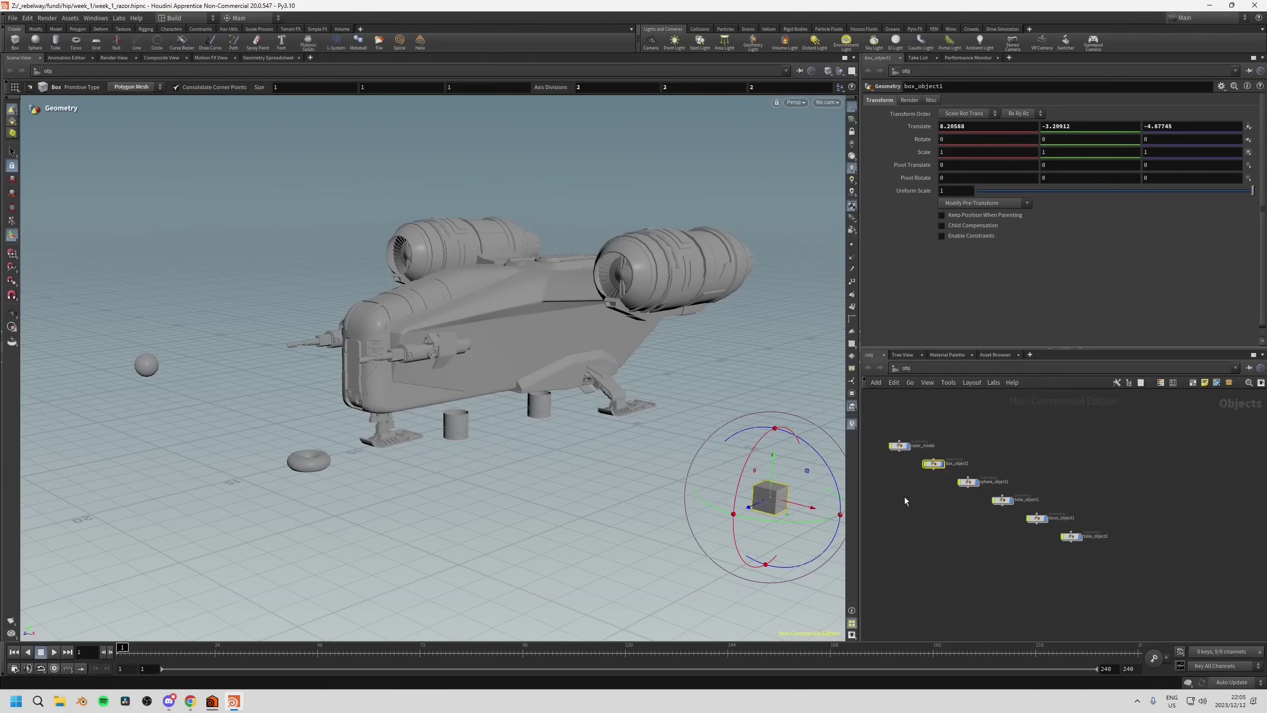
{"action": "middle_click_drag", "start_coordinate": [905, 497], "coordinate": [980, 525]}
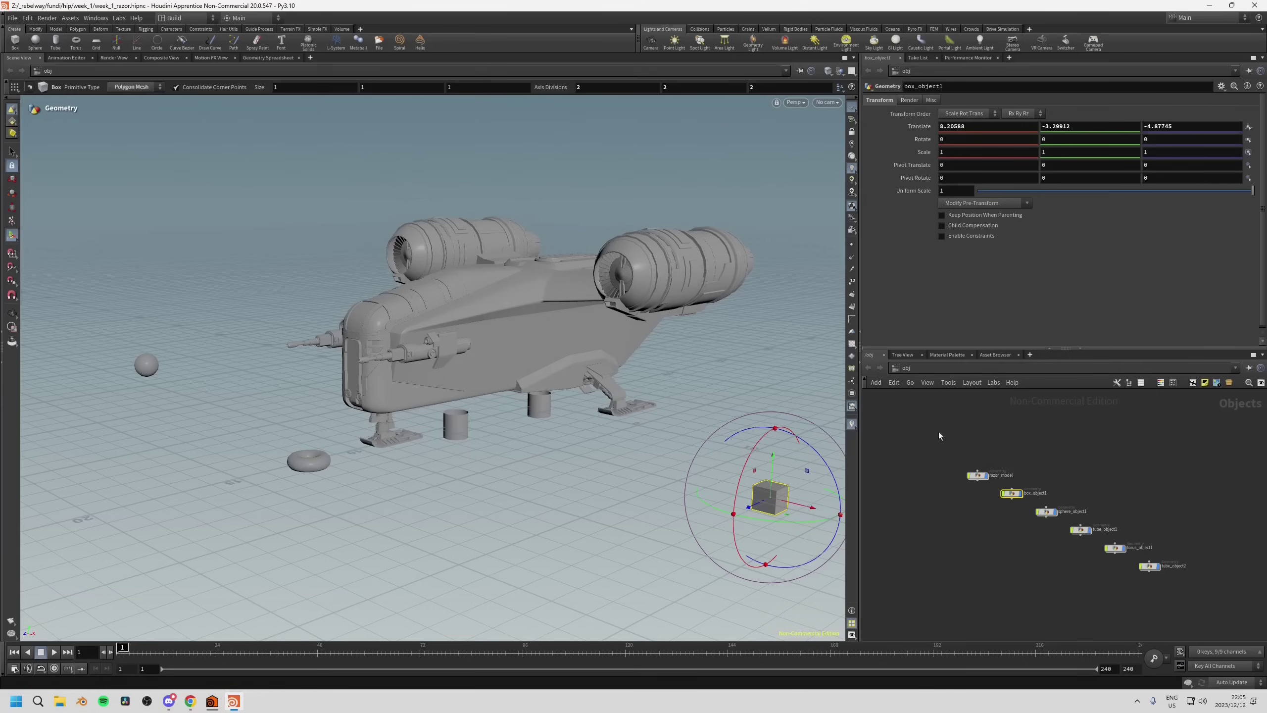
{"action": "left_click", "coordinate": [907, 370]}
{"action": "left_click", "coordinate": [907, 369]}
Select the spaceship, sphere, torus and both tubes one after another in the Scene View with the Select tool.
{"action": "left_click", "coordinate": [11, 151]}
{"action": "left_click", "coordinate": [392, 334]}
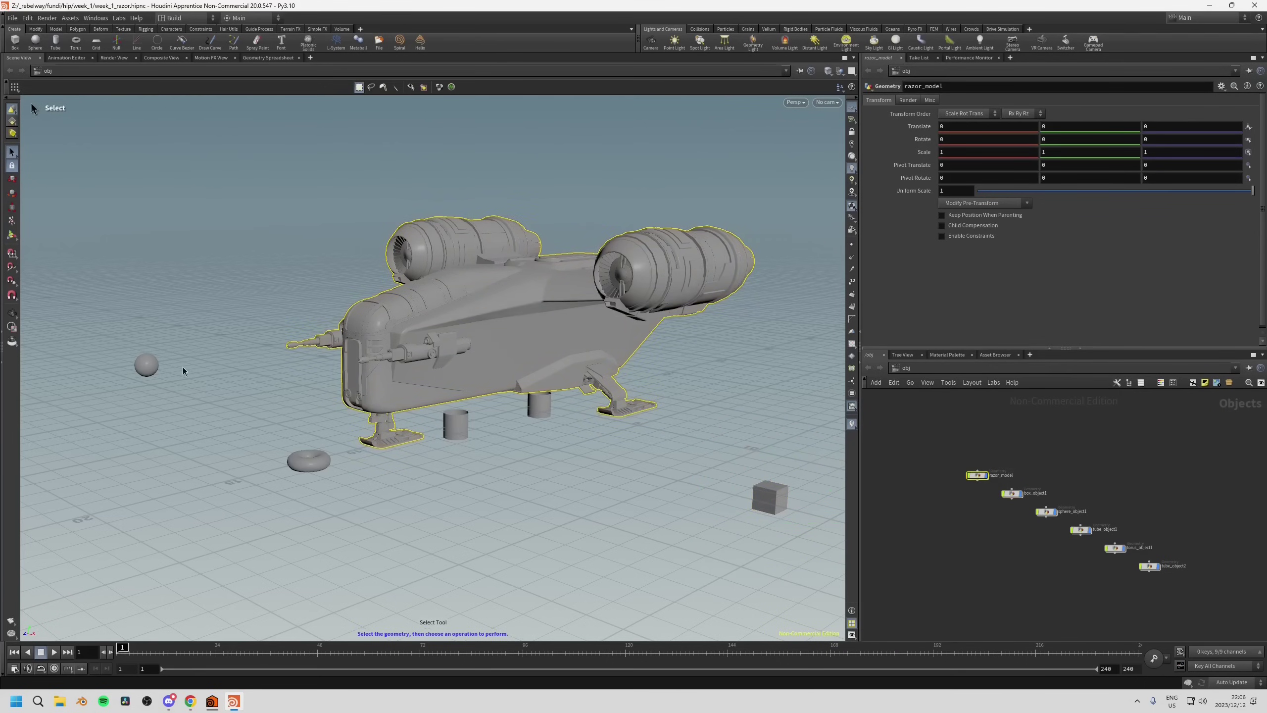
{"action": "left_click", "coordinate": [150, 369]}
{"action": "left_click", "coordinate": [310, 462]}
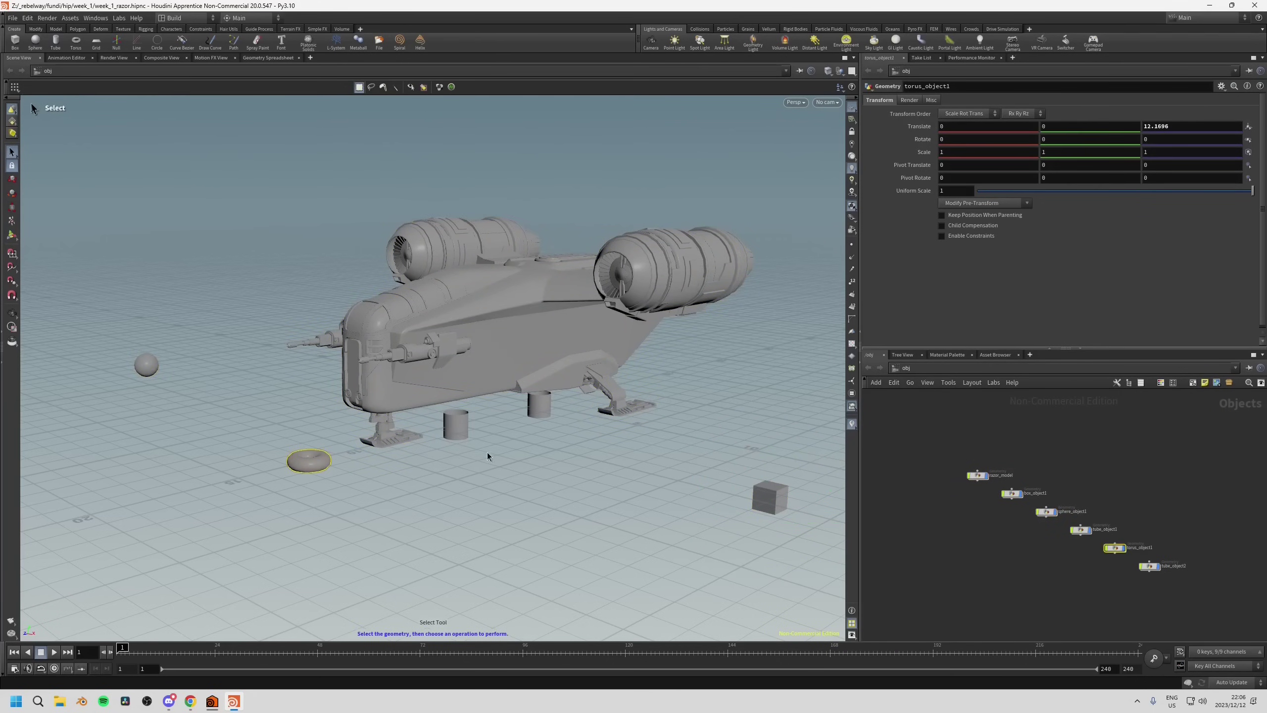
{"action": "left_click", "coordinate": [456, 424]}
{"action": "left_click", "coordinate": [539, 403]}
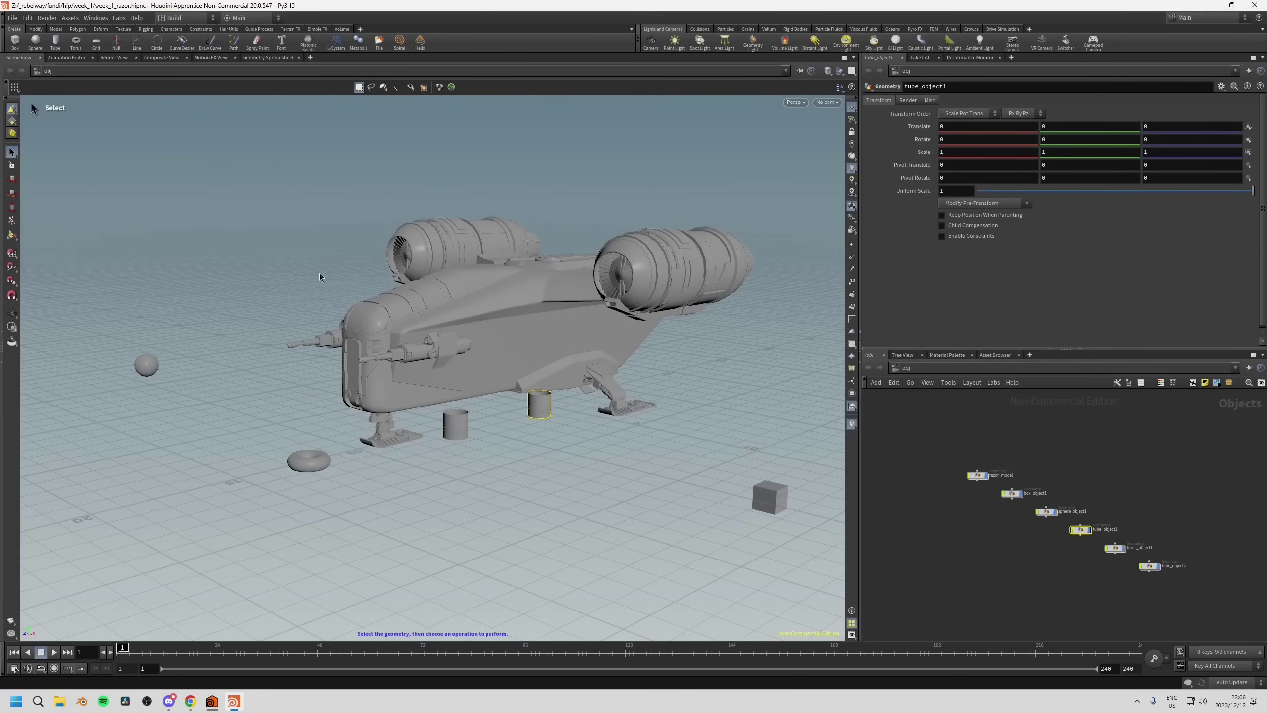
Alternate the Scene View selection between the spaceship, the tubes and the box.
{"action": "left_click", "coordinate": [379, 340]}
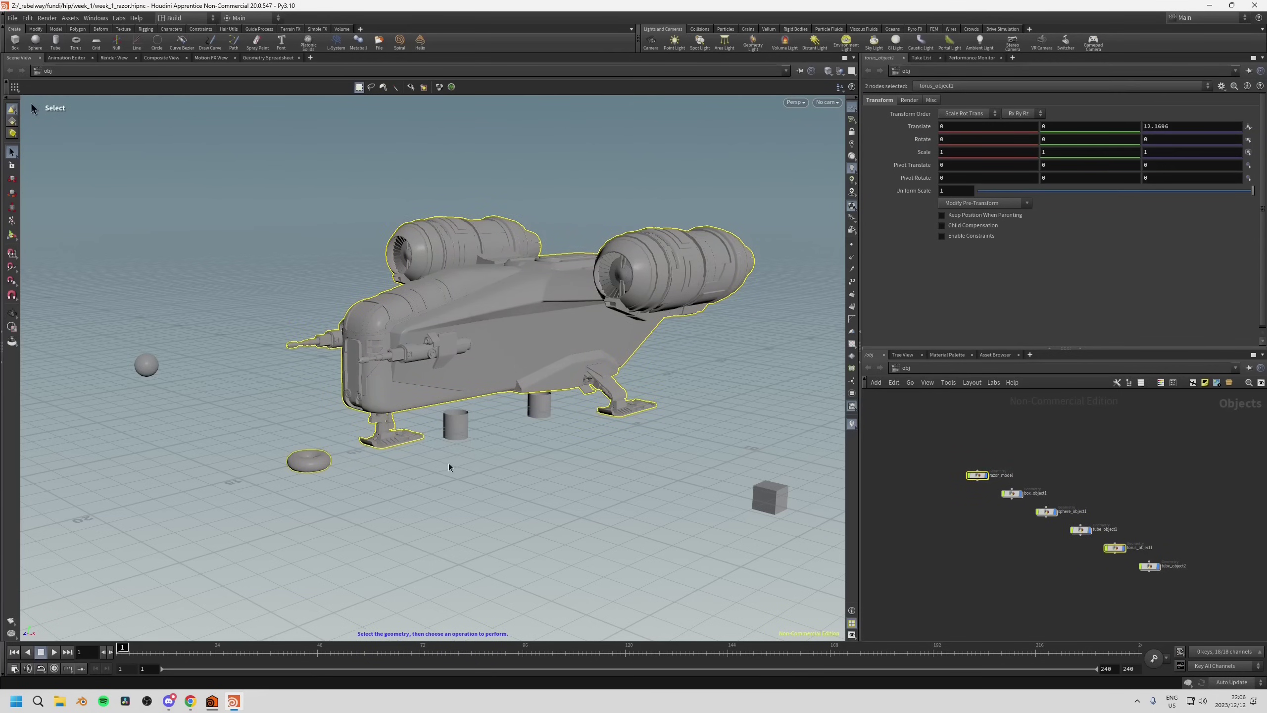
{"action": "left_click", "coordinate": [453, 425]}
{"action": "left_click", "coordinate": [540, 403]}
{"action": "left_click", "coordinate": [588, 349]}
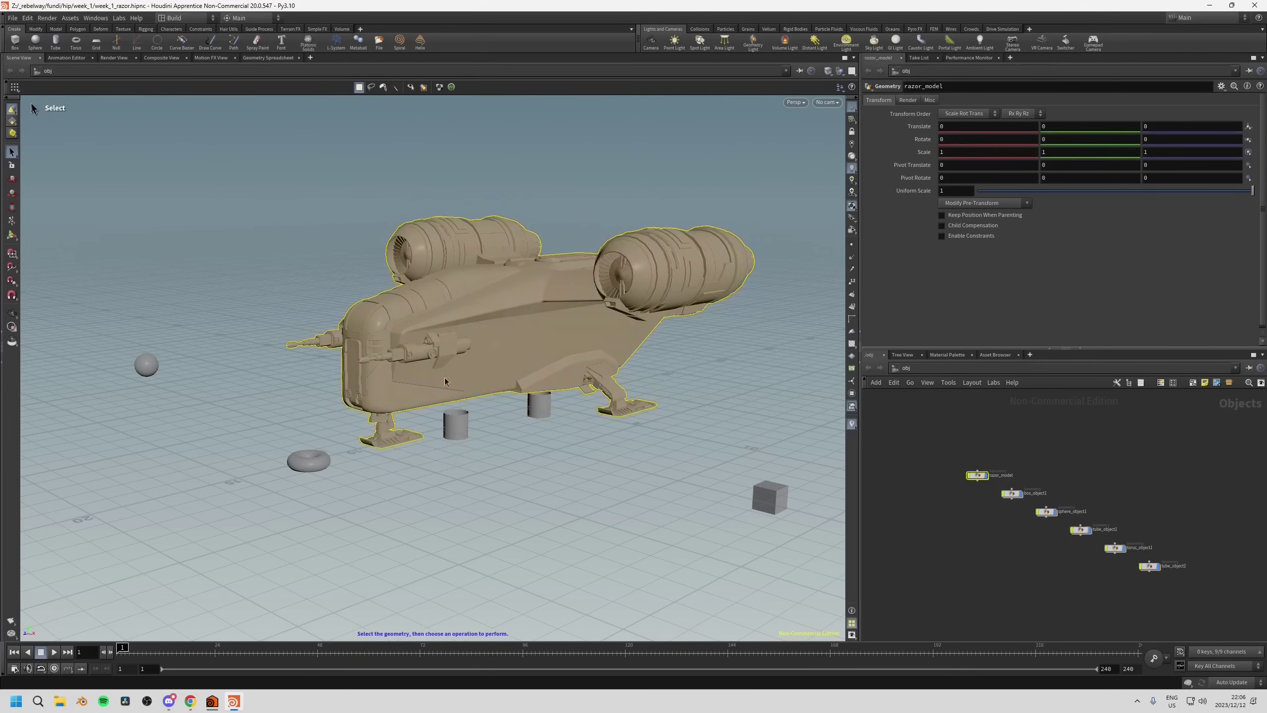
{"action": "left_click", "coordinate": [776, 496]}
{"action": "left_click", "coordinate": [539, 404]}
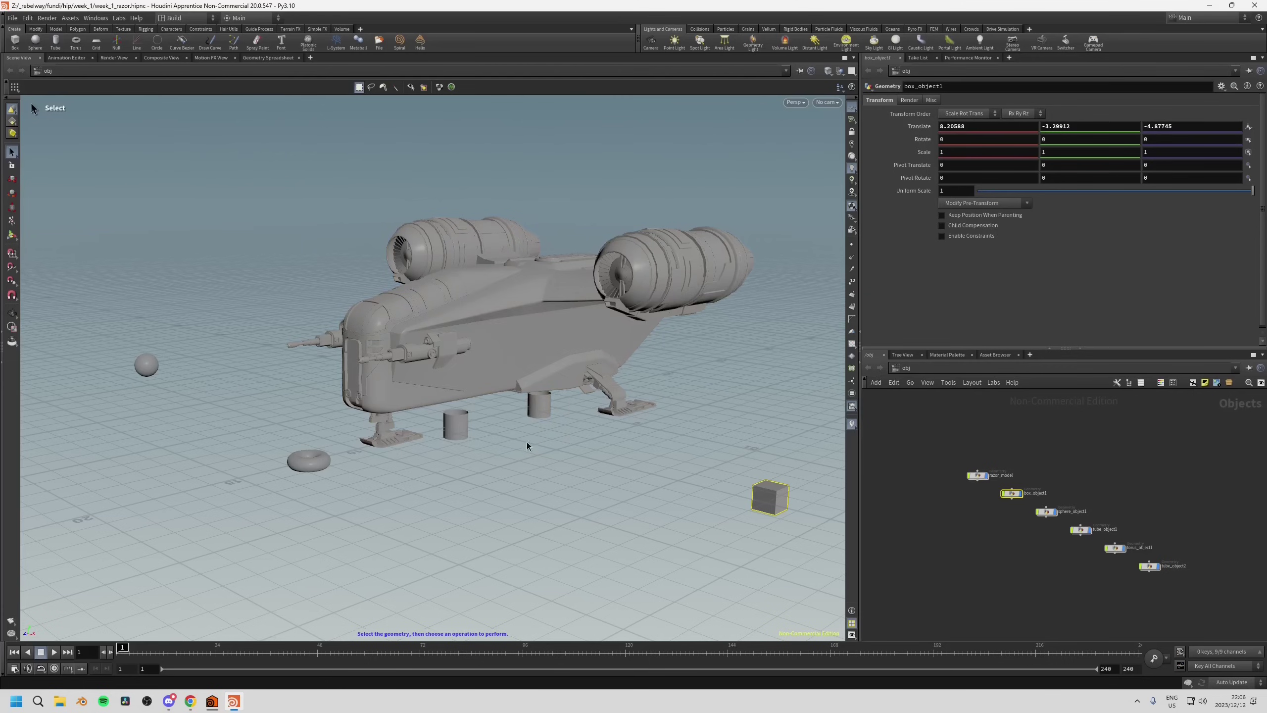
{"action": "left_click", "coordinate": [480, 323], "text": "shift"}
{"action": "left_click", "coordinate": [480, 323], "text": "ctrl"}
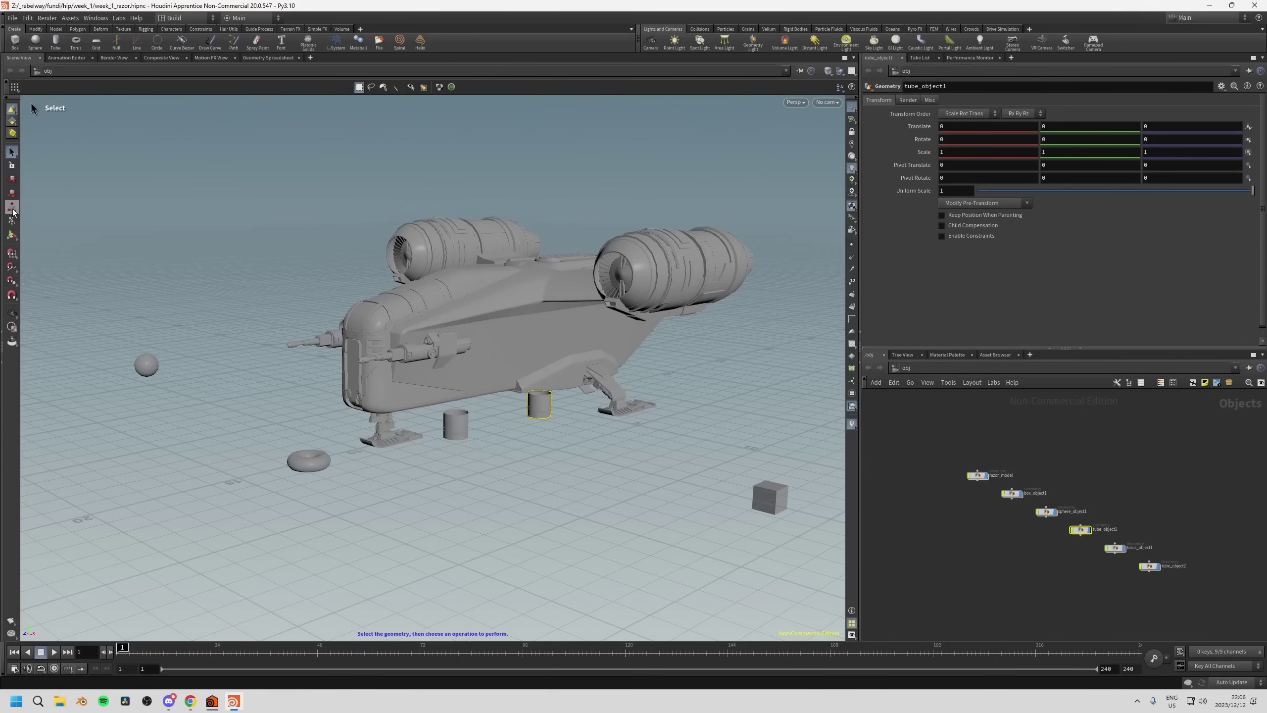
Select the spaceship and use the Move tool to shift it along X and across the ground plane to about 1.22, 0, 5.09.
{"action": "left_click", "coordinate": [12, 180]}
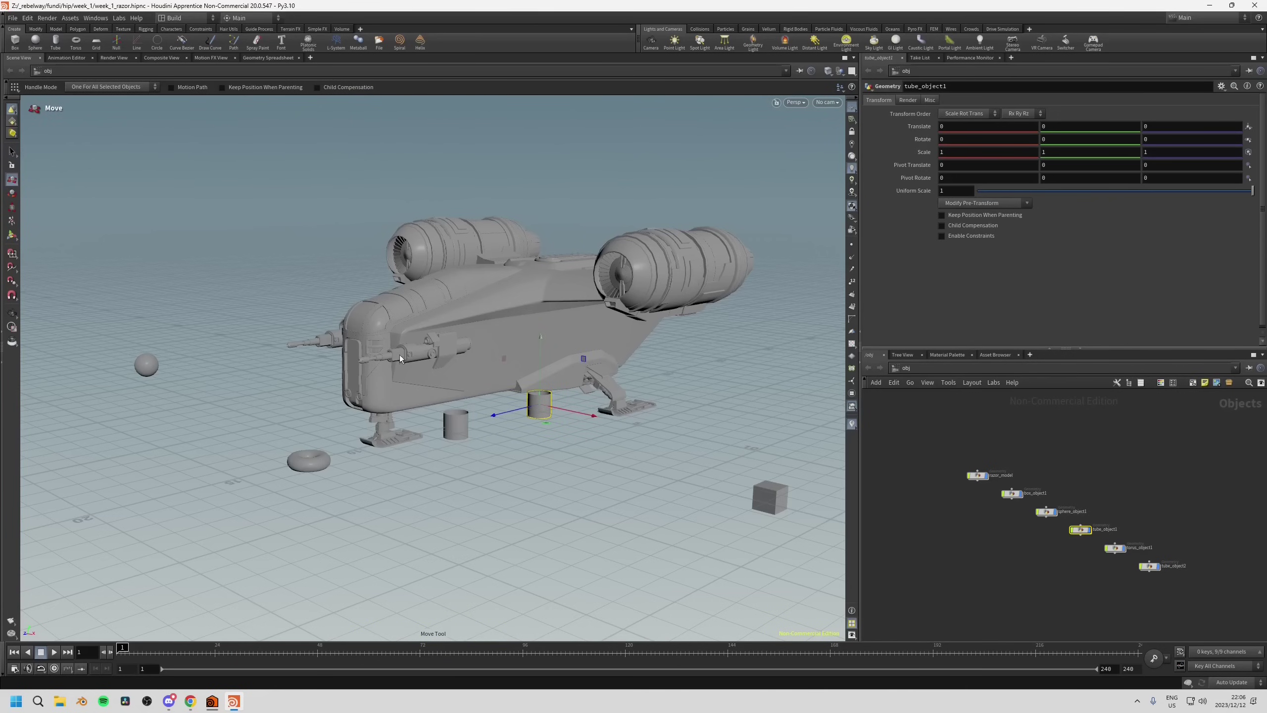
{"action": "left_click", "coordinate": [469, 363]}
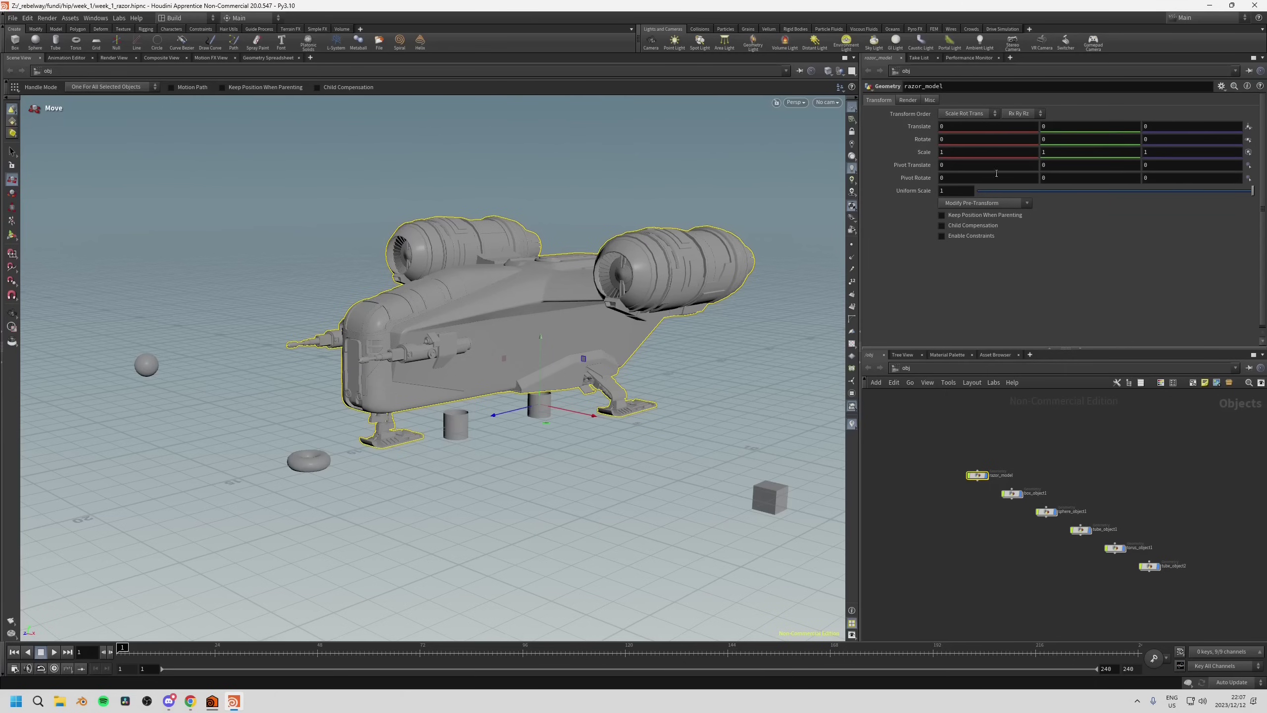
{"action": "left_click", "coordinate": [951, 127]}
{"action": "left_click", "coordinate": [1096, 131]}
{"action": "left_click", "coordinate": [1162, 126]}
{"action": "left_click_drag", "start_coordinate": [556, 409], "coordinate": [682, 437]}
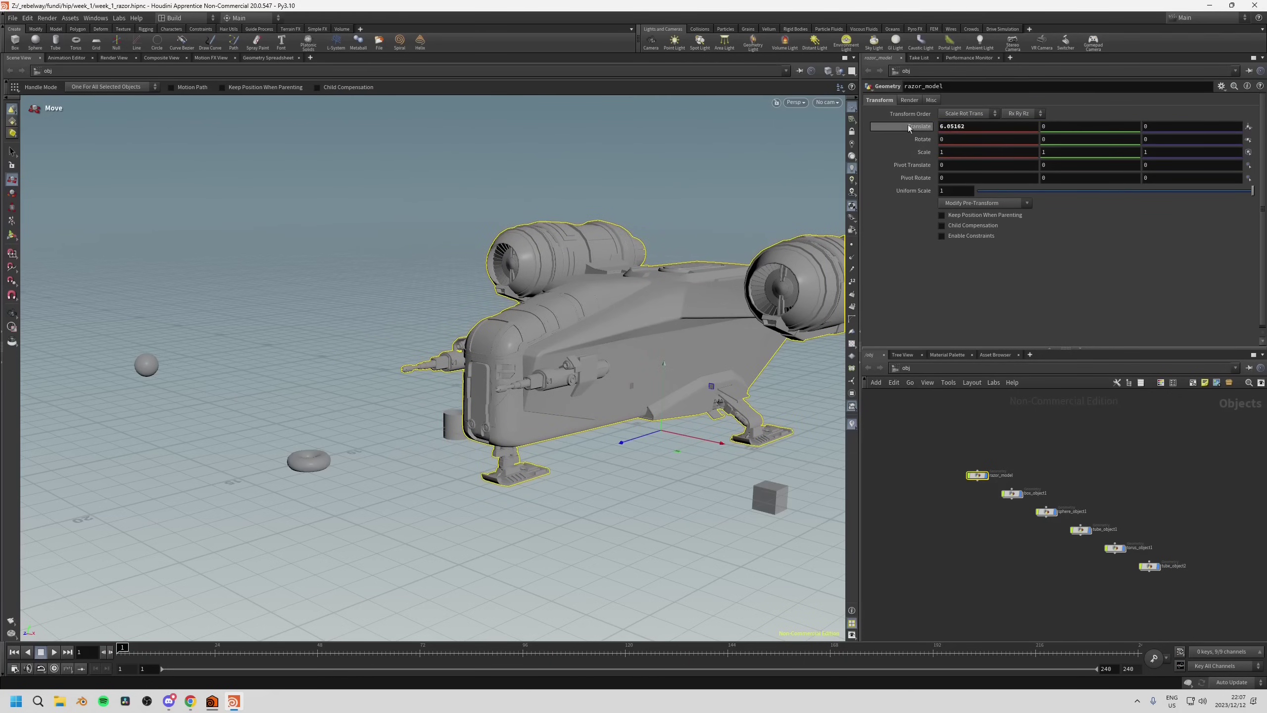
{"action": "left_click_drag", "start_coordinate": [693, 438], "coordinate": [424, 480]}
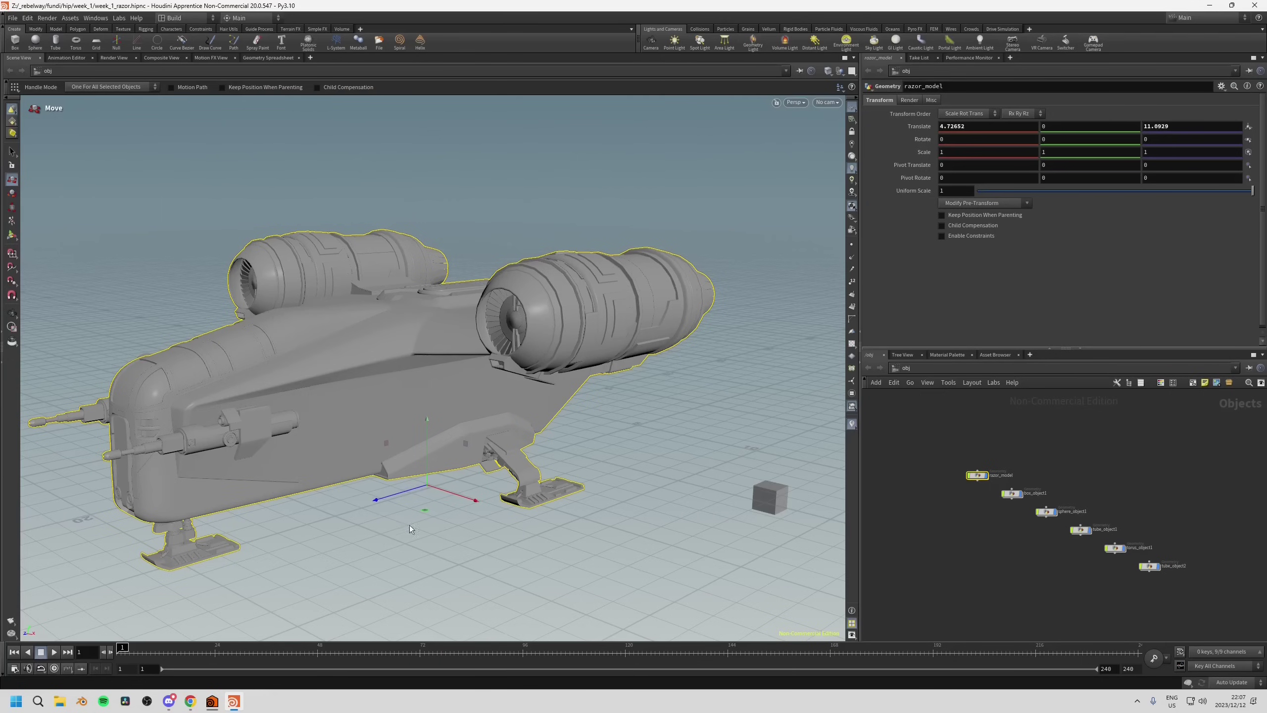
{"action": "left_click_drag", "start_coordinate": [424, 511], "coordinate": [467, 453]}
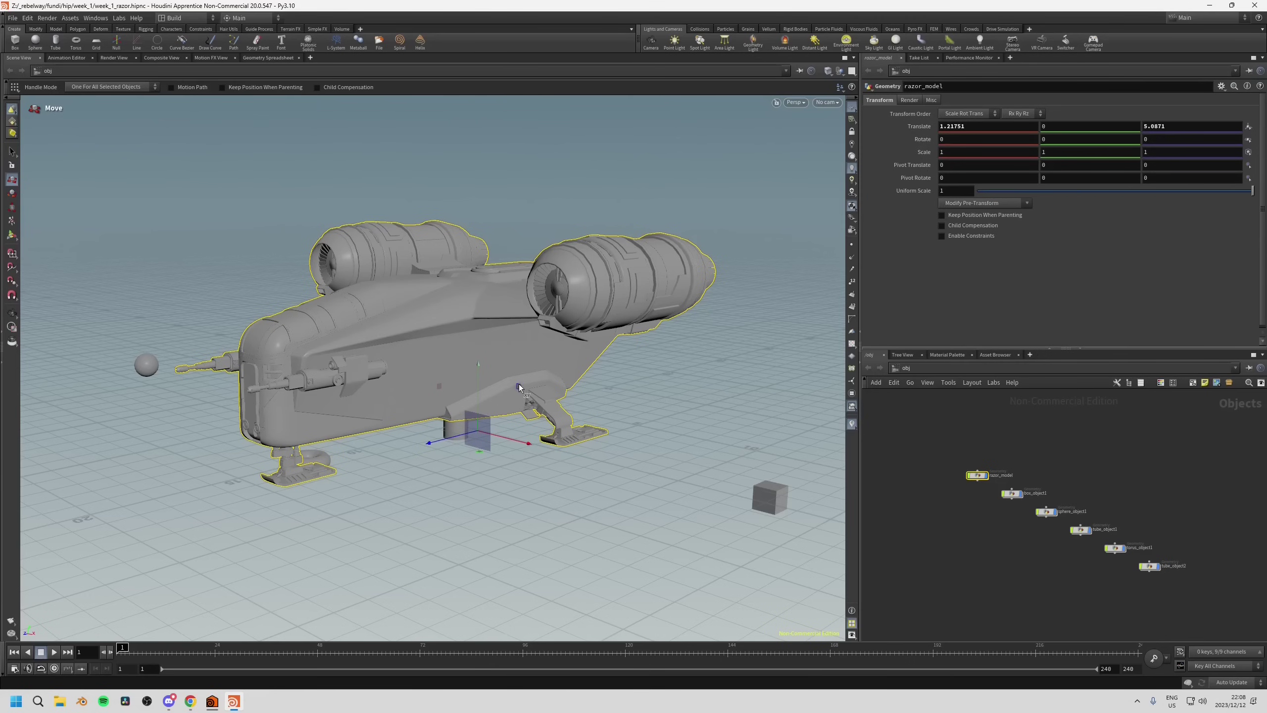
Shift the spaceship to about 0.38, 0.67, 5.09 and use the Rotate tool to turn it to about -2.73, 8.61, 2.60.
{"action": "left_click_drag", "start_coordinate": [519, 385], "coordinate": [502, 365]}
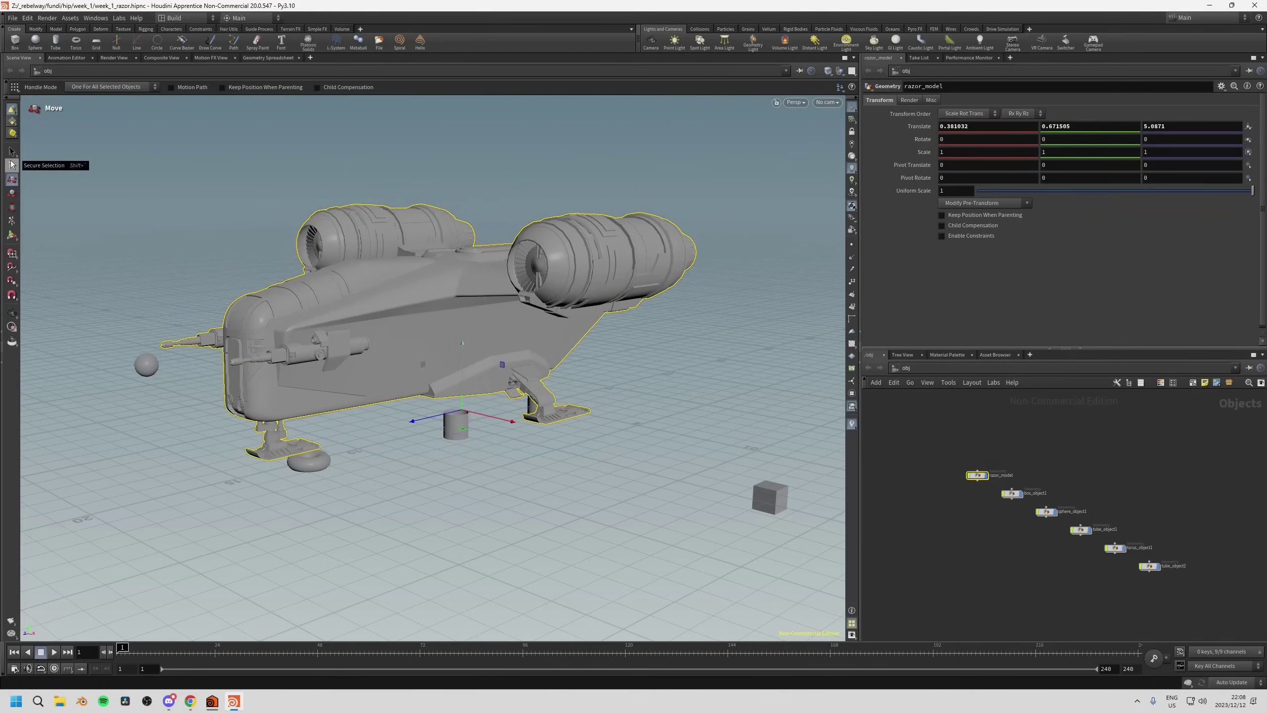
{"action": "left_click", "coordinate": [11, 194]}
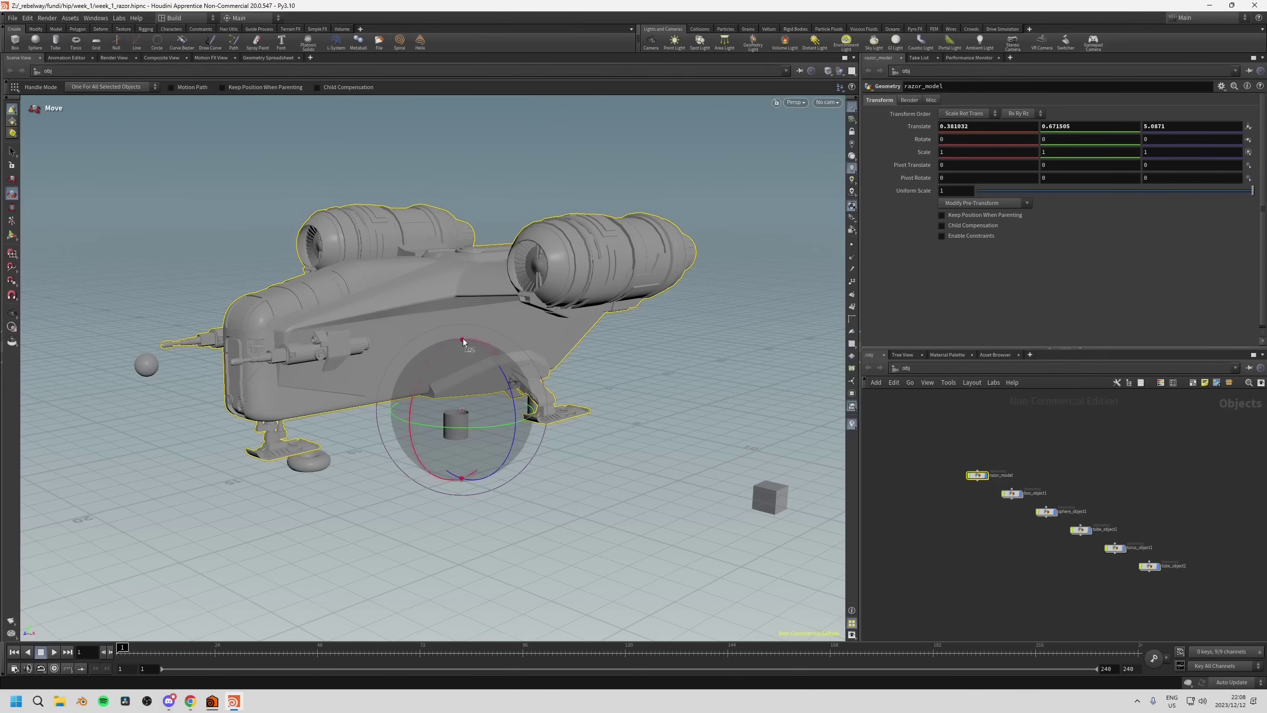
{"action": "mouse_move", "coordinate": [433, 357]}
{"action": "left_mouse_down"}
{"action": "mouse_move", "coordinate": [427, 373]}
{"action": "mouse_move", "coordinate": [444, 345]}
{"action": "mouse_move", "coordinate": [435, 357]}
{"action": "left_mouse_up"}
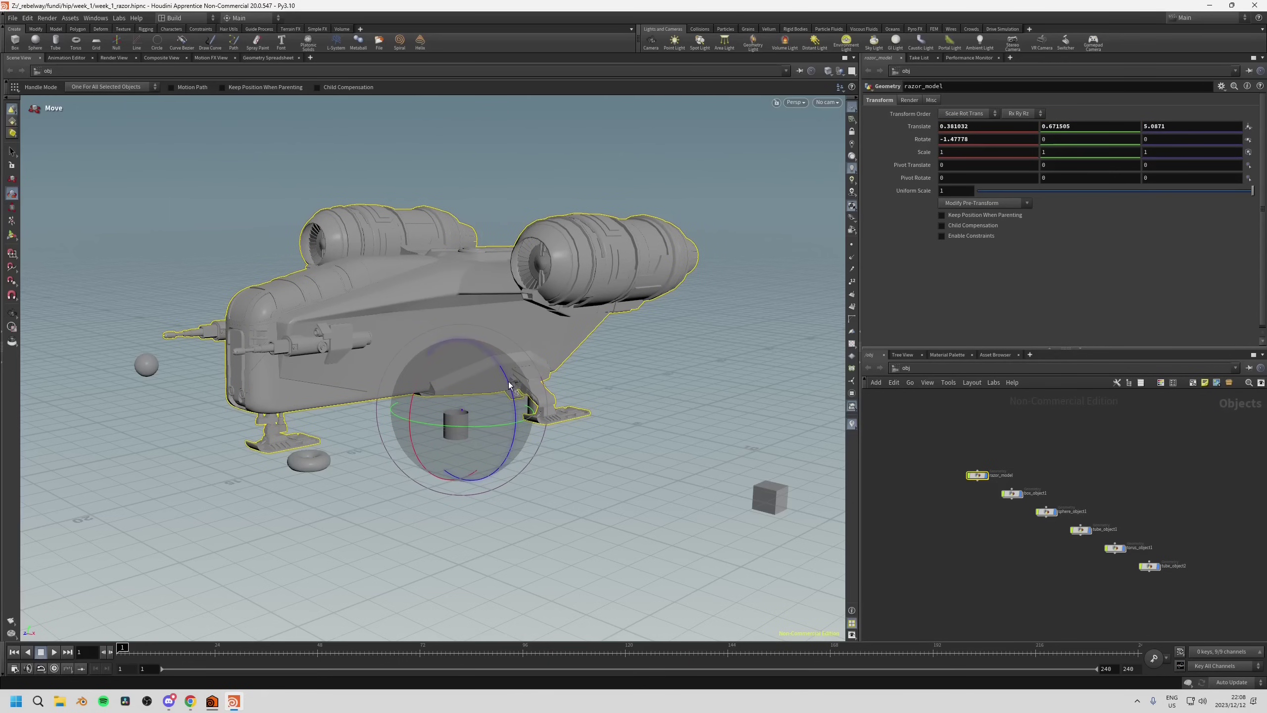
{"action": "mouse_move", "coordinate": [508, 383]}
{"action": "left_mouse_down"}
{"action": "mouse_move", "coordinate": [510, 429]}
{"action": "mouse_move", "coordinate": [507, 392]}
{"action": "mouse_move", "coordinate": [511, 407]}
{"action": "left_mouse_up"}
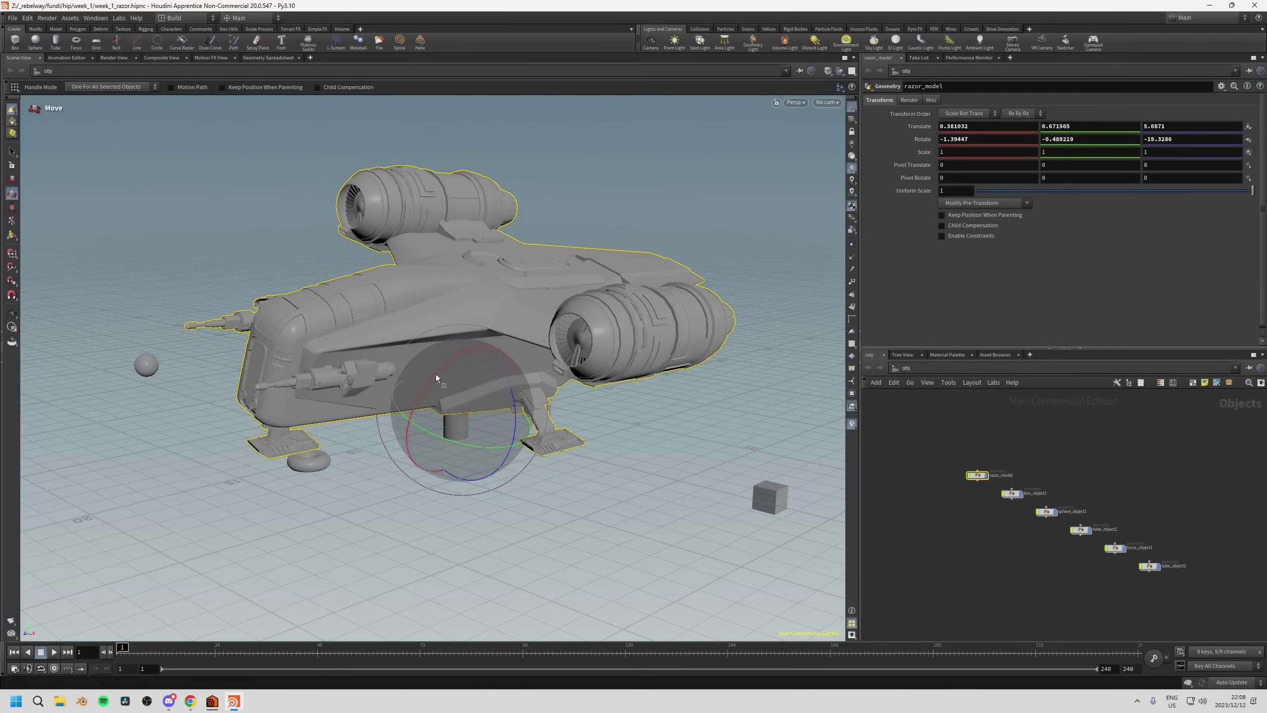
{"action": "left_click_drag", "start_coordinate": [436, 374], "coordinate": [452, 432]}
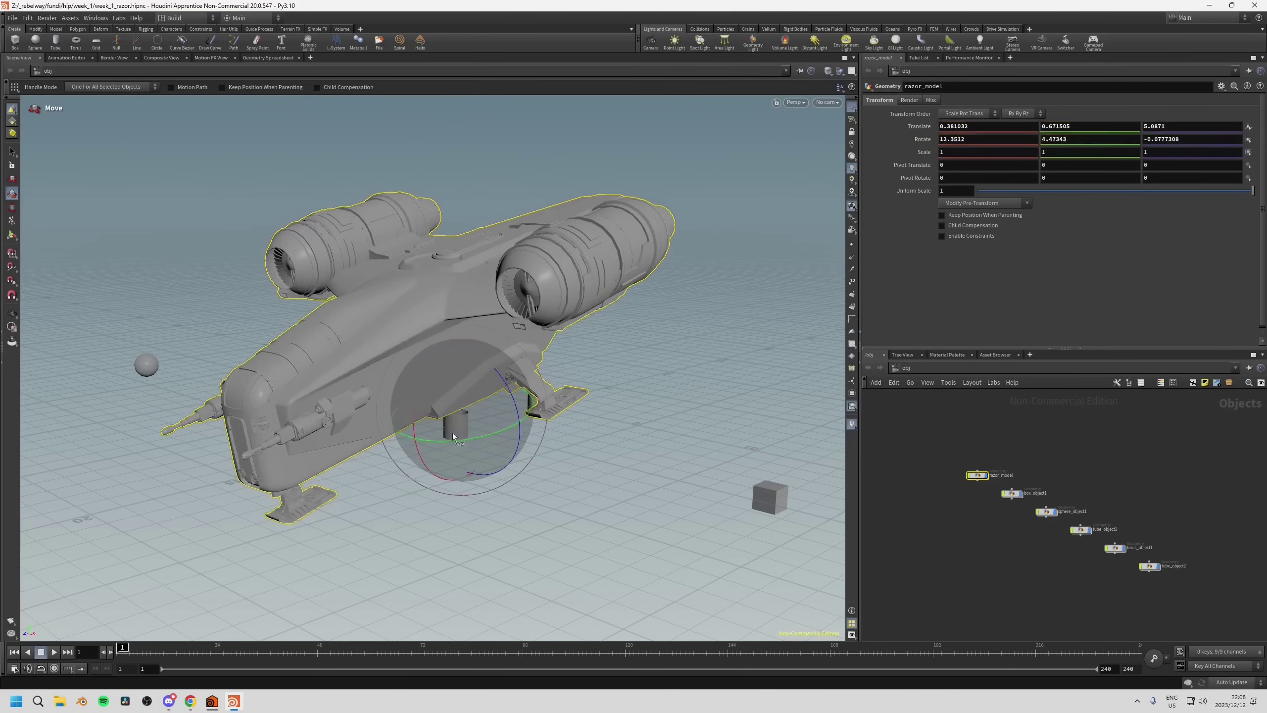
{"action": "left_click_drag", "start_coordinate": [489, 367], "coordinate": [508, 391]}
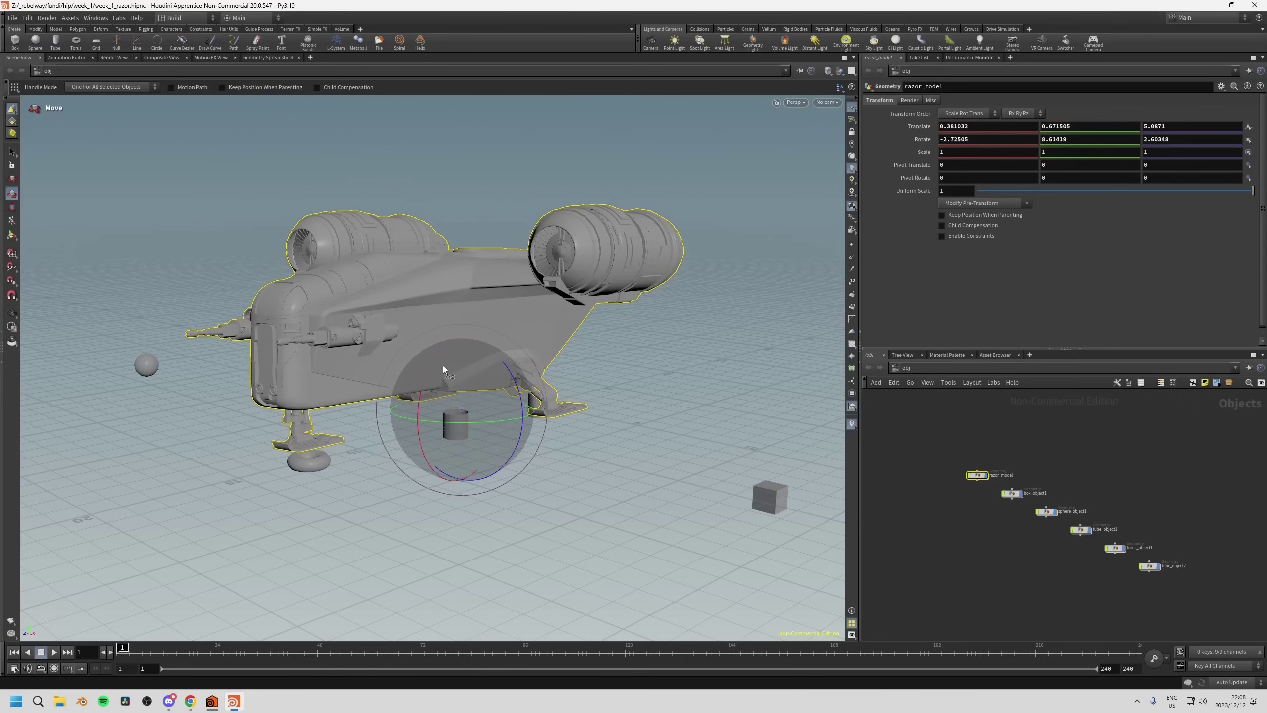
Rotate the spaceship with the individual axis rings, first X and finally Y, to about -2.81, 16.25, 2.23.
{"action": "key", "text": "ctrl"}
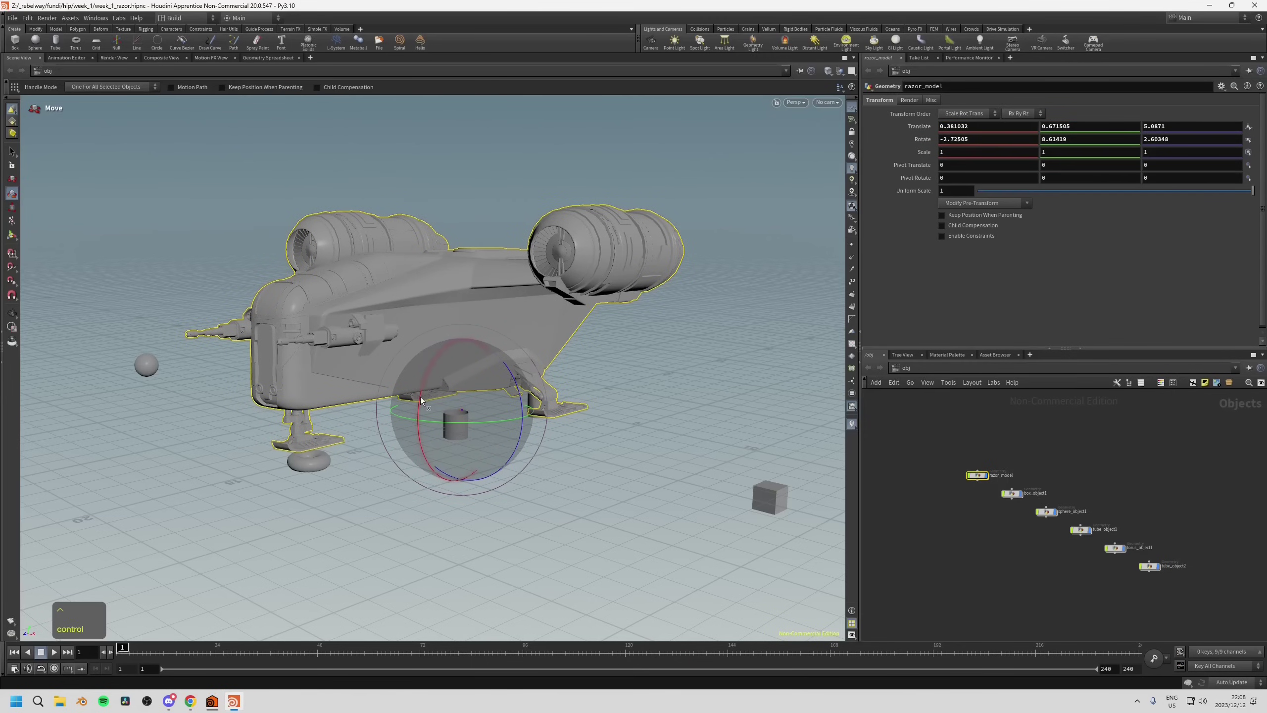
{"action": "left_click_drag", "start_coordinate": [420, 398], "coordinate": [418, 428], "text": "ctrl"}
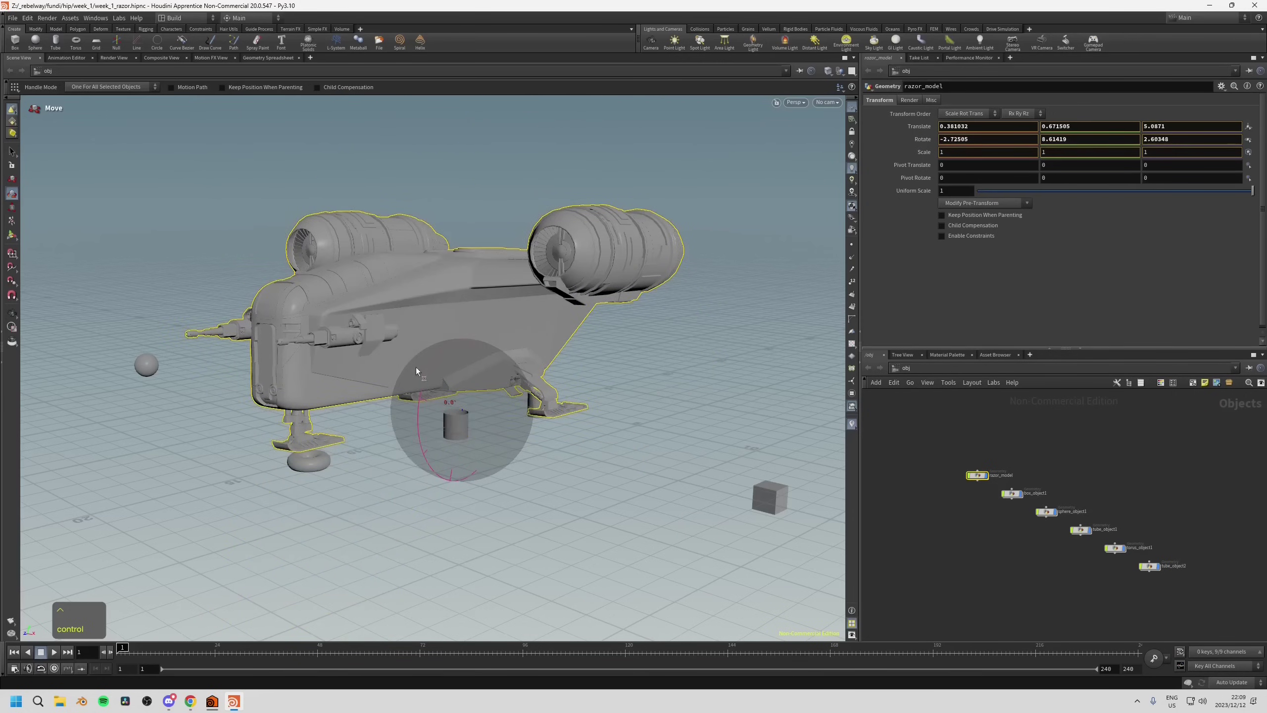
{"action": "mouse_move", "coordinate": [417, 370]}
{"action": "left_mouse_down", "text": "ctrl"}
{"action": "mouse_move", "coordinate": [463, 324]}
{"action": "mouse_move", "coordinate": [425, 395]}
{"action": "mouse_move", "coordinate": [419, 464]}
{"action": "mouse_move", "coordinate": [413, 386]}
{"action": "left_mouse_up", "text": "ctrl"}
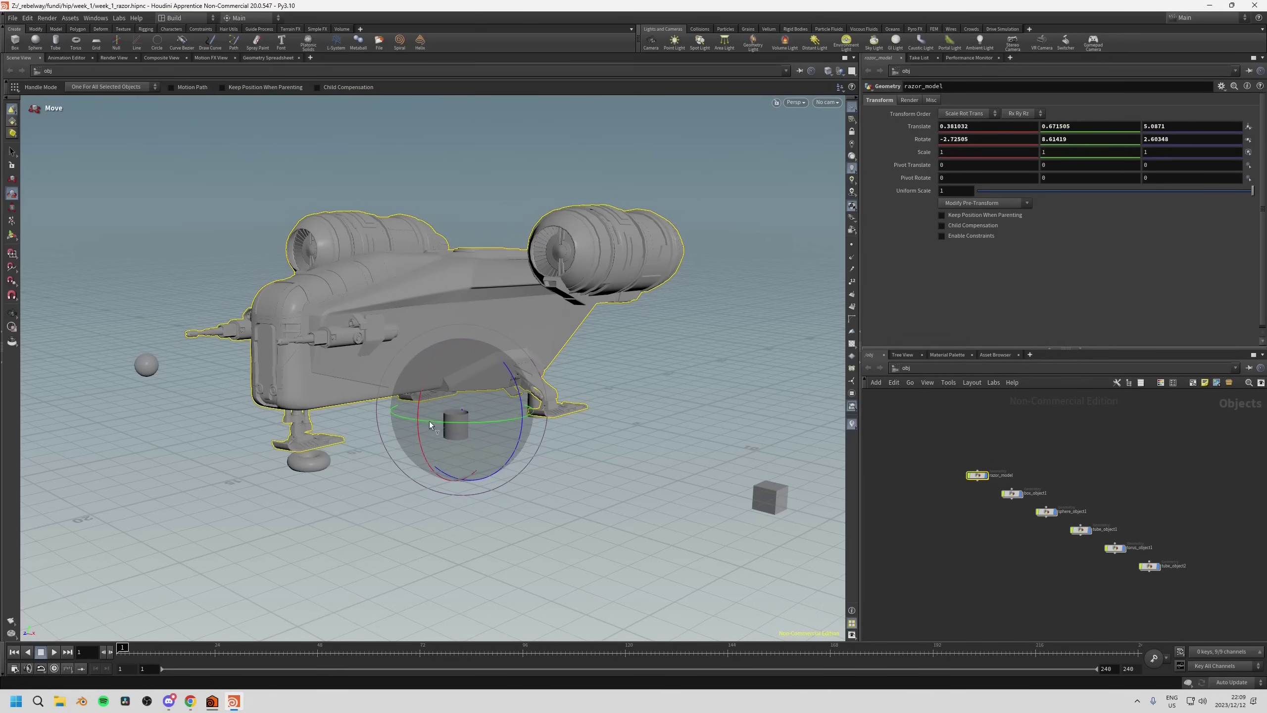
{"action": "left_click_drag", "start_coordinate": [430, 422], "coordinate": [109, 368]}
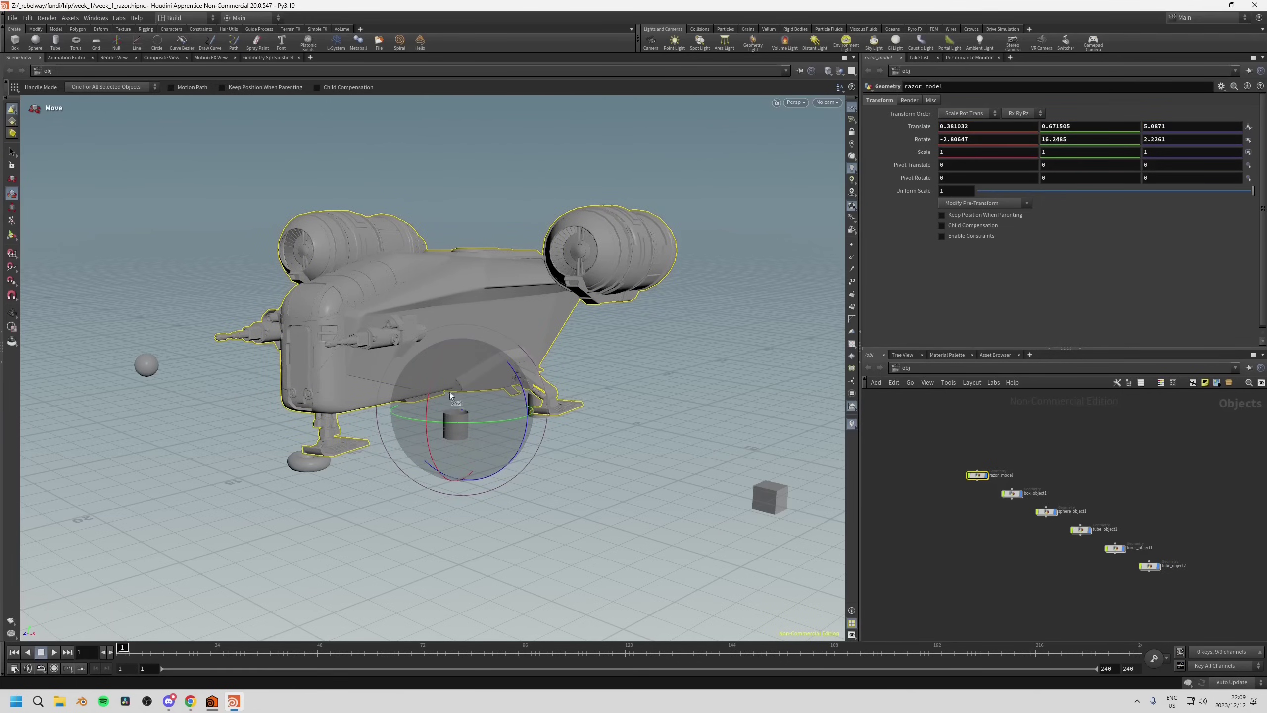
Use the Scale tool to scale the spaceship along Y, along X and uniformly to about 1.08, 0.74, 0.85.
{"action": "left_click", "coordinate": [11, 206]}
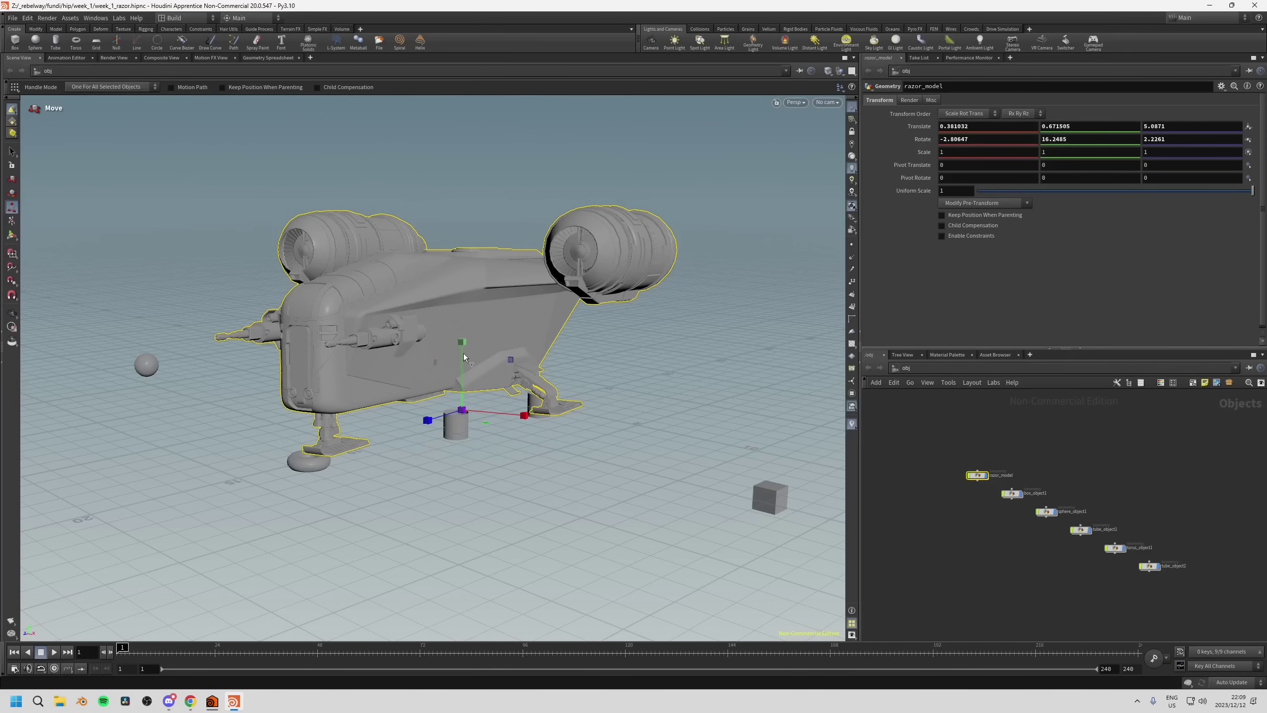
{"action": "mouse_move", "coordinate": [464, 352]}
{"action": "left_mouse_down"}
{"action": "mouse_move", "coordinate": [465, 370]}
{"action": "mouse_move", "coordinate": [461, 340]}
{"action": "mouse_move", "coordinate": [461, 368]}
{"action": "left_mouse_up"}
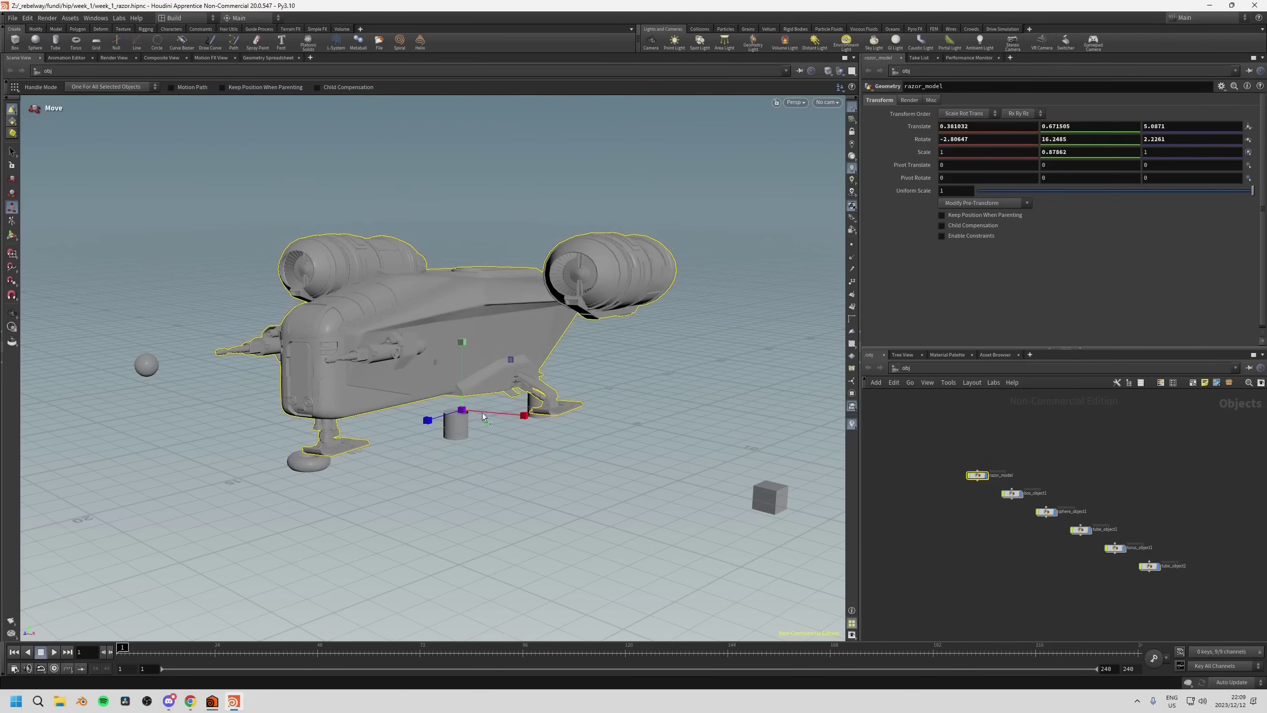
{"action": "mouse_move", "coordinate": [488, 413]}
{"action": "left_mouse_down"}
{"action": "mouse_move", "coordinate": [517, 414]}
{"action": "mouse_move", "coordinate": [494, 418]}
{"action": "left_mouse_up"}
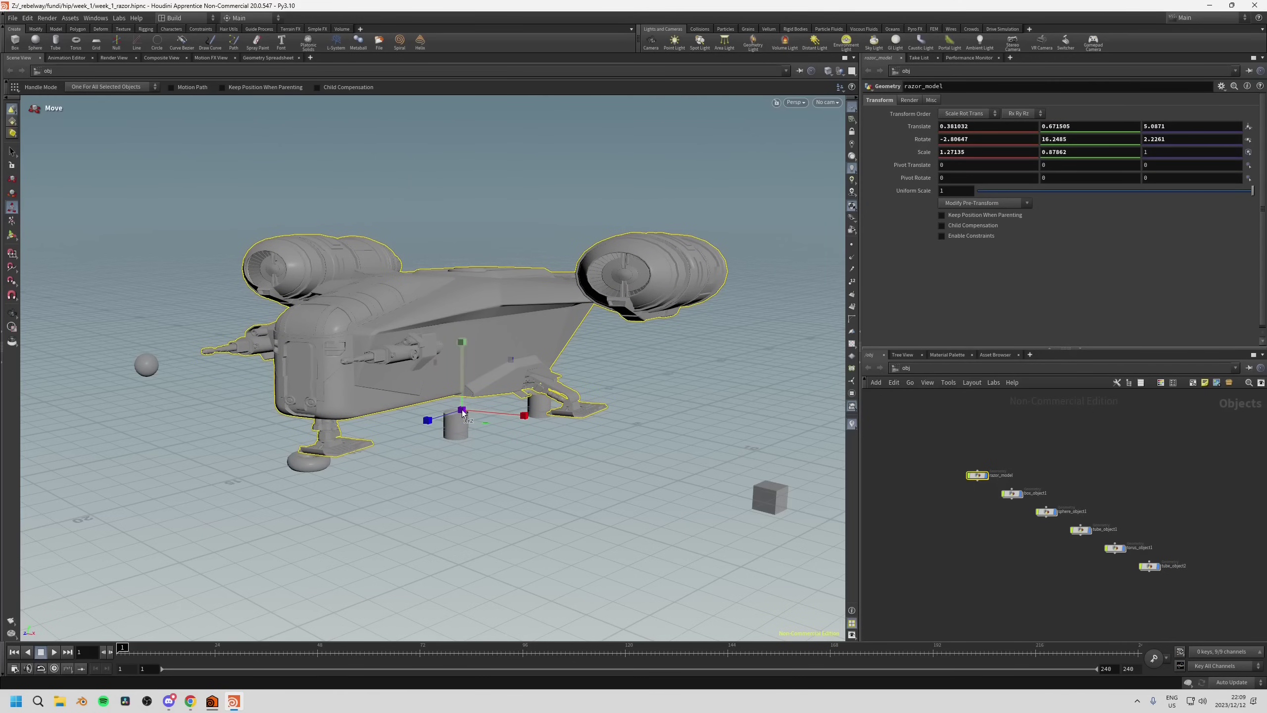
{"action": "mouse_move", "coordinate": [462, 412]}
{"action": "left_mouse_down"}
{"action": "mouse_move", "coordinate": [536, 364]}
{"action": "mouse_move", "coordinate": [451, 417]}
{"action": "mouse_move", "coordinate": [515, 365]}
{"action": "mouse_move", "coordinate": [453, 415]}
{"action": "mouse_move", "coordinate": [488, 389]}
{"action": "mouse_move", "coordinate": [462, 407]}
{"action": "left_mouse_up"}
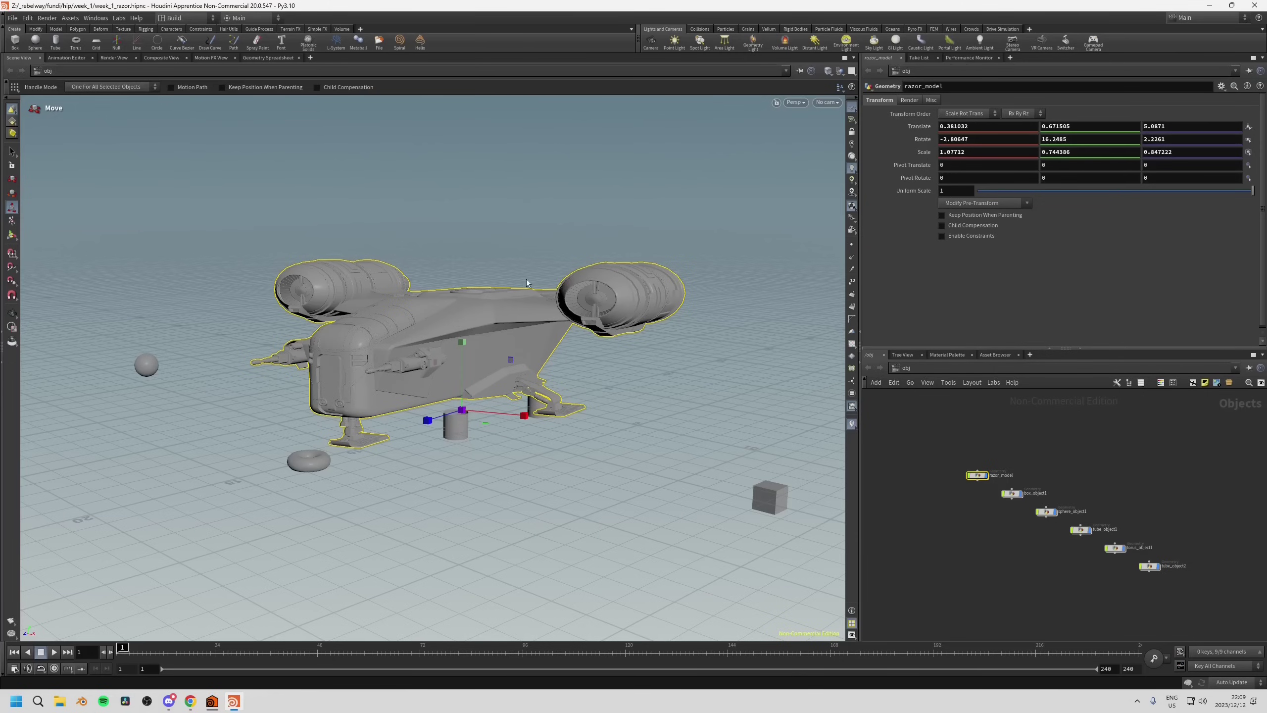
Set the spaceship's X translate and X rotate to 0, and try an X scale of 0 before setting it to 1.
{"action": "left_click", "coordinate": [982, 128]}
{"action": "type", "text": "0"}
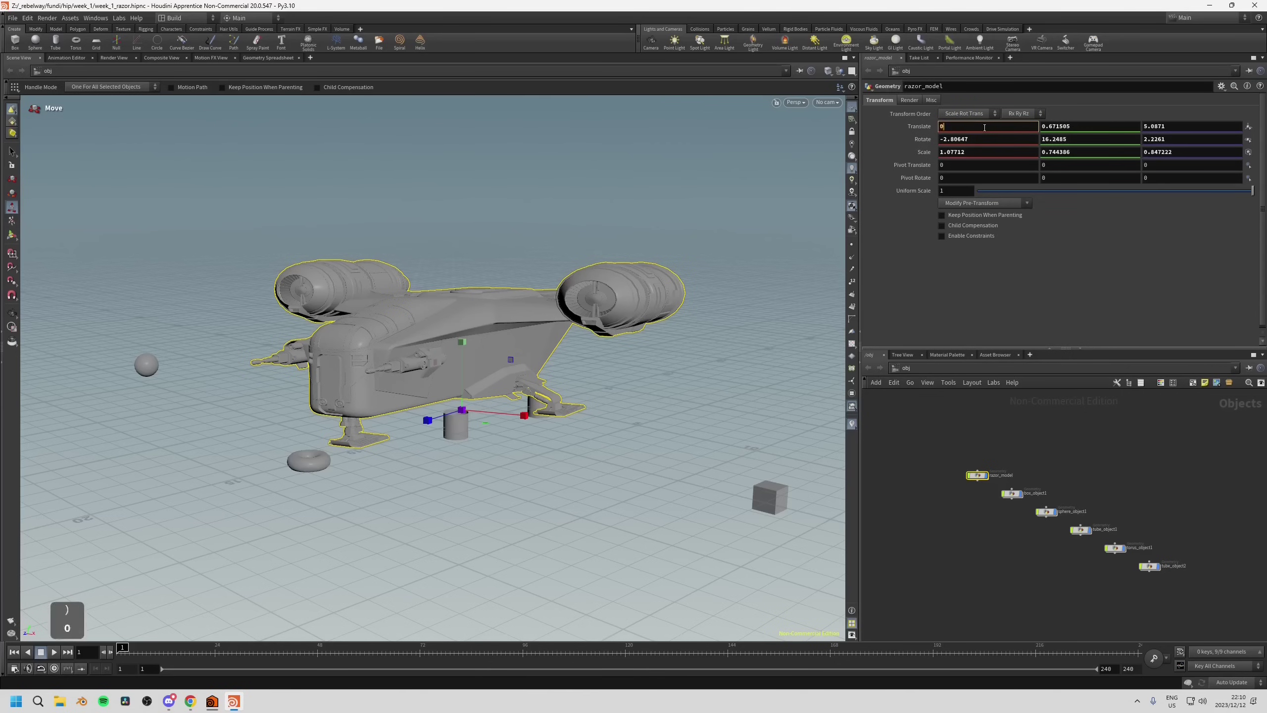
{"action": "key", "text": "Return"}
{"action": "left_click", "coordinate": [936, 139]}
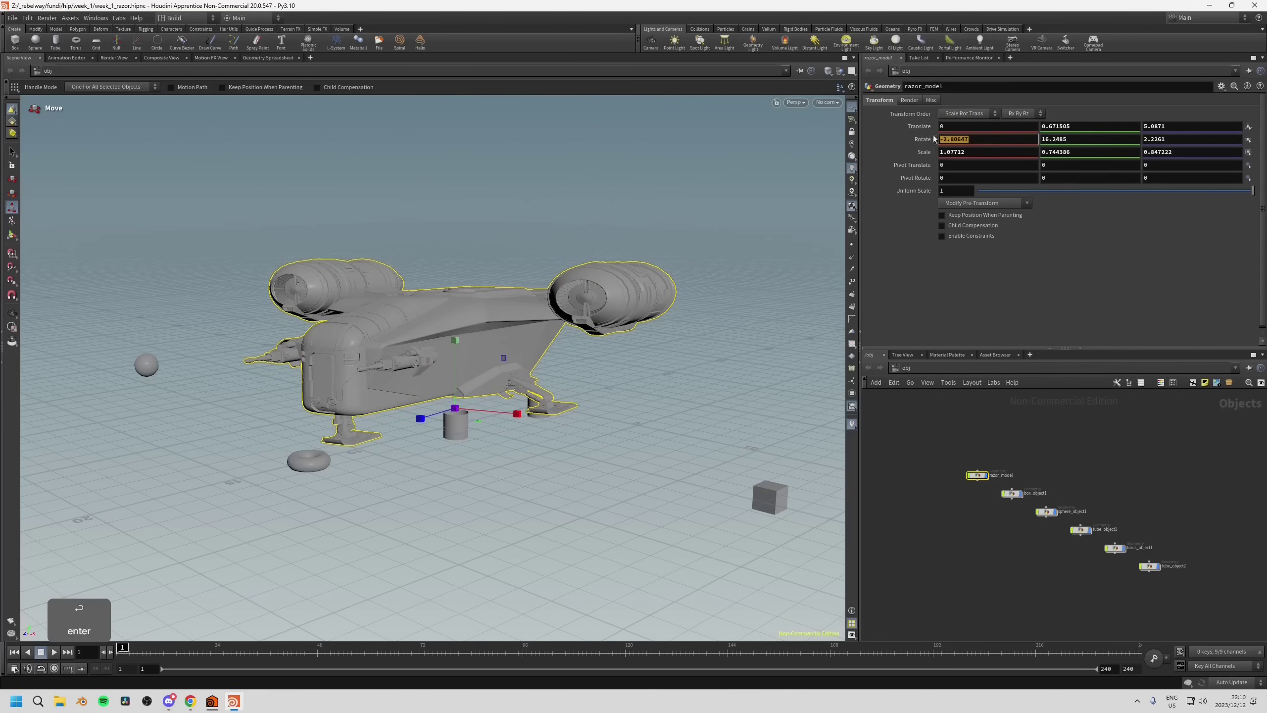
{"action": "left_click", "coordinate": [967, 152]}
{"action": "type", "text": "0"}
{"action": "key", "text": "Return"}
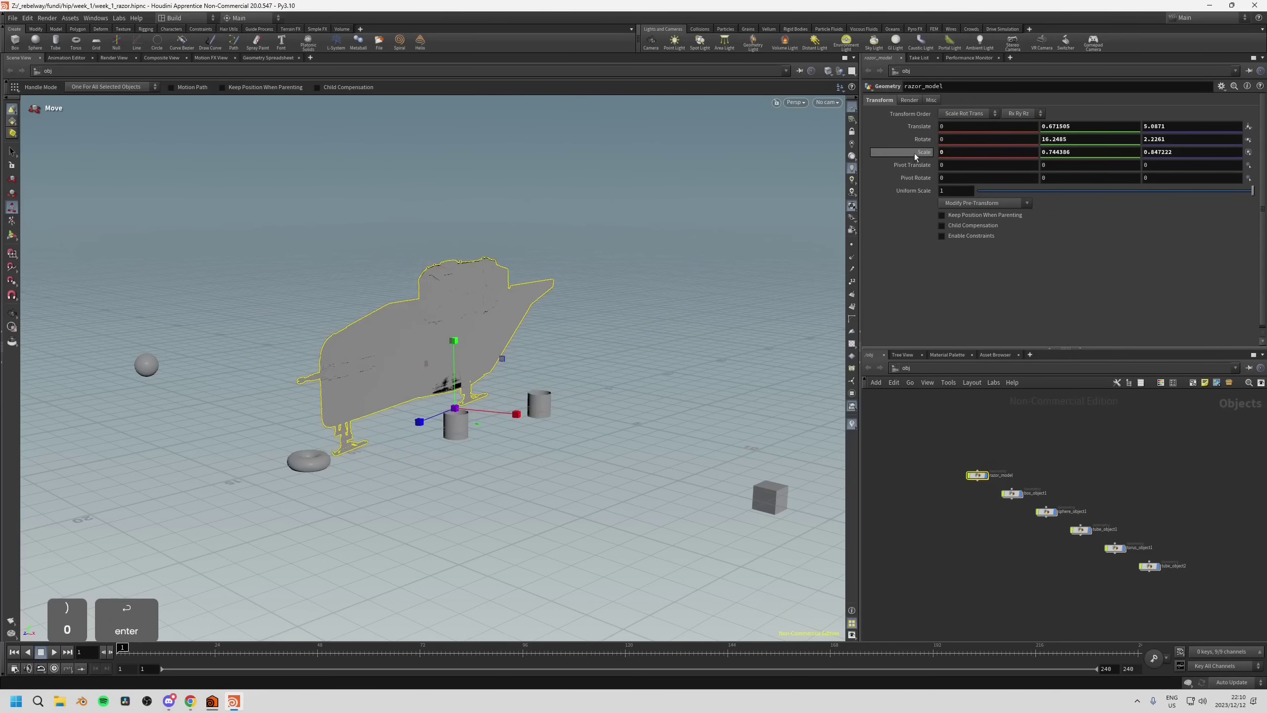
{"action": "left_click", "coordinate": [958, 151]}
{"action": "type", "text": "1"}
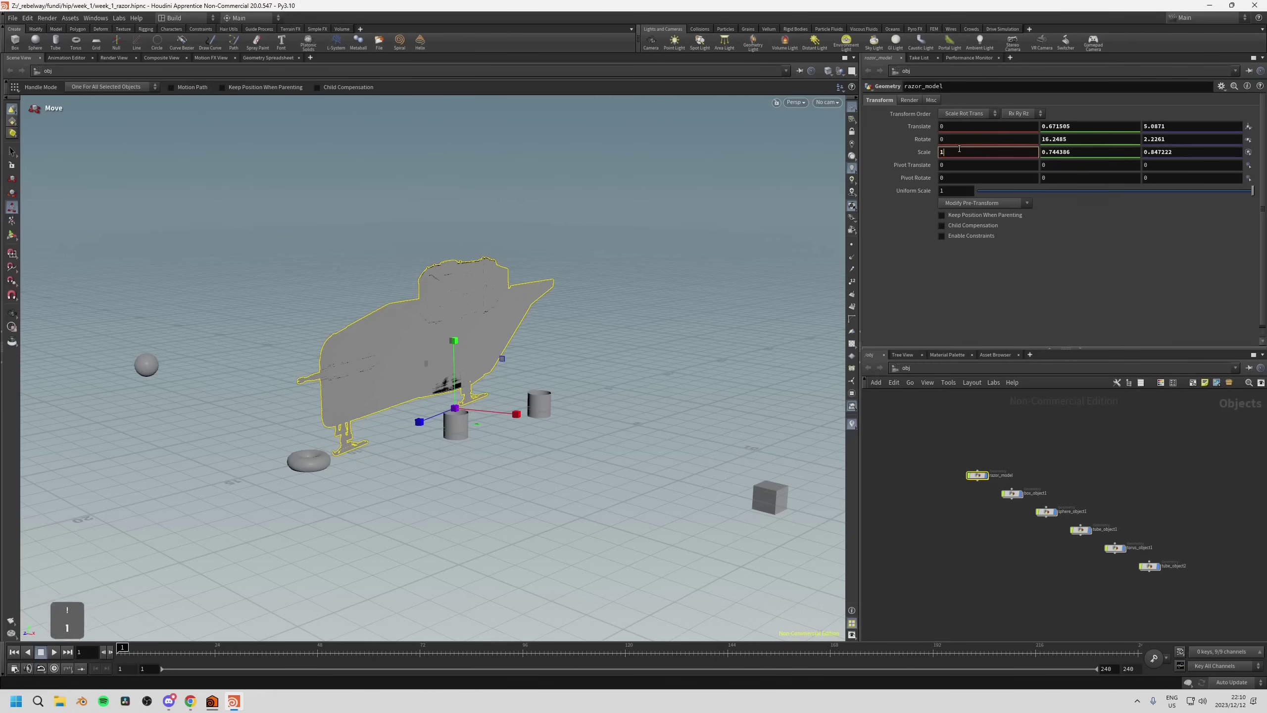
{"action": "key", "text": "Return"}
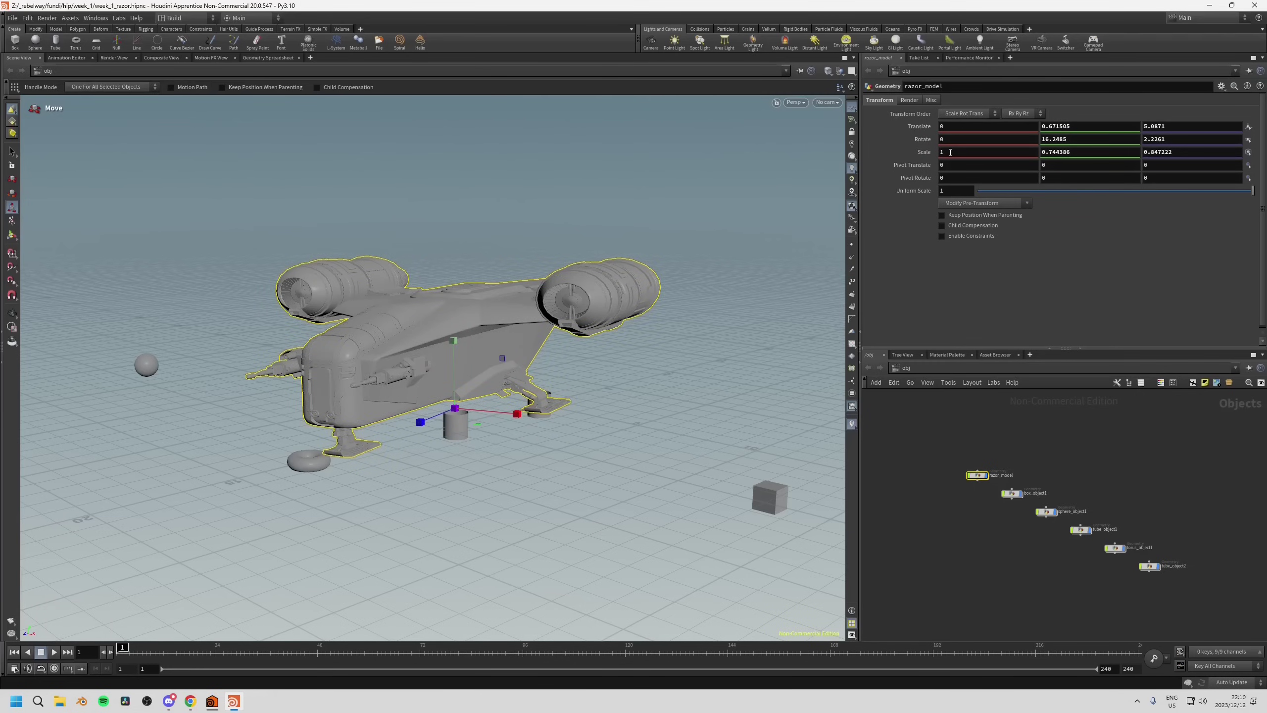
Revert the spaceship's Translate, Rotate and Scale parameters to their defaults.
{"action": "right_click", "coordinate": [907, 125]}
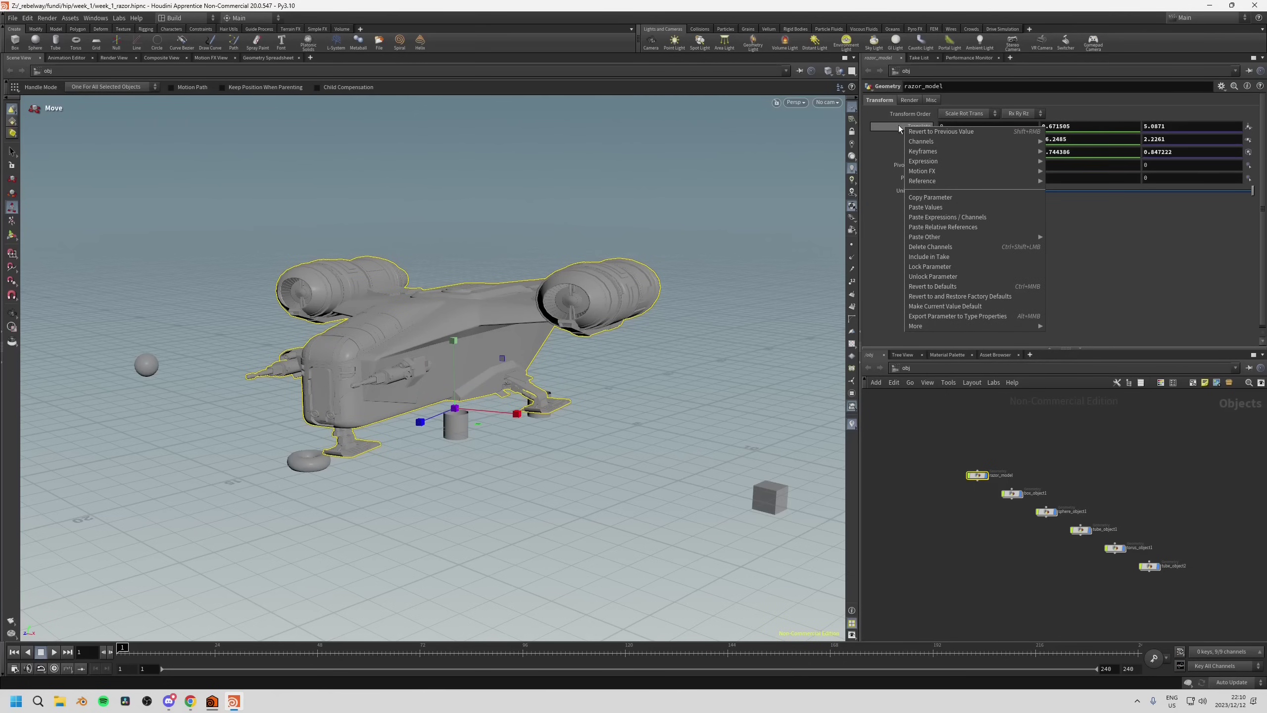
{"action": "left_click", "coordinate": [931, 289]}
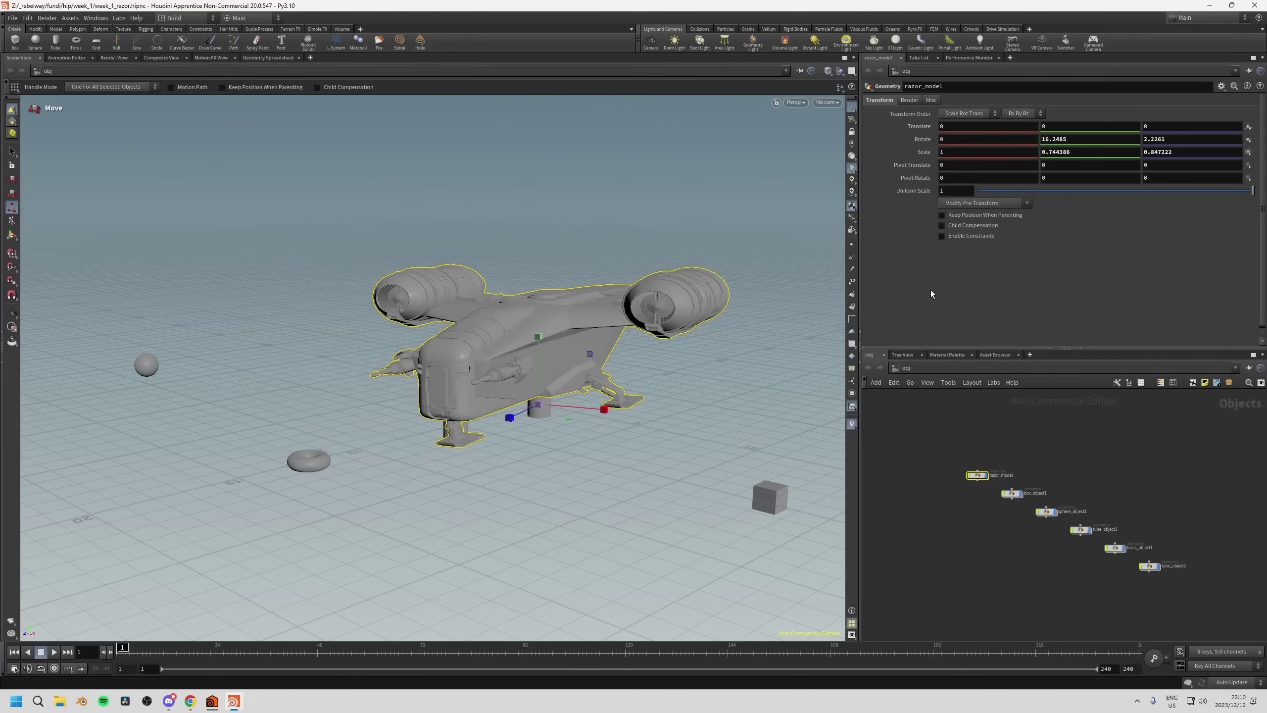
{"action": "left_click", "coordinate": [1153, 125]}
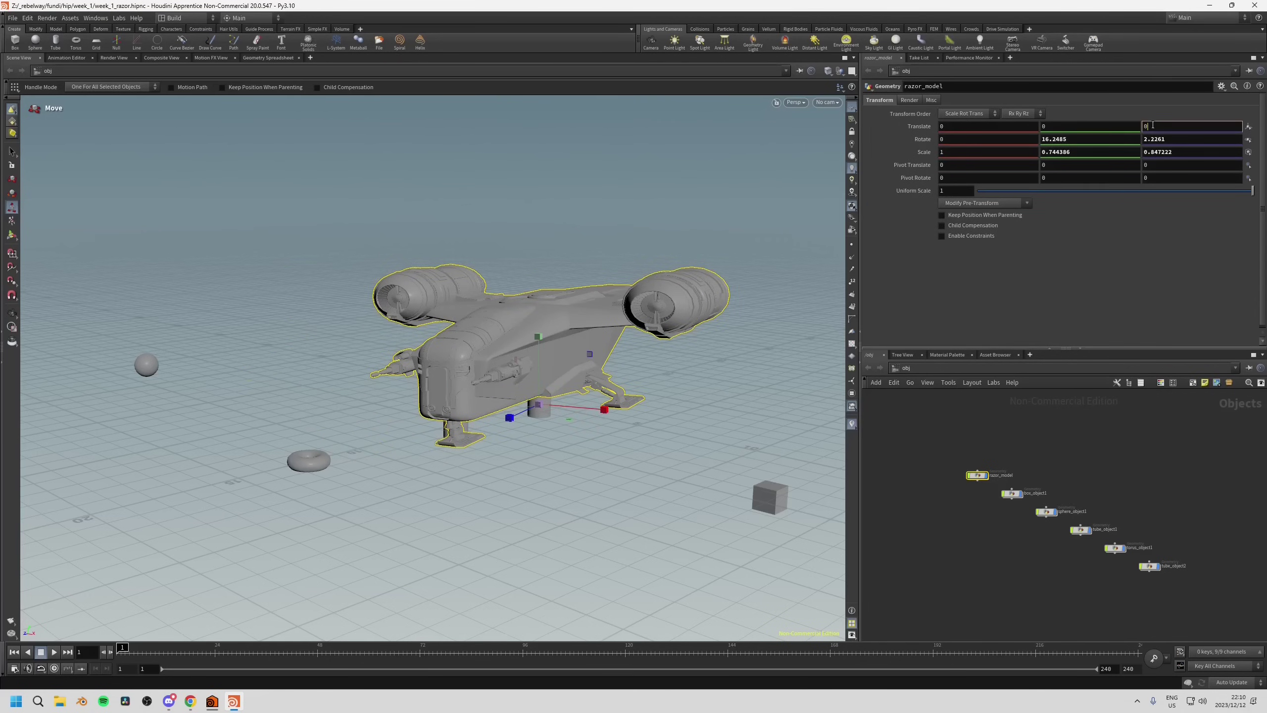
{"action": "right_click", "coordinate": [923, 142]}
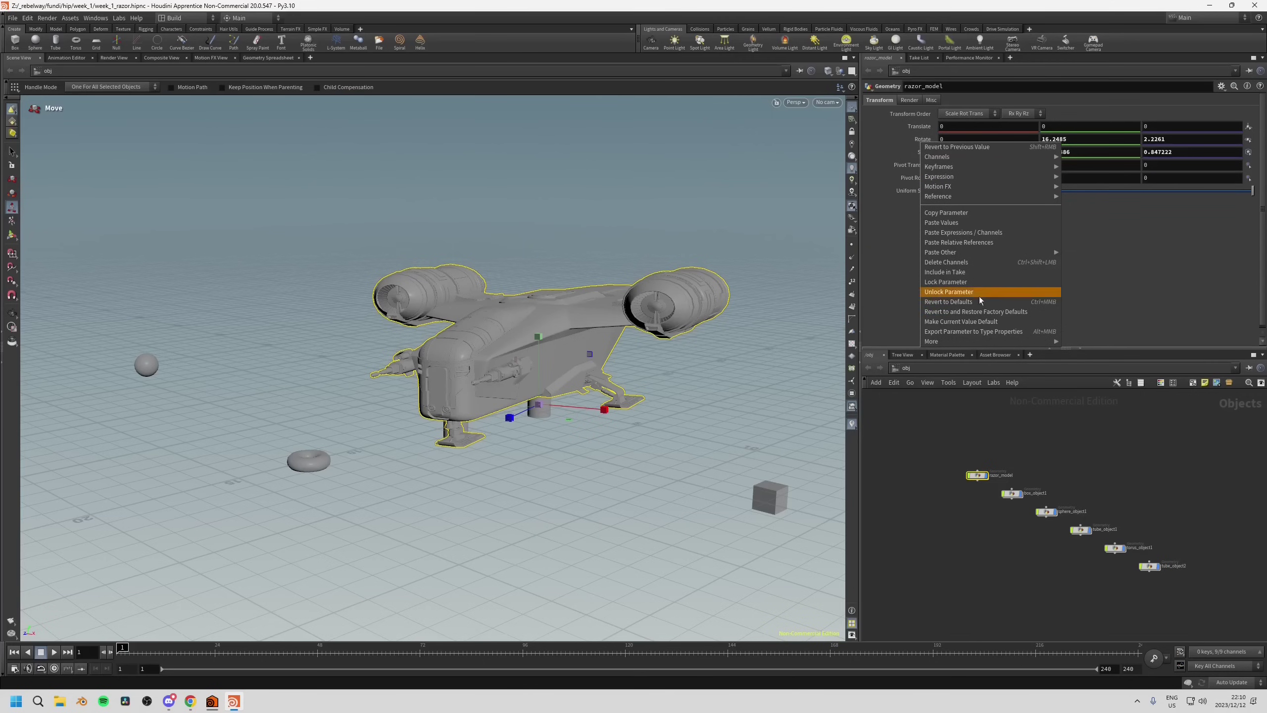
{"action": "left_click", "coordinate": [950, 301]}
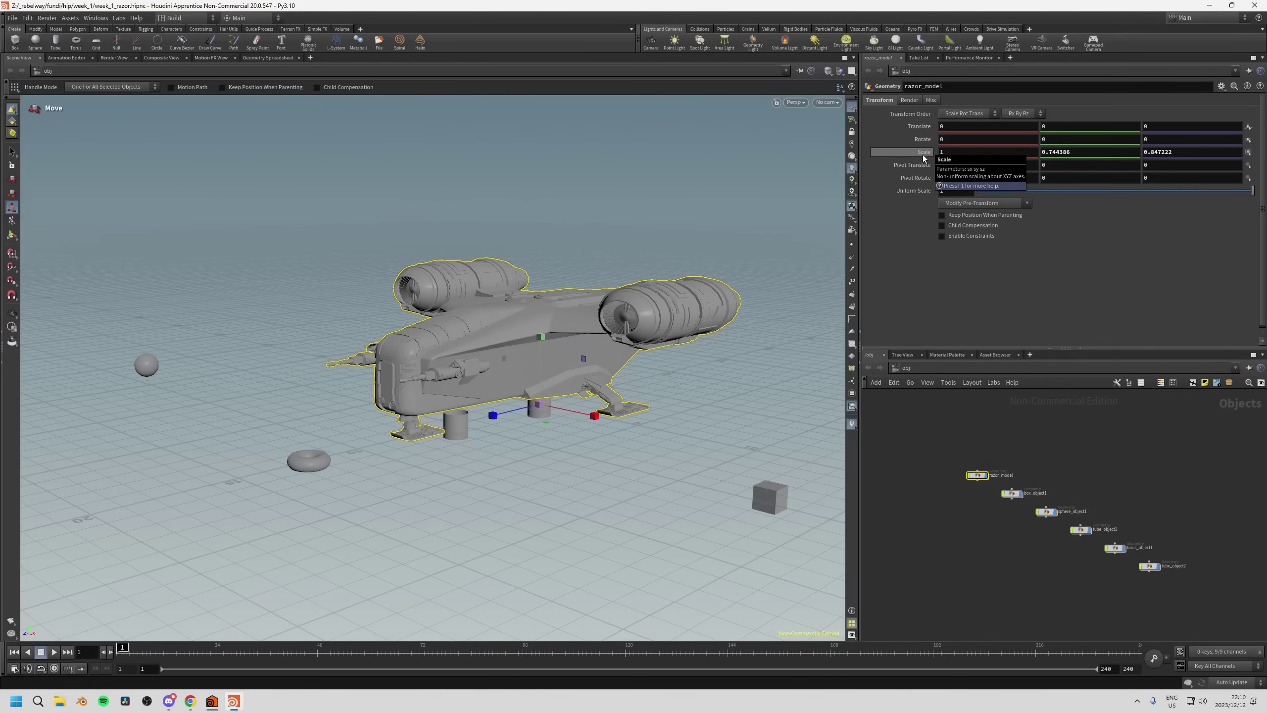
{"action": "key", "text": "ctrl"}
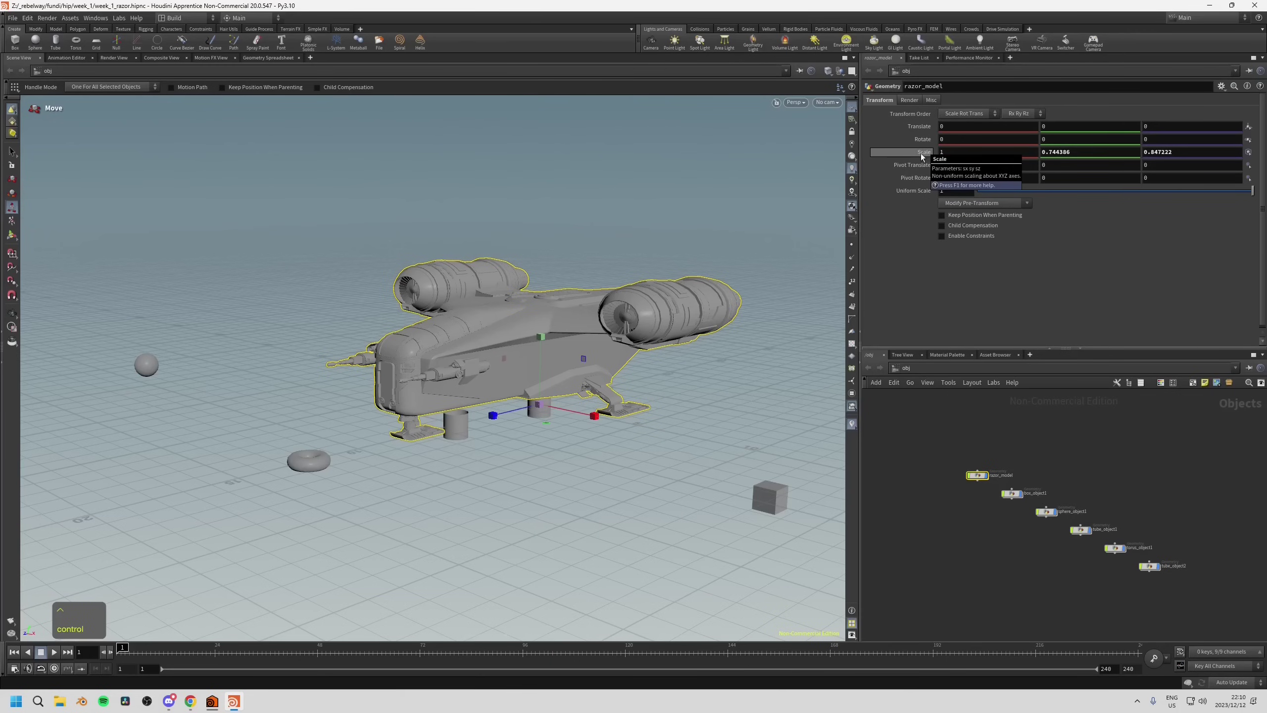
{"action": "middle_click", "coordinate": [918, 153], "text": "ctrl"}
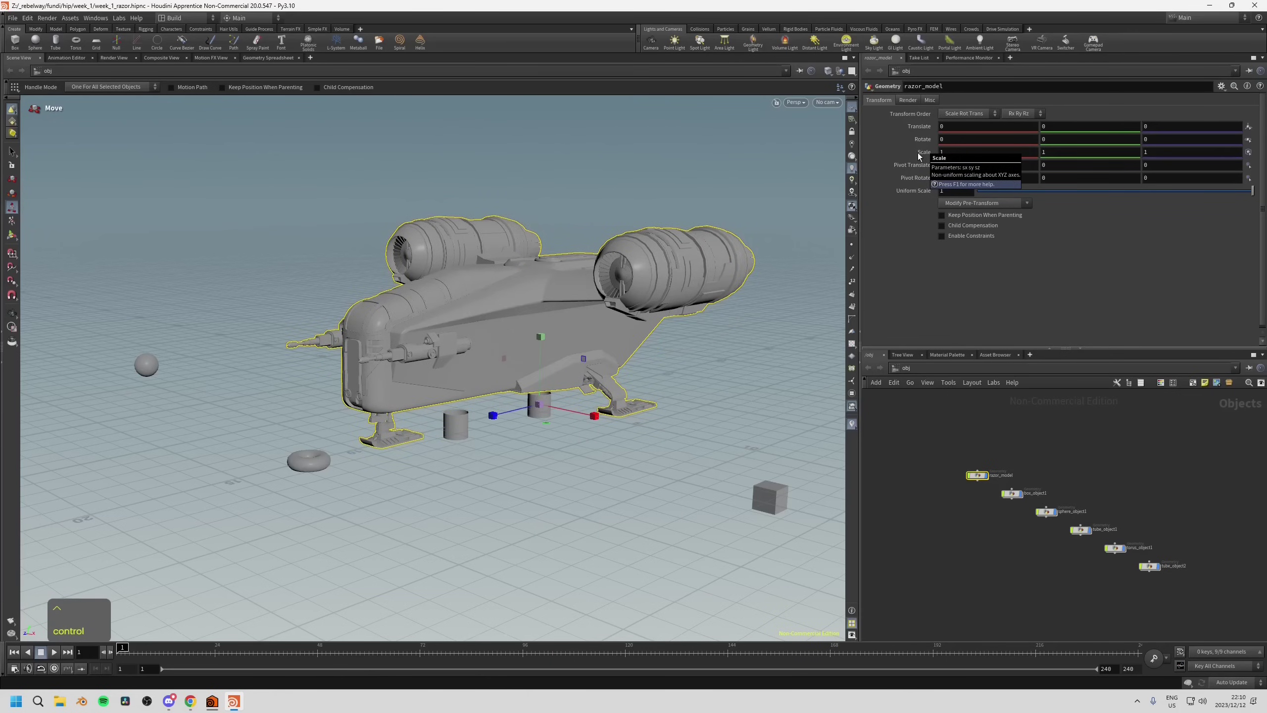
Select the box node in the network and revert its Translate parameter to defaults.
{"action": "left_click", "coordinate": [1012, 493]}
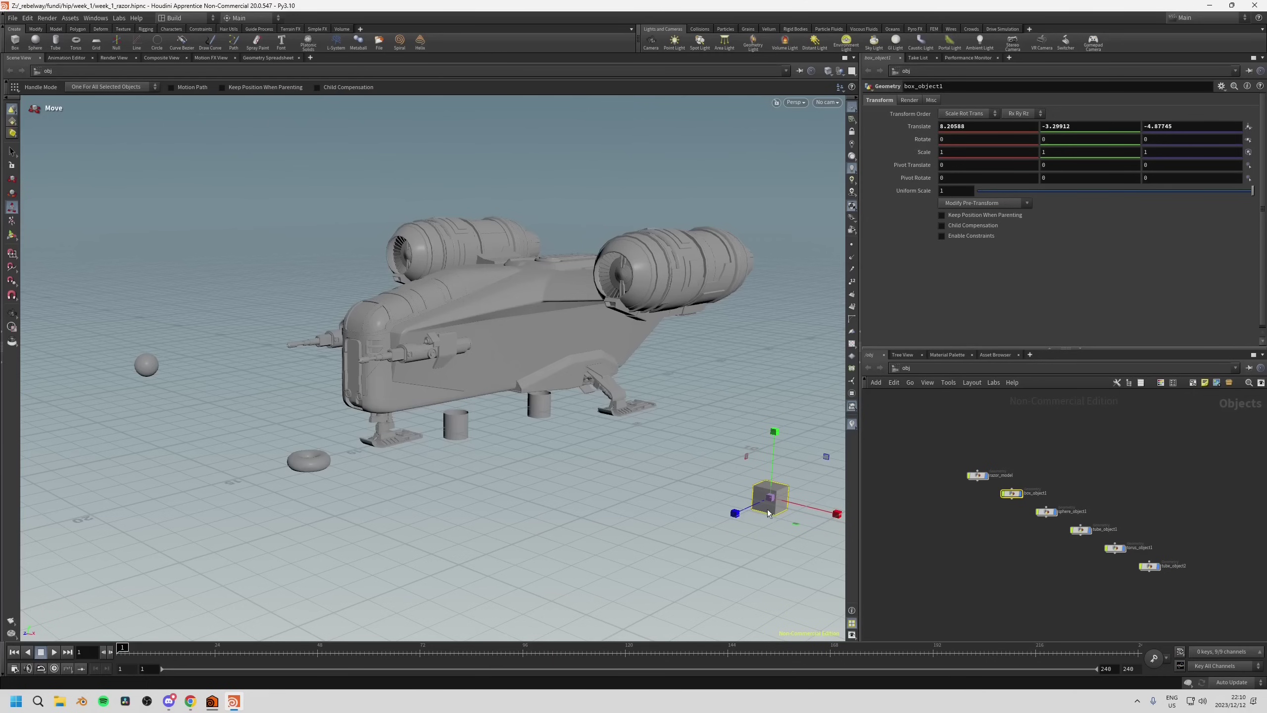
{"action": "left_click", "coordinate": [952, 127]}
{"action": "left_click", "coordinate": [958, 139]}
{"action": "key", "text": "ctrl"}
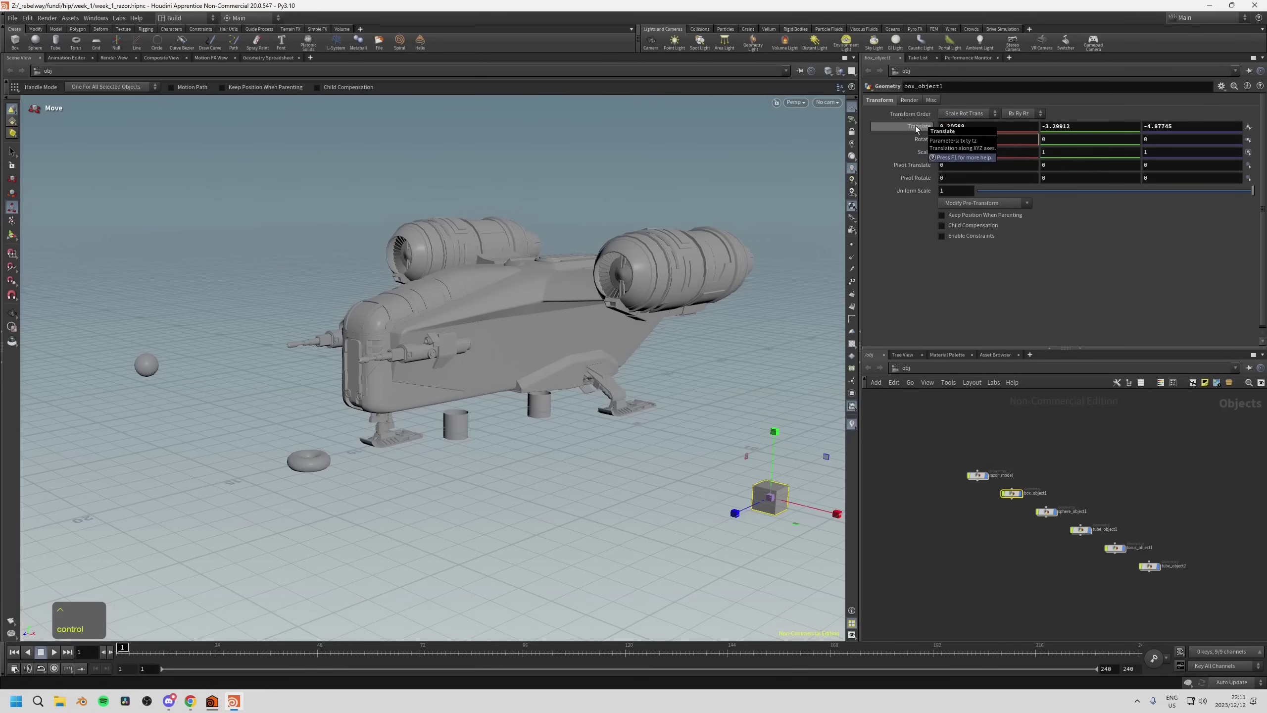
{"action": "middle_click", "coordinate": [915, 125], "text": "ctrl"}
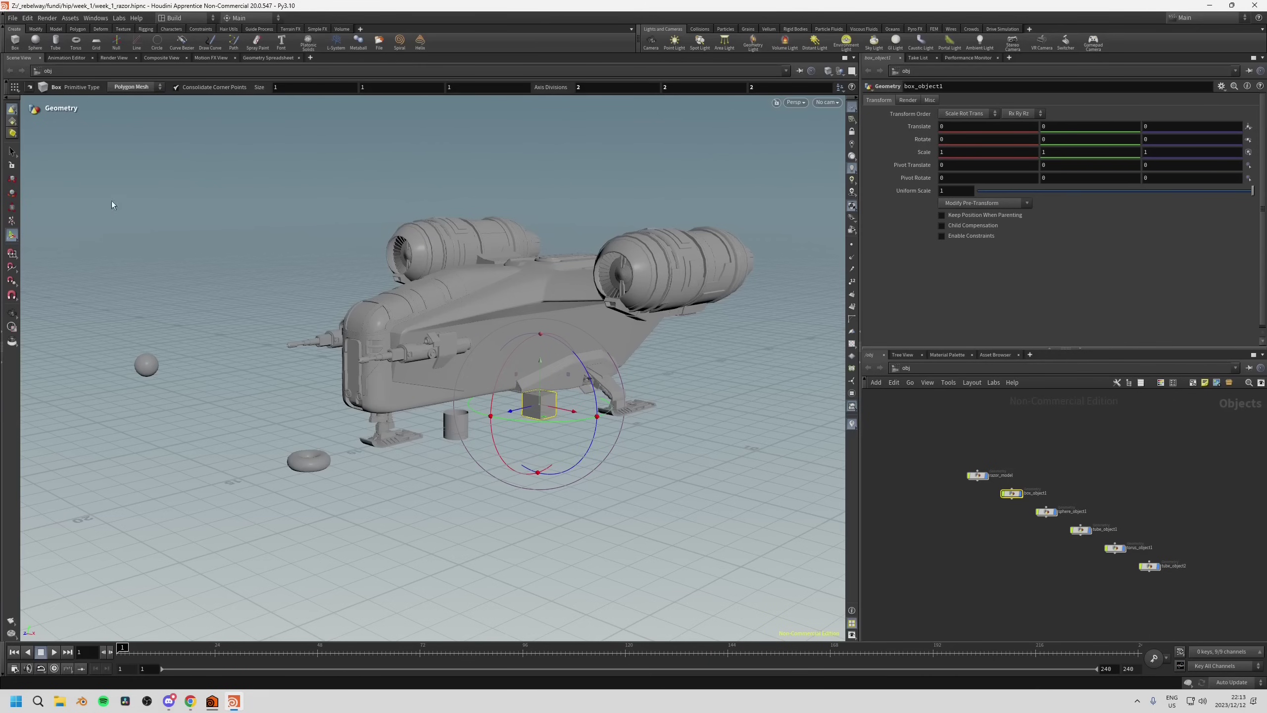
With the Global Transform Handle, move the box along X to about 6.7 and rotate it to about 18.3, -1.4, -29.1.
{"action": "left_click", "coordinate": [11, 180]}
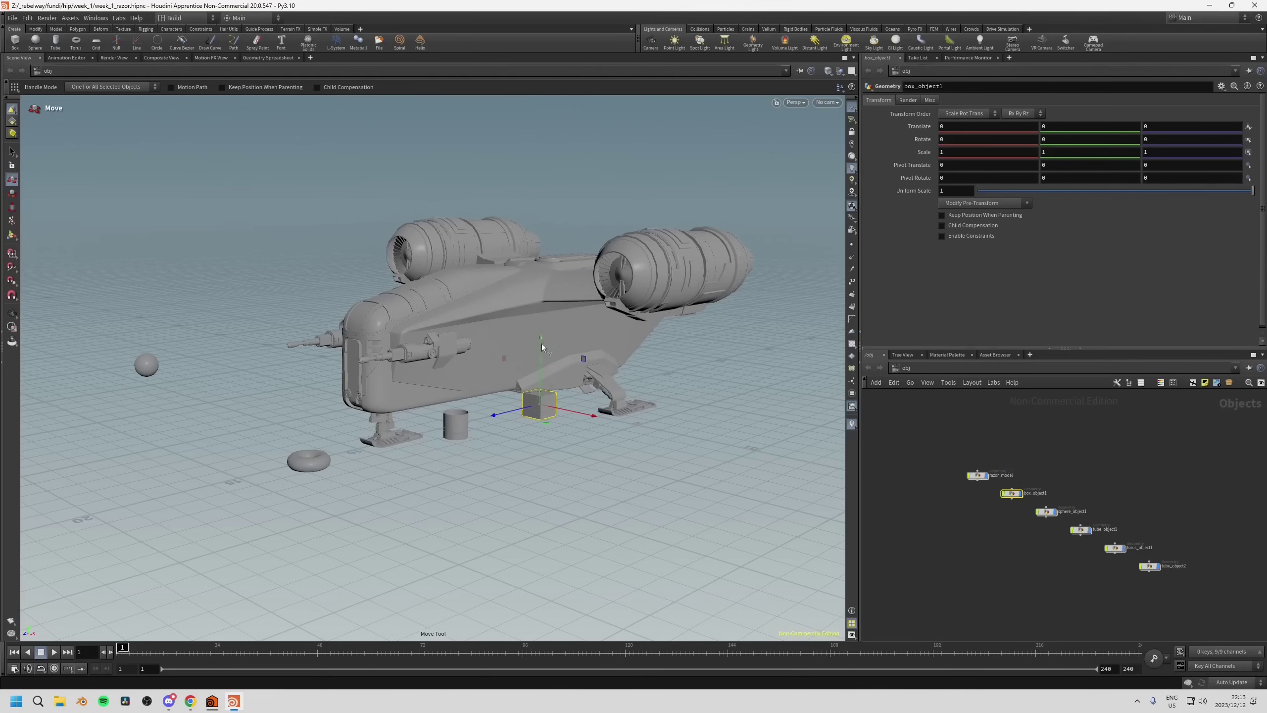
{"action": "left_click", "coordinate": [11, 220]}
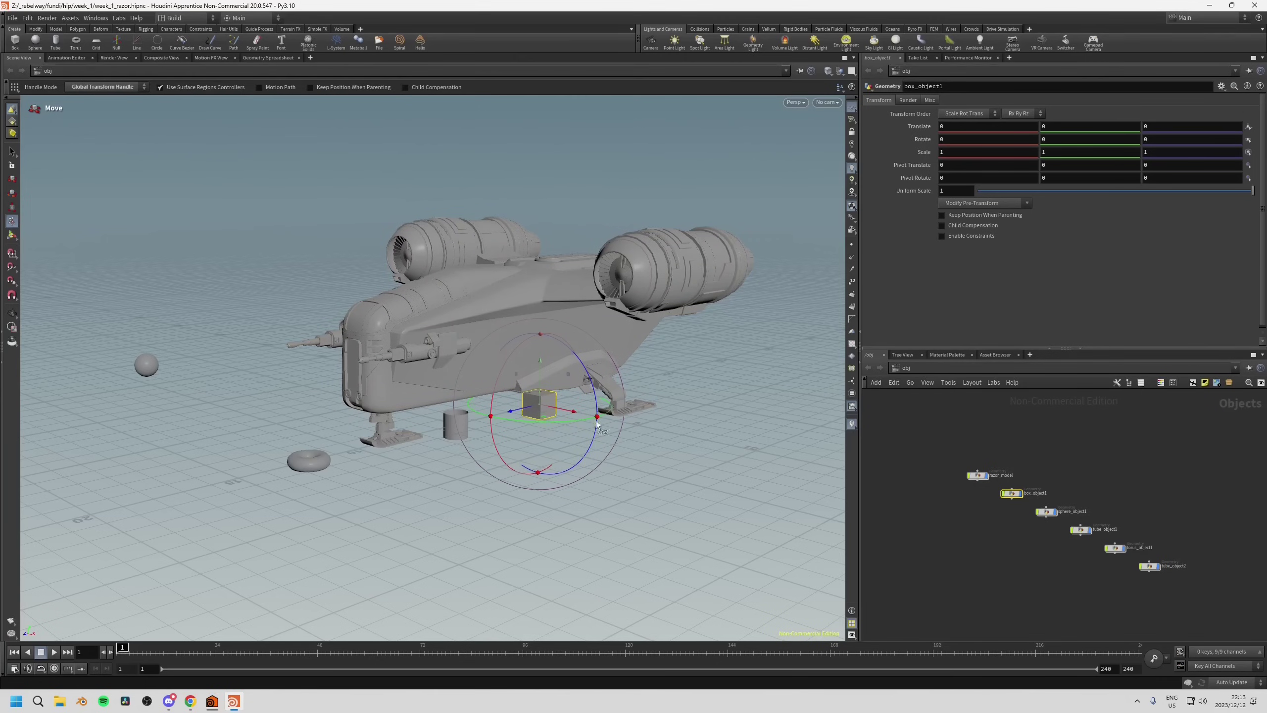
{"action": "left_click_drag", "start_coordinate": [552, 408], "coordinate": [737, 435]}
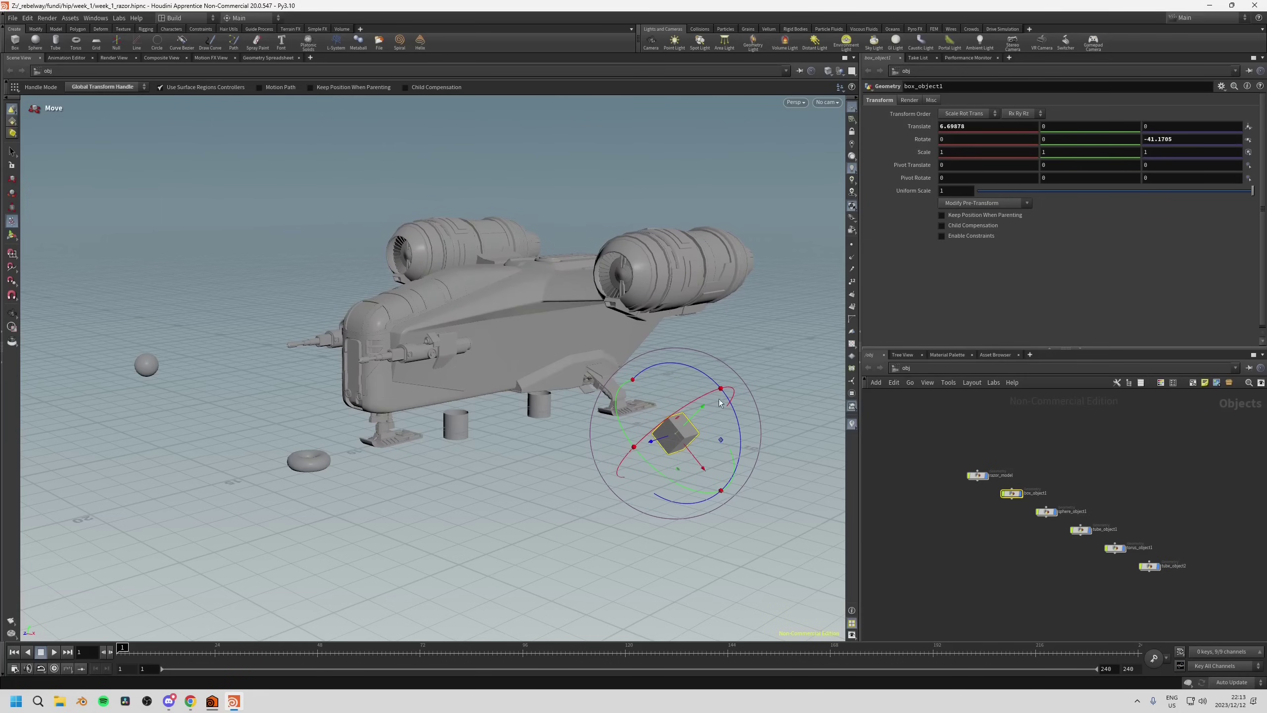
{"action": "left_click_drag", "start_coordinate": [721, 394], "coordinate": [692, 407]}
Clear the selection, select the box again in the Scene View and rotate it to about 1.2, -7.4, -21.1.
{"action": "key", "text": "s"}
{"action": "left_click", "coordinate": [730, 435]}
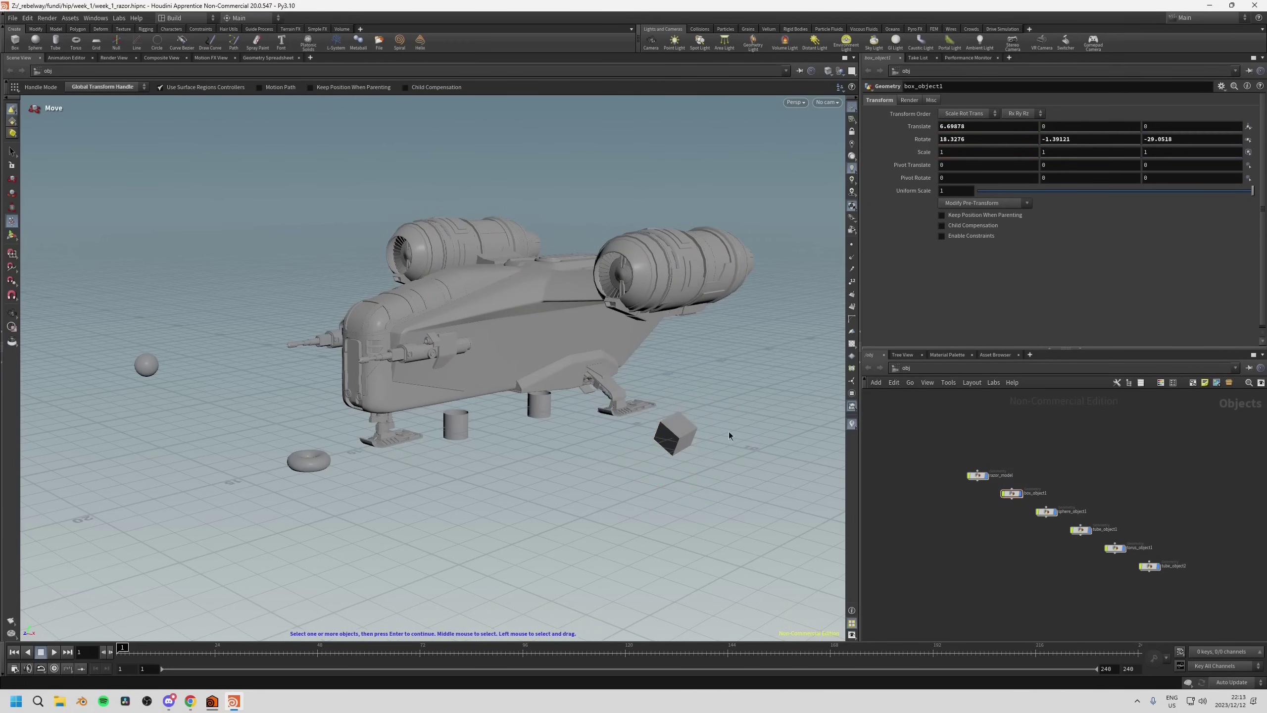
{"action": "left_click", "coordinate": [695, 435]}
{"action": "left_click_drag", "start_coordinate": [715, 411], "coordinate": [628, 446]}
Cycle the box's handle mode from the combined move-and-rotate handle to scale, back again, and to scale once more.
{"action": "key", "text": "y"}
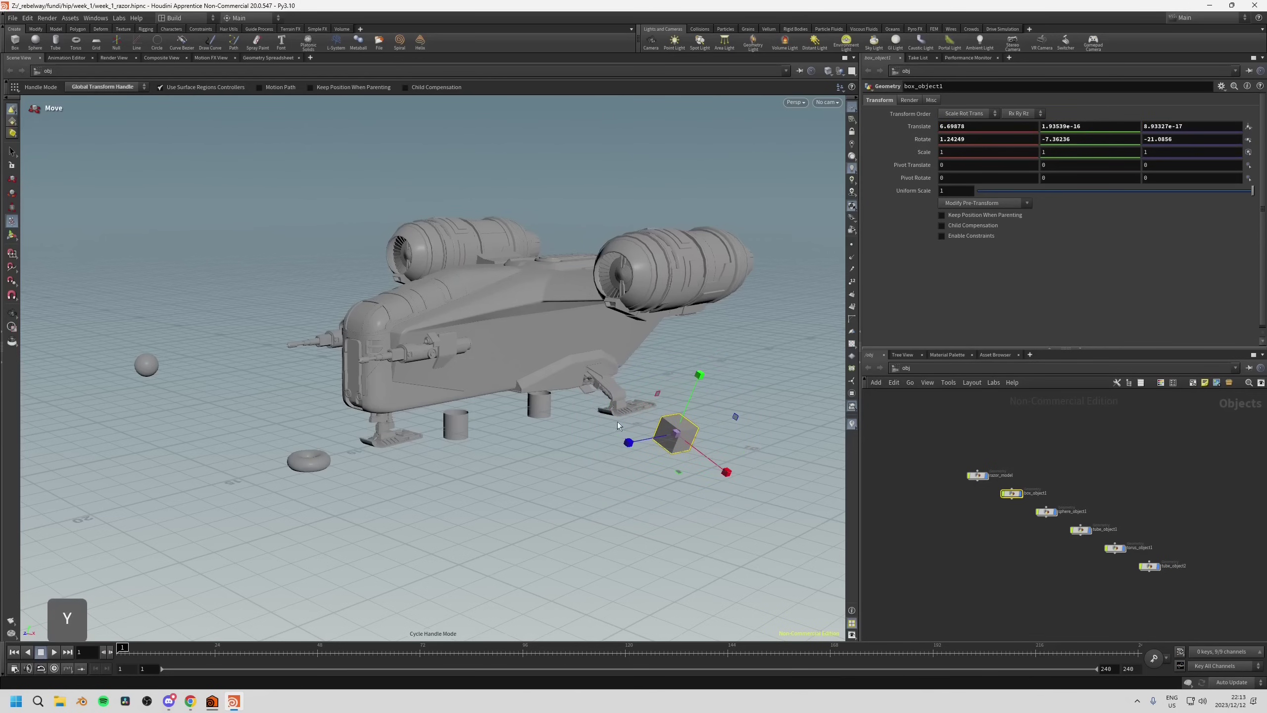
{"action": "key", "text": "y"}
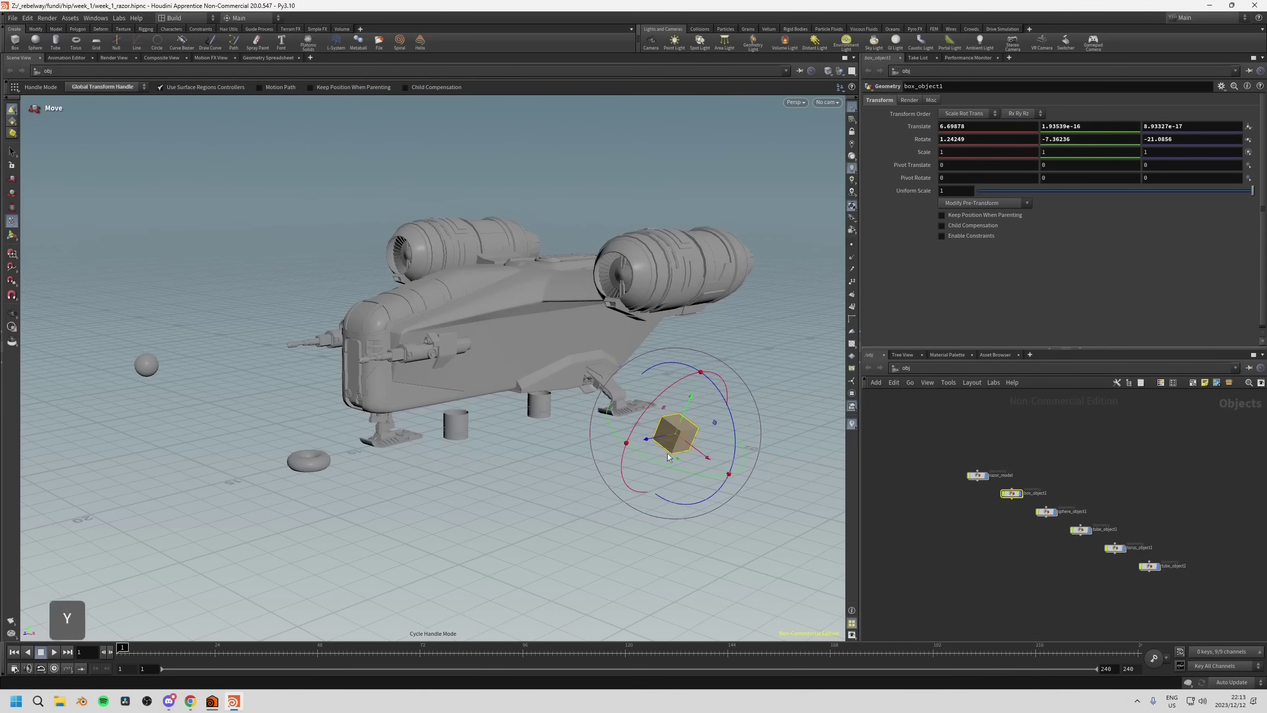
{"action": "key", "text": "y"}
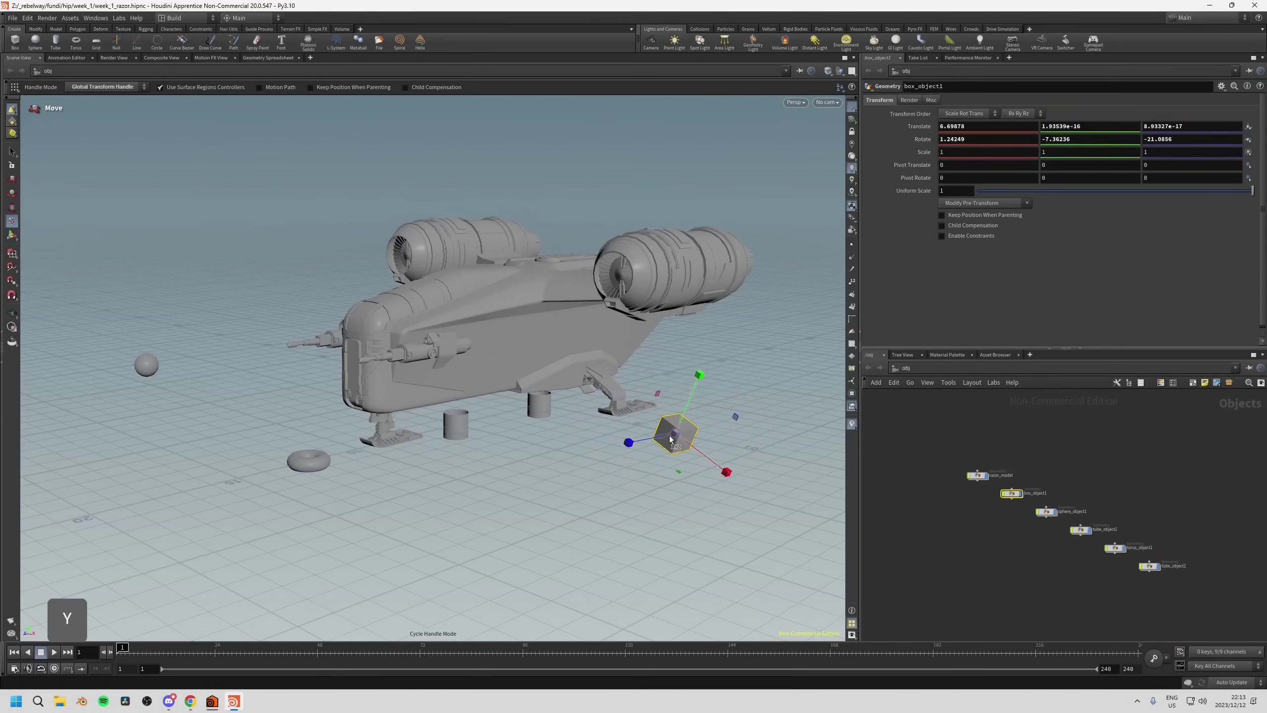
Cycle through the box's handle modes, moving it to about 6.56, 0.03, 1.06 and scaling it uniformly to about 1.09.
{"action": "key", "text": "y"}
{"action": "key", "text": "y"}
{"action": "key", "text": "y"}
{"action": "mouse_move", "coordinate": [650, 449]}
{"action": "left_mouse_down"}
{"action": "mouse_move", "coordinate": [685, 443]}
{"action": "mouse_move", "coordinate": [629, 462]}
{"action": "left_mouse_up"}
{"action": "key", "text": "y"}
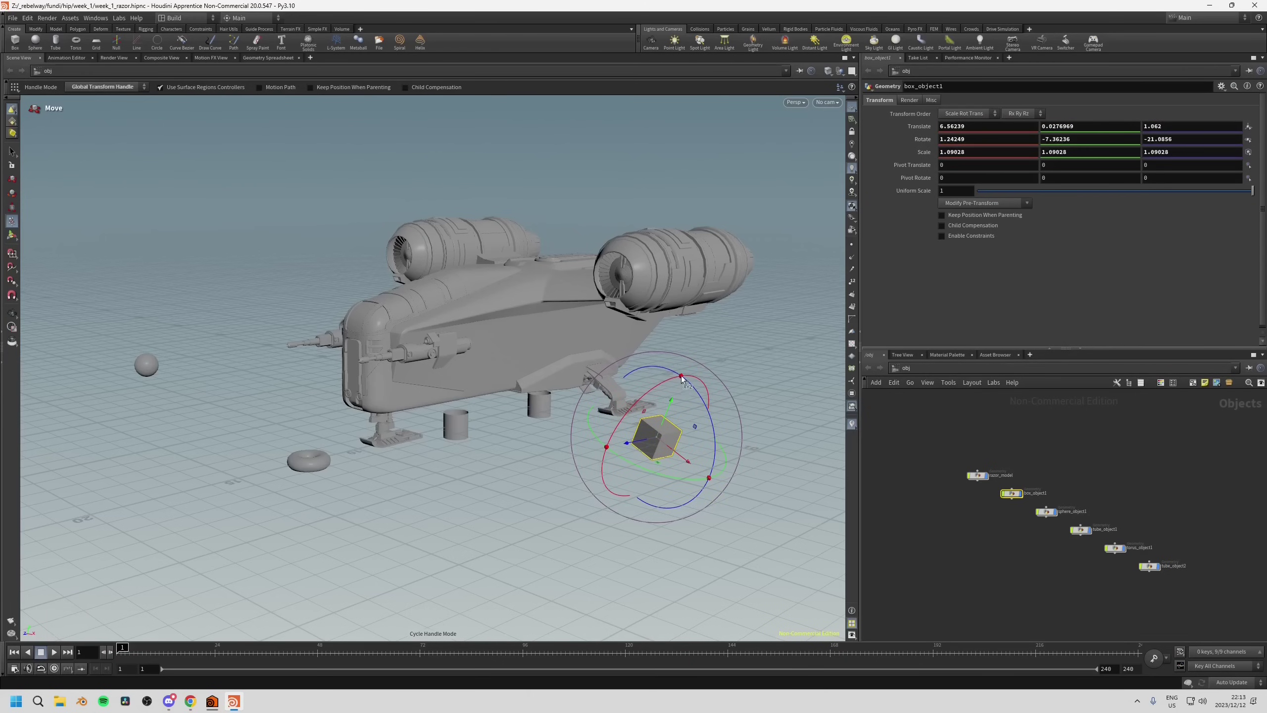
Rotate the box to about 11.5, -7.4, -18.9, cycle its handle modes and rotate it further to about -2.3, -7.7, -21.3.
{"action": "left_click_drag", "start_coordinate": [682, 379], "coordinate": [646, 424]}
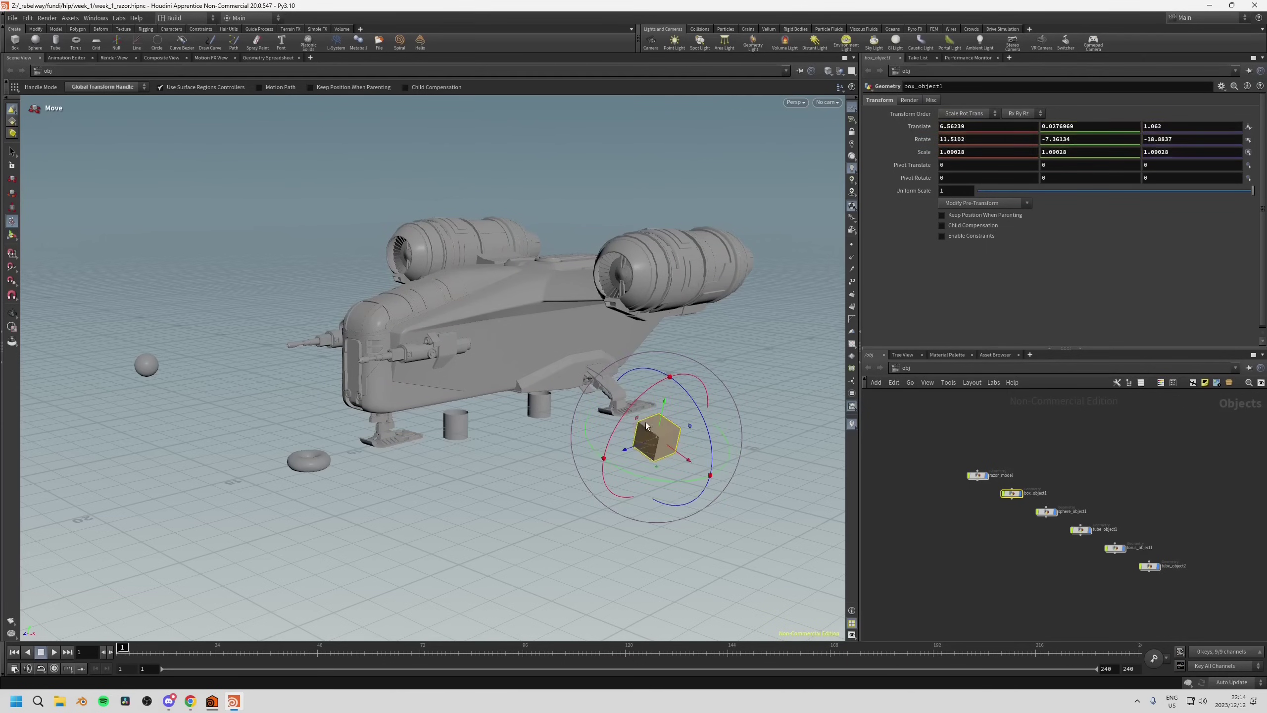
{"action": "key", "text": "y"}
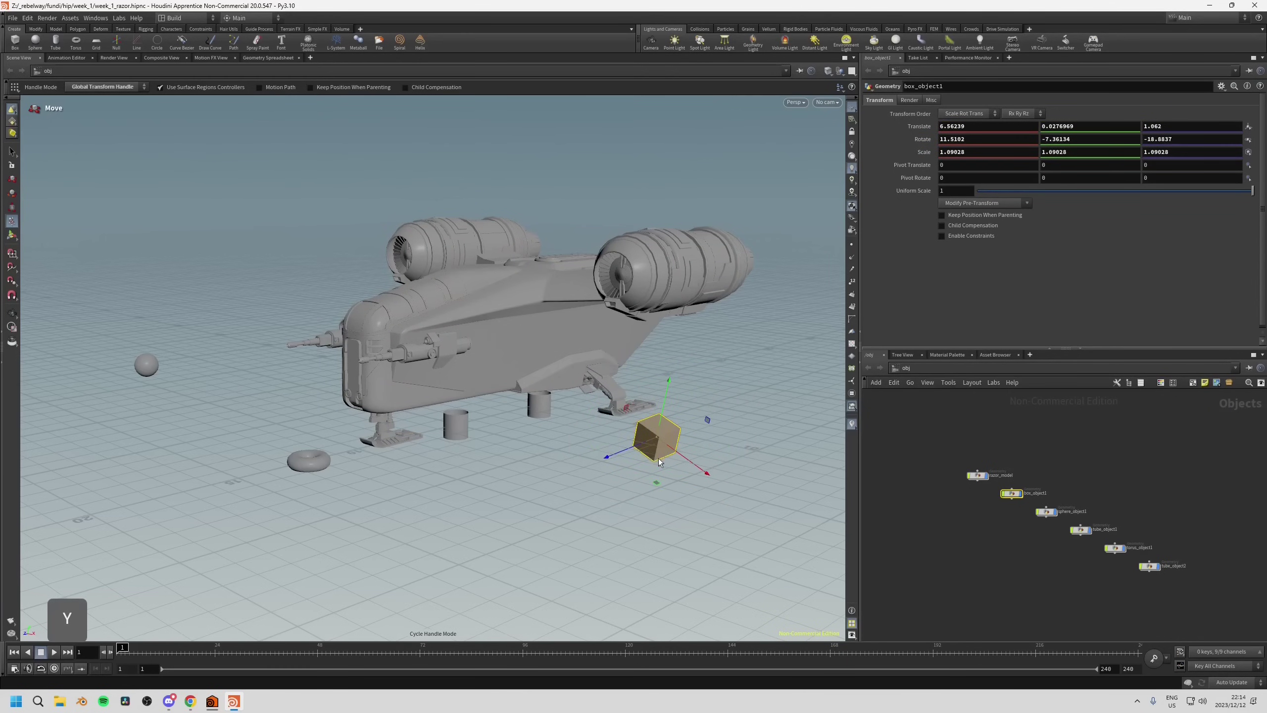
{"action": "key", "text": "y"}
{"action": "mouse_move", "coordinate": [672, 377]}
{"action": "left_mouse_down"}
{"action": "mouse_move", "coordinate": [662, 389]}
{"action": "mouse_move", "coordinate": [683, 374]}
{"action": "left_mouse_up"}
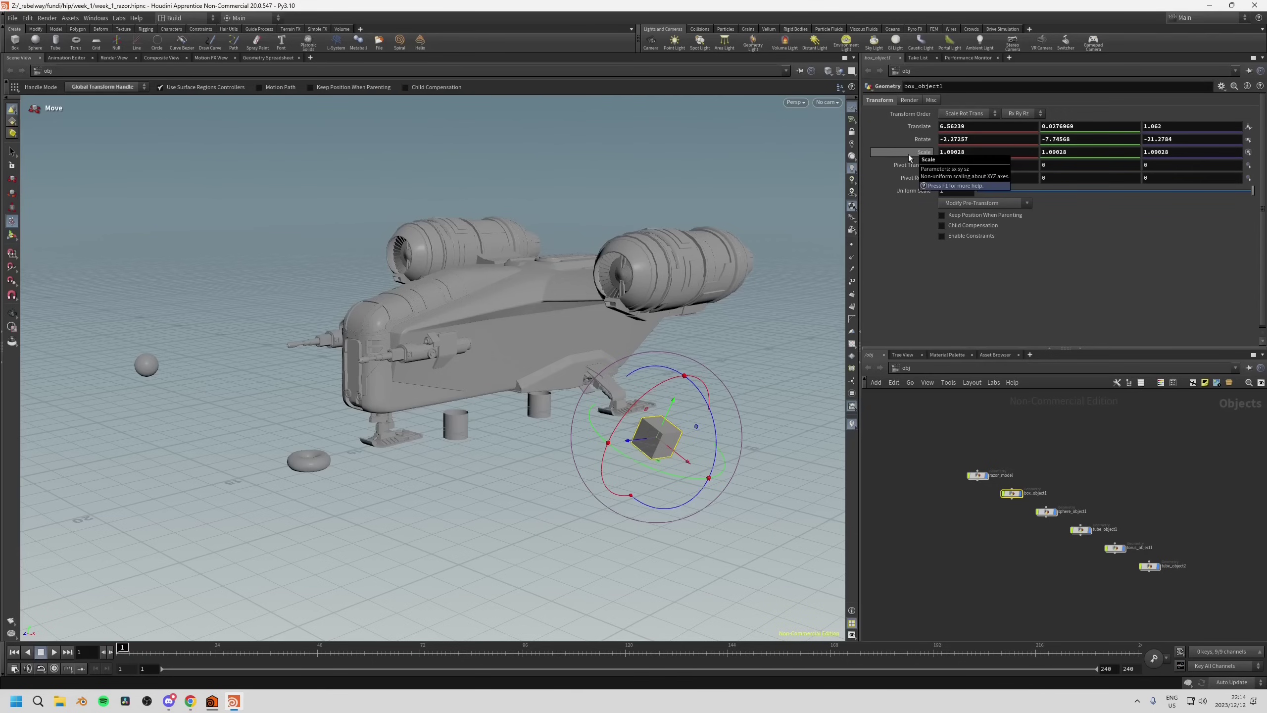
Revert the box's Scale and Translate parameters to their defaults.
{"action": "key", "text": "ctrl"}
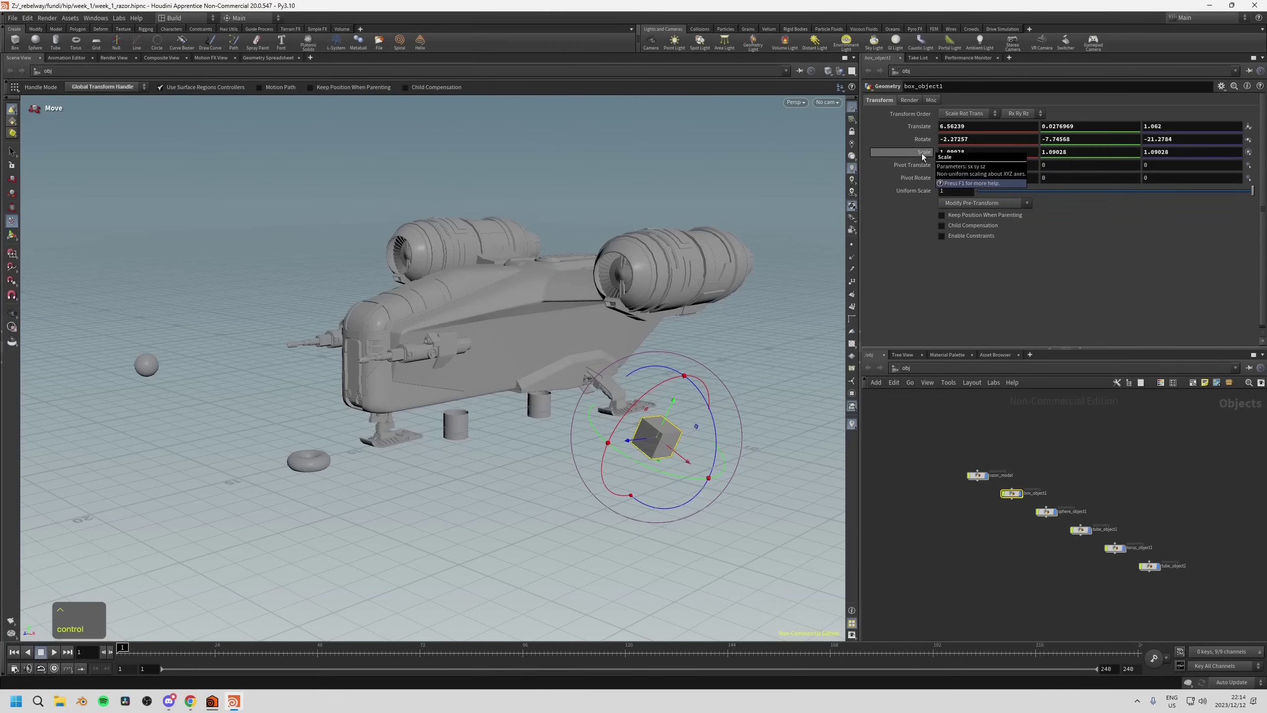
{"action": "middle_click", "coordinate": [921, 153], "text": "ctrl"}
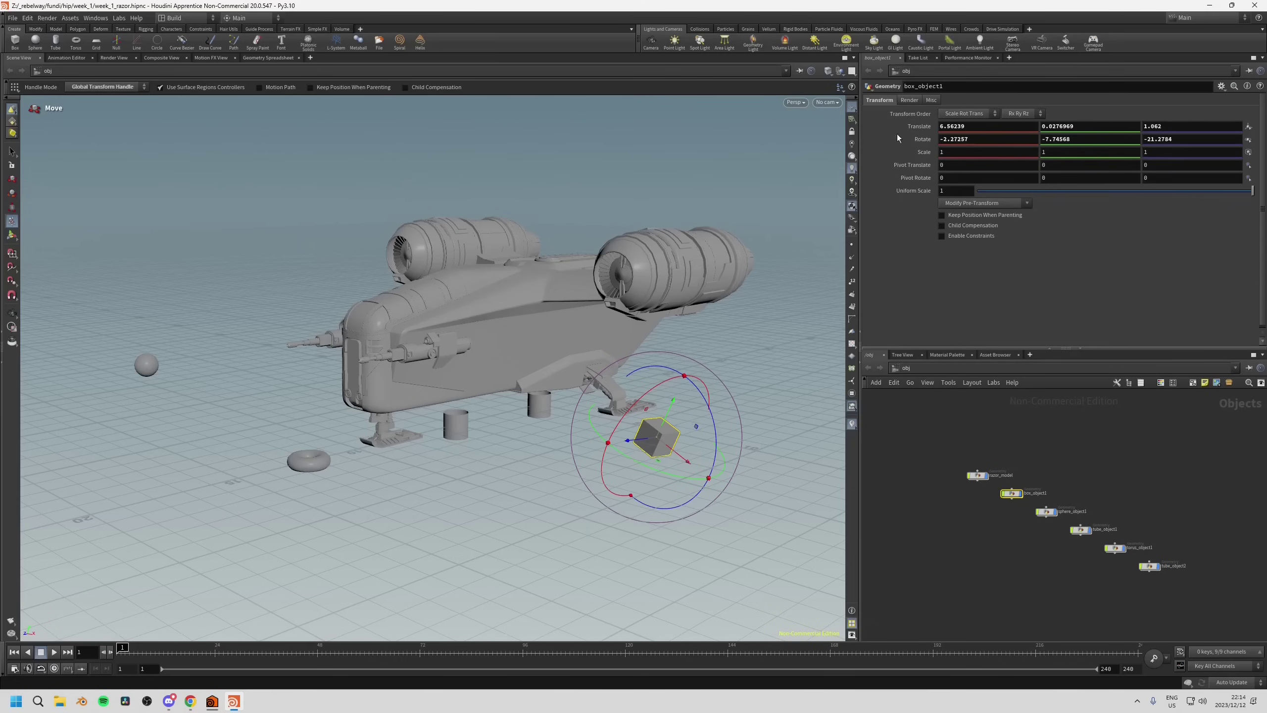
{"action": "key", "text": "ctrl"}
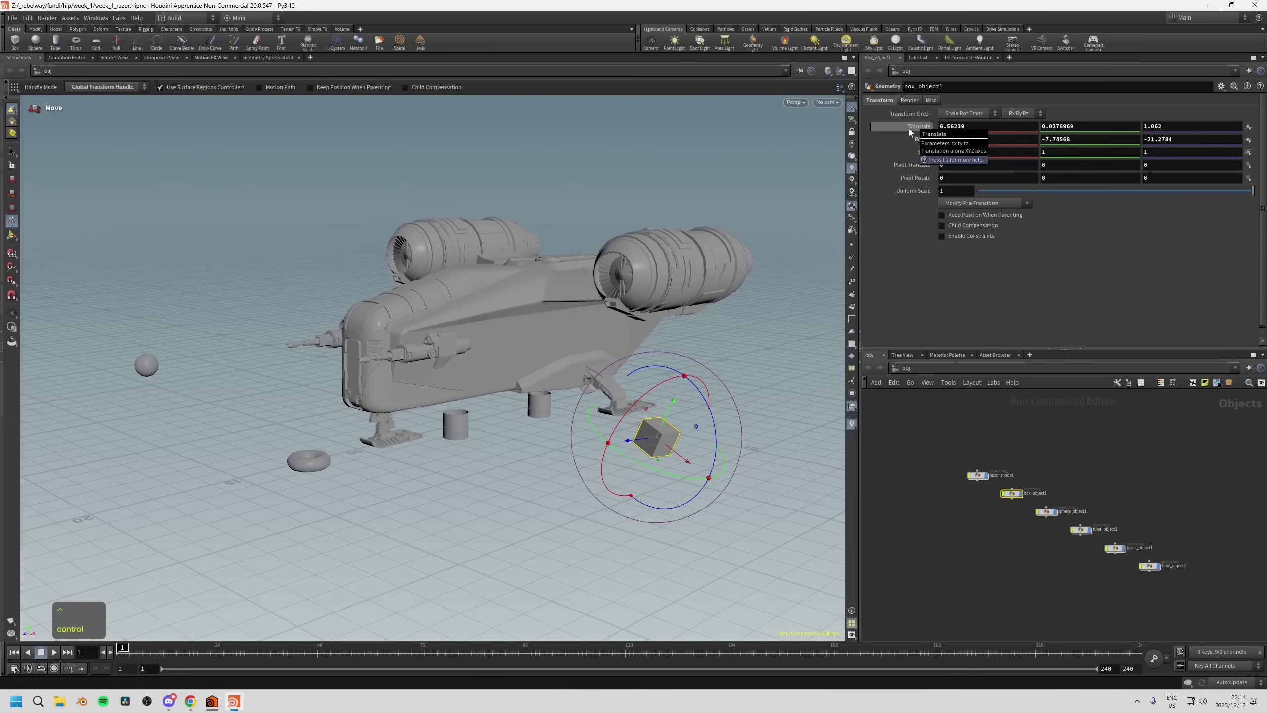
{"action": "middle_click", "coordinate": [909, 129], "text": "ctrl"}
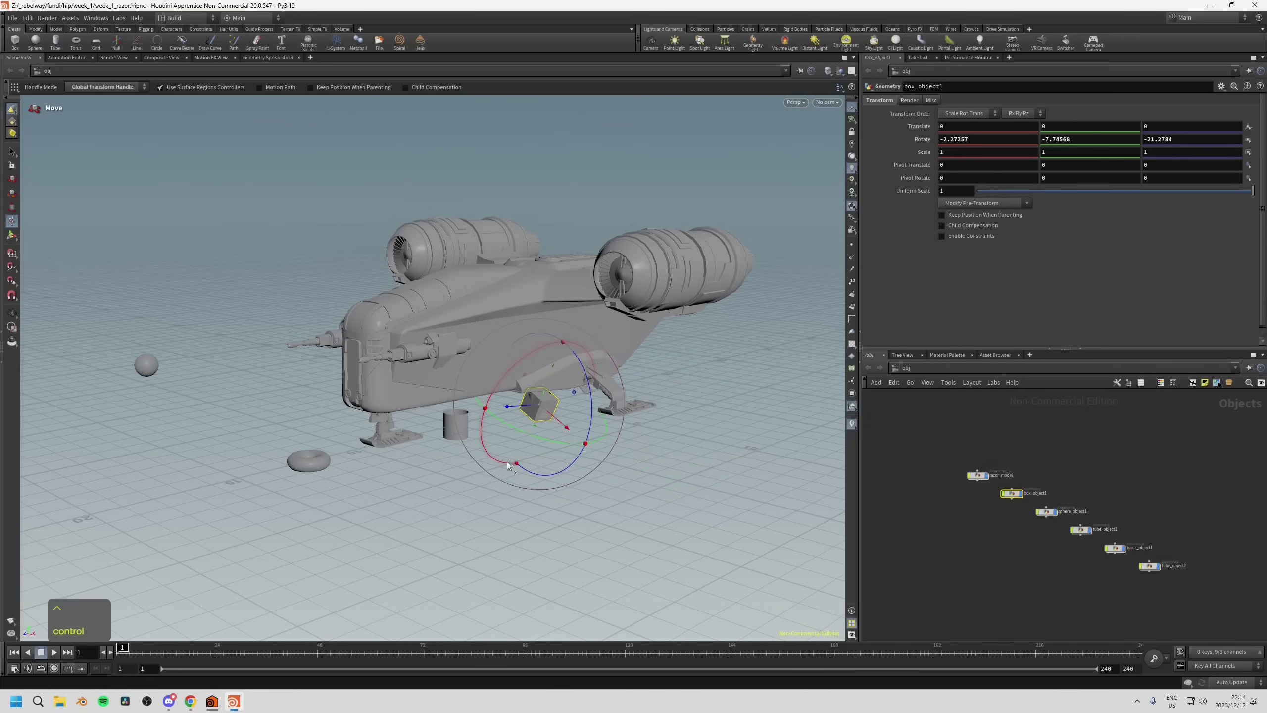
Move the box to 5, 0, 4 with grid snapping on, and with snapping off move it freely to about 8.0, 2.6, 0.2.
{"action": "key", "text": "space"}
{"action": "left_click_drag", "start_coordinate": [567, 403], "coordinate": [508, 401]}
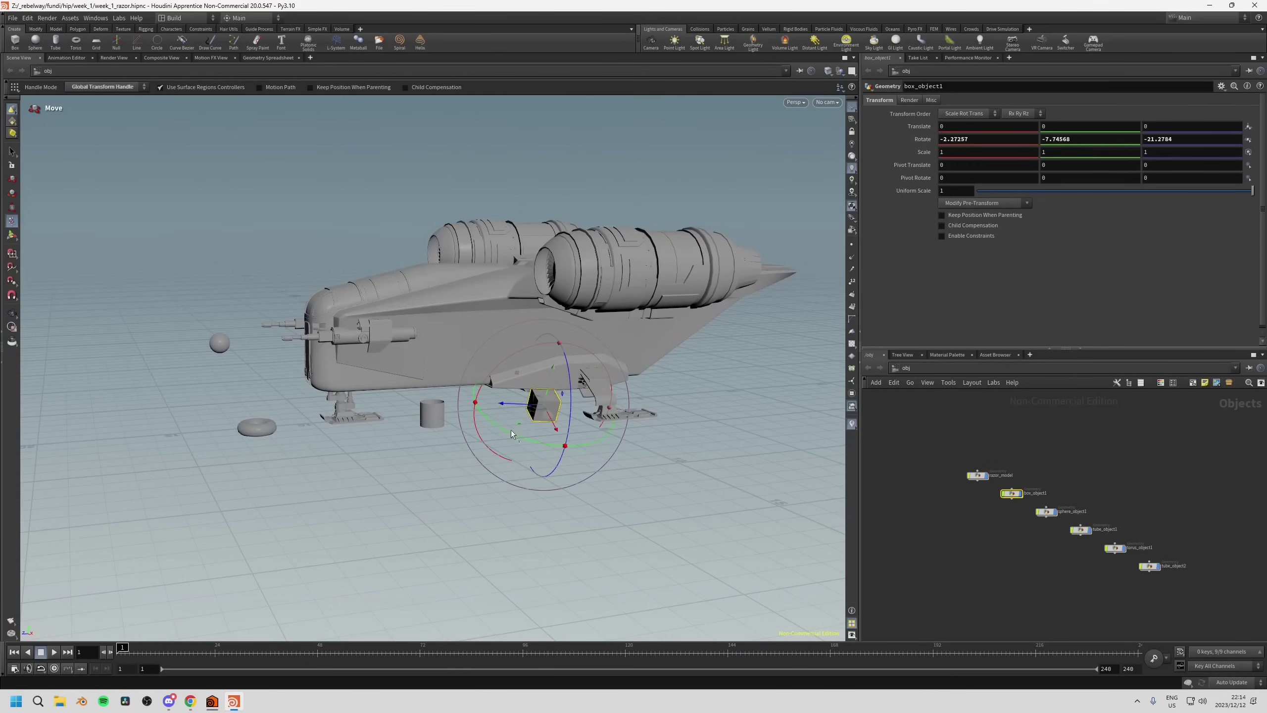
{"action": "key", "text": "space"}
{"action": "left_click_drag", "start_coordinate": [476, 409], "coordinate": [552, 407]}
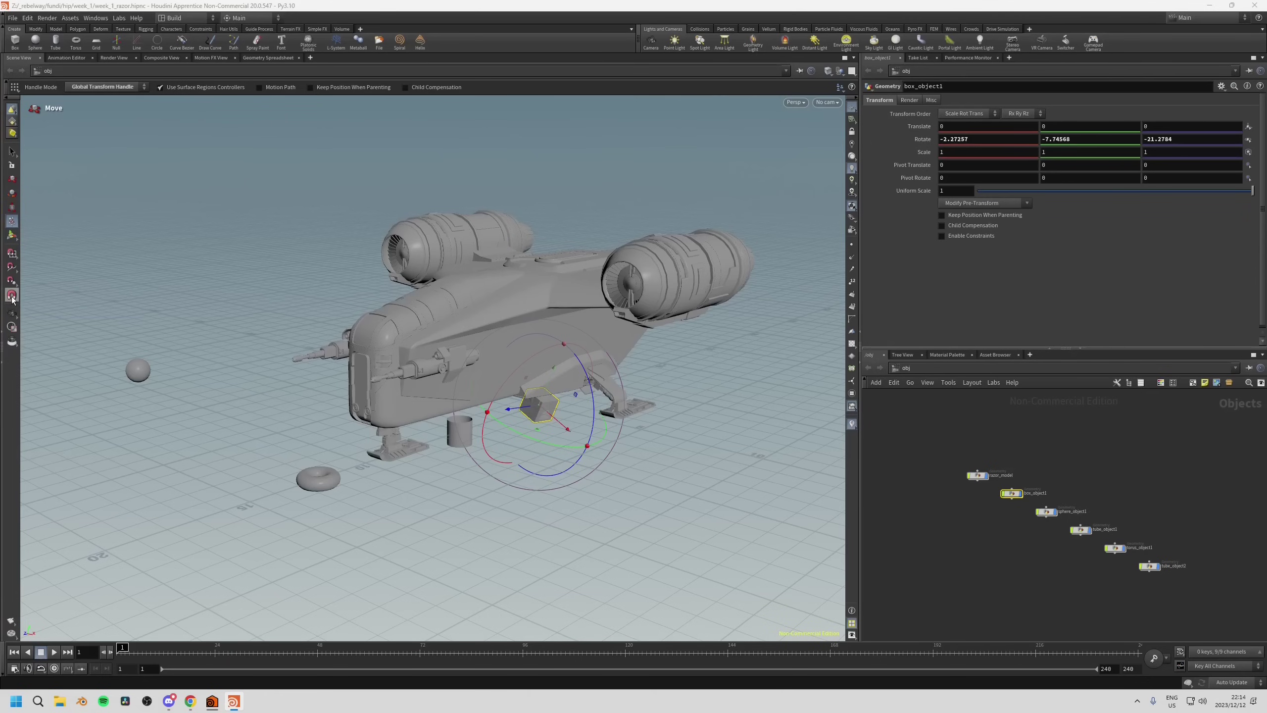
{"action": "left_click", "coordinate": [9, 256]}
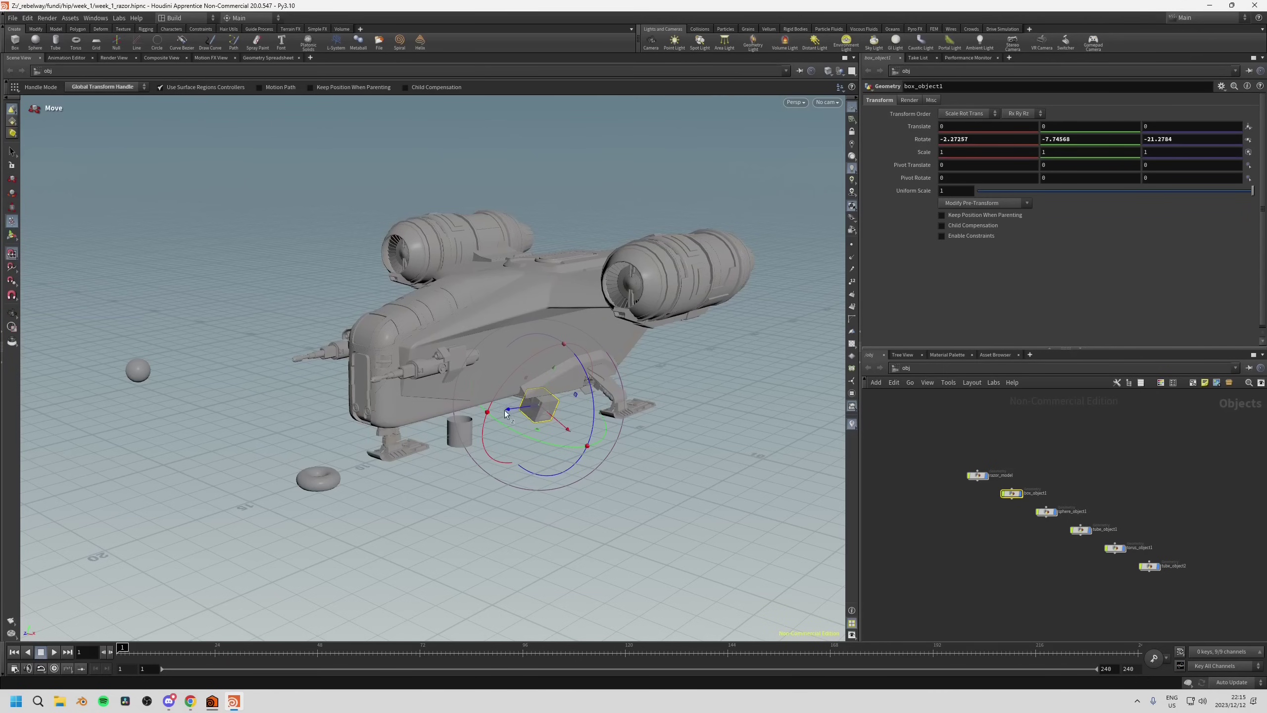
{"action": "left_click_drag", "start_coordinate": [539, 405], "coordinate": [519, 498]}
{"action": "left_click_drag", "start_coordinate": [566, 486], "coordinate": [581, 454]}
{"action": "key", "text": "r"}
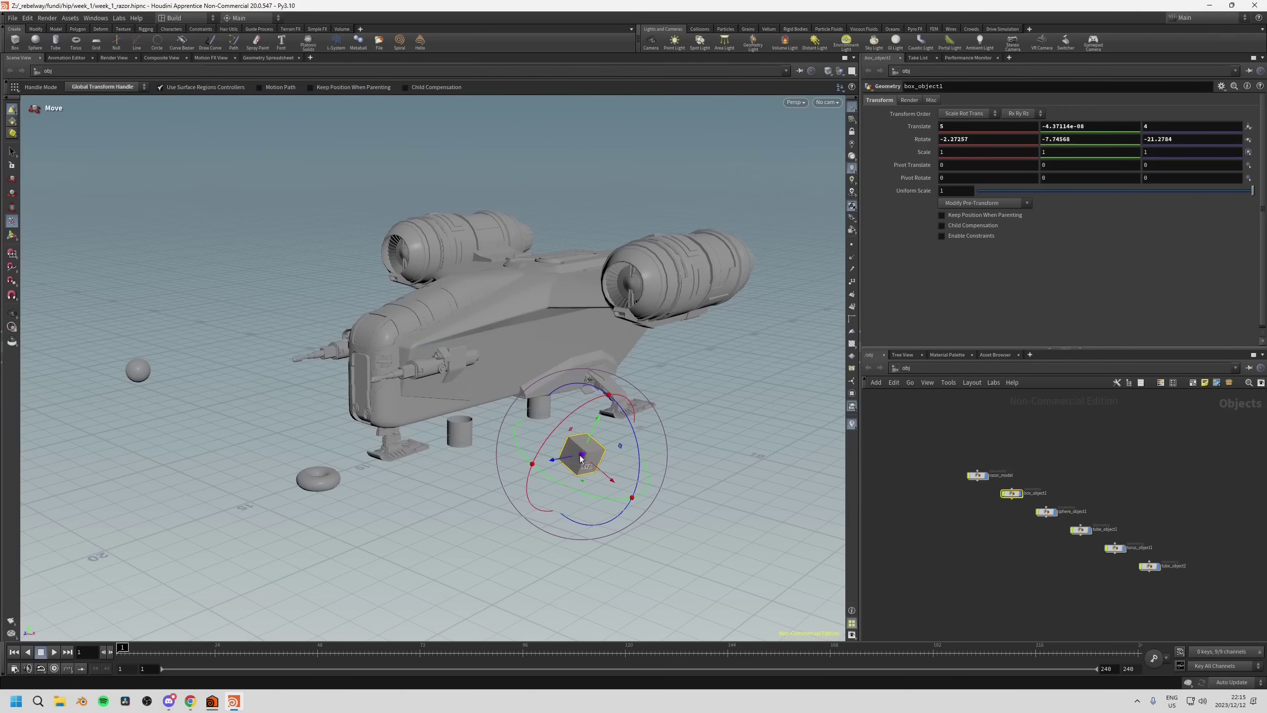
{"action": "left_click_drag", "start_coordinate": [604, 460], "coordinate": [736, 383]}
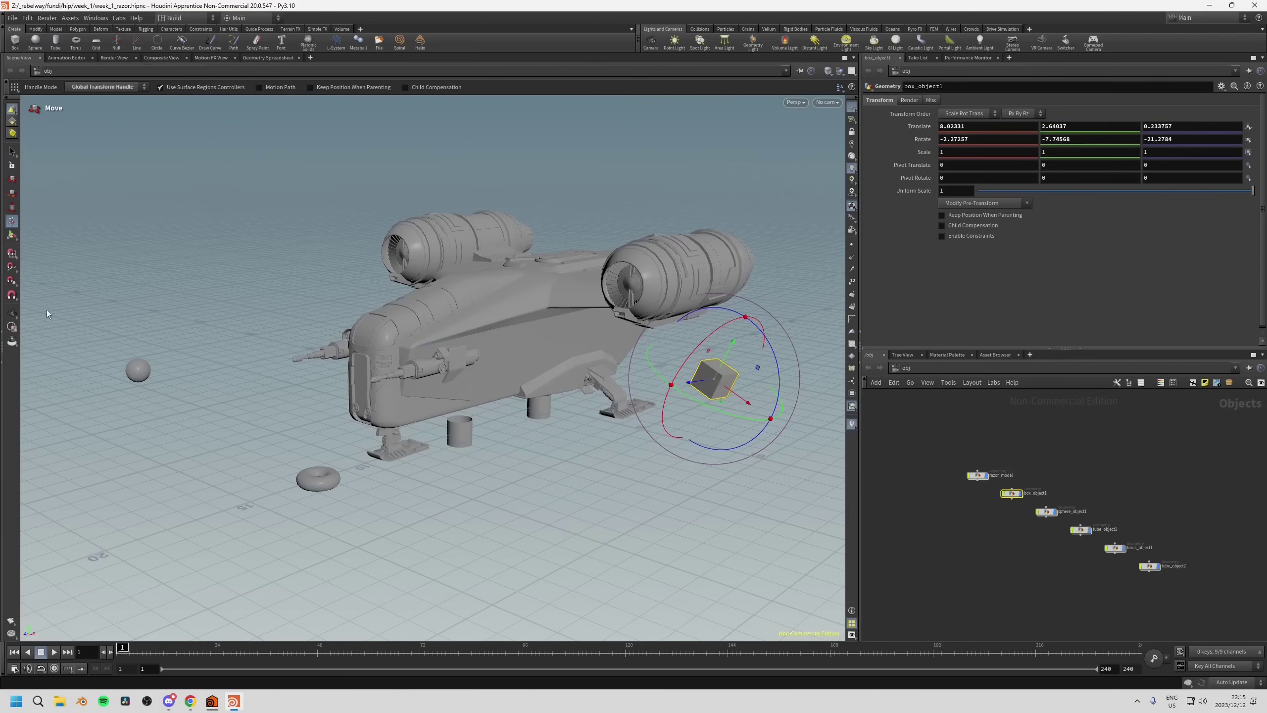
Tumble around the scene with the View tool and return to the box's transform handle.
{"action": "left_click", "coordinate": [11, 313]}
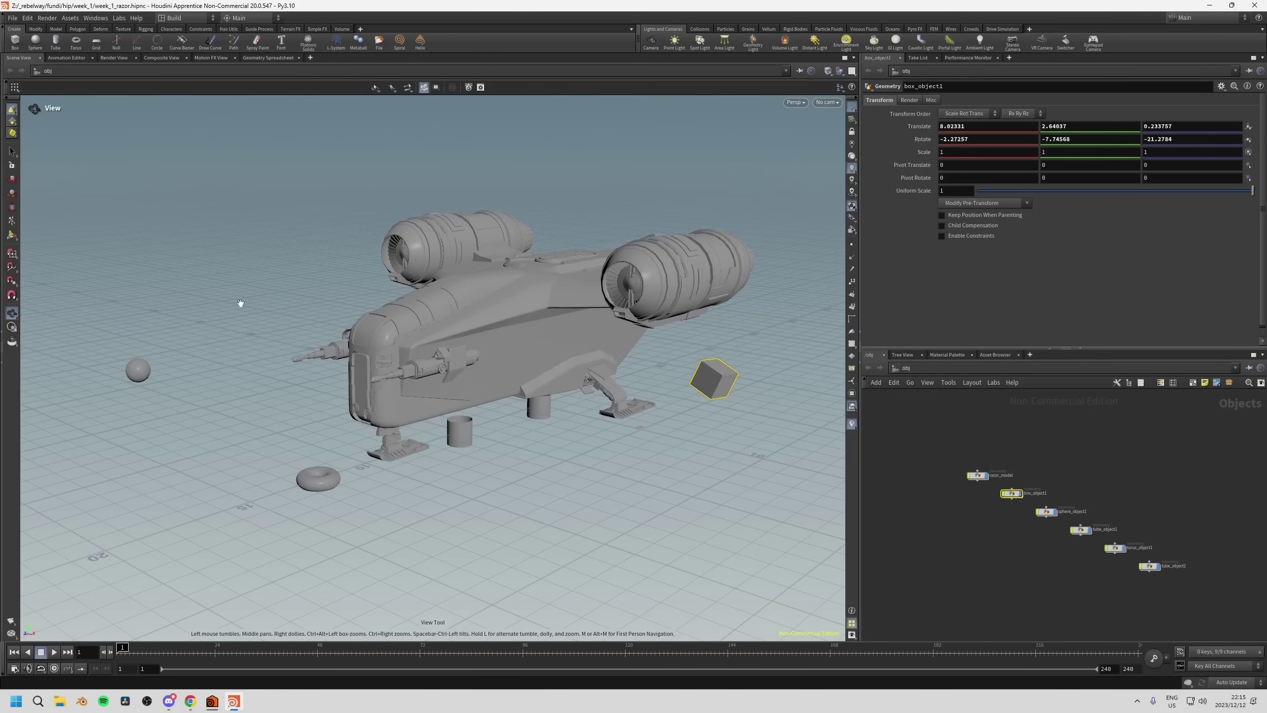
{"action": "mouse_move", "coordinate": [498, 370]}
{"action": "left_mouse_down"}
{"action": "mouse_move", "coordinate": [603, 291]}
{"action": "mouse_move", "coordinate": [489, 363]}
{"action": "left_mouse_up"}
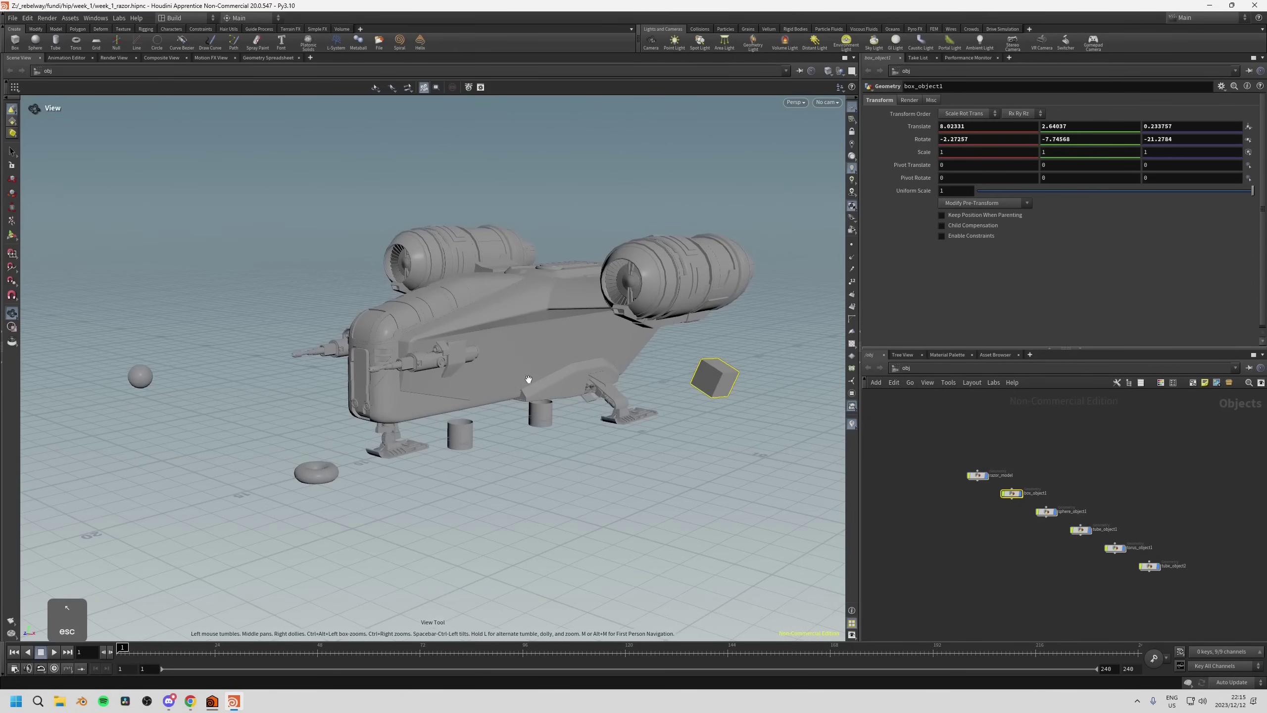
{"action": "left_click_drag", "start_coordinate": [485, 346], "coordinate": [475, 362]}
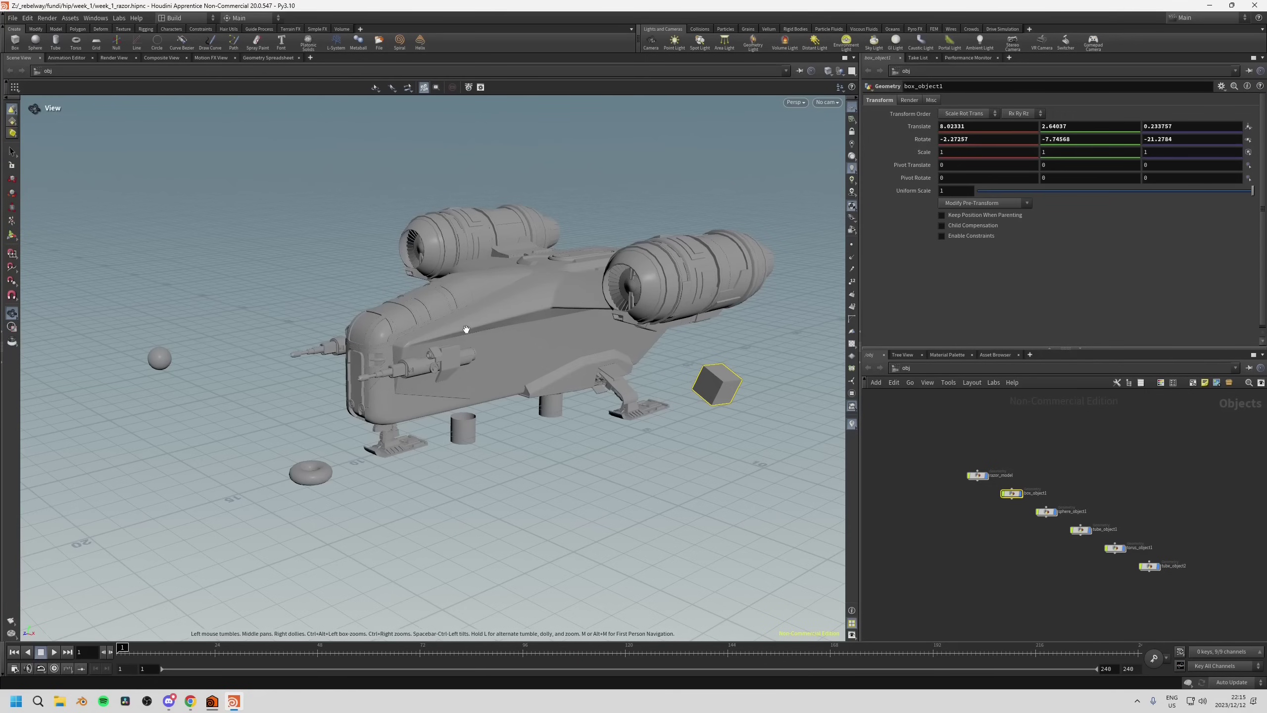
{"action": "key", "text": "Return"}
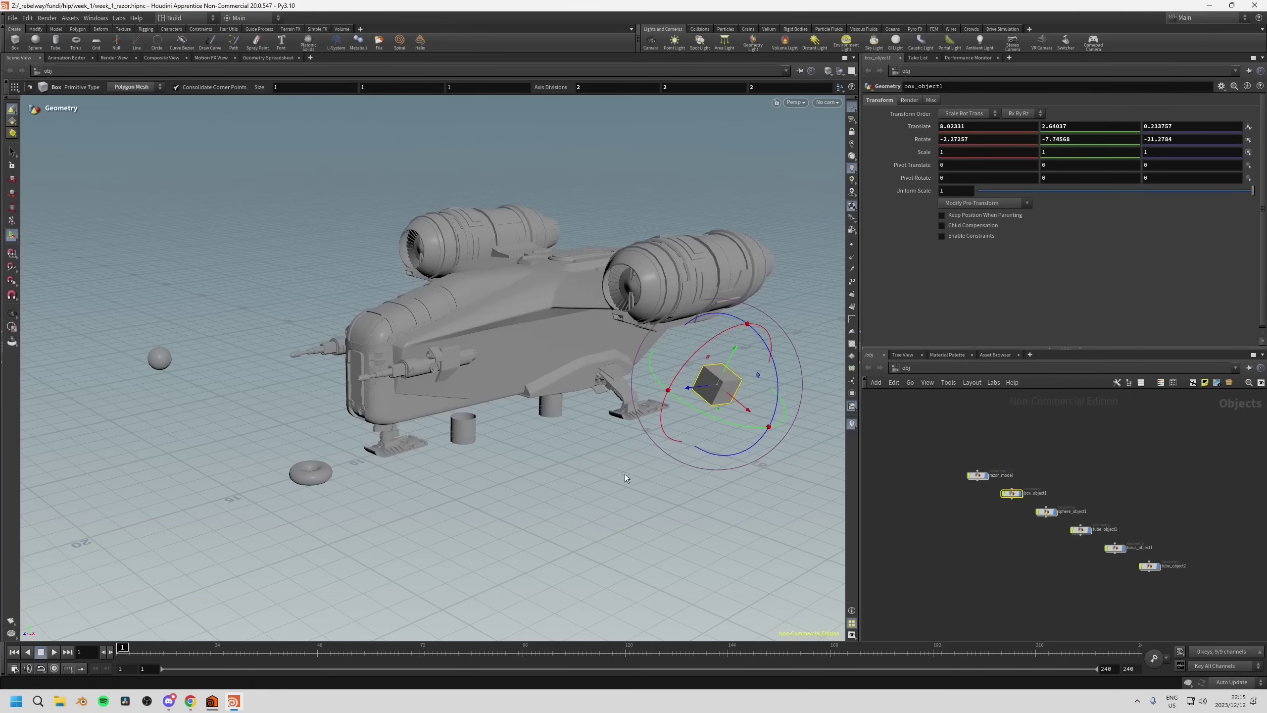
Select the torus, tumble around the scene with the View tool and return to the torus's transform handle.
{"action": "left_click", "coordinate": [304, 477]}
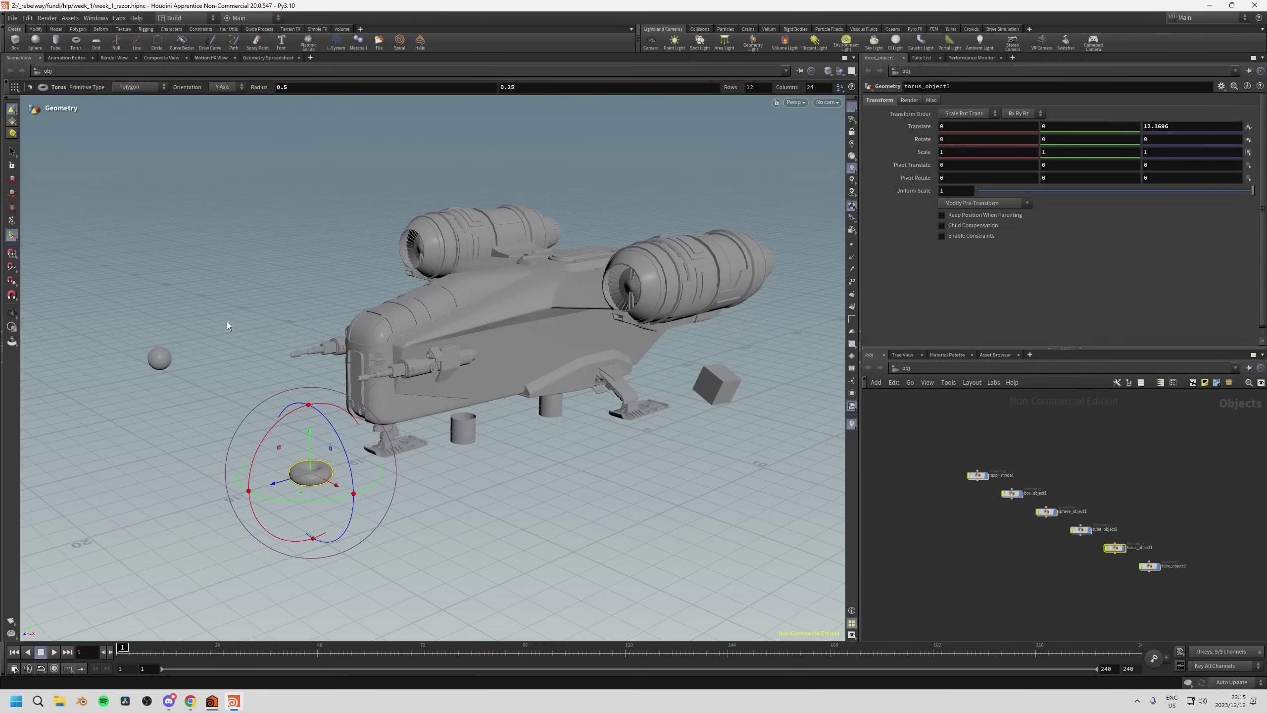
{"action": "key", "text": "Escape"}
{"action": "left_click_drag", "start_coordinate": [399, 324], "coordinate": [340, 332]}
{"action": "left_click_drag", "start_coordinate": [533, 449], "coordinate": [553, 412]}
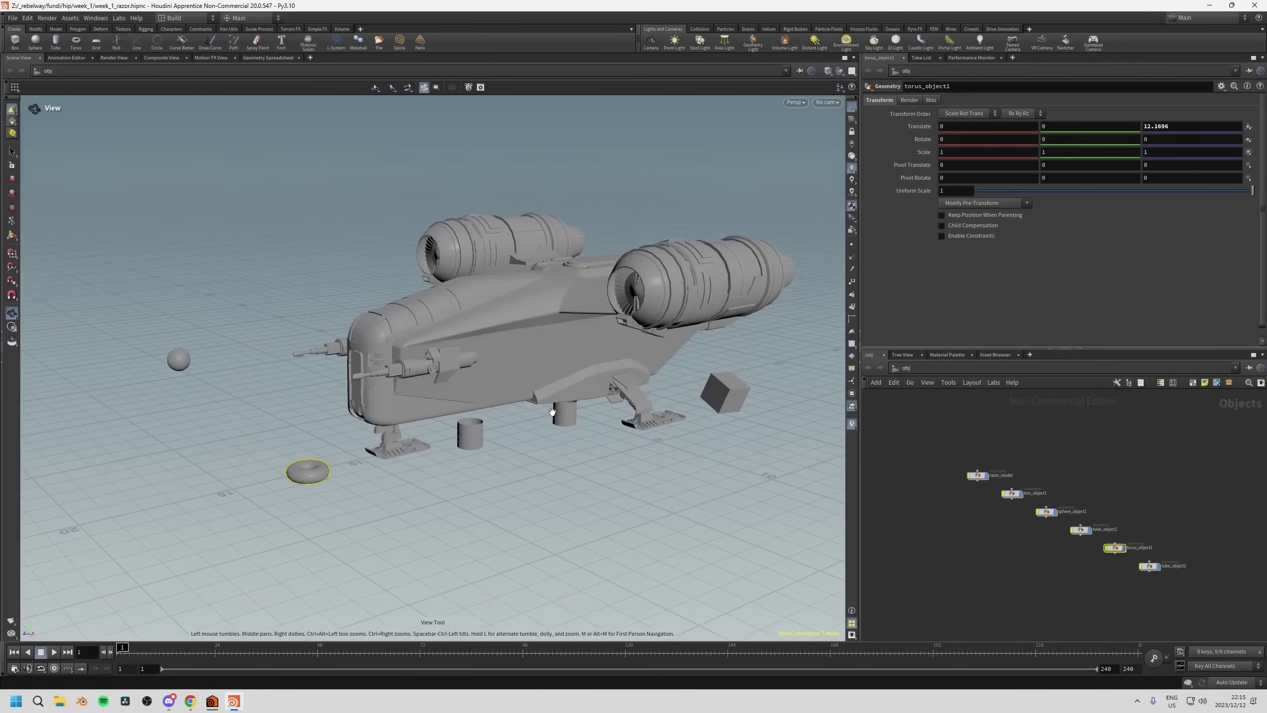
{"action": "key", "text": "Return"}
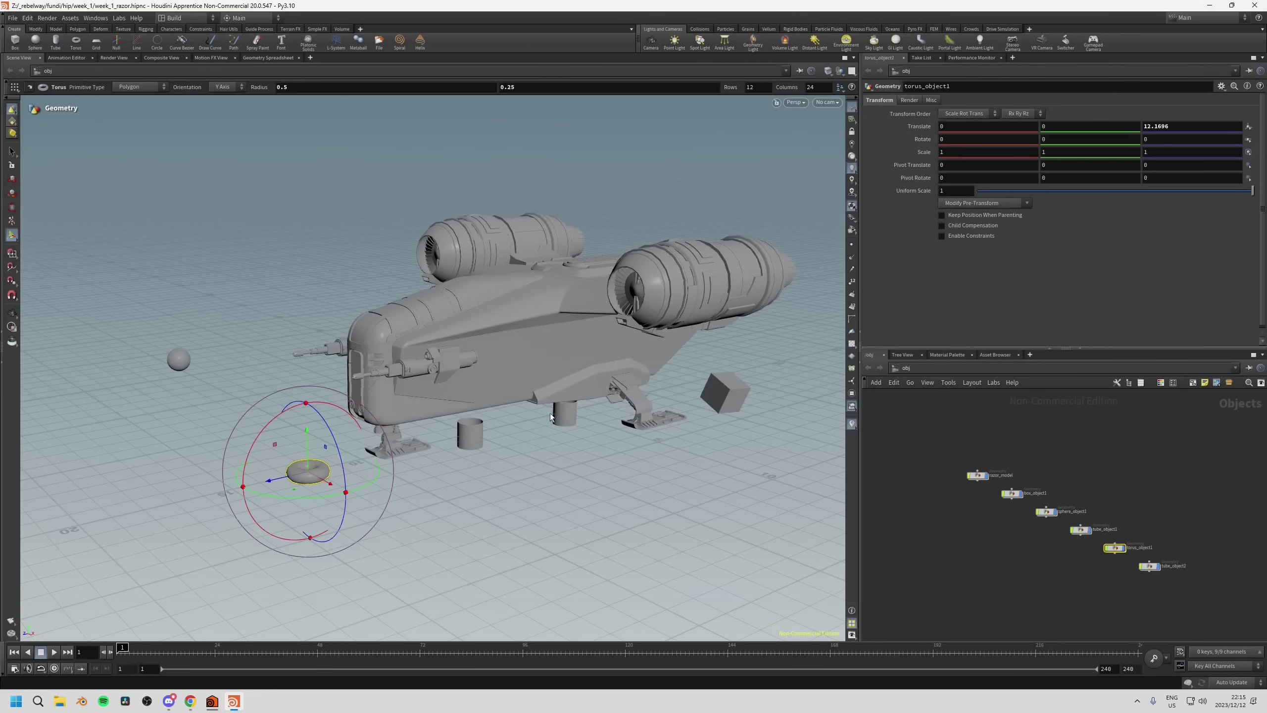
Select the ship model, move it to about -4.5, -0.3, 6.2 and switch back to the View tool.
{"action": "left_click", "coordinate": [497, 372]}
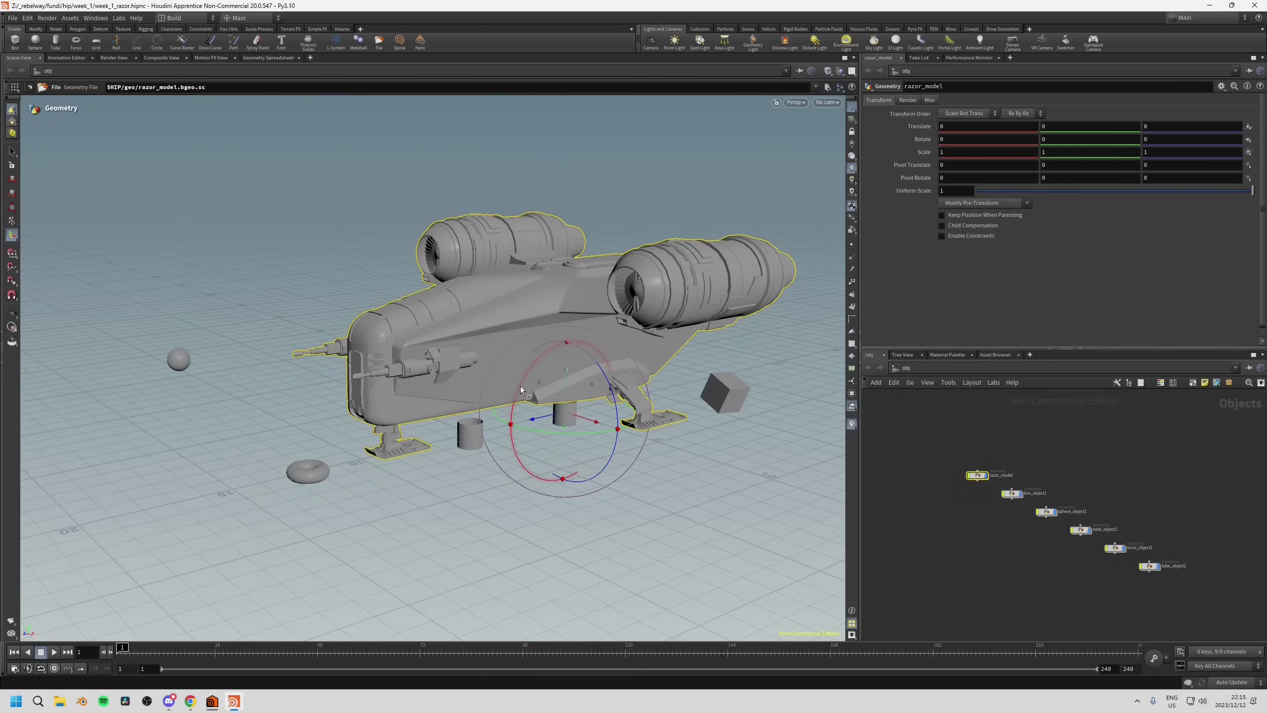
{"action": "left_click_drag", "start_coordinate": [566, 338], "coordinate": [350, 347]}
{"action": "key", "text": "Escape"}
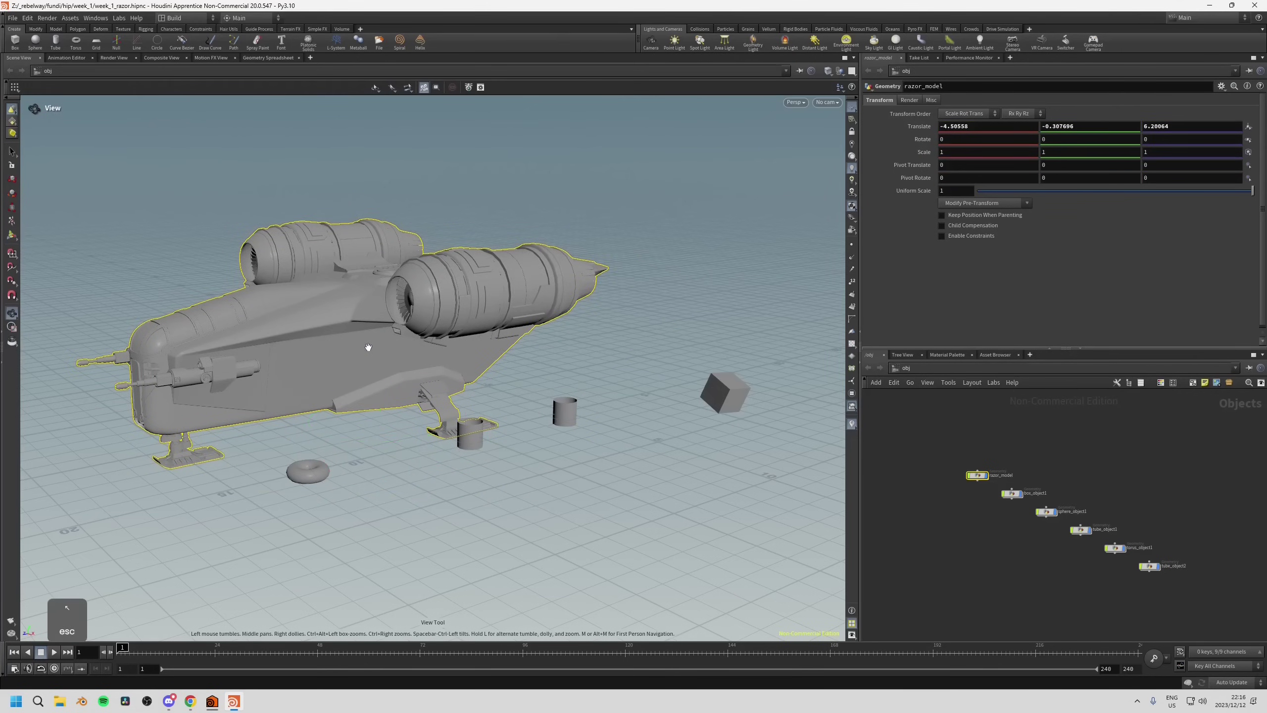
From the ship's other side, bring back its transform handle and rotate the ship to about -32.7, 12.4, 18.5.
{"action": "left_click_drag", "start_coordinate": [323, 393], "coordinate": [558, 373]}
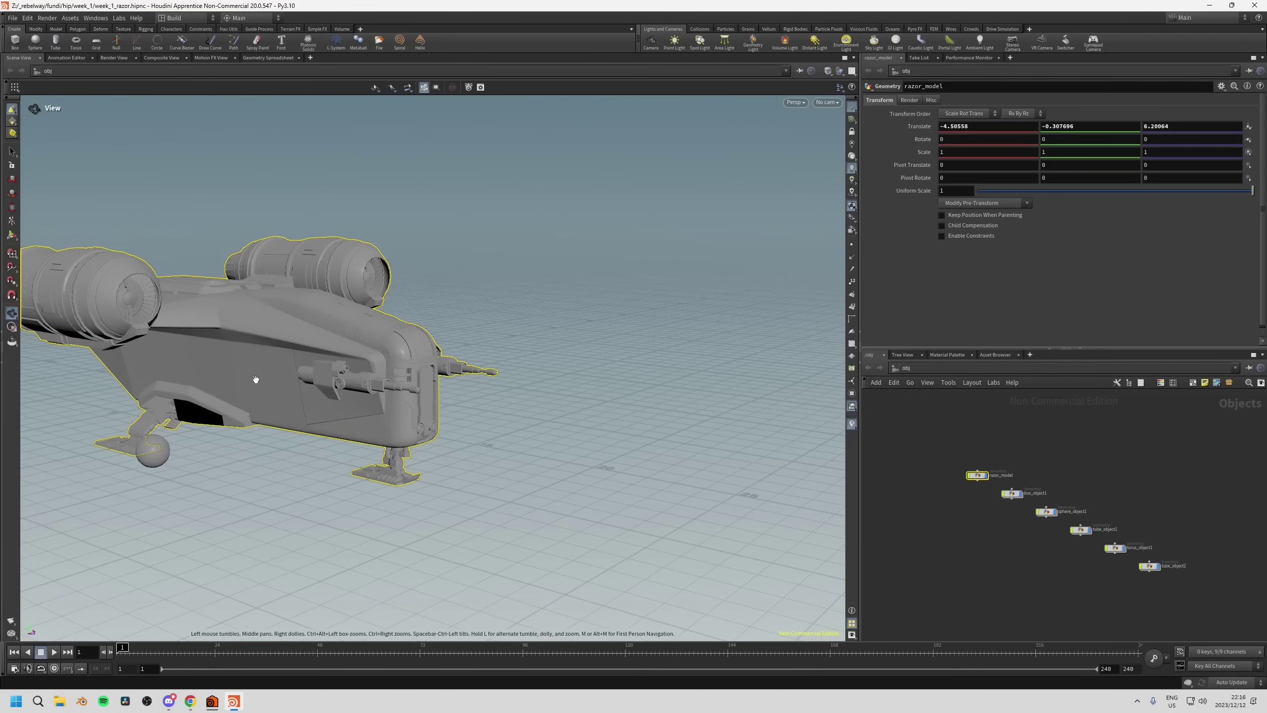
{"action": "left_click_drag", "start_coordinate": [255, 380], "coordinate": [569, 379]}
{"action": "middle_click_drag", "start_coordinate": [570, 379], "coordinate": [467, 378]}
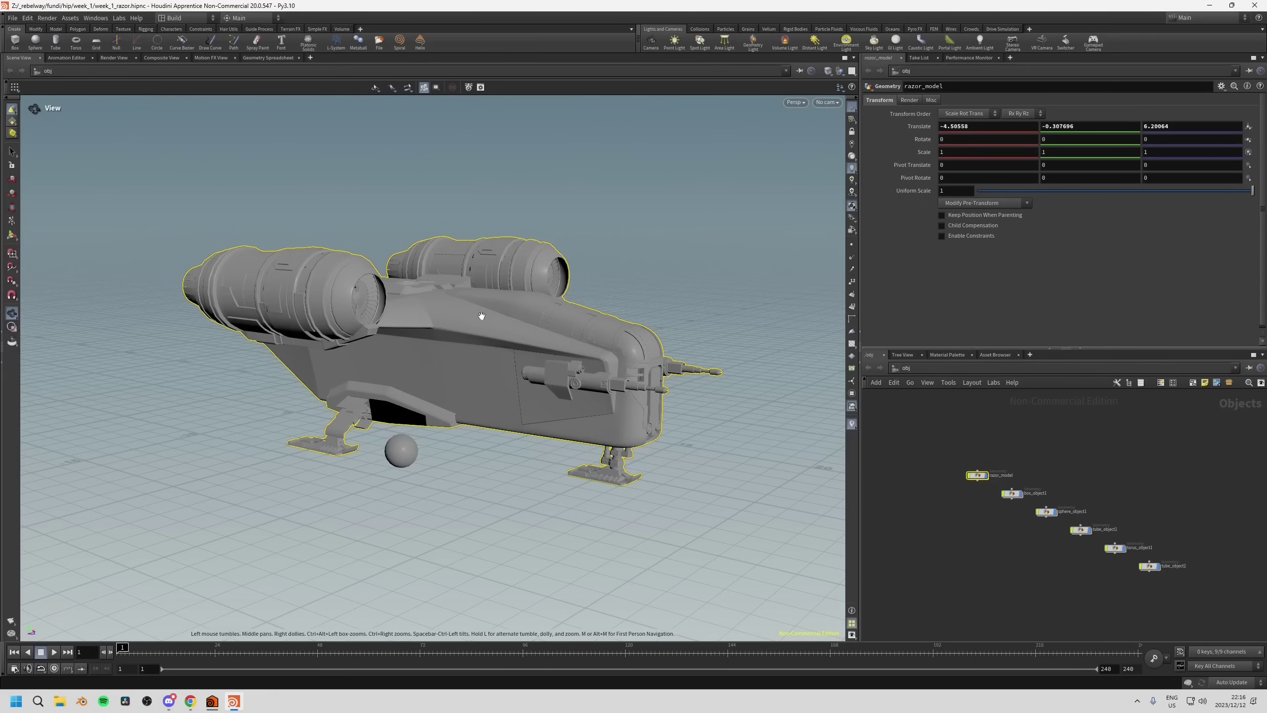
{"action": "key", "text": "Return"}
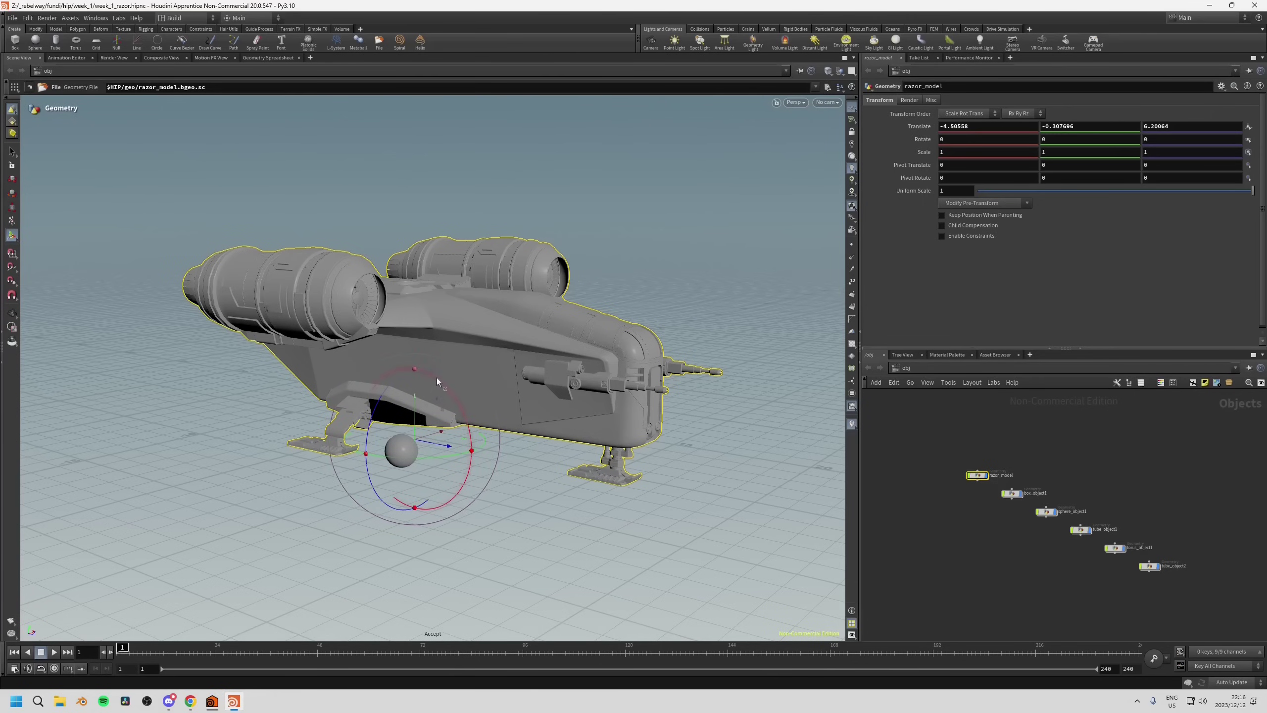
{"action": "left_click_drag", "start_coordinate": [437, 378], "coordinate": [365, 458]}
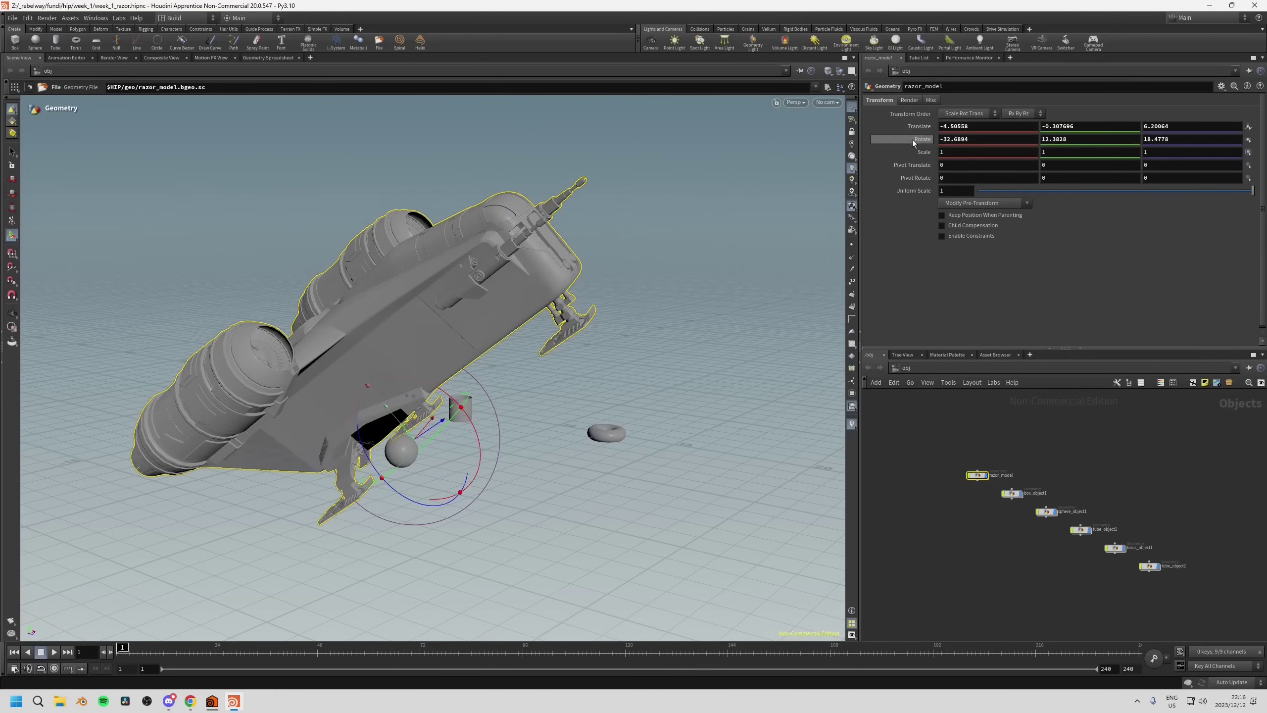
Revert the ship model's Rotate and Translate parameters to their defaults.
{"action": "key", "text": "ctrl"}
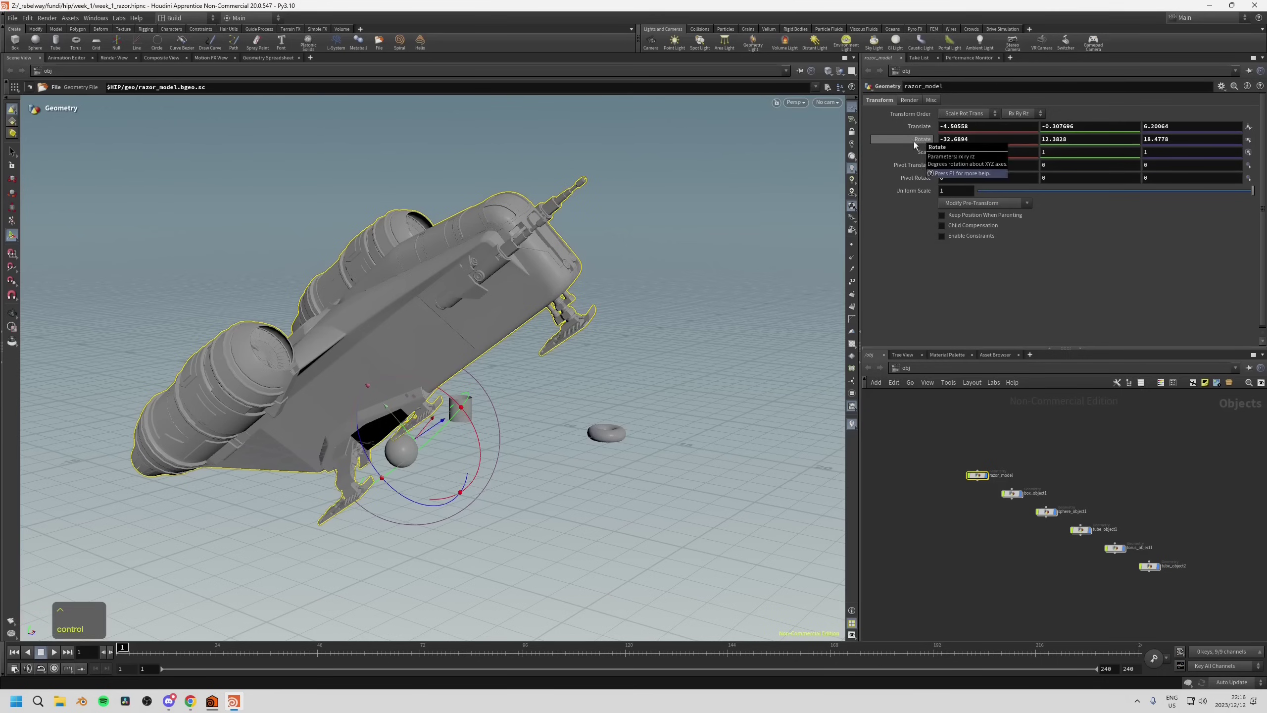
{"action": "middle_click", "coordinate": [923, 138], "text": "ctrl"}
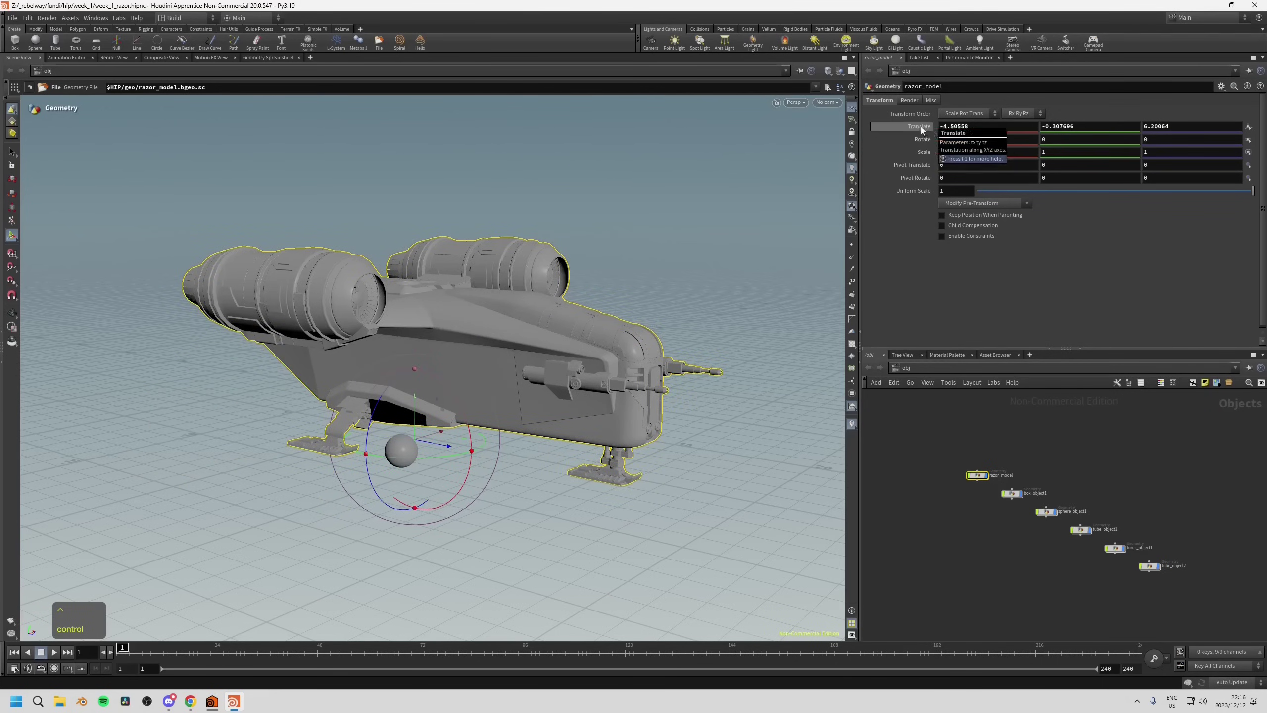
{"action": "middle_click", "coordinate": [919, 127], "text": "ctrl"}
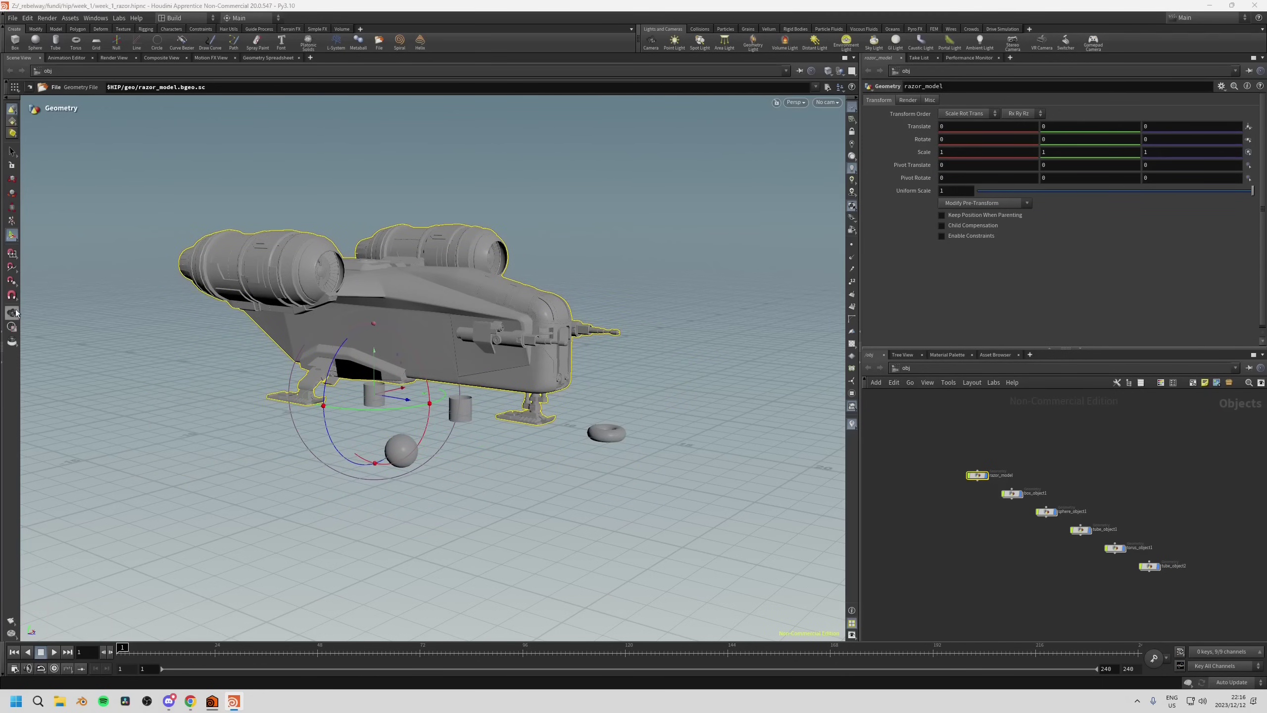
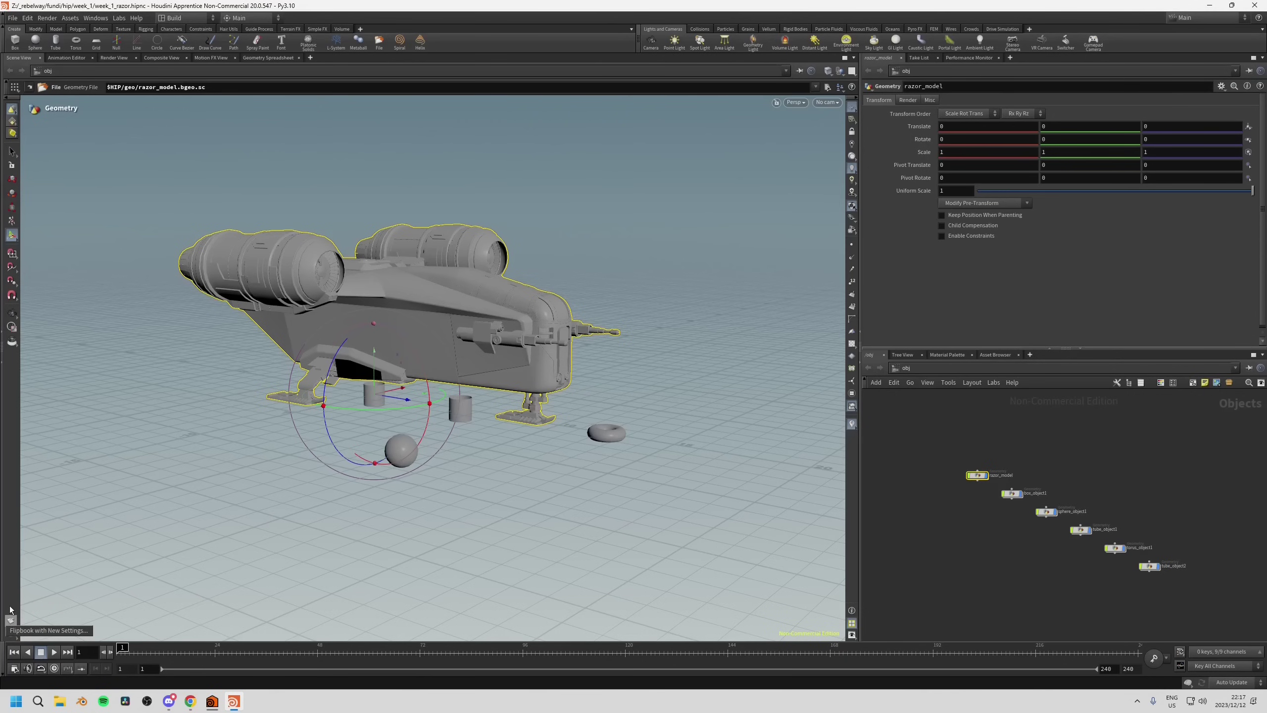
Open the viewport's Render Flipbook settings, look over the output options and close them without rendering.
{"action": "left_click", "coordinate": [61, 631]}
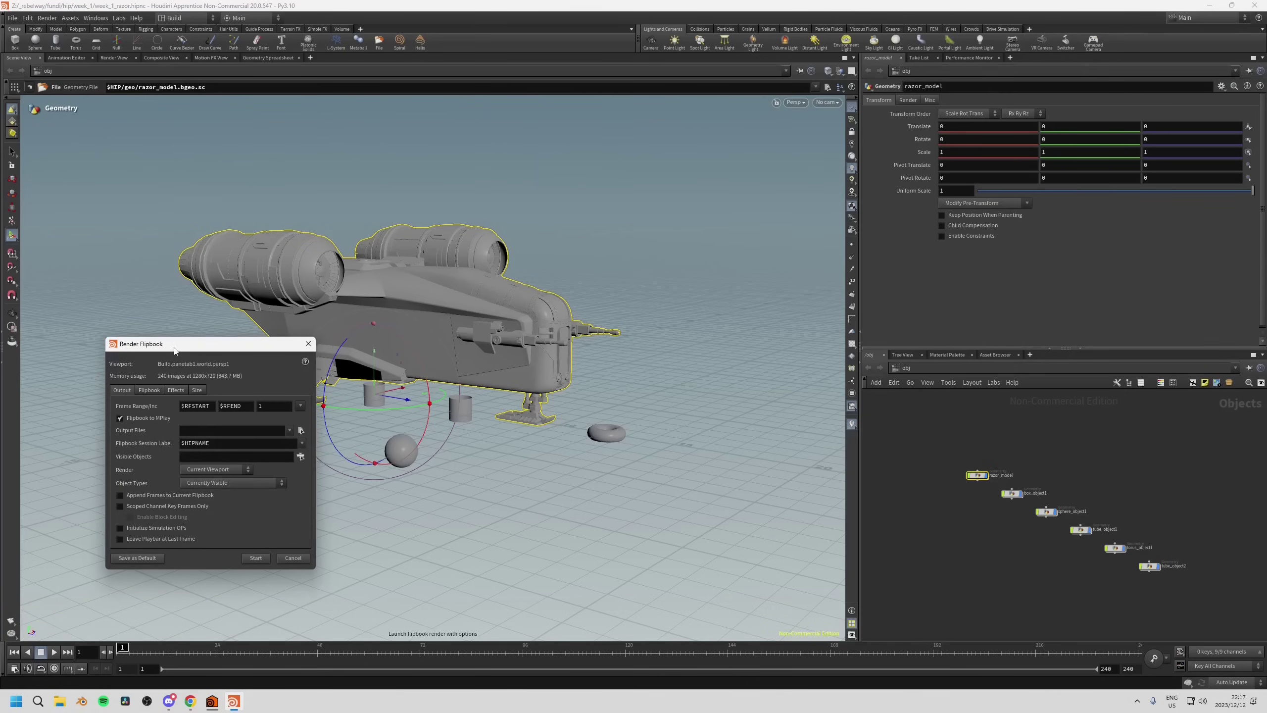
{"action": "left_click_drag", "start_coordinate": [175, 348], "coordinate": [191, 345]}
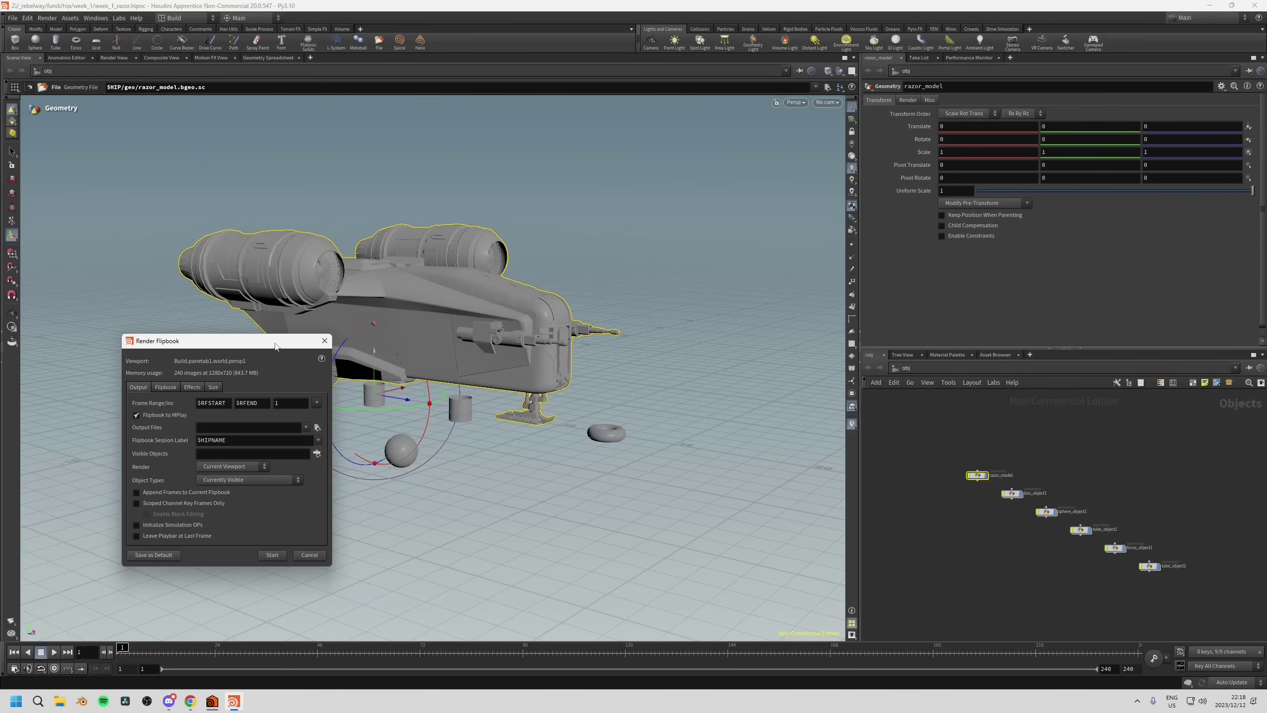
{"action": "left_click", "coordinate": [324, 341]}
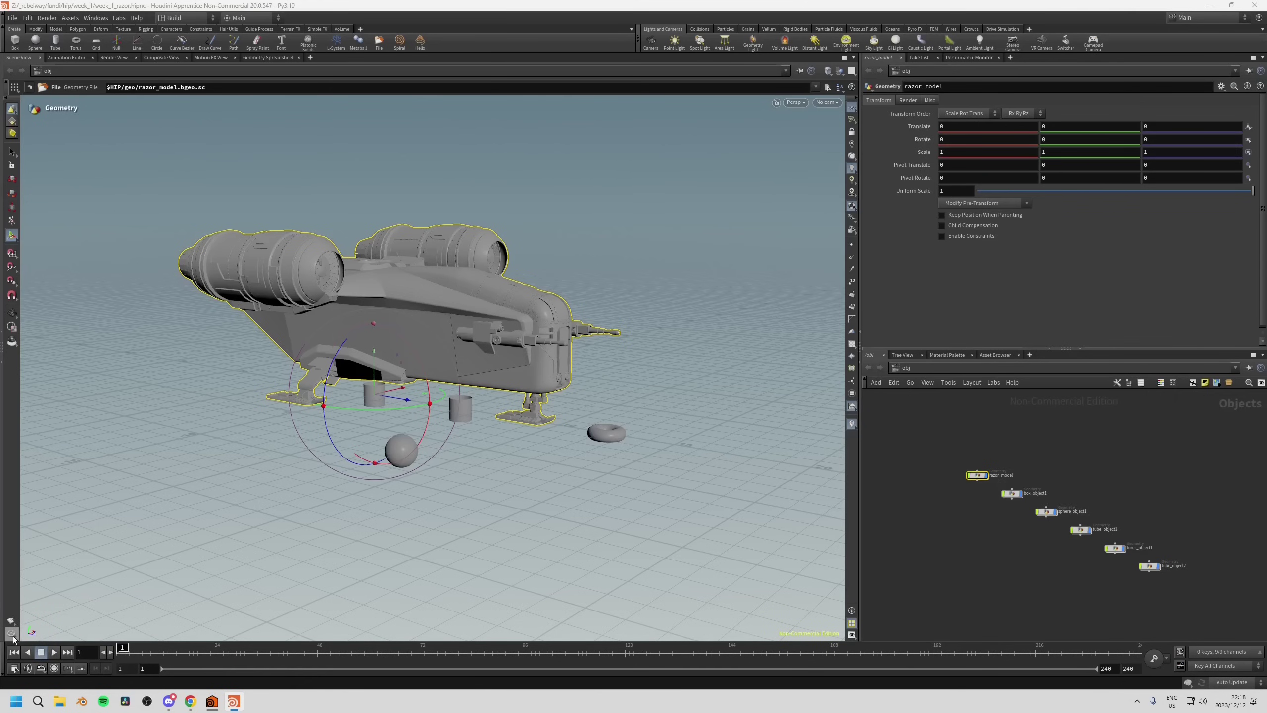
Look at the available Mantra render views and the construction plane options.
{"action": "right_click", "coordinate": [11, 634]}
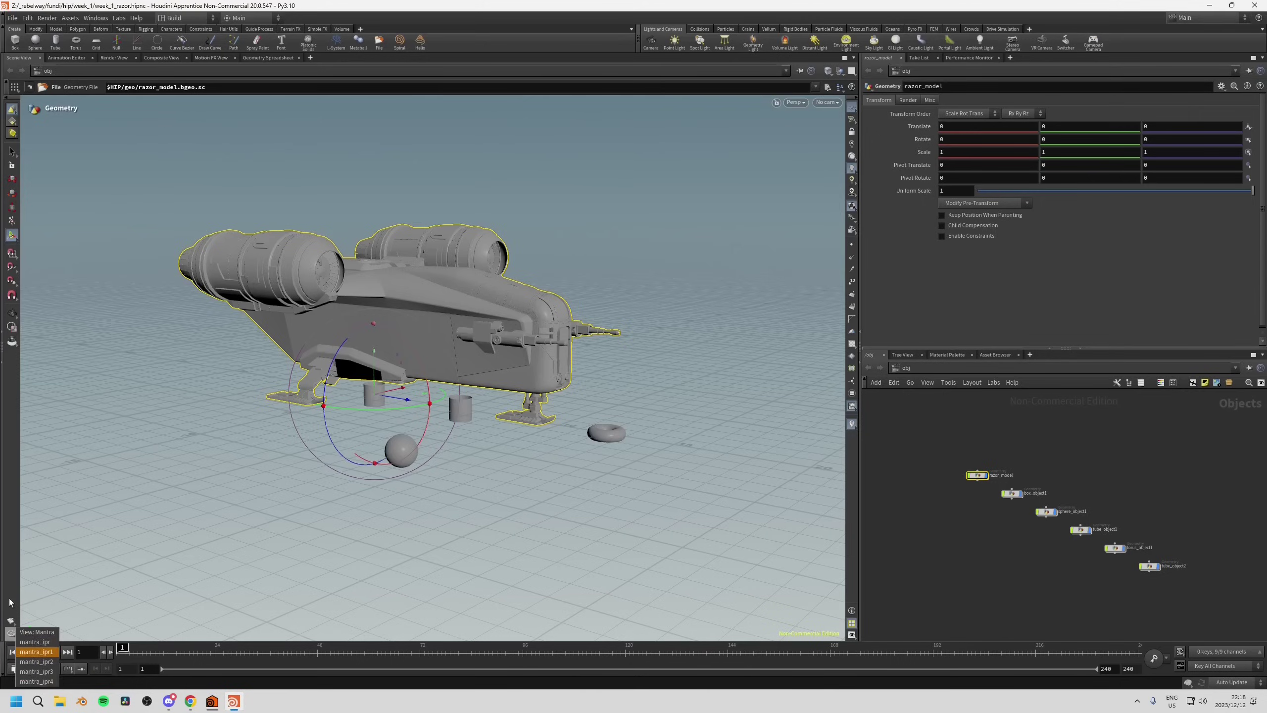
{"action": "left_click", "coordinate": [15, 648]}
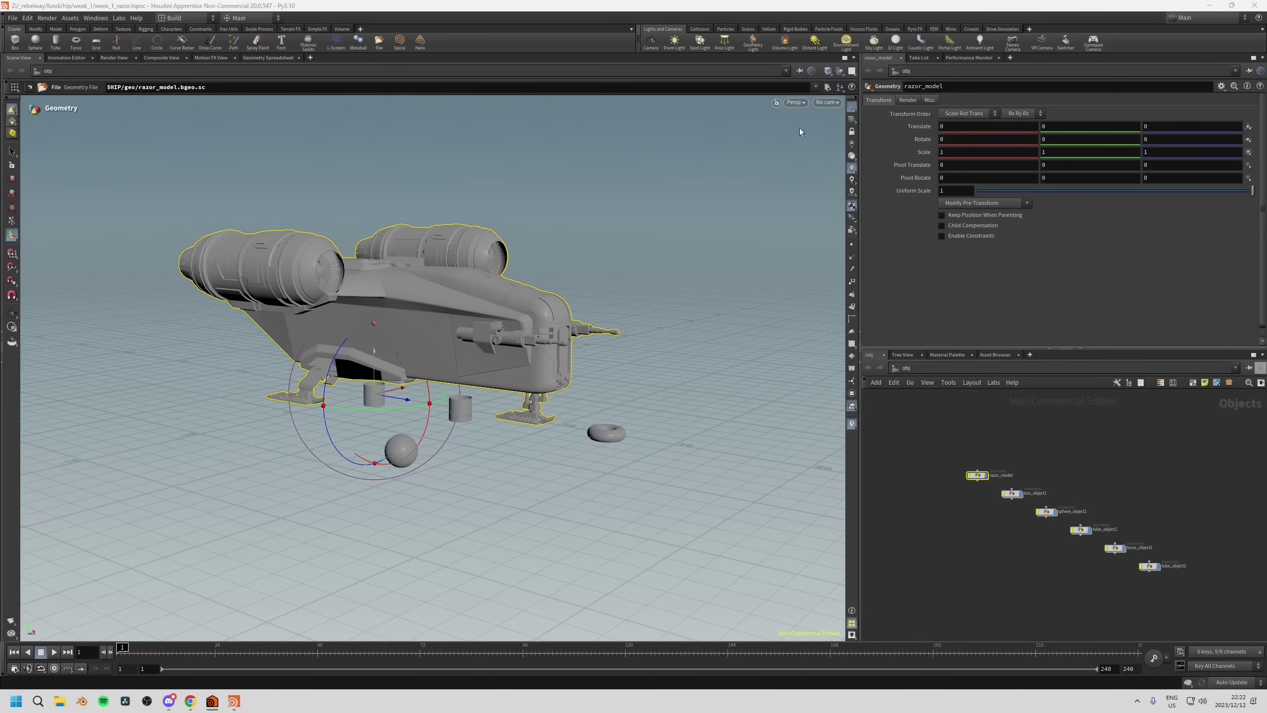
{"action": "right_click", "coordinate": [851, 119]}
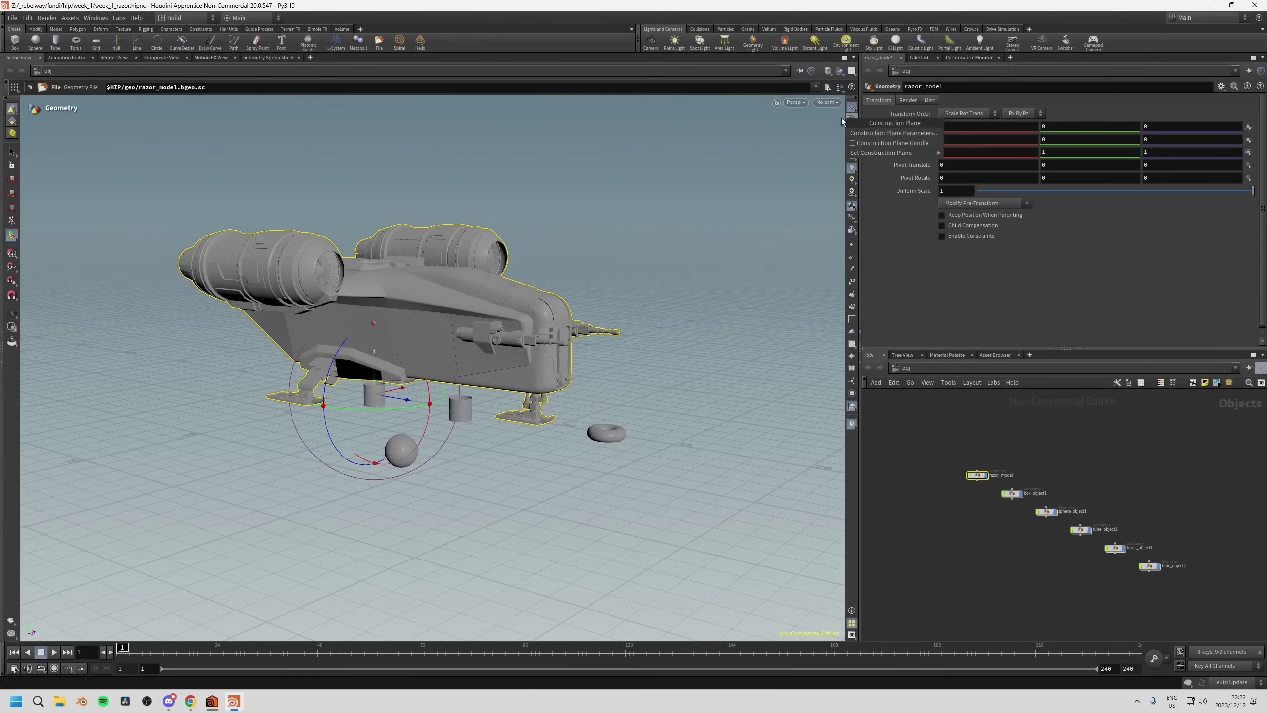
{"action": "left_click", "coordinate": [769, 148]}
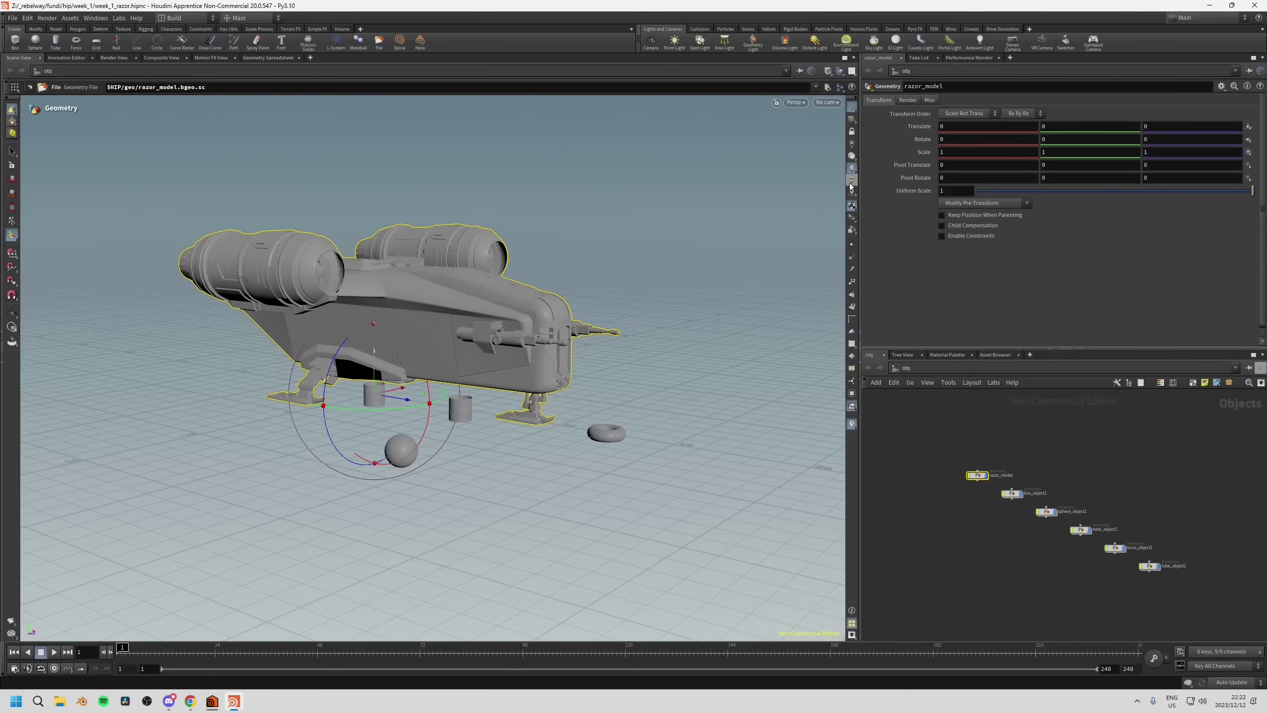
Disable the viewport lighting, view the flat-shaded ship from another angle and switch to headlight-only lighting.
{"action": "left_click", "coordinate": [852, 144]}
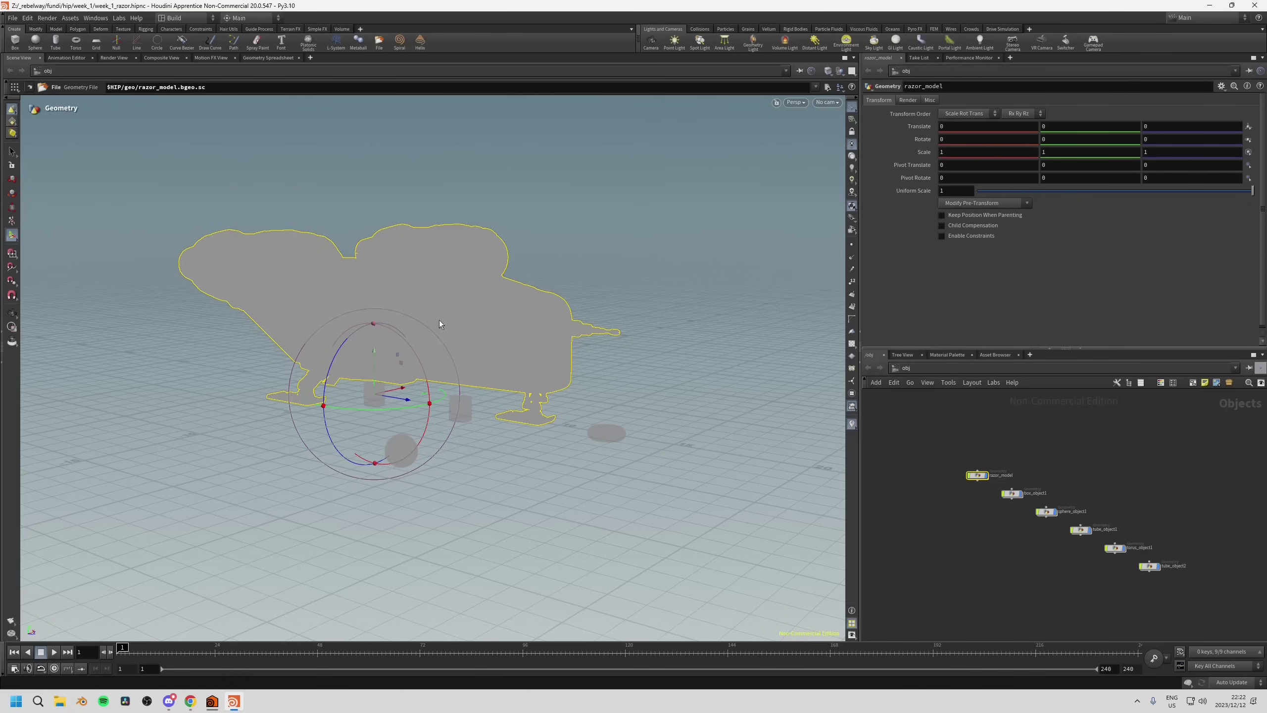
{"action": "key", "text": "space"}
{"action": "left_click_drag", "start_coordinate": [429, 298], "coordinate": [480, 294]}
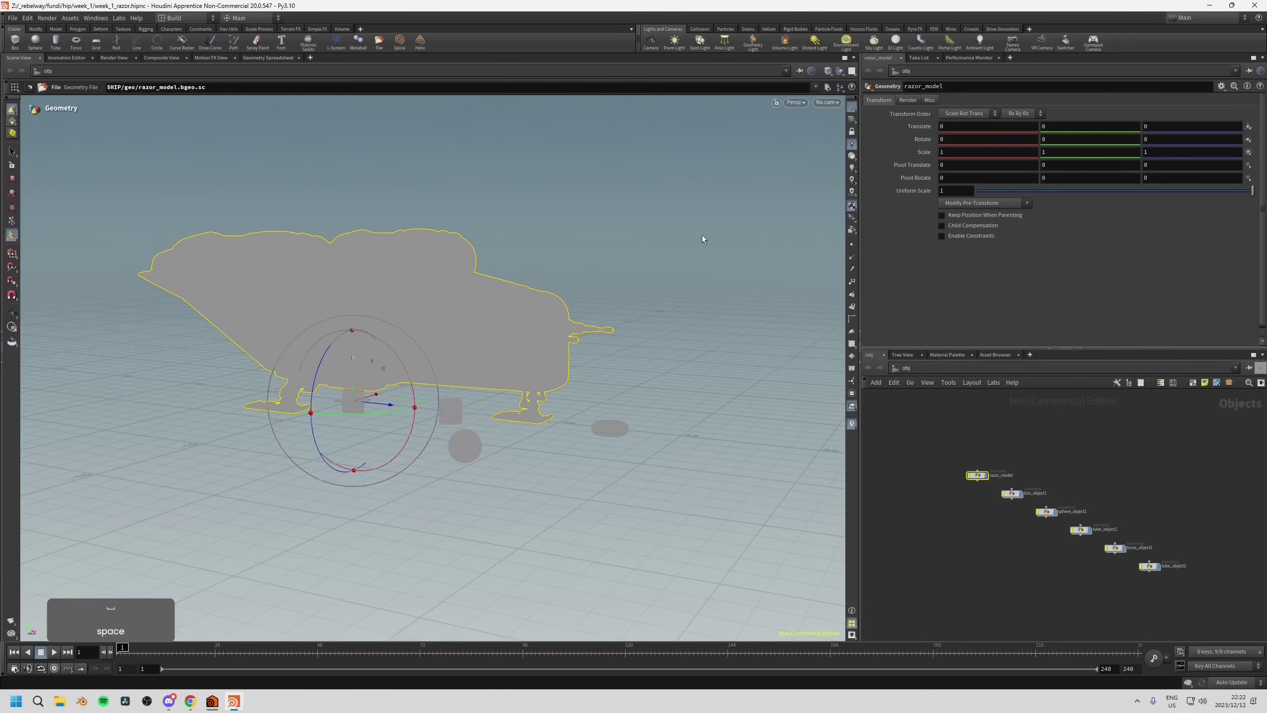
{"action": "left_click", "coordinate": [852, 157]}
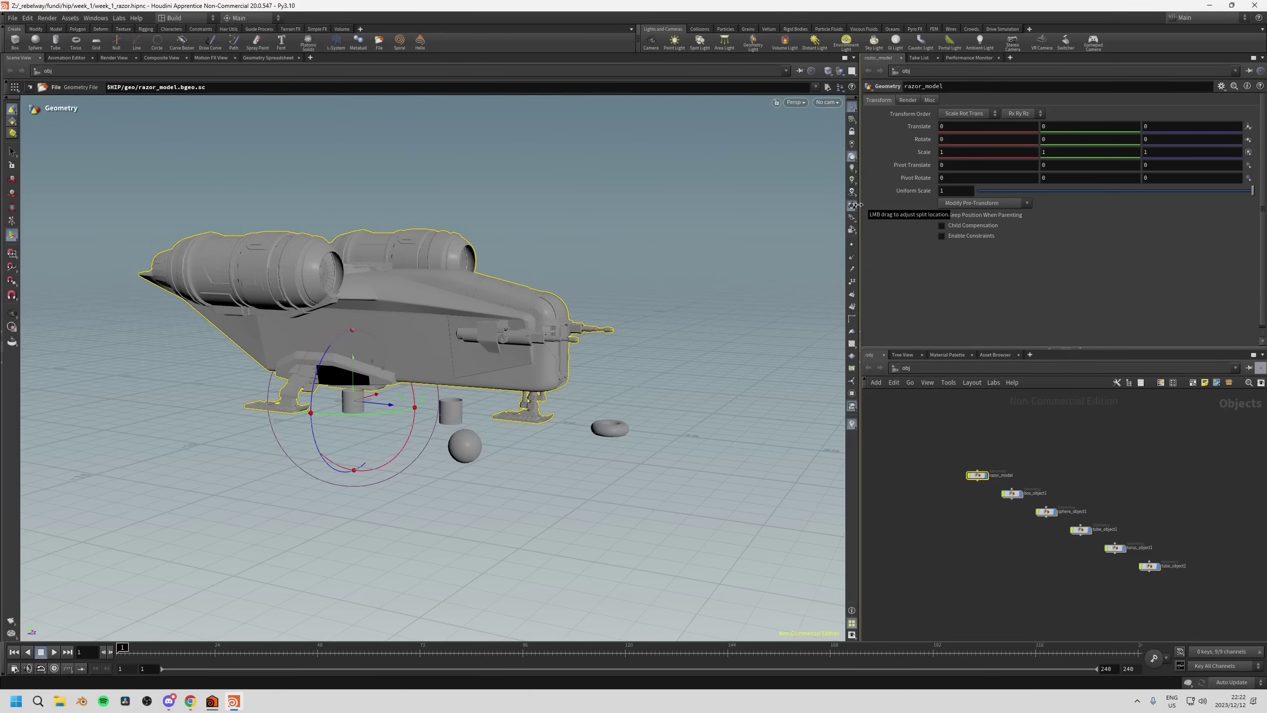
Turn off Geometry in the viewport's object visibility and turn it back on.
{"action": "left_click", "coordinate": [853, 209]}
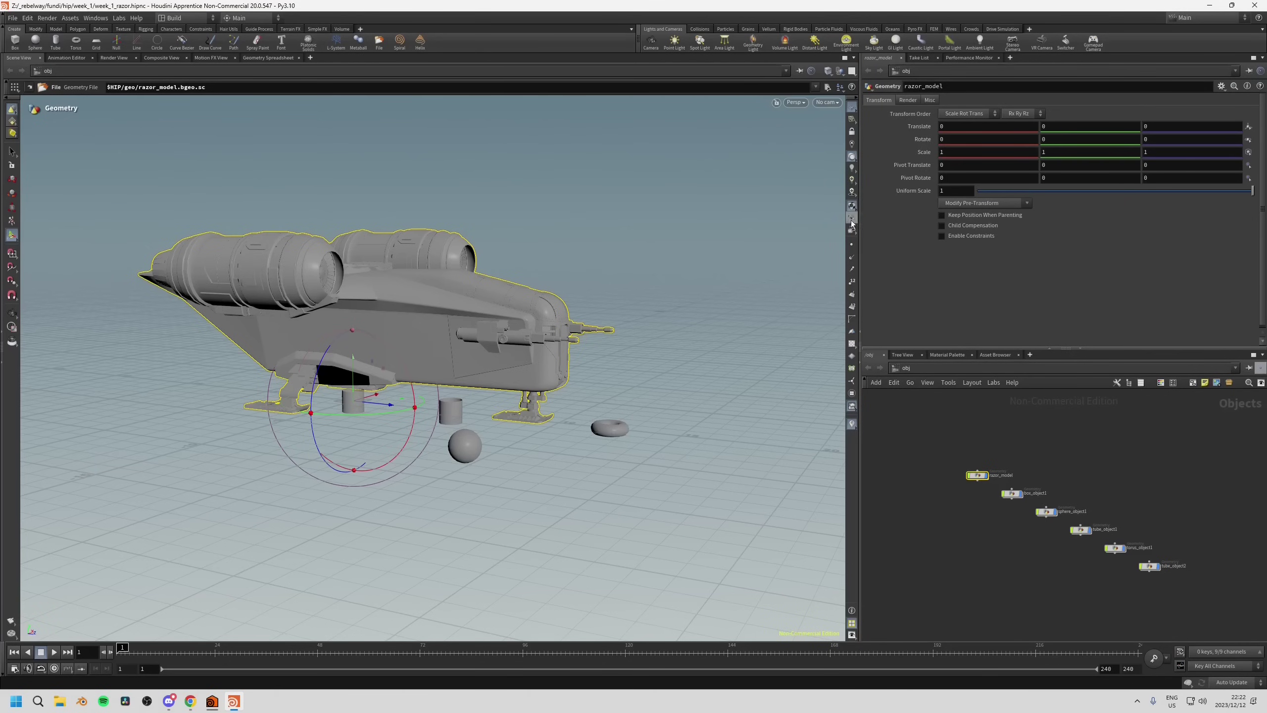
{"action": "left_click", "coordinate": [850, 219]}
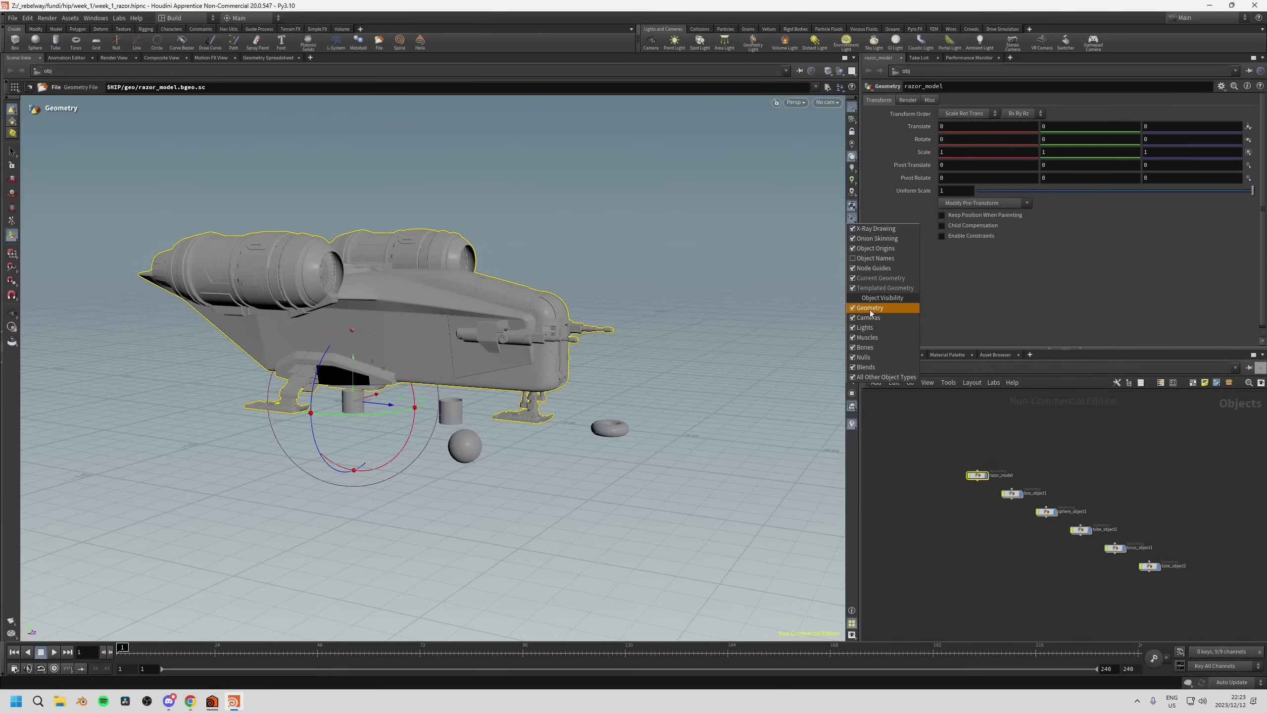
{"action": "left_click", "coordinate": [862, 307]}
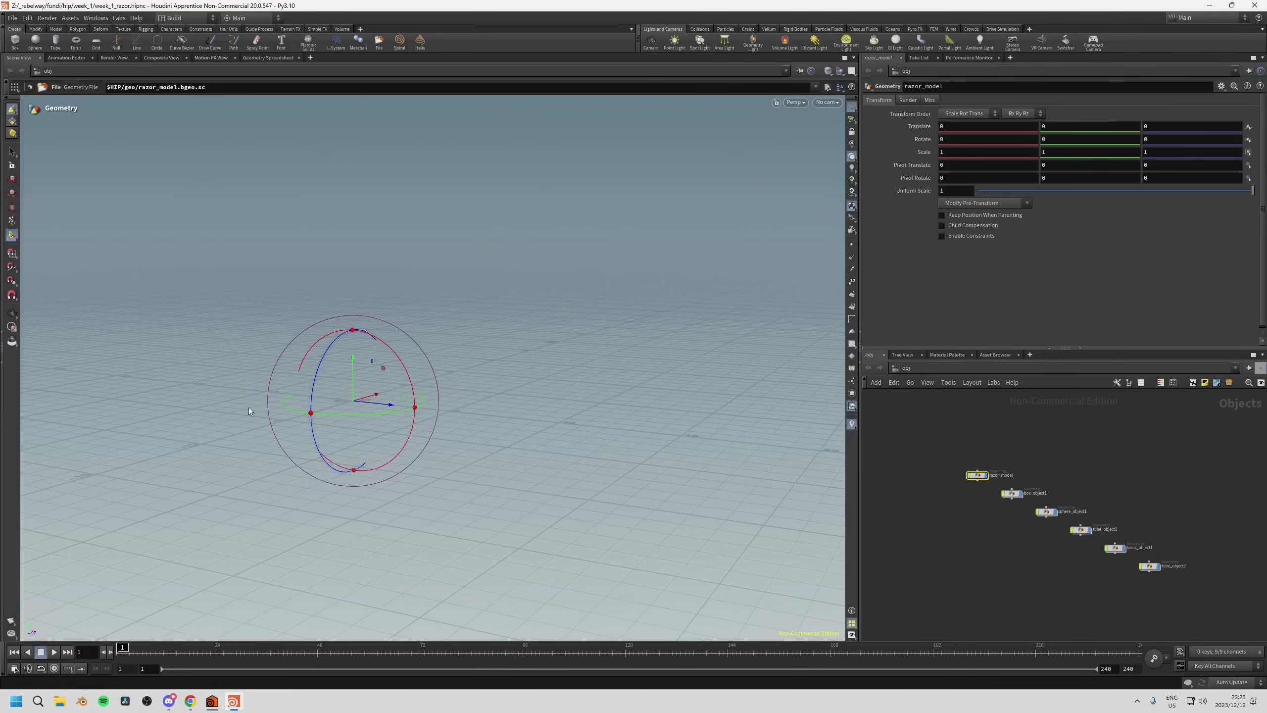
{"action": "left_click", "coordinate": [852, 219]}
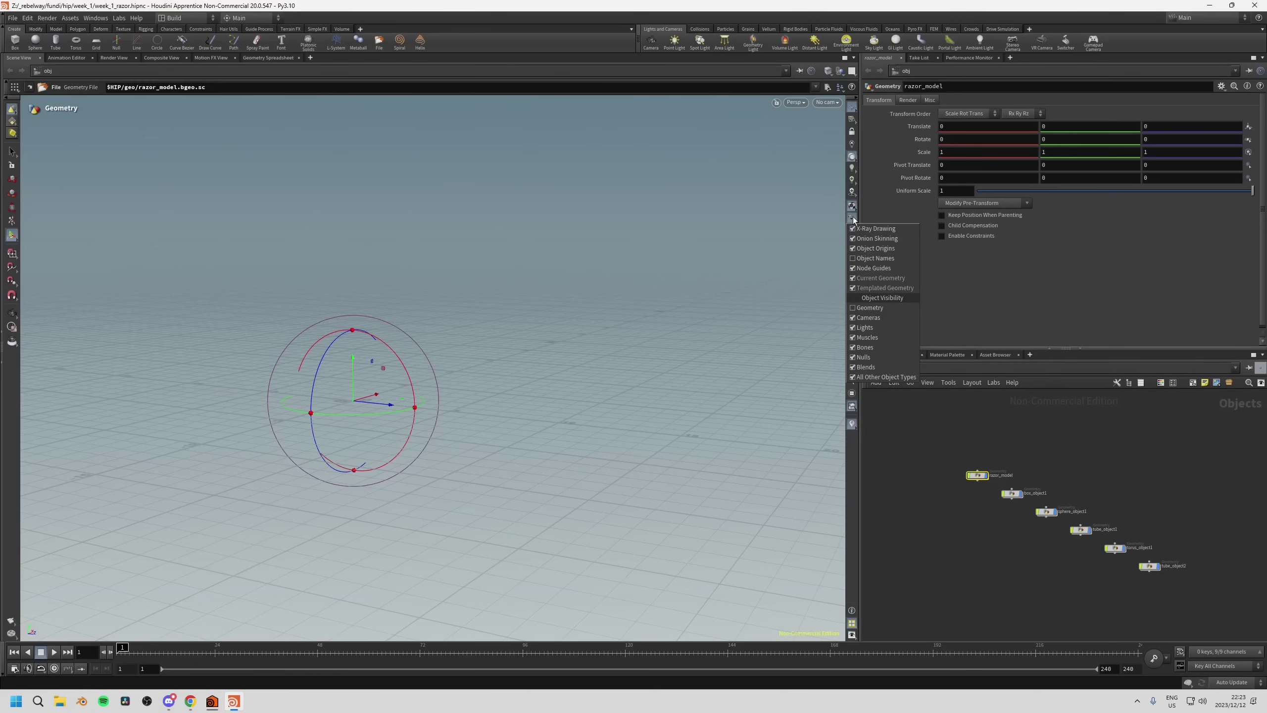
{"action": "left_click", "coordinate": [855, 308]}
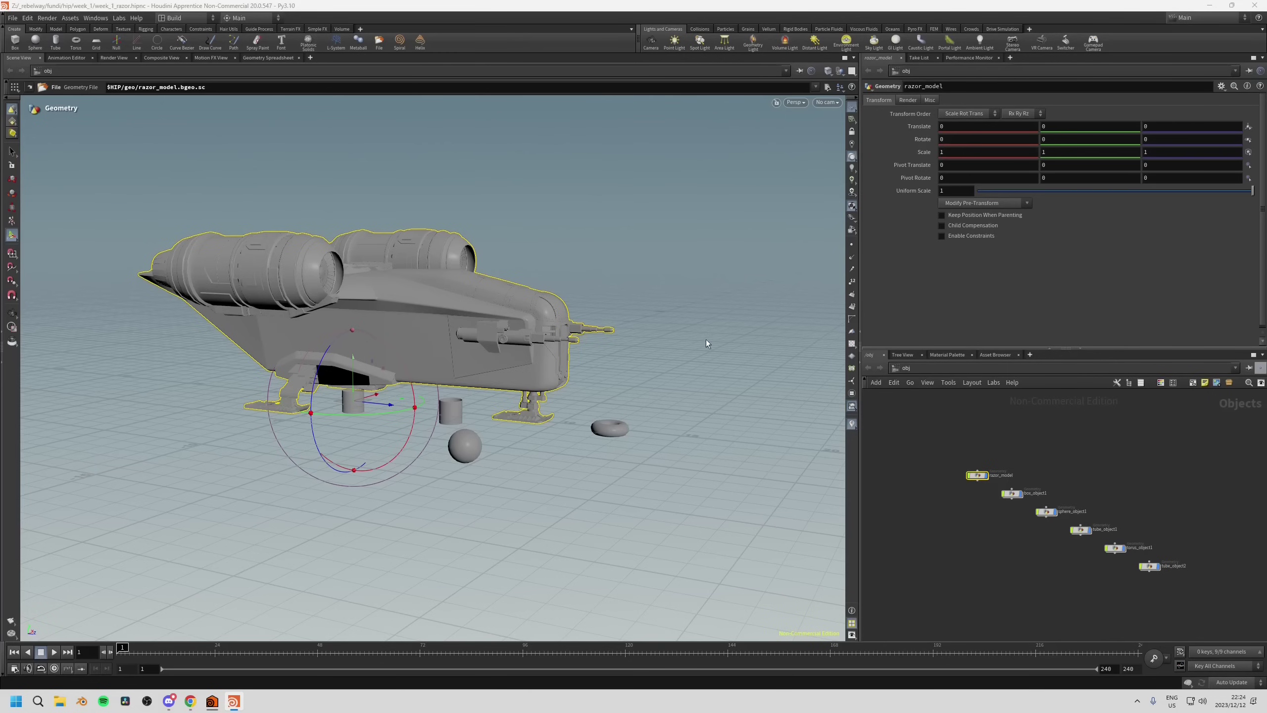
{"action": "left_click", "coordinate": [853, 407]}
Rotate the ship model to about -13.4 around X with its handle and set Rotate X back to 0.
{"action": "mouse_move", "coordinate": [398, 359]}
{"action": "left_mouse_down"}
{"action": "mouse_move", "coordinate": [411, 388]}
{"action": "mouse_move", "coordinate": [387, 343]}
{"action": "left_mouse_up"}
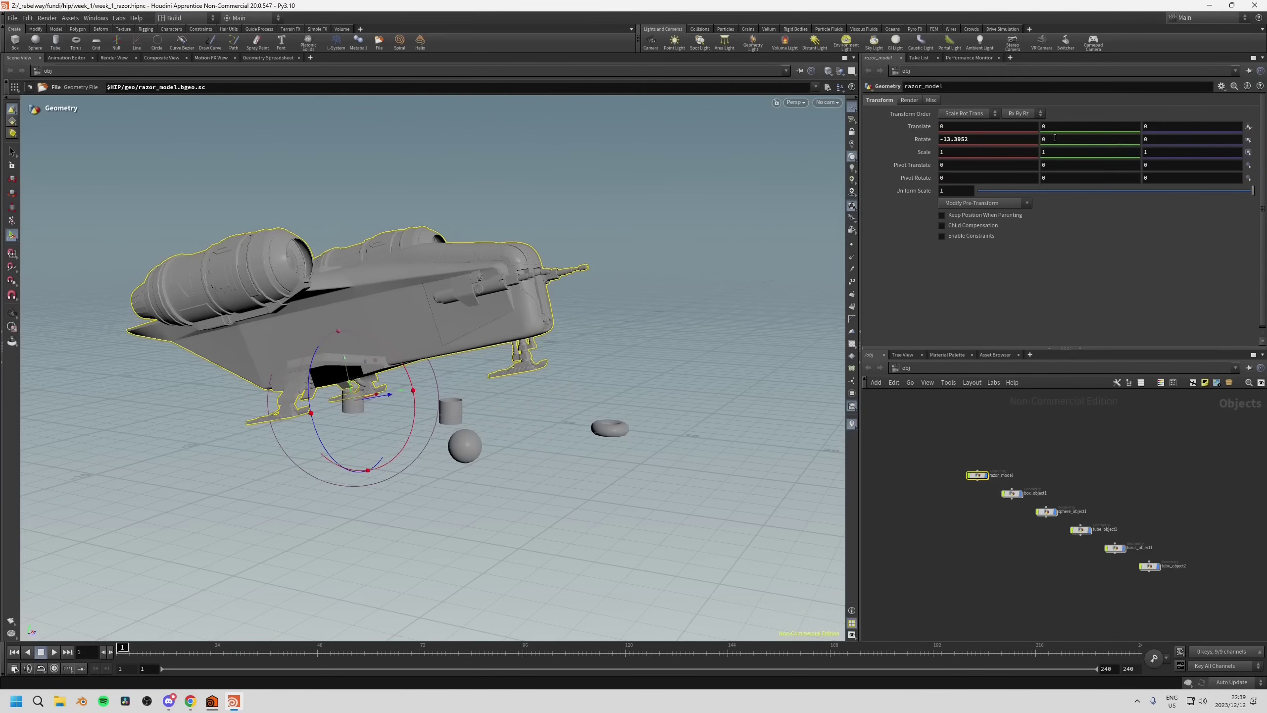
{"action": "left_click", "coordinate": [959, 140]}
{"action": "type", "text": "0"}
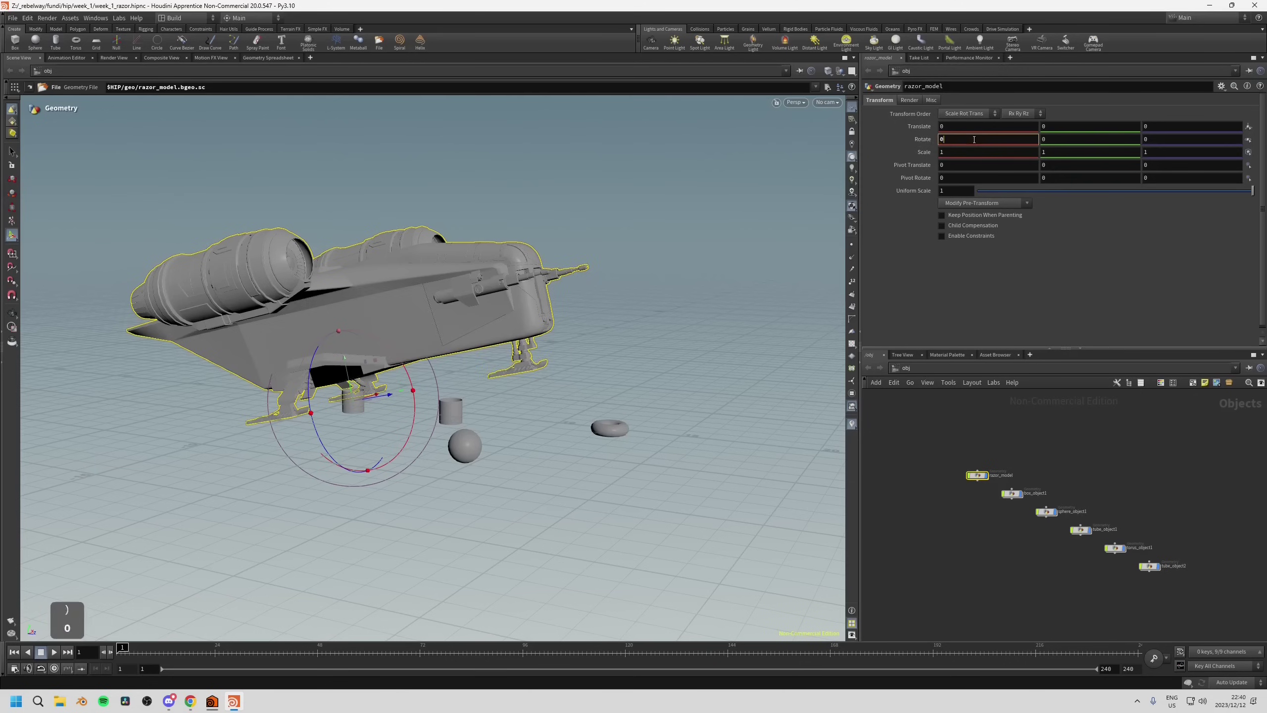
{"action": "key", "text": "Return"}
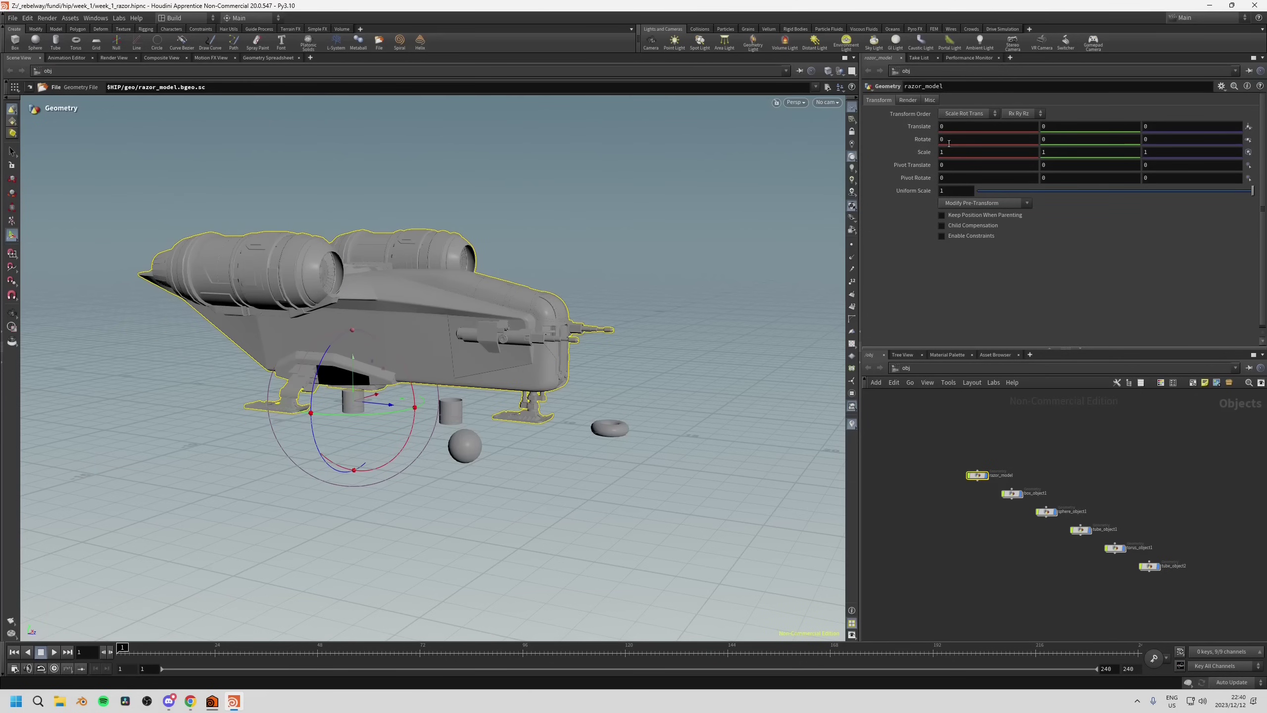
Set the ship's Rotate X to 15 and Translate X to 1.3, and check its Render parameters.
{"action": "mouse_move", "coordinate": [948, 142]}
{"action": "middle_mouse_down"}
{"action": "mouse_move", "coordinate": [948, 123]}
{"action": "mouse_move", "coordinate": [993, 130]}
{"action": "mouse_move", "coordinate": [952, 148]}
{"action": "mouse_move", "coordinate": [970, 129]}
{"action": "mouse_move", "coordinate": [952, 128]}
{"action": "middle_mouse_up"}
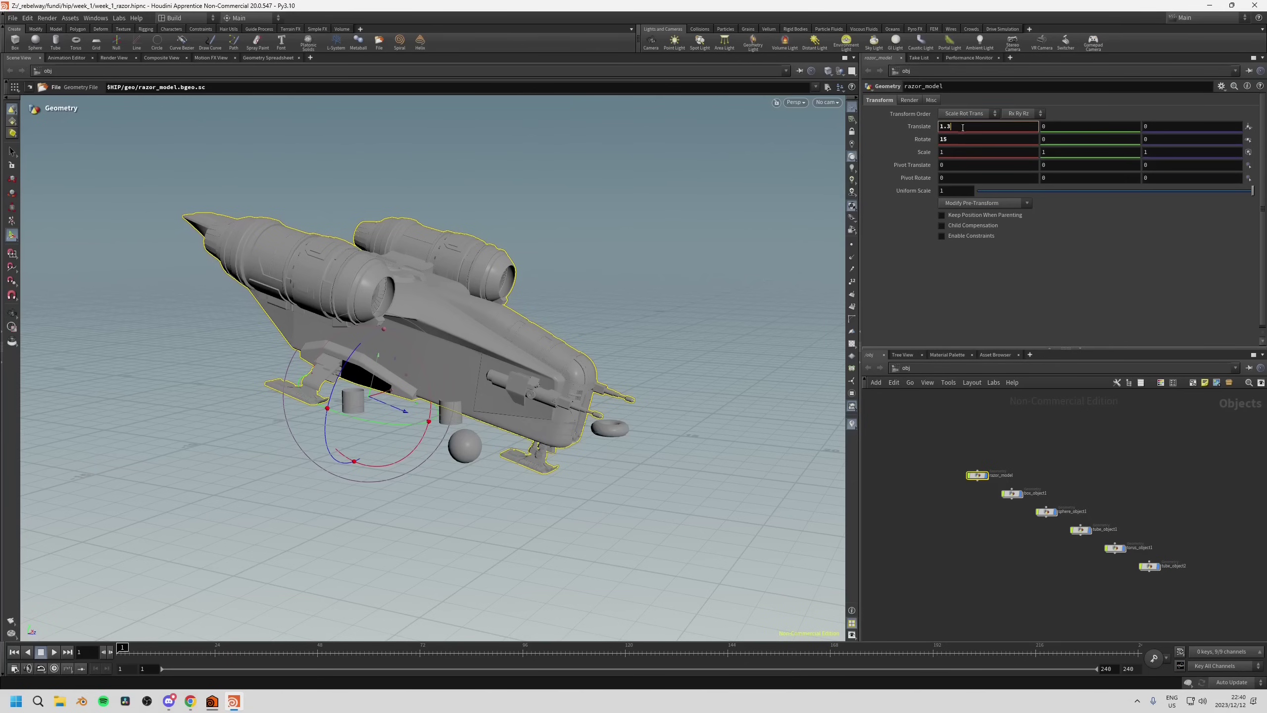
{"action": "left_click", "coordinate": [960, 139]}
{"action": "left_click", "coordinate": [909, 100]}
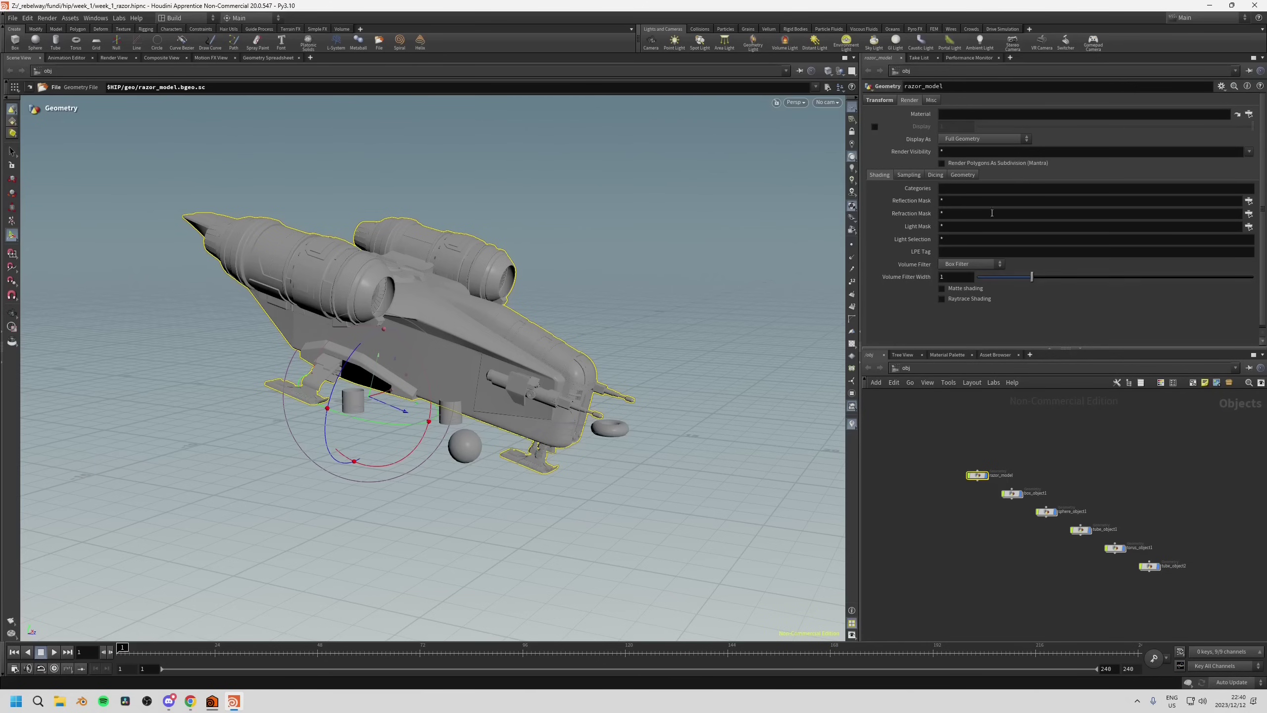
{"action": "left_click", "coordinate": [880, 101]}
Reset the ship's Translate X and Rotate X to 0.
{"action": "left_click_drag", "start_coordinate": [971, 131], "coordinate": [929, 146]}
{"action": "type", "text": "0"}
{"action": "key", "text": "Return"}
{"action": "type", "text": "0"}
{"action": "key", "text": "Return"}
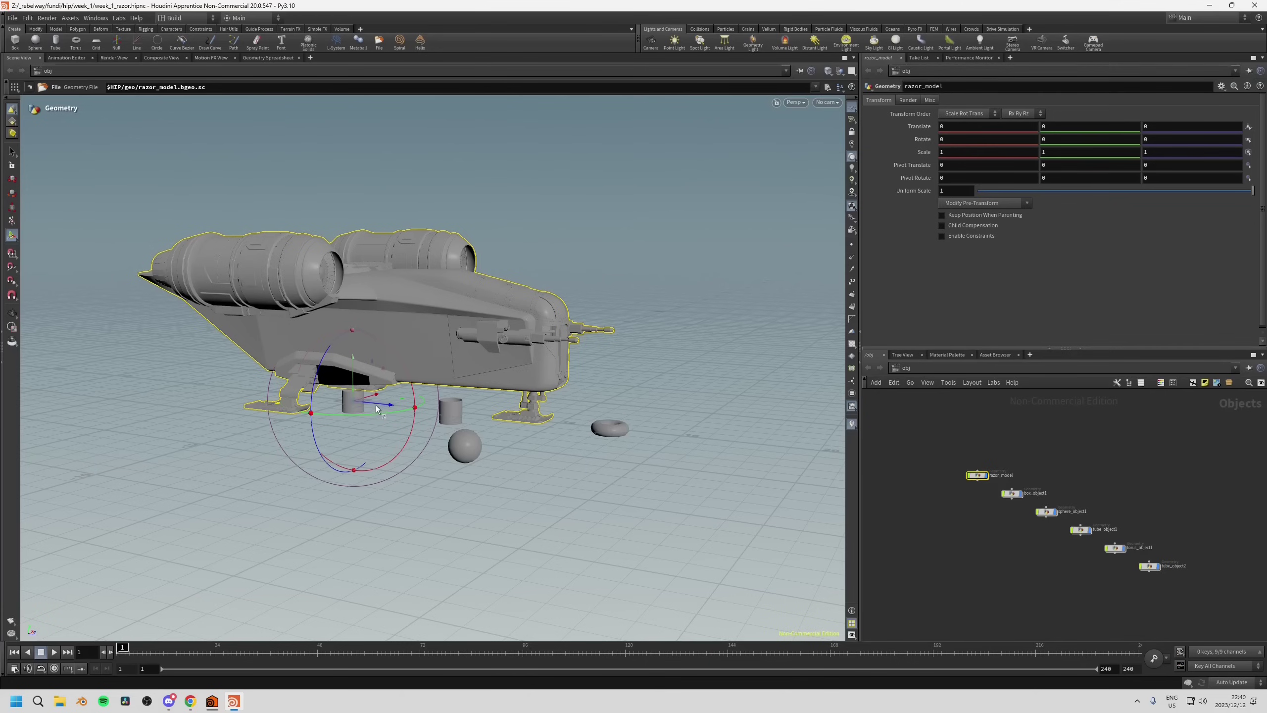
Move the ship about 0.51 along Z, try a Translate X of 20 and return that value to 0.
{"action": "mouse_move", "coordinate": [380, 406]}
{"action": "left_mouse_down"}
{"action": "mouse_move", "coordinate": [562, 429]}
{"action": "mouse_move", "coordinate": [390, 407]}
{"action": "left_mouse_up"}
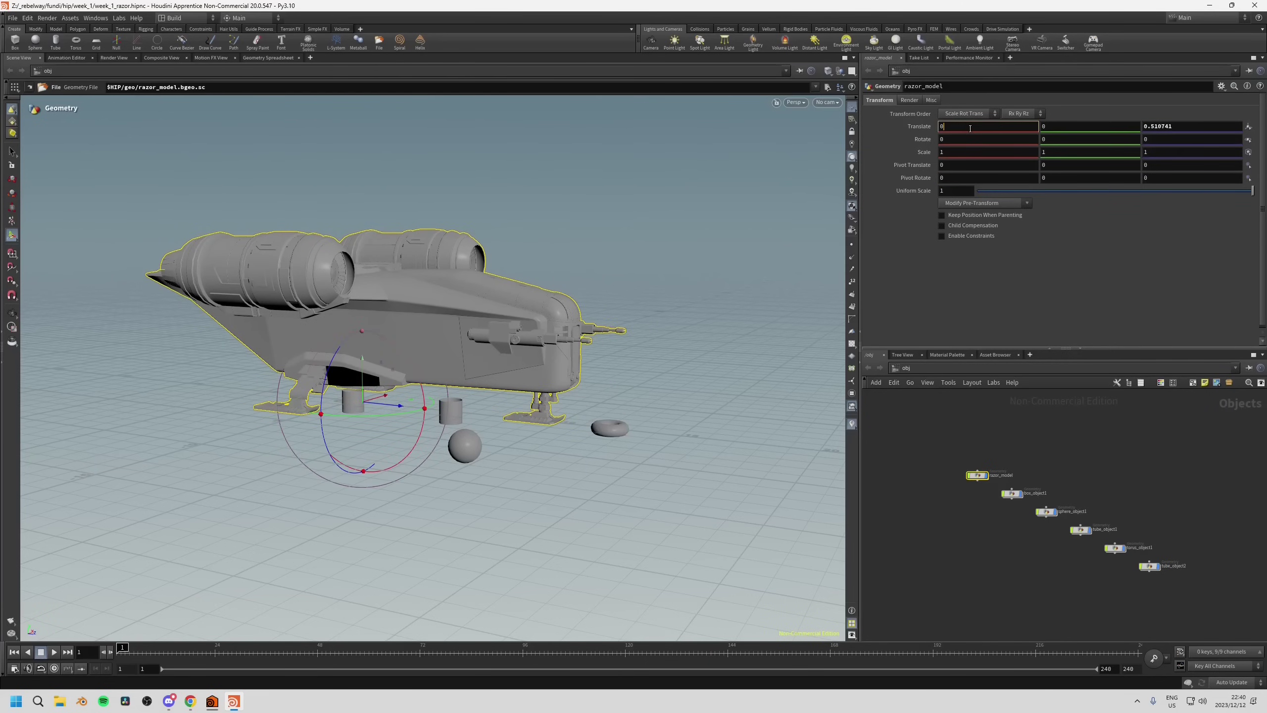
{"action": "type", "text": "2"}
{"action": "key", "text": "Return"}
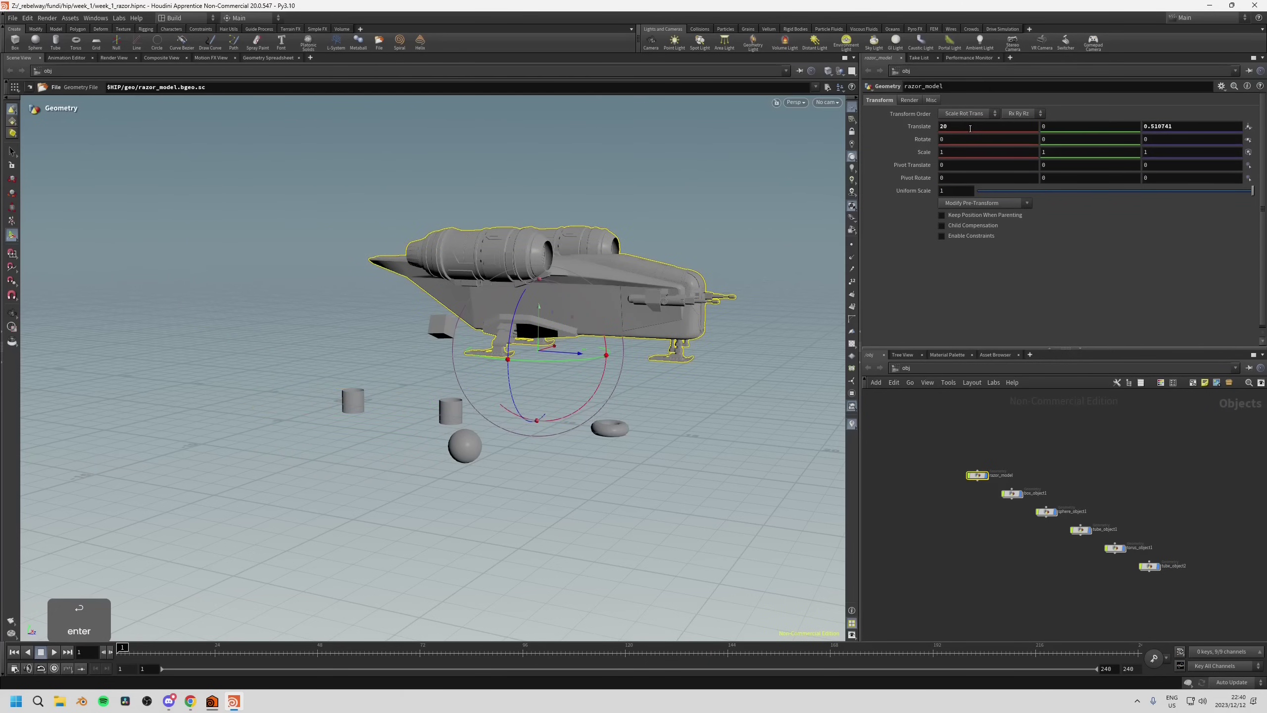
{"action": "left_click", "coordinate": [980, 126]}
{"action": "type", "text": "0"}
{"action": "key", "text": "Return"}
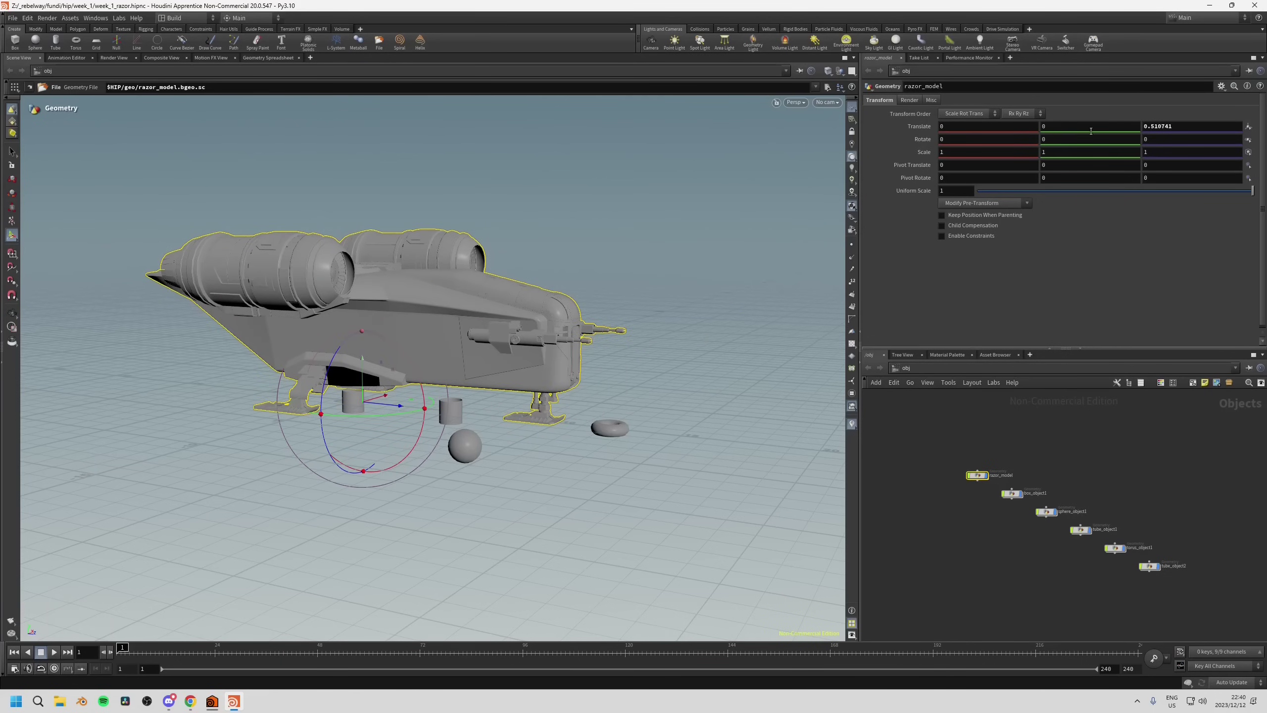
Adjust the ship's Translate X to about 0.33 using the value ladder.
{"action": "mouse_move", "coordinate": [948, 130]}
{"action": "middle_mouse_down"}
{"action": "mouse_move", "coordinate": [951, 72]}
{"action": "mouse_move", "coordinate": [953, 125]}
{"action": "mouse_move", "coordinate": [950, 113]}
{"action": "middle_mouse_up"}
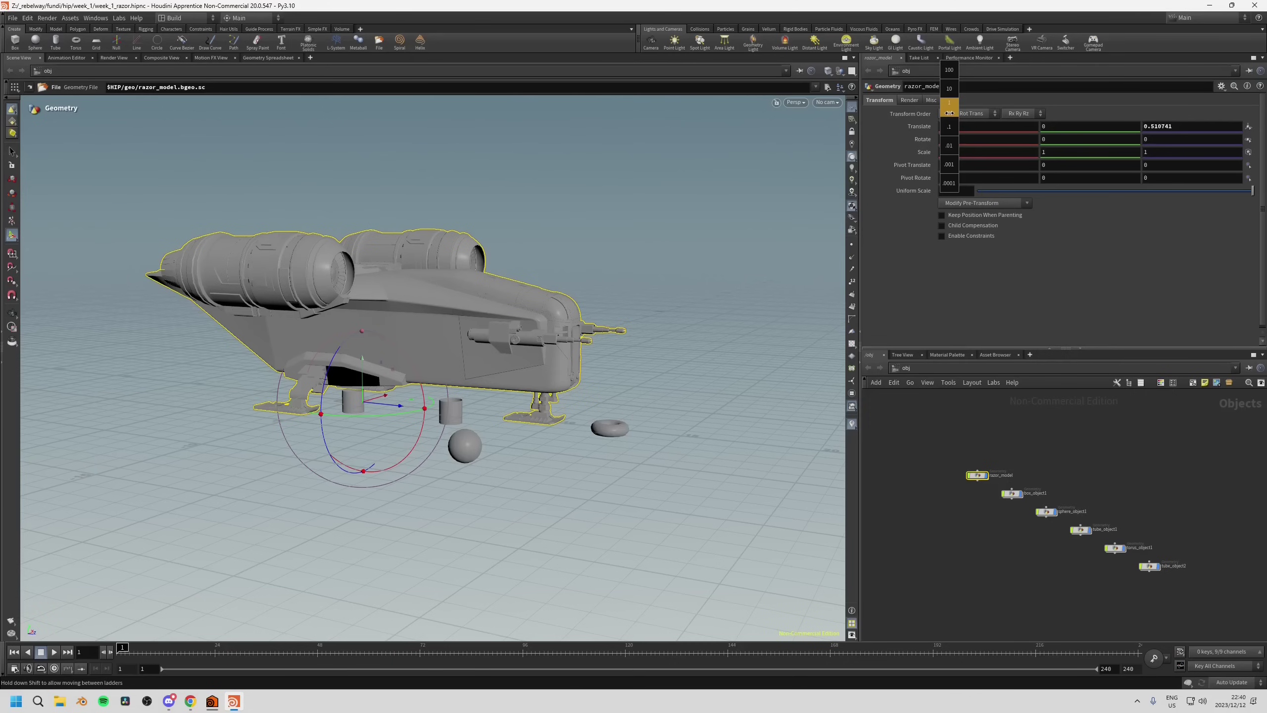
{"action": "middle_click_drag", "start_coordinate": [950, 113], "coordinate": [1049, 153]}
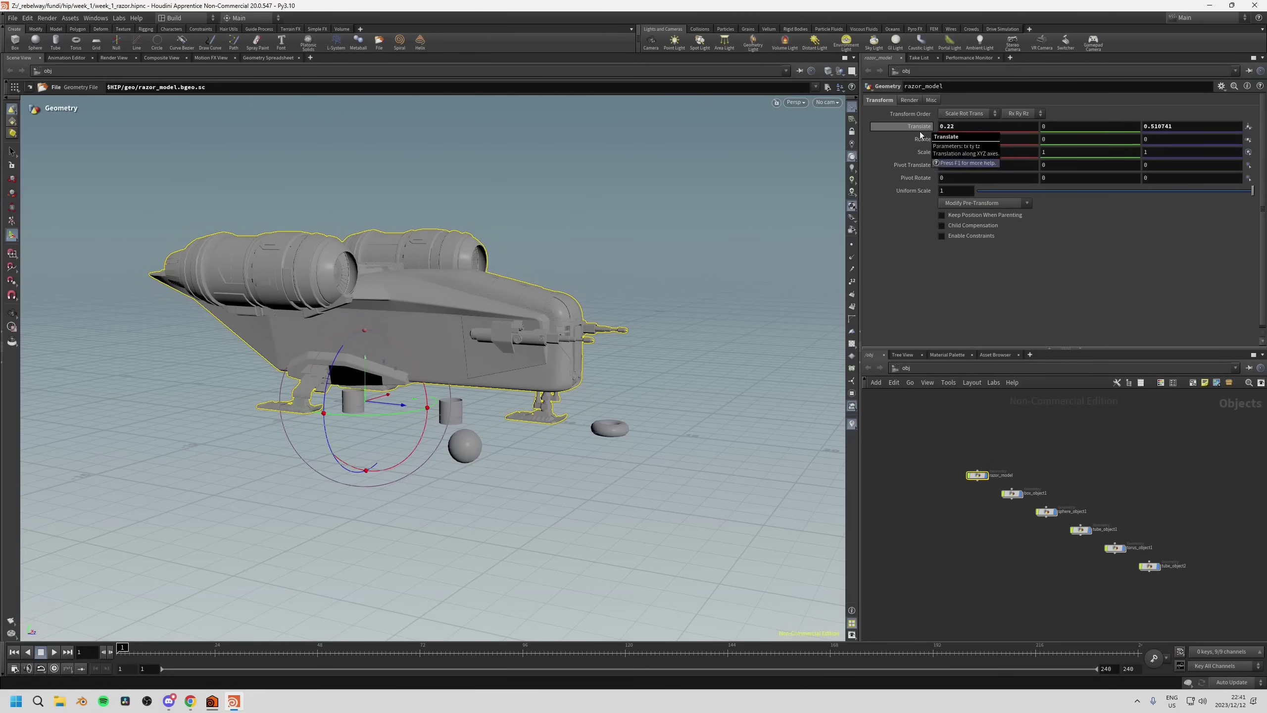
{"action": "middle_click_drag", "start_coordinate": [989, 126], "coordinate": [990, 130]}
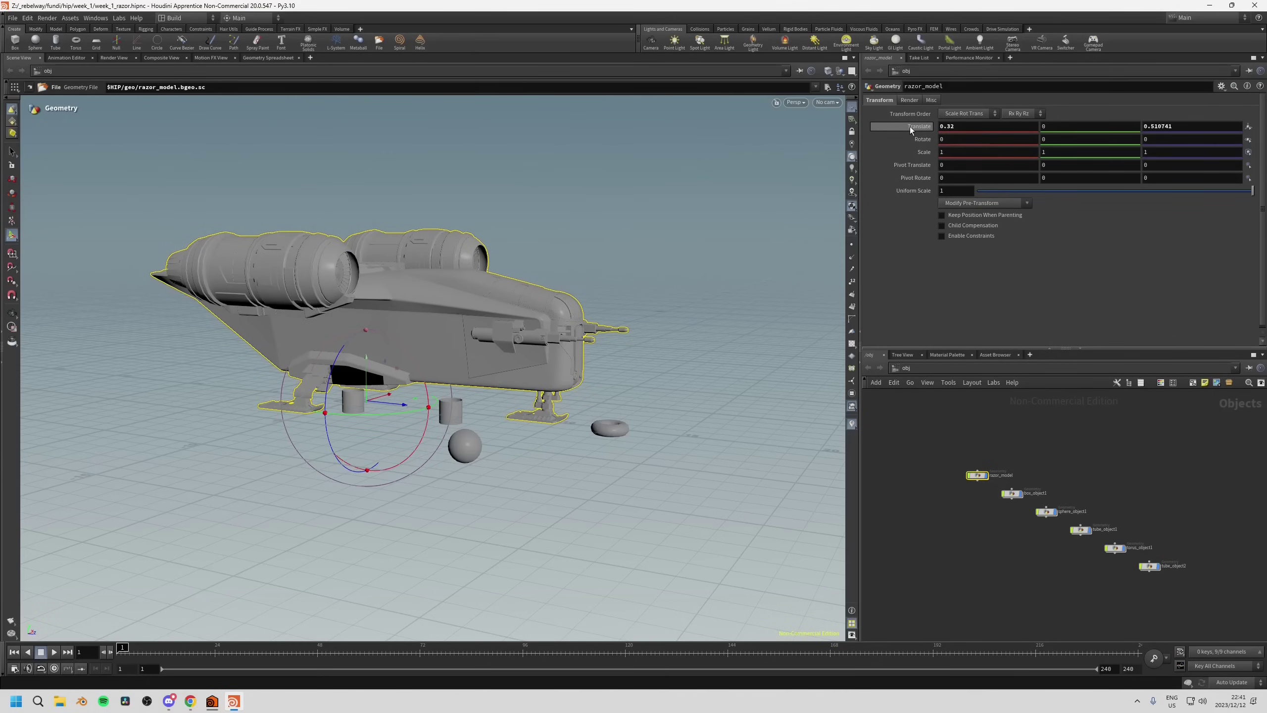
Raise all three of the ship's Translate values together by 3 and revert Translate to its defaults.
{"action": "mouse_move", "coordinate": [910, 127]}
{"action": "middle_mouse_down"}
{"action": "mouse_move", "coordinate": [884, 134]}
{"action": "mouse_move", "coordinate": [910, 148]}
{"action": "mouse_move", "coordinate": [923, 147]}
{"action": "mouse_move", "coordinate": [910, 128]}
{"action": "mouse_move", "coordinate": [1003, 127]}
{"action": "mouse_move", "coordinate": [922, 134]}
{"action": "middle_mouse_up"}
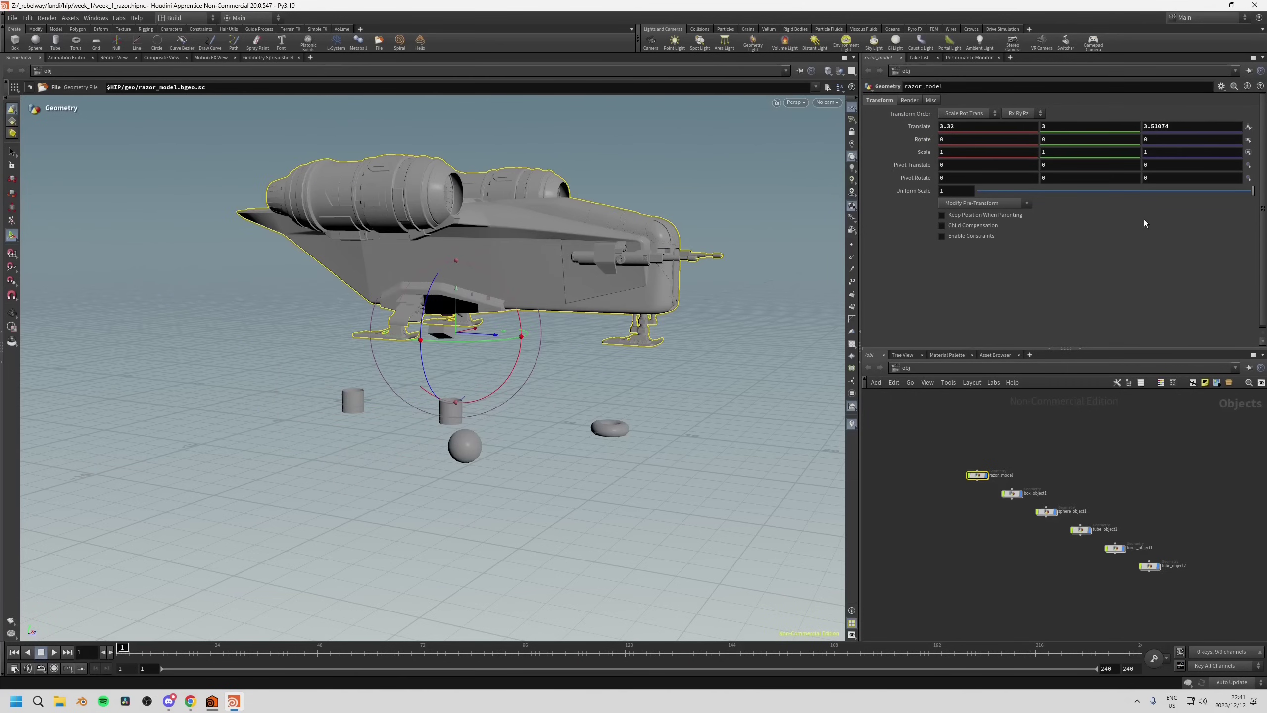
{"action": "middle_click", "coordinate": [917, 127], "text": "ctrl"}
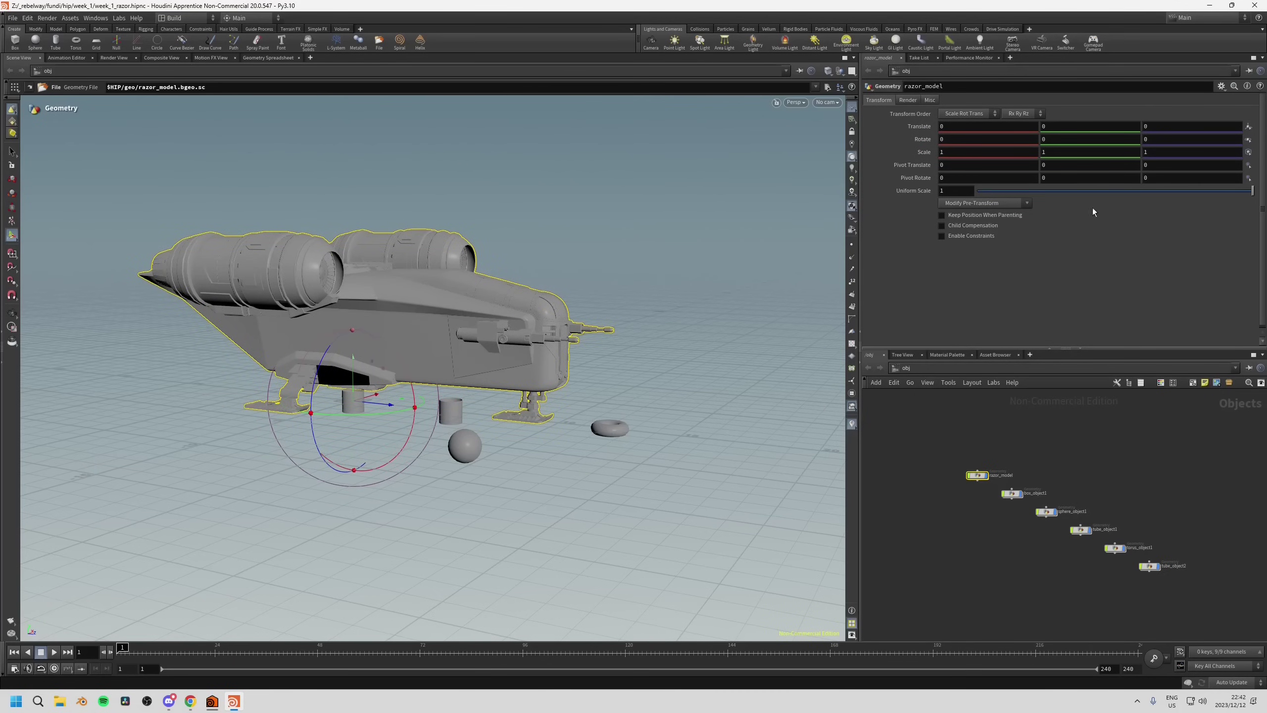
Match the ship's translation to the torus and select the torus to compare its Translate values.
{"action": "left_click", "coordinate": [1248, 128]}
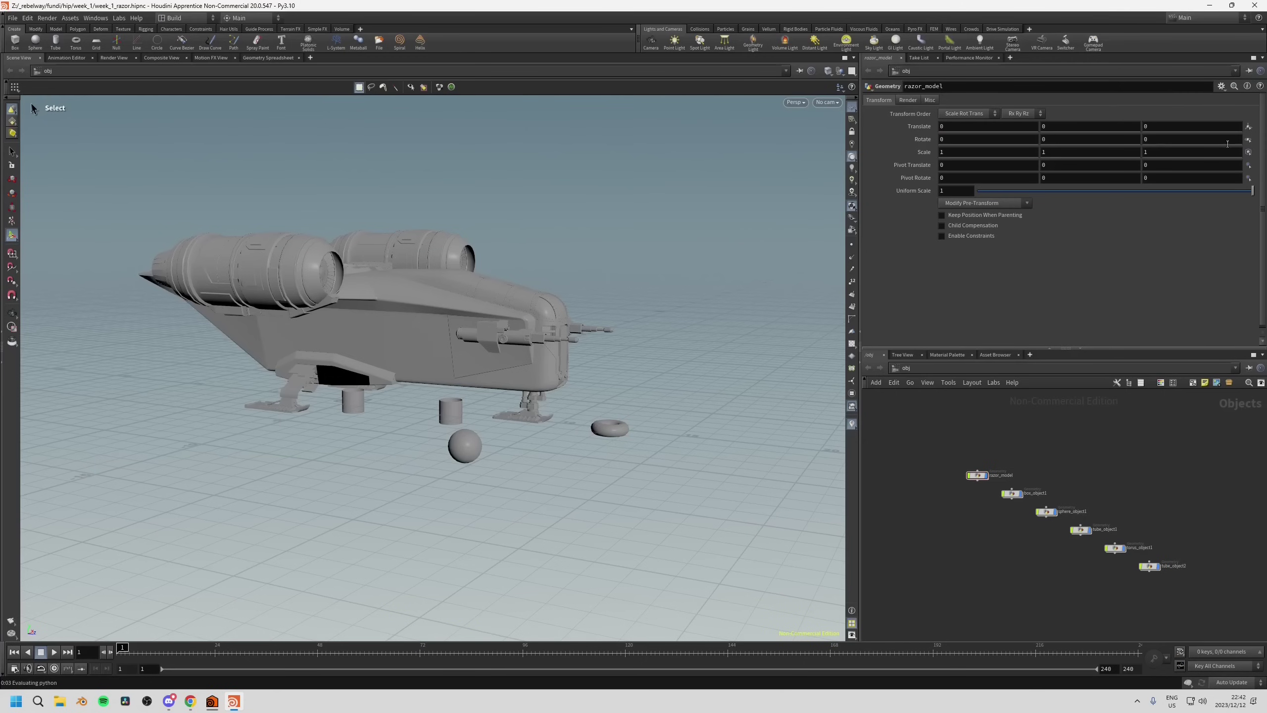
{"action": "left_click", "coordinate": [607, 429]}
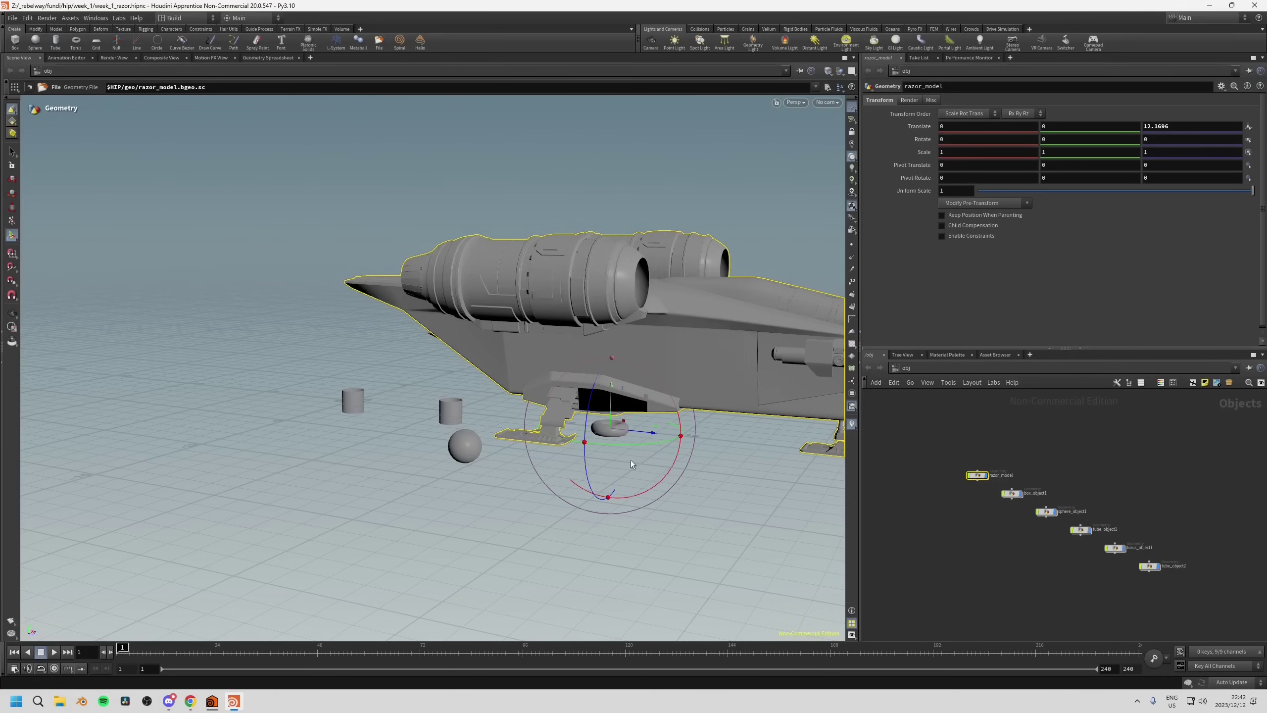
{"action": "left_click", "coordinate": [596, 433]}
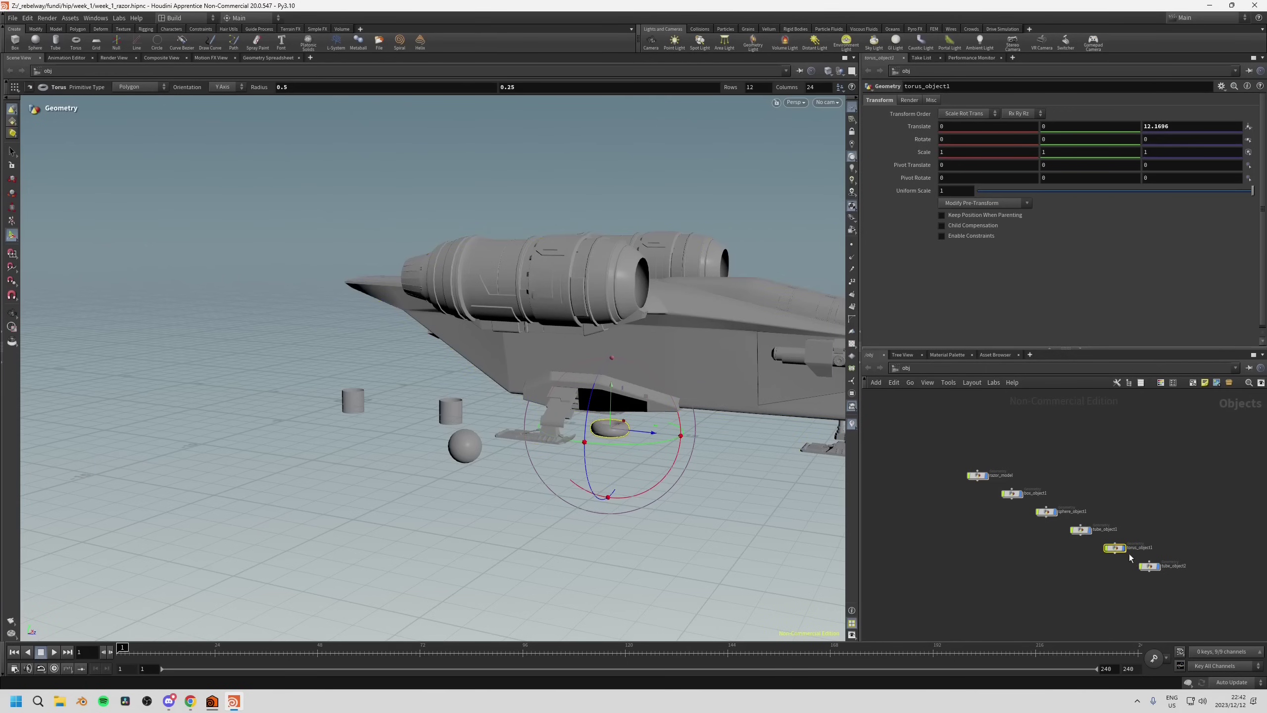
{"action": "left_click", "coordinate": [1177, 127]}
Select the ship model again and set its Translate Z to 0.
{"action": "left_click", "coordinate": [768, 340]}
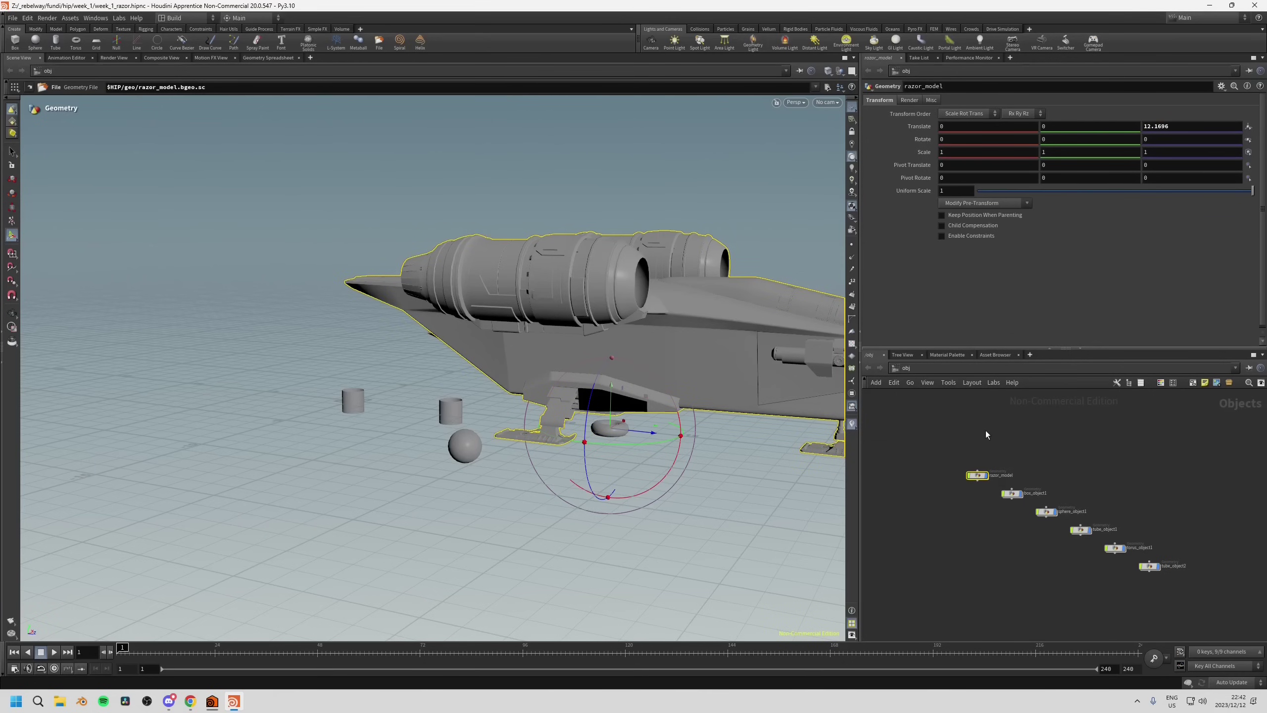
{"action": "double_click", "coordinate": [1169, 128]}
{"action": "type", "text": "0"}
{"action": "key", "text": "Return"}
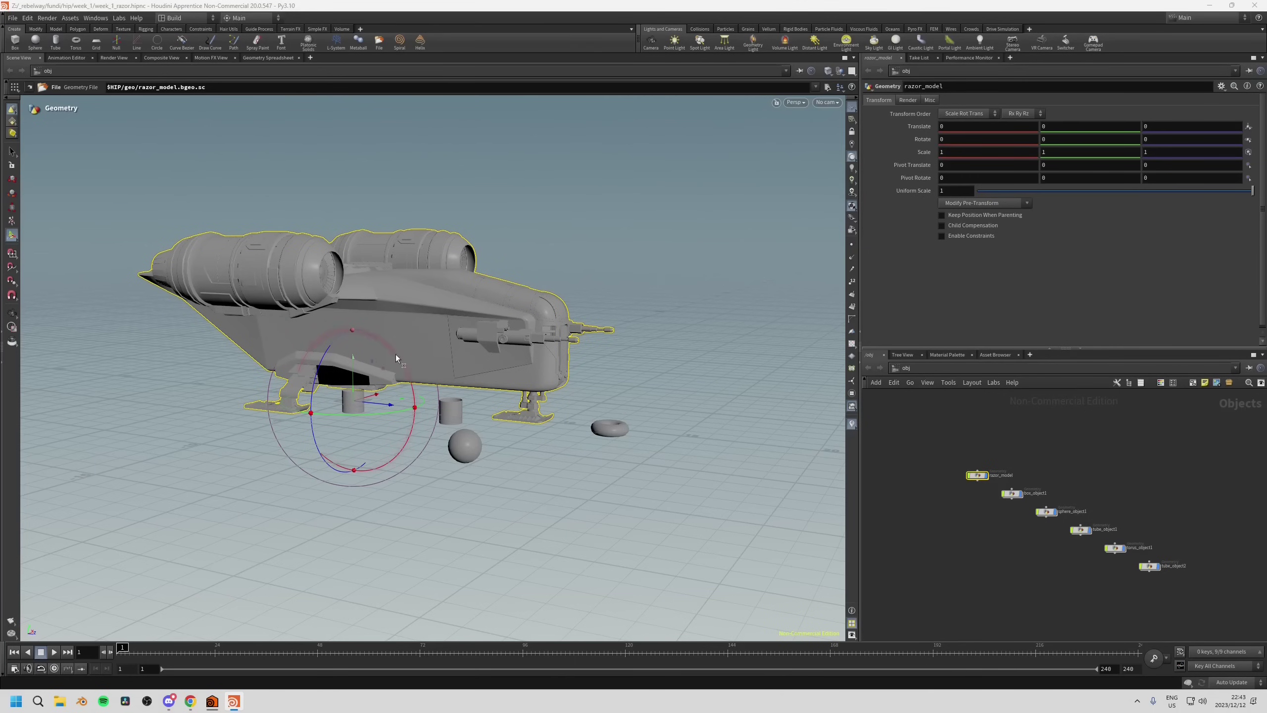
Rotate the ship about 14.6 degrees around X with the handle and revert its Rotate values to default.
{"action": "mouse_move", "coordinate": [396, 354]}
{"action": "left_mouse_down"}
{"action": "mouse_move", "coordinate": [400, 369]}
{"action": "mouse_move", "coordinate": [408, 362]}
{"action": "mouse_move", "coordinate": [380, 347]}
{"action": "left_mouse_up"}
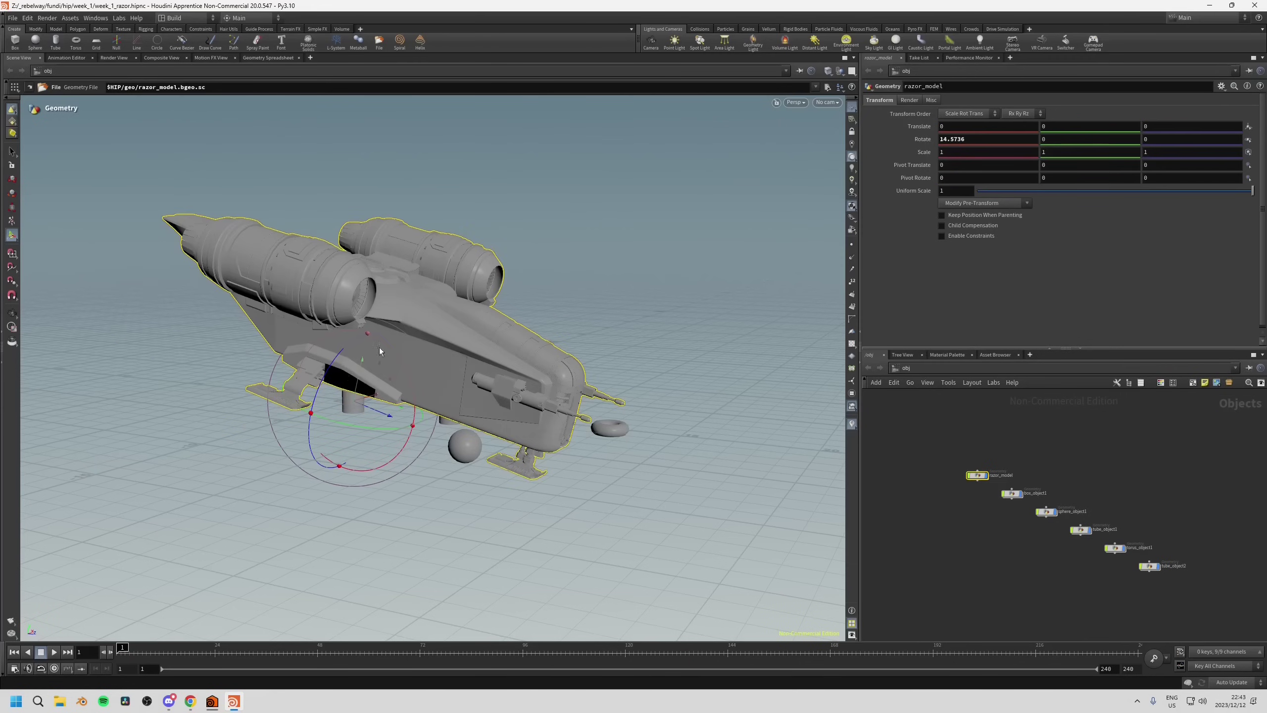
{"action": "left_click_drag", "start_coordinate": [968, 139], "coordinate": [892, 141]}
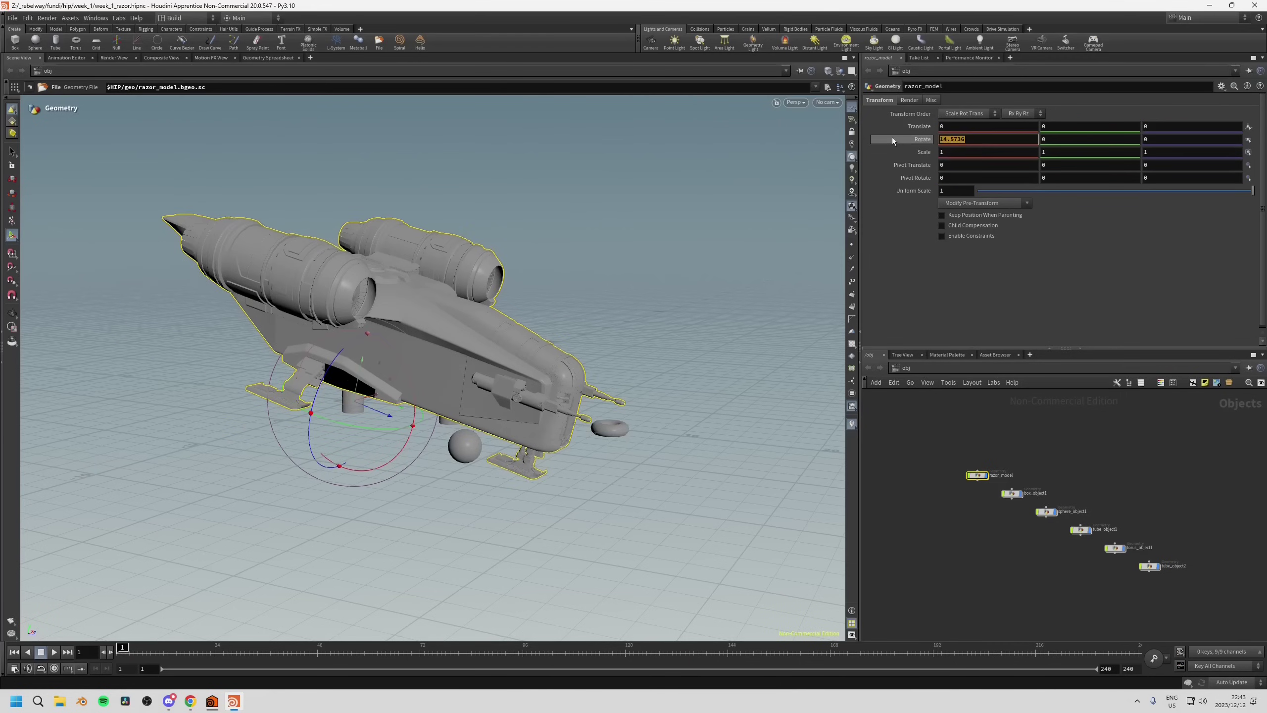
{"action": "middle_click", "coordinate": [922, 140], "text": "ctrl"}
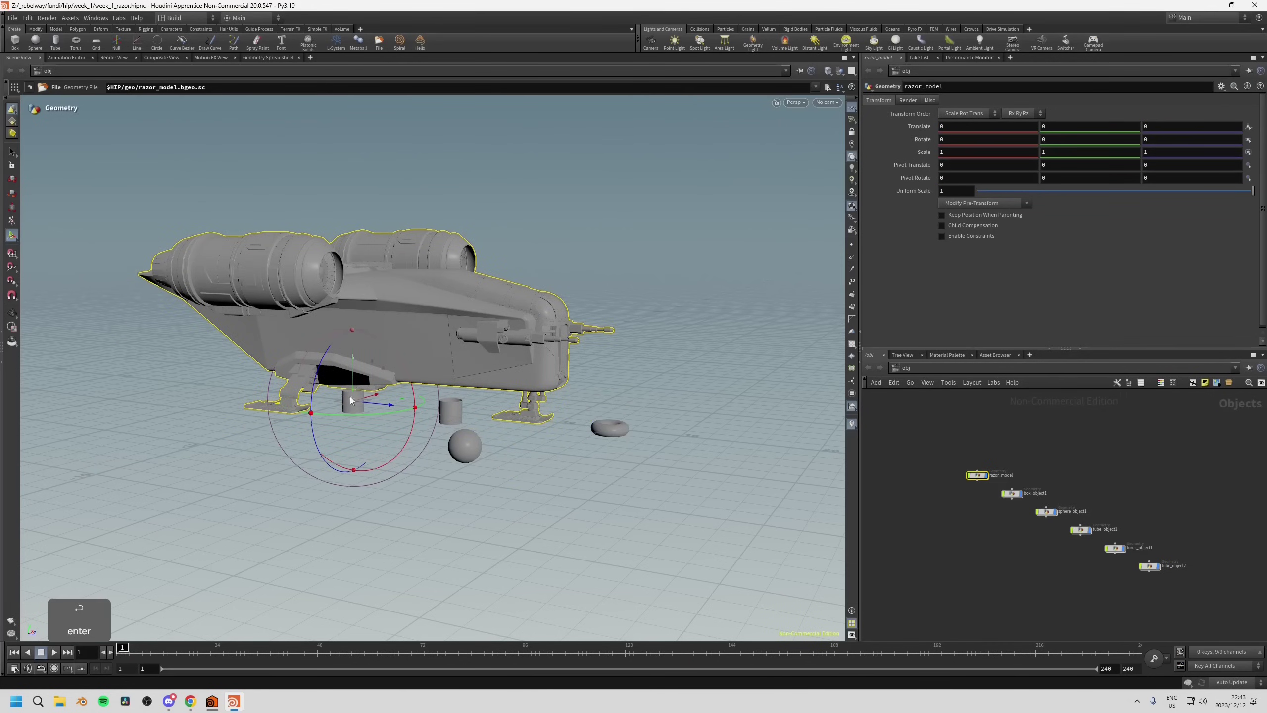
Set the ship's Pivot Translate Z to 9, then move and rotate the ship around the shifted pivot.
{"action": "key", "text": "space"}
{"action": "left_click_drag", "start_coordinate": [358, 375], "coordinate": [374, 392]}
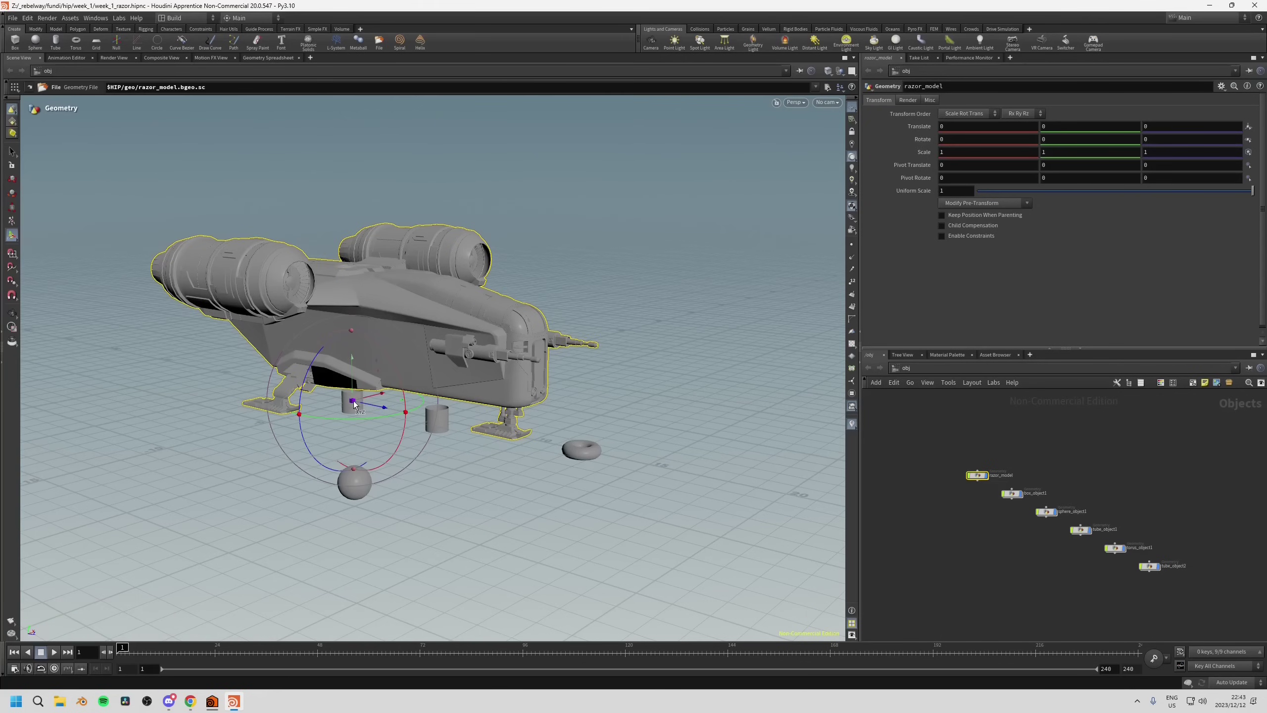
{"action": "key", "text": "space"}
{"action": "left_click_drag", "start_coordinate": [352, 370], "coordinate": [345, 374]}
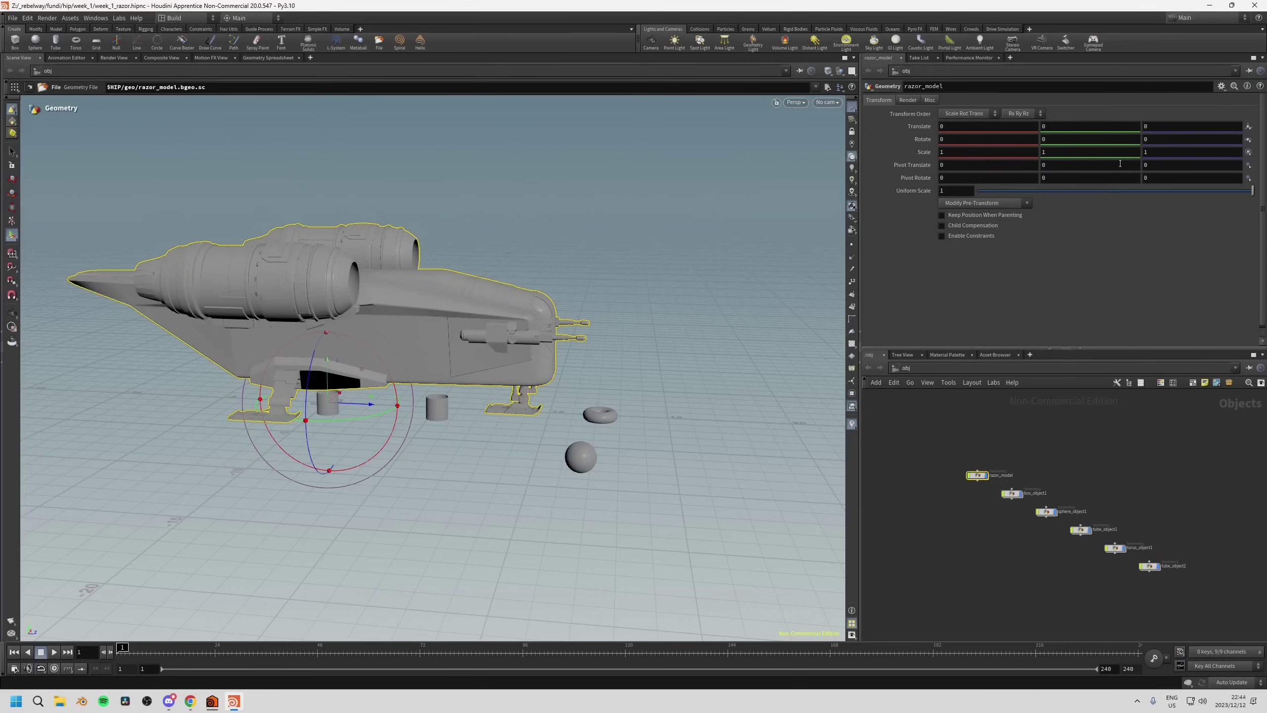
{"action": "middle_click_drag", "start_coordinate": [1151, 165], "coordinate": [1197, 147]}
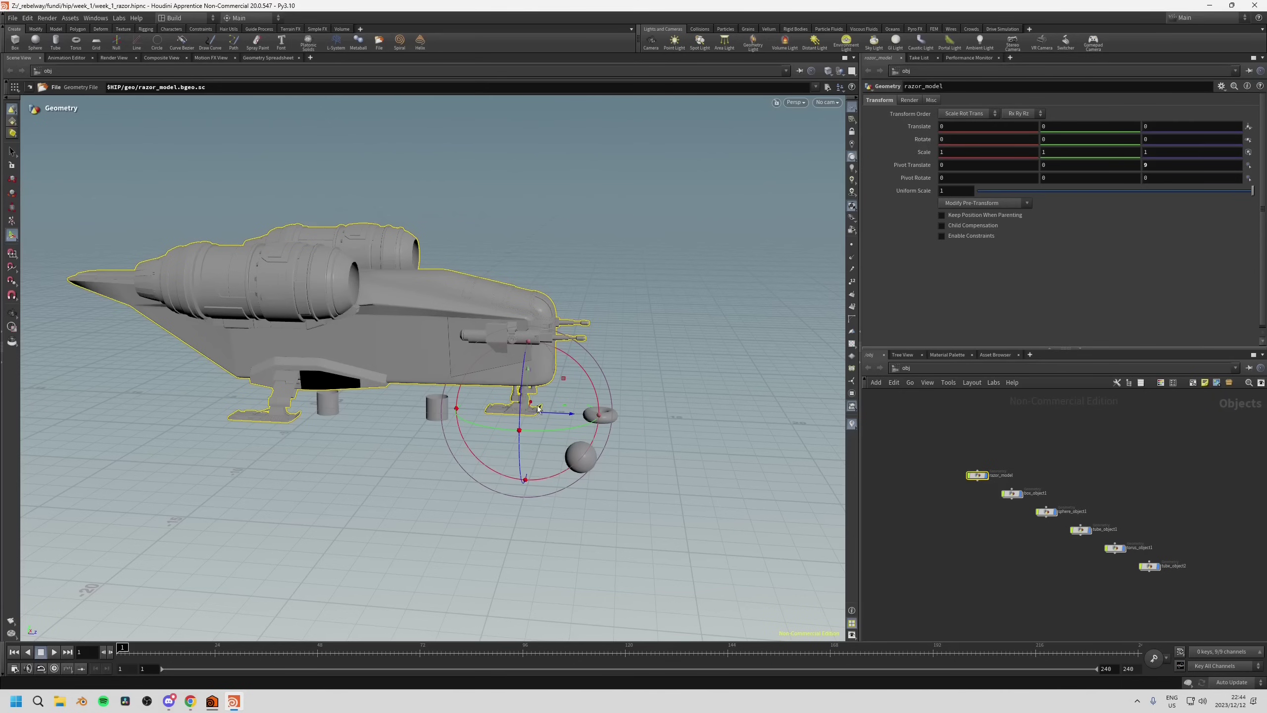
{"action": "left_click_drag", "start_coordinate": [574, 357], "coordinate": [499, 360]}
{"action": "left_click_drag", "start_coordinate": [484, 301], "coordinate": [513, 287]}
Set the ship's Pivot Translate Z back to 0 and try rotating the ship around the restored pivot.
{"action": "left_click", "coordinate": [1145, 168]}
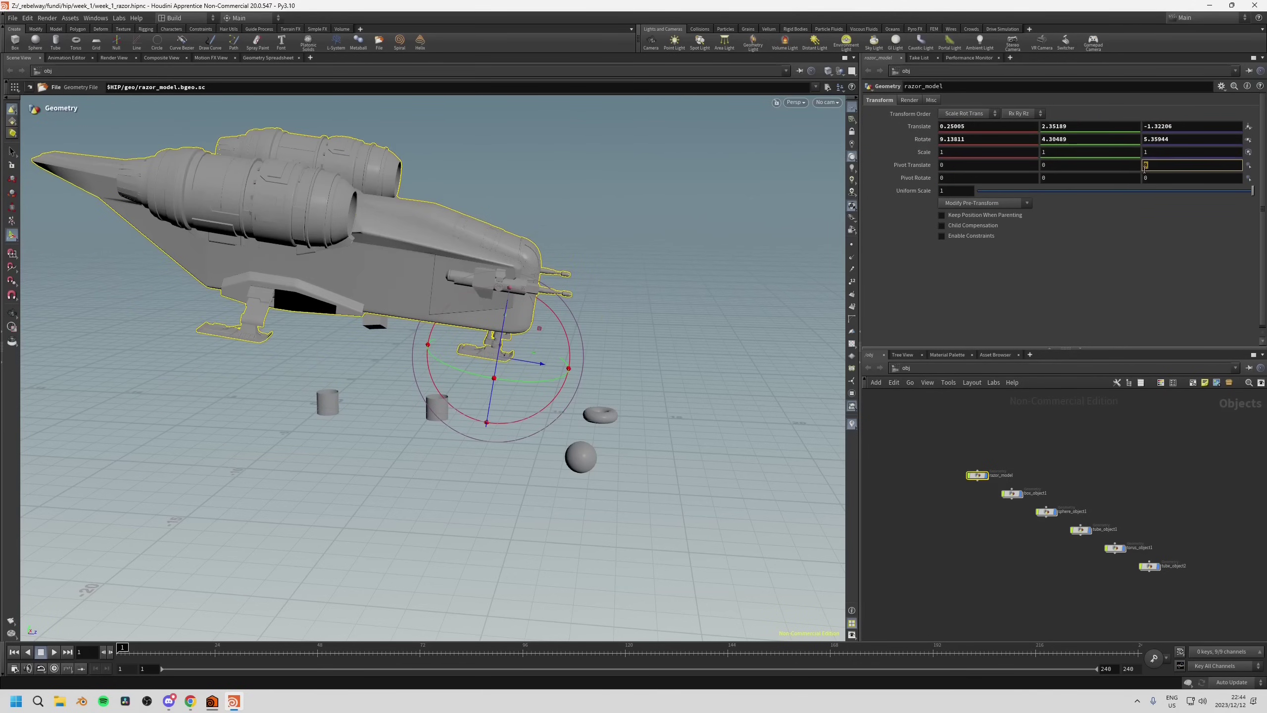
{"action": "type", "text": "0"}
{"action": "key", "text": "Return"}
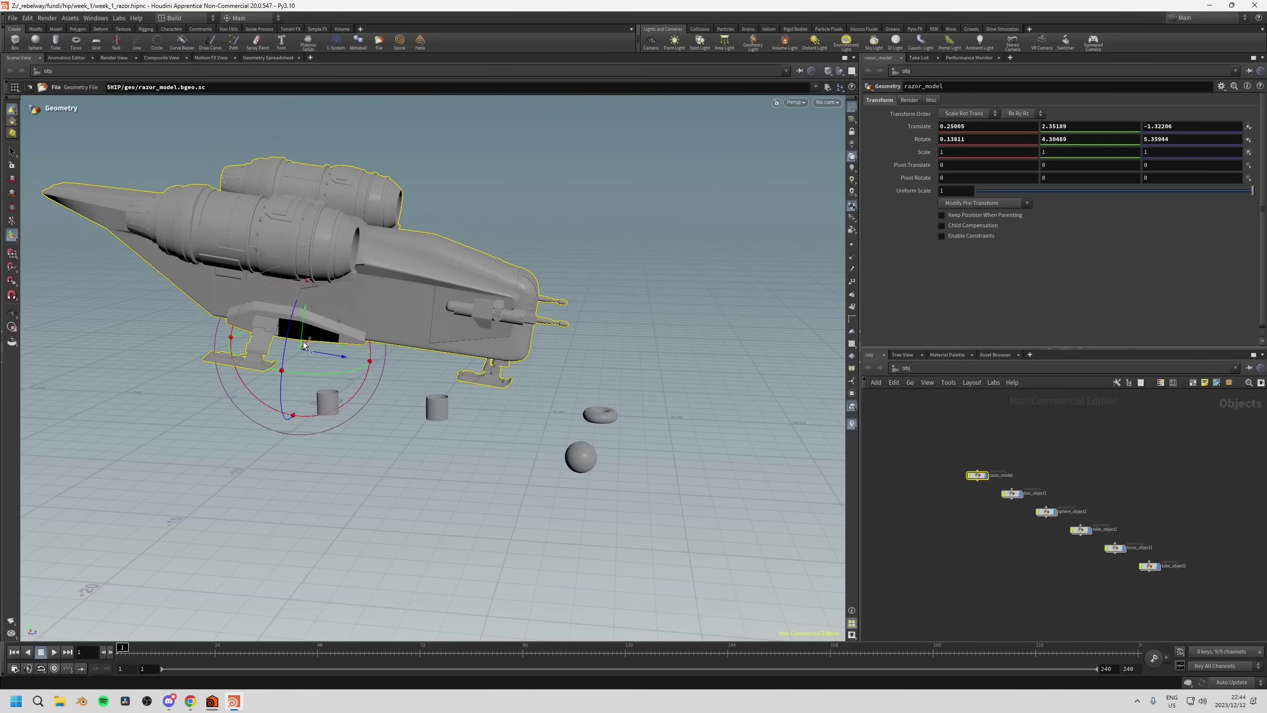
{"action": "left_click_drag", "start_coordinate": [340, 297], "coordinate": [254, 221]}
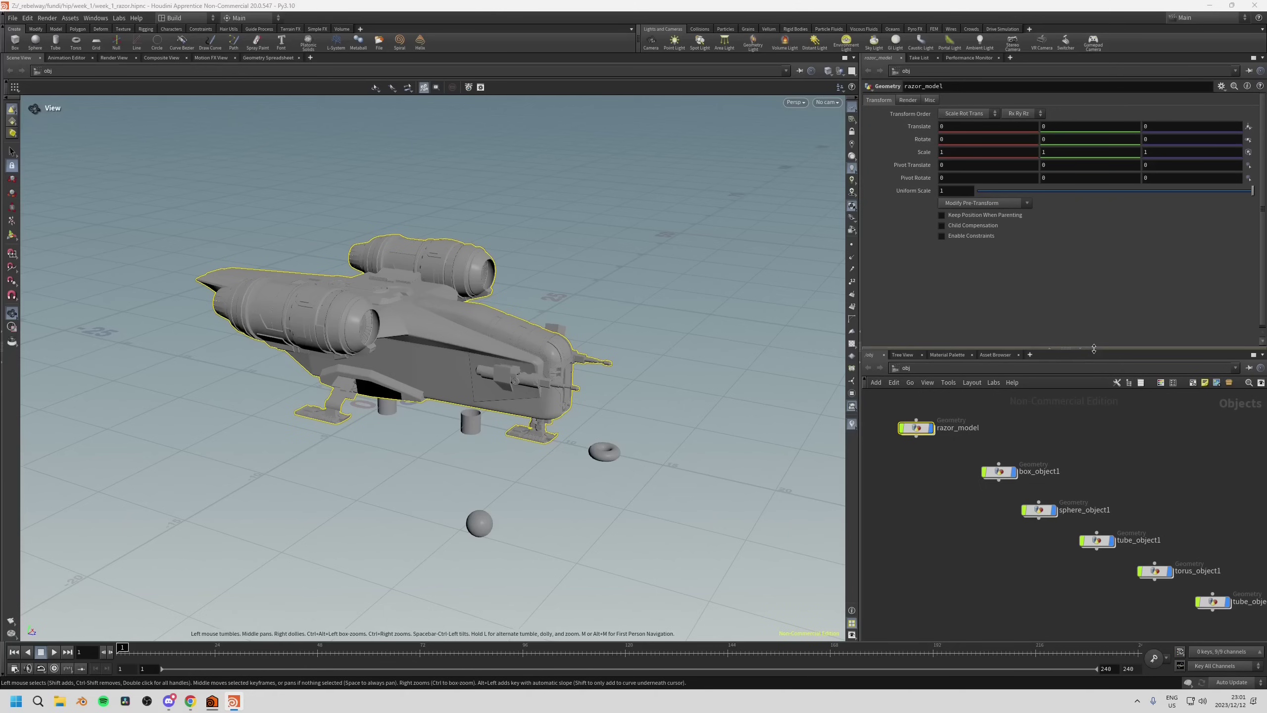
Enlarge the network editor in height and width and select the sphere_object1 node.
{"action": "left_click_drag", "start_coordinate": [1096, 349], "coordinate": [1093, 235]}
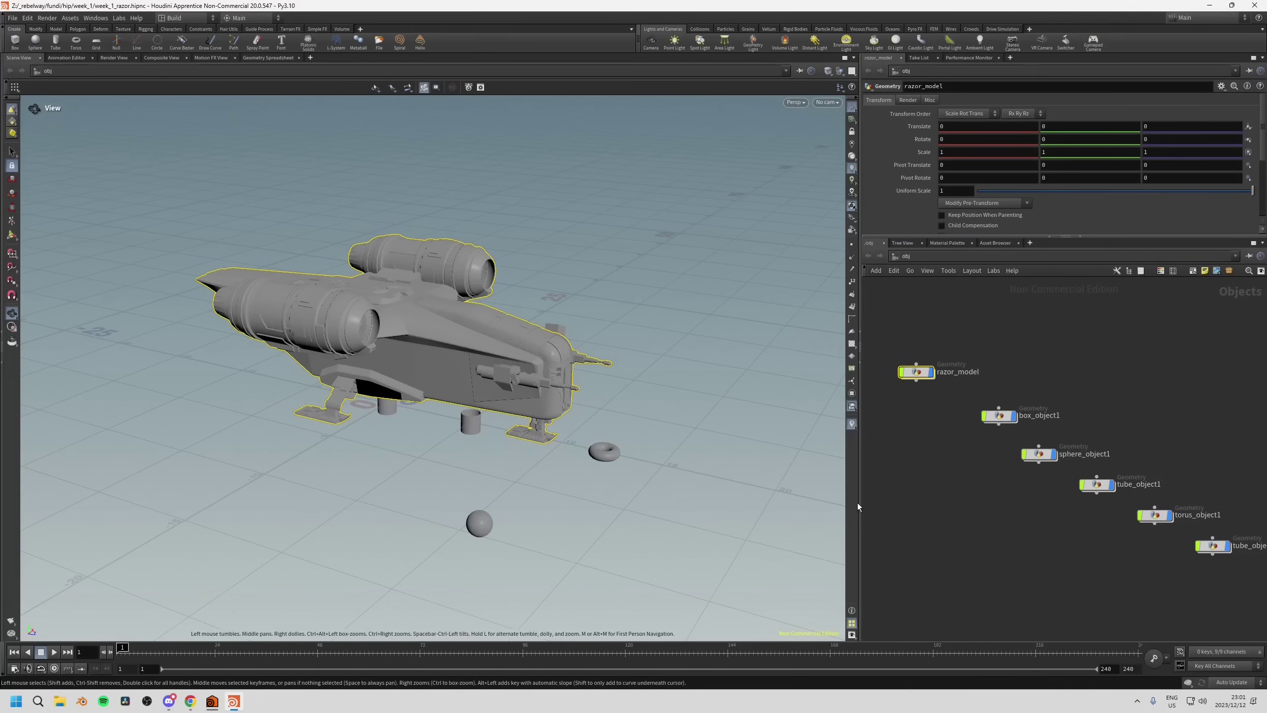
{"action": "left_click_drag", "start_coordinate": [861, 511], "coordinate": [653, 496]}
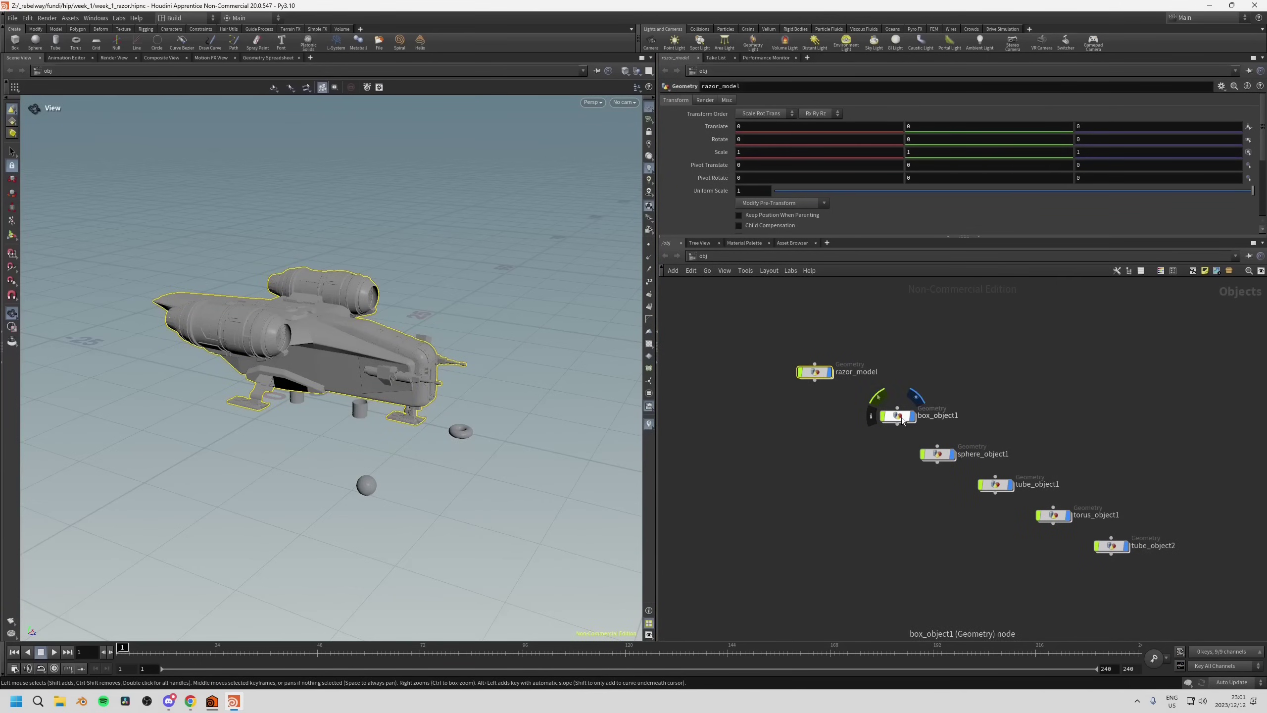
{"action": "left_click", "coordinate": [937, 453]}
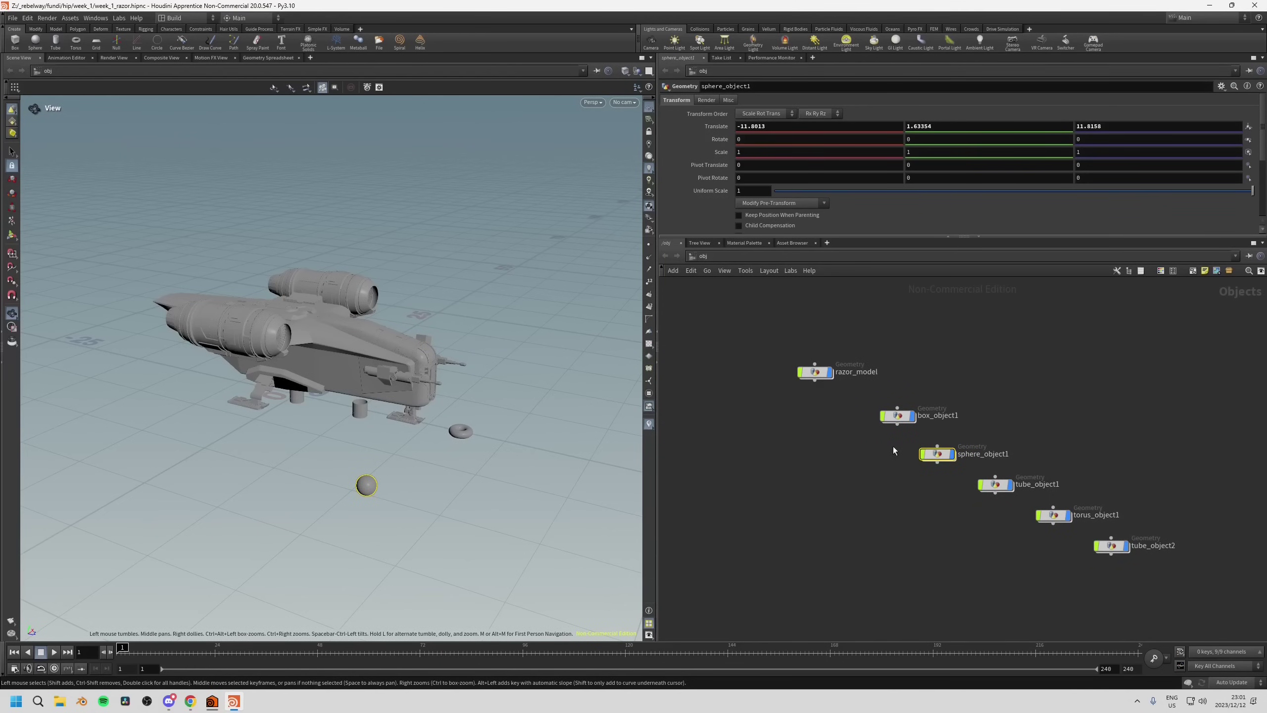
Practise box-selecting nodes and delete the box, sphere, torus and both tube objects, keeping only razor_model.
{"action": "left_click", "coordinate": [884, 461]}
{"action": "left_click_drag", "start_coordinate": [747, 353], "coordinate": [977, 478]}
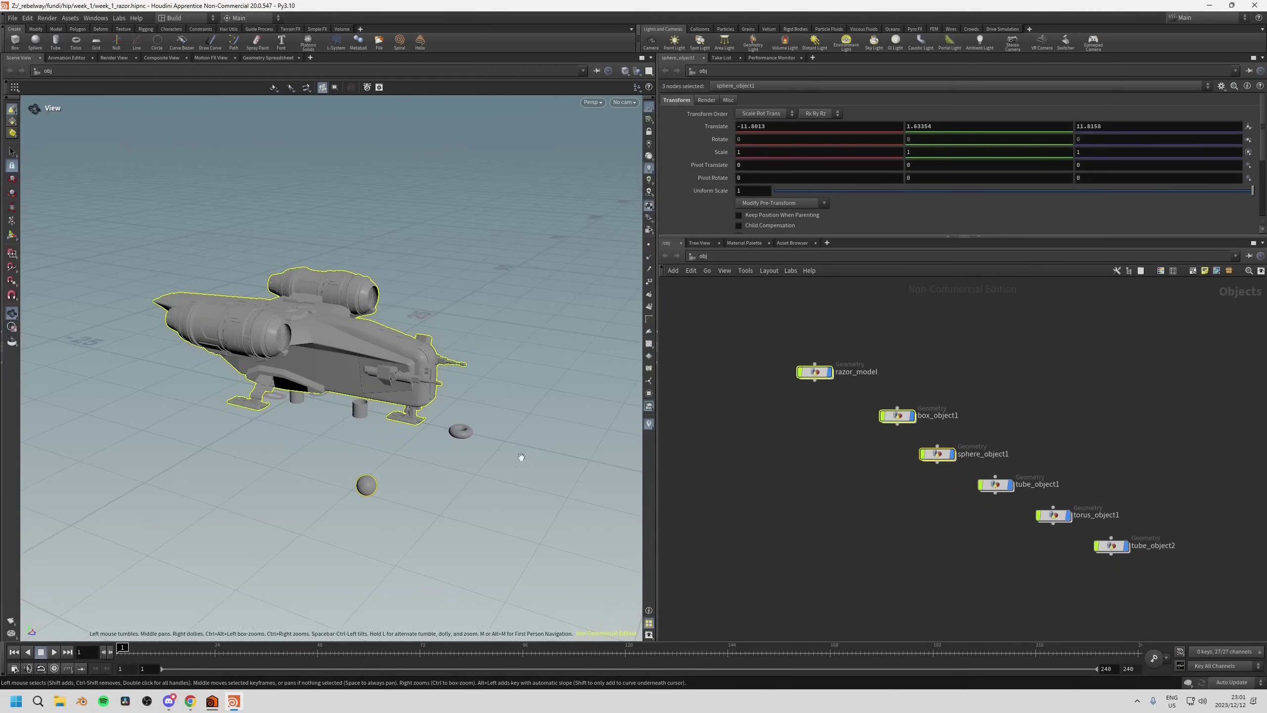
{"action": "left_click", "coordinate": [789, 454]}
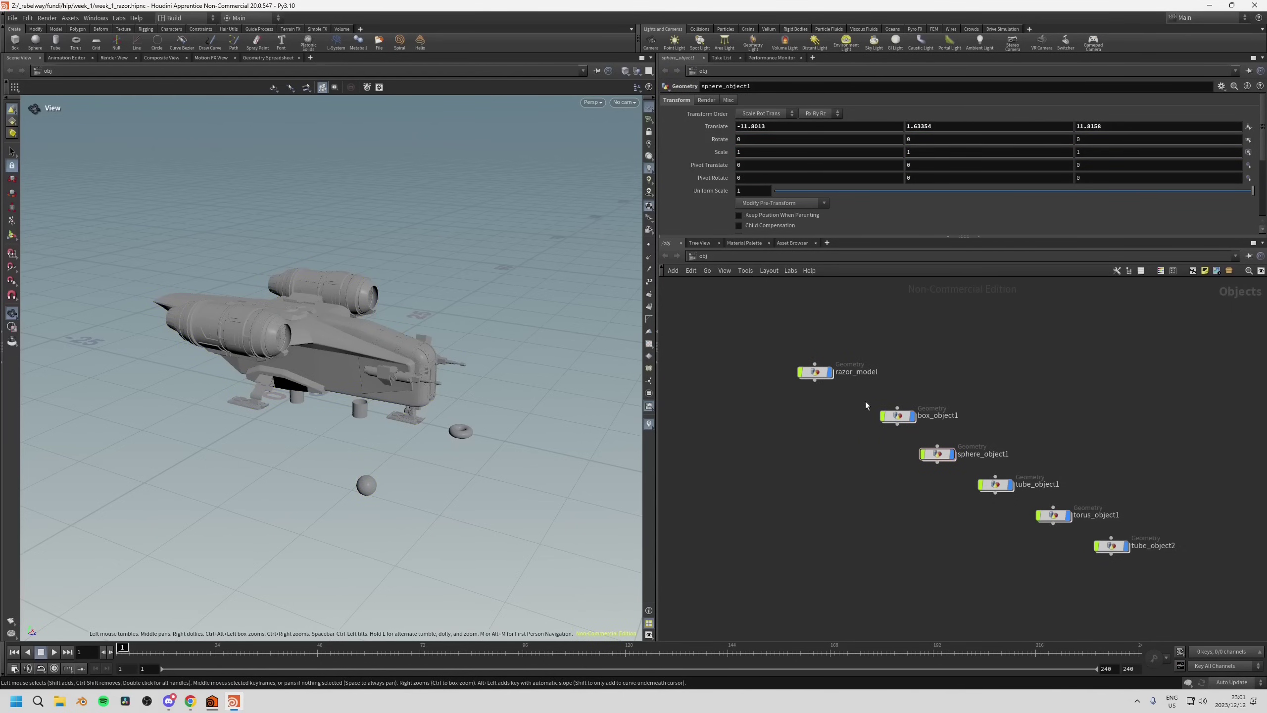
{"action": "left_click_drag", "start_coordinate": [865, 401], "coordinate": [963, 466]}
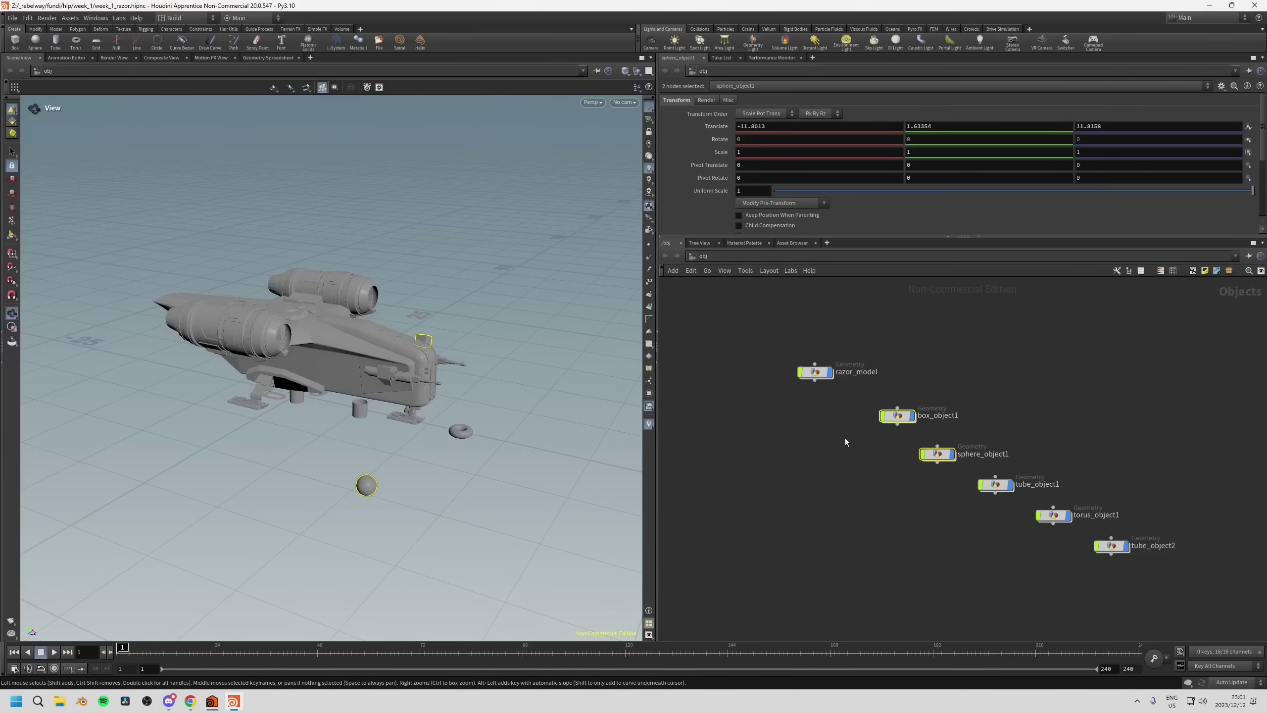
{"action": "left_click_drag", "start_coordinate": [833, 403], "coordinate": [1167, 567]}
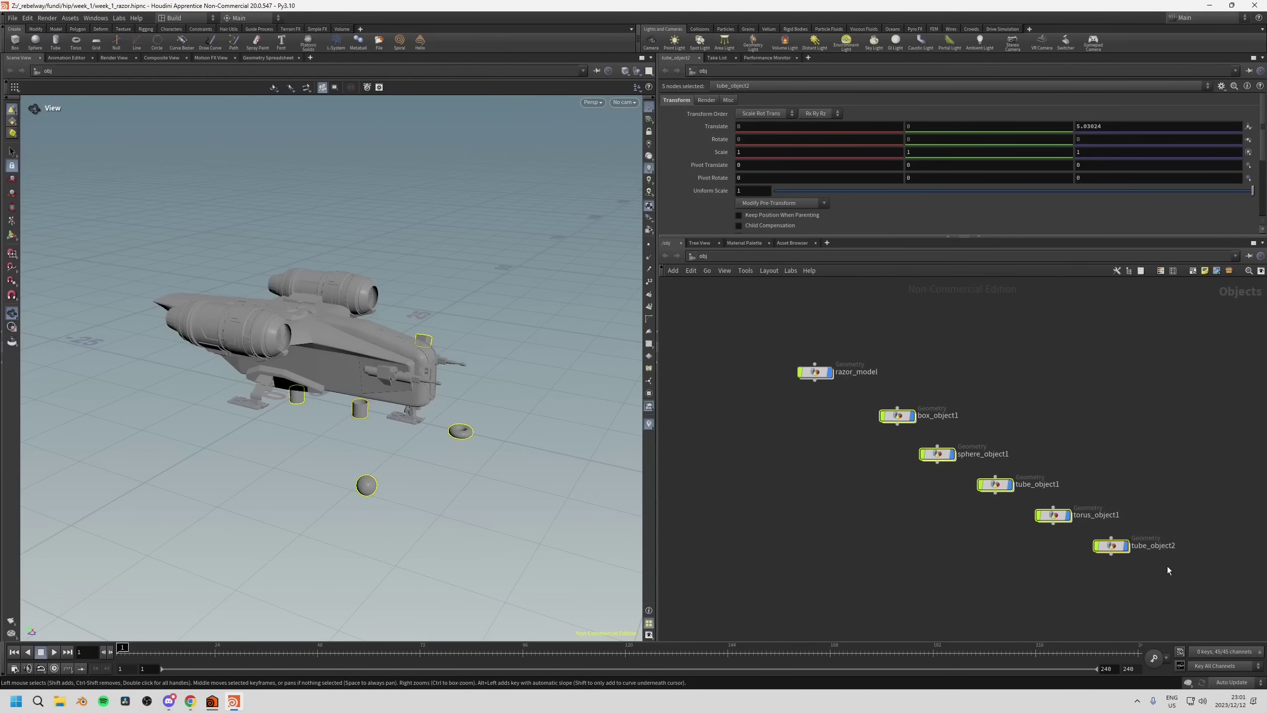
{"action": "key", "text": "Delete"}
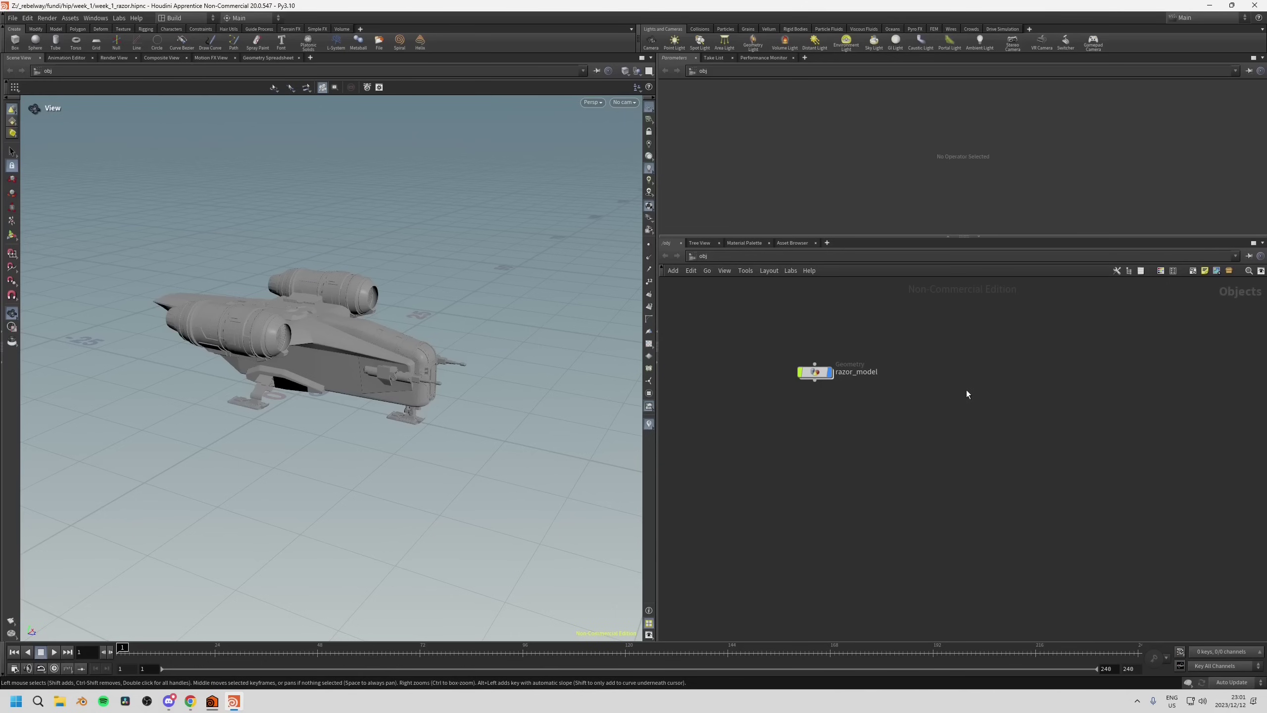
Add a Box object to the network and place its node below and to the right of razor_model.
{"action": "key", "text": "Tab"}
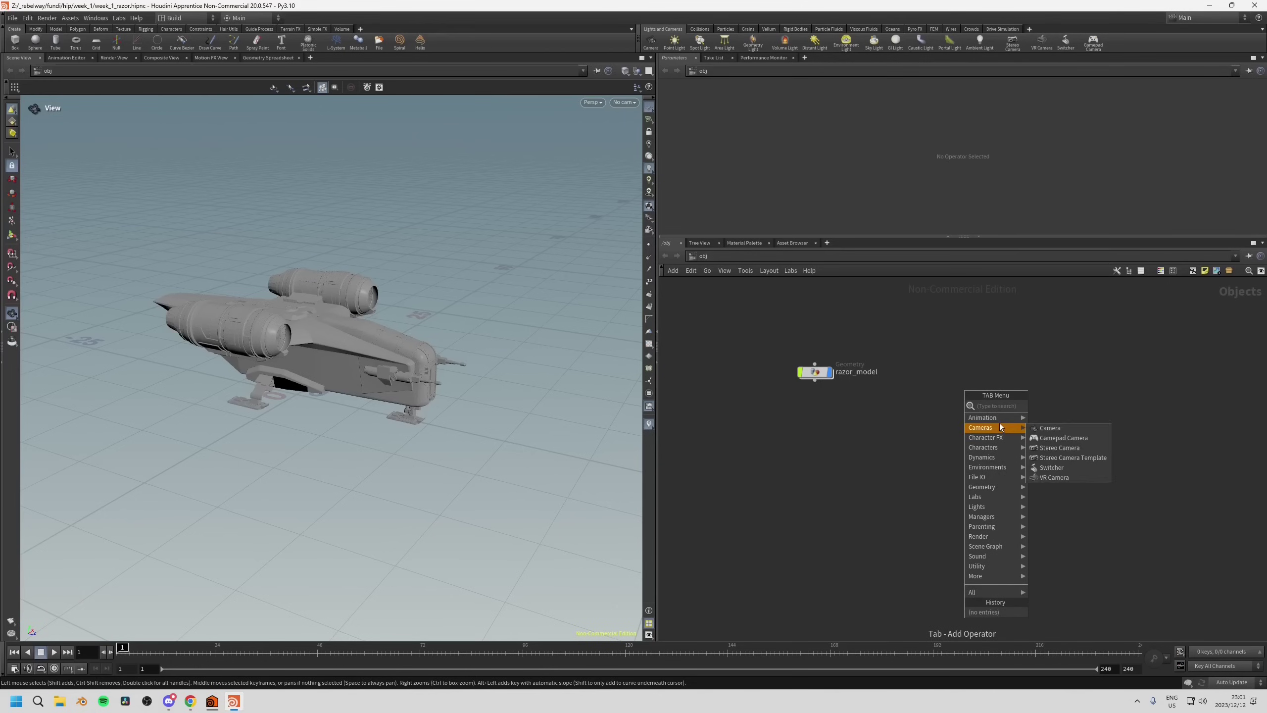
{"action": "mouse_move", "coordinate": [1006, 460]}
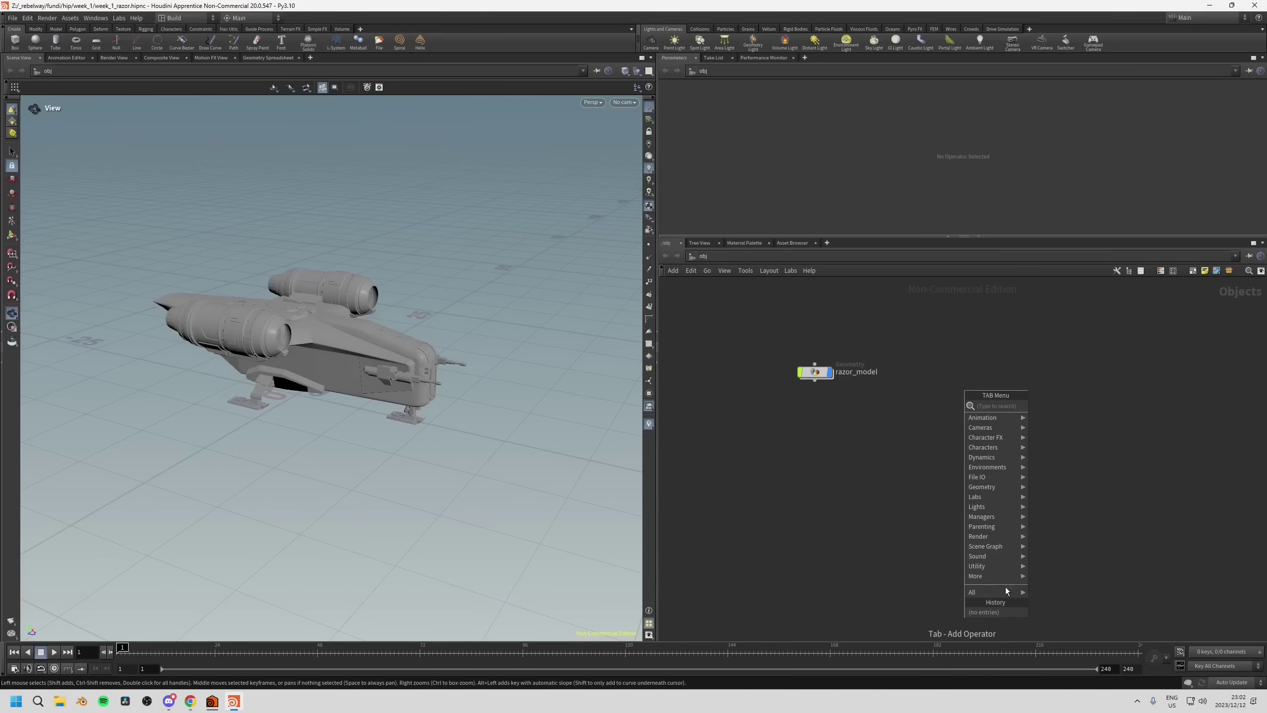
{"action": "mouse_move", "coordinate": [1001, 591]}
{"action": "type", "text": "box"}
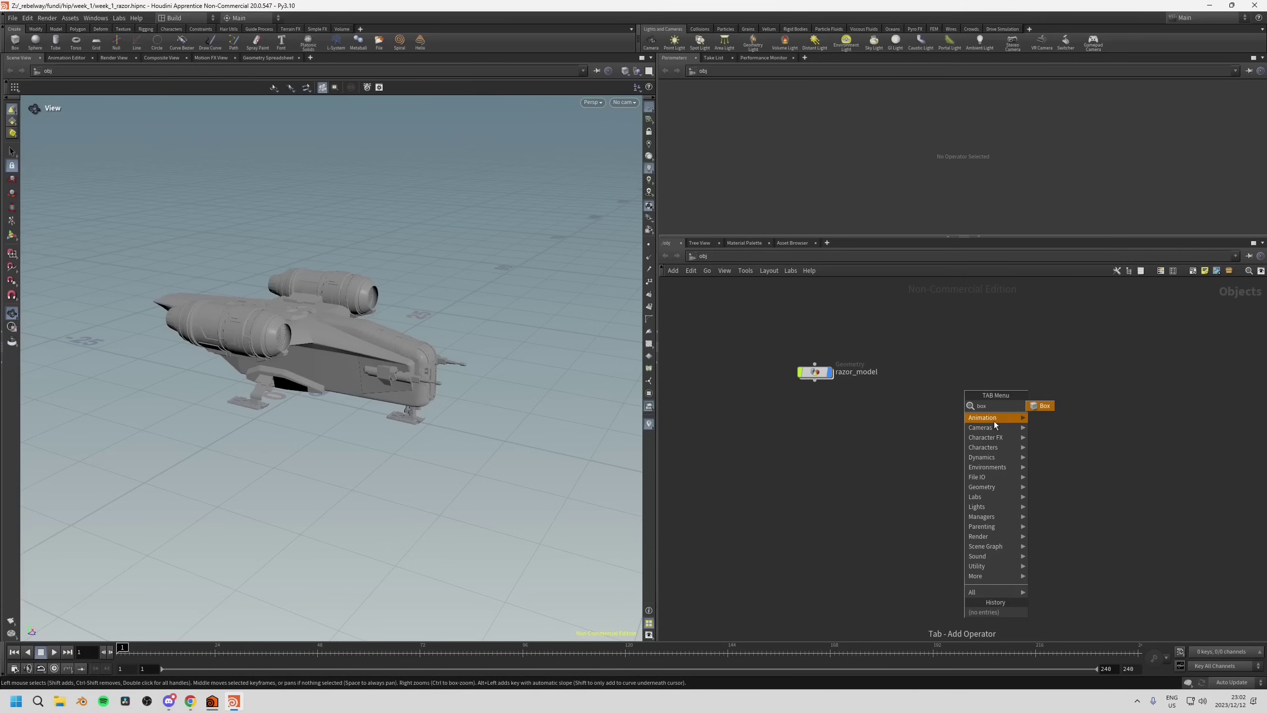
{"action": "key", "text": "Return"}
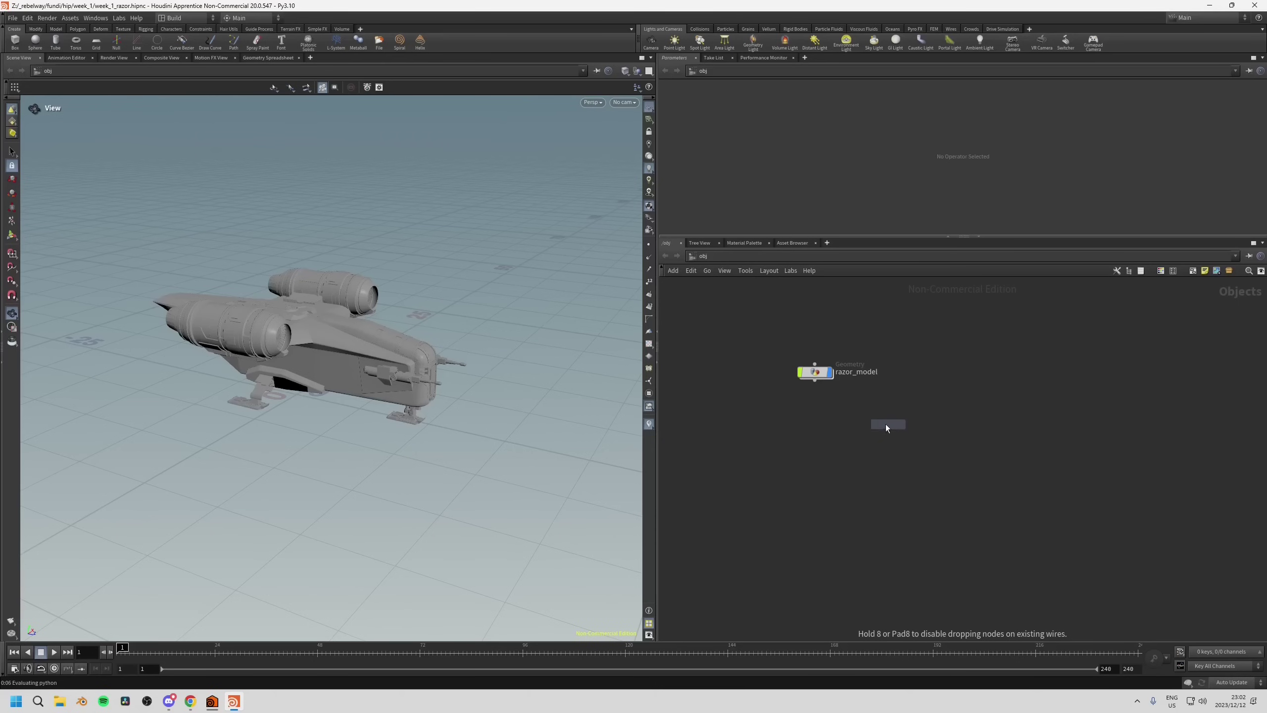
{"action": "left_click", "coordinate": [930, 433]}
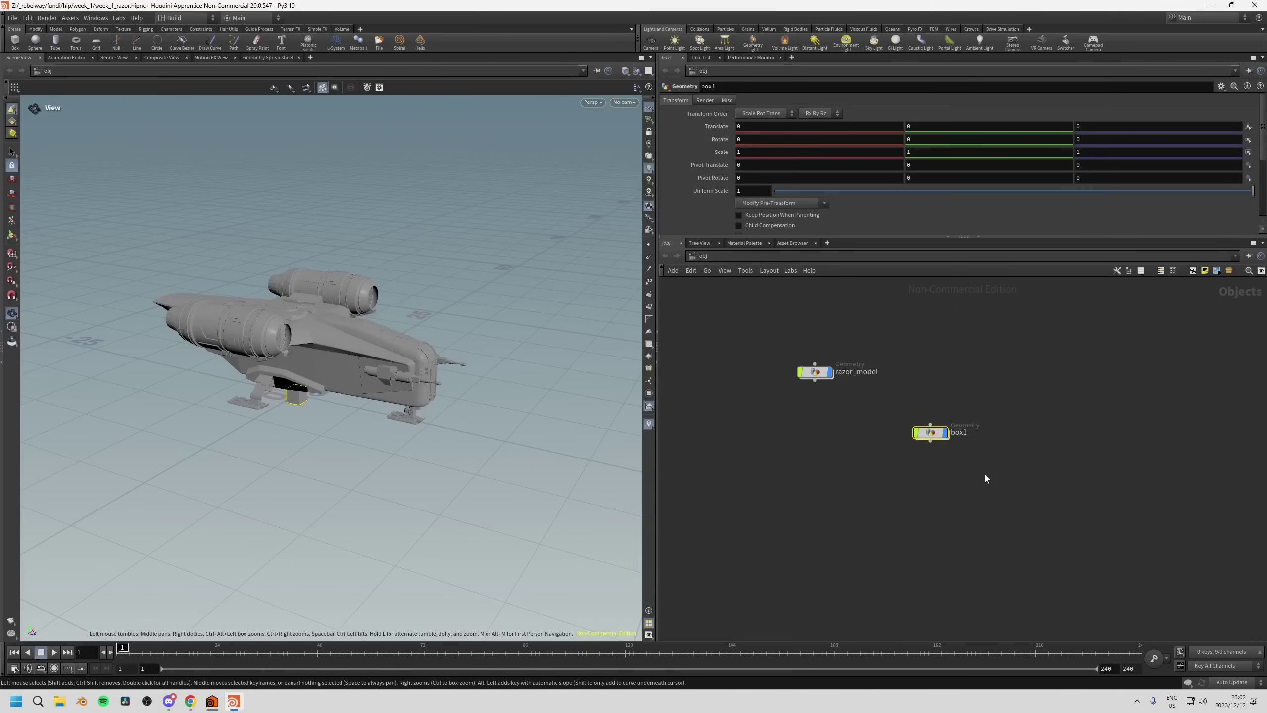
Add a Sphere (Polygons) object and place its node just below the box node.
{"action": "key", "text": "Tab"}
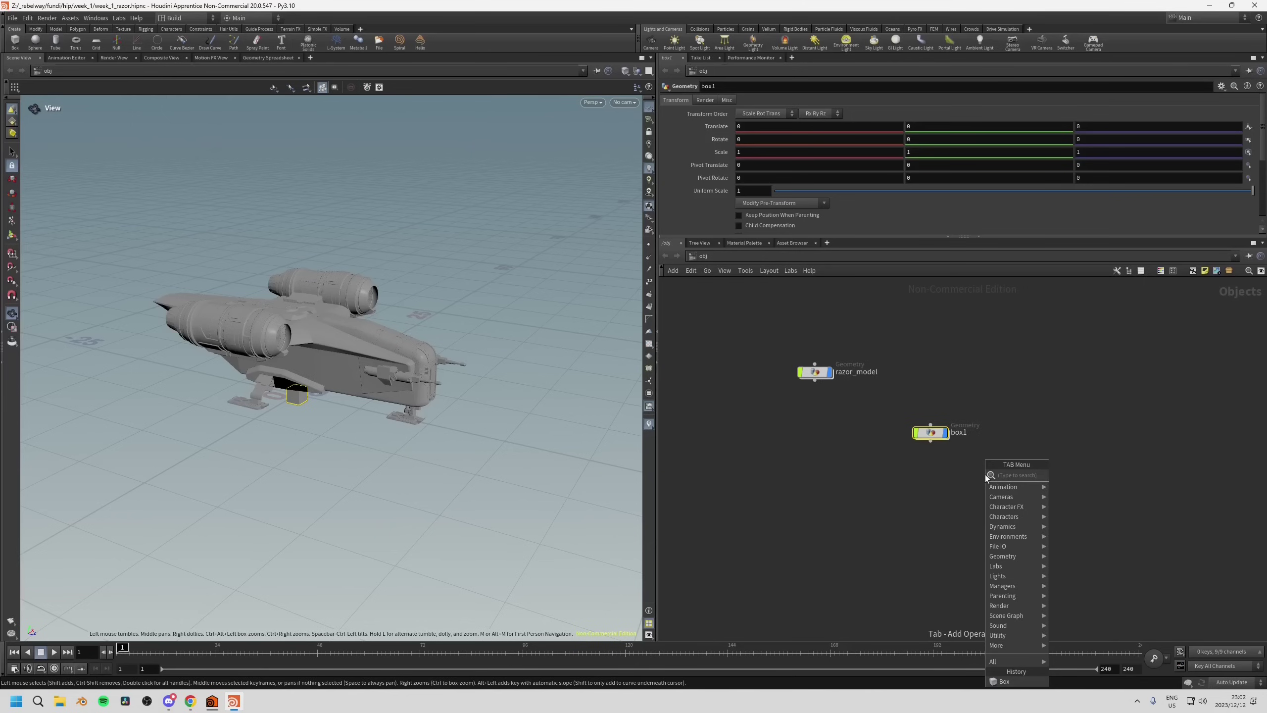
{"action": "type", "text": "sp"}
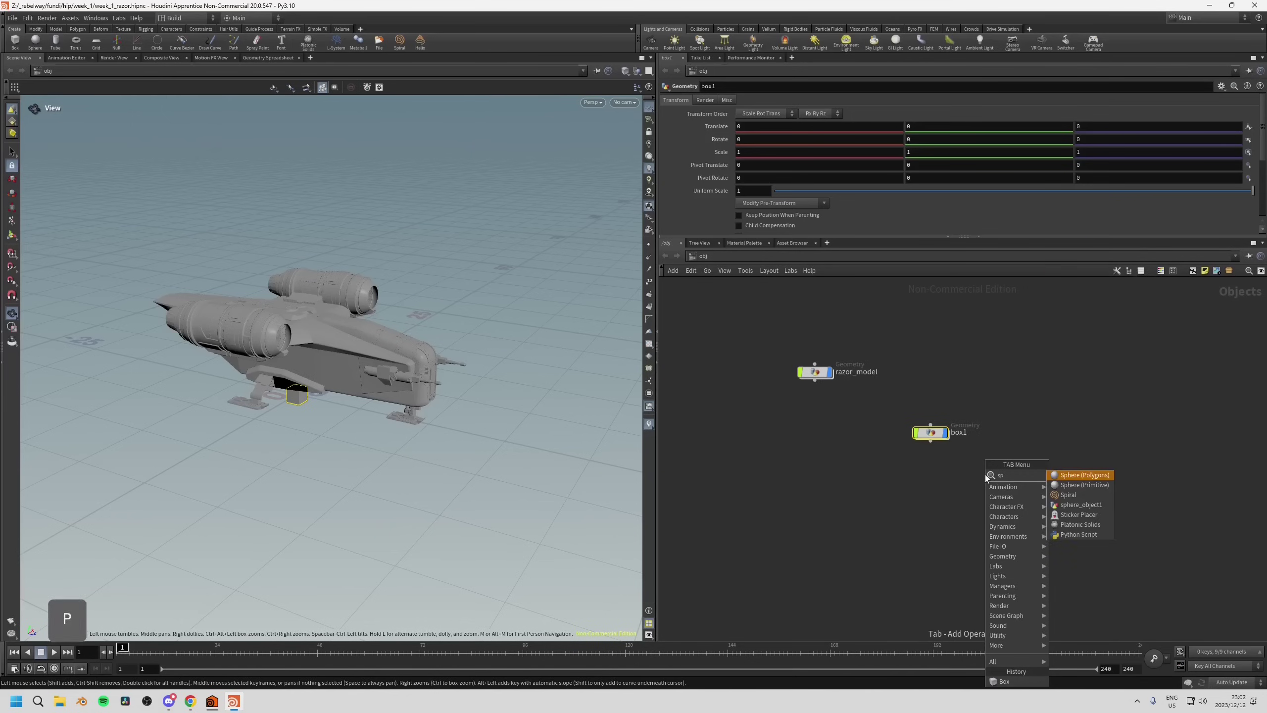
{"action": "left_click", "coordinate": [1073, 479]}
{"action": "left_click", "coordinate": [948, 468]}
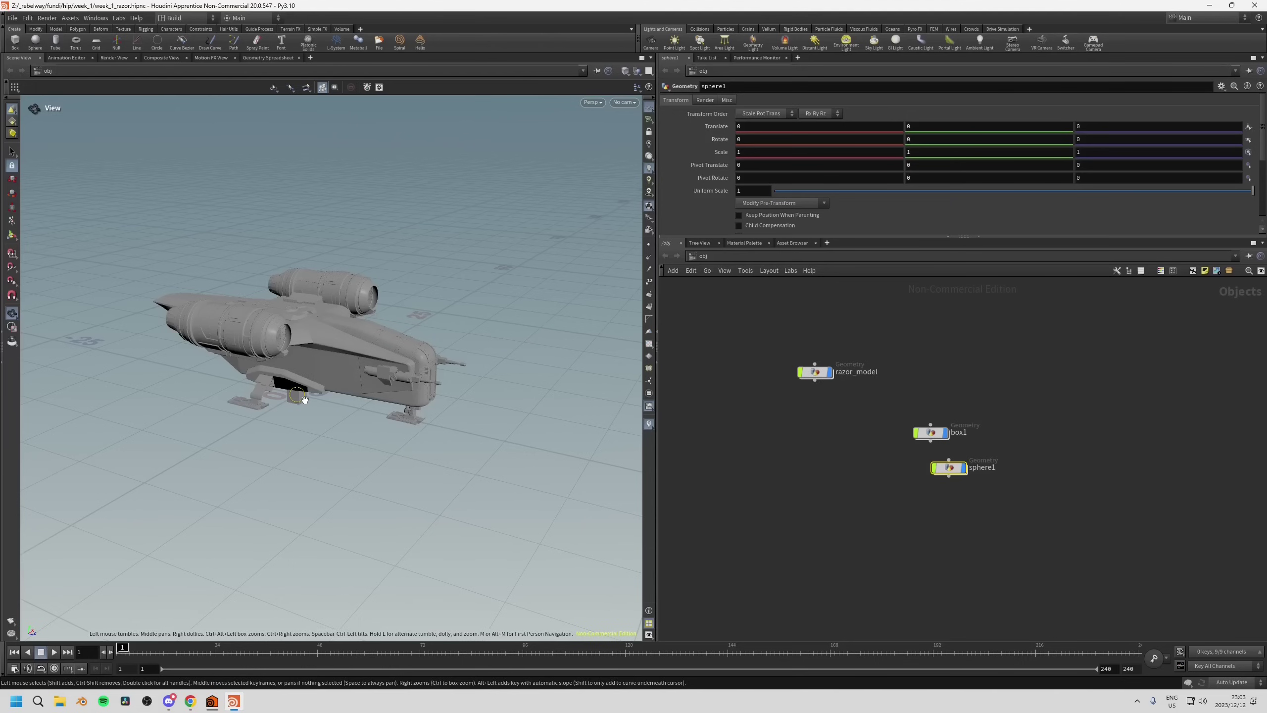
Move the new sphere along X to about -9.7 with the transform handle and return to the view tool.
{"action": "key", "text": "Return"}
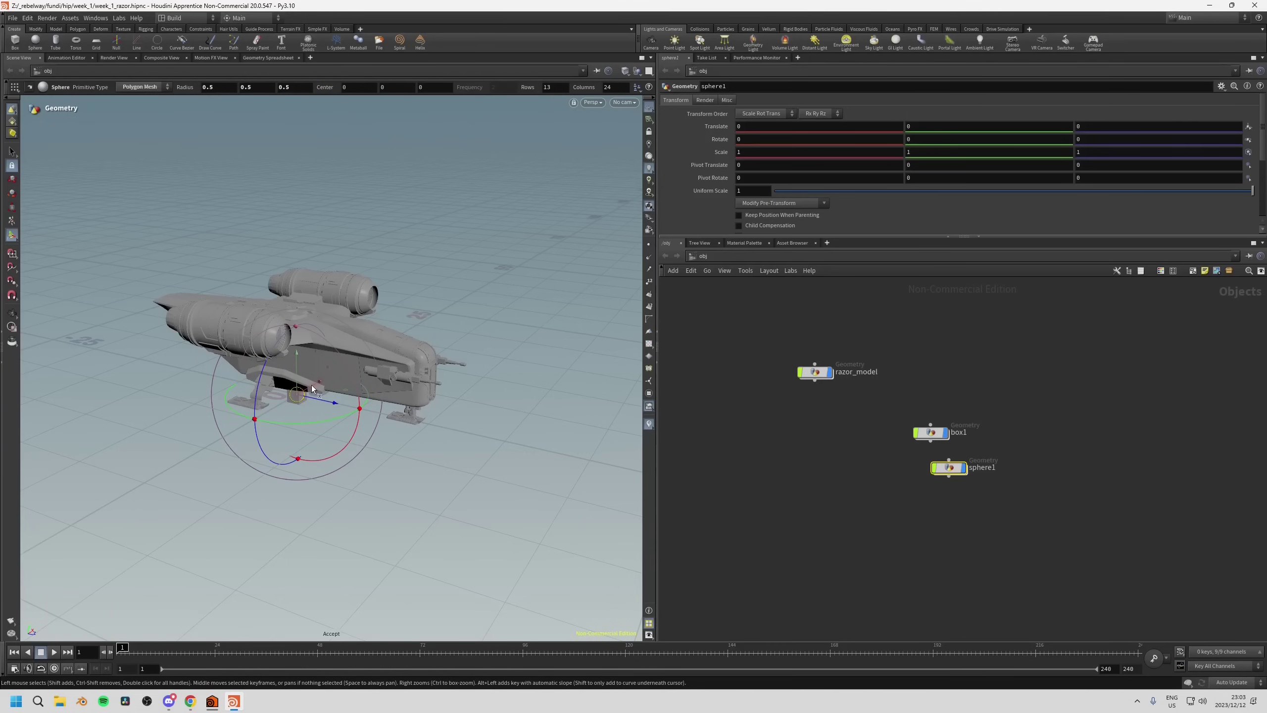
{"action": "left_click_drag", "start_coordinate": [316, 397], "coordinate": [237, 449]}
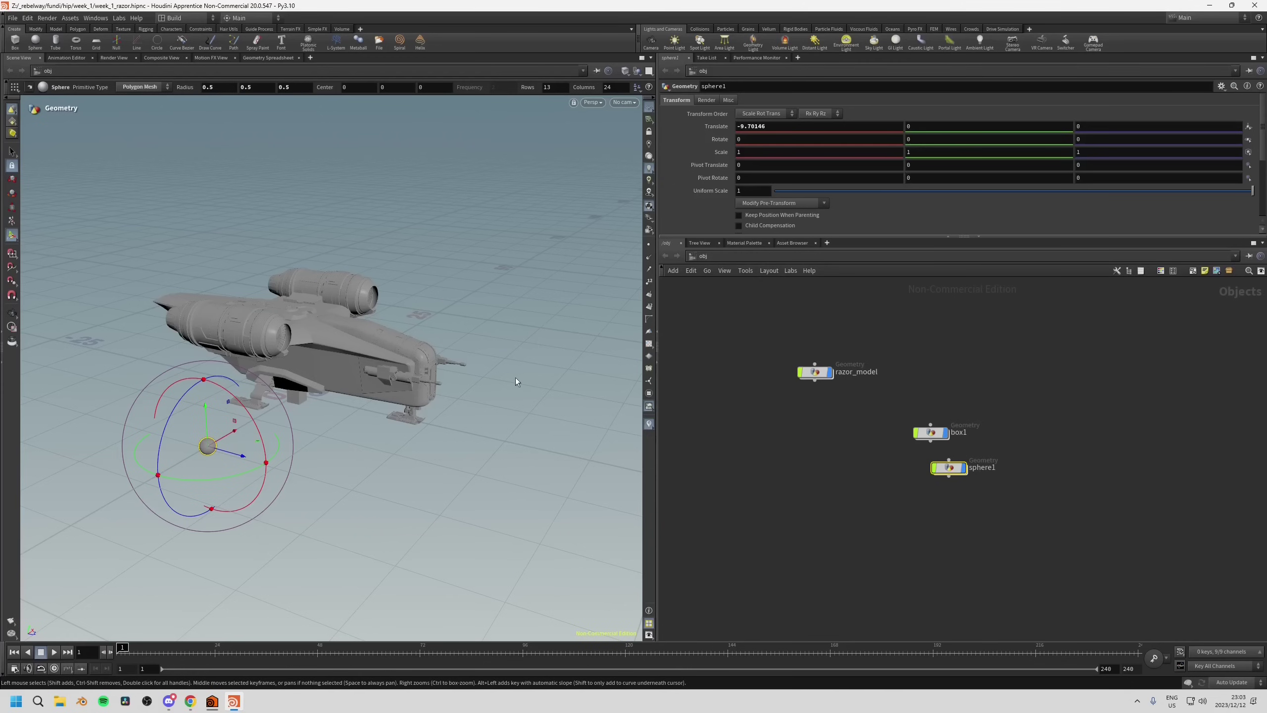
{"action": "key", "text": "Escape"}
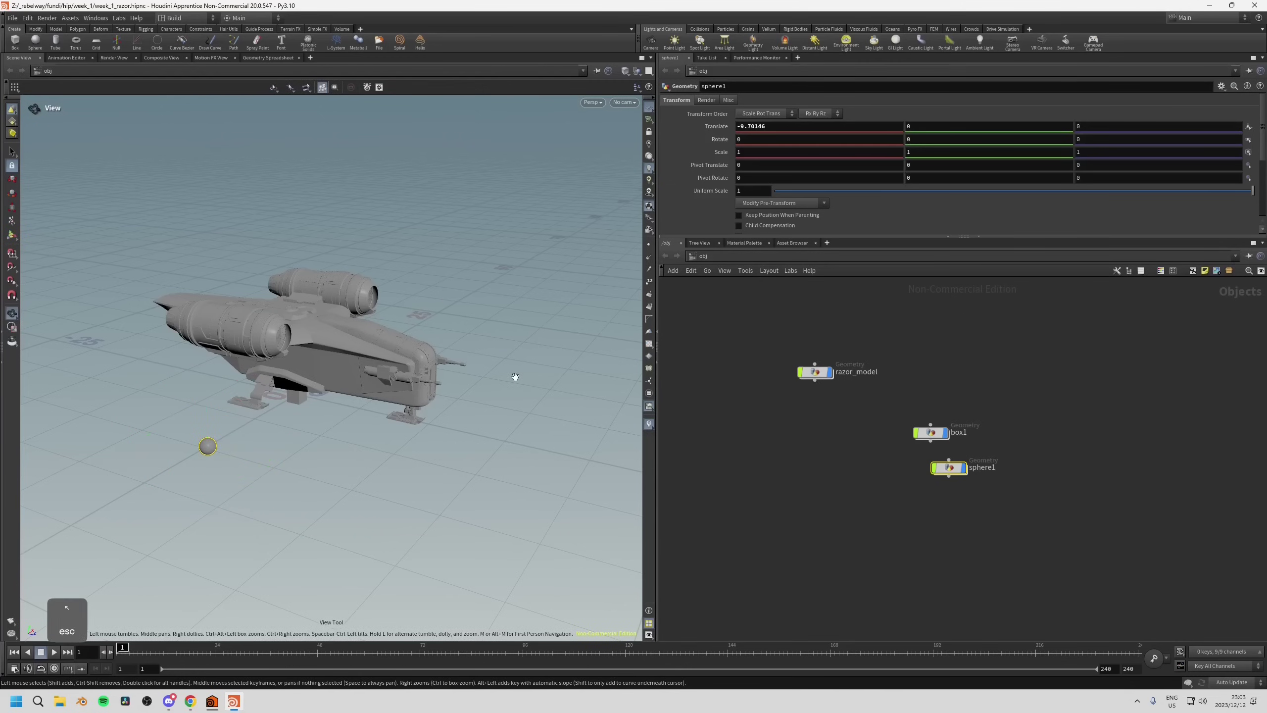
{"action": "left_click_drag", "start_coordinate": [358, 395], "coordinate": [327, 382]}
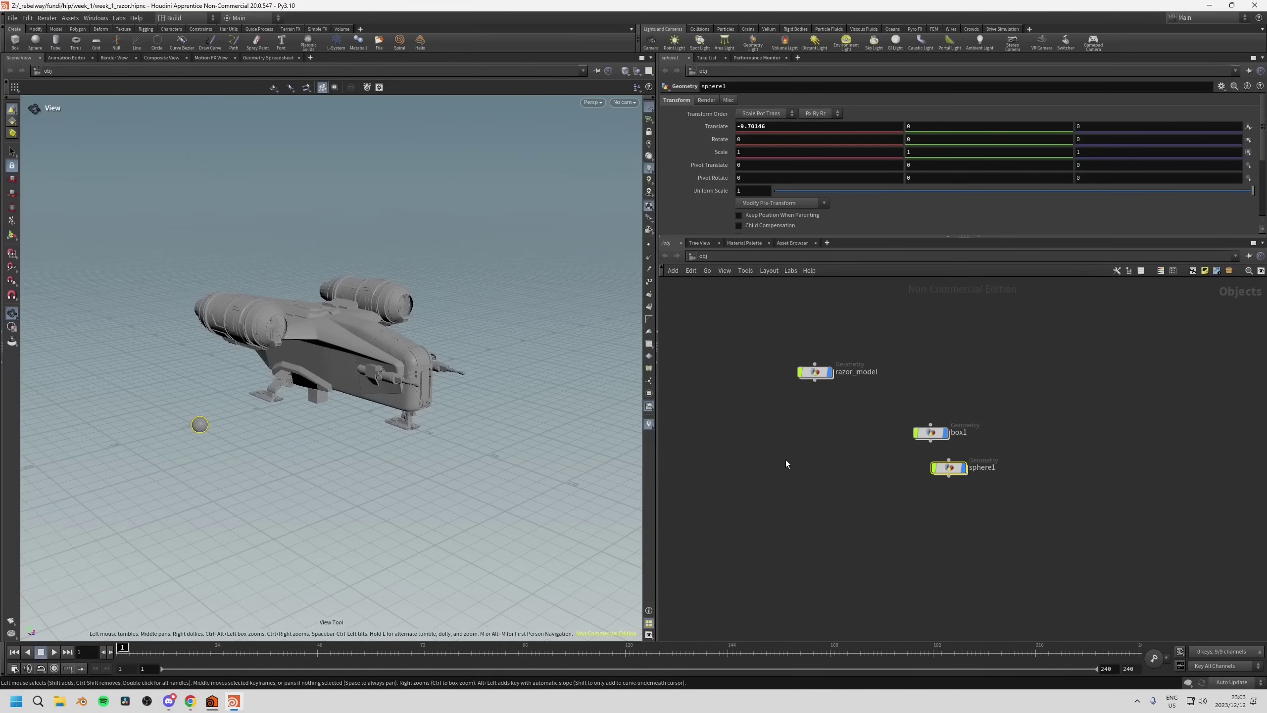
Reposition the box1 and razor_model nodes individually, and move all three nodes together to the right in the network.
{"action": "left_click_drag", "start_coordinate": [931, 433], "coordinate": [949, 428]}
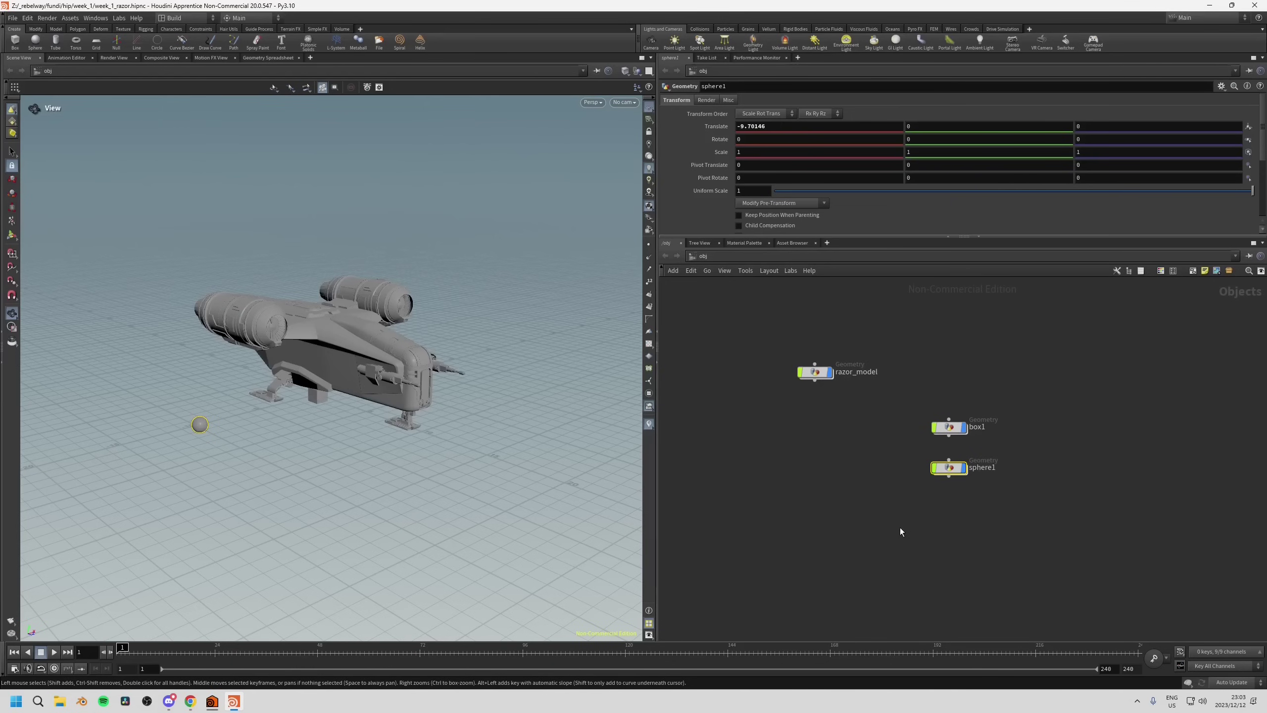
{"action": "left_click_drag", "start_coordinate": [951, 426], "coordinate": [938, 422]}
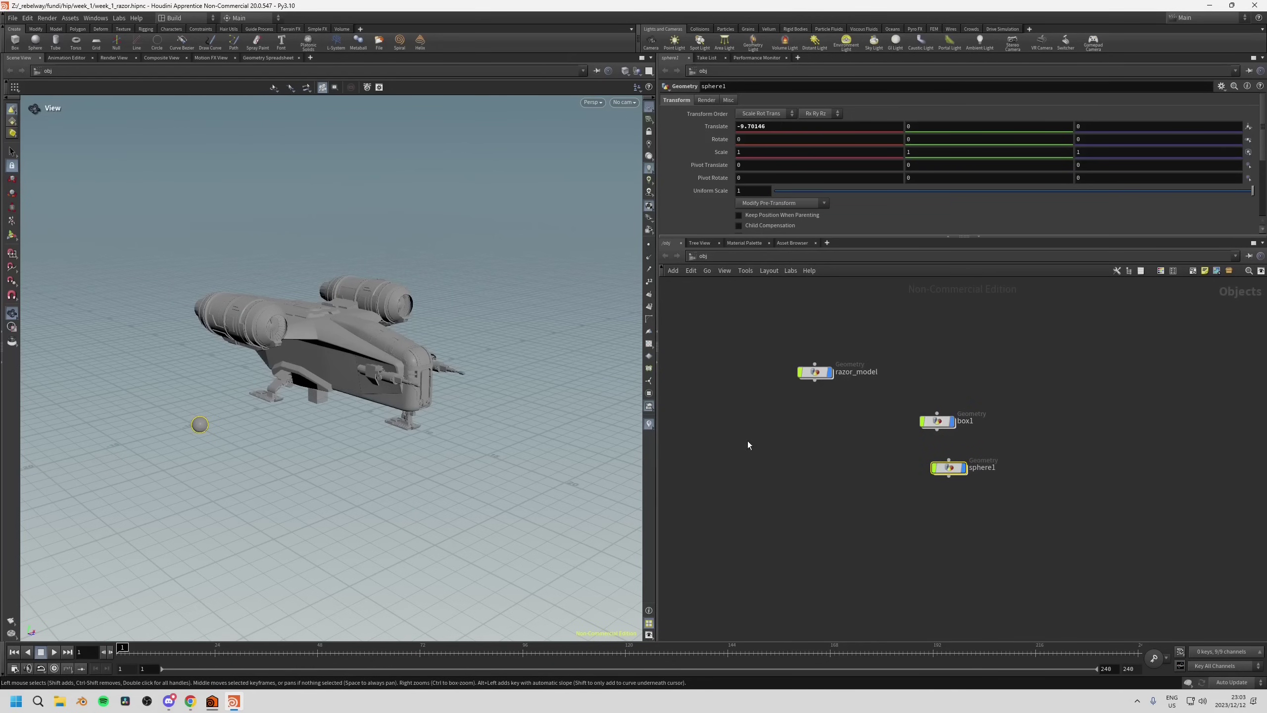
{"action": "left_click_drag", "start_coordinate": [830, 375], "coordinate": [925, 363]}
{"action": "left_click_drag", "start_coordinate": [820, 344], "coordinate": [987, 485]}
{"action": "left_click_drag", "start_coordinate": [921, 366], "coordinate": [966, 351]}
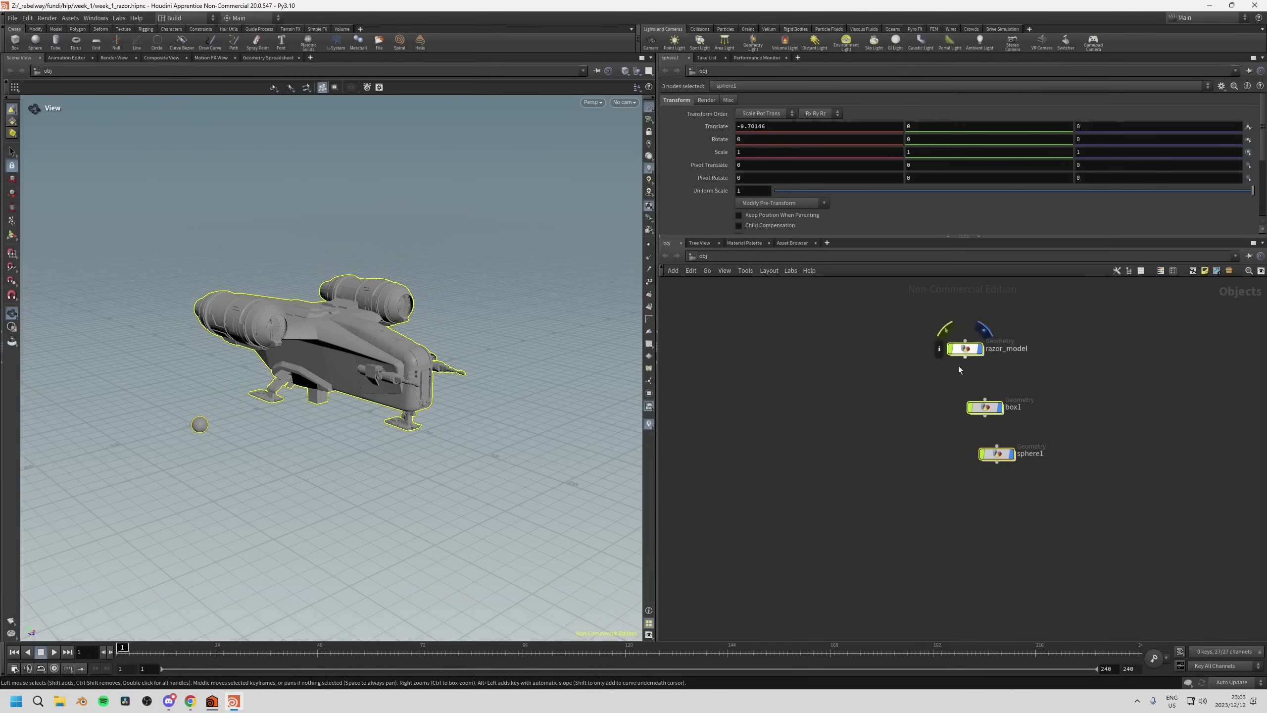
Clear the group selection and move only the razor_model node to the upper left of box1.
{"action": "left_click", "coordinate": [965, 356]}
{"action": "key", "text": "Escape"}
{"action": "middle_click_drag", "start_coordinate": [940, 353], "coordinate": [921, 359]}
{"action": "left_click", "coordinate": [946, 356]}
{"action": "left_click_drag", "start_coordinate": [947, 356], "coordinate": [891, 378]}
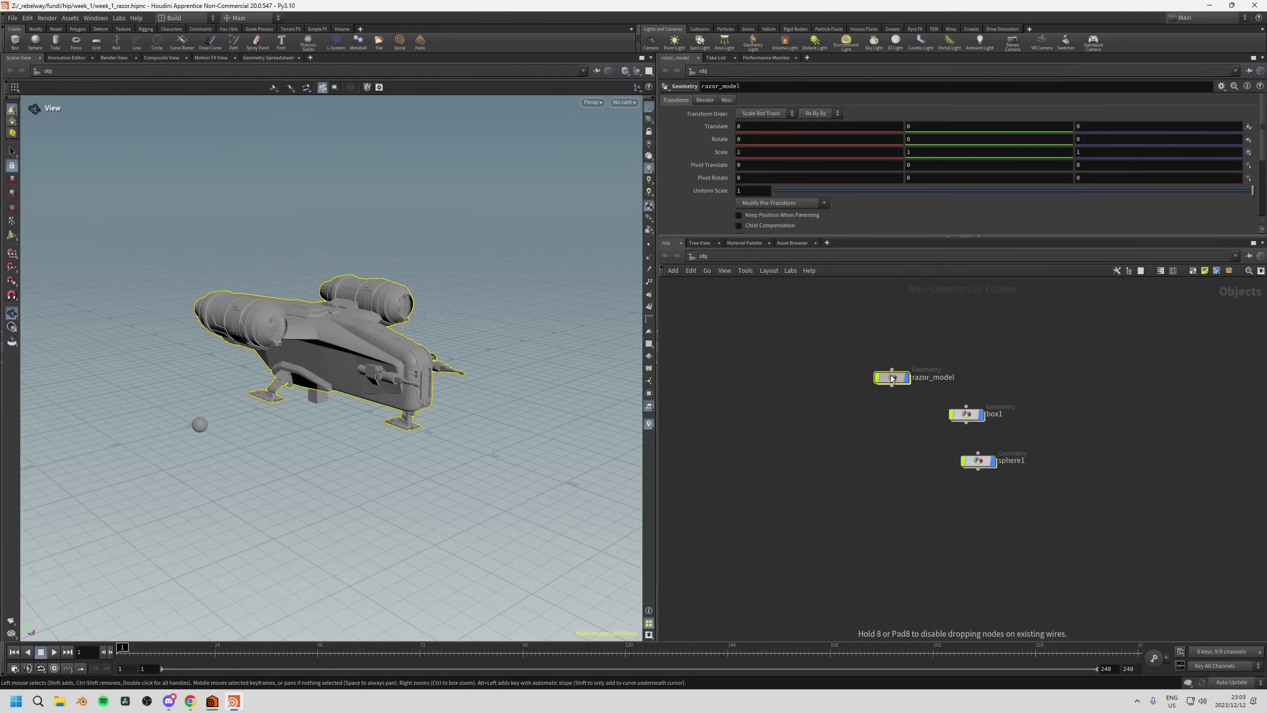
Select the razor_model, box1 and sphere1 nodes and align them in a vertical column, then in a horizontal row.
{"action": "left_click_drag", "start_coordinate": [808, 337], "coordinate": [988, 473]}
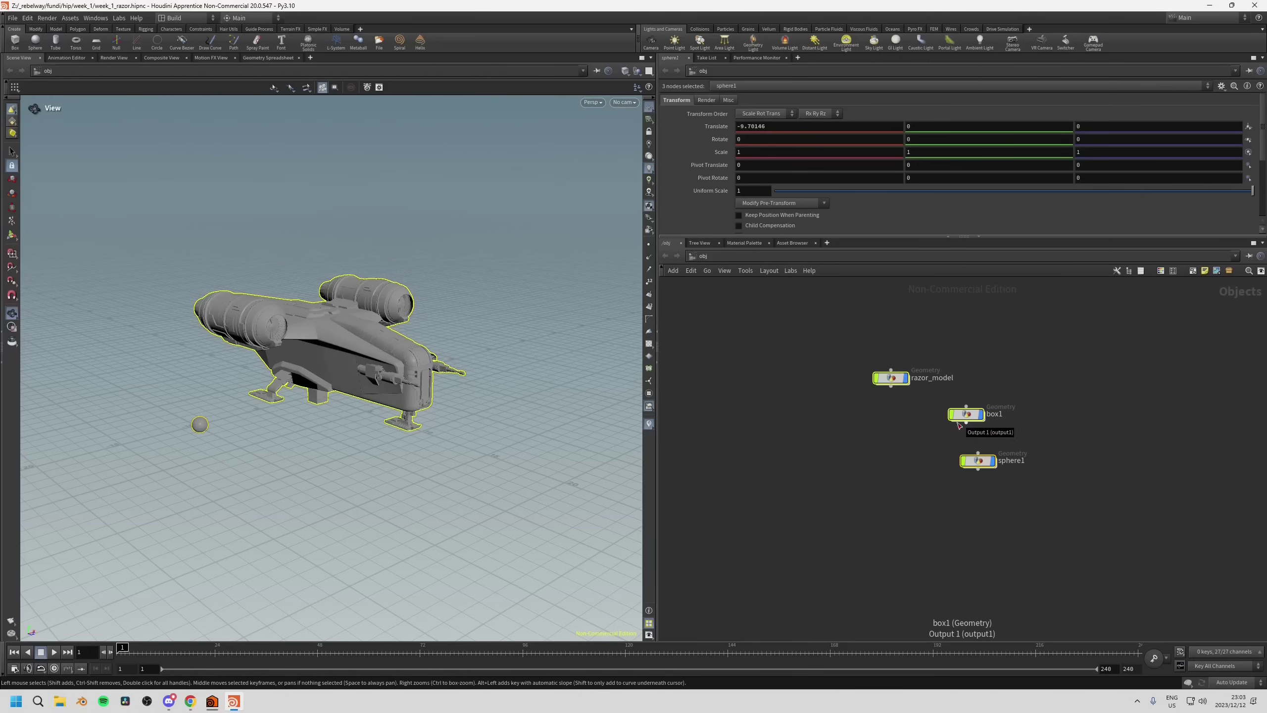
{"action": "key", "text": "a"}
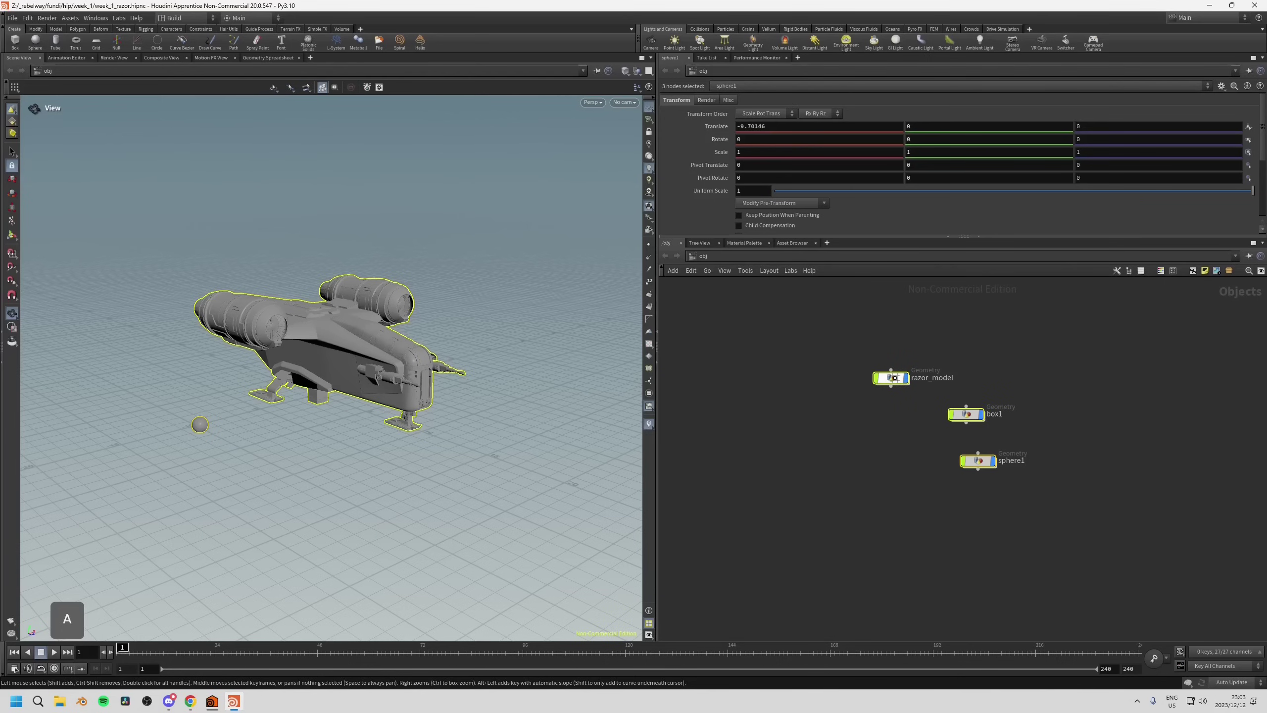
{"action": "left_click_drag", "start_coordinate": [894, 377], "coordinate": [895, 472]}
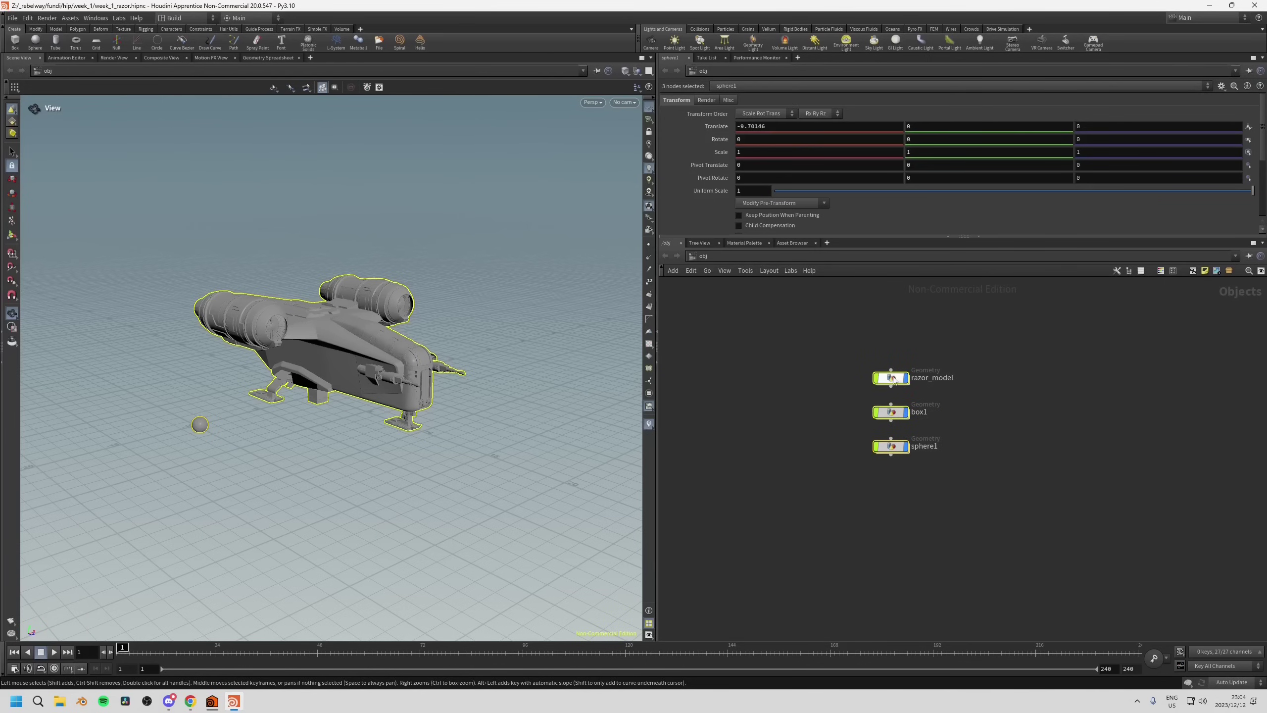
{"action": "key", "text": "a"}
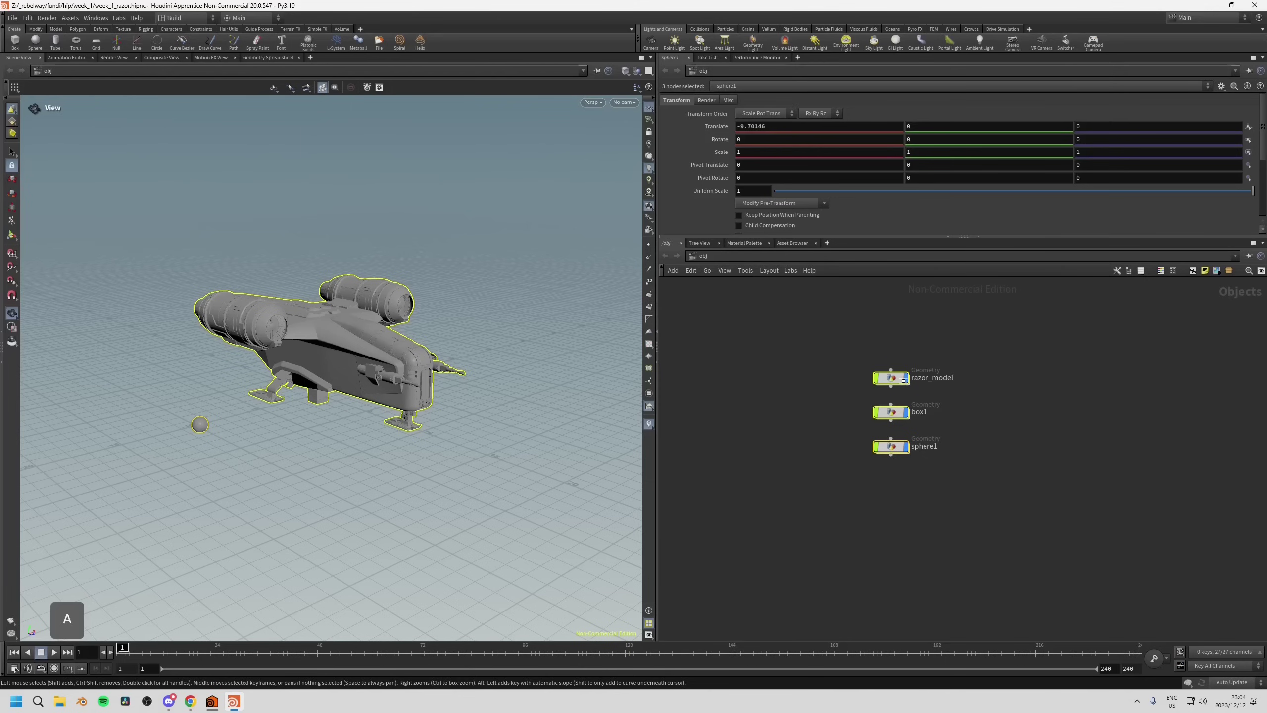
{"action": "left_click_drag", "start_coordinate": [903, 380], "coordinate": [1055, 384]}
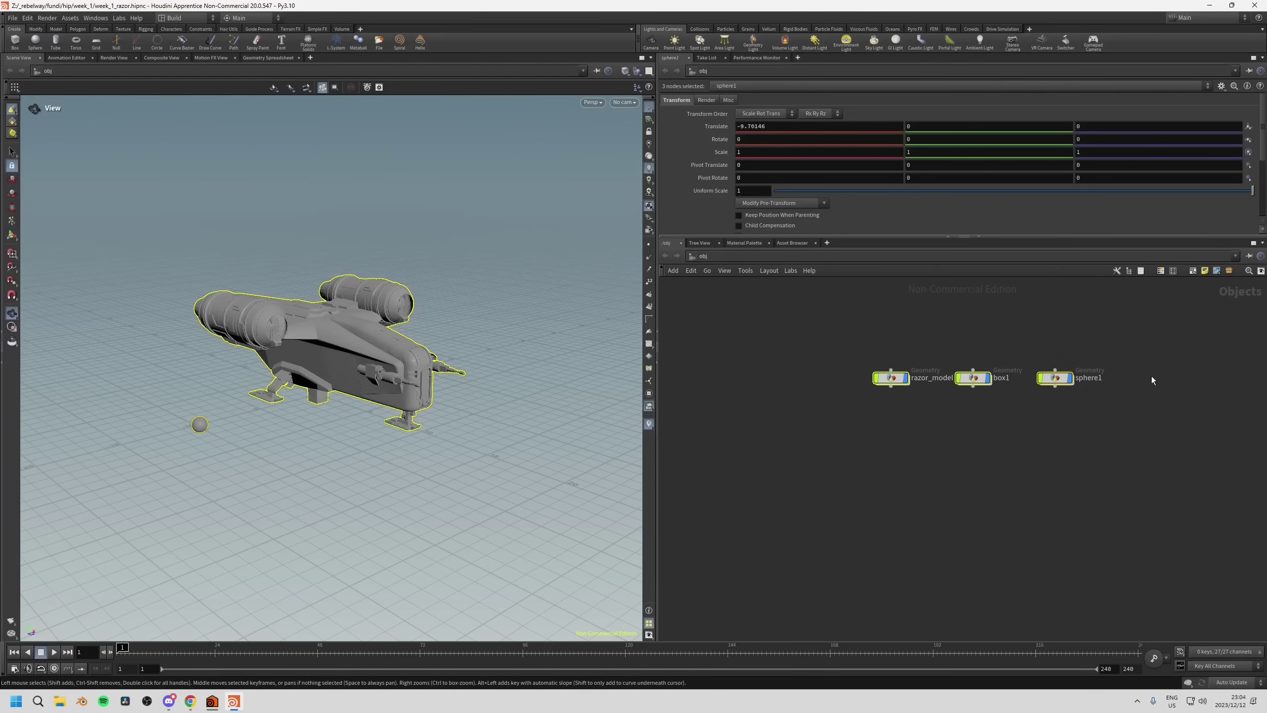
Realign the three selected nodes into a vertical column below razor_model, then back into a horizontal row.
{"action": "key", "text": "a"}
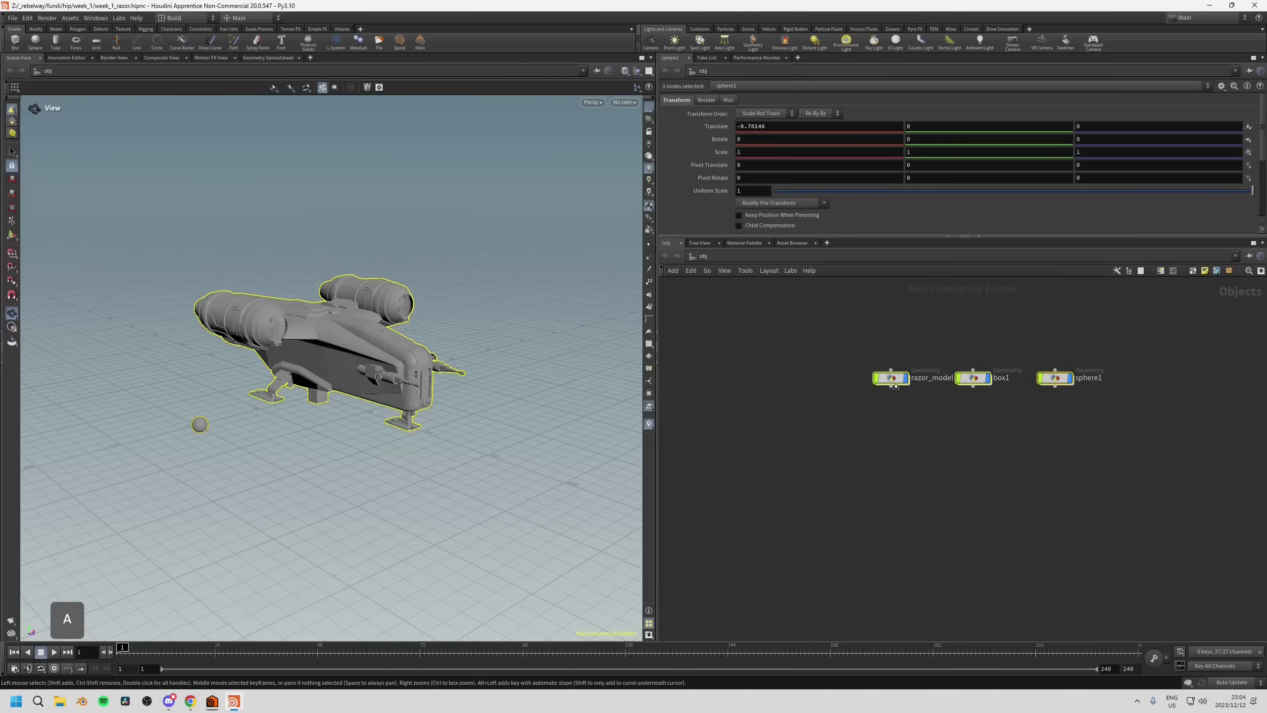
{"action": "left_click_drag", "start_coordinate": [895, 379], "coordinate": [887, 490]}
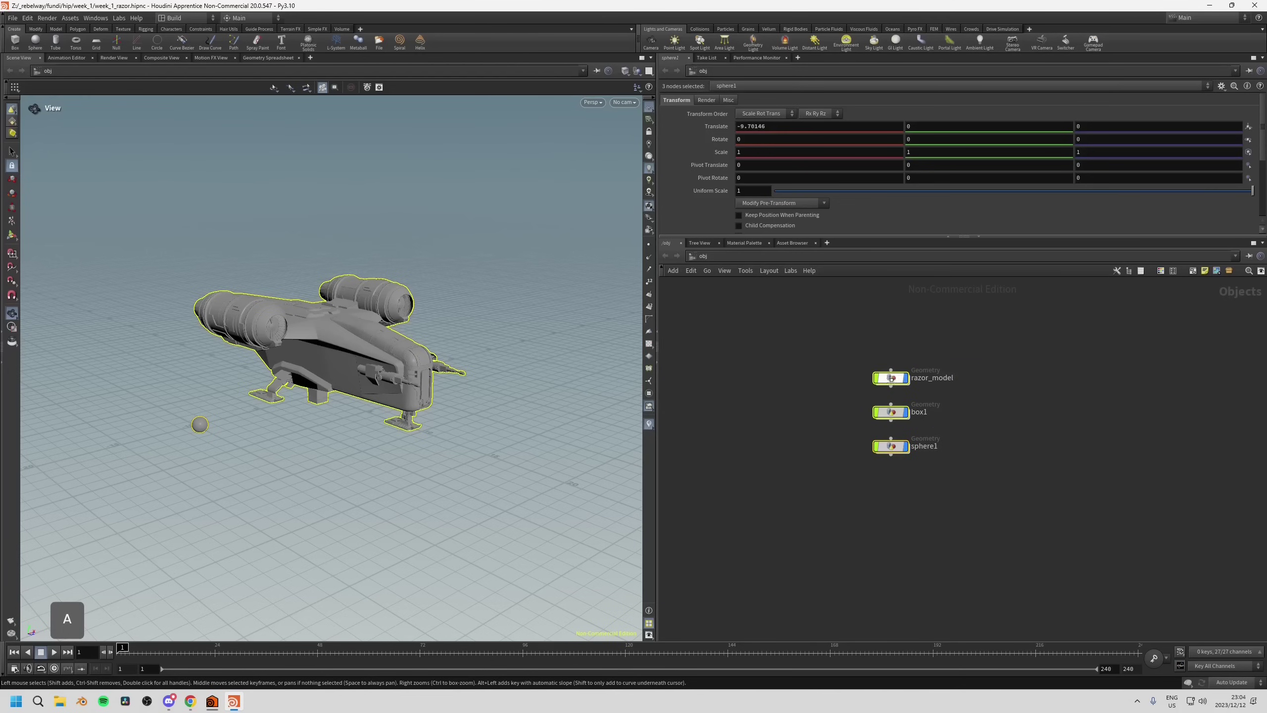
{"action": "left_click_drag", "start_coordinate": [891, 379], "coordinate": [842, 382]}
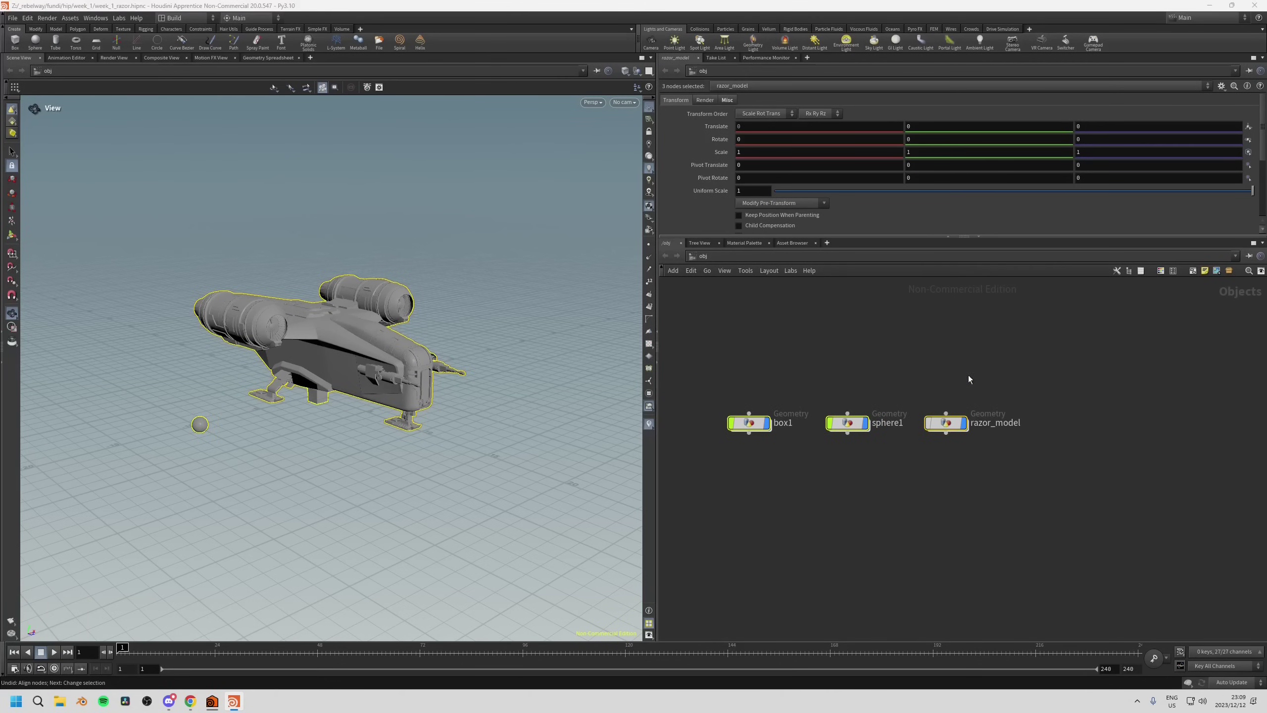
Reselect all three nodes, align them in a vertical column with razor_model above sphere1 and box1, and clear the selection.
{"action": "key", "text": "a"}
{"action": "left_click", "coordinate": [941, 424]}
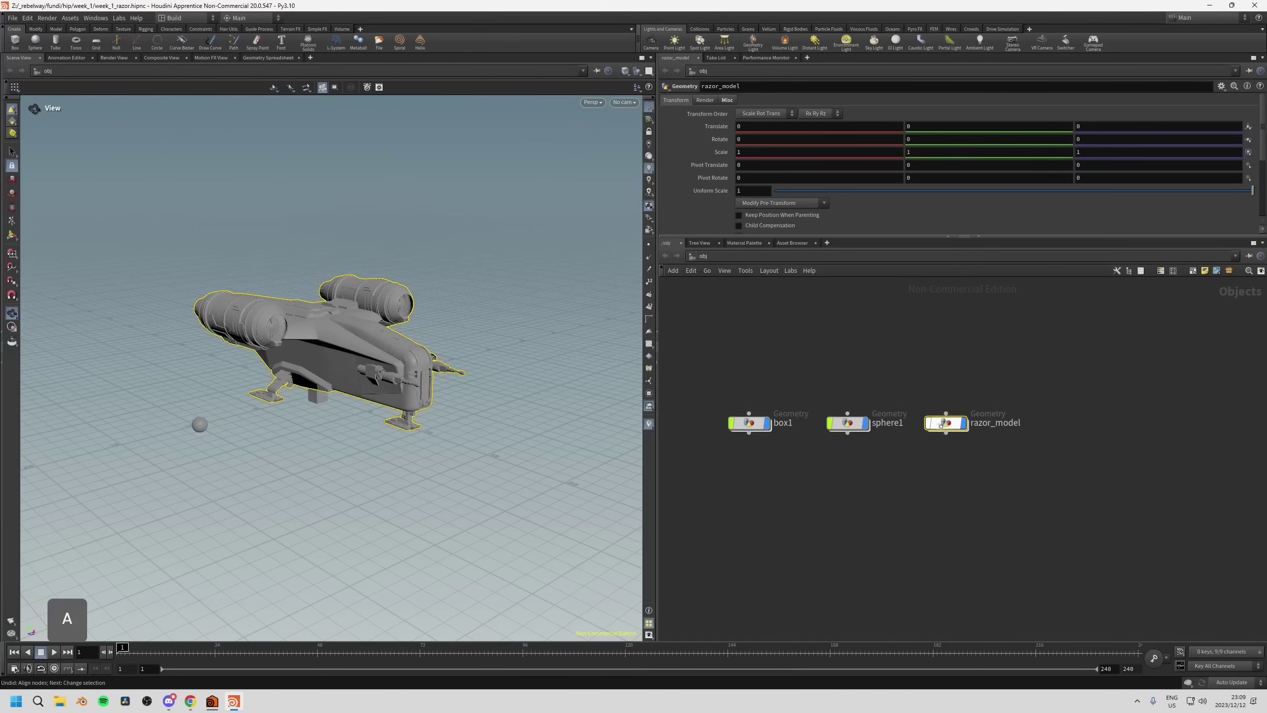
{"action": "left_click_drag", "start_coordinate": [727, 398], "coordinate": [962, 483]}
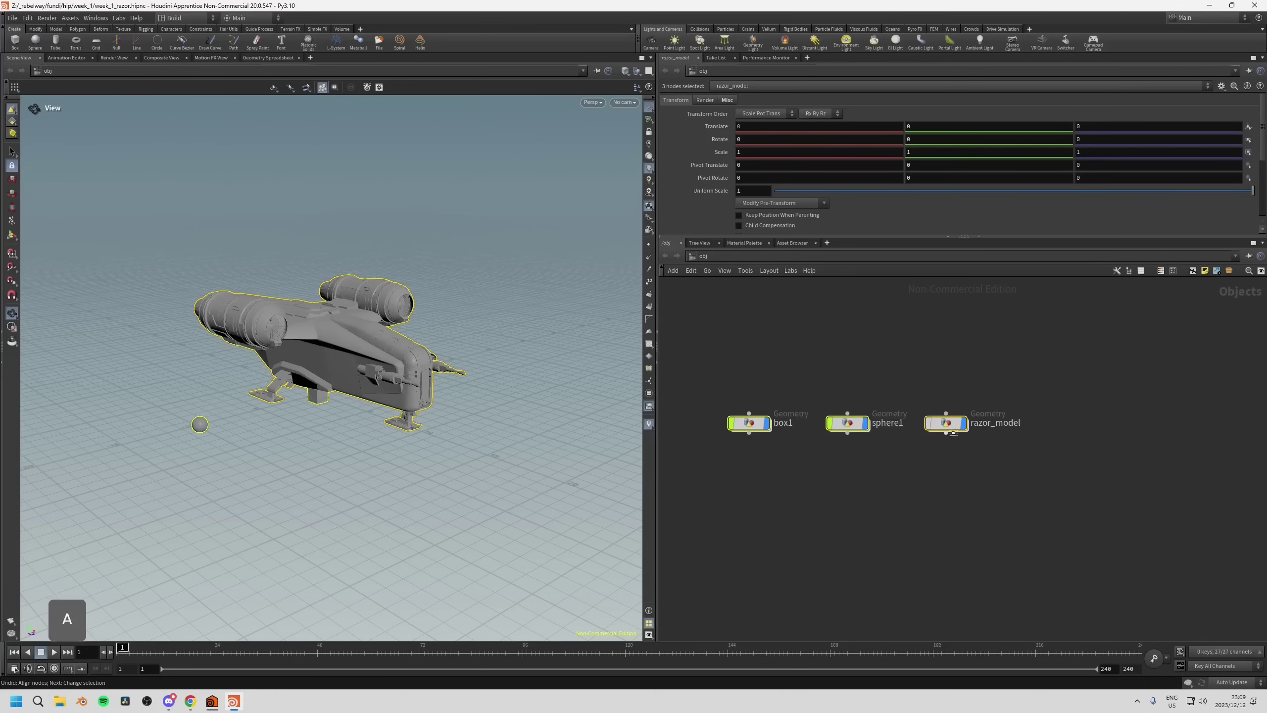
{"action": "left_click_drag", "start_coordinate": [943, 390], "coordinate": [939, 312]}
{"action": "middle_click_drag", "start_coordinate": [869, 465], "coordinate": [838, 459]}
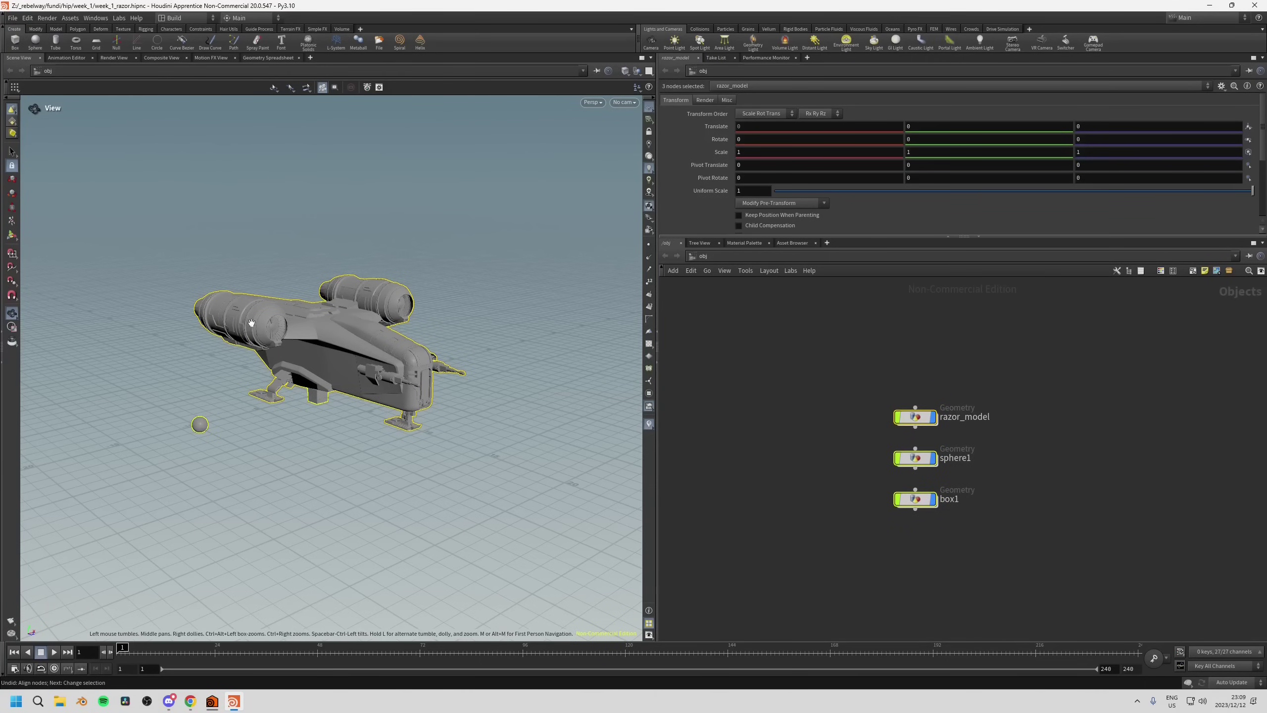
{"action": "left_click", "coordinate": [748, 403]}
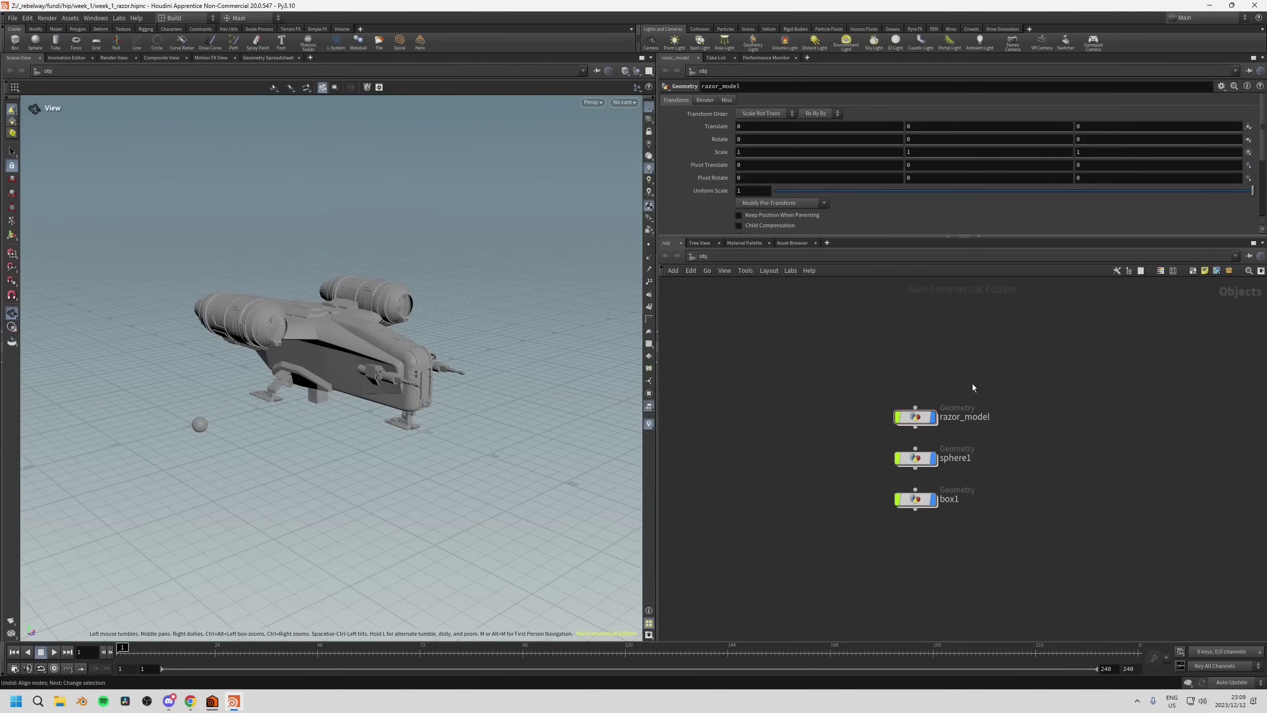
Switch the display flags of razor_model and the other nodes off and back on individually.
{"action": "mouse_move", "coordinate": [937, 415]}
{"action": "left_click", "coordinate": [937, 397]}
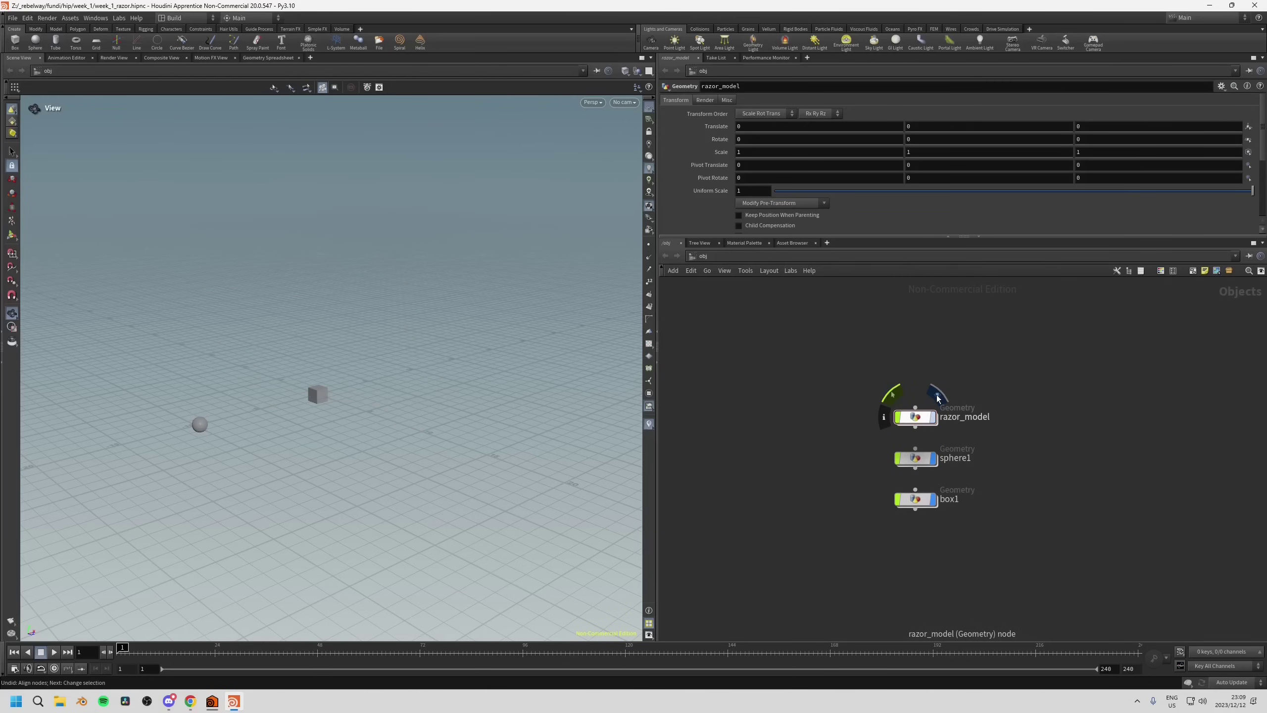
{"action": "left_click", "coordinate": [938, 397]}
{"action": "mouse_move", "coordinate": [937, 460]}
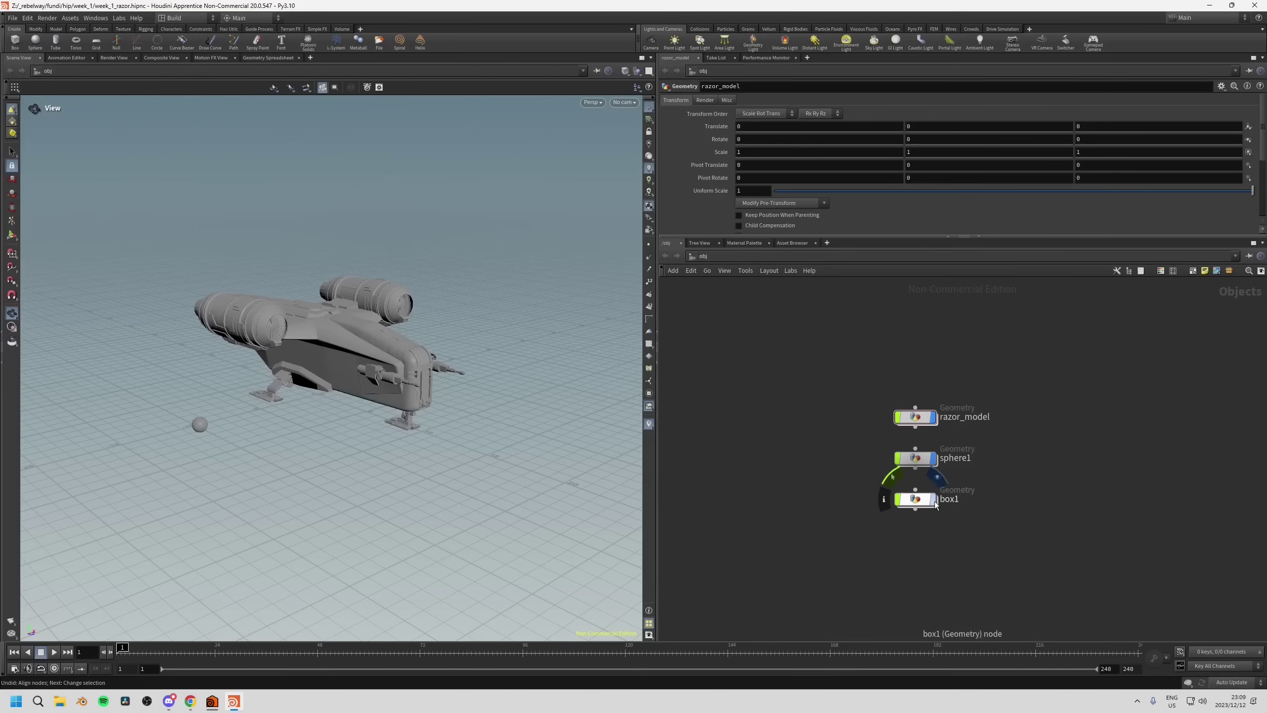
Select all three nodes and switch their display flags off and back on together.
{"action": "left_click_drag", "start_coordinate": [891, 554], "coordinate": [965, 384]}
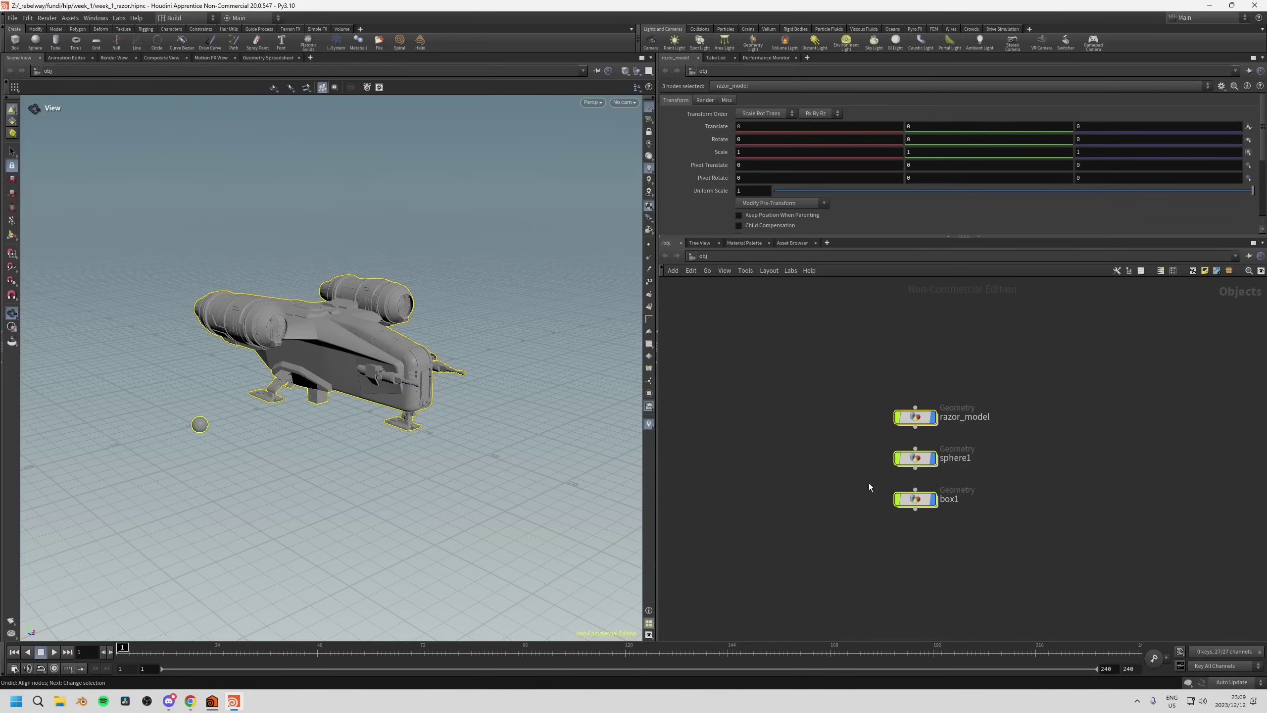
{"action": "left_click", "coordinate": [937, 393]}
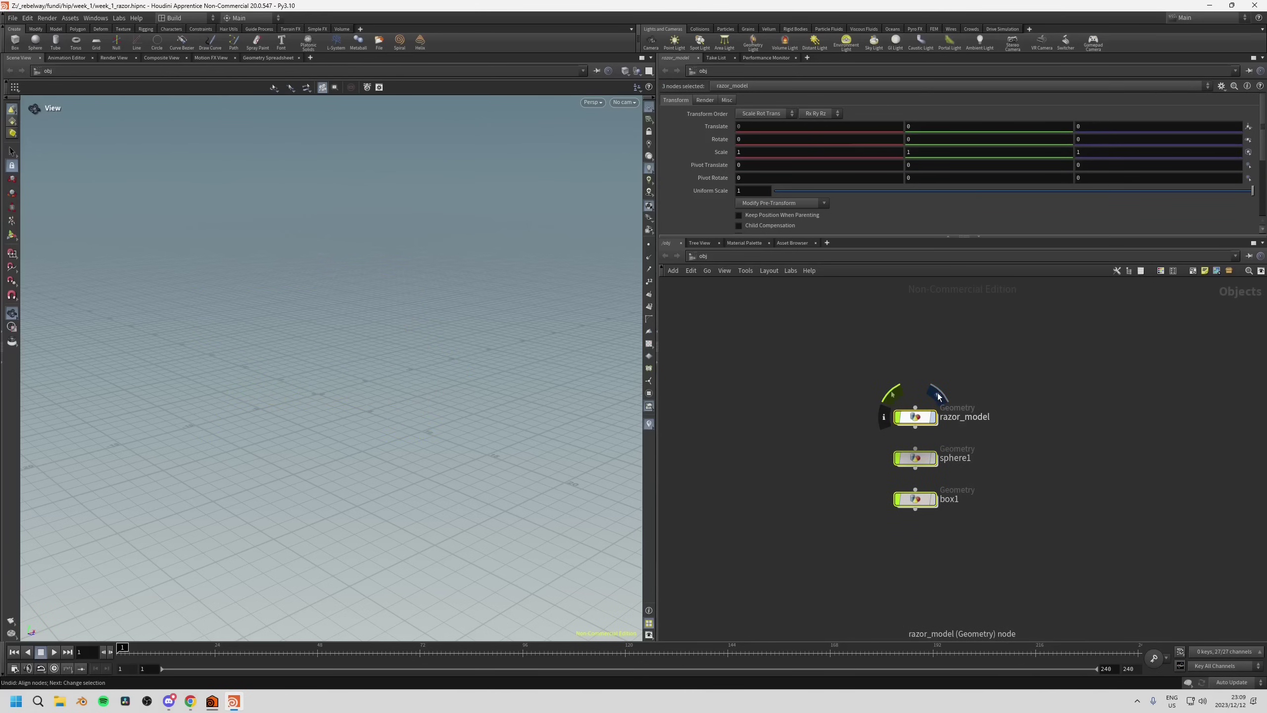
{"action": "left_click", "coordinate": [938, 395]}
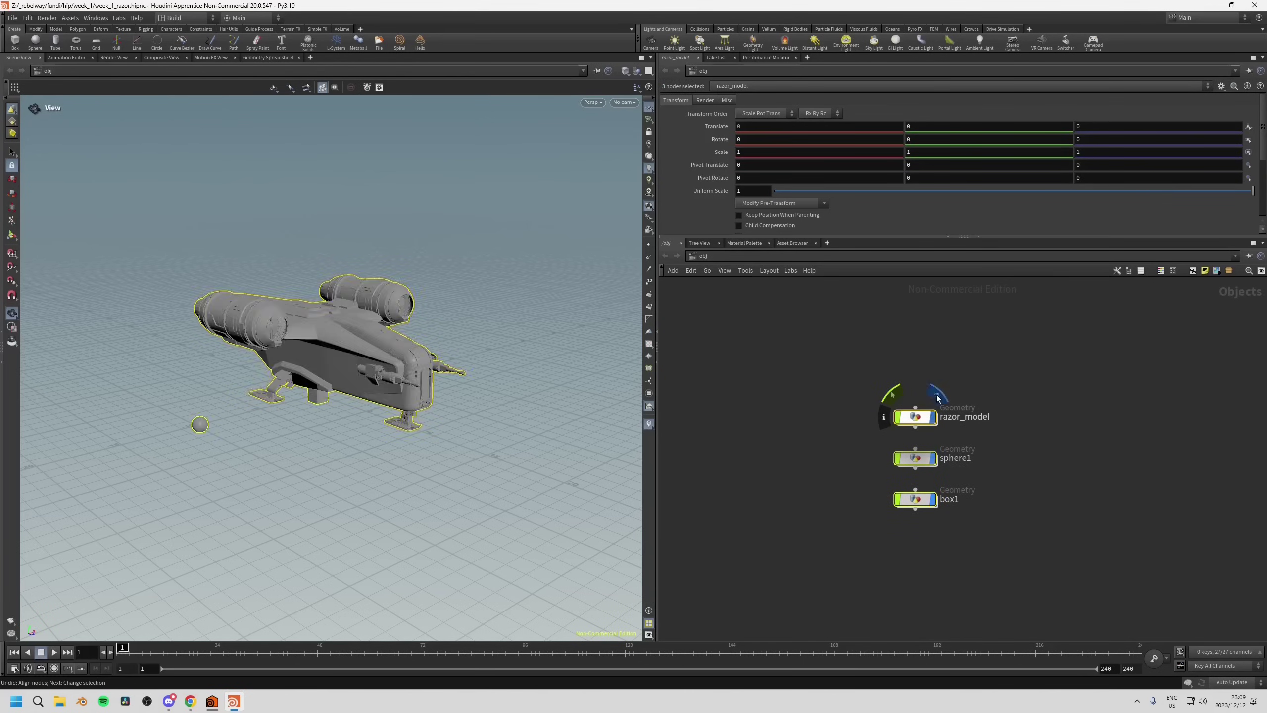
Turn off the selectable flag on the razor_model node only, and clear the node selection.
{"action": "left_click", "coordinate": [908, 417]}
{"action": "mouse_move", "coordinate": [893, 399]}
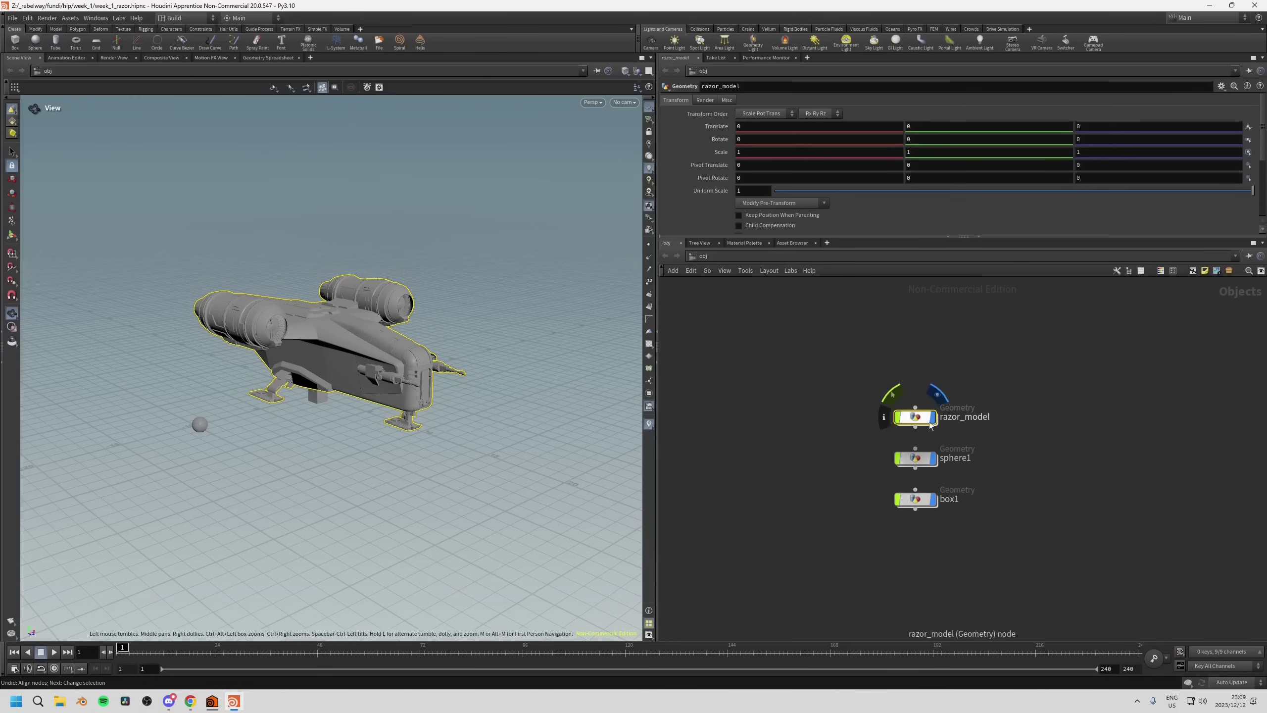
{"action": "left_click", "coordinate": [895, 400]}
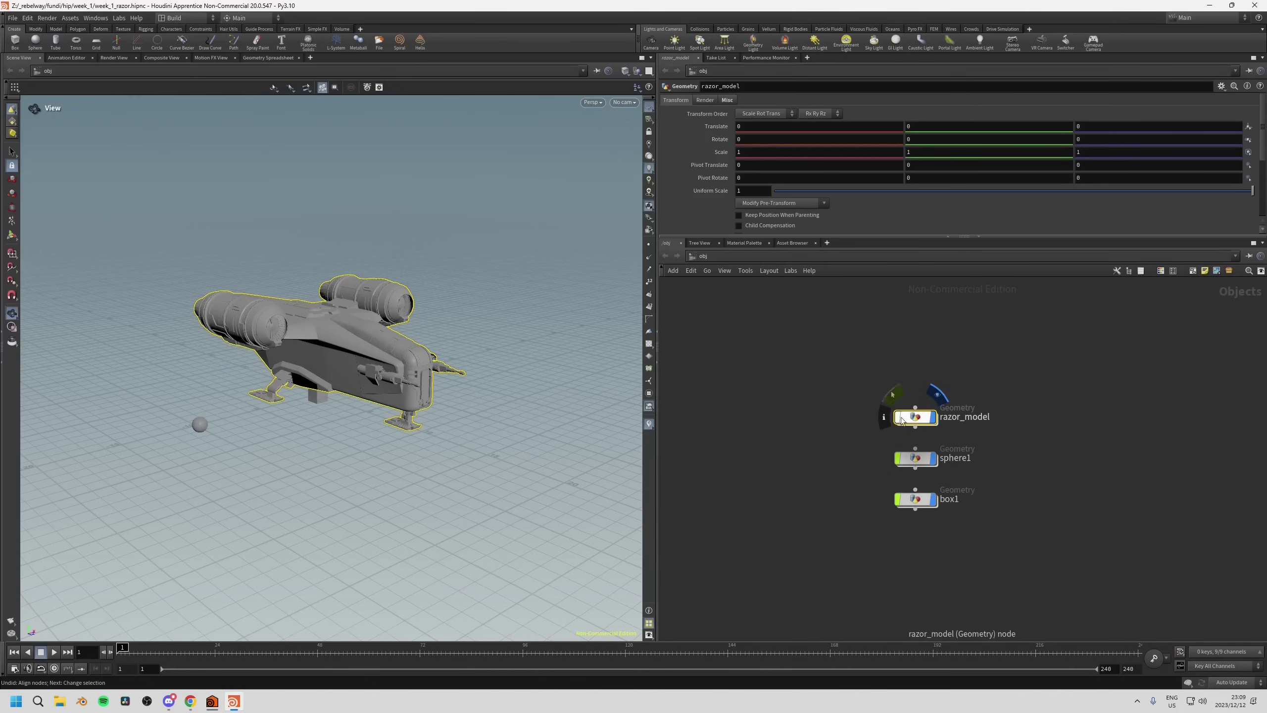
{"action": "left_click", "coordinate": [862, 425]}
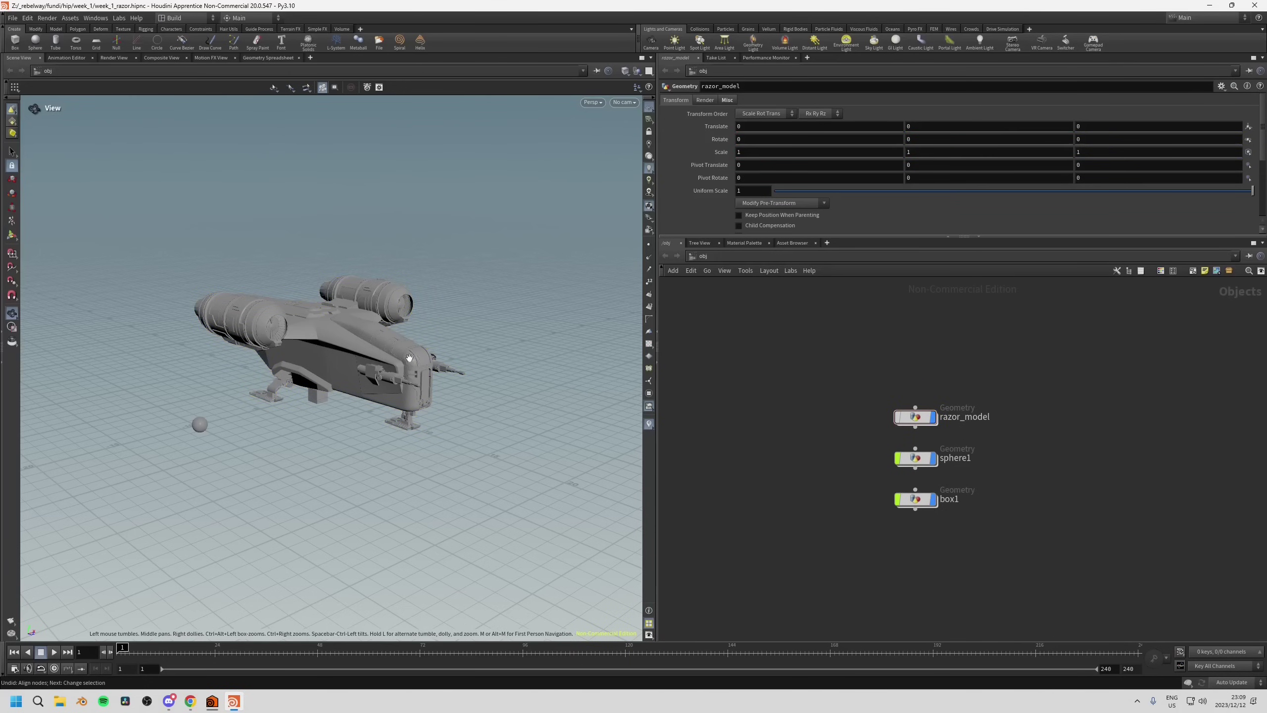
Activate the Select tool and try picking the ship, the box and the sphere in the viewport.
{"action": "left_click", "coordinate": [14, 153]}
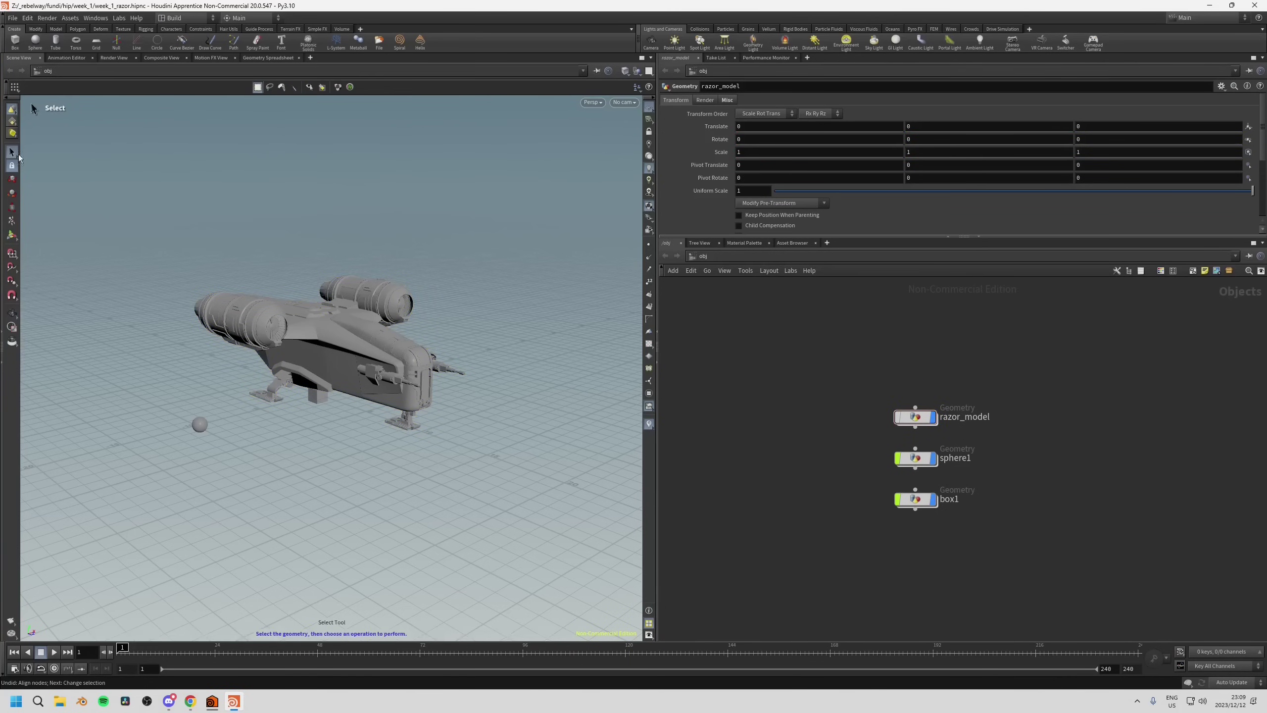
{"action": "left_click_drag", "start_coordinate": [272, 307], "coordinate": [274, 309]}
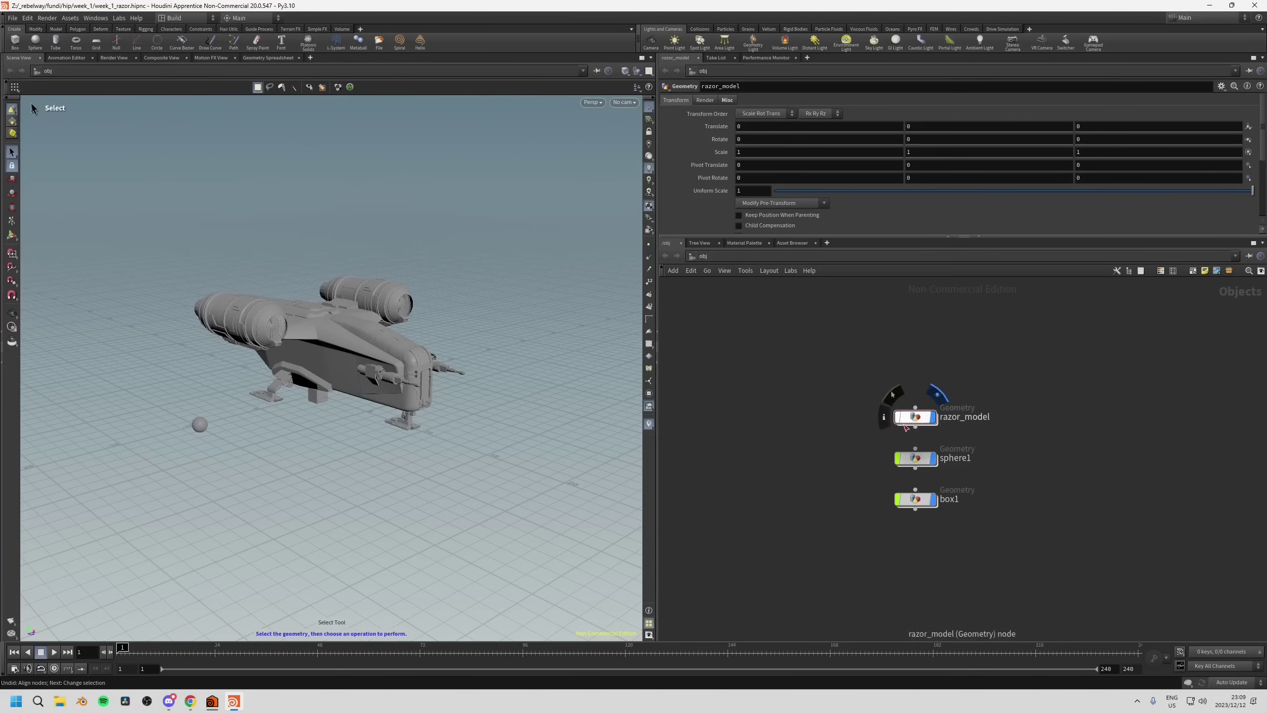
{"action": "left_click", "coordinate": [319, 397]}
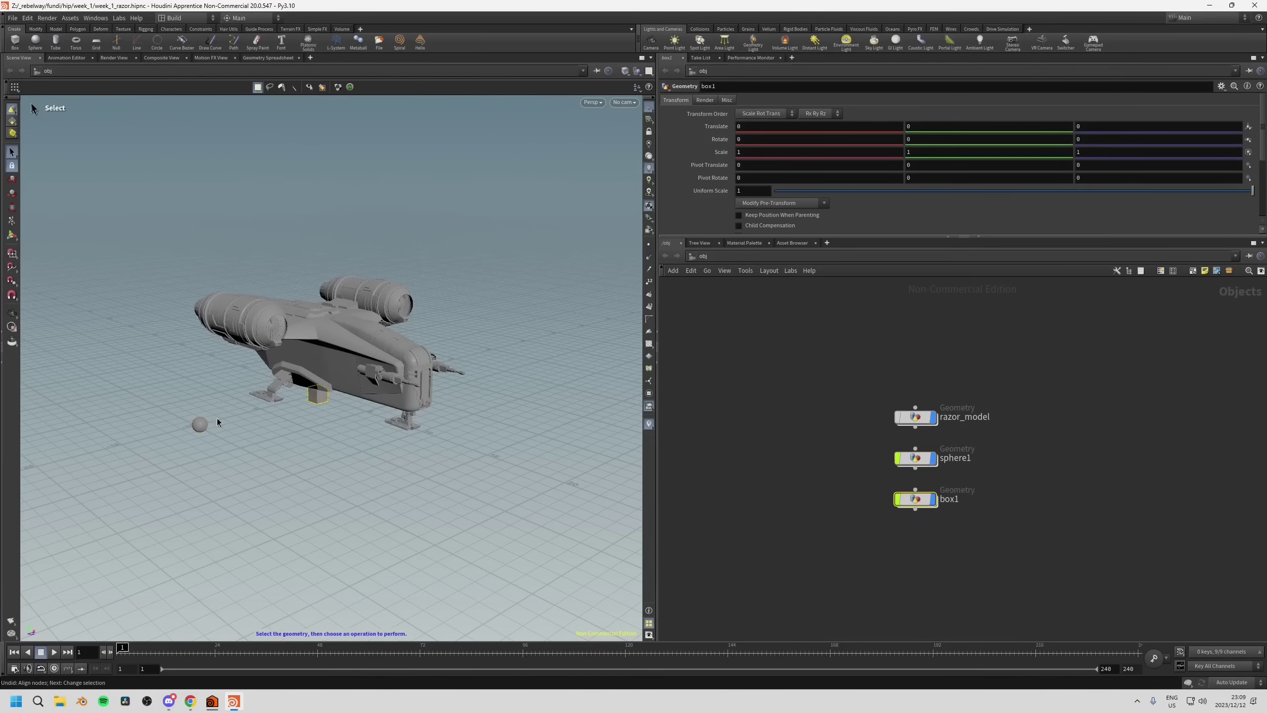
{"action": "left_click", "coordinate": [198, 424]}
{"action": "left_click", "coordinate": [315, 396]}
{"action": "left_click", "coordinate": [344, 365]}
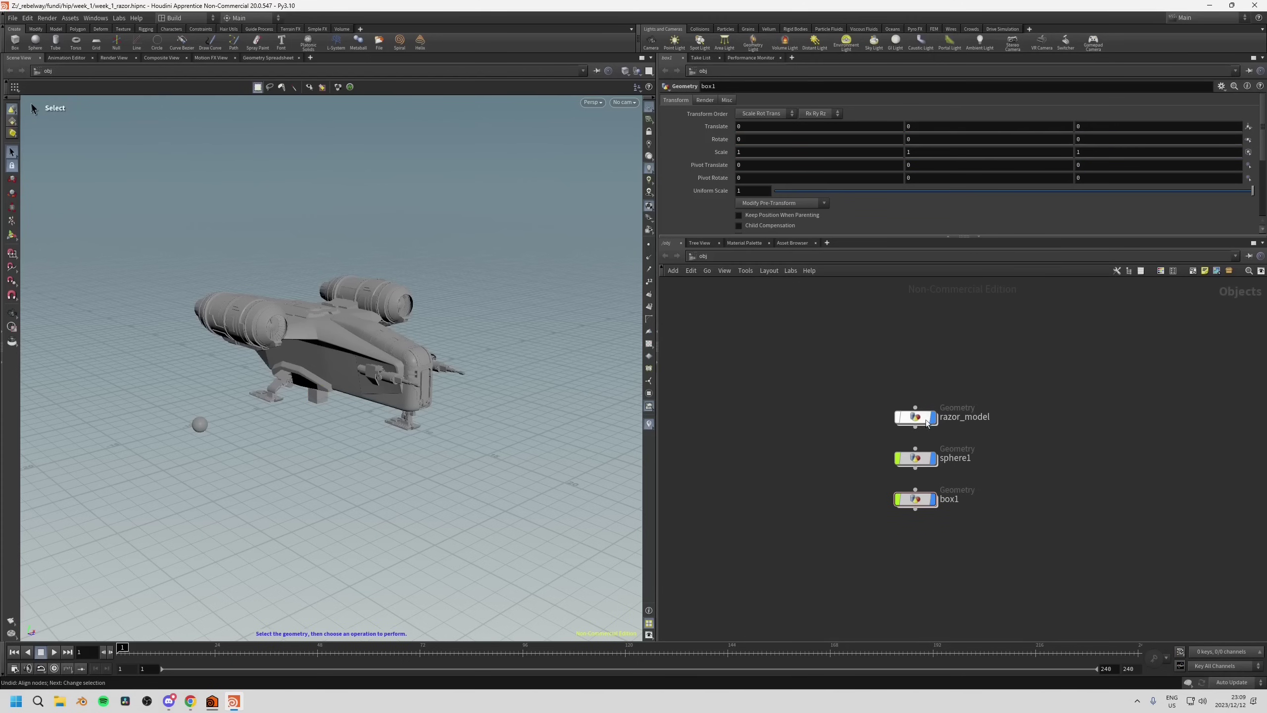
Turn the selectable flag of razor_model back on and select the ship in the viewport.
{"action": "mouse_move", "coordinate": [895, 415]}
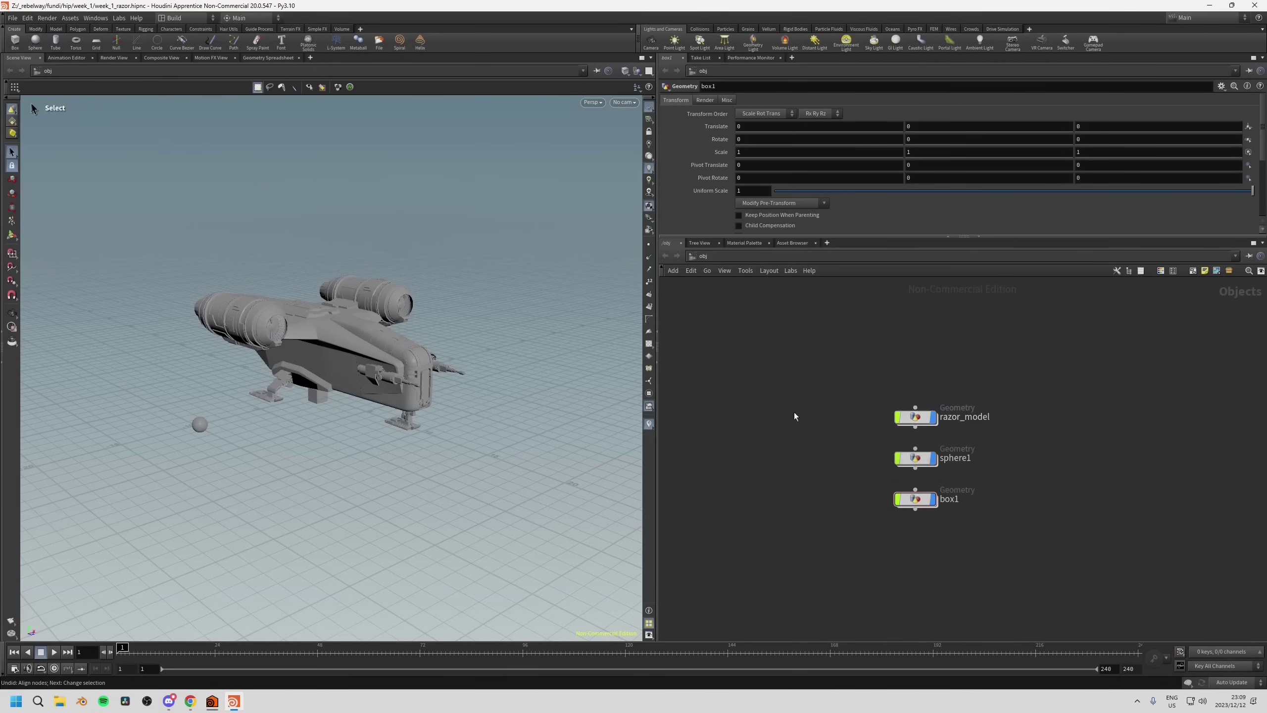
{"action": "left_click", "coordinate": [332, 324]}
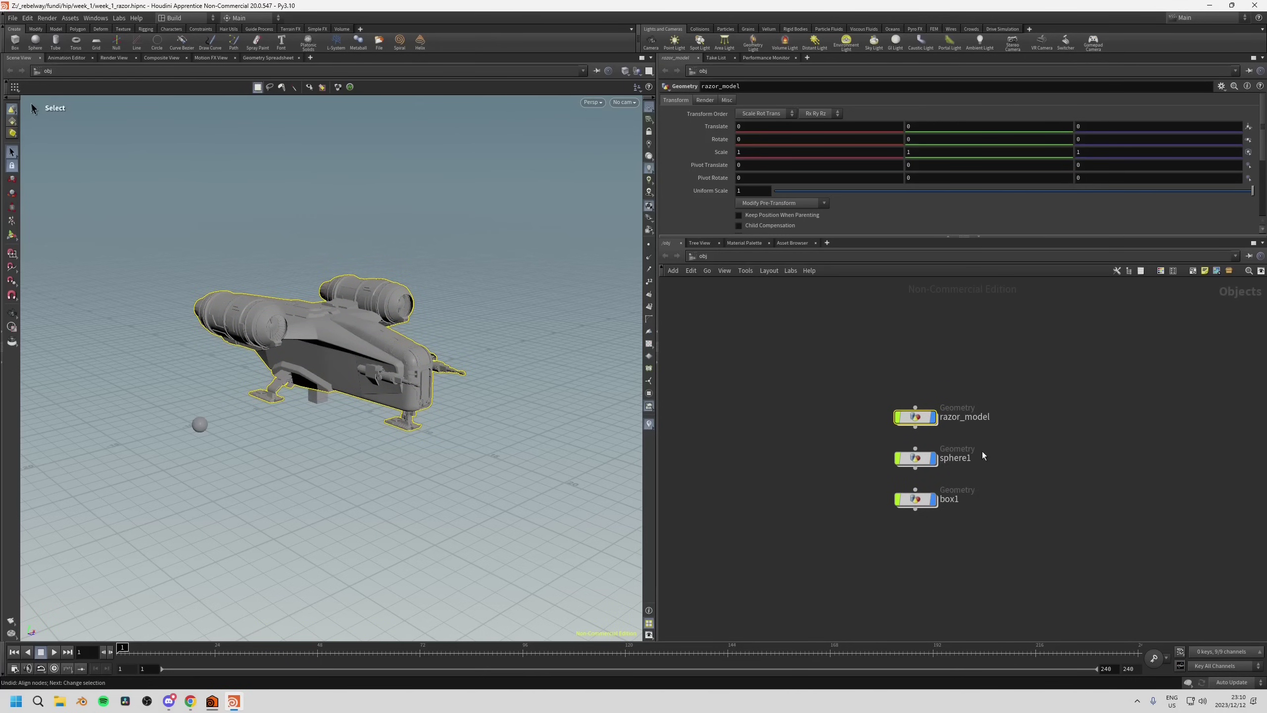
Open the razor_model node's info window, move it clear of the nodes to read it, and close it.
{"action": "mouse_move", "coordinate": [916, 424]}
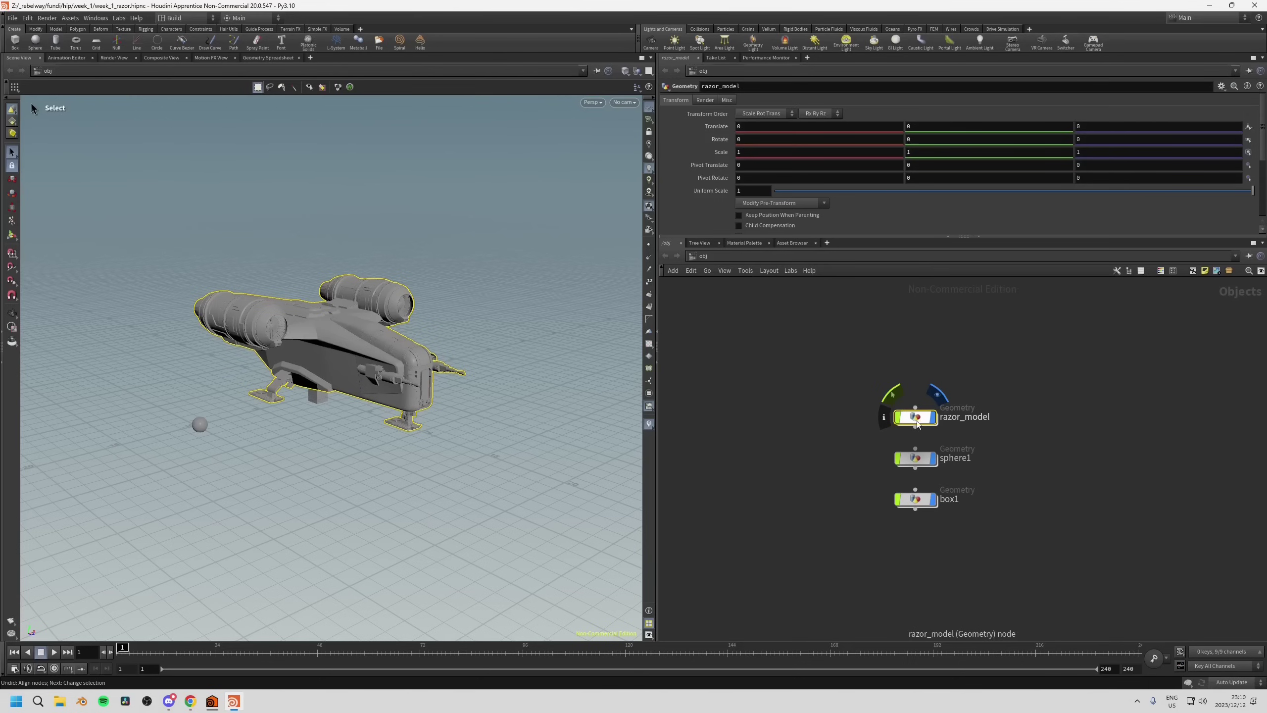
{"action": "left_click", "coordinate": [884, 419]}
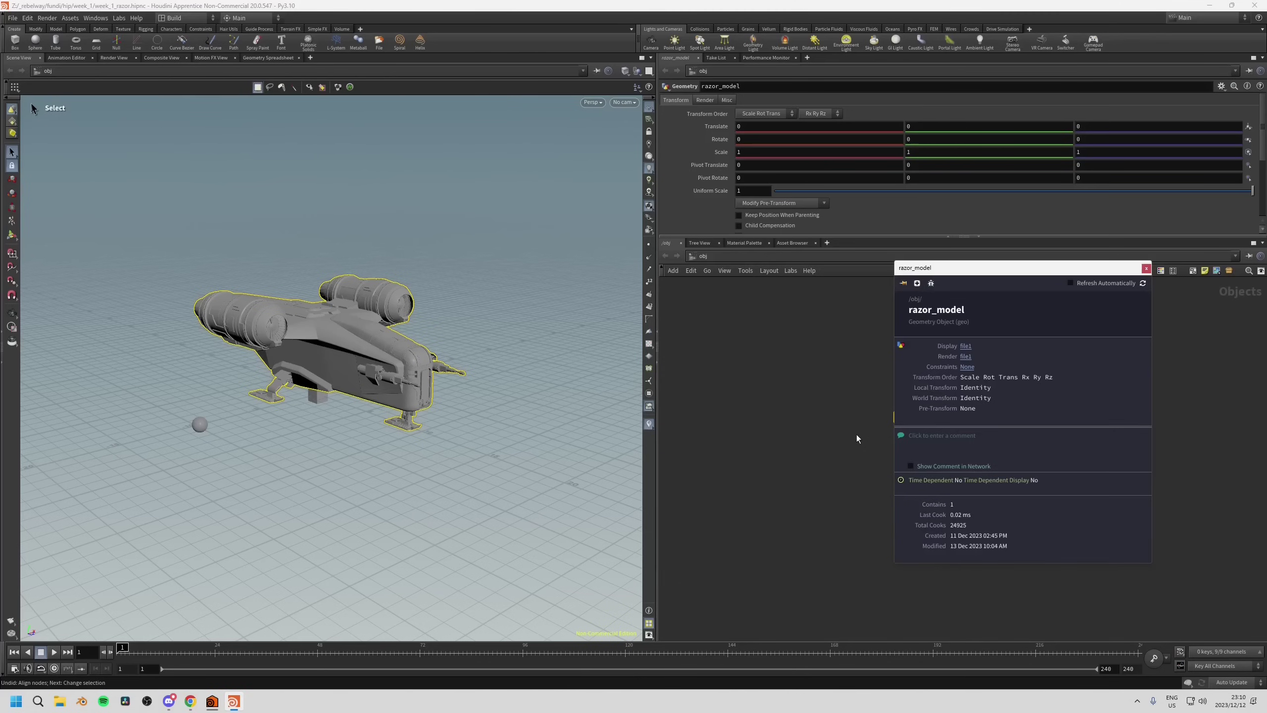
{"action": "left_click_drag", "start_coordinate": [998, 272], "coordinate": [1101, 295]}
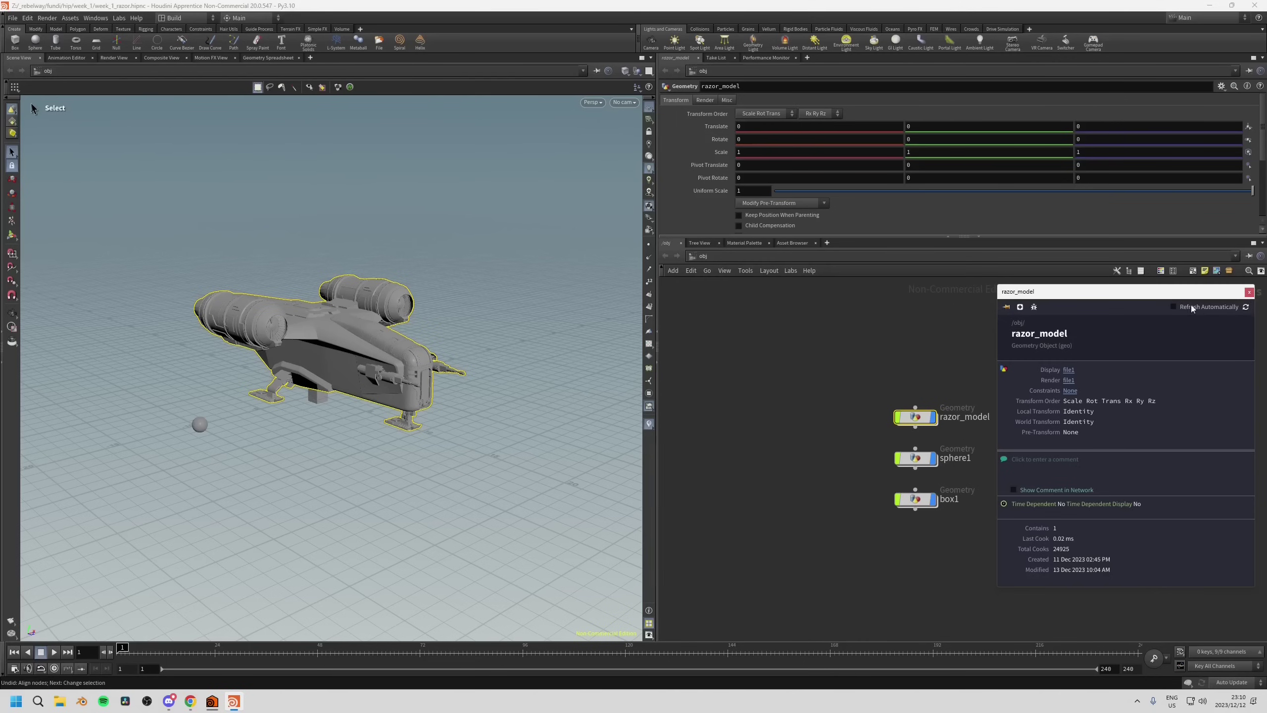
{"action": "left_click", "coordinate": [1250, 291]}
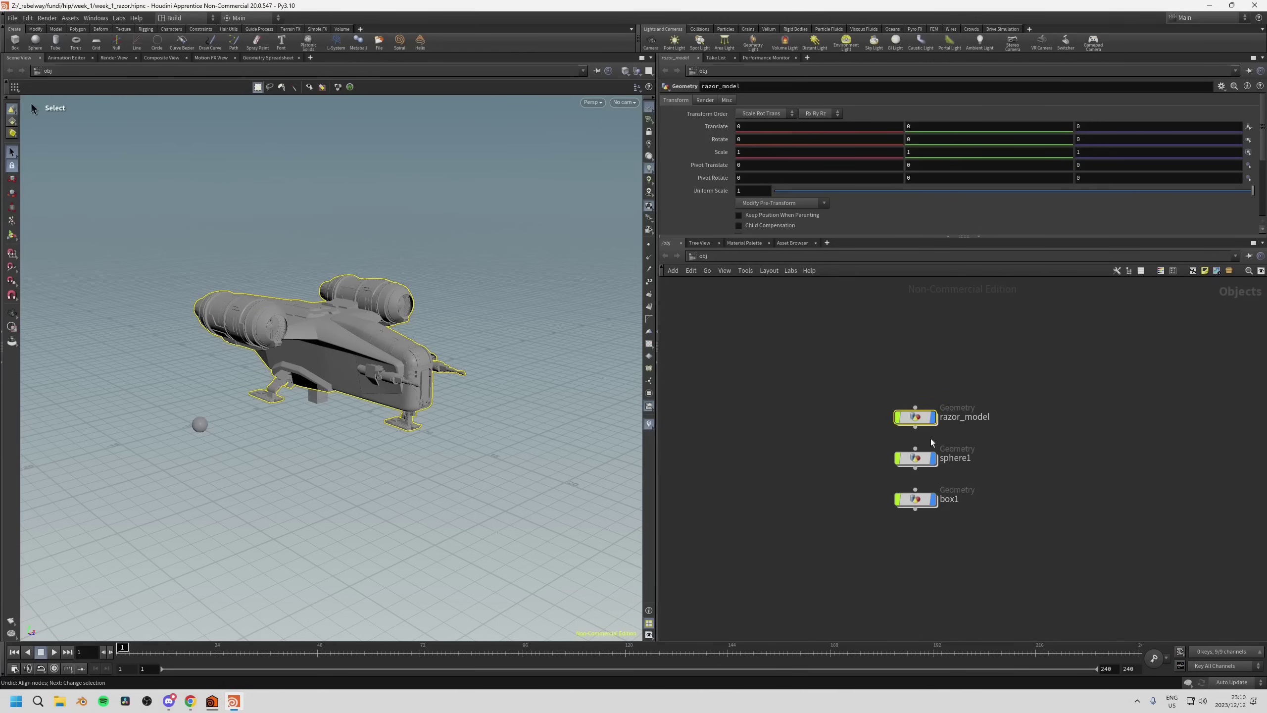
View the temporary node info of razor_model, sphere1 and box1 in turn.
{"action": "middle_click", "coordinate": [915, 418]}
{"action": "middle_click", "coordinate": [919, 460]}
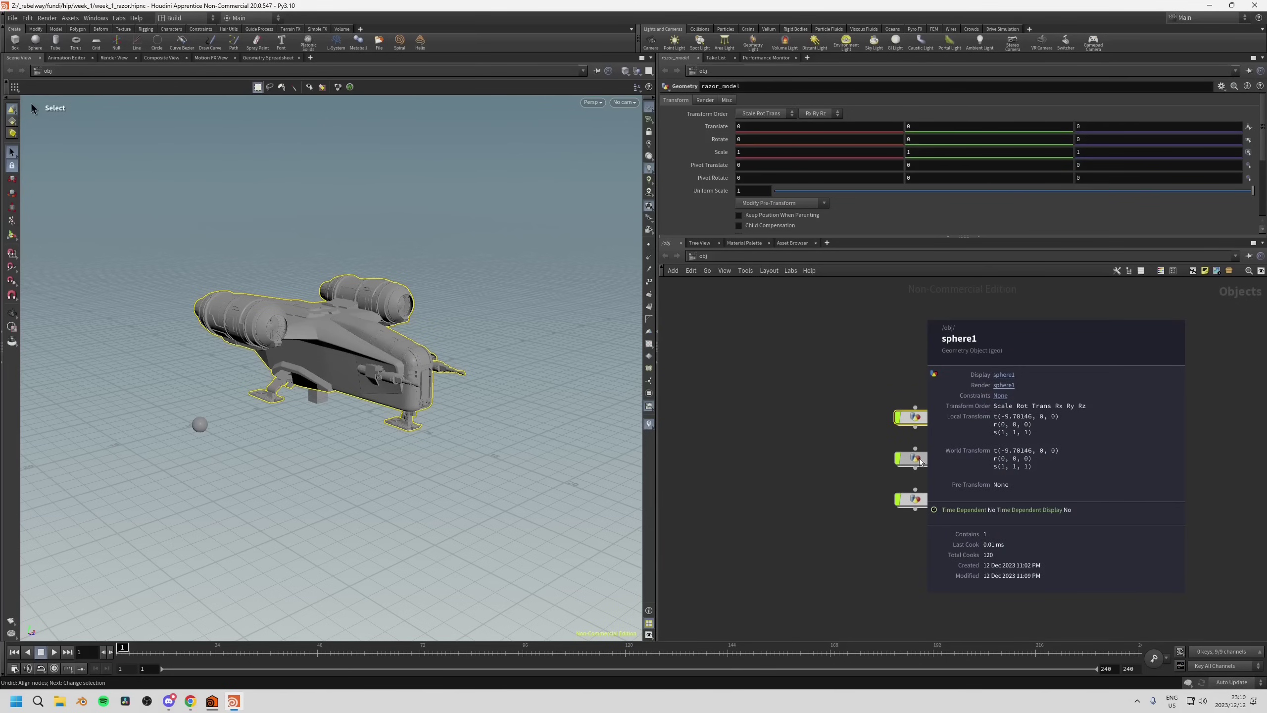
{"action": "middle_click", "coordinate": [921, 505]}
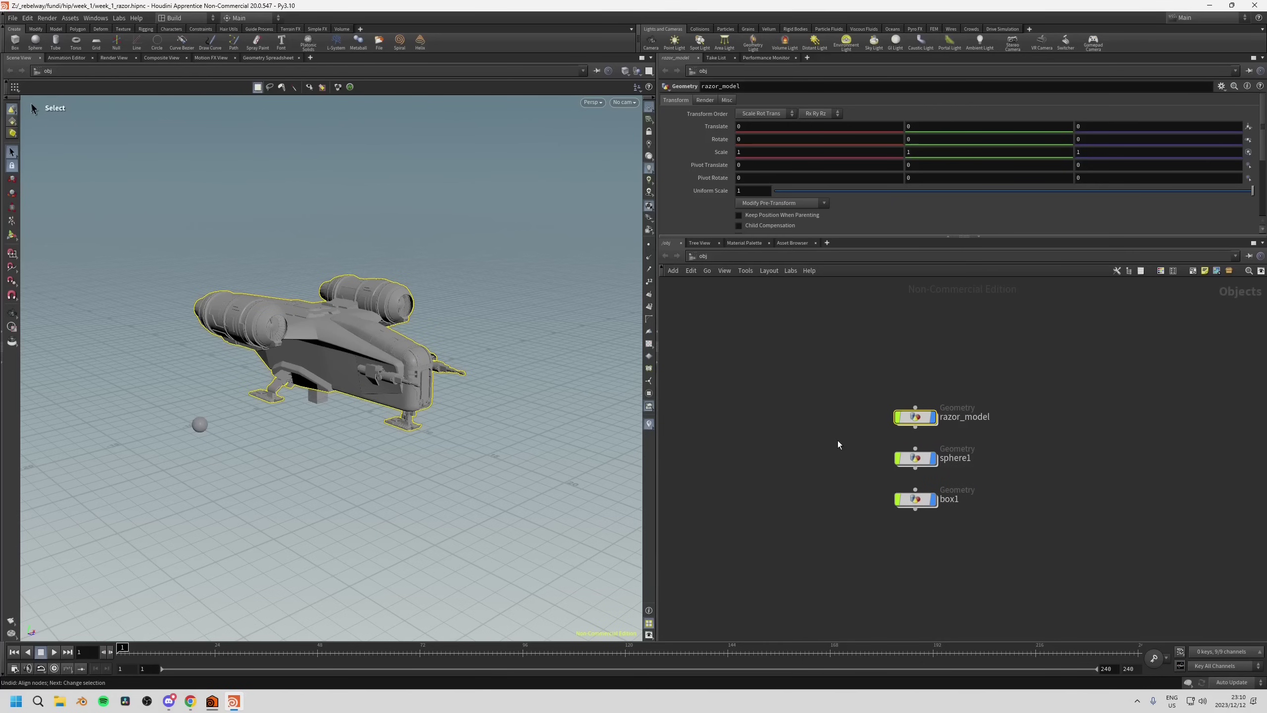
Select the sphere1 node and compare its Translate parameter with the transforms in its node info.
{"action": "left_click", "coordinate": [933, 463]}
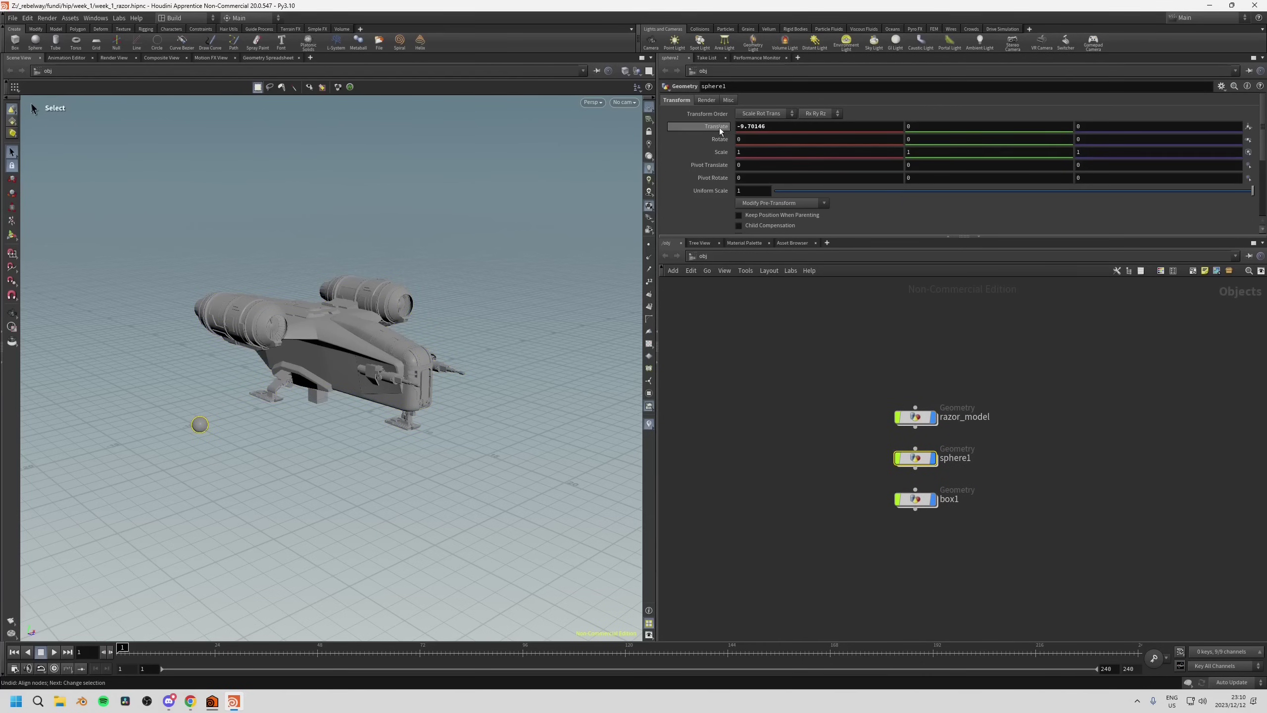
{"action": "middle_click", "coordinate": [910, 461]}
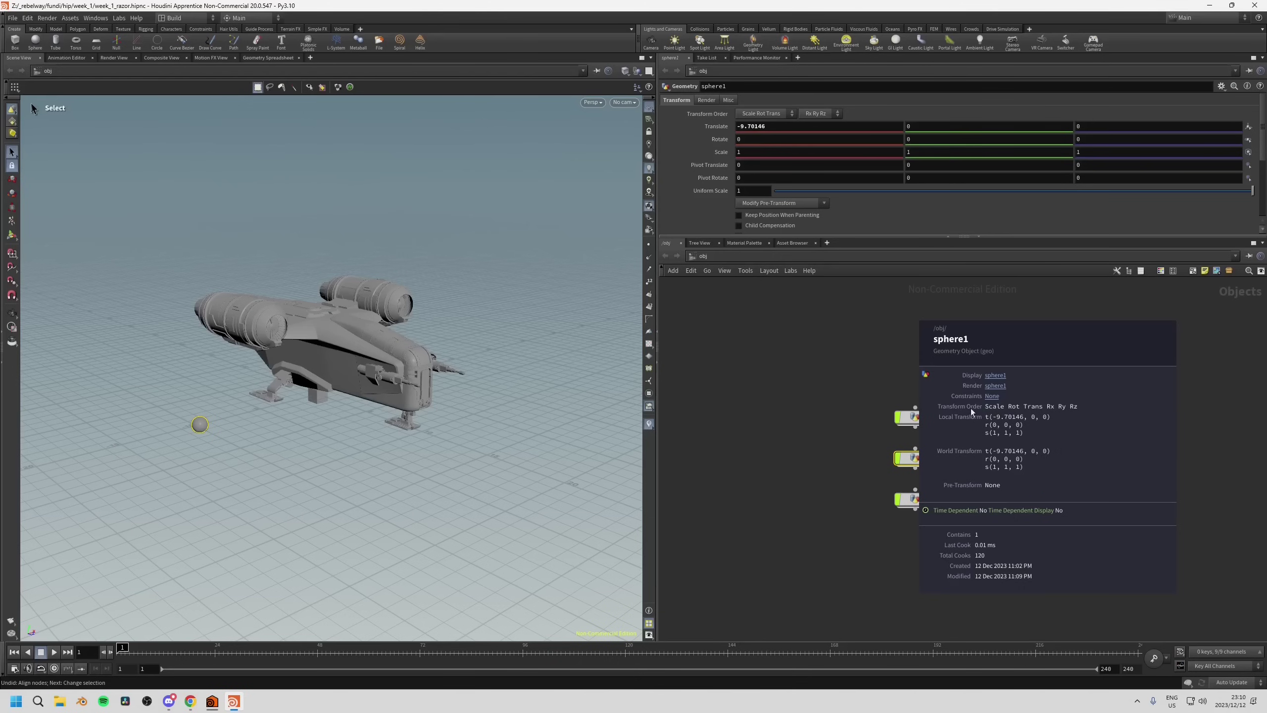
{"action": "left_click", "coordinate": [999, 428]}
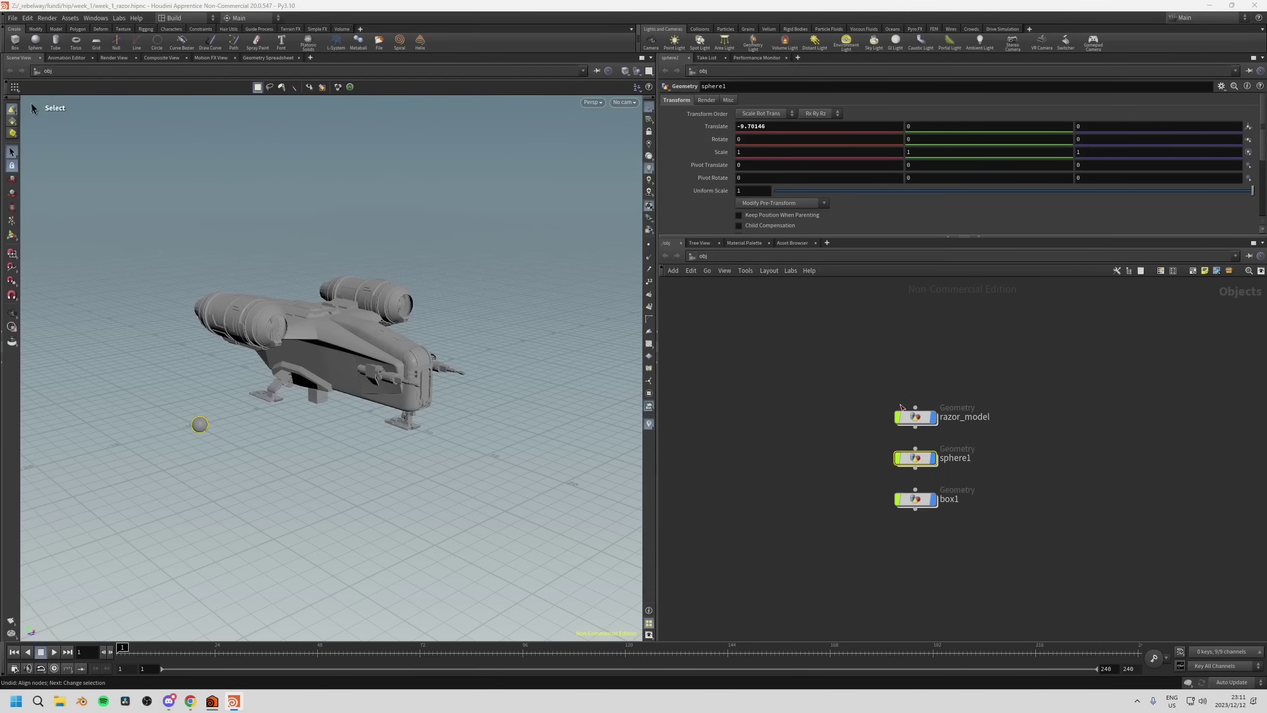
Wire razor_model into sphere1 and sphere1 into box1, spacing the three nodes evenly in a vertical chain.
{"action": "left_click_drag", "start_coordinate": [867, 532], "coordinate": [964, 392]}
{"action": "left_click", "coordinate": [815, 435]}
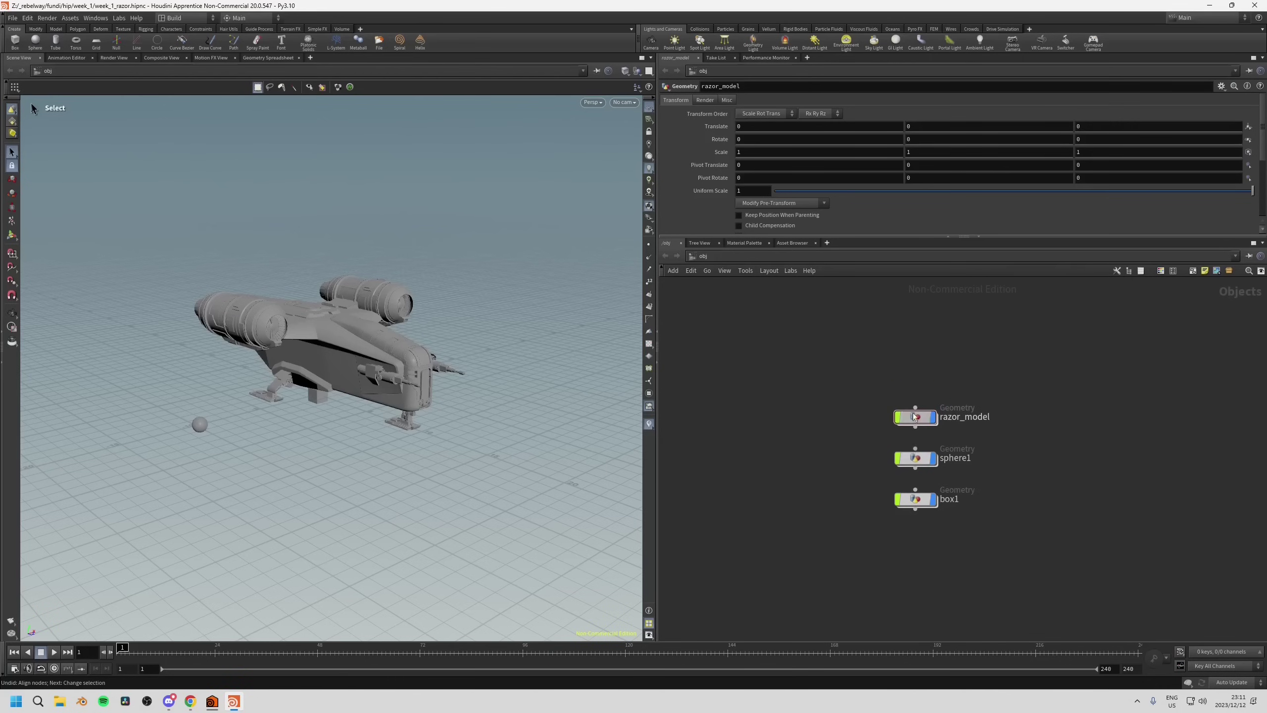
{"action": "mouse_move", "coordinate": [915, 427]}
{"action": "left_mouse_down"}
{"action": "mouse_move", "coordinate": [909, 389]}
{"action": "mouse_move", "coordinate": [915, 444]}
{"action": "left_mouse_up"}
{"action": "left_click_drag", "start_coordinate": [909, 387], "coordinate": [913, 449]}
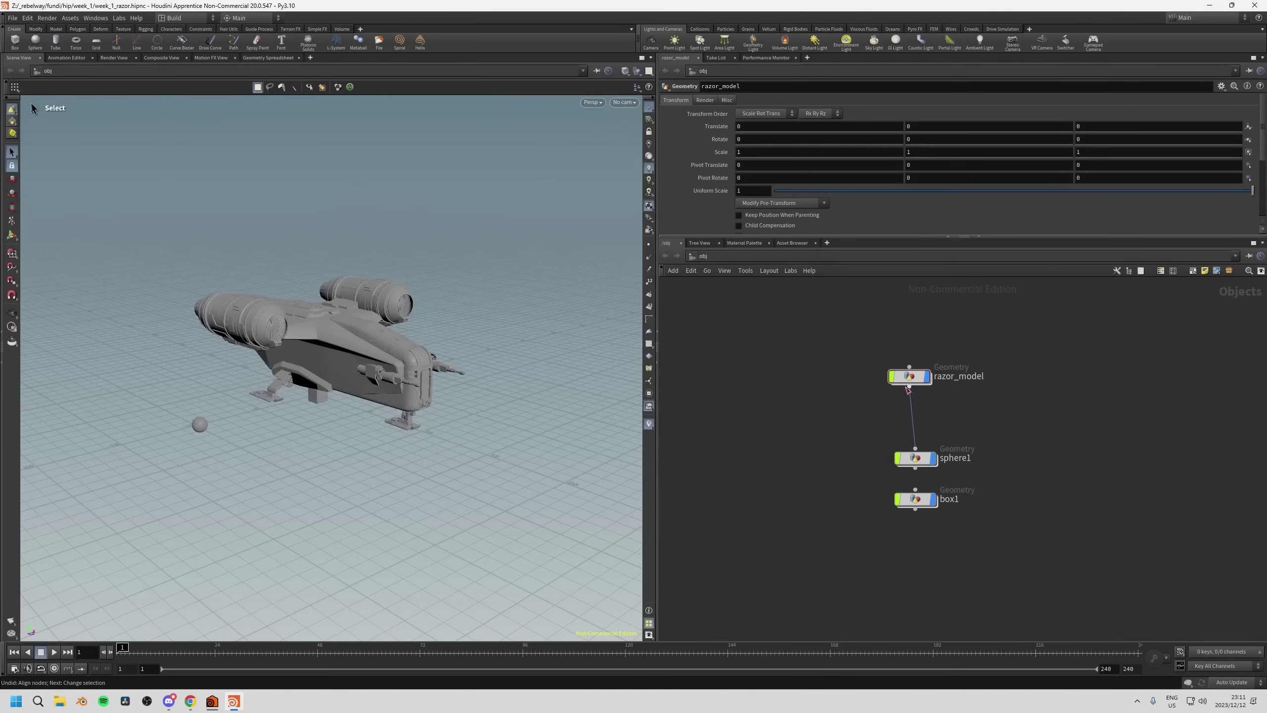
{"action": "left_click_drag", "start_coordinate": [907, 384], "coordinate": [913, 391]}
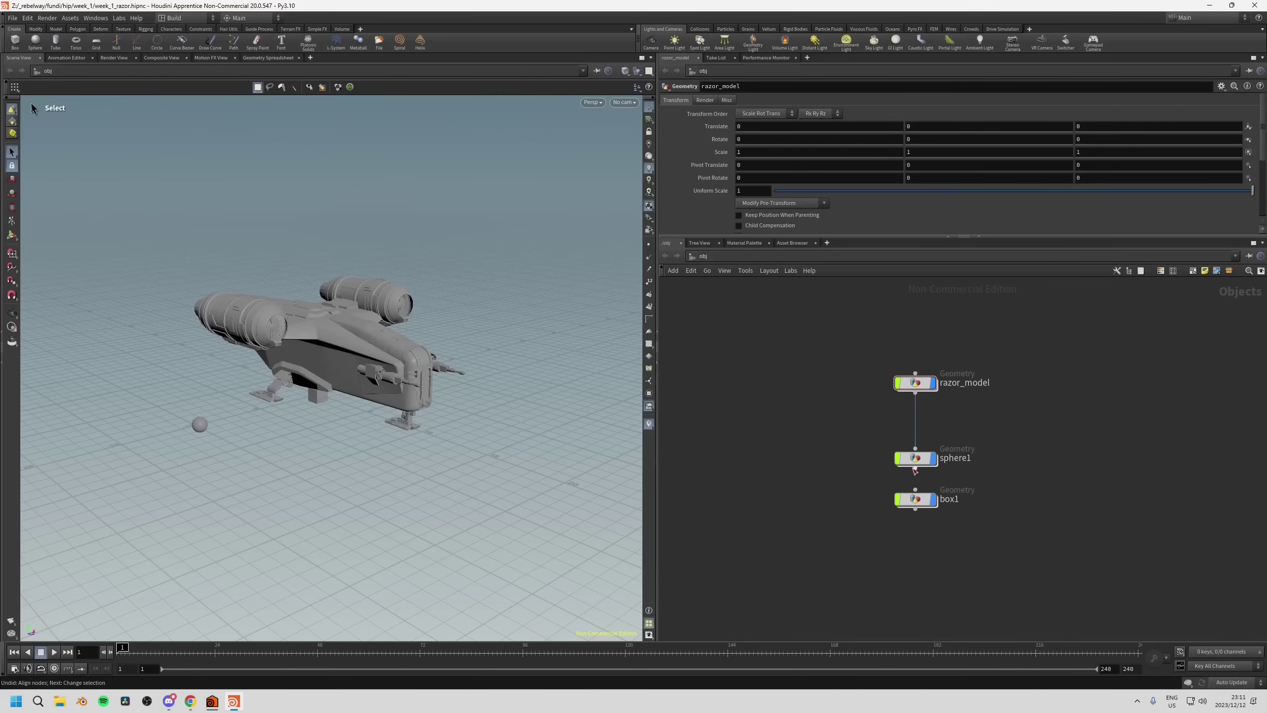
{"action": "left_click_drag", "start_coordinate": [915, 469], "coordinate": [919, 492]}
{"action": "mouse_move", "coordinate": [904, 448]}
{"action": "left_mouse_down"}
{"action": "mouse_move", "coordinate": [904, 429]}
{"action": "mouse_move", "coordinate": [905, 444]}
{"action": "left_mouse_up"}
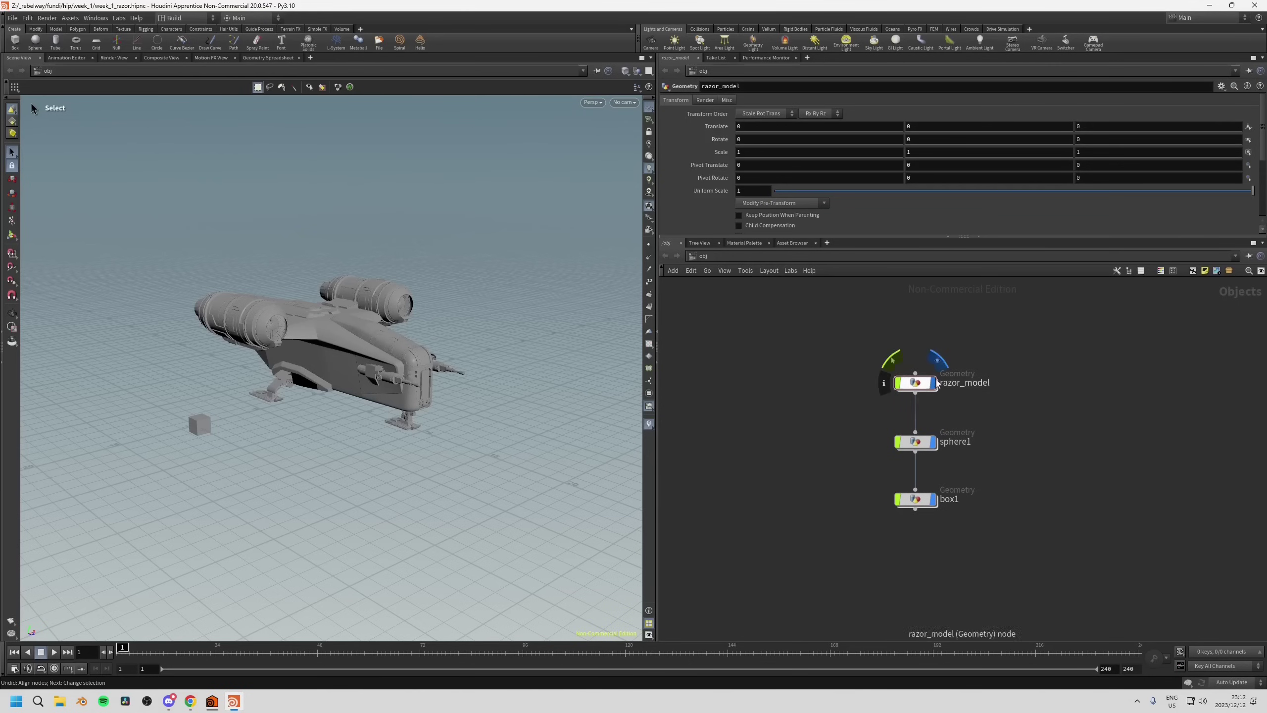
Raise razor_model to about 6.54 in Y and rotate it to about -19.13 degrees around Y with the viewport handle.
{"action": "left_click_drag", "start_coordinate": [868, 391], "coordinate": [916, 377]}
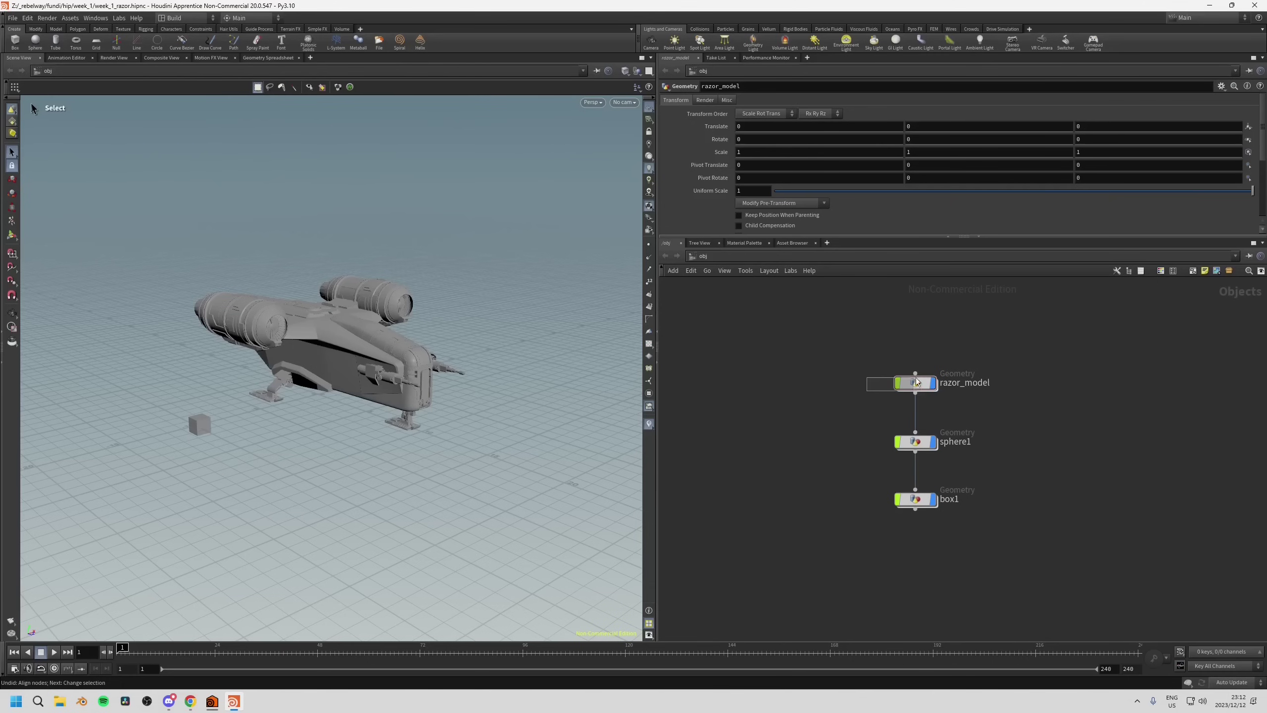
{"action": "left_click", "coordinate": [916, 382]}
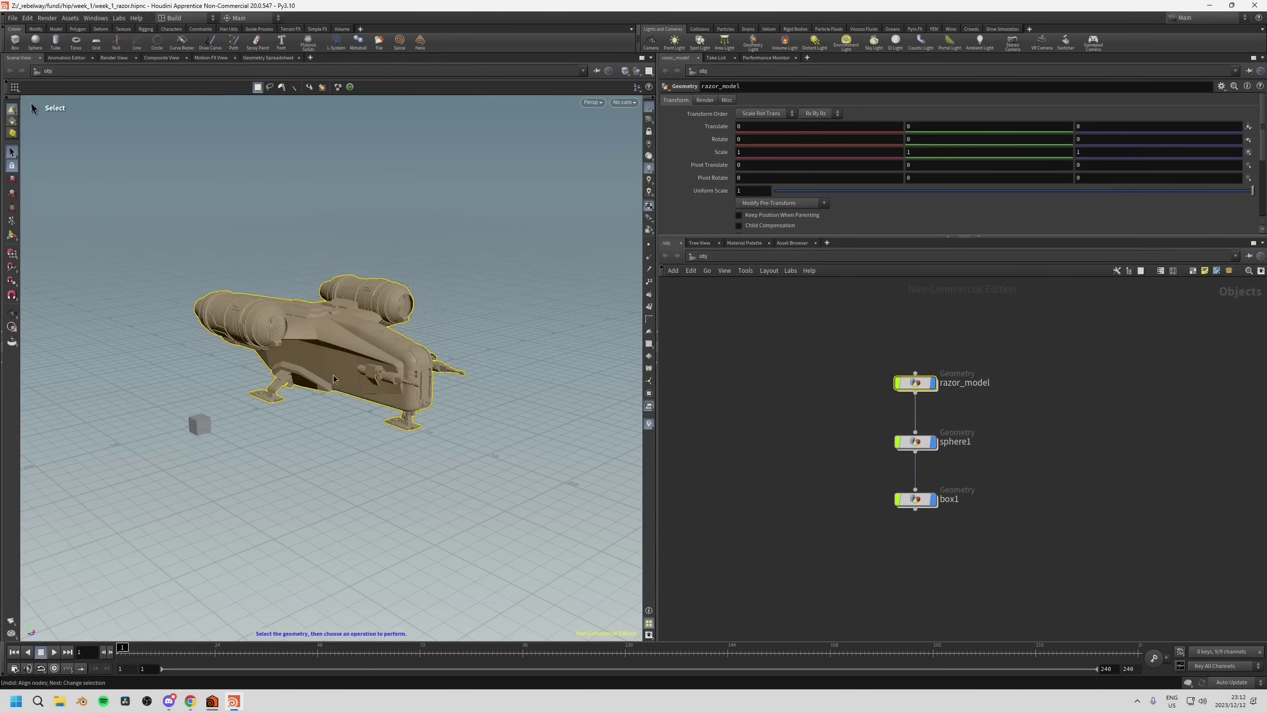
{"action": "key", "text": "Return"}
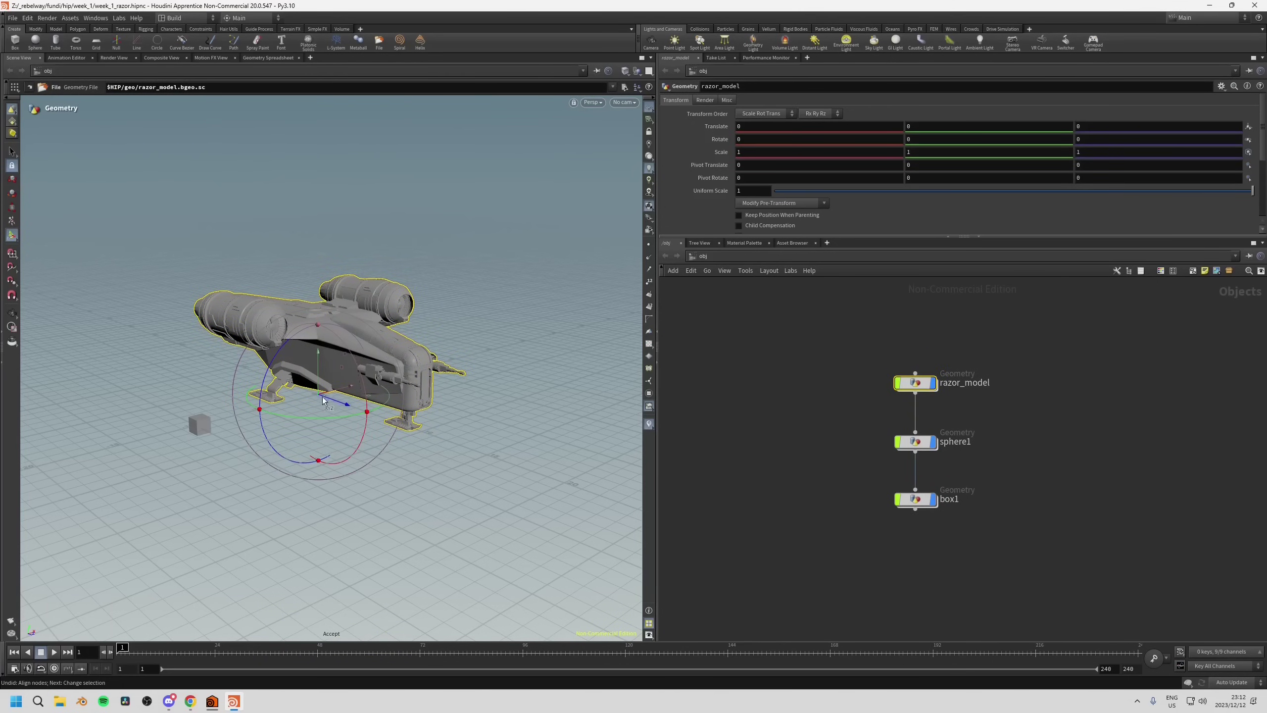
{"action": "left_click_drag", "start_coordinate": [320, 375], "coordinate": [380, 293]}
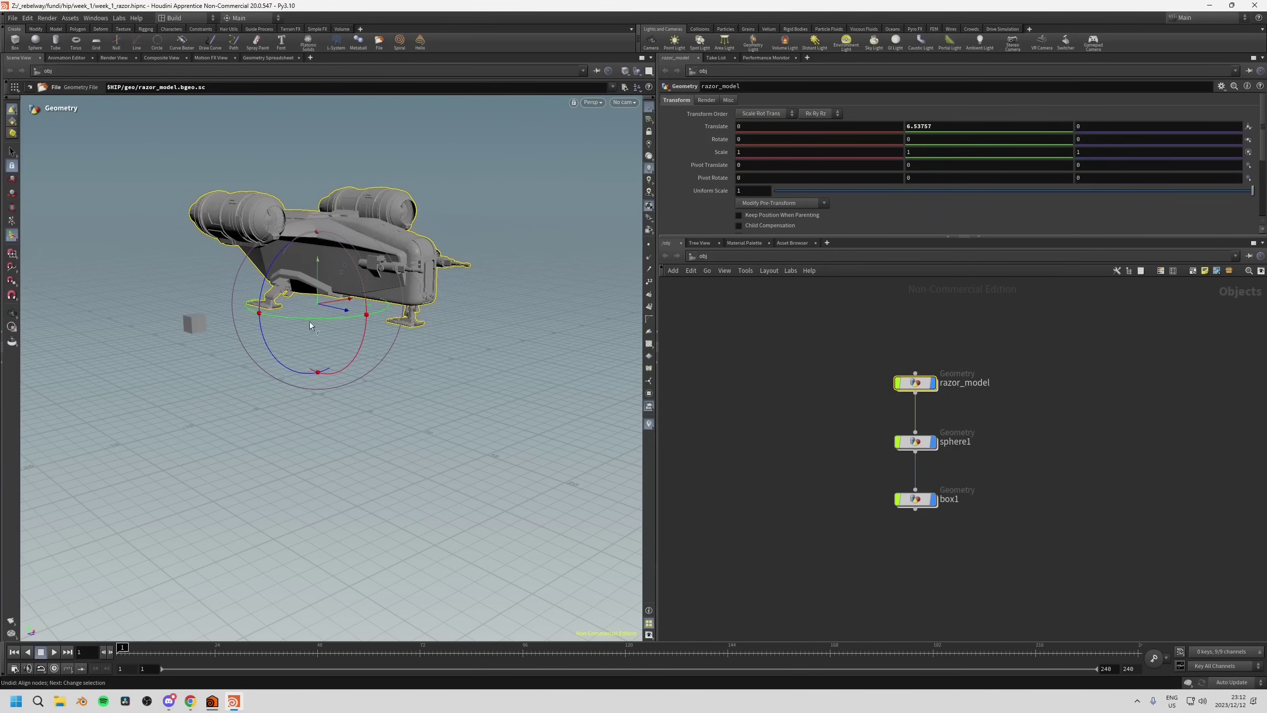
{"action": "left_click_drag", "start_coordinate": [310, 324], "coordinate": [253, 322]}
Move sphere1 with the viewport handle to about -7.05 in X and 4.35 in Z.
{"action": "left_click_drag", "start_coordinate": [831, 432], "coordinate": [972, 452]}
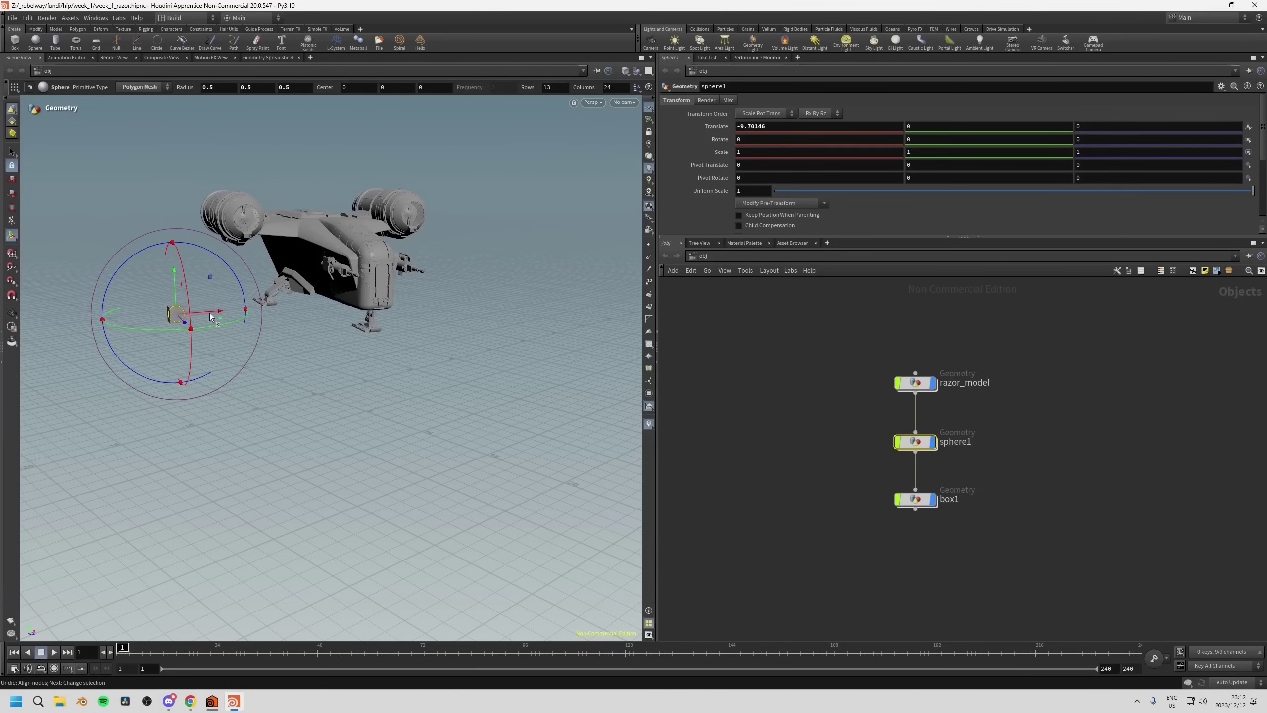
{"action": "left_click_drag", "start_coordinate": [213, 320], "coordinate": [245, 324]}
{"action": "key", "text": "space"}
{"action": "left_click_drag", "start_coordinate": [167, 322], "coordinate": [364, 362]}
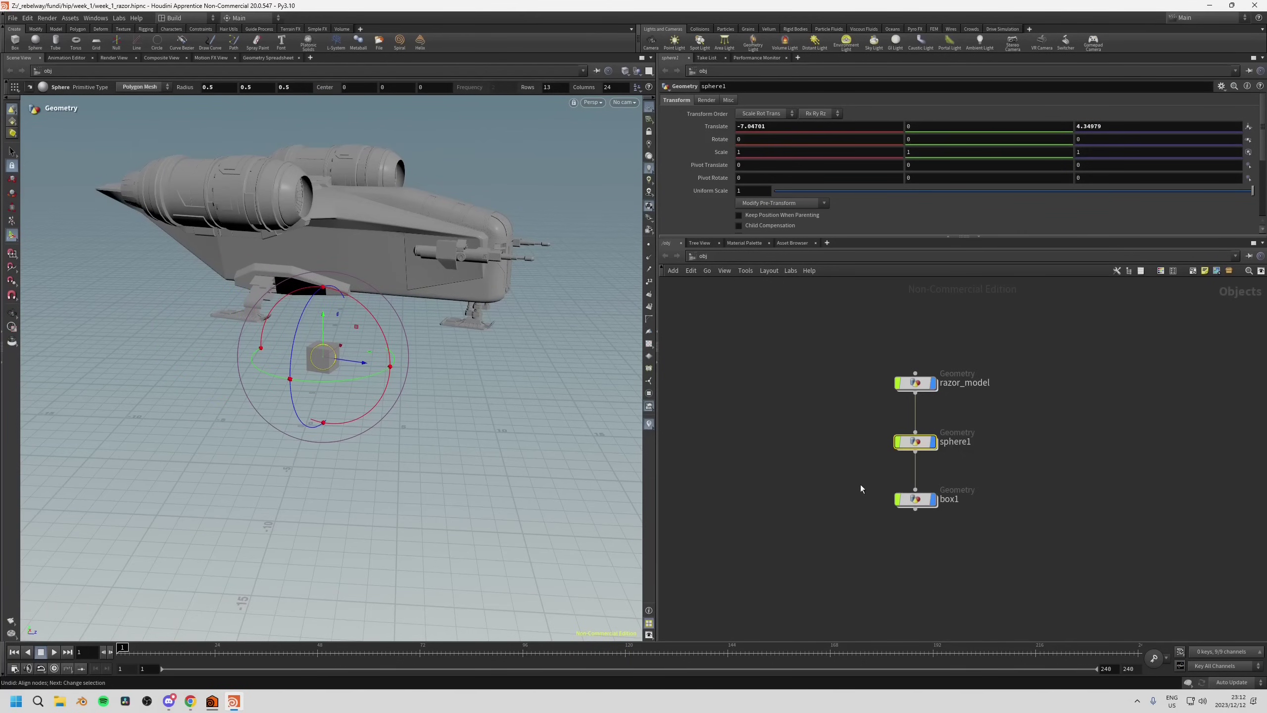
Move box1 to about 4.08 in Z, and rotate its parent sphere1 to about 19.46 degrees around X.
{"action": "left_click", "coordinate": [915, 499]}
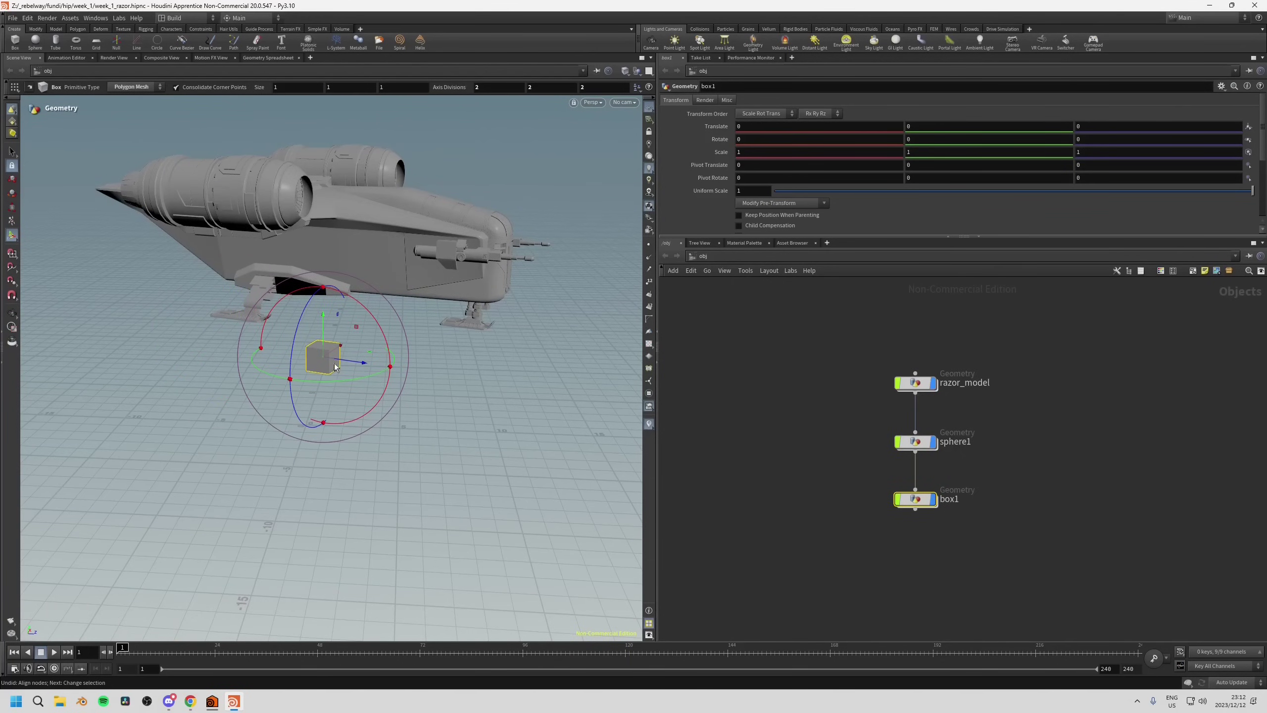
{"action": "left_click_drag", "start_coordinate": [348, 363], "coordinate": [394, 387]}
{"action": "left_click", "coordinate": [826, 446]}
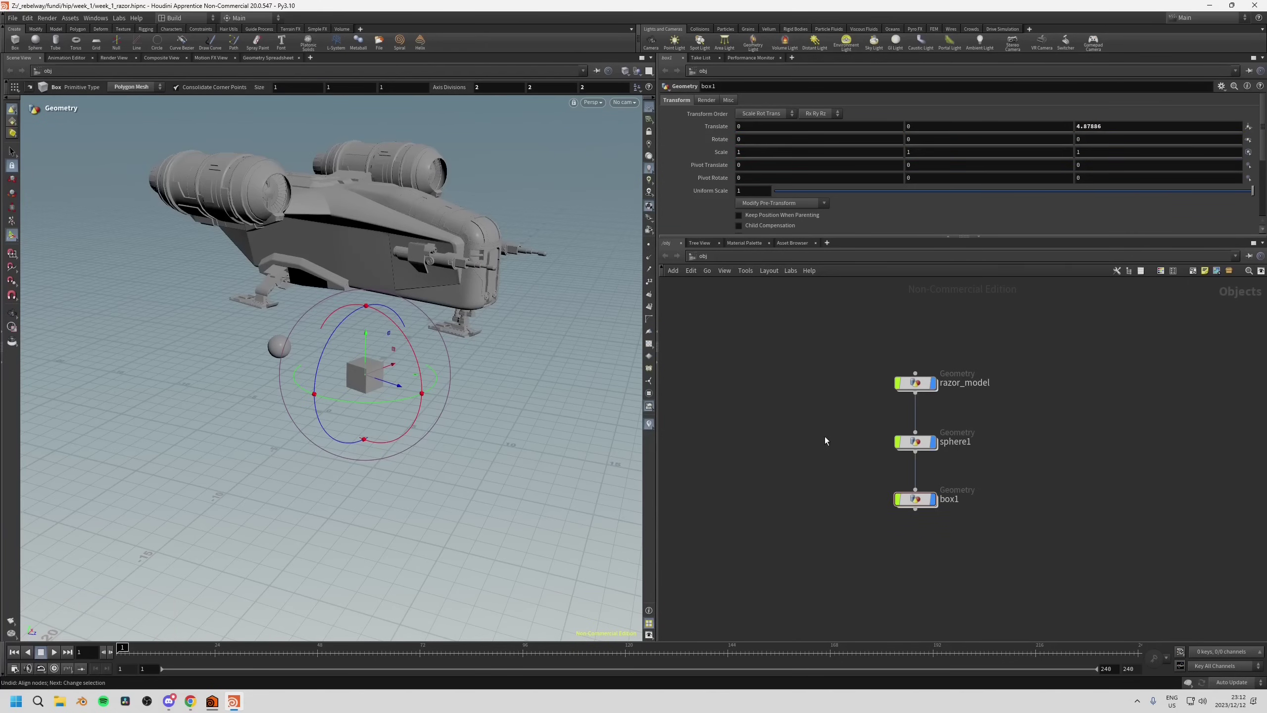
{"action": "left_click", "coordinate": [916, 441]}
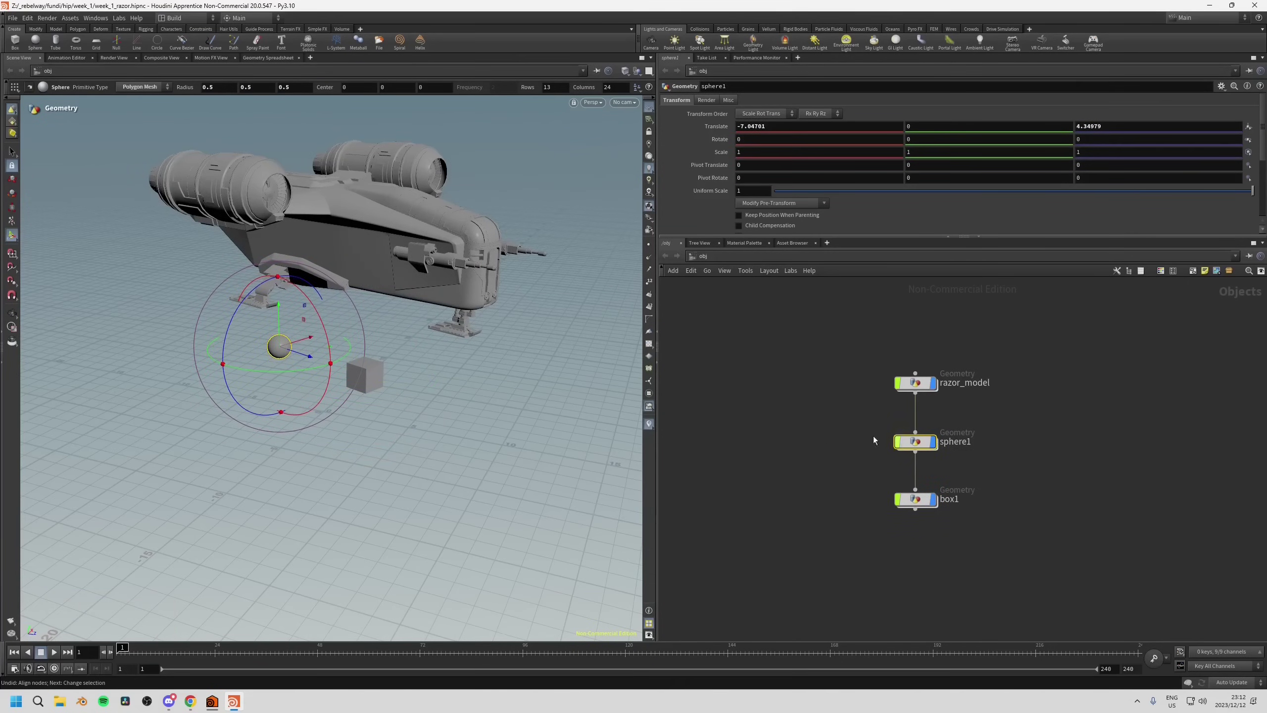
{"action": "mouse_move", "coordinate": [310, 305]}
{"action": "left_mouse_down"}
{"action": "mouse_move", "coordinate": [322, 359]}
{"action": "mouse_move", "coordinate": [317, 291]}
{"action": "mouse_move", "coordinate": [321, 324]}
{"action": "left_mouse_up"}
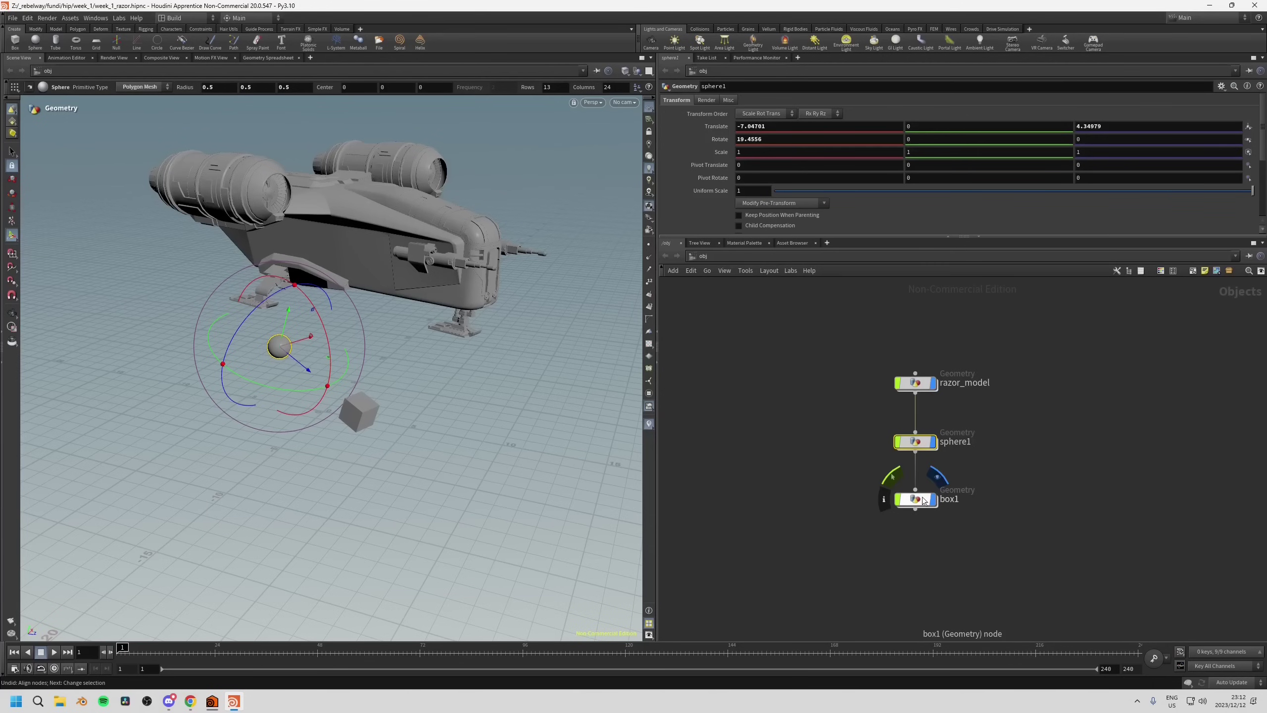
Move razor_model to about 0.11, 5.57, -4.44 and rotate it to about -12.2, -2.29, -3.8 degrees with the viewport handle.
{"action": "left_click", "coordinate": [273, 311]}
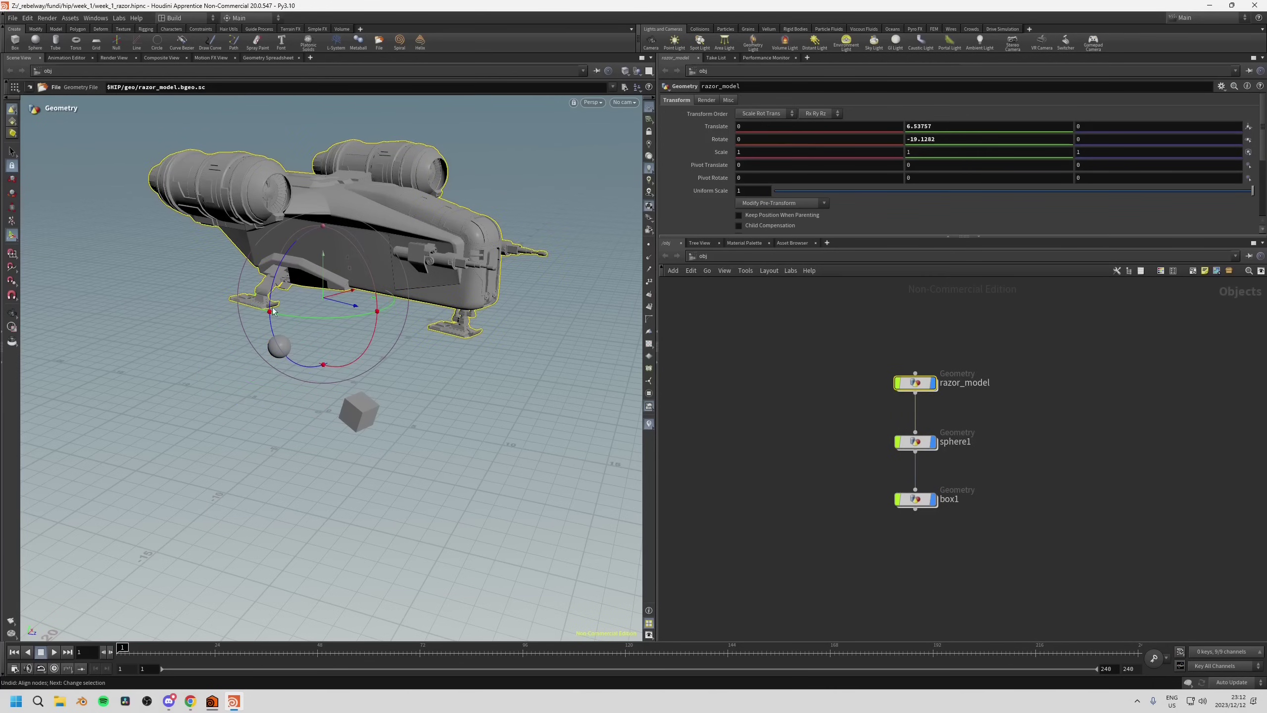
{"action": "mouse_move", "coordinate": [340, 237]}
{"action": "left_mouse_down"}
{"action": "mouse_move", "coordinate": [359, 278]}
{"action": "mouse_move", "coordinate": [332, 219]}
{"action": "left_mouse_up"}
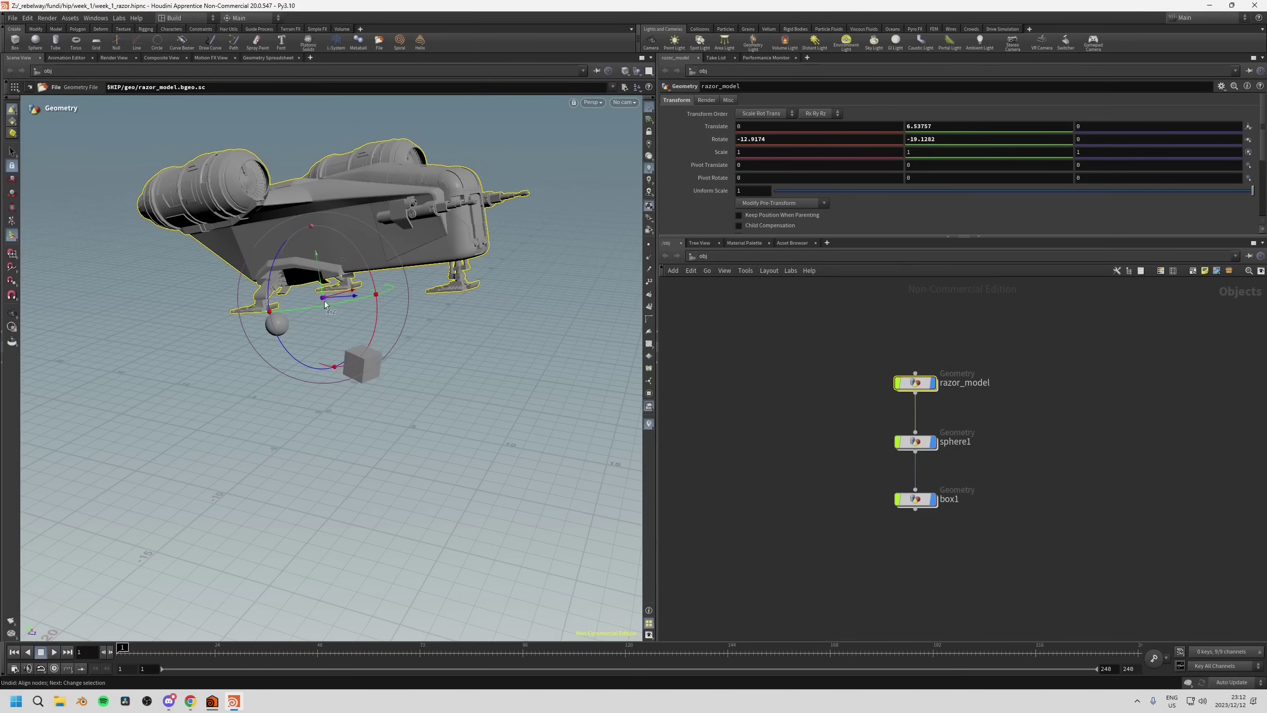
{"action": "left_click_drag", "start_coordinate": [323, 305], "coordinate": [270, 301]}
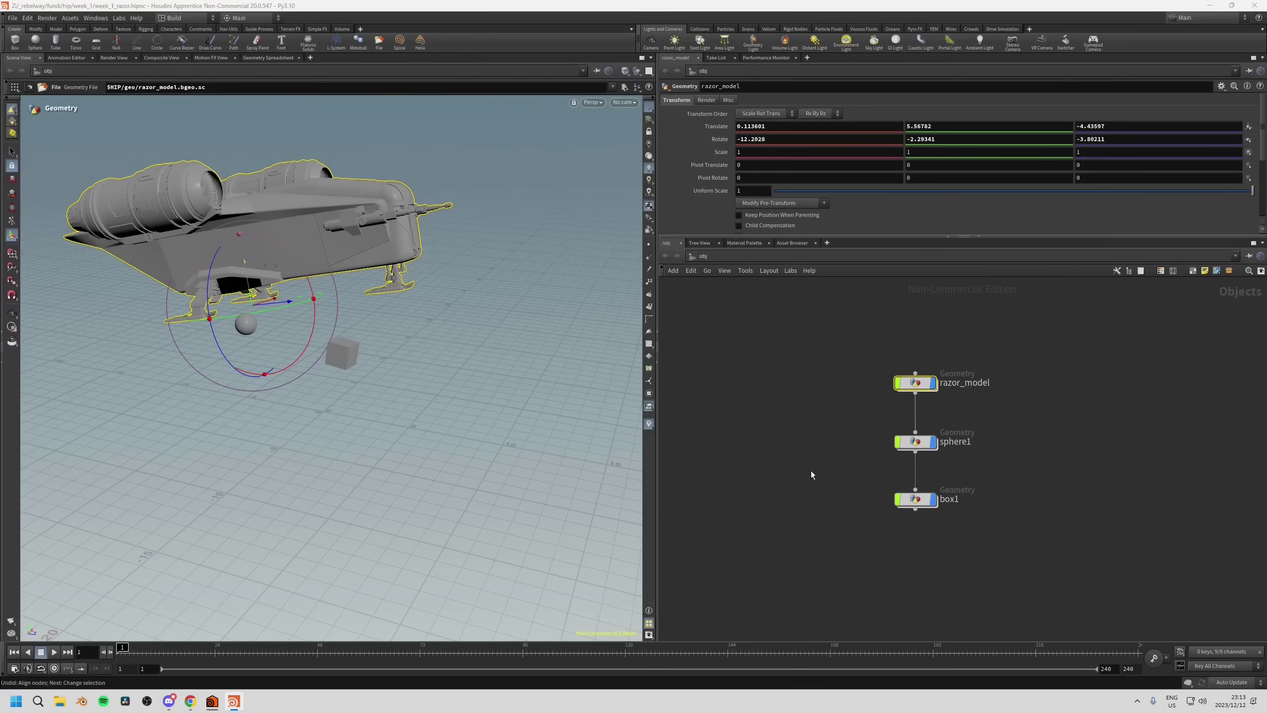
Delete the wire between sphere1 and box1.
{"action": "middle_click_drag", "start_coordinate": [867, 454], "coordinate": [863, 463]}
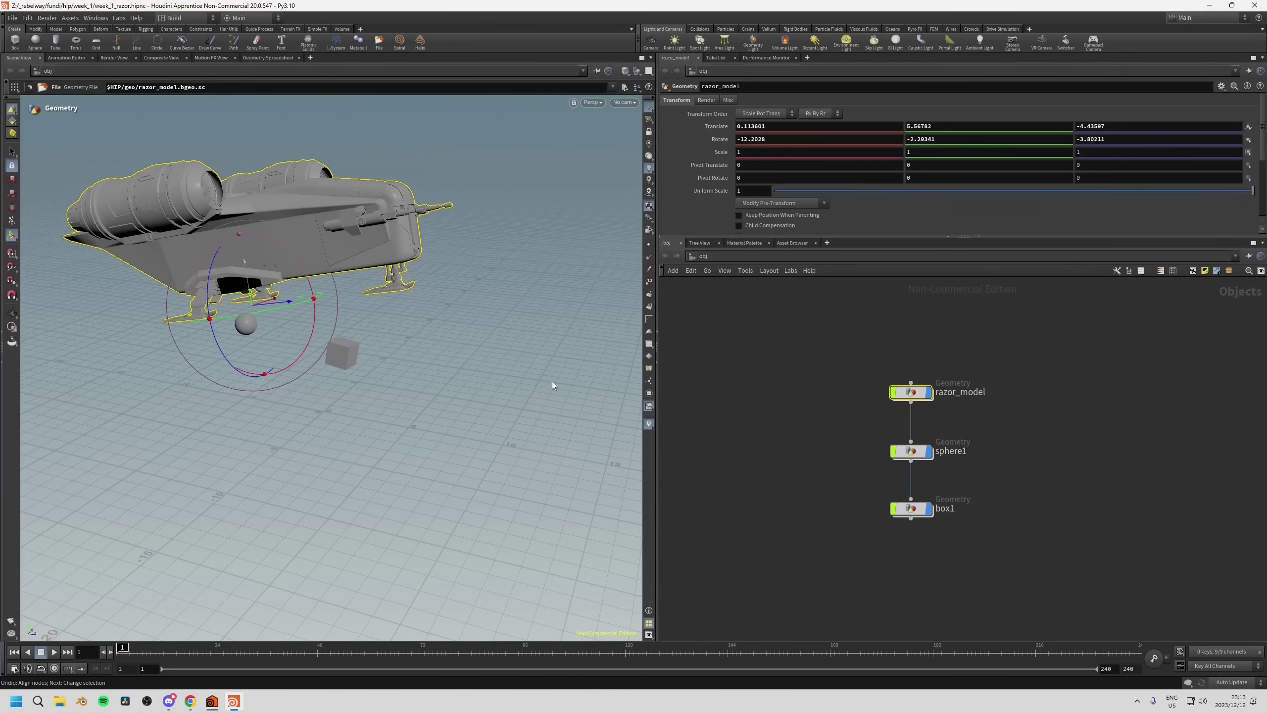
{"action": "left_click", "coordinate": [925, 485]}
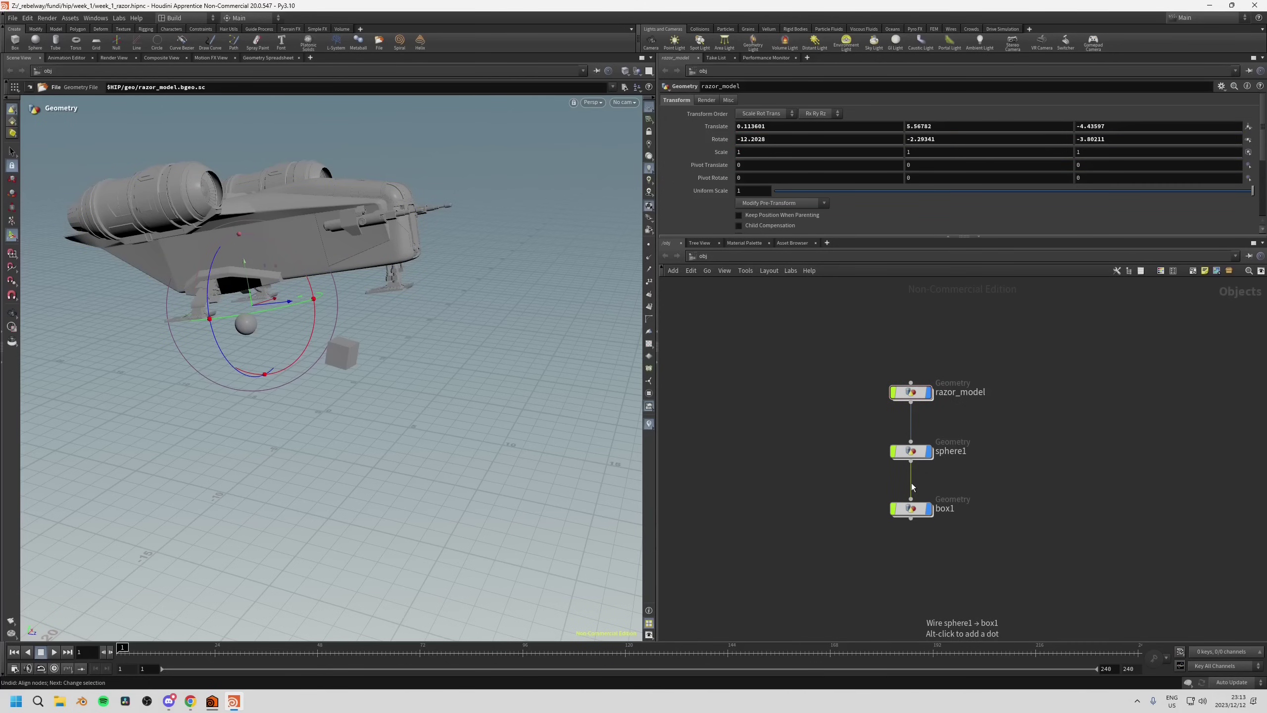
{"action": "left_click", "coordinate": [911, 487]}
{"action": "key", "text": "Delete"}
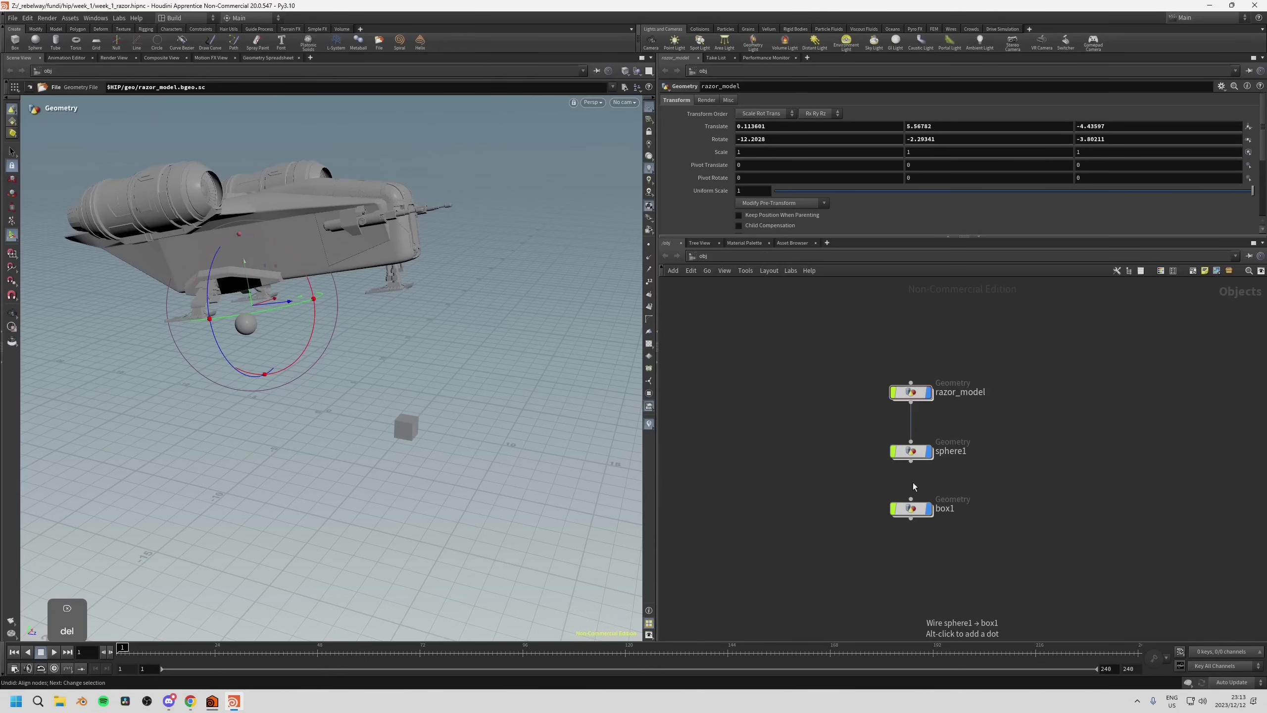
Cut the wire between razor_model and sphere1 with the wire-cutting tool.
{"action": "key", "text": "y"}
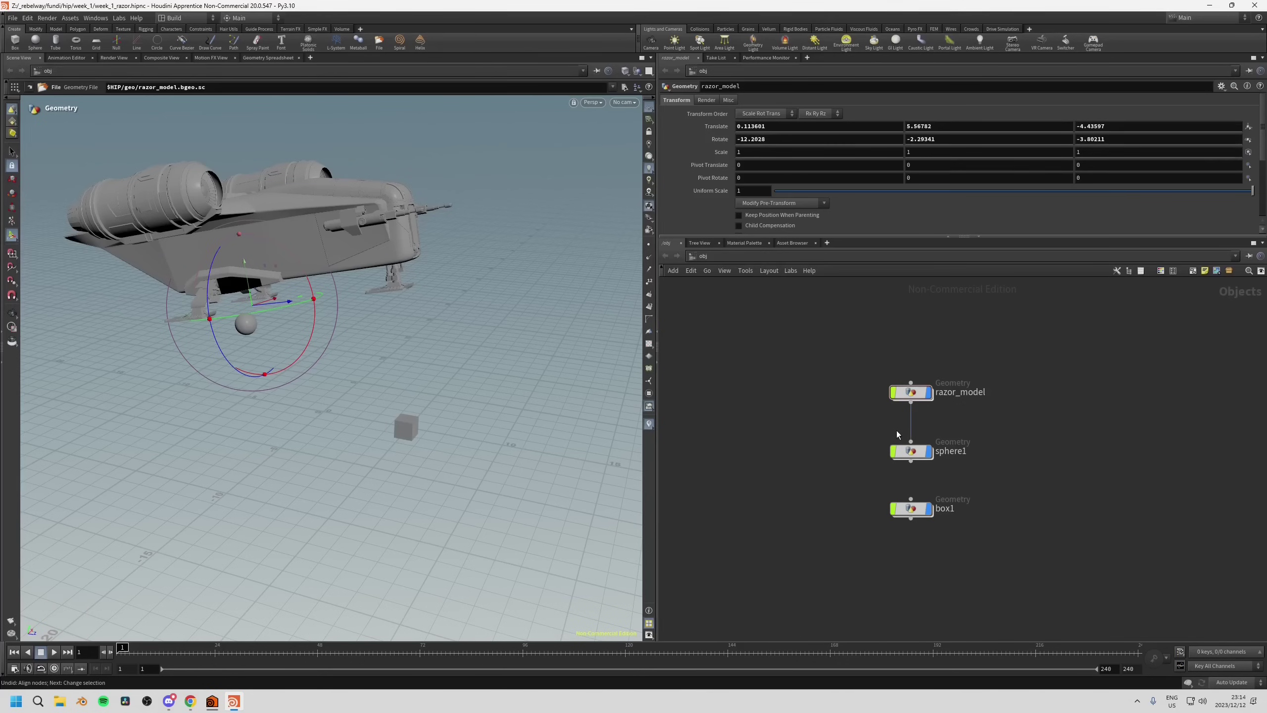
{"action": "key", "text": "y"}
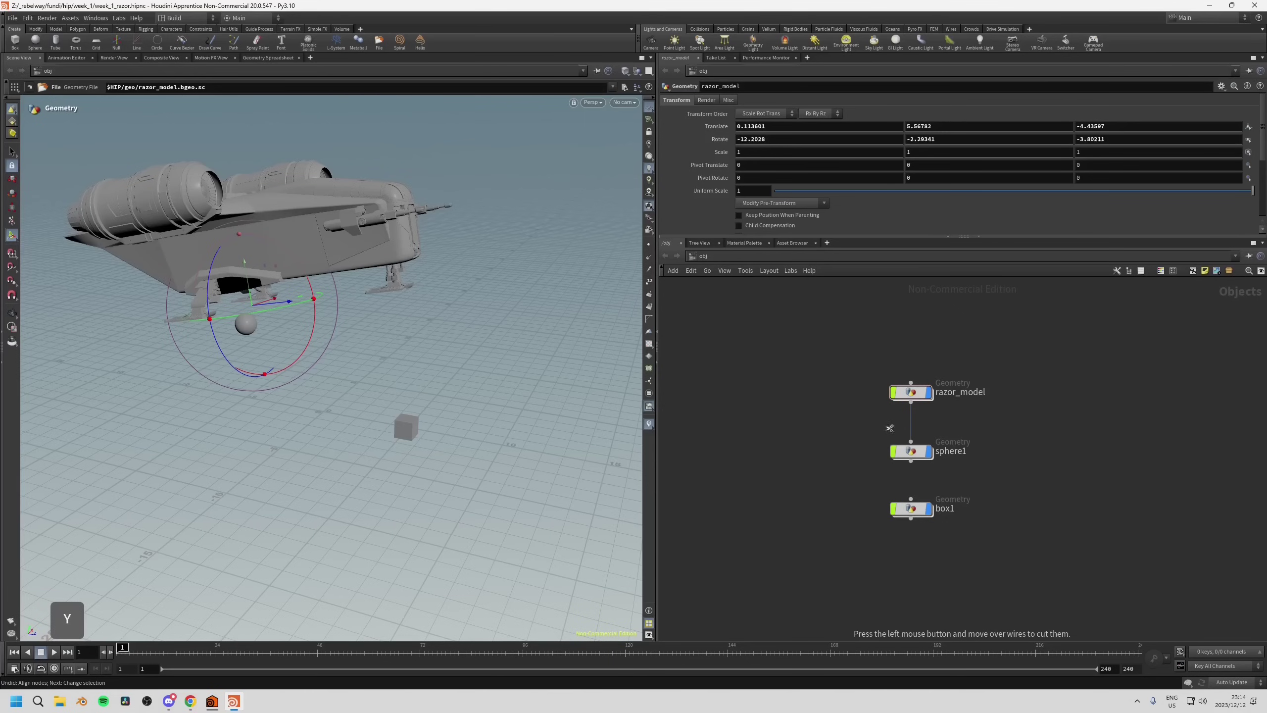
{"action": "left_click_drag", "start_coordinate": [870, 422], "coordinate": [975, 422]}
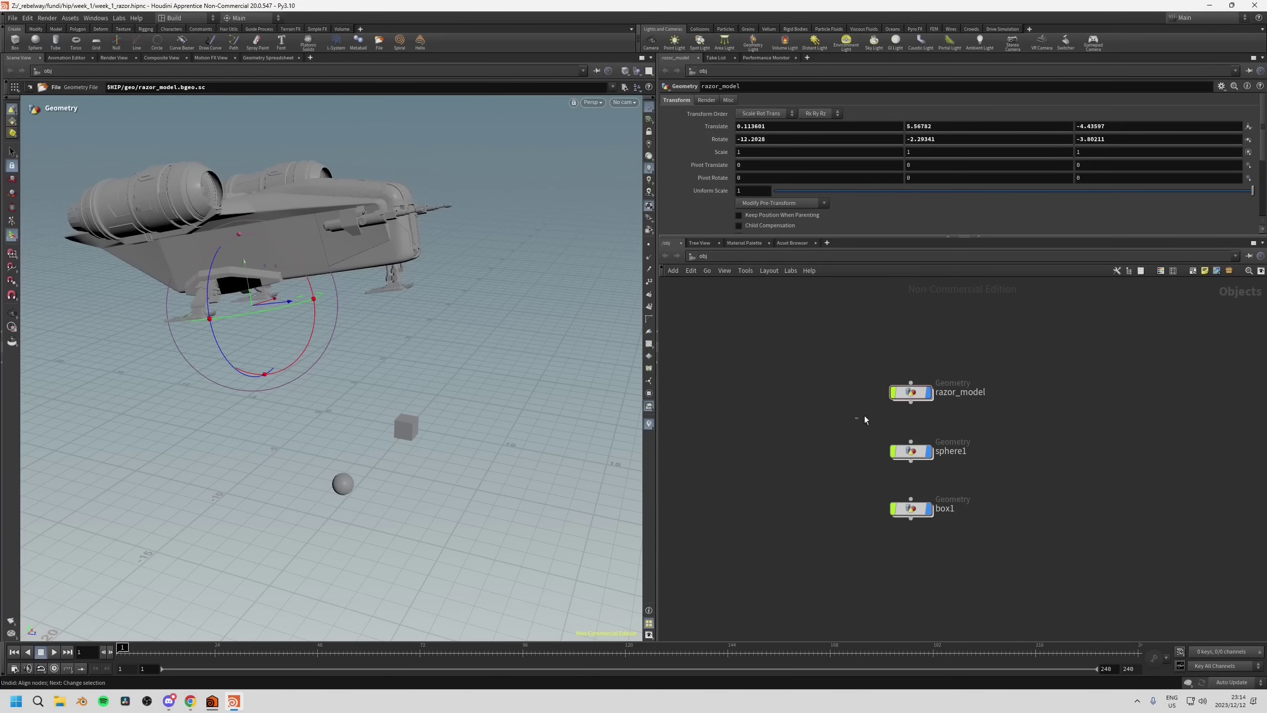
Reset razor_model's Rotate and Translate parameters to their defaults.
{"action": "left_click_drag", "start_coordinate": [857, 420], "coordinate": [931, 385]}
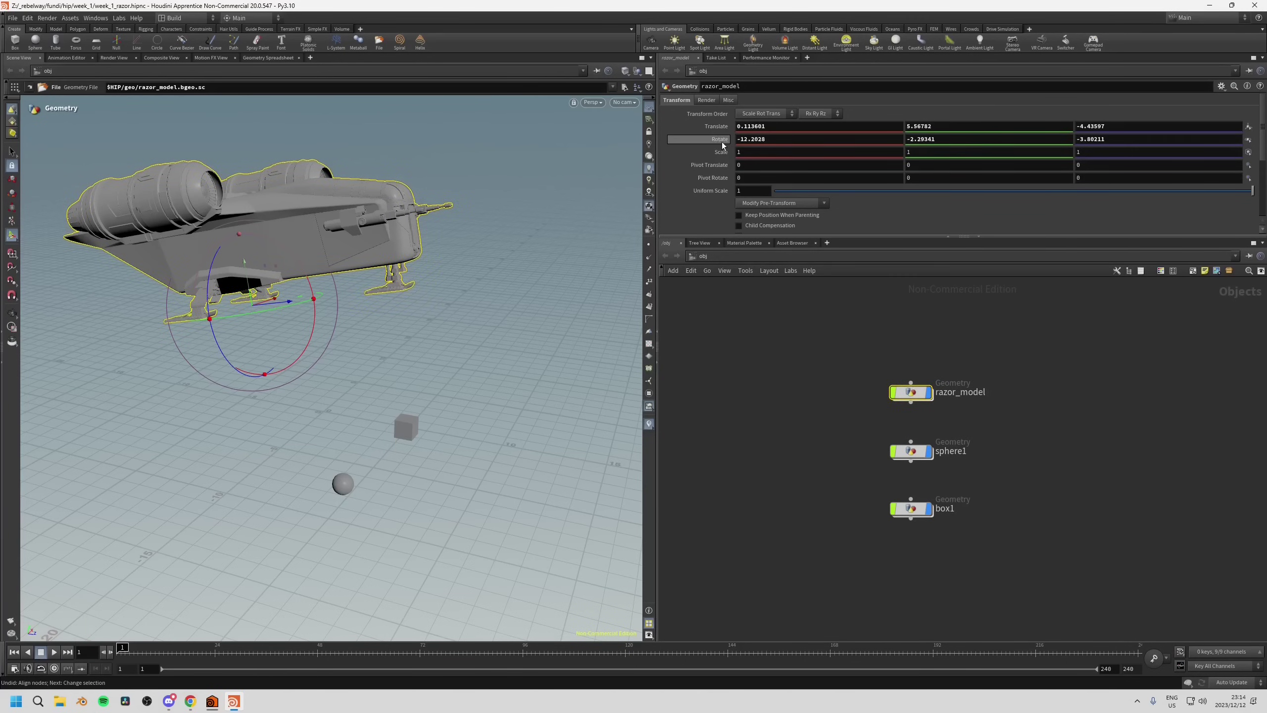
{"action": "key", "text": "ctrl"}
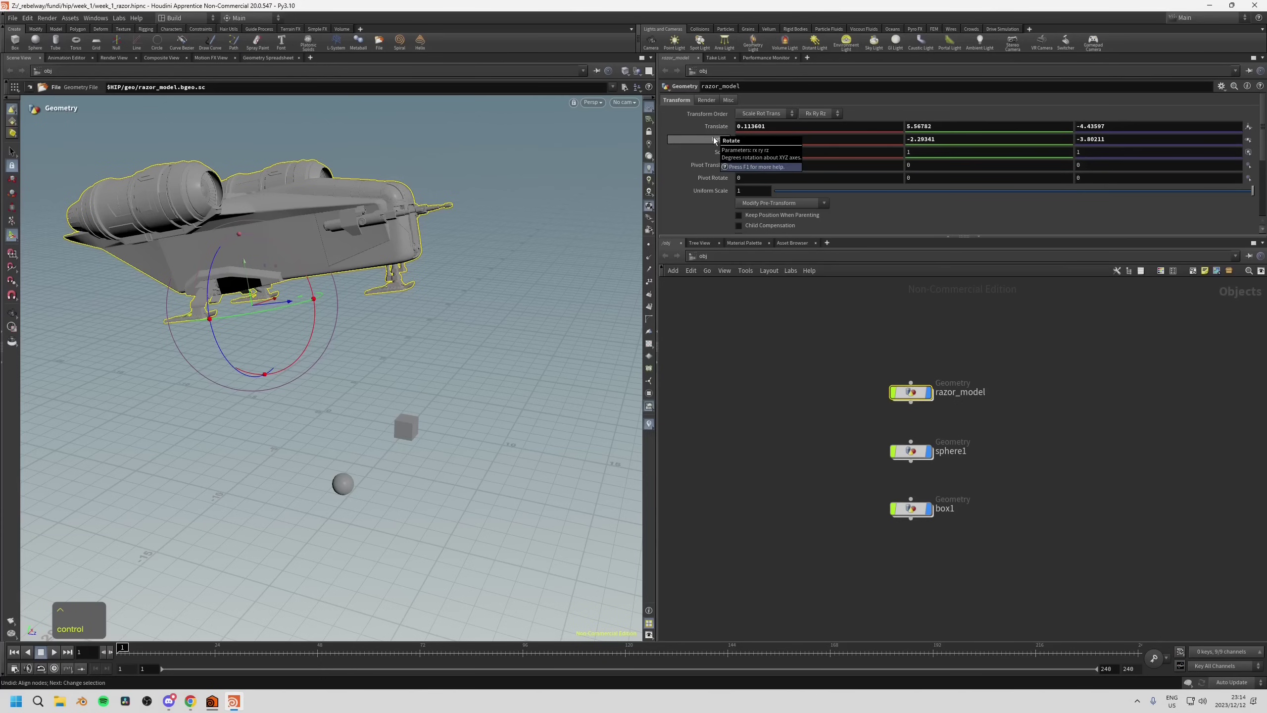
{"action": "middle_click", "coordinate": [714, 139], "text": "ctrl"}
{"action": "middle_click", "coordinate": [713, 127], "text": "ctrl"}
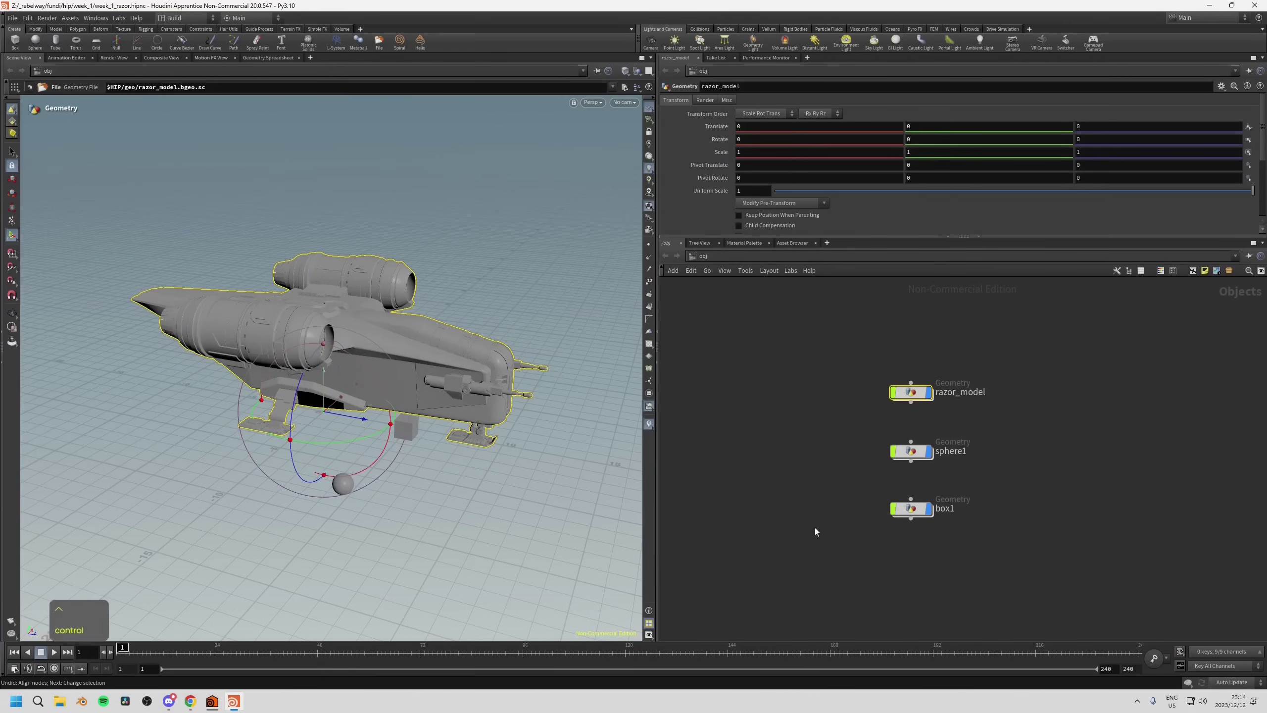
Reset sphere1's Rotate and Translate parameters and box1's Translate parameter to their defaults.
{"action": "left_click_drag", "start_coordinate": [836, 439], "coordinate": [936, 467]}
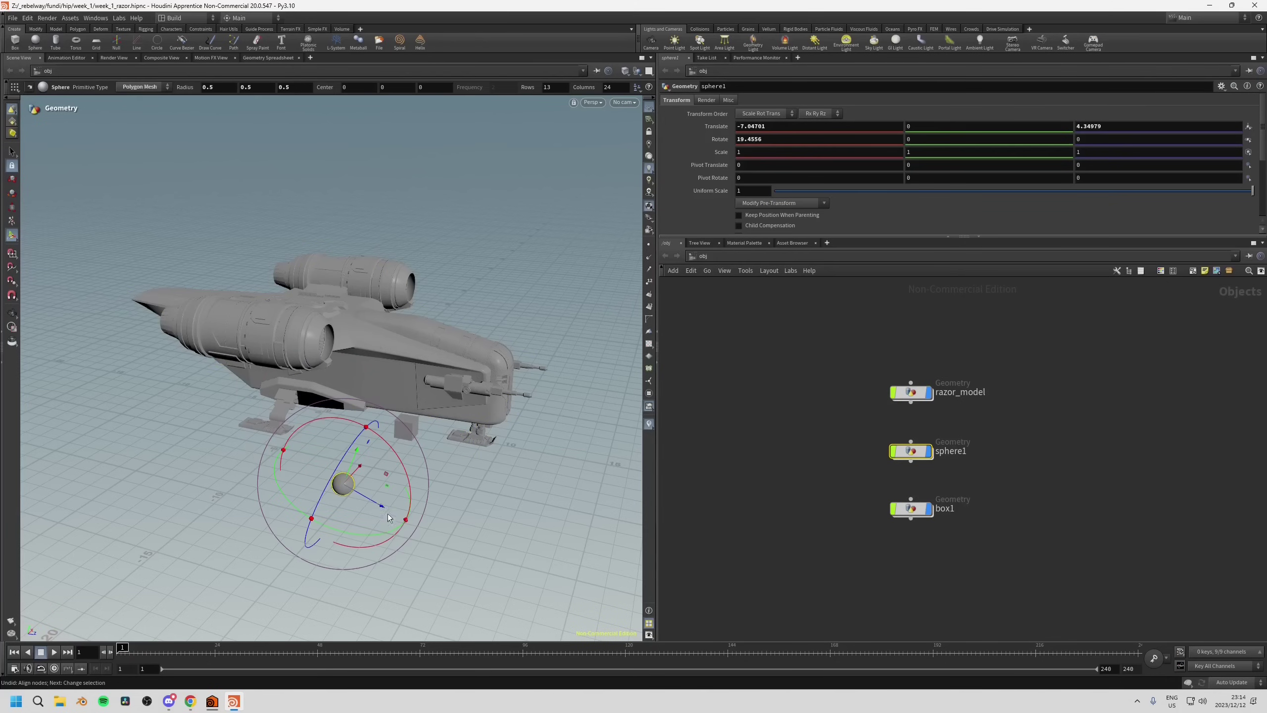
{"action": "middle_click", "coordinate": [718, 139], "text": "ctrl"}
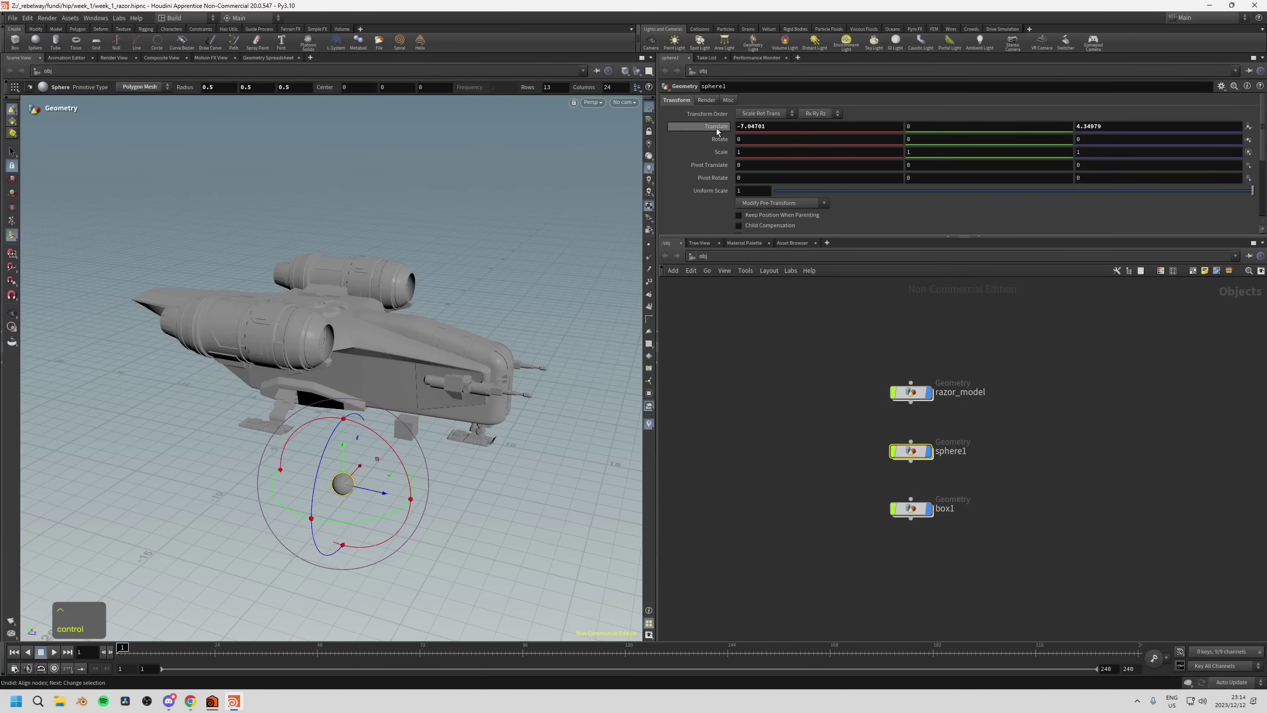
{"action": "middle_click", "coordinate": [717, 128], "text": "ctrl"}
{"action": "left_click_drag", "start_coordinate": [851, 495], "coordinate": [950, 545]}
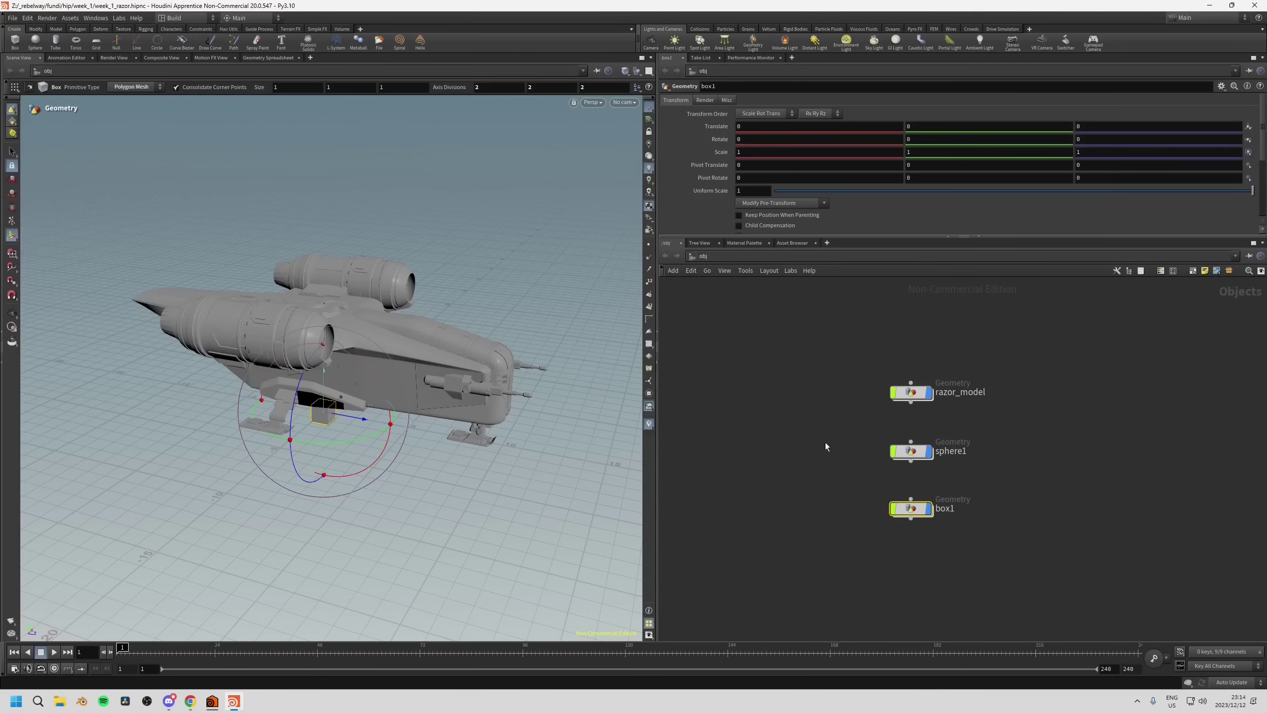
Move the box1 and sphere1 nodes up closer to razor_model in the network.
{"action": "left_click_drag", "start_coordinate": [908, 508], "coordinate": [908, 495]}
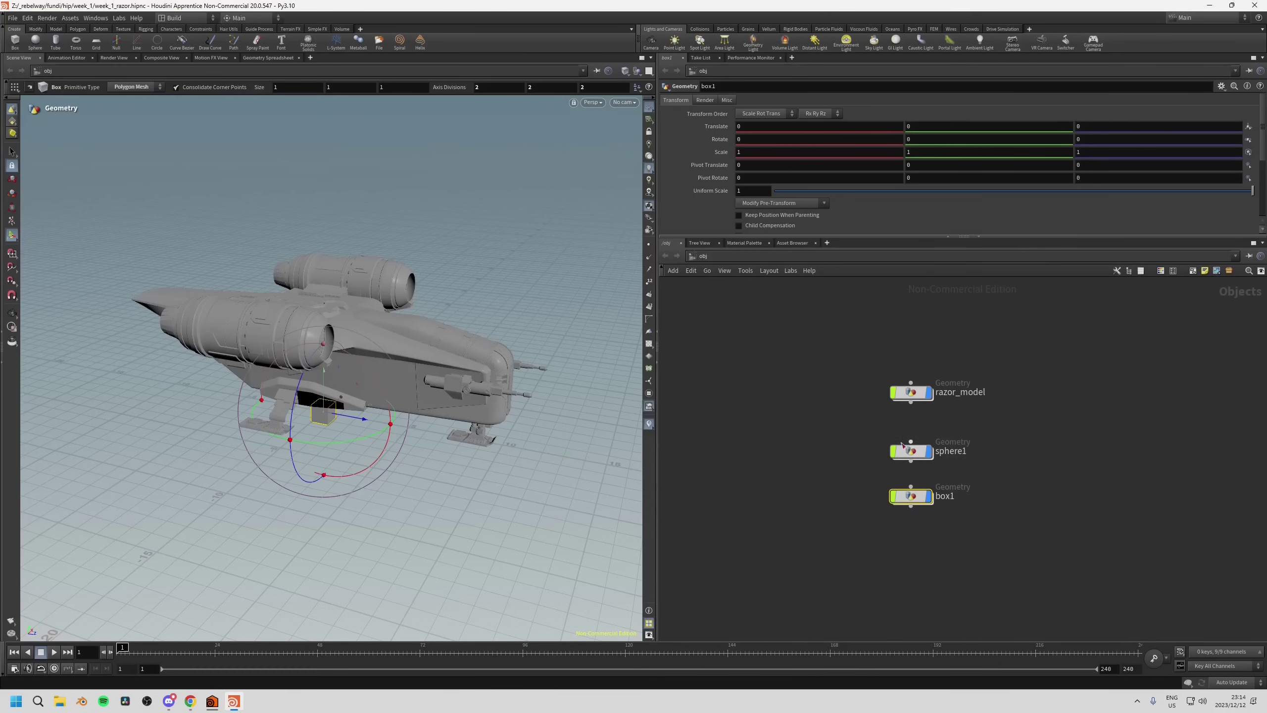
{"action": "mouse_move", "coordinate": [933, 449]}
{"action": "left_click_drag", "start_coordinate": [933, 450], "coordinate": [933, 440]}
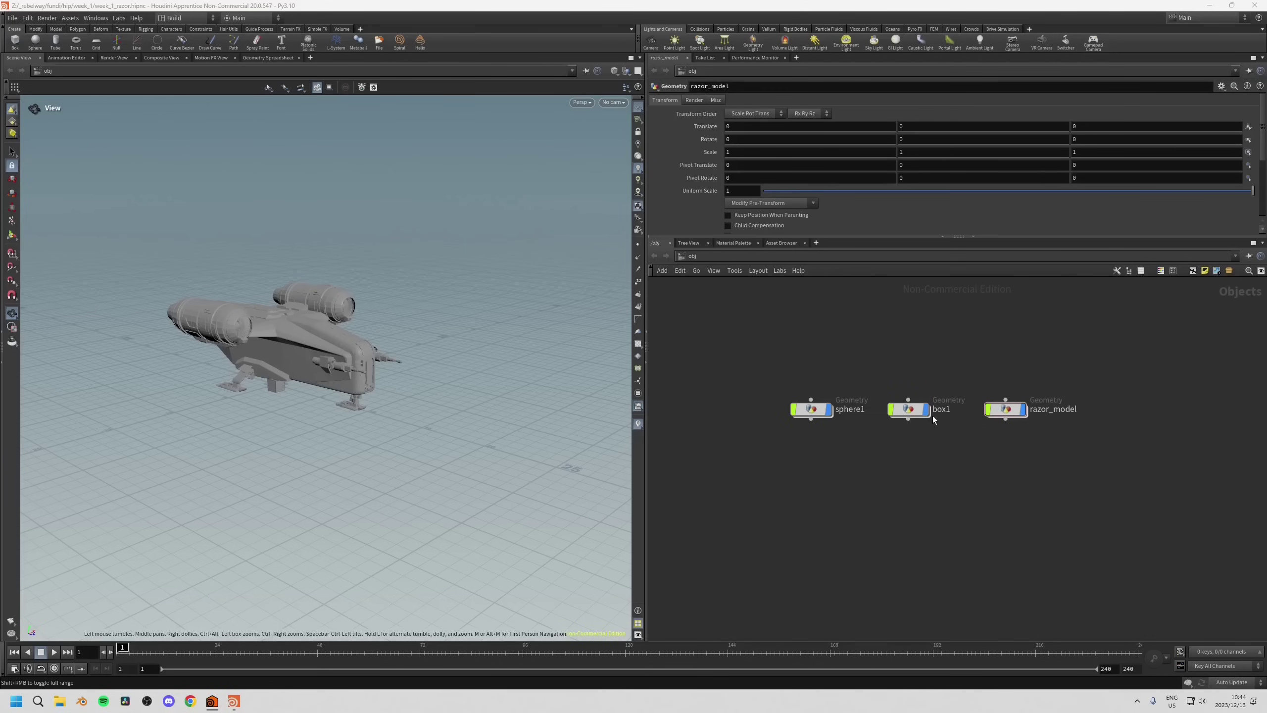
Examine how the sphere1, box1 and razor_model nodes and their flag rings look at different network zoom levels.
{"action": "scroll", "coordinate": [932, 416], "scroll_direction": "down", "scroll_amount": 4}
{"action": "scroll", "coordinate": [932, 415], "scroll_direction": "down", "scroll_amount": 3}
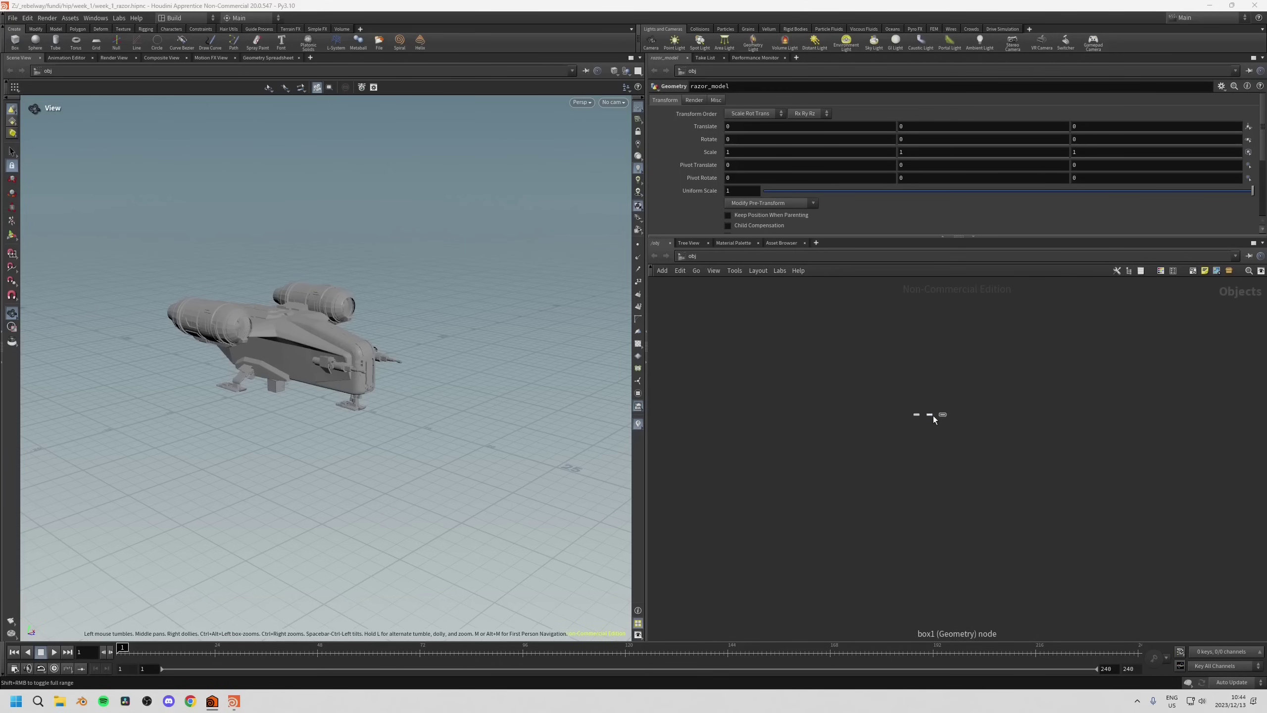
{"action": "scroll", "coordinate": [932, 423], "scroll_direction": "up", "scroll_amount": 2}
{"action": "scroll", "coordinate": [888, 409], "scroll_direction": "up", "scroll_amount": 3}
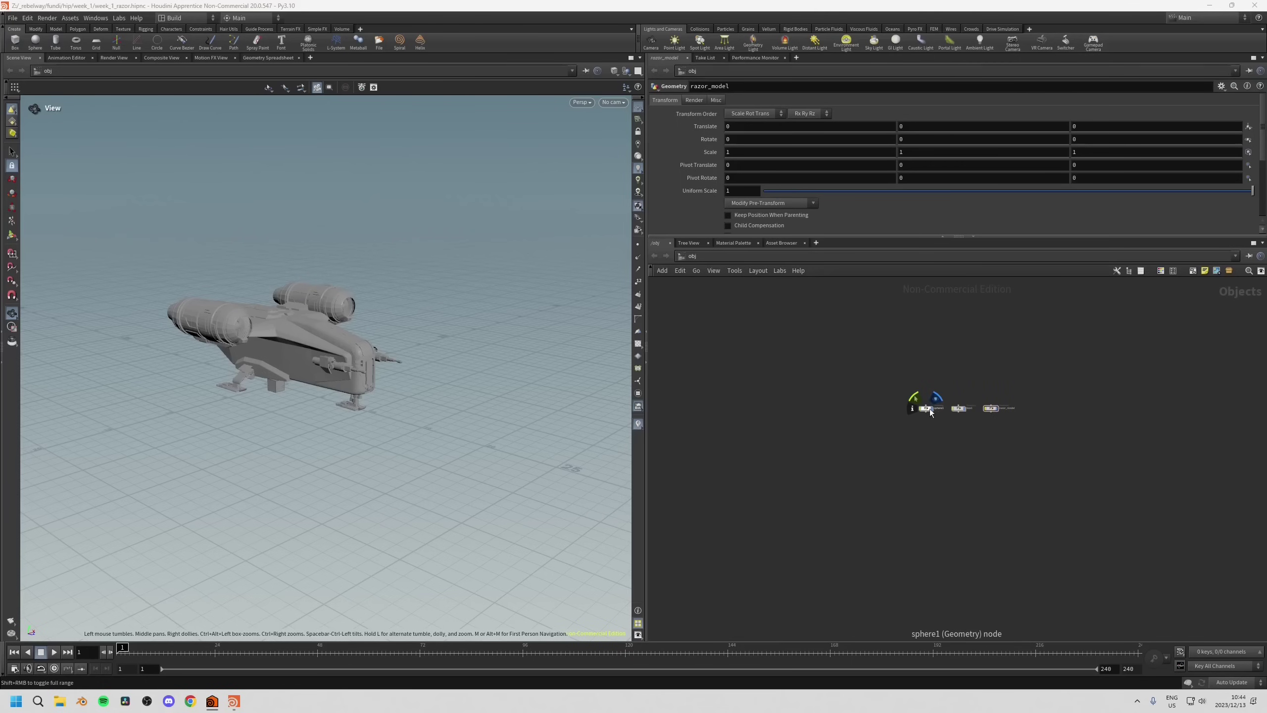
{"action": "mouse_move", "coordinate": [935, 410]}
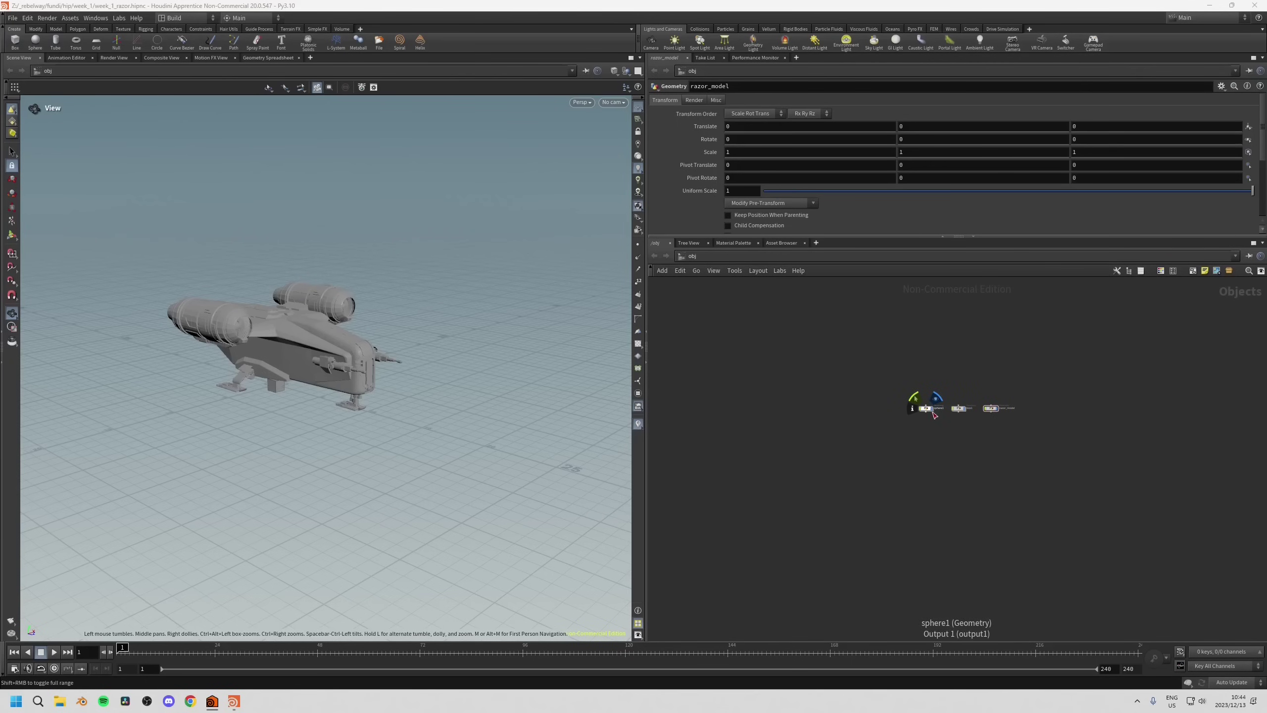
{"action": "scroll", "coordinate": [955, 449], "scroll_direction": "down", "scroll_amount": 2}
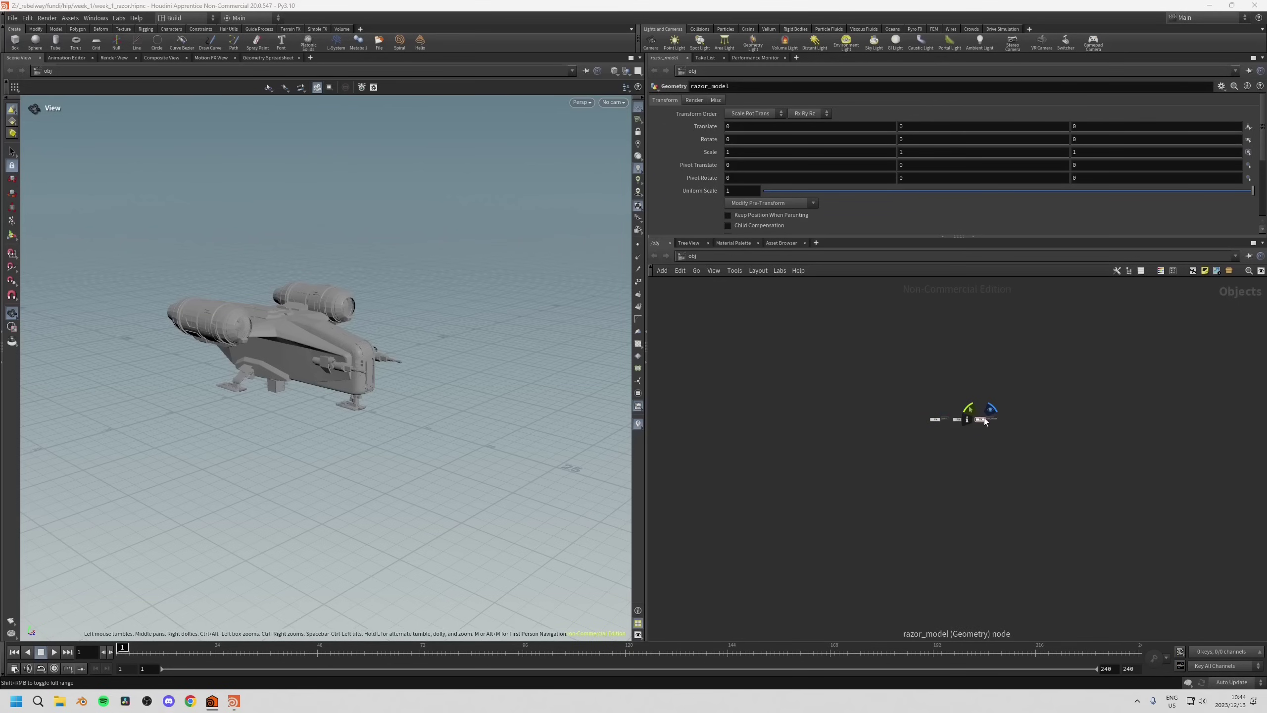
Toggle razor_model's display flag off and on repeatedly, leaving the ship displayed in the viewport.
{"action": "left_click", "coordinate": [991, 410]}
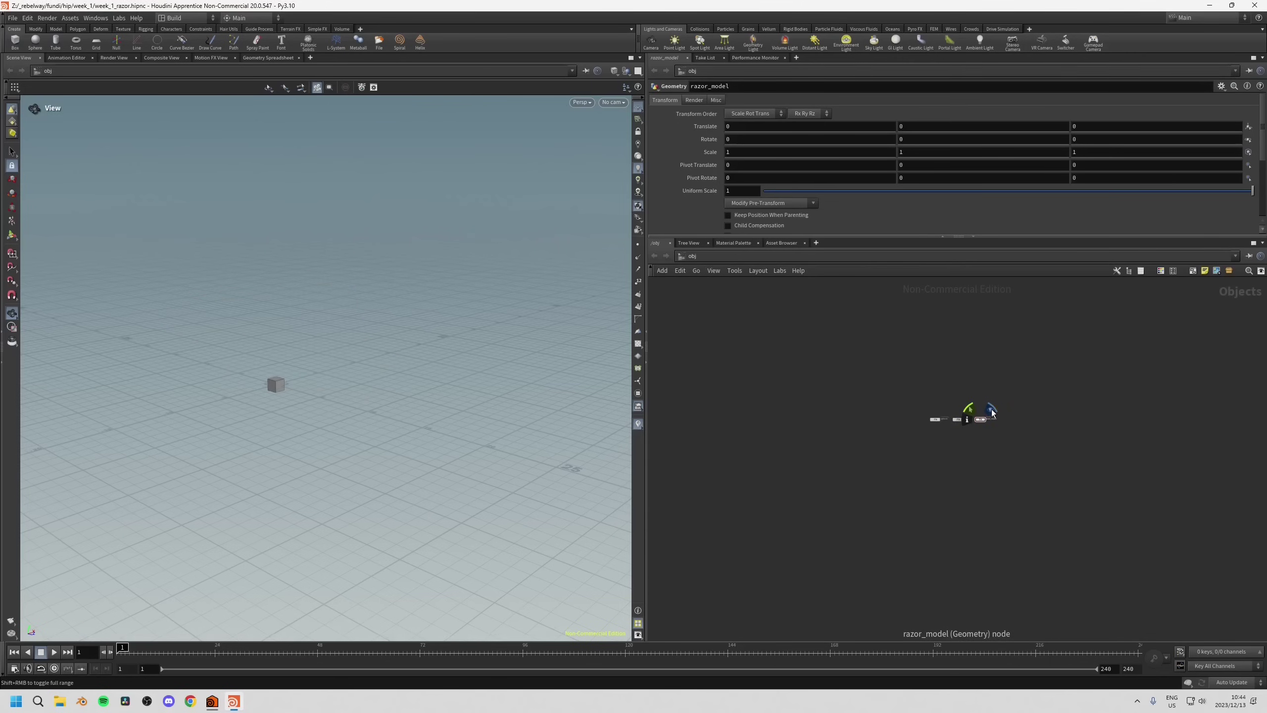
{"action": "left_click", "coordinate": [991, 410]}
{"action": "left_click", "coordinate": [991, 410]}
{"action": "left_click", "coordinate": [991, 410]}
{"action": "left_click", "coordinate": [991, 410]}
{"action": "scroll", "coordinate": [979, 429], "scroll_direction": "up", "scroll_amount": 6}
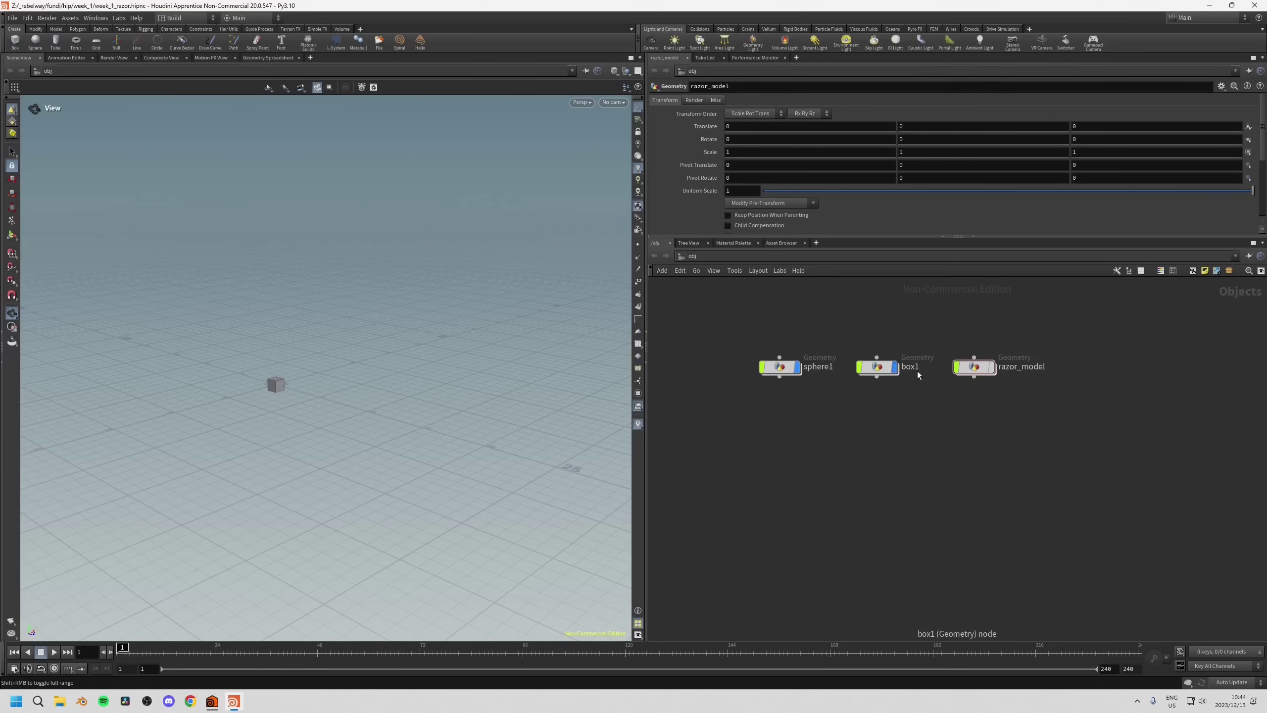
{"action": "scroll", "coordinate": [948, 414], "scroll_direction": "up", "scroll_amount": 3}
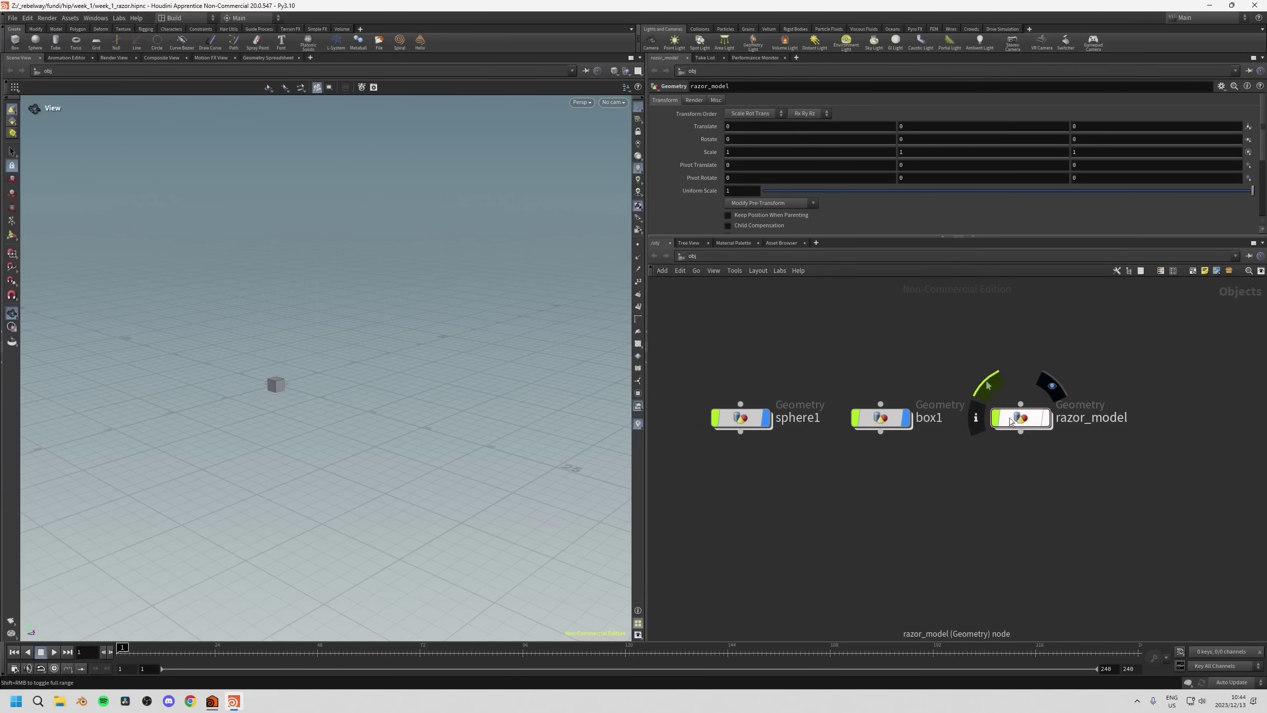
{"action": "left_click", "coordinate": [1045, 422]}
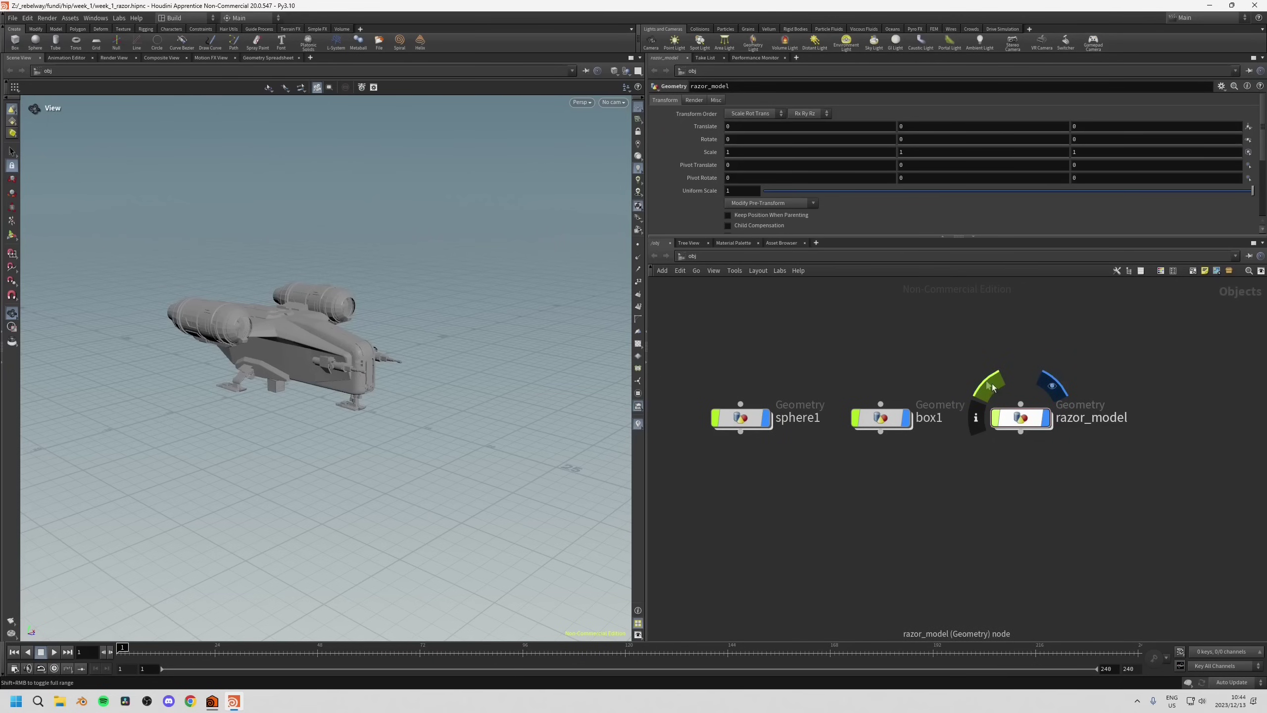
Turn off razor_model's selectable flag and clear the node selection.
{"action": "mouse_move", "coordinate": [982, 419]}
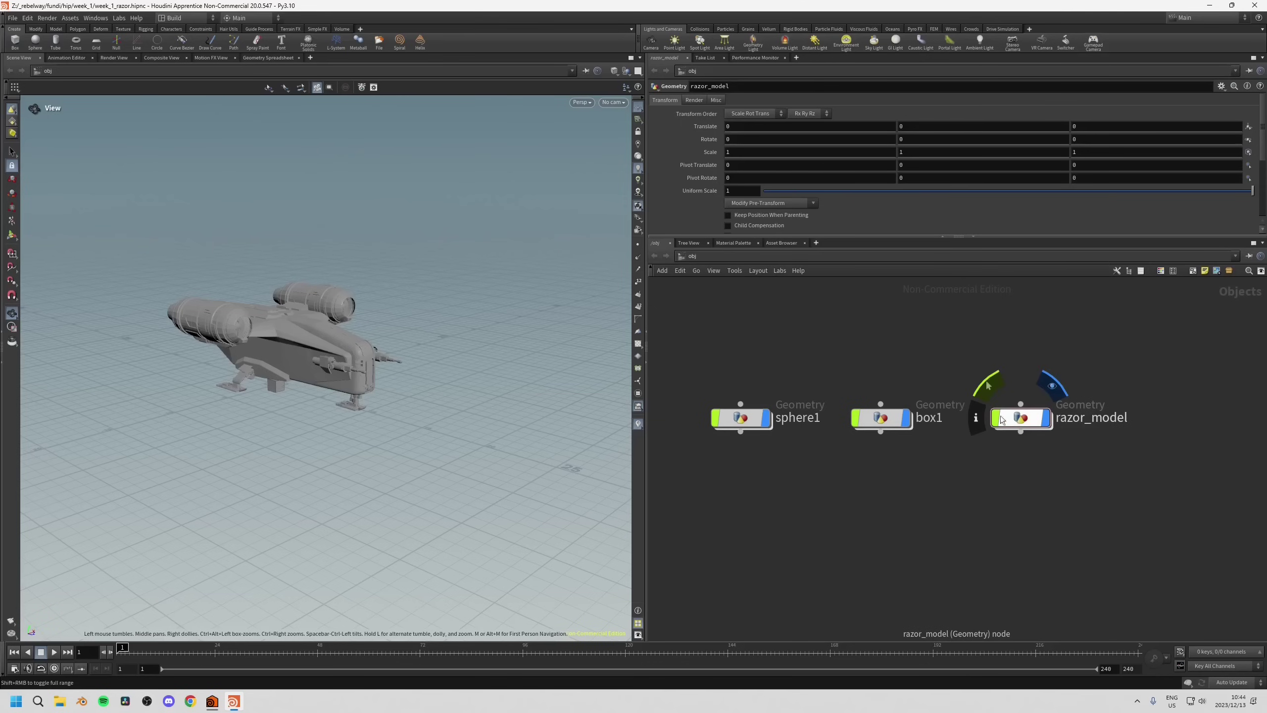
{"action": "left_click", "coordinate": [993, 419]}
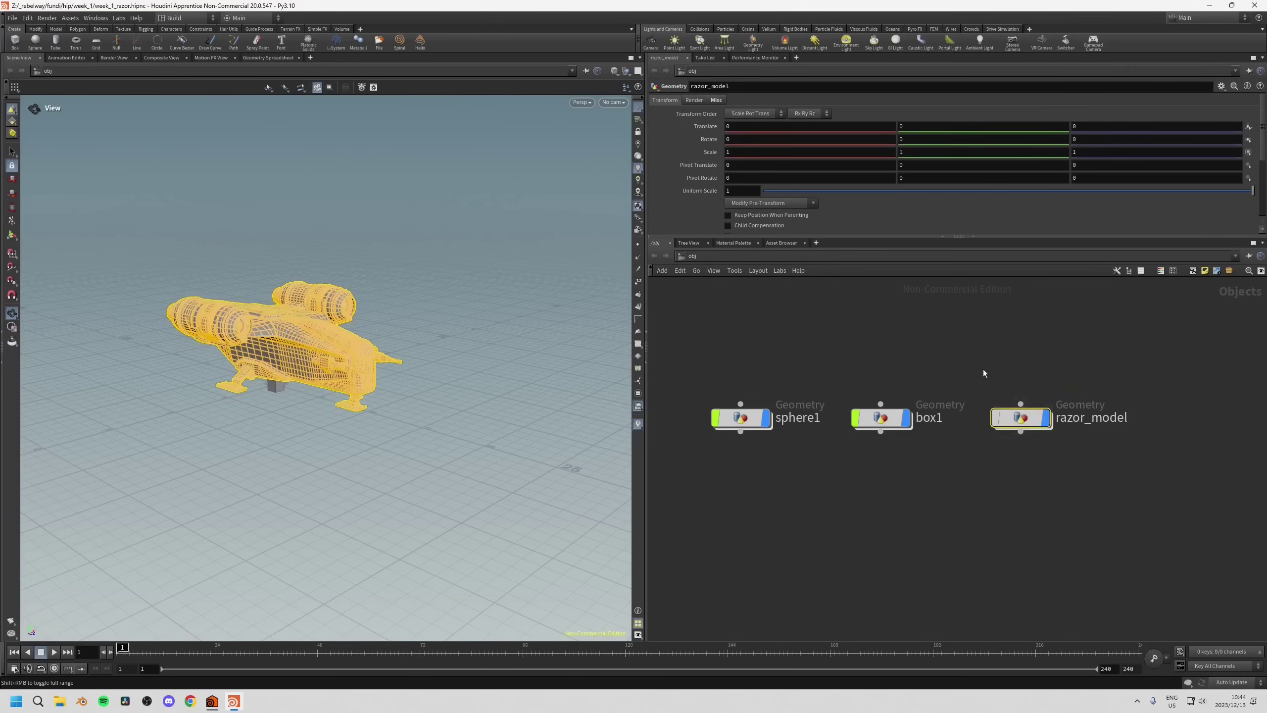
{"action": "left_click", "coordinate": [855, 465]}
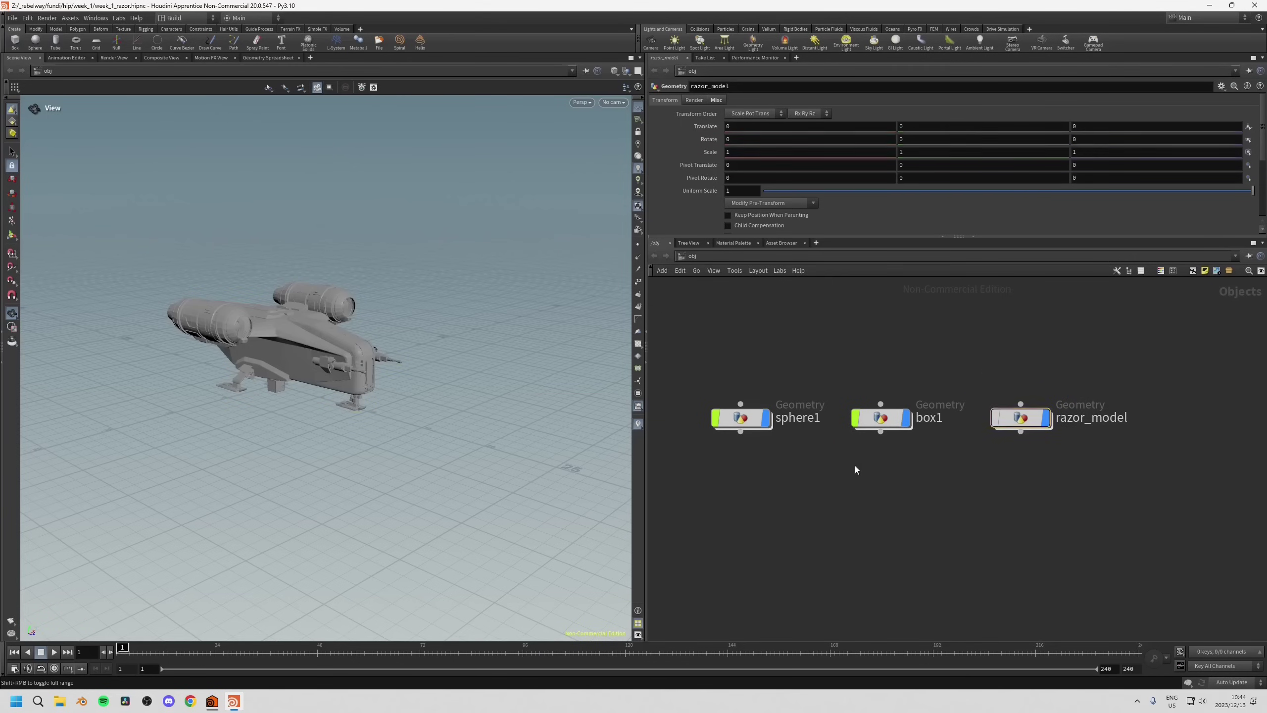
Try to box-select the ship in the viewport with the Select tool, and turn razor_model's selectable flag back on.
{"action": "left_click", "coordinate": [888, 422]}
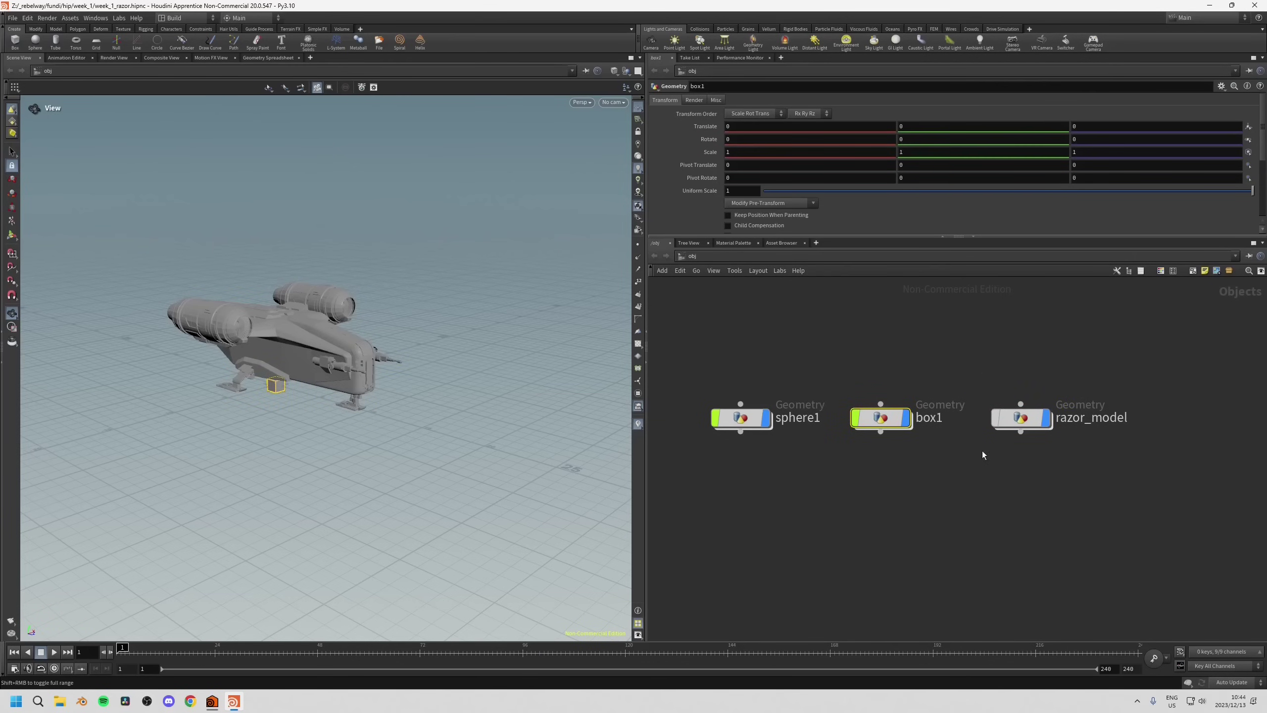
{"action": "left_click", "coordinate": [11, 152]}
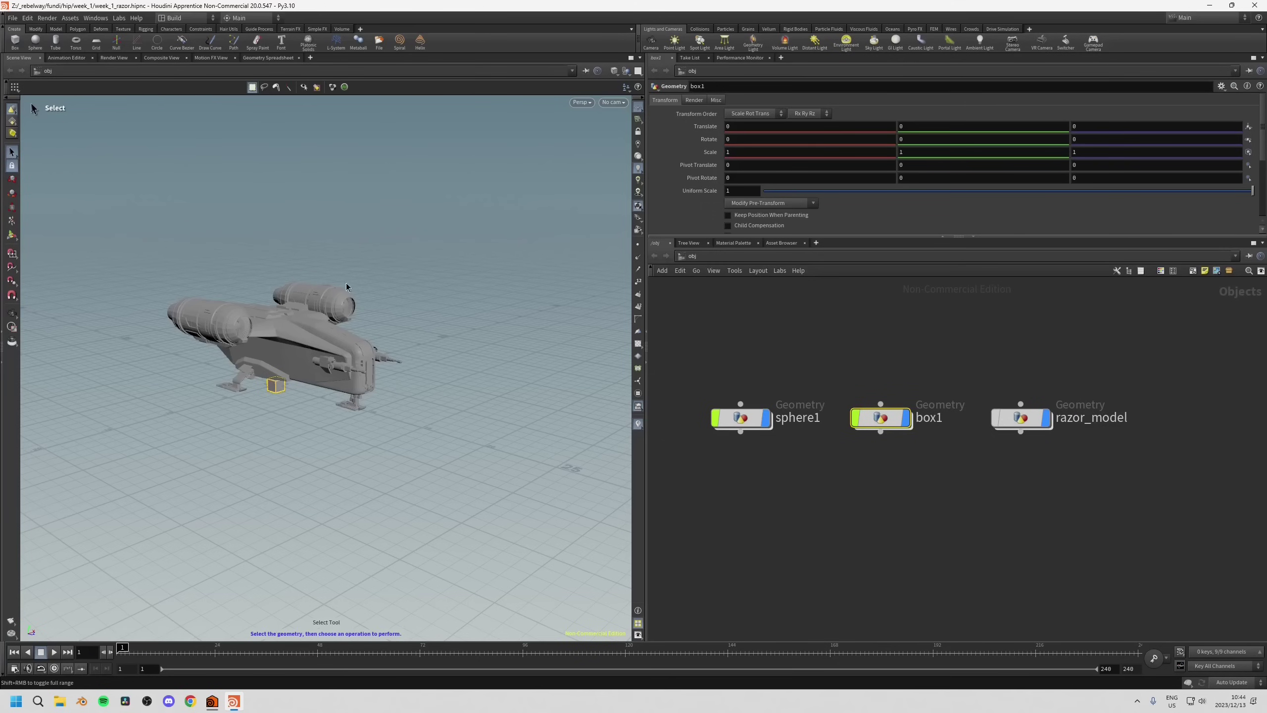
{"action": "left_click_drag", "start_coordinate": [263, 281], "coordinate": [404, 370]}
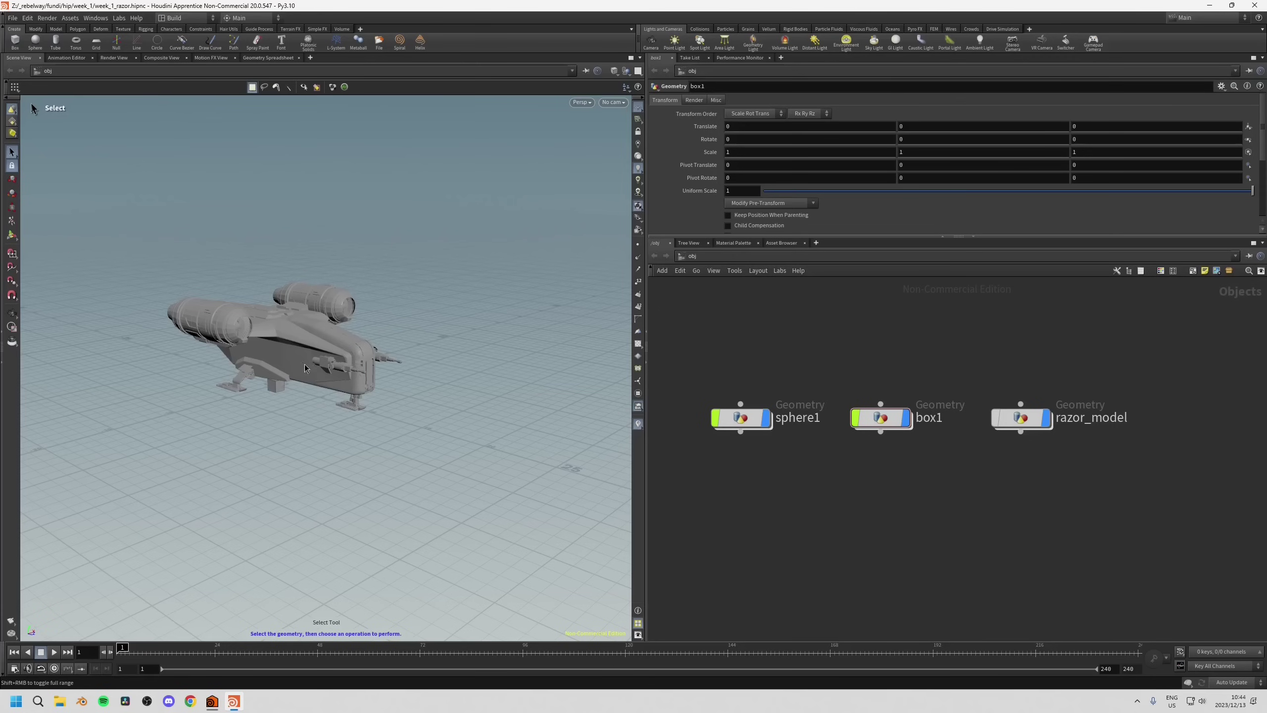
{"action": "mouse_move", "coordinate": [1009, 430]}
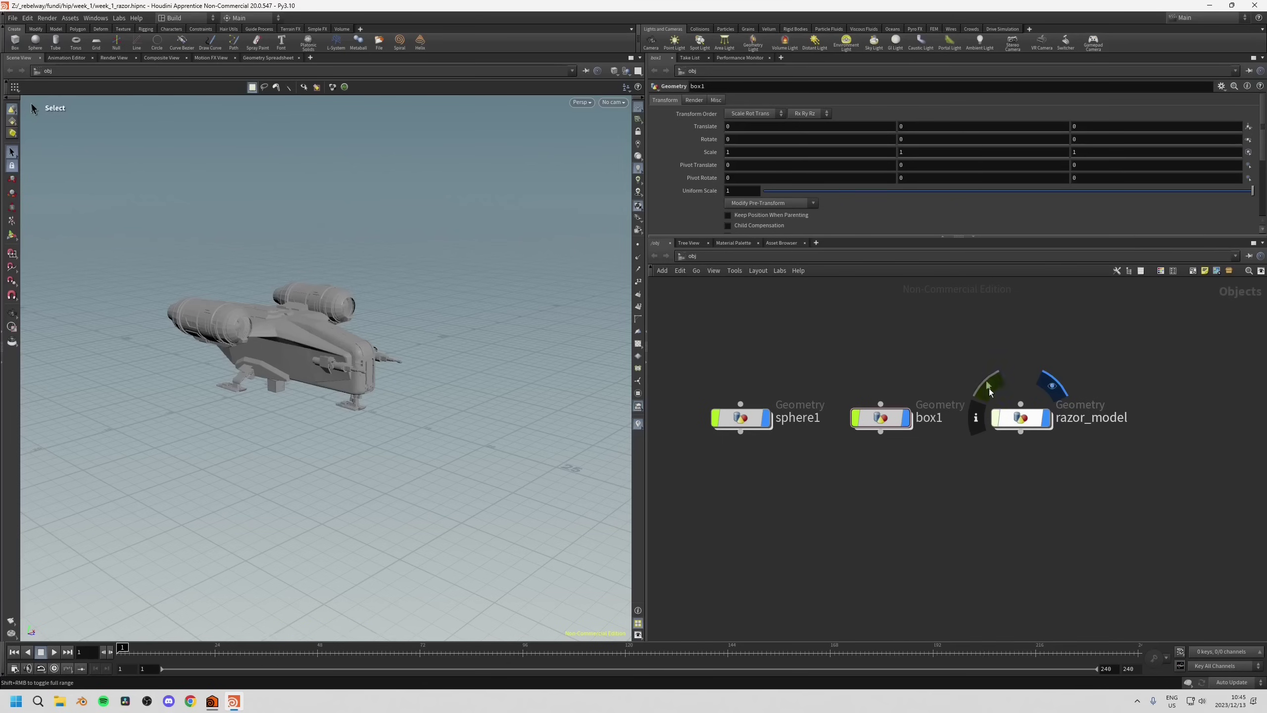
View the node info of box1 and close it.
{"action": "mouse_move", "coordinate": [913, 431]}
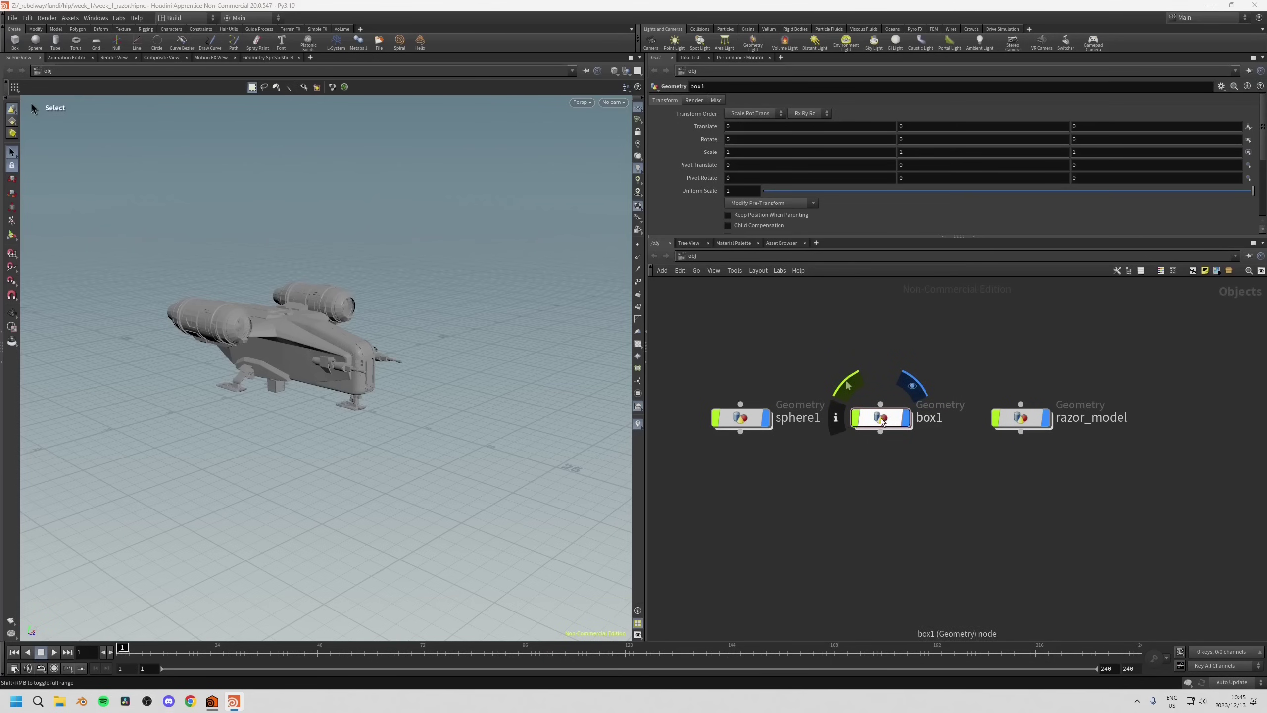
{"action": "mouse_move", "coordinate": [881, 418]}
{"action": "left_click", "coordinate": [837, 419]}
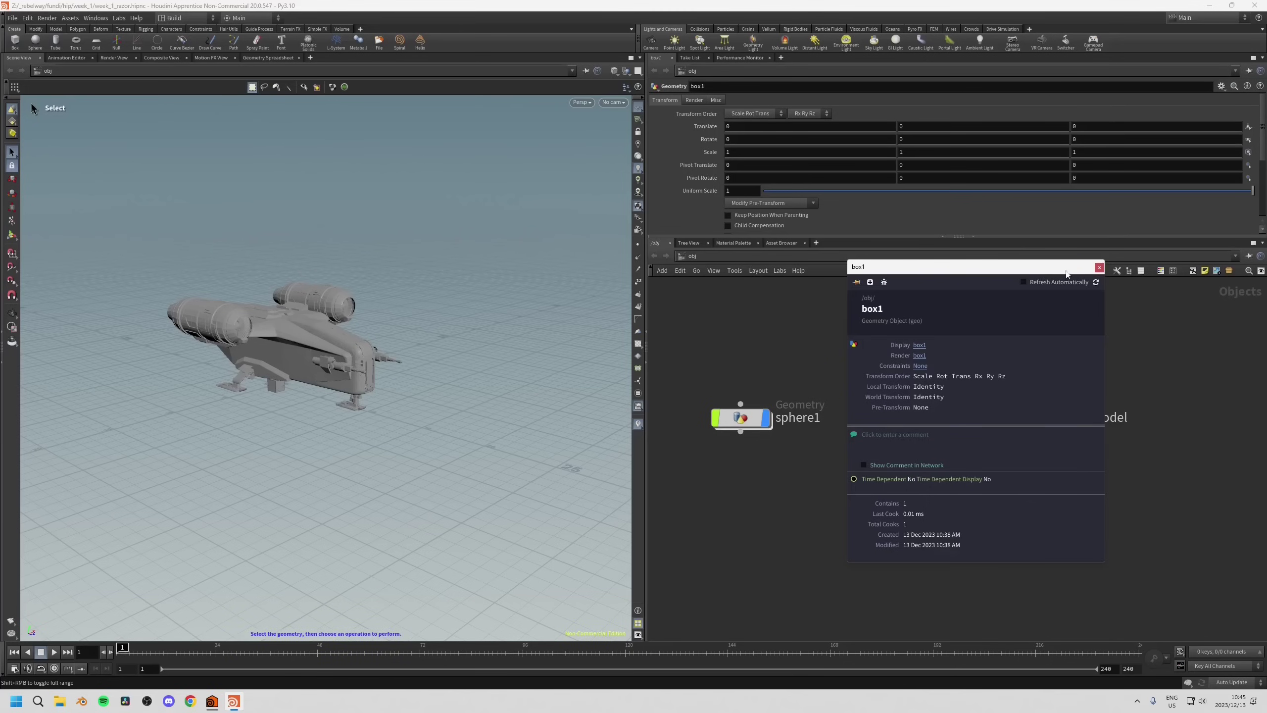
{"action": "left_click", "coordinate": [1099, 267]}
Set sphere1's Translate X to 12.
{"action": "left_click", "coordinate": [746, 418]}
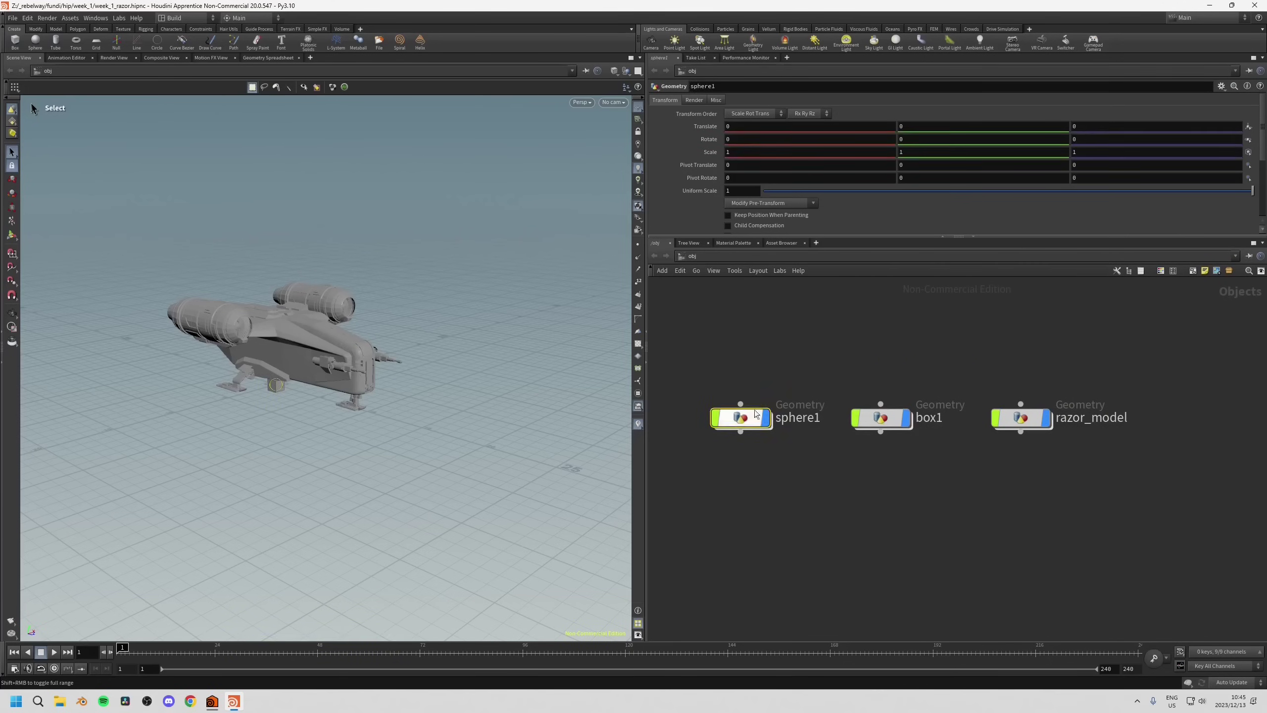
{"action": "left_click_drag", "start_coordinate": [844, 328], "coordinate": [937, 502]}
{"action": "left_click_drag", "start_coordinate": [710, 334], "coordinate": [779, 477]}
{"action": "middle_click_drag", "start_coordinate": [741, 134], "coordinate": [801, 111]}
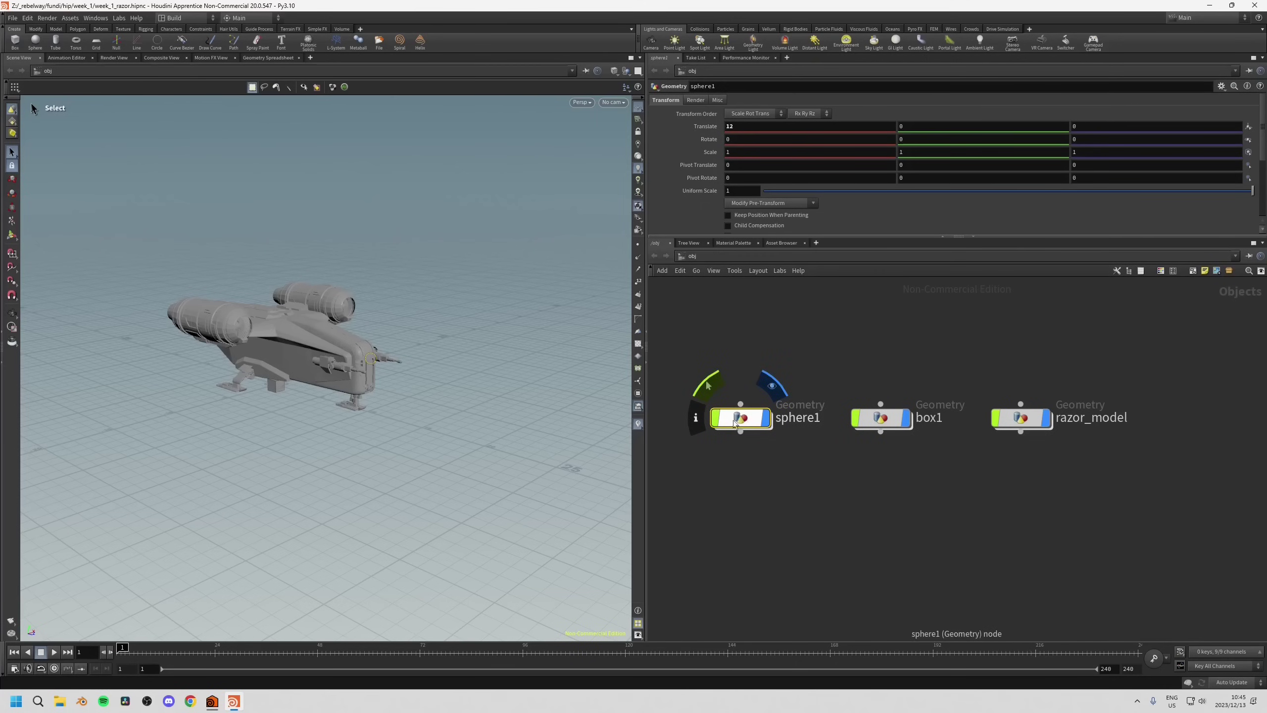
Examine the node info of sphere1, box1 and razor_model, checking sphere1's local and world transforms.
{"action": "left_click", "coordinate": [695, 418]}
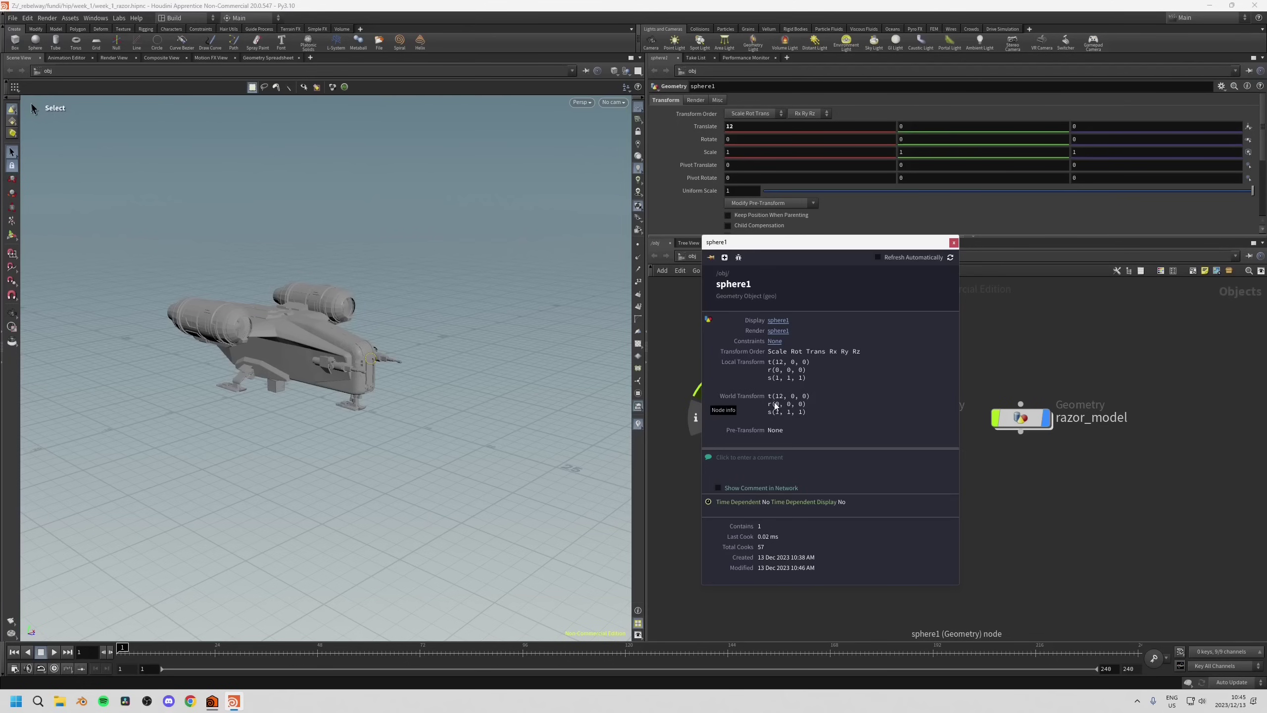
{"action": "left_click", "coordinate": [953, 243]}
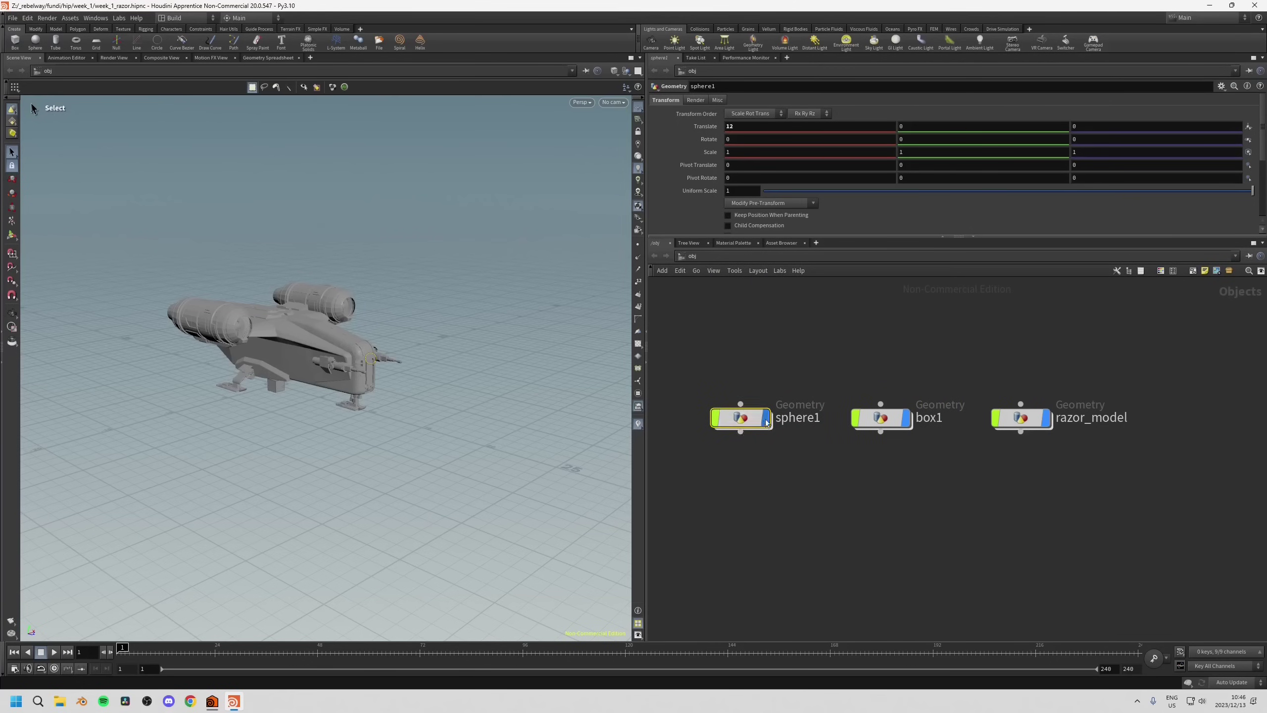
{"action": "middle_click", "coordinate": [881, 420]}
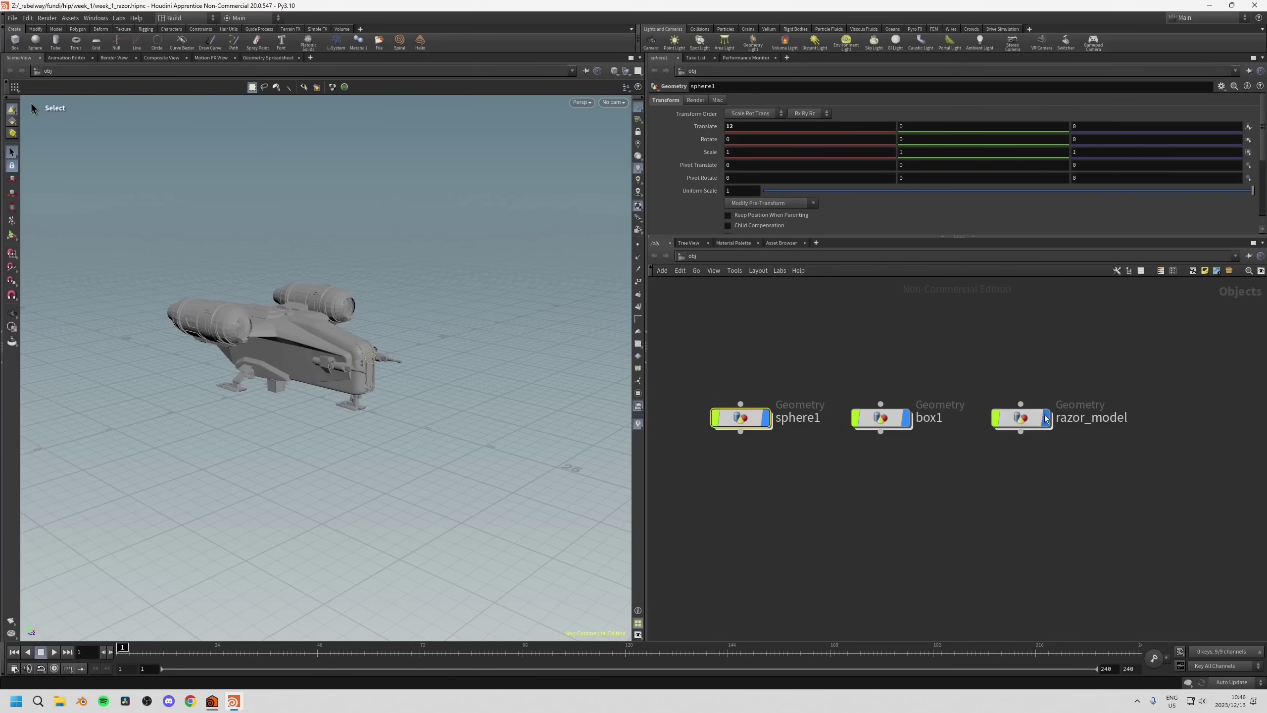
{"action": "middle_click", "coordinate": [1019, 421]}
{"action": "left_click", "coordinate": [700, 260]}
{"action": "left_click", "coordinate": [1160, 303]}
Arrange razor_model above box1 in the network and wire its output into box1's parent input.
{"action": "left_click_drag", "start_coordinate": [1036, 418], "coordinate": [1027, 328]}
{"action": "left_click_drag", "start_coordinate": [878, 422], "coordinate": [999, 447]}
{"action": "mouse_move", "coordinate": [1012, 343]}
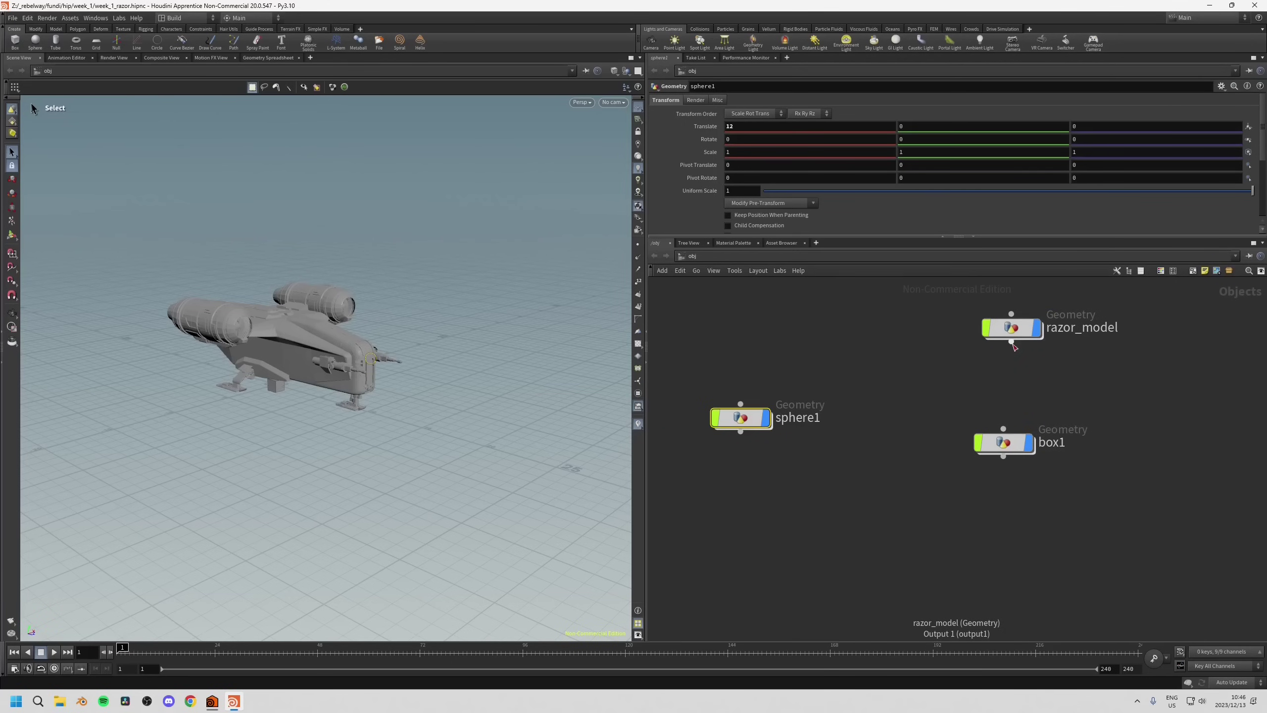
{"action": "left_click", "coordinate": [1012, 343]}
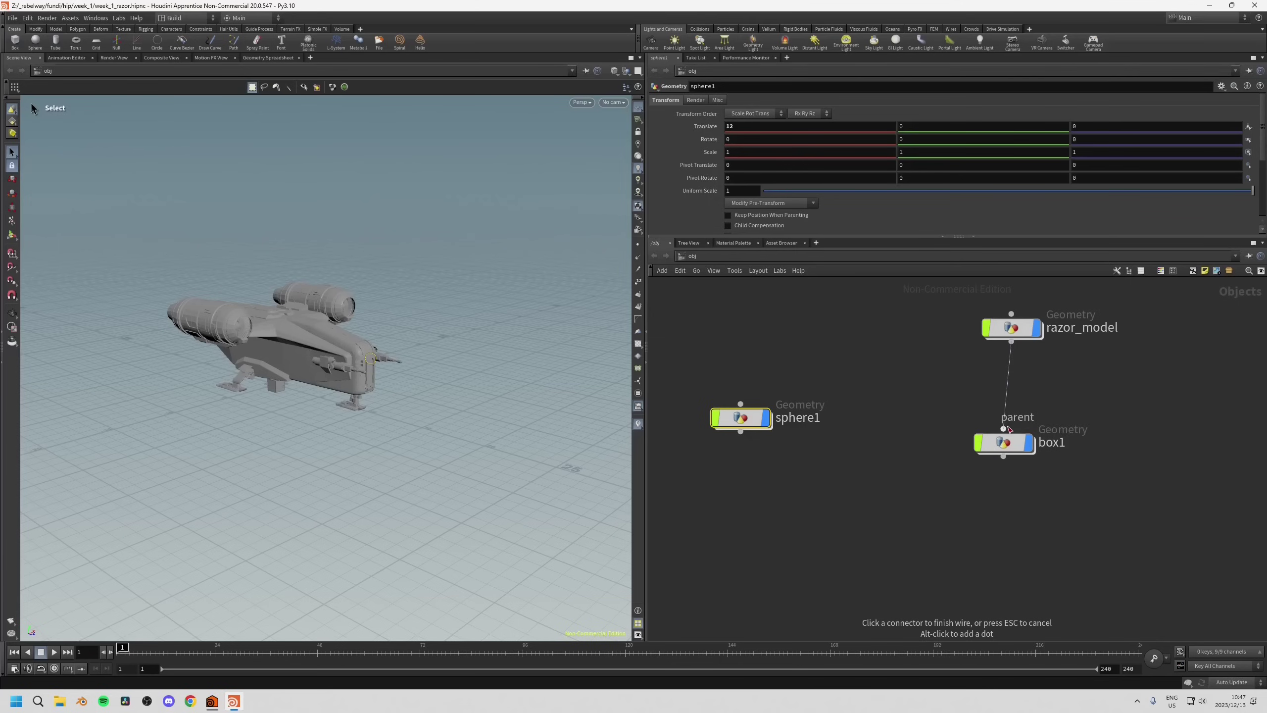
{"action": "left_click", "coordinate": [1005, 428]}
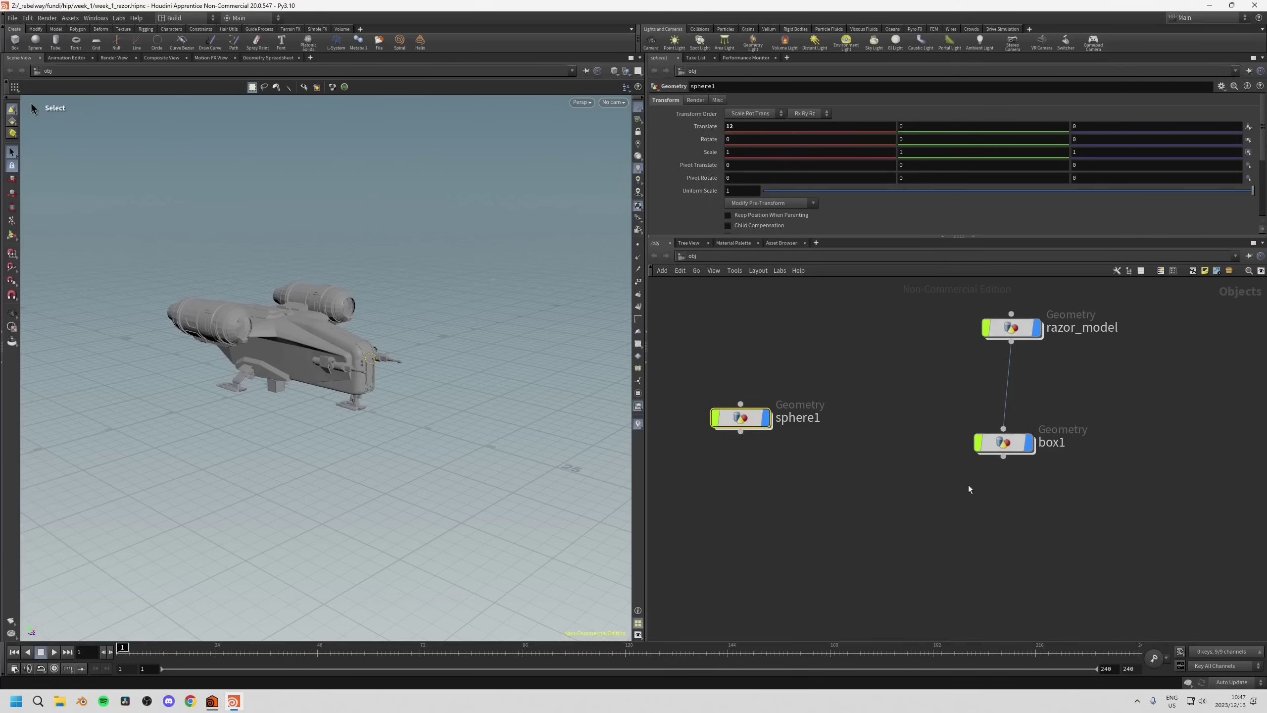
Move razor_model along Z to about 13.38 with its handle, and select box1 to check its Translate parameters.
{"action": "mouse_move", "coordinate": [987, 333]}
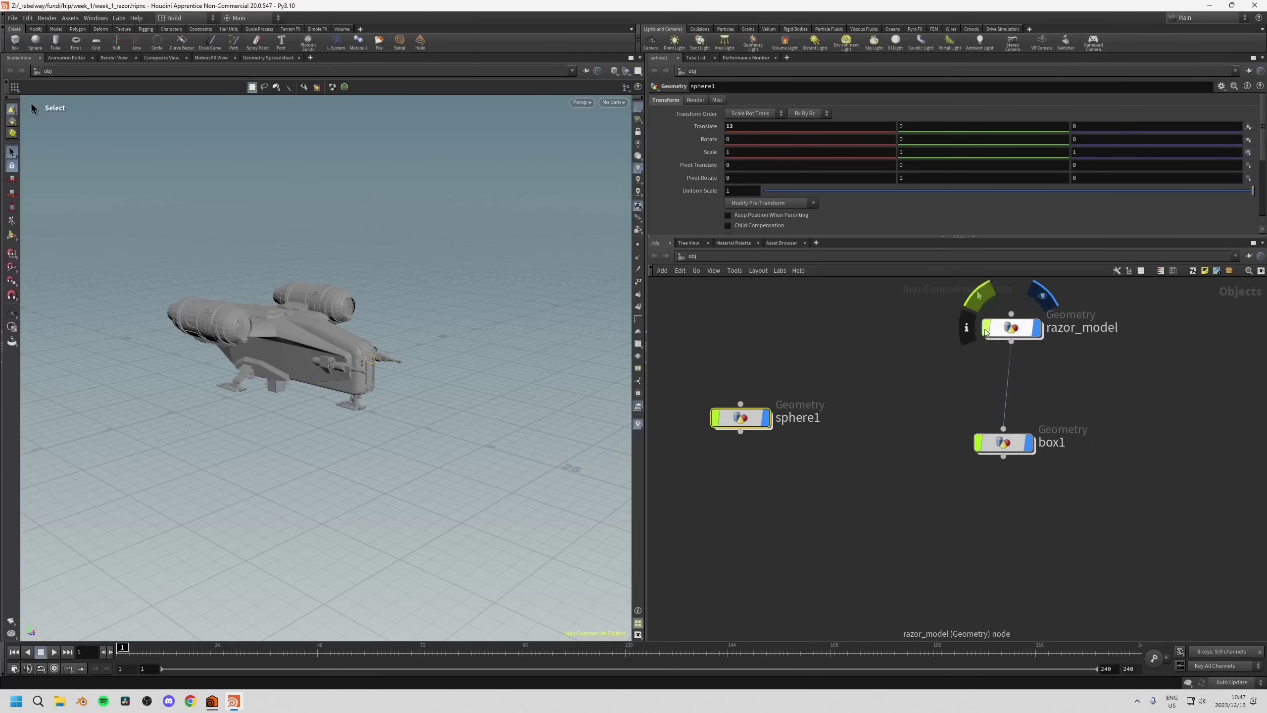
{"action": "left_click_drag", "start_coordinate": [952, 392], "coordinate": [1009, 333]}
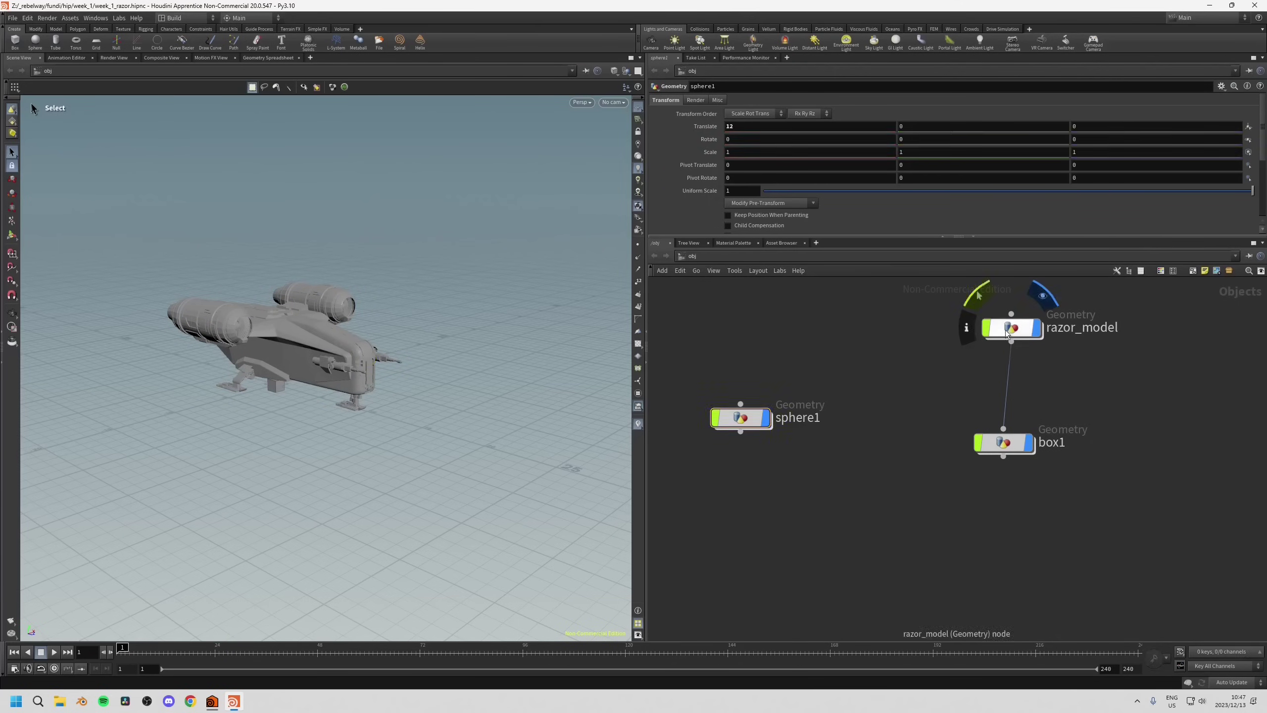
{"action": "left_click", "coordinate": [1007, 335]}
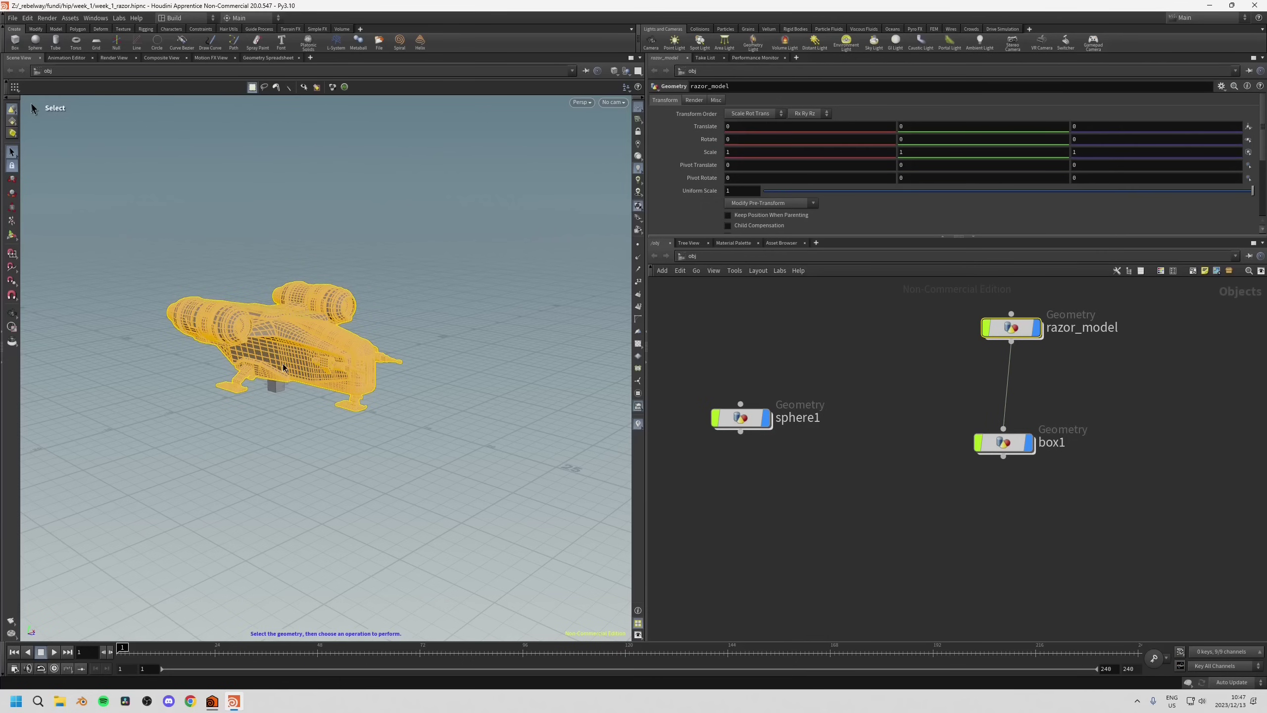
{"action": "key", "text": "Return"}
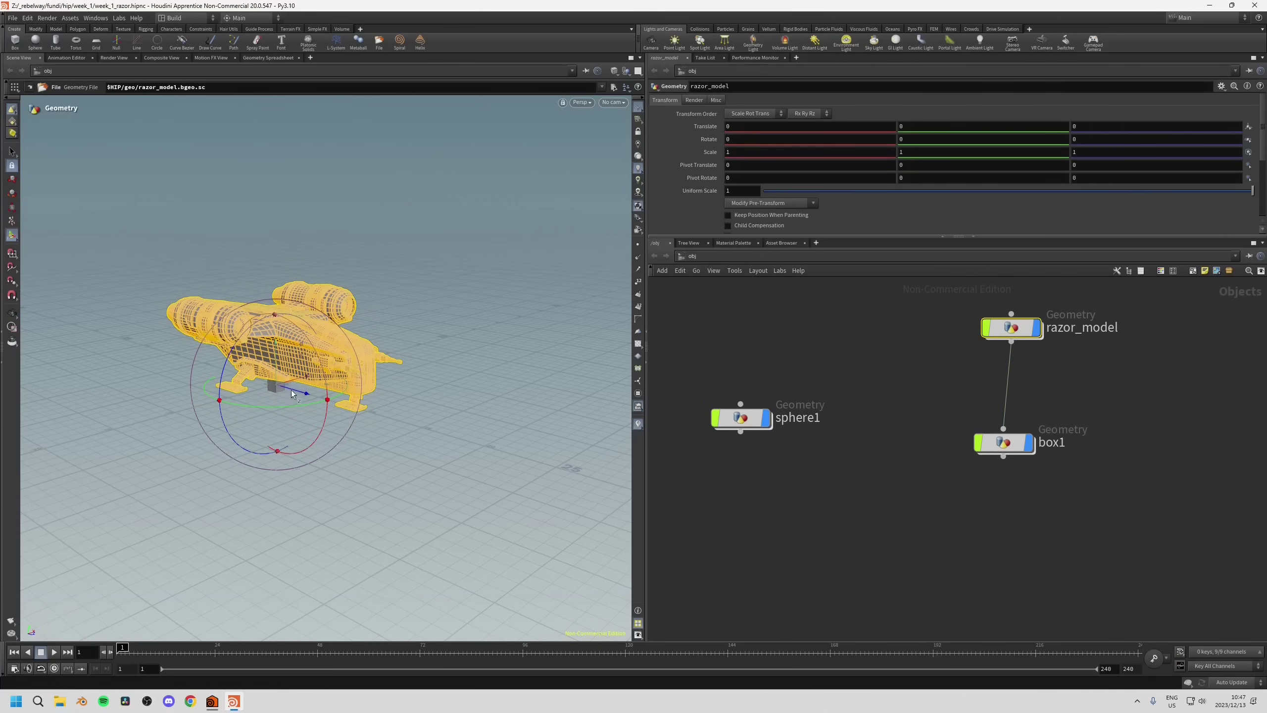
{"action": "left_click_drag", "start_coordinate": [291, 391], "coordinate": [397, 426]}
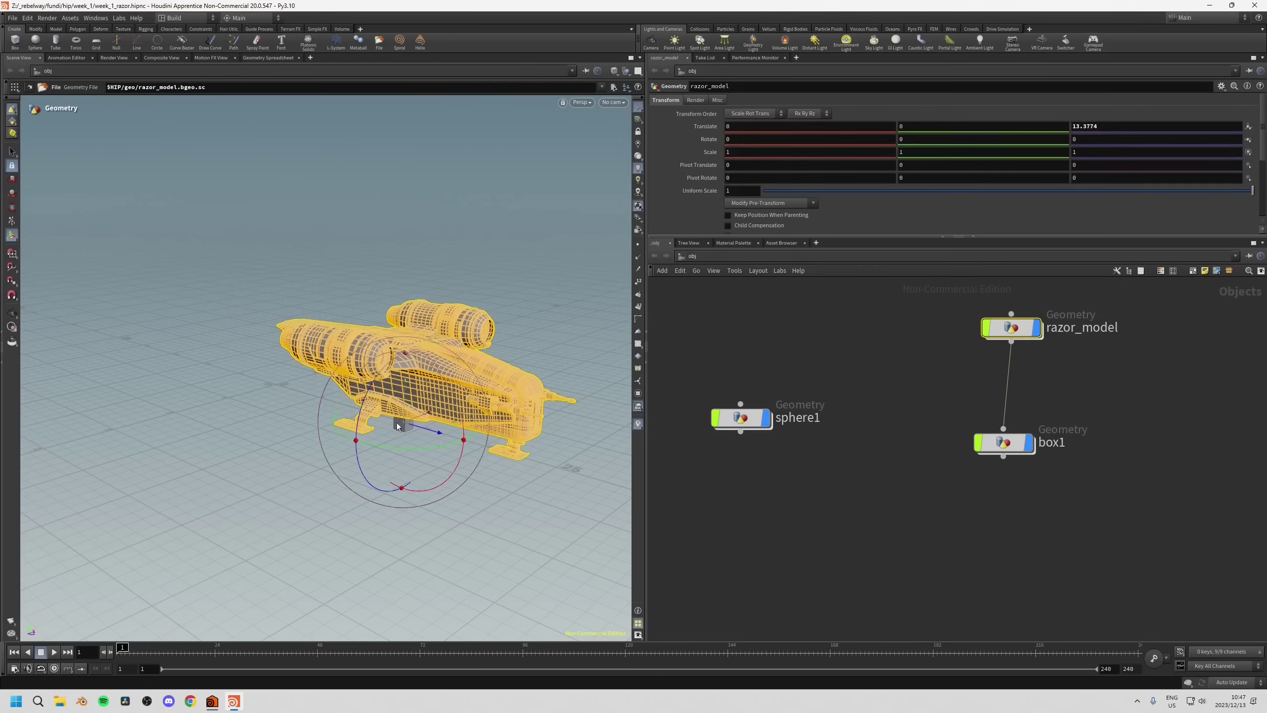
{"action": "left_click", "coordinate": [995, 442]}
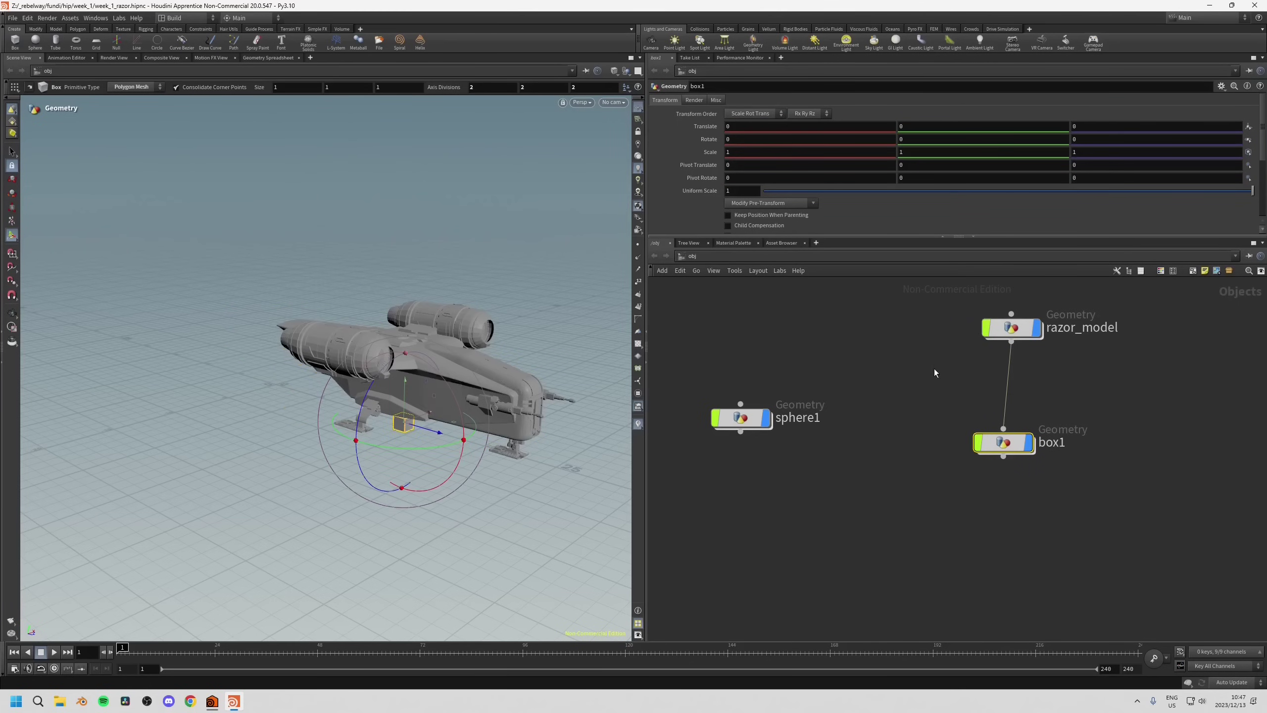
Reselect razor_model and move it back along Z to about -1.87.
{"action": "left_click", "coordinate": [1037, 320]}
{"action": "left_click_drag", "start_coordinate": [439, 428], "coordinate": [275, 395]}
{"action": "key", "text": "r"}
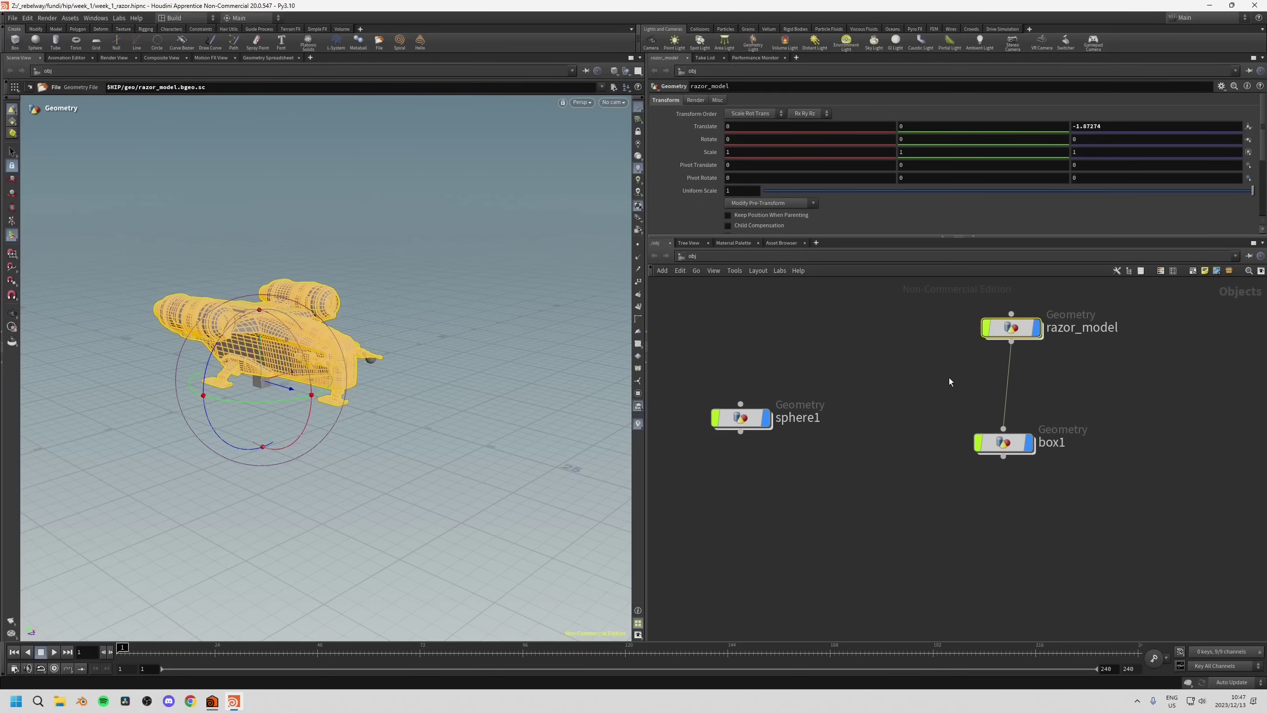
Add a Null object to the network beside razor_model.
{"action": "middle_click_drag", "start_coordinate": [930, 356], "coordinate": [932, 378]}
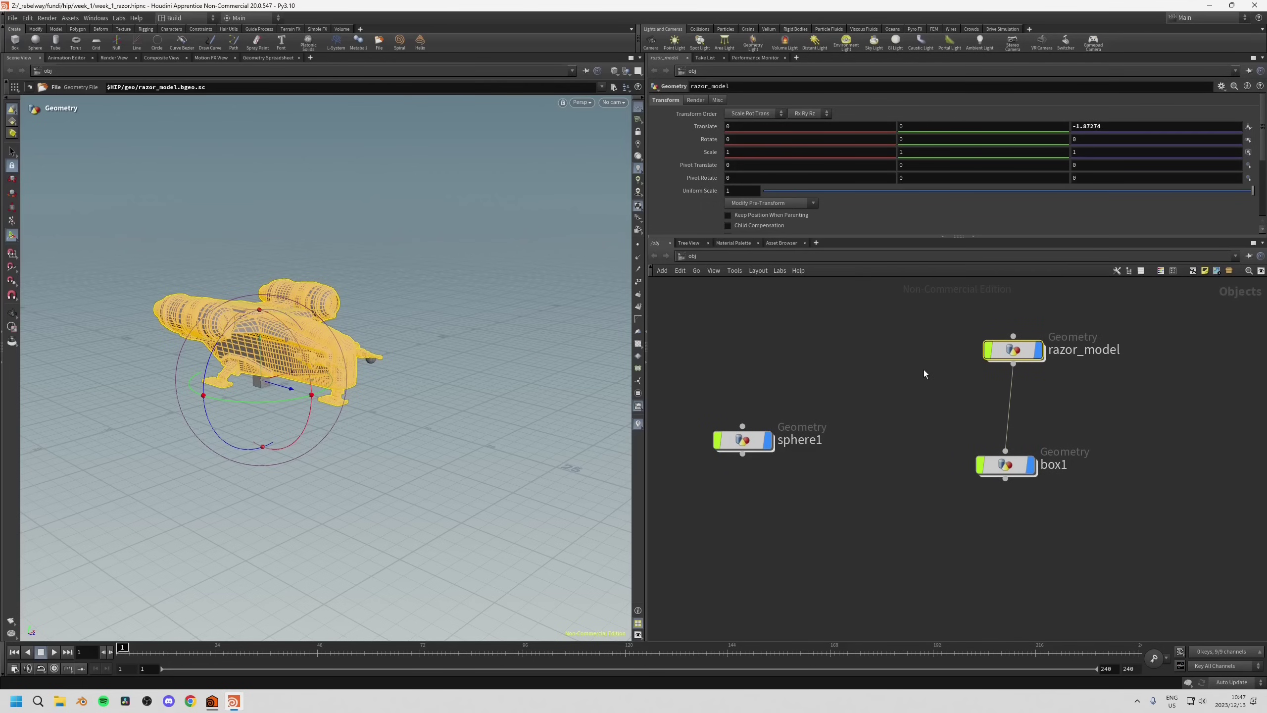
{"action": "key", "text": "Tab"}
{"action": "type", "text": "nu"}
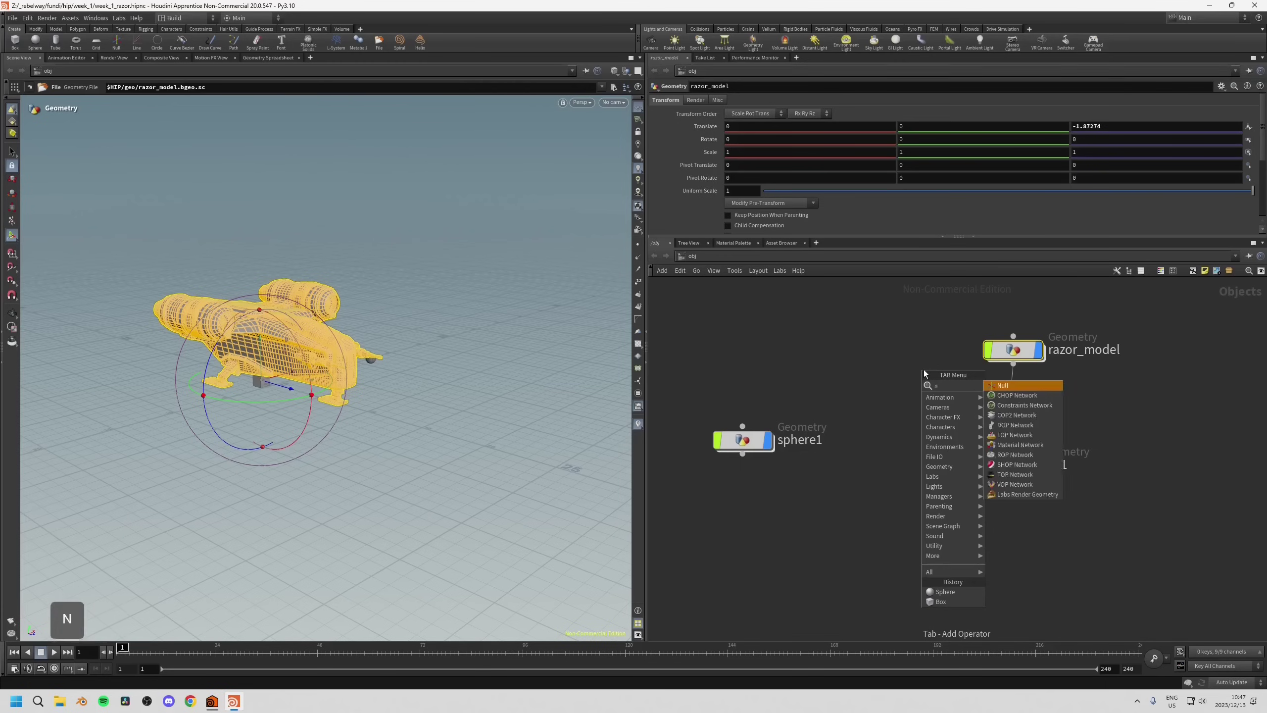
{"action": "left_click", "coordinate": [997, 390]}
{"action": "left_click", "coordinate": [899, 350]}
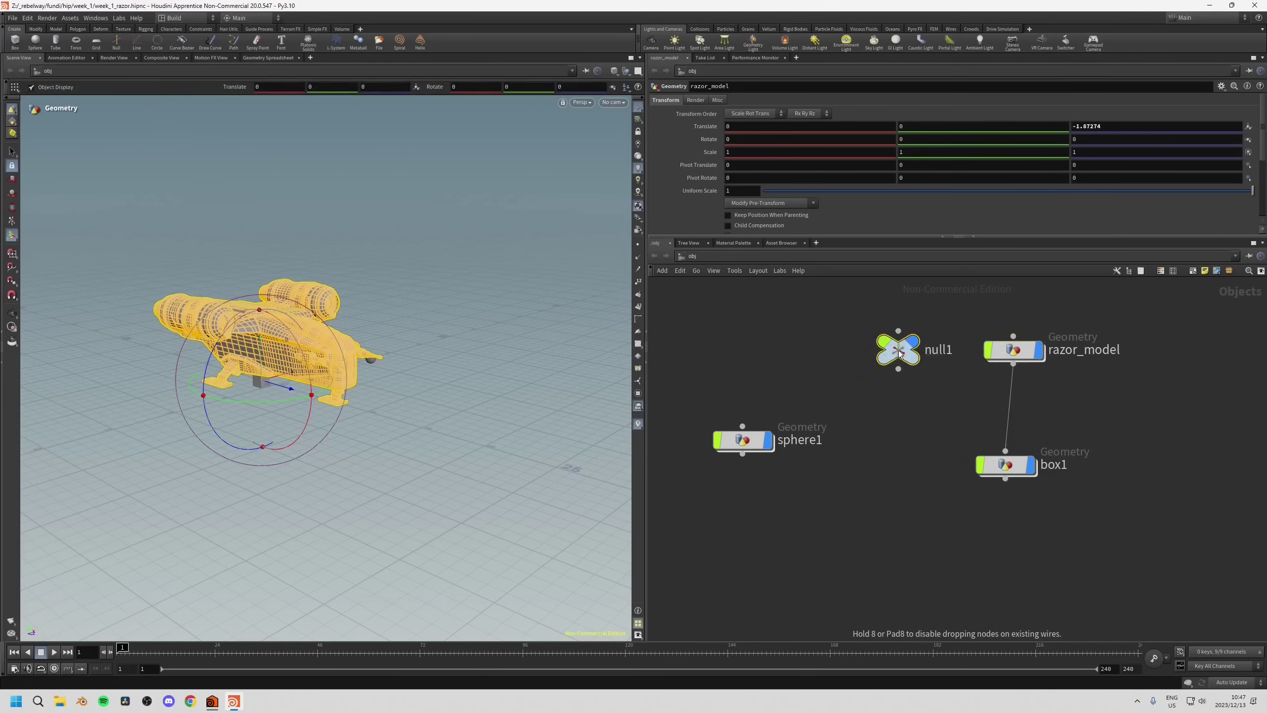
Inspect the null's crosshair up close in the viewport, with its node deselected and selected.
{"action": "left_click", "coordinate": [907, 393]}
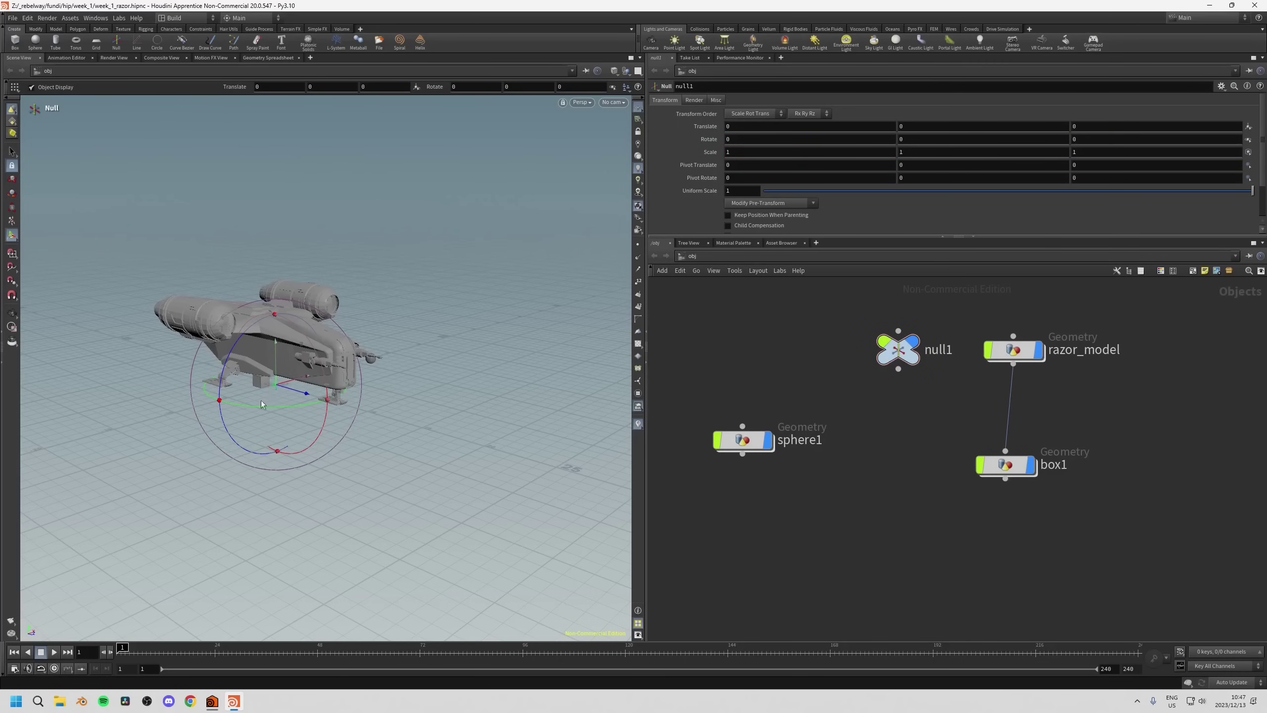
{"action": "right_click_drag", "start_coordinate": [261, 404], "coordinate": [365, 376]}
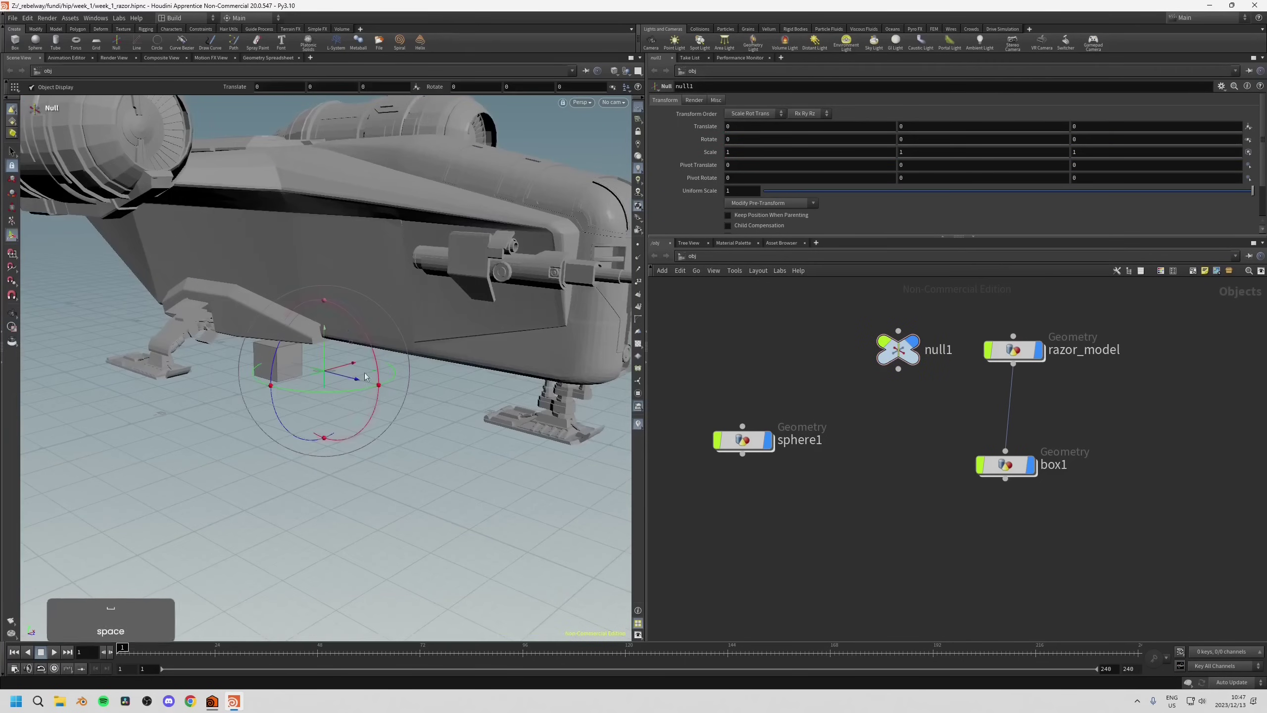
{"action": "left_click_drag", "start_coordinate": [821, 322], "coordinate": [931, 390]}
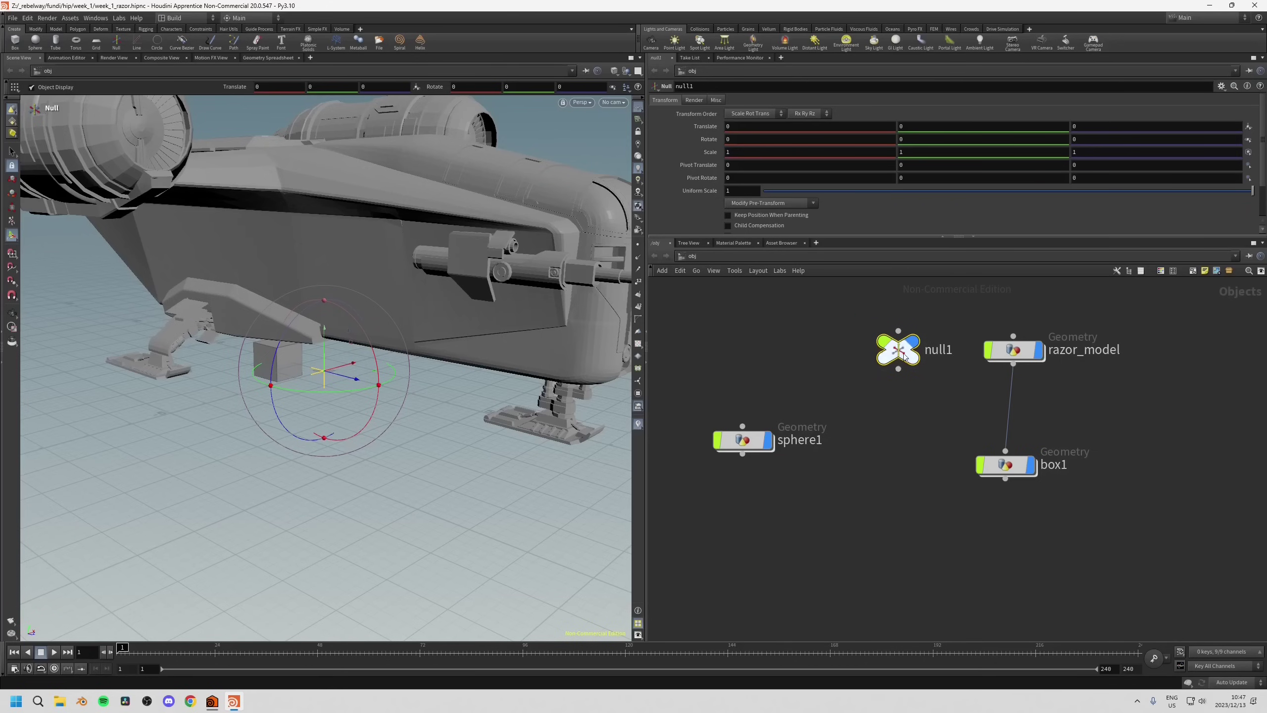
Parent razor_model, box1 and sphere1 to null1, replacing box1's existing connection to razor_model.
{"action": "left_click_drag", "start_coordinate": [903, 353], "coordinate": [869, 316]}
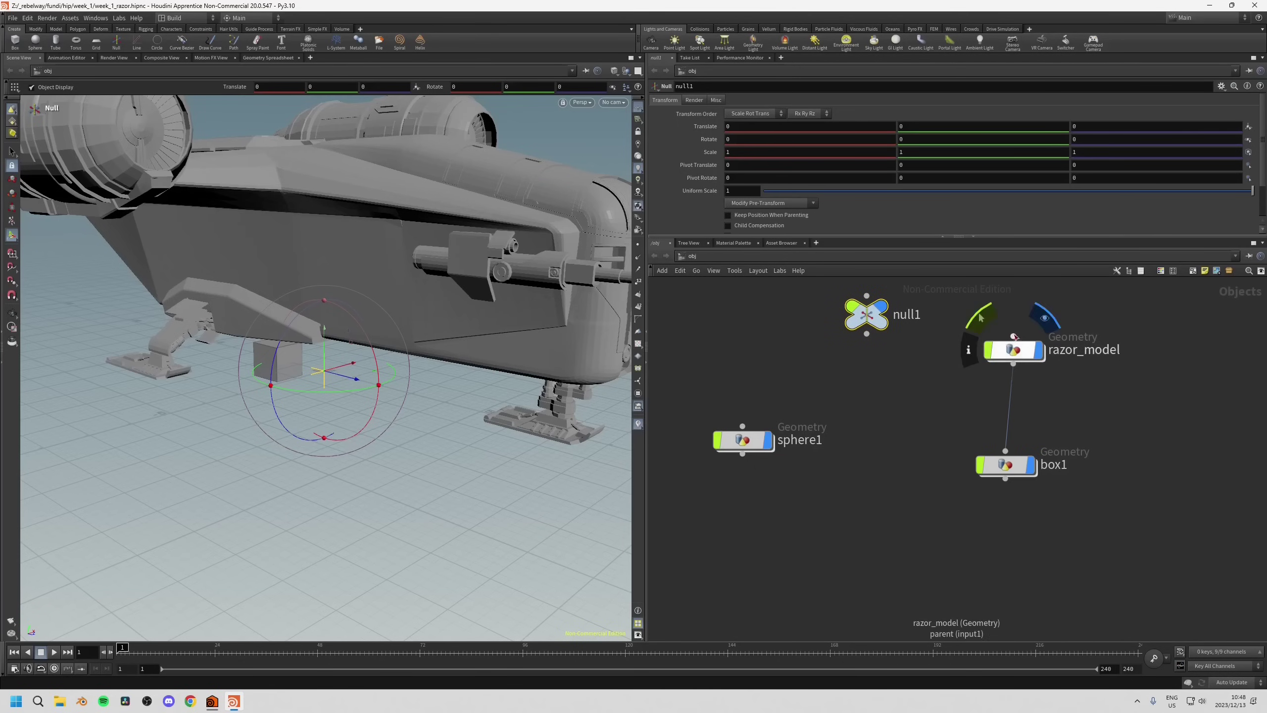
{"action": "left_click_drag", "start_coordinate": [1014, 337], "coordinate": [868, 337]}
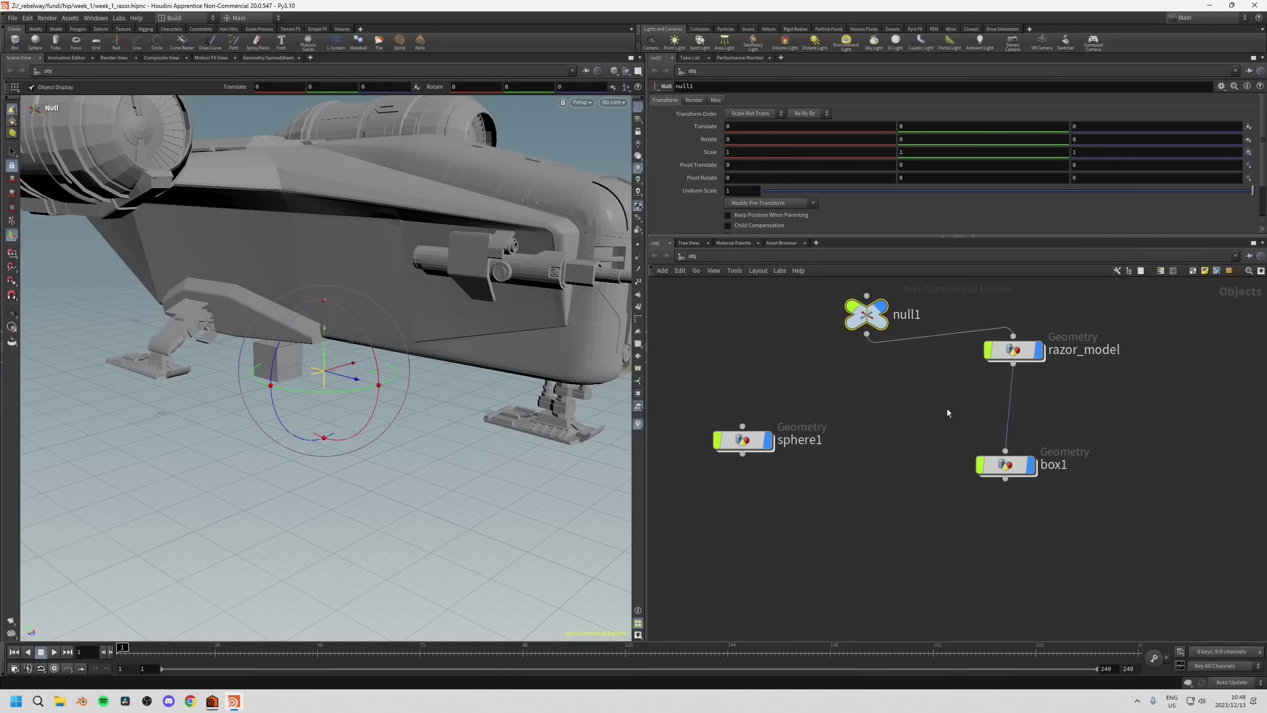
{"action": "left_click_drag", "start_coordinate": [1009, 422], "coordinate": [950, 404]}
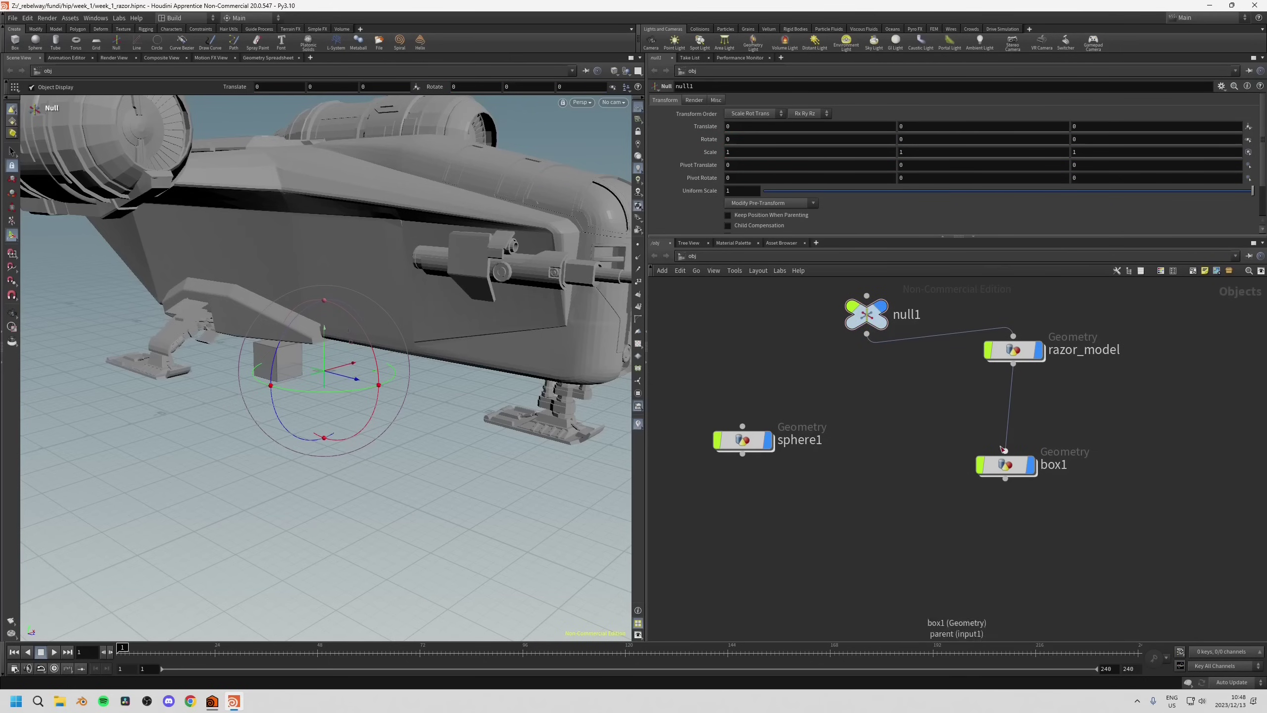
{"action": "left_click", "coordinate": [1009, 421]}
{"action": "left_click_drag", "start_coordinate": [1003, 416], "coordinate": [868, 336]}
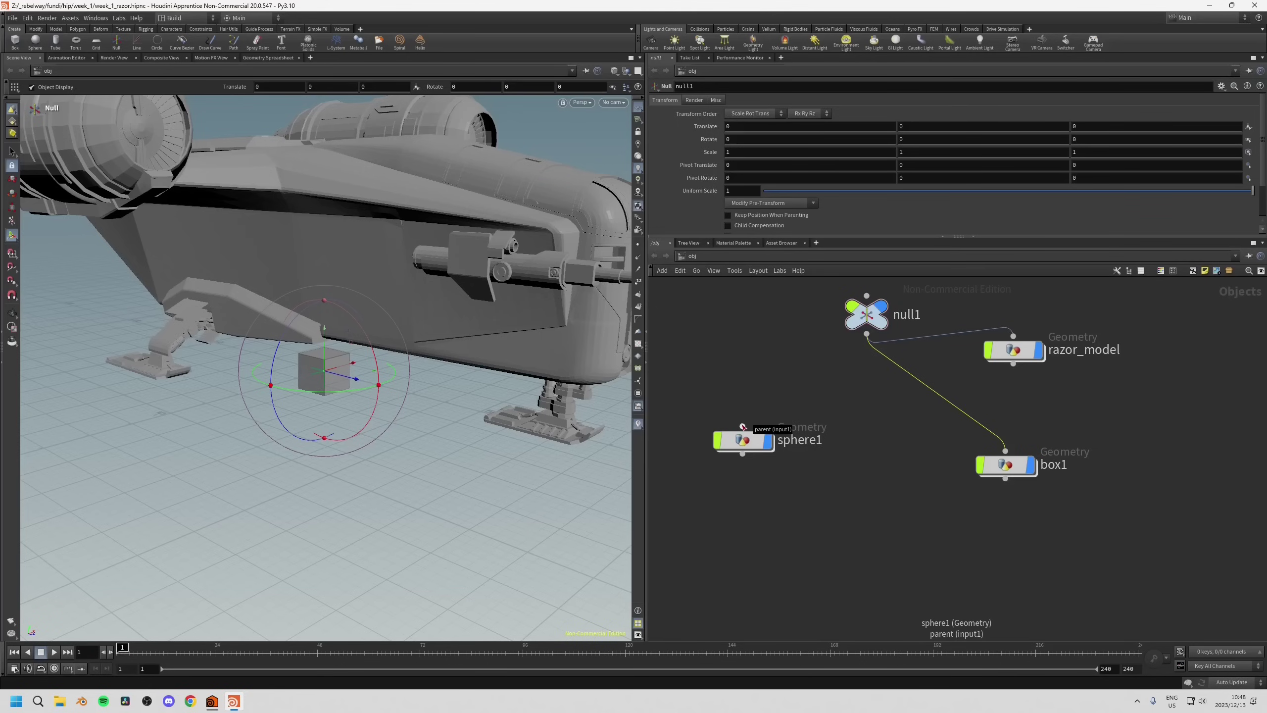
{"action": "mouse_move", "coordinate": [743, 427]}
{"action": "left_mouse_down"}
{"action": "mouse_move", "coordinate": [847, 367]}
{"action": "mouse_move", "coordinate": [766, 422]}
{"action": "left_mouse_up"}
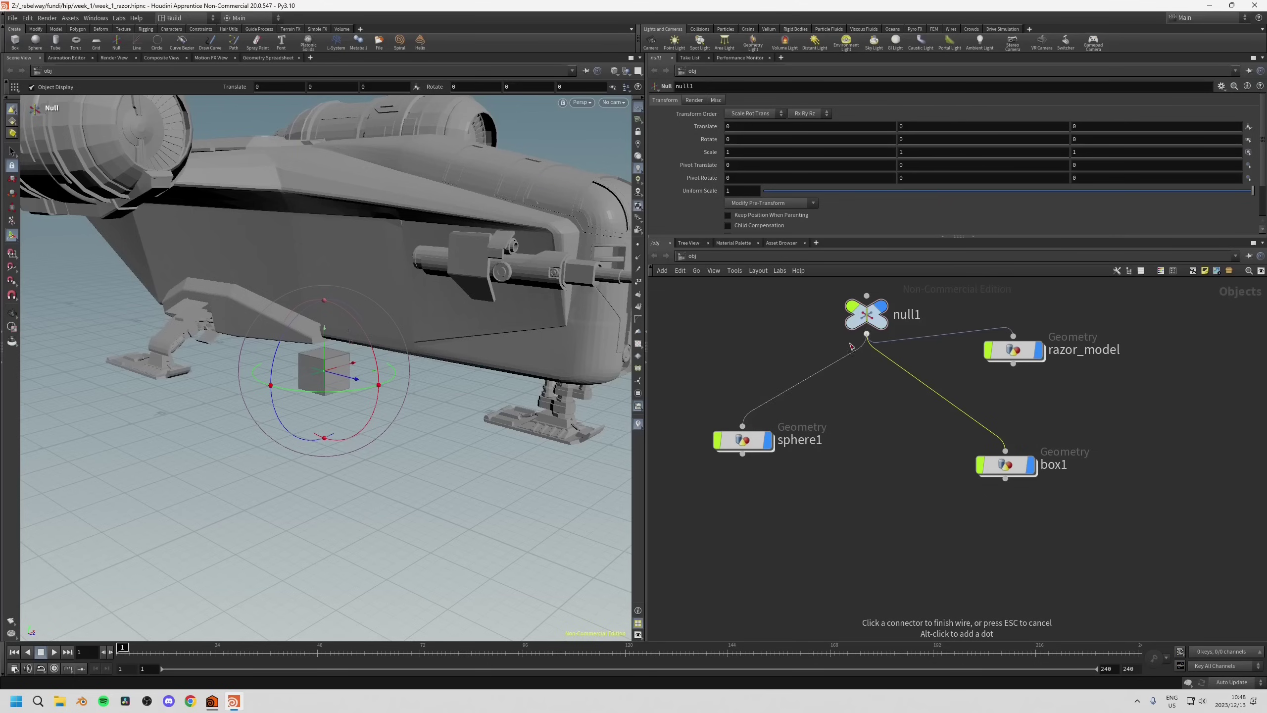
{"action": "left_click", "coordinate": [867, 335]}
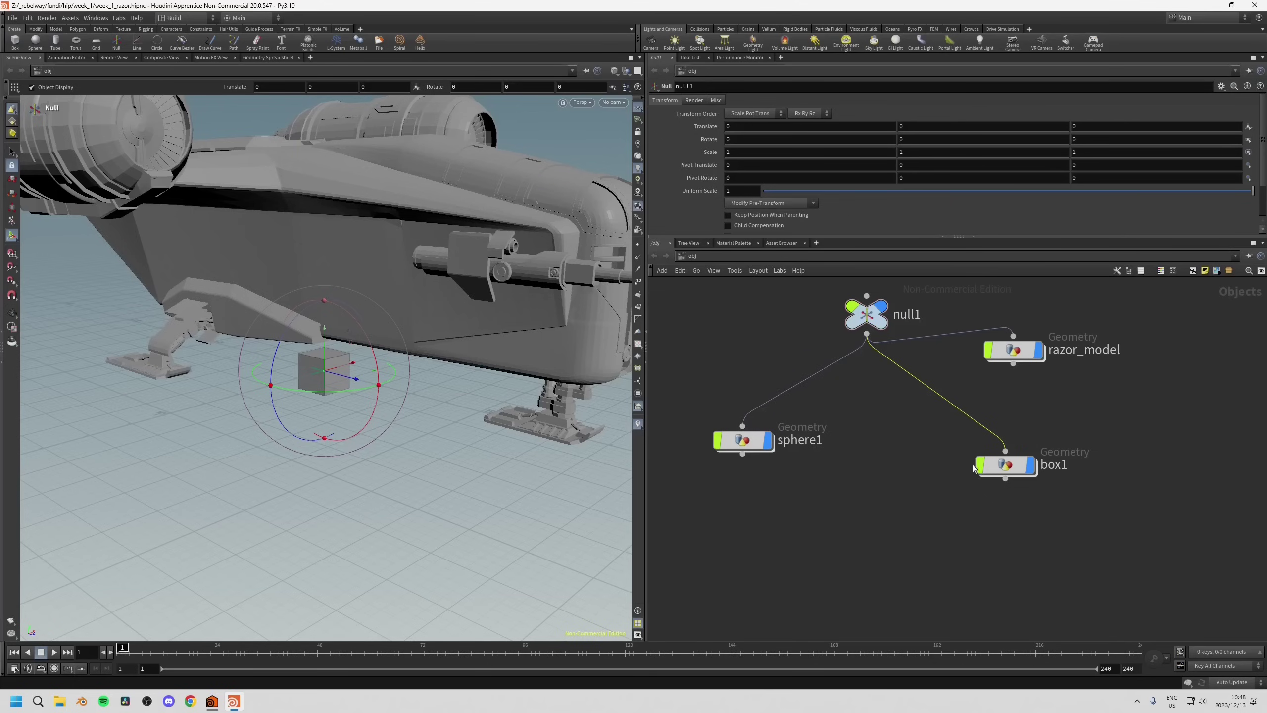
{"action": "left_click_drag", "start_coordinate": [1006, 464], "coordinate": [974, 480]}
Select null1 and use its handle to move it about 1.76 along X and rotate it slightly on all axes.
{"action": "left_click", "coordinate": [885, 320]}
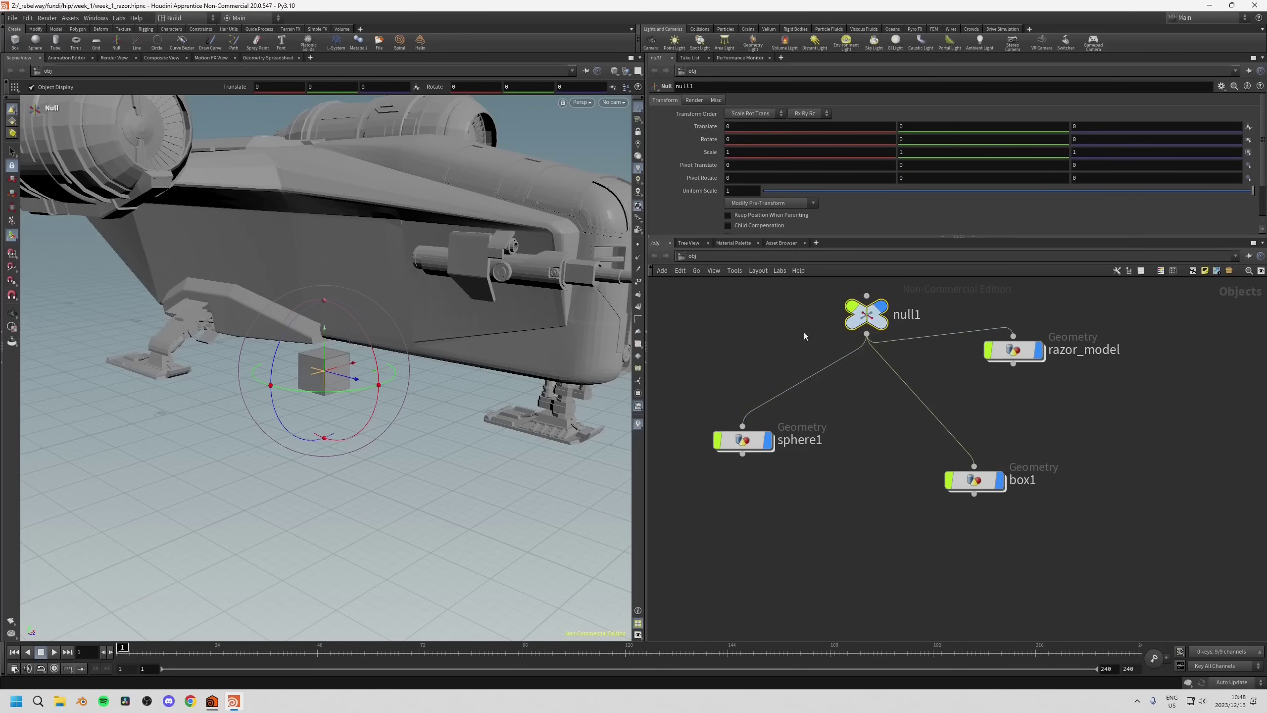
{"action": "key", "text": "space"}
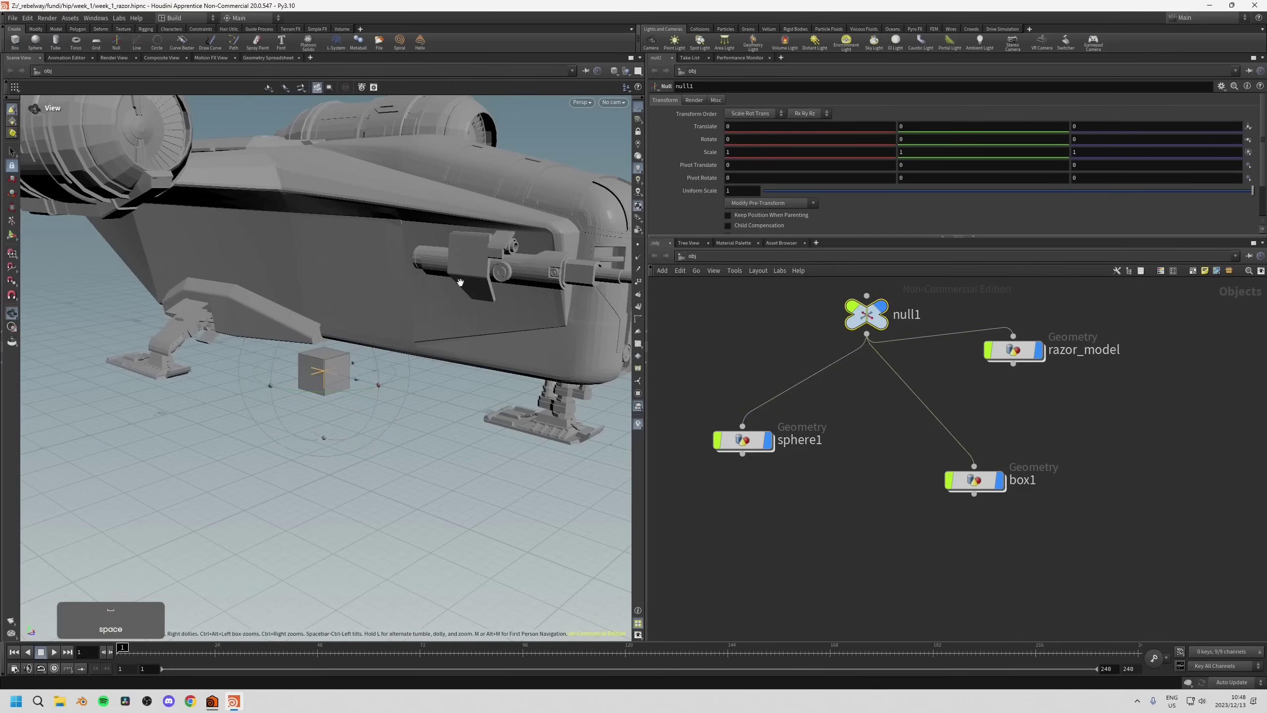
{"action": "key", "text": "space"}
{"action": "right_click_drag", "start_coordinate": [379, 403], "coordinate": [313, 438]}
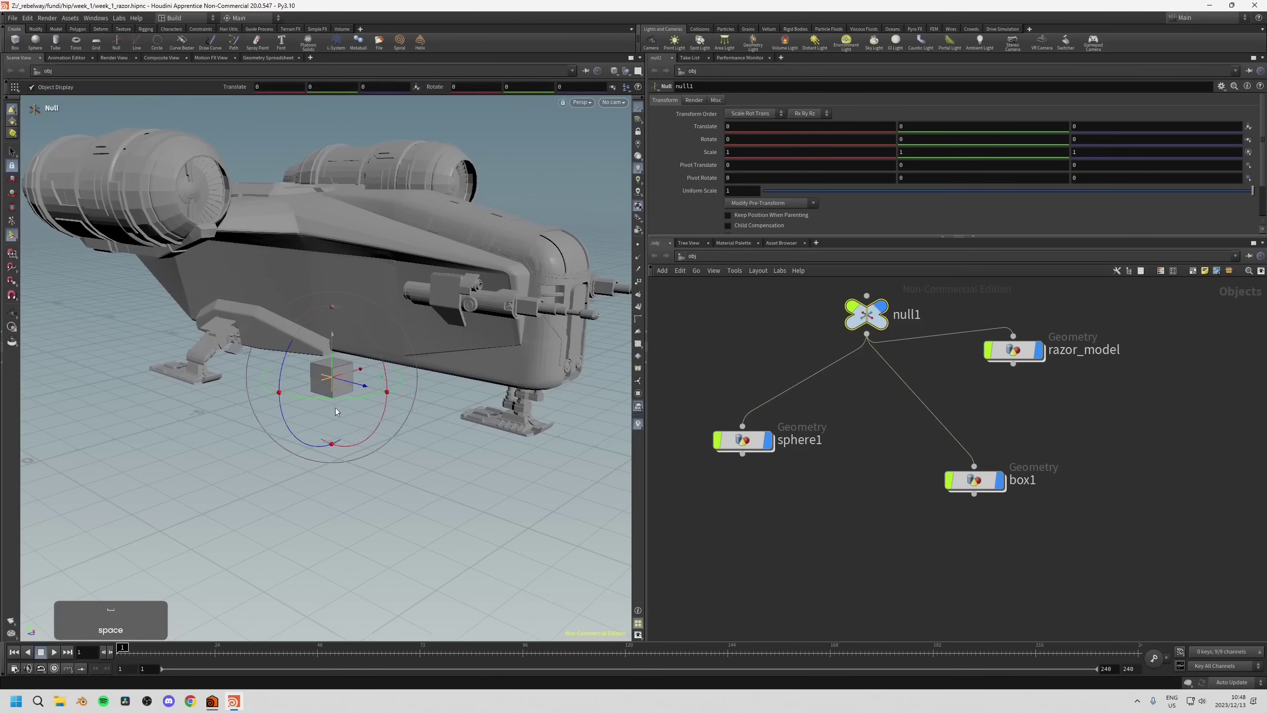
{"action": "left_click_drag", "start_coordinate": [372, 354], "coordinate": [371, 289]}
{"action": "key", "text": "r"}
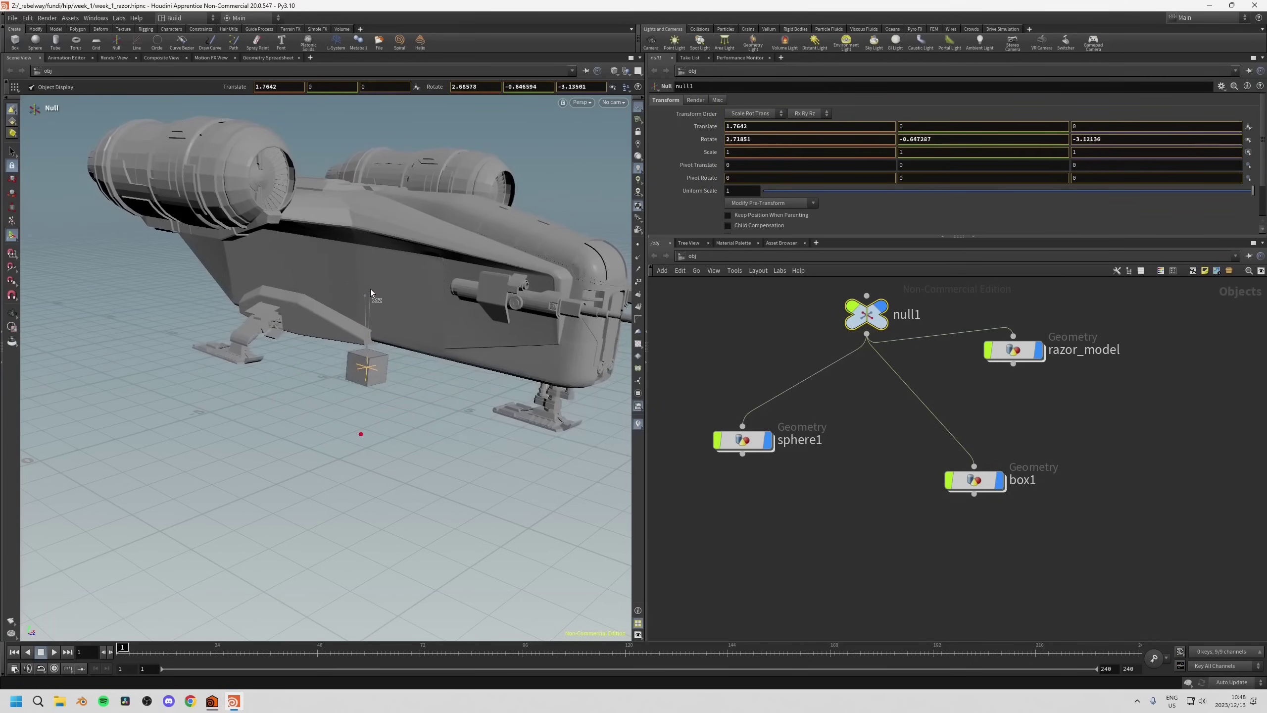
Check sphere1 in the viewport, then reselect null1 and move it to about 8.09 along X with its handle.
{"action": "left_click", "coordinate": [736, 439]}
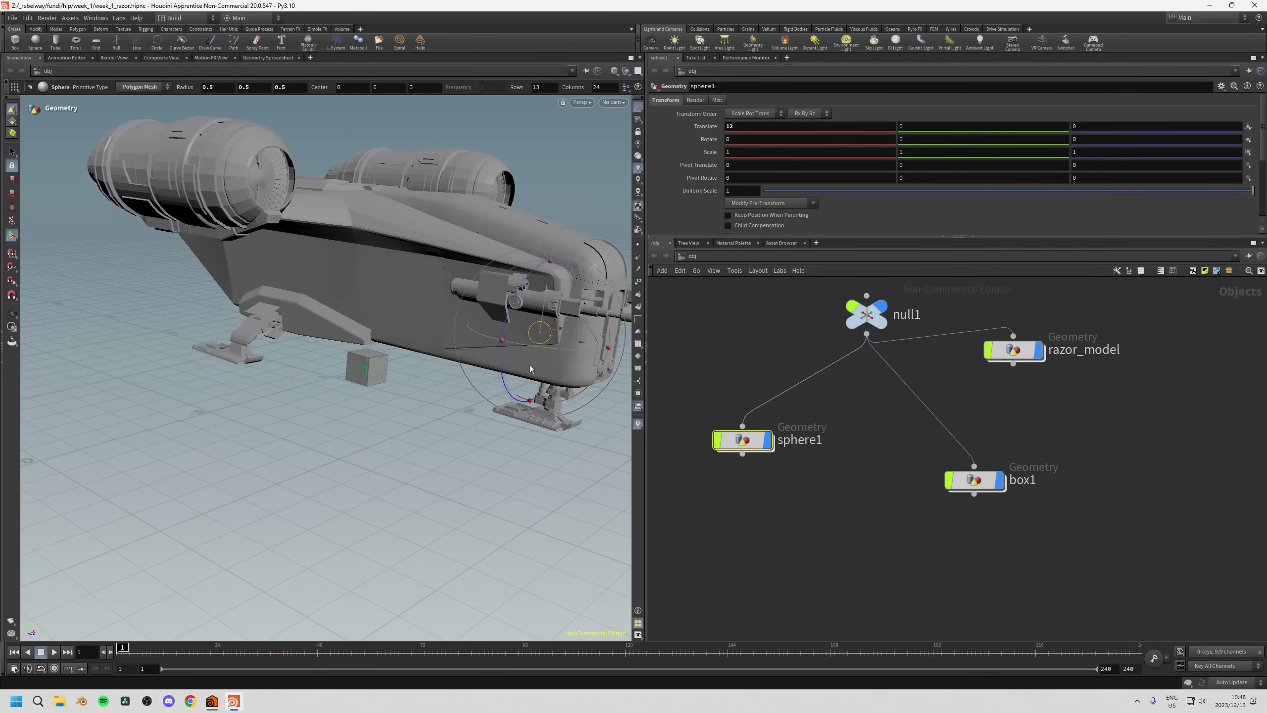
{"action": "left_click_drag", "start_coordinate": [530, 365], "coordinate": [311, 340]}
{"action": "right_click_drag", "start_coordinate": [311, 339], "coordinate": [270, 345]}
{"action": "middle_click_drag", "start_coordinate": [270, 344], "coordinate": [256, 345]}
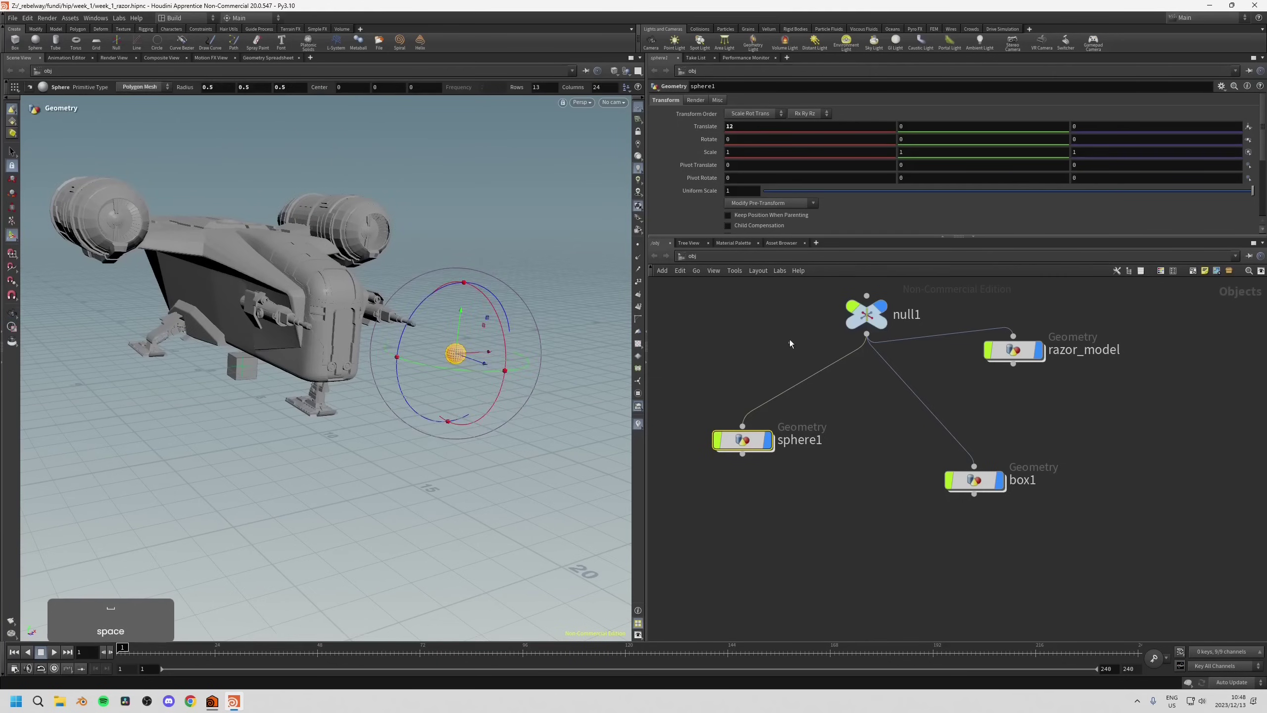
{"action": "left_click", "coordinate": [866, 314]}
{"action": "left_click_drag", "start_coordinate": [277, 369], "coordinate": [527, 384]}
Move sphere1 to about -1.75 in Y, and box1 to about -2.02, -0.67, 0.51, using their handles.
{"action": "left_click", "coordinate": [743, 439]}
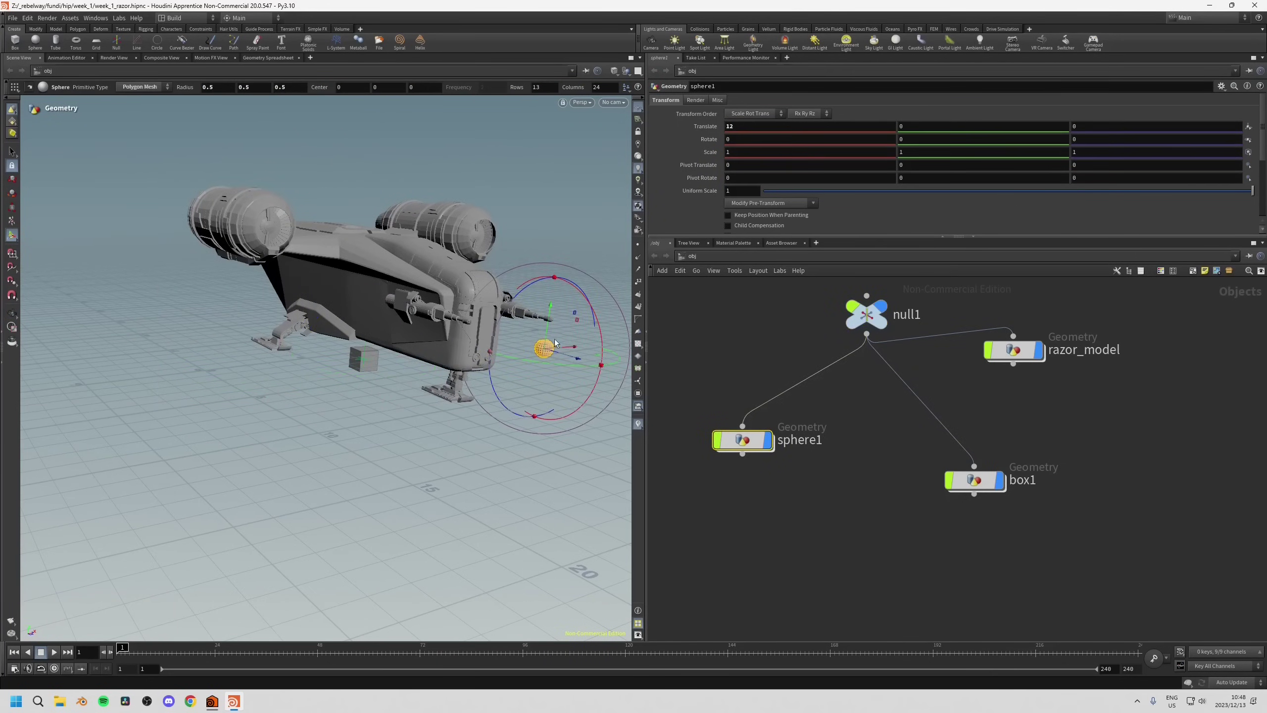
{"action": "left_click_drag", "start_coordinate": [555, 343], "coordinate": [564, 383]}
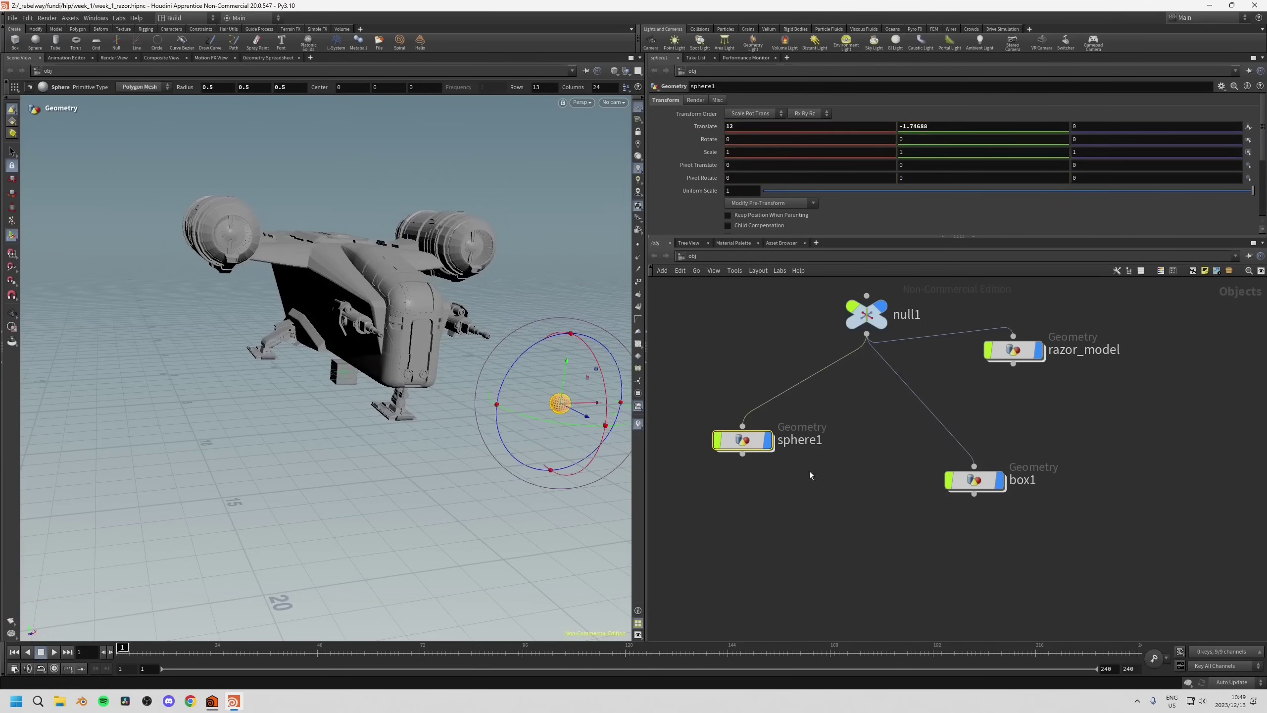
{"action": "left_click", "coordinate": [952, 488]}
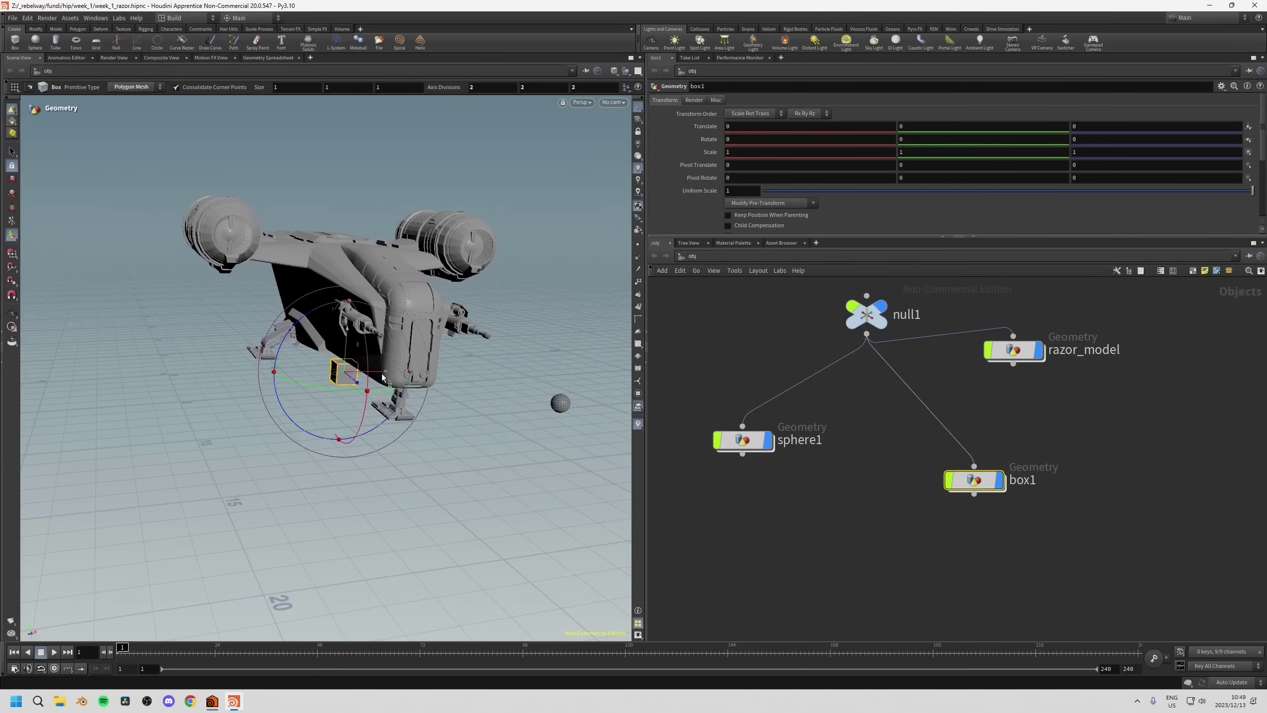
{"action": "left_click_drag", "start_coordinate": [385, 383], "coordinate": [303, 366]}
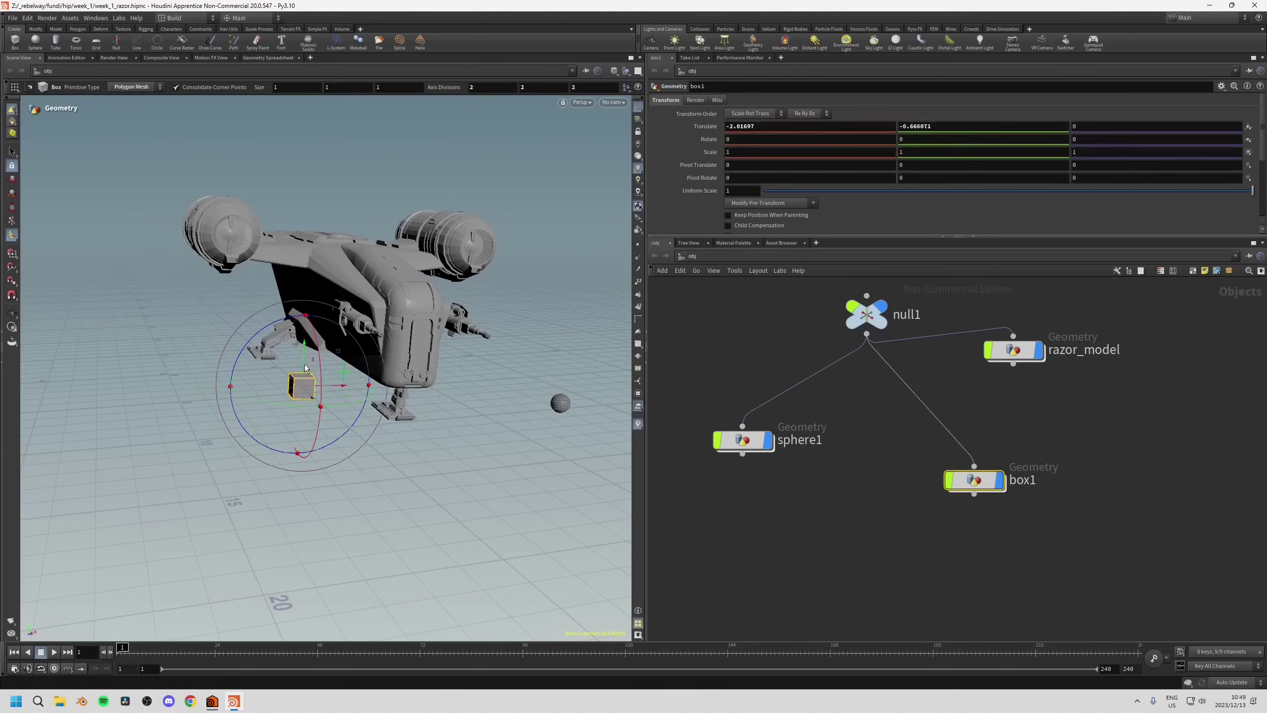
{"action": "key", "text": "space"}
{"action": "mouse_move", "coordinate": [202, 401]}
{"action": "left_mouse_down"}
{"action": "mouse_move", "coordinate": [275, 411]}
{"action": "mouse_move", "coordinate": [216, 395]}
{"action": "left_mouse_up"}
{"action": "middle_click_drag", "start_coordinate": [216, 395], "coordinate": [278, 405]}
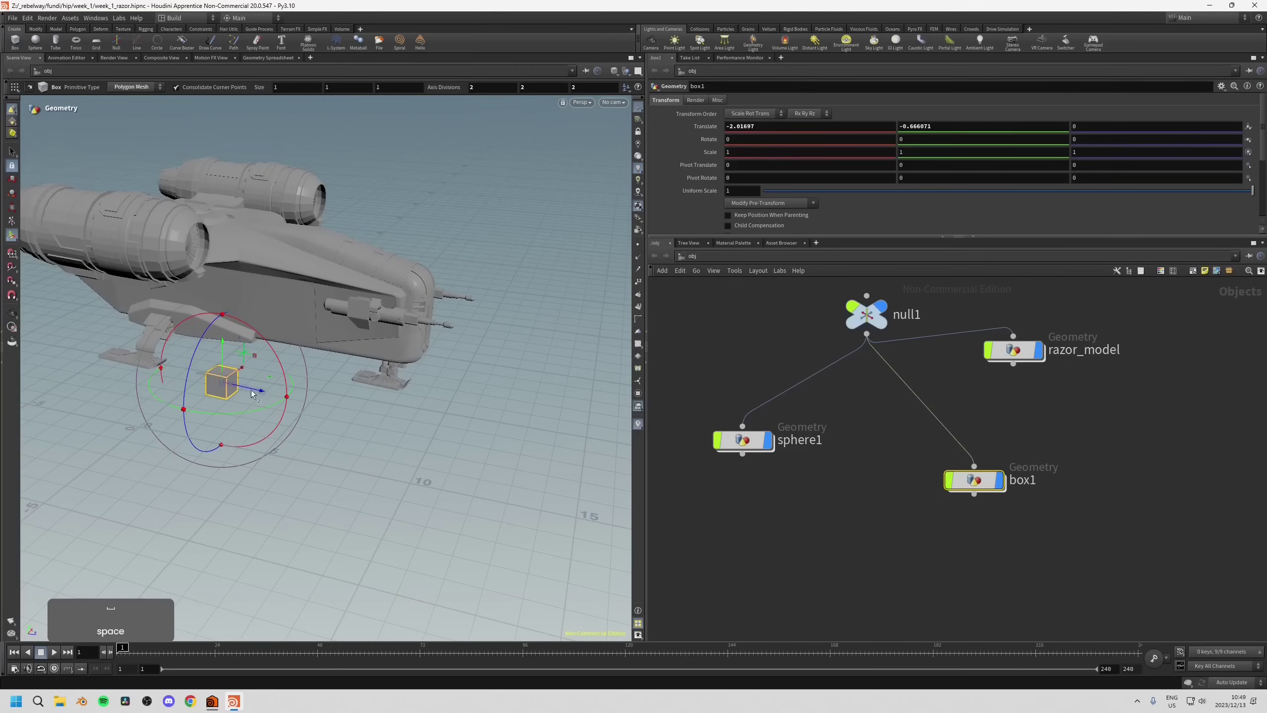
{"action": "left_click_drag", "start_coordinate": [258, 390], "coordinate": [271, 393]}
Reposition the null1 node above its children and disconnect sphere1, box1 and razor_model from it.
{"action": "middle_click_drag", "start_coordinate": [779, 350], "coordinate": [882, 405]}
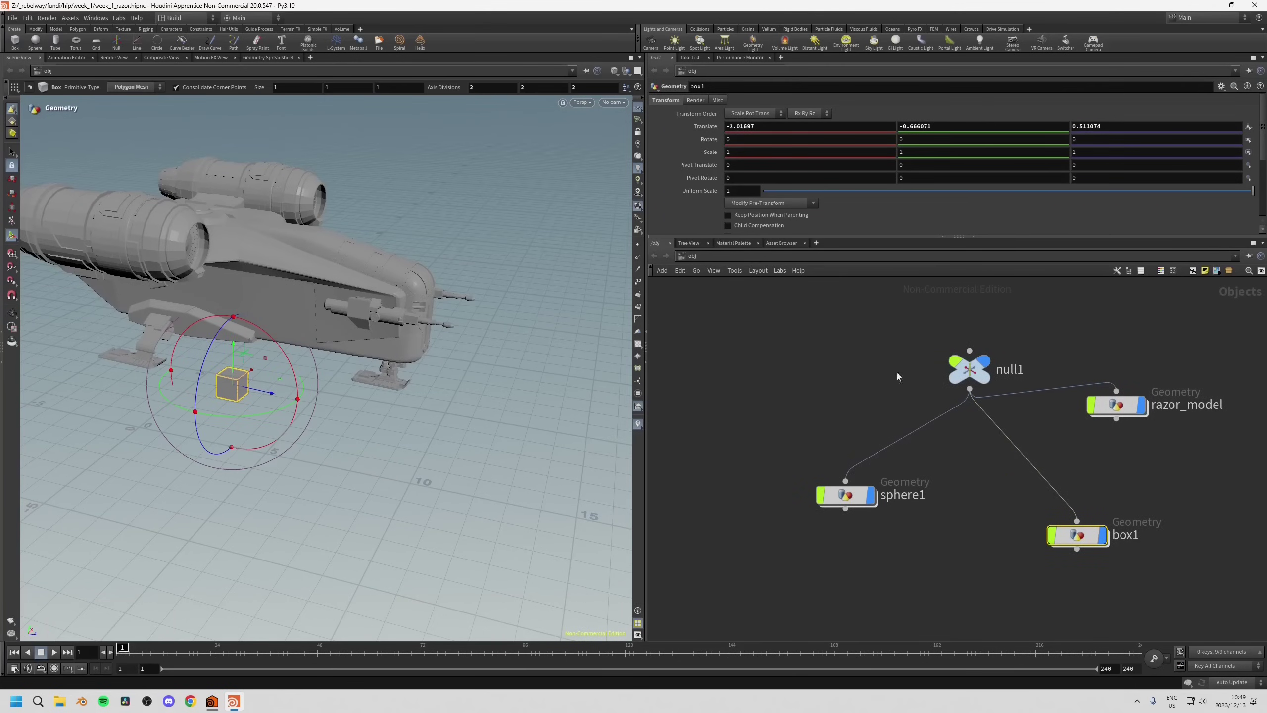
{"action": "left_click_drag", "start_coordinate": [992, 377], "coordinate": [960, 353]}
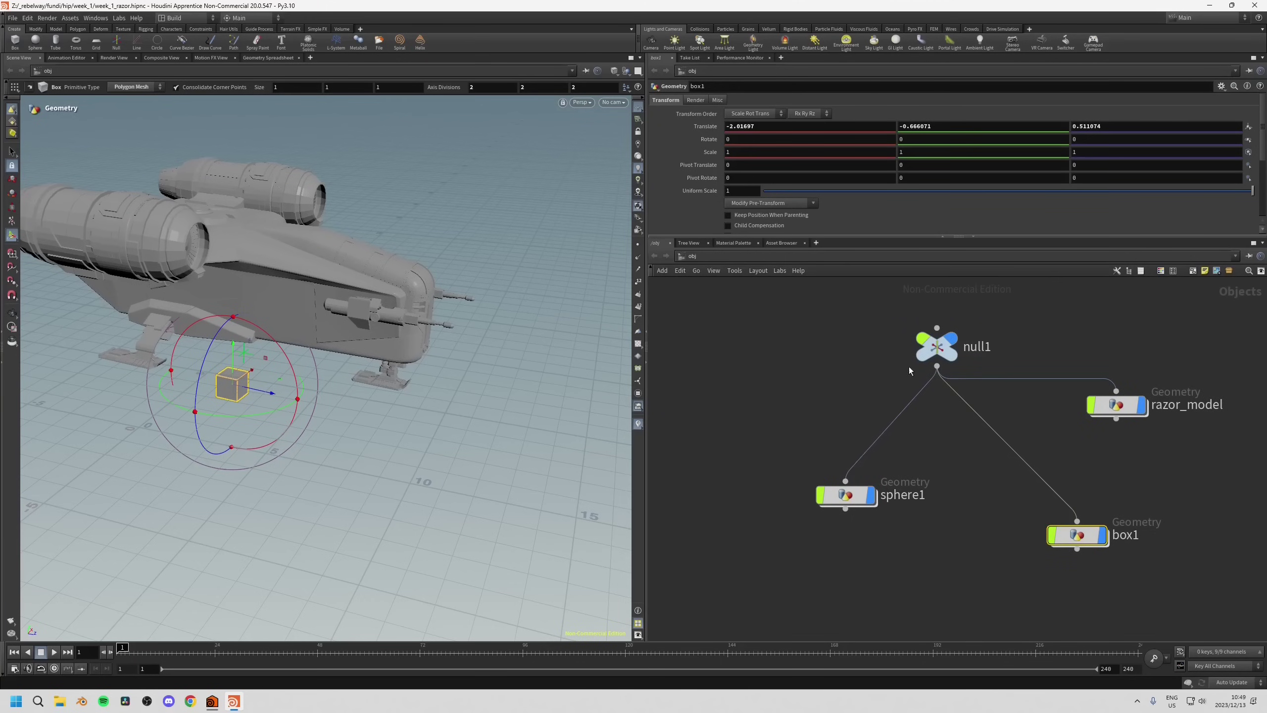
{"action": "middle_click_drag", "start_coordinate": [909, 370], "coordinate": [870, 354]}
{"action": "left_click_drag", "start_coordinate": [837, 385], "coordinate": [968, 440]}
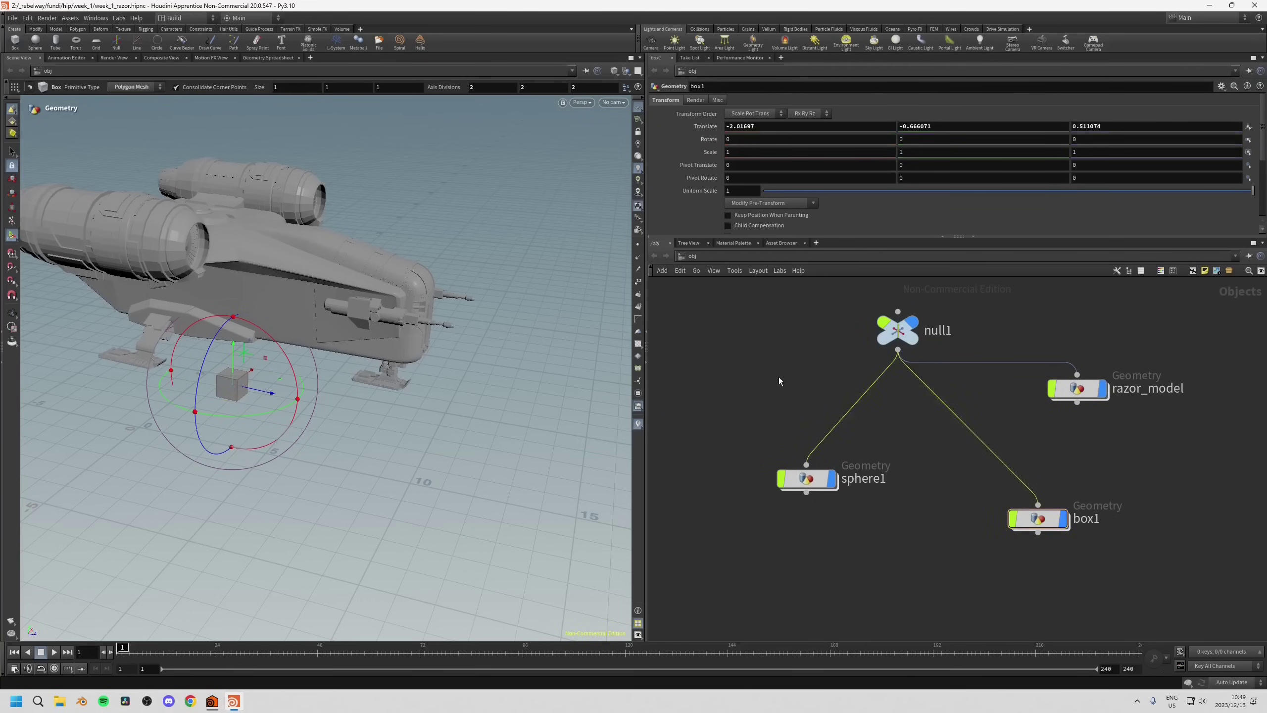
{"action": "left_click_drag", "start_coordinate": [755, 364], "coordinate": [993, 428]}
{"action": "key", "text": "Delete"}
{"action": "key", "text": "Delete"}
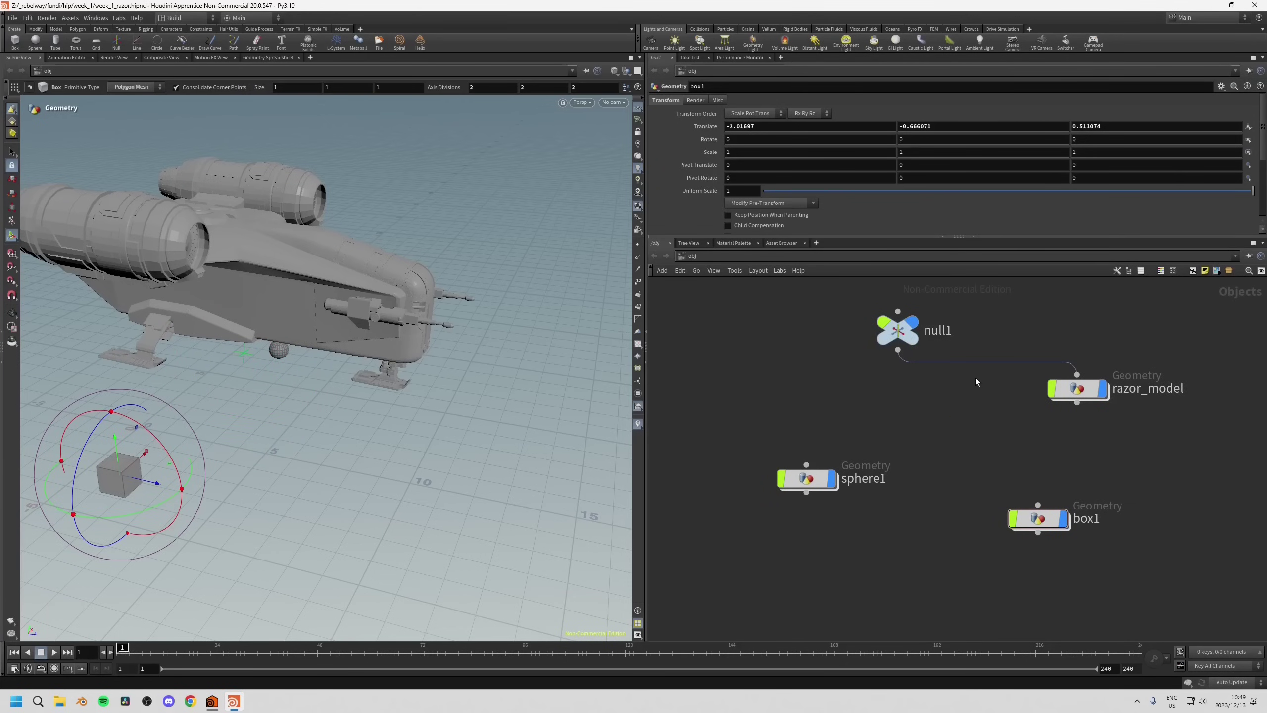
{"action": "key", "text": "y"}
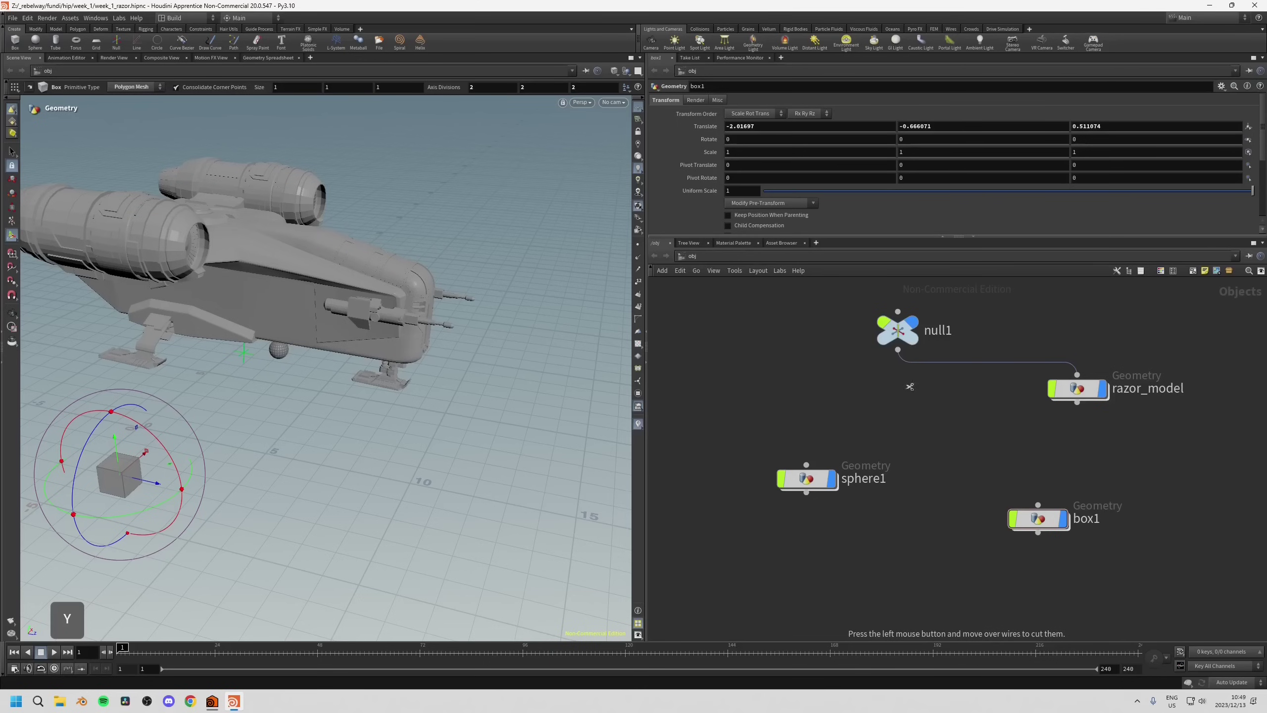
{"action": "left_click_drag", "start_coordinate": [921, 388], "coordinate": [1069, 343]}
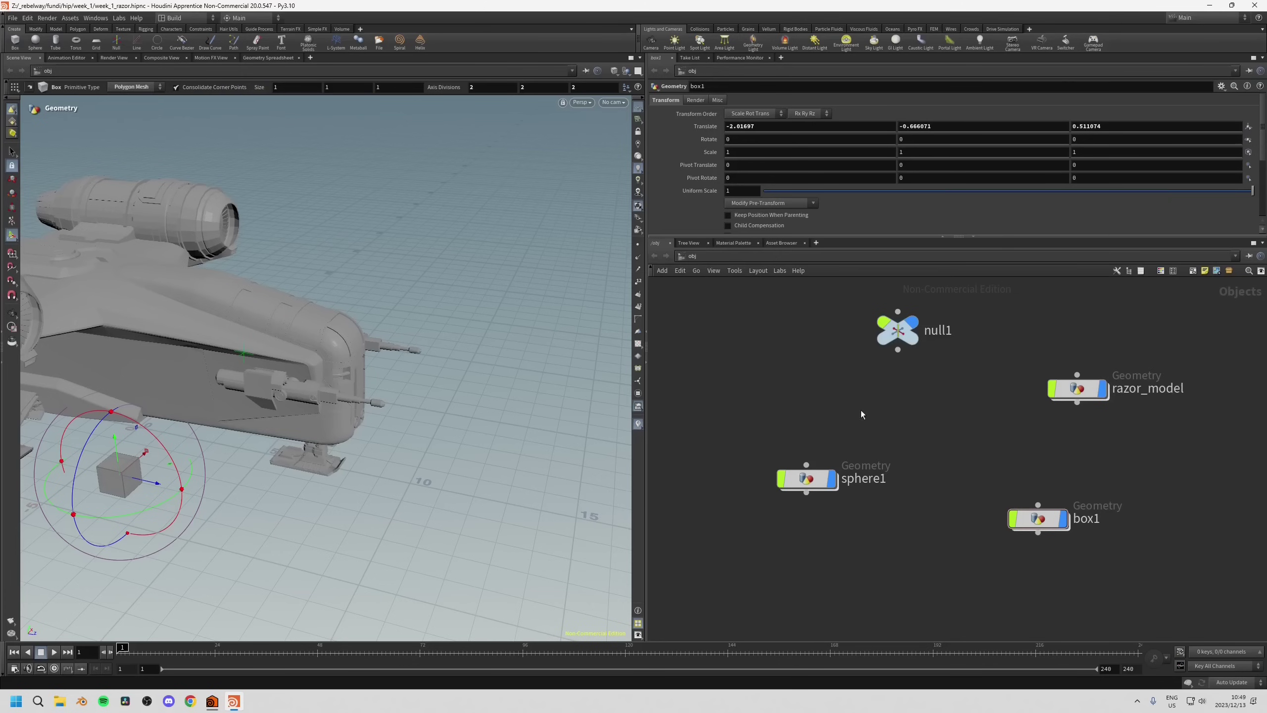
Delete the sphere1 and box1 nodes from the object network.
{"action": "left_click_drag", "start_coordinate": [805, 566], "coordinate": [804, 566]}
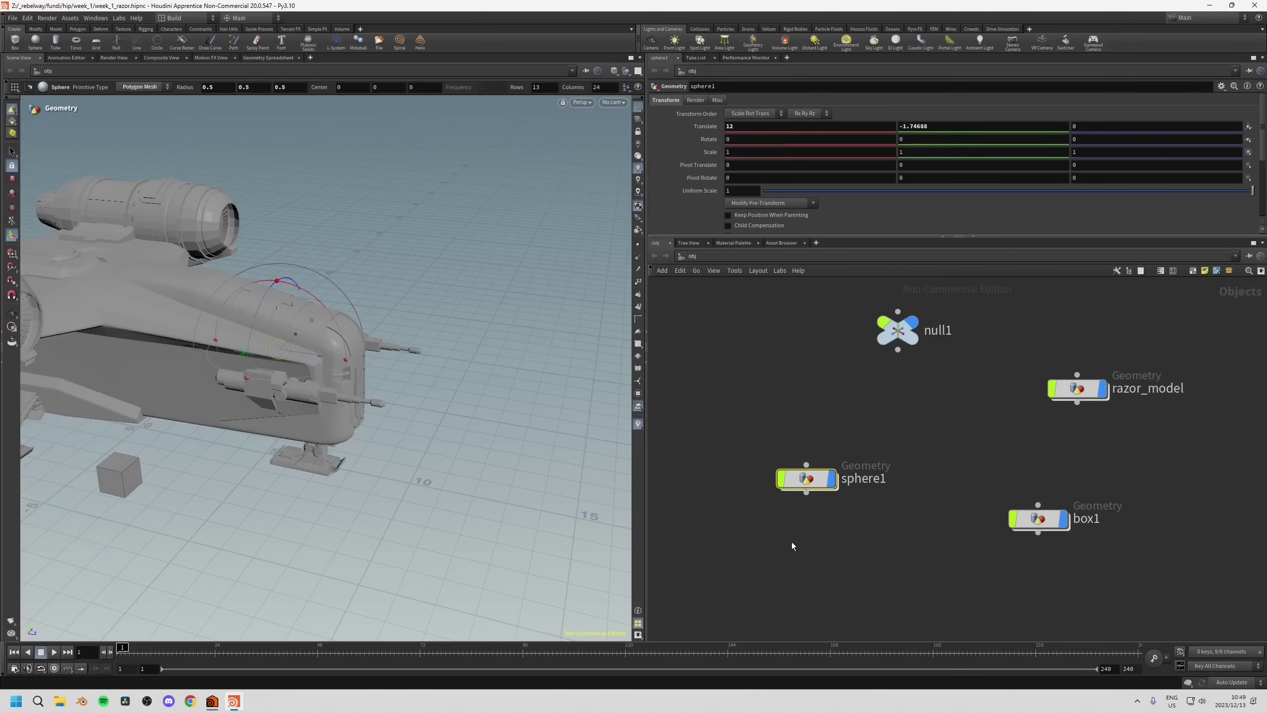
{"action": "key", "text": "Delete"}
{"action": "left_click_drag", "start_coordinate": [948, 459], "coordinate": [1038, 584]}
{"action": "key", "text": "Delete"}
Set razor_model's Z translation to 0 and place its node below null1.
{"action": "left_click_drag", "start_coordinate": [1024, 460], "coordinate": [1066, 412]}
{"action": "left_click_drag", "start_coordinate": [1116, 129], "coordinate": [1023, 134]}
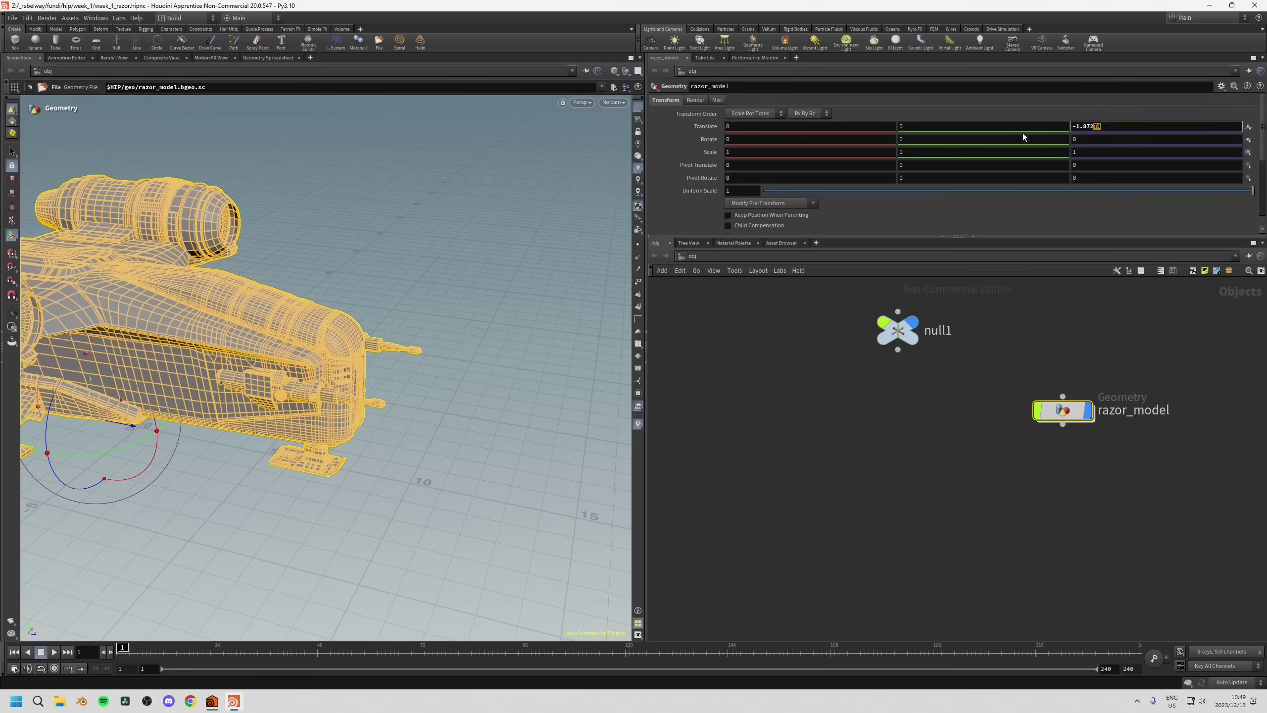
{"action": "double_click", "coordinate": [1104, 125]}
{"action": "type", "text": "0"}
{"action": "key", "text": "Return"}
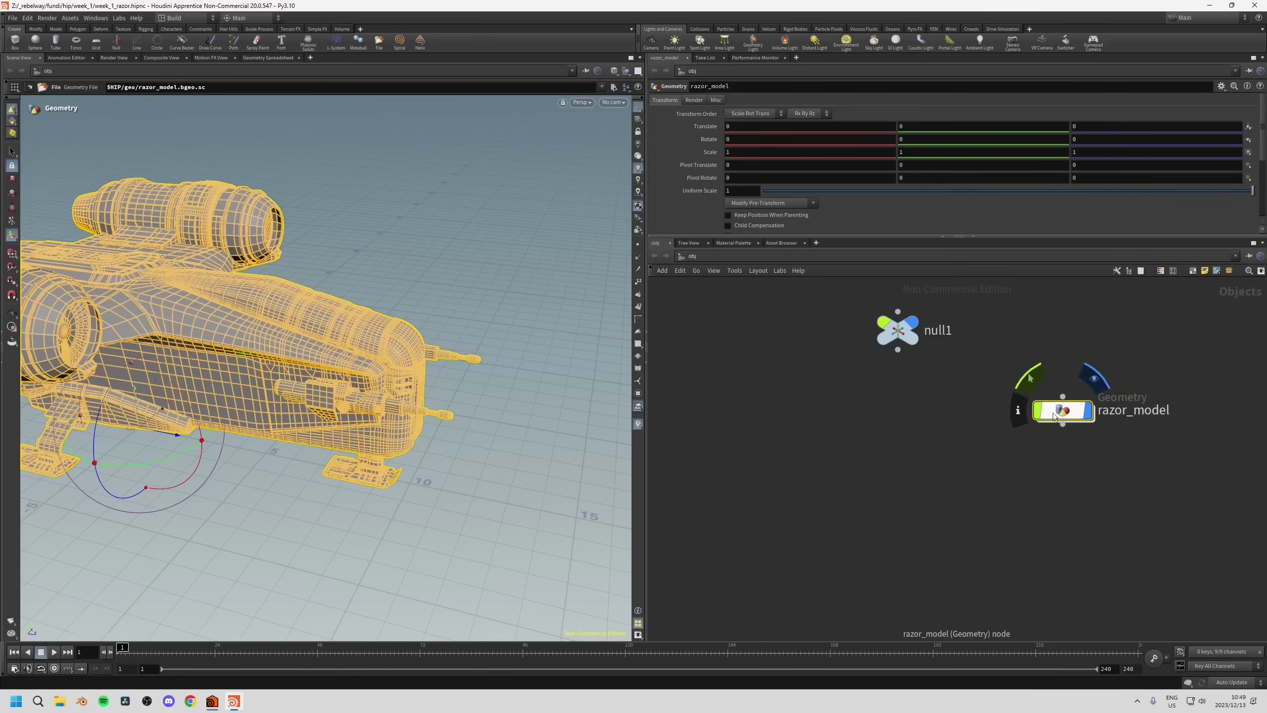
{"action": "left_click_drag", "start_coordinate": [1062, 409], "coordinate": [910, 456]}
Select null1 and reset its Rotate and Translate parameters to their defaults.
{"action": "left_click_drag", "start_coordinate": [831, 381], "coordinate": [936, 228]}
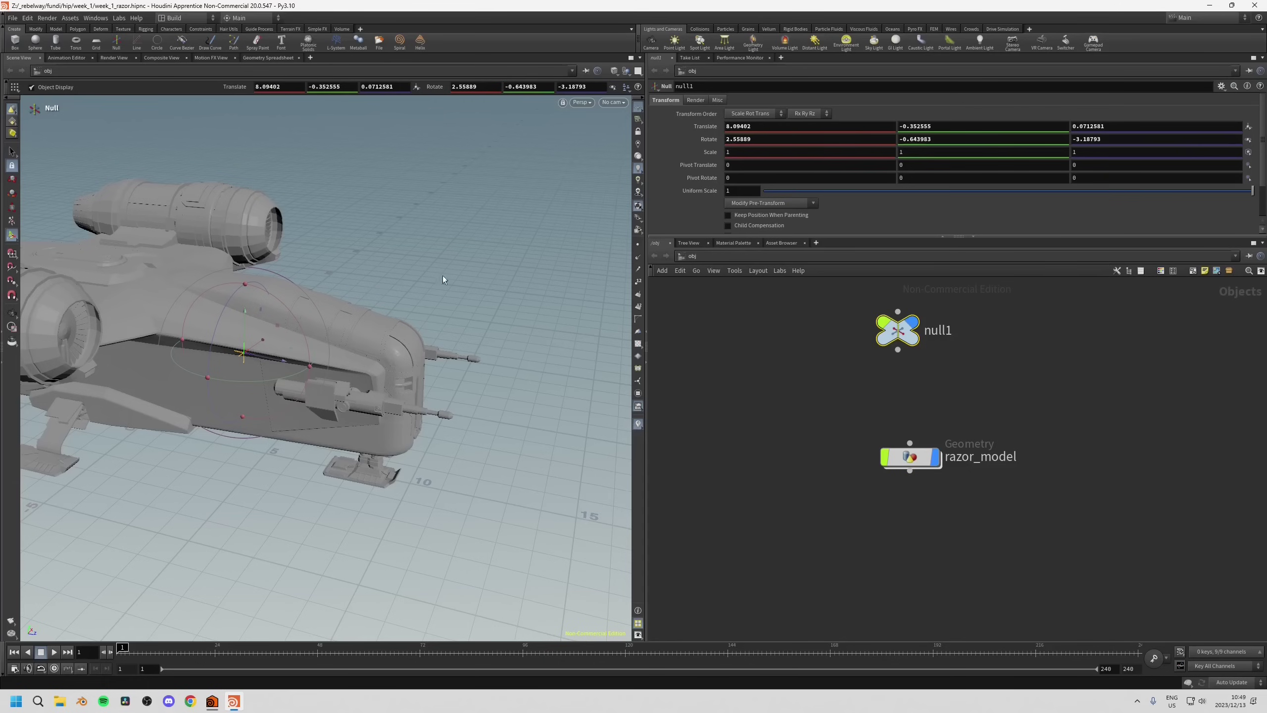
{"action": "key", "text": "ctrl"}
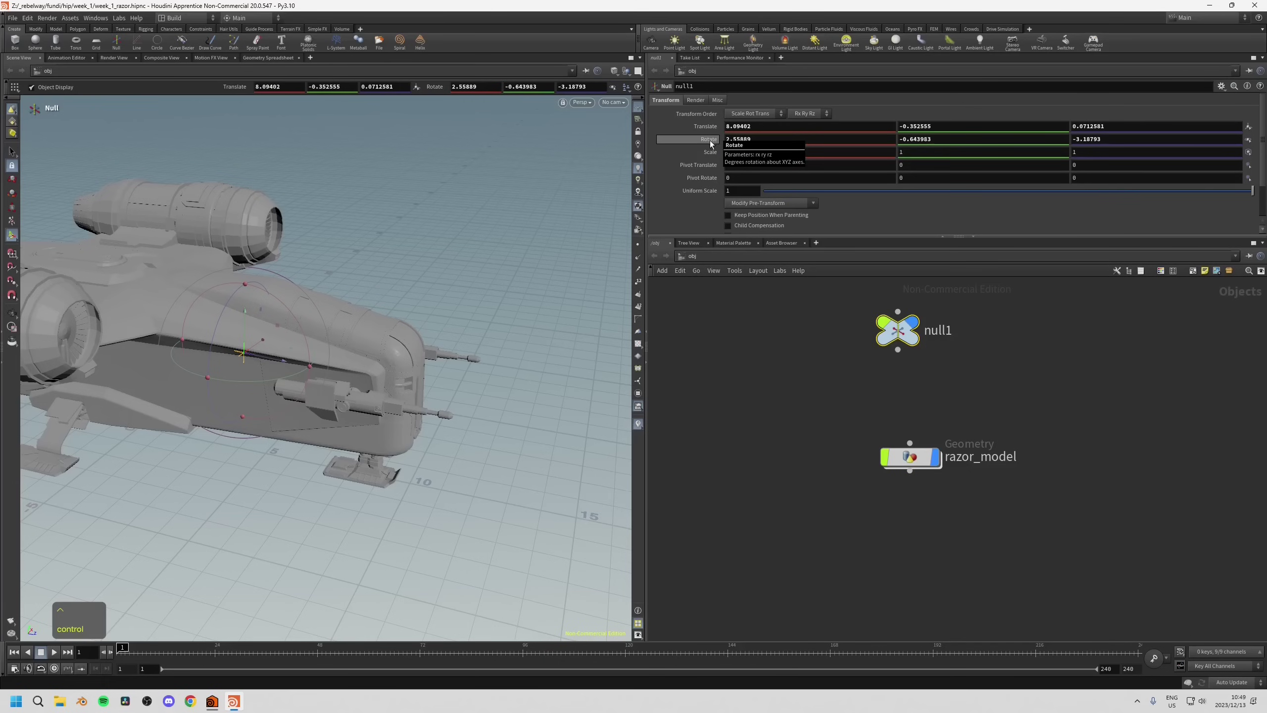
{"action": "middle_click", "coordinate": [711, 143], "text": "ctrl"}
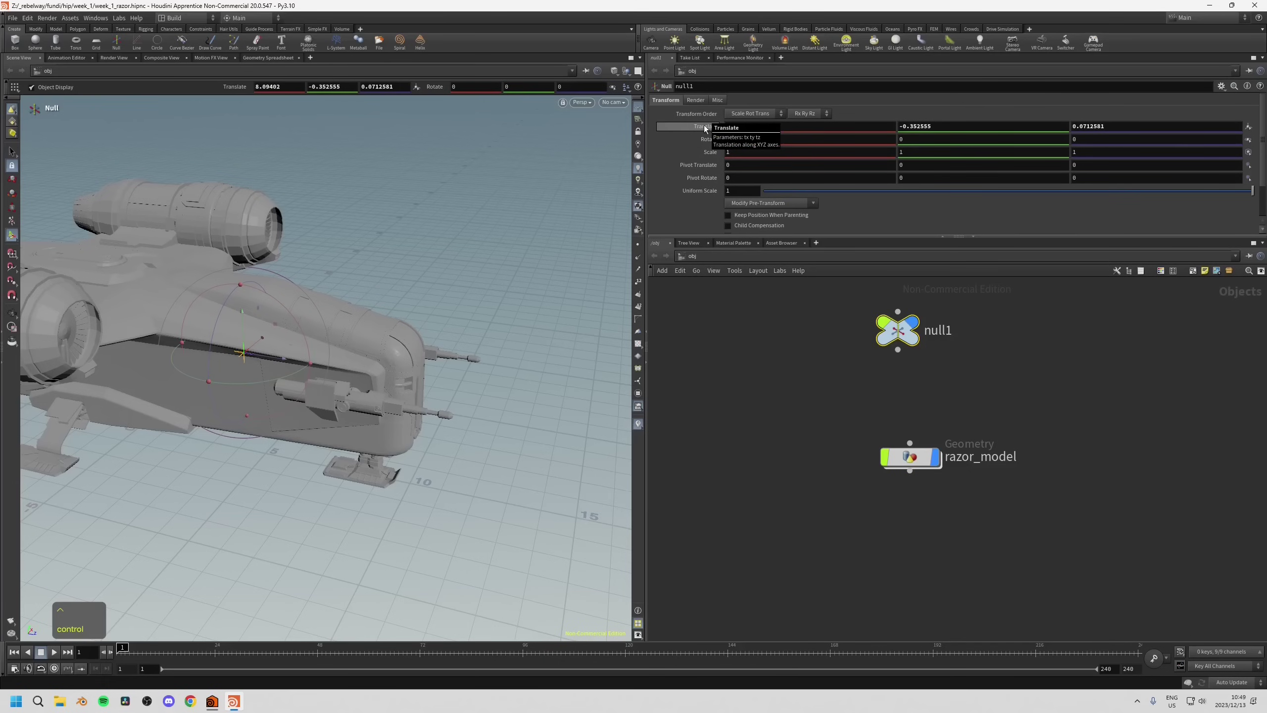
{"action": "middle_click", "coordinate": [705, 128], "text": "ctrl"}
Parent razor_model to null1 and line its node up directly beneath the null.
{"action": "key", "text": "space"}
{"action": "left_click_drag", "start_coordinate": [260, 430], "coordinate": [220, 416]}
{"action": "left_click_drag", "start_coordinate": [910, 456], "coordinate": [907, 476]}
{"action": "left_click_drag", "start_coordinate": [897, 350], "coordinate": [905, 452]}
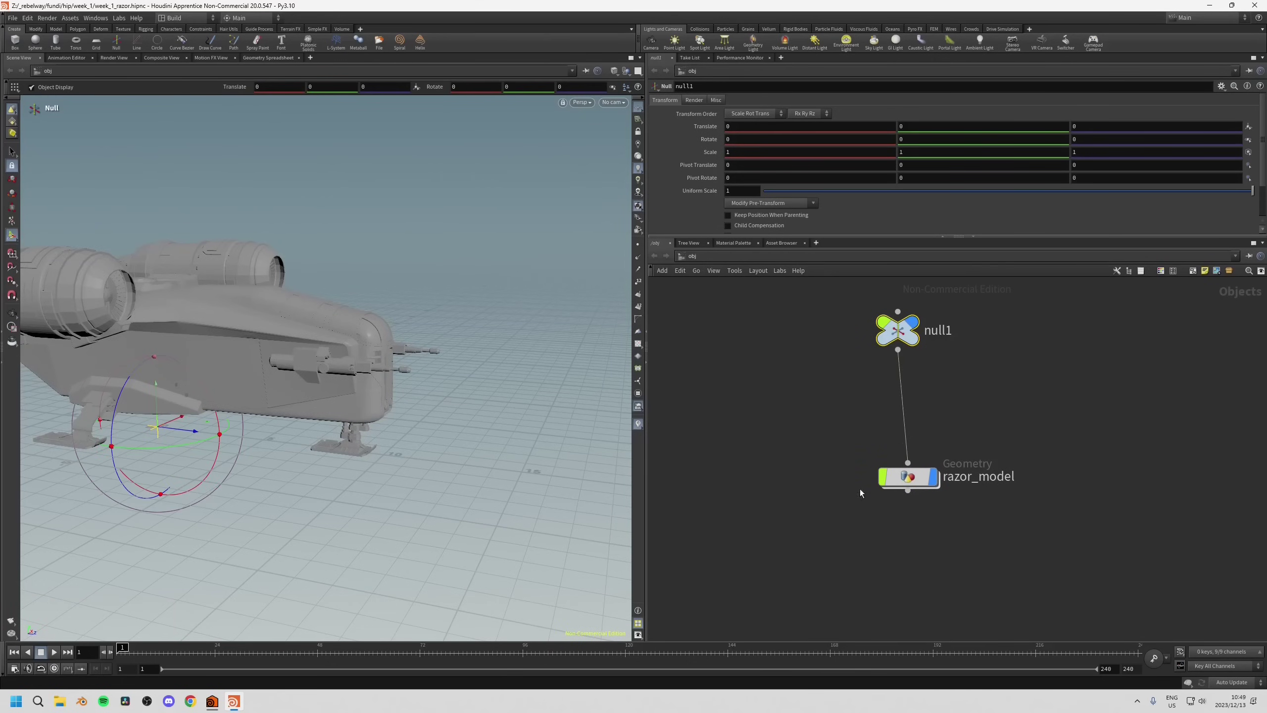
{"action": "middle_click_drag", "start_coordinate": [859, 489], "coordinate": [855, 450]}
{"action": "scroll", "coordinate": [855, 450], "scroll_direction": "down", "scroll_amount": 3}
{"action": "left_click_drag", "start_coordinate": [814, 475], "coordinate": [891, 428]}
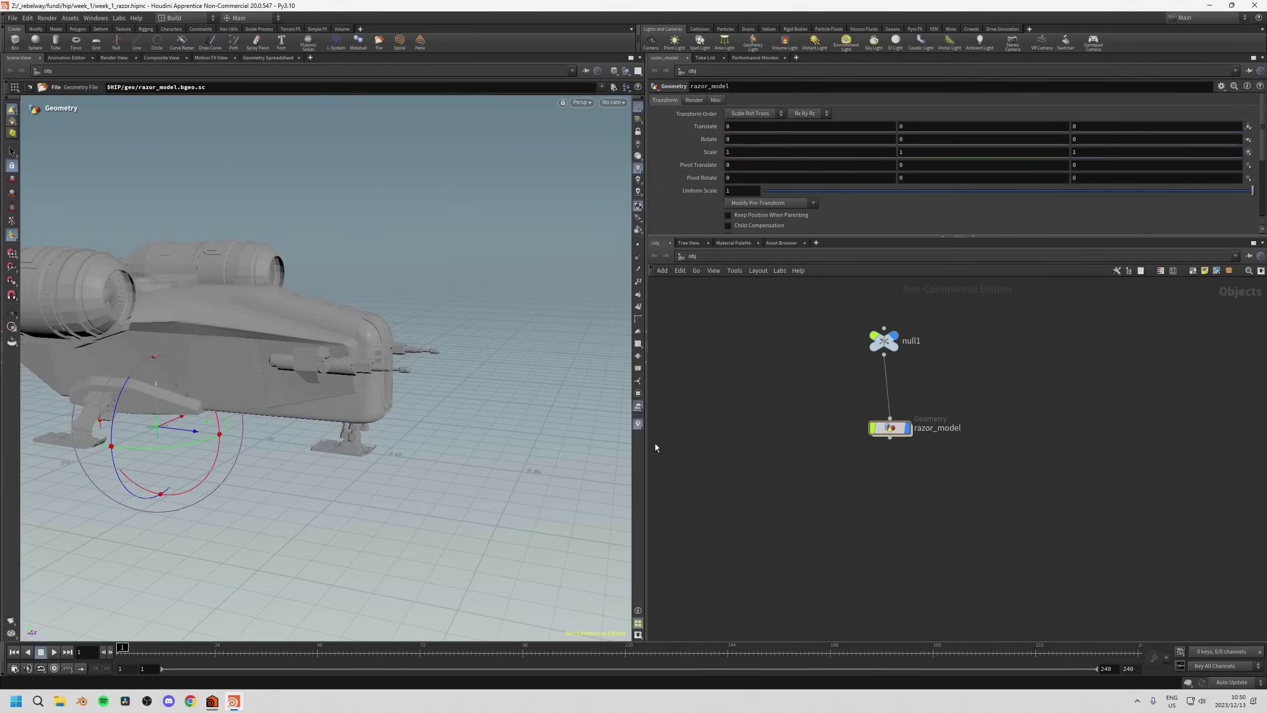
{"action": "key", "text": "space"}
{"action": "left_click_drag", "start_coordinate": [354, 320], "coordinate": [298, 330]}
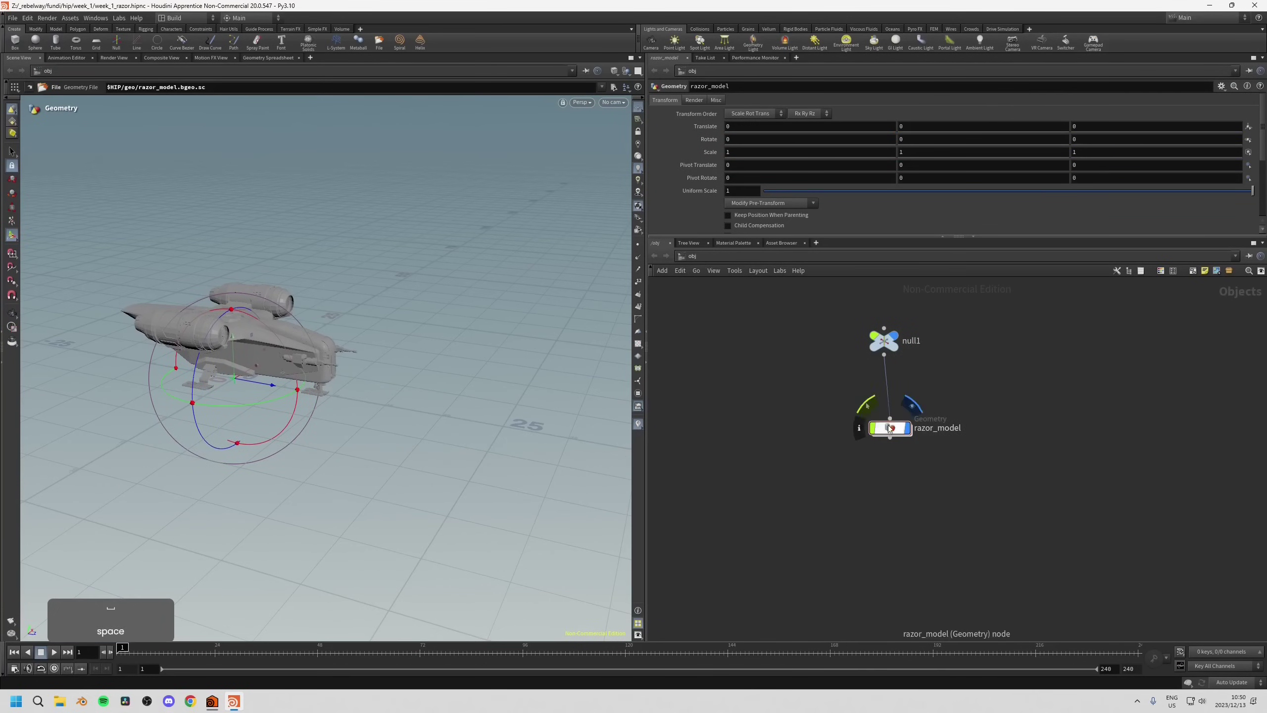
{"action": "left_click_drag", "start_coordinate": [892, 428], "coordinate": [887, 418]}
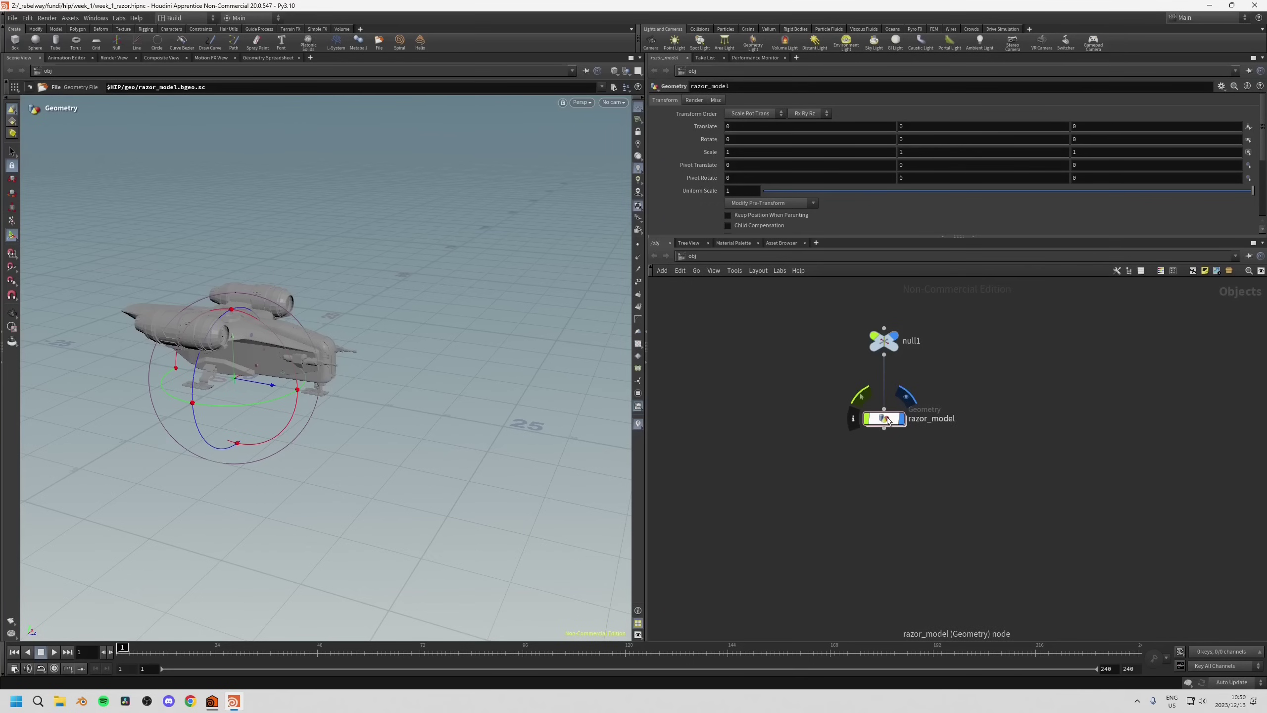
Duplicate the razor_model node and place the copy just below the original.
{"action": "key", "text": "ctrl+c"}
{"action": "key", "text": "ctrl+v"}
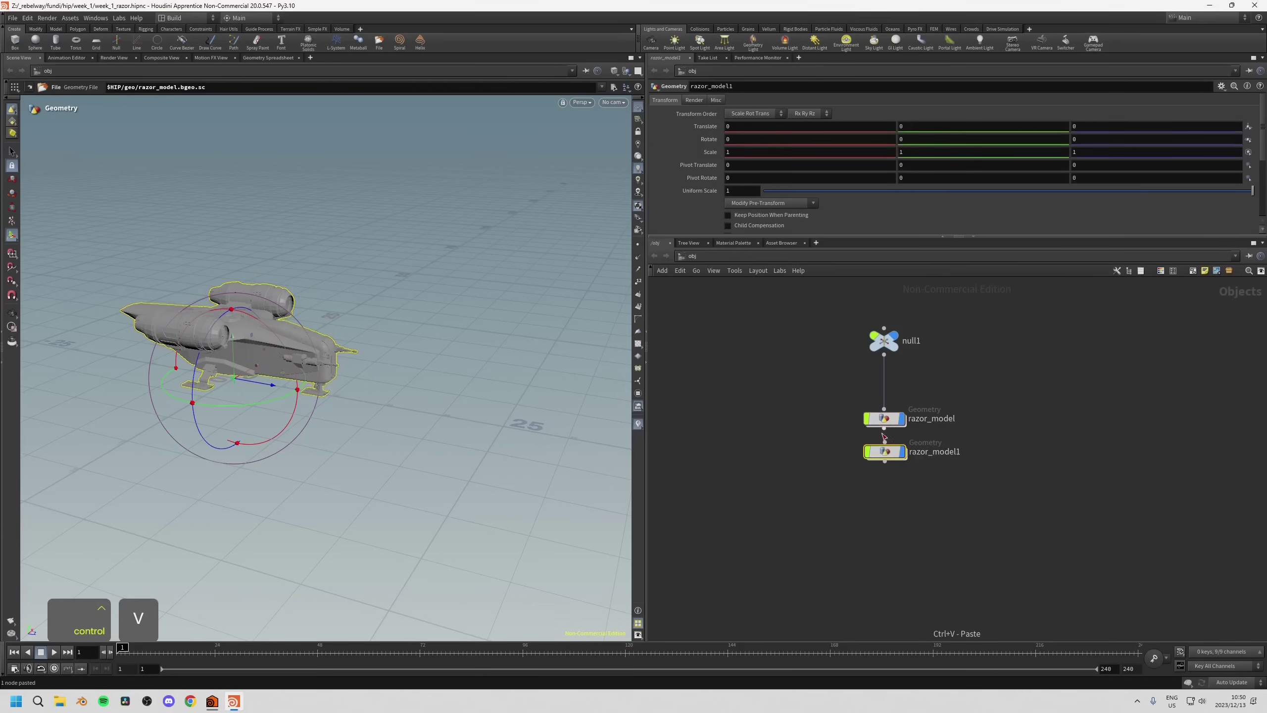
{"action": "mouse_move", "coordinate": [885, 451]}
{"action": "left_mouse_down"}
{"action": "mouse_move", "coordinate": [871, 491]}
{"action": "mouse_move", "coordinate": [861, 465]}
{"action": "mouse_move", "coordinate": [882, 470]}
{"action": "left_mouse_up"}
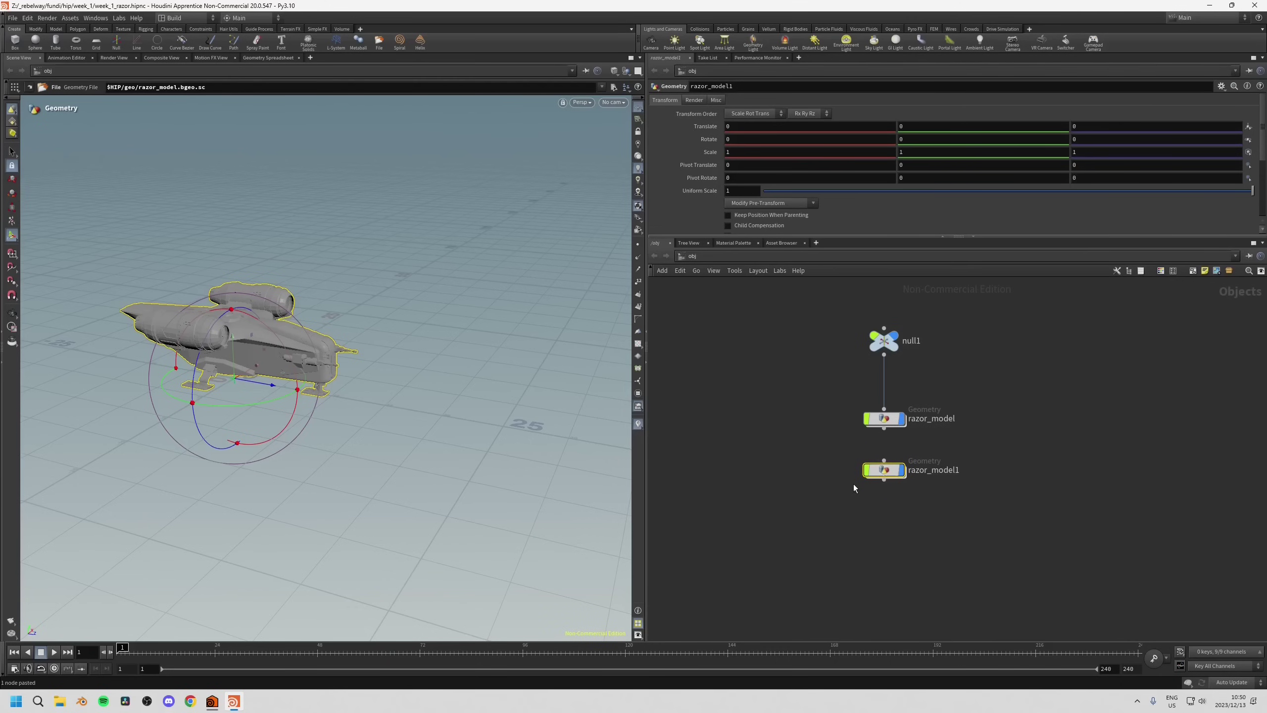
Duplicate the razor_model1 node and place the copy just below it, slightly offset to the right.
{"action": "key", "text": "alt"}
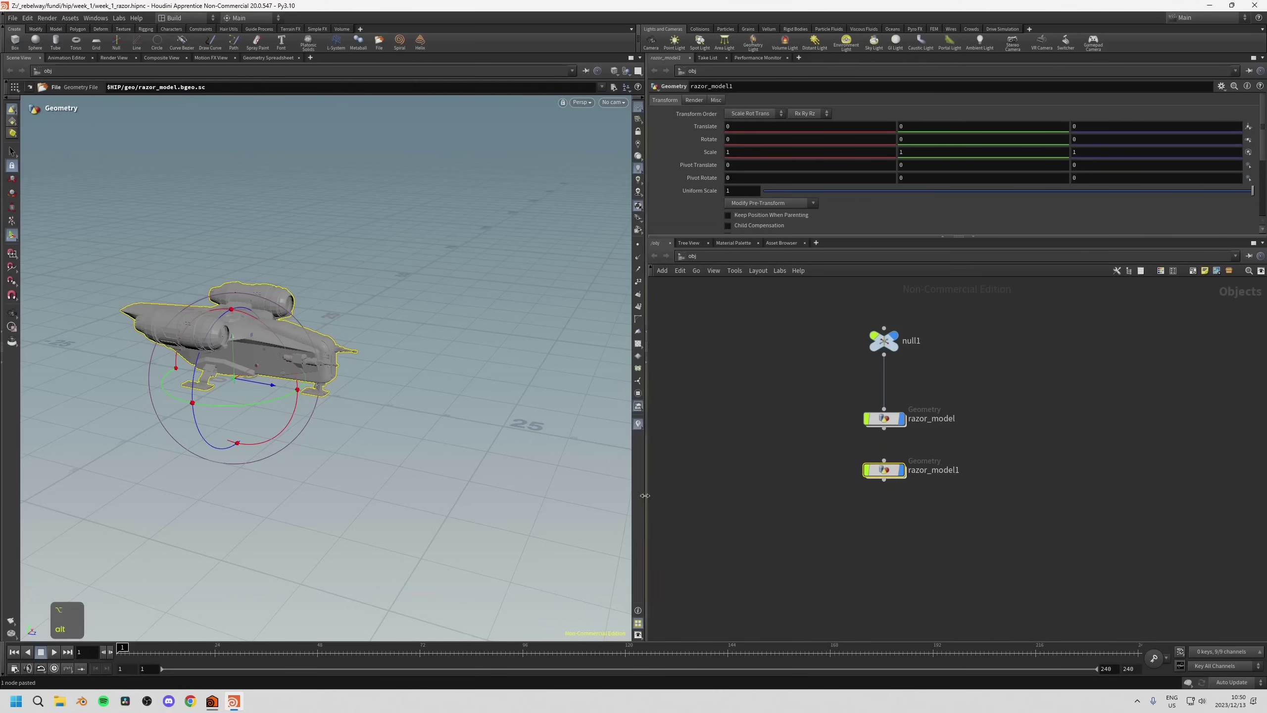
{"action": "mouse_move", "coordinate": [888, 471]}
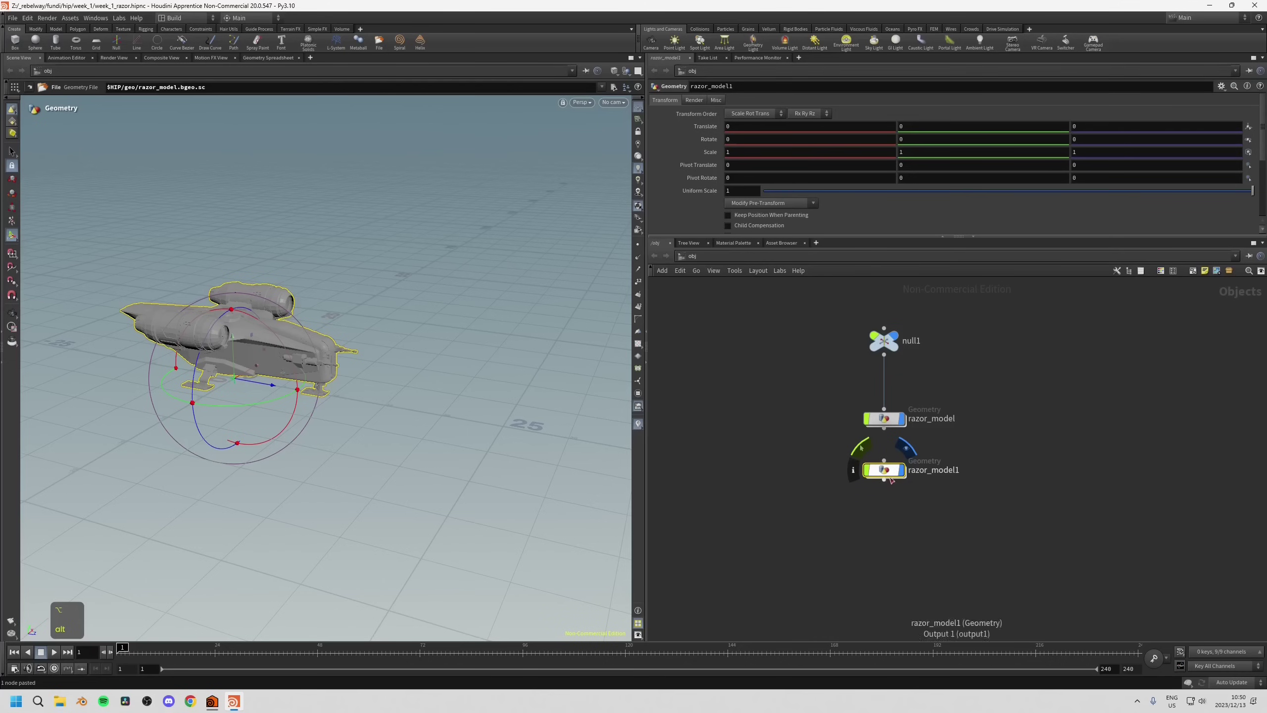
{"action": "left_click_drag", "start_coordinate": [887, 473], "coordinate": [950, 518], "text": "alt"}
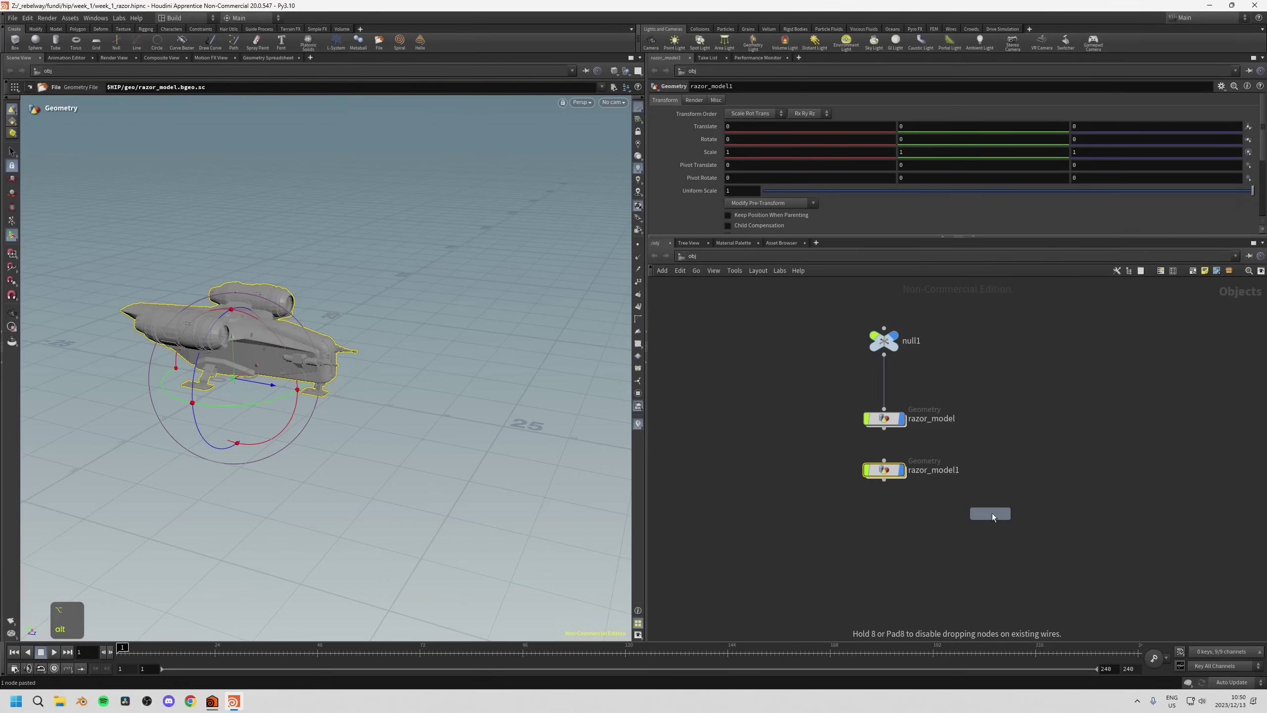
{"action": "left_click_drag", "start_coordinate": [988, 517], "coordinate": [988, 518], "text": "alt"}
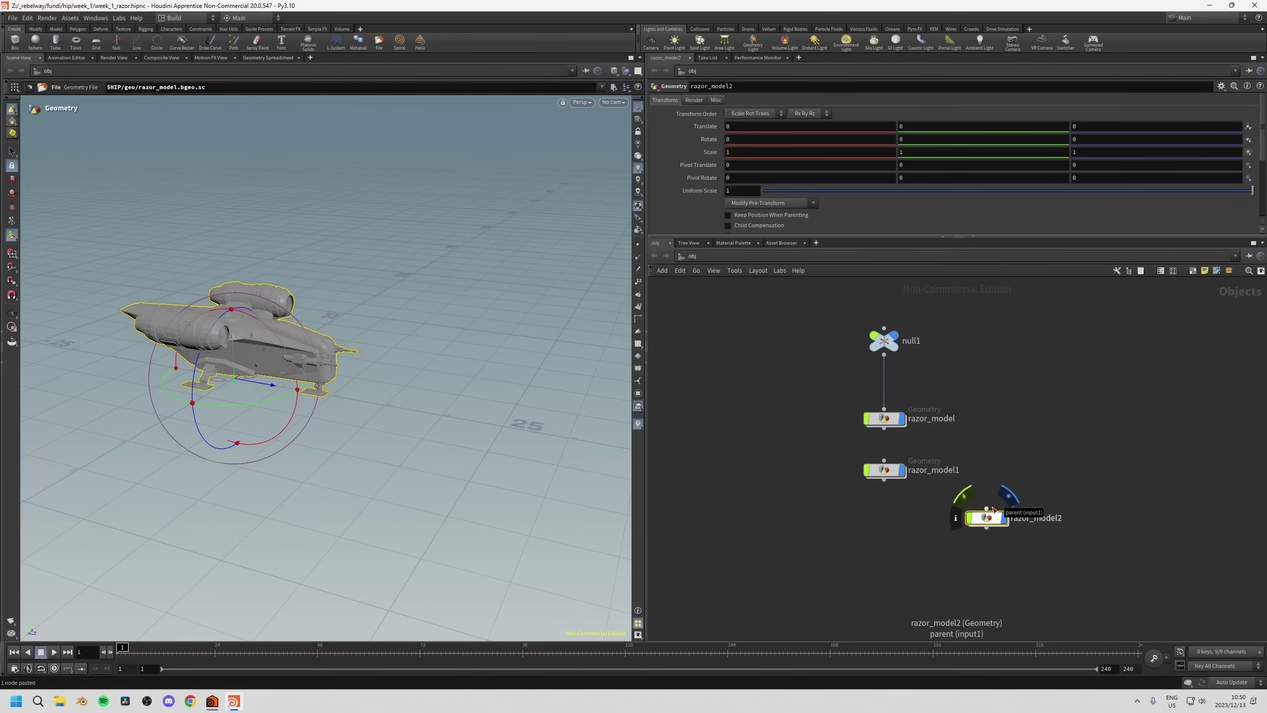
{"action": "left_click_drag", "start_coordinate": [989, 520], "coordinate": [919, 520]}
Select razor_model1 and move its ship about 24.35 units along Z, away from the original.
{"action": "left_click_drag", "start_coordinate": [839, 469], "coordinate": [871, 473]}
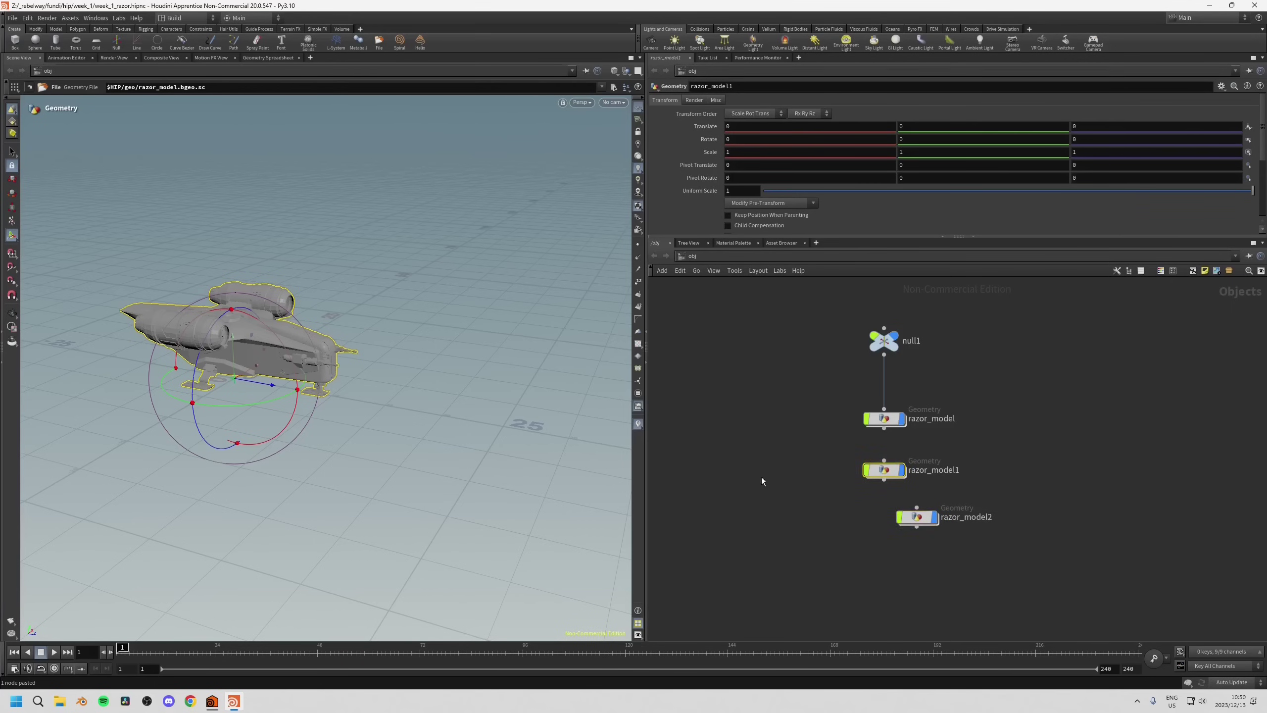
{"action": "left_click_drag", "start_coordinate": [262, 383], "coordinate": [519, 454]}
{"action": "key", "text": "r"}
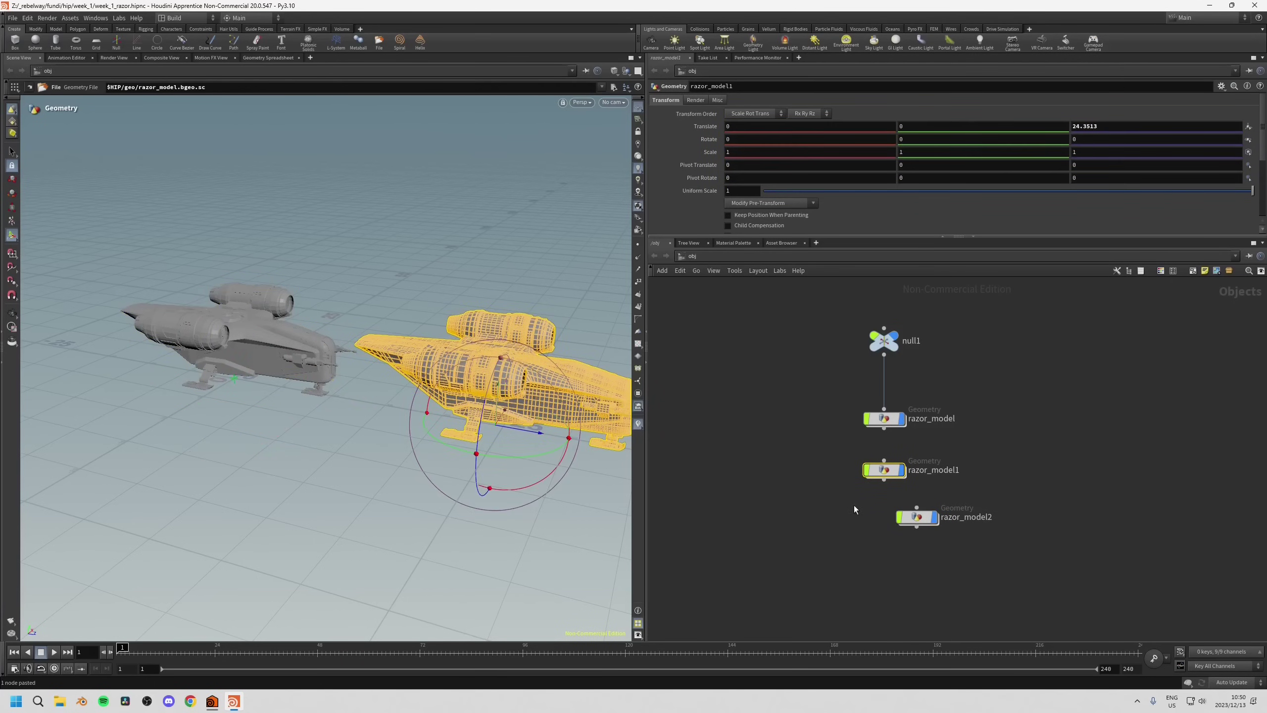
Move razor_model2's ship about 49.96 units along Z and align its node beneath the other ship nodes.
{"action": "left_click_drag", "start_coordinate": [853, 506], "coordinate": [909, 522]}
{"action": "right_click_drag", "start_coordinate": [269, 384], "coordinate": [212, 402]}
{"action": "middle_click_drag", "start_coordinate": [307, 387], "coordinate": [255, 372]}
{"action": "key", "text": "t"}
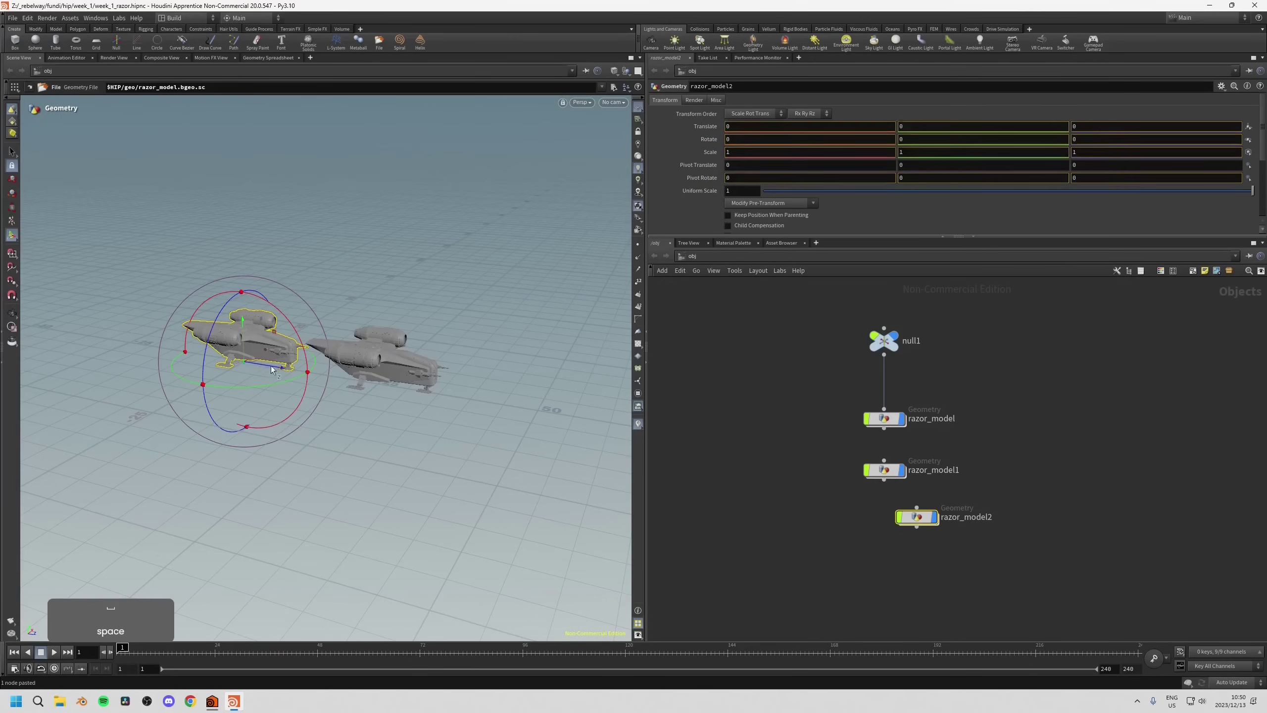
{"action": "left_click_drag", "start_coordinate": [255, 371], "coordinate": [573, 429]}
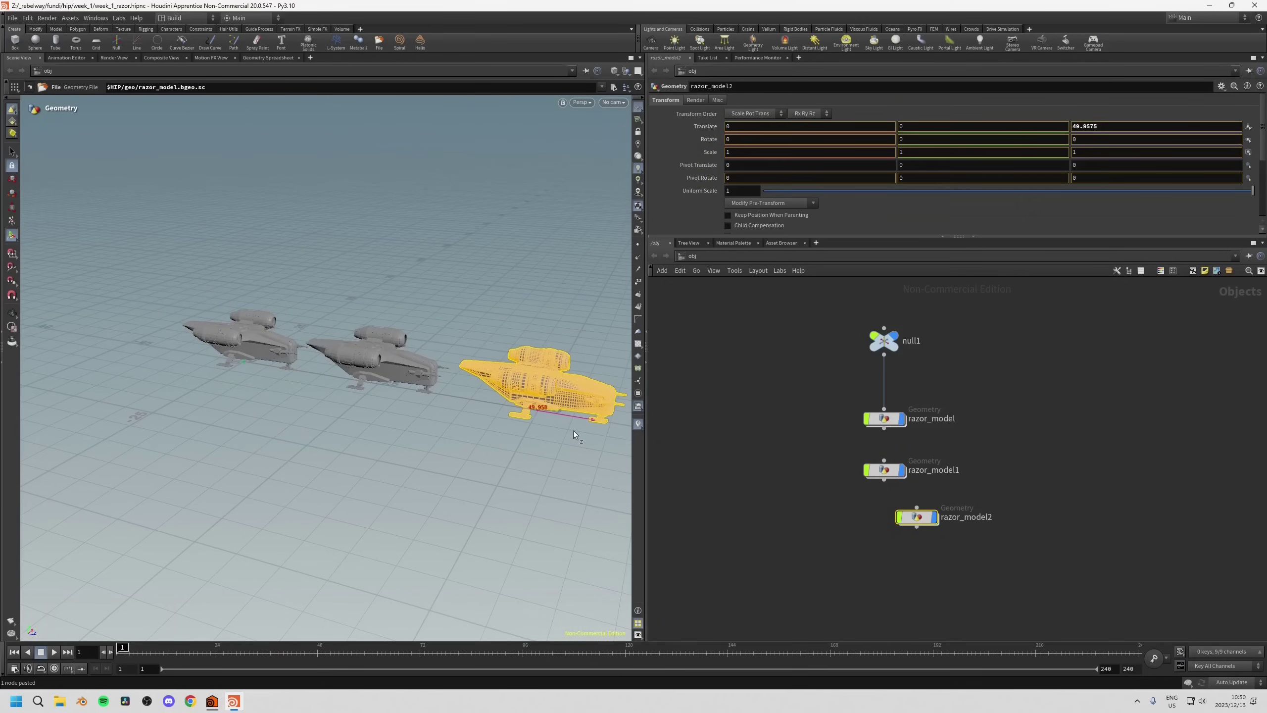
{"action": "key", "text": "r"}
{"action": "key", "text": "l"}
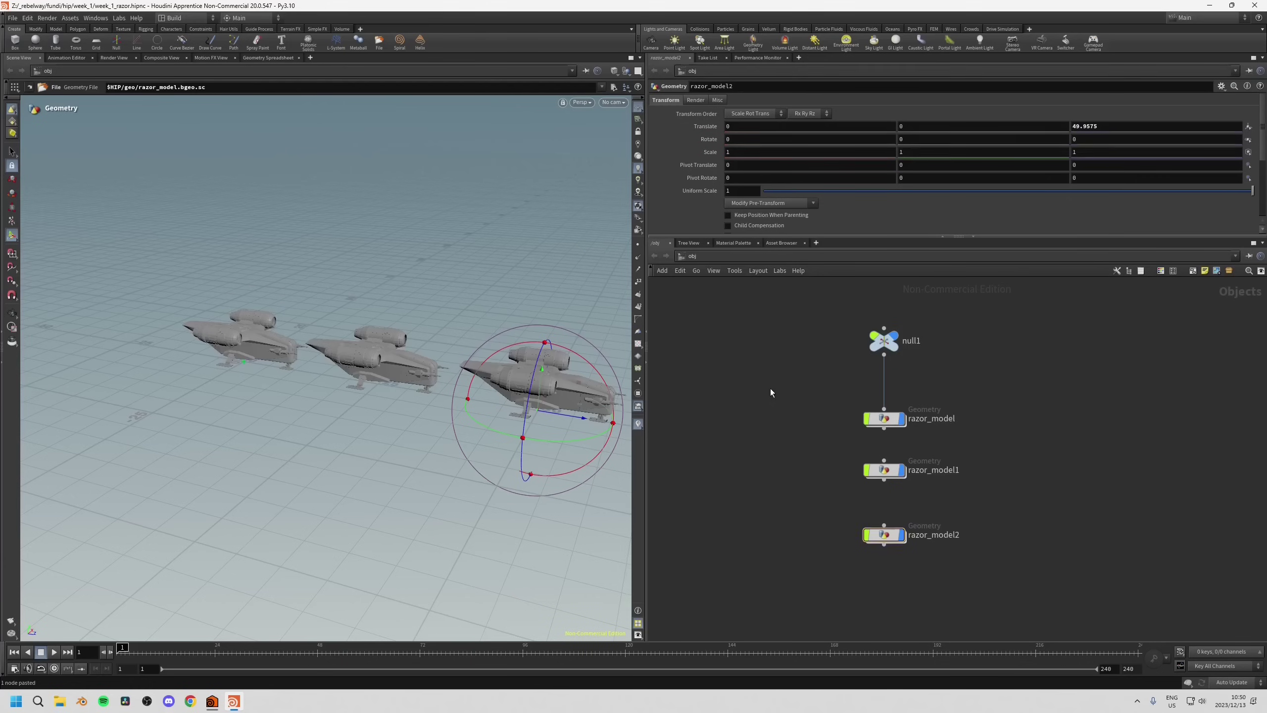
Parent razor_model1 to razor_model and razor_model2 to razor_model1 by wiring the nodes in a chain.
{"action": "mouse_move", "coordinate": [878, 457]}
{"action": "left_mouse_down"}
{"action": "mouse_move", "coordinate": [858, 447]}
{"action": "mouse_move", "coordinate": [865, 437]}
{"action": "left_mouse_up"}
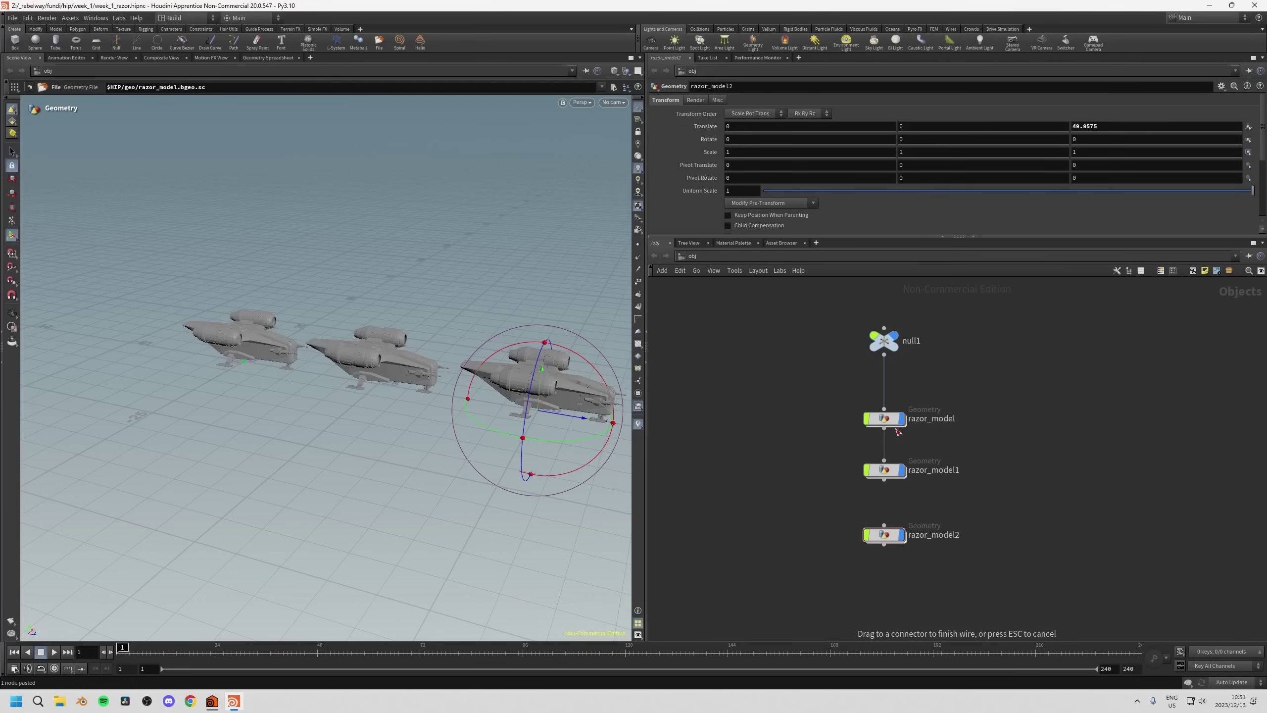
{"action": "left_click", "coordinate": [884, 481]}
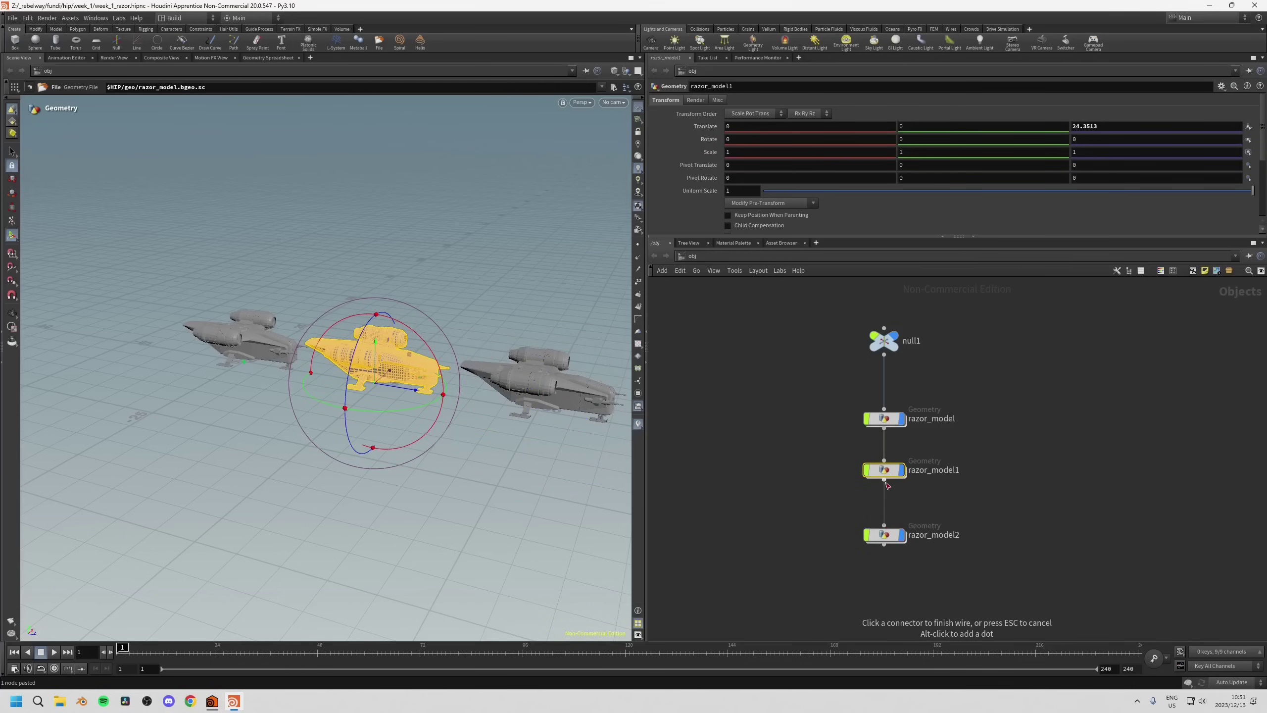
{"action": "left_click", "coordinate": [884, 524]}
Select the chained ship nodes to check their positions, then delete the wire between razor_model1 and razor_model2.
{"action": "left_click_drag", "start_coordinate": [784, 523], "coordinate": [971, 566]}
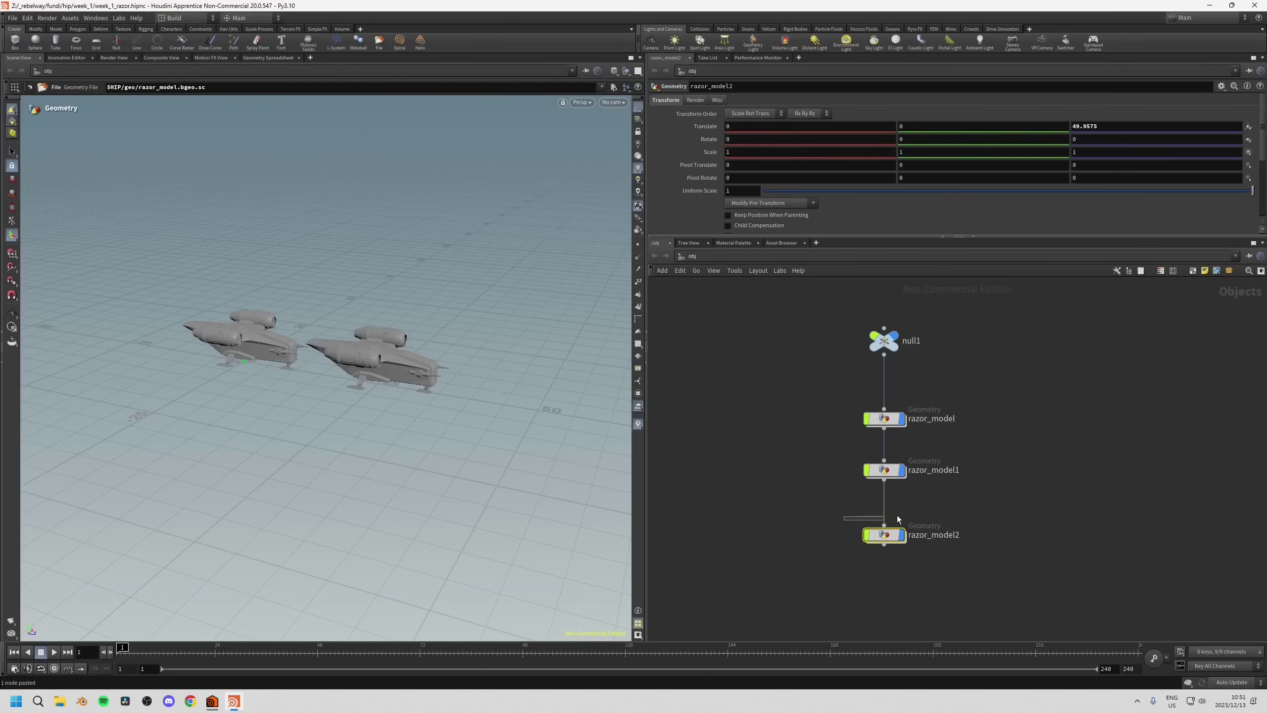
{"action": "left_click_drag", "start_coordinate": [897, 516], "coordinate": [865, 518]}
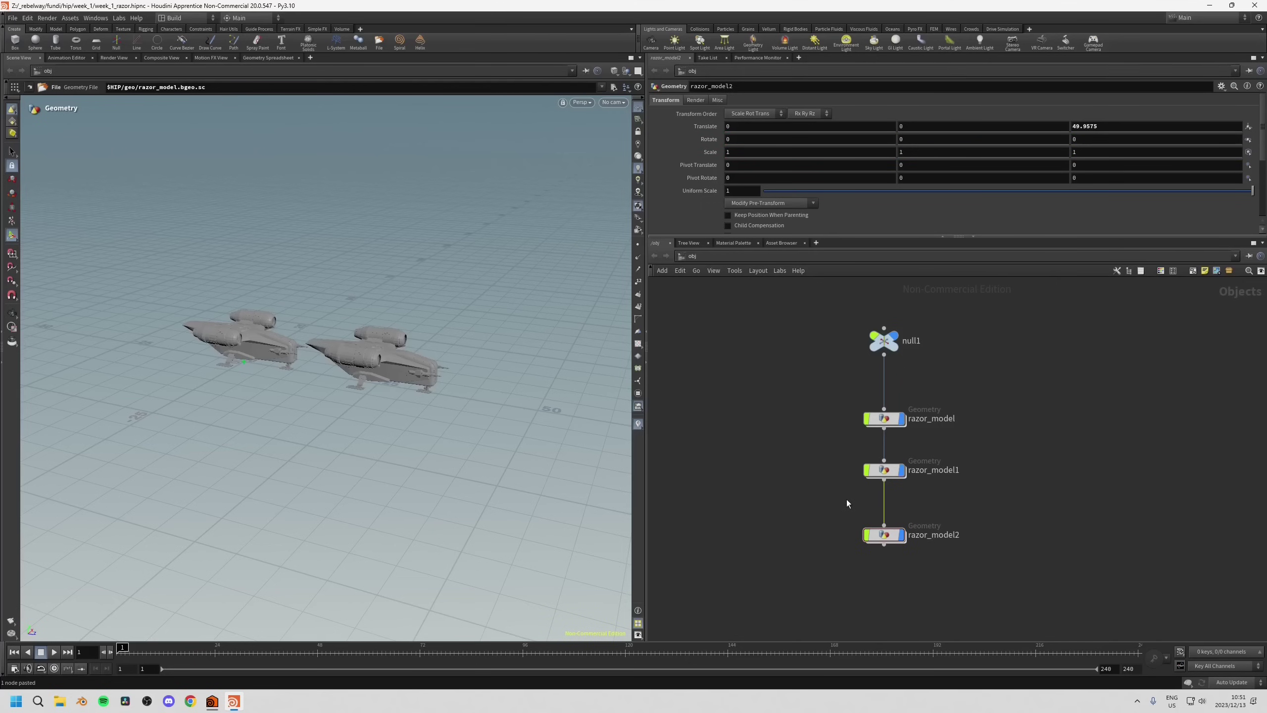
{"action": "left_click", "coordinate": [889, 473]}
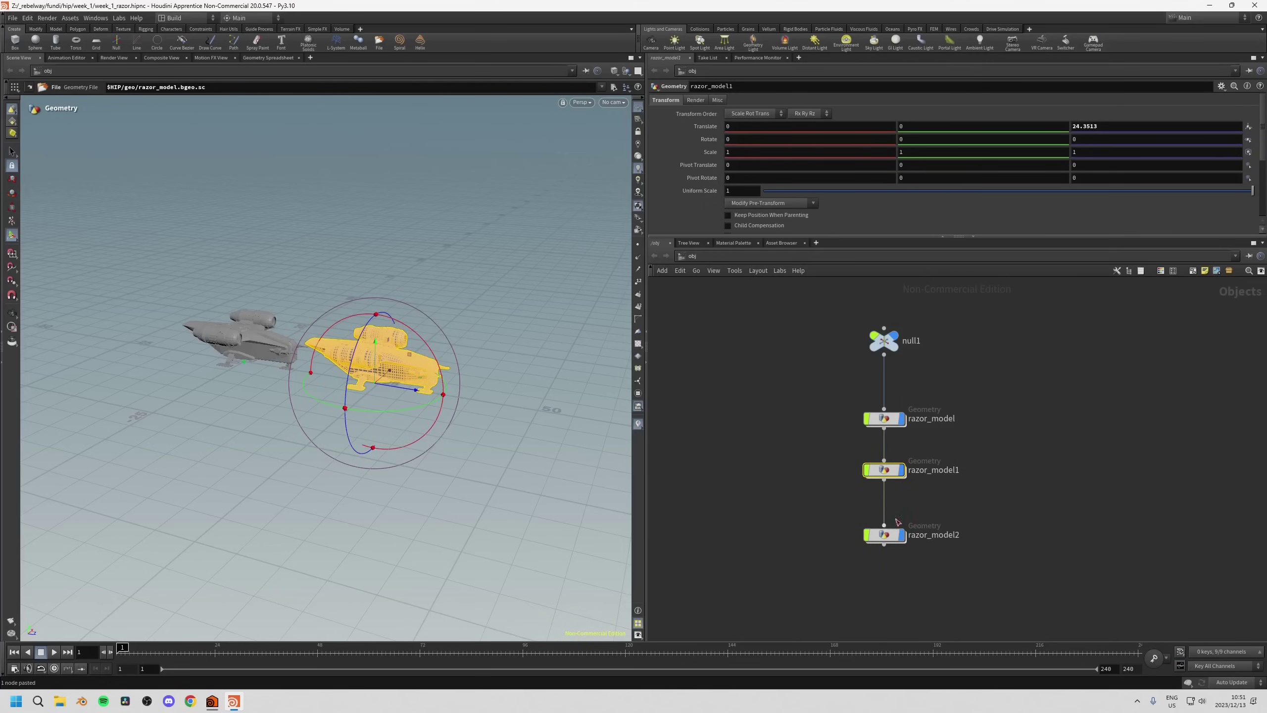
{"action": "left_click_drag", "start_coordinate": [848, 504], "coordinate": [901, 501]}
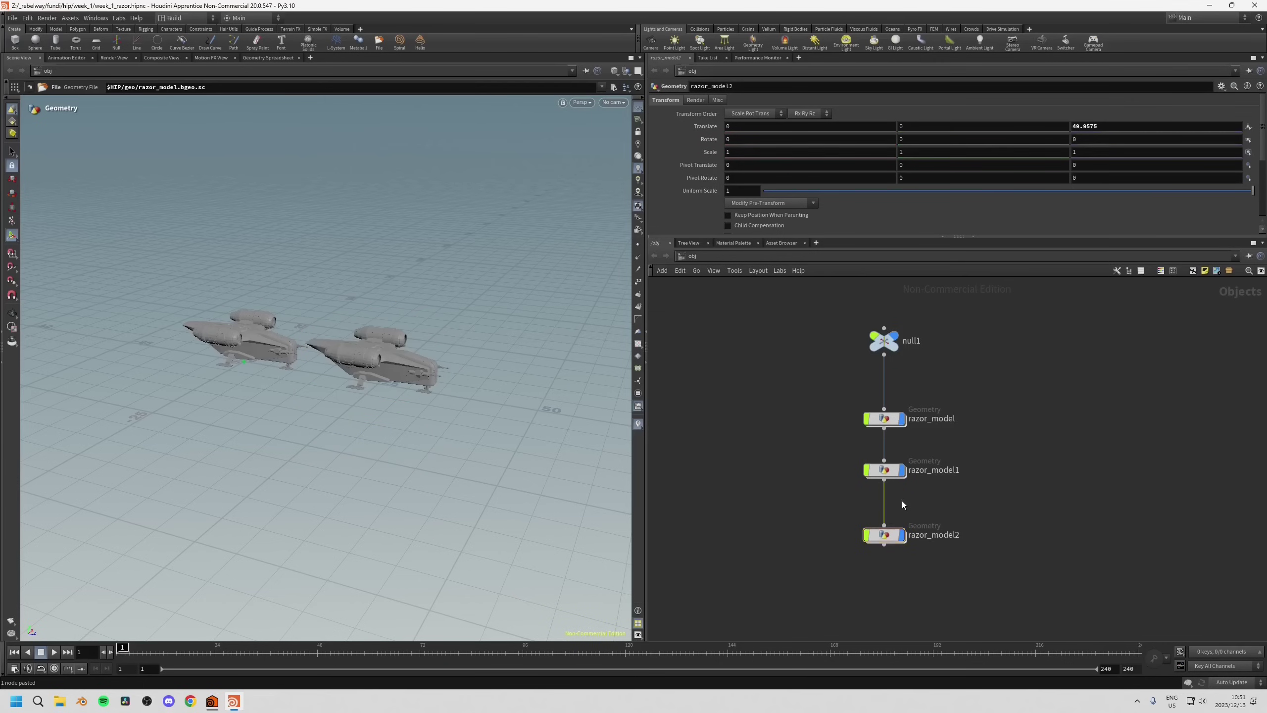
{"action": "key", "text": "Delete"}
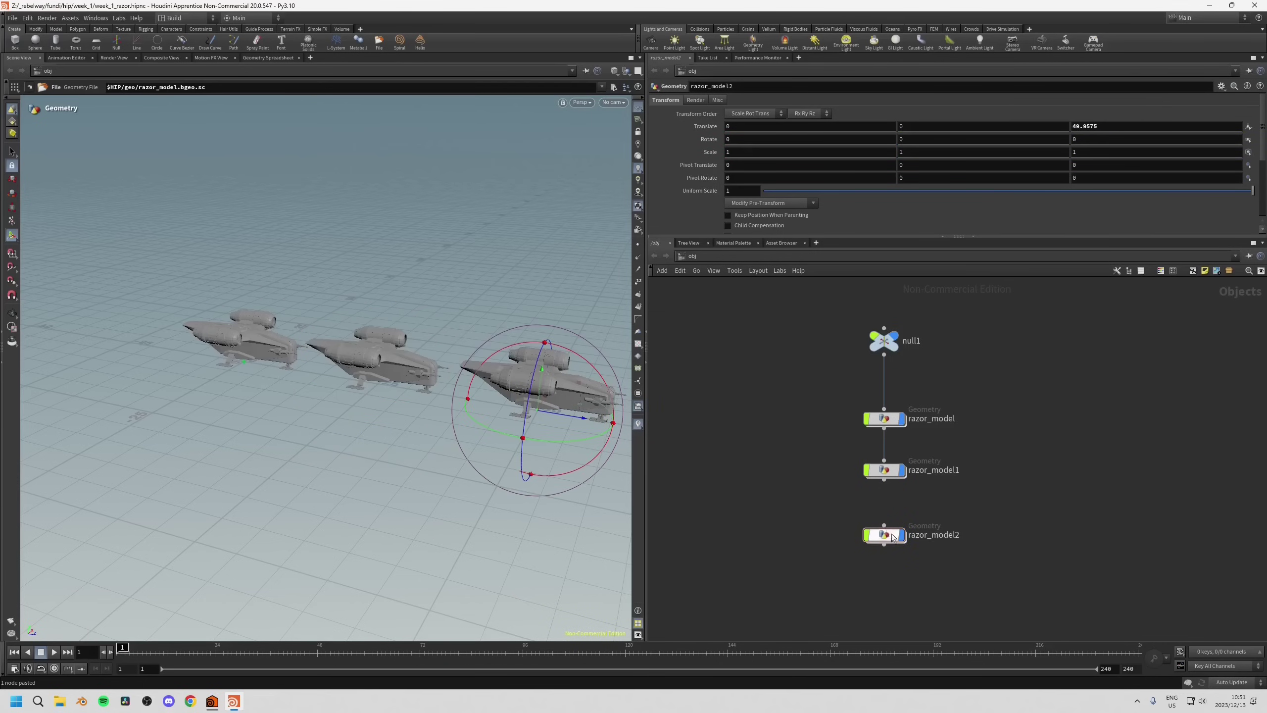
Parent razor_model2 to razor_model1 once more, then remove that connection.
{"action": "left_click_drag", "start_coordinate": [839, 526], "coordinate": [911, 579]}
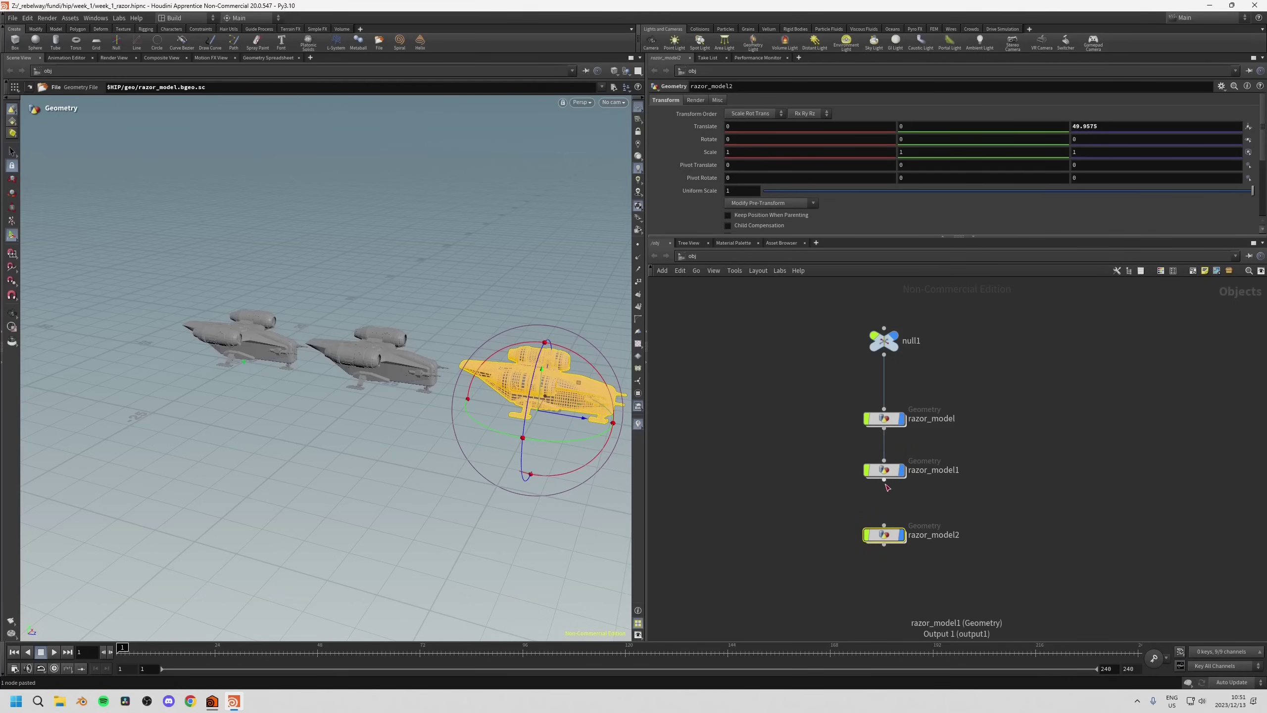
{"action": "middle_click_drag", "start_coordinate": [764, 492], "coordinate": [754, 471]}
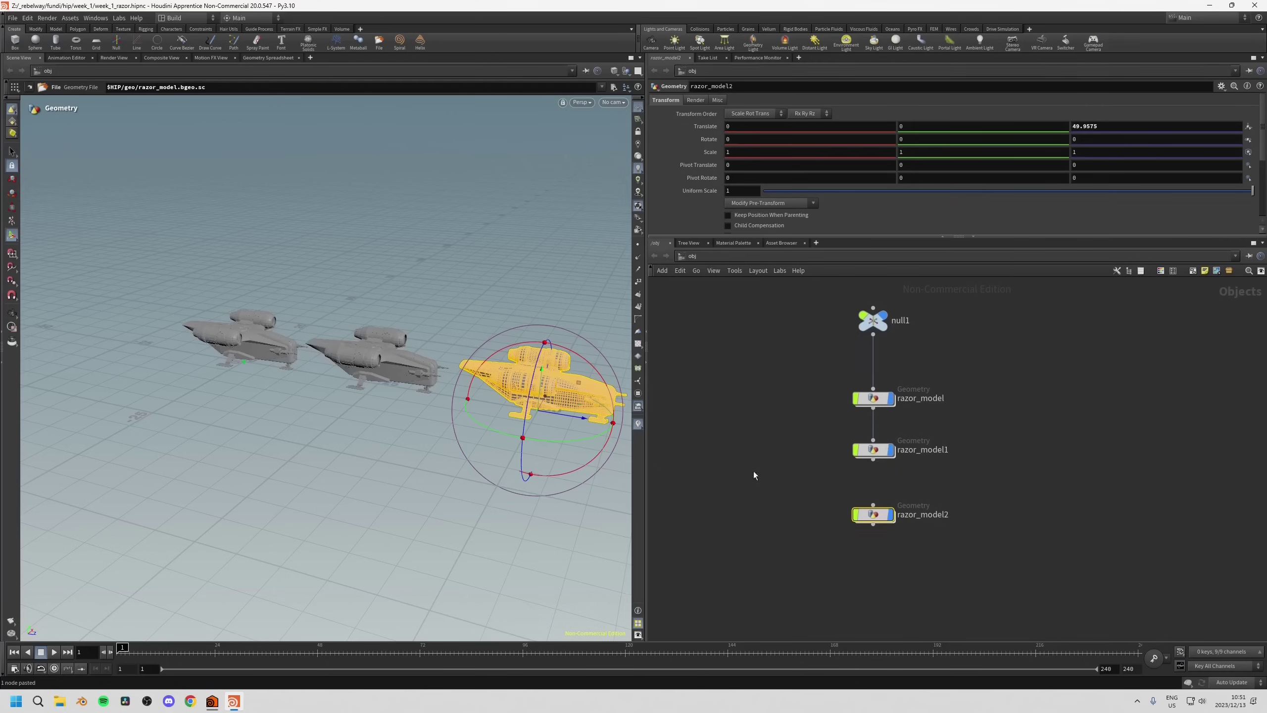
{"action": "left_click", "coordinate": [873, 460]}
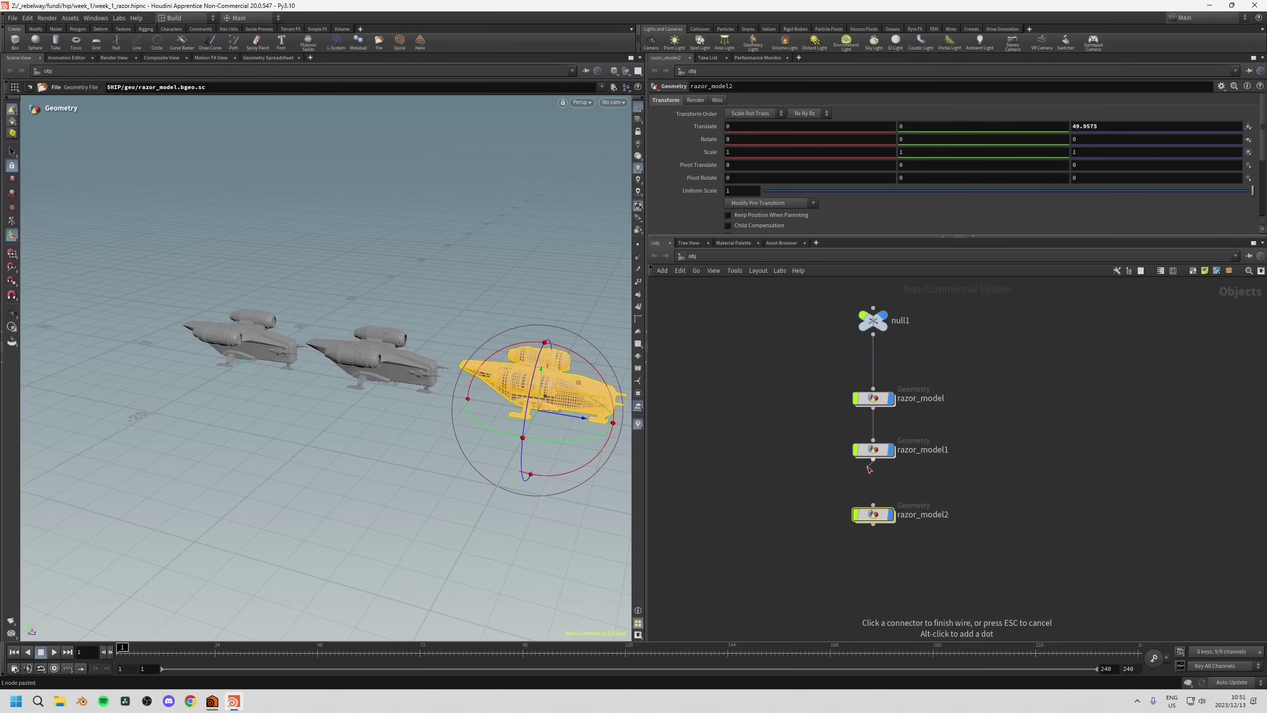
{"action": "left_click", "coordinate": [874, 506]}
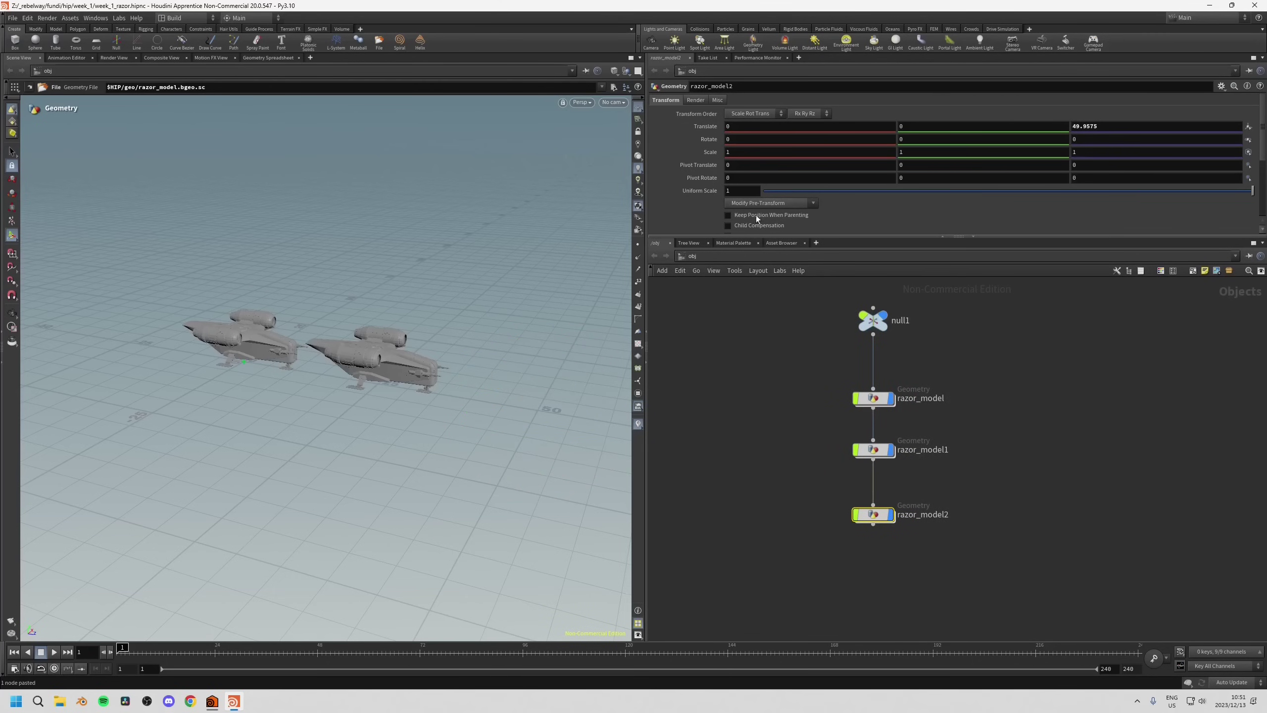
{"action": "left_click", "coordinate": [920, 481]}
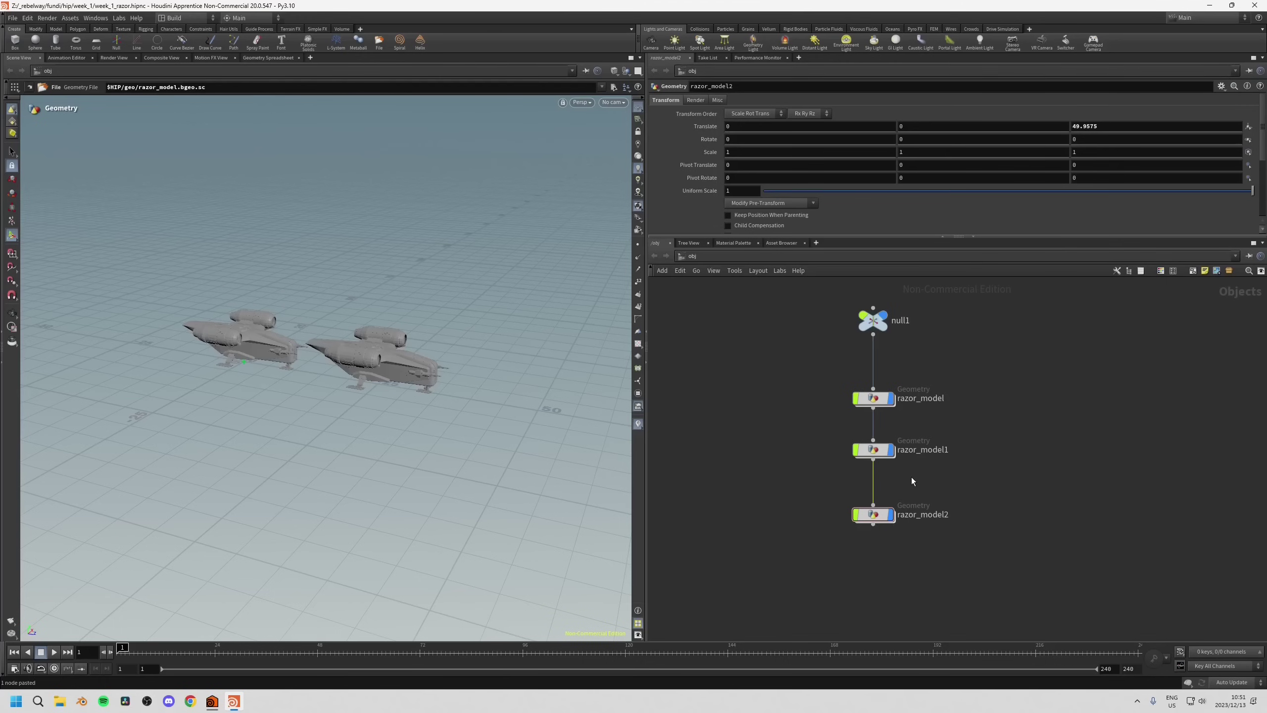
{"action": "key", "text": "Delete"}
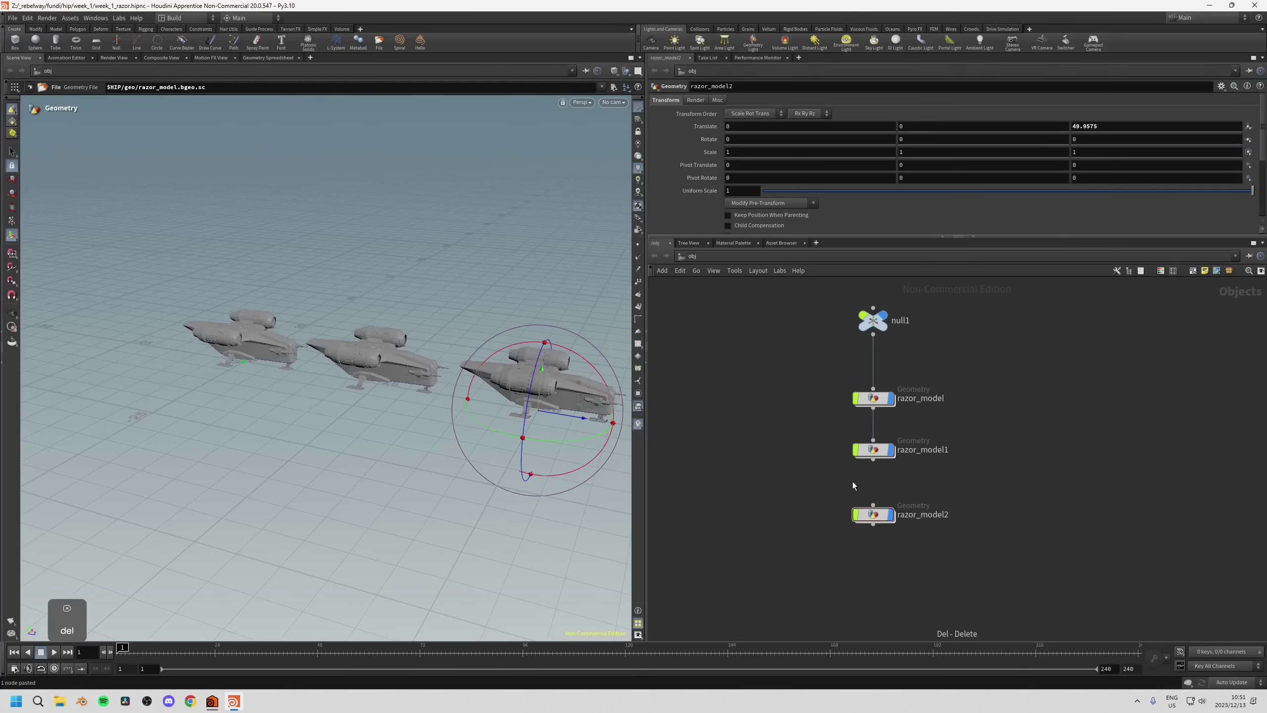
Enable Keep Position When Parenting on razor_model2, parent it to razor_model1, and check both ships.
{"action": "left_click", "coordinate": [756, 216]}
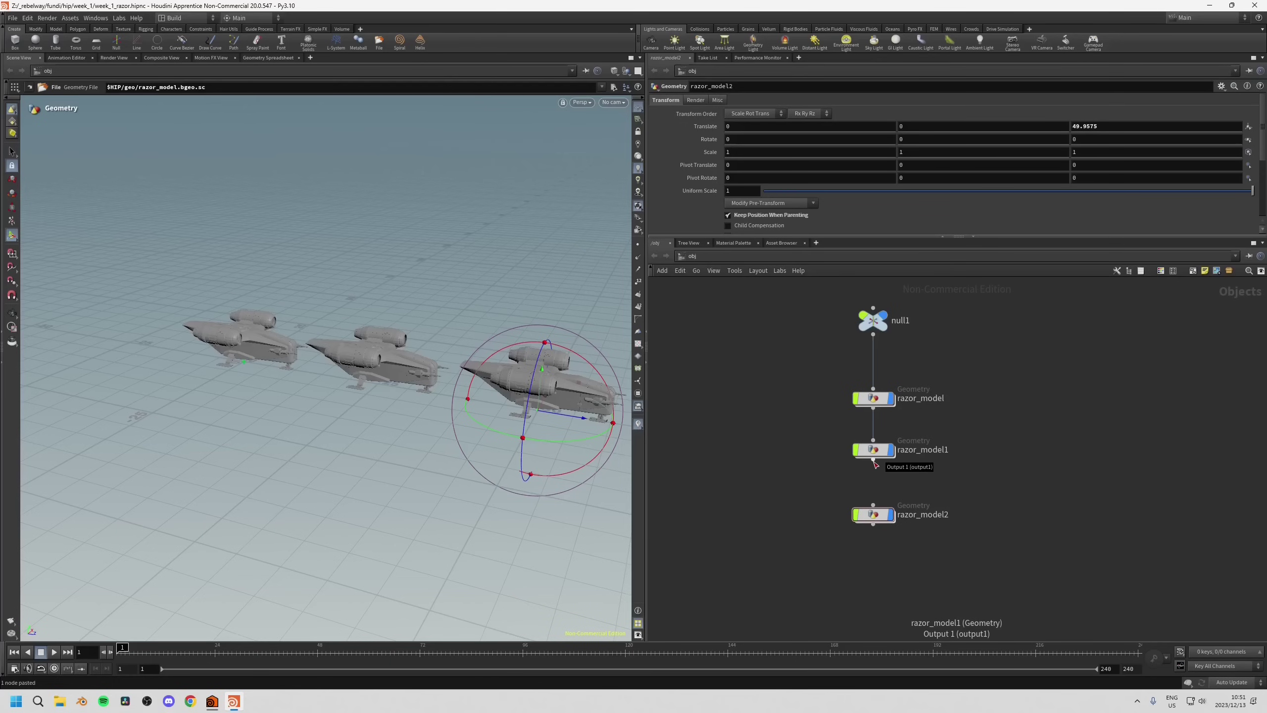
{"action": "left_click_drag", "start_coordinate": [875, 465], "coordinate": [875, 507]}
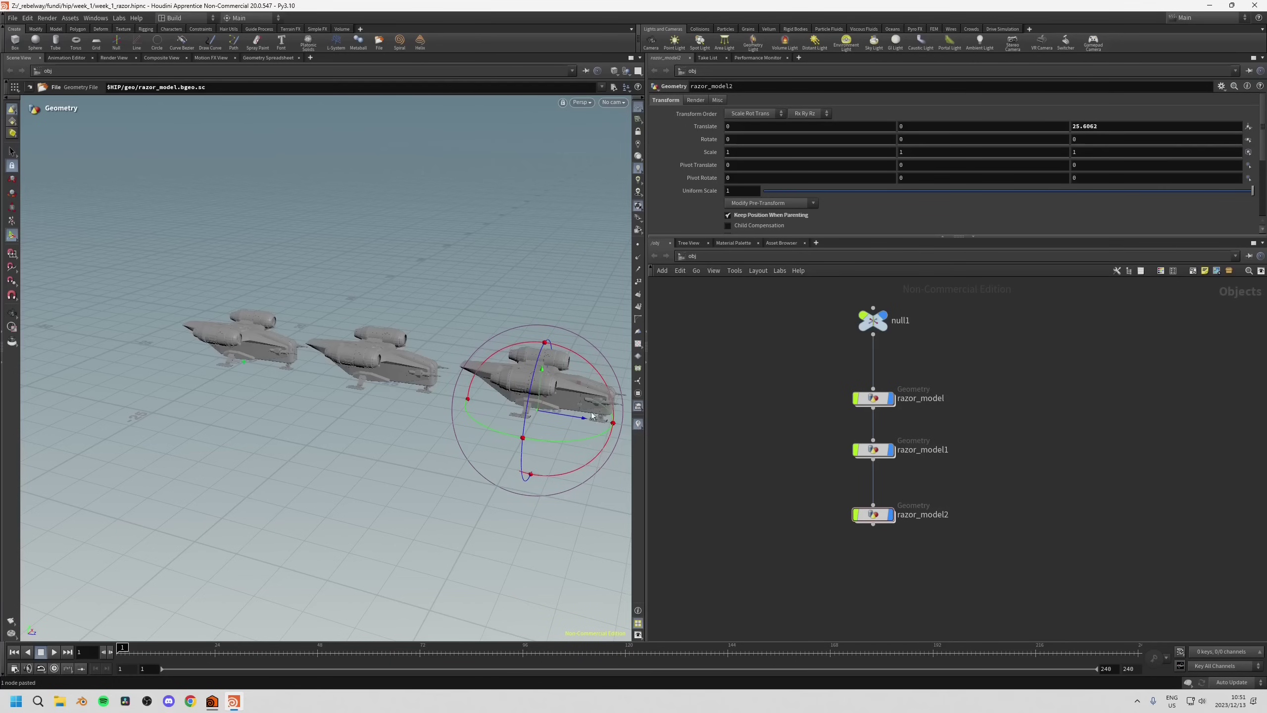
{"action": "left_click", "coordinate": [508, 414]}
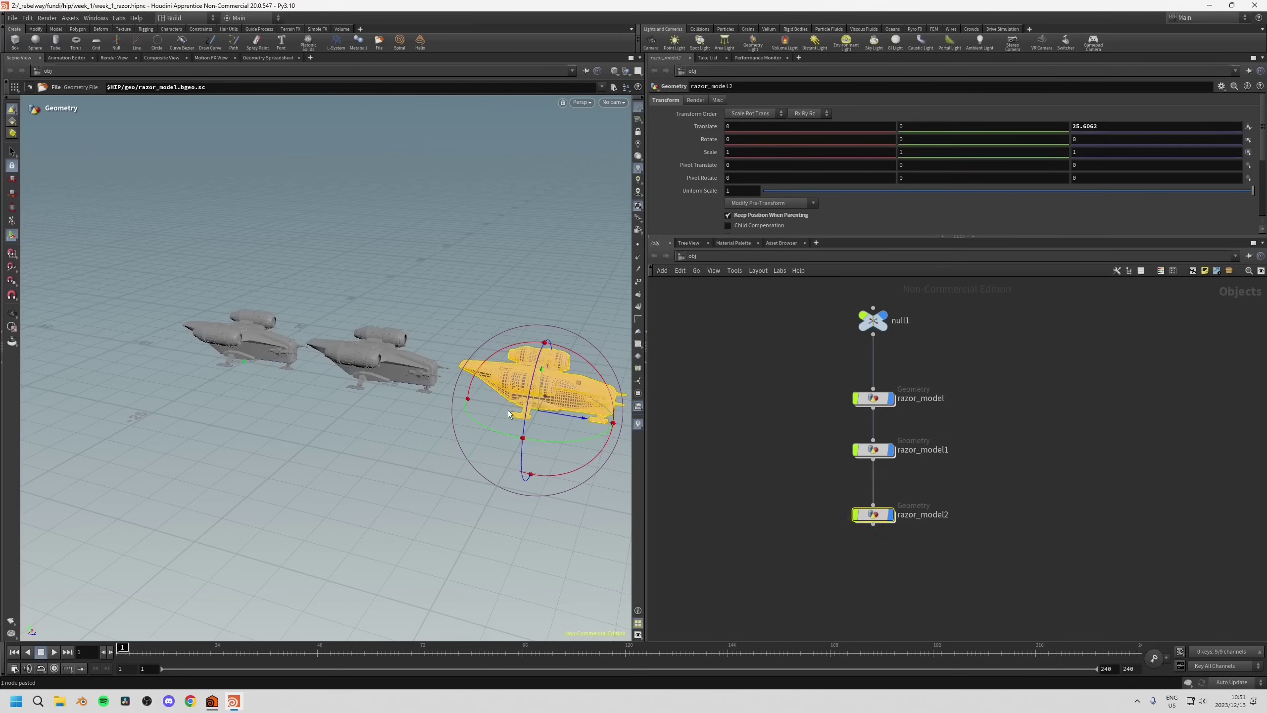
{"action": "left_click_drag", "start_coordinate": [760, 425], "coordinate": [874, 473]}
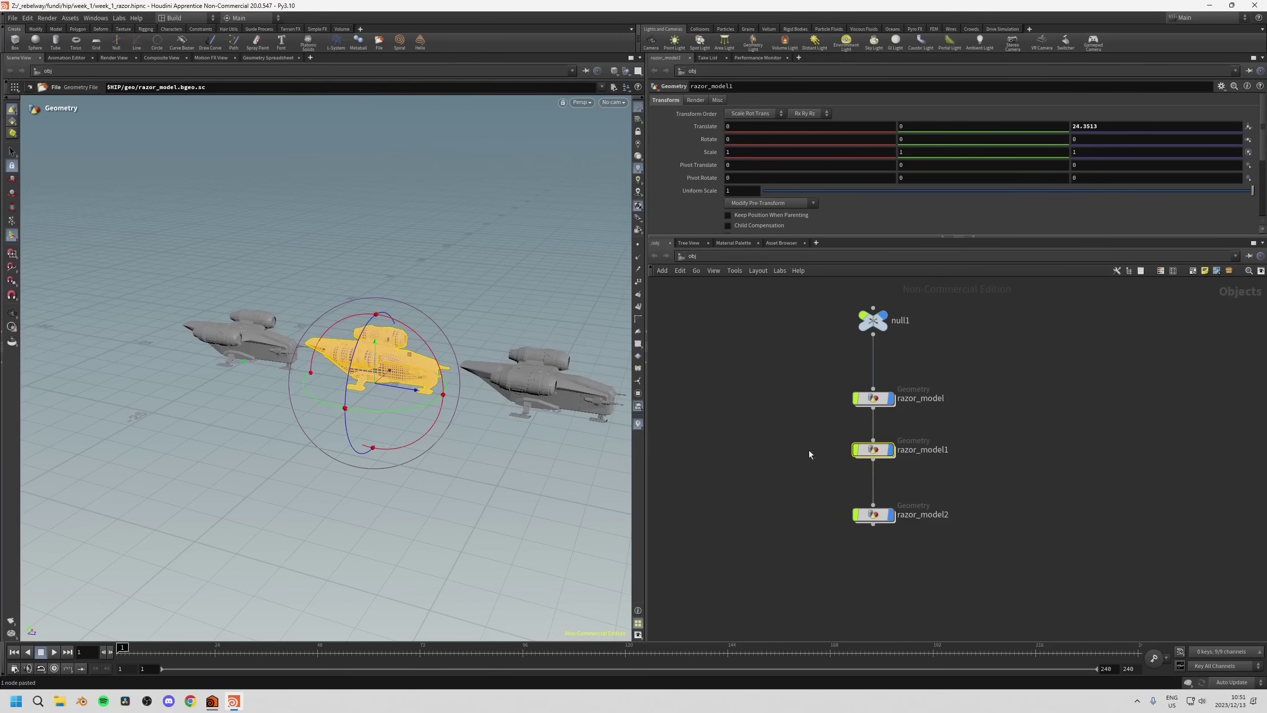
{"action": "left_click", "coordinate": [806, 395]}
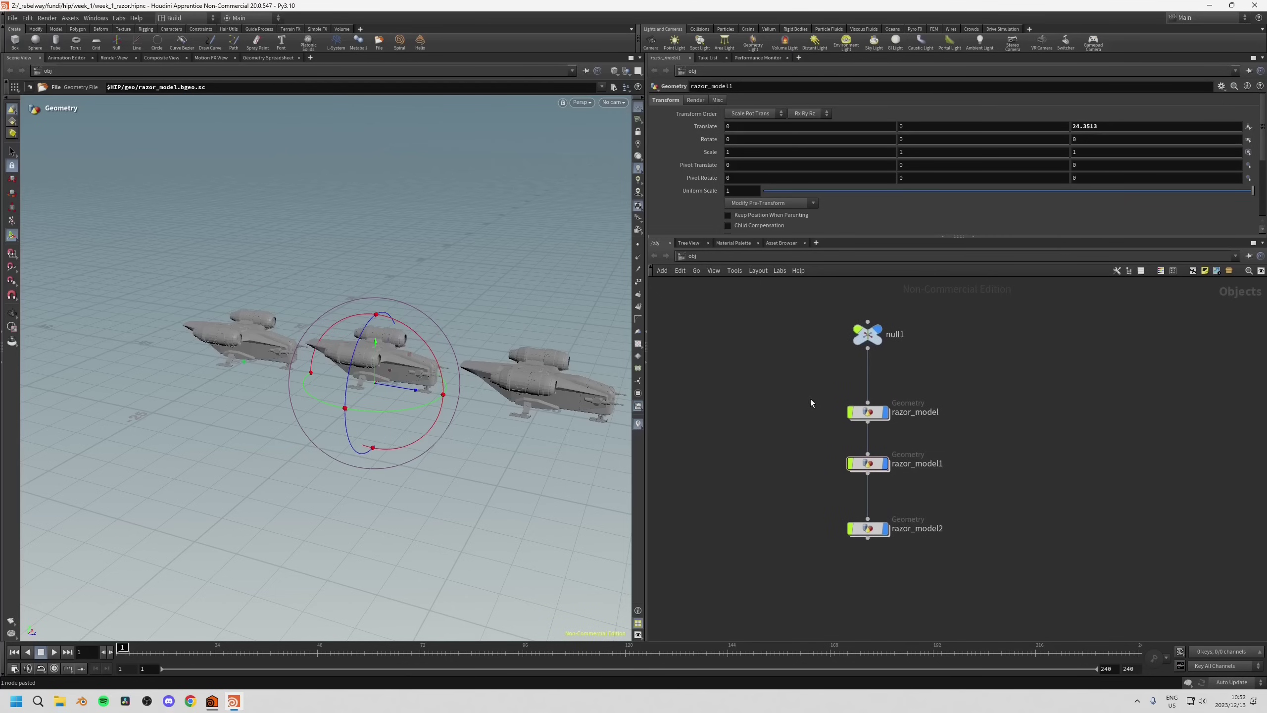
Select null1 and rotate the whole ship hierarchy to about -37.7 degrees around X.
{"action": "left_click", "coordinate": [876, 326]}
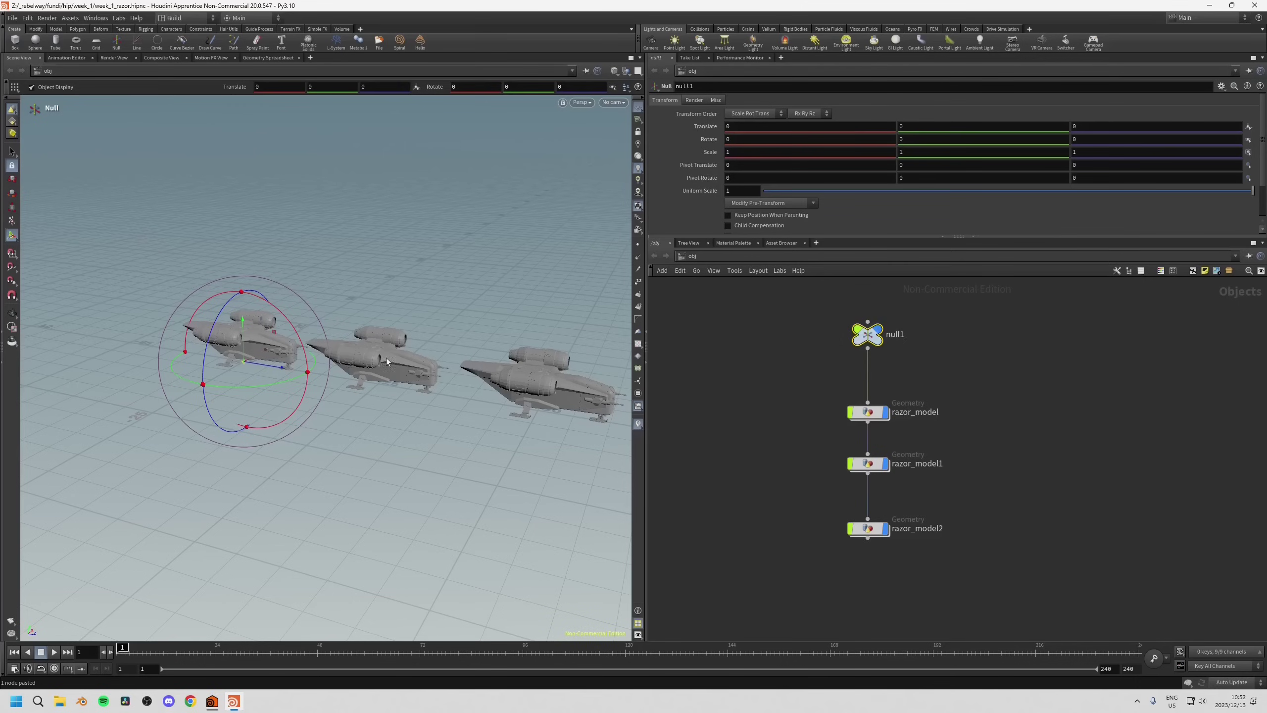
{"action": "middle_click_drag", "start_coordinate": [221, 378], "coordinate": [204, 390]}
{"action": "left_click_drag", "start_coordinate": [204, 390], "coordinate": [229, 311]}
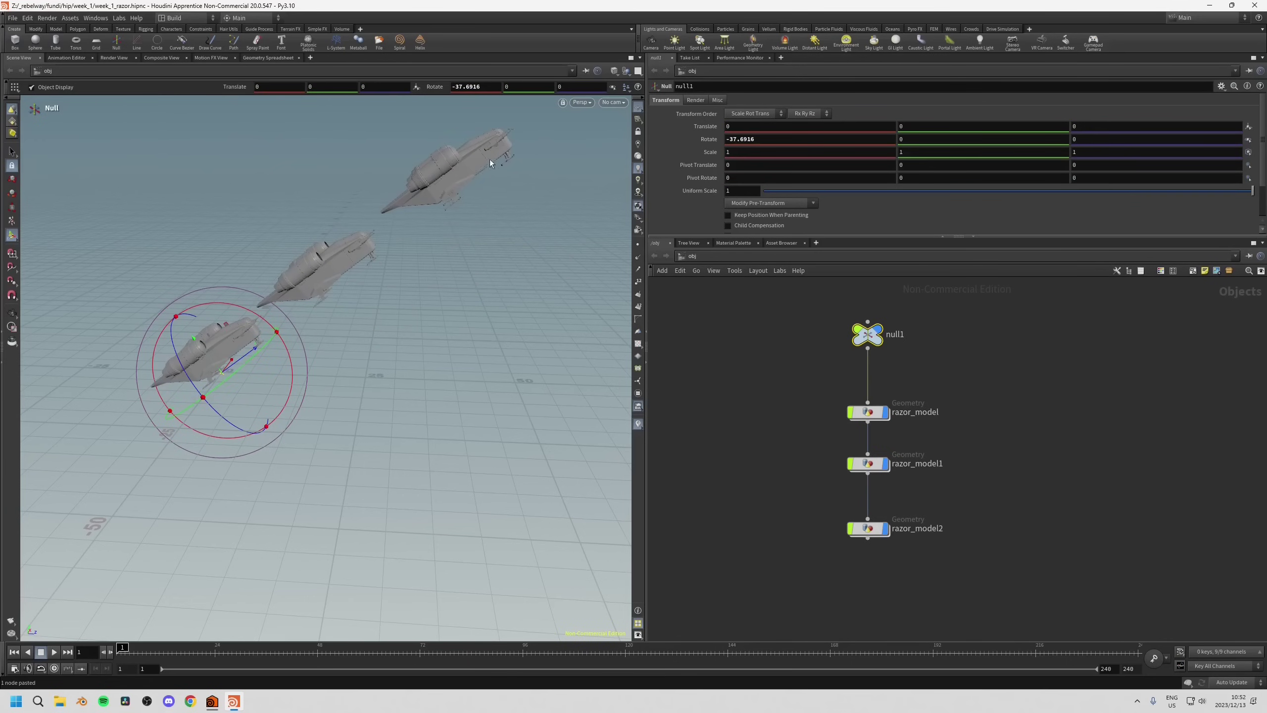
Select razor_model1 and rotate it to about -41 degrees around X together with its child.
{"action": "left_click", "coordinate": [886, 422]}
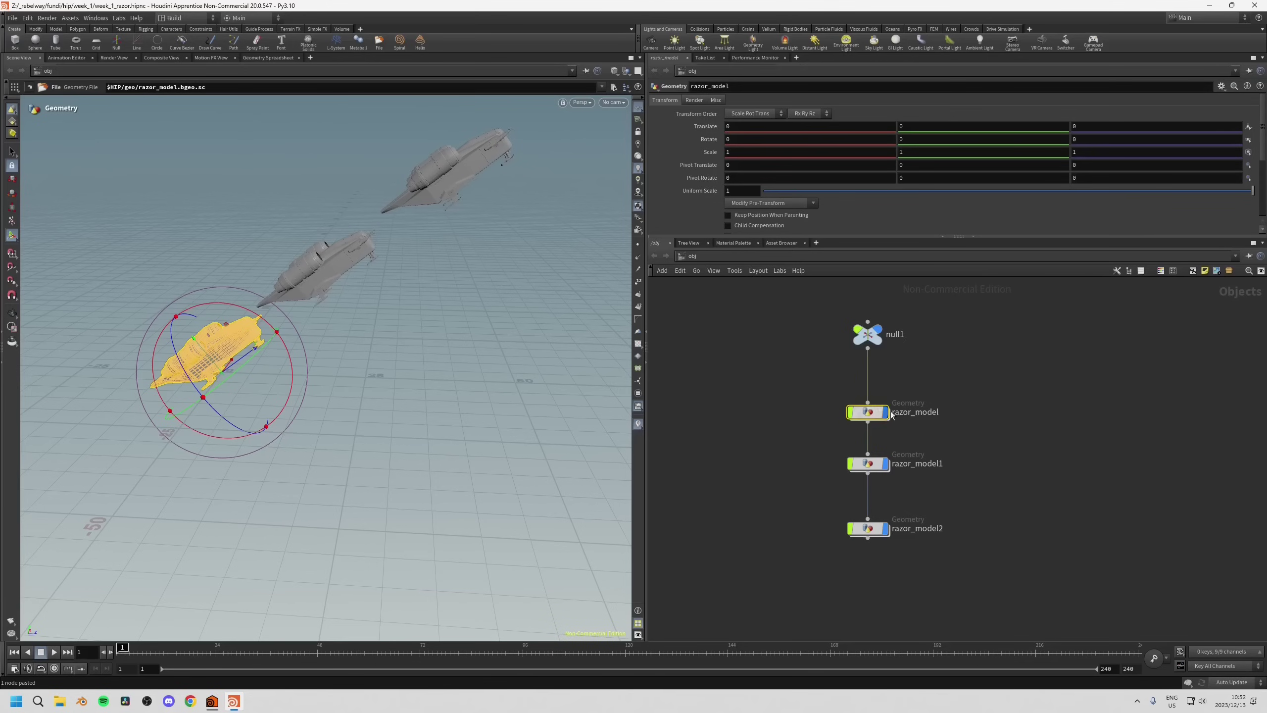
{"action": "left_click", "coordinate": [887, 464]}
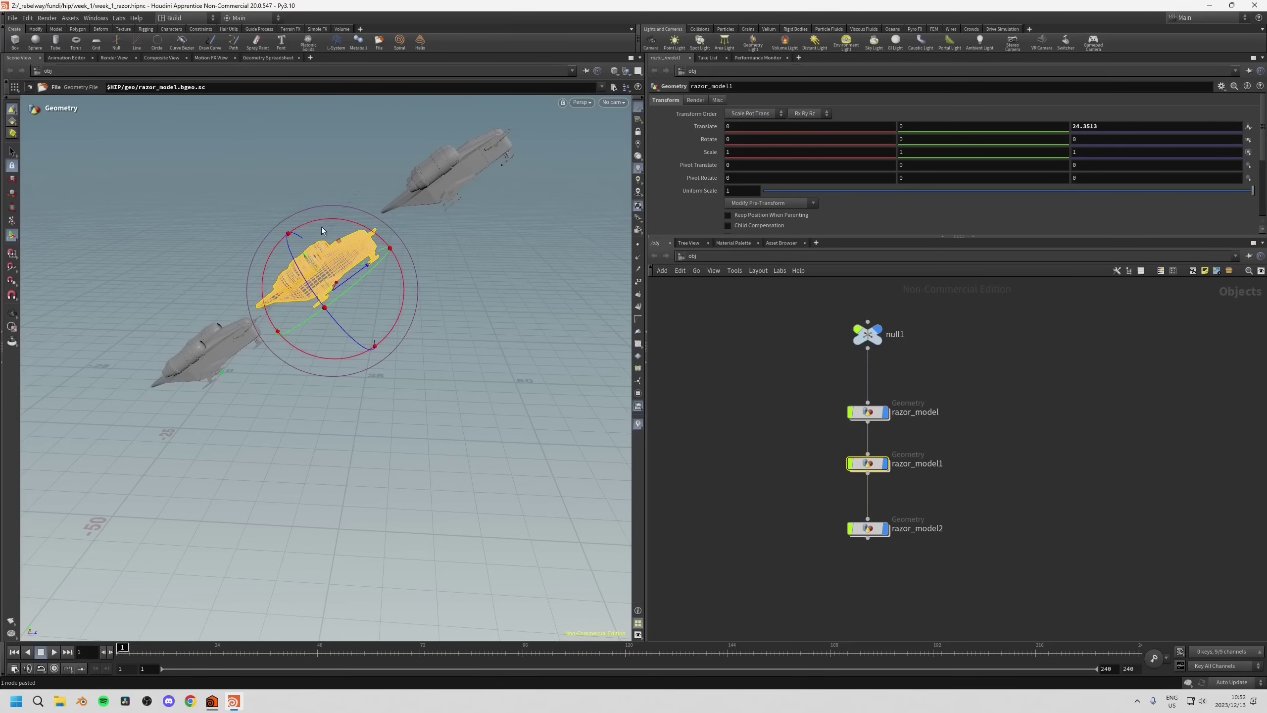
{"action": "left_click_drag", "start_coordinate": [323, 222], "coordinate": [261, 229]}
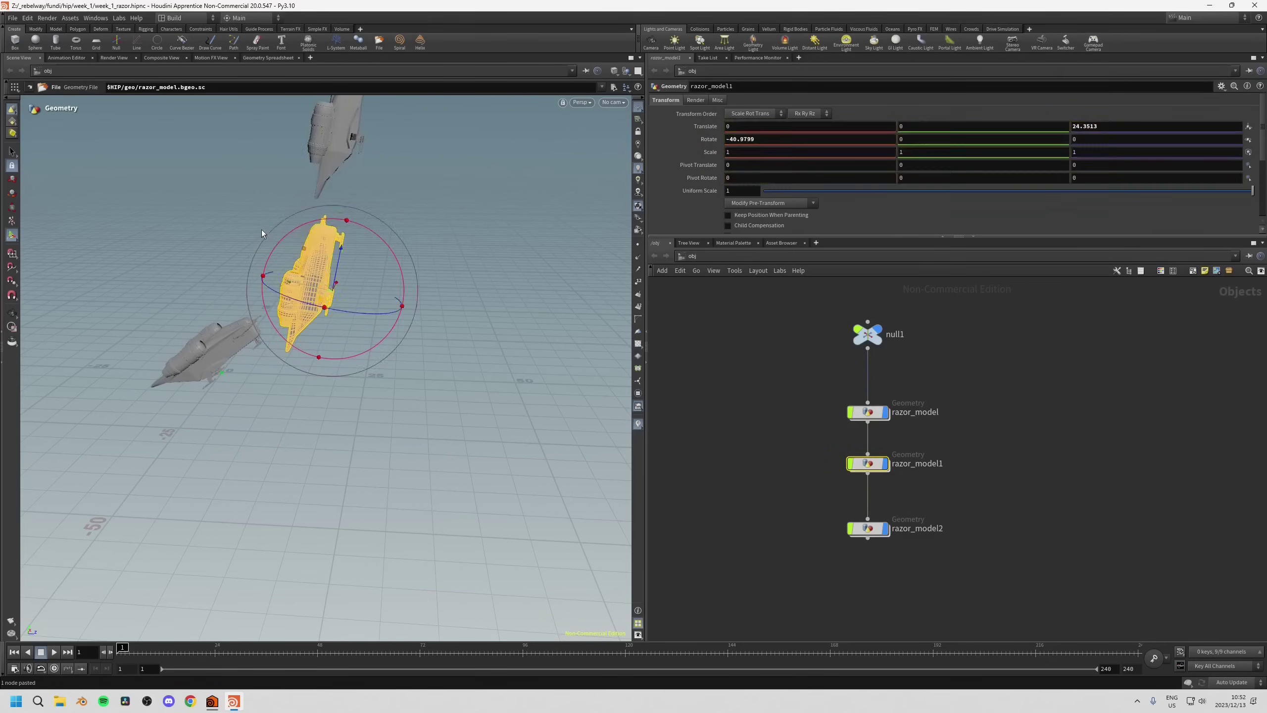
{"action": "left_click_drag", "start_coordinate": [323, 170], "coordinate": [341, 278]}
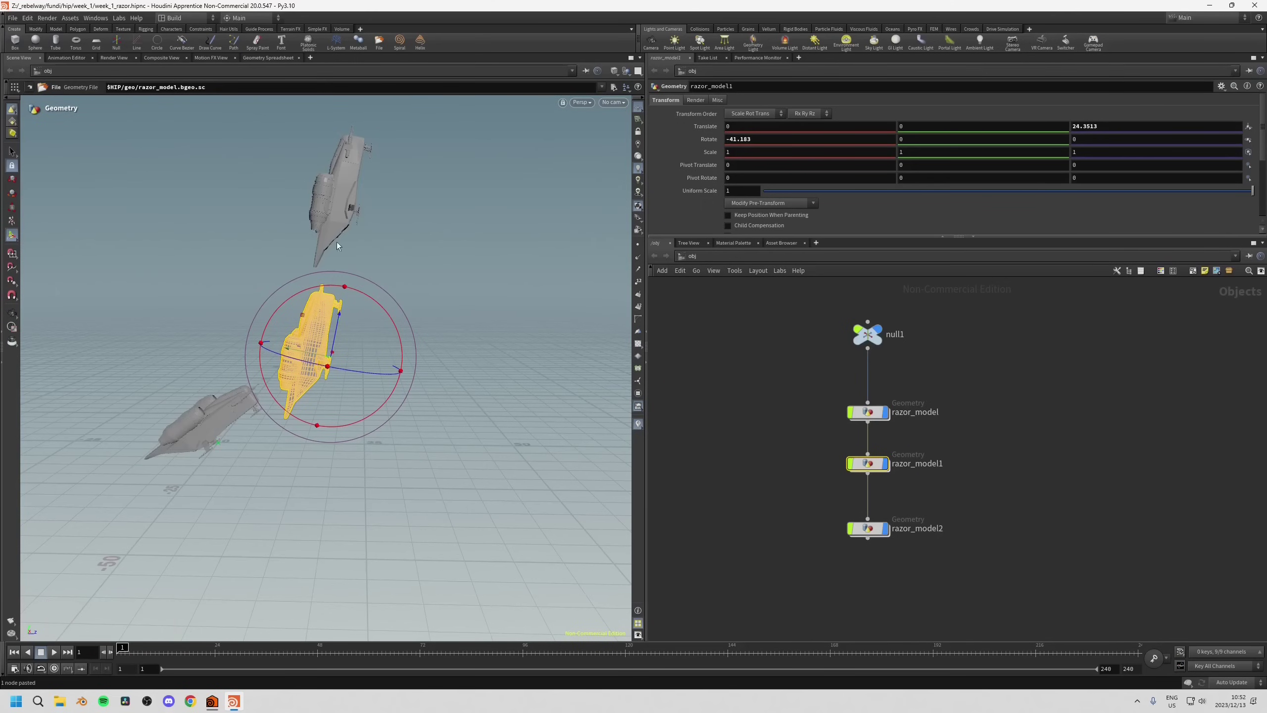
Rotate razor_model1 further on all axes, to about -47.7, 14.1 and 12.5 degrees.
{"action": "left_click", "coordinate": [867, 412]}
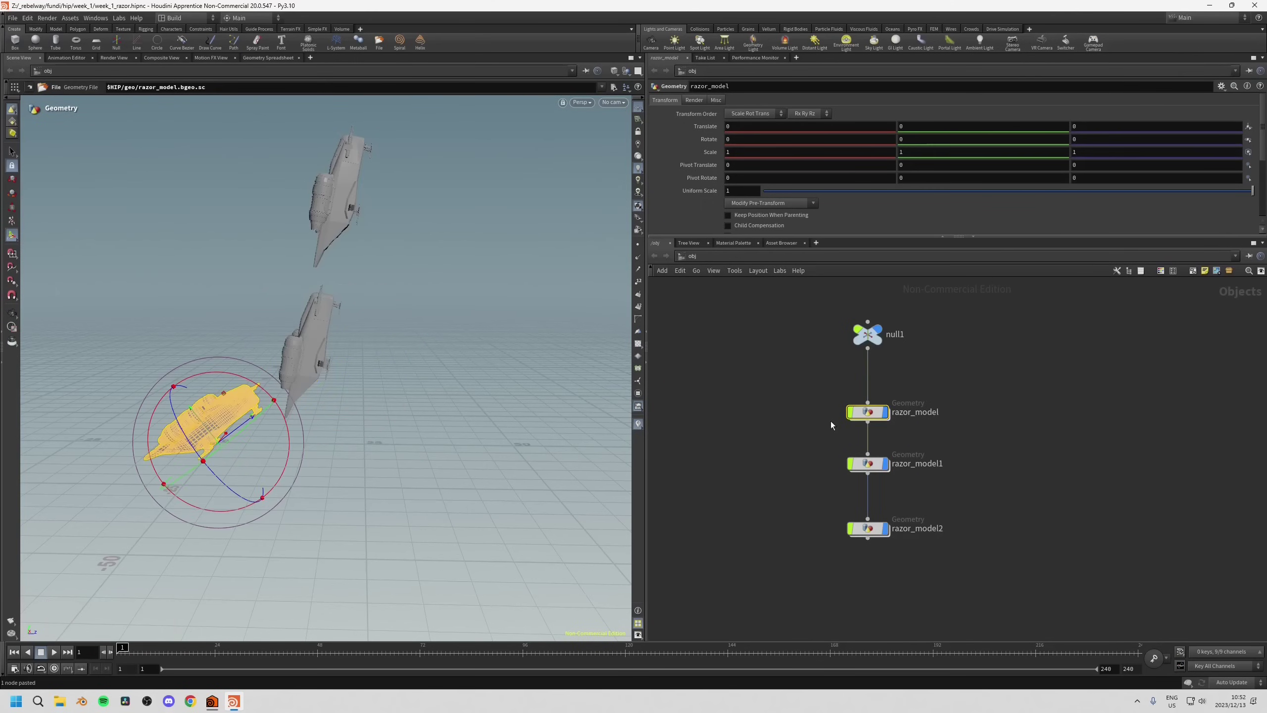
{"action": "left_click_drag", "start_coordinate": [831, 427], "coordinate": [899, 478]}
{"action": "mouse_move", "coordinate": [306, 295]}
{"action": "left_mouse_down"}
{"action": "mouse_move", "coordinate": [344, 319]}
{"action": "mouse_move", "coordinate": [313, 315]}
{"action": "left_mouse_up"}
{"action": "key", "text": "space"}
{"action": "left_click_drag", "start_coordinate": [309, 364], "coordinate": [344, 365]}
Select razor_model2, the last node in the chain, and rotate it to about 37.5 degrees around X.
{"action": "left_click_drag", "start_coordinate": [791, 509], "coordinate": [913, 552]}
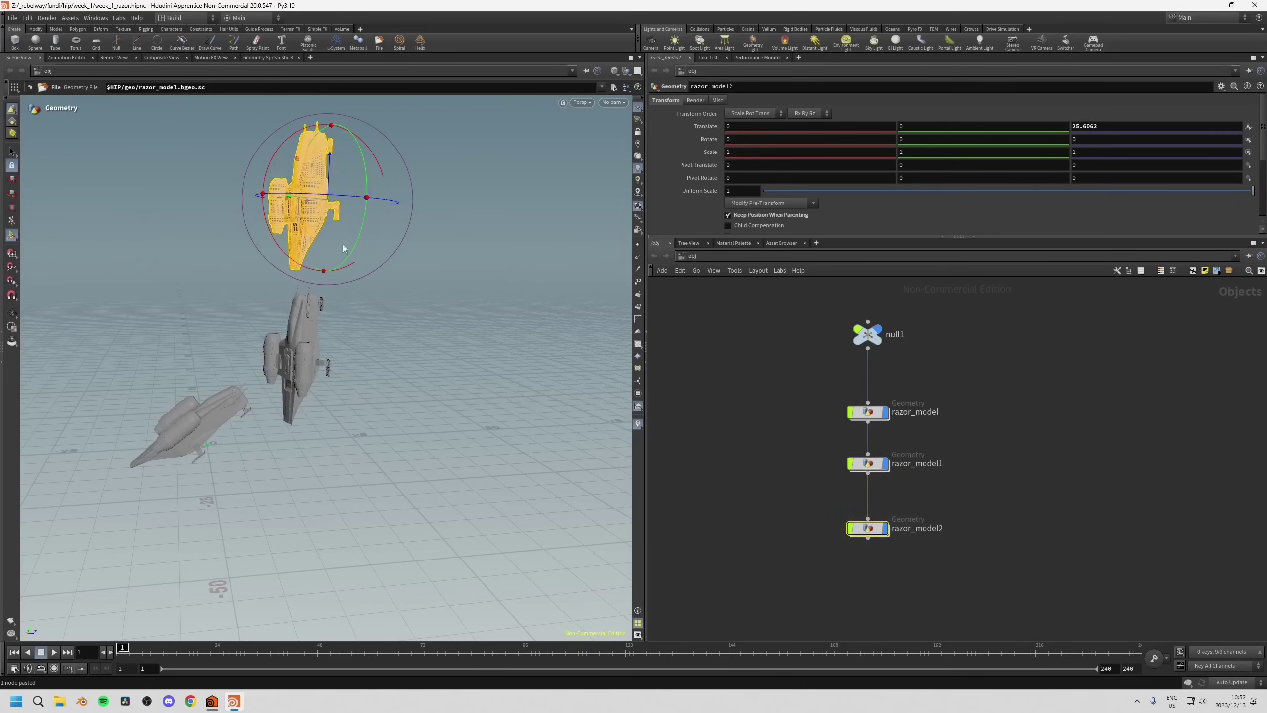
{"action": "left_click_drag", "start_coordinate": [268, 178], "coordinate": [337, 286]}
{"action": "key", "text": "space"}
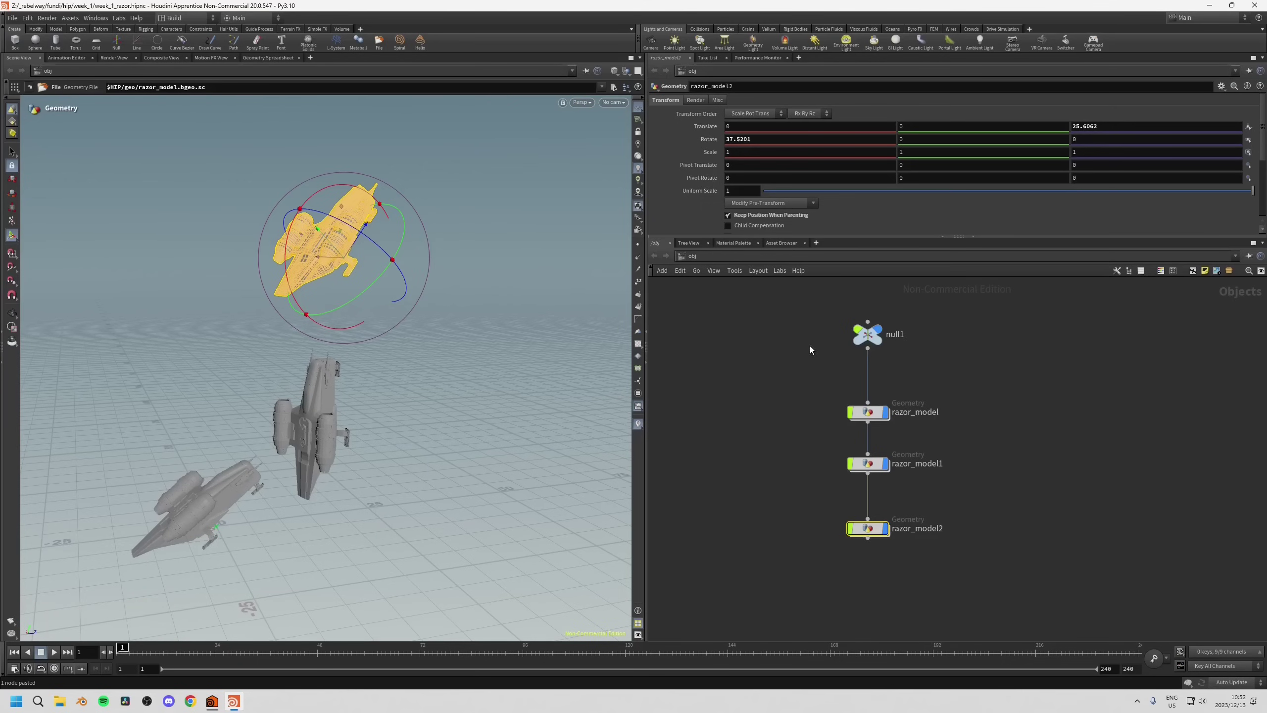
Select null1 and rotate the whole hierarchy again so the first ship sits nearly level.
{"action": "left_click", "coordinate": [864, 415]}
{"action": "left_click_drag", "start_coordinate": [818, 380], "coordinate": [884, 322]}
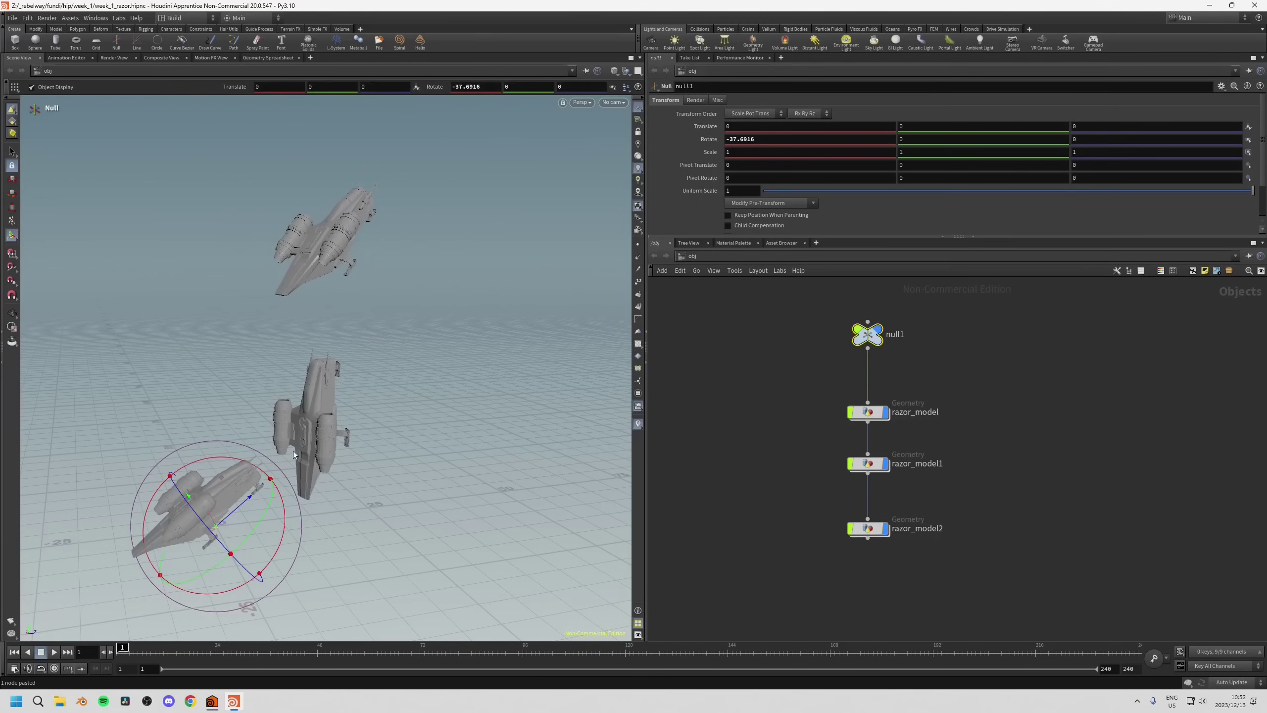
{"action": "left_click_drag", "start_coordinate": [205, 458], "coordinate": [213, 497]}
{"action": "left_click_drag", "start_coordinate": [228, 496], "coordinate": [236, 489]}
Select razor_model1 and rotate it to about 3, 35.1 and 13.6 degrees on X, Y and Z.
{"action": "left_click", "coordinate": [870, 464]}
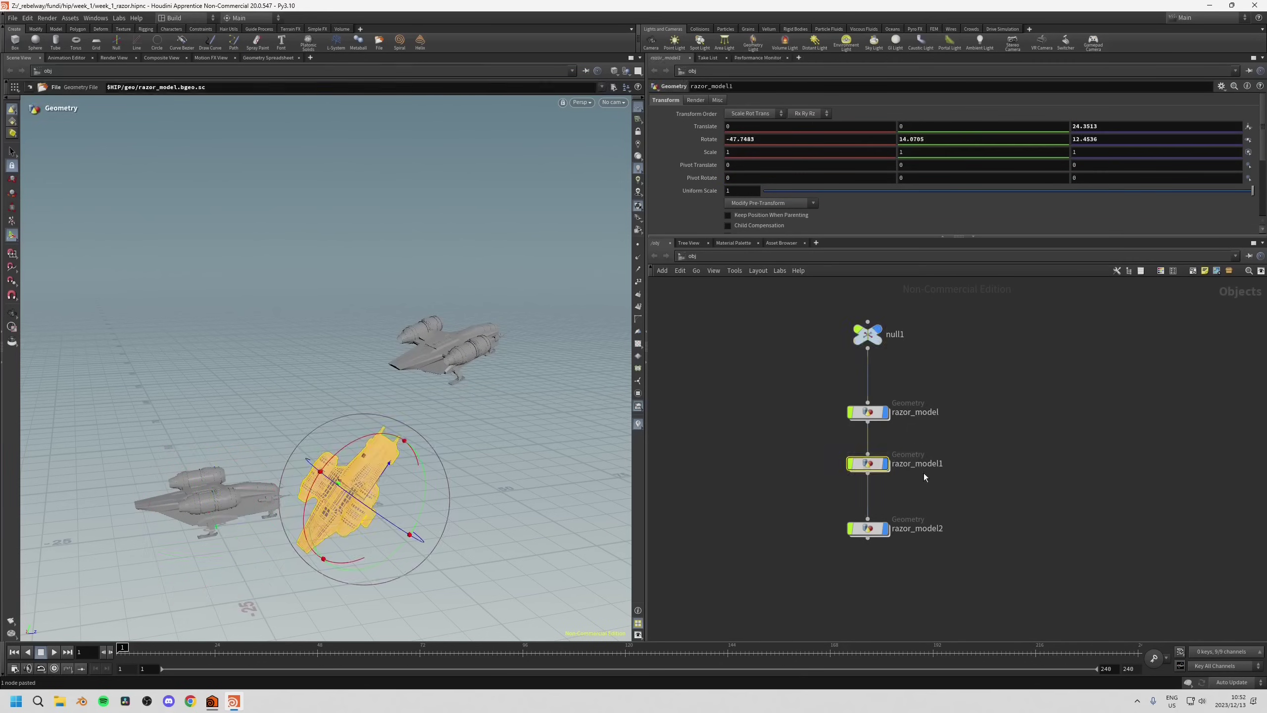
{"action": "left_click_drag", "start_coordinate": [353, 433], "coordinate": [391, 428]}
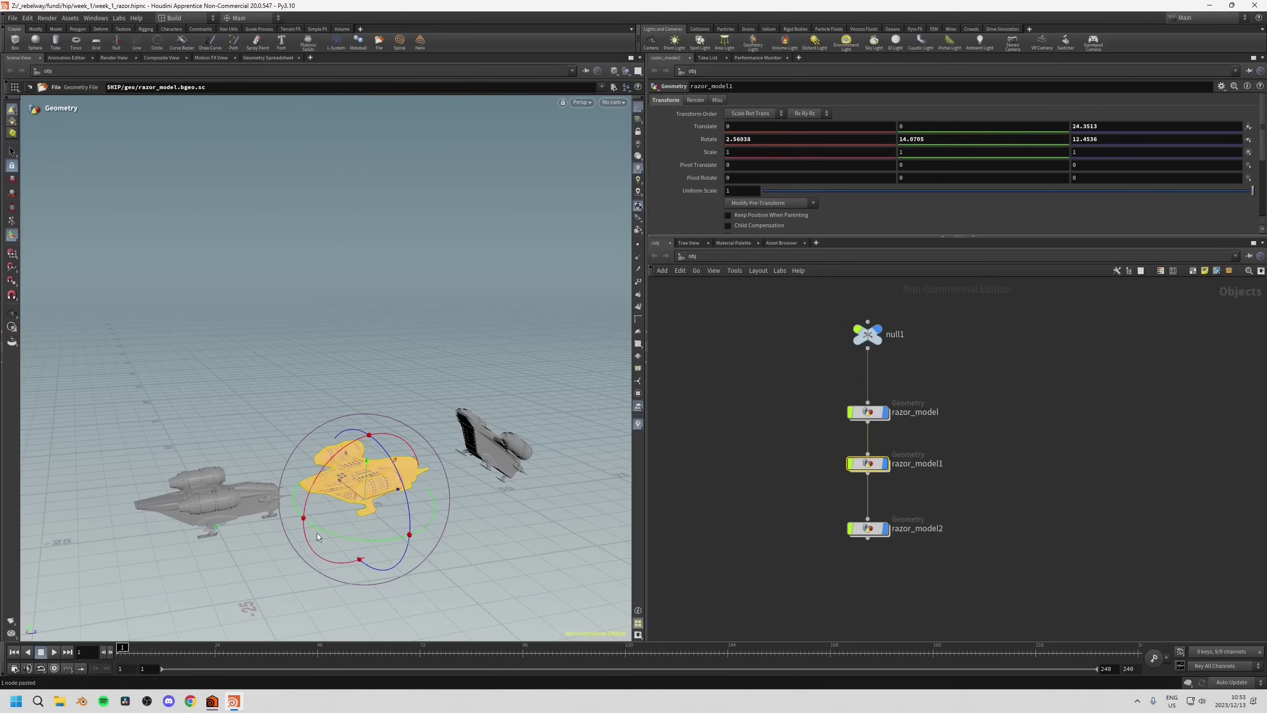
{"action": "left_click_drag", "start_coordinate": [317, 535], "coordinate": [375, 372]}
{"action": "key", "text": "space"}
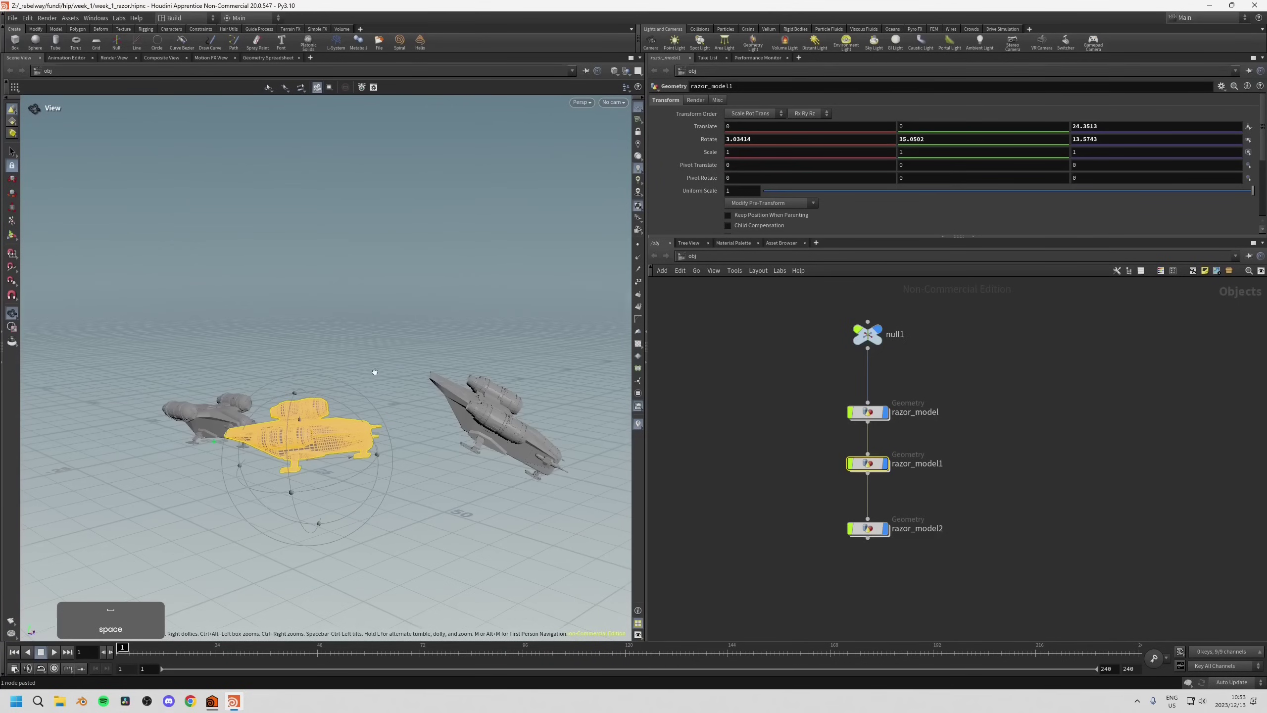
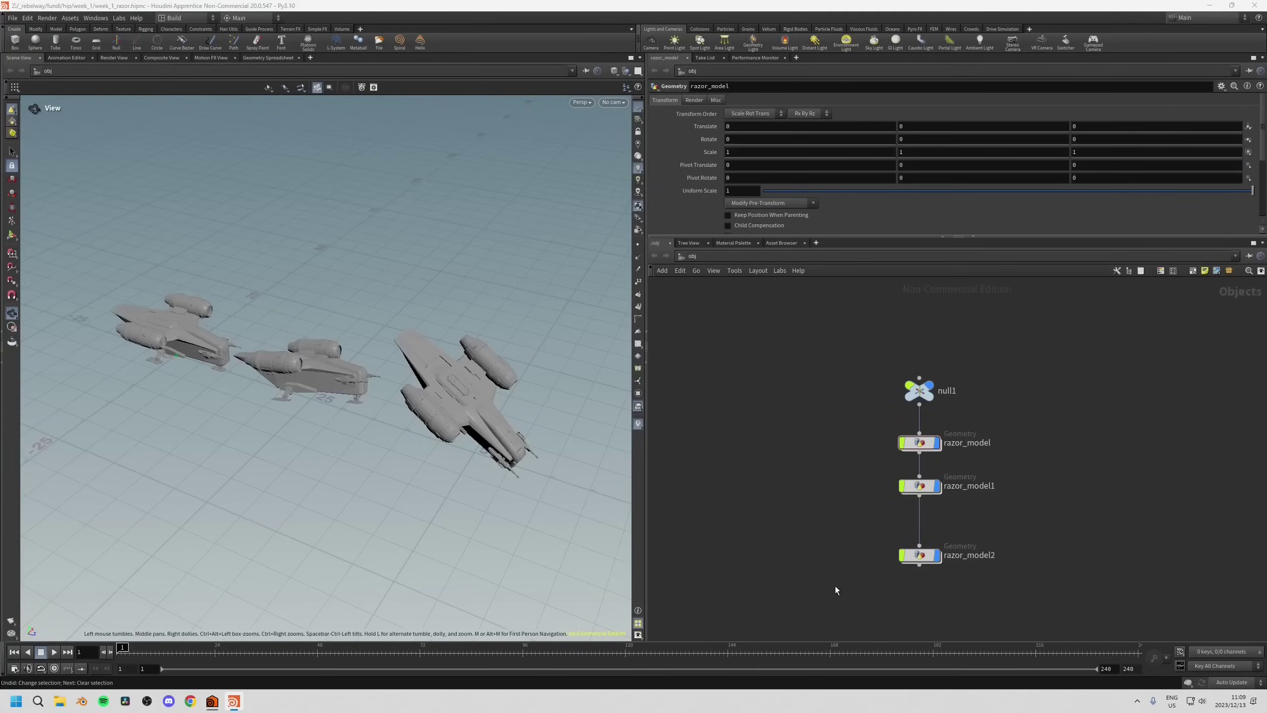
Delete razor_model1, razor_model2 and null1, and recentre the viewport on the remaining razor_model ship.
{"action": "left_click_drag", "start_coordinate": [837, 469], "coordinate": [1060, 594]}
{"action": "key", "text": "Delete"}
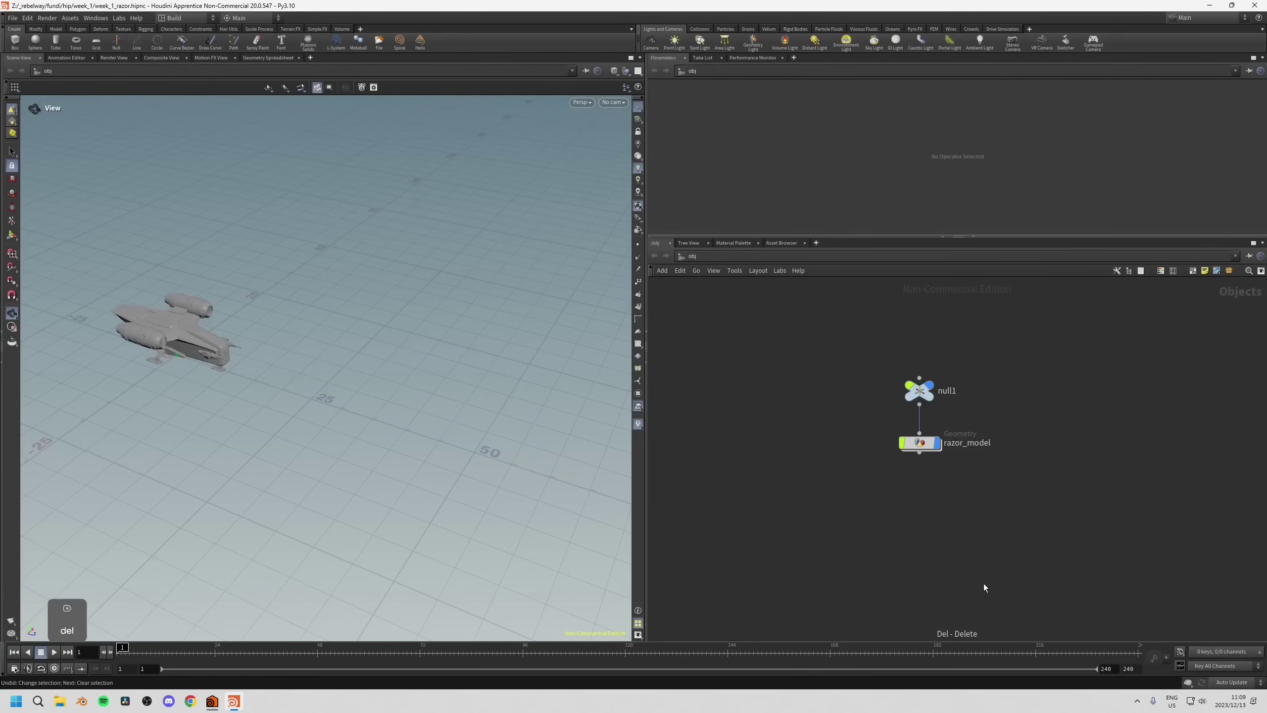
{"action": "left_click", "coordinate": [917, 392]}
{"action": "key", "text": "Delete"}
{"action": "left_click", "coordinate": [919, 442]}
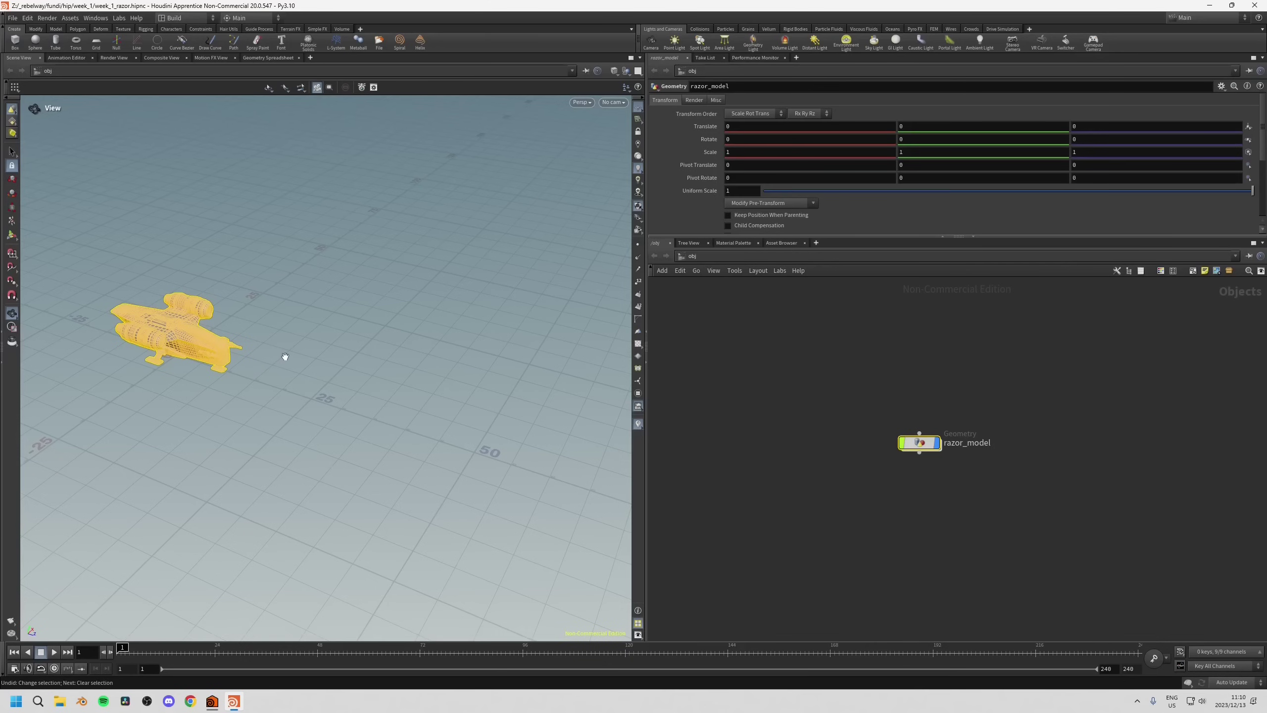
{"action": "key", "text": "space+h"}
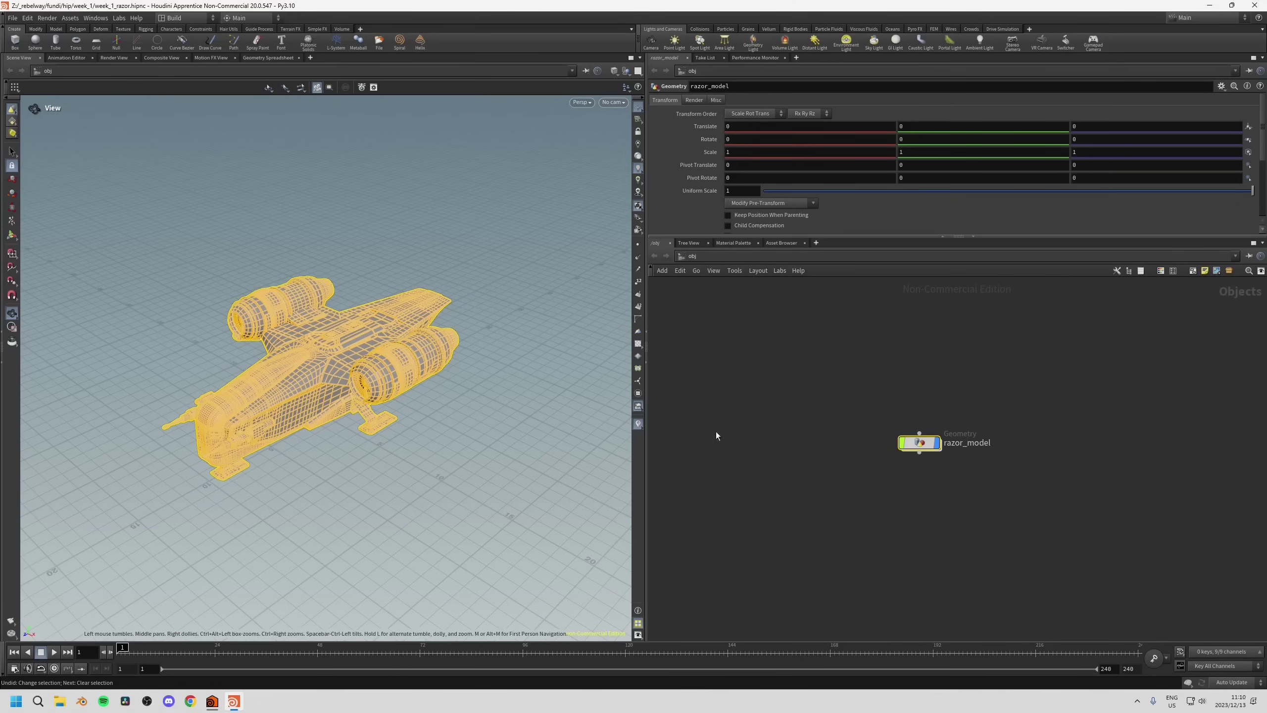
{"action": "left_click_drag", "start_coordinate": [769, 383], "coordinate": [865, 529]}
{"action": "left_click_drag", "start_coordinate": [816, 454], "coordinate": [866, 494]}
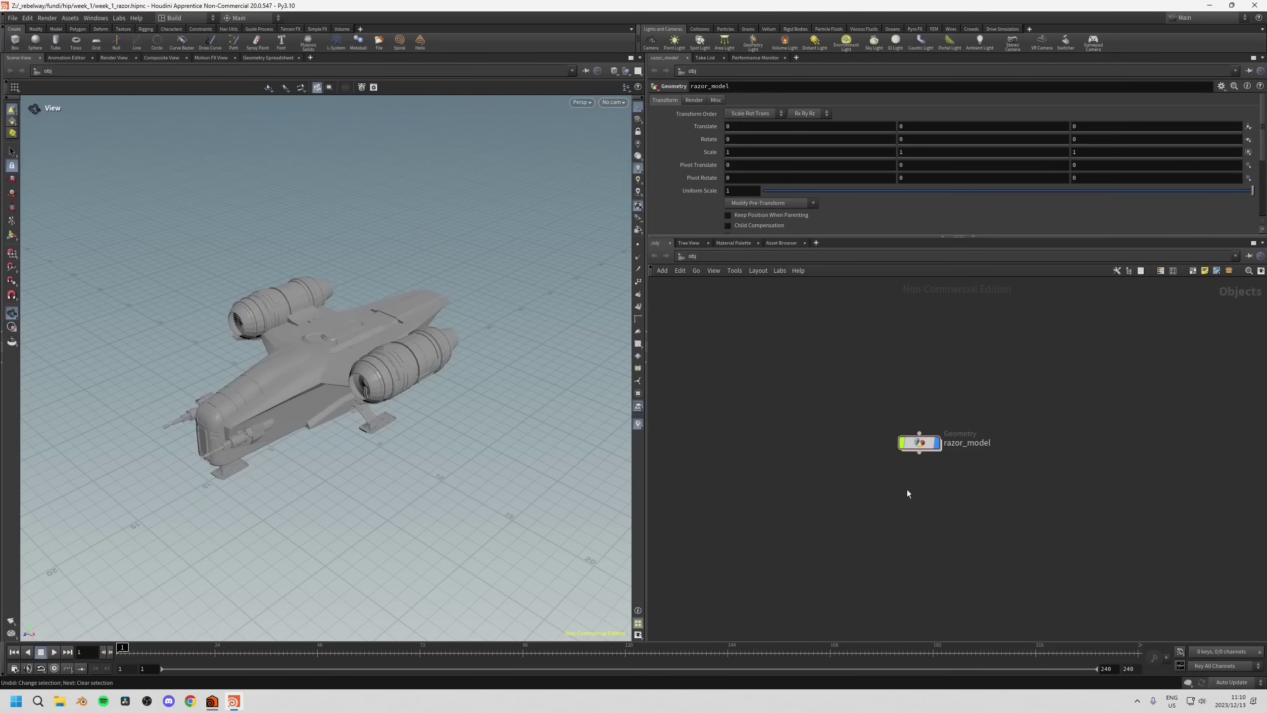
{"action": "mouse_move", "coordinate": [274, 343]}
{"action": "left_mouse_down"}
{"action": "mouse_move", "coordinate": [396, 359]}
{"action": "mouse_move", "coordinate": [163, 367]}
{"action": "mouse_move", "coordinate": [300, 367]}
{"action": "mouse_move", "coordinate": [287, 362]}
{"action": "left_mouse_up"}
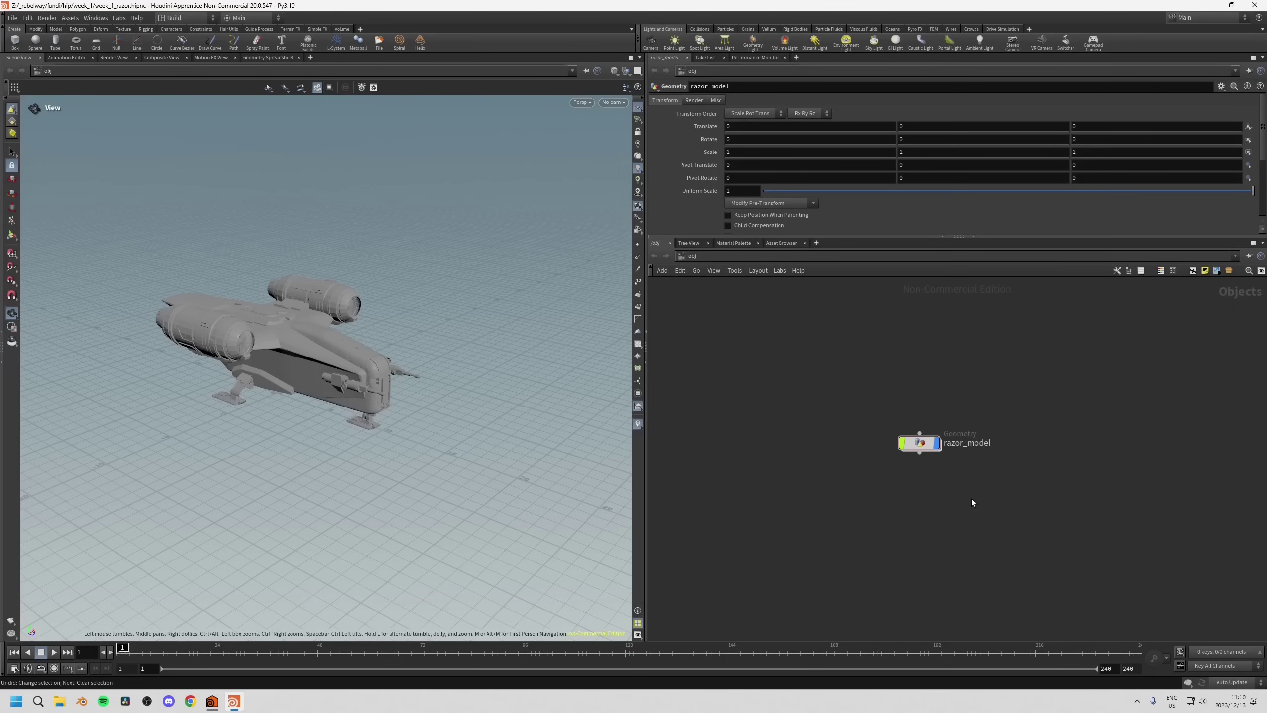
Add a Box object and place its node below razor_model in the network.
{"action": "key", "text": "Tab"}
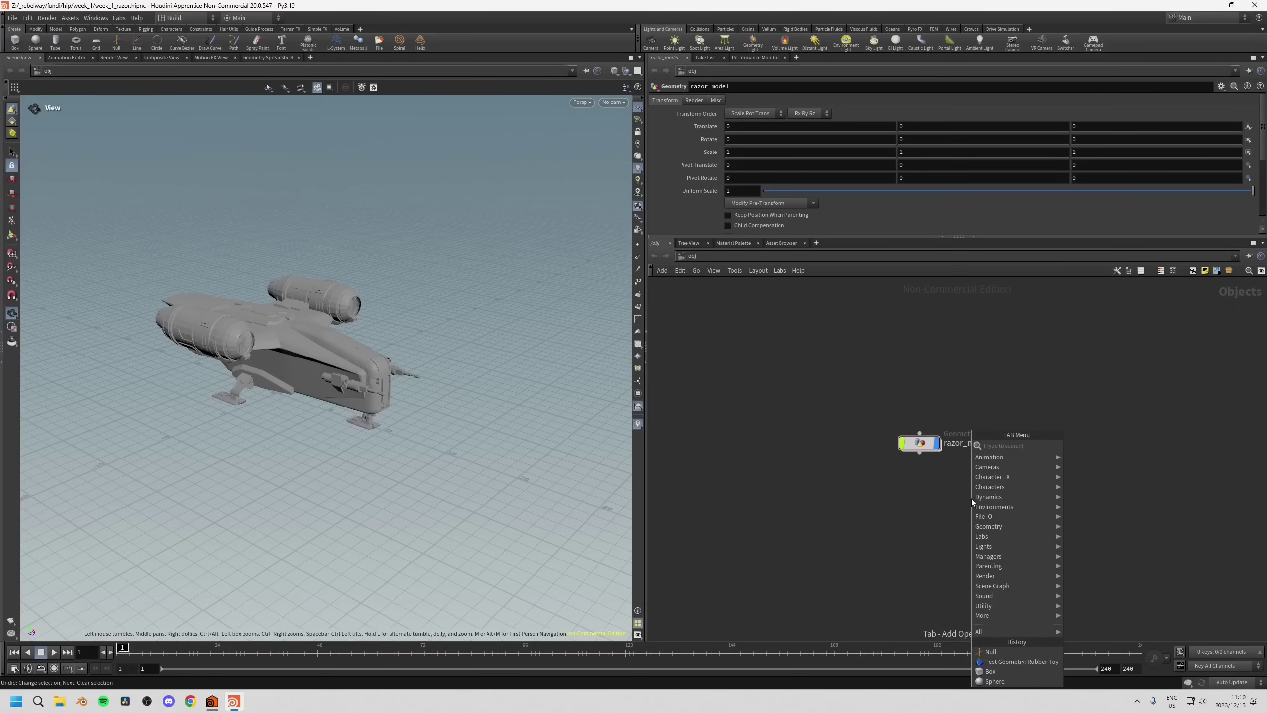
{"action": "type", "text": "bo"}
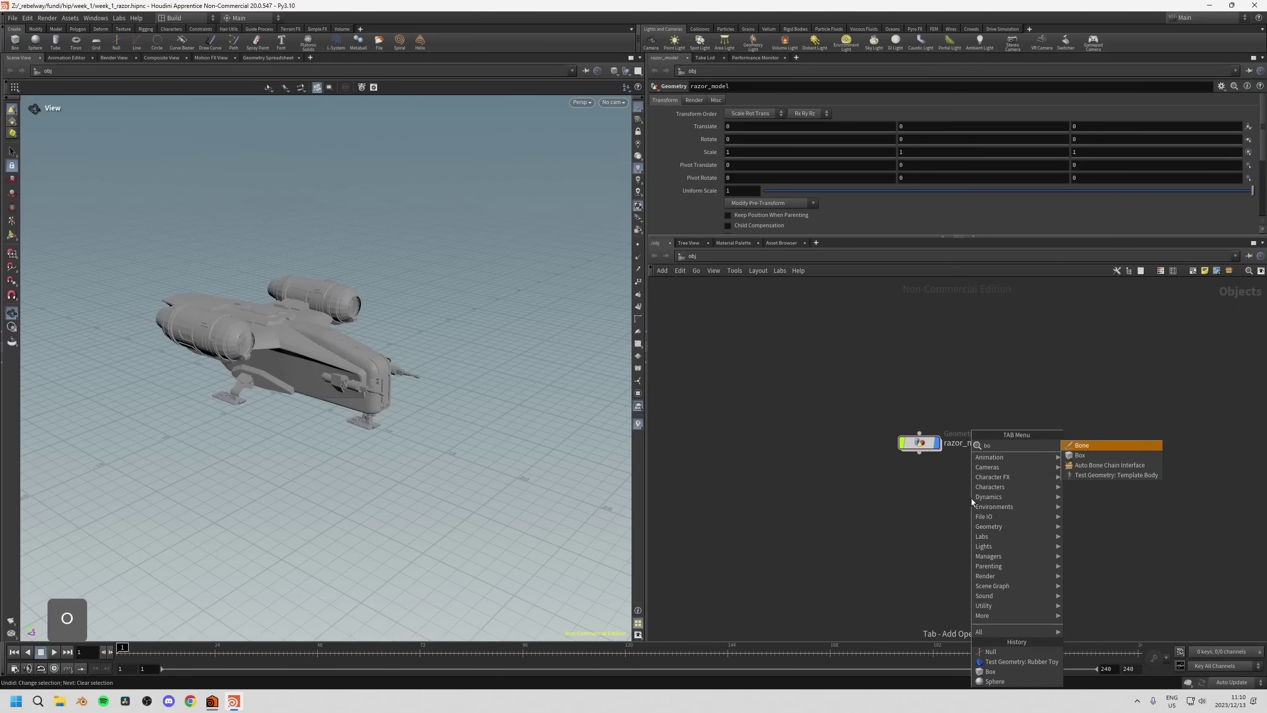
{"action": "left_click", "coordinate": [1078, 456]}
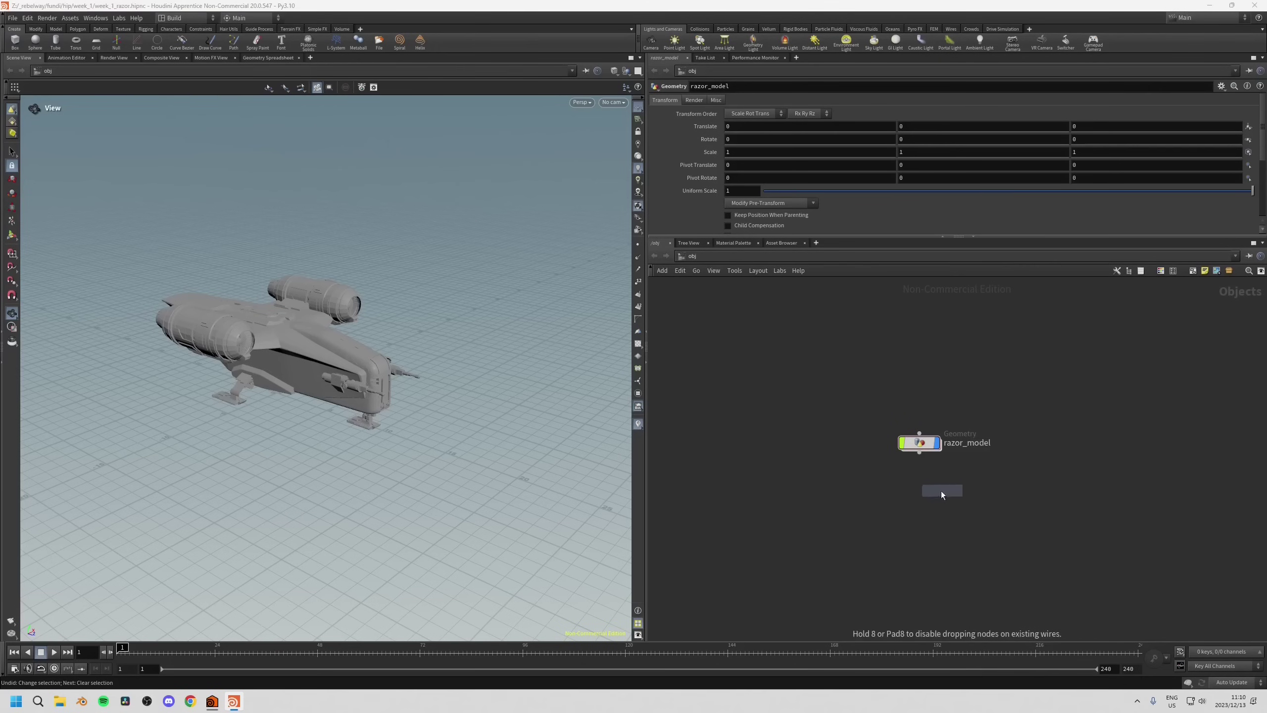
{"action": "left_click", "coordinate": [922, 493]}
Add a Torus object and place its node below box1 in the network.
{"action": "key", "text": "Tab"}
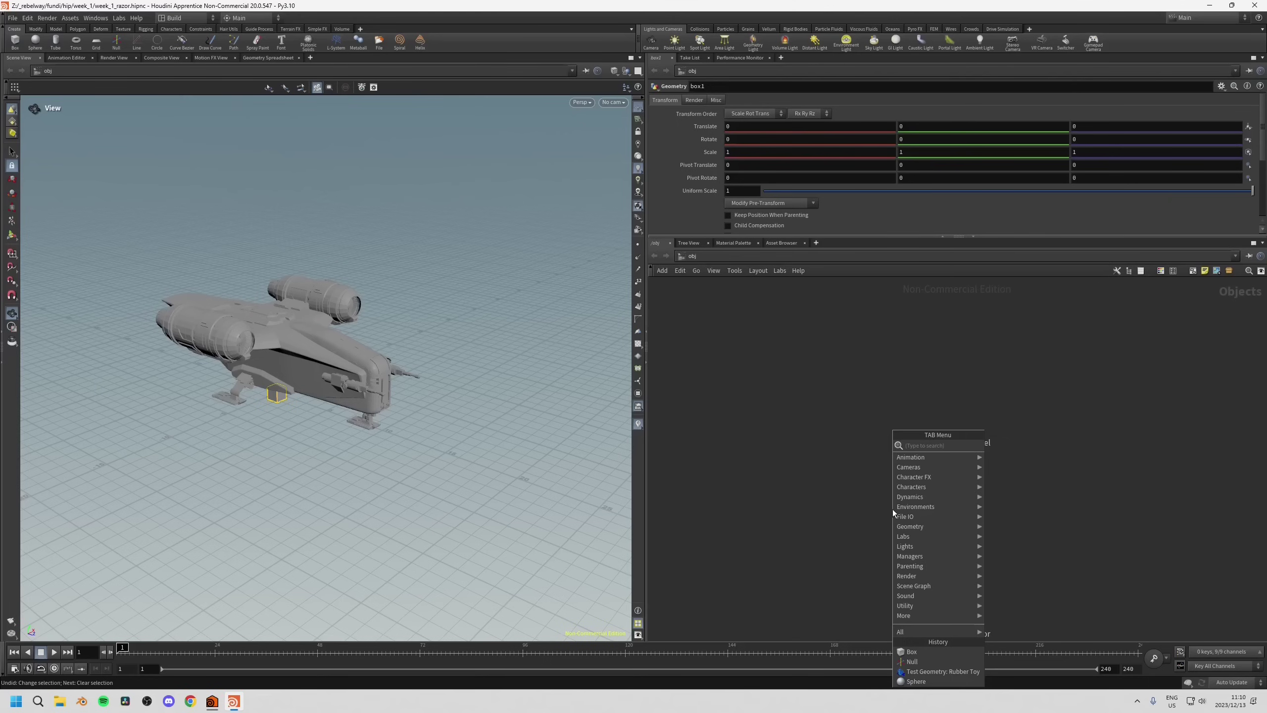
{"action": "type", "text": "toru"}
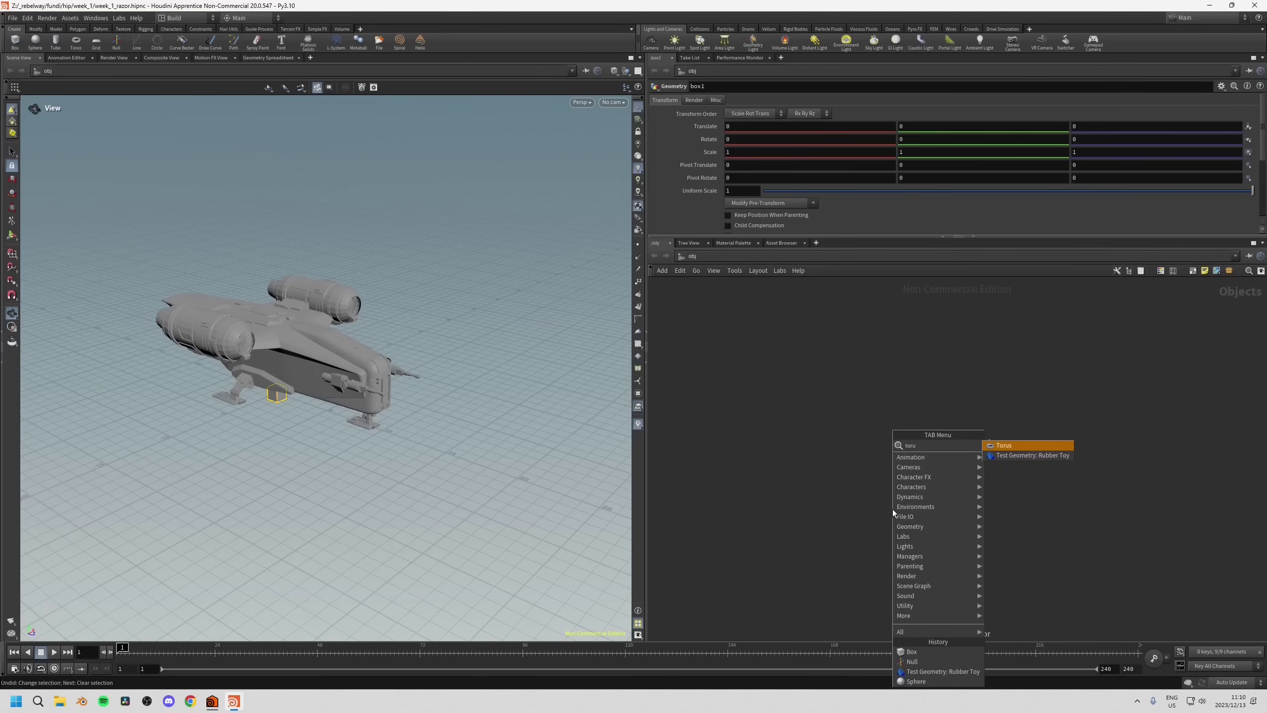
{"action": "key", "text": "Return"}
{"action": "left_click", "coordinate": [919, 537]}
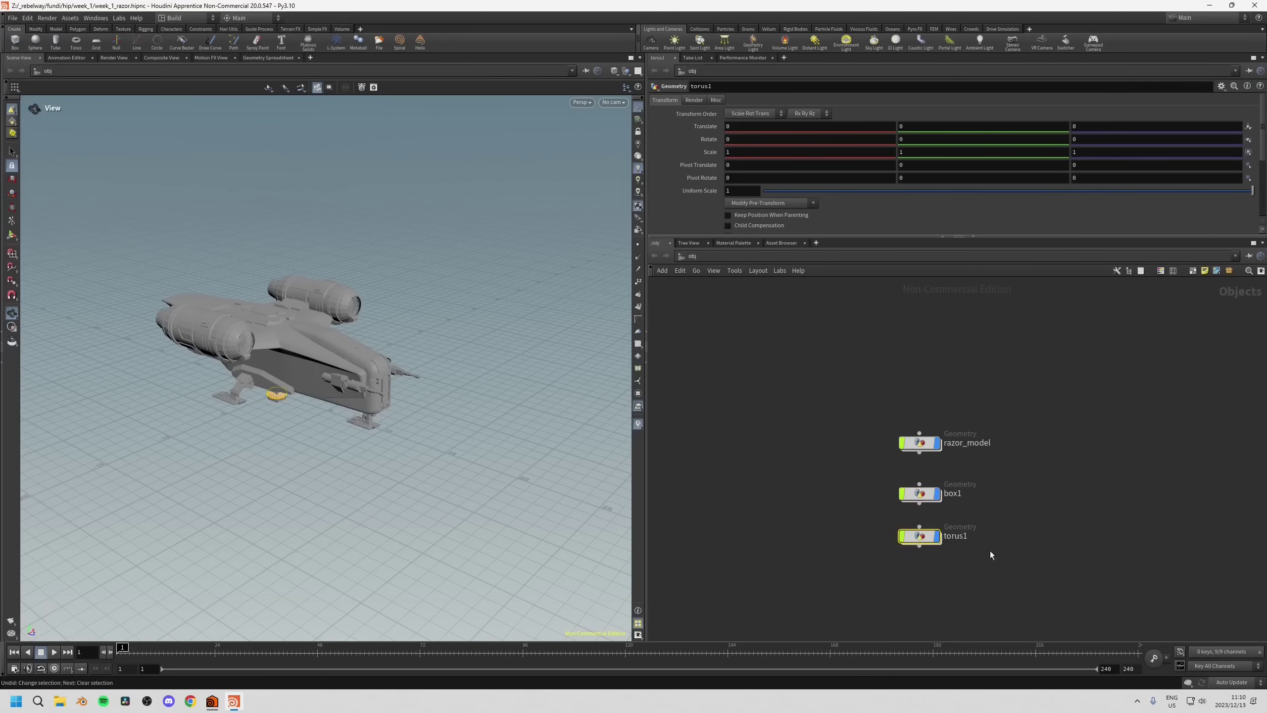
Try filtering the list of node types with "test", "testru" and "rub", clearing the search each time.
{"action": "middle_click_drag", "start_coordinate": [905, 583], "coordinate": [912, 530]}
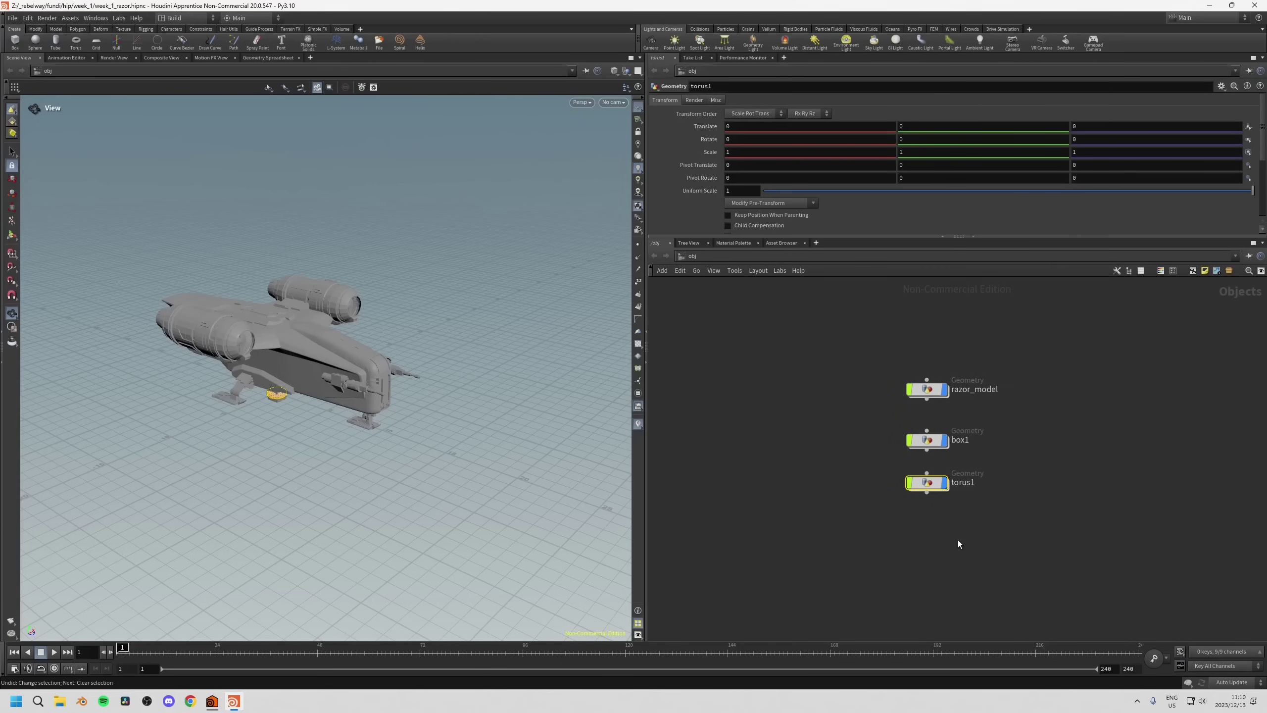
{"action": "key", "text": "Tab"}
{"action": "type", "text": "t"}
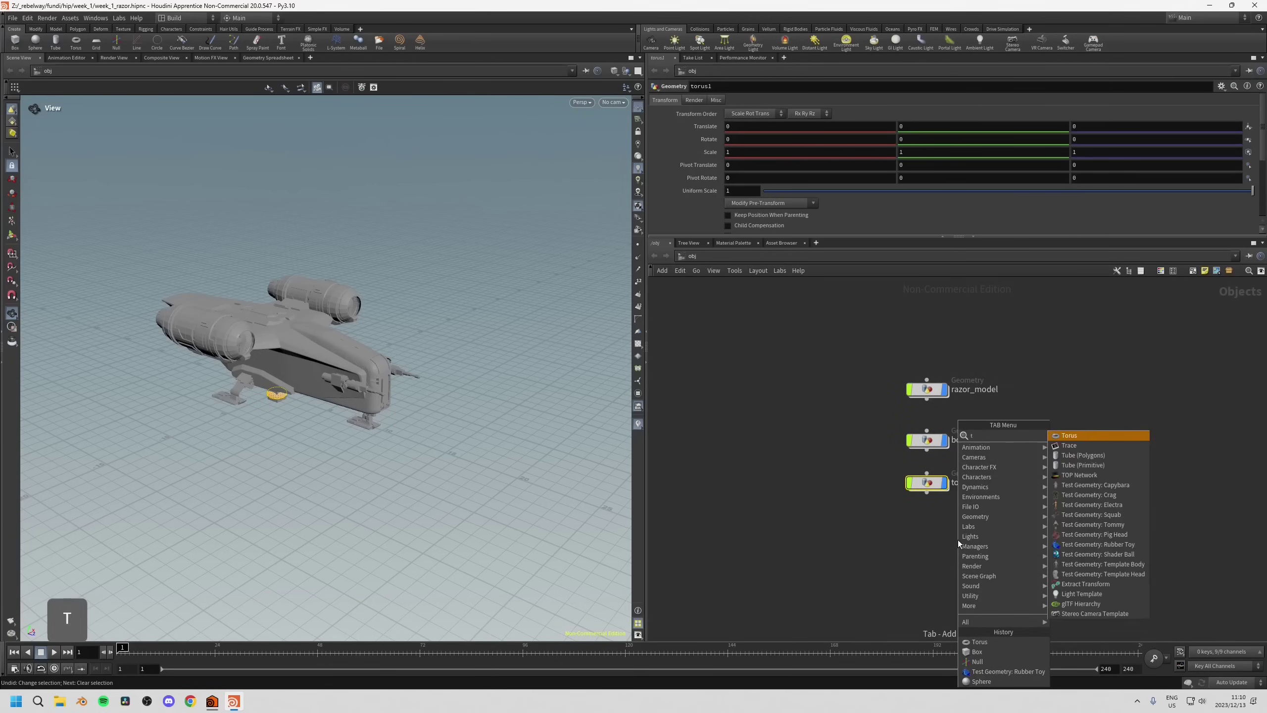
{"action": "type", "text": "es"}
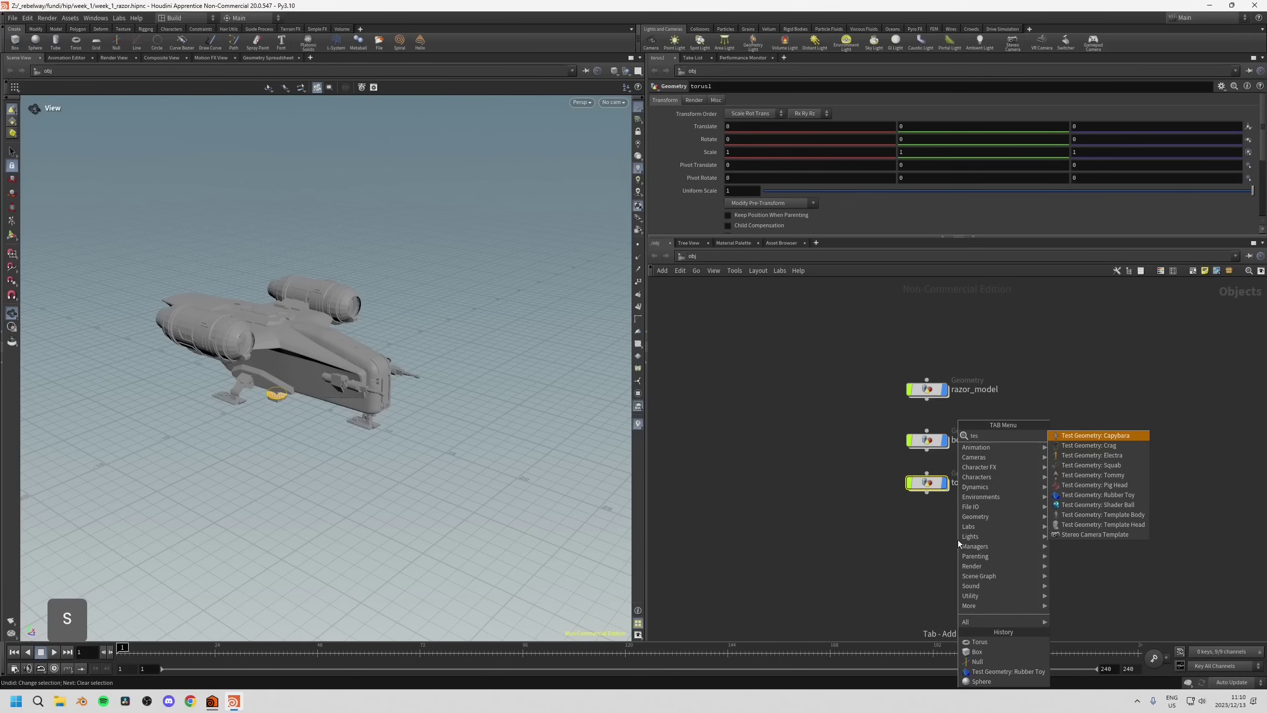
{"action": "type", "text": "t"}
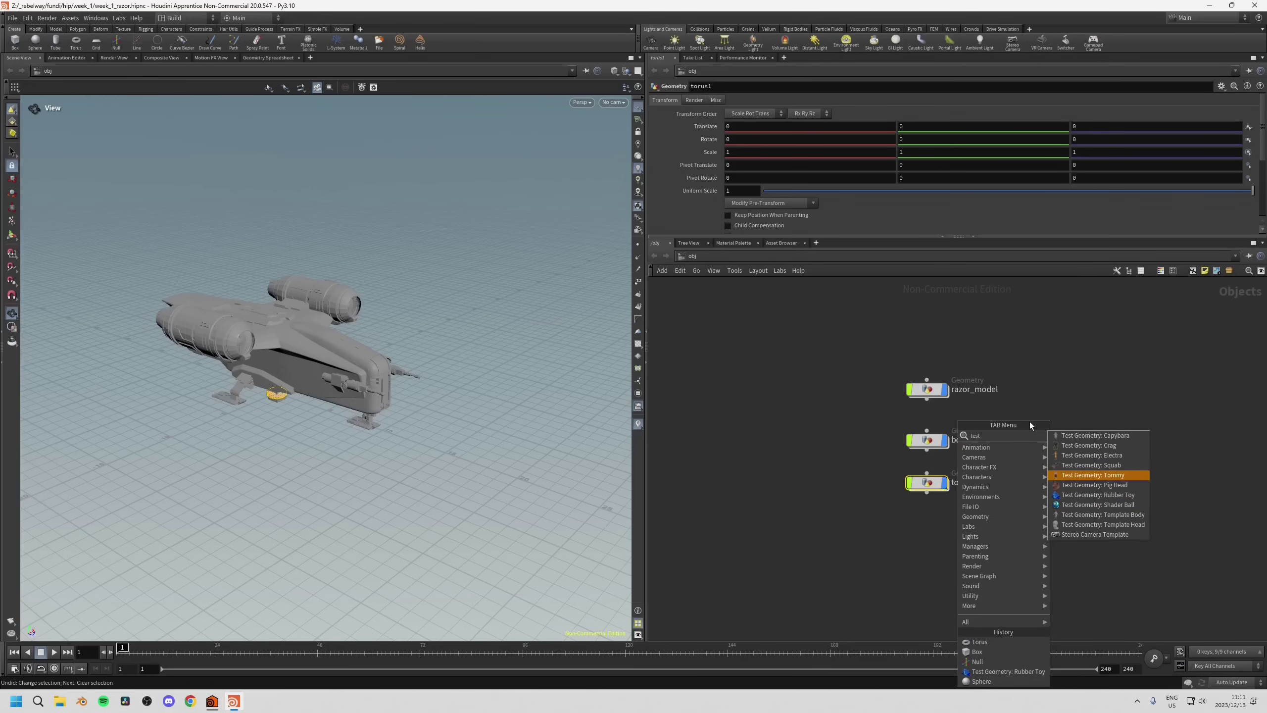
{"action": "type", "text": "ru"}
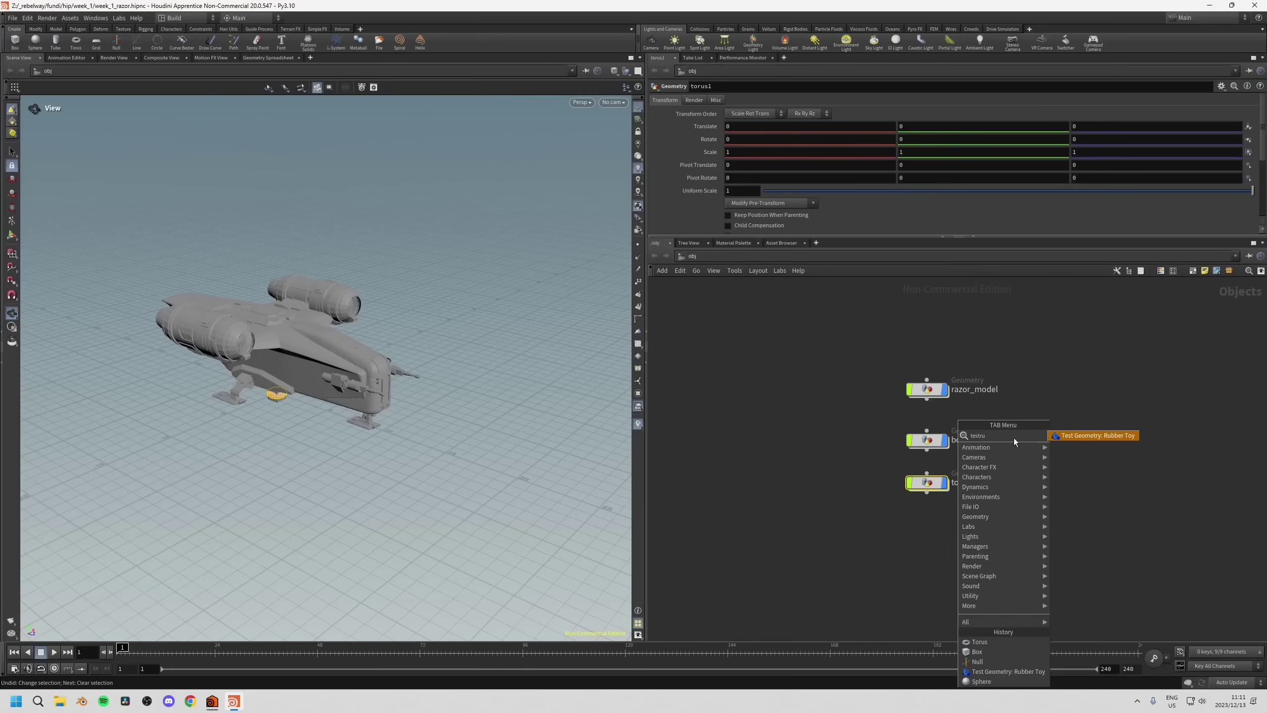
{"action": "key", "text": "BackSpace"}
{"action": "key", "text": "BackSpace"}
{"action": "key", "text": "BackSpace"}
{"action": "key", "text": "BackSpace"}
{"action": "key", "text": "BackSpace"}
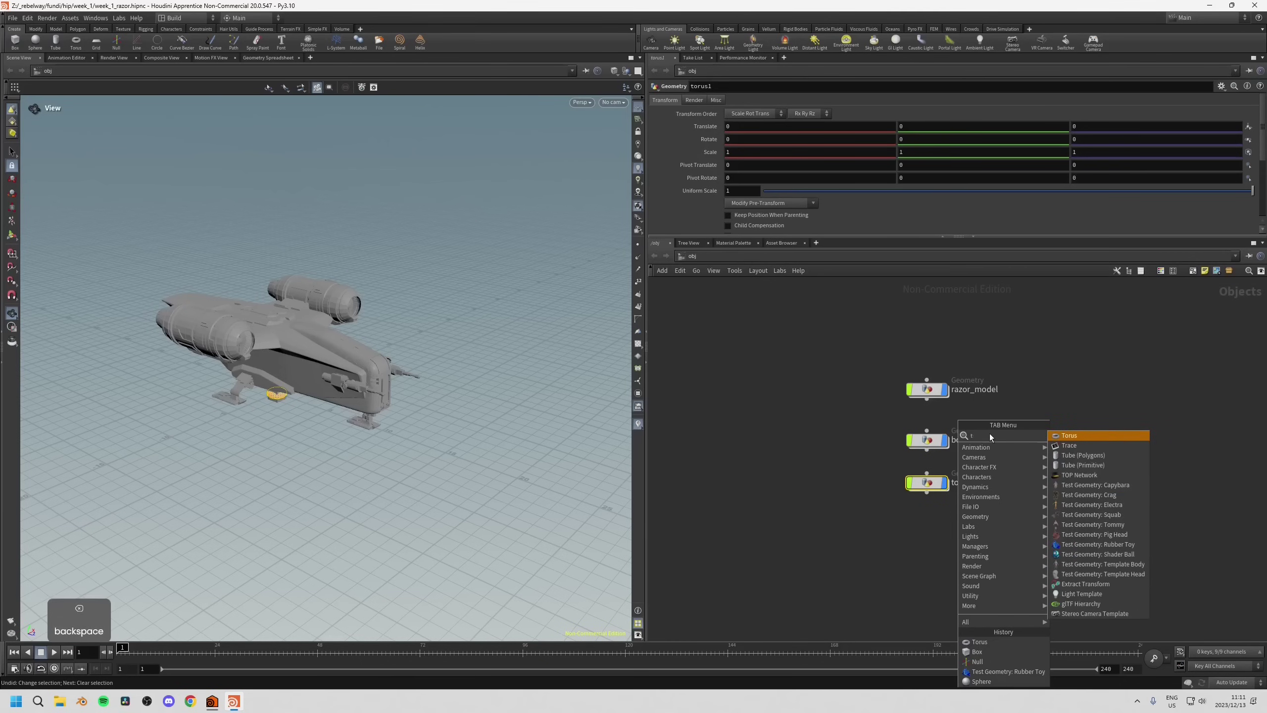
{"action": "key", "text": "BackSpace"}
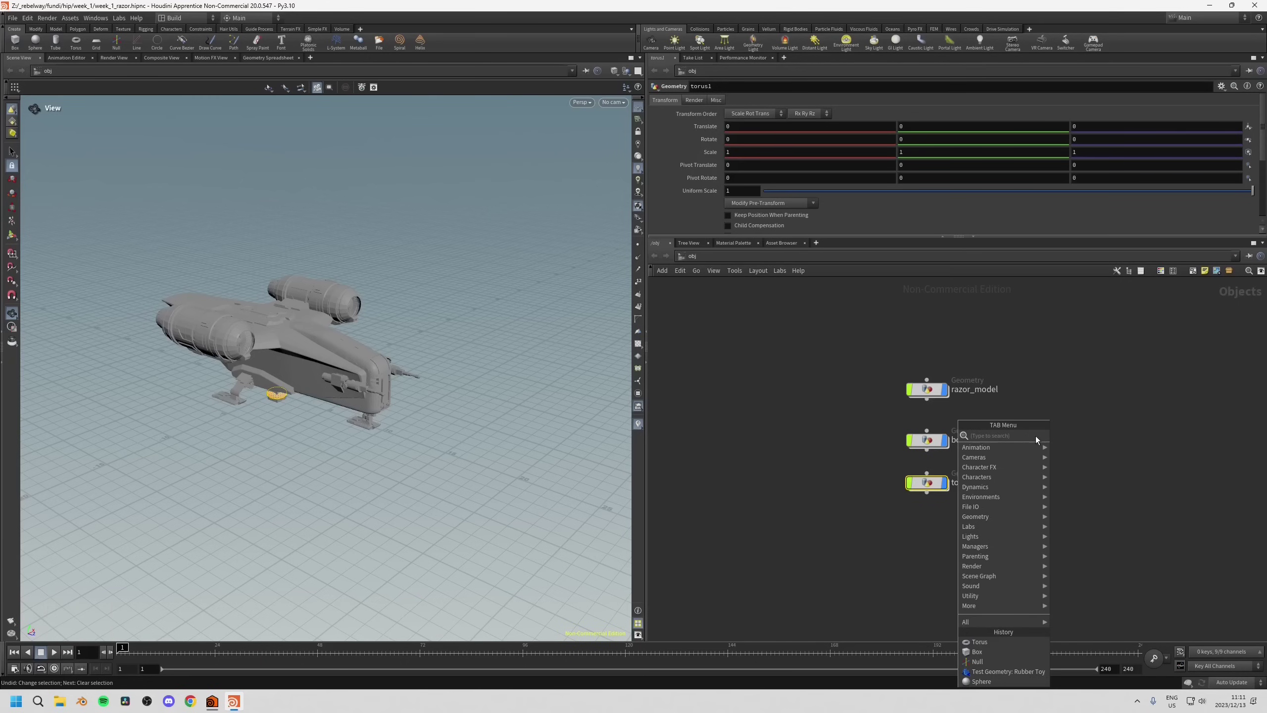
{"action": "type", "text": "rub"}
{"action": "key", "text": "BackSpace"}
{"action": "key", "text": "BackSpace"}
{"action": "key", "text": "BackSpace"}
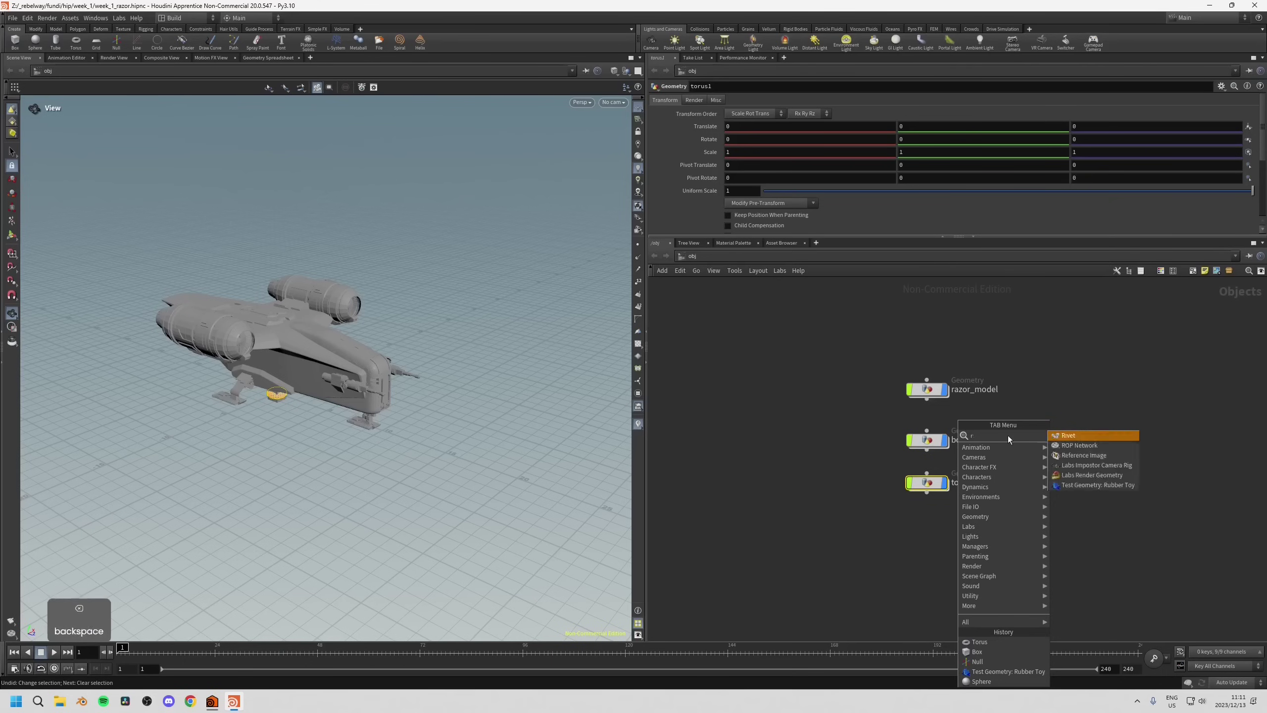
Search for "toy", add Test Geometry: Rubber Toy and place its node below torus1.
{"action": "type", "text": "to"}
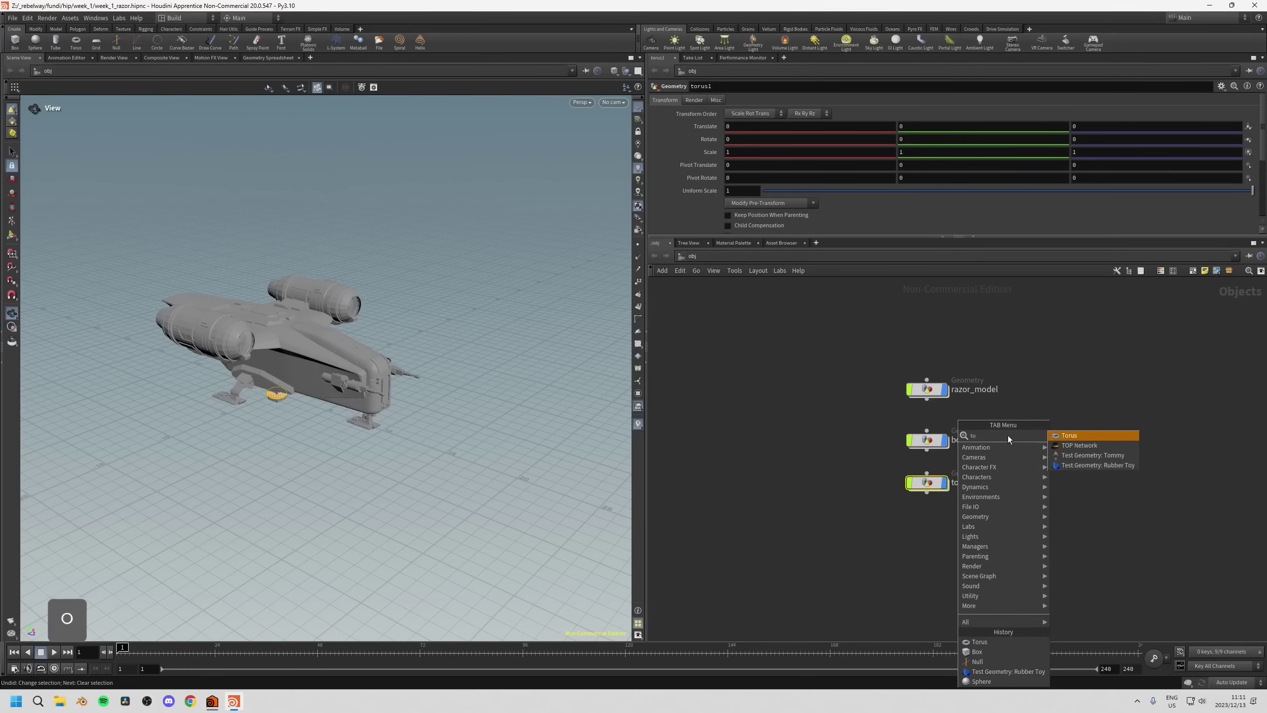
{"action": "type", "text": "y"}
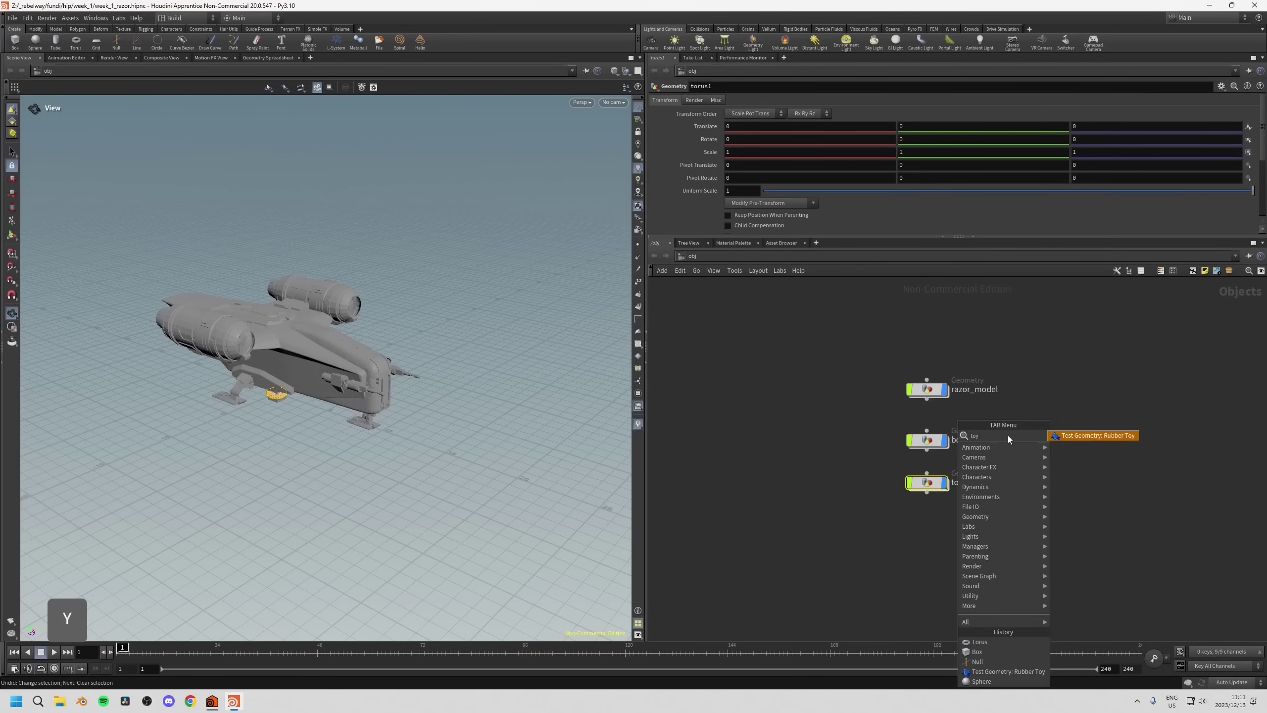
{"action": "left_click", "coordinate": [1093, 436]}
{"action": "left_click", "coordinate": [964, 537]}
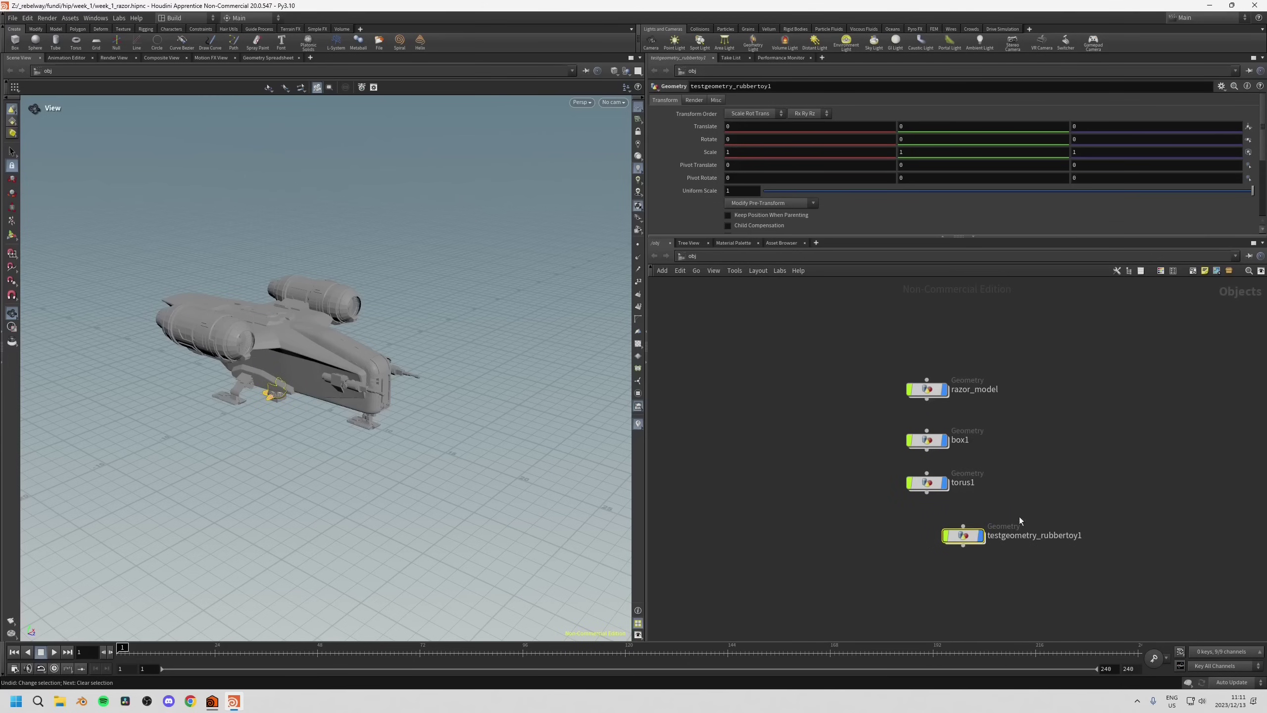
{"action": "left_click_drag", "start_coordinate": [966, 537], "coordinate": [935, 531]}
Move the rubber toy to about X -8.9 and Z 5.6 beside the ship and set its uniform scale to 2.7.
{"action": "key", "text": "Return"}
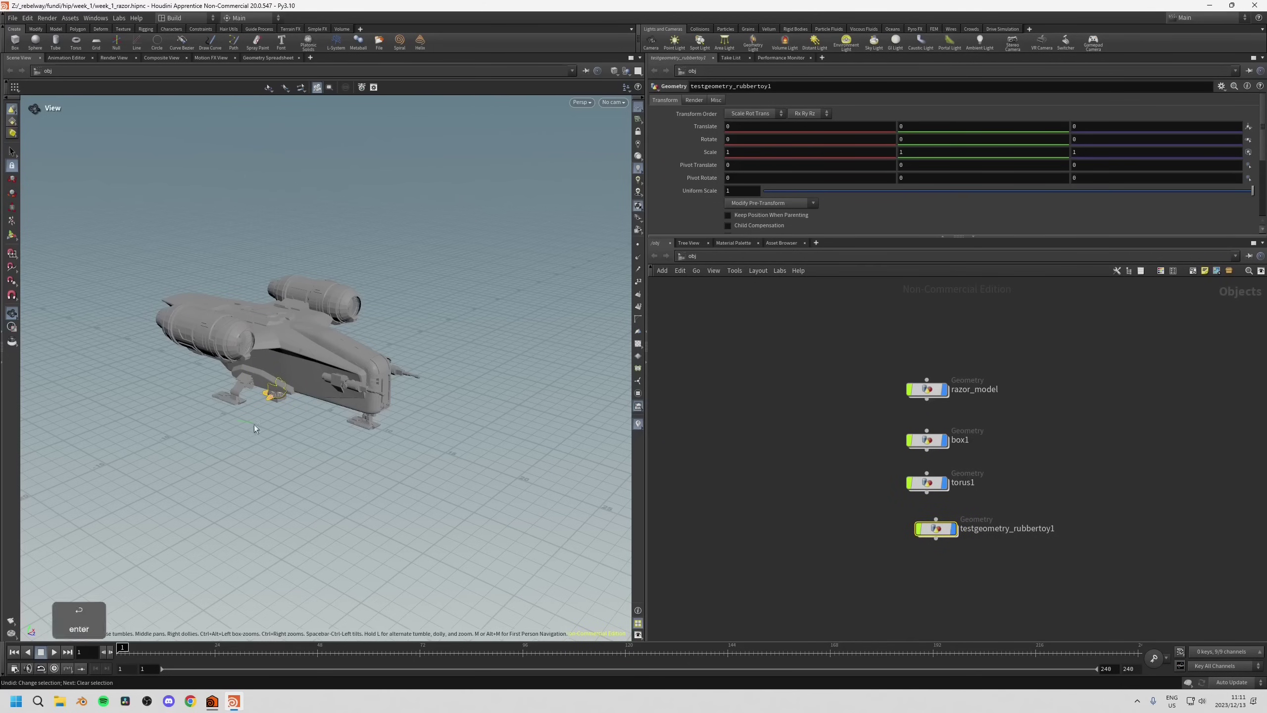
{"action": "left_click_drag", "start_coordinate": [302, 392], "coordinate": [272, 471]}
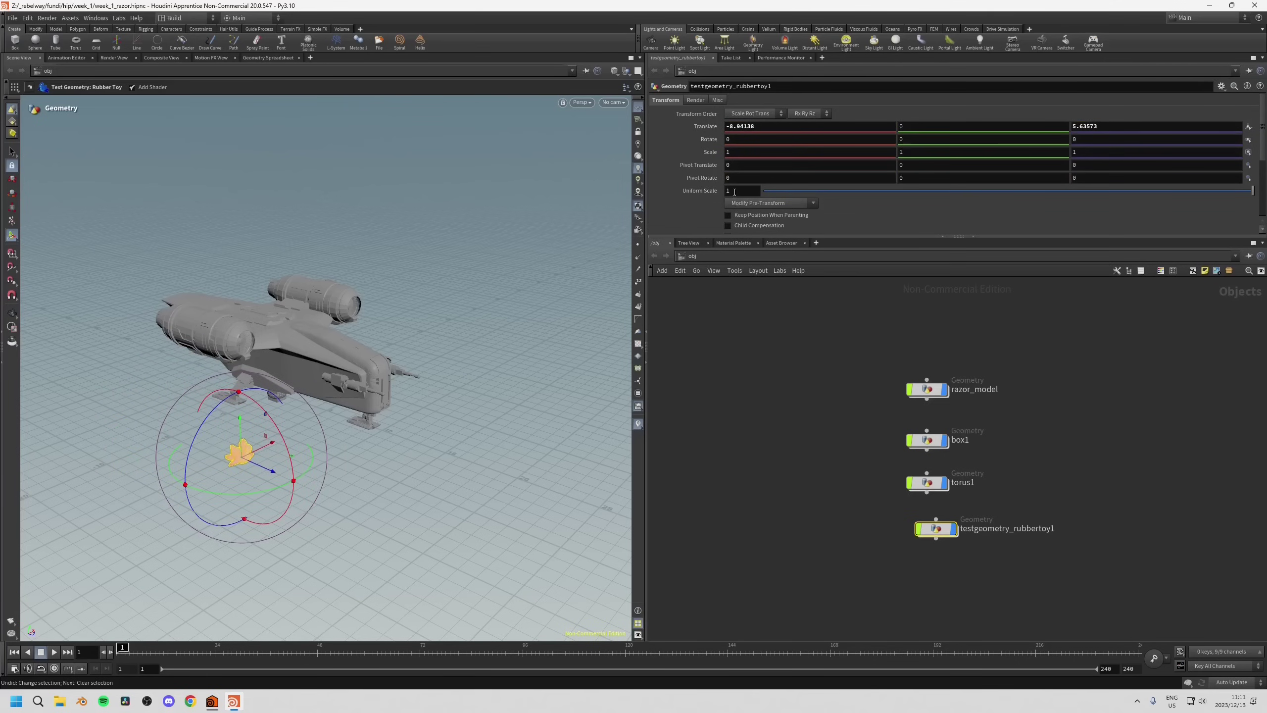
{"action": "middle_click_drag", "start_coordinate": [734, 192], "coordinate": [818, 188]}
Move the torus about 13 units along Z, align its node above the rubber toy node, and set its uniform scale to 2.6.
{"action": "left_click", "coordinate": [927, 482]}
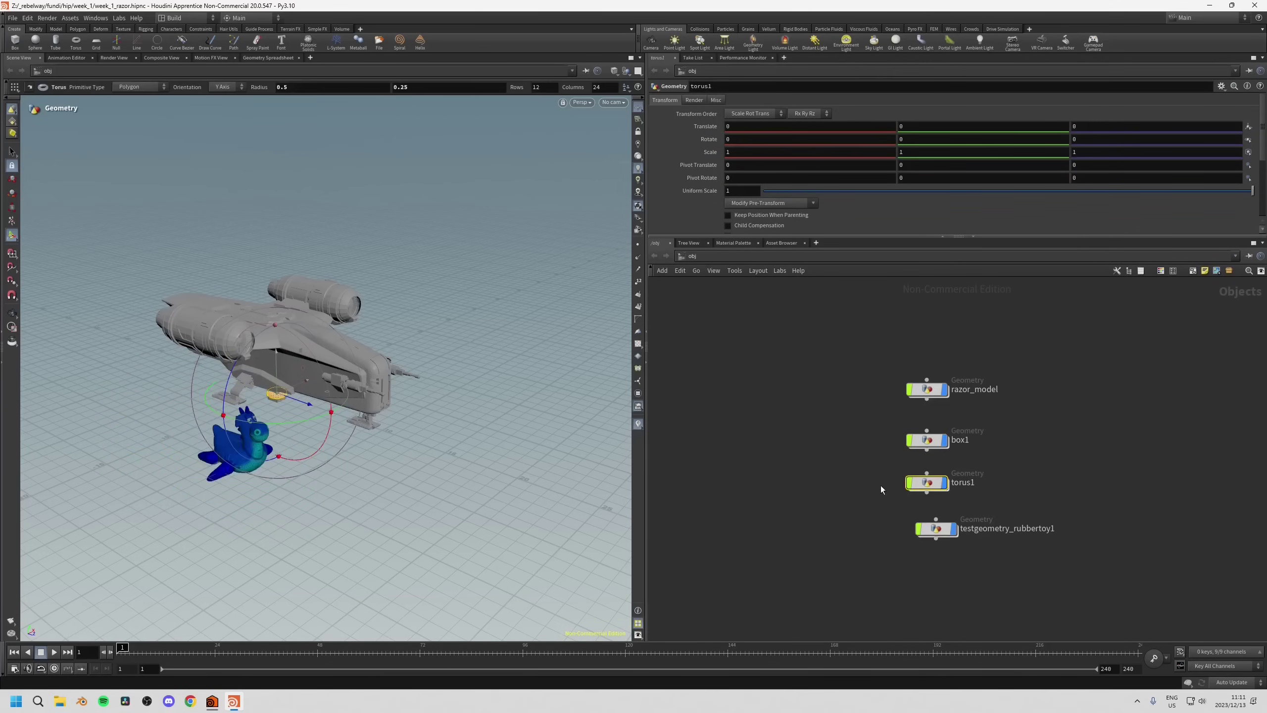
{"action": "left_click_drag", "start_coordinate": [291, 402], "coordinate": [446, 458]}
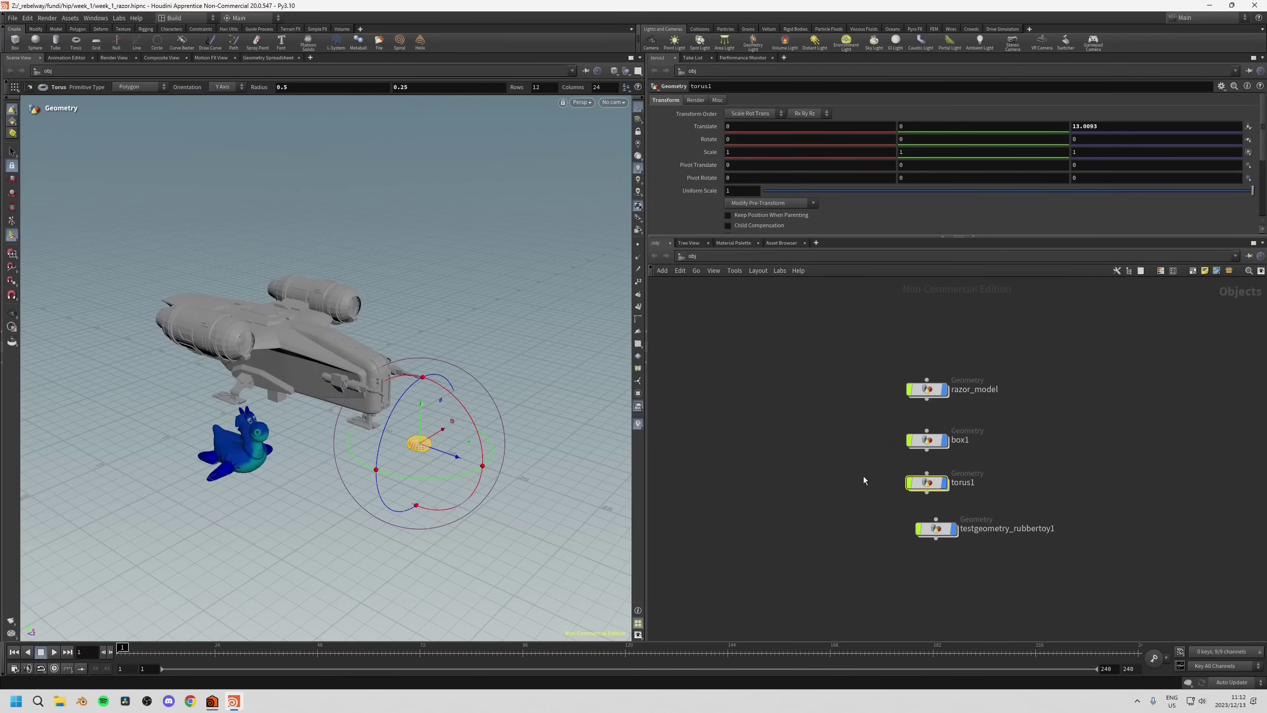
{"action": "left_click_drag", "start_coordinate": [927, 482], "coordinate": [936, 482]}
{"action": "middle_click_drag", "start_coordinate": [743, 187], "coordinate": [826, 194]}
Move the box out from under the ship to about X 12.5 and Z 5.
{"action": "left_click", "coordinate": [924, 439]}
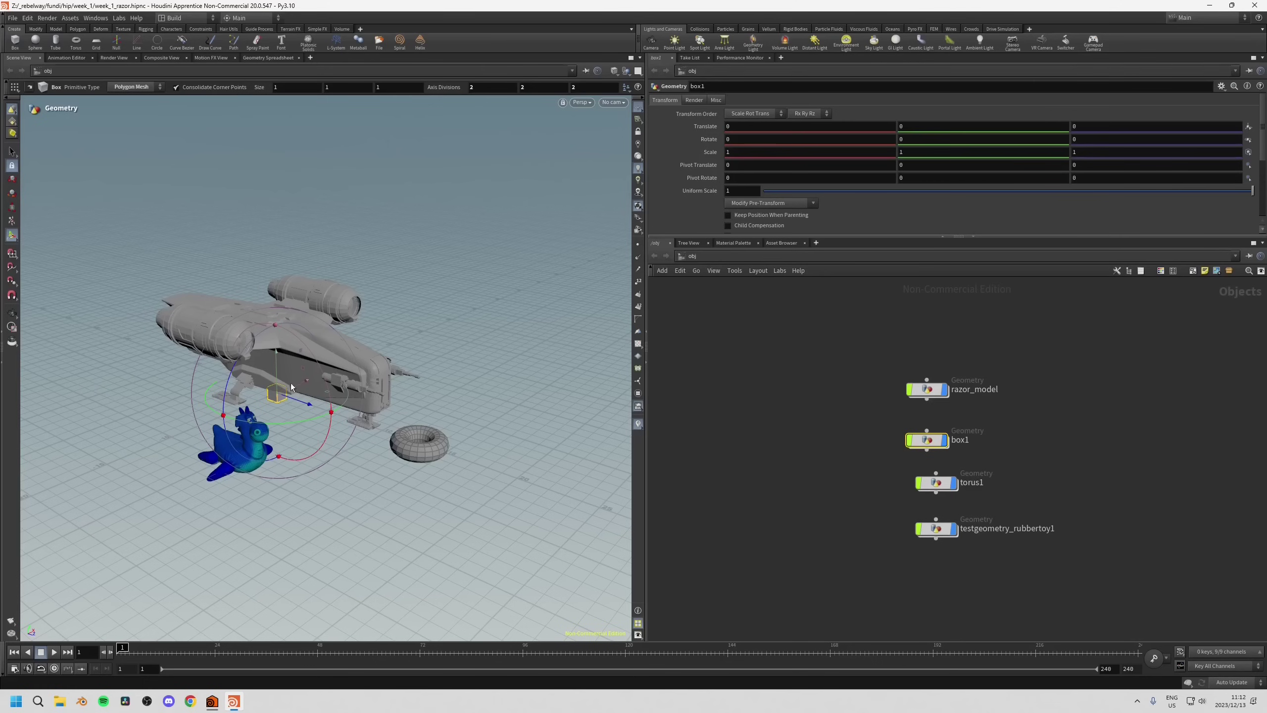
{"action": "left_click_drag", "start_coordinate": [295, 404], "coordinate": [429, 372]}
{"action": "key", "text": "r"}
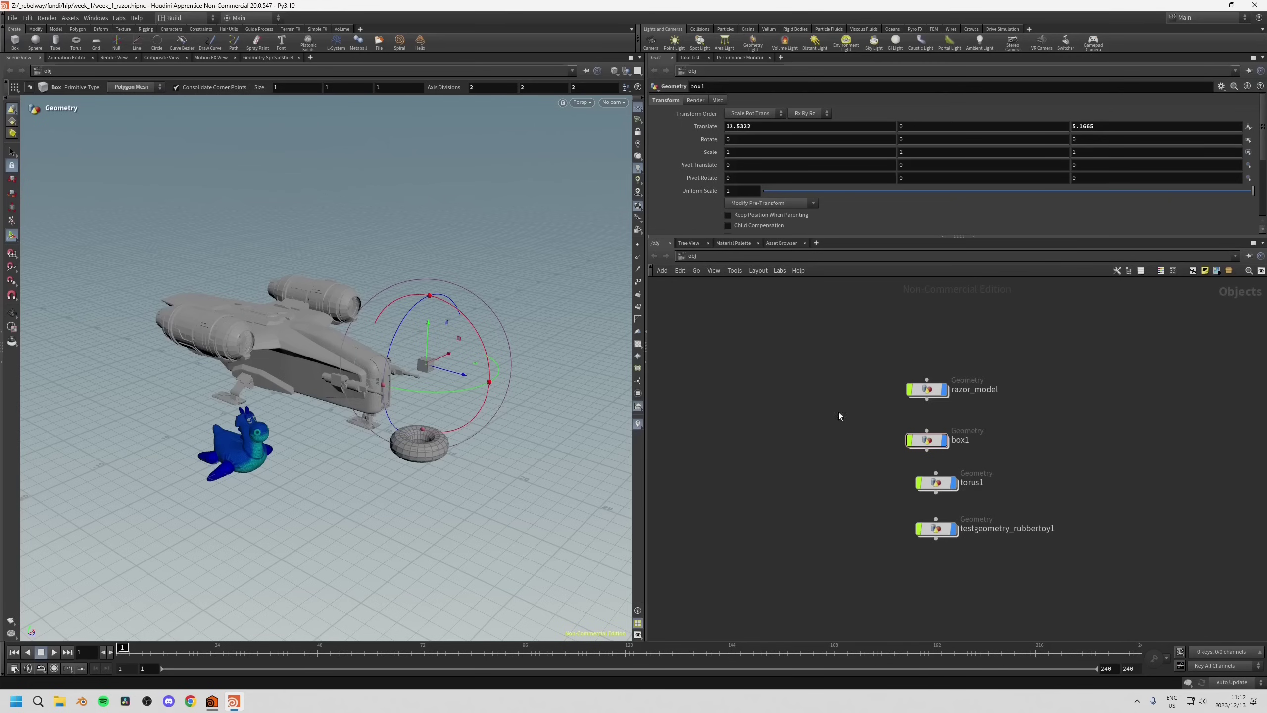
{"action": "mouse_move", "coordinate": [939, 395]}
{"action": "middle_click_drag", "start_coordinate": [1059, 437], "coordinate": [1060, 442]}
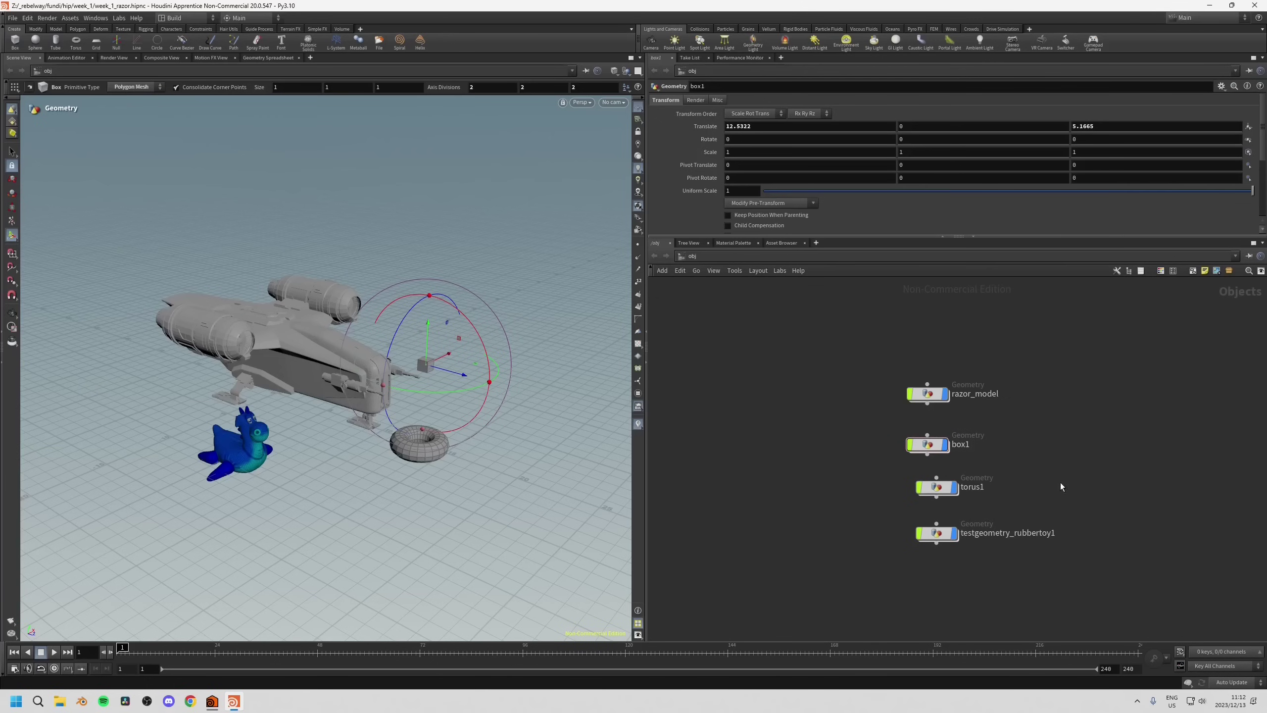
Show the node color palette and color the box1 node bright green.
{"action": "left_click", "coordinate": [1160, 271]}
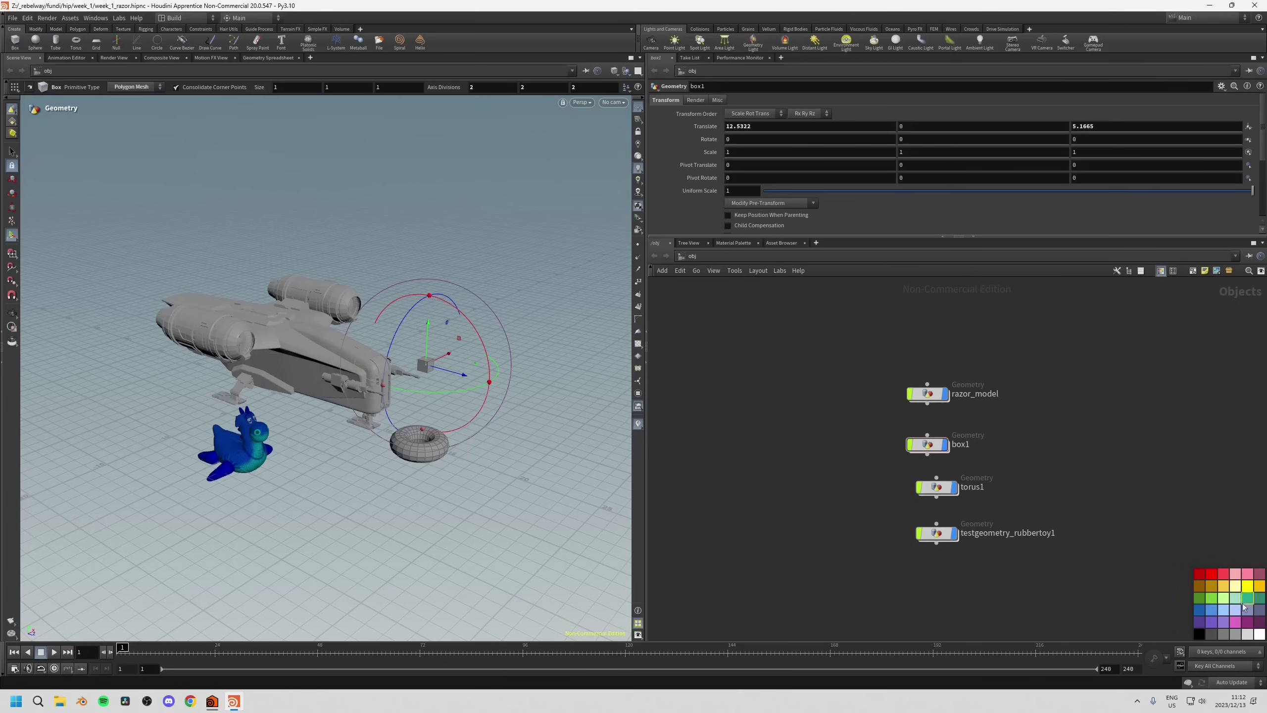
{"action": "left_click", "coordinate": [927, 444]}
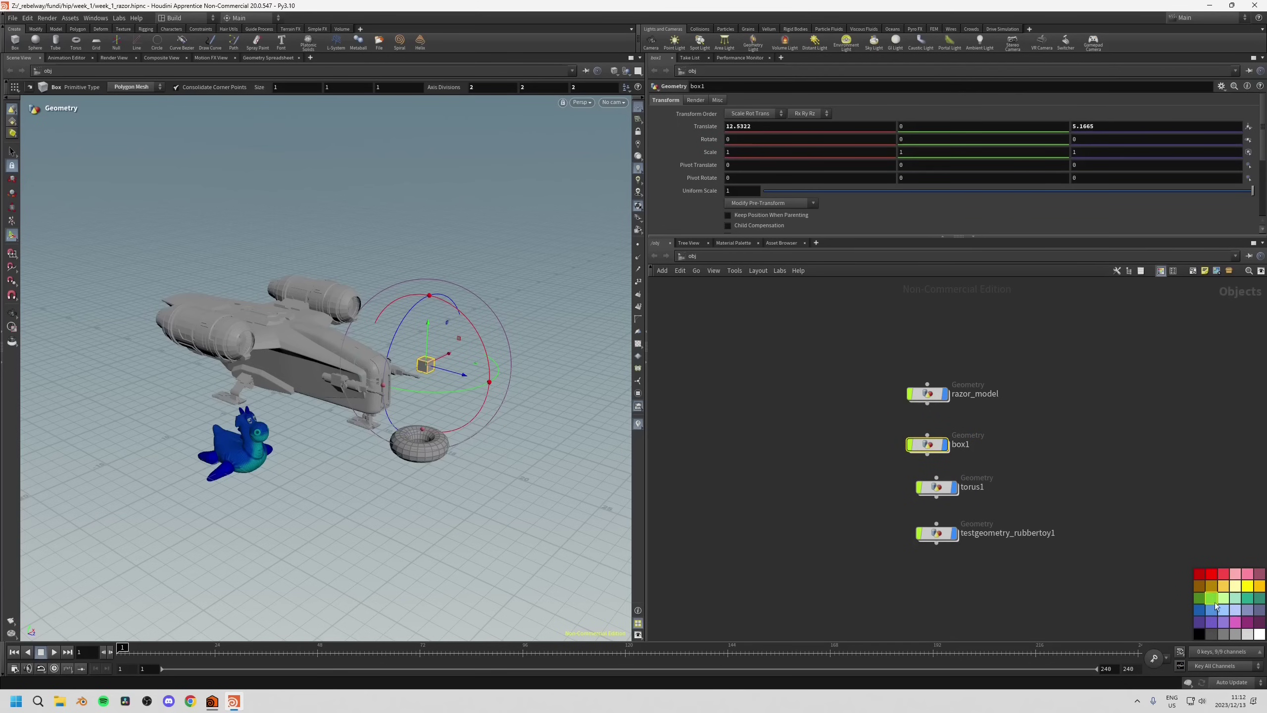
{"action": "left_click", "coordinate": [1202, 599]}
{"action": "left_click", "coordinate": [1212, 598]}
Color the torus1 node yellow and the rubber toy node teal, leaving the rubber toy selected.
{"action": "left_click", "coordinate": [941, 488]}
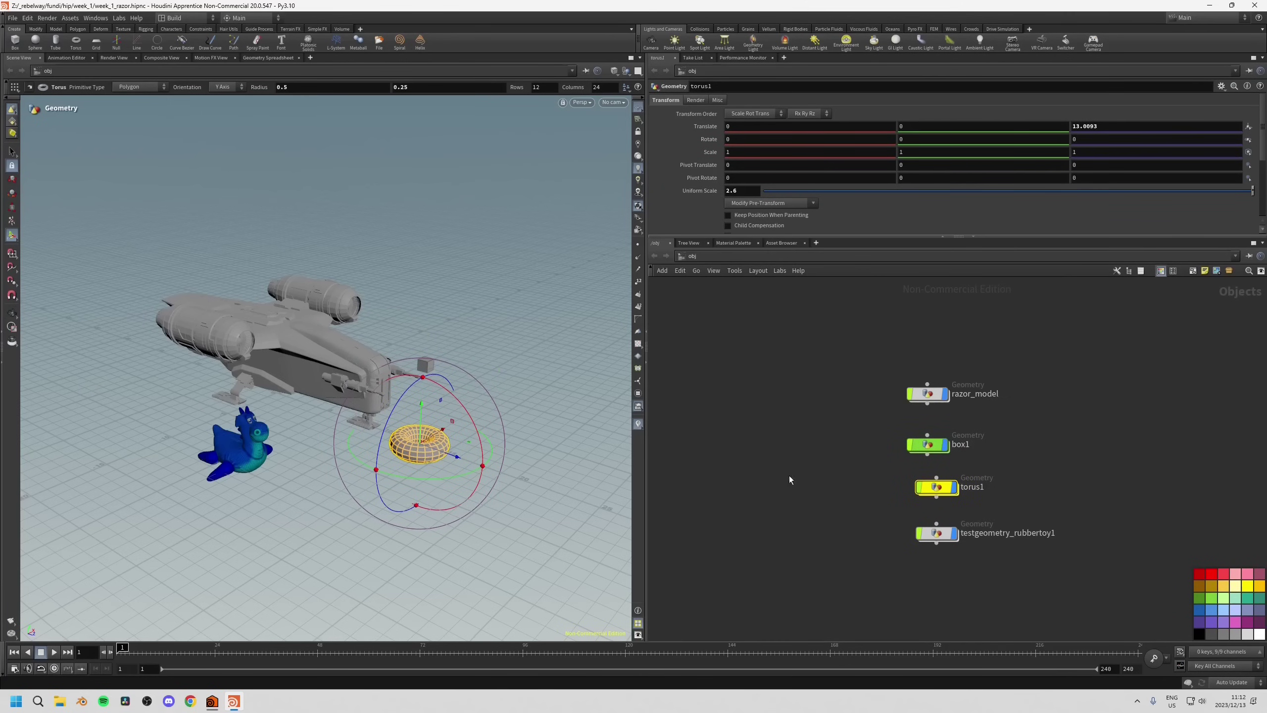
{"action": "left_click", "coordinate": [937, 532]}
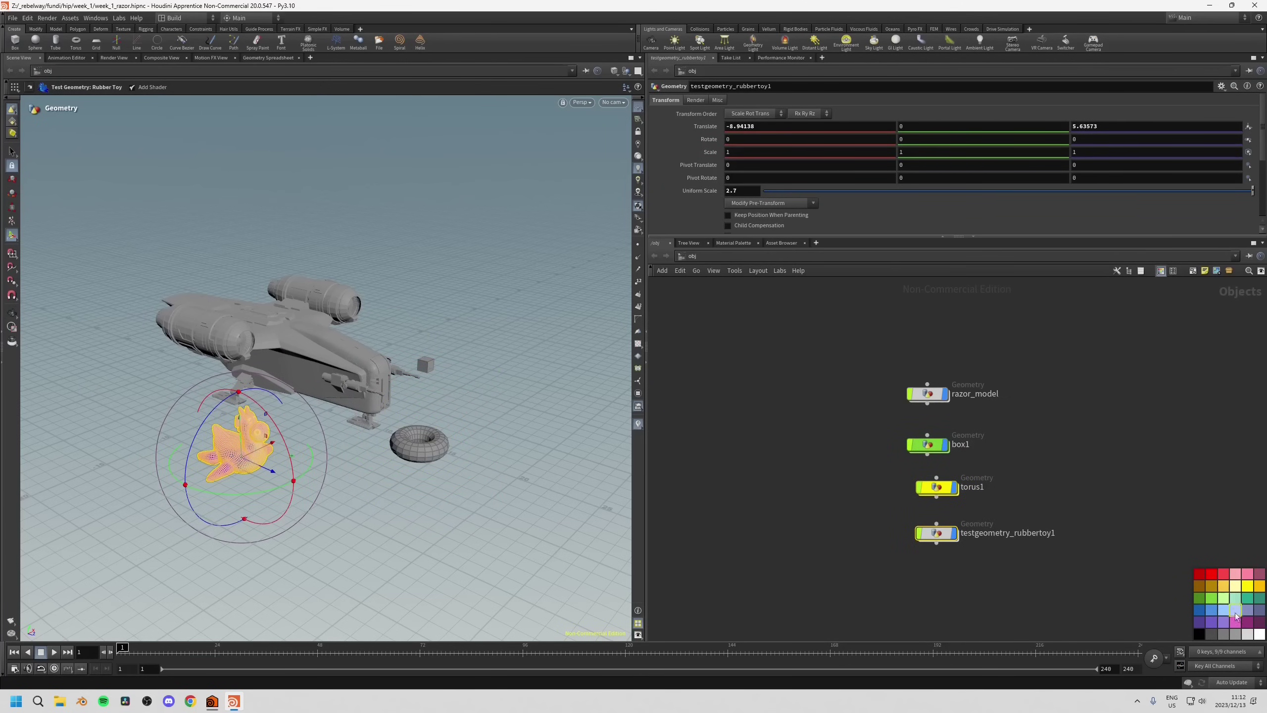
{"action": "left_click", "coordinate": [1259, 600]}
{"action": "left_click", "coordinate": [860, 530]}
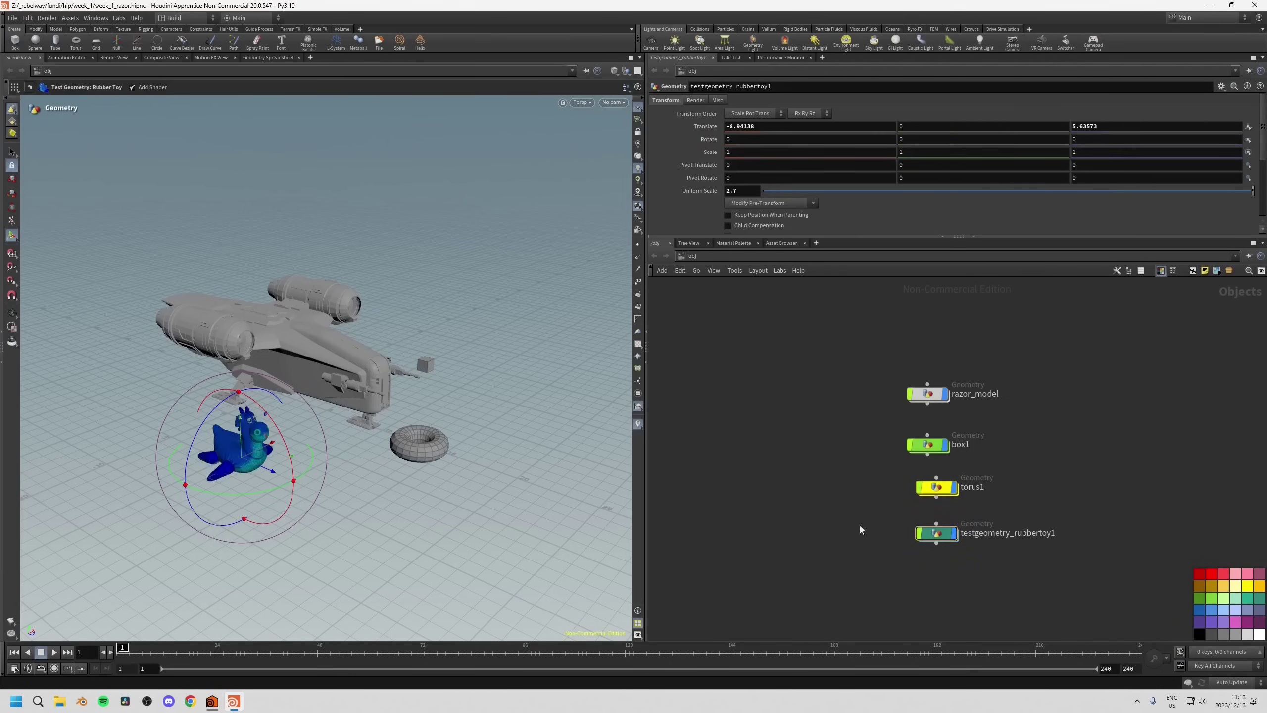
{"action": "left_click", "coordinate": [936, 533]}
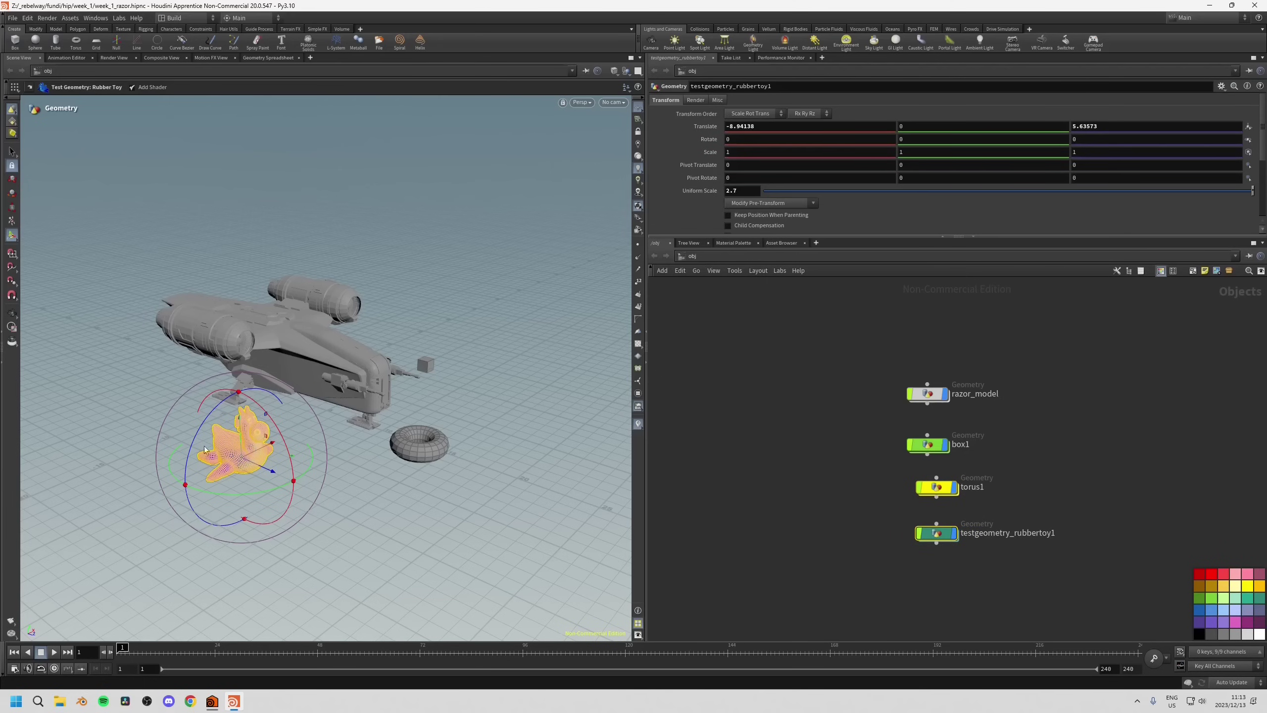
Line up the razor_model and box1 nodes in one column above the torus1 and rubber toy nodes.
{"action": "left_click", "coordinate": [777, 532]}
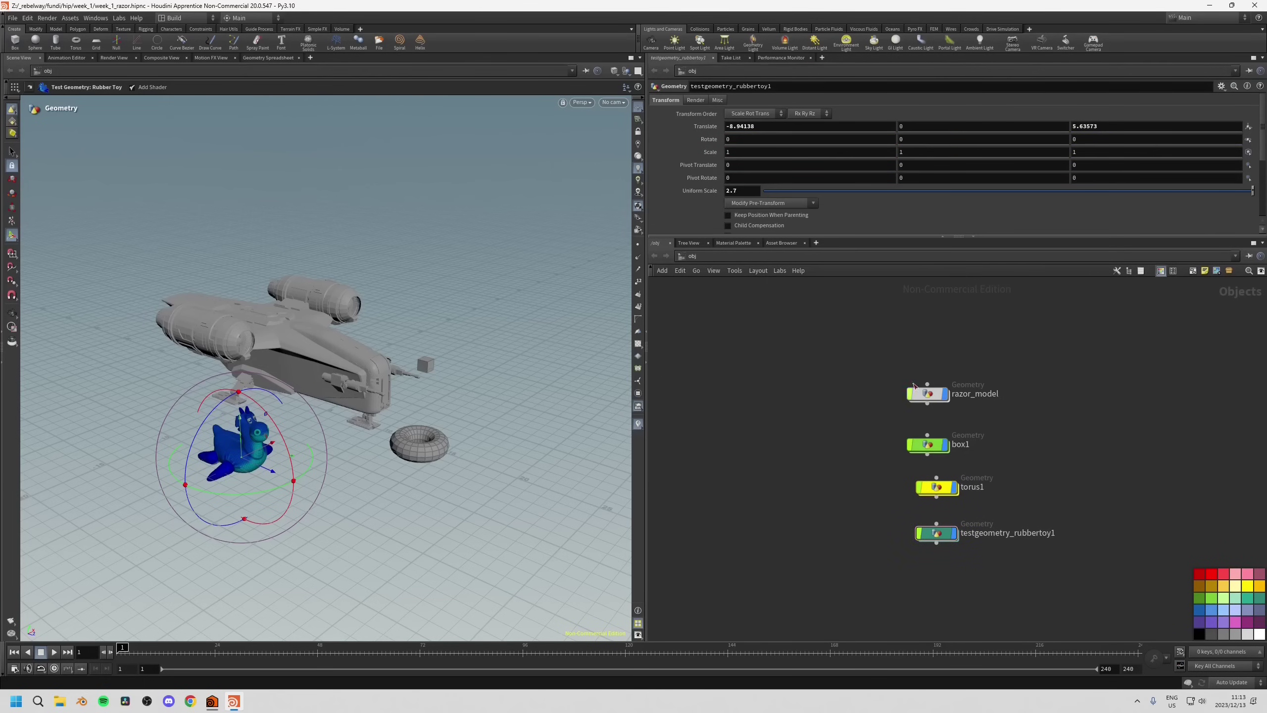
{"action": "left_click", "coordinate": [929, 447]}
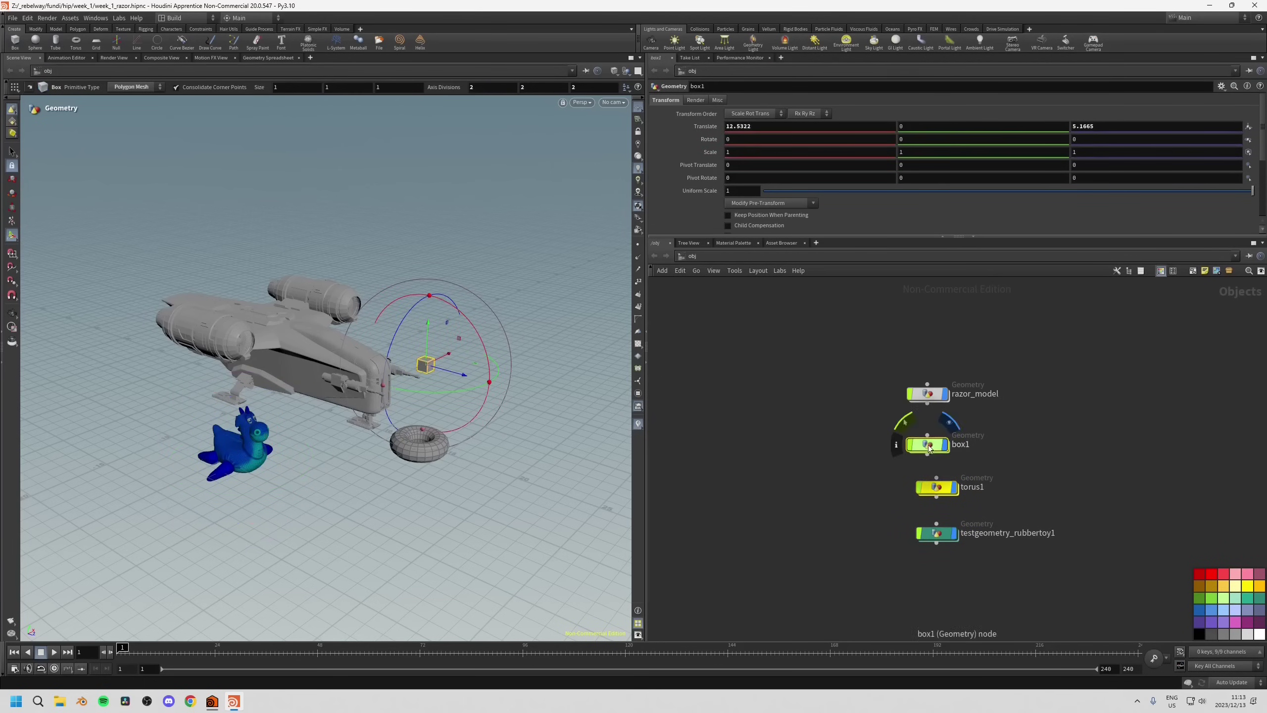
{"action": "left_click_drag", "start_coordinate": [921, 399], "coordinate": [943, 439]}
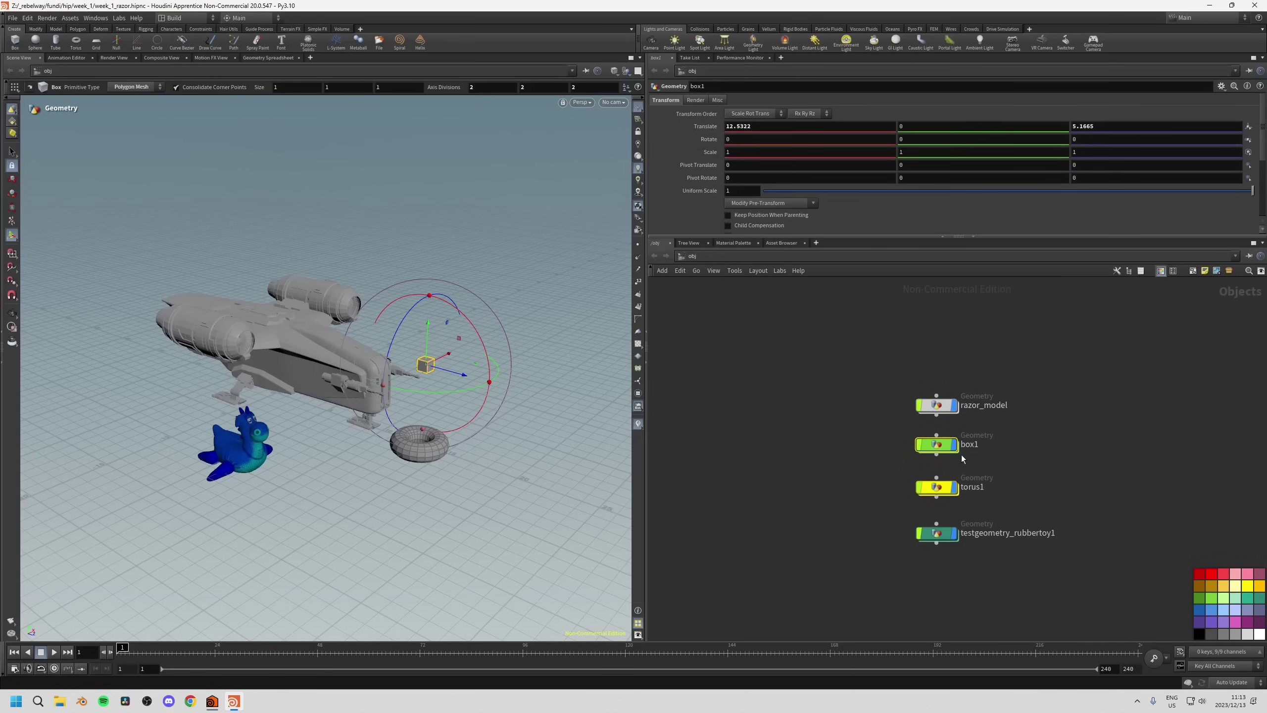
{"action": "left_click_drag", "start_coordinate": [932, 518], "coordinate": [932, 517]}
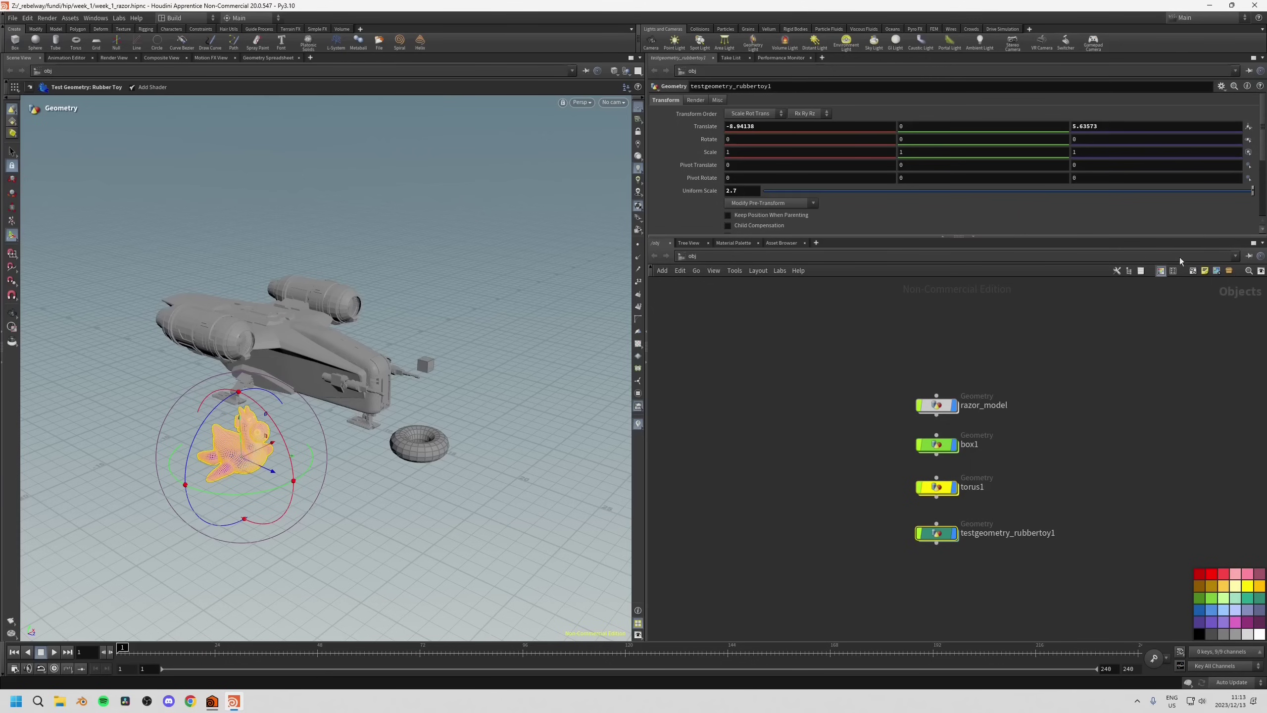
Replace the color palette with the node shape palette and give the torus1 node the circle shape.
{"action": "left_click", "coordinate": [1162, 272]}
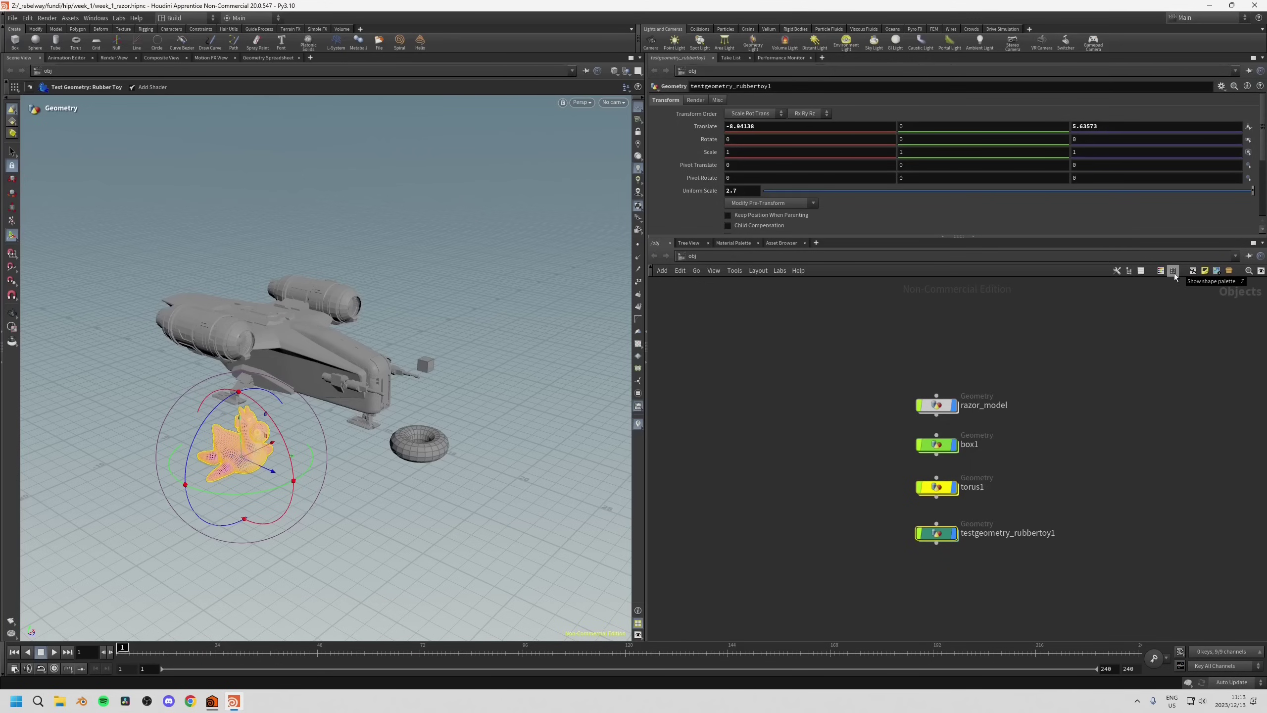
{"action": "left_click", "coordinate": [1174, 273]}
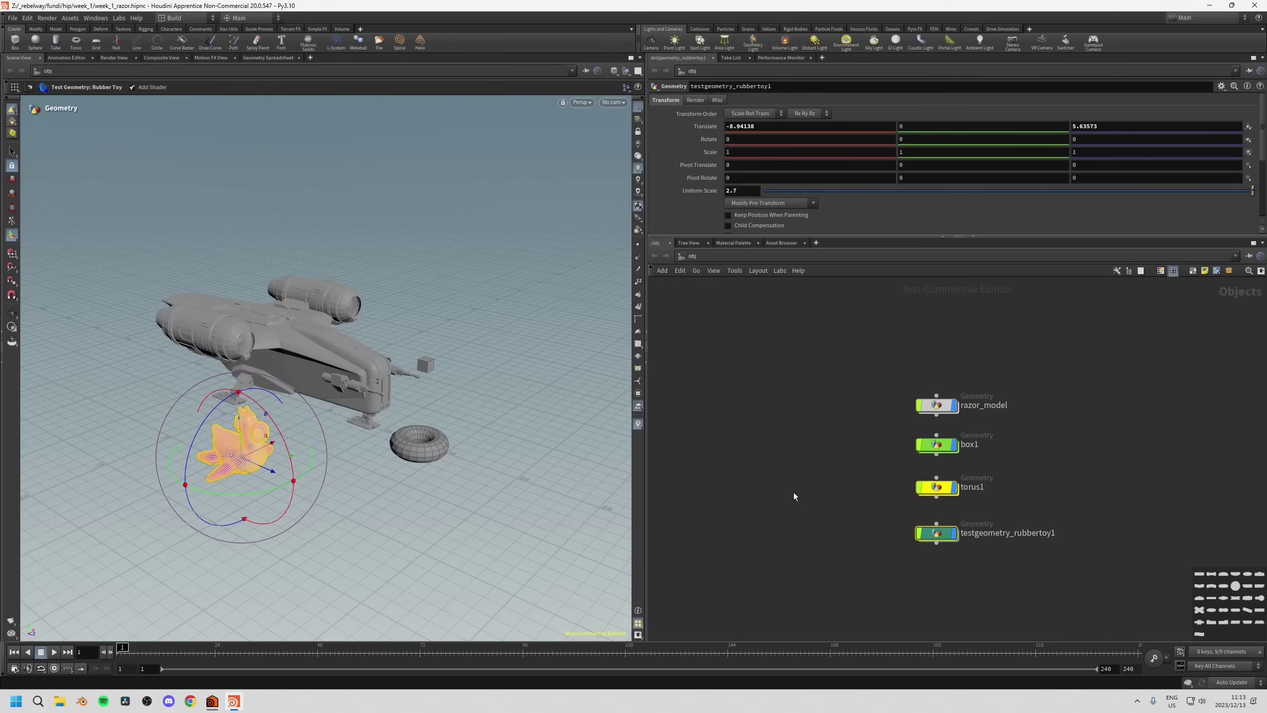
{"action": "left_click", "coordinate": [862, 472]}
{"action": "left_click", "coordinate": [937, 486]}
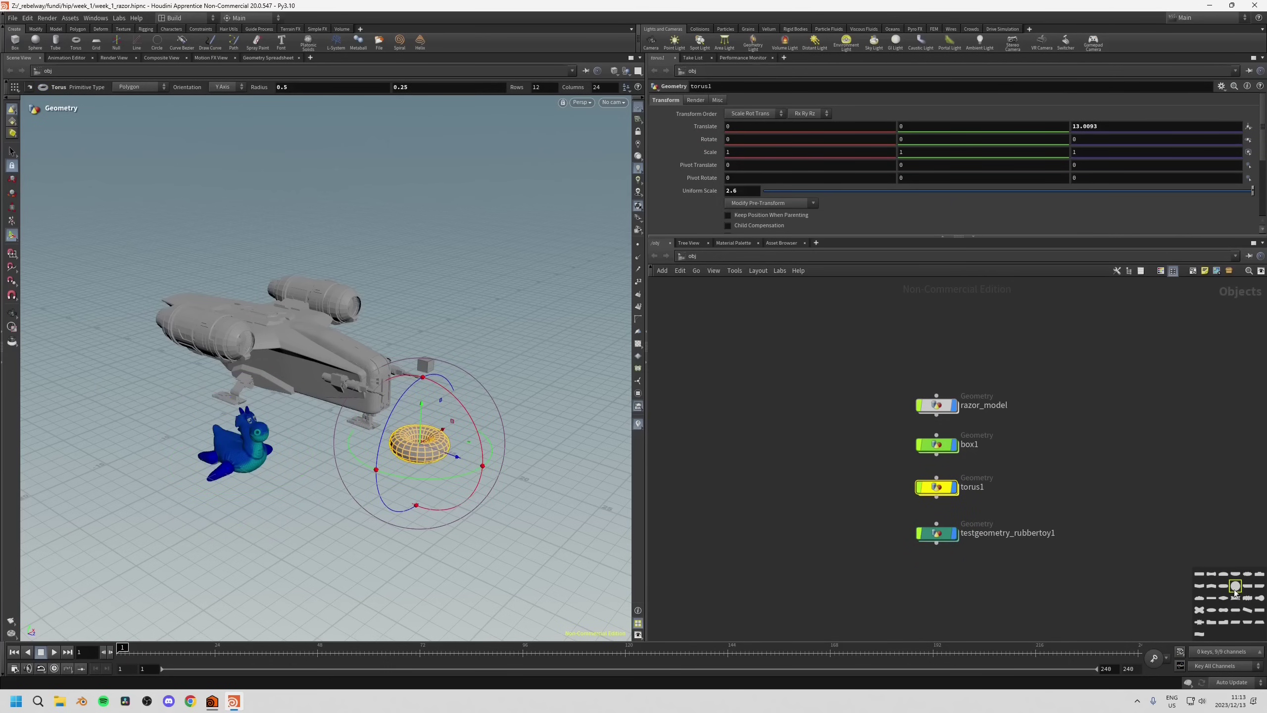
{"action": "left_click_drag", "start_coordinate": [1235, 592], "coordinate": [940, 492]}
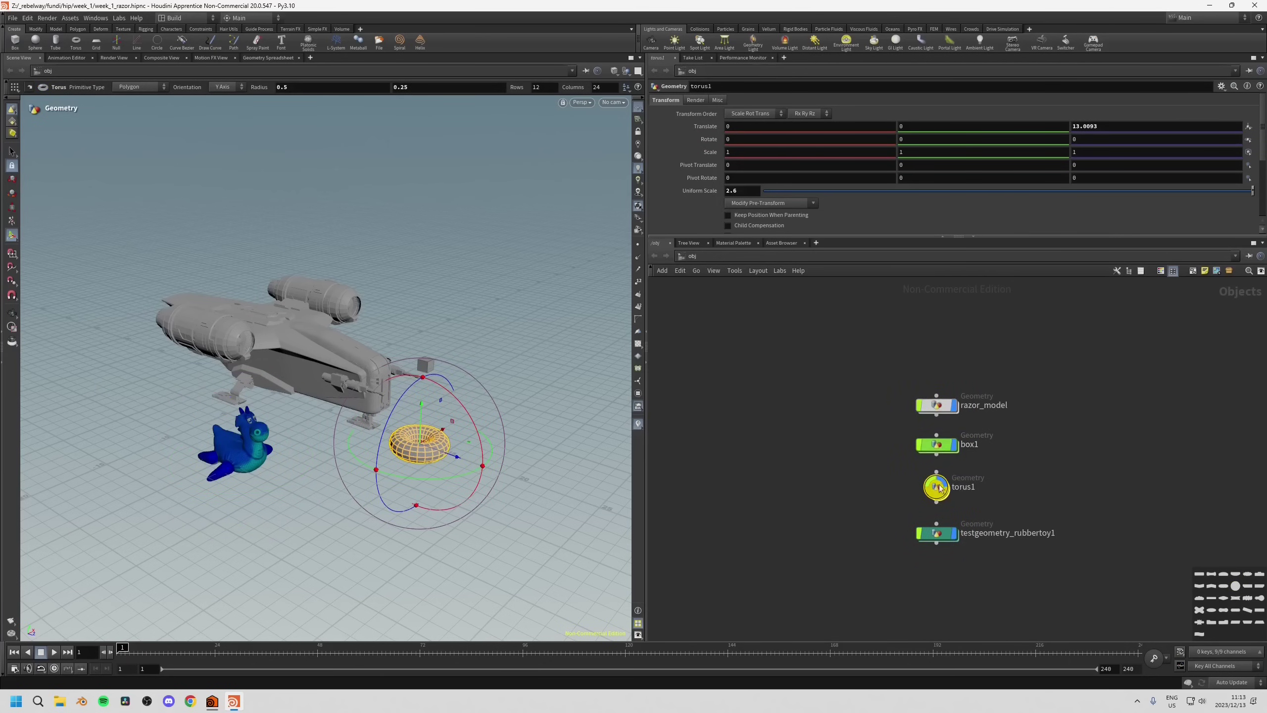
Apply the X-like node shape to razor_model and the shape with notched ends to the rubber toy node.
{"action": "left_click", "coordinate": [936, 406]}
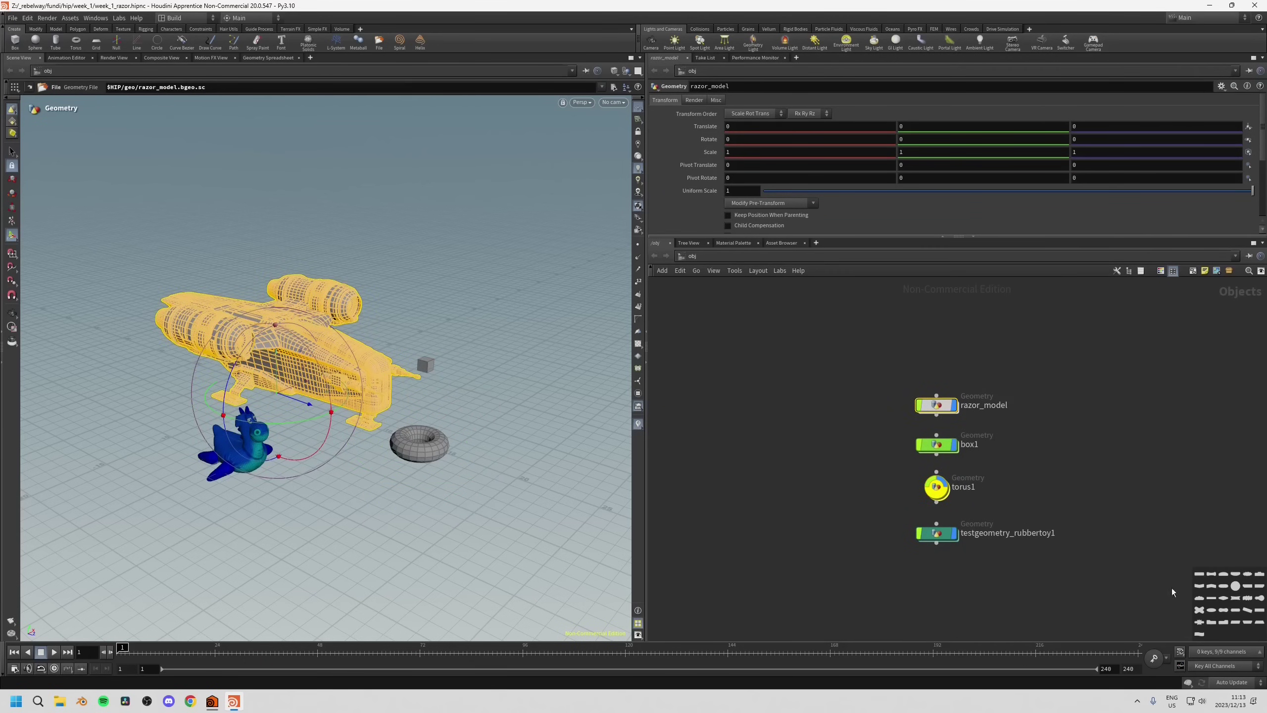
{"action": "left_click_drag", "start_coordinate": [1201, 610], "coordinate": [936, 405]}
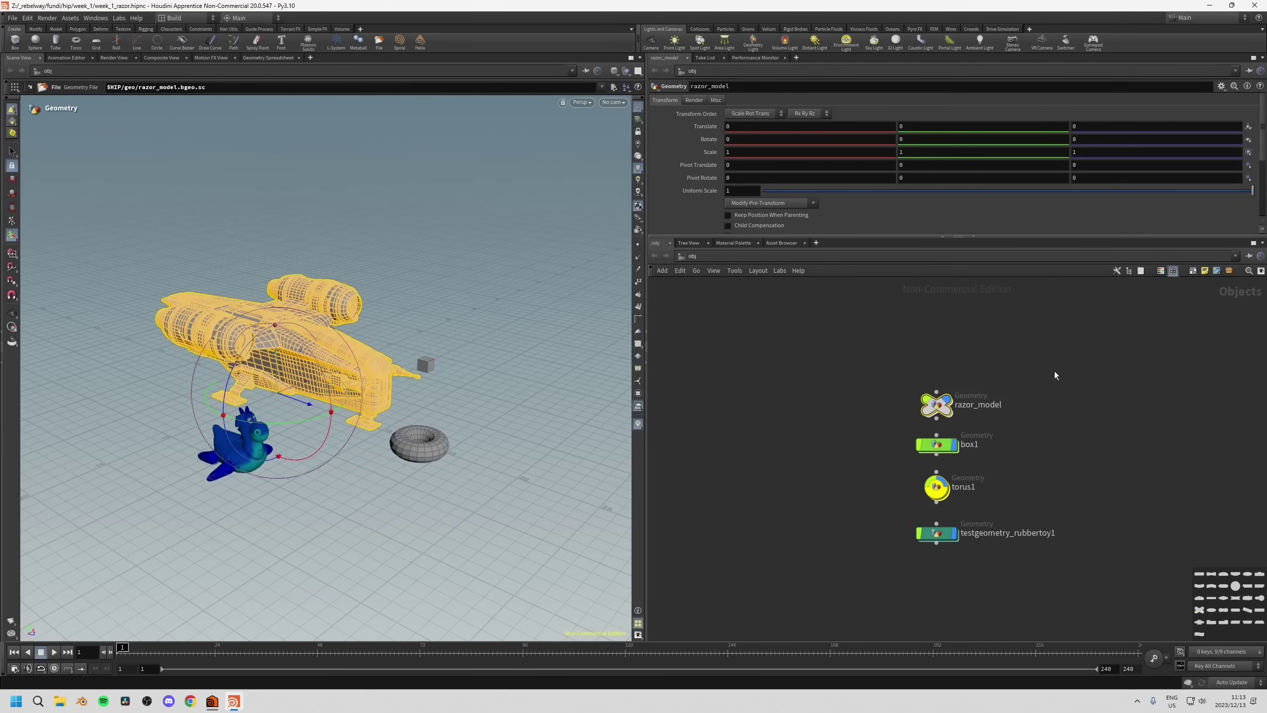
{"action": "left_click", "coordinate": [940, 537]}
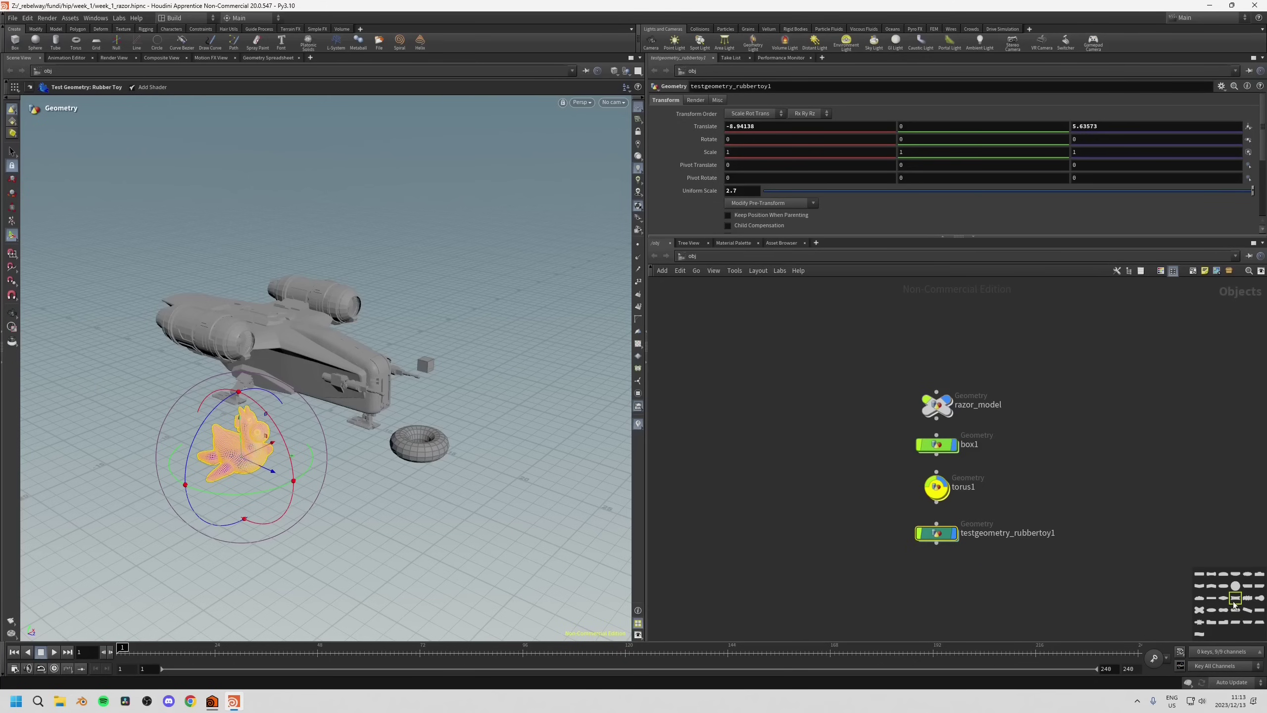
{"action": "left_click_drag", "start_coordinate": [1233, 603], "coordinate": [938, 520]}
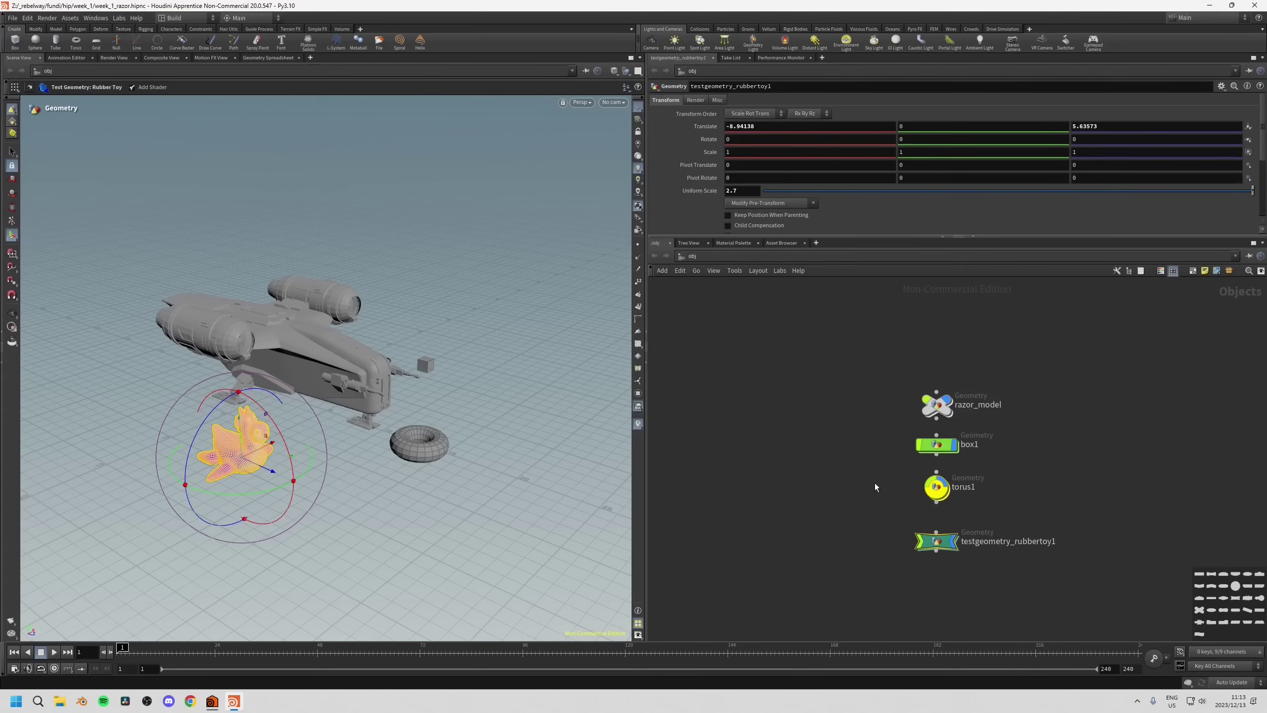
Deselect all nodes and hide the node shape palette.
{"action": "scroll", "coordinate": [869, 485], "scroll_direction": "down", "scroll_amount": 2}
{"action": "left_click_drag", "start_coordinate": [925, 488], "coordinate": [926, 496]}
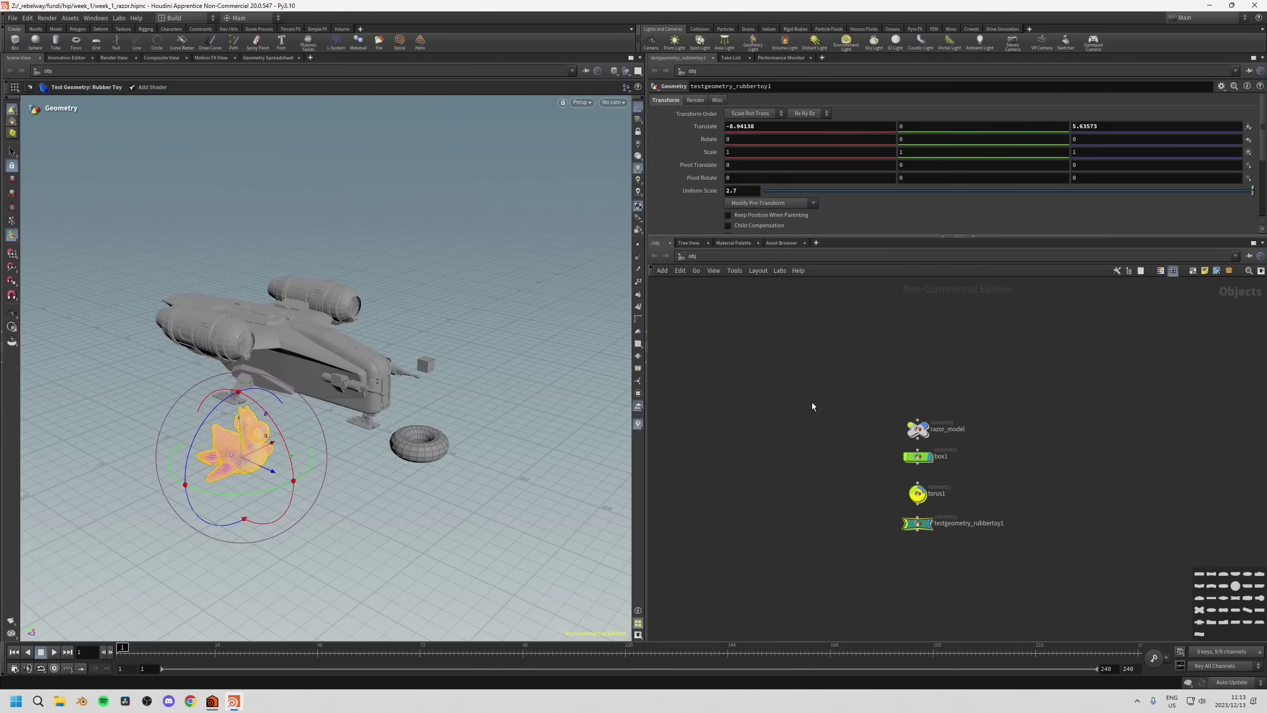
{"action": "left_click", "coordinate": [873, 477]}
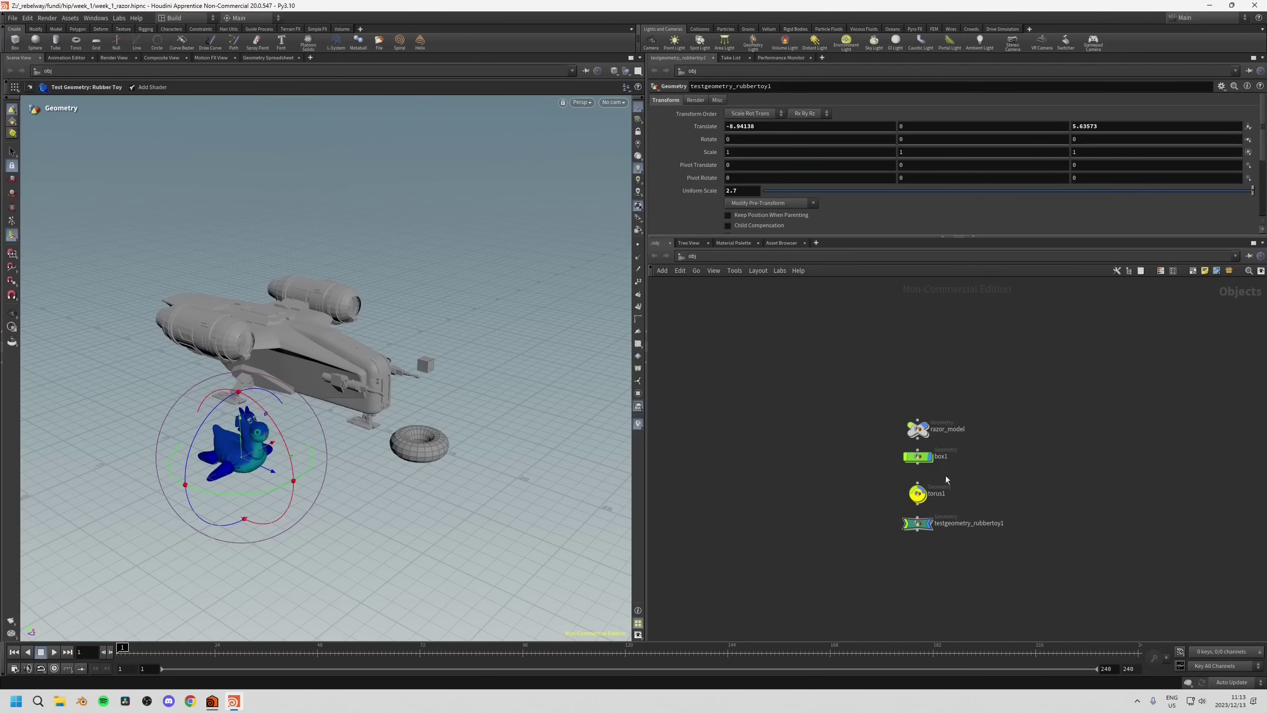
{"action": "scroll", "coordinate": [866, 493], "scroll_direction": "up", "scroll_amount": 2}
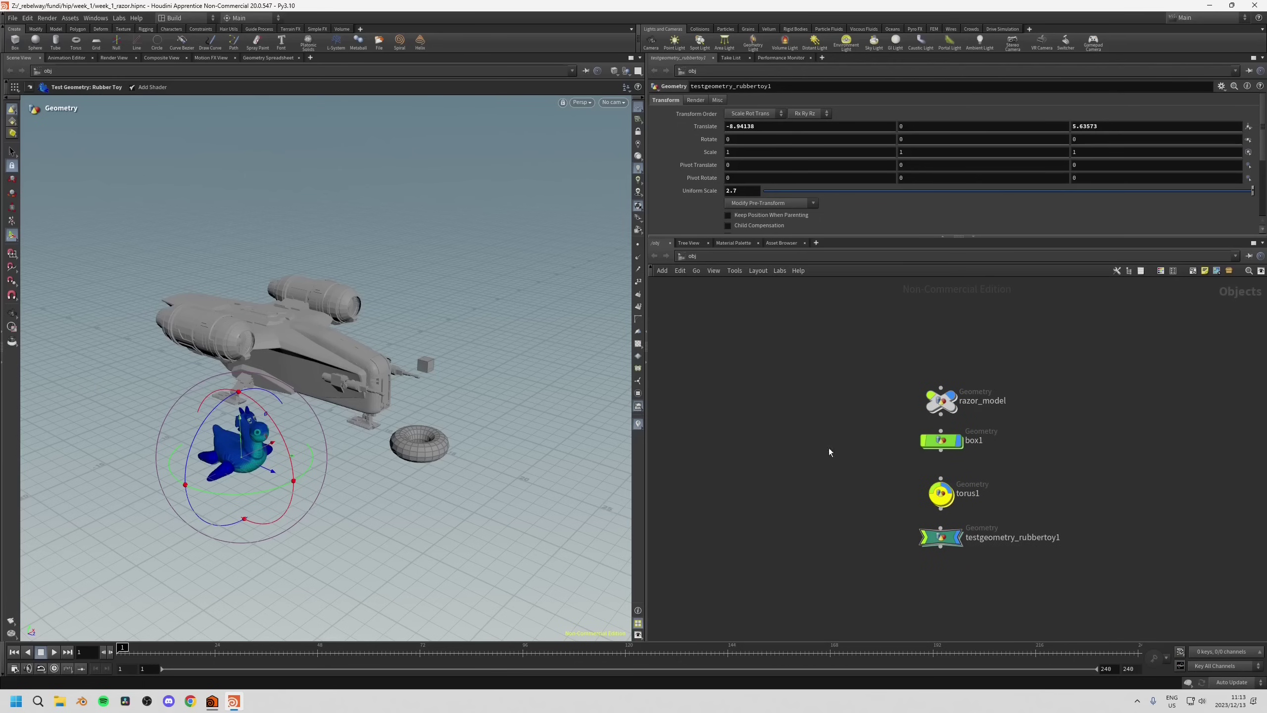
{"action": "scroll", "coordinate": [1108, 458], "scroll_direction": "down", "scroll_amount": 1}
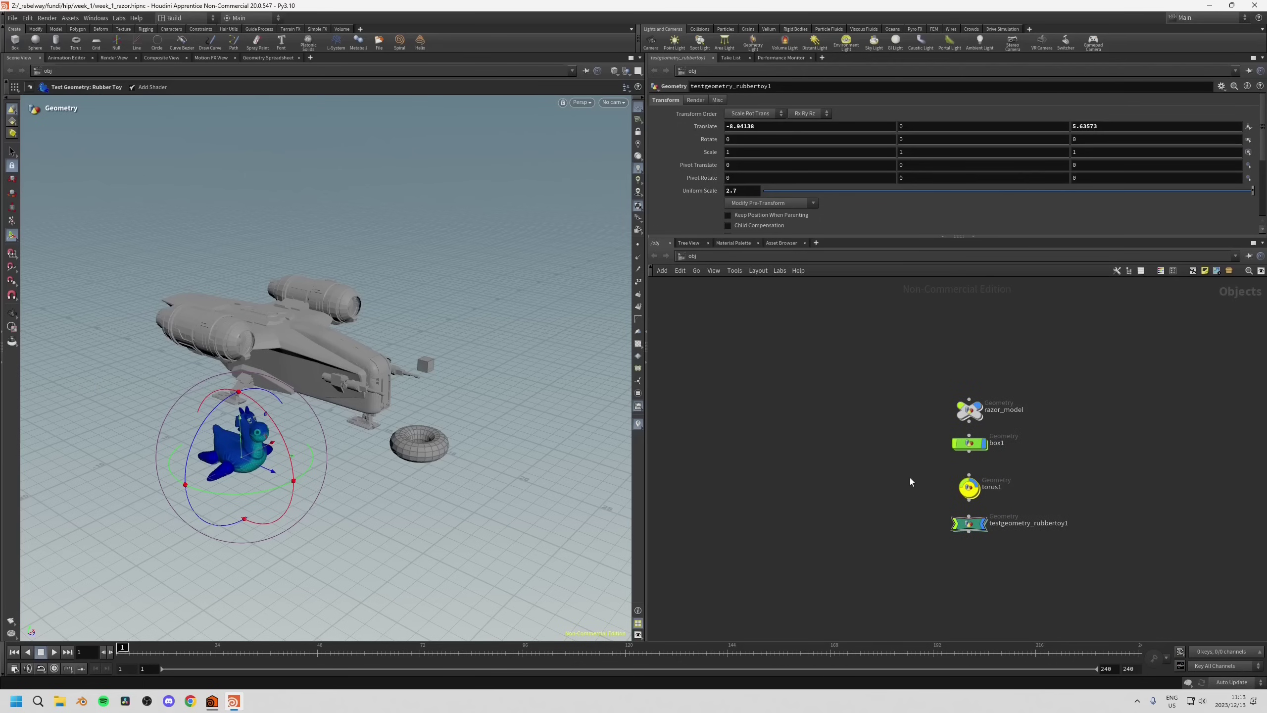
Duplicate the torus1 node twice, placing both copies in an evenly spaced row beside the original.
{"action": "left_click", "coordinate": [969, 494]}
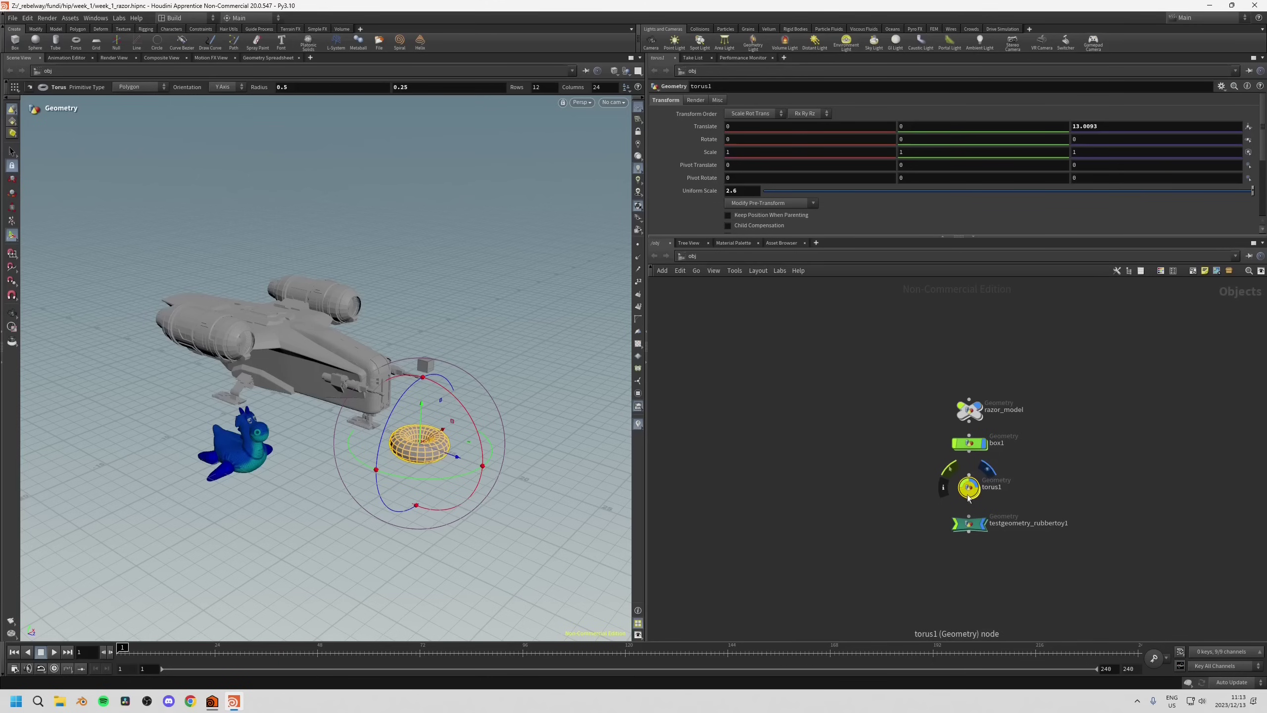
{"action": "key", "text": "alt"}
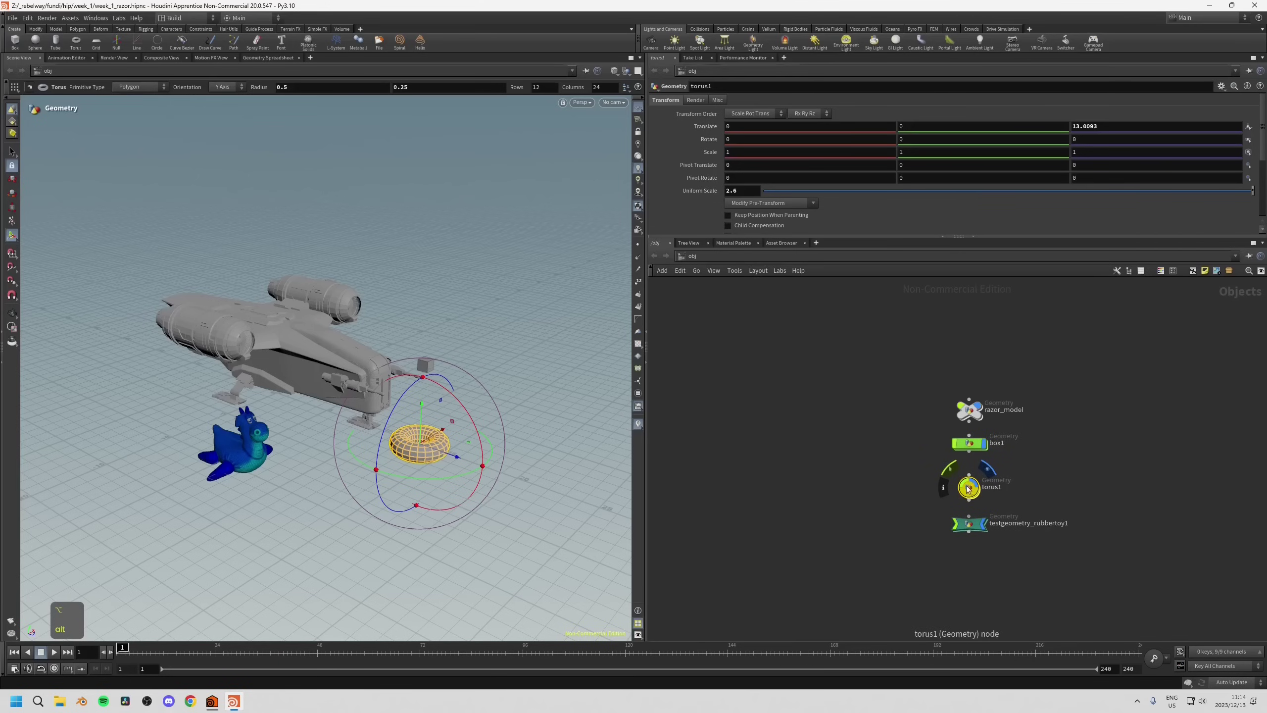
{"action": "left_click_drag", "start_coordinate": [970, 492], "coordinate": [1141, 488], "text": "alt"}
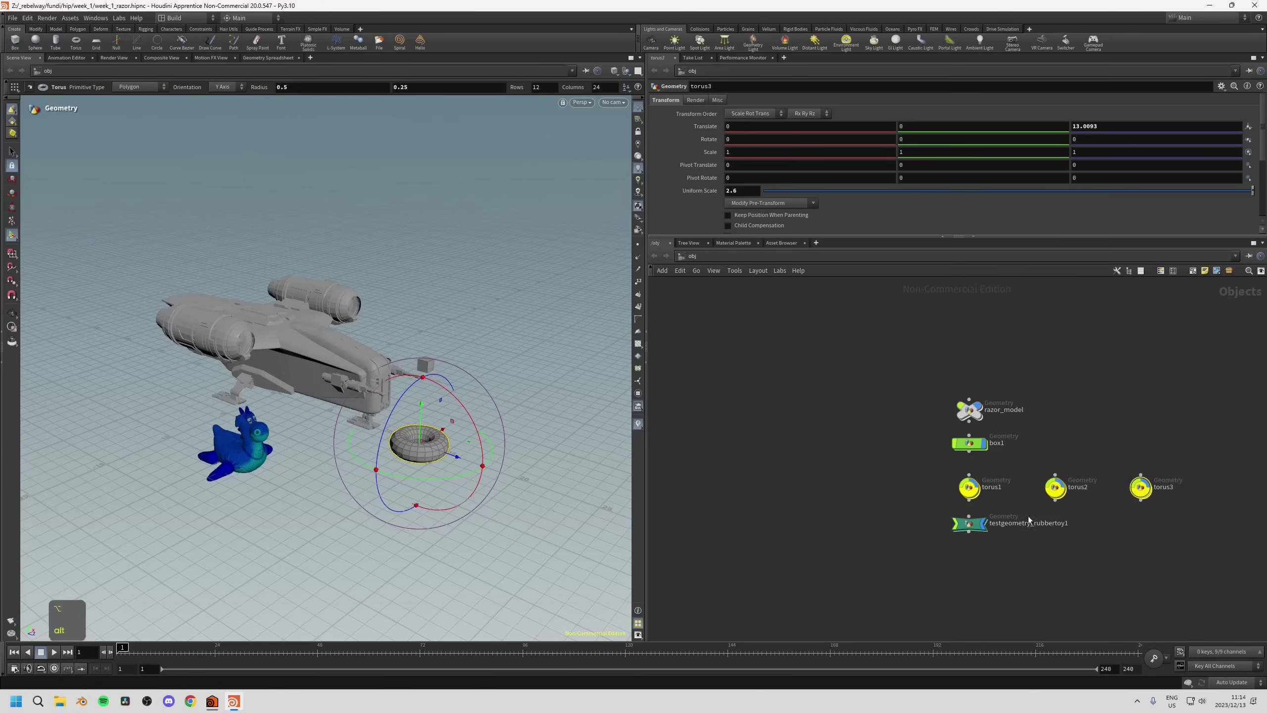
{"action": "scroll", "coordinate": [900, 489], "scroll_direction": "down", "scroll_amount": 5}
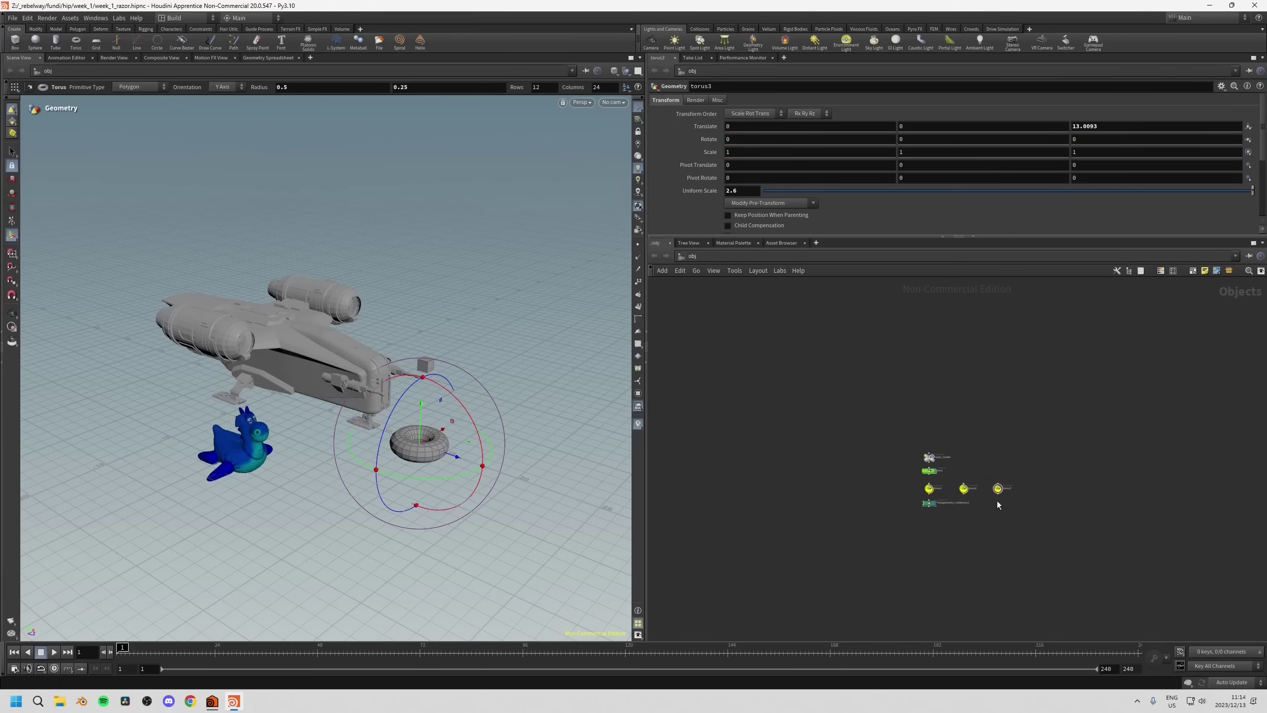
{"action": "middle_click_drag", "start_coordinate": [998, 500], "coordinate": [902, 475]}
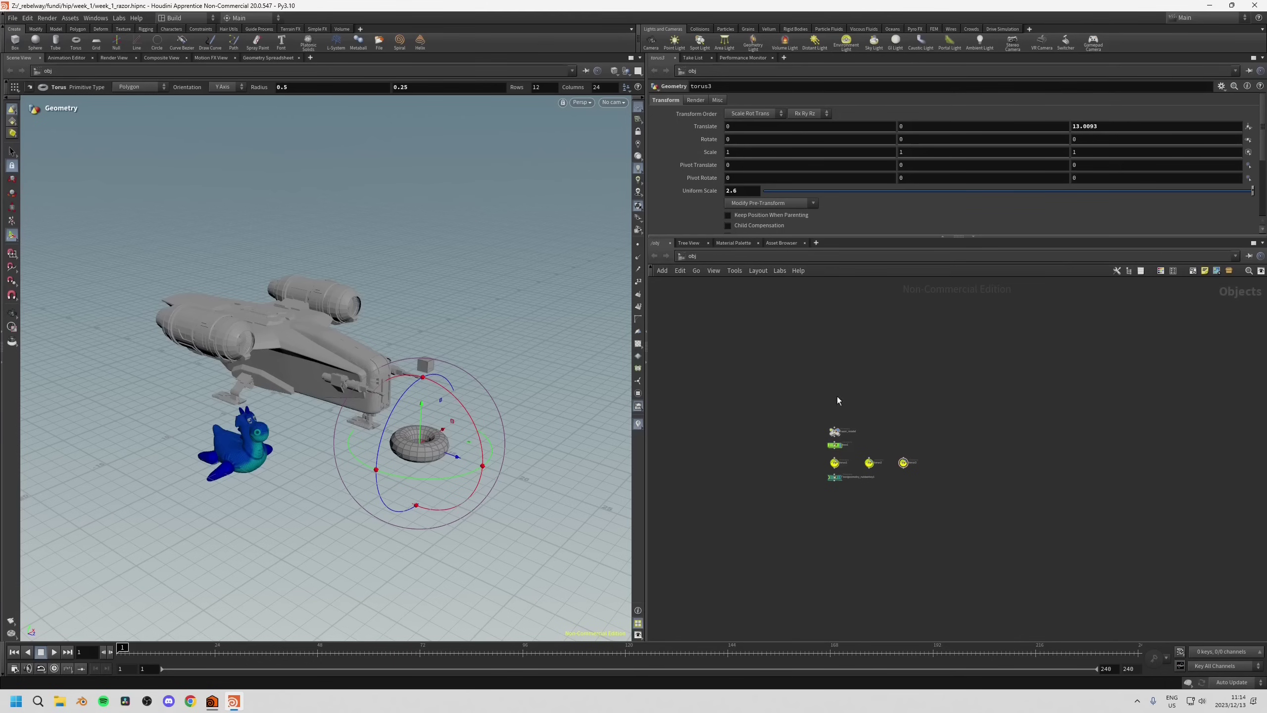
Select the three yellow torus nodes in the row together.
{"action": "left_click_drag", "start_coordinate": [782, 460], "coordinate": [911, 471]}
{"action": "key", "text": "ctrl+z"}
{"action": "left_click_drag", "start_coordinate": [788, 460], "coordinate": [926, 468]}
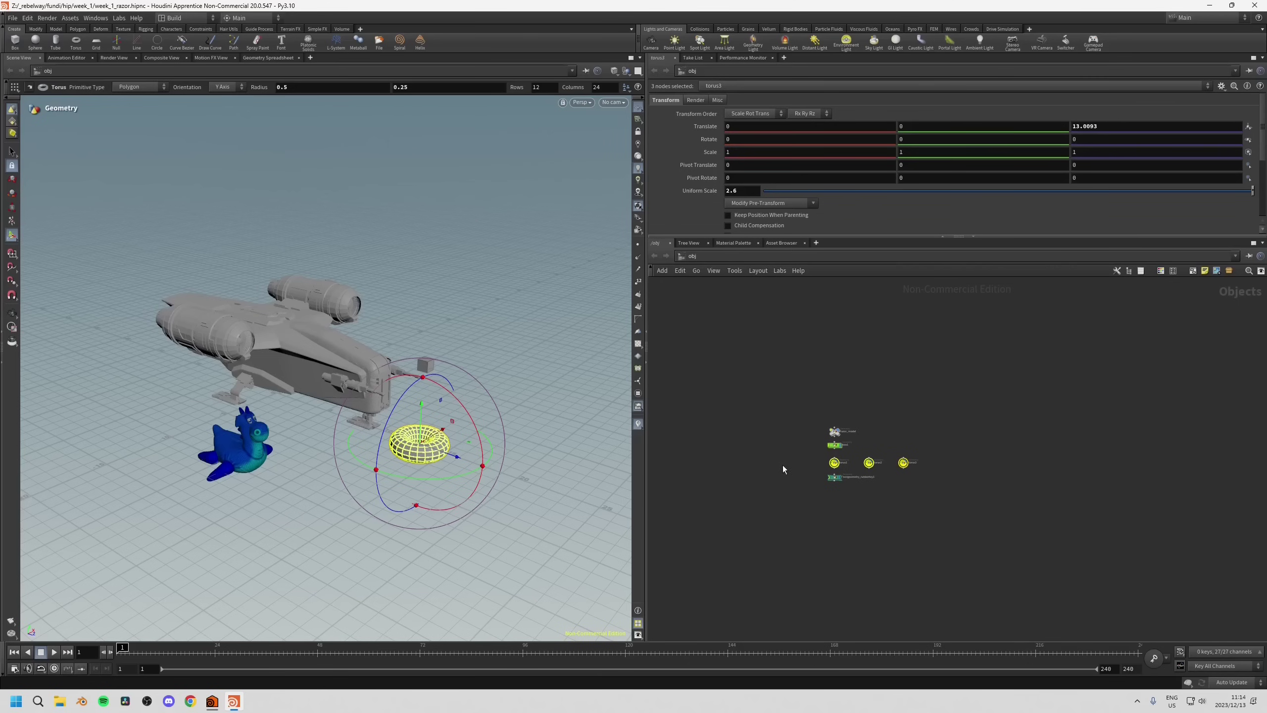
{"action": "scroll", "coordinate": [794, 462], "scroll_direction": "up", "scroll_amount": 3}
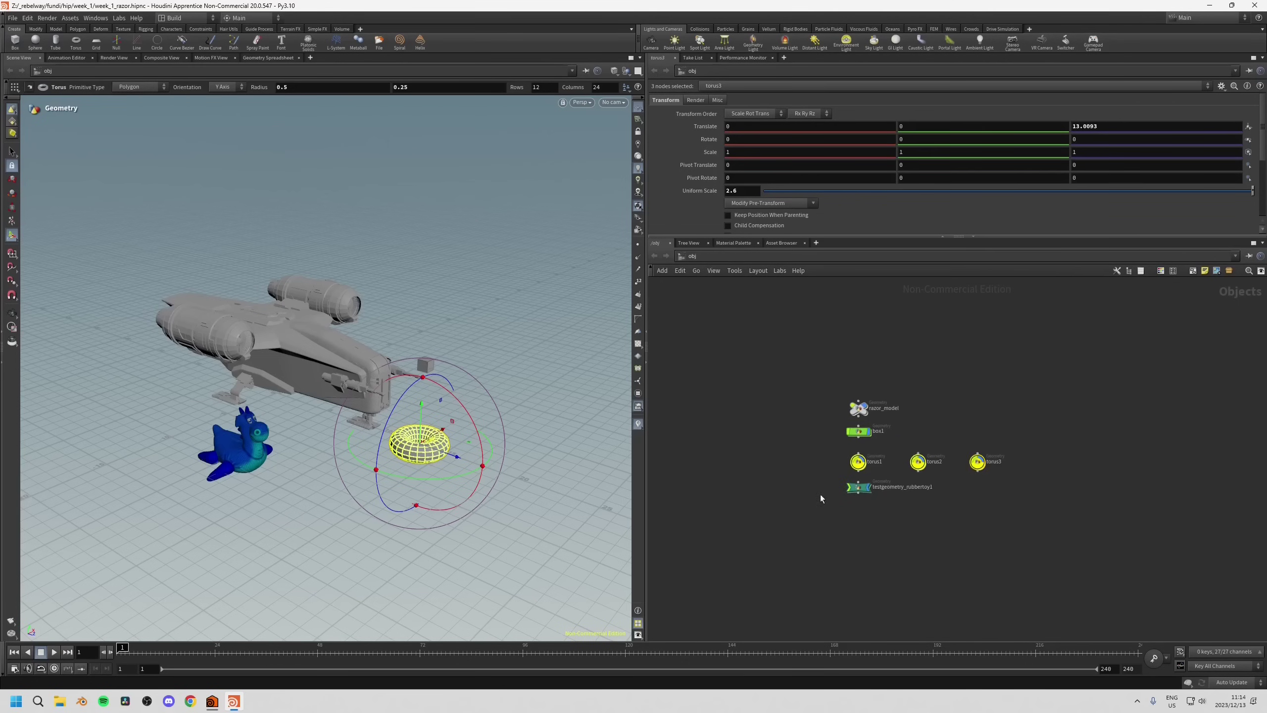
Group the razor_model, box1, torus1 and rubber toy nodes in a new network box.
{"action": "left_click", "coordinate": [859, 487]}
{"action": "scroll", "coordinate": [850, 448], "scroll_direction": "up", "scroll_amount": 2}
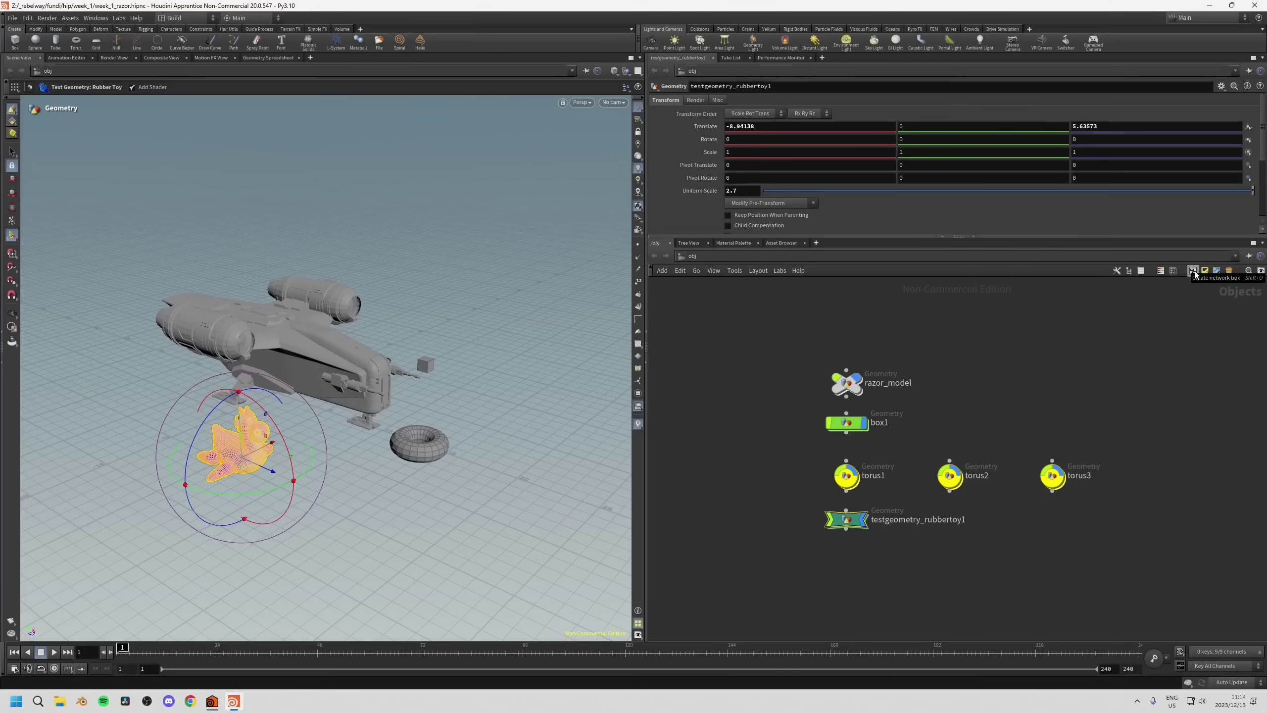
{"action": "middle_click_drag", "start_coordinate": [793, 483], "coordinate": [787, 497]}
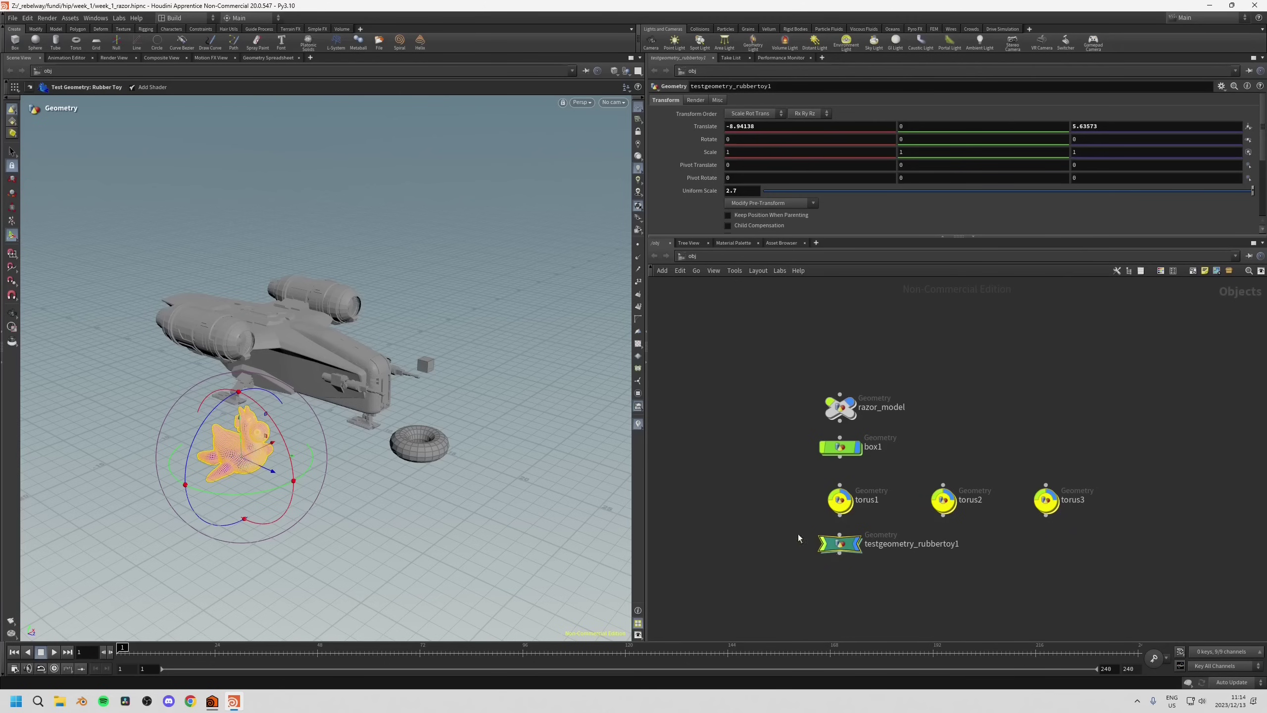
{"action": "middle_click_drag", "start_coordinate": [784, 376], "coordinate": [786, 384]}
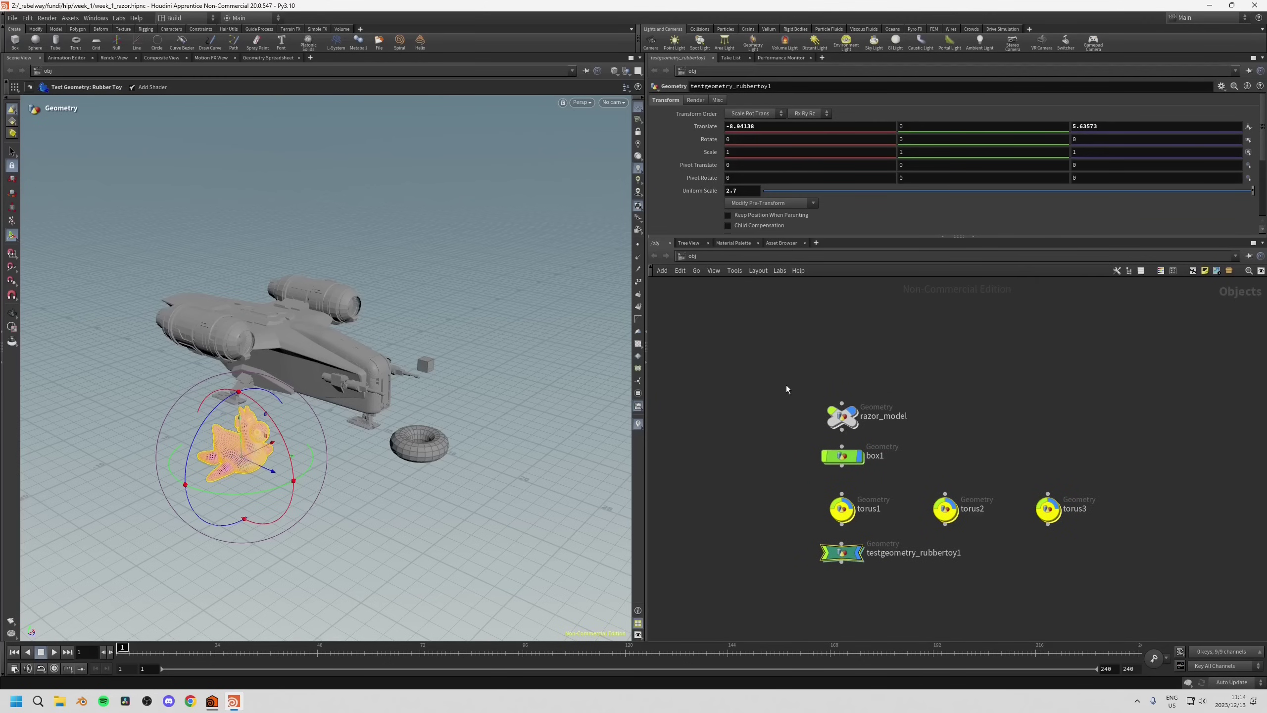
{"action": "left_click_drag", "start_coordinate": [774, 362], "coordinate": [904, 621]}
{"action": "middle_click_drag", "start_coordinate": [781, 436], "coordinate": [817, 436]}
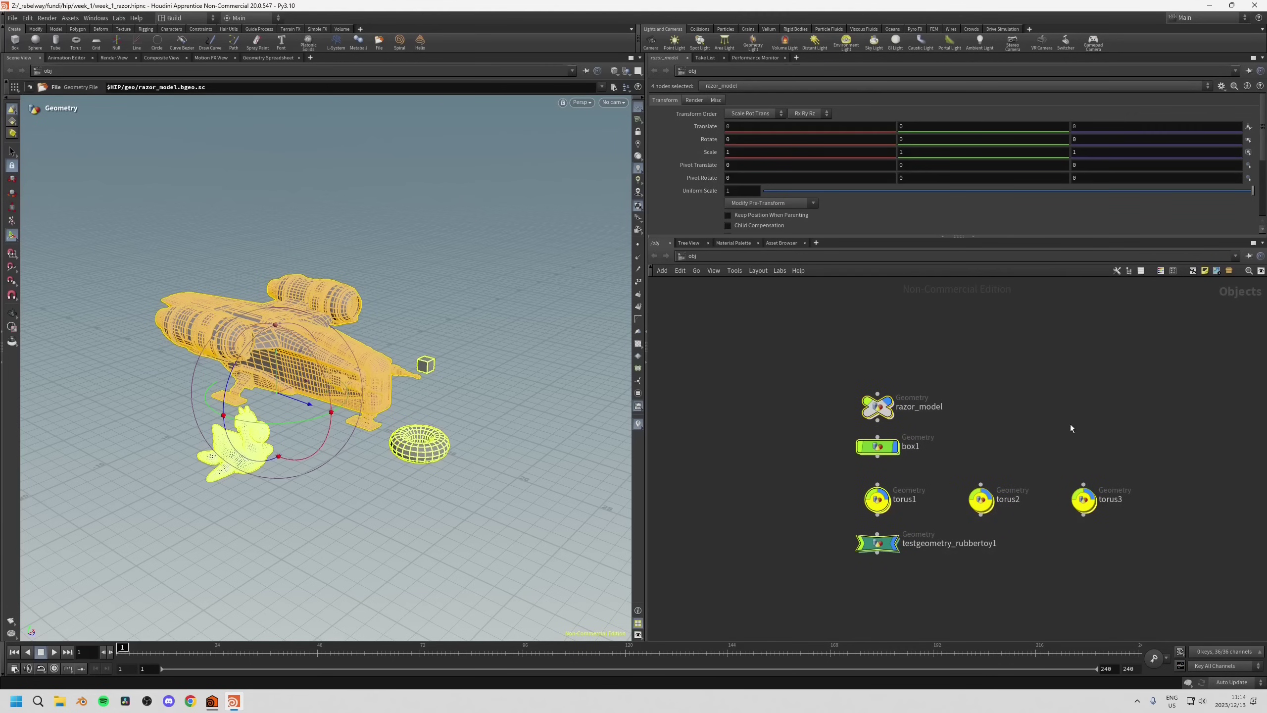
{"action": "left_click", "coordinate": [1191, 272]}
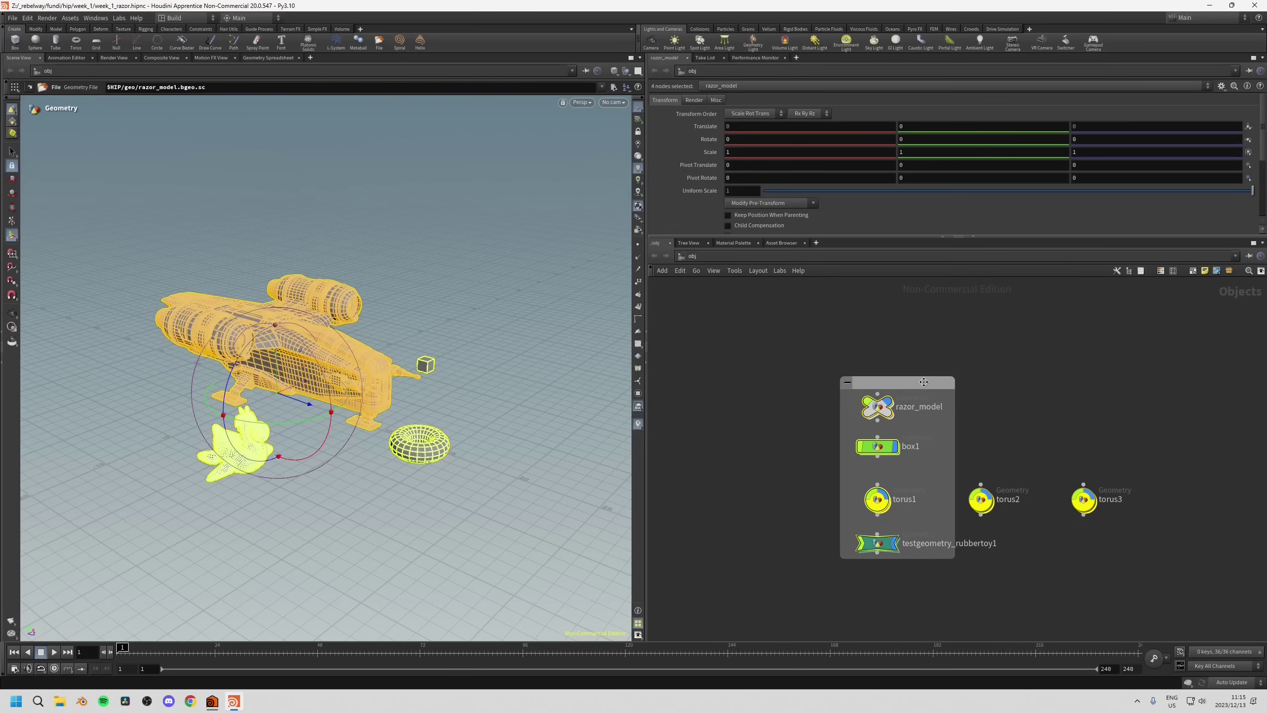
Move the network box with its four nodes away from the two duplicated torus nodes.
{"action": "left_click_drag", "start_coordinate": [925, 384], "coordinate": [791, 347]}
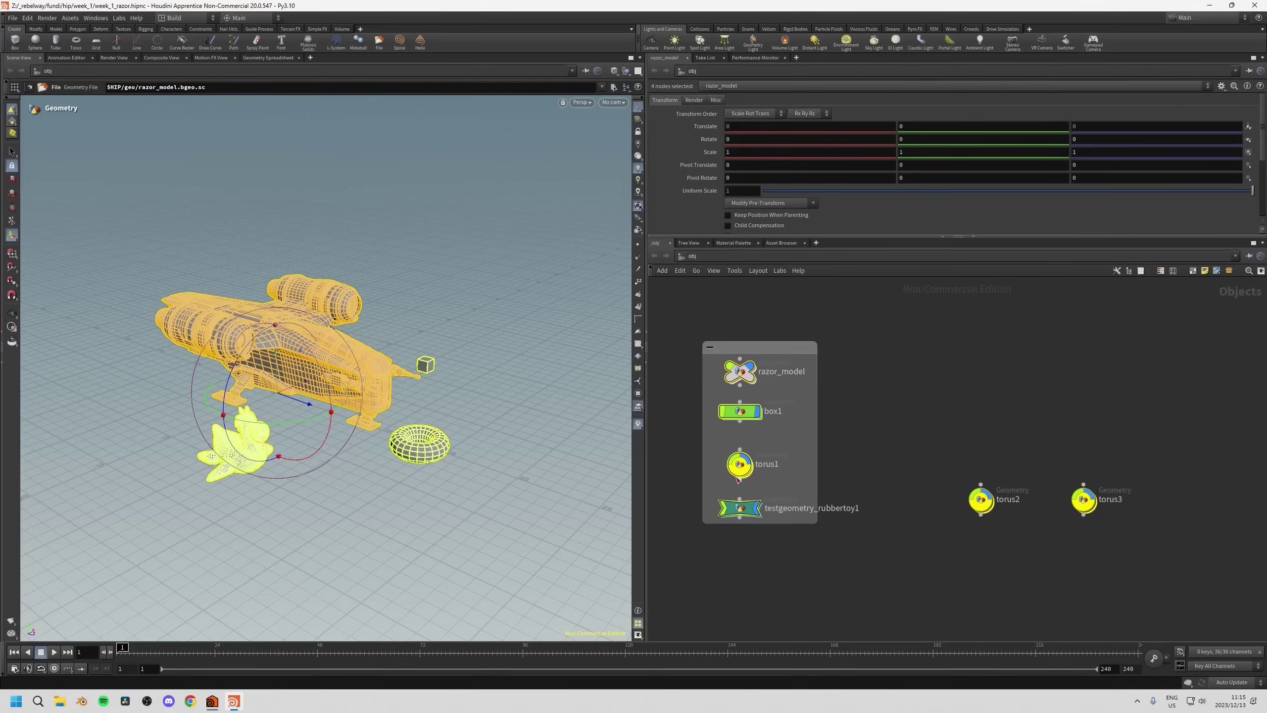
{"action": "middle_click_drag", "start_coordinate": [917, 434], "coordinate": [1041, 443]}
{"action": "left_click_drag", "start_coordinate": [889, 352], "coordinate": [931, 372]}
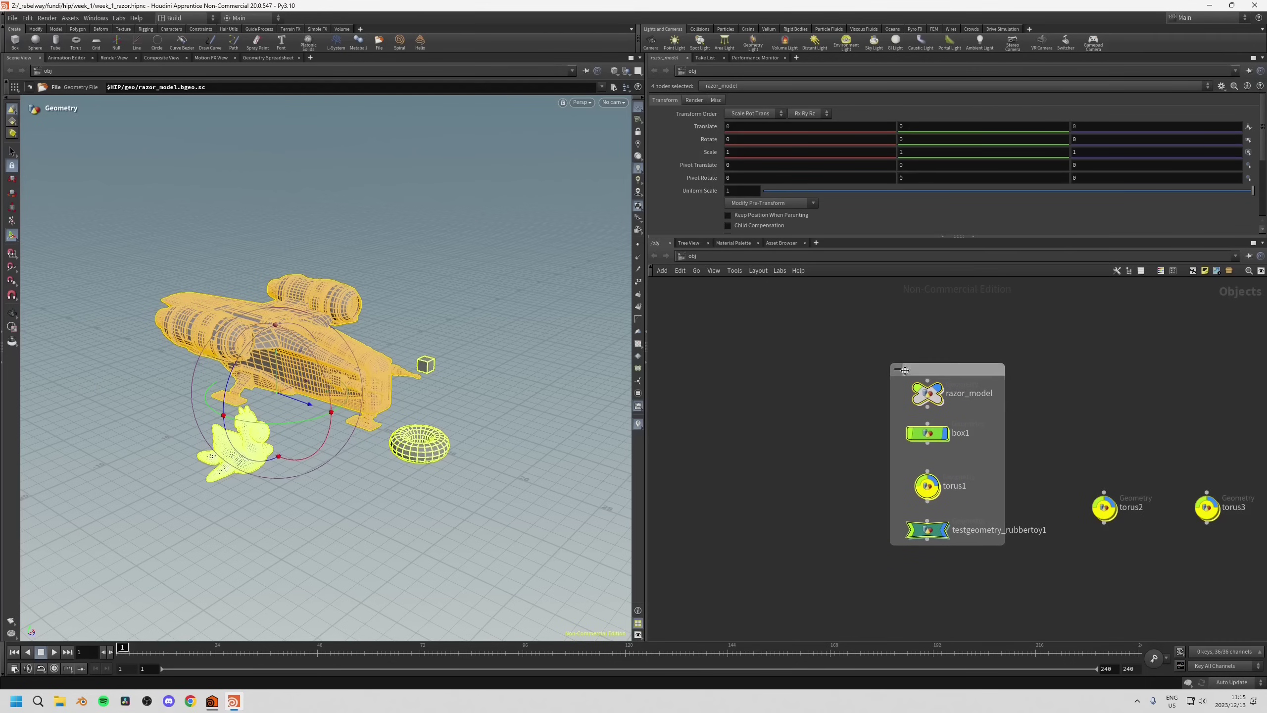
Collapse the network box and expand it again.
{"action": "left_click", "coordinate": [897, 371]}
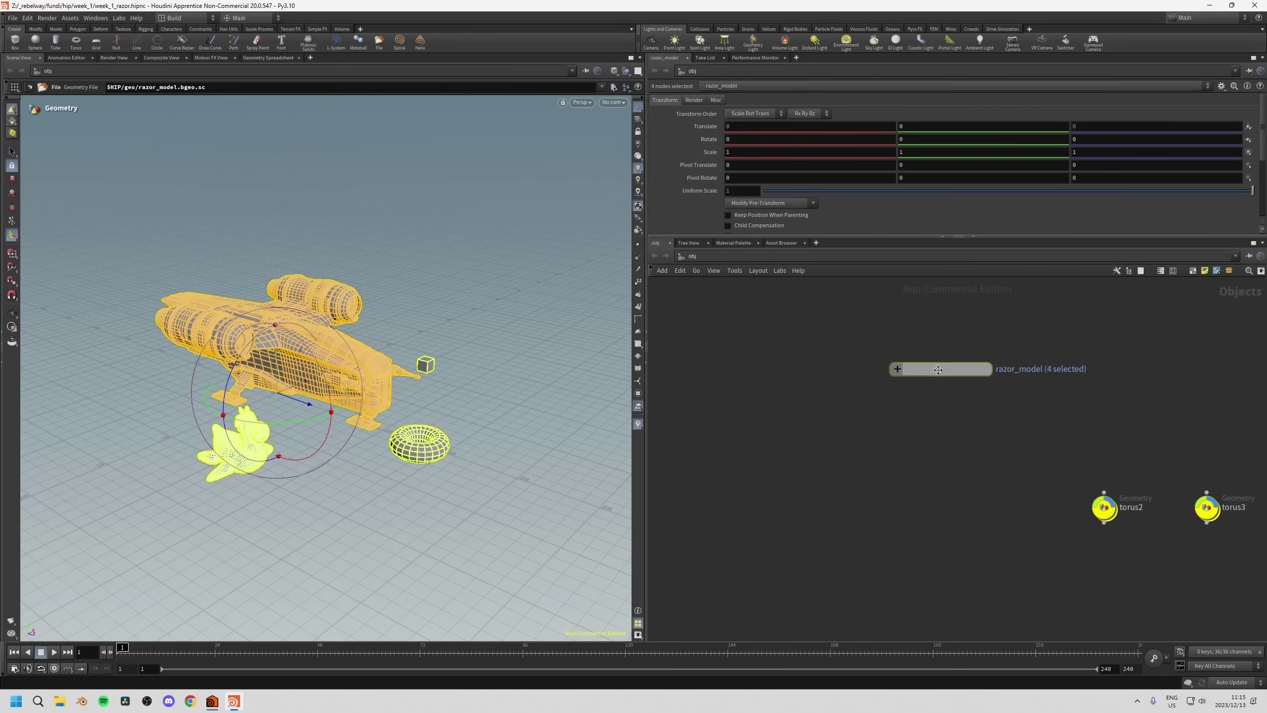
{"action": "scroll", "coordinate": [972, 464], "scroll_direction": "down", "scroll_amount": 3}
{"action": "middle_click_drag", "start_coordinate": [972, 464], "coordinate": [848, 501]}
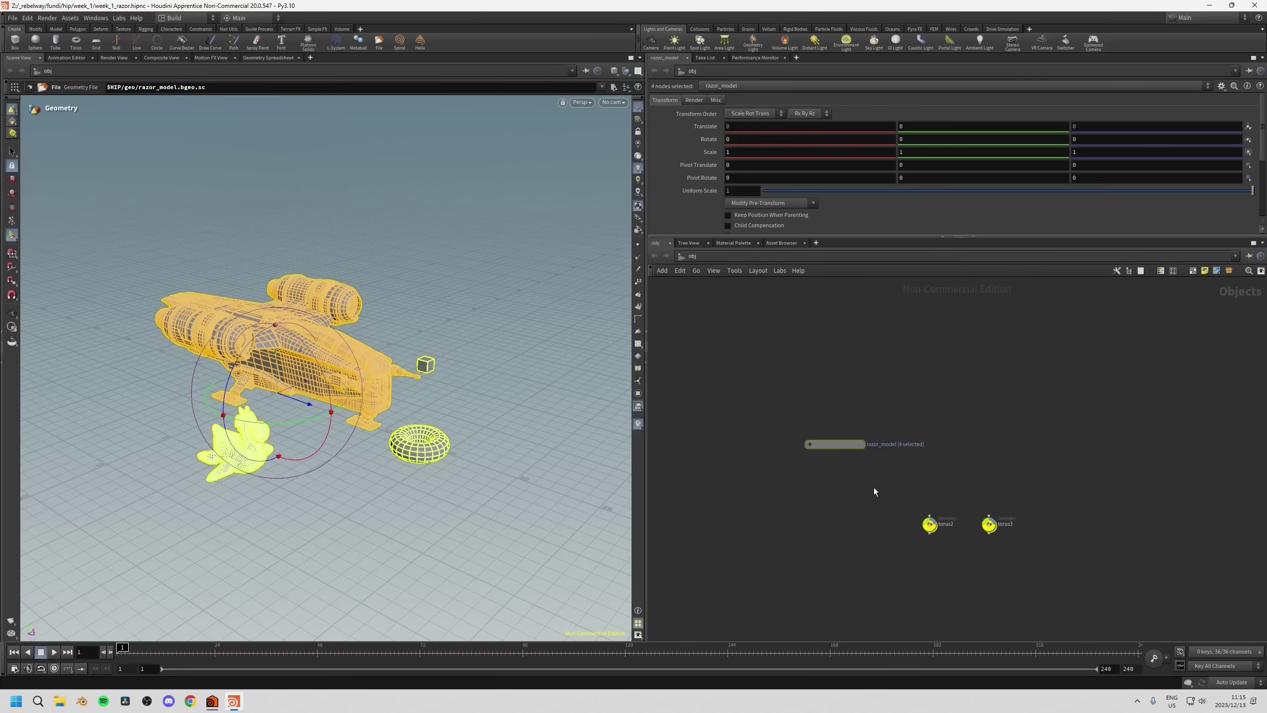
{"action": "scroll", "coordinate": [868, 471], "scroll_direction": "up", "scroll_amount": 3}
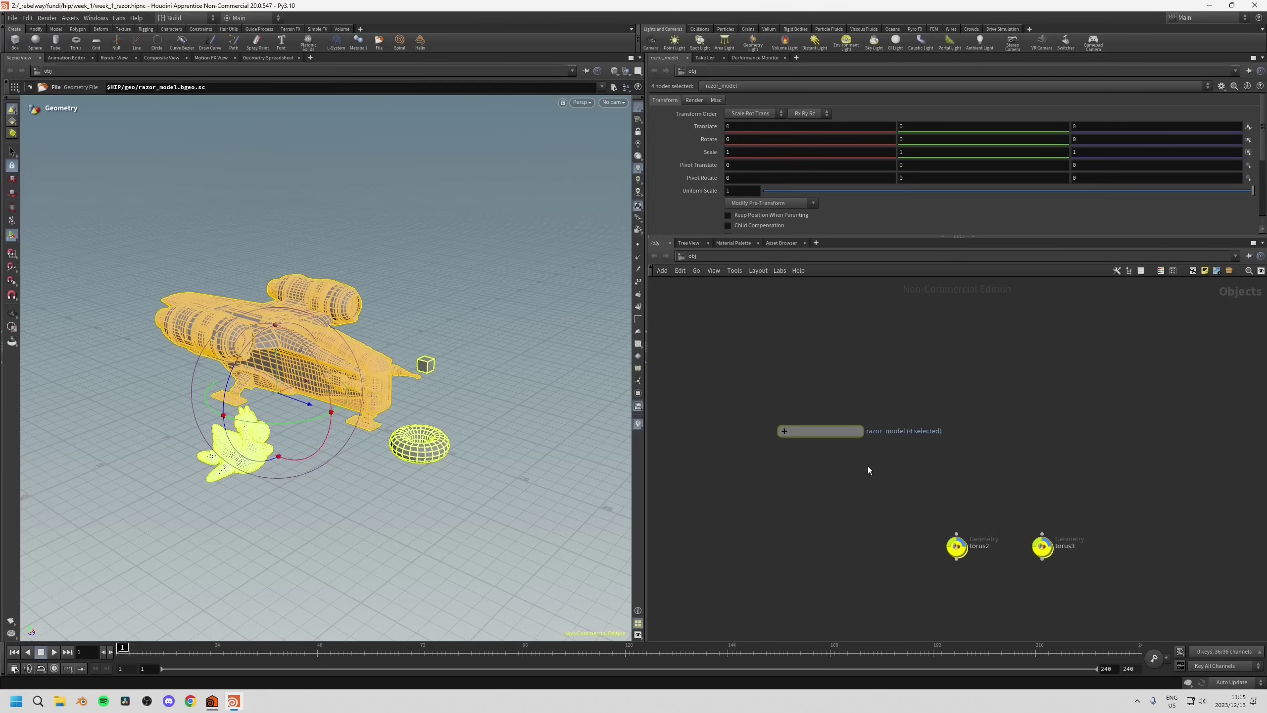
{"action": "left_click", "coordinate": [784, 431]}
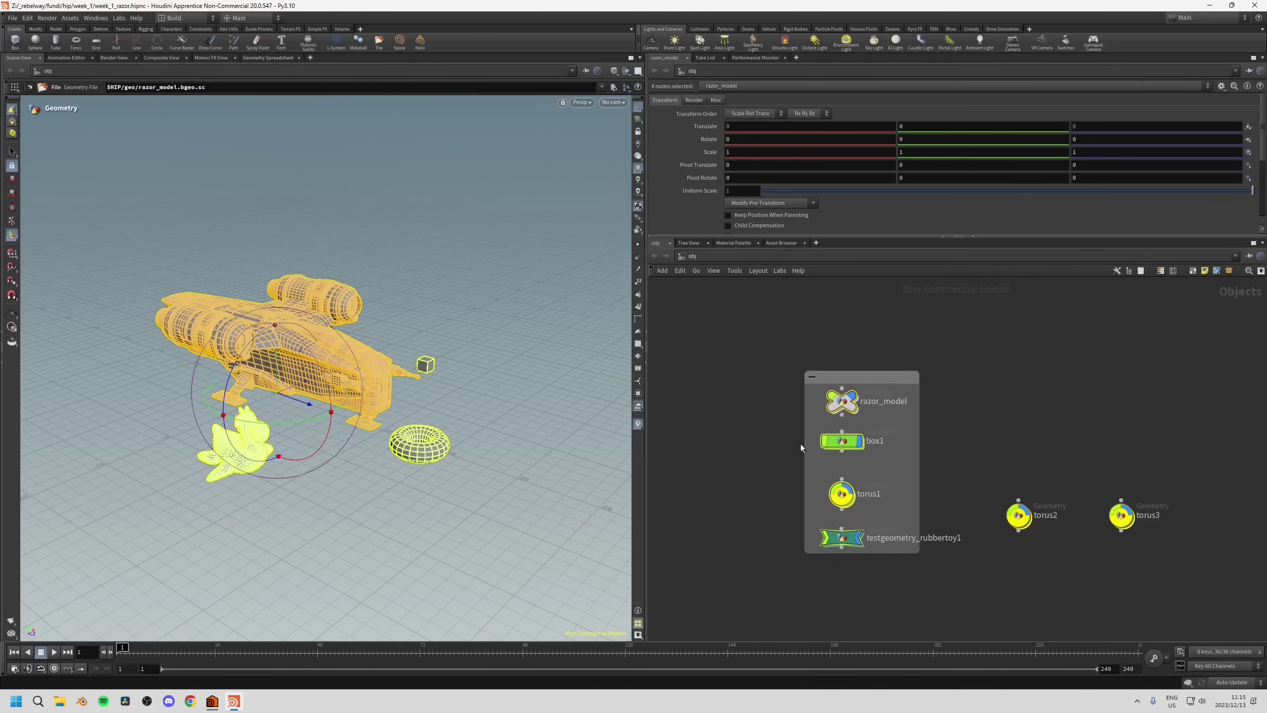
Recolor the network box around the four nodes, trying lavender and red before setting it to gray.
{"action": "left_click", "coordinate": [735, 504]}
{"action": "left_click", "coordinate": [829, 375]}
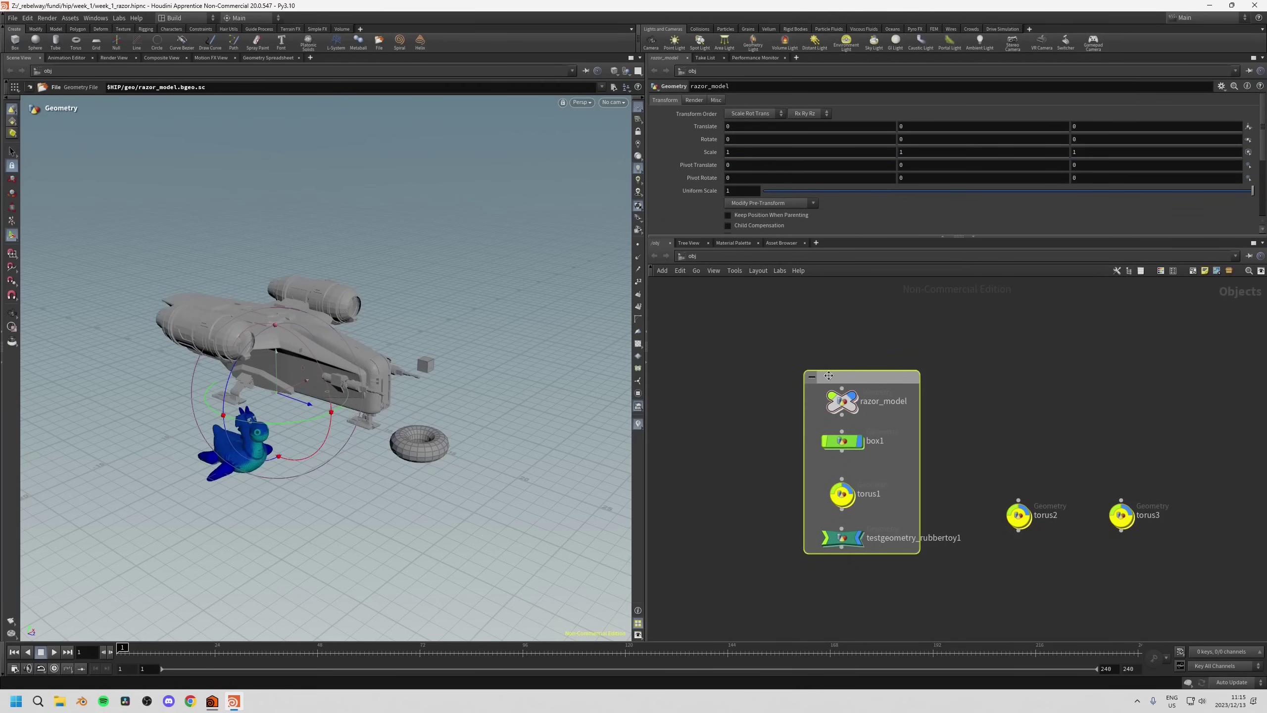
{"action": "left_click", "coordinate": [1161, 272]}
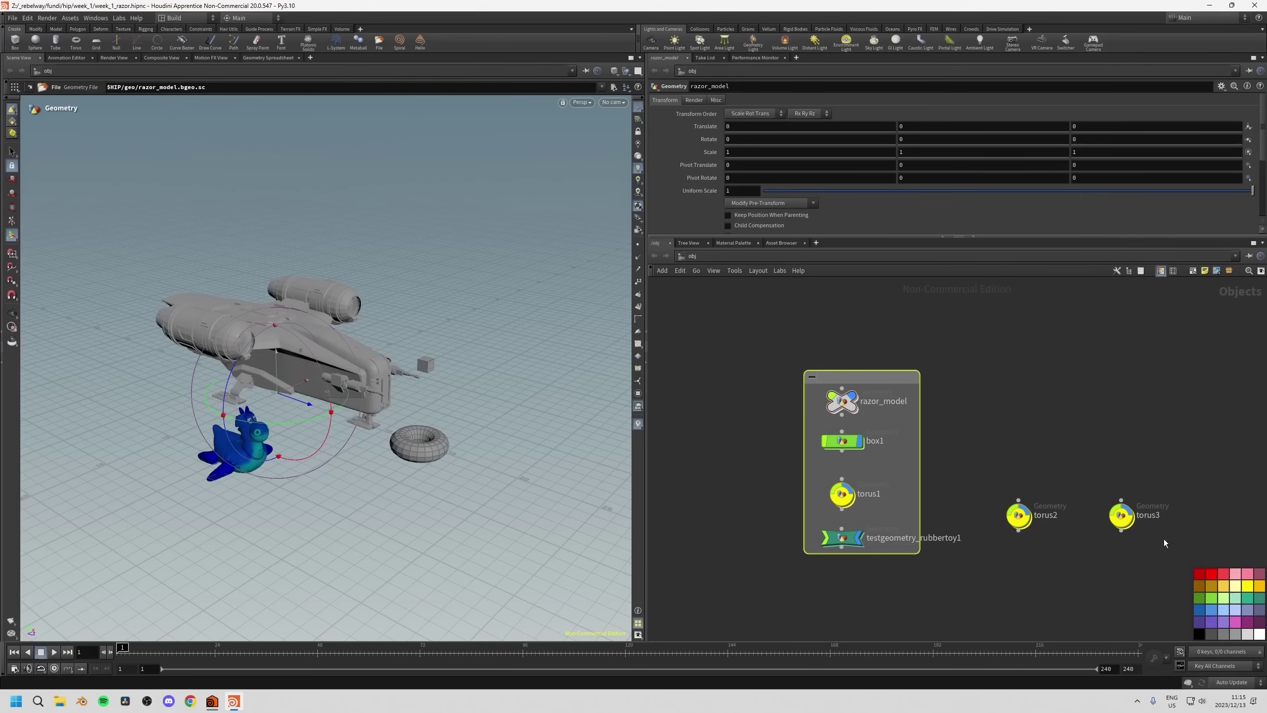
{"action": "left_click", "coordinate": [1234, 606]}
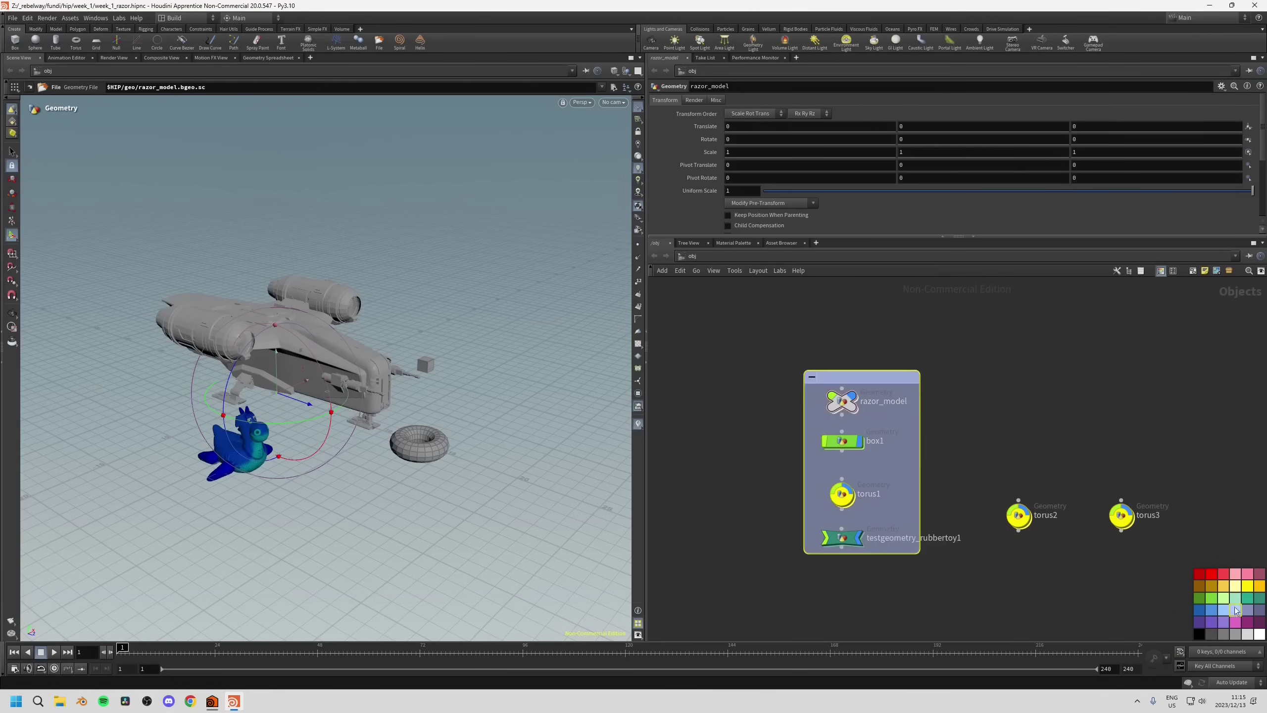
{"action": "left_click", "coordinate": [1222, 576]}
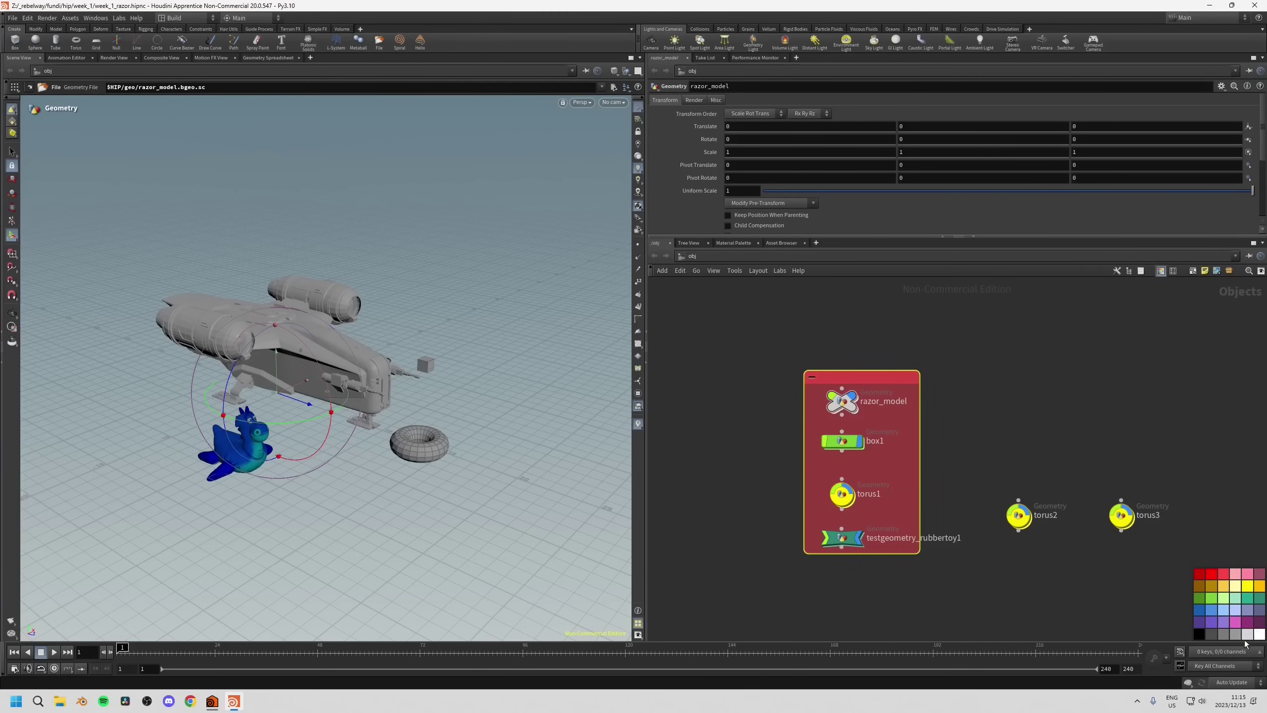
{"action": "left_click", "coordinate": [1234, 635]}
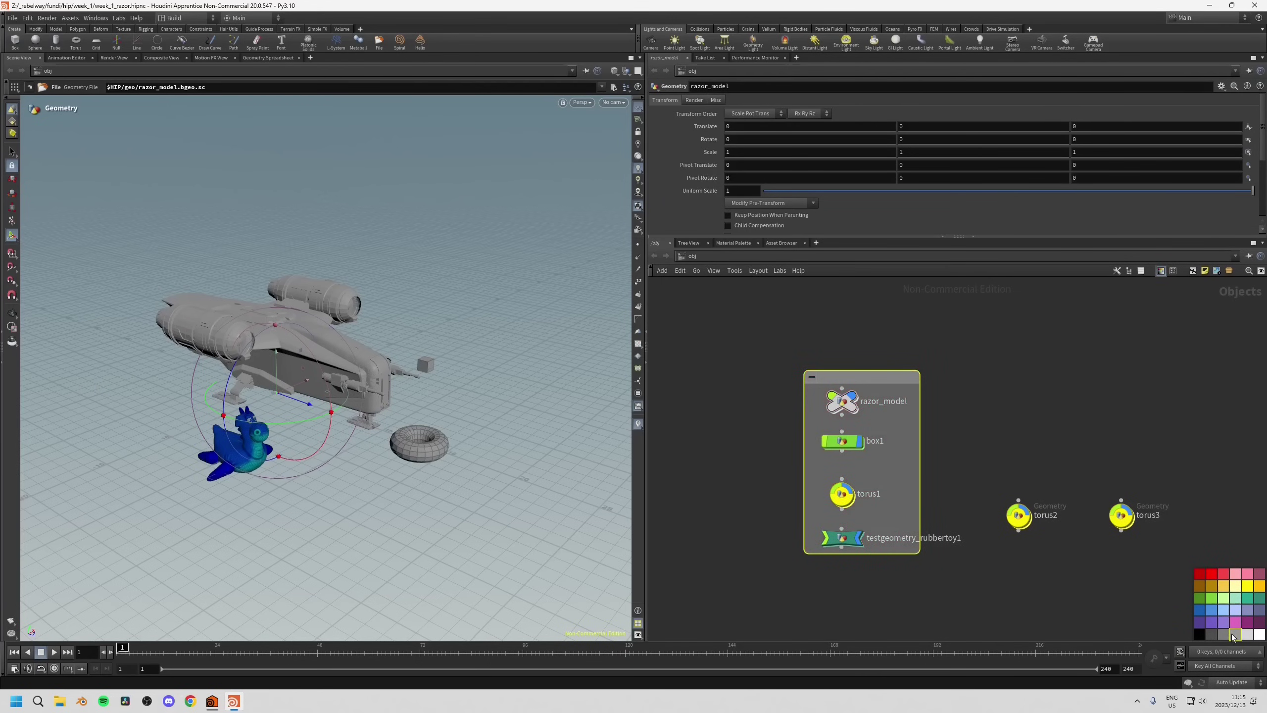
{"action": "left_click", "coordinate": [1161, 271]}
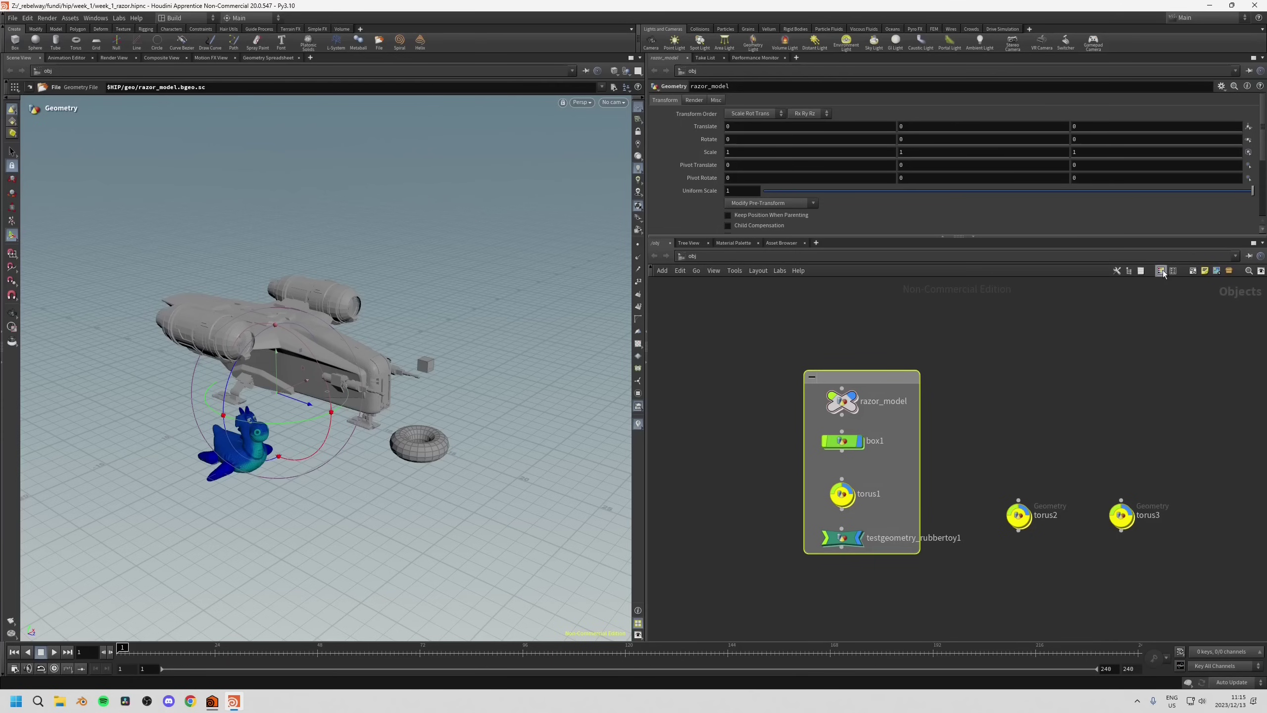
Hide and show razor_model once, and give the network box the name "title".
{"action": "left_click", "coordinate": [852, 396]}
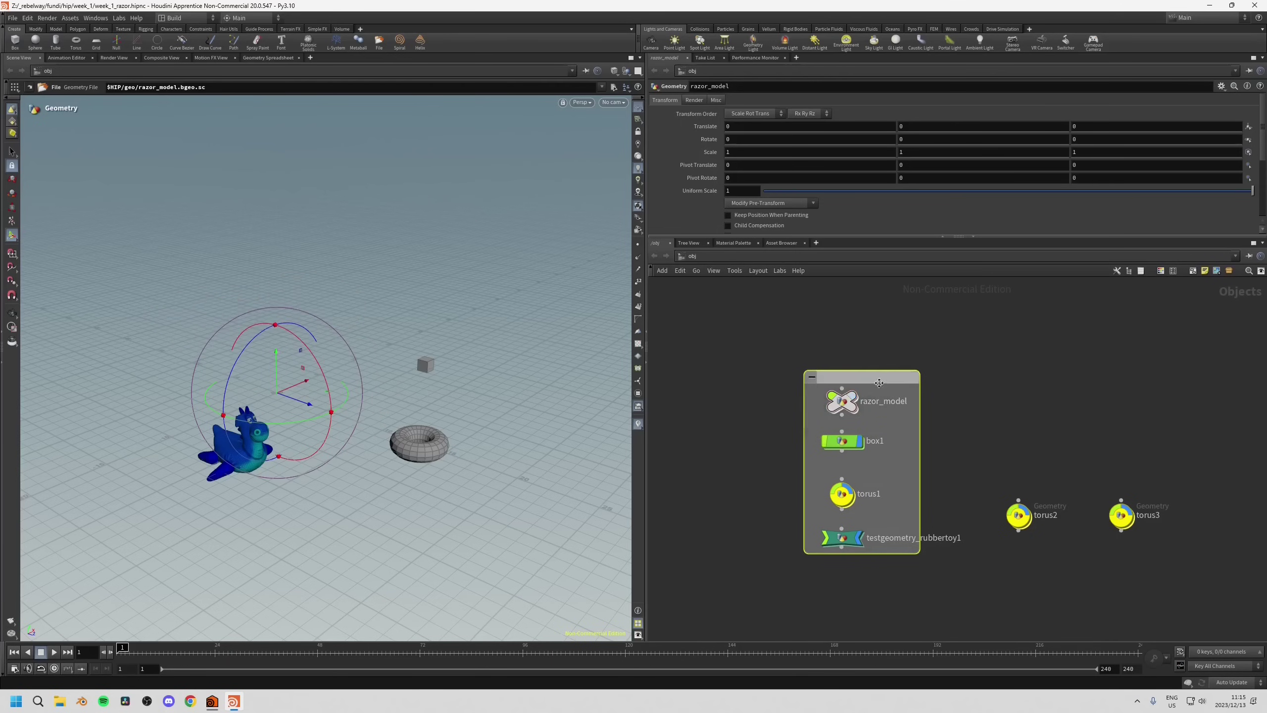
{"action": "left_click", "coordinate": [851, 398]}
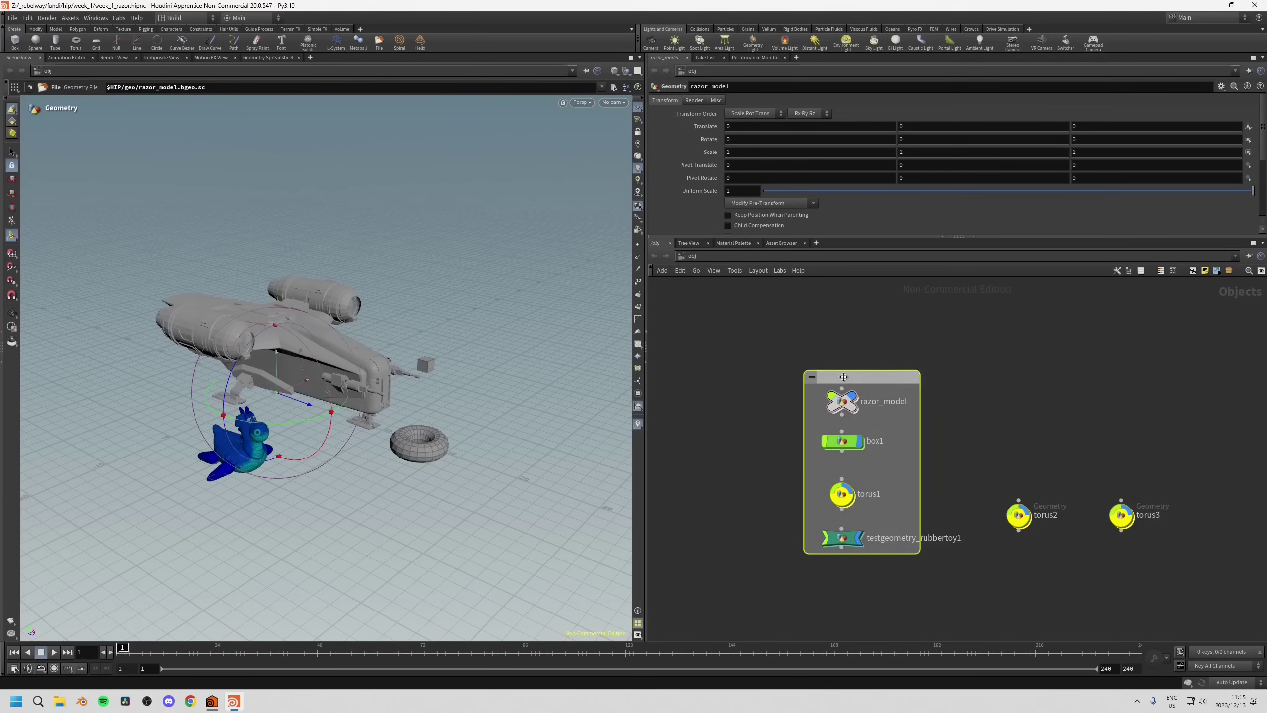
{"action": "double_click", "coordinate": [843, 377]}
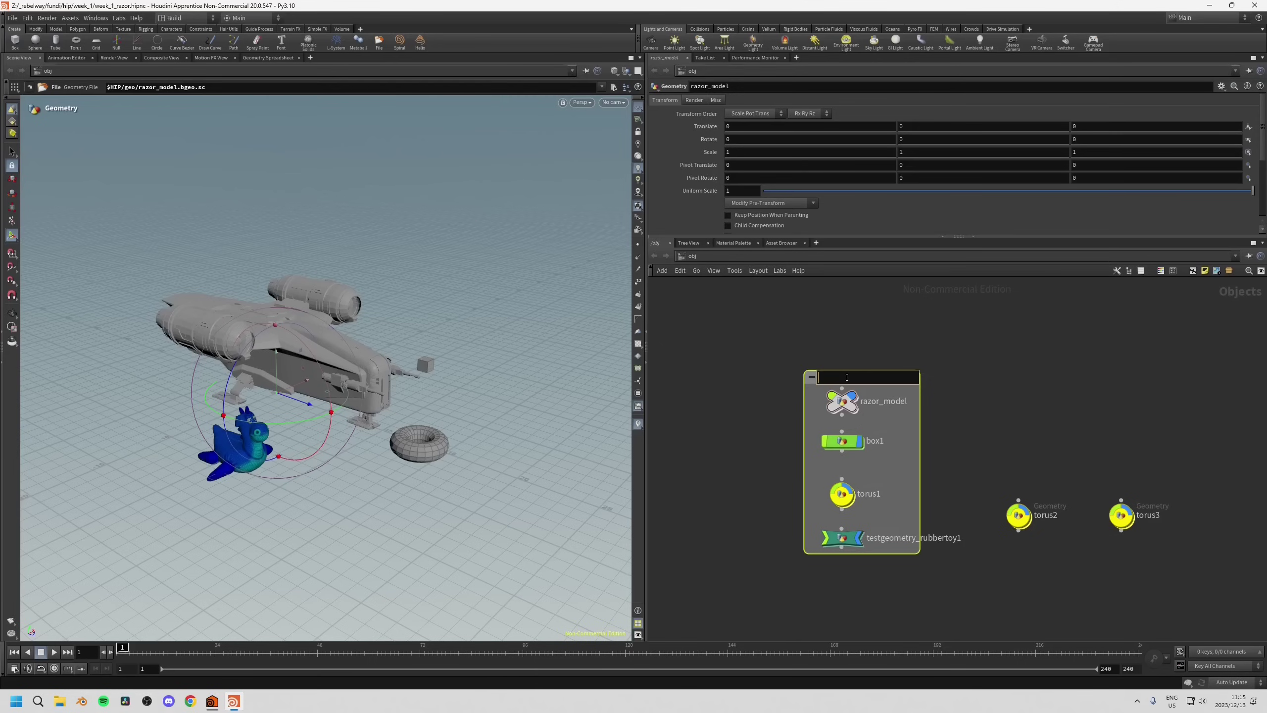
{"action": "type", "text": "title"}
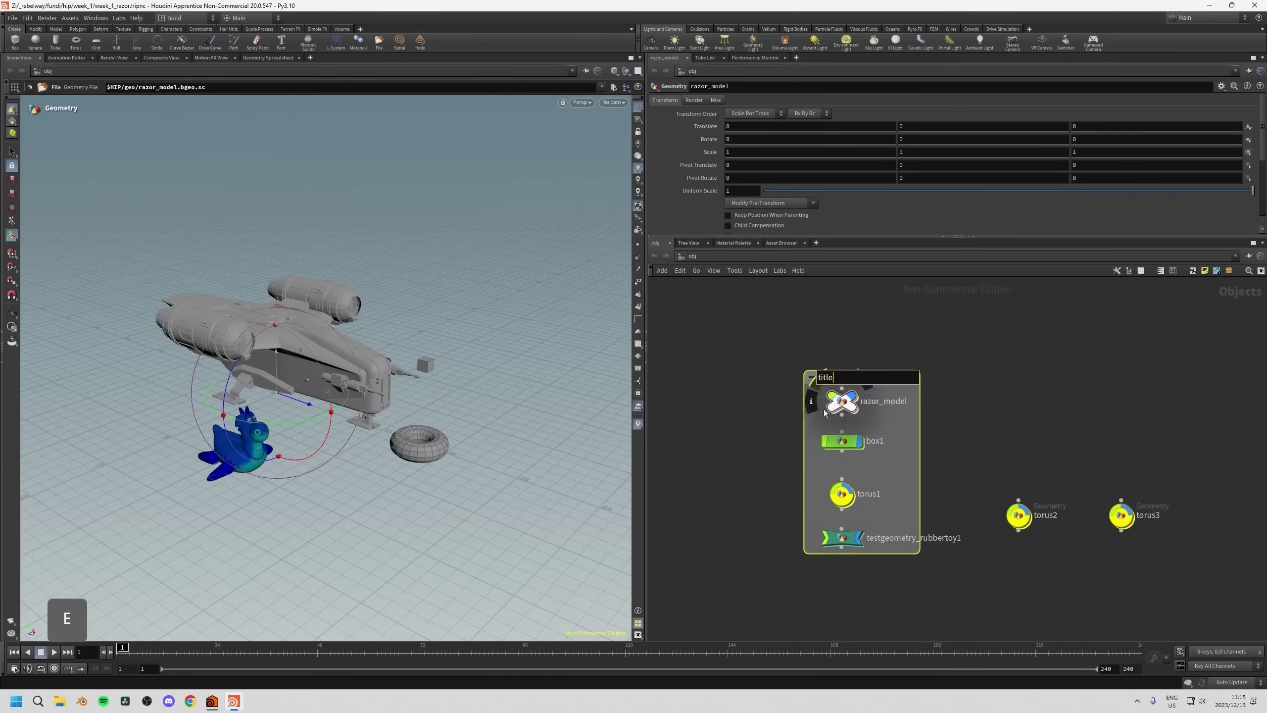
{"action": "left_click", "coordinate": [786, 423]}
Collapse the "title" network box, shift it slightly away from the duplicated torus nodes and expand it again.
{"action": "left_click", "coordinate": [811, 377]}
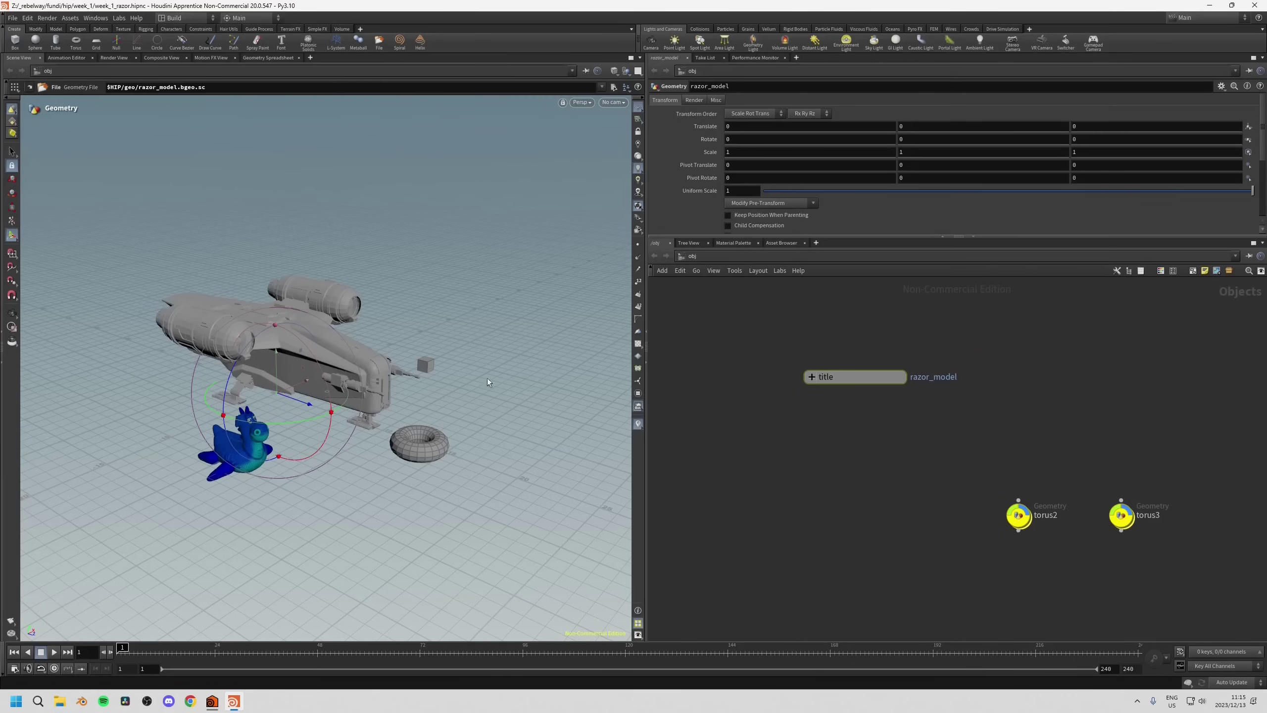
{"action": "left_click_drag", "start_coordinate": [855, 376], "coordinate": [813, 380]}
{"action": "left_click", "coordinate": [770, 381]}
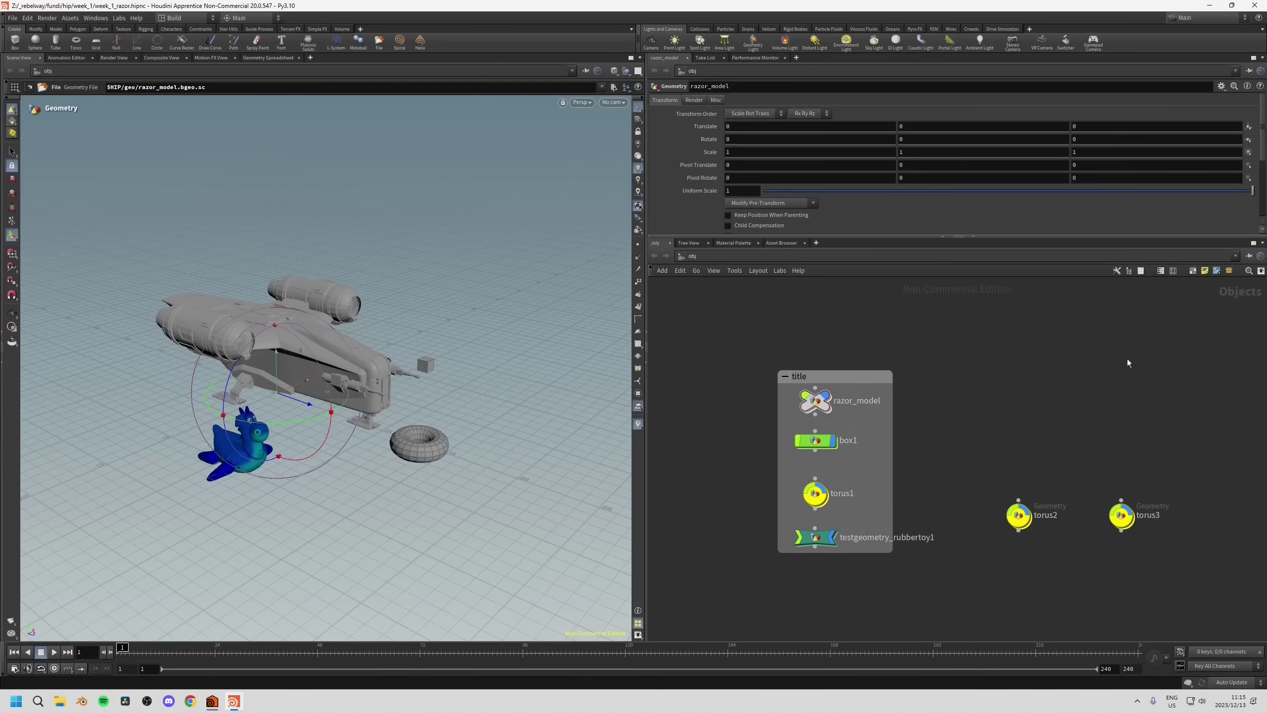
Create a new sticky note and place it beside the network box, level with its header.
{"action": "left_click", "coordinate": [1205, 271]}
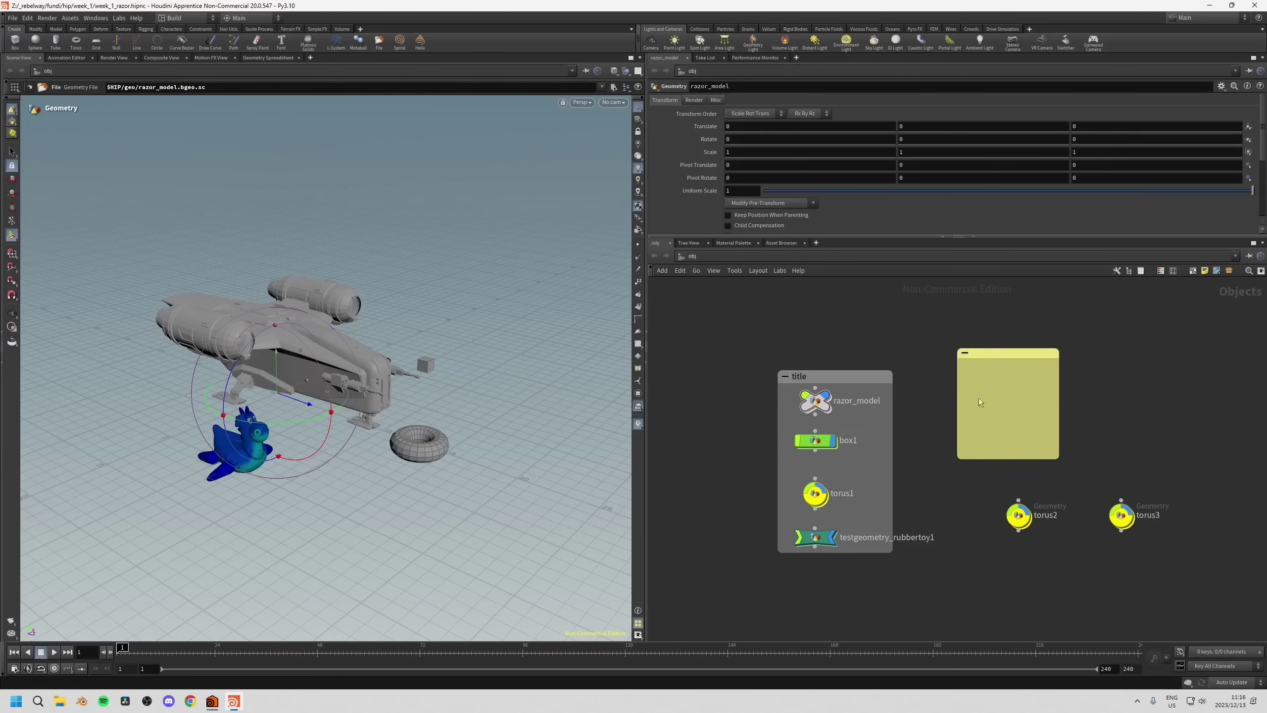
{"action": "left_click_drag", "start_coordinate": [992, 364], "coordinate": [962, 386]}
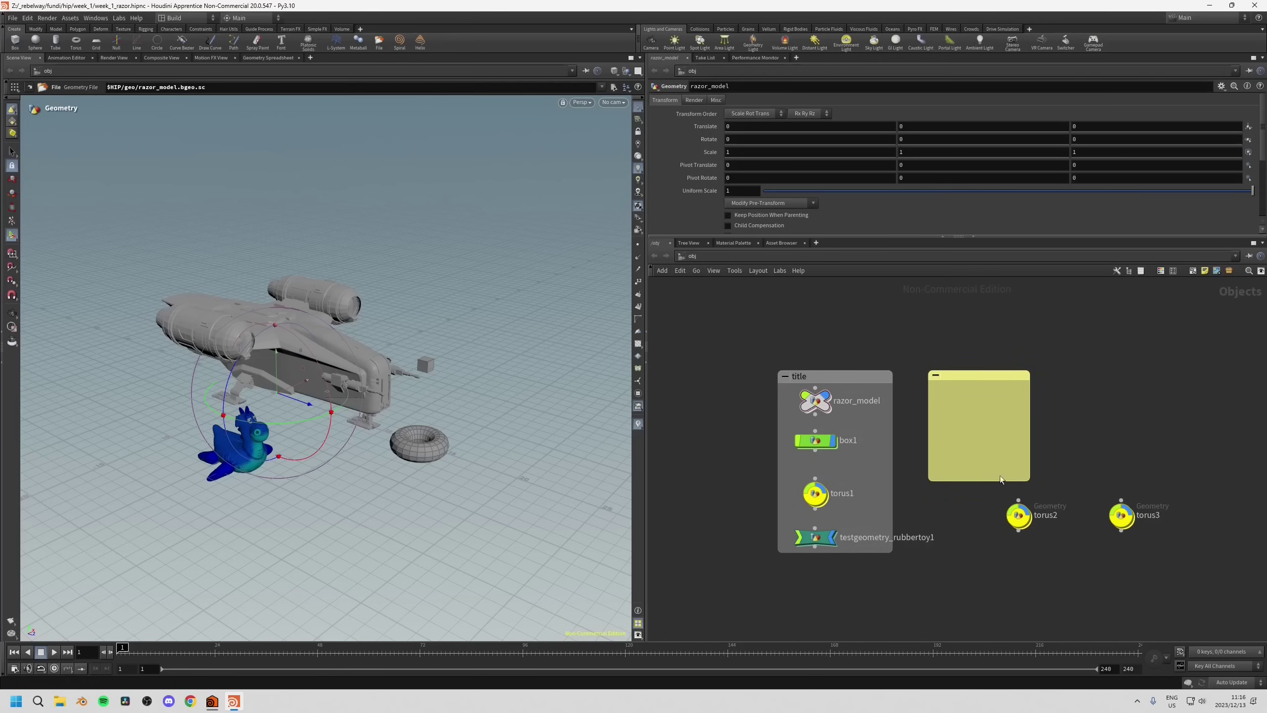
Place torus2 over the sticky note, shift the note and the network box separately, and return torus2 to below the note.
{"action": "left_click_drag", "start_coordinate": [1018, 515], "coordinate": [988, 443]}
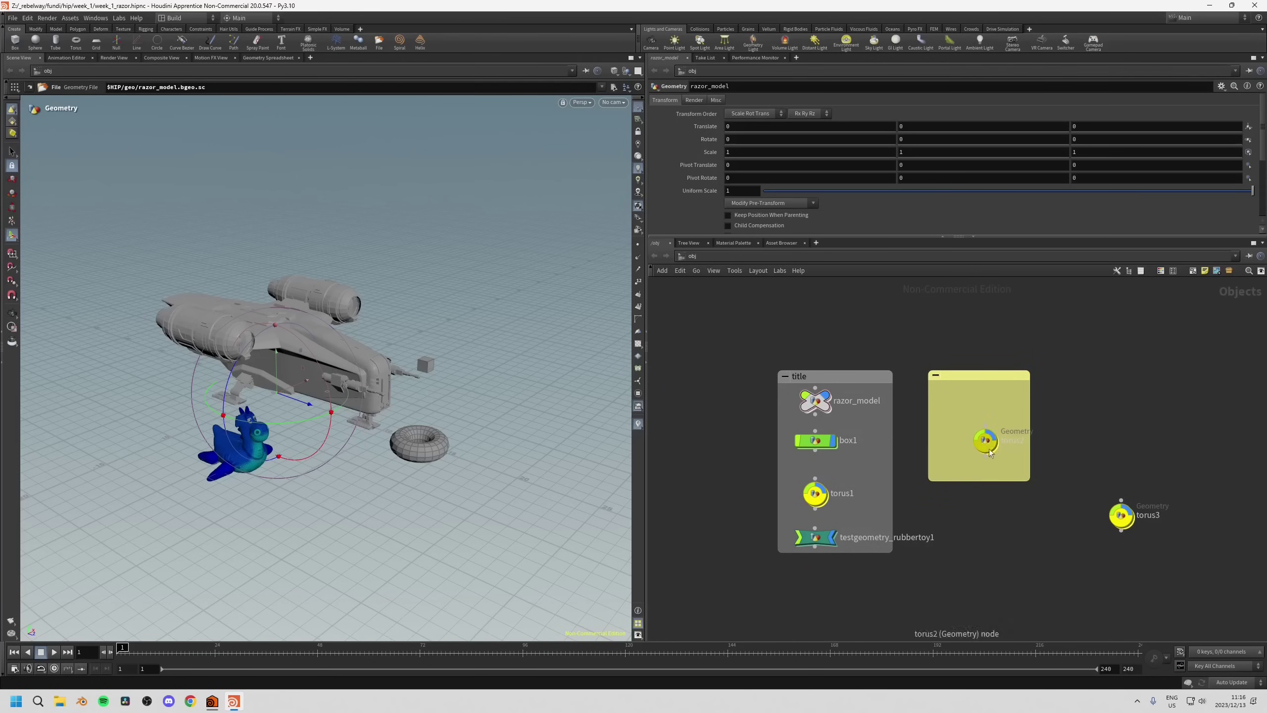
{"action": "left_click_drag", "start_coordinate": [972, 375], "coordinate": [1017, 368]}
{"action": "left_click_drag", "start_coordinate": [838, 392], "coordinate": [810, 397]}
{"action": "mouse_move", "coordinate": [1007, 367]}
{"action": "left_mouse_down"}
{"action": "mouse_move", "coordinate": [1007, 379]}
{"action": "mouse_move", "coordinate": [984, 376]}
{"action": "mouse_move", "coordinate": [996, 373]}
{"action": "left_mouse_up"}
{"action": "left_click_drag", "start_coordinate": [984, 442], "coordinate": [1010, 519]}
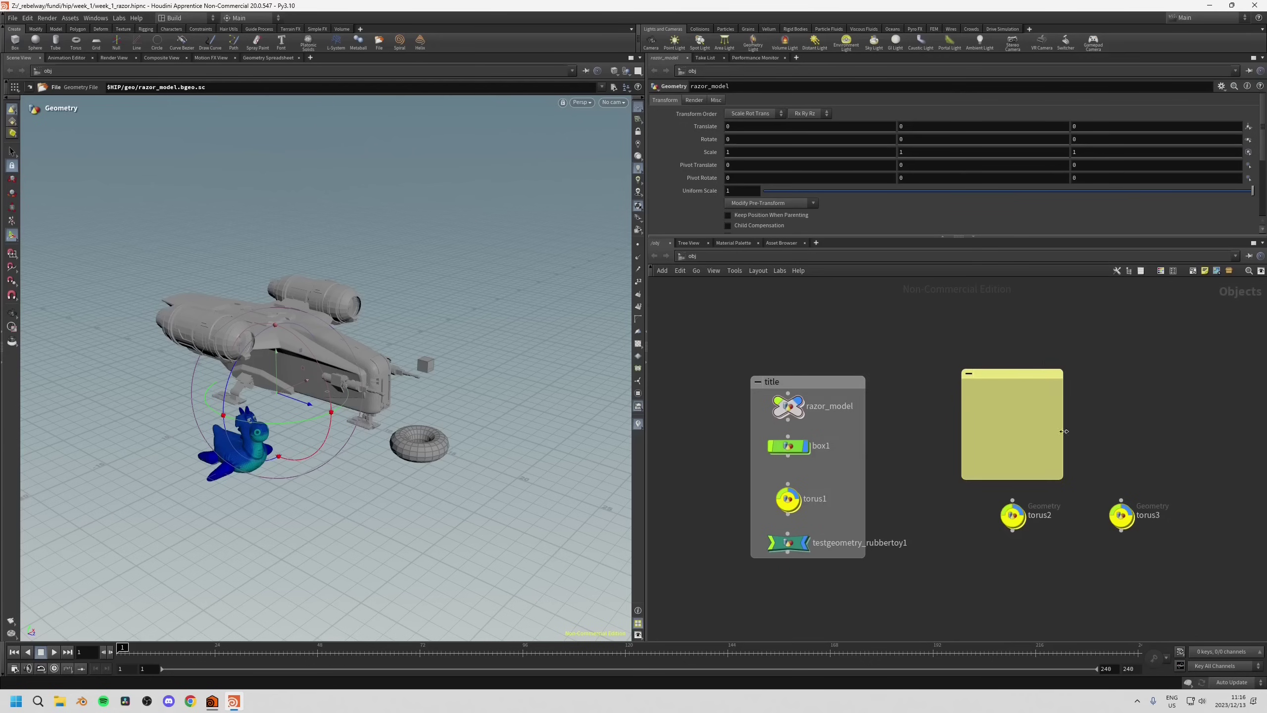
Move the sticky note closer to the network box and write "Hello world!!" in it.
{"action": "left_click_drag", "start_coordinate": [995, 373], "coordinate": [951, 380]}
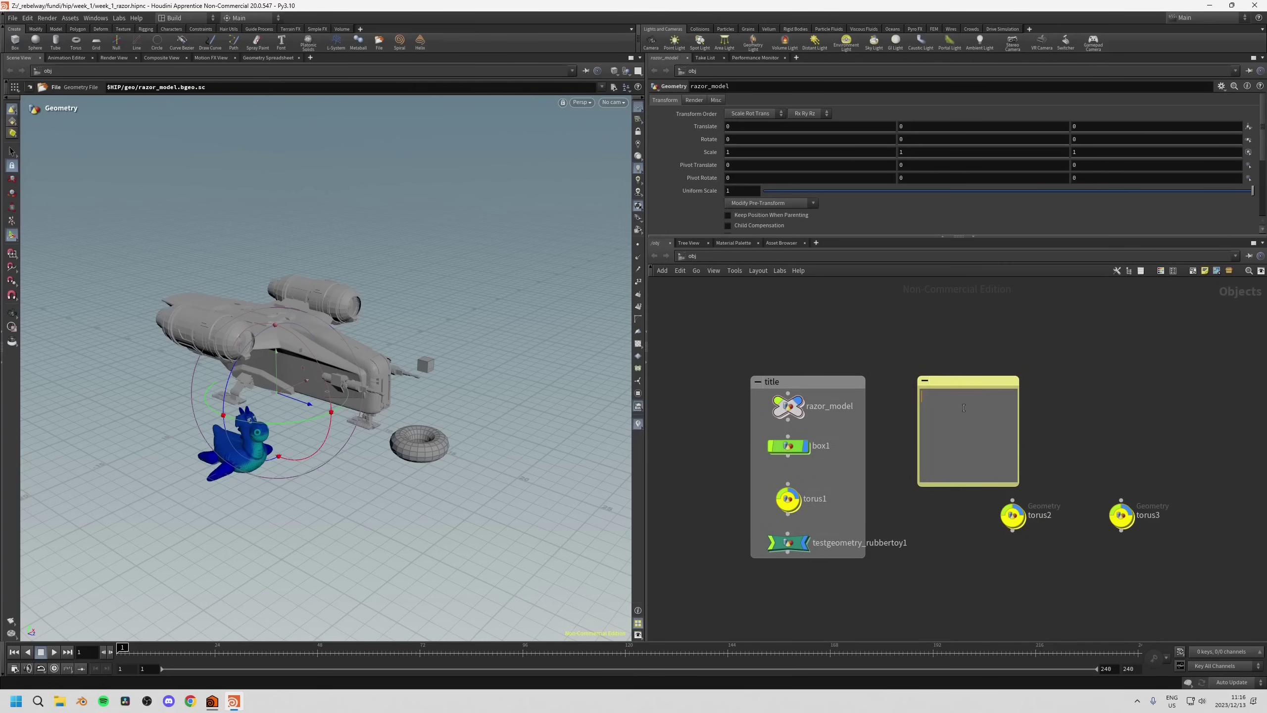
{"action": "type", "text": "Hel"}
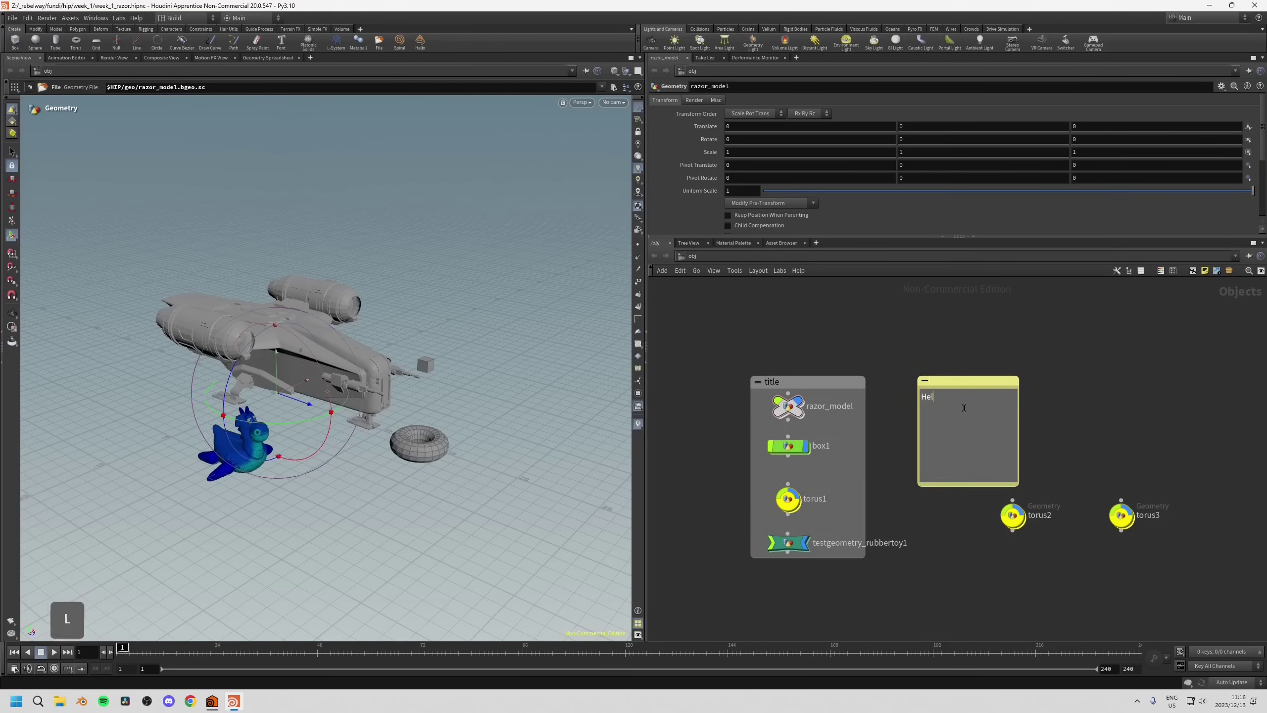
{"action": "type", "text": "oo world!!"}
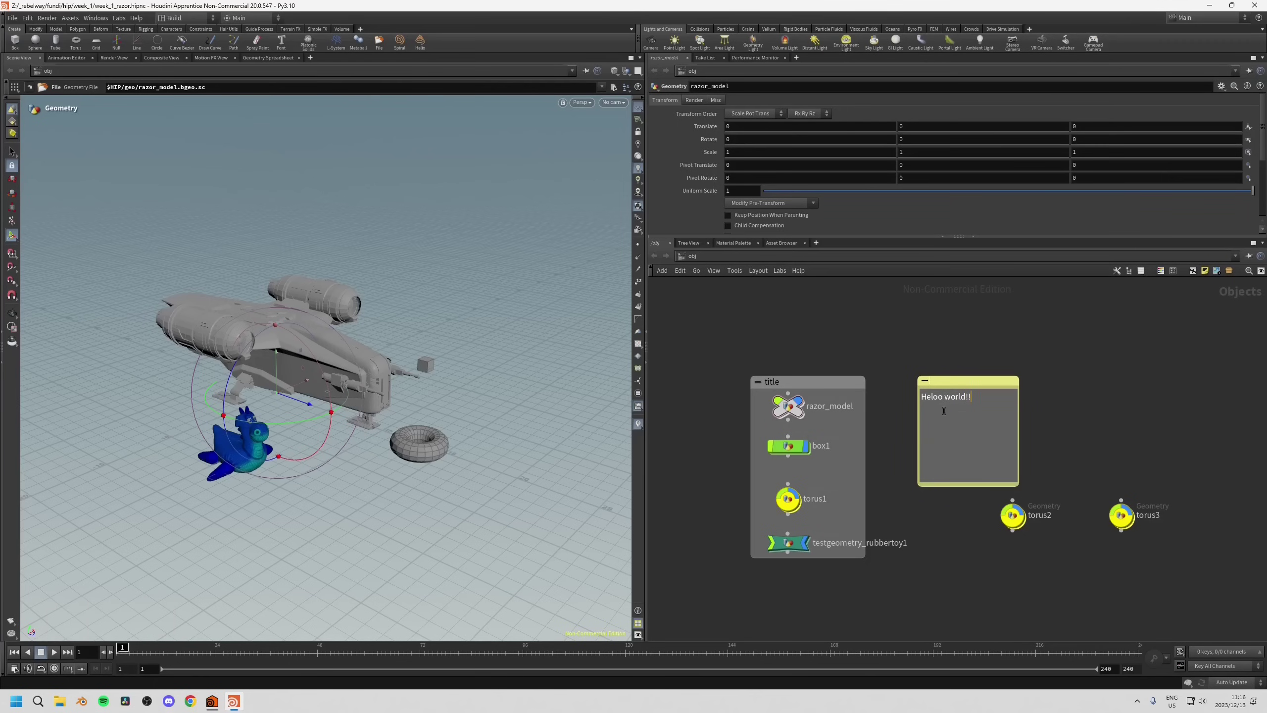
{"action": "left_click", "coordinate": [940, 397]}
{"action": "key", "text": "BackSpace"}
{"action": "type", "text": "l"}
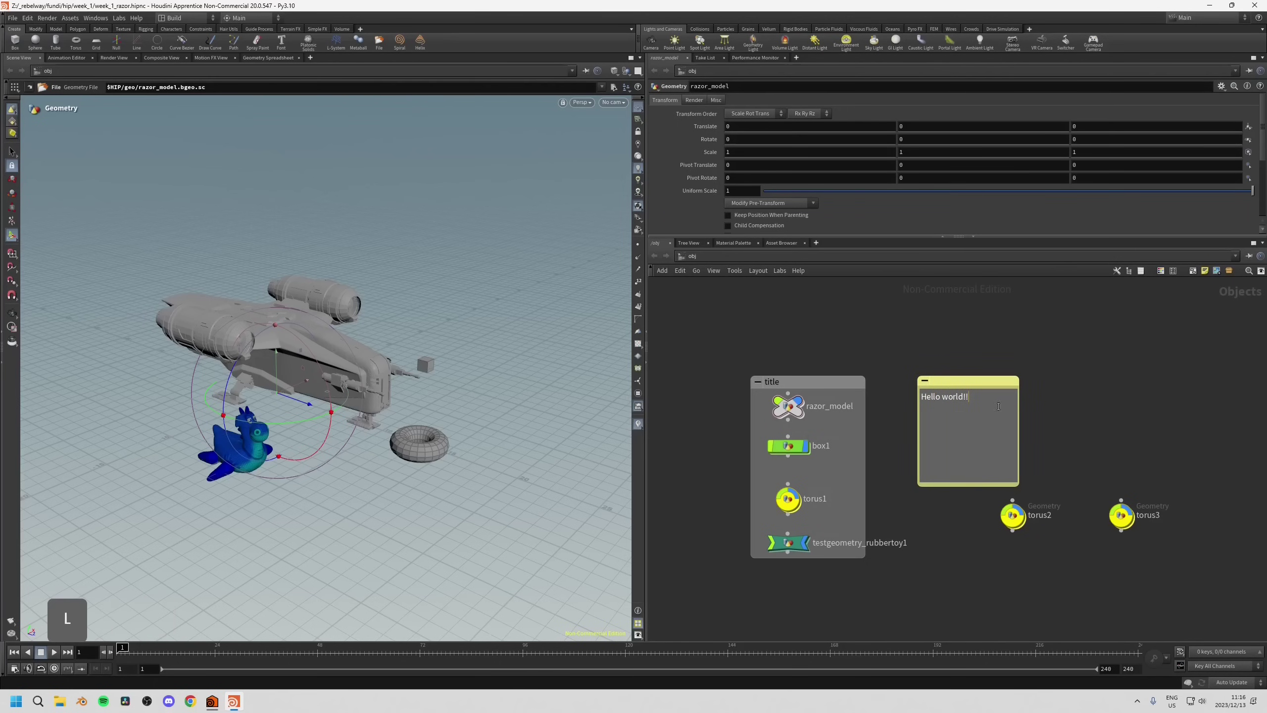
{"action": "left_click", "coordinate": [963, 479]}
{"action": "left_click", "coordinate": [957, 525]}
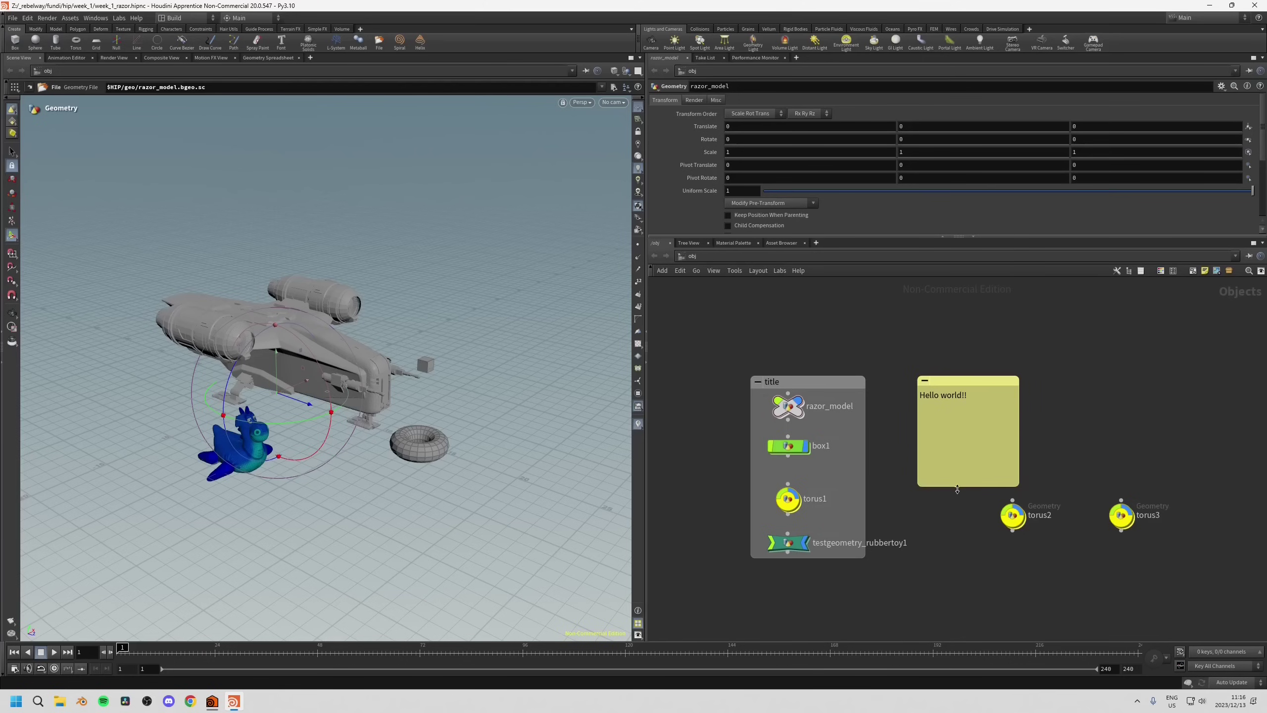
Shorten the "Hello world!!" sticky note and move it slightly nearer to the network box.
{"action": "left_click_drag", "start_coordinate": [957, 486], "coordinate": [950, 480]}
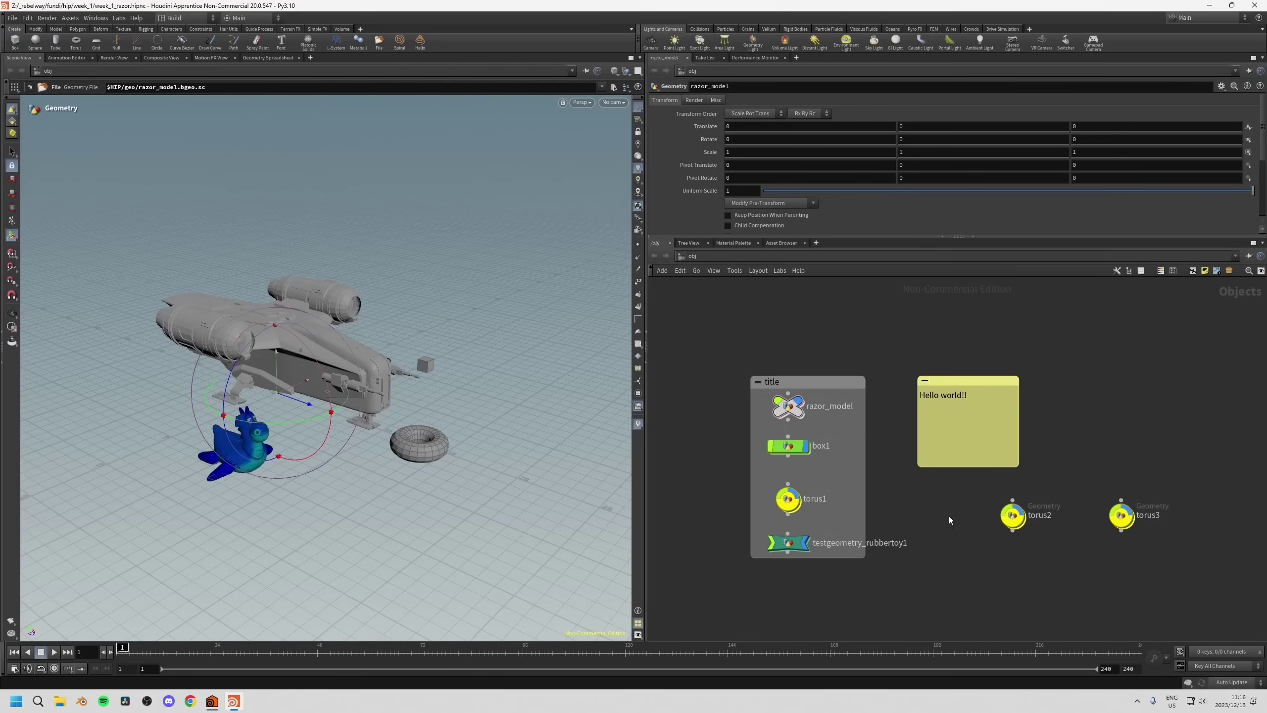
{"action": "left_click_drag", "start_coordinate": [1018, 378], "coordinate": [955, 387]}
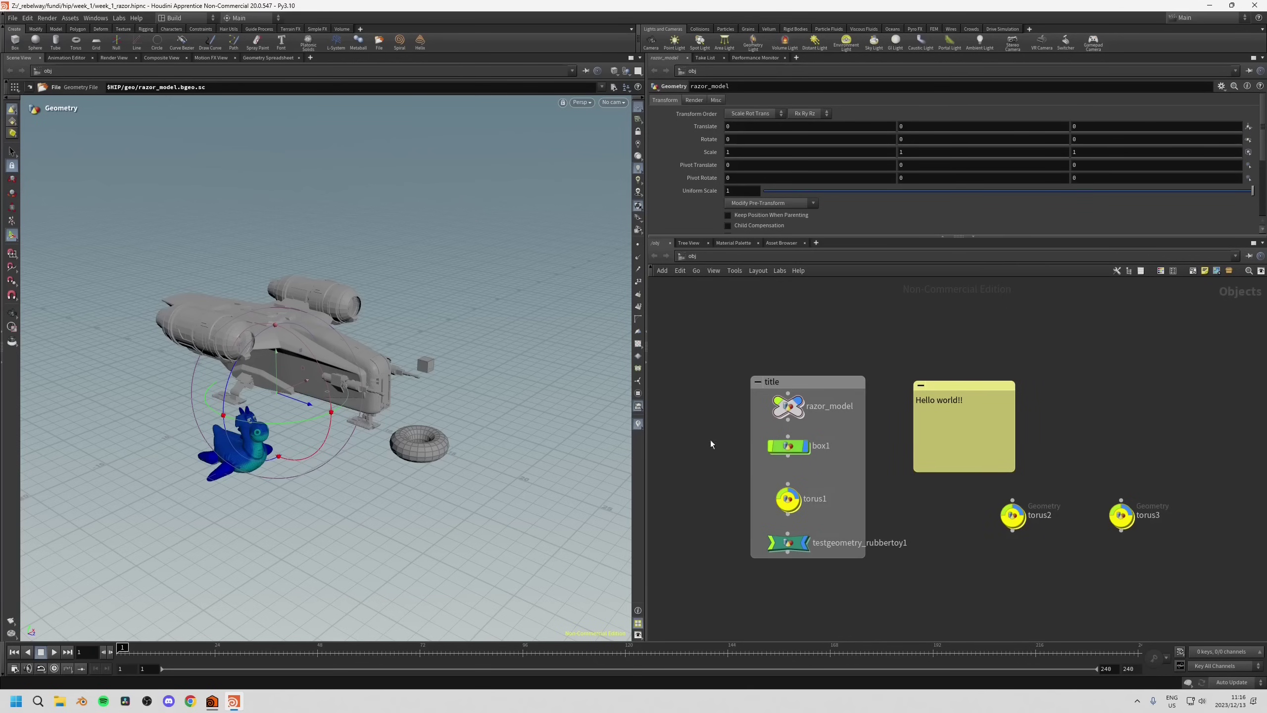
{"action": "left_click_drag", "start_coordinate": [948, 385], "coordinate": [938, 388]}
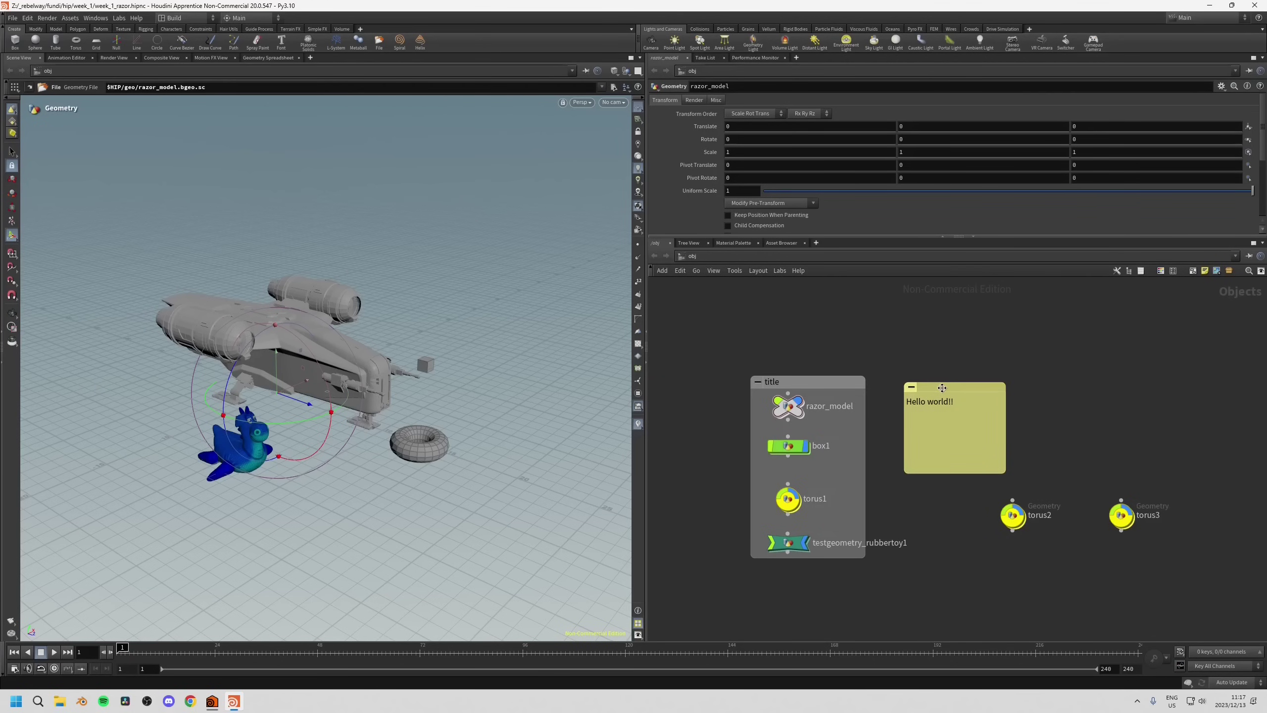
Collapse and expand the sticky note, and recolor it dark gray after trying red.
{"action": "left_click", "coordinate": [911, 387]}
{"action": "left_click", "coordinate": [909, 388]}
{"action": "left_click", "coordinate": [1160, 272]}
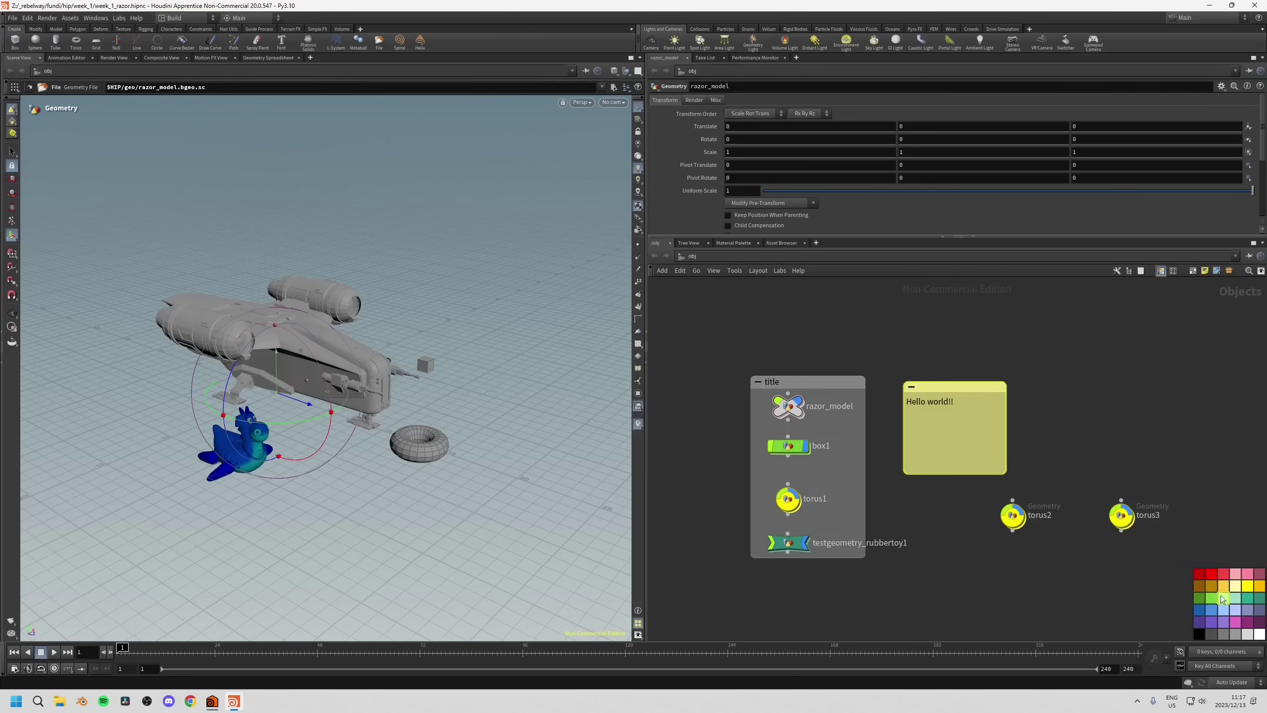
{"action": "left_click", "coordinate": [1223, 576]}
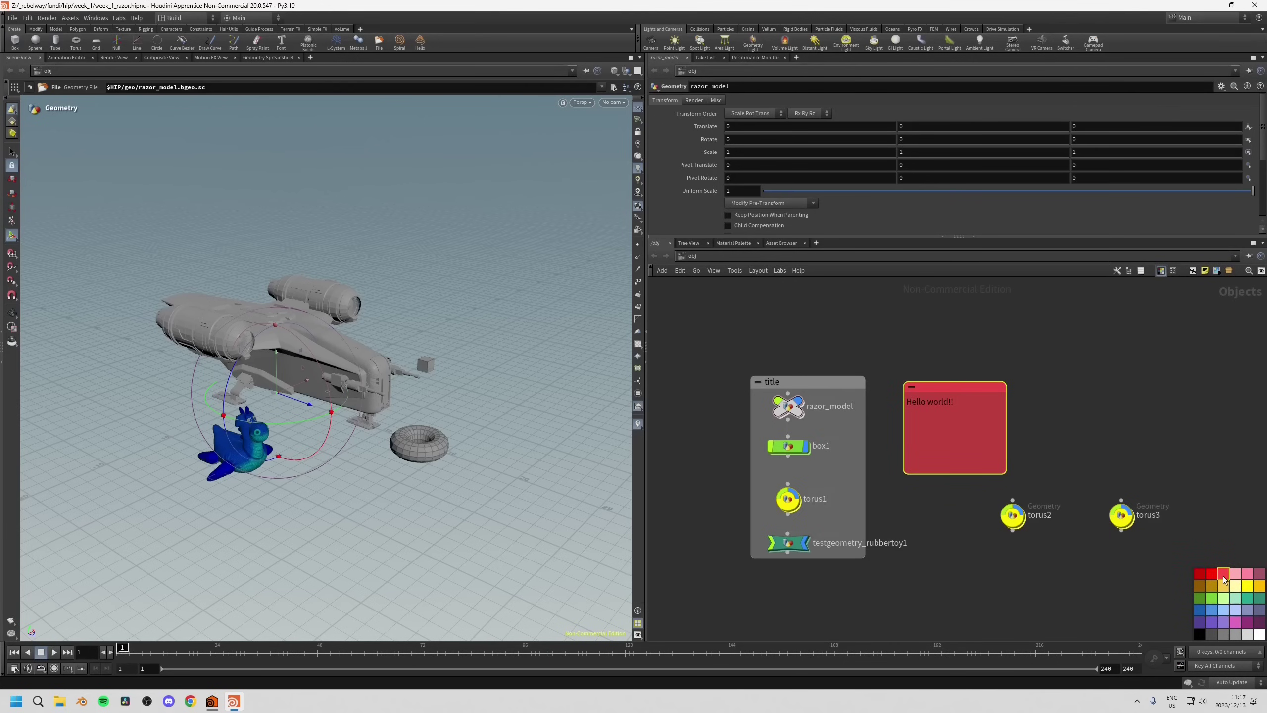
{"action": "left_click", "coordinate": [1211, 633]}
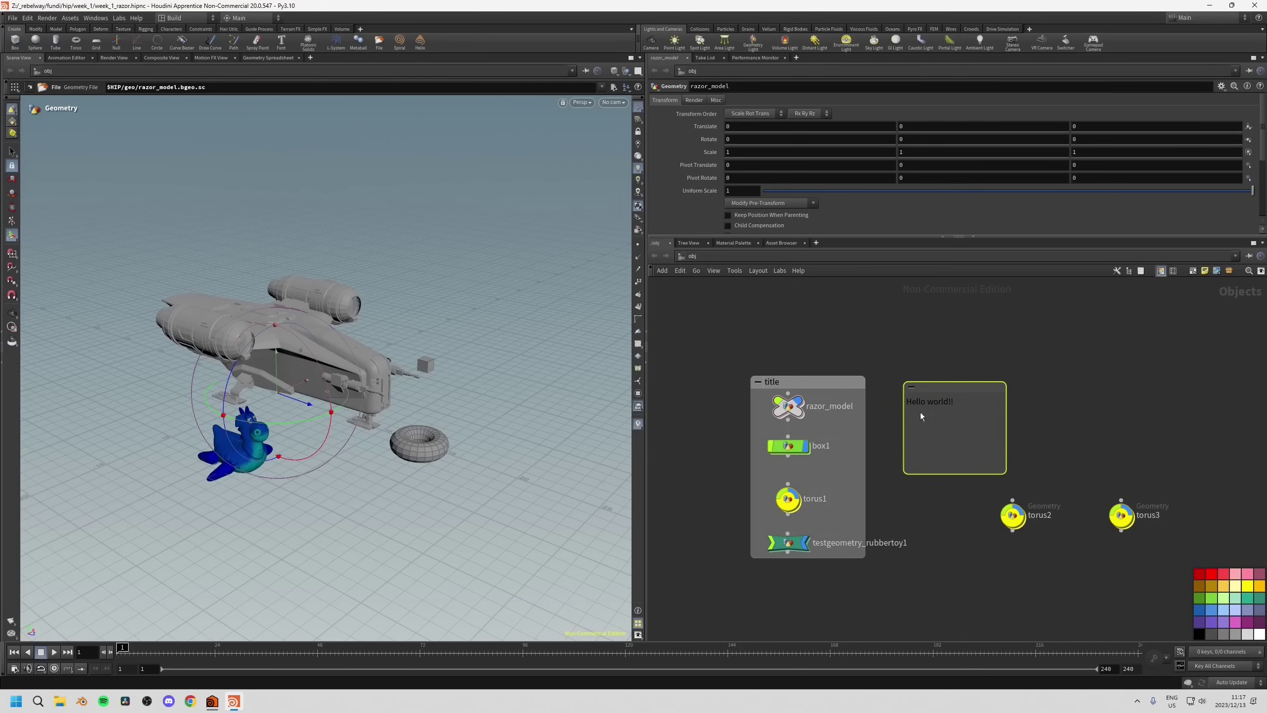
Collapse the dark gray sticky note, move it closer to the network box and expand it again.
{"action": "left_click", "coordinate": [911, 387]}
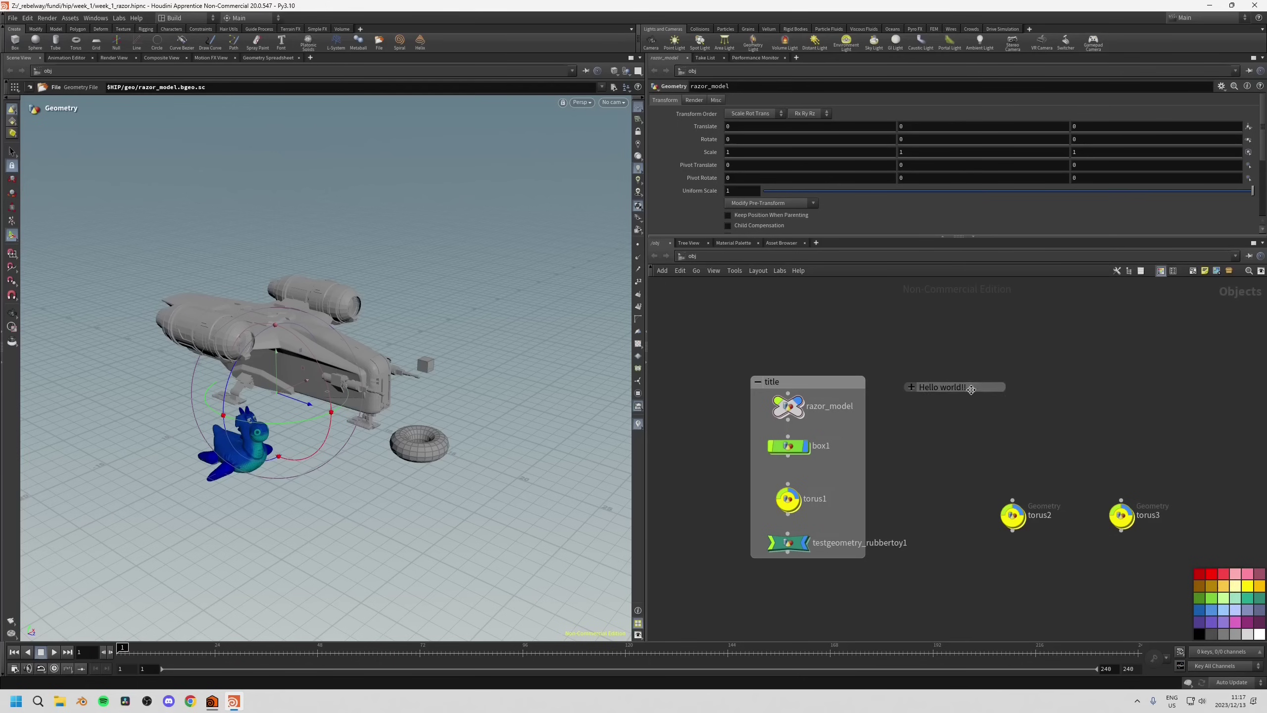
{"action": "left_click_drag", "start_coordinate": [965, 389], "coordinate": [907, 394]}
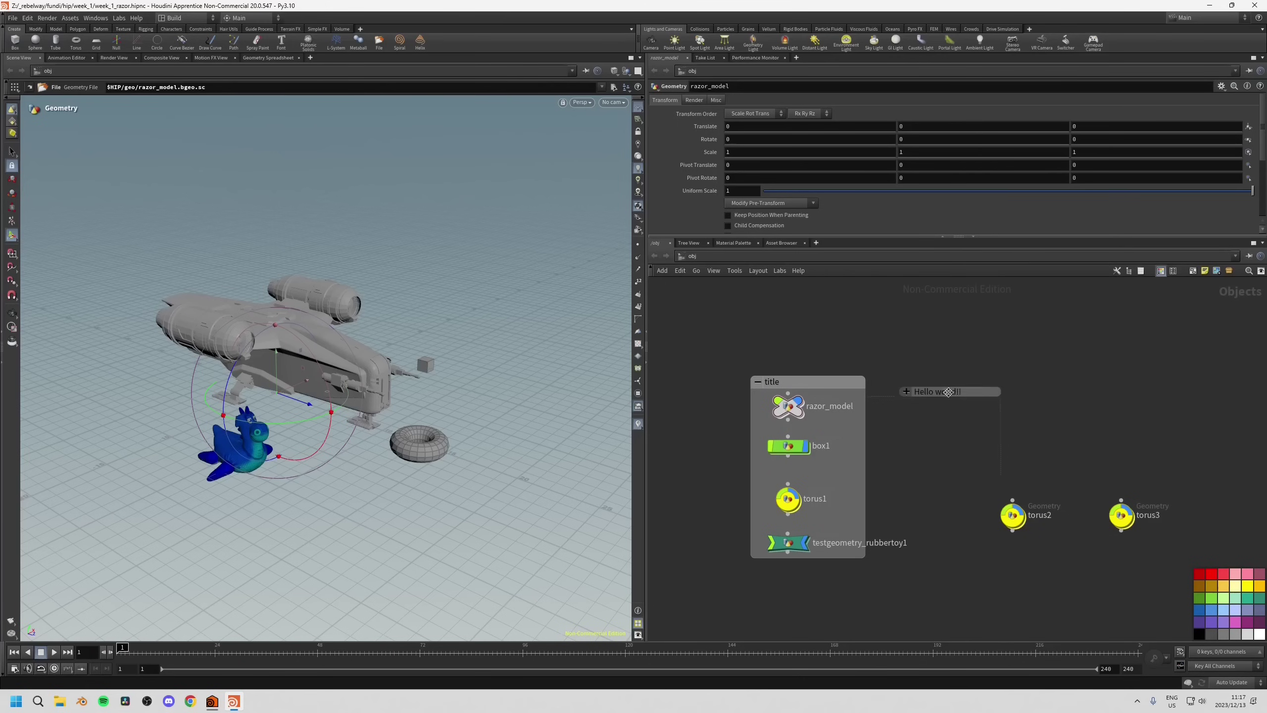
{"action": "left_click", "coordinate": [906, 393]}
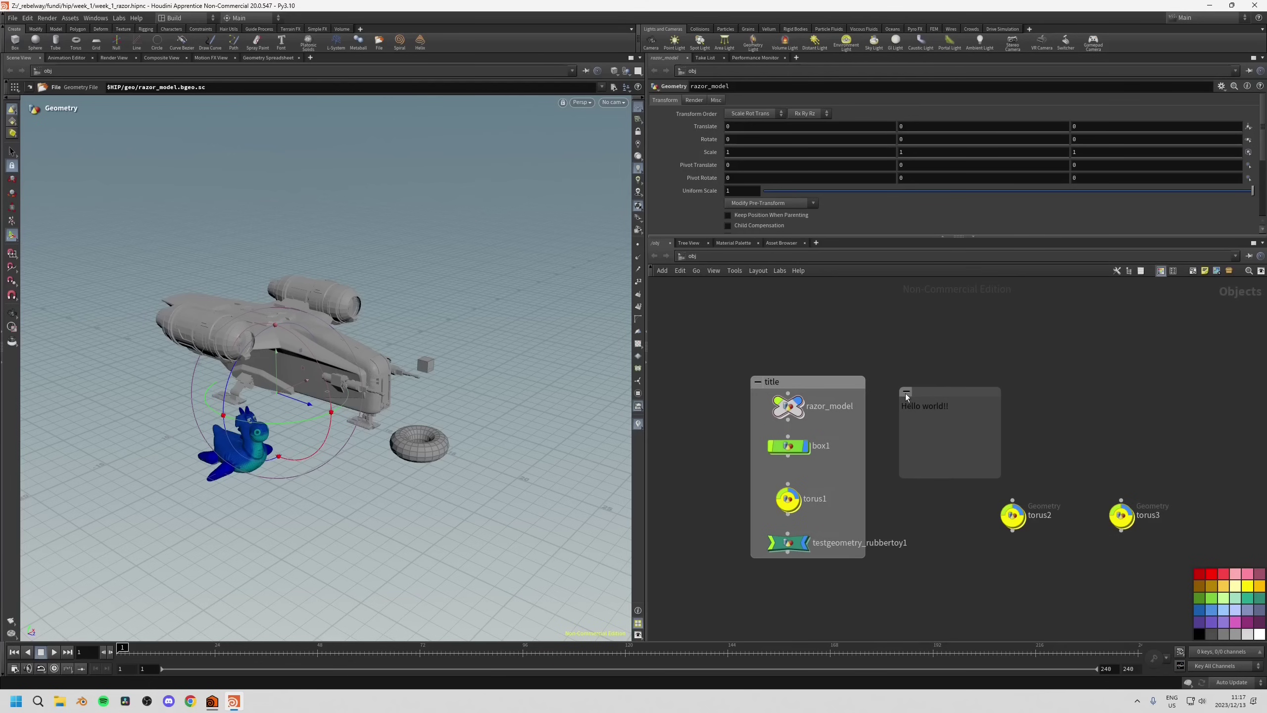
{"action": "left_click_drag", "start_coordinate": [956, 395], "coordinate": [938, 383]}
Set the sticky note's text size to Large and shrink the note to fit more closely around its text.
{"action": "right_click", "coordinate": [942, 385]}
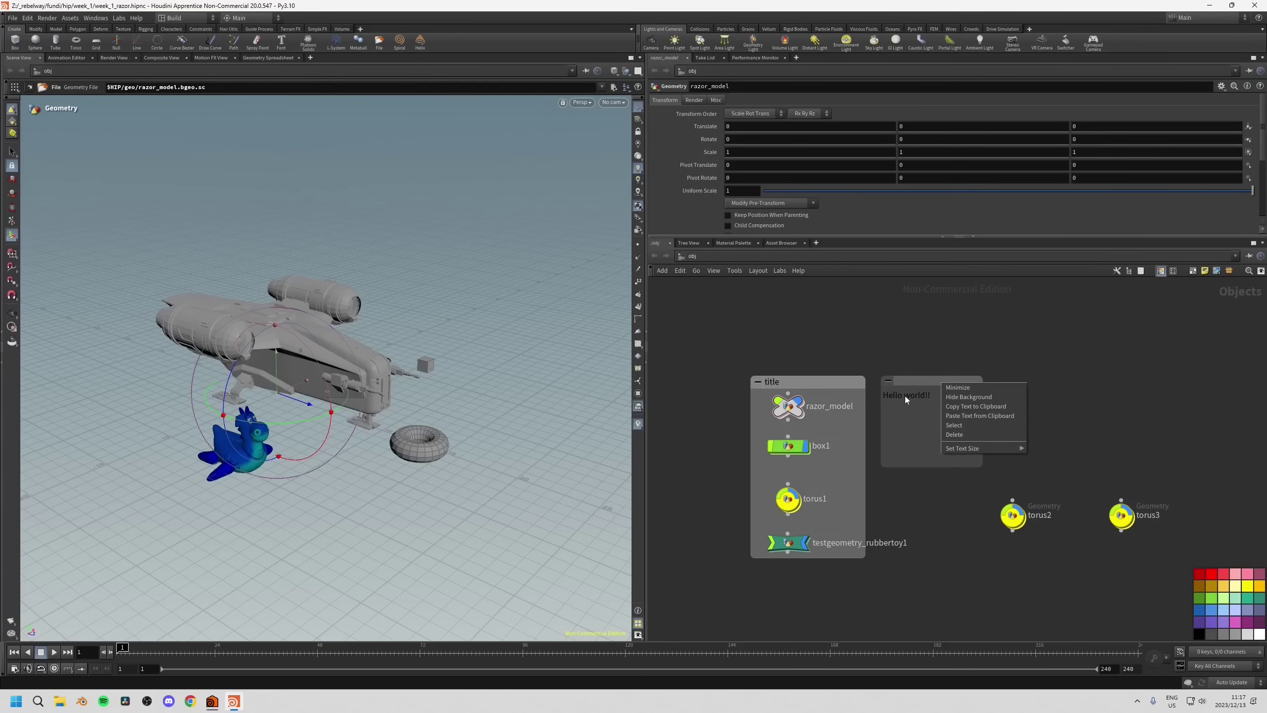
{"action": "mouse_move", "coordinate": [988, 450]}
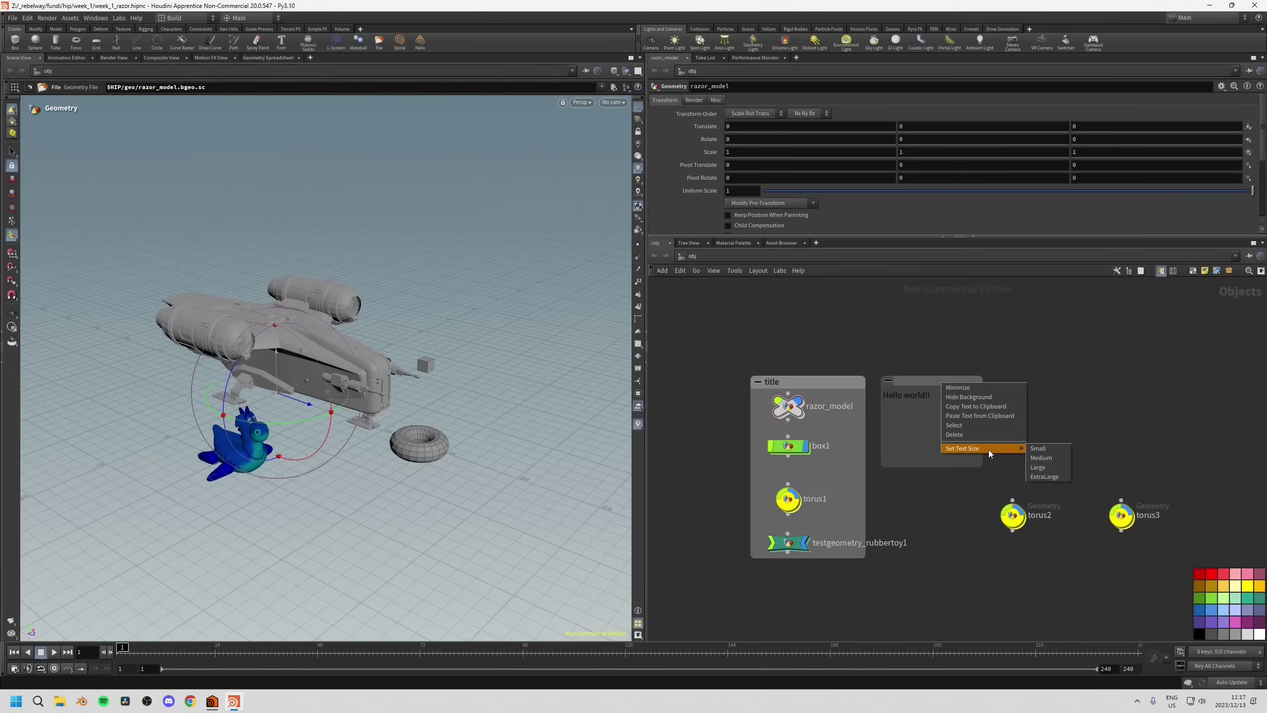
{"action": "left_click", "coordinate": [1041, 467]}
{"action": "scroll", "coordinate": [970, 363], "scroll_direction": "down", "scroll_amount": 3}
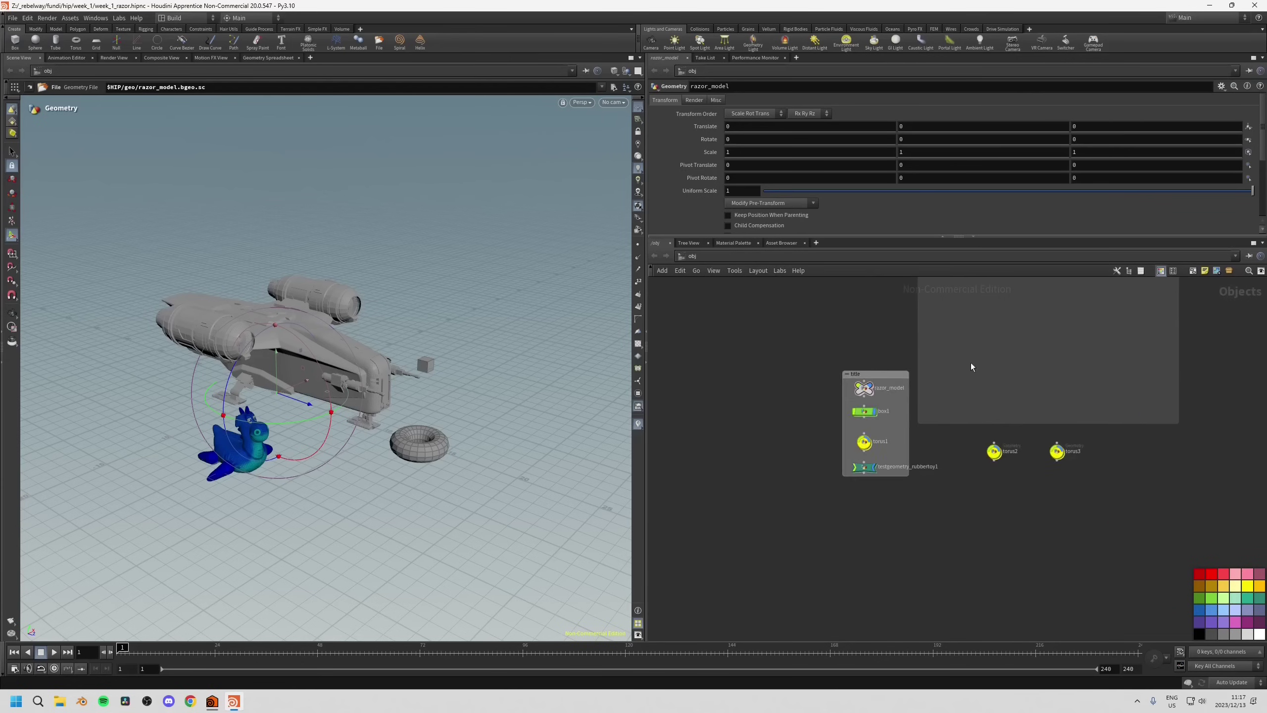
{"action": "middle_click_drag", "start_coordinate": [970, 362], "coordinate": [956, 498]}
{"action": "left_click_drag", "start_coordinate": [1158, 570], "coordinate": [1050, 447]}
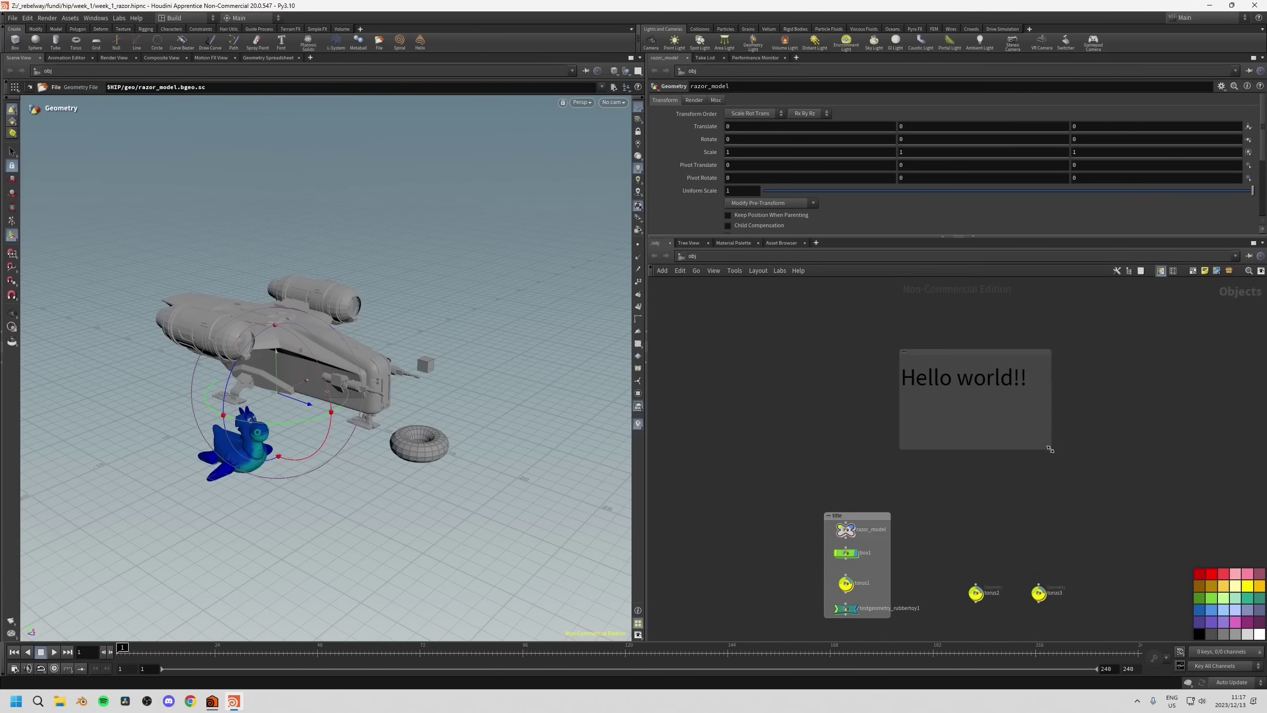
Shrink the "Hello world!!" sticky note a little and move it directly above the "title" network box.
{"action": "scroll", "coordinate": [823, 446], "scroll_direction": "down", "scroll_amount": 3}
{"action": "scroll", "coordinate": [824, 446], "scroll_direction": "up", "scroll_amount": 3}
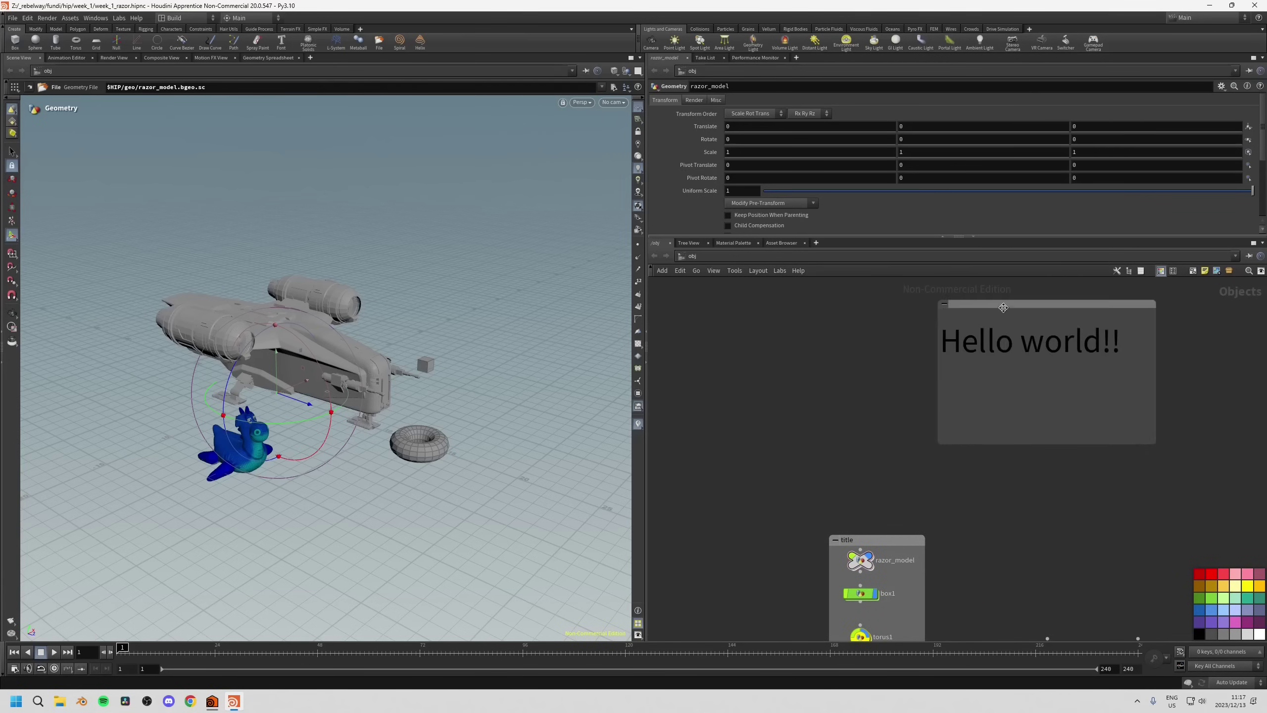
{"action": "left_click_drag", "start_coordinate": [1069, 370], "coordinate": [927, 427]}
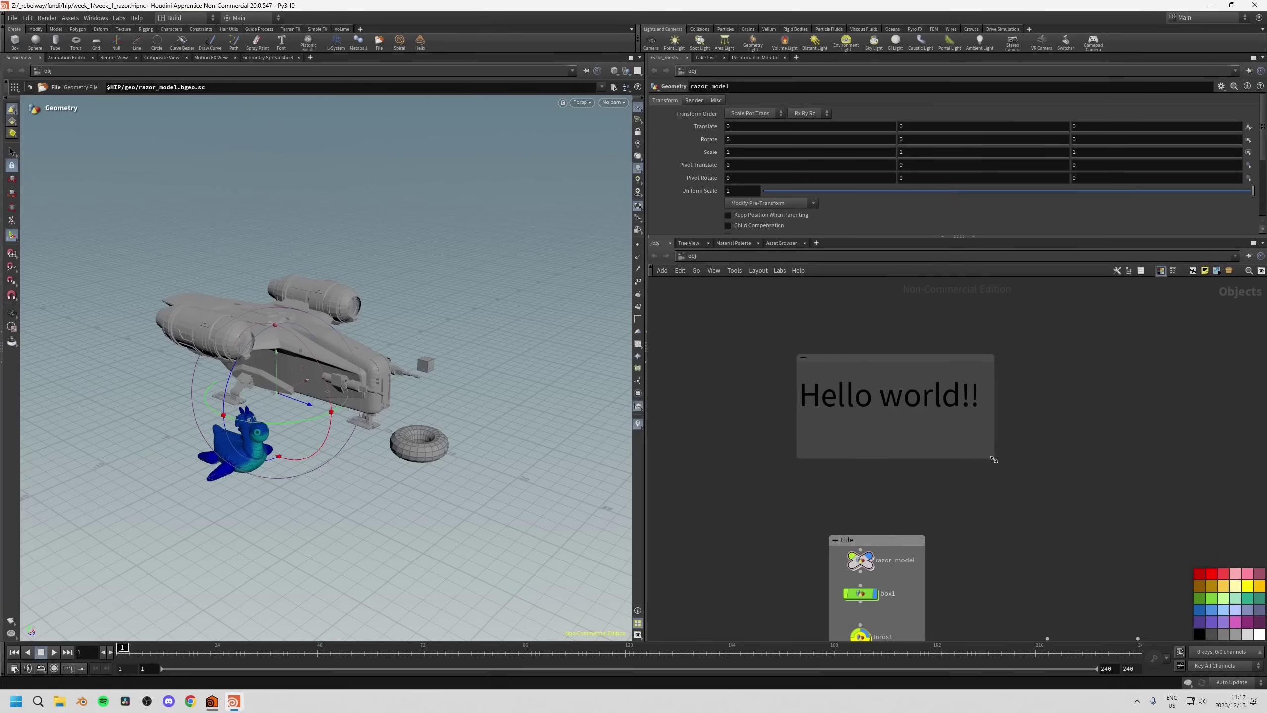
{"action": "scroll", "coordinate": [778, 479], "scroll_direction": "down", "scroll_amount": 4}
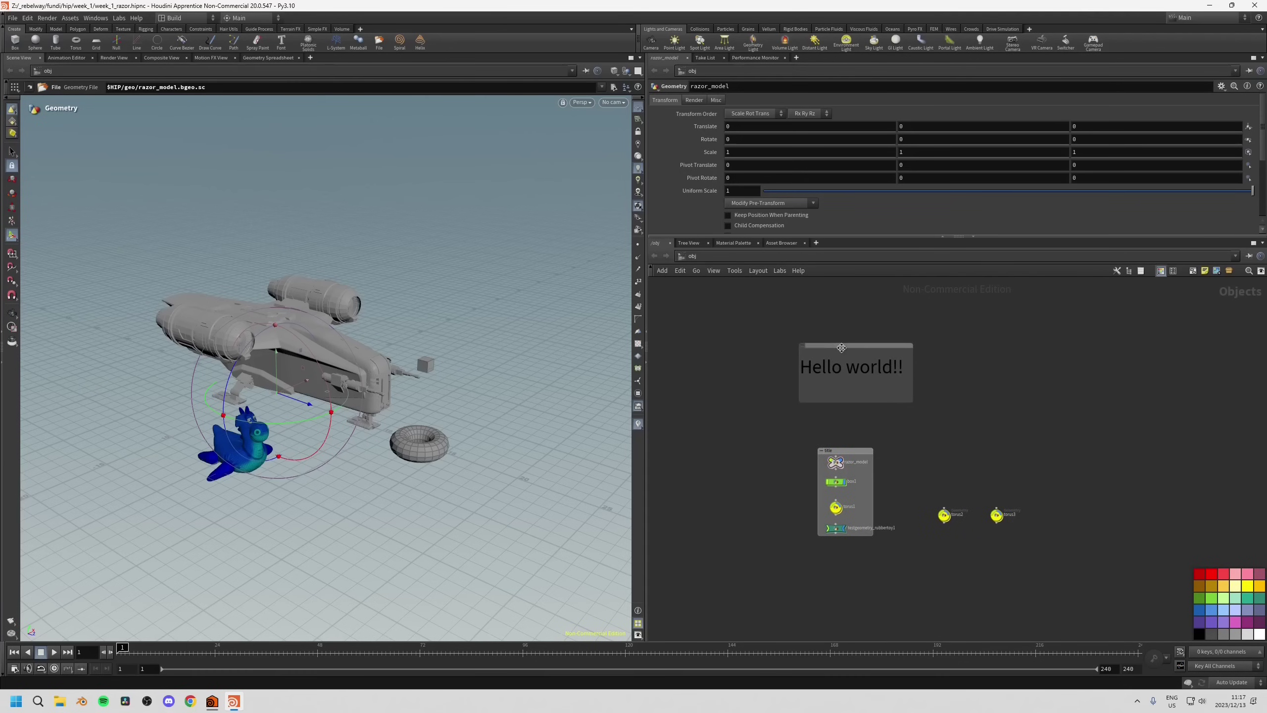
{"action": "left_click_drag", "start_coordinate": [875, 373], "coordinate": [865, 405]}
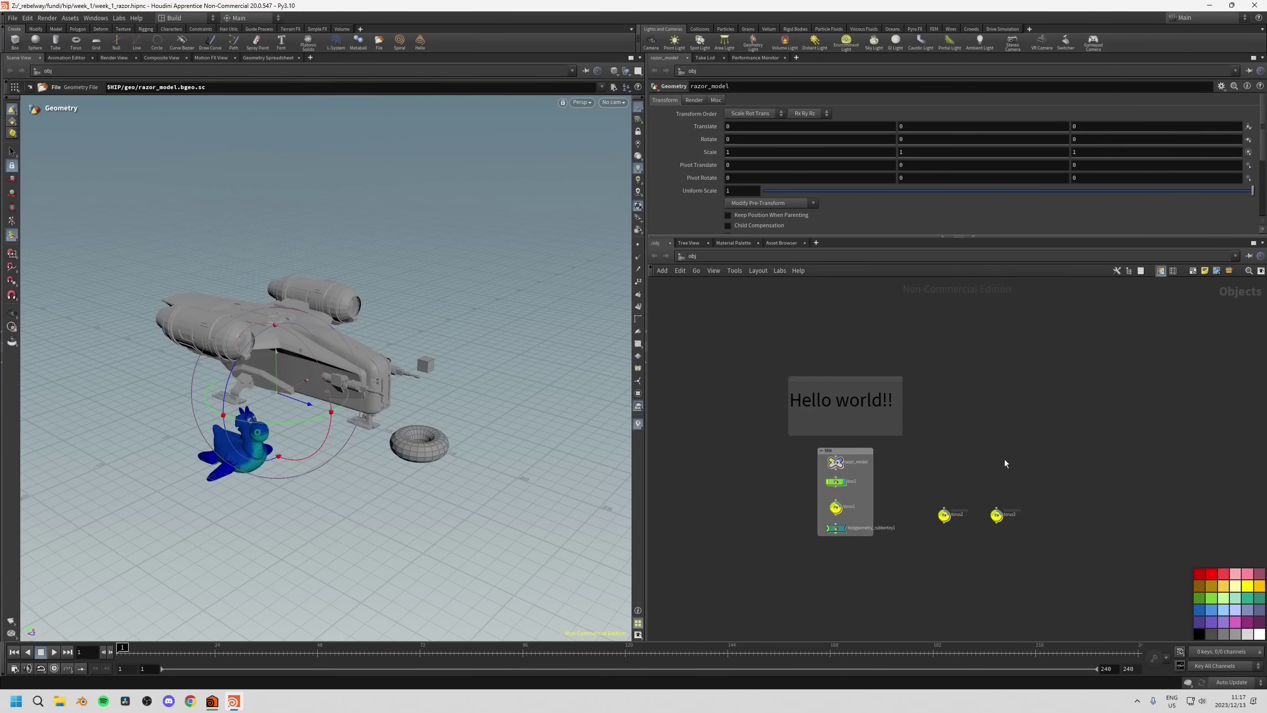
{"action": "middle_click_drag", "start_coordinate": [995, 434], "coordinate": [958, 439]}
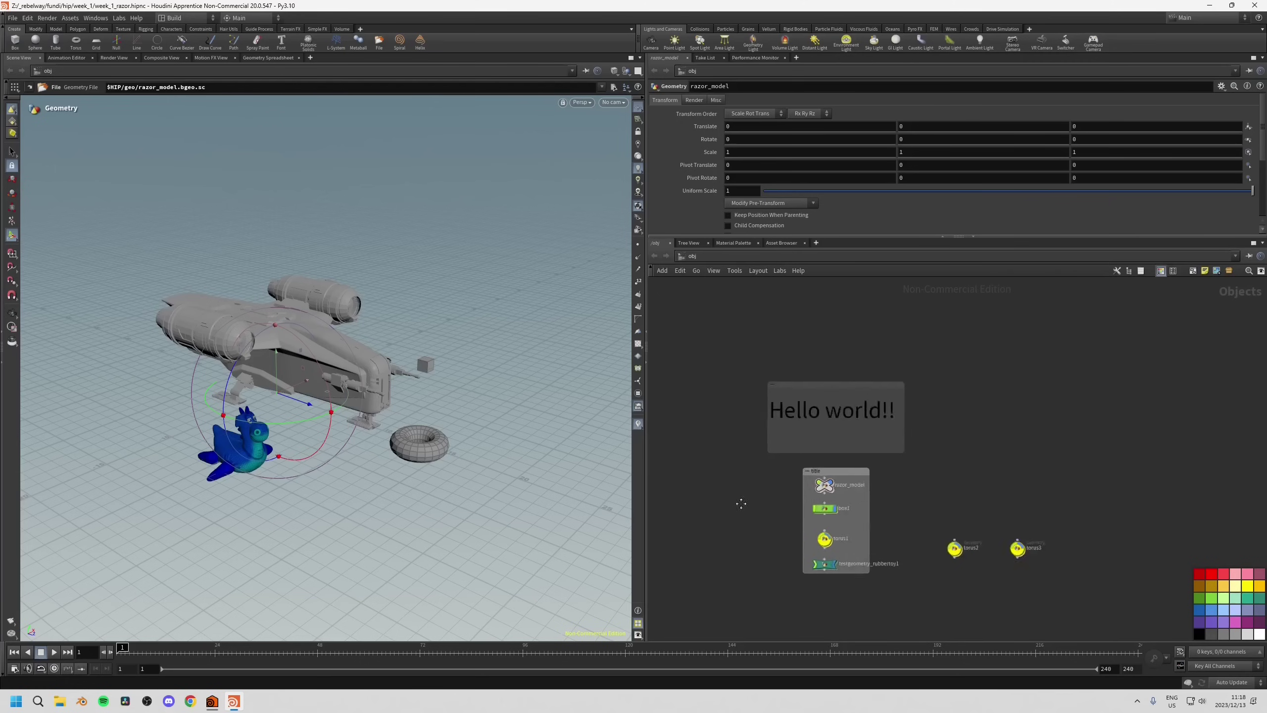
Duplicate razor_model, box1, torus1 and testgeometry_rubbertoy1 from the "title" network box into the empty area beside it.
{"action": "scroll", "coordinate": [741, 503], "scroll_direction": "up", "scroll_amount": 3}
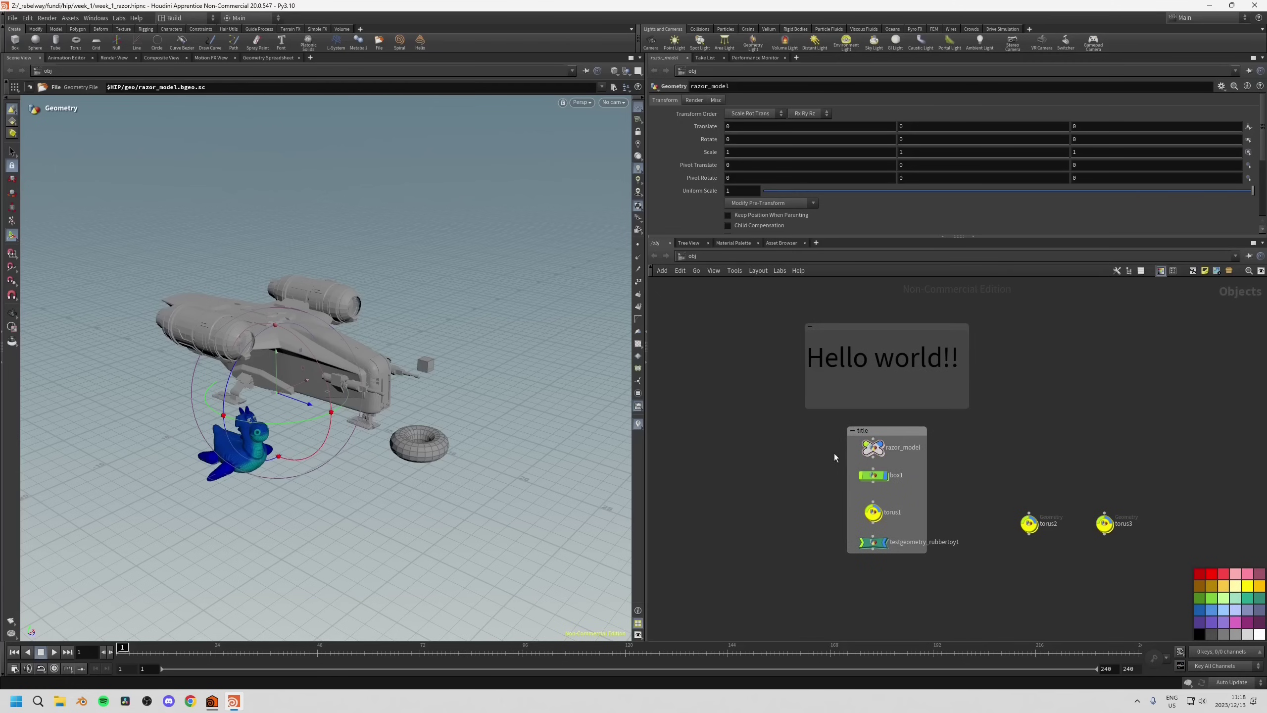
{"action": "left_click_drag", "start_coordinate": [811, 443], "coordinate": [886, 554]}
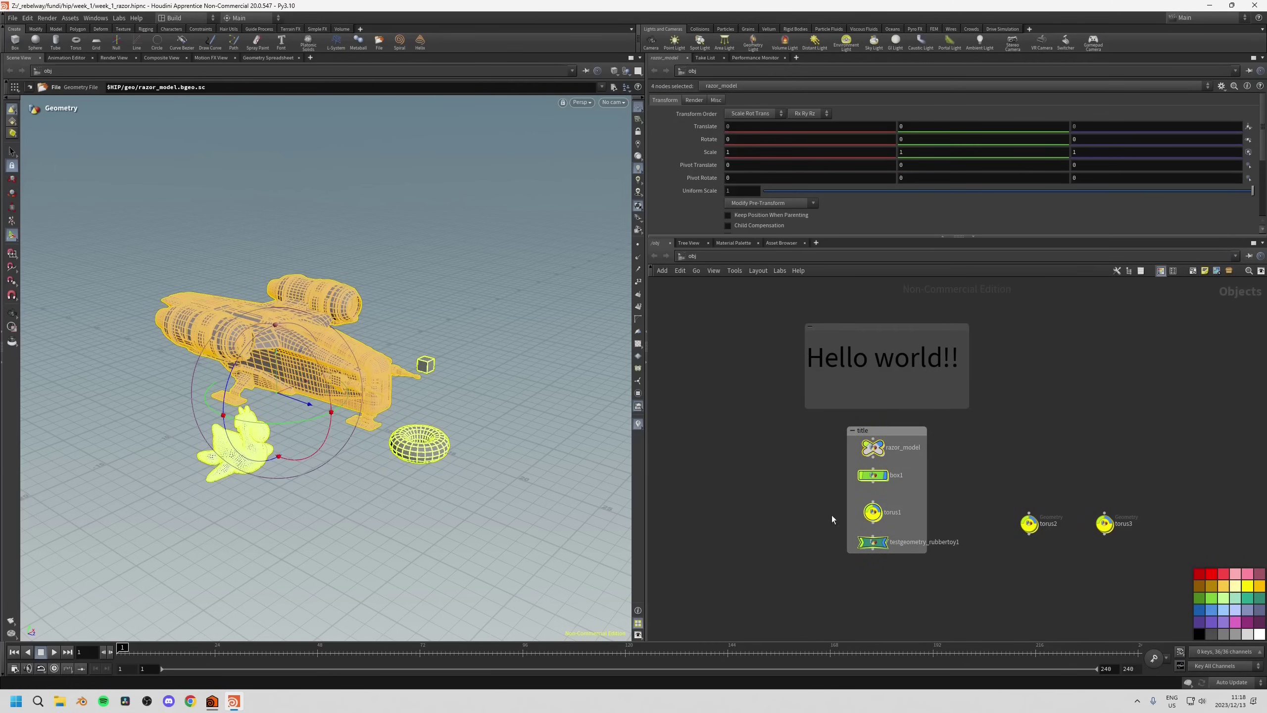
{"action": "middle_click_drag", "start_coordinate": [810, 501], "coordinate": [1020, 490]}
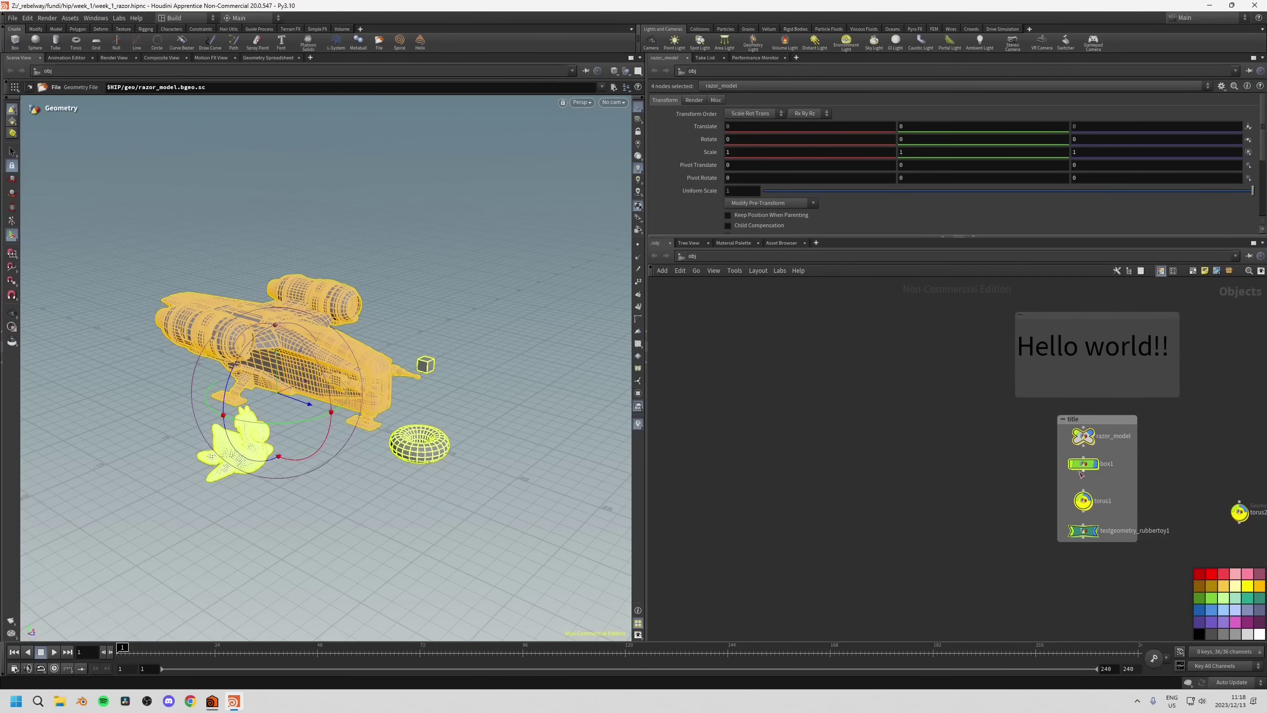
{"action": "key", "text": "alt"}
{"action": "left_click_drag", "start_coordinate": [1083, 466], "coordinate": [874, 487], "text": "alt"}
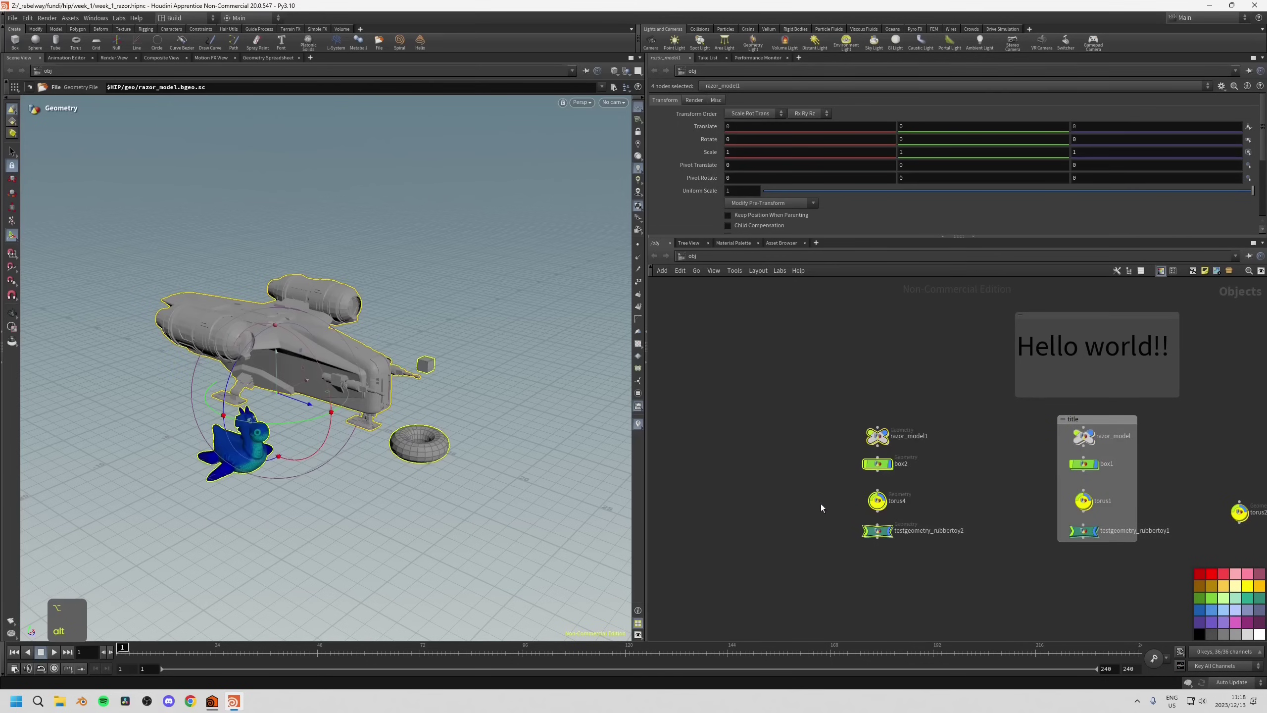
Collapse the four duplicated nodes into a subnetwork and move the resulting node slightly upward.
{"action": "left_click_drag", "start_coordinate": [850, 391], "coordinate": [893, 612]}
{"action": "middle_click_drag", "start_coordinate": [963, 464], "coordinate": [944, 477]}
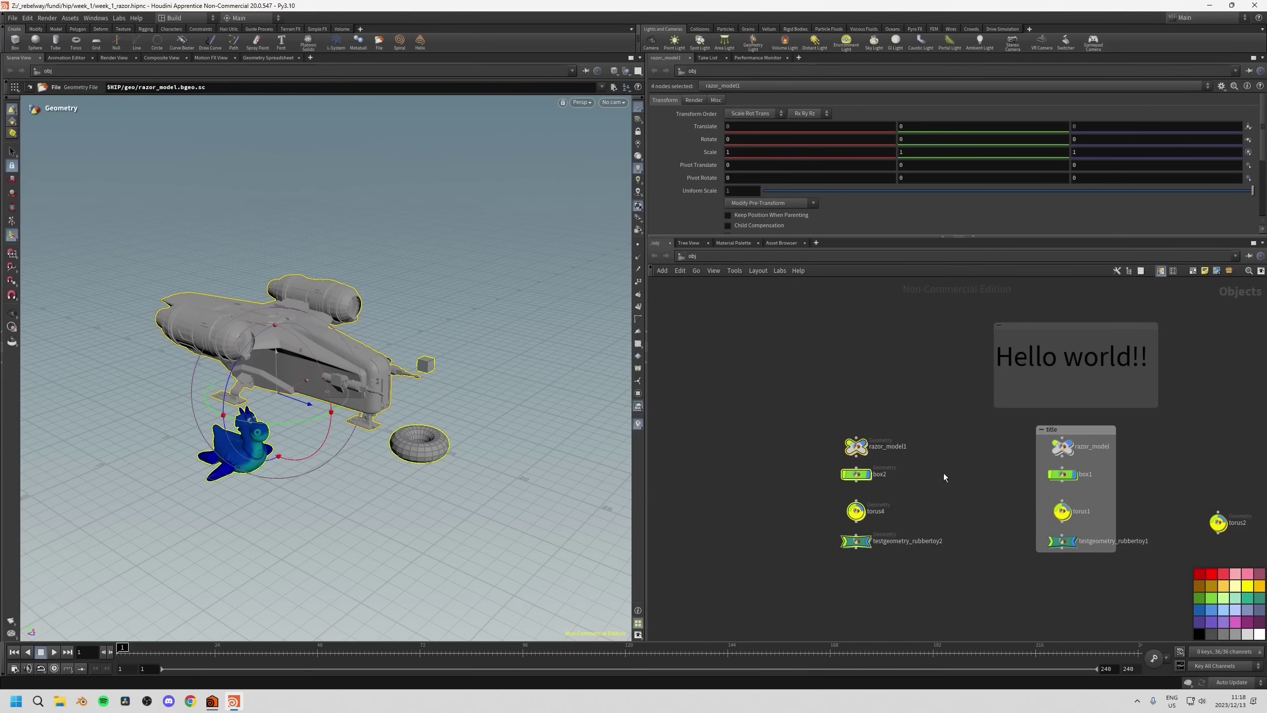
{"action": "left_click_drag", "start_coordinate": [804, 374], "coordinate": [892, 573]}
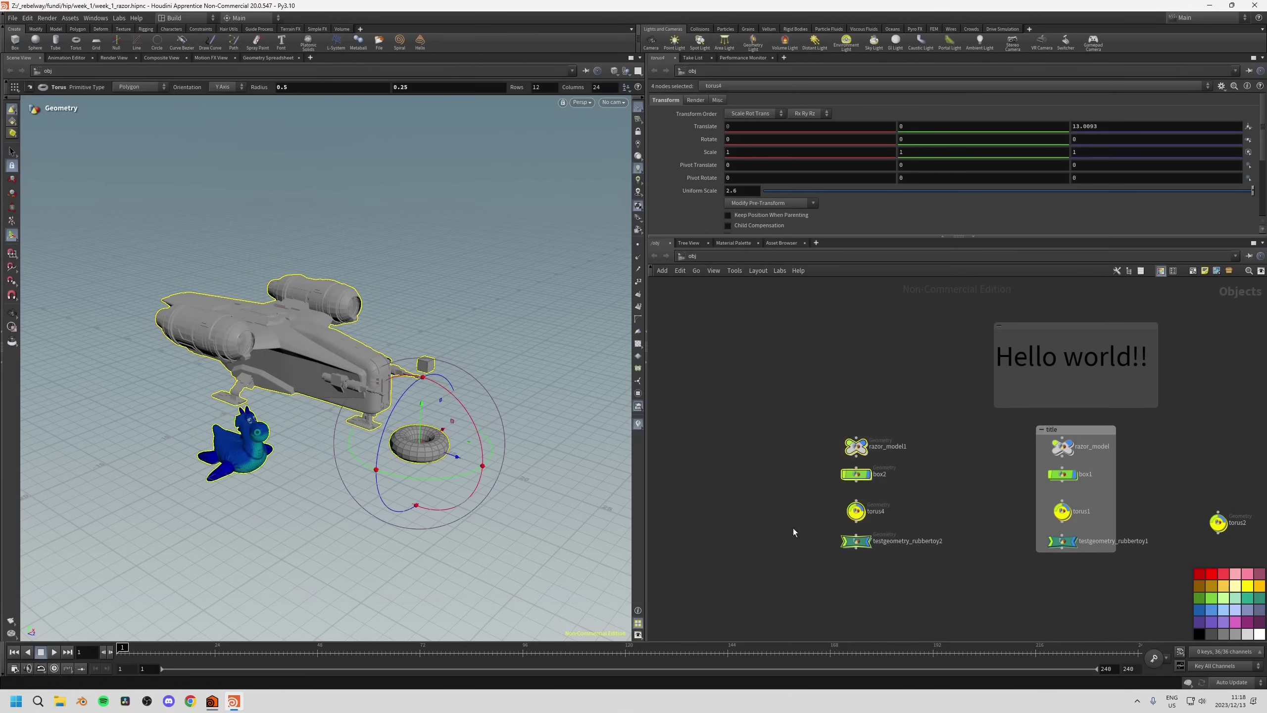
{"action": "left_click", "coordinate": [1228, 272]}
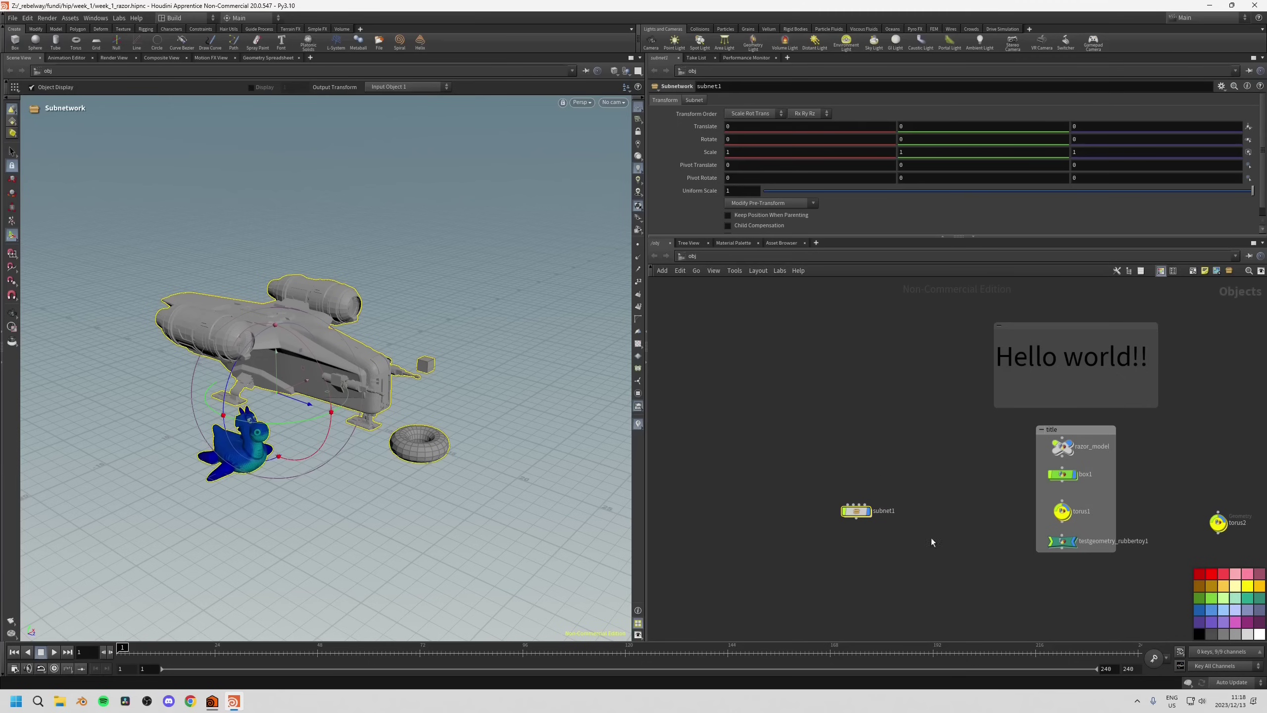
{"action": "left_click_drag", "start_coordinate": [854, 511], "coordinate": [849, 469]}
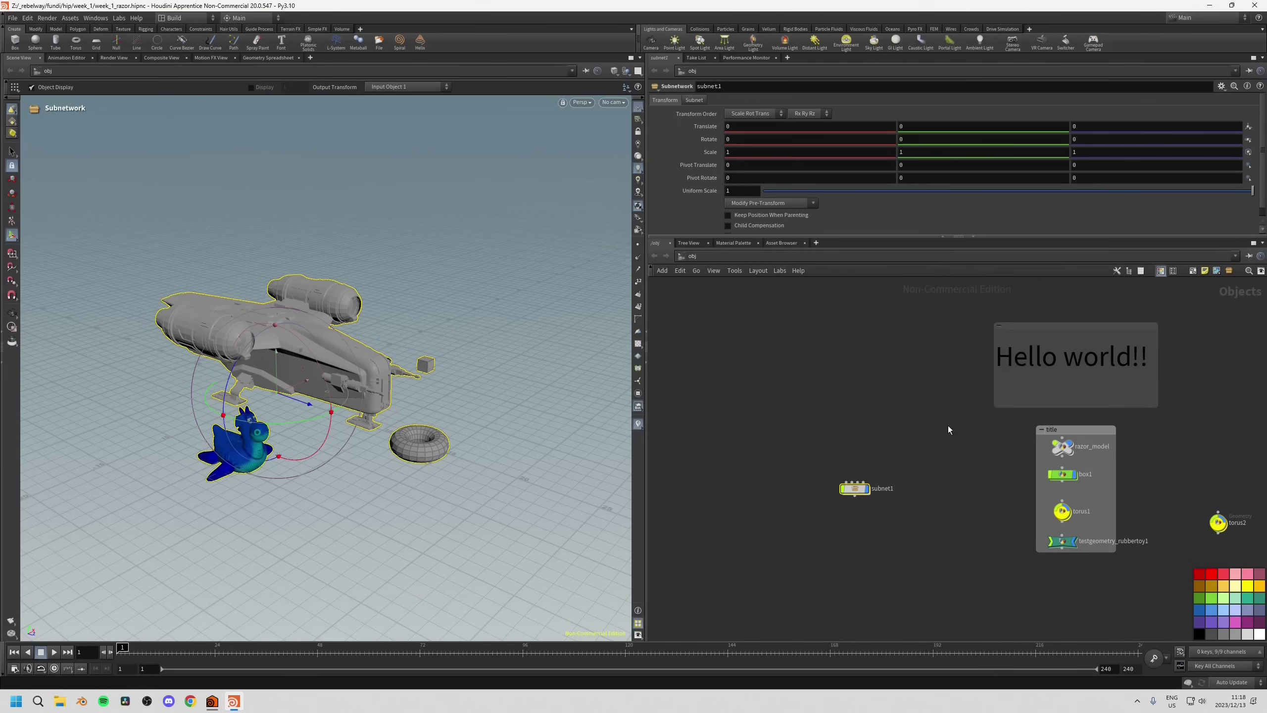
{"action": "left_click", "coordinate": [938, 491]}
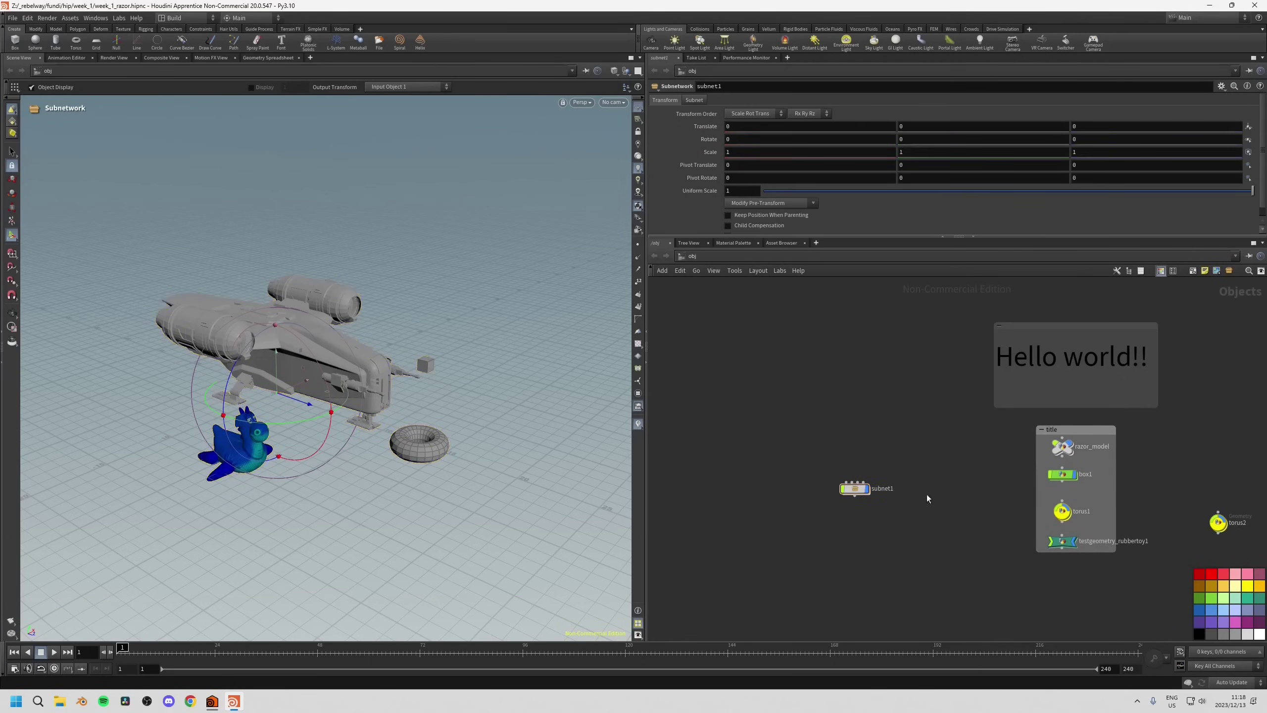
{"action": "left_click", "coordinate": [854, 491]}
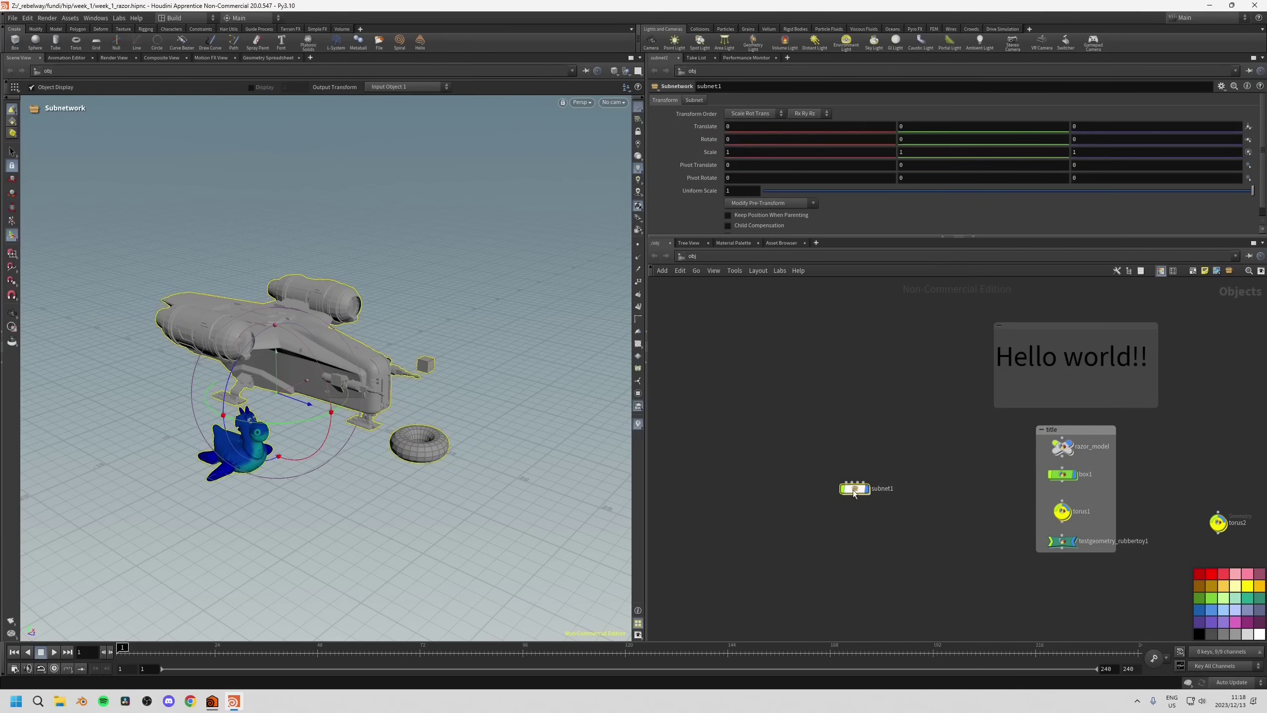
Move the "title" network box back and forth with its nodes, leaving it slightly lower under the sticky note.
{"action": "left_click", "coordinate": [1077, 430]}
{"action": "left_click_drag", "start_coordinate": [1070, 429], "coordinate": [1051, 437]}
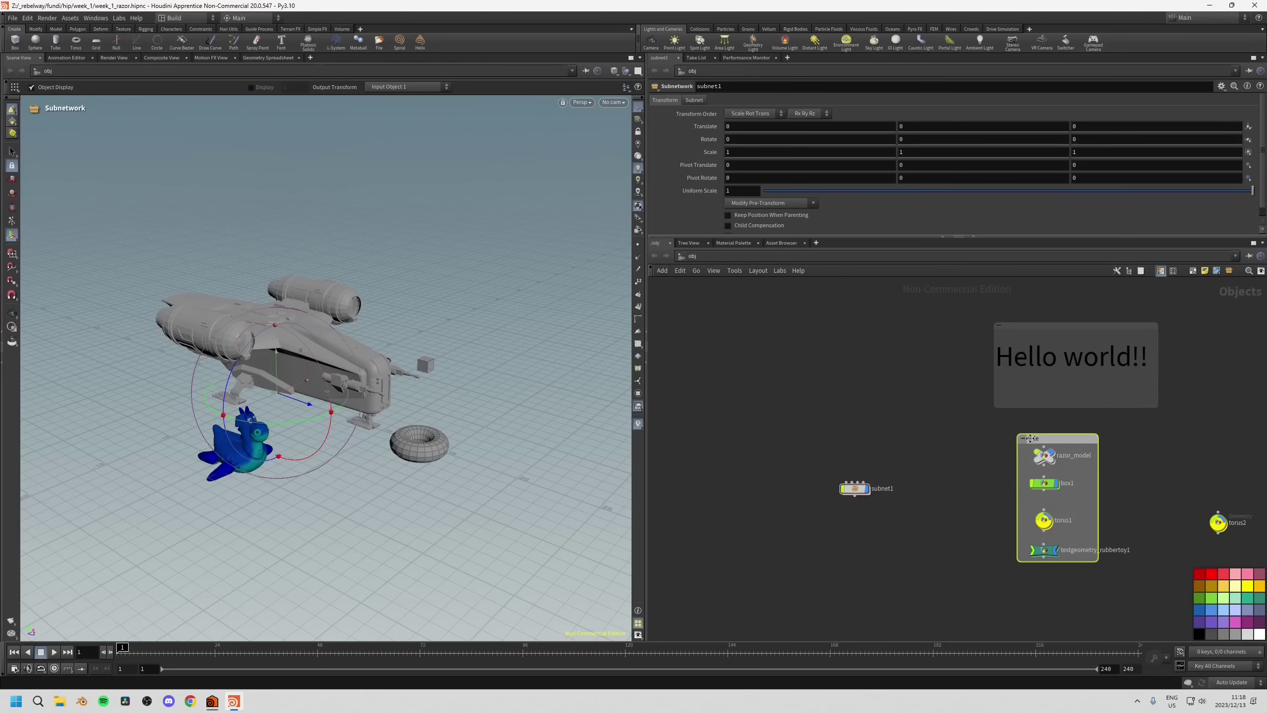
{"action": "left_click_drag", "start_coordinate": [1044, 439], "coordinate": [1082, 439]}
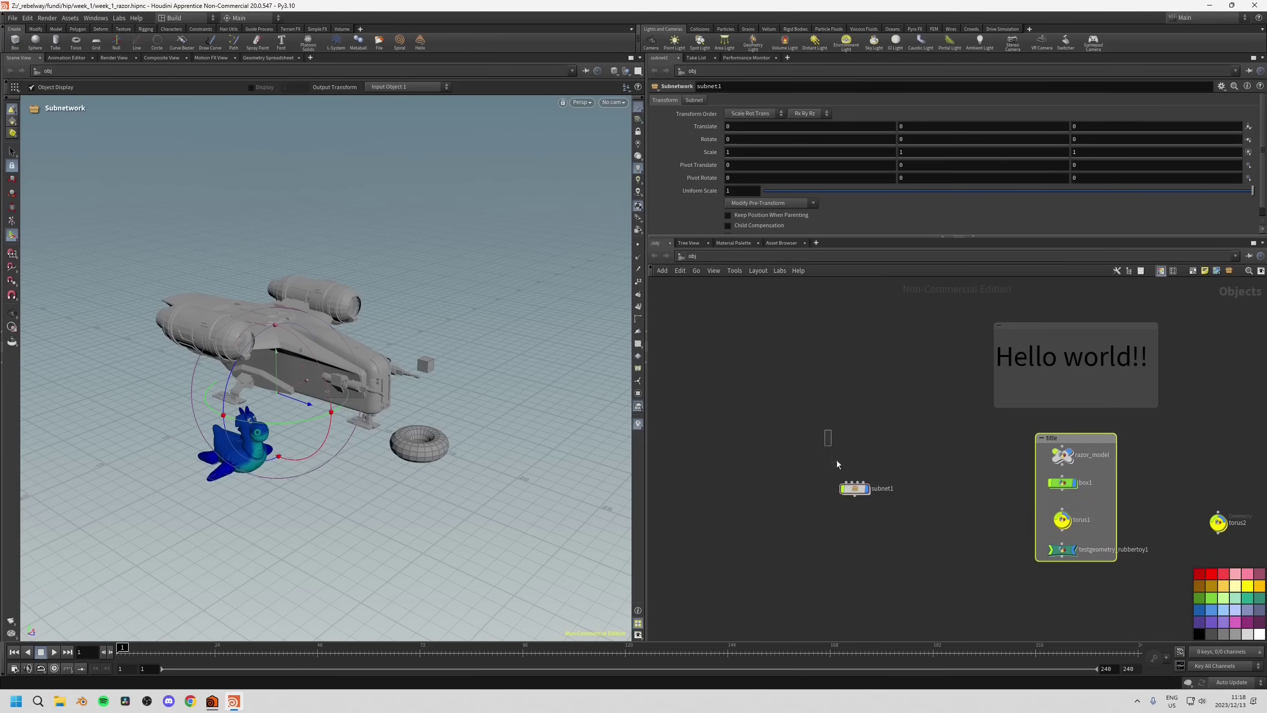
Select the subnet1 node and move the whole subnetwork about 34.06 units along X in the scene.
{"action": "left_click_drag", "start_coordinate": [836, 464], "coordinate": [857, 523]}
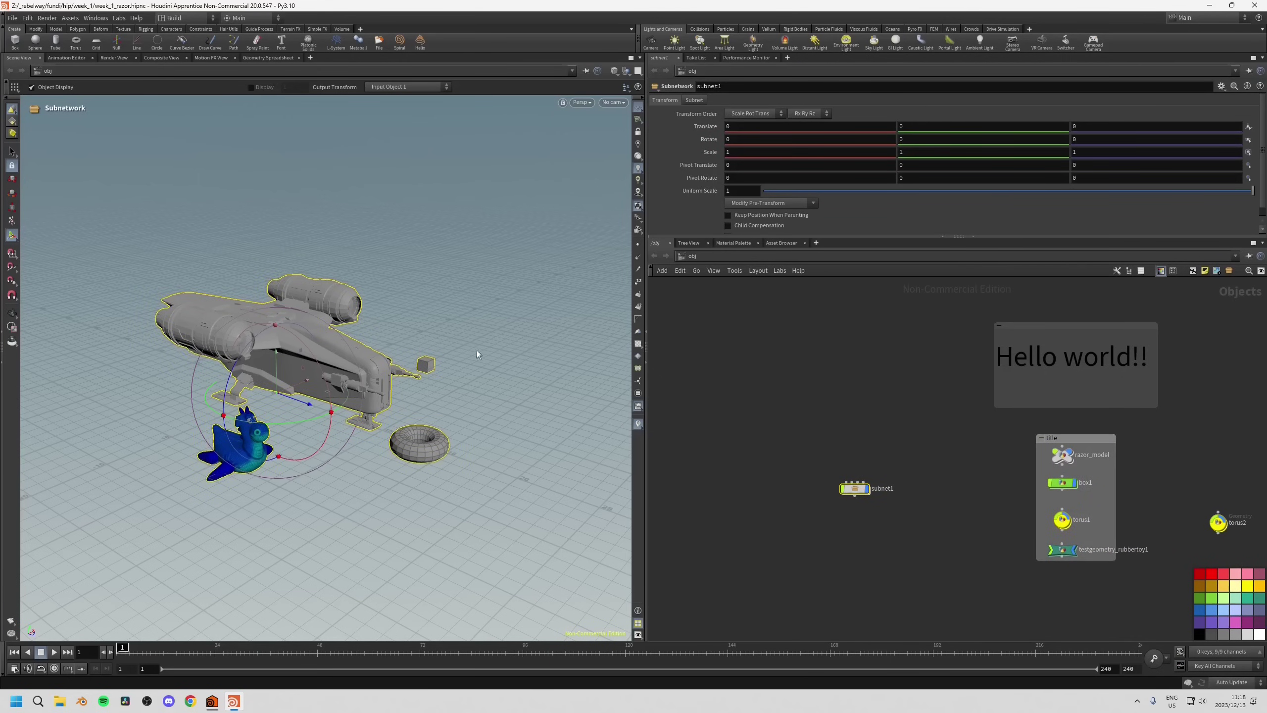
{"action": "left_click_drag", "start_coordinate": [297, 393], "coordinate": [503, 263]}
{"action": "key", "text": "r"}
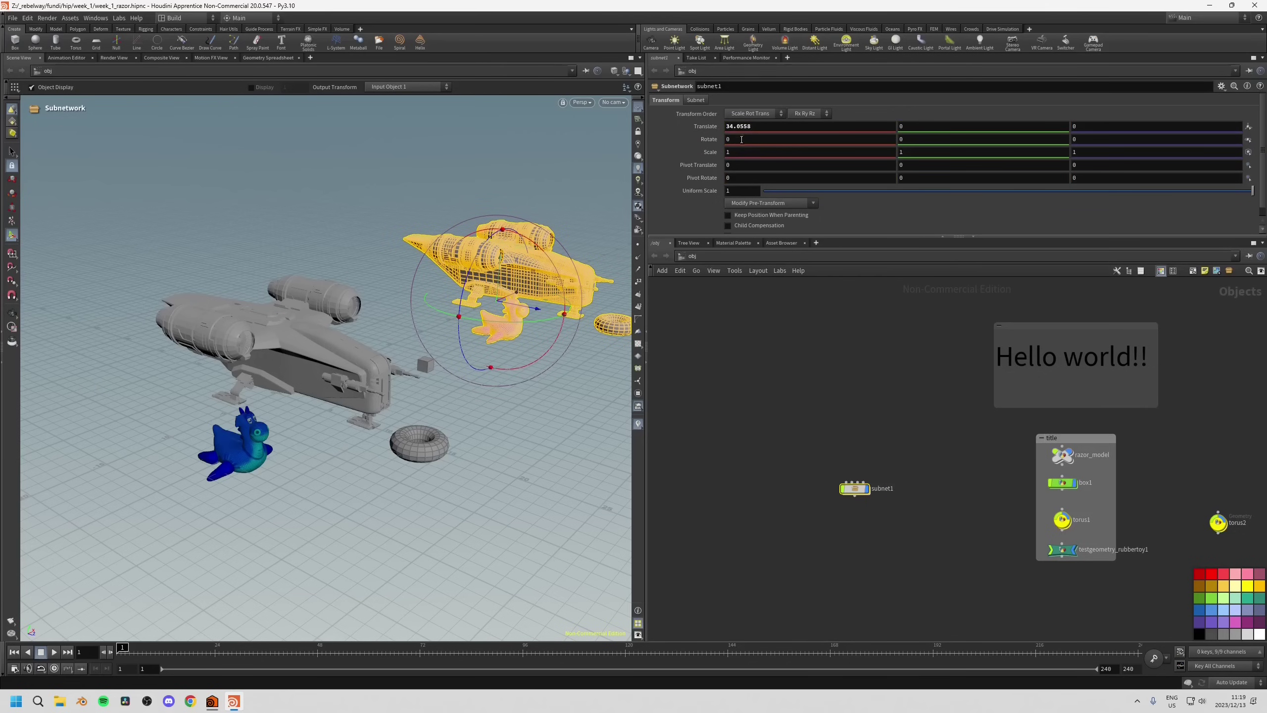
Try rotating the subnetwork 30 degrees about X, and reset its rotation.
{"action": "middle_click_drag", "start_coordinate": [742, 140], "coordinate": [739, 148]}
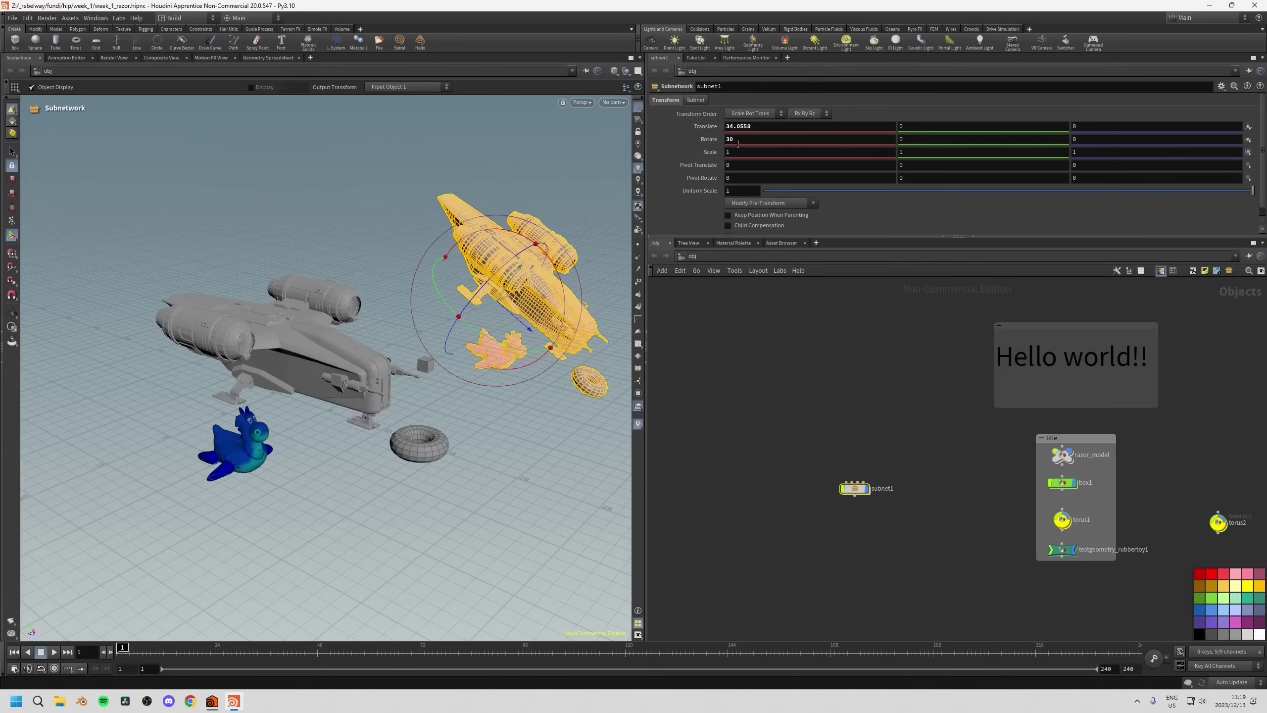
{"action": "middle_click", "coordinate": [707, 142], "text": "ctrl"}
{"action": "left_click", "coordinate": [698, 395]}
{"action": "key", "text": "space"}
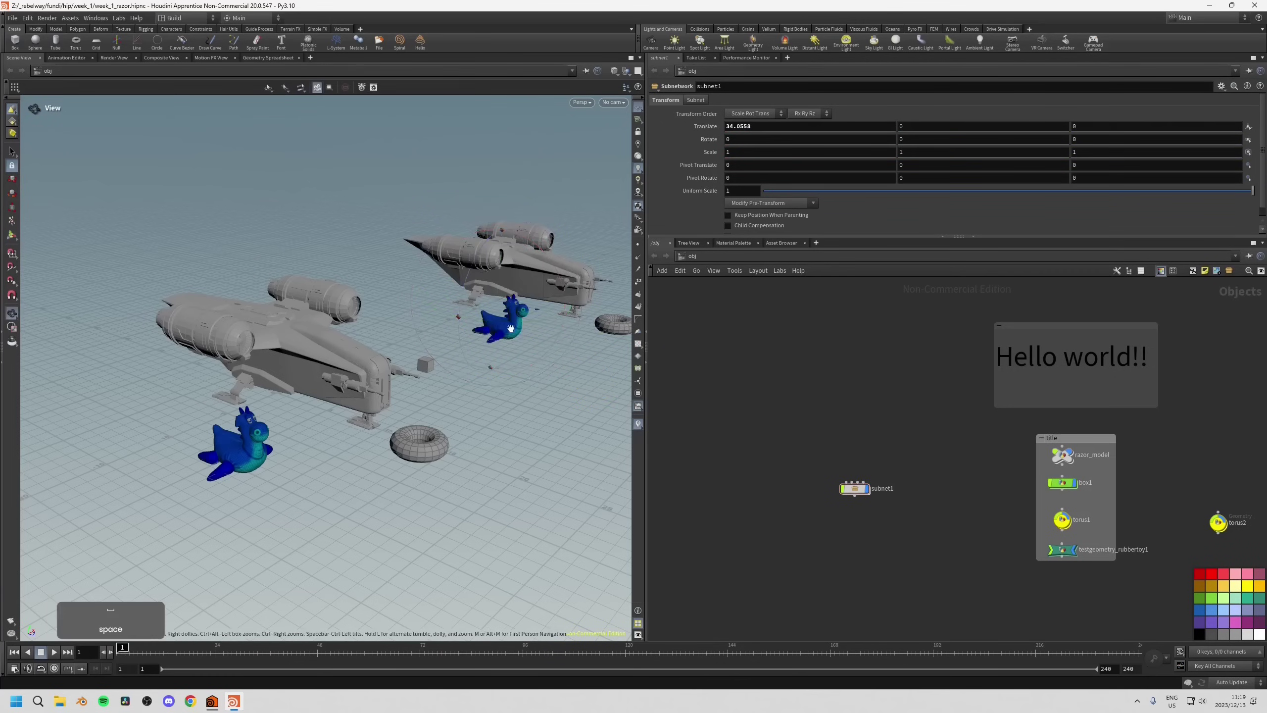
{"action": "middle_click_drag", "start_coordinate": [511, 329], "coordinate": [442, 383]}
{"action": "key", "text": "Return"}
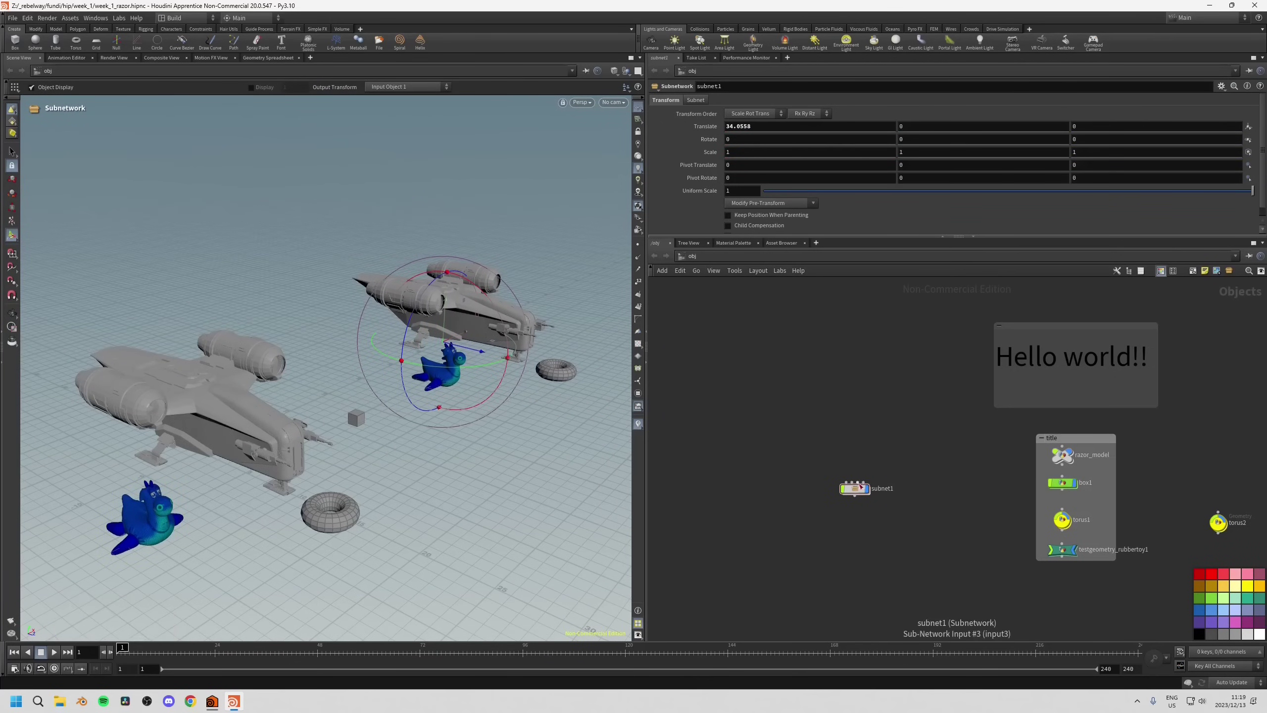
Reposition the subnet1 node slightly in the network and make the parameter pane taller.
{"action": "left_click_drag", "start_coordinate": [861, 487], "coordinate": [871, 471]}
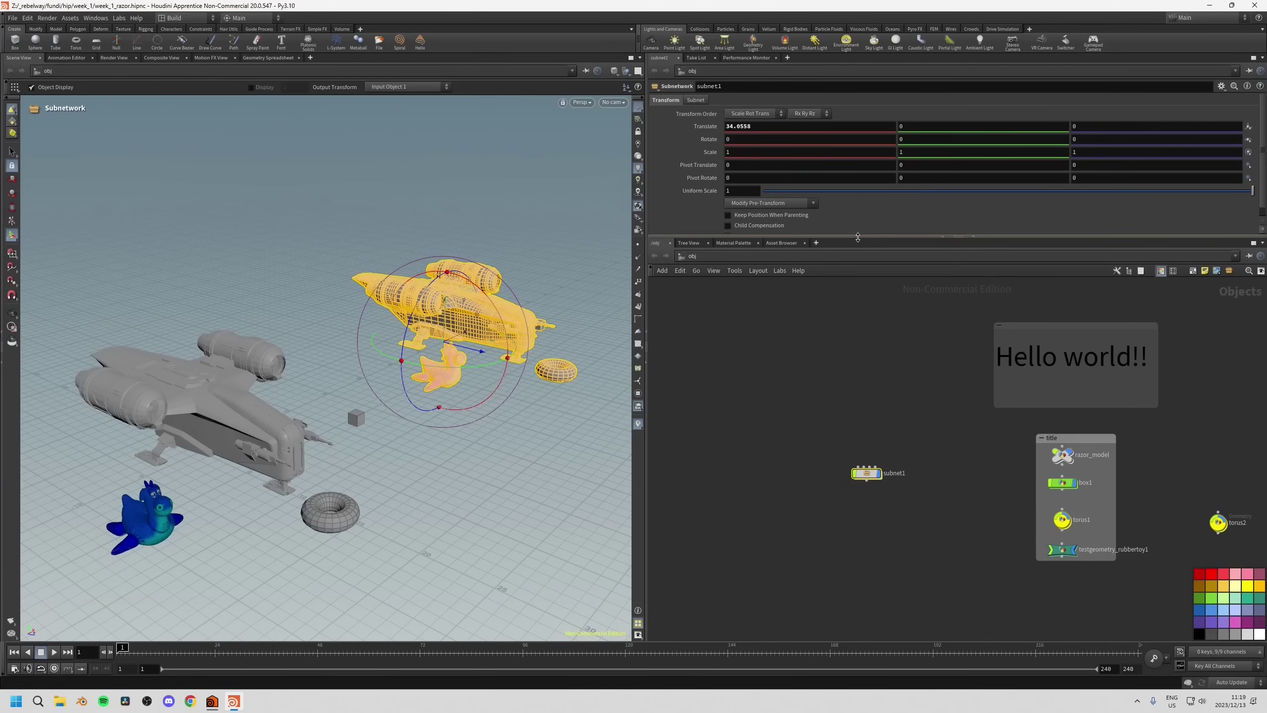
{"action": "left_click_drag", "start_coordinate": [861, 236], "coordinate": [861, 263]}
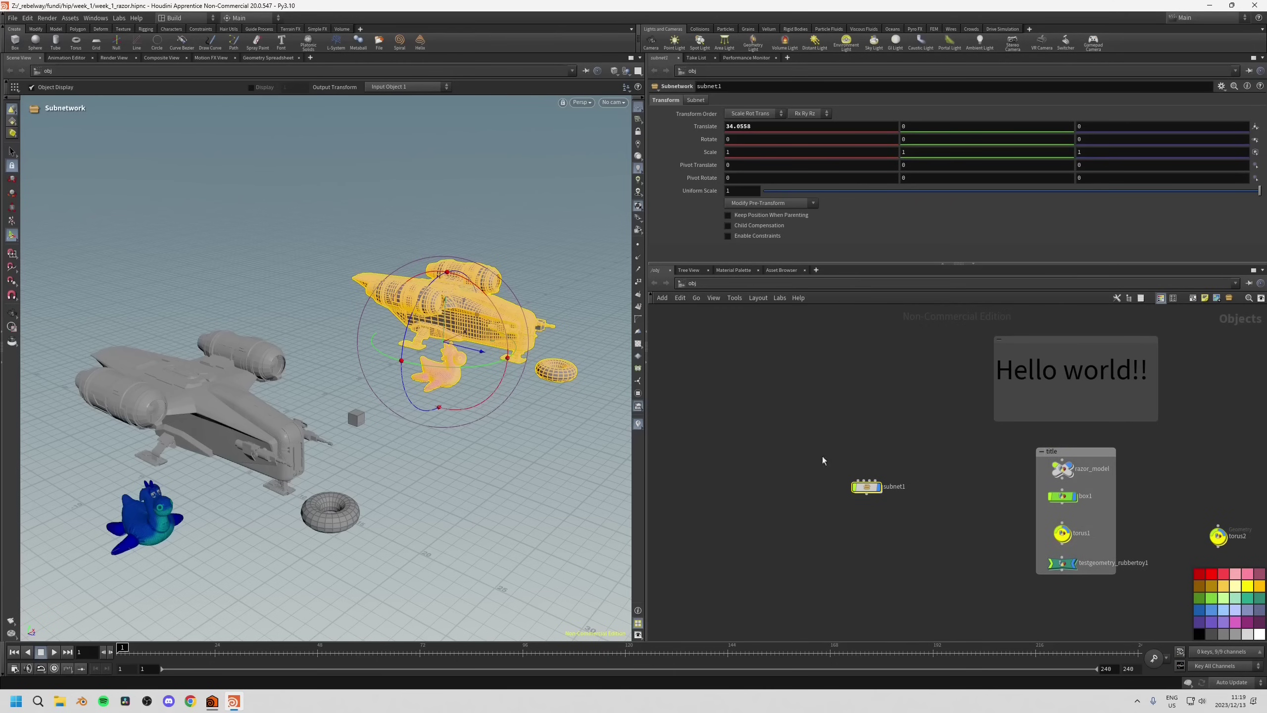
{"action": "mouse_move", "coordinate": [874, 491]}
{"action": "middle_click_drag", "start_coordinate": [831, 491], "coordinate": [834, 468]}
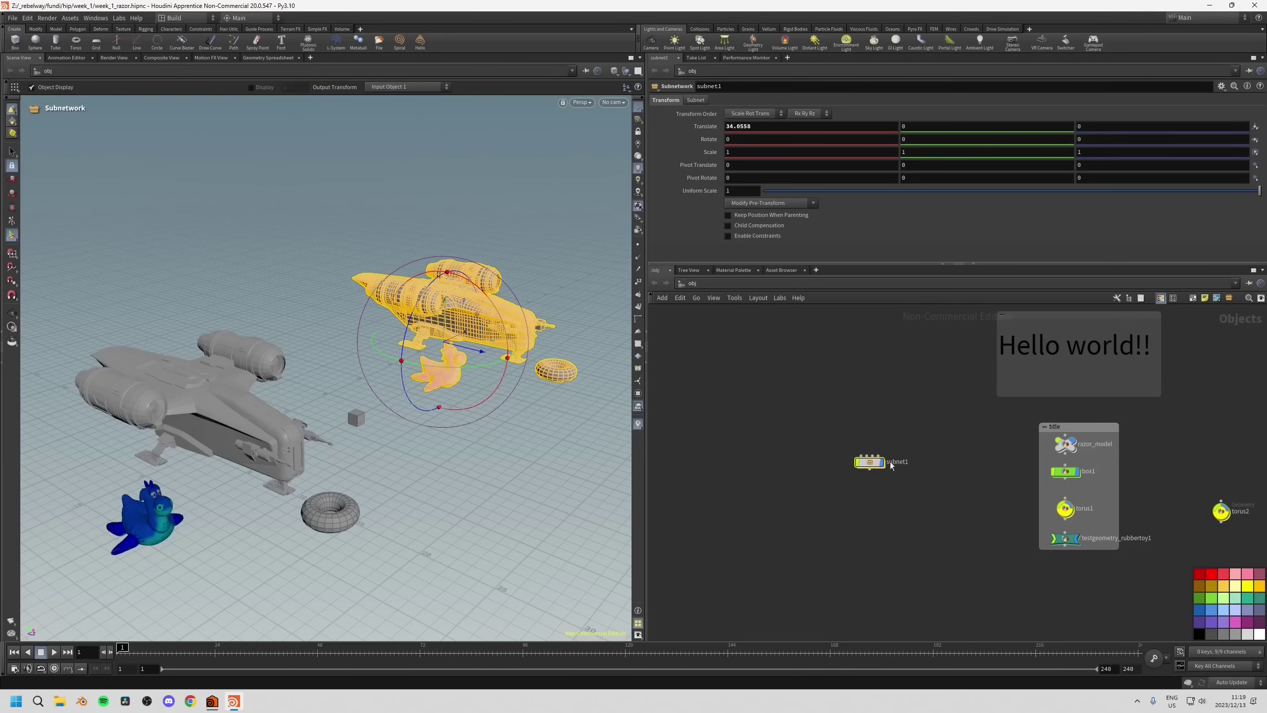
Go inside subnet1 to examine the nodes it contains, and return to the obj level.
{"action": "left_click_drag", "start_coordinate": [801, 434], "coordinate": [909, 491]}
{"action": "key", "text": "i"}
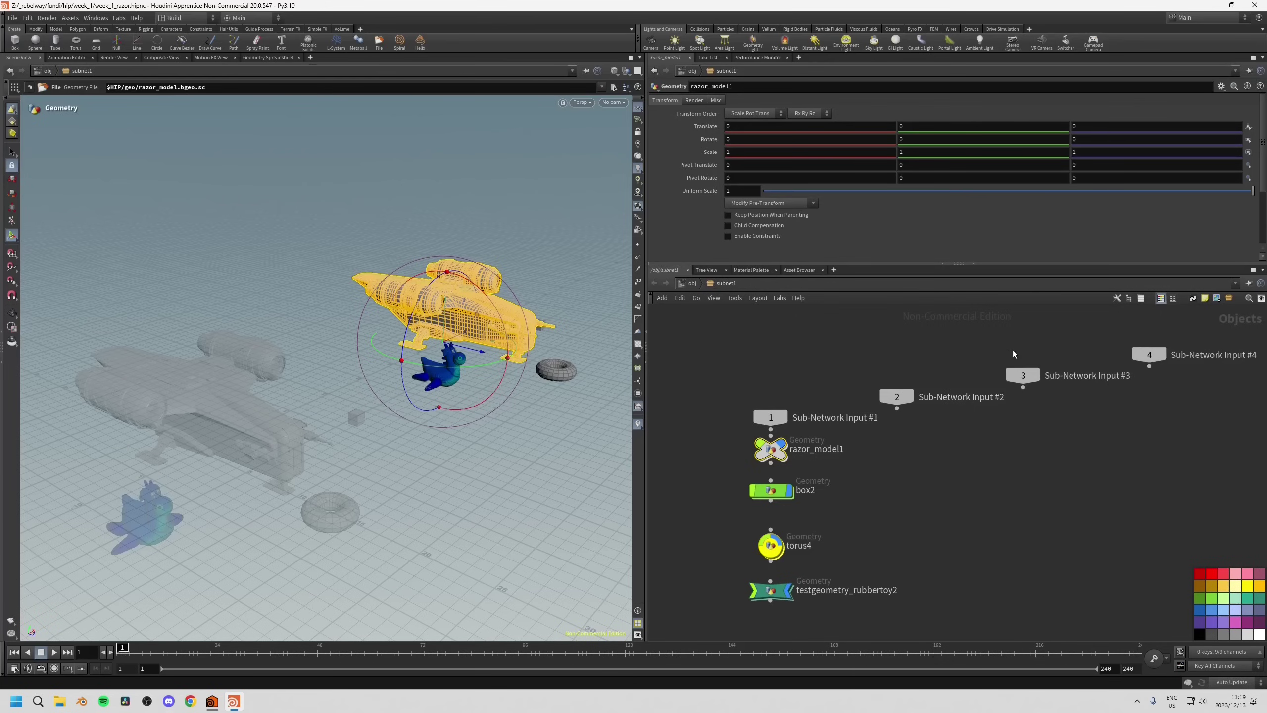
{"action": "left_click", "coordinate": [693, 283]}
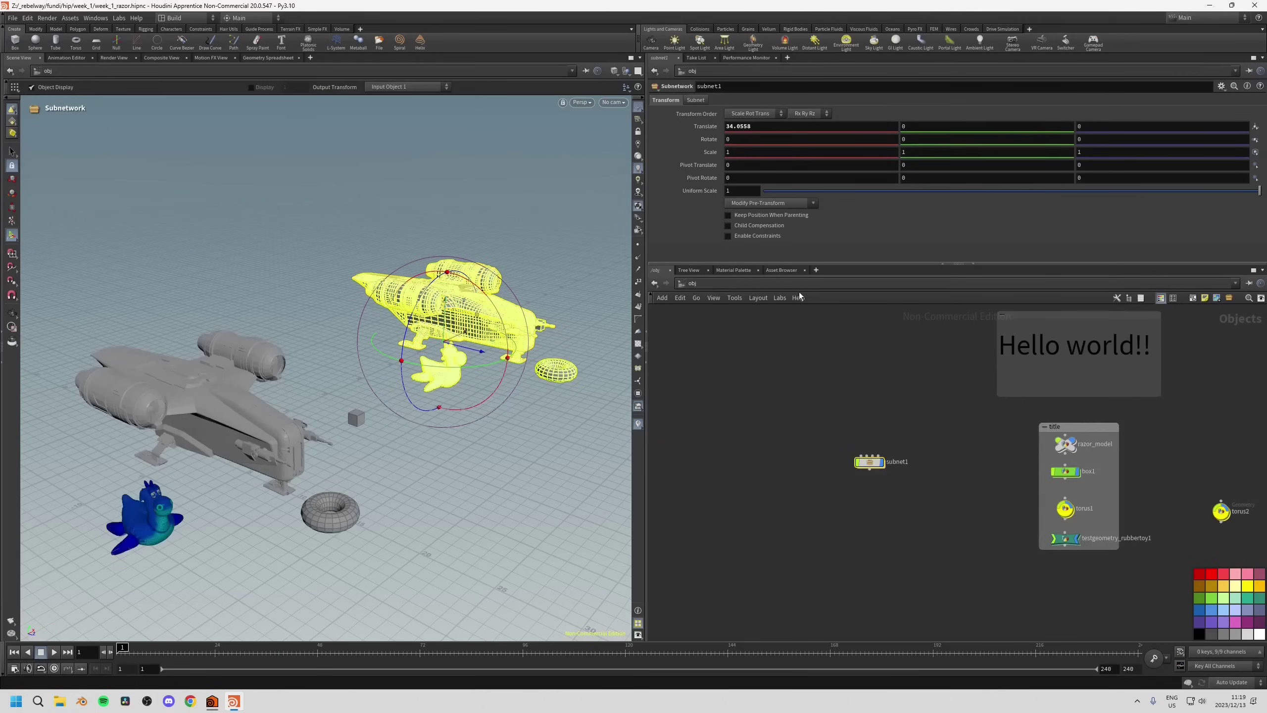
{"action": "left_click", "coordinate": [905, 464]}
{"action": "left_click_drag", "start_coordinate": [901, 463], "coordinate": [952, 468]}
{"action": "left_click", "coordinate": [952, 469]}
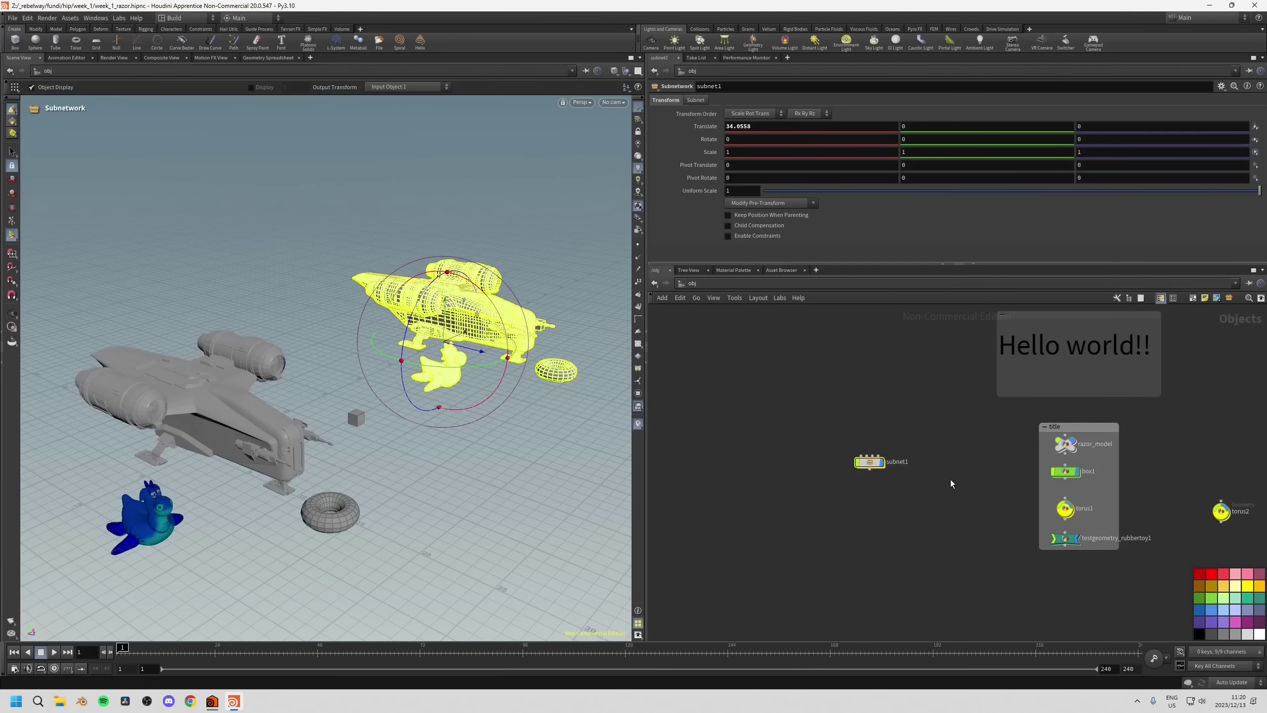
Open the node finder, search the obj network for "tor" and jump to torus2.
{"action": "left_click", "coordinate": [1249, 298]}
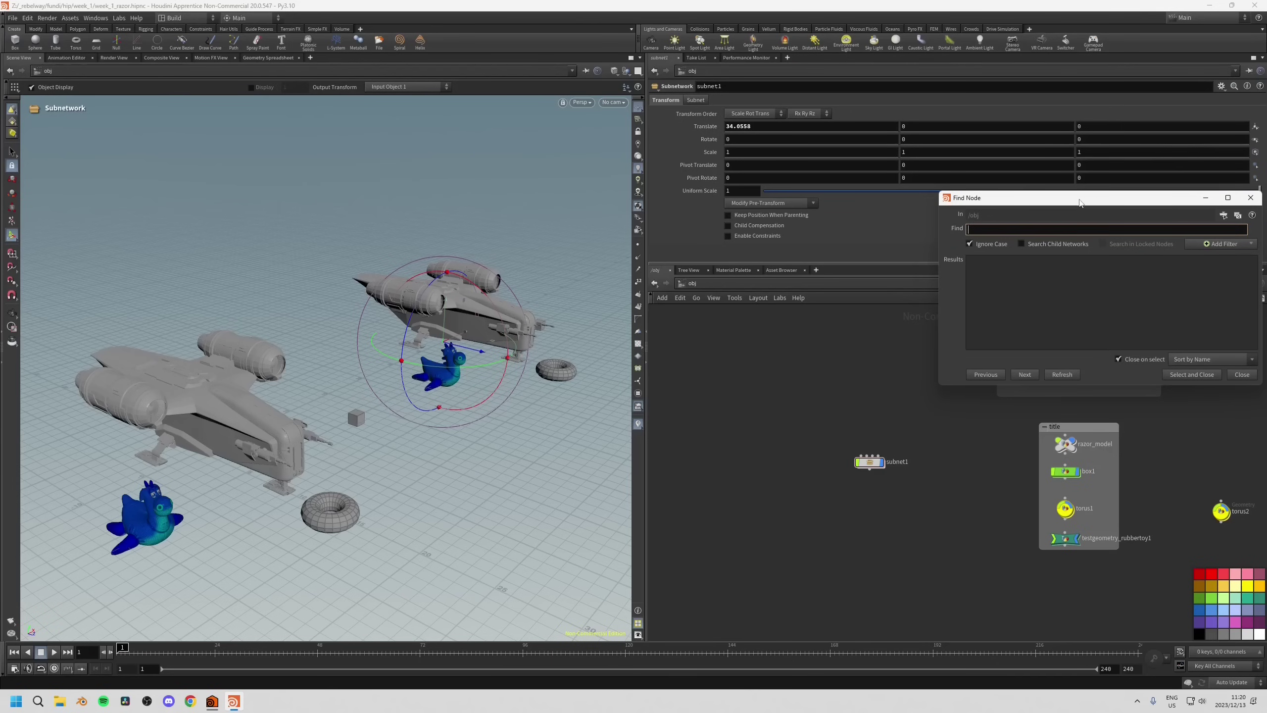
{"action": "left_click_drag", "start_coordinate": [1091, 201], "coordinate": [1061, 213]}
{"action": "left_click", "coordinate": [1089, 369]}
{"action": "scroll", "coordinate": [883, 509], "scroll_direction": "down", "scroll_amount": 5}
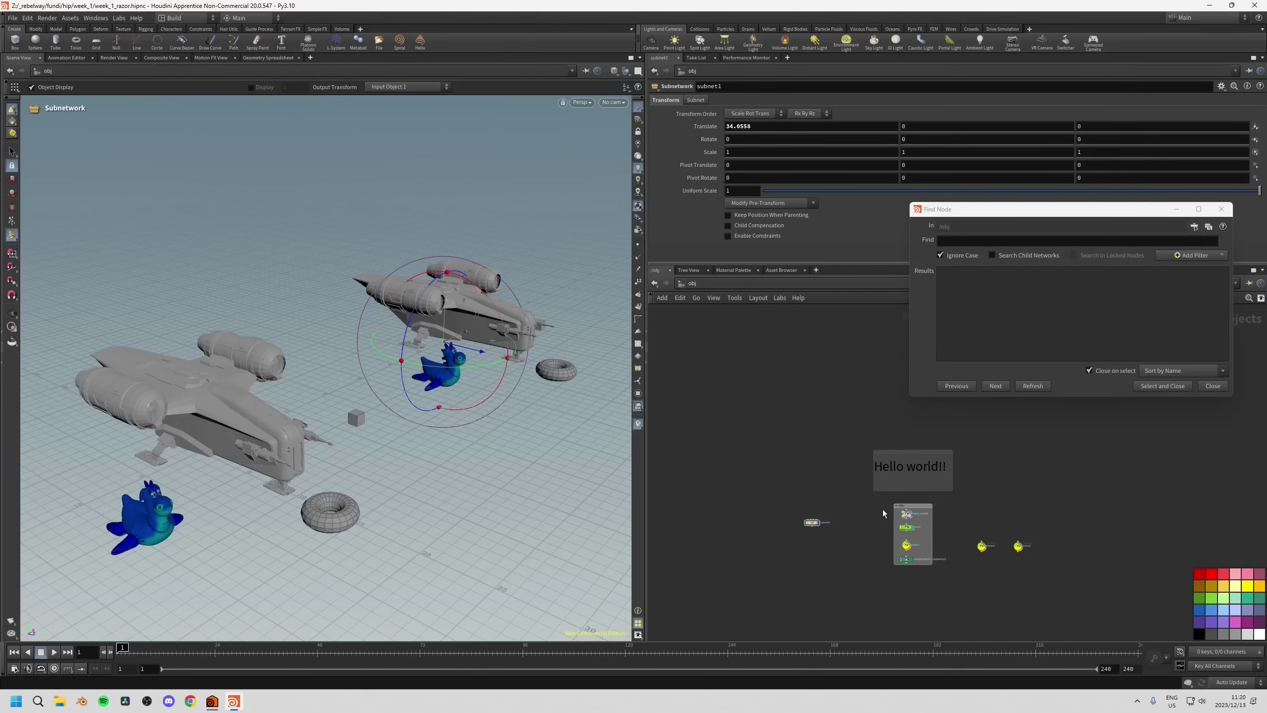
{"action": "left_click", "coordinate": [984, 242]}
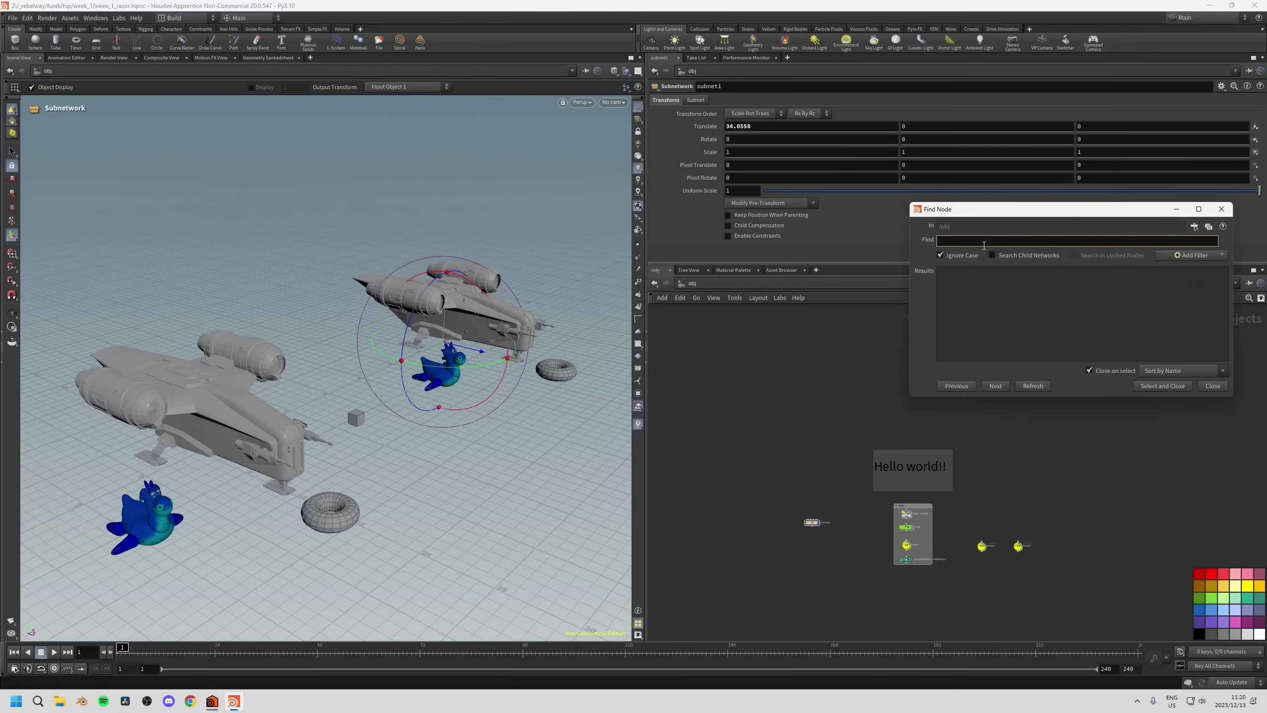
{"action": "type", "text": "tor"}
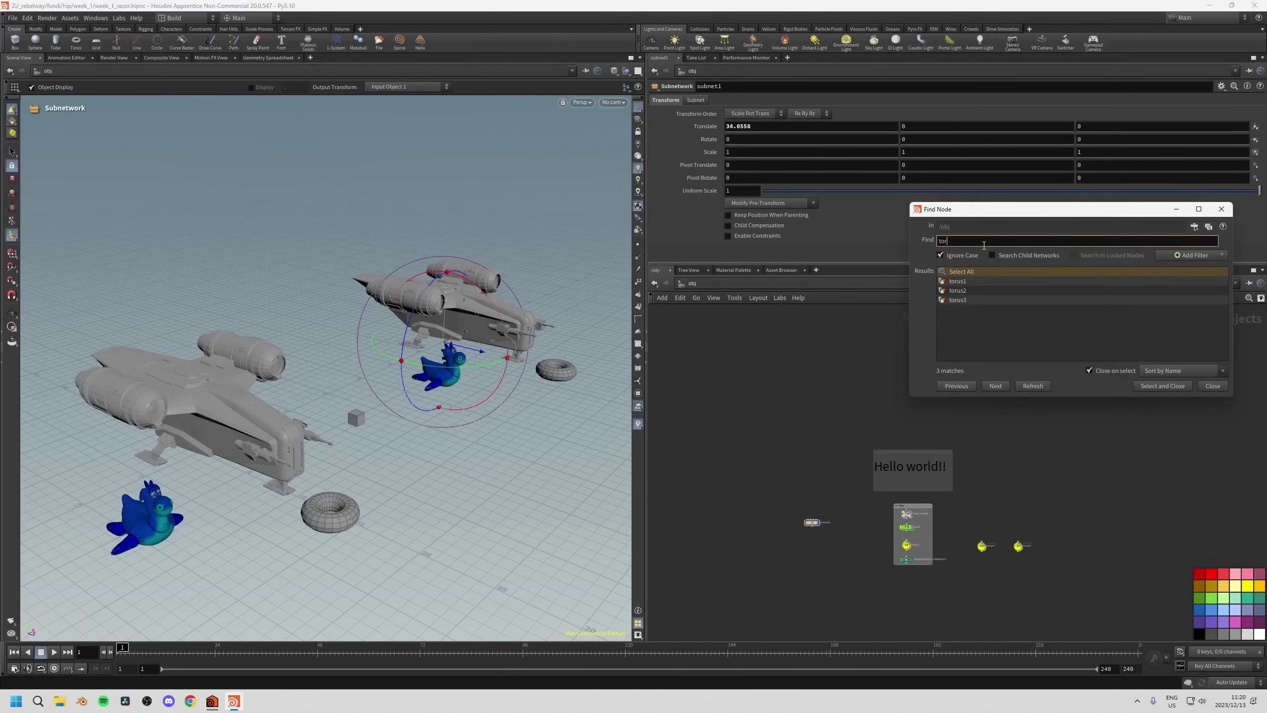
{"action": "left_click", "coordinate": [958, 290]}
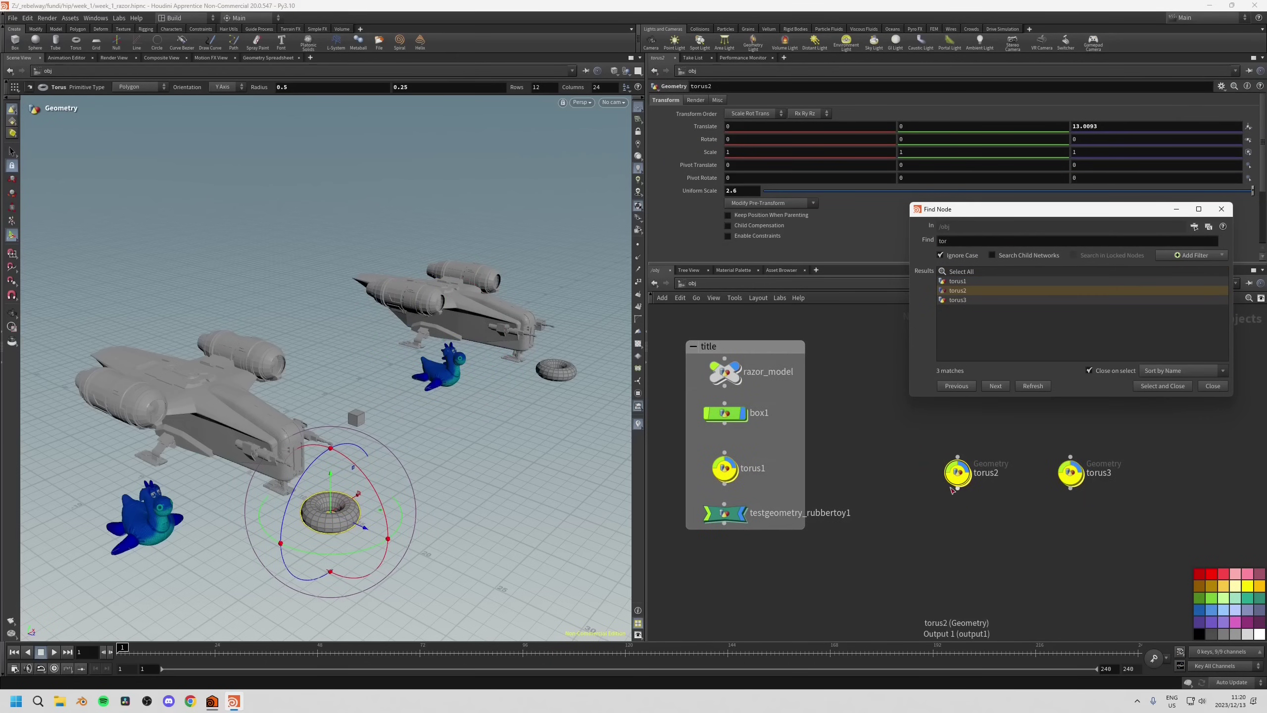
Search the obj network for "ra" in the node finder and jump to razor_model.
{"action": "left_click", "coordinate": [925, 242]}
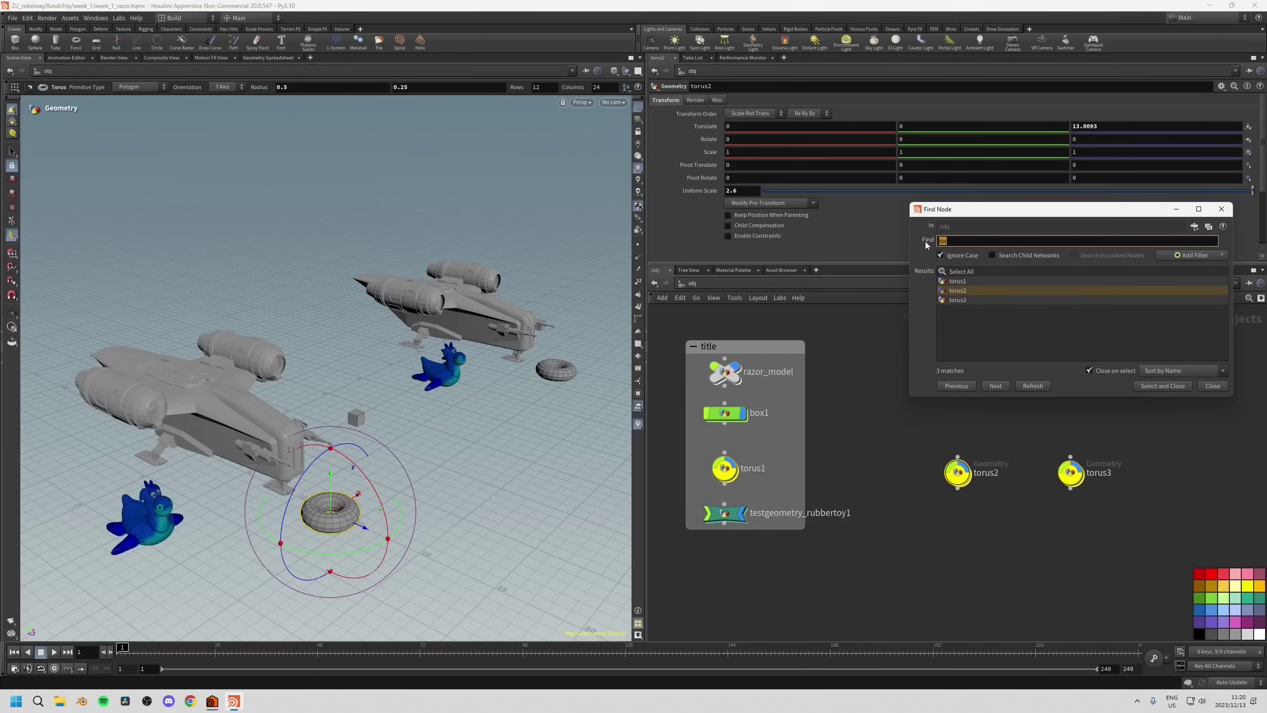
{"action": "type", "text": "ra"}
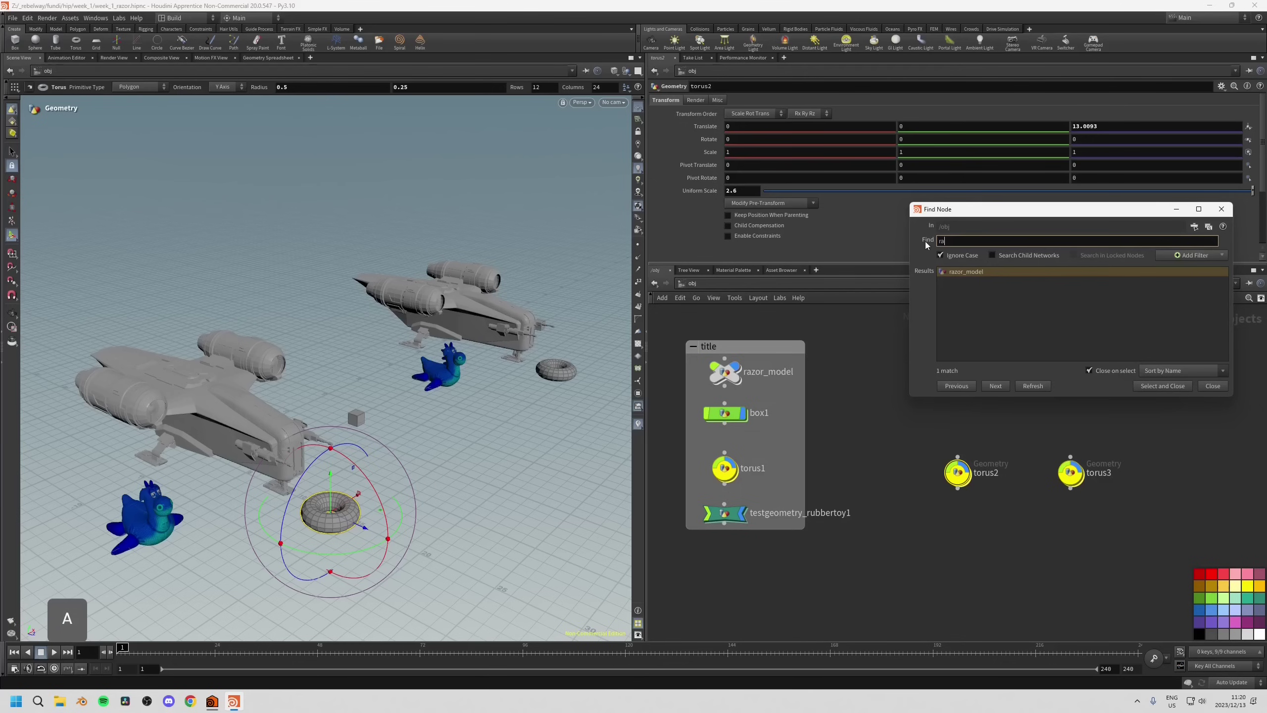
{"action": "left_click", "coordinate": [975, 272]}
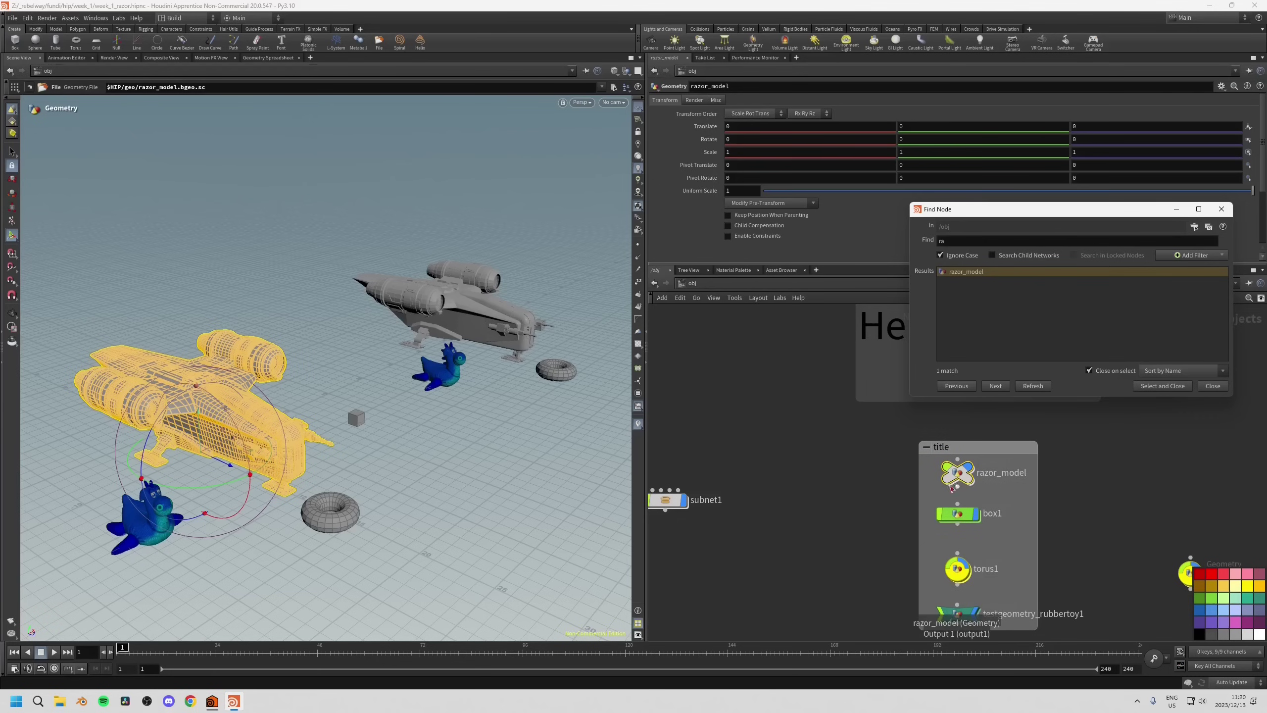
{"action": "mouse_move", "coordinate": [949, 482]}
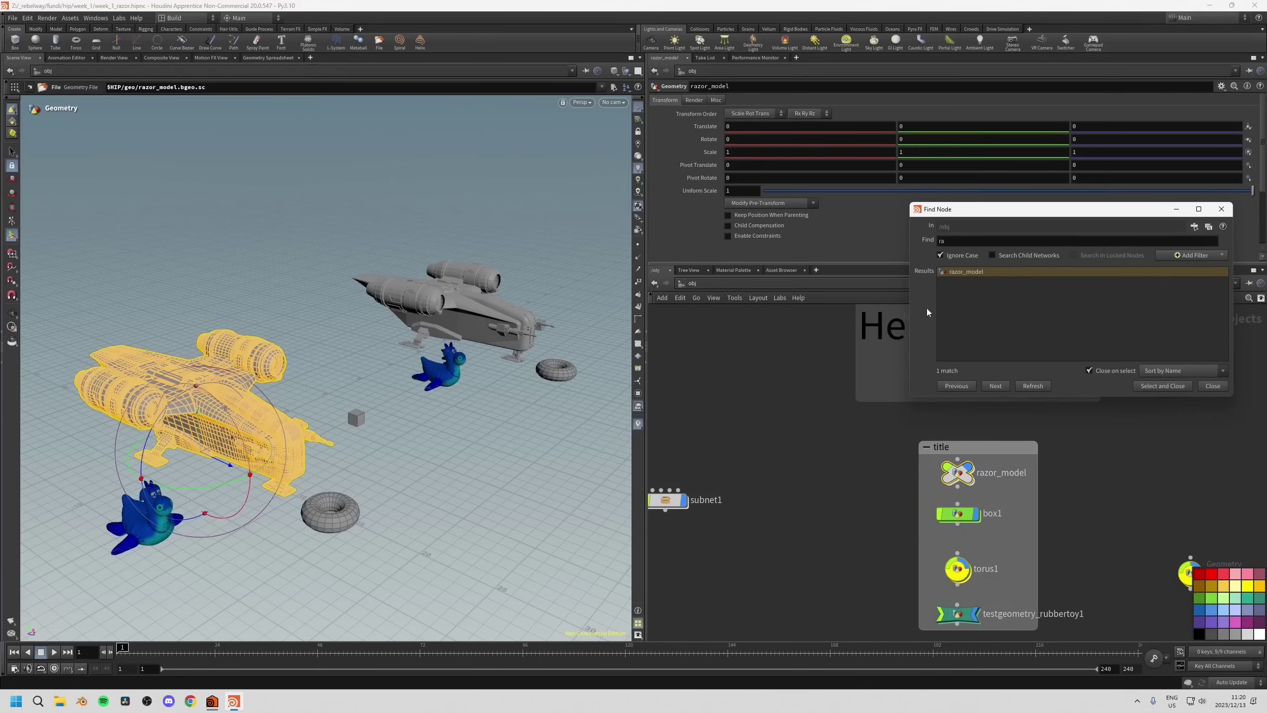
Search the obj network for "sub", jump to subnet1 and close the node finder.
{"action": "left_click", "coordinate": [953, 243]}
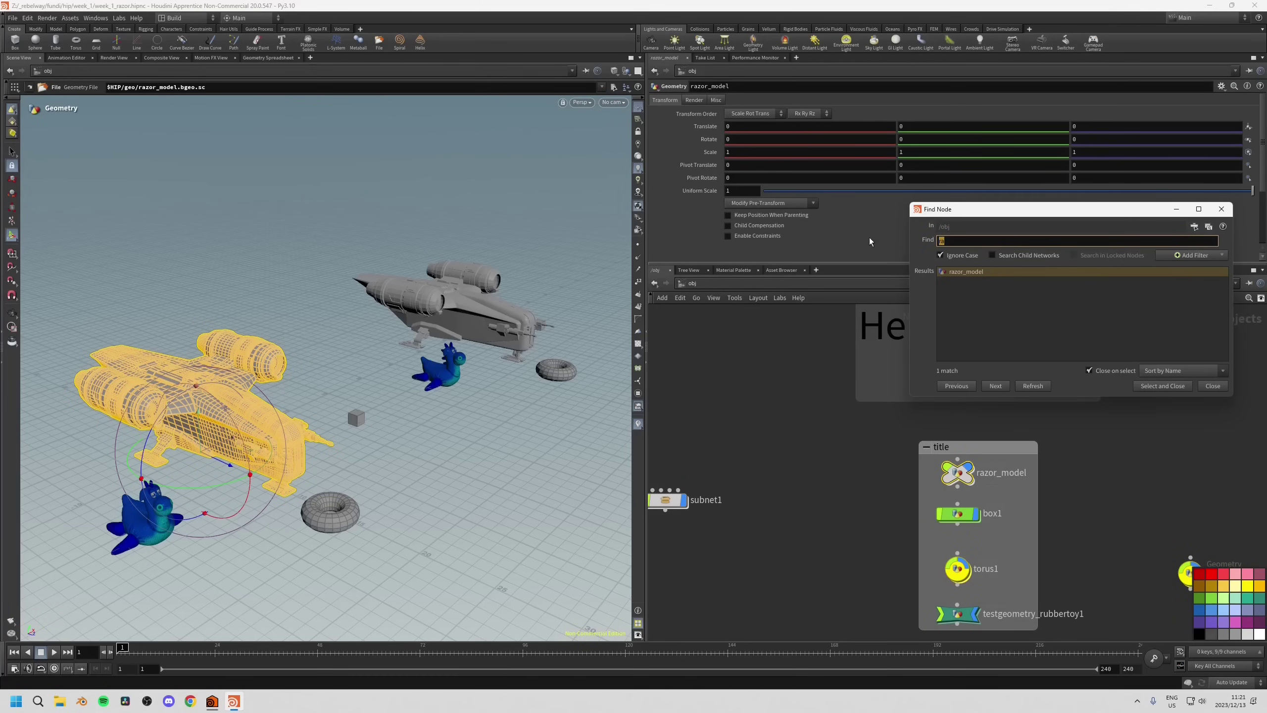
{"action": "type", "text": "sun"}
{"action": "key", "text": "BackSpace"}
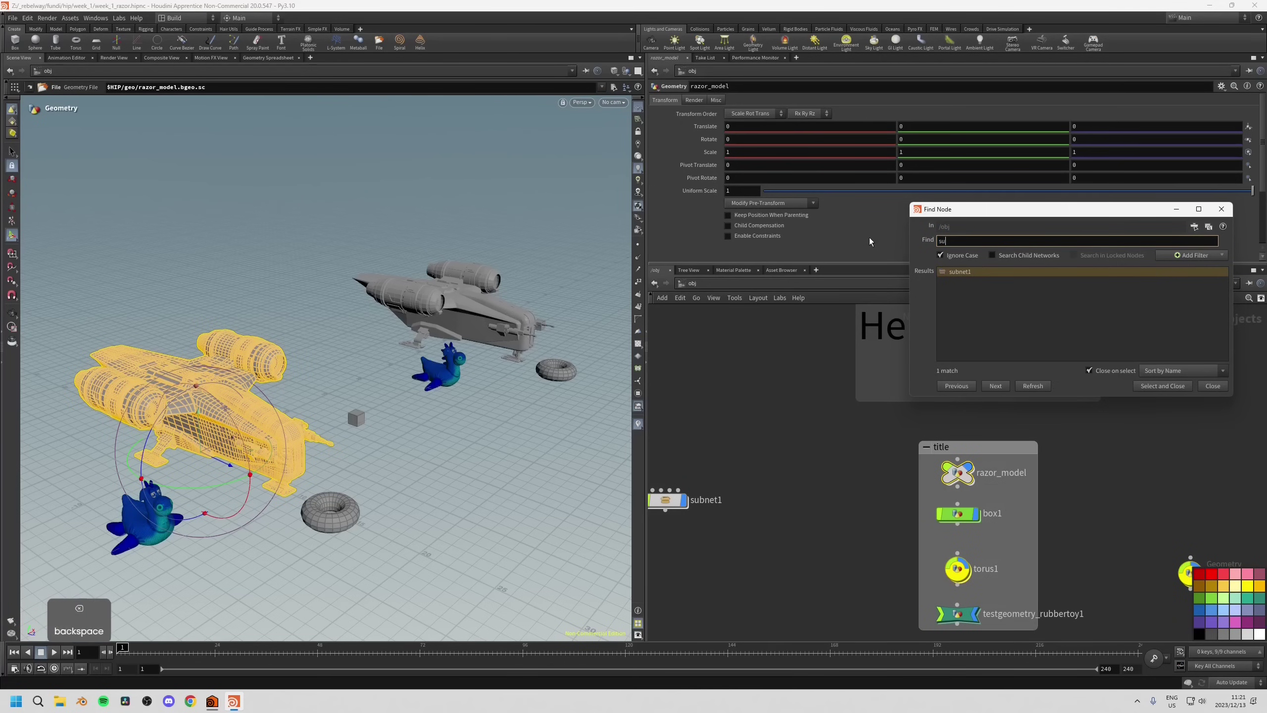
{"action": "type", "text": "b"}
{"action": "left_click", "coordinate": [969, 271]}
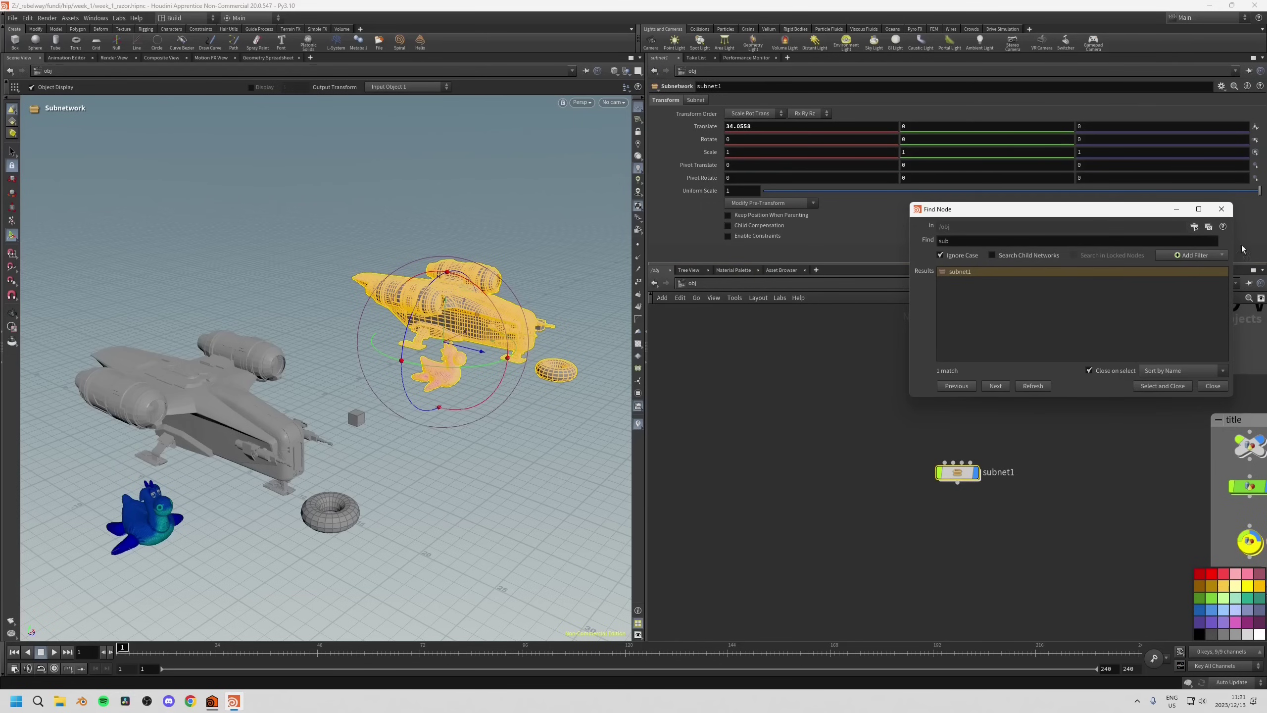
{"action": "left_click", "coordinate": [1221, 209]}
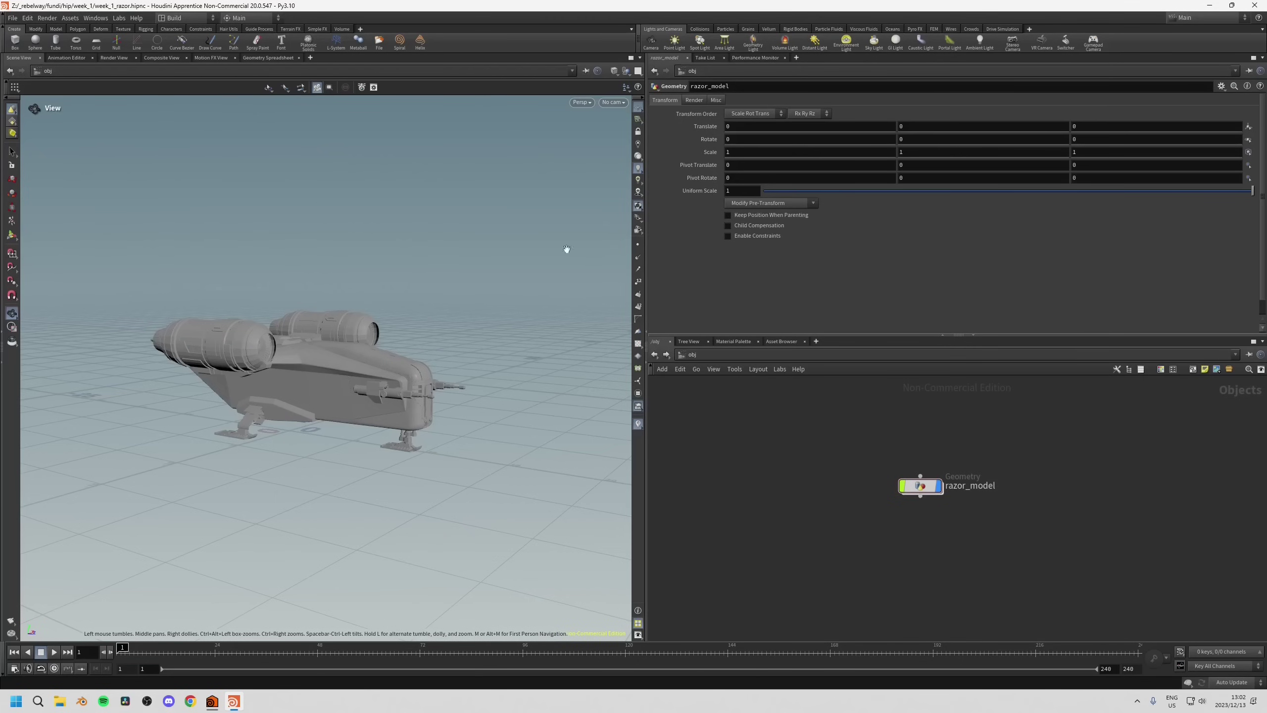
Add a Box object below razor_model in the obj network and move it to about -8.4 in X, beside the ship.
{"action": "middle_click_drag", "start_coordinate": [917, 550], "coordinate": [947, 555]}
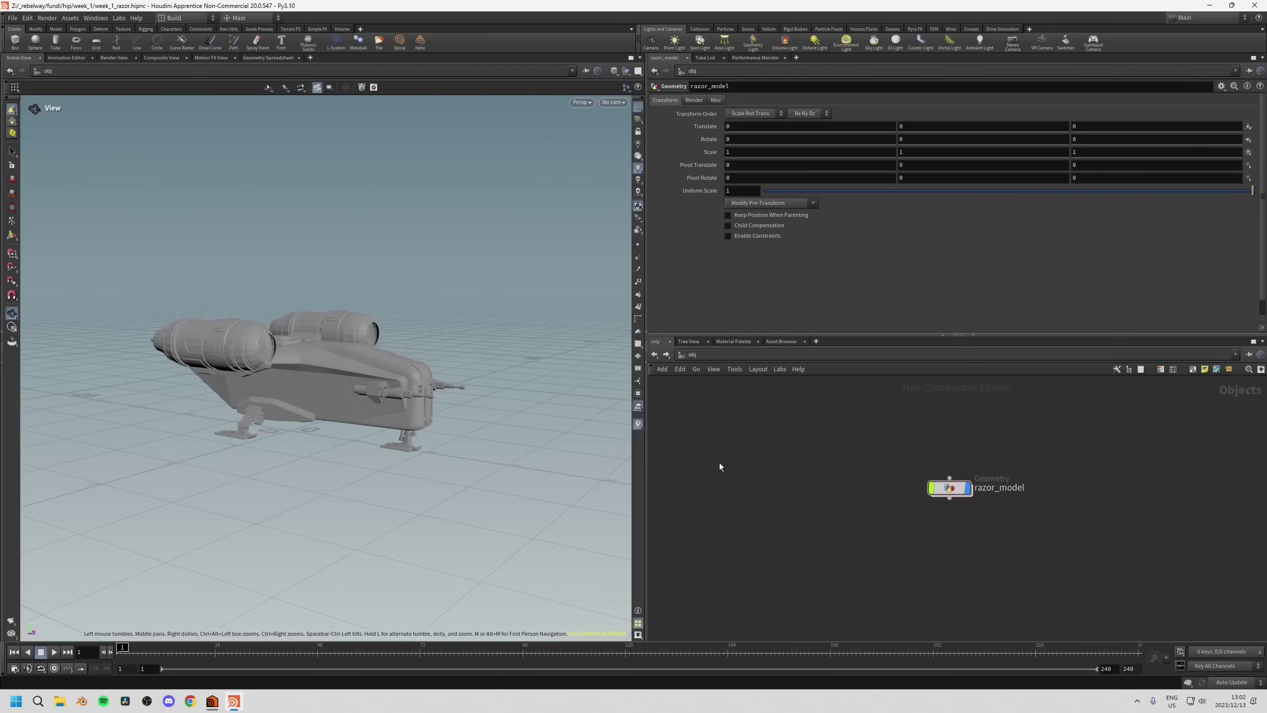
{"action": "key", "text": "Tab"}
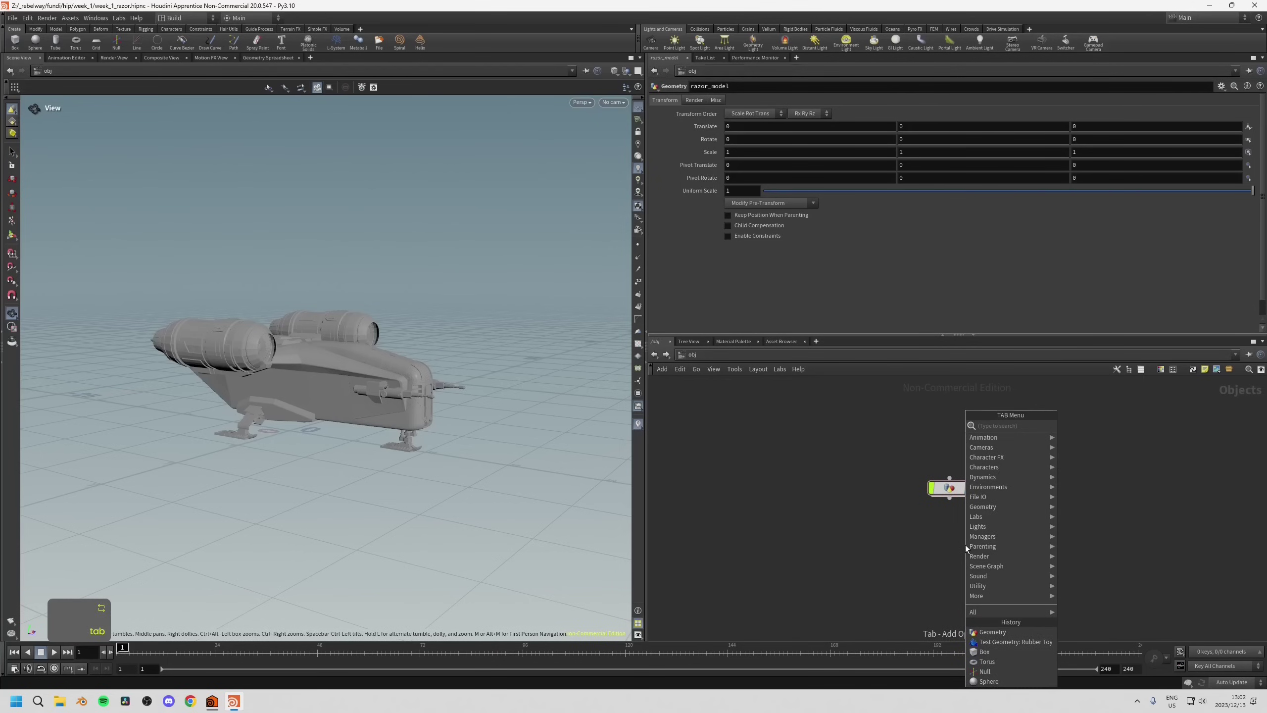
{"action": "type", "text": "bo"}
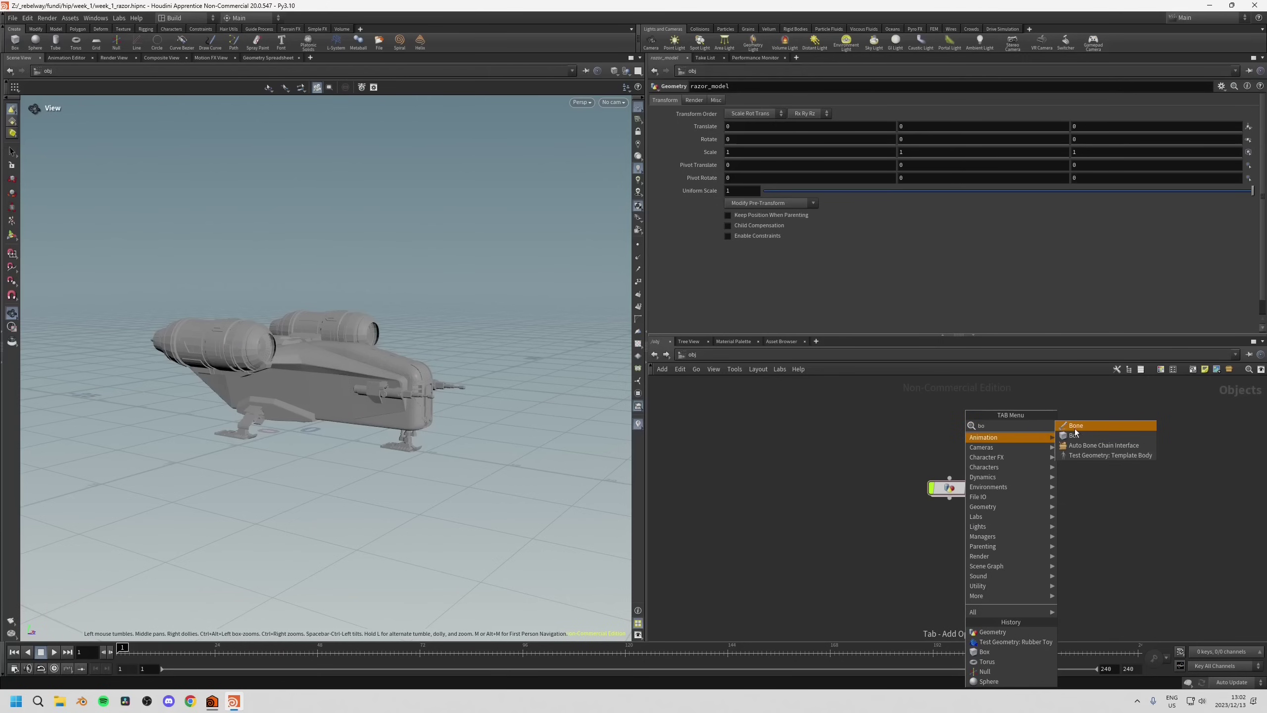
{"action": "left_click", "coordinate": [1074, 435]}
{"action": "left_click", "coordinate": [951, 533]}
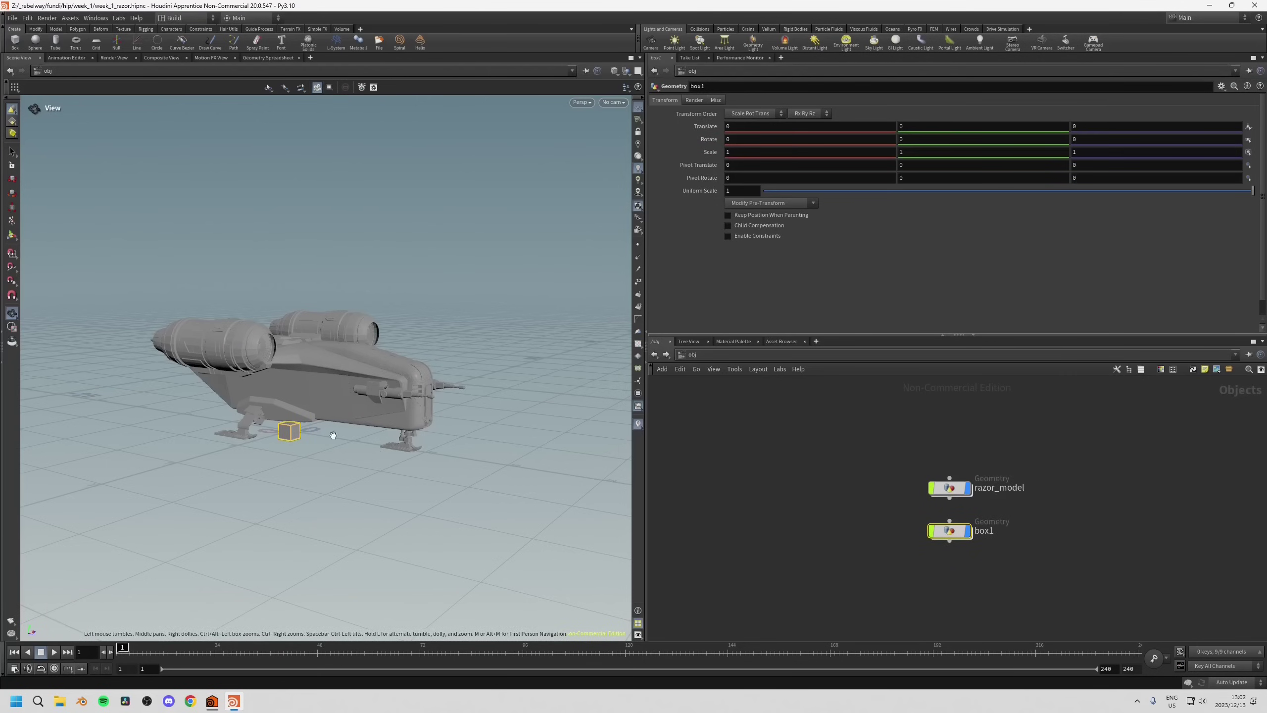
{"action": "key", "text": "Return"}
{"action": "left_click_drag", "start_coordinate": [310, 428], "coordinate": [257, 444]}
Add a Test Geometry: Rubber Toy below box1 and move it to about -17.3 in X, beyond the box.
{"action": "key", "text": "space"}
{"action": "middle_click_drag", "start_coordinate": [878, 532], "coordinate": [885, 506]}
{"action": "key", "text": "Tab"}
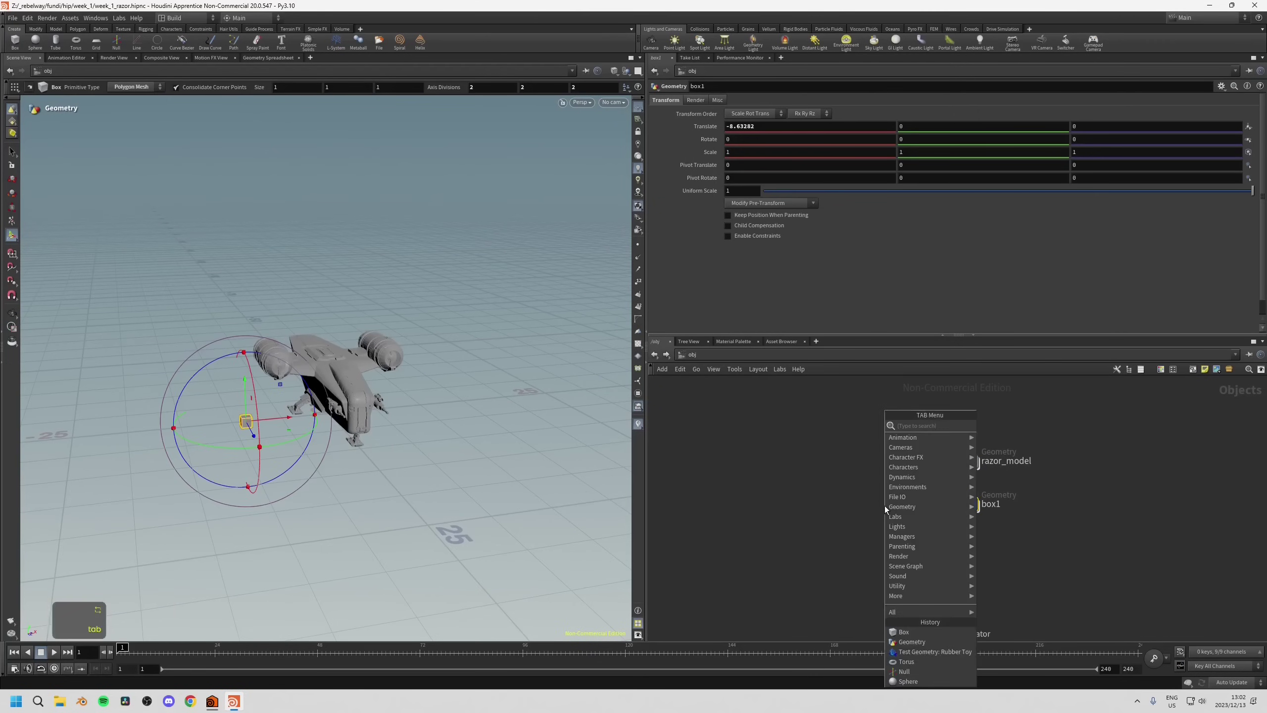
{"action": "type", "text": "test"}
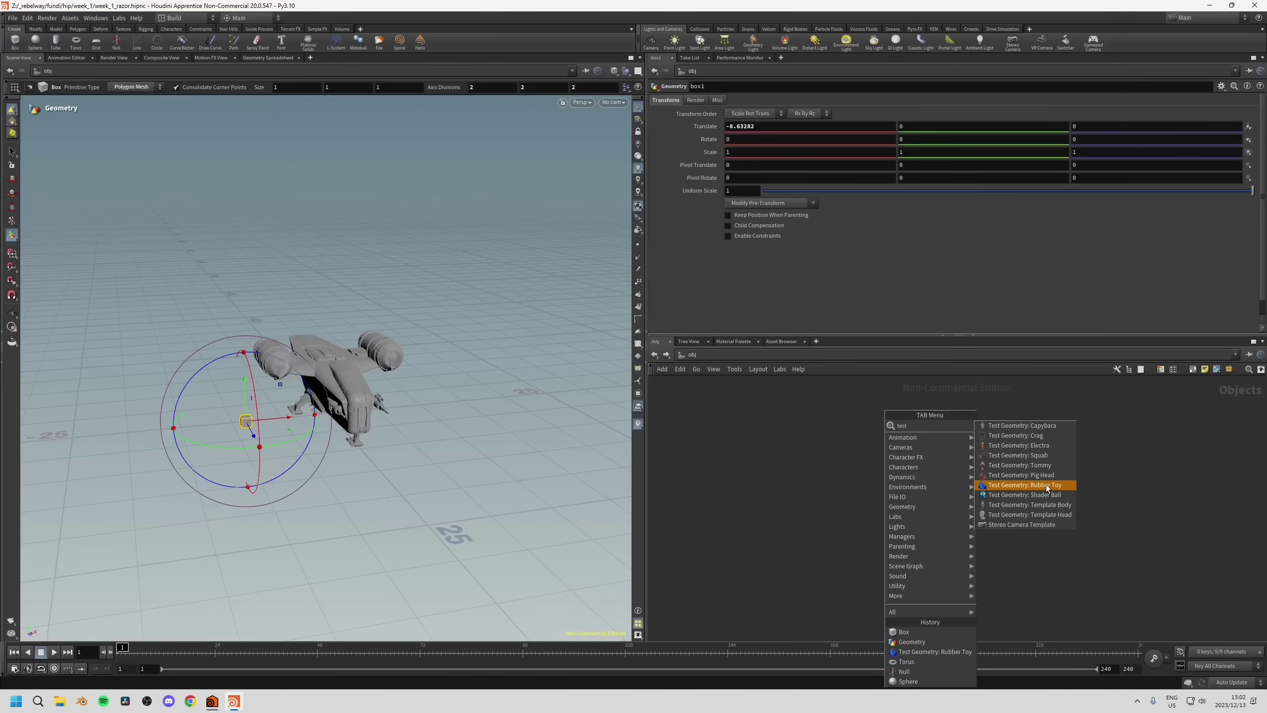
{"action": "left_click", "coordinate": [1012, 486]}
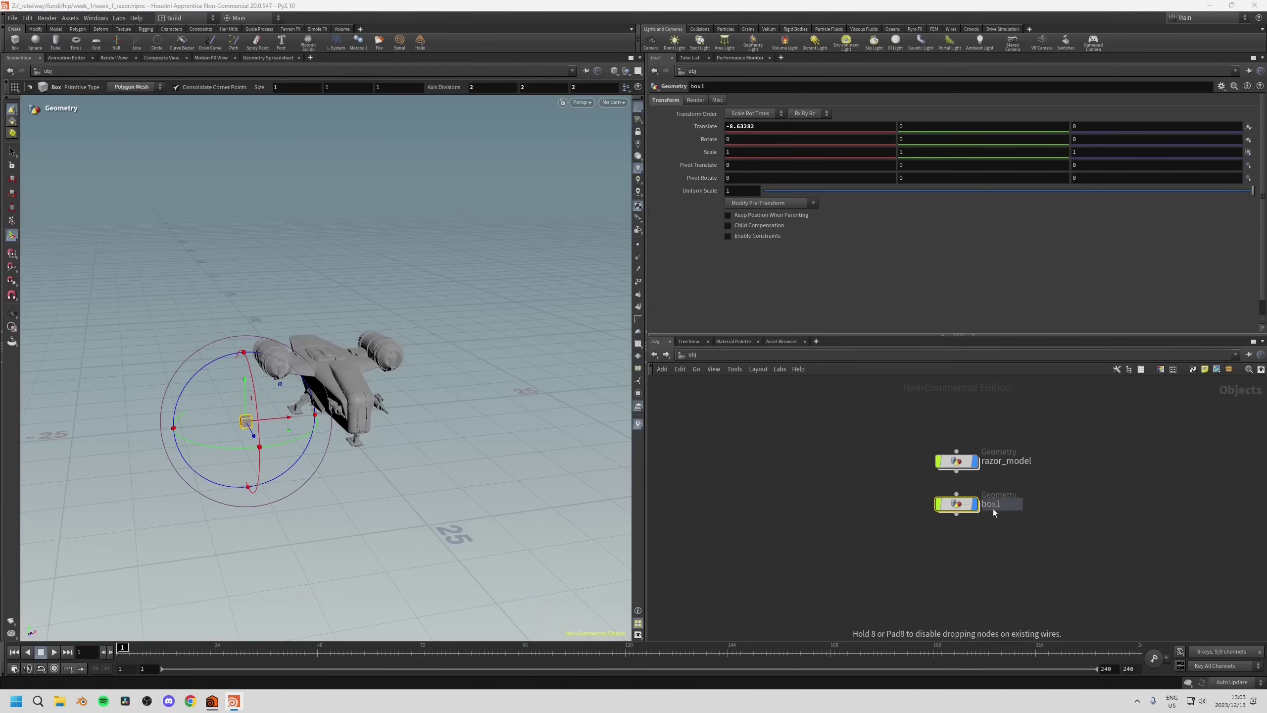
{"action": "left_click", "coordinate": [957, 555]}
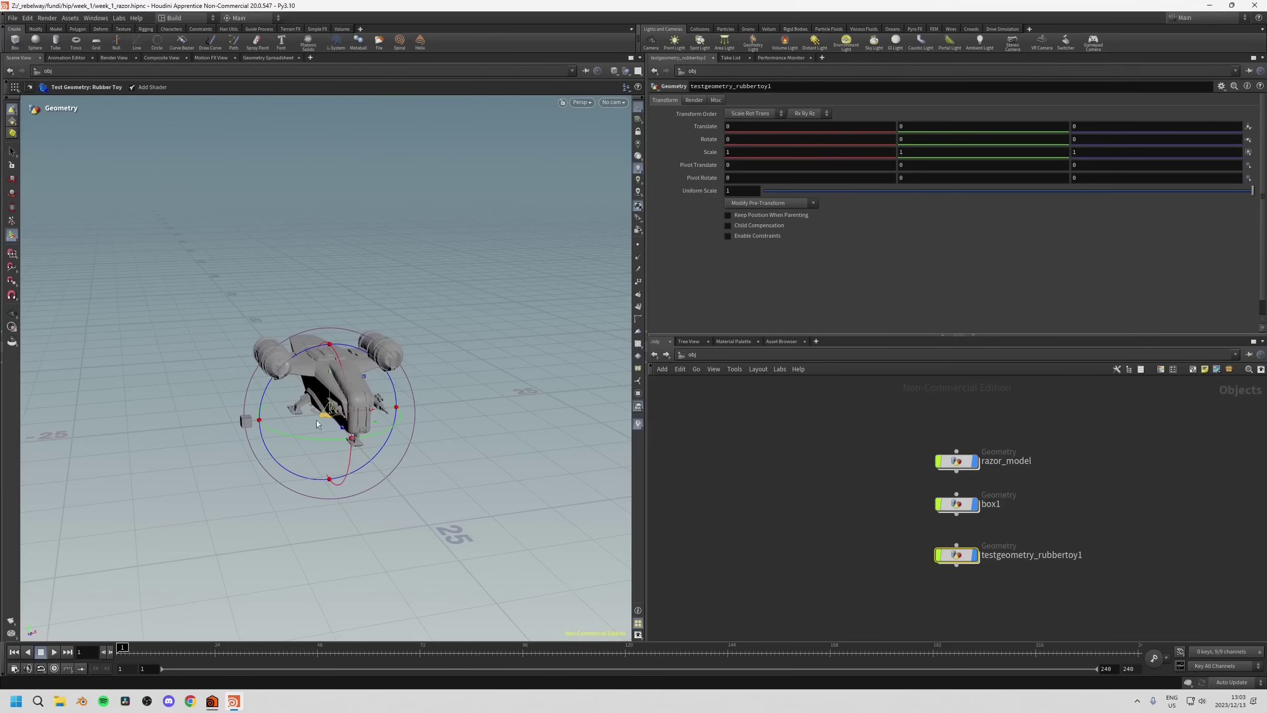
{"action": "left_click_drag", "start_coordinate": [369, 410], "coordinate": [194, 431]}
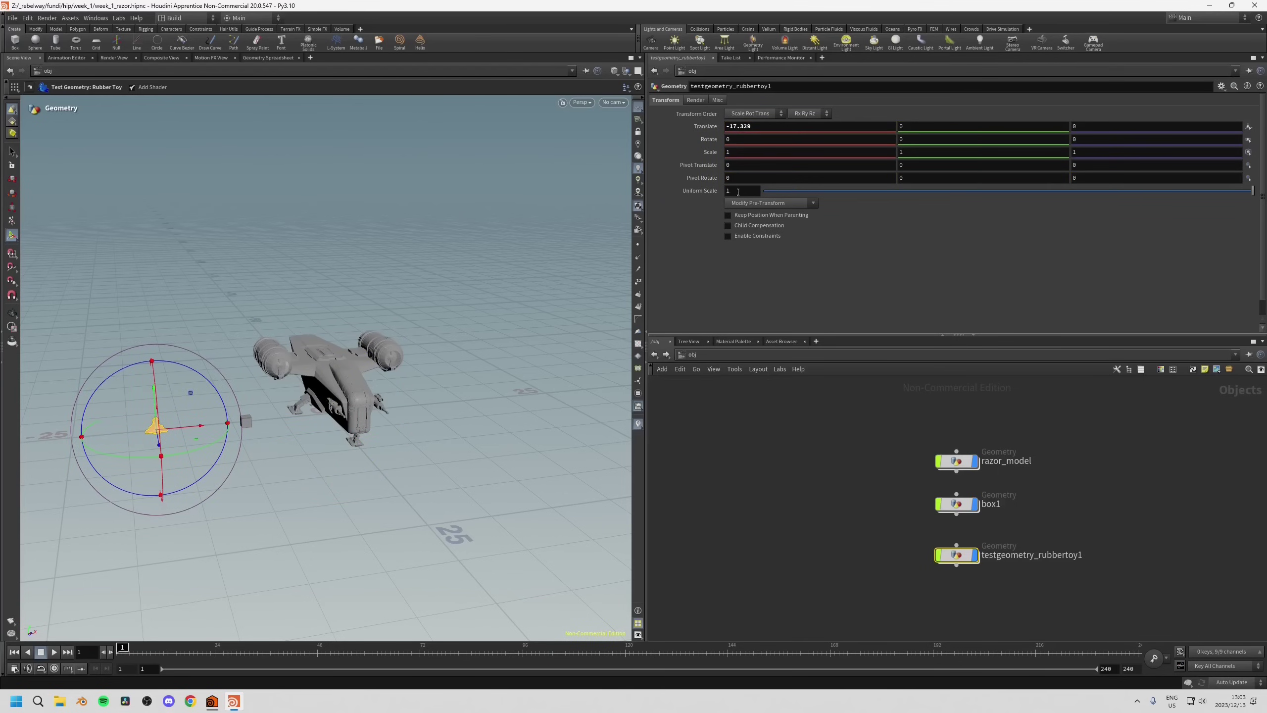
Set the rubber toy's uniform scale to 4.7 and view the toy, box and ship from a closer angle.
{"action": "middle_click_drag", "start_coordinate": [739, 190], "coordinate": [891, 192]}
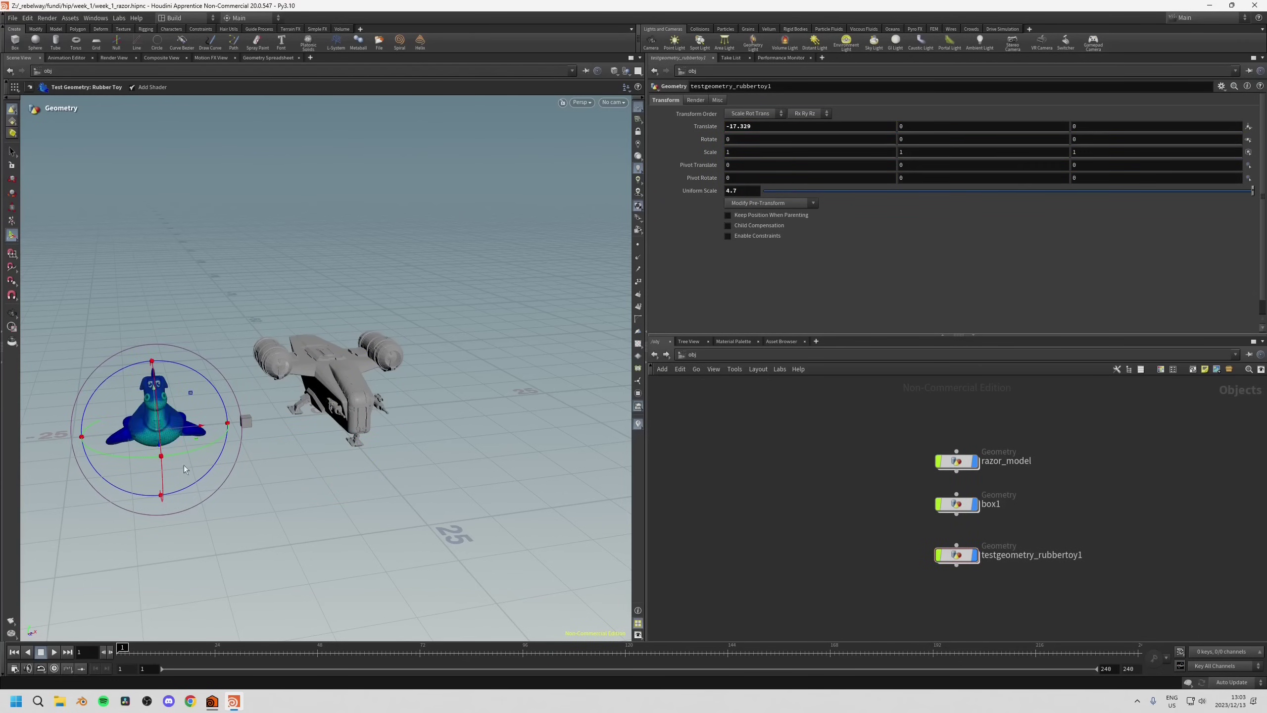
{"action": "key", "text": "space"}
{"action": "left_click_drag", "start_coordinate": [184, 466], "coordinate": [261, 419]}
{"action": "middle_click_drag", "start_coordinate": [198, 452], "coordinate": [246, 426]}
{"action": "right_click_drag", "start_coordinate": [246, 426], "coordinate": [256, 432]}
{"action": "middle_click_drag", "start_coordinate": [256, 432], "coordinate": [301, 437]}
{"action": "right_click_drag", "start_coordinate": [300, 437], "coordinate": [371, 410]}
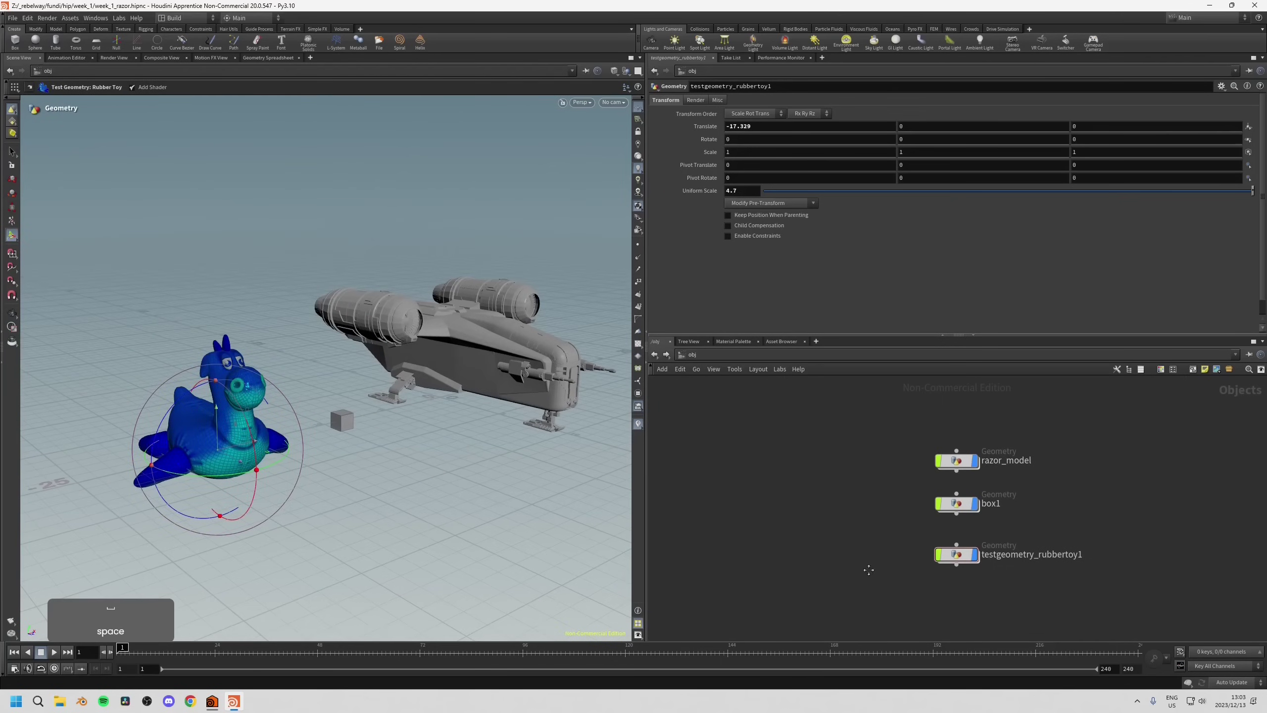
Review the parameters of razor_model, box1 and the rubber toy, and rename testgeometry_rubbertoy1 as rubbertoy.
{"action": "middle_click_drag", "start_coordinate": [902, 545], "coordinate": [907, 537]}
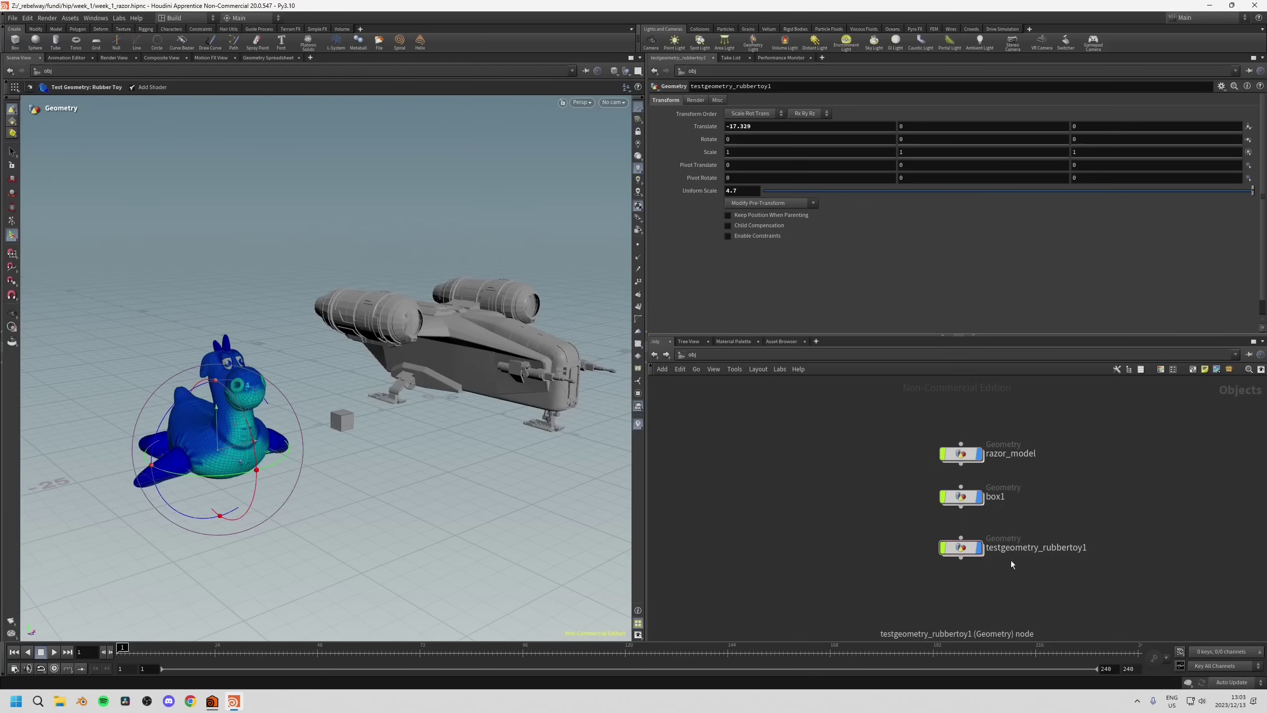
{"action": "left_click", "coordinate": [979, 451]}
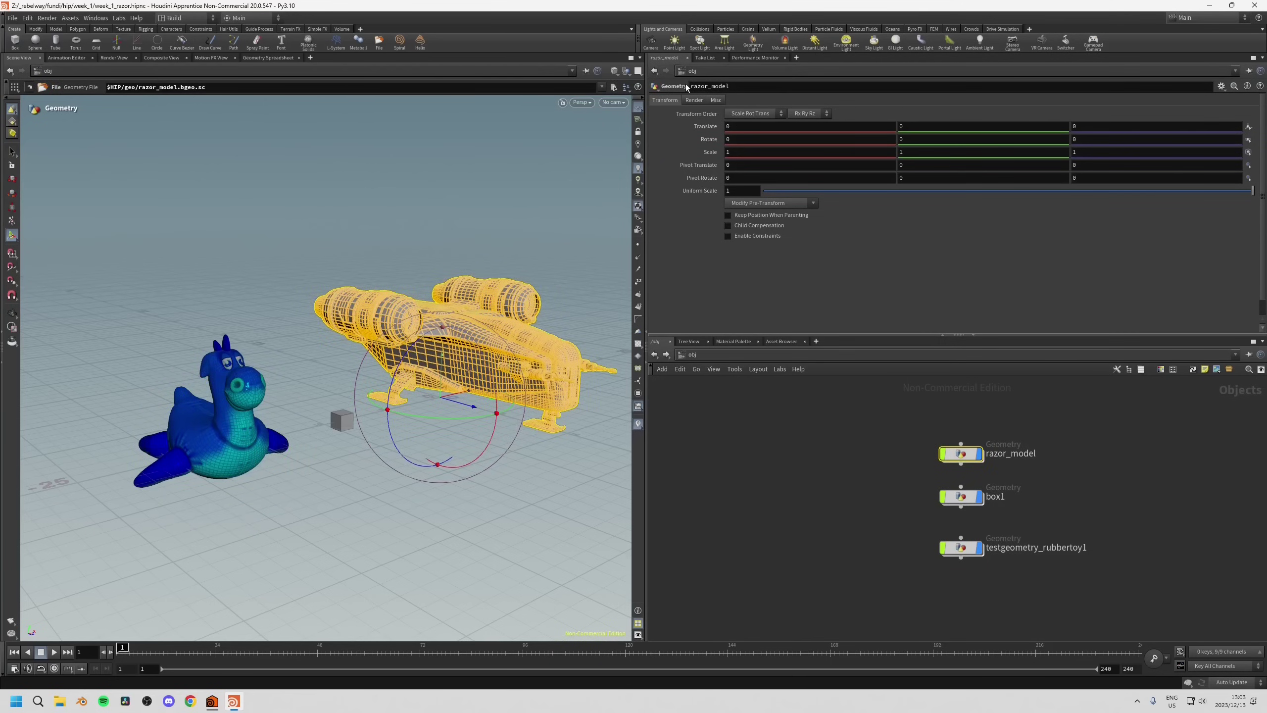
{"action": "left_click", "coordinate": [960, 497]}
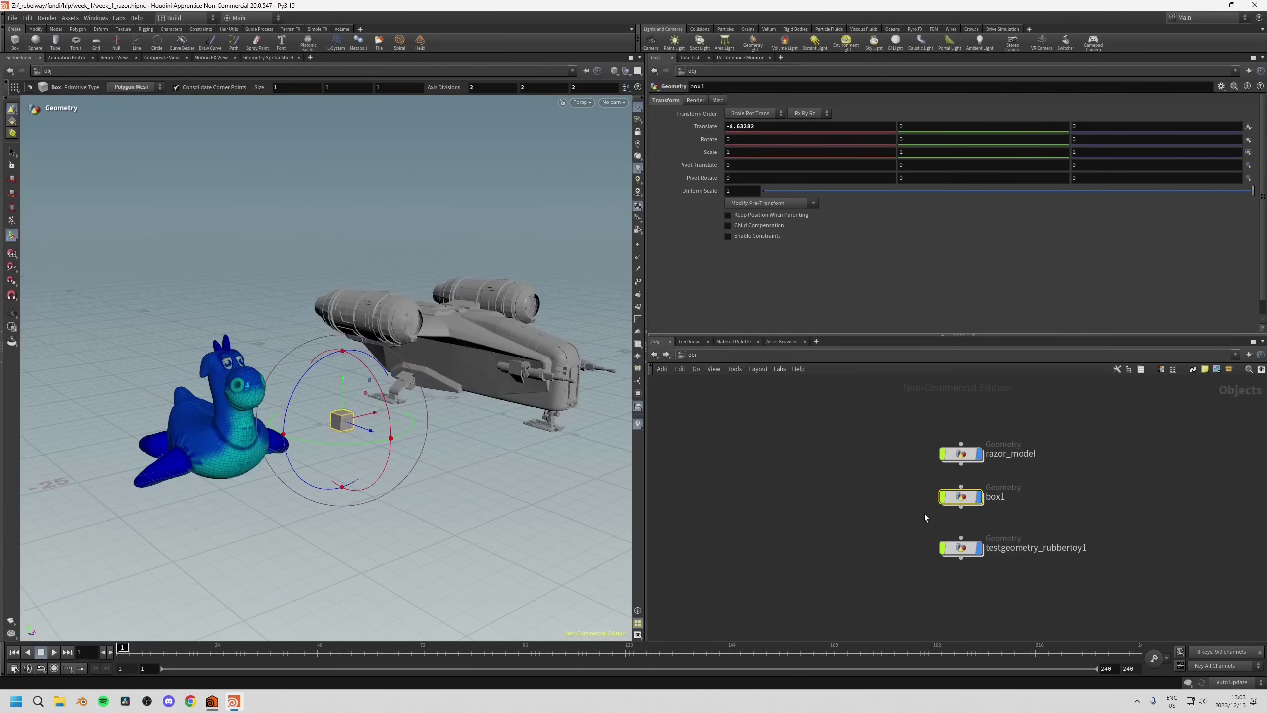
{"action": "left_click", "coordinate": [960, 548]}
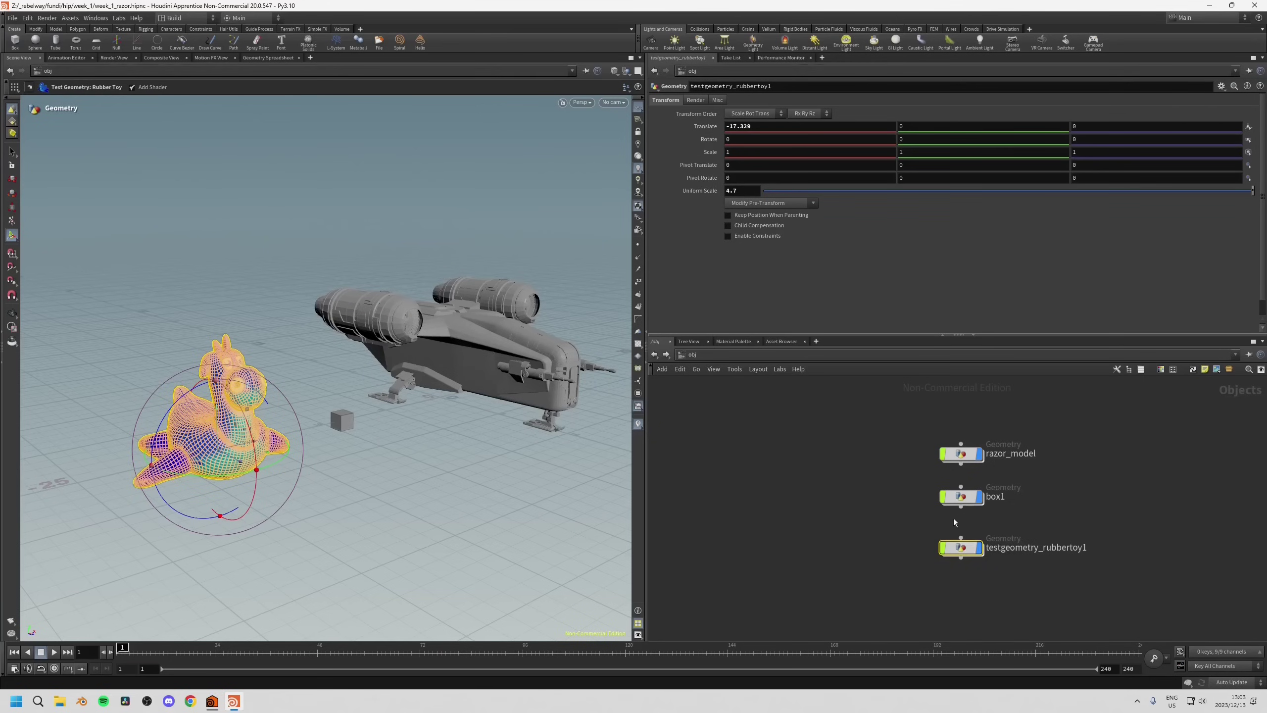
{"action": "mouse_move", "coordinate": [990, 496]}
{"action": "double_click", "coordinate": [989, 547]}
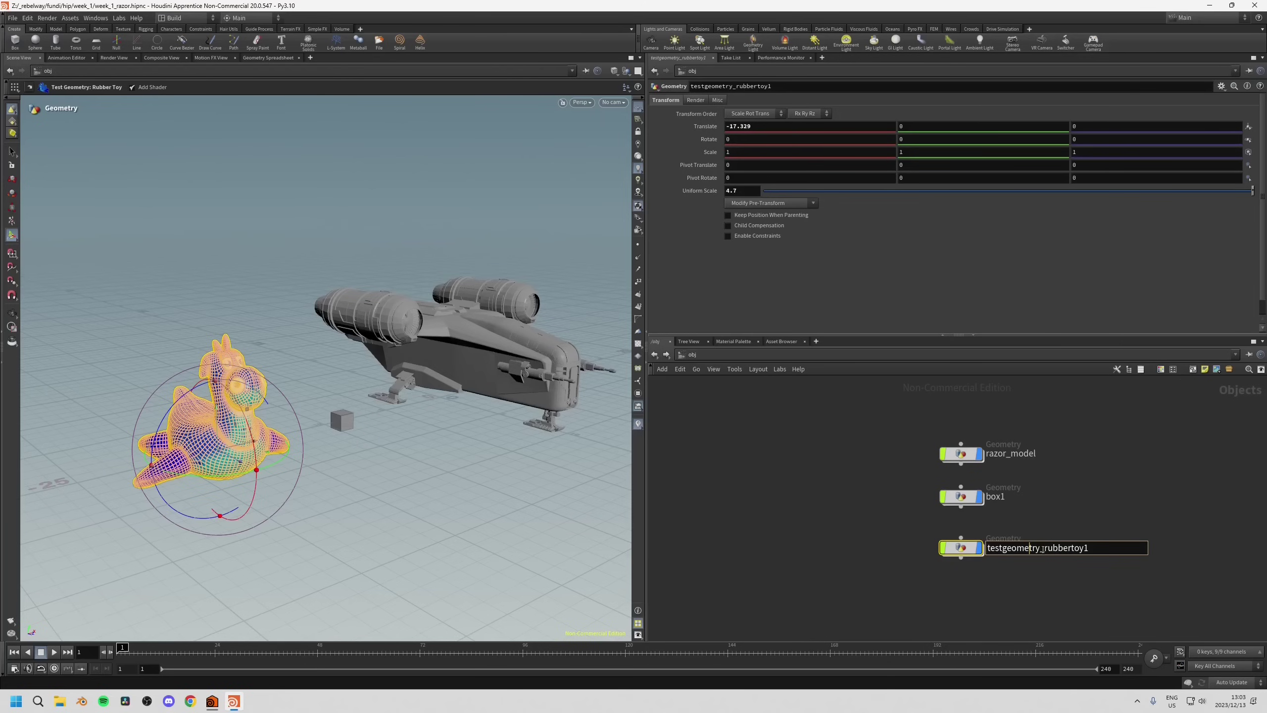
{"action": "left_click_drag", "start_coordinate": [1044, 548], "coordinate": [987, 548]}
{"action": "key", "text": "Delete"}
{"action": "key", "text": "BackSpace"}
{"action": "key", "text": "Return"}
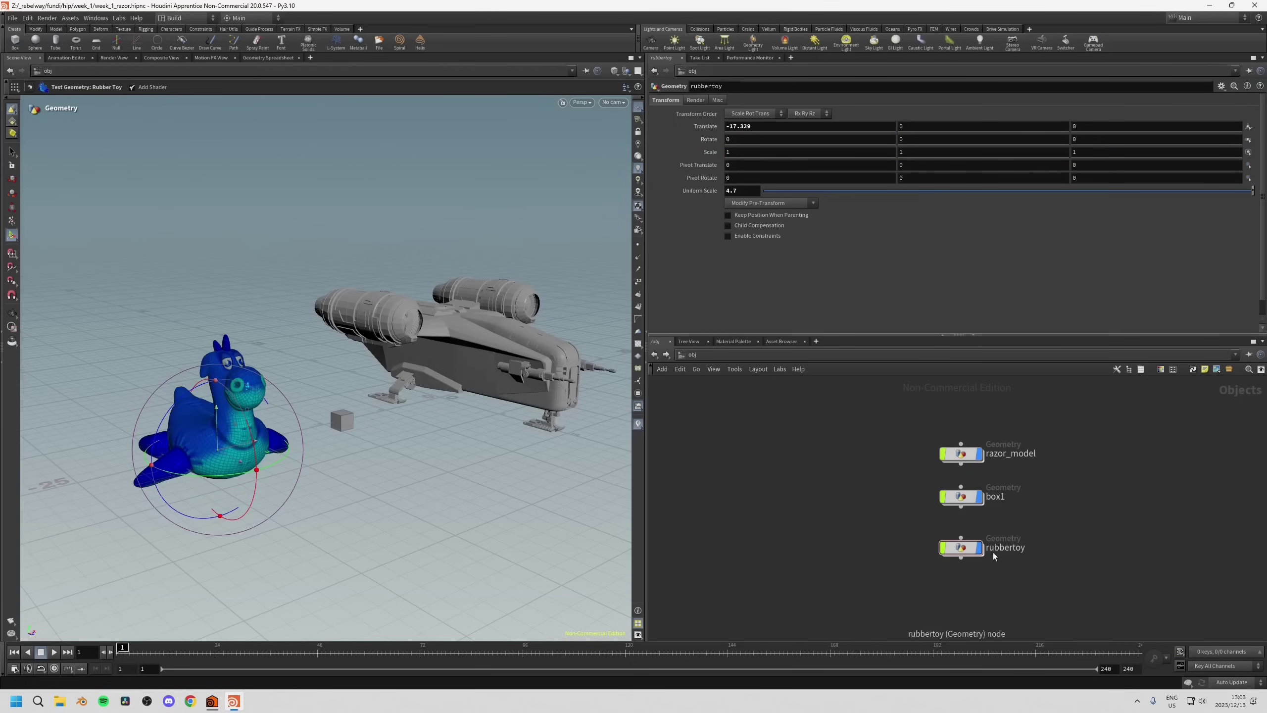
Go inside the box1 object to examine the geometry node it contains, and return to the obj level.
{"action": "left_click_drag", "start_coordinate": [917, 565], "coordinate": [969, 550]}
{"action": "left_click", "coordinate": [920, 539]}
{"action": "left_click", "coordinate": [967, 500]}
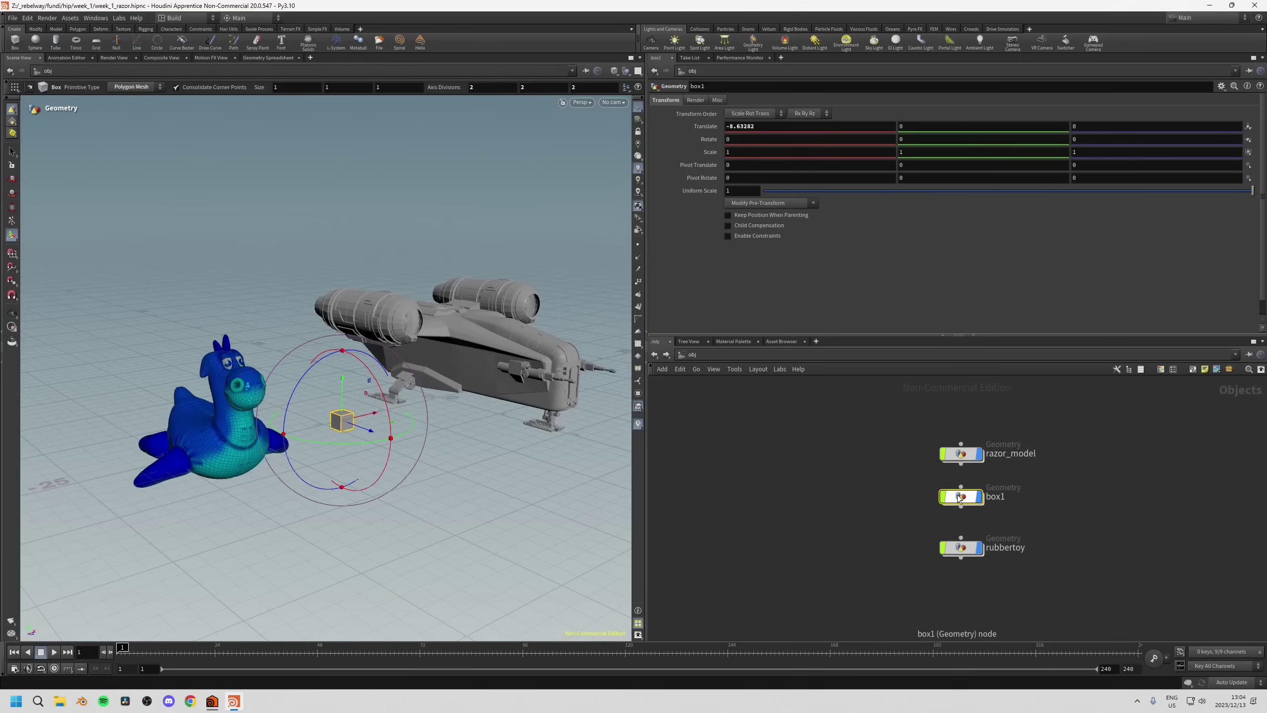
{"action": "key", "text": "Return"}
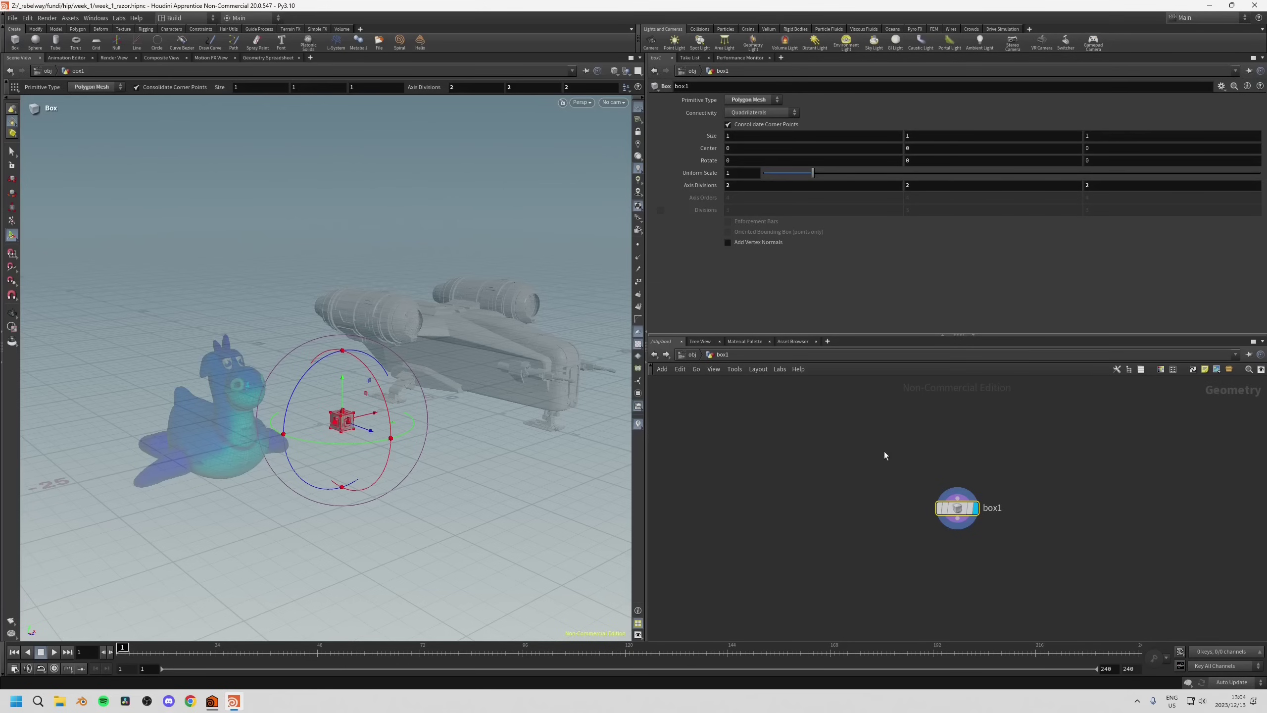
{"action": "left_click_drag", "start_coordinate": [886, 477], "coordinate": [1054, 558]}
{"action": "left_click", "coordinate": [691, 355]}
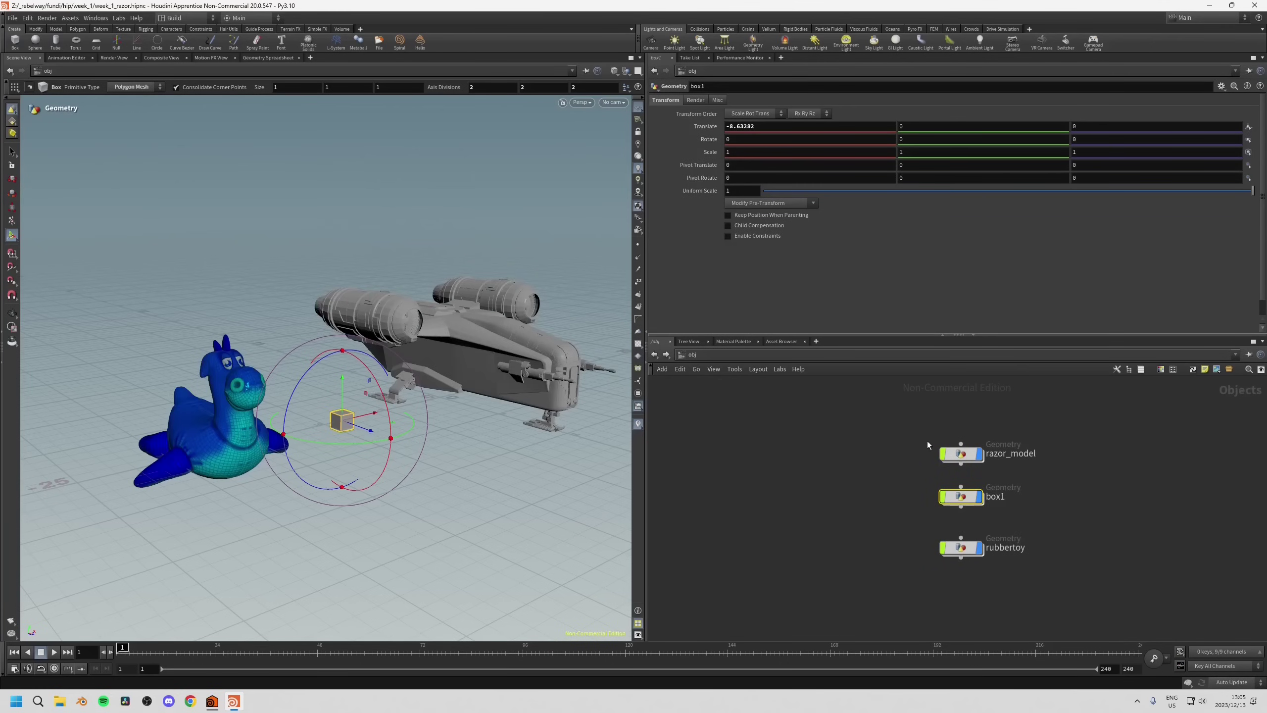
Create another box with the shelf's Box tool, placing it freely in the viewport in front of the ship.
{"action": "left_click", "coordinate": [920, 560]}
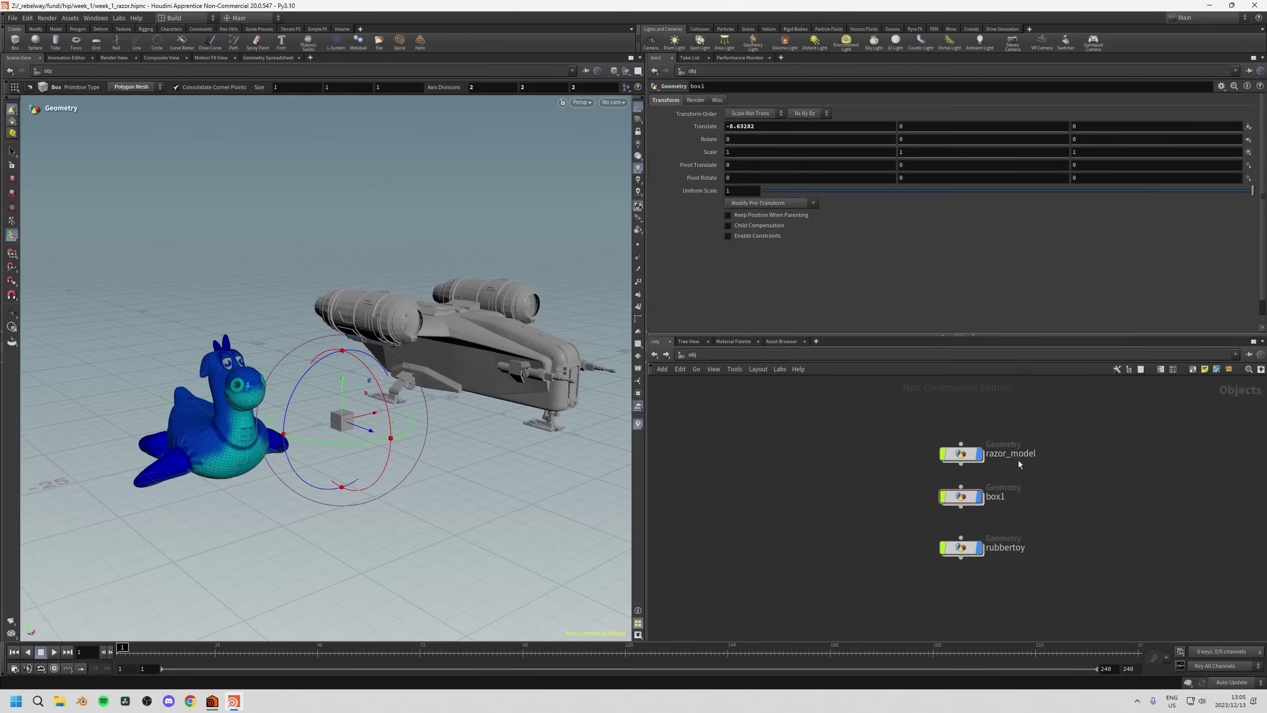
{"action": "left_click", "coordinate": [960, 496]}
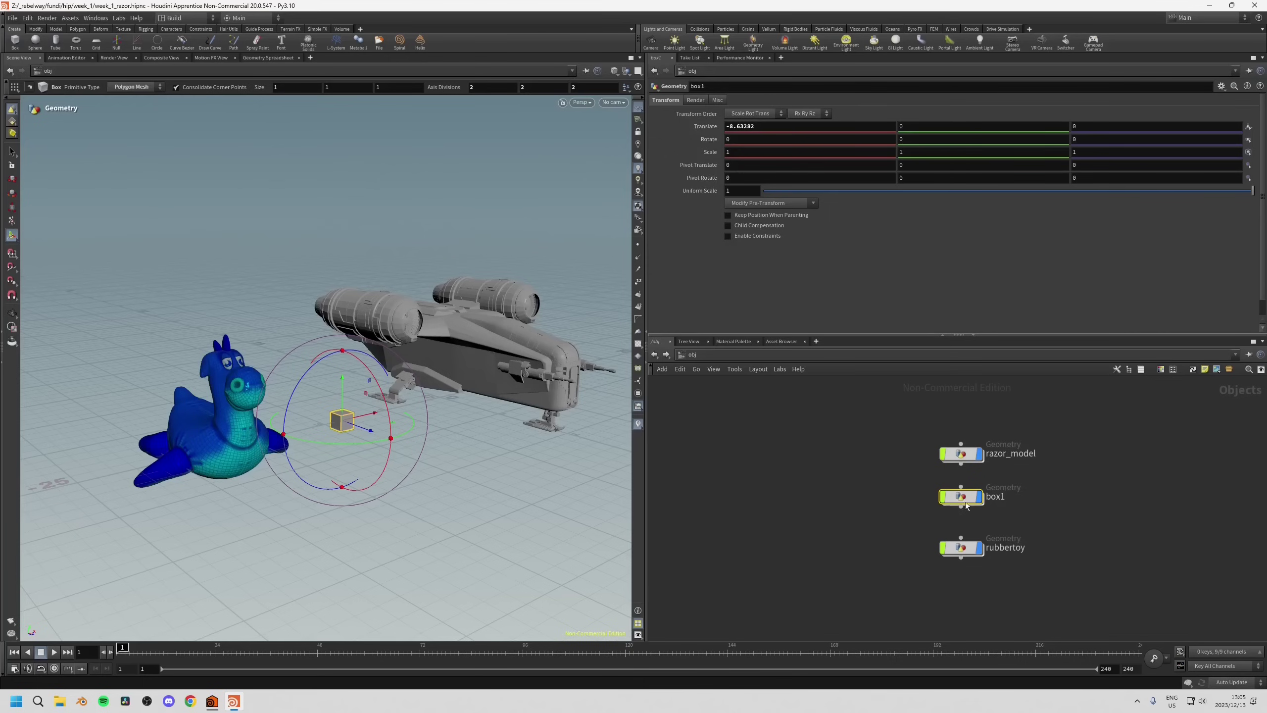
{"action": "left_click_drag", "start_coordinate": [909, 479], "coordinate": [972, 507]}
{"action": "mouse_move", "coordinate": [969, 504]}
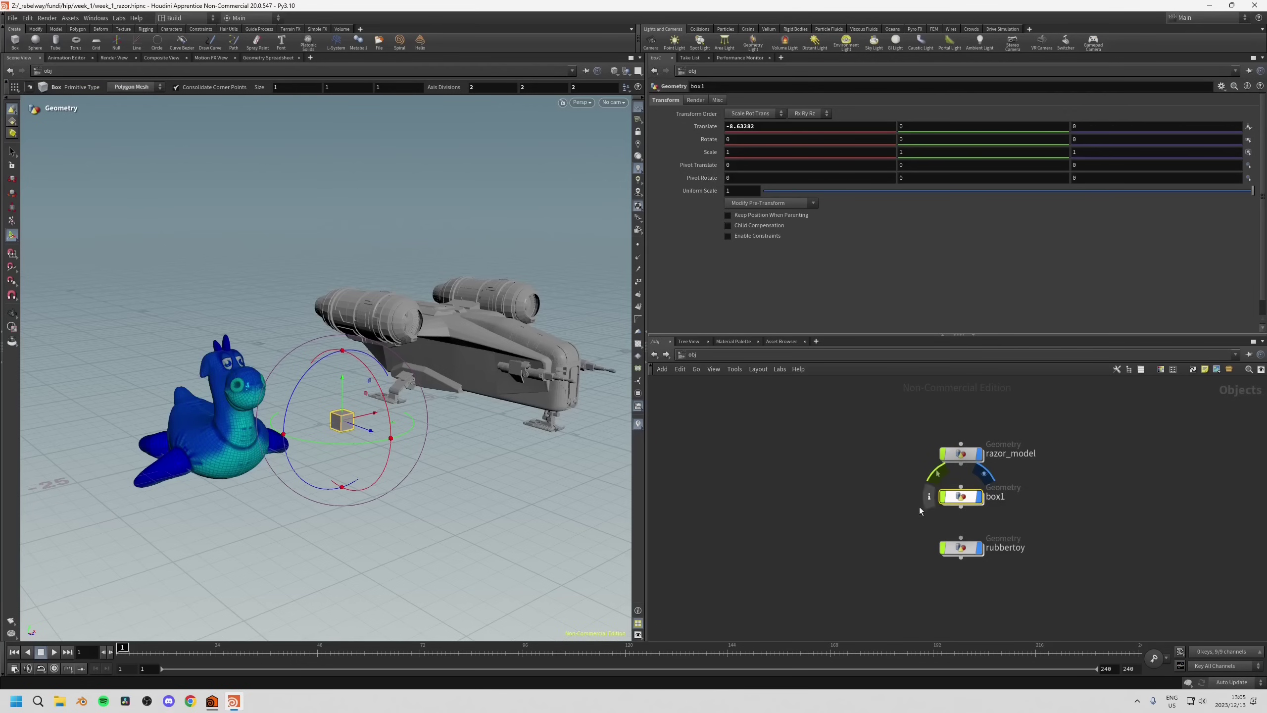
{"action": "left_click", "coordinate": [16, 42]}
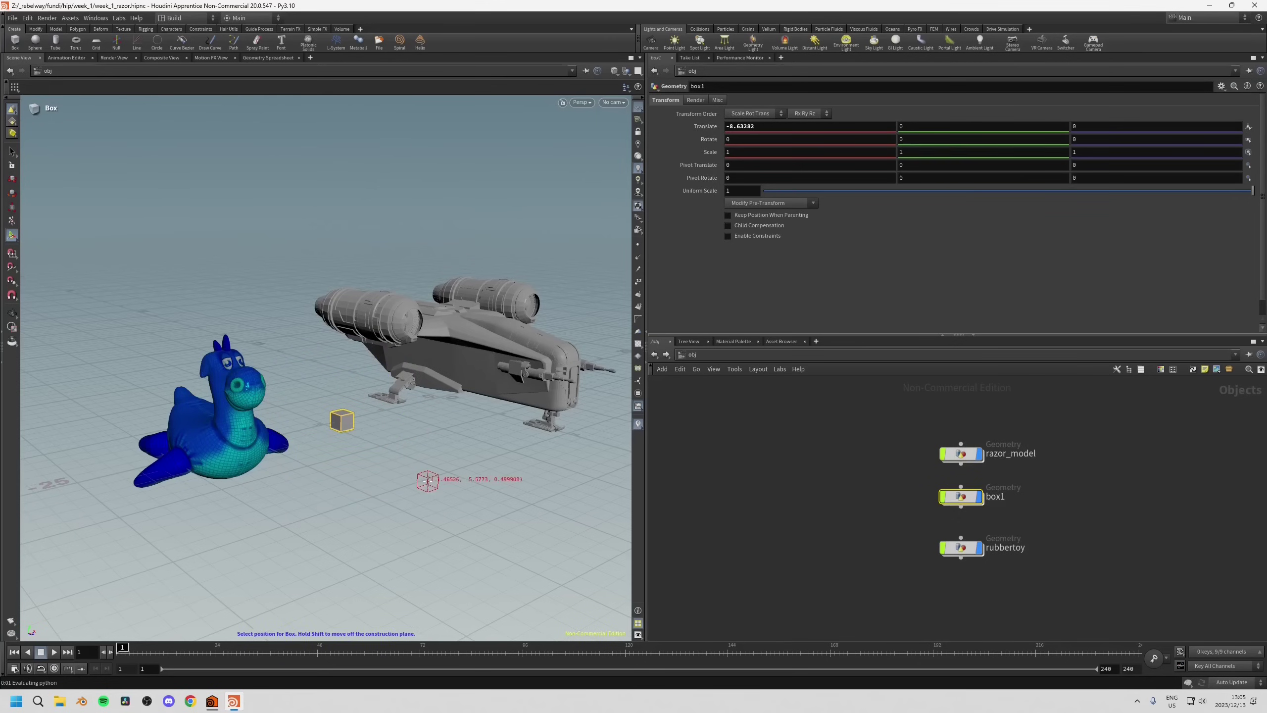
{"action": "left_click", "coordinate": [427, 482]}
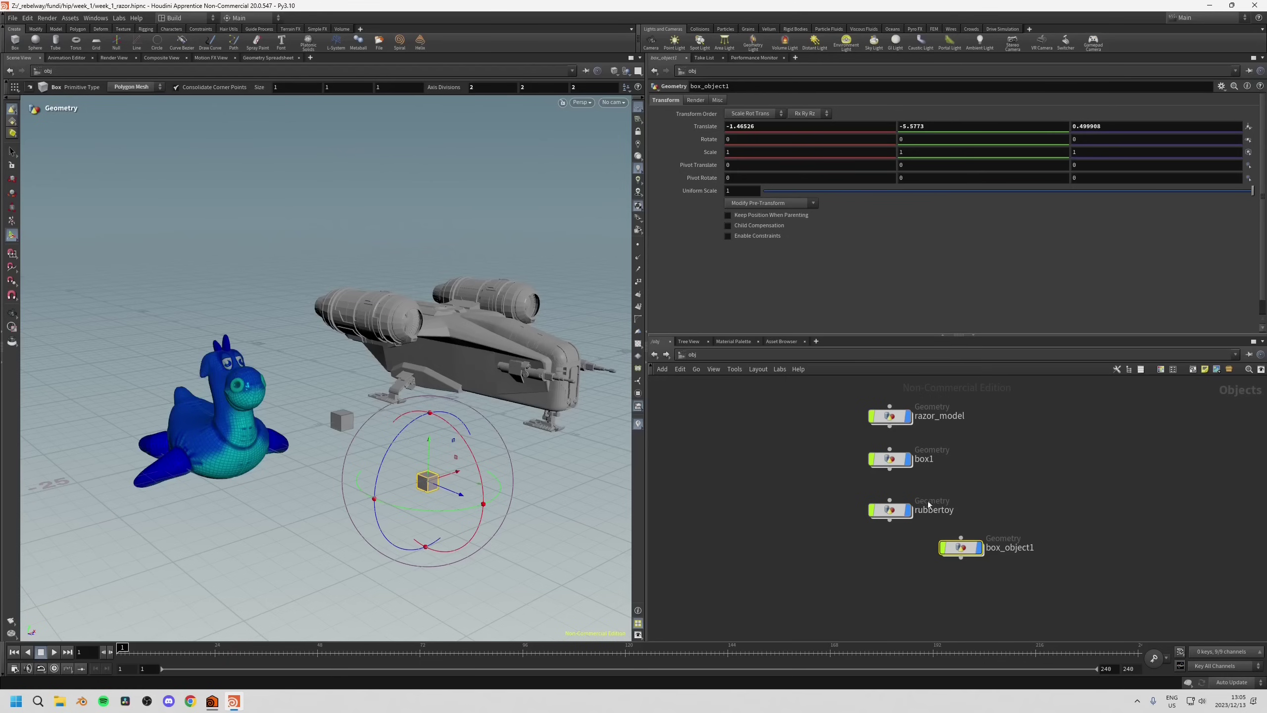
Move the box_object1 node closer beneath rubbertoy, examine the box node inside it, and return to the obj level.
{"action": "left_click_drag", "start_coordinate": [959, 552], "coordinate": [936, 555]}
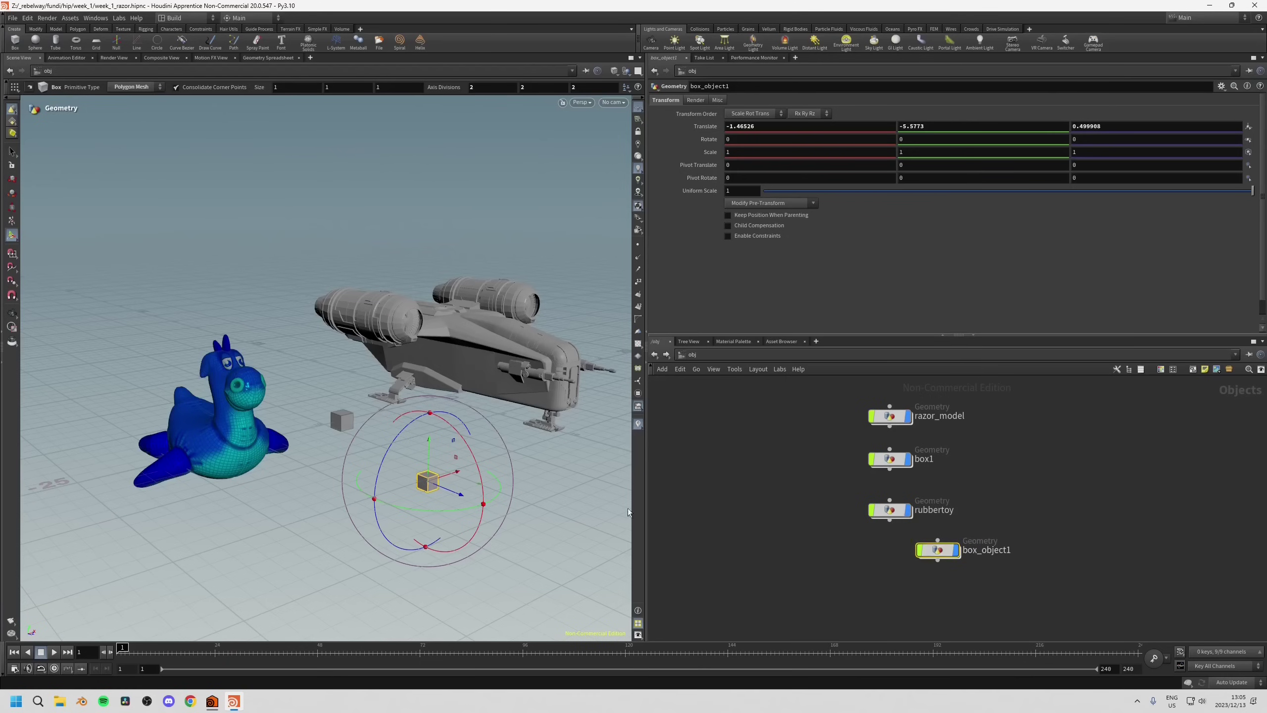
{"action": "key", "text": "Return"}
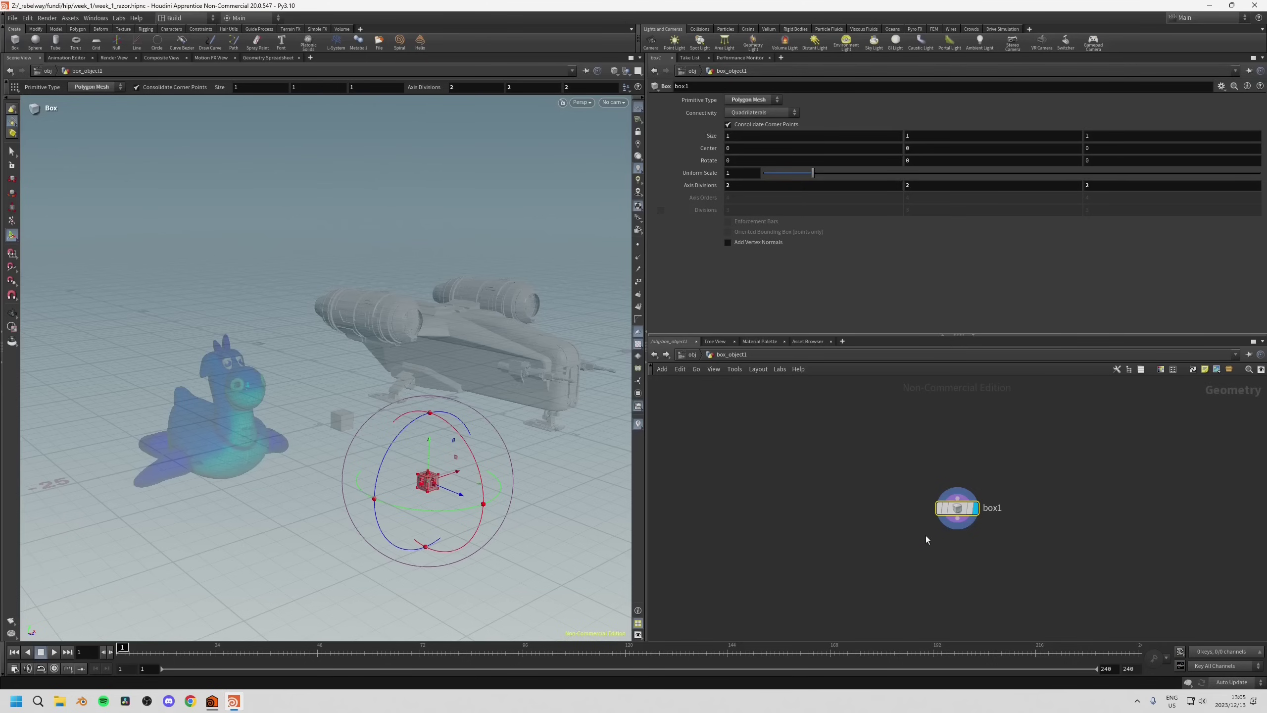
{"action": "left_click", "coordinate": [693, 356]}
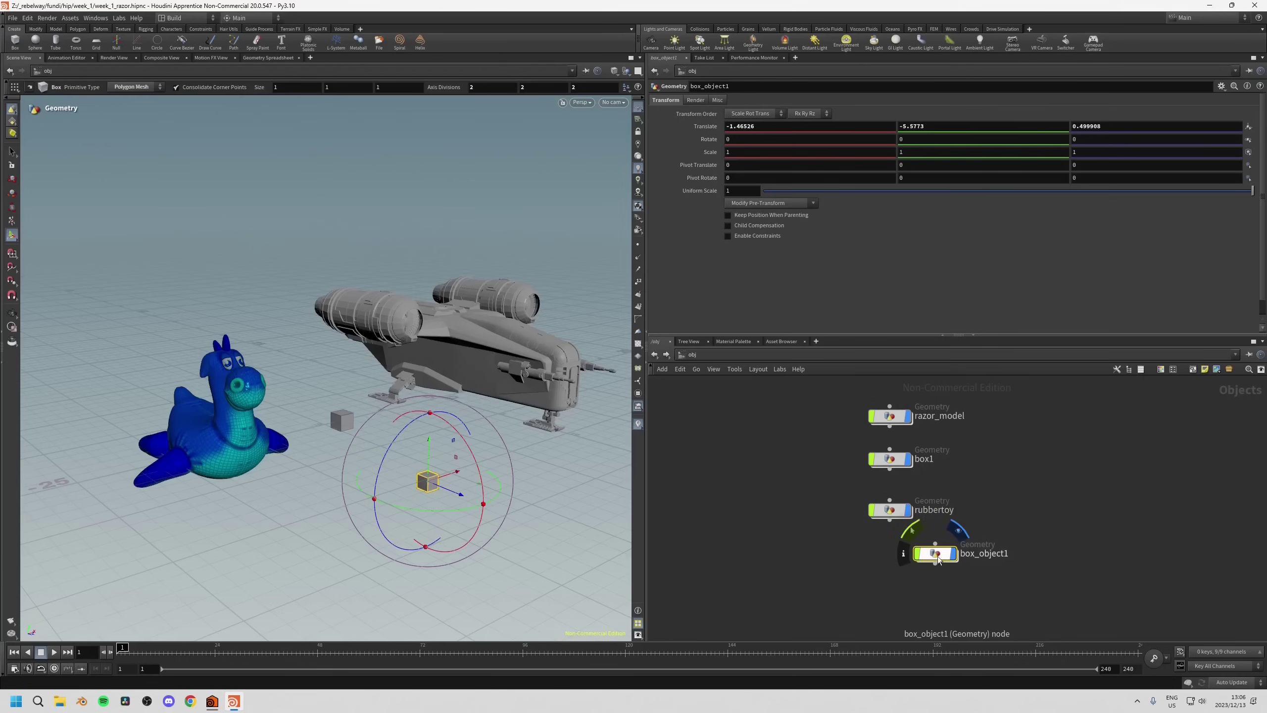
Rename the box_object1 node as name, and delete that node from the obj network.
{"action": "left_click", "coordinate": [964, 553]}
{"action": "left_click_drag", "start_coordinate": [961, 553], "coordinate": [1023, 550]}
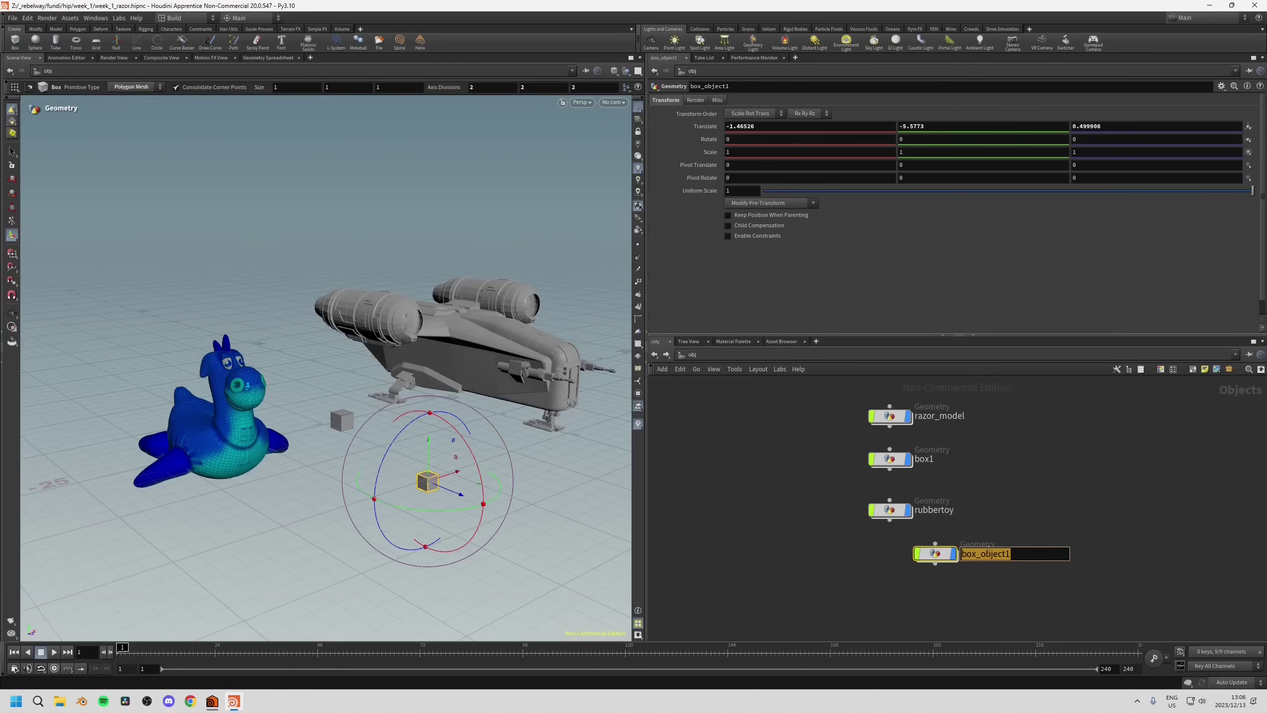
{"action": "left_click", "coordinate": [994, 584]}
{"action": "left_click", "coordinate": [986, 553]}
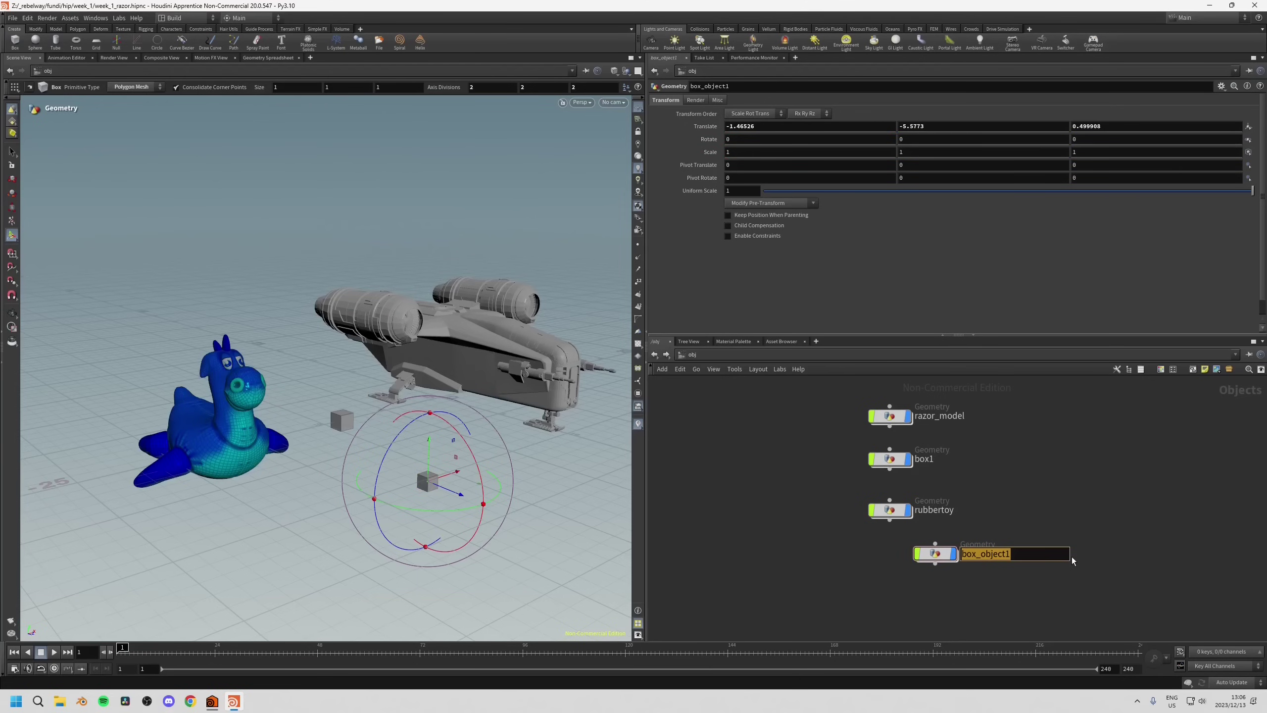
{"action": "type", "text": "name"}
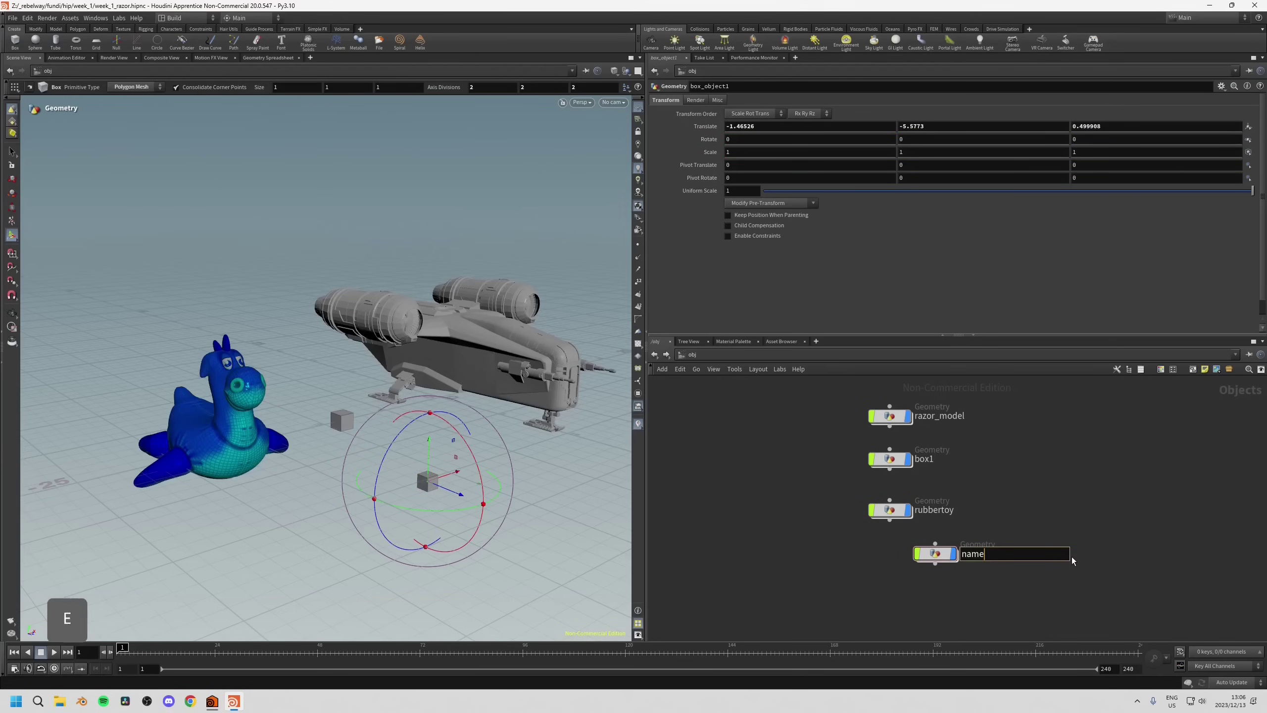
{"action": "key", "text": "Return"}
{"action": "left_click", "coordinate": [935, 553]}
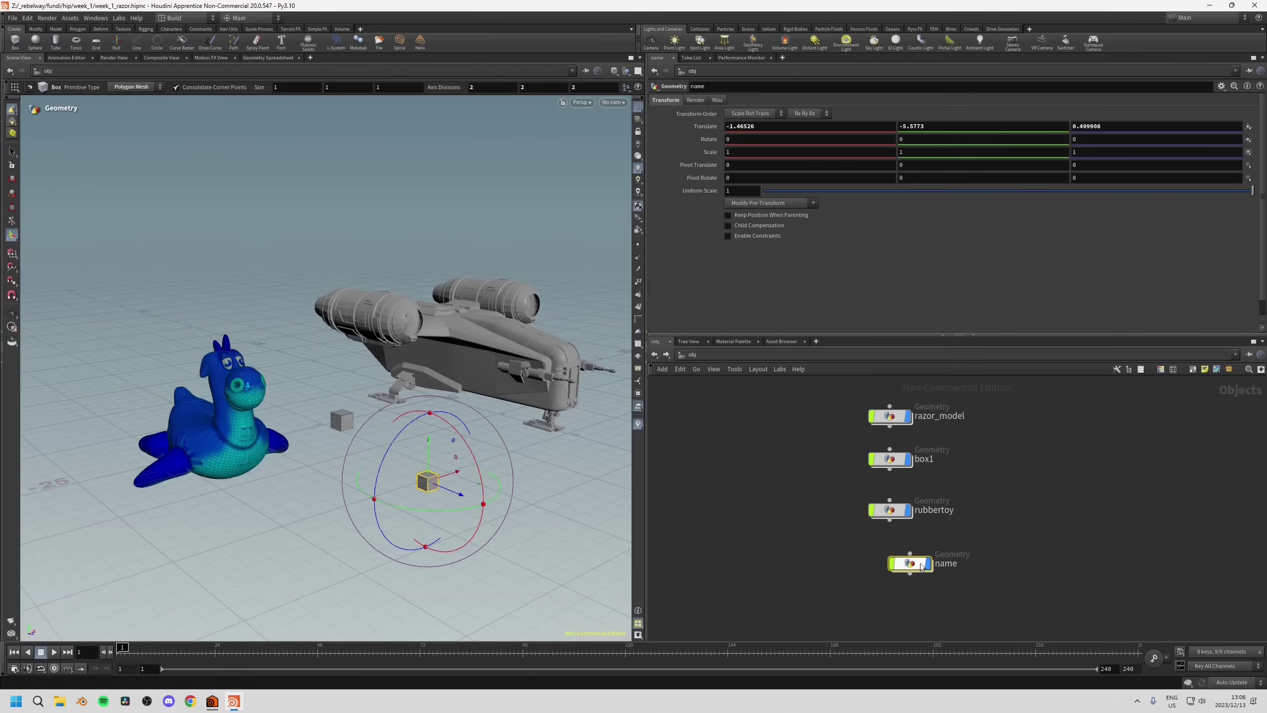
{"action": "key", "text": "Delete"}
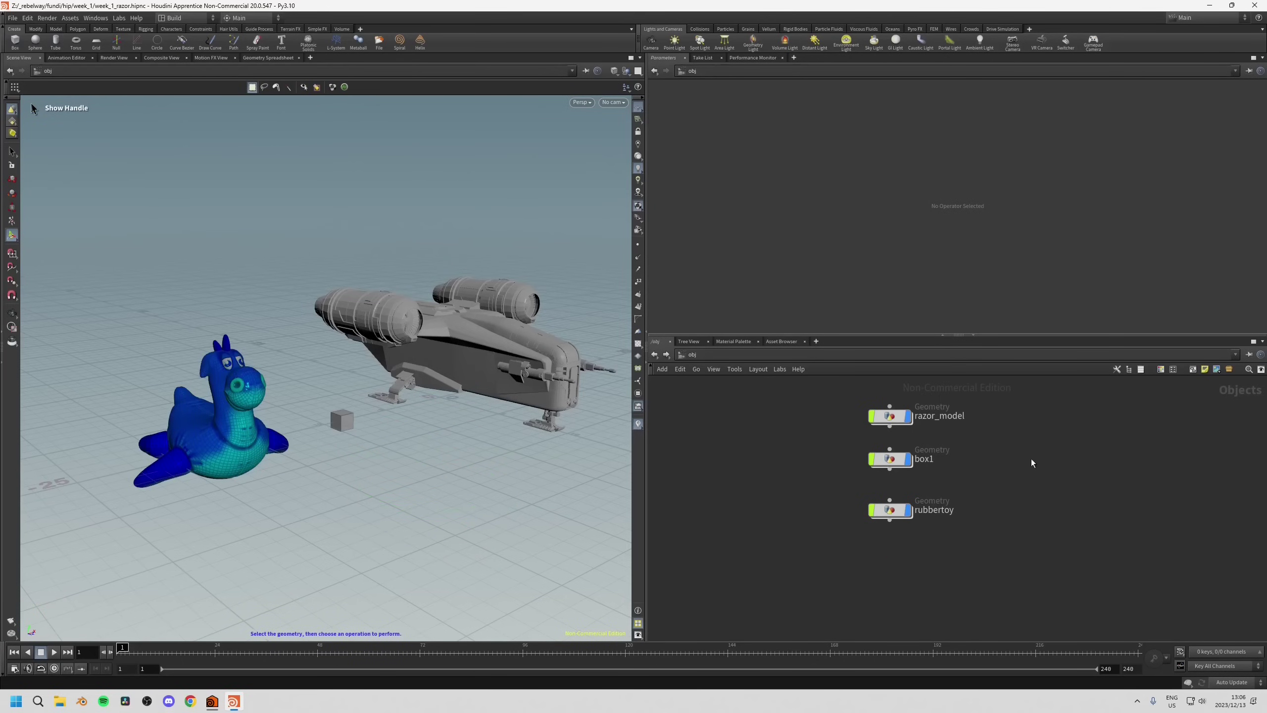
Add an empty Geometry object at the obj level, placing its node to the right of box1.
{"action": "key", "text": "Tab"}
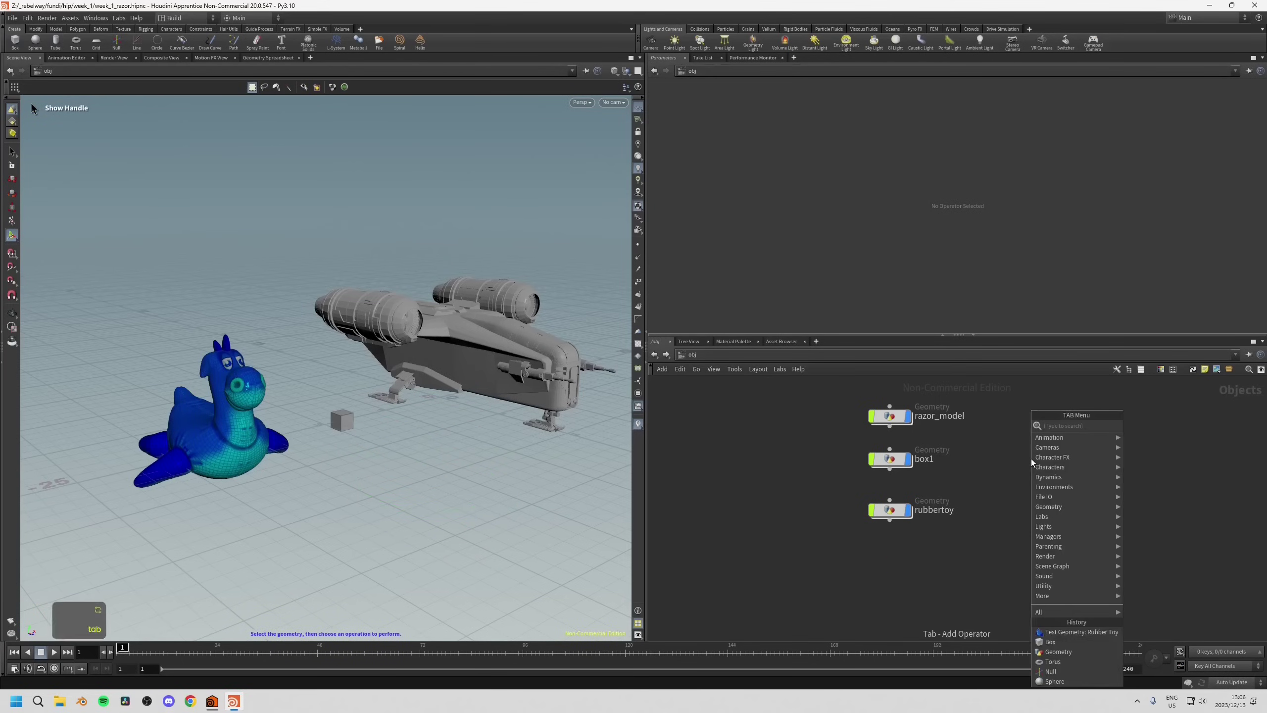
{"action": "type", "text": "ge"}
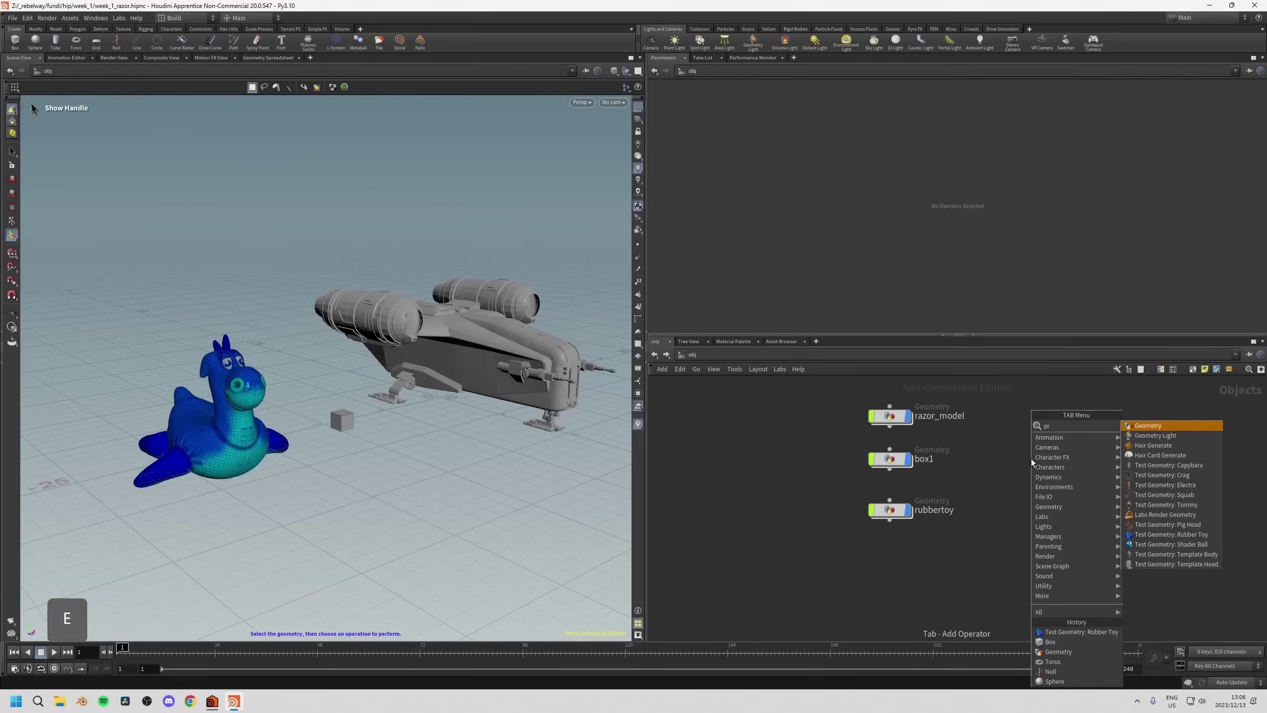
{"action": "left_click", "coordinate": [1153, 427]}
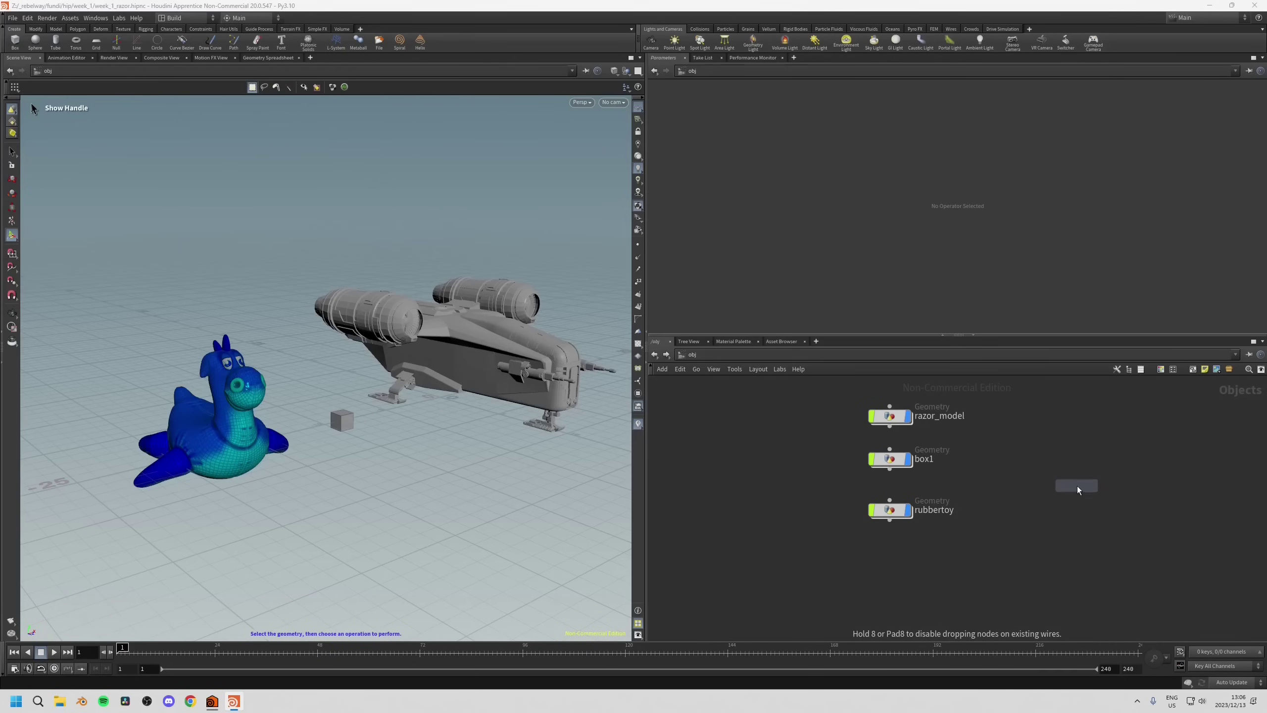
{"action": "left_click", "coordinate": [1078, 487]}
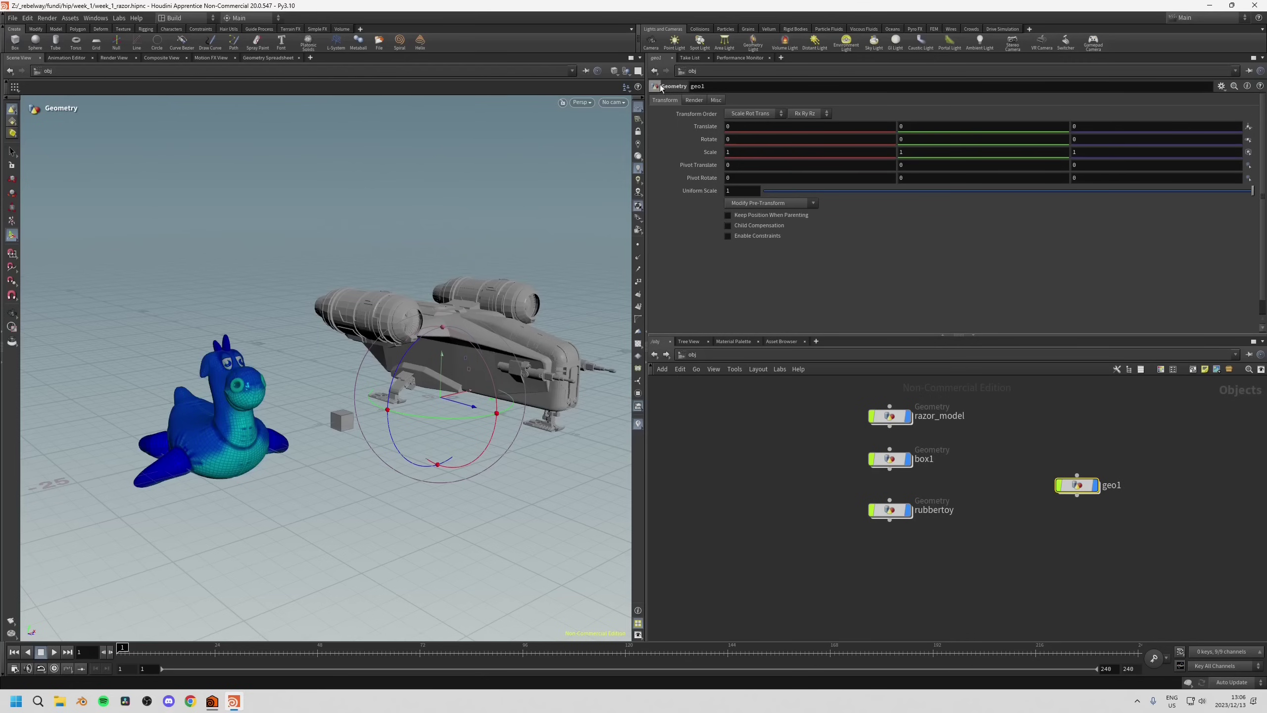
{"action": "middle_click_drag", "start_coordinate": [1052, 515], "coordinate": [996, 533]}
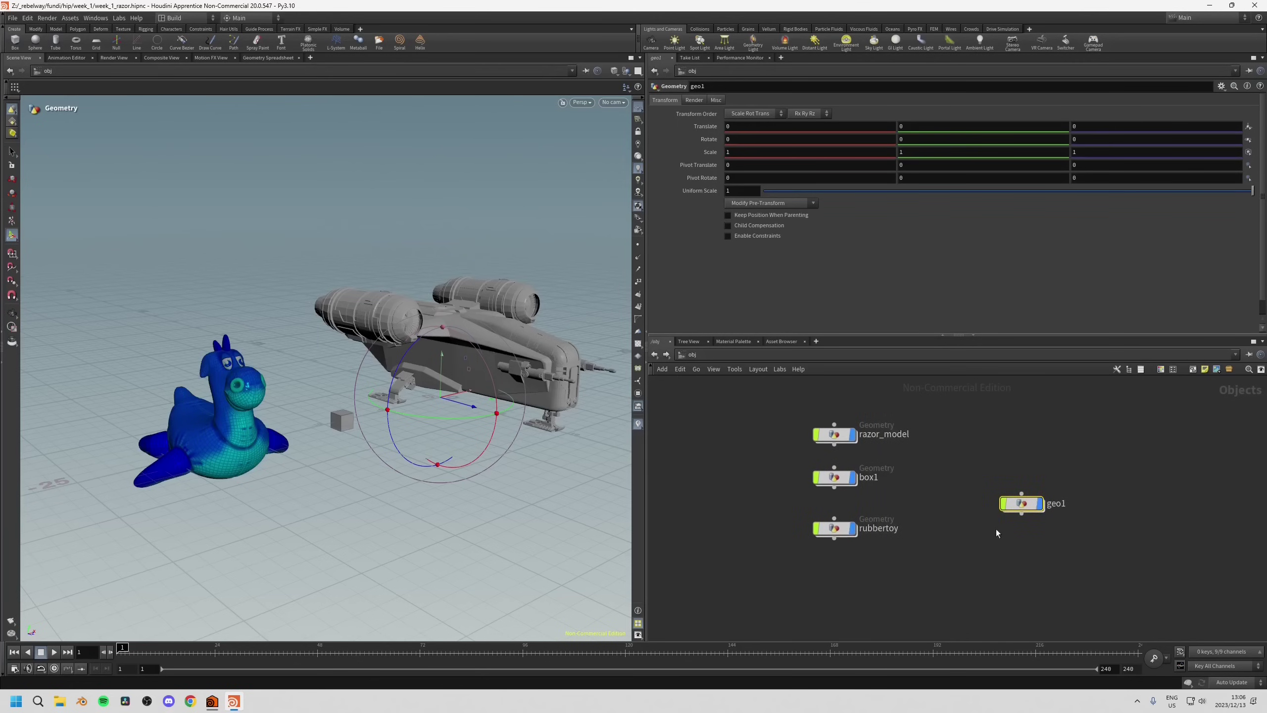
{"action": "left_click_drag", "start_coordinate": [1021, 503], "coordinate": [992, 483]}
Rename the new geometry object as my_container and shift its node slightly within the network.
{"action": "left_click", "coordinate": [1029, 483]}
{"action": "key", "text": "BackSpace"}
{"action": "key", "text": "BackSpace"}
{"action": "key", "text": "BackSpace"}
{"action": "key", "text": "BackSpace"}
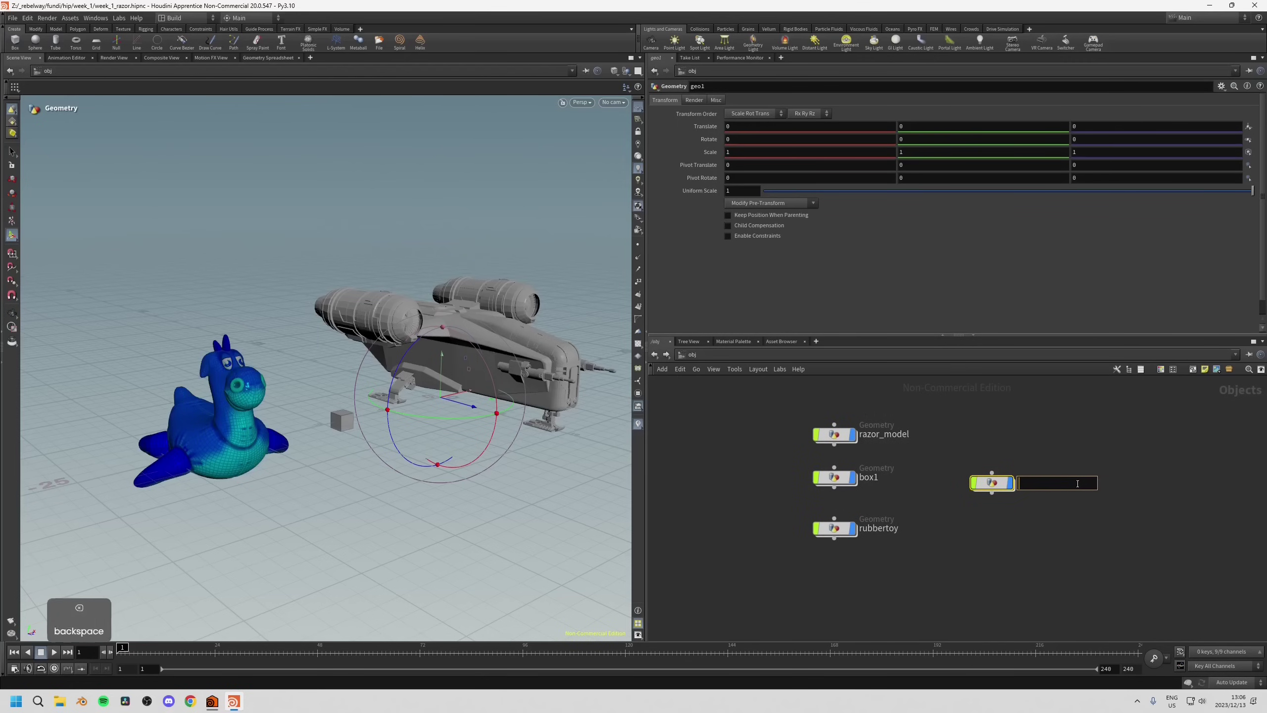
{"action": "type", "text": "my_"}
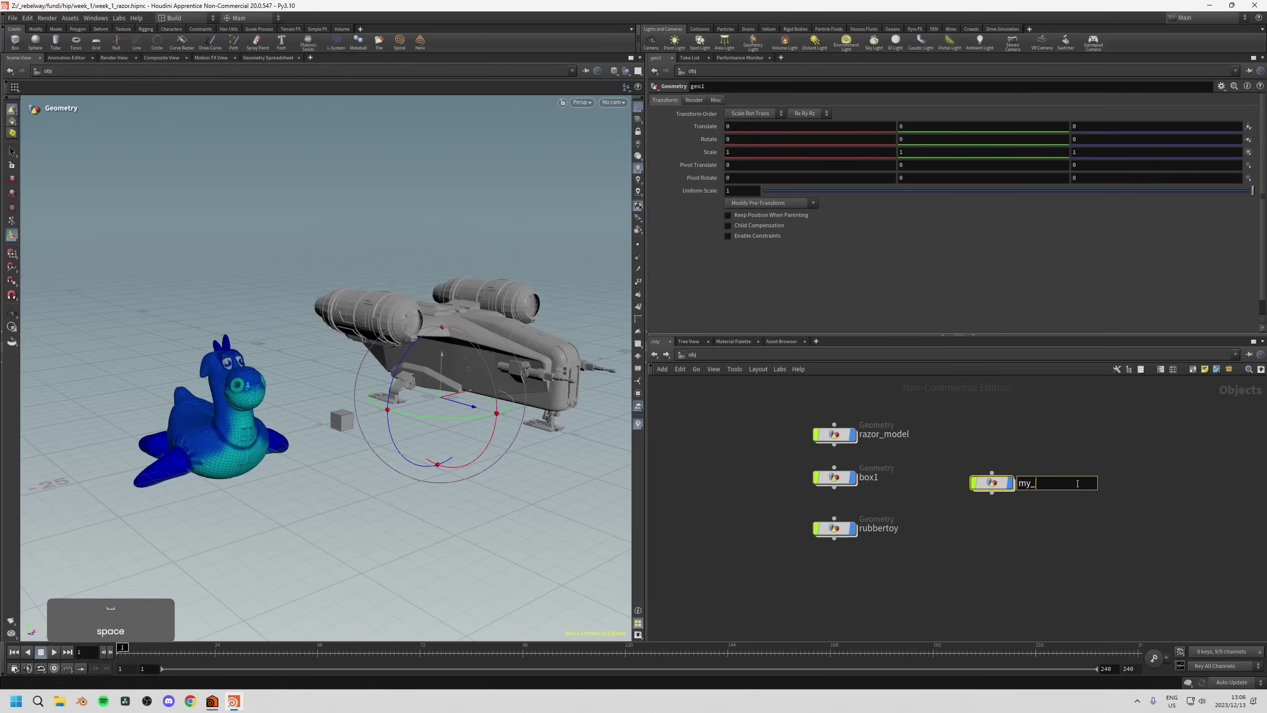
{"action": "type", "text": "container"}
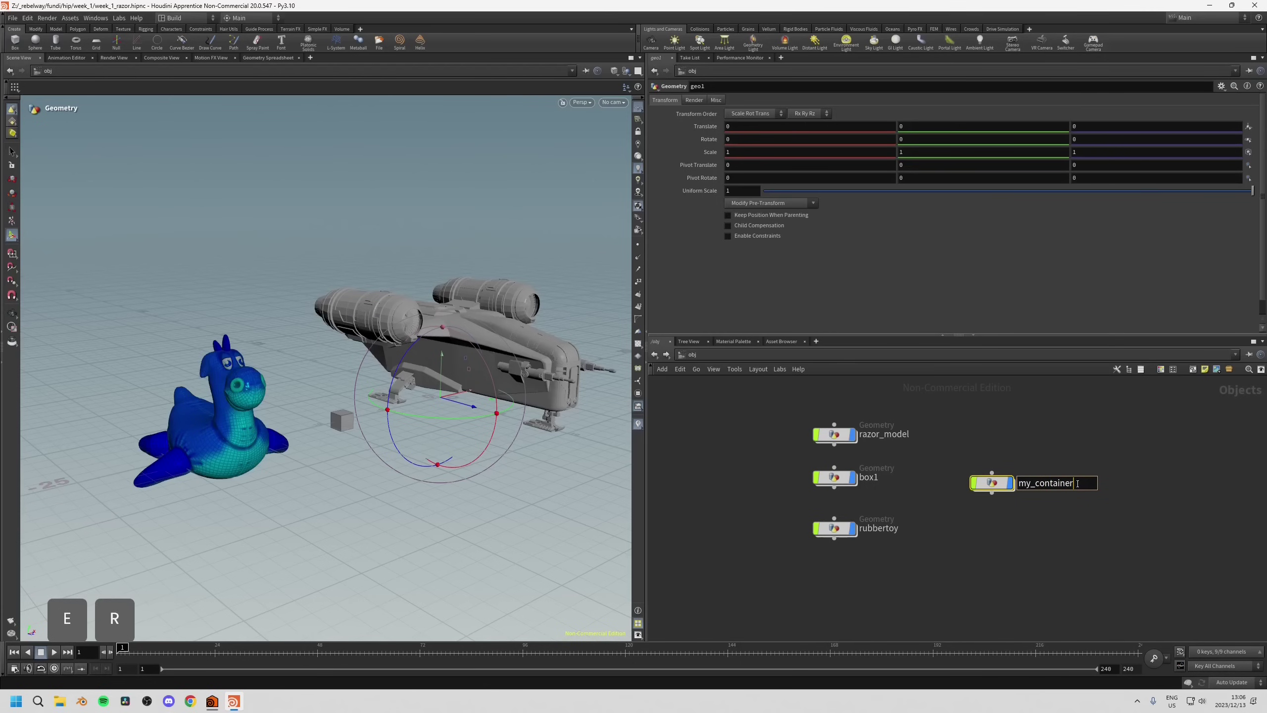
{"action": "key", "text": "Return"}
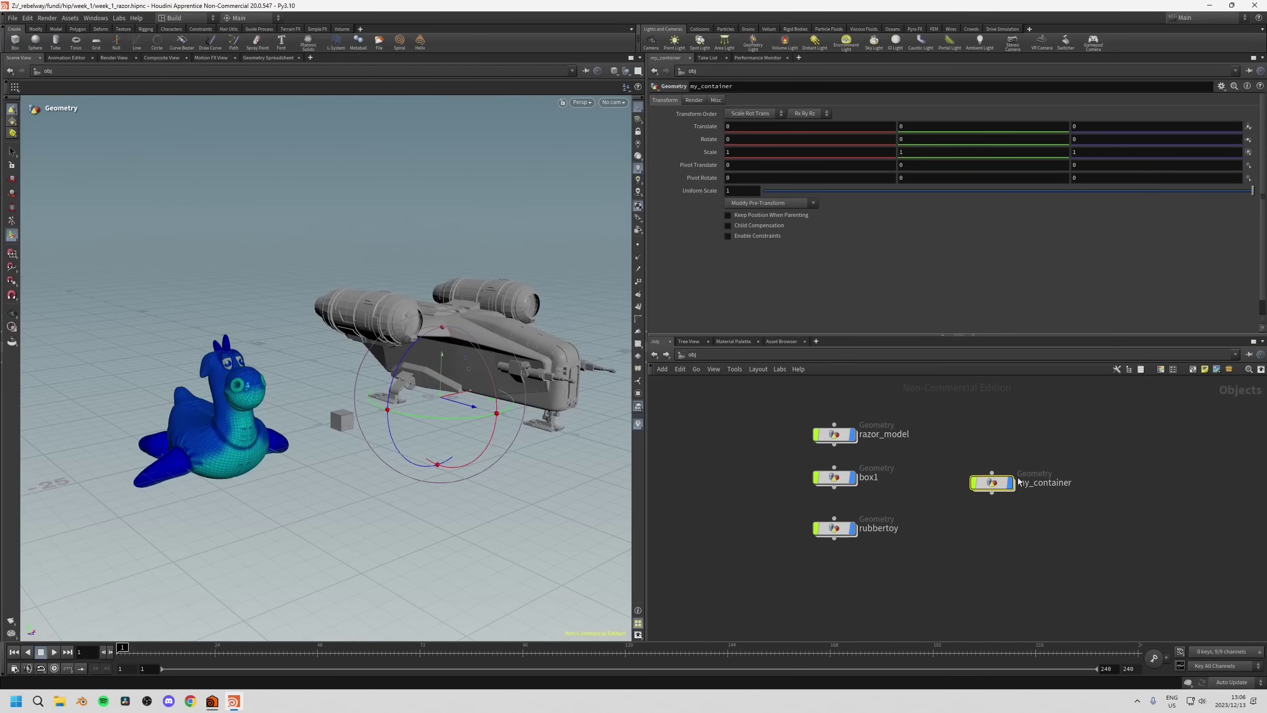
{"action": "left_click_drag", "start_coordinate": [991, 483], "coordinate": [997, 487]}
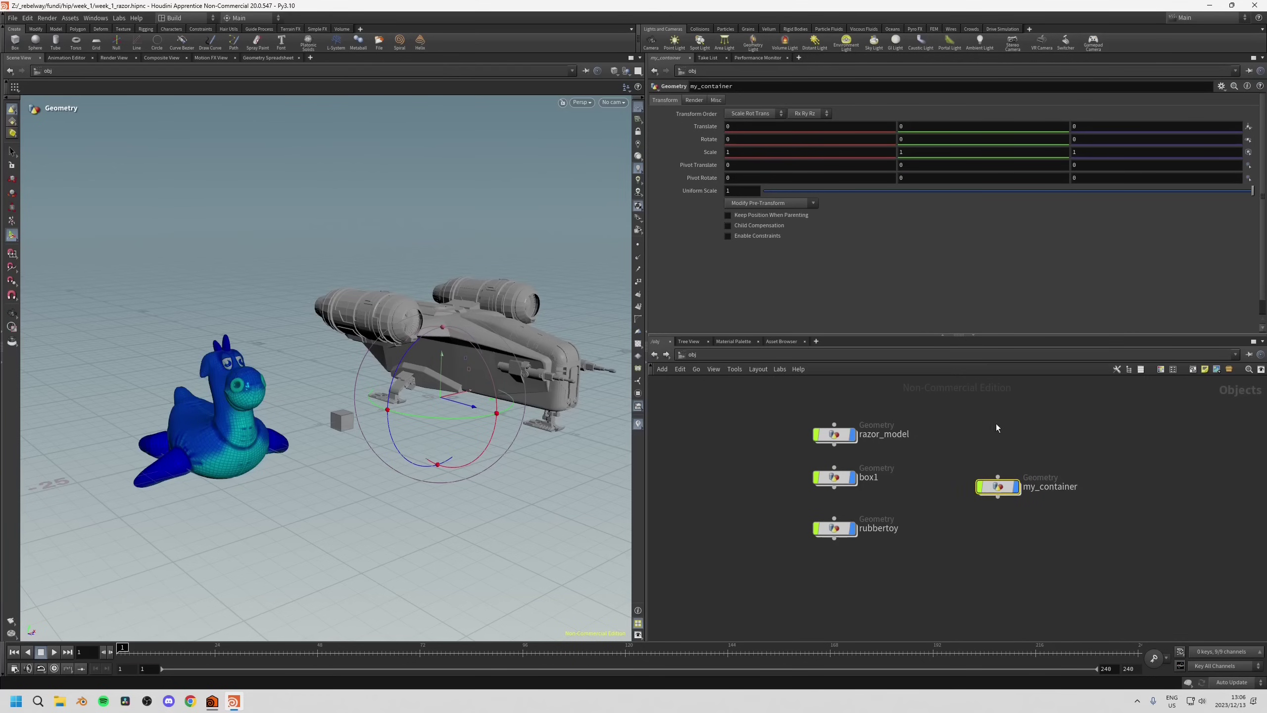
{"action": "left_click_drag", "start_coordinate": [997, 424], "coordinate": [1004, 504]}
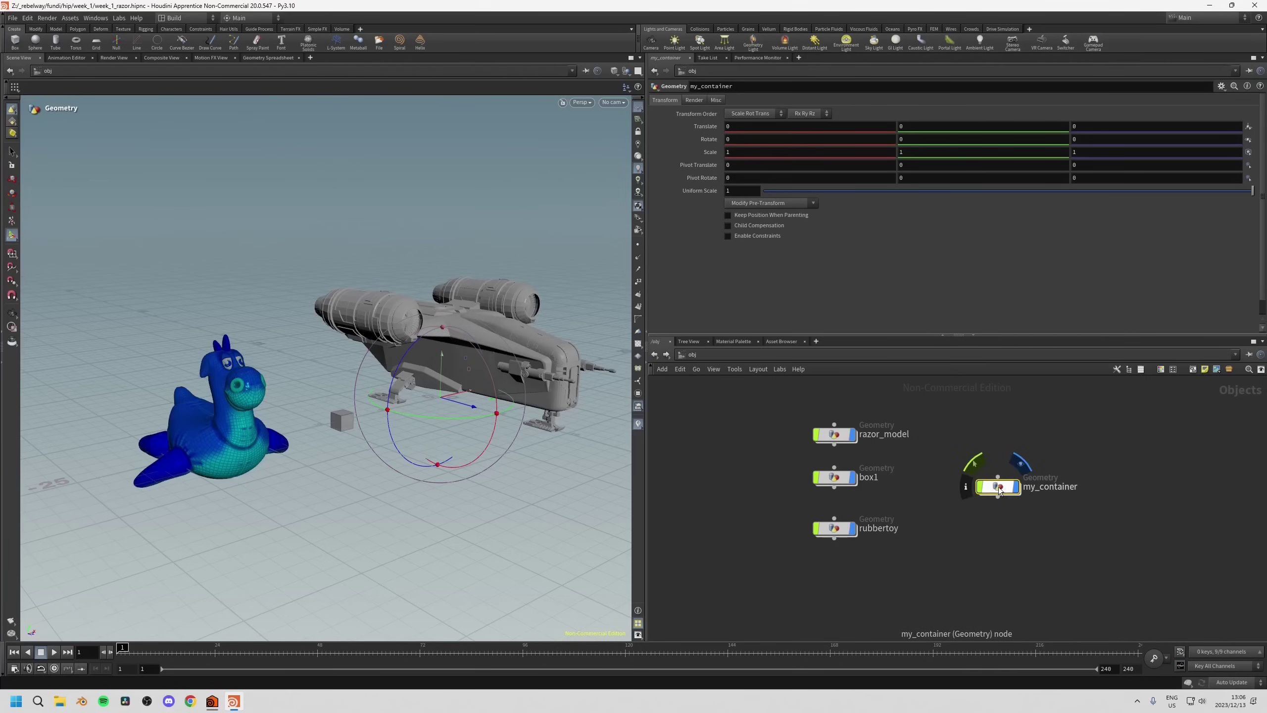
Go inside my_container and add a Box node to its empty geometry network.
{"action": "double_click", "coordinate": [998, 487]}
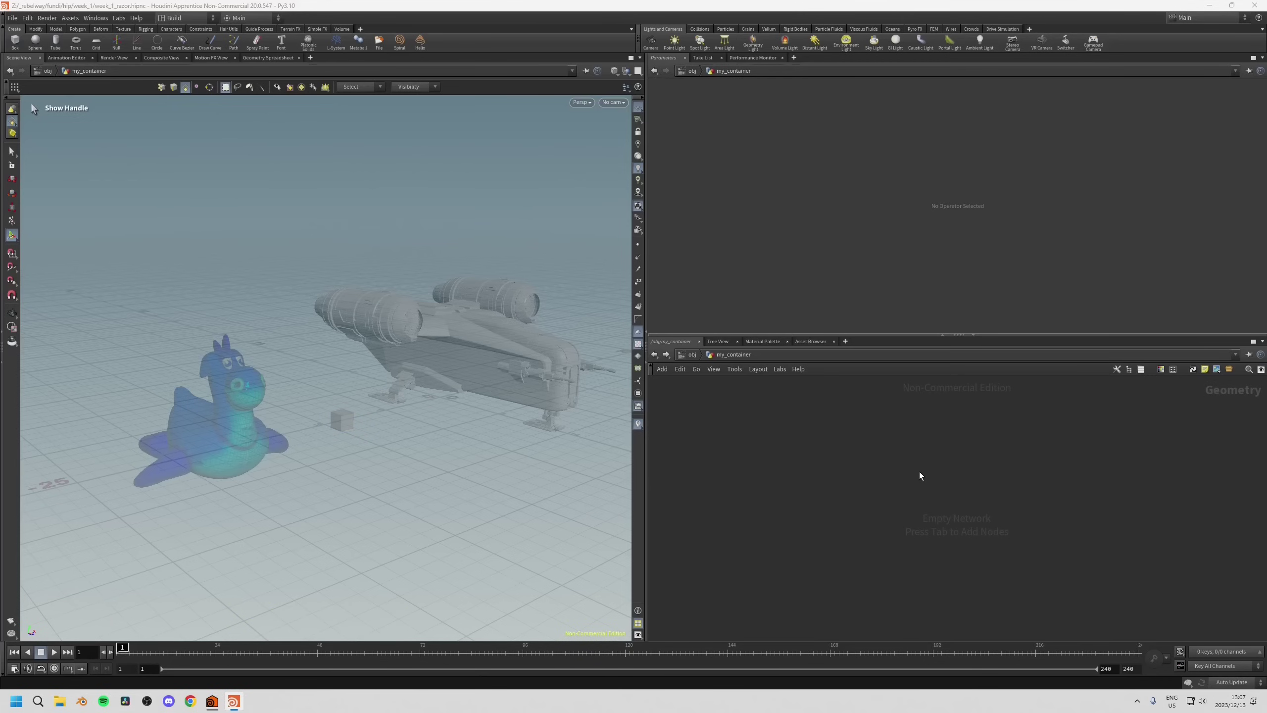
{"action": "key", "text": "b"}
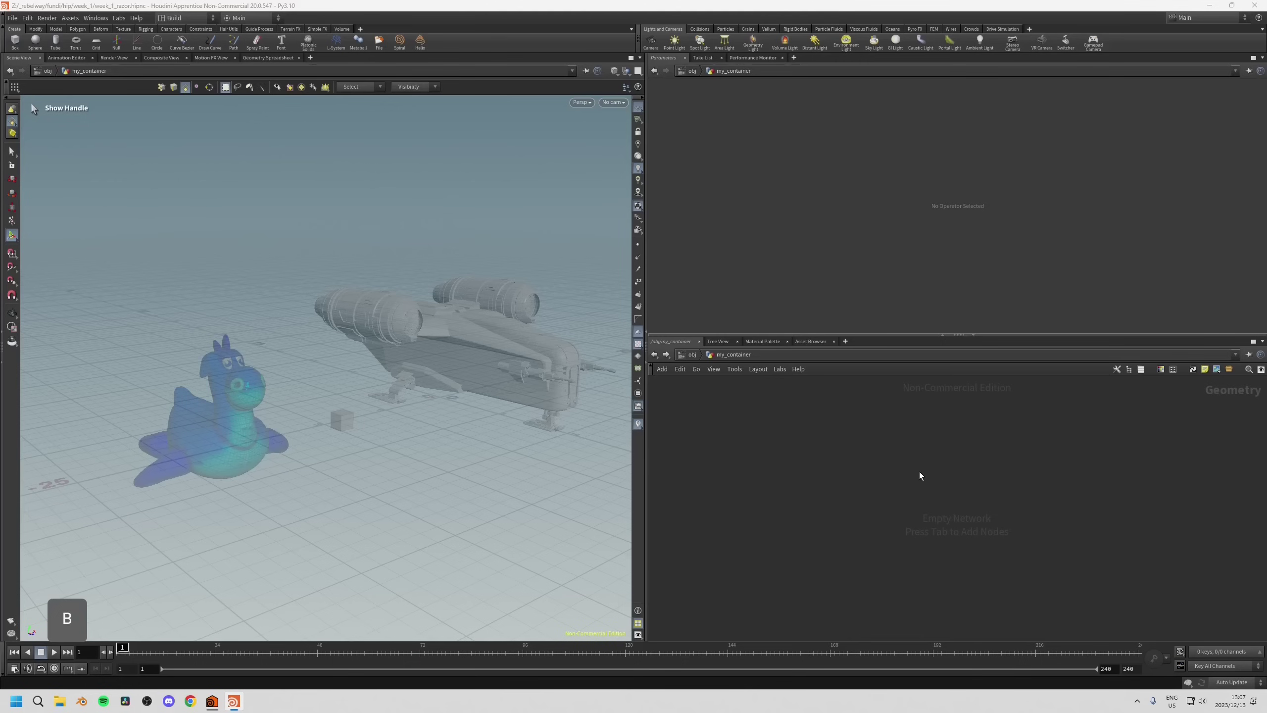
{"action": "key", "text": "Tab"}
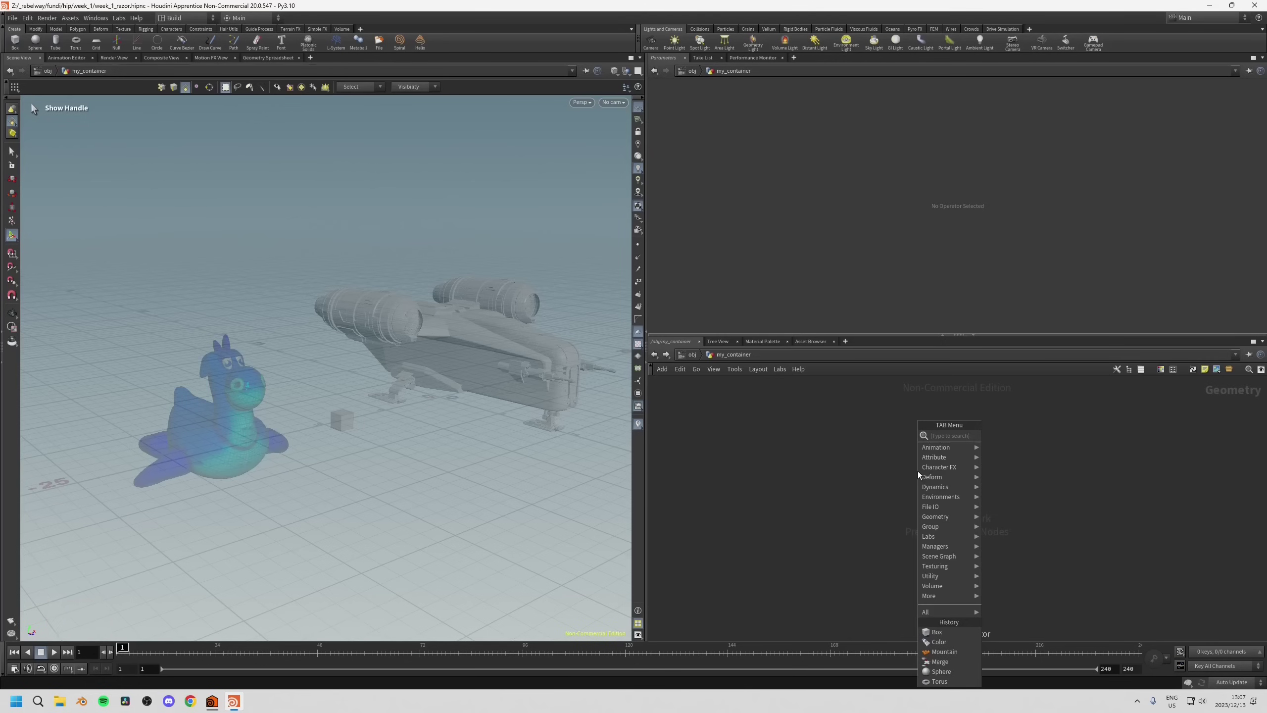
{"action": "type", "text": "box"}
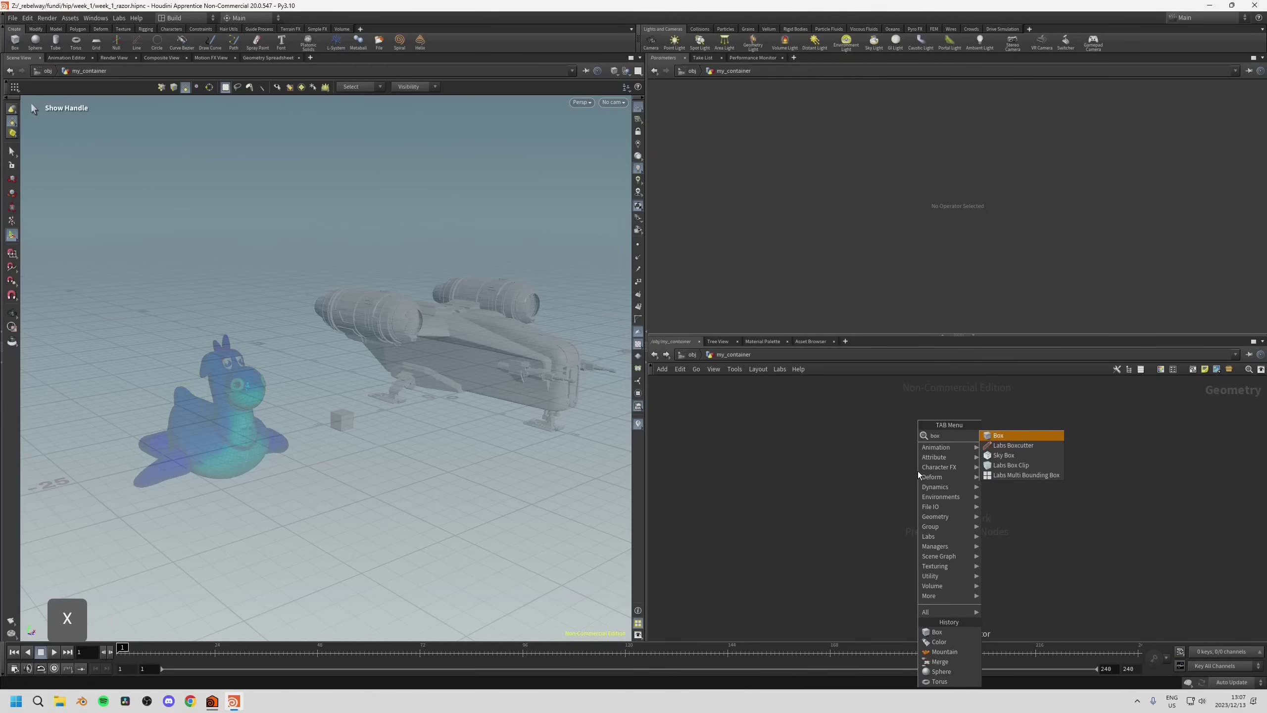
{"action": "key", "text": "Return"}
{"action": "left_click", "coordinate": [902, 463]}
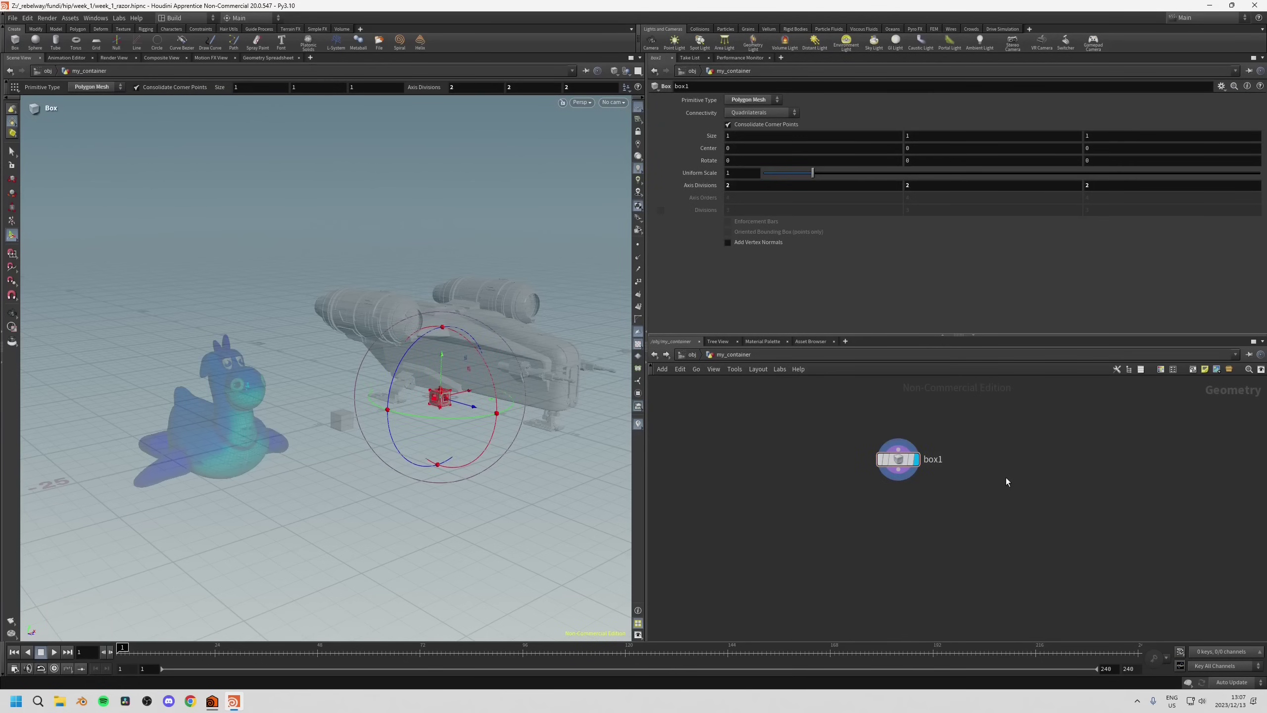
Add a Torus node beside box1 in my_container and align it level with the box node.
{"action": "key", "text": "Tab"}
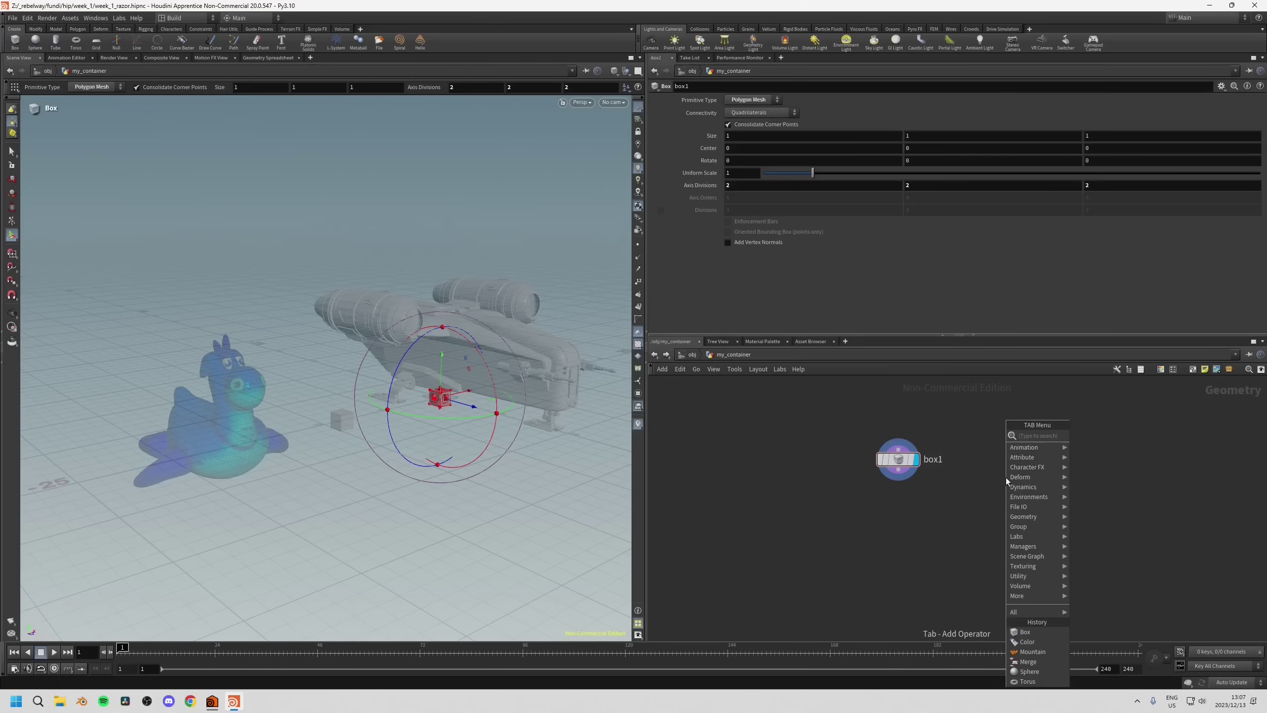
{"action": "type", "text": "toru"}
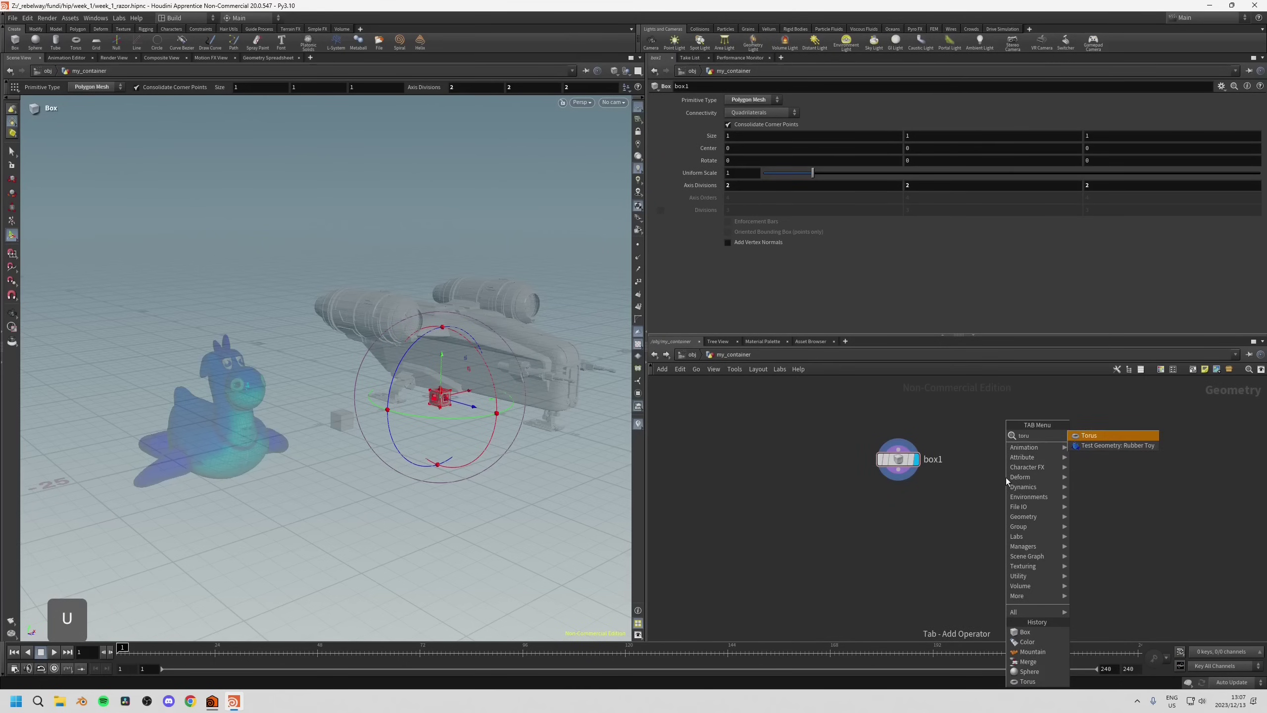
{"action": "key", "text": "Return"}
{"action": "left_click", "coordinate": [1016, 458]}
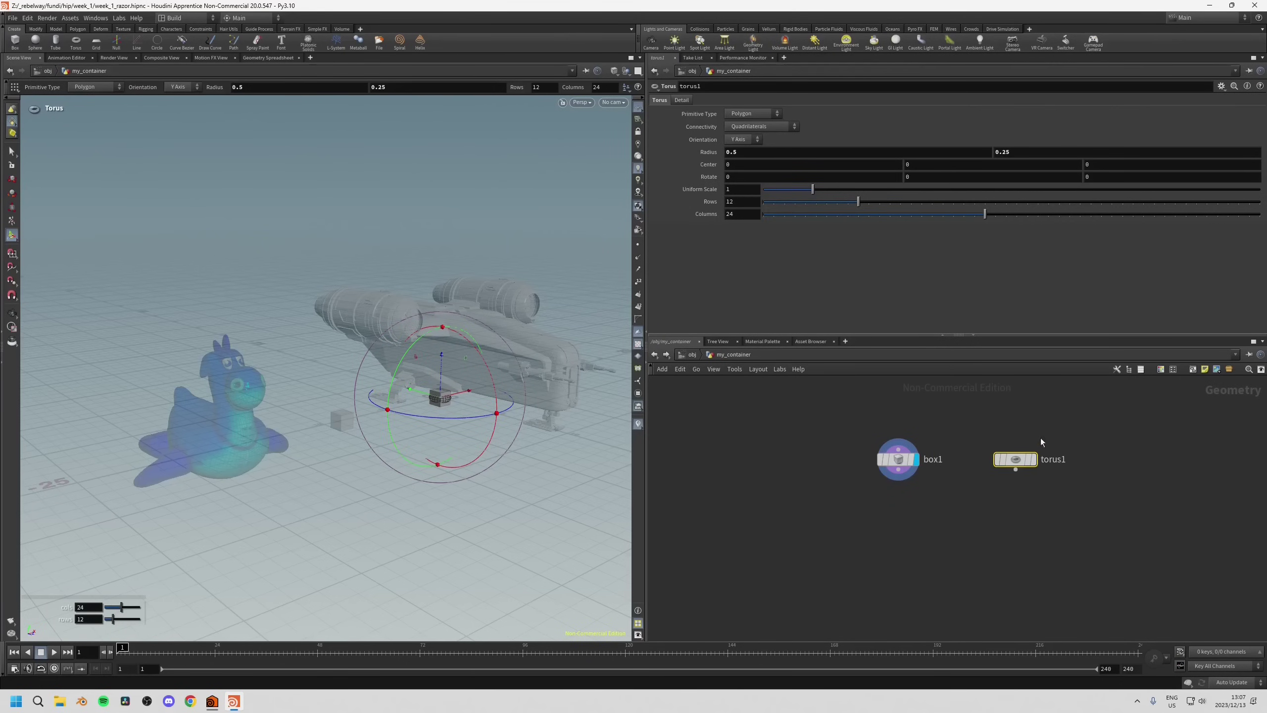
{"action": "left_click_drag", "start_coordinate": [1014, 460], "coordinate": [1014, 471]}
{"action": "left_click", "coordinate": [897, 457]}
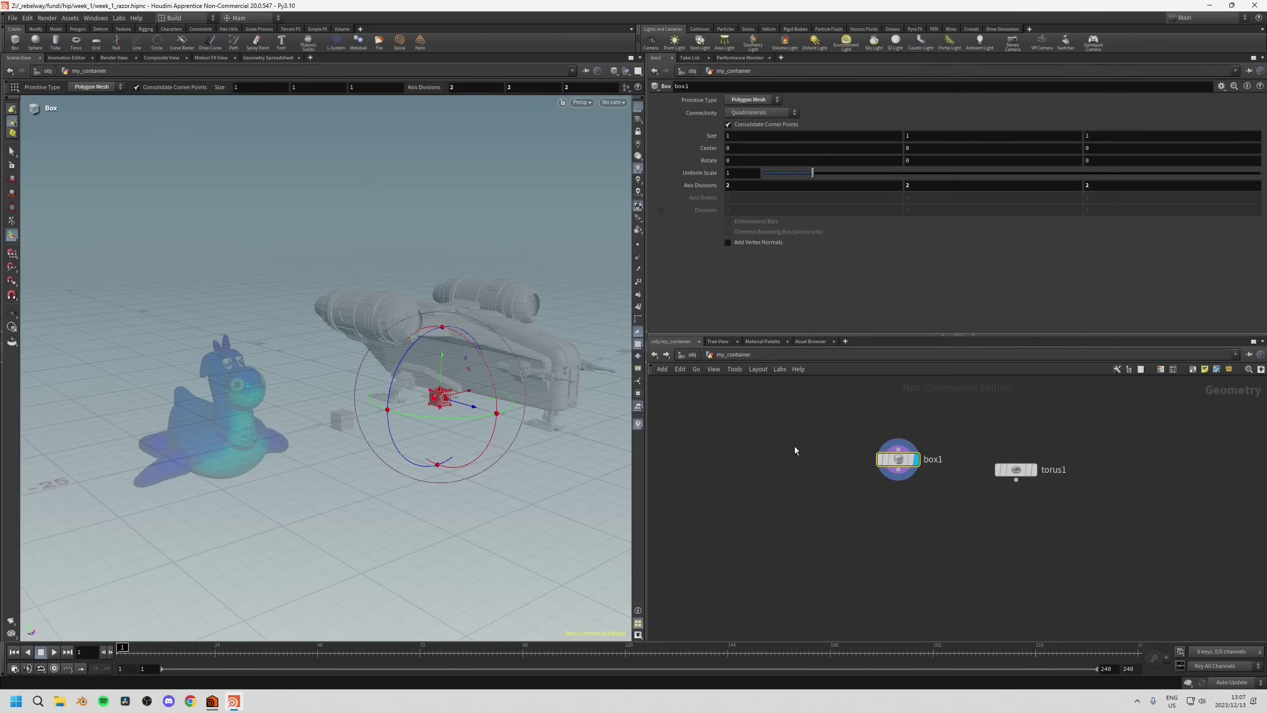
{"action": "left_click_drag", "start_coordinate": [795, 442], "coordinate": [937, 510]}
{"action": "mouse_move", "coordinate": [998, 528]}
{"action": "left_mouse_down"}
{"action": "mouse_move", "coordinate": [1036, 436]}
{"action": "mouse_move", "coordinate": [1009, 462]}
{"action": "left_mouse_up"}
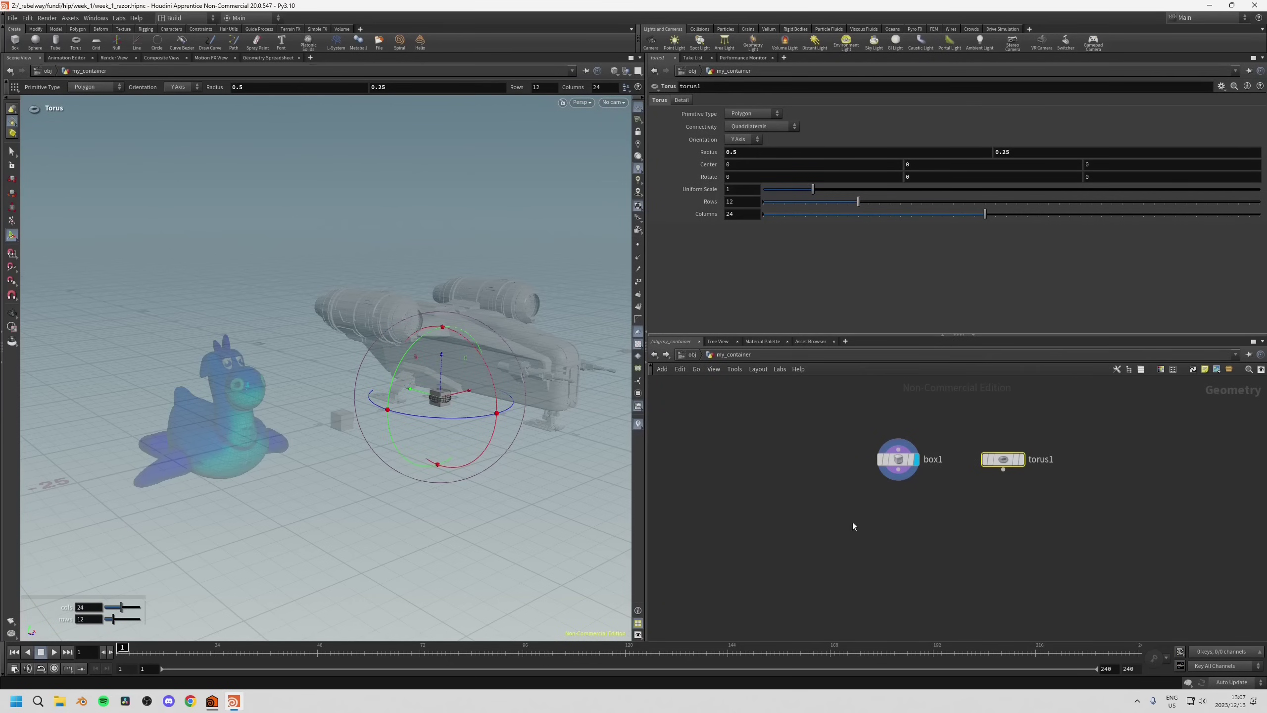
Select box1 and examine how its box and the ghosted surrounding objects appear in the viewport.
{"action": "left_click_drag", "start_coordinate": [852, 522], "coordinate": [897, 451]}
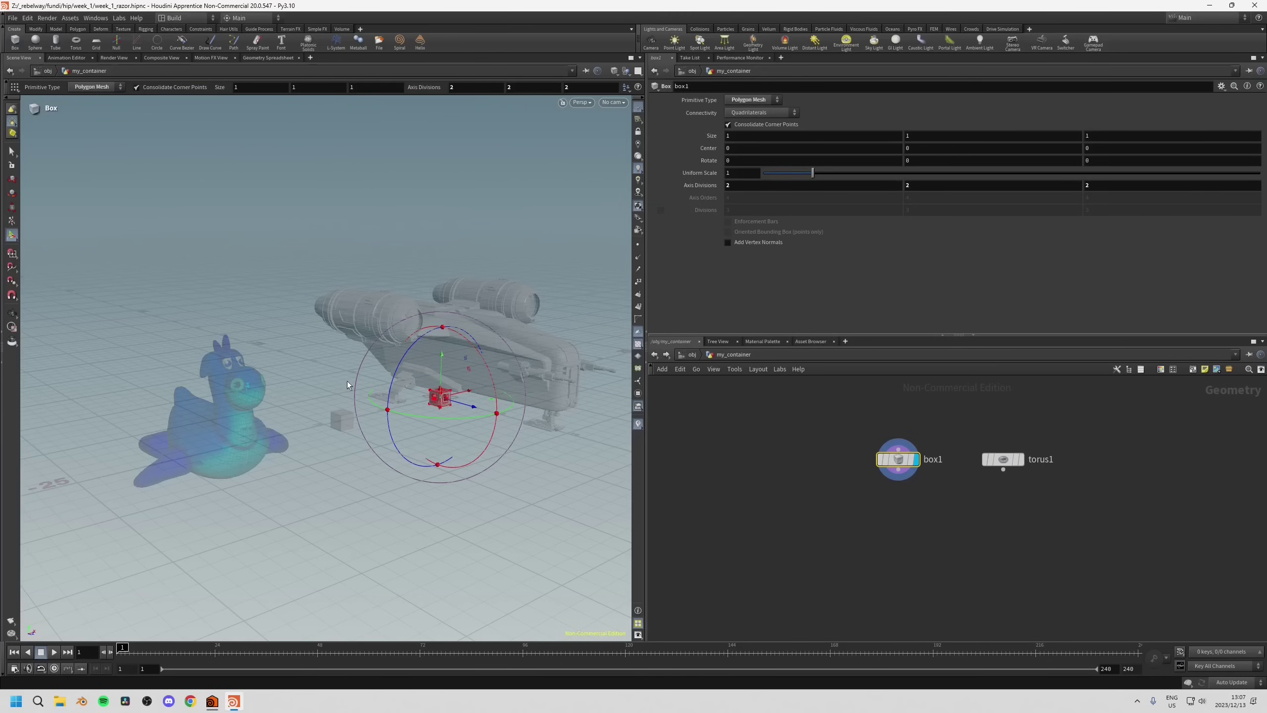
{"action": "key", "text": "space"}
{"action": "left_click_drag", "start_coordinate": [489, 406], "coordinate": [433, 420]}
{"action": "key", "text": "Return"}
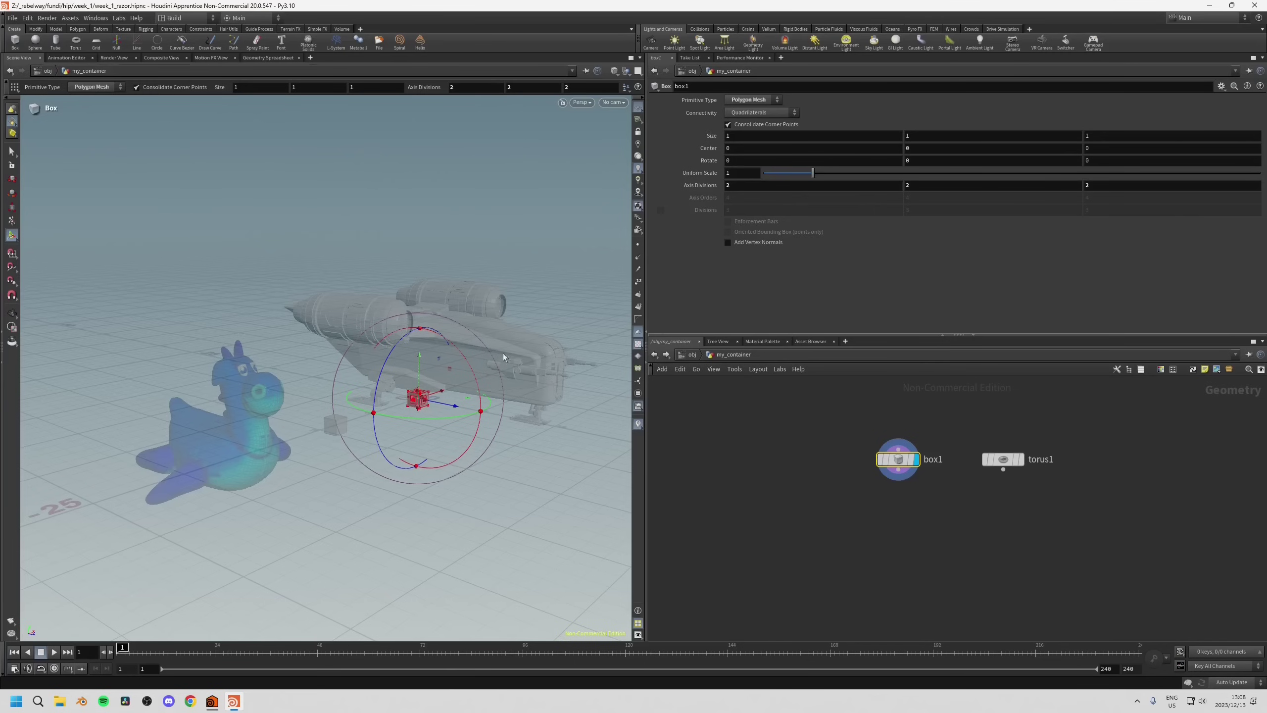
{"action": "right_click_drag", "start_coordinate": [356, 402], "coordinate": [418, 368]}
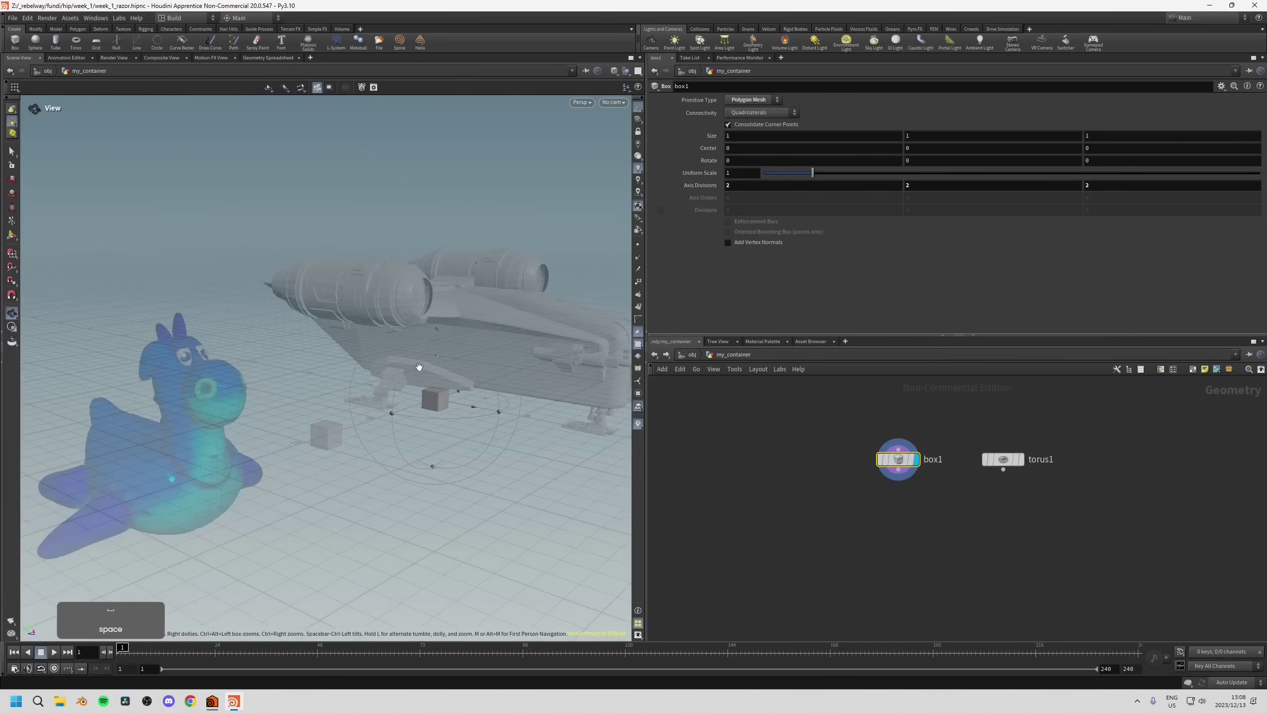
{"action": "key", "text": "s"}
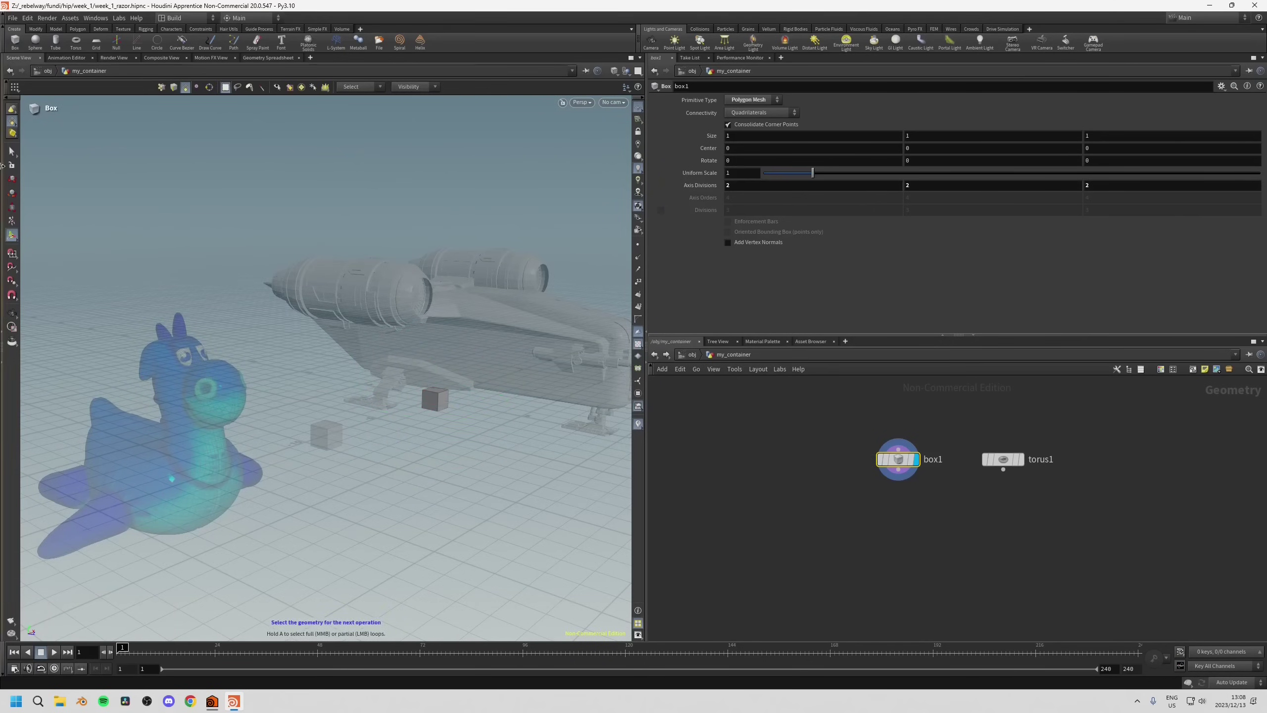
{"action": "left_click_drag", "start_coordinate": [122, 337], "coordinate": [182, 382]}
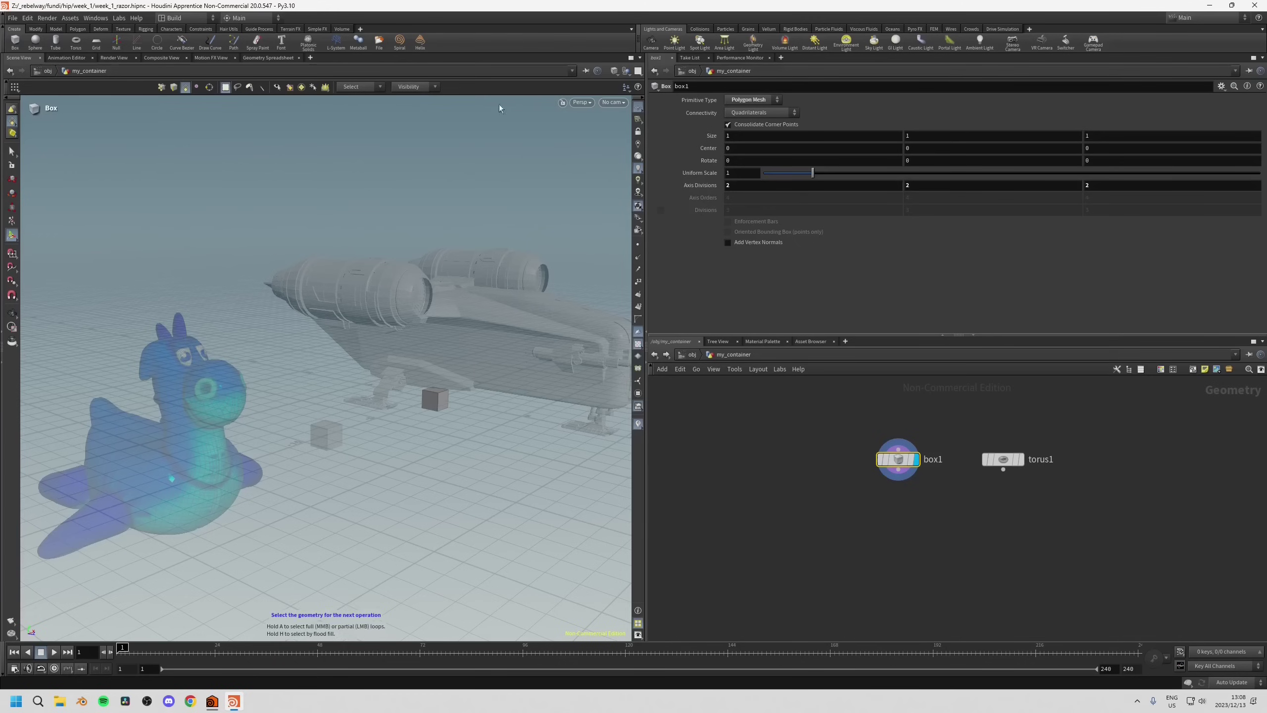
Try the Show All Objects display mode, and set the viewport to Hide Other Objects.
{"action": "left_click", "coordinate": [626, 71]}
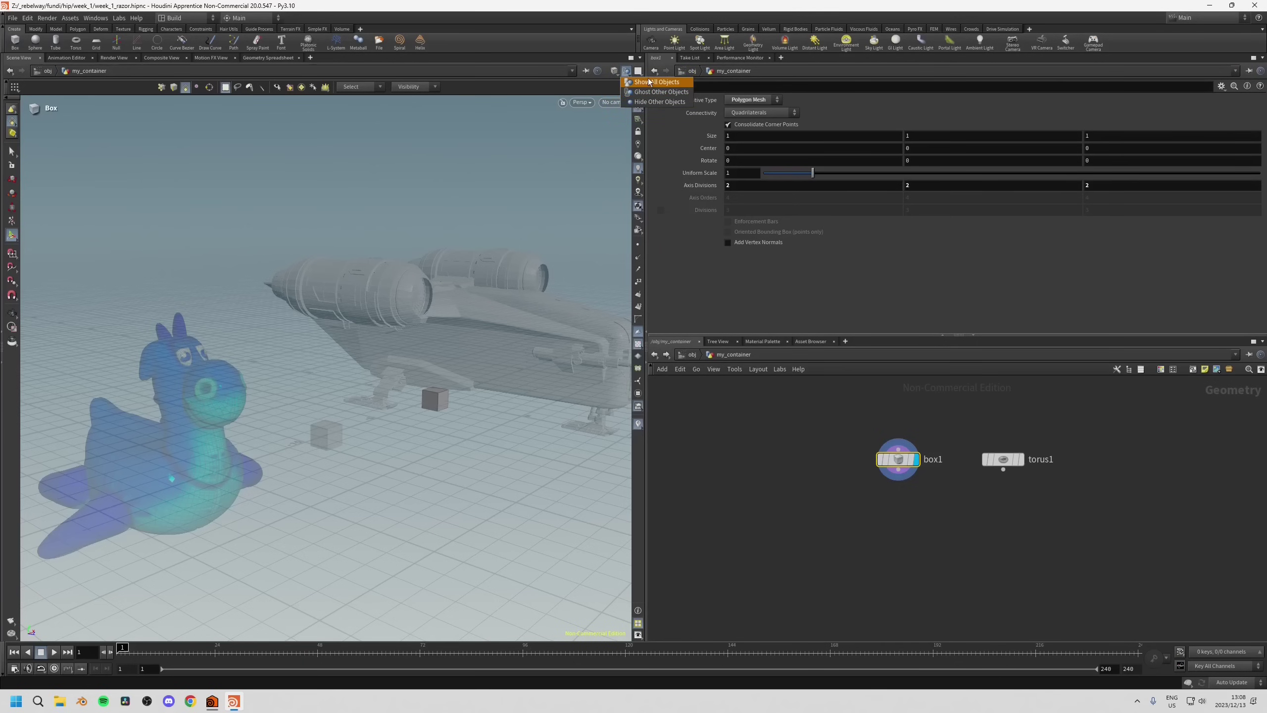
{"action": "left_click", "coordinate": [643, 82]}
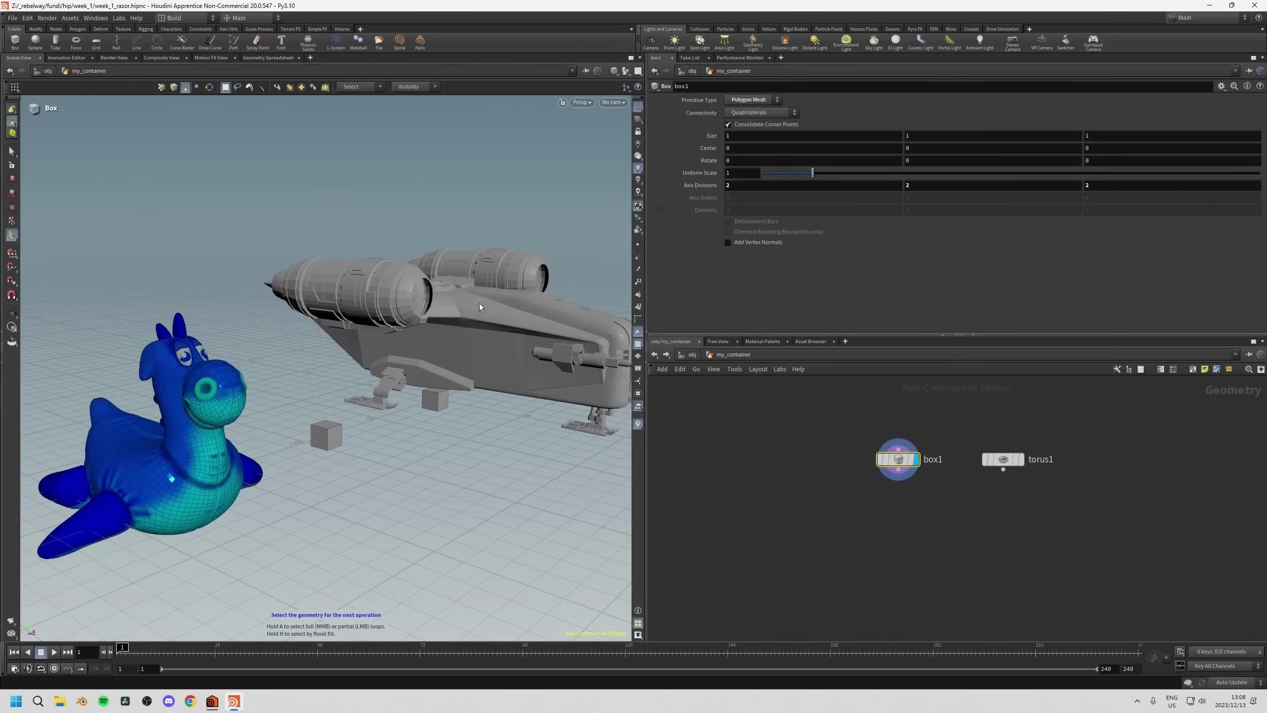
{"action": "left_click", "coordinate": [626, 71]}
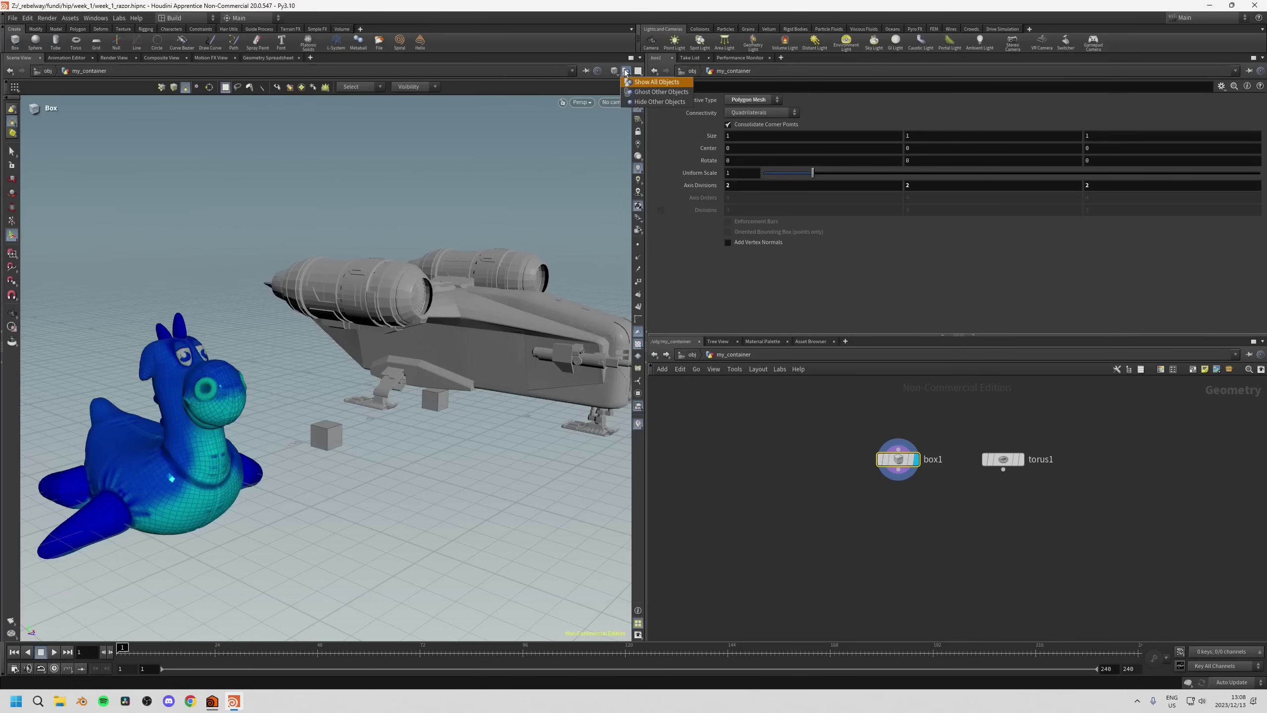
{"action": "left_click", "coordinate": [653, 101]}
{"action": "left_click_drag", "start_coordinate": [815, 413], "coordinate": [913, 490]}
{"action": "left_click", "coordinate": [768, 452]}
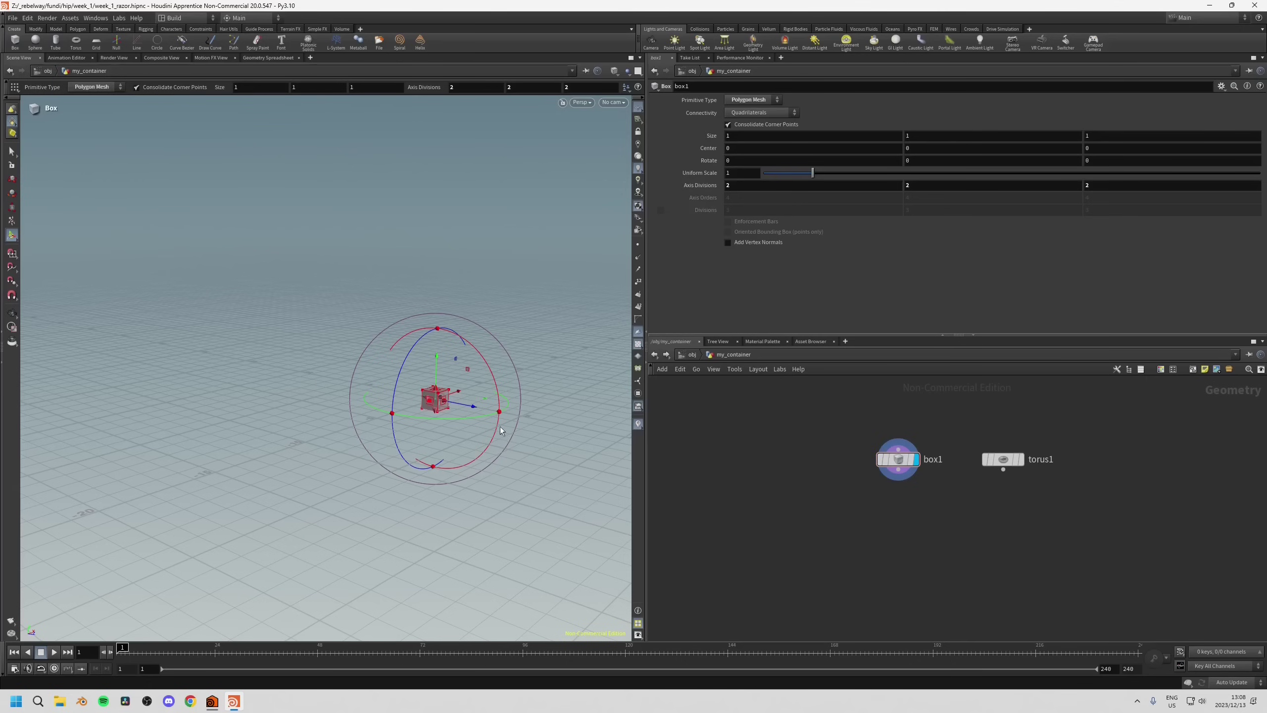
Go up to the object level and back inside my_container, and select its box and torus nodes.
{"action": "left_click", "coordinate": [690, 355]}
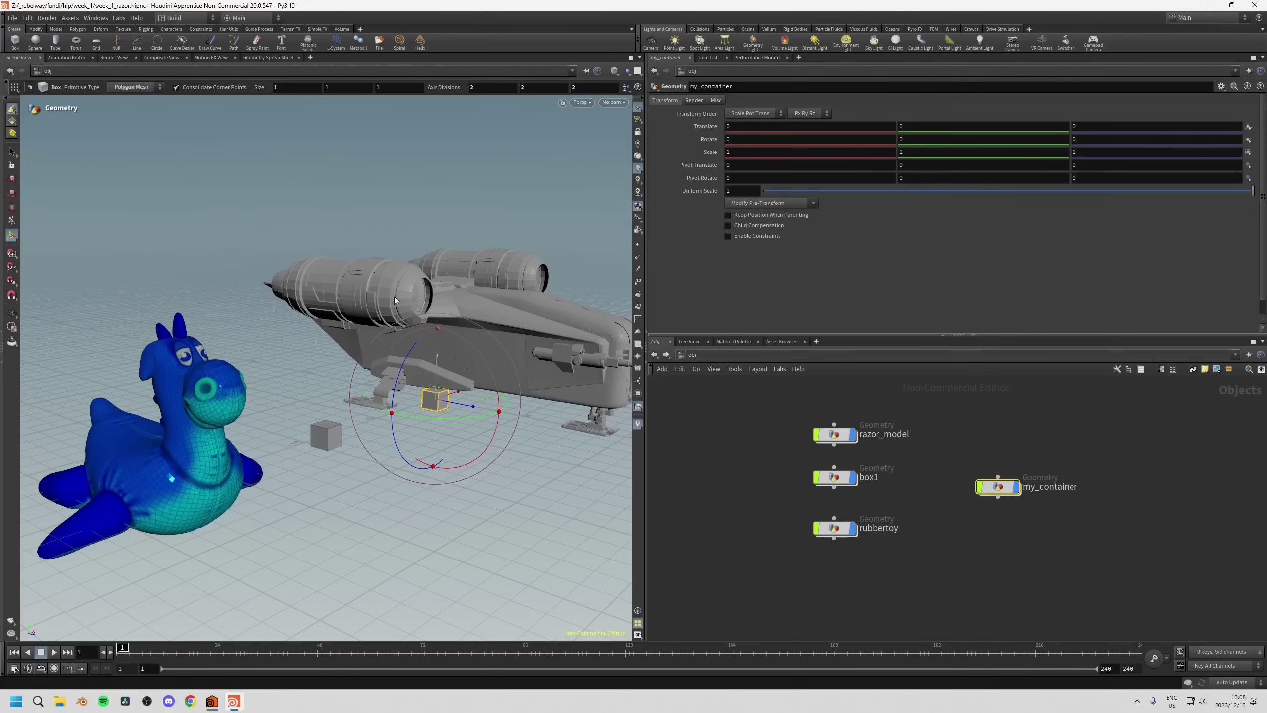
{"action": "double_click", "coordinate": [1002, 488]}
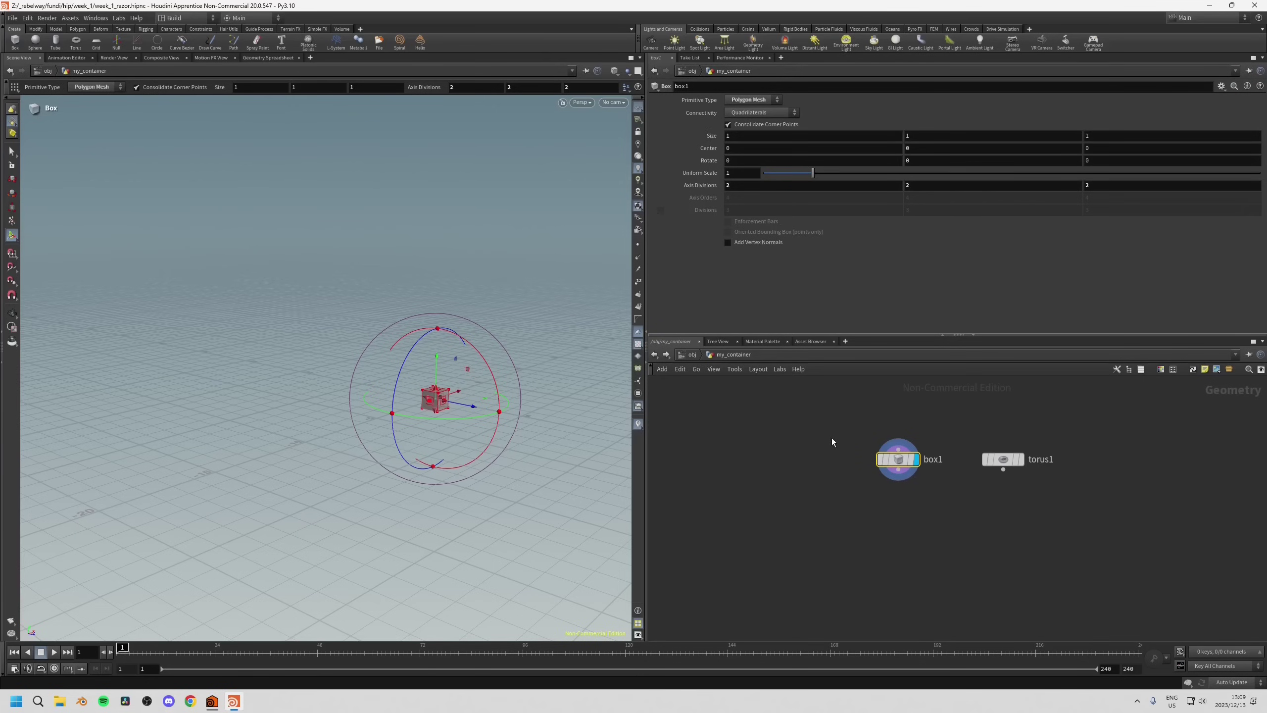
{"action": "left_click_drag", "start_coordinate": [820, 437], "coordinate": [1039, 481]}
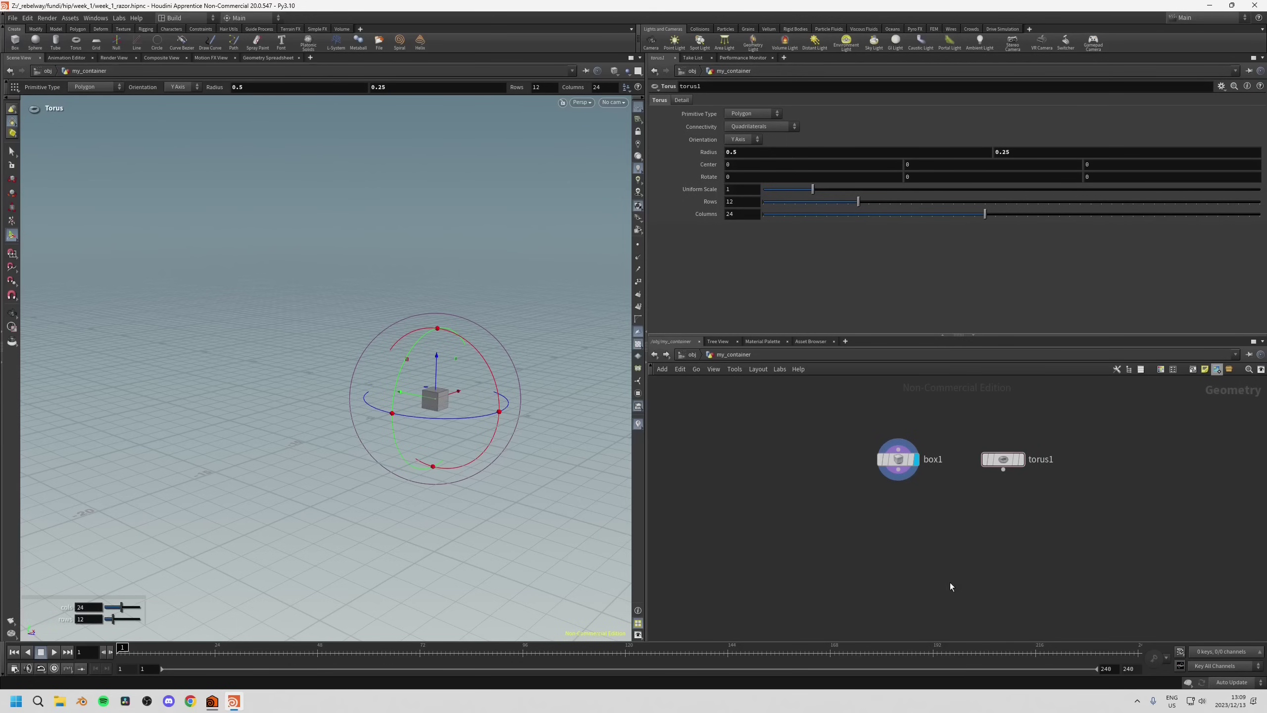
{"action": "middle_click_drag", "start_coordinate": [934, 570], "coordinate": [932, 566]}
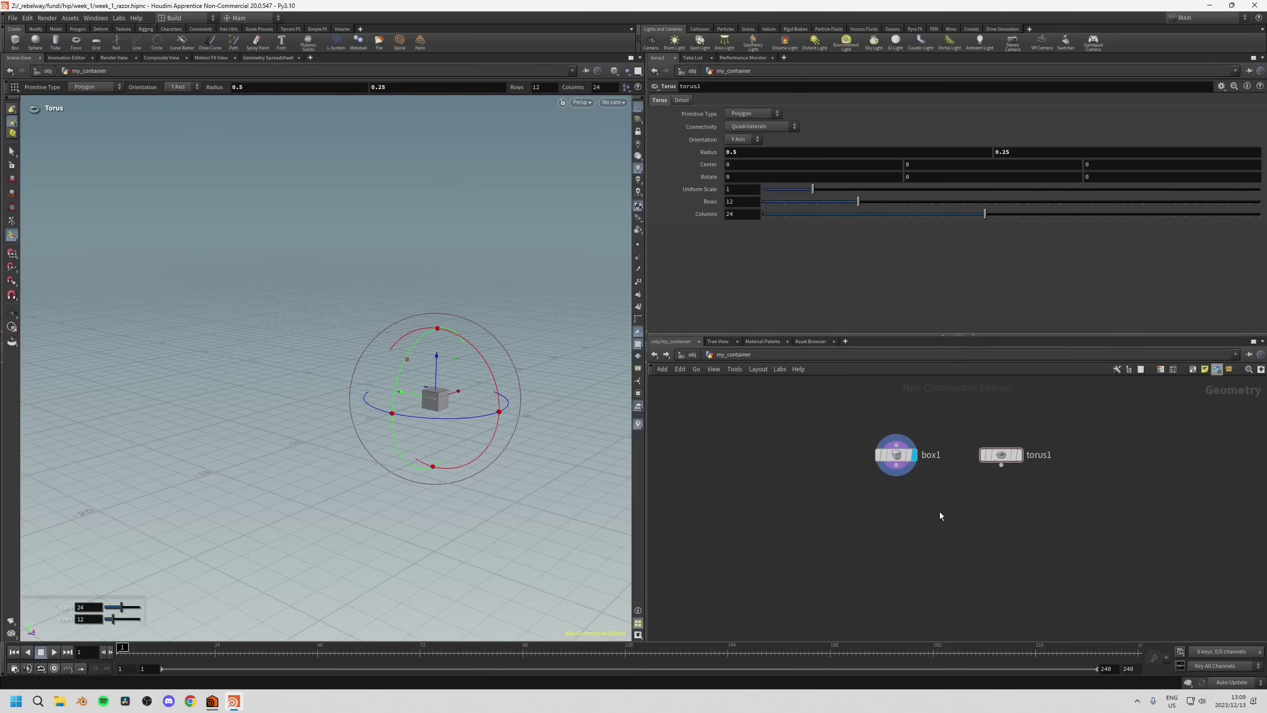
{"action": "middle_click_drag", "start_coordinate": [885, 503], "coordinate": [908, 502]}
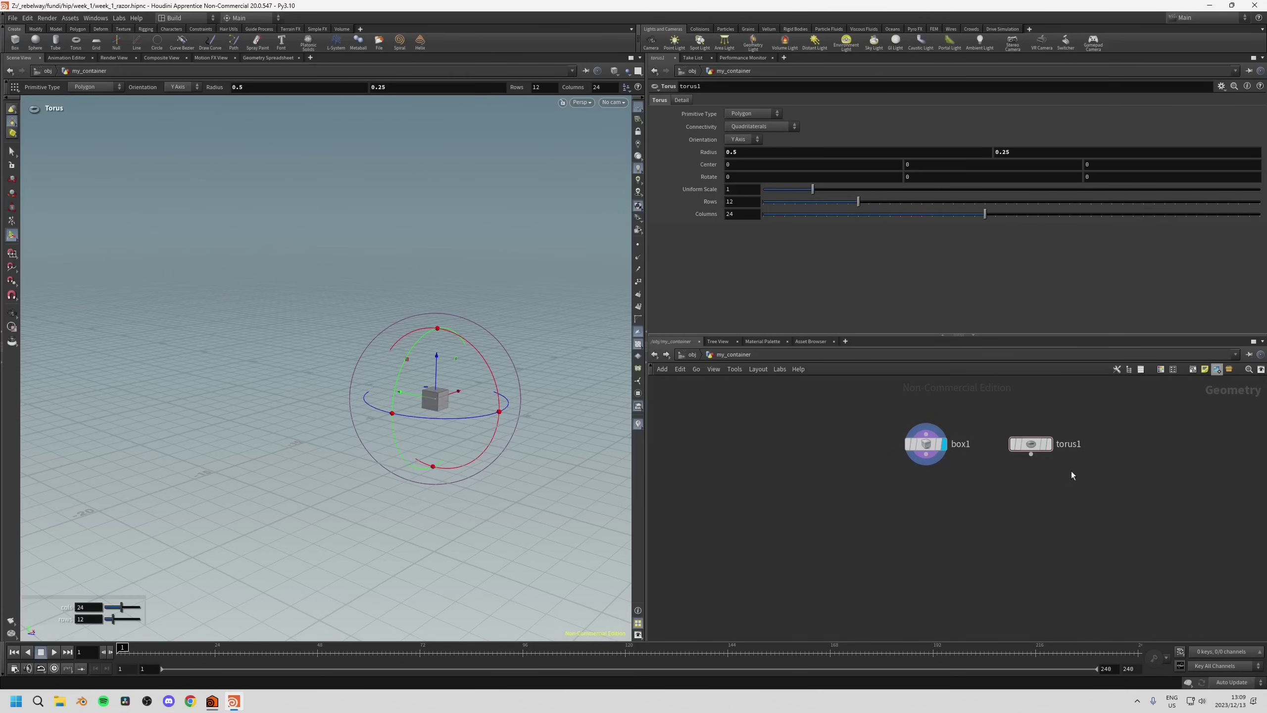
Show torus1 in the viewport instead of box1 and examine its shape.
{"action": "left_click", "coordinate": [1056, 423]}
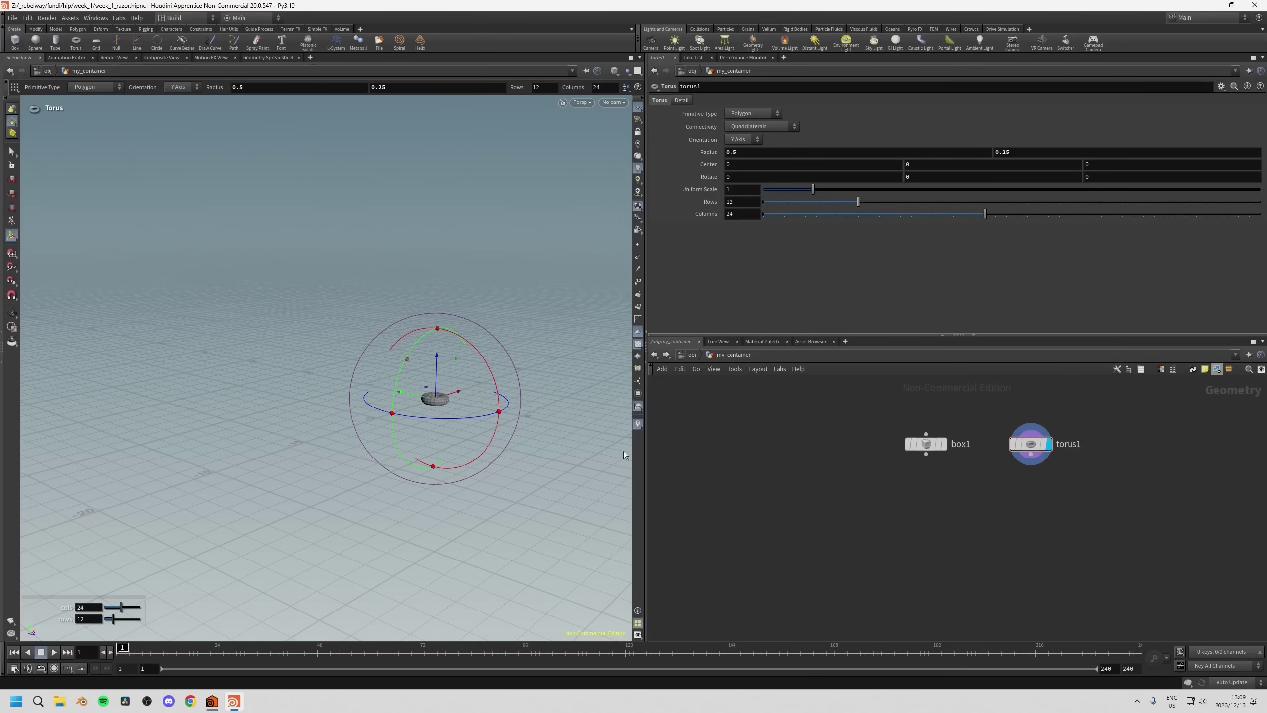
{"action": "key", "text": "space"}
{"action": "left_click_drag", "start_coordinate": [463, 406], "coordinate": [479, 430]}
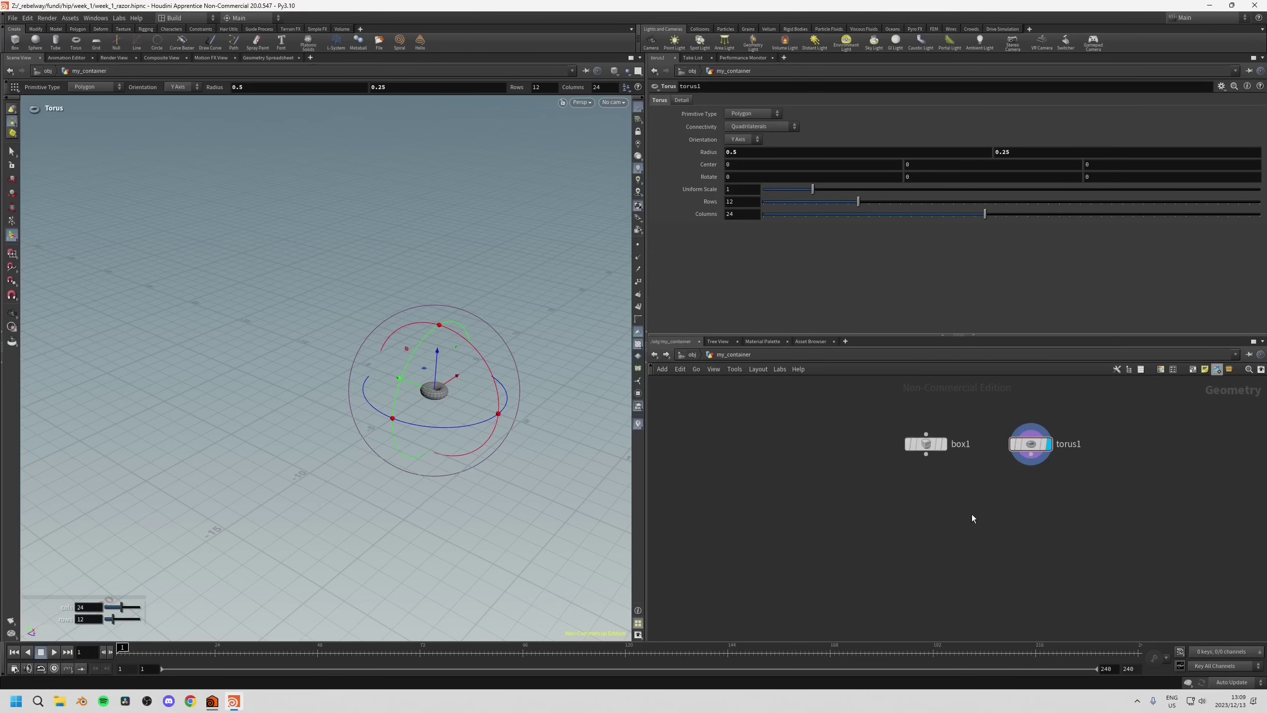
Add a Merge node below the two shapes and wire the outputs of box1 and torus1 into it.
{"action": "key", "text": "Tab"}
{"action": "type", "text": "mer"}
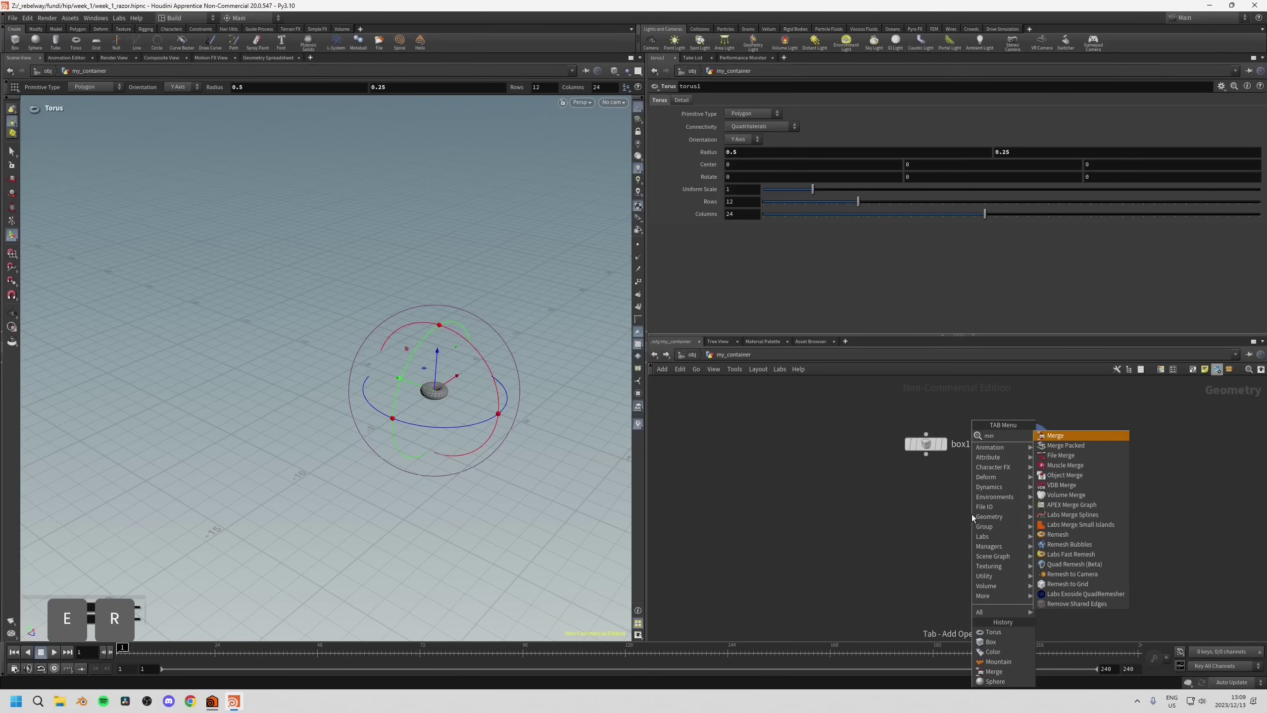
{"action": "key", "text": "Return"}
{"action": "left_click", "coordinate": [974, 523]}
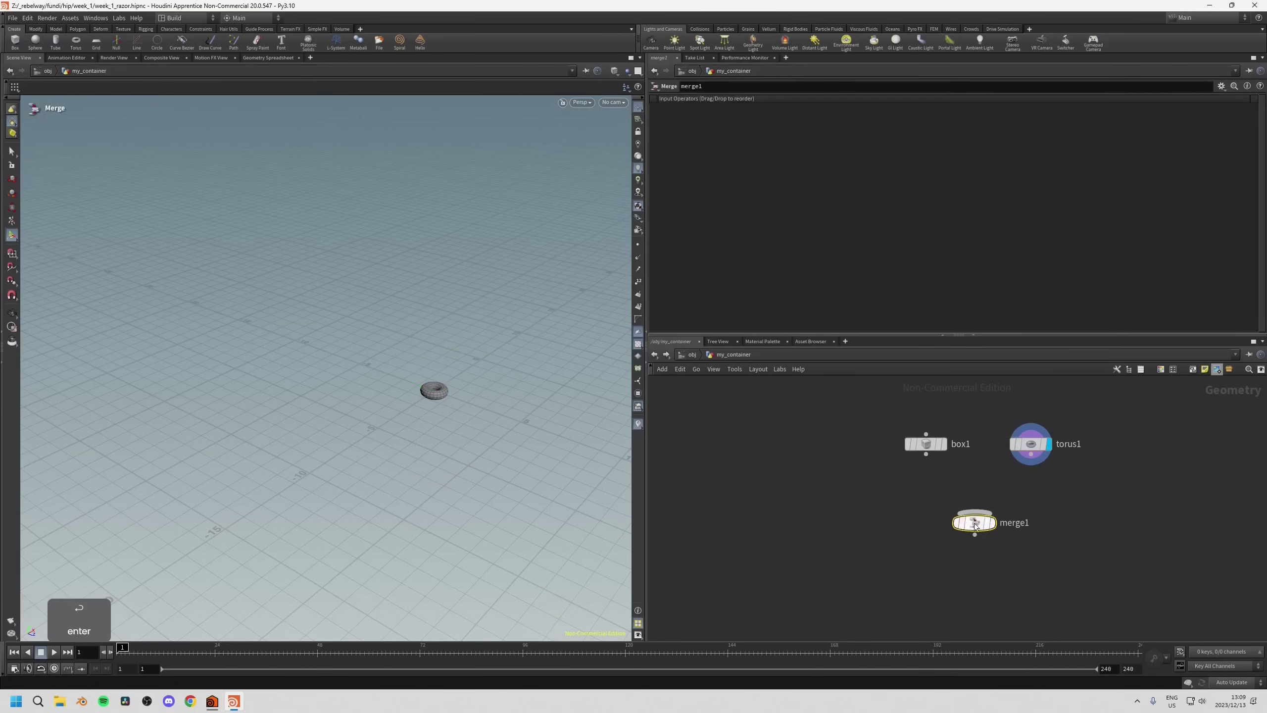
{"action": "left_click", "coordinate": [927, 456]}
{"action": "left_click", "coordinate": [974, 512]}
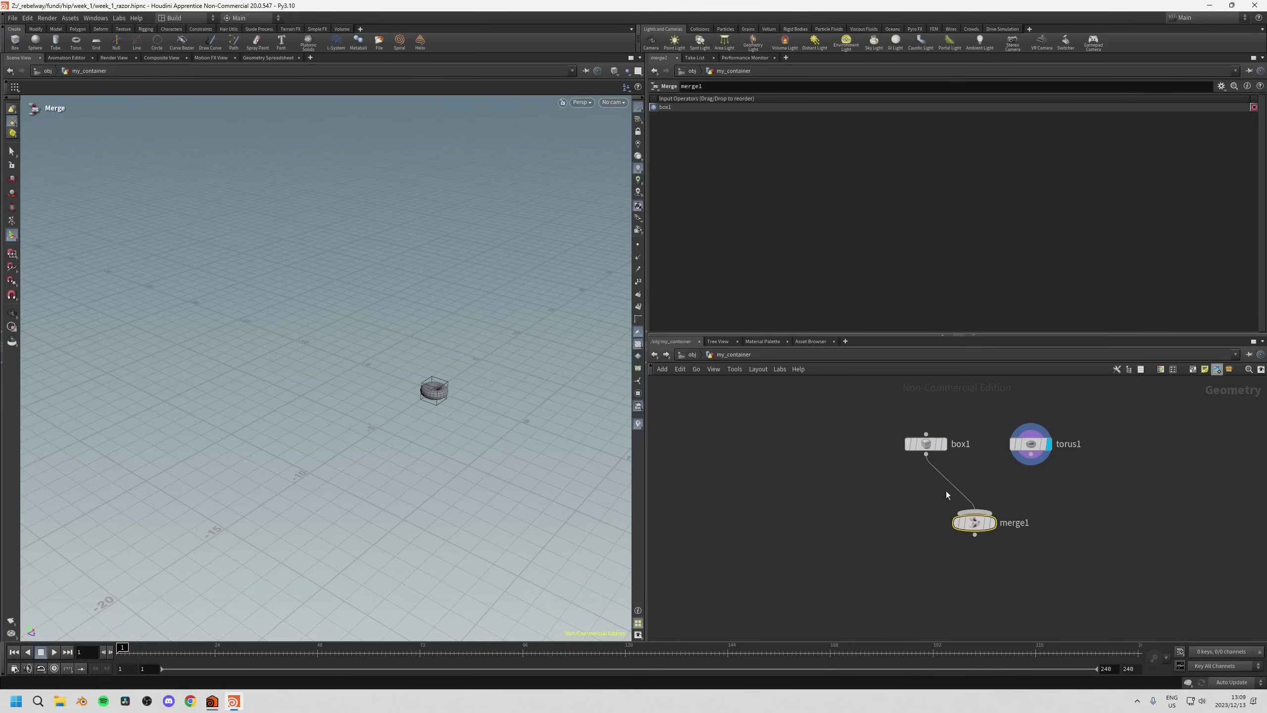
{"action": "left_click", "coordinate": [1030, 455]}
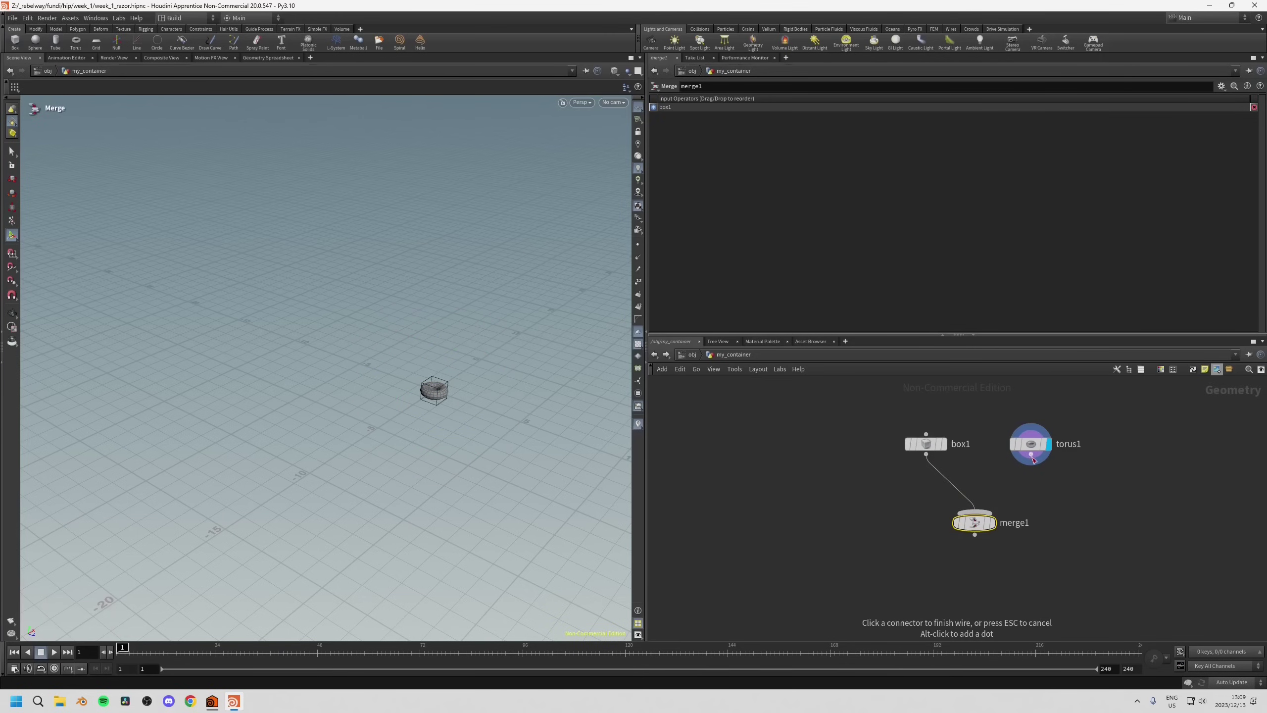
{"action": "left_click", "coordinate": [982, 515]}
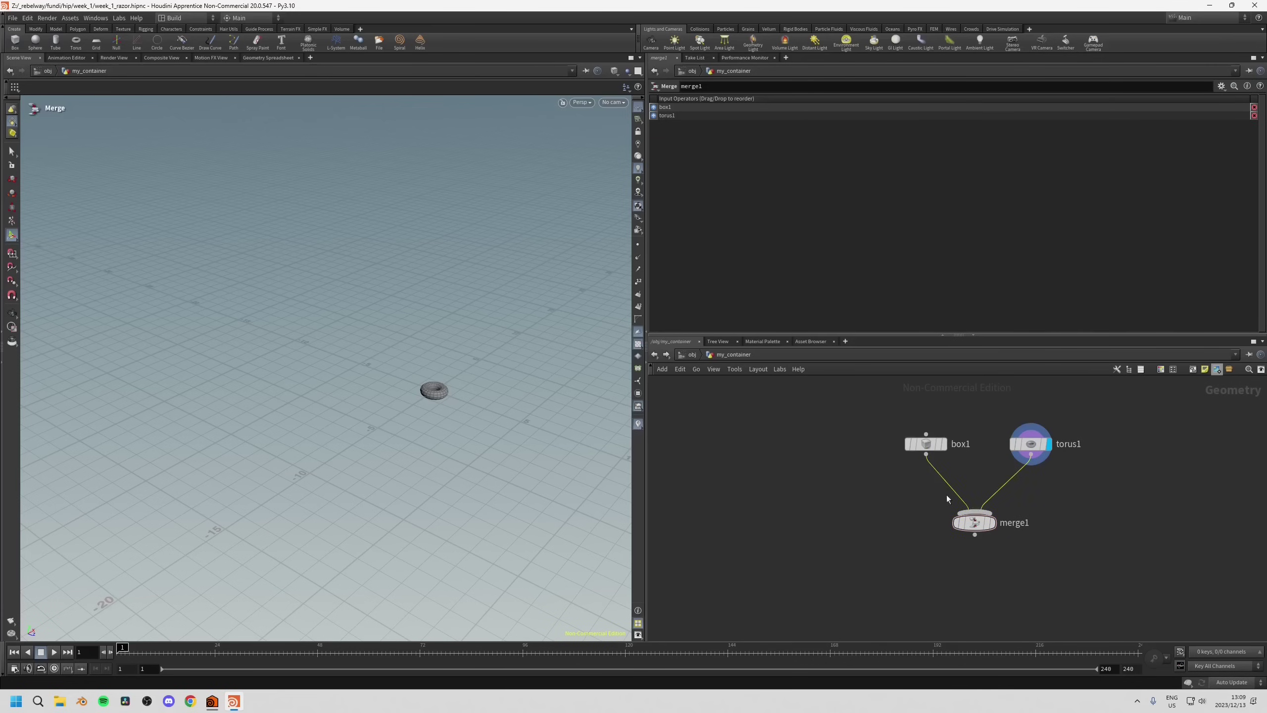
Set the display flag on merge1 and examine the combined box and torus in the viewport.
{"action": "mouse_move", "coordinate": [974, 522]}
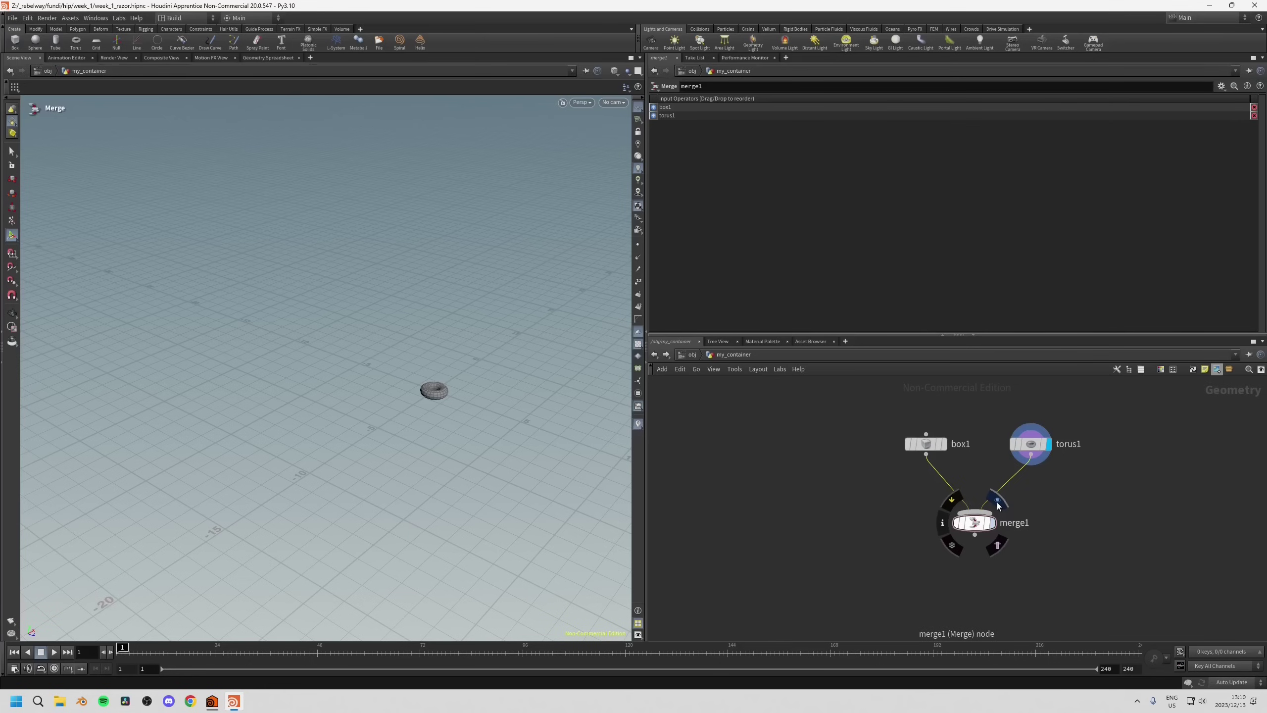
{"action": "left_click", "coordinate": [993, 522]}
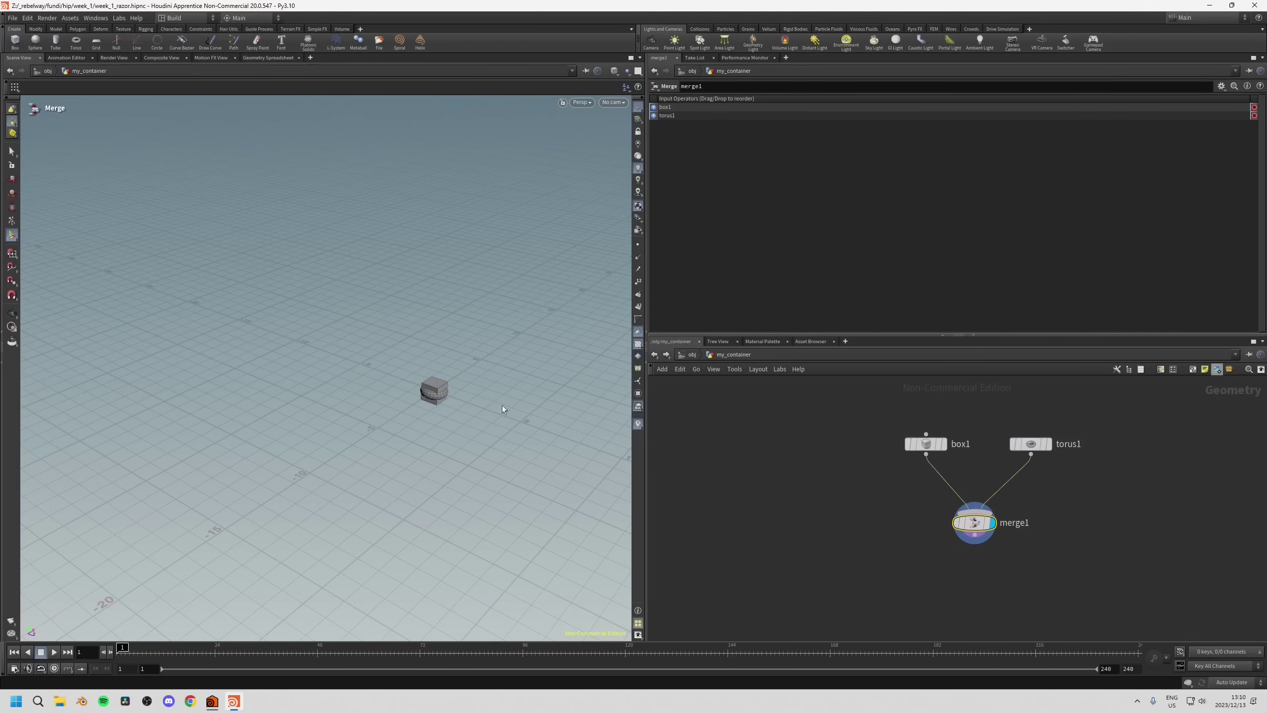
{"action": "key", "text": "space"}
{"action": "right_click_drag", "start_coordinate": [437, 413], "coordinate": [546, 376]}
{"action": "middle_click_drag", "start_coordinate": [518, 402], "coordinate": [494, 452]}
{"action": "left_click_drag", "start_coordinate": [494, 452], "coordinate": [498, 438]}
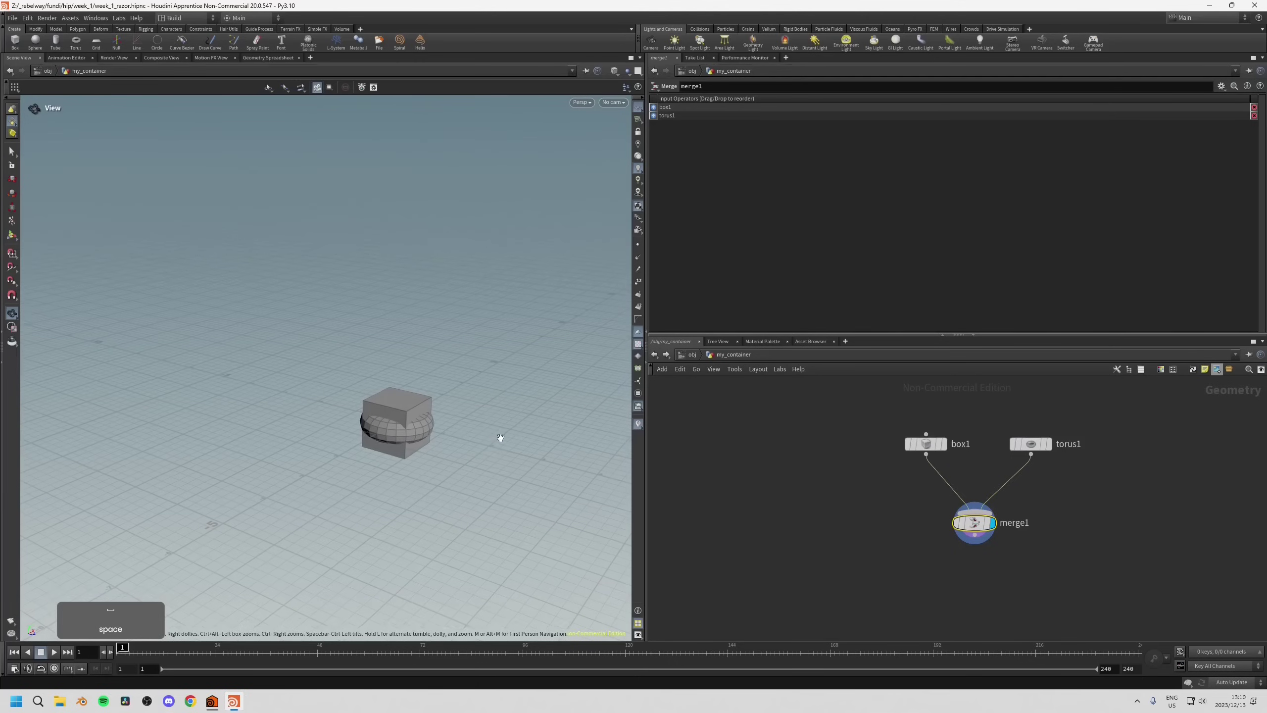
Move torus1 out of the box so the two shapes sit side by side, and reselect merge1.
{"action": "left_click", "coordinate": [1031, 444]}
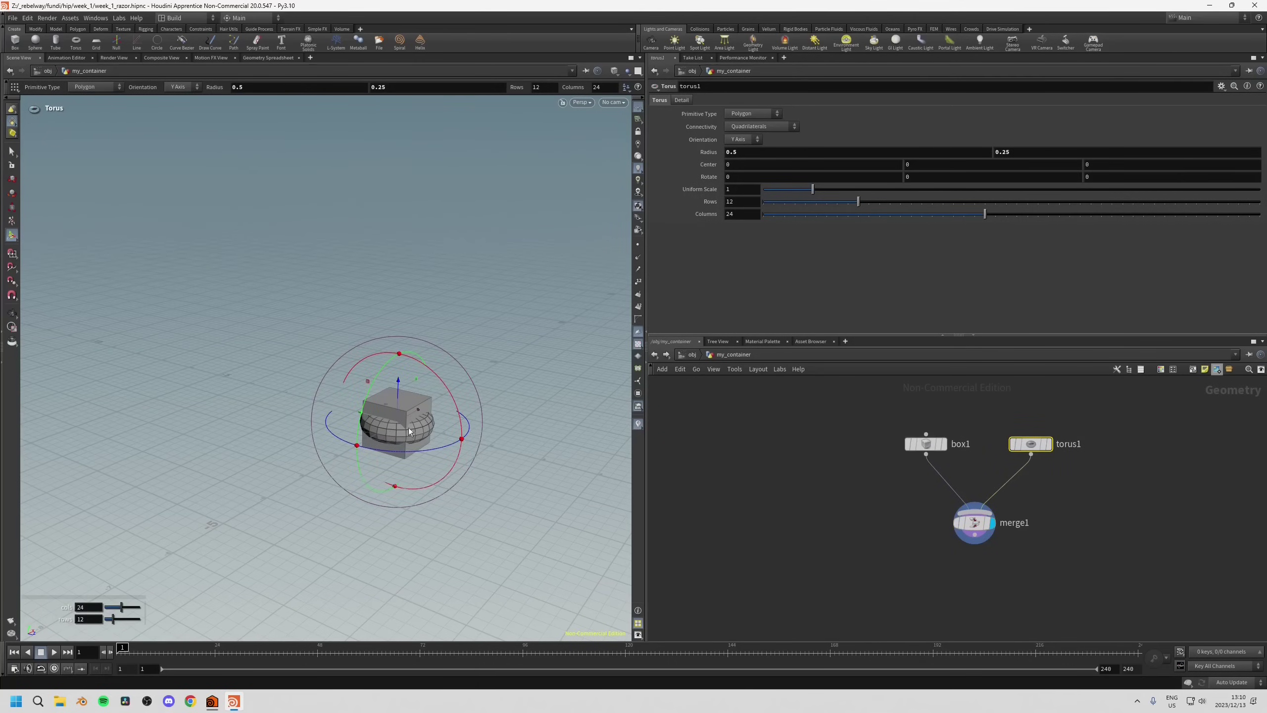
{"action": "left_click_drag", "start_coordinate": [379, 426], "coordinate": [416, 467]}
{"action": "left_click", "coordinate": [970, 523]}
{"action": "key", "text": "space"}
{"action": "middle_click_drag", "start_coordinate": [399, 439], "coordinate": [344, 429]}
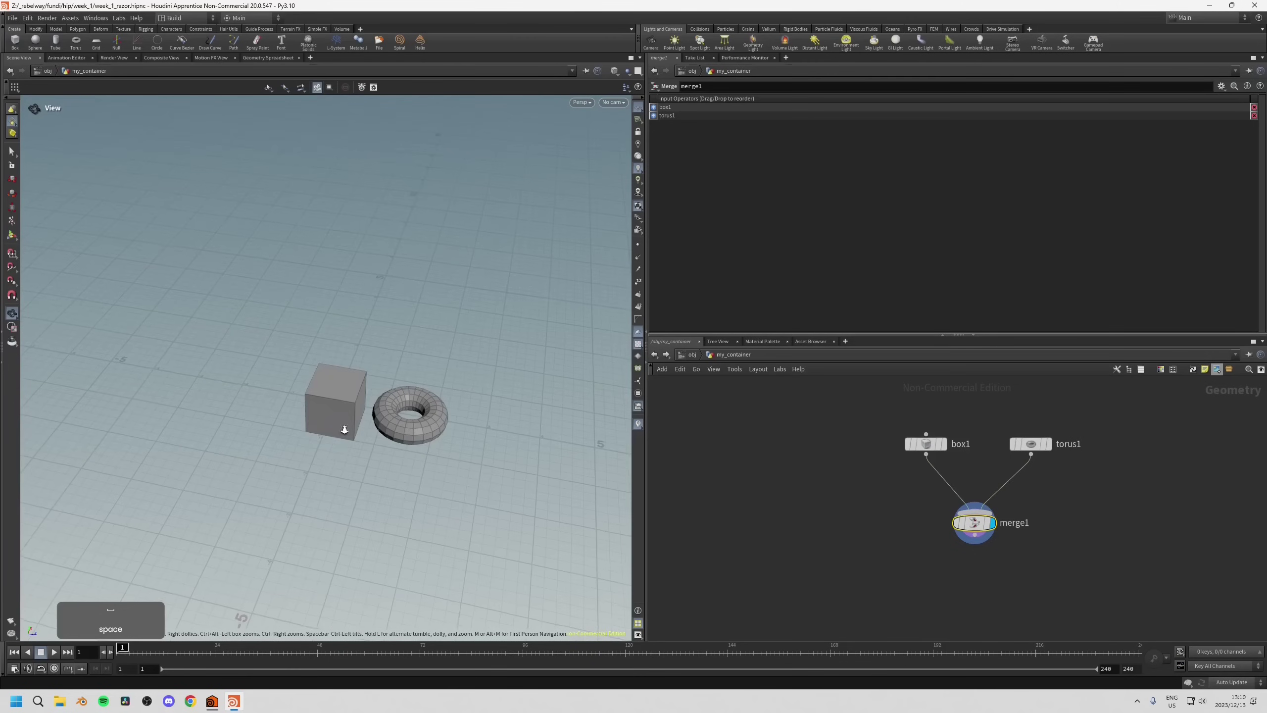
{"action": "left_click_drag", "start_coordinate": [344, 429], "coordinate": [437, 430]}
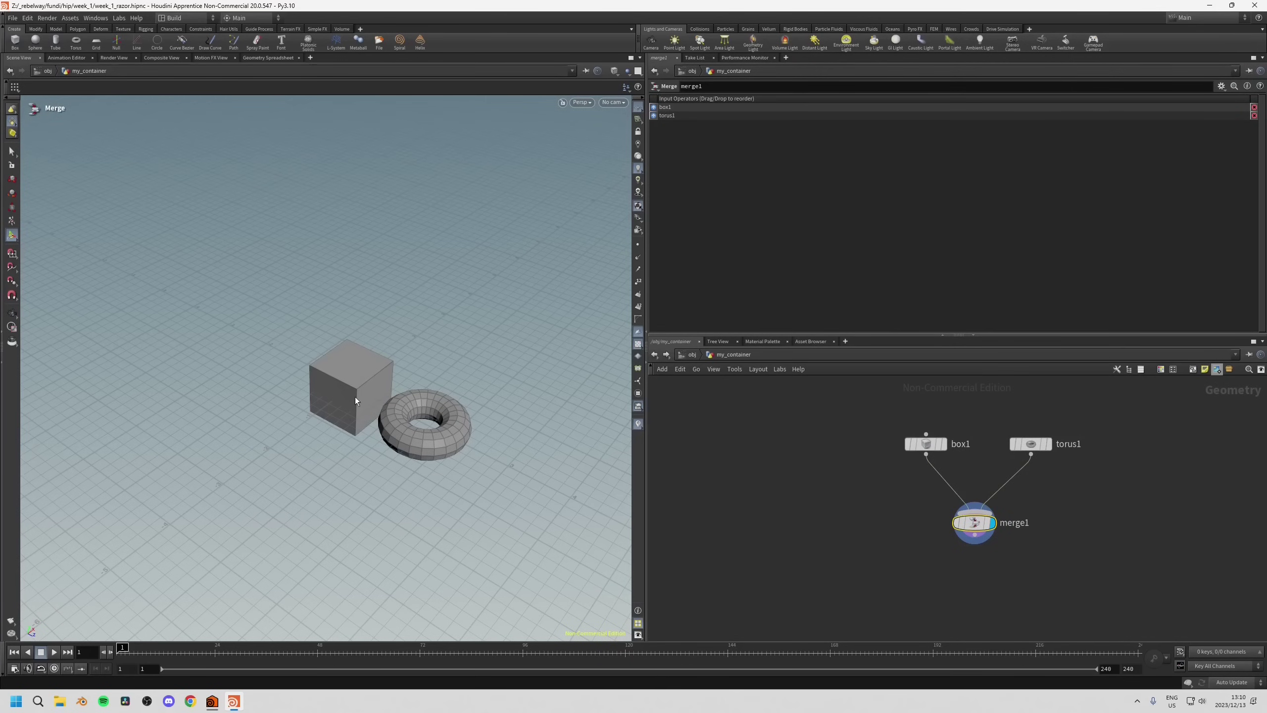
Return to the object level and examine my_container's box and torus among the other scene objects.
{"action": "left_click", "coordinate": [695, 354]}
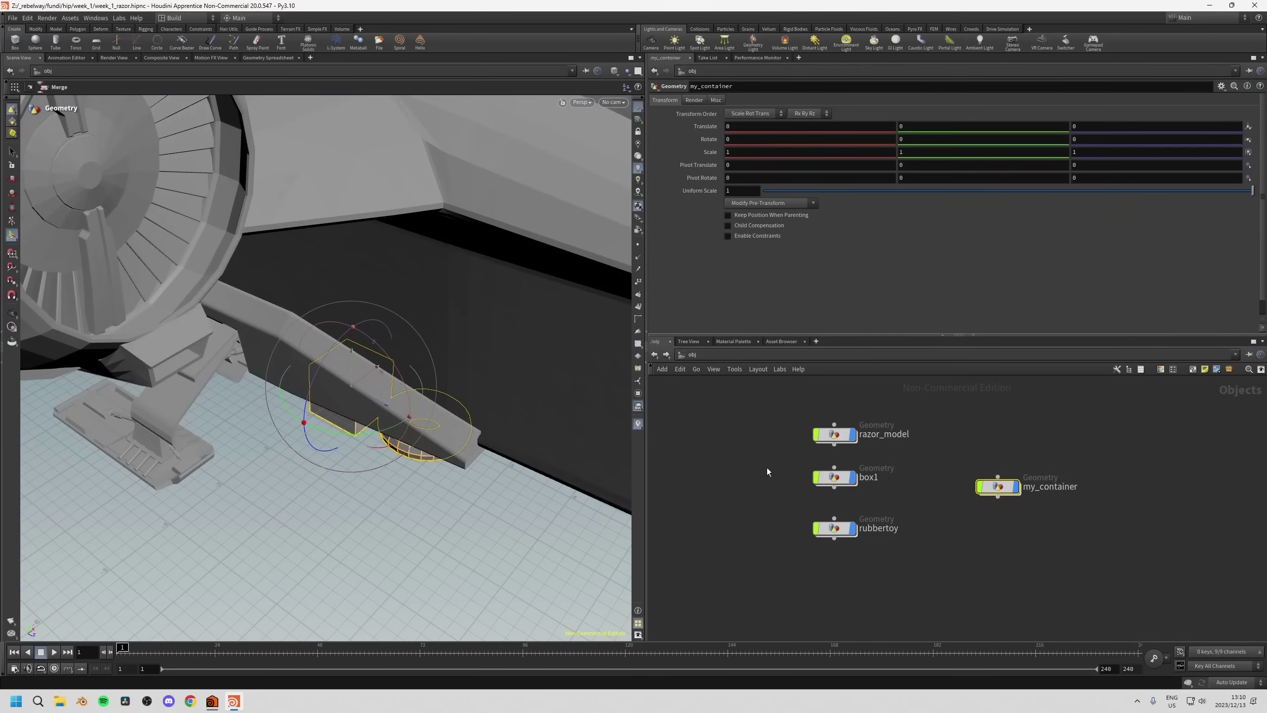
{"action": "left_click", "coordinate": [725, 480]}
{"action": "left_click_drag", "start_coordinate": [334, 462], "coordinate": [376, 404]}
{"action": "right_click_drag", "start_coordinate": [377, 404], "coordinate": [324, 455]}
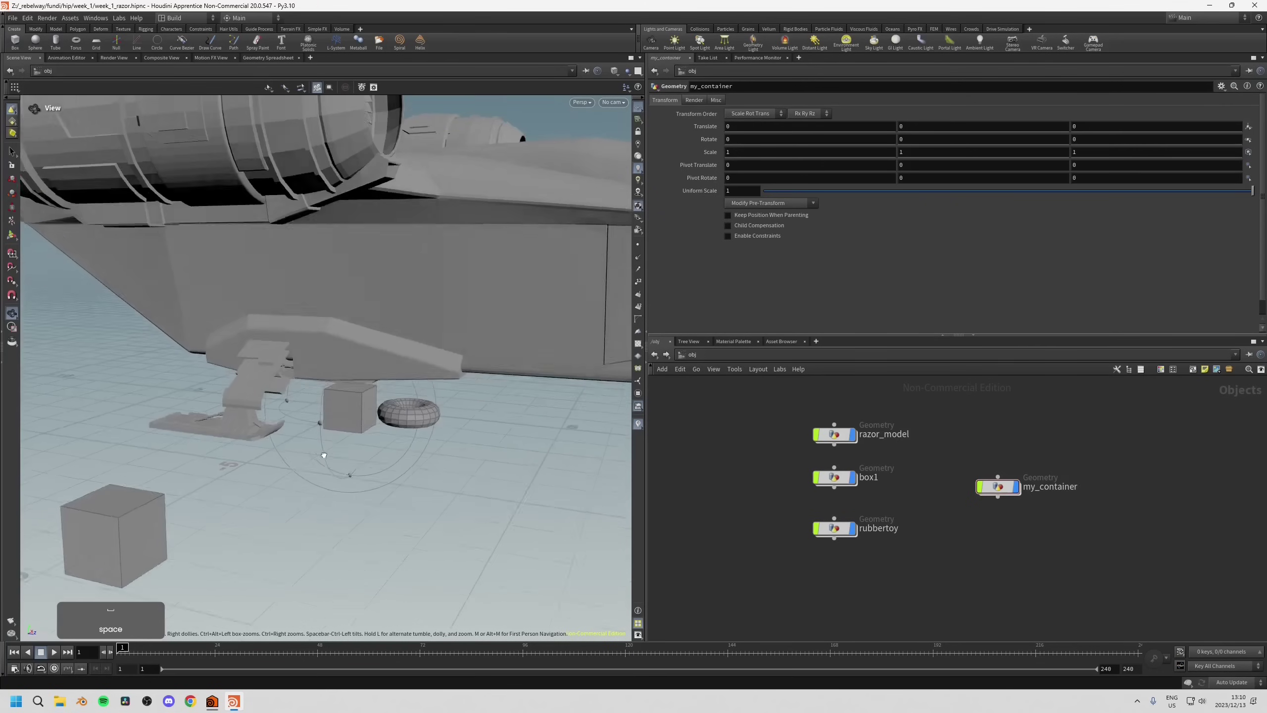
{"action": "left_click_drag", "start_coordinate": [324, 456], "coordinate": [319, 460]}
{"action": "left_click_drag", "start_coordinate": [957, 442], "coordinate": [1016, 531]}
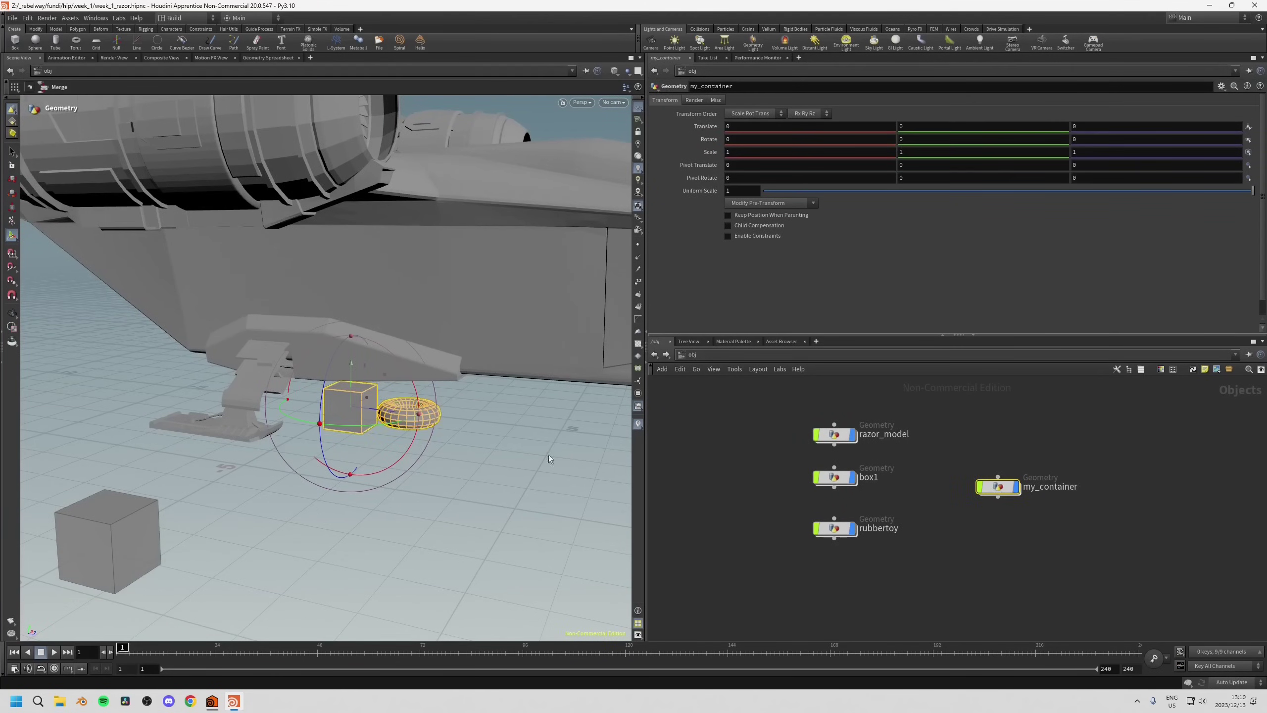
{"action": "left_click_drag", "start_coordinate": [549, 459], "coordinate": [336, 419]}
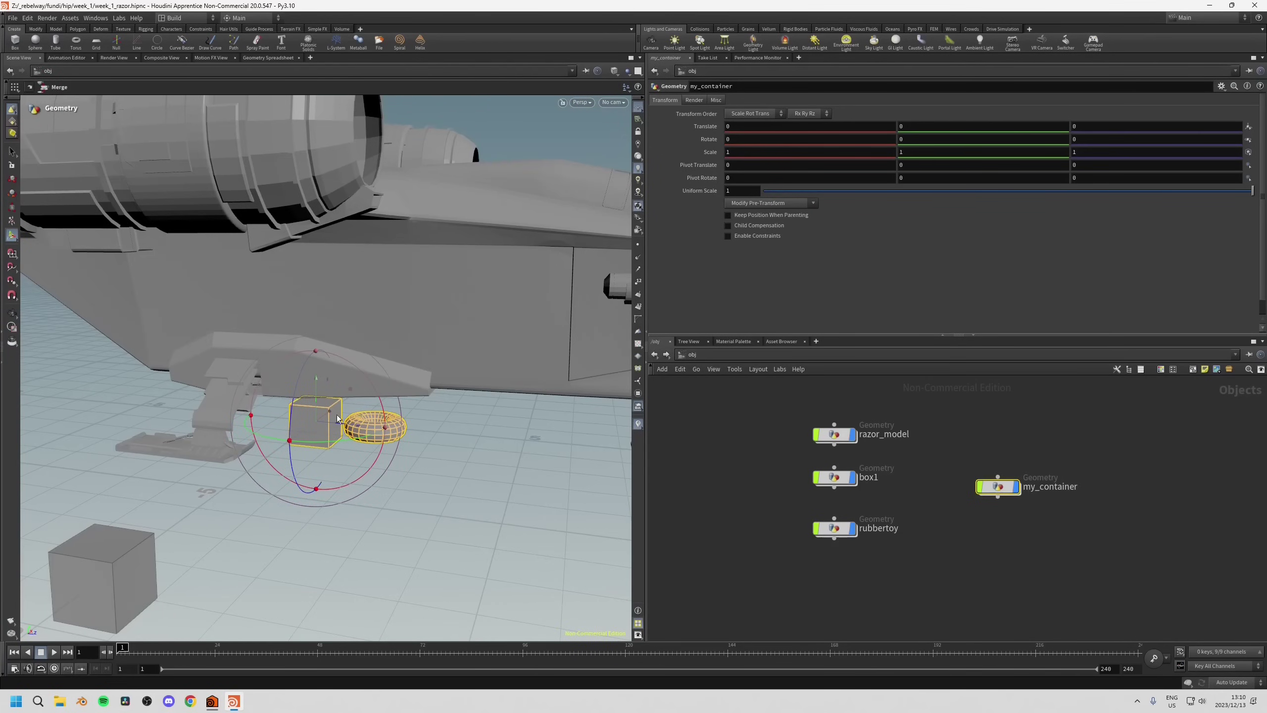
Try moving my_container as a whole along the ground, and reset its Translate values to default.
{"action": "left_click_drag", "start_coordinate": [975, 432], "coordinate": [1038, 577]}
{"action": "left_click_drag", "start_coordinate": [334, 427], "coordinate": [403, 430]}
{"action": "left_click_drag", "start_coordinate": [501, 427], "coordinate": [274, 428]}
{"action": "middle_click_drag", "start_coordinate": [274, 428], "coordinate": [317, 444]}
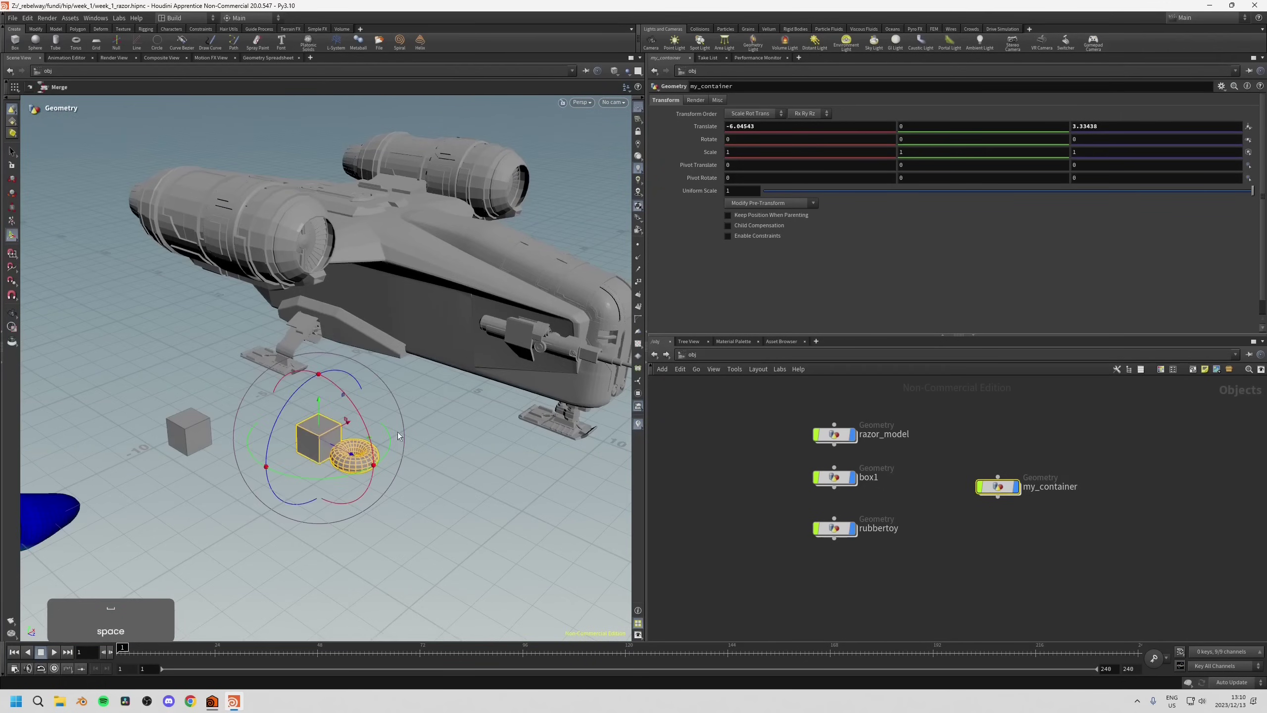
{"action": "middle_click", "coordinate": [700, 127], "text": "ctrl"}
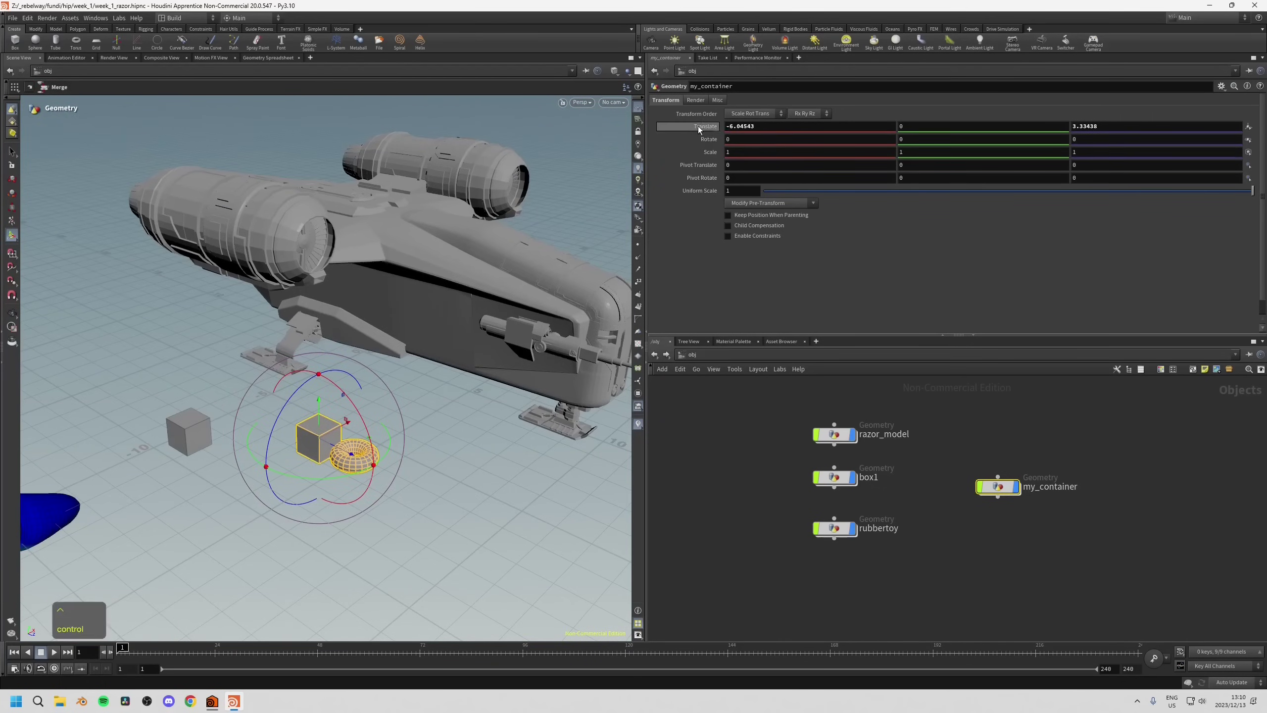
Turn off the display of razor_model, box1 and rubbertoy at the object level.
{"action": "middle_click_drag", "start_coordinate": [796, 435], "coordinate": [863, 435]}
{"action": "left_click_drag", "start_coordinate": [842, 415], "coordinate": [925, 448]}
{"action": "left_click", "coordinate": [919, 435]}
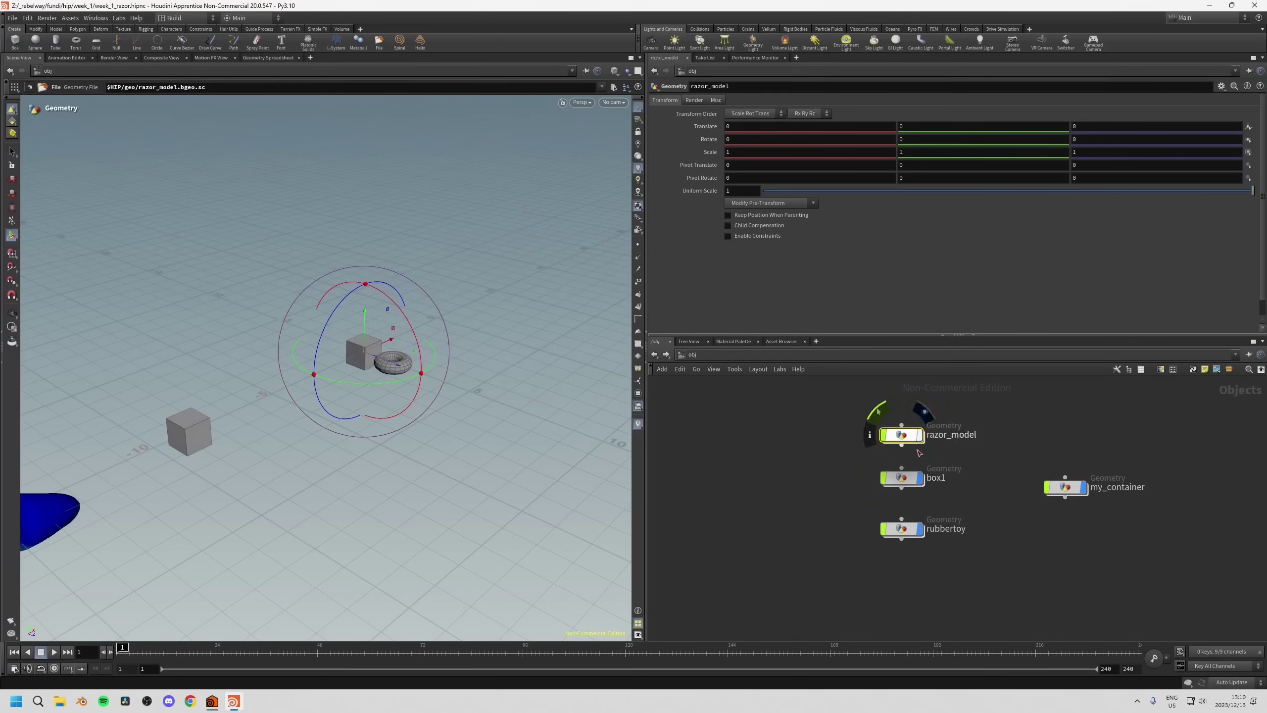
{"action": "left_click", "coordinate": [921, 479]}
{"action": "left_click", "coordinate": [920, 529]}
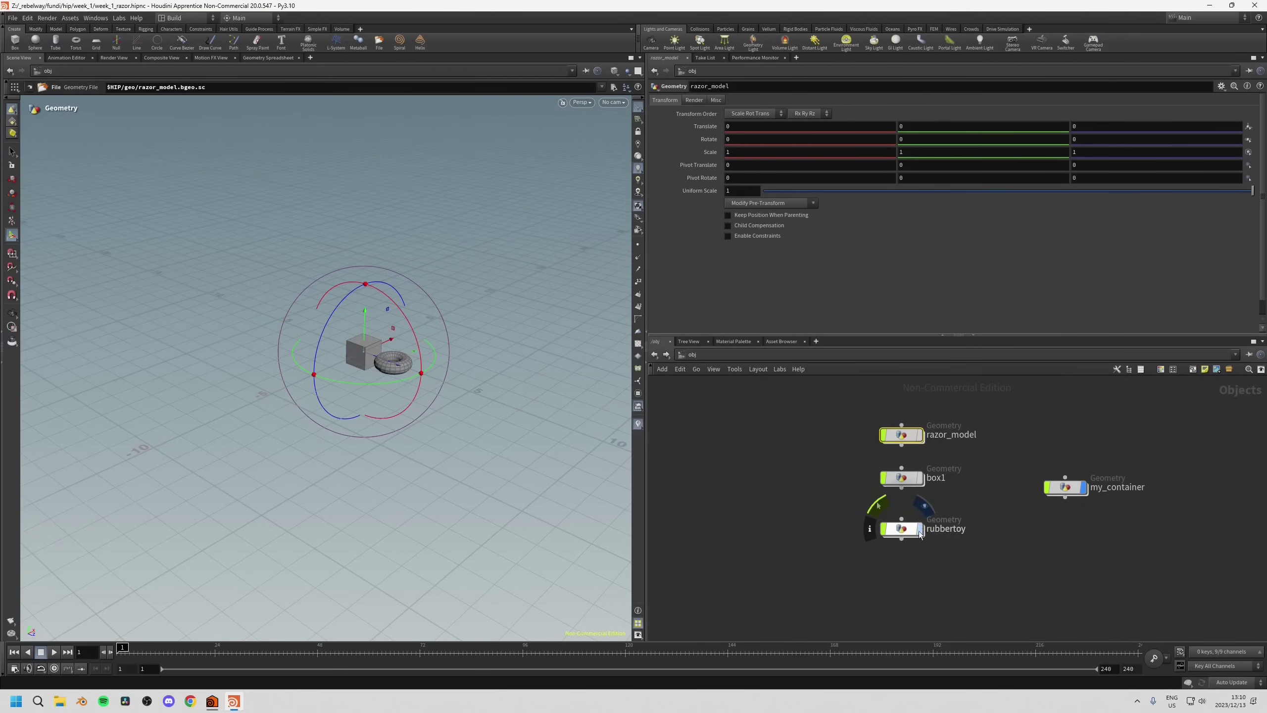
{"action": "left_click", "coordinate": [908, 530]}
Select my_container and go inside its geometry network.
{"action": "left_click", "coordinate": [1064, 487]}
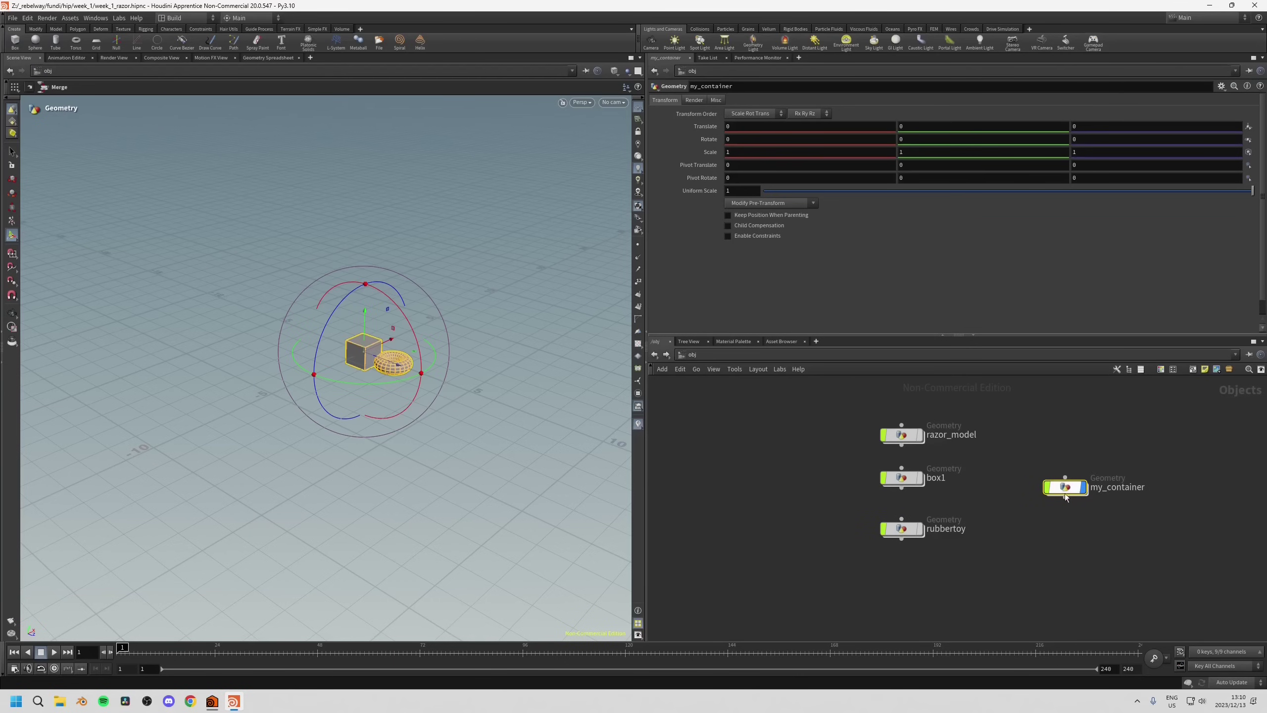
{"action": "mouse_move", "coordinate": [1063, 495]}
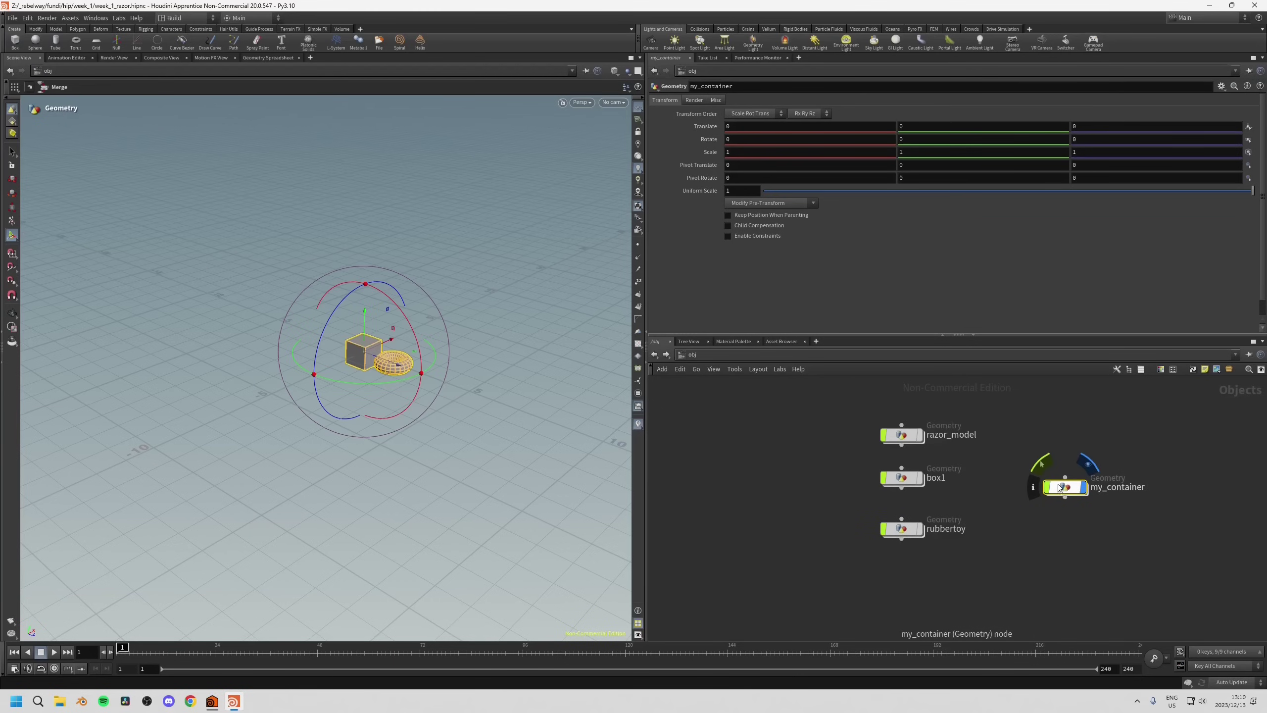
{"action": "double_click", "coordinate": [1065, 492]}
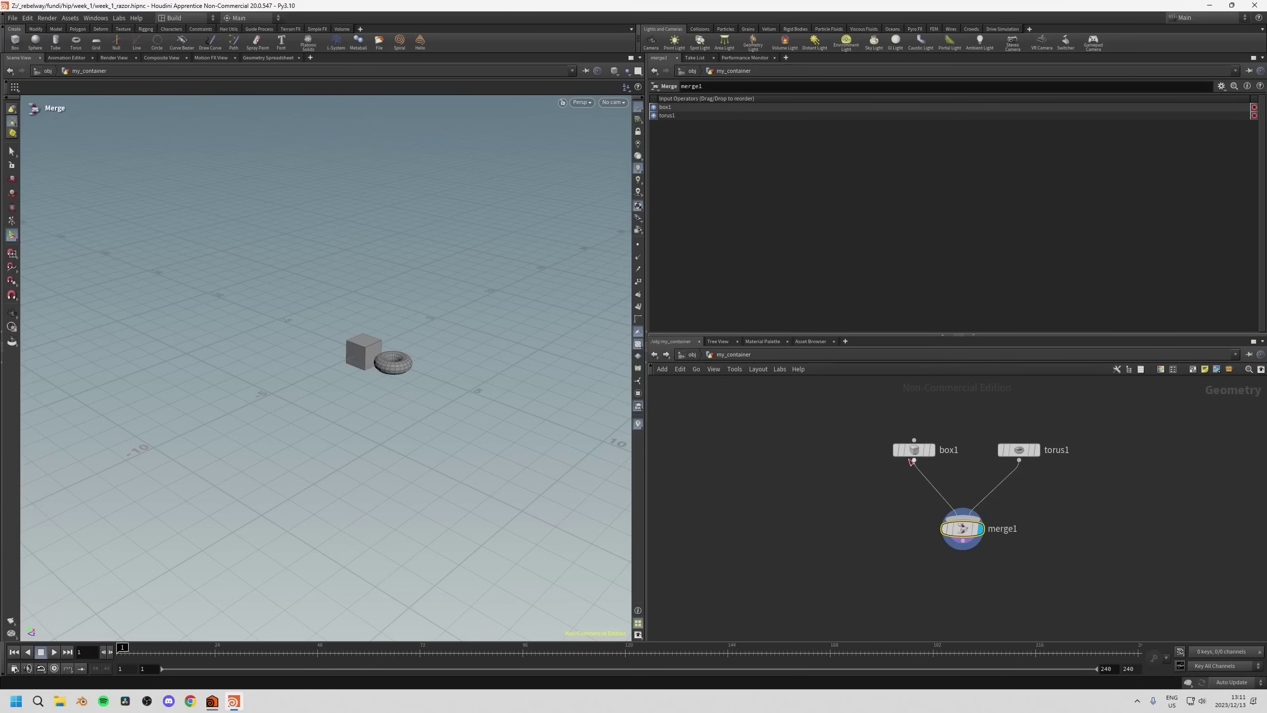
{"action": "mouse_move", "coordinate": [914, 452]}
Set the display/render flag on box1, and turn on the template flag of torus1.
{"action": "scroll", "coordinate": [924, 516], "scroll_direction": "up", "scroll_amount": 3}
{"action": "middle_click_drag", "start_coordinate": [907, 514], "coordinate": [907, 529]}
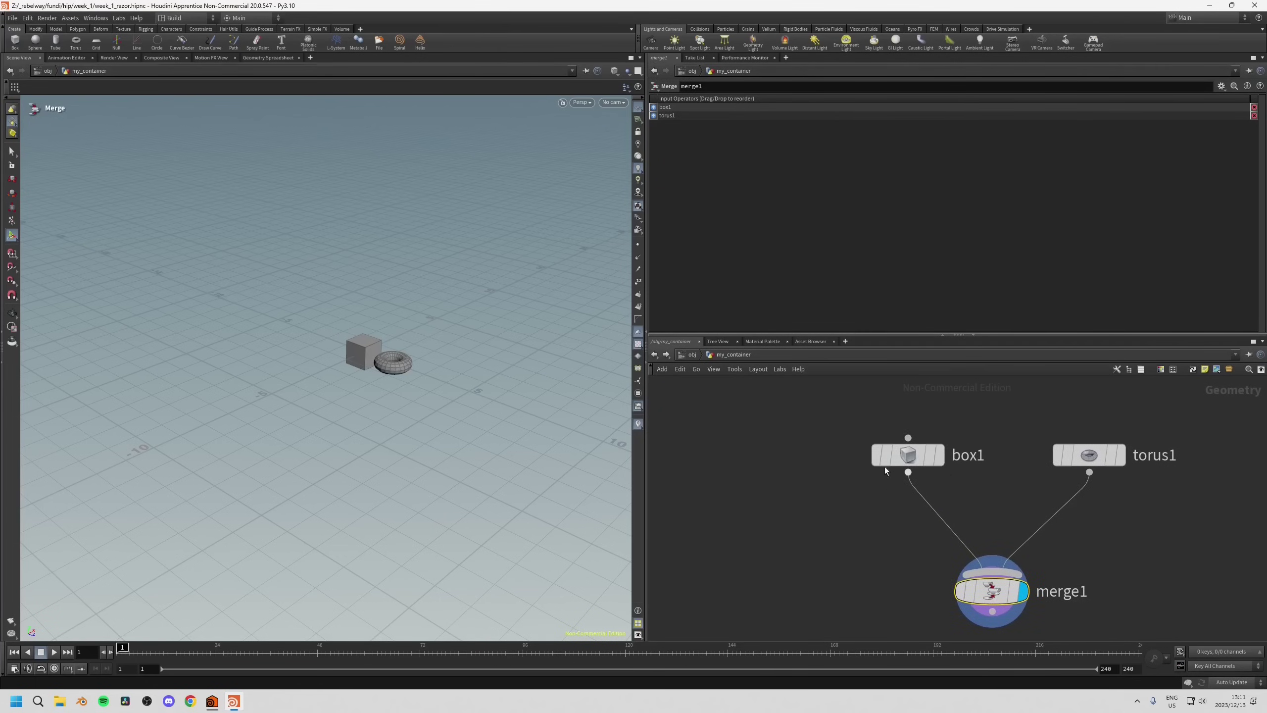
{"action": "scroll", "coordinate": [909, 522], "scroll_direction": "up", "scroll_amount": 1}
{"action": "scroll", "coordinate": [909, 521], "scroll_direction": "down", "scroll_amount": 2}
{"action": "mouse_move", "coordinate": [918, 462]}
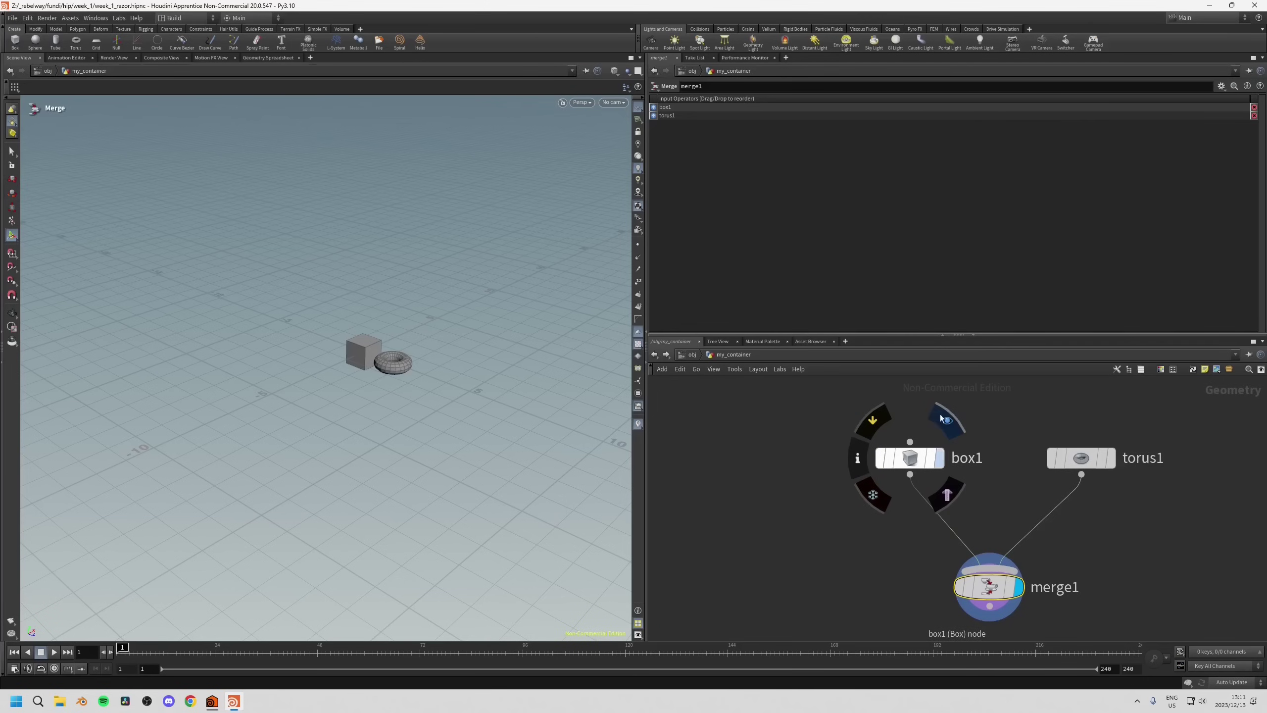
{"action": "left_click", "coordinate": [941, 464]}
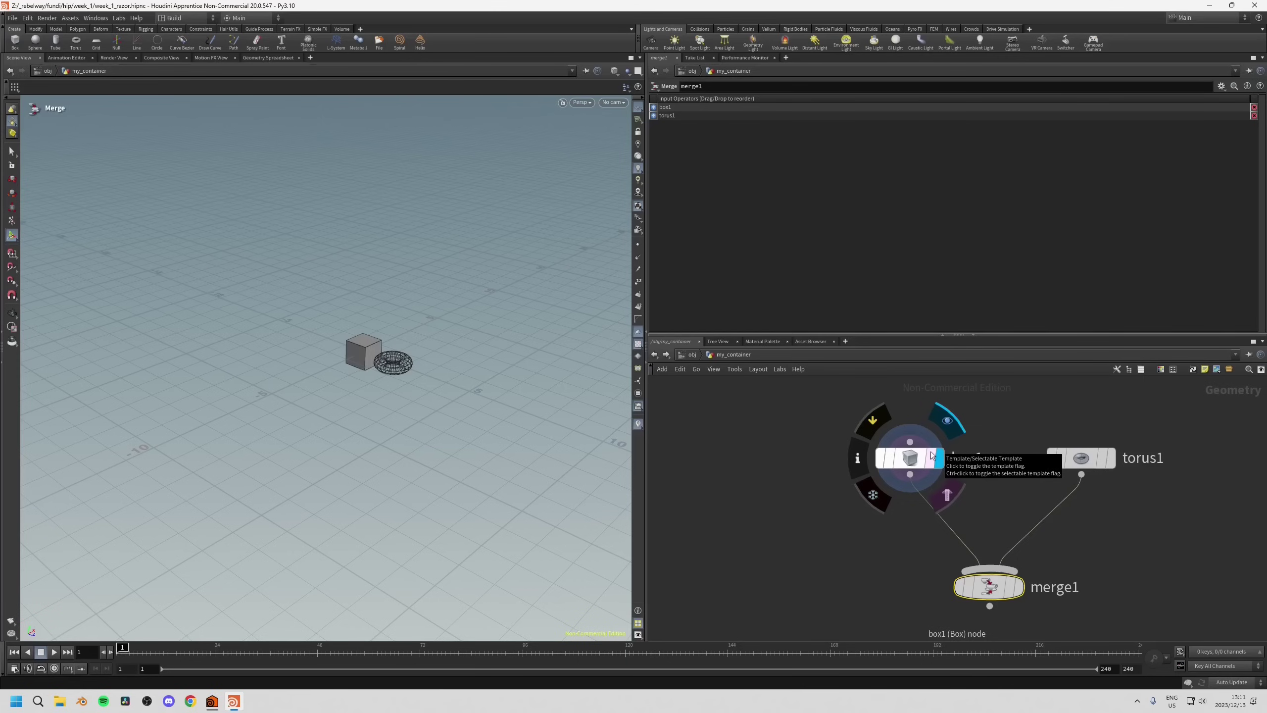
{"action": "left_click", "coordinate": [878, 539]}
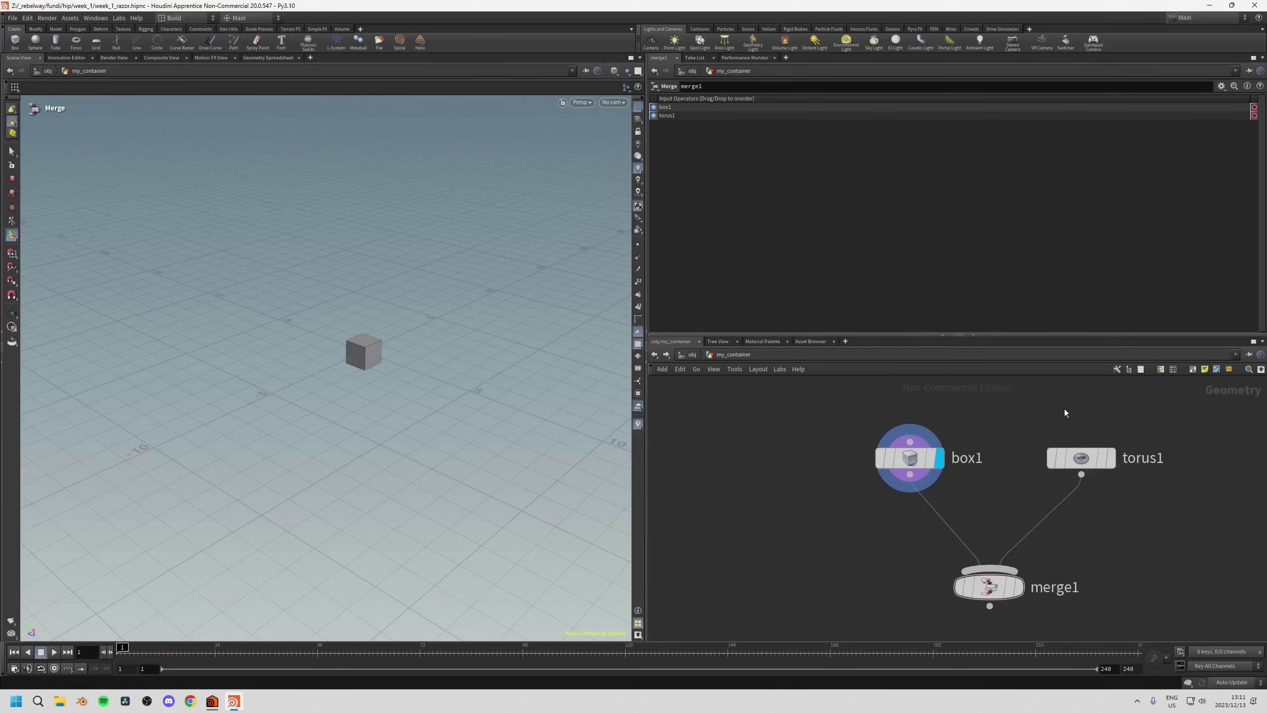
{"action": "mouse_move", "coordinate": [1089, 458]}
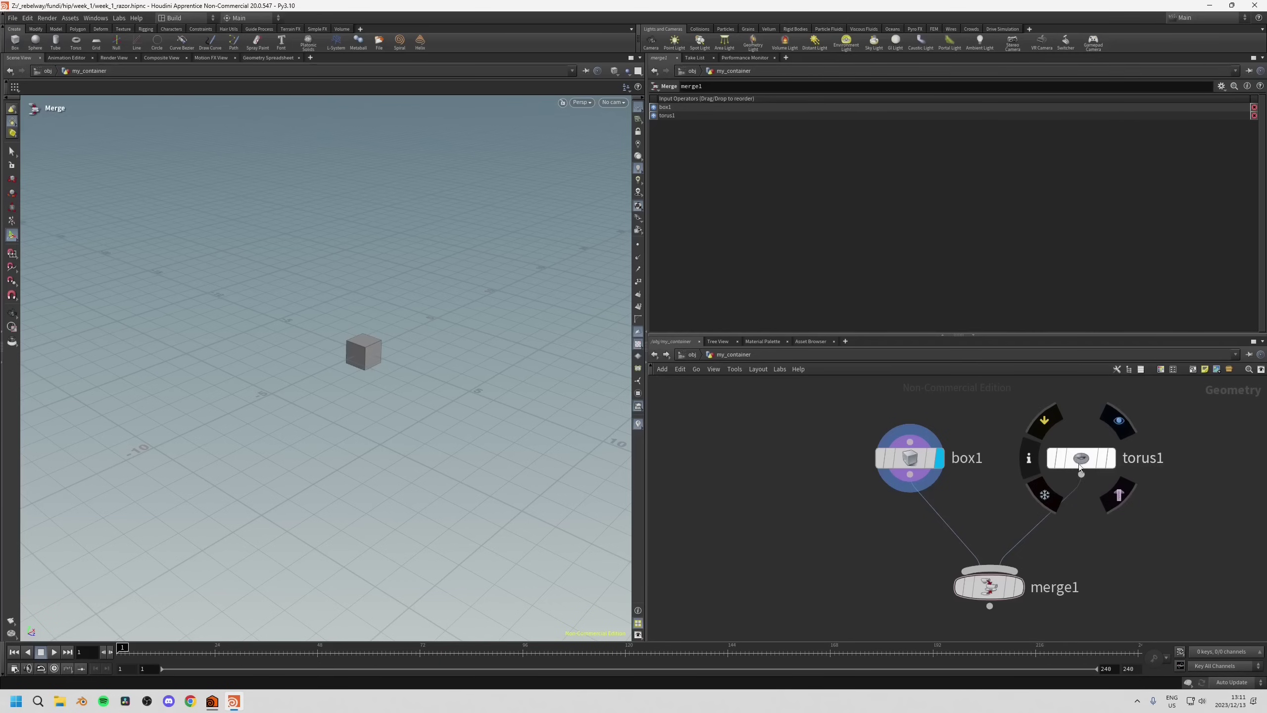
{"action": "left_click", "coordinate": [1105, 463]}
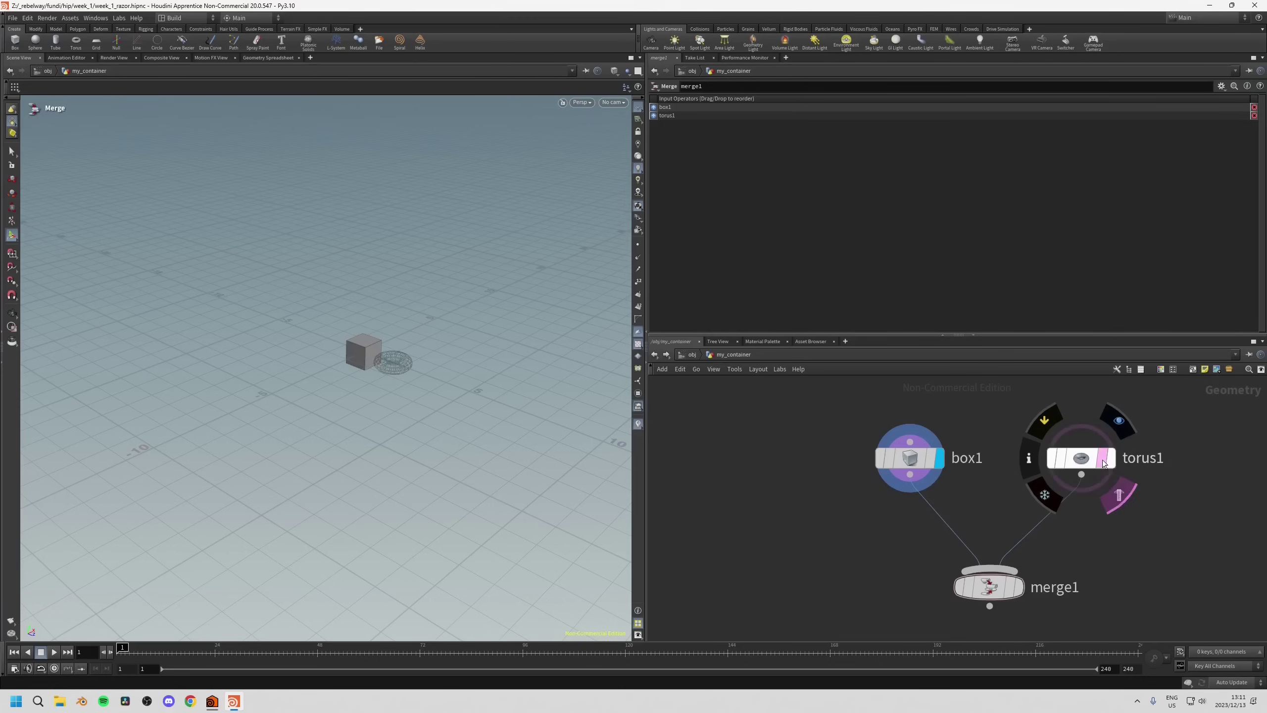
Select box1 and move it along the Z axis away from the torus, to a Center Z of about -0.467.
{"action": "key", "text": "space"}
{"action": "right_click_drag", "start_coordinate": [362, 441], "coordinate": [449, 322]}
{"action": "left_click_drag", "start_coordinate": [449, 322], "coordinate": [408, 363]}
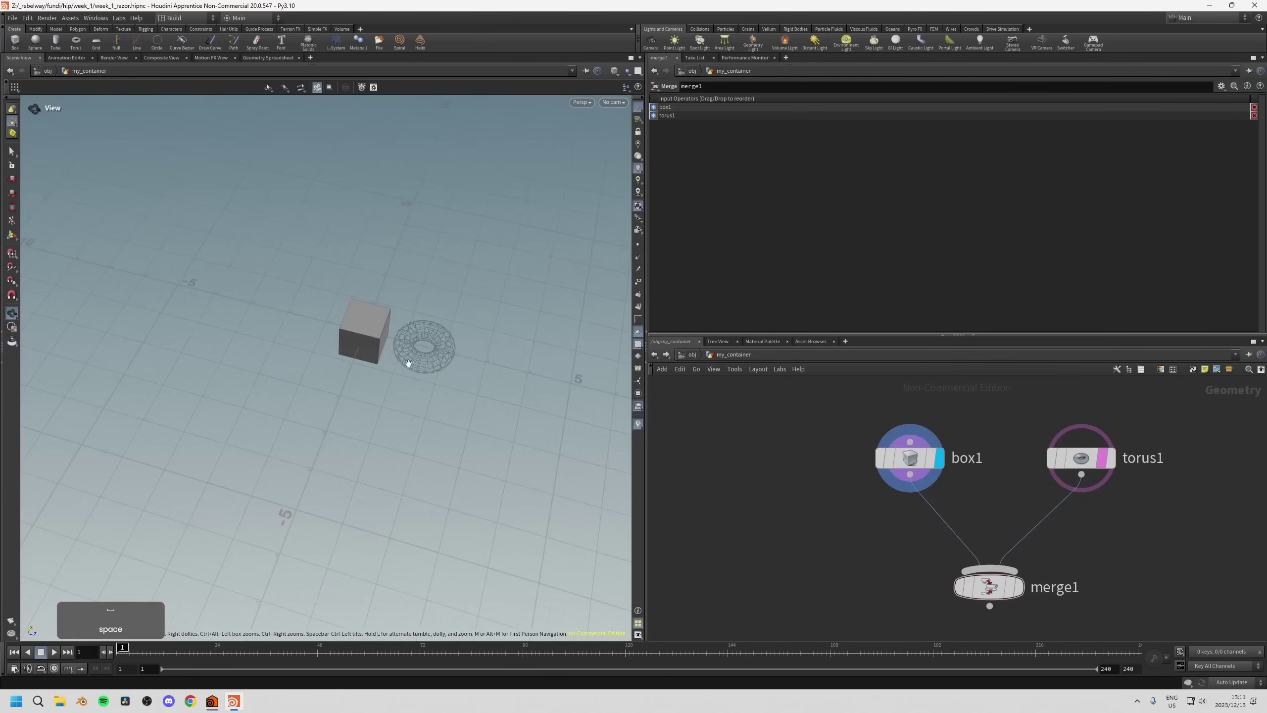
{"action": "right_click_drag", "start_coordinate": [407, 363], "coordinate": [428, 363]}
{"action": "middle_click_drag", "start_coordinate": [428, 362], "coordinate": [416, 399]}
{"action": "left_click_drag", "start_coordinate": [416, 399], "coordinate": [415, 405]}
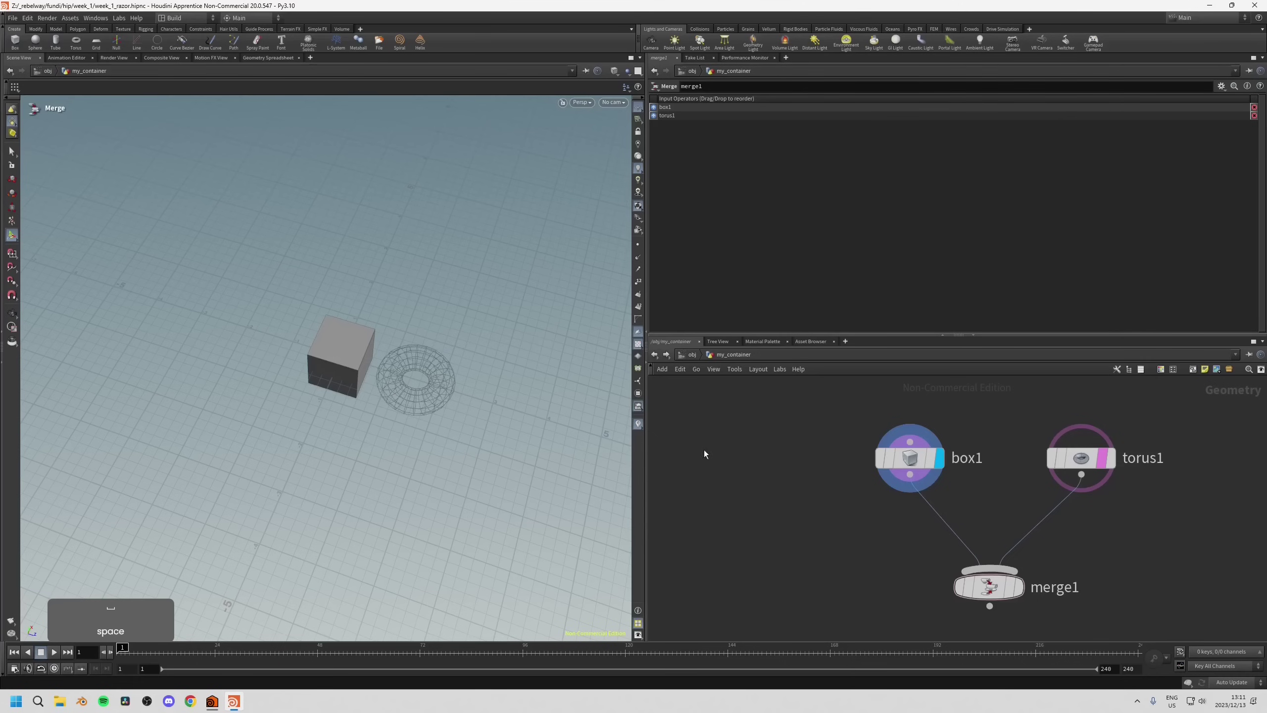
{"action": "left_click_drag", "start_coordinate": [843, 410], "coordinate": [929, 500]}
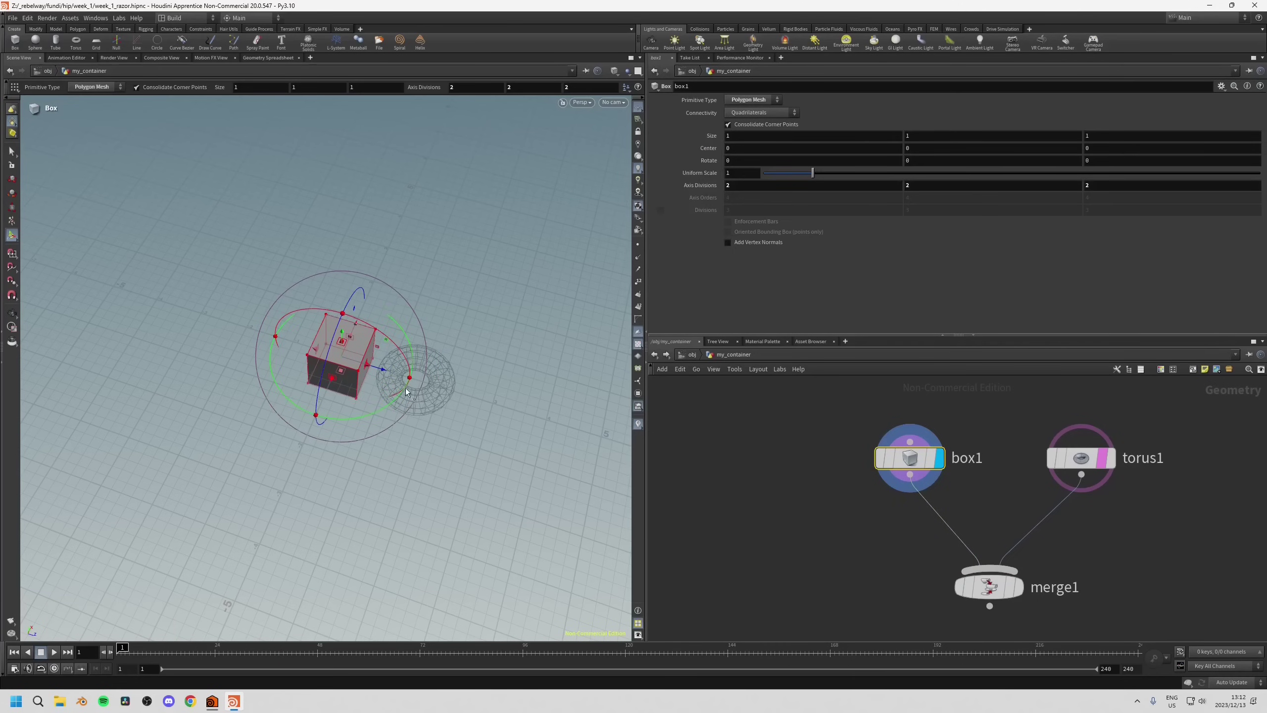
{"action": "mouse_move", "coordinate": [386, 375]}
{"action": "left_mouse_down"}
{"action": "mouse_move", "coordinate": [346, 359]}
{"action": "mouse_move", "coordinate": [390, 300]}
{"action": "mouse_move", "coordinate": [379, 353]}
{"action": "left_mouse_up"}
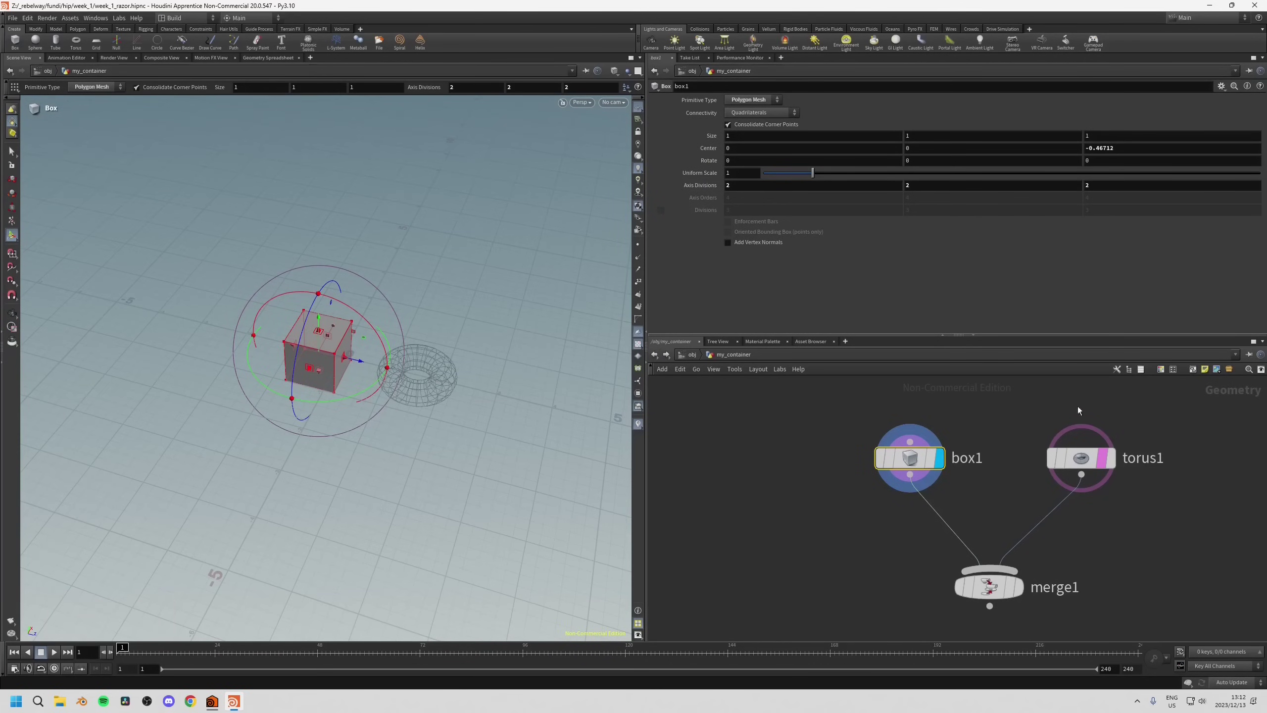
Bypass torus1 and set the display/render flag on merge1.
{"action": "middle_click_drag", "start_coordinate": [1032, 419], "coordinate": [1065, 406]}
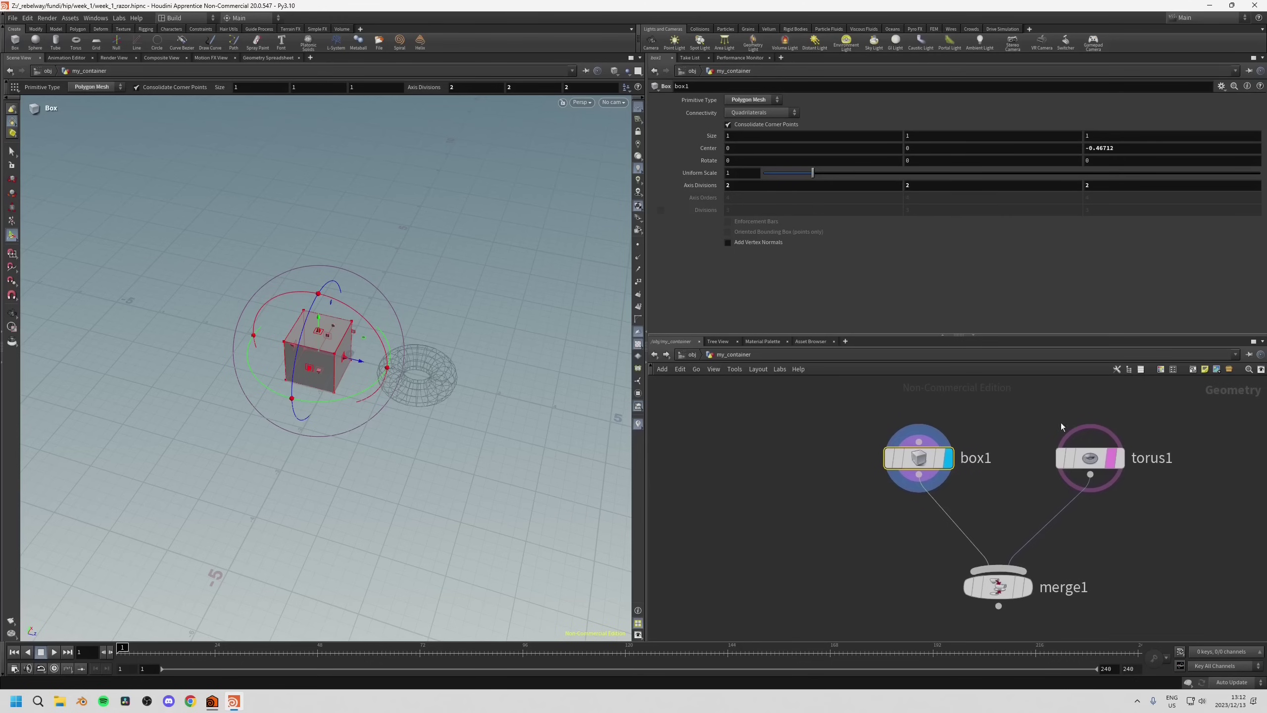
{"action": "mouse_move", "coordinate": [949, 463]}
{"action": "mouse_move", "coordinate": [1080, 463]}
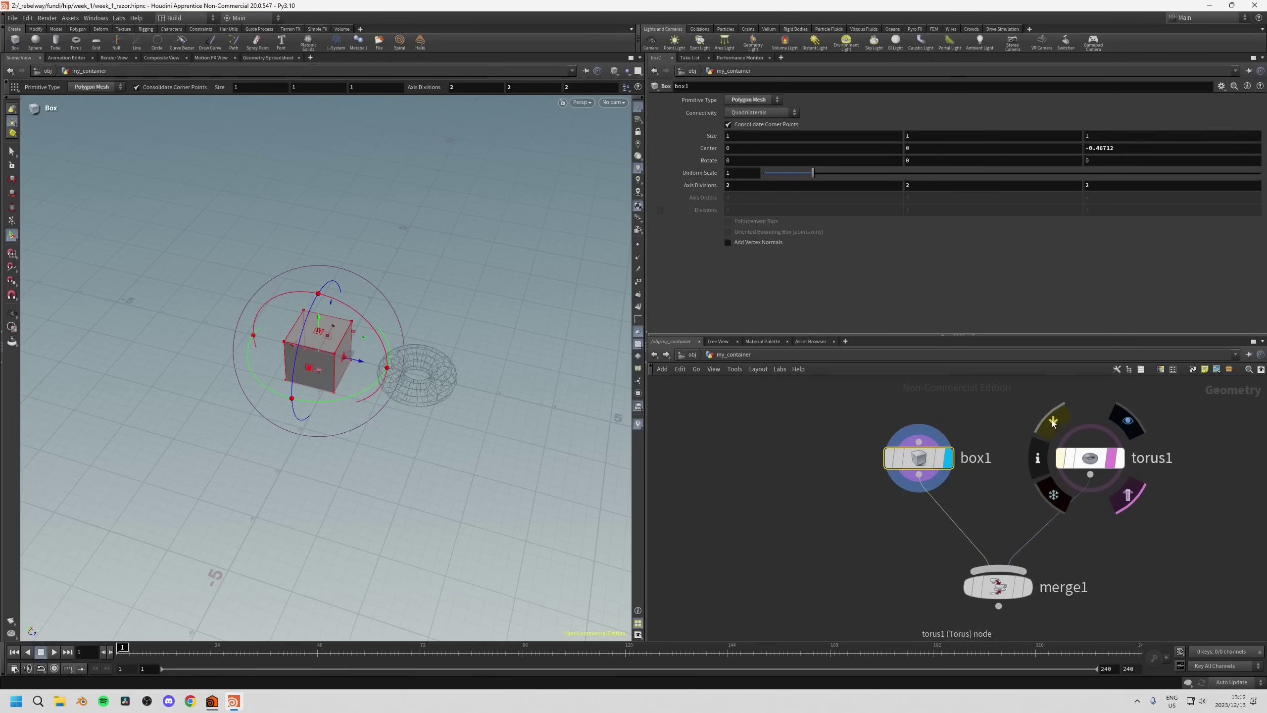
{"action": "left_click", "coordinate": [1054, 424]}
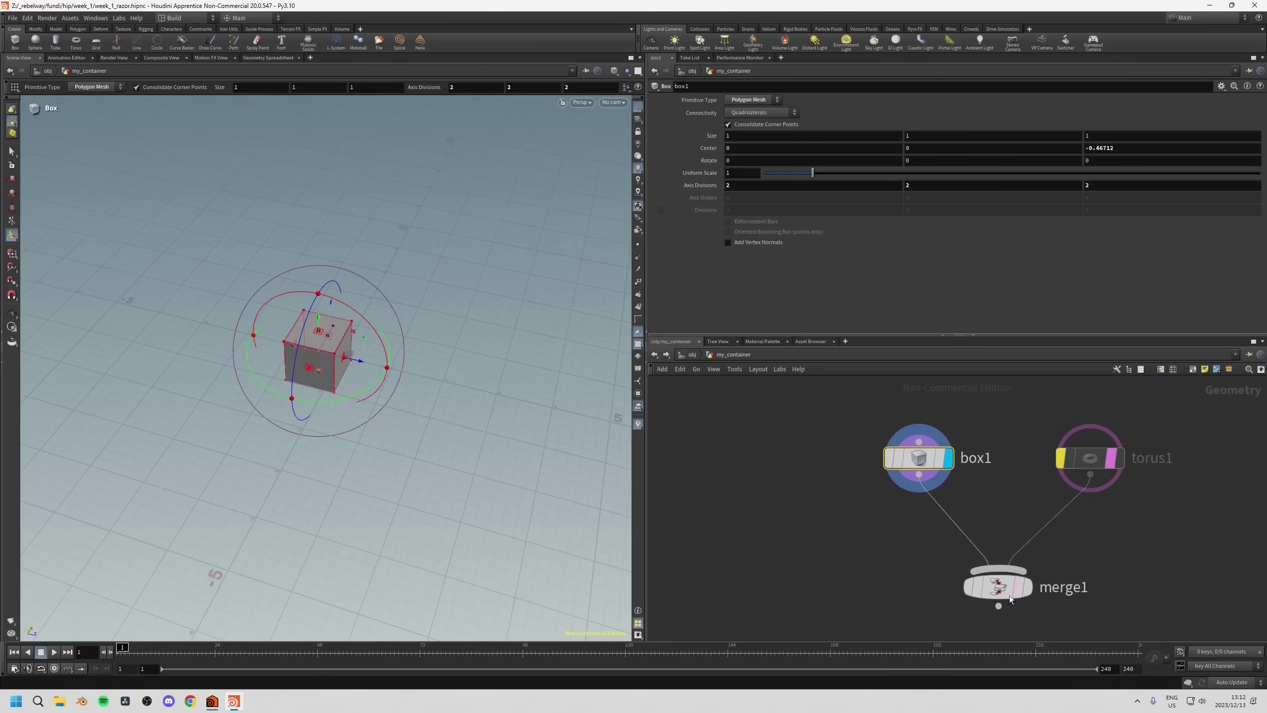
{"action": "mouse_move", "coordinate": [1028, 591]}
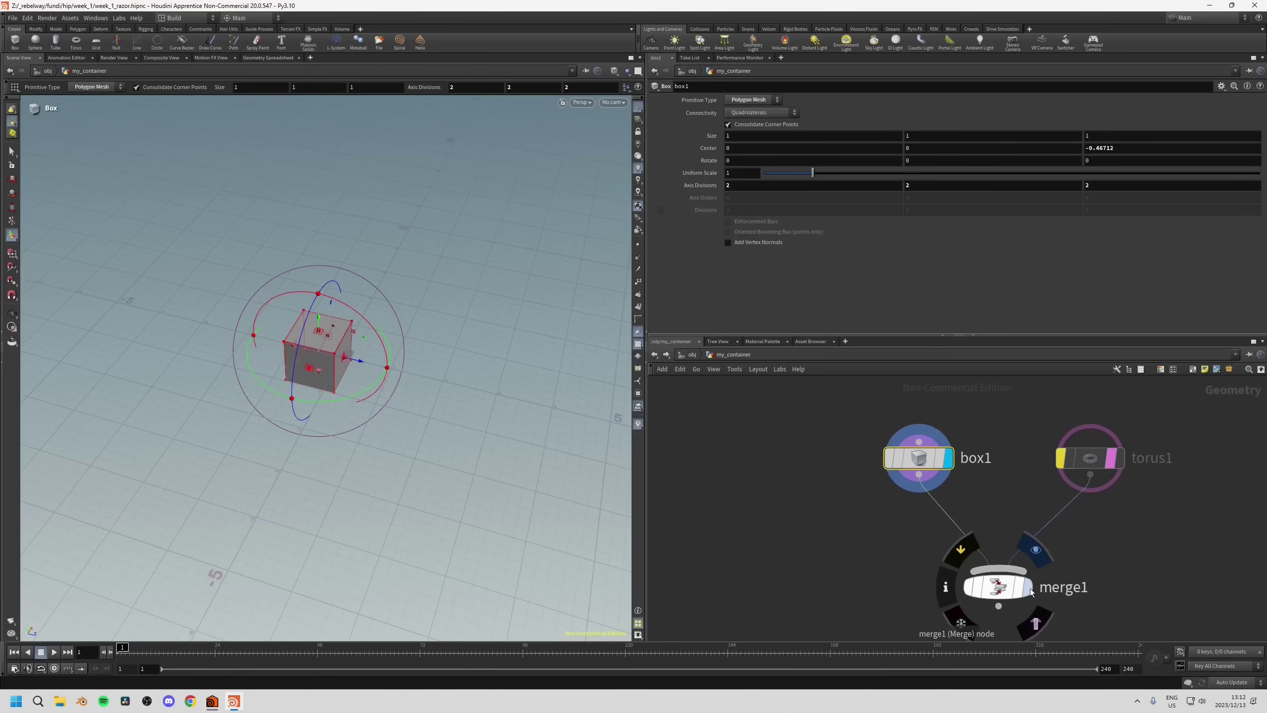
{"action": "left_click", "coordinate": [1027, 582]}
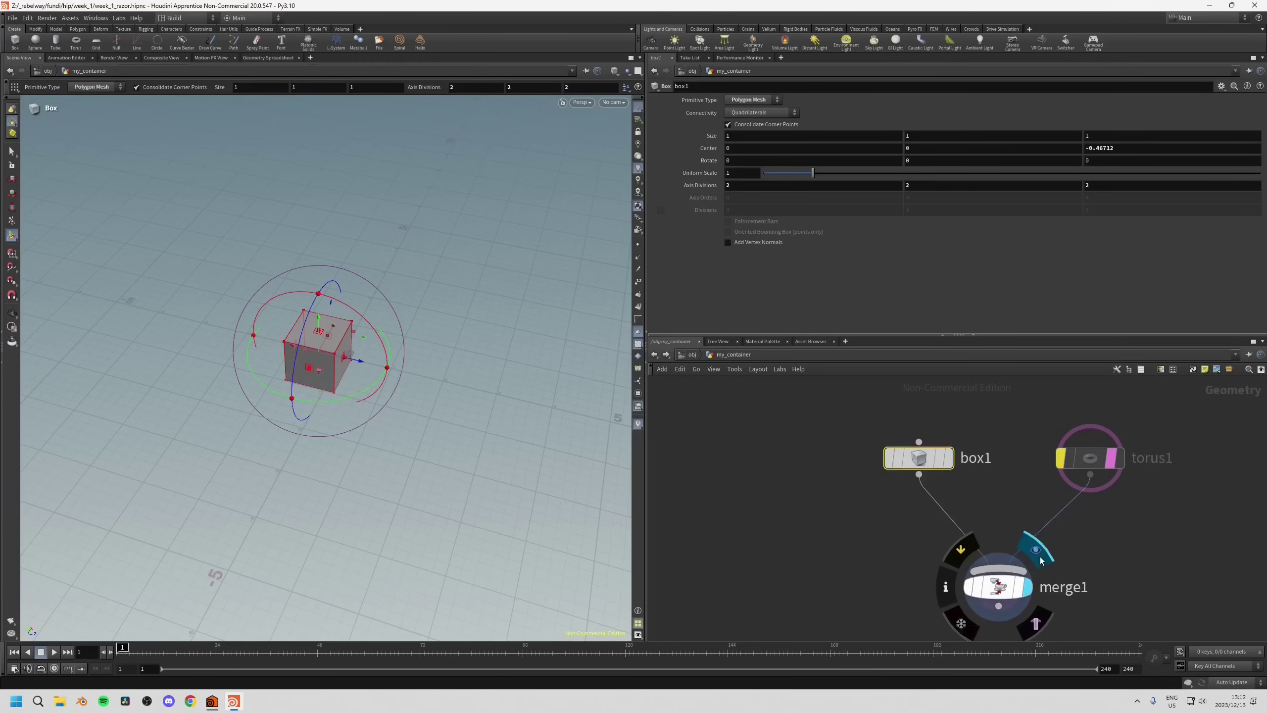
Toggle the bypass flag of torus1 off, on and off again, leaving the node active.
{"action": "mouse_move", "coordinate": [1058, 439]}
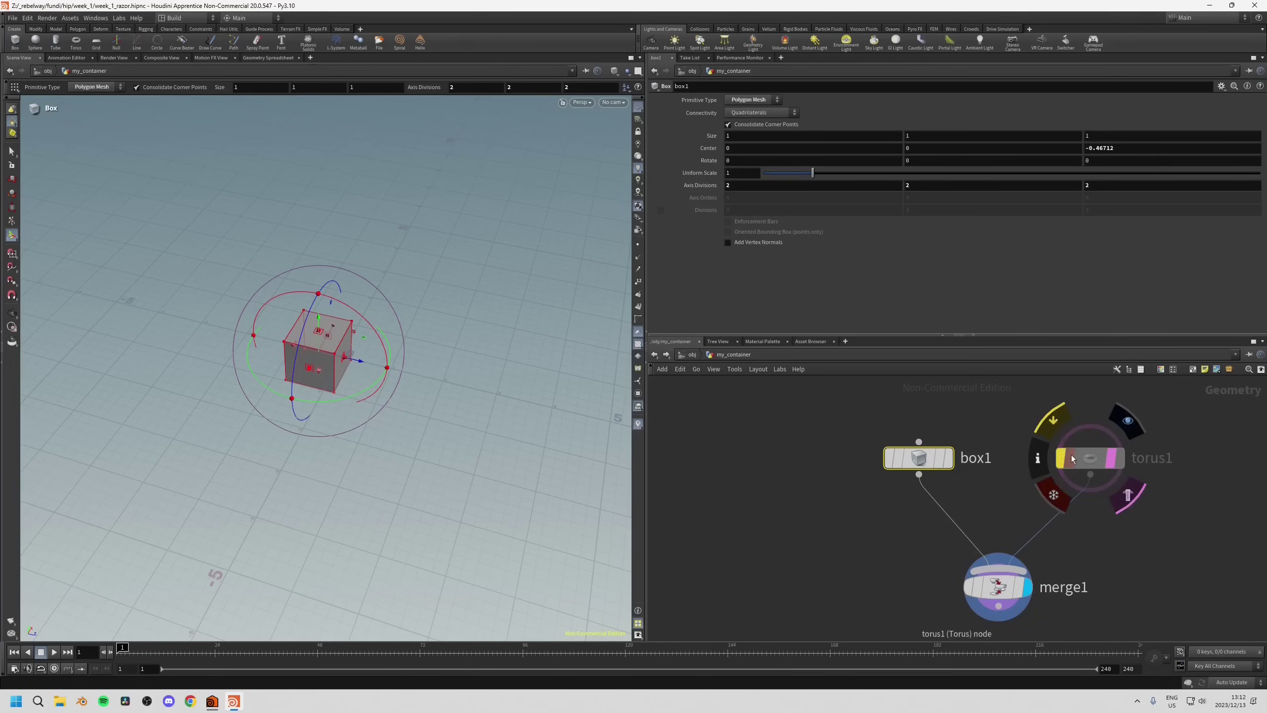
{"action": "left_click", "coordinate": [1055, 421]}
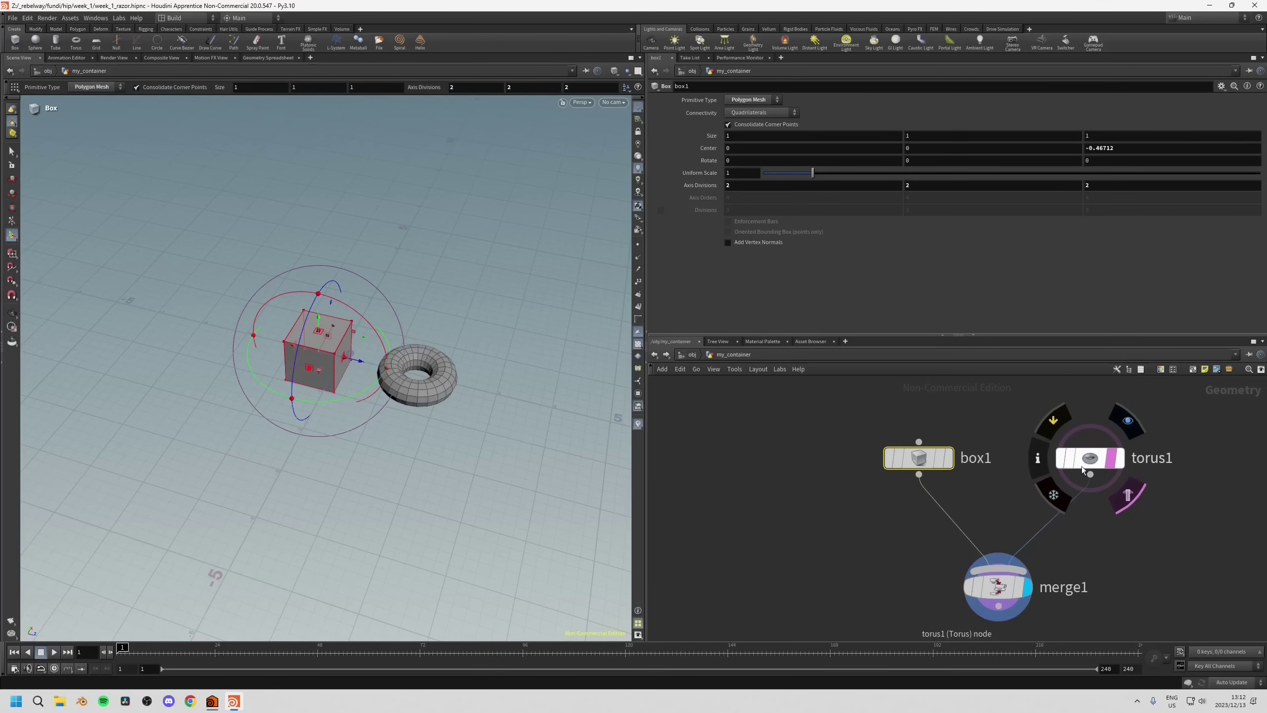
{"action": "left_click", "coordinate": [1053, 420]}
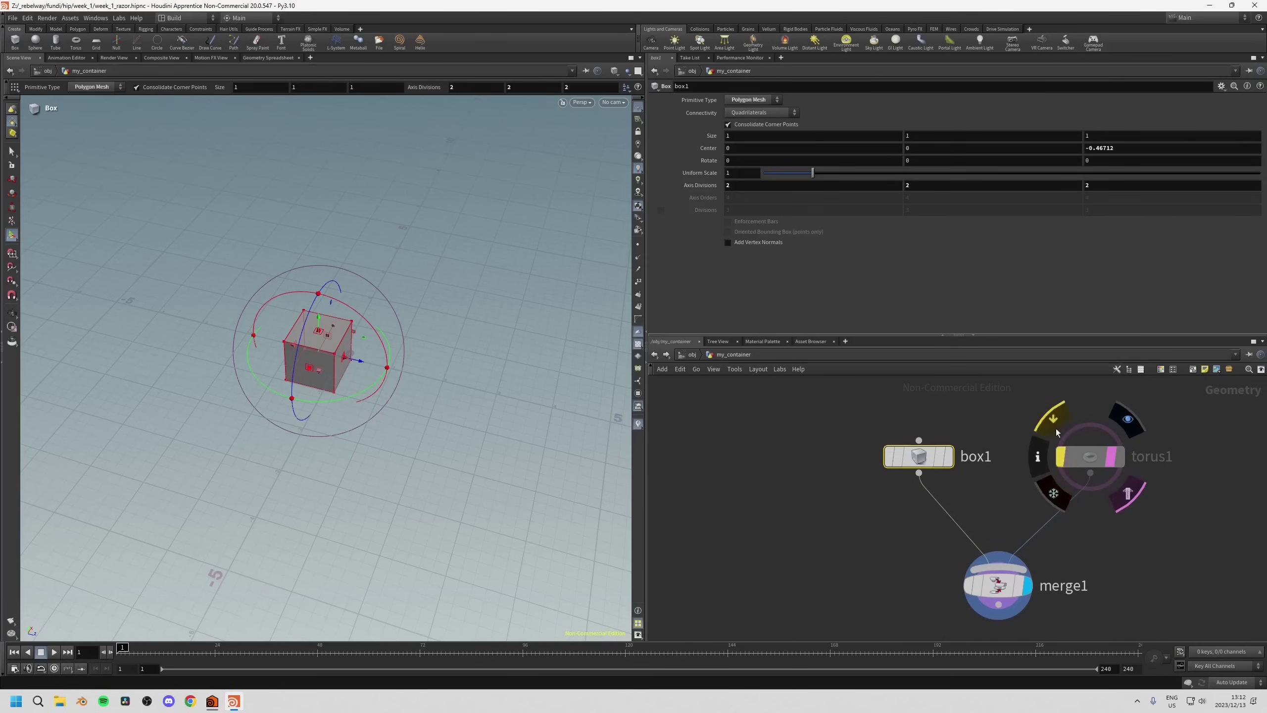
{"action": "left_click", "coordinate": [1053, 421]}
Bypass merge1 and turn off the template flag of torus1.
{"action": "middle_click_drag", "start_coordinate": [1006, 509], "coordinate": [1000, 477]}
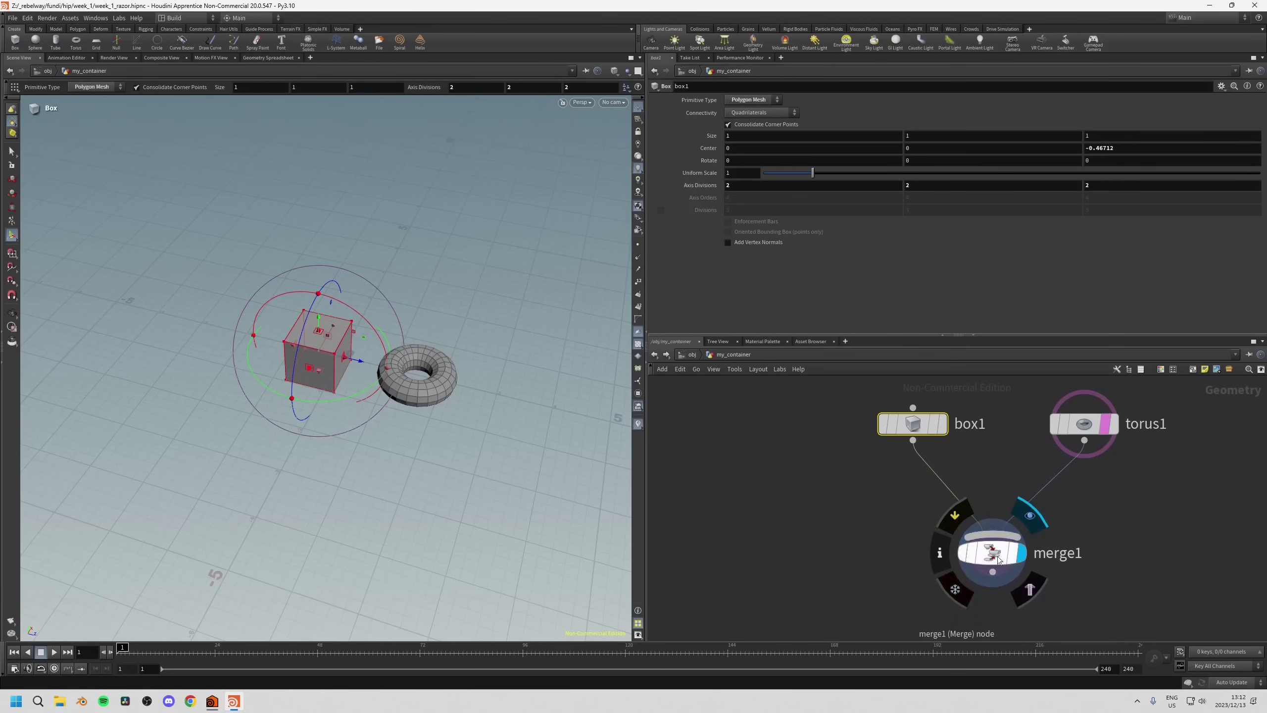
{"action": "mouse_move", "coordinate": [968, 558]}
{"action": "left_click", "coordinate": [954, 518]}
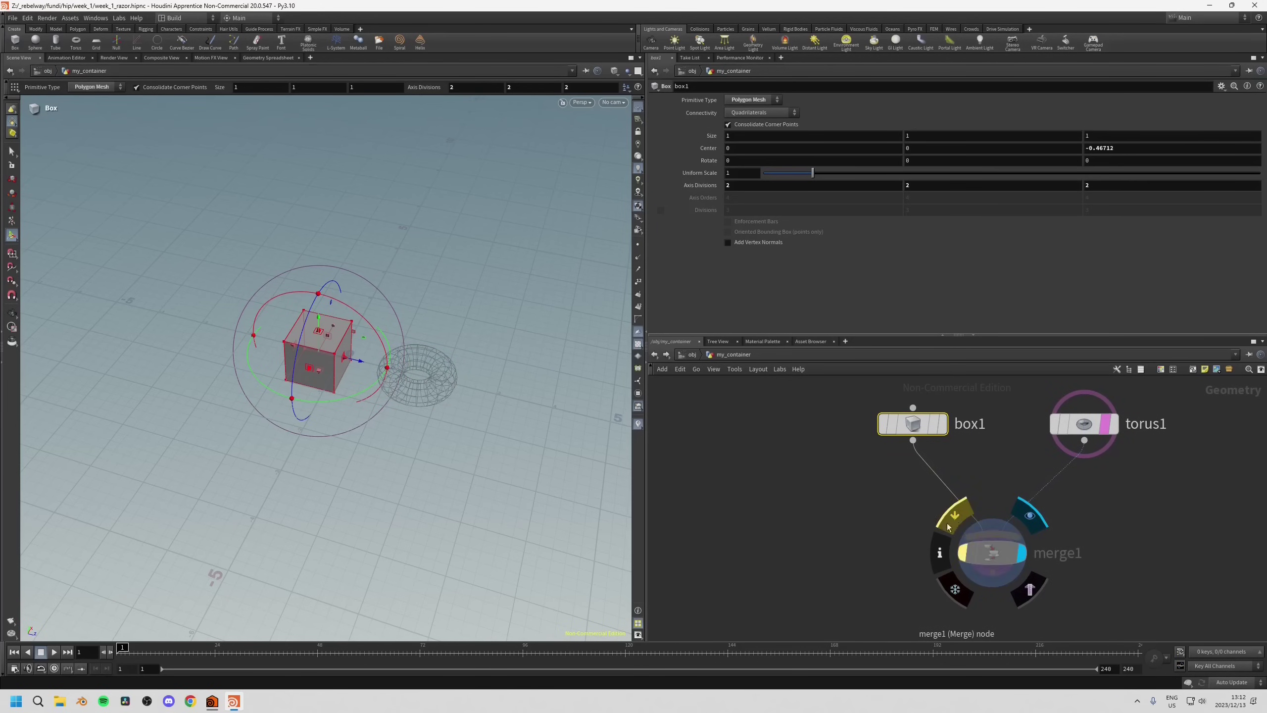
{"action": "mouse_move", "coordinate": [1110, 430]}
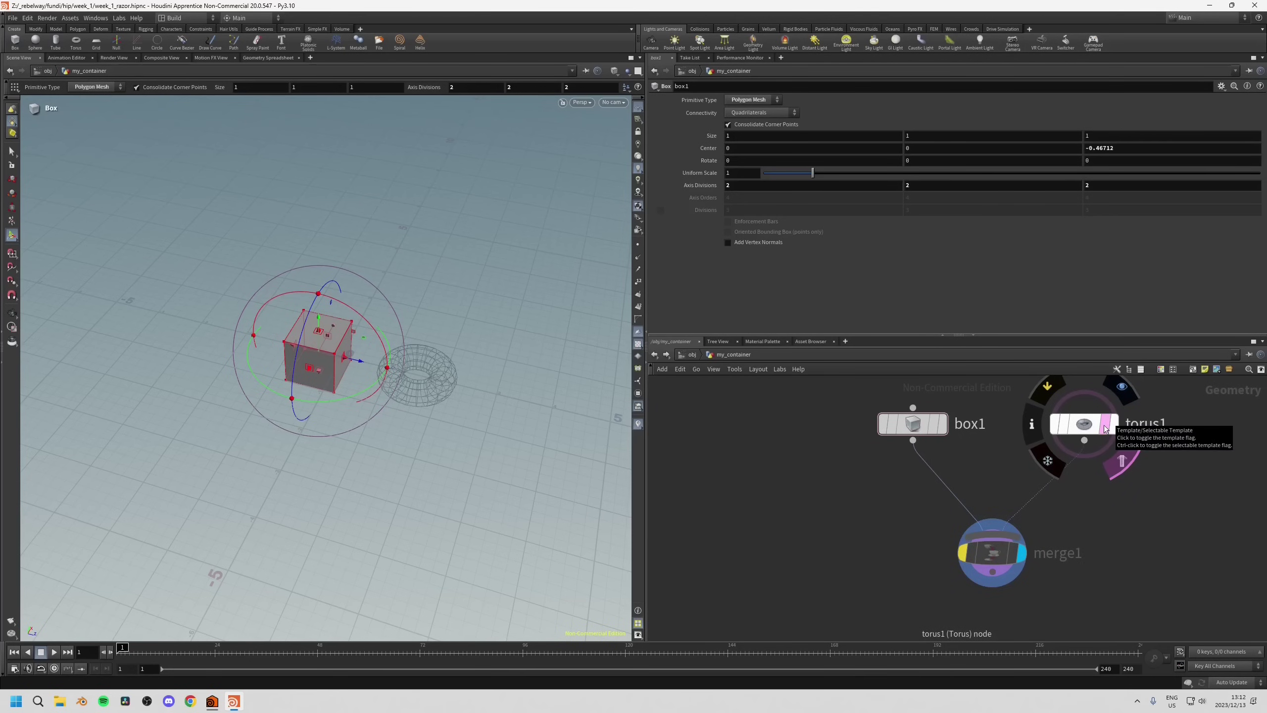
{"action": "left_click", "coordinate": [1104, 430]}
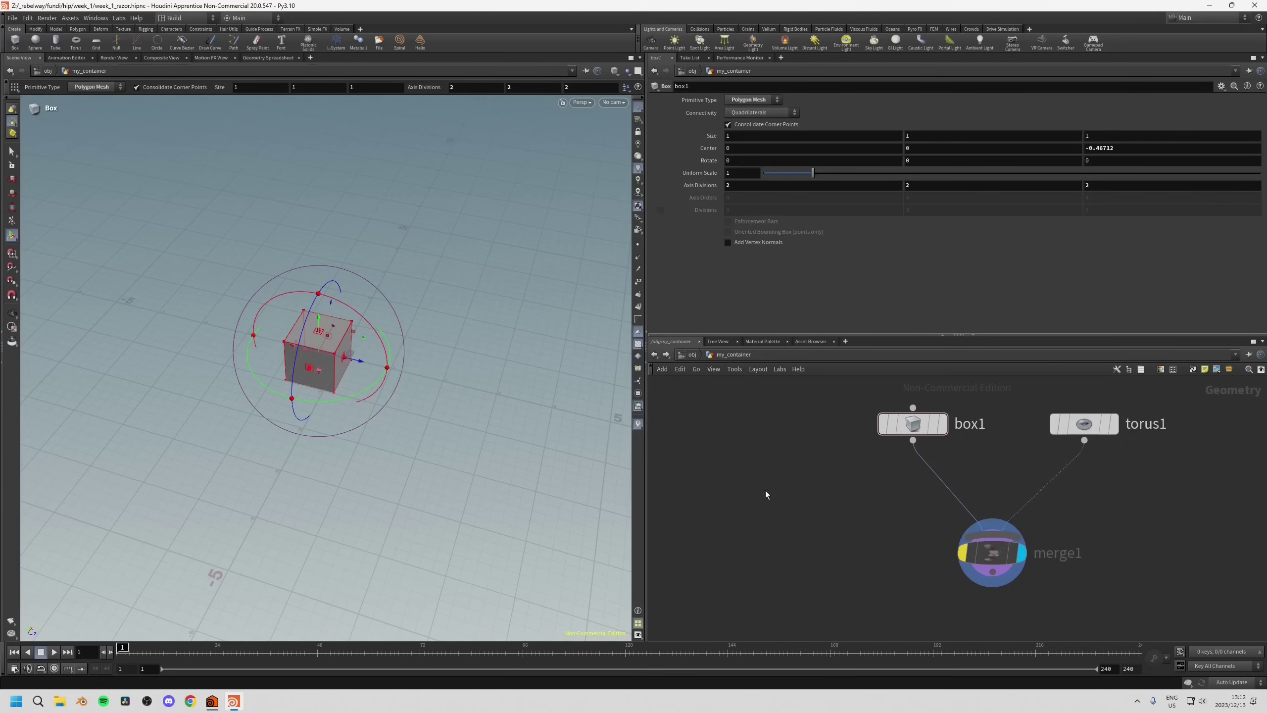
Turn off the bypass flag of merge1 so both inputs are merged.
{"action": "scroll", "coordinate": [817, 509], "scroll_direction": "down", "scroll_amount": 3}
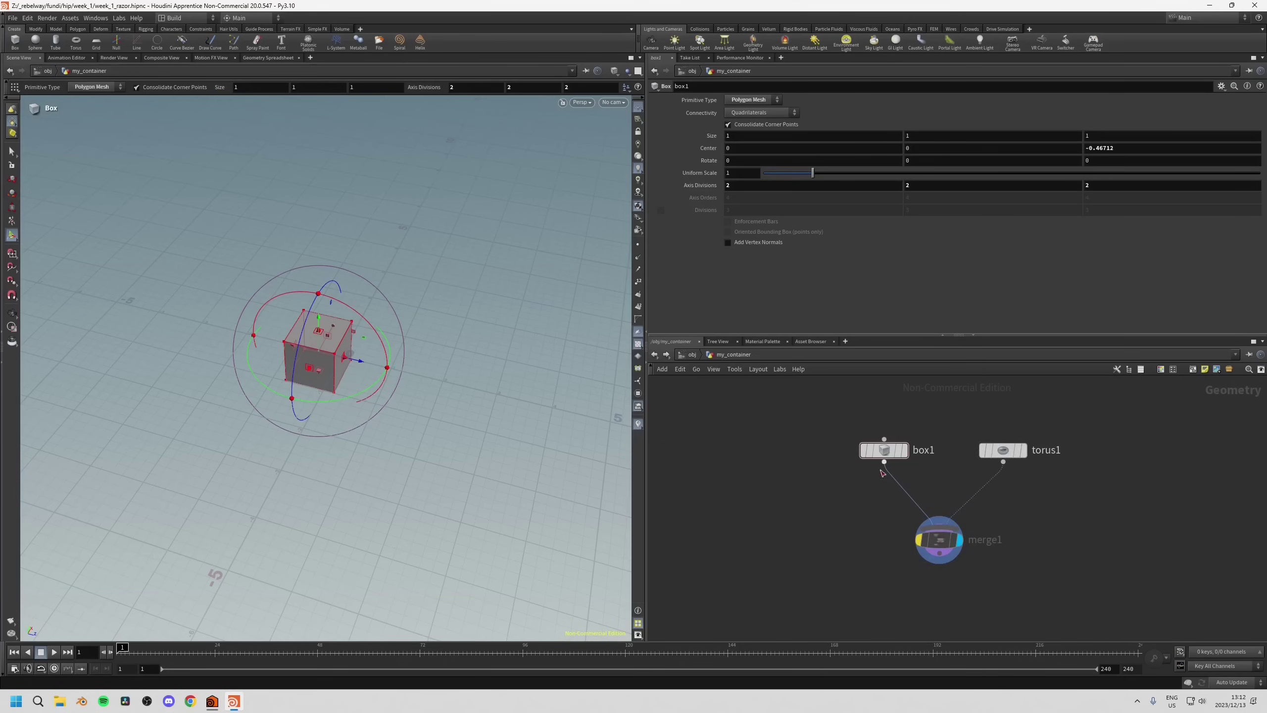
{"action": "scroll", "coordinate": [911, 538], "scroll_direction": "up", "scroll_amount": 2}
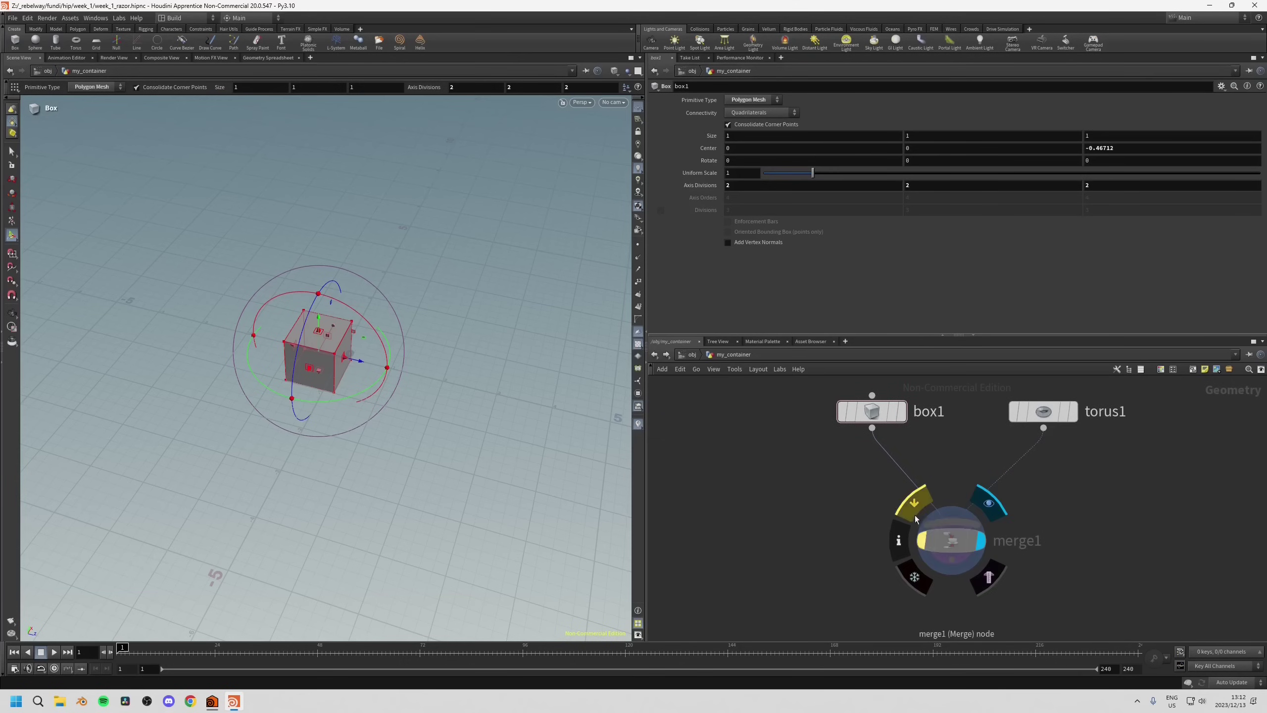
{"action": "left_click", "coordinate": [916, 509]}
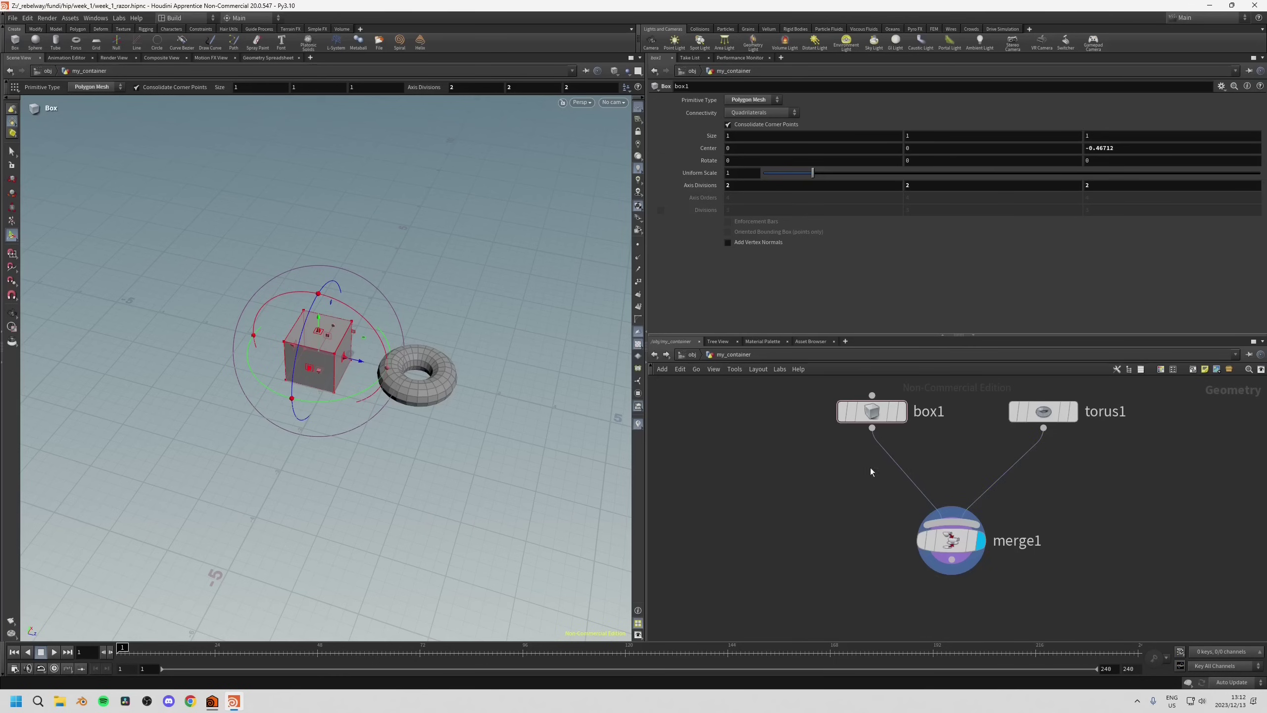
Select merge1, bypass it once more, and switch its bypass flag off again.
{"action": "left_click", "coordinate": [927, 528]}
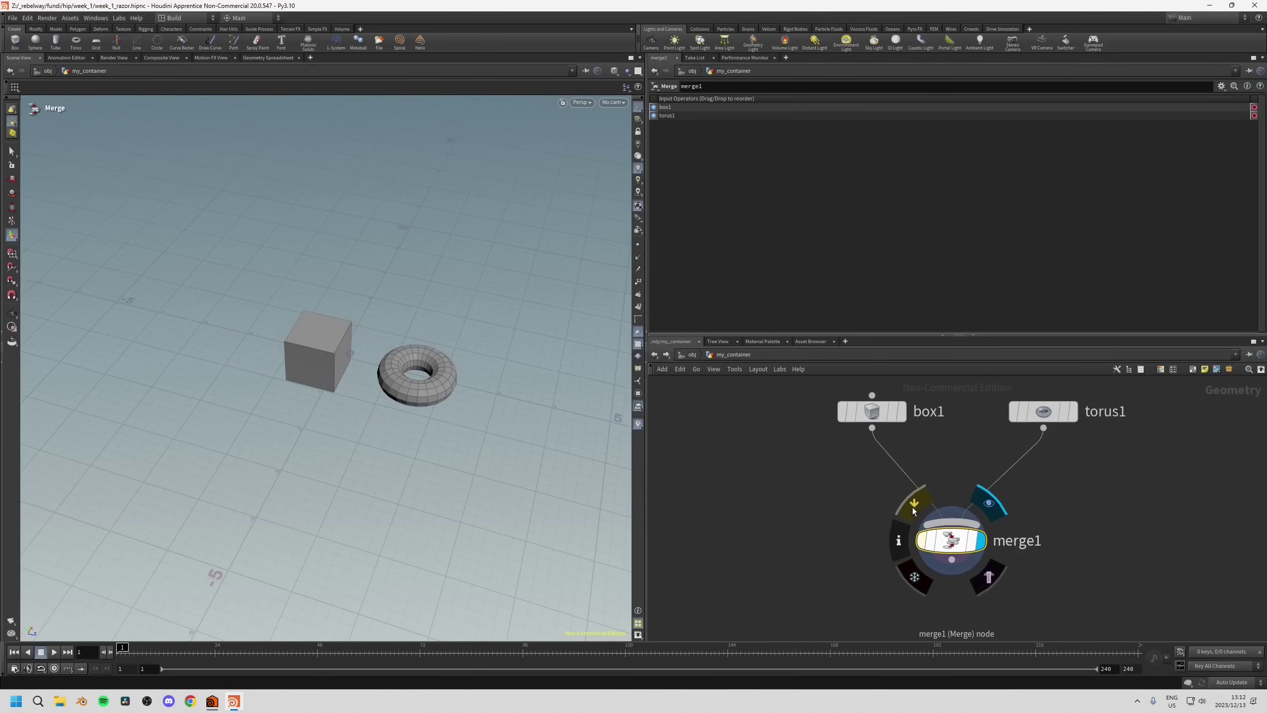
{"action": "left_click", "coordinate": [914, 507]}
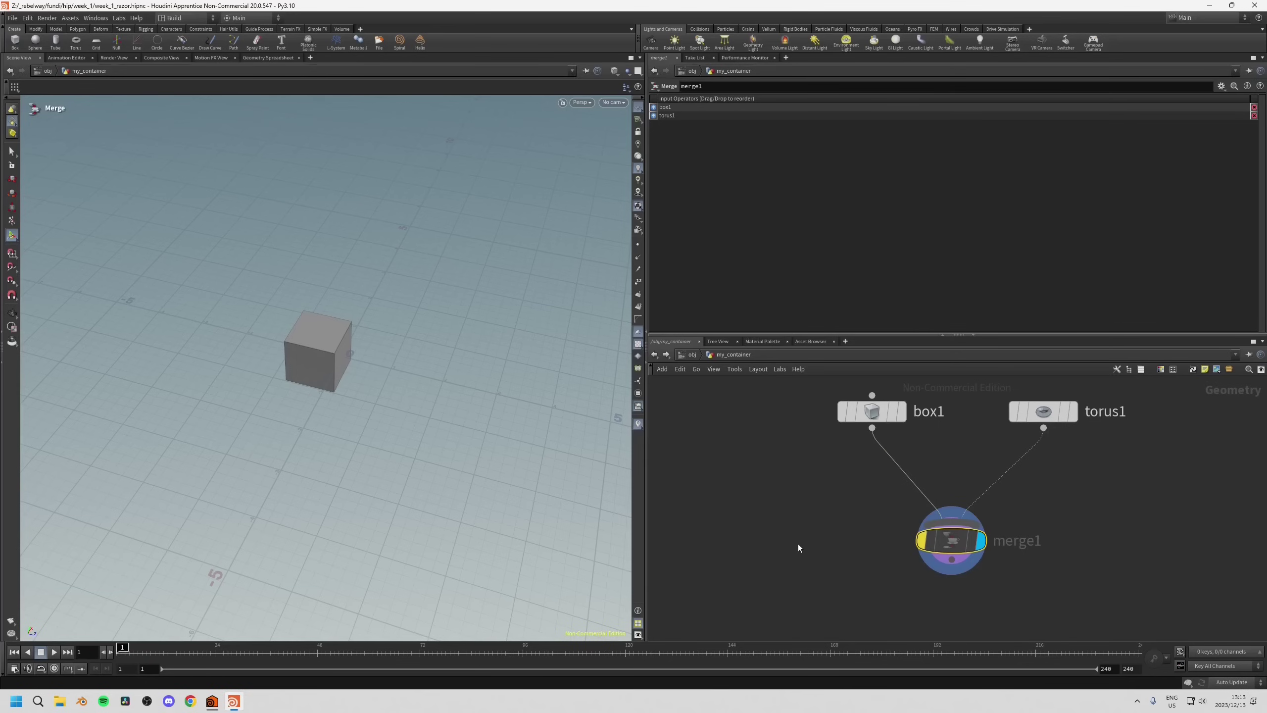
{"action": "middle_click_drag", "start_coordinate": [799, 545], "coordinate": [805, 554]}
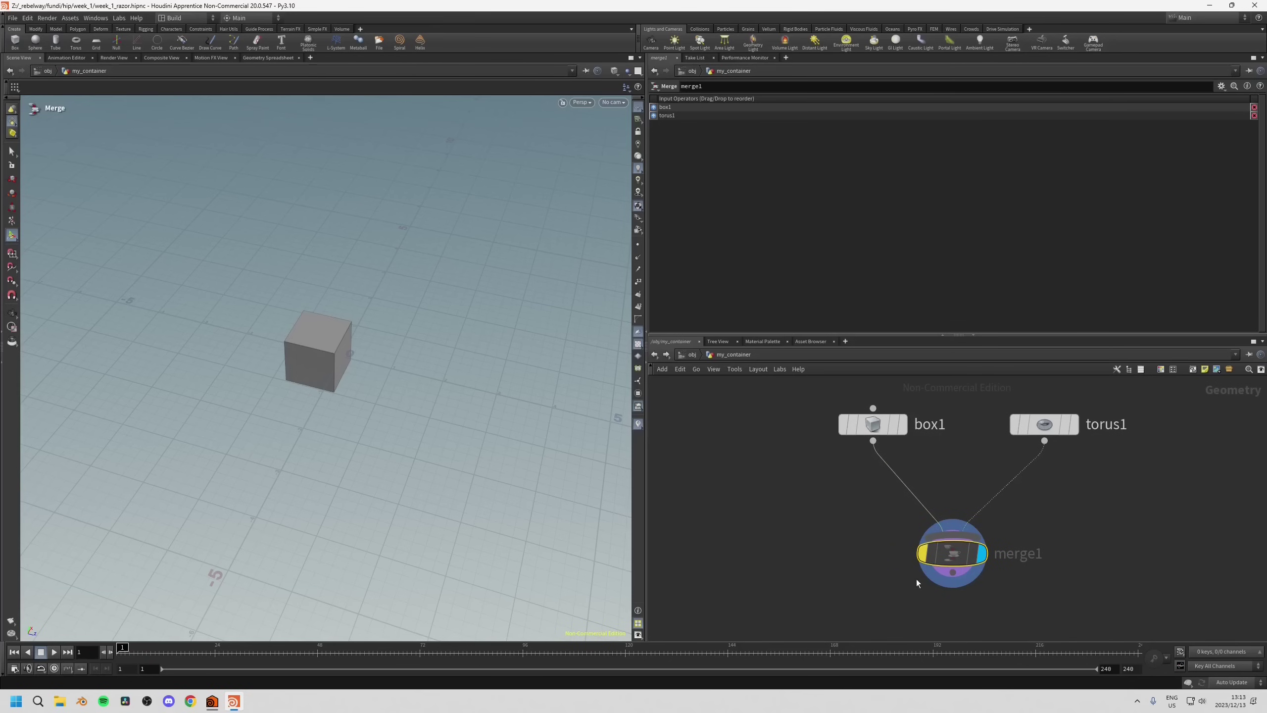
{"action": "mouse_move", "coordinate": [998, 565]}
{"action": "mouse_move", "coordinate": [916, 526]}
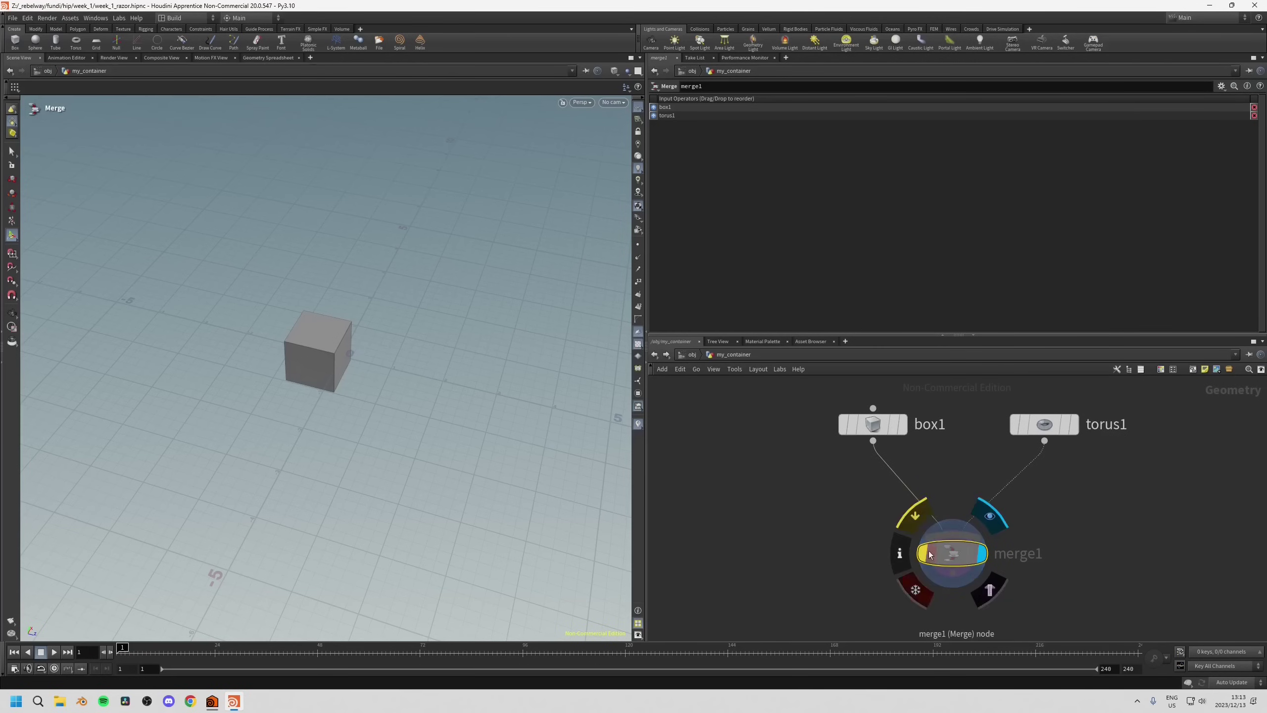
{"action": "left_click", "coordinate": [916, 526]}
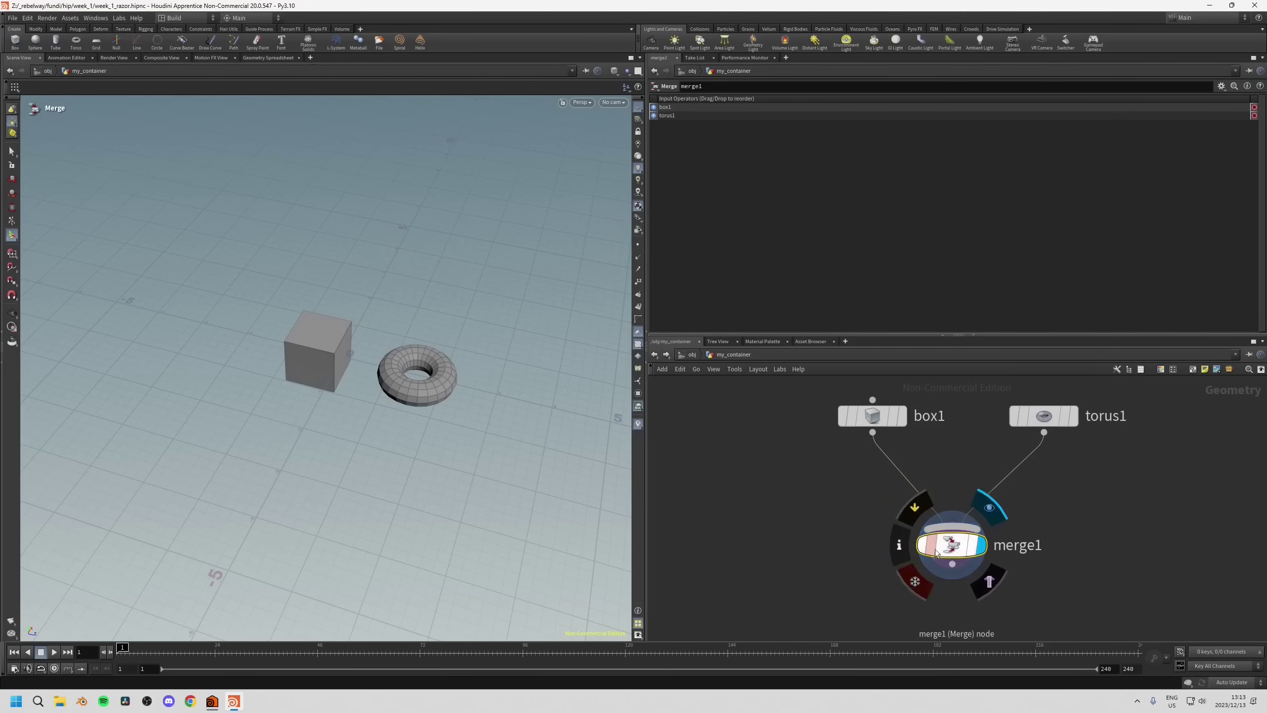
Open the node information window of merge1 and move it aside to keep the network nodes visible.
{"action": "left_click", "coordinate": [900, 547]}
{"action": "middle_click_drag", "start_coordinate": [830, 497], "coordinate": [721, 499]}
{"action": "left_click", "coordinate": [796, 548]}
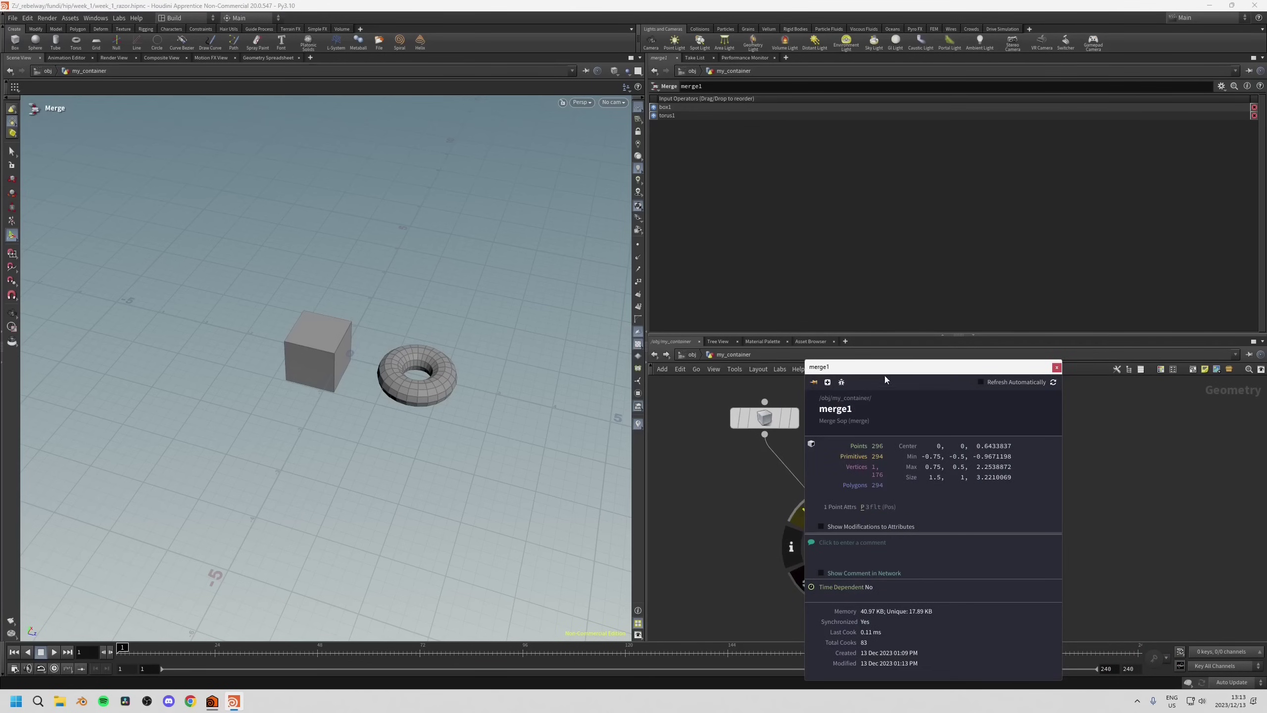
{"action": "left_click_drag", "start_coordinate": [885, 370], "coordinate": [1023, 353]}
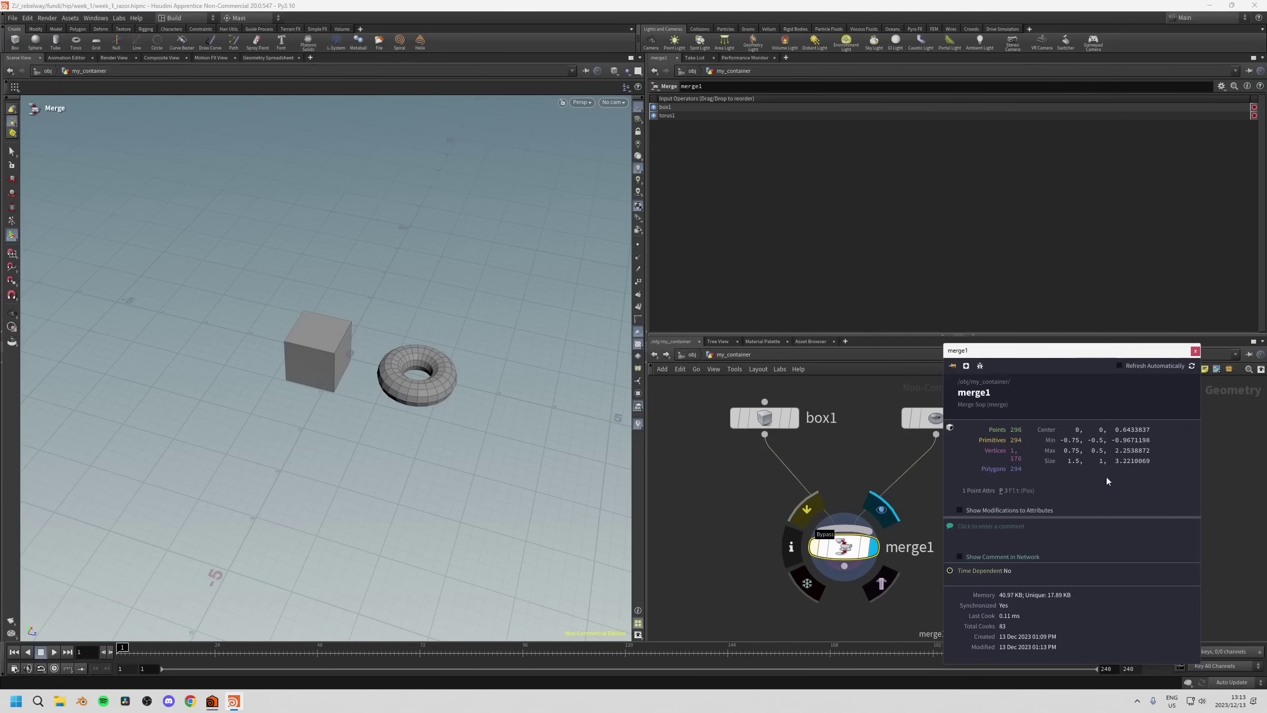
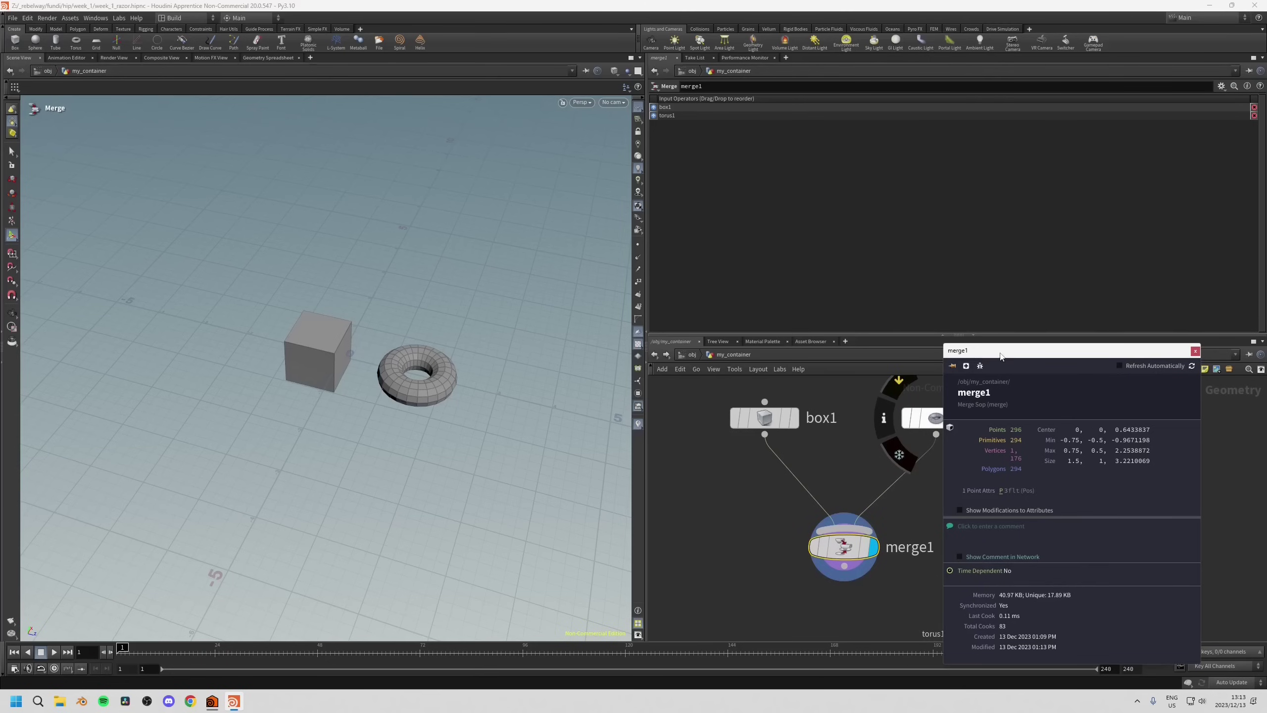
Pin the merge1 node info window open and place it beside the node network.
{"action": "left_click_drag", "start_coordinate": [1016, 351], "coordinate": [1063, 353]}
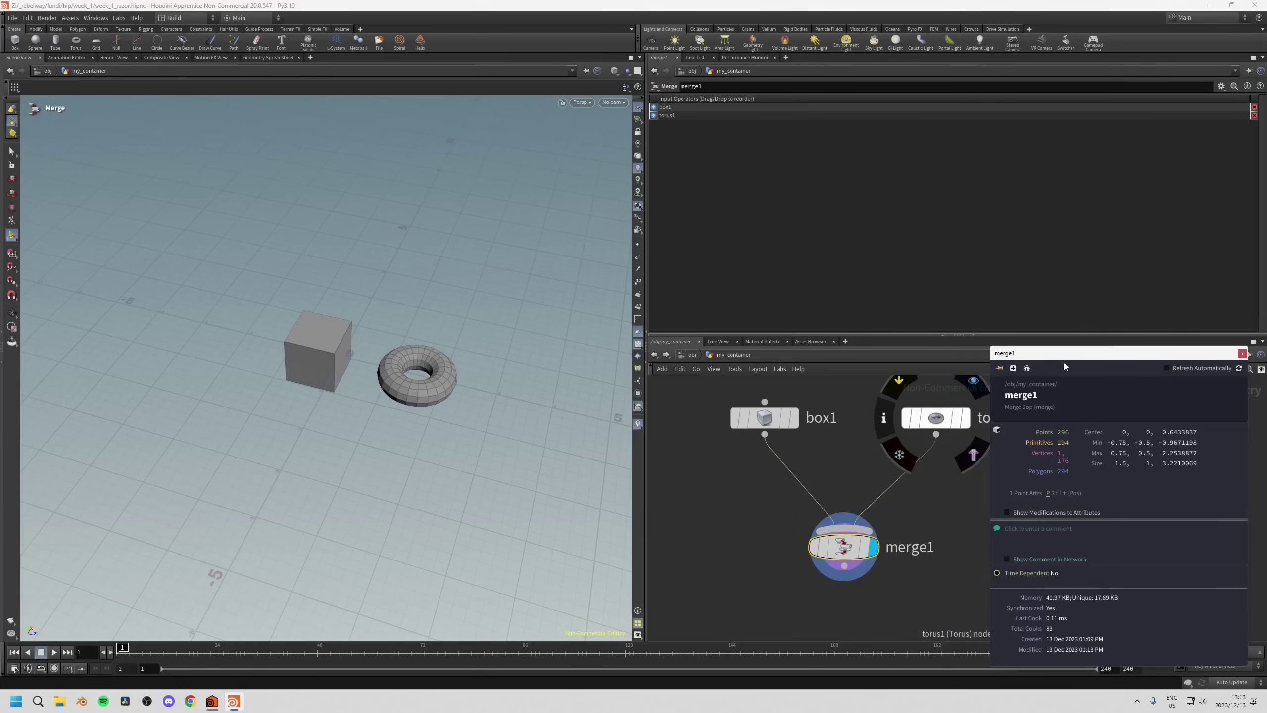
{"action": "left_click", "coordinate": [1000, 370]}
{"action": "middle_click_drag", "start_coordinate": [839, 450], "coordinate": [823, 479]}
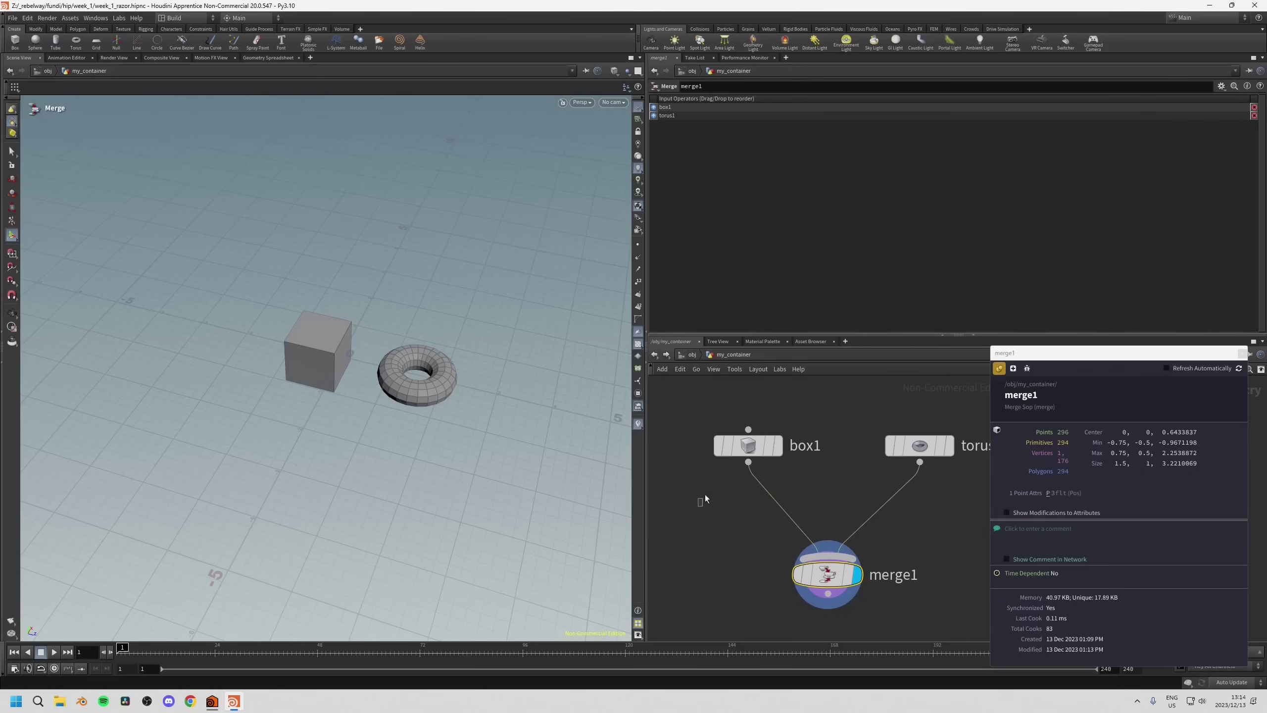
Open the node info of box1 and compare its geometry counts with those of merge1.
{"action": "left_click", "coordinate": [748, 445]}
{"action": "middle_click_drag", "start_coordinate": [699, 450], "coordinate": [749, 473]}
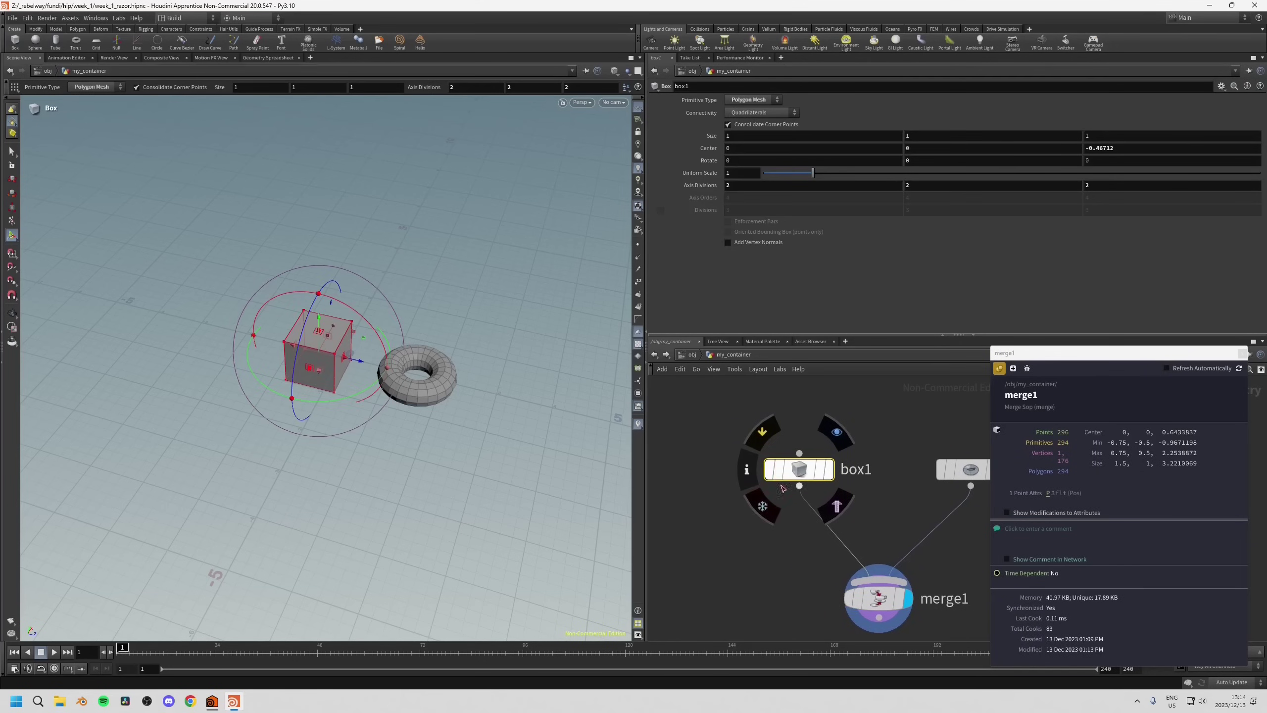
{"action": "left_click", "coordinate": [748, 475]}
{"action": "left_click_drag", "start_coordinate": [806, 353], "coordinate": [776, 349]}
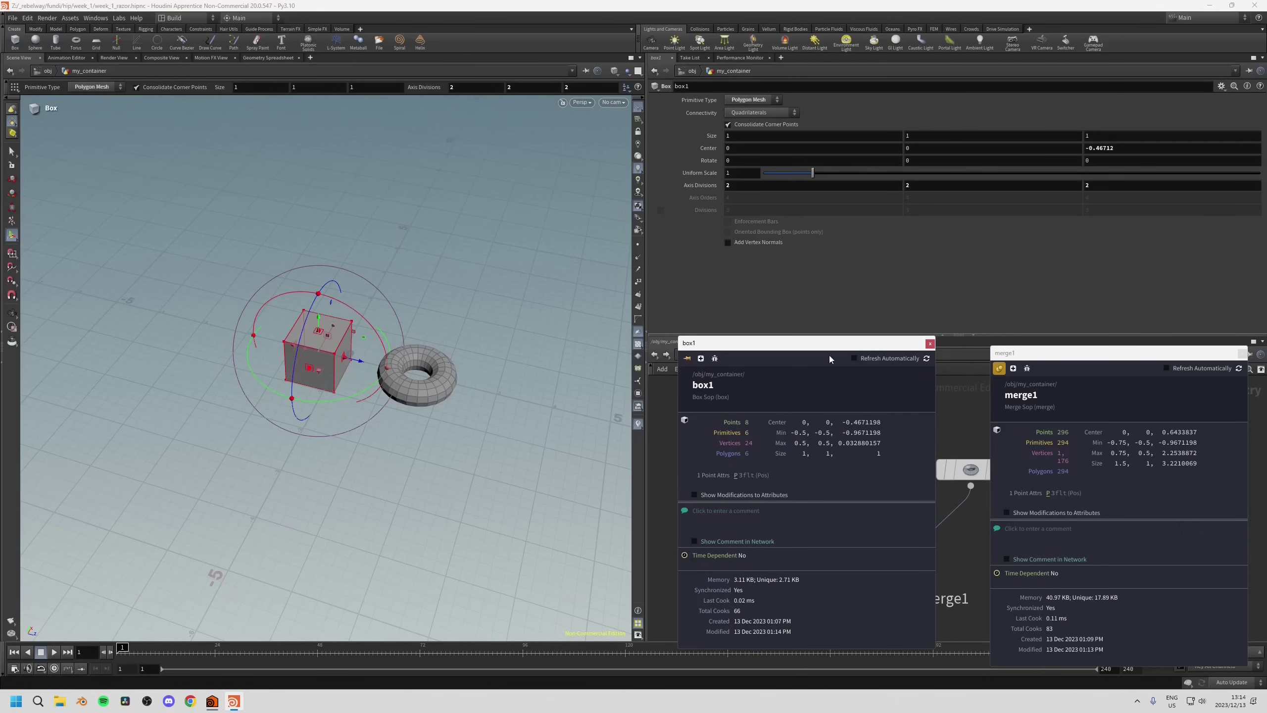
{"action": "left_click_drag", "start_coordinate": [828, 343], "coordinate": [637, 336]}
{"action": "mouse_move", "coordinate": [807, 463]}
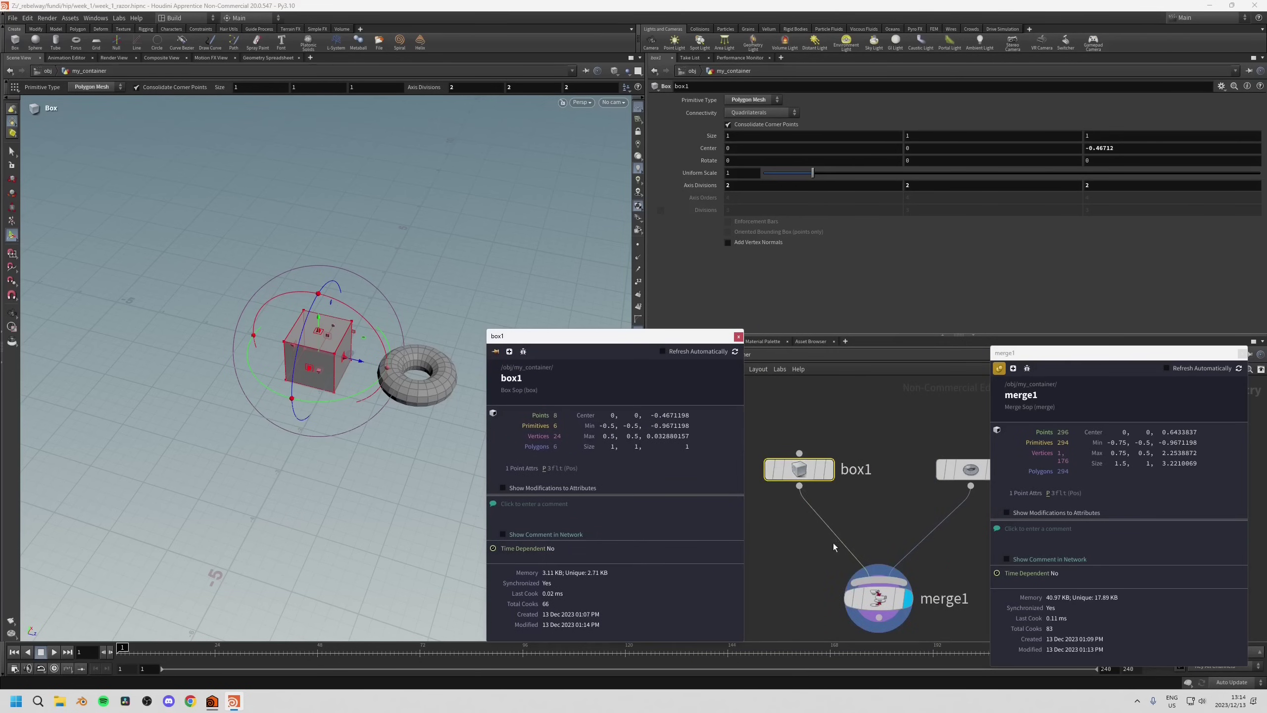
Compare the node info of torus1 with that of merge1, then close both info windows.
{"action": "middle_click_drag", "start_coordinate": [773, 524], "coordinate": [758, 457]}
{"action": "mouse_move", "coordinate": [846, 535]}
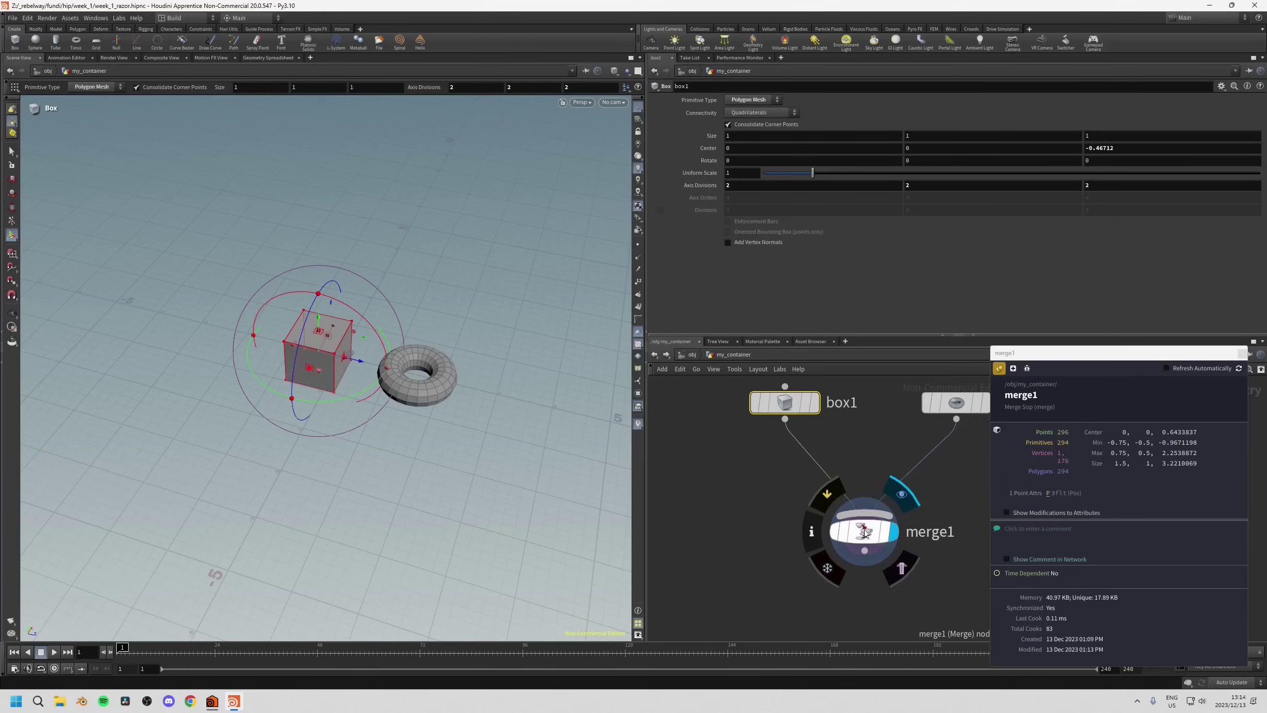
{"action": "middle_click_drag", "start_coordinate": [846, 535], "coordinate": [830, 564]}
{"action": "mouse_move", "coordinate": [897, 458]}
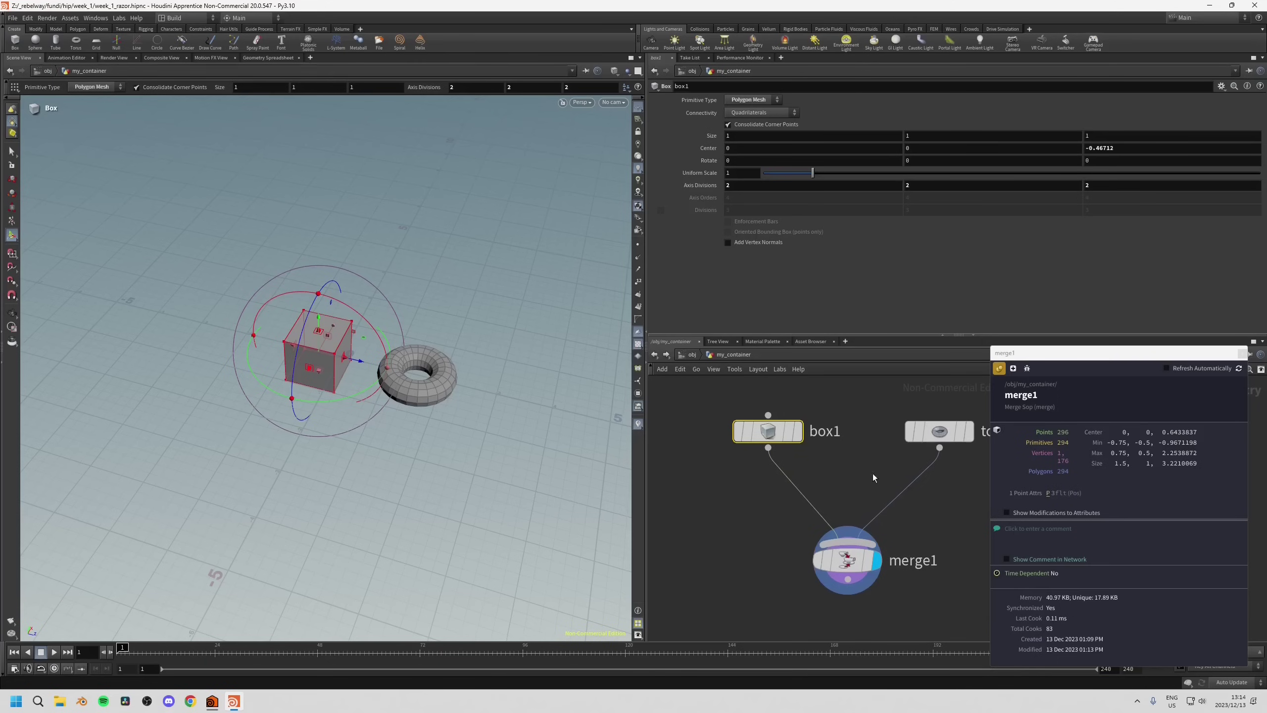
{"action": "middle_click_drag", "start_coordinate": [873, 474], "coordinate": [863, 482]}
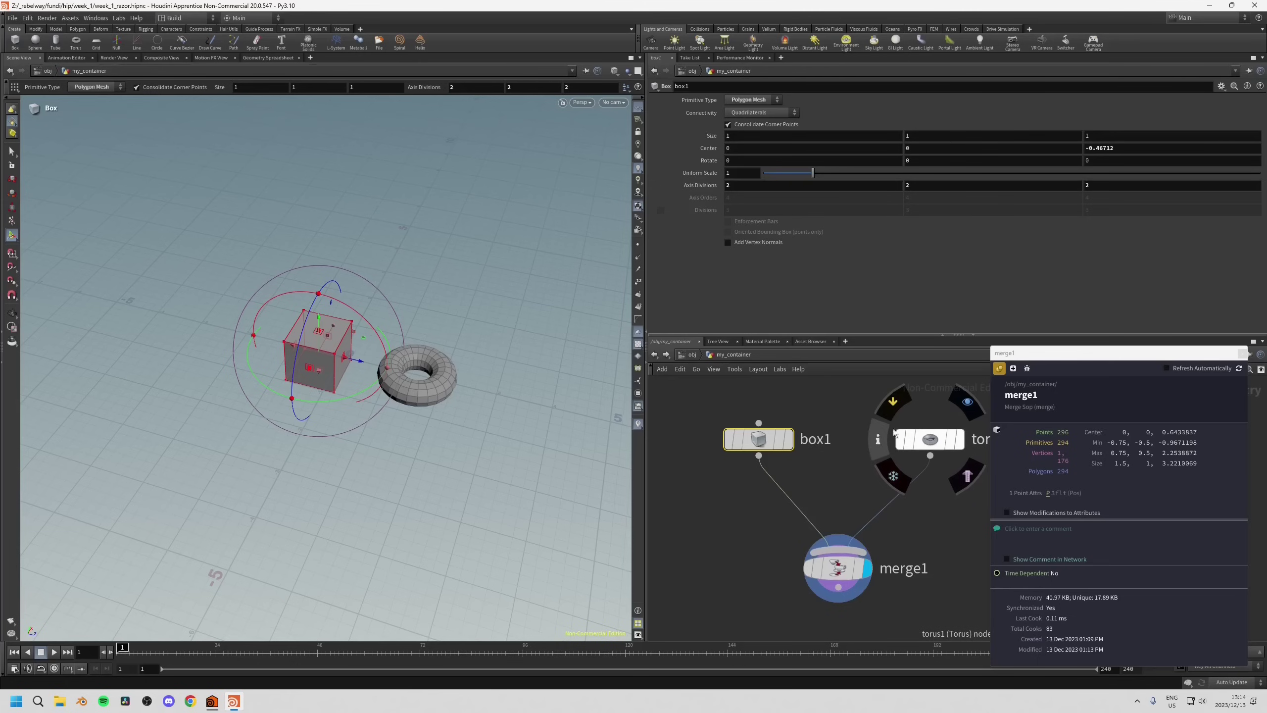
{"action": "mouse_move", "coordinate": [879, 439]}
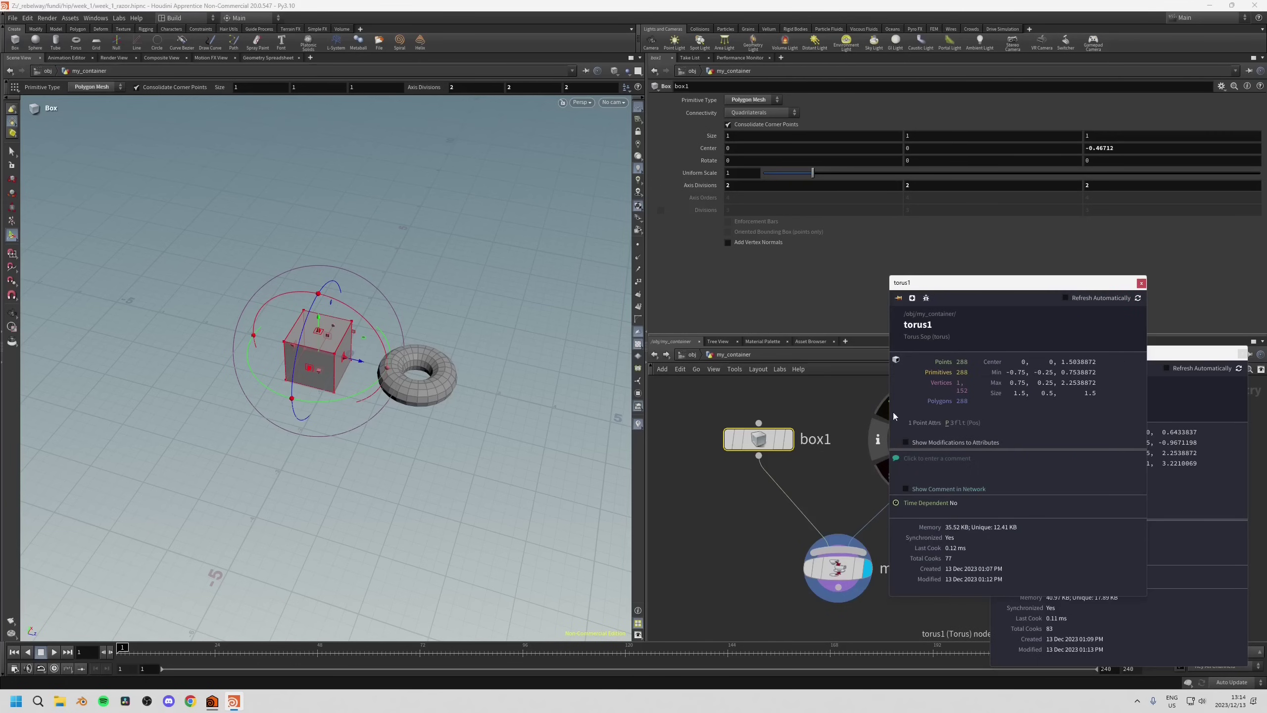
{"action": "left_click_drag", "start_coordinate": [940, 291], "coordinate": [745, 342]}
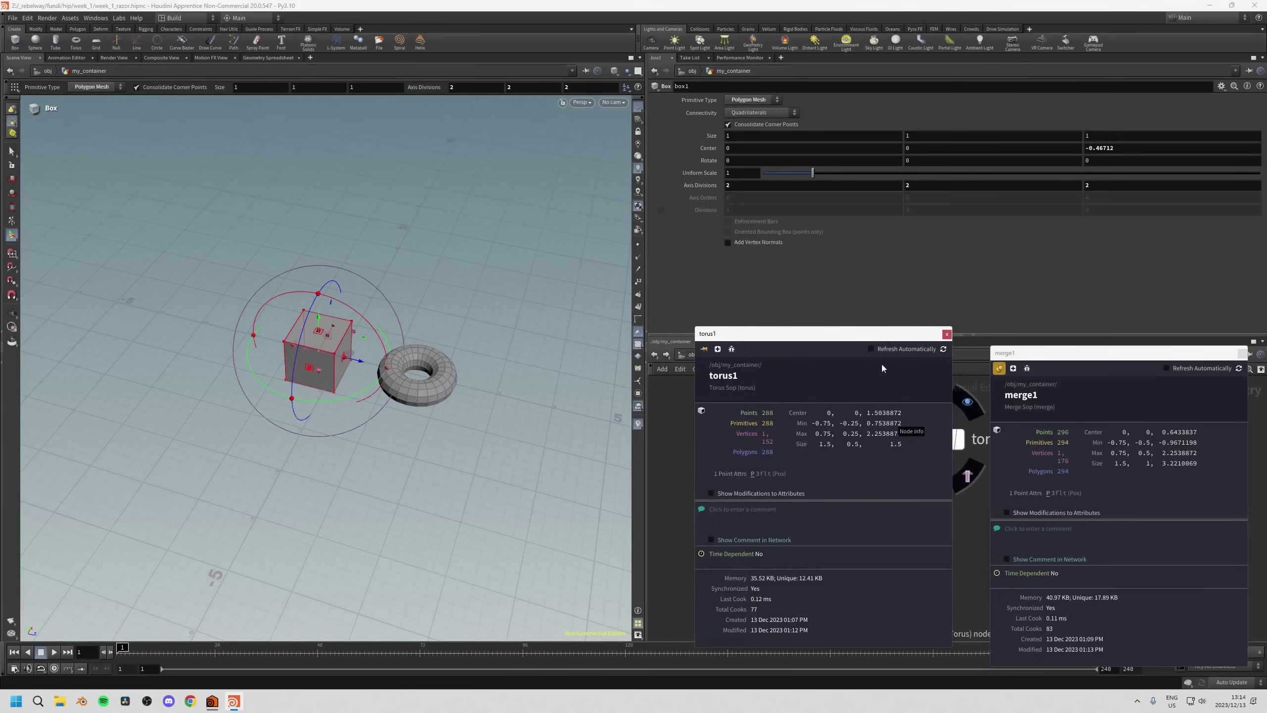
{"action": "left_click_drag", "start_coordinate": [871, 336], "coordinate": [649, 334]}
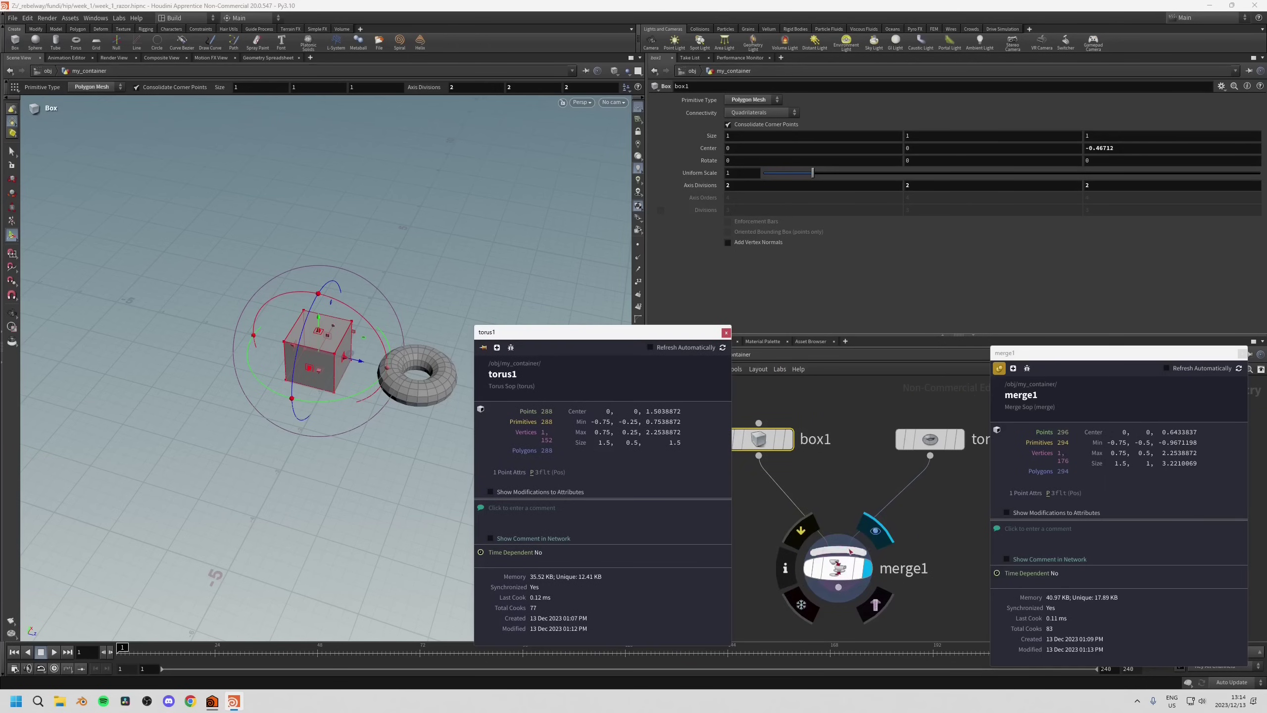
{"action": "left_click", "coordinate": [726, 332]}
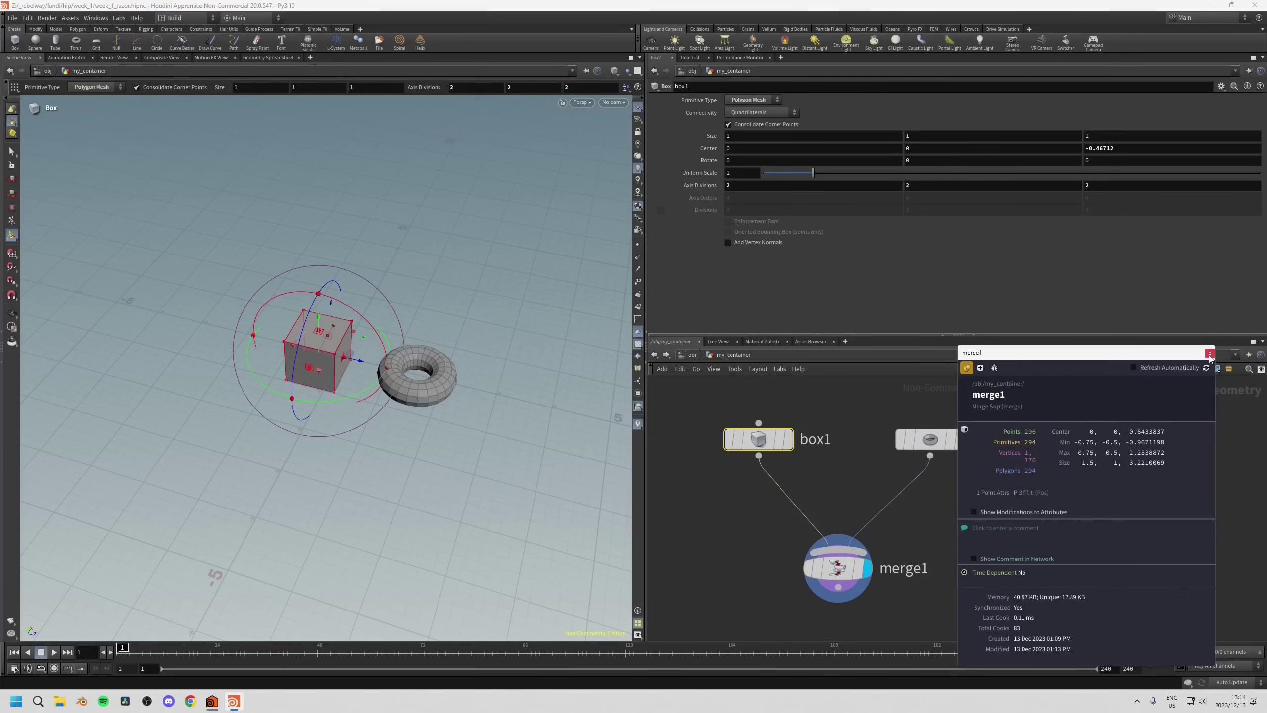
{"action": "left_click", "coordinate": [1209, 353]}
Lock the merge1 node so that it stores its current box and torus geometry.
{"action": "mouse_move", "coordinate": [858, 535]}
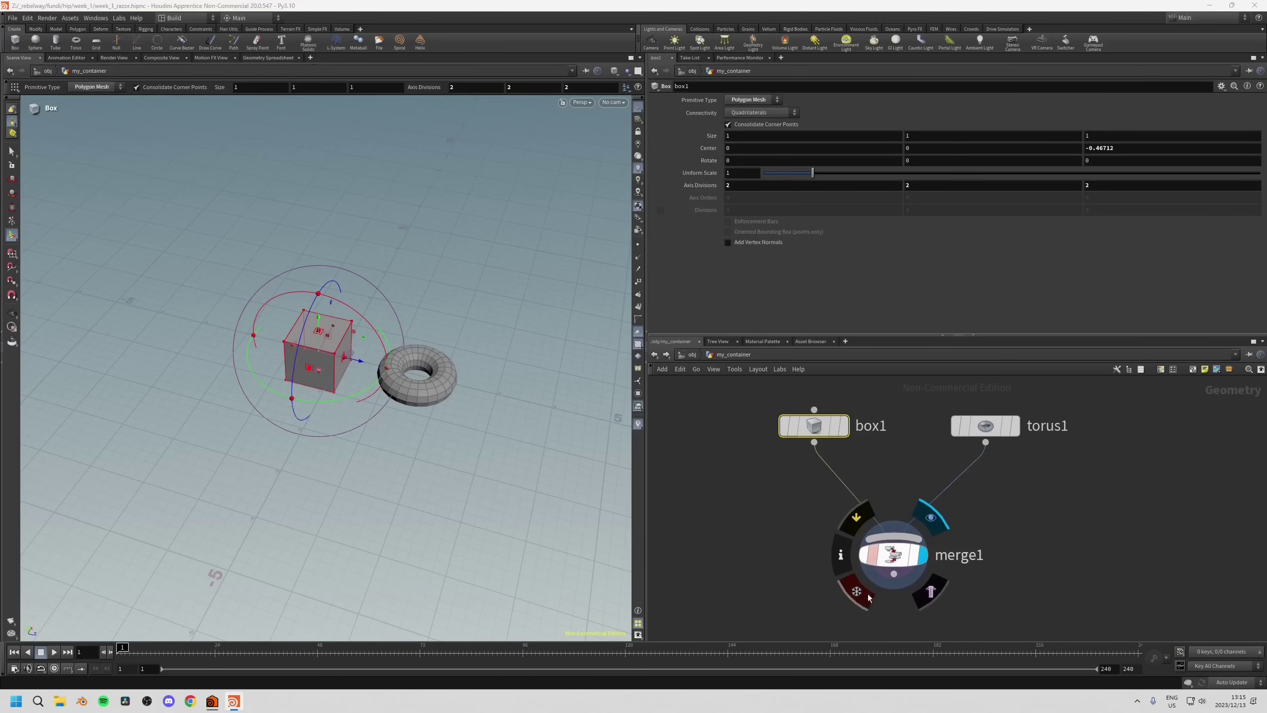
{"action": "mouse_move", "coordinate": [850, 602]}
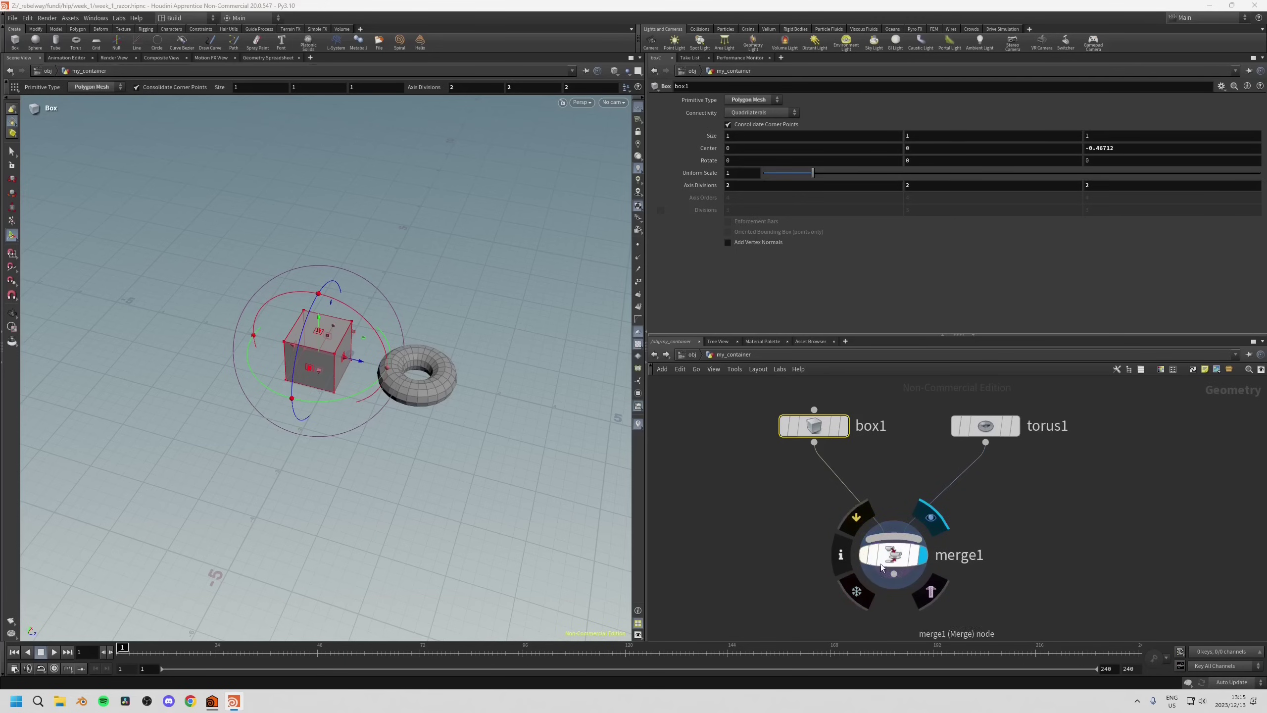
{"action": "left_click", "coordinate": [857, 599]}
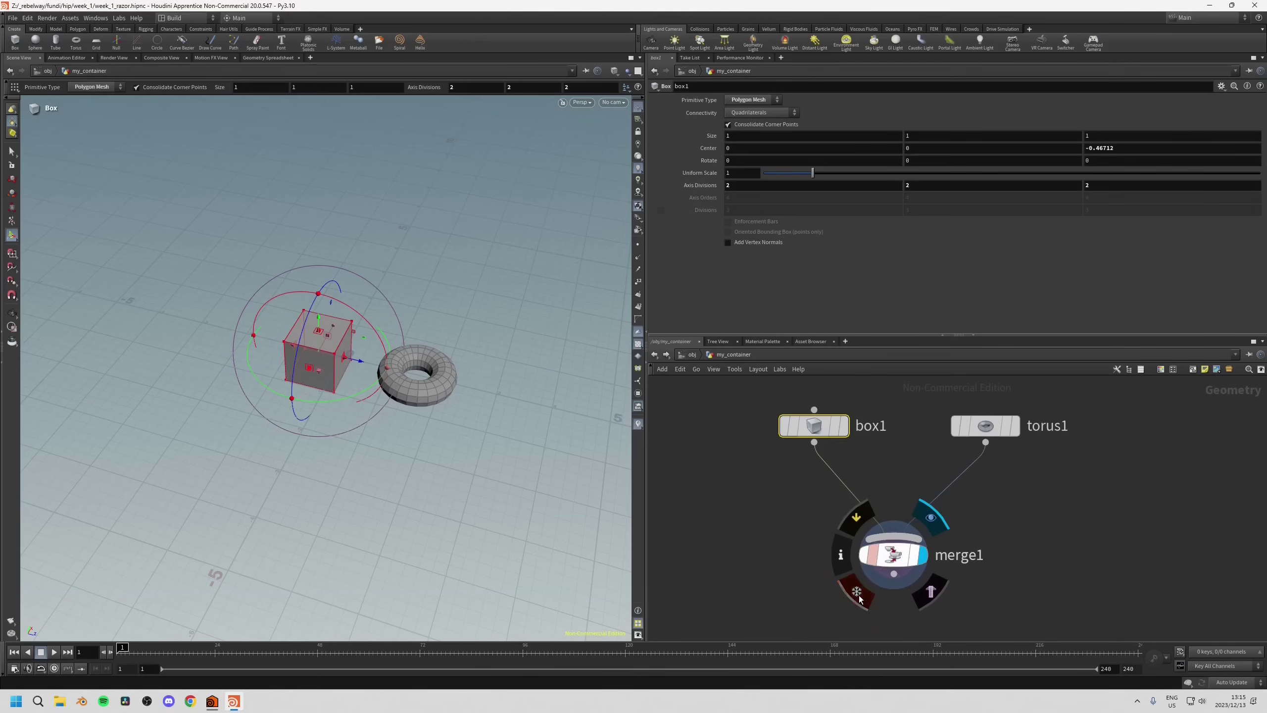
{"action": "middle_click_drag", "start_coordinate": [808, 529], "coordinate": [808, 499]}
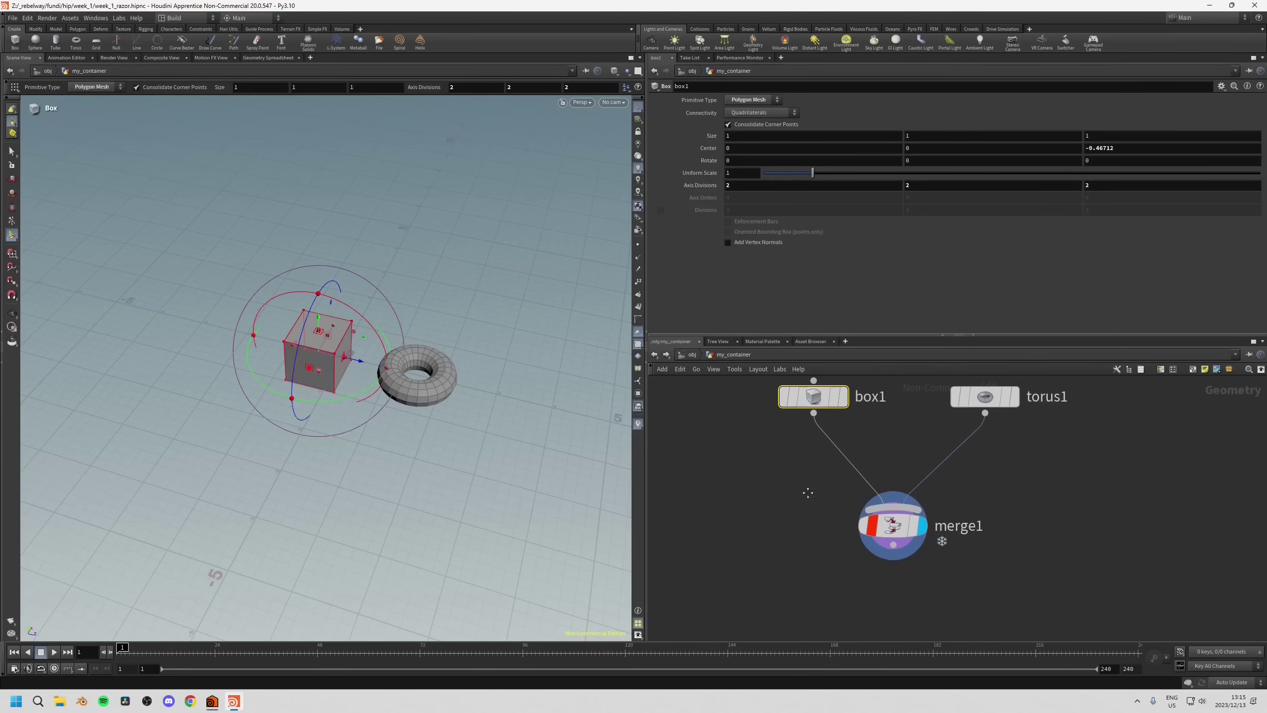
{"action": "mouse_move", "coordinate": [895, 524]}
{"action": "left_mouse_down"}
{"action": "mouse_move", "coordinate": [900, 542]}
{"action": "mouse_move", "coordinate": [902, 529]}
{"action": "left_mouse_up"}
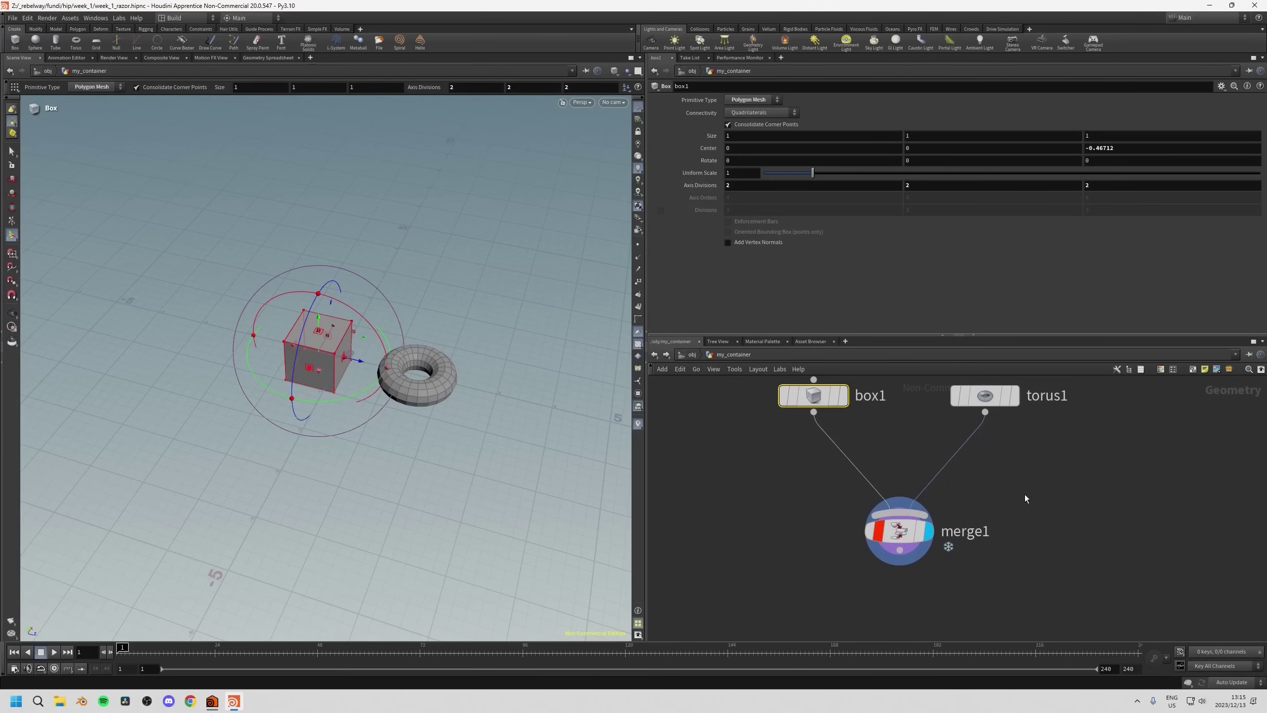
{"action": "middle_click_drag", "start_coordinate": [1025, 495], "coordinate": [1033, 521]}
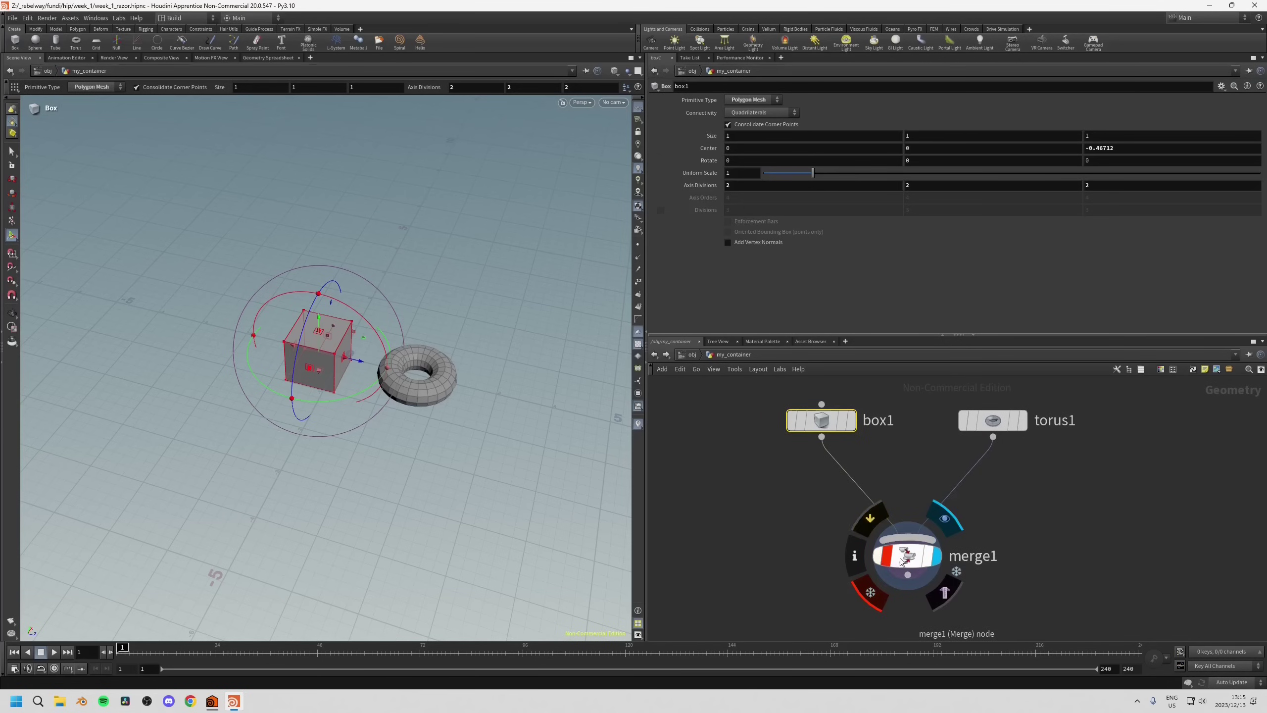
{"action": "middle_click_drag", "start_coordinate": [841, 553], "coordinate": [834, 524]}
{"action": "mouse_move", "coordinate": [897, 530]}
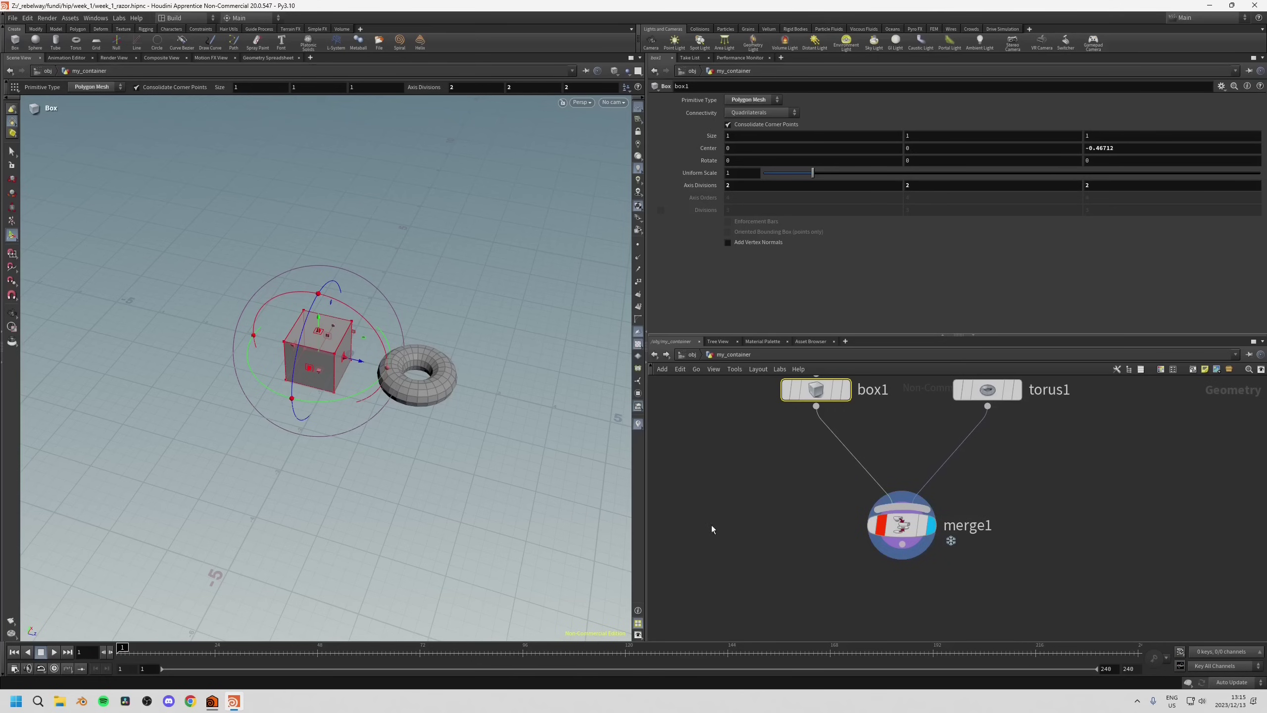
Delete the box1 and torus1 nodes feeding the locked merge1 node.
{"action": "middle_click_drag", "start_coordinate": [821, 423], "coordinate": [810, 481]}
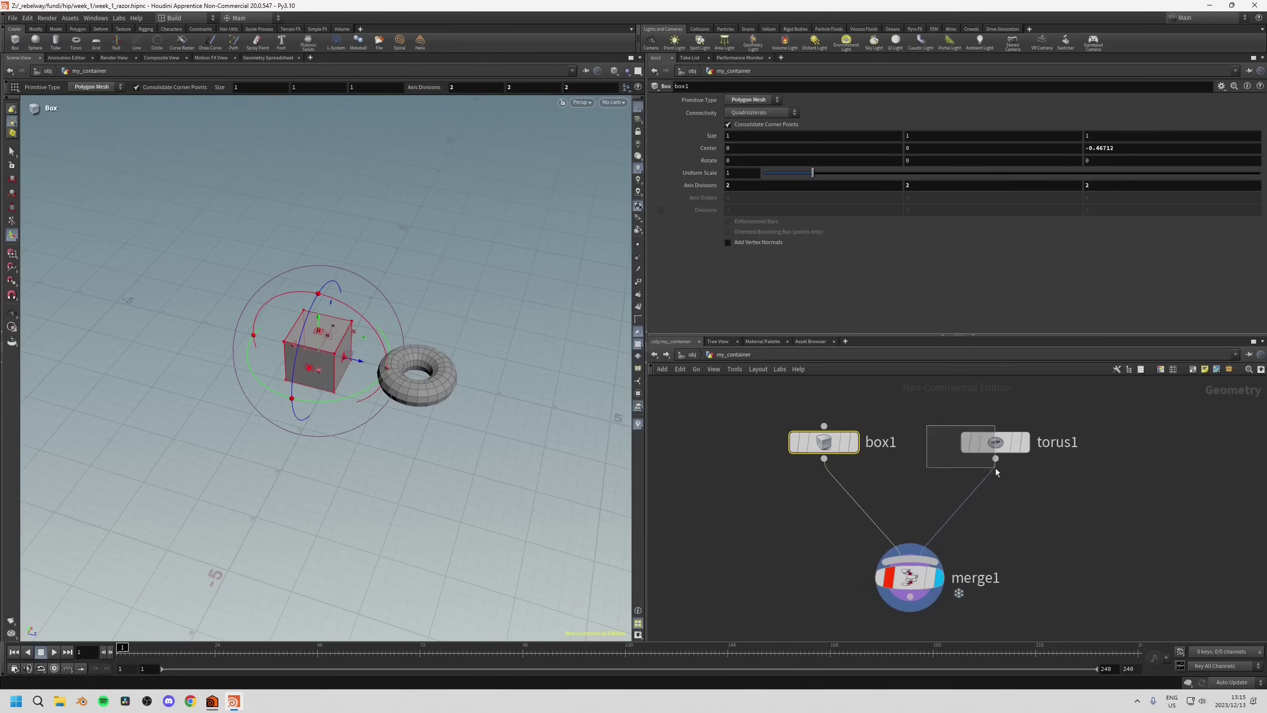
{"action": "left_click", "coordinate": [996, 441]}
{"action": "left_click_drag", "start_coordinate": [845, 503], "coordinate": [1004, 520]}
{"action": "left_click", "coordinate": [824, 441]}
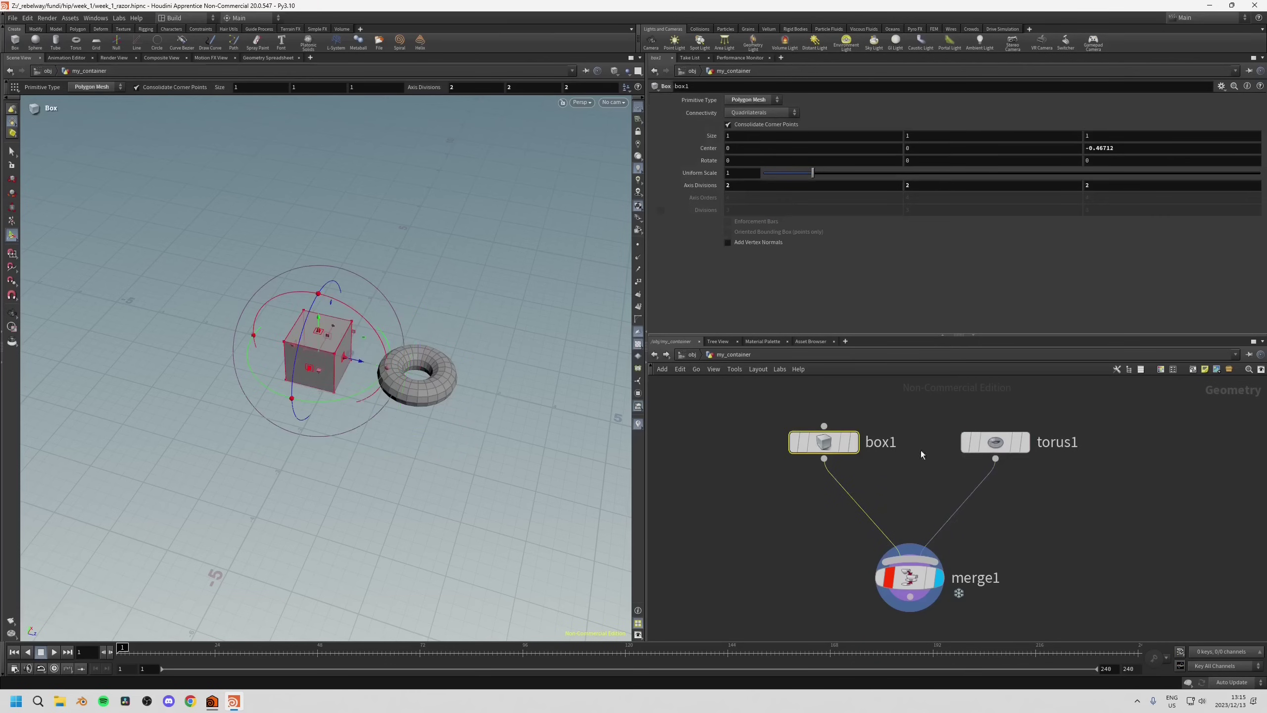
{"action": "mouse_move", "coordinate": [905, 573]}
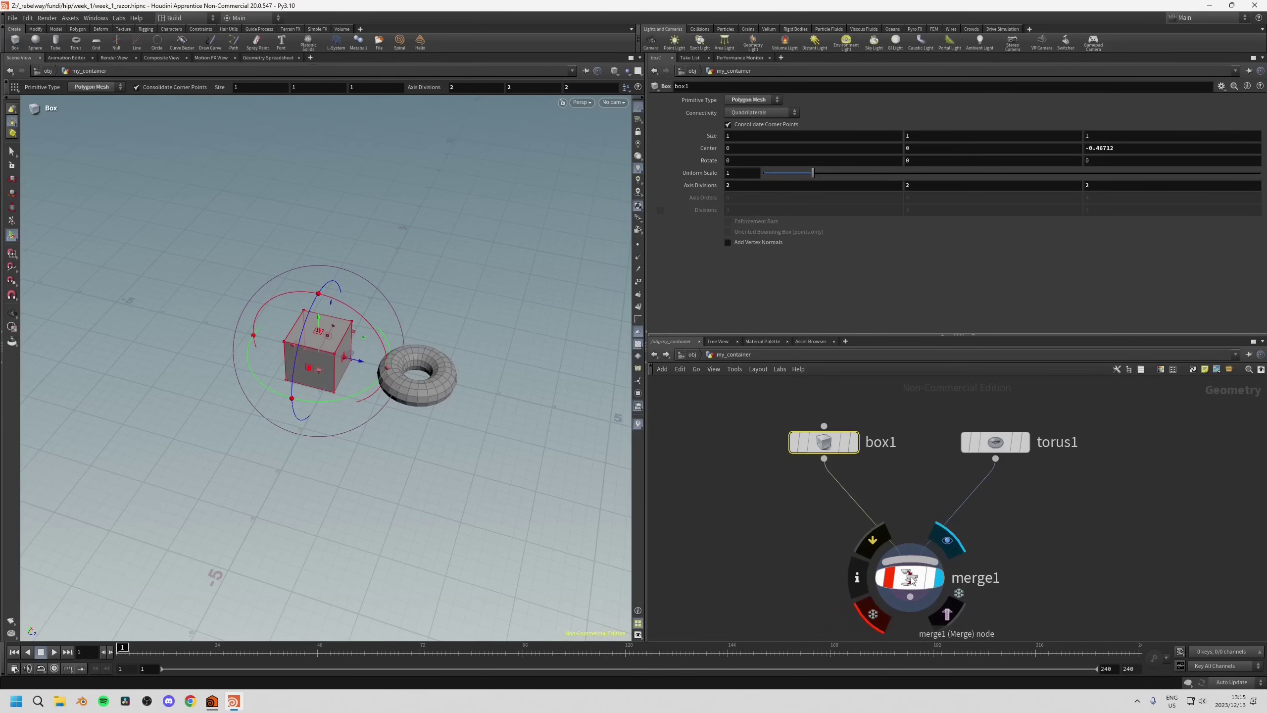
{"action": "mouse_move", "coordinate": [900, 582]}
{"action": "left_mouse_down"}
{"action": "mouse_move", "coordinate": [904, 595]}
{"action": "mouse_move", "coordinate": [892, 570]}
{"action": "left_mouse_up"}
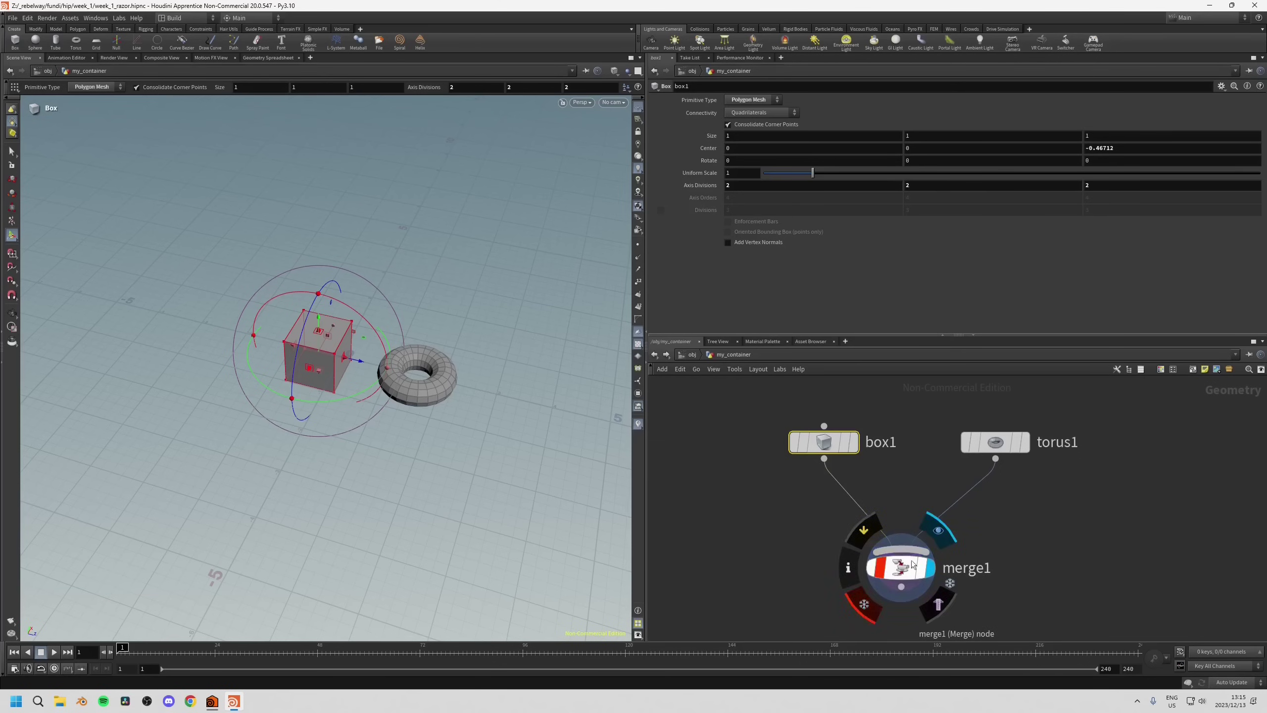
{"action": "left_click_drag", "start_coordinate": [1046, 413], "coordinate": [798, 493]}
{"action": "left_click", "coordinate": [903, 479]}
{"action": "left_click_drag", "start_coordinate": [747, 403], "coordinate": [1065, 490]}
{"action": "left_click_drag", "start_coordinate": [743, 420], "coordinate": [1064, 483]}
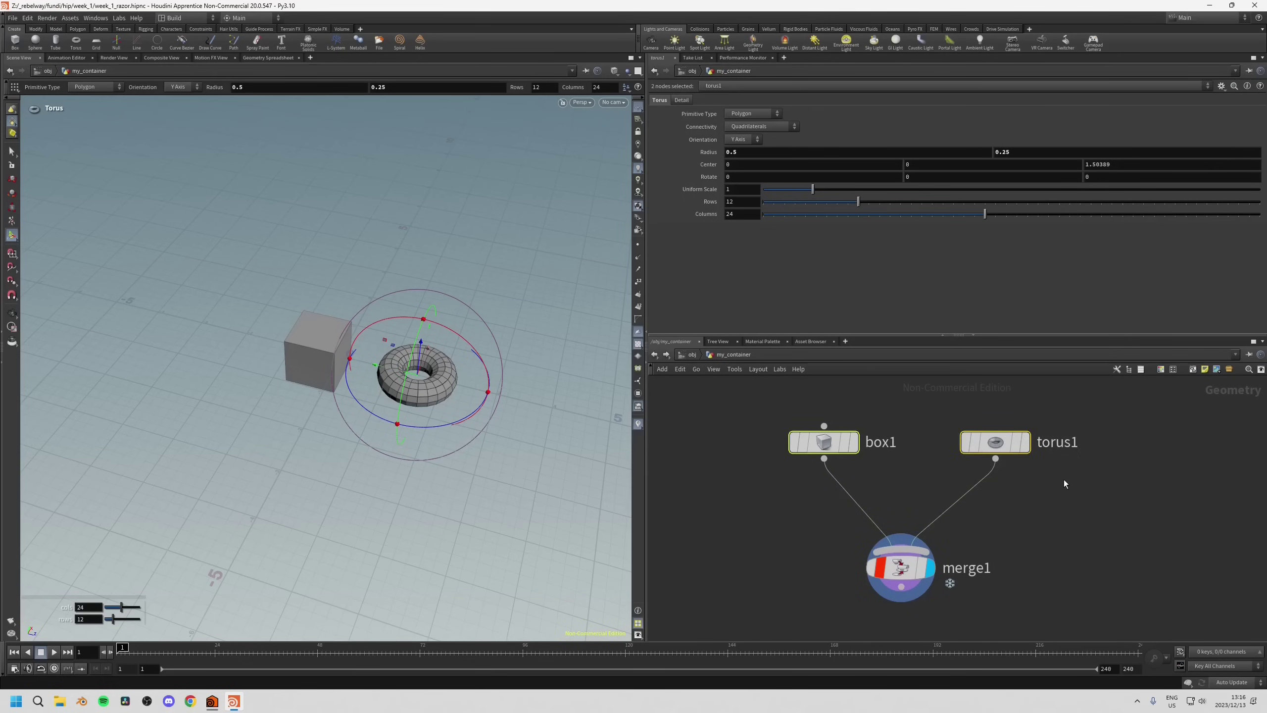
{"action": "key", "text": "Delete"}
Select the locked merge1 node and inspect its node info for the stored geometry.
{"action": "left_click", "coordinate": [904, 576]}
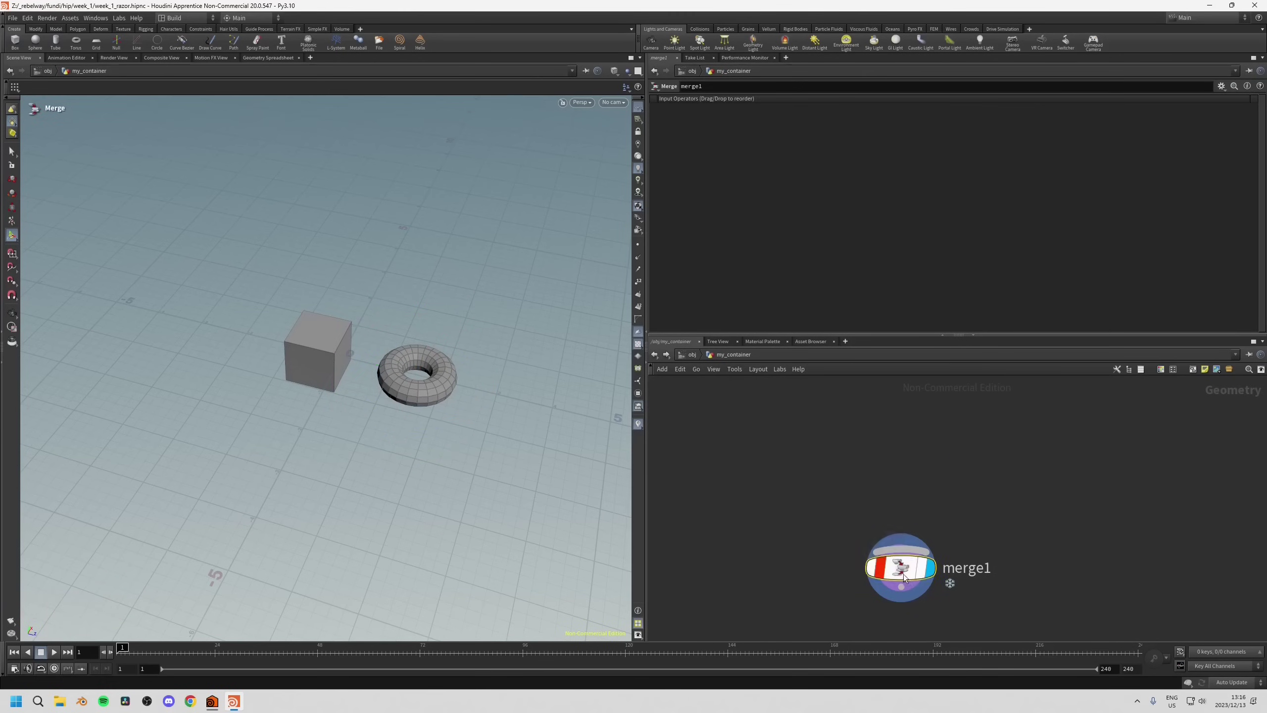
{"action": "left_click_drag", "start_coordinate": [903, 575], "coordinate": [909, 522]}
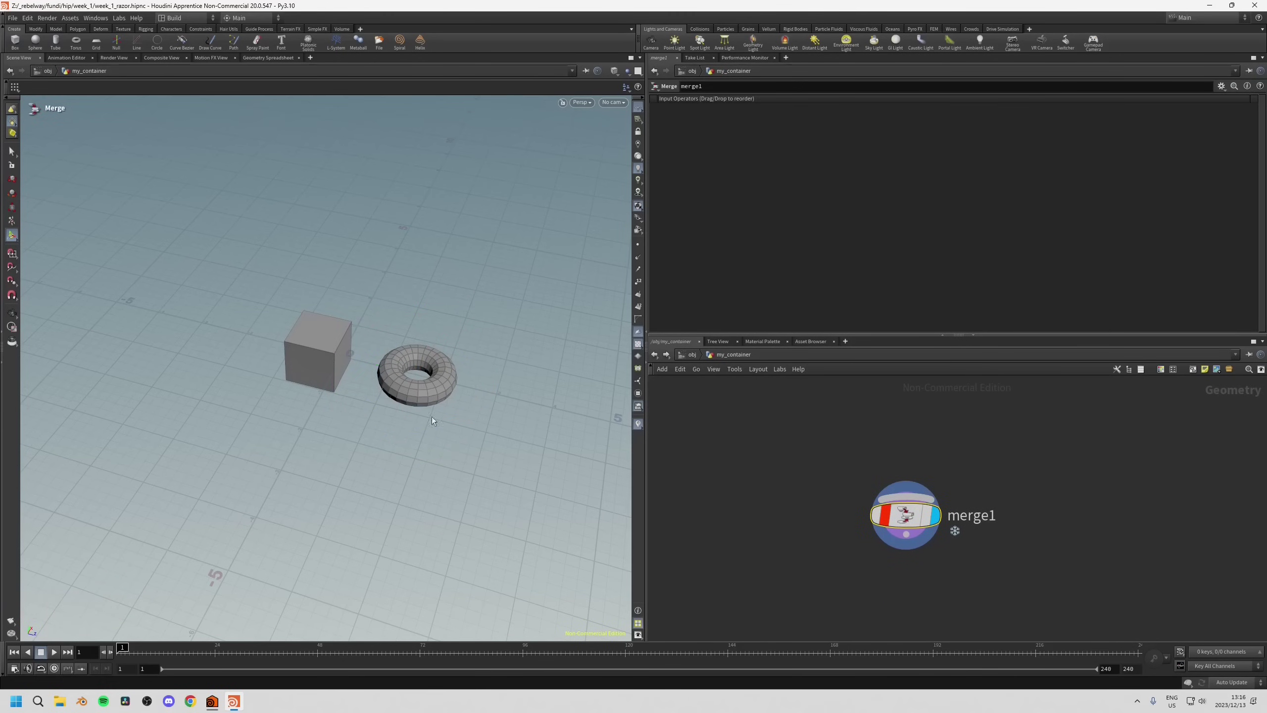
{"action": "left_click_drag", "start_coordinate": [921, 526], "coordinate": [908, 476]}
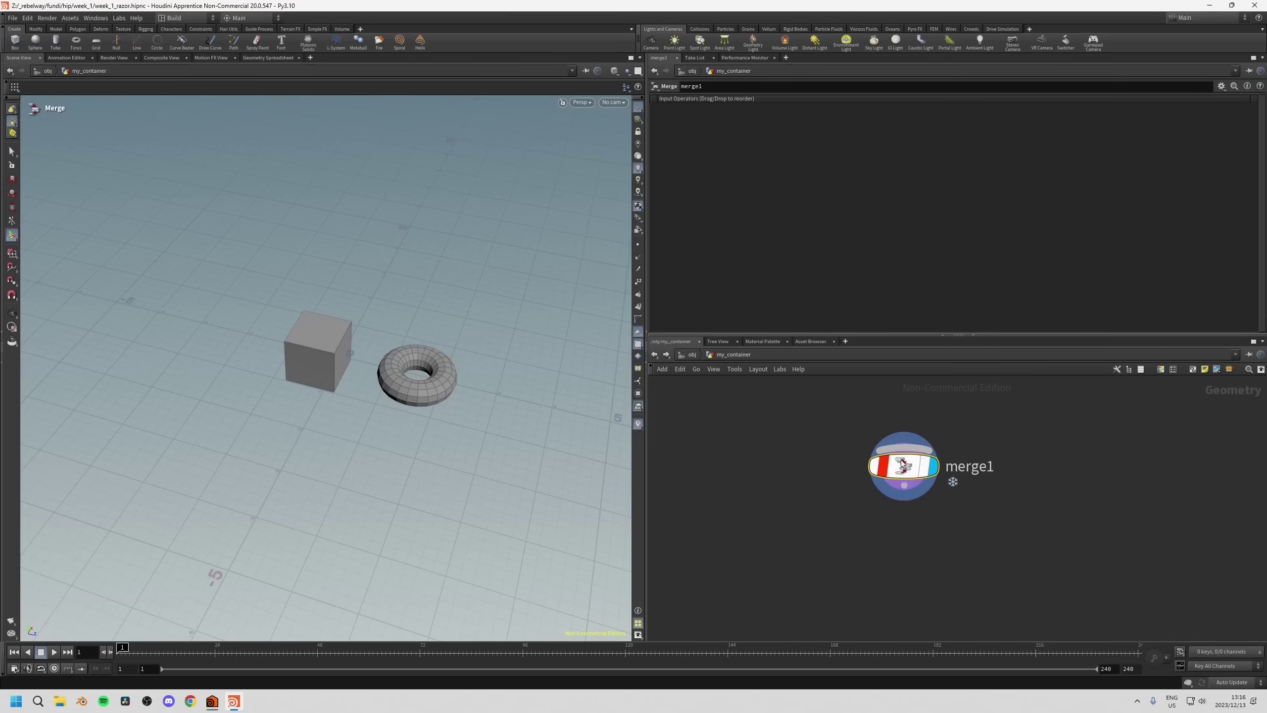
{"action": "middle_click", "coordinate": [908, 477]}
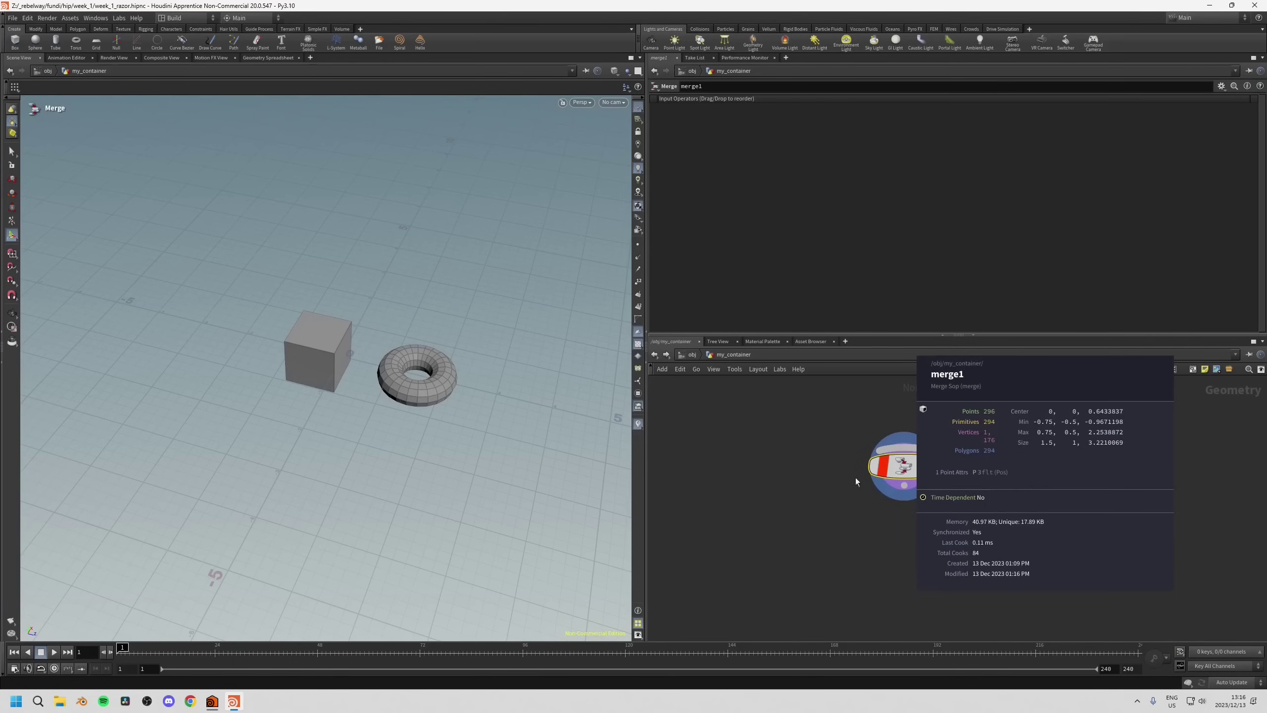
{"action": "mouse_move", "coordinate": [900, 470]}
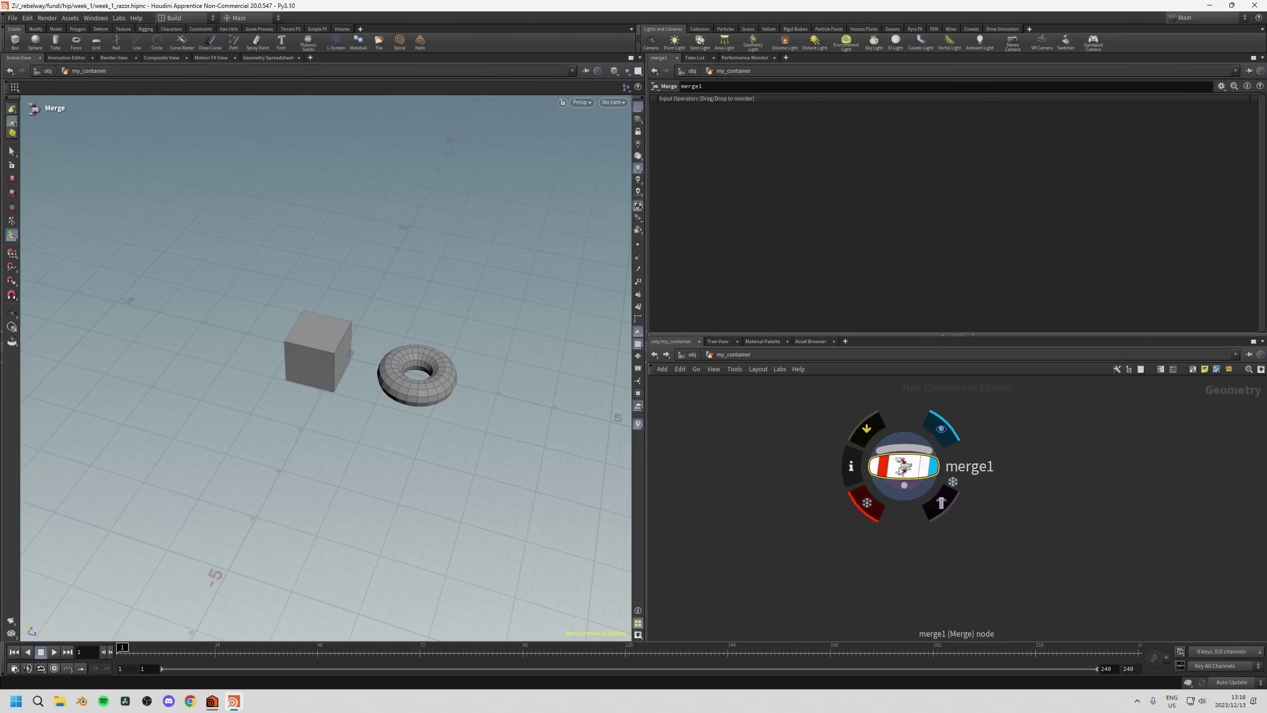
{"action": "left_click_drag", "start_coordinate": [901, 471], "coordinate": [922, 510]}
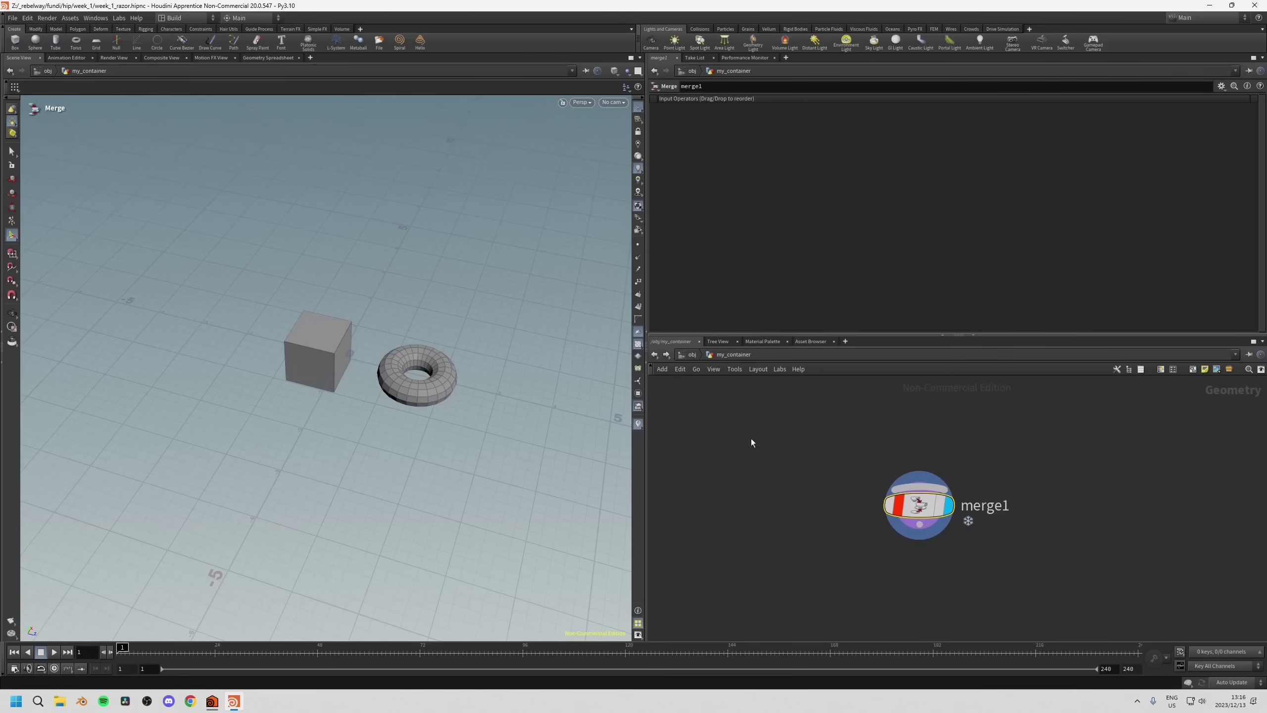
Unlock the merge1 node and accept discarding its locked changes.
{"action": "mouse_move", "coordinate": [927, 518]}
{"action": "middle_click_drag", "start_coordinate": [866, 426], "coordinate": [862, 471]}
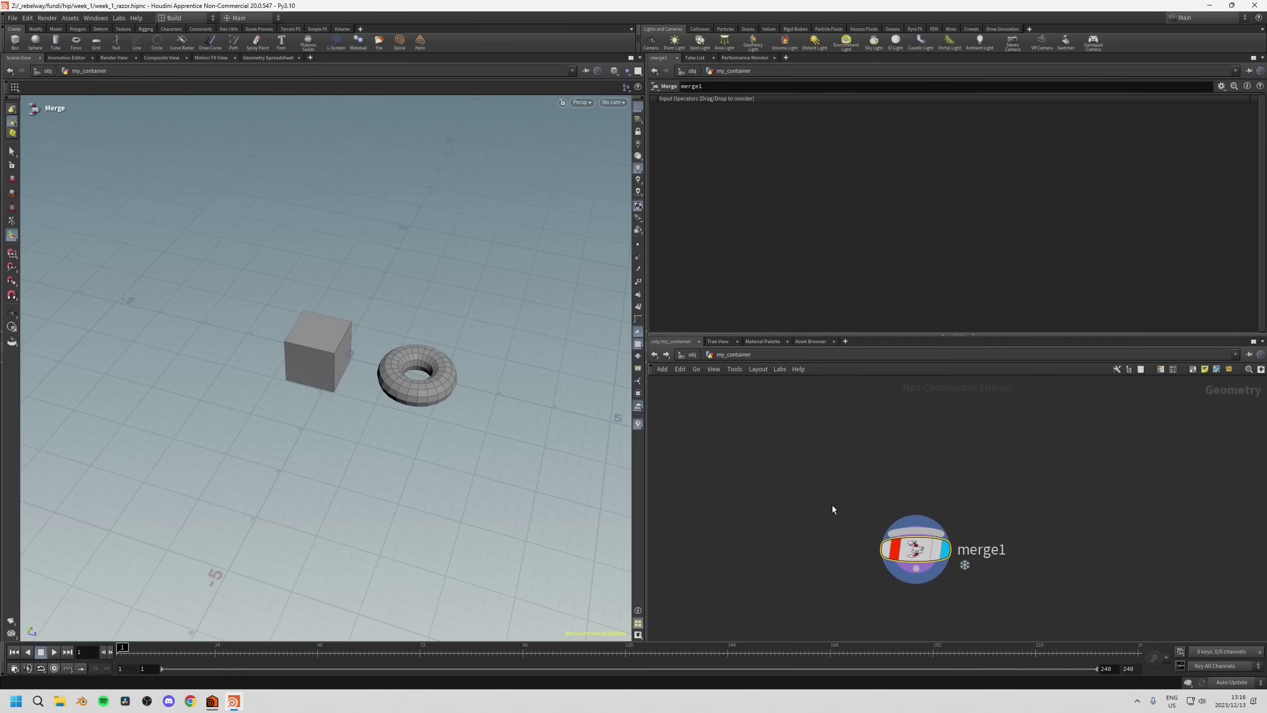
{"action": "middle_click_drag", "start_coordinate": [1002, 440], "coordinate": [1024, 394]}
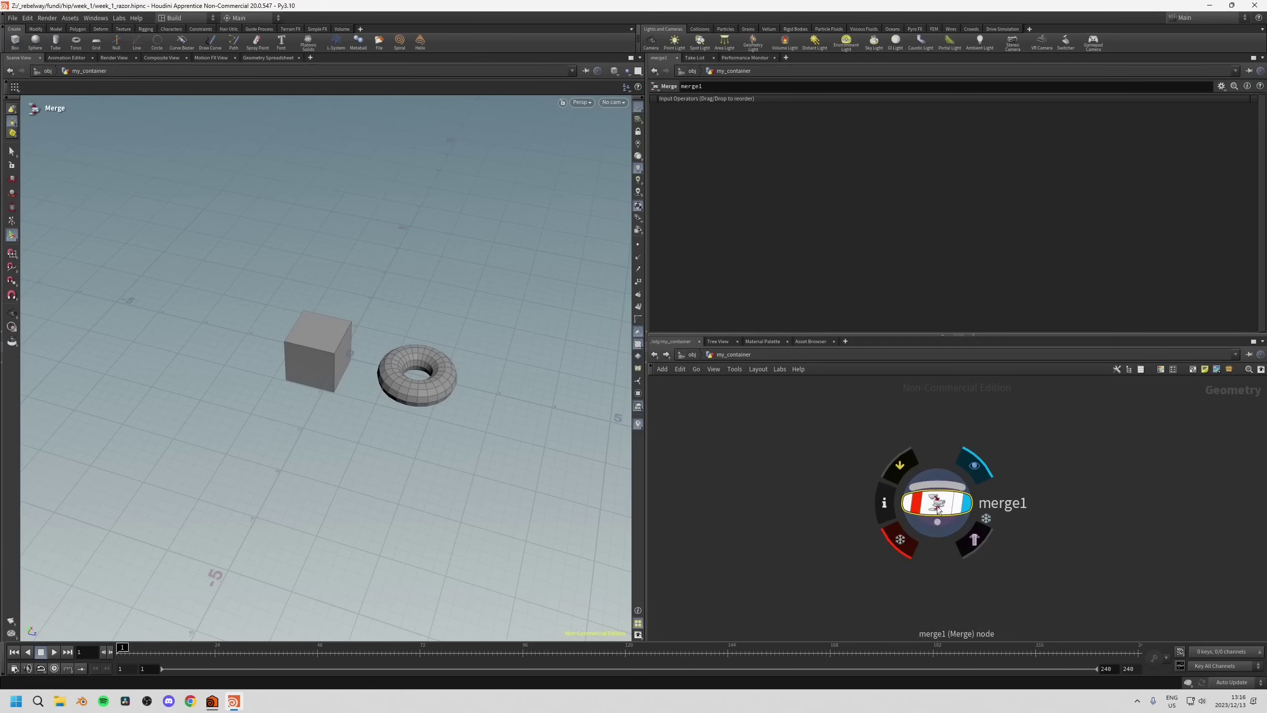
{"action": "left_click", "coordinate": [901, 540]}
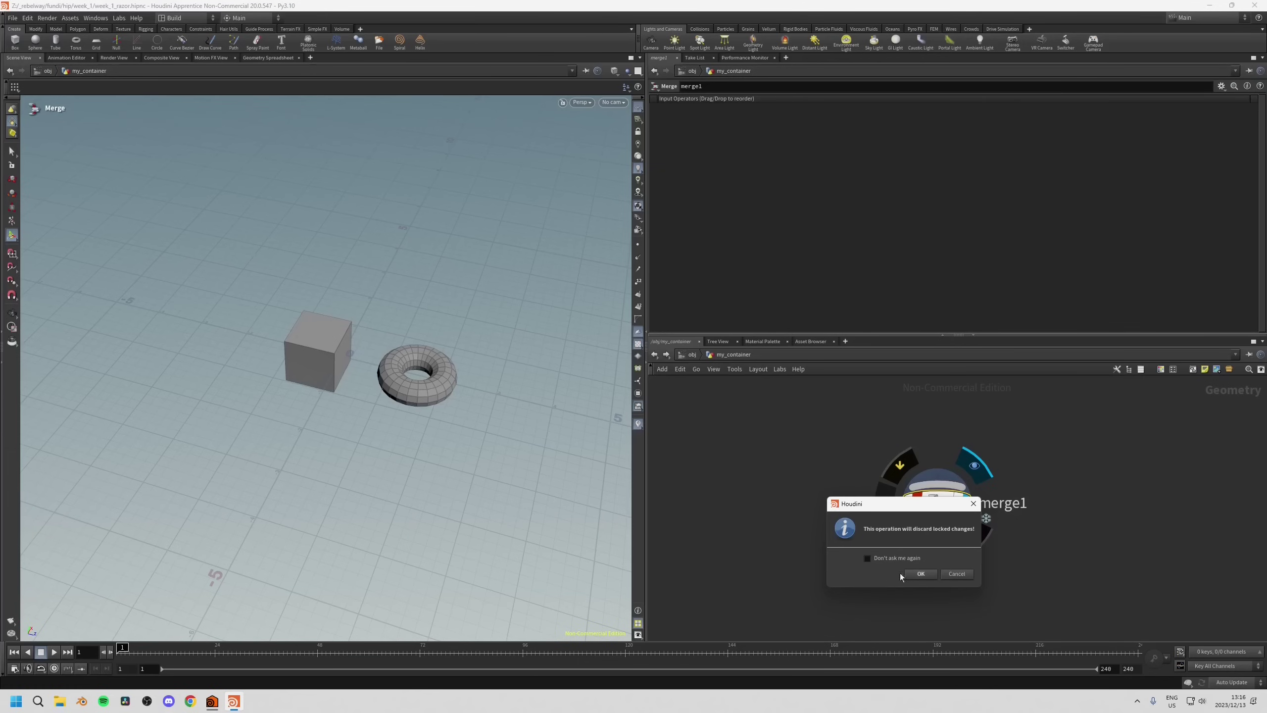
{"action": "left_click", "coordinate": [917, 576]}
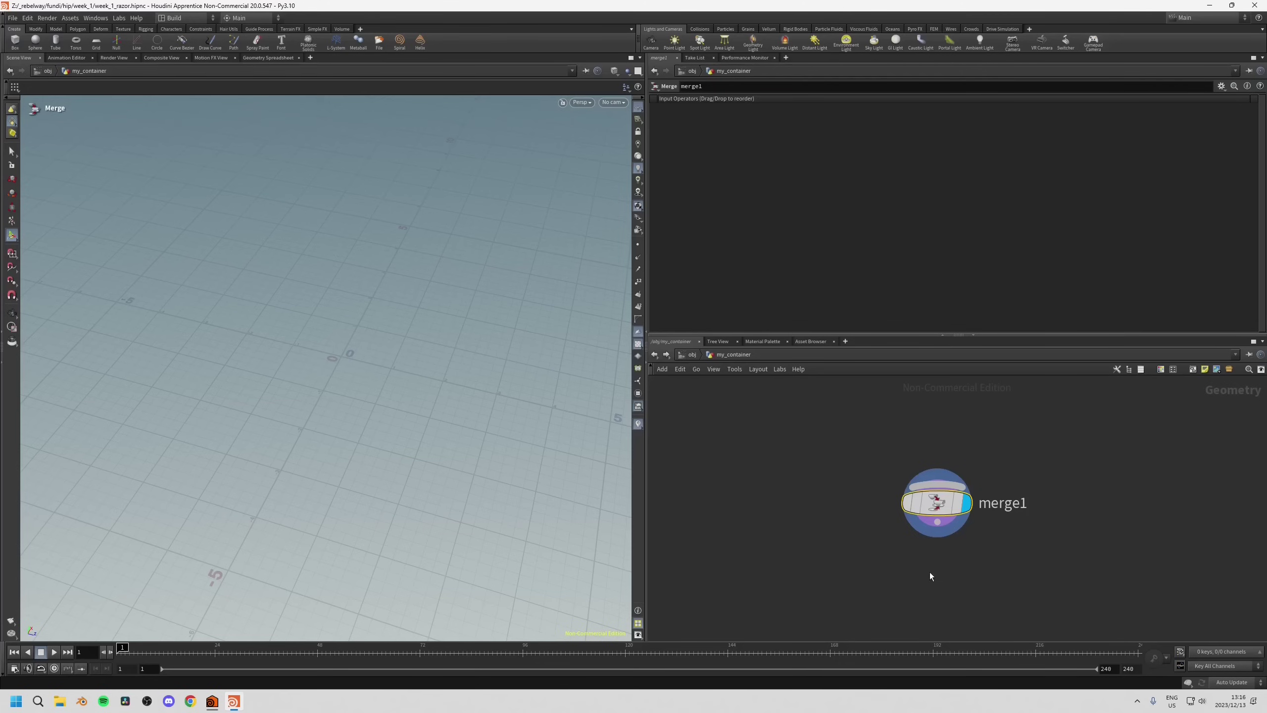
{"action": "middle_click_drag", "start_coordinate": [903, 457], "coordinate": [916, 506]}
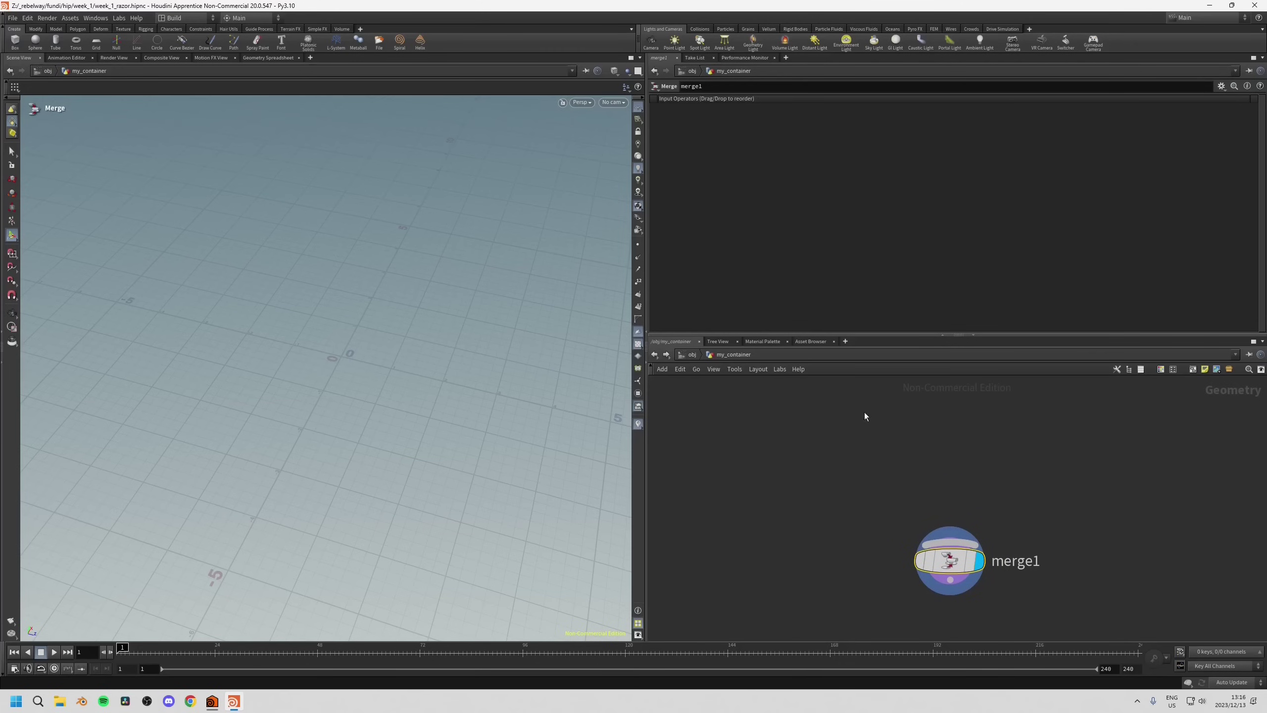
Delete the merge1 node so that the my_container network is empty.
{"action": "left_click", "coordinate": [865, 413]}
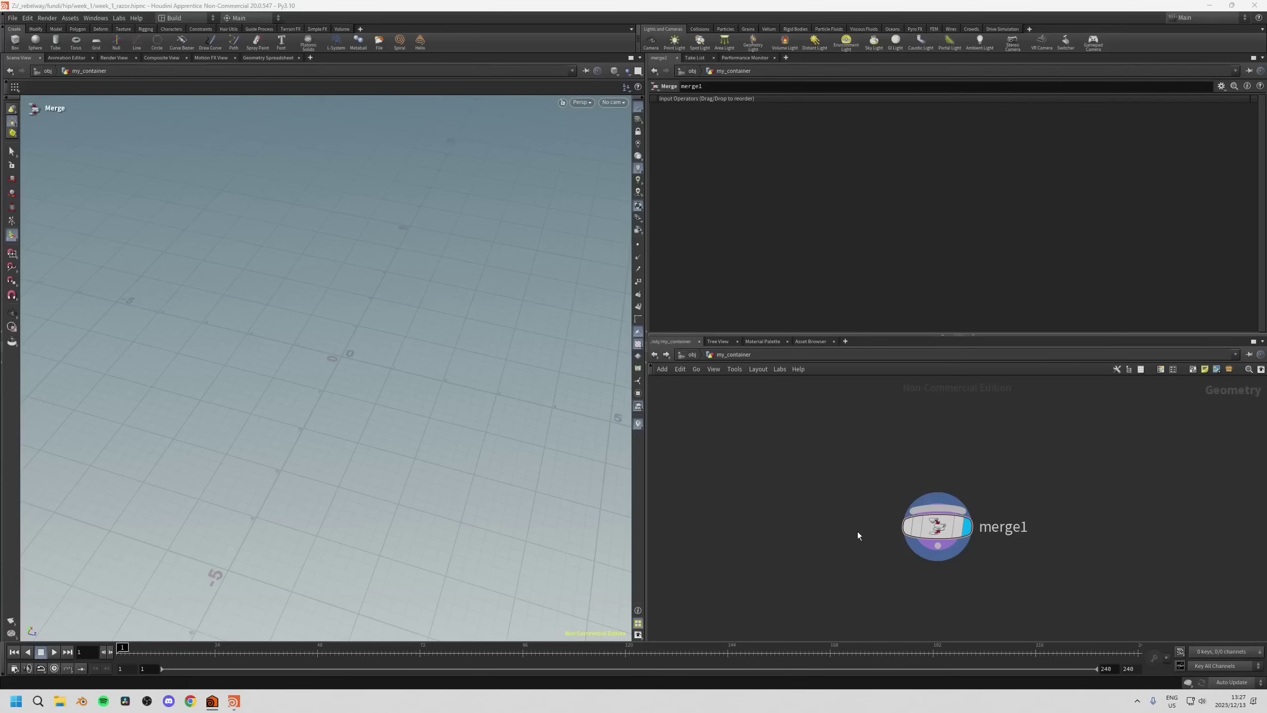
{"action": "left_click_drag", "start_coordinate": [848, 463], "coordinate": [968, 541]}
{"action": "key", "text": "Delete"}
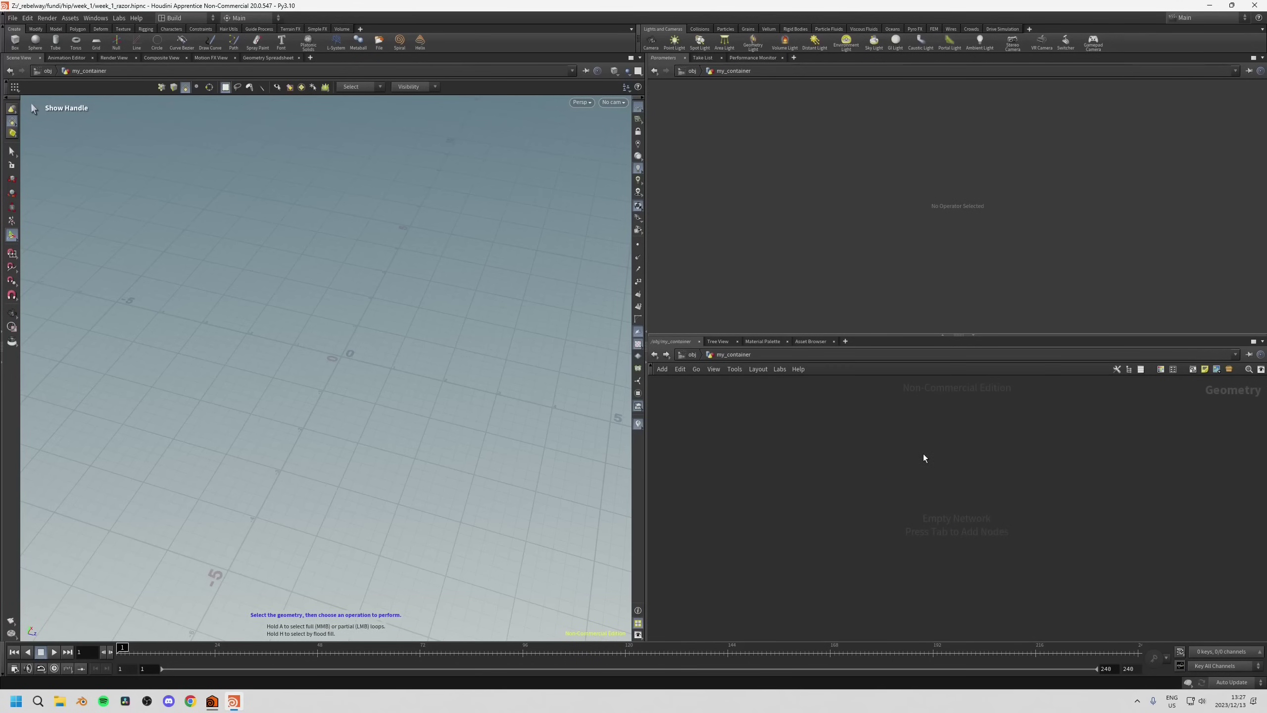
Add a Torus node to the empty my_container network.
{"action": "key", "text": "Tab"}
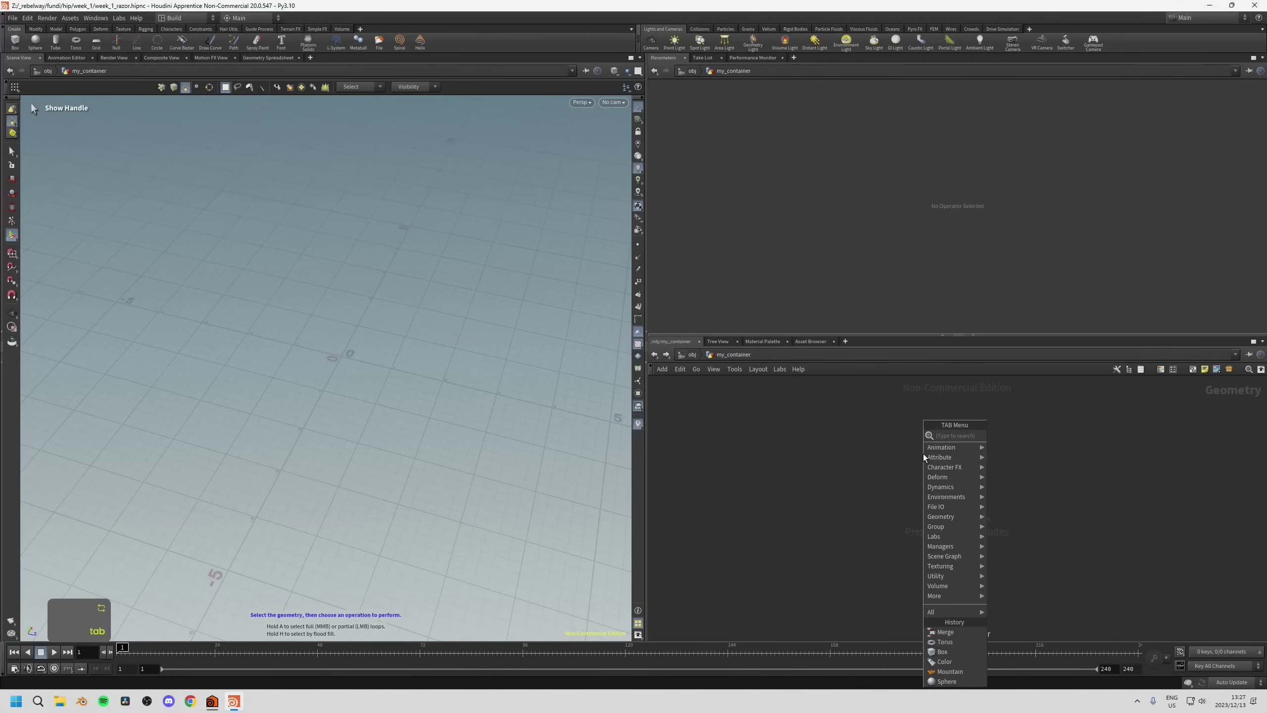
{"action": "type", "text": "tor"}
{"action": "key", "text": "Return"}
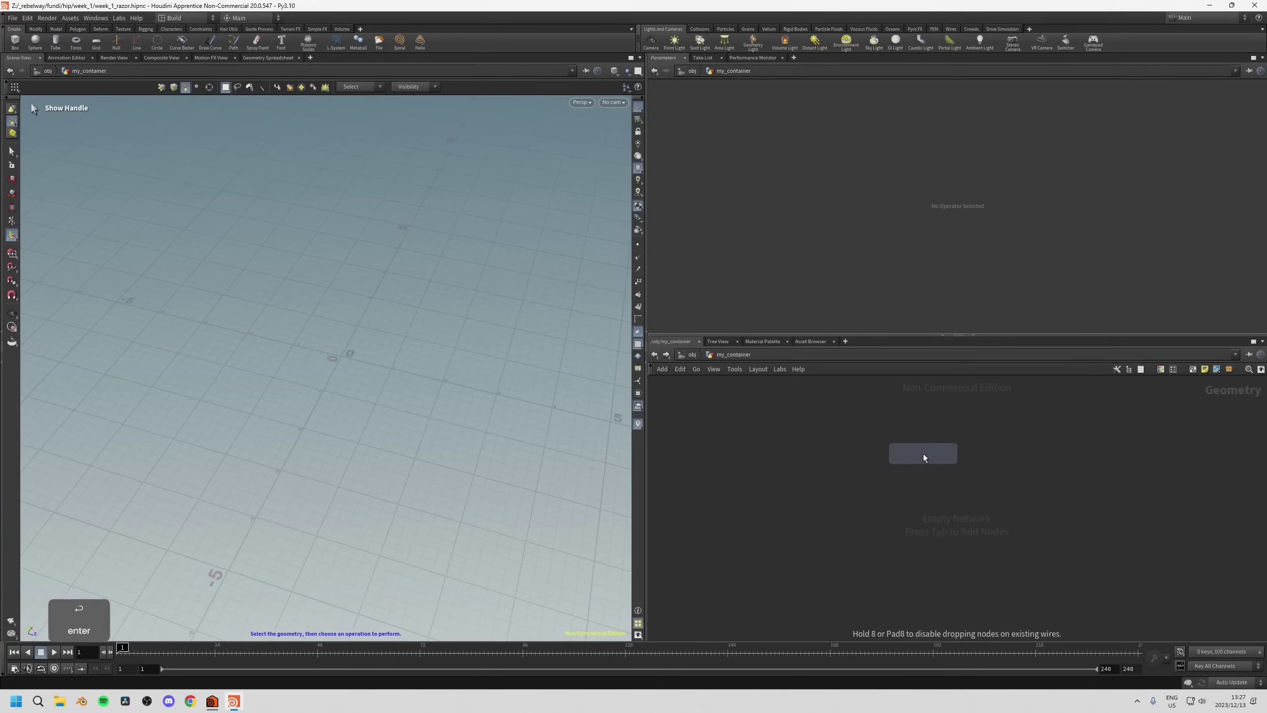
{"action": "left_click", "coordinate": [922, 454]}
{"action": "key", "text": "space"}
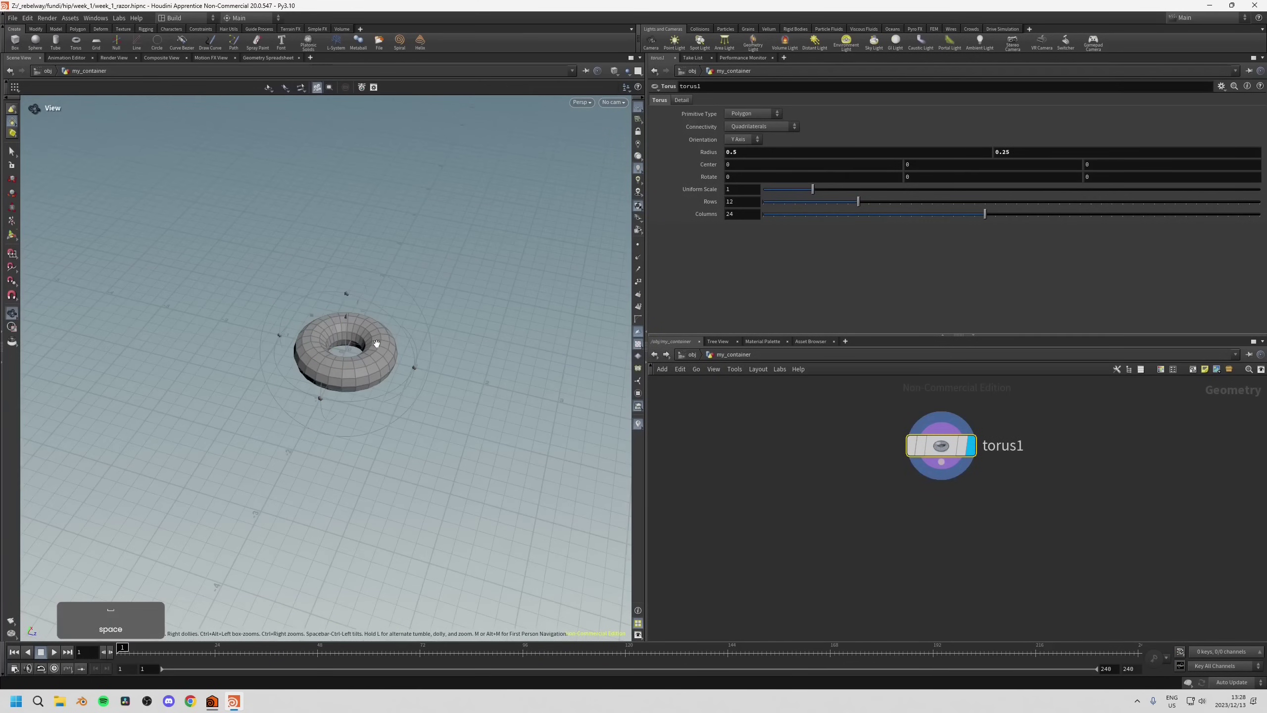
{"action": "key", "text": "space"}
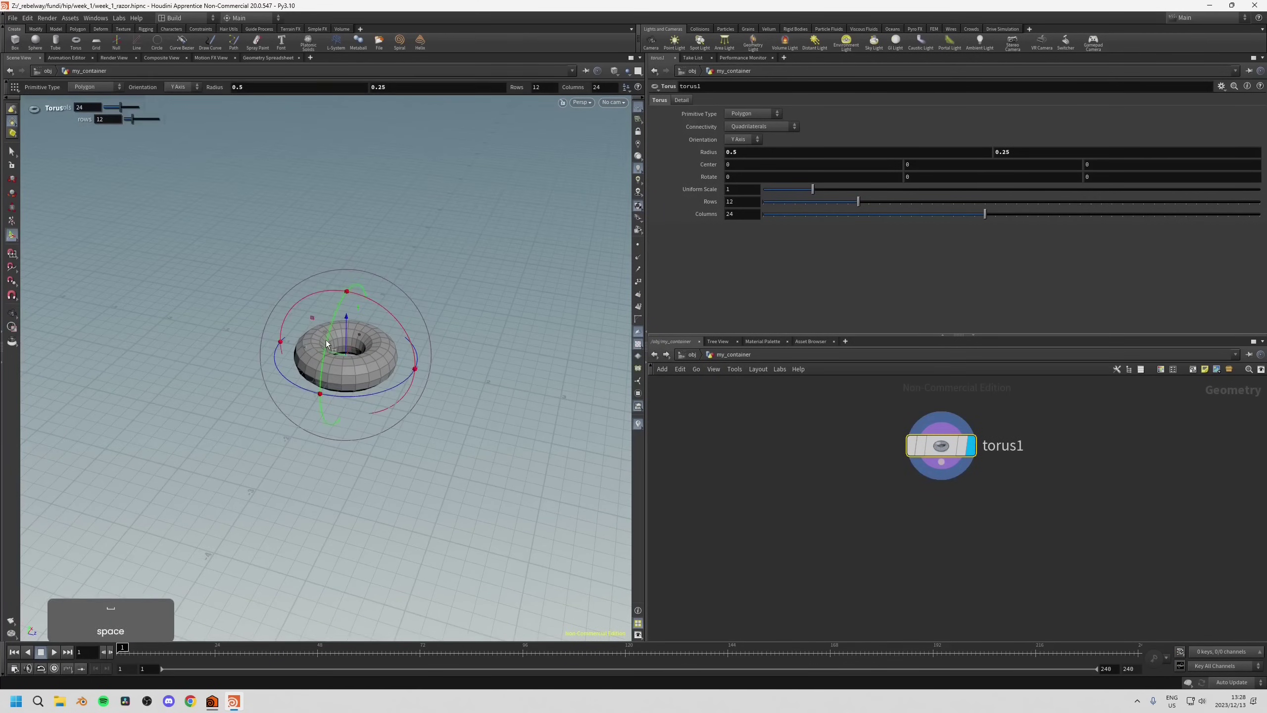
{"action": "key", "text": "Escape"}
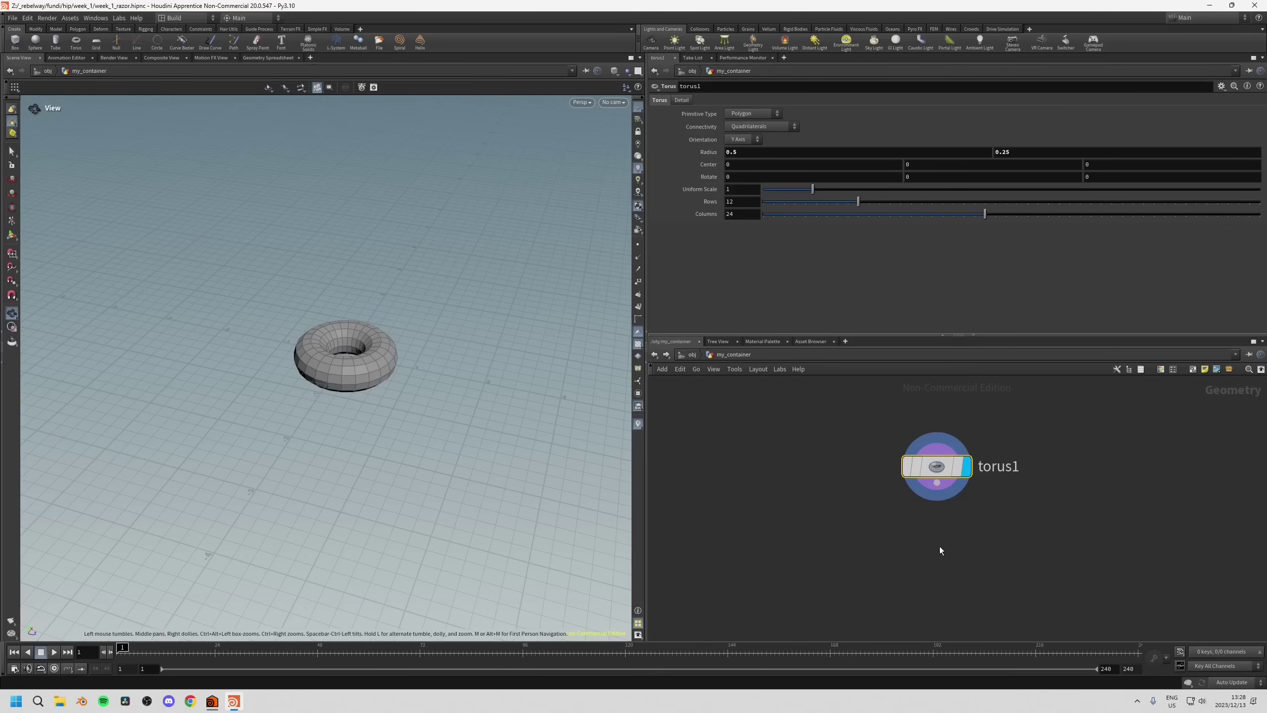
Add an unconnected Mountain node below torus1 and make it the displayed node.
{"action": "key", "text": "Tab"}
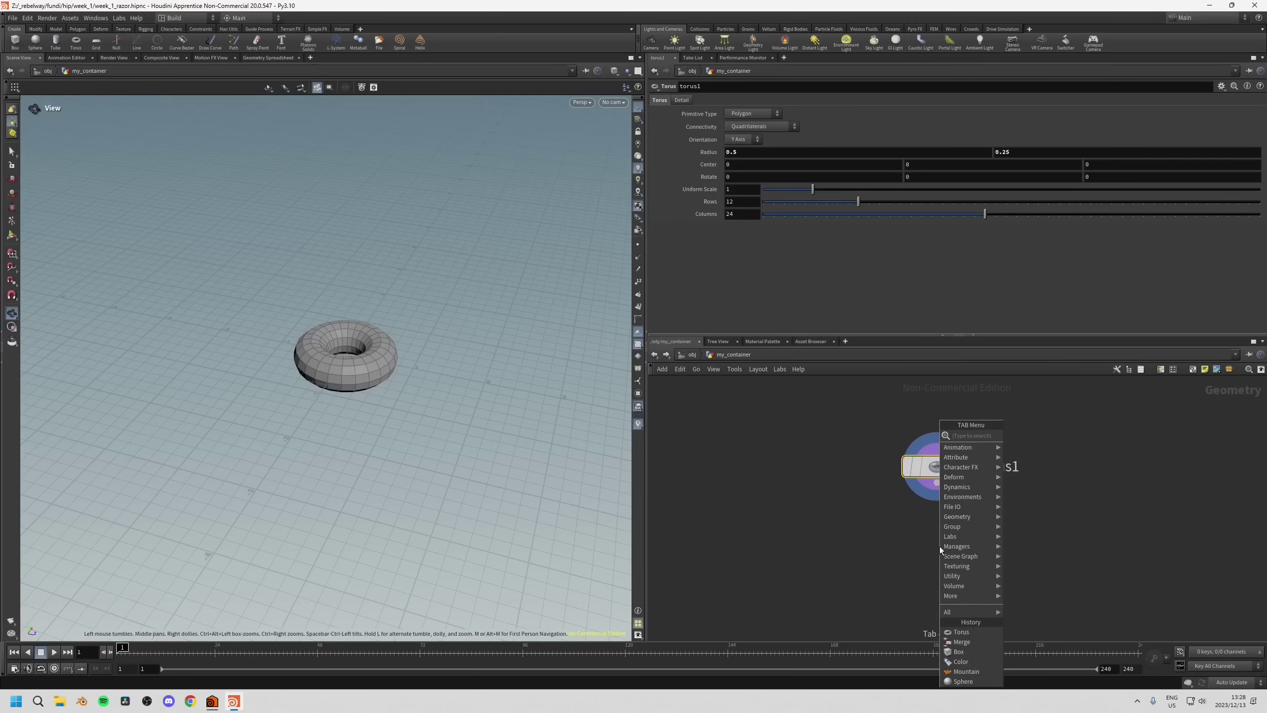
{"action": "type", "text": "mou"}
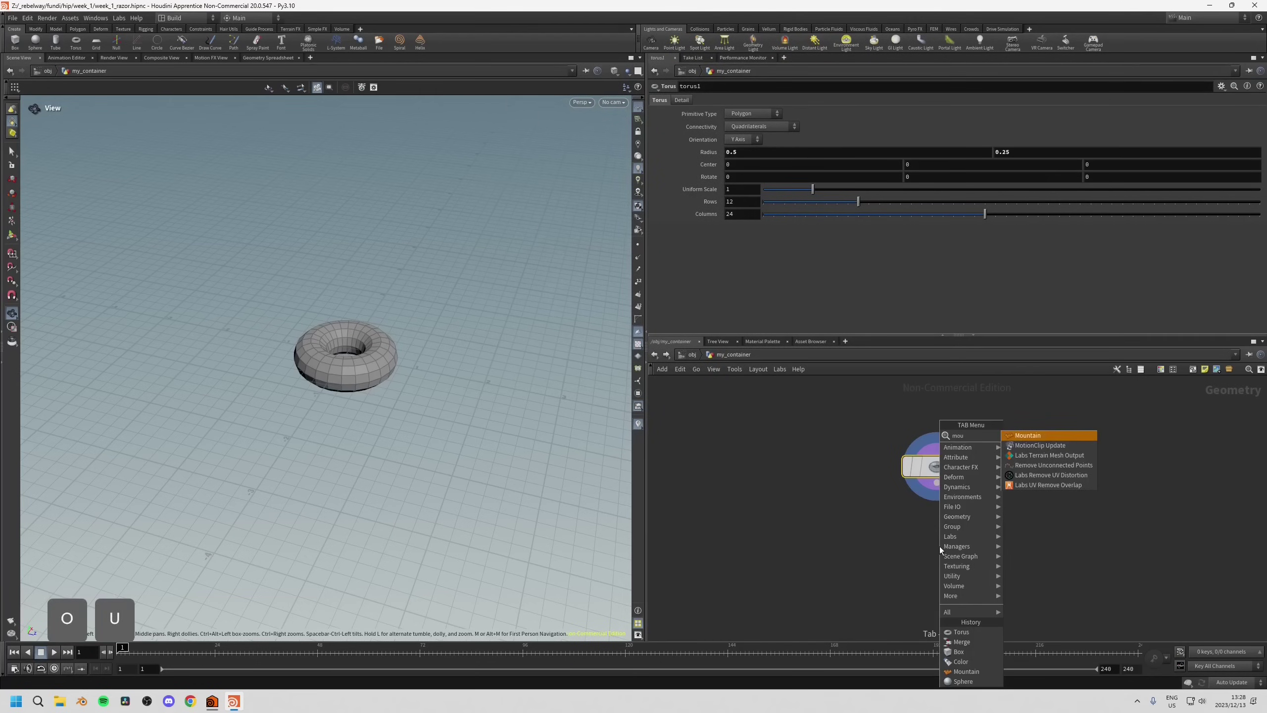
{"action": "key", "text": "Return"}
{"action": "left_click", "coordinate": [940, 539]}
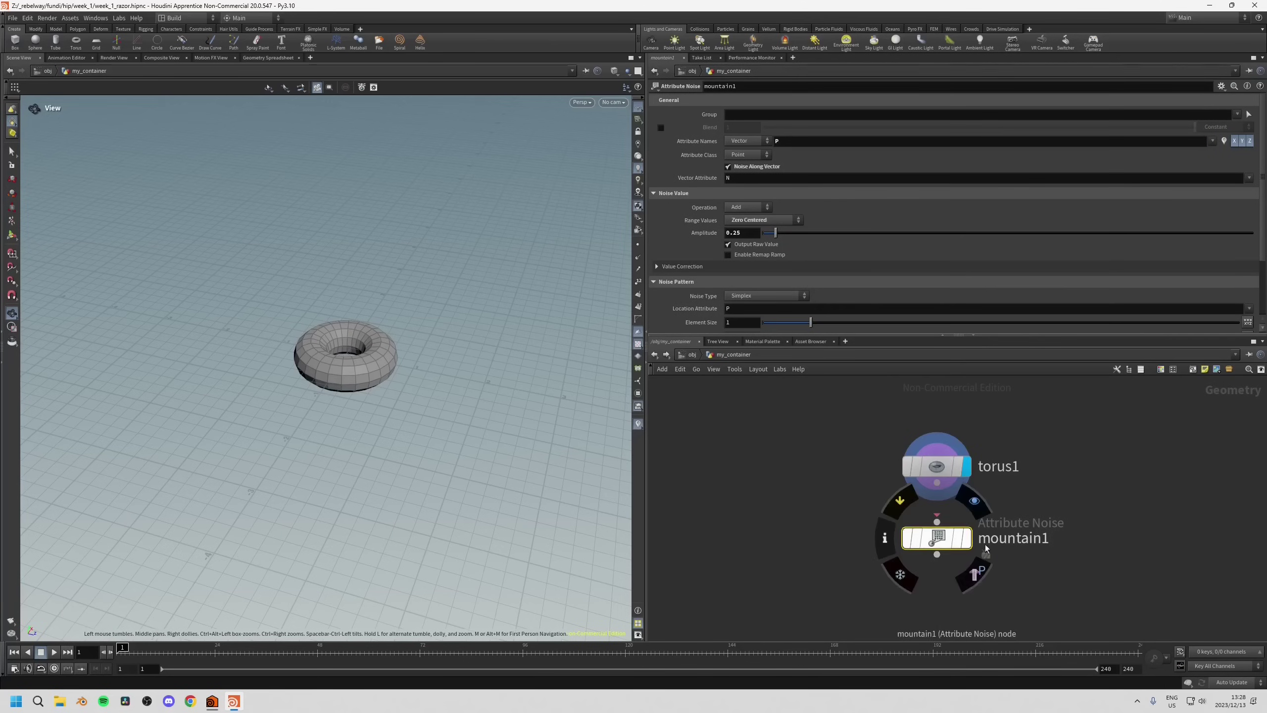
{"action": "left_click_drag", "start_coordinate": [958, 552], "coordinate": [948, 566]}
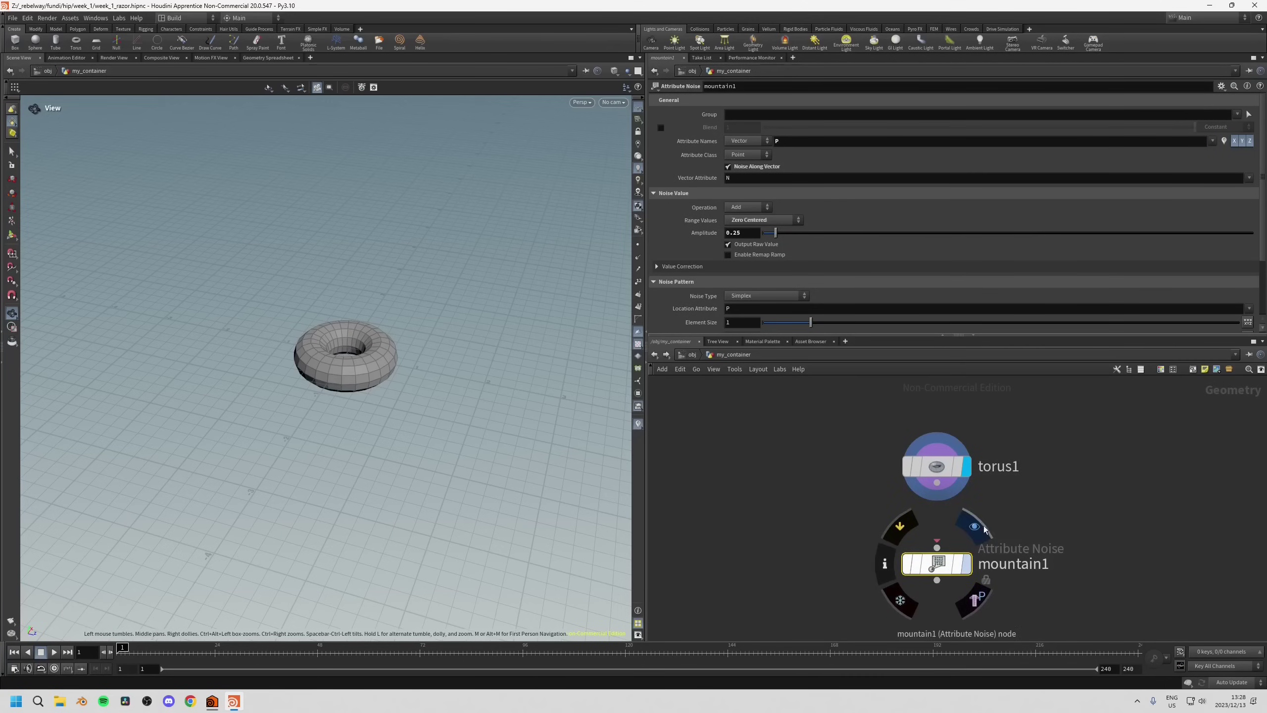
{"action": "left_click", "coordinate": [979, 534]}
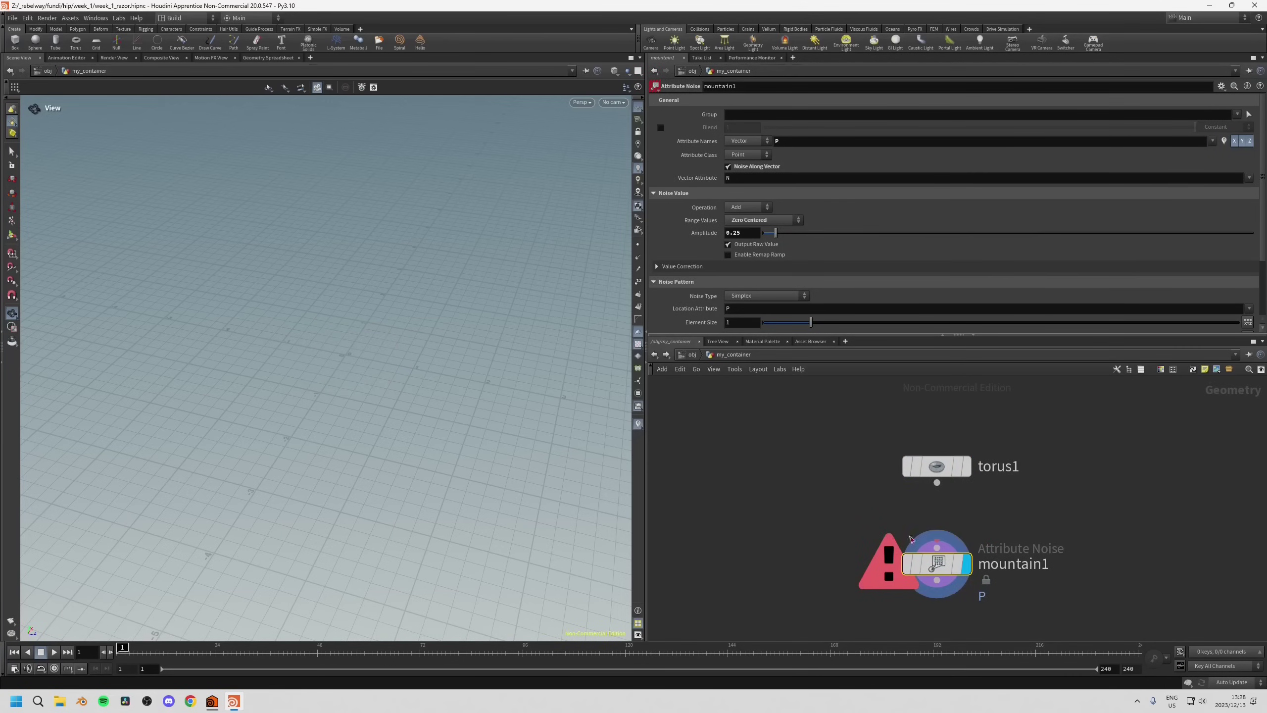
Wire the torus1 output into the mountain1 input, cut that wire again and move torus1 slightly up.
{"action": "mouse_move", "coordinate": [942, 544]}
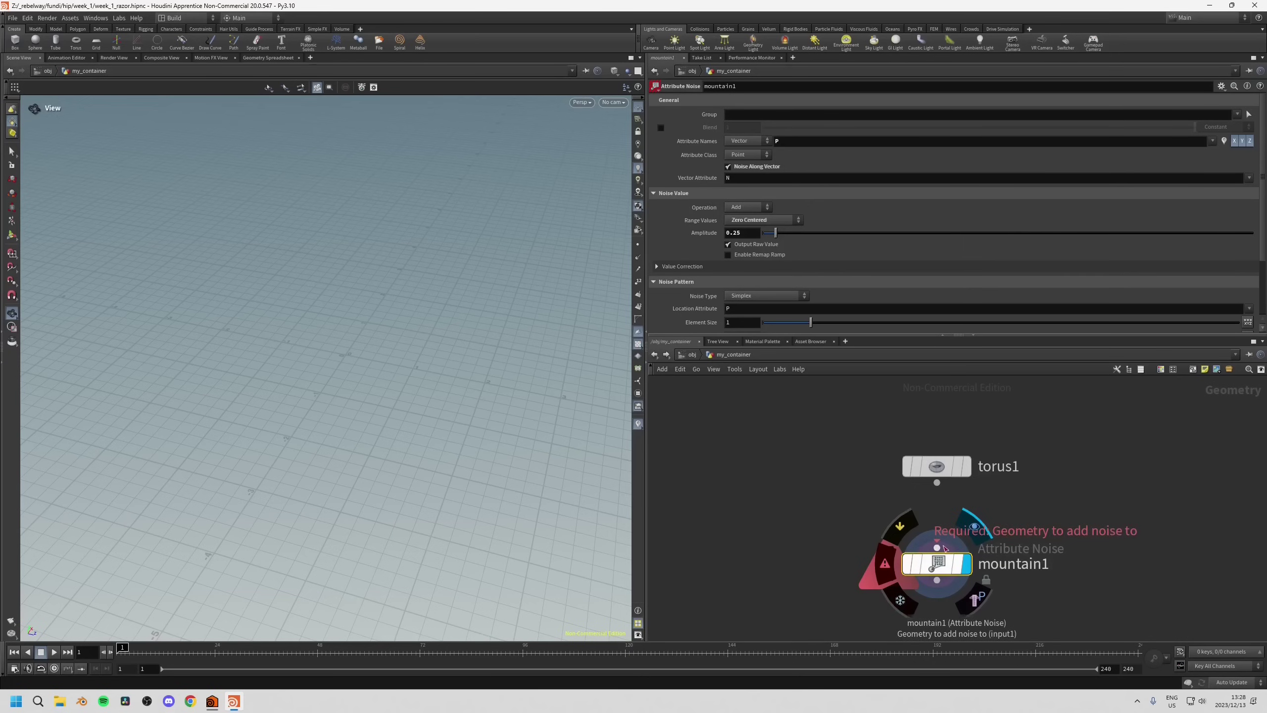
{"action": "left_click_drag", "start_coordinate": [940, 547], "coordinate": [937, 483]}
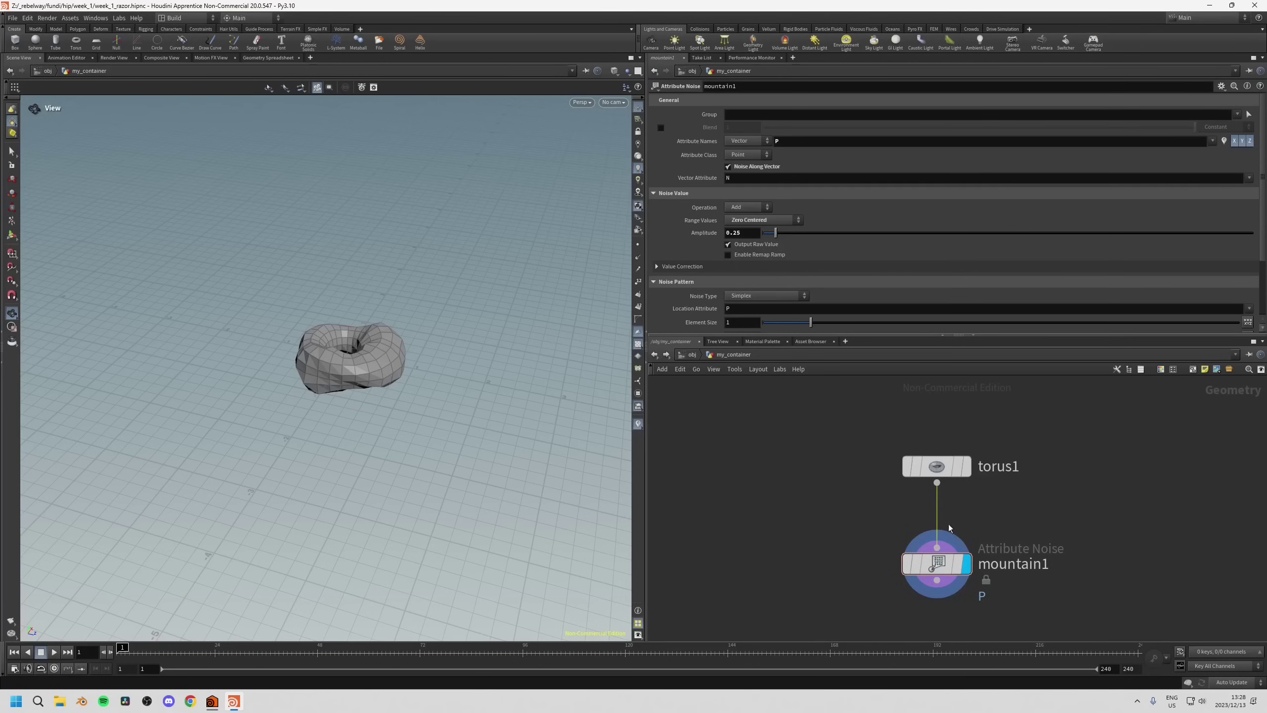
{"action": "key", "text": "y"}
{"action": "left_click_drag", "start_coordinate": [884, 511], "coordinate": [976, 517]}
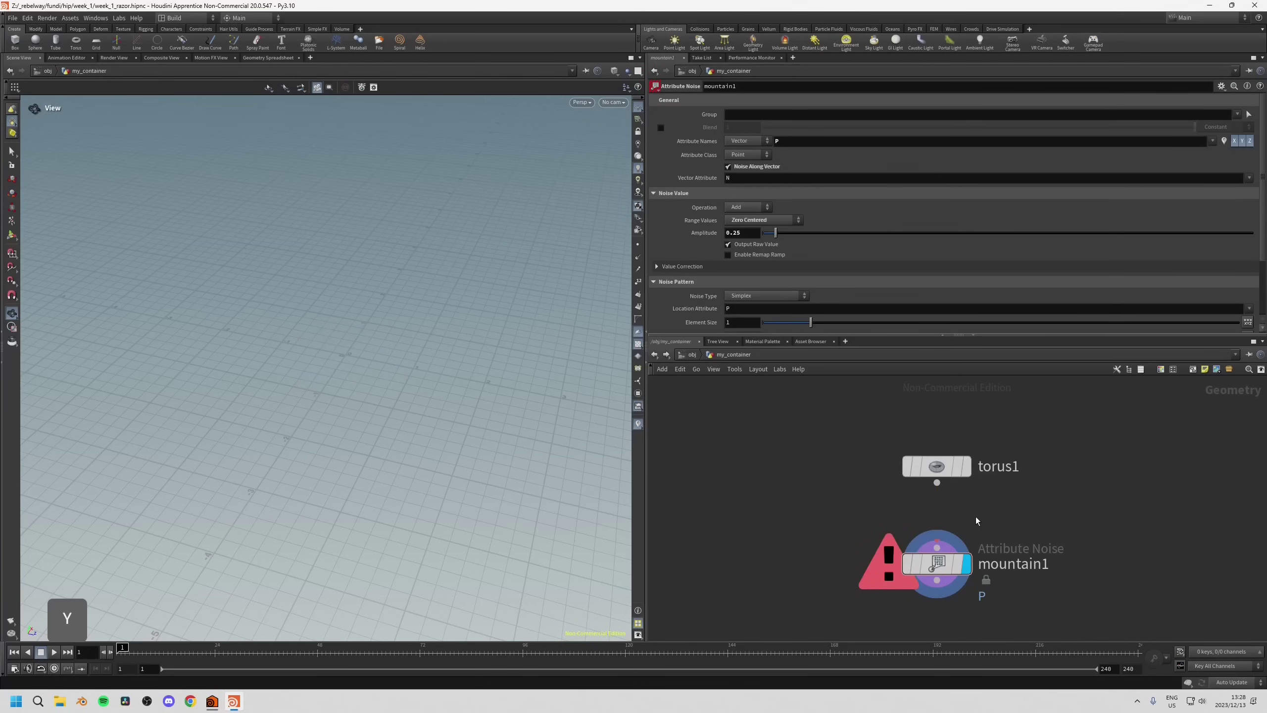
{"action": "left_click_drag", "start_coordinate": [937, 472], "coordinate": [940, 447]}
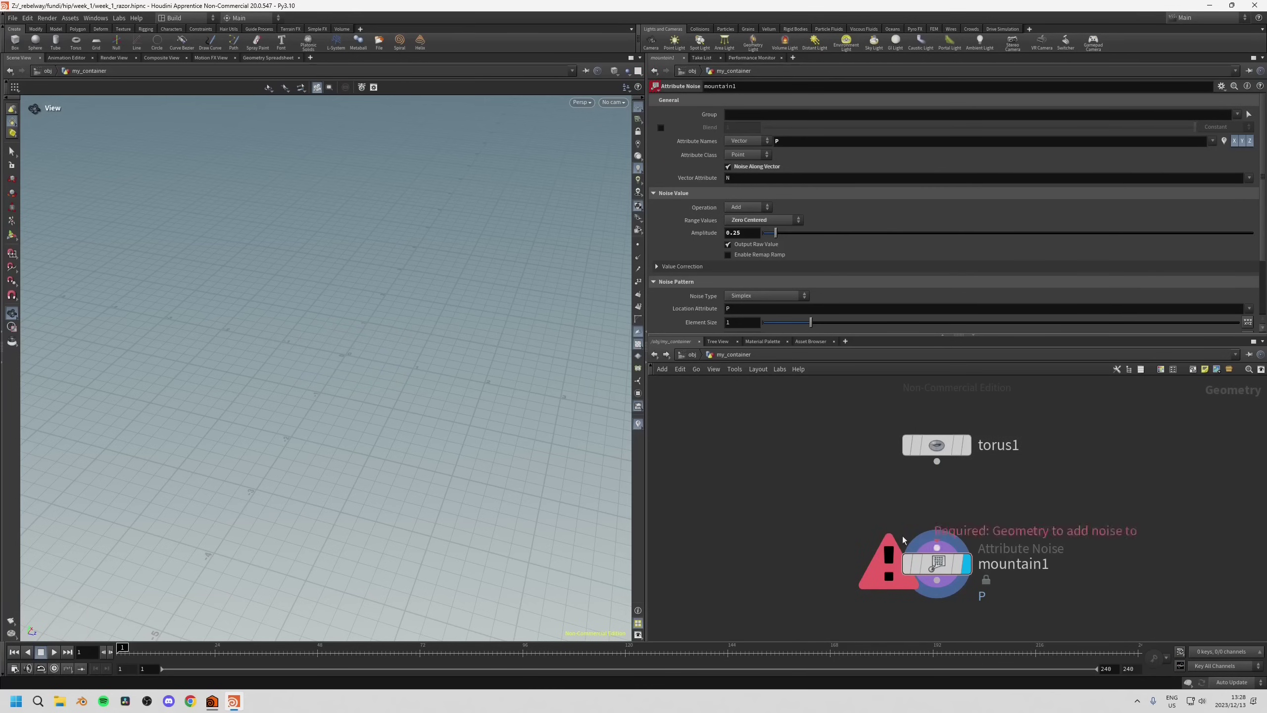
{"action": "middle_click_drag", "start_coordinate": [892, 512], "coordinate": [960, 508]}
Delete the disconnected mountain1 node, leaving only torus1 in the network.
{"action": "left_click_drag", "start_coordinate": [919, 517], "coordinate": [1063, 589]}
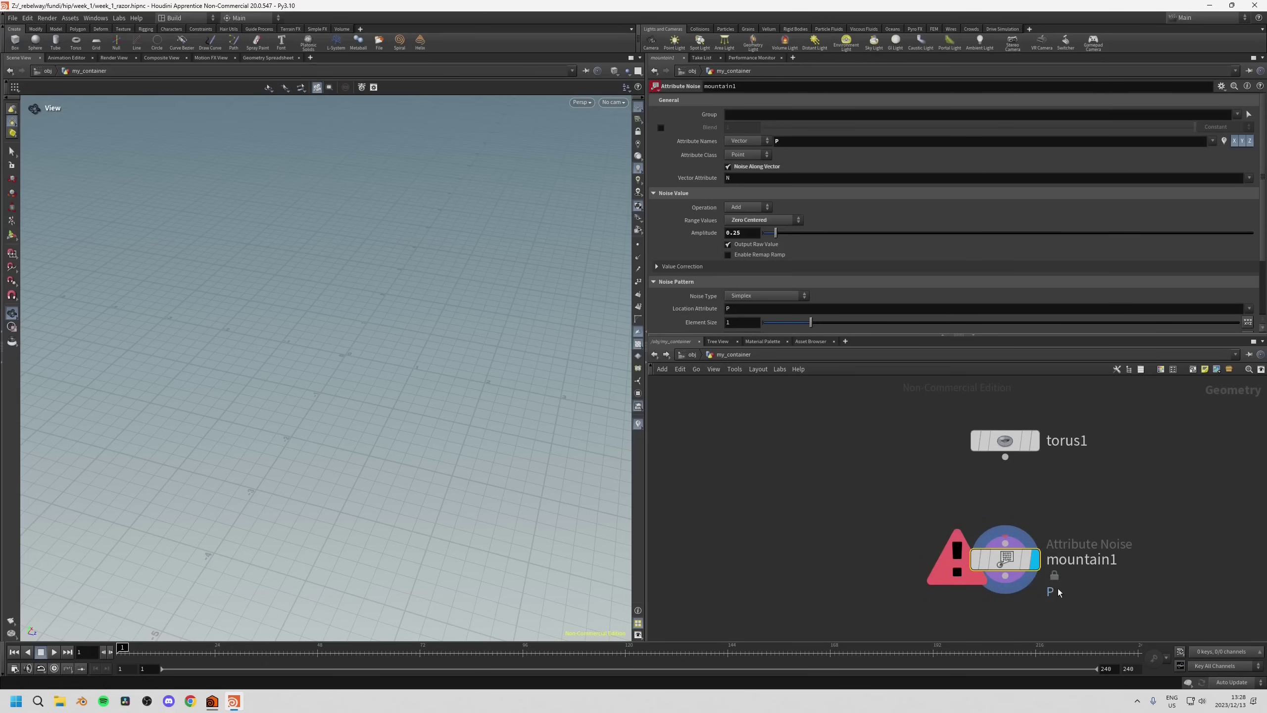
{"action": "key", "text": "Delete"}
{"action": "key", "text": "h"}
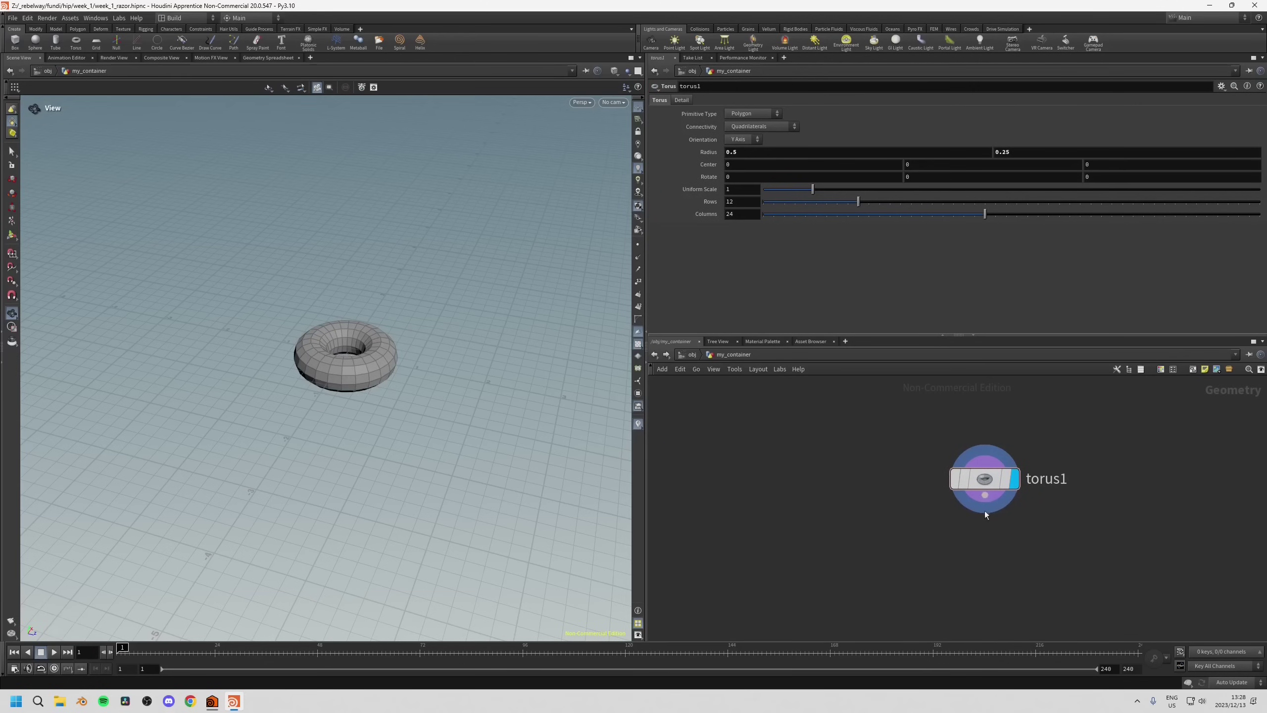
Add a Mountain node directly from the torus1 output, display it and align it below torus1.
{"action": "left_click", "coordinate": [985, 496]}
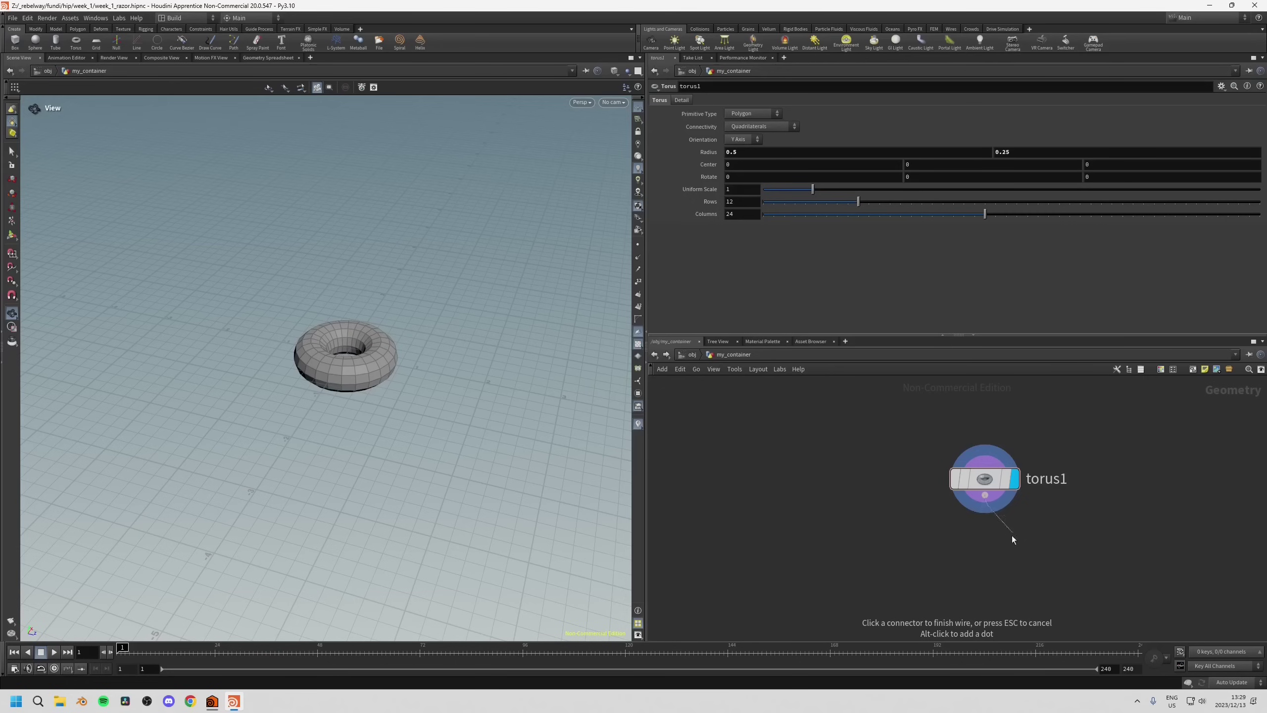
{"action": "key", "text": "Tab"}
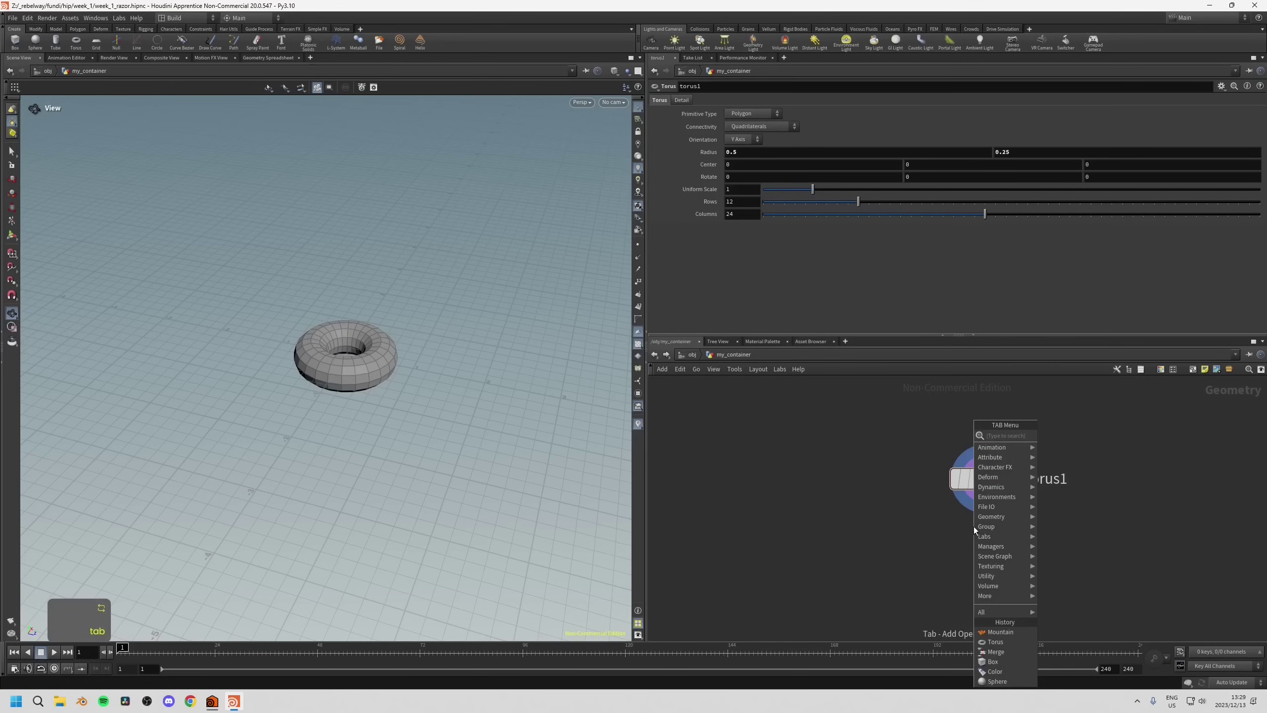
{"action": "type", "text": "mou"}
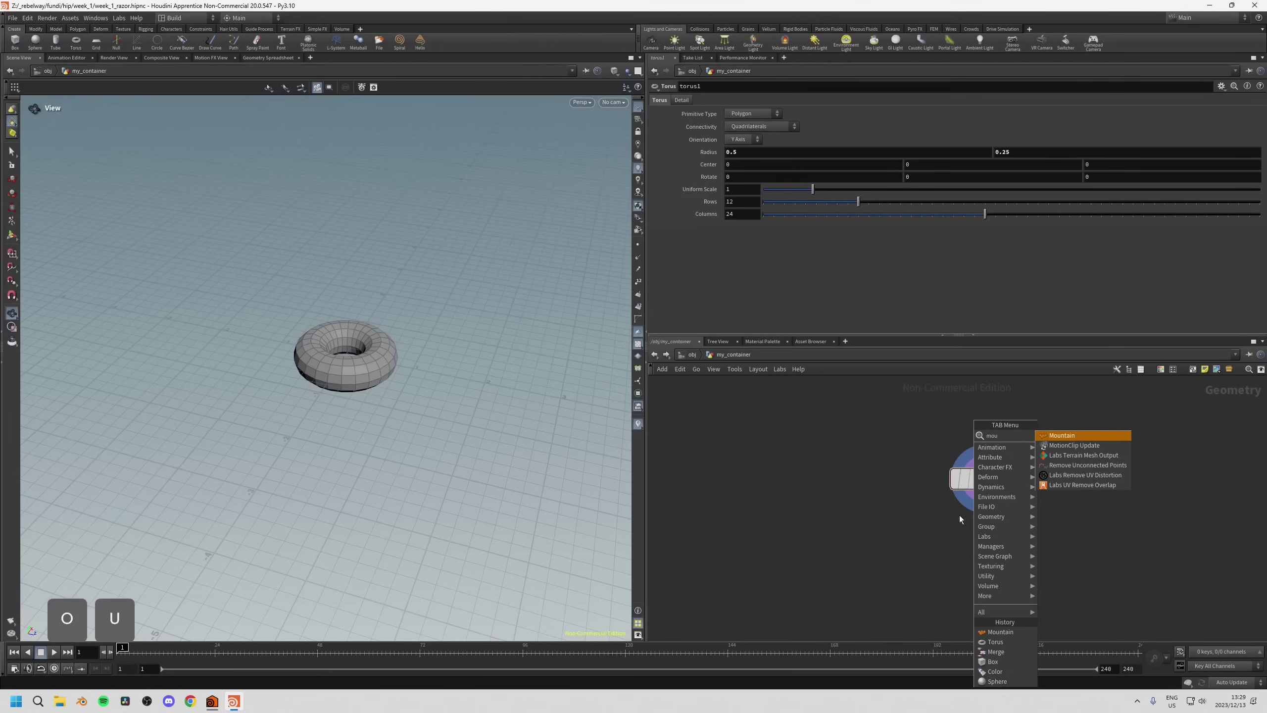
{"action": "left_click", "coordinate": [1059, 440]}
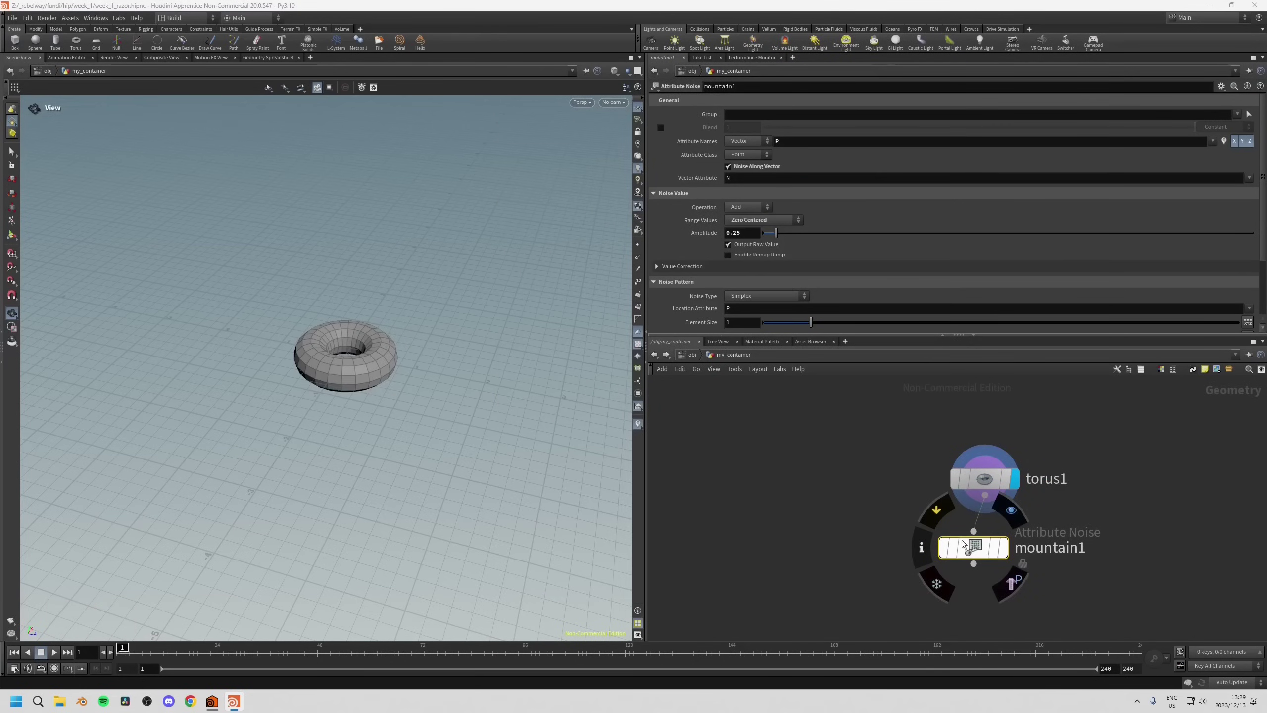
{"action": "left_click_drag", "start_coordinate": [982, 552], "coordinate": [985, 570]}
{"action": "mouse_move", "coordinate": [993, 569]}
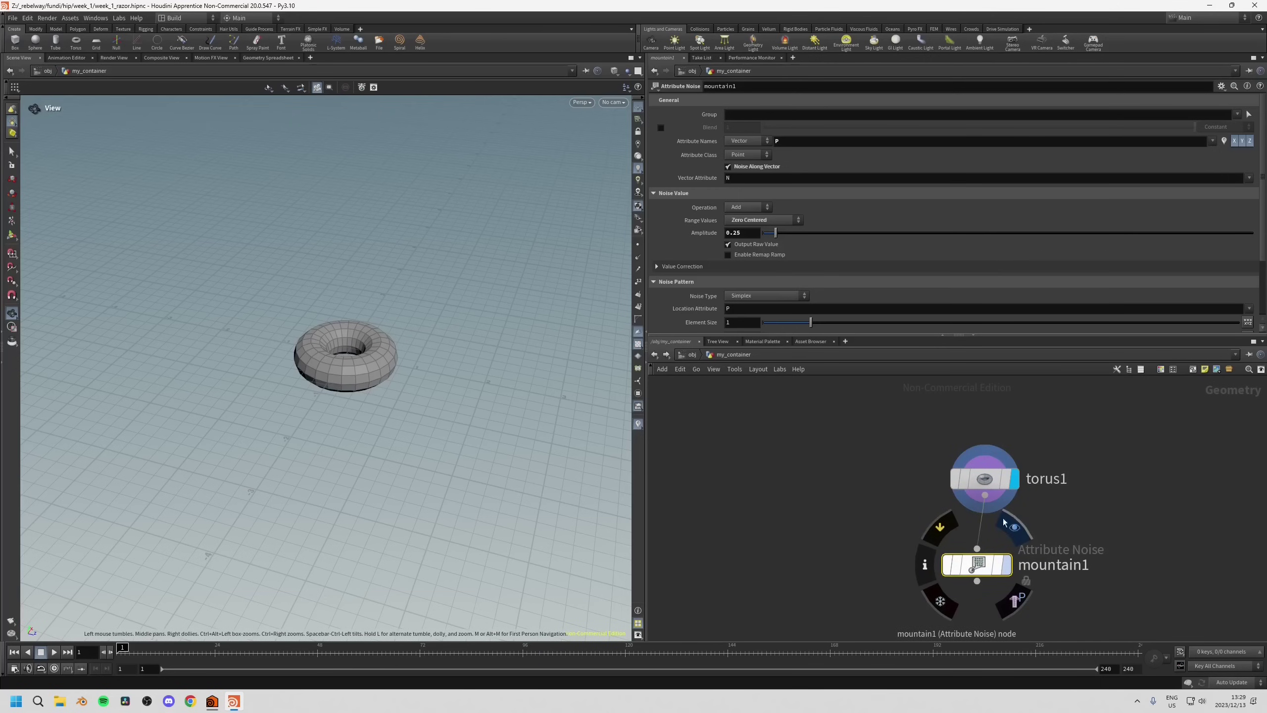
{"action": "left_click", "coordinate": [1016, 528]}
{"action": "left_click_drag", "start_coordinate": [984, 569], "coordinate": [992, 578]}
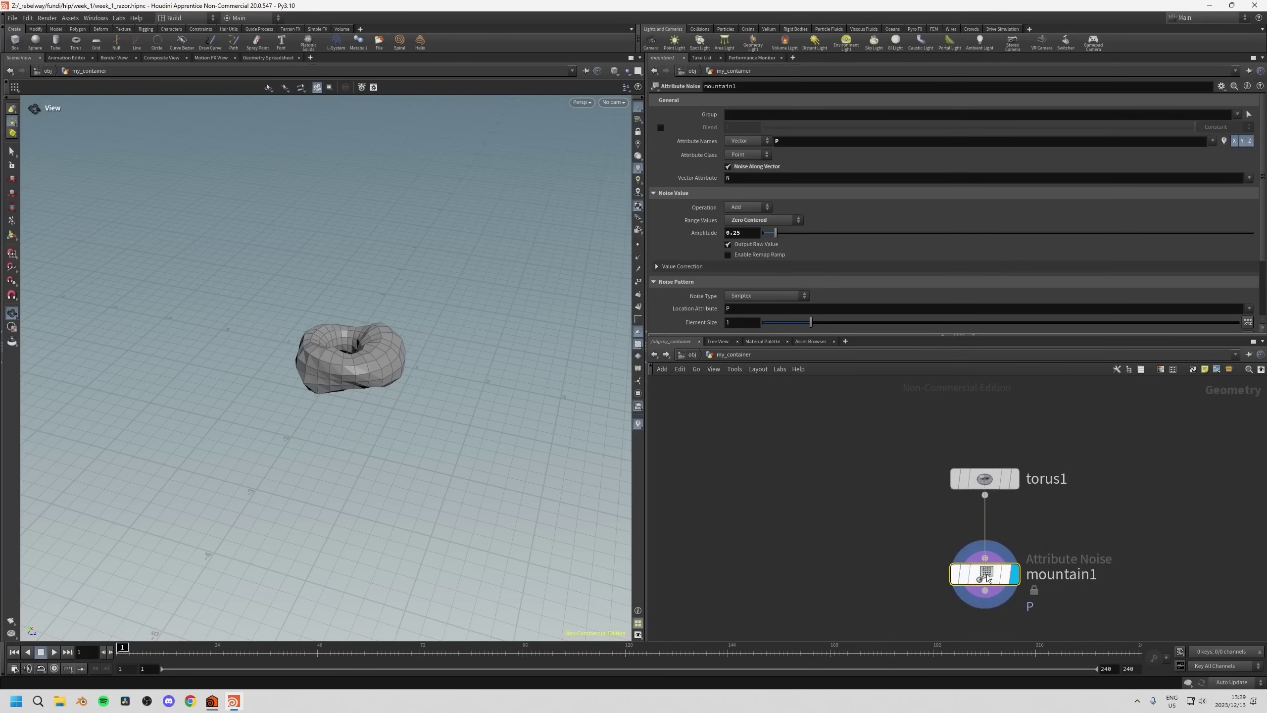
Enlarge the parameter area and set mountain1's Amplitude to 0.17 and Element Size to 0.43.
{"action": "middle_click_drag", "start_coordinate": [894, 562], "coordinate": [886, 532]}
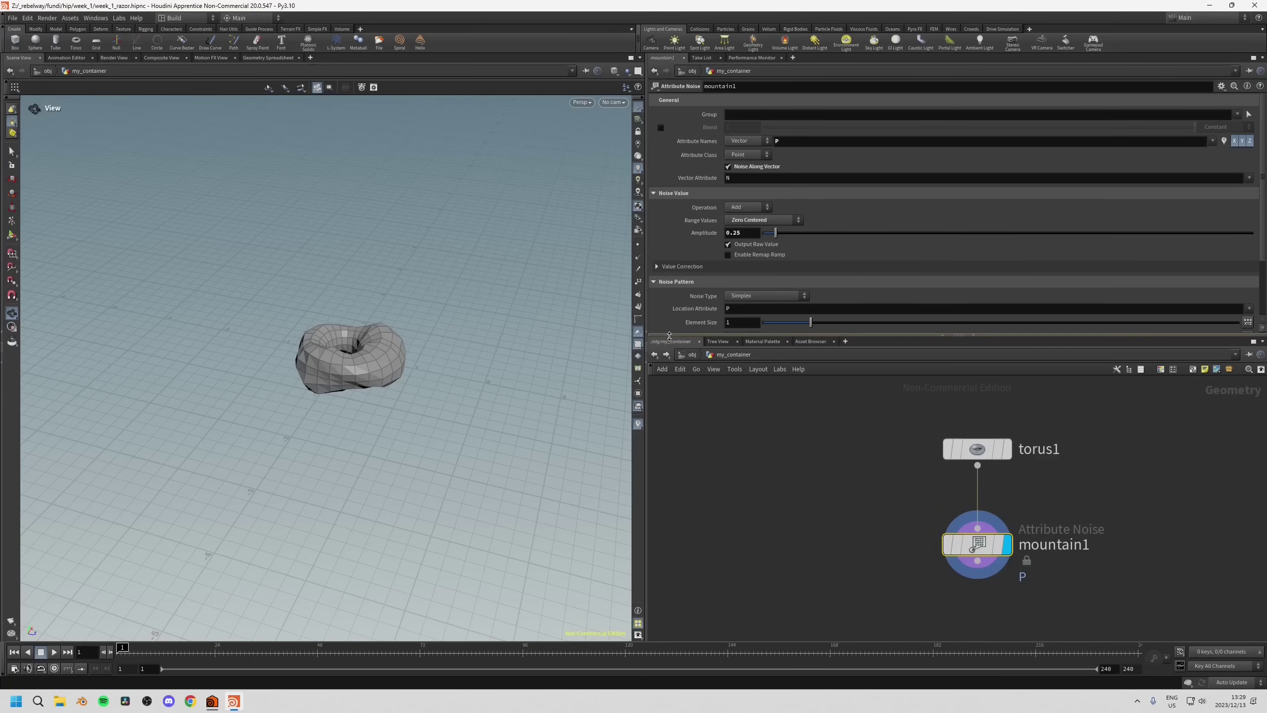
{"action": "left_click_drag", "start_coordinate": [669, 335], "coordinate": [669, 407]}
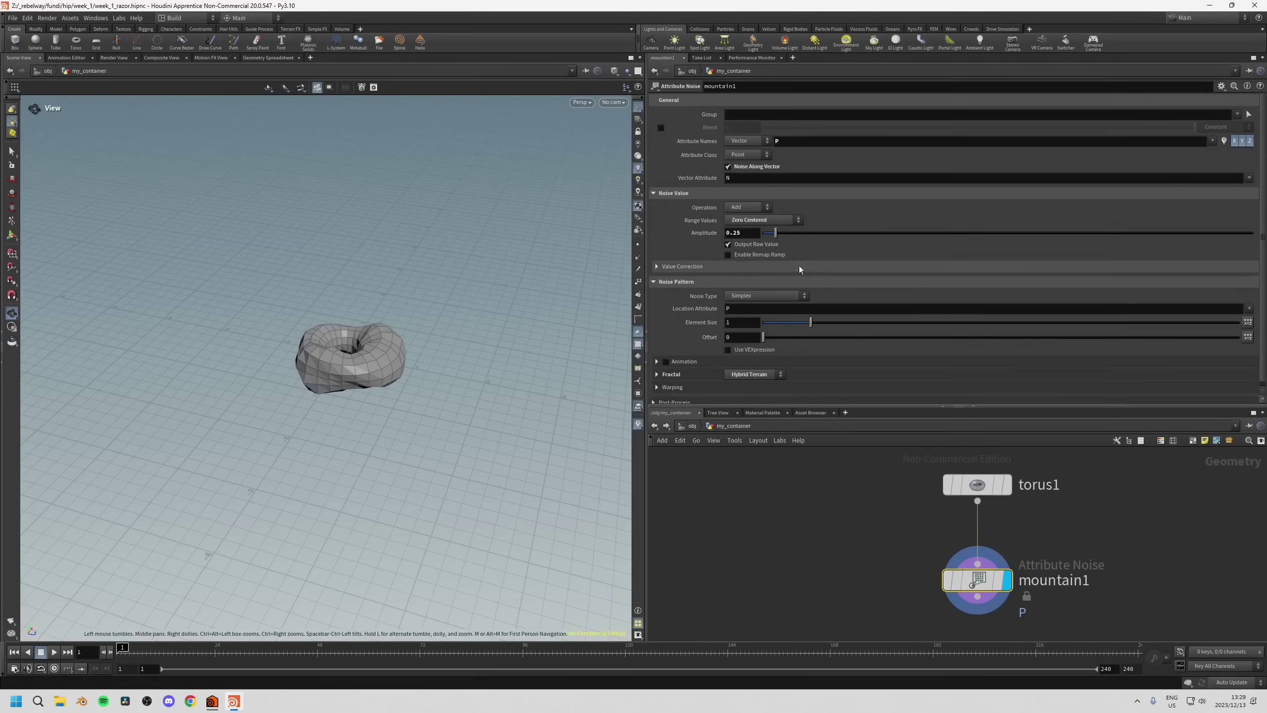
{"action": "left_click_drag", "start_coordinate": [777, 233], "coordinate": [773, 238]}
{"action": "left_click_drag", "start_coordinate": [810, 321], "coordinate": [783, 321]}
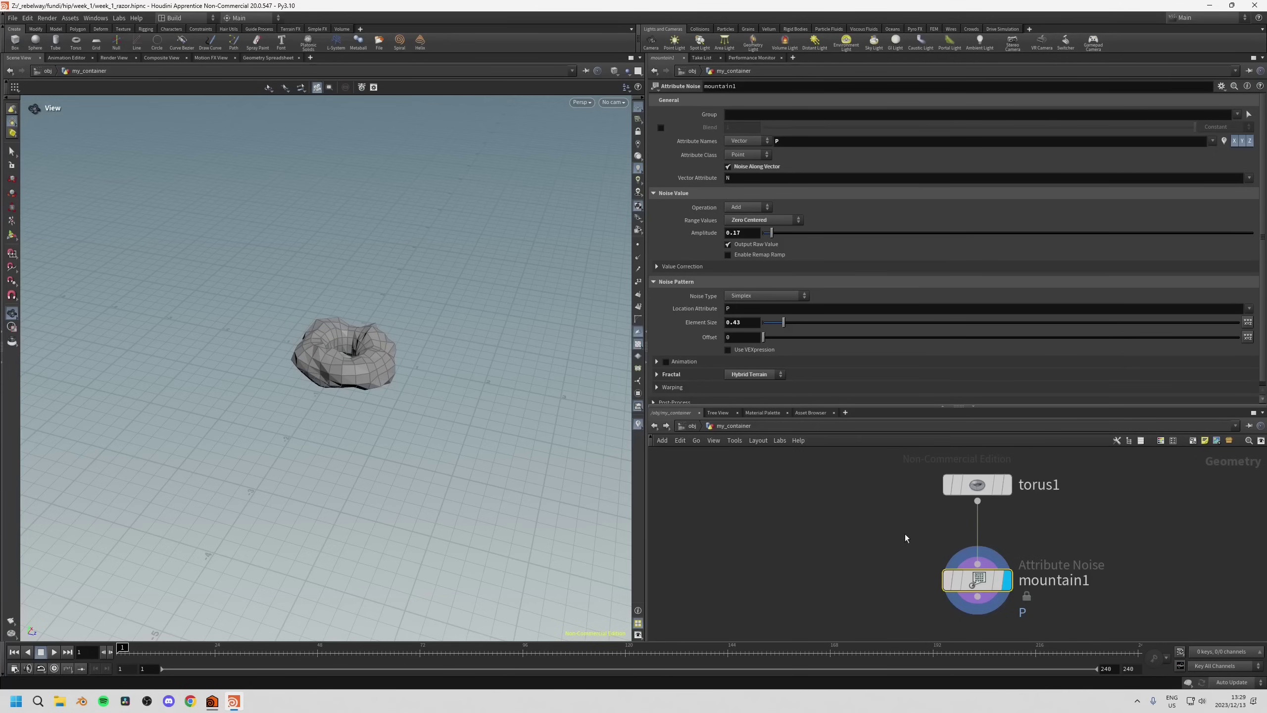
Move mountain1 sideways away from torus1 and add a dot on the wire between the two nodes.
{"action": "left_click_drag", "start_coordinate": [973, 585], "coordinate": [1035, 585]}
{"action": "middle_click_drag", "start_coordinate": [915, 528], "coordinate": [861, 532]}
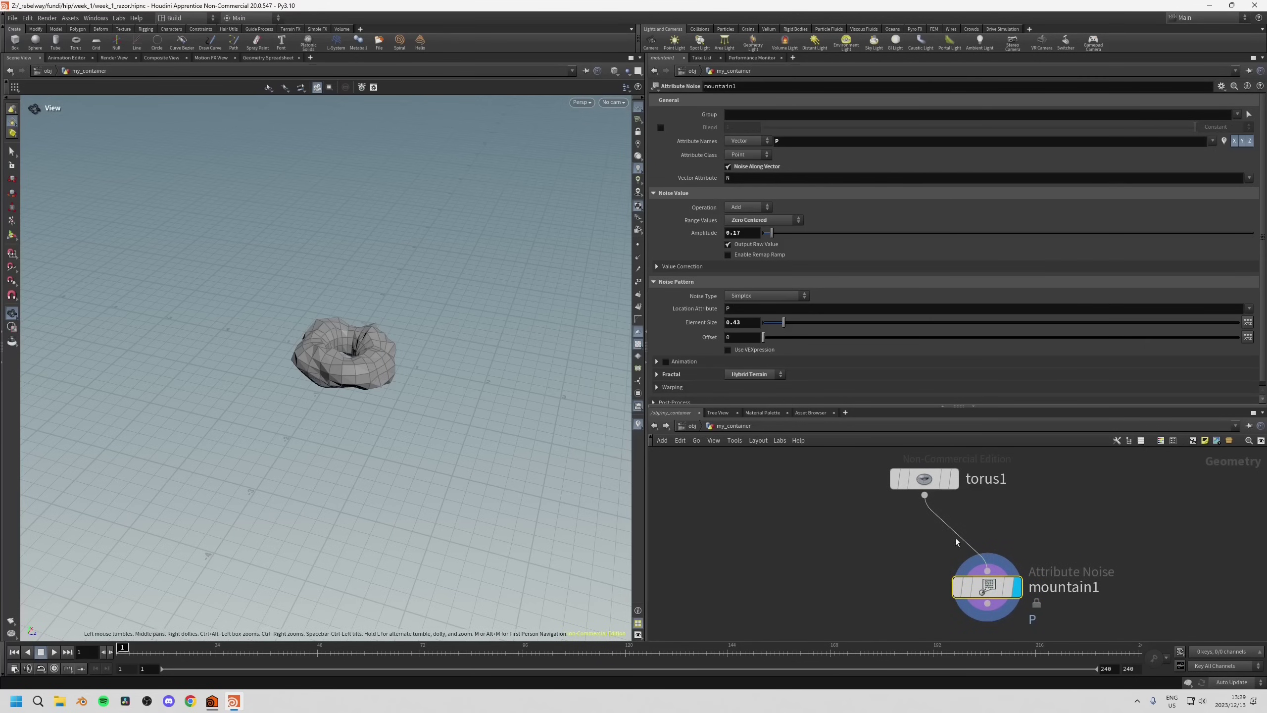
{"action": "key", "text": "alt"}
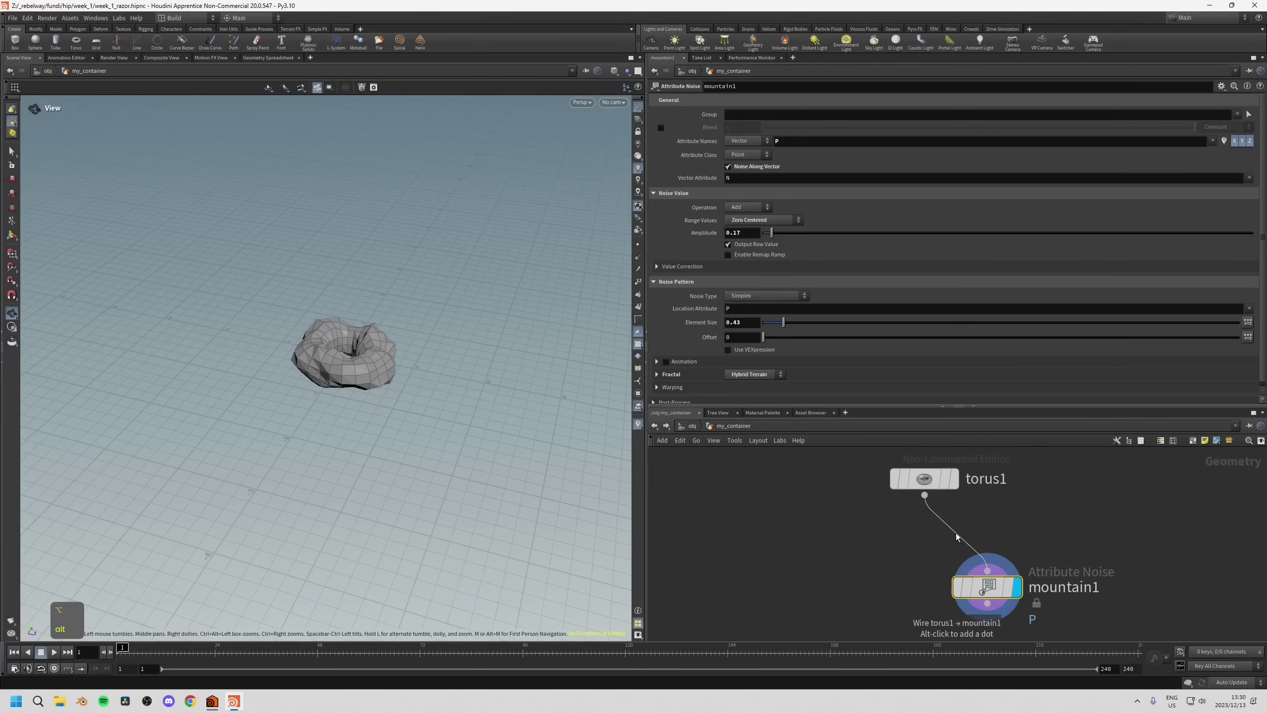
{"action": "left_click", "coordinate": [956, 532], "text": "alt"}
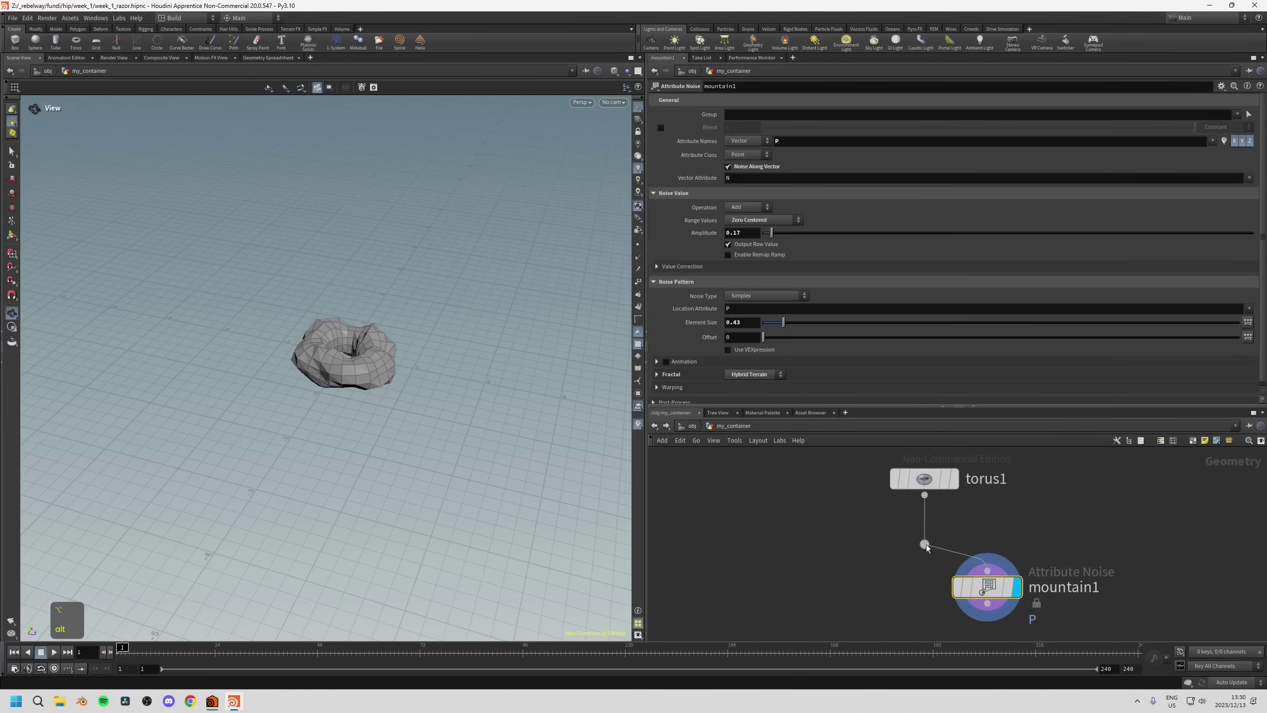
Adjust the wire dot so it sits below torus1 and move mountain1 slightly farther away from it.
{"action": "left_click_drag", "start_coordinate": [927, 544], "coordinate": [901, 548]}
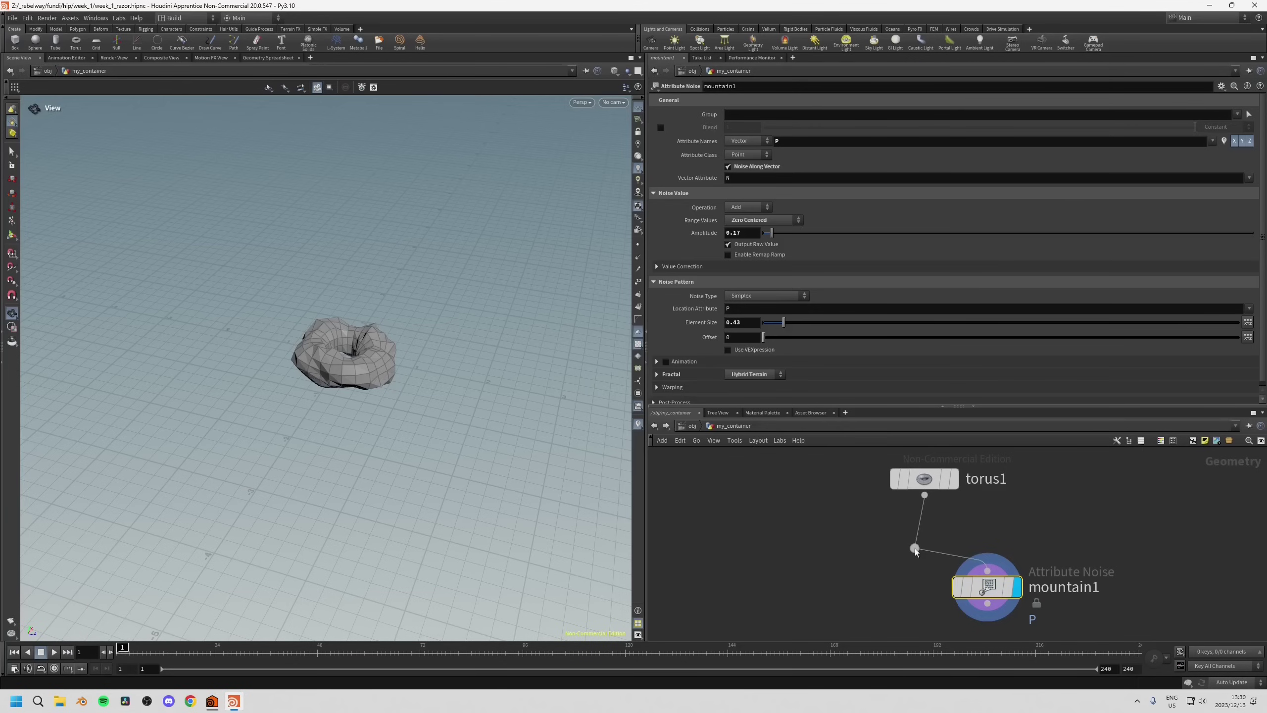
{"action": "middle_click_drag", "start_coordinate": [843, 589], "coordinate": [905, 568]}
{"action": "scroll", "coordinate": [904, 565], "scroll_direction": "down", "scroll_amount": 2}
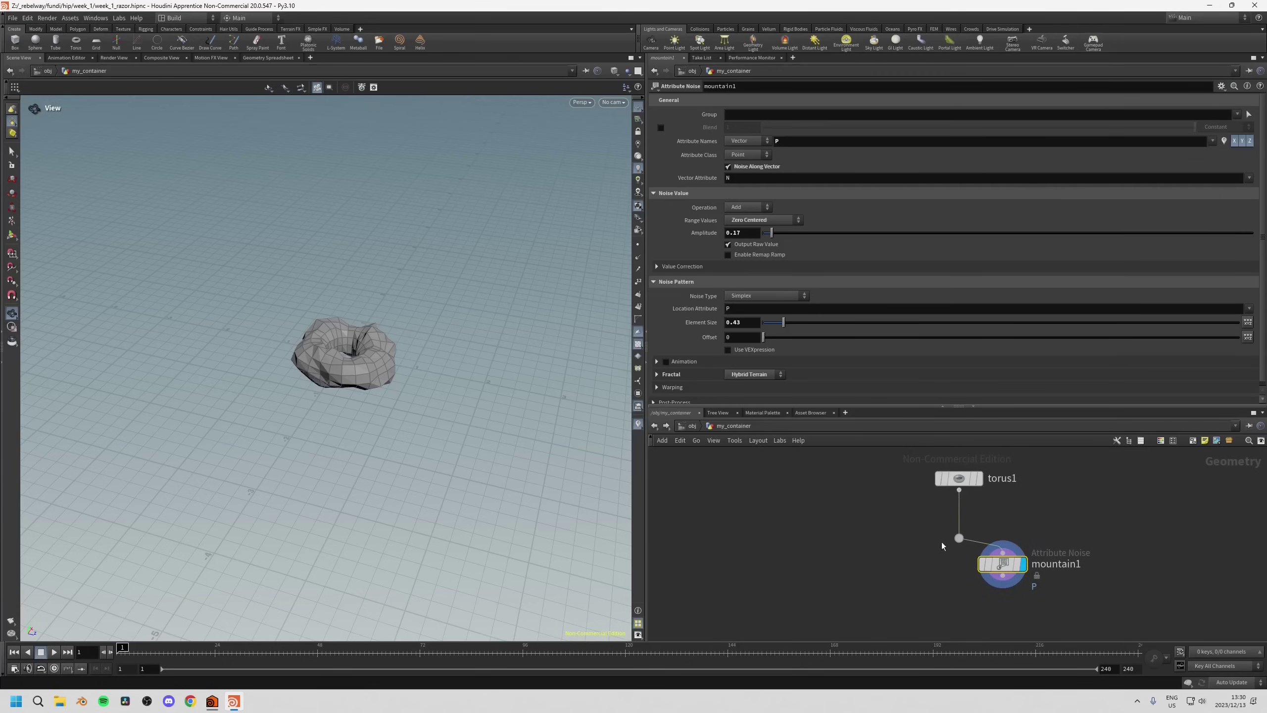
{"action": "left_click_drag", "start_coordinate": [999, 563], "coordinate": [1021, 573]}
Add a Color node below the wire dot, off to the side opposite mountain1.
{"action": "middle_click_drag", "start_coordinate": [955, 584], "coordinate": [953, 543]}
{"action": "scroll", "coordinate": [955, 529], "scroll_direction": "down", "scroll_amount": 2}
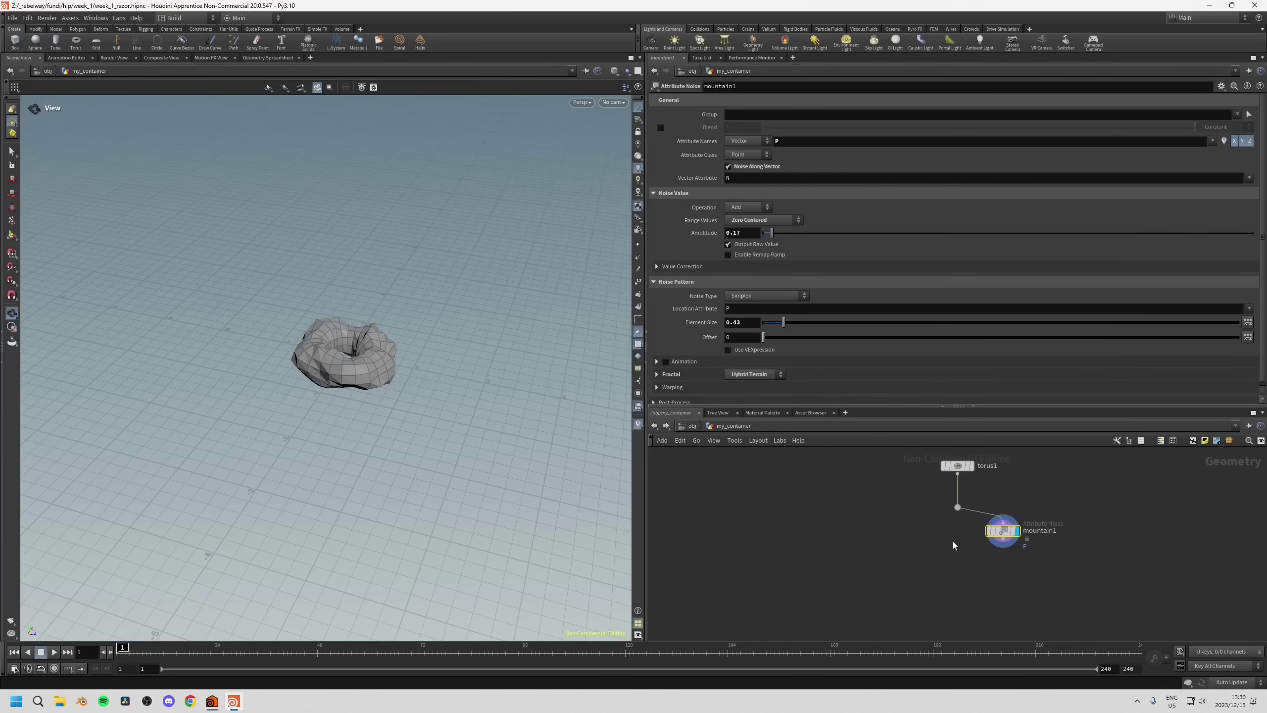
{"action": "key", "text": "Tab"}
{"action": "type", "text": "c"}
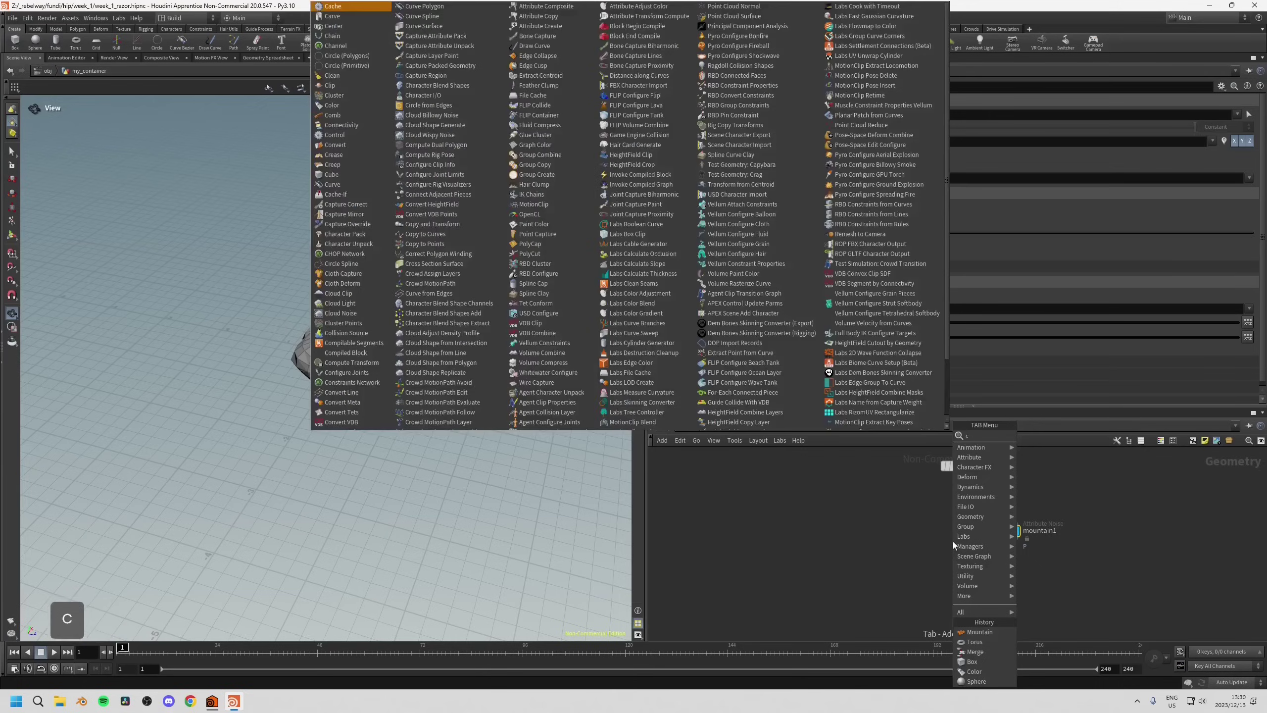
{"action": "type", "text": "ol"}
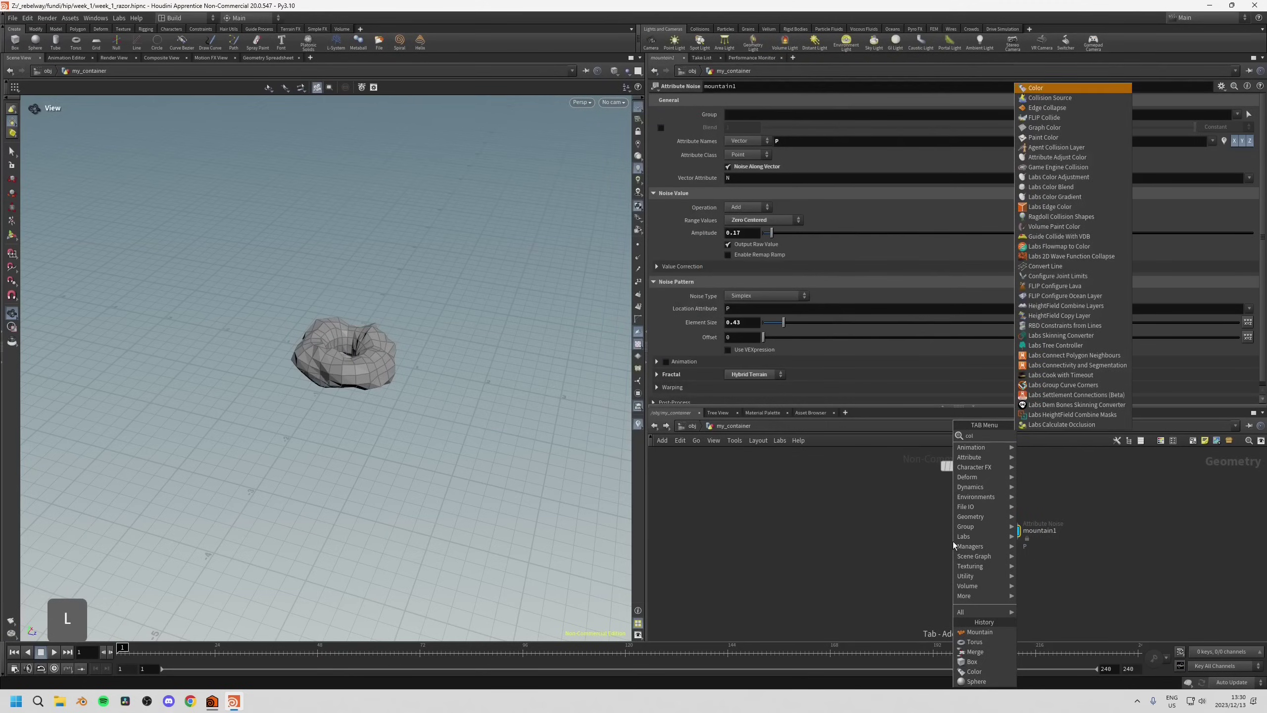
{"action": "key", "text": "Return"}
{"action": "left_click", "coordinate": [936, 553]}
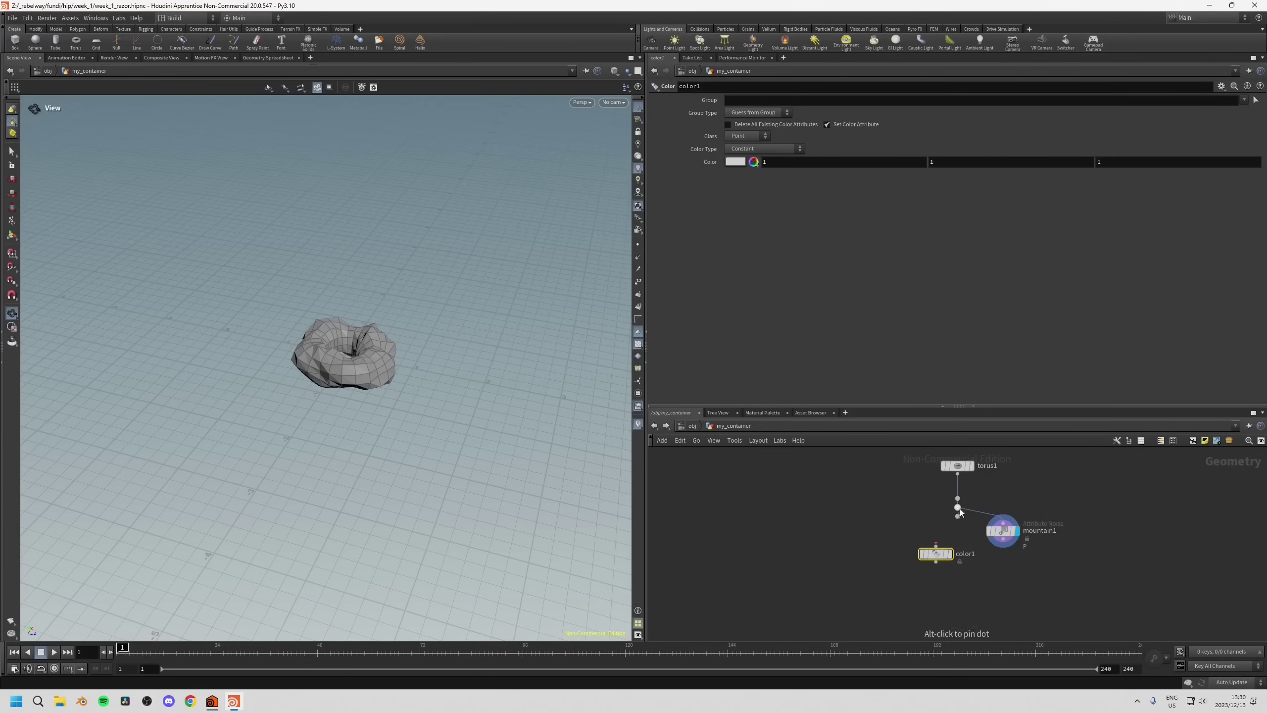
Wire the dot to color1's input and arrange color1 and mountain1 as two branches at the same height.
{"action": "left_click_drag", "start_coordinate": [957, 517], "coordinate": [910, 540]}
{"action": "left_click_drag", "start_coordinate": [1013, 531], "coordinate": [1014, 541]}
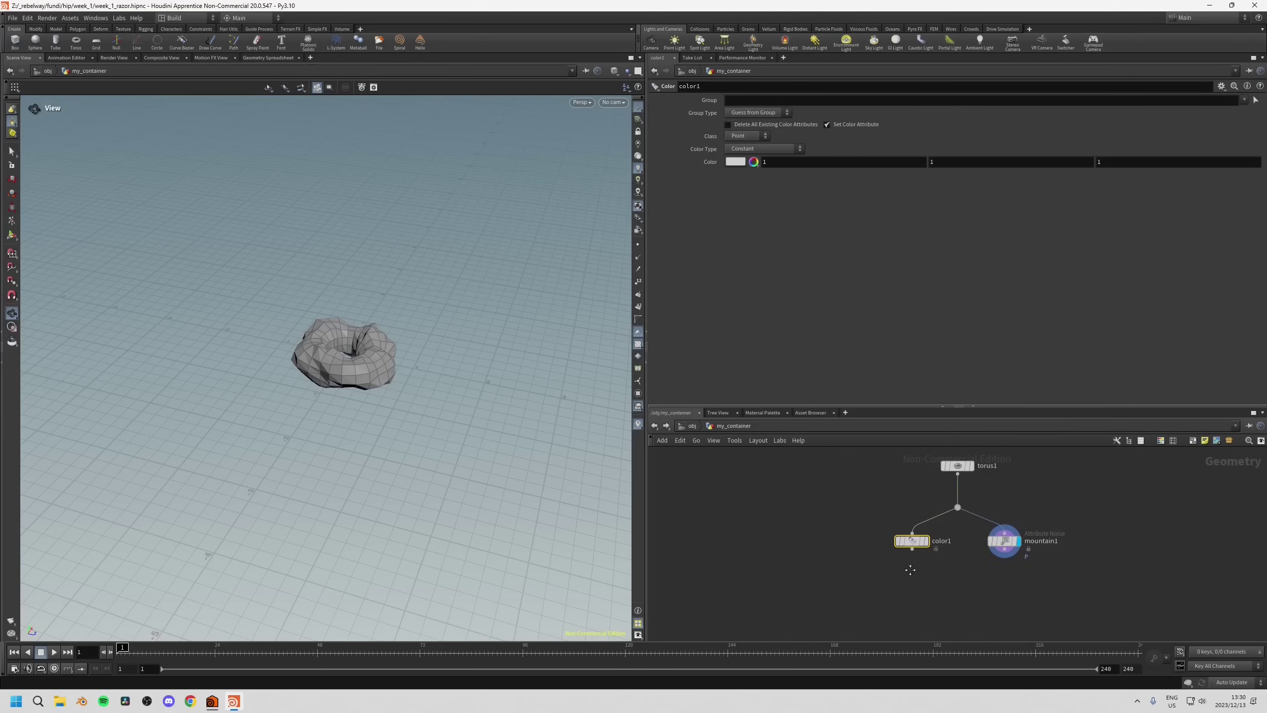
{"action": "middle_click_drag", "start_coordinate": [911, 570], "coordinate": [907, 559]}
Display color1 and set its Color to pure green (0, 1, 0).
{"action": "left_click", "coordinate": [923, 531]}
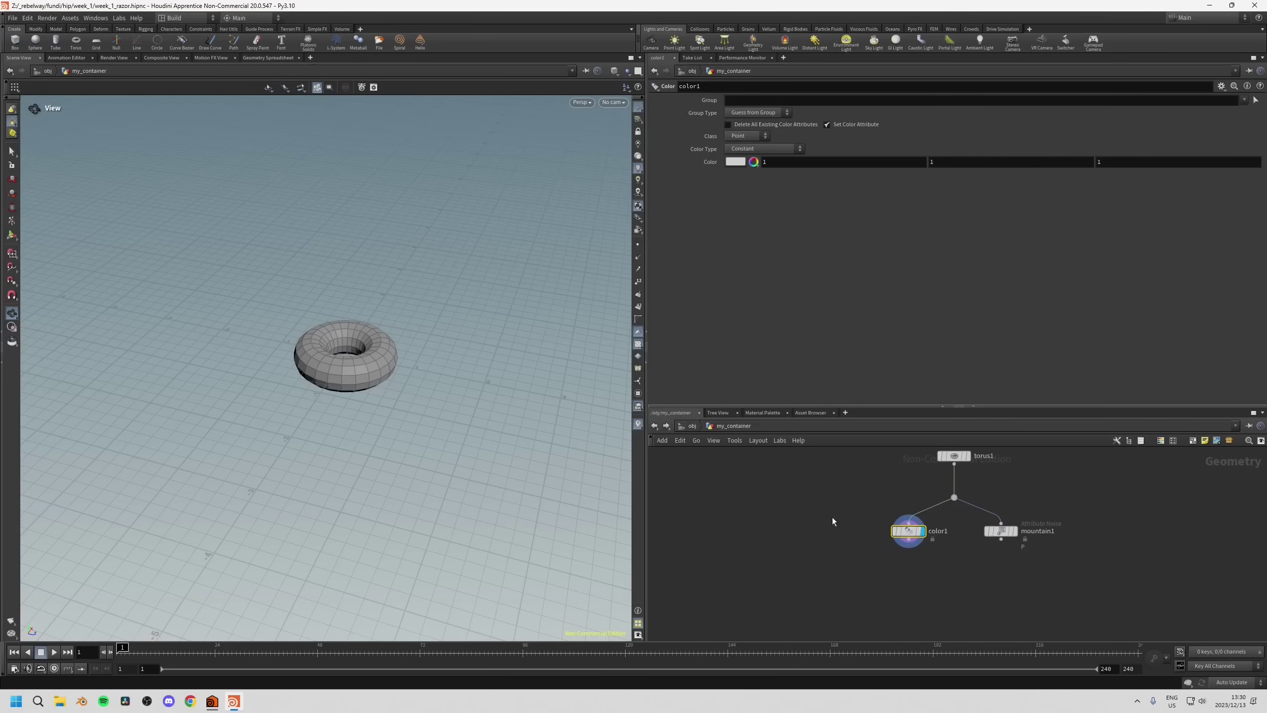
{"action": "left_click", "coordinate": [737, 163]}
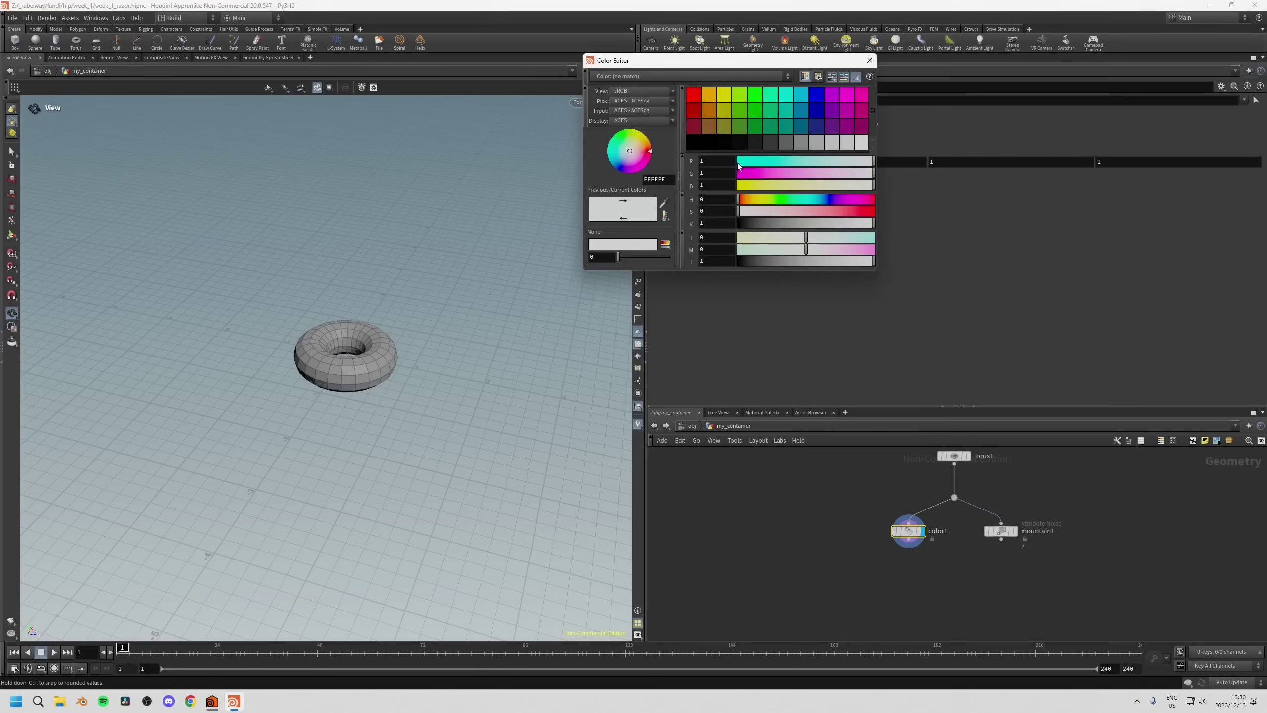
{"action": "left_click", "coordinate": [756, 97]}
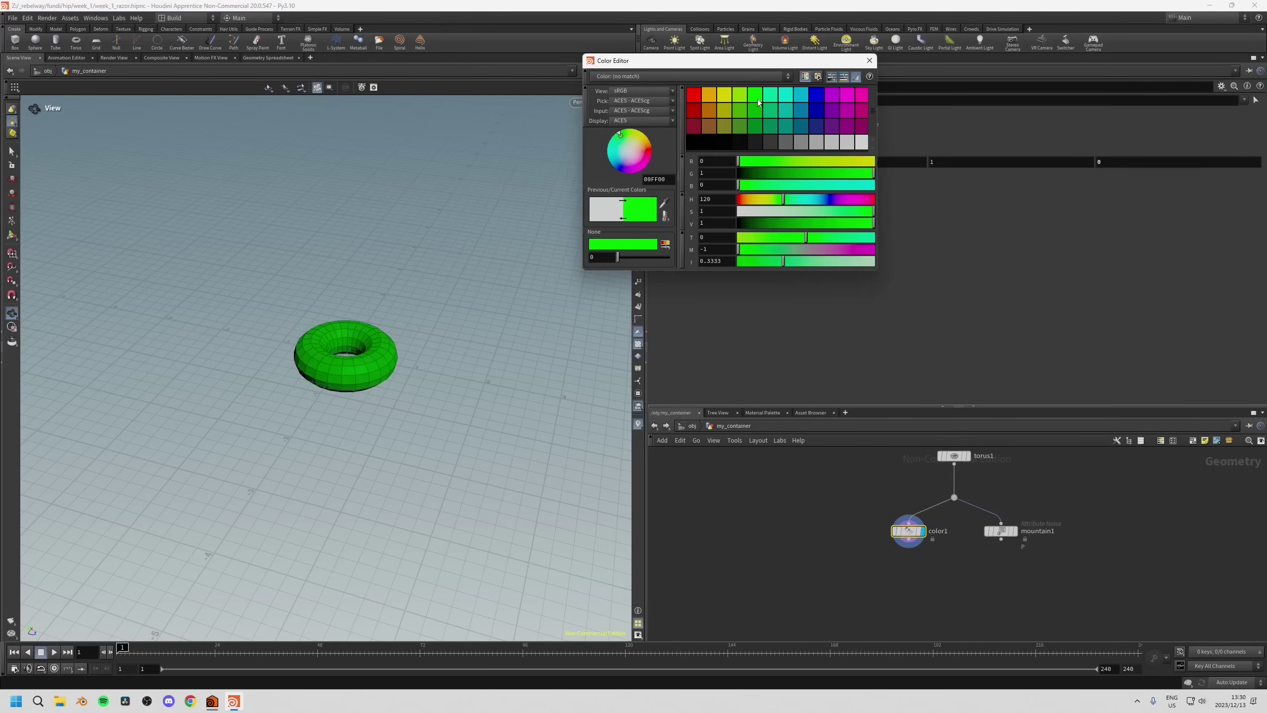
{"action": "left_click", "coordinate": [869, 61]}
{"action": "left_click", "coordinate": [836, 466]}
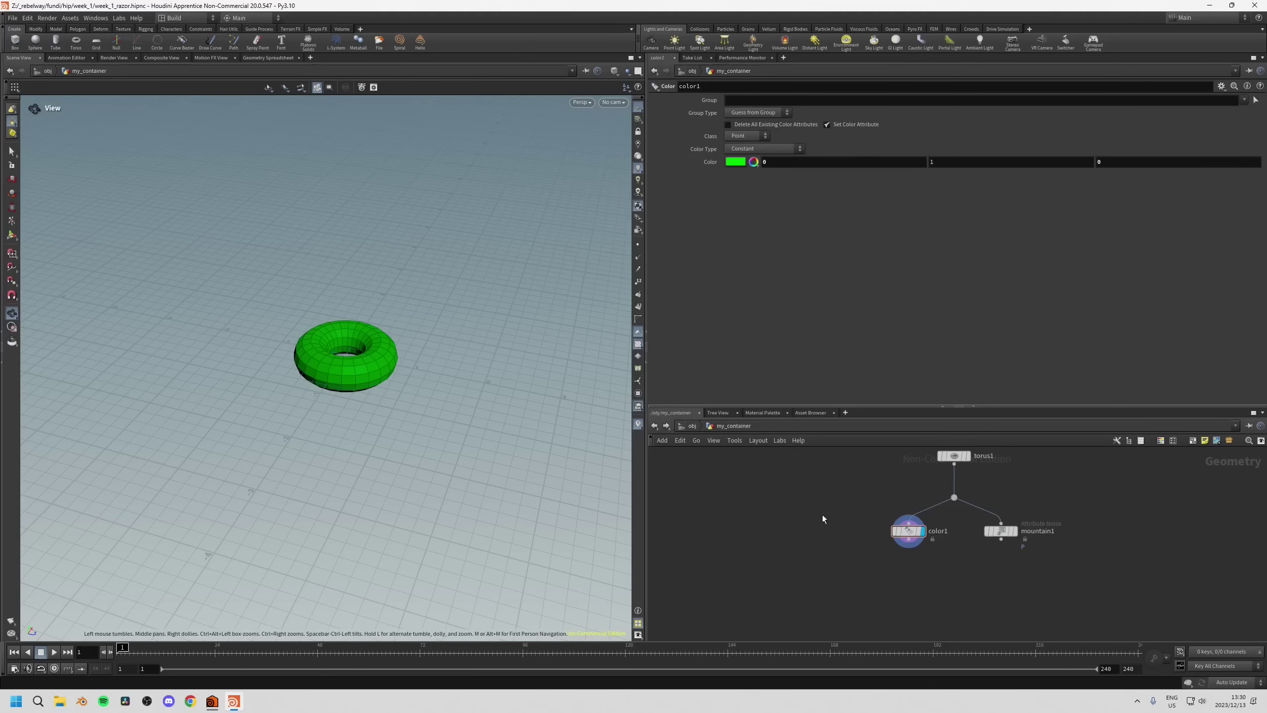
Display mountain1 and move it lower than color1.
{"action": "left_click", "coordinate": [1015, 531]}
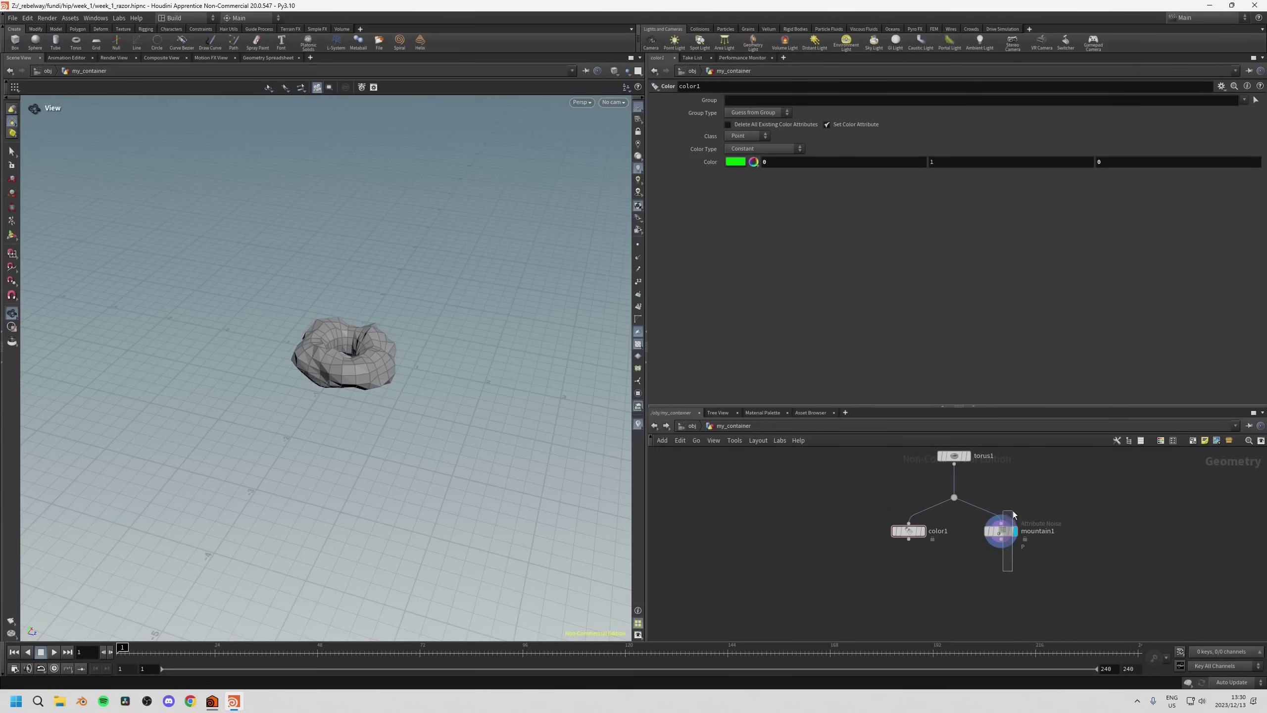
{"action": "left_click_drag", "start_coordinate": [1003, 570], "coordinate": [1013, 515]}
{"action": "middle_click_drag", "start_coordinate": [939, 555], "coordinate": [919, 546]}
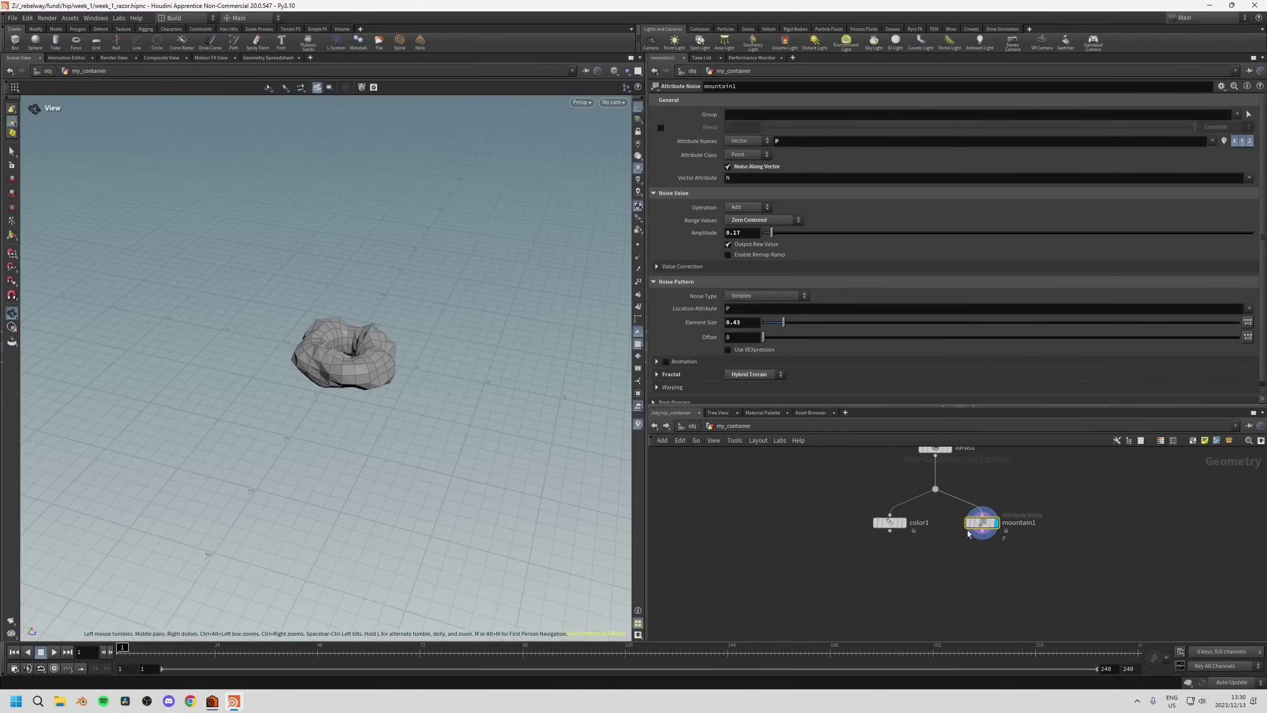
{"action": "left_click_drag", "start_coordinate": [977, 523], "coordinate": [977, 555]}
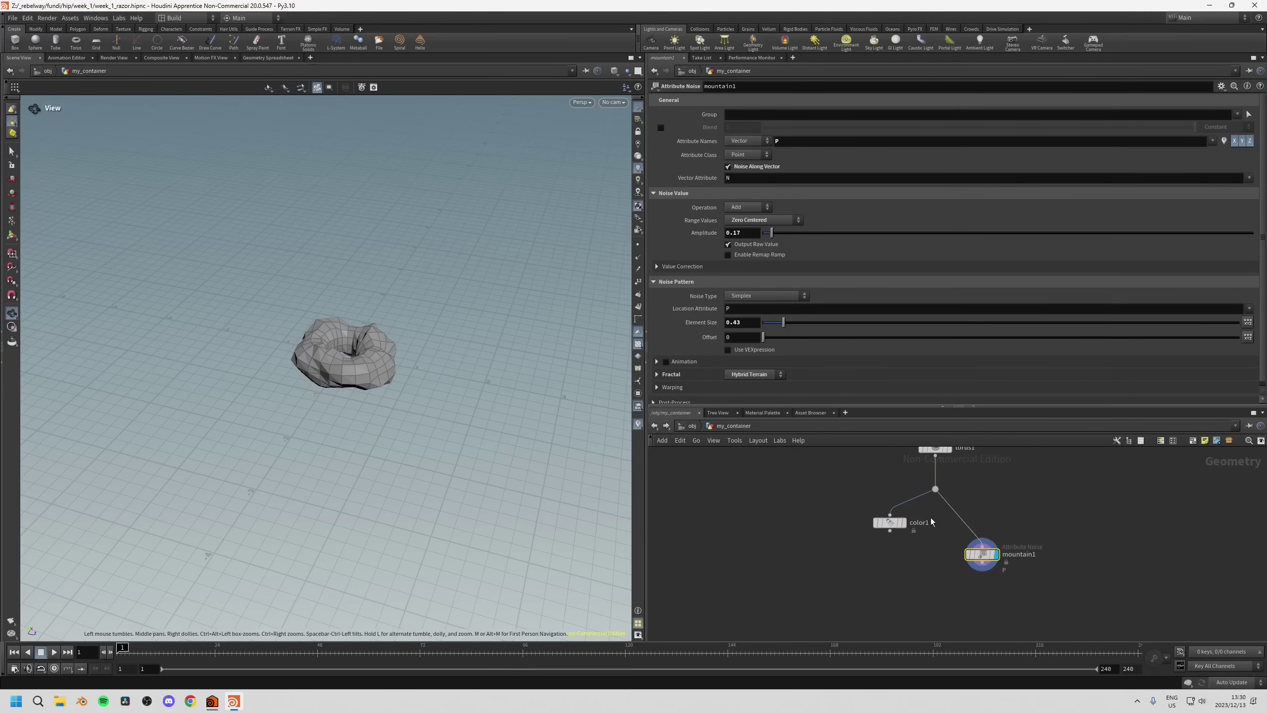
Delete the dot that splits the wire below torus1.
{"action": "middle_click_drag", "start_coordinate": [922, 487], "coordinate": [929, 521]}
{"action": "left_click", "coordinate": [943, 523]}
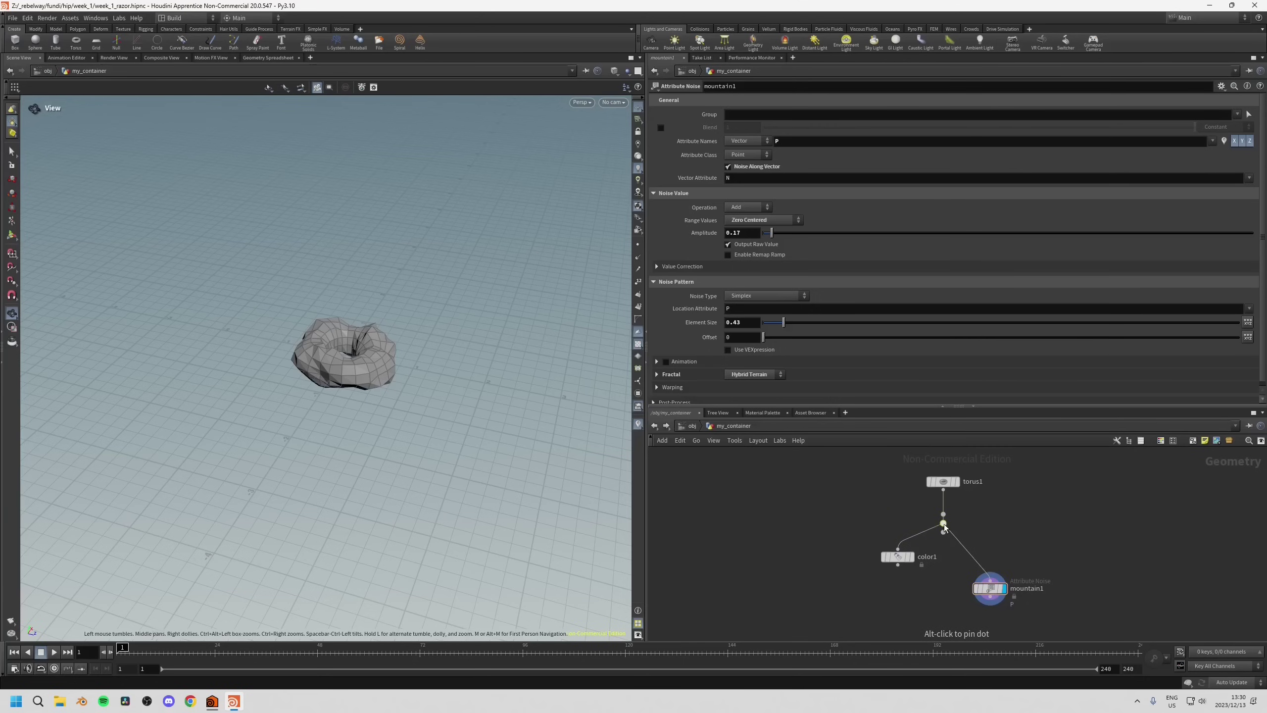
{"action": "key", "text": "Delete"}
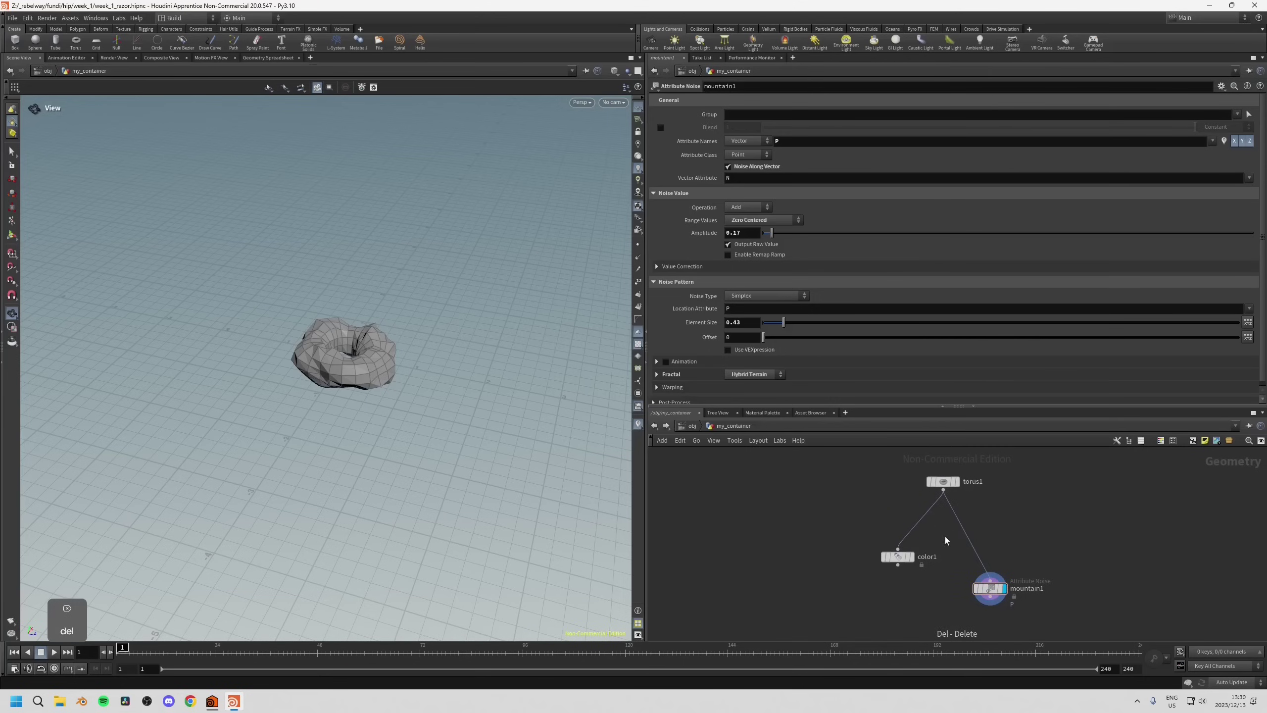
Spread torus1, color1 and mountain1 farther apart vertically and display color1.
{"action": "middle_click_drag", "start_coordinate": [944, 537], "coordinate": [944, 532]}
{"action": "left_click_drag", "start_coordinate": [944, 479], "coordinate": [944, 476]}
{"action": "left_click_drag", "start_coordinate": [911, 547], "coordinate": [893, 584]}
{"action": "left_click", "coordinate": [907, 558]}
{"action": "left_click_drag", "start_coordinate": [991, 585], "coordinate": [985, 591]}
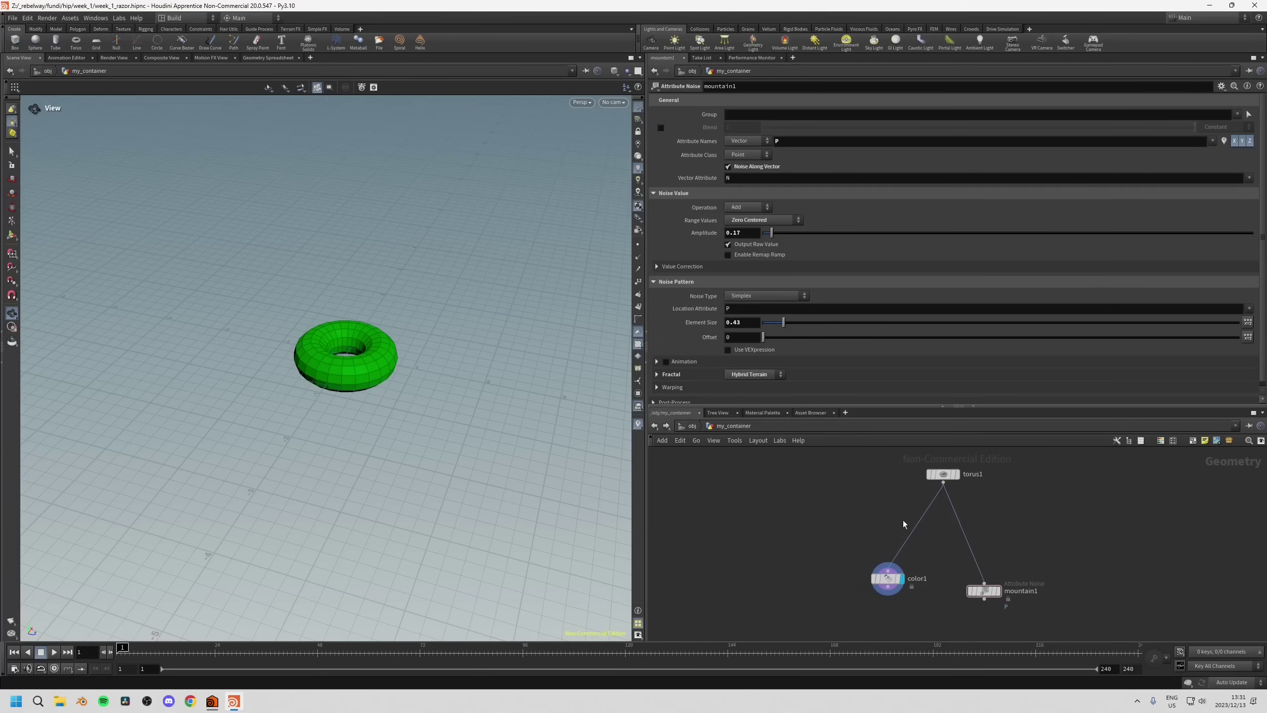
{"action": "middle_click_drag", "start_coordinate": [903, 520], "coordinate": [896, 502]}
{"action": "left_click_drag", "start_coordinate": [977, 572], "coordinate": [977, 546]}
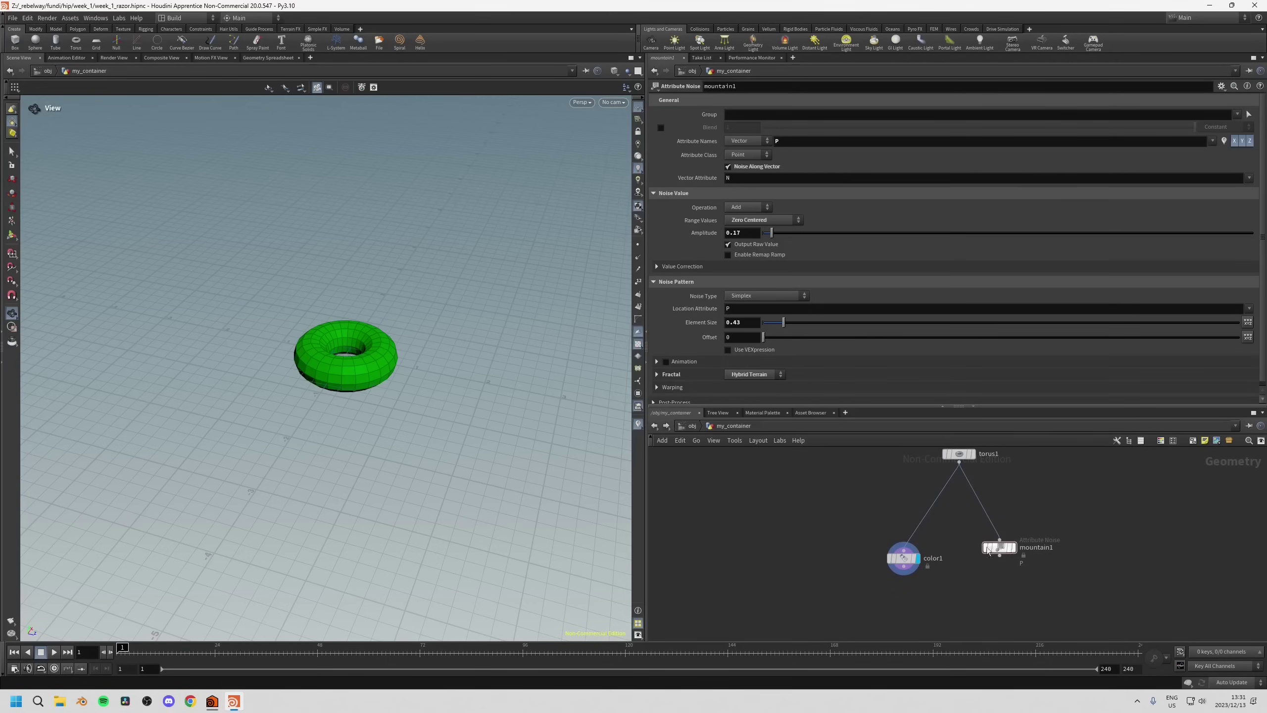
Cut the wire between torus1 and color1.
{"action": "key", "text": "y"}
{"action": "left_click_drag", "start_coordinate": [941, 534], "coordinate": [909, 499]}
{"action": "mouse_move", "coordinate": [904, 559]}
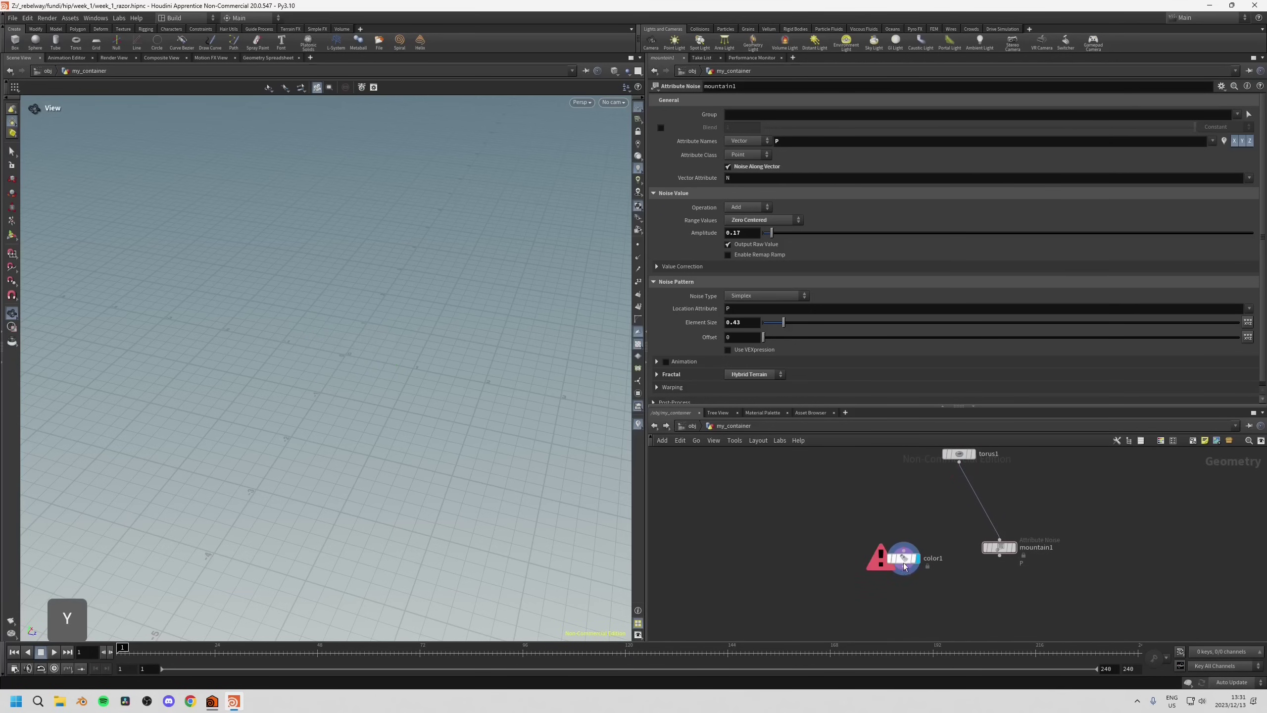
Connect mountain1's output to color1's input and place color1 directly below mountain1.
{"action": "left_click_drag", "start_coordinate": [902, 559], "coordinate": [933, 591]}
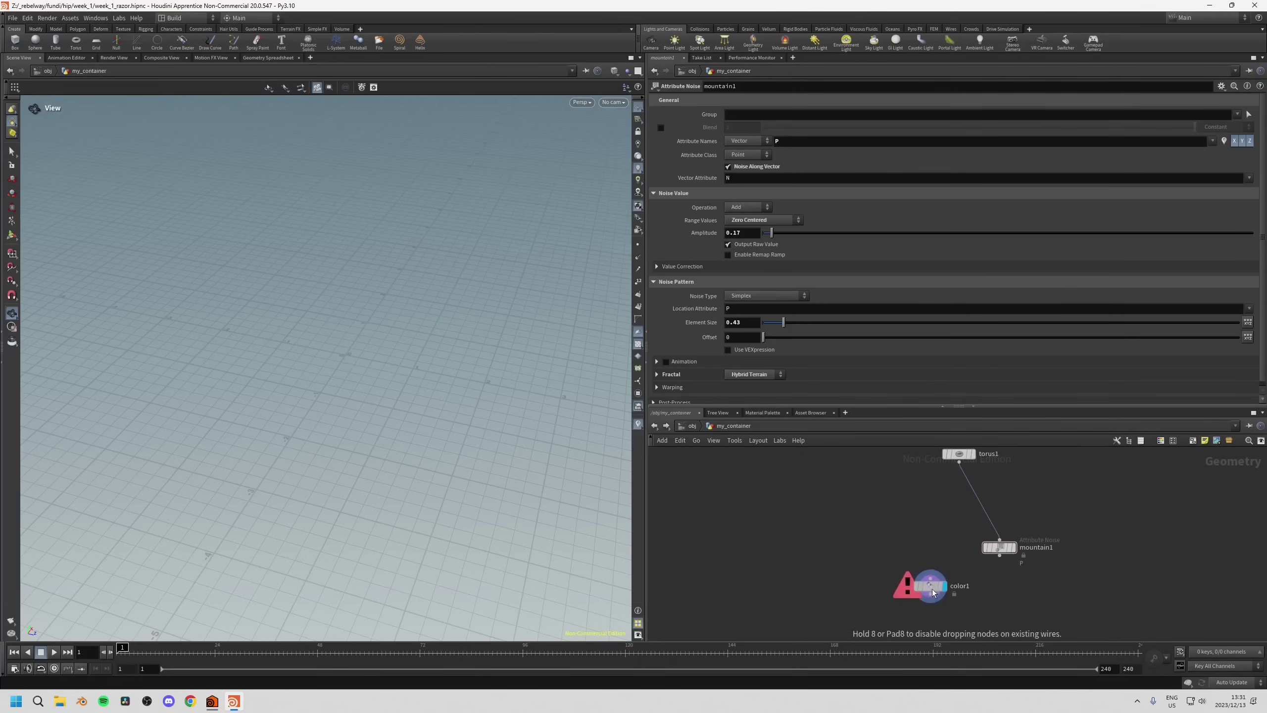
{"action": "left_click", "coordinate": [1000, 558]}
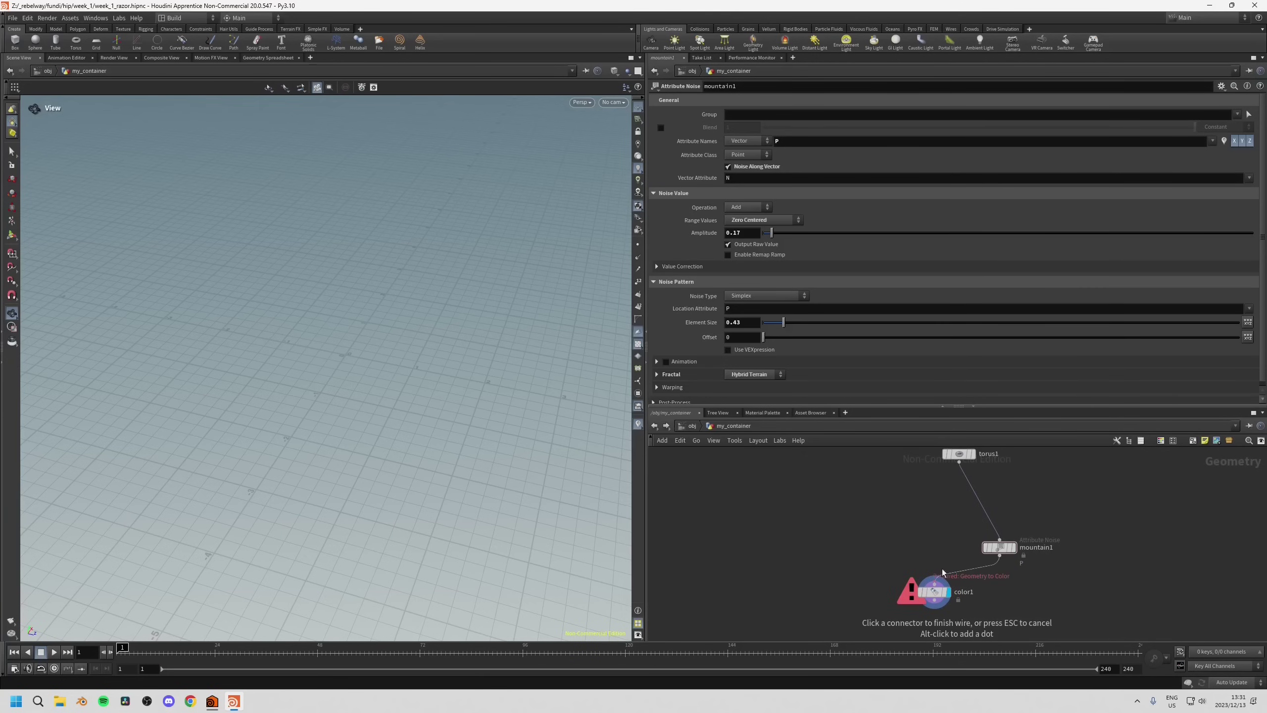
{"action": "left_click", "coordinate": [933, 596]}
{"action": "left_click_drag", "start_coordinate": [934, 597], "coordinate": [999, 598]}
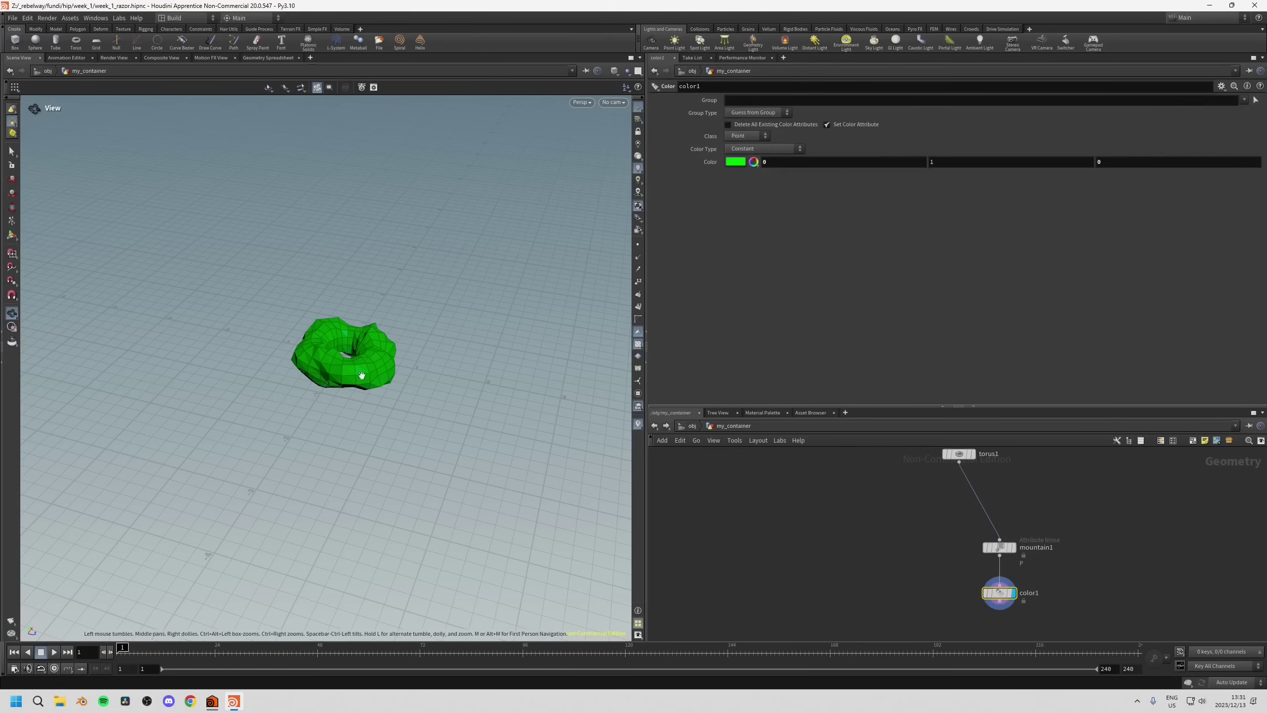
Select mountain1 and color1 together and shift them slightly away from torus1.
{"action": "left_click", "coordinate": [995, 549]}
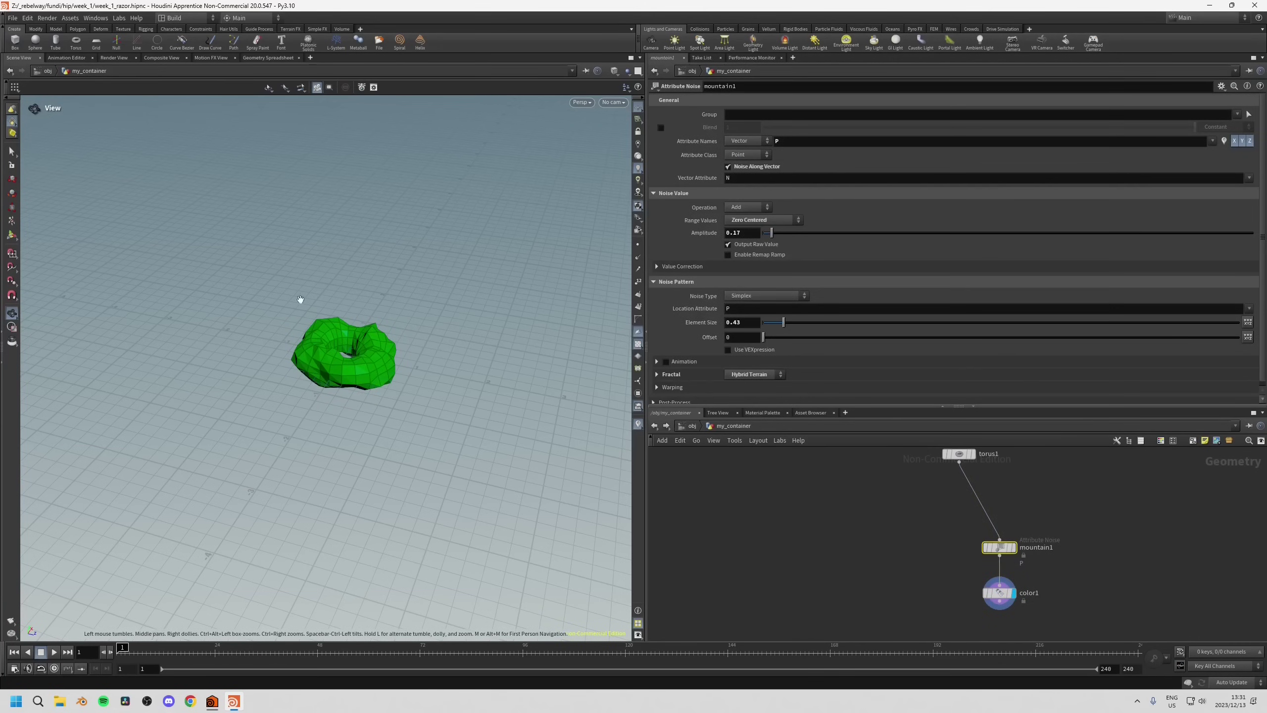
{"action": "left_click", "coordinate": [1000, 602]}
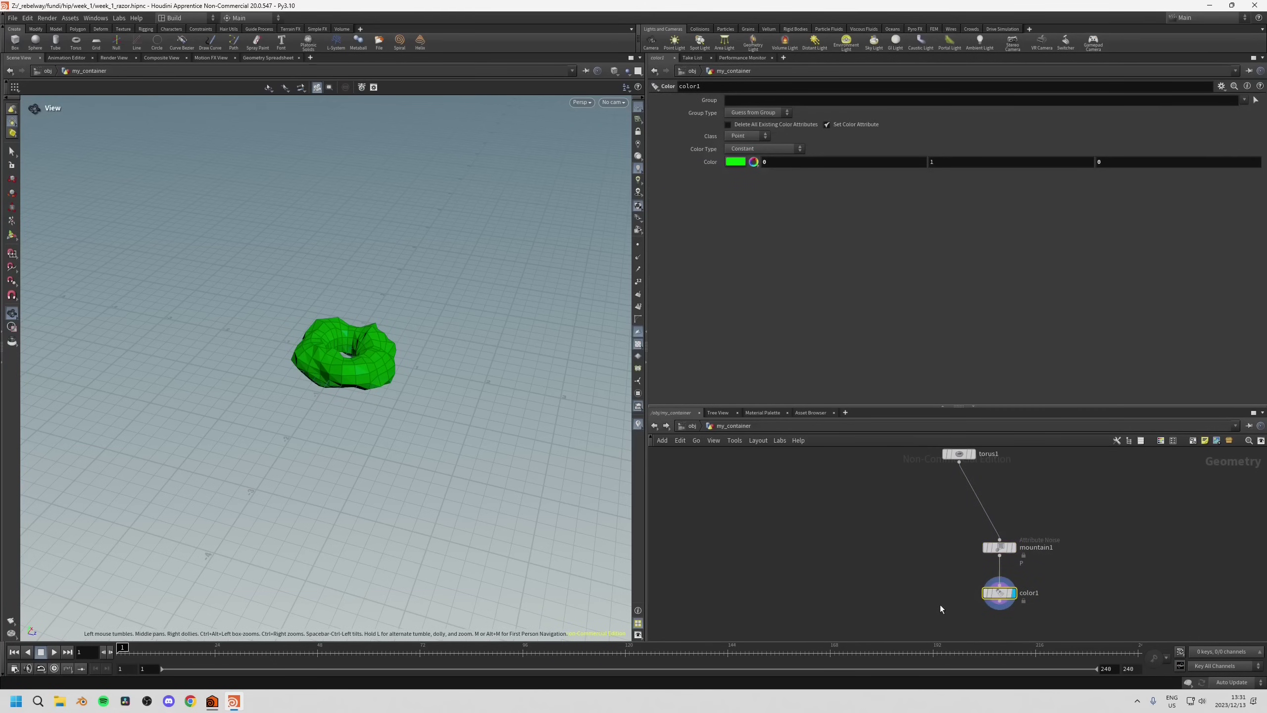
{"action": "left_click_drag", "start_coordinate": [941, 609], "coordinate": [1014, 554]}
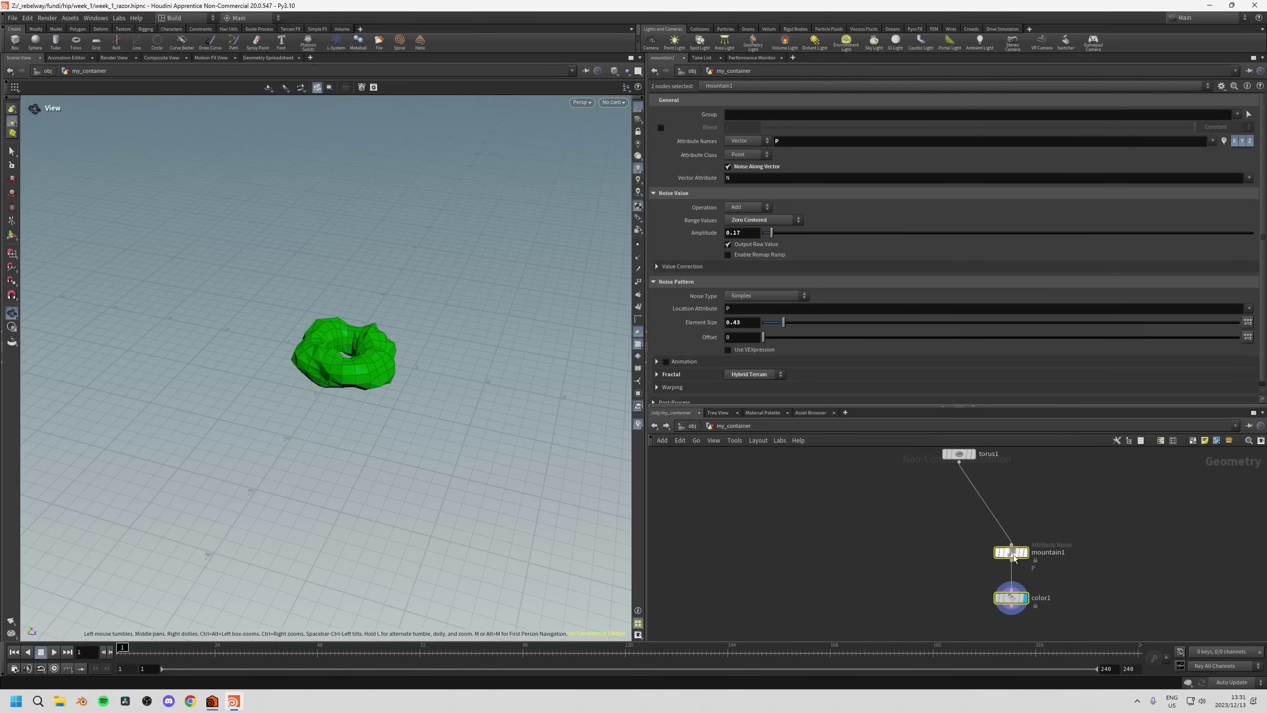
Select torus1, mountain1 and color1 and align them in an evenly spaced vertical column.
{"action": "left_click_drag", "start_coordinate": [937, 465], "coordinate": [1027, 638]}
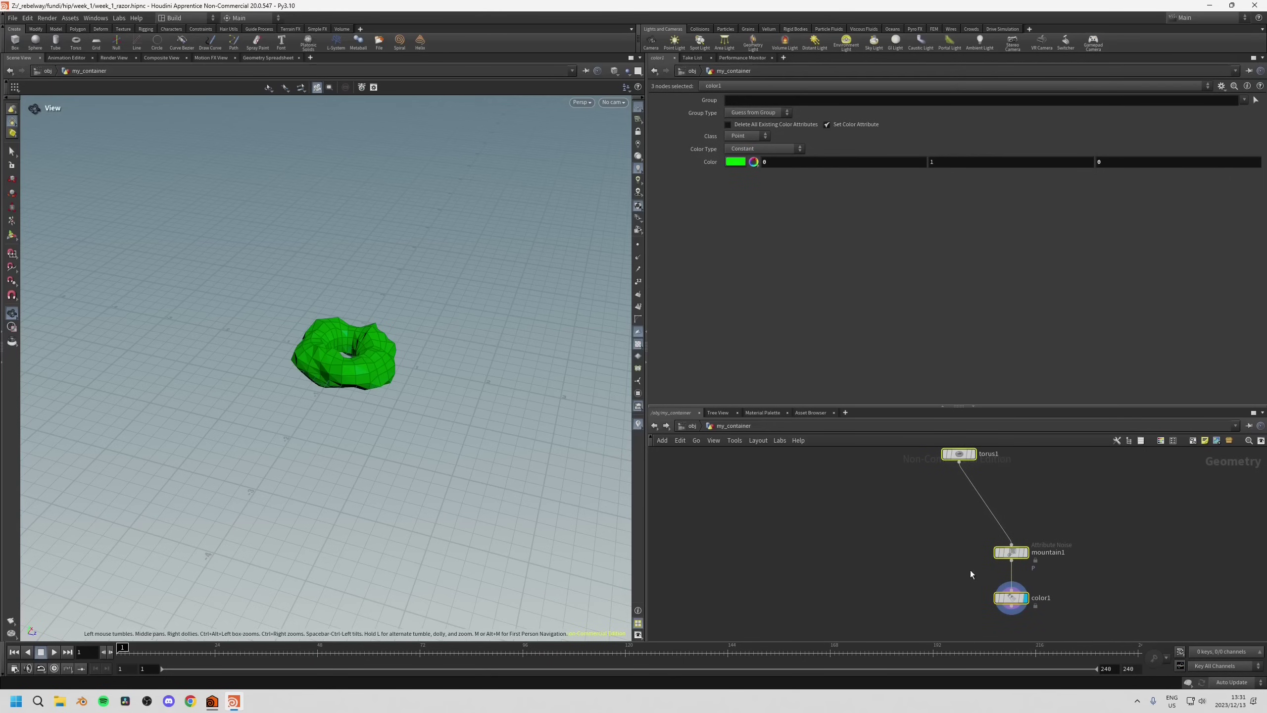
{"action": "key", "text": "a"}
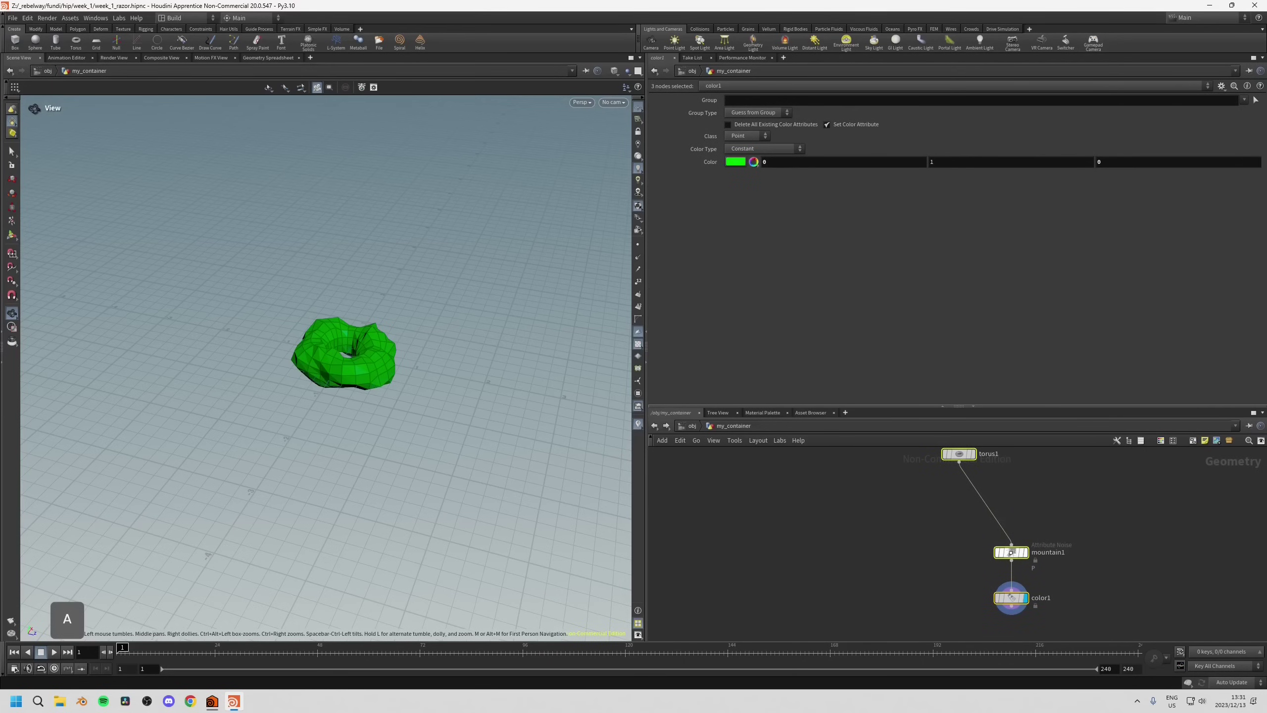
{"action": "left_click_drag", "start_coordinate": [1011, 552], "coordinate": [1003, 504]}
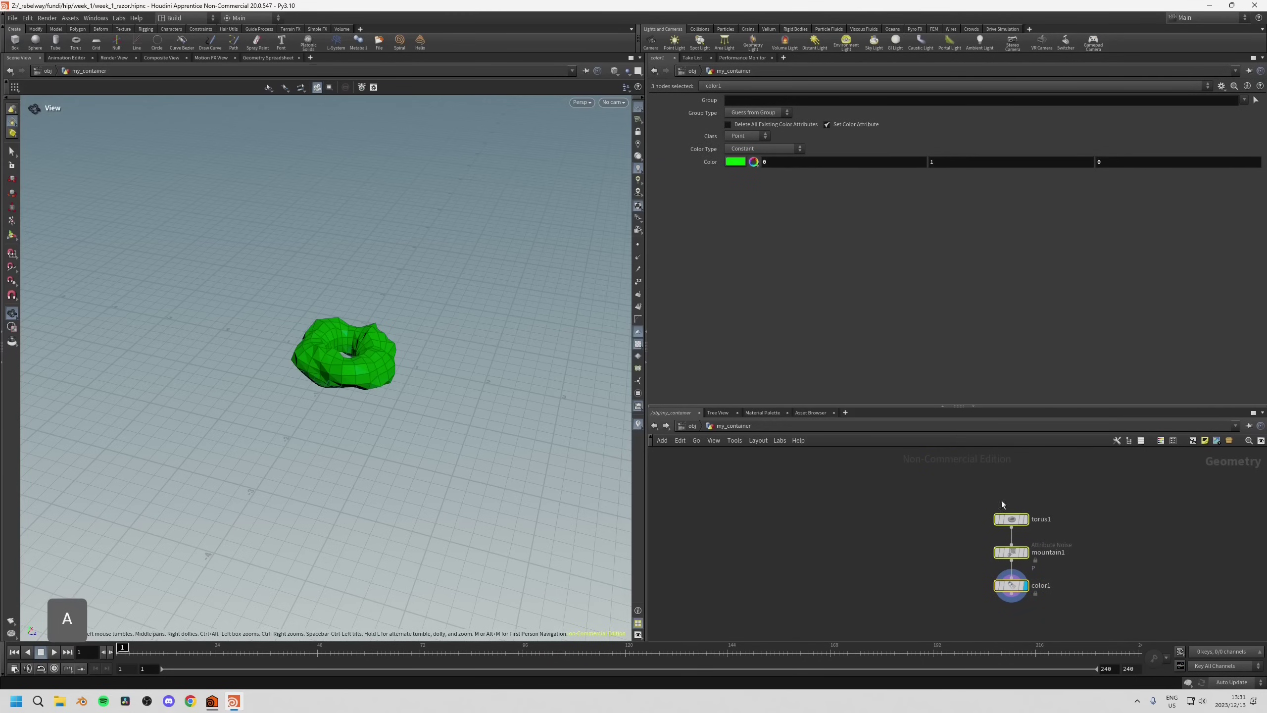
{"action": "middle_click_drag", "start_coordinate": [968, 541], "coordinate": [938, 532]}
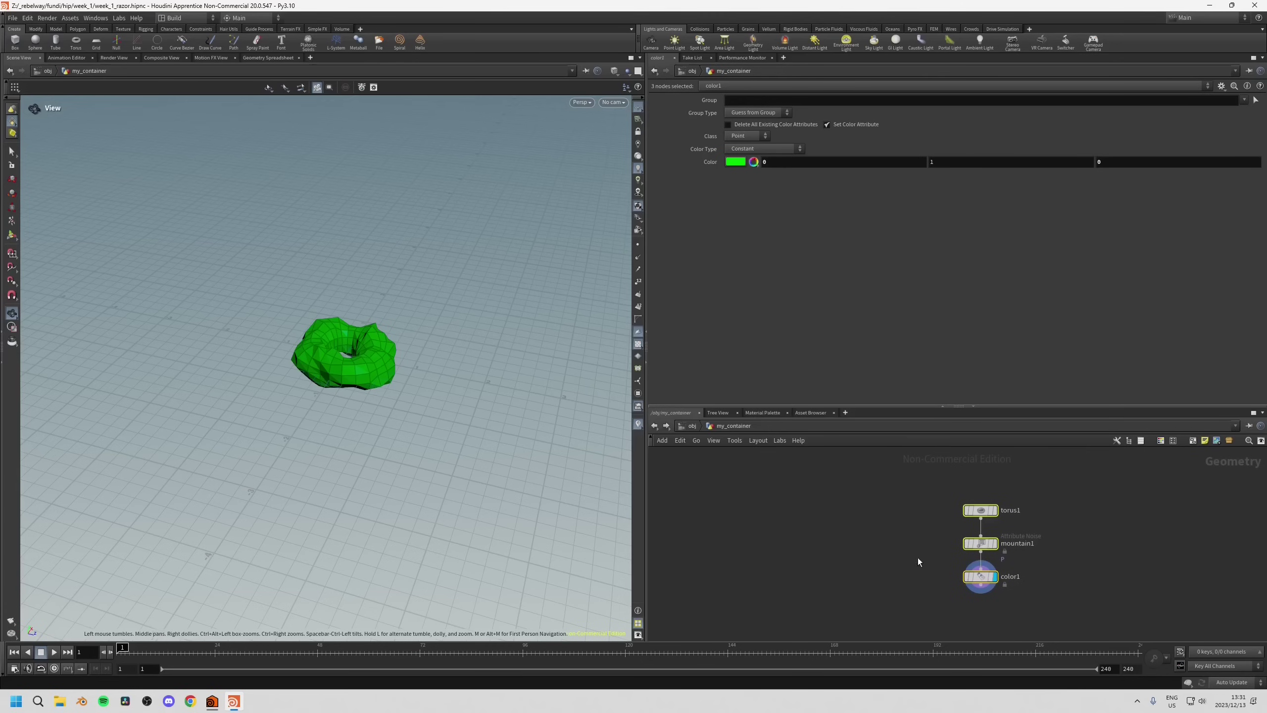
{"action": "left_click", "coordinate": [933, 557]}
{"action": "scroll", "coordinate": [938, 555], "scroll_direction": "up", "scroll_amount": 2}
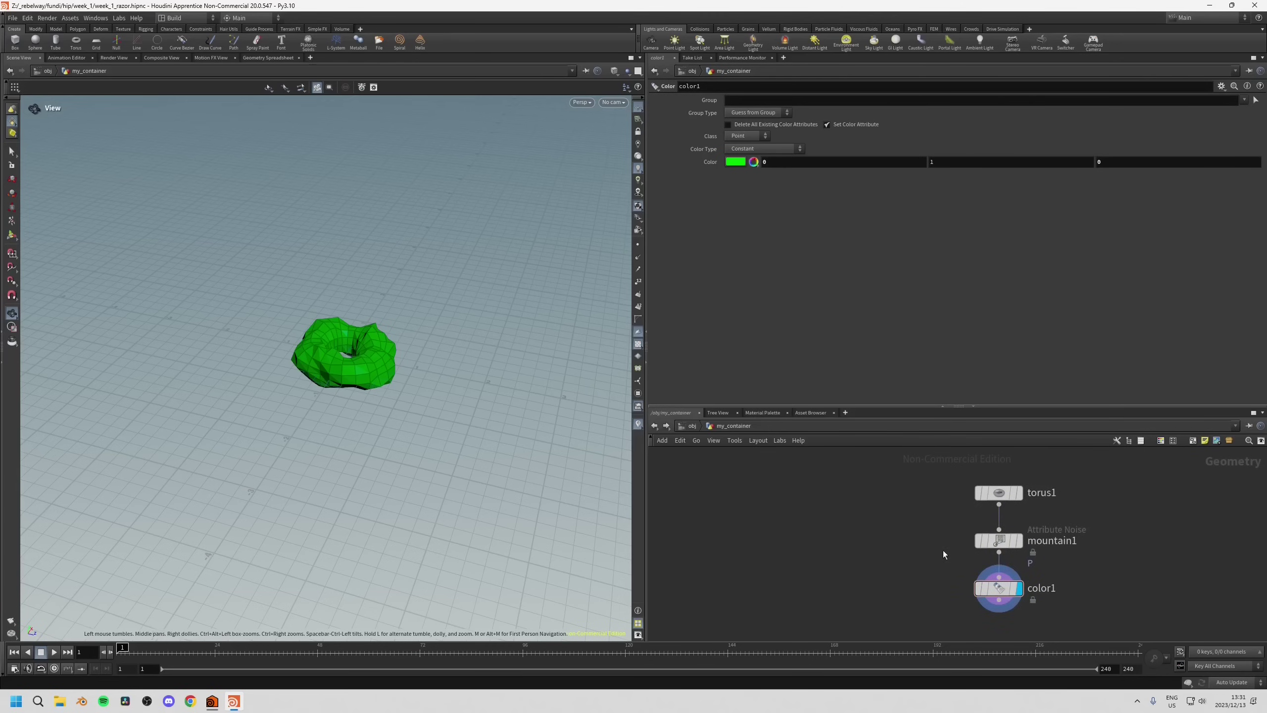
Bypass mountain1 to compare the shape without noise, and turn the bypass off again.
{"action": "mouse_move", "coordinate": [1012, 565]}
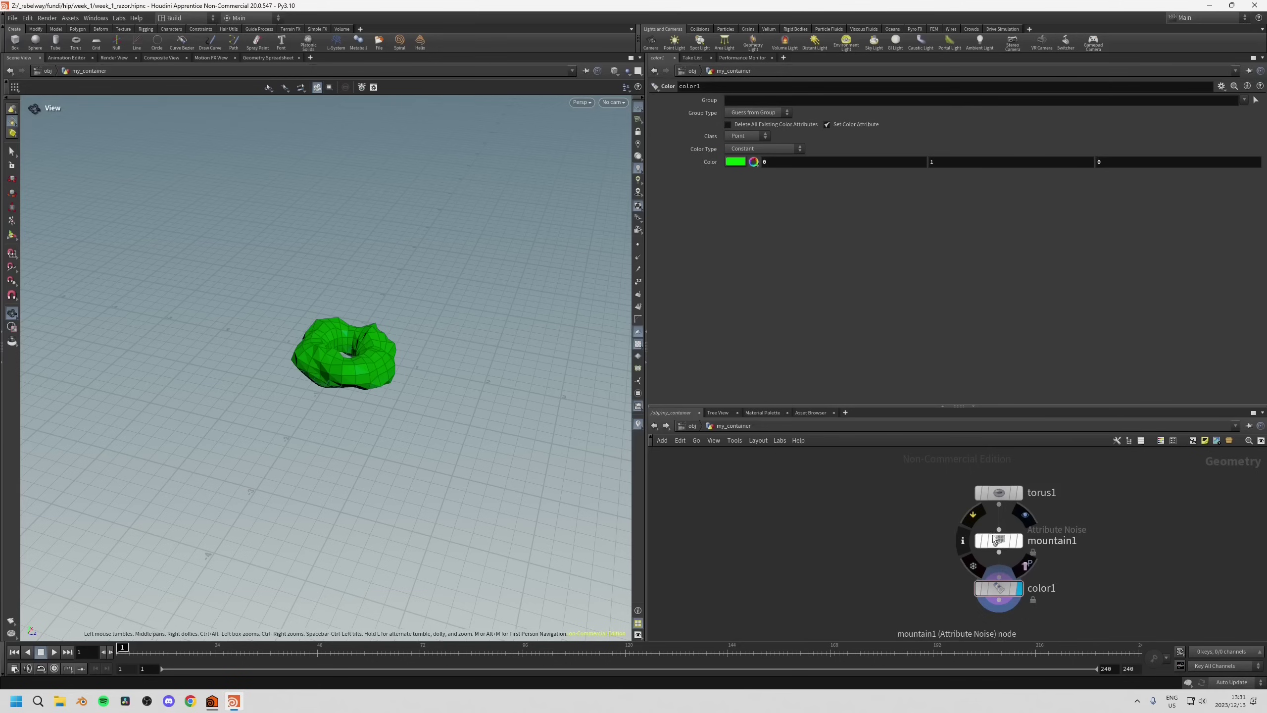
{"action": "left_click", "coordinate": [973, 513]}
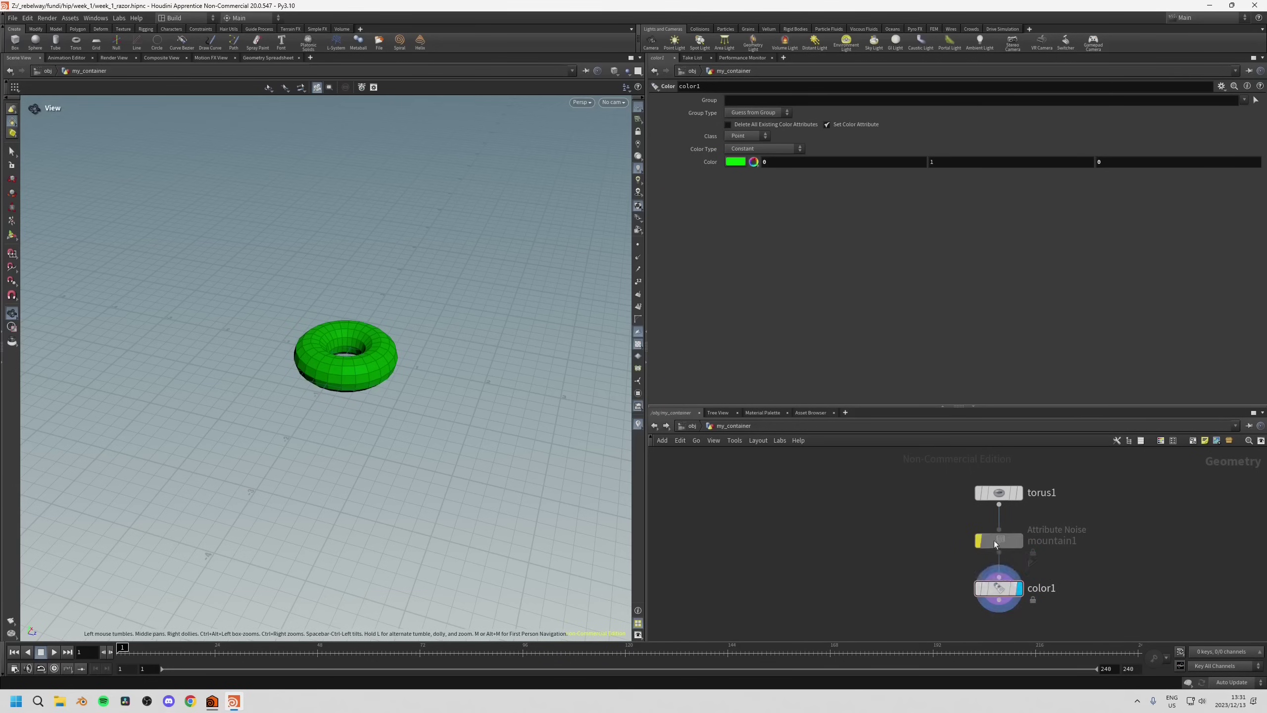
{"action": "mouse_move", "coordinate": [970, 522]}
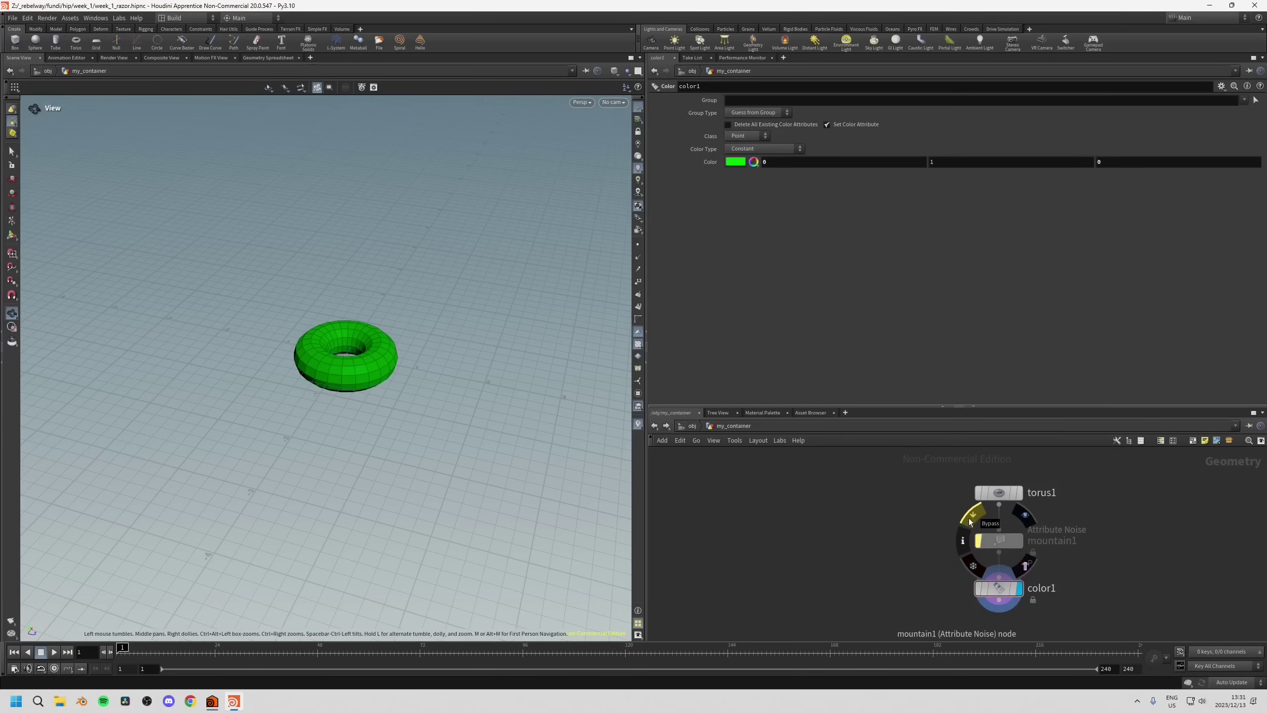
{"action": "left_click", "coordinate": [971, 513]}
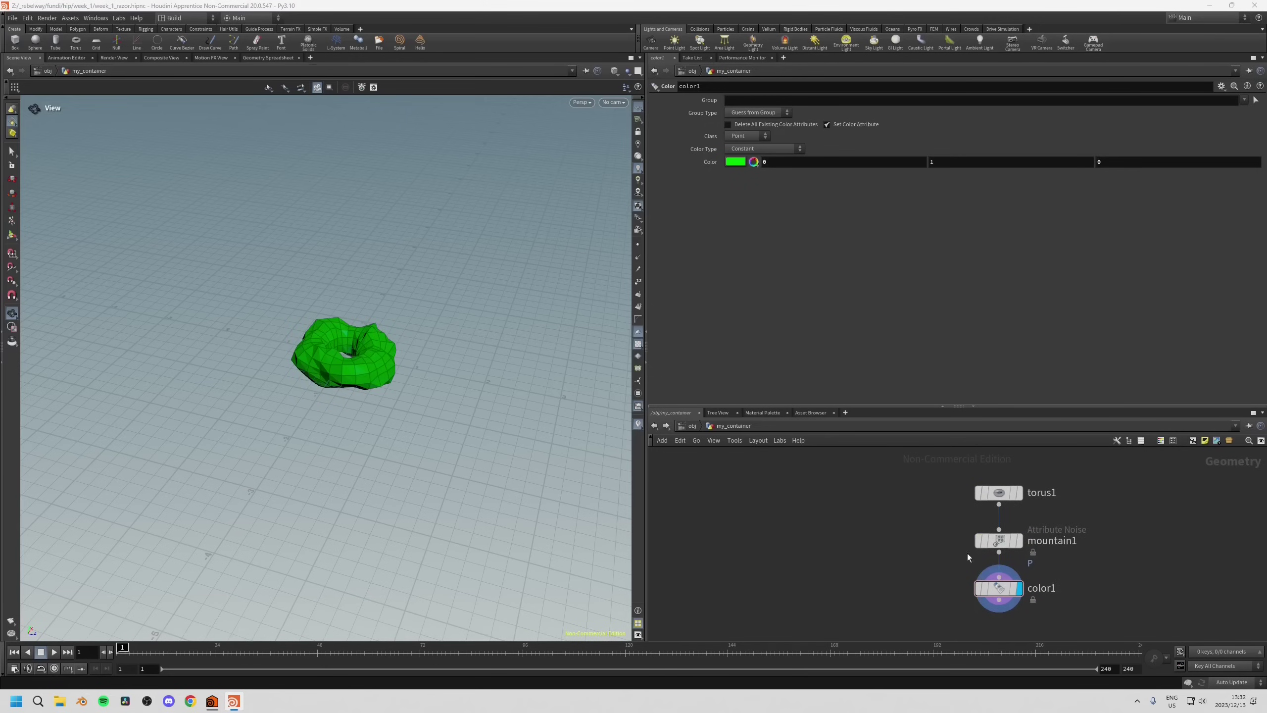
Switch the display flag from torus1 to mountain1 and back to color1 to compare each stage of the network.
{"action": "mouse_move", "coordinate": [1003, 596]}
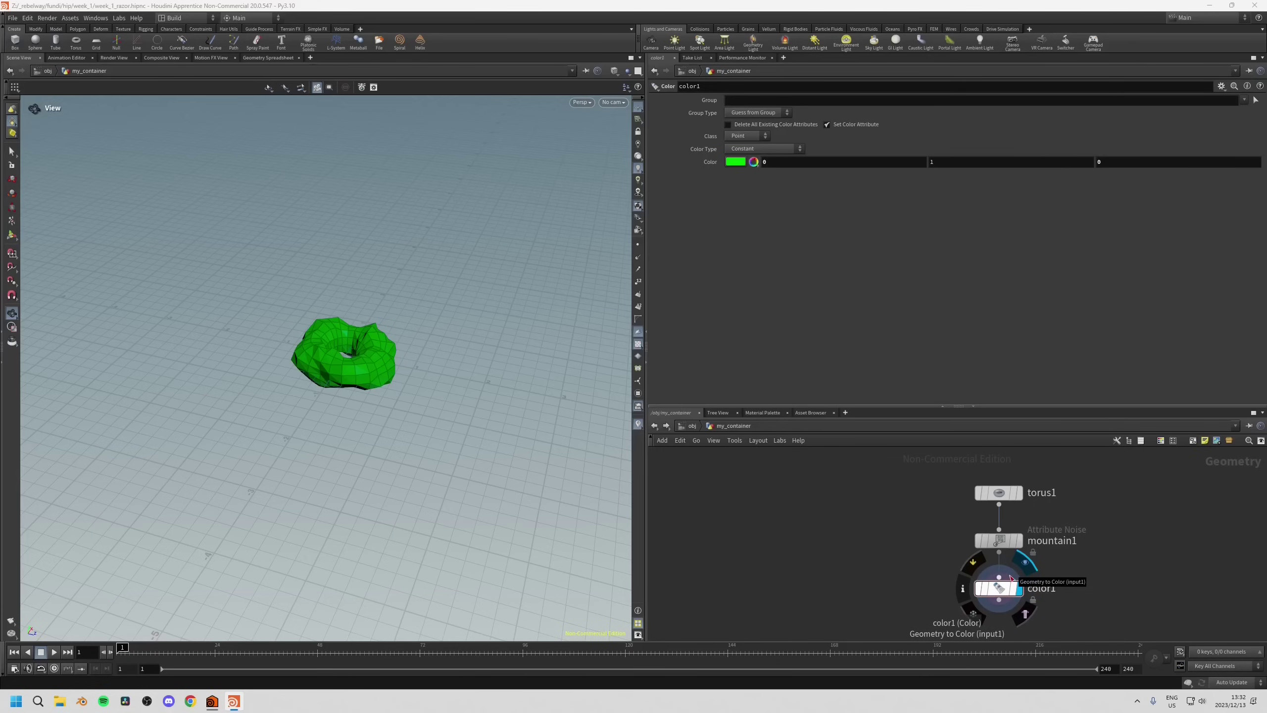
{"action": "key", "text": "r"}
{"action": "mouse_move", "coordinate": [1005, 494]}
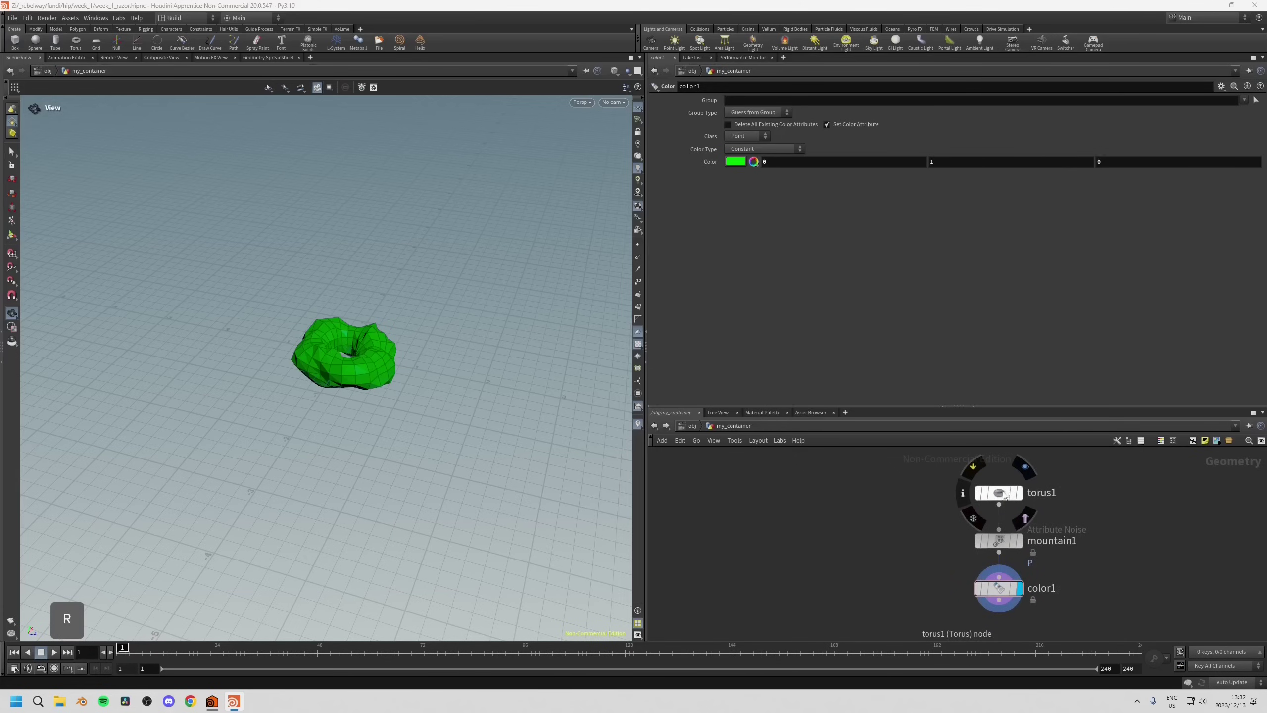
{"action": "left_click", "coordinate": [1000, 493]}
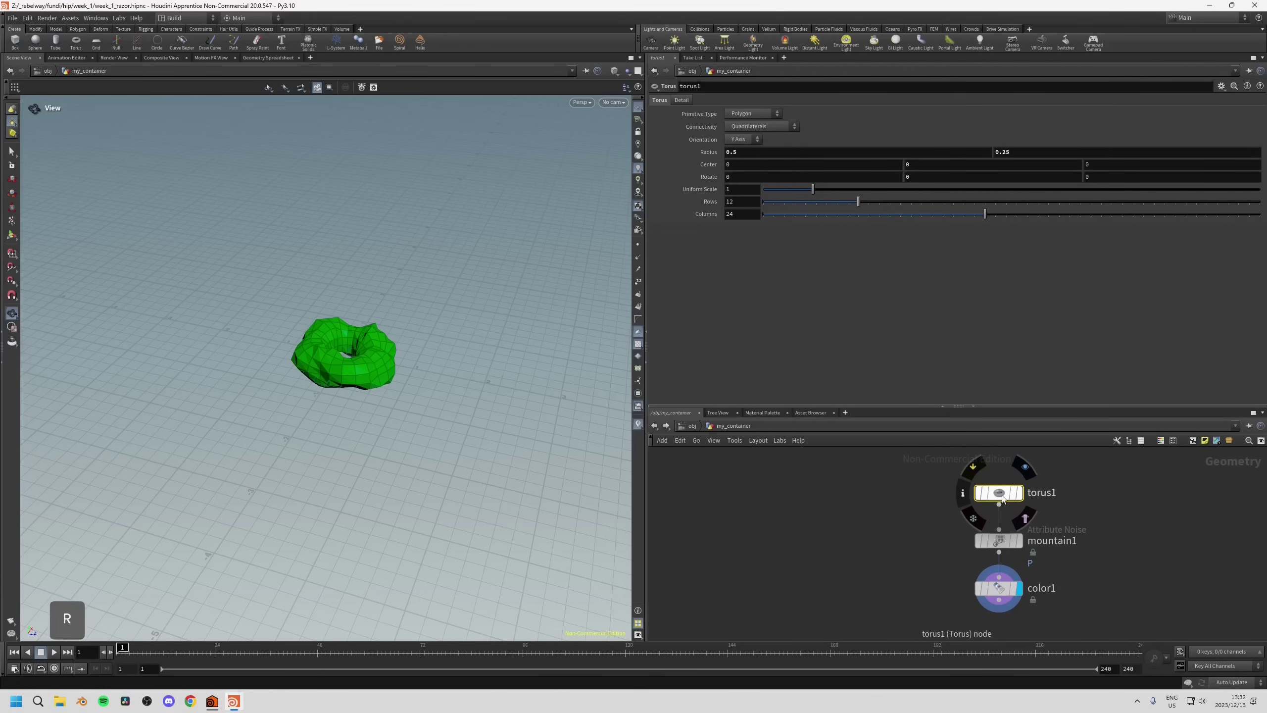
{"action": "left_click", "coordinate": [1002, 495]}
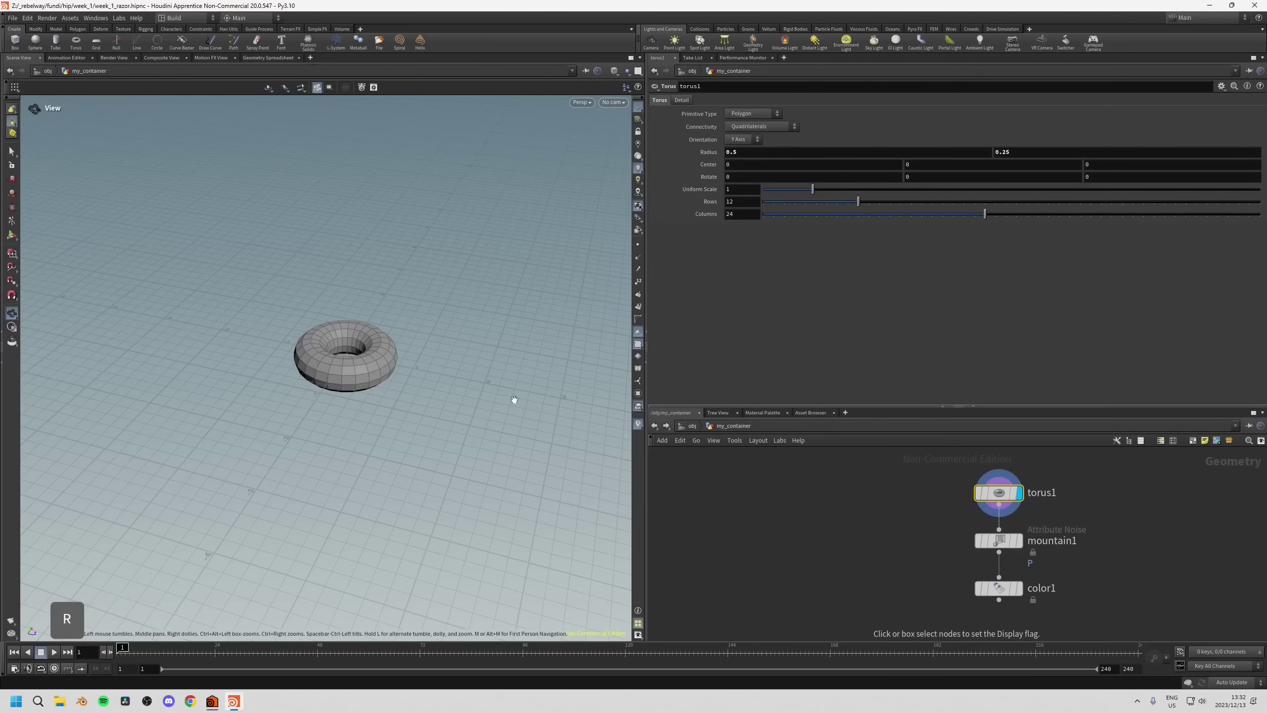
{"action": "left_click", "coordinate": [1000, 541]}
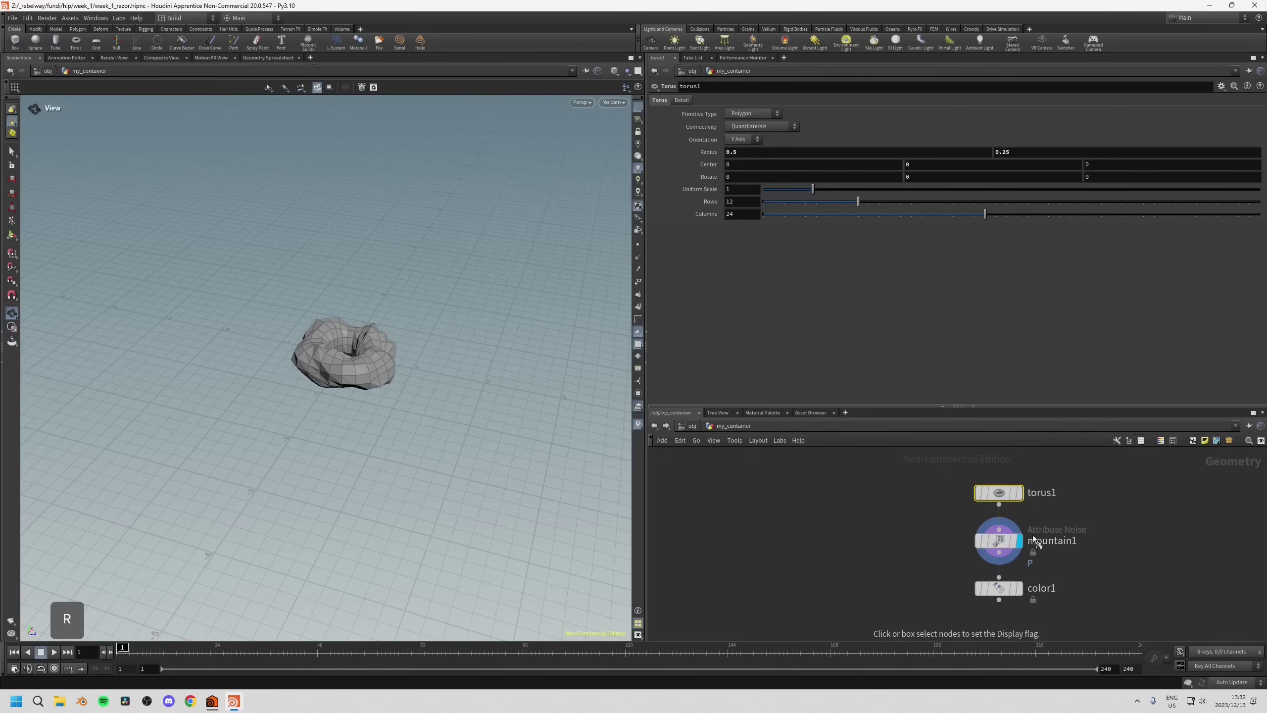
{"action": "key", "text": "r"}
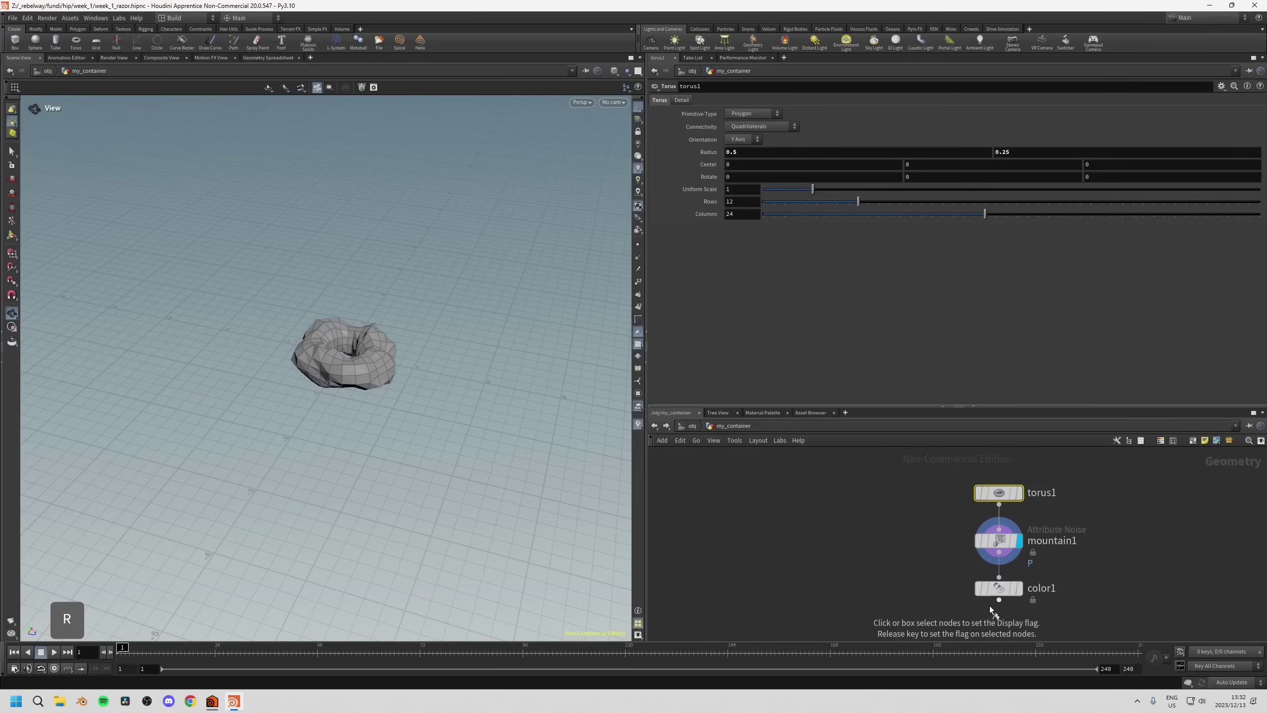
{"action": "left_click", "coordinate": [998, 589]}
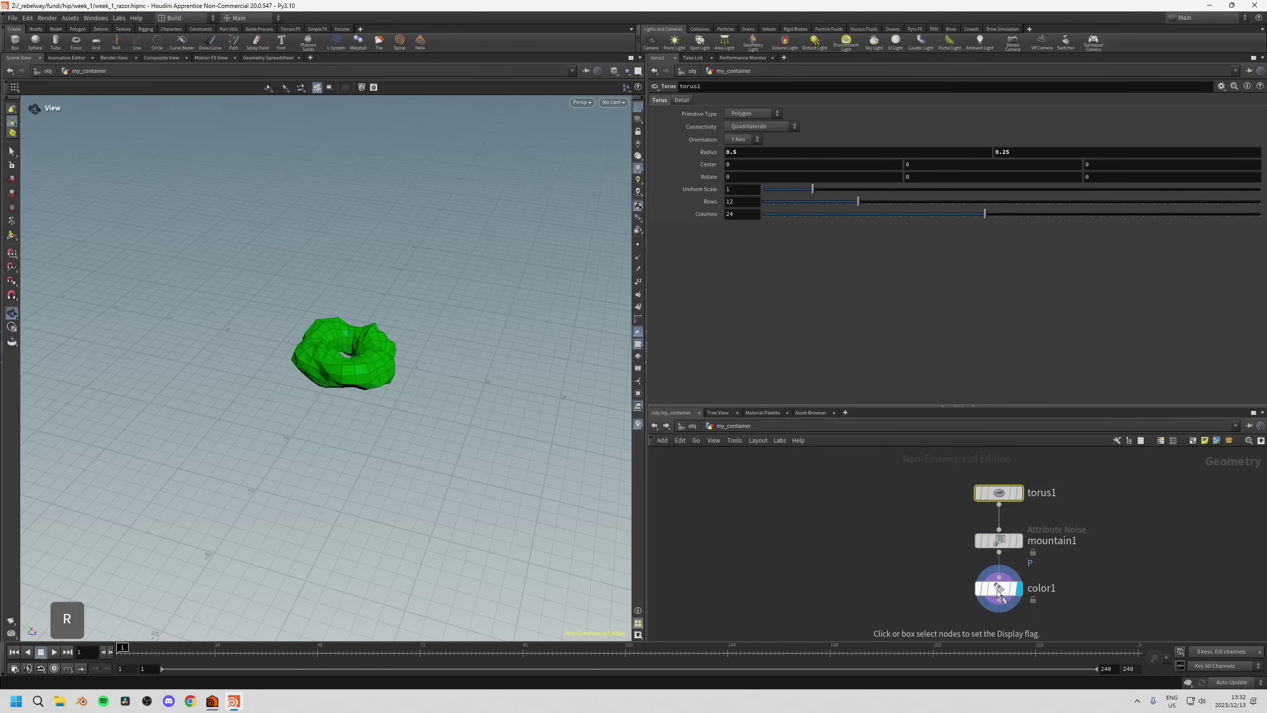
{"action": "mouse_move", "coordinate": [1010, 589]}
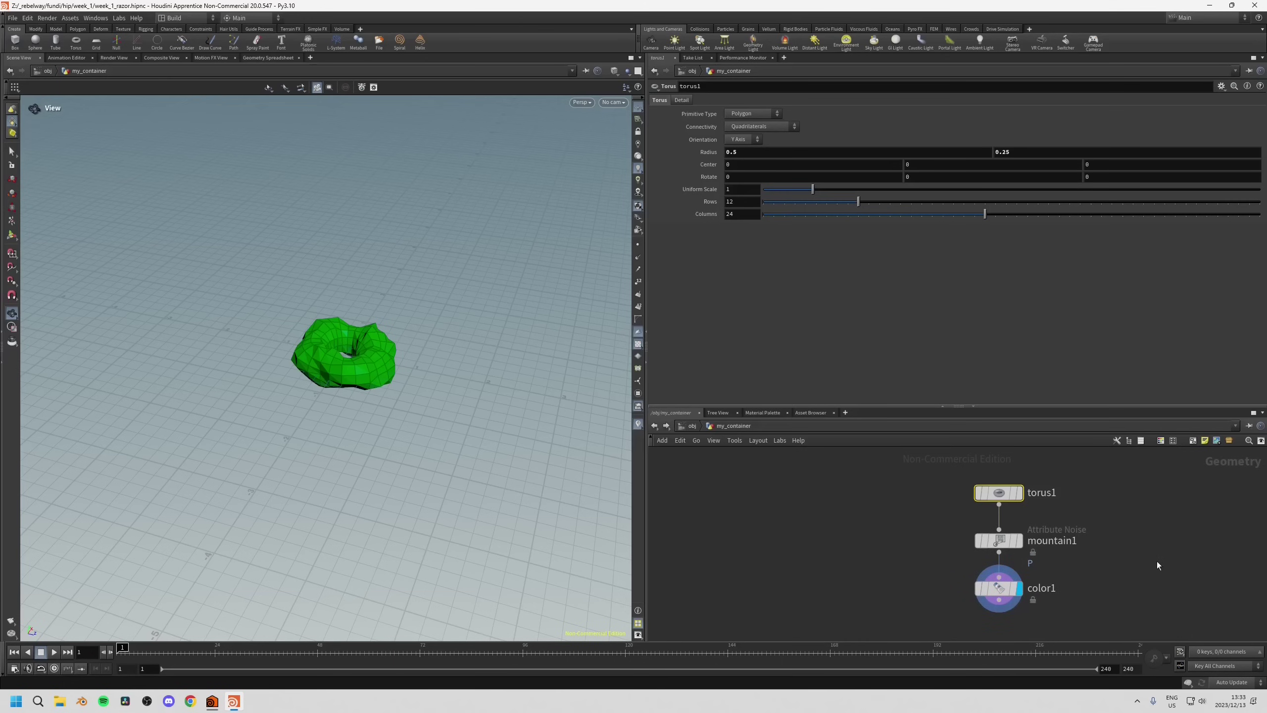
Set only the render flag on mountain1, keeping the display flag on color1.
{"action": "mouse_move", "coordinate": [1004, 549]}
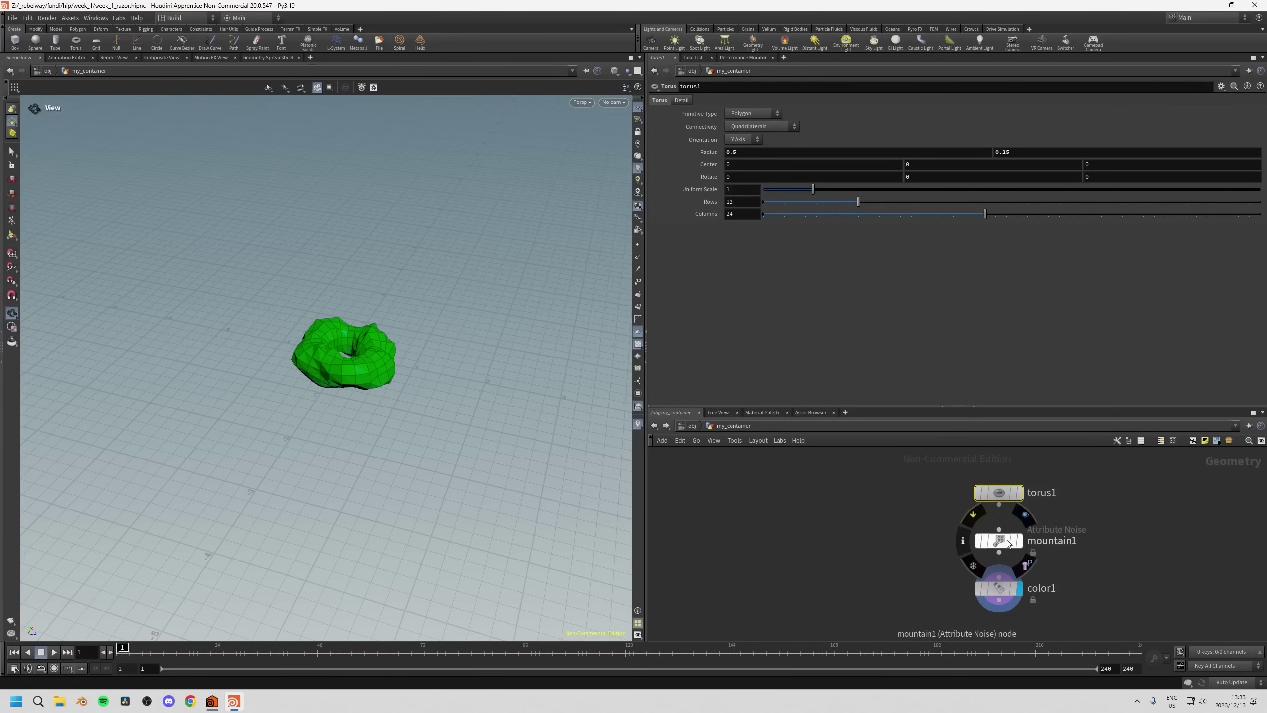
{"action": "key", "text": "t"}
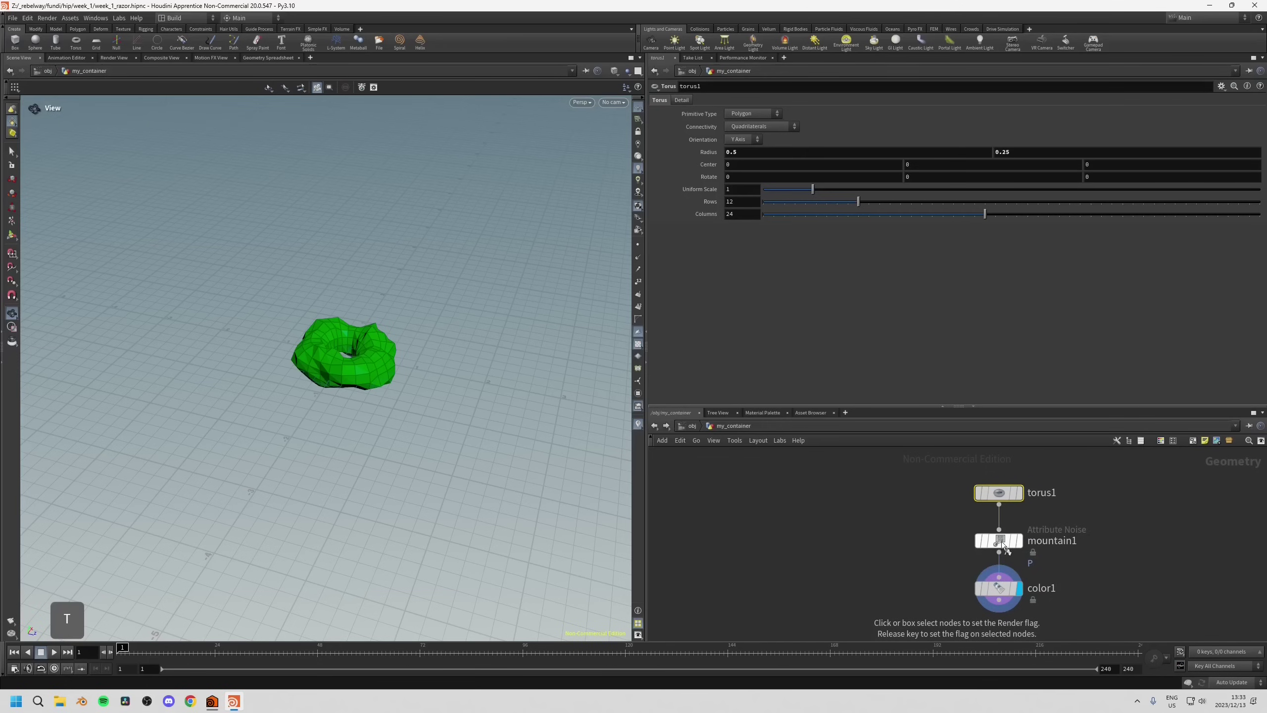
{"action": "left_click", "coordinate": [1001, 540]}
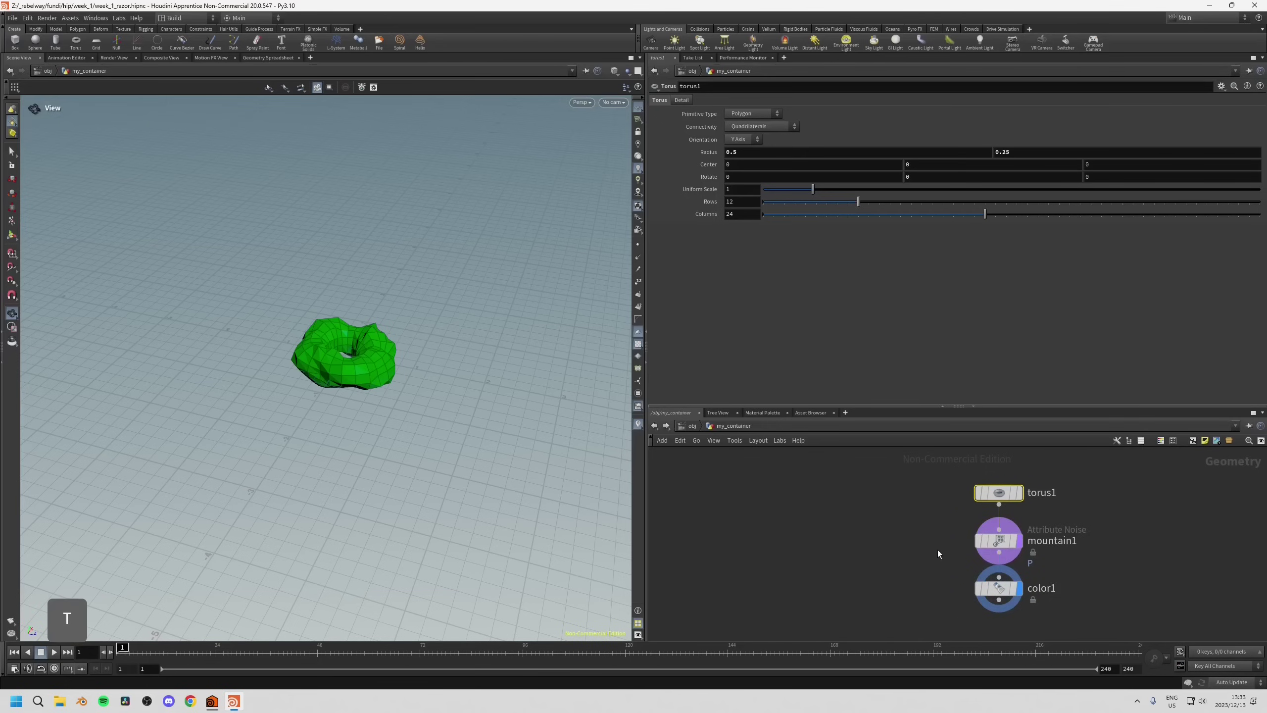
{"action": "middle_click_drag", "start_coordinate": [937, 550], "coordinate": [923, 512]}
{"action": "mouse_move", "coordinate": [992, 507]}
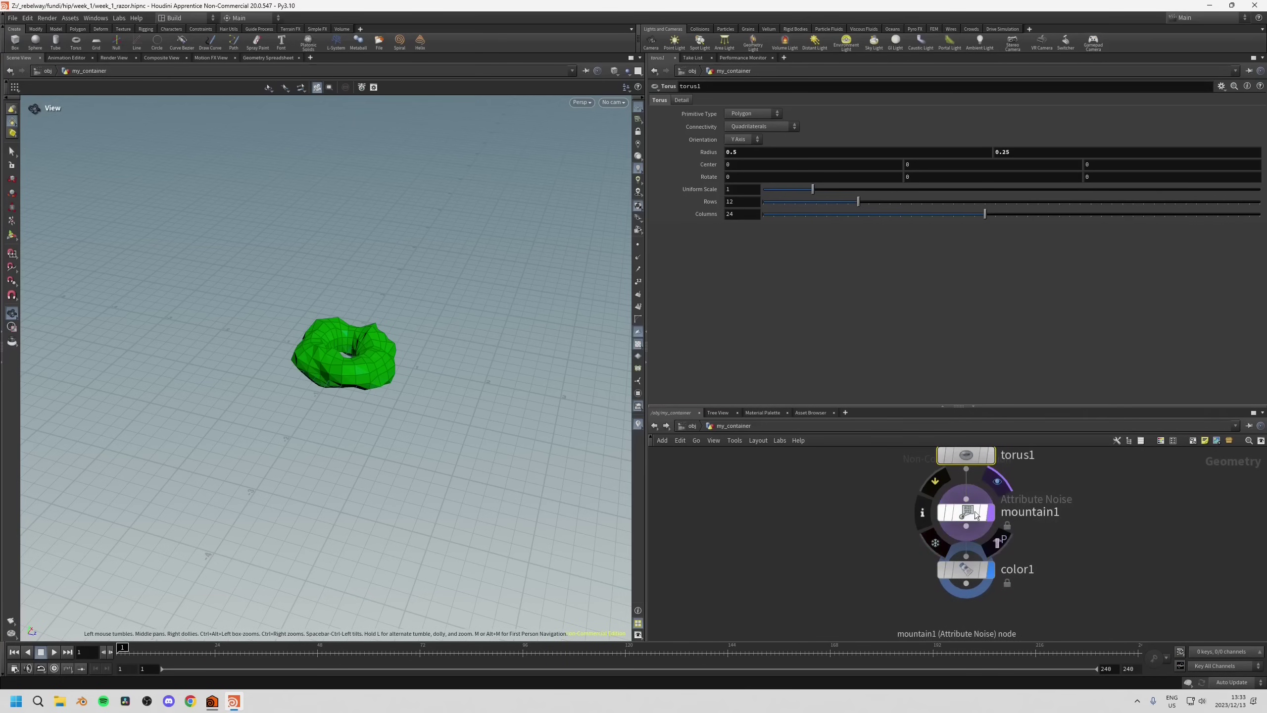
Move mountain1 and color1 apart to opposite sides below torus1, and select color1.
{"action": "left_click_drag", "start_coordinate": [975, 511], "coordinate": [907, 522]}
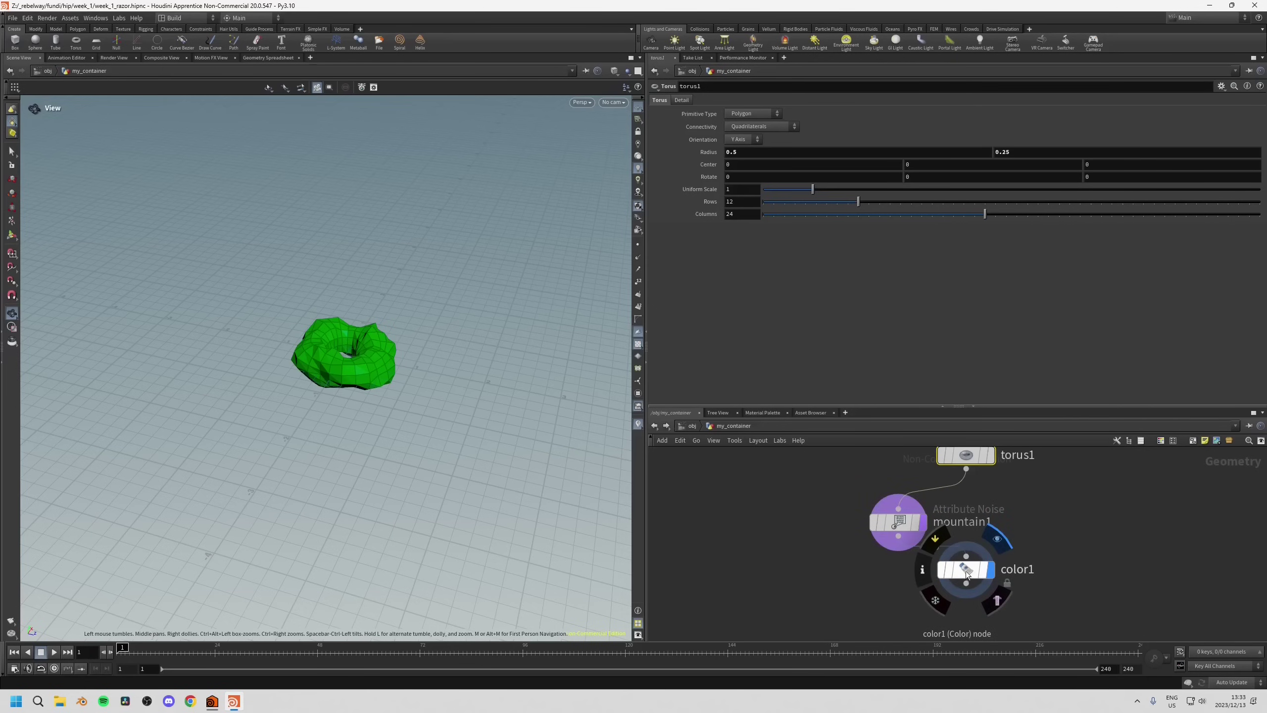
{"action": "left_click_drag", "start_coordinate": [965, 571], "coordinate": [1001, 569]}
{"action": "left_click_drag", "start_coordinate": [896, 520], "coordinate": [874, 531]}
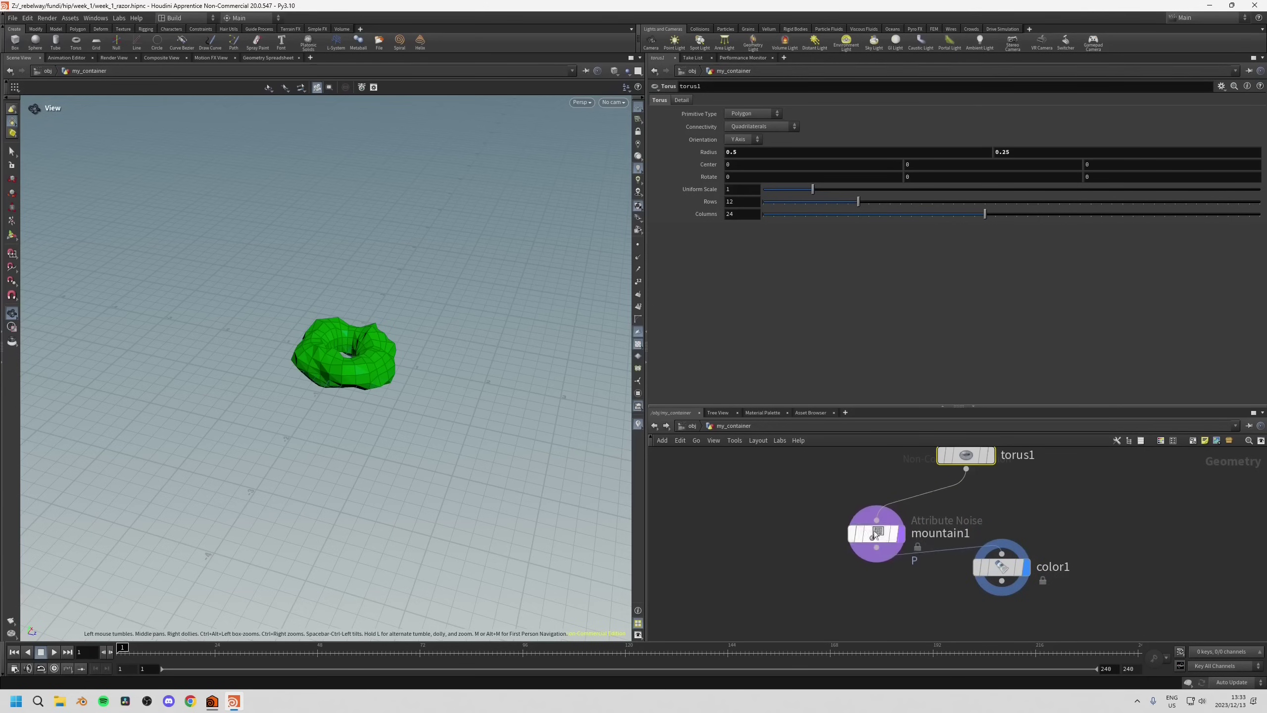
{"action": "left_click_drag", "start_coordinate": [999, 570], "coordinate": [1028, 574]}
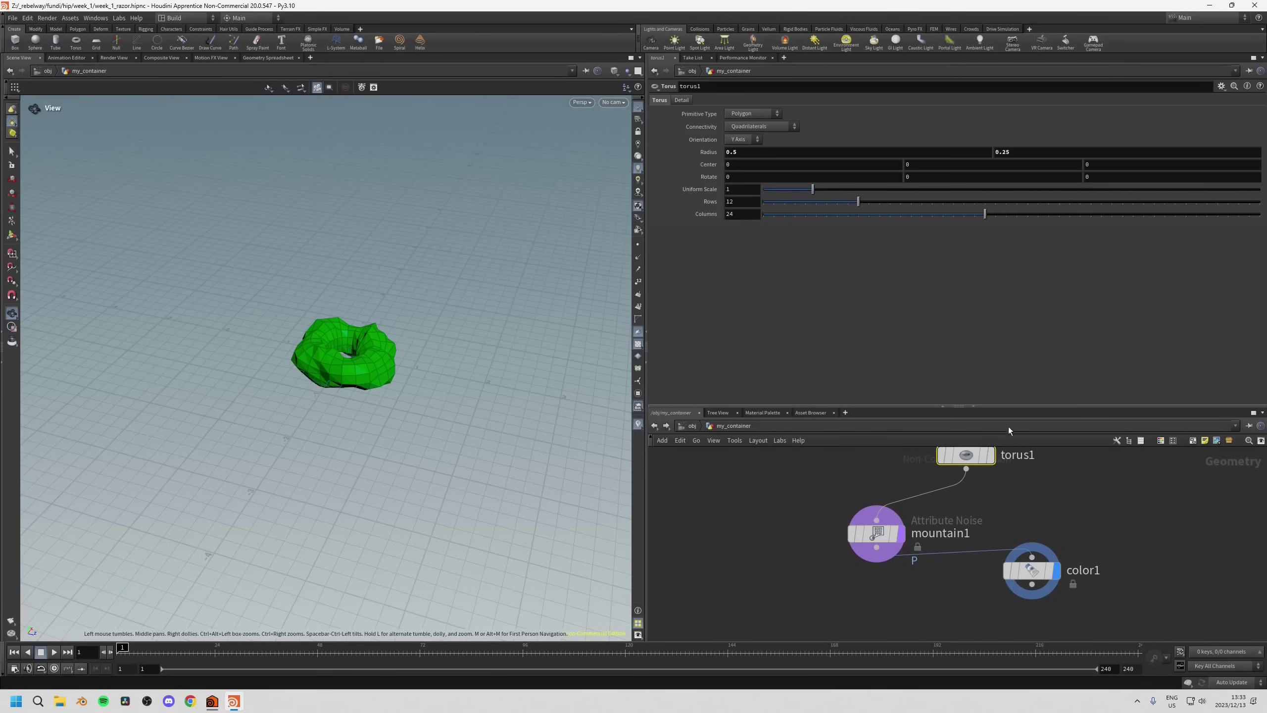
{"action": "left_click_drag", "start_coordinate": [880, 538], "coordinate": [877, 542]}
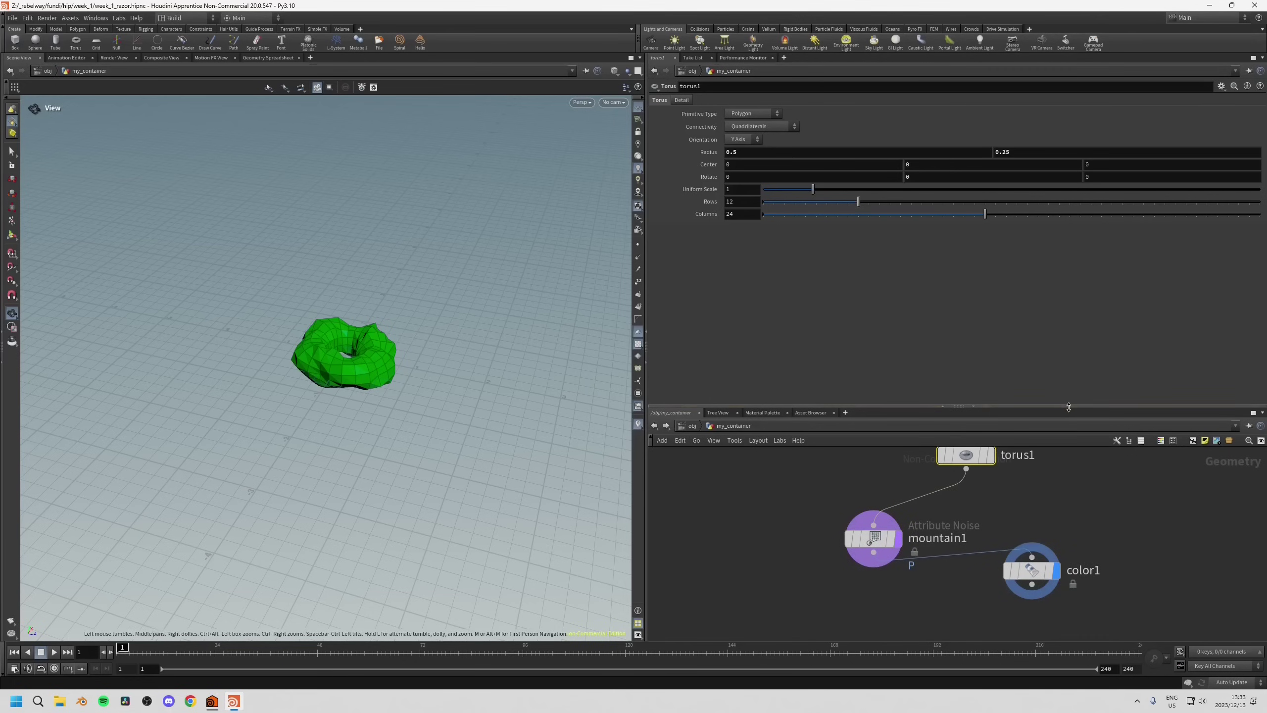
{"action": "left_click_drag", "start_coordinate": [1017, 518], "coordinate": [1048, 559]}
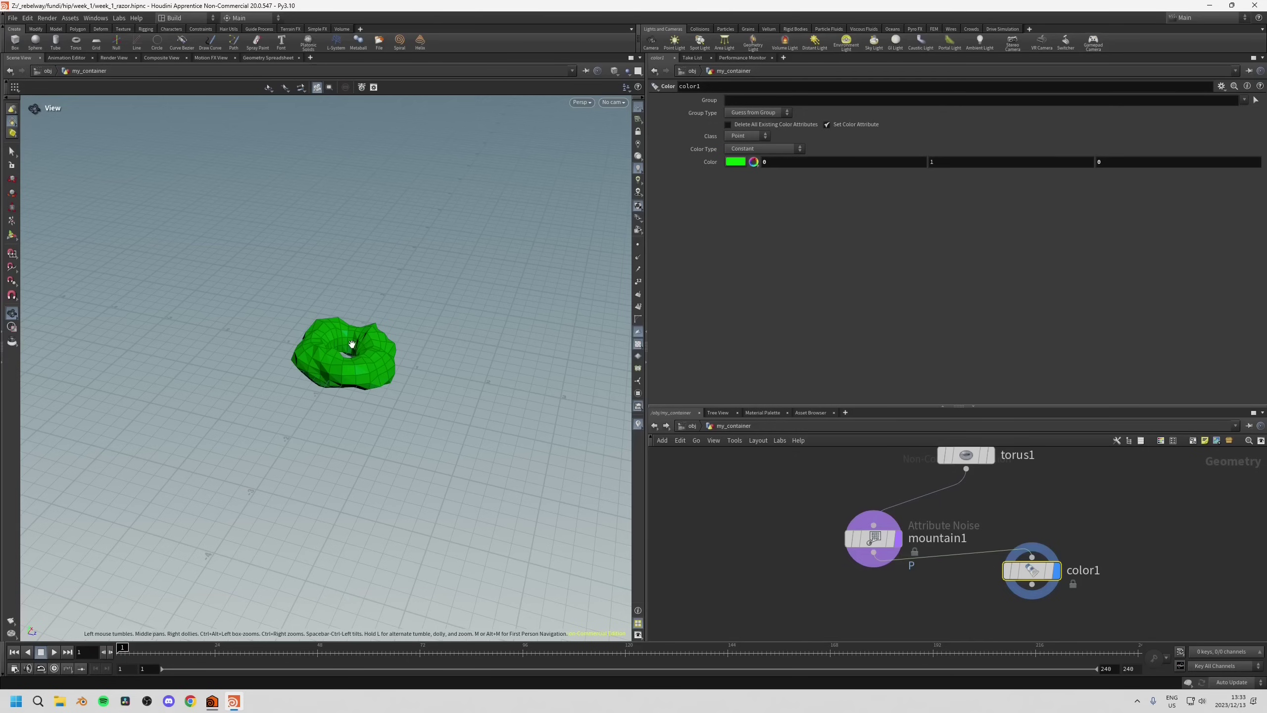
Add a second Color node below mountain1 and connect mountain1's output to its input.
{"action": "middle_click_drag", "start_coordinate": [862, 605], "coordinate": [899, 598]}
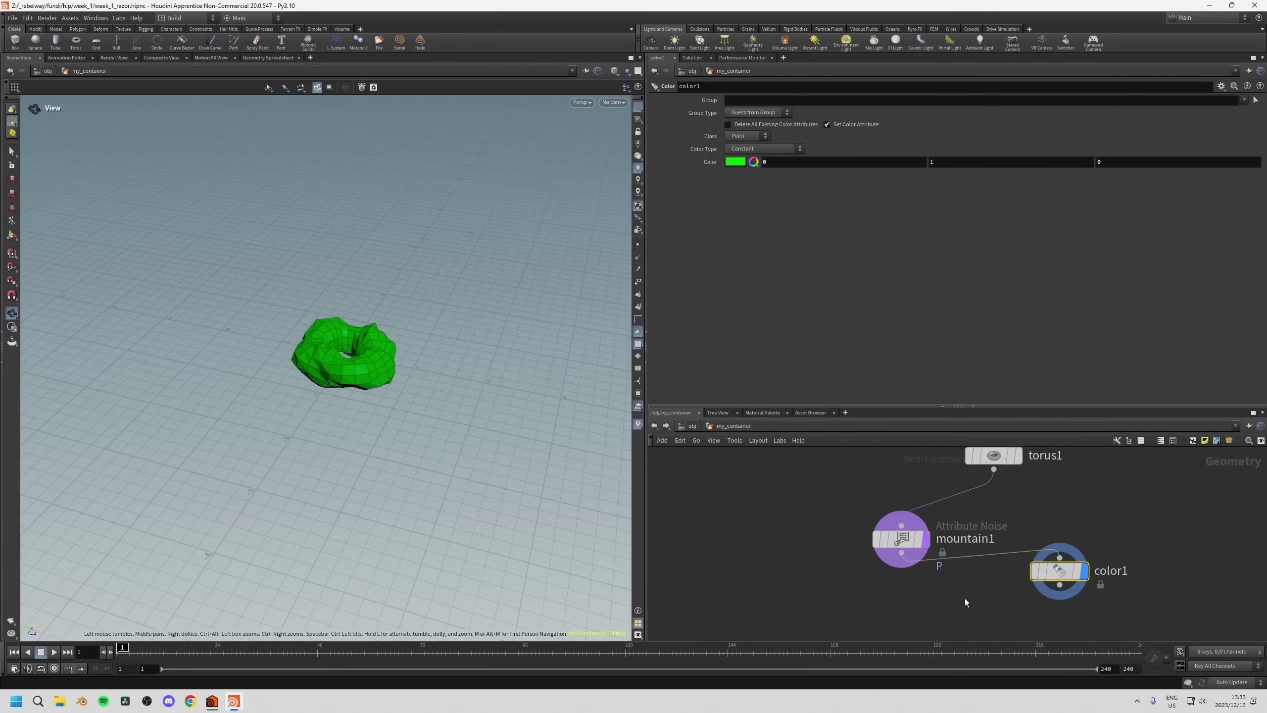
{"action": "key", "text": "Tab"}
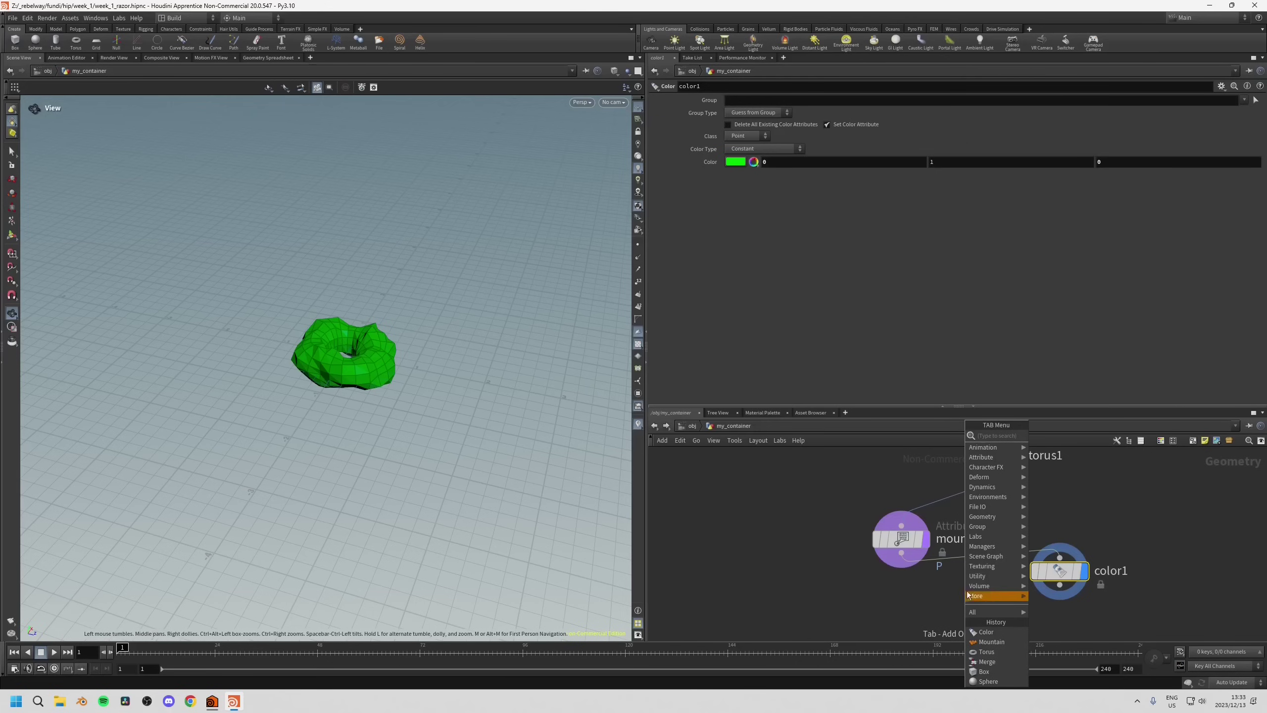
{"action": "left_click", "coordinate": [987, 632]}
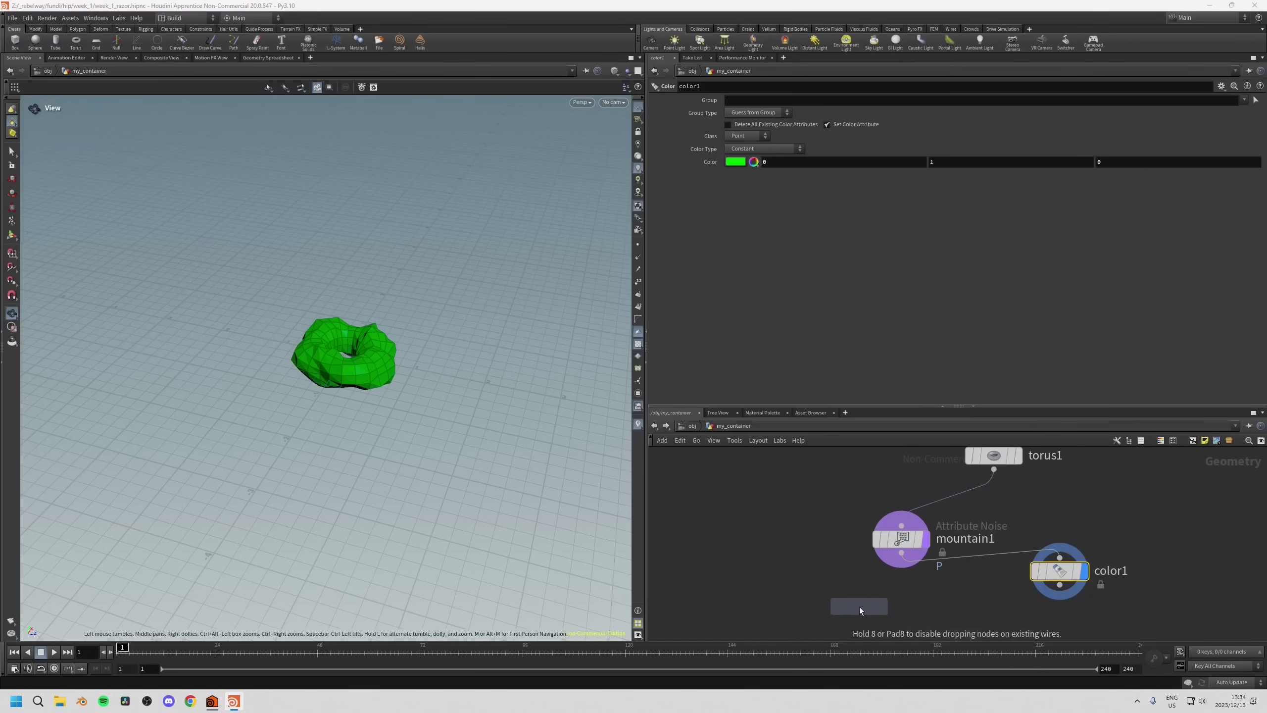
{"action": "left_click", "coordinate": [876, 607]}
{"action": "middle_click_drag", "start_coordinate": [814, 594], "coordinate": [854, 561]}
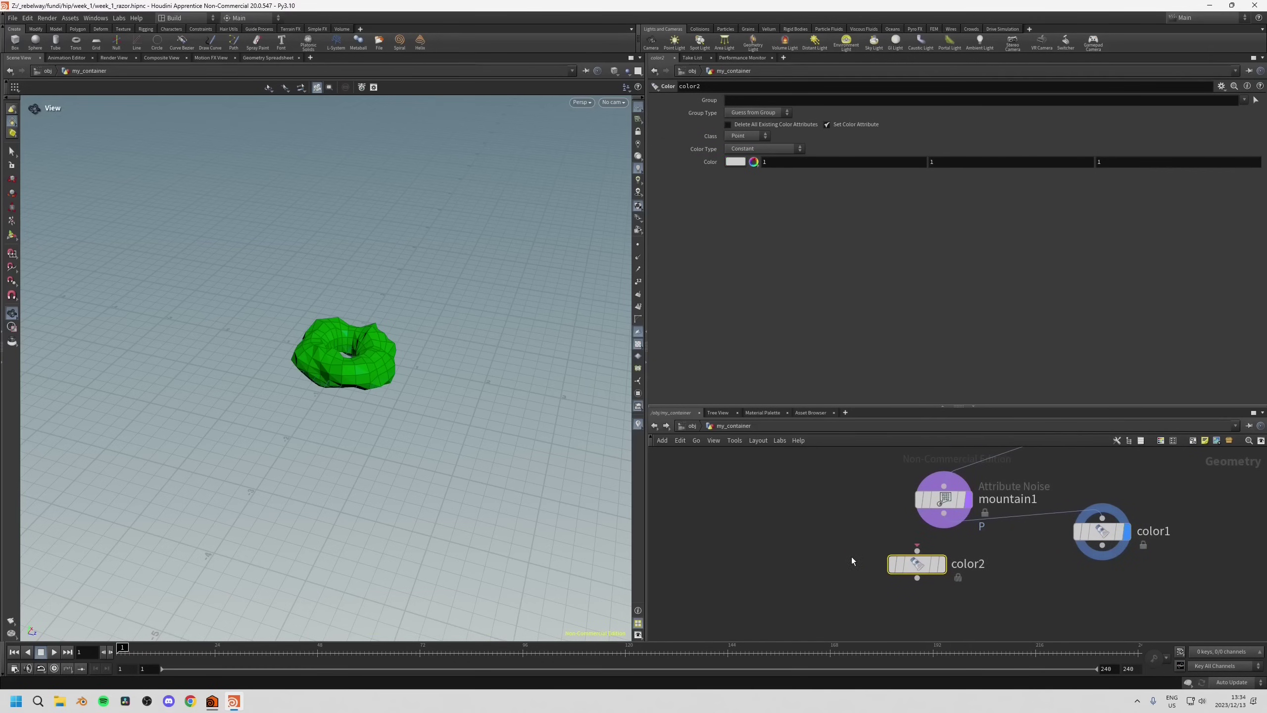
{"action": "left_click_drag", "start_coordinate": [946, 516], "coordinate": [917, 549]}
Display color2 and set its color to orange (1, 0.5, 0).
{"action": "left_click", "coordinate": [943, 569]}
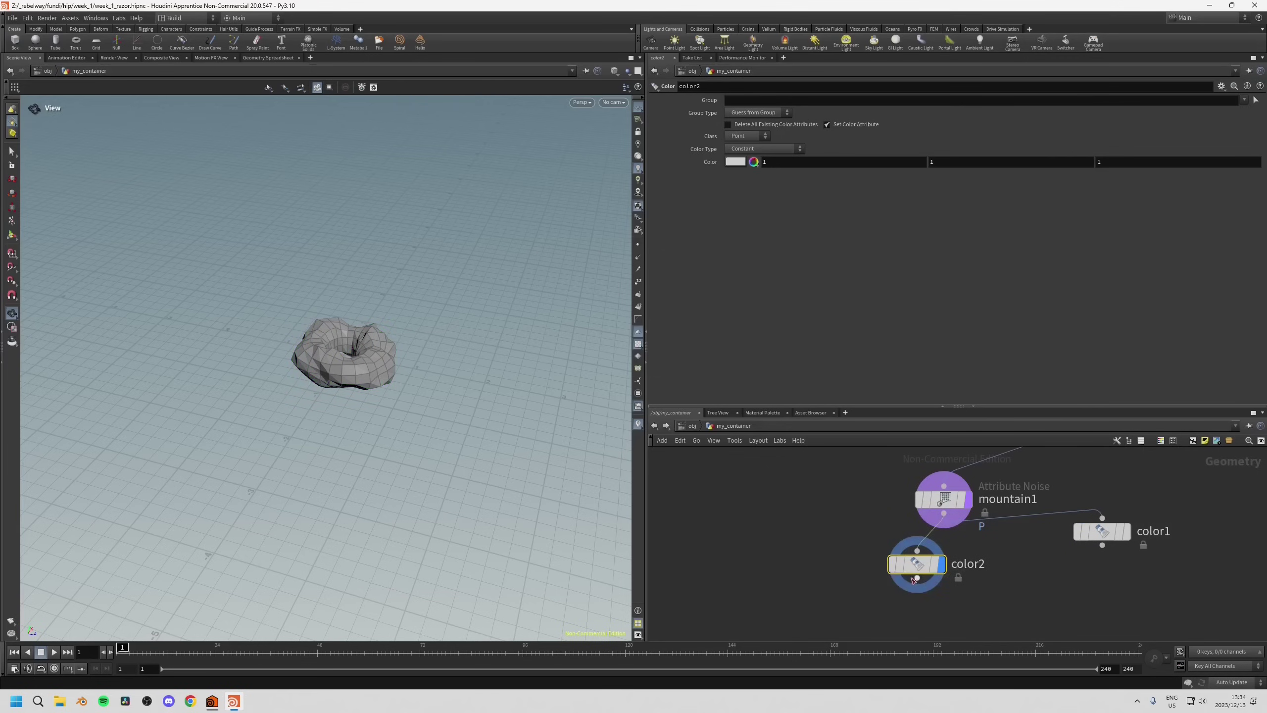
{"action": "mouse_move", "coordinate": [926, 520]}
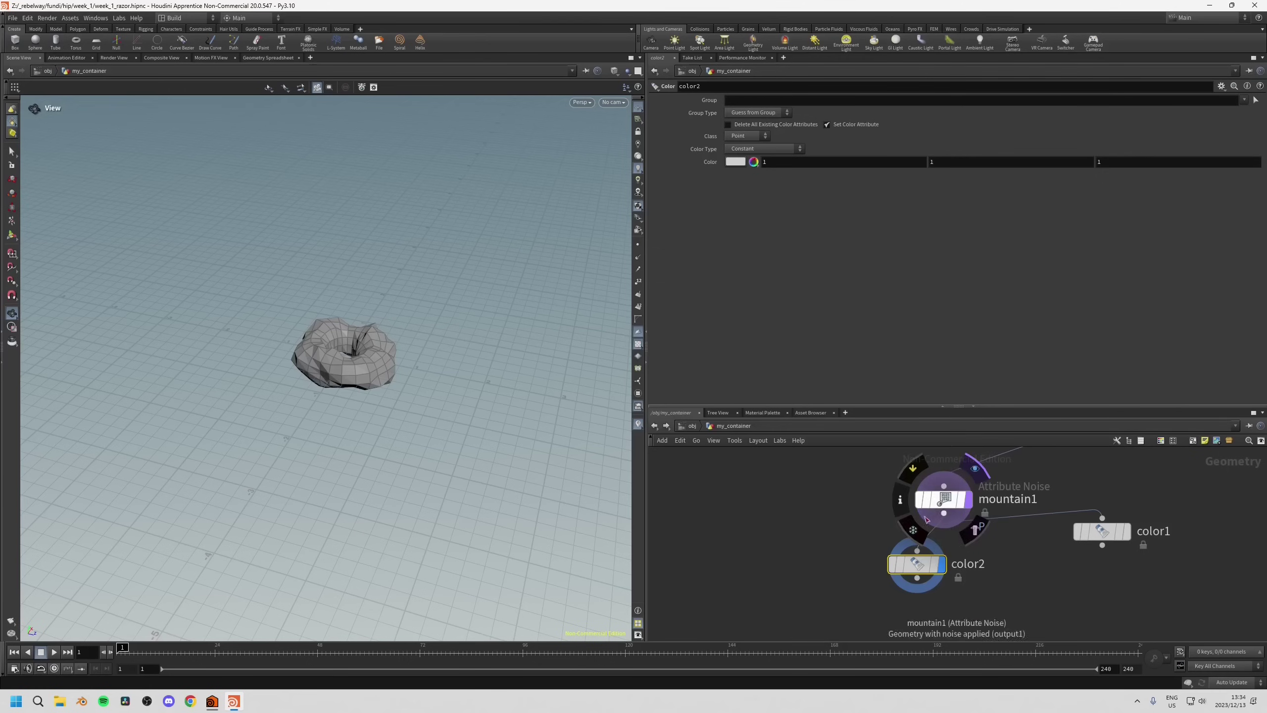
{"action": "left_click", "coordinate": [737, 164]}
{"action": "left_click", "coordinate": [709, 96]}
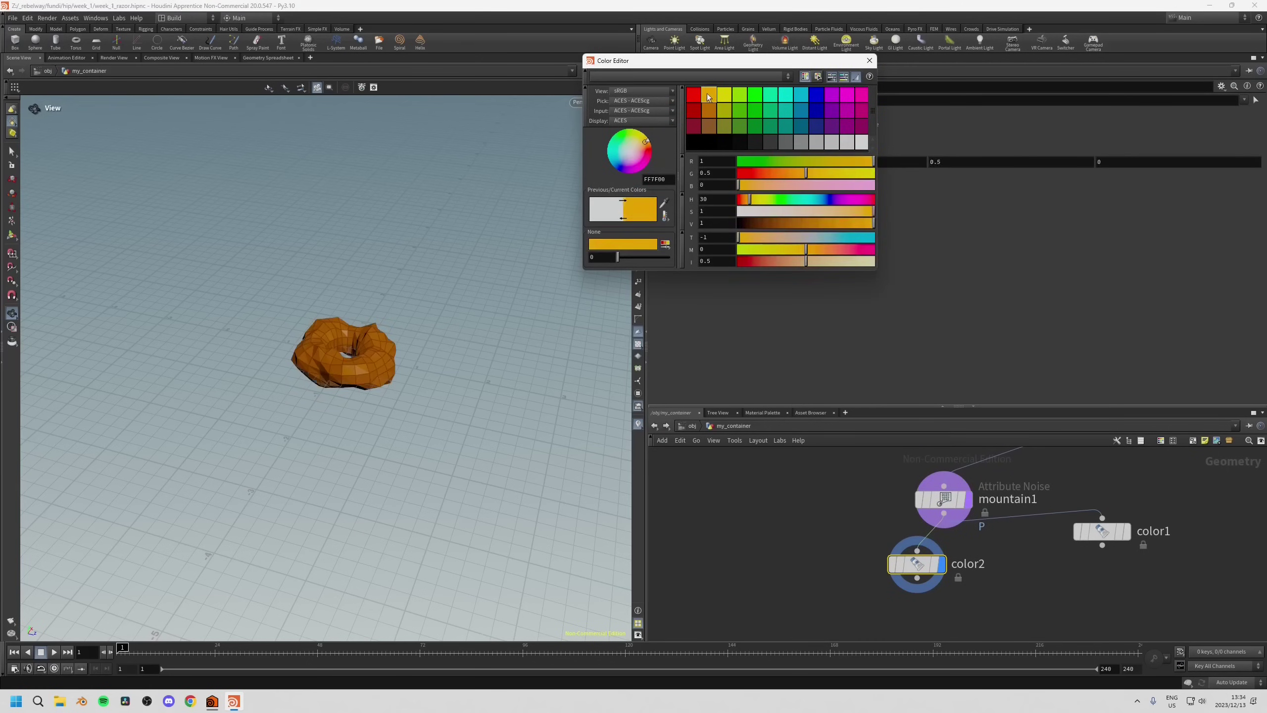
Place color1 and color2 level below mountain1 and switch the display flag between them, ending on color1.
{"action": "left_click_drag", "start_coordinate": [917, 563], "coordinate": [918, 570]}
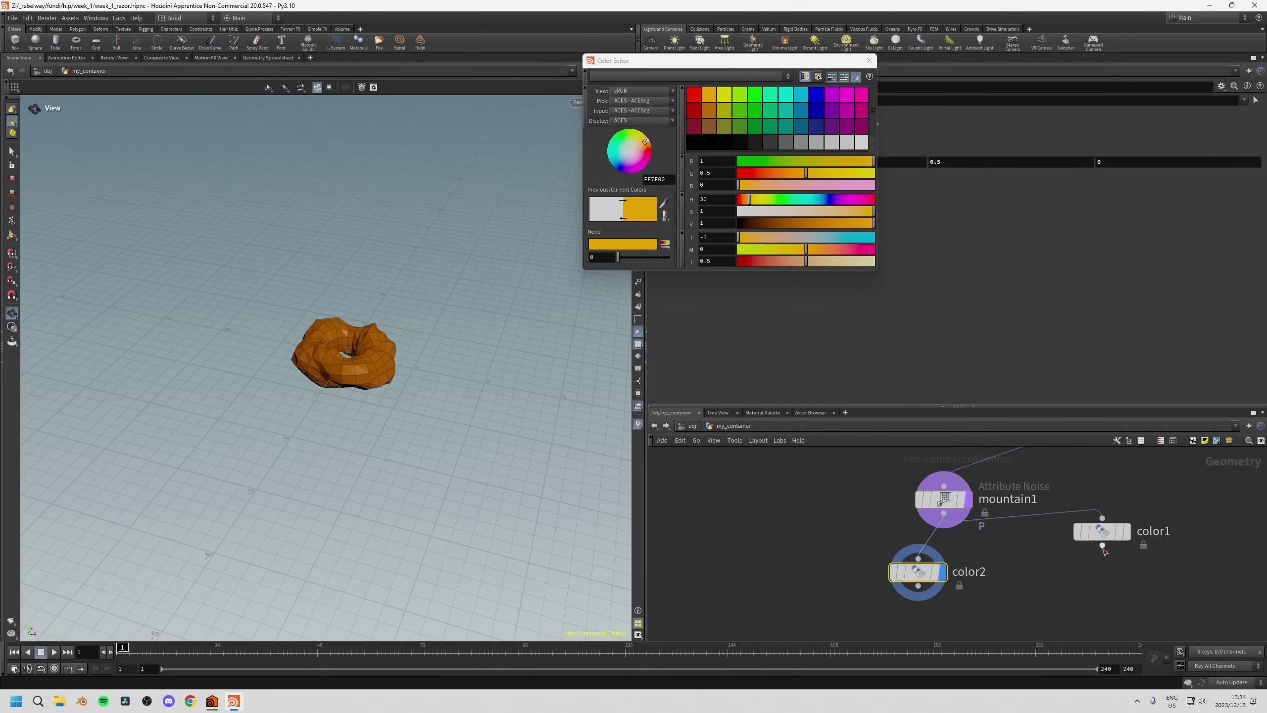
{"action": "left_click_drag", "start_coordinate": [1105, 532], "coordinate": [1100, 589]}
{"action": "key", "text": "r"}
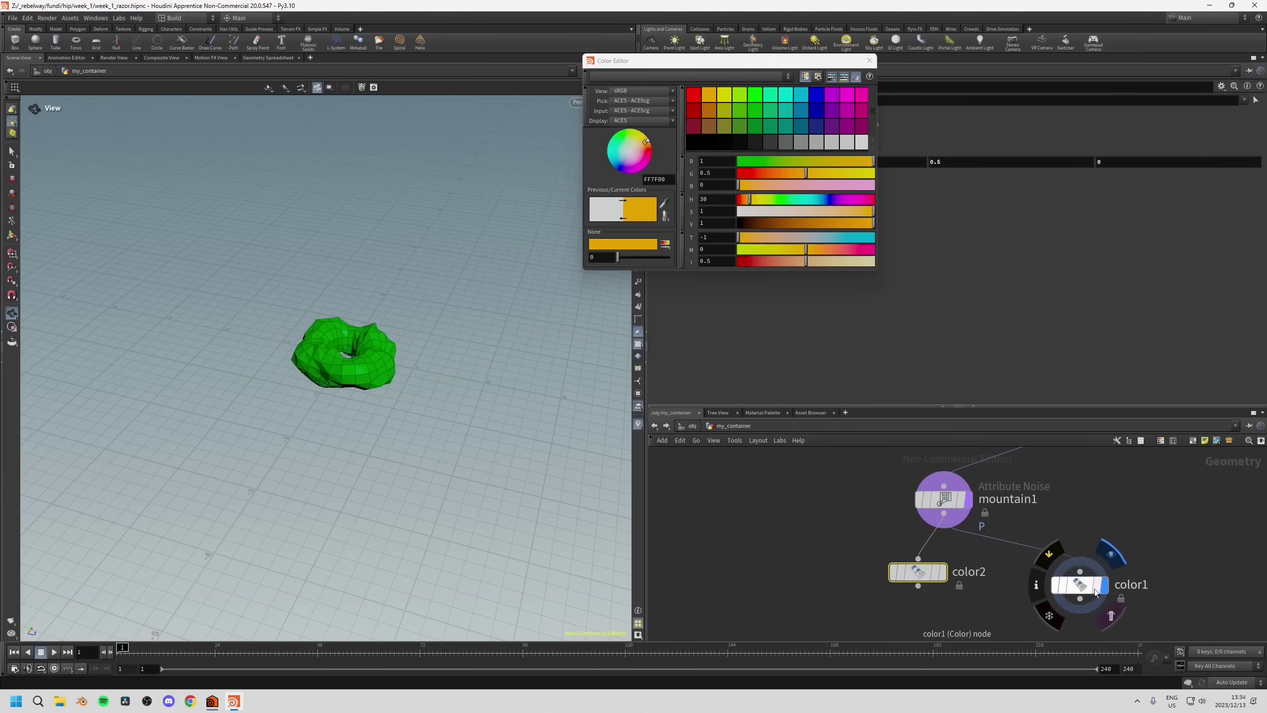
{"action": "left_click", "coordinate": [869, 60]}
{"action": "key", "text": "r"}
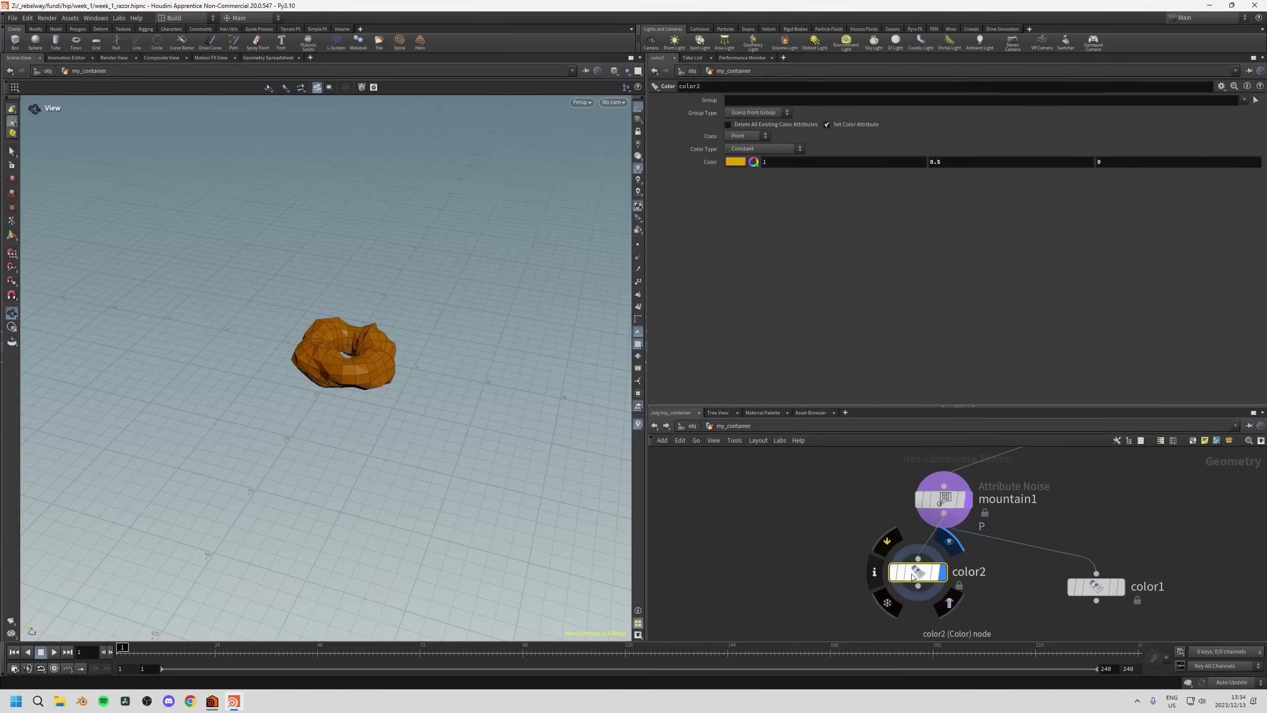
{"action": "left_click_drag", "start_coordinate": [917, 575], "coordinate": [918, 590]}
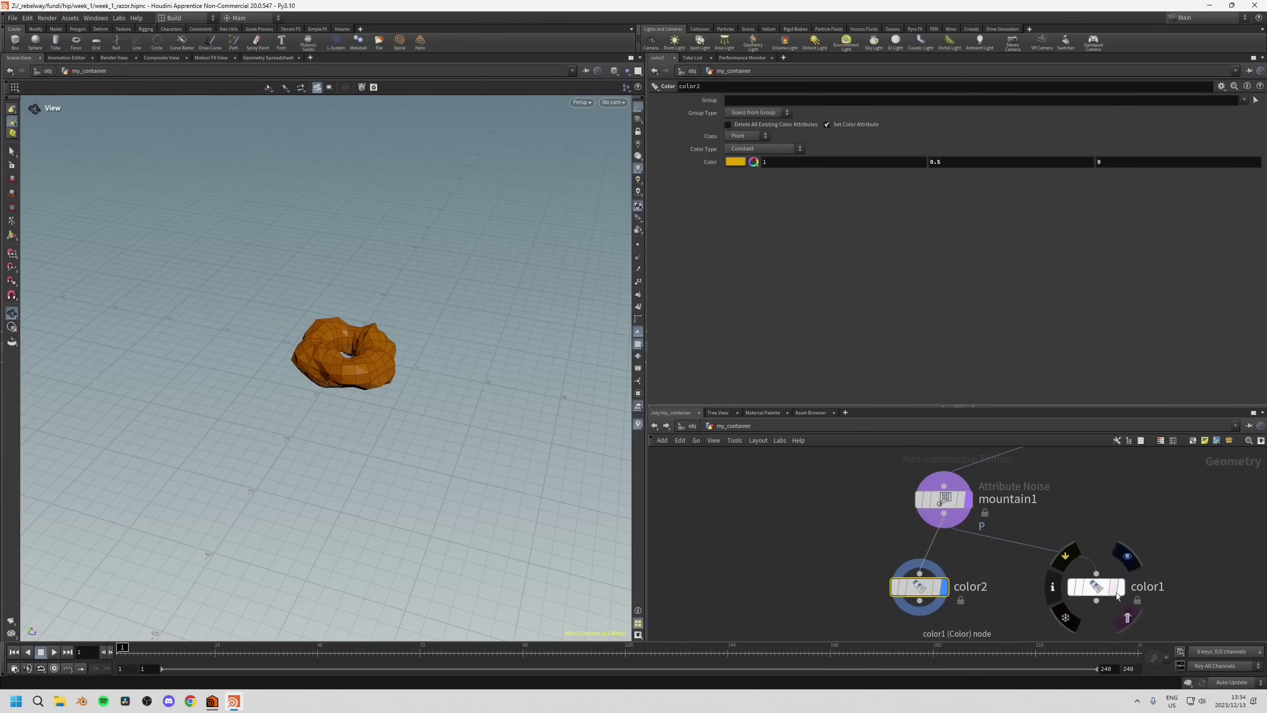
{"action": "key", "text": "r"}
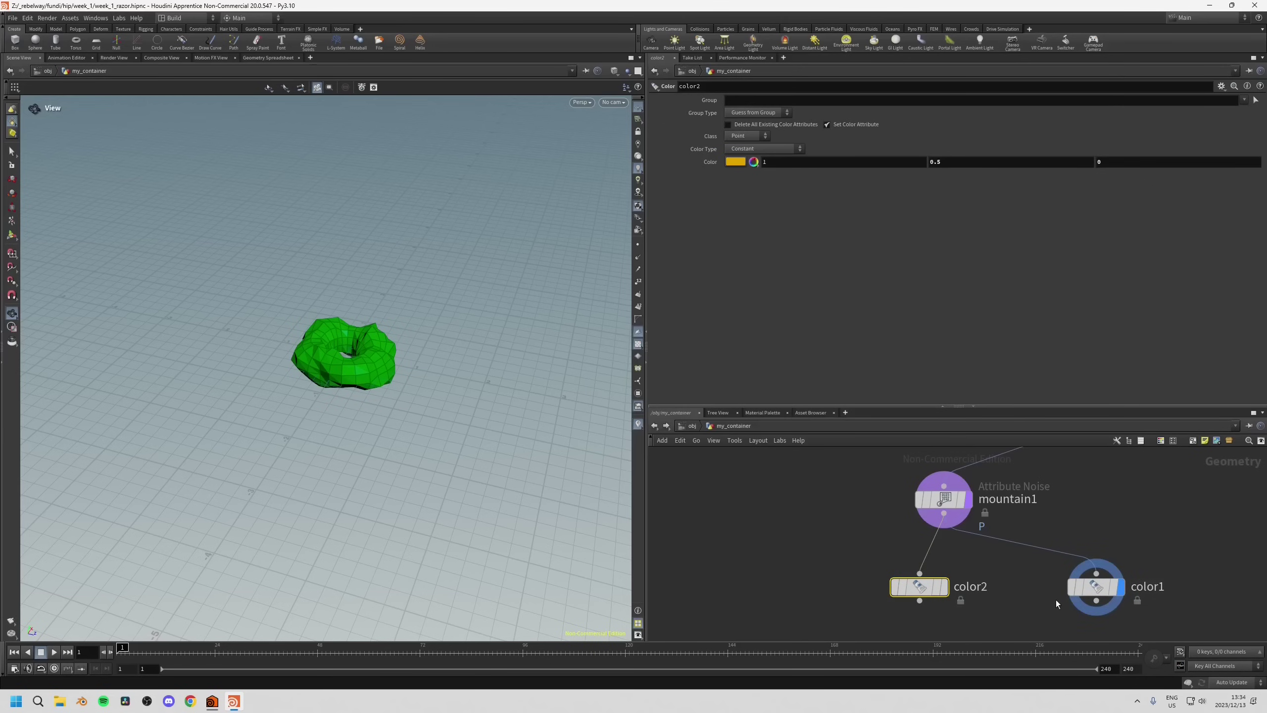
Set only the render flag on color2, keeping color1 displayed, and keep the two Color nodes level.
{"action": "key", "text": "t"}
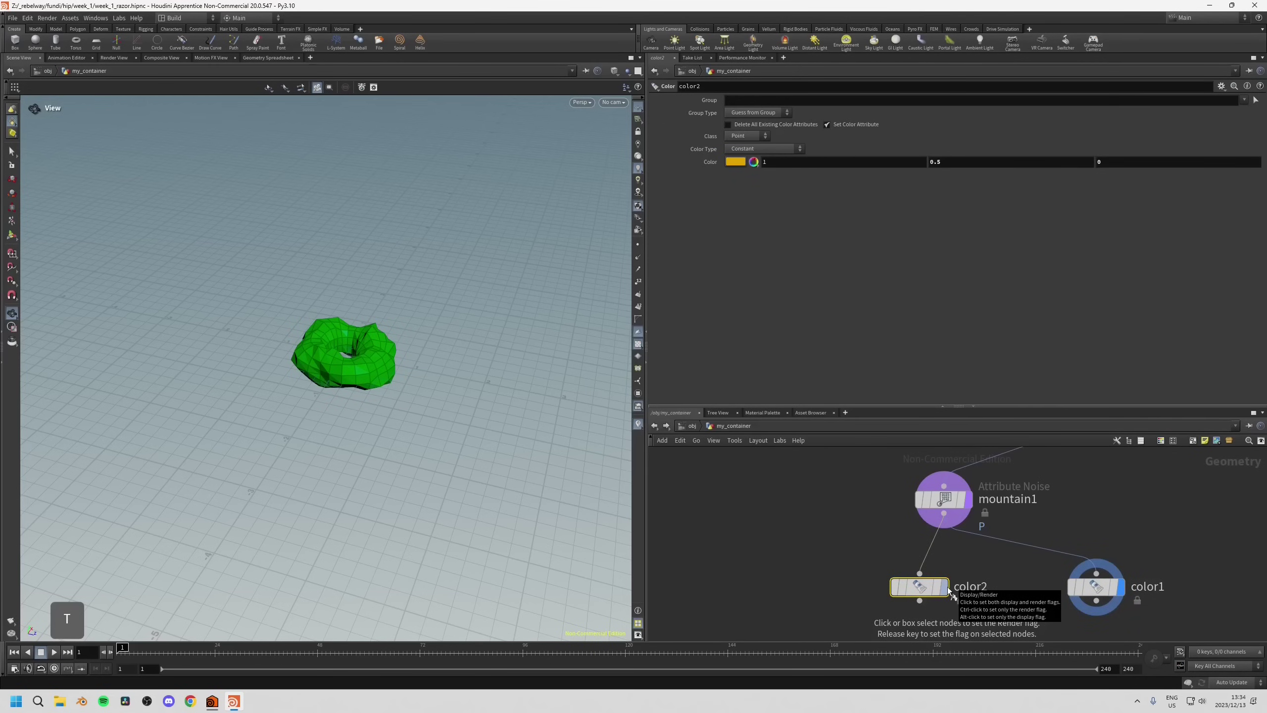
{"action": "left_click", "coordinate": [948, 591]}
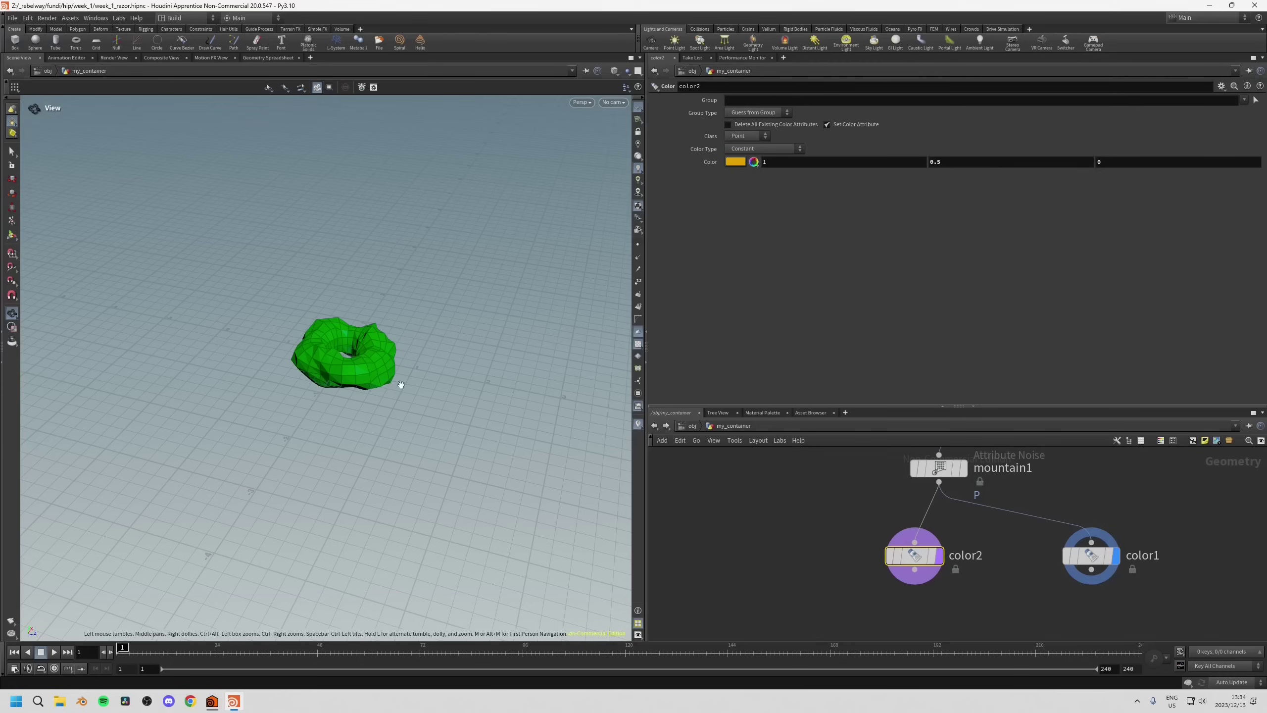
{"action": "left_click_drag", "start_coordinate": [914, 555], "coordinate": [915, 562]}
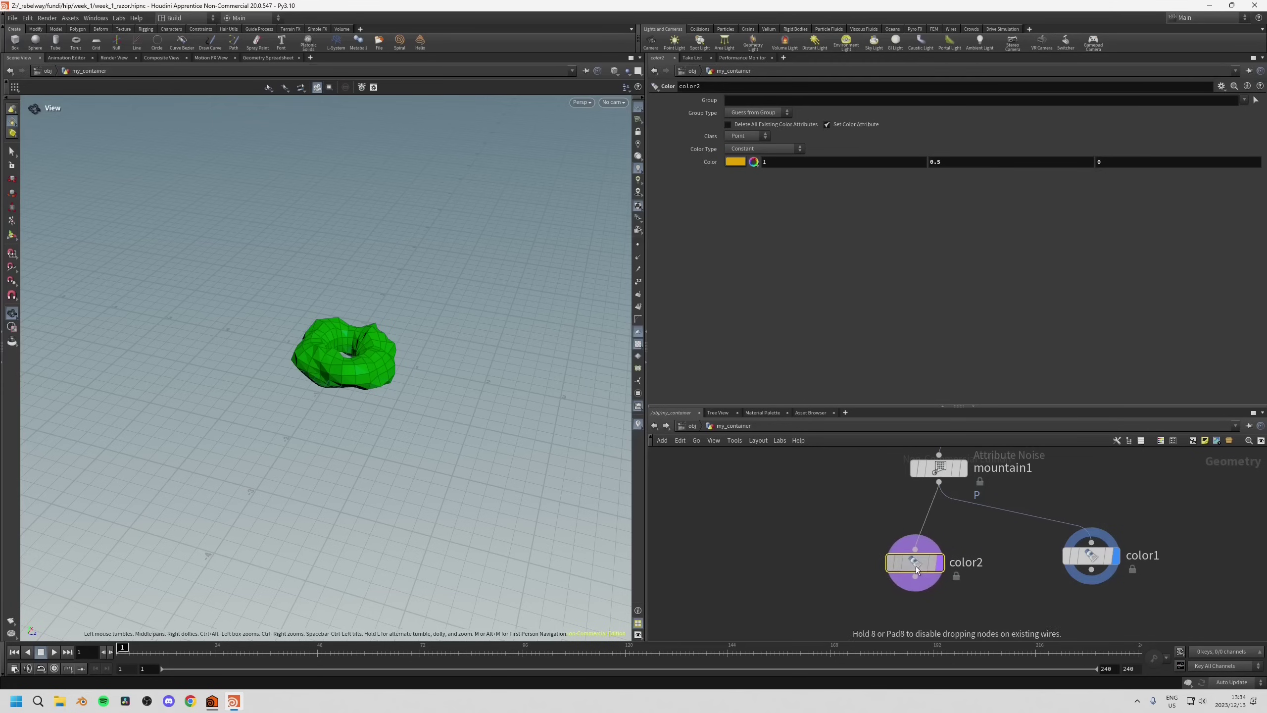
{"action": "left_click_drag", "start_coordinate": [1091, 555], "coordinate": [1081, 562]}
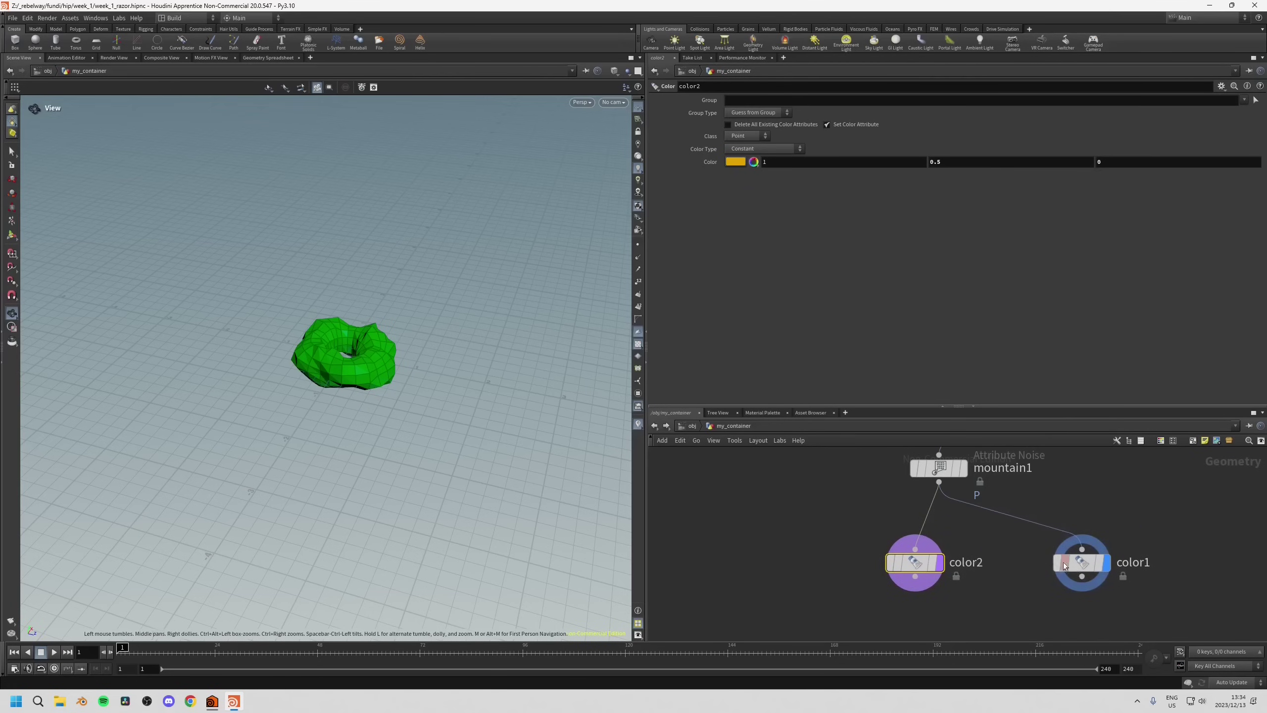
Move mountain1 together with its upstream torus1, and move color2 slightly along with all nodes feeding it.
{"action": "scroll", "coordinate": [932, 547], "scroll_direction": "down", "scroll_amount": 3}
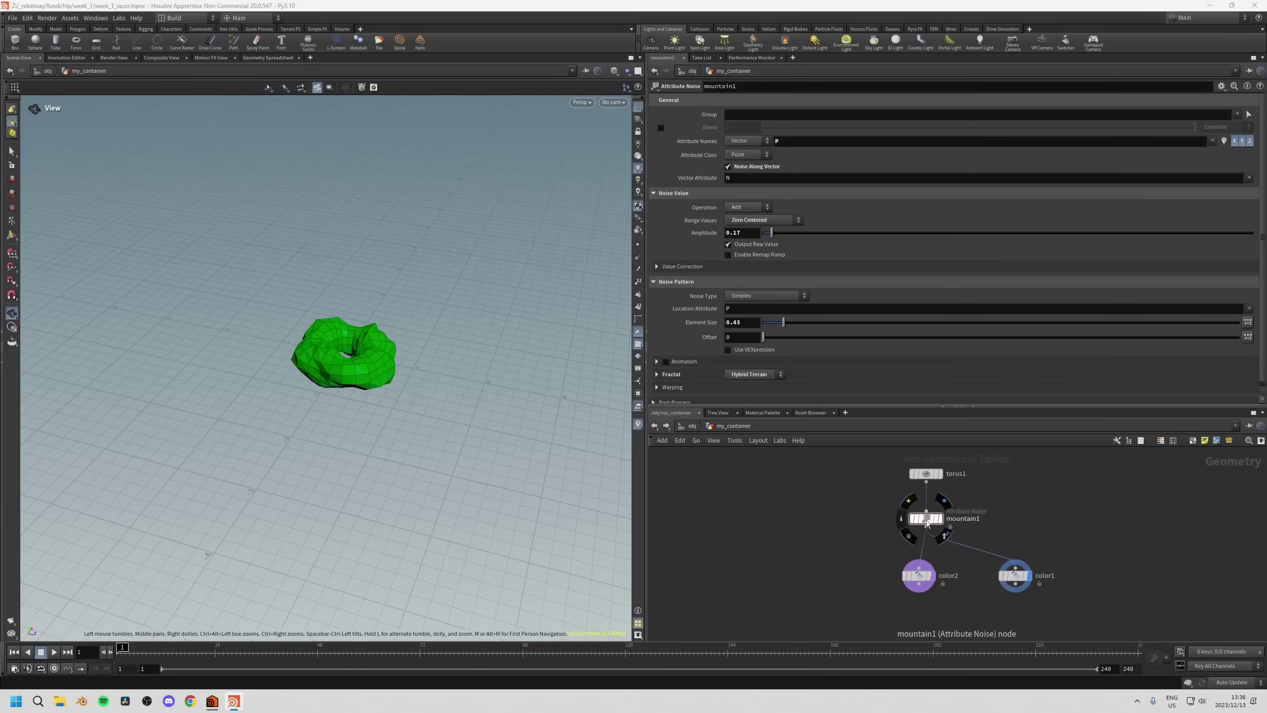
{"action": "key", "text": "shift"}
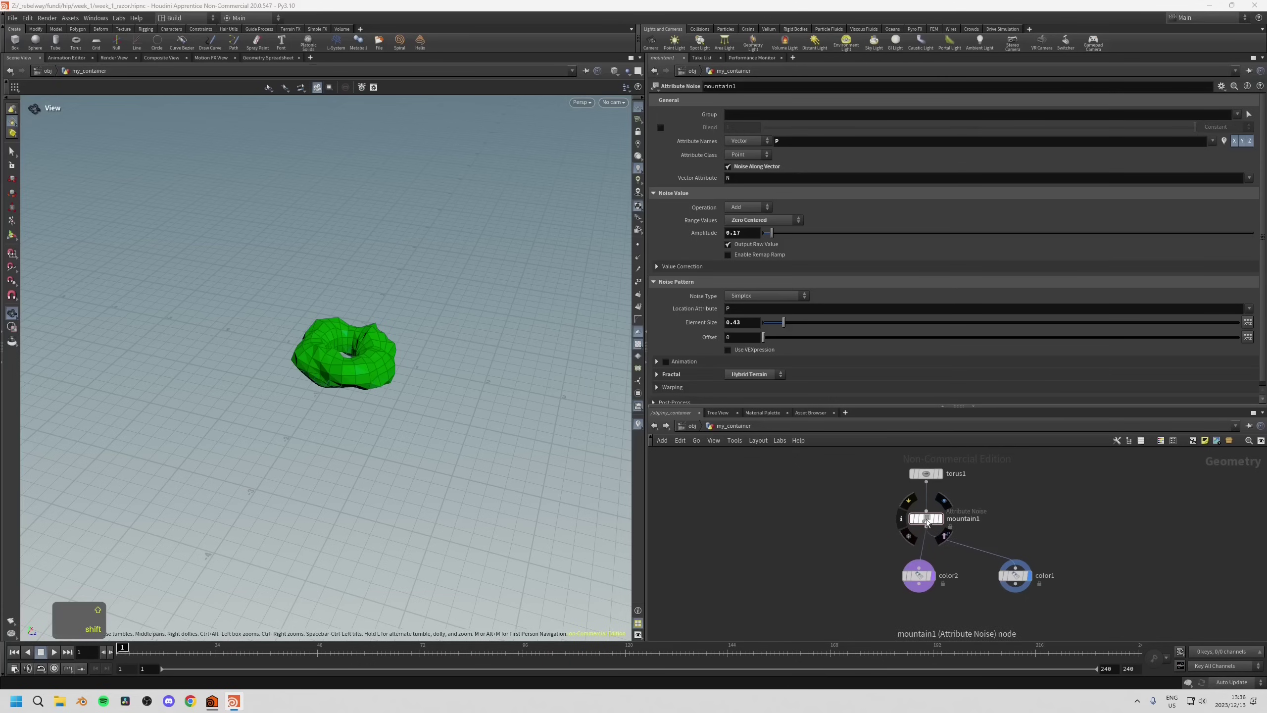
{"action": "mouse_move", "coordinate": [926, 523]}
{"action": "left_mouse_down", "text": "shift"}
{"action": "mouse_move", "coordinate": [1013, 517]}
{"action": "mouse_move", "coordinate": [916, 517]}
{"action": "left_mouse_up", "text": "shift"}
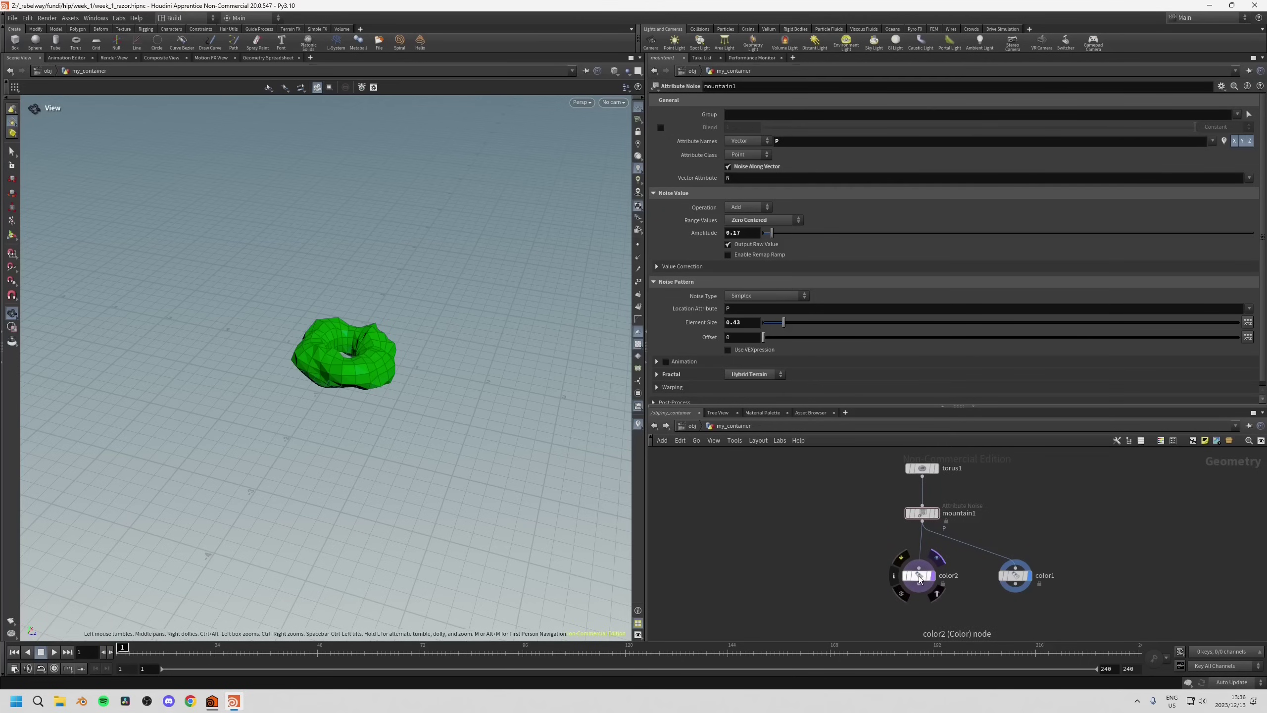
{"action": "key", "text": "shift"}
{"action": "mouse_move", "coordinate": [922, 578]}
{"action": "left_mouse_down", "text": "shift"}
{"action": "mouse_move", "coordinate": [845, 599]}
{"action": "mouse_move", "coordinate": [828, 571]}
{"action": "mouse_move", "coordinate": [903, 567]}
{"action": "mouse_move", "coordinate": [907, 578]}
{"action": "left_mouse_up", "text": "shift"}
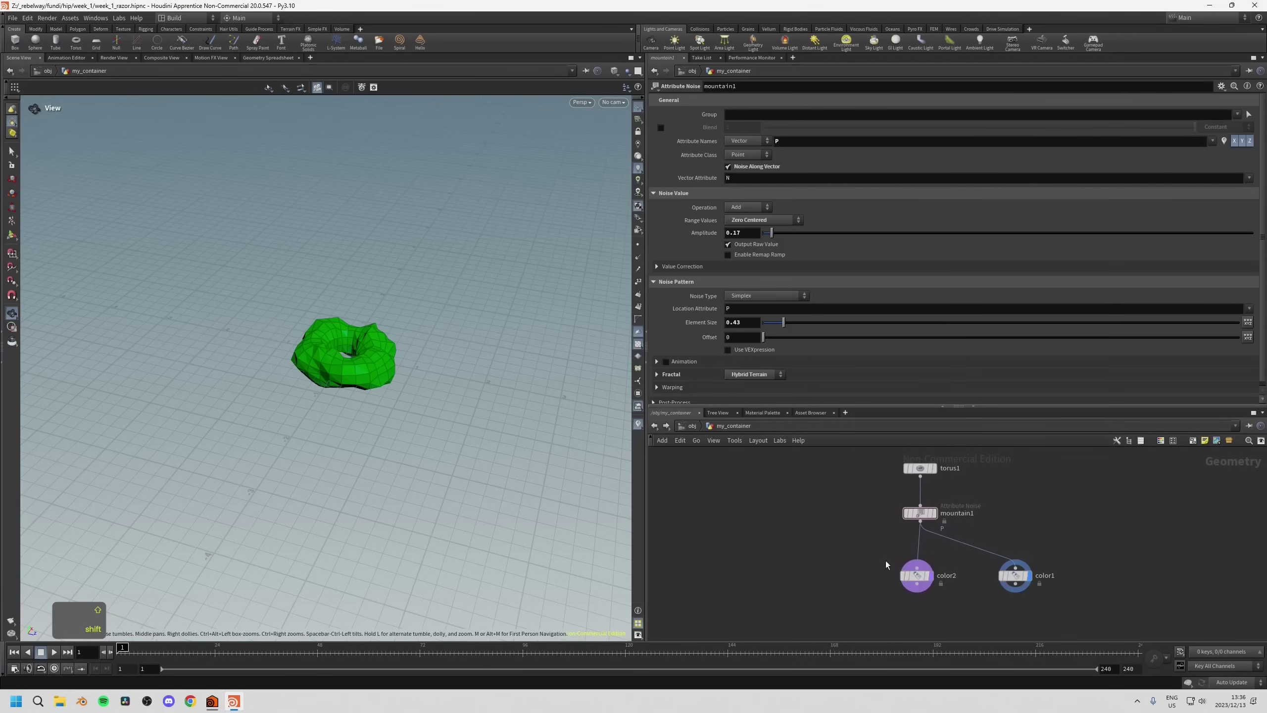
Move mountain1 together with its downstream Color nodes, and line torus1 up above it.
{"action": "mouse_move", "coordinate": [924, 518]}
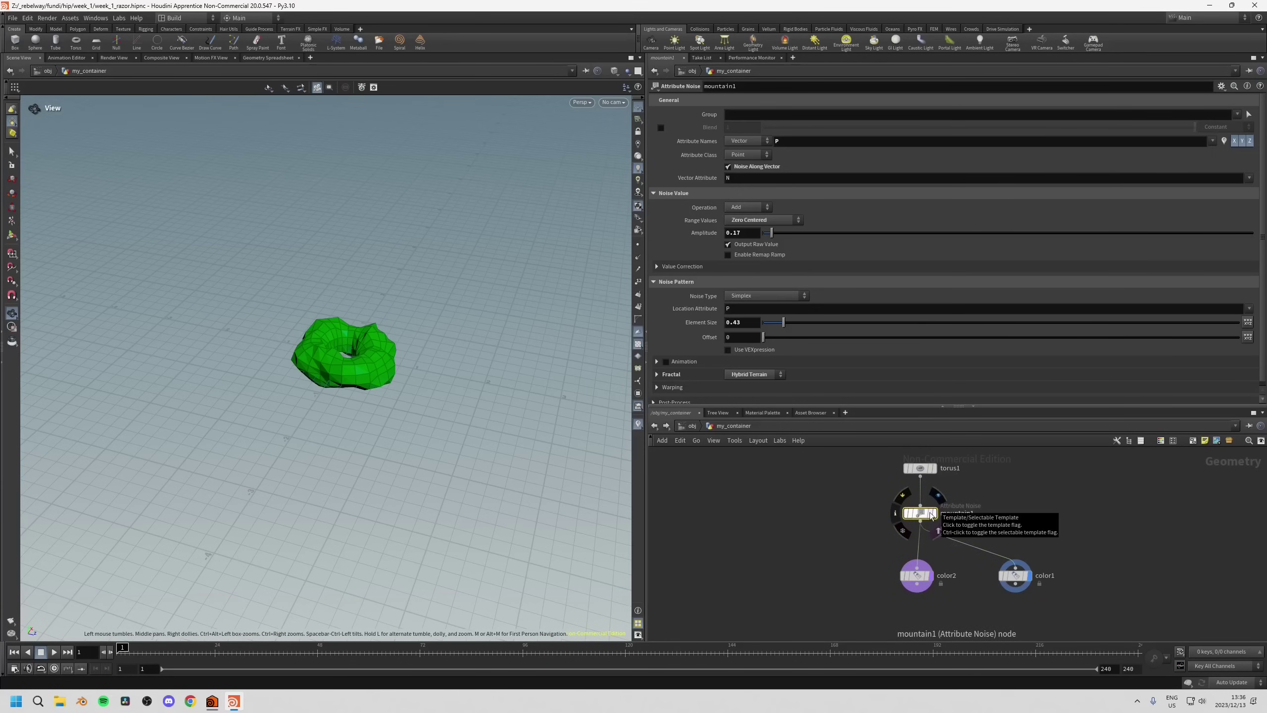
{"action": "mouse_move", "coordinate": [925, 515]}
{"action": "left_mouse_down", "text": "ctrl"}
{"action": "mouse_move", "coordinate": [1059, 522]}
{"action": "mouse_move", "coordinate": [916, 524]}
{"action": "mouse_move", "coordinate": [939, 525]}
{"action": "left_mouse_up", "text": "ctrl"}
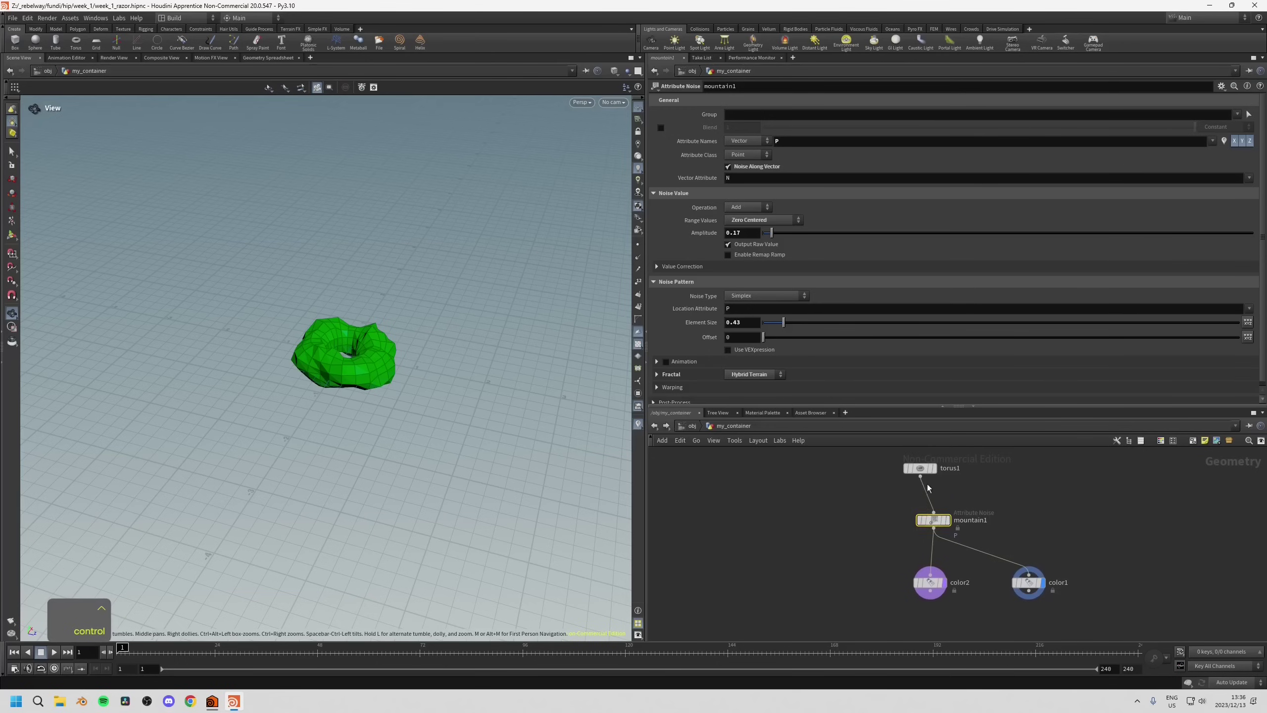
{"action": "mouse_move", "coordinate": [920, 470]}
{"action": "left_mouse_down"}
{"action": "mouse_move", "coordinate": [990, 483]}
{"action": "mouse_move", "coordinate": [949, 485]}
{"action": "mouse_move", "coordinate": [950, 473]}
{"action": "left_mouse_up"}
{"action": "left_click_drag", "start_coordinate": [952, 481], "coordinate": [921, 477]}
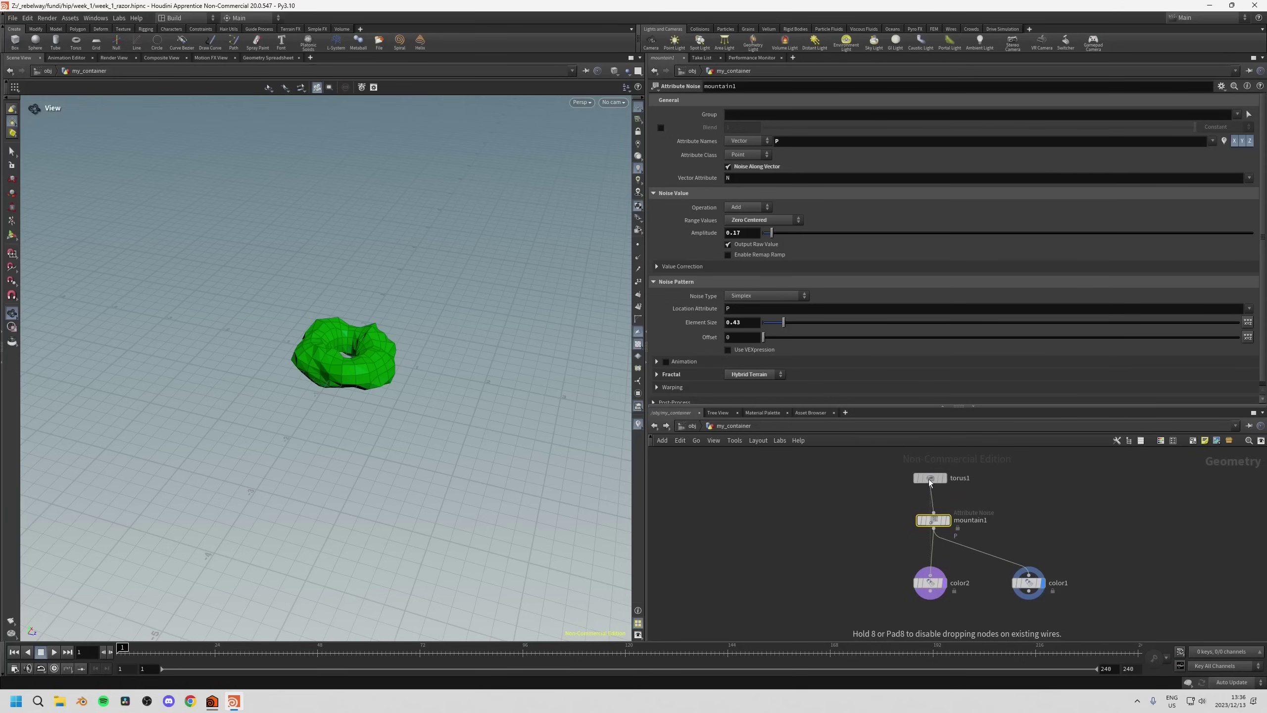
{"action": "left_click_drag", "start_coordinate": [928, 479], "coordinate": [1016, 602]}
Pull mountain1 out of the network and insert it into the wire between torus1 and color1 only.
{"action": "mouse_move", "coordinate": [881, 474]}
{"action": "left_mouse_down"}
{"action": "mouse_move", "coordinate": [761, 474]}
{"action": "mouse_move", "coordinate": [897, 475]}
{"action": "left_mouse_up"}
{"action": "left_click", "coordinate": [759, 476]}
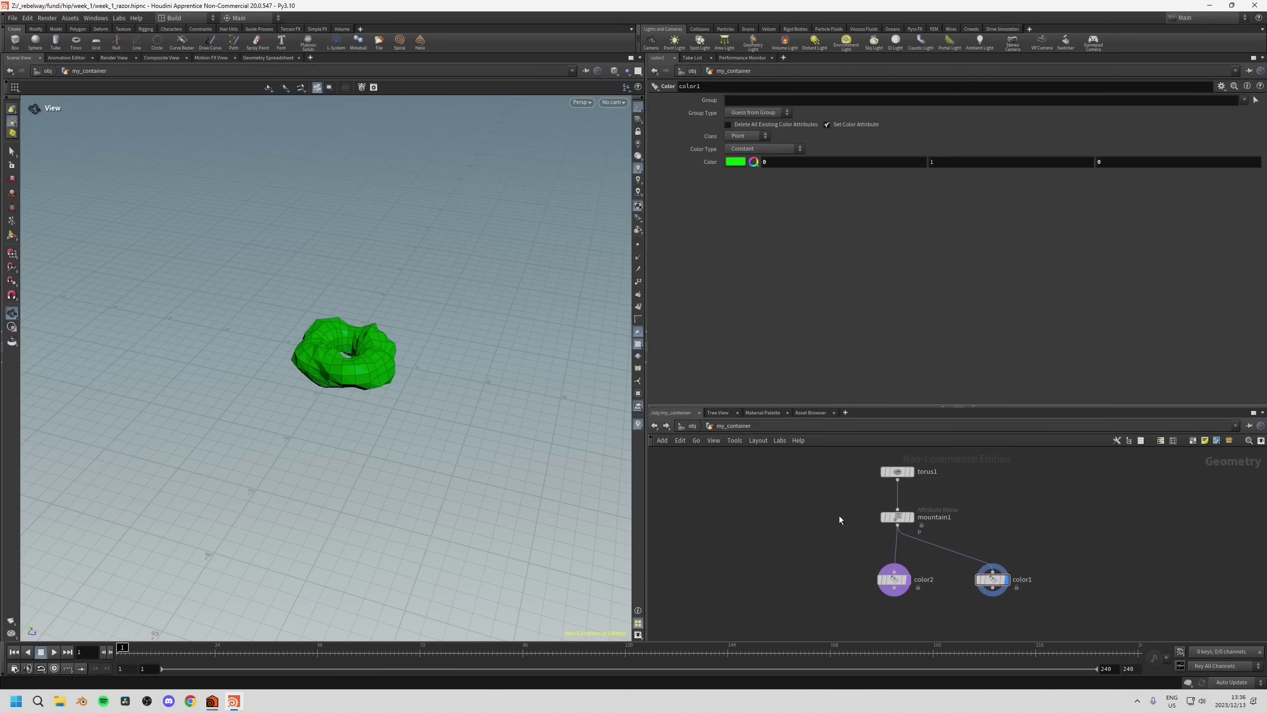
{"action": "left_click_drag", "start_coordinate": [810, 510], "coordinate": [988, 548]}
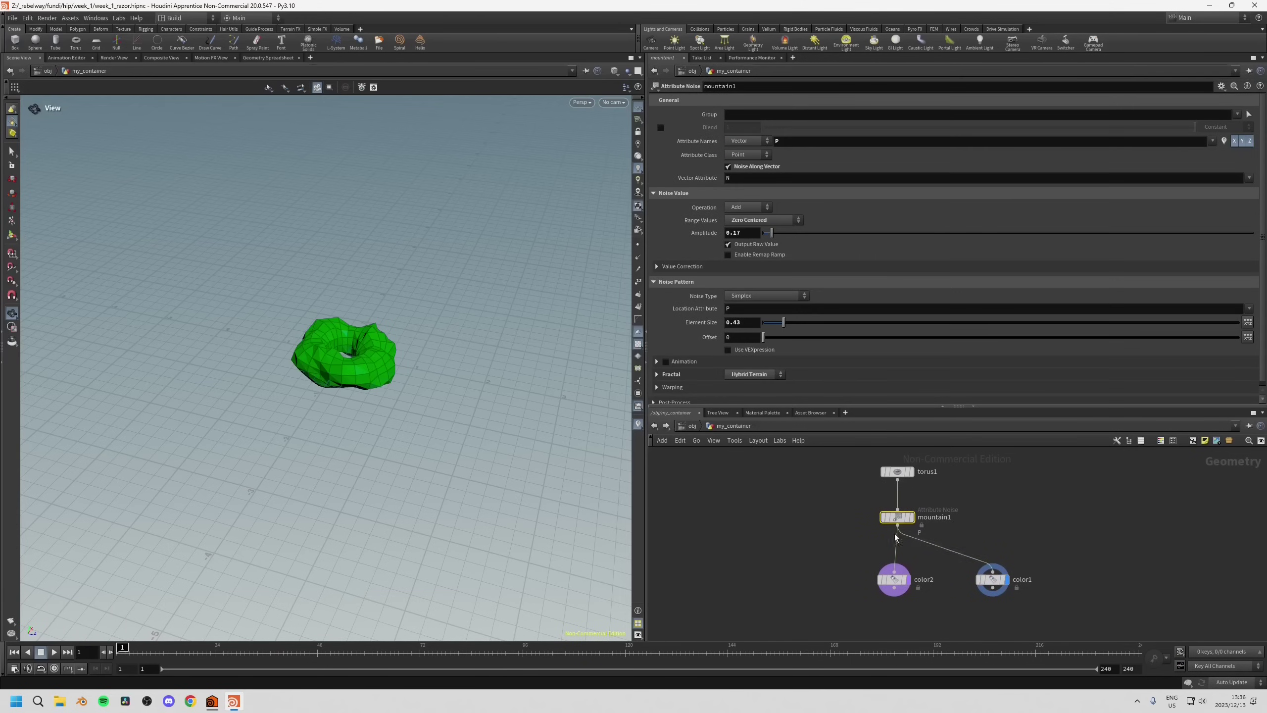
{"action": "mouse_move", "coordinate": [897, 519]}
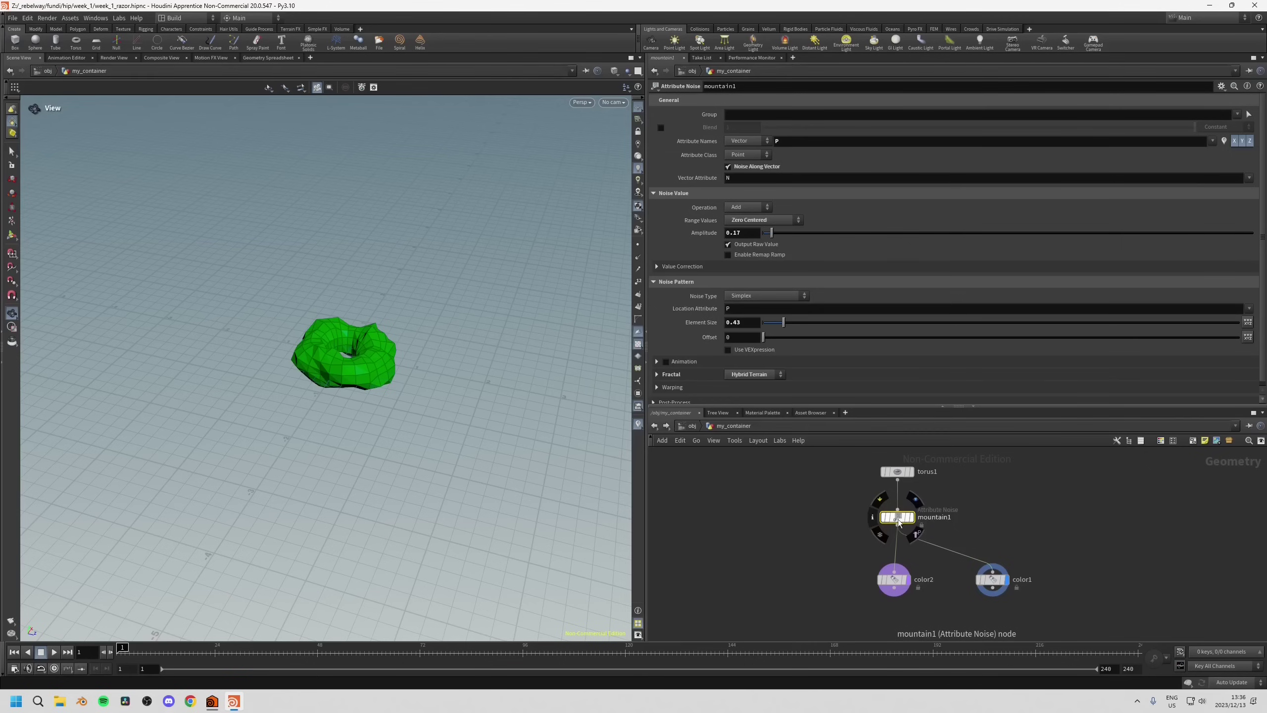
{"action": "mouse_move", "coordinate": [897, 521]}
{"action": "left_mouse_down"}
{"action": "mouse_move", "coordinate": [838, 503]}
{"action": "mouse_move", "coordinate": [861, 513]}
{"action": "mouse_move", "coordinate": [804, 533]}
{"action": "mouse_move", "coordinate": [769, 525]}
{"action": "left_mouse_up"}
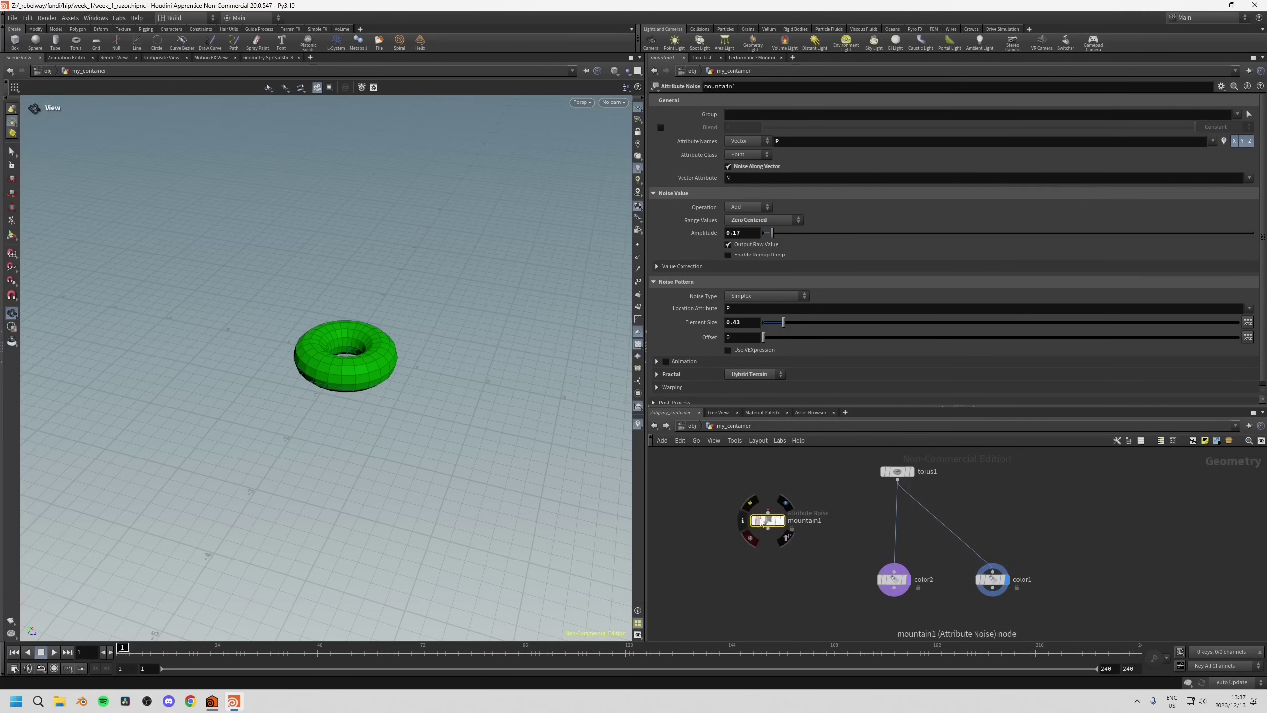
{"action": "left_click_drag", "start_coordinate": [762, 520], "coordinate": [965, 535]}
{"action": "left_click", "coordinate": [890, 531]}
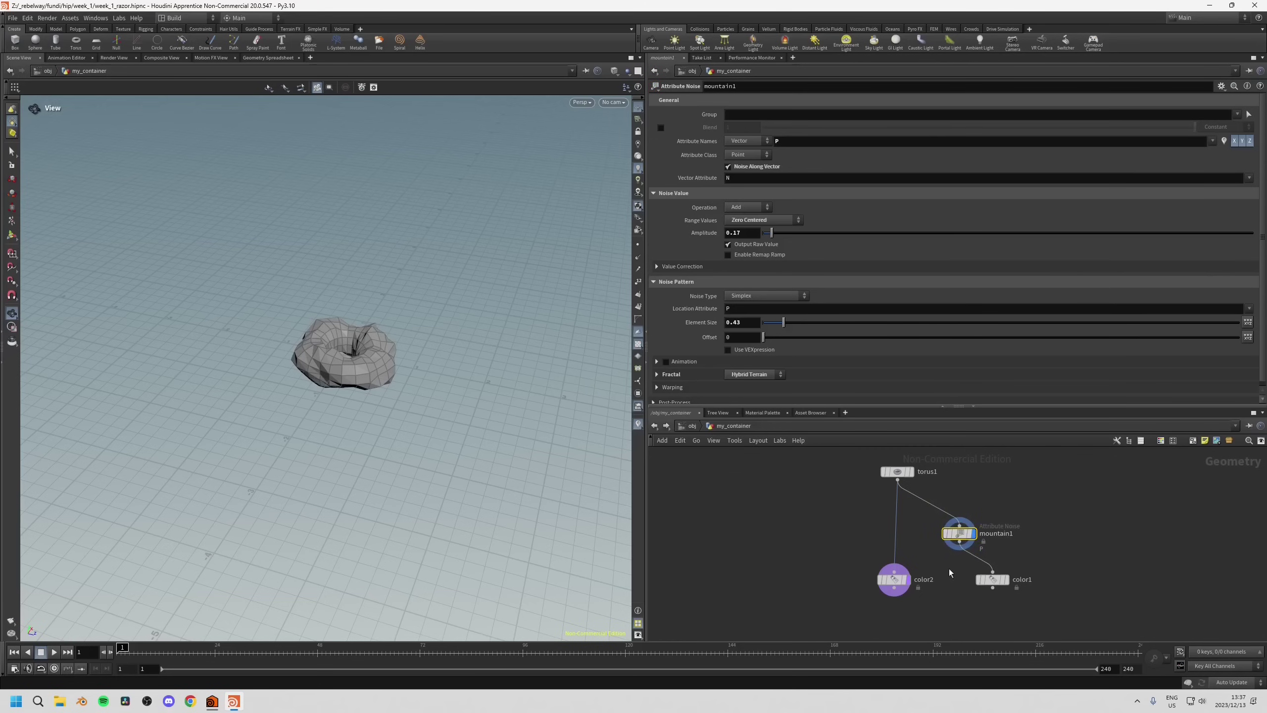
Move color1 farther away from color2, set its display flag, and lower mountain1 slightly.
{"action": "middle_click_drag", "start_coordinate": [959, 553], "coordinate": [954, 531]}
{"action": "left_click_drag", "start_coordinate": [1000, 556], "coordinate": [1094, 557]}
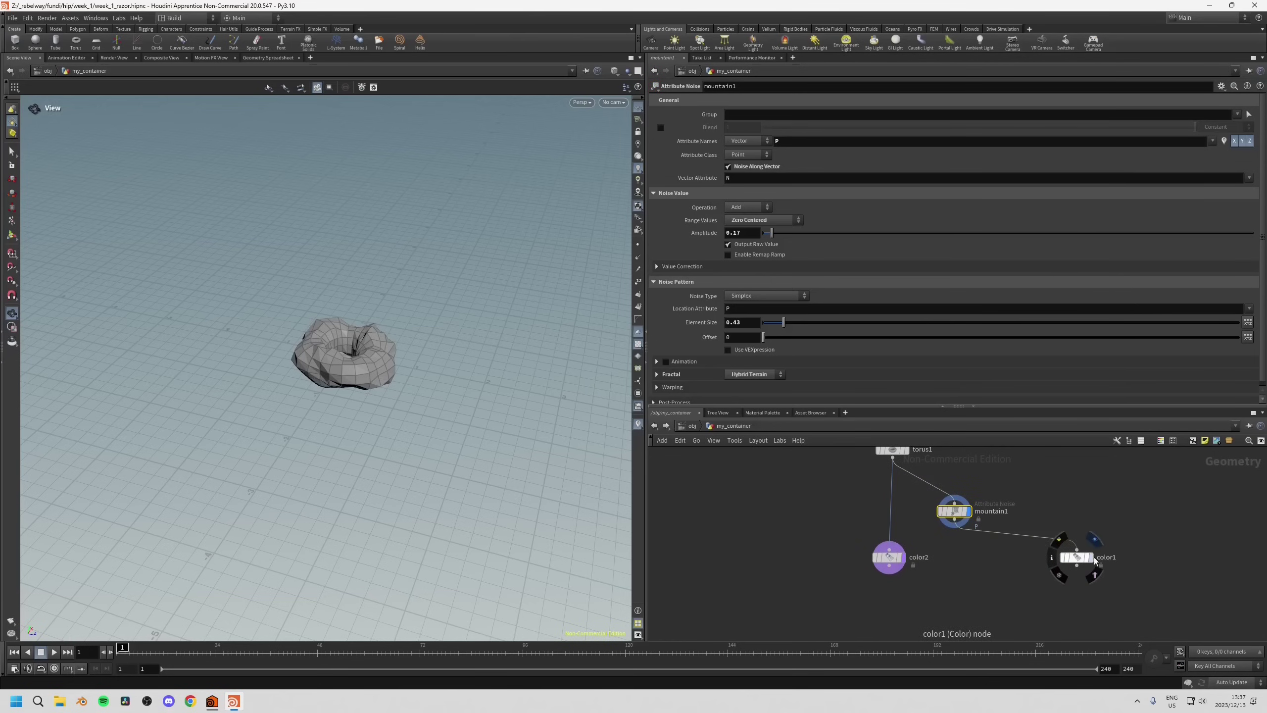
{"action": "left_click", "coordinate": [1094, 556]}
{"action": "middle_click_drag", "start_coordinate": [916, 487], "coordinate": [946, 506]}
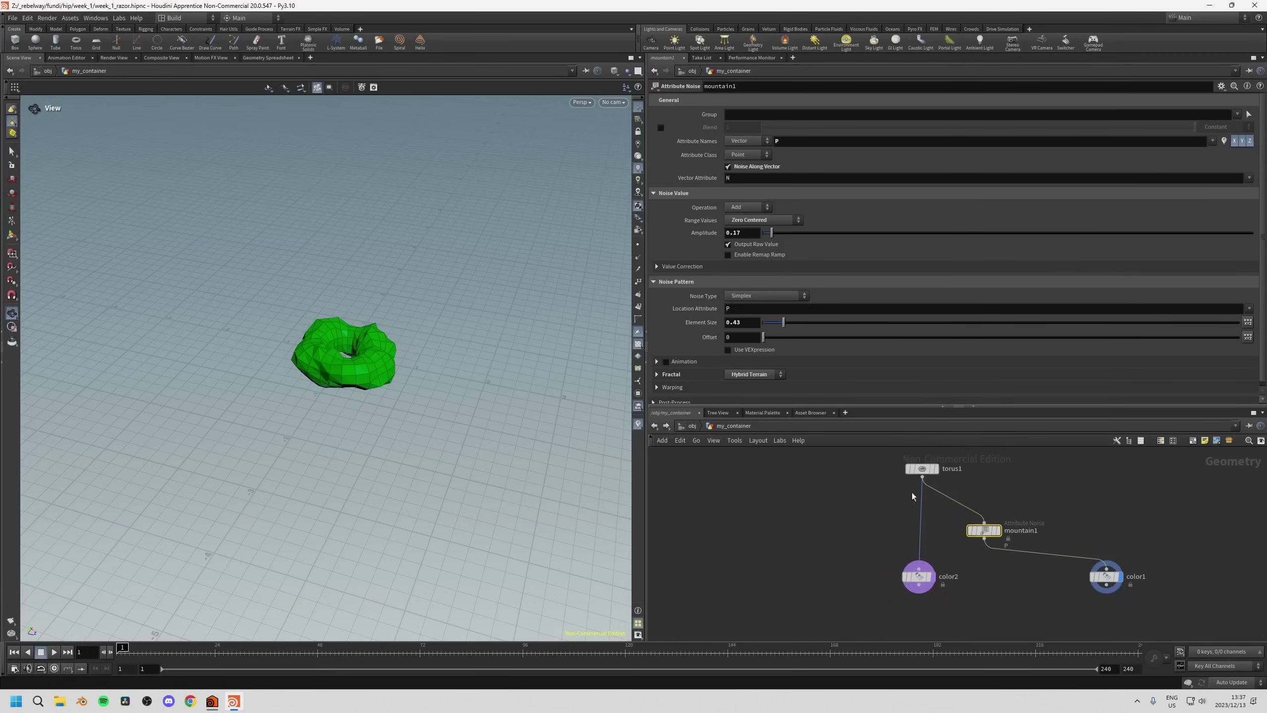
{"action": "mouse_move", "coordinate": [984, 533]}
{"action": "left_mouse_down"}
{"action": "mouse_move", "coordinate": [999, 532]}
{"action": "mouse_move", "coordinate": [989, 540]}
{"action": "left_mouse_up"}
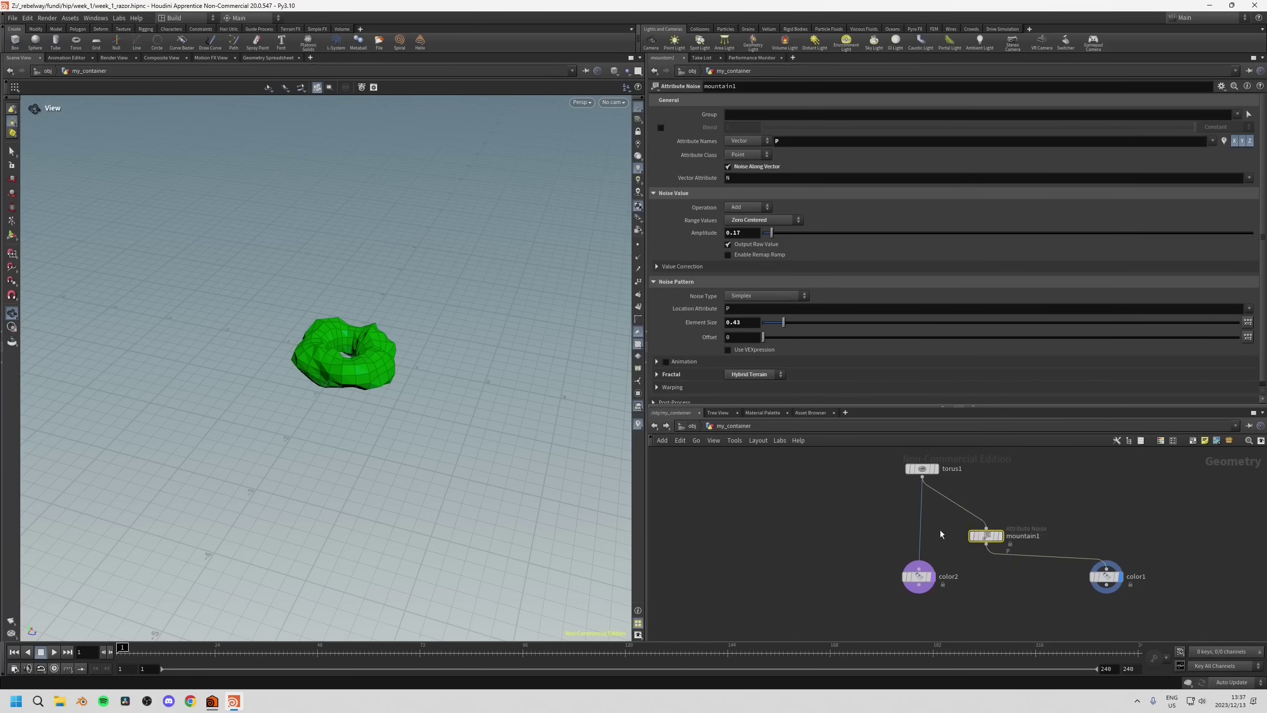
Cycle the network wiring style through Straight to Rounded, and spread color2 and mountain1 apart beneath torus1.
{"action": "key", "text": "shift"}
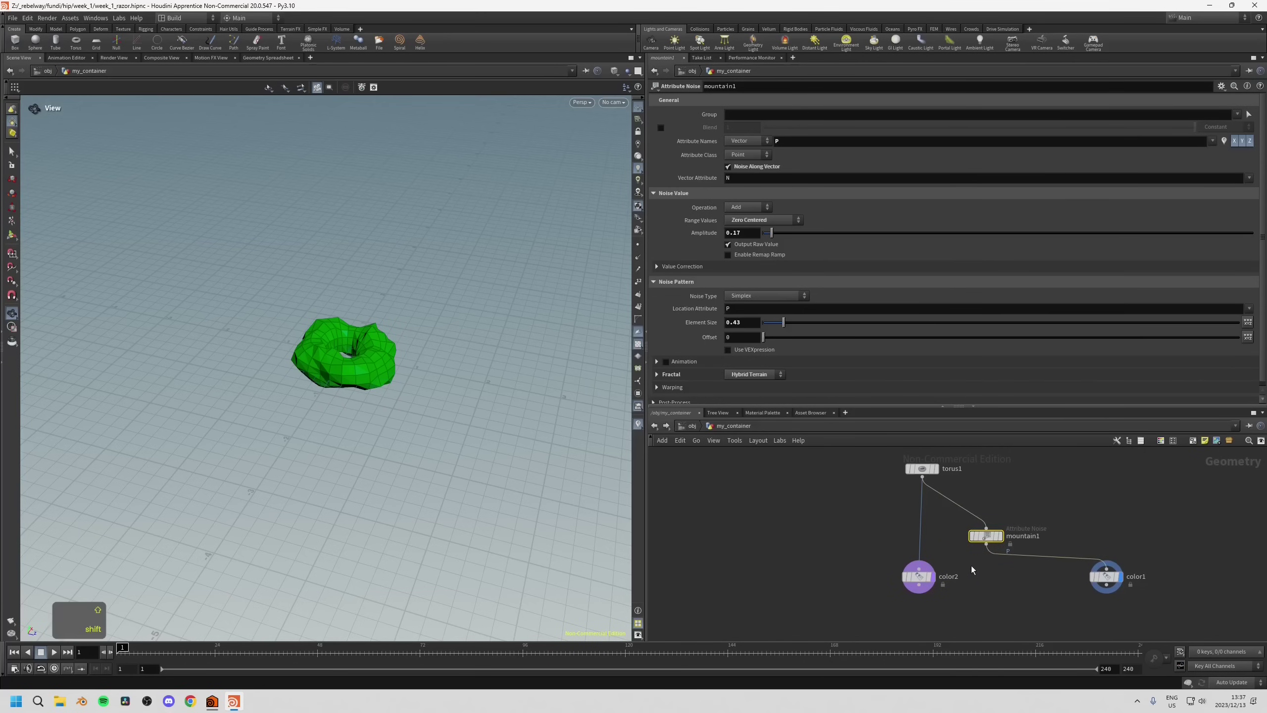
{"action": "key", "text": "shift+s"}
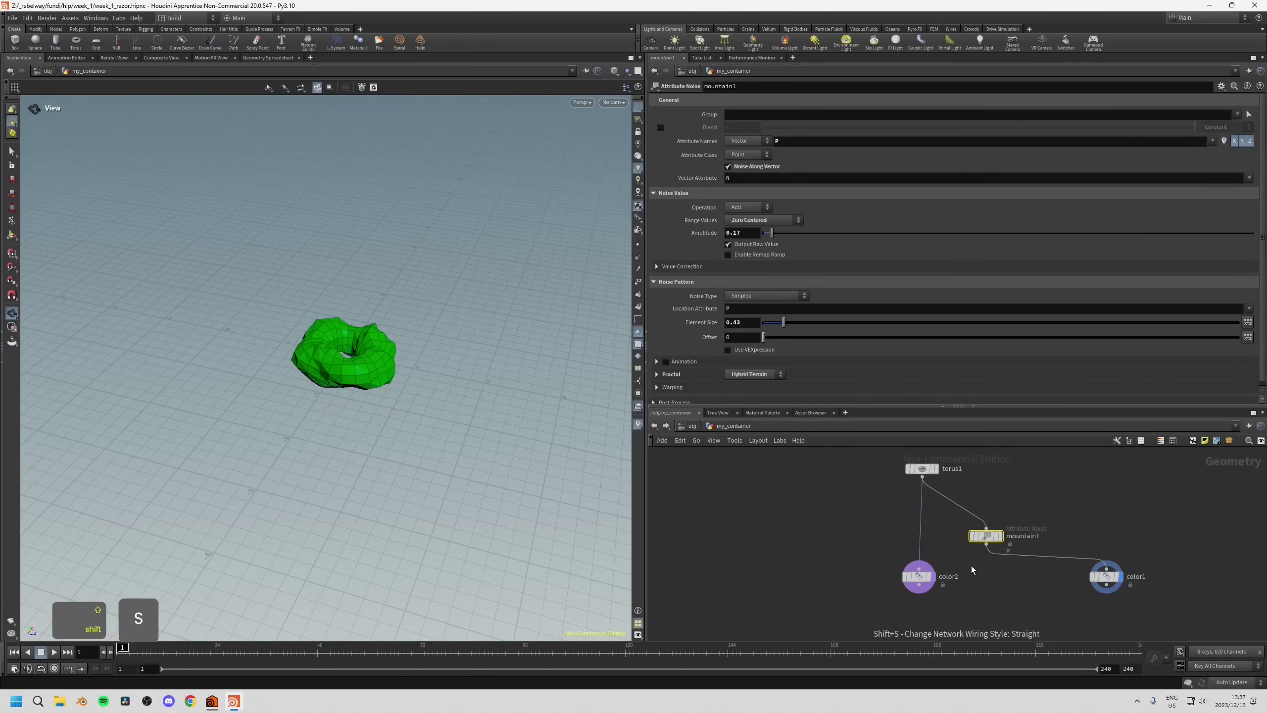
{"action": "key", "text": "shift+s"}
{"action": "key", "text": "shift+s"}
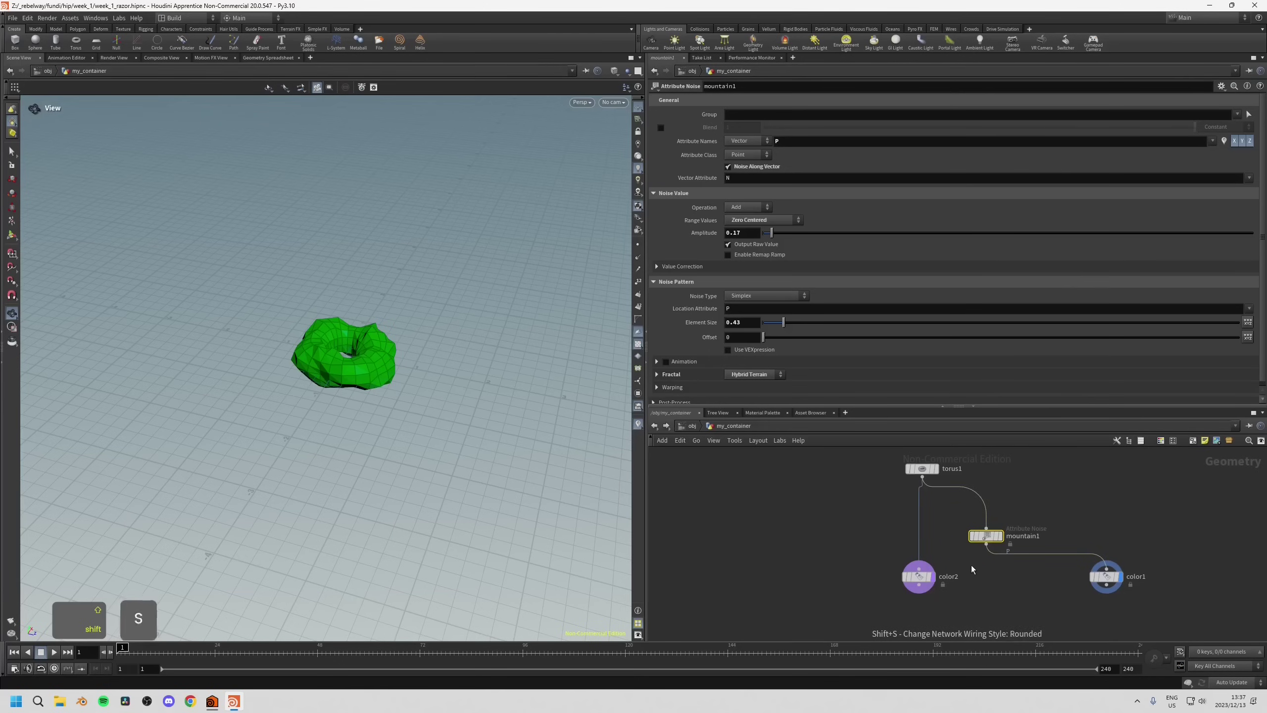
{"action": "mouse_move", "coordinate": [982, 535]}
{"action": "left_mouse_down"}
{"action": "mouse_move", "coordinate": [1099, 504]}
{"action": "mouse_move", "coordinate": [980, 527]}
{"action": "mouse_move", "coordinate": [981, 536]}
{"action": "left_mouse_up"}
{"action": "left_click_drag", "start_coordinate": [919, 582], "coordinate": [864, 577]}
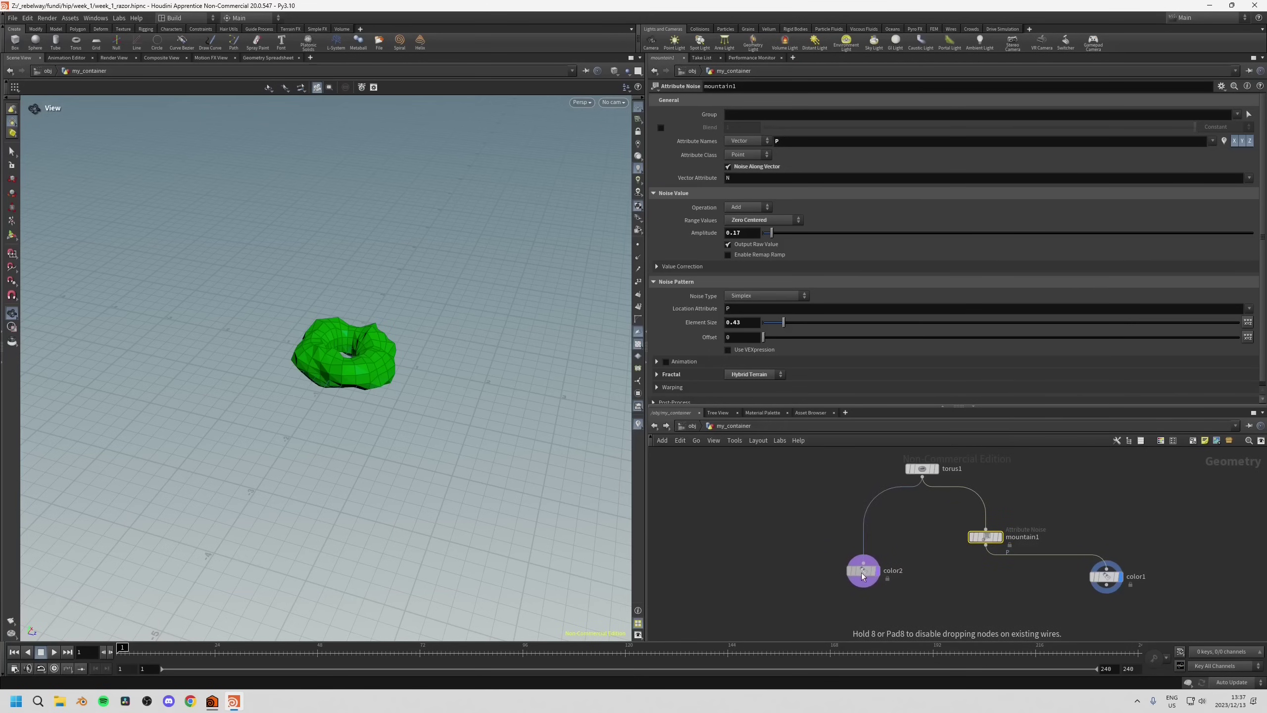
{"action": "mouse_move", "coordinate": [984, 536]}
{"action": "left_mouse_down"}
{"action": "mouse_move", "coordinate": [1019, 528]}
{"action": "mouse_move", "coordinate": [1000, 534]}
{"action": "left_mouse_up"}
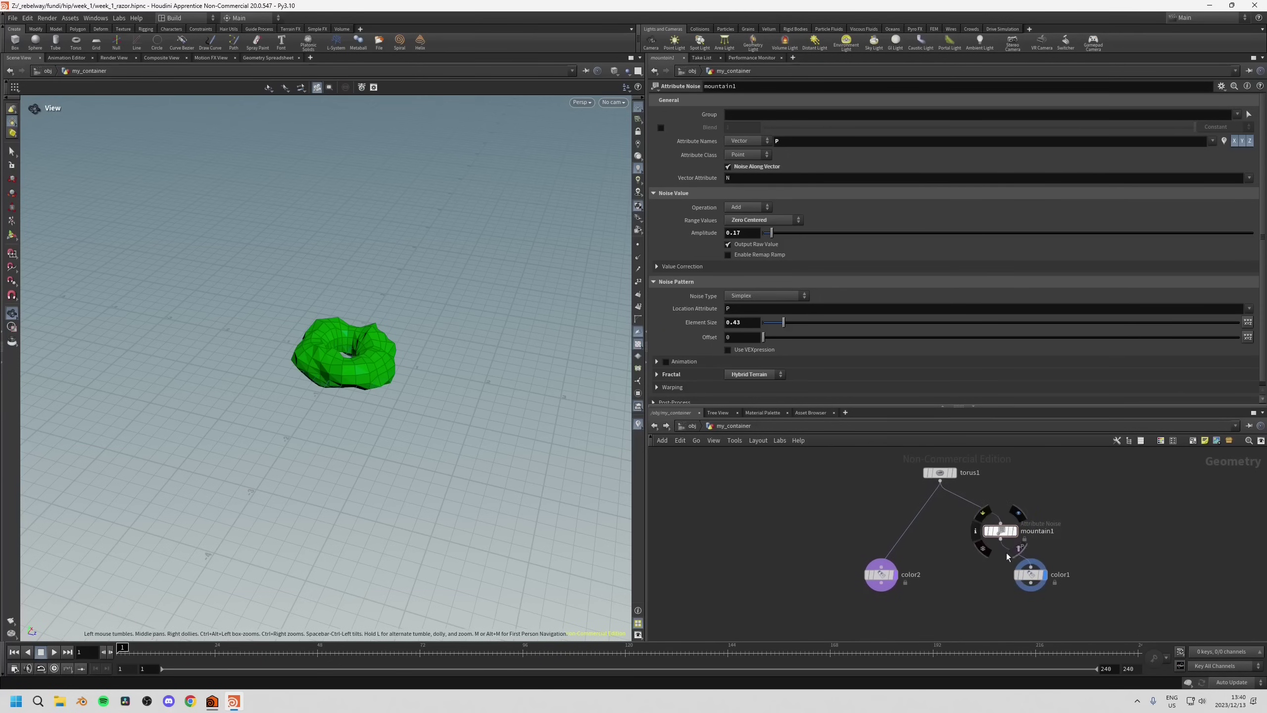
Position mountain1 directly above color1 so that their branch runs straight down.
{"action": "mouse_move", "coordinate": [1002, 536]}
{"action": "left_mouse_down"}
{"action": "mouse_move", "coordinate": [1013, 522]}
{"action": "mouse_move", "coordinate": [1025, 528]}
{"action": "left_mouse_up"}
{"action": "middle_click_drag", "start_coordinate": [981, 563], "coordinate": [969, 537]}
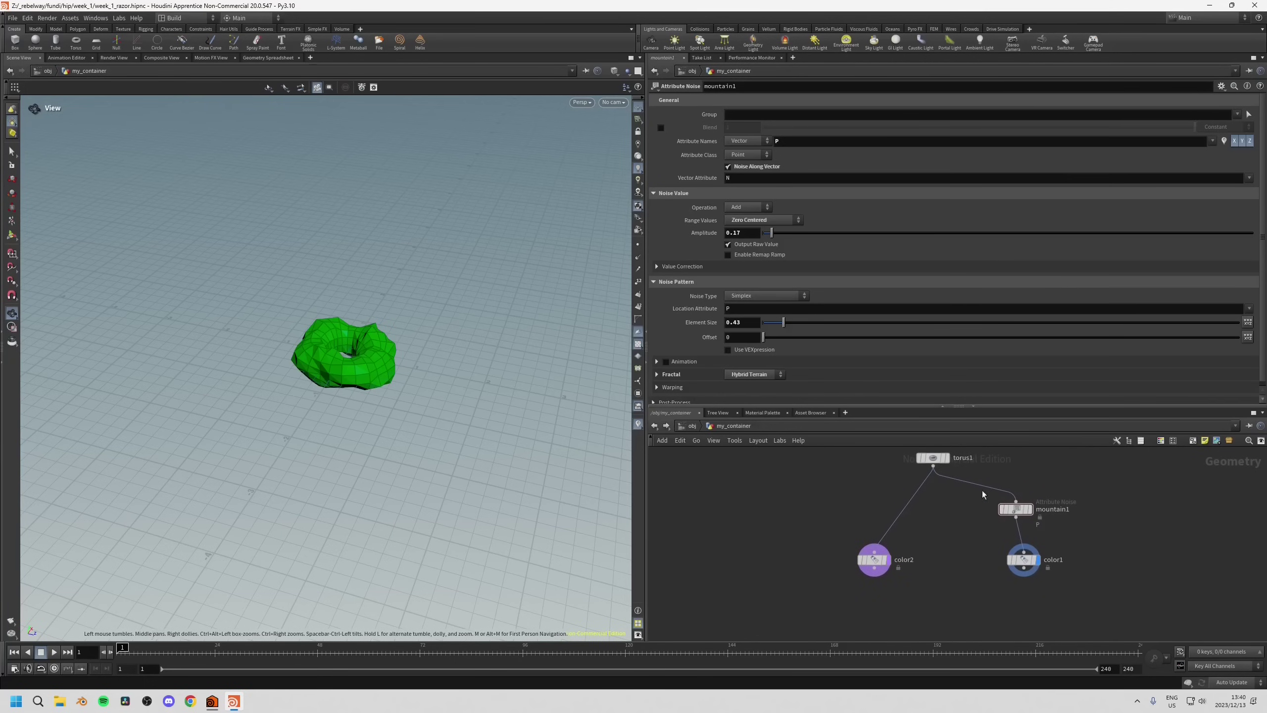
{"action": "left_click_drag", "start_coordinate": [1016, 510], "coordinate": [1020, 511]}
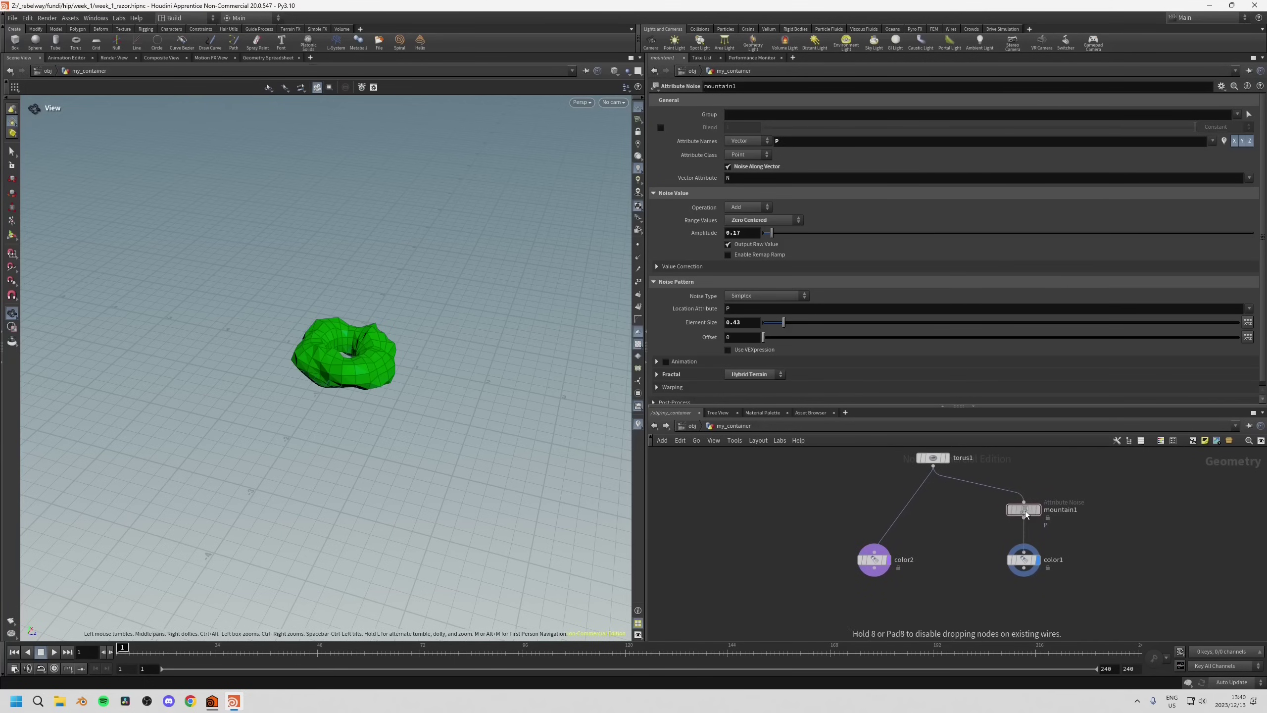
{"action": "scroll", "coordinate": [960, 581], "scroll_direction": "down", "scroll_amount": 2}
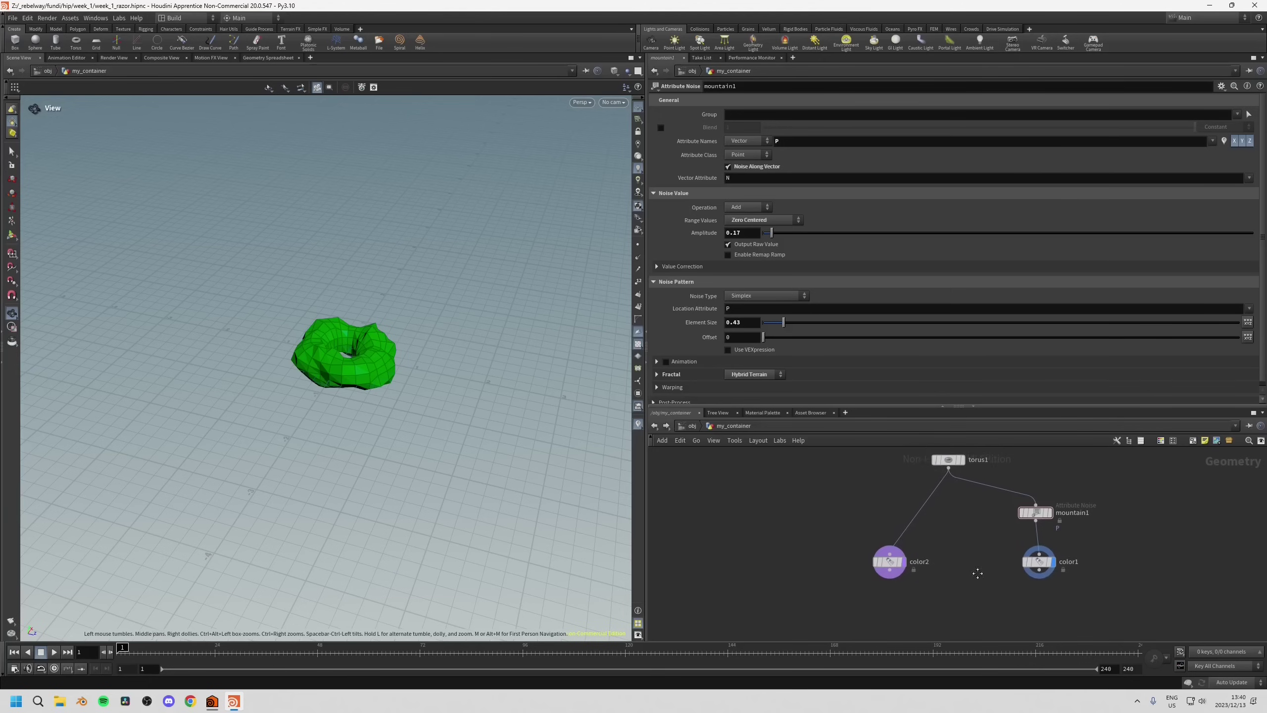
Add a Switch node below and between color2 and color1.
{"action": "scroll", "coordinate": [971, 587], "scroll_direction": "up", "scroll_amount": 1}
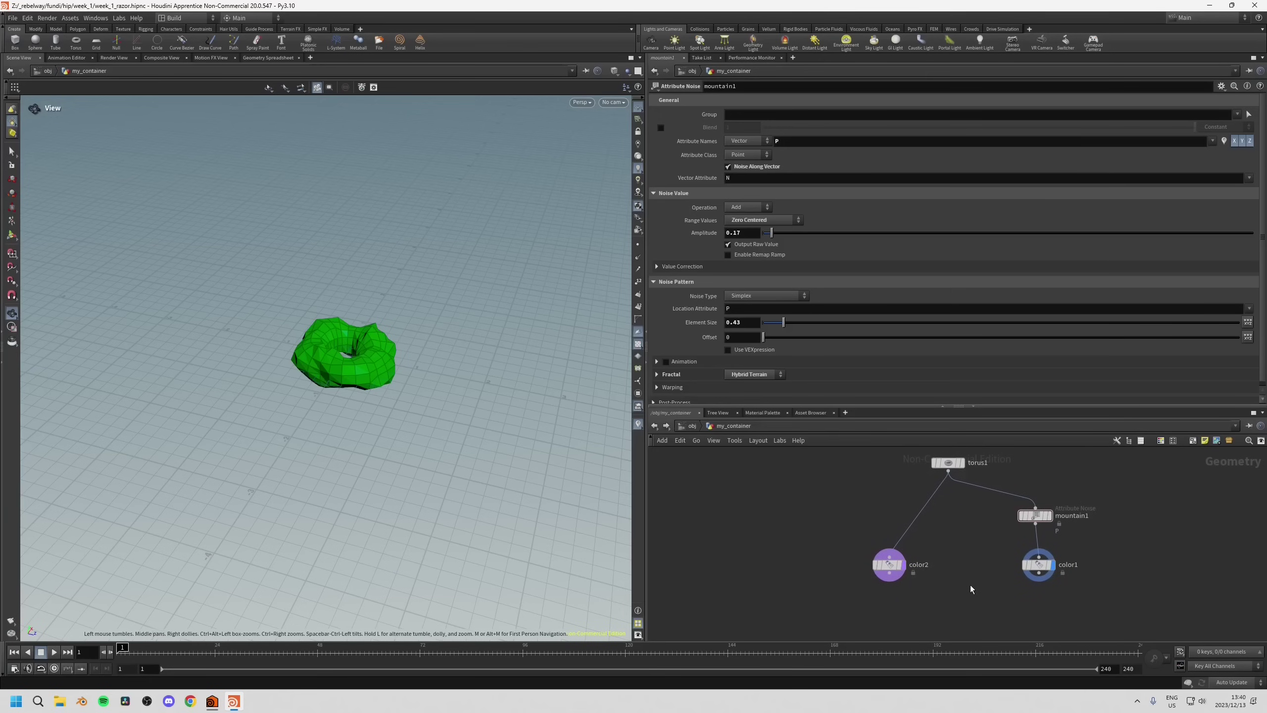
{"action": "key", "text": "Tab"}
{"action": "type", "text": "sw"}
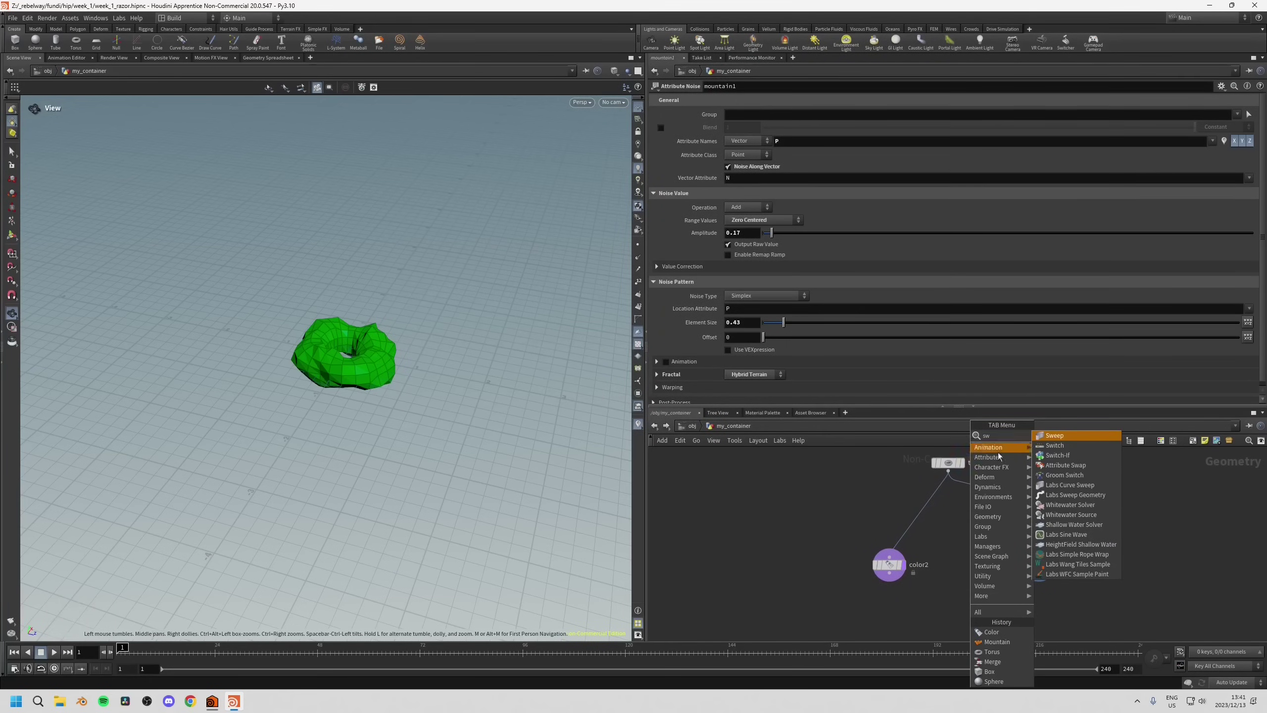
{"action": "left_click", "coordinate": [1058, 446]}
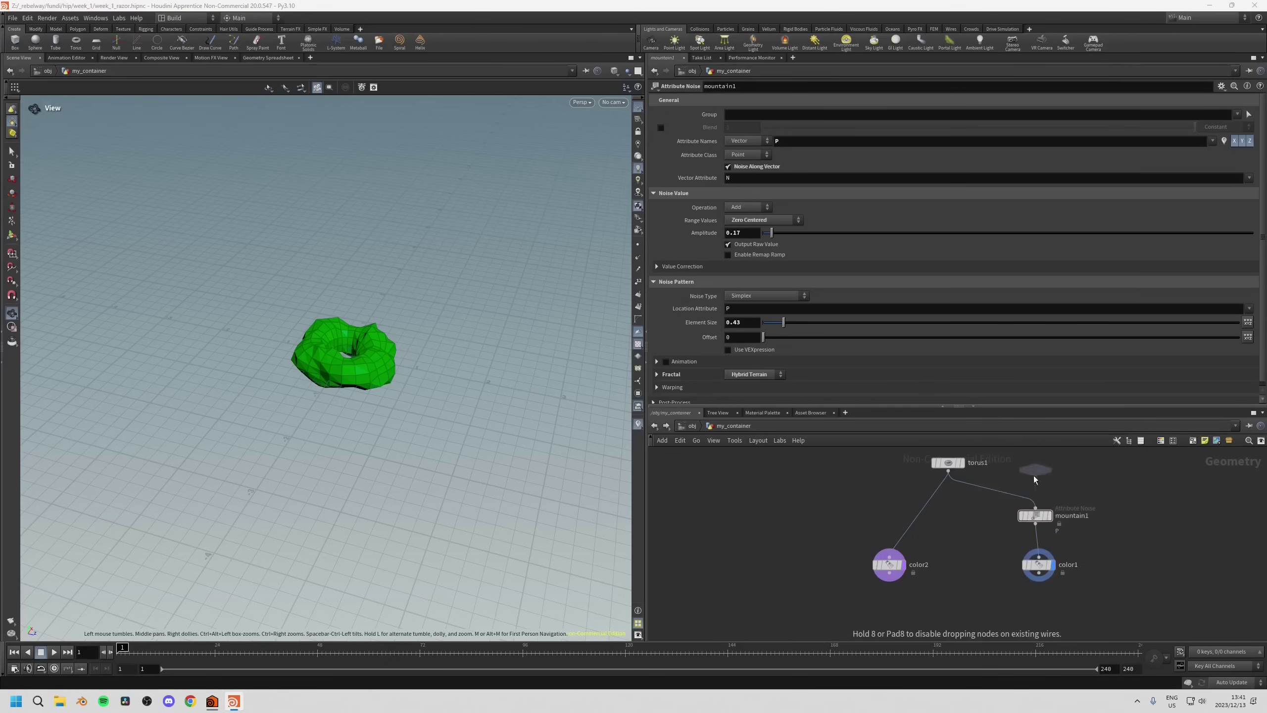
{"action": "left_click", "coordinate": [978, 604]}
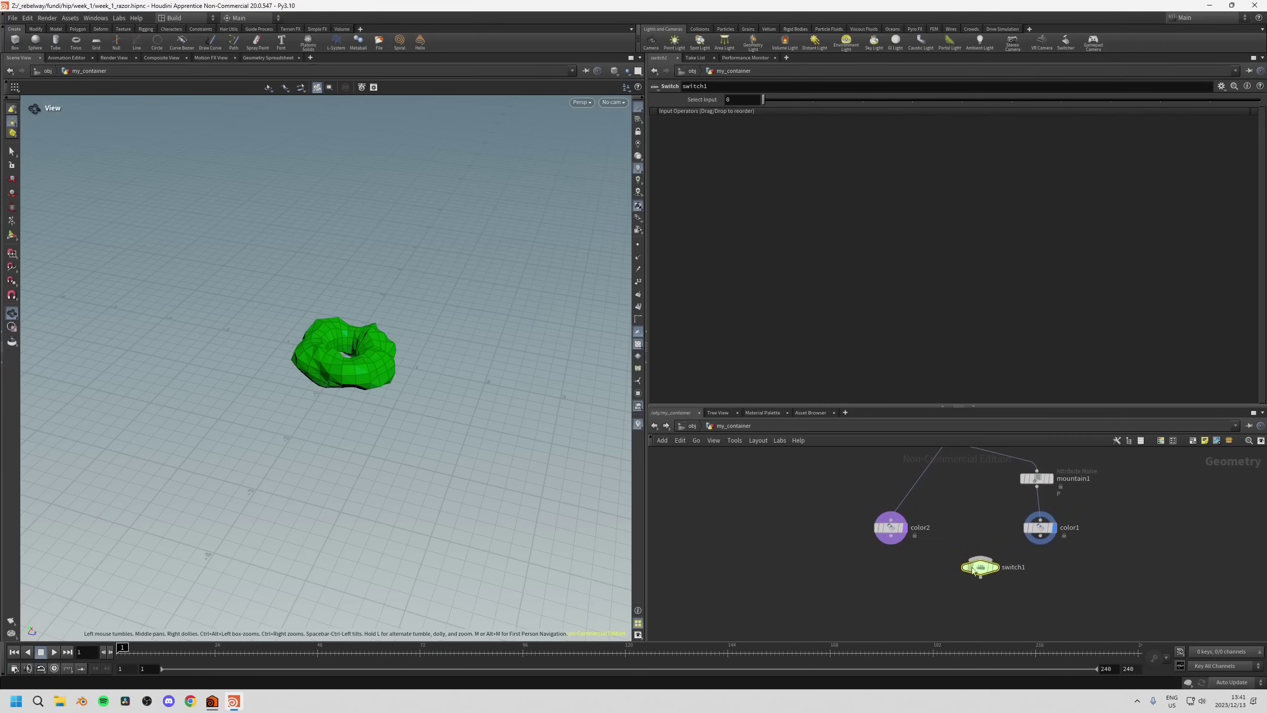
Compare the two branches by switching the display flag between color2 and color1, ending on color2.
{"action": "left_click", "coordinate": [904, 528]}
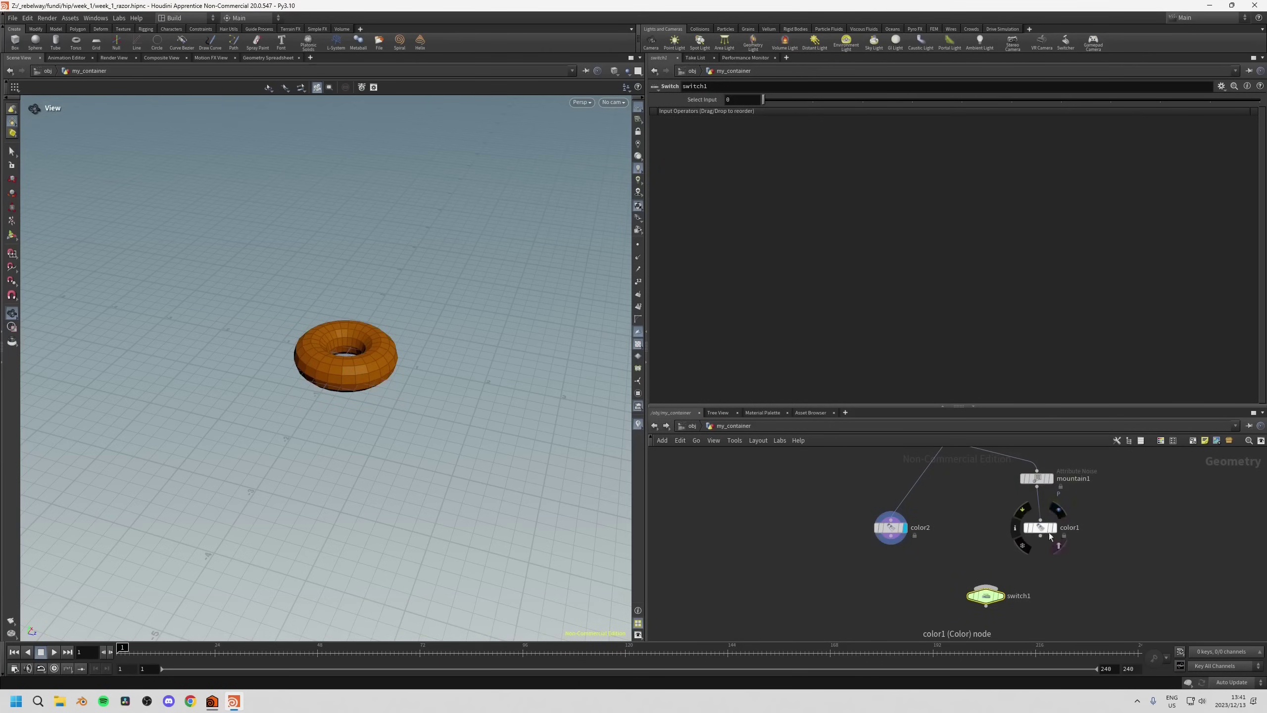
{"action": "left_click", "coordinate": [890, 527]}
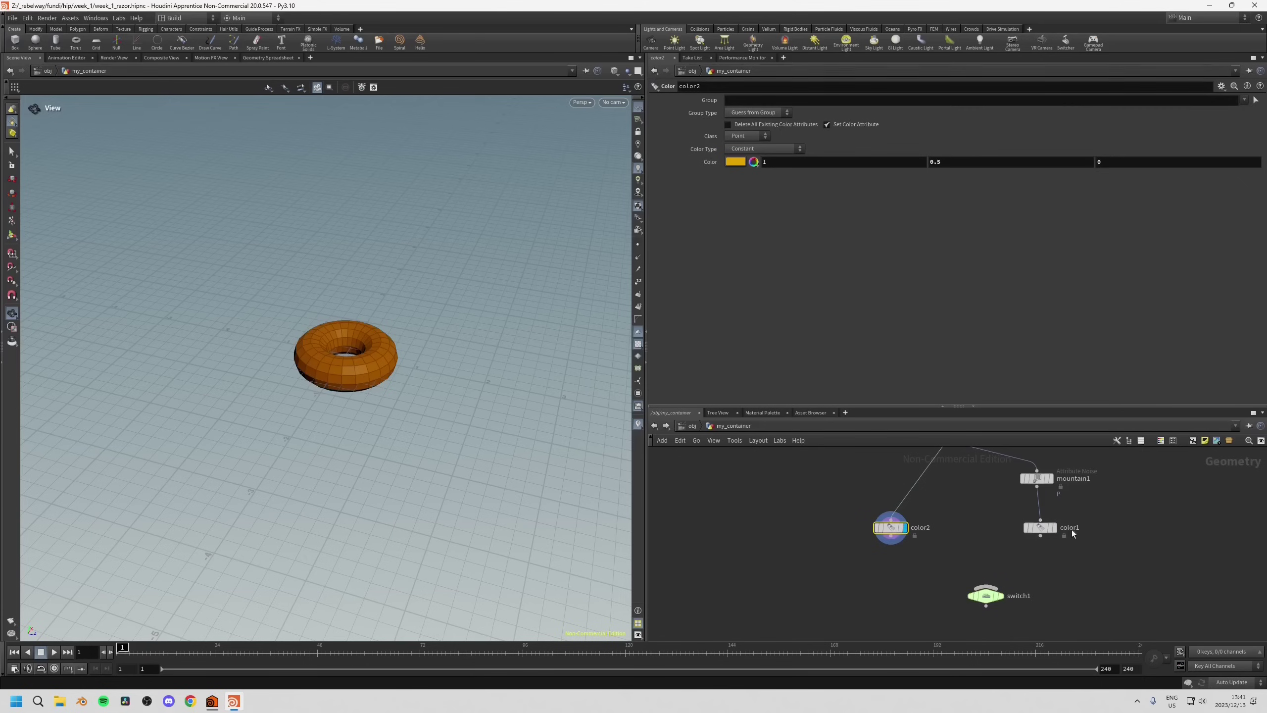
{"action": "left_click", "coordinate": [1054, 531]}
{"action": "left_click", "coordinate": [1040, 528]}
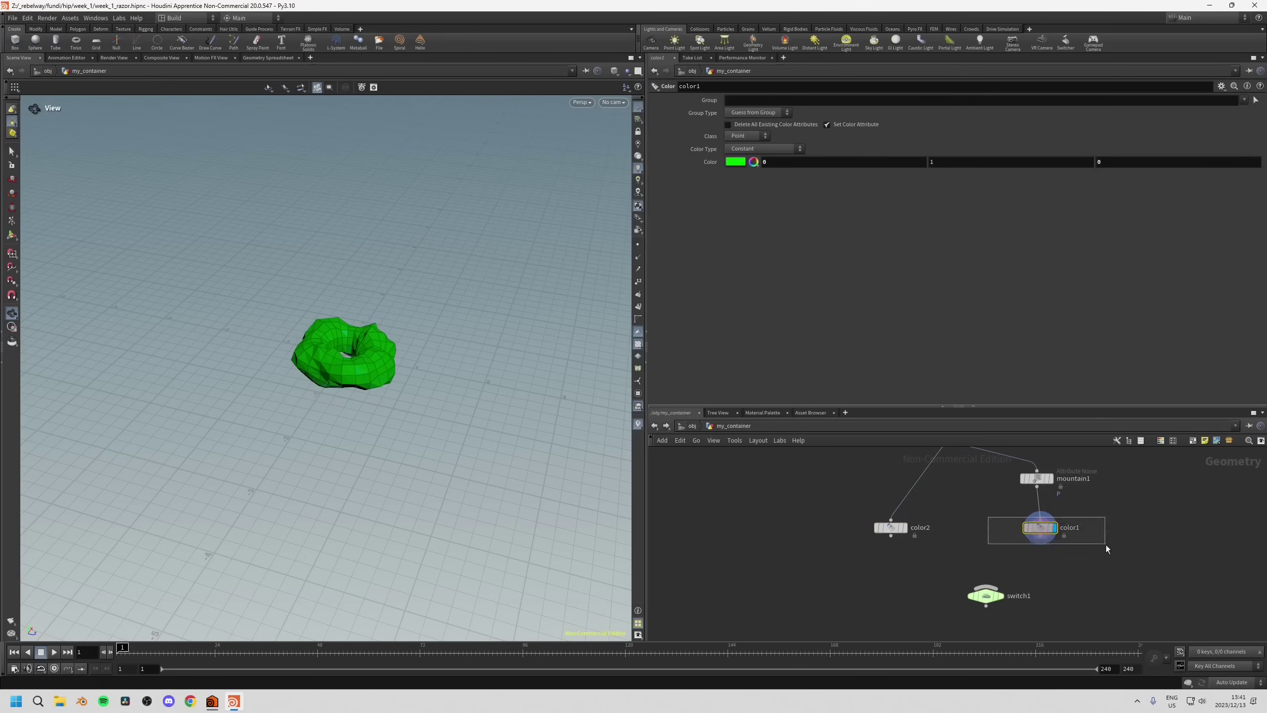
{"action": "middle_click_drag", "start_coordinate": [980, 548], "coordinate": [992, 550]}
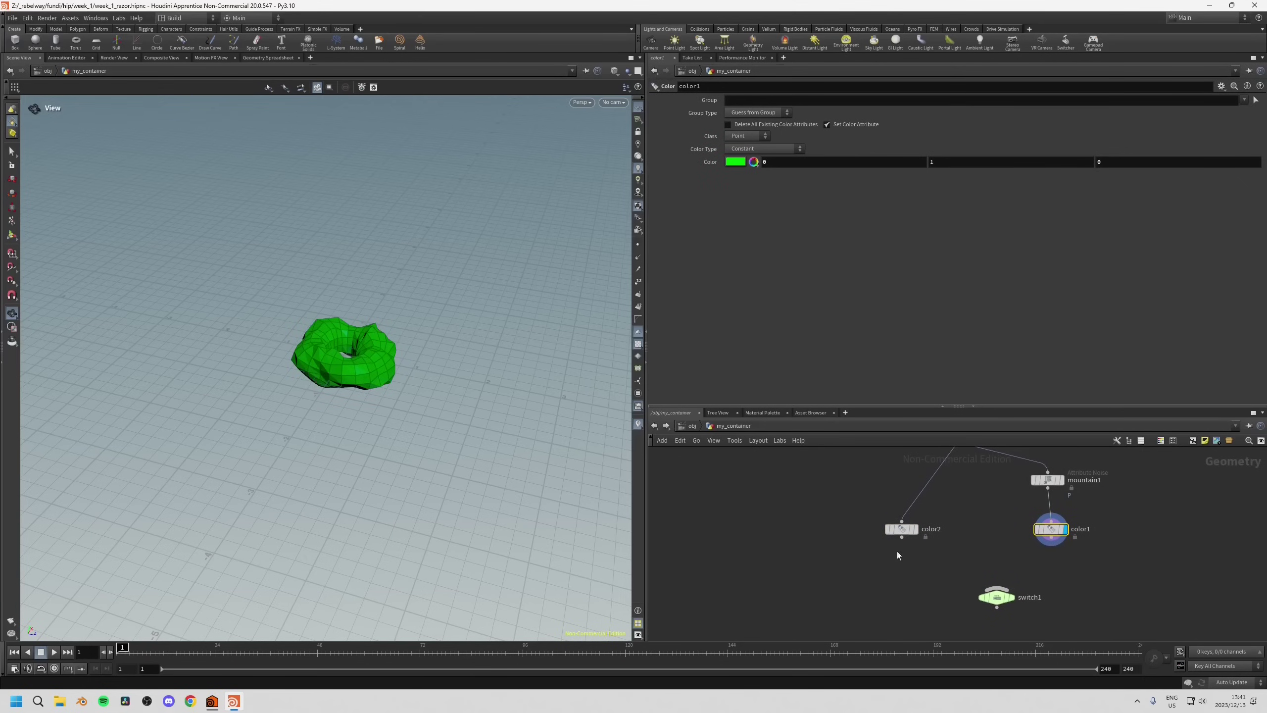
{"action": "left_click", "coordinate": [918, 512]}
{"action": "middle_click_drag", "start_coordinate": [906, 563], "coordinate": [897, 557]}
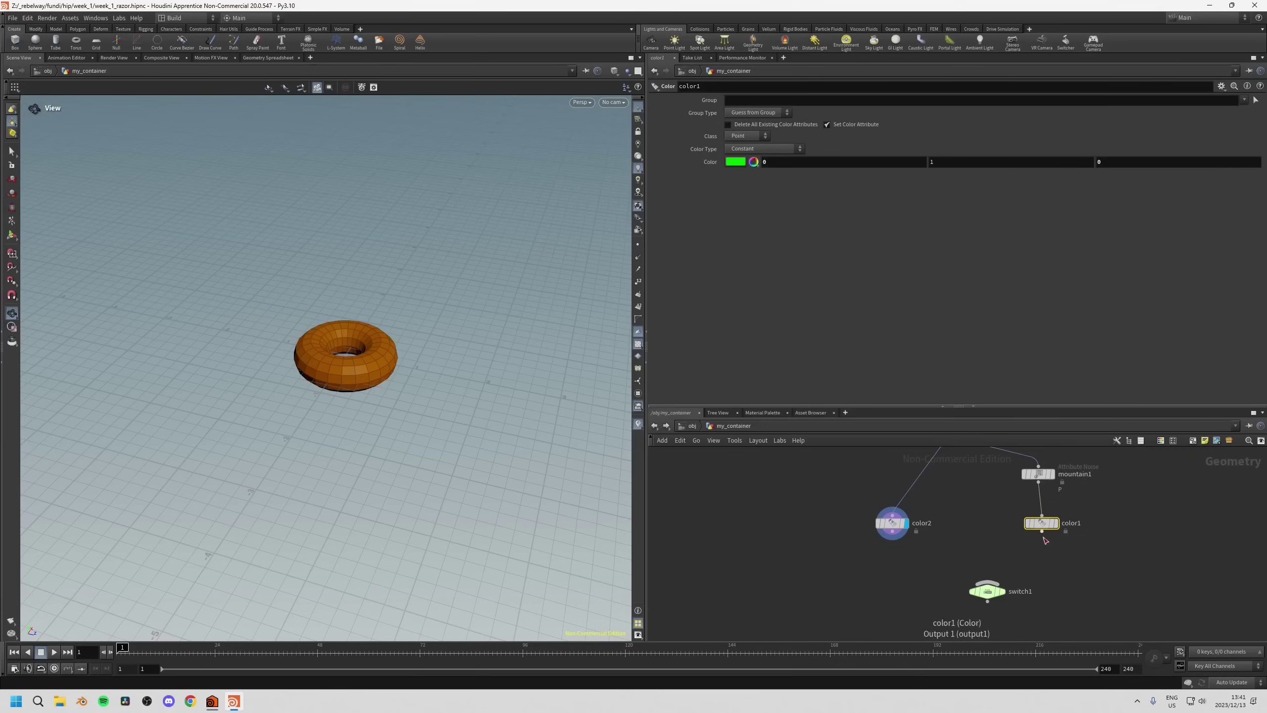
Connect color2's output to switch1's input and discard the wire started from color1's output.
{"action": "mouse_move", "coordinate": [988, 591]}
{"action": "left_click_drag", "start_coordinate": [893, 535], "coordinate": [972, 574]}
{"action": "mouse_move", "coordinate": [1042, 532]}
{"action": "left_mouse_down"}
{"action": "mouse_move", "coordinate": [1007, 566]}
{"action": "mouse_move", "coordinate": [1035, 571]}
{"action": "left_mouse_up"}
{"action": "key", "text": "Delete"}
{"action": "middle_click_drag", "start_coordinate": [1044, 569], "coordinate": [996, 606]}
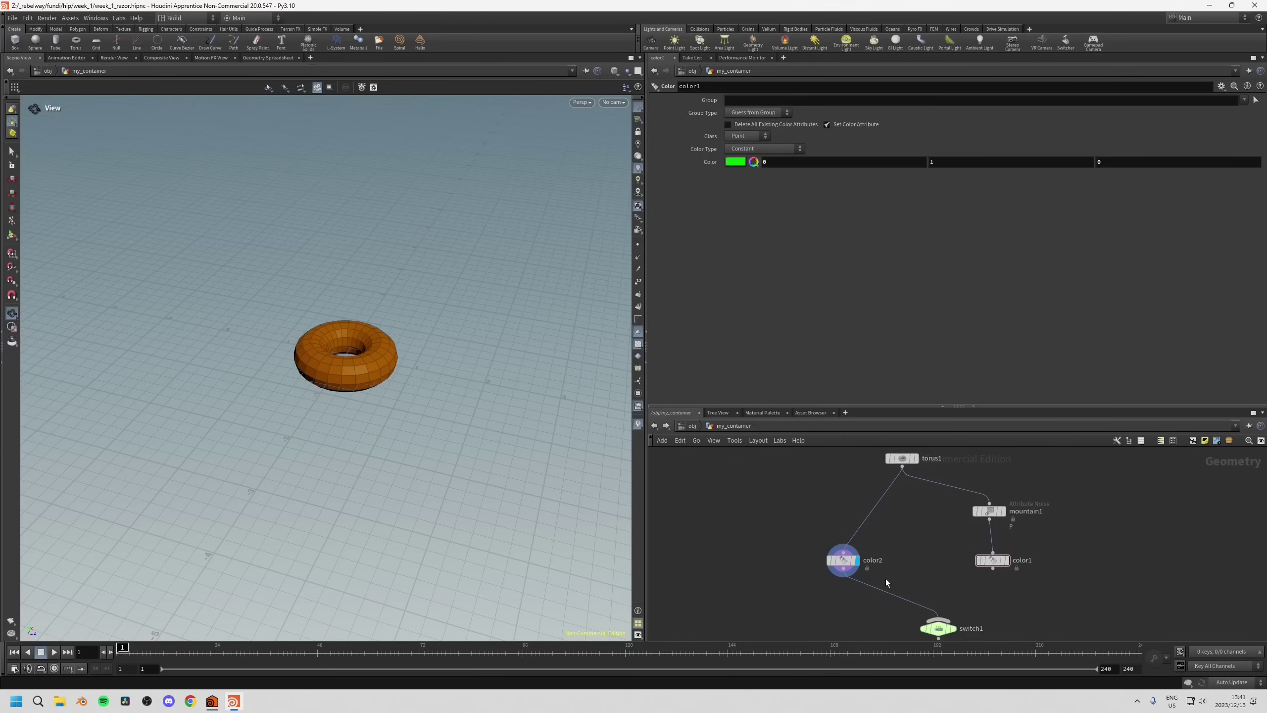
Select mountain1 and color1 together as the branch that is not wired to switch1.
{"action": "middle_click_drag", "start_coordinate": [954, 554], "coordinate": [940, 535]}
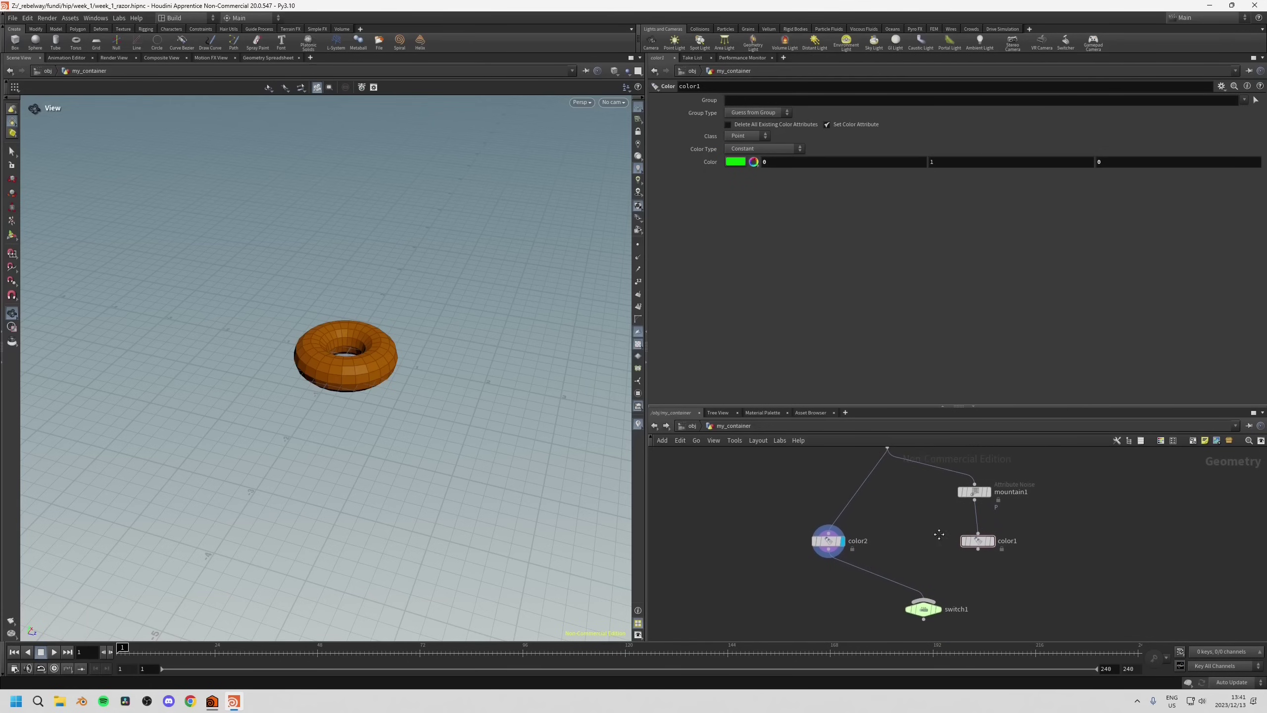
{"action": "left_click_drag", "start_coordinate": [935, 479], "coordinate": [1006, 576]}
{"action": "middle_click_drag", "start_coordinate": [935, 533], "coordinate": [919, 561]}
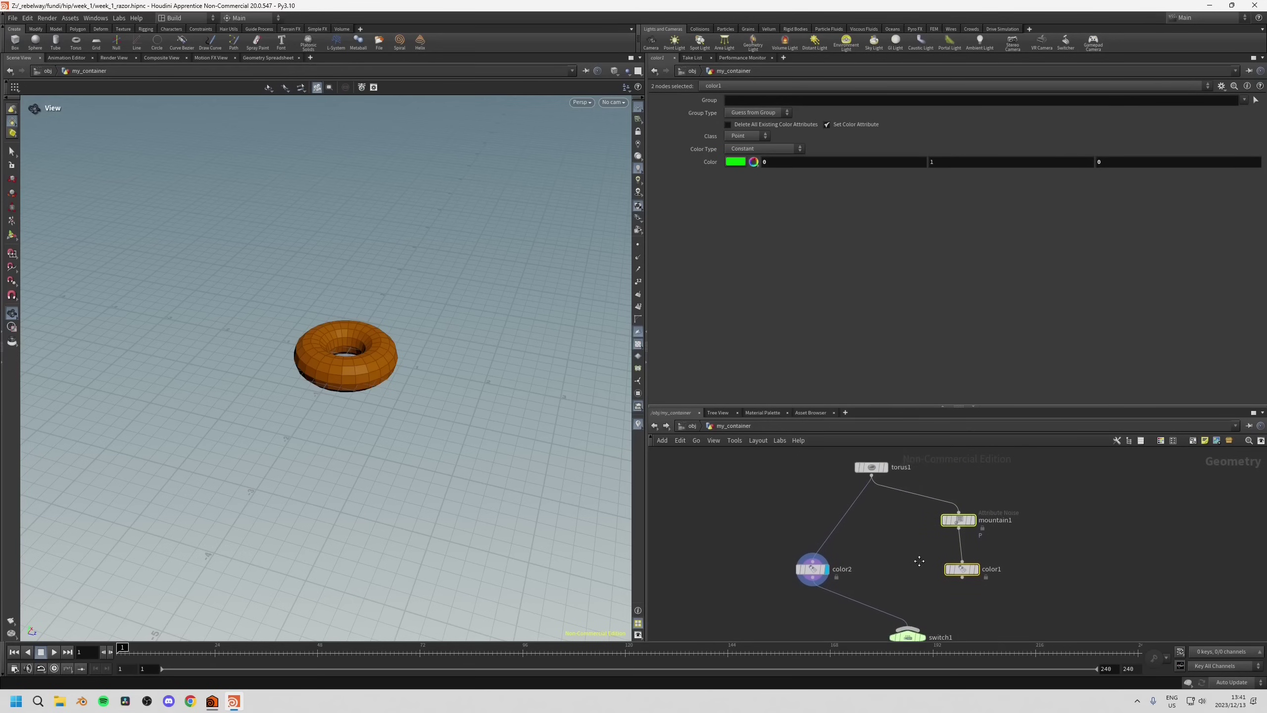
Duplicate the mountain1 and color1 branch twice beside the original, keeping both copies wired to torus1.
{"action": "left_click_drag", "start_coordinate": [959, 519], "coordinate": [1074, 514], "text": "alt"}
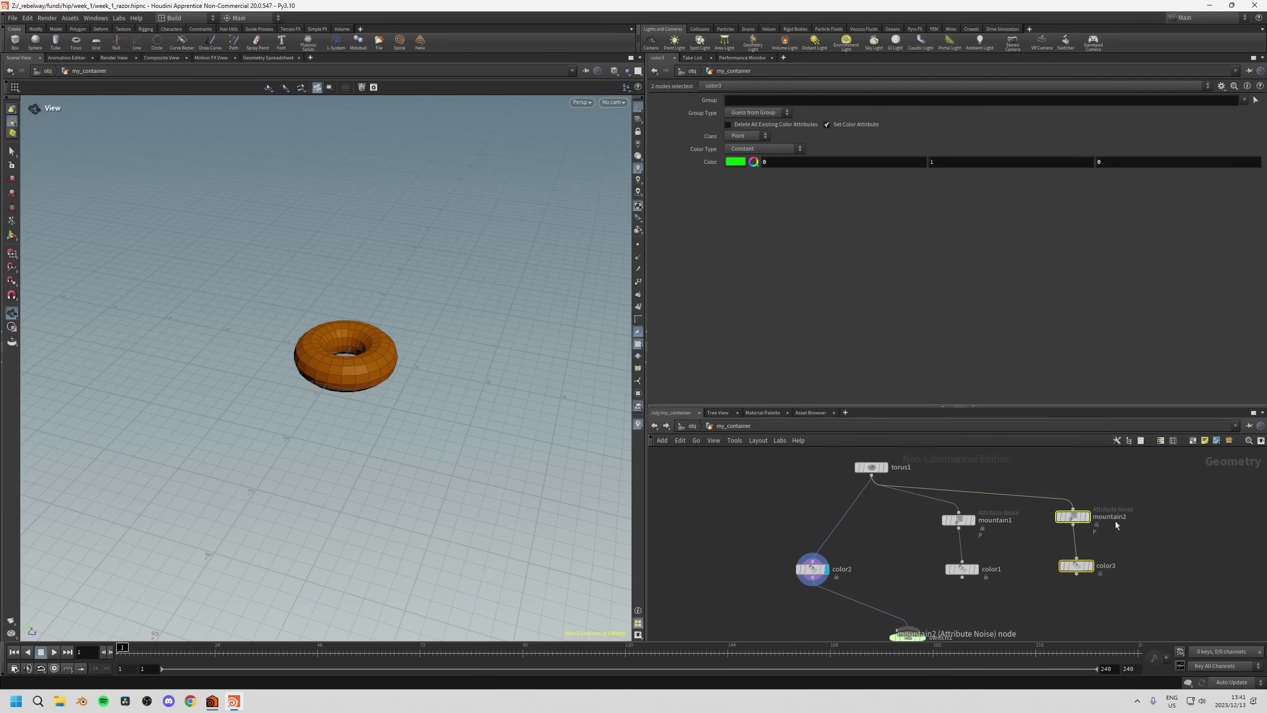
{"action": "middle_click_drag", "start_coordinate": [1041, 535], "coordinate": [1005, 532]}
{"action": "left_click_drag", "start_coordinate": [1041, 528], "coordinate": [1156, 528], "text": "alt"}
Set mountain2's Element Size to 0.7 and display its branch, first at mountain2 and finally at color3.
{"action": "left_click", "coordinate": [1037, 514]}
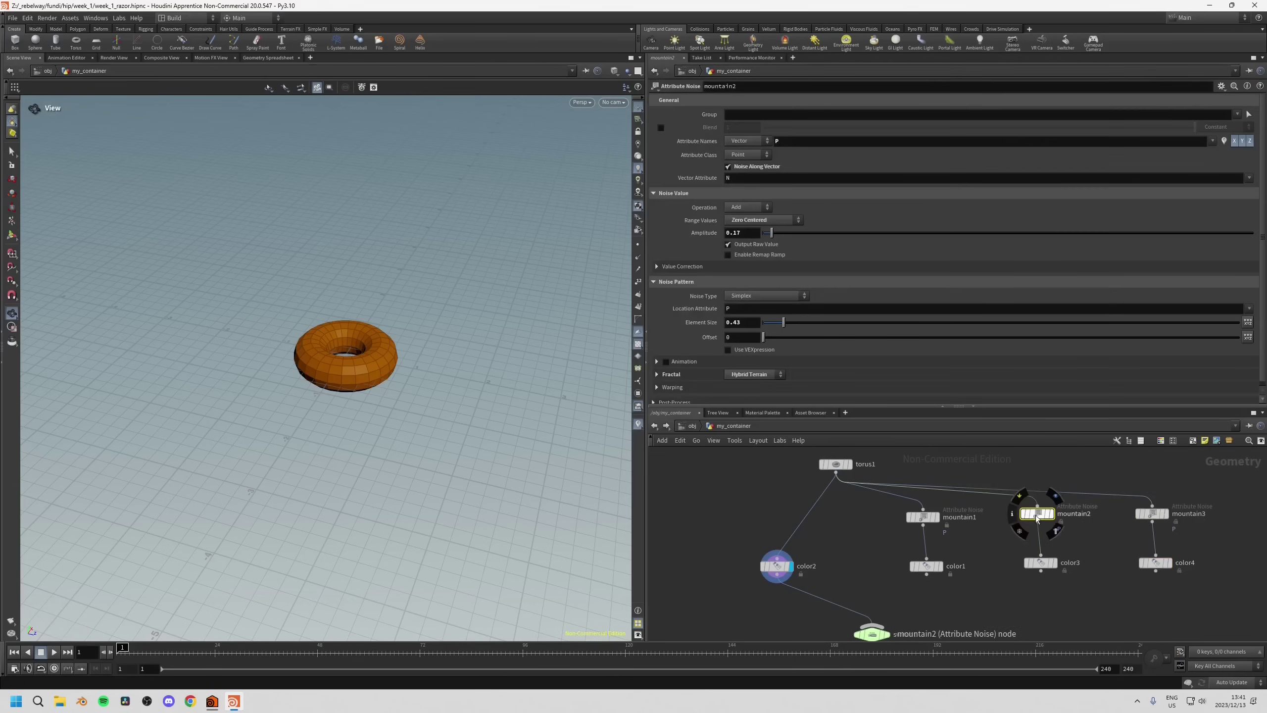
{"action": "left_click", "coordinate": [796, 321]}
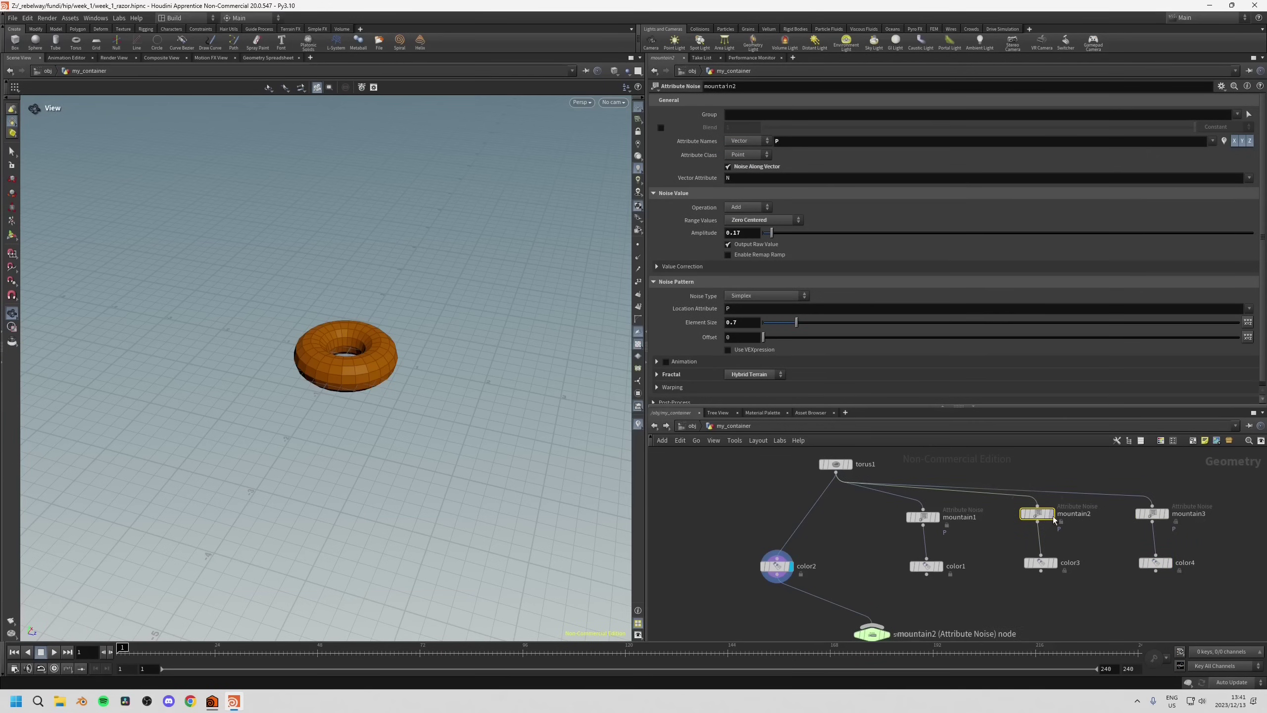
{"action": "left_click", "coordinate": [1056, 496]}
{"action": "mouse_move", "coordinate": [1052, 571]}
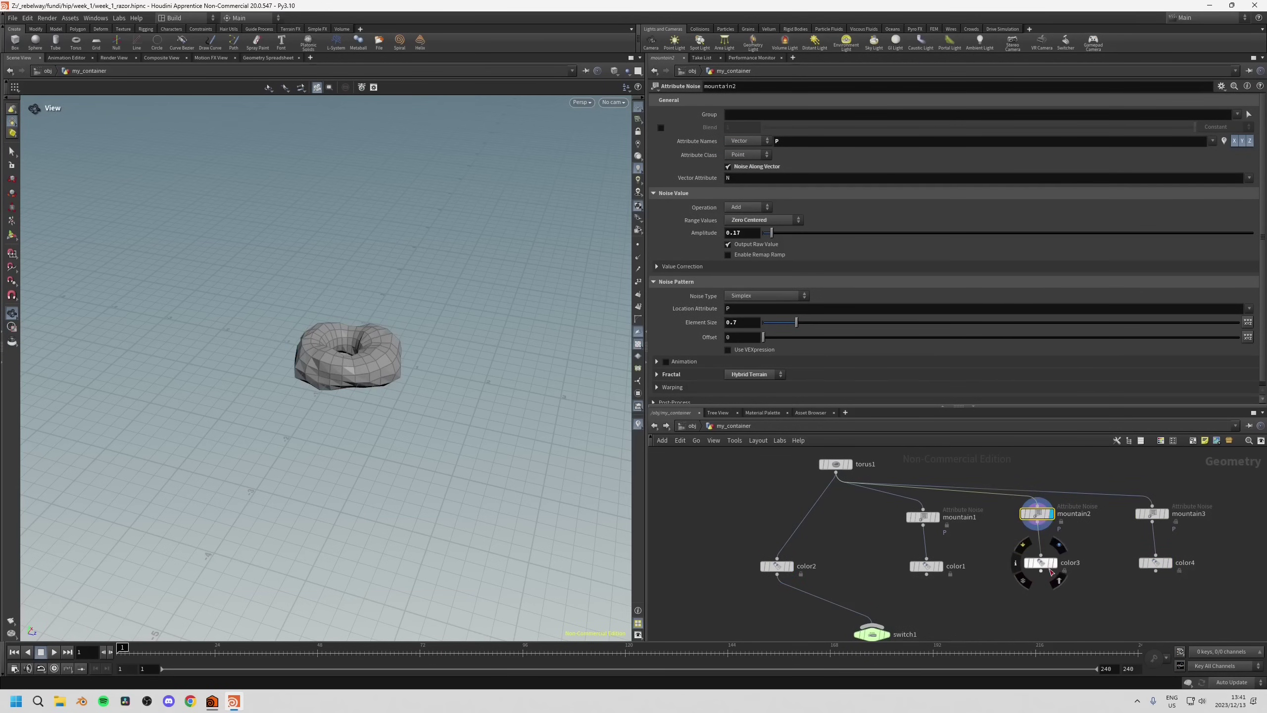
{"action": "left_click", "coordinate": [1058, 545]}
Change color3's color to yellow (1, 1, 0) using a swatch in the Color Editor.
{"action": "left_click", "coordinate": [926, 565]}
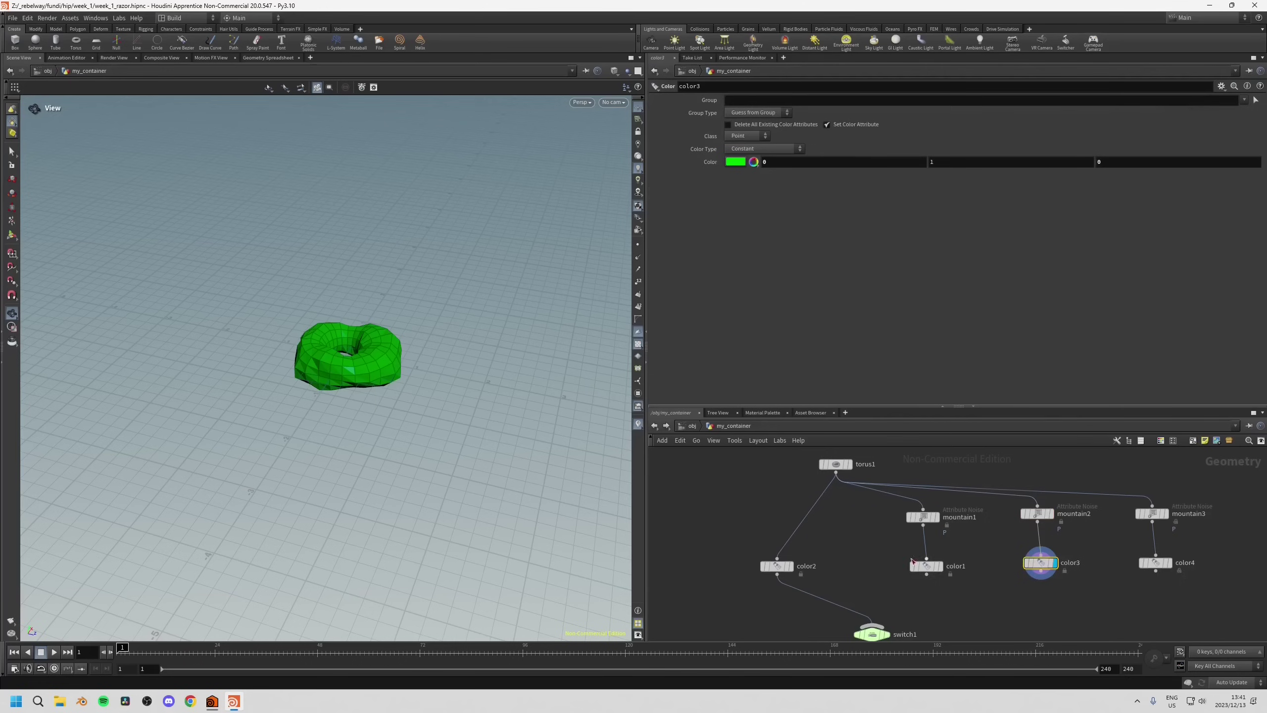
{"action": "left_click", "coordinate": [1040, 563]}
{"action": "left_click", "coordinate": [732, 161]}
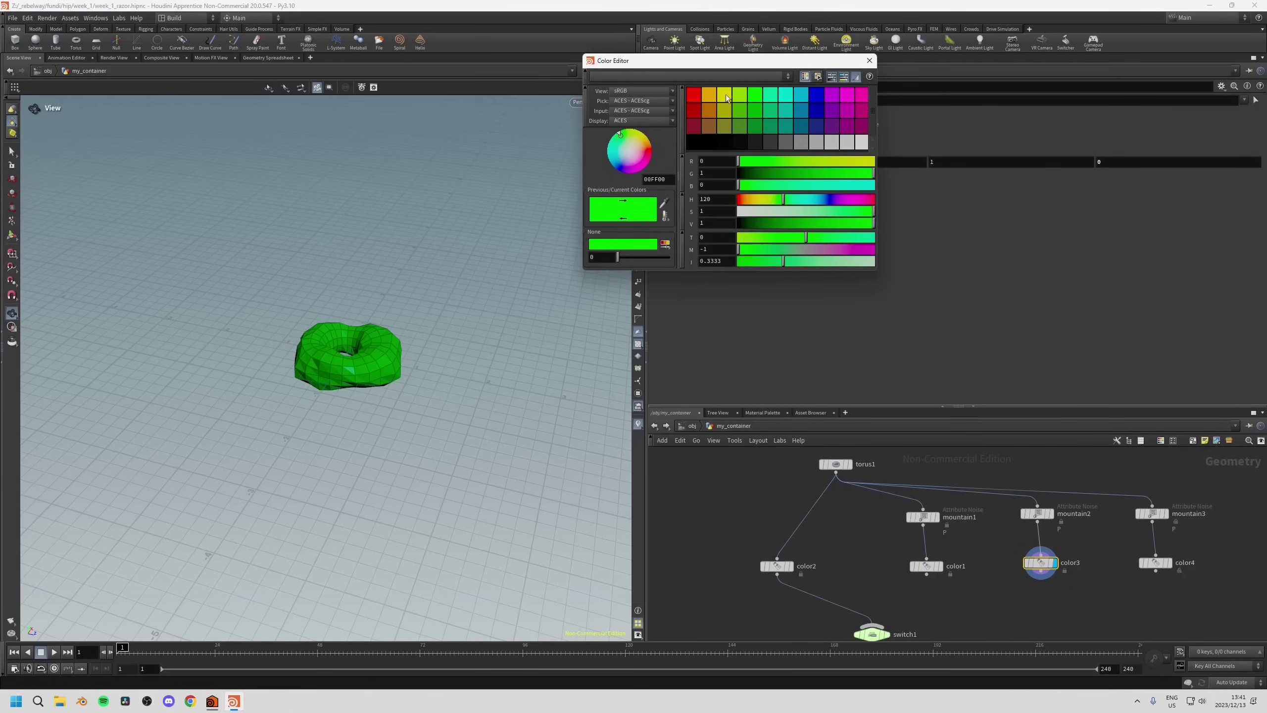
{"action": "left_click", "coordinate": [726, 98]}
{"action": "left_click", "coordinate": [870, 60]}
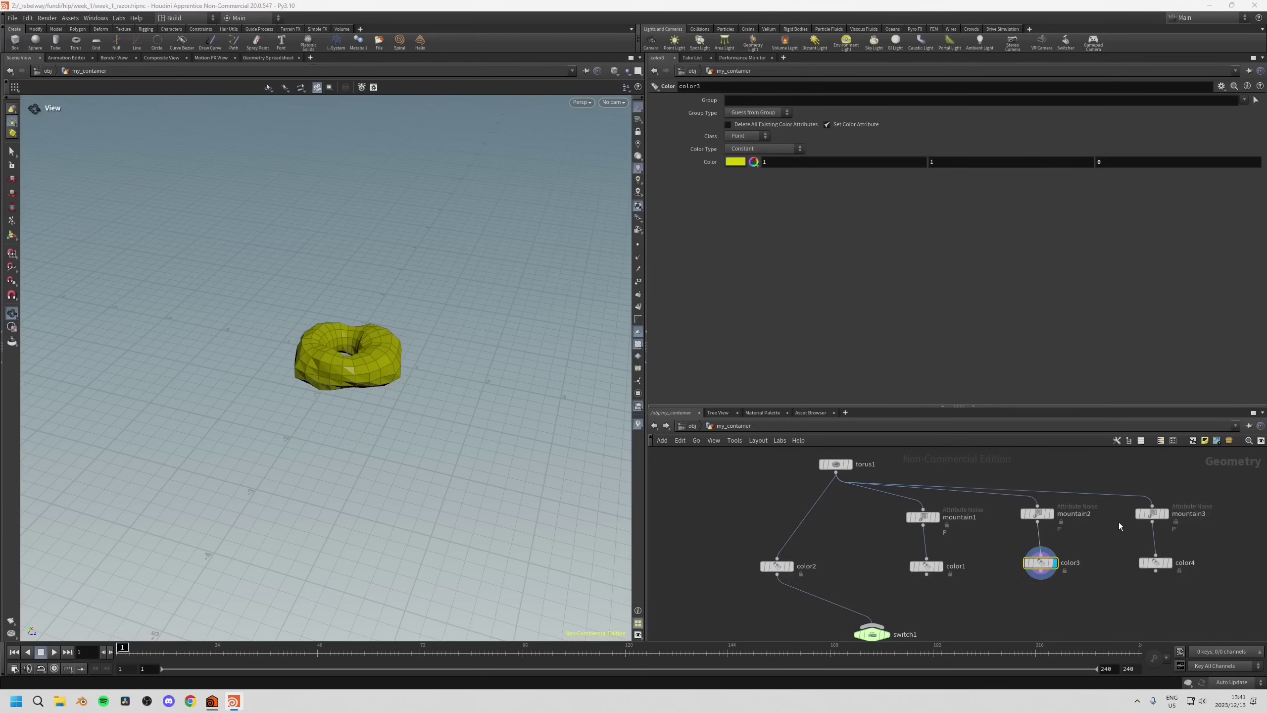
Display color4 and change its color to cyan (0, 1, 1) using a swatch in the Color Editor.
{"action": "middle_click_drag", "start_coordinate": [1145, 512], "coordinate": [1107, 501]}
{"action": "left_click_drag", "start_coordinate": [1081, 532], "coordinate": [1126, 567]}
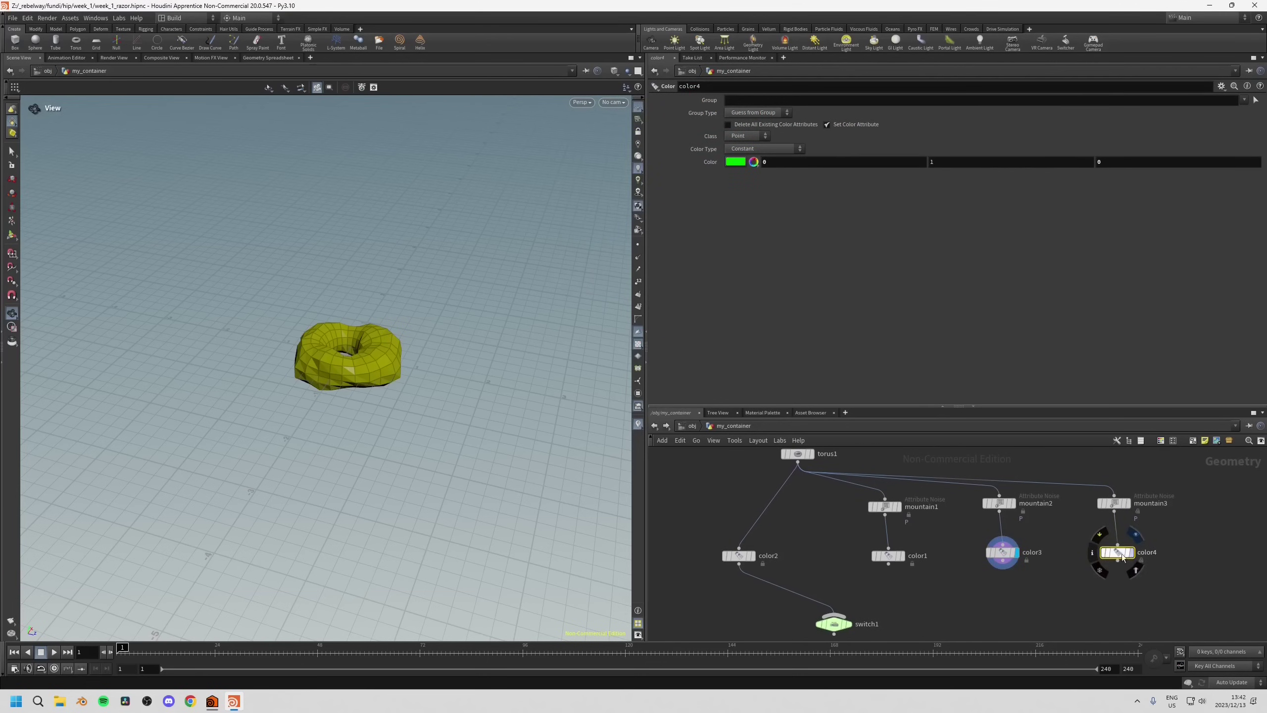
{"action": "left_click", "coordinate": [1129, 553]}
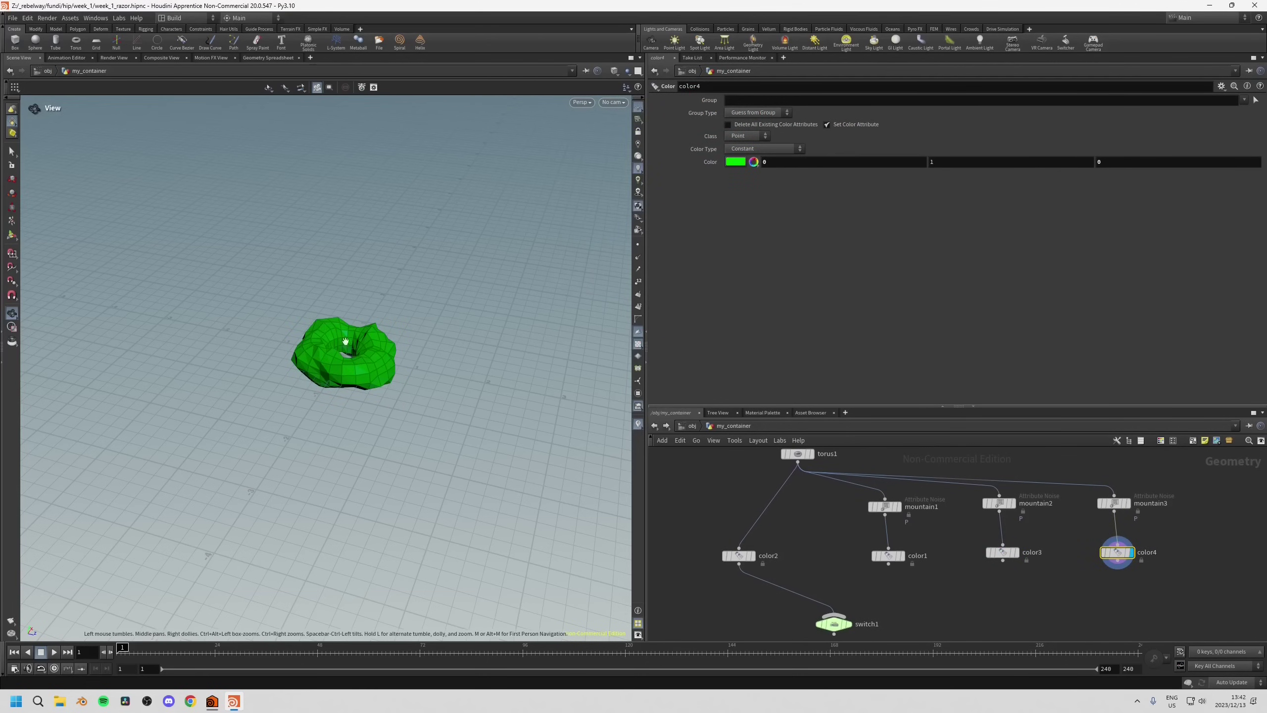
{"action": "left_click", "coordinate": [735, 163]}
{"action": "left_click", "coordinate": [790, 106]}
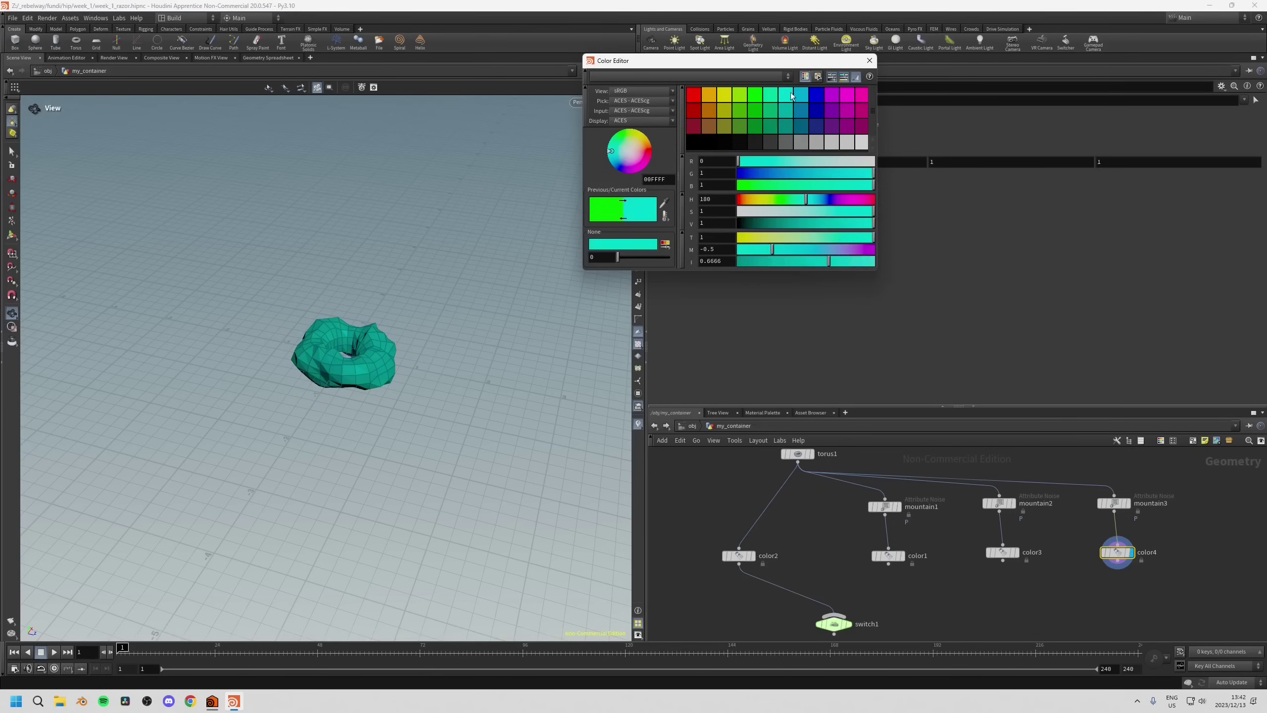
{"action": "left_click", "coordinate": [869, 60]}
Set mountain3's Element Size to 0.67 and its Amplitude to 0.33.
{"action": "middle_click_drag", "start_coordinate": [1076, 527], "coordinate": [1039, 520]}
{"action": "left_click", "coordinate": [1065, 494]}
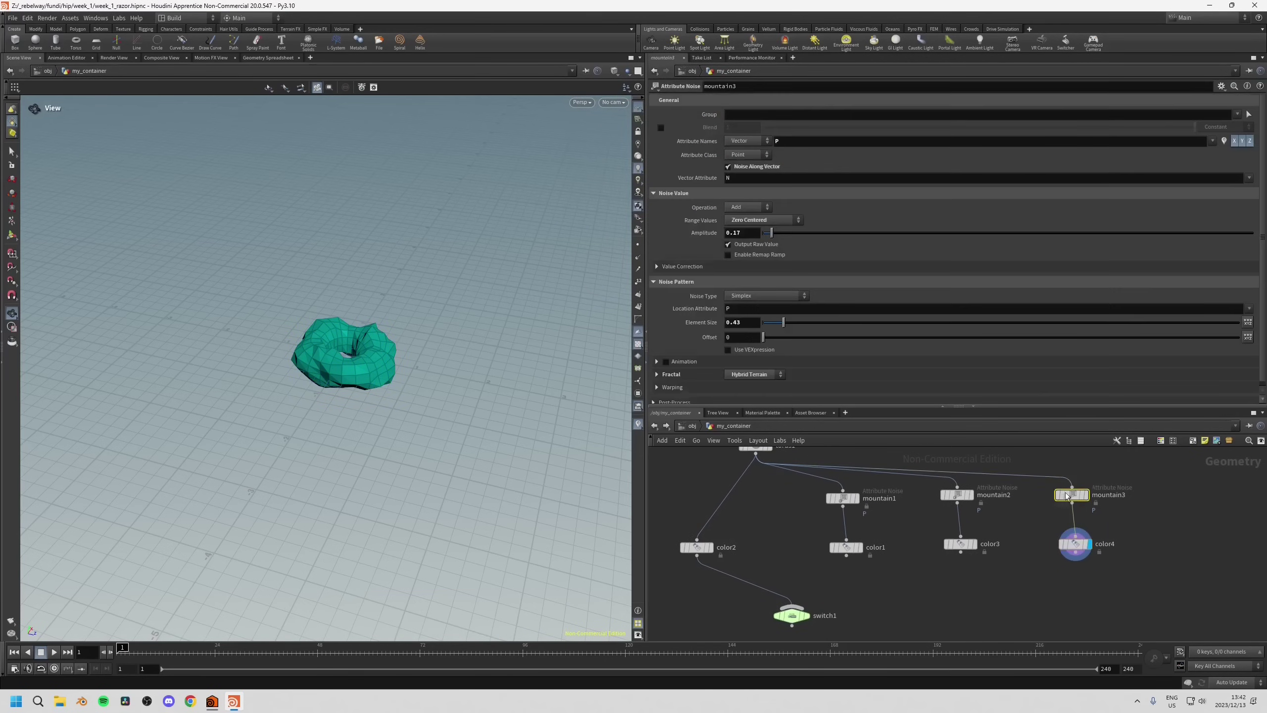
{"action": "left_click_drag", "start_coordinate": [783, 322], "coordinate": [795, 325]}
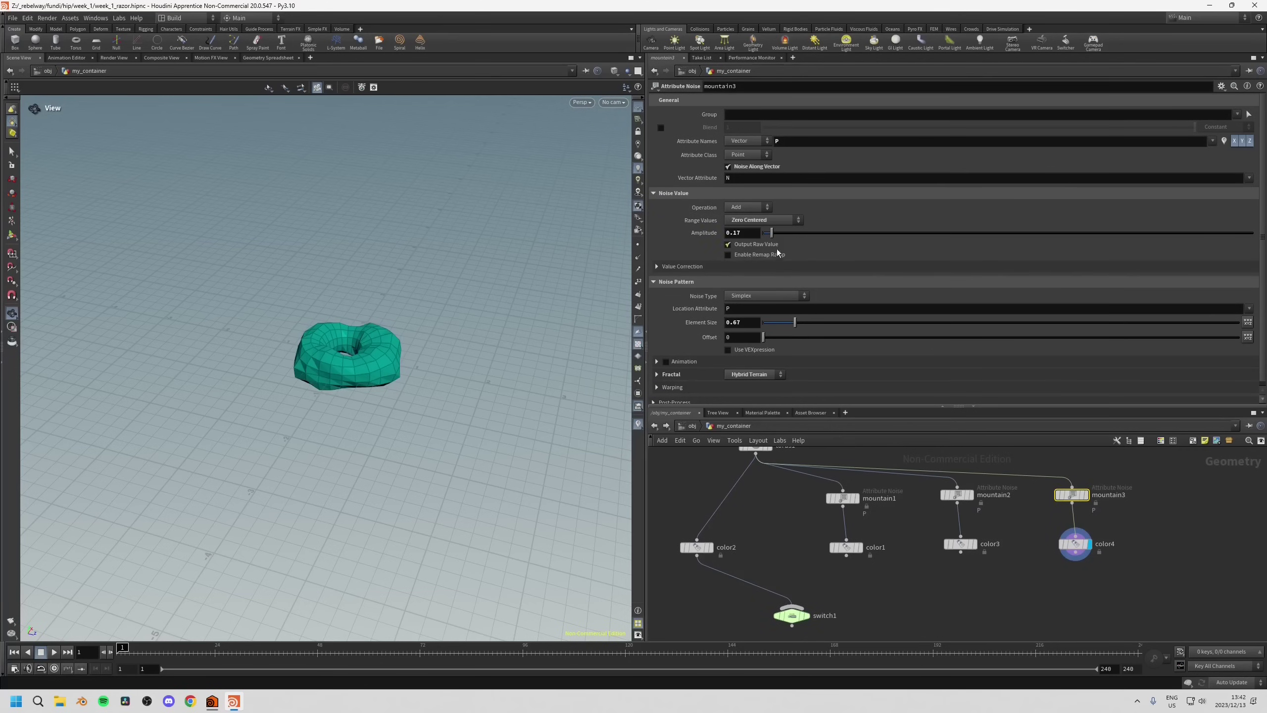
{"action": "left_click_drag", "start_coordinate": [772, 232], "coordinate": [780, 232]}
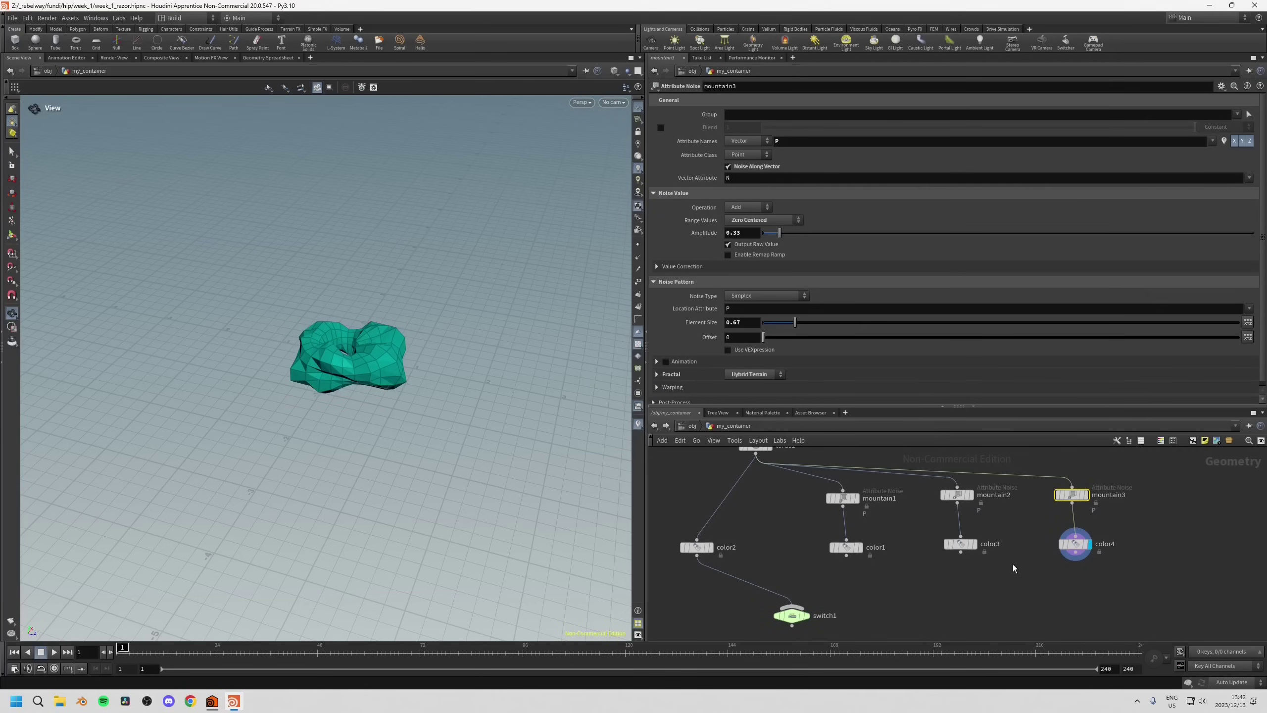
Switch the display flag to color3 to view that branch, and select color1.
{"action": "middle_click_drag", "start_coordinate": [1013, 565], "coordinate": [1039, 568]}
{"action": "left_click", "coordinate": [1002, 546]}
{"action": "middle_click_drag", "start_coordinate": [955, 573], "coordinate": [979, 560]}
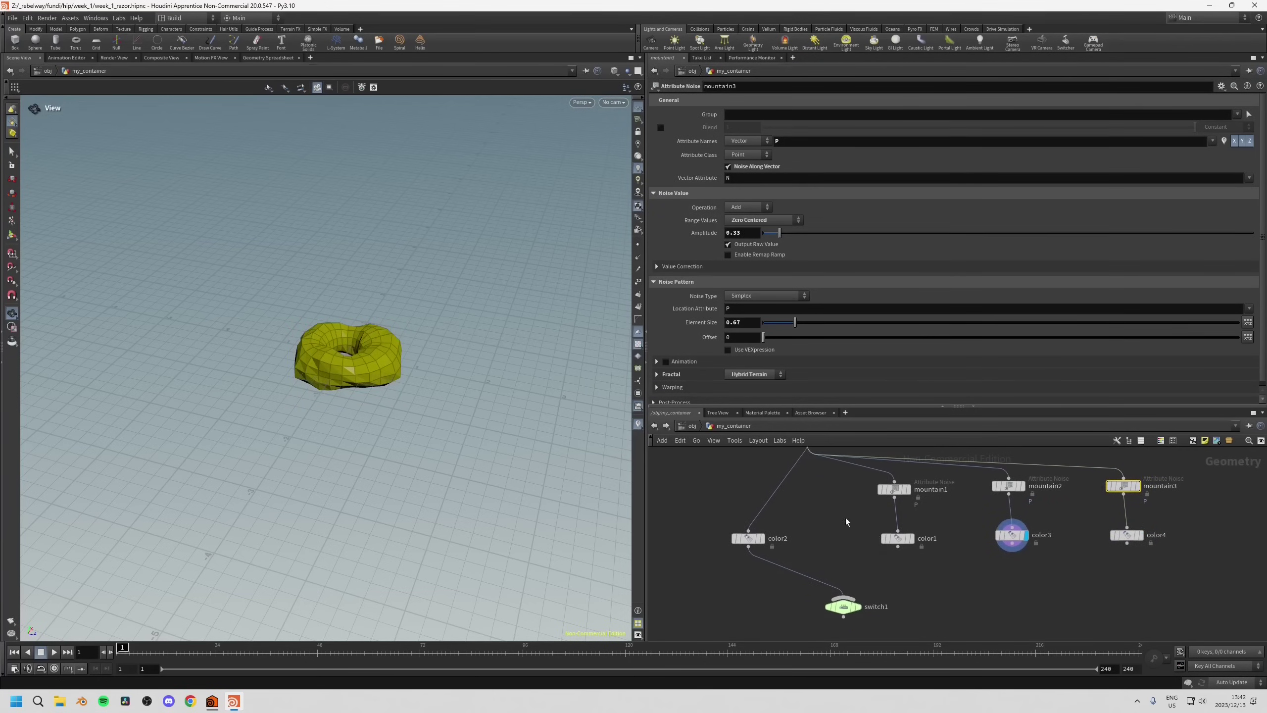
{"action": "left_click", "coordinate": [898, 538]}
{"action": "middle_click_drag", "start_coordinate": [848, 523], "coordinate": [851, 512]}
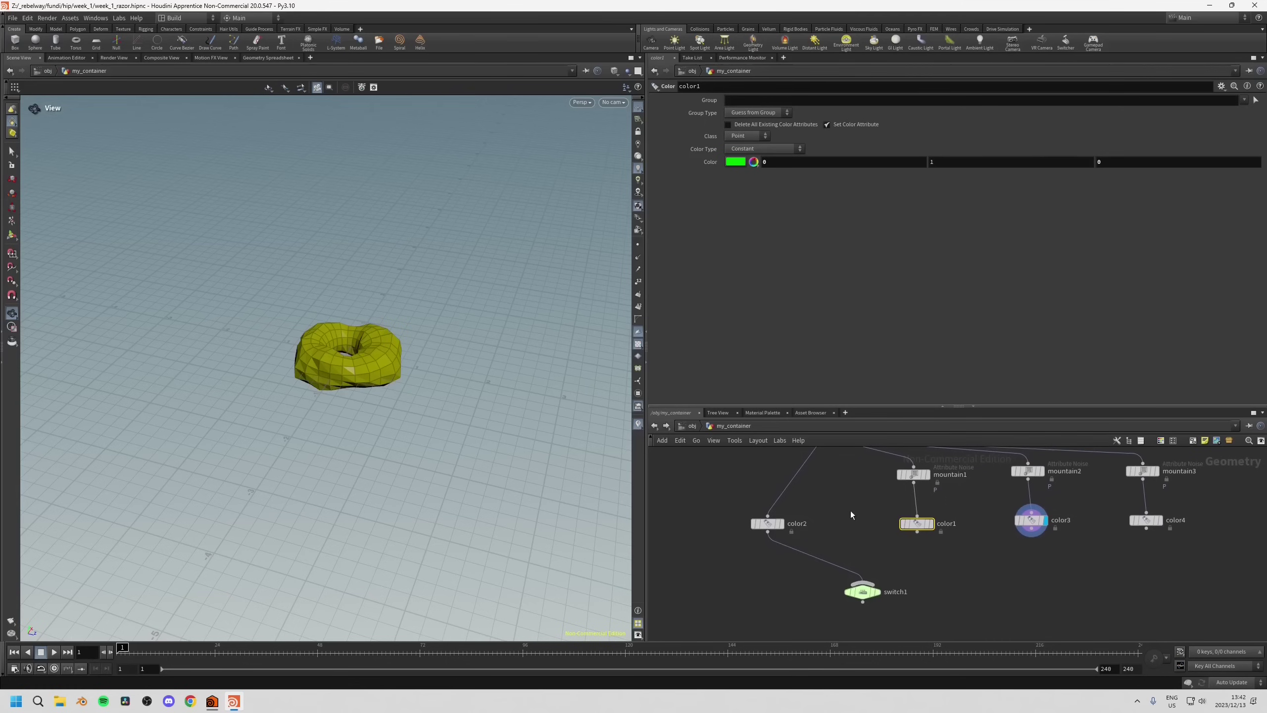
{"action": "middle_click_drag", "start_coordinate": [902, 584], "coordinate": [887, 579]}
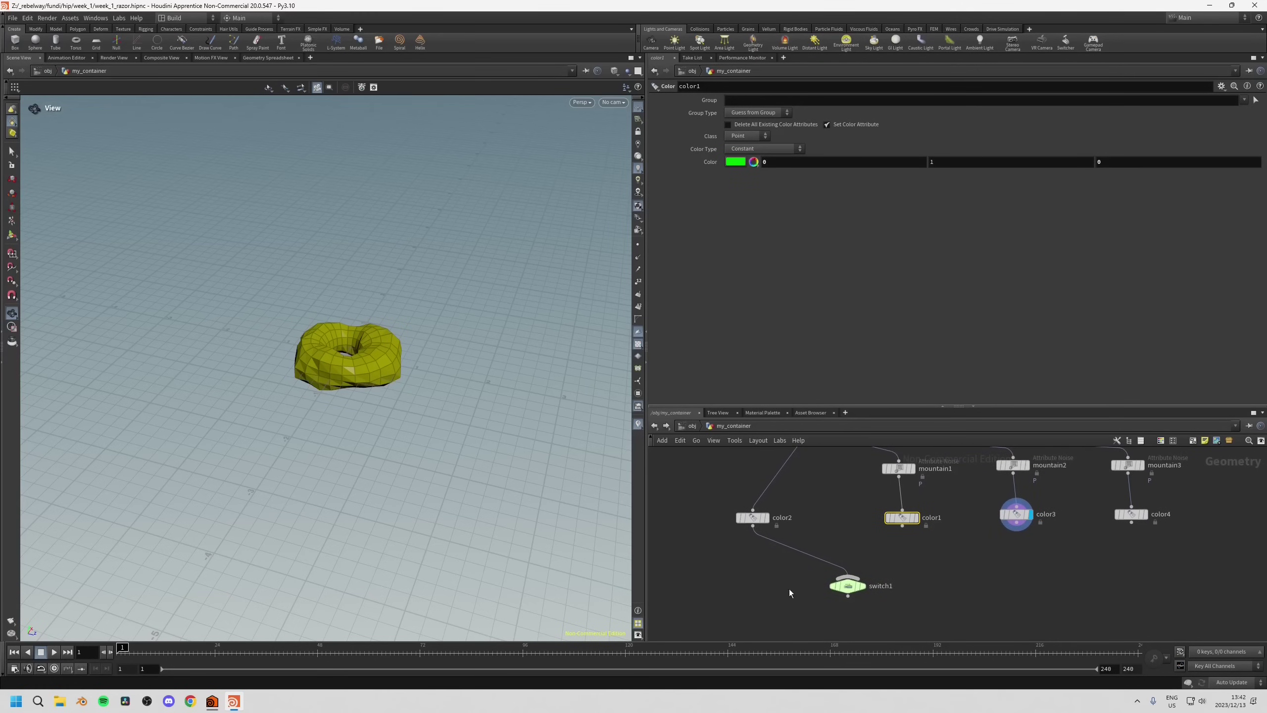
Add an unconnected Merge node beside switch1 and move switch1 slightly lower.
{"action": "scroll", "coordinate": [968, 579], "scroll_direction": "down", "scroll_amount": 3}
{"action": "key", "text": "Tab"}
{"action": "type", "text": "mer"}
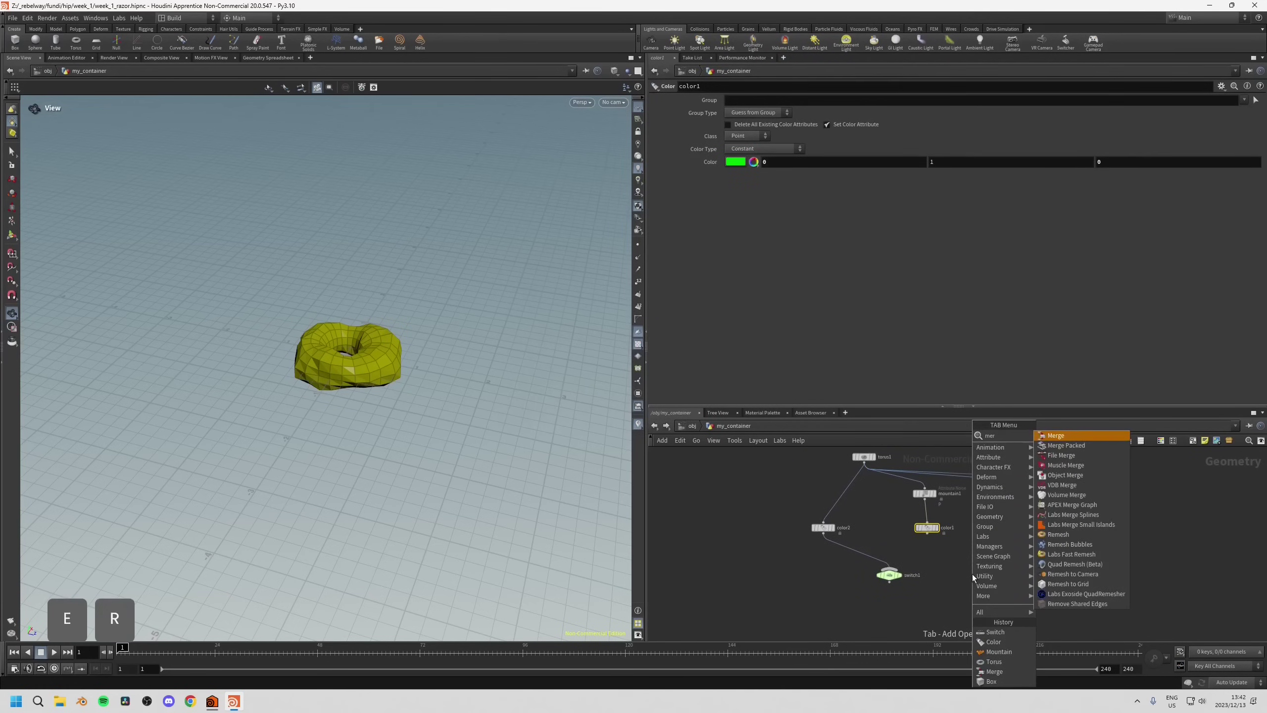
{"action": "key", "text": "Return"}
{"action": "left_click", "coordinate": [974, 577]}
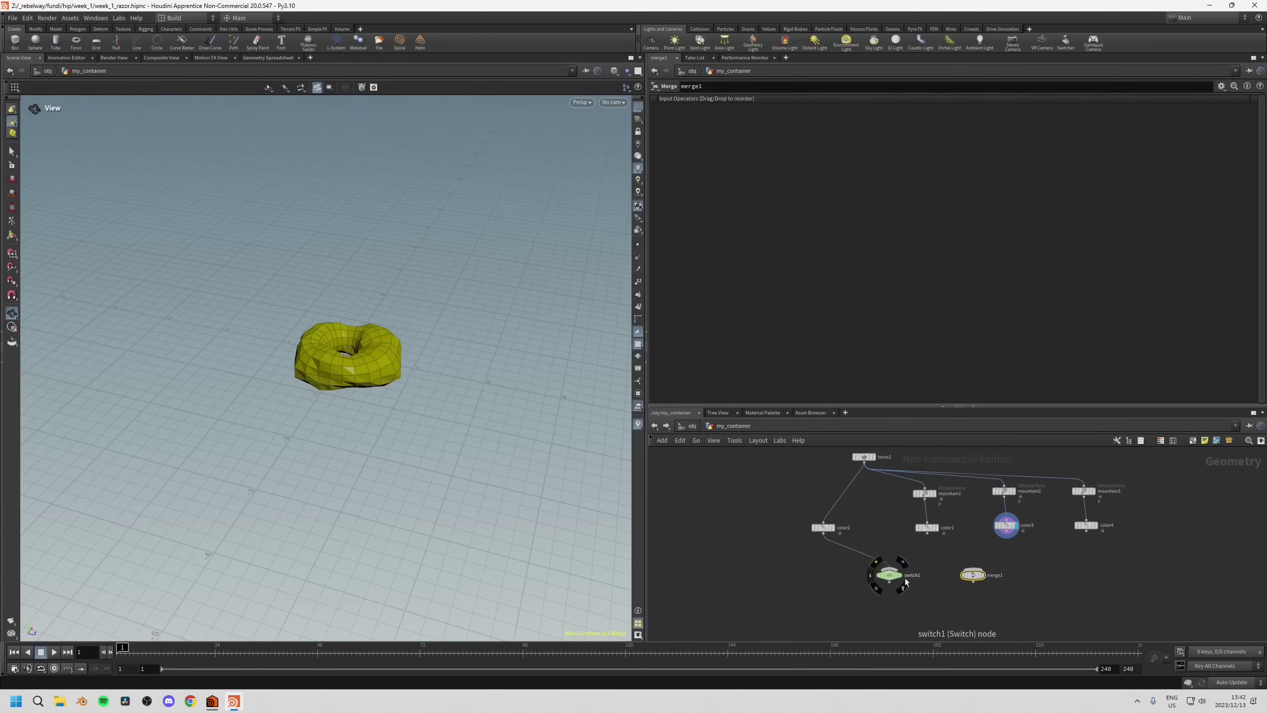
{"action": "scroll", "coordinate": [939, 575], "scroll_direction": "up", "scroll_amount": 3}
{"action": "left_click_drag", "start_coordinate": [1027, 575], "coordinate": [1054, 590]}
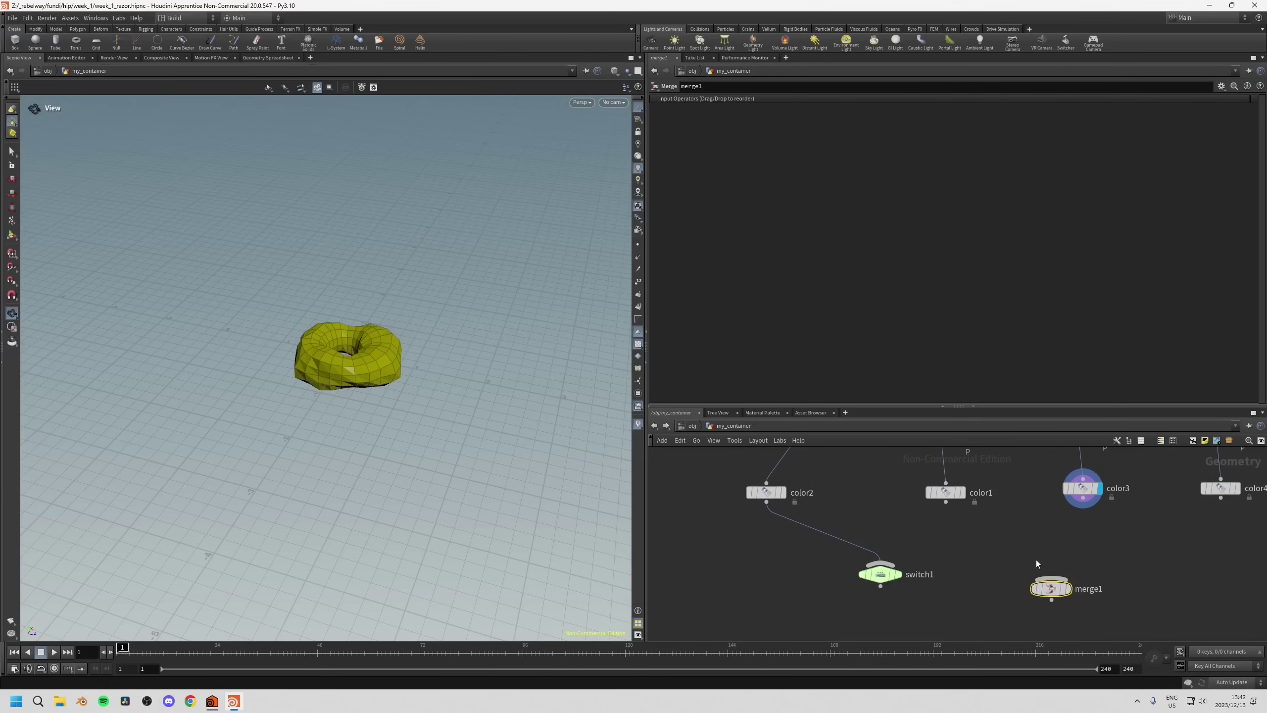
{"action": "scroll", "coordinate": [1035, 559], "scroll_direction": "down", "scroll_amount": 2}
{"action": "middle_click_drag", "start_coordinate": [996, 556], "coordinate": [1025, 555]}
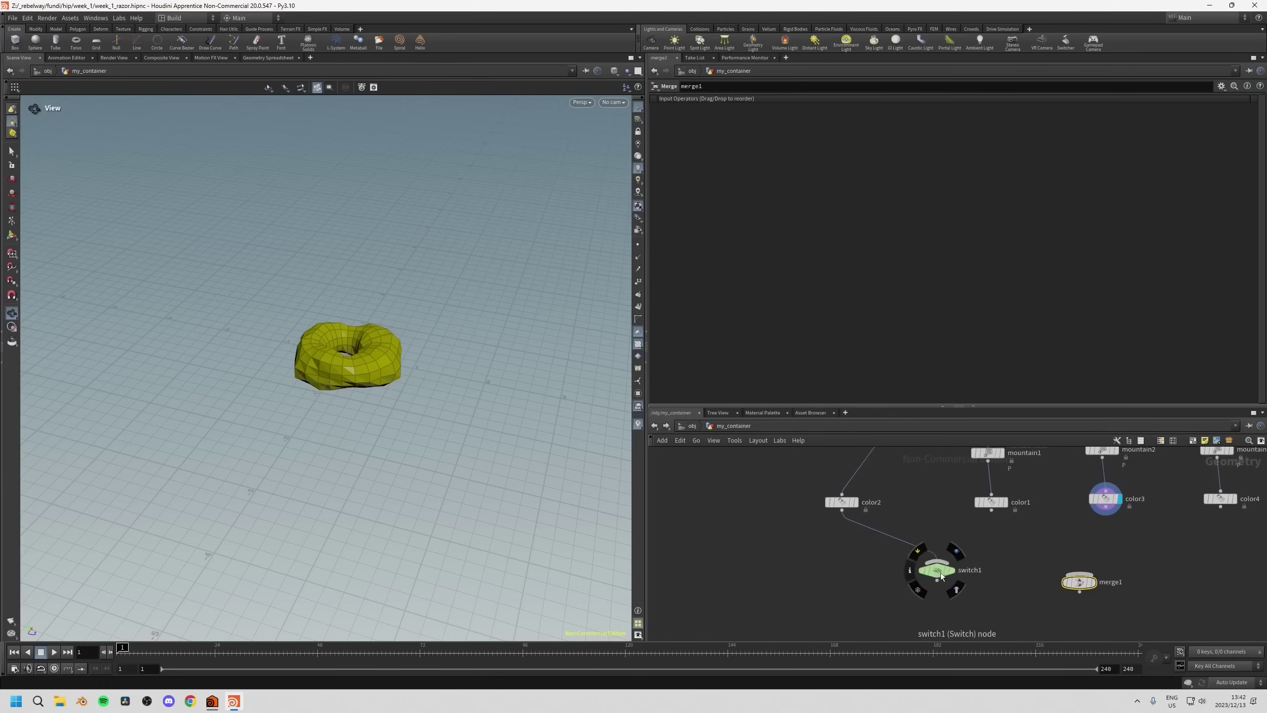
{"action": "left_click_drag", "start_coordinate": [941, 572], "coordinate": [935, 592]}
Wire the outputs of color1 and color3 one by one into switch1 alongside color2.
{"action": "left_click", "coordinate": [866, 498]}
{"action": "left_click", "coordinate": [960, 518]}
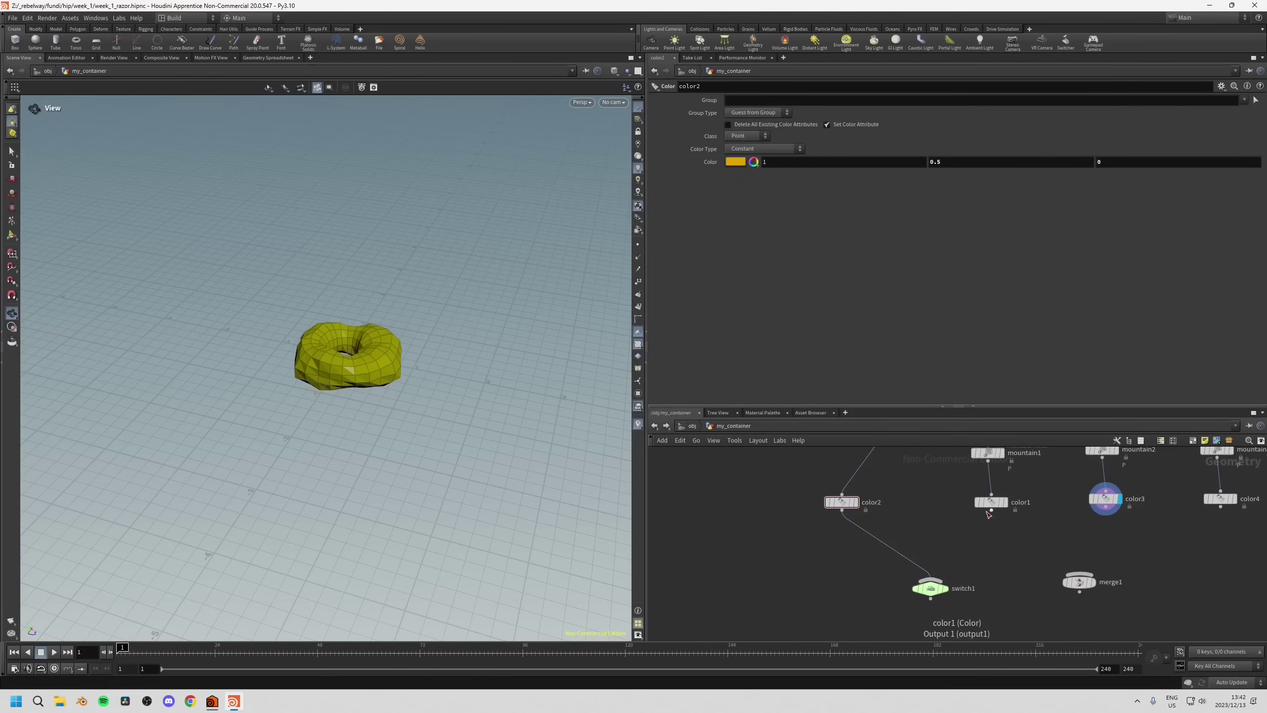
{"action": "left_click_drag", "start_coordinate": [991, 511], "coordinate": [932, 579]}
{"action": "left_click_drag", "start_coordinate": [1105, 507], "coordinate": [933, 579]}
{"action": "middle_click_drag", "start_coordinate": [996, 575], "coordinate": [928, 577]}
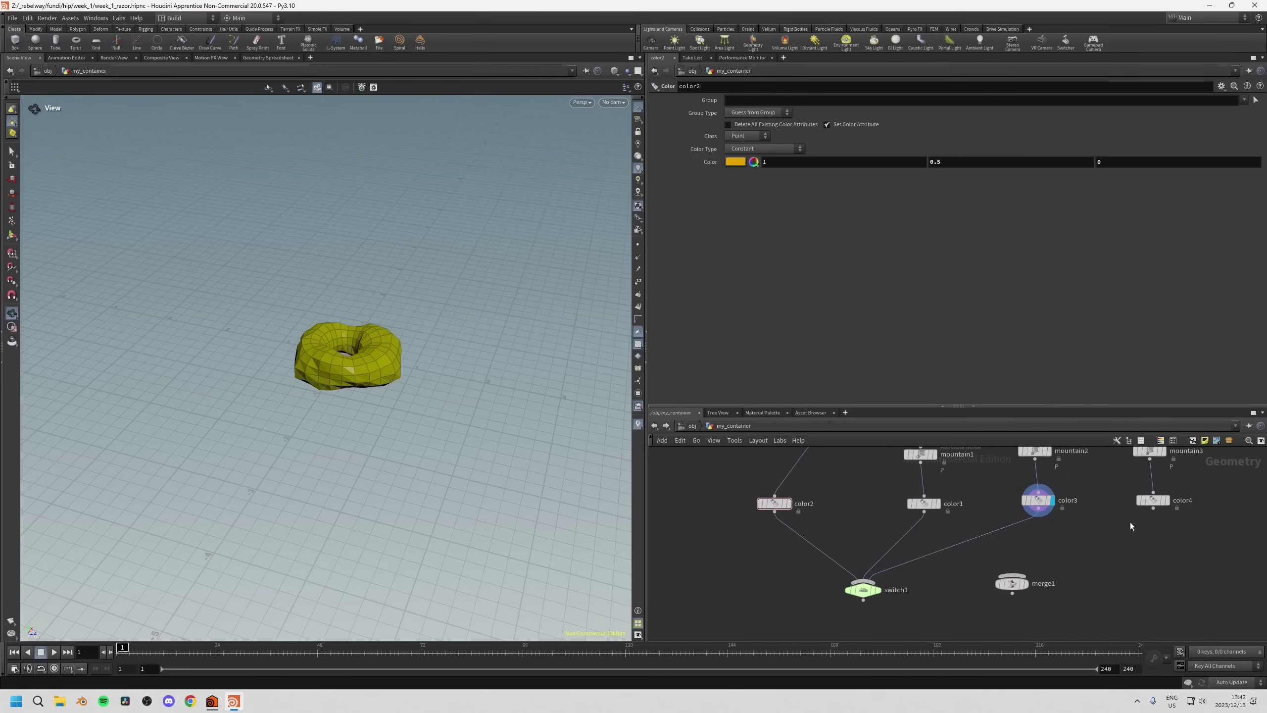
{"action": "middle_click_drag", "start_coordinate": [1130, 522], "coordinate": [1168, 519]}
{"action": "scroll", "coordinate": [1167, 520], "scroll_direction": "down", "scroll_amount": 2}
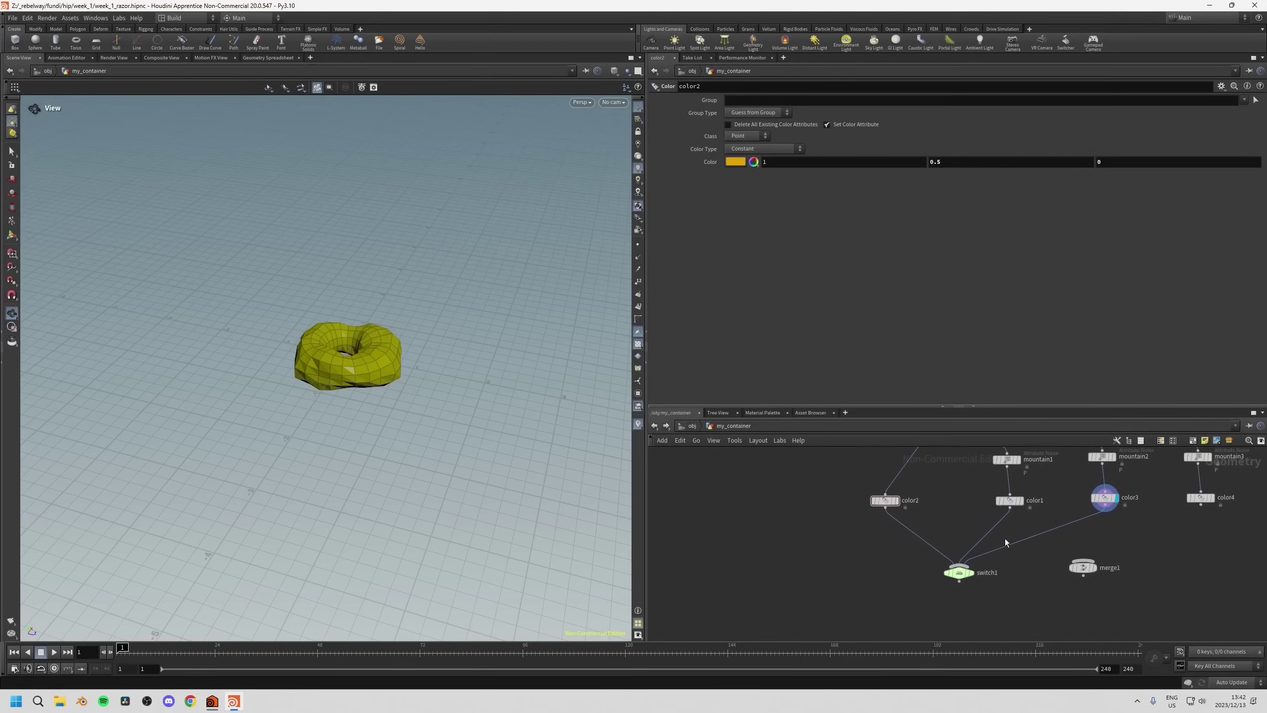
Cut all three wires running from the color nodes into switch1.
{"action": "key", "text": "y"}
{"action": "mouse_move", "coordinate": [888, 536]}
{"action": "left_mouse_down"}
{"action": "mouse_move", "coordinate": [1070, 538]}
{"action": "mouse_move", "coordinate": [1051, 535]}
{"action": "left_mouse_up"}
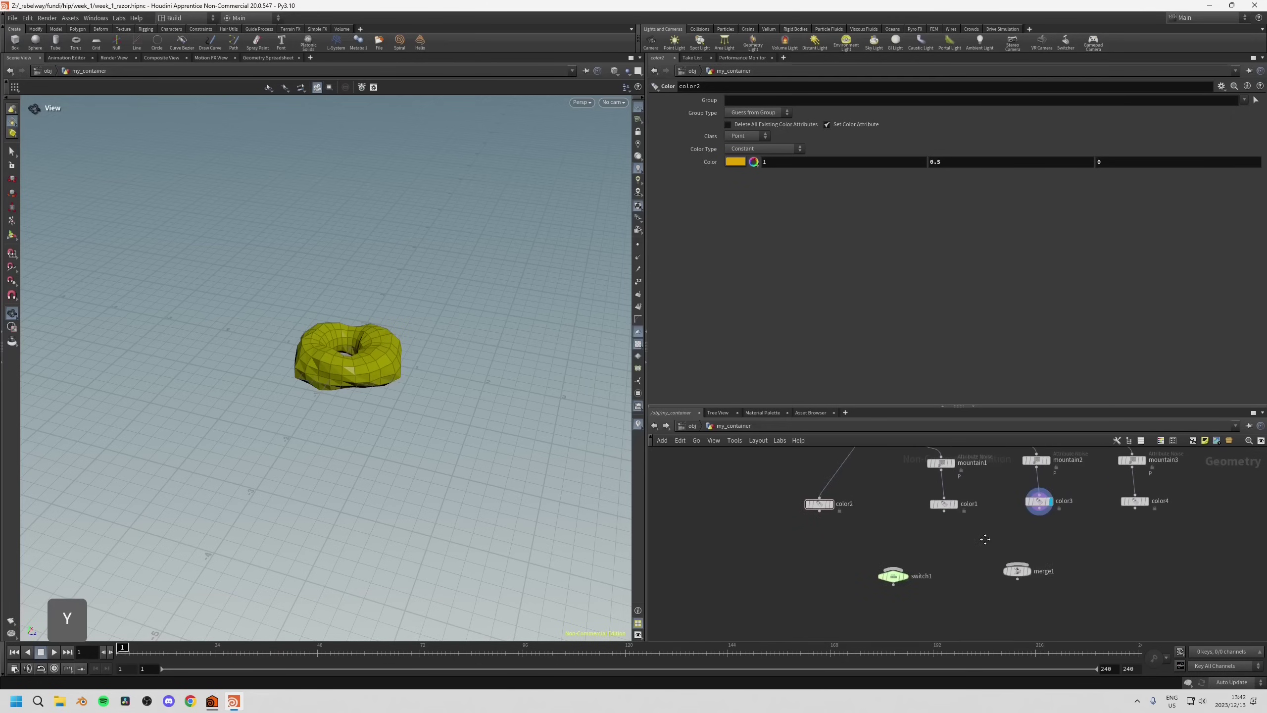
{"action": "middle_click_drag", "start_coordinate": [1051, 536], "coordinate": [985, 538]}
Select color2, color1, color3 and color4 together and connect all their outputs to switch1's input at once.
{"action": "left_click_drag", "start_coordinate": [784, 523], "coordinate": [1183, 489]}
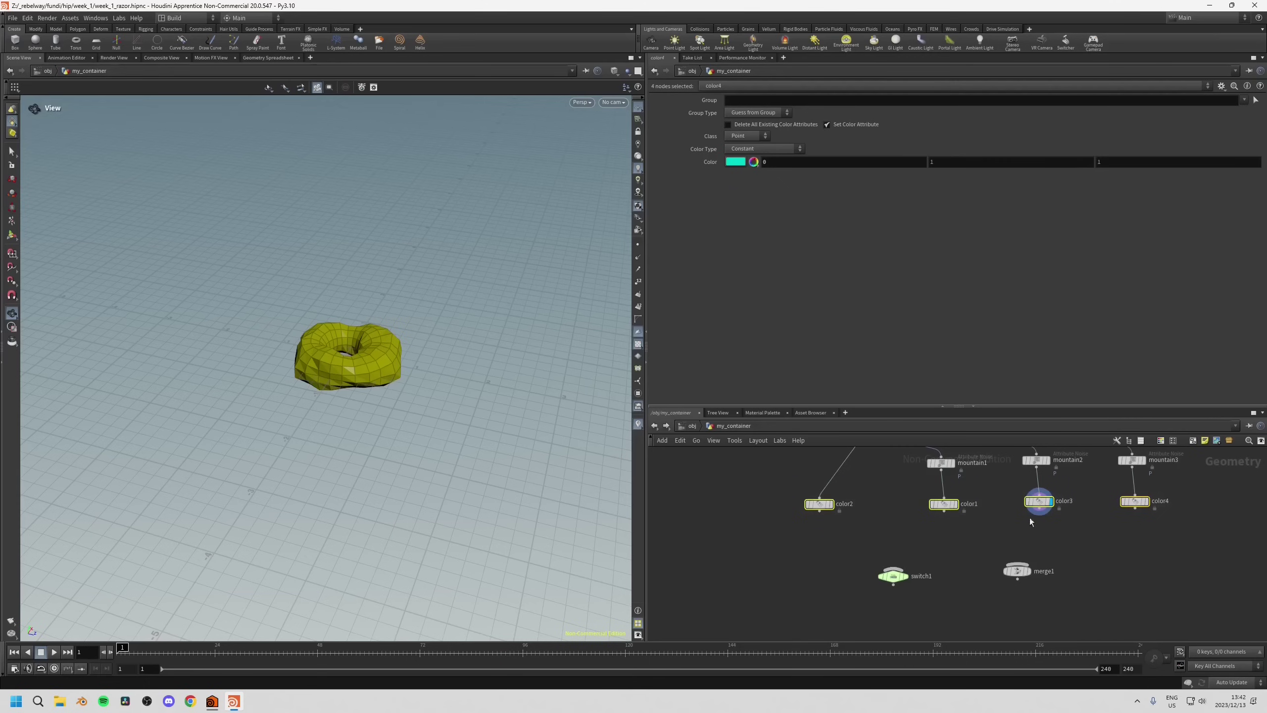
{"action": "middle_click_drag", "start_coordinate": [864, 535], "coordinate": [893, 538]}
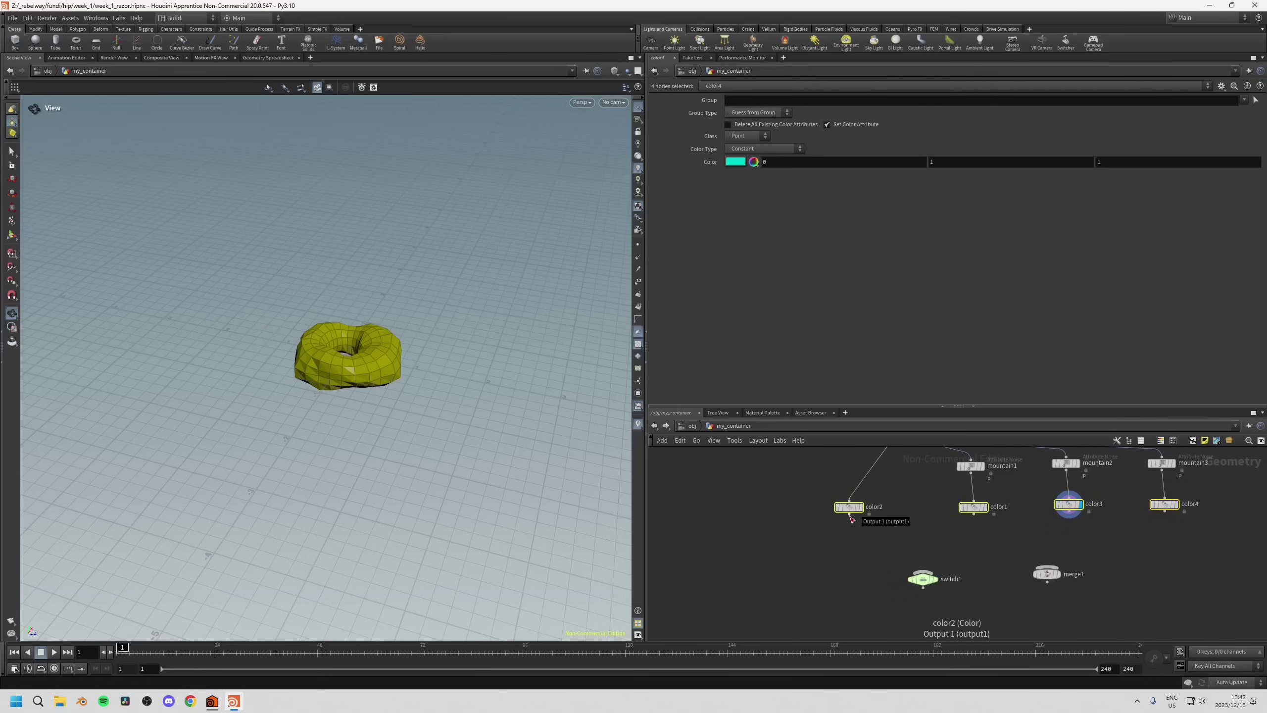
{"action": "left_click", "coordinate": [850, 516]}
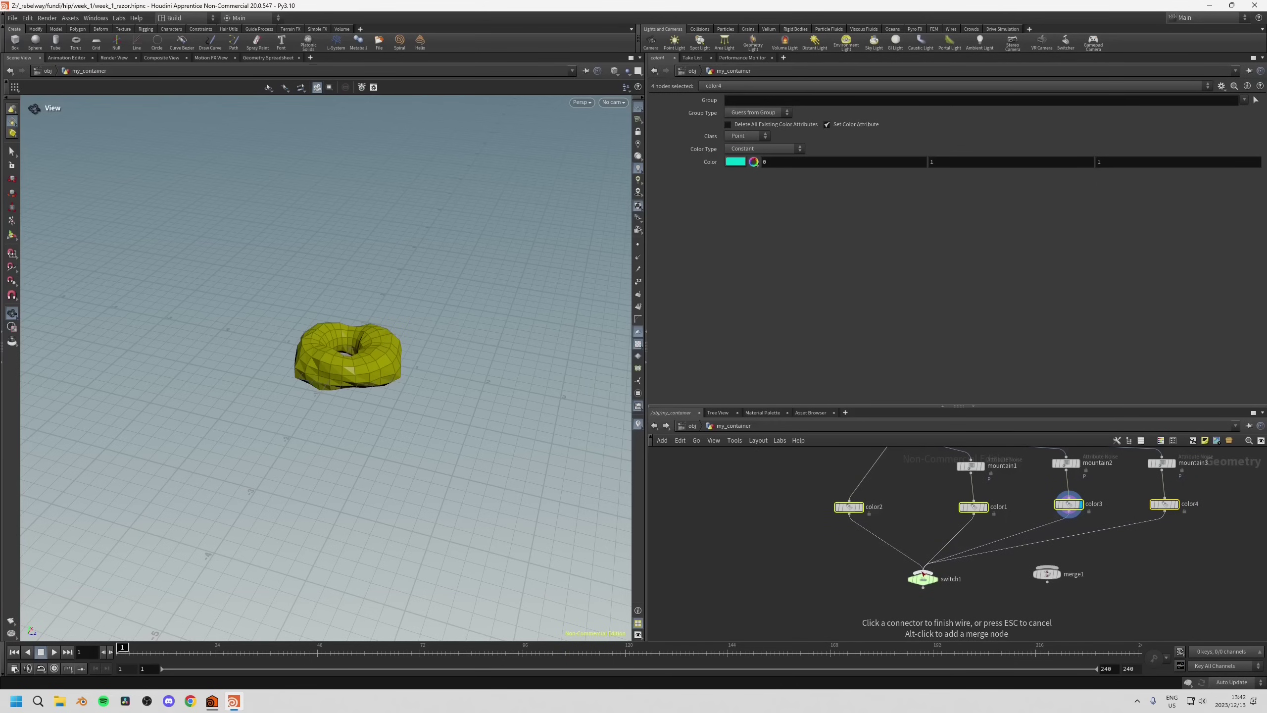
{"action": "left_click", "coordinate": [924, 573]}
Turn on switch1's display flag and reposition the node slightly below the color nodes.
{"action": "middle_click_drag", "start_coordinate": [874, 577], "coordinate": [857, 551]}
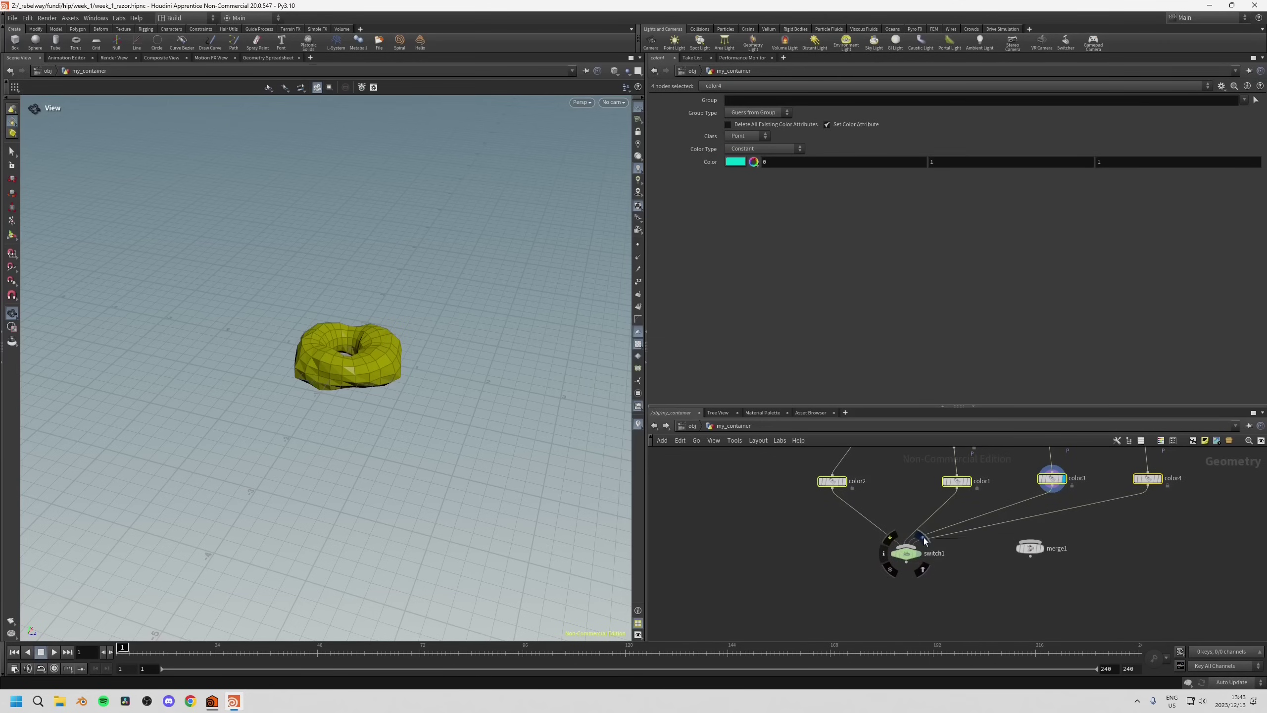
{"action": "left_click", "coordinate": [921, 553]}
{"action": "left_click_drag", "start_coordinate": [898, 553], "coordinate": [902, 552]}
{"action": "left_click_drag", "start_coordinate": [904, 553], "coordinate": [910, 548]}
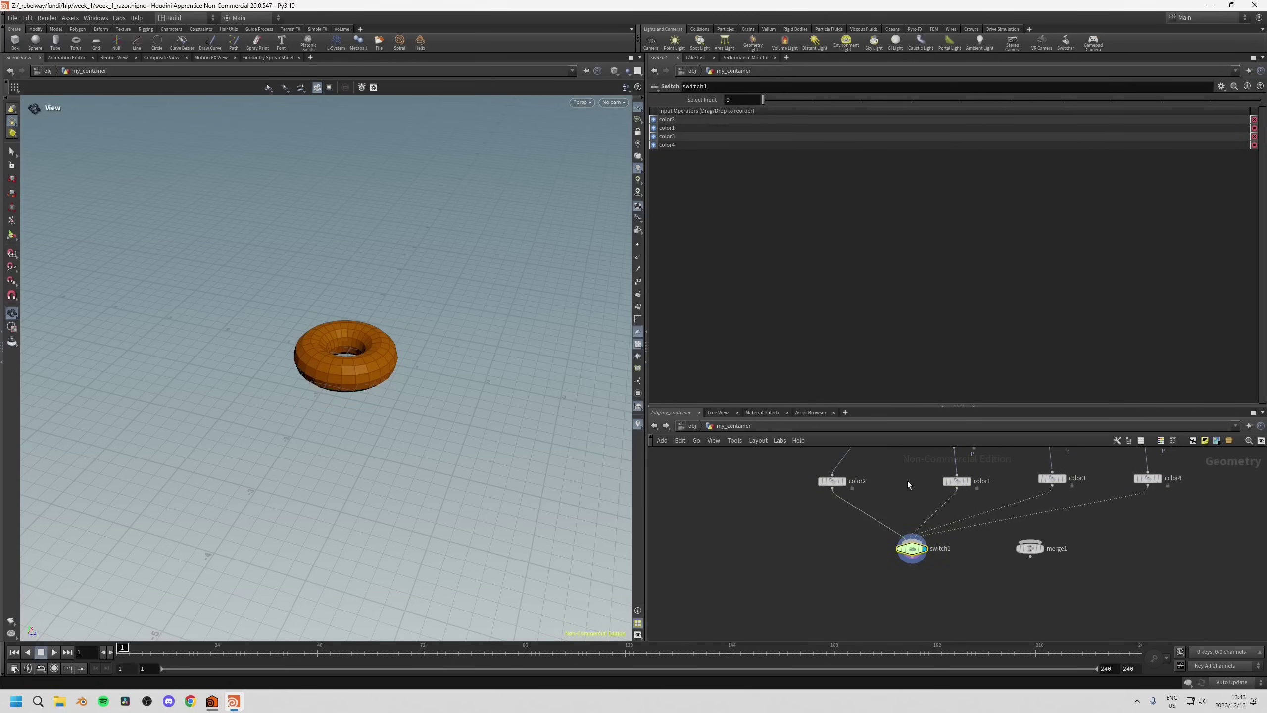
{"action": "scroll", "coordinate": [907, 480], "scroll_direction": "up", "scroll_amount": 1}
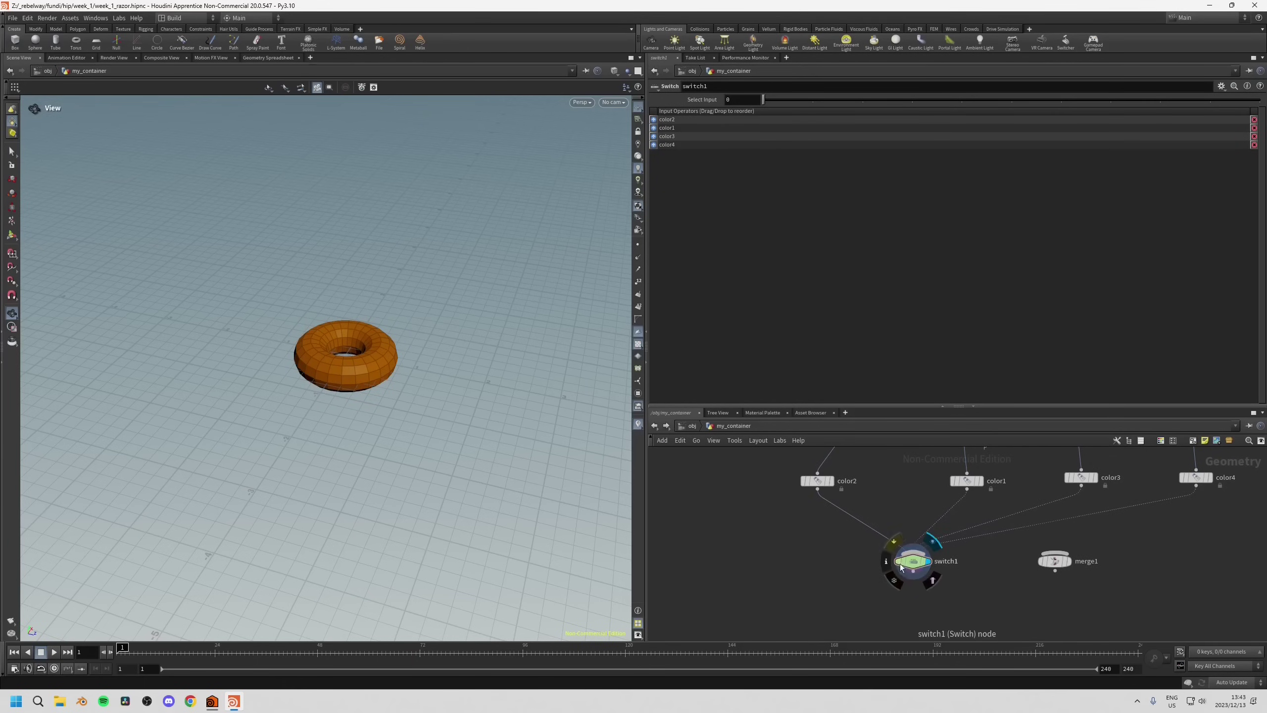
{"action": "left_click_drag", "start_coordinate": [913, 562], "coordinate": [908, 570]}
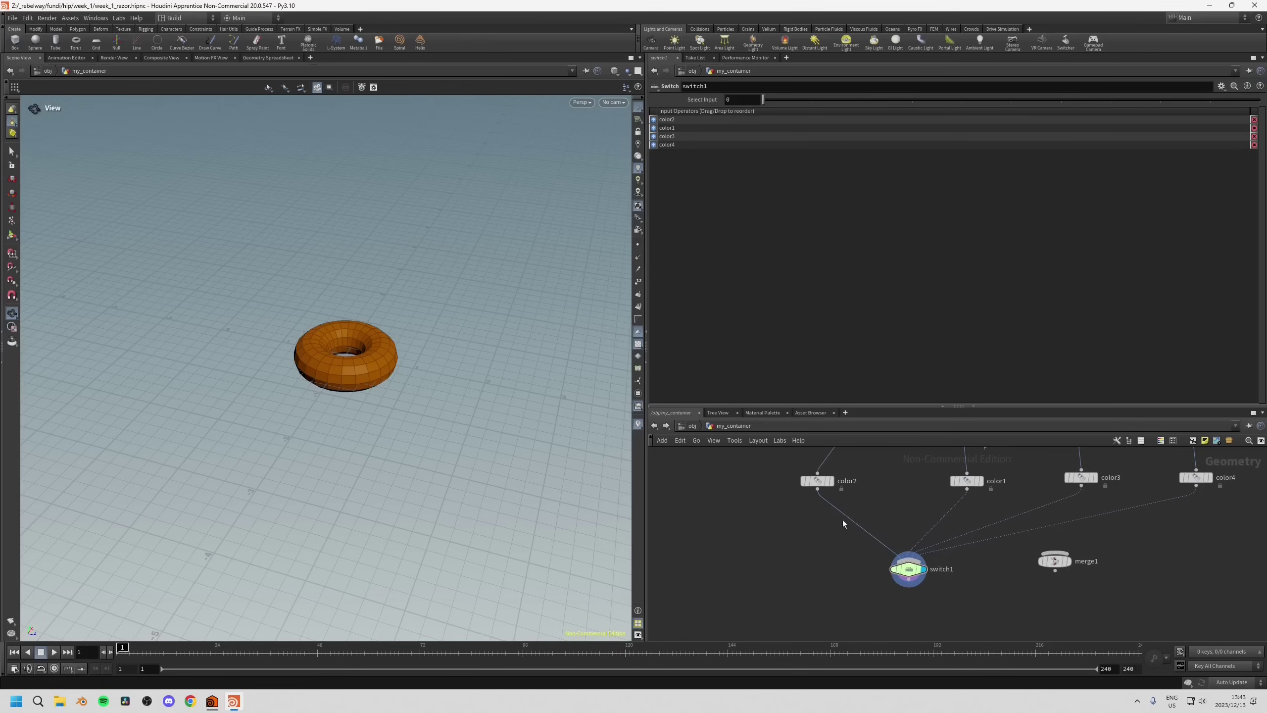
Inspect color2's parameters as the source of switch1's first input, and bring back switch1's parameters.
{"action": "middle_click_drag", "start_coordinate": [794, 515], "coordinate": [800, 572]}
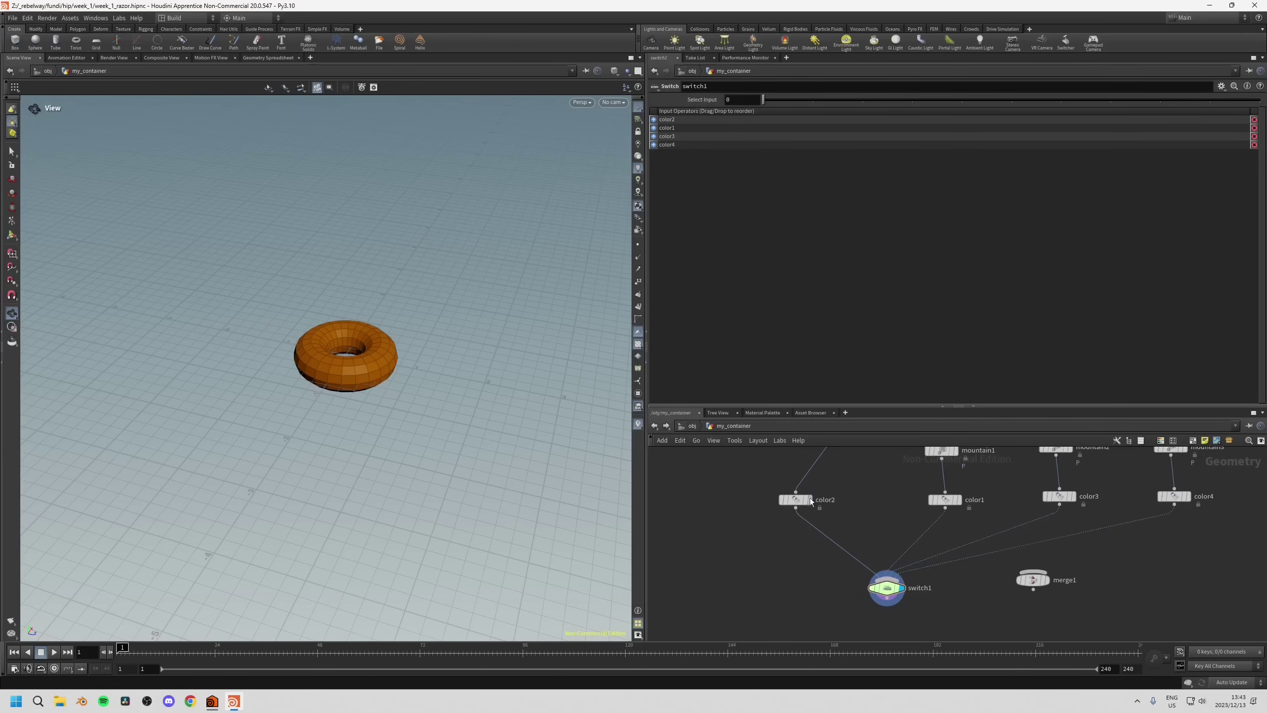
{"action": "left_click", "coordinate": [793, 499]}
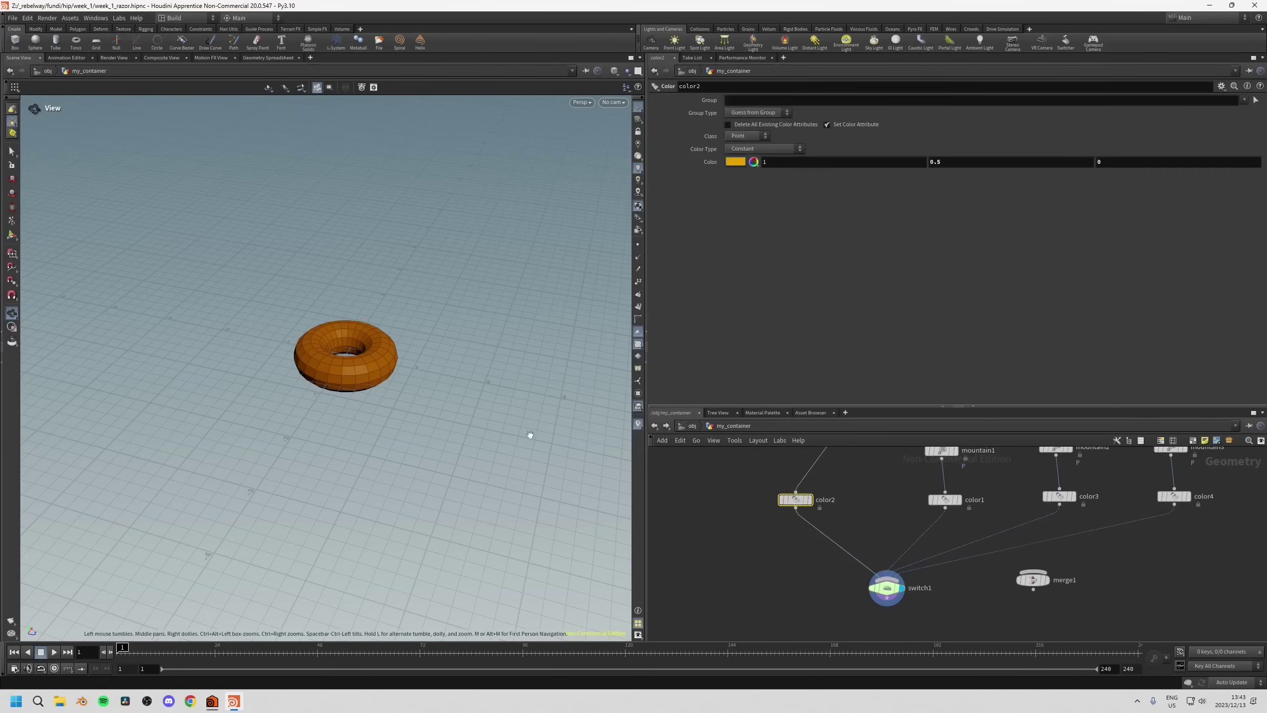
{"action": "middle_click_drag", "start_coordinate": [825, 578], "coordinate": [816, 565]}
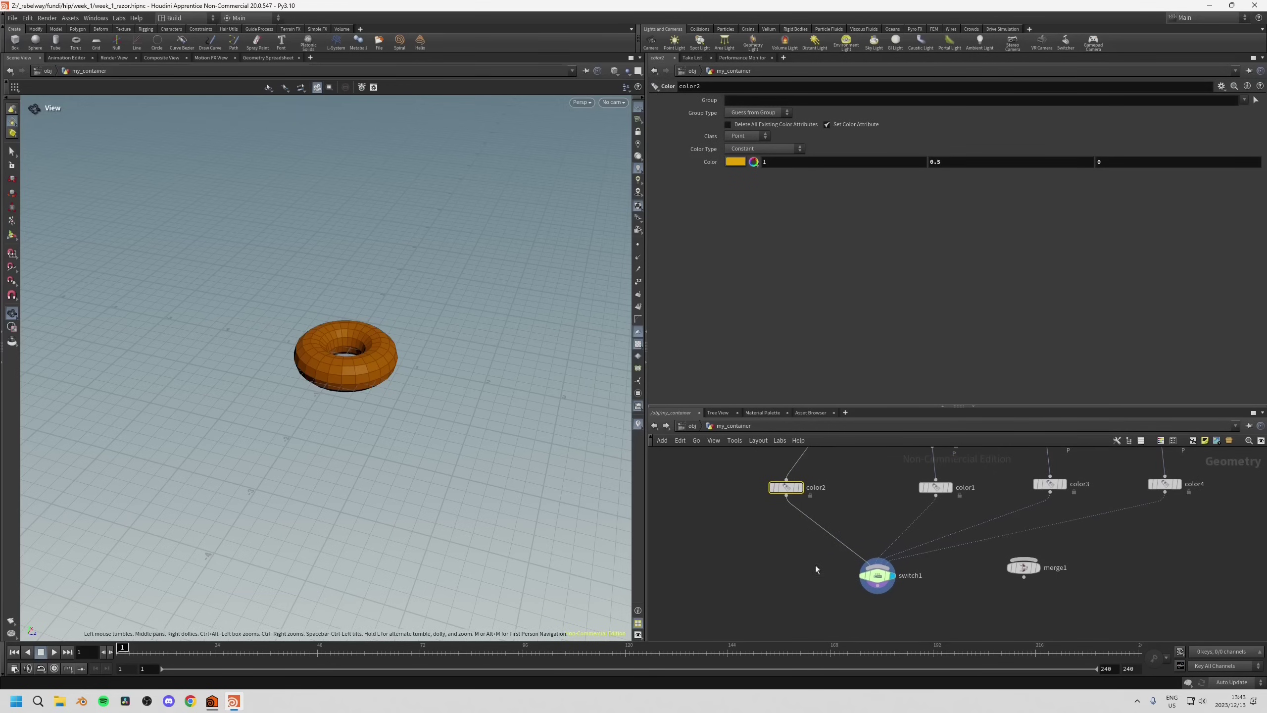
{"action": "left_click_drag", "start_coordinate": [891, 590], "coordinate": [890, 589]}
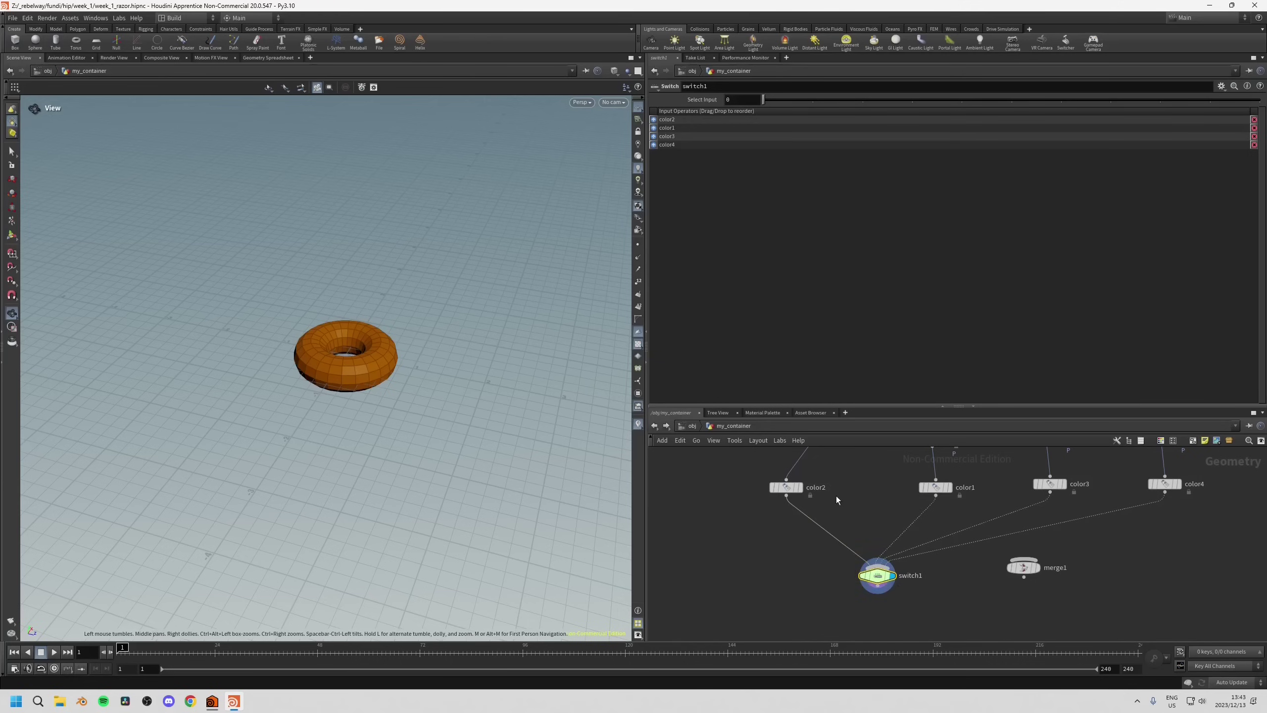
Switch the displayed branch by setting switch1's Select Input to 1 and finally to 3.
{"action": "left_click_drag", "start_coordinate": [764, 100], "coordinate": [834, 101]}
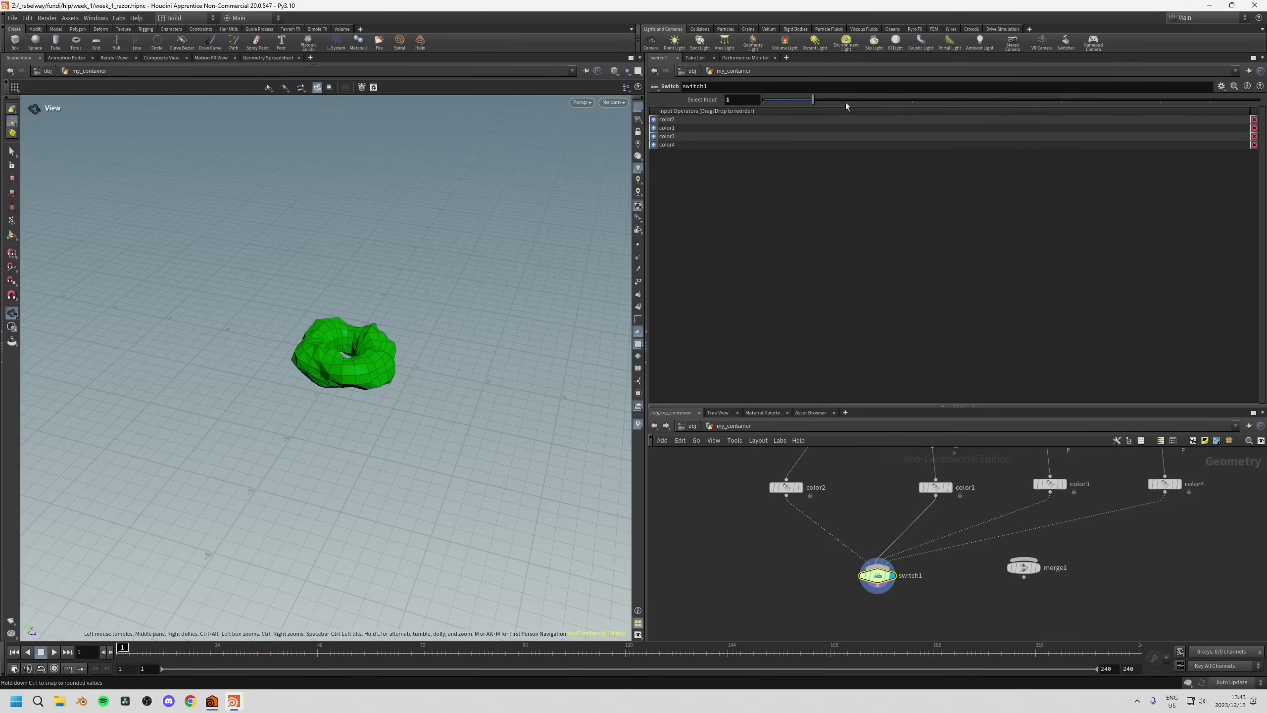
{"action": "left_click_drag", "start_coordinate": [845, 102], "coordinate": [868, 103]}
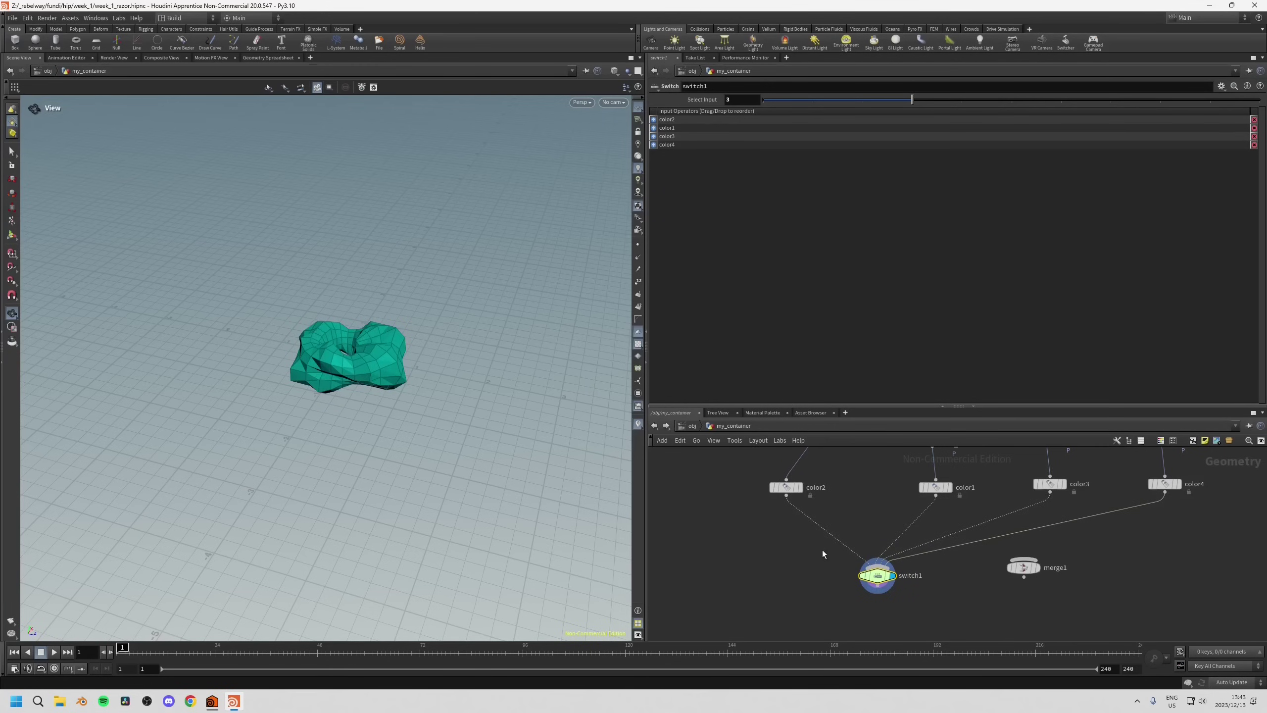
Move merge1 slightly farther from switch1, below the color nodes, and show its parameters.
{"action": "middle_click_drag", "start_coordinate": [957, 588], "coordinate": [889, 561]}
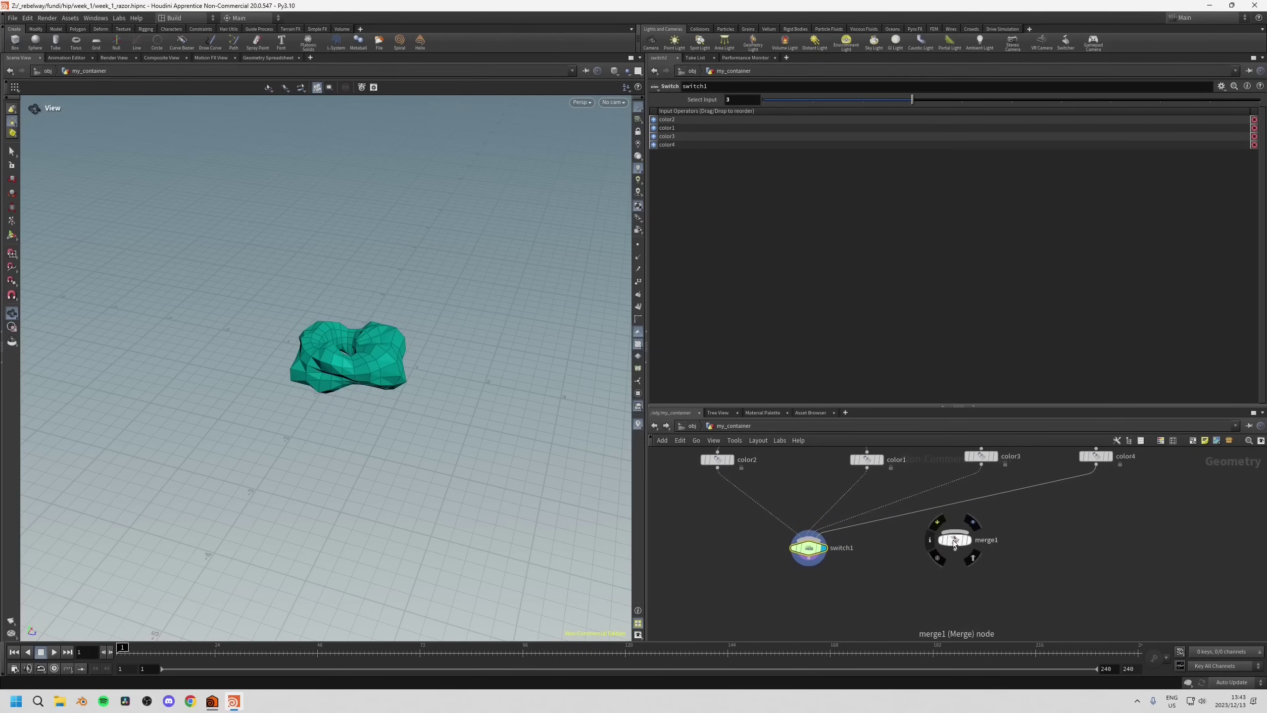
{"action": "left_click_drag", "start_coordinate": [953, 539], "coordinate": [999, 560]}
{"action": "left_click", "coordinate": [986, 567]}
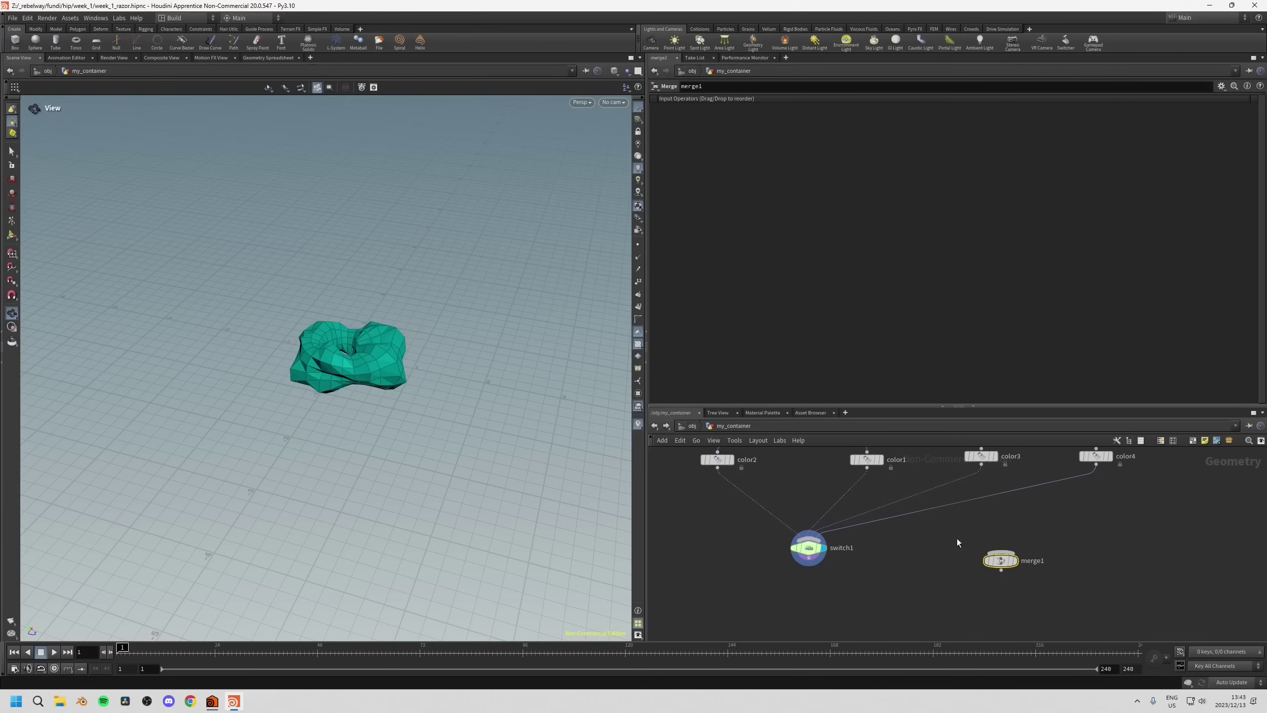
{"action": "middle_click_drag", "start_coordinate": [956, 539], "coordinate": [963, 560]}
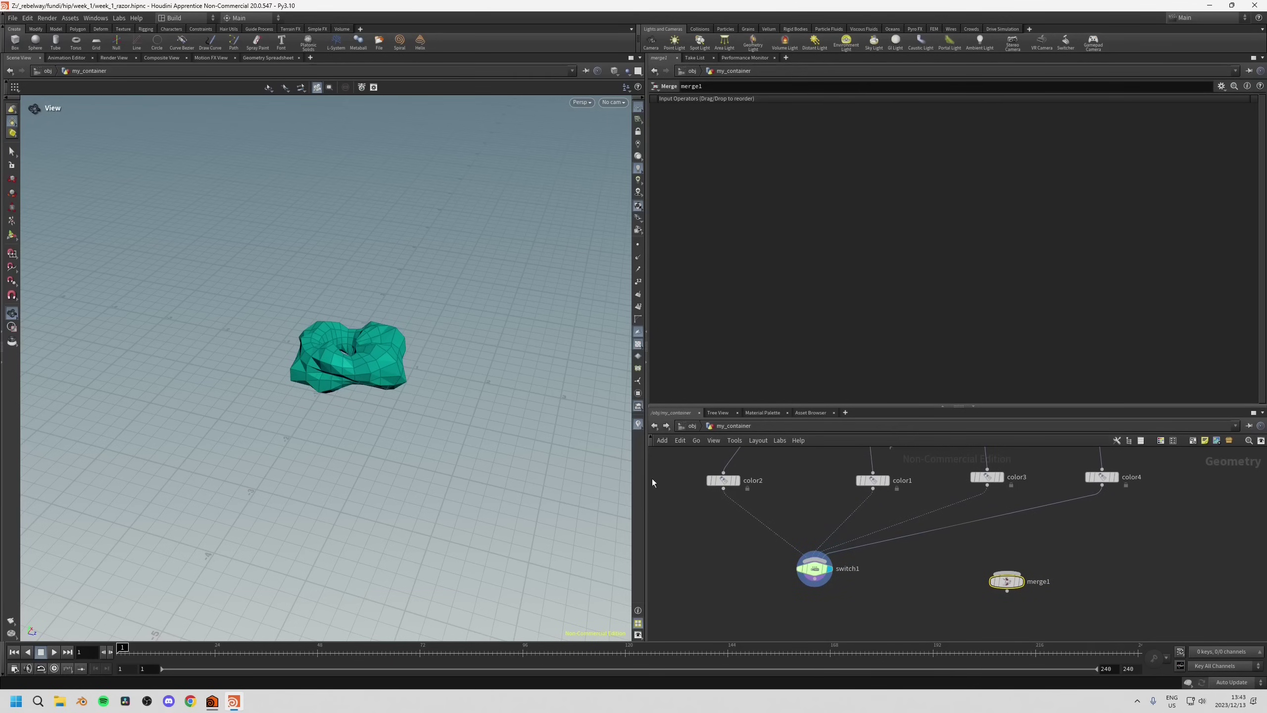
{"action": "middle_click_drag", "start_coordinate": [1097, 530], "coordinate": [1085, 532]}
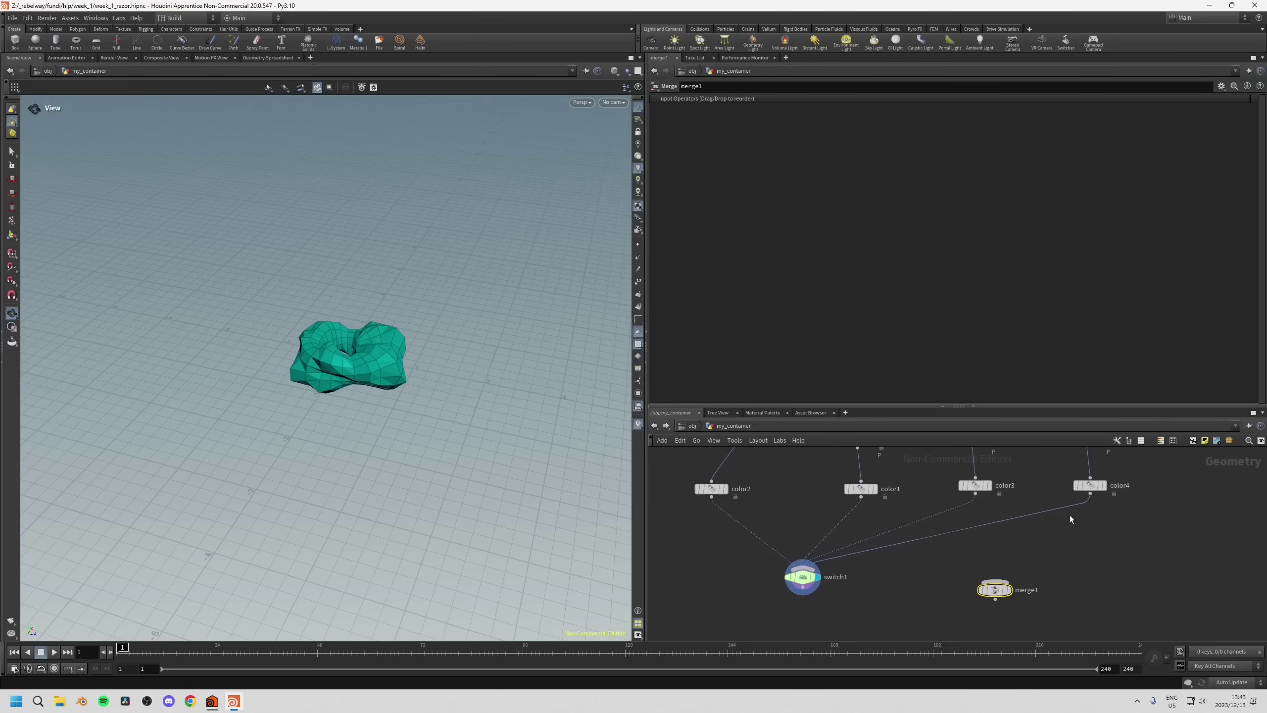
Select color2, color1, color3 and color4 together and connect all their outputs to merge1's input at once.
{"action": "left_click_drag", "start_coordinate": [717, 481], "coordinate": [1165, 508]}
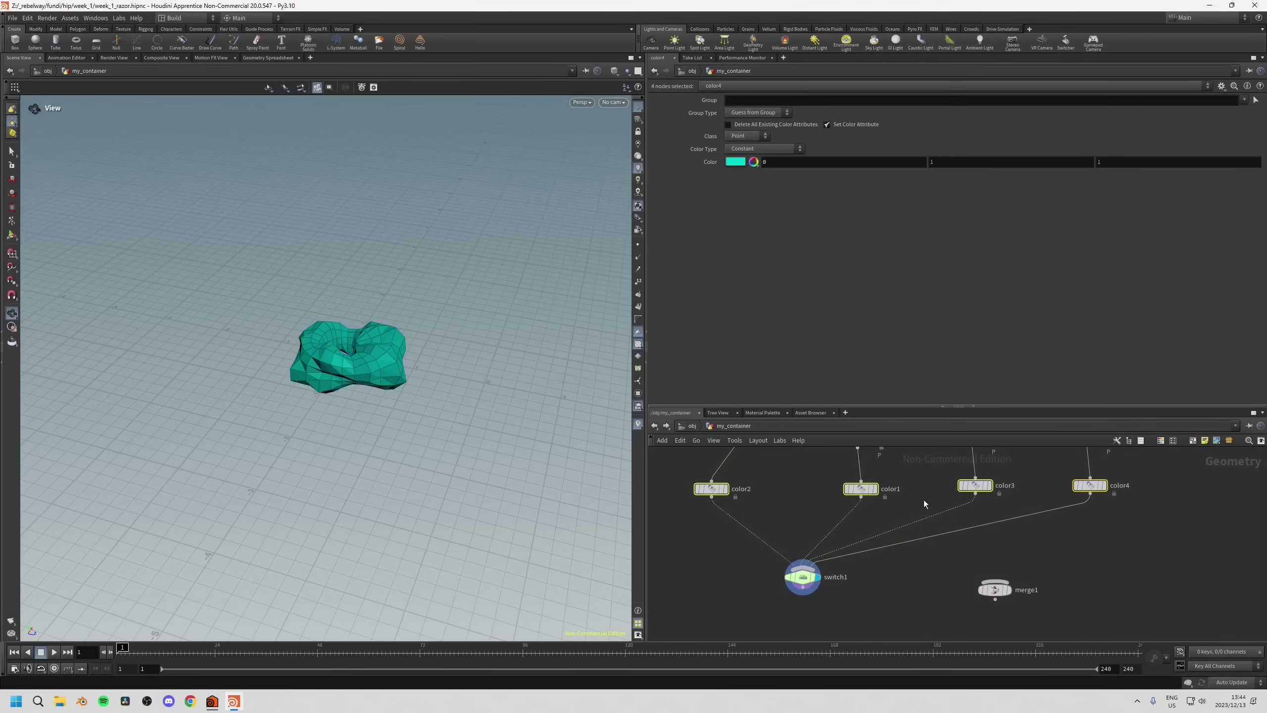
{"action": "middle_click_drag", "start_coordinate": [924, 500], "coordinate": [953, 490]}
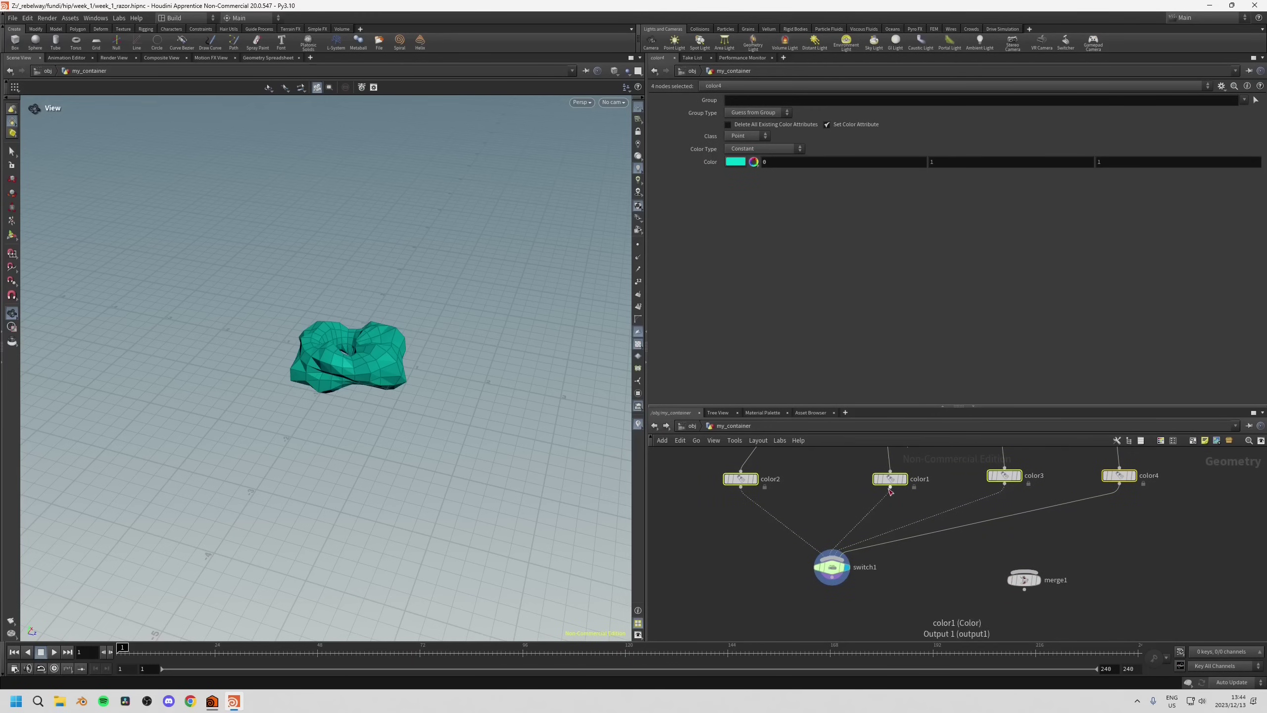
{"action": "left_click_drag", "start_coordinate": [890, 490], "coordinate": [1025, 578]}
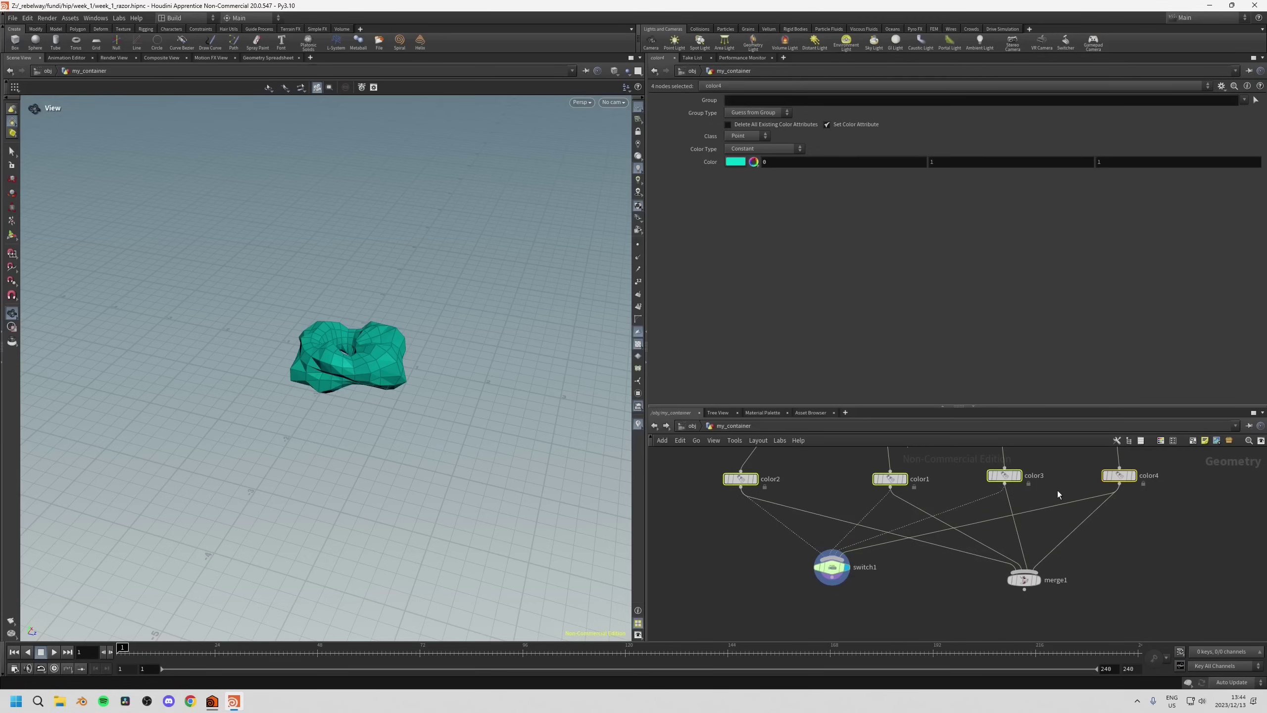
Turn on merge1's display flag, show its parameters and move the node slightly lower.
{"action": "middle_click_drag", "start_coordinate": [968, 589], "coordinate": [950, 577]}
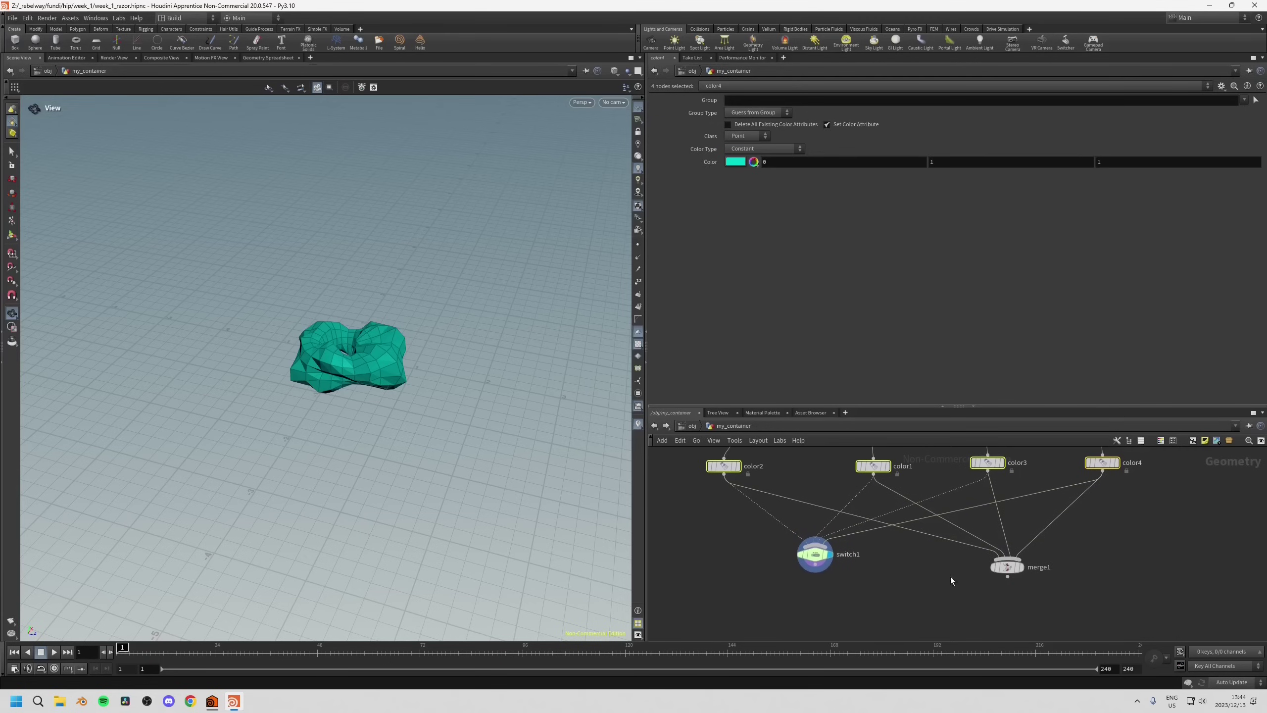
{"action": "left_click", "coordinate": [1020, 569]}
{"action": "left_click_drag", "start_coordinate": [1019, 572], "coordinate": [1023, 585]}
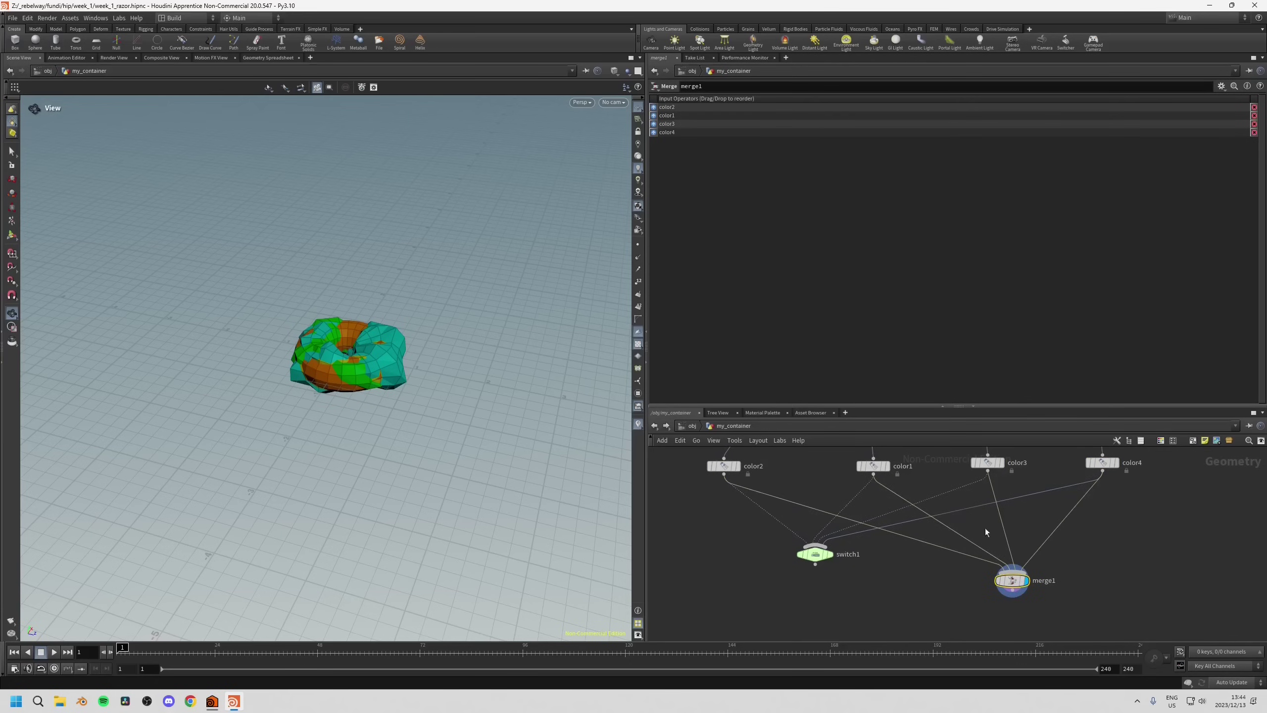
Look over the merged tori in the viewport and reposition merge1 below color3, about level with switch1.
{"action": "scroll", "coordinate": [985, 528], "scroll_direction": "up", "scroll_amount": 2}
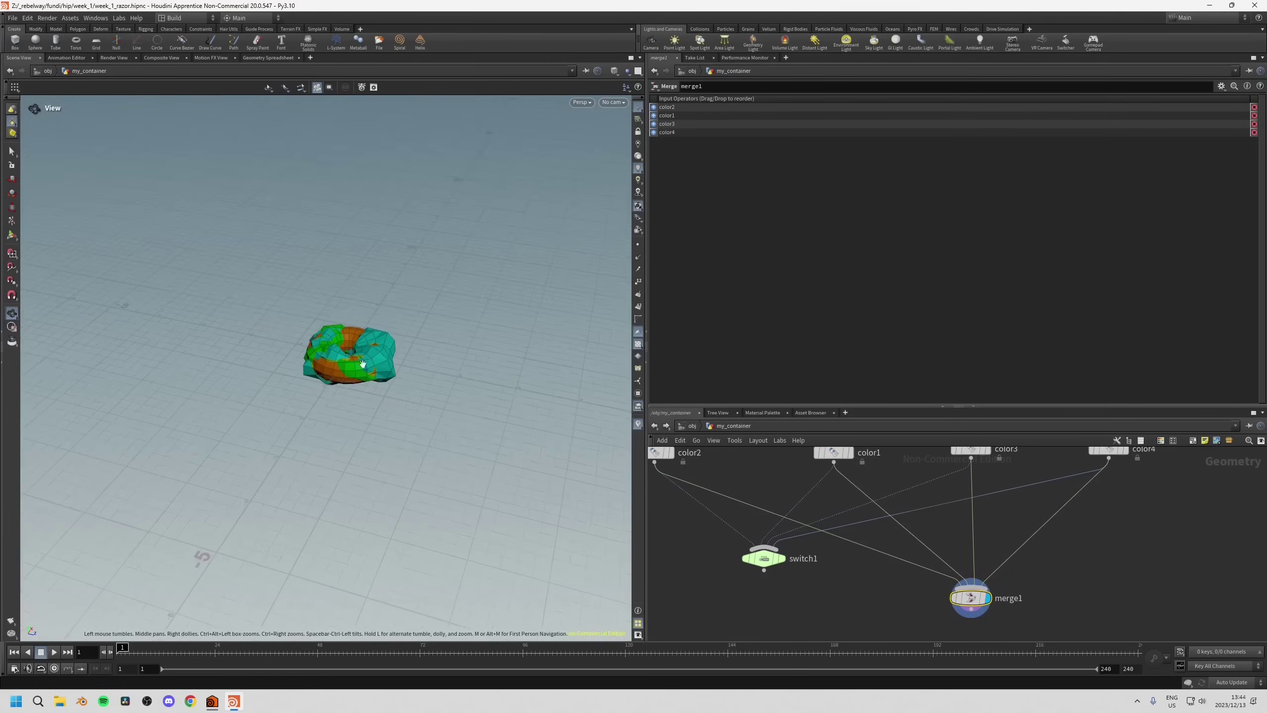
{"action": "mouse_move", "coordinate": [363, 364]}
{"action": "left_mouse_down"}
{"action": "mouse_move", "coordinate": [344, 340]}
{"action": "mouse_move", "coordinate": [472, 334]}
{"action": "mouse_move", "coordinate": [362, 361]}
{"action": "mouse_move", "coordinate": [376, 369]}
{"action": "left_mouse_up"}
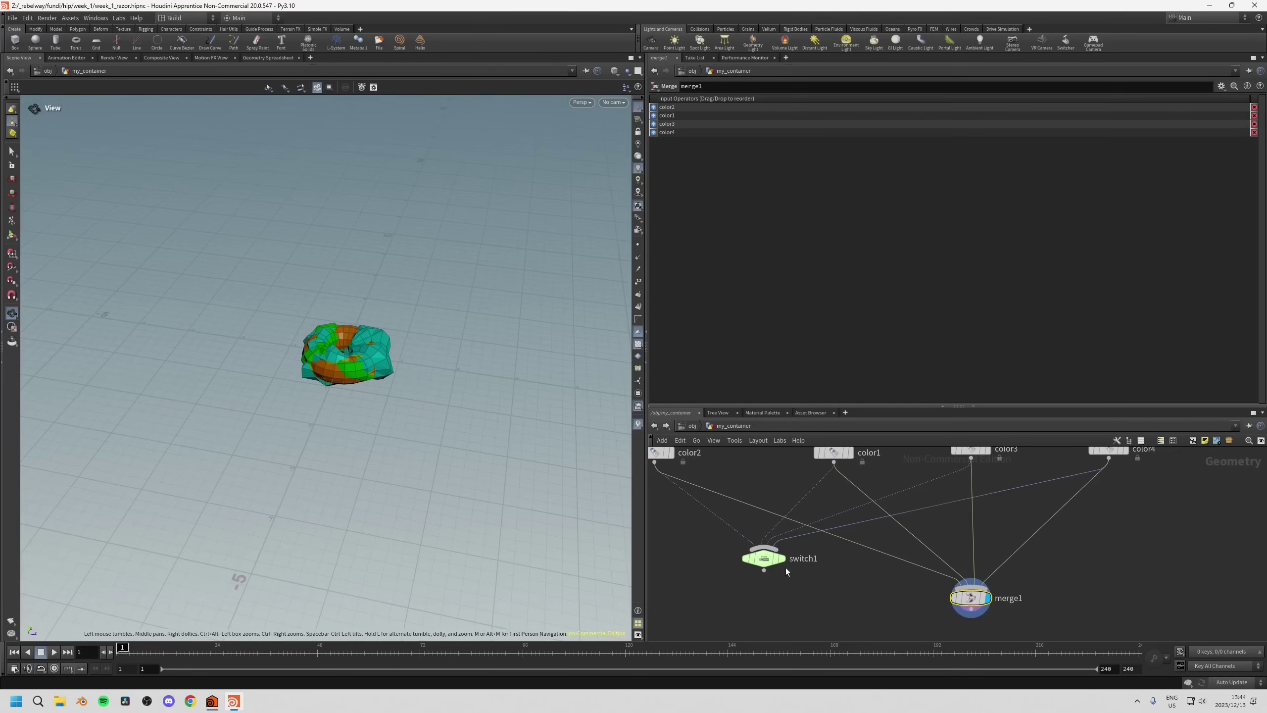
{"action": "middle_click_drag", "start_coordinate": [885, 571], "coordinate": [899, 543]}
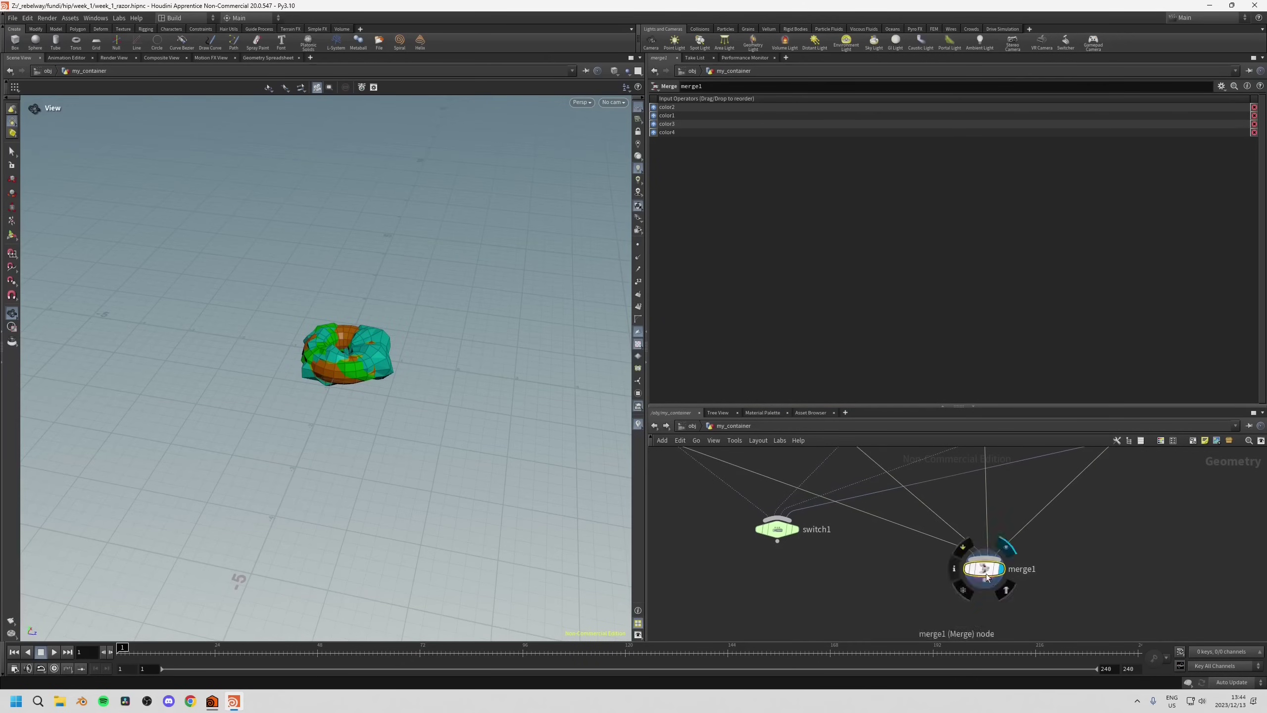
{"action": "left_click_drag", "start_coordinate": [982, 568], "coordinate": [976, 538]}
{"action": "scroll", "coordinate": [900, 567], "scroll_direction": "down", "scroll_amount": 3}
{"action": "middle_click_drag", "start_coordinate": [892, 574], "coordinate": [958, 611]}
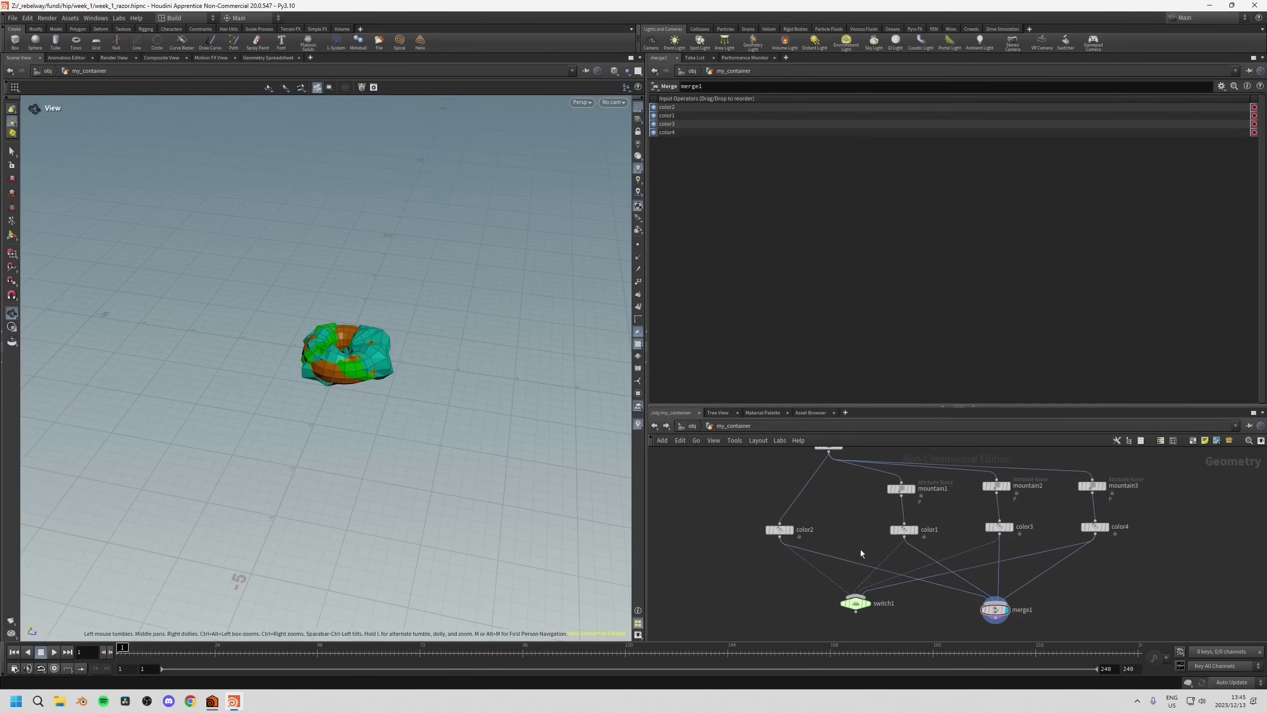
Align mountain3 directly above color4 in the node network.
{"action": "scroll", "coordinate": [913, 549], "scroll_direction": "down", "scroll_amount": 2}
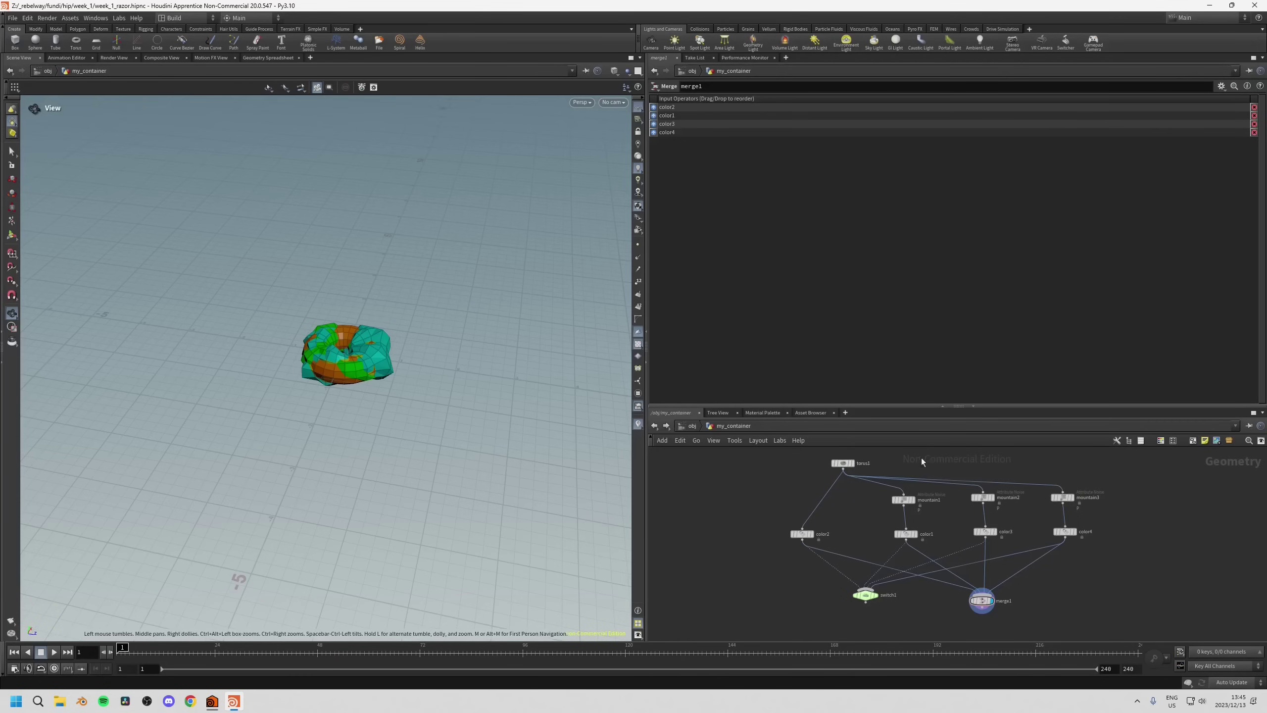
{"action": "left_click_drag", "start_coordinate": [1062, 498], "coordinate": [1063, 505]}
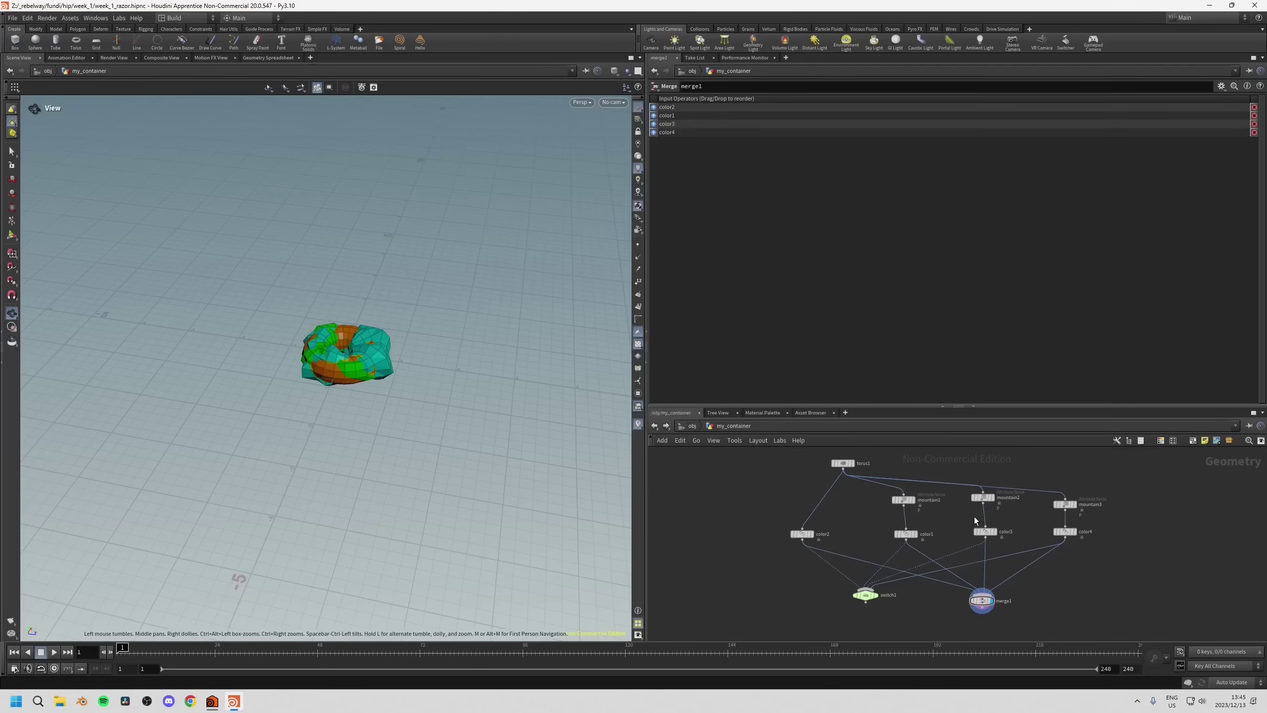
{"action": "middle_click_drag", "start_coordinate": [969, 514], "coordinate": [967, 513]}
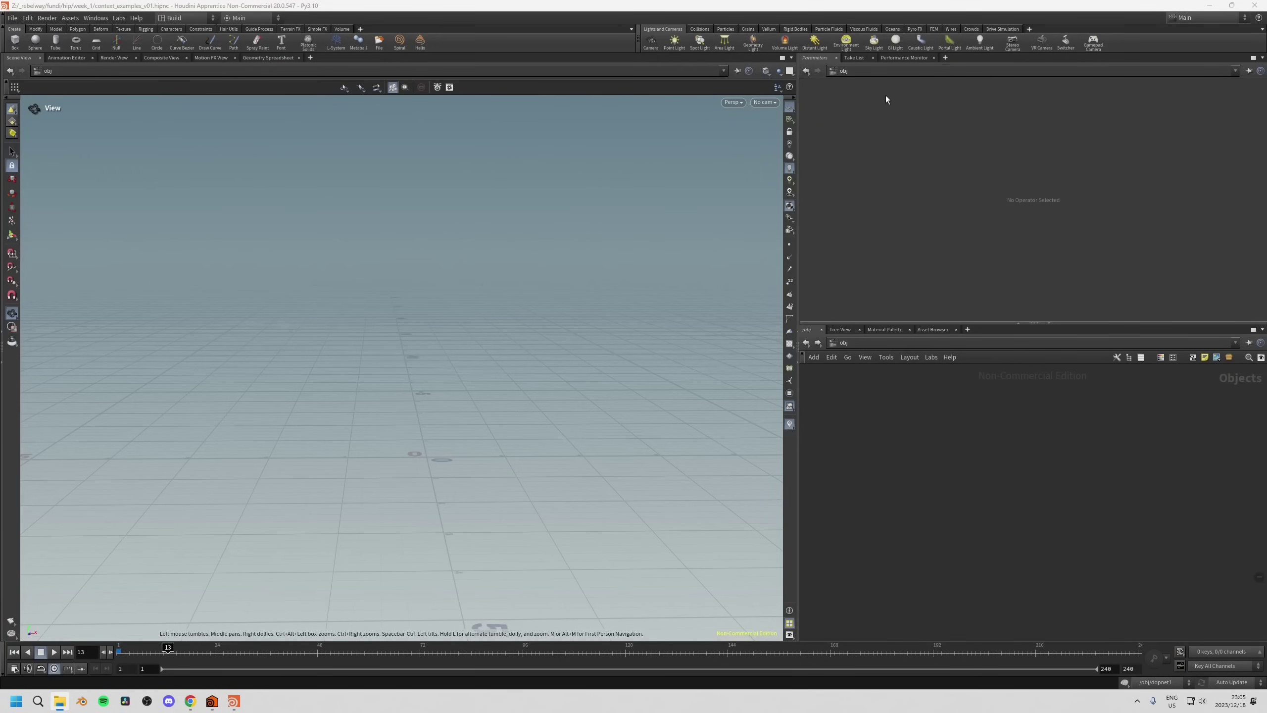
Examine the list of other network contexts offered by the obj path in the parameter pane and the network editor.
{"action": "left_click", "coordinate": [874, 70]}
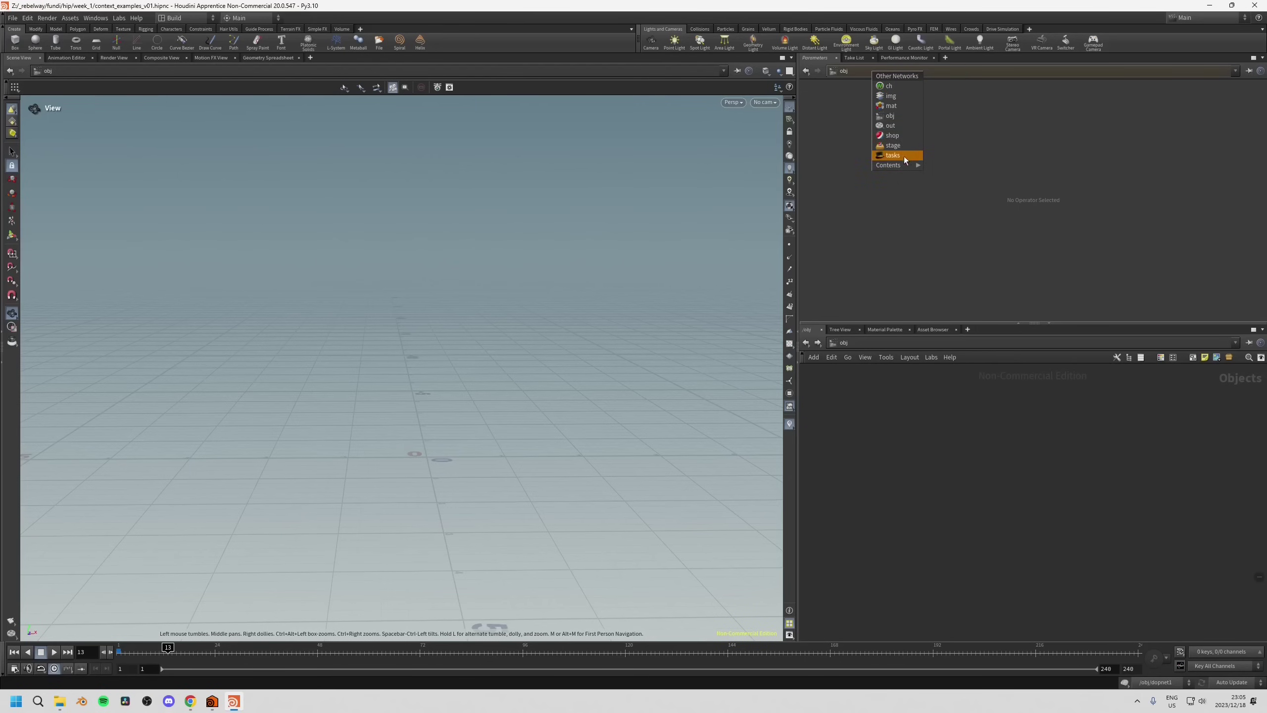
{"action": "left_click", "coordinate": [1073, 446]}
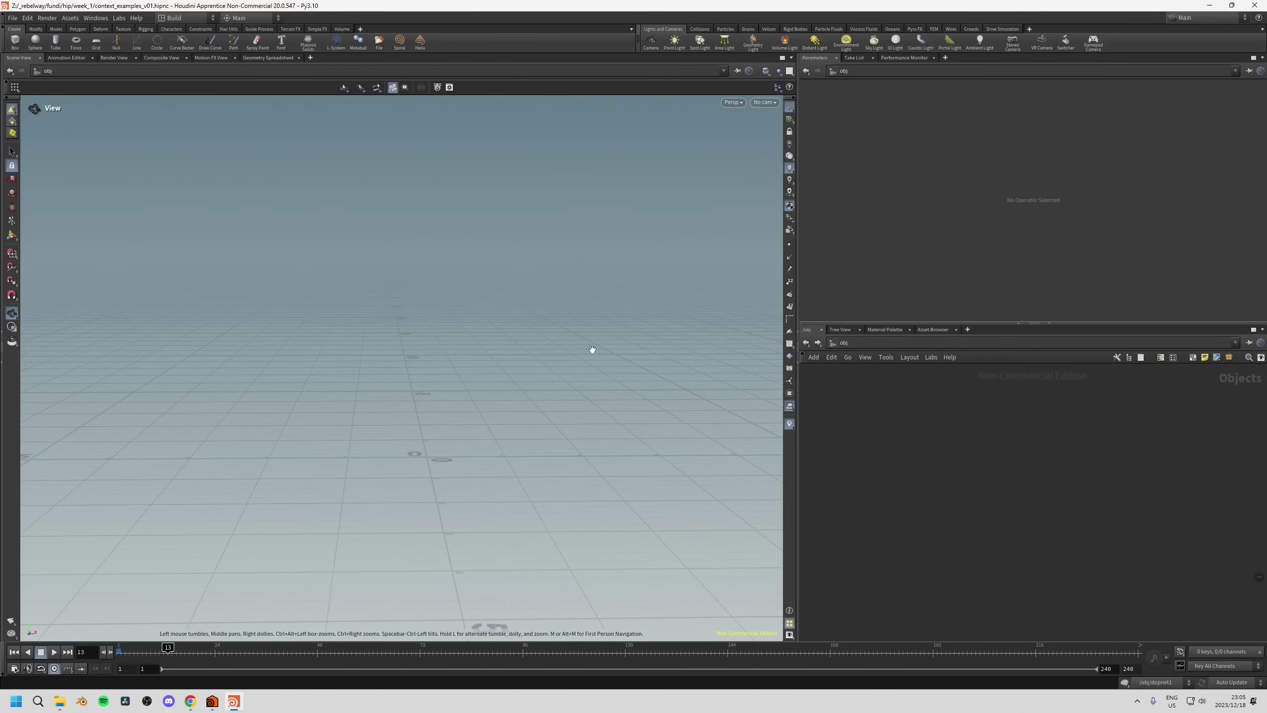
{"action": "middle_click_drag", "start_coordinate": [1029, 466], "coordinate": [1063, 448]}
{"action": "left_click", "coordinate": [860, 341]}
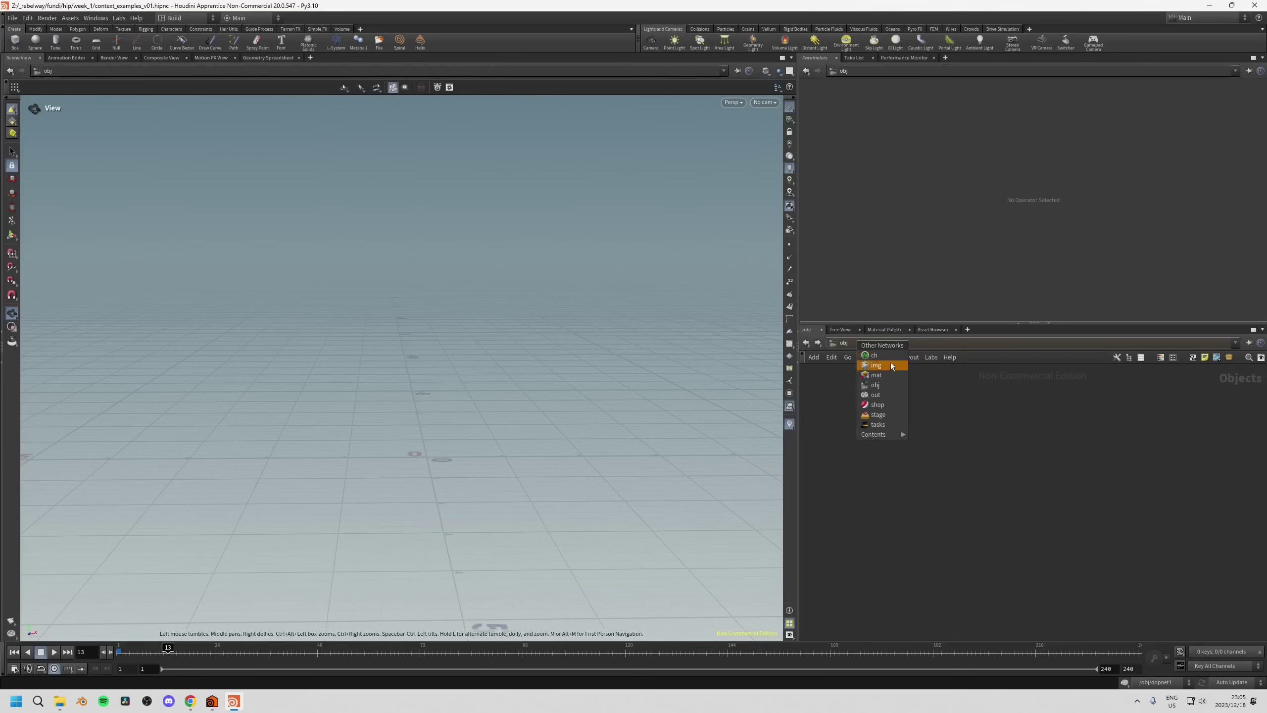
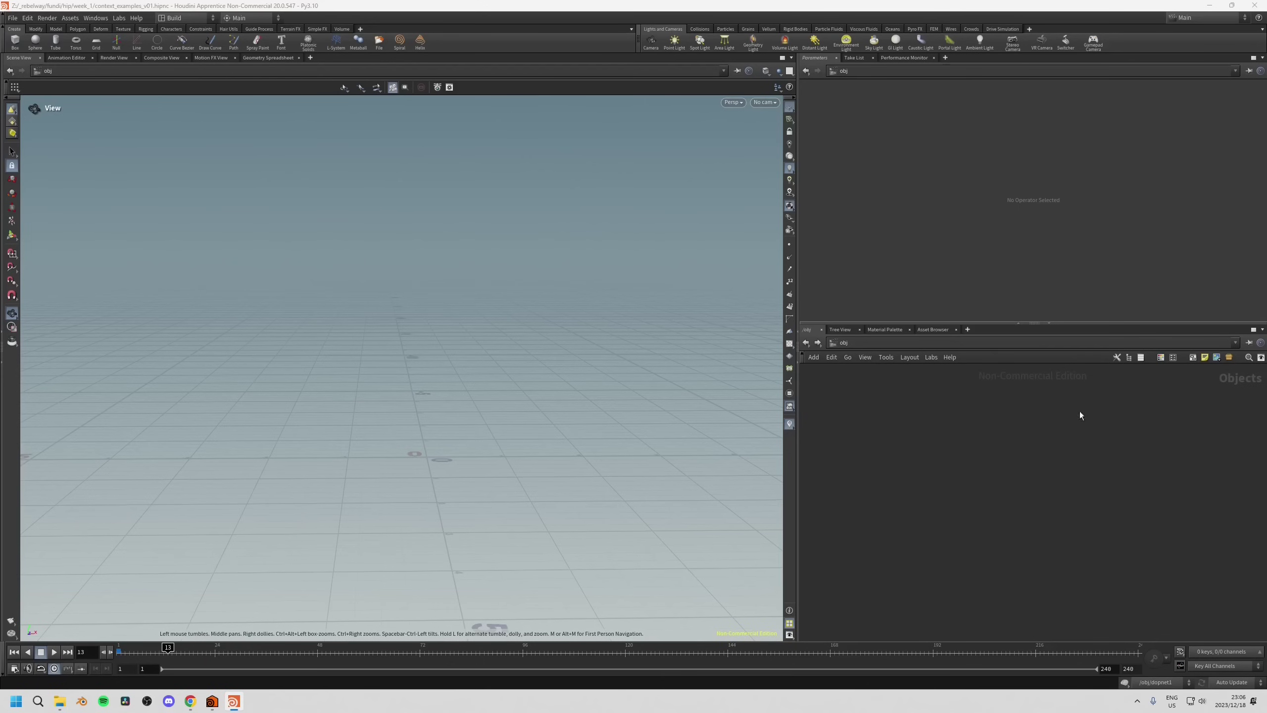
Show the operator tree in the network editor and widen the editor pane slightly.
{"action": "left_click", "coordinate": [1129, 357]}
{"action": "left_click", "coordinate": [812, 397]}
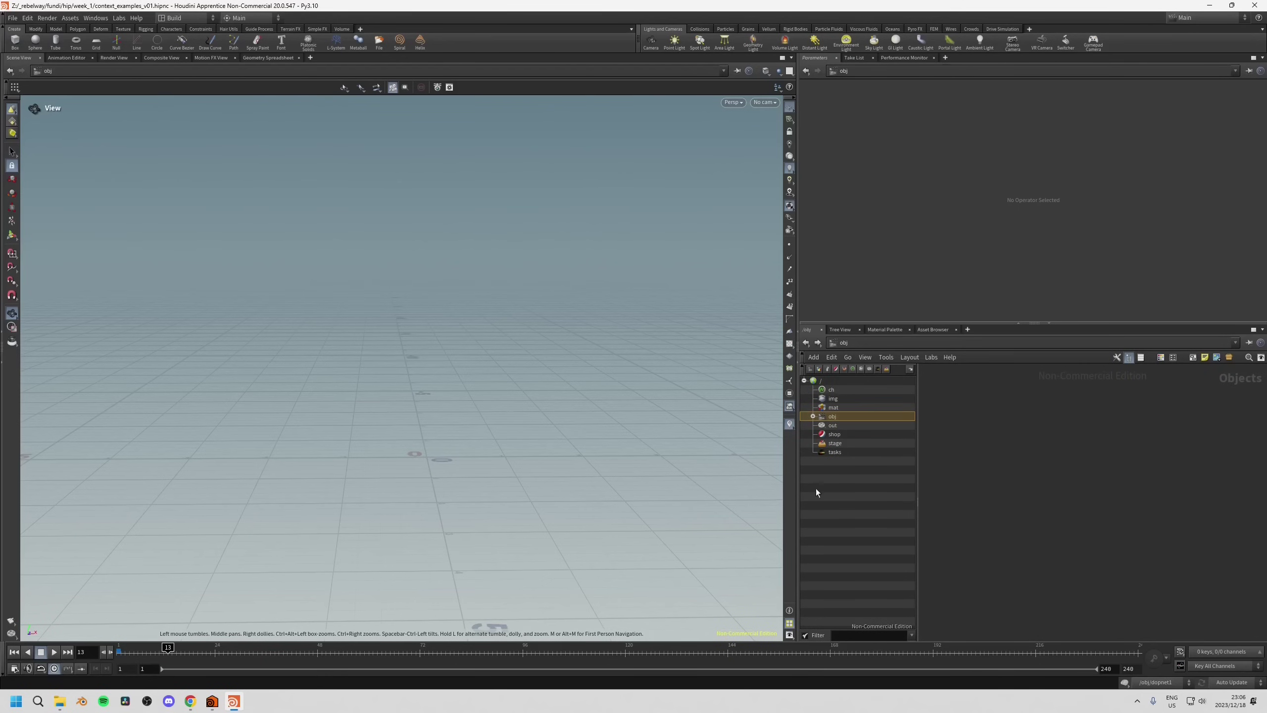
{"action": "left_click_drag", "start_coordinate": [799, 483], "coordinate": [772, 483]}
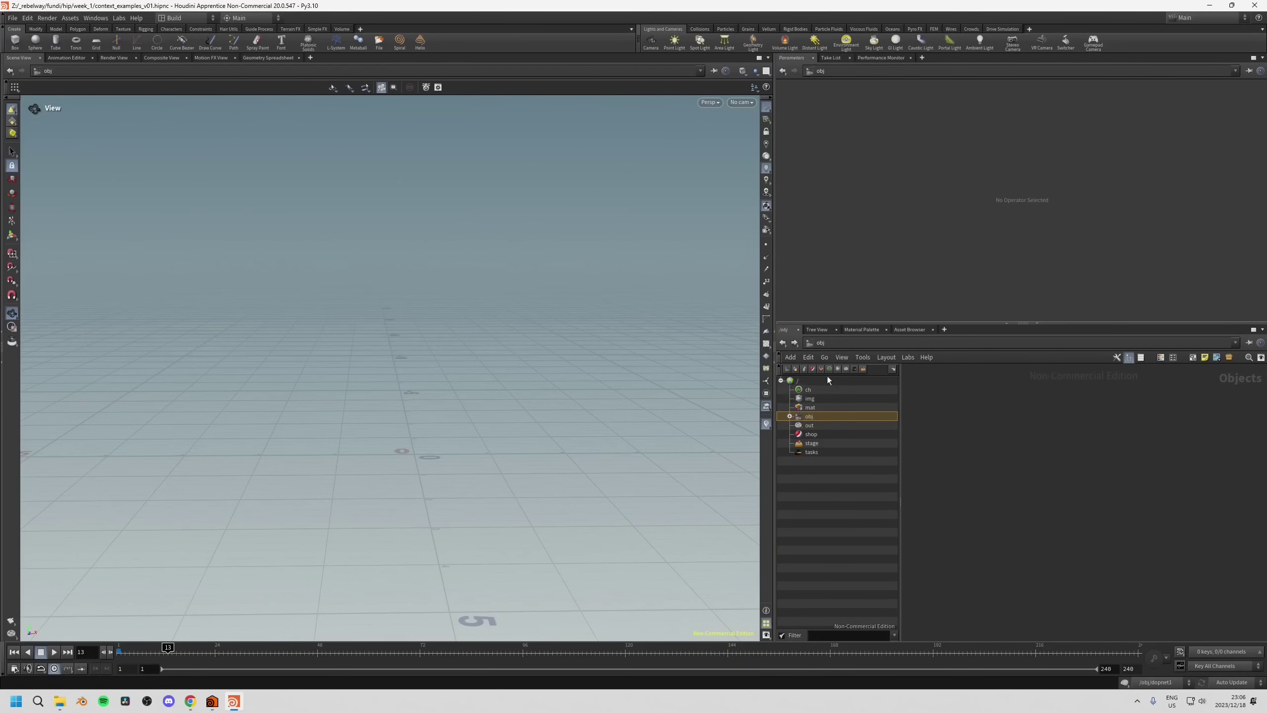
Examine the list of other networks in the obj path, open the root level and go back into obj.
{"action": "left_click", "coordinate": [874, 347]}
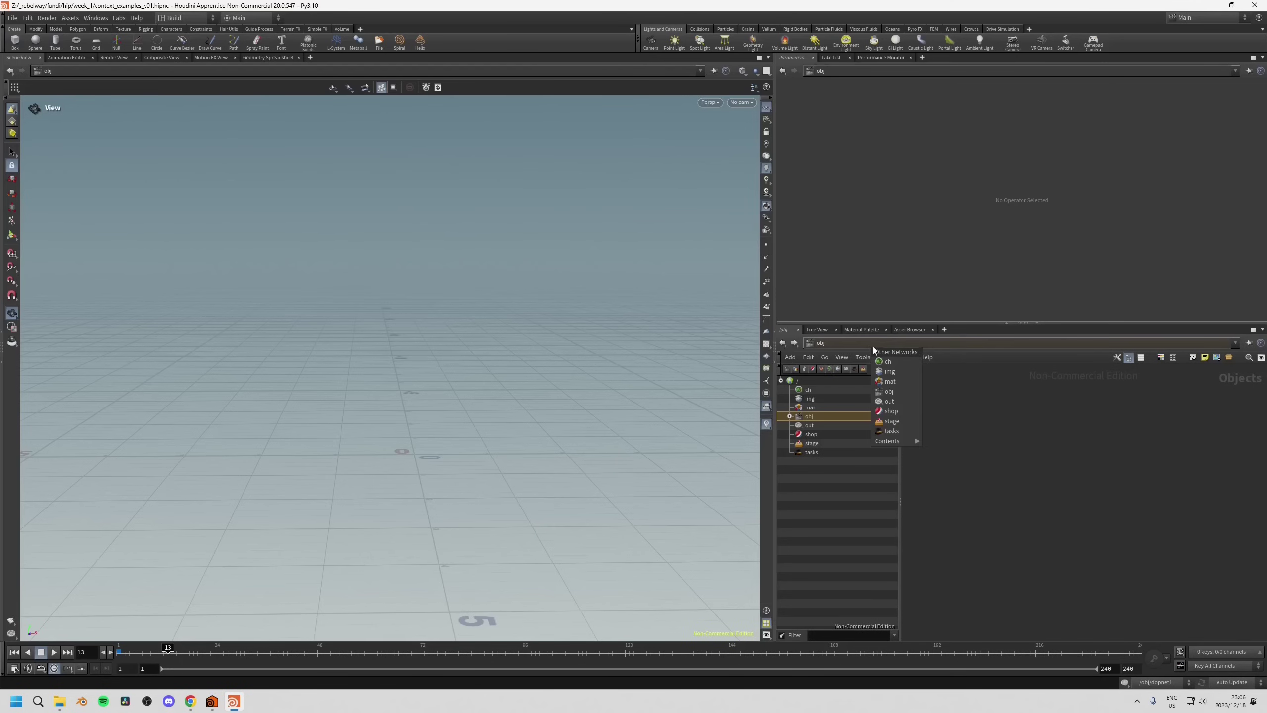
{"action": "mouse_move", "coordinate": [898, 441]}
{"action": "left_click", "coordinate": [1025, 442]}
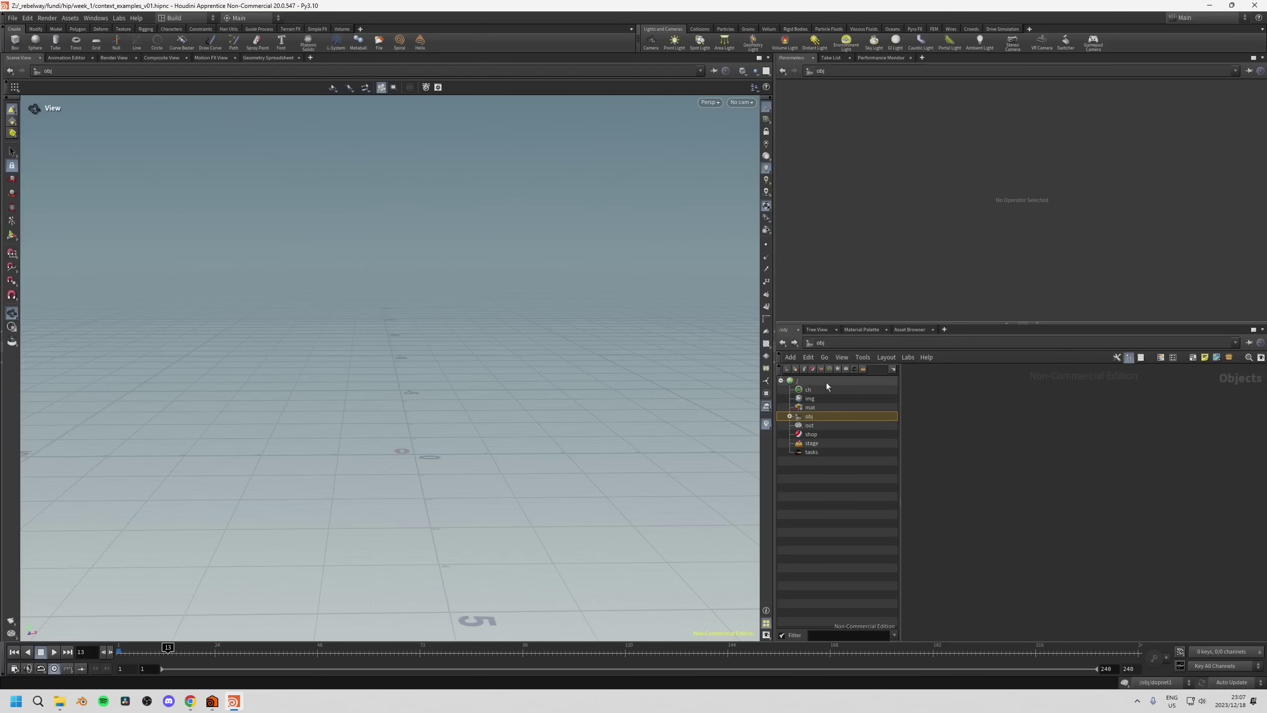
{"action": "left_click", "coordinate": [808, 380]}
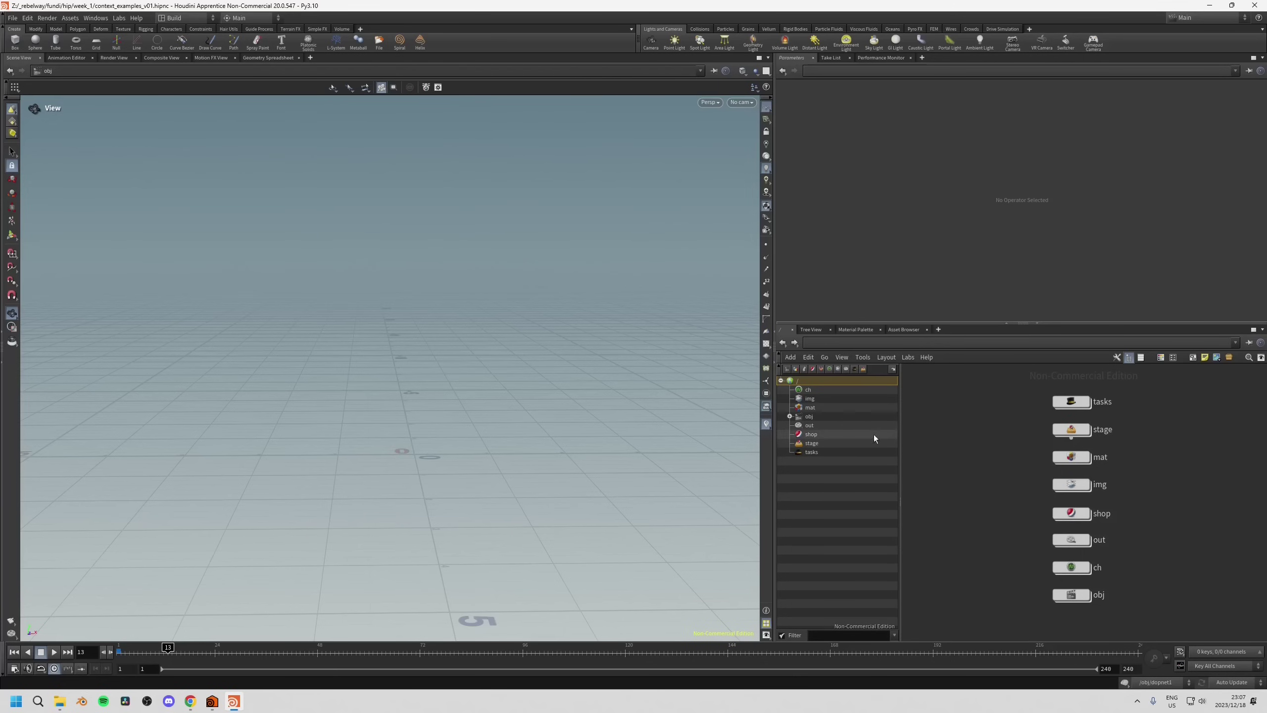
{"action": "double_click", "coordinate": [1071, 594]}
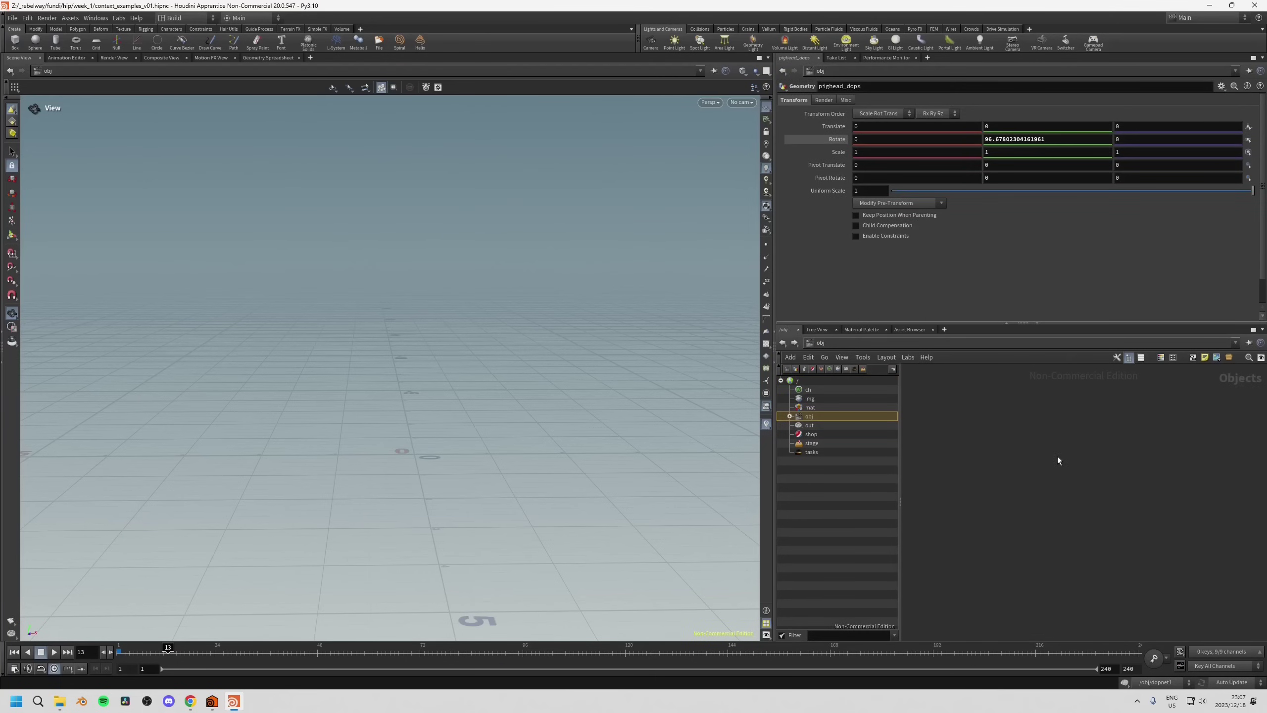
Add a Test Geometry: Capybara object in obj and go inside its geometry network.
{"action": "key", "text": "Tab"}
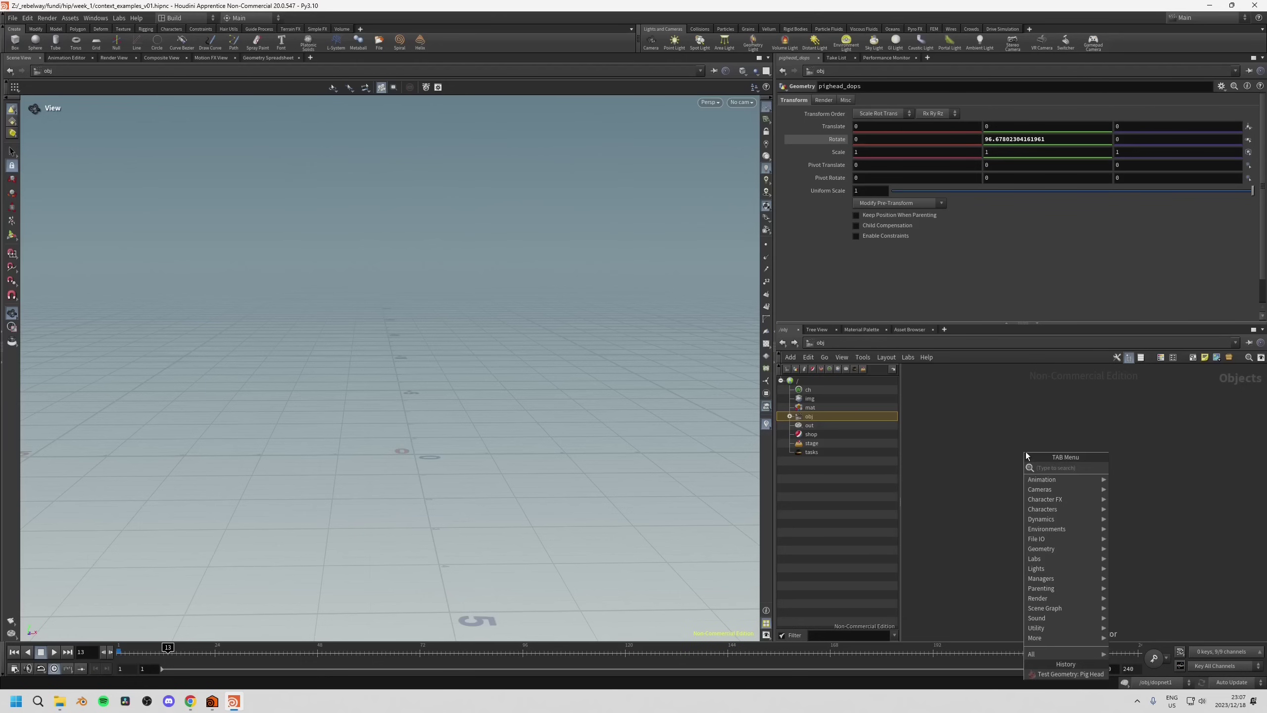
{"action": "type", "text": "tes"}
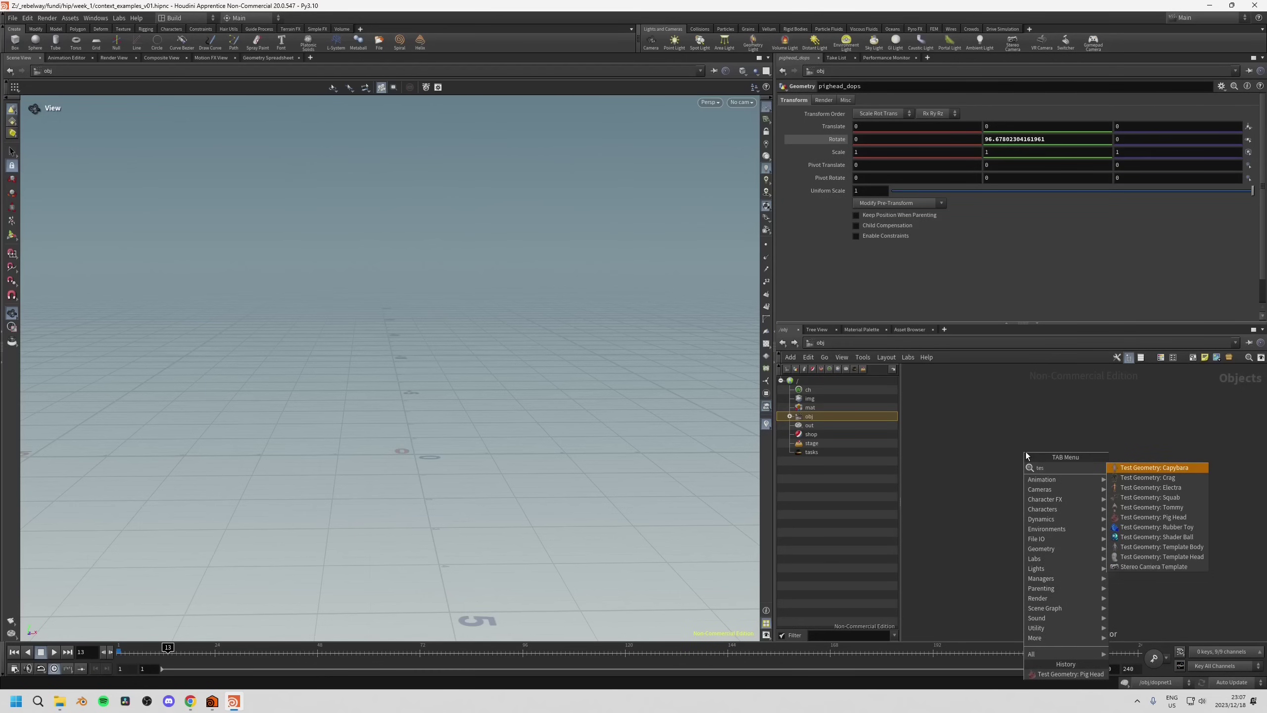
{"action": "left_click", "coordinate": [1145, 469]}
{"action": "left_click", "coordinate": [1020, 479]}
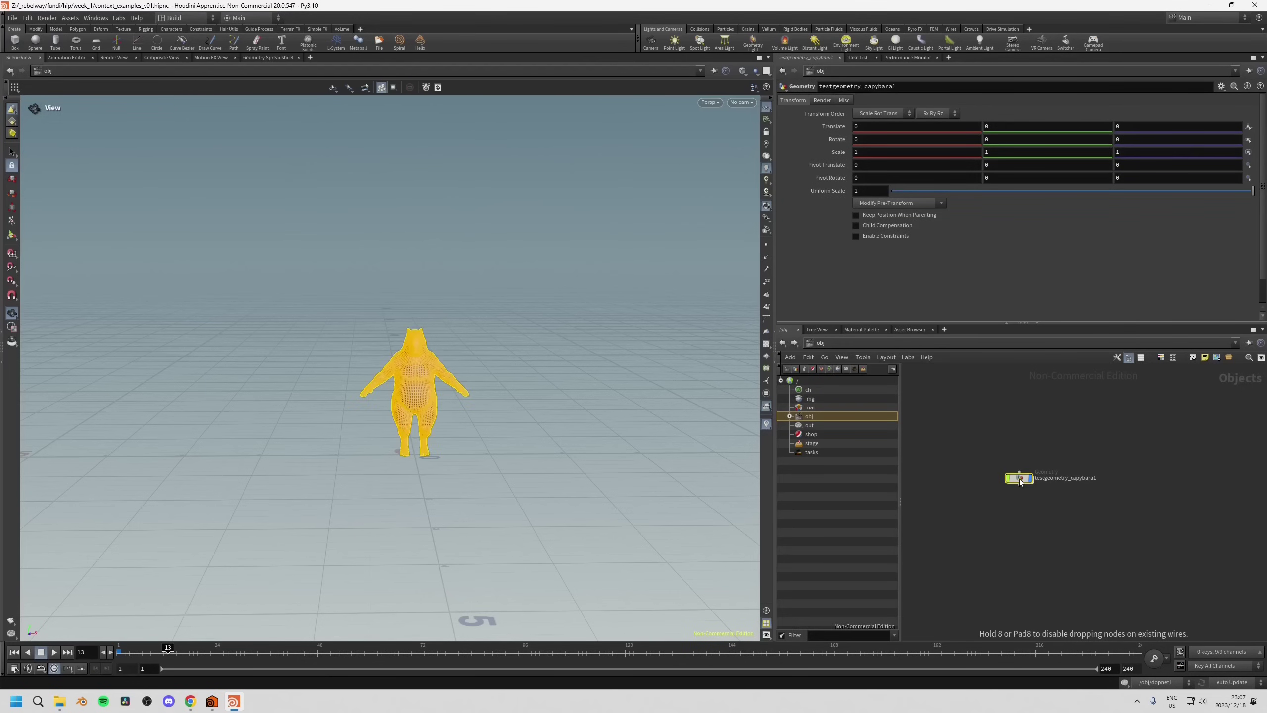
{"action": "double_click", "coordinate": [1016, 482]}
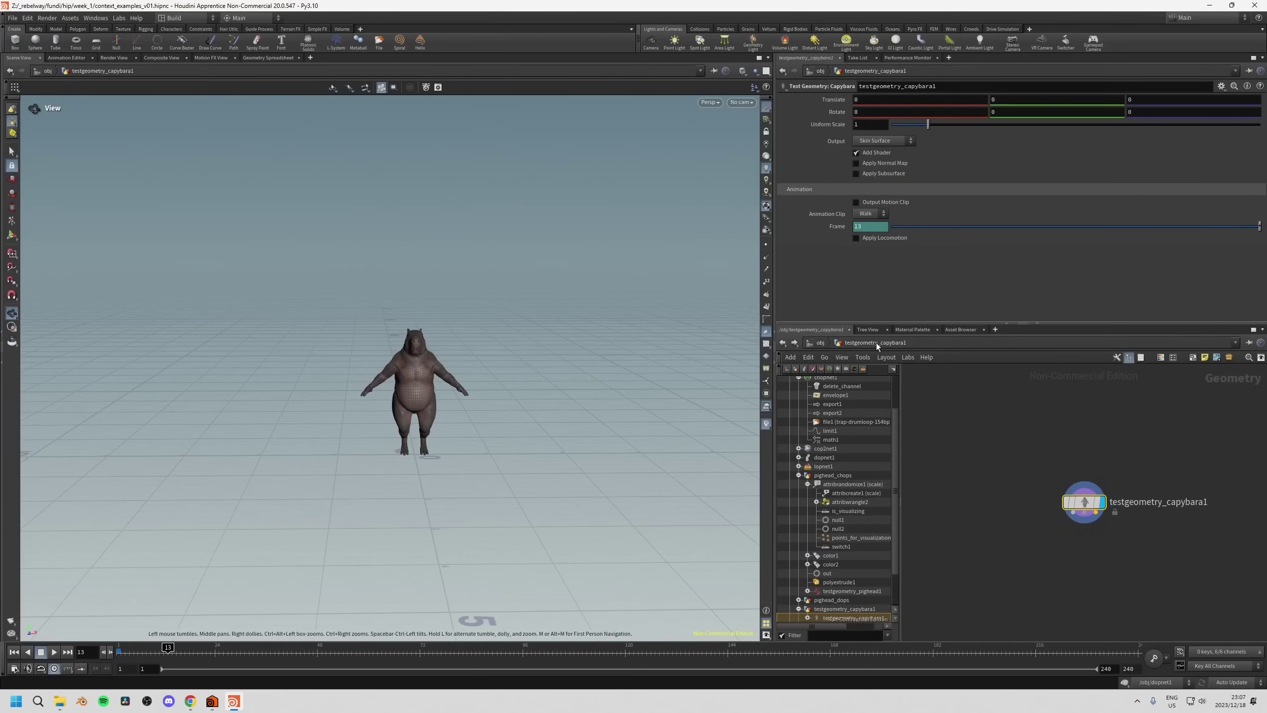
{"action": "scroll", "coordinate": [803, 460], "scroll_direction": "up", "scroll_amount": 3}
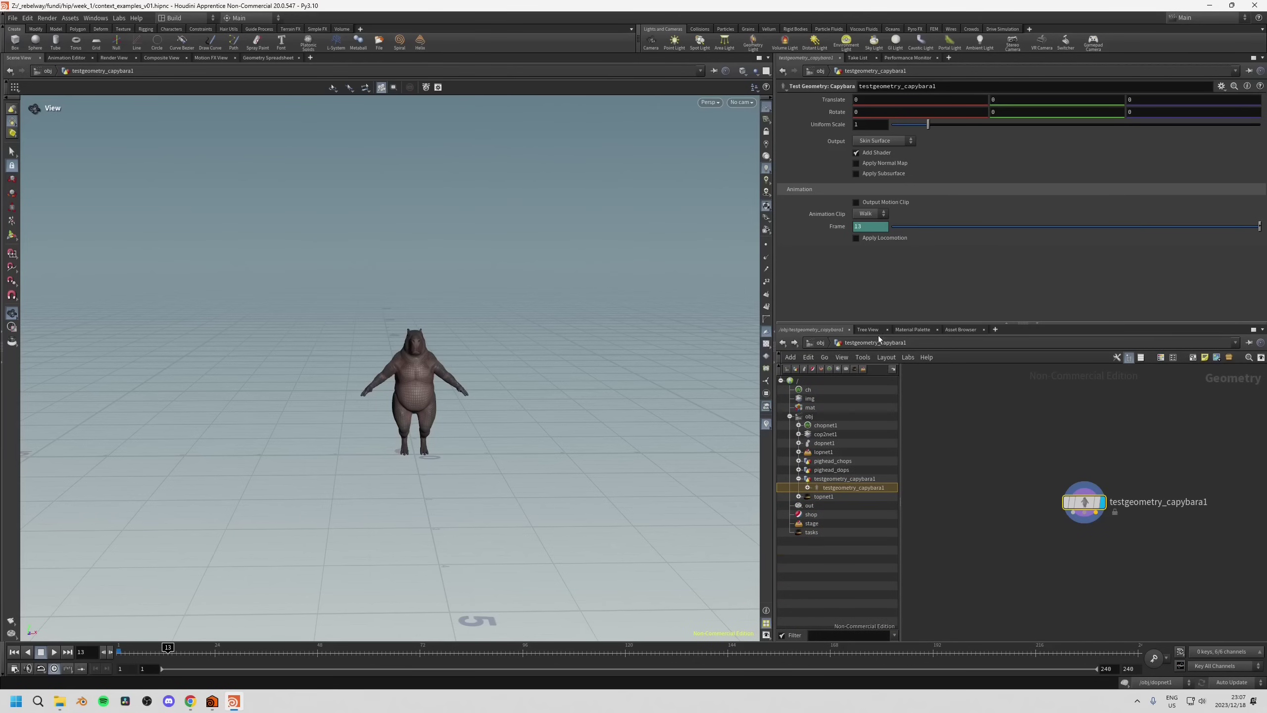
Switch the network path to text editing and go to /obj/chopnet1.
{"action": "right_click", "coordinate": [909, 343]}
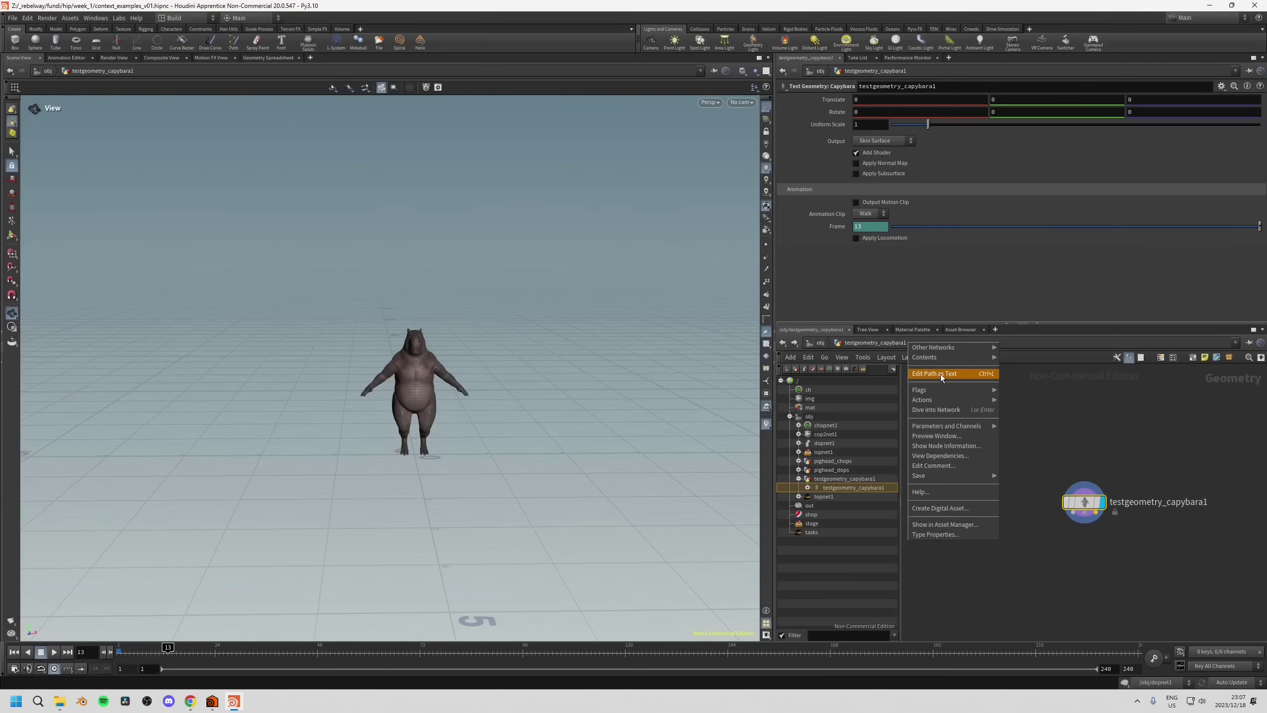
{"action": "left_click", "coordinate": [940, 374]}
{"action": "left_click", "coordinate": [917, 343]}
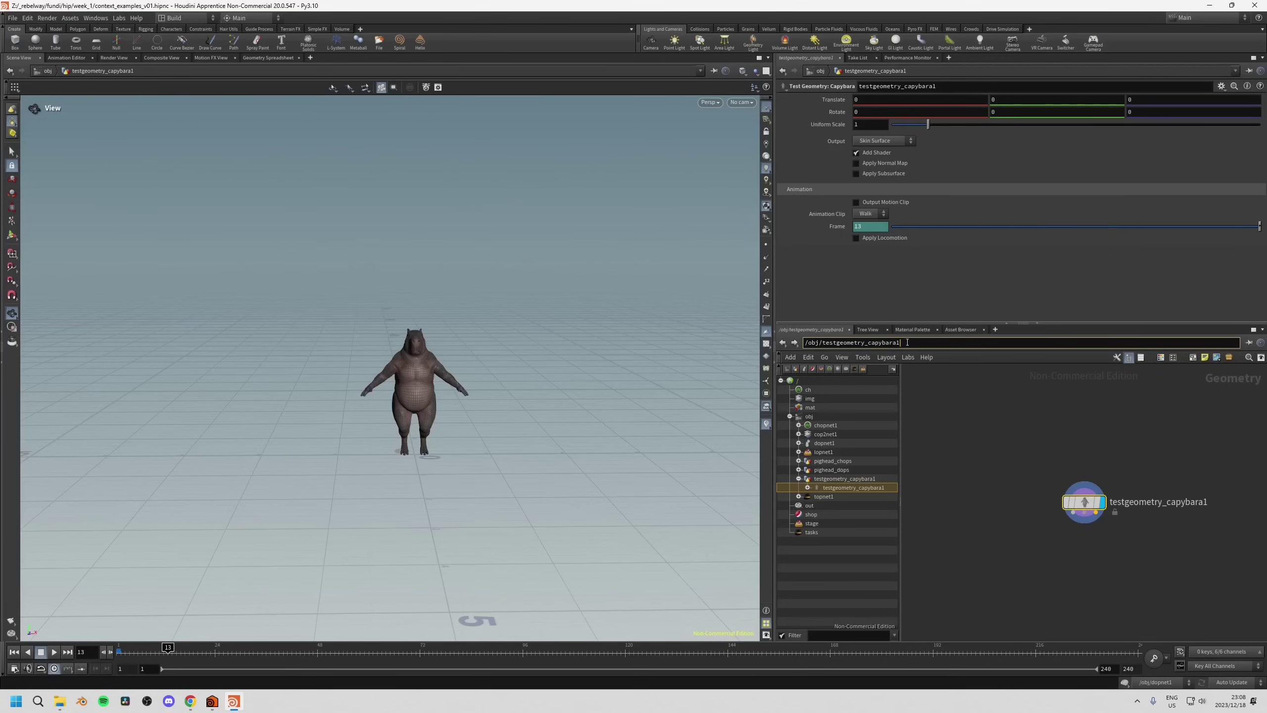
{"action": "left_click_drag", "start_coordinate": [901, 343], "coordinate": [832, 345]}
{"action": "key", "text": "BackSpace"}
{"action": "key", "text": "BackSpace"}
{"action": "key", "text": "BackSpace"}
{"action": "key", "text": "BackSpace"}
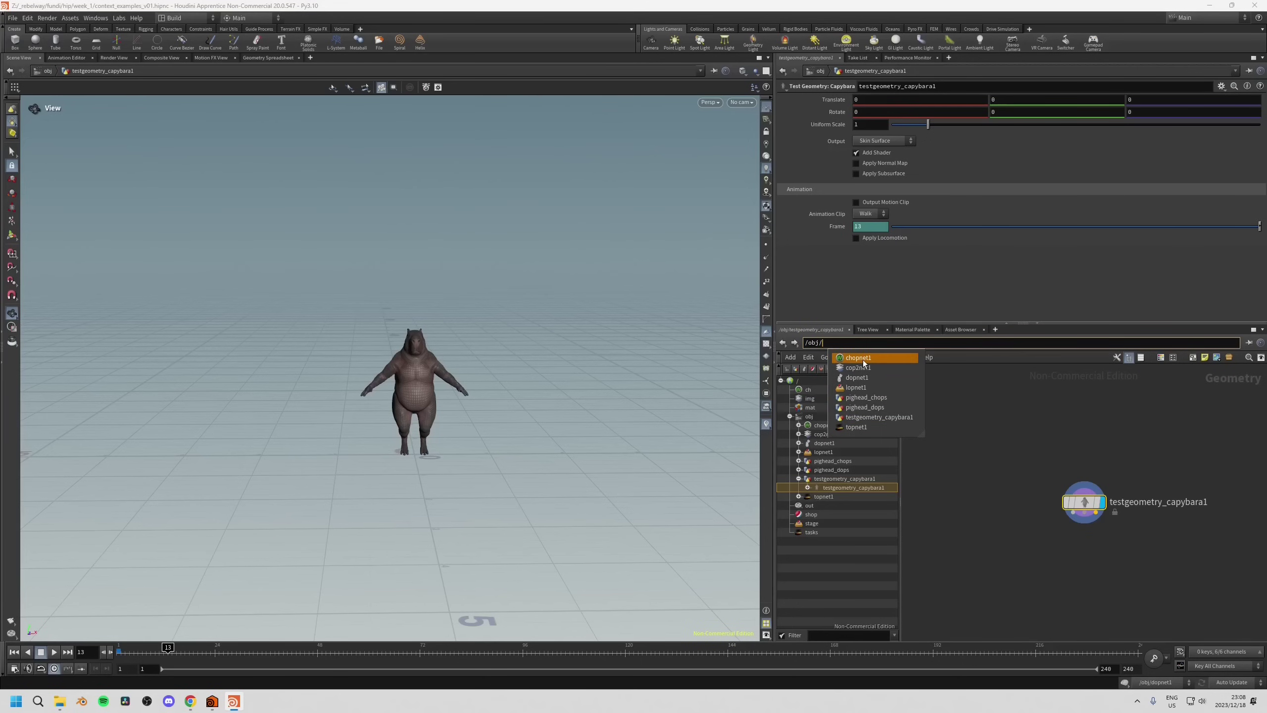
{"action": "left_click", "coordinate": [863, 360]}
{"action": "key", "text": "Return"}
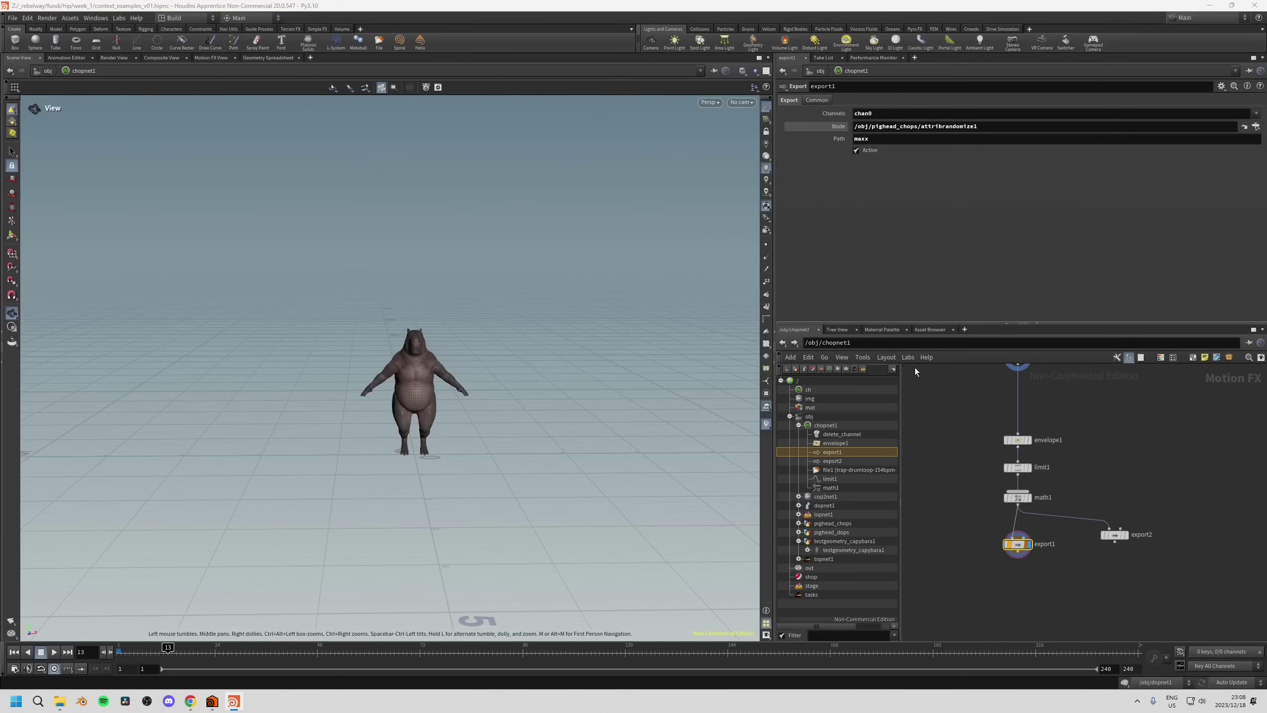
Change the network path back to /obj and restore graphical path editing.
{"action": "left_click", "coordinate": [855, 343]}
{"action": "key", "text": "BackSpace"}
{"action": "key", "text": "BackSpace"}
{"action": "key", "text": "BackSpace"}
{"action": "key", "text": "BackSpace"}
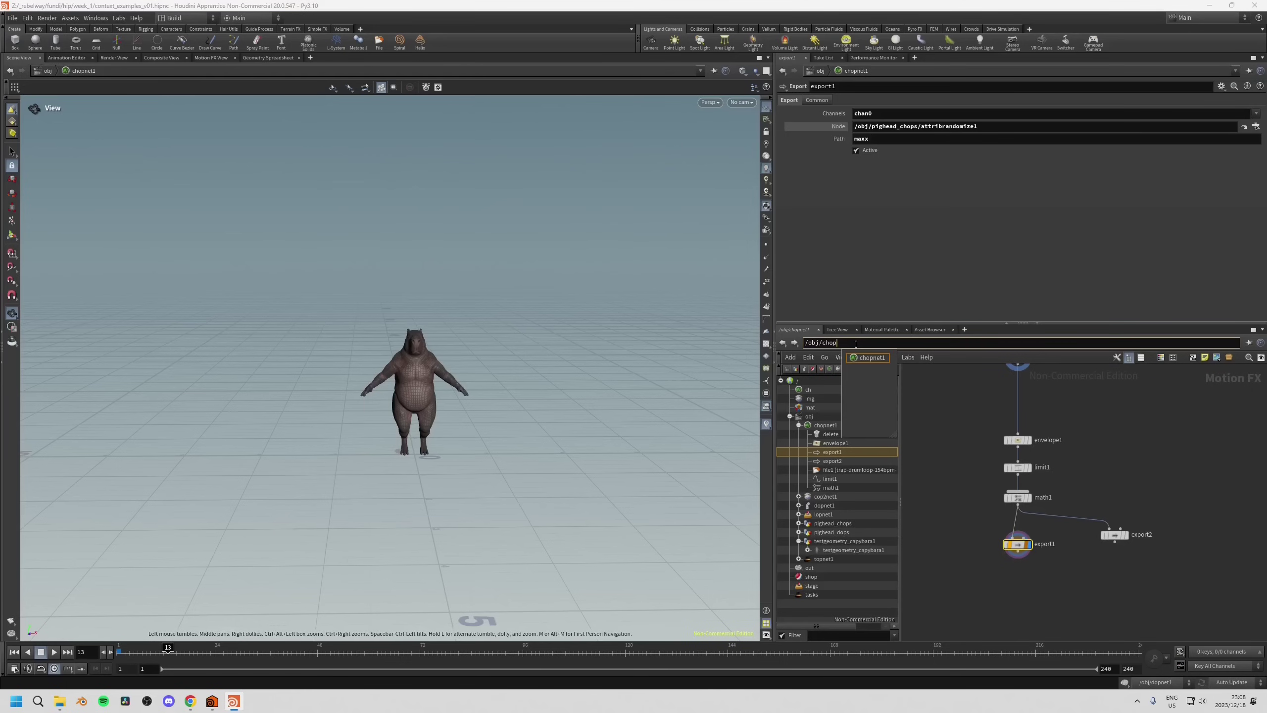
{"action": "key", "text": "BackSpace"}
{"action": "key", "text": "BackSpace"}
{"action": "key", "text": "BackSpace"}
{"action": "key", "text": "Return"}
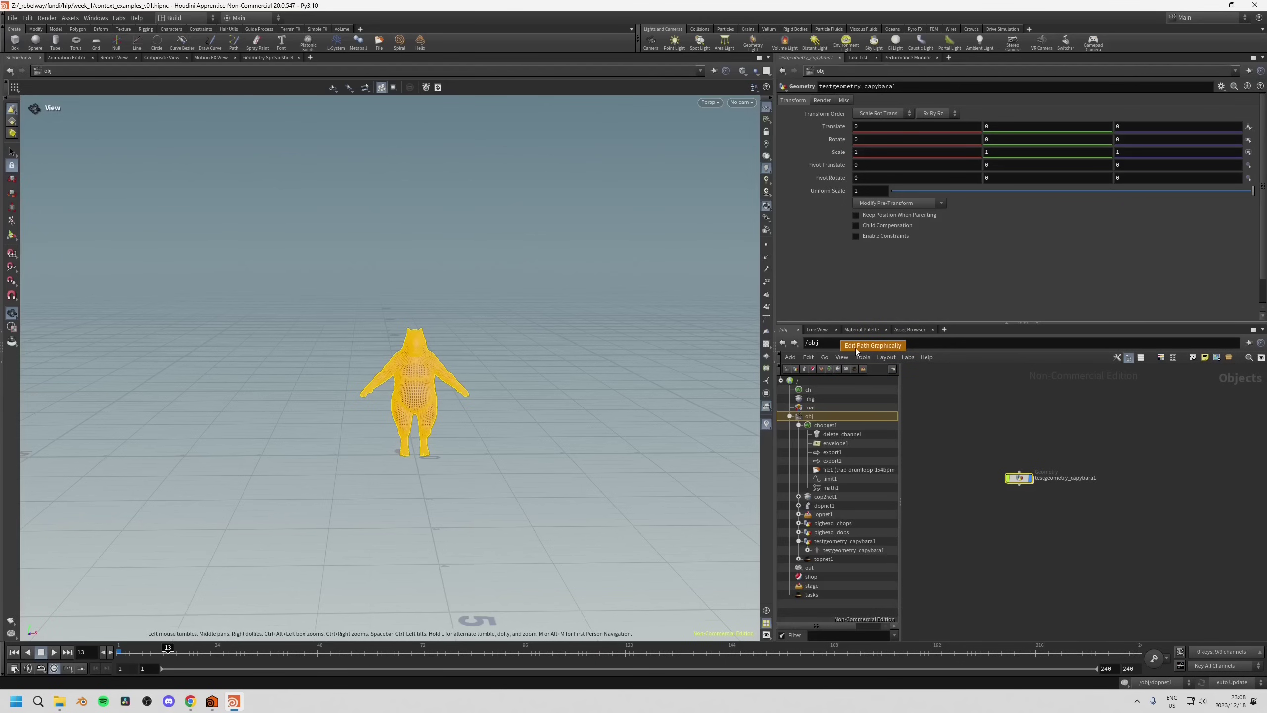
{"action": "left_click", "coordinate": [855, 348]}
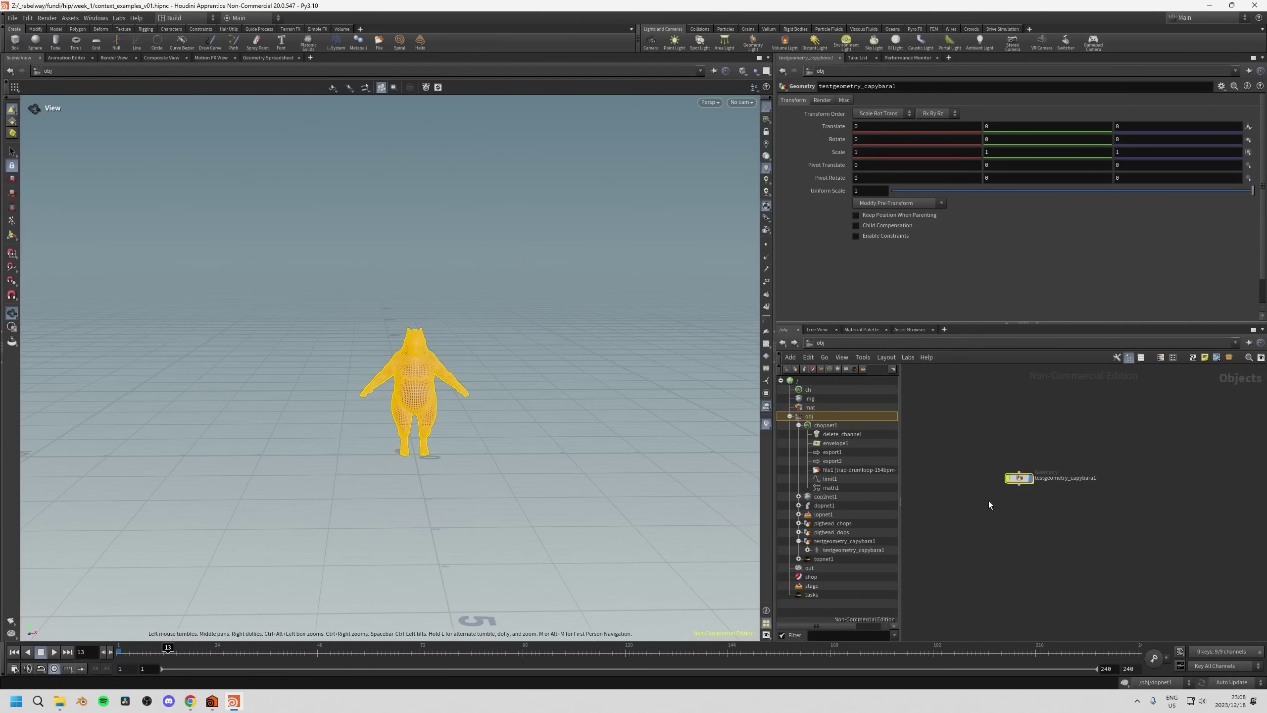
Select chopnet1 in the operator tree, look inside the capybara object and return to obj.
{"action": "left_click", "coordinate": [826, 424]}
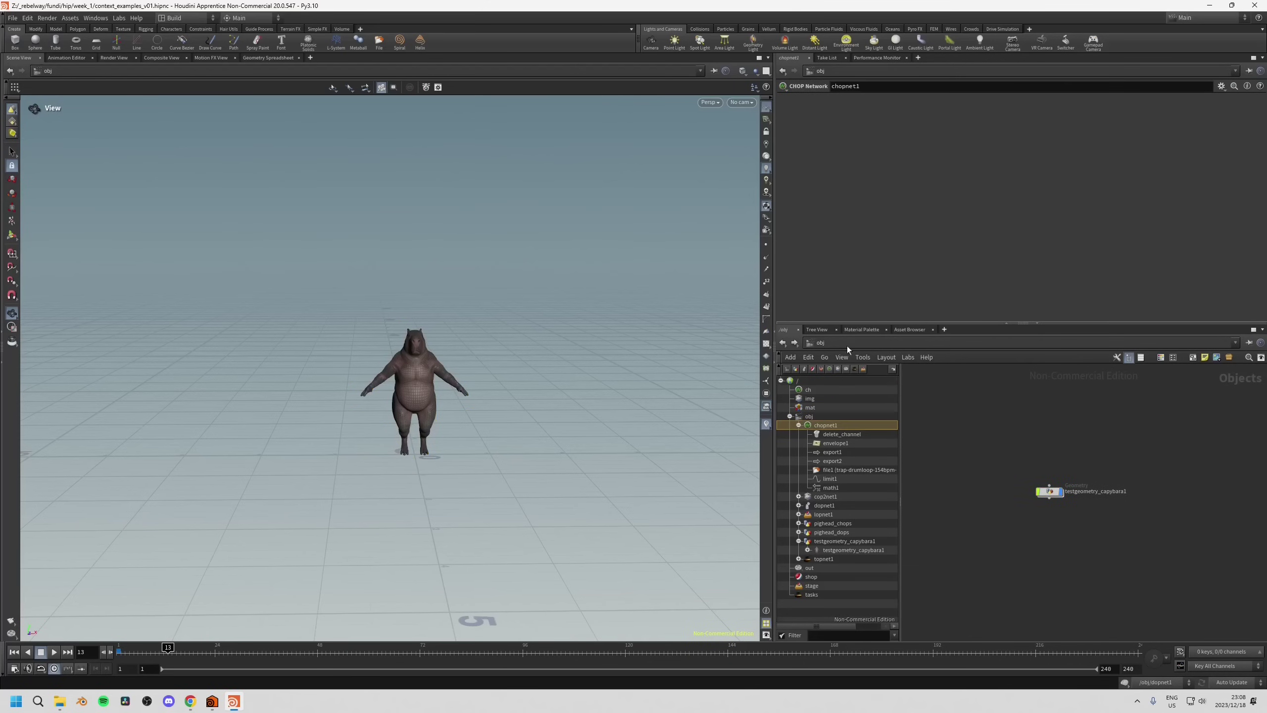
{"action": "double_click", "coordinate": [1048, 491]}
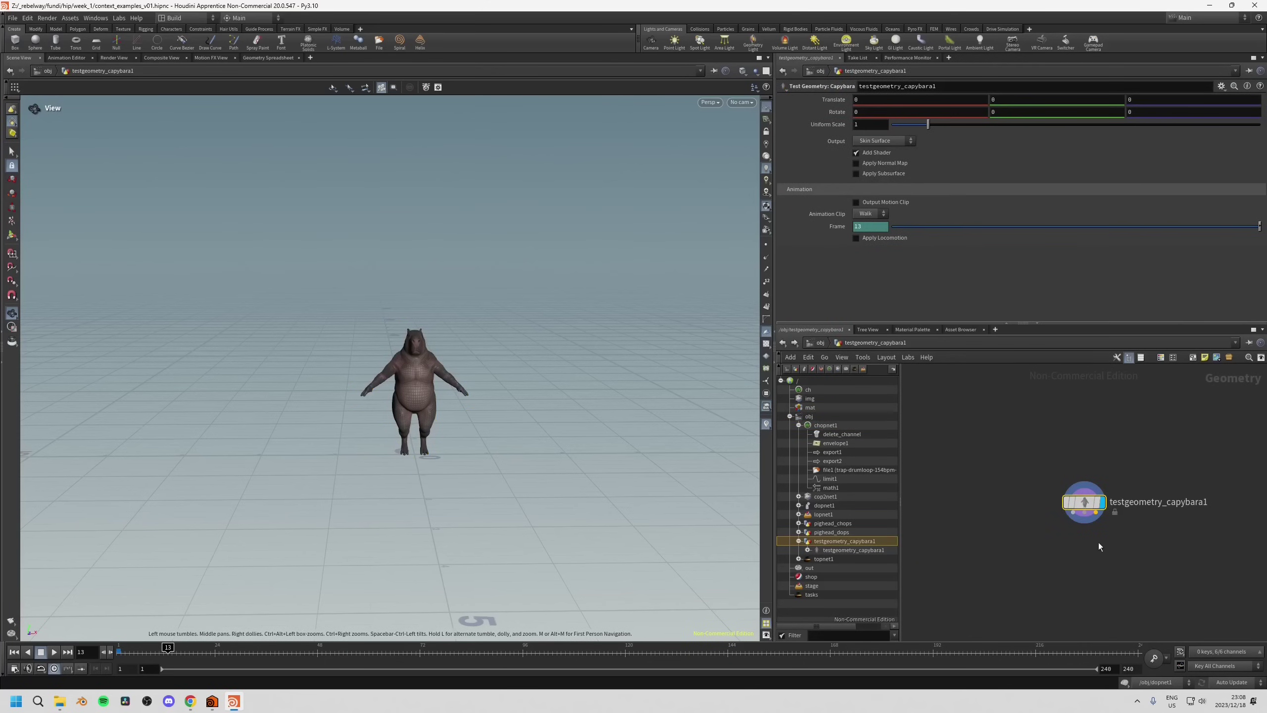
{"action": "left_click", "coordinate": [819, 344]}
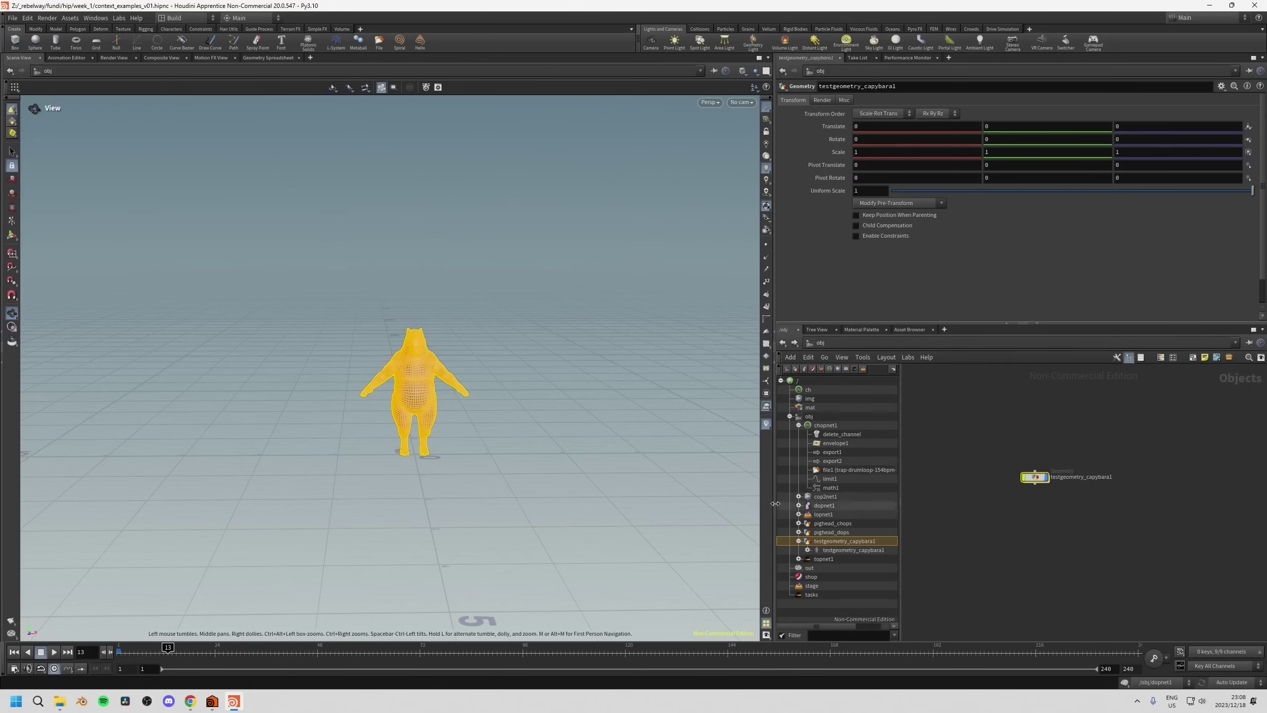
Hide the operator tree and delete the capybara test geometry object.
{"action": "left_click", "coordinate": [1128, 357]}
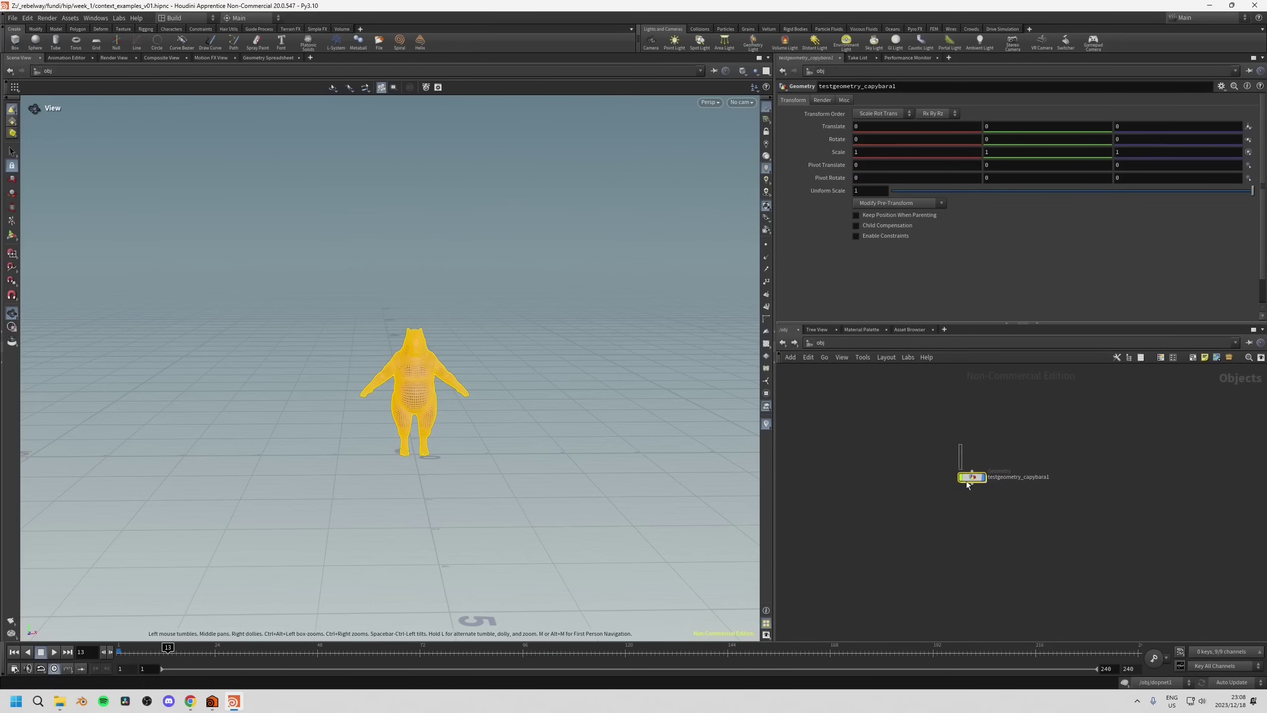
{"action": "key", "text": "Delete"}
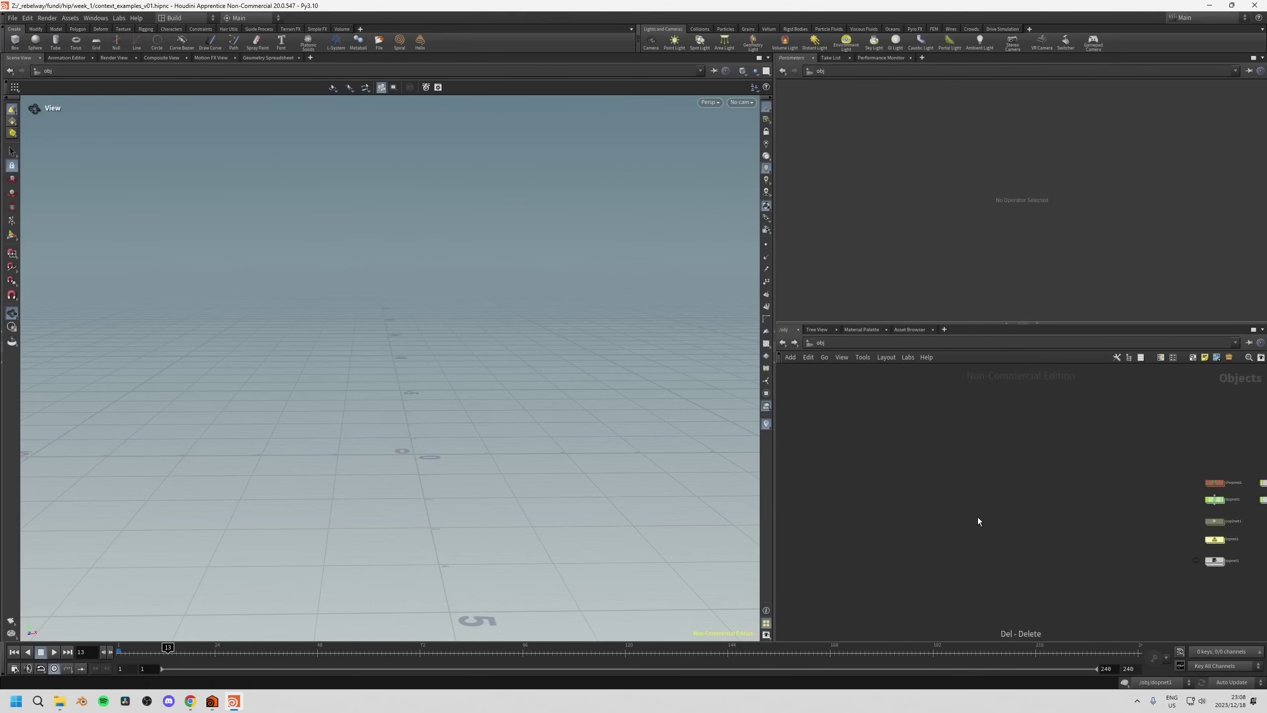
Look over the existing network nodes in obj and show the parameters of pighead_chops.
{"action": "middle_click_drag", "start_coordinate": [1191, 491], "coordinate": [895, 486]}
{"action": "scroll", "coordinate": [982, 479], "scroll_direction": "up", "scroll_amount": 4}
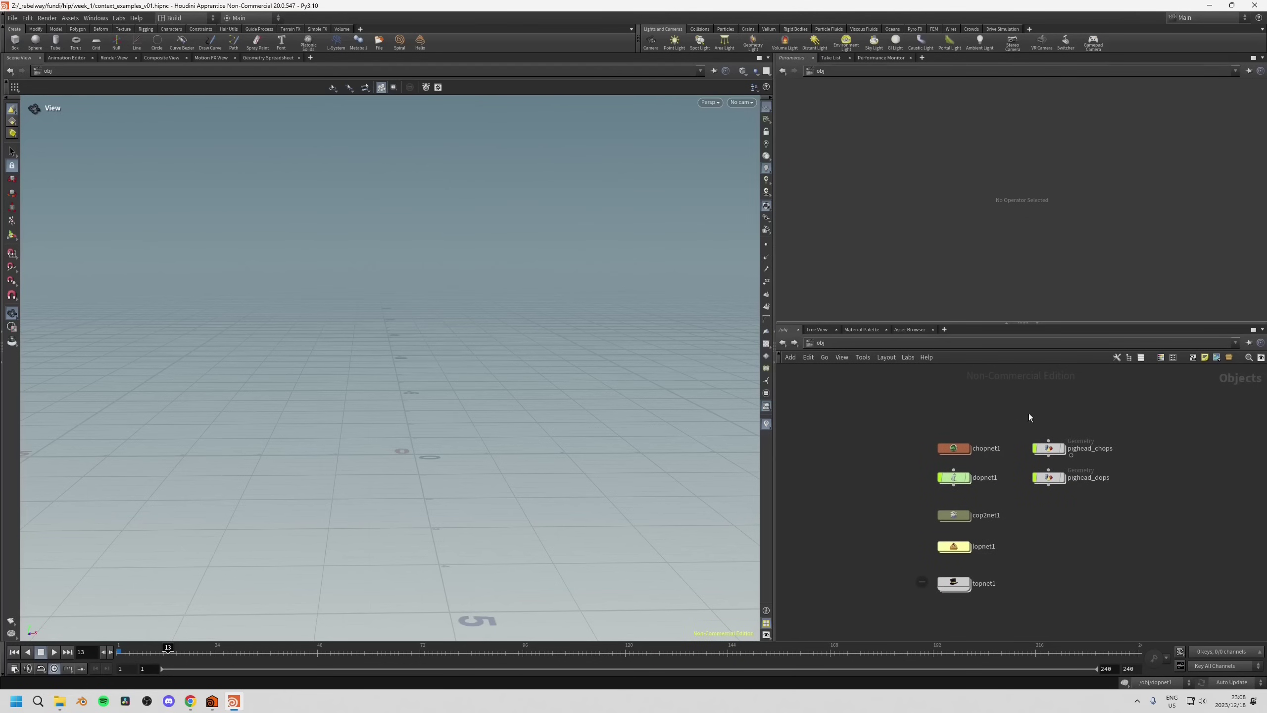
{"action": "left_click", "coordinate": [1049, 449]}
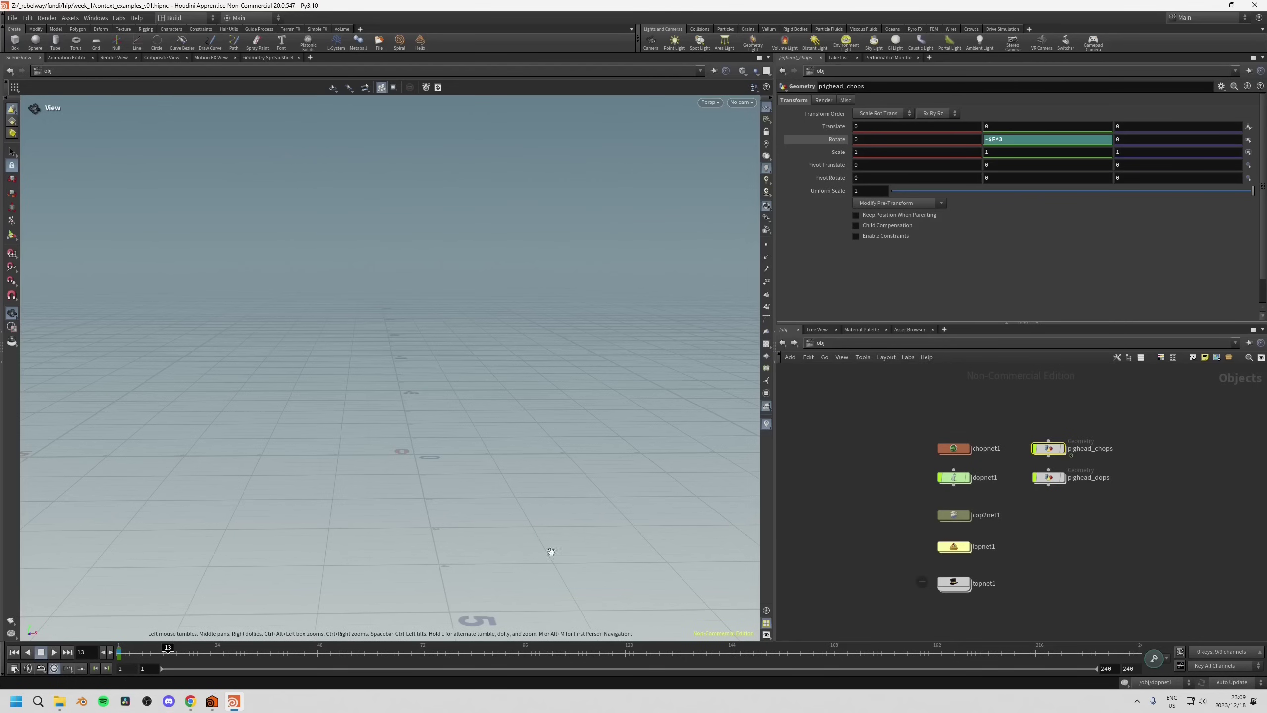
{"action": "middle_click_drag", "start_coordinate": [1122, 524], "coordinate": [1058, 521]}
{"action": "middle_click_drag", "start_coordinate": [846, 465], "coordinate": [834, 473]}
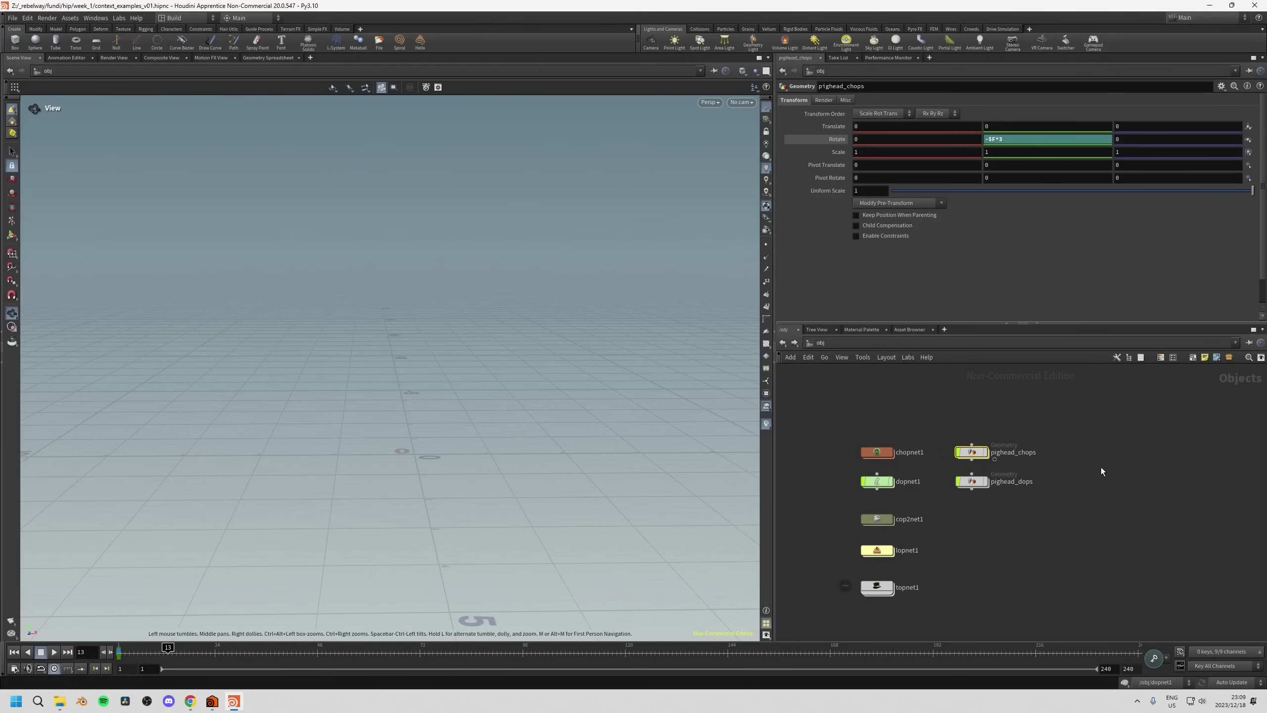
Add a Test Geometry: Pig Head object in the free space beside the pighead_chops and pighead_dops nodes.
{"action": "key", "text": "Tab"}
{"action": "type", "text": "tes"}
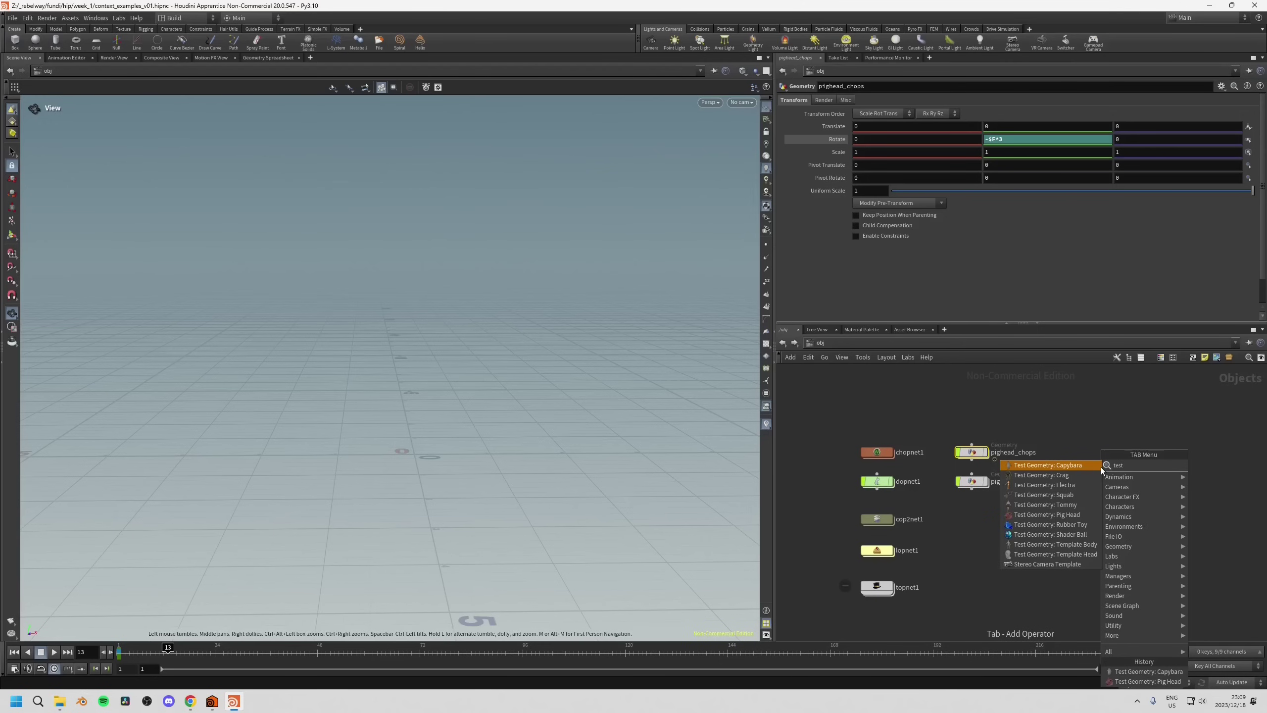
{"action": "type", "text": "t"}
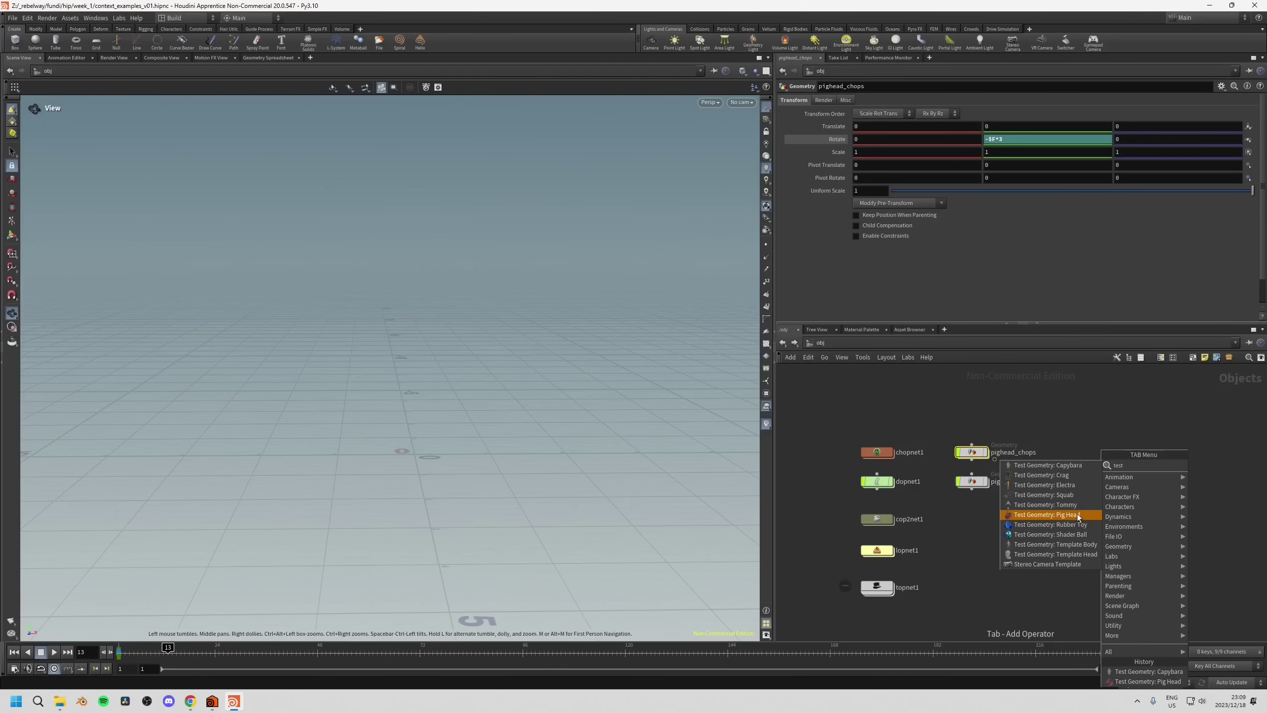
{"action": "left_click", "coordinate": [1077, 514]}
{"action": "left_click", "coordinate": [1092, 462]}
{"action": "left_click_drag", "start_coordinate": [375, 512], "coordinate": [449, 506]}
{"action": "middle_click_drag", "start_coordinate": [1105, 509], "coordinate": [1093, 516]}
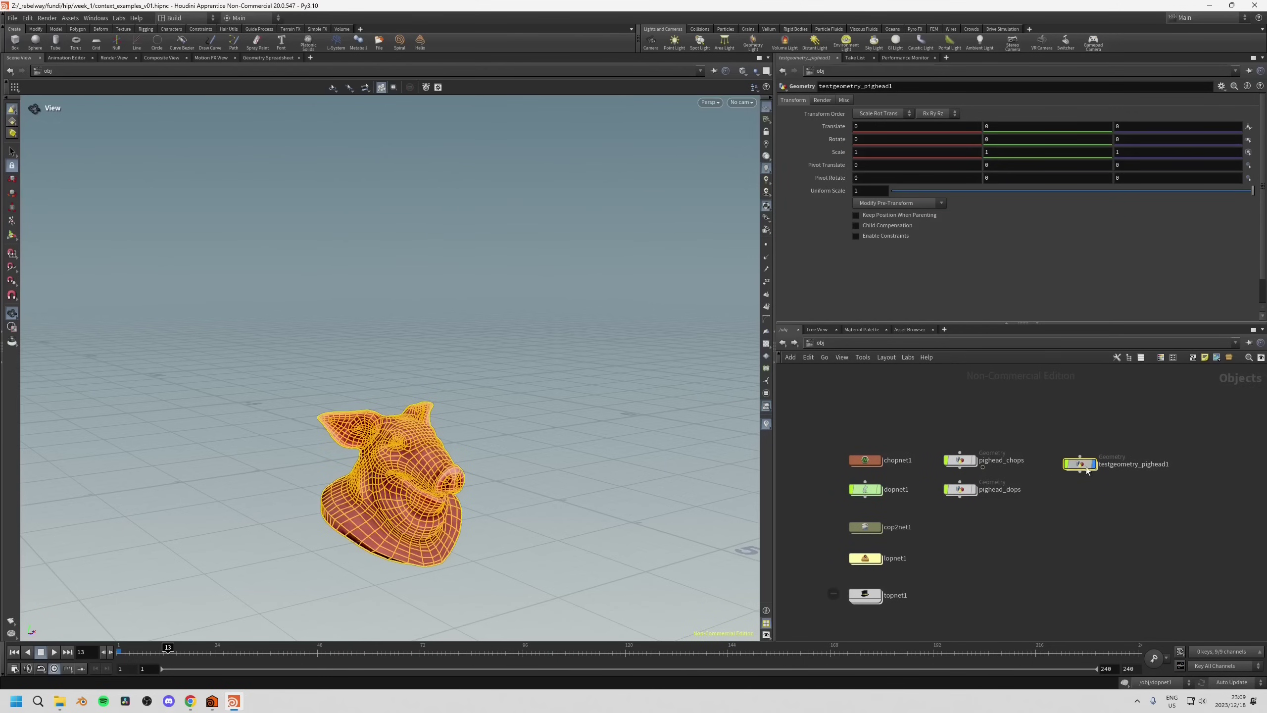
{"action": "left_click_drag", "start_coordinate": [1084, 468], "coordinate": [1084, 473]}
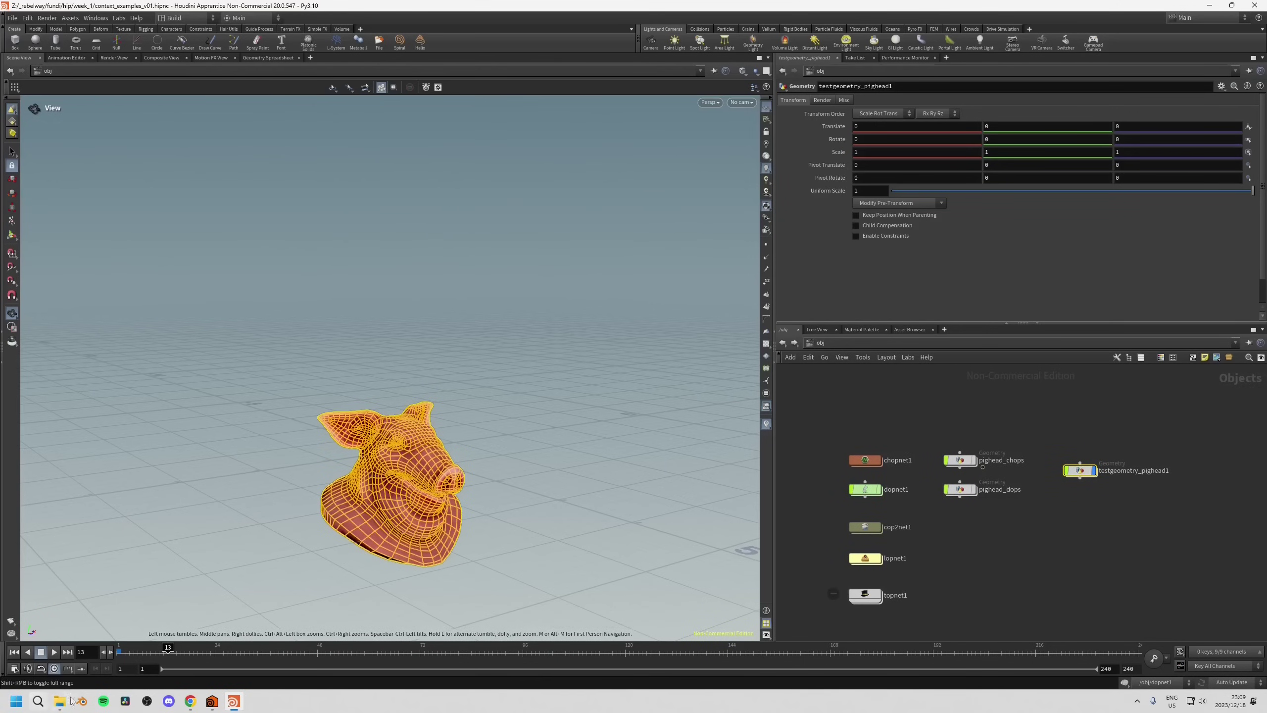
Animate the new pig head by keyframing its transforms at frame 1 and, with Translate Y set to 3, at frame 24.
{"action": "left_click_drag", "start_coordinate": [166, 651], "coordinate": [112, 652]}
{"action": "left_click", "coordinate": [1153, 658]}
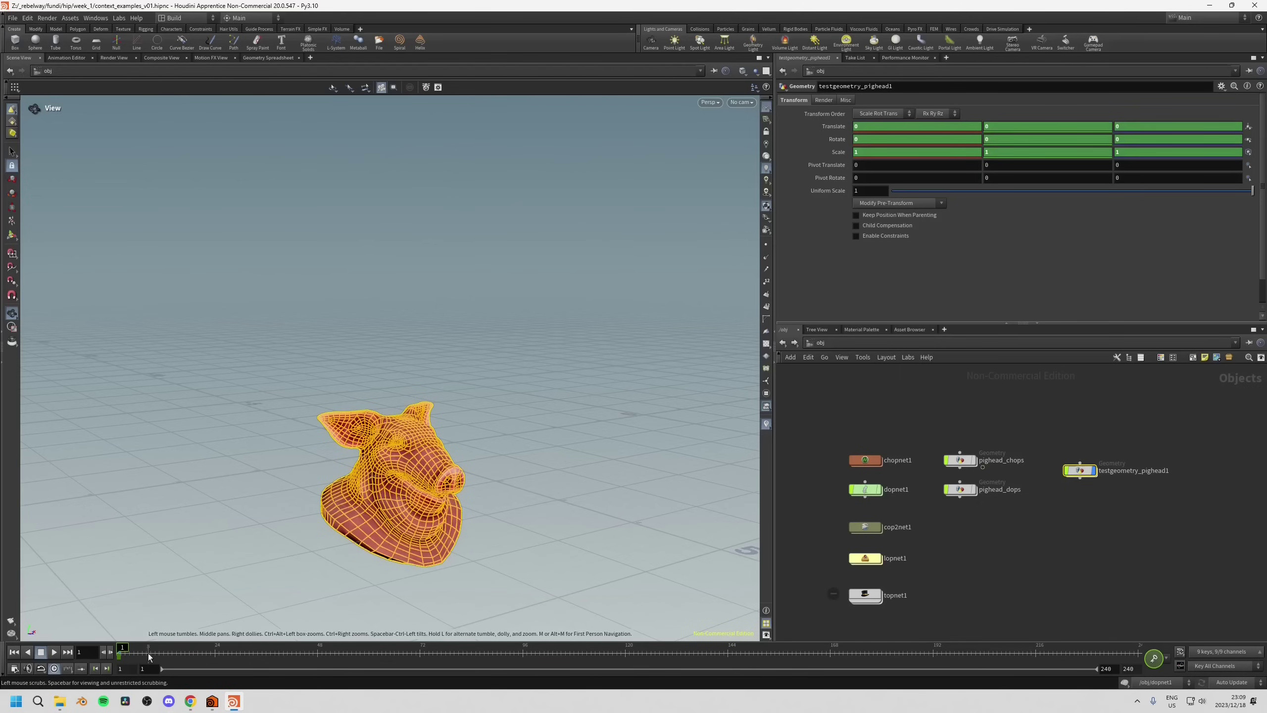
{"action": "left_click_drag", "start_coordinate": [149, 653], "coordinate": [215, 653]}
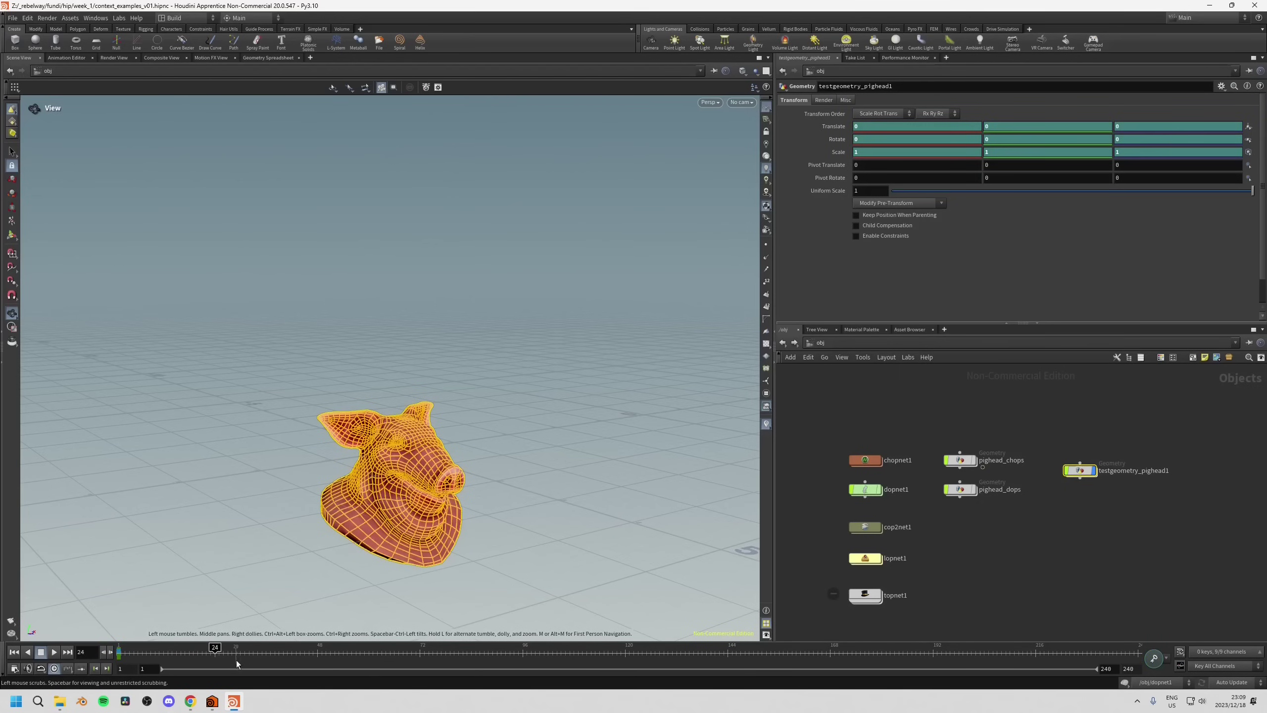
{"action": "middle_click_drag", "start_coordinate": [991, 128], "coordinate": [1126, 116]}
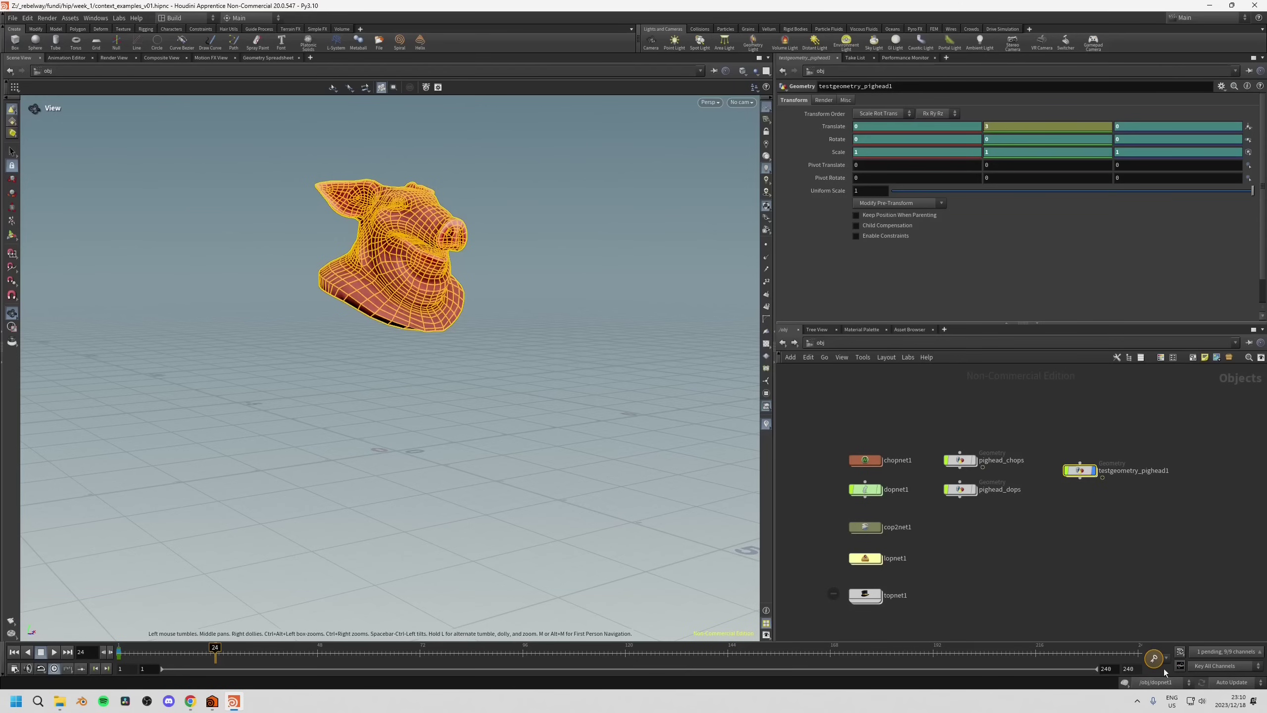
{"action": "left_click", "coordinate": [1154, 658]}
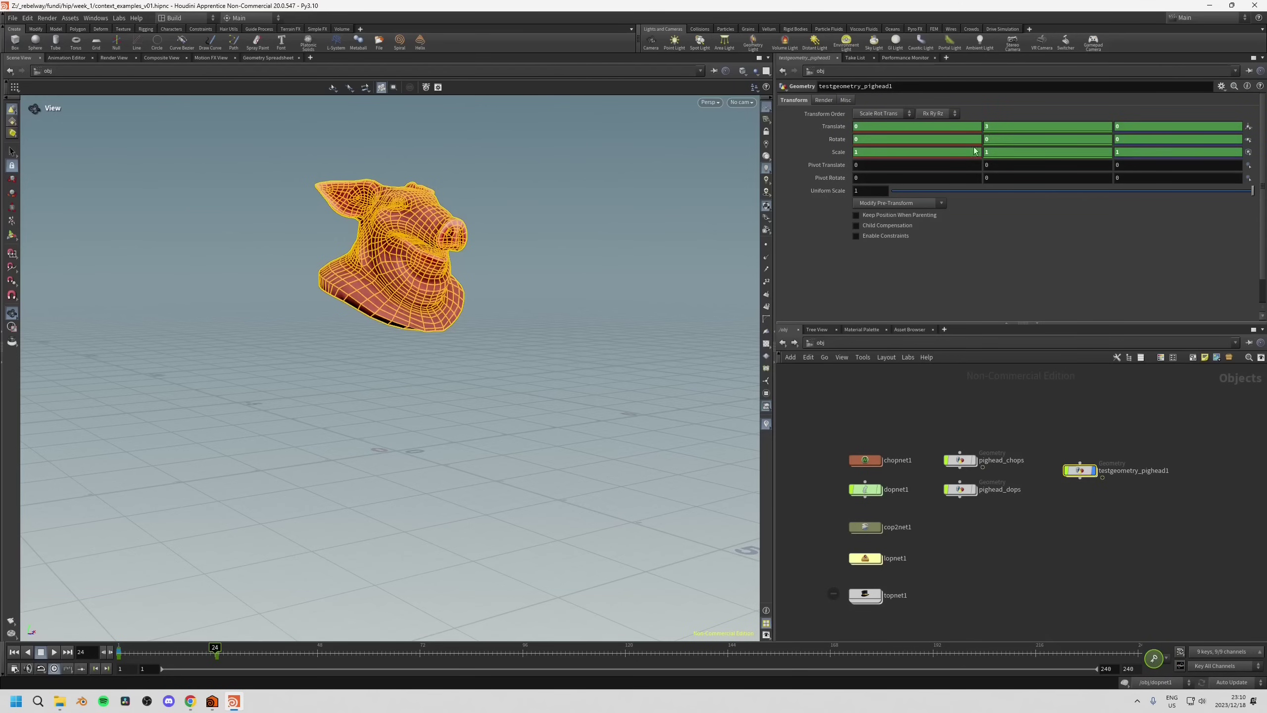
{"action": "left_click", "coordinate": [207, 650]}
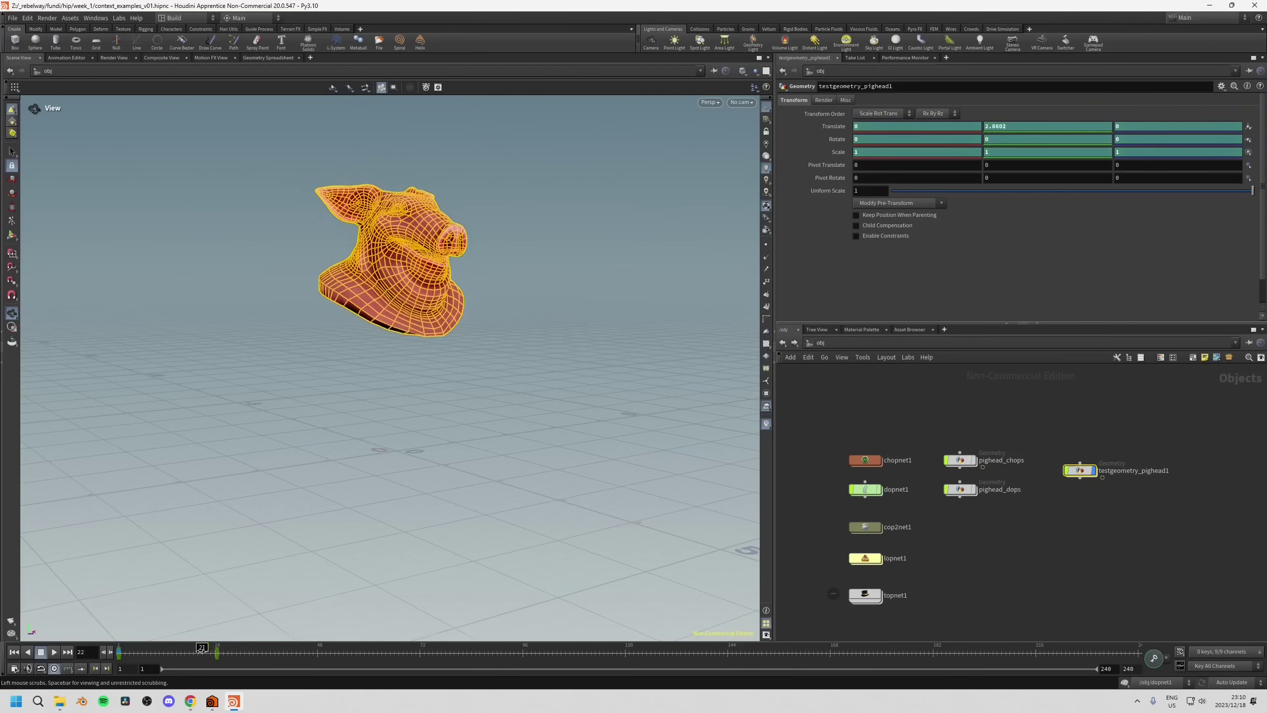
Keyframe the pig head's Translate Y at 0.1 on frame 48 and at 1.7 on frame 72.
{"action": "left_click_drag", "start_coordinate": [200, 650], "coordinate": [317, 653]}
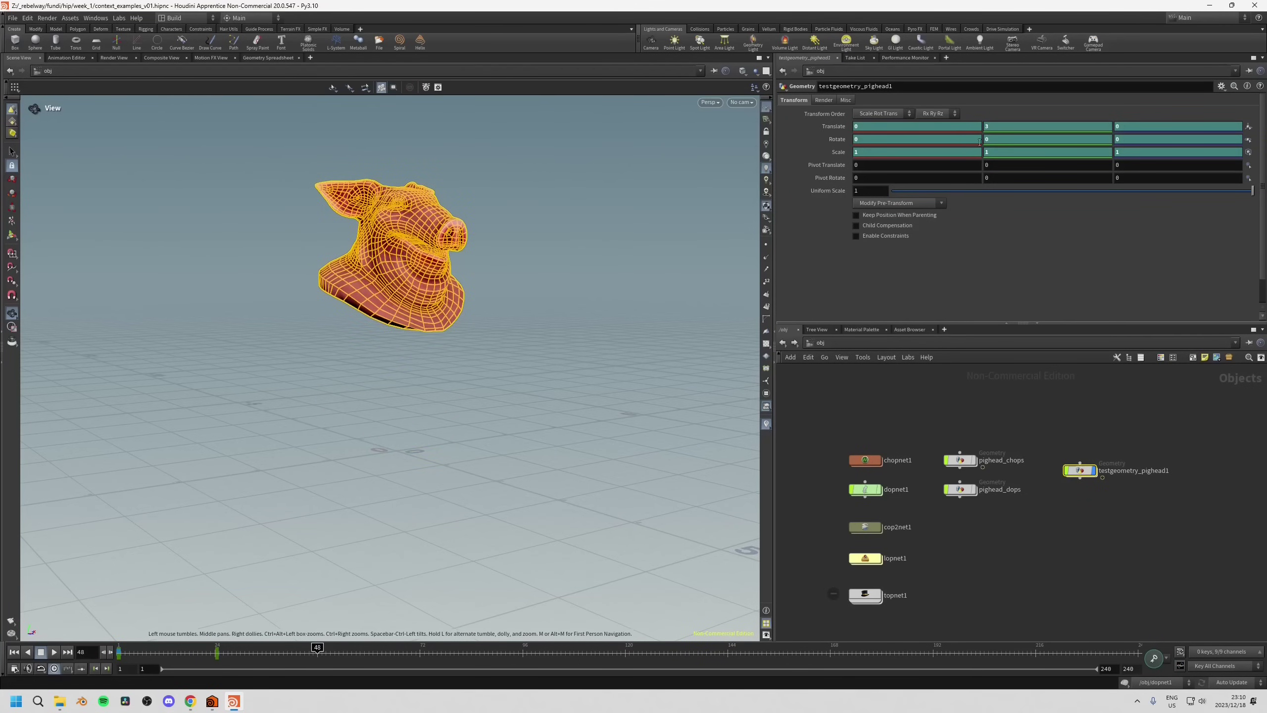
{"action": "middle_click_drag", "start_coordinate": [988, 128], "coordinate": [856, 148]}
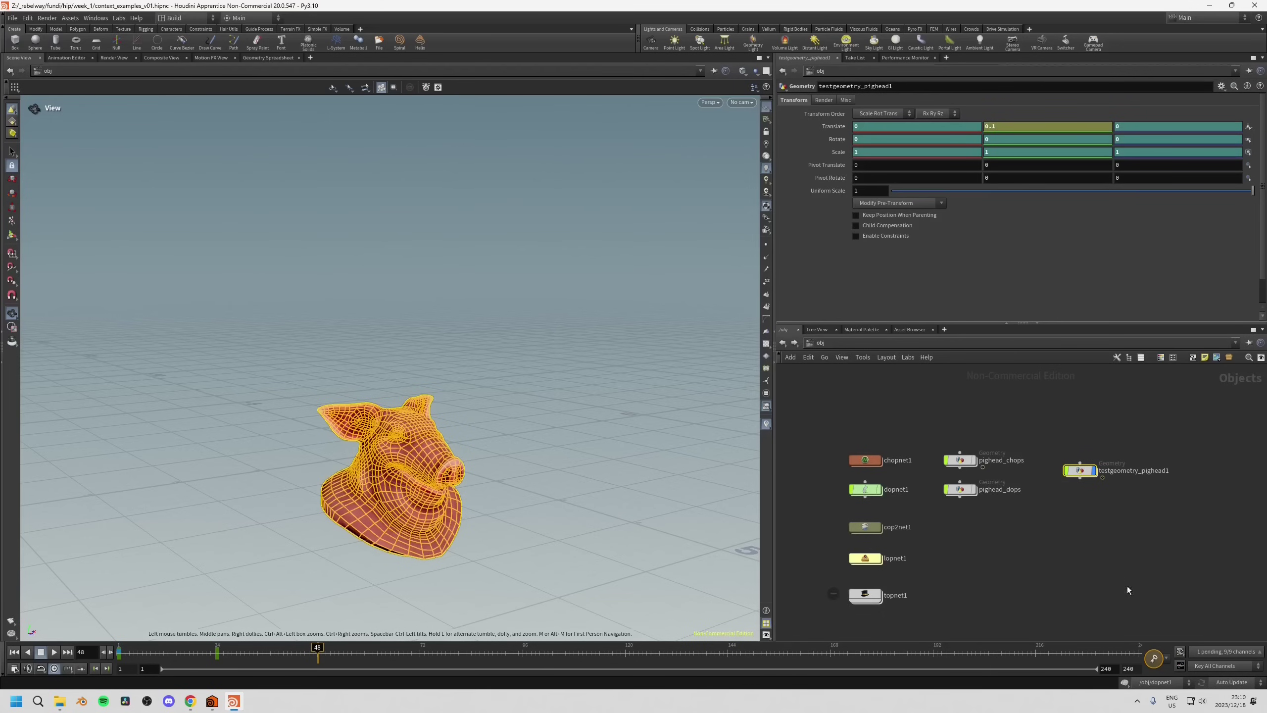
{"action": "left_click", "coordinate": [1153, 658]}
{"action": "left_click_drag", "start_coordinate": [378, 652], "coordinate": [418, 653]}
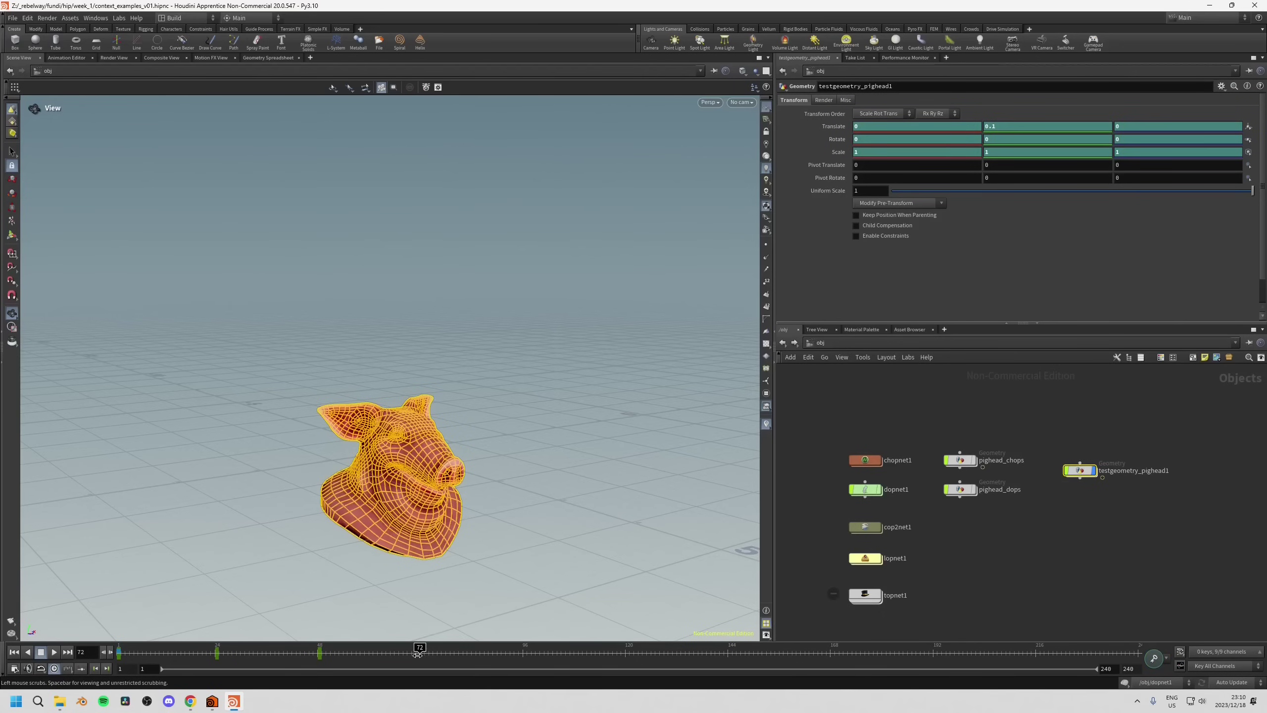
{"action": "middle_click_drag", "start_coordinate": [990, 126], "coordinate": [1064, 134]}
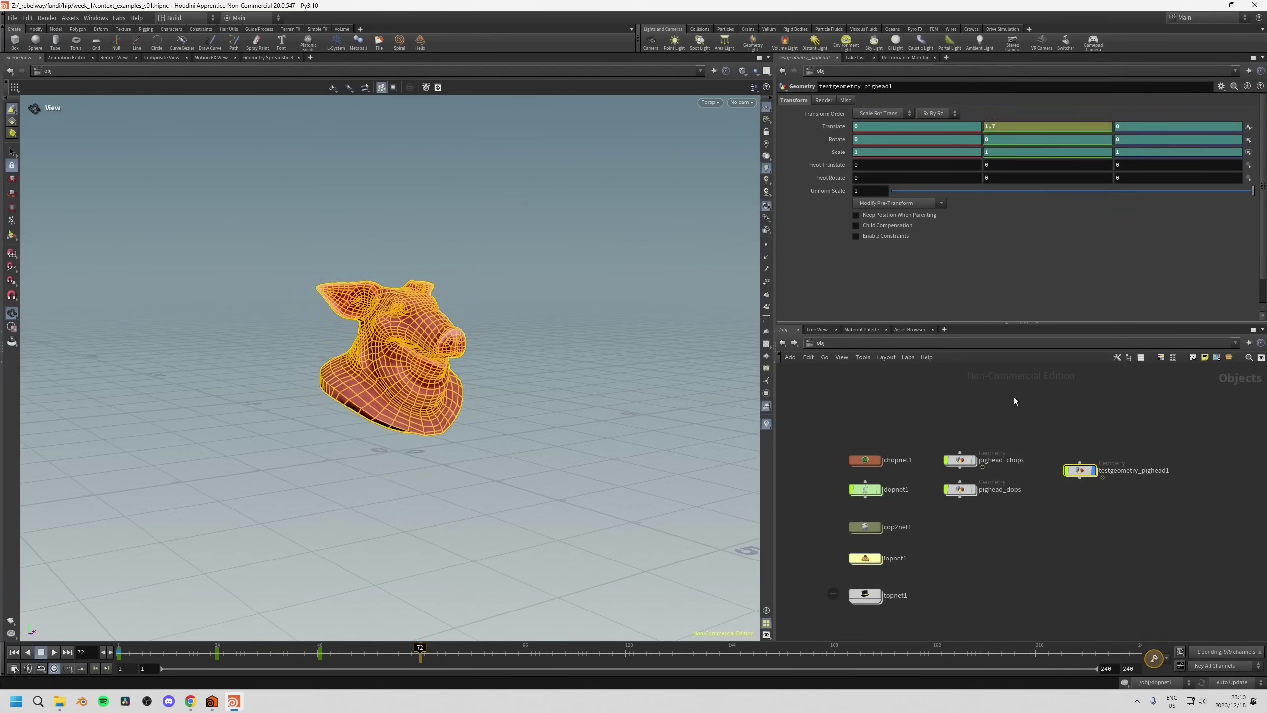
{"action": "left_click", "coordinate": [1153, 658]}
Scrub through the keyframed motion and examine the pig head's Translate Y curve in the Animation Editor, closing the editor when done.
{"action": "left_click", "coordinate": [329, 652]}
{"action": "left_click_drag", "start_coordinate": [330, 652], "coordinate": [168, 649]}
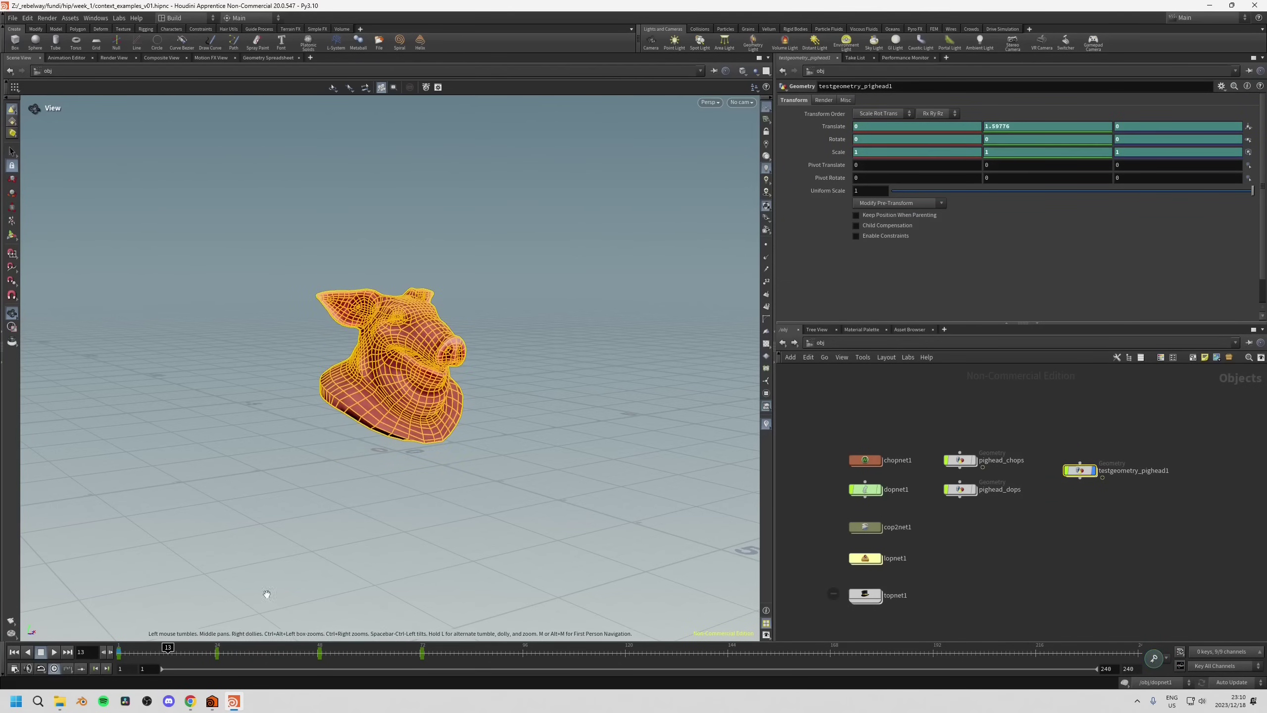
{"action": "left_click", "coordinate": [1180, 667]}
{"action": "left_click_drag", "start_coordinate": [862, 429], "coordinate": [843, 307]}
{"action": "right_click_drag", "start_coordinate": [833, 439], "coordinate": [815, 484]}
{"action": "middle_click_drag", "start_coordinate": [831, 476], "coordinate": [919, 439]}
{"action": "left_click_drag", "start_coordinate": [890, 356], "coordinate": [882, 355]}
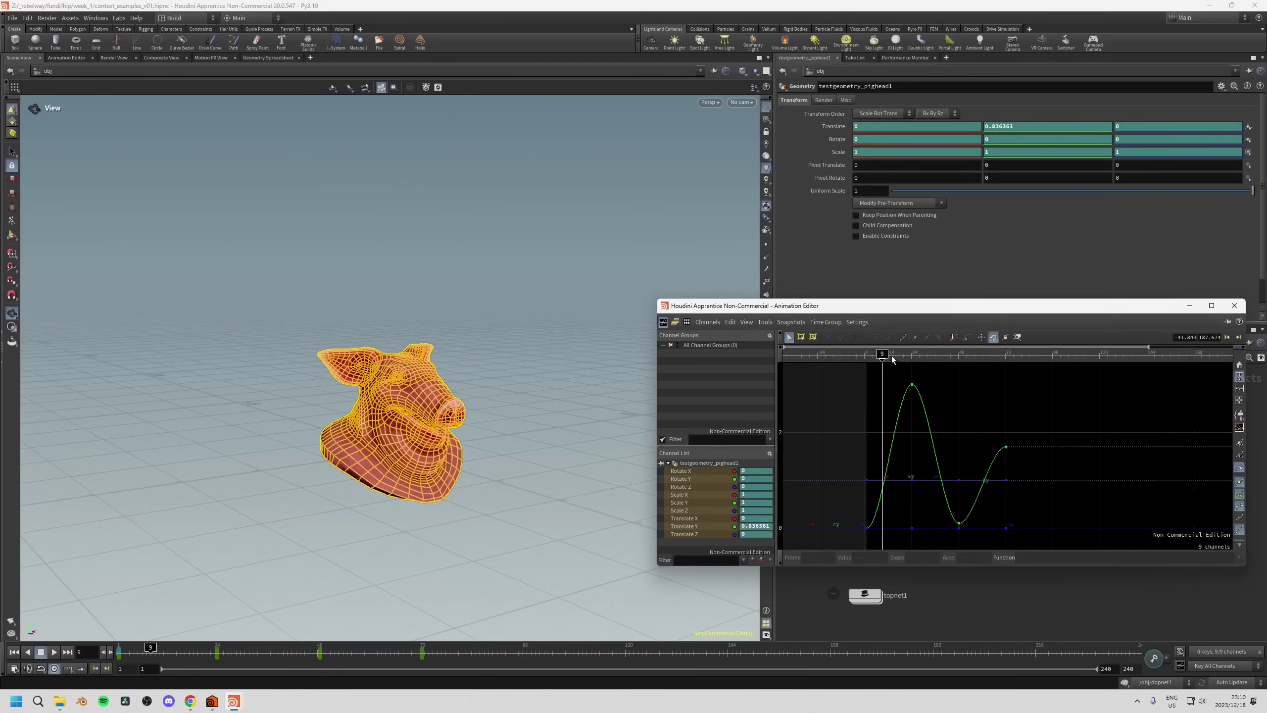
{"action": "mouse_move", "coordinate": [882, 355]}
{"action": "left_mouse_down"}
{"action": "mouse_move", "coordinate": [989, 364]}
{"action": "mouse_move", "coordinate": [907, 362]}
{"action": "left_mouse_up"}
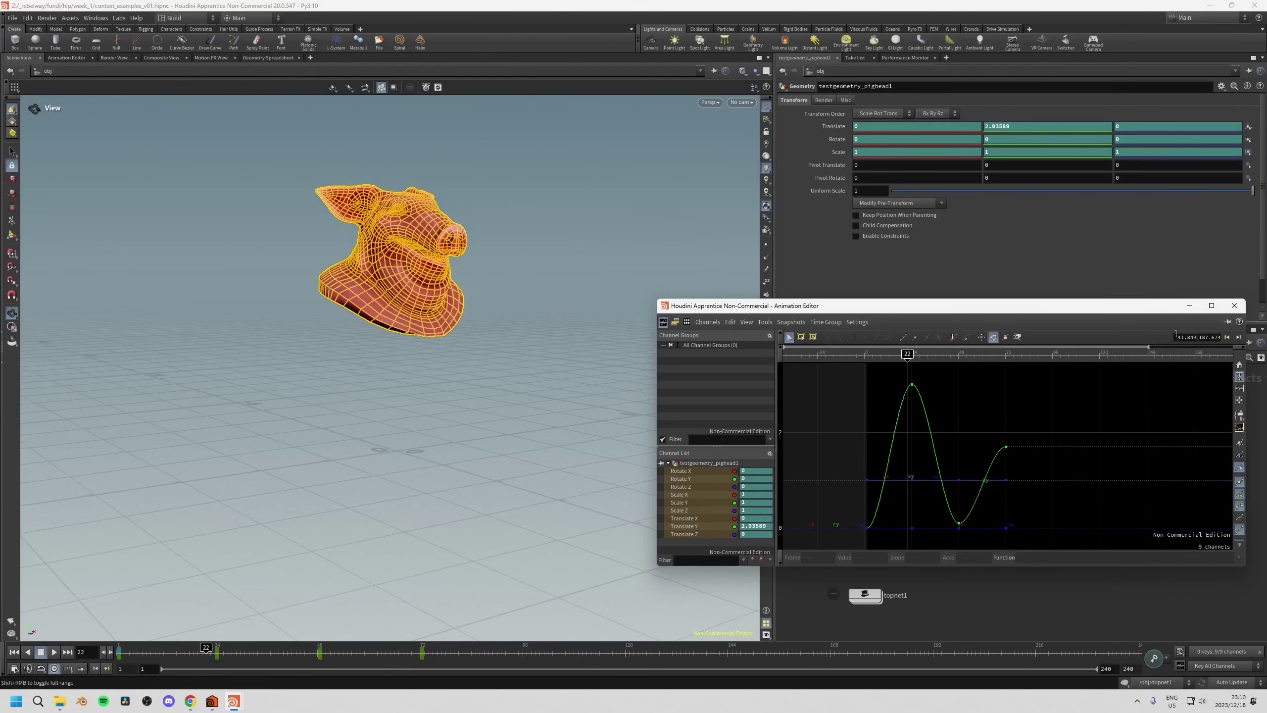
{"action": "left_click", "coordinate": [1234, 306]}
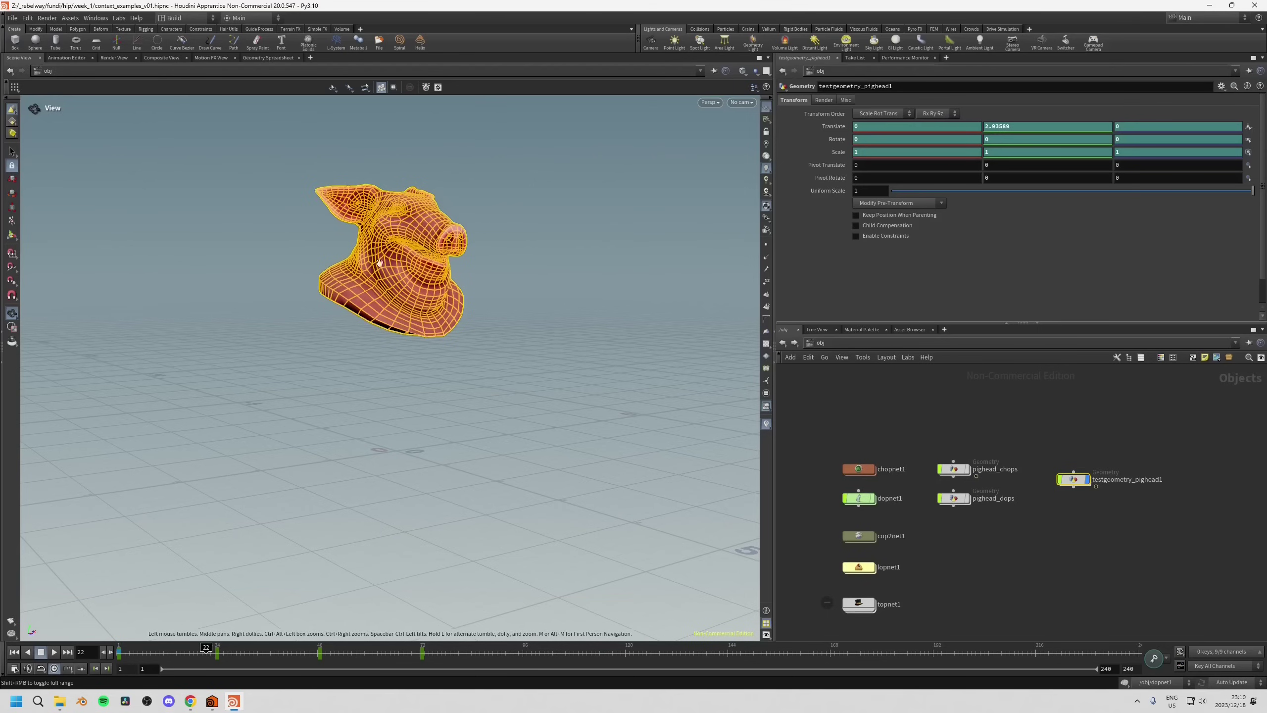
Apply a Noise Motion FX effect to the pig head's Translate Y channel and move the floating noise panel over the viewport.
{"action": "left_click_drag", "start_coordinate": [197, 654], "coordinate": [253, 651]}
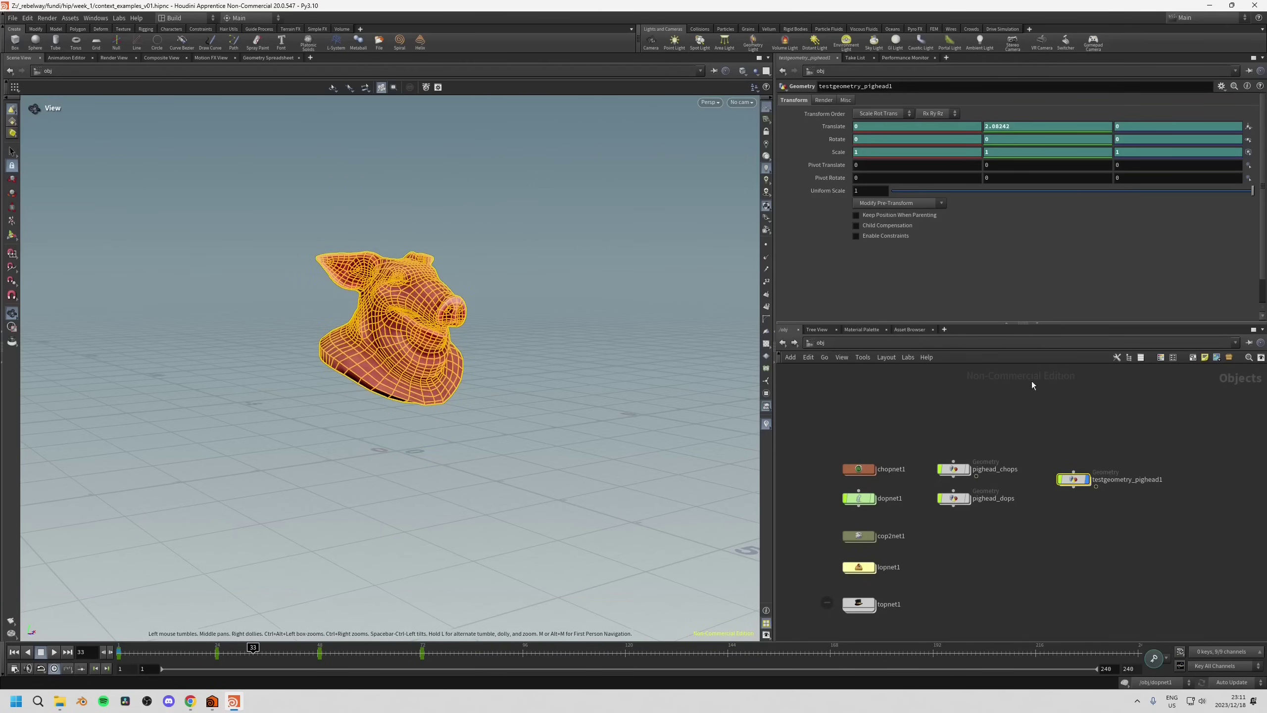
{"action": "right_click", "coordinate": [1000, 127]}
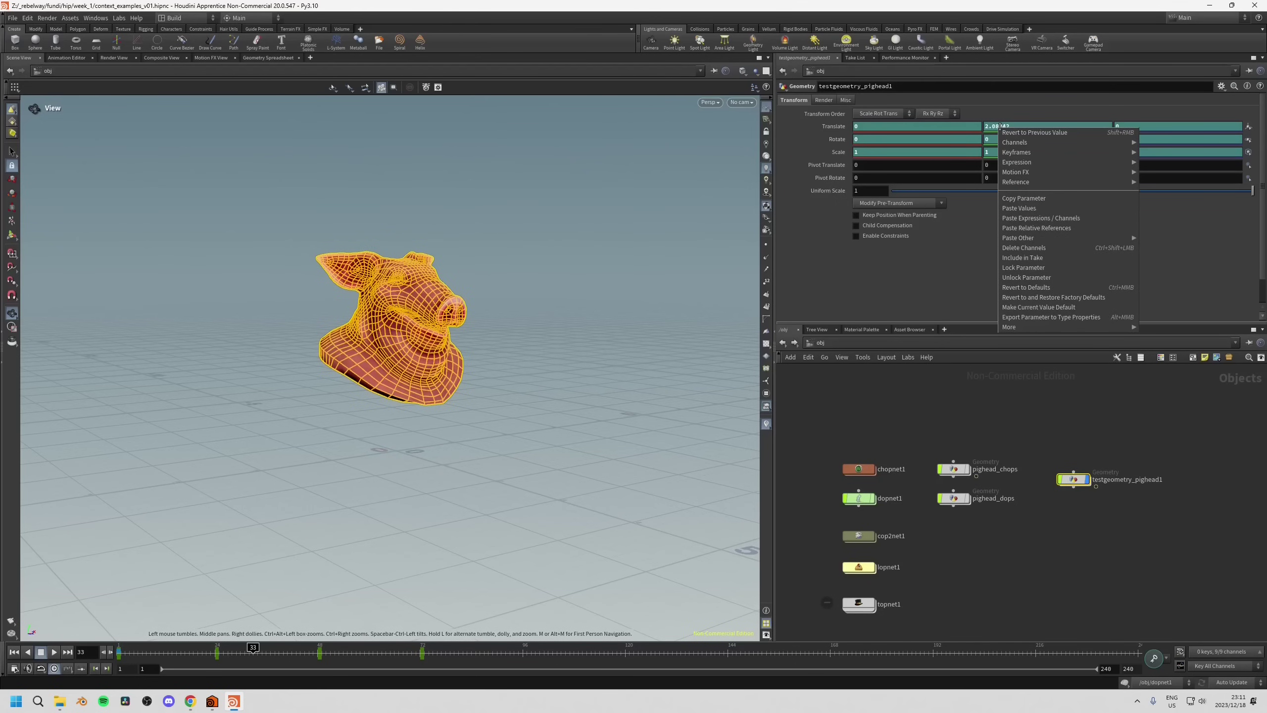
{"action": "mouse_move", "coordinate": [1015, 173]}
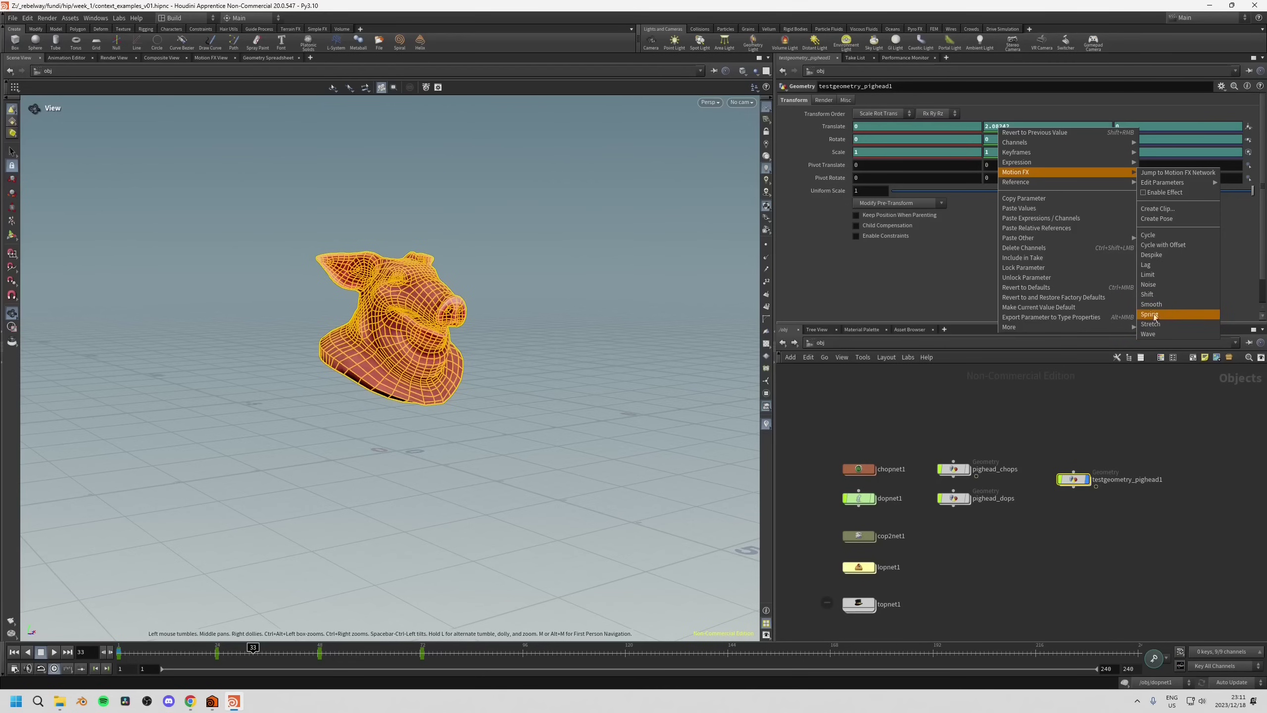
{"action": "mouse_move", "coordinate": [1119, 242]}
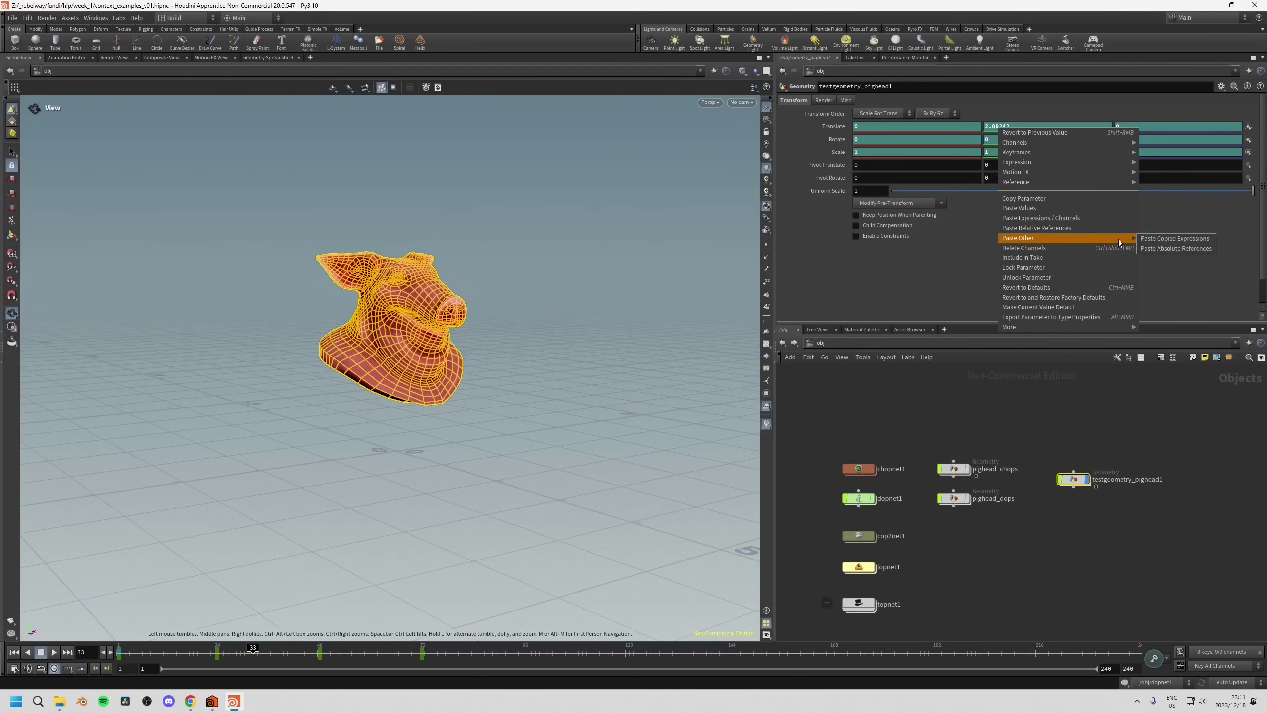
{"action": "mouse_move", "coordinate": [1117, 173]}
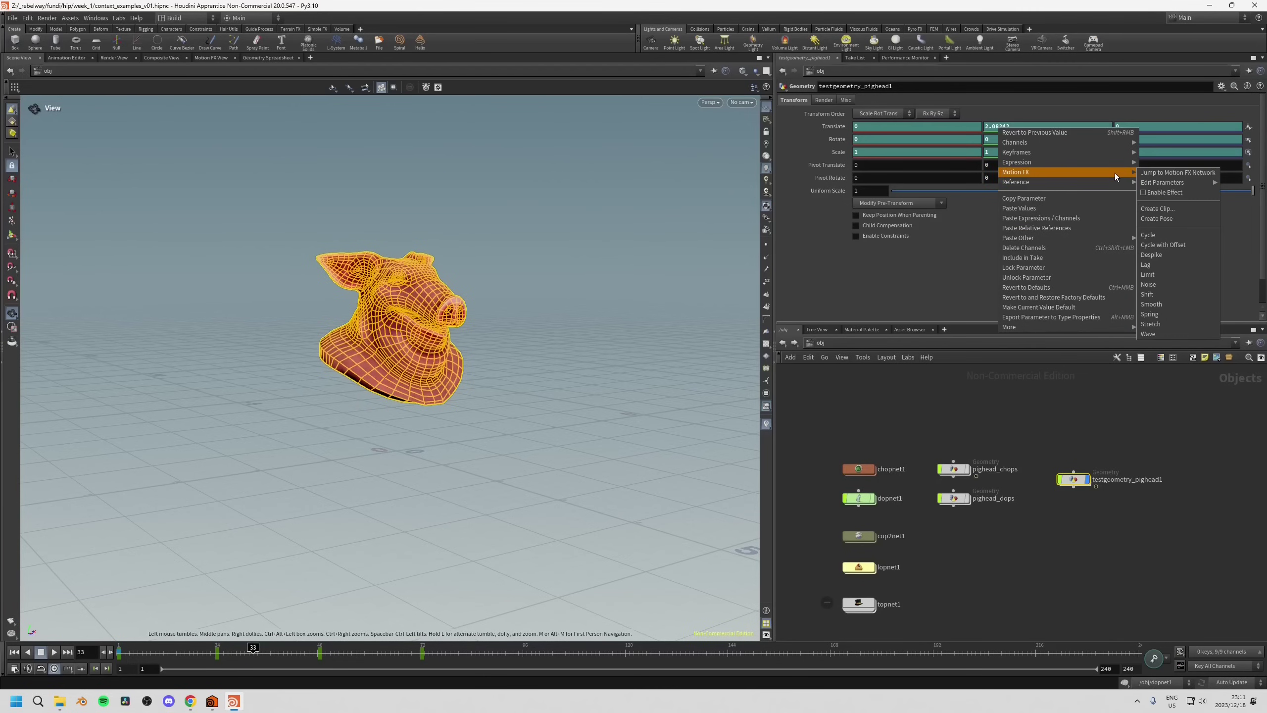
{"action": "left_click", "coordinate": [1168, 284]}
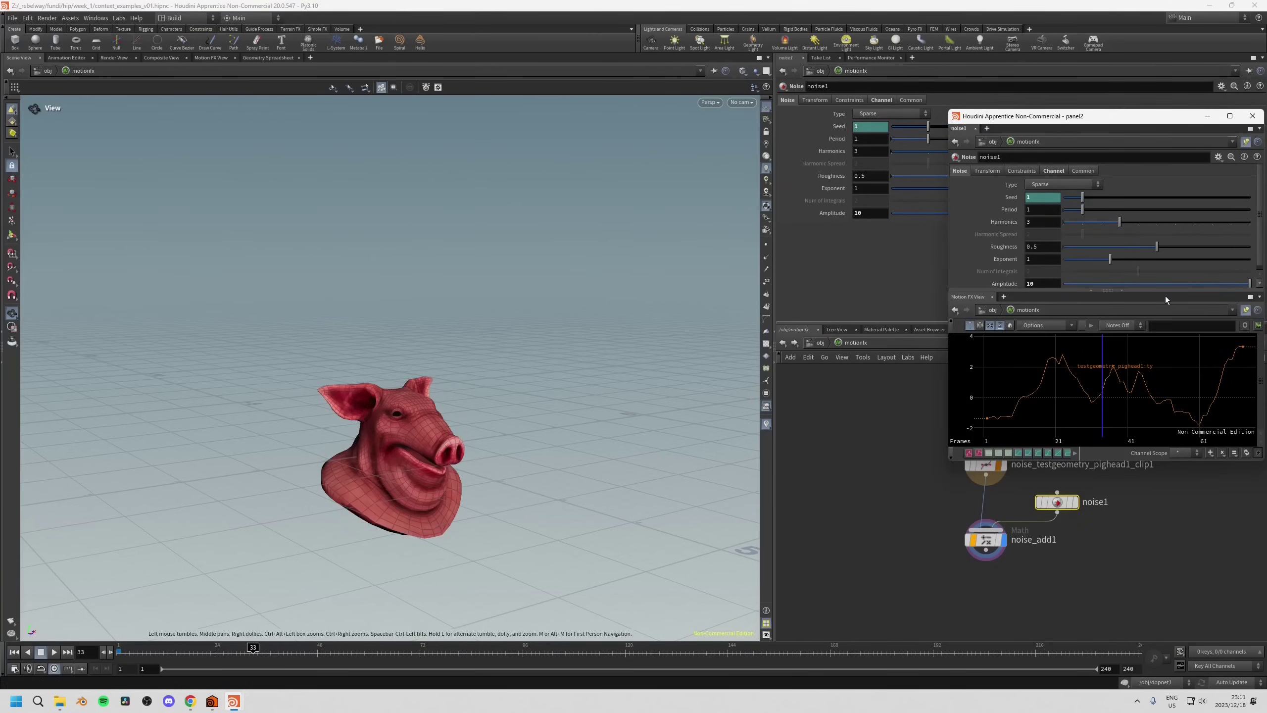
{"action": "left_click_drag", "start_coordinate": [1112, 113], "coordinate": [518, 185]}
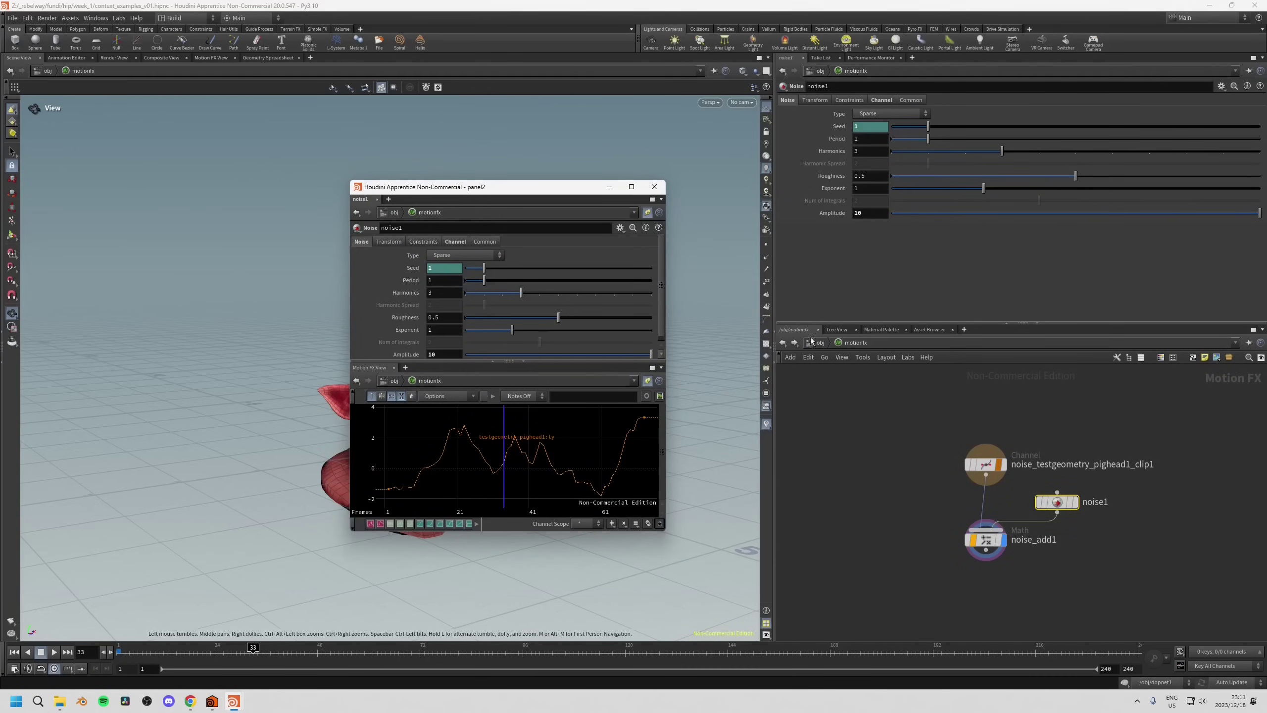
Return to the obj network and place the motionfx CHOP network directly below testgeometry_pighead1.
{"action": "left_click", "coordinate": [821, 343]}
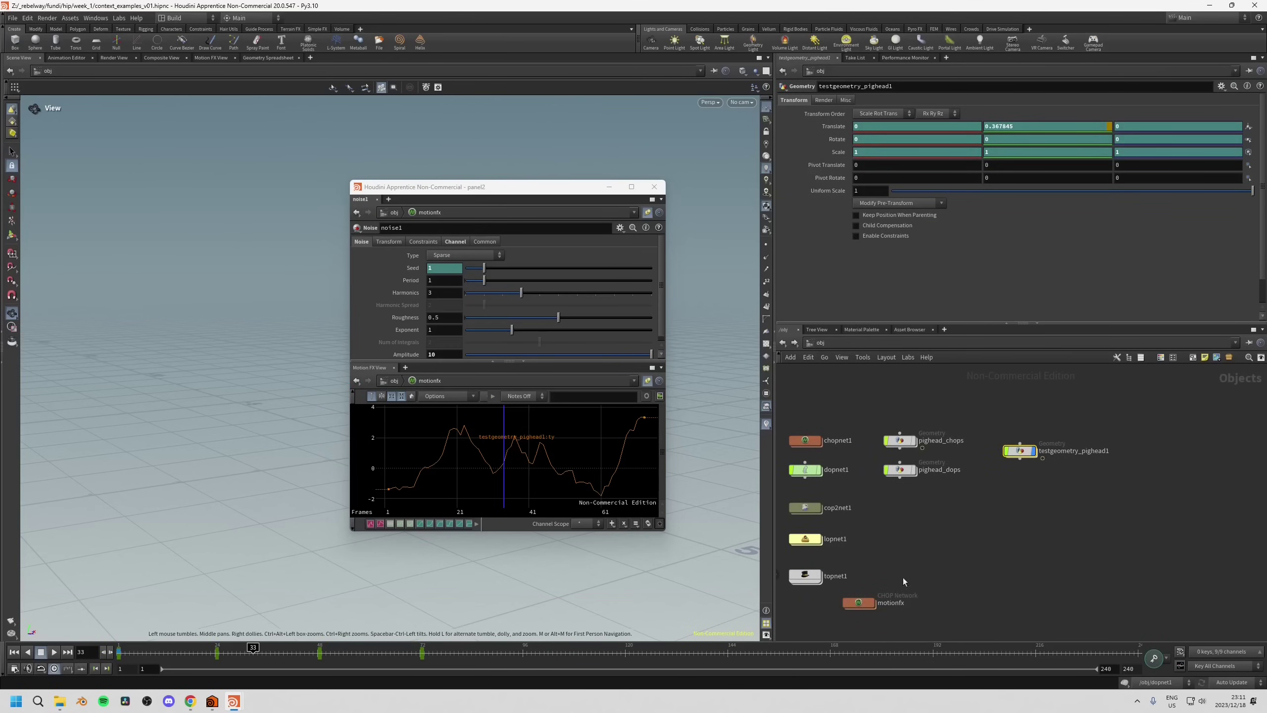
{"action": "middle_click_drag", "start_coordinate": [903, 578], "coordinate": [996, 528]}
{"action": "left_click", "coordinate": [929, 567]}
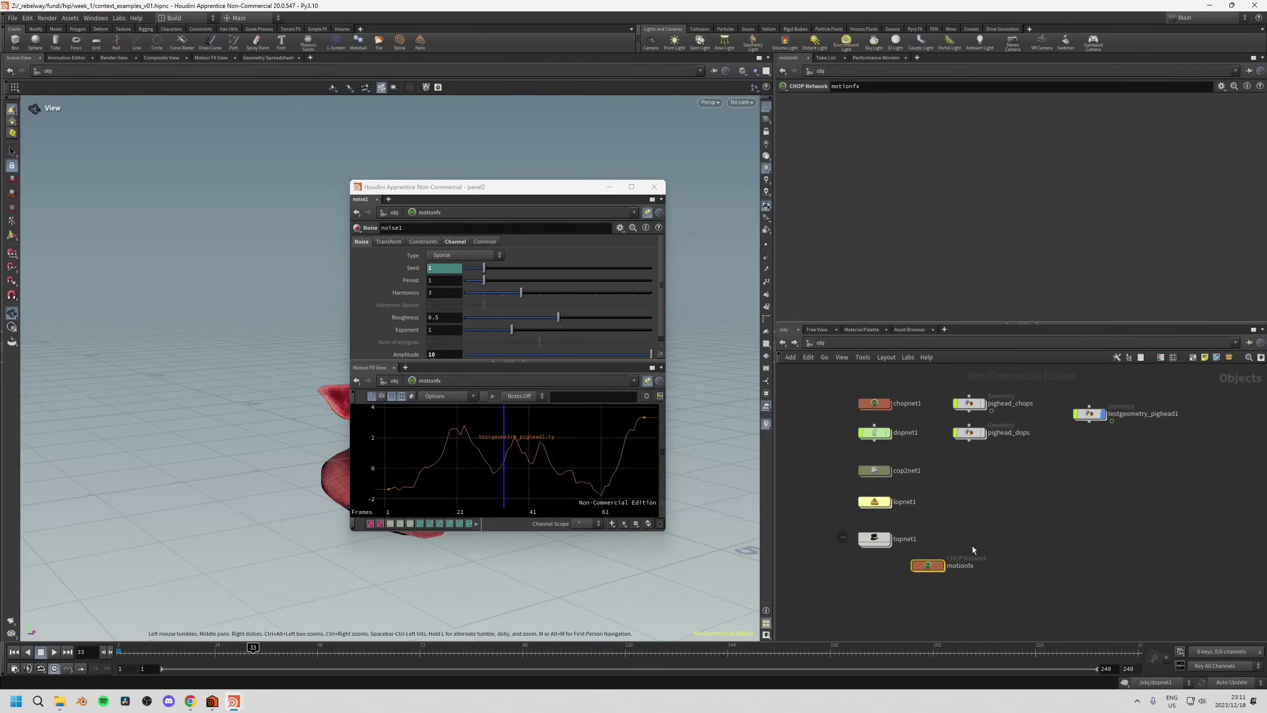
{"action": "left_click_drag", "start_coordinate": [927, 567], "coordinate": [1094, 452]}
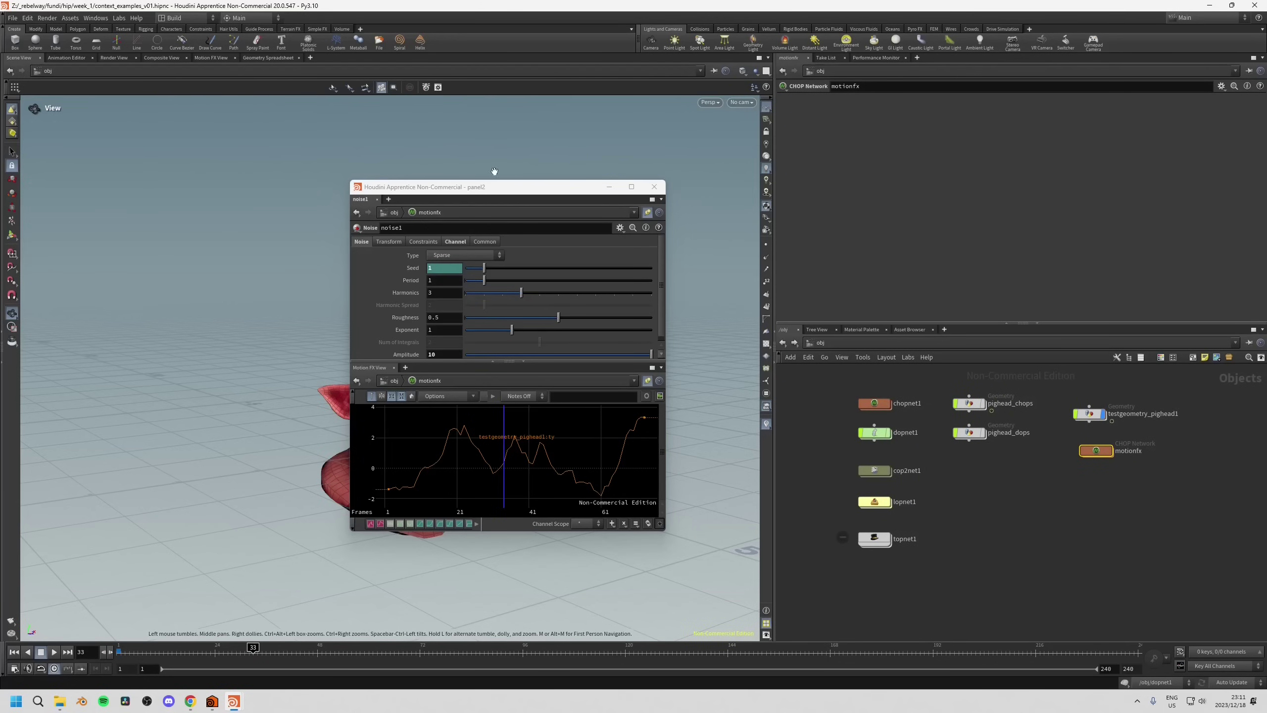
Move the floating noise1 panel clear of the pig head, reveal its Amplitude row fully, and play back and scrub the noisy animation.
{"action": "left_click_drag", "start_coordinate": [490, 181], "coordinate": [571, 180]}
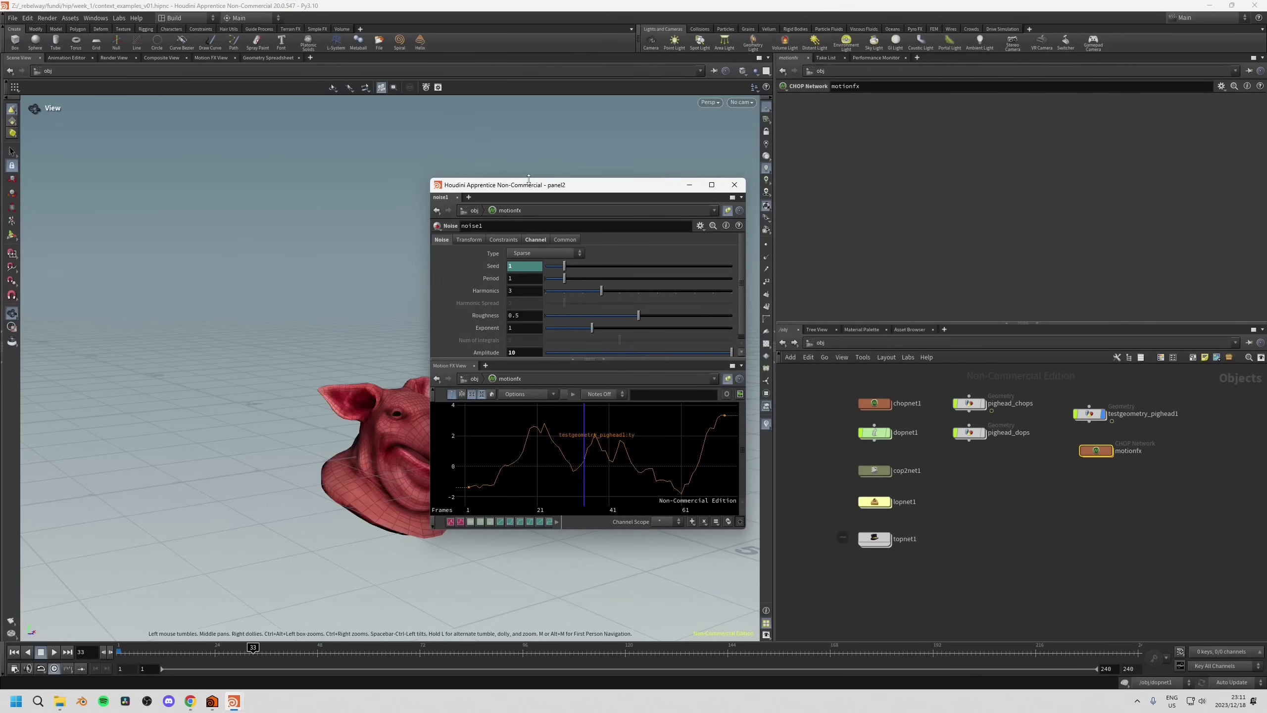
{"action": "mouse_move", "coordinate": [530, 189]}
{"action": "left_mouse_down"}
{"action": "mouse_move", "coordinate": [509, 222]}
{"action": "mouse_move", "coordinate": [481, 180]}
{"action": "mouse_move", "coordinate": [520, 168]}
{"action": "left_mouse_up"}
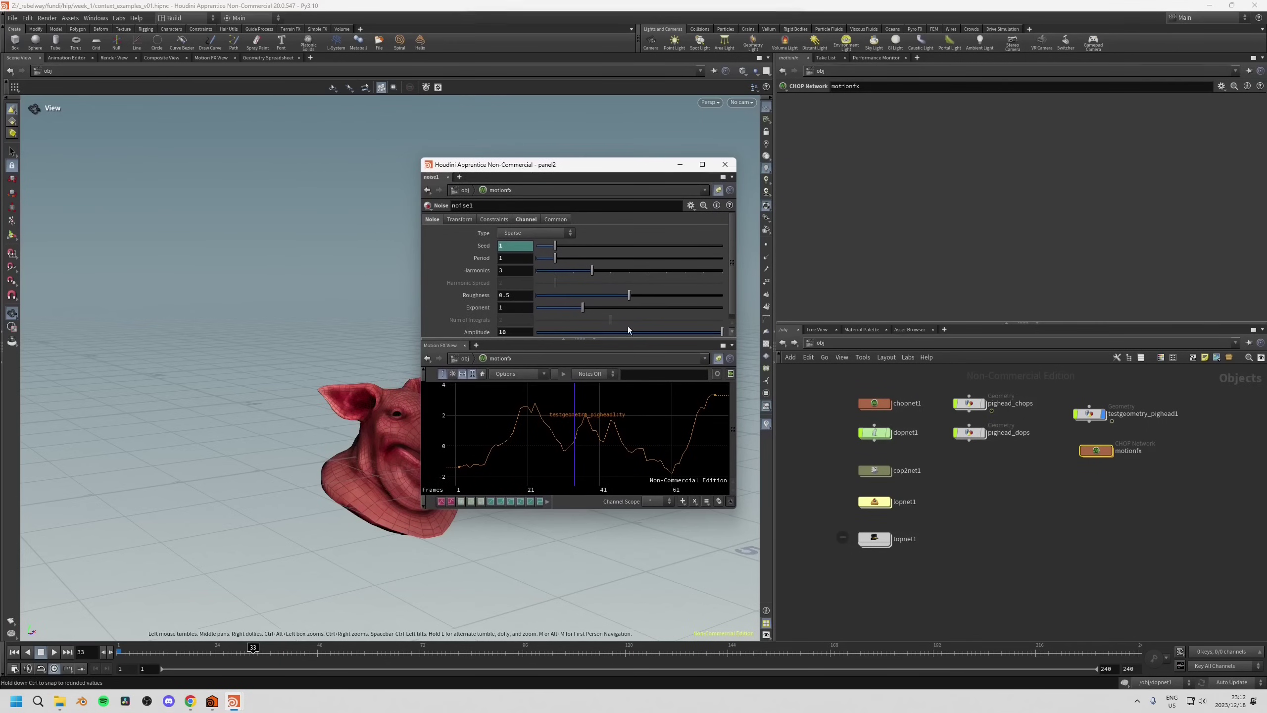
{"action": "mouse_move", "coordinate": [594, 339]}
{"action": "left_mouse_down"}
{"action": "mouse_move", "coordinate": [594, 305]}
{"action": "mouse_move", "coordinate": [594, 345]}
{"action": "left_mouse_up"}
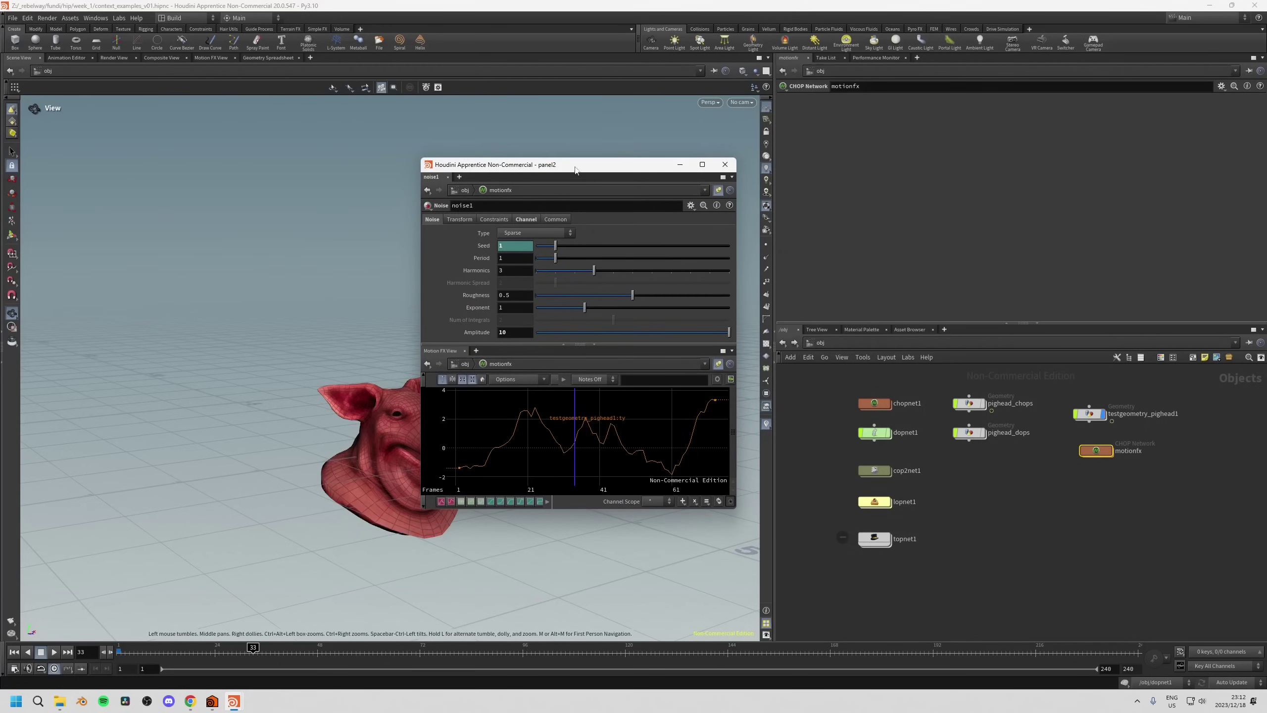
{"action": "left_click_drag", "start_coordinate": [575, 169], "coordinate": [775, 180]}
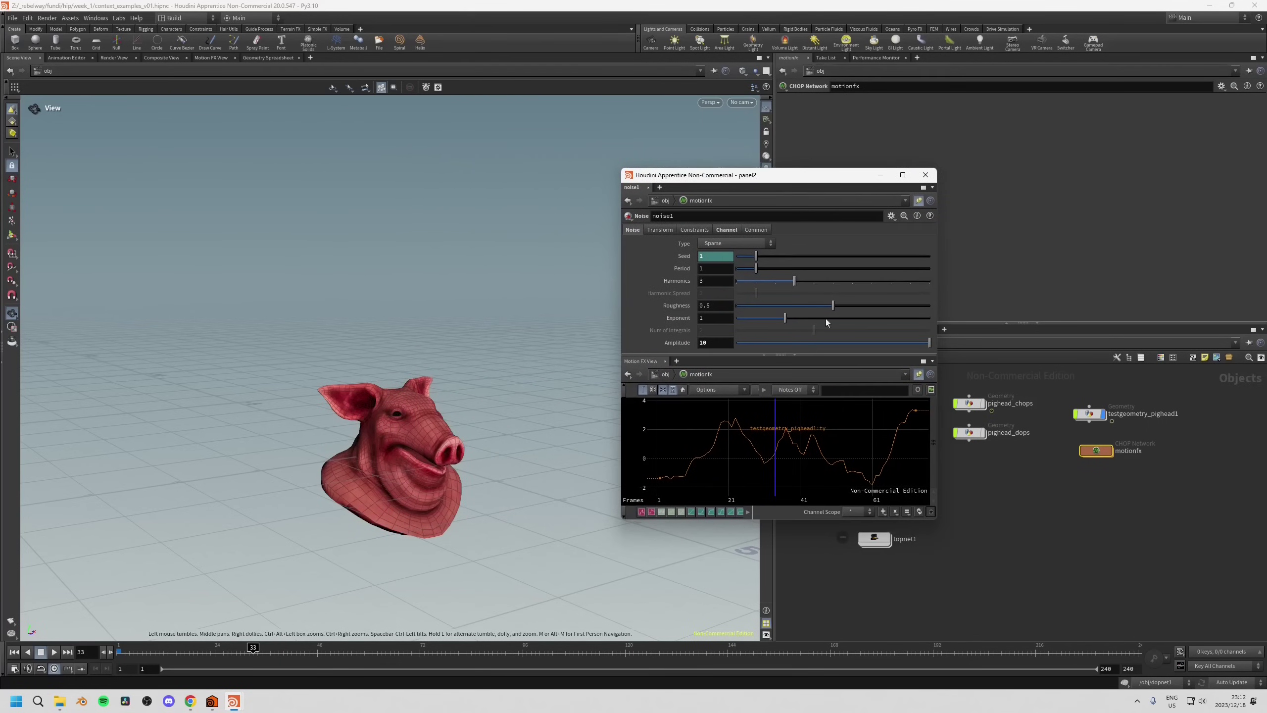
{"action": "left_click_drag", "start_coordinate": [253, 651], "coordinate": [146, 651]}
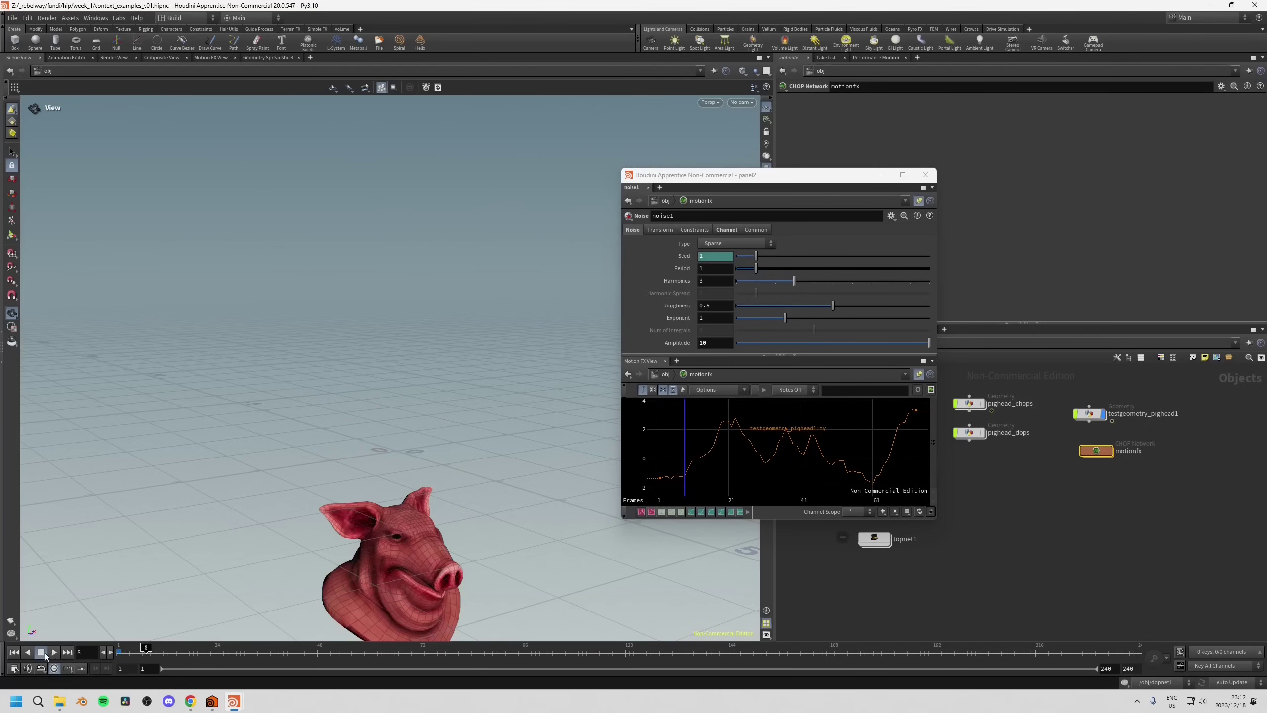
{"action": "left_click", "coordinate": [54, 653]}
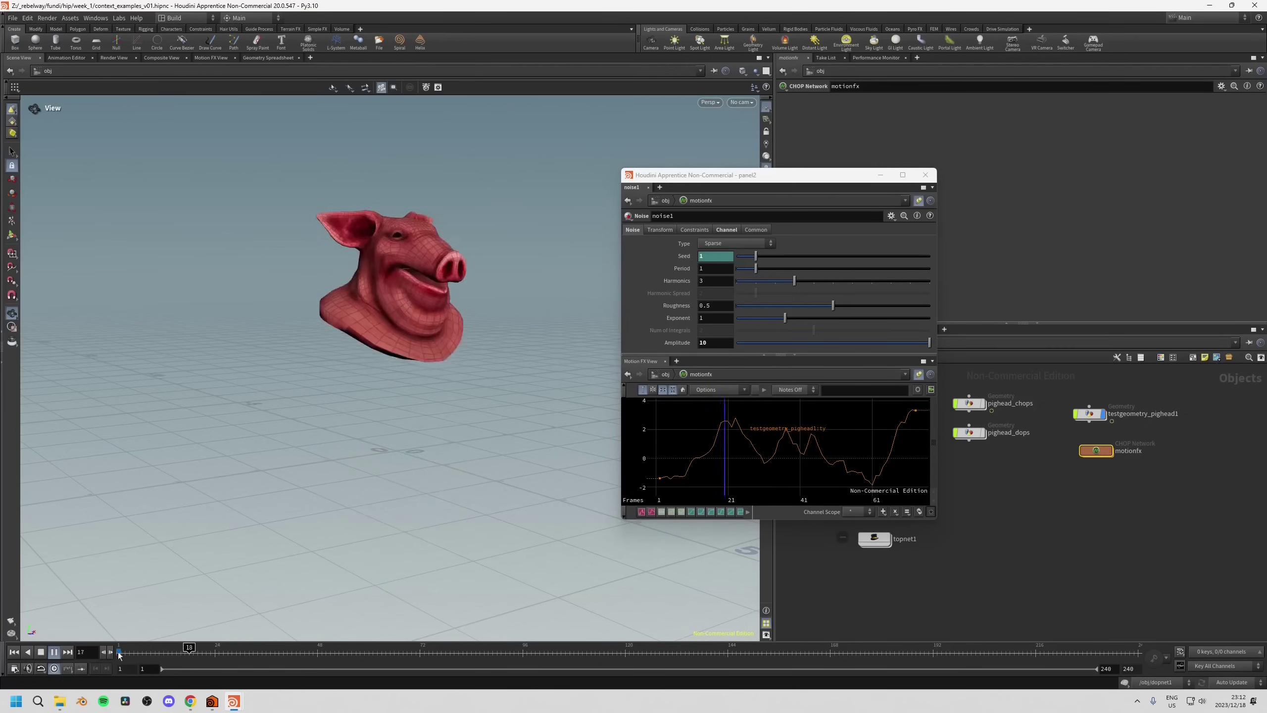
{"action": "left_click", "coordinate": [193, 651]}
{"action": "left_click_drag", "start_coordinate": [193, 650], "coordinate": [171, 650]}
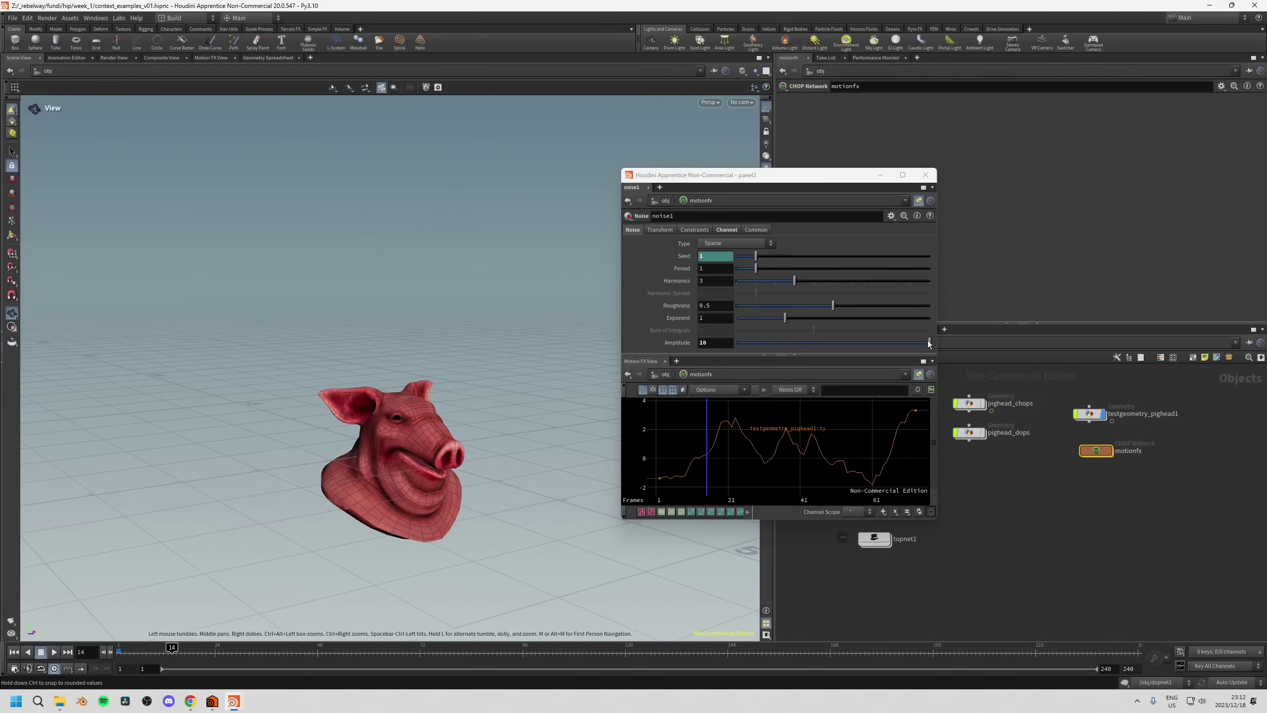
Set noise1's Period to 0.1 and lower its Amplitude first to 2.79 and finally to 0.9, checking the motion by scrubbing and playback.
{"action": "left_click_drag", "start_coordinate": [928, 341], "coordinate": [791, 345]}
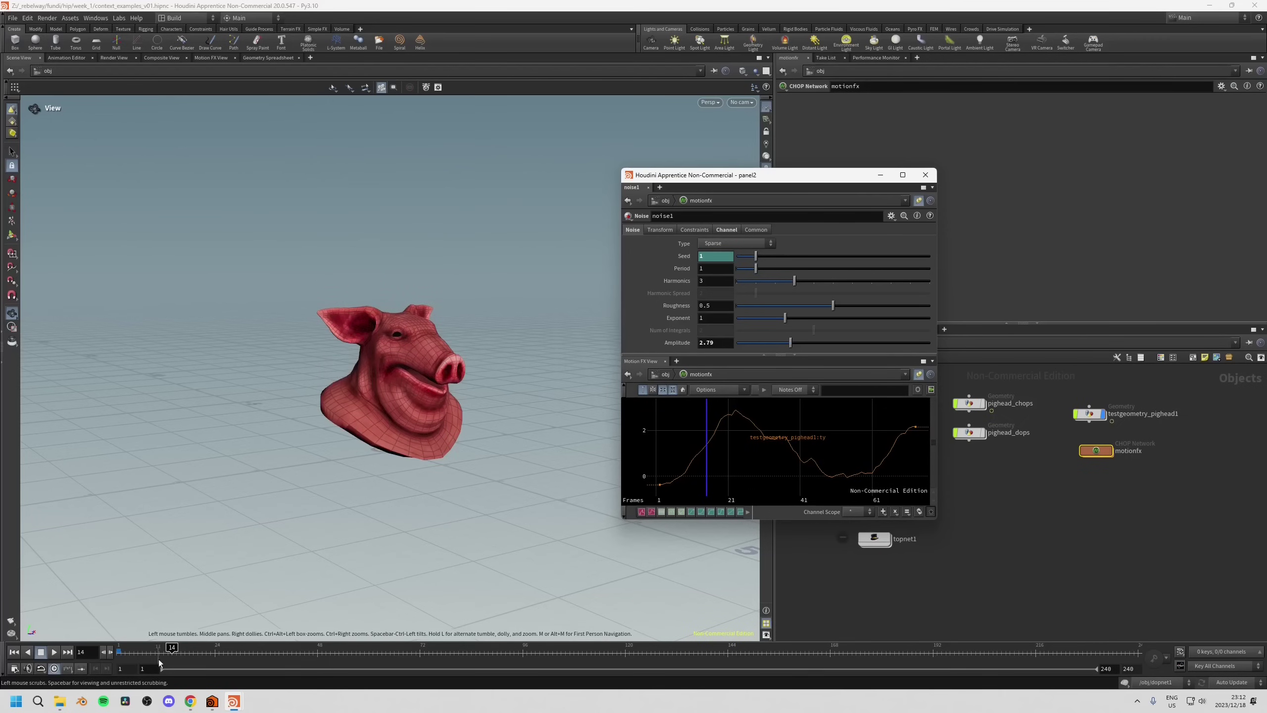
{"action": "left_click_drag", "start_coordinate": [187, 640], "coordinate": [237, 639]}
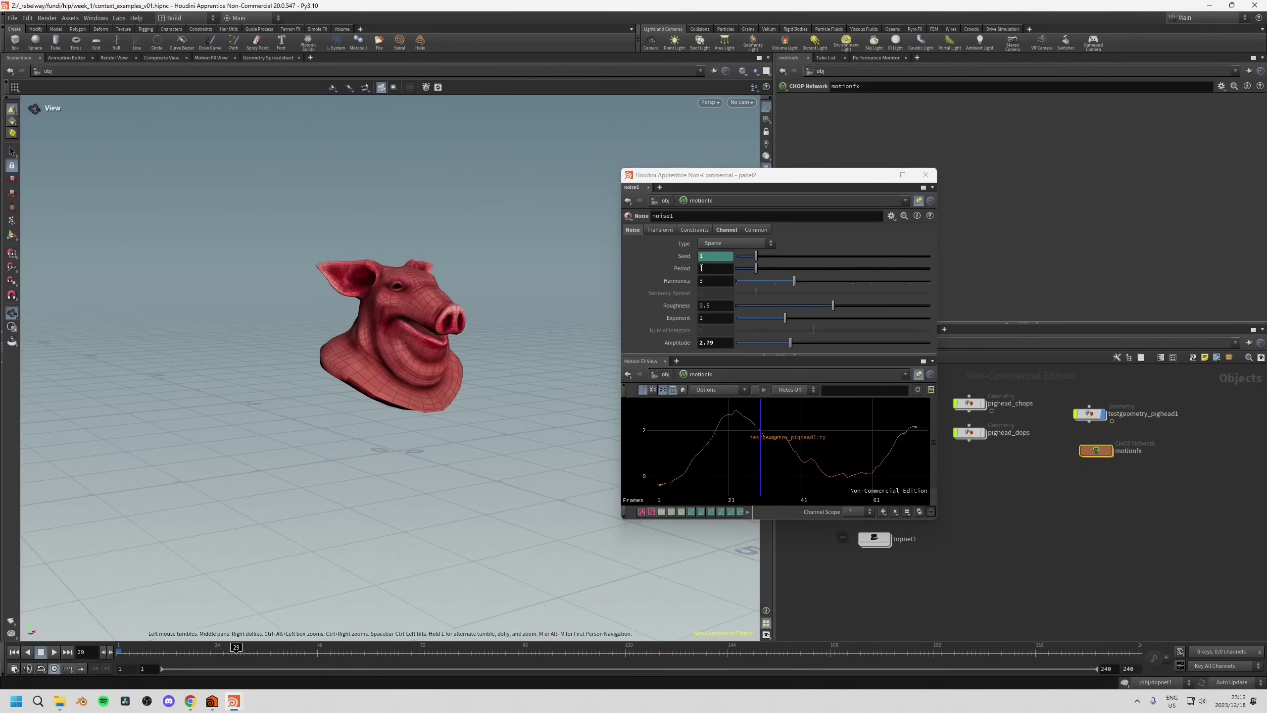
{"action": "left_click_drag", "start_coordinate": [756, 268], "coordinate": [738, 272]}
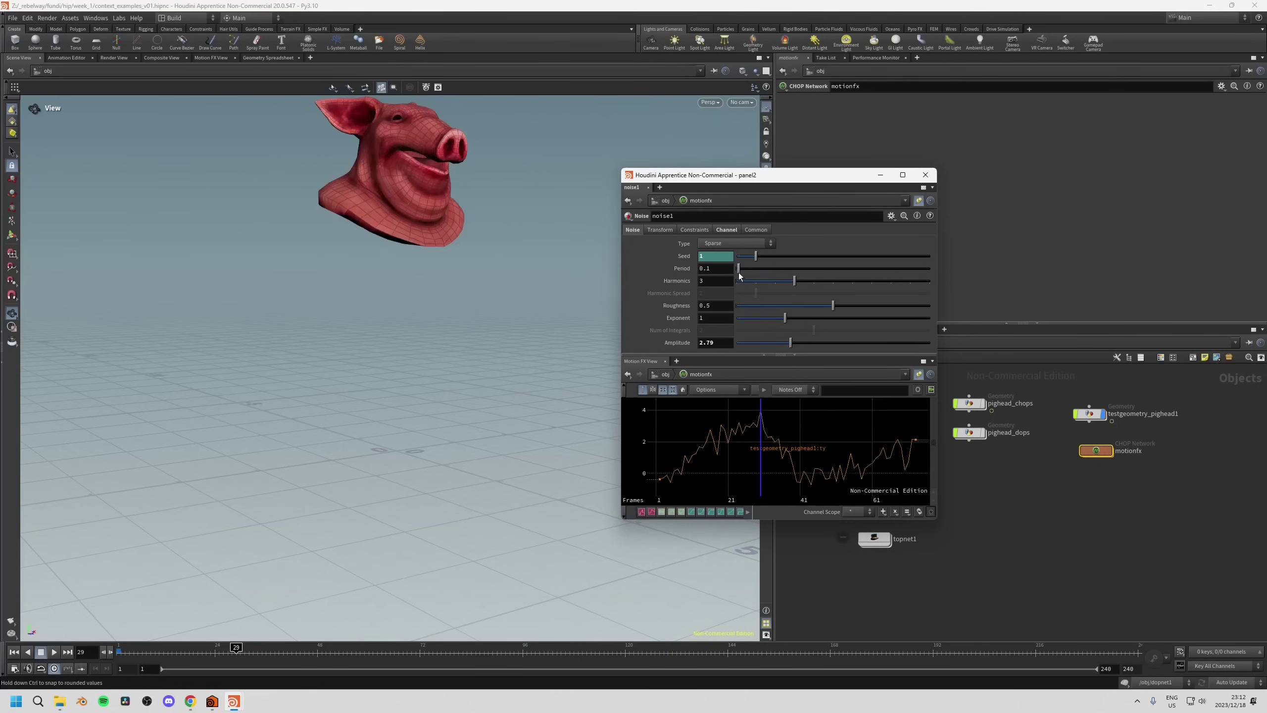
{"action": "left_click_drag", "start_coordinate": [790, 343], "coordinate": [753, 343]}
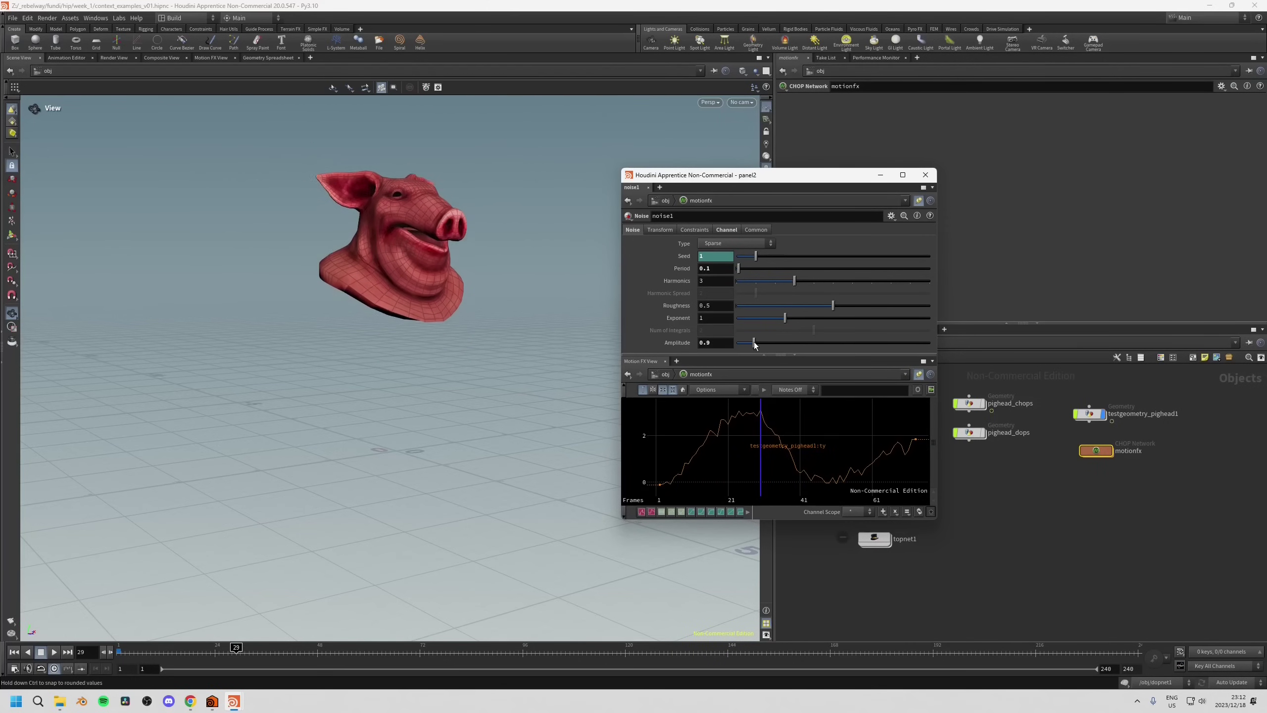
{"action": "left_click", "coordinate": [164, 652]}
{"action": "left_click", "coordinate": [52, 653]}
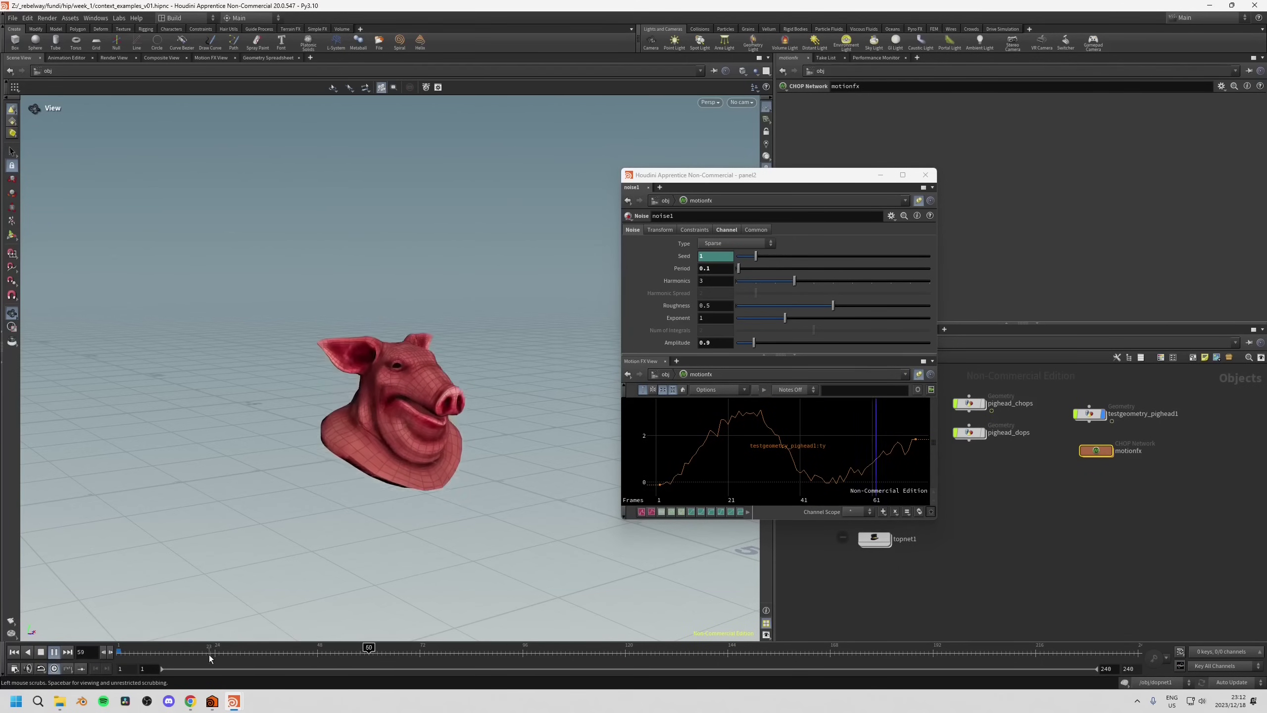
{"action": "left_click_drag", "start_coordinate": [209, 654], "coordinate": [172, 651]}
Reduce noise1's Amplitude to 0.18 and scrub the timeline to check the subtle jitter, keeping the panel clear of the pig head.
{"action": "left_click_drag", "start_coordinate": [754, 343], "coordinate": [741, 346]}
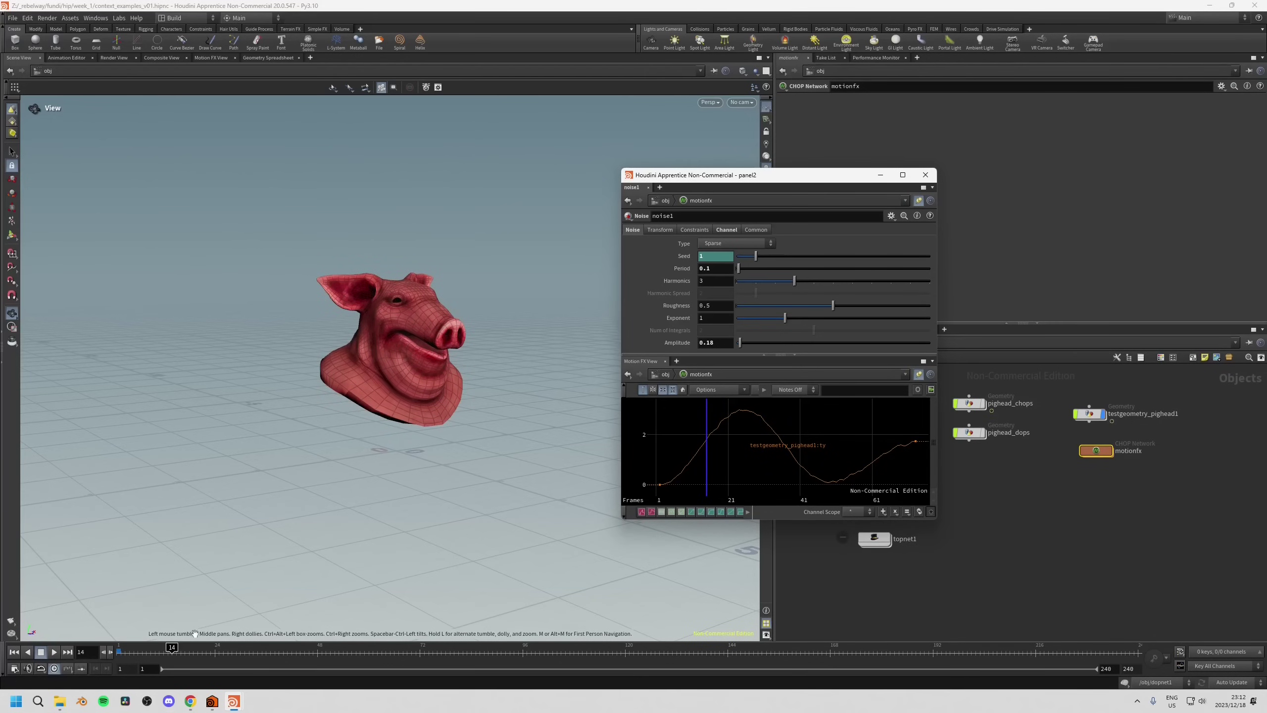
{"action": "mouse_move", "coordinate": [195, 648]}
{"action": "left_mouse_down"}
{"action": "mouse_move", "coordinate": [293, 643]}
{"action": "mouse_move", "coordinate": [128, 631]}
{"action": "mouse_move", "coordinate": [181, 630]}
{"action": "left_mouse_up"}
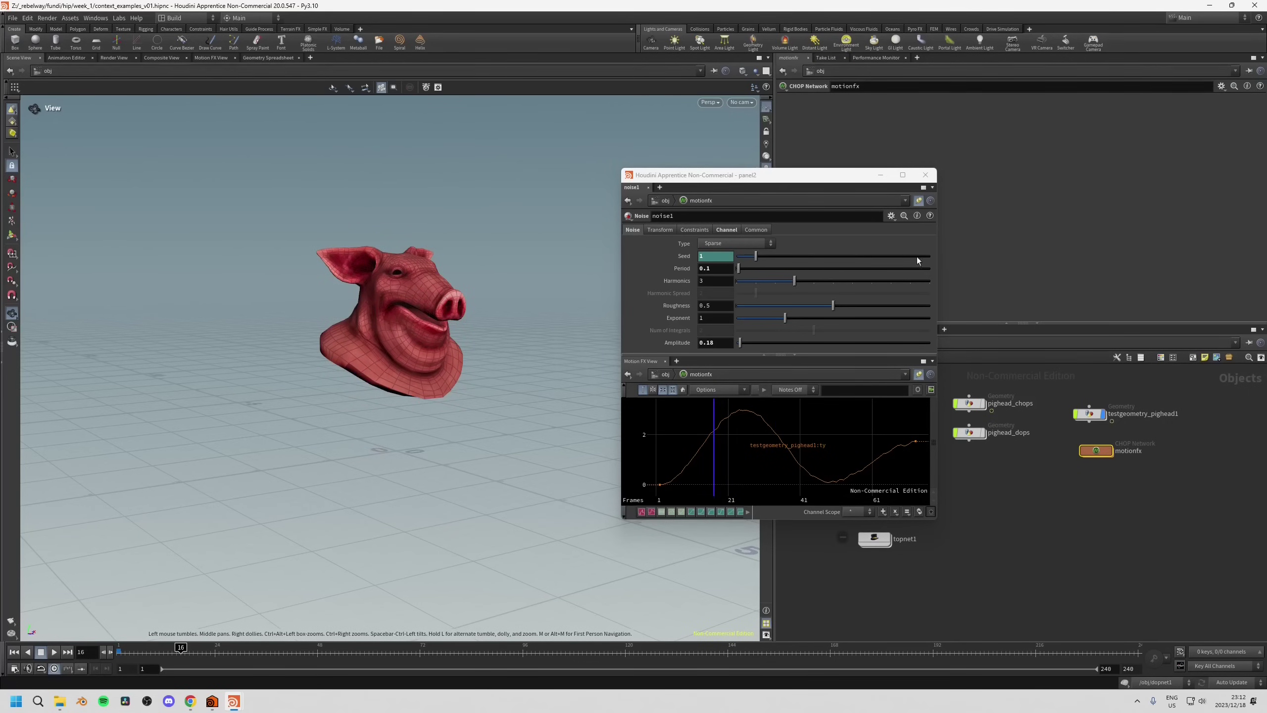
{"action": "left_click_drag", "start_coordinate": [802, 179], "coordinate": [940, 196]}
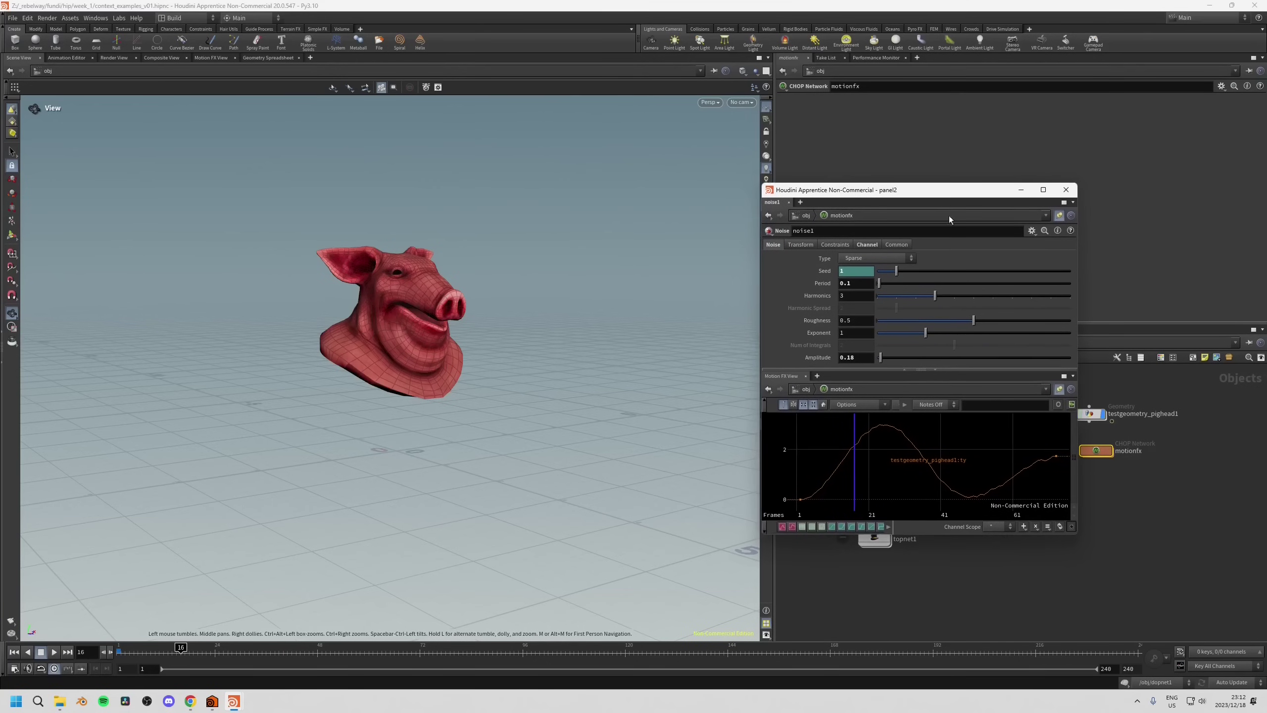
{"action": "left_click_drag", "start_coordinate": [199, 652], "coordinate": [156, 652]}
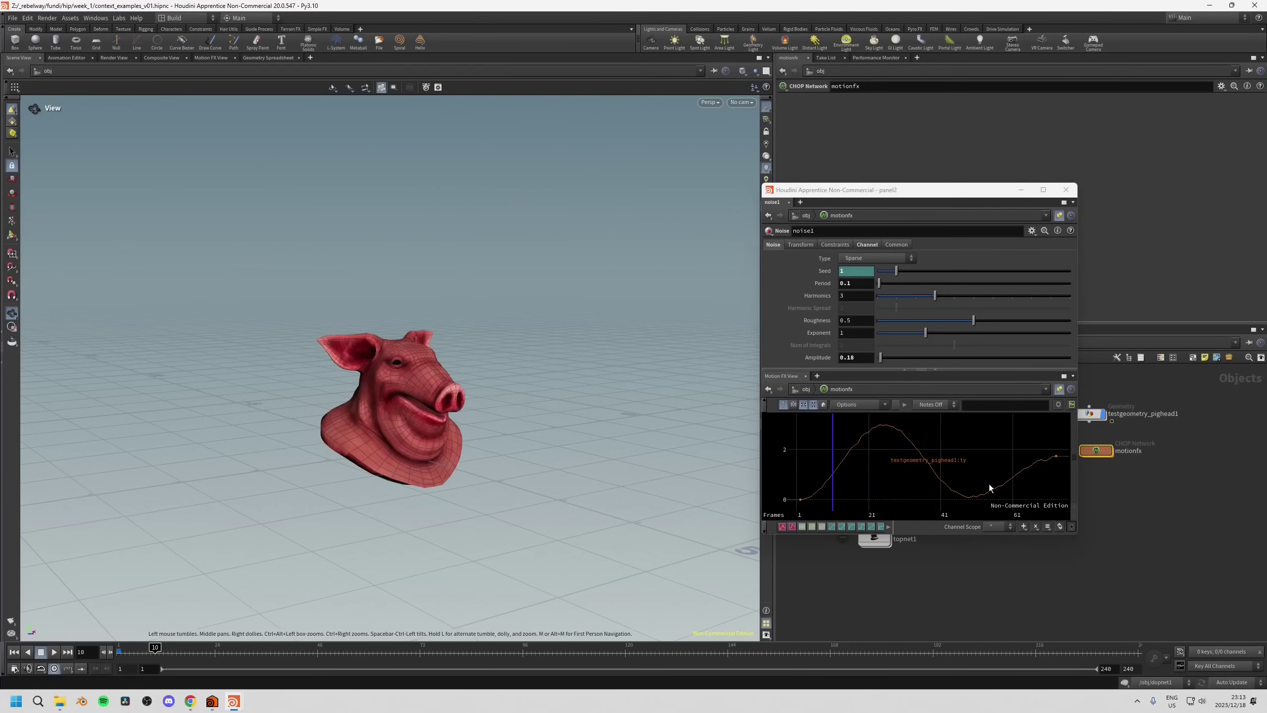
{"action": "mouse_move", "coordinate": [157, 651]}
{"action": "left_mouse_down"}
{"action": "mouse_move", "coordinate": [235, 651]}
{"action": "mouse_move", "coordinate": [143, 652]}
{"action": "left_mouse_up"}
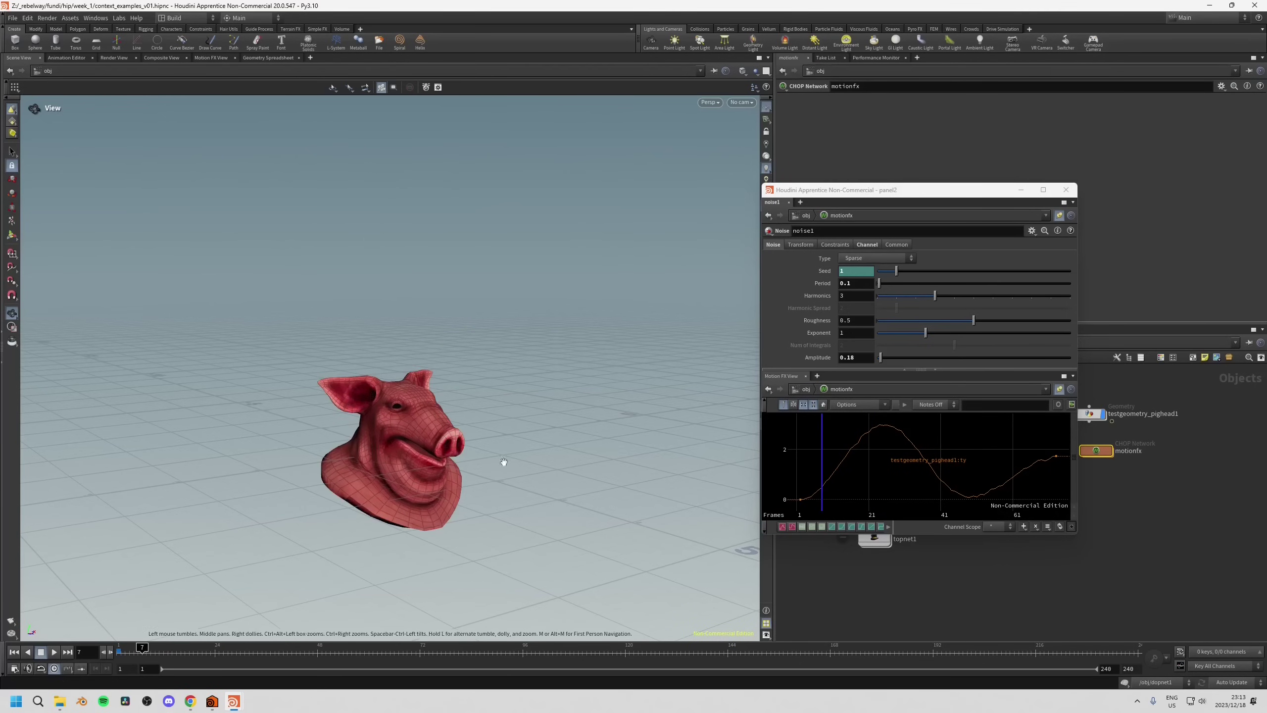
Dismiss the floating noise1 panel and delete the motionfx CHOP network and the testgeometry_pighead1 object from obj.
{"action": "left_click_drag", "start_coordinate": [938, 194], "coordinate": [955, 228]}
{"action": "left_click", "coordinate": [1021, 224]}
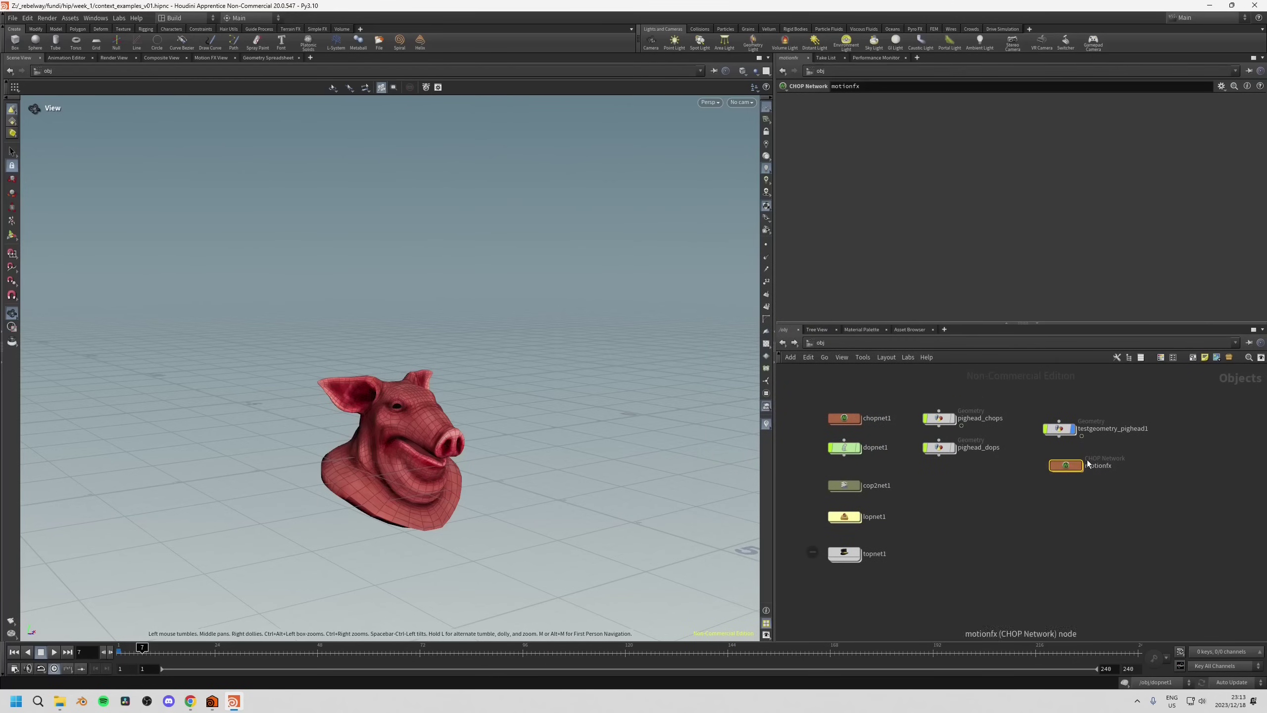
{"action": "key", "text": "Delete"}
{"action": "left_click_drag", "start_coordinate": [1067, 380], "coordinate": [1067, 475]}
{"action": "key", "text": "Delete"}
{"action": "middle_click_drag", "start_coordinate": [975, 488], "coordinate": [1125, 512]}
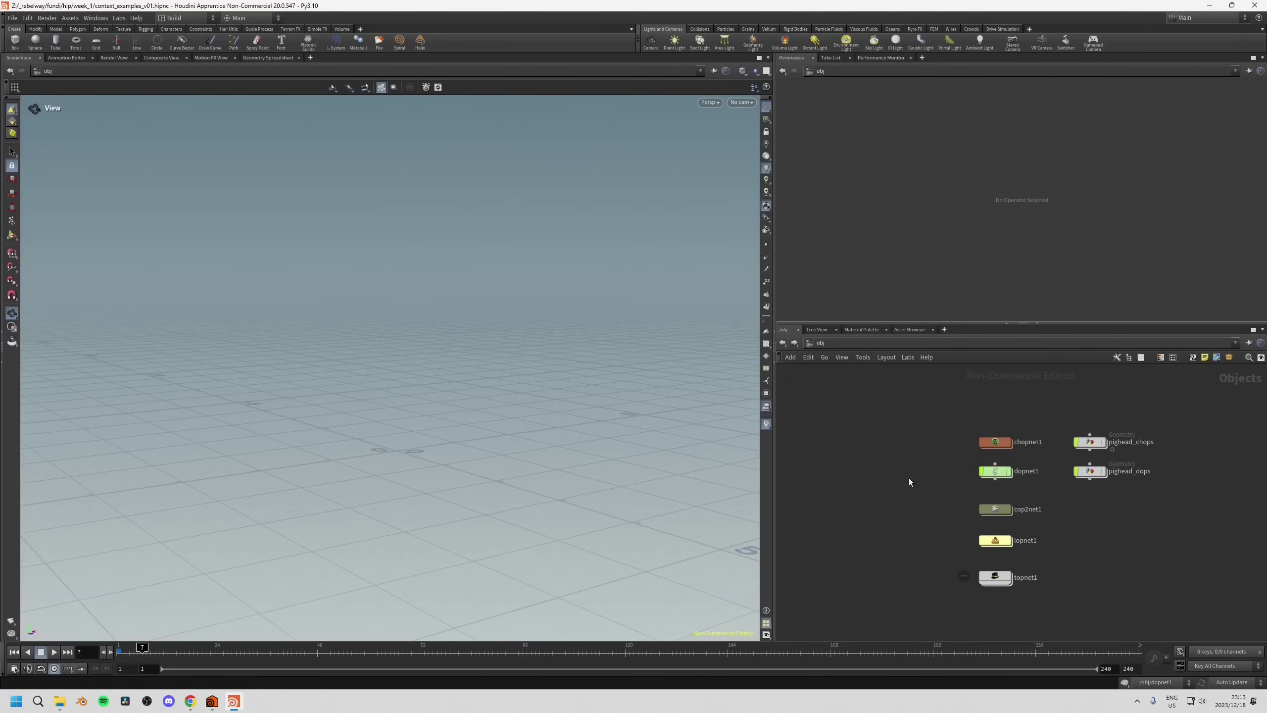
Enlarge the network editor slightly, then display and select the pighead_chops geometry object.
{"action": "left_click_drag", "start_coordinate": [1052, 326], "coordinate": [1055, 305]}
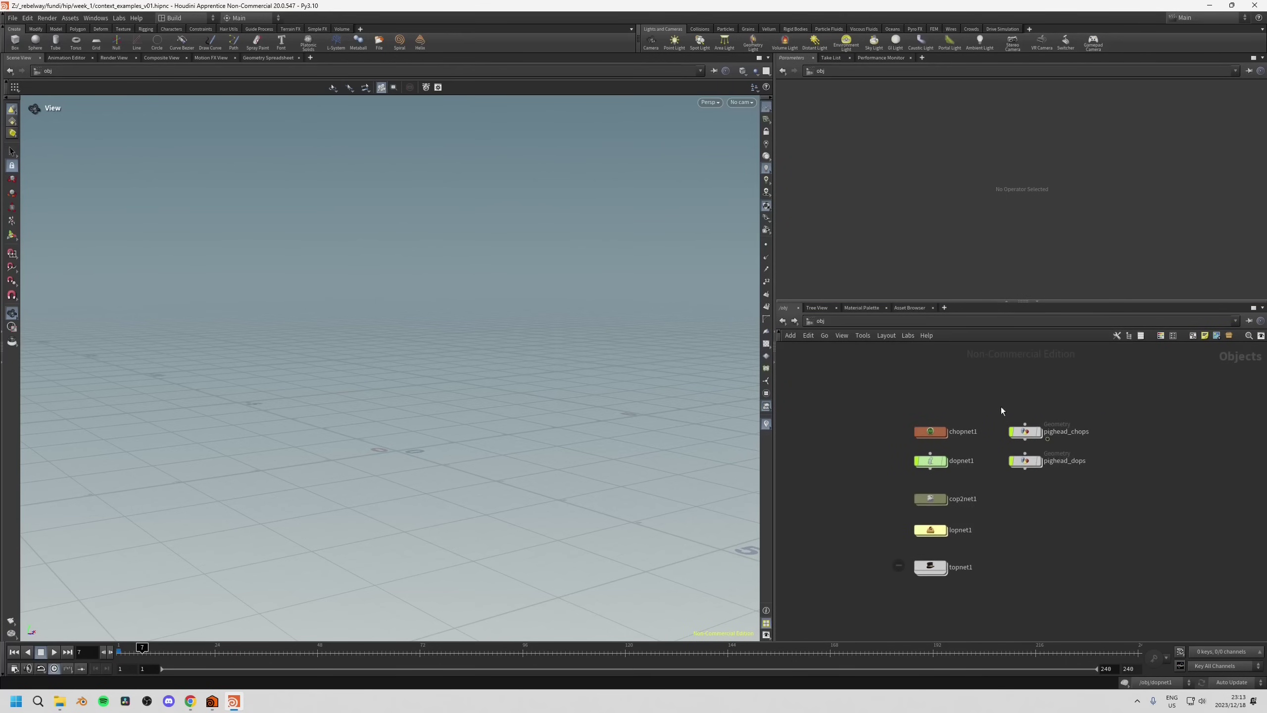
{"action": "left_click", "coordinate": [1039, 433]}
{"action": "left_click", "coordinate": [1023, 431]}
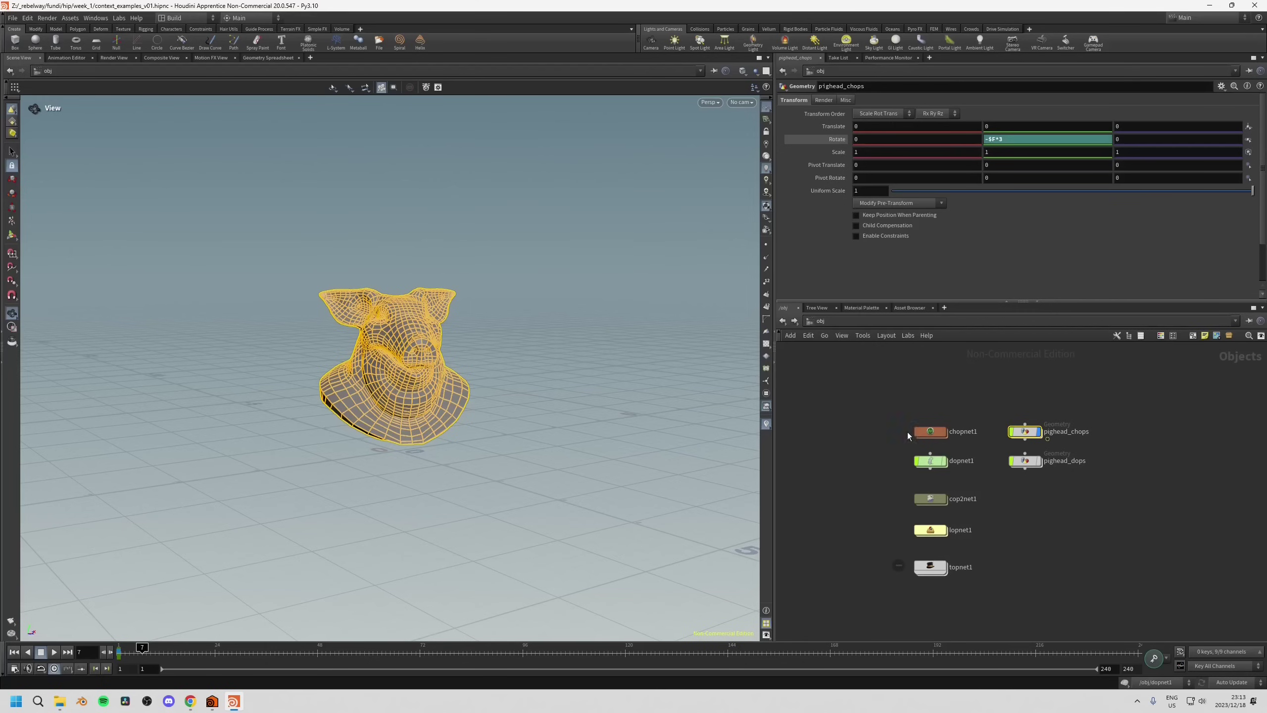
Enter the chopnet1 network and select the file1 node that loads the trap-drumloop audio file.
{"action": "left_click", "coordinate": [932, 429]}
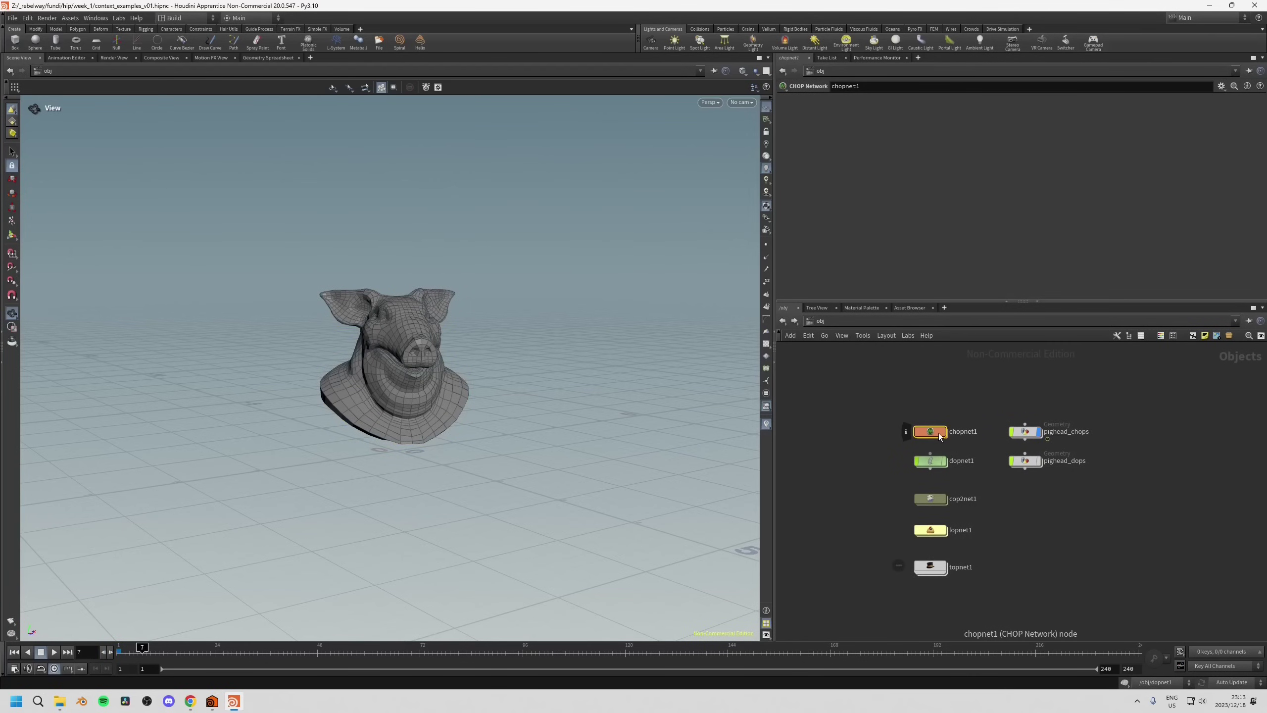
{"action": "double_click", "coordinate": [940, 436]}
{"action": "scroll", "coordinate": [920, 452], "scroll_direction": "up", "scroll_amount": 3}
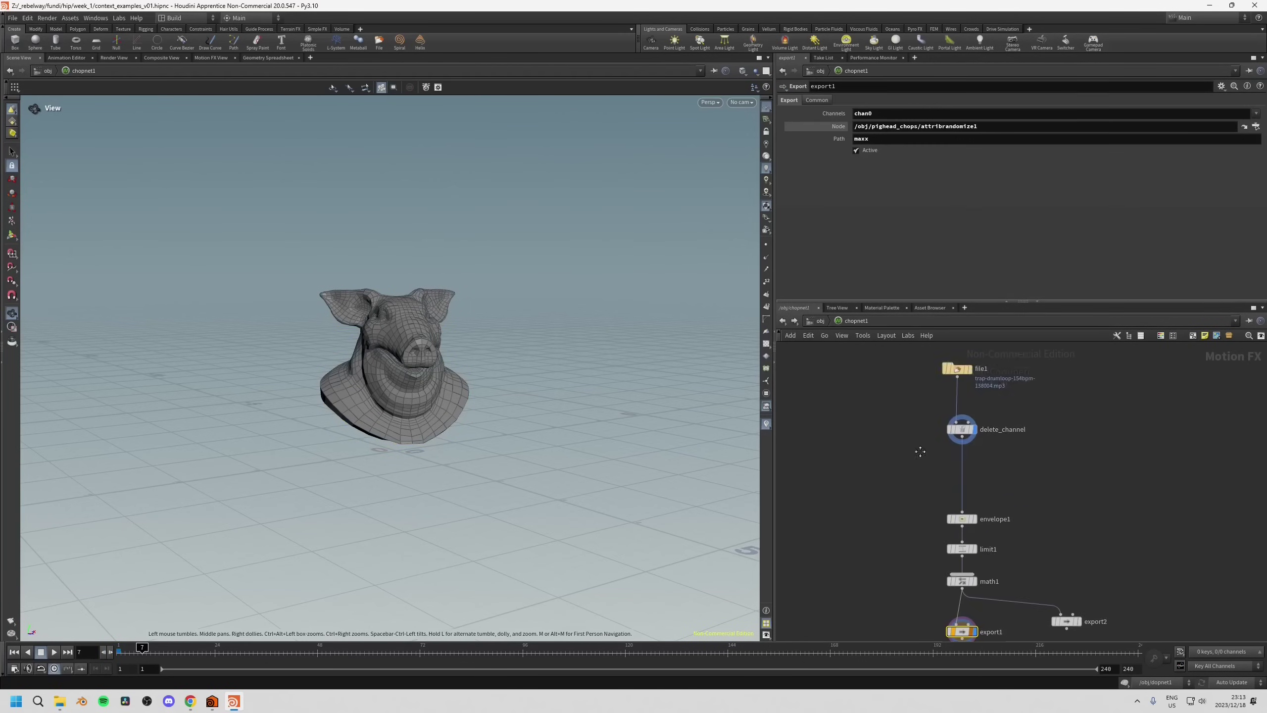
{"action": "middle_click_drag", "start_coordinate": [921, 452], "coordinate": [906, 488]}
{"action": "scroll", "coordinate": [906, 488], "scroll_direction": "up", "scroll_amount": 1}
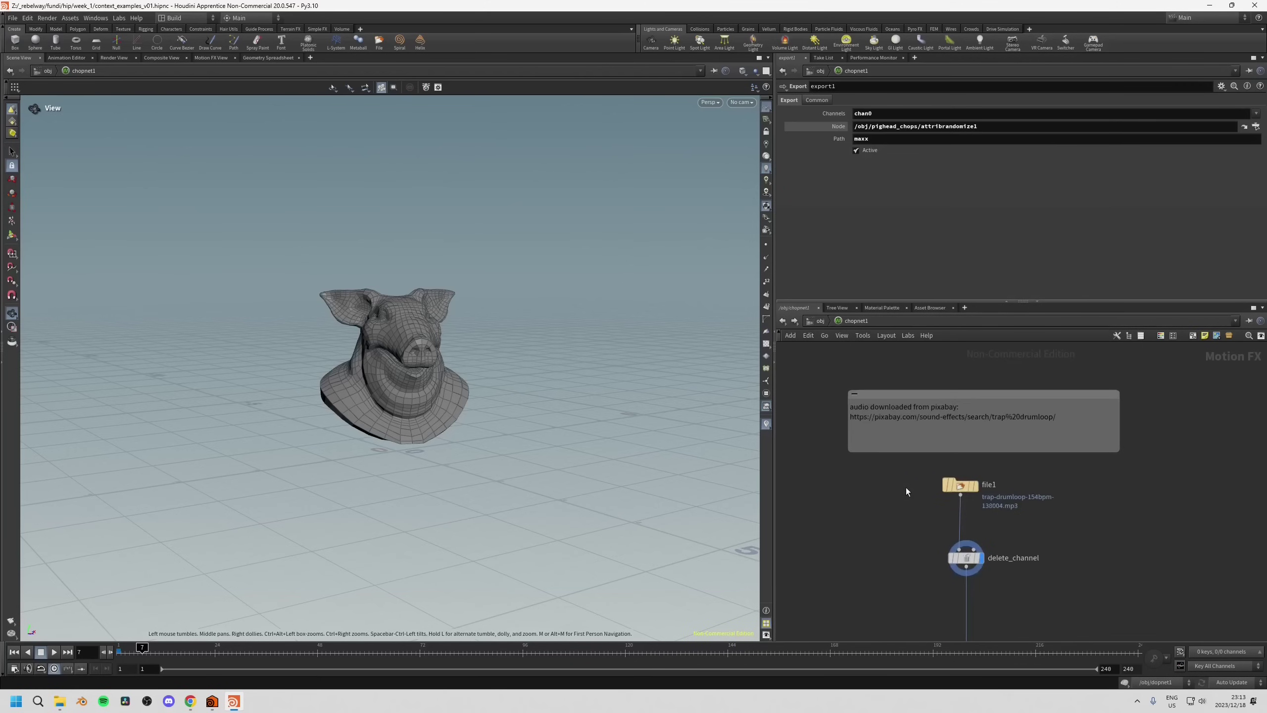
{"action": "left_click_drag", "start_coordinate": [965, 493], "coordinate": [971, 491]}
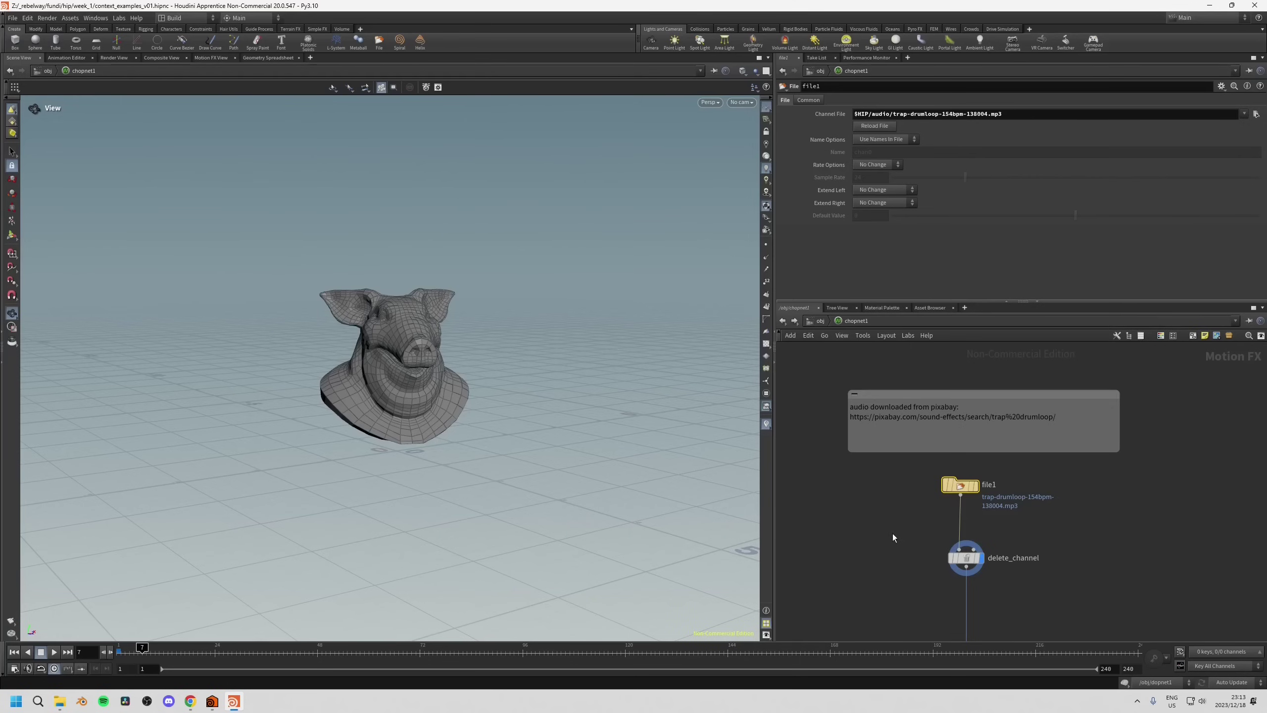
Turn on file1's display flag and show its channels in the Motion FX View.
{"action": "middle_click_drag", "start_coordinate": [919, 473], "coordinate": [920, 452]}
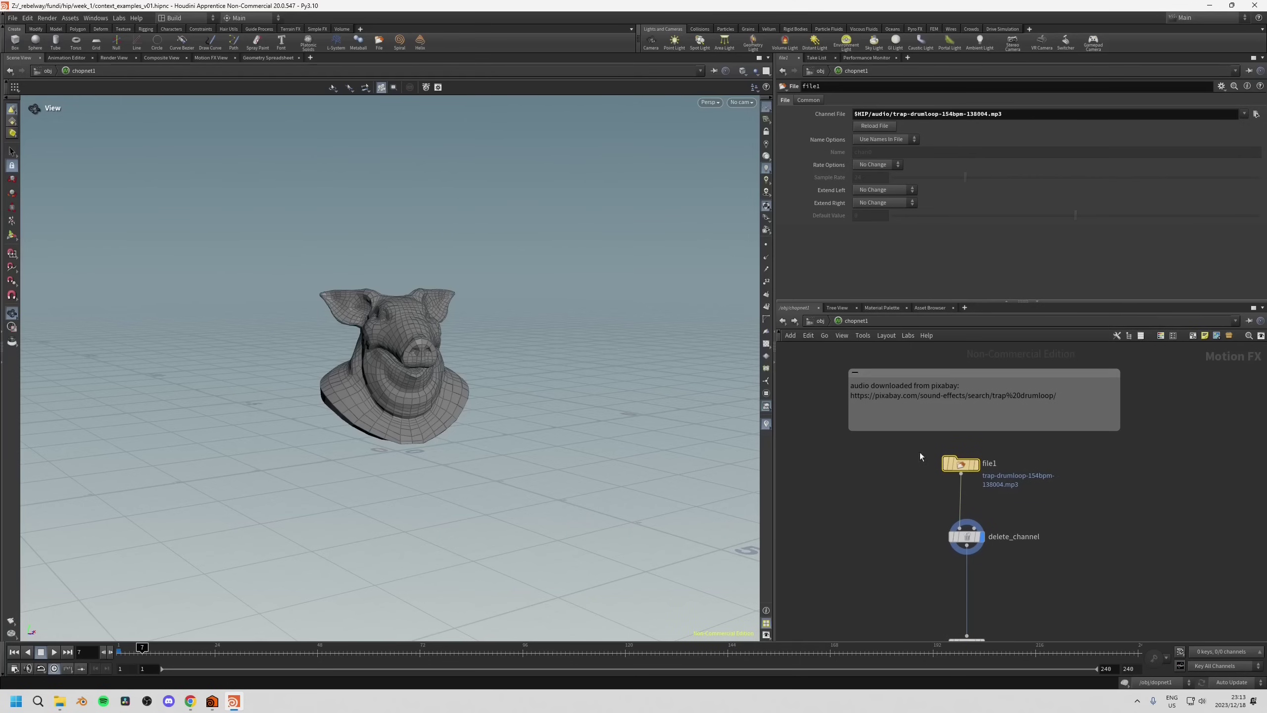
{"action": "left_click", "coordinate": [975, 464]}
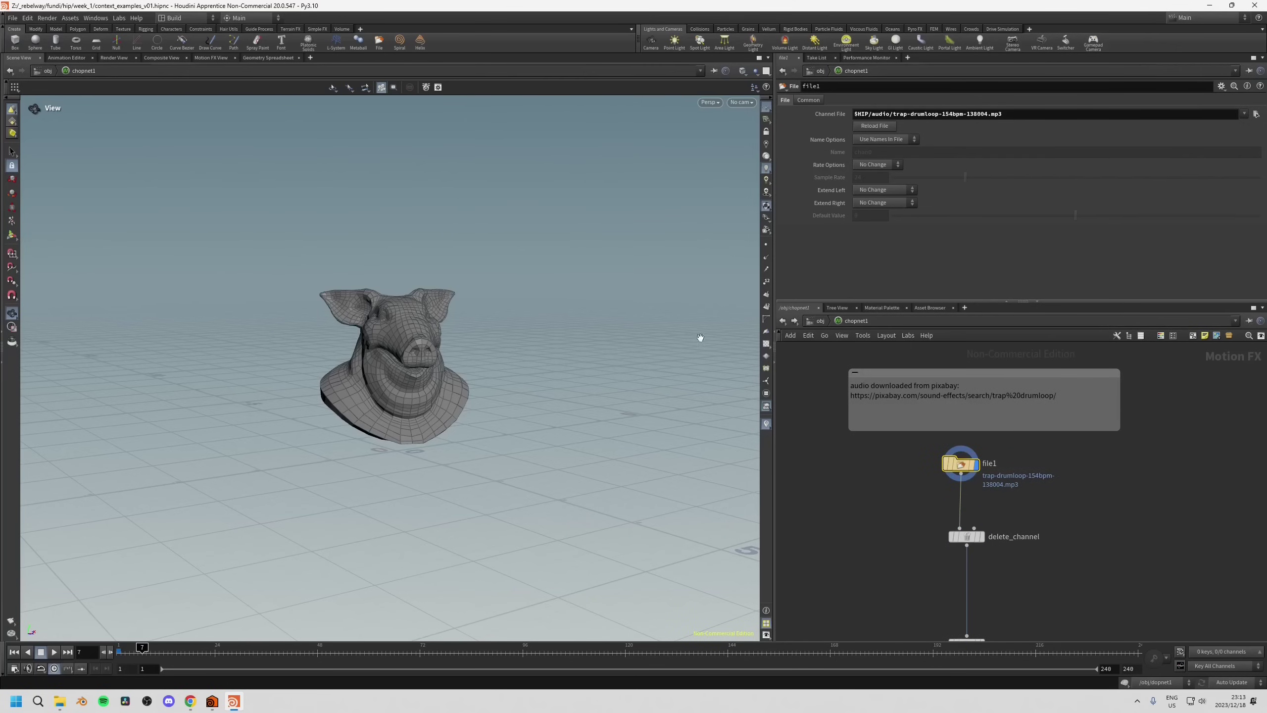
{"action": "left_click", "coordinate": [204, 58]}
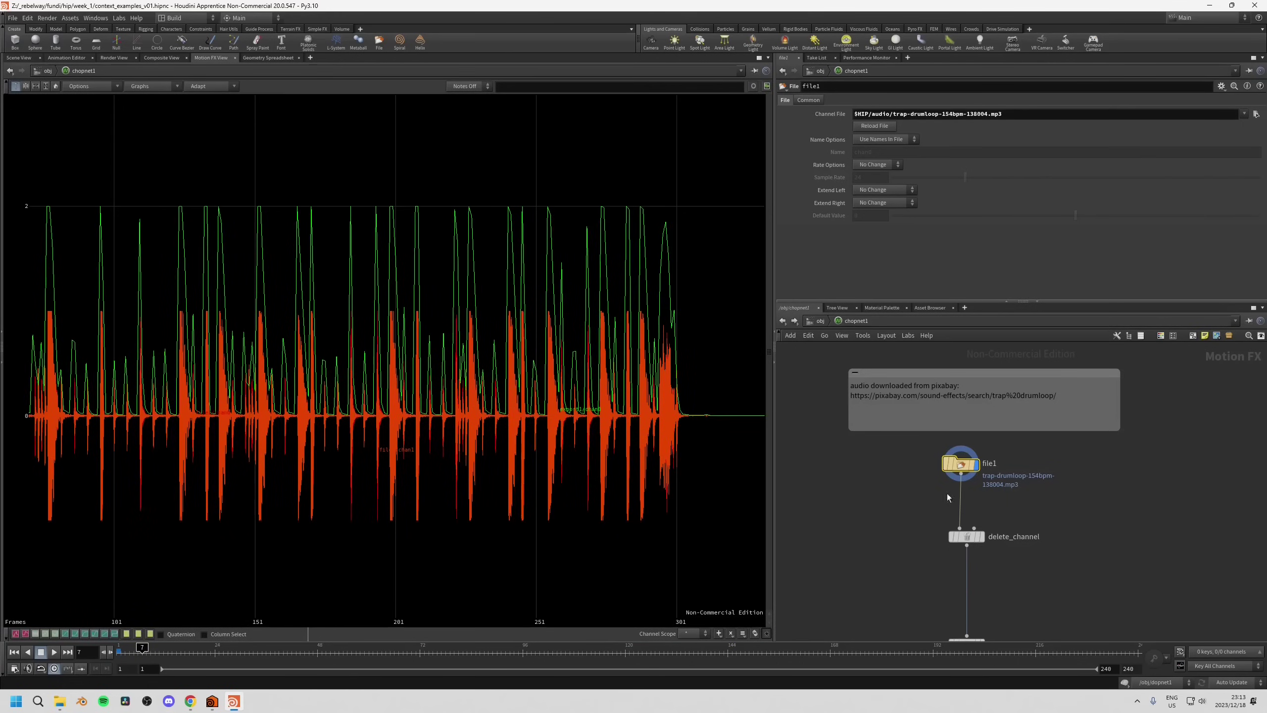
Turn off export1's display flag to leave only file1's audio waveform in the graph.
{"action": "key", "text": "h"}
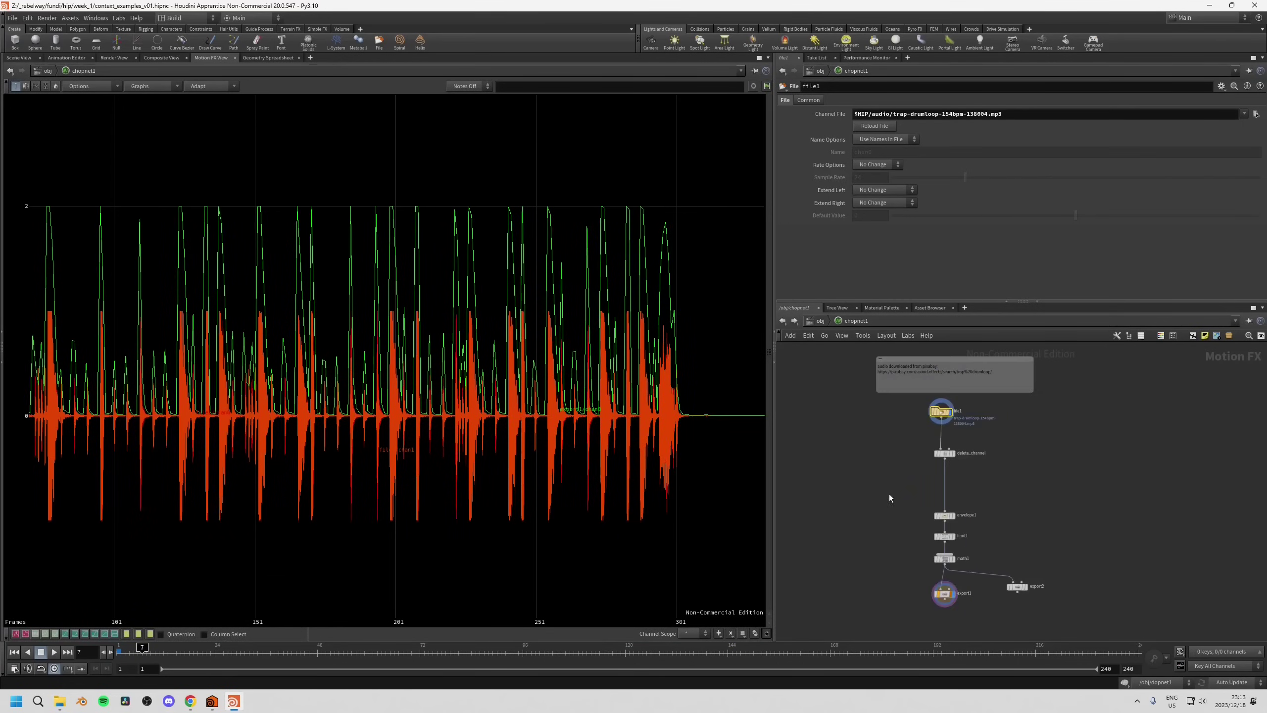
{"action": "left_click", "coordinate": [952, 594]}
{"action": "middle_click_drag", "start_coordinate": [917, 472], "coordinate": [922, 555]}
{"action": "scroll", "coordinate": [927, 519], "scroll_direction": "up", "scroll_amount": 4}
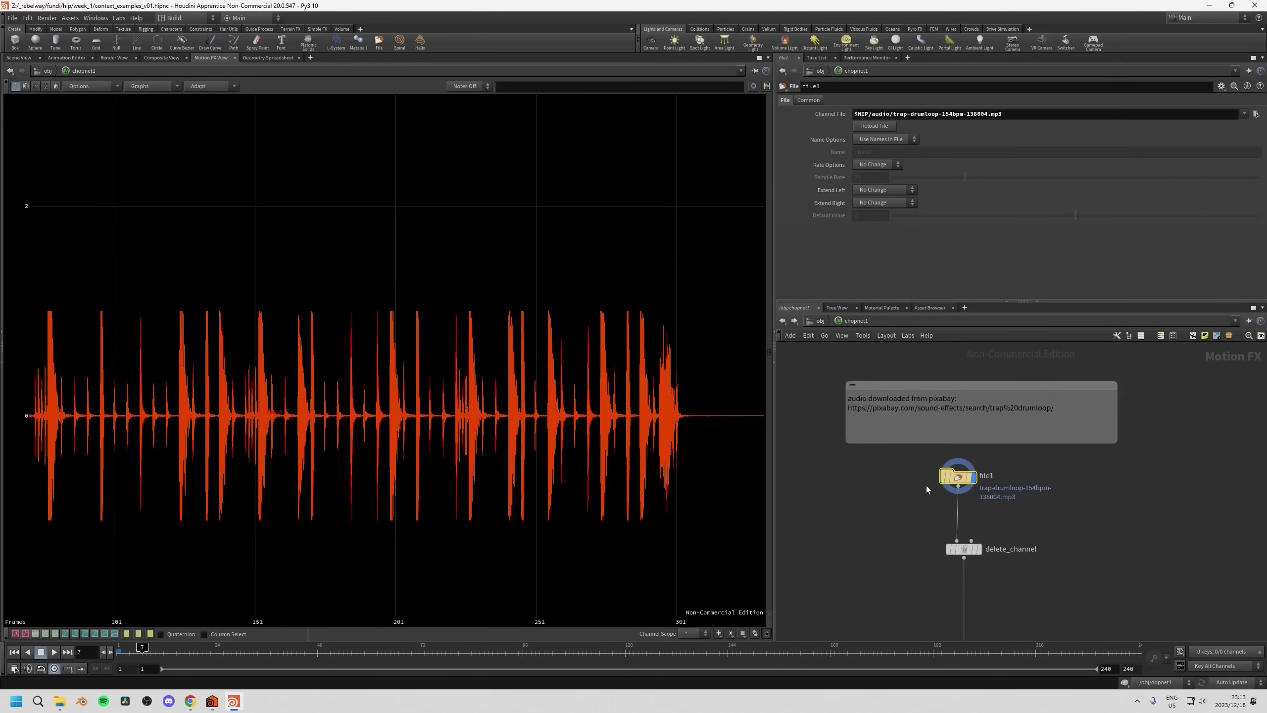
Examine file1's audio waveform from its first frames while scrubbing the timeline to frame 22.
{"action": "right_click_drag", "start_coordinate": [328, 452], "coordinate": [266, 476]}
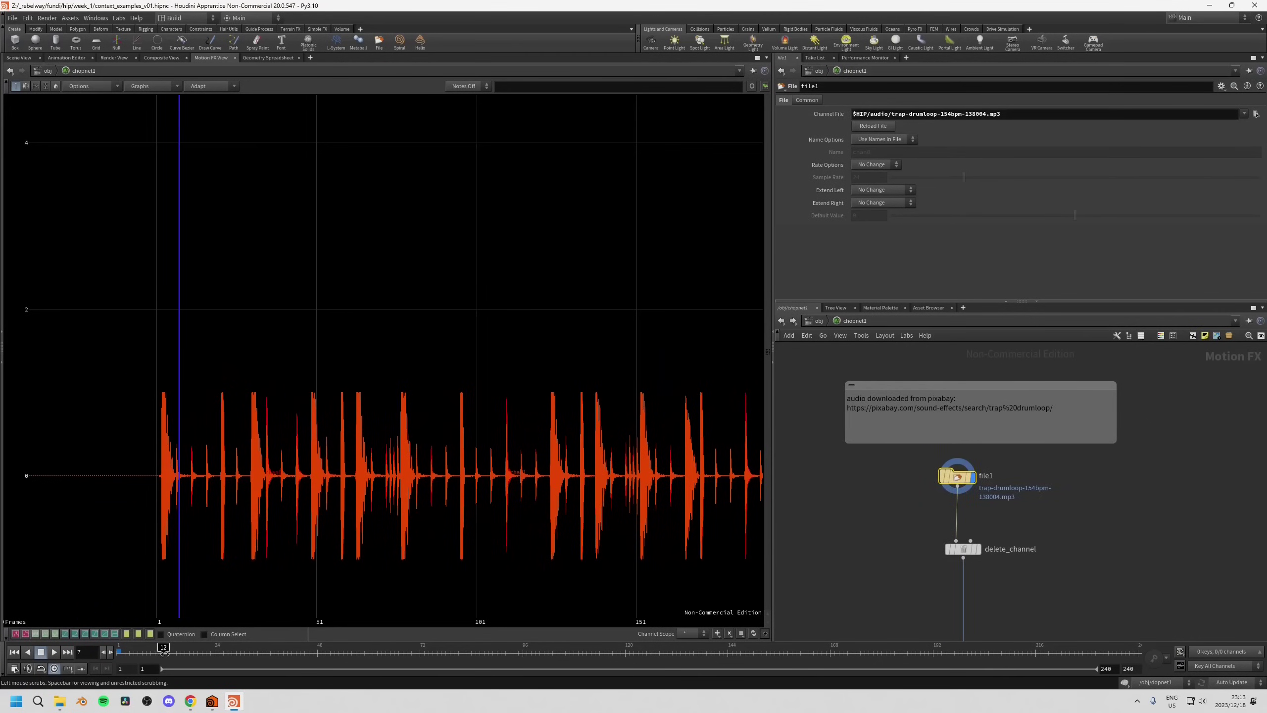
{"action": "left_click_drag", "start_coordinate": [145, 649], "coordinate": [206, 645]}
{"action": "right_click_drag", "start_coordinate": [458, 459], "coordinate": [399, 439]}
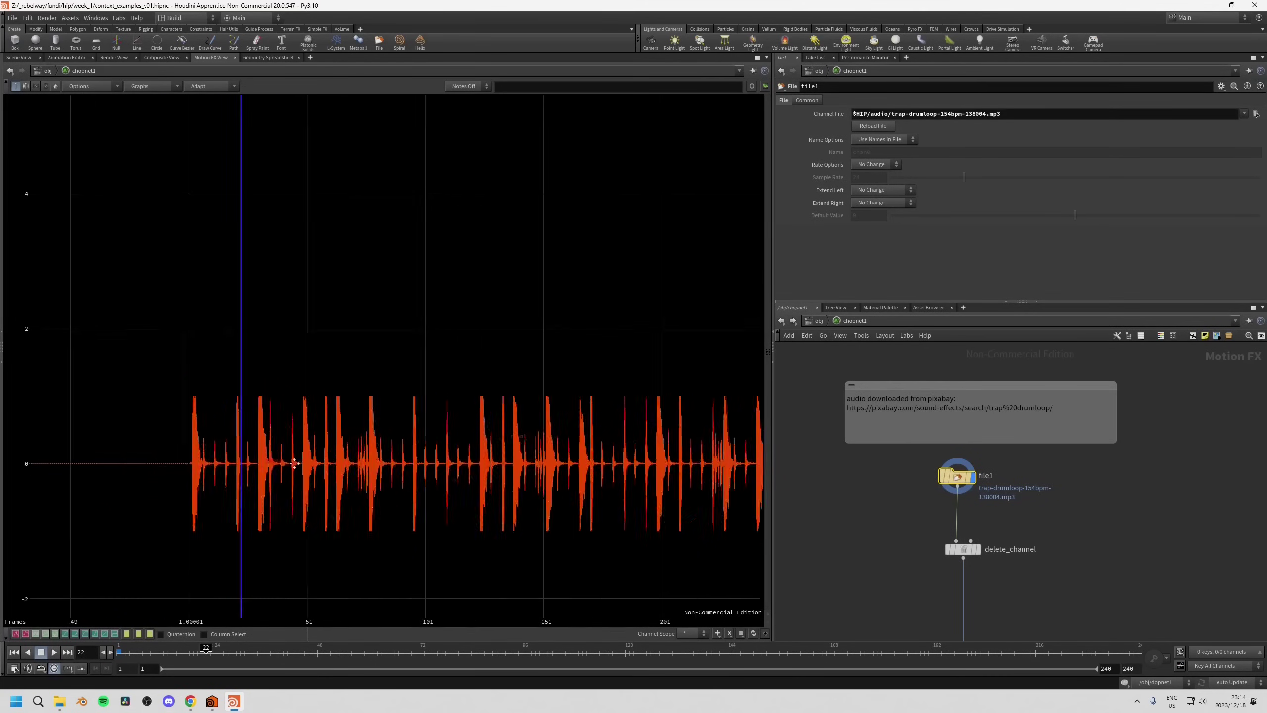
{"action": "middle_click_drag", "start_coordinate": [399, 439], "coordinate": [305, 398]}
Compare the channel information of the file1 node with that of the delete_channel node.
{"action": "middle_click_drag", "start_coordinate": [946, 529], "coordinate": [933, 483]}
{"action": "left_click_drag", "start_coordinate": [893, 458], "coordinate": [972, 428]}
{"action": "middle_click_drag", "start_coordinate": [869, 510], "coordinate": [860, 460]}
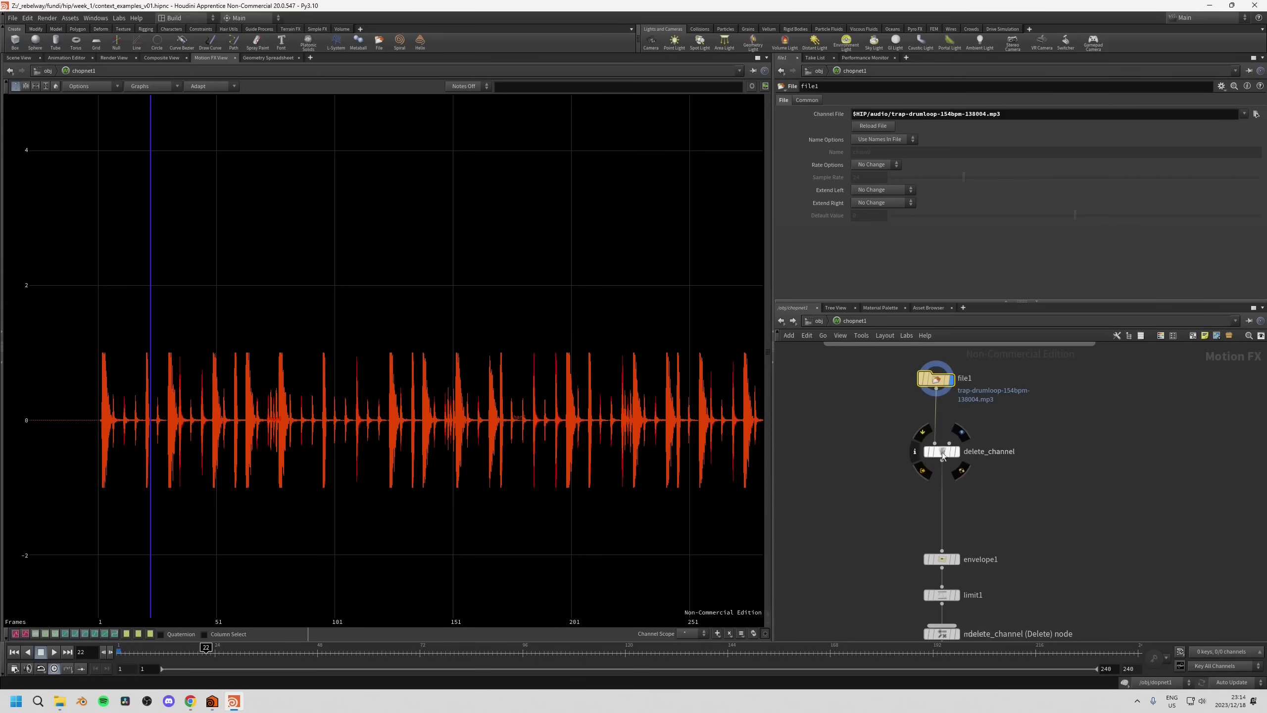
{"action": "middle_click", "coordinate": [923, 380]}
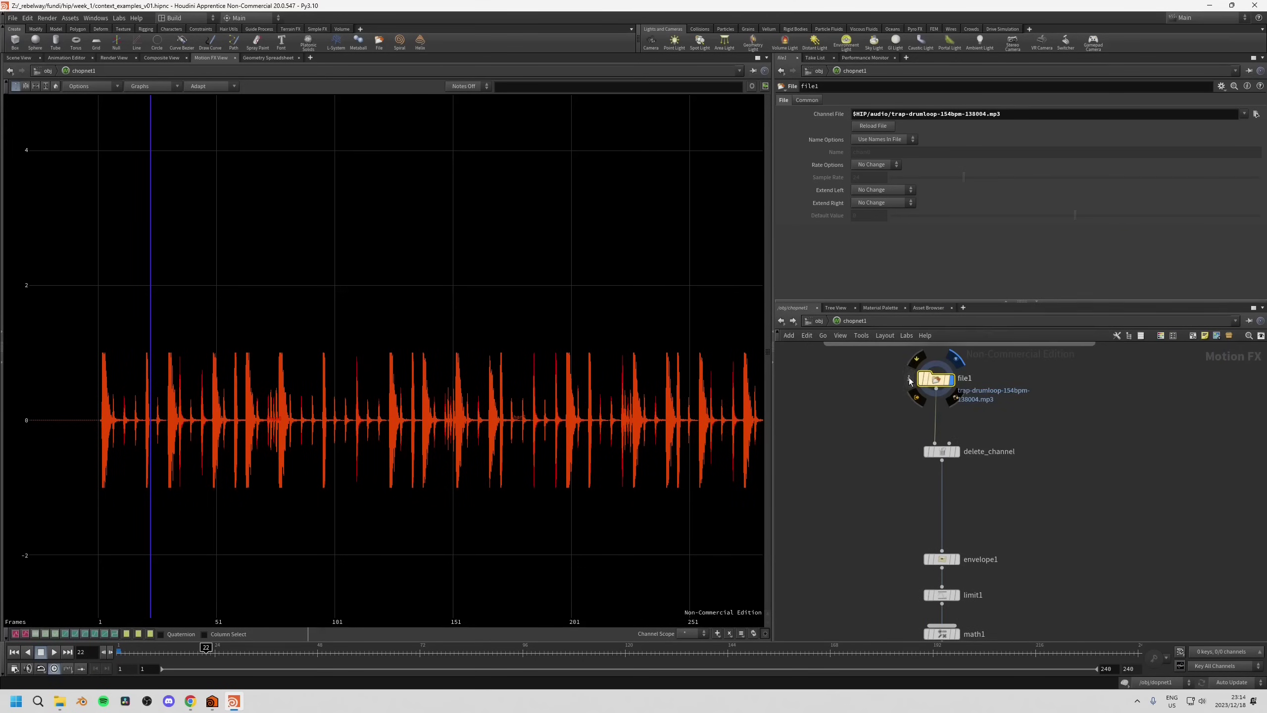
{"action": "left_click", "coordinate": [909, 378]}
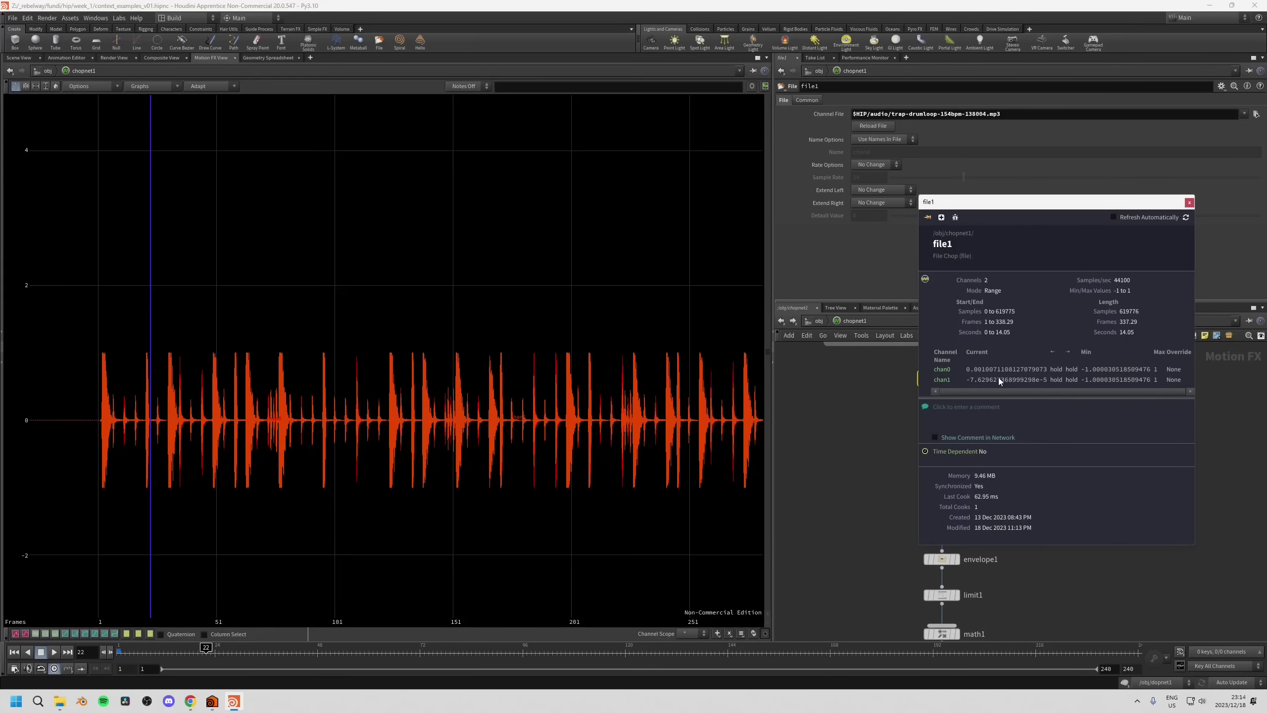
{"action": "left_click", "coordinate": [1189, 202]}
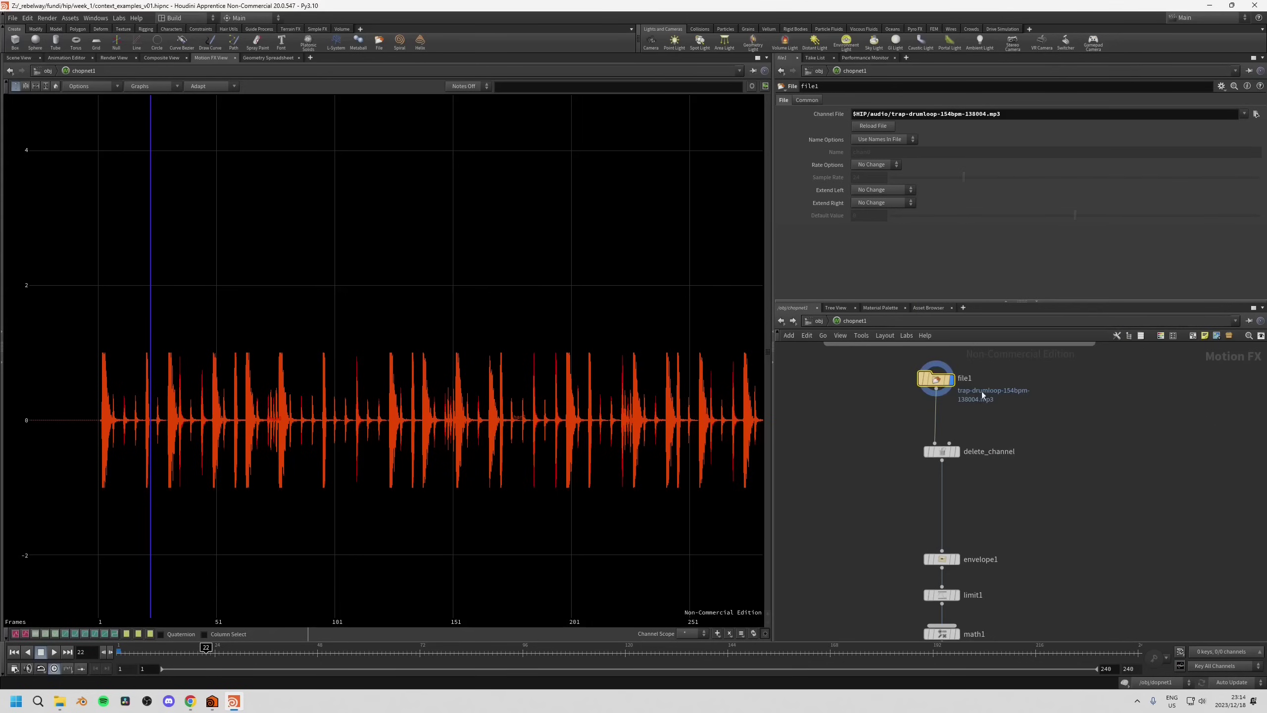
{"action": "mouse_move", "coordinate": [940, 455]}
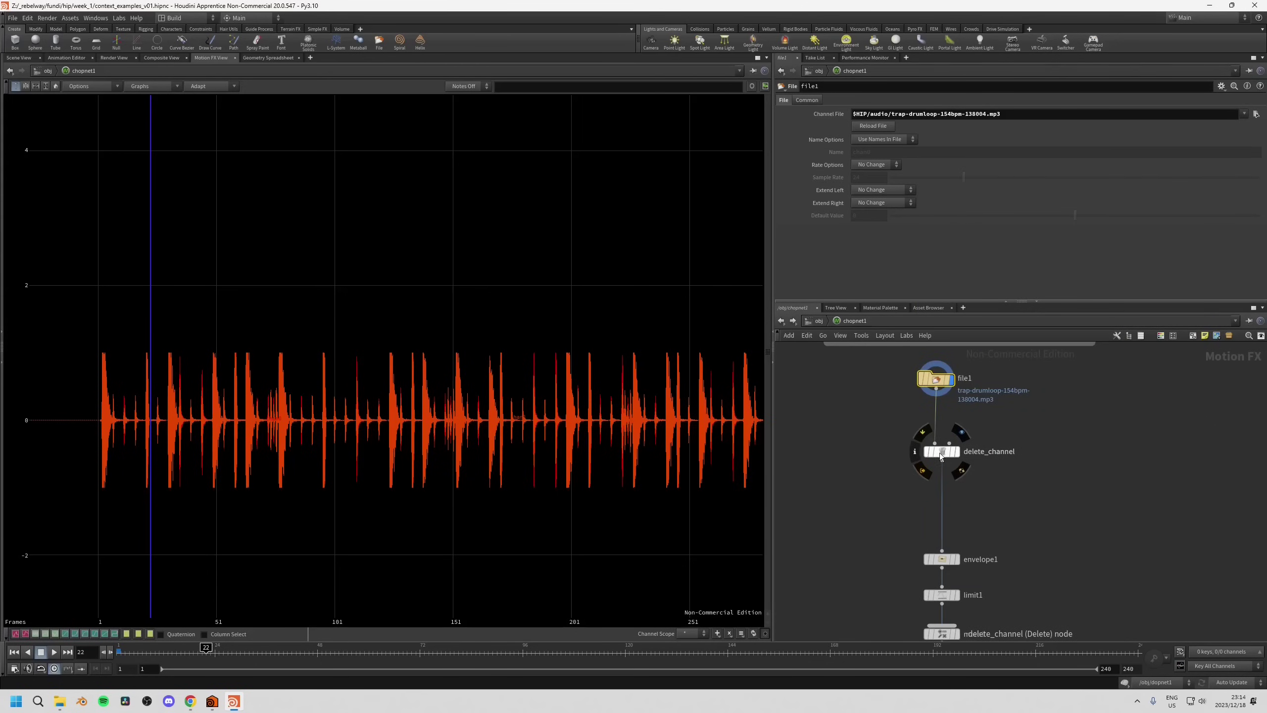
{"action": "middle_click", "coordinate": [941, 456]}
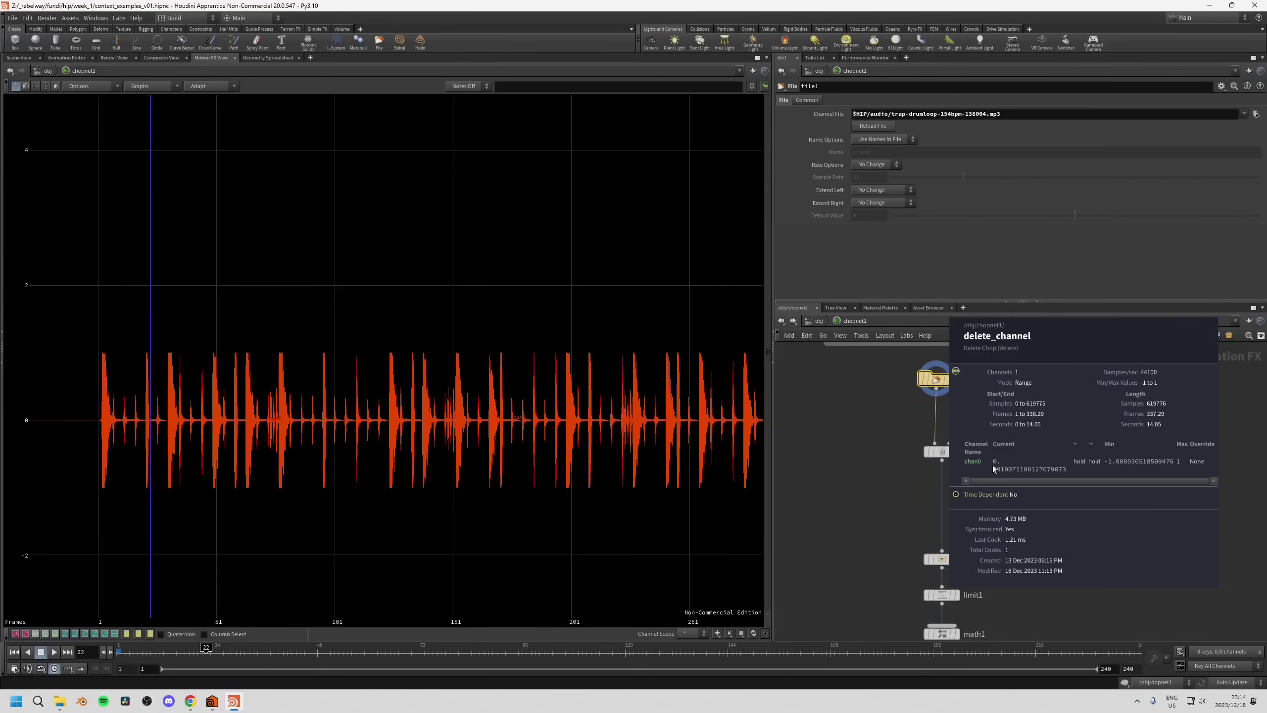
Turn export1's display flag back on so its curve is graphed together with file1's audio waveform.
{"action": "middle_click_drag", "start_coordinate": [1000, 515], "coordinate": [991, 468]}
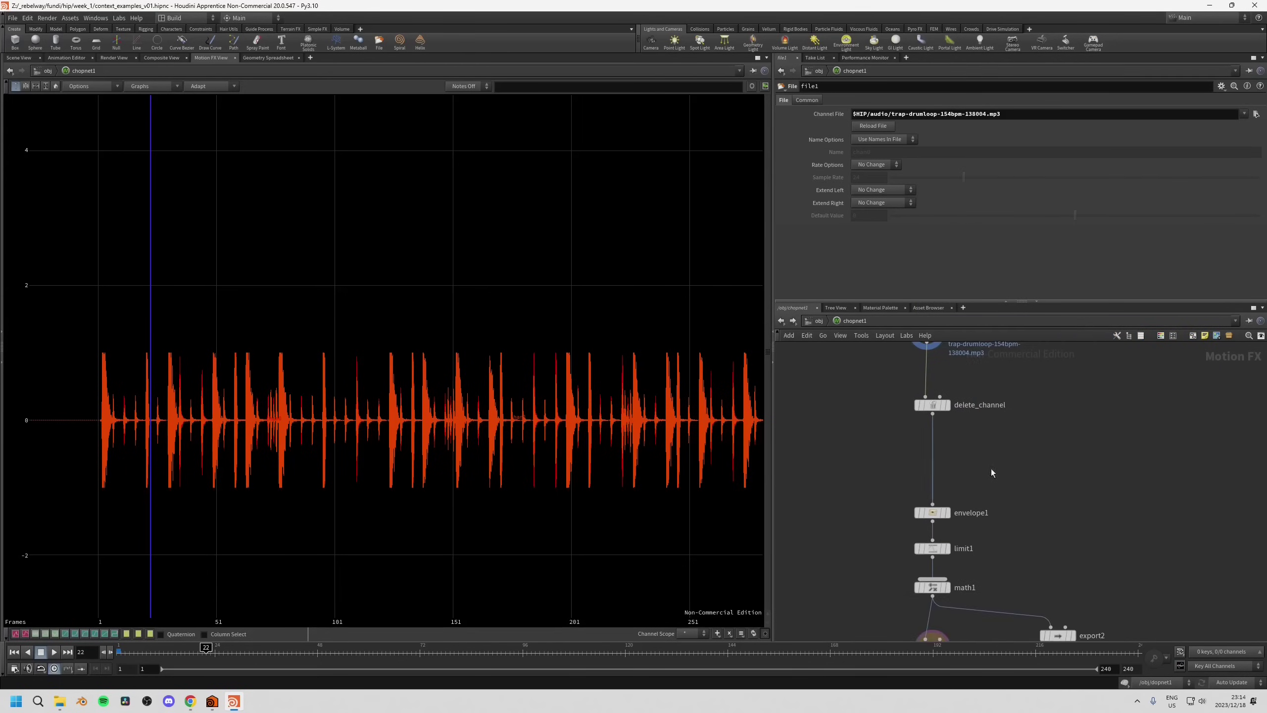
{"action": "middle_click_drag", "start_coordinate": [891, 555], "coordinate": [885, 499]}
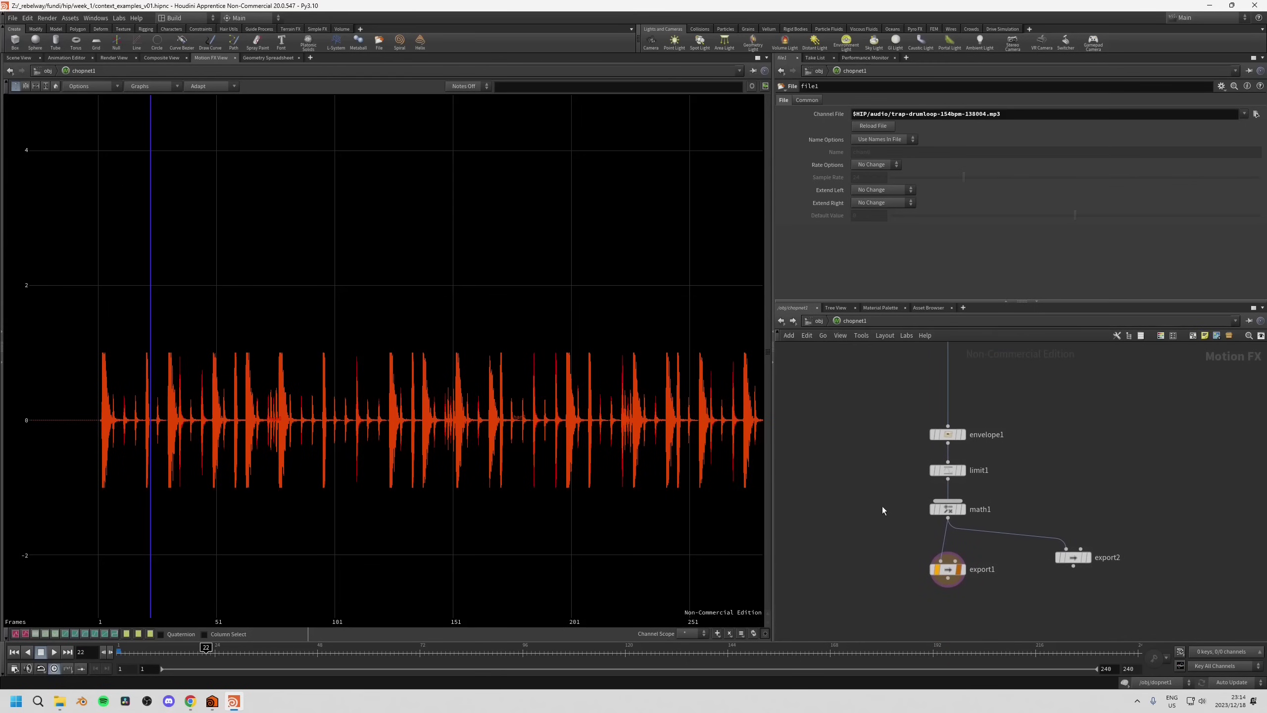
{"action": "middle_click_drag", "start_coordinate": [883, 535], "coordinate": [880, 544]}
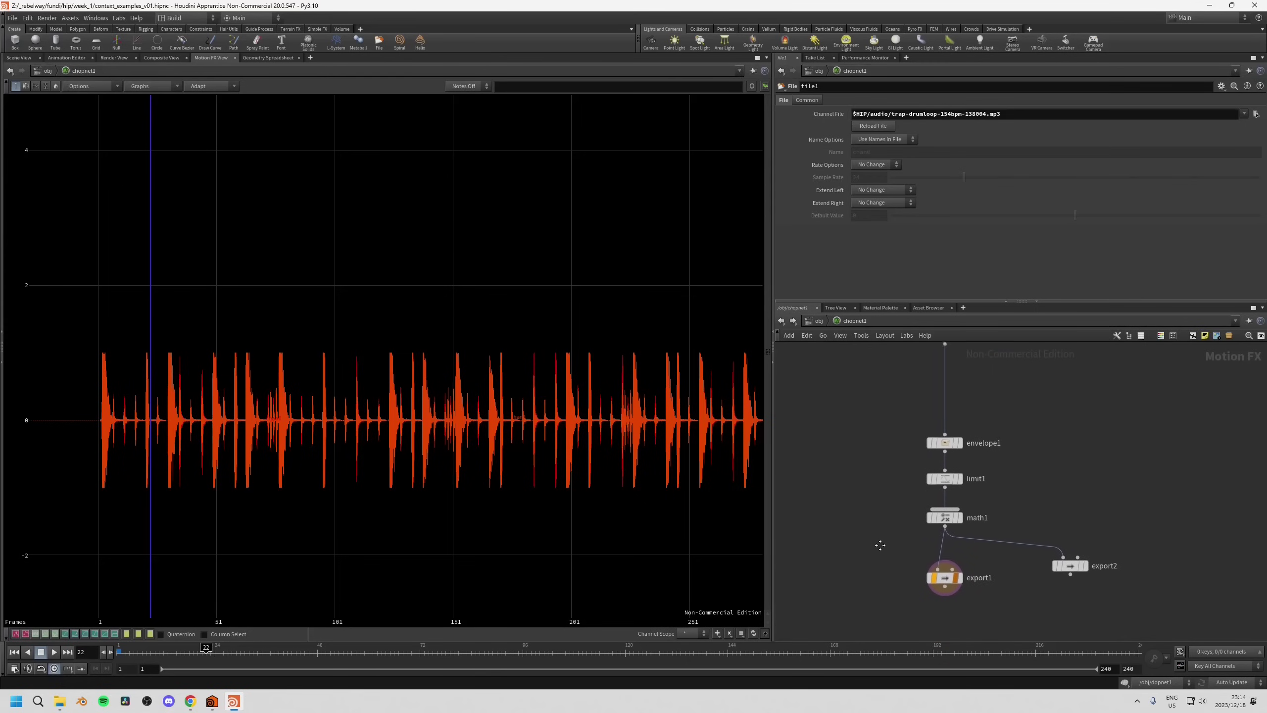
{"action": "left_click", "coordinate": [964, 563]}
{"action": "middle_click_drag", "start_coordinate": [889, 489], "coordinate": [888, 638]}
{"action": "left_click", "coordinate": [956, 413]}
{"action": "left_click", "coordinate": [956, 416]}
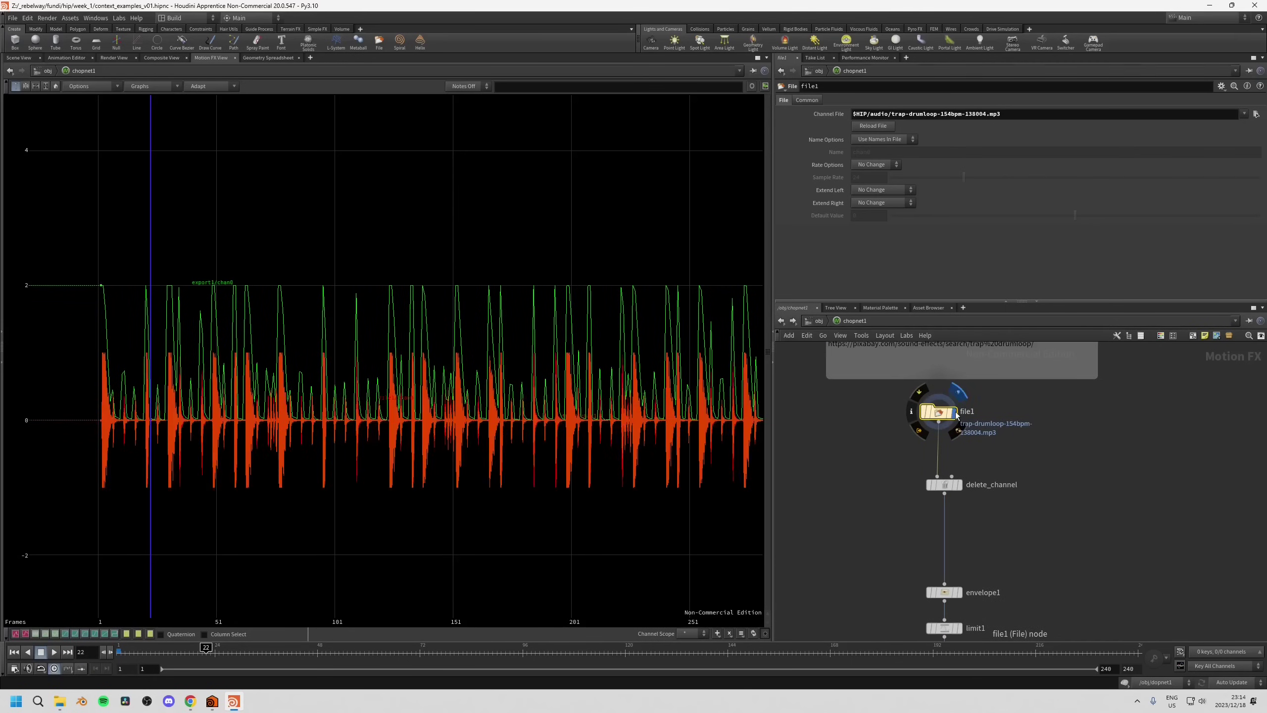
{"action": "scroll", "coordinate": [863, 523], "scroll_direction": "down", "scroll_amount": 3}
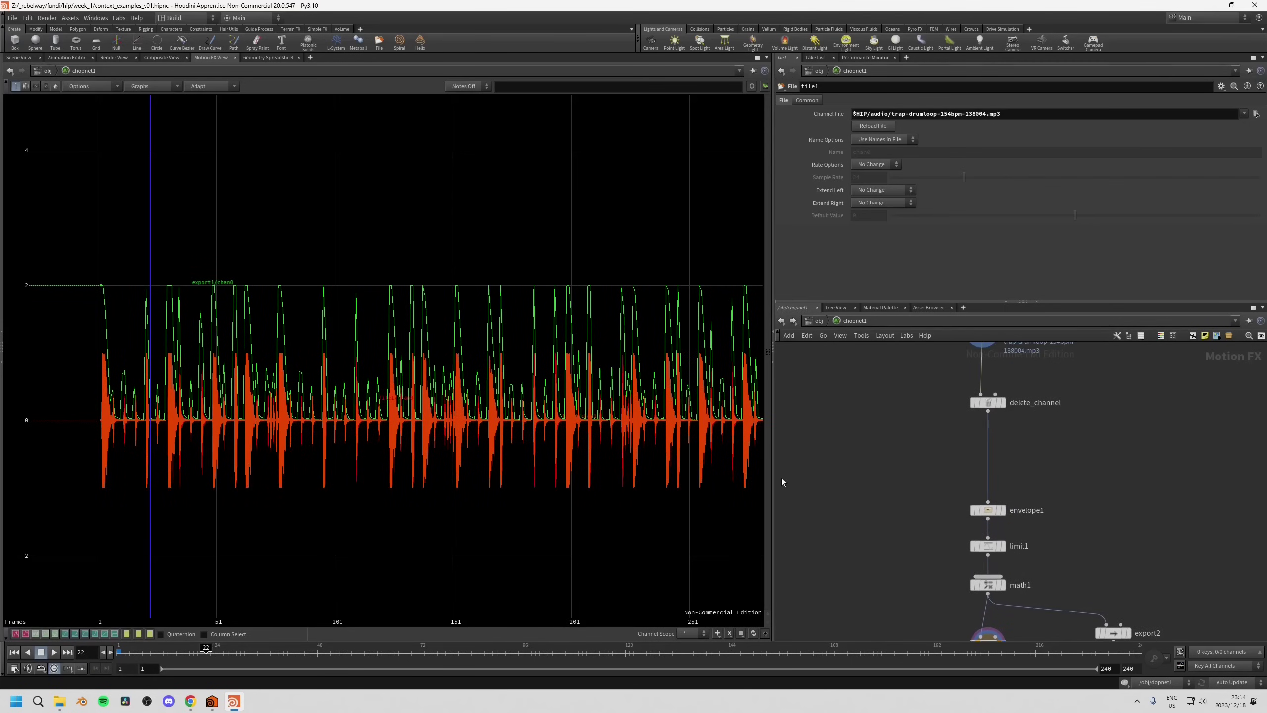
Widen the Motion FX View, select export1, and toggle its curve off and on against the audio waveform.
{"action": "left_click_drag", "start_coordinate": [773, 472], "coordinate": [945, 491]}
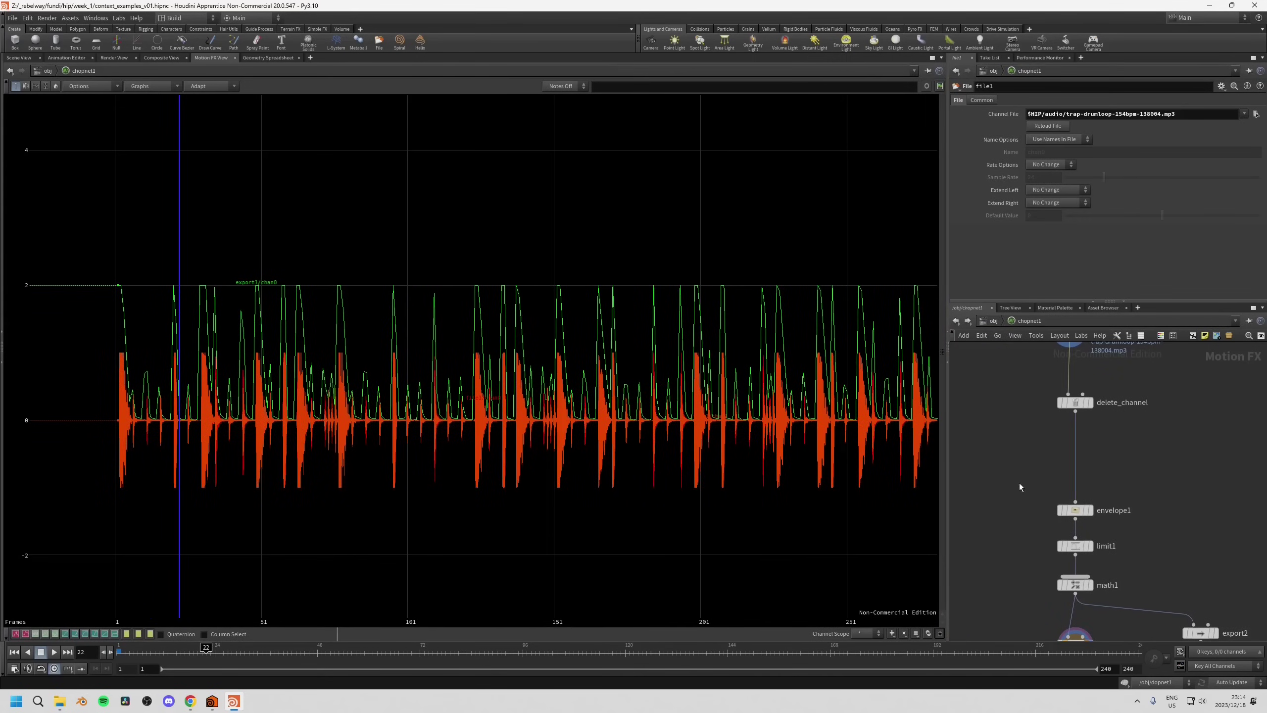
{"action": "right_click_drag", "start_coordinate": [411, 433], "coordinate": [766, 484]}
{"action": "middle_click_drag", "start_coordinate": [1020, 557], "coordinate": [1021, 483]}
{"action": "left_click", "coordinate": [1075, 570]}
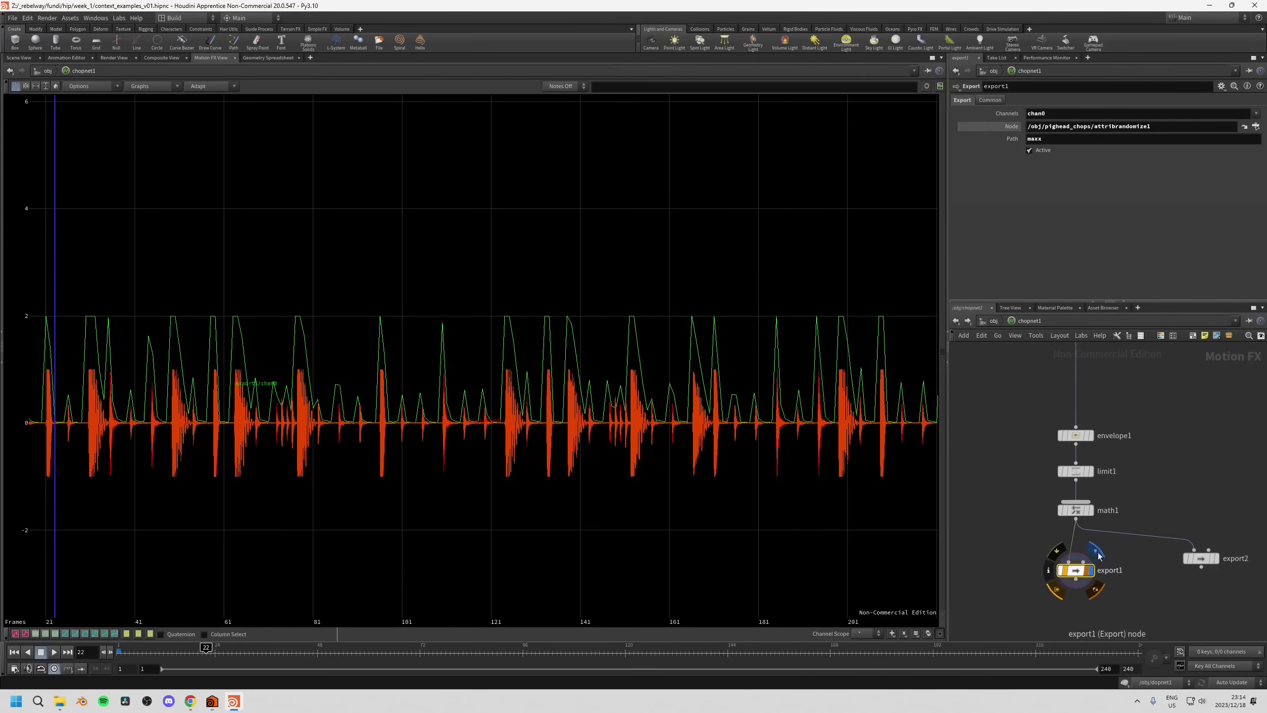
{"action": "left_click", "coordinate": [1097, 555]}
{"action": "left_click", "coordinate": [1097, 555]}
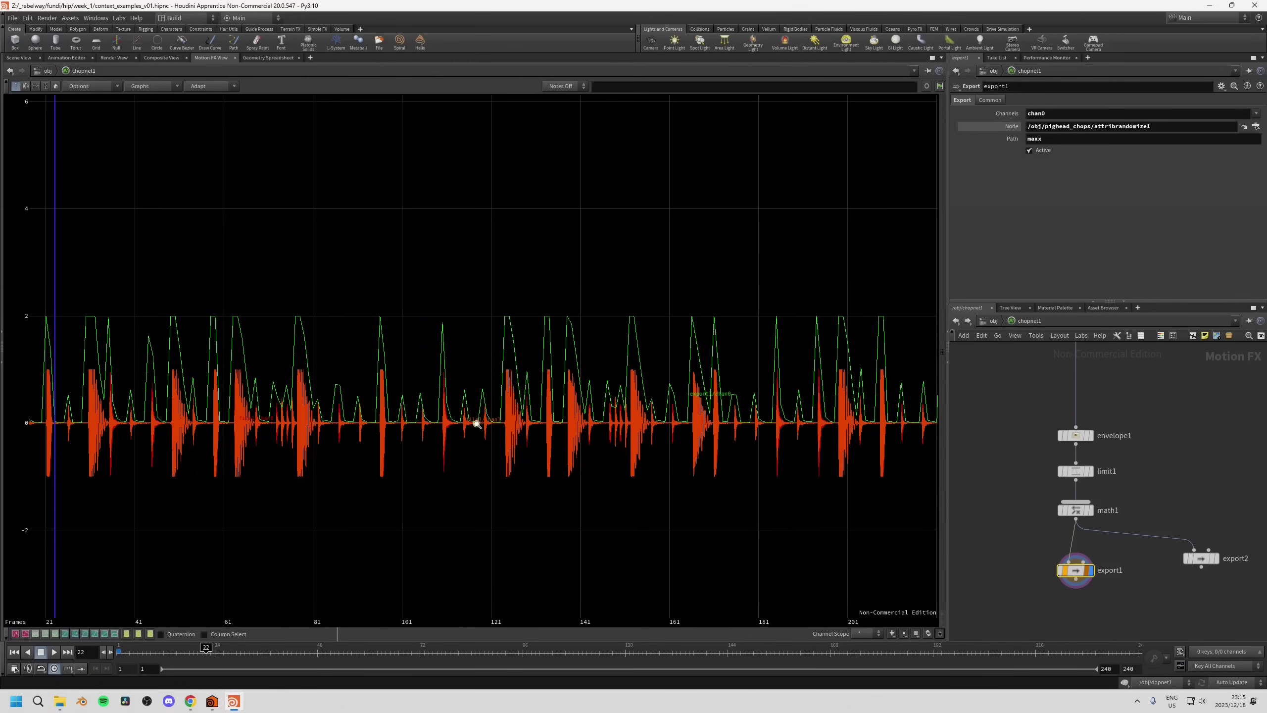
Compare the exported curve with the audio peaks and review export1's Channels, Node and Path parameters.
{"action": "middle_click_drag", "start_coordinate": [477, 424], "coordinate": [383, 443]}
{"action": "right_click_drag", "start_coordinate": [617, 456], "coordinate": [506, 524]}
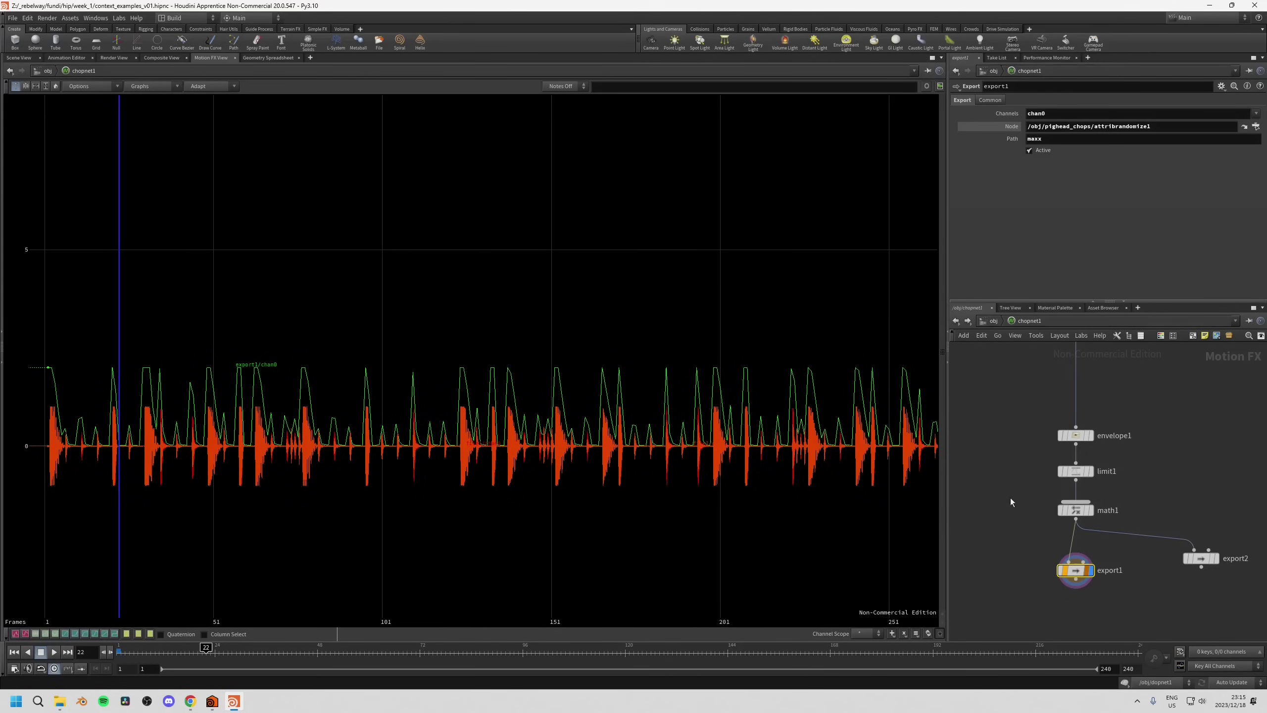
{"action": "middle_click_drag", "start_coordinate": [1031, 533], "coordinate": [1011, 501]}
{"action": "left_click_drag", "start_coordinate": [998, 515], "coordinate": [1060, 540]}
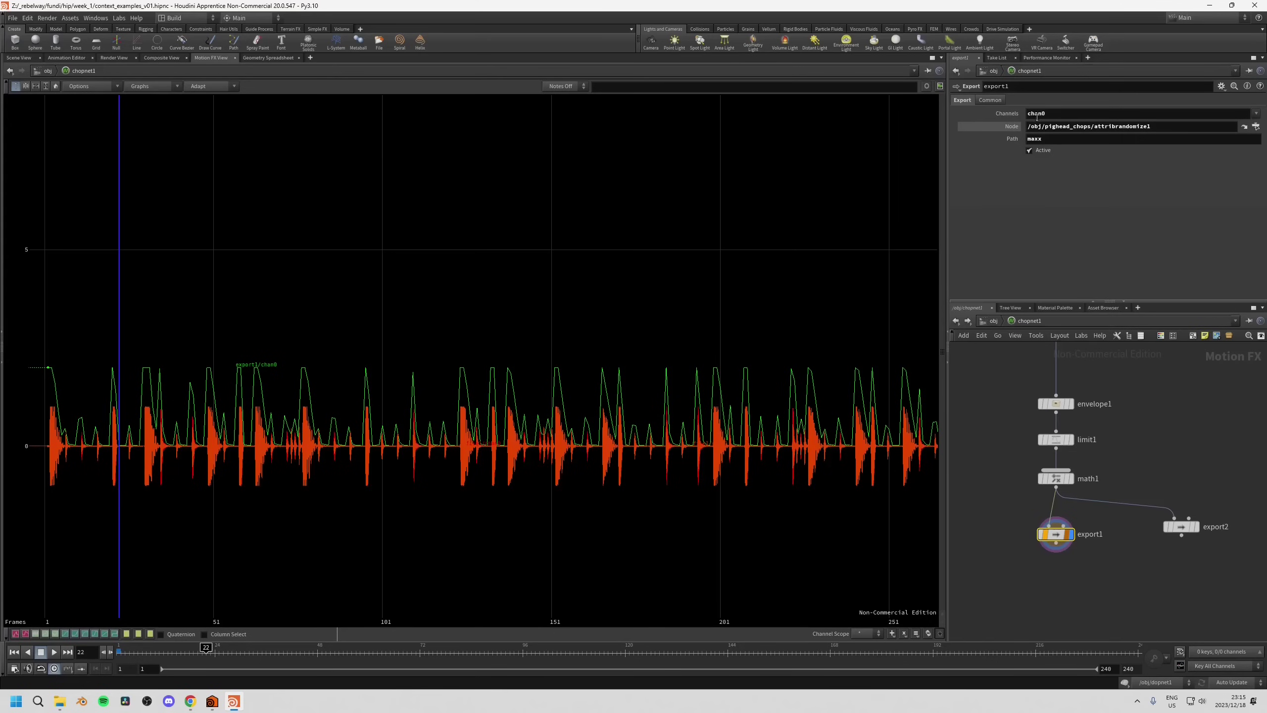
{"action": "mouse_move", "coordinate": [1009, 132]}
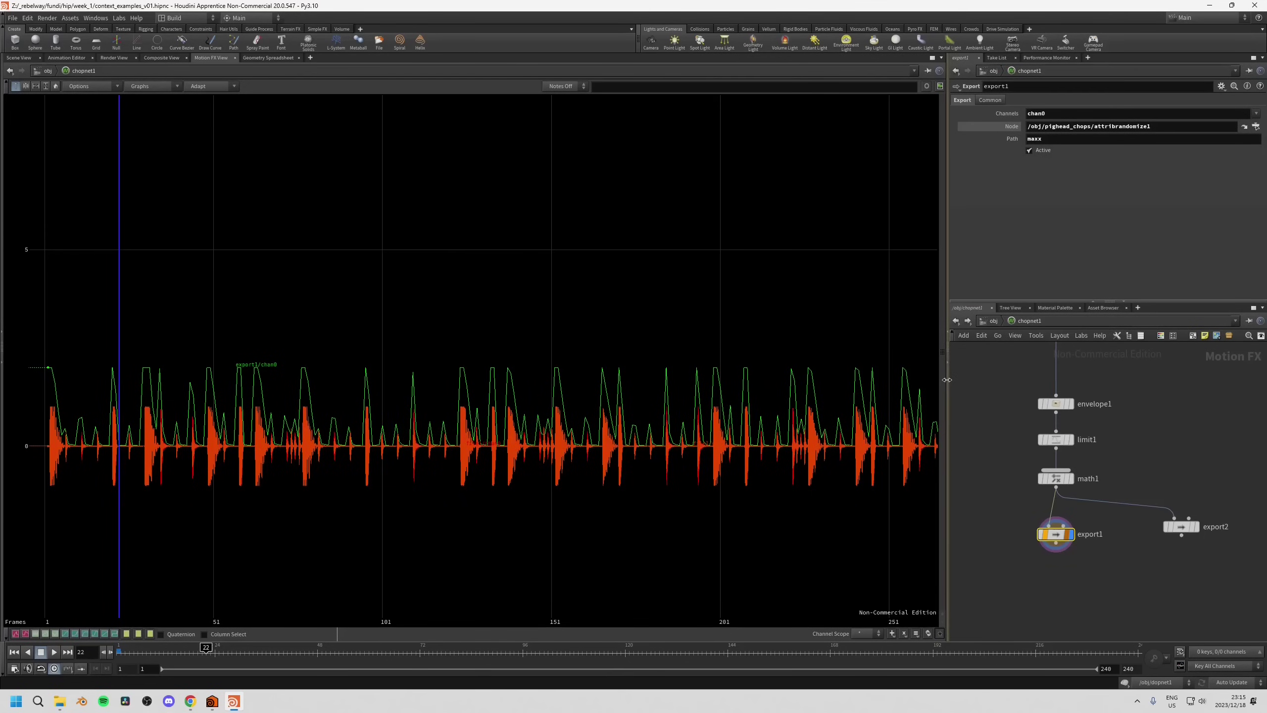
Narrow the Motion FX View and return from chopnet1 to the obj network, bringing pighead_chops into reach.
{"action": "left_click_drag", "start_coordinate": [945, 380], "coordinate": [843, 345]}
{"action": "middle_click_drag", "start_coordinate": [896, 388], "coordinate": [895, 418]}
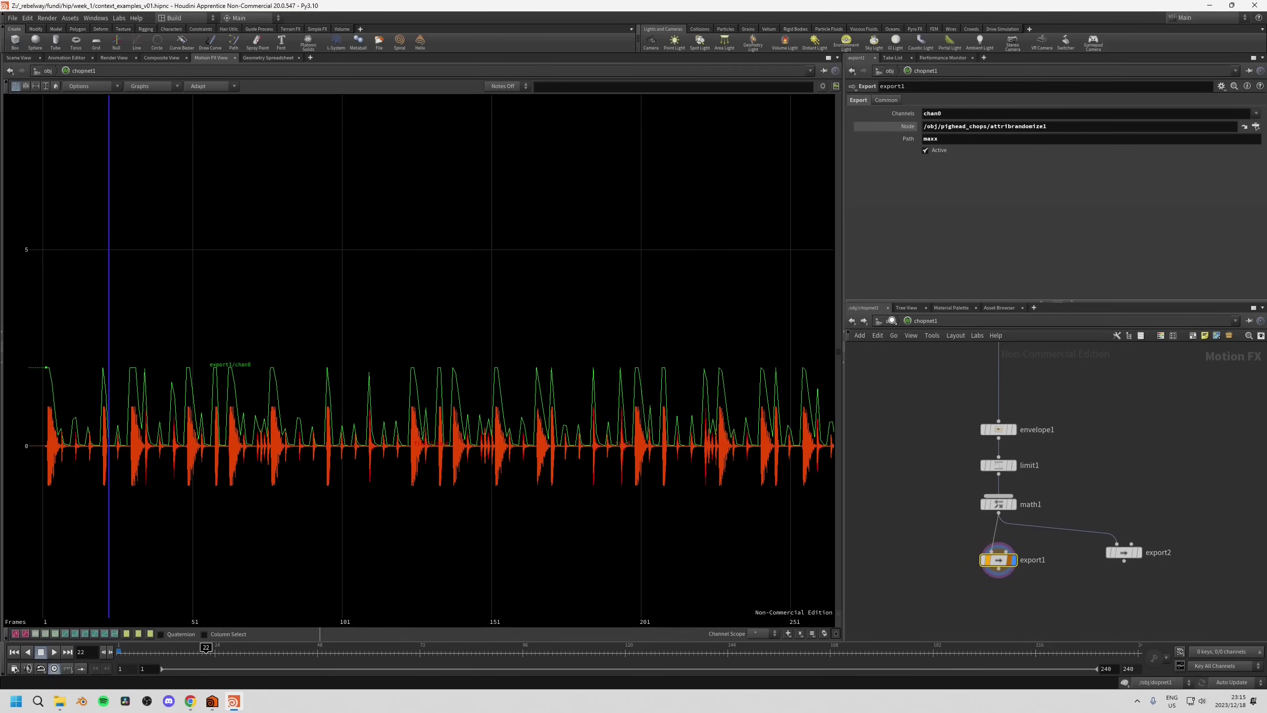
{"action": "left_click", "coordinate": [890, 320]}
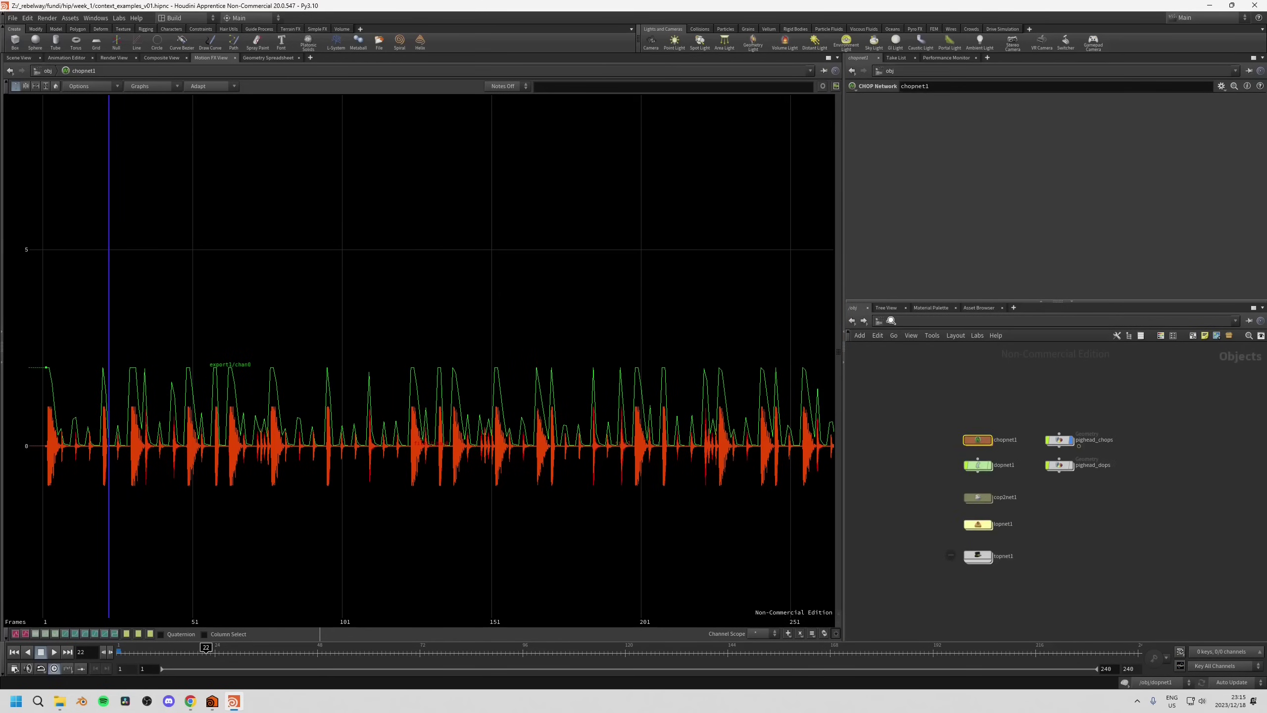
{"action": "middle_click_drag", "start_coordinate": [915, 479], "coordinate": [967, 475]}
{"action": "mouse_move", "coordinate": [1125, 439]}
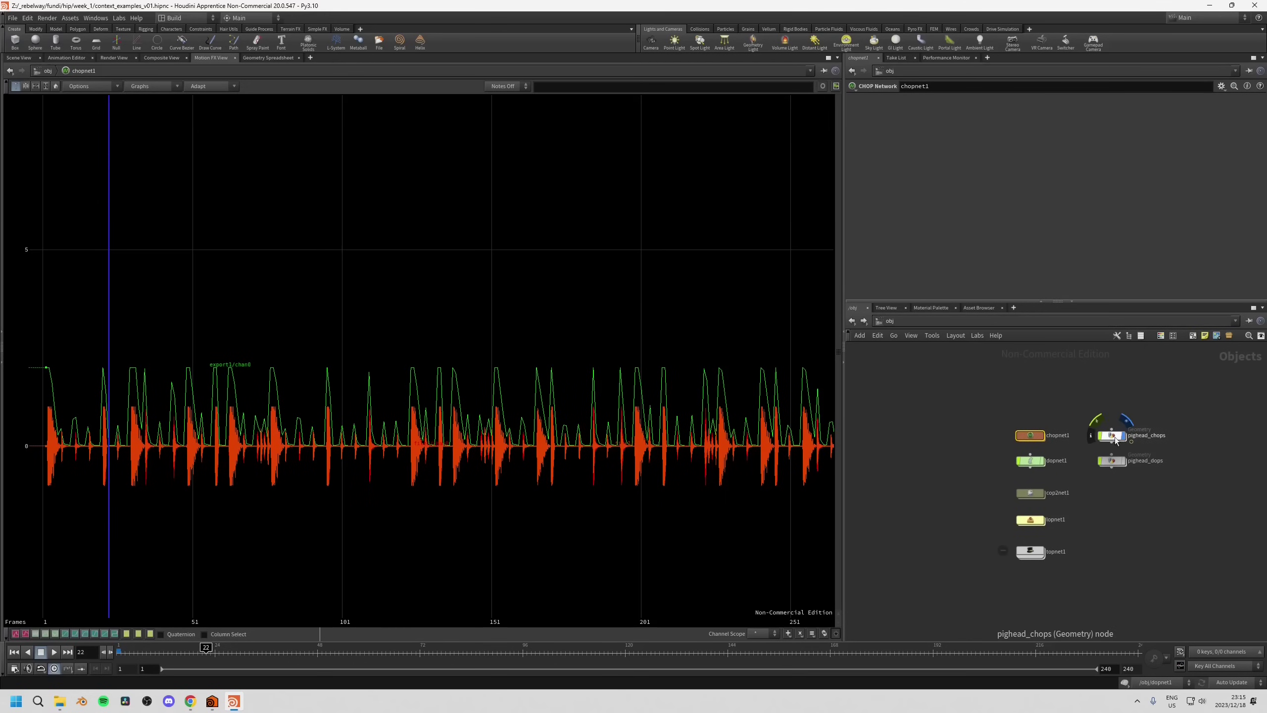
Enter the pighead_chops network and show testgeometry_pighead1 in the 3D scene view by moving the display flag to it.
{"action": "double_click", "coordinate": [1112, 436]}
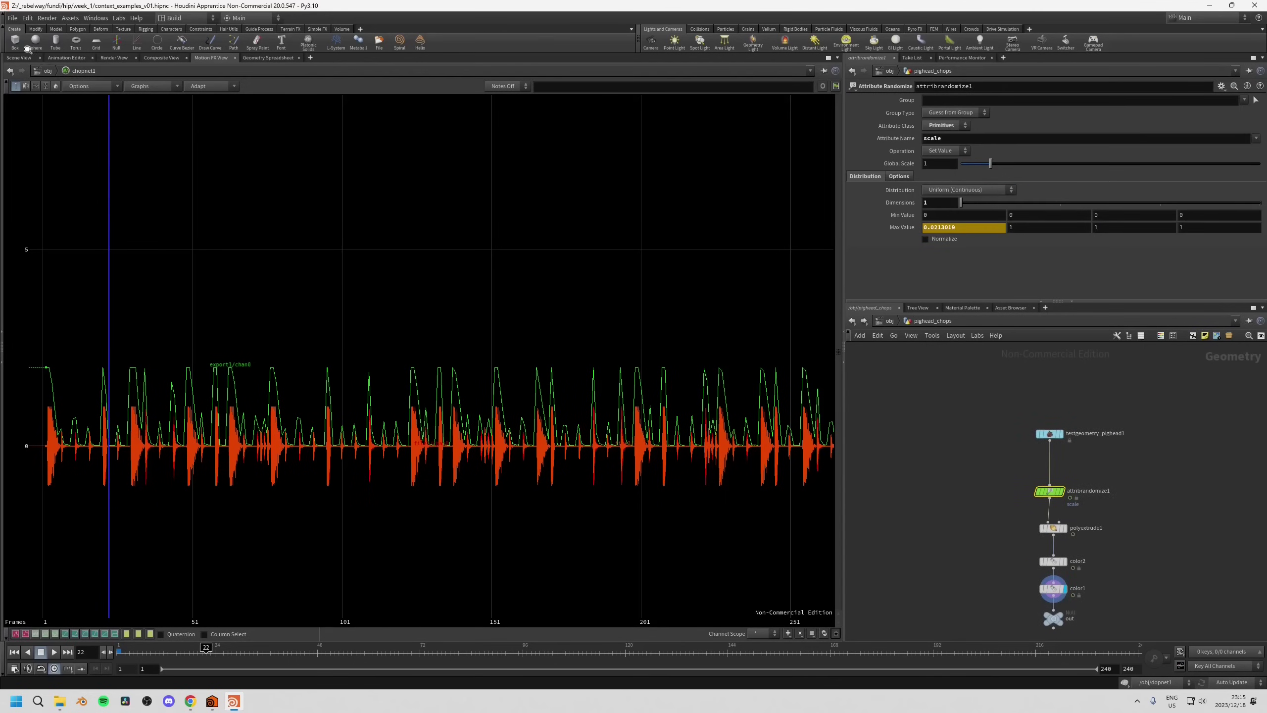
{"action": "left_click", "coordinate": [13, 58]}
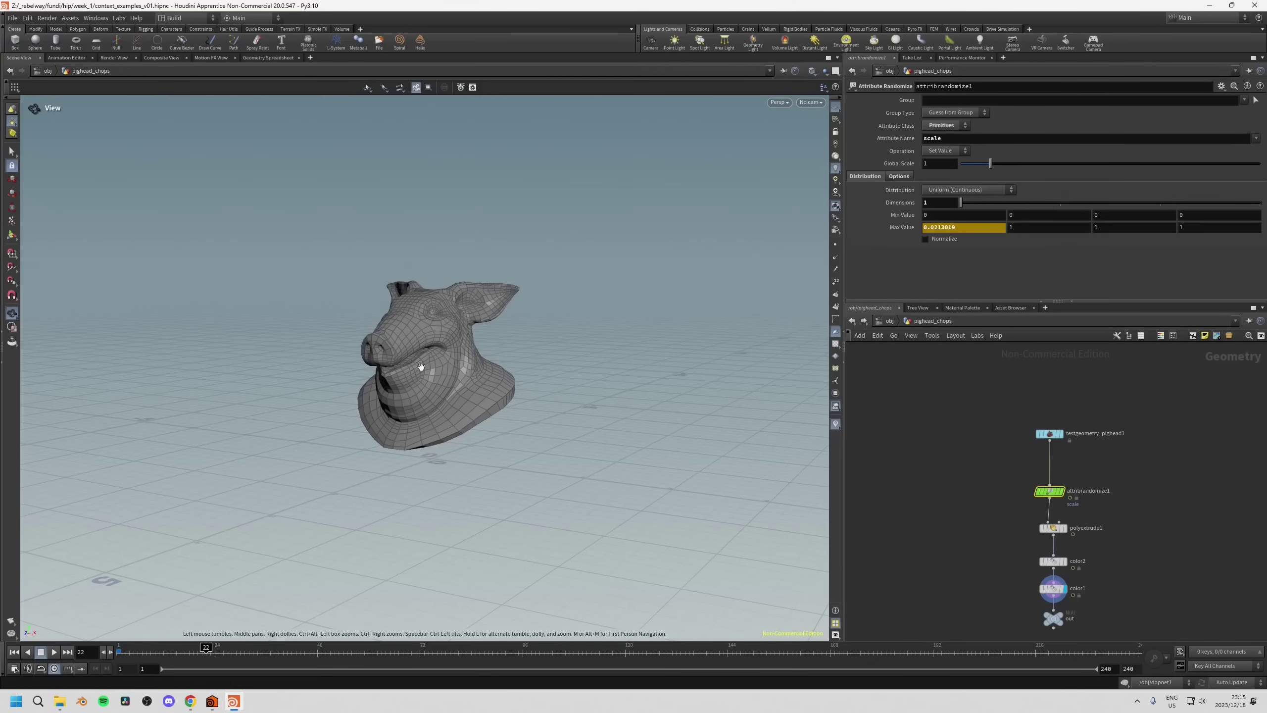
{"action": "middle_click_drag", "start_coordinate": [1028, 455], "coordinate": [1013, 441]}
{"action": "left_click_drag", "start_coordinate": [993, 410], "coordinate": [1073, 437]}
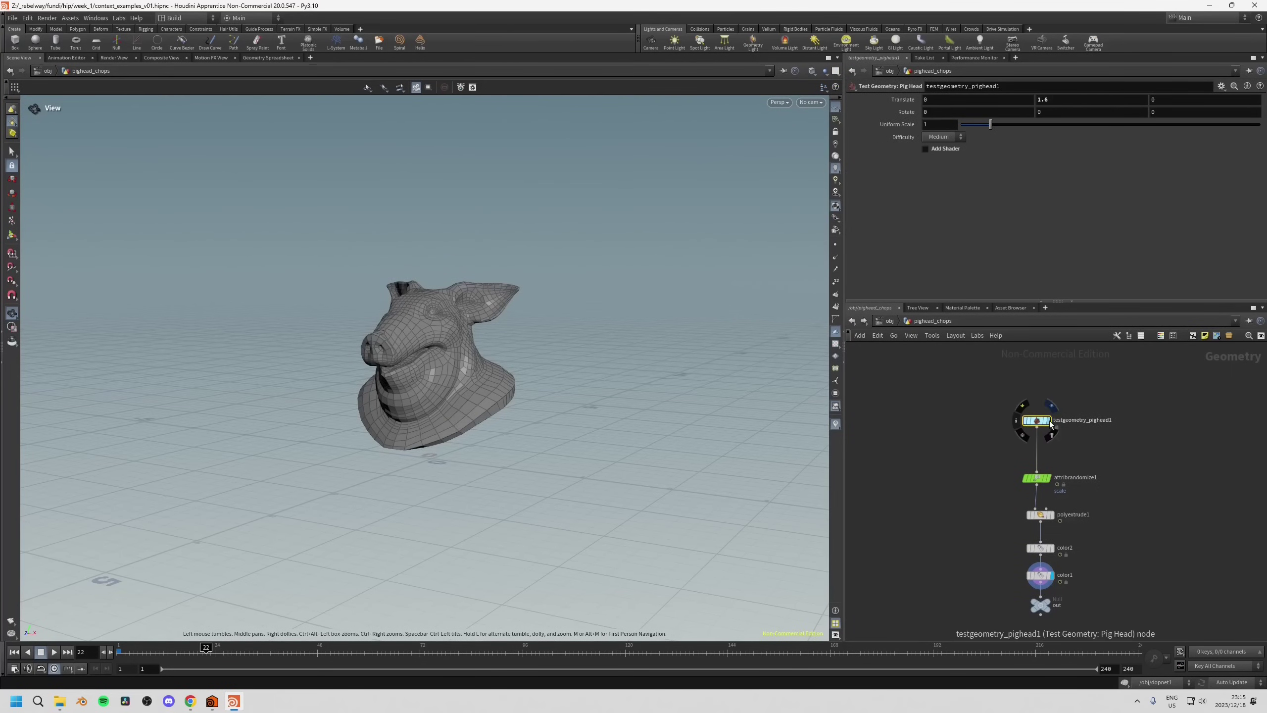
{"action": "left_click", "coordinate": [1050, 420]}
Display attribrandomize1, inspect the CHOP export path behind its first Max Value, and scrub to frame 9 to watch the value change.
{"action": "middle_click_drag", "start_coordinate": [1017, 466], "coordinate": [996, 436]}
{"action": "left_click", "coordinate": [1014, 448]}
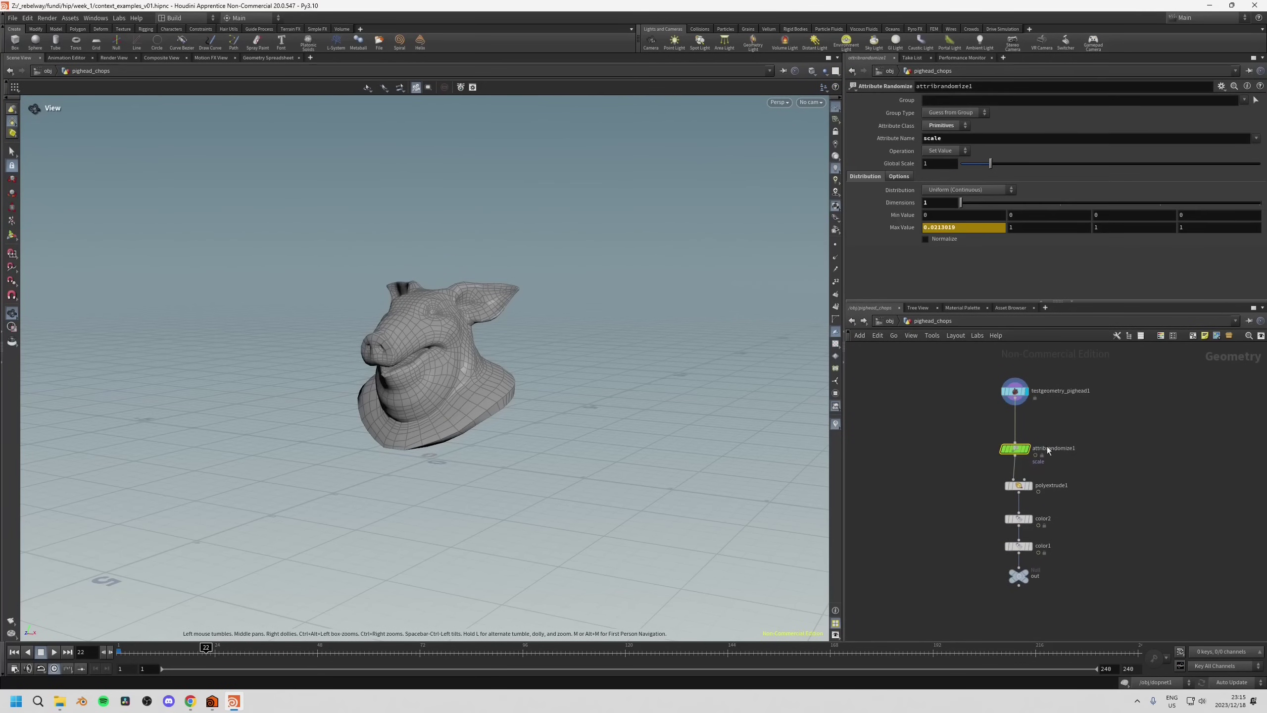
{"action": "left_click", "coordinate": [1030, 435]}
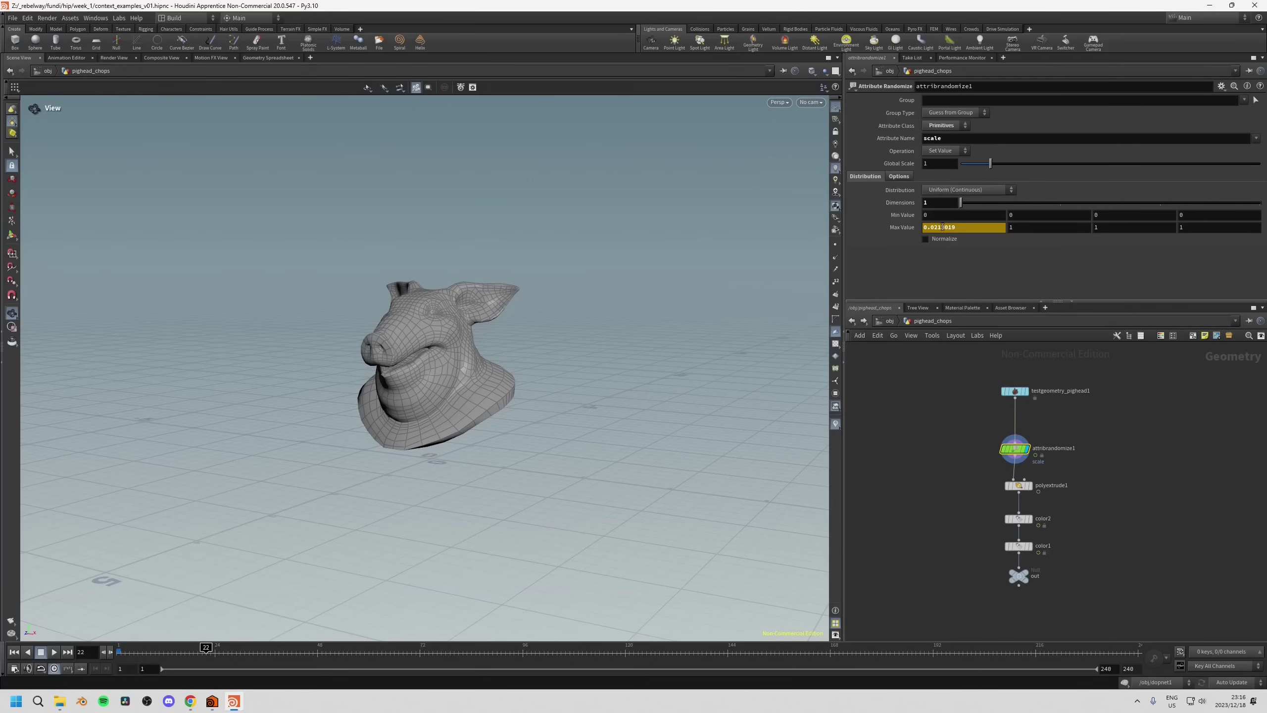
{"action": "left_click", "coordinate": [895, 228]}
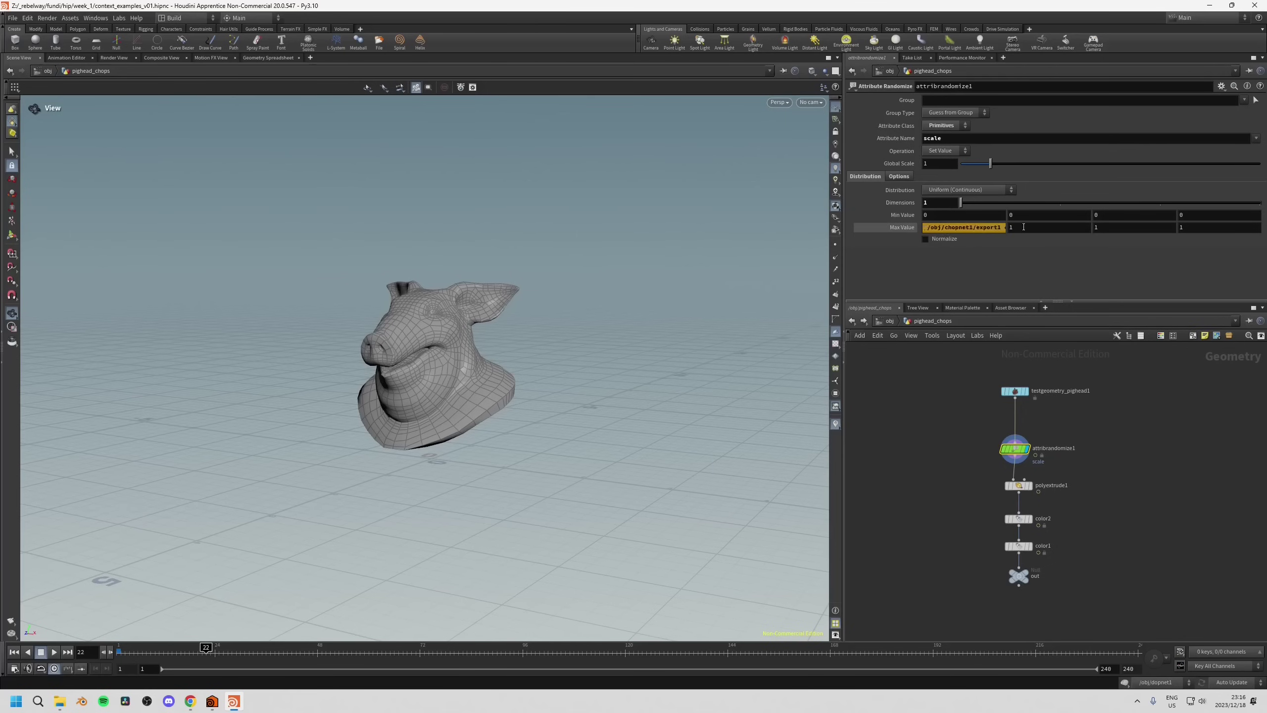
{"action": "left_click", "coordinate": [1004, 228]}
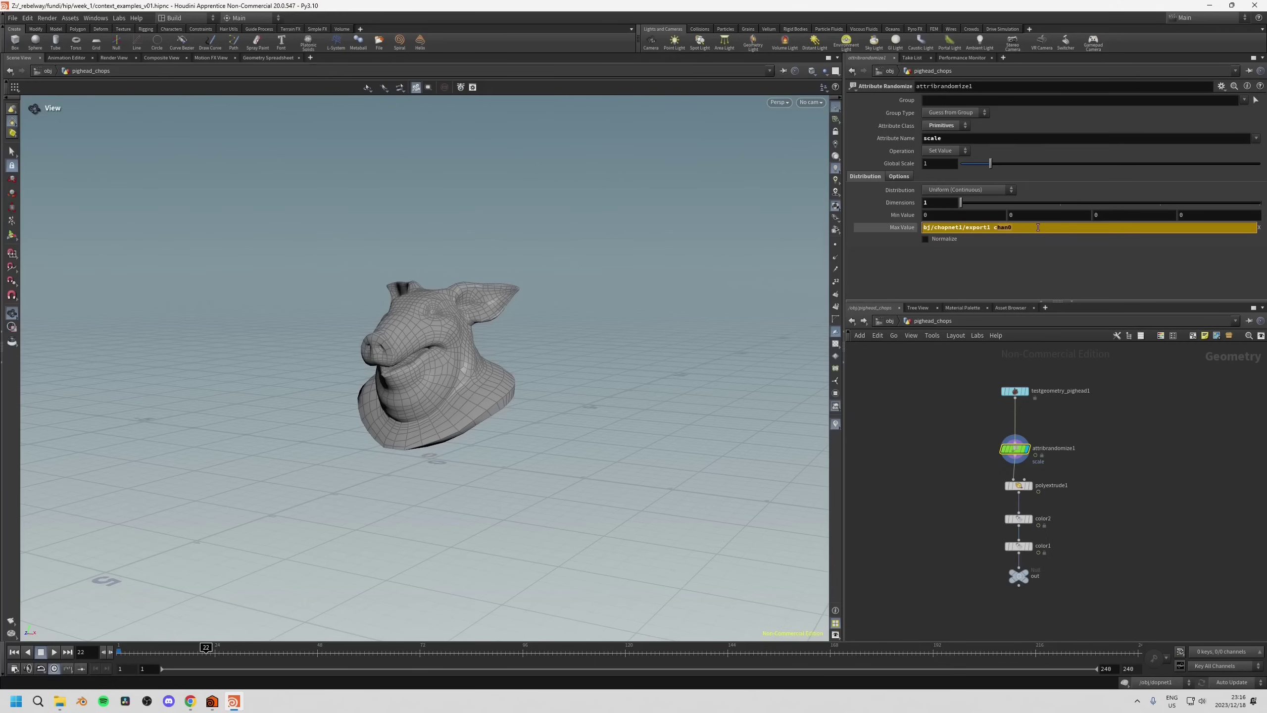
{"action": "middle_click_drag", "start_coordinate": [974, 462], "coordinate": [973, 443]}
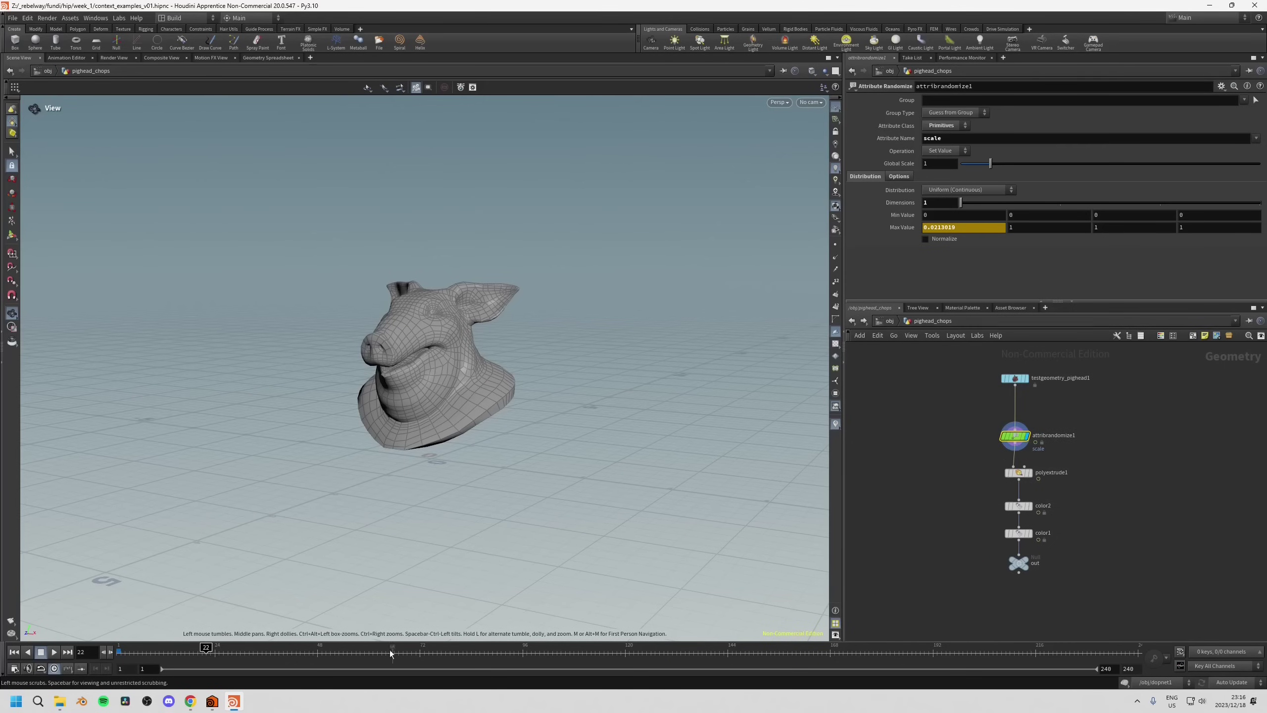
{"action": "left_click_drag", "start_coordinate": [189, 653], "coordinate": [150, 648]}
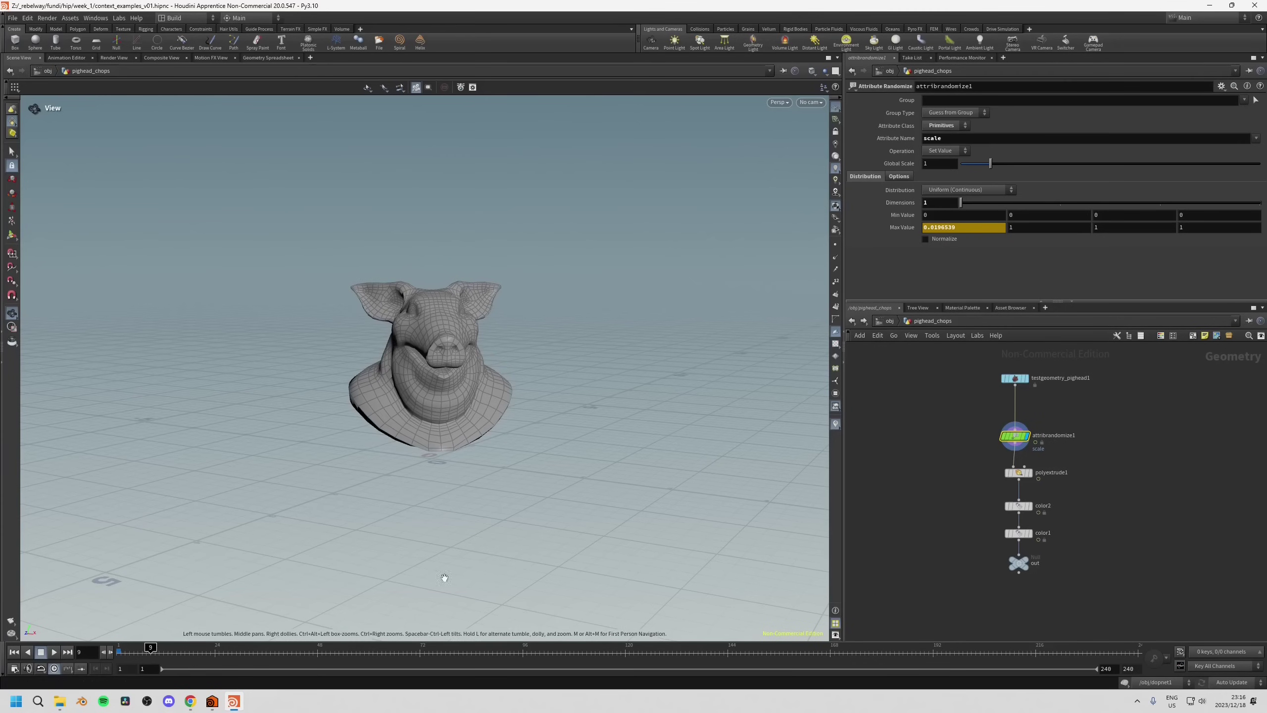
Display polyextrude1 and compare its Distance Scale attribute with the scale attribute name set in attribrandomize1.
{"action": "left_click", "coordinate": [1017, 467]}
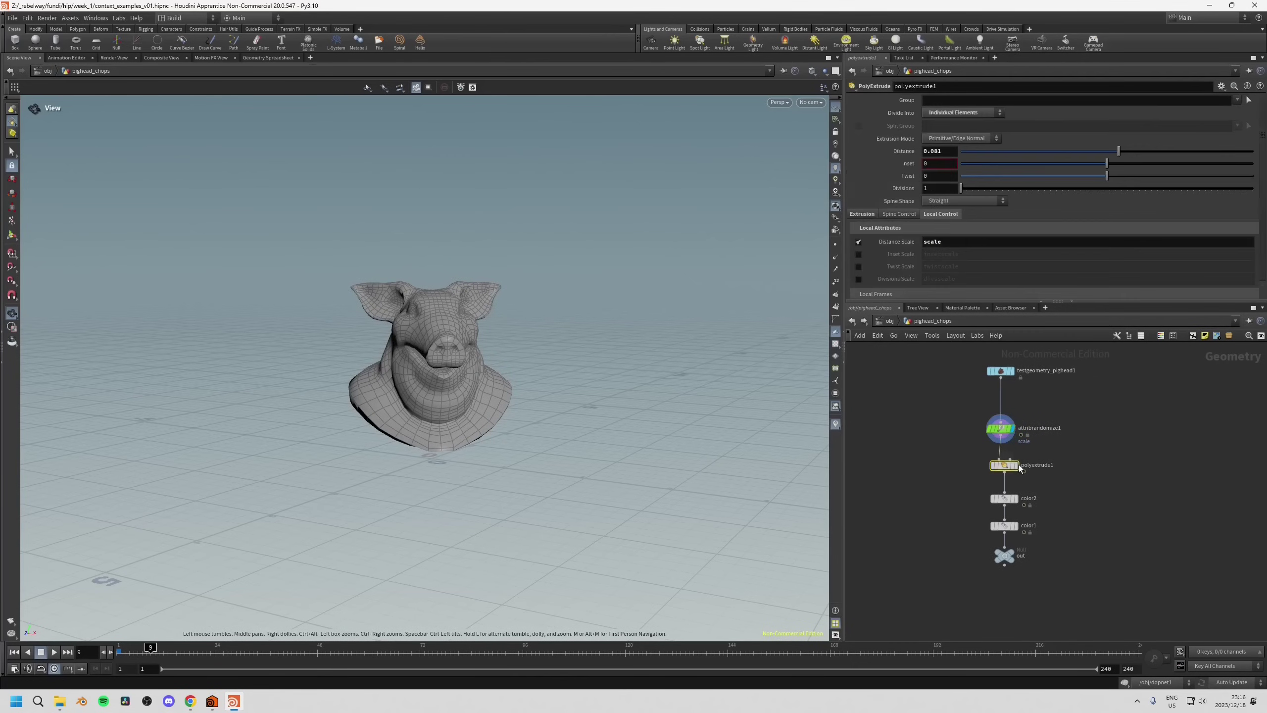
{"action": "left_click", "coordinate": [1016, 466]}
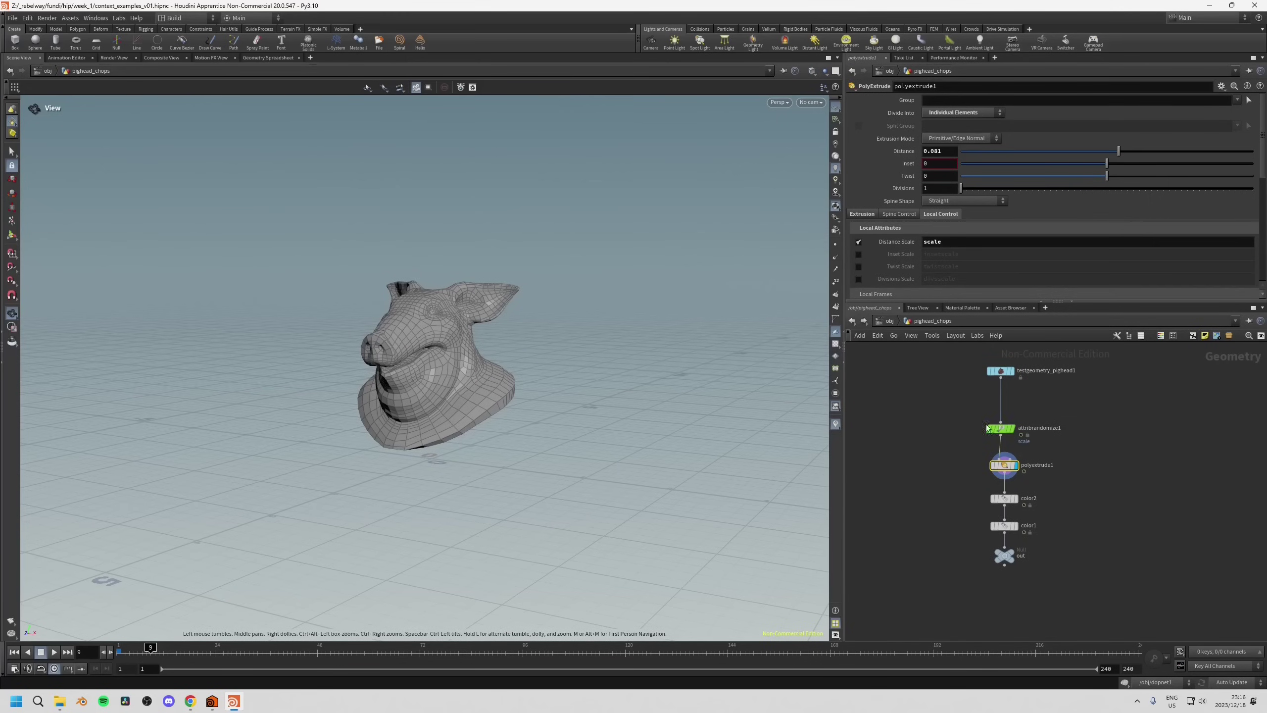
{"action": "mouse_move", "coordinate": [999, 478]}
{"action": "left_click", "coordinate": [1003, 430]}
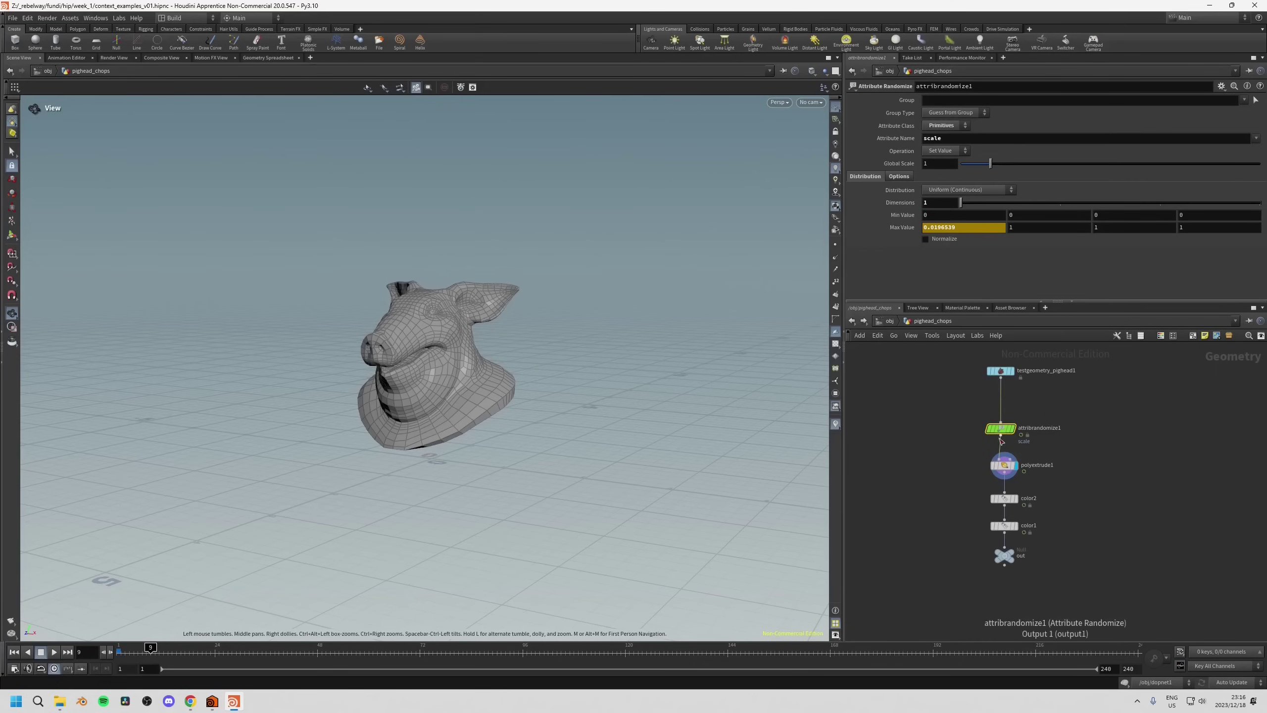
{"action": "double_click", "coordinate": [946, 137]}
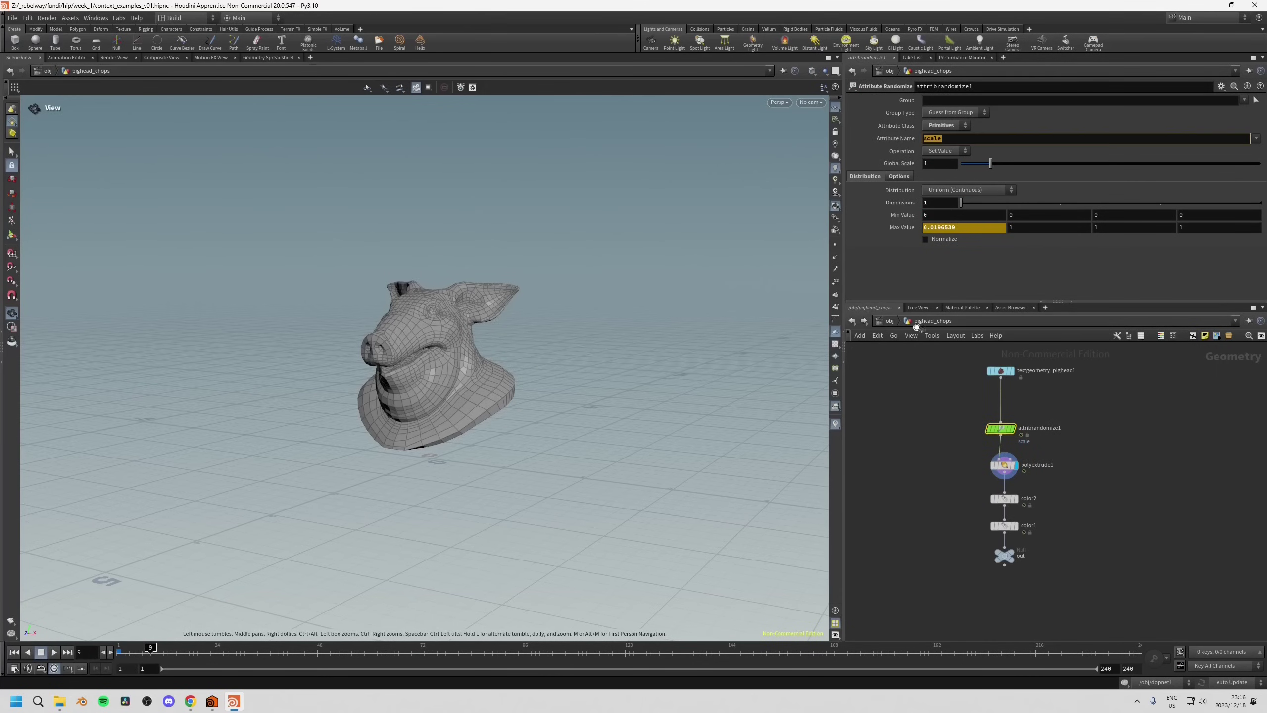
{"action": "middle_click_drag", "start_coordinate": [940, 416], "coordinate": [932, 402]}
{"action": "left_click", "coordinate": [993, 453]}
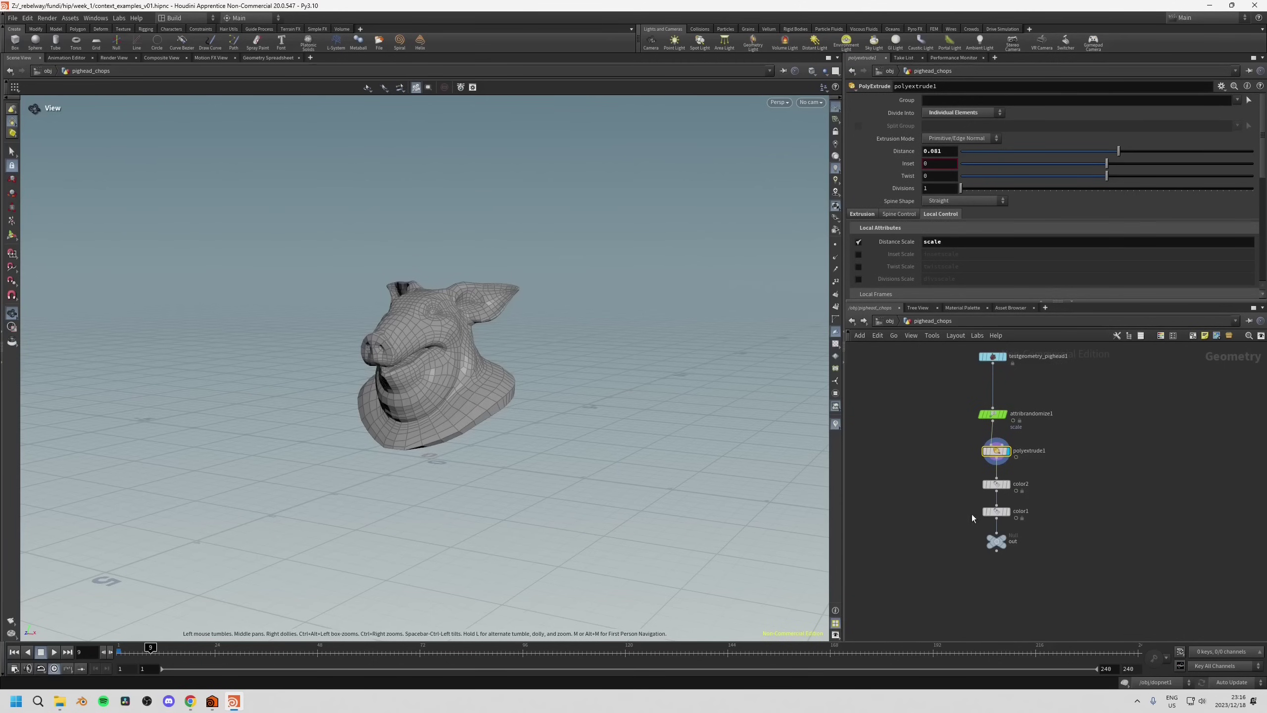
{"action": "middle_click_drag", "start_coordinate": [970, 492], "coordinate": [980, 520]}
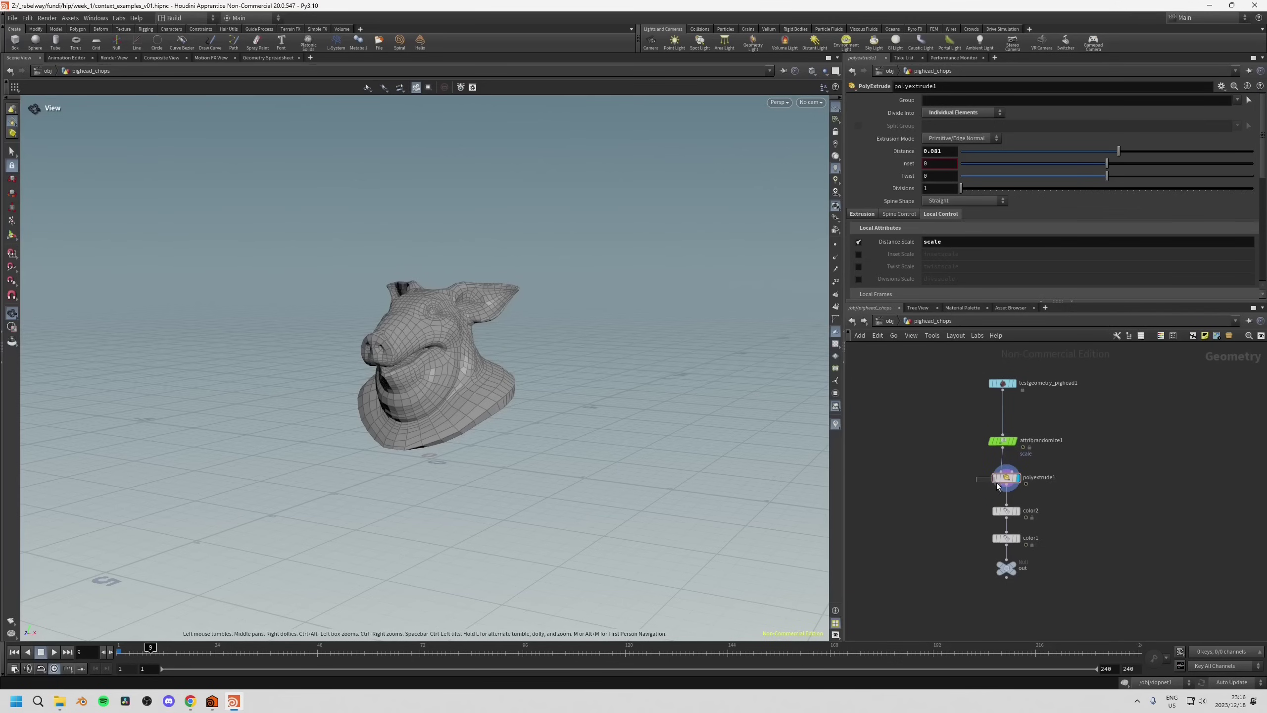
Scrub the first few frames, ending on frame 6, to examine how the channel drives the pig head's extrusion.
{"action": "mouse_move", "coordinate": [150, 647]}
{"action": "left_mouse_down"}
{"action": "mouse_move", "coordinate": [253, 648]}
{"action": "mouse_move", "coordinate": [146, 651]}
{"action": "left_mouse_up"}
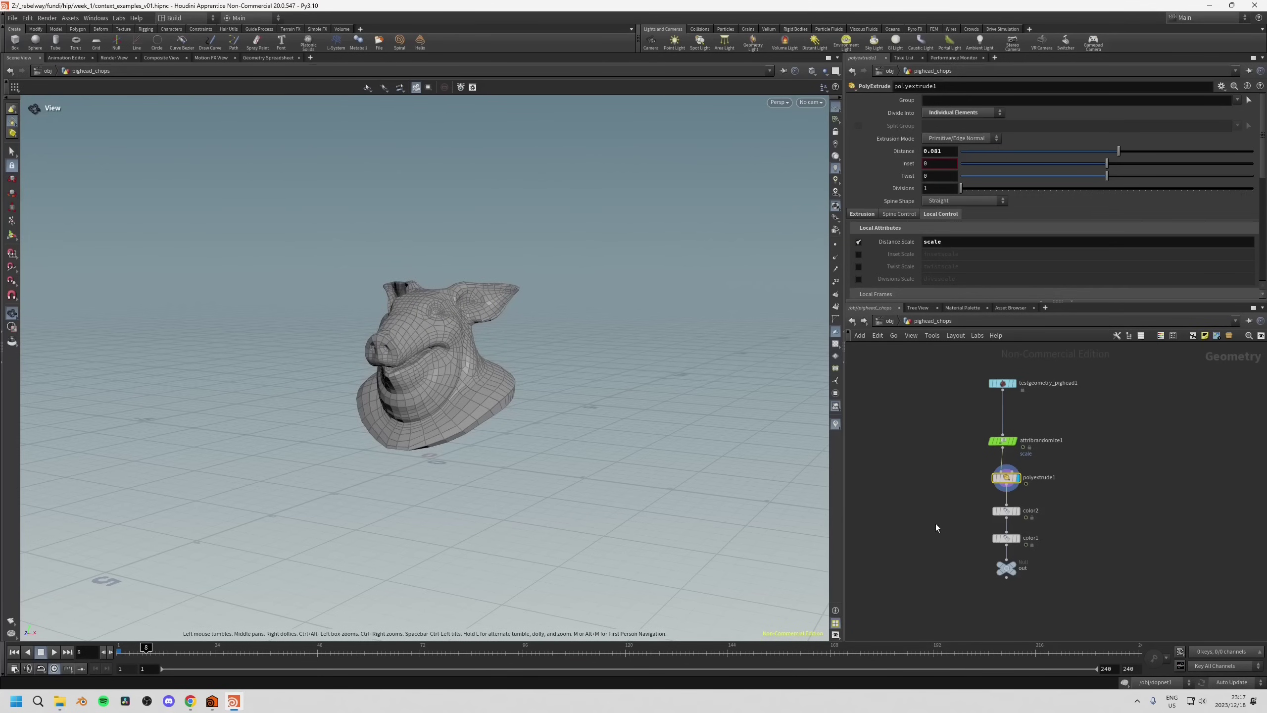
{"action": "middle_click_drag", "start_coordinate": [935, 523], "coordinate": [940, 483]}
{"action": "left_click_drag", "start_coordinate": [148, 649], "coordinate": [138, 649]}
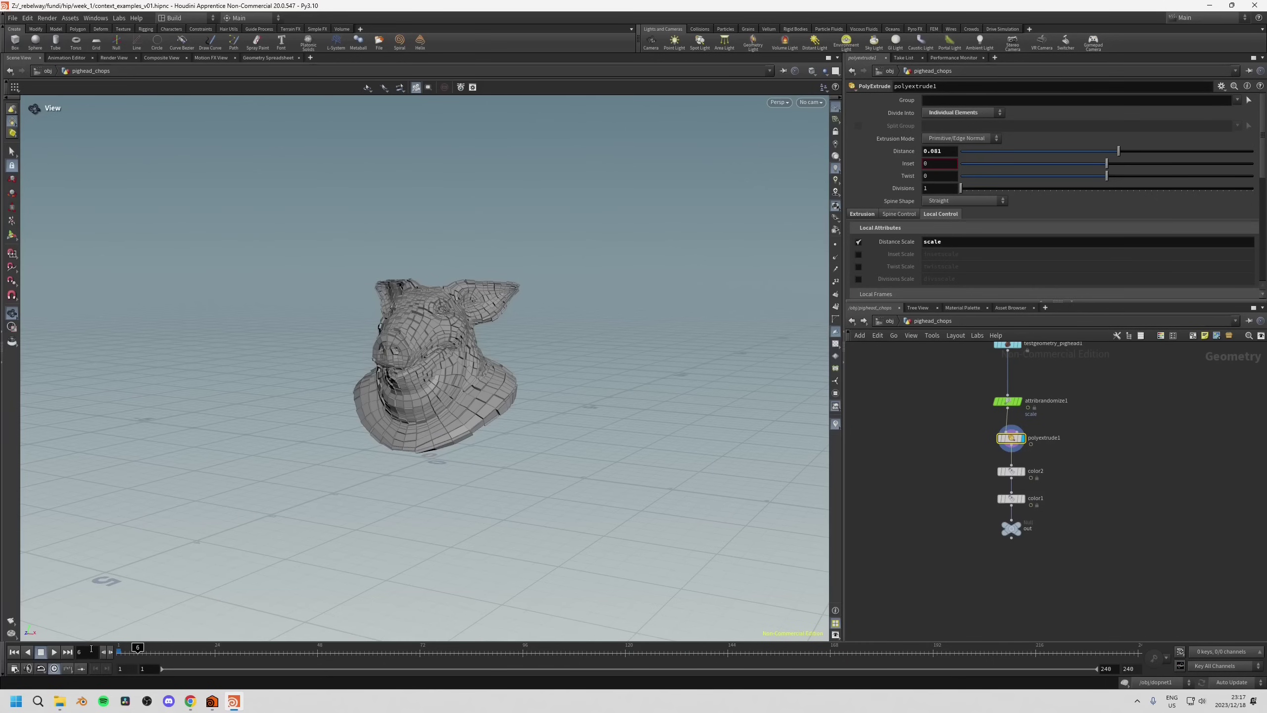
Set the scene's audio playback to Realtime in the Audio Panel and check the full drum-loop file path.
{"action": "left_click", "coordinate": [28, 669]}
{"action": "left_click_drag", "start_coordinate": [125, 522], "coordinate": [258, 441]}
{"action": "left_click", "coordinate": [263, 452]}
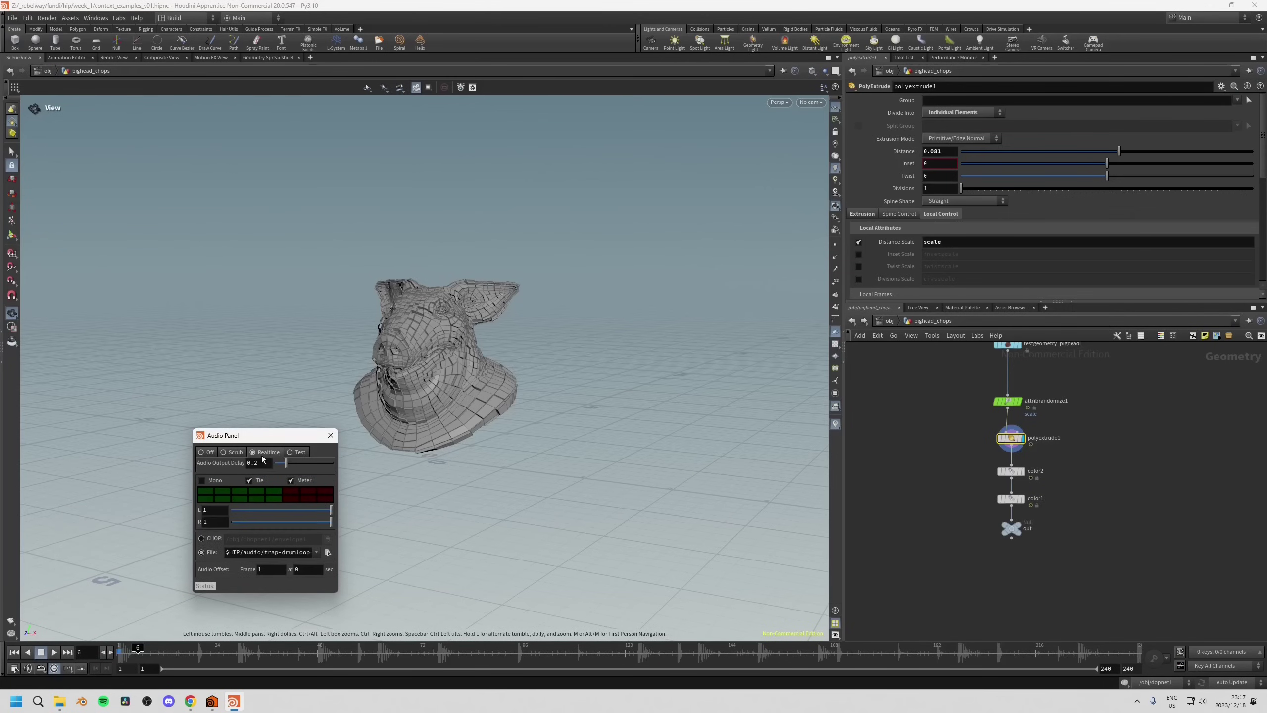
{"action": "left_click_drag", "start_coordinate": [236, 551], "coordinate": [346, 545]}
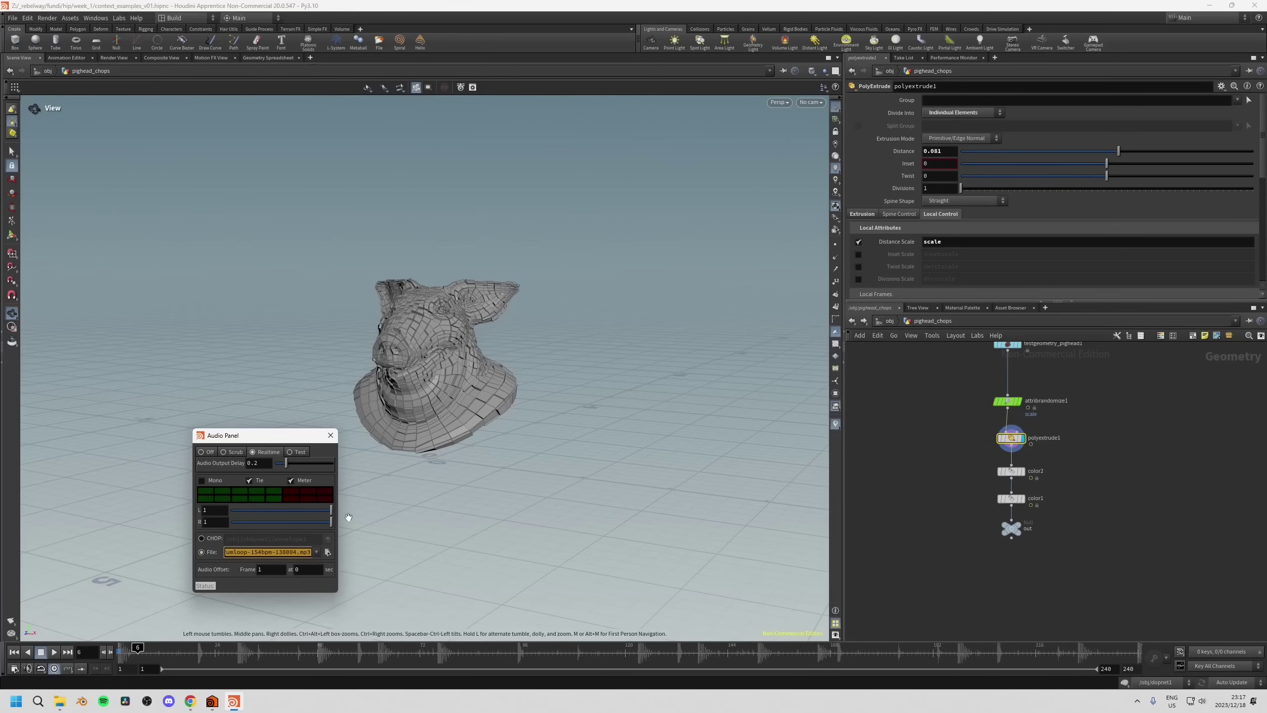
{"action": "left_click", "coordinate": [330, 435]}
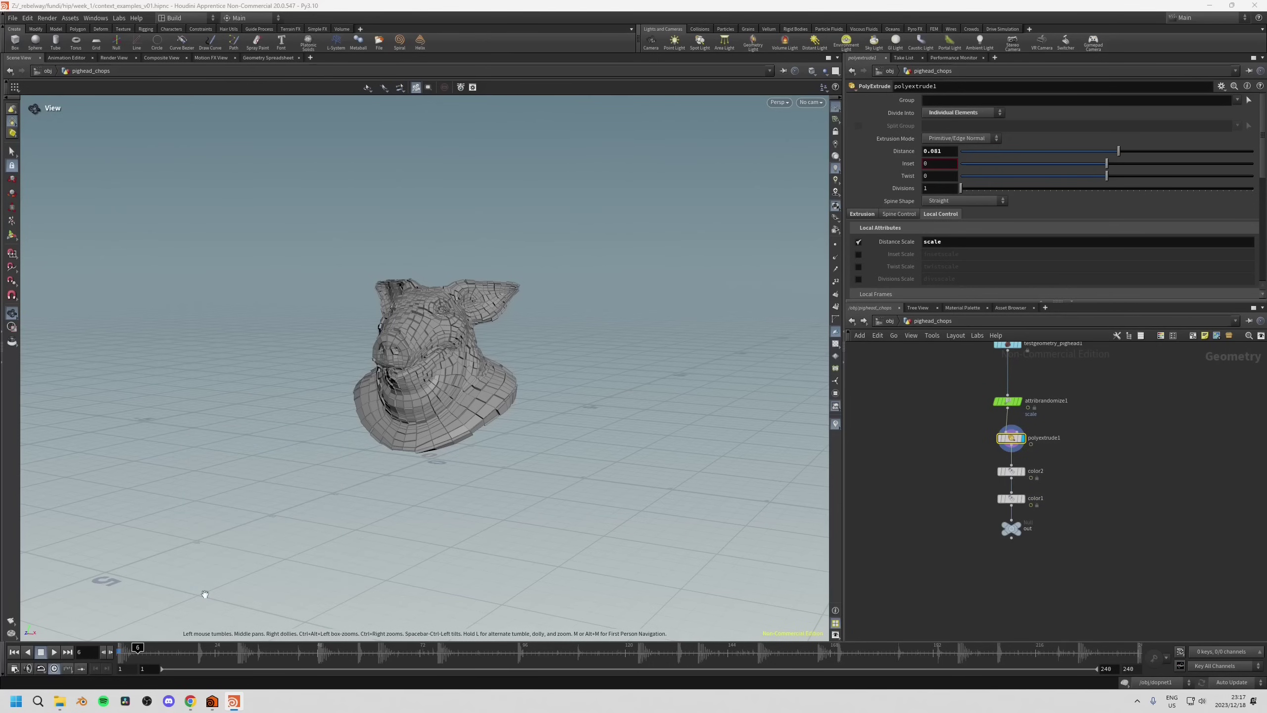
Play the extruded pig head animation with its audio and stop it at frame 147.
{"action": "left_click_drag", "start_coordinate": [151, 659], "coordinate": [157, 653]}
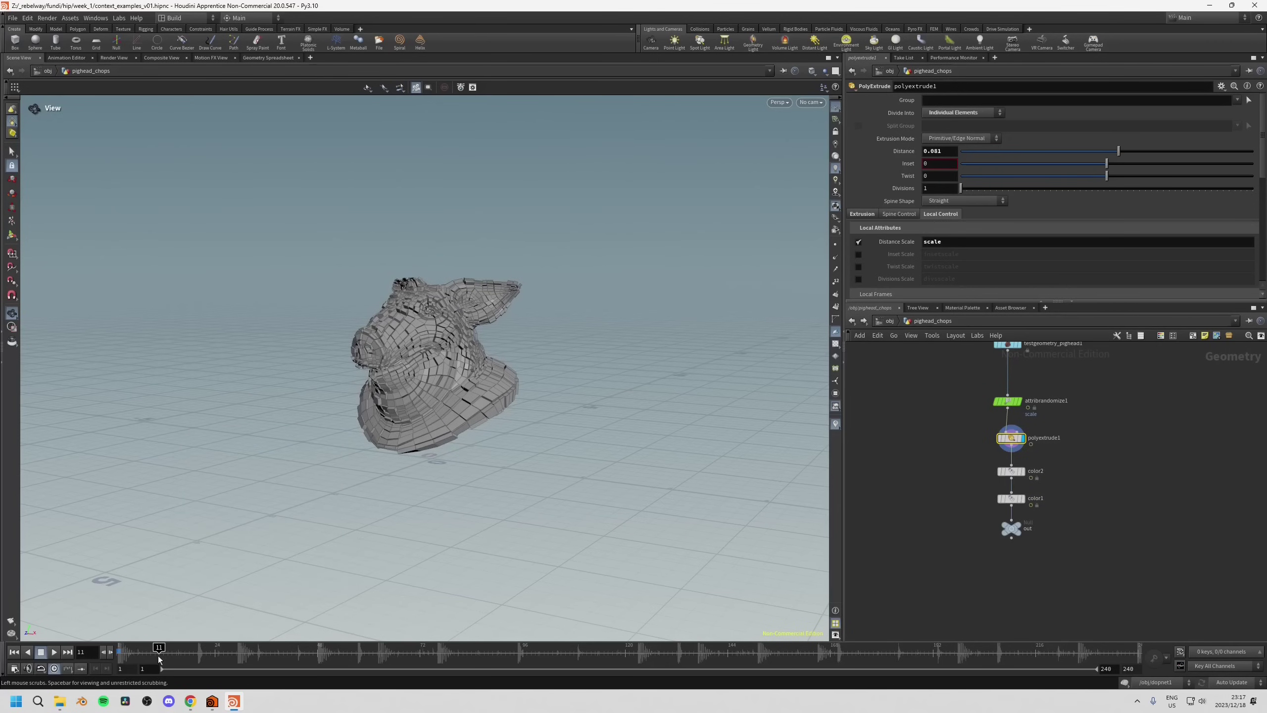
{"action": "left_click", "coordinate": [53, 652]}
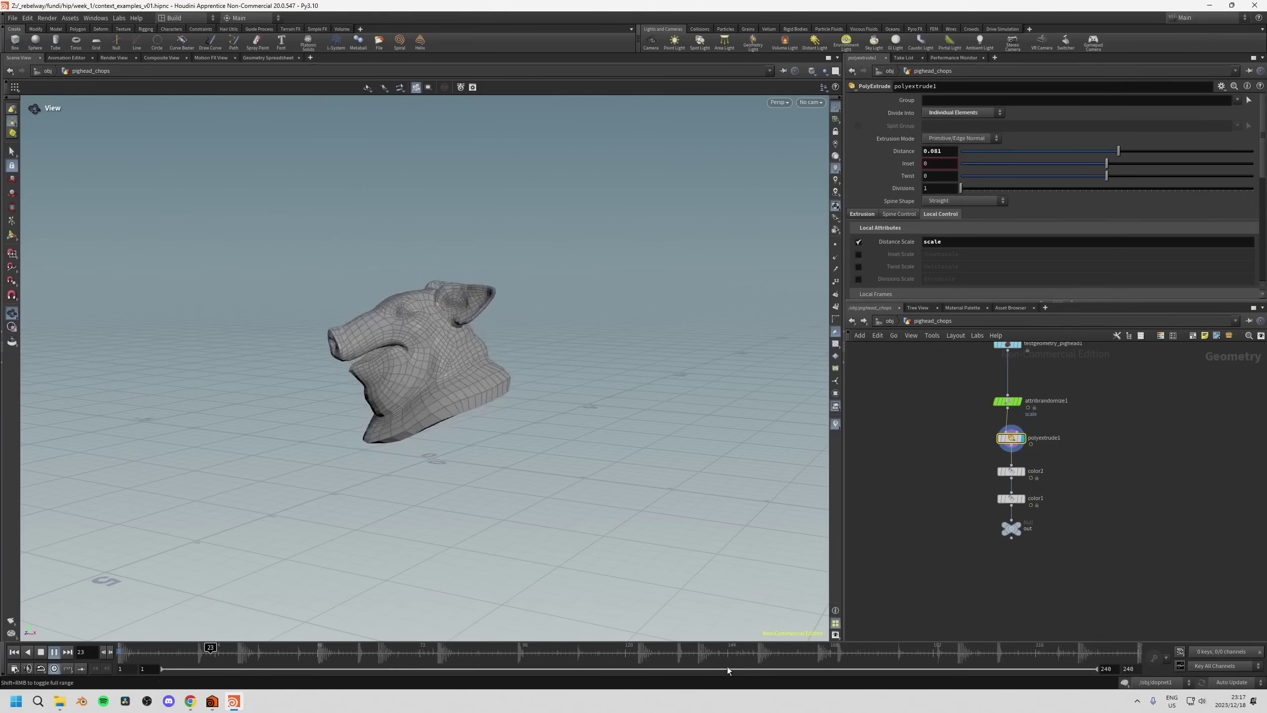
{"action": "left_click", "coordinate": [741, 652]}
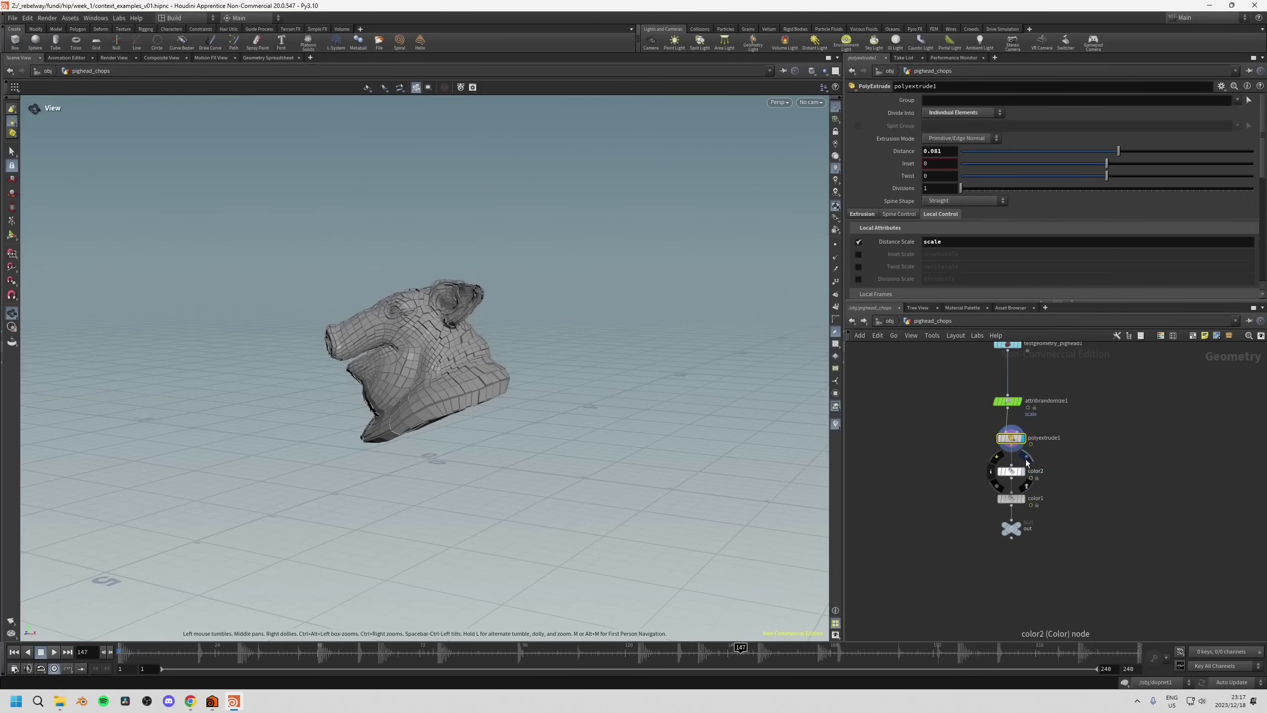
Select color2, display color1, and play back the coloured pig head with audio before moving to frame 13.
{"action": "left_click", "coordinate": [1012, 472]}
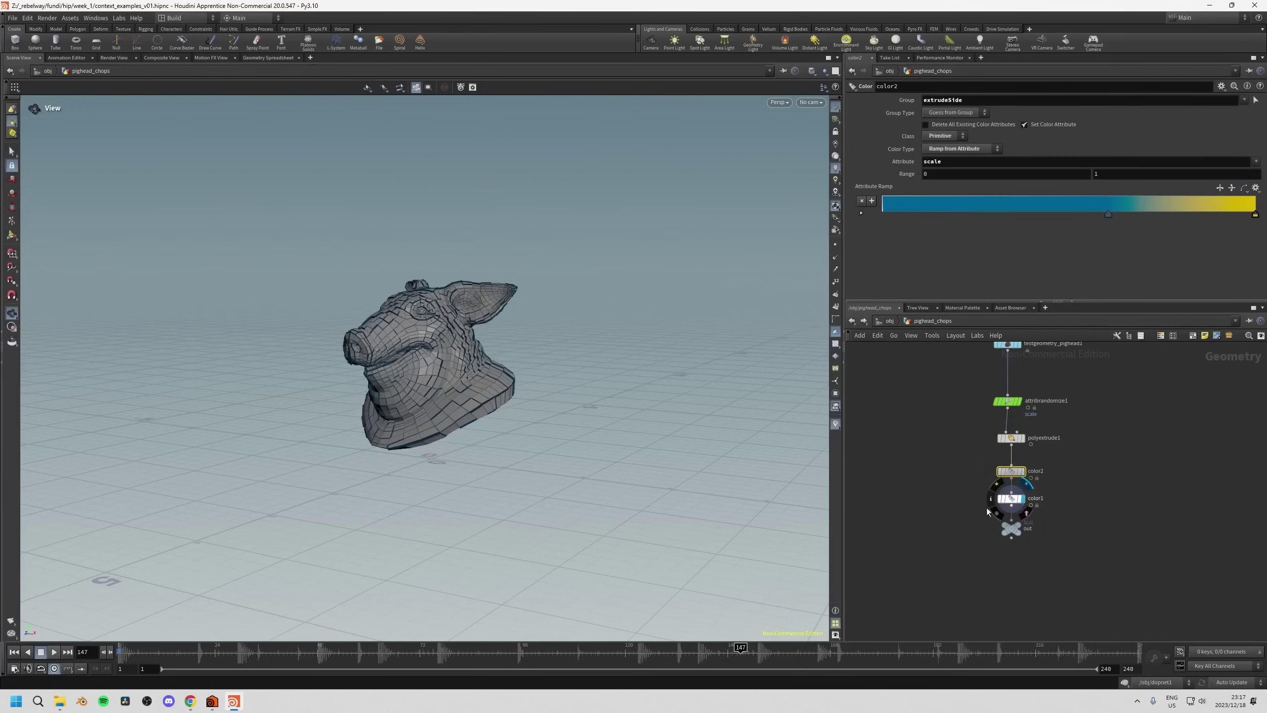
{"action": "left_click_drag", "start_coordinate": [365, 658], "coordinate": [275, 658]}
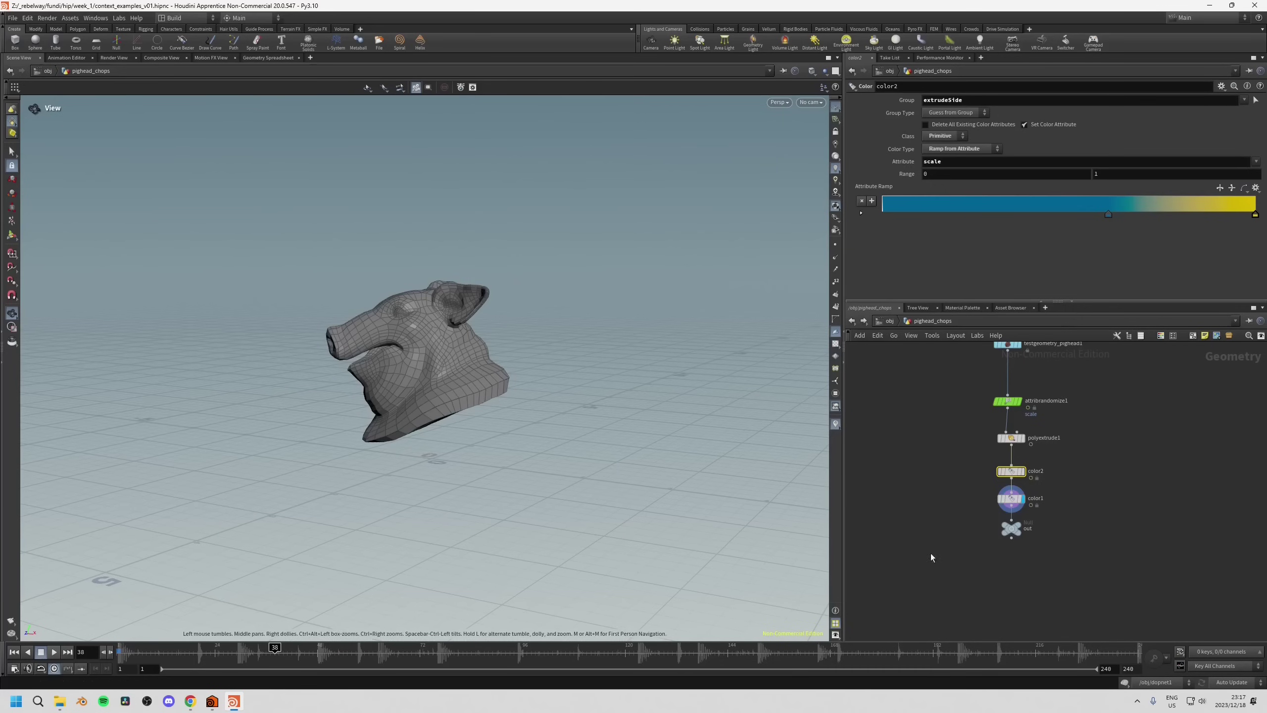
{"action": "left_click", "coordinate": [54, 652]}
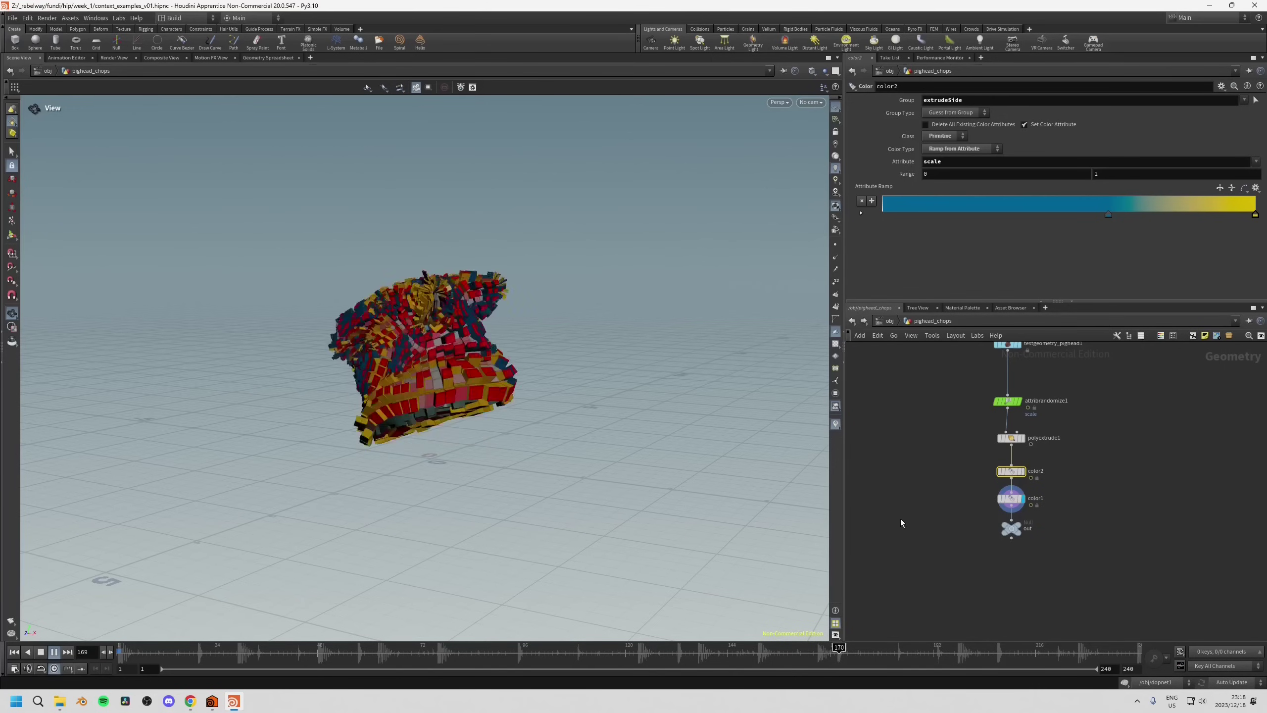
{"action": "left_click", "coordinate": [482, 654]}
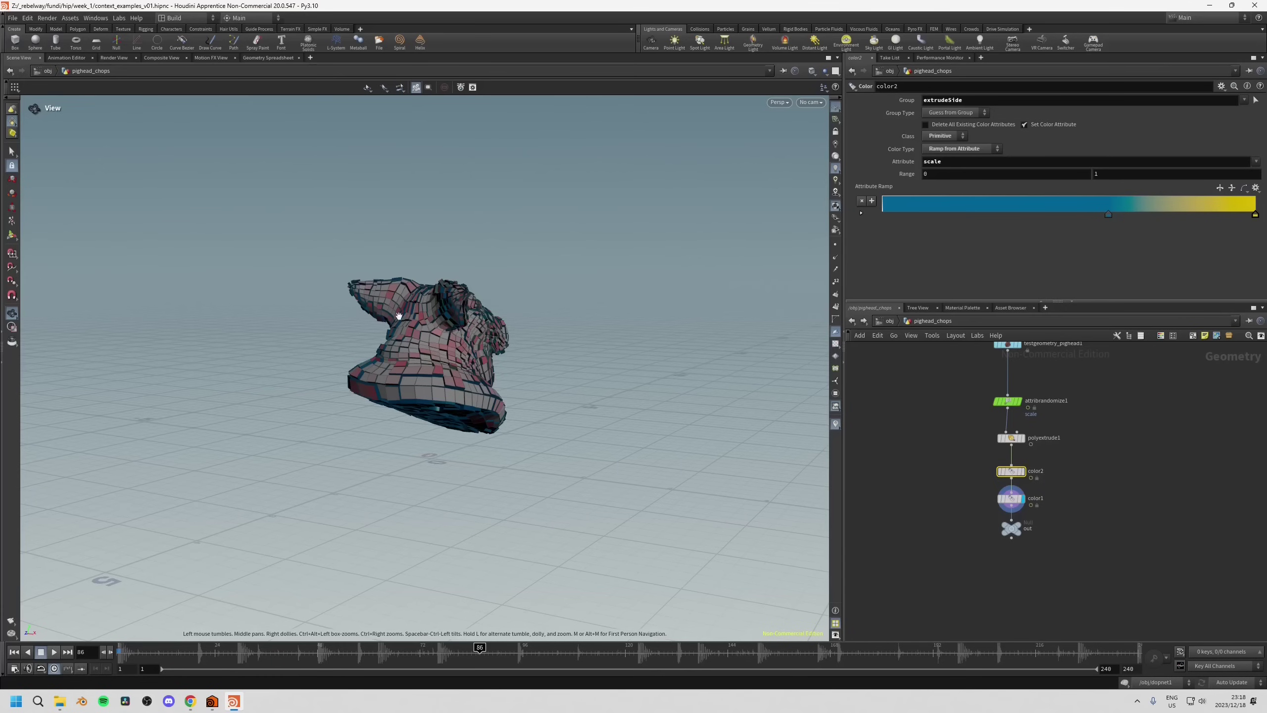
{"action": "middle_click_drag", "start_coordinate": [1068, 506], "coordinate": [1067, 511]}
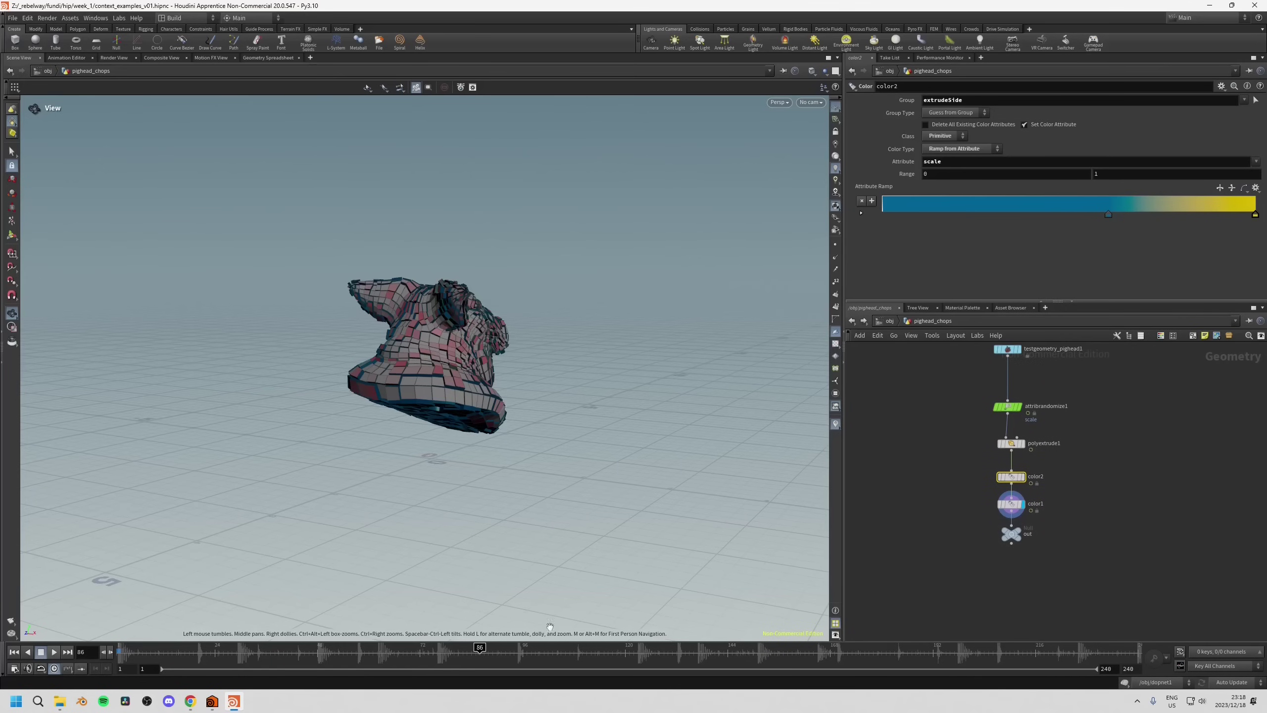
{"action": "middle_click_drag", "start_coordinate": [883, 413], "coordinate": [884, 433]}
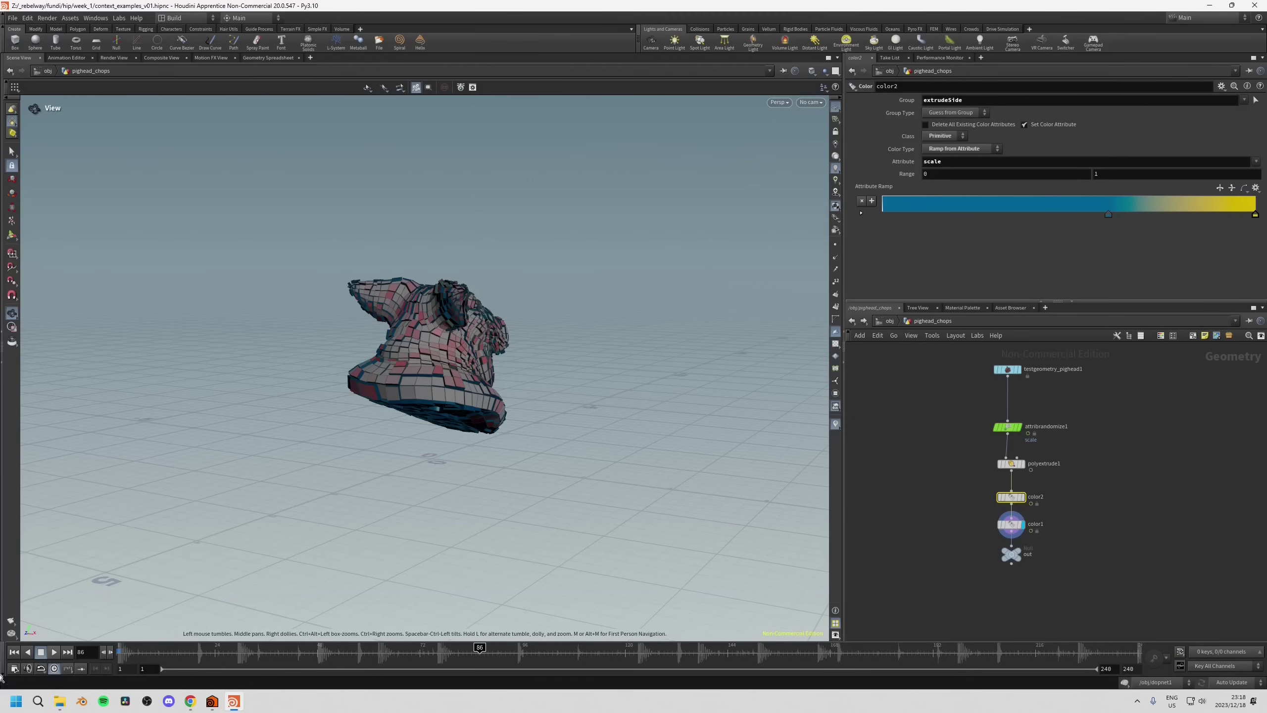
{"action": "left_click", "coordinate": [168, 649]}
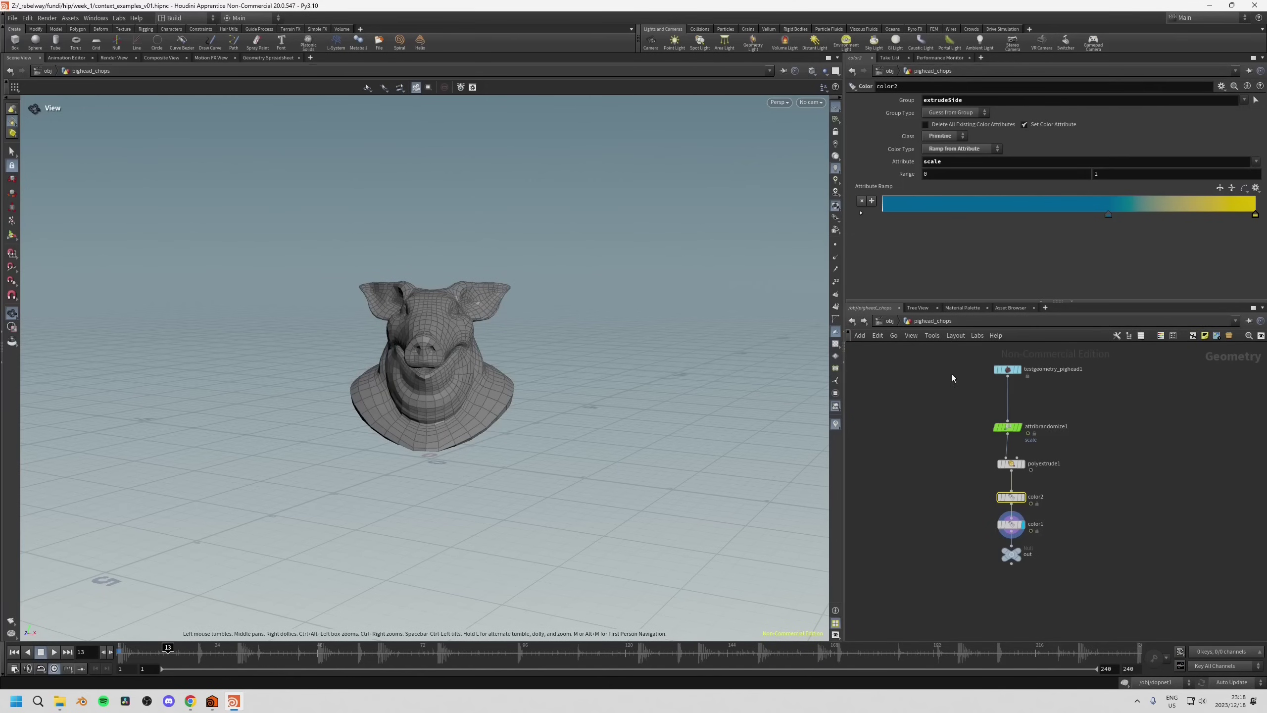
Back in the obj network, turn off pighead_chops' display flag and select dopnet1.
{"action": "left_click", "coordinate": [890, 321]}
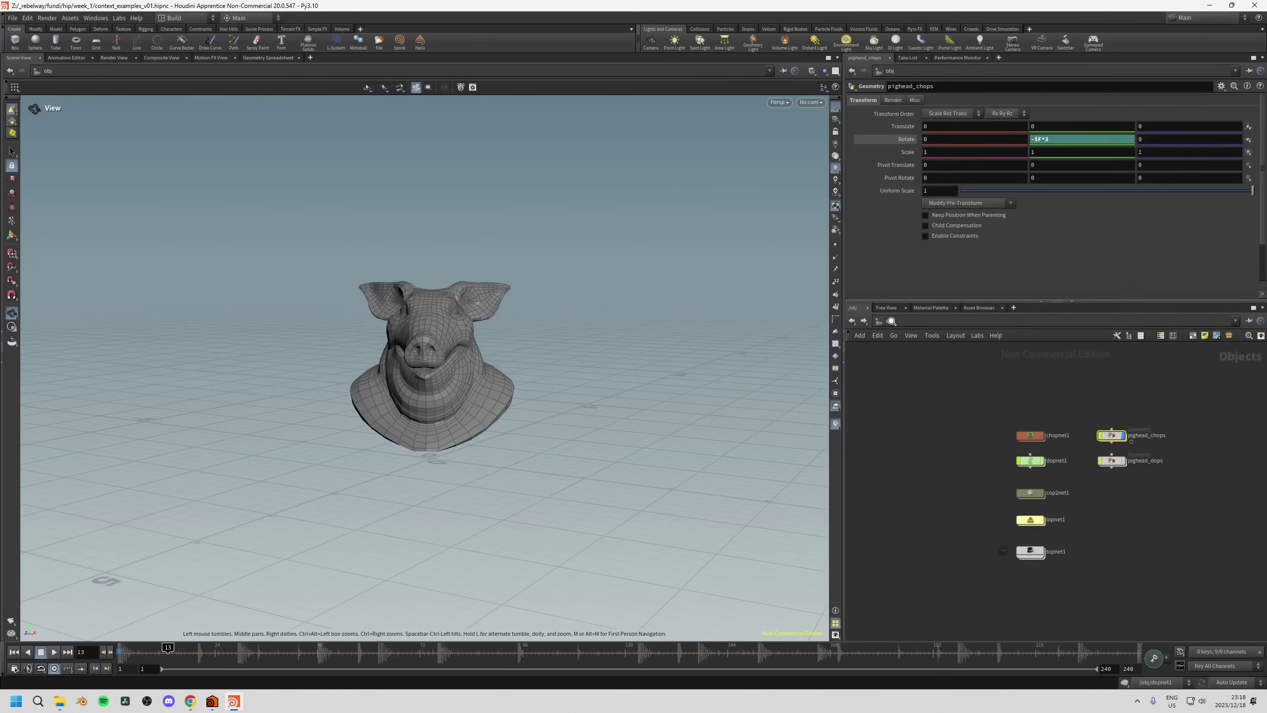
{"action": "left_click", "coordinate": [917, 423]}
{"action": "middle_click_drag", "start_coordinate": [953, 476], "coordinate": [924, 475]}
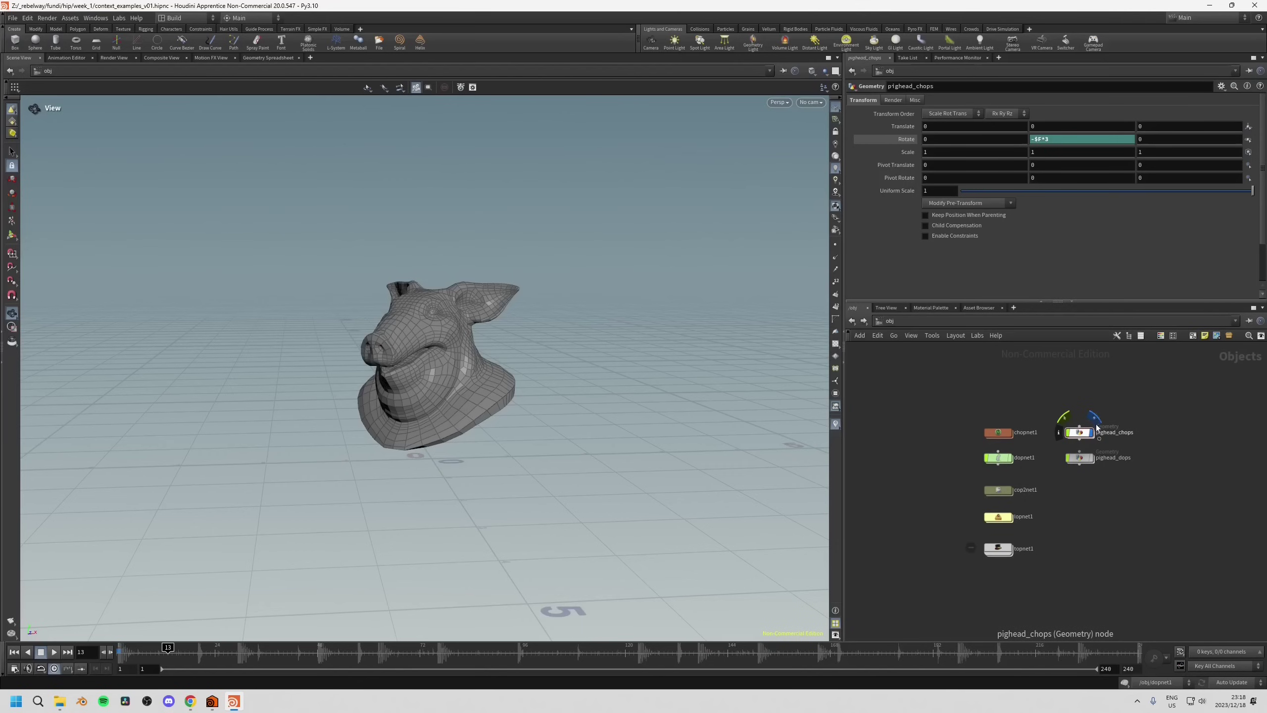
{"action": "left_click", "coordinate": [1095, 417]}
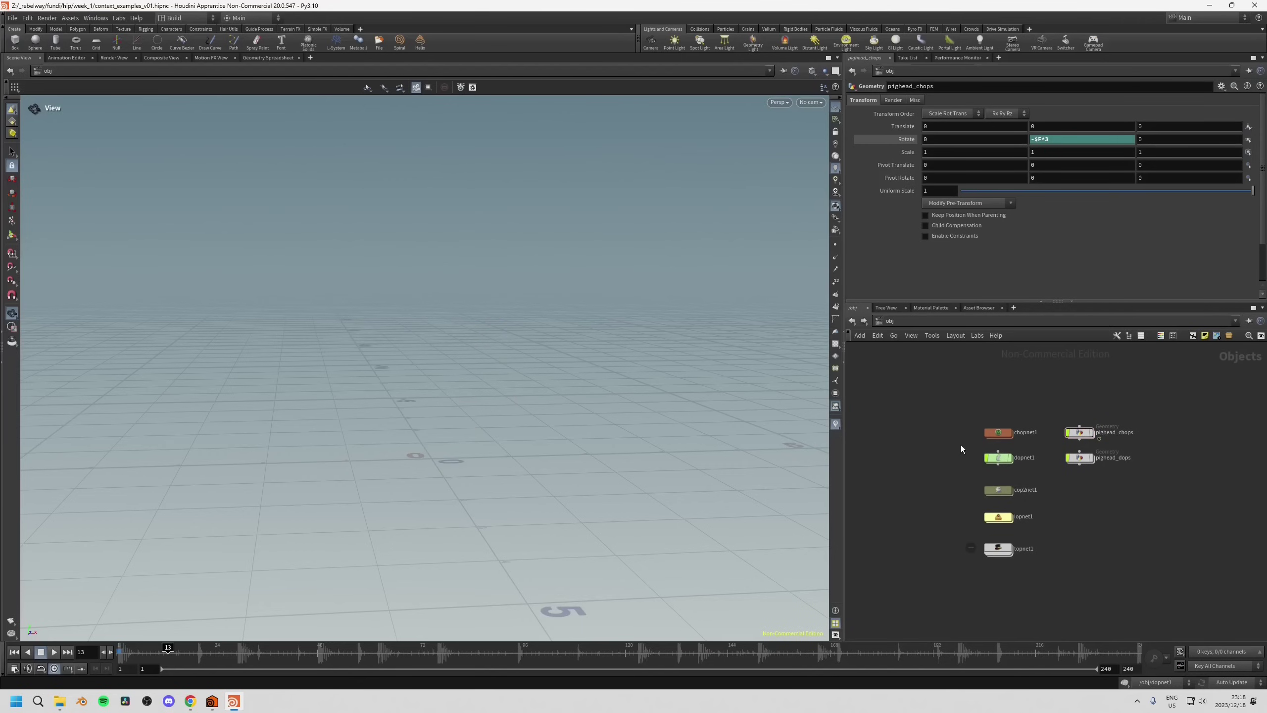
{"action": "scroll", "coordinate": [974, 464], "scroll_direction": "up", "scroll_amount": 2}
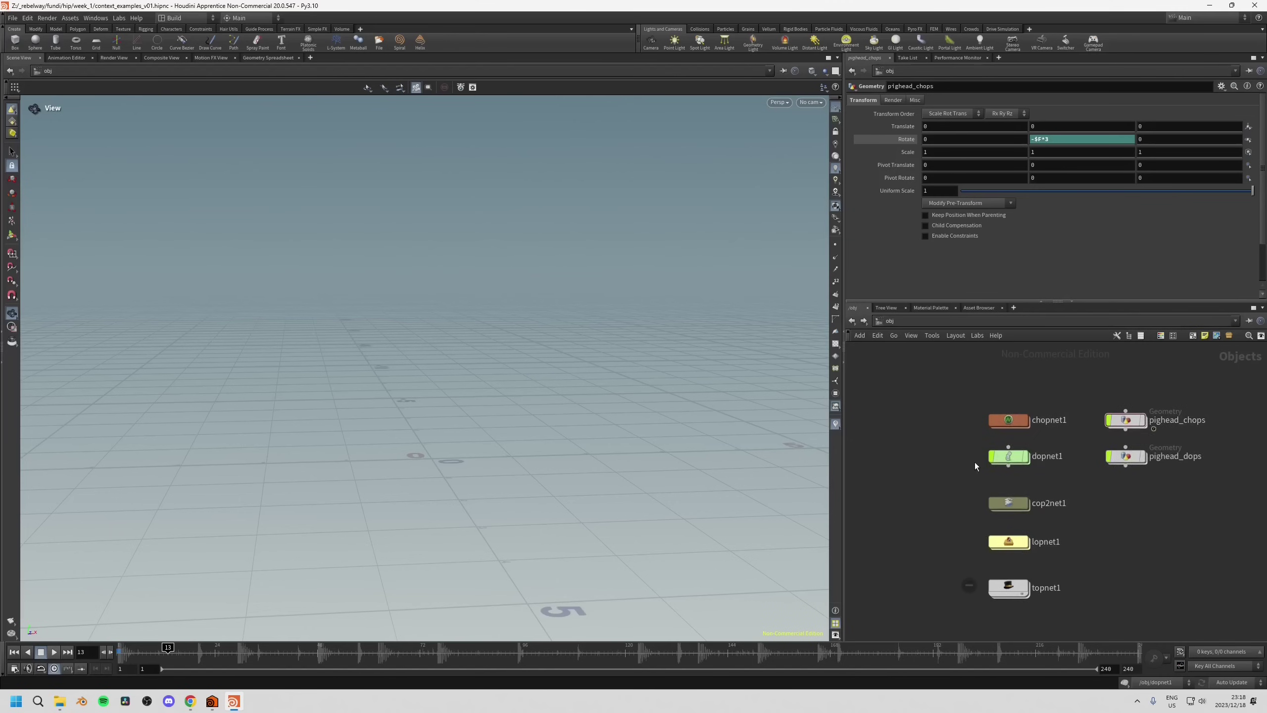
{"action": "left_click", "coordinate": [1008, 462]}
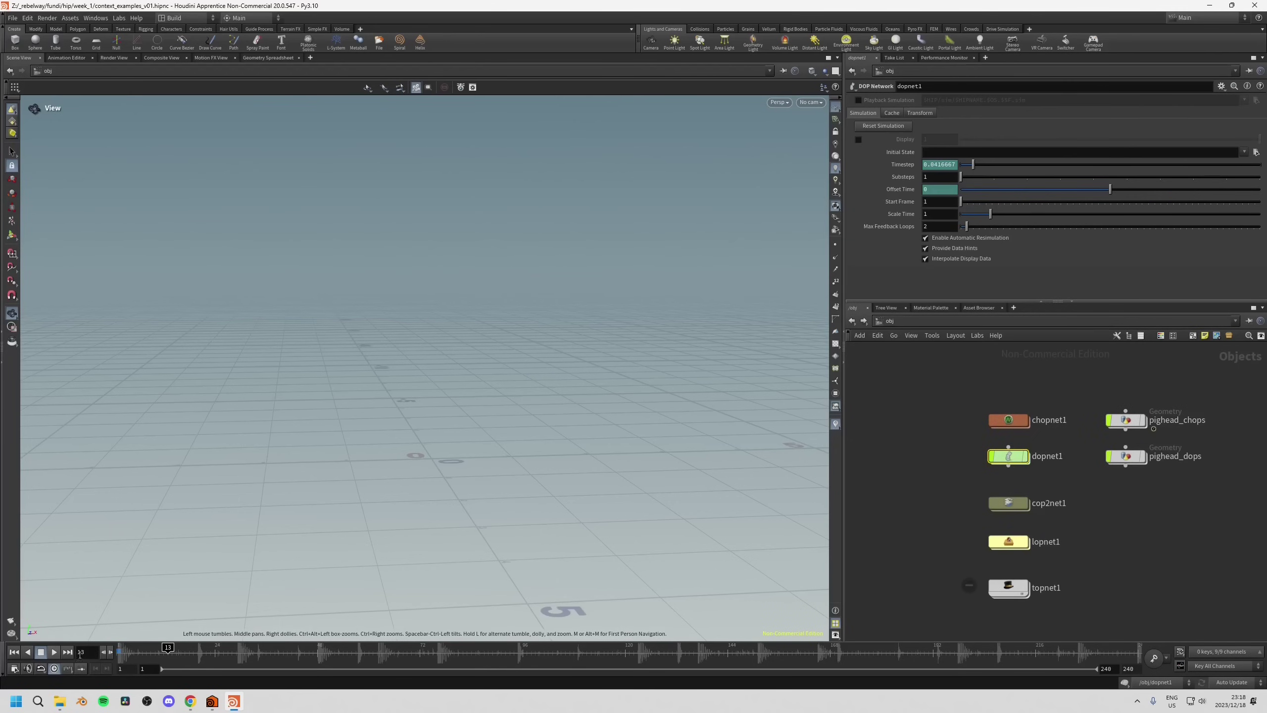
Return the timeline to frame 1 and go inside the dopnet1 network.
{"action": "left_click", "coordinate": [14, 652]}
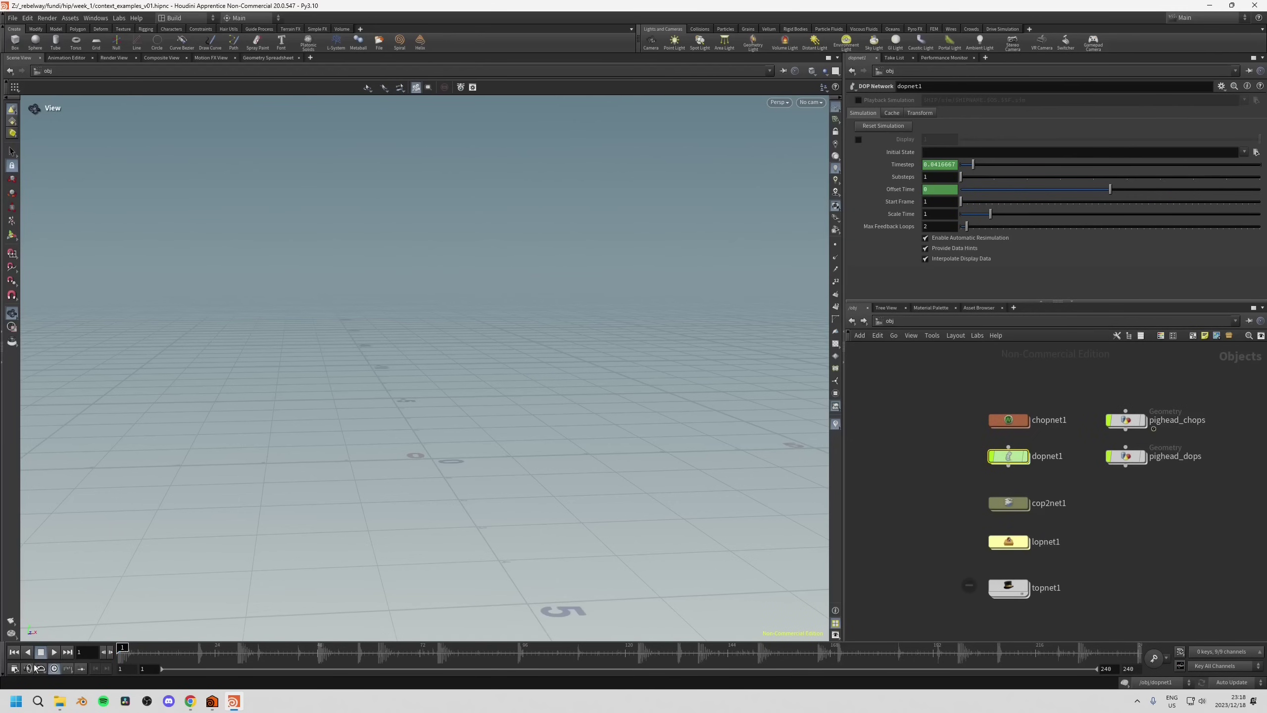
{"action": "middle_click_drag", "start_coordinate": [935, 558], "coordinate": [934, 521]}
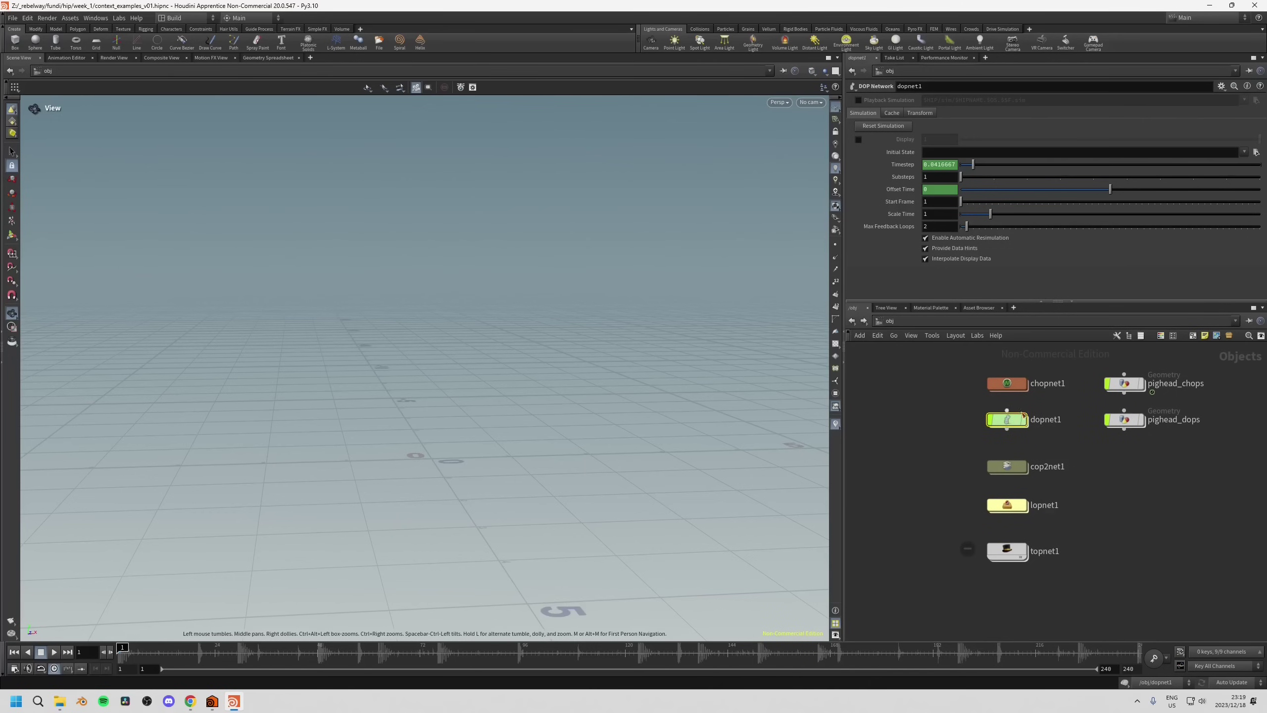
{"action": "scroll", "coordinate": [1033, 440], "scroll_direction": "up", "scroll_amount": 1}
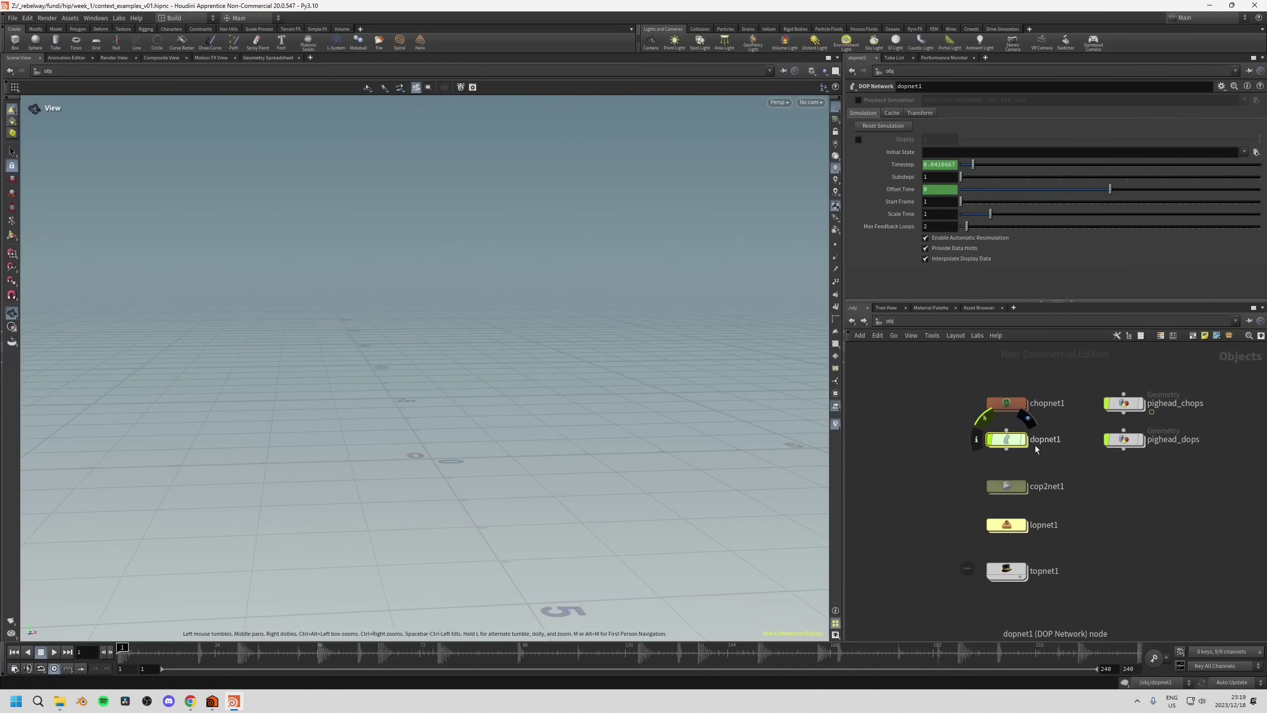
{"action": "double_click", "coordinate": [1010, 441]}
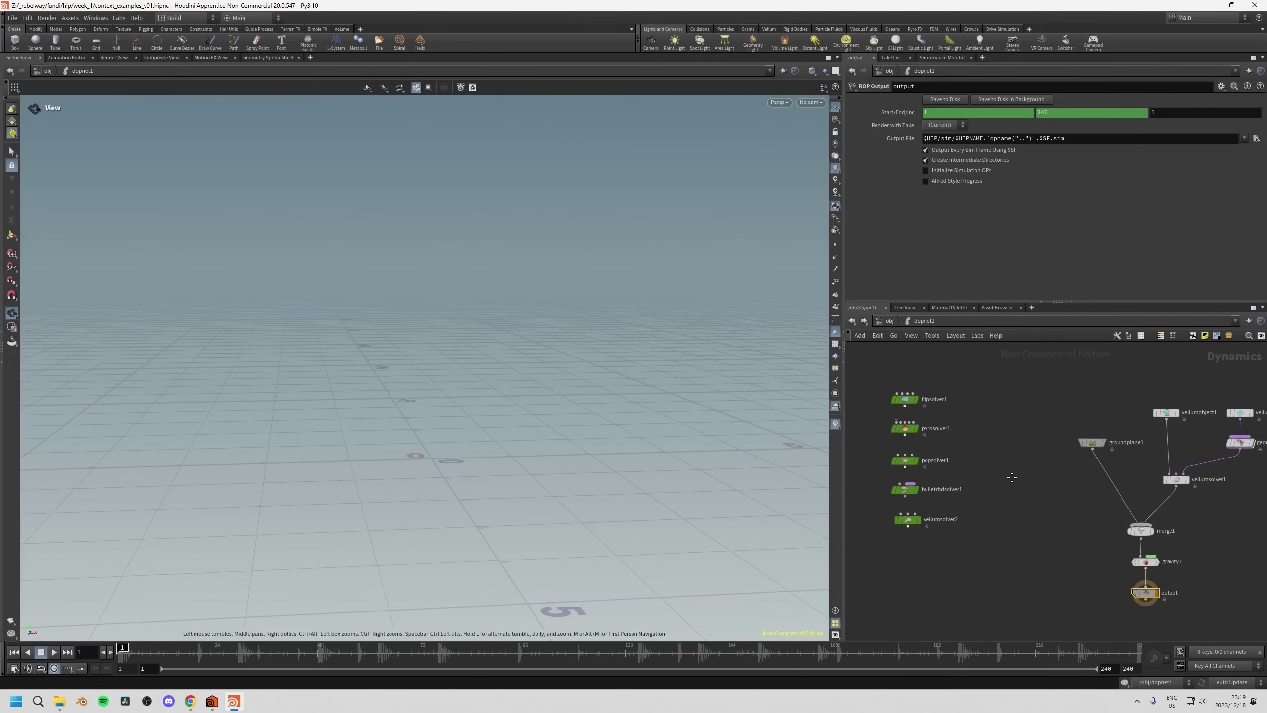
Select the flipsolver1 node among the example solvers to view its parameters.
{"action": "middle_click_drag", "start_coordinate": [1011, 477], "coordinate": [954, 506]}
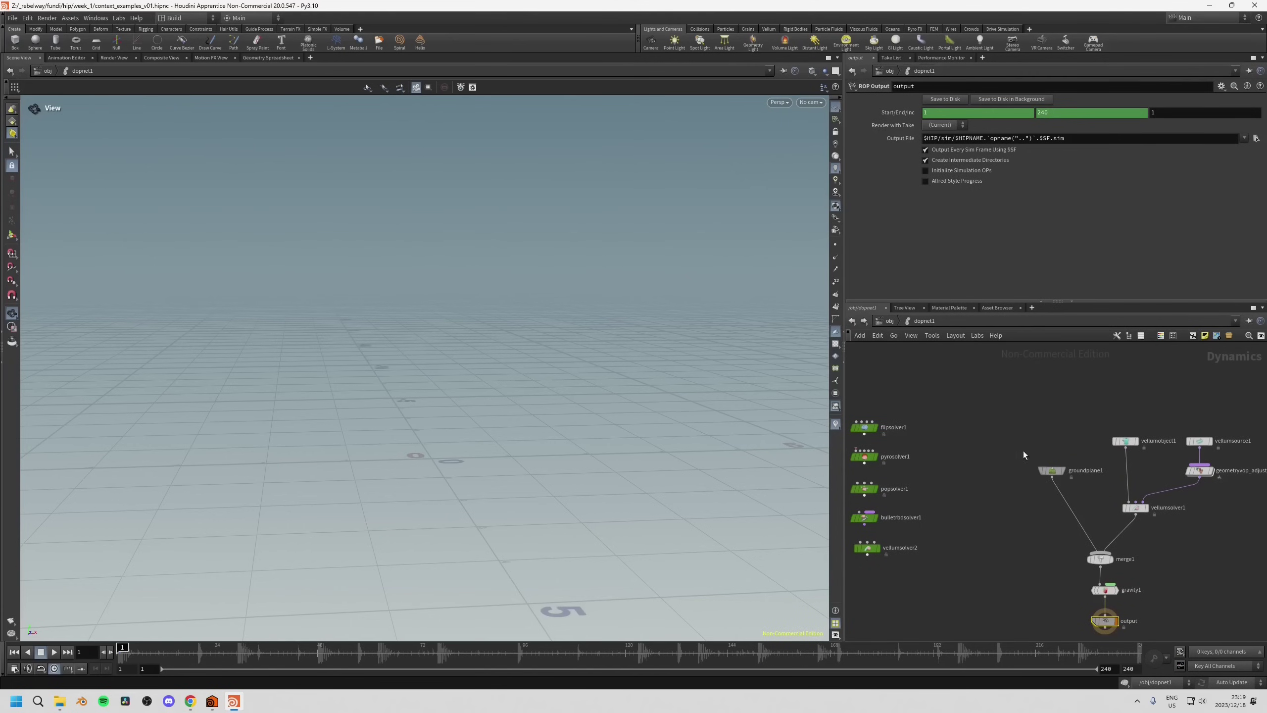
{"action": "middle_click_drag", "start_coordinate": [995, 523], "coordinate": [1158, 466]}
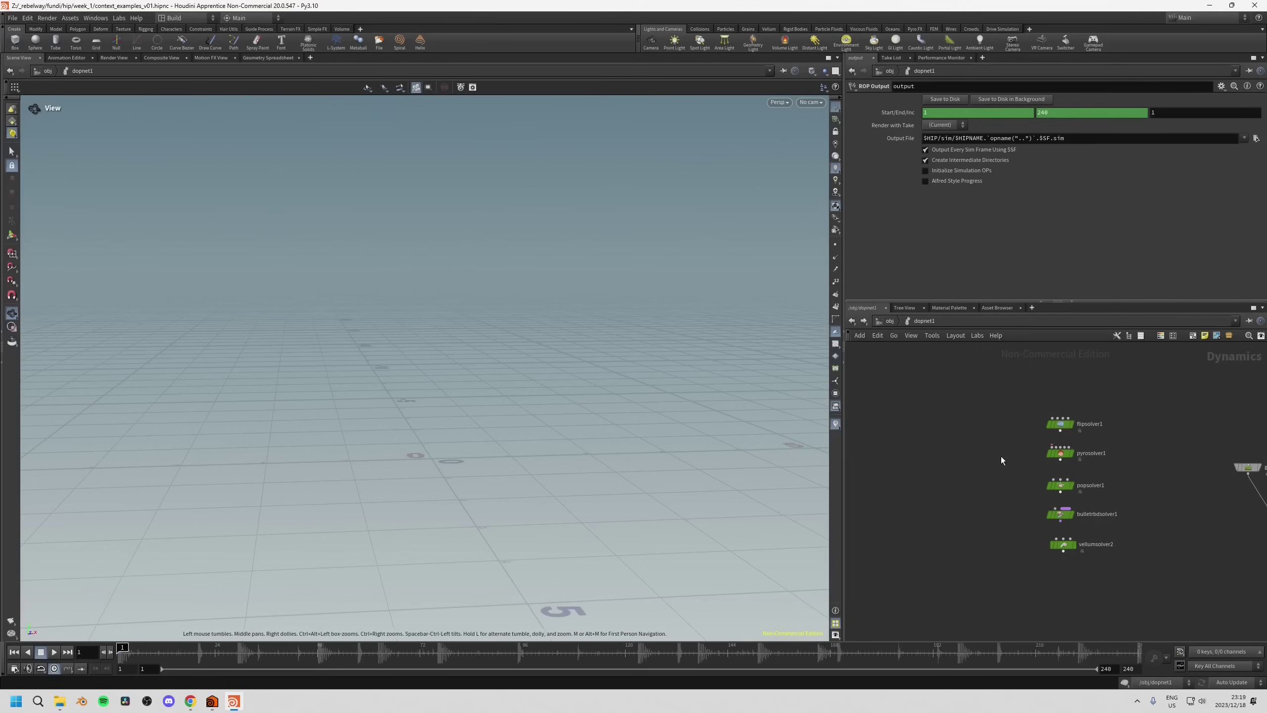
{"action": "left_click_drag", "start_coordinate": [1072, 431], "coordinate": [1073, 432]}
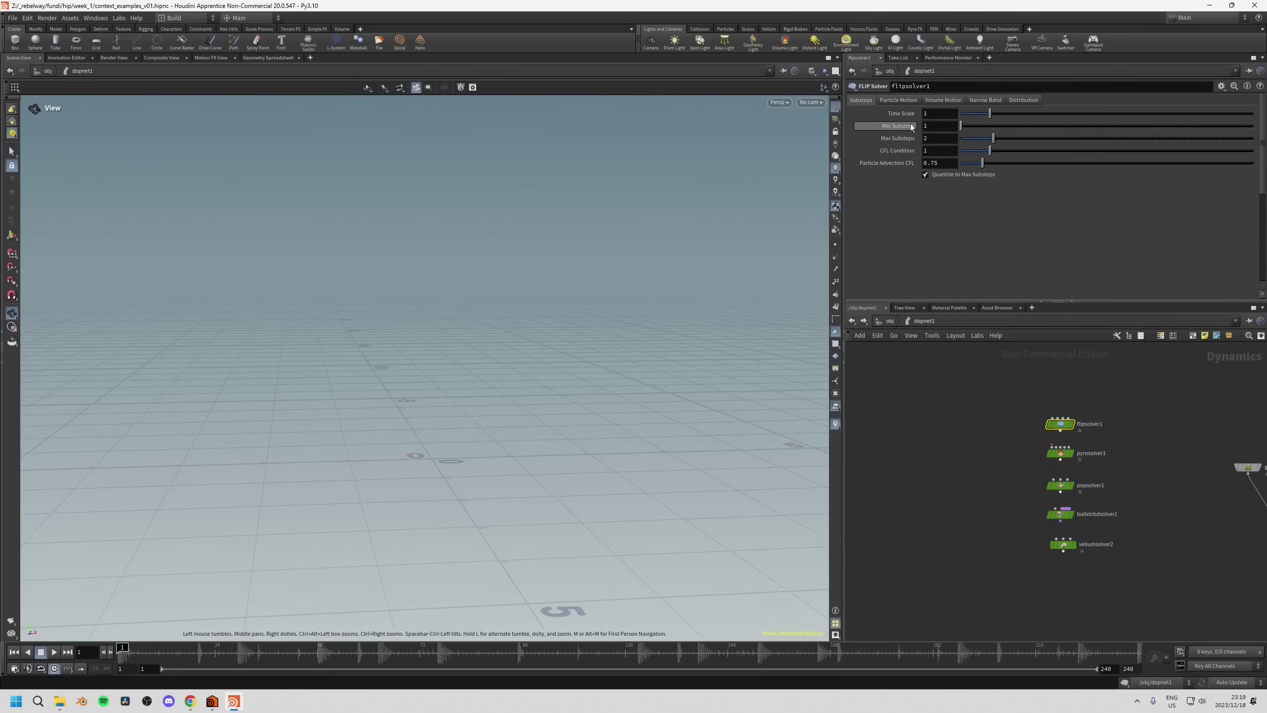
Select the pyrosolver1 node to view the Pyro Solver's simulation parameters.
{"action": "scroll", "coordinate": [950, 403], "scroll_direction": "up", "scroll_amount": 3}
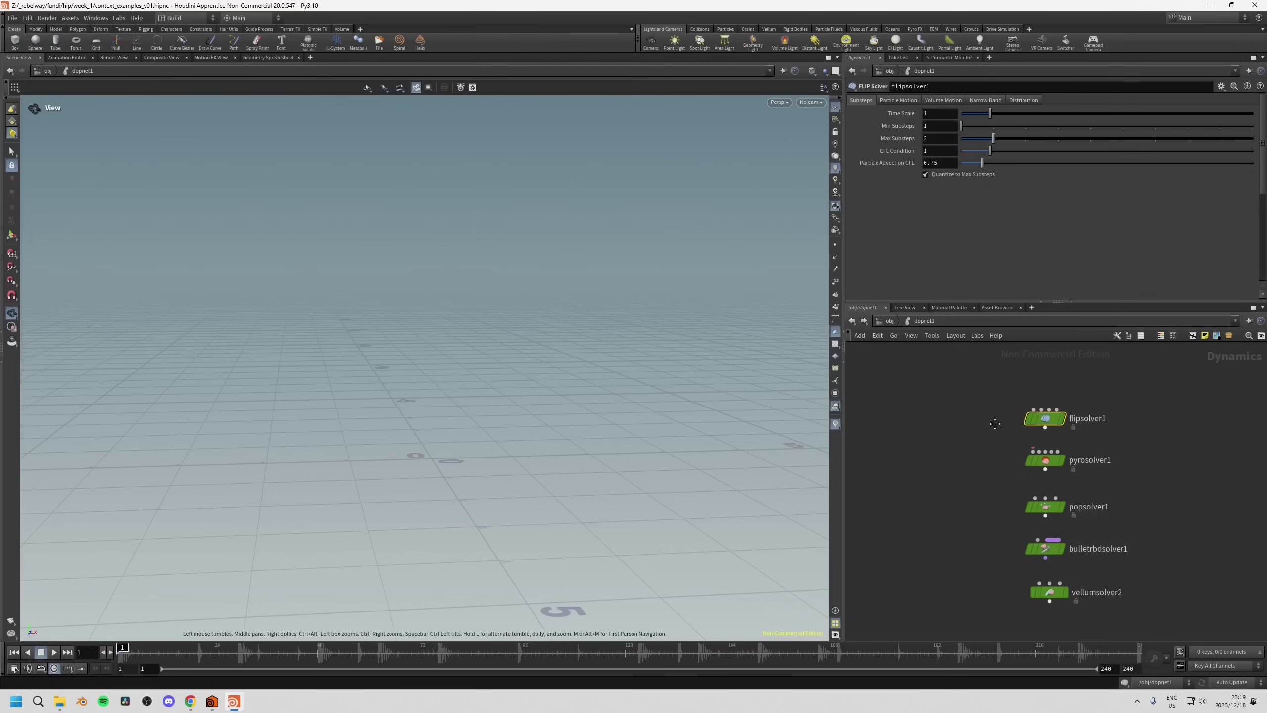
{"action": "middle_click_drag", "start_coordinate": [935, 423], "coordinate": [924, 416]}
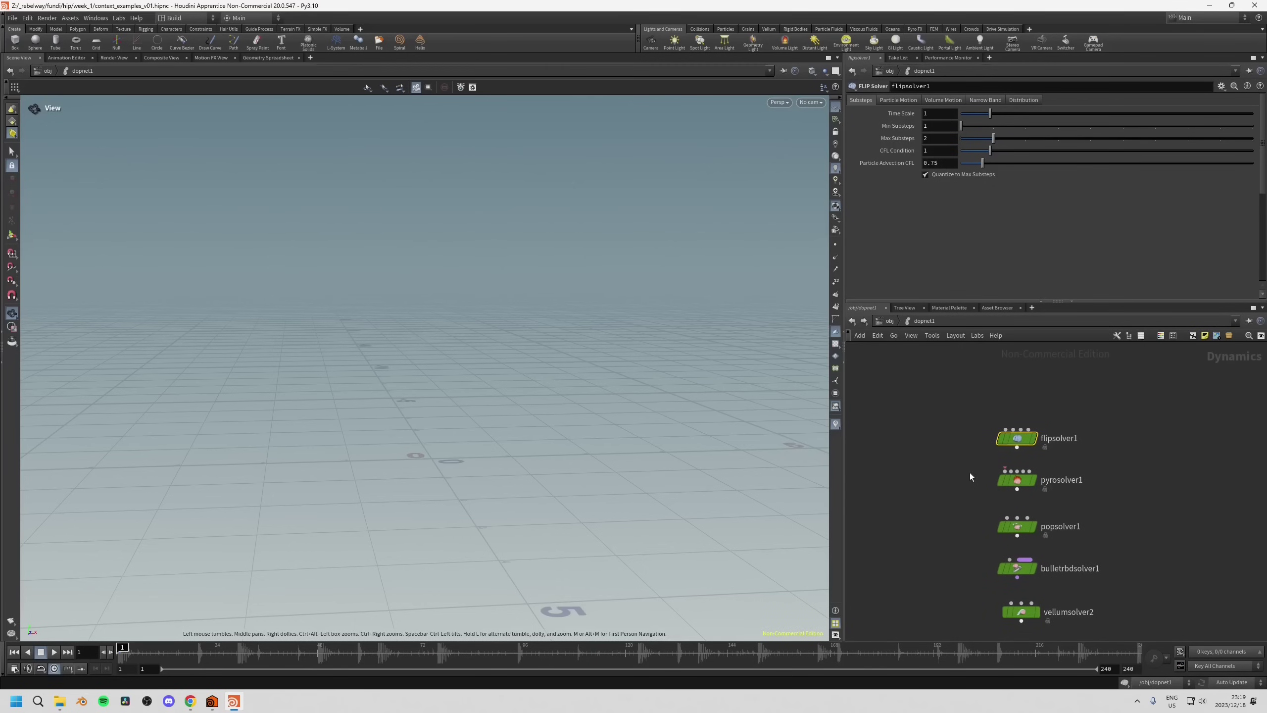
{"action": "middle_click_drag", "start_coordinate": [968, 461], "coordinate": [968, 448]}
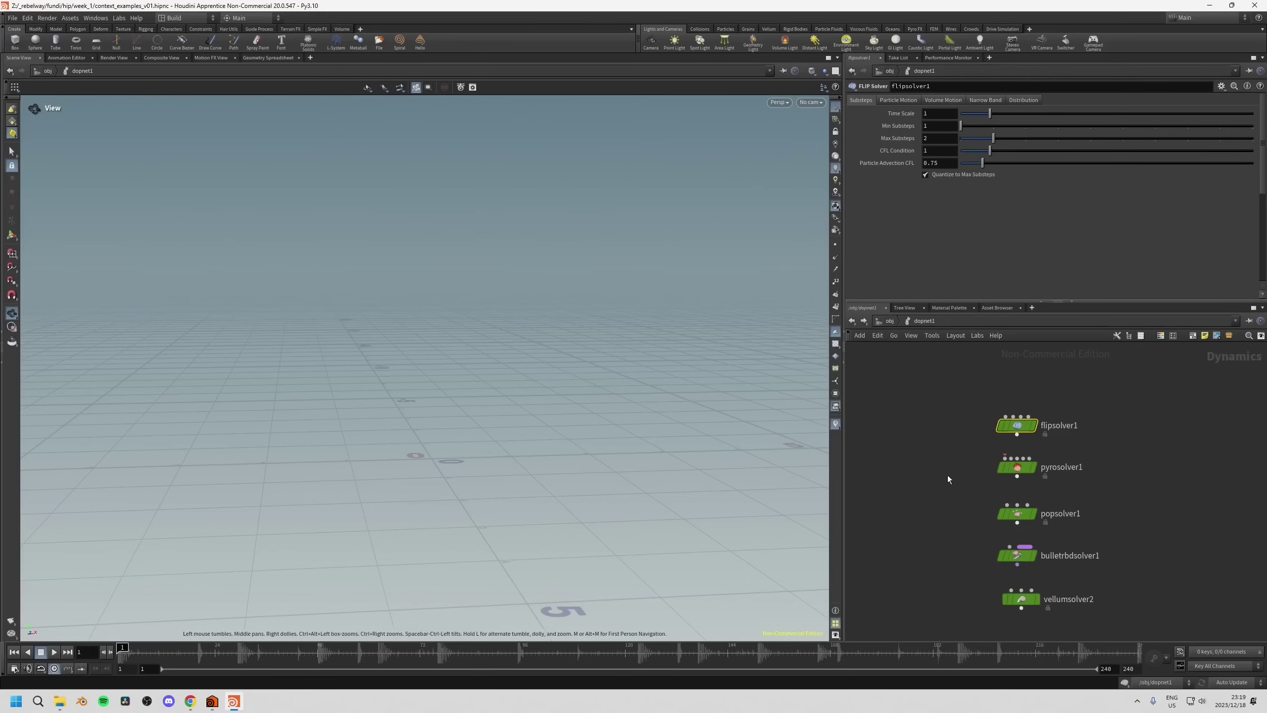
{"action": "middle_click_drag", "start_coordinate": [948, 470], "coordinate": [932, 431]}
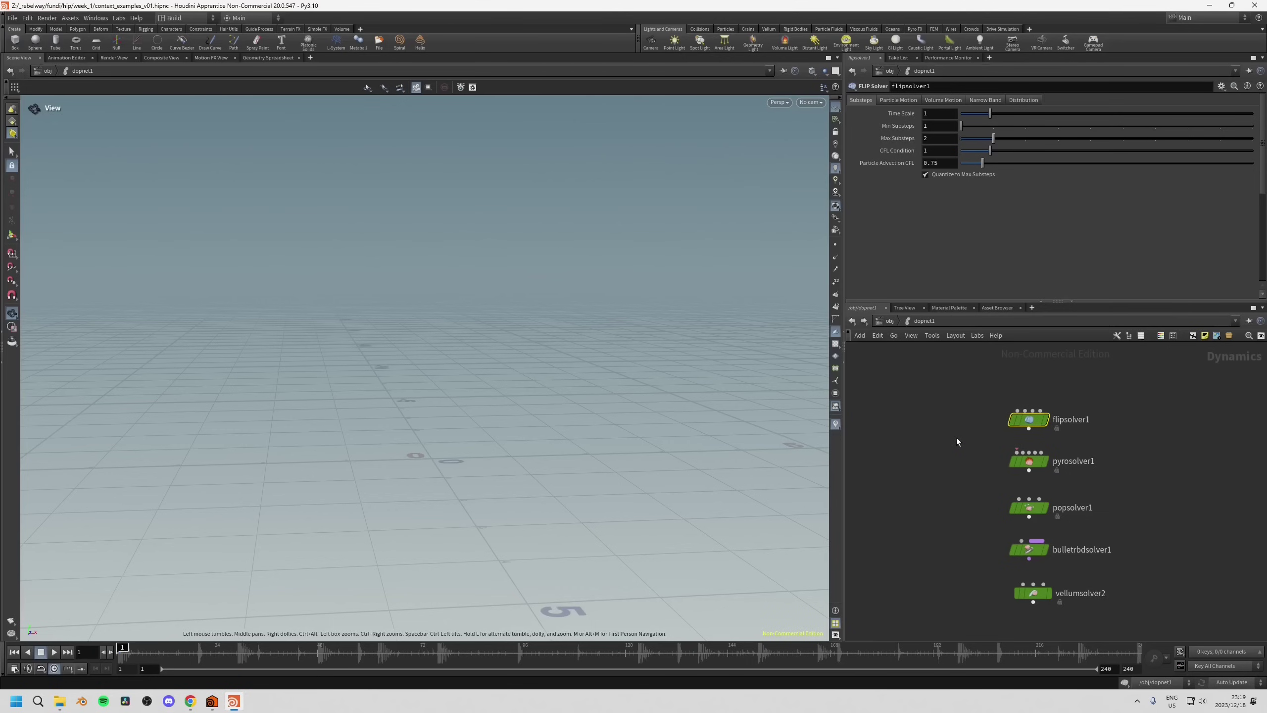
{"action": "middle_click_drag", "start_coordinate": [954, 446], "coordinate": [951, 450]}
{"action": "left_click", "coordinate": [1031, 469]}
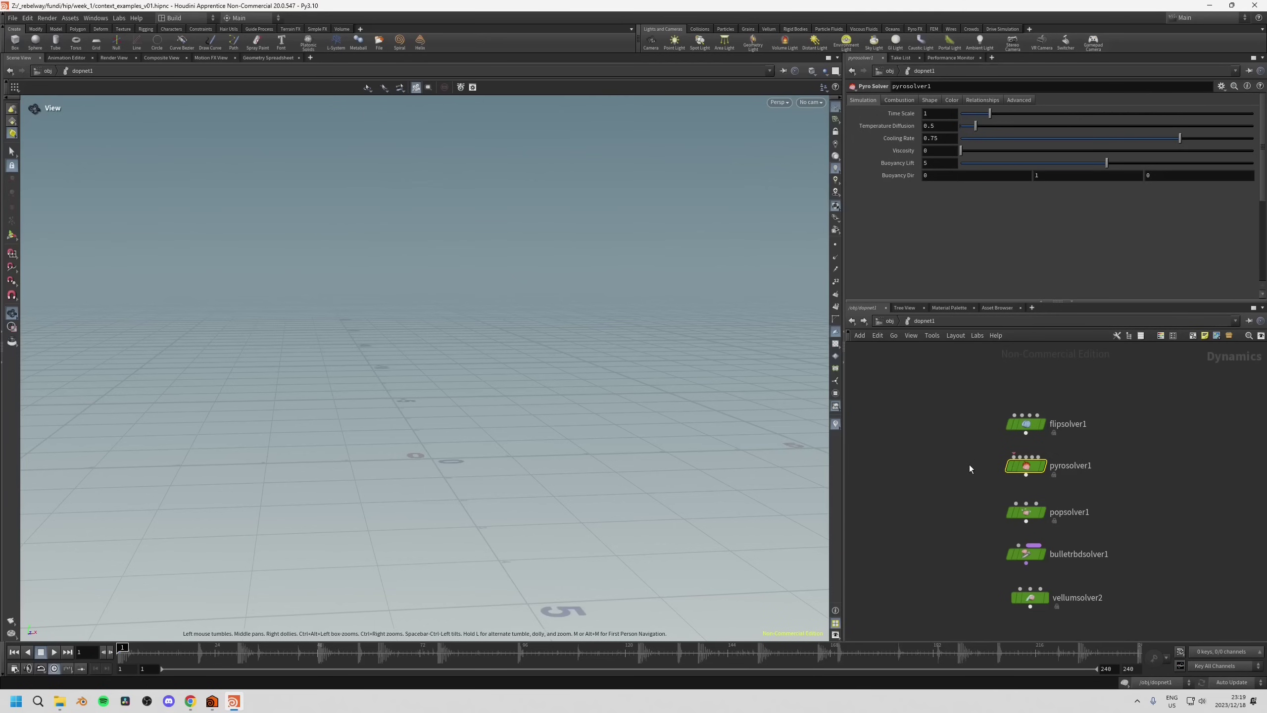
Select the popsolver1 node to view the particle solver's substep parameters.
{"action": "middle_click_drag", "start_coordinate": [969, 465], "coordinate": [945, 468]}
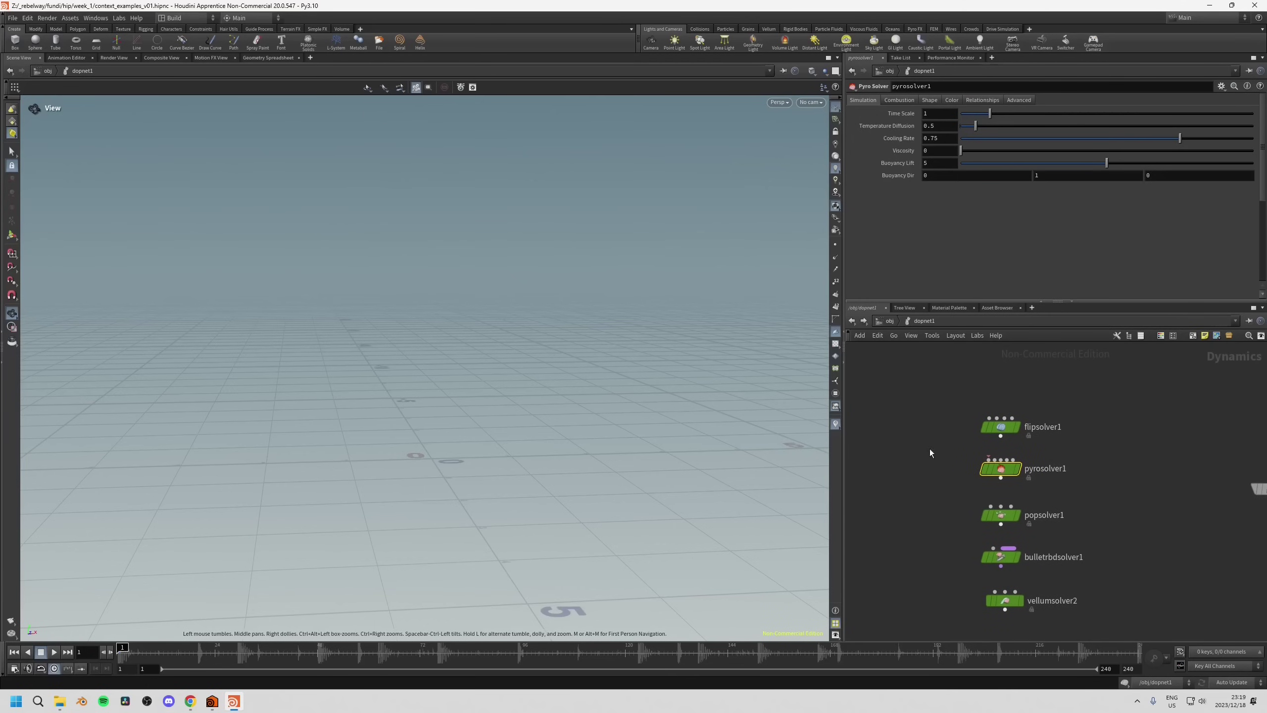
{"action": "left_click_drag", "start_coordinate": [929, 449], "coordinate": [1117, 491]}
{"action": "left_click_drag", "start_coordinate": [933, 448], "coordinate": [1103, 491]}
{"action": "middle_click_drag", "start_coordinate": [907, 503], "coordinate": [894, 464]}
{"action": "left_click_drag", "start_coordinate": [923, 462], "coordinate": [1008, 487]}
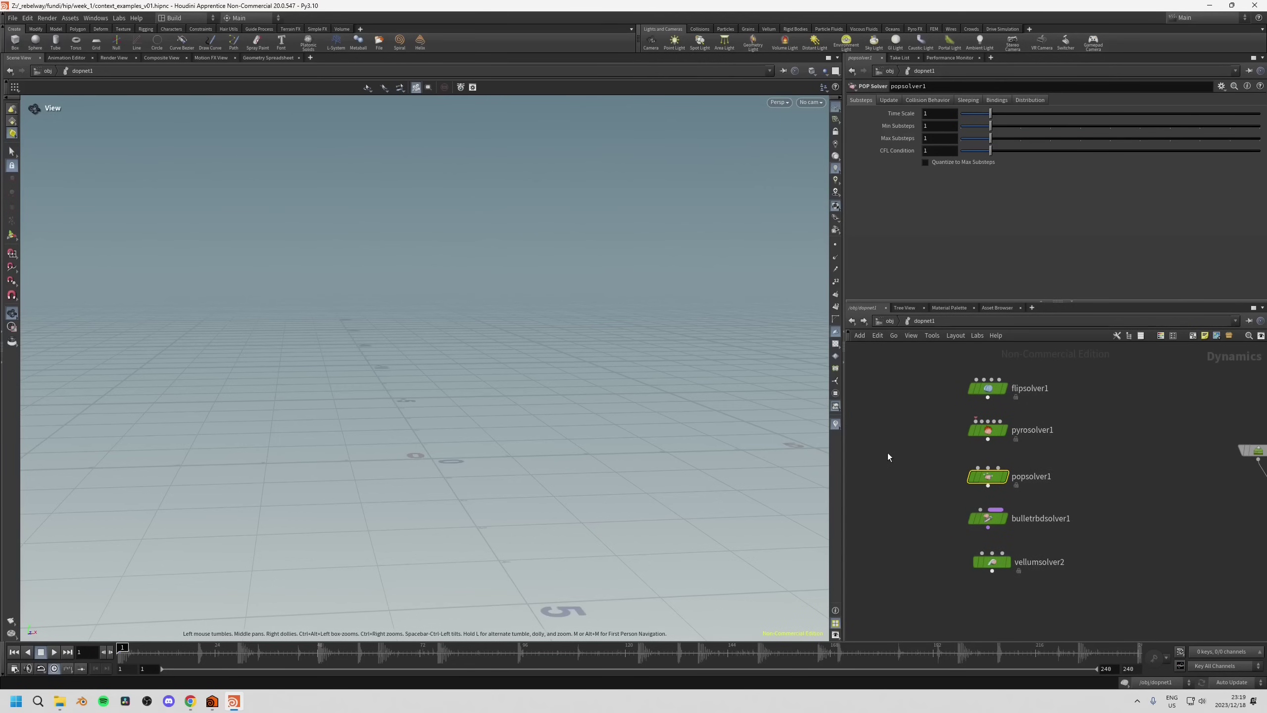
Select the bulletrbdsolver1 node to view the rigid-body solver's parameters.
{"action": "middle_click_drag", "start_coordinate": [1225, 456], "coordinate": [1185, 462]}
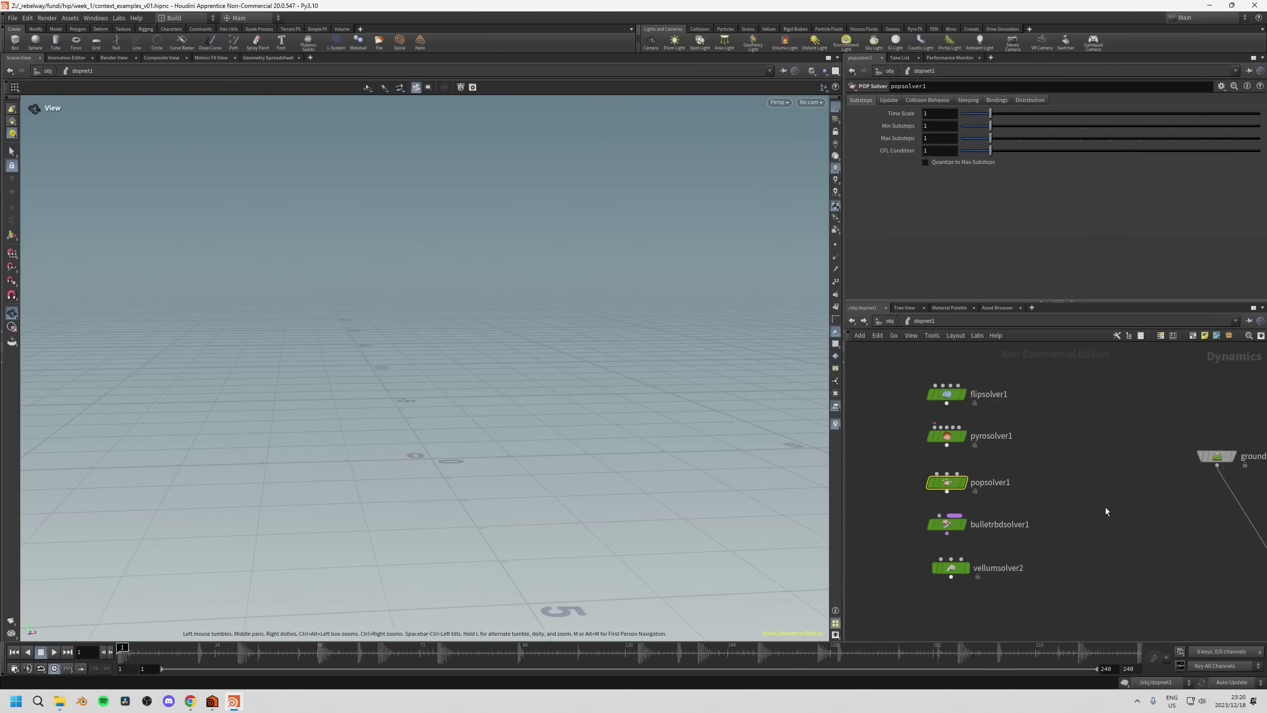
{"action": "middle_click_drag", "start_coordinate": [1077, 503], "coordinate": [1119, 506]}
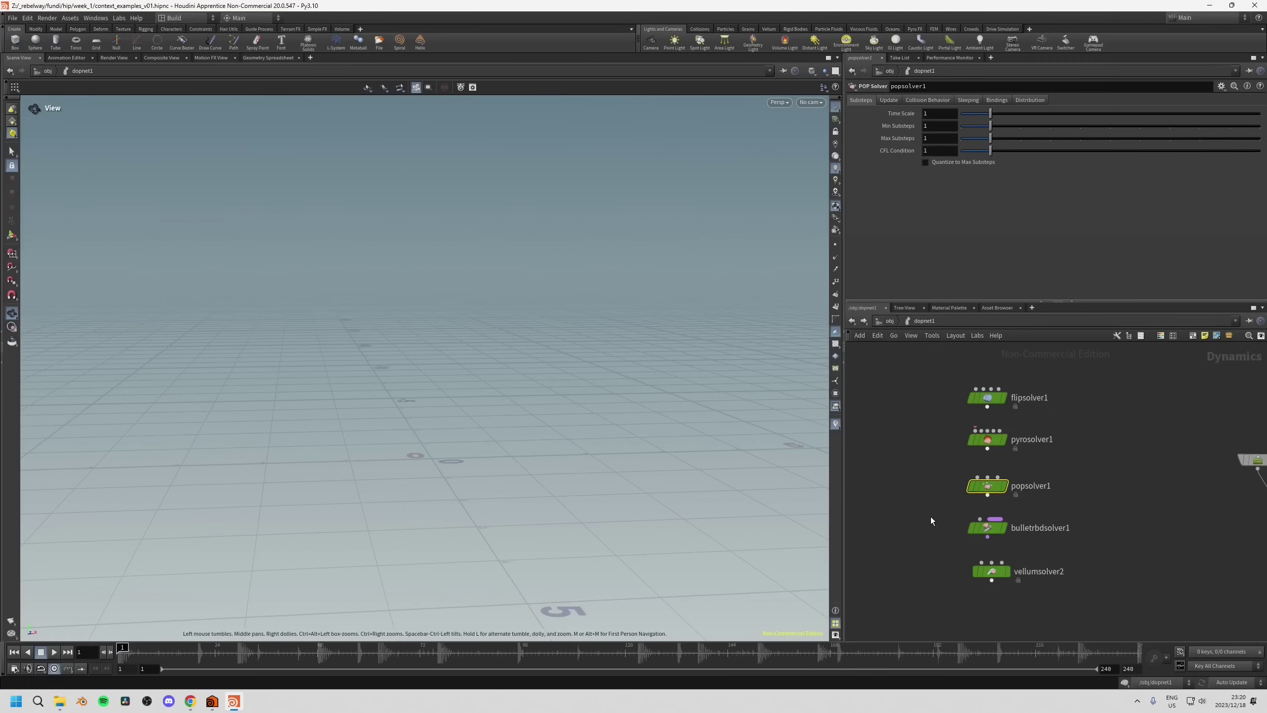
{"action": "left_click_drag", "start_coordinate": [910, 518], "coordinate": [1028, 533]}
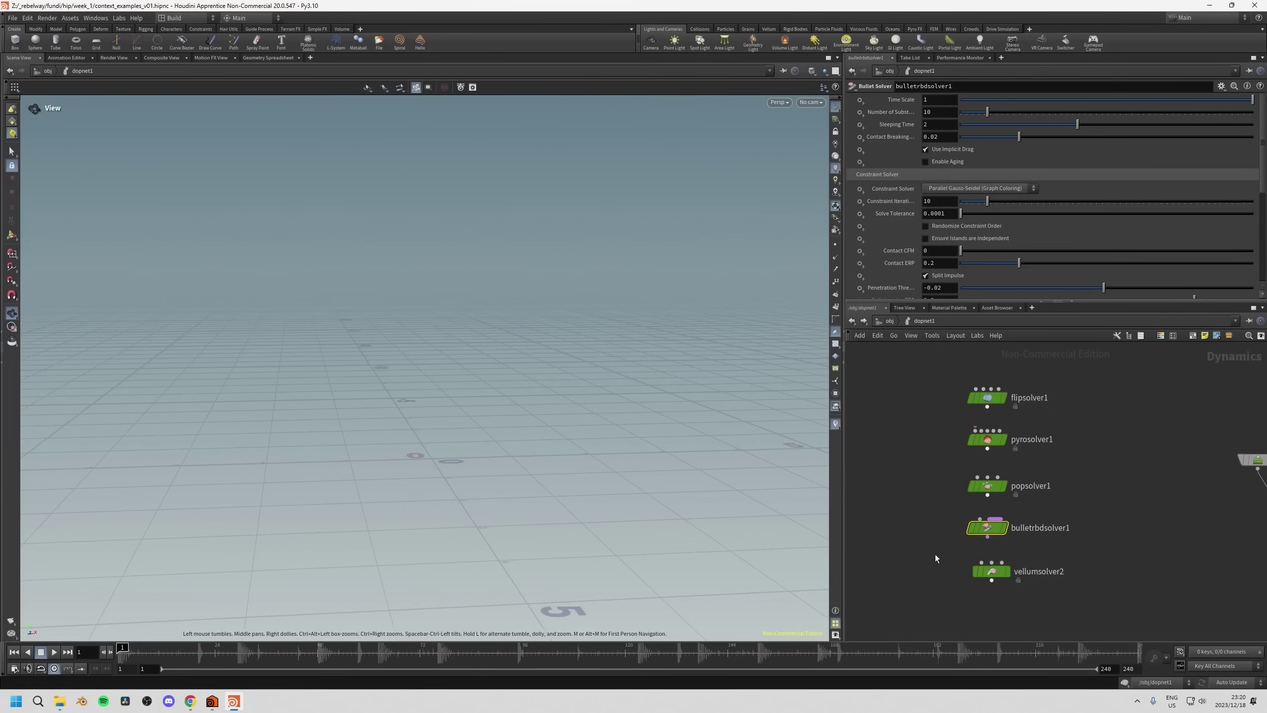
Select the vellumsolver2 node to view the Vellum Solver's iteration and collision parameters.
{"action": "middle_click_drag", "start_coordinate": [934, 554], "coordinate": [923, 541]}
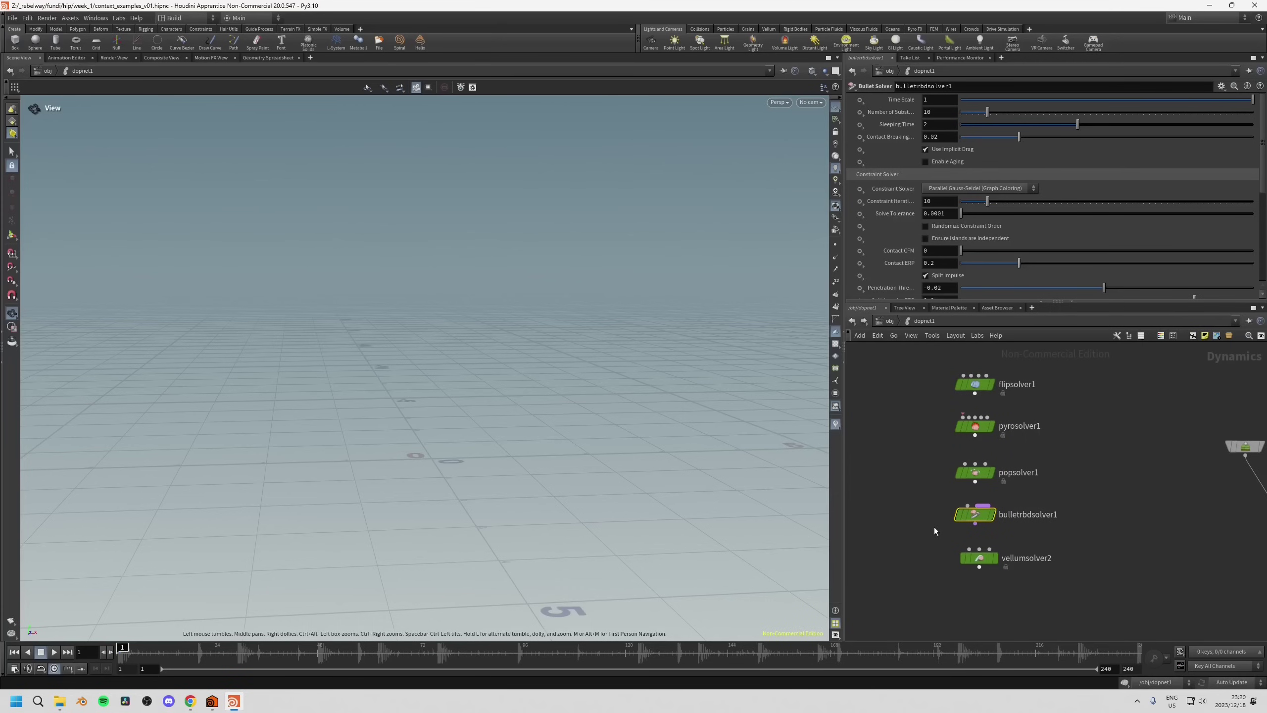
{"action": "mouse_move", "coordinate": [935, 527]}
{"action": "middle_mouse_down"}
{"action": "mouse_move", "coordinate": [964, 517]}
{"action": "mouse_move", "coordinate": [949, 521]}
{"action": "middle_mouse_up"}
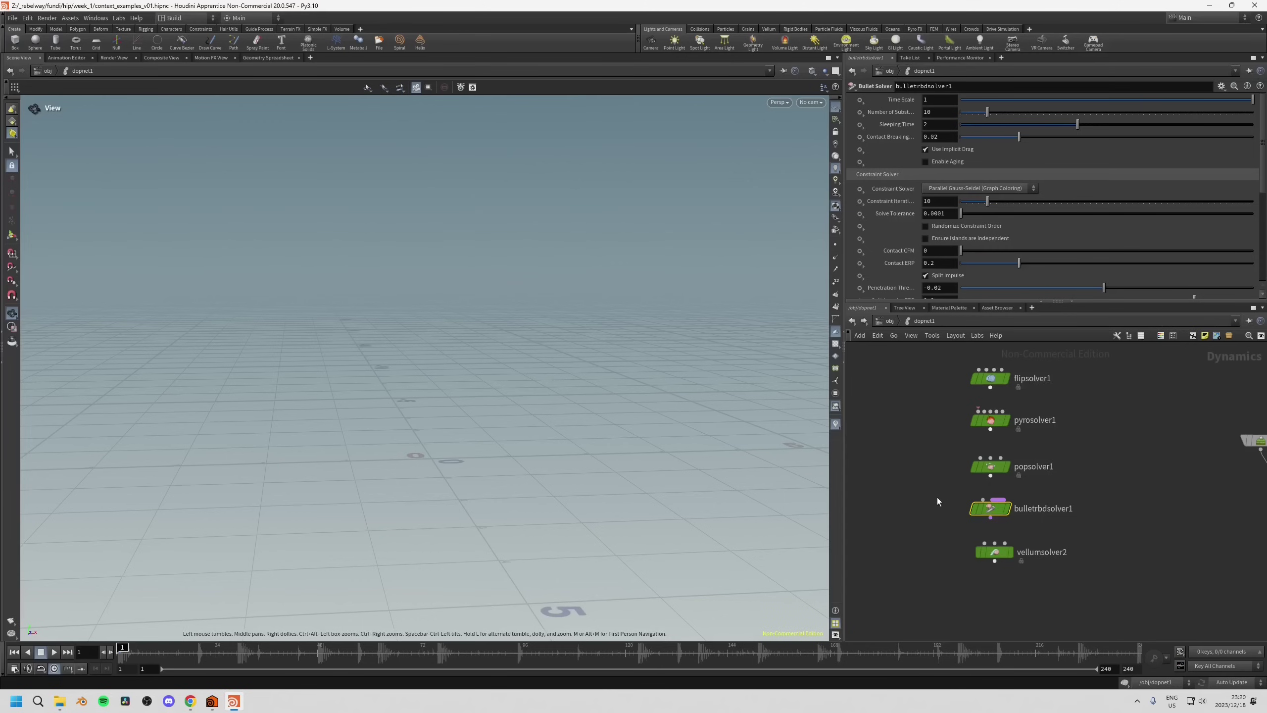
{"action": "middle_click_drag", "start_coordinate": [925, 507], "coordinate": [914, 494]}
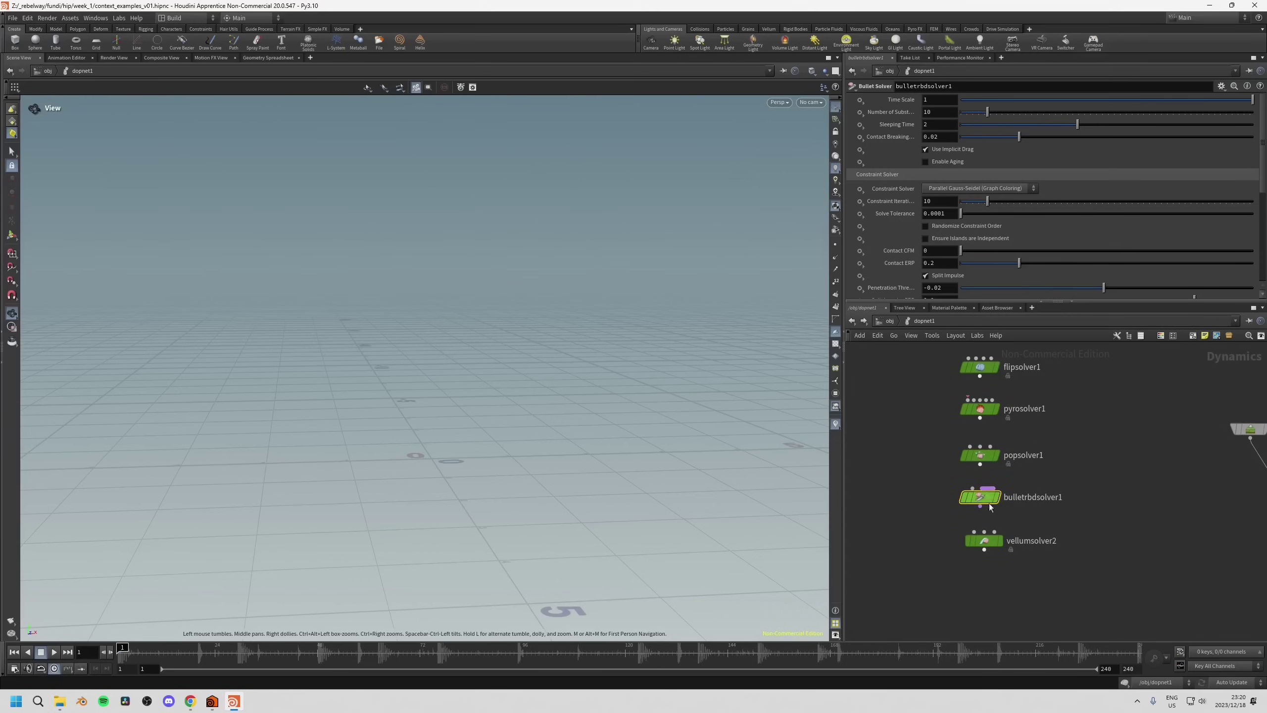
{"action": "mouse_move", "coordinate": [964, 518]}
{"action": "middle_click_drag", "start_coordinate": [923, 524], "coordinate": [897, 510]}
{"action": "left_click_drag", "start_coordinate": [896, 509], "coordinate": [967, 547]}
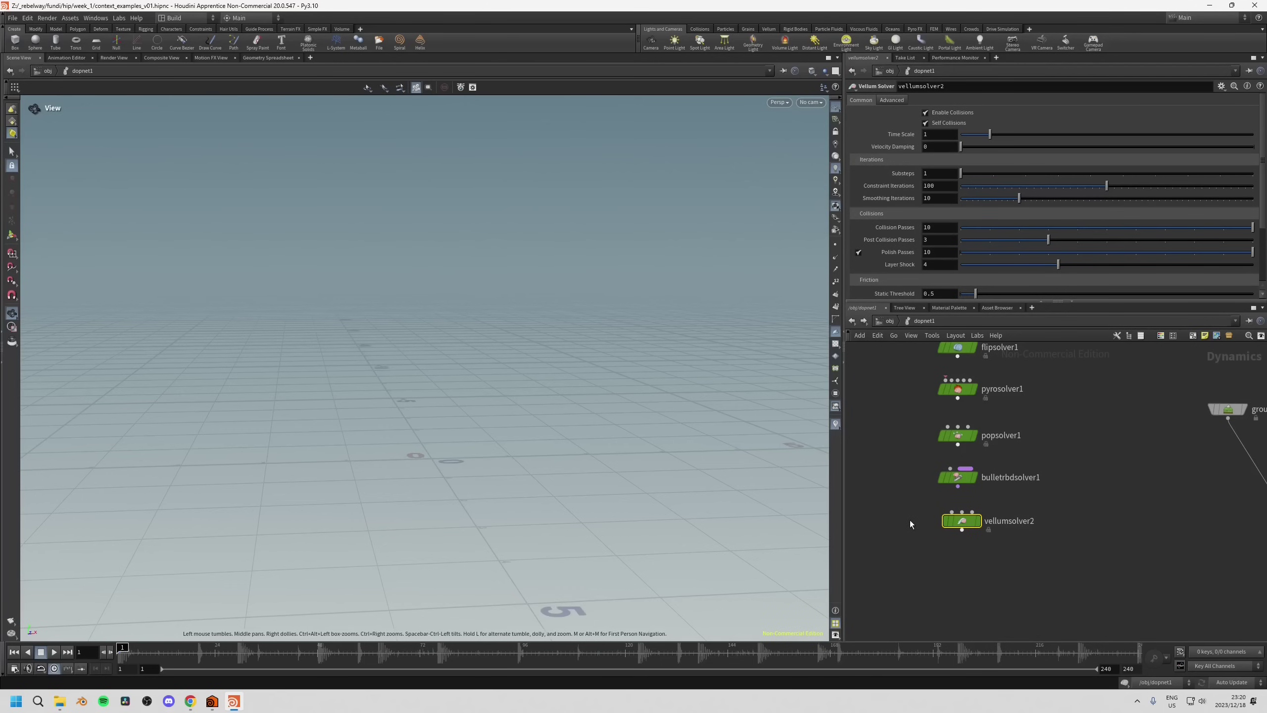
{"action": "middle_click_drag", "start_coordinate": [911, 522], "coordinate": [890, 513]}
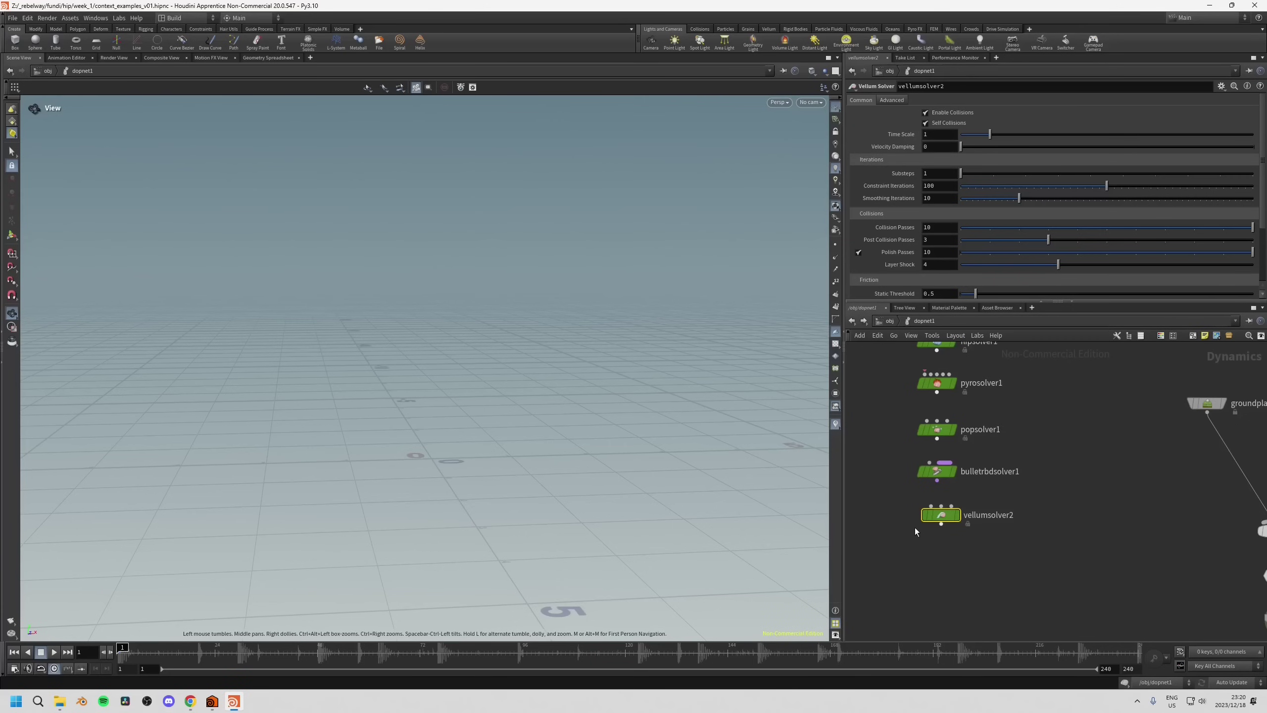
{"action": "scroll", "coordinate": [915, 527], "scroll_direction": "down", "scroll_amount": 2}
{"action": "middle_click_drag", "start_coordinate": [914, 525], "coordinate": [919, 531]}
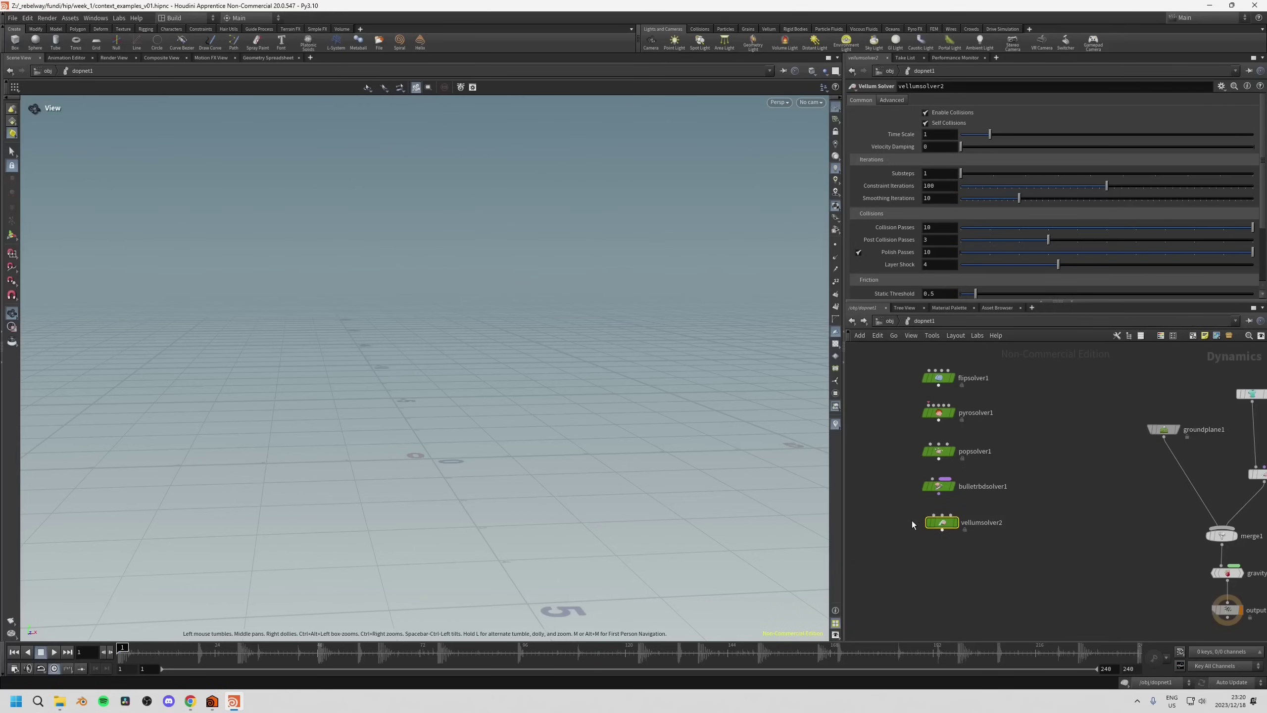
{"action": "middle_click_drag", "start_coordinate": [930, 565], "coordinate": [931, 570]}
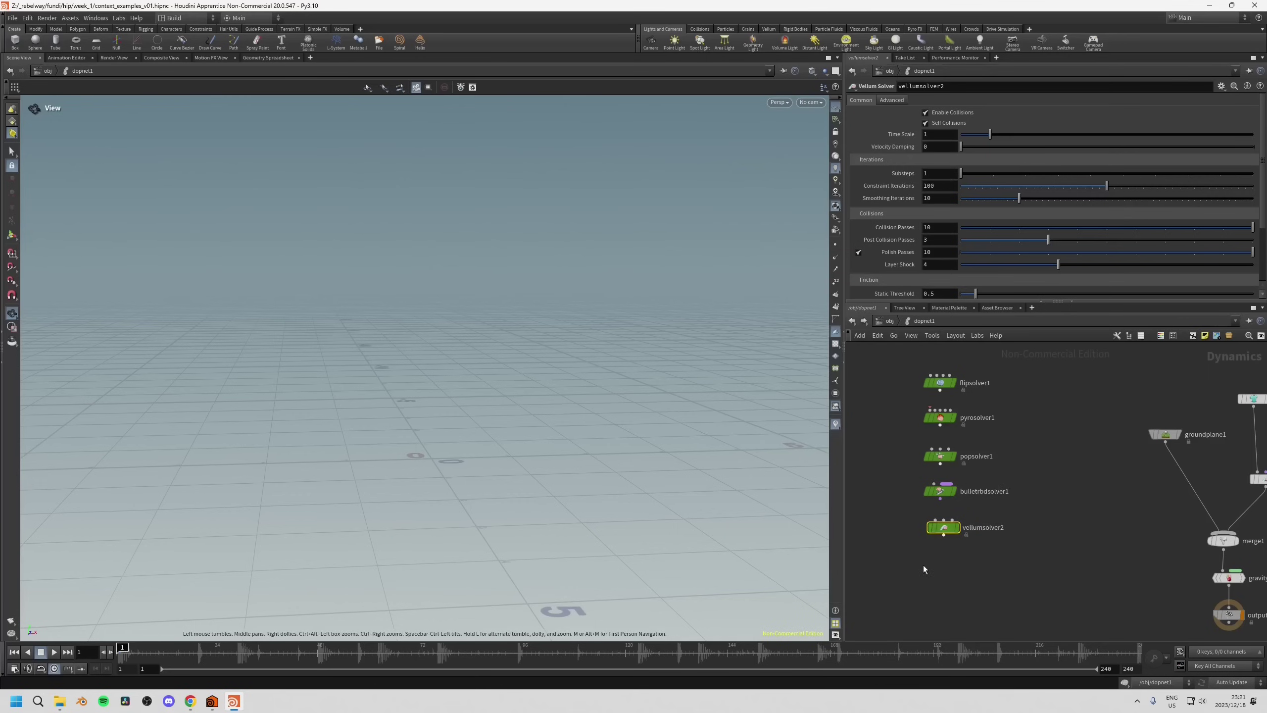
{"action": "middle_click_drag", "start_coordinate": [958, 563], "coordinate": [957, 565]}
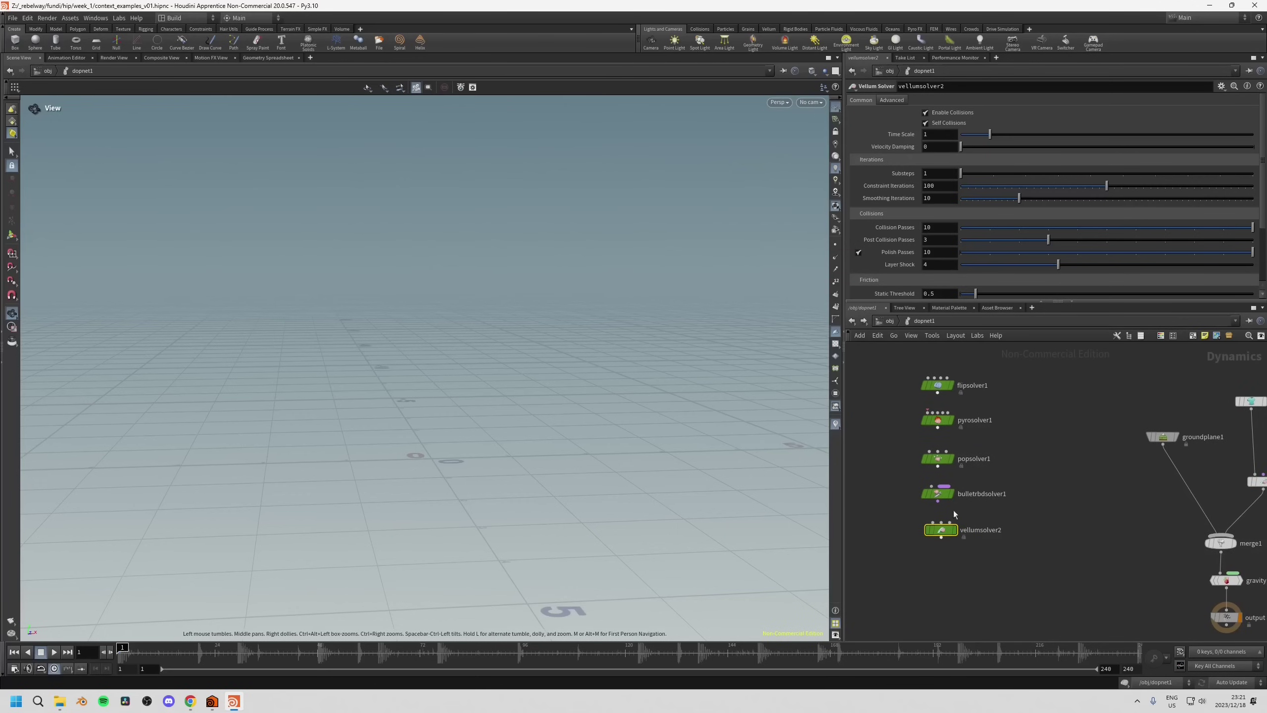
{"action": "mouse_move", "coordinate": [1018, 559]}
{"action": "middle_mouse_down"}
{"action": "mouse_move", "coordinate": [980, 549]}
{"action": "mouse_move", "coordinate": [1013, 559]}
{"action": "middle_mouse_up"}
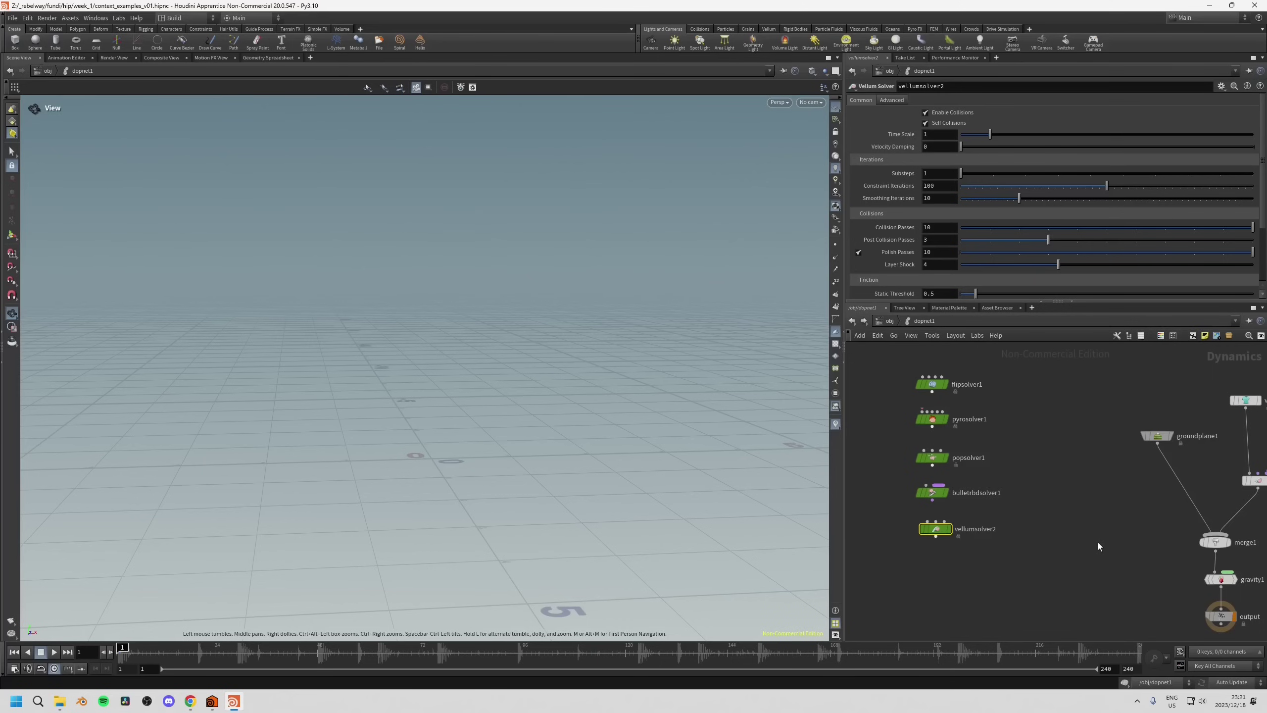
Look over the Vellum simulation network and bypass the geometryvop_adjust_restlen node feeding vellumsolver1.
{"action": "middle_click_drag", "start_coordinate": [1097, 543], "coordinate": [969, 542]}
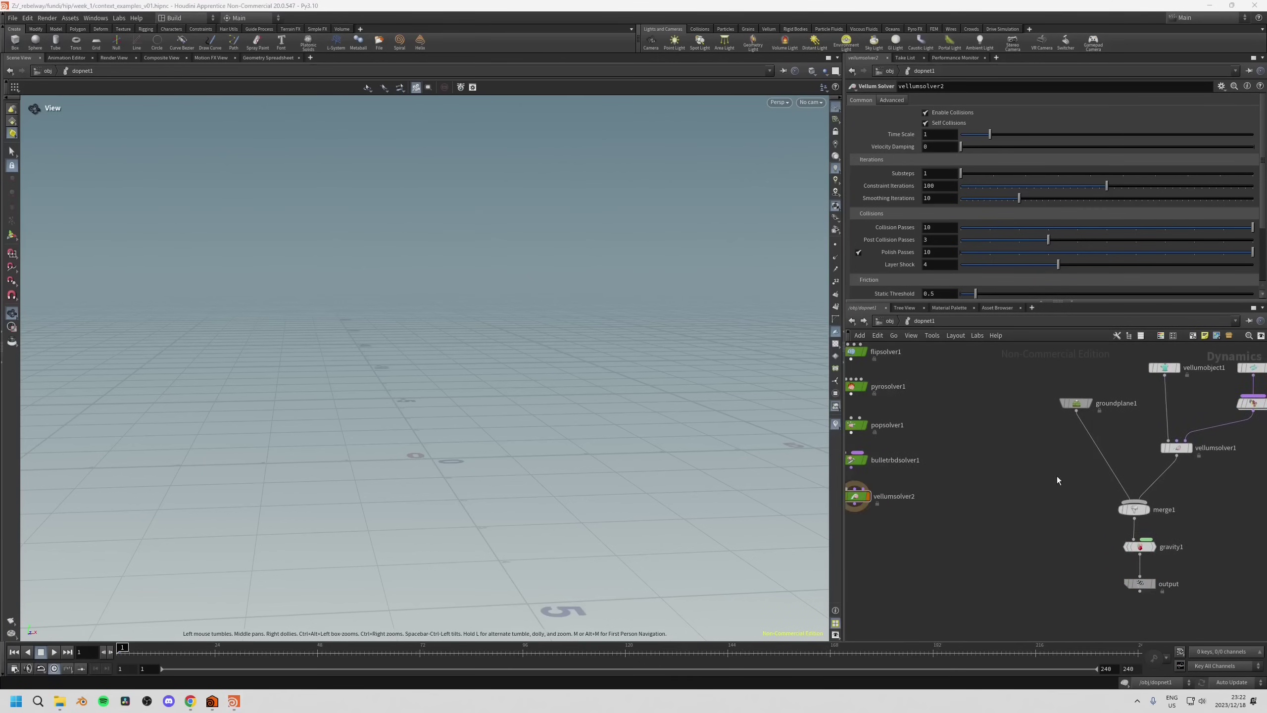
{"action": "middle_click_drag", "start_coordinate": [1057, 475], "coordinate": [959, 470]}
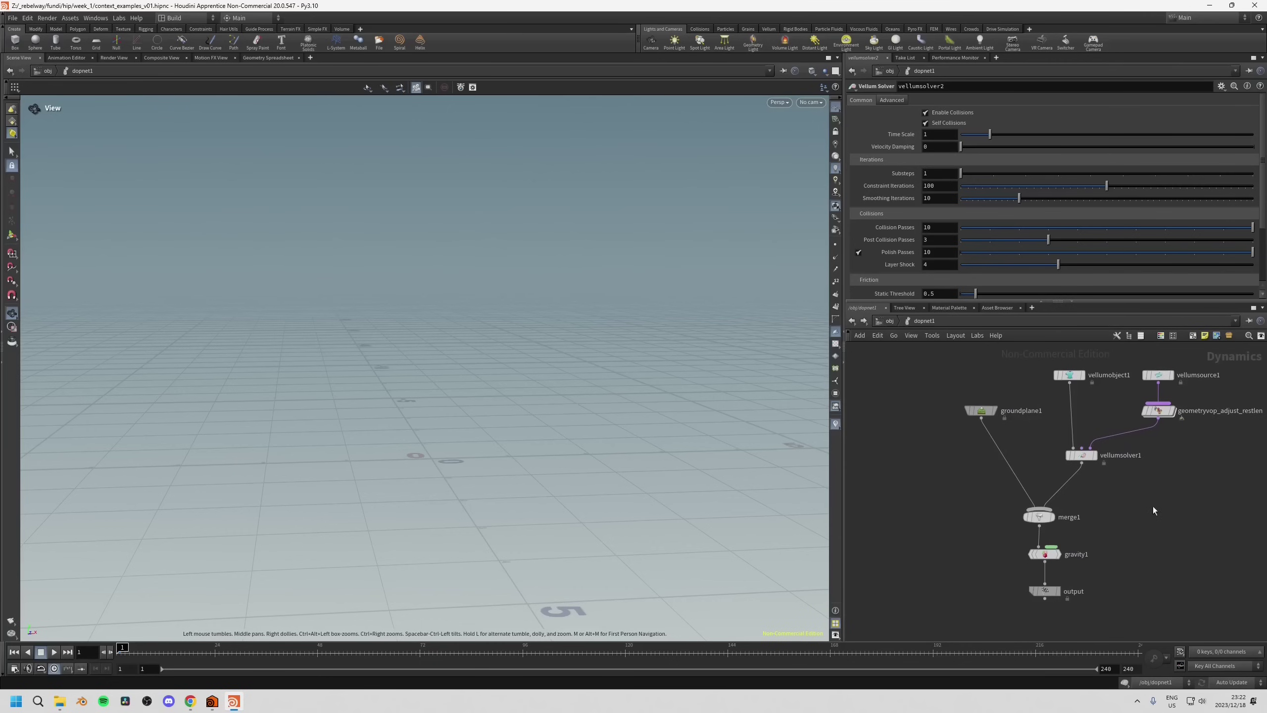
{"action": "middle_click_drag", "start_coordinate": [1153, 506], "coordinate": [1125, 510]}
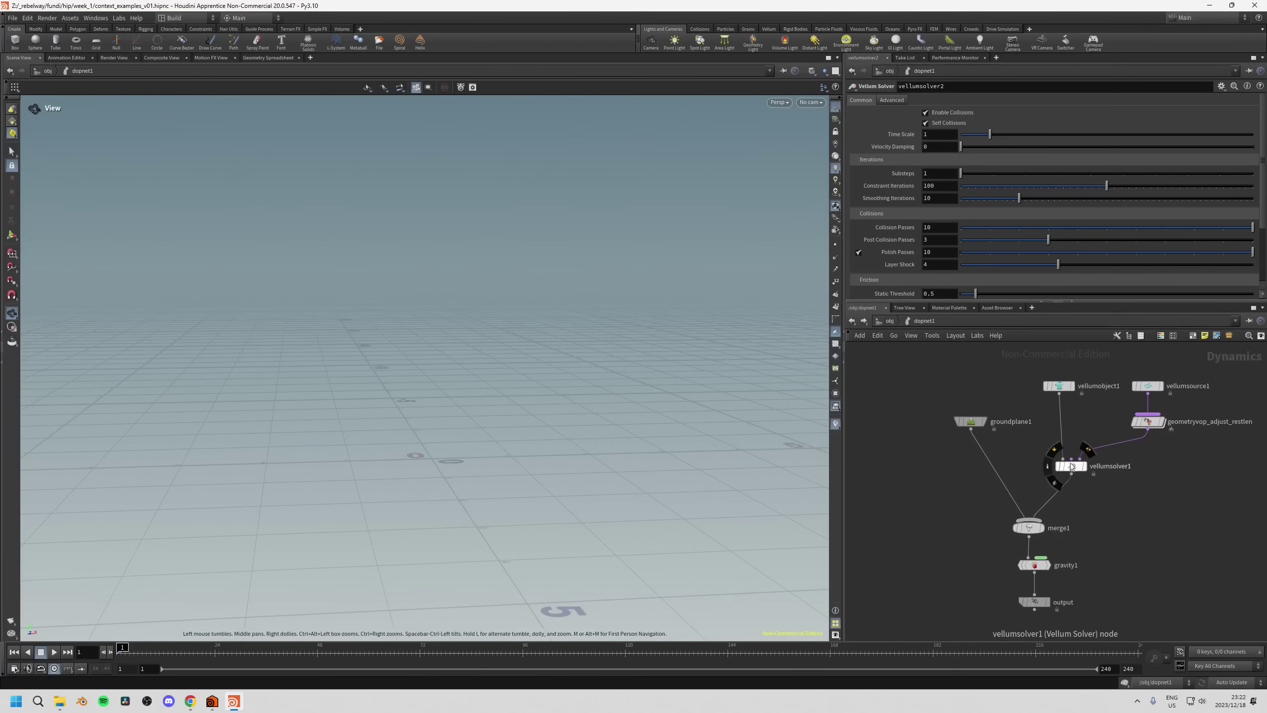
{"action": "left_click_drag", "start_coordinate": [1070, 467], "coordinate": [1071, 470]}
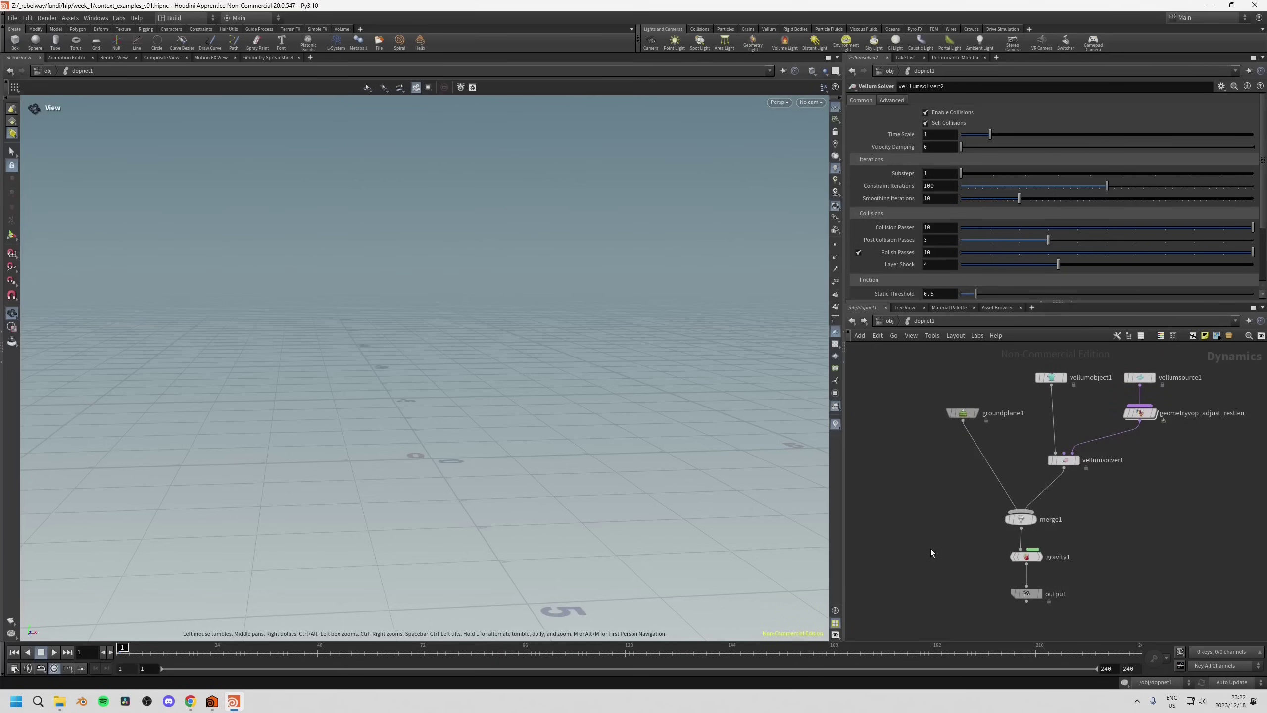
{"action": "middle_click_drag", "start_coordinate": [930, 548], "coordinate": [1028, 537]}
{"action": "middle_click_drag", "start_coordinate": [1190, 430], "coordinate": [1108, 456]}
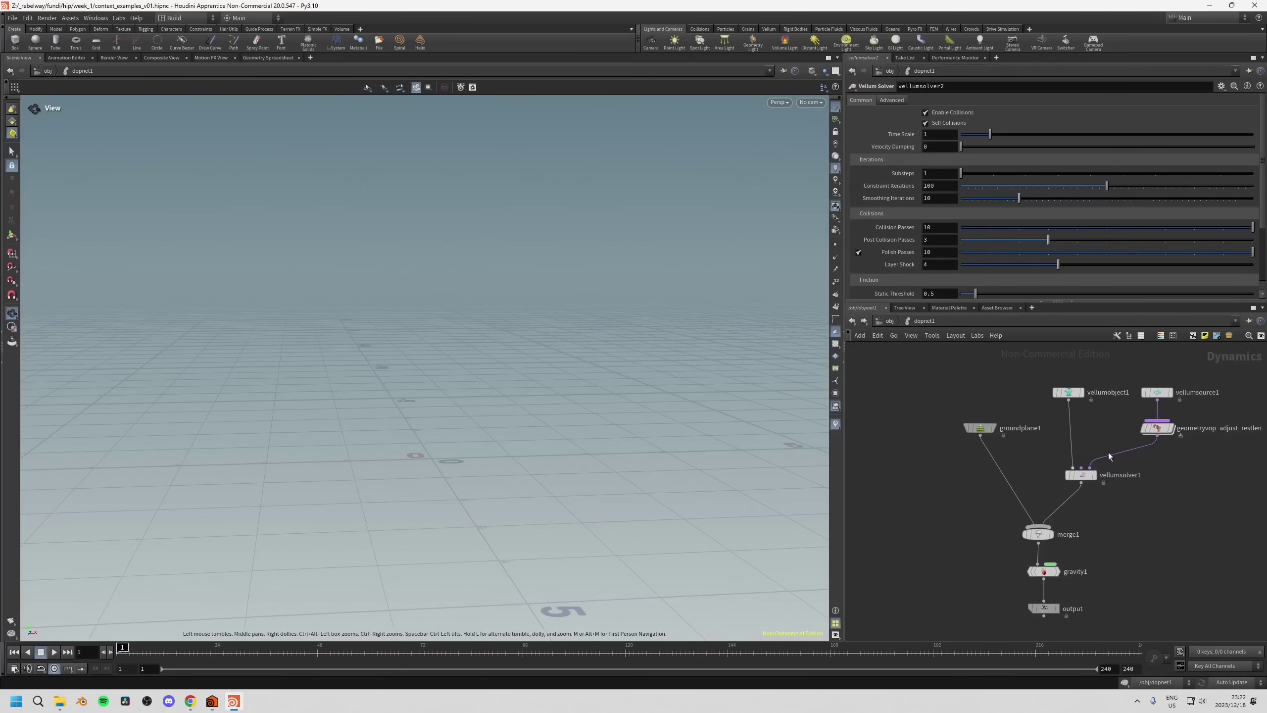
{"action": "left_click", "coordinate": [1144, 428]}
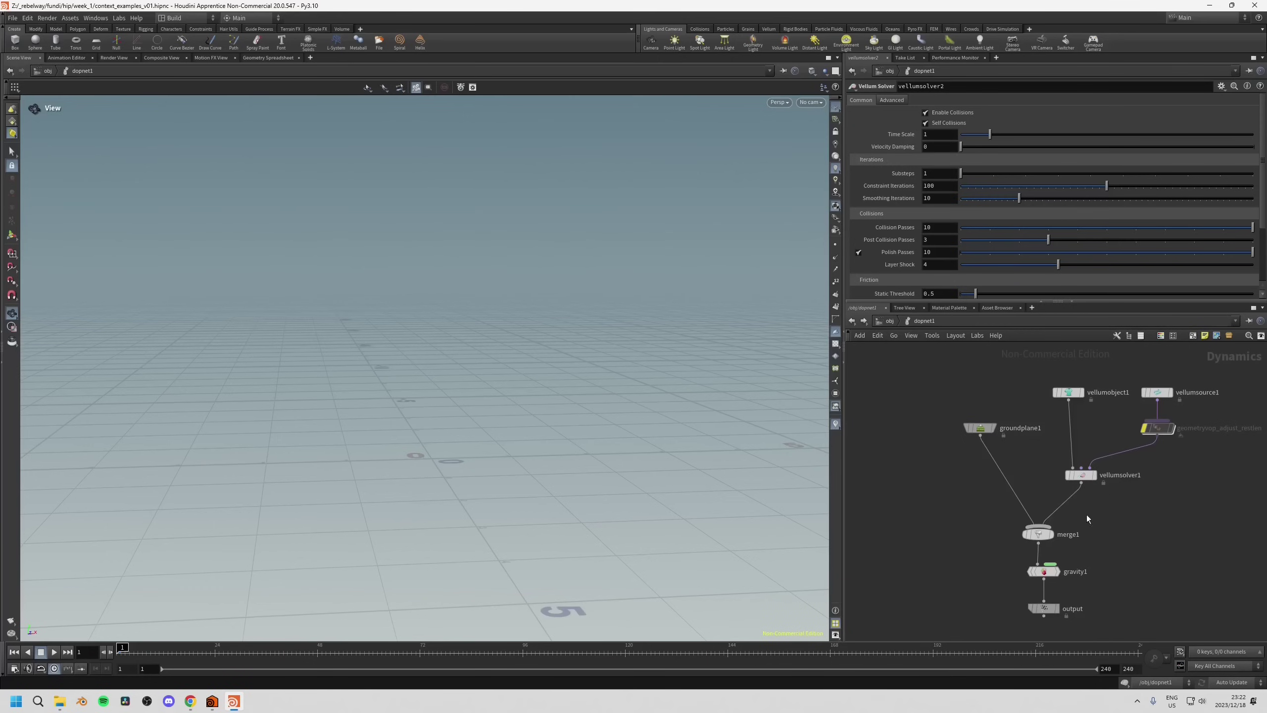
Turn on the display flag of the output node at the end of the Vellum network.
{"action": "middle_click_drag", "start_coordinate": [970, 587], "coordinate": [990, 536]}
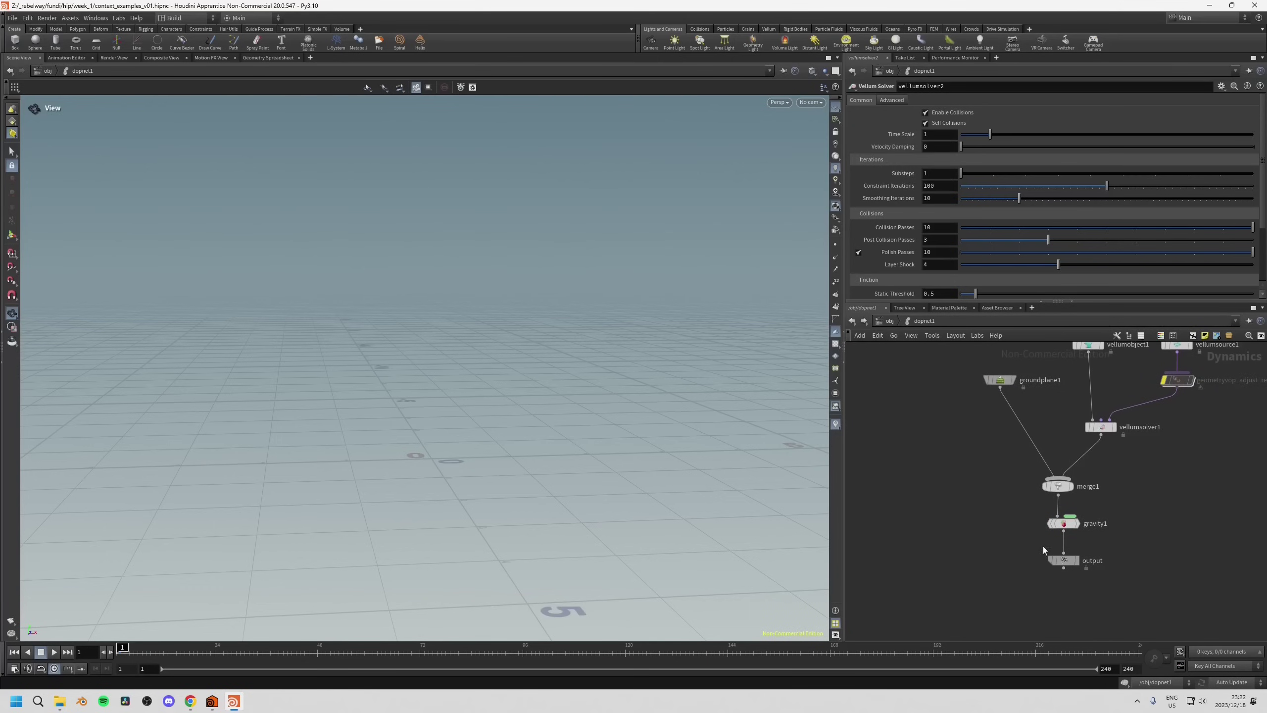
{"action": "mouse_move", "coordinate": [1061, 566]}
{"action": "left_click", "coordinate": [1084, 548]}
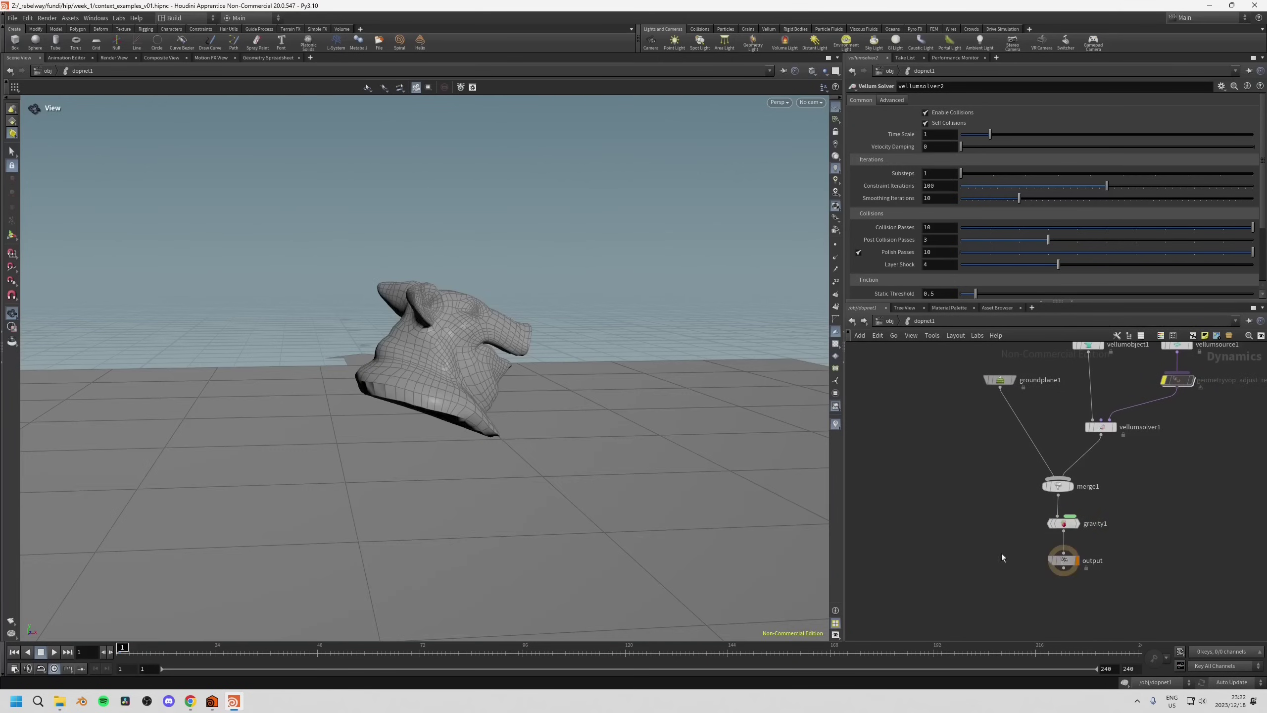
Select the output node and play the pig head's Vellum simulation from frame 1.
{"action": "left_click", "coordinate": [1067, 563]}
{"action": "left_click_drag", "start_coordinate": [532, 337], "coordinate": [375, 349]}
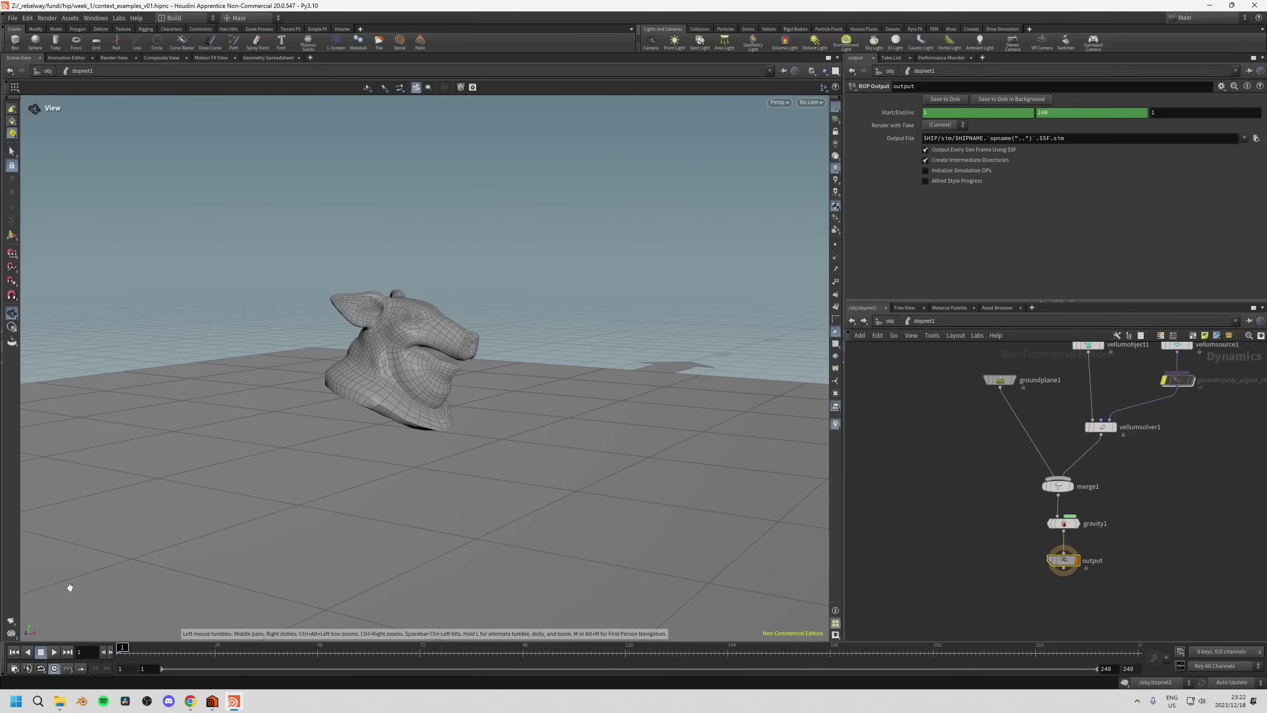
{"action": "left_click", "coordinate": [54, 652]}
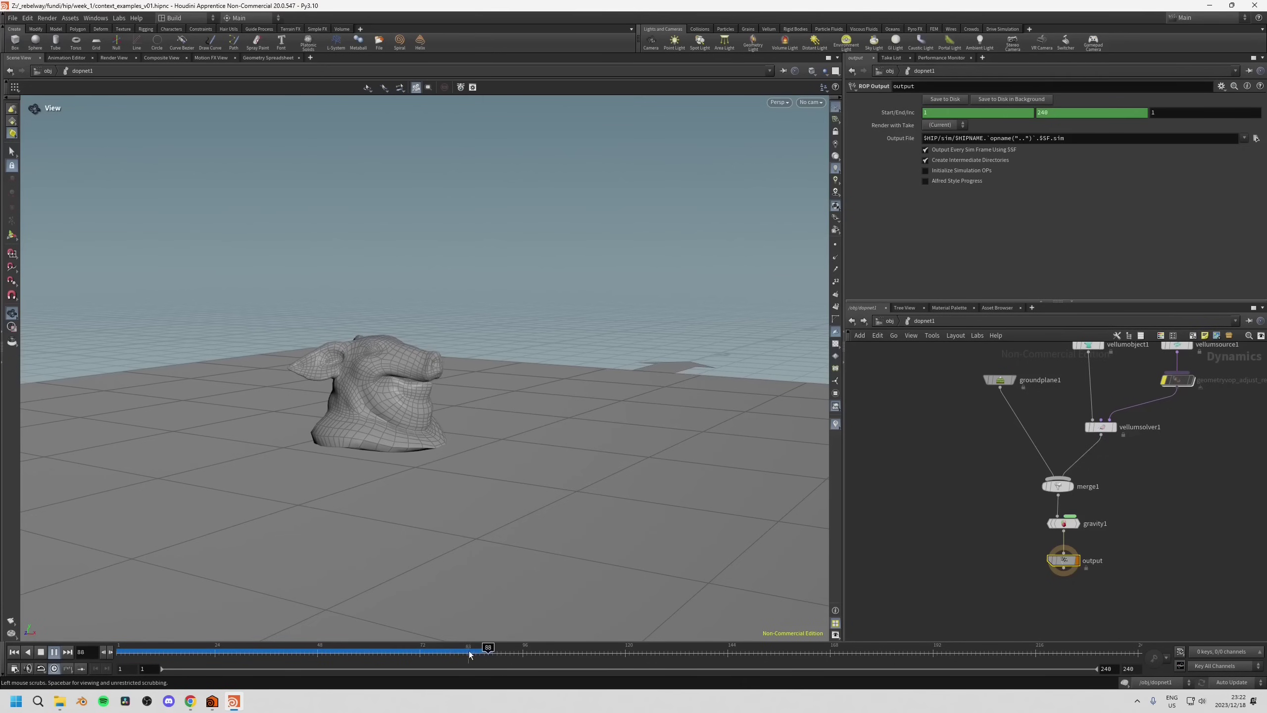
Scrub through and replay the pig head's Vellum simulation, and return the timeline to frame 1.
{"action": "left_click_drag", "start_coordinate": [414, 651], "coordinate": [318, 648]}
{"action": "mouse_move", "coordinate": [413, 410]}
{"action": "left_mouse_down"}
{"action": "mouse_move", "coordinate": [334, 427]}
{"action": "mouse_move", "coordinate": [399, 425]}
{"action": "left_mouse_up"}
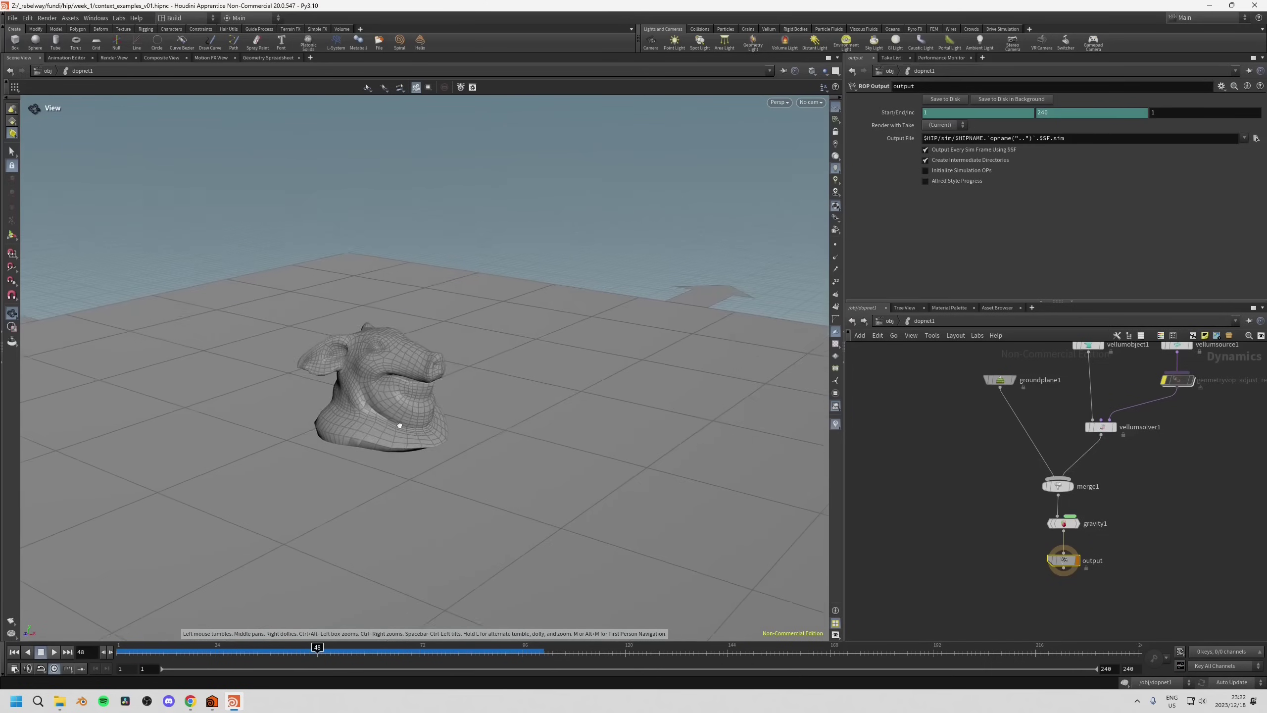
{"action": "left_click_drag", "start_coordinate": [318, 648], "coordinate": [347, 650]}
{"action": "left_click_drag", "start_coordinate": [427, 657], "coordinate": [638, 651]}
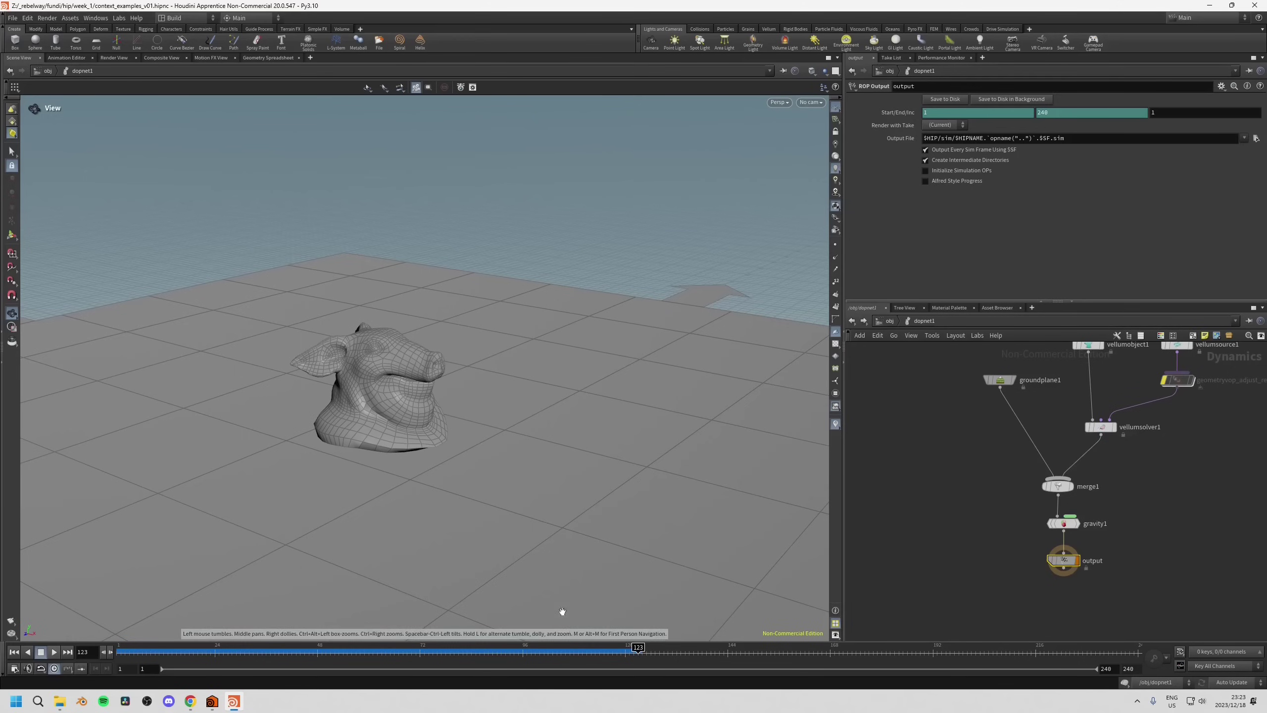
{"action": "left_click", "coordinate": [58, 652]}
{"action": "left_click_drag", "start_coordinate": [549, 650], "coordinate": [283, 631]}
{"action": "mouse_move", "coordinate": [417, 396]}
{"action": "left_mouse_down"}
{"action": "mouse_move", "coordinate": [300, 397]}
{"action": "mouse_move", "coordinate": [433, 393]}
{"action": "left_mouse_up"}
{"action": "left_click", "coordinate": [118, 651]}
Open the chopnet1 network from the object level and turn on the export flag of the export2 node.
{"action": "middle_click_drag", "start_coordinate": [1000, 457], "coordinate": [930, 505]}
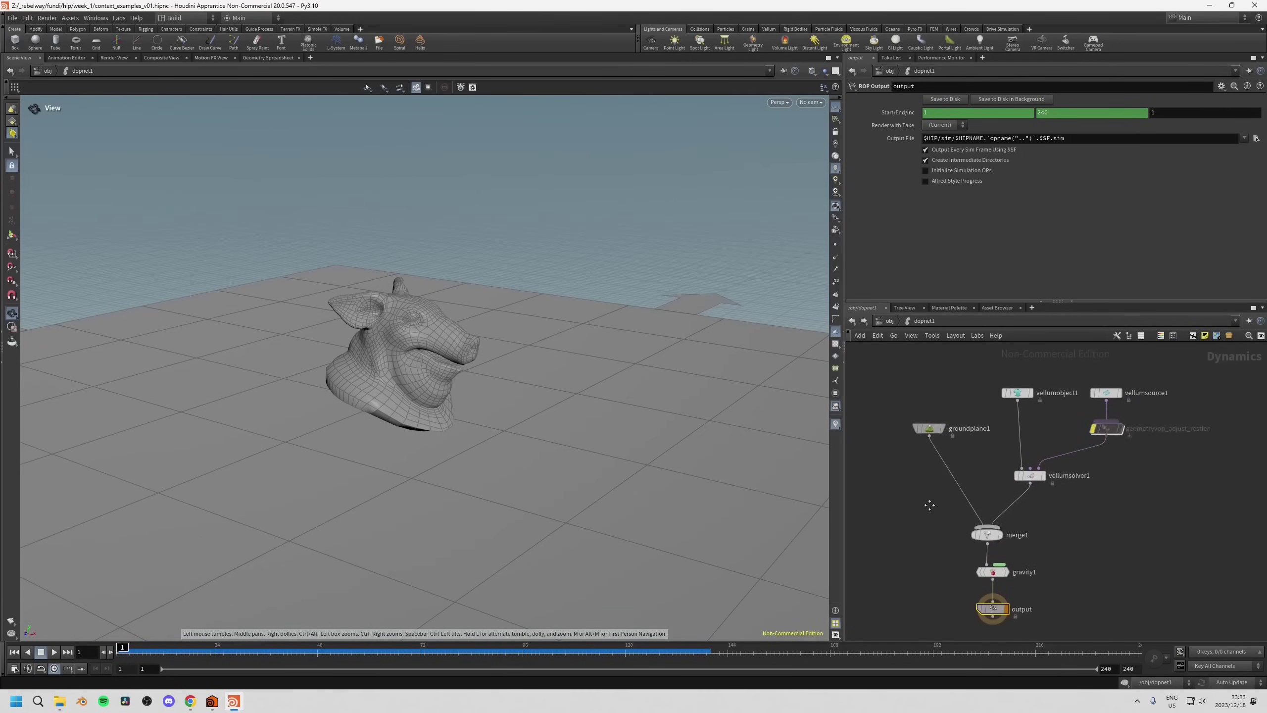
{"action": "middle_click_drag", "start_coordinate": [1050, 441], "coordinate": [1054, 465]}
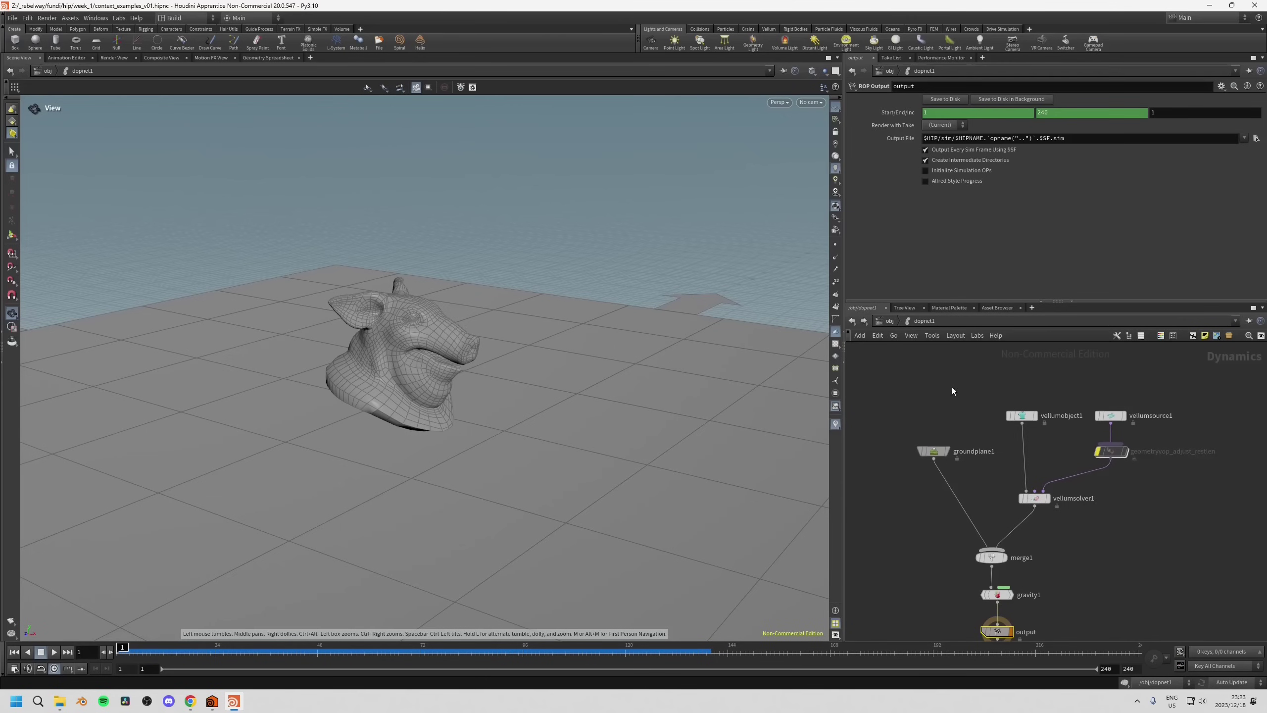
{"action": "middle_click_drag", "start_coordinate": [952, 391], "coordinate": [944, 390]}
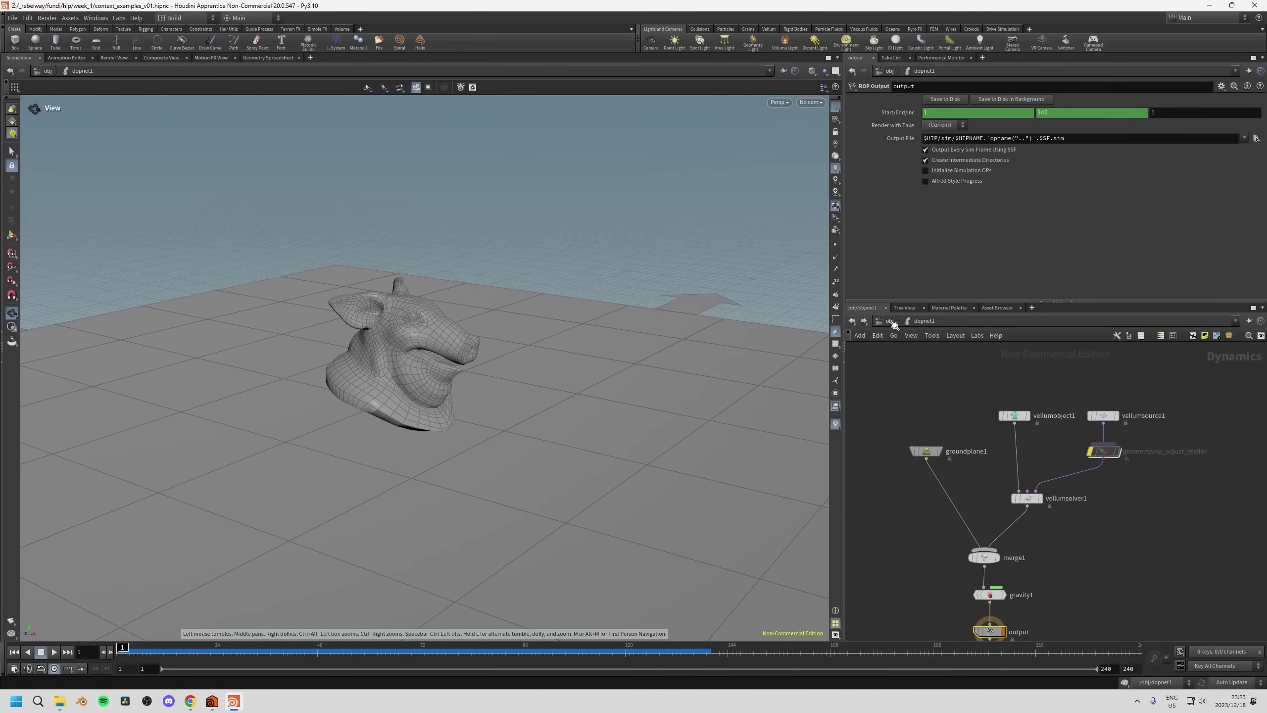
{"action": "left_click", "coordinate": [889, 320]}
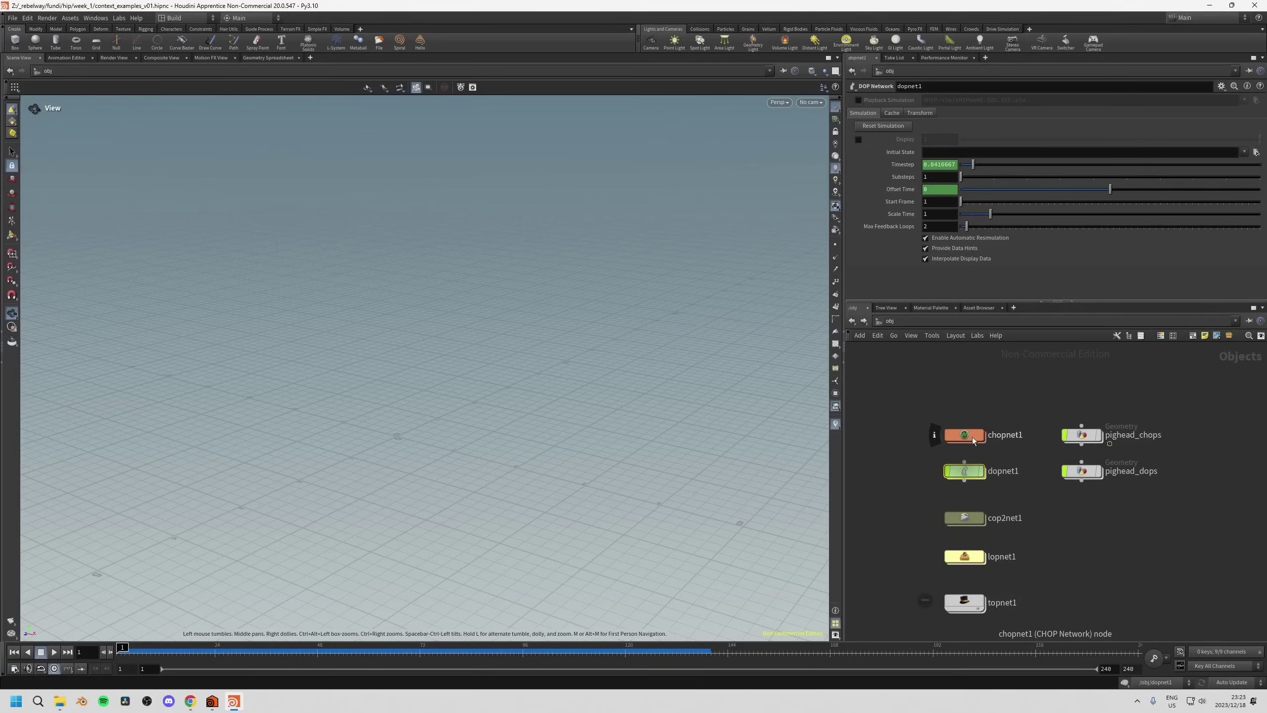
{"action": "double_click", "coordinate": [968, 436]}
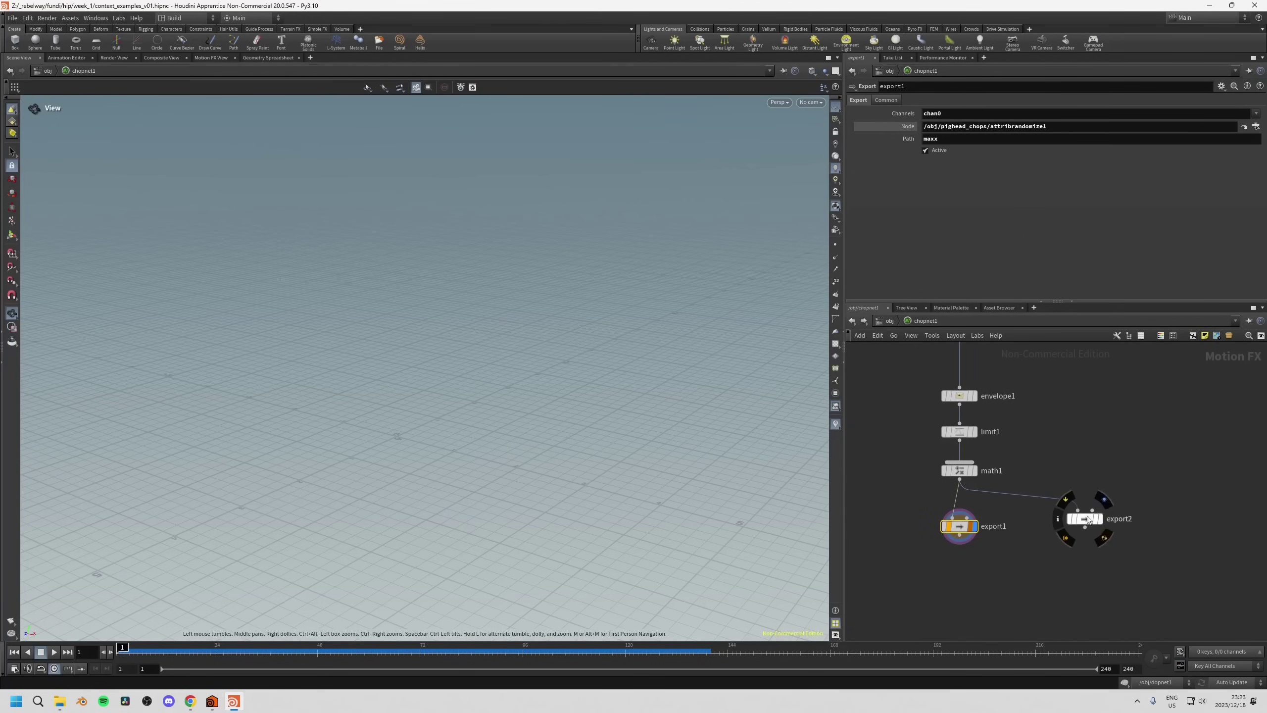
{"action": "left_click_drag", "start_coordinate": [1087, 515], "coordinate": [1085, 523]}
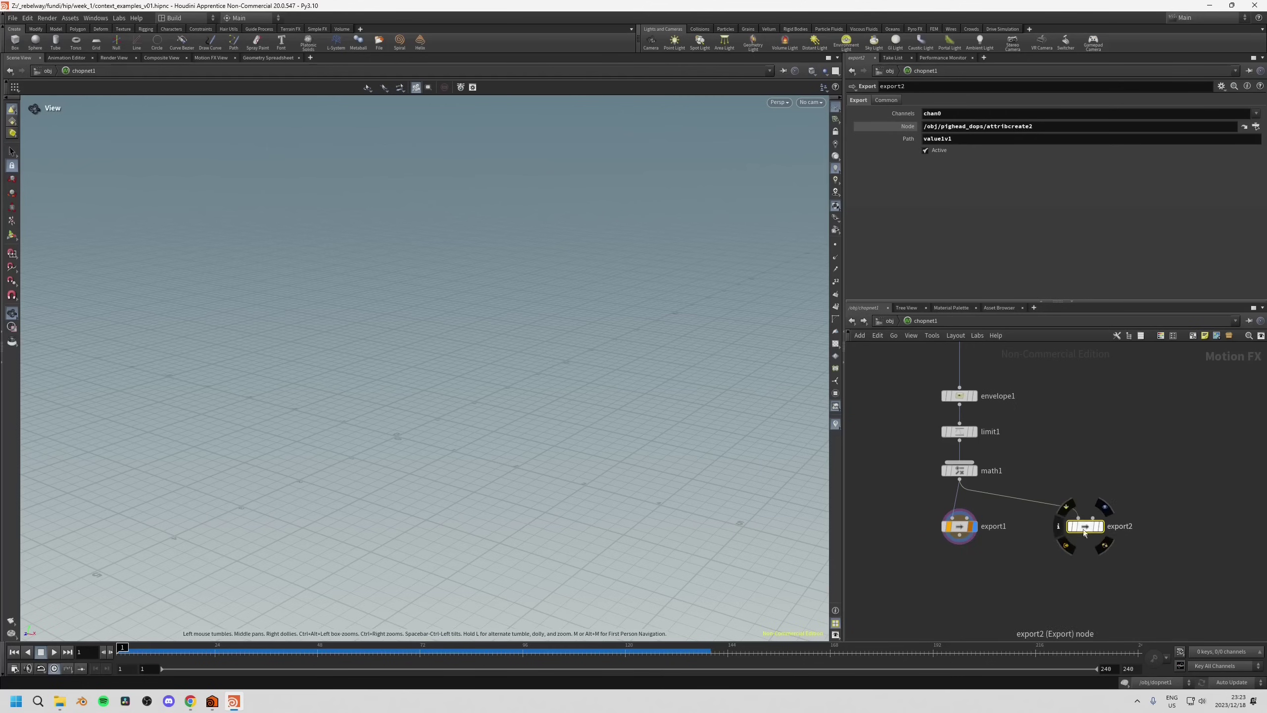
{"action": "mouse_move", "coordinate": [1083, 533]}
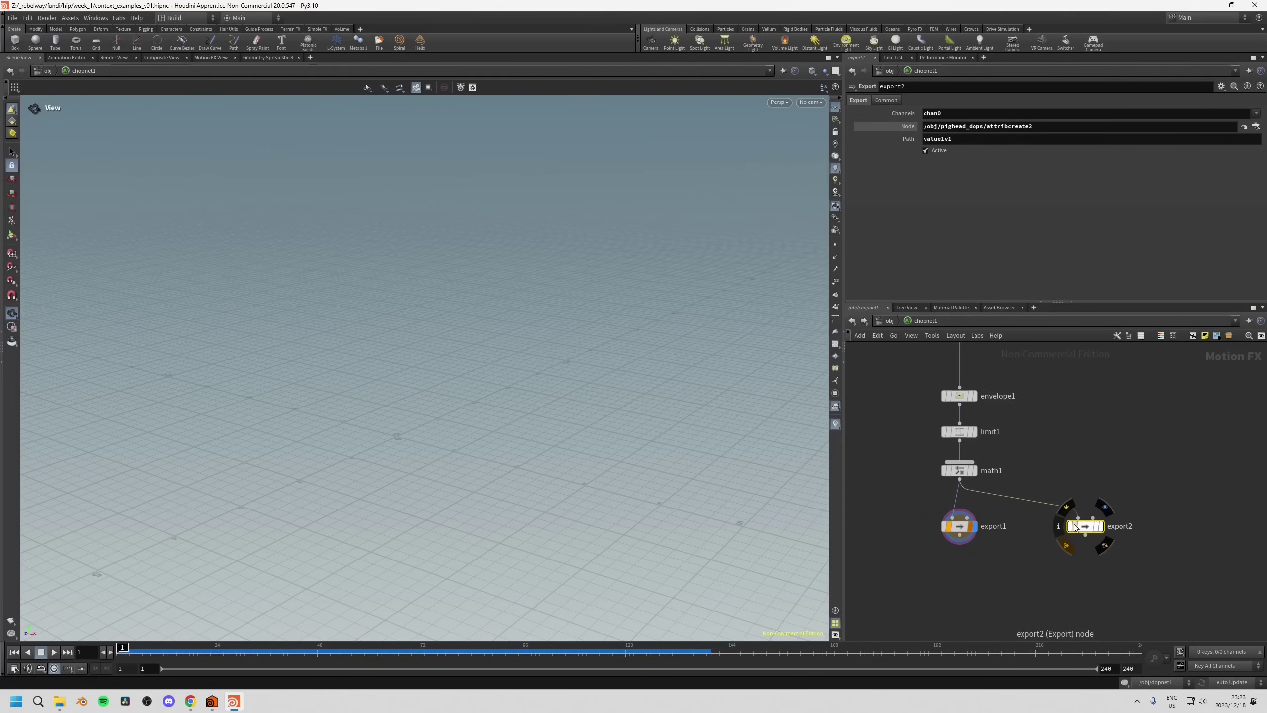
{"action": "left_click", "coordinate": [1066, 545]}
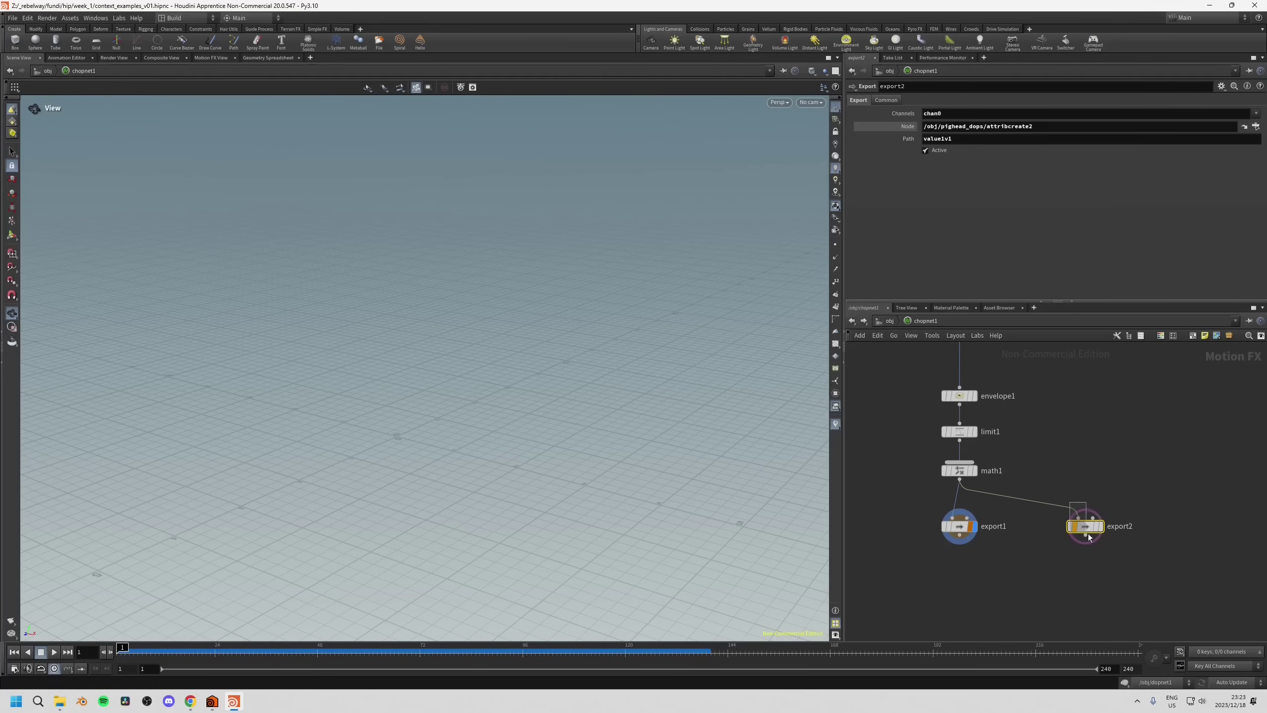
Jump from export2 to its target attribcreate2 node in pighead_dops and select the testgeometry_pighead1 node.
{"action": "middle_click_drag", "start_coordinate": [885, 370], "coordinate": [900, 441]}
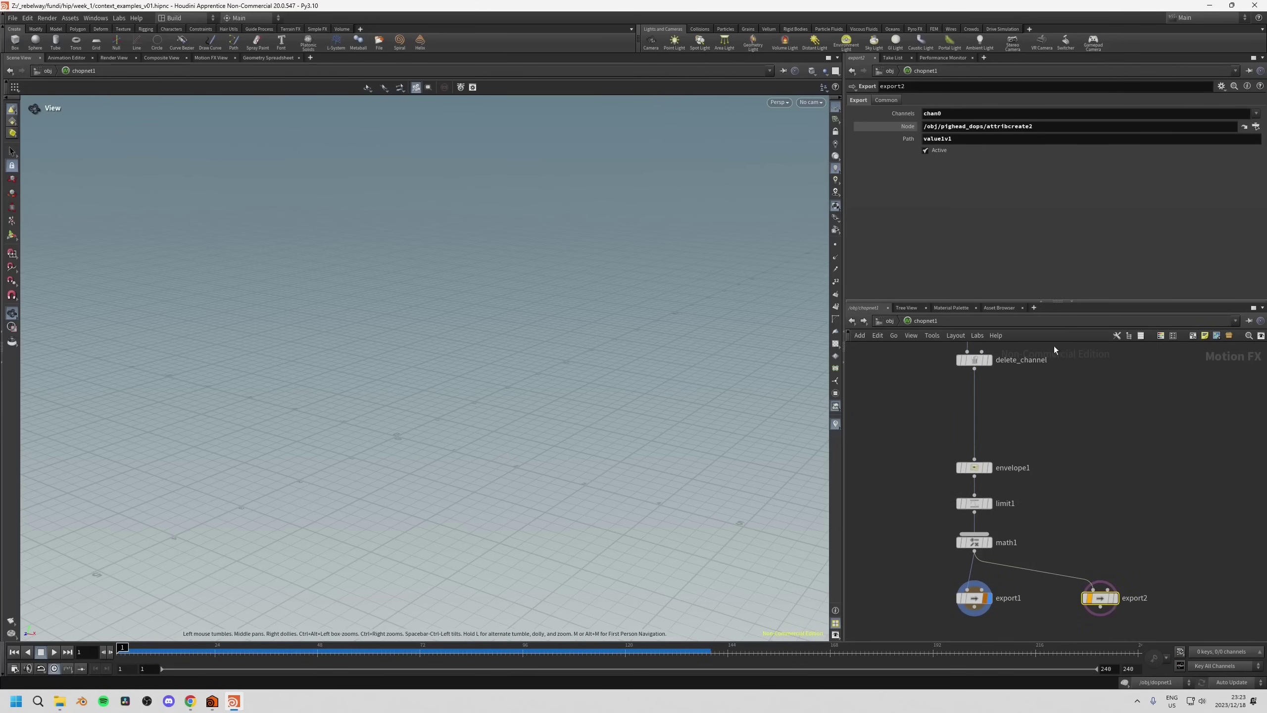
{"action": "middle_click_drag", "start_coordinate": [1131, 490], "coordinate": [1109, 443]}
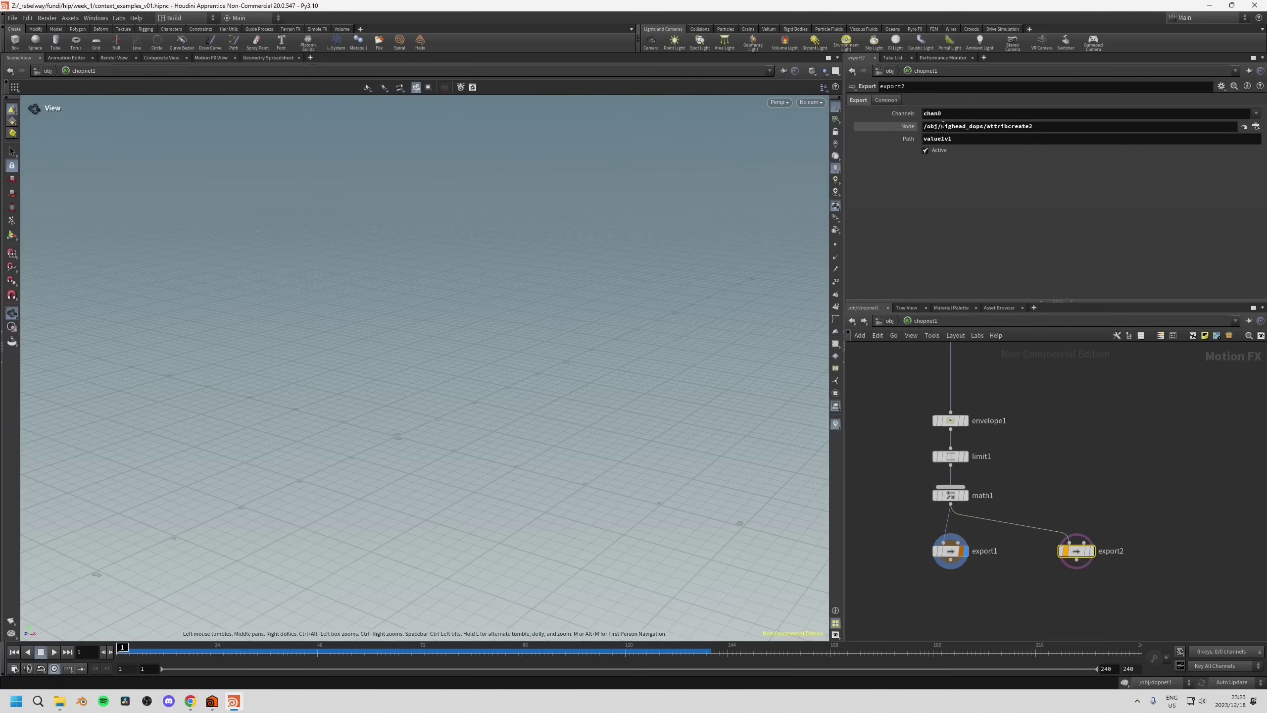
{"action": "left_click", "coordinate": [1244, 127]}
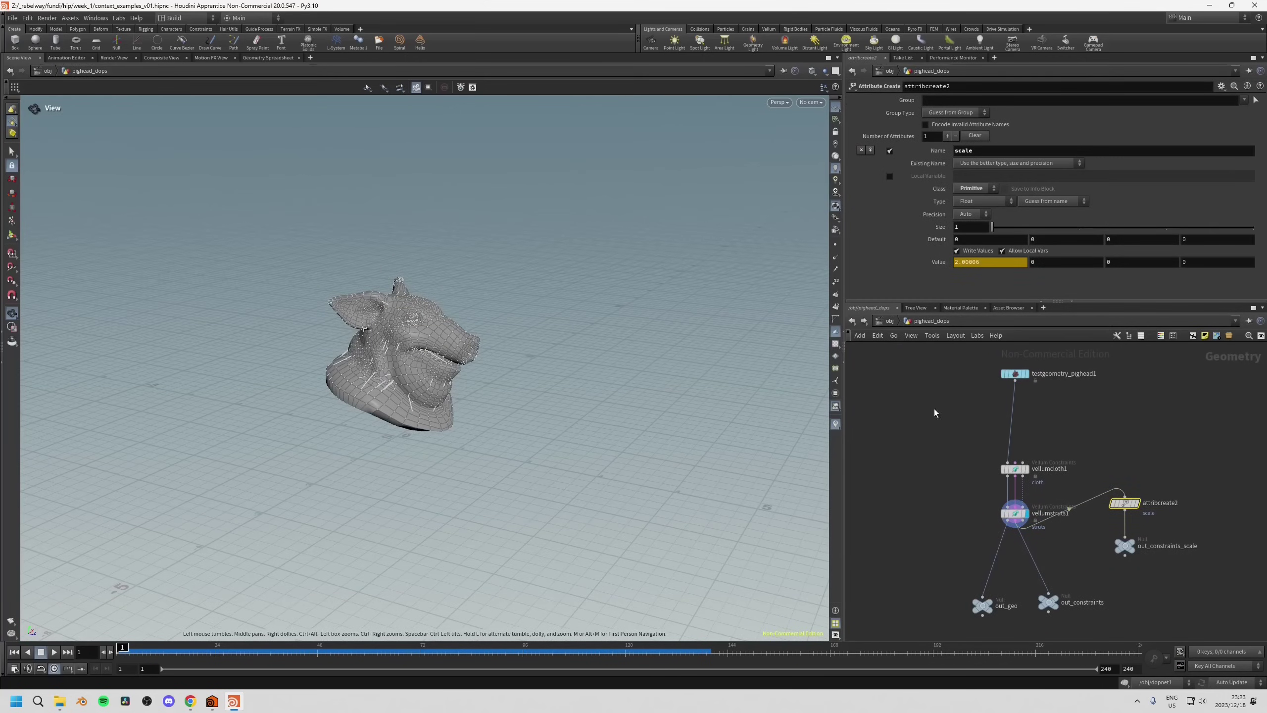
{"action": "middle_click_drag", "start_coordinate": [936, 414], "coordinate": [943, 454]}
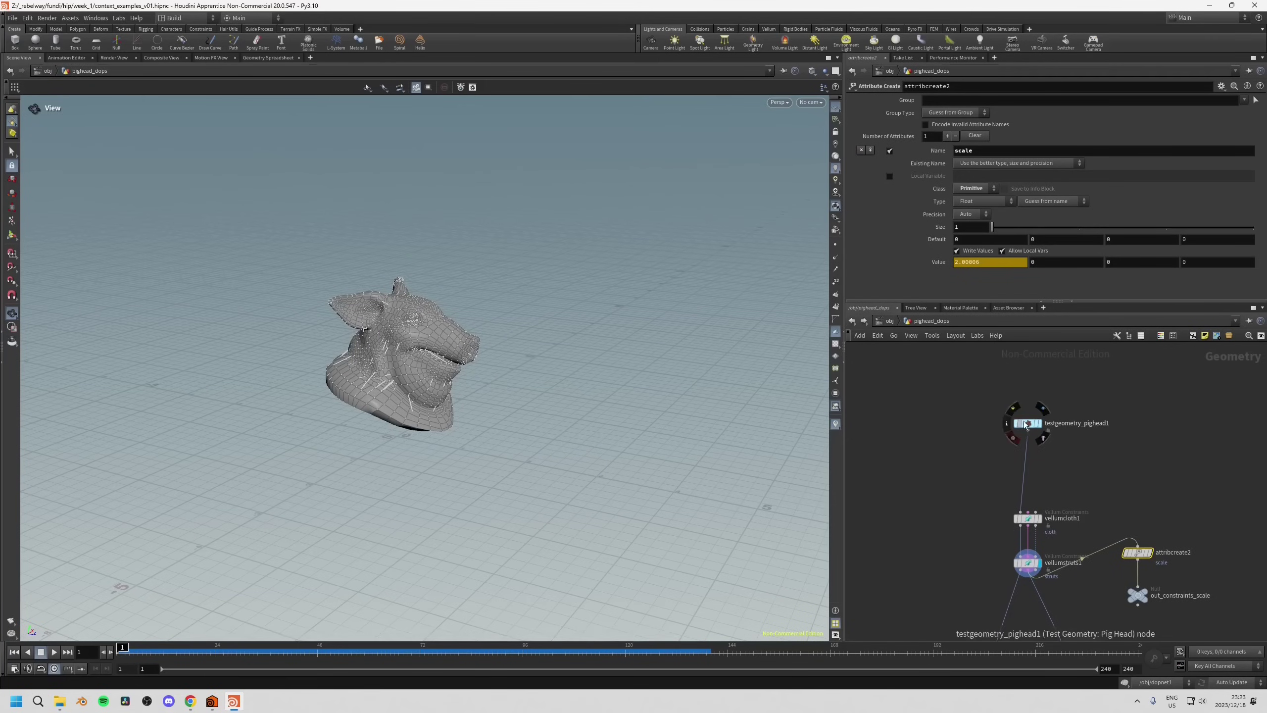
{"action": "left_click_drag", "start_coordinate": [1023, 424], "coordinate": [1018, 442]}
Reopen pighead_dops from the object level and move the vellumcloth1 and vellumstruts1 nodes up together, closer to the pig head node.
{"action": "left_click", "coordinate": [889, 321]}
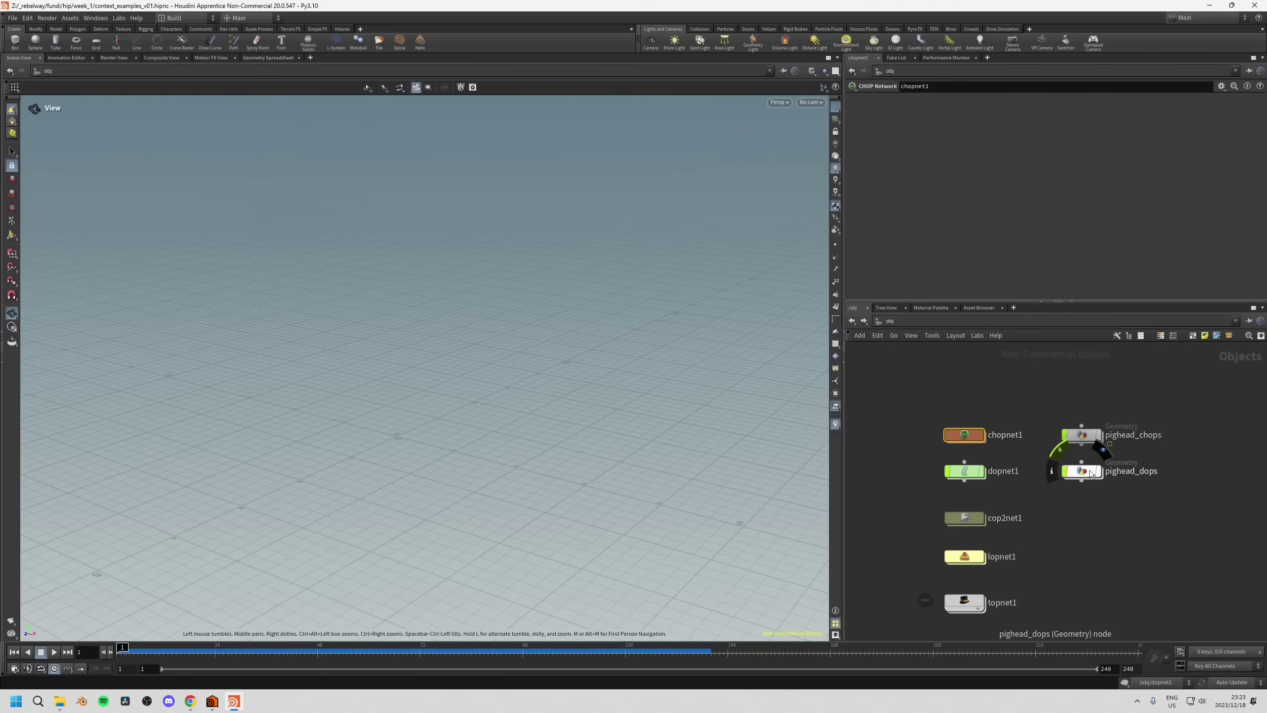
{"action": "double_click", "coordinate": [1082, 472]}
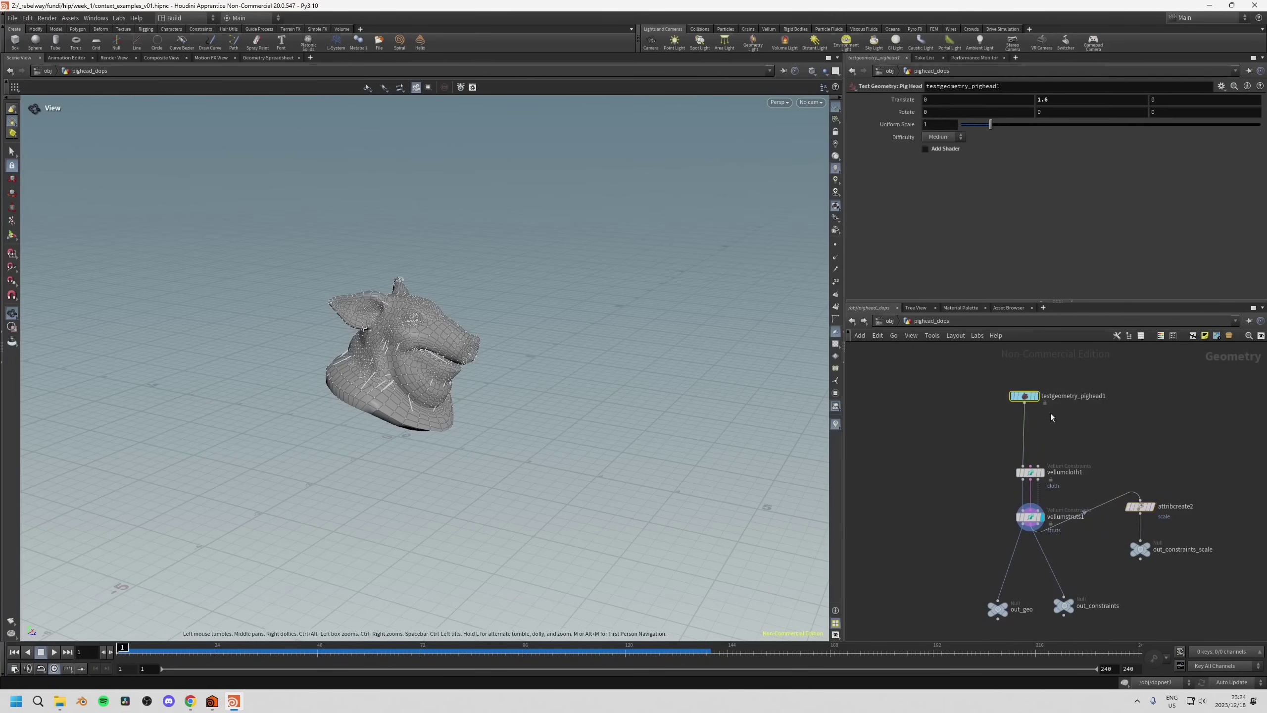
{"action": "left_click", "coordinate": [1022, 451]}
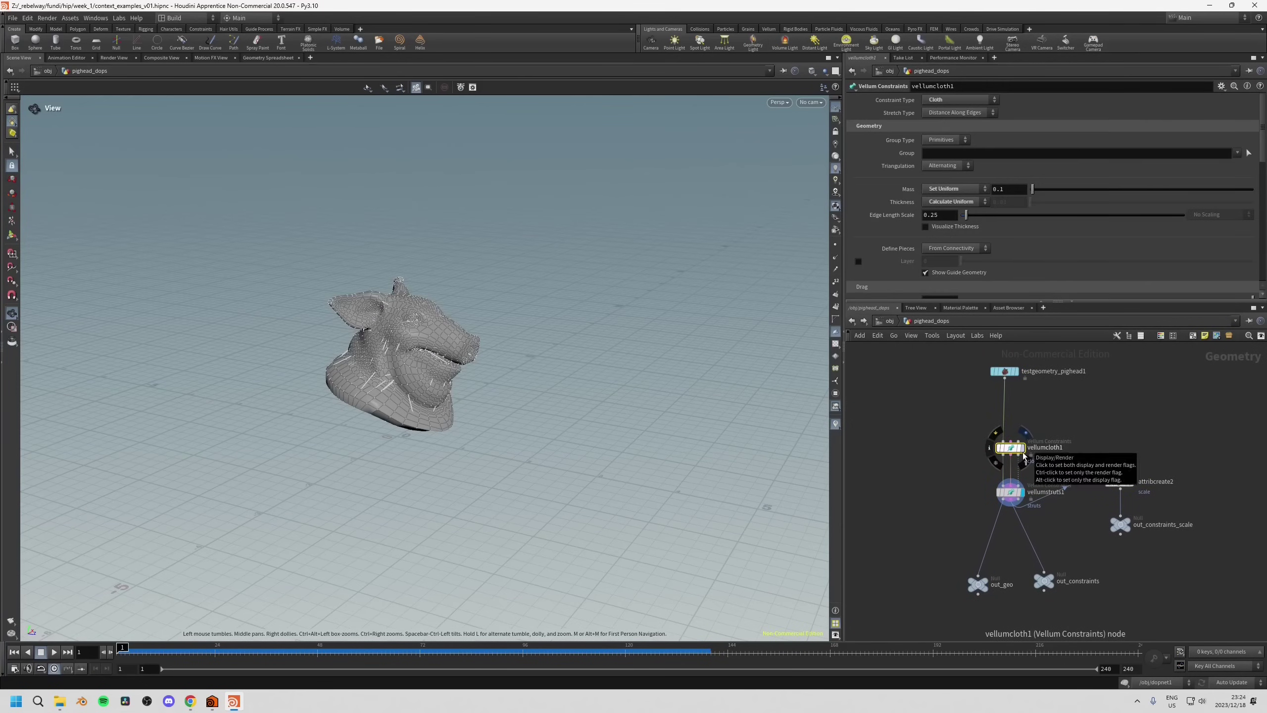
{"action": "left_click_drag", "start_coordinate": [956, 432], "coordinate": [1021, 525]}
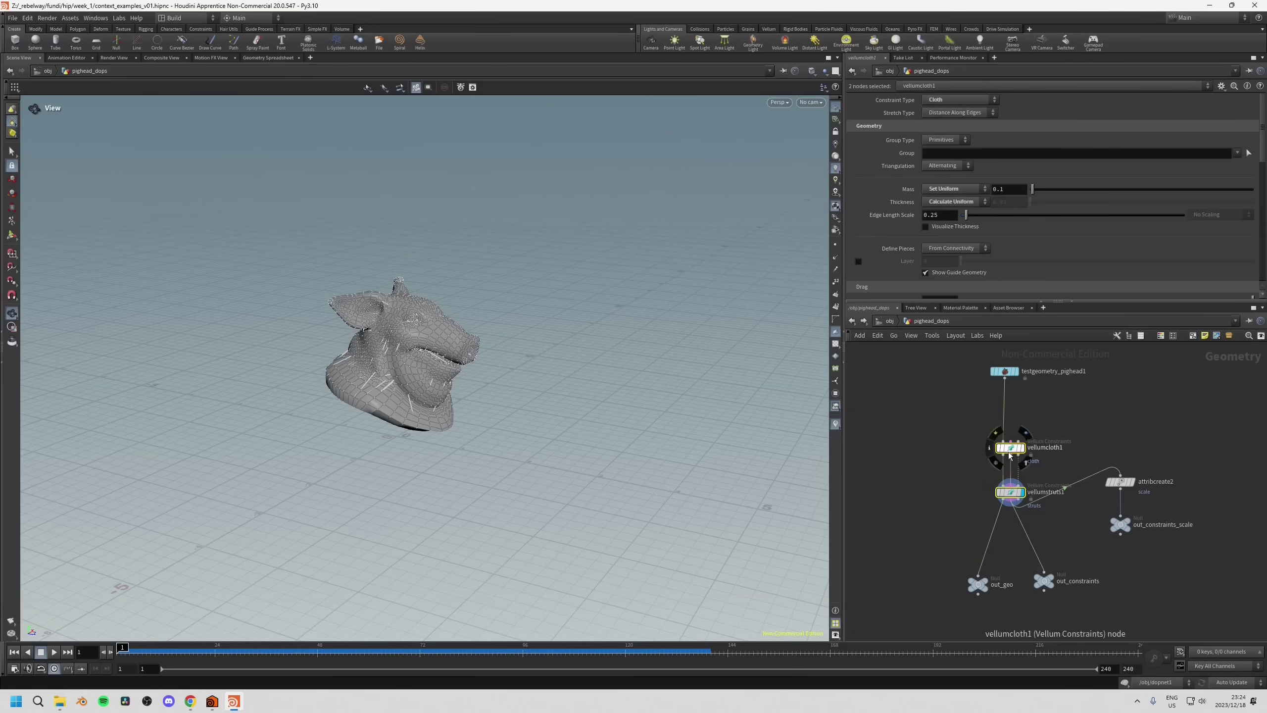
{"action": "left_click_drag", "start_coordinate": [1008, 448], "coordinate": [1008, 432]}
{"action": "left_click", "coordinate": [959, 413]}
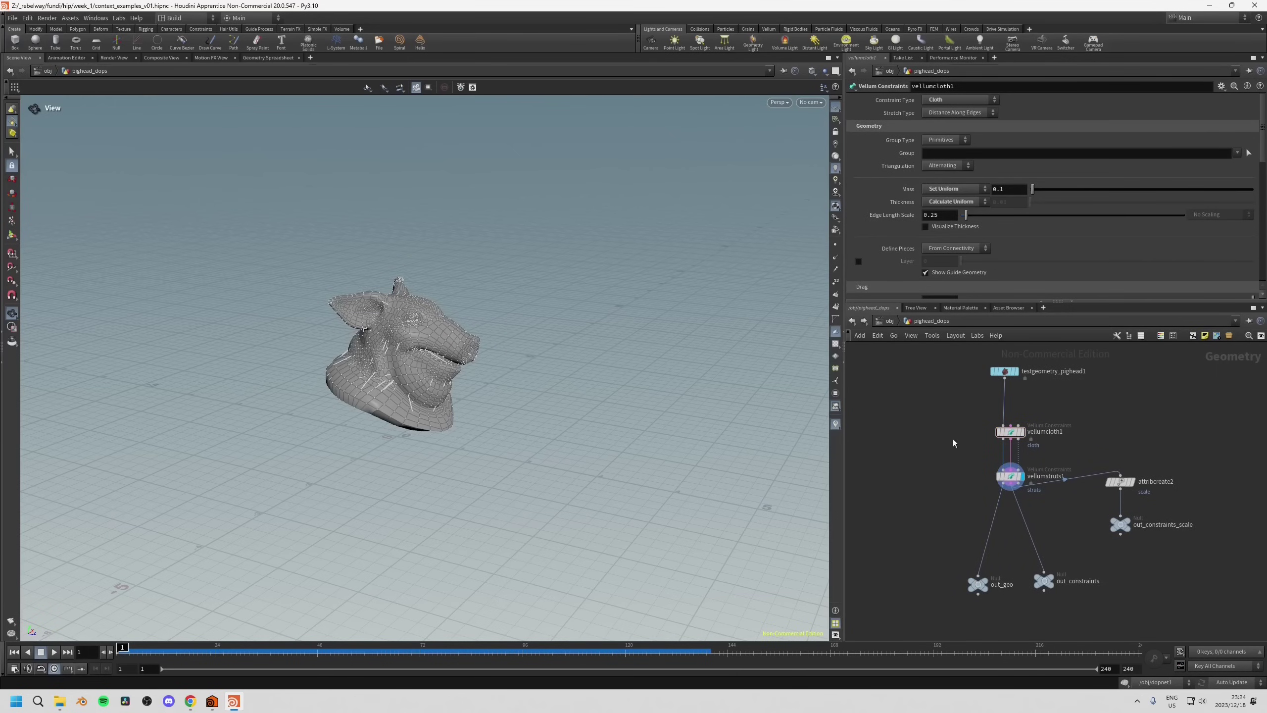
Display vellumcloth1 and vellumstruts1 in turn, and switch the viewport to wireframe to reveal the struts.
{"action": "left_click", "coordinate": [1022, 431]}
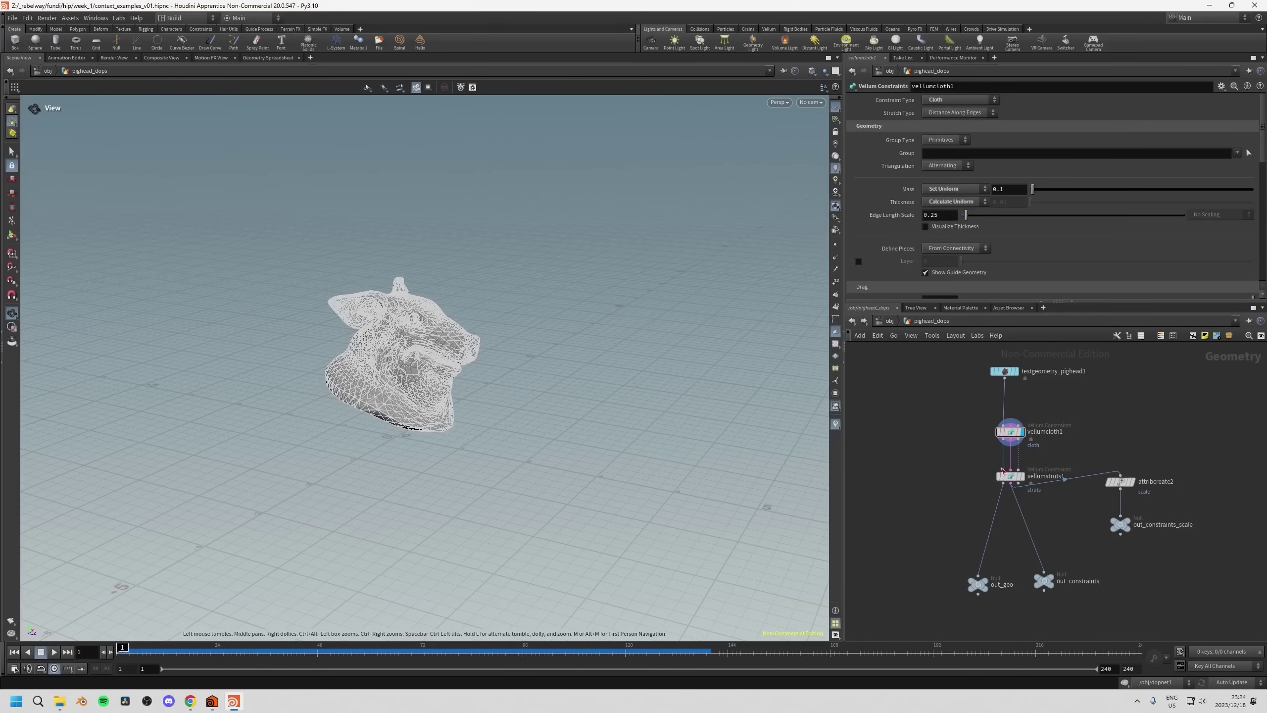
{"action": "left_click", "coordinate": [1022, 476]}
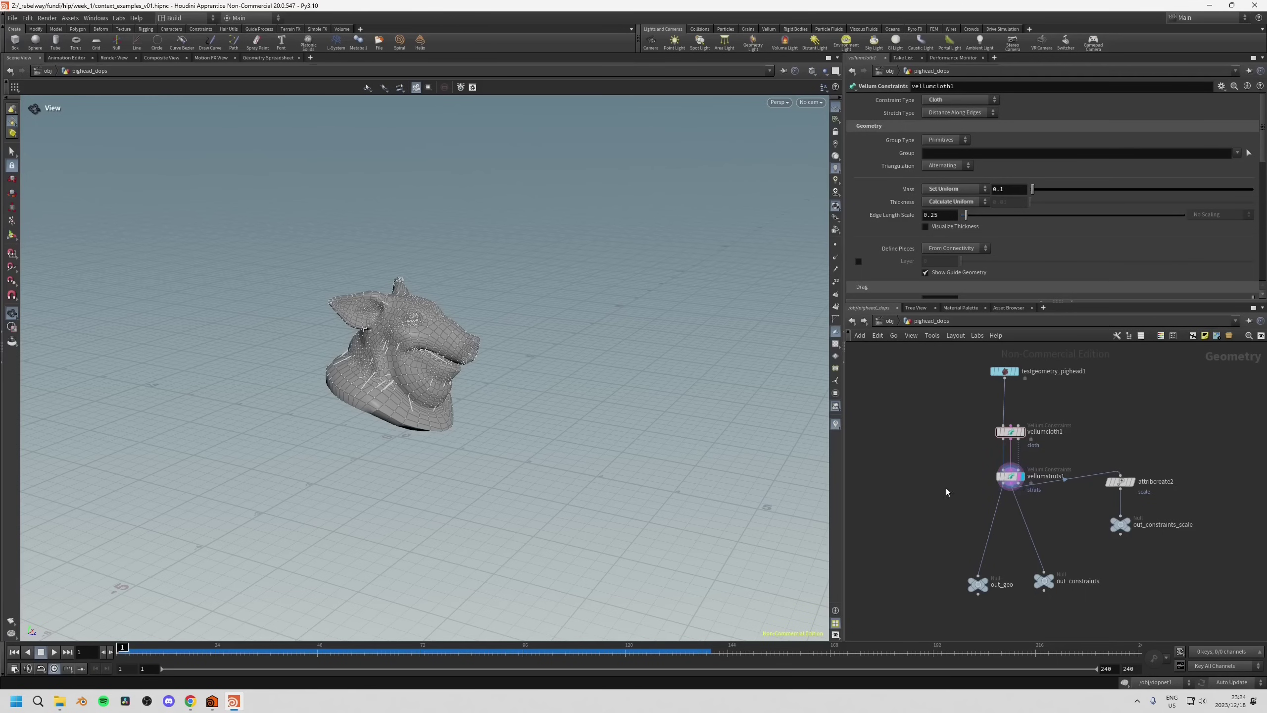
{"action": "right_click_drag", "start_coordinate": [406, 371], "coordinate": [549, 323]}
{"action": "key", "text": "w"}
{"action": "right_click_drag", "start_coordinate": [390, 363], "coordinate": [591, 330]}
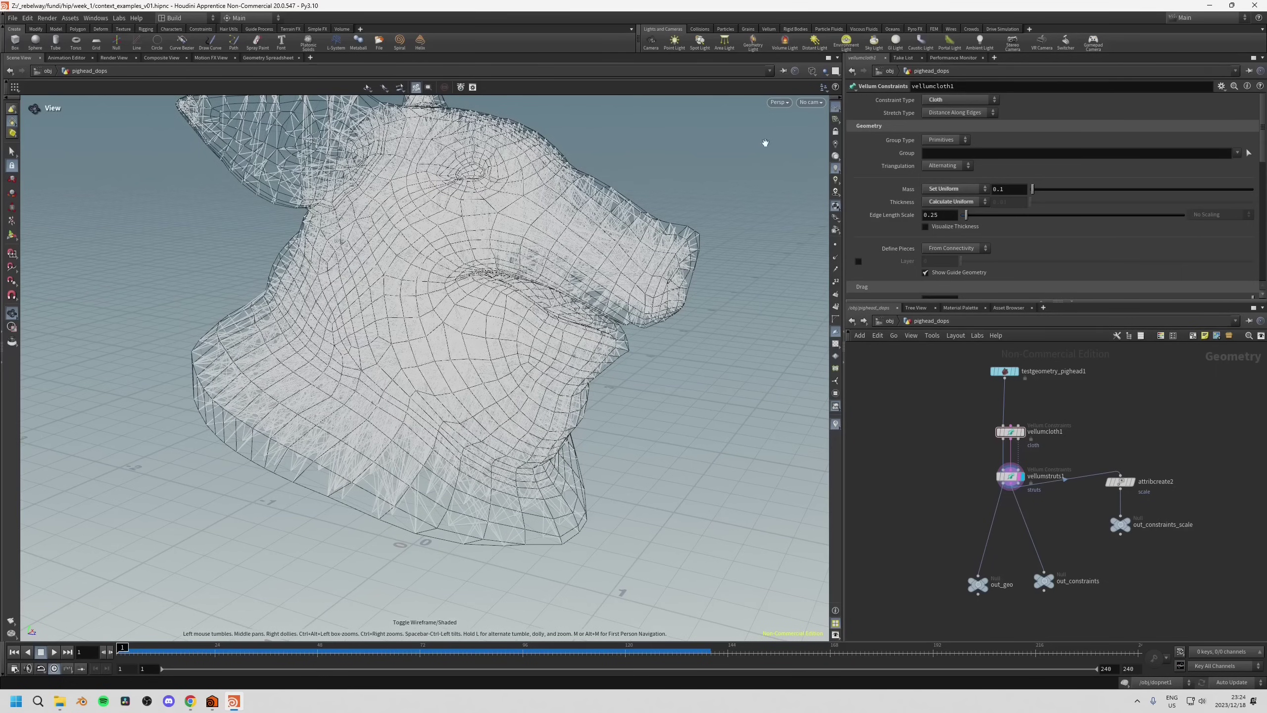
Examine the strut constraints inside the pig head from several angles and return the viewport to shaded mode.
{"action": "mouse_move", "coordinate": [566, 252]}
{"action": "left_mouse_down"}
{"action": "mouse_move", "coordinate": [516, 251]}
{"action": "mouse_move", "coordinate": [620, 252]}
{"action": "left_mouse_up"}
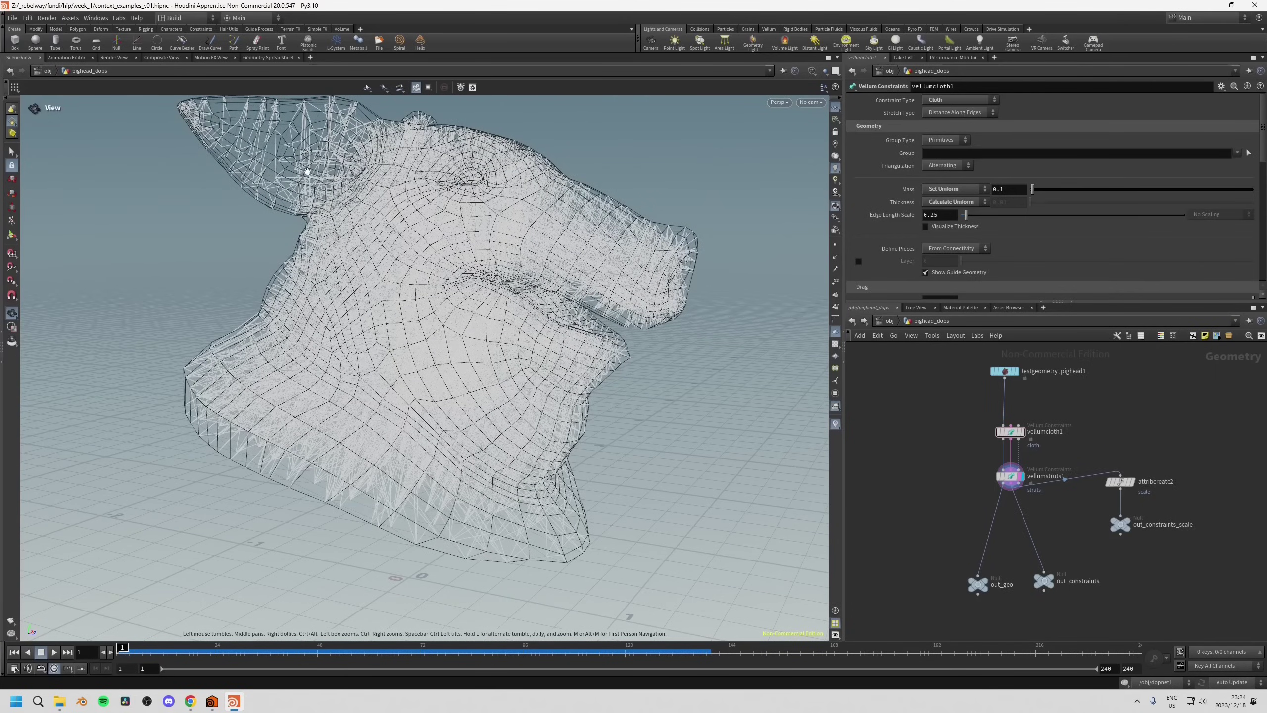
{"action": "left_click_drag", "start_coordinate": [429, 225], "coordinate": [369, 297]}
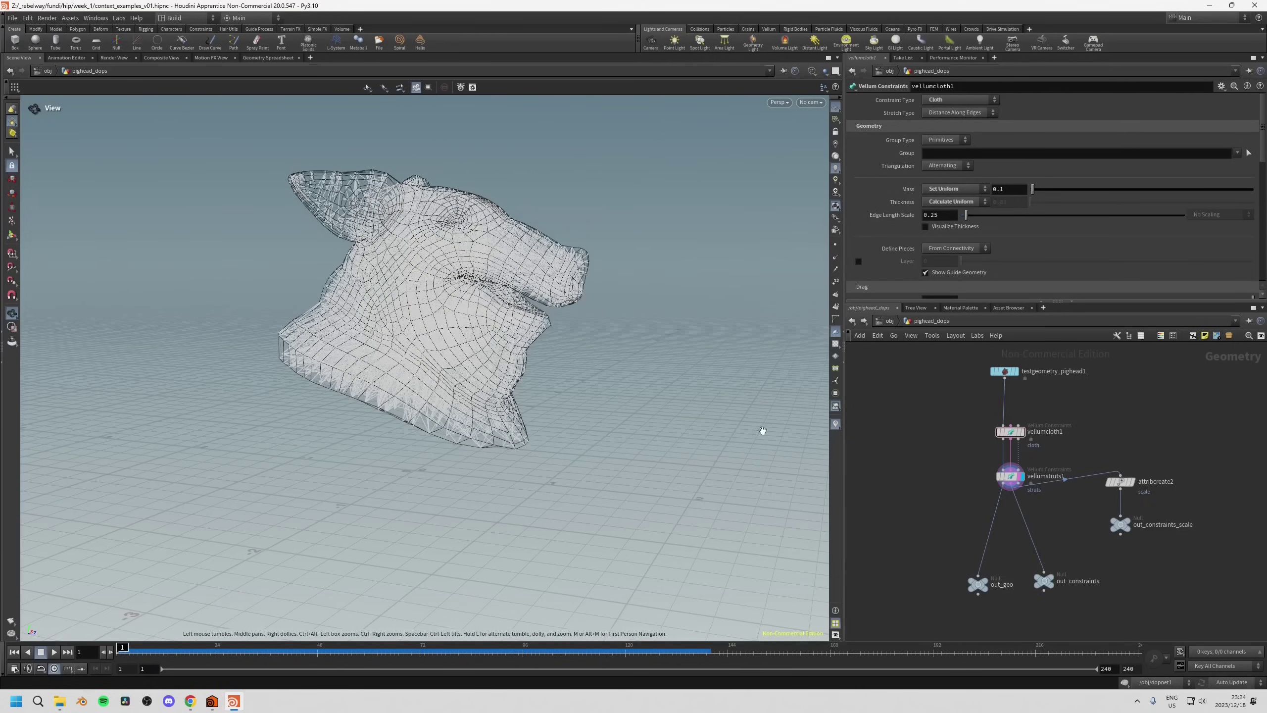
{"action": "left_click_drag", "start_coordinate": [475, 308], "coordinate": [461, 411]}
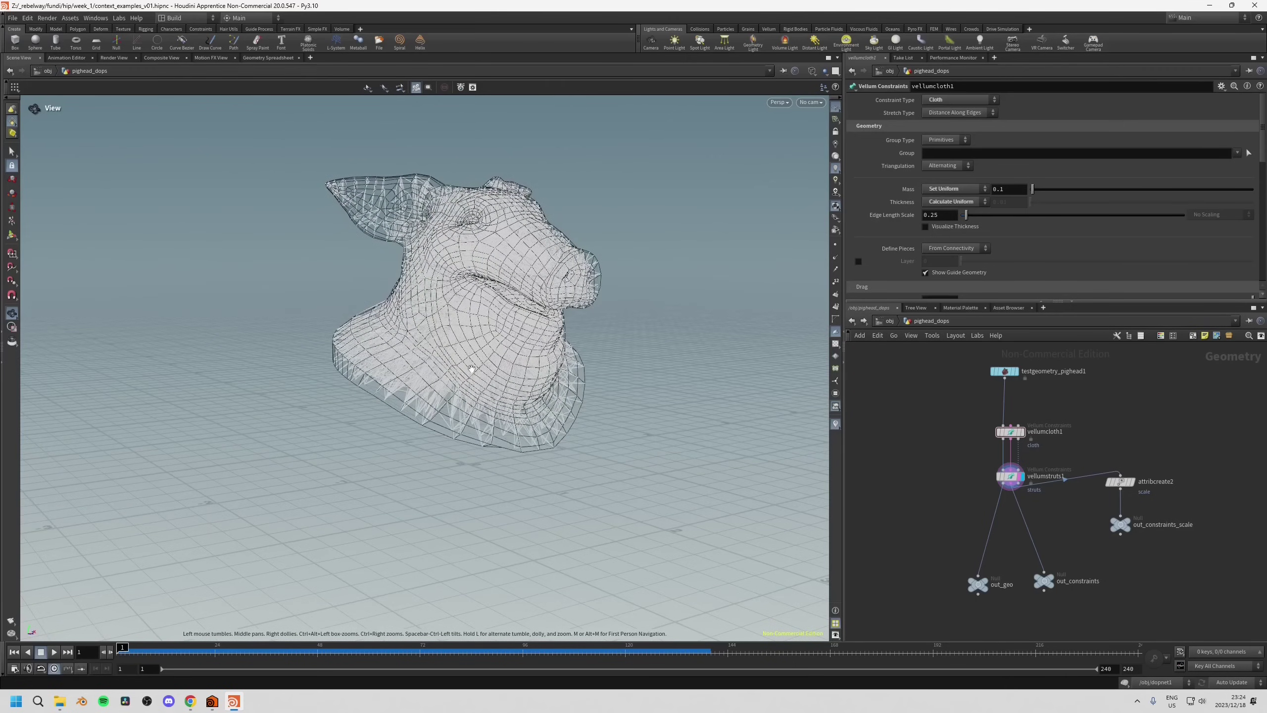
{"action": "left_click_drag", "start_coordinate": [565, 334], "coordinate": [471, 350]}
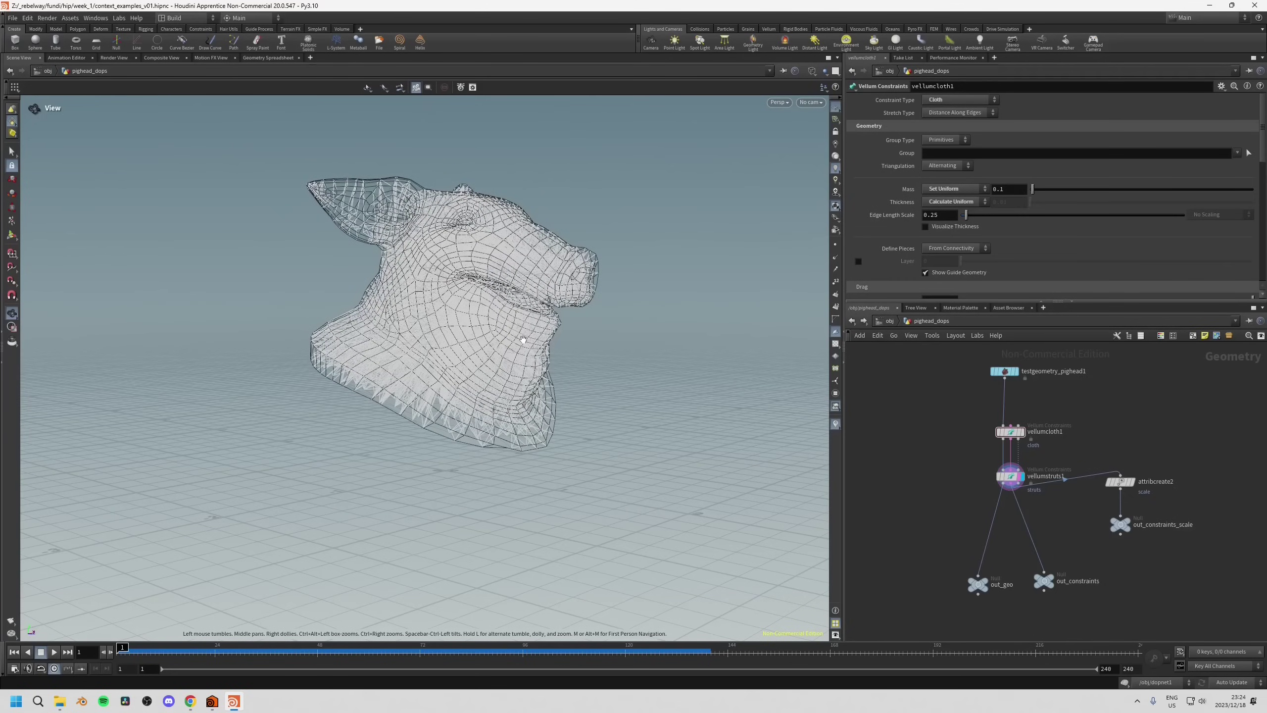
{"action": "key", "text": "w"}
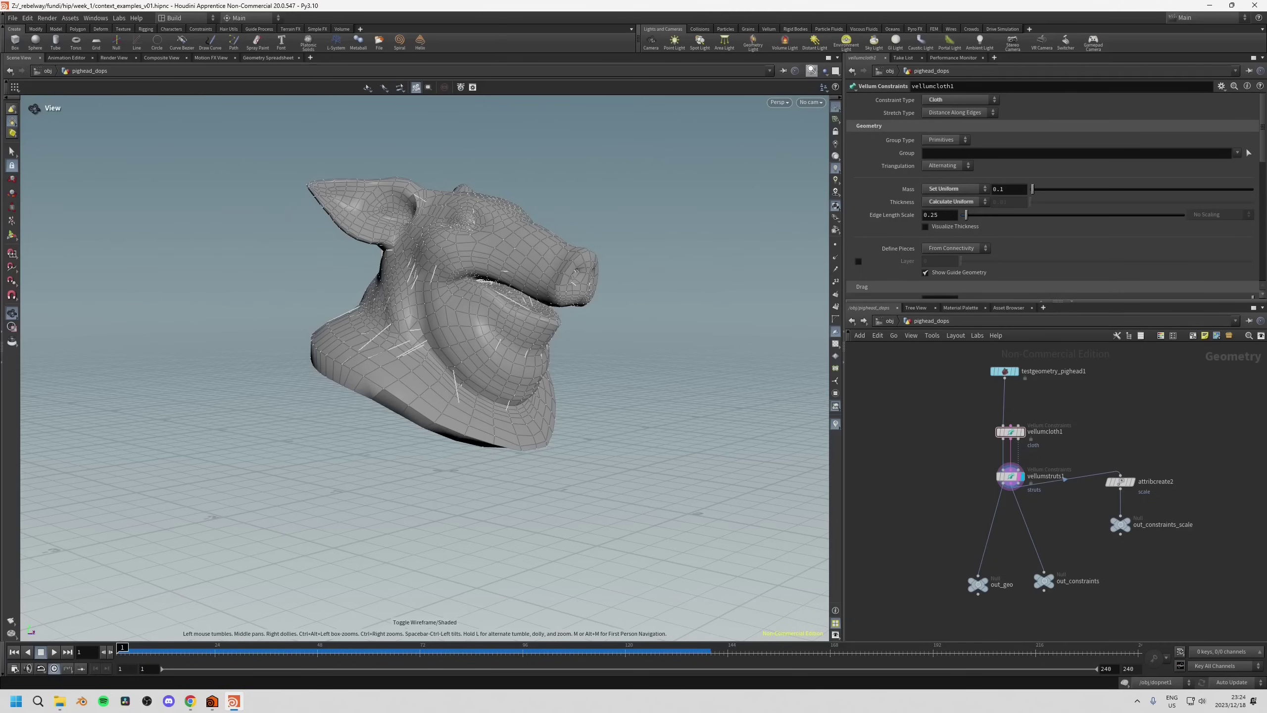
{"action": "left_click", "coordinate": [812, 70]}
{"action": "left_click", "coordinate": [844, 192]}
{"action": "mouse_move", "coordinate": [461, 332]}
{"action": "left_mouse_down"}
{"action": "mouse_move", "coordinate": [469, 297]}
{"action": "mouse_move", "coordinate": [419, 327]}
{"action": "left_mouse_up"}
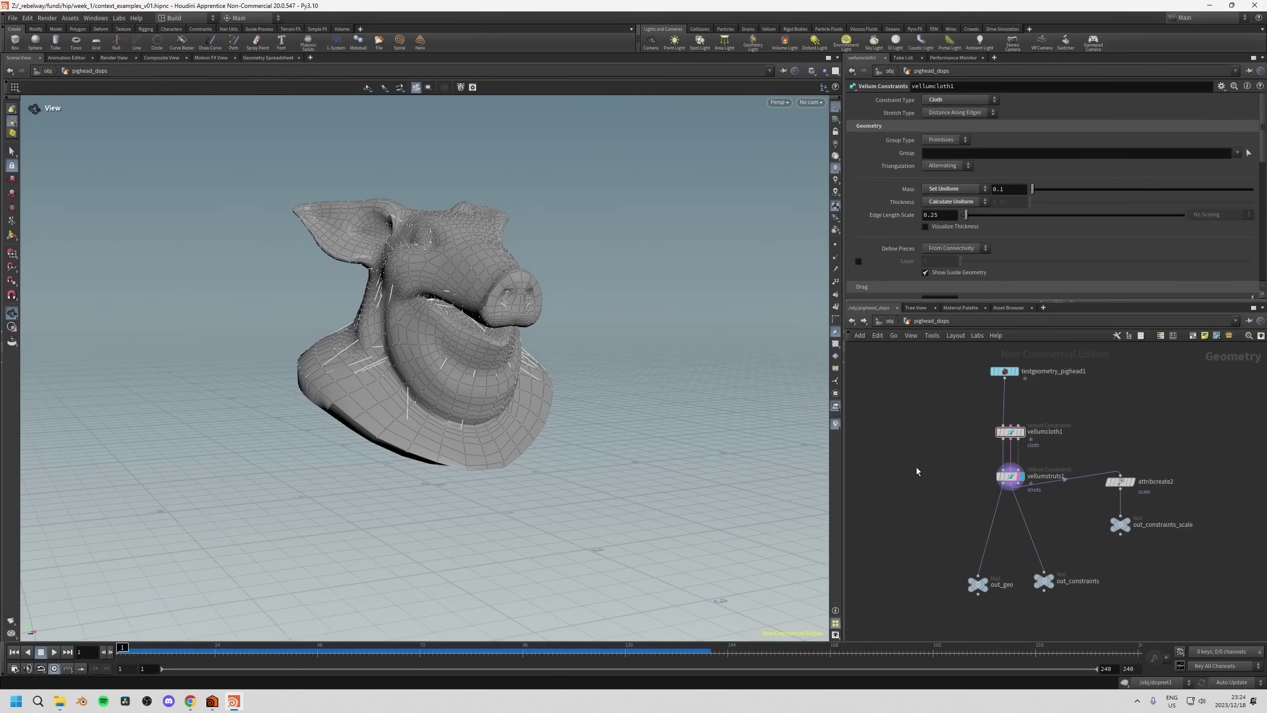
Select the attribcreate2 node to view the parameters of its scale attribute.
{"action": "middle_click_drag", "start_coordinate": [928, 502], "coordinate": [921, 473]}
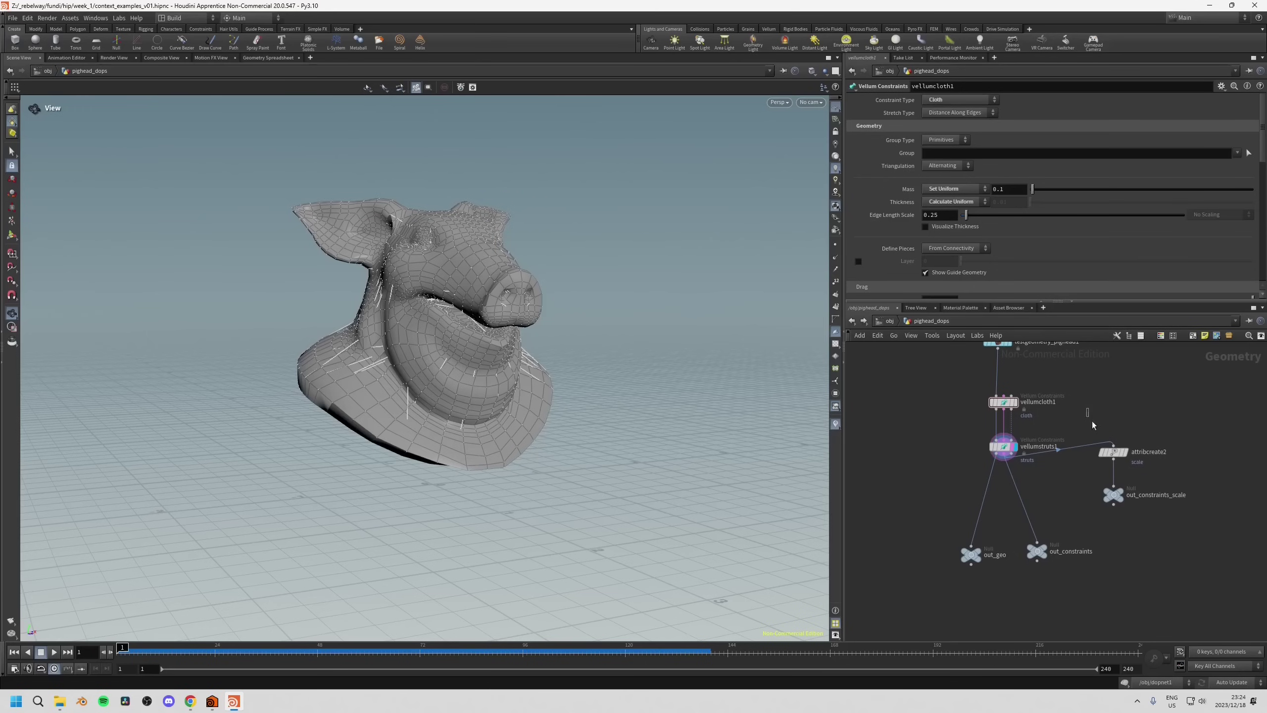
{"action": "left_click_drag", "start_coordinate": [1118, 460], "coordinate": [1102, 470]}
{"action": "middle_click_drag", "start_coordinate": [1093, 462], "coordinate": [1075, 481]}
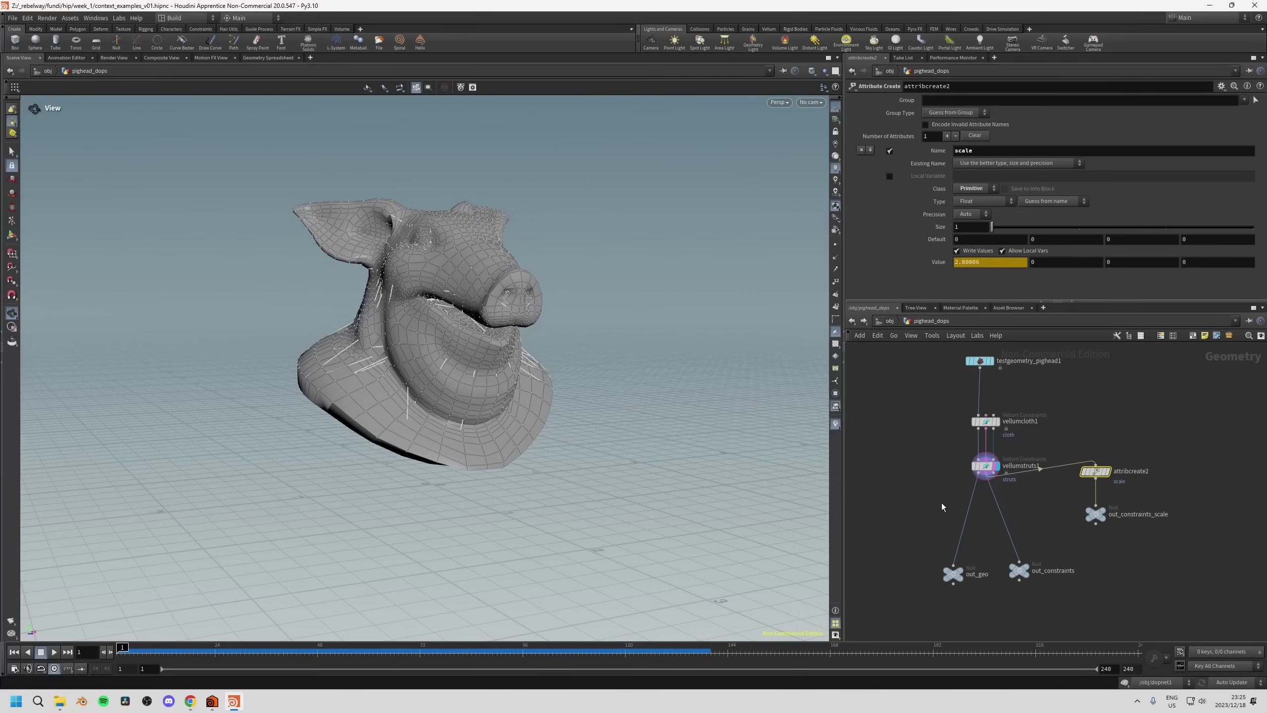
{"action": "middle_click_drag", "start_coordinate": [942, 503], "coordinate": [939, 496]}
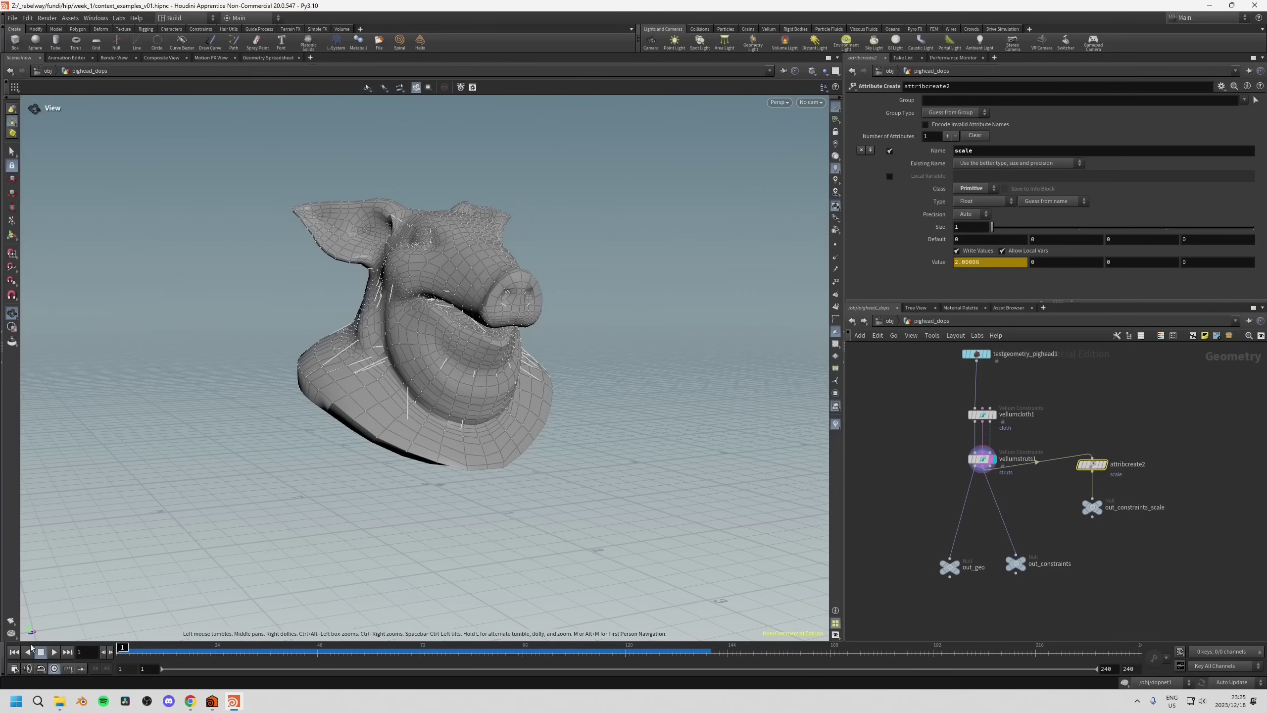
{"action": "middle_click_drag", "start_coordinate": [931, 417], "coordinate": [940, 433]}
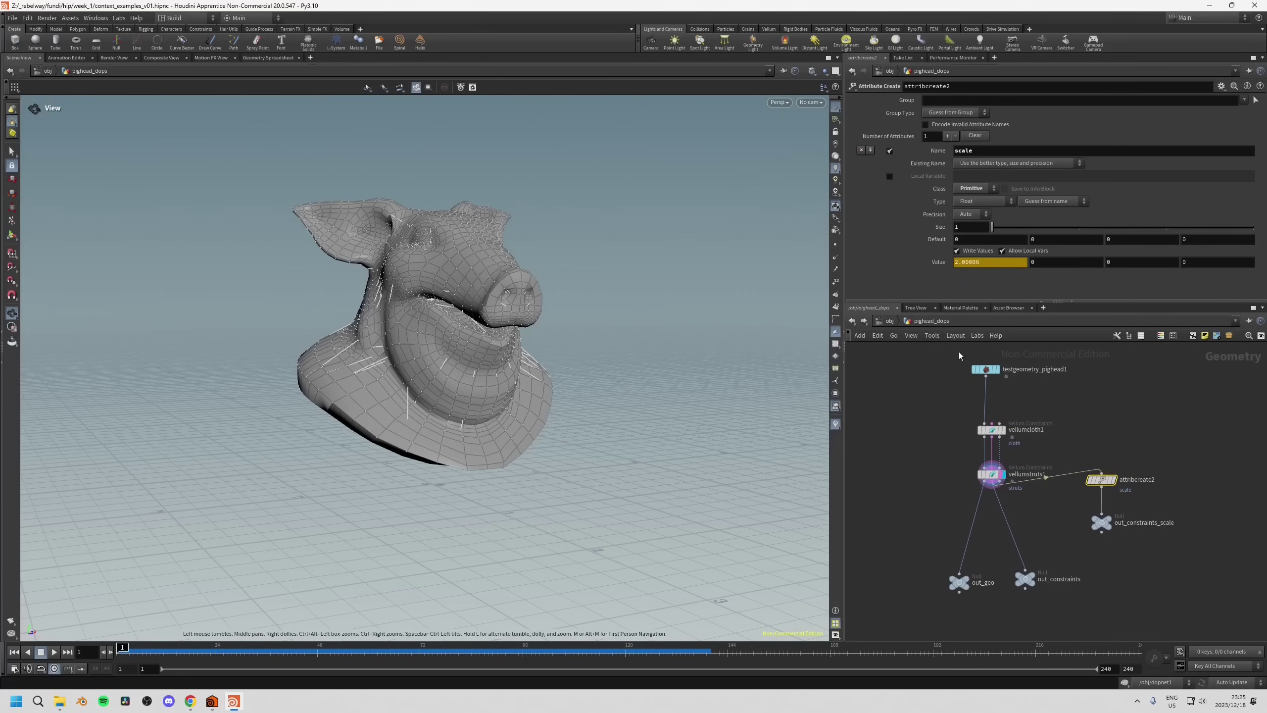
Return to dopnet1 through the object level and remove the bypass from the geometryvop_adjust_restlen node.
{"action": "left_click", "coordinate": [889, 321]}
{"action": "middle_click_drag", "start_coordinate": [879, 497], "coordinate": [936, 480]}
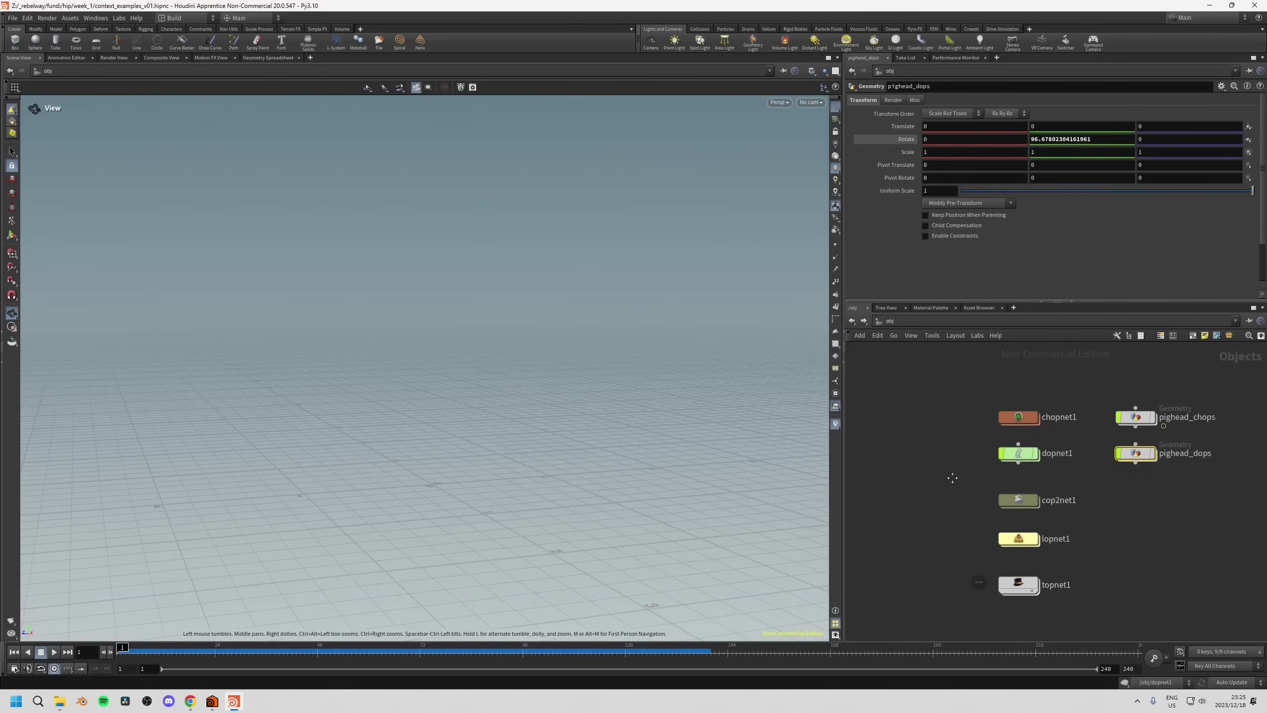
{"action": "double_click", "coordinate": [1024, 455]}
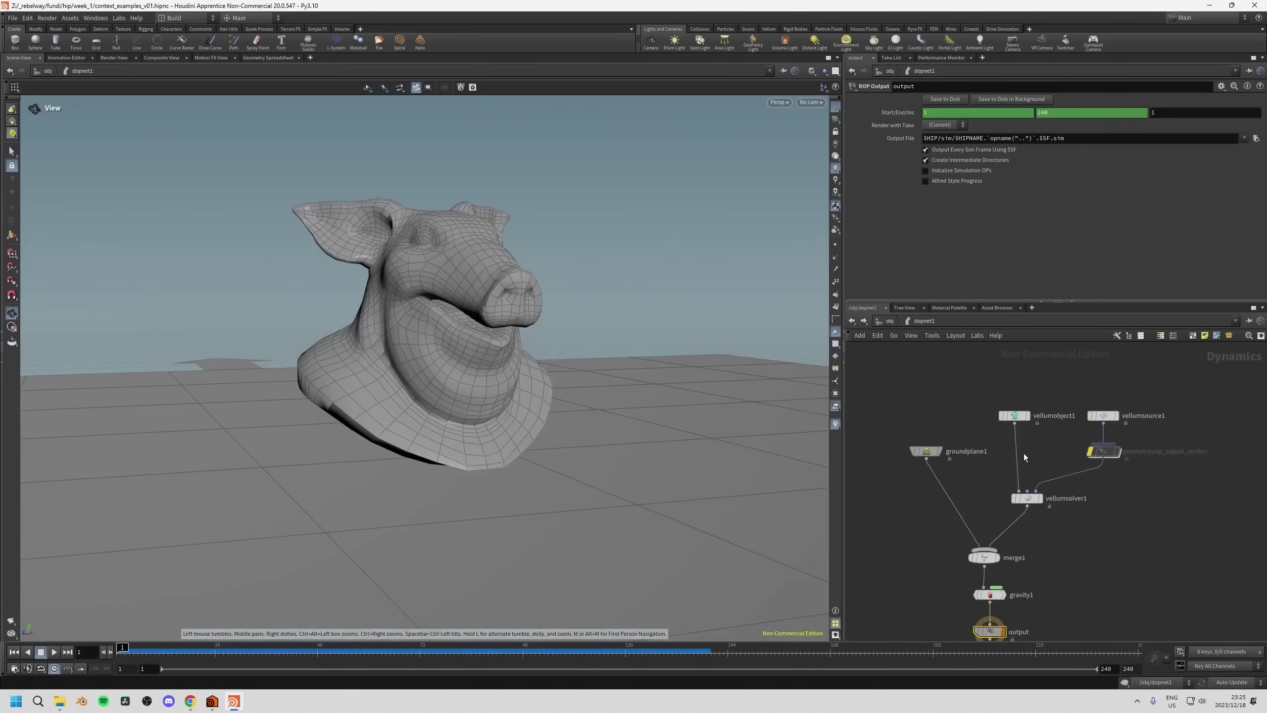
{"action": "scroll", "coordinate": [1053, 454], "scroll_direction": "up", "scroll_amount": 2}
{"action": "mouse_move", "coordinate": [1058, 455]}
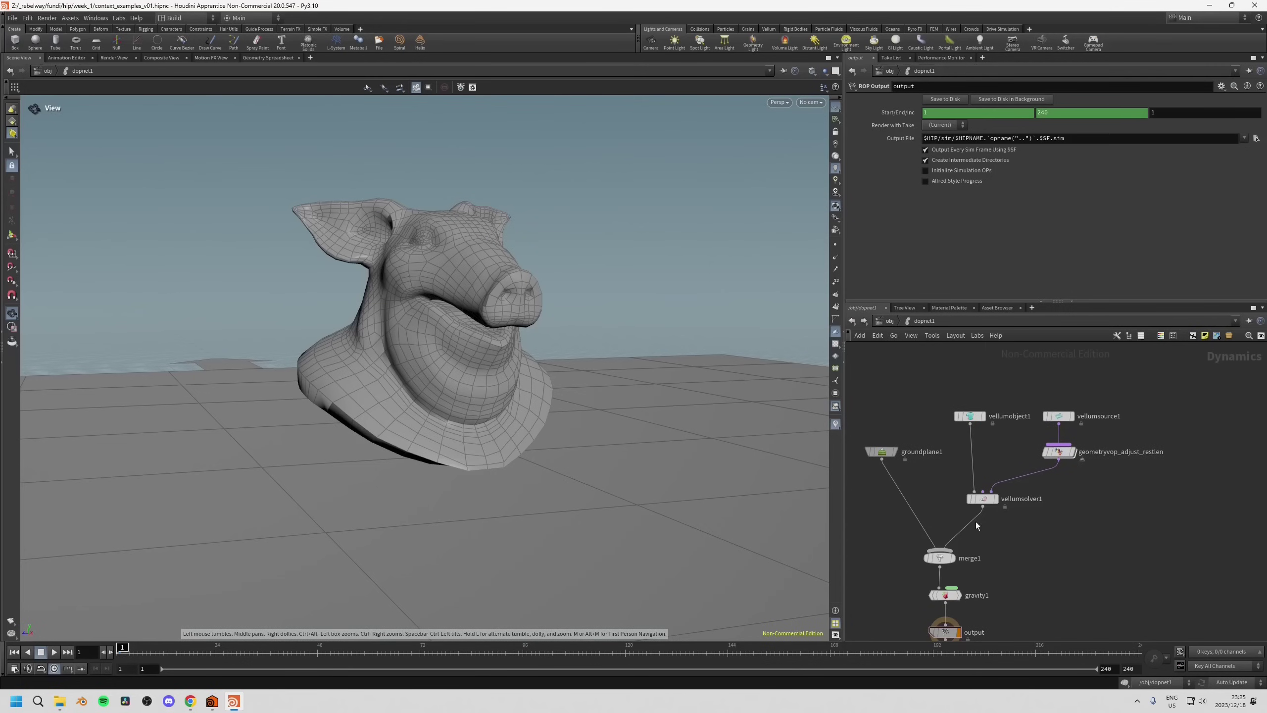
Play the pig head's Vellum simulation from frame 1 in a wider viewport and return the timeline to frame 3.
{"action": "middle_click_drag", "start_coordinate": [919, 522], "coordinate": [926, 507]}
{"action": "left_click_drag", "start_coordinate": [996, 486], "coordinate": [1004, 493]}
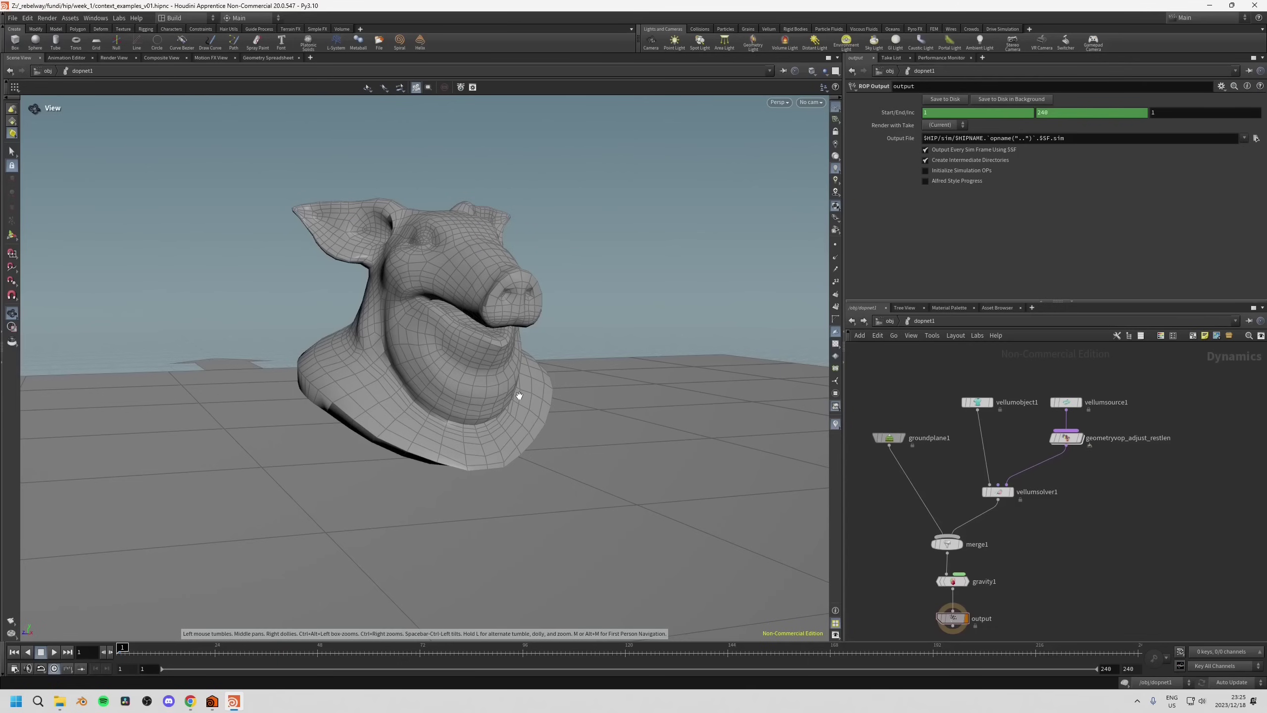
{"action": "left_click_drag", "start_coordinate": [534, 368], "coordinate": [361, 343]}
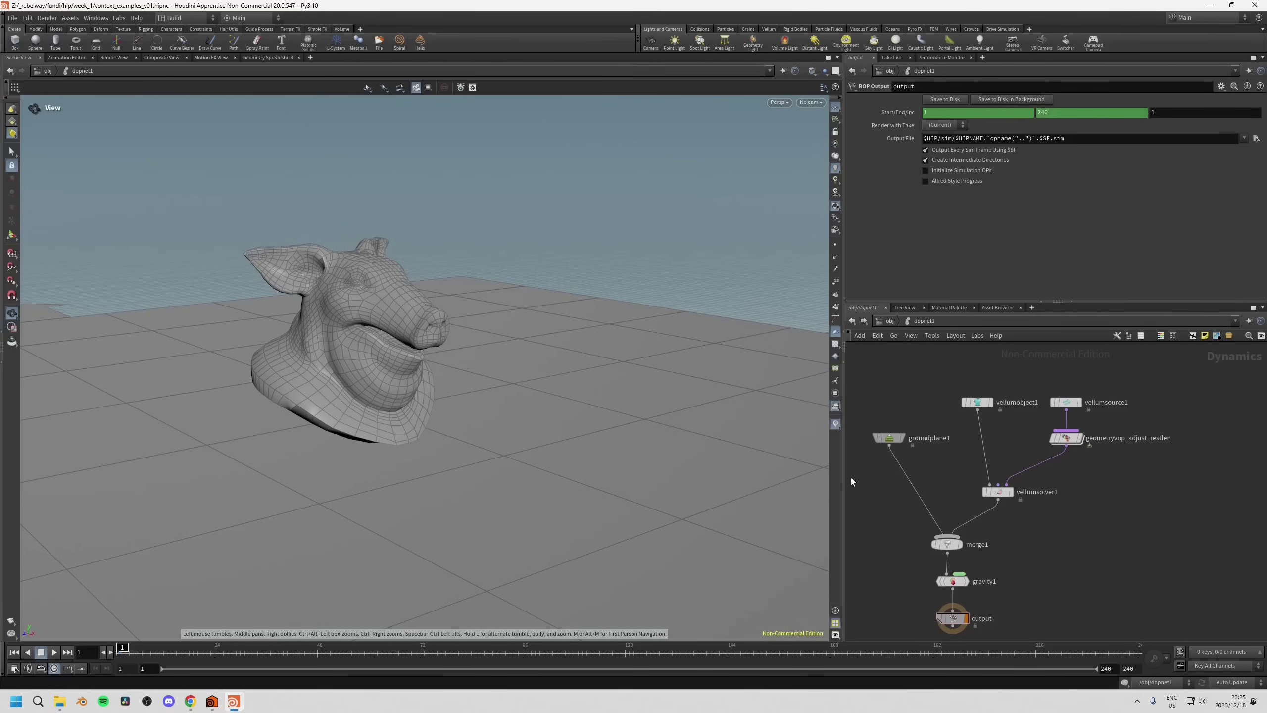
{"action": "left_click_drag", "start_coordinate": [842, 472], "coordinate": [879, 472]}
{"action": "left_click_drag", "start_coordinate": [392, 452], "coordinate": [376, 407]}
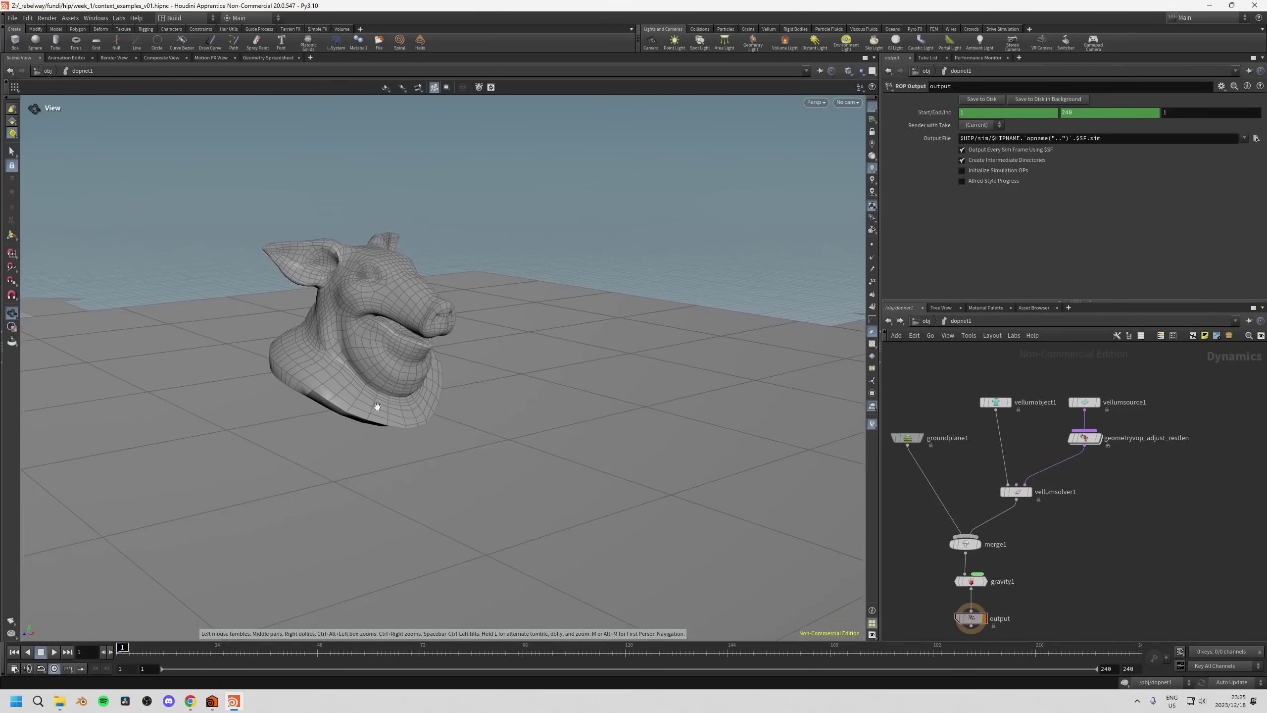
{"action": "left_click", "coordinate": [54, 652]}
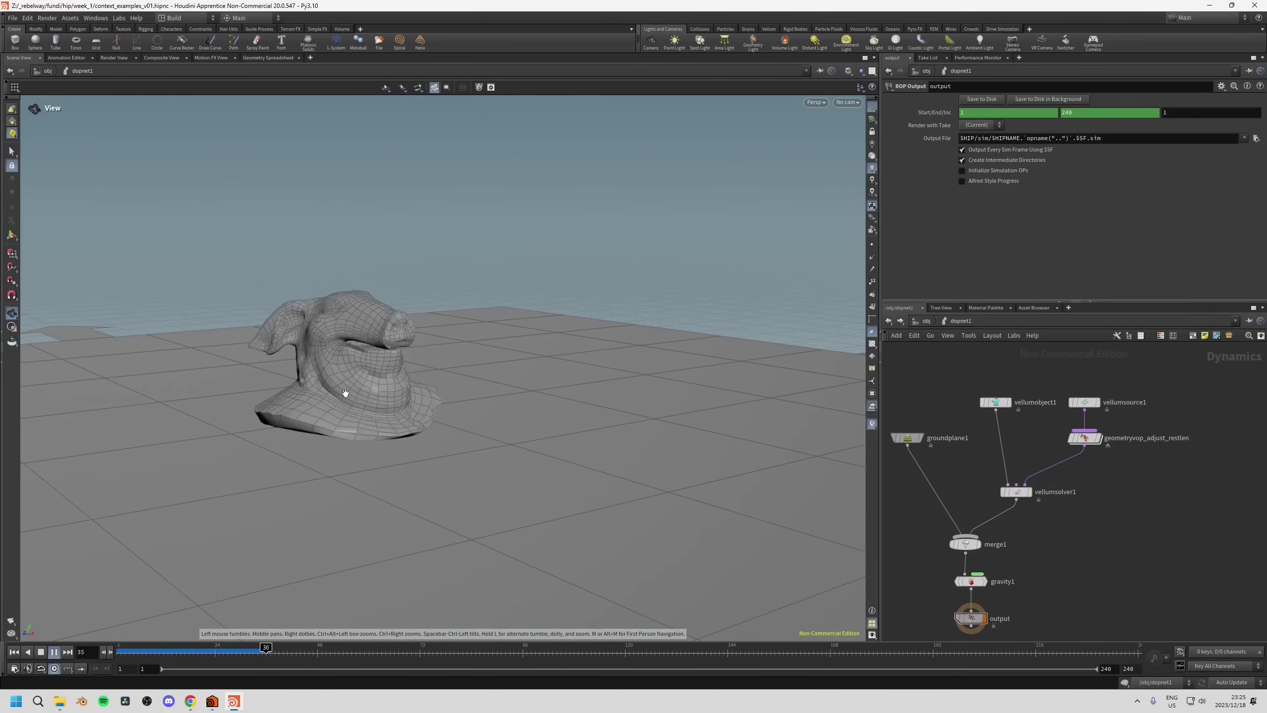
{"action": "left_click_drag", "start_coordinate": [309, 432], "coordinate": [260, 425]}
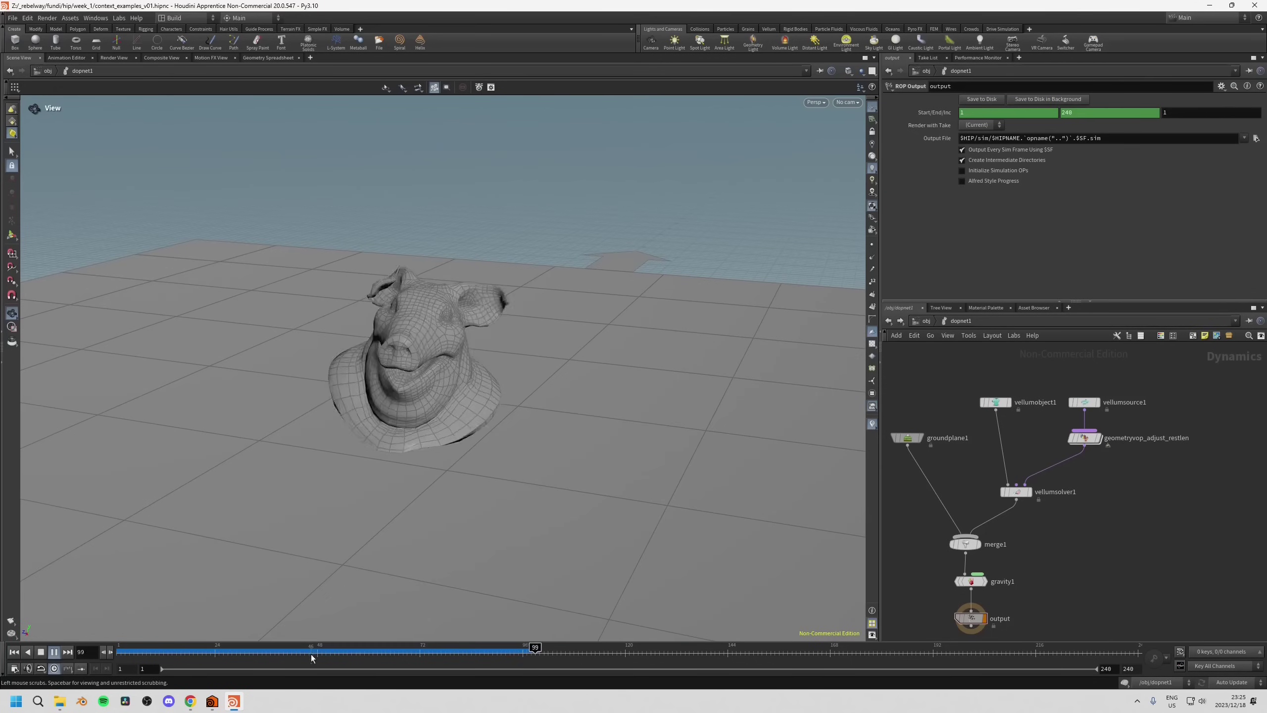
{"action": "left_click", "coordinate": [168, 657]}
{"action": "left_click_drag", "start_coordinate": [167, 658], "coordinate": [124, 657]}
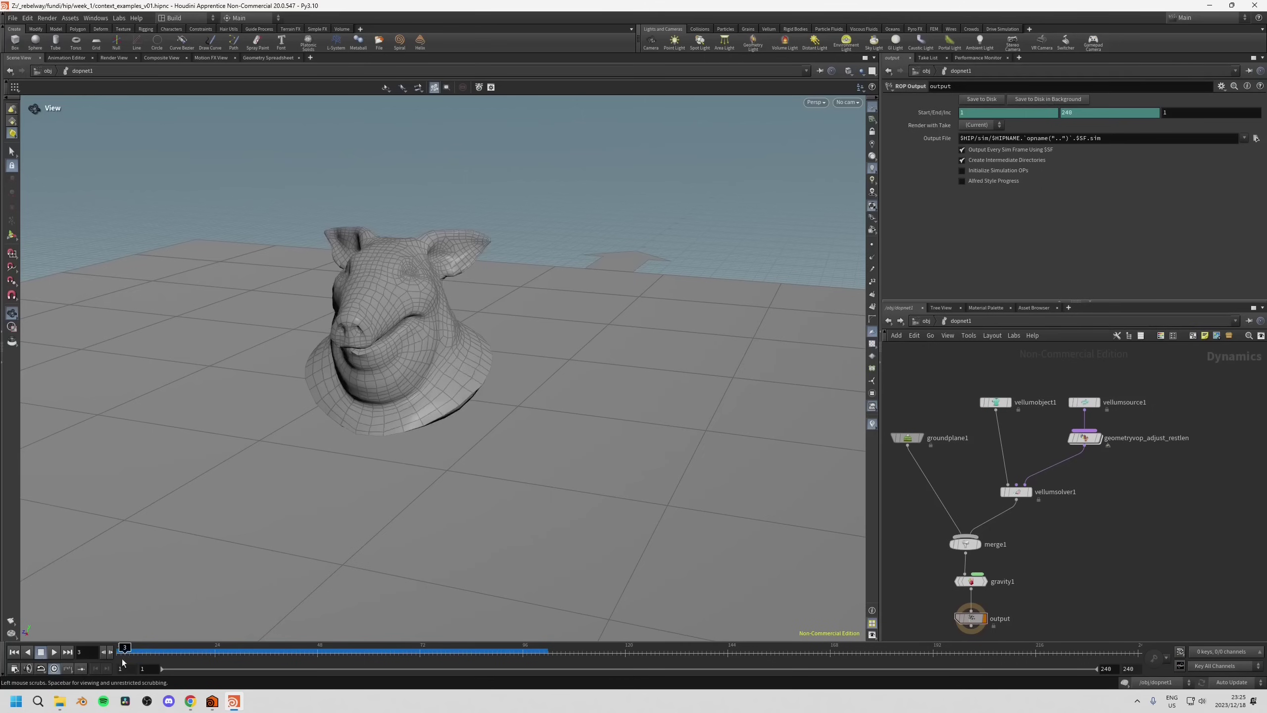
Set the audio to real-time playback and replay the pig head simulation from frame 3 with sound.
{"action": "left_click", "coordinate": [27, 669]}
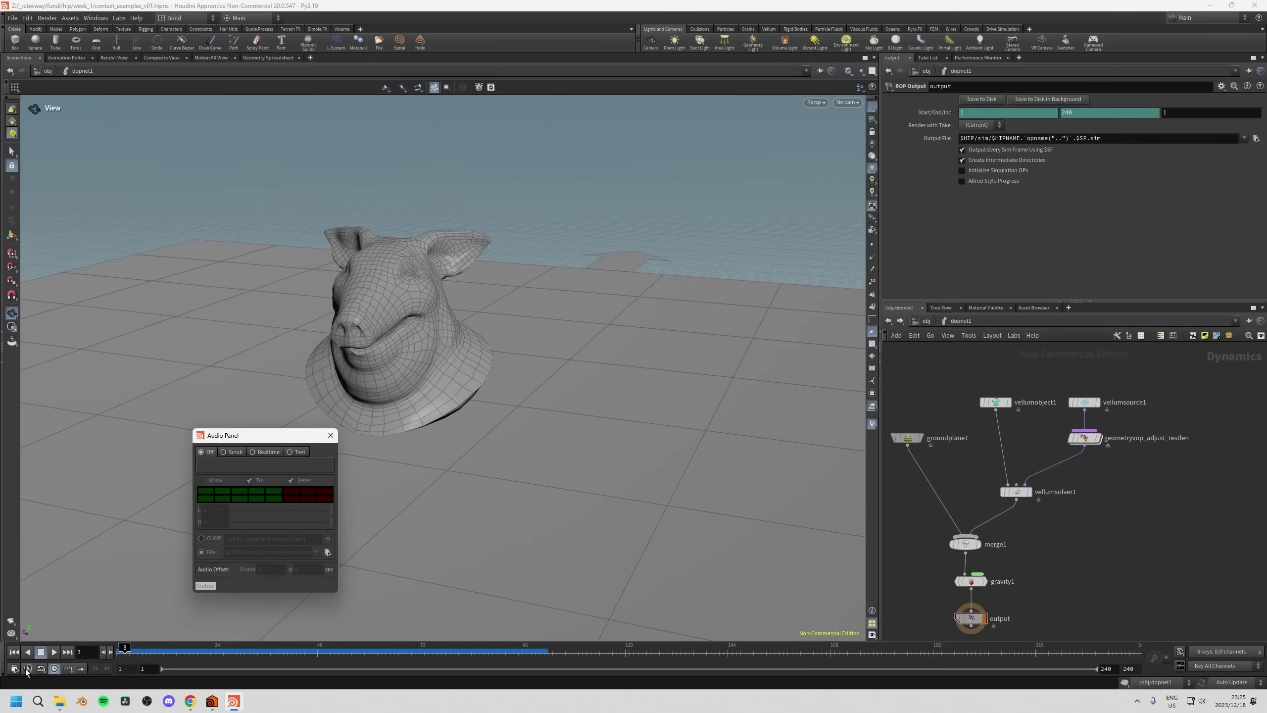
{"action": "left_click", "coordinate": [263, 454]}
{"action": "left_click", "coordinate": [330, 435]}
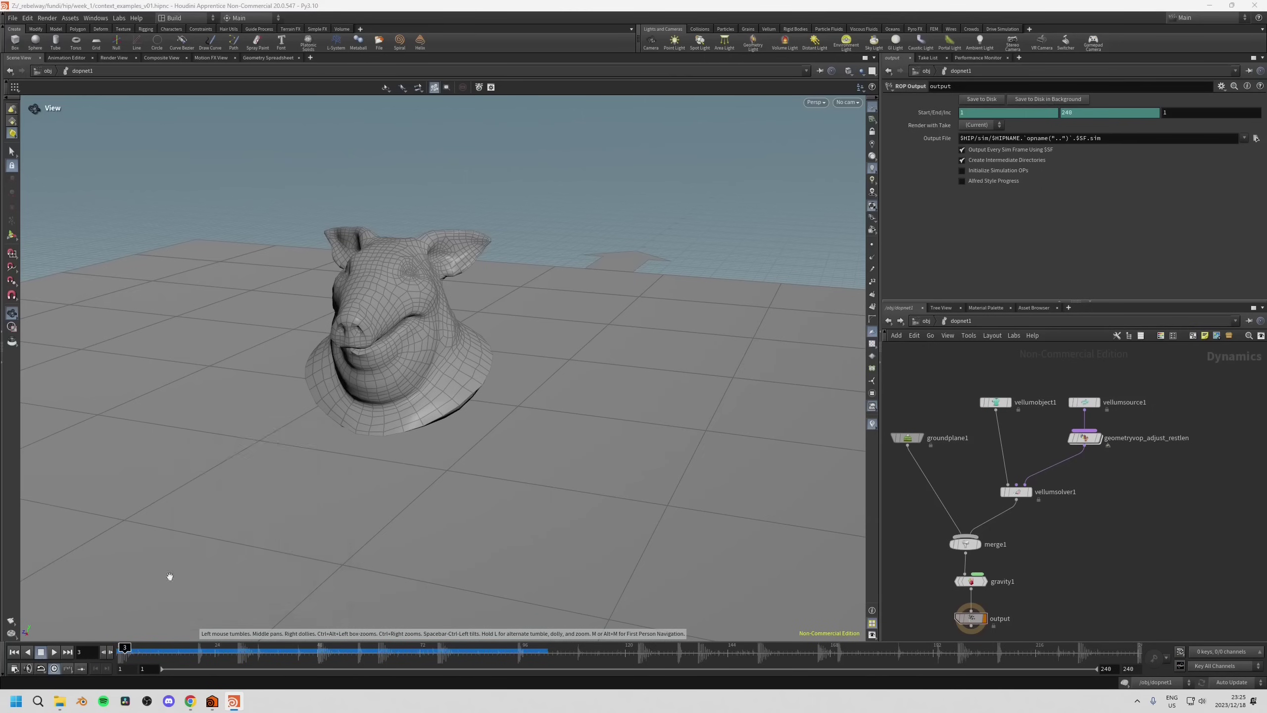
{"action": "left_click", "coordinate": [54, 652]}
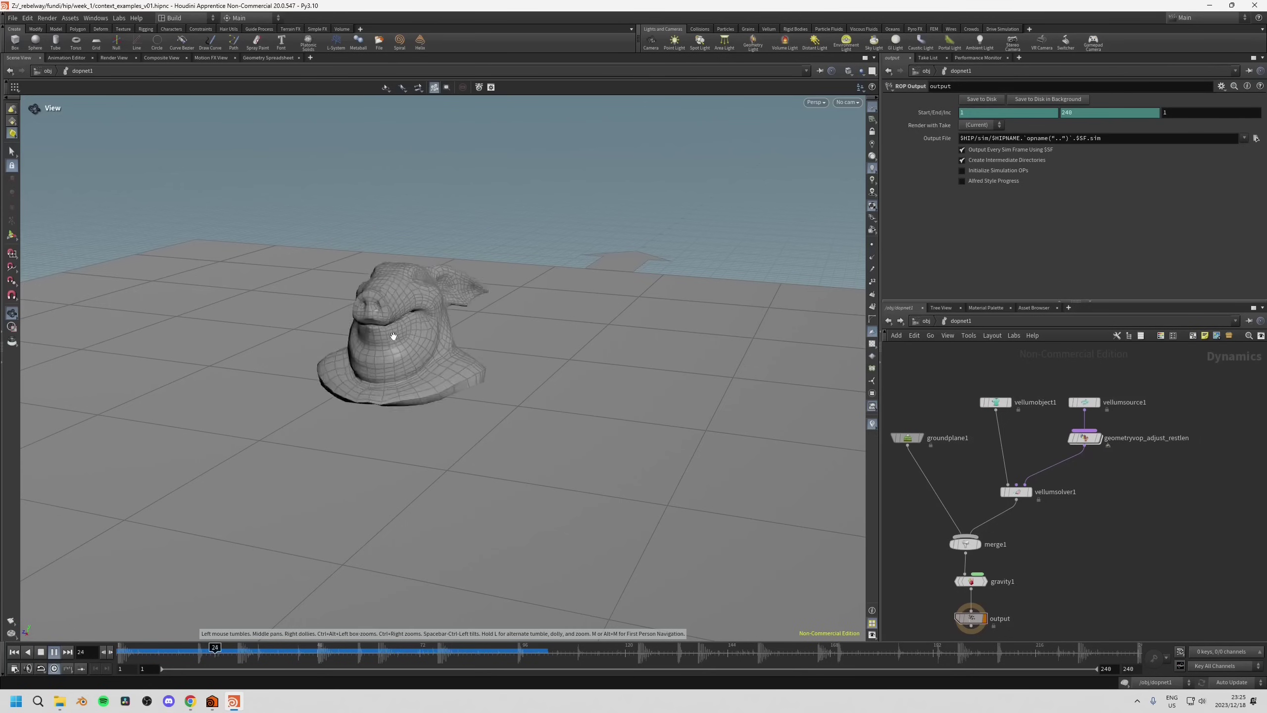
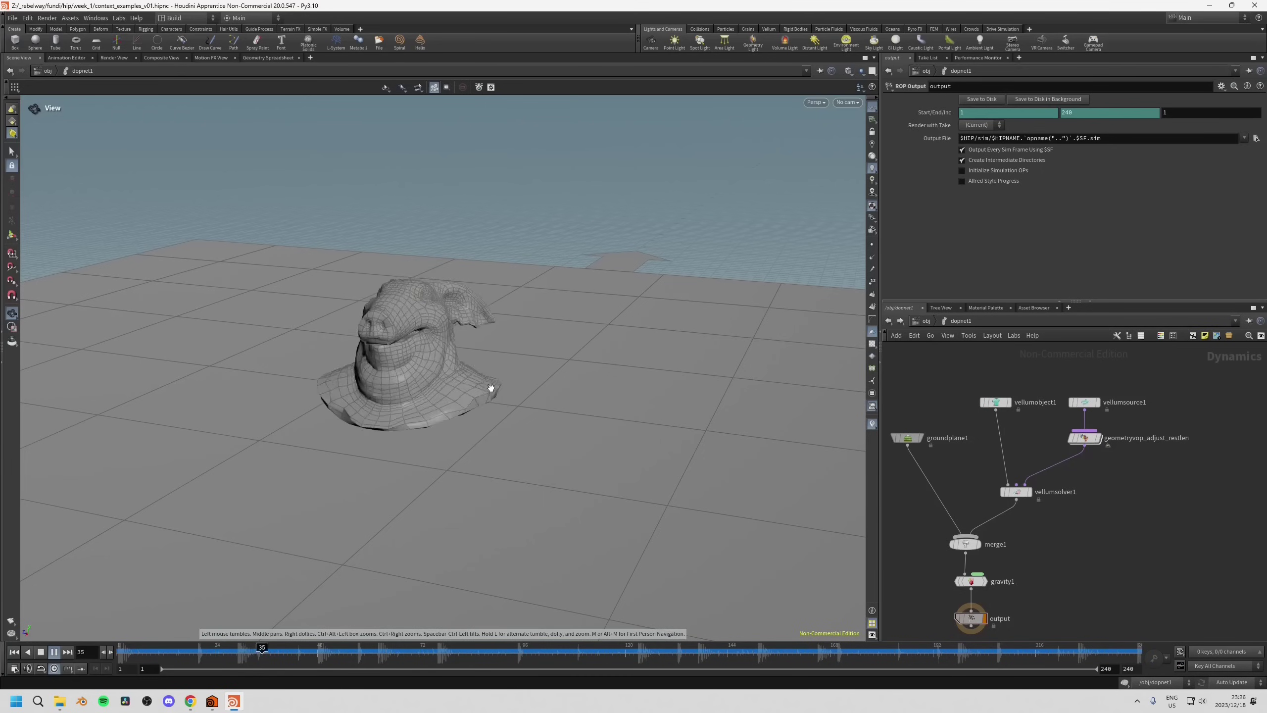
Watch the pig head simulation from another angle and stop it at frame 12.
{"action": "left_click_drag", "start_coordinate": [490, 389], "coordinate": [360, 386]}
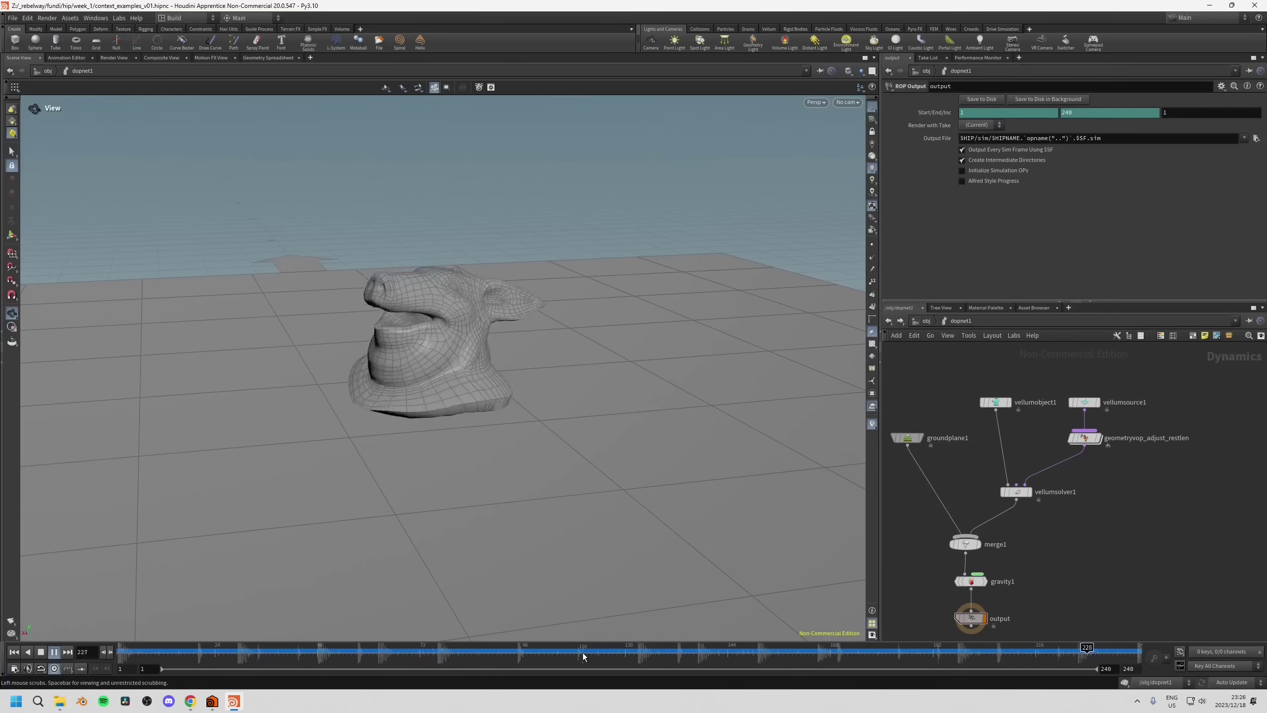
{"action": "left_click", "coordinate": [163, 649]}
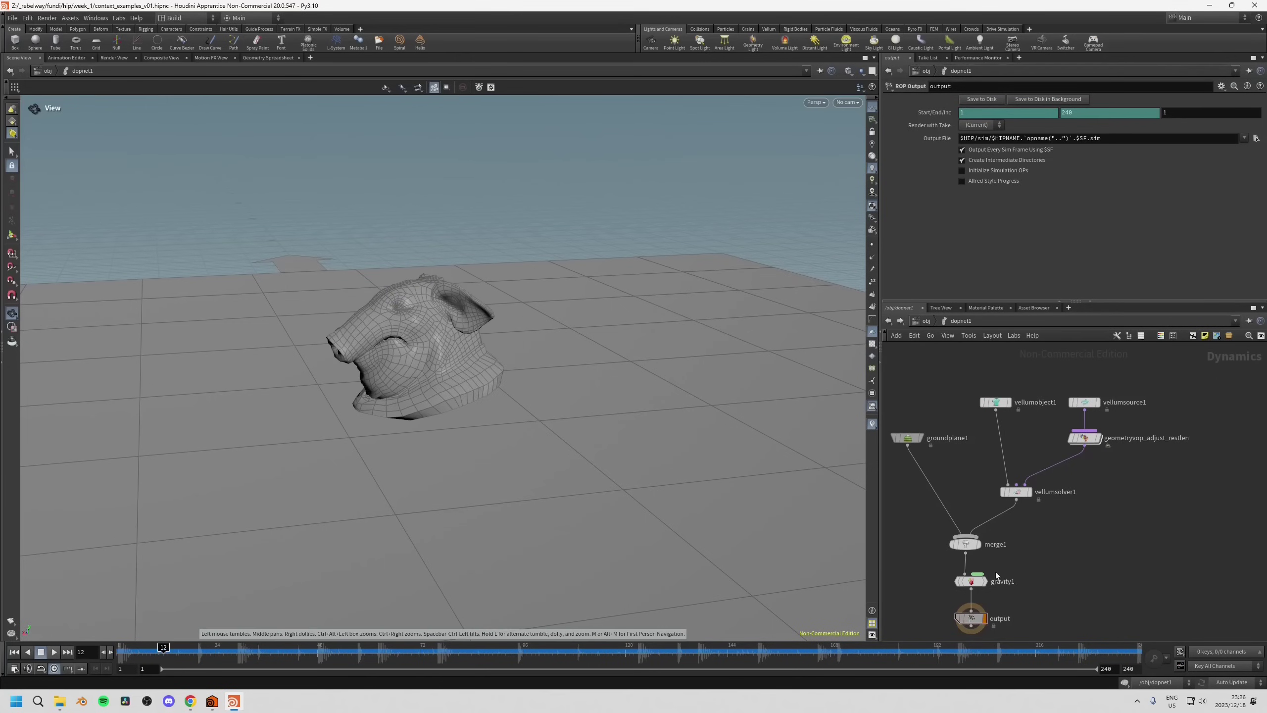
{"action": "middle_click_drag", "start_coordinate": [1055, 448], "coordinate": [1057, 468]}
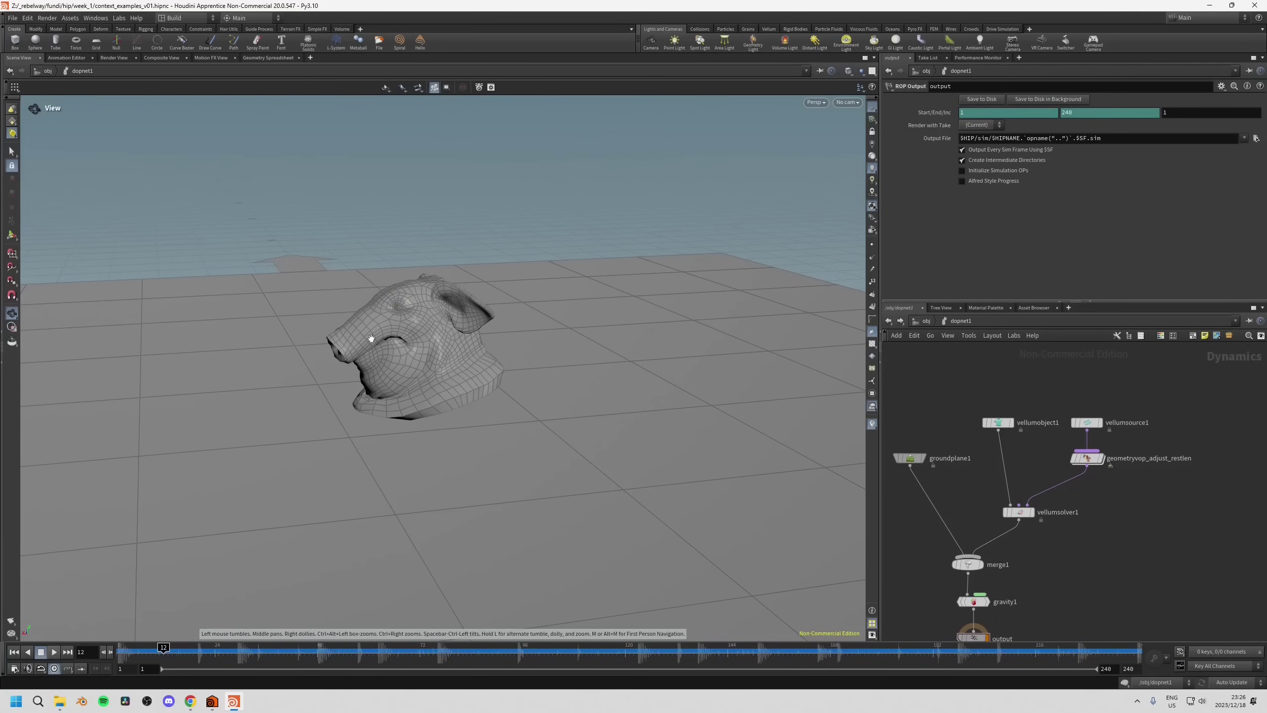
{"action": "left_click_drag", "start_coordinate": [406, 367], "coordinate": [404, 352]}
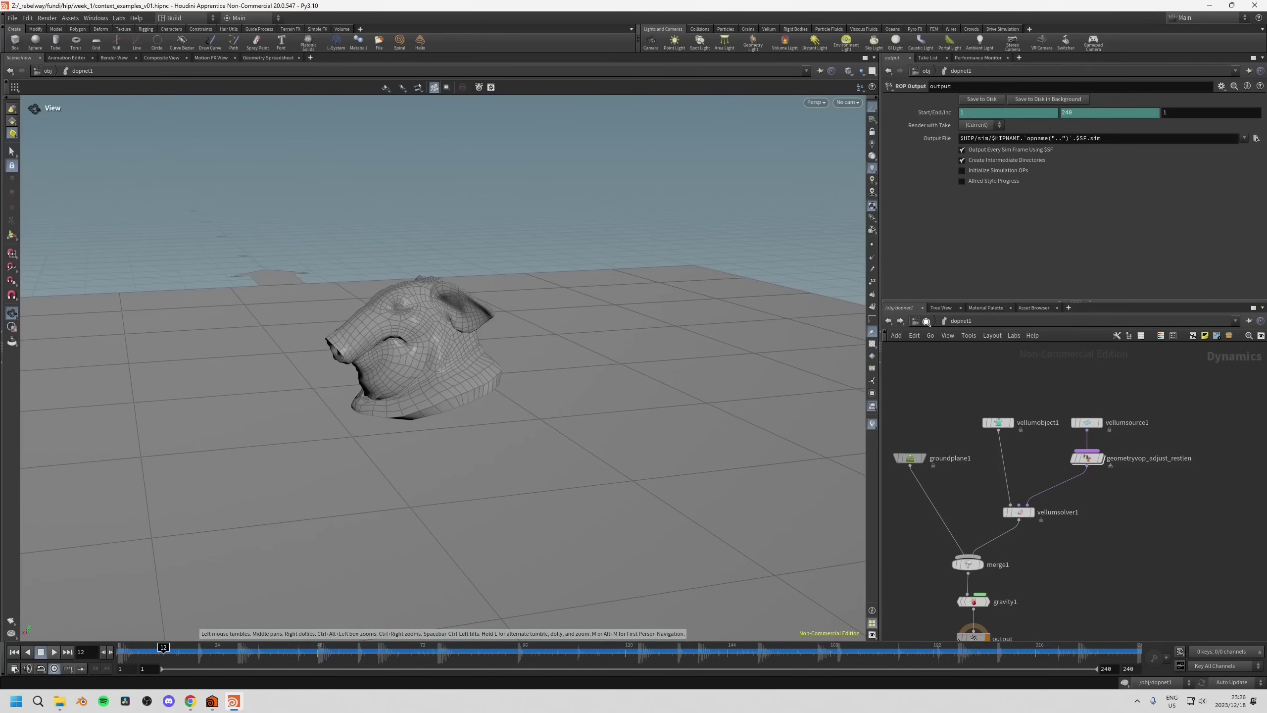
Return to the object level and enter the cop2net1 compositing network.
{"action": "left_click", "coordinate": [927, 321]}
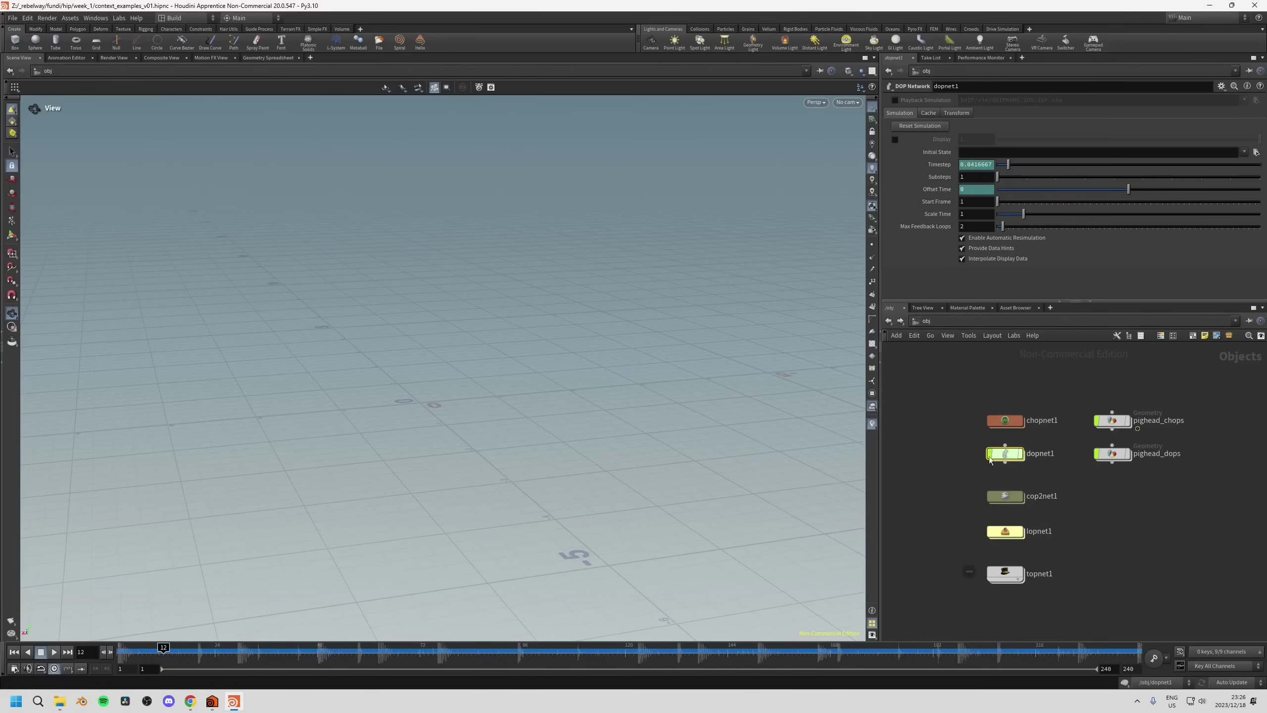
{"action": "mouse_move", "coordinate": [1009, 454]}
{"action": "middle_click_drag", "start_coordinate": [946, 469], "coordinate": [942, 470]}
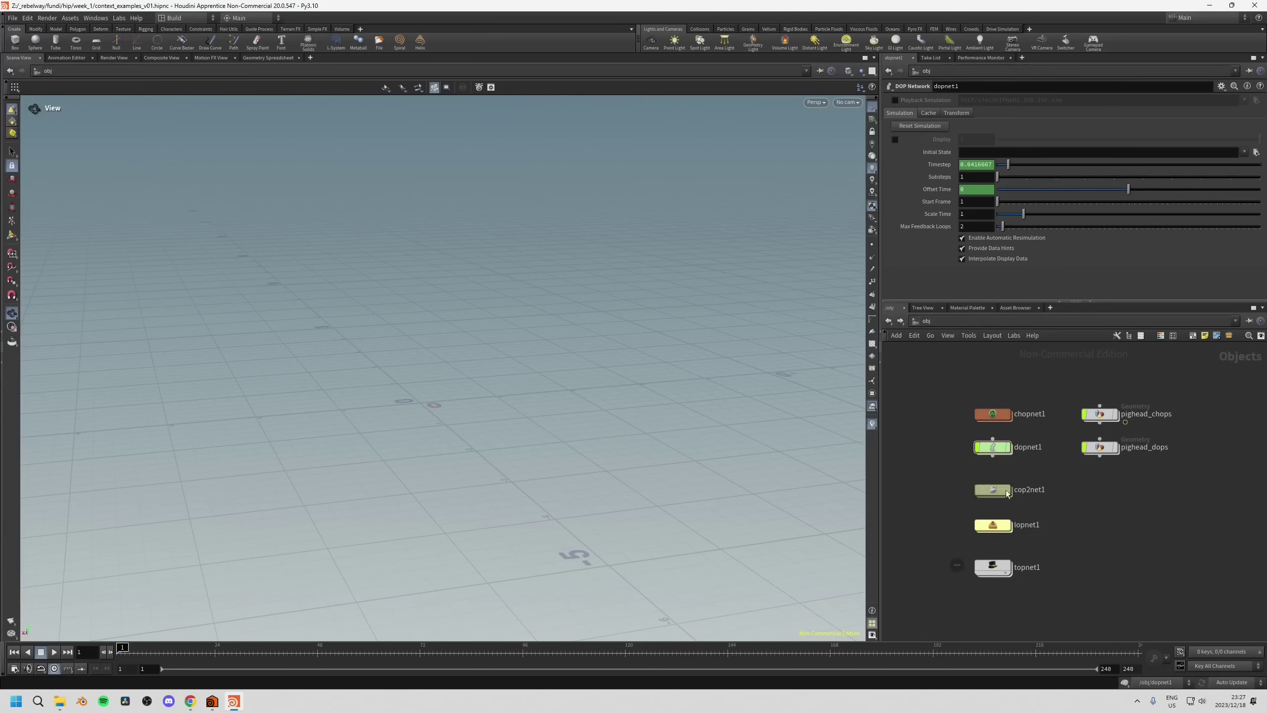
{"action": "middle_click_drag", "start_coordinate": [934, 503], "coordinate": [908, 485]}
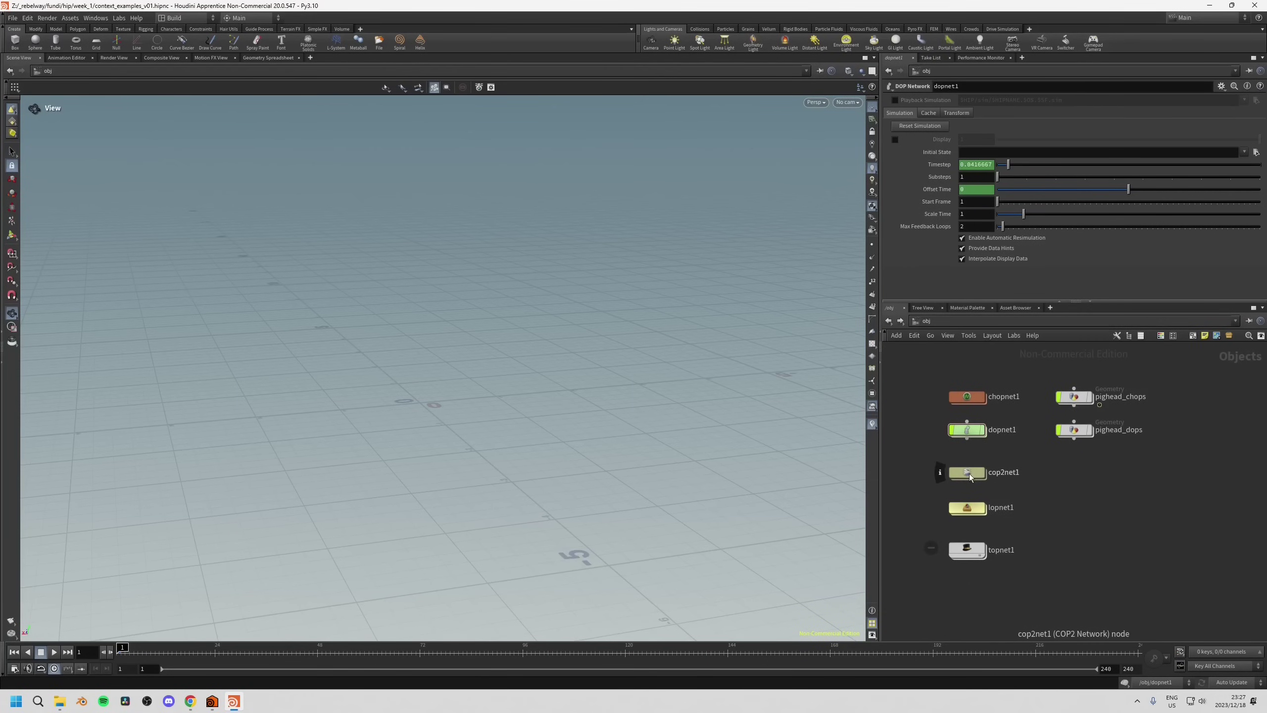
{"action": "left_click", "coordinate": [969, 474]}
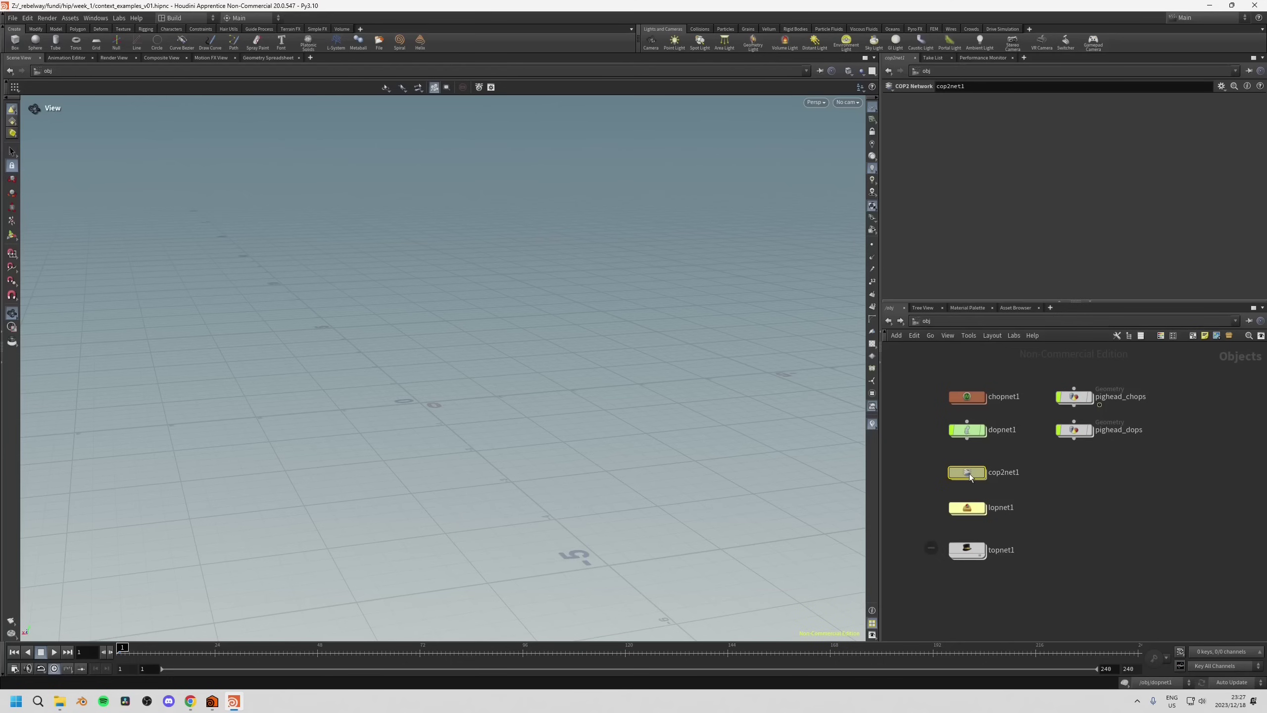
{"action": "key", "text": "i"}
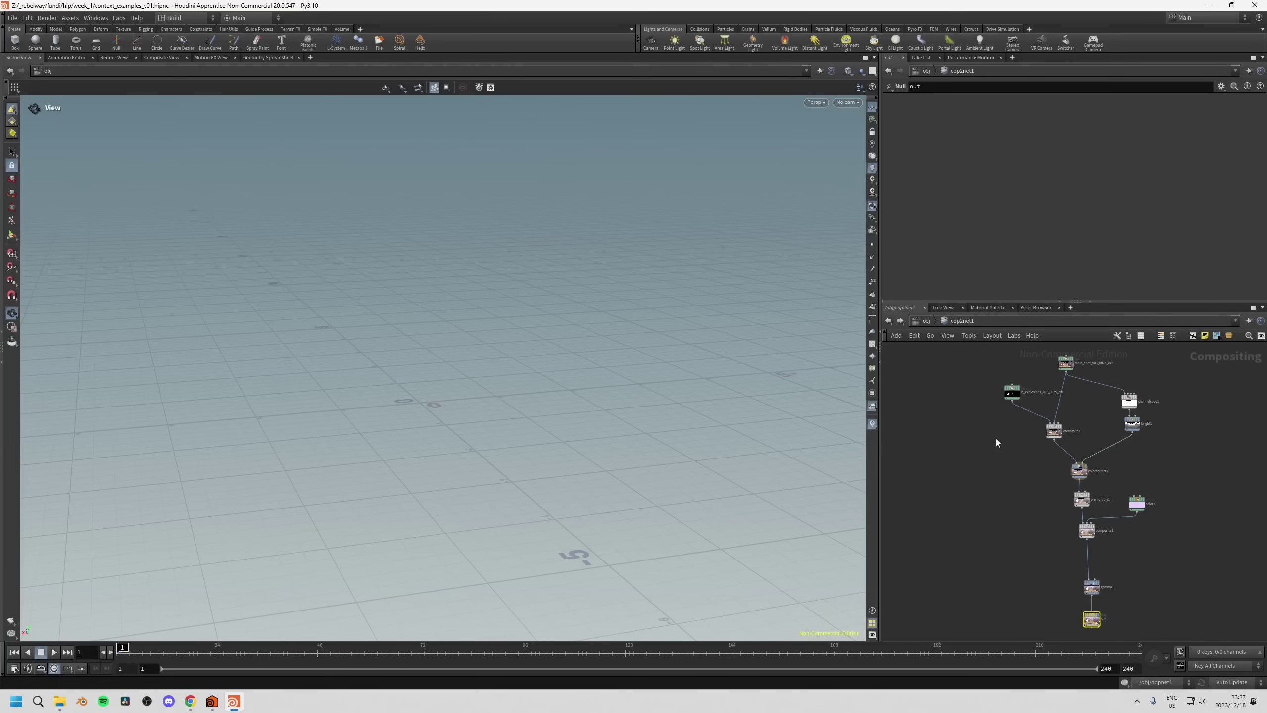
{"action": "middle_click_drag", "start_coordinate": [971, 404], "coordinate": [970, 427]}
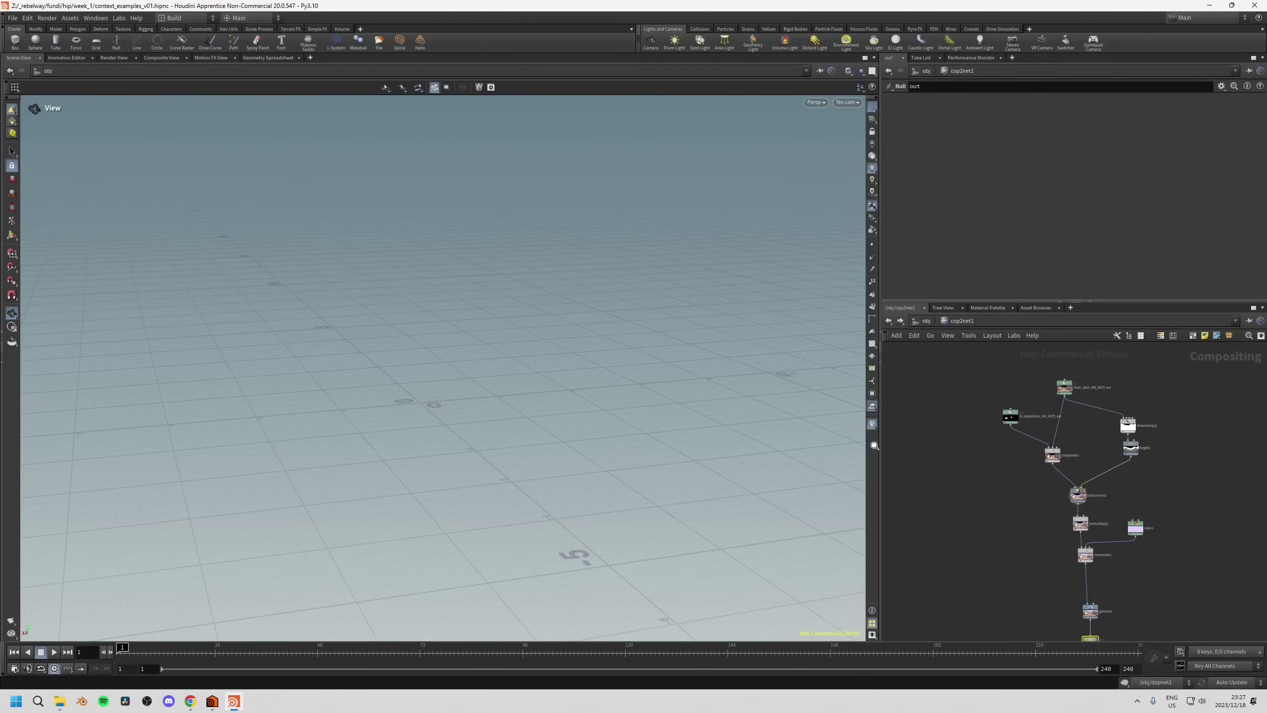
Widen and heighten the network editor pane and frame the main_shot and fx_explosions file nodes.
{"action": "left_click_drag", "start_coordinate": [879, 446], "coordinate": [660, 446]}
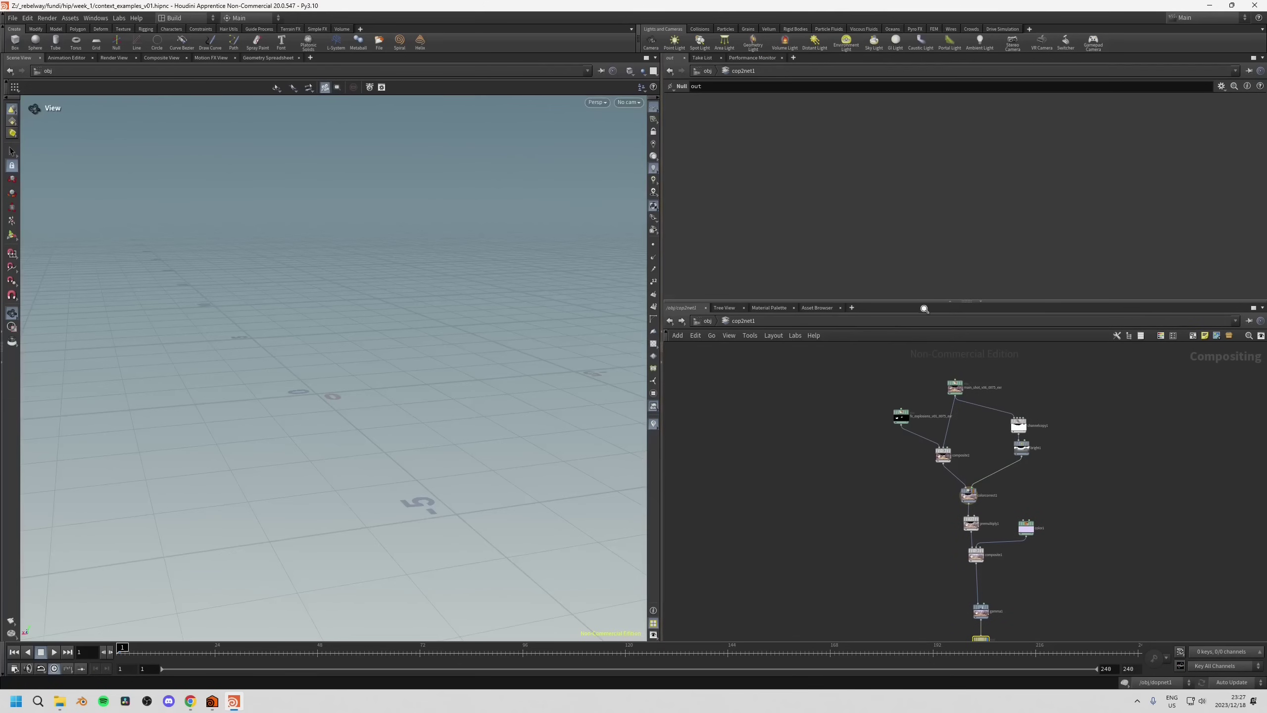
{"action": "left_click_drag", "start_coordinate": [925, 300], "coordinate": [925, 256]}
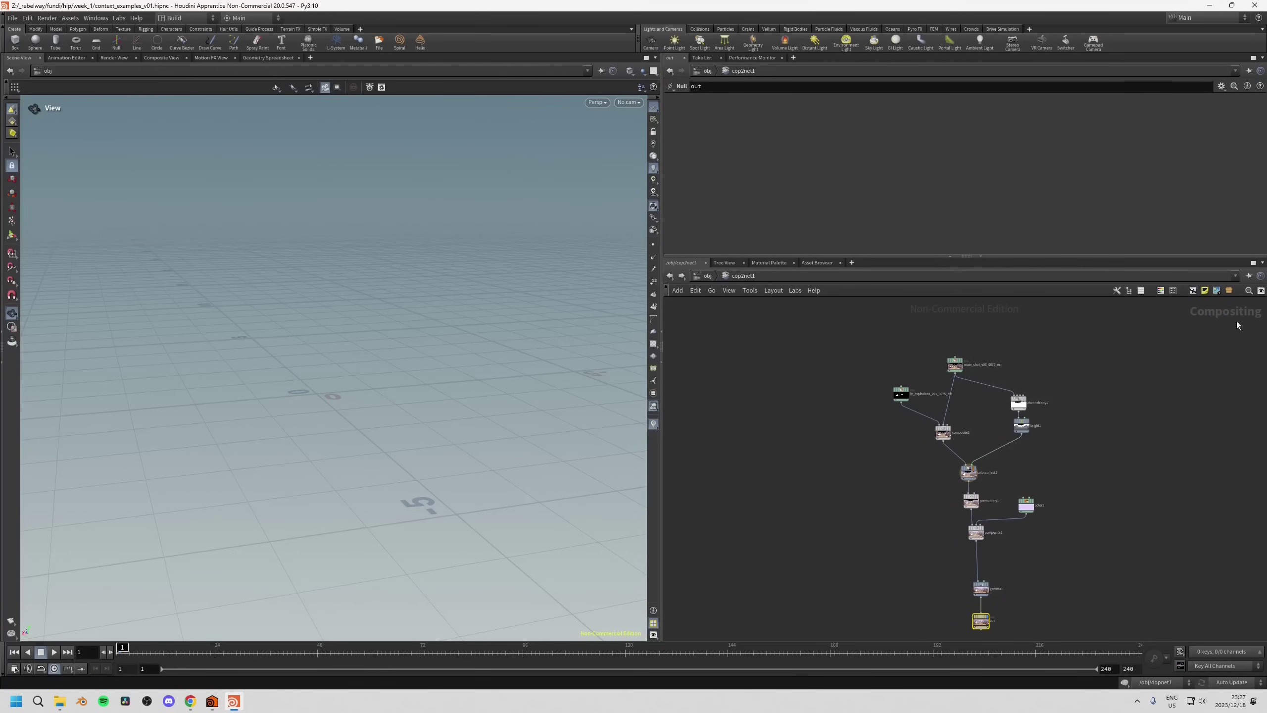
{"action": "scroll", "coordinate": [956, 387], "scroll_direction": "up", "scroll_amount": 5}
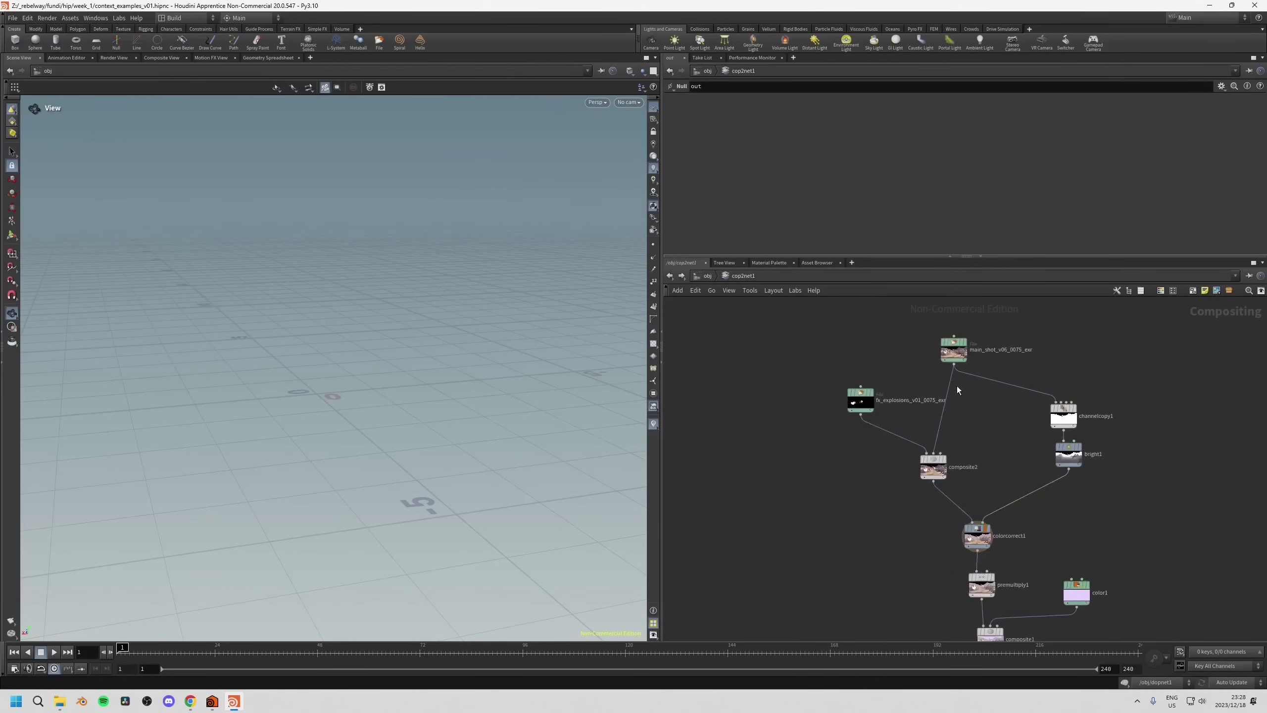
{"action": "middle_click_drag", "start_coordinate": [932, 368], "coordinate": [993, 355]}
{"action": "scroll", "coordinate": [985, 417], "scroll_direction": "up", "scroll_amount": 2}
{"action": "left_click_drag", "start_coordinate": [993, 354], "coordinate": [1017, 371]}
{"action": "middle_click_drag", "start_coordinate": [903, 369], "coordinate": [898, 401]}
{"action": "left_click_drag", "start_coordinate": [996, 391], "coordinate": [991, 397]}
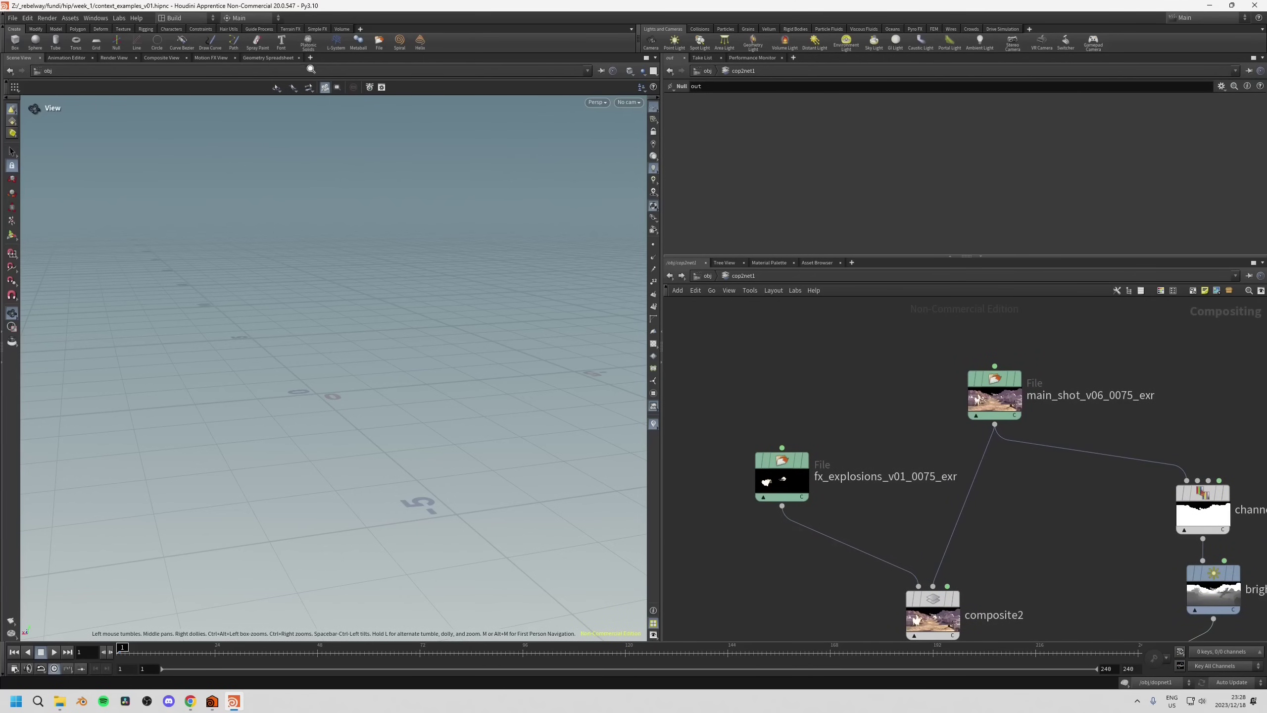
Switch the viewer to the Composite View and display the main_shot_v06_0075_exr file node.
{"action": "left_click", "coordinate": [155, 57]}
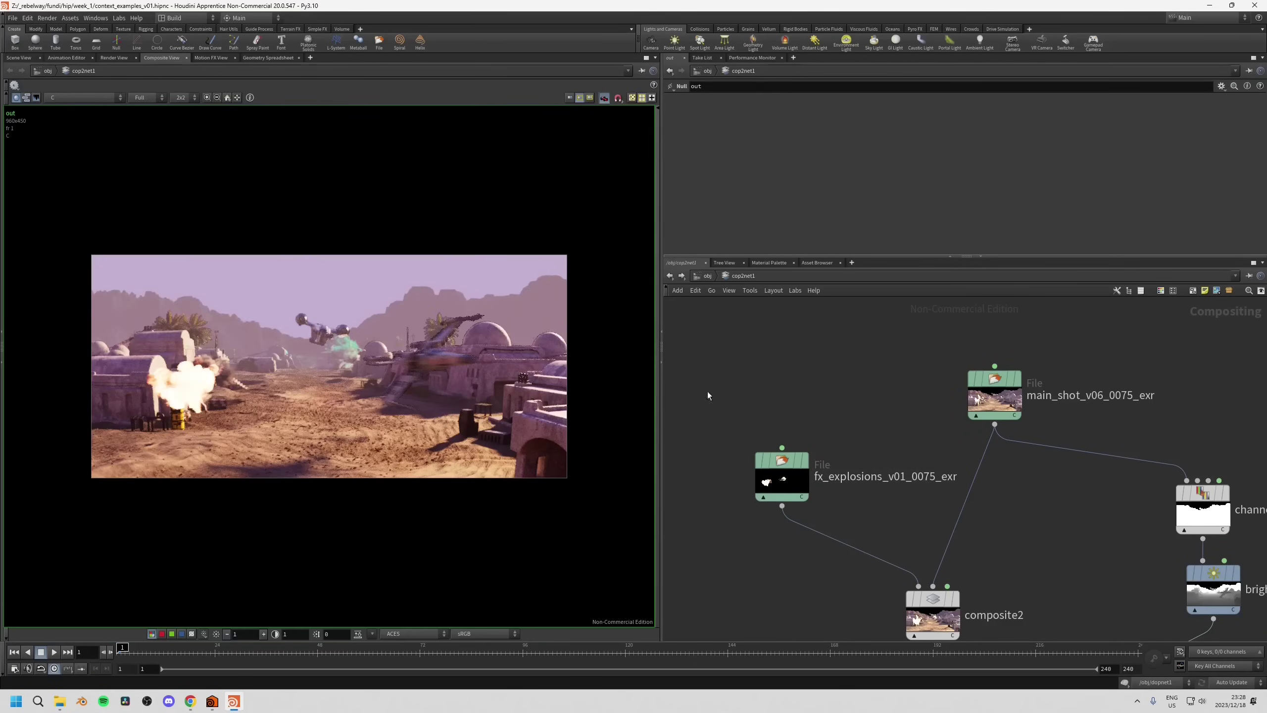
{"action": "mouse_move", "coordinate": [1006, 382]}
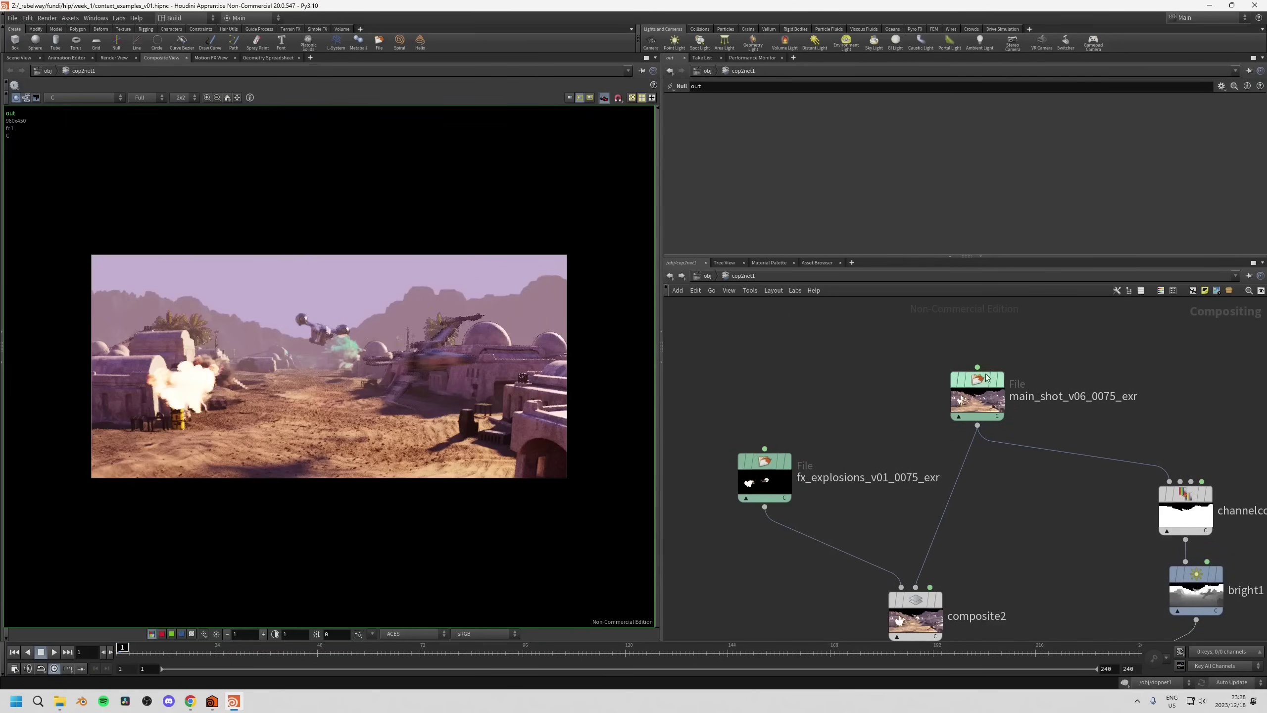
{"action": "left_click", "coordinate": [1005, 356]}
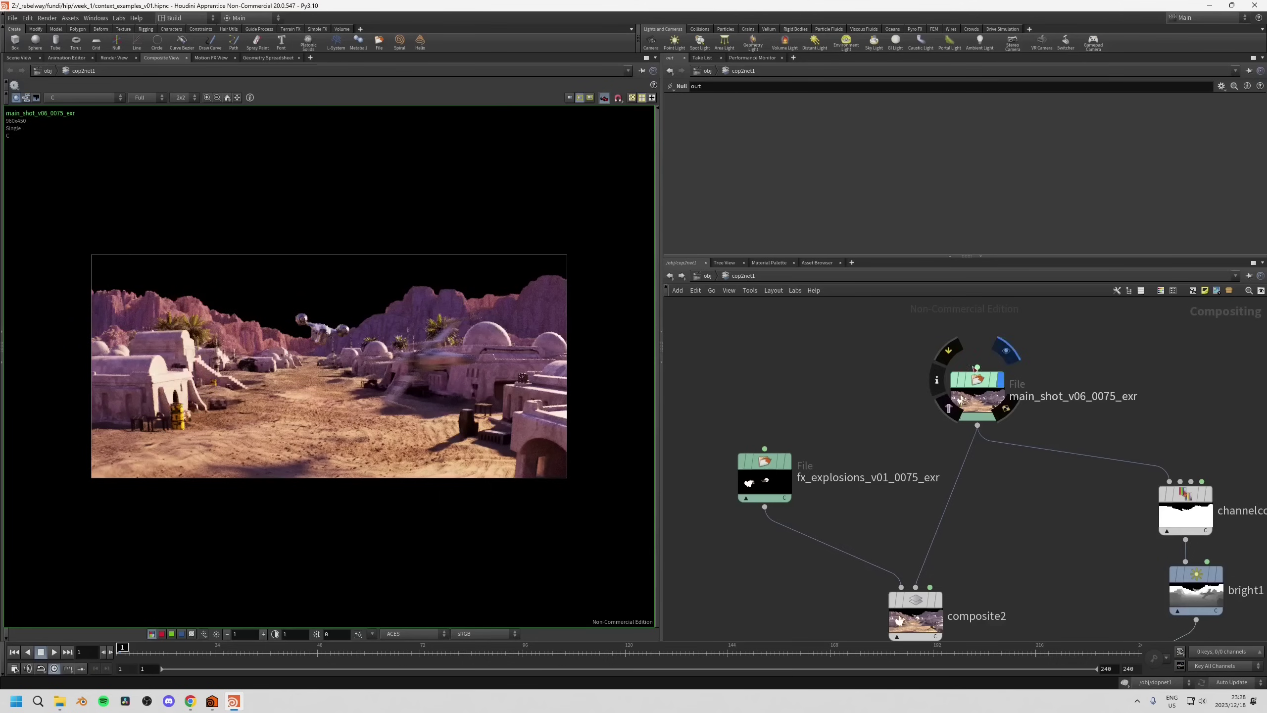
Widen the composite viewer and select the main_shot_v06_0075_exr node to view its file parameters.
{"action": "scroll", "coordinate": [899, 382], "scroll_direction": "down", "scroll_amount": 3}
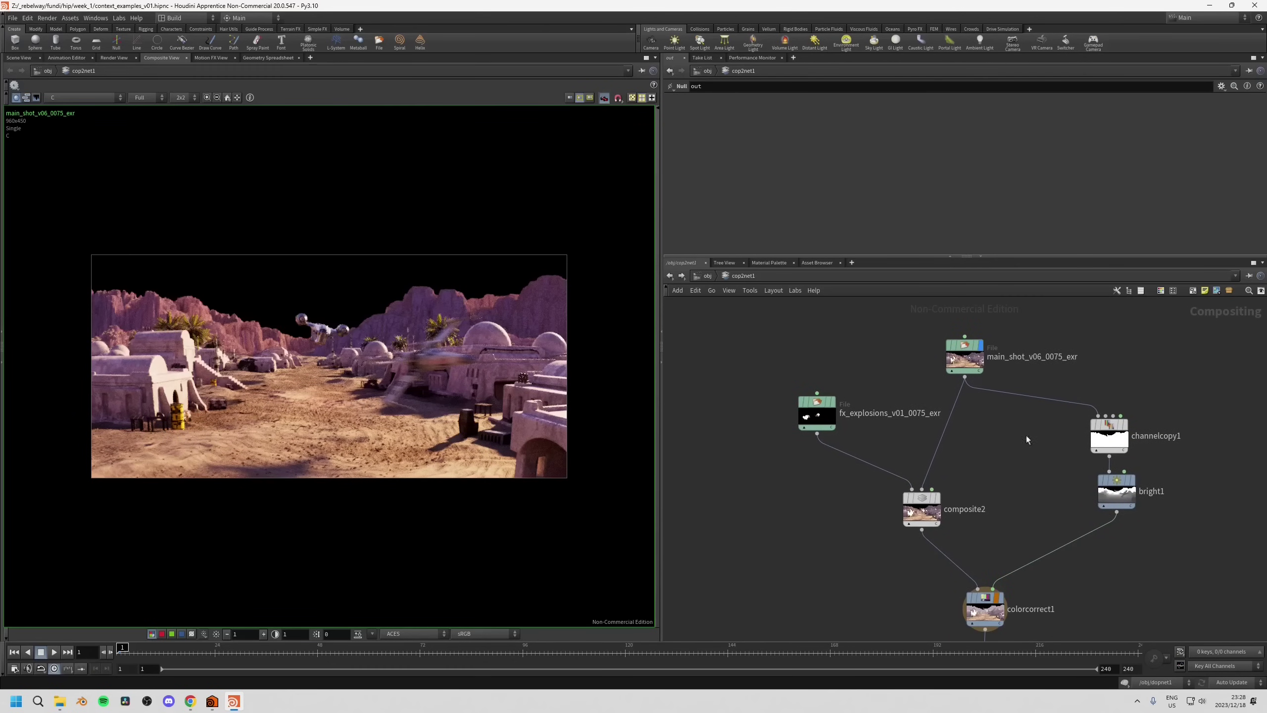
{"action": "middle_click_drag", "start_coordinate": [877, 499], "coordinate": [916, 526]}
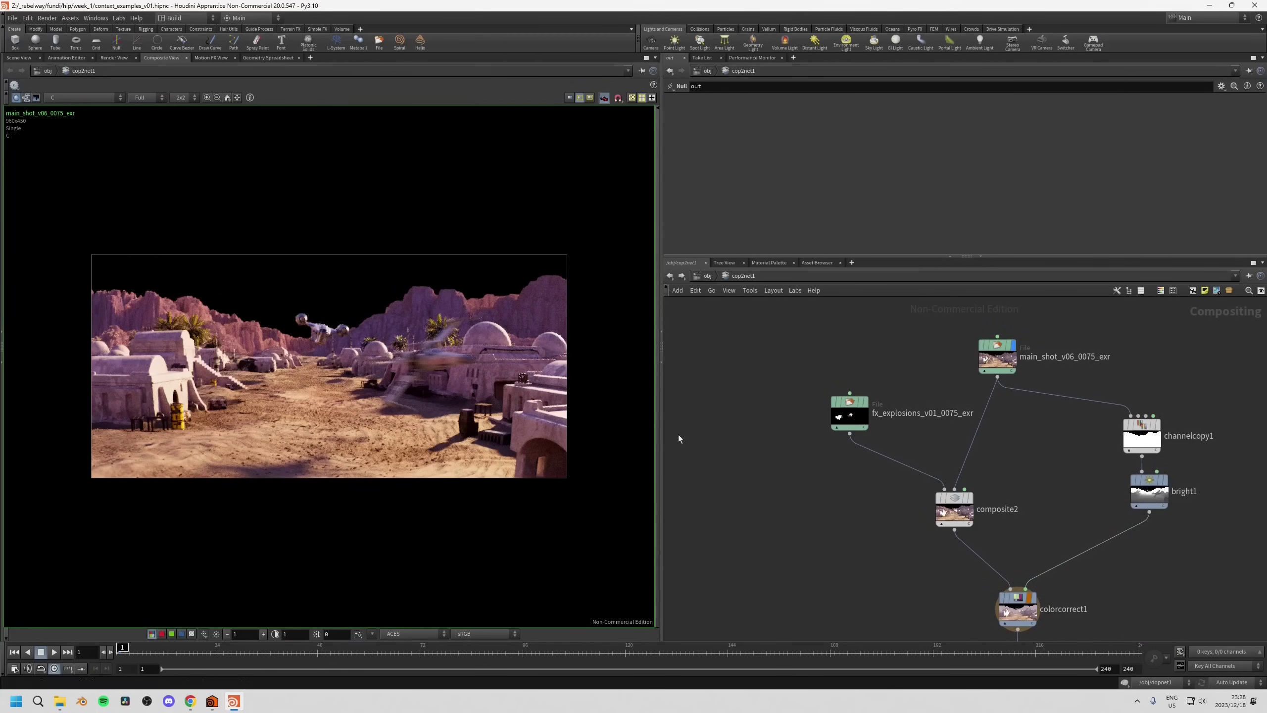
{"action": "left_click_drag", "start_coordinate": [662, 425], "coordinate": [723, 426]}
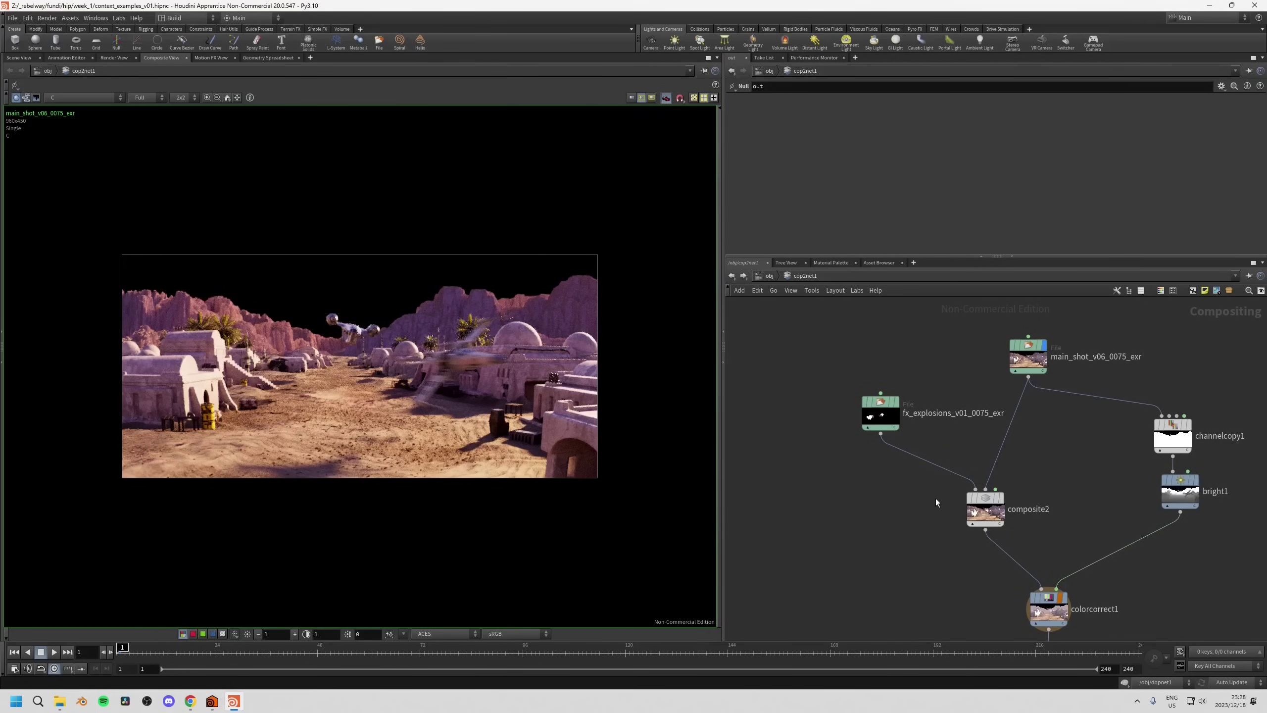
{"action": "middle_click_drag", "start_coordinate": [936, 502], "coordinate": [911, 486]}
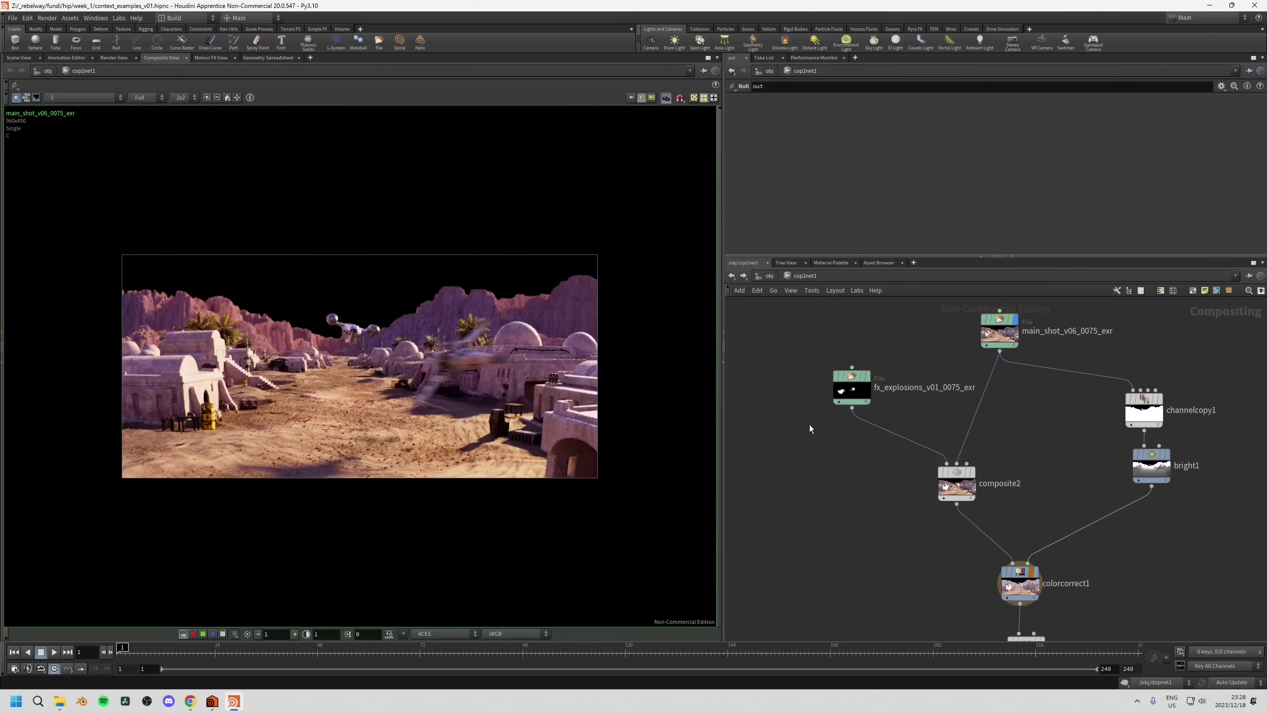
{"action": "middle_click_drag", "start_coordinate": [947, 341], "coordinate": [948, 350]}
{"action": "left_click", "coordinate": [998, 355]}
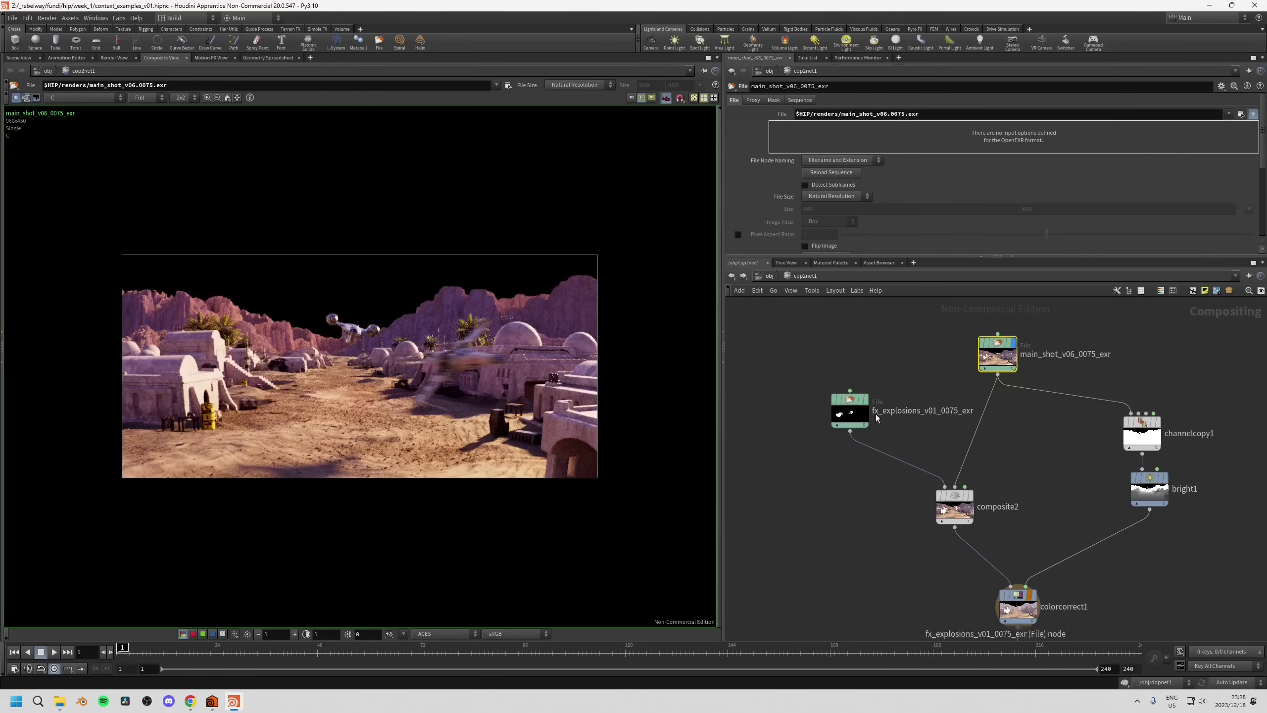
Display the fx_explosions_v01_0075_exr render, followed by the composite2 node that layers it over the main shot.
{"action": "scroll", "coordinate": [838, 439], "scroll_direction": "up", "scroll_amount": 4}
{"action": "left_click", "coordinate": [882, 392]}
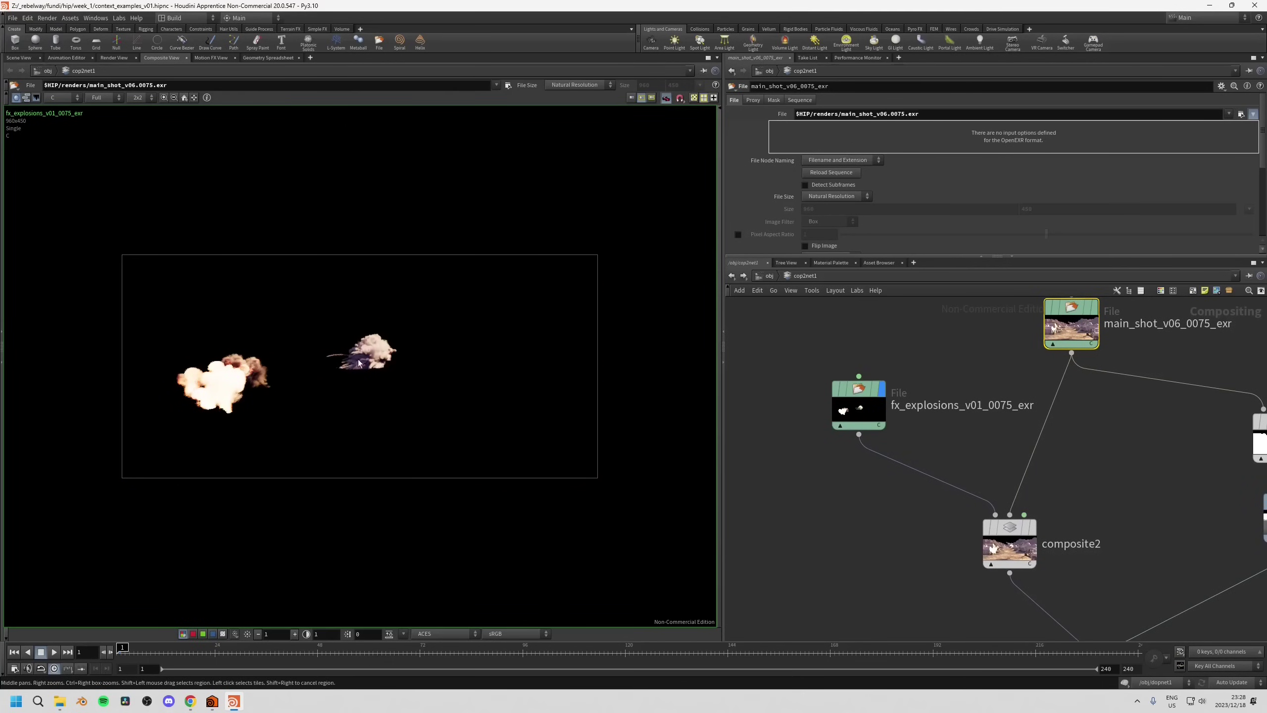
{"action": "middle_click_drag", "start_coordinate": [875, 544], "coordinate": [819, 525]}
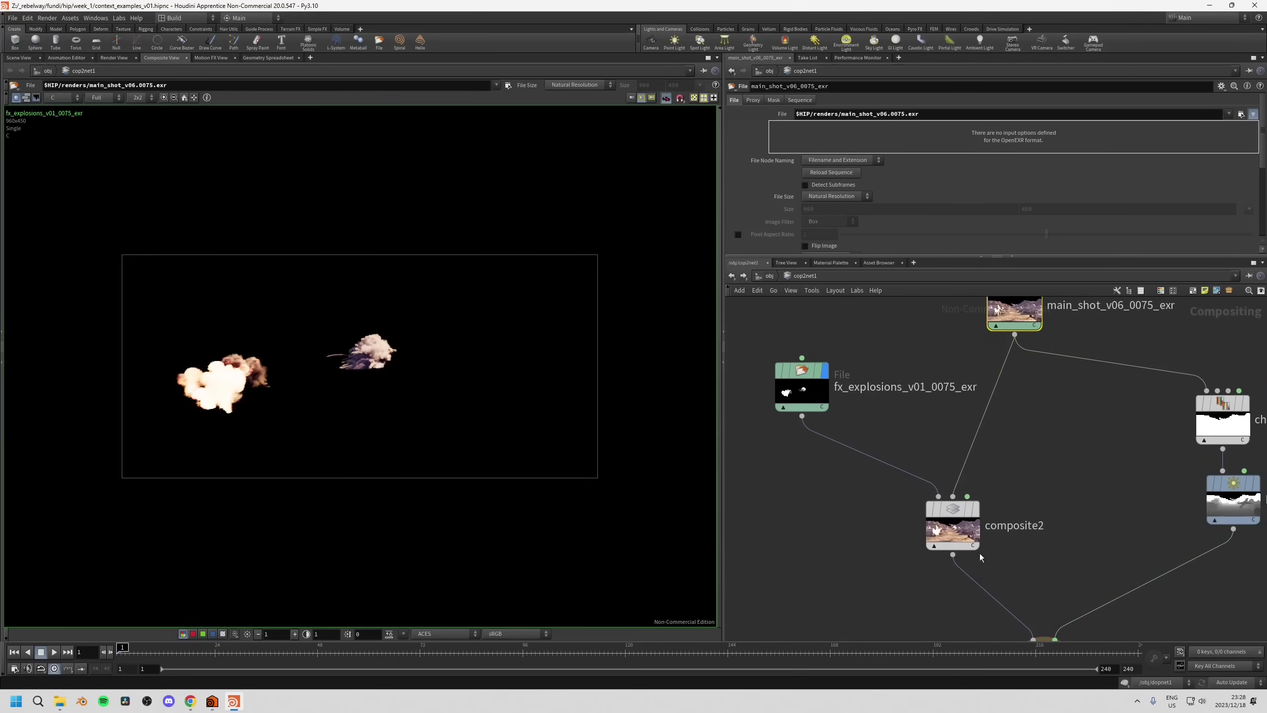
{"action": "left_click", "coordinate": [975, 512]}
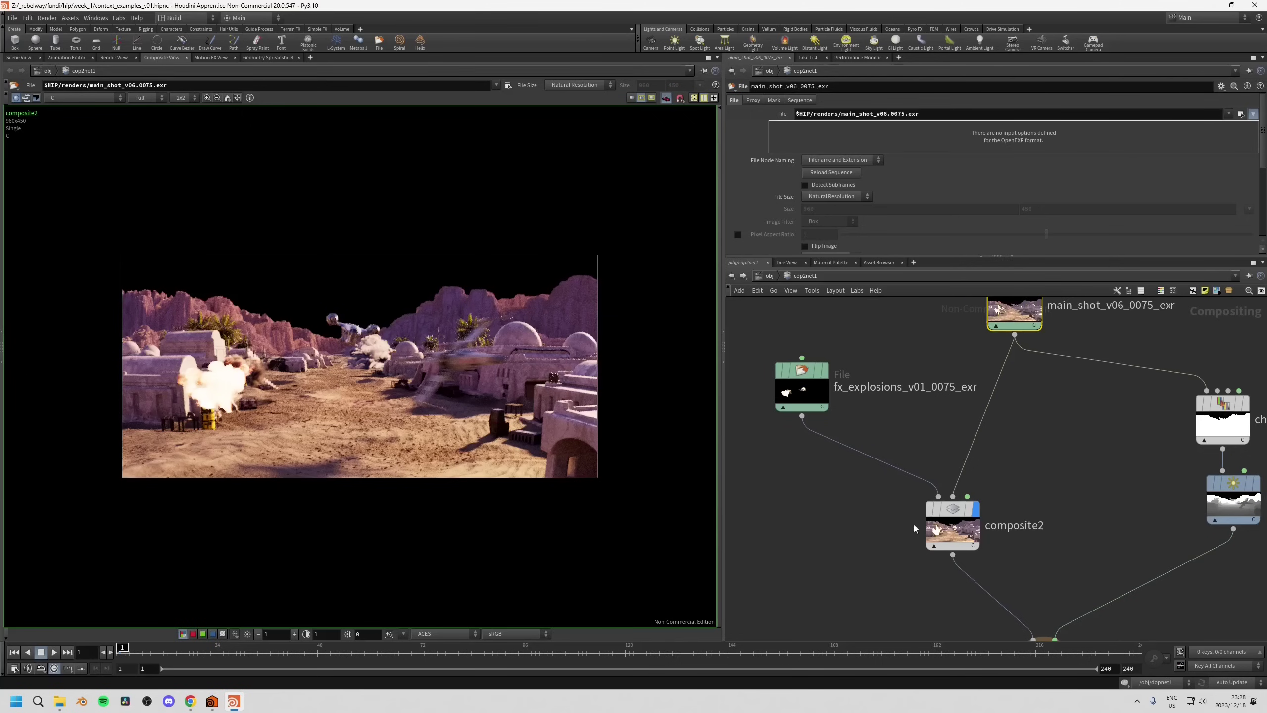
{"action": "middle_click_drag", "start_coordinate": [820, 503], "coordinate": [783, 539]}
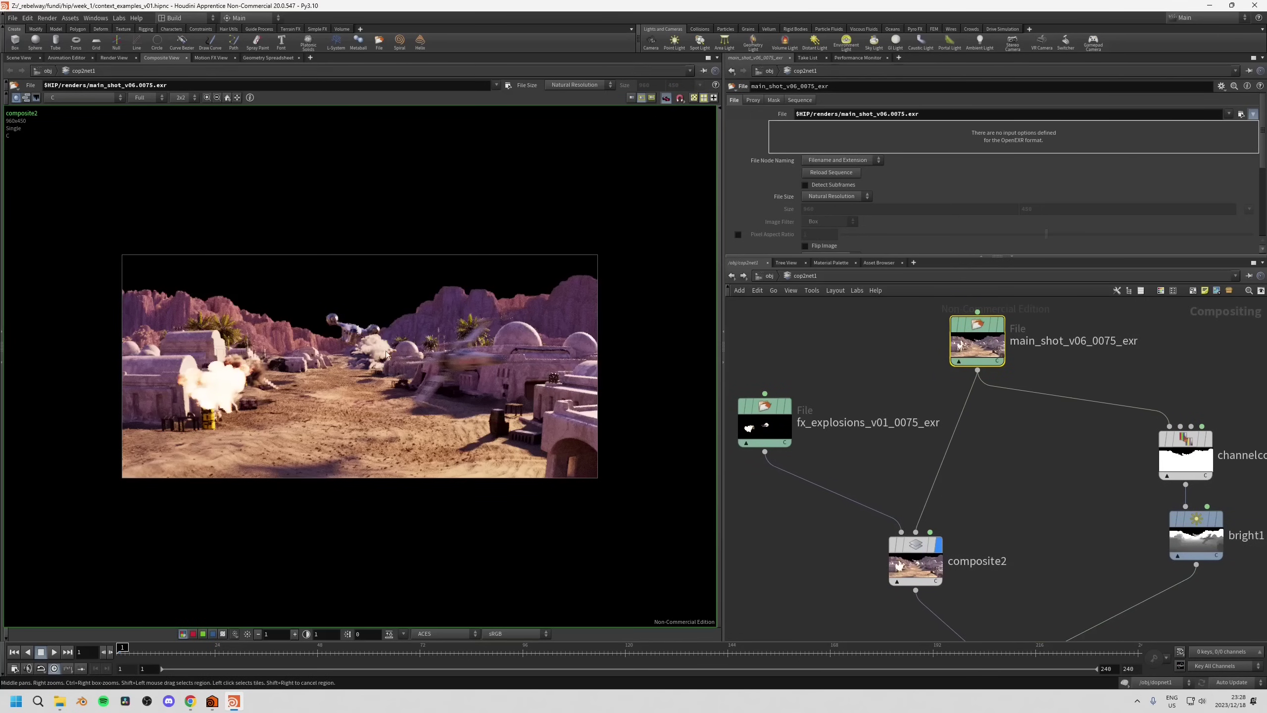
{"action": "middle_click_drag", "start_coordinate": [866, 552], "coordinate": [871, 529]}
Select composite2 and toggle its bypass on and off to compare the image, leaving the node active.
{"action": "mouse_move", "coordinate": [893, 494]}
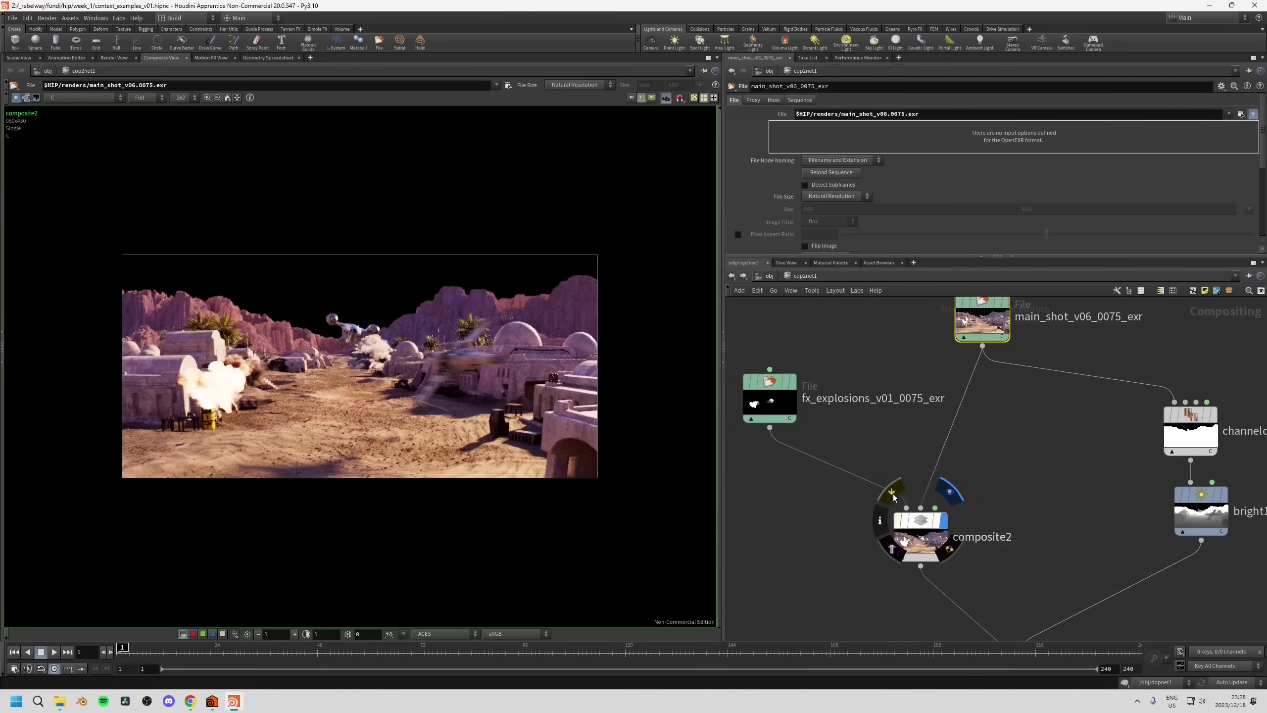
{"action": "left_click", "coordinate": [892, 494]}
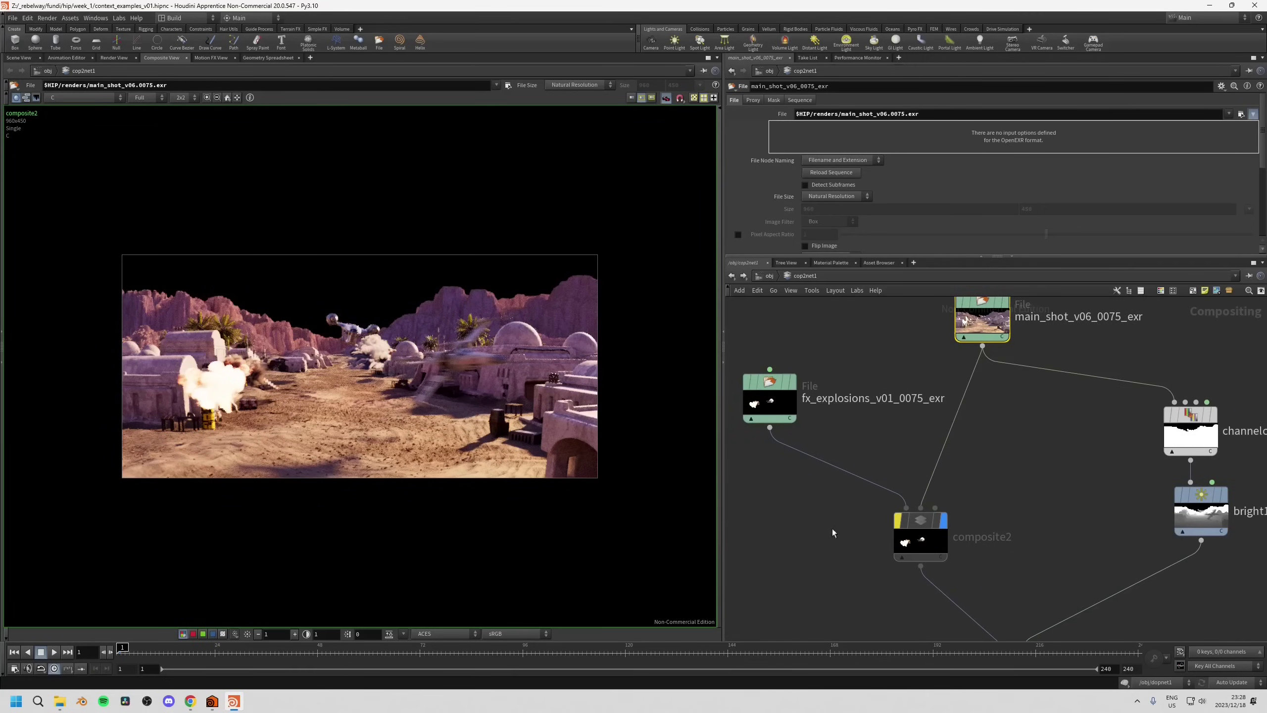
{"action": "middle_click_drag", "start_coordinate": [833, 533], "coordinate": [824, 504]}
{"action": "left_click", "coordinate": [932, 510]}
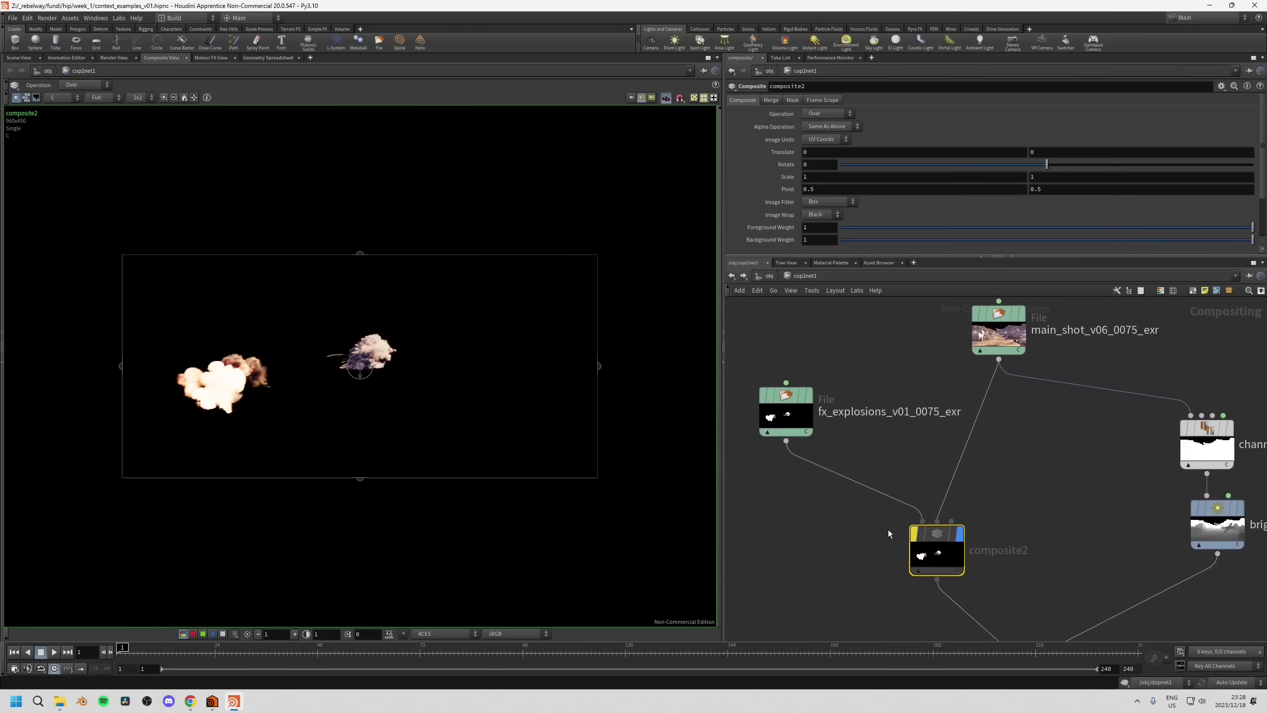
{"action": "left_click", "coordinate": [908, 507]}
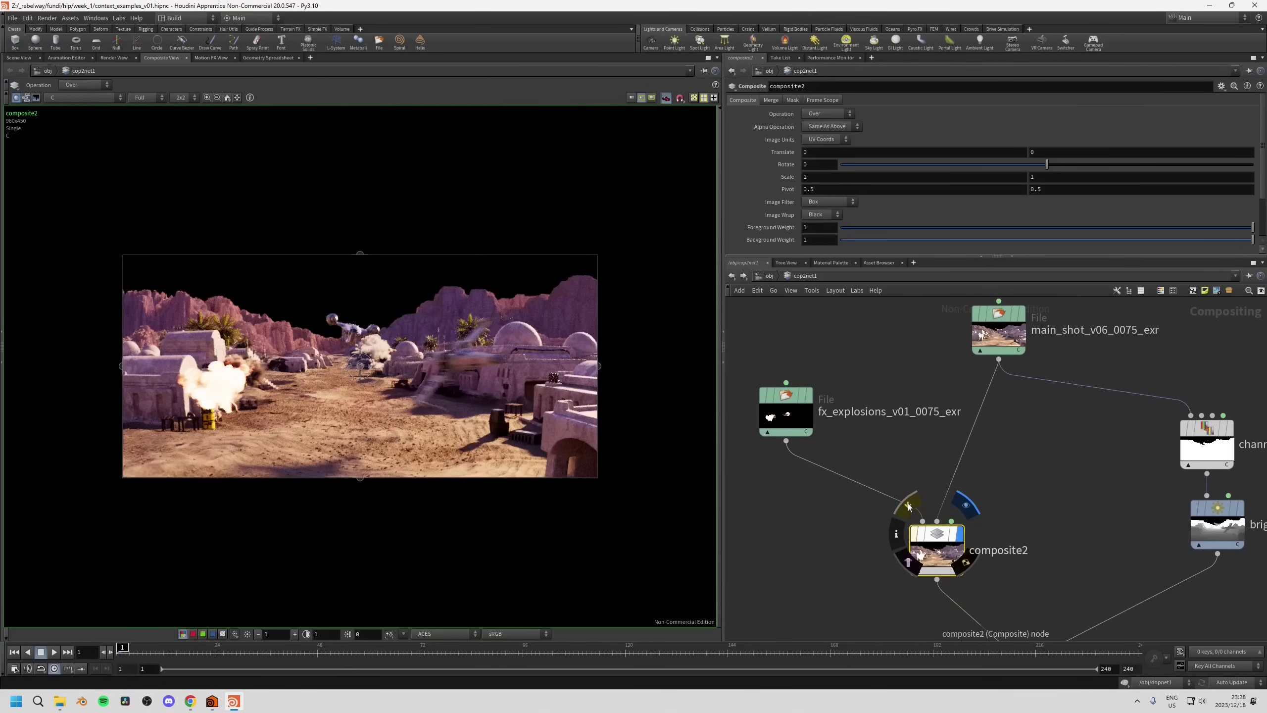
{"action": "left_click", "coordinate": [908, 507]}
{"action": "left_click", "coordinate": [908, 507]}
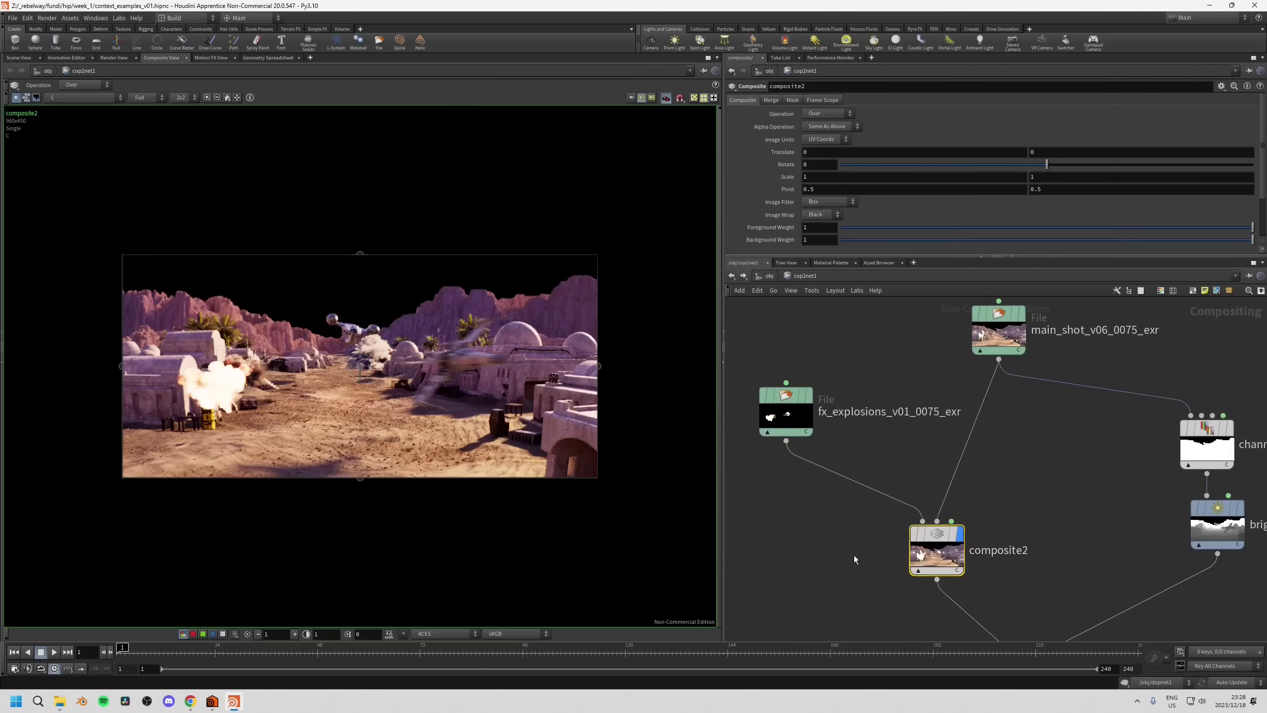
Display the bright1 node's depth mask and select the node to view its brightness parameters.
{"action": "middle_click_drag", "start_coordinate": [867, 568], "coordinate": [735, 519]}
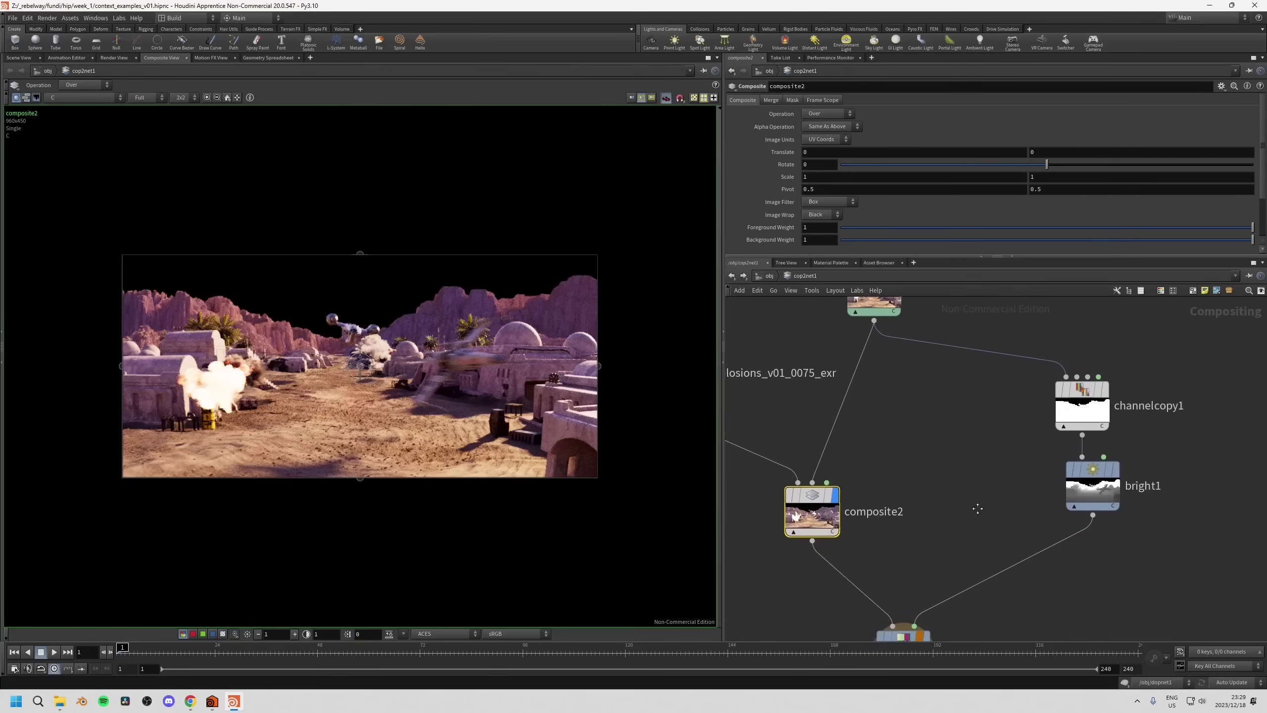
{"action": "middle_click_drag", "start_coordinate": [944, 463], "coordinate": [1018, 419]}
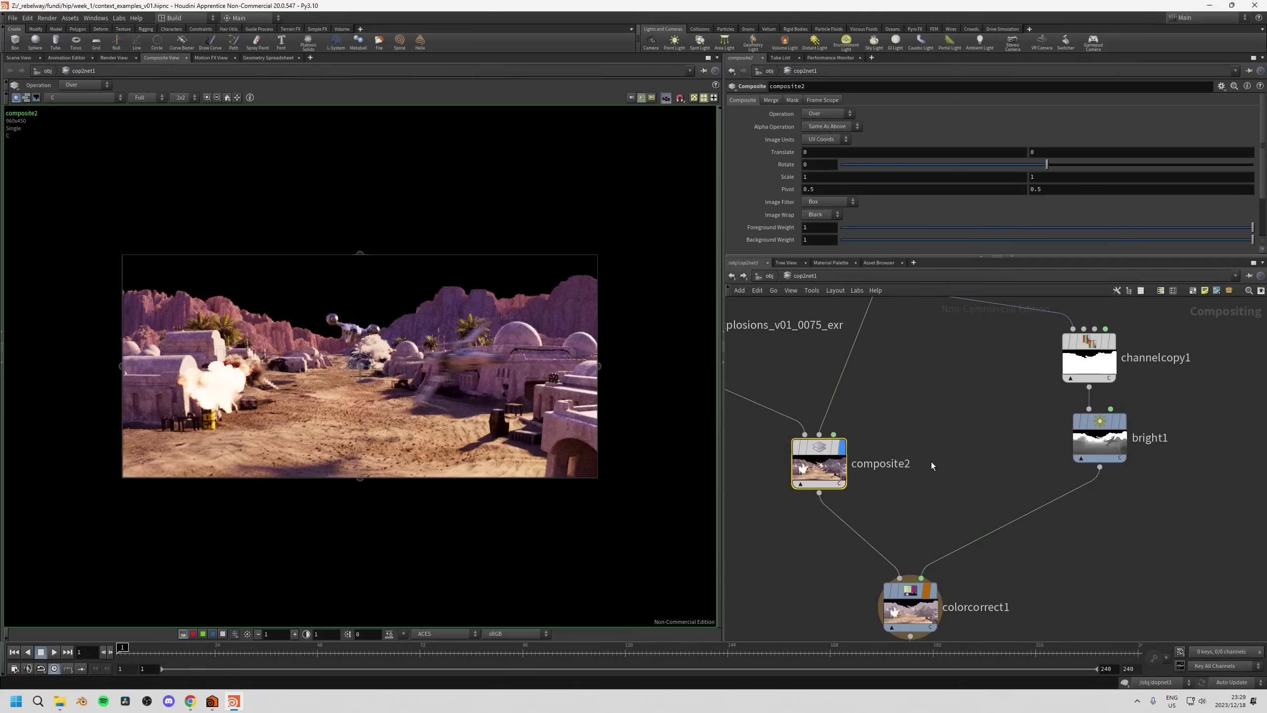
{"action": "middle_click_drag", "start_coordinate": [941, 429], "coordinate": [868, 459]}
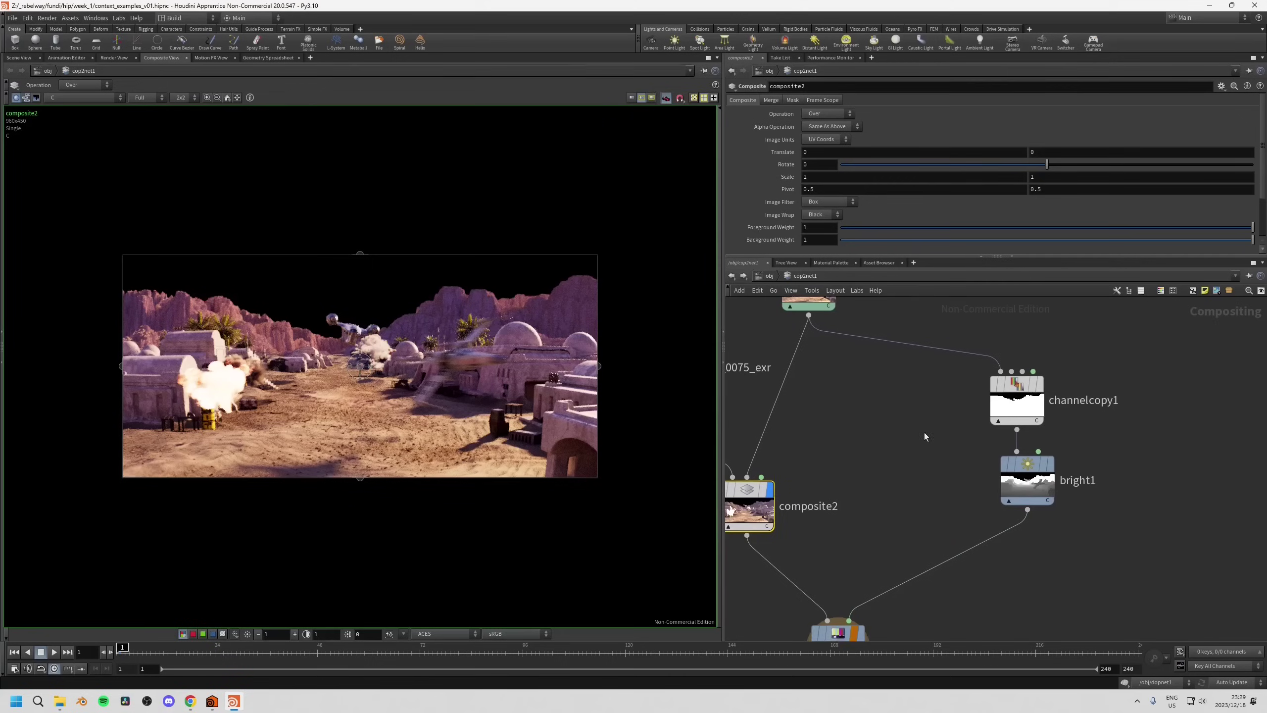
{"action": "left_click", "coordinate": [1060, 446]}
{"action": "left_click", "coordinate": [1027, 469]}
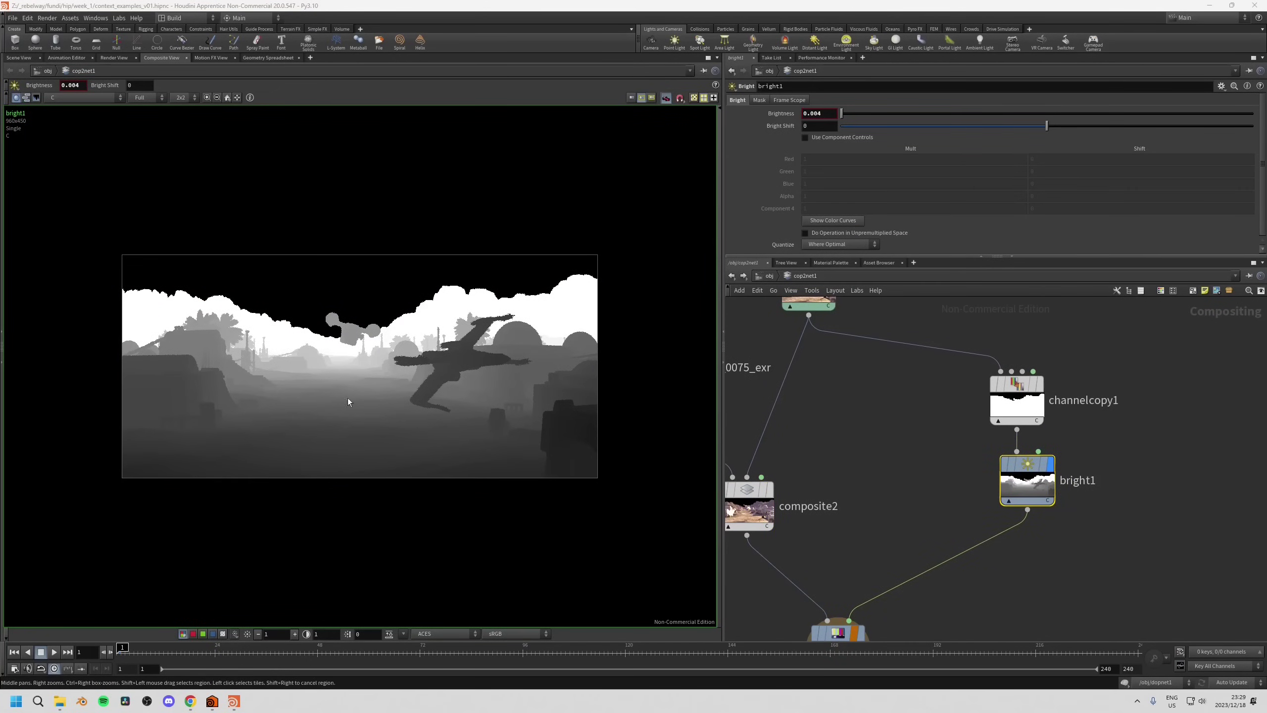
Display and select the colorcorrect1 node, then toggle its bypass on and off to compare the image, leaving the node active.
{"action": "middle_click_drag", "start_coordinate": [924, 495], "coordinate": [937, 455]}
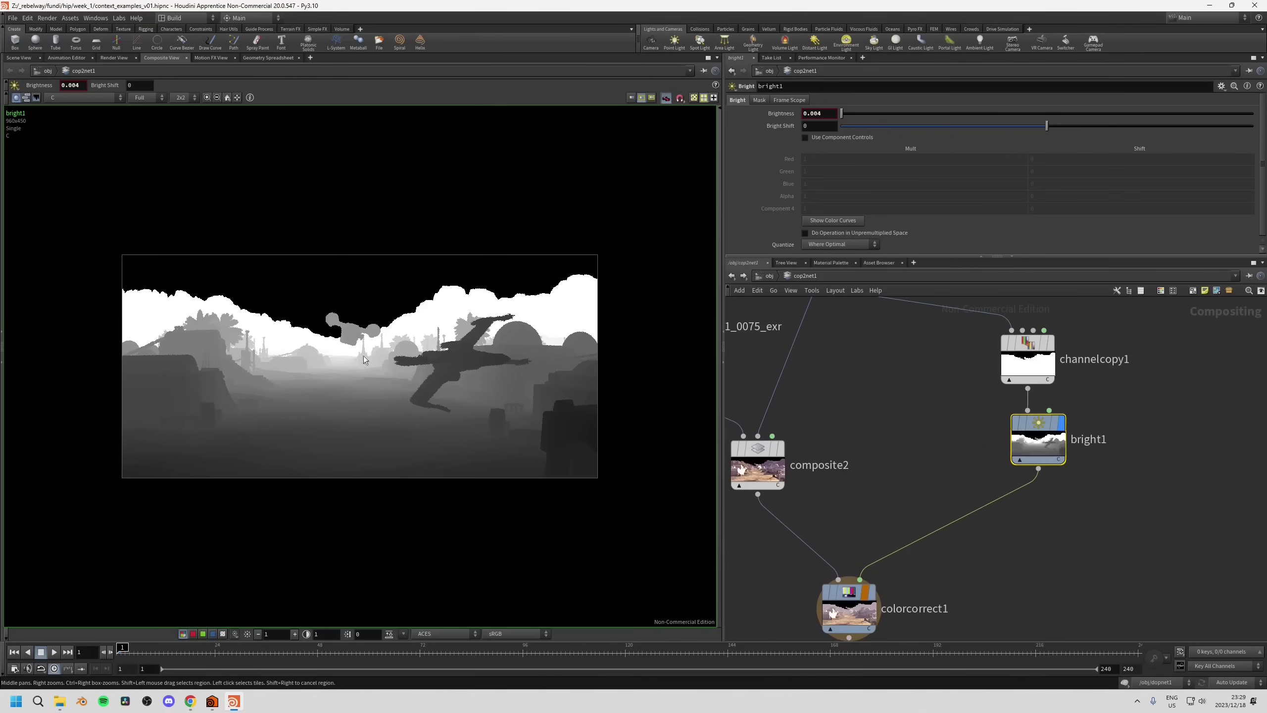
{"action": "middle_click_drag", "start_coordinate": [874, 574], "coordinate": [910, 526]}
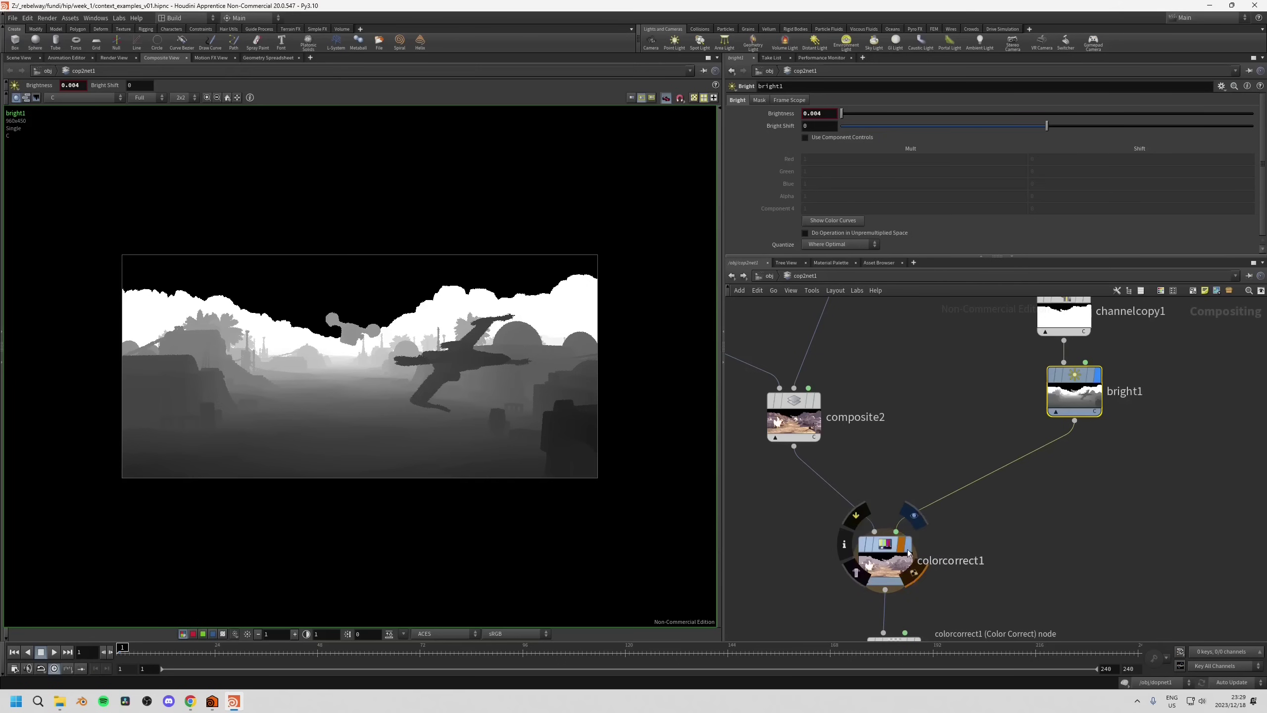
{"action": "left_click", "coordinate": [915, 518]}
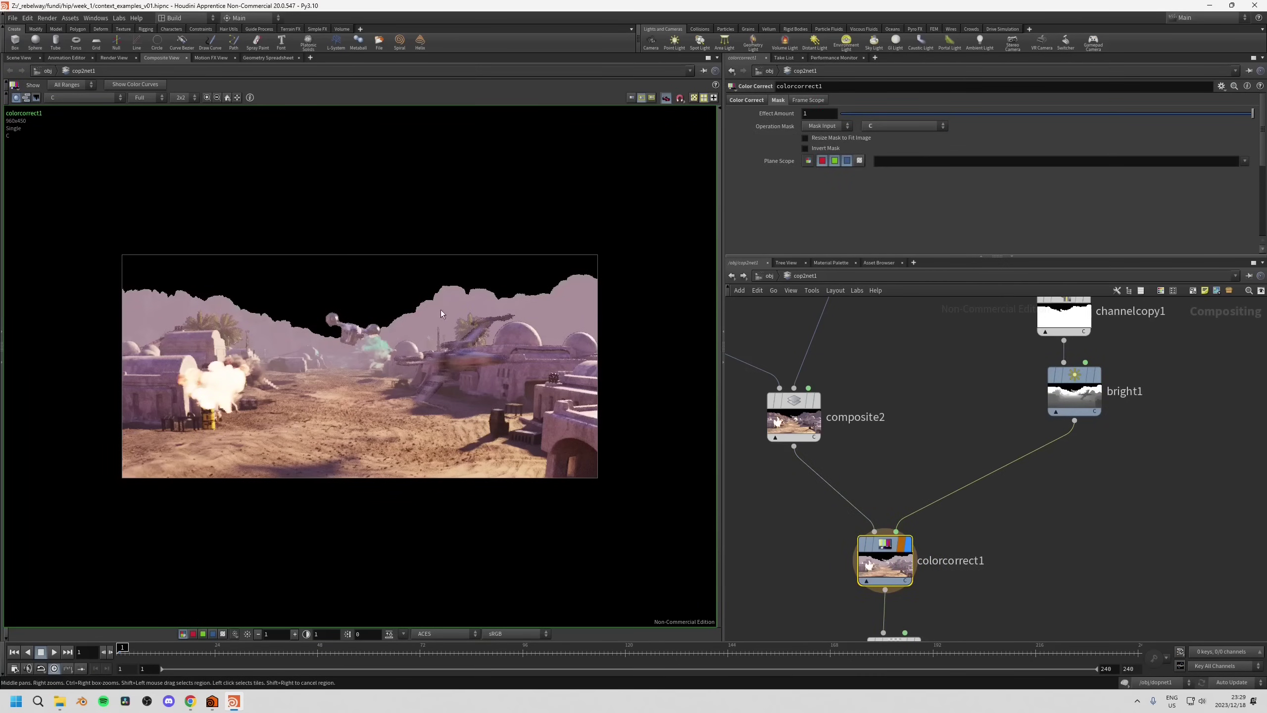
{"action": "middle_click_drag", "start_coordinate": [802, 545], "coordinate": [802, 541]}
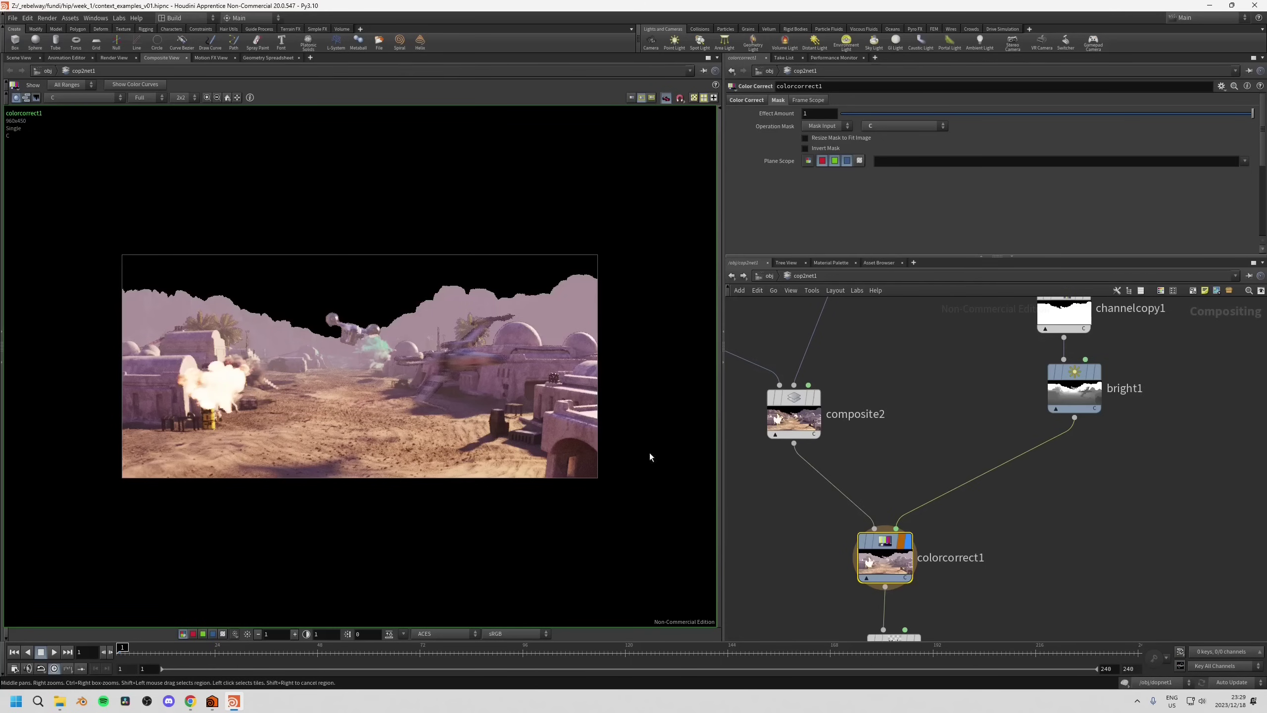
{"action": "middle_click_drag", "start_coordinate": [819, 553], "coordinate": [818, 521]}
{"action": "left_click", "coordinate": [851, 491]}
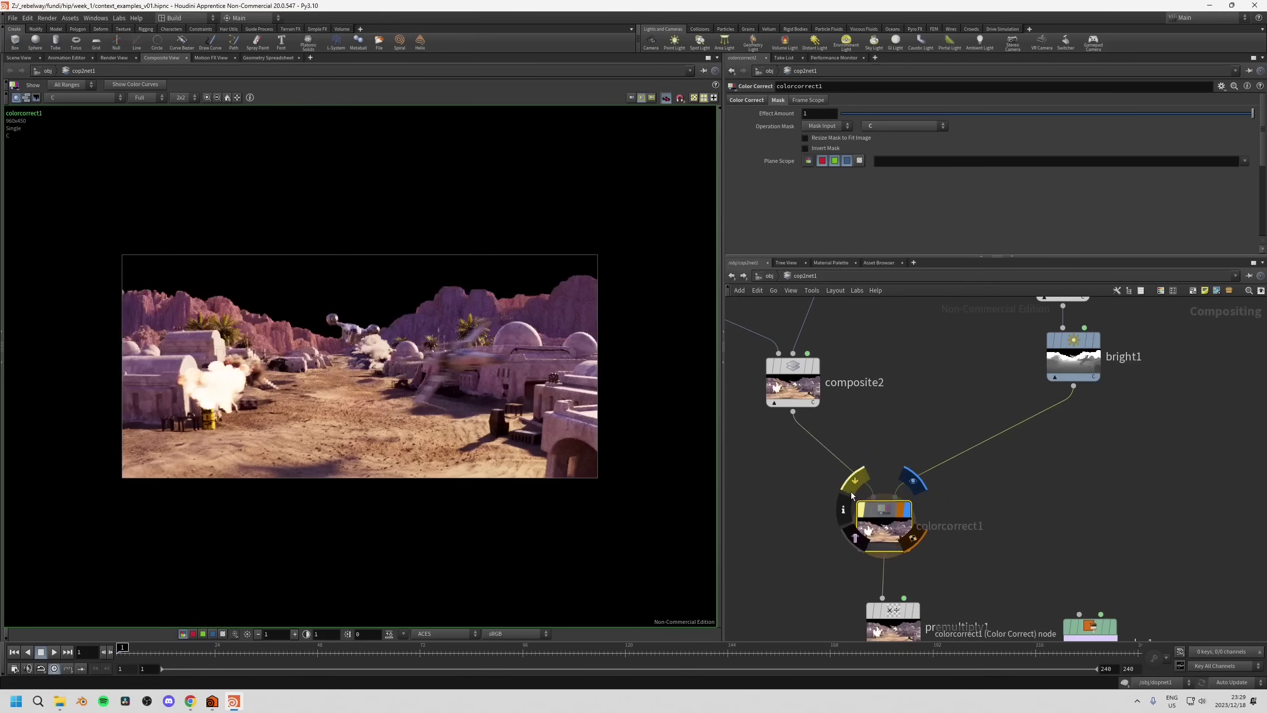
{"action": "left_click", "coordinate": [851, 494]}
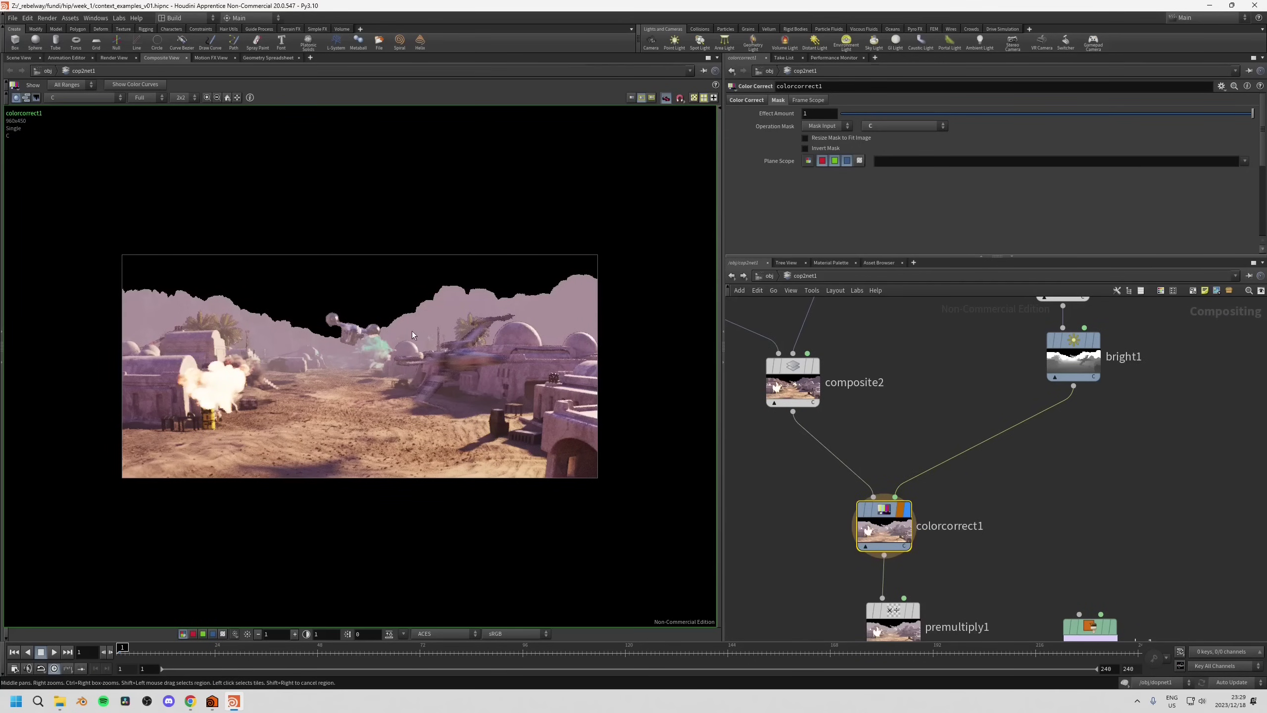
Display the color1 node's solid colour, followed by the composite1 node that places it behind the shot.
{"action": "middle_click_drag", "start_coordinate": [746, 509], "coordinate": [749, 387]}
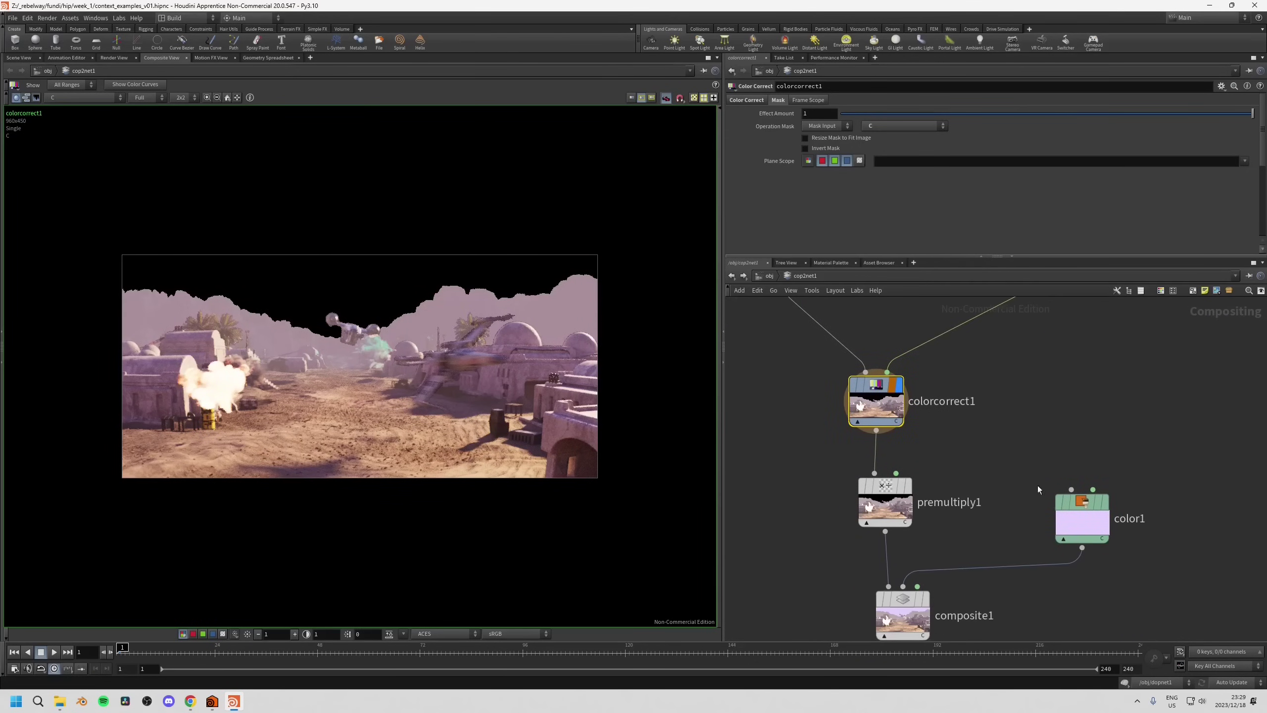
{"action": "middle_click_drag", "start_coordinate": [805, 533], "coordinate": [831, 496]}
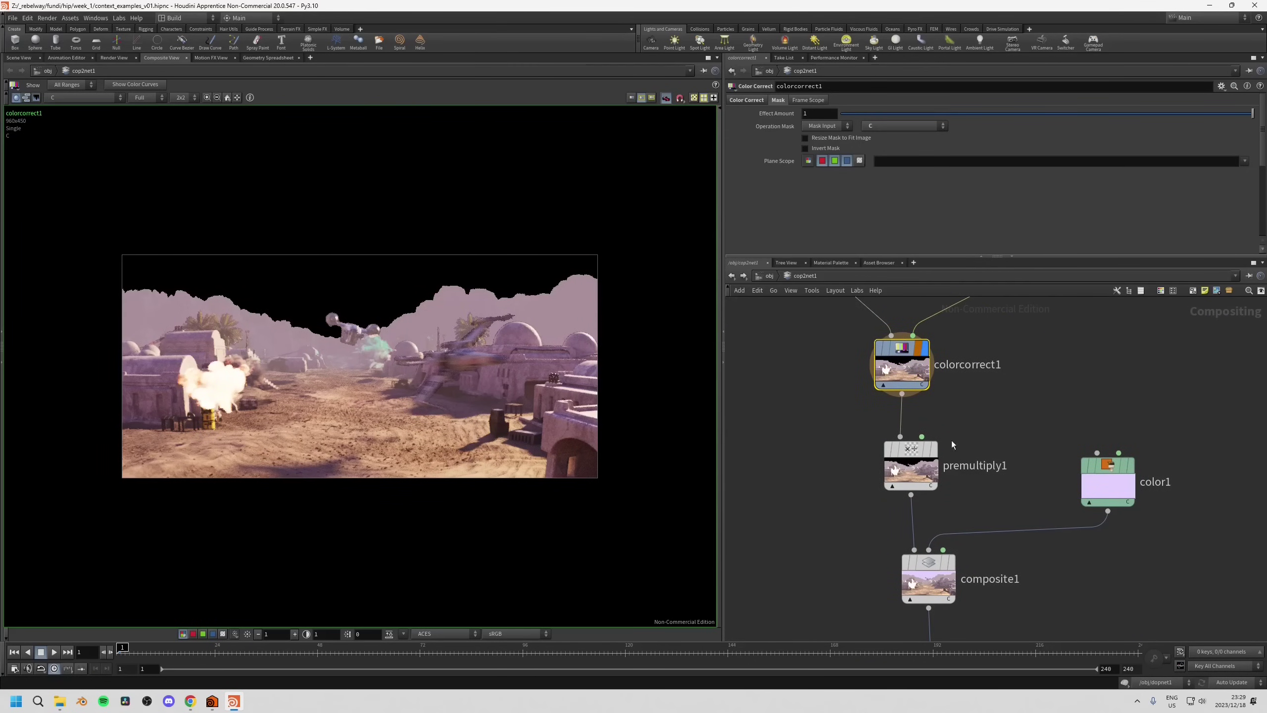
{"action": "mouse_move", "coordinate": [947, 437]}
{"action": "middle_click_drag", "start_coordinate": [890, 580], "coordinate": [867, 537]}
{"action": "mouse_move", "coordinate": [1090, 424]}
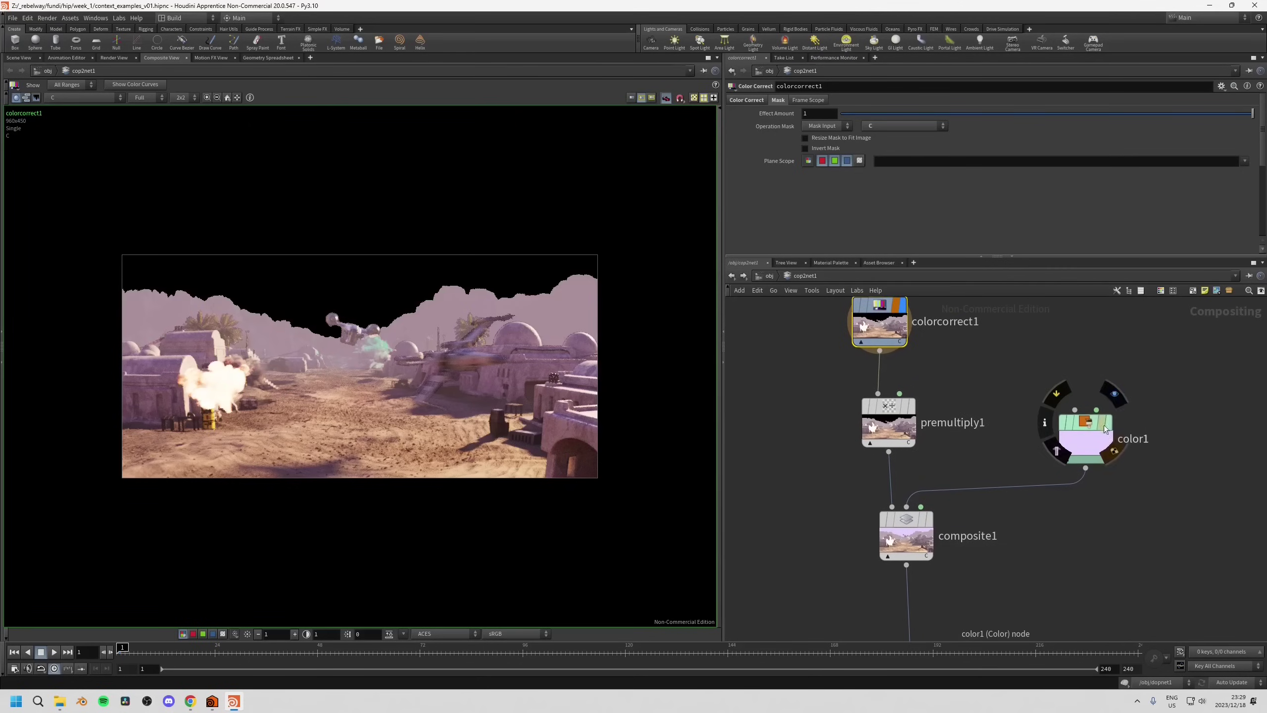
{"action": "left_click", "coordinate": [1117, 399]}
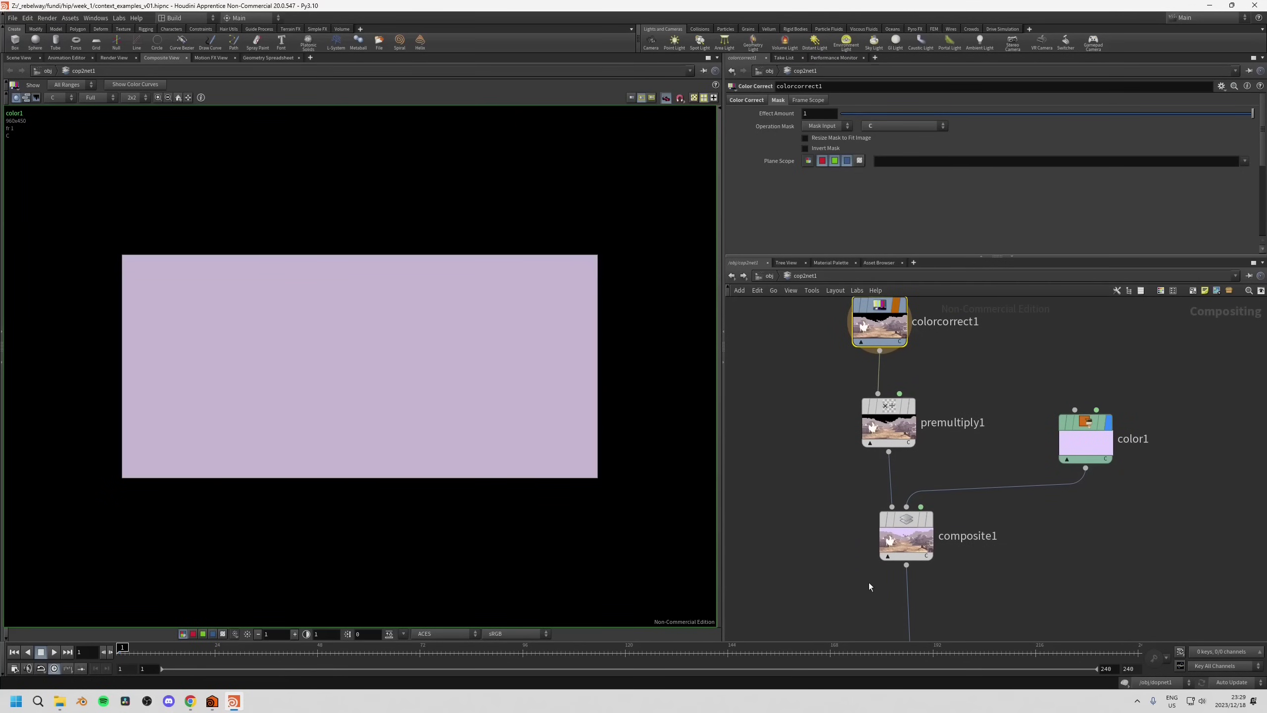
{"action": "mouse_move", "coordinate": [930, 516]}
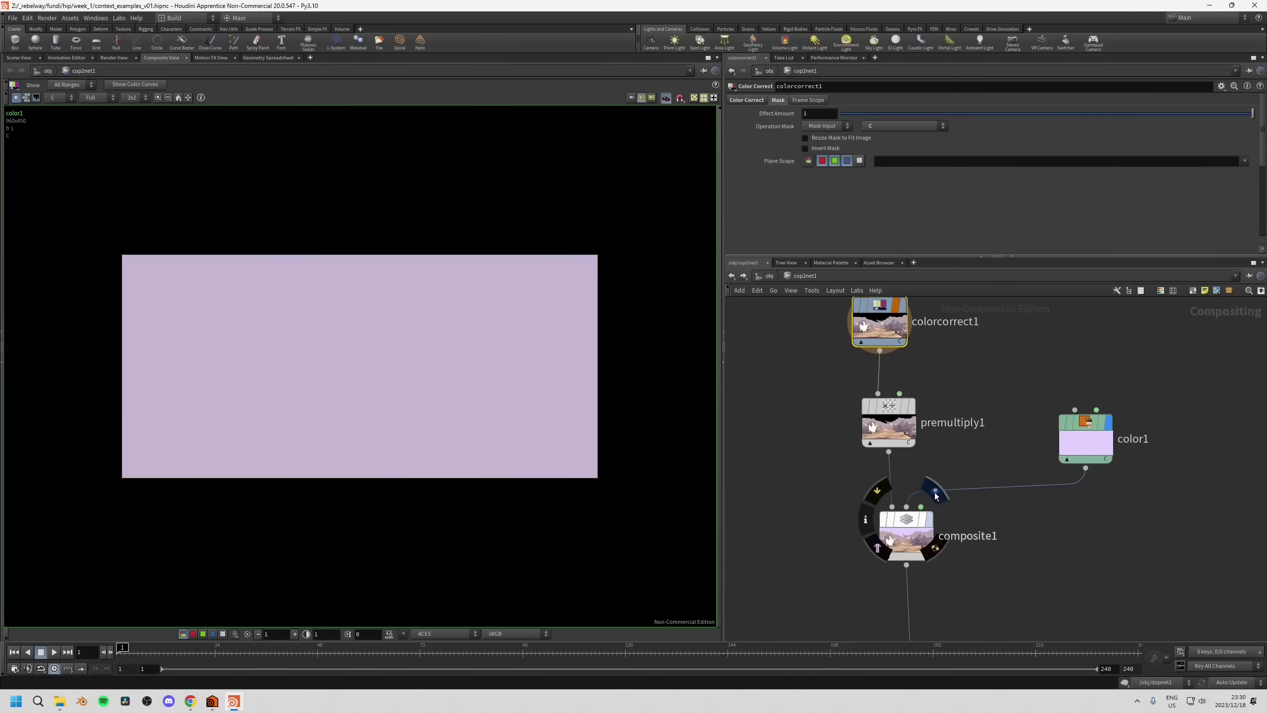
{"action": "left_click", "coordinate": [936, 490]}
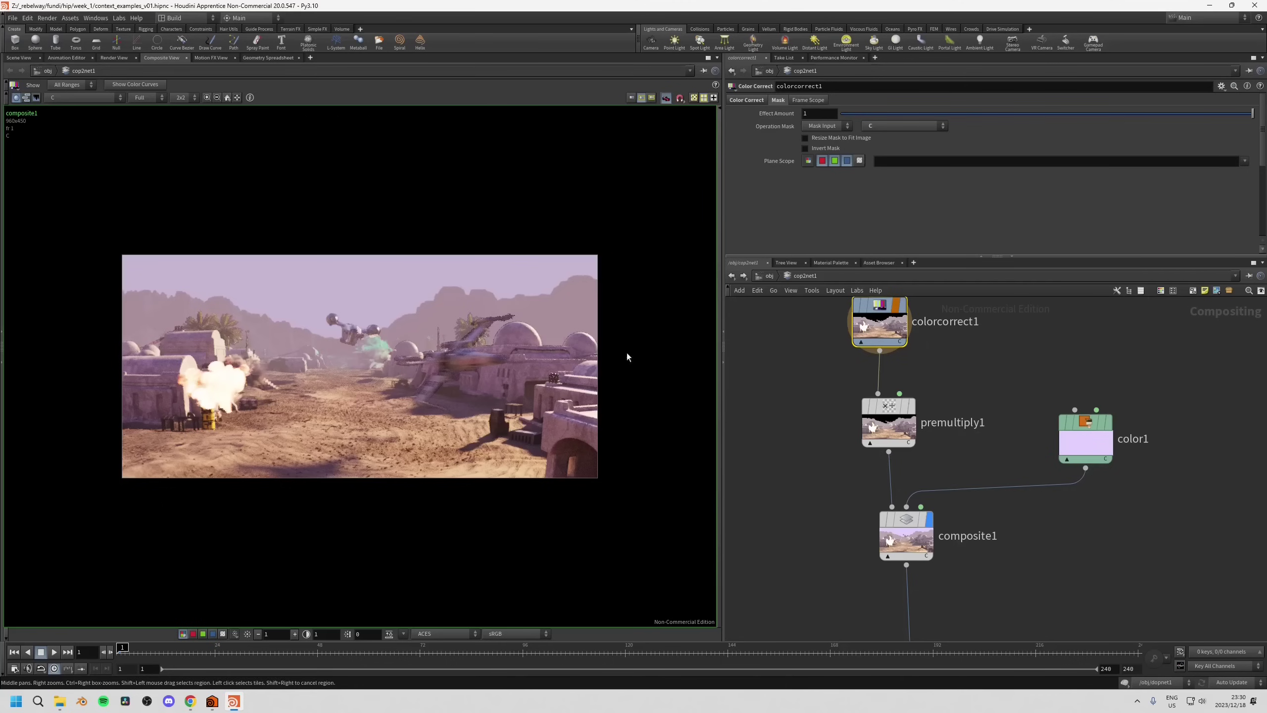
Toggle the bypass of colorcorrect1 on and off while composite1 is displayed, leaving the node active.
{"action": "middle_click_drag", "start_coordinate": [775, 354], "coordinate": [788, 477]}
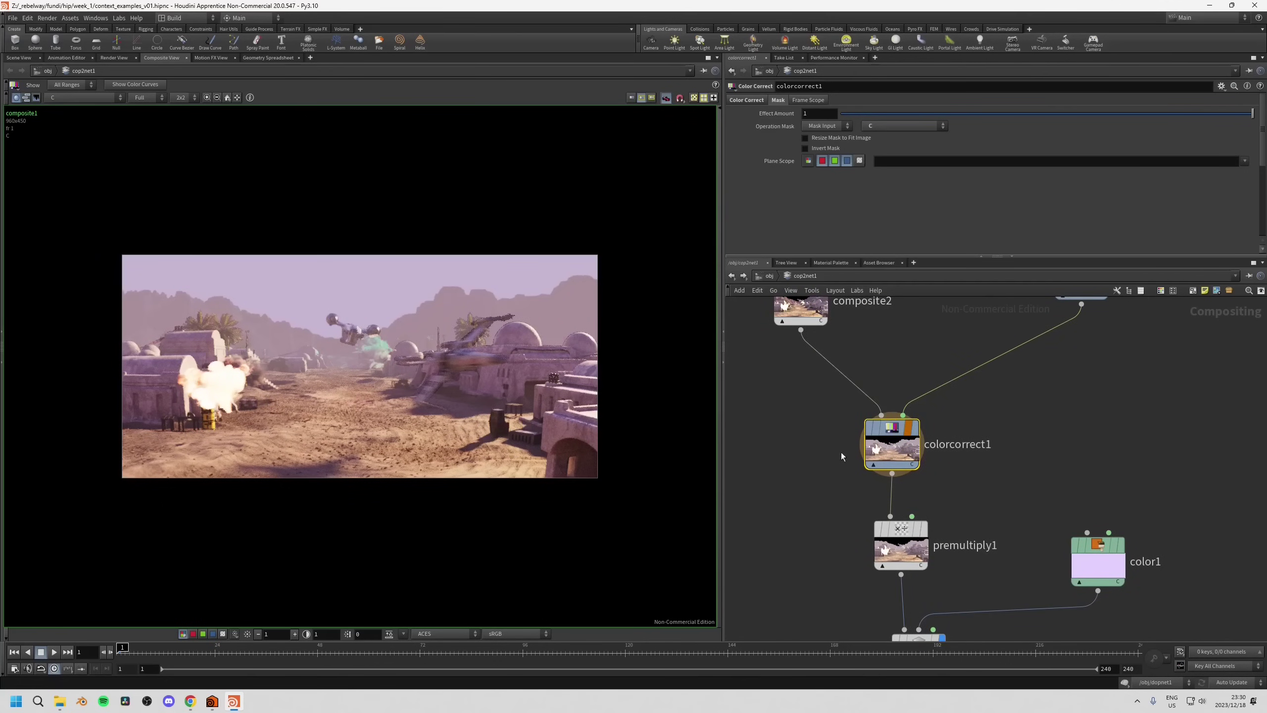
{"action": "middle_click_drag", "start_coordinate": [841, 452], "coordinate": [820, 525]}
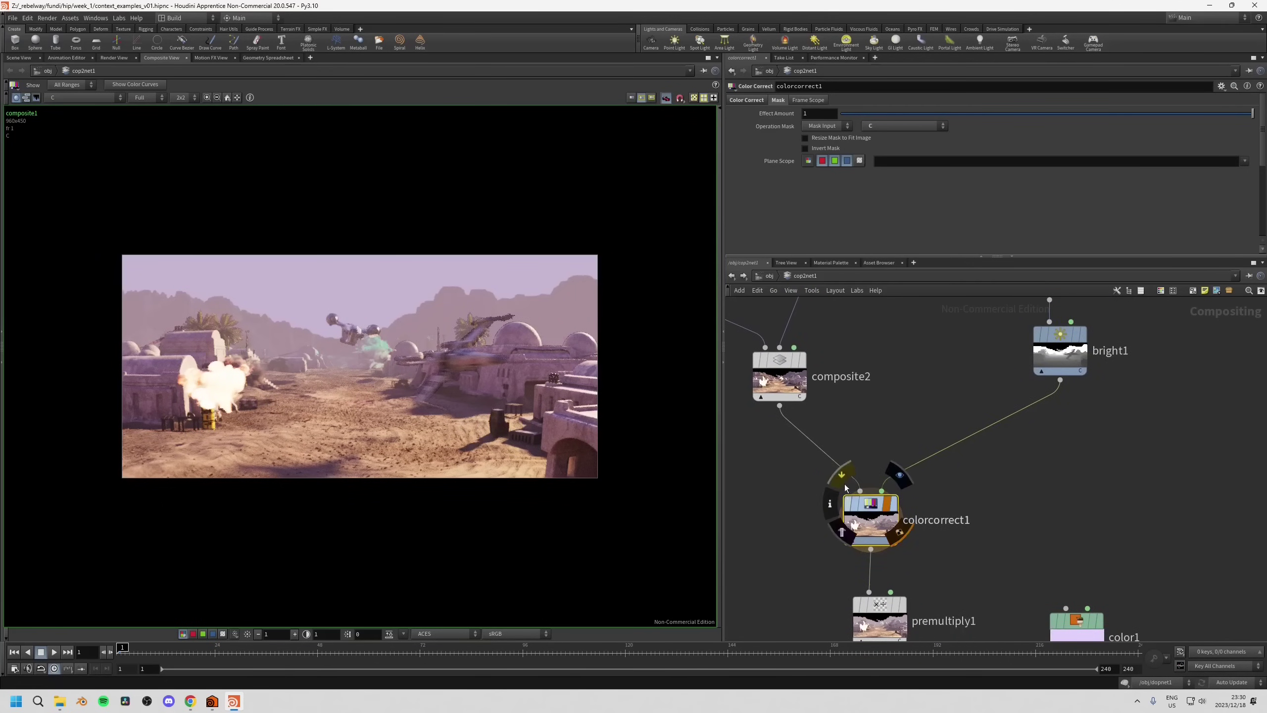
{"action": "left_click", "coordinate": [844, 485]}
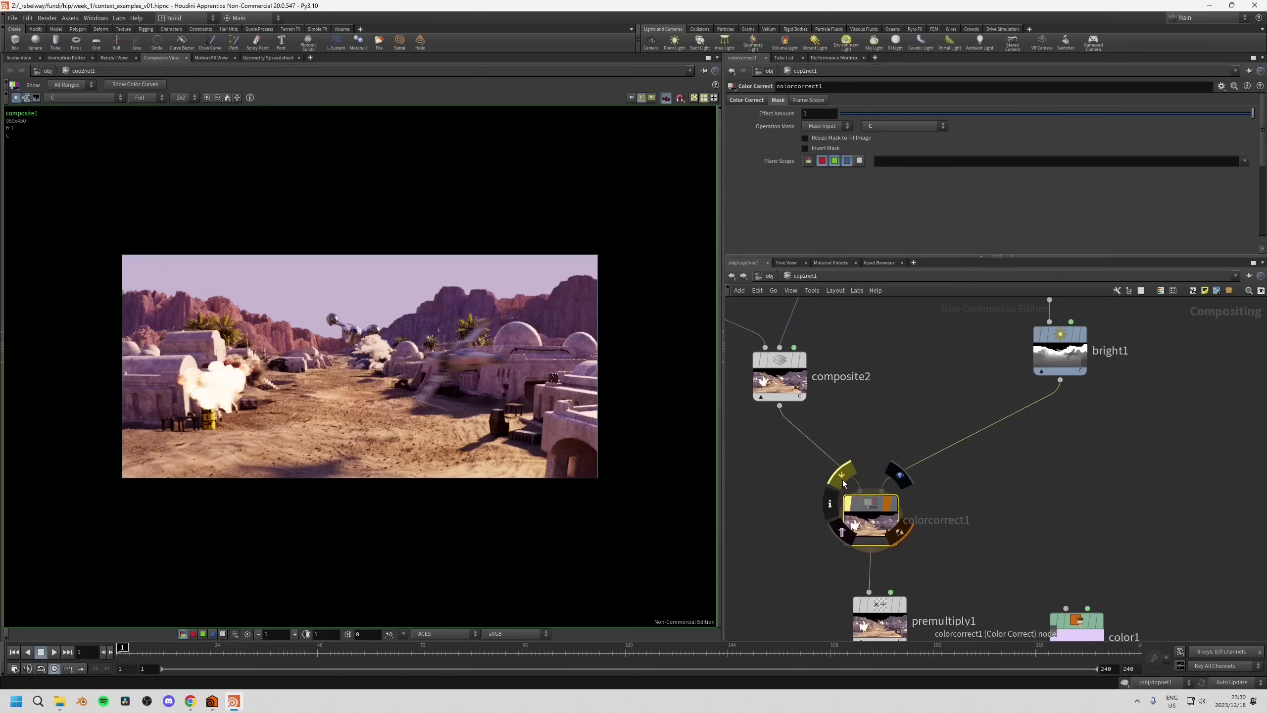
{"action": "left_click", "coordinate": [843, 481]}
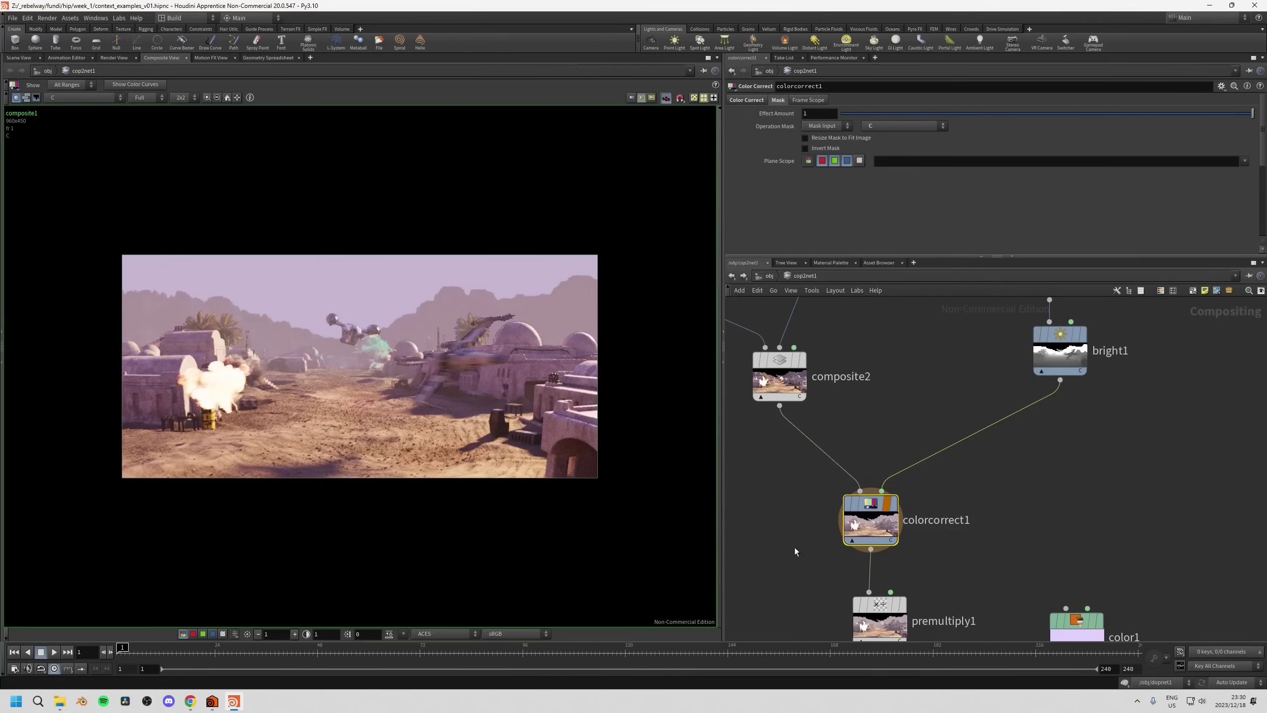
Display the gamma1 node's result, followed by the final out node at the end of the compositing chain.
{"action": "scroll", "coordinate": [752, 515], "scroll_direction": "down", "scroll_amount": 5}
{"action": "middle_click_drag", "start_coordinate": [832, 537], "coordinate": [879, 325]}
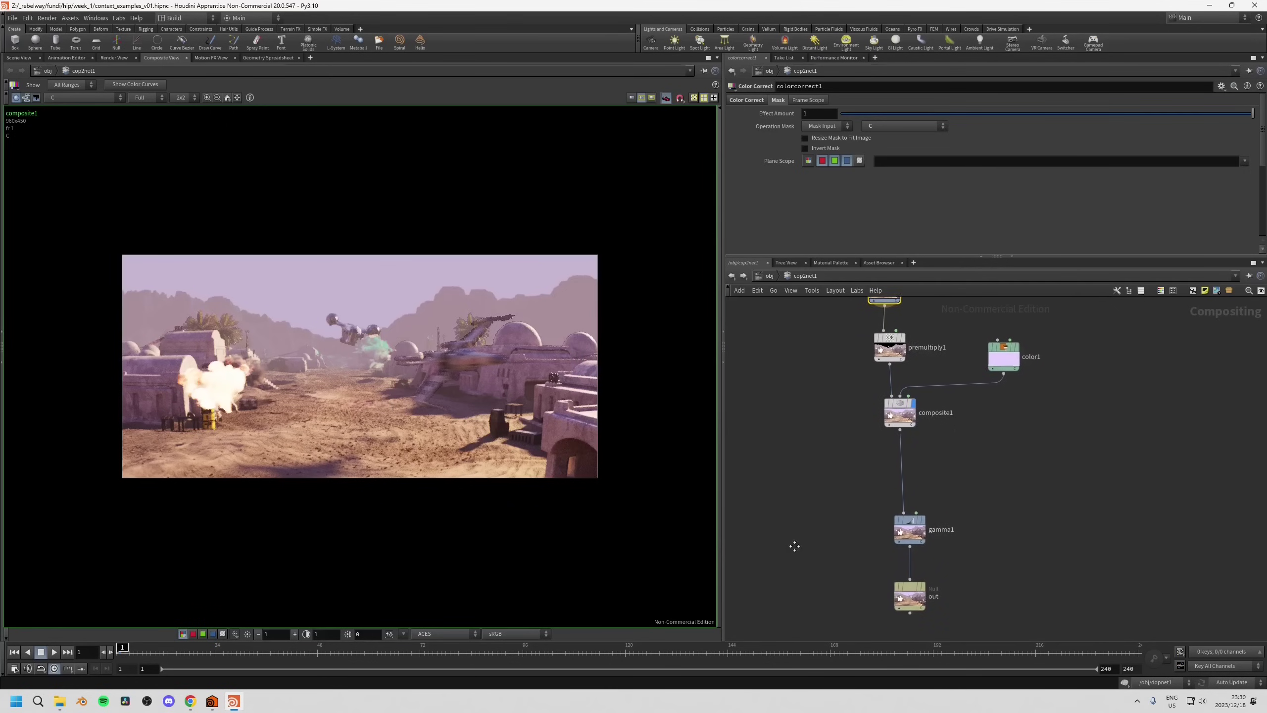
{"action": "scroll", "coordinate": [853, 514], "scroll_direction": "up", "scroll_amount": 2}
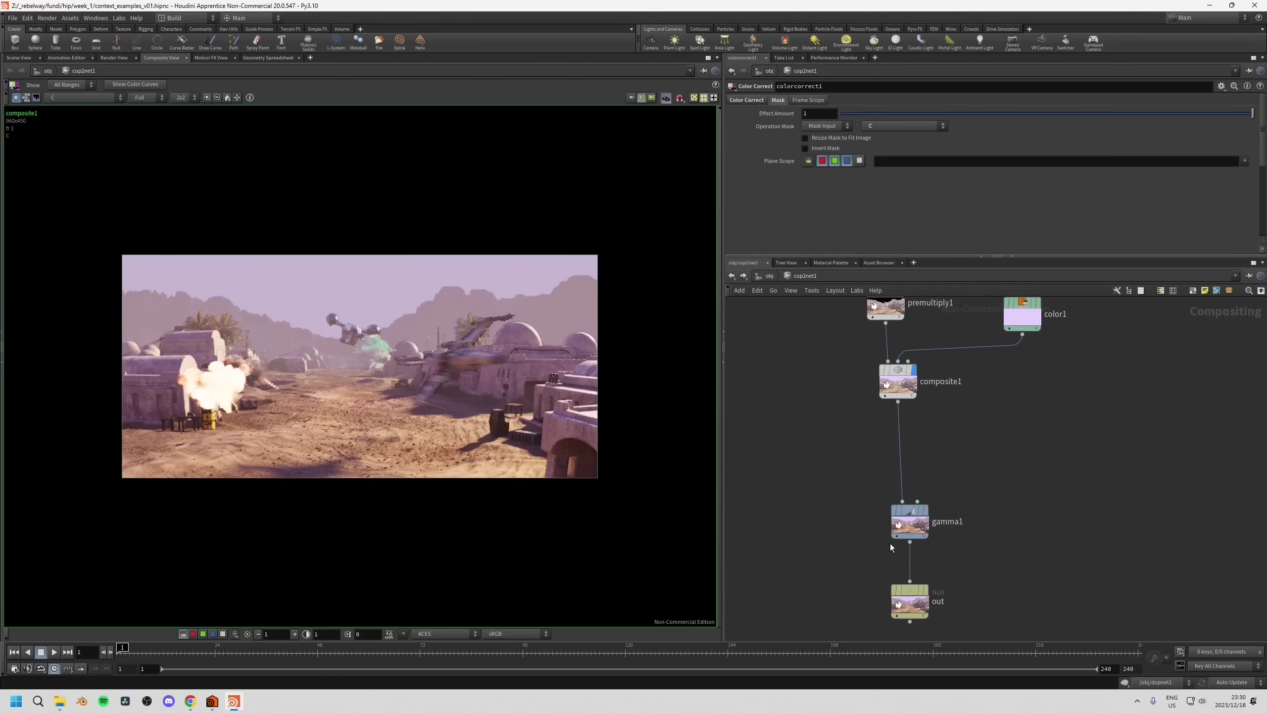
{"action": "left_click", "coordinate": [933, 495]}
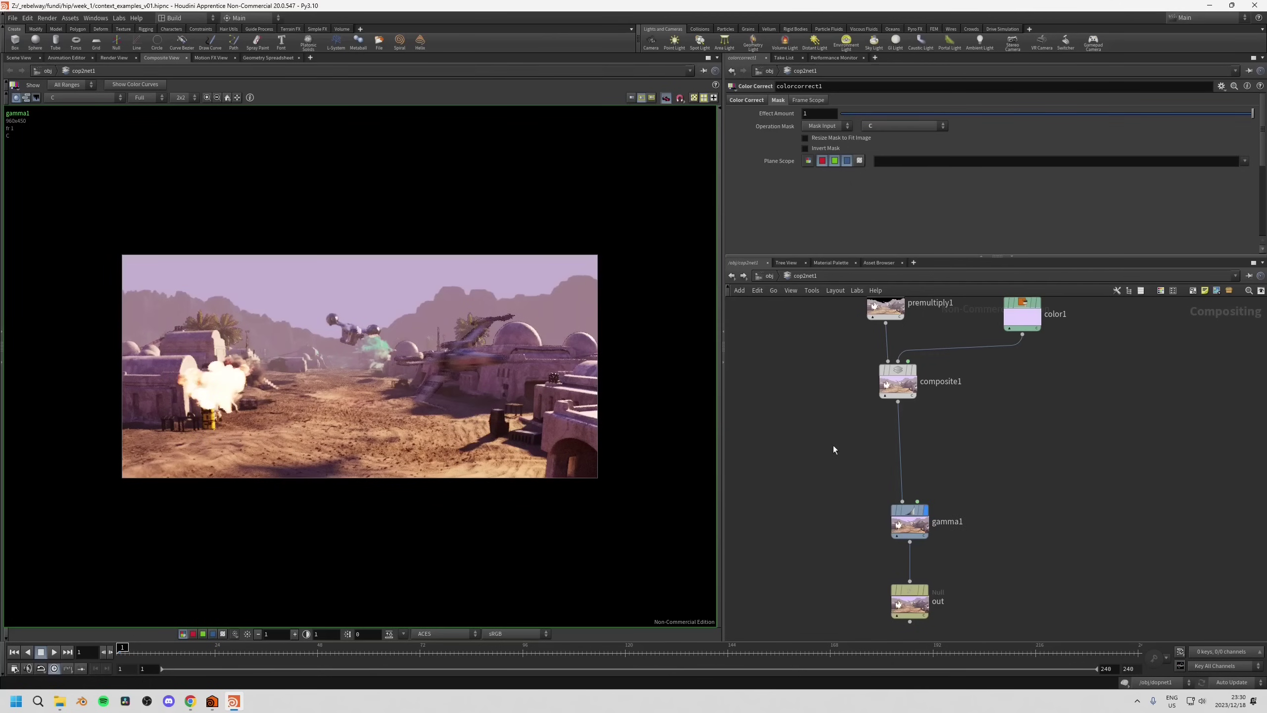
{"action": "mouse_move", "coordinate": [833, 399]}
{"action": "middle_mouse_down"}
{"action": "mouse_move", "coordinate": [847, 613]}
{"action": "mouse_move", "coordinate": [838, 426]}
{"action": "middle_mouse_up"}
{"action": "middle_click_drag", "start_coordinate": [846, 569], "coordinate": [844, 437]}
{"action": "middle_click_drag", "start_coordinate": [848, 529], "coordinate": [843, 397]}
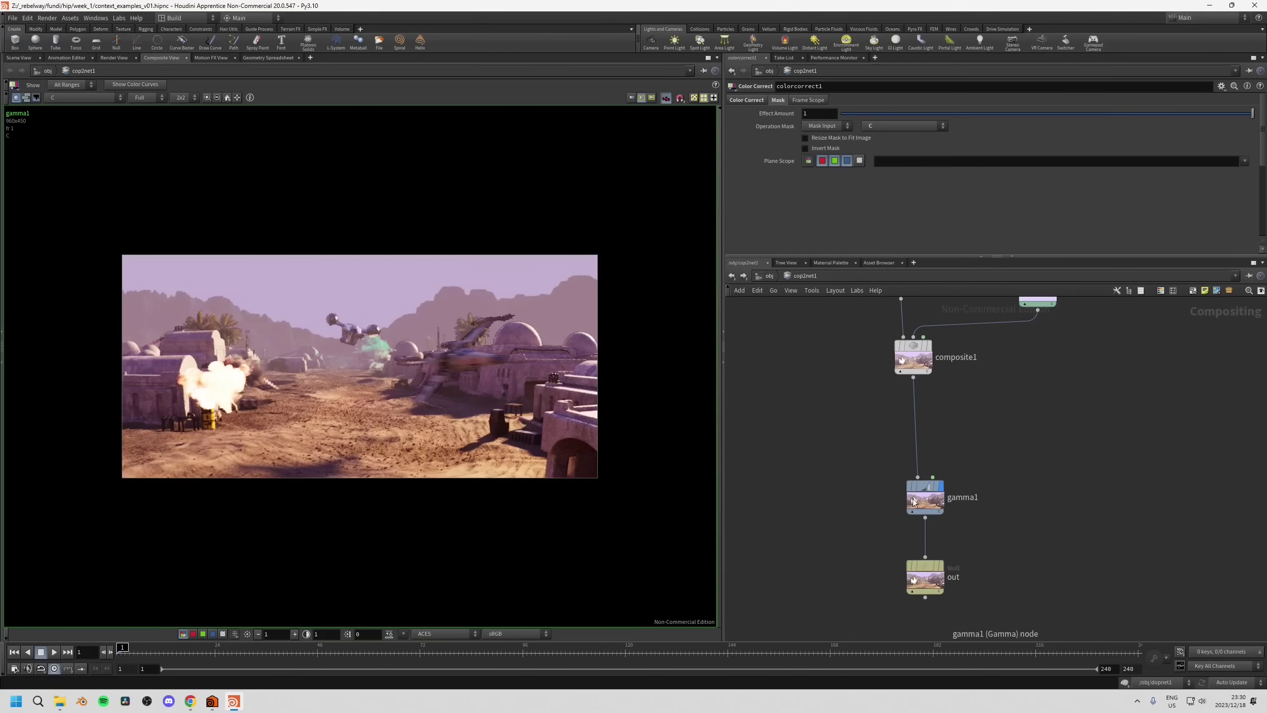
{"action": "left_click", "coordinate": [945, 546]}
Leave the compositing network for the object level and enter the lopnet1 network.
{"action": "middle_click_drag", "start_coordinate": [1123, 387], "coordinate": [1071, 483]}
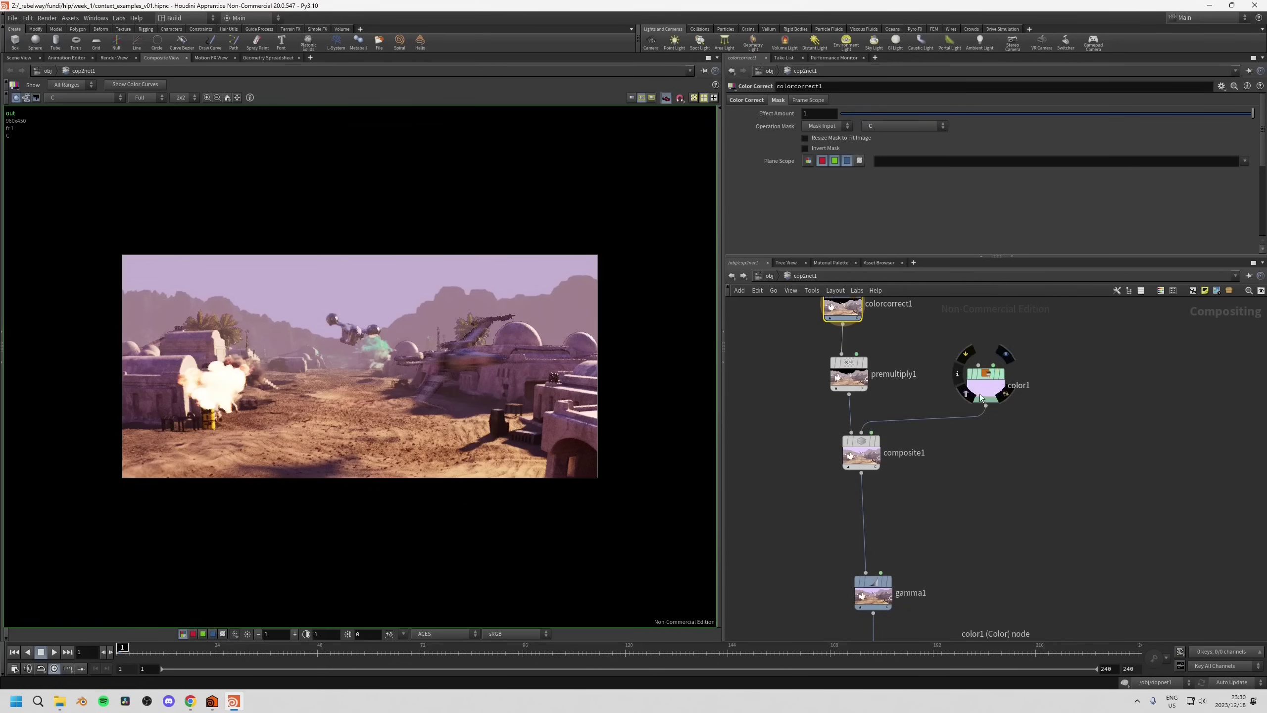
{"action": "left_click_drag", "start_coordinate": [981, 397], "coordinate": [1002, 410]}
{"action": "left_click_drag", "start_coordinate": [852, 454], "coordinate": [848, 463]}
{"action": "key", "text": "u"}
{"action": "left_click", "coordinate": [946, 497]}
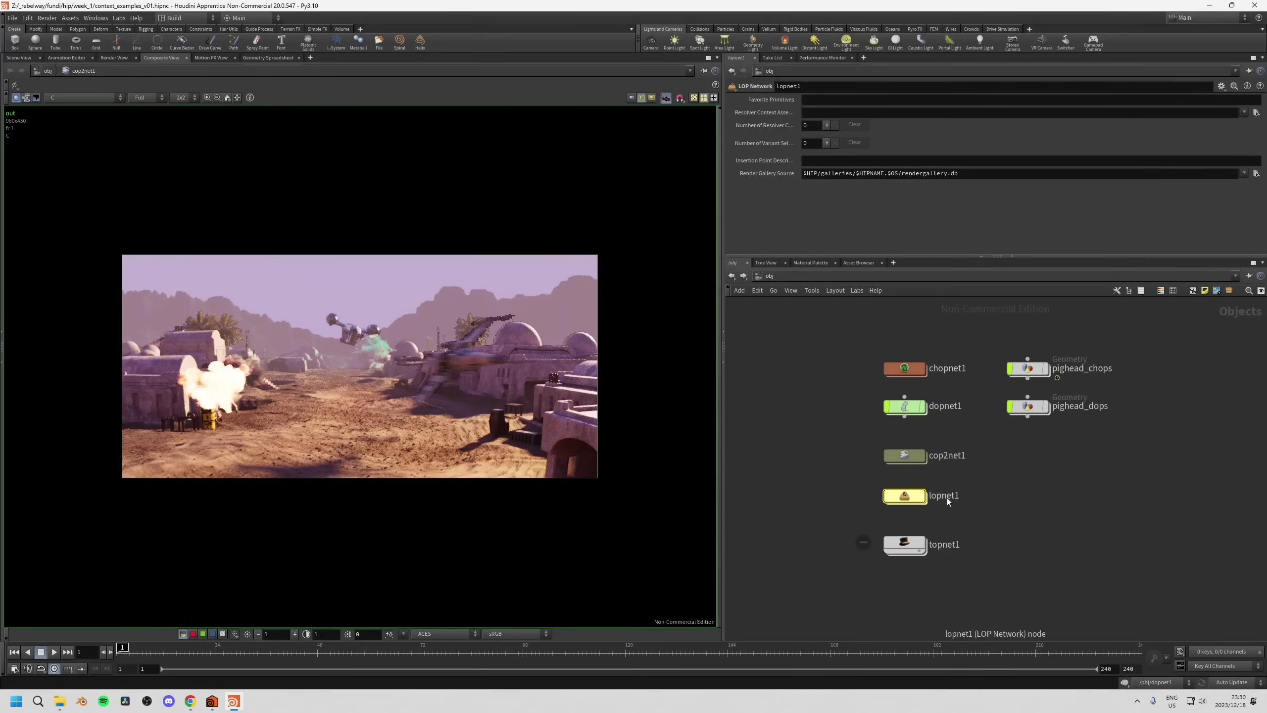
{"action": "double_click", "coordinate": [907, 496]}
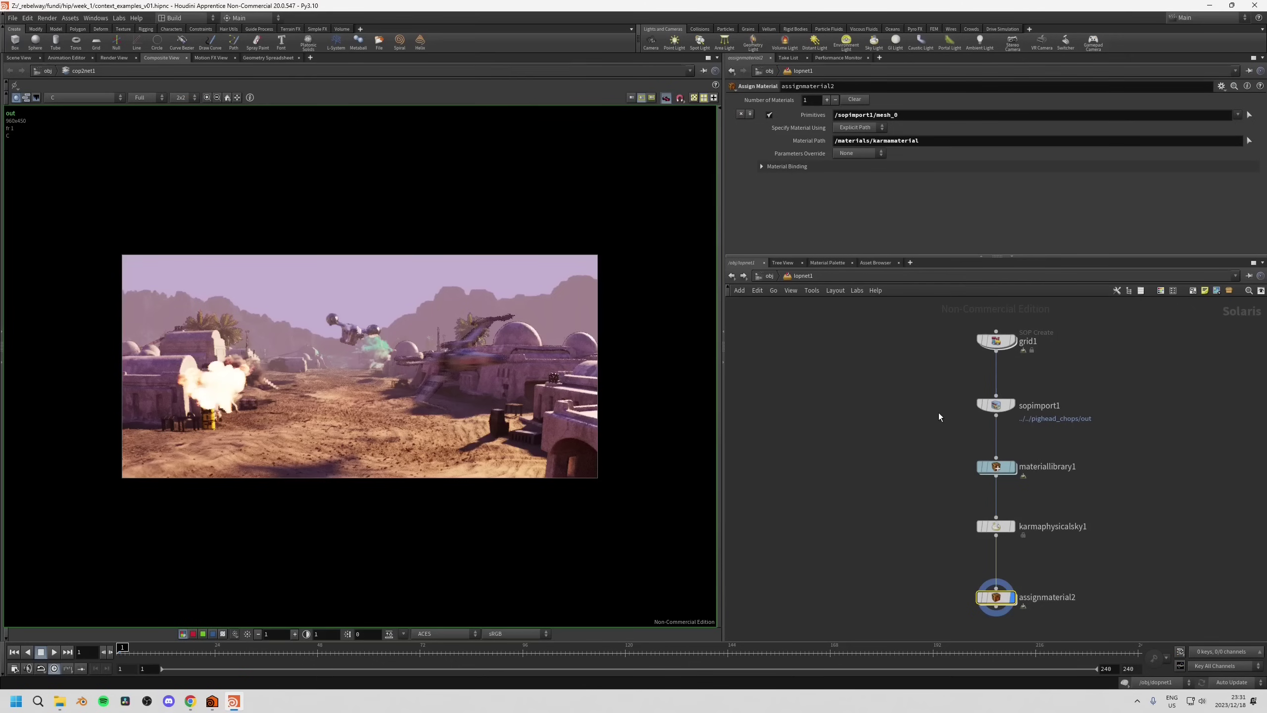
{"action": "middle_click_drag", "start_coordinate": [917, 411], "coordinate": [930, 431]}
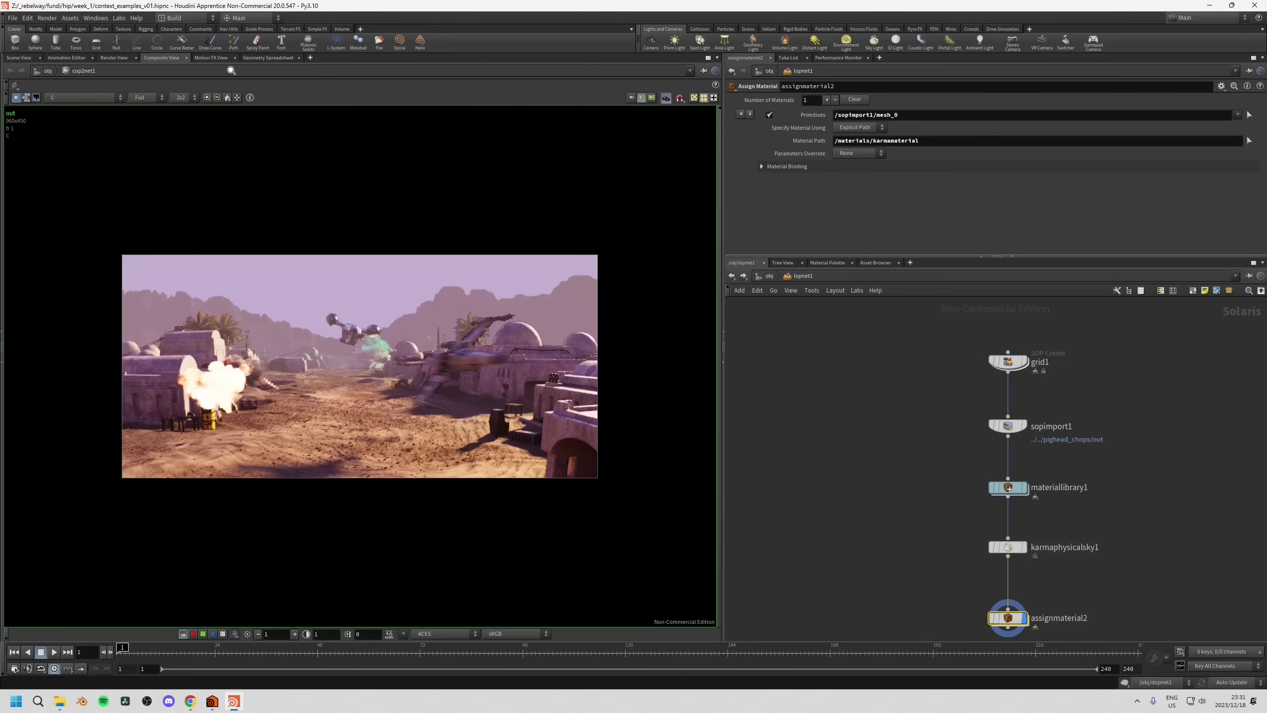
Switch the desktop layout to Solaris LookDev and widen the parameter and network panes.
{"action": "left_click", "coordinate": [190, 20]}
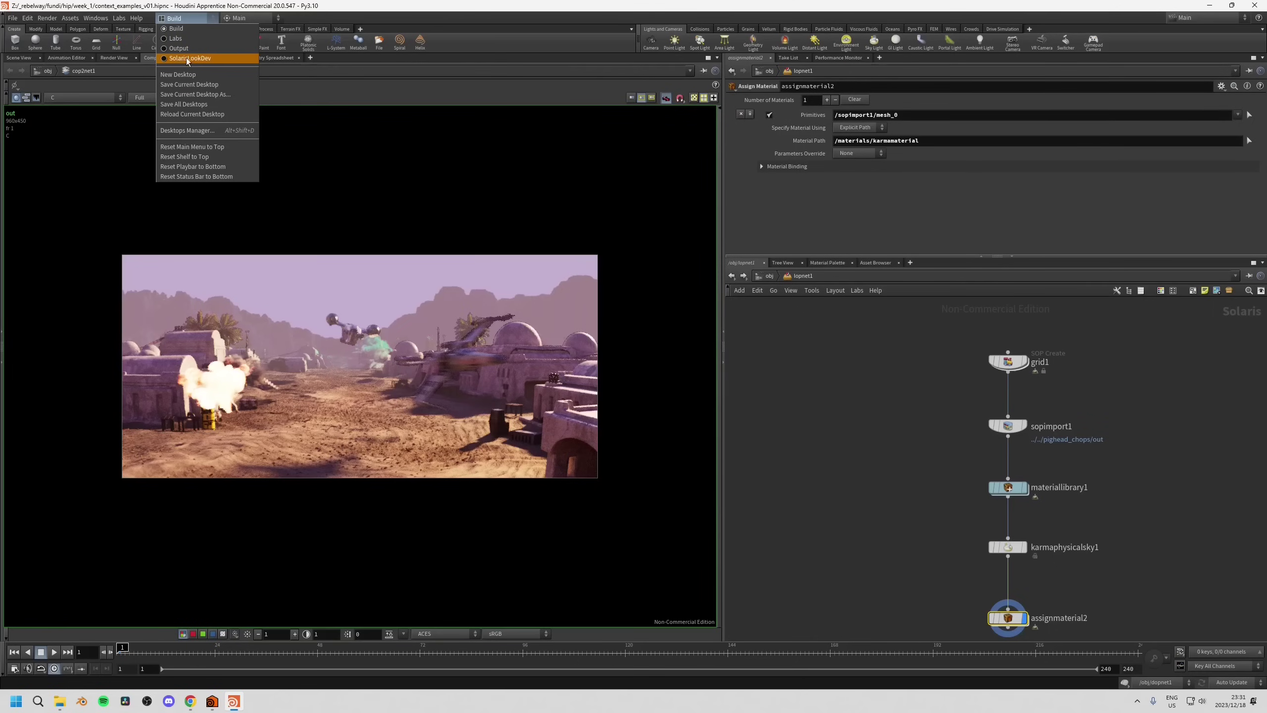
{"action": "left_click", "coordinate": [191, 58]}
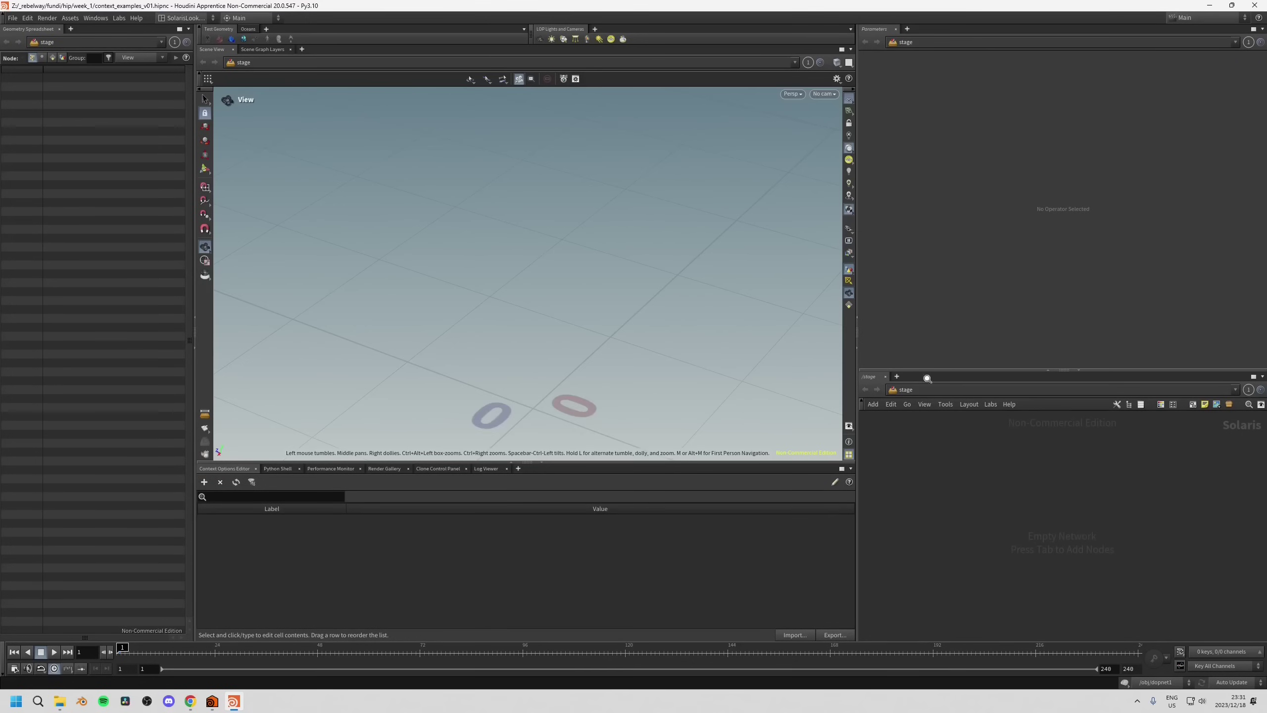
{"action": "left_click_drag", "start_coordinate": [858, 438], "coordinate": [808, 438]}
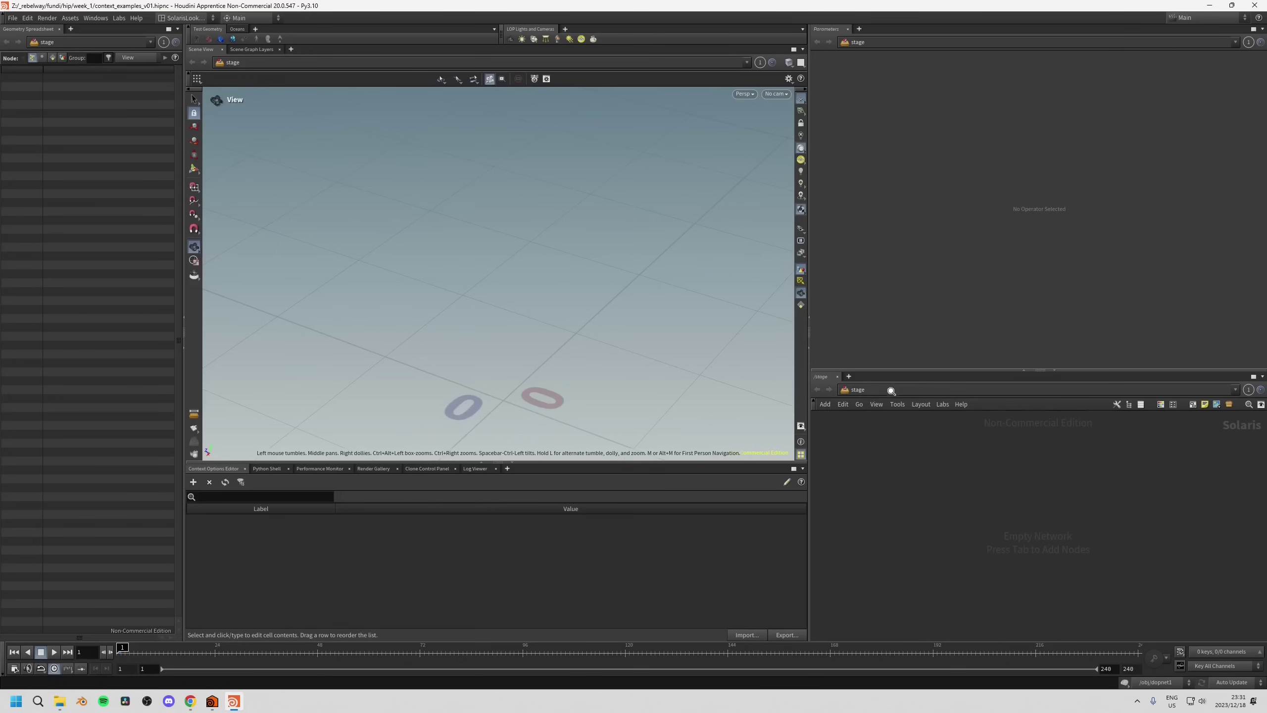
Change the network path from stage to obj and enter lopnet1 to load its scene.
{"action": "left_click", "coordinate": [854, 390]}
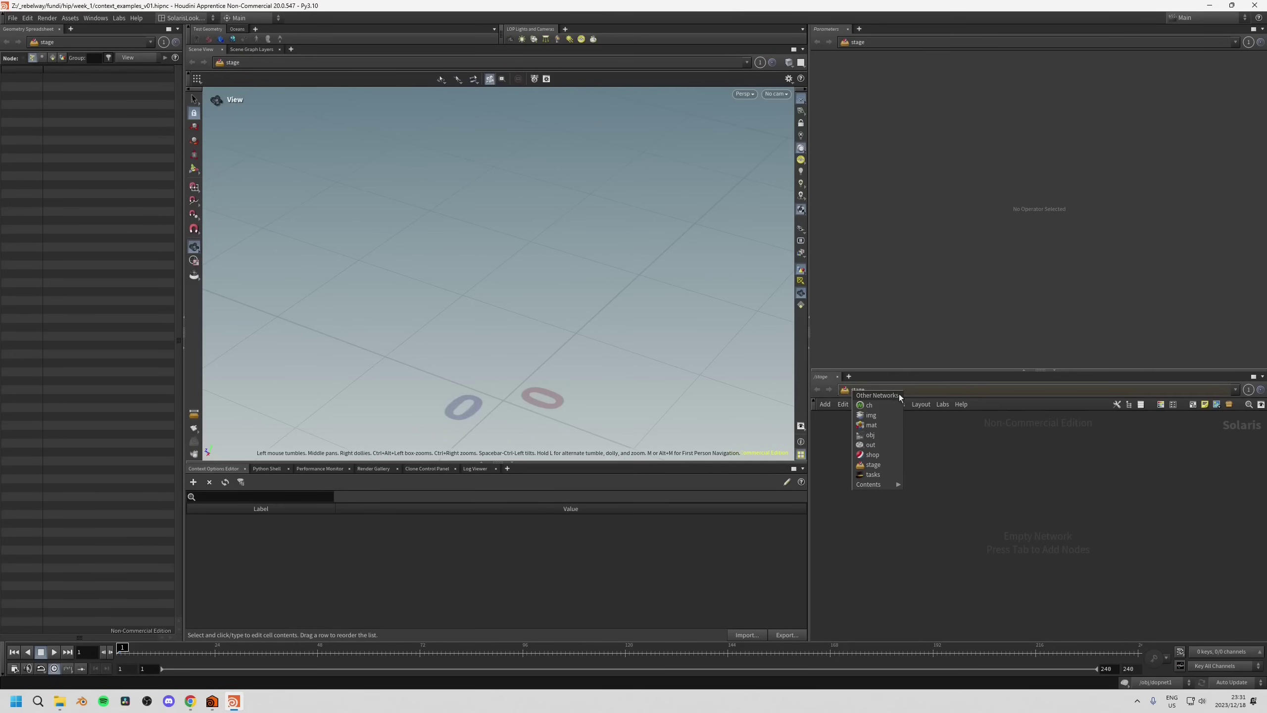
{"action": "left_click", "coordinate": [871, 434]}
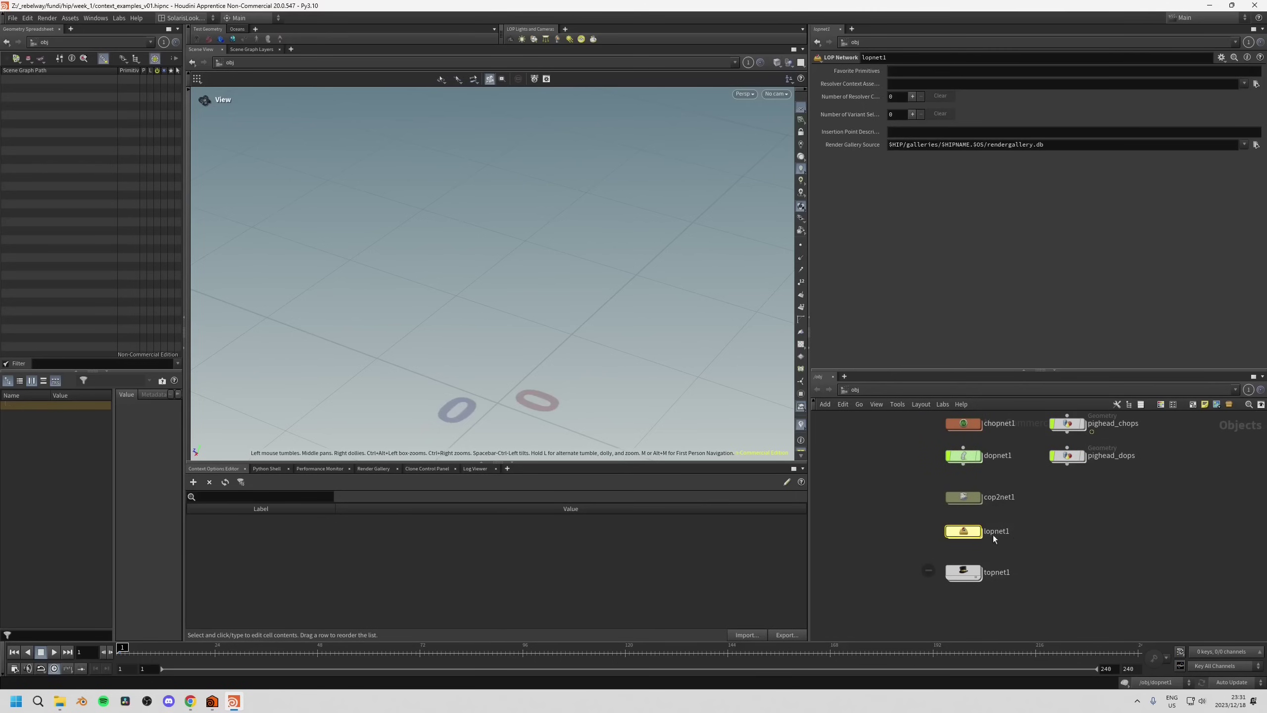
{"action": "double_click", "coordinate": [966, 531]}
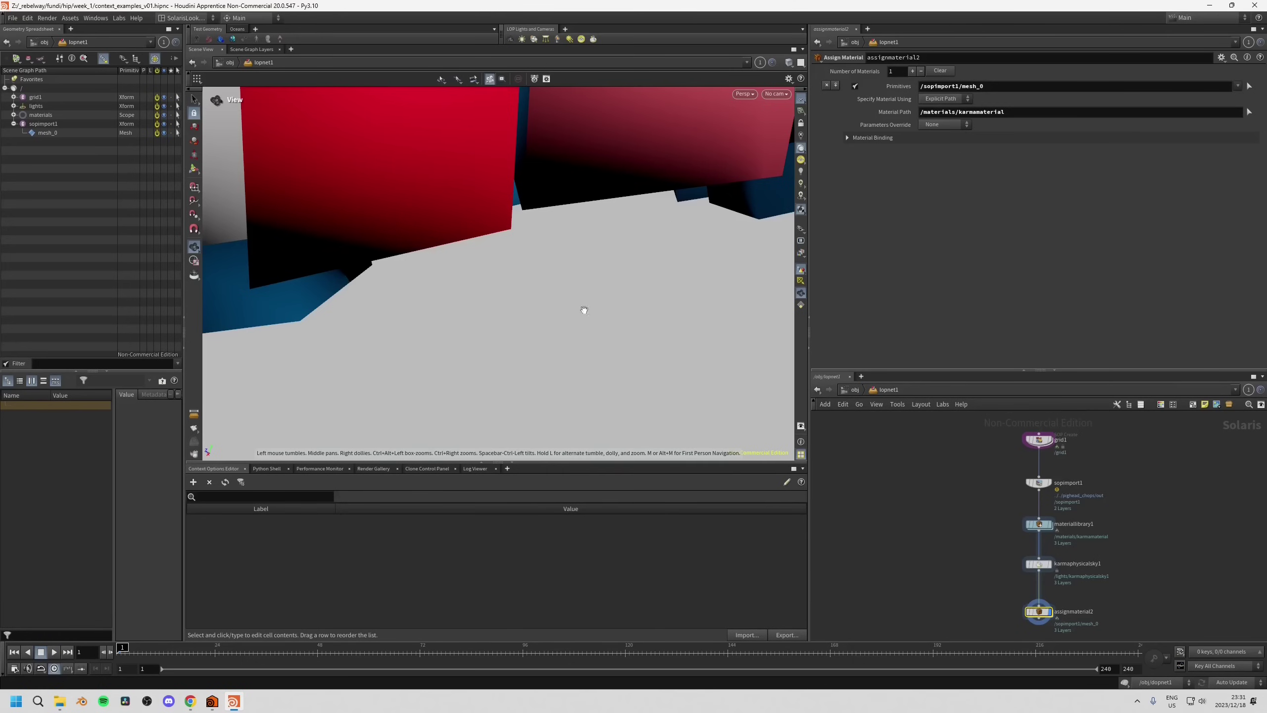
Examine the multicoloured pig head and the ground grid in the Solaris scene from several angles and distances.
{"action": "right_click_drag", "start_coordinate": [593, 194], "coordinate": [486, 313]}
{"action": "right_click_drag", "start_coordinate": [640, 190], "coordinate": [571, 264]}
{"action": "scroll", "coordinate": [572, 263], "scroll_direction": "down", "scroll_amount": 3}
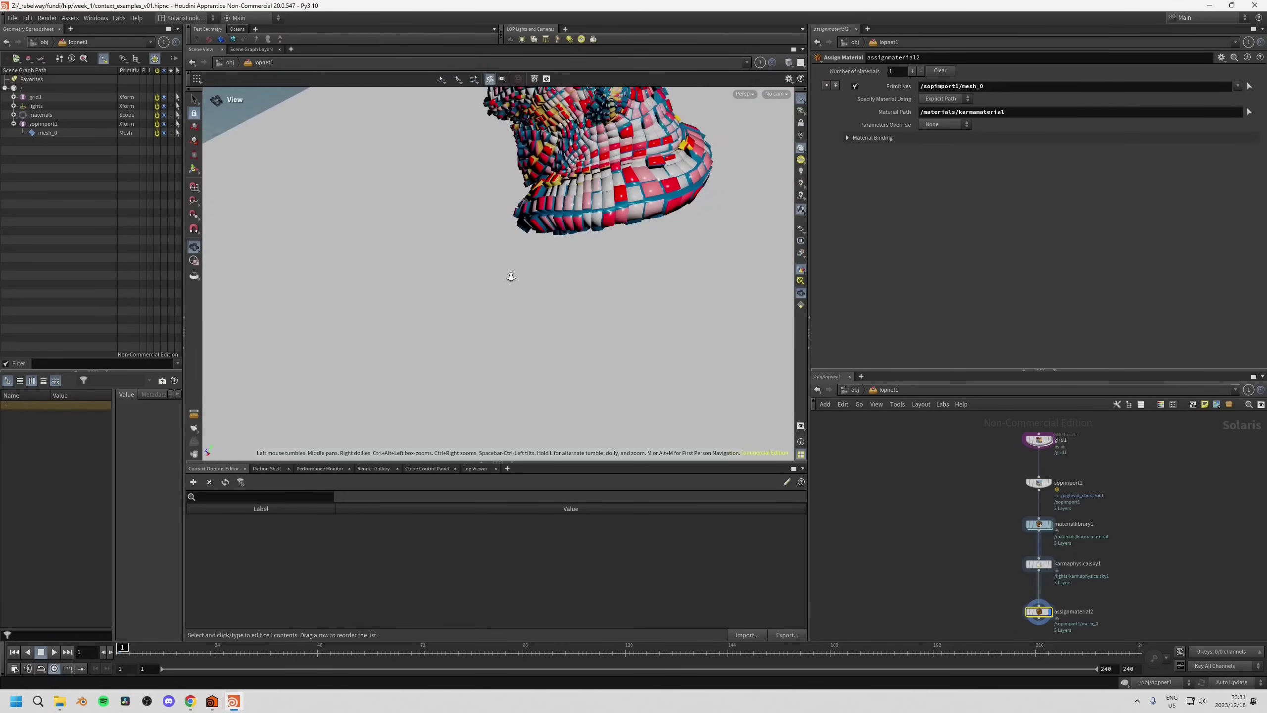
{"action": "scroll", "coordinate": [649, 179], "scroll_direction": "down", "scroll_amount": 3}
{"action": "scroll", "coordinate": [594, 238], "scroll_direction": "down", "scroll_amount": 4}
{"action": "scroll", "coordinate": [593, 237], "scroll_direction": "down", "scroll_amount": 2}
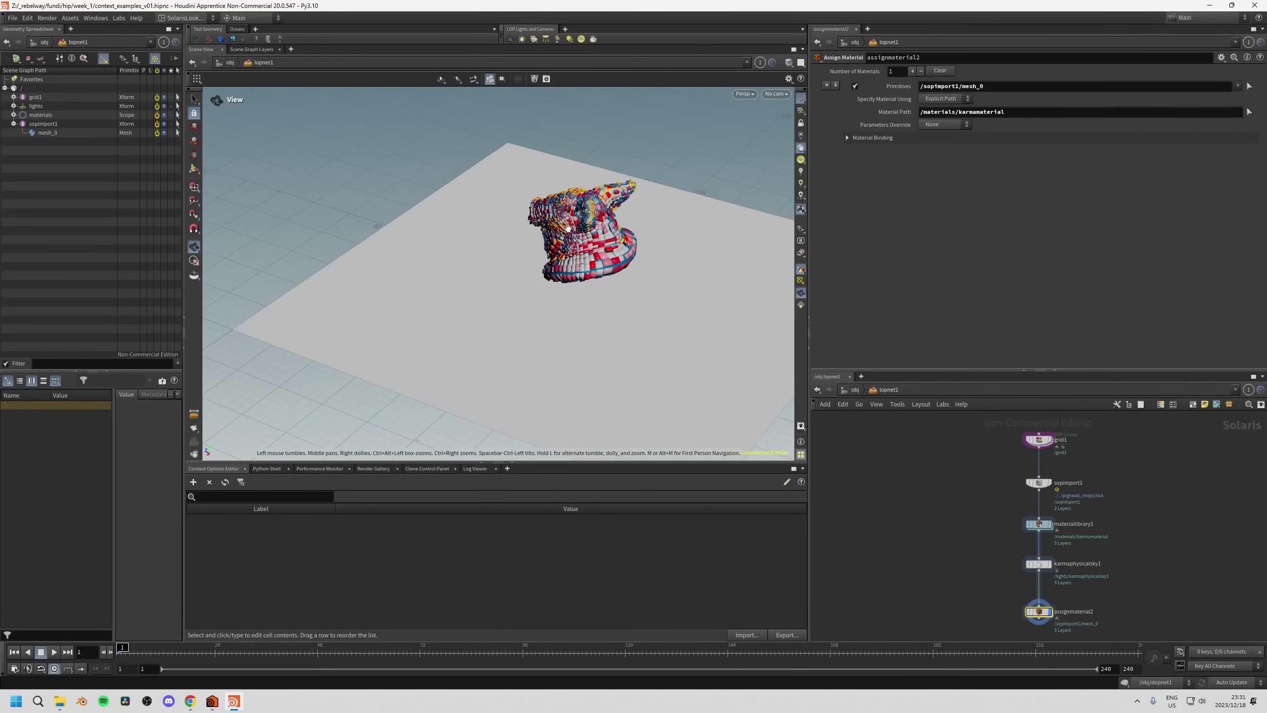
{"action": "left_click_drag", "start_coordinate": [515, 249], "coordinate": [648, 234]}
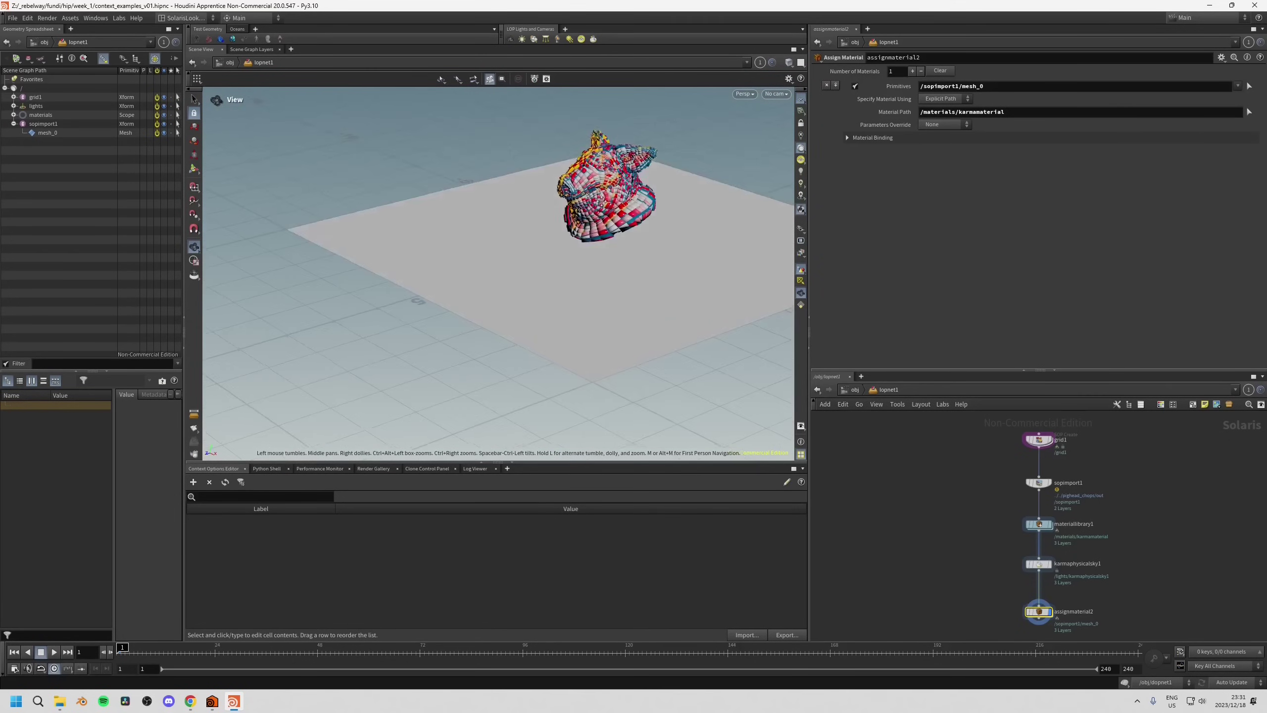
{"action": "middle_click_drag", "start_coordinate": [649, 235], "coordinate": [574, 337]}
{"action": "scroll", "coordinate": [574, 338], "scroll_direction": "up", "scroll_amount": 3}
{"action": "left_click_drag", "start_coordinate": [573, 337], "coordinate": [486, 304]}
{"action": "middle_click_drag", "start_coordinate": [486, 304], "coordinate": [490, 273]}
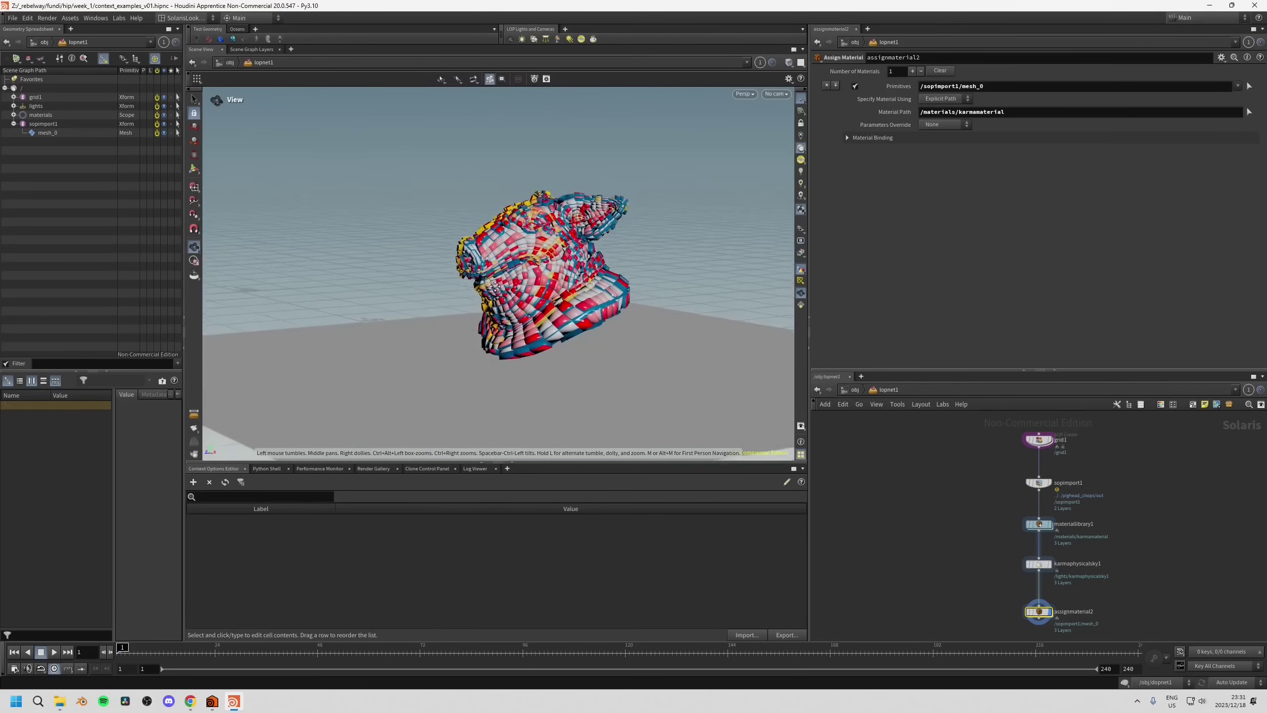
{"action": "scroll", "coordinate": [489, 273], "scroll_direction": "up", "scroll_amount": 3}
{"action": "left_click_drag", "start_coordinate": [489, 272], "coordinate": [554, 272]}
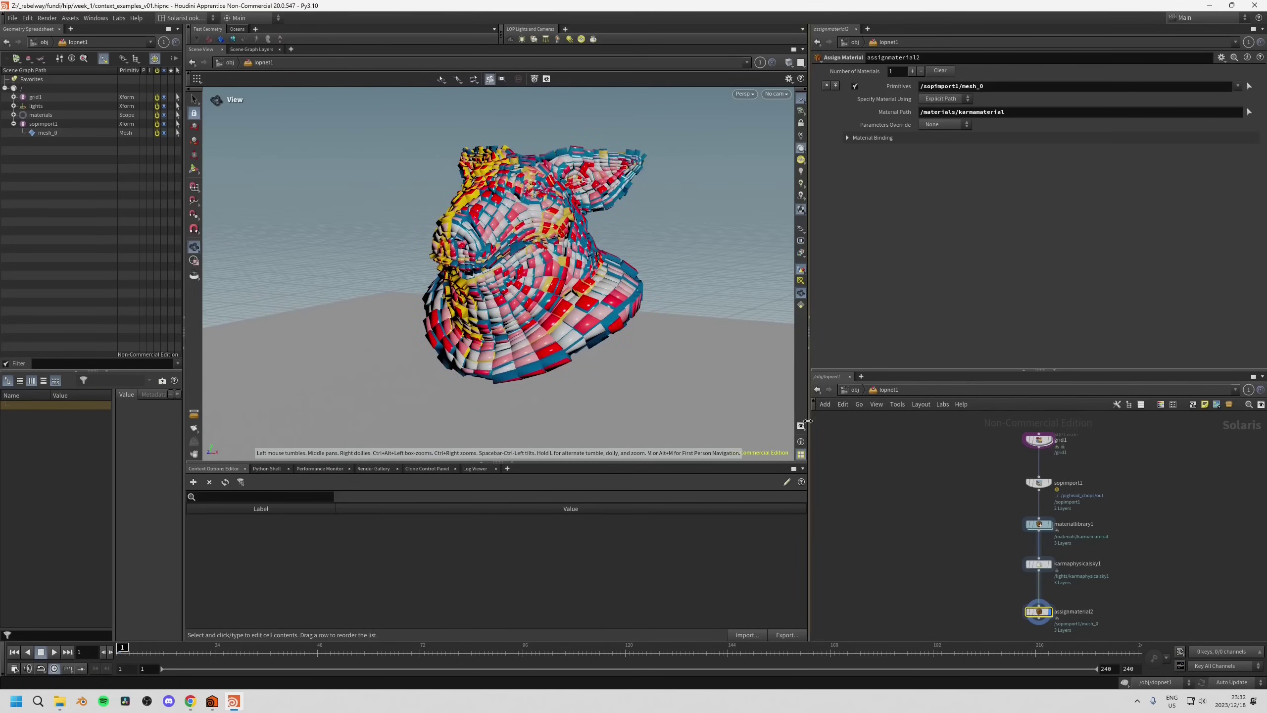
Enlarge the scene view by shrinking the parameter, network and context options panes, and select the grid1 node.
{"action": "left_click_drag", "start_coordinate": [809, 423], "coordinate": [899, 423]}
{"action": "left_click_drag", "start_coordinate": [675, 464], "coordinate": [675, 526]}
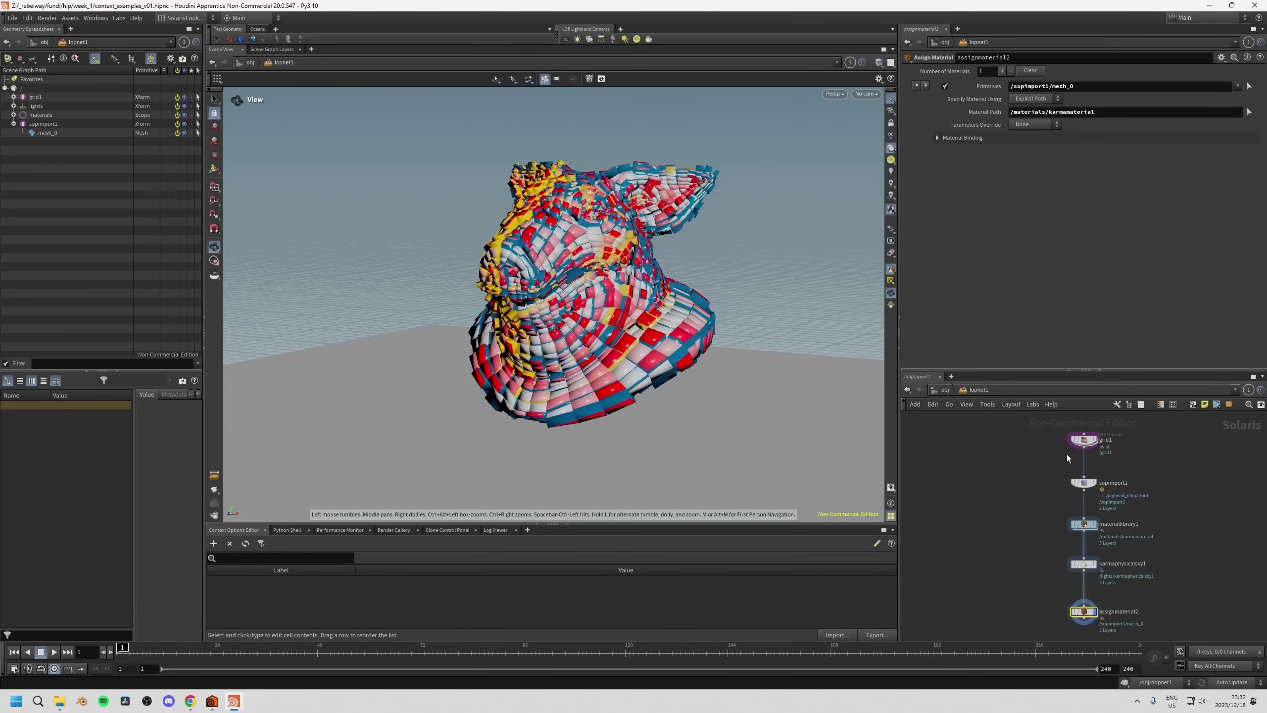
{"action": "middle_click_drag", "start_coordinate": [1054, 450], "coordinate": [995, 462]}
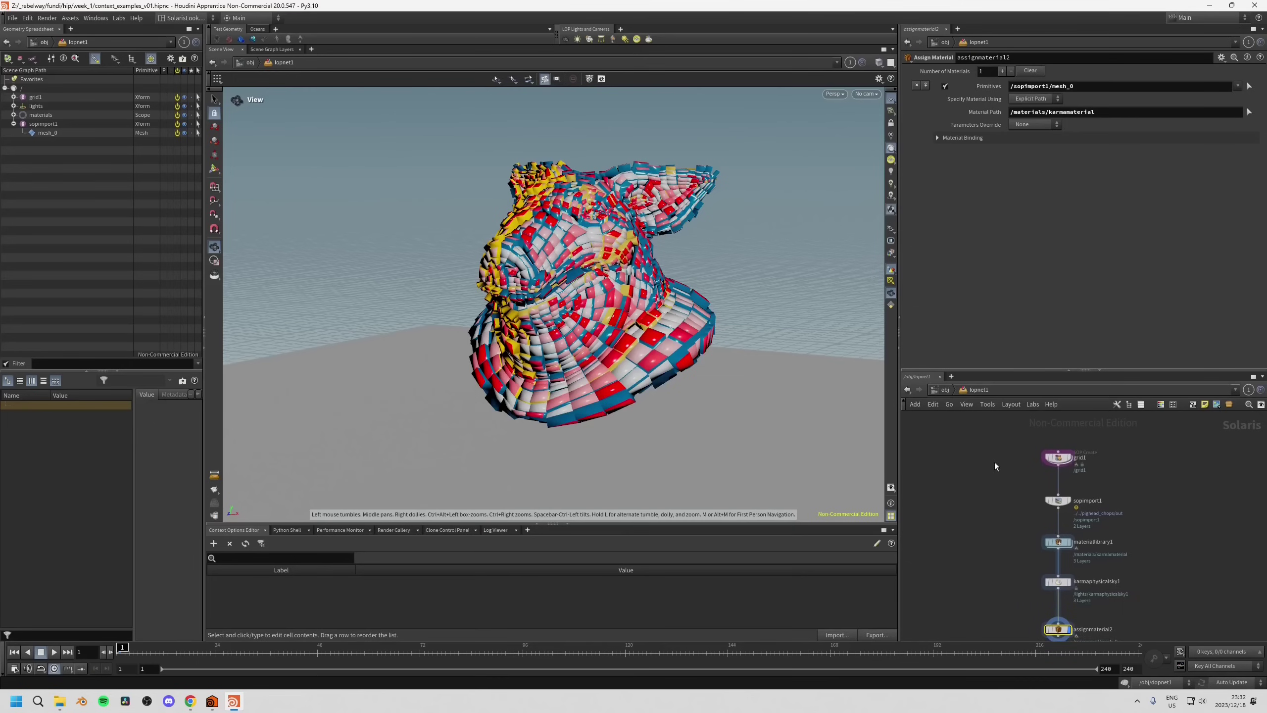
{"action": "left_click_drag", "start_coordinate": [1084, 477], "coordinate": [1084, 478]}
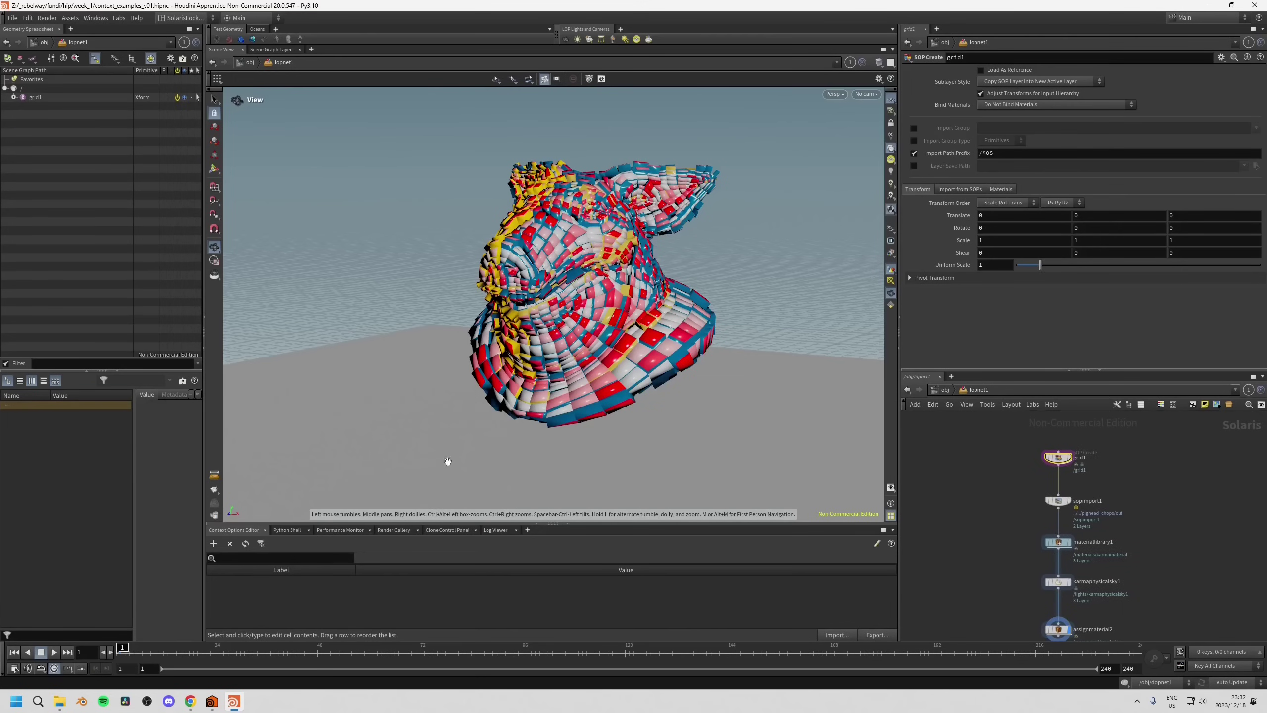
View the pig head from other sides and move the timeline to frame 12.
{"action": "left_click_drag", "start_coordinate": [517, 361], "coordinate": [579, 360]}
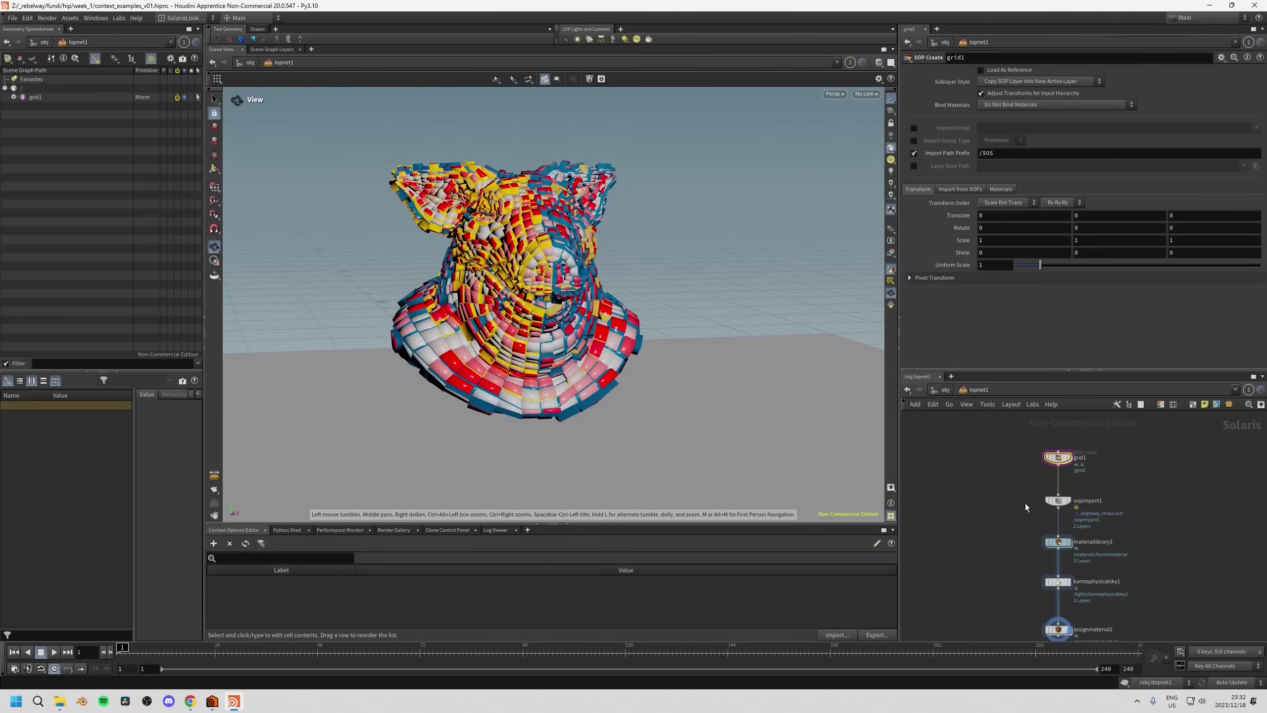
{"action": "middle_click_drag", "start_coordinate": [1026, 503], "coordinate": [1027, 487]}
{"action": "left_click_drag", "start_coordinate": [529, 336], "coordinate": [439, 414]}
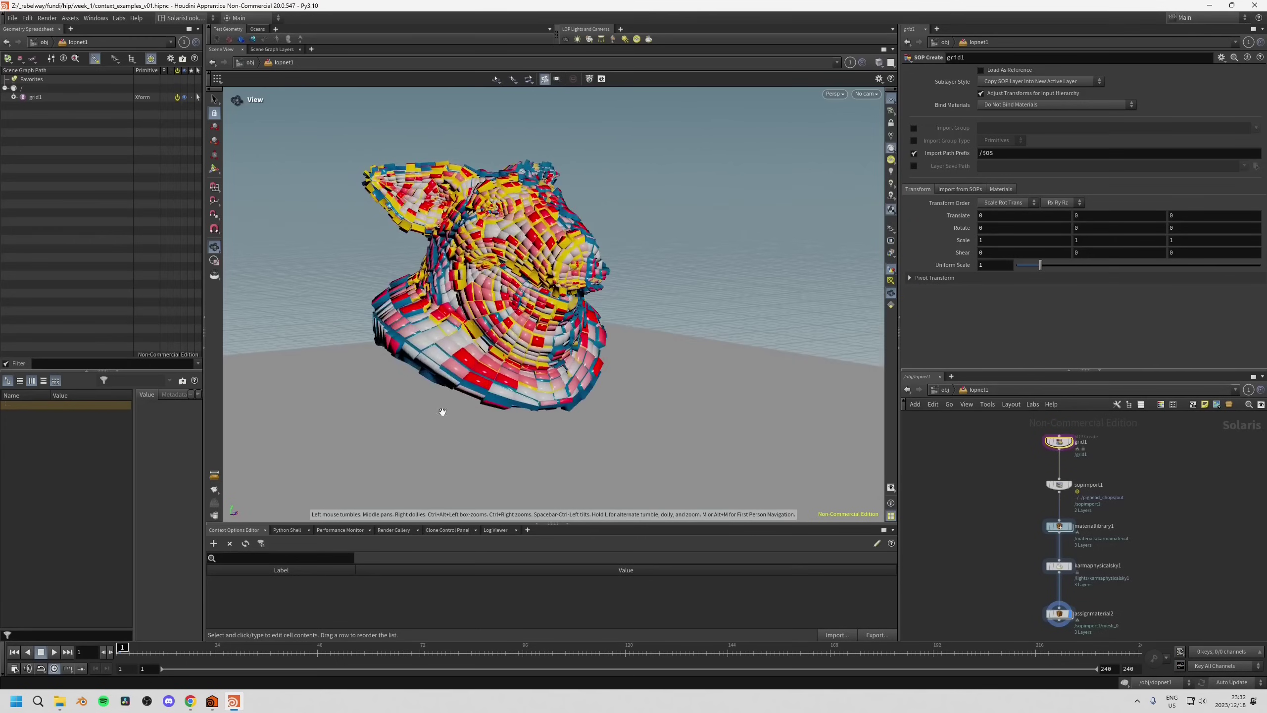
{"action": "left_click_drag", "start_coordinate": [144, 646], "coordinate": [165, 647]}
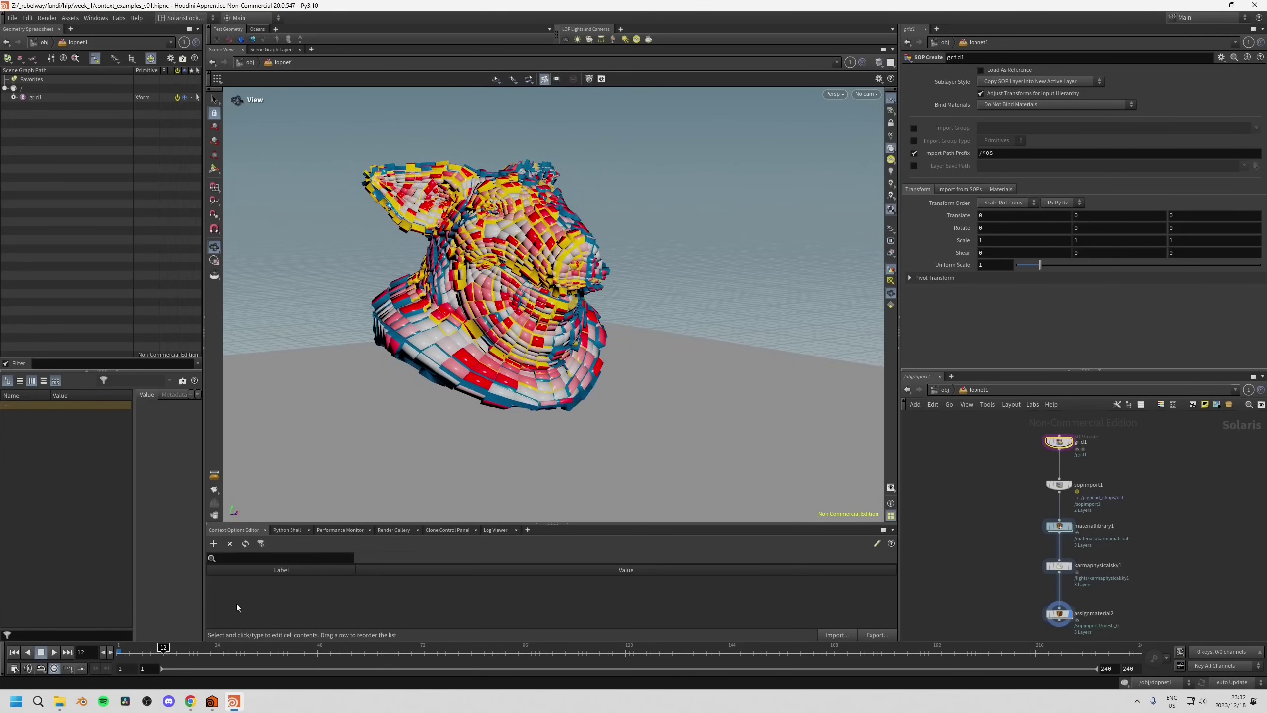
Display the results of grid1, sopimport1 and materiallibrary1 in turn, inspecting the parameters of the import and material library nodes.
{"action": "middle_click_drag", "start_coordinate": [1026, 454], "coordinate": [1018, 490]}
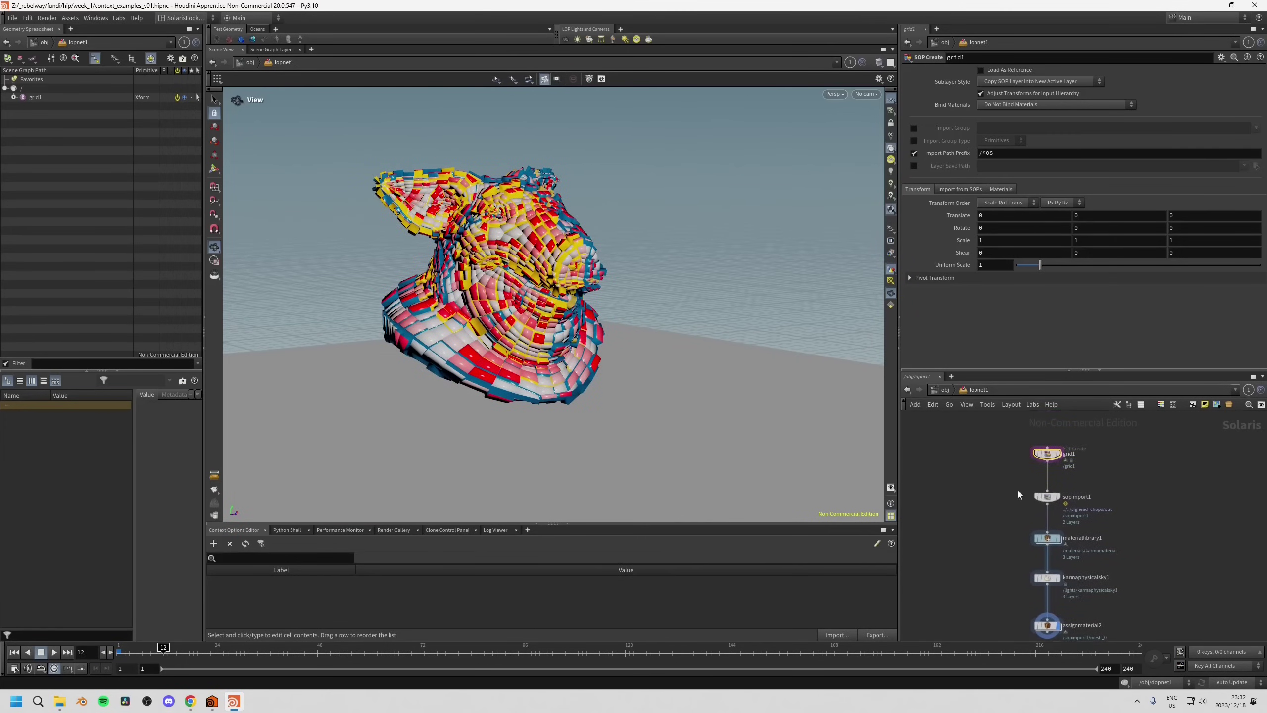
{"action": "left_click", "coordinate": [1060, 455]}
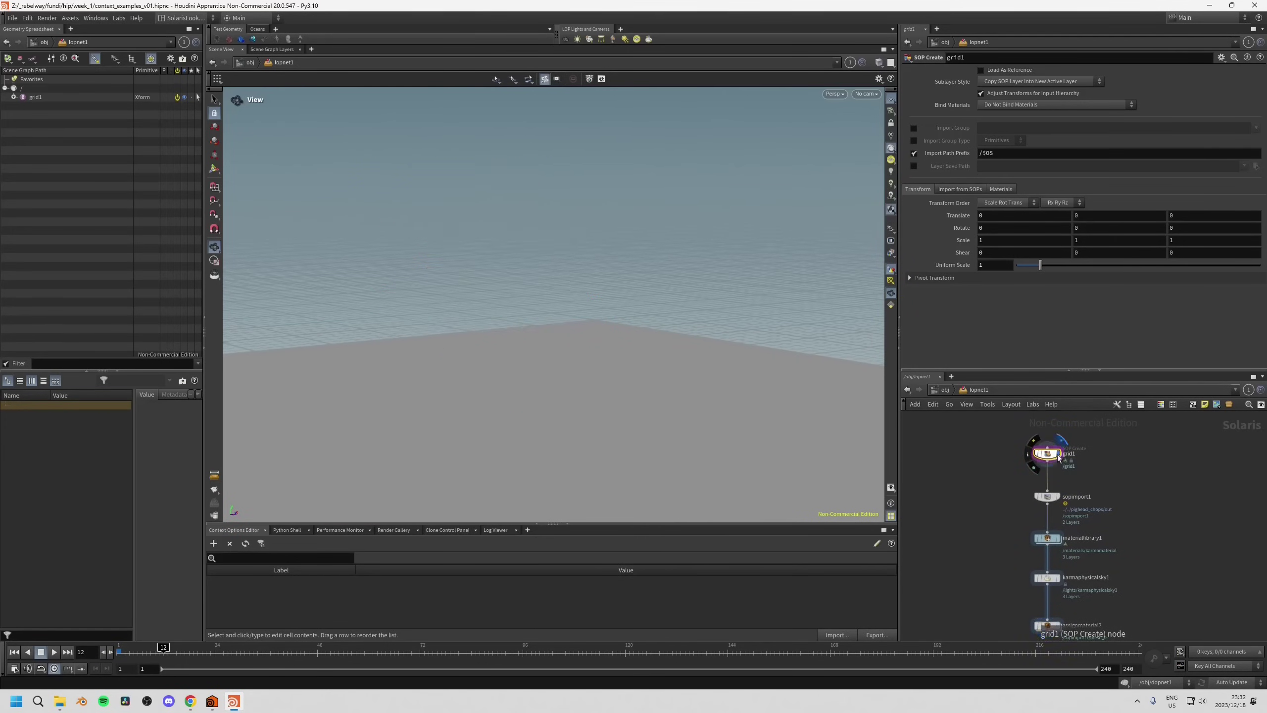
{"action": "left_click", "coordinate": [1057, 497]}
{"action": "left_click", "coordinate": [1047, 496]}
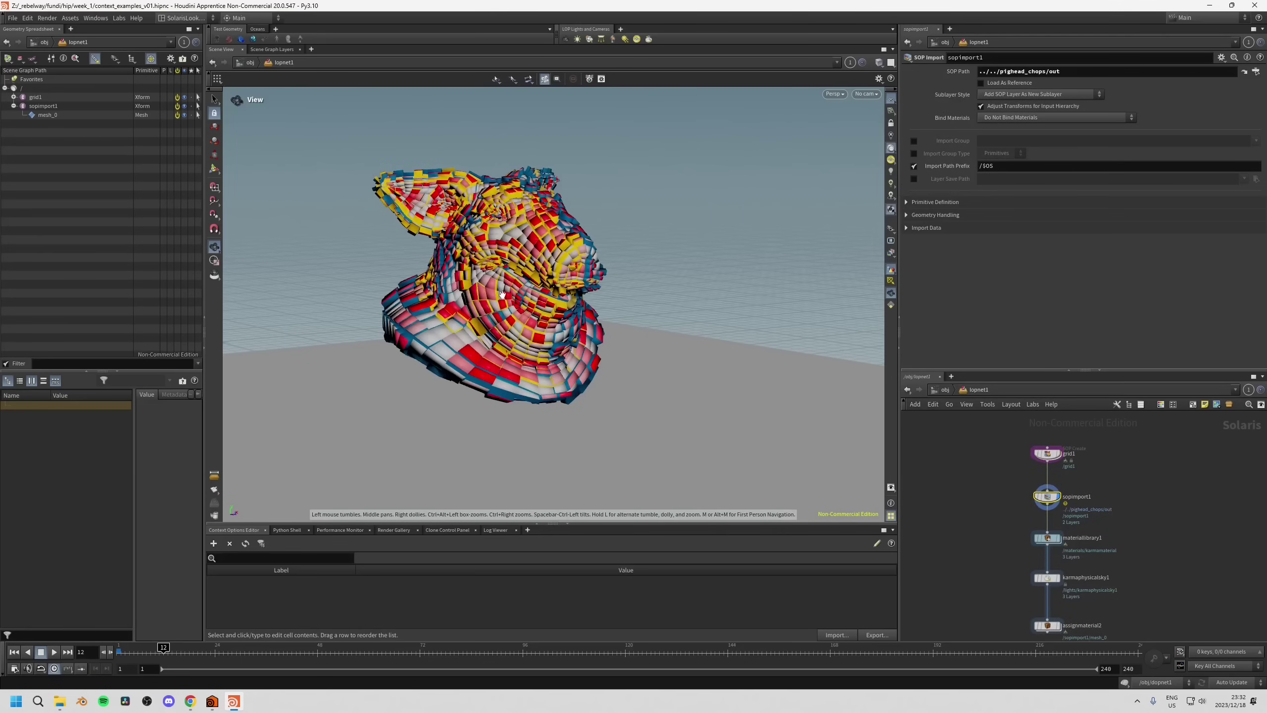
{"action": "middle_click_drag", "start_coordinate": [978, 555], "coordinate": [972, 504]}
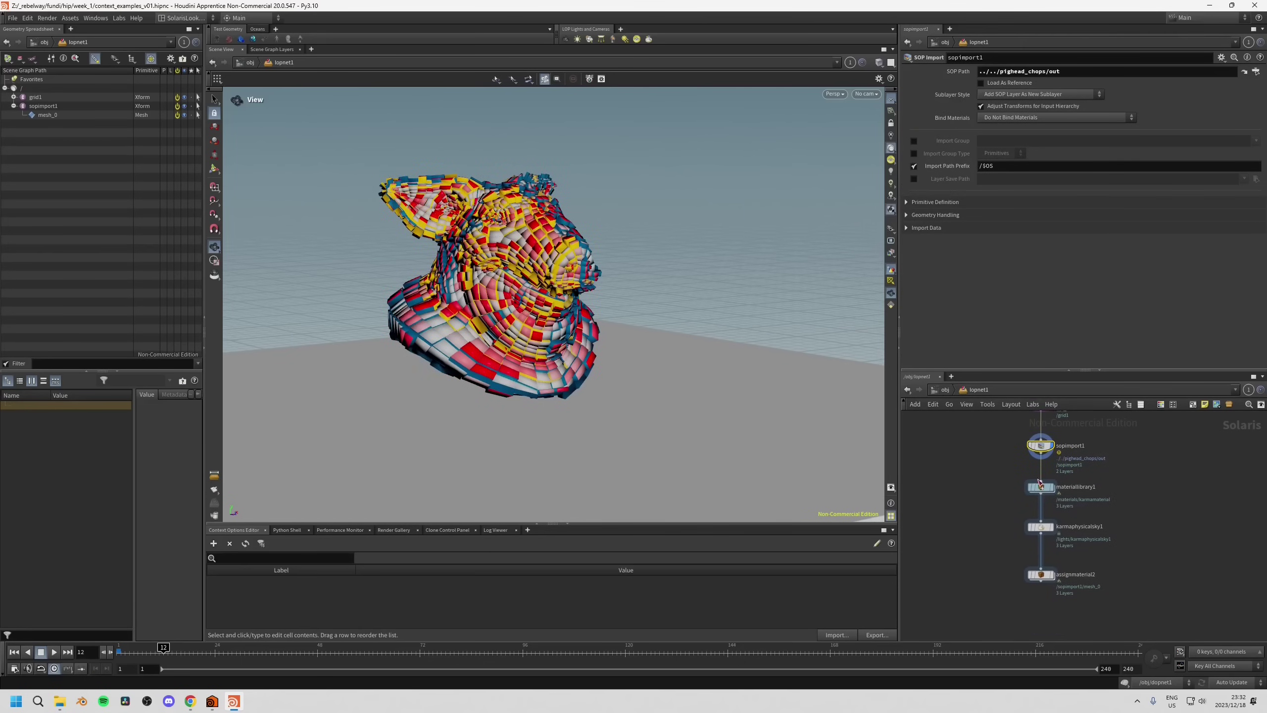
{"action": "left_click", "coordinate": [1052, 487]}
{"action": "left_click", "coordinate": [1038, 489]}
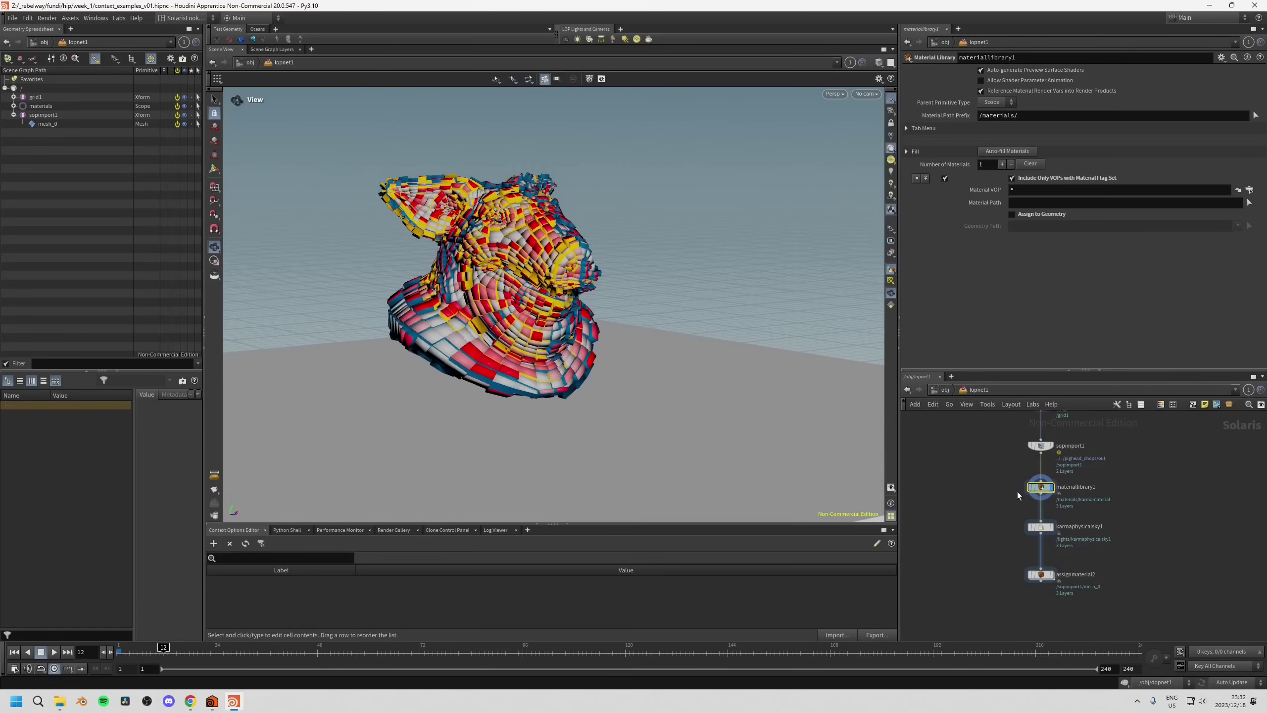
Enter the karmamaterial subnetwork inside materiallibrary1 and move the material_properties and mtlxdisplacement nodes lower, clear of mtlxstandard_surface.
{"action": "double_click", "coordinate": [1040, 489]}
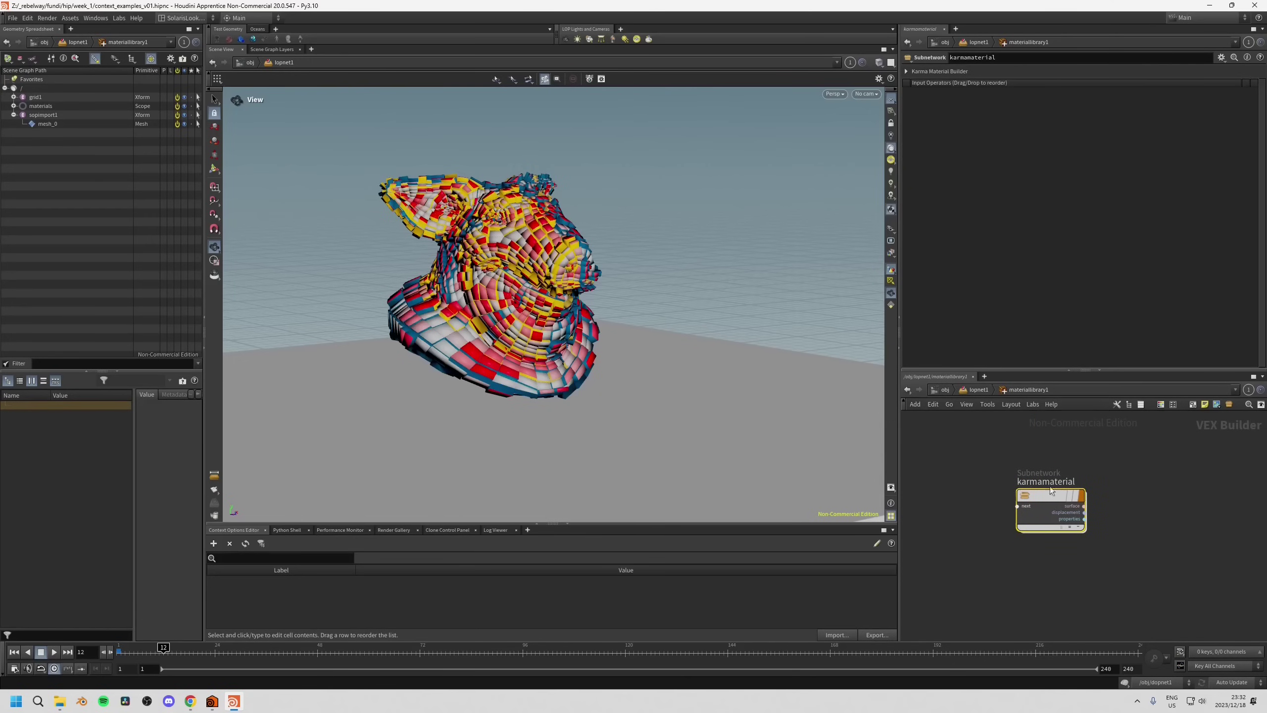
{"action": "mouse_move", "coordinate": [1046, 509]}
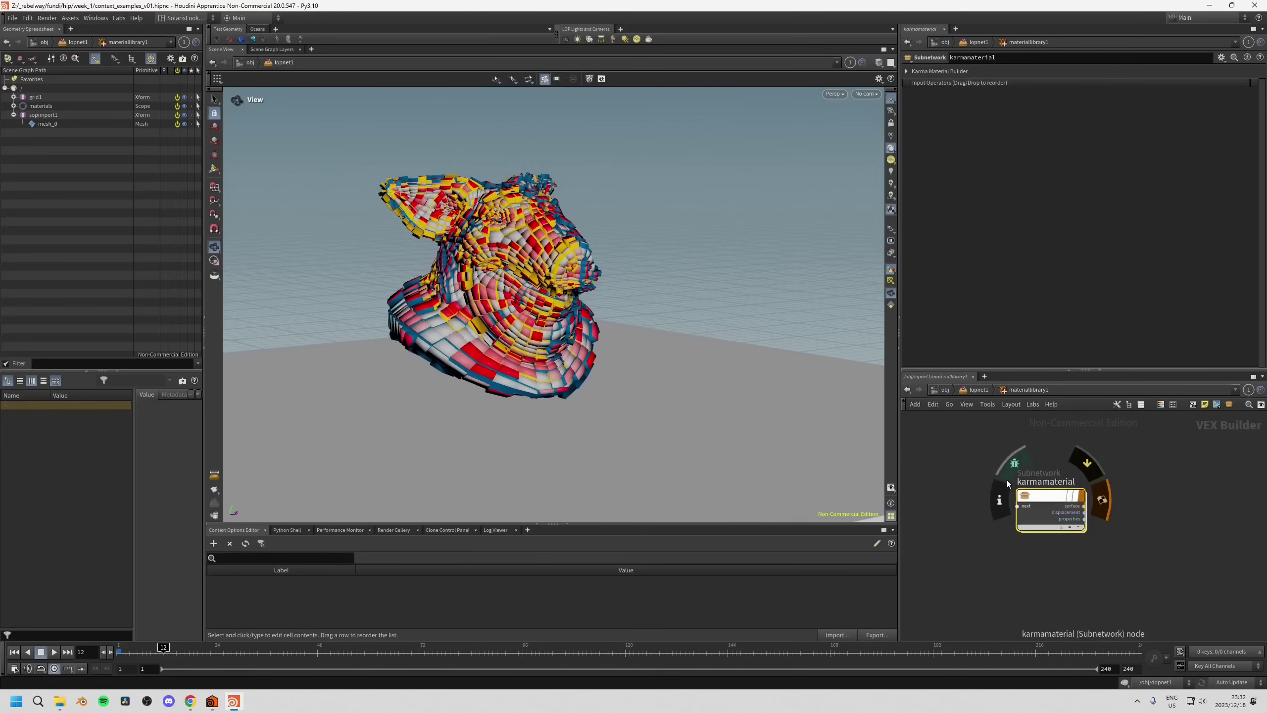
{"action": "double_click", "coordinate": [1068, 511]}
{"action": "mouse_move", "coordinate": [1092, 579]}
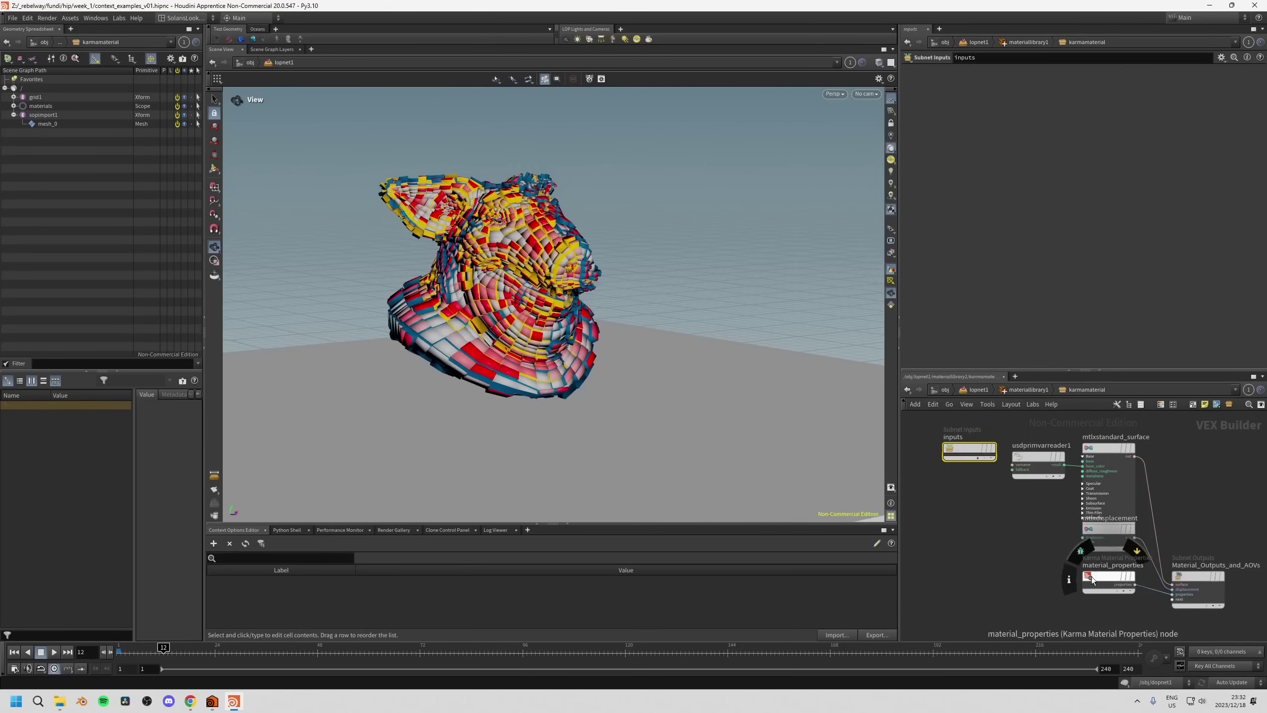
{"action": "left_click_drag", "start_coordinate": [1092, 579], "coordinate": [1092, 617]}
{"action": "left_click_drag", "start_coordinate": [1095, 529], "coordinate": [1096, 569]}
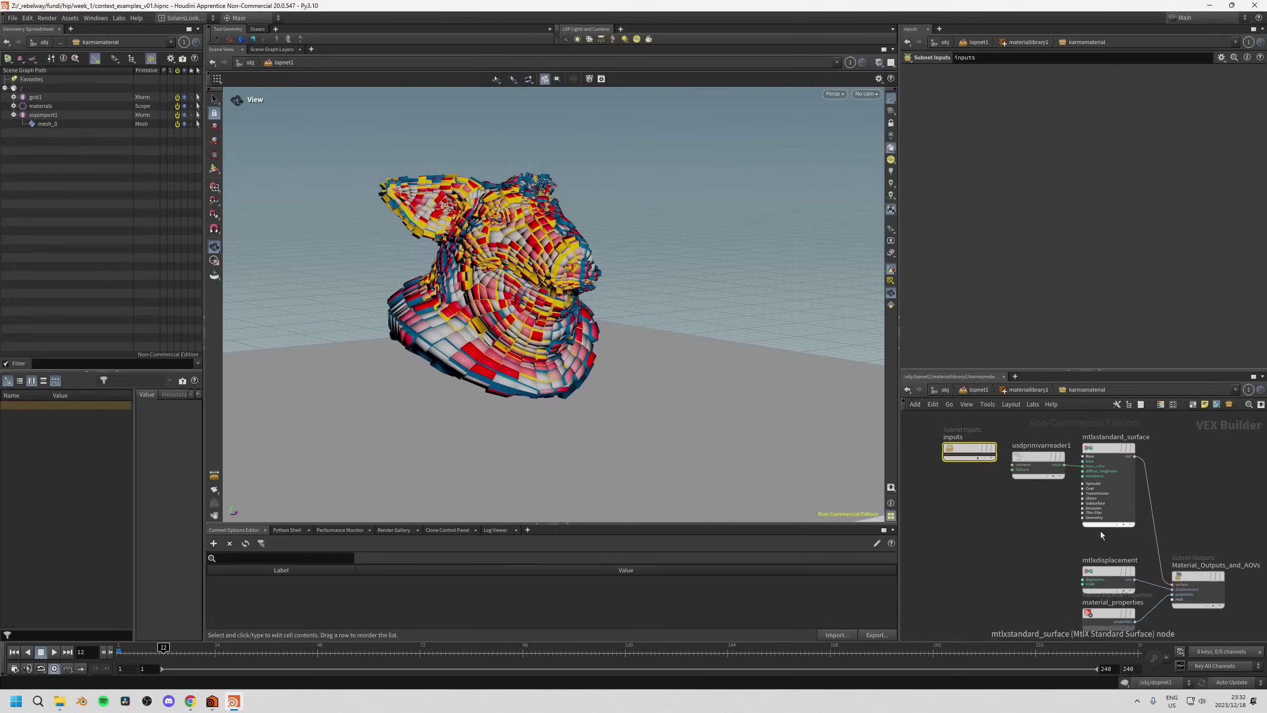
{"action": "middle_click_drag", "start_coordinate": [1030, 484], "coordinate": [1010, 501]}
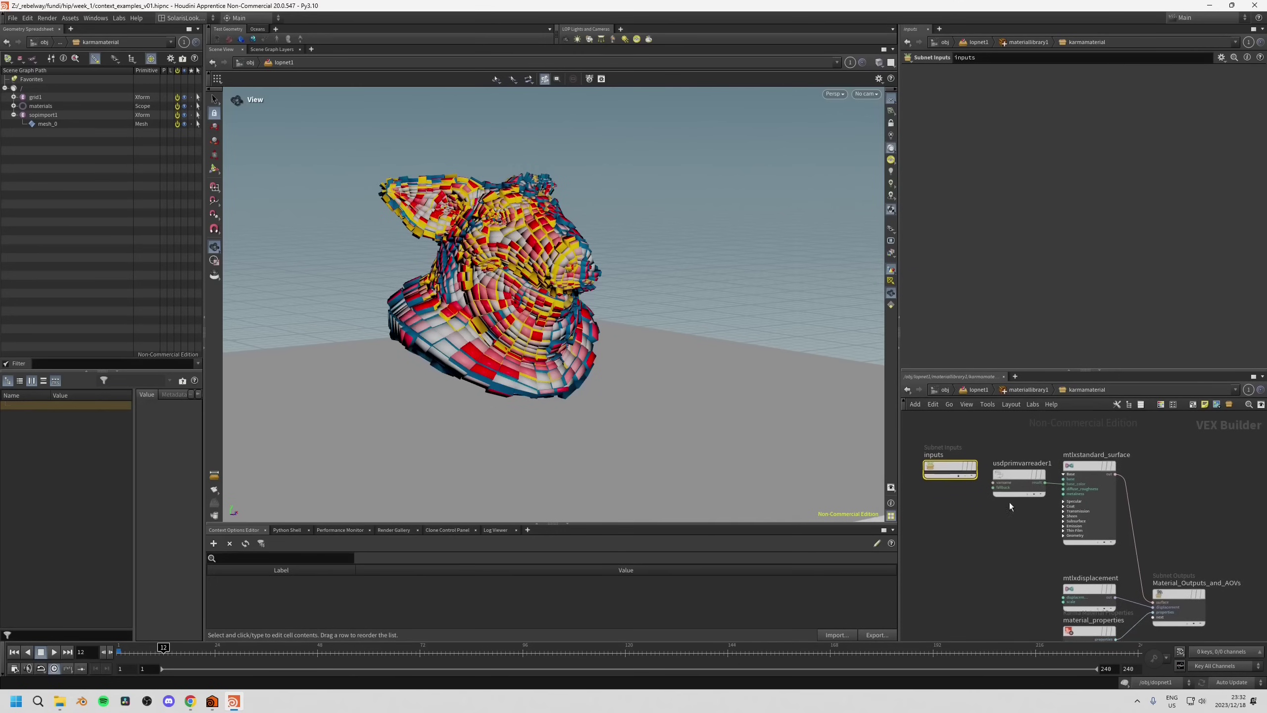
Return to lopnet1, display karmaphysicalsky1, and finish with assignmaterial2 displayed and selected to show its parameters.
{"action": "left_click", "coordinate": [979, 390]}
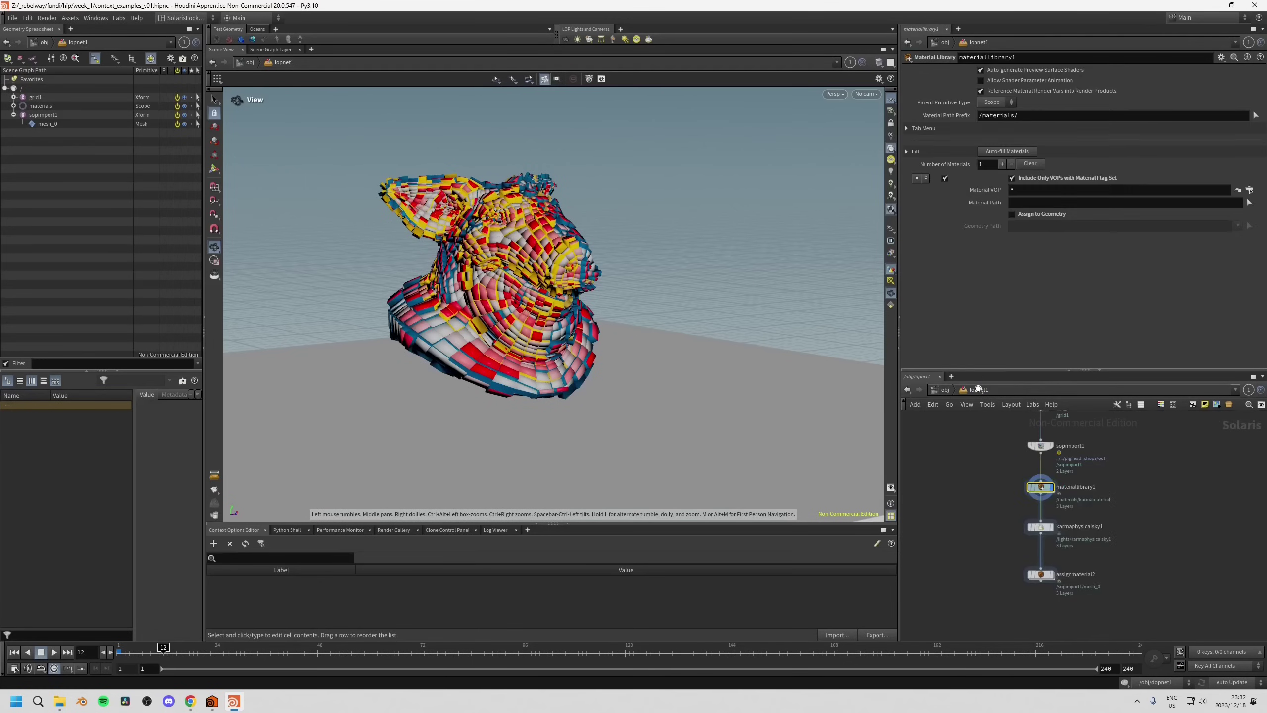
{"action": "middle_click_drag", "start_coordinate": [994, 516], "coordinate": [986, 491]}
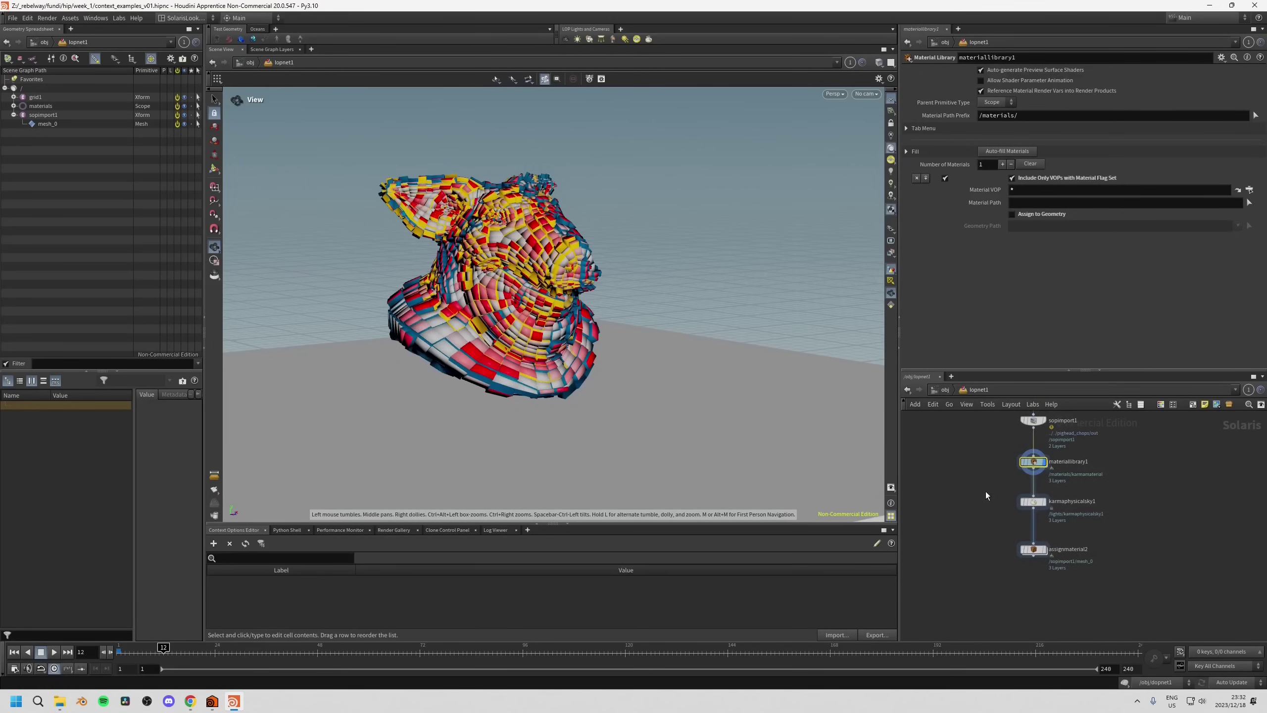
{"action": "left_click", "coordinate": [1026, 502]}
{"action": "left_click", "coordinate": [1031, 461]}
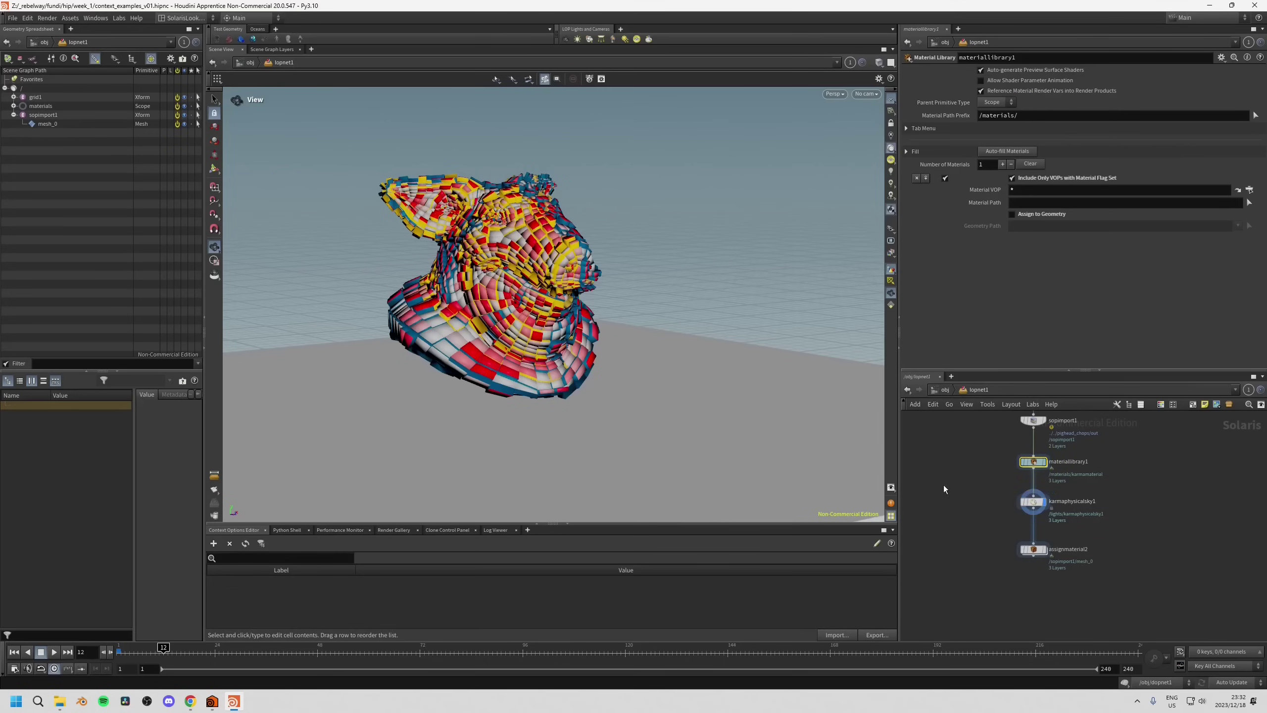
{"action": "left_click", "coordinate": [1046, 550]}
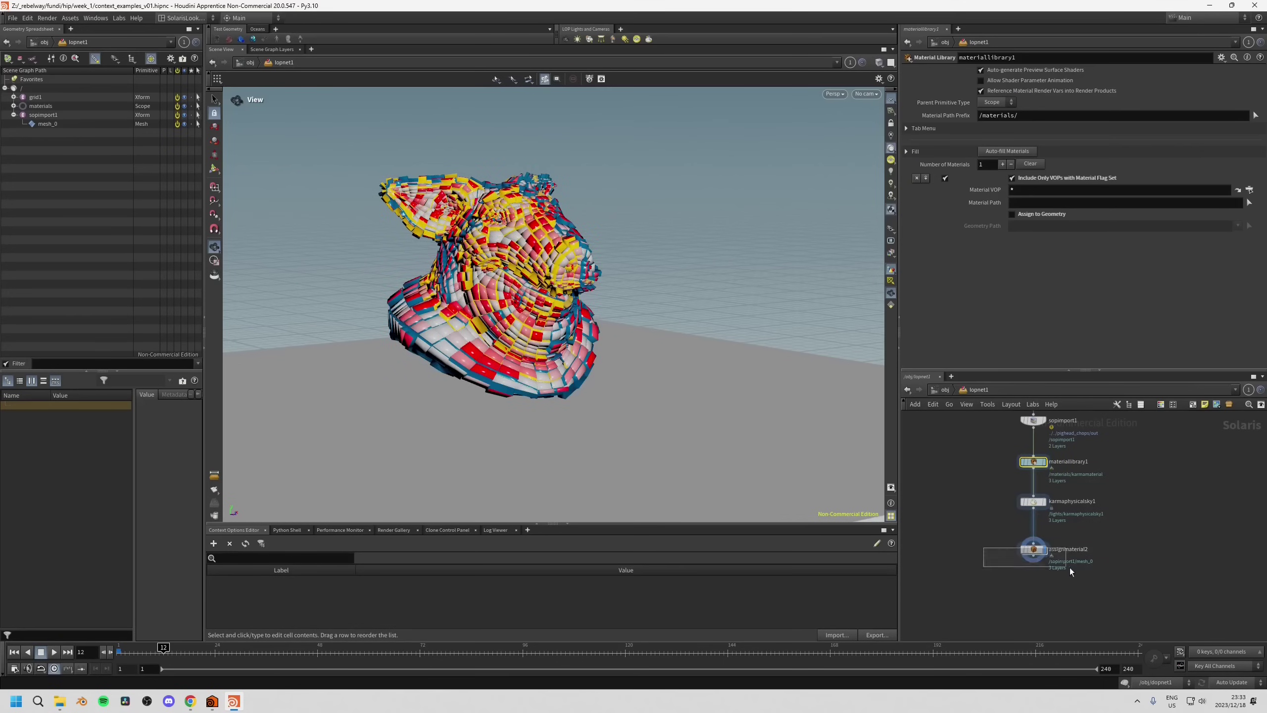
{"action": "left_click", "coordinate": [1033, 549]}
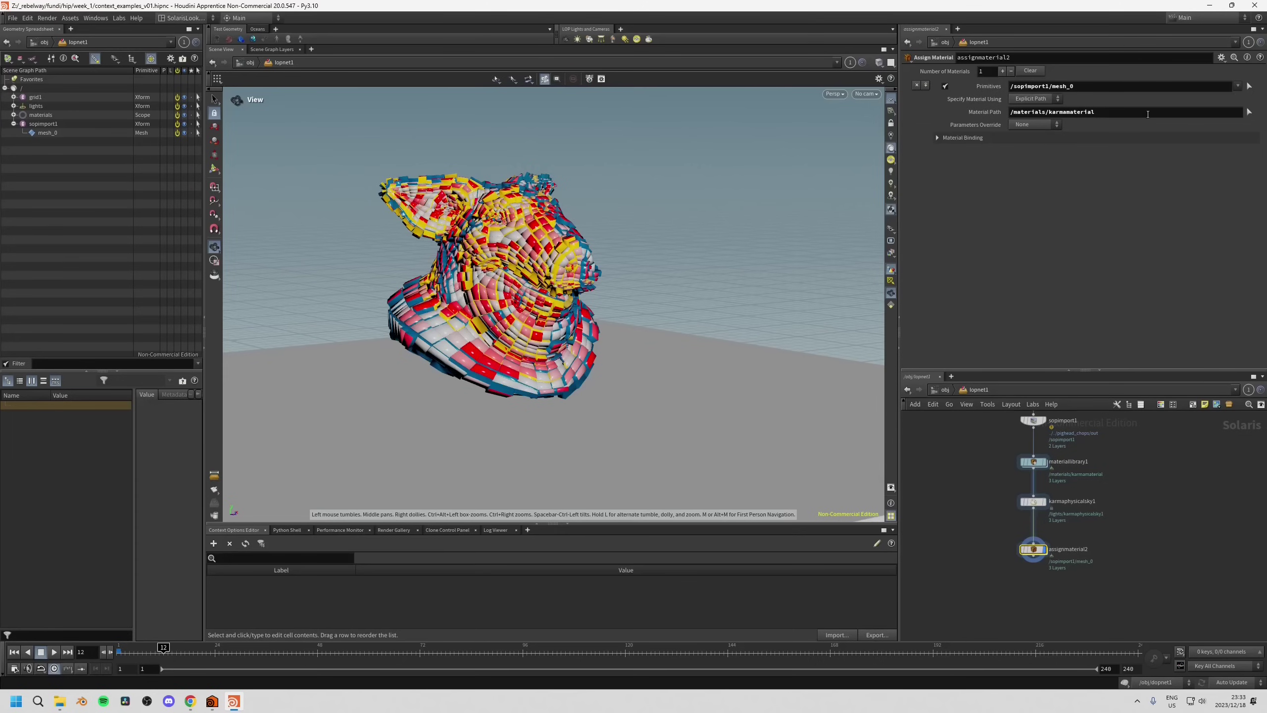
Widen the scene graph tree pane, inspect the meshes under grid1 and sopimport1, and collapse both branches.
{"action": "middle_click_drag", "start_coordinate": [983, 489], "coordinate": [1015, 496]}
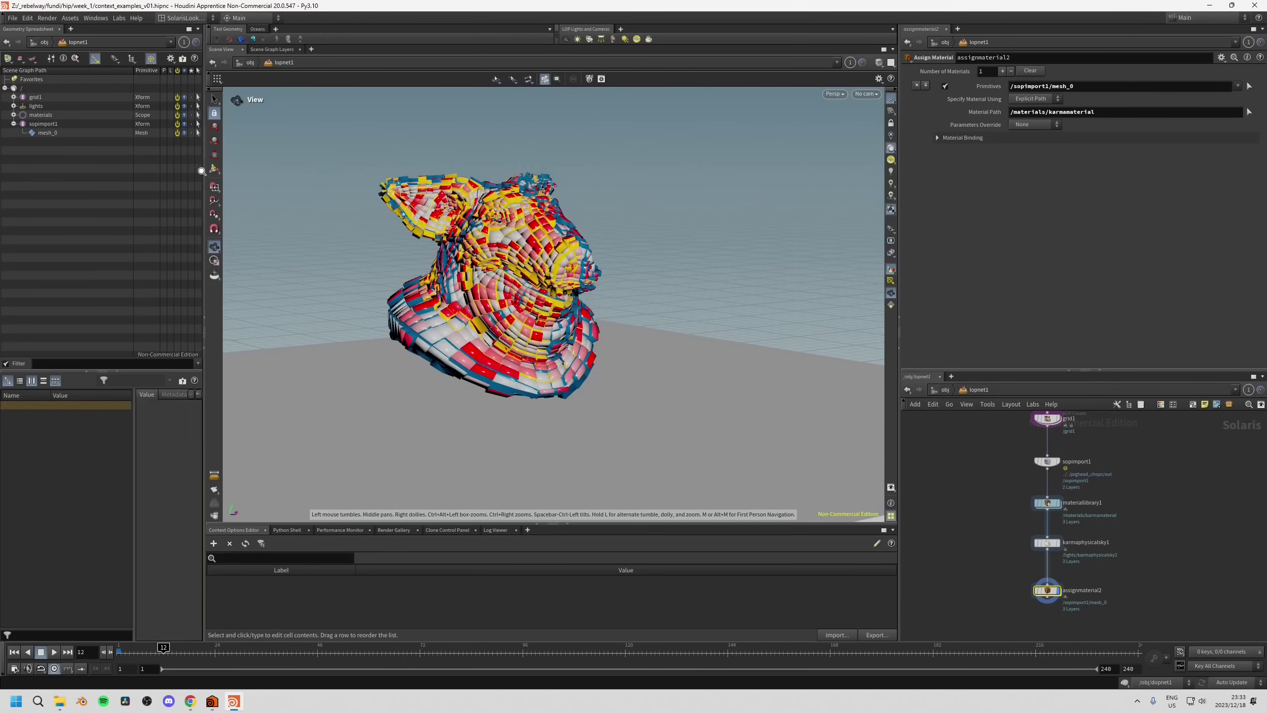
{"action": "left_click_drag", "start_coordinate": [205, 171], "coordinate": [242, 170]}
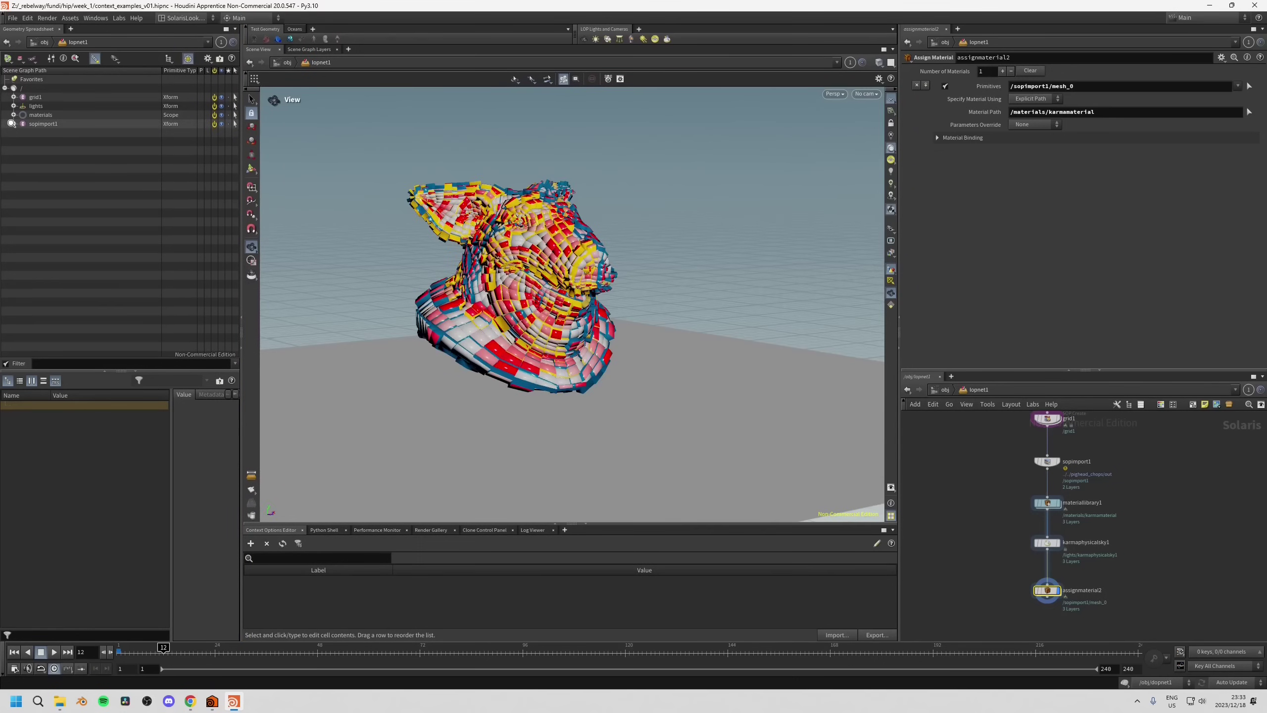
{"action": "left_click", "coordinate": [13, 97]}
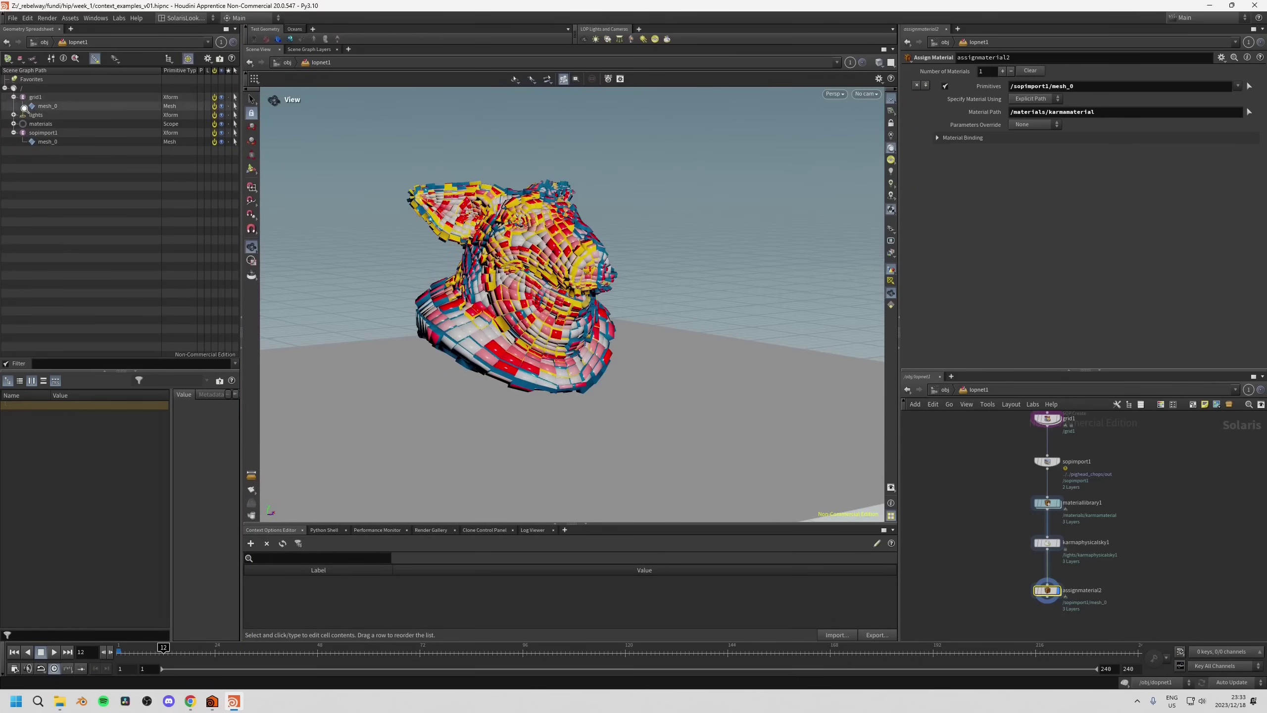
{"action": "left_click", "coordinate": [13, 90]}
{"action": "left_click", "coordinate": [14, 97]}
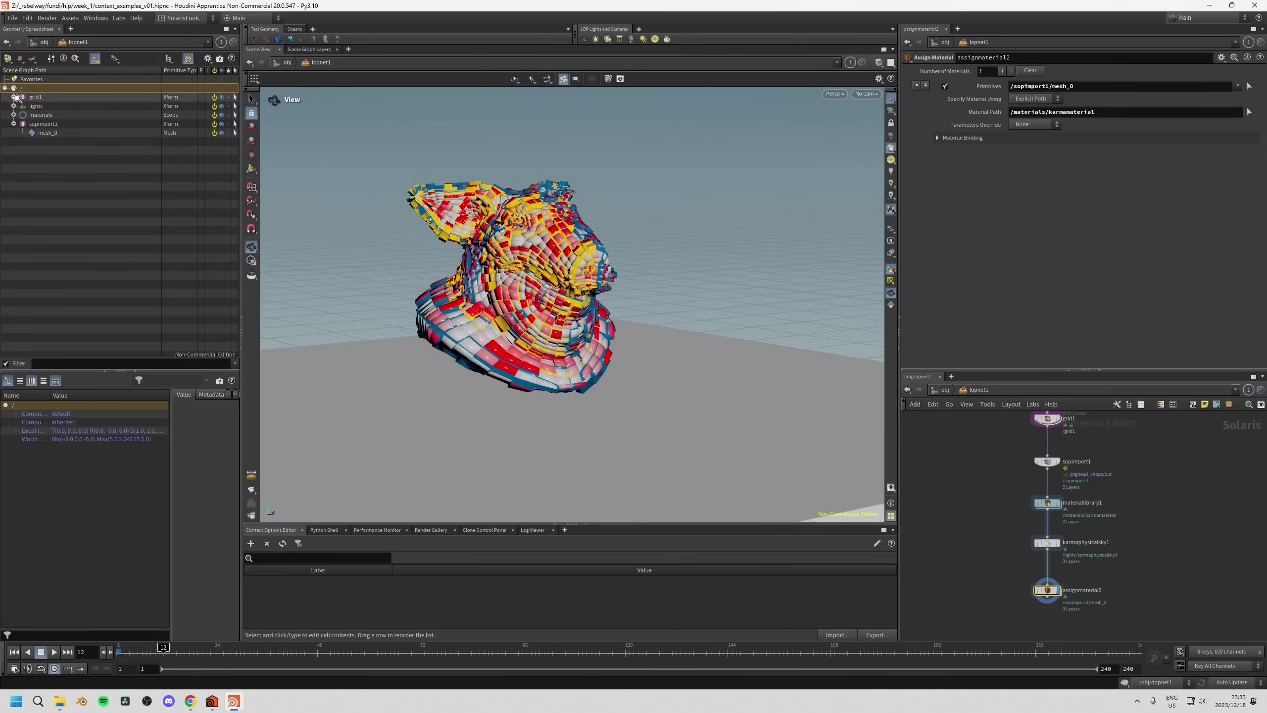
{"action": "left_click", "coordinate": [12, 123]}
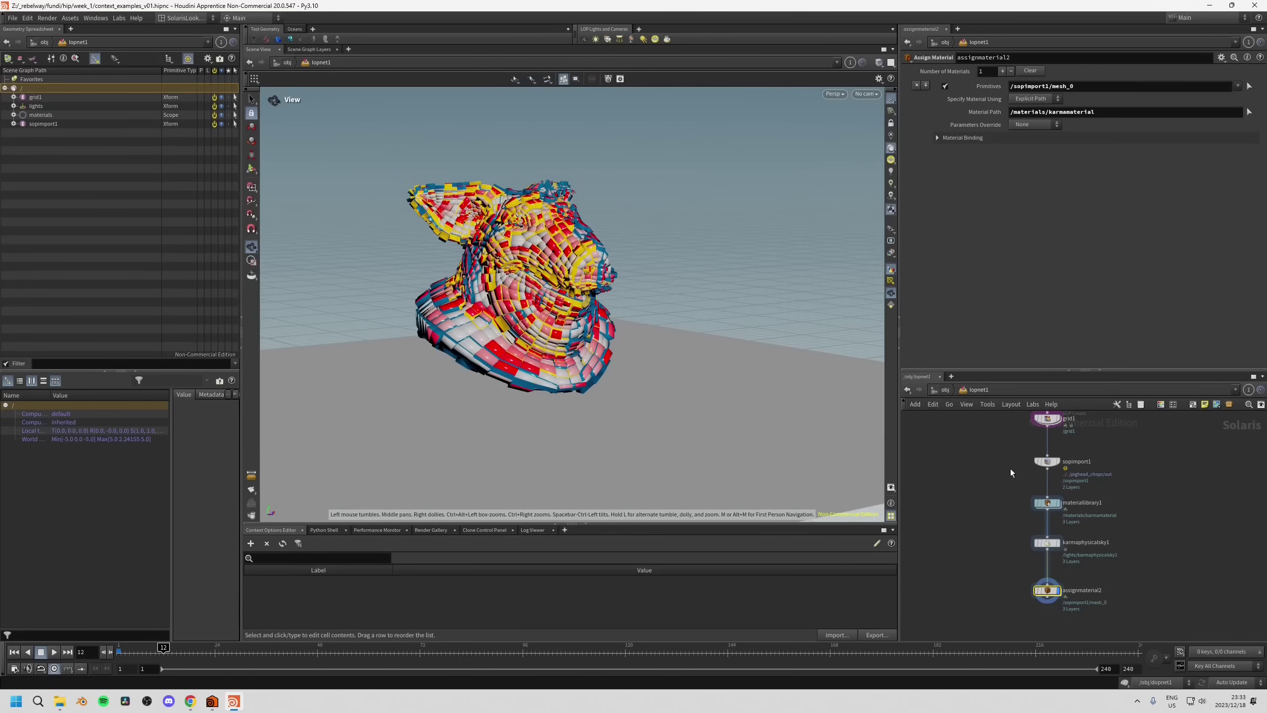
Make the network pane taller and reposition the node chain within it.
{"action": "middle_click_drag", "start_coordinate": [1010, 469], "coordinate": [980, 473]}
{"action": "left_click_drag", "start_coordinate": [978, 370], "coordinate": [979, 335]}
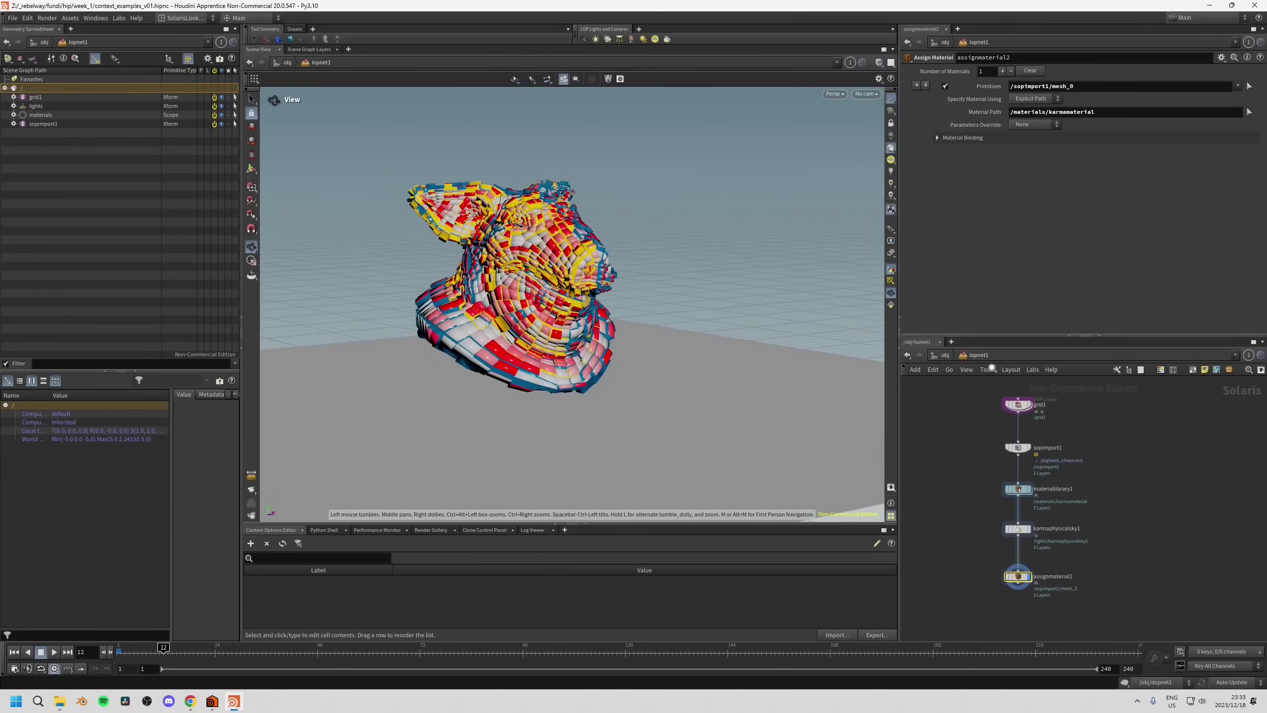
{"action": "middle_click_drag", "start_coordinate": [975, 537], "coordinate": [976, 495]}
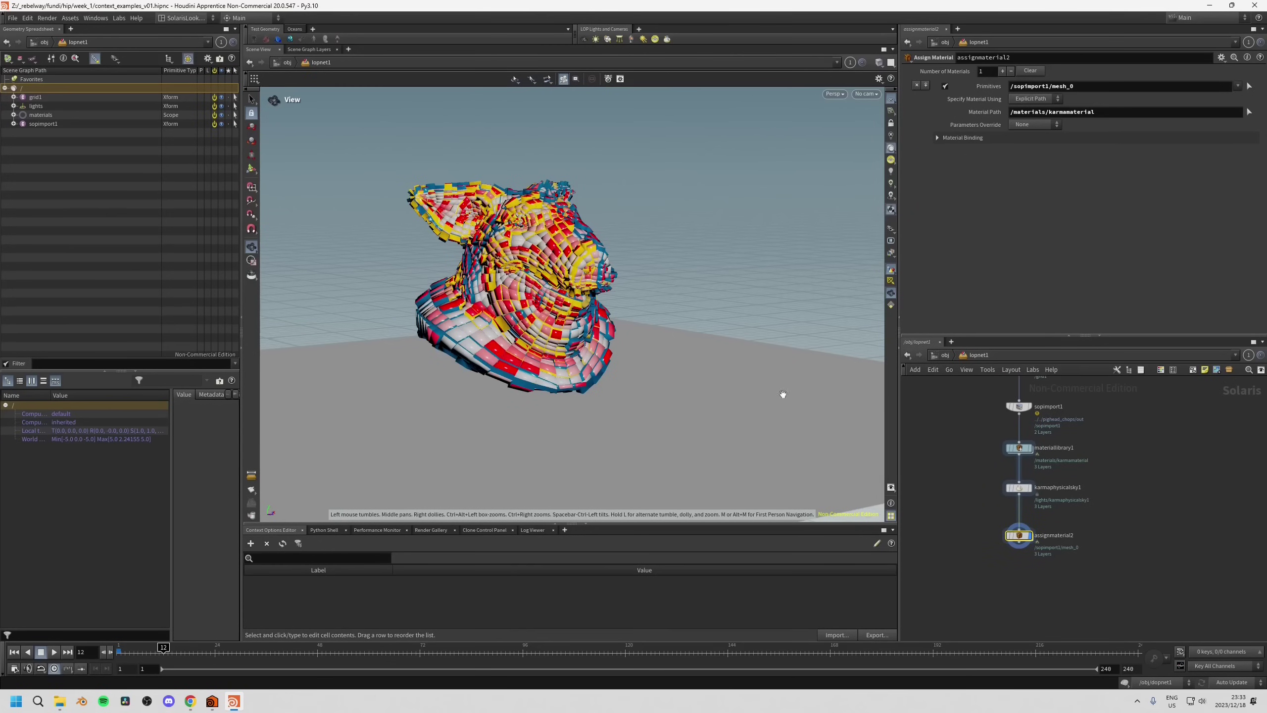
Render the viewport with Karma CPU and examine the pig head and its shadow from several angles.
{"action": "left_click", "coordinate": [834, 95]}
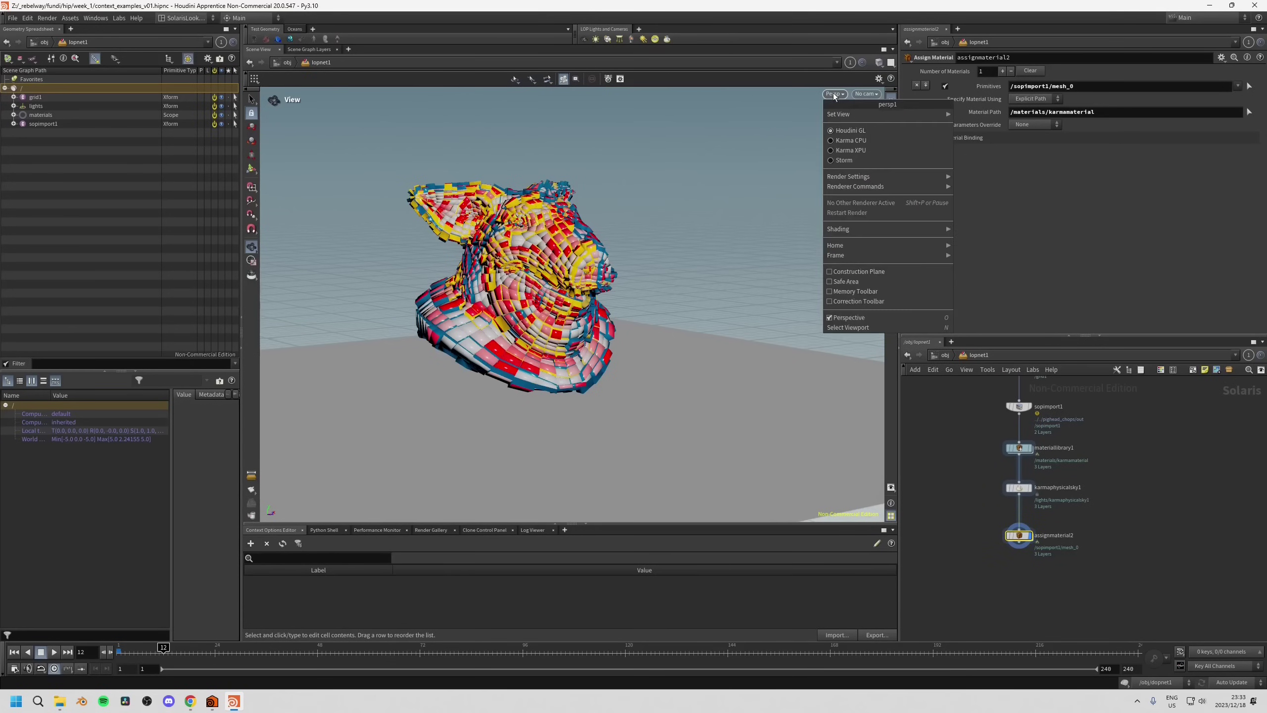
{"action": "left_click", "coordinate": [851, 140]}
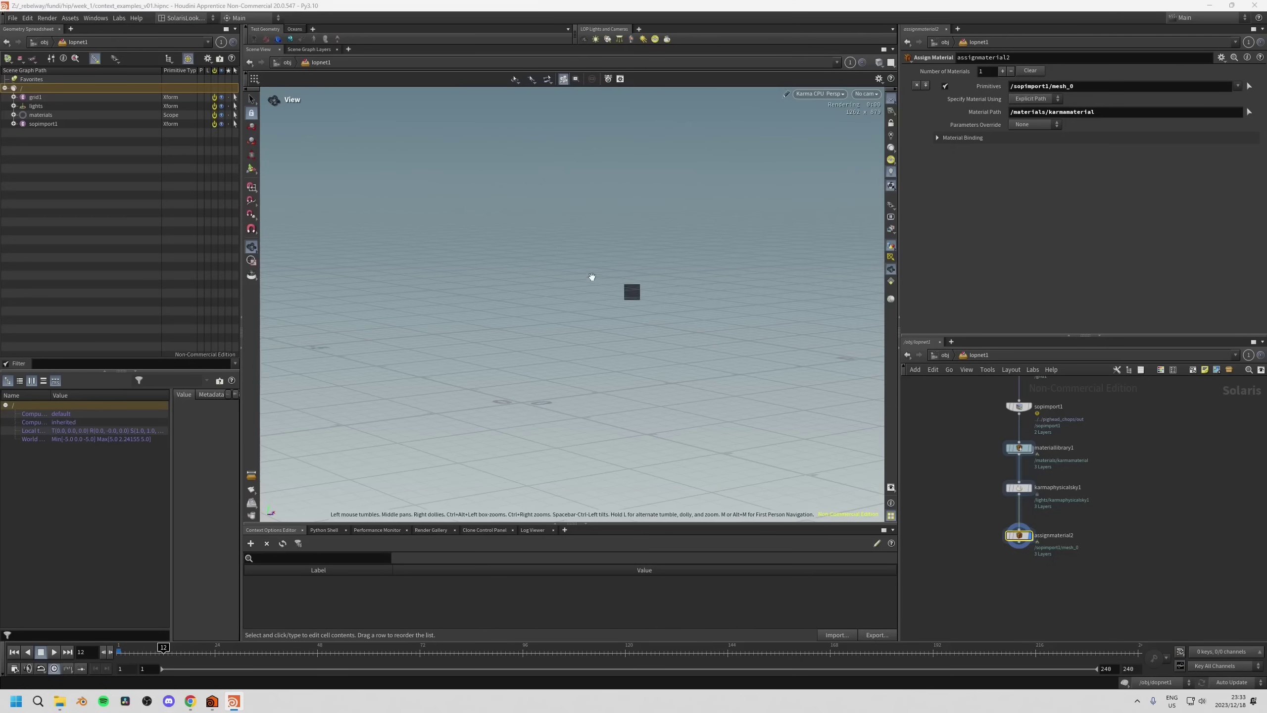
{"action": "left_click_drag", "start_coordinate": [486, 293], "coordinate": [500, 275]}
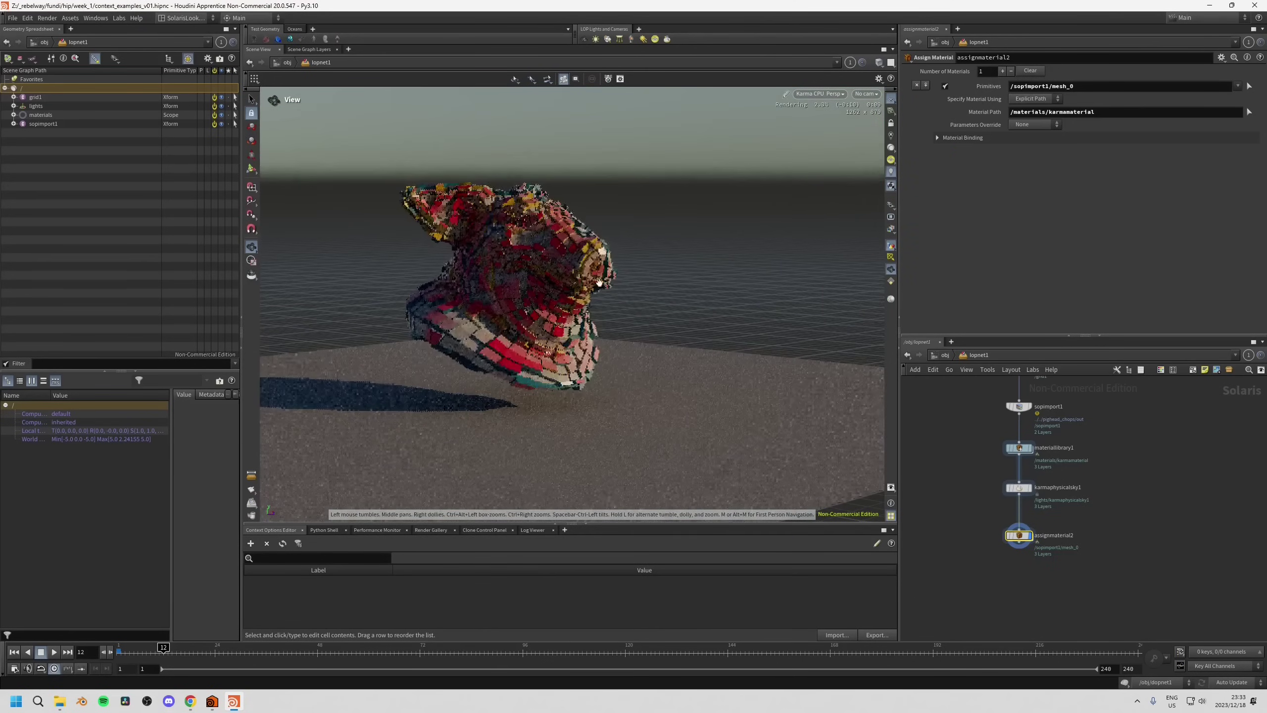
{"action": "left_click_drag", "start_coordinate": [598, 327], "coordinate": [576, 243]}
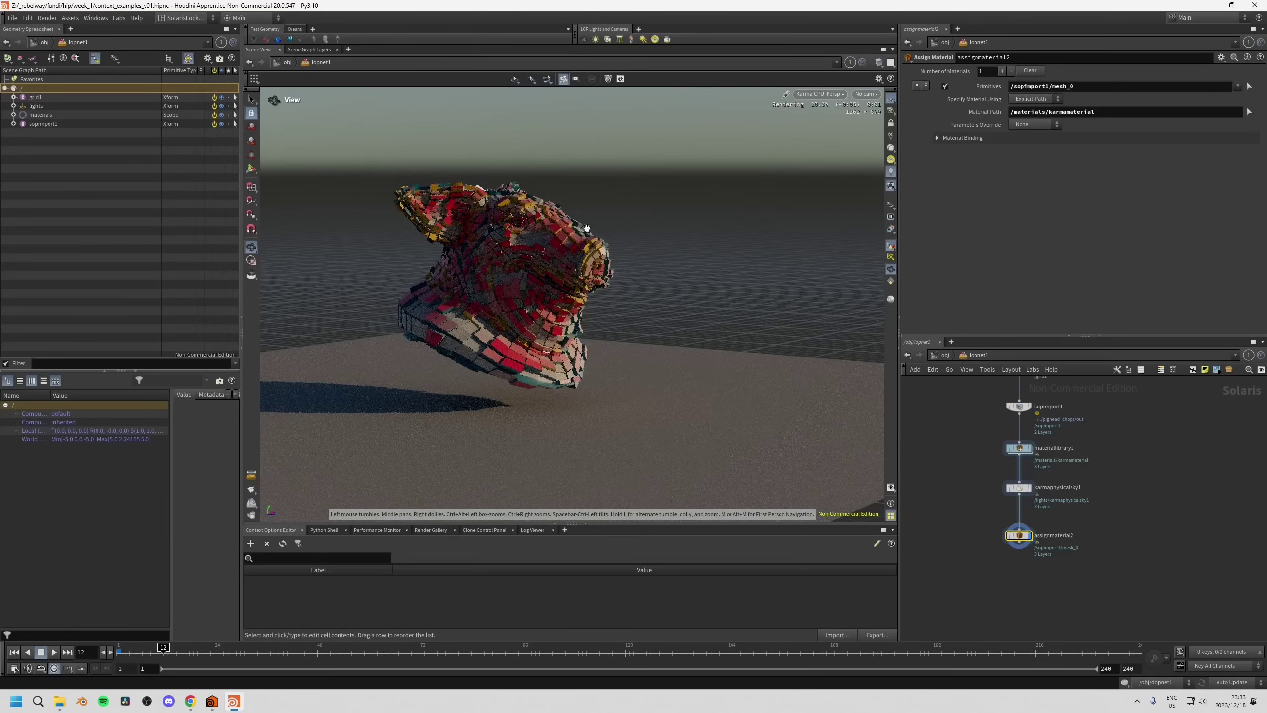
{"action": "left_click_drag", "start_coordinate": [573, 289], "coordinate": [519, 294]}
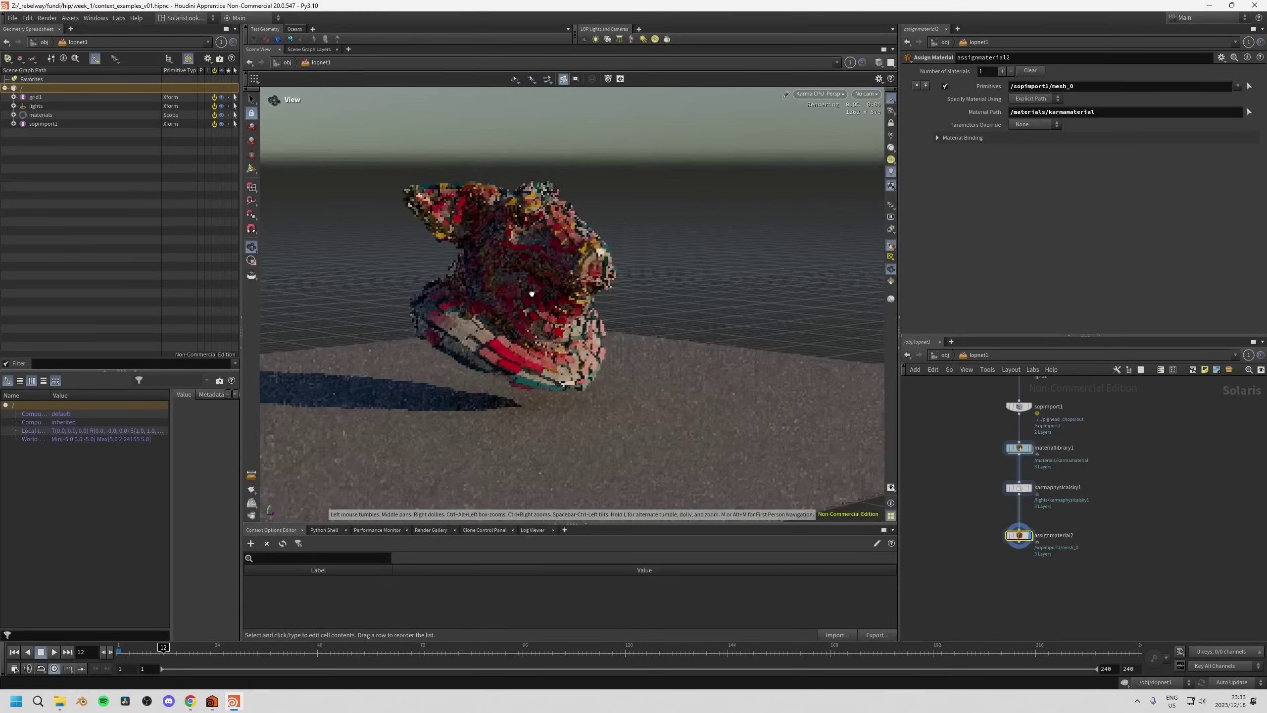
Switch the viewport renderer to Karma XPU.
{"action": "left_click", "coordinate": [813, 94]}
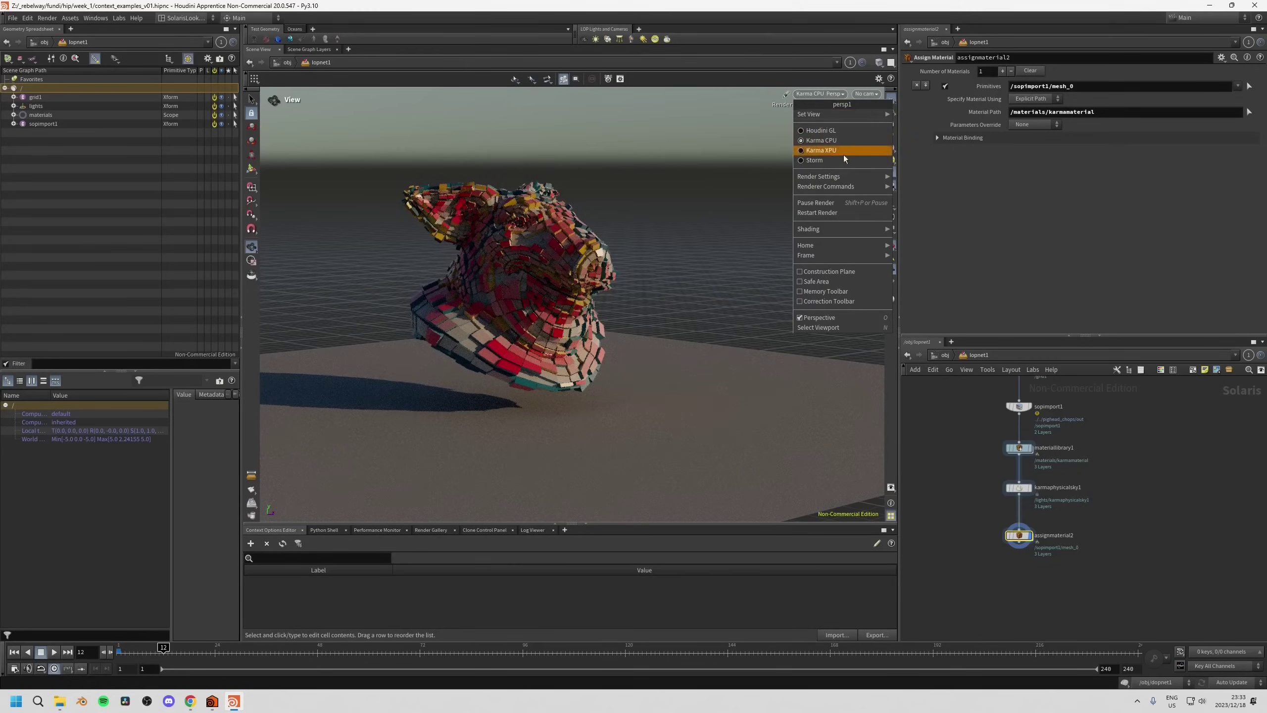
{"action": "left_click", "coordinate": [817, 151]}
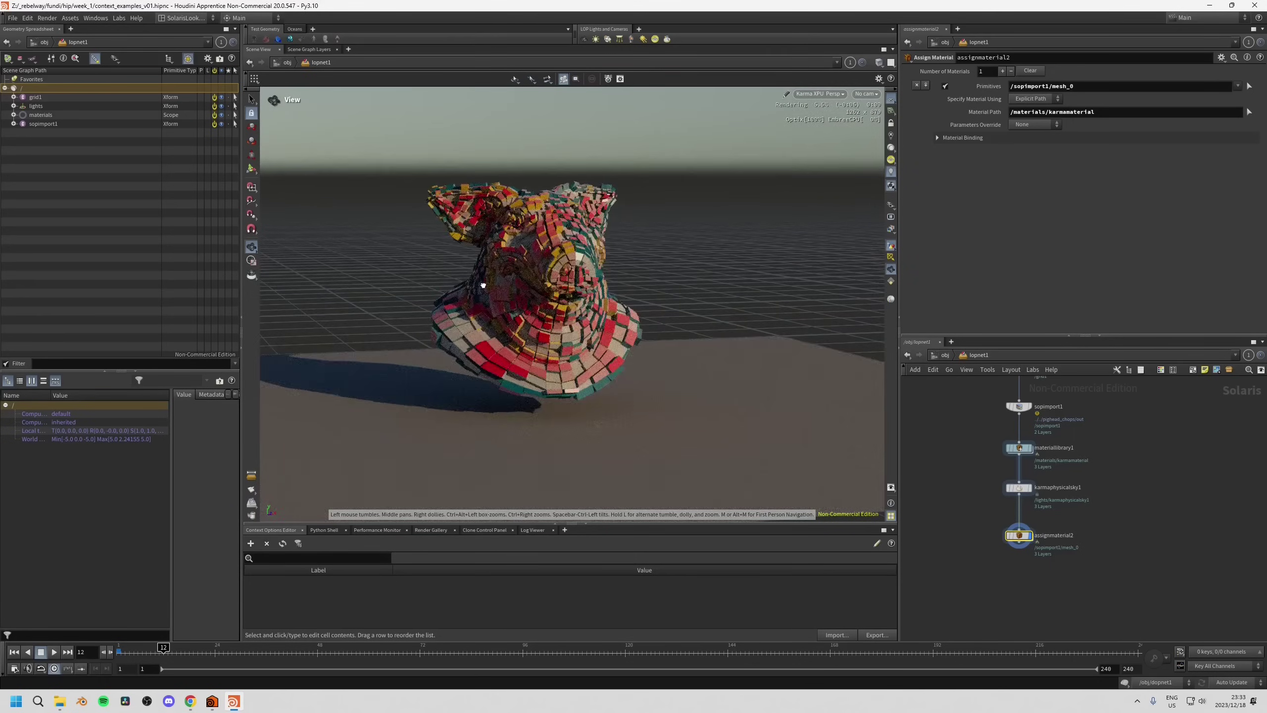
Set the karmaphysicalsky1 node's exposure to 2.4 and its solar altitude to 8.
{"action": "left_click_drag", "start_coordinate": [488, 285], "coordinate": [565, 318]}
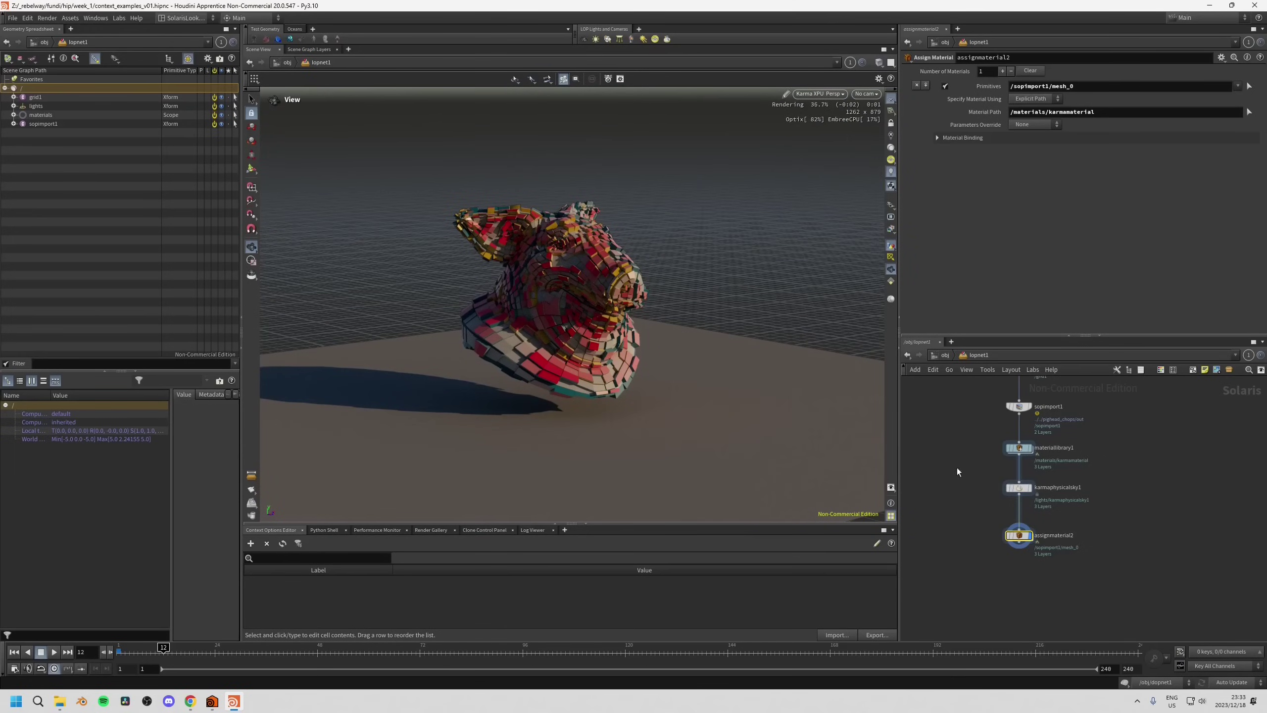
{"action": "middle_click_drag", "start_coordinate": [972, 469], "coordinate": [972, 477]}
{"action": "left_click", "coordinate": [1018, 496]}
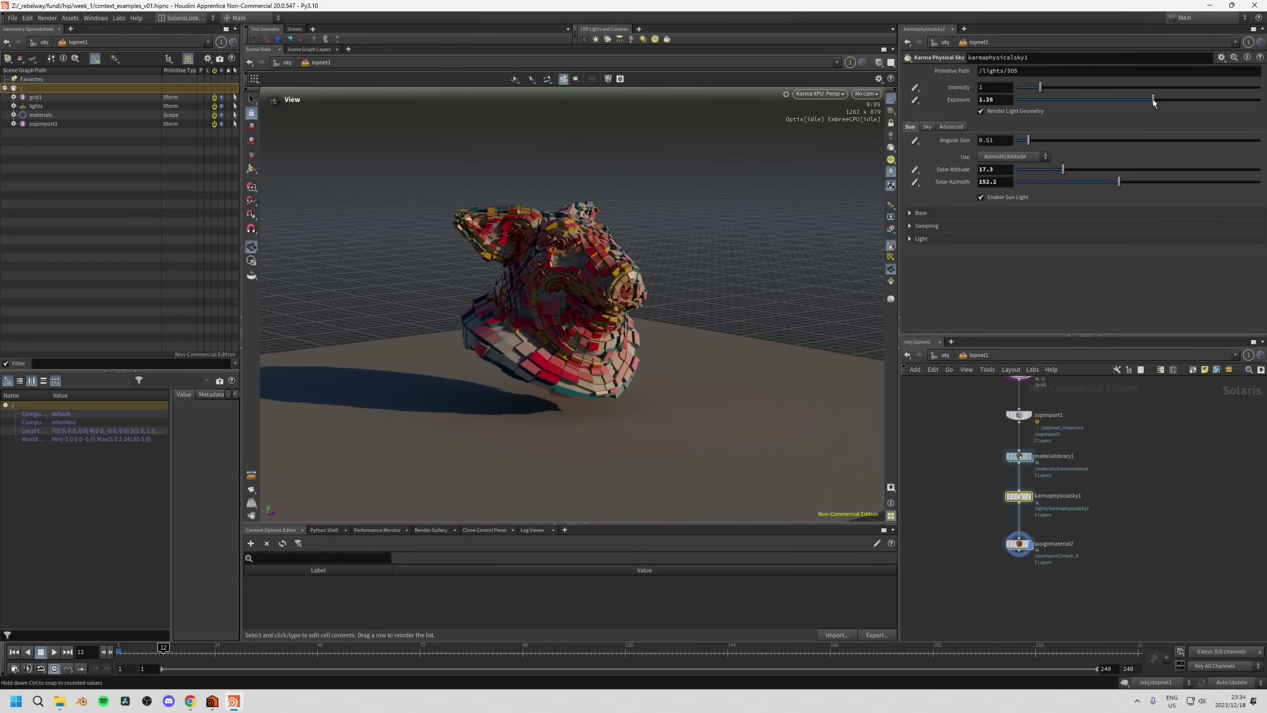
{"action": "mouse_move", "coordinate": [1141, 100]}
{"action": "left_mouse_down"}
{"action": "mouse_move", "coordinate": [1179, 102]}
{"action": "mouse_move", "coordinate": [1166, 101]}
{"action": "left_mouse_up"}
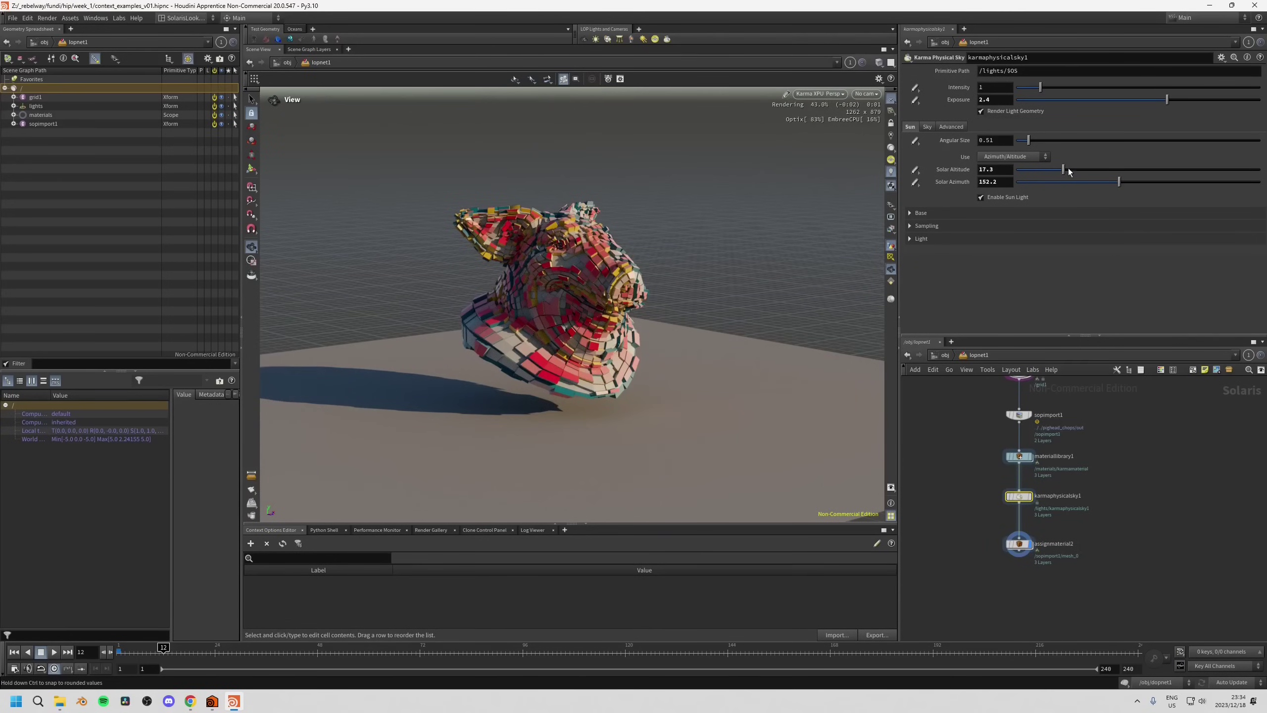
{"action": "left_click_drag", "start_coordinate": [1069, 169], "coordinate": [1037, 171]}
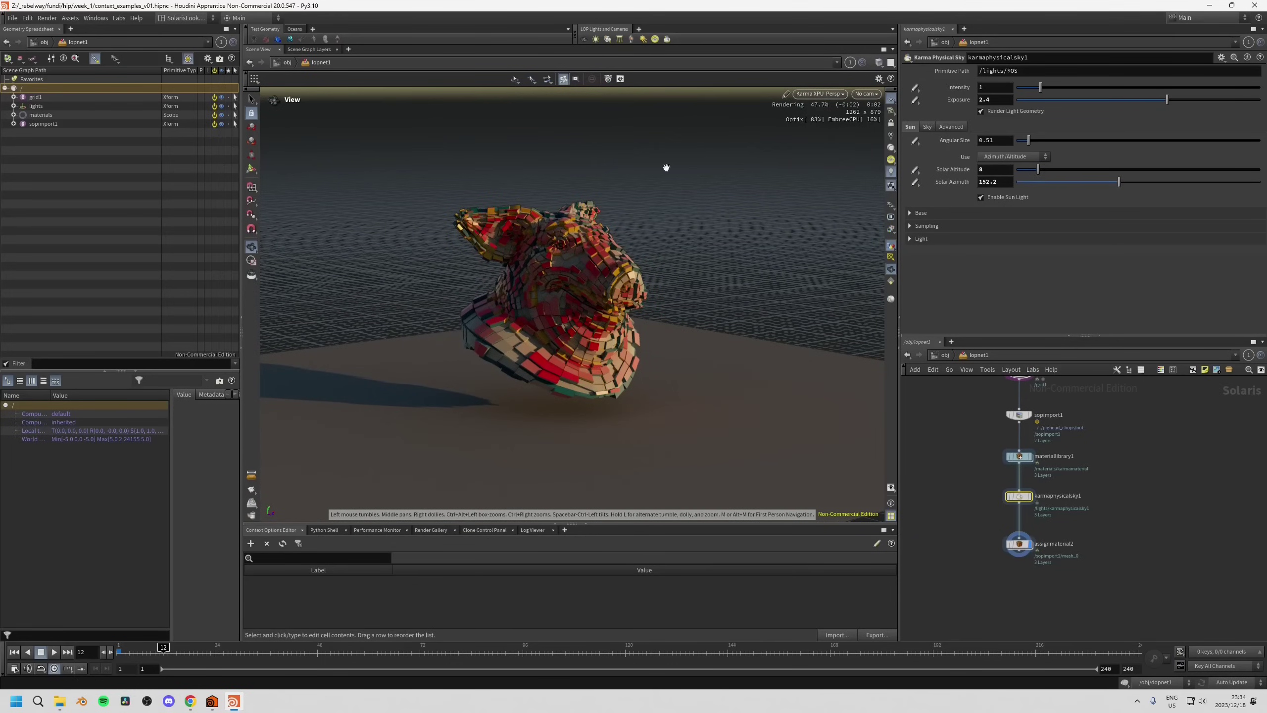
Set the physical sky's solar azimuth to 113.4 and its solar altitude to 12.1, checking the lighting on the pig head.
{"action": "left_click_drag", "start_coordinate": [588, 370], "coordinate": [800, 283]}
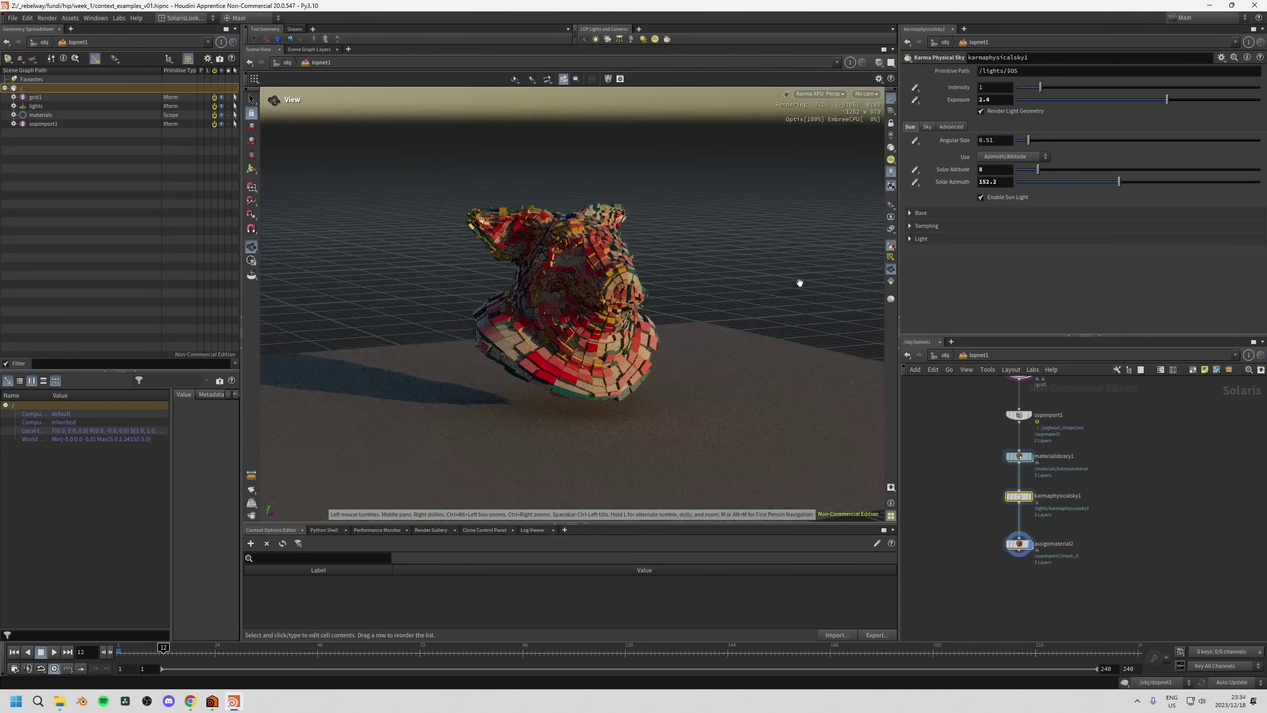
{"action": "mouse_move", "coordinate": [1118, 185]}
{"action": "left_mouse_down"}
{"action": "mouse_move", "coordinate": [1167, 181]}
{"action": "mouse_move", "coordinate": [1075, 188]}
{"action": "mouse_move", "coordinate": [1093, 187]}
{"action": "left_mouse_up"}
{"action": "left_click_drag", "start_coordinate": [404, 331], "coordinate": [477, 328]}
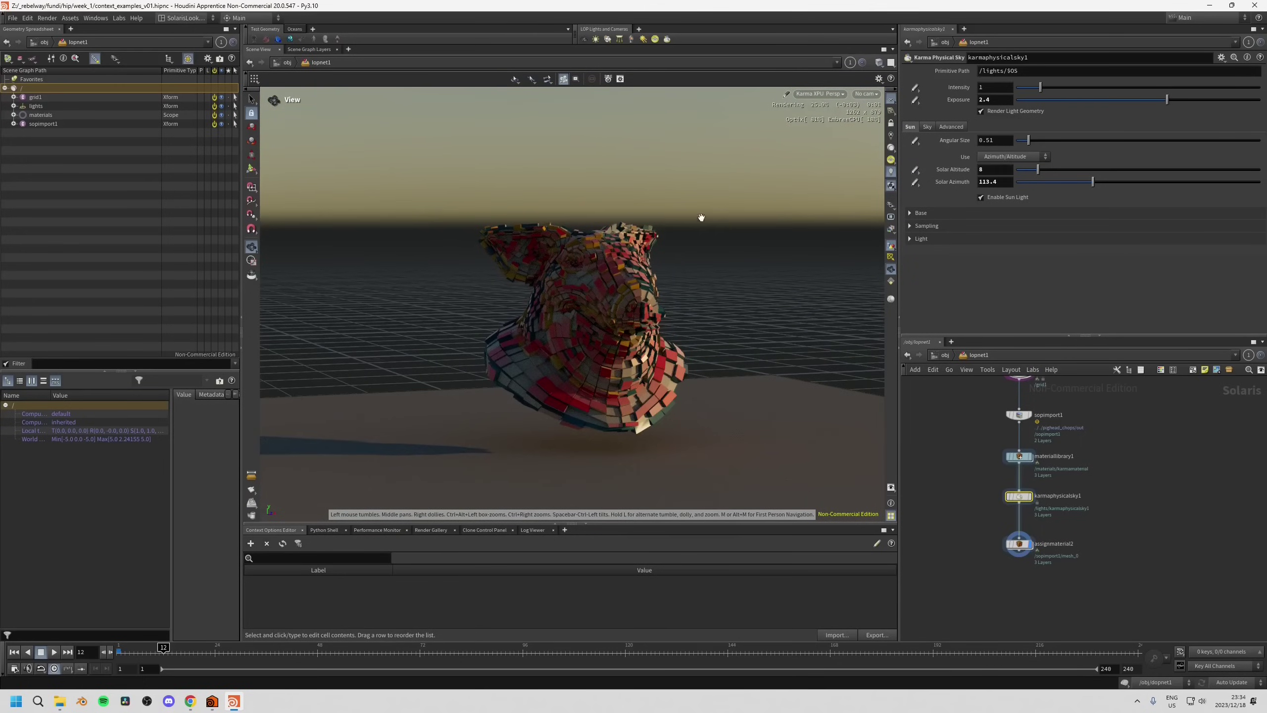
{"action": "left_click_drag", "start_coordinate": [582, 328], "coordinate": [620, 335]}
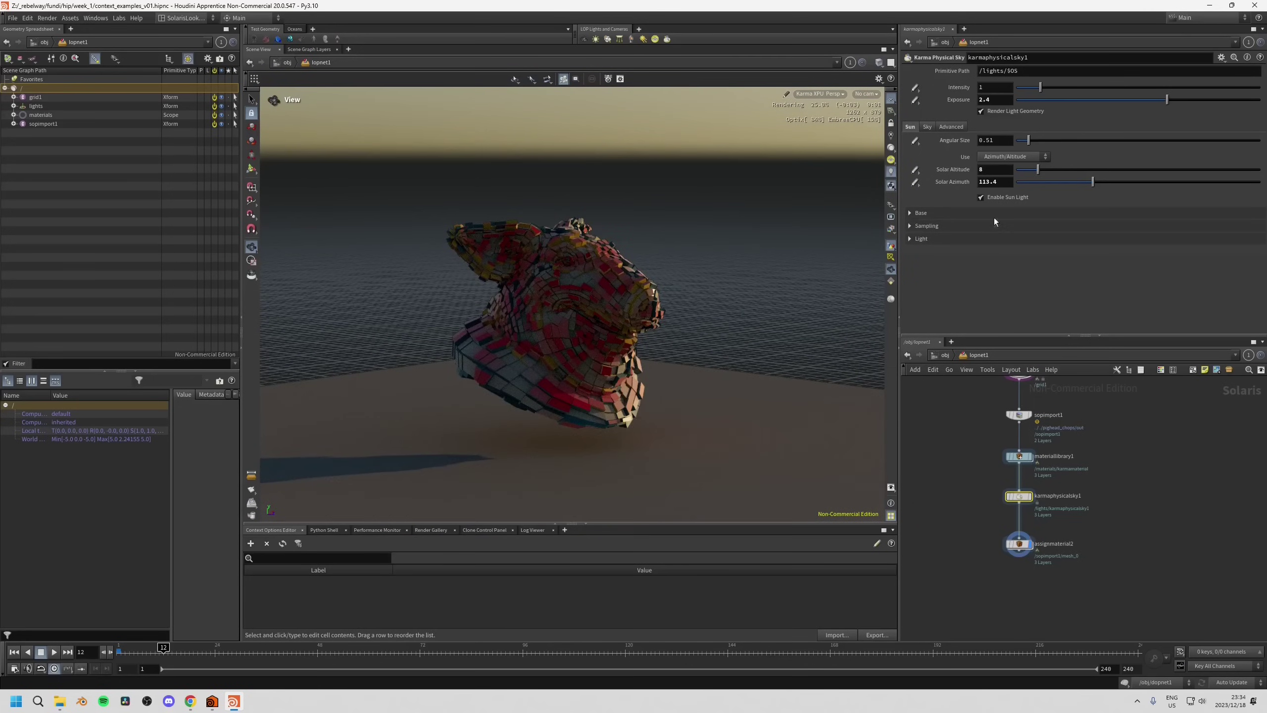
{"action": "left_click_drag", "start_coordinate": [1044, 174], "coordinate": [1050, 174]}
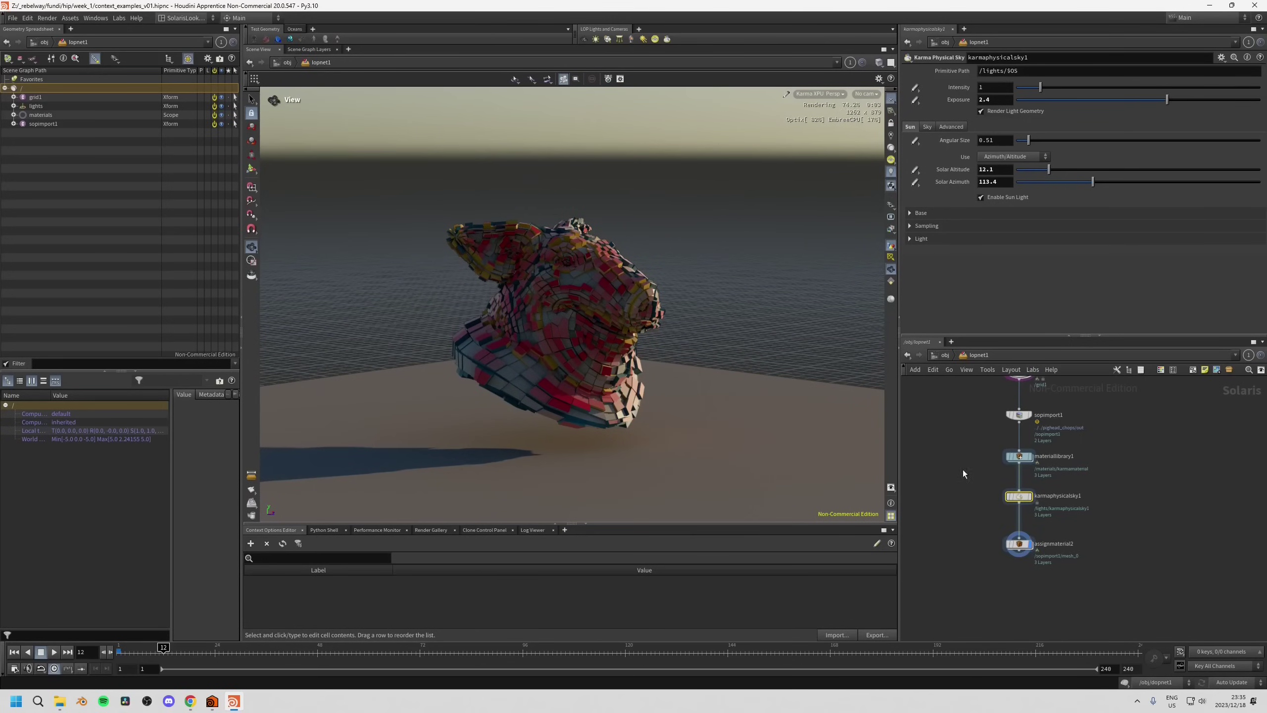
Leave the LOP network for the object level and select the topnet1 node.
{"action": "middle_click_drag", "start_coordinate": [928, 464], "coordinate": [930, 487]}
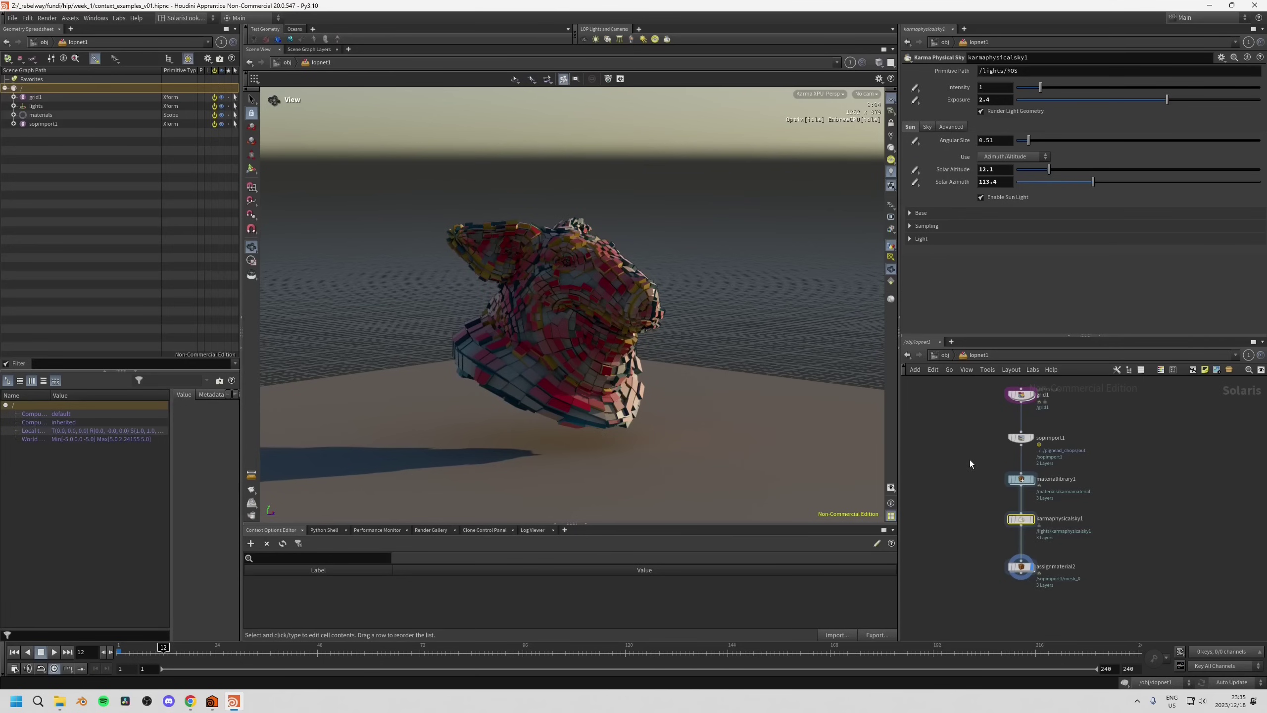
{"action": "middle_click_drag", "start_coordinate": [956, 473], "coordinate": [970, 502]}
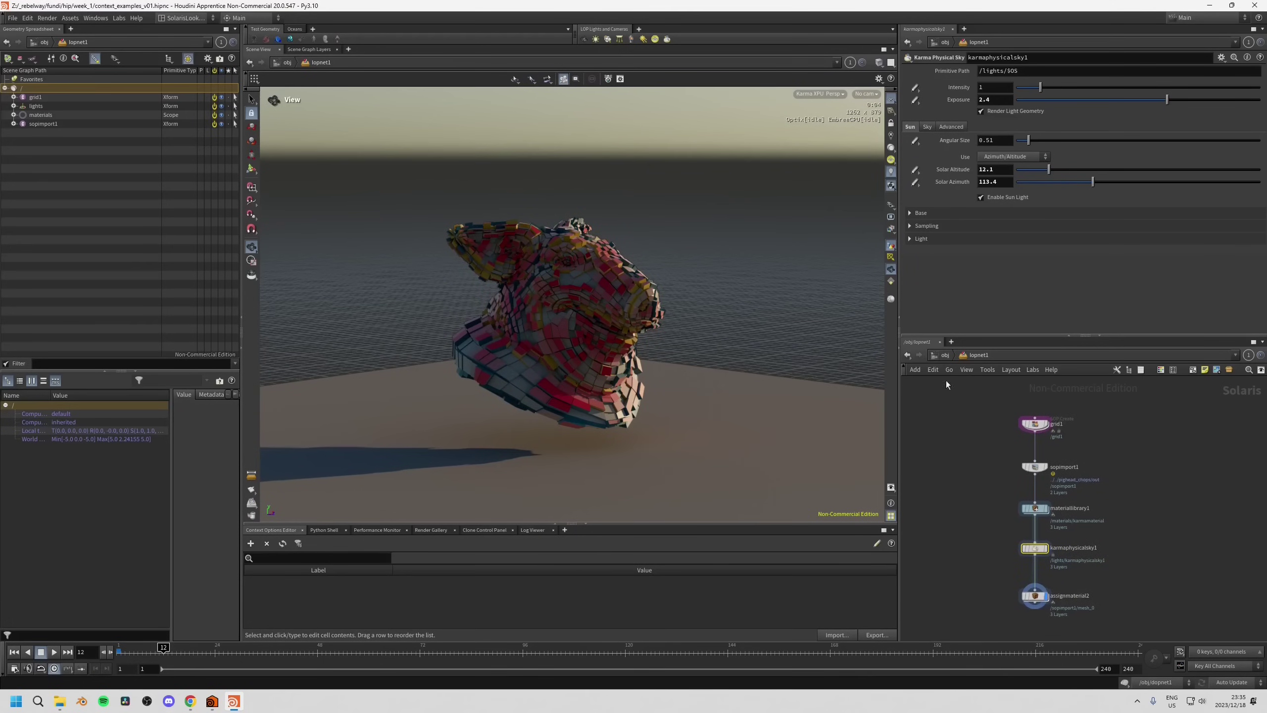
{"action": "left_click", "coordinate": [944, 355]}
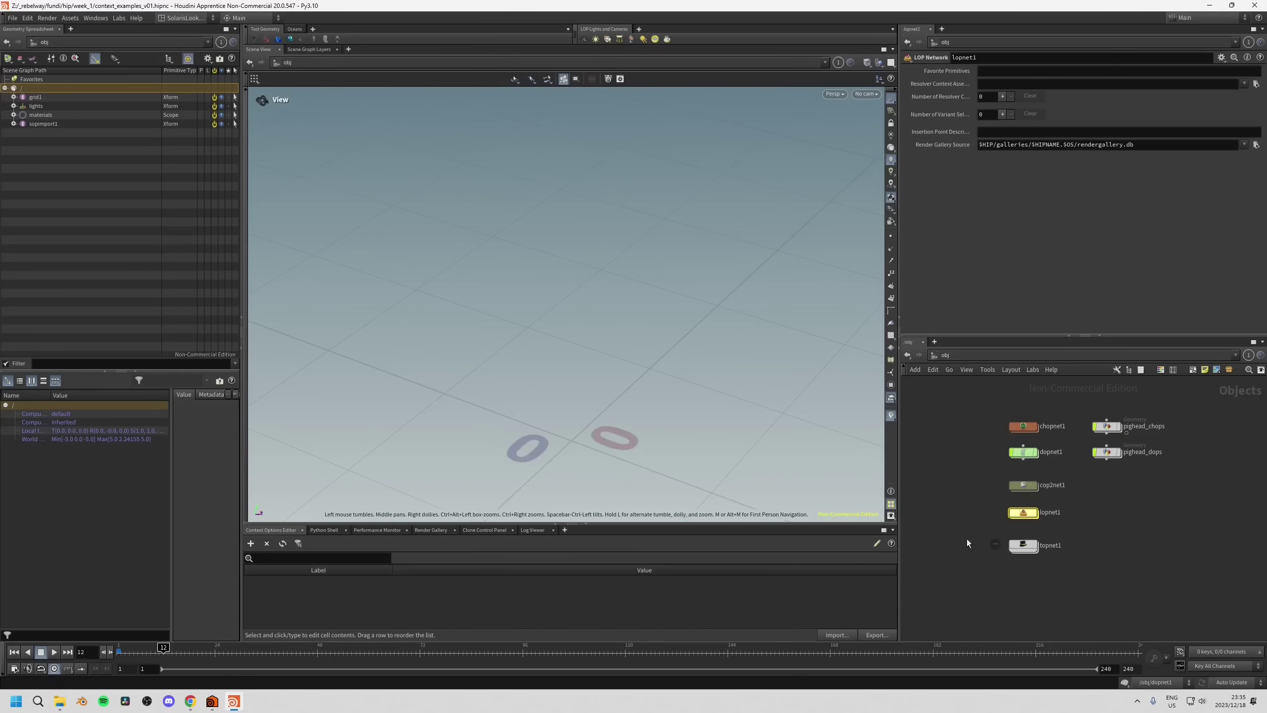
{"action": "left_click_drag", "start_coordinate": [1032, 554], "coordinate": [1032, 555]}
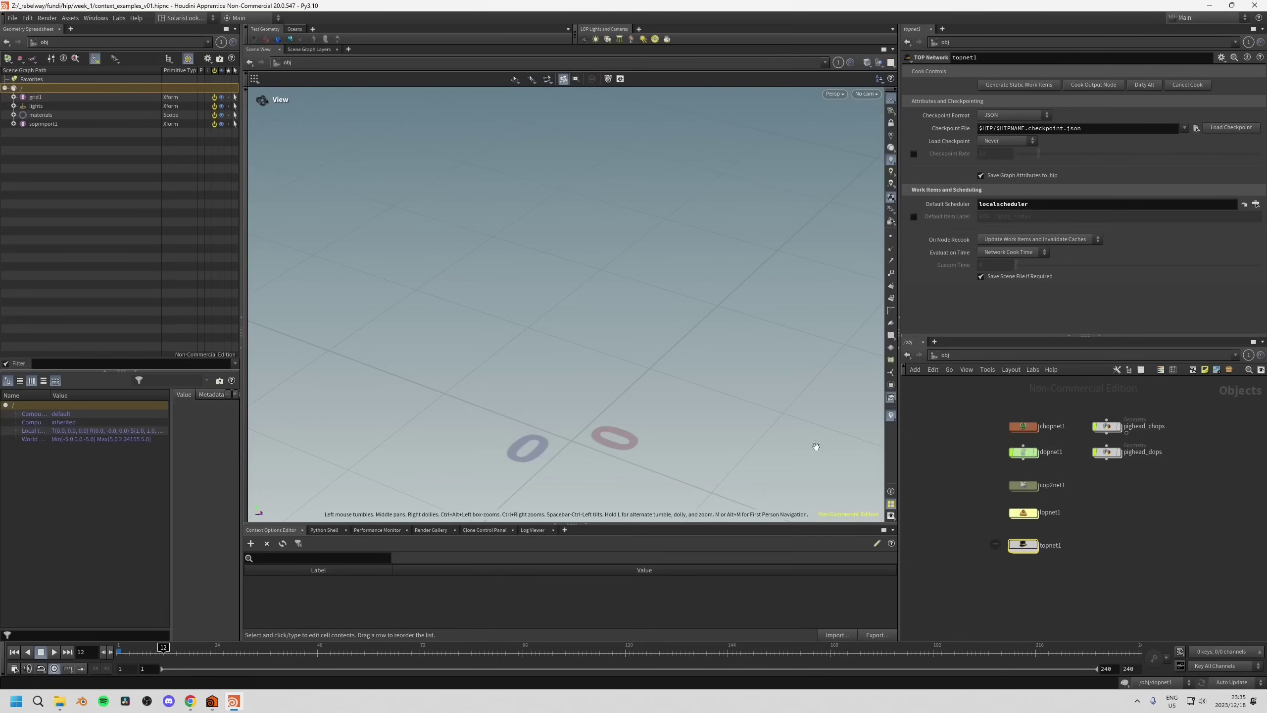
Switch to the Build desktop and show the Scene View instead of the composite view.
{"action": "left_click", "coordinate": [170, 19]}
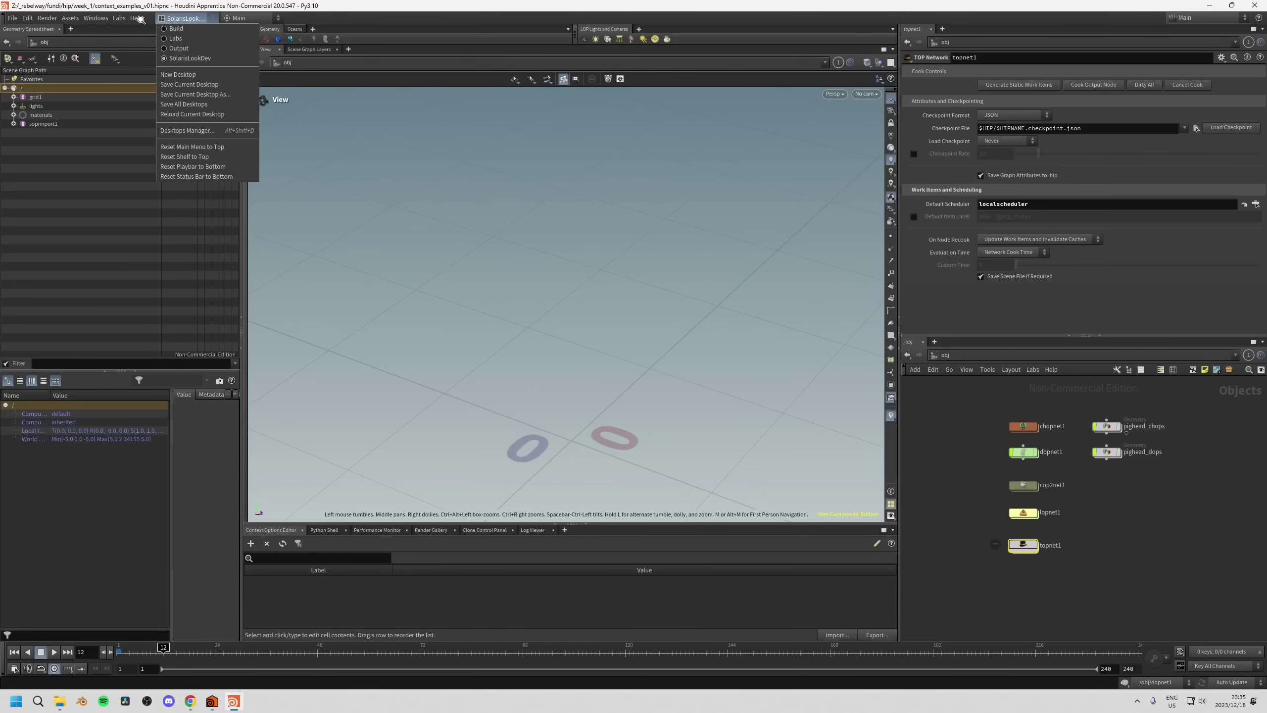
{"action": "left_click", "coordinate": [176, 29]}
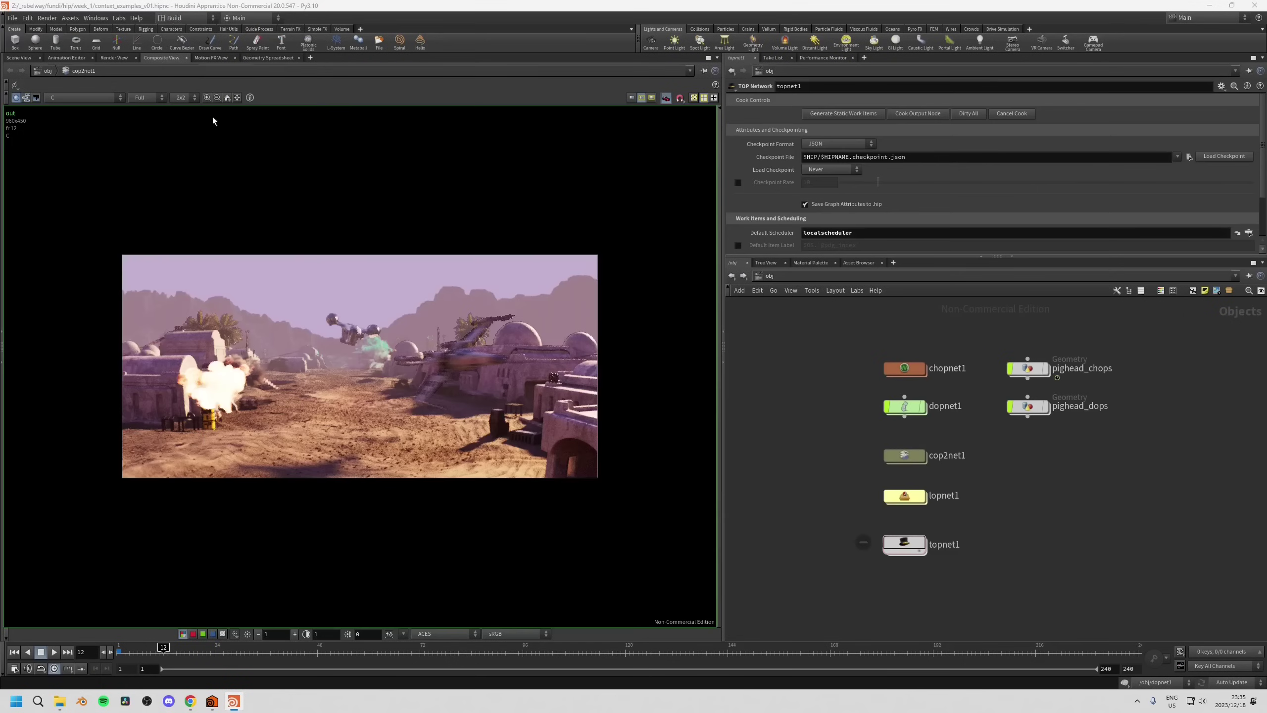
{"action": "left_click", "coordinate": [15, 57]}
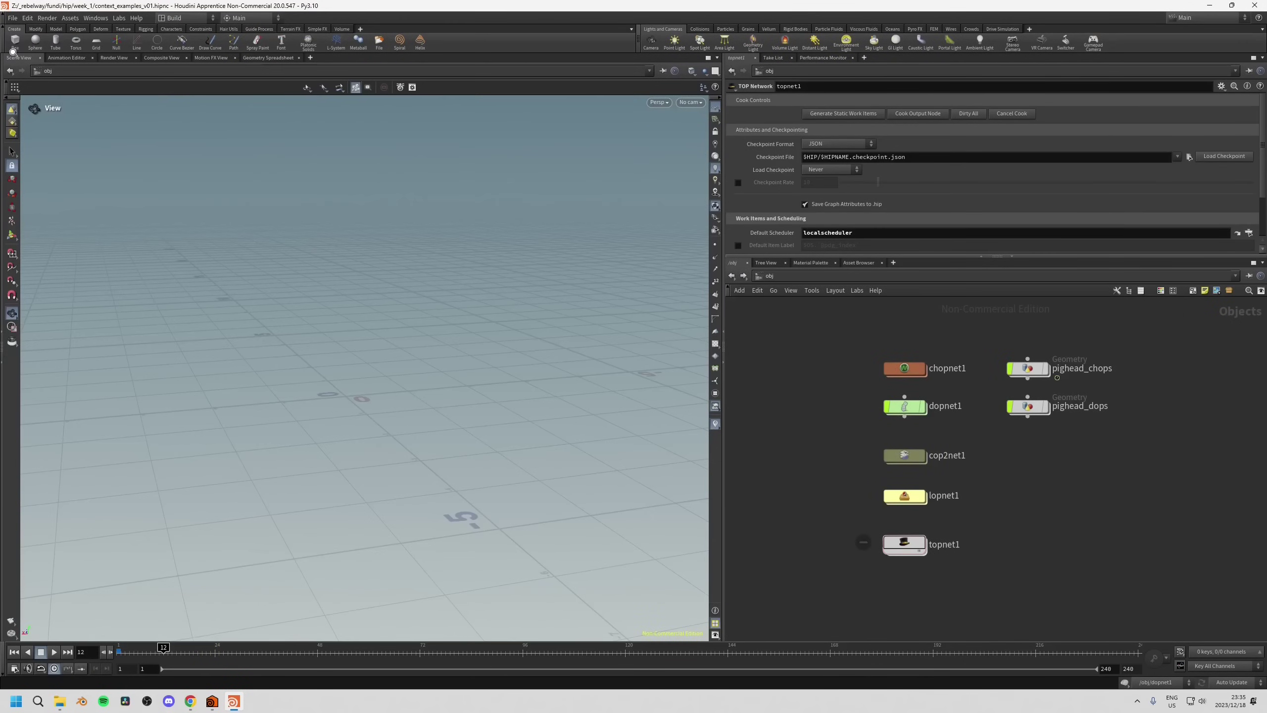
Enter the topnet1 network and make the network pane slightly taller around its node chain.
{"action": "middle_click_drag", "start_coordinate": [817, 405], "coordinate": [980, 410]}
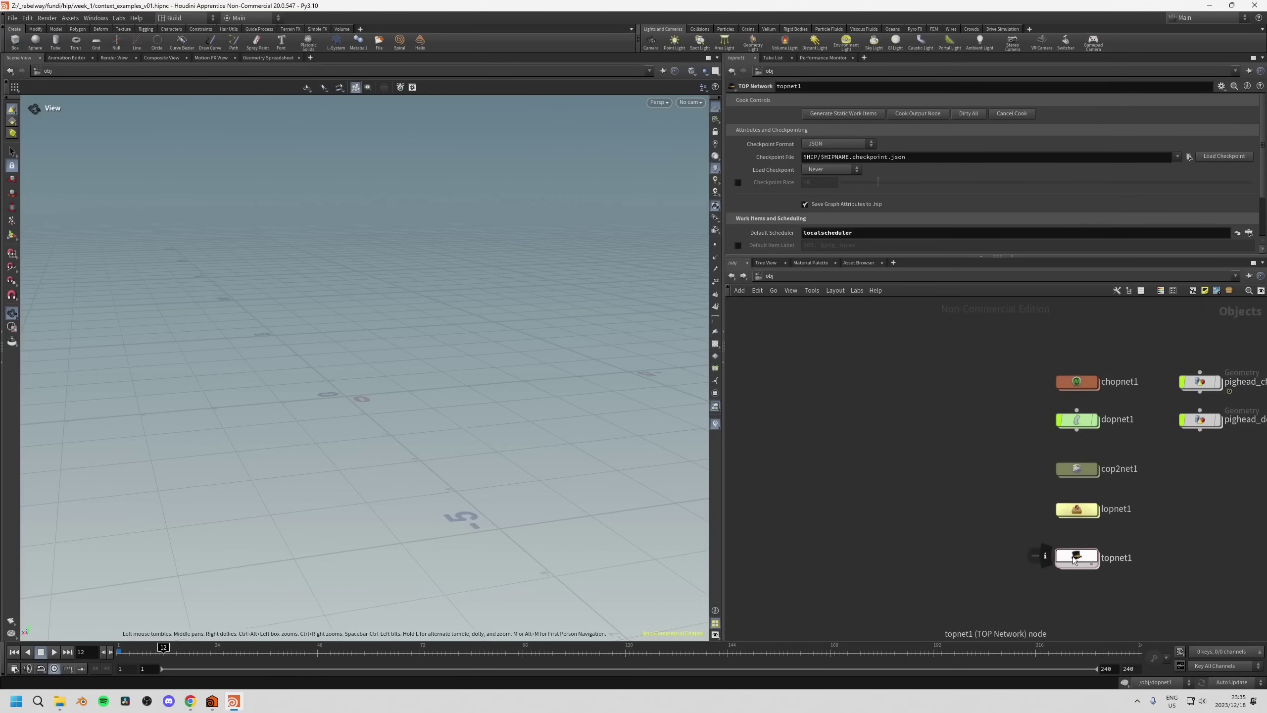
{"action": "double_click", "coordinate": [1074, 559]}
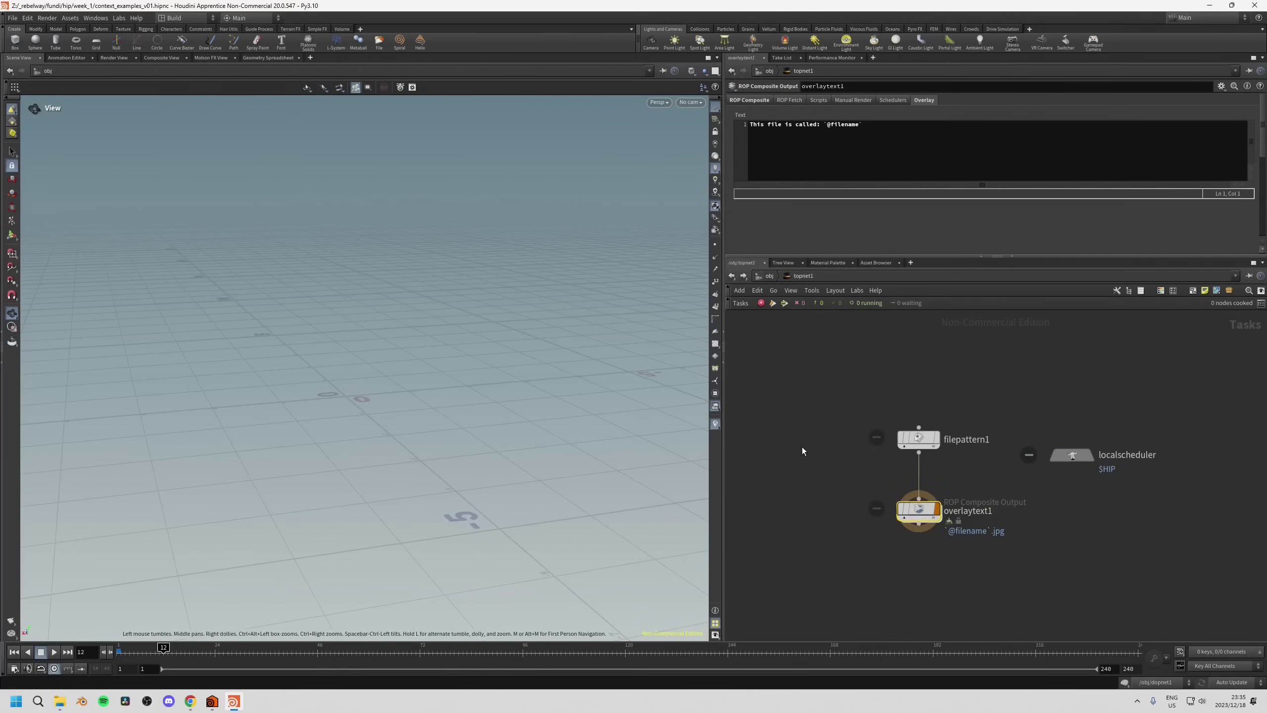
{"action": "middle_click_drag", "start_coordinate": [802, 447], "coordinate": [819, 482]}
{"action": "left_click_drag", "start_coordinate": [963, 256], "coordinate": [961, 236]}
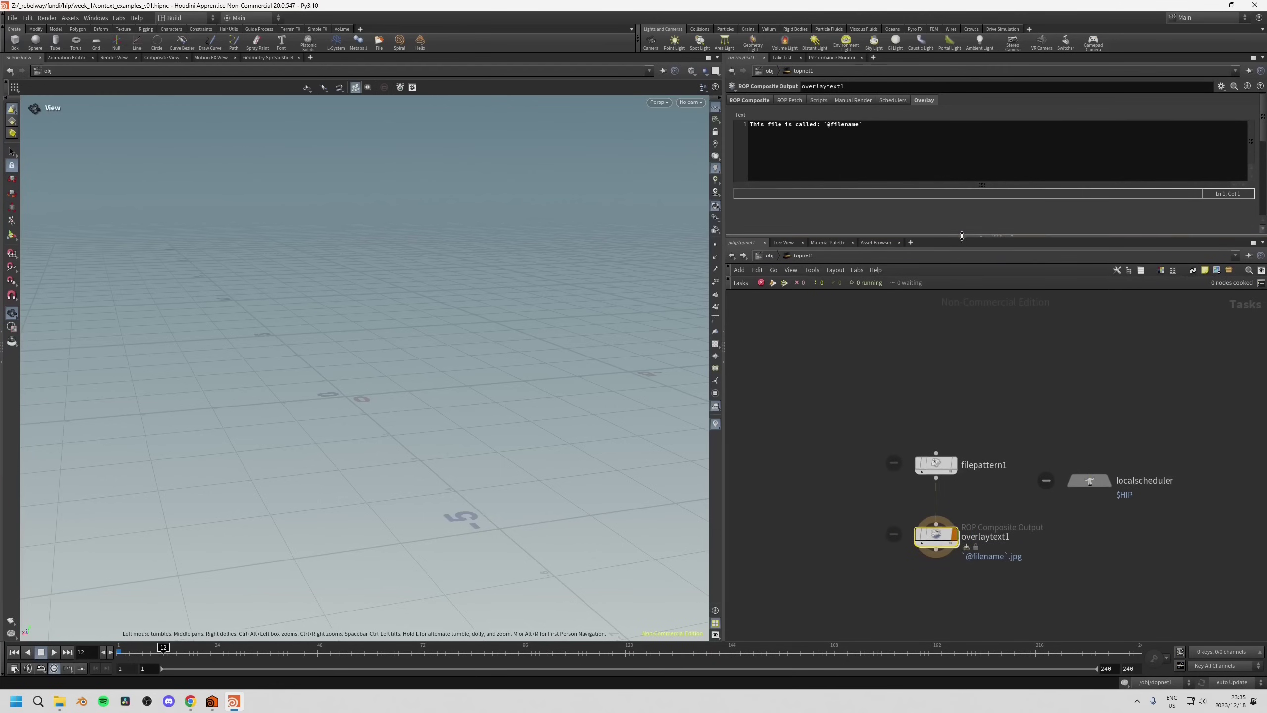
{"action": "middle_click_drag", "start_coordinate": [865, 482], "coordinate": [856, 463]}
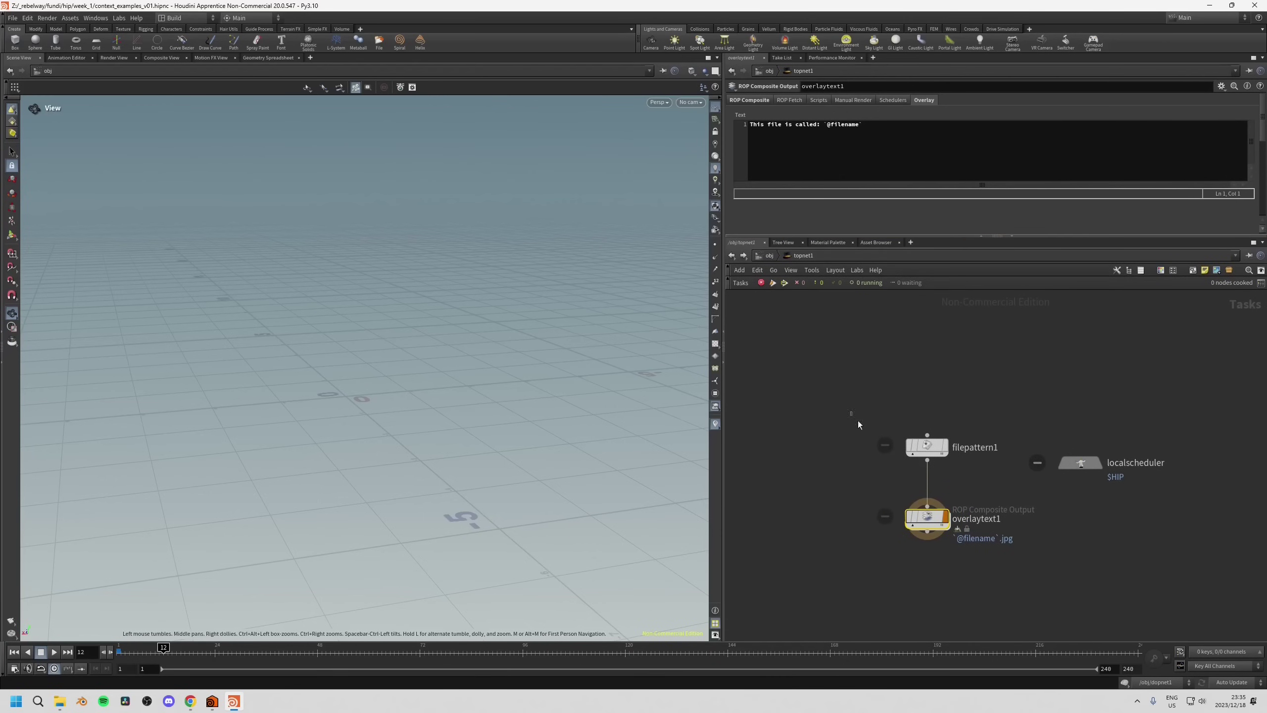
Select the filepattern1 node and enlarge the parameter pane to expose all its settings.
{"action": "left_click", "coordinate": [926, 446]}
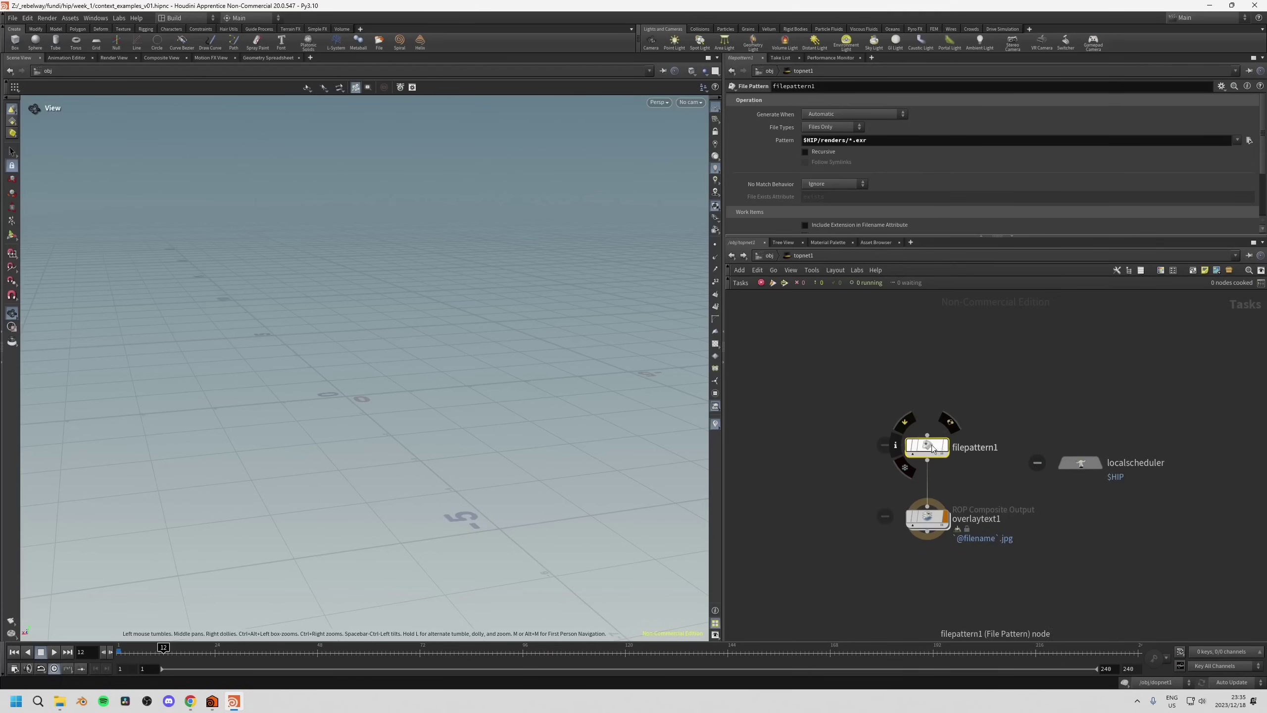
{"action": "middle_click_drag", "start_coordinate": [842, 480], "coordinate": [841, 482]}
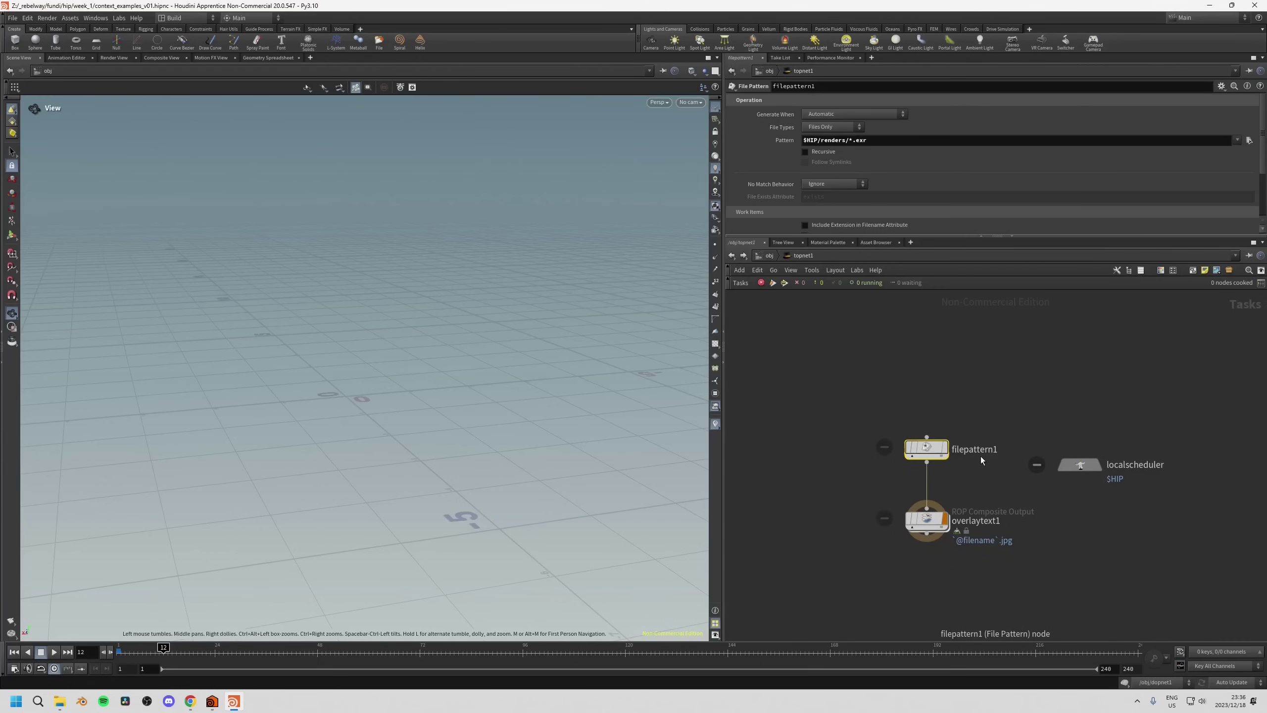
{"action": "left_click_drag", "start_coordinate": [962, 235], "coordinate": [943, 347]}
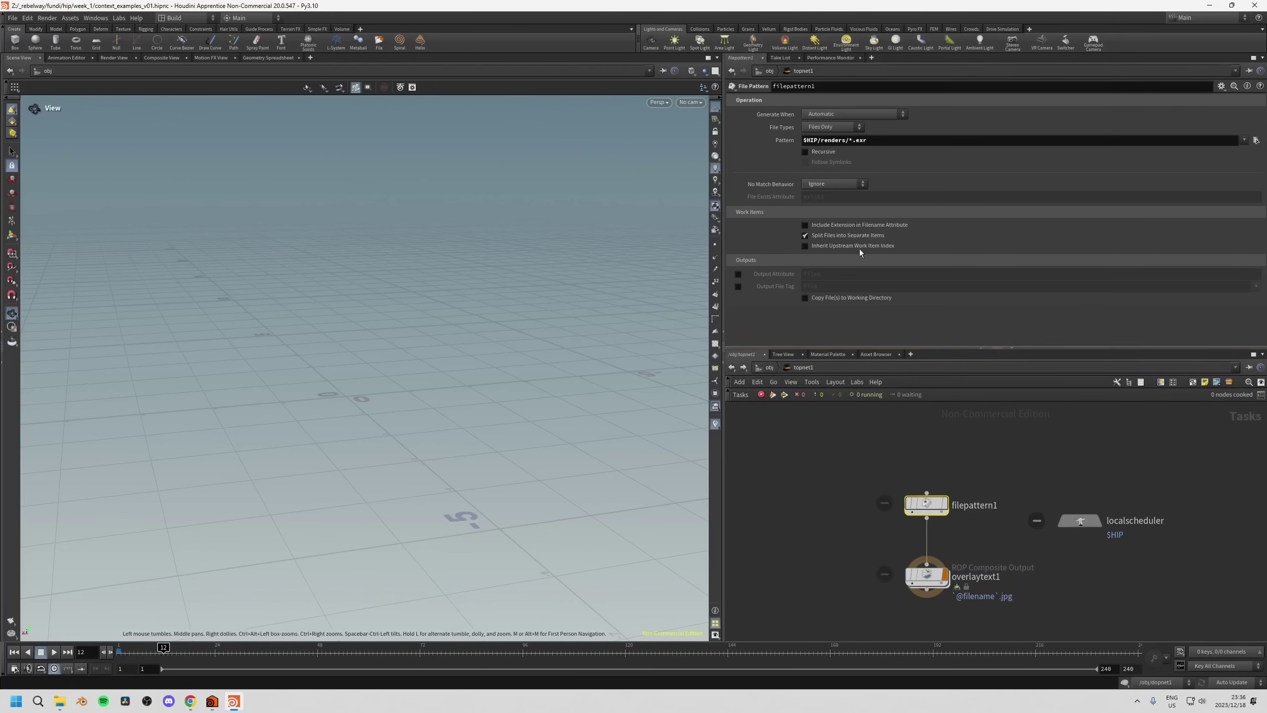
Examine filepattern1's pattern path, browse the $HIP/renders folder with main_shot_v06.0075.jpg highlighted, and close the file chooser without accepting.
{"action": "left_click", "coordinate": [821, 140]}
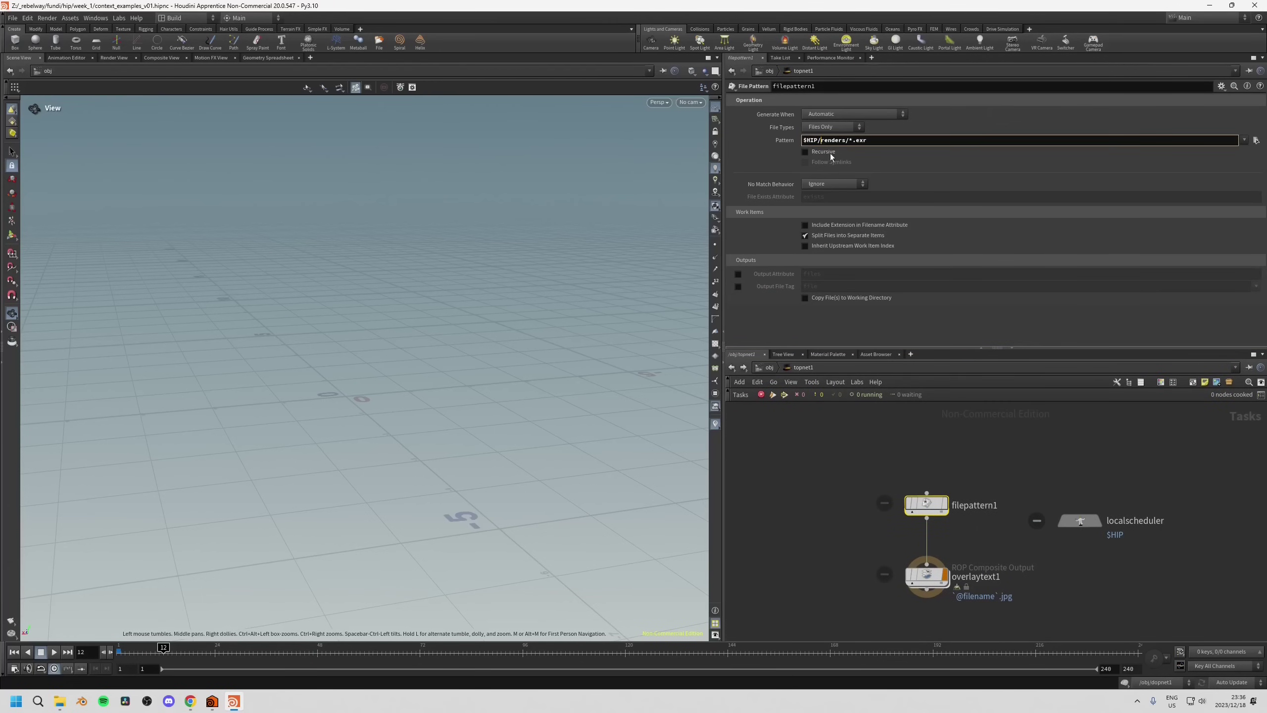
{"action": "mouse_move", "coordinate": [818, 140]}
{"action": "left_mouse_down"}
{"action": "mouse_move", "coordinate": [799, 140]}
{"action": "mouse_move", "coordinate": [843, 140]}
{"action": "left_mouse_up"}
{"action": "left_click", "coordinate": [822, 140]}
{"action": "left_click", "coordinate": [852, 141]}
{"action": "left_click", "coordinate": [1256, 140]}
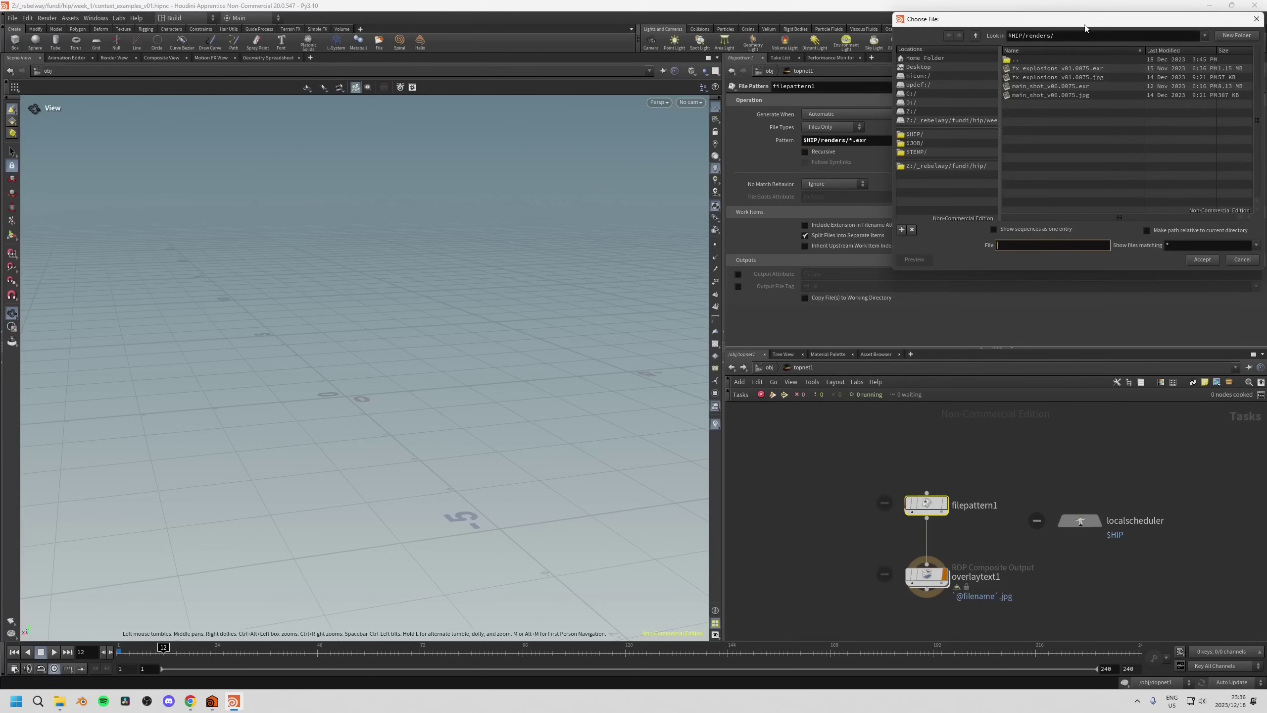
{"action": "left_click_drag", "start_coordinate": [1084, 24], "coordinate": [957, 216]}
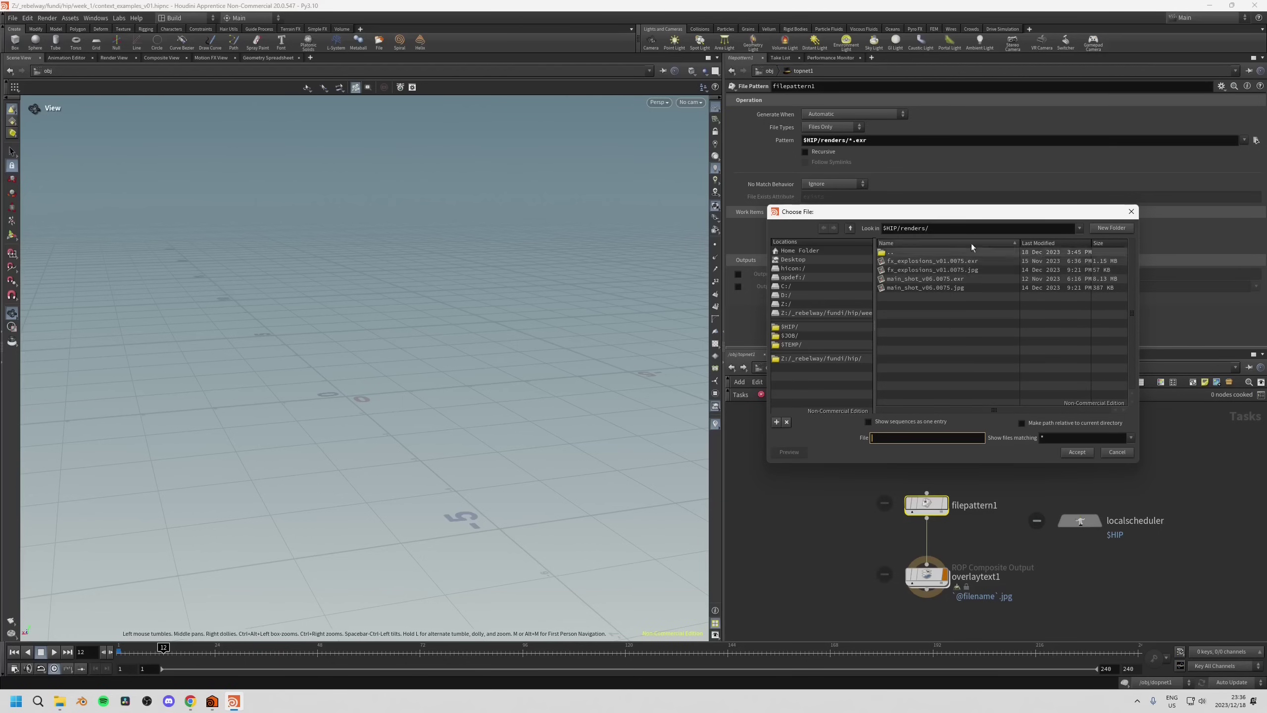
{"action": "left_click_drag", "start_coordinate": [968, 212], "coordinate": [897, 212]}
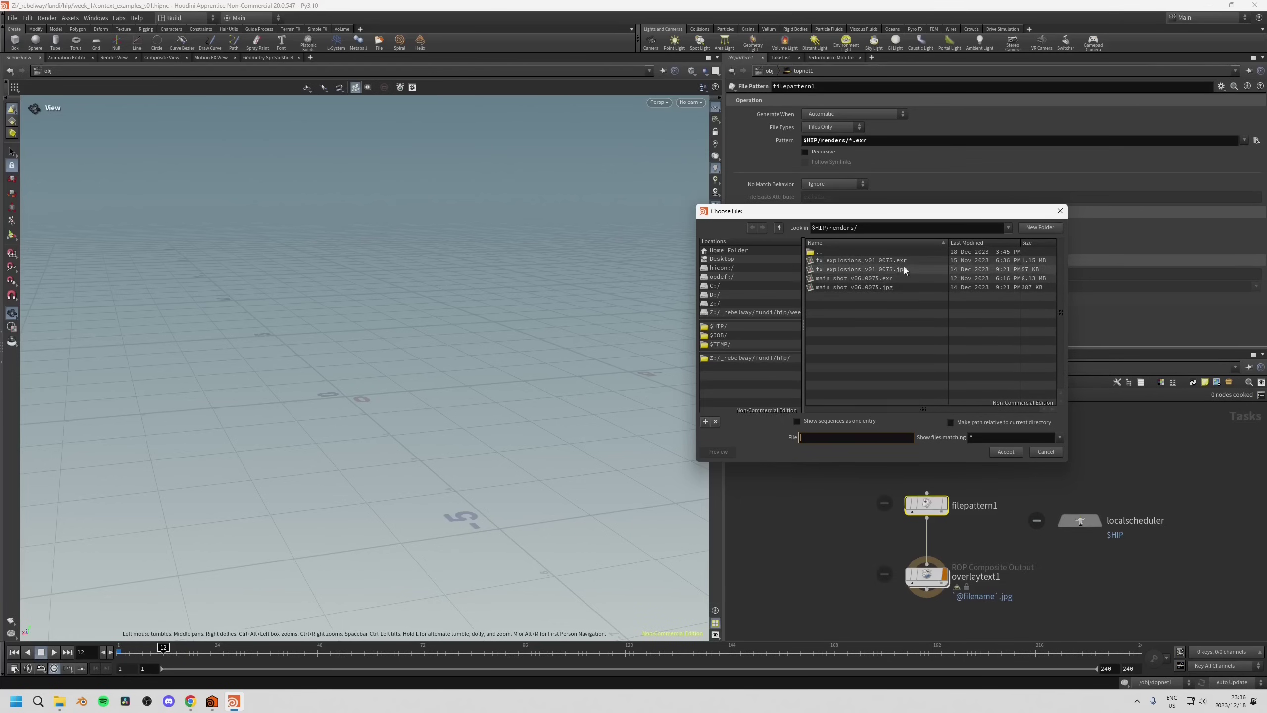
{"action": "left_click", "coordinate": [867, 288]}
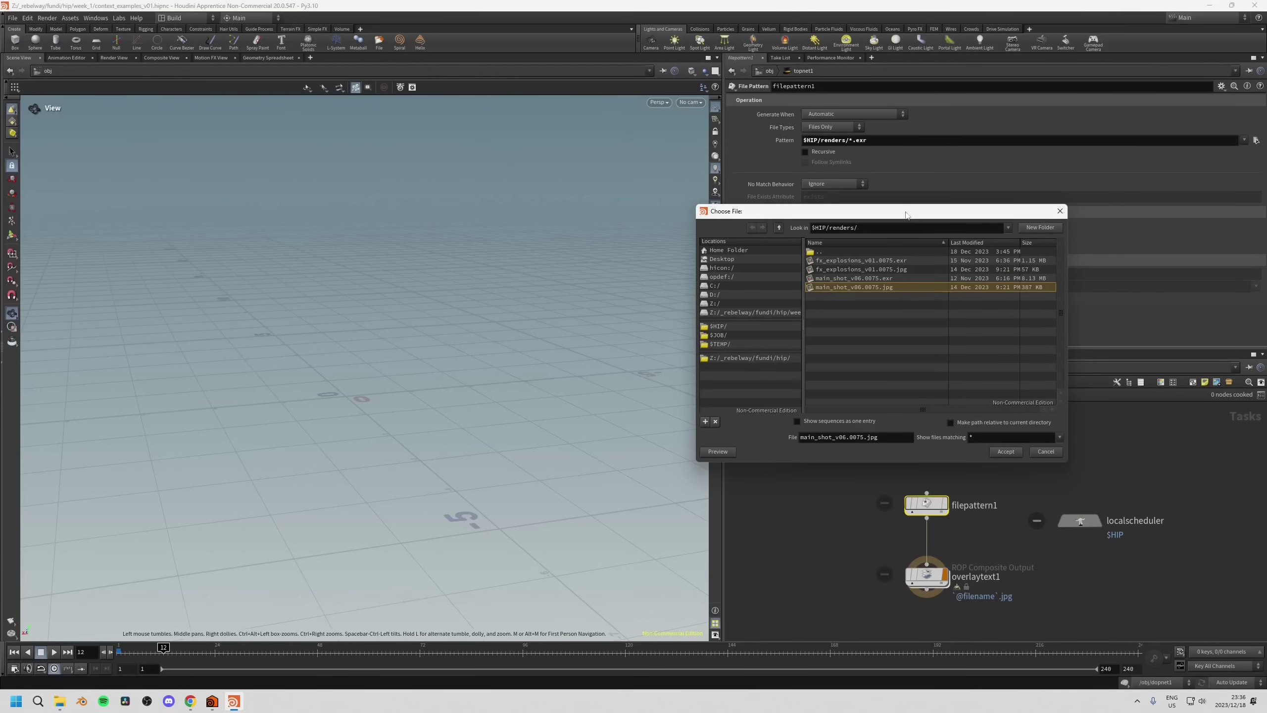
{"action": "left_click_drag", "start_coordinate": [884, 217], "coordinate": [887, 246]}
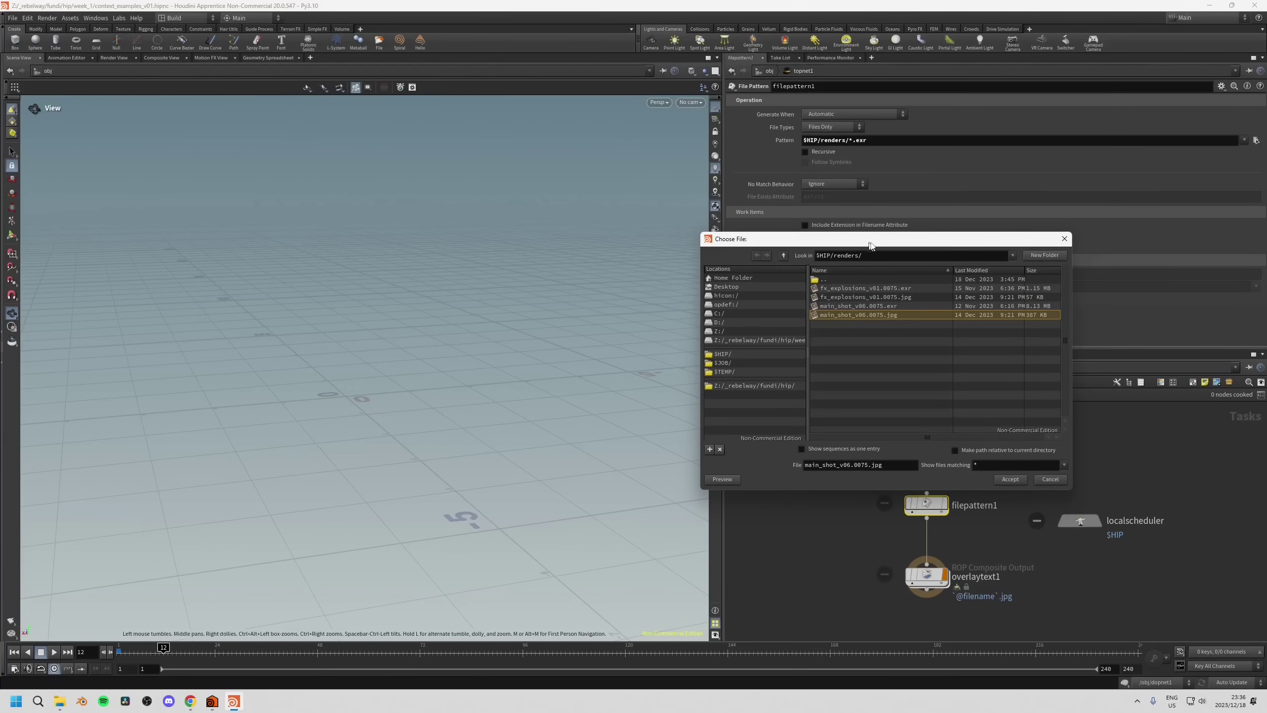
{"action": "left_click_drag", "start_coordinate": [865, 241], "coordinate": [889, 244]}
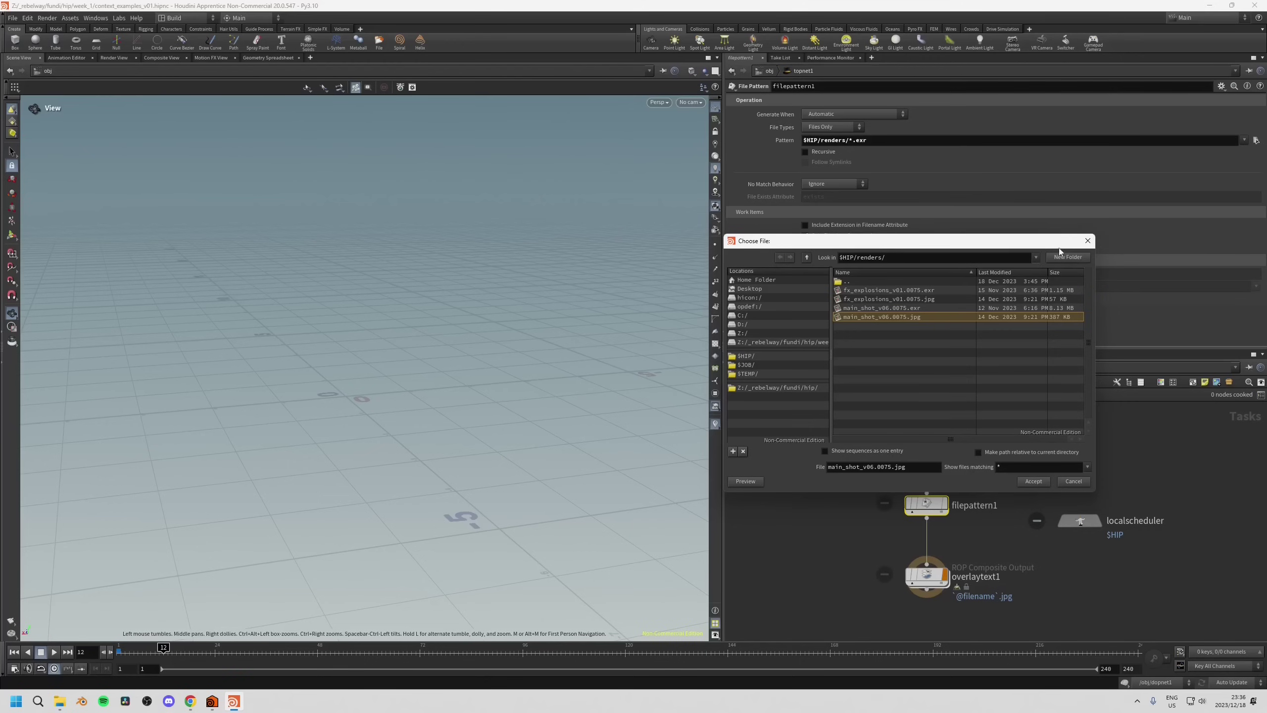
{"action": "left_click", "coordinate": [1088, 242]}
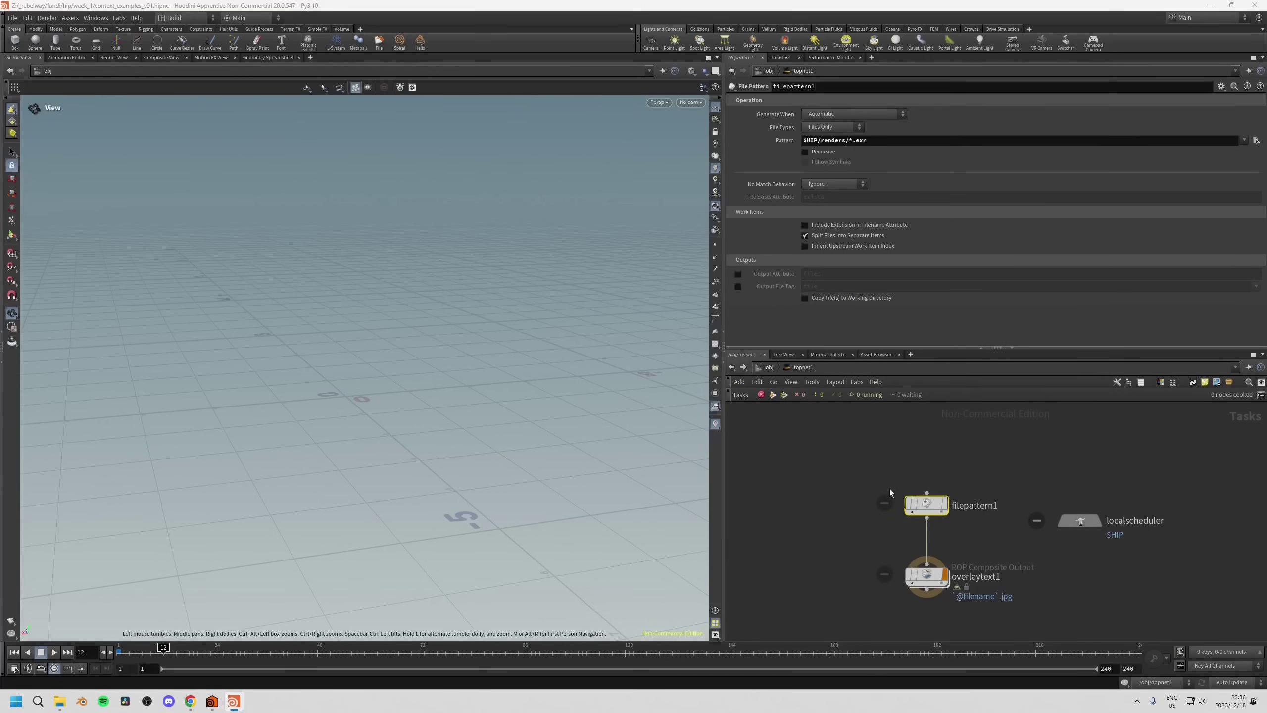
Generate the work items of the filepattern1 node.
{"action": "scroll", "coordinate": [889, 488], "scroll_direction": "up", "scroll_amount": 3}
{"action": "right_click", "coordinate": [929, 483]}
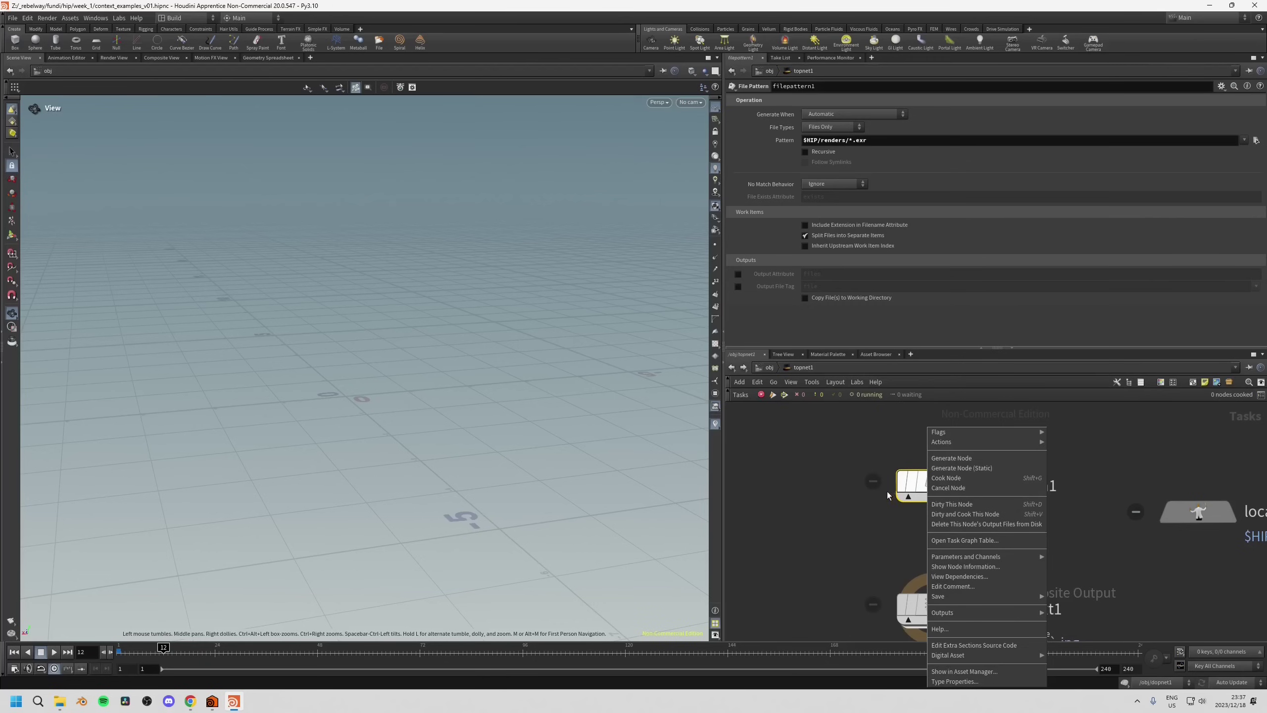
{"action": "left_click", "coordinate": [964, 459]}
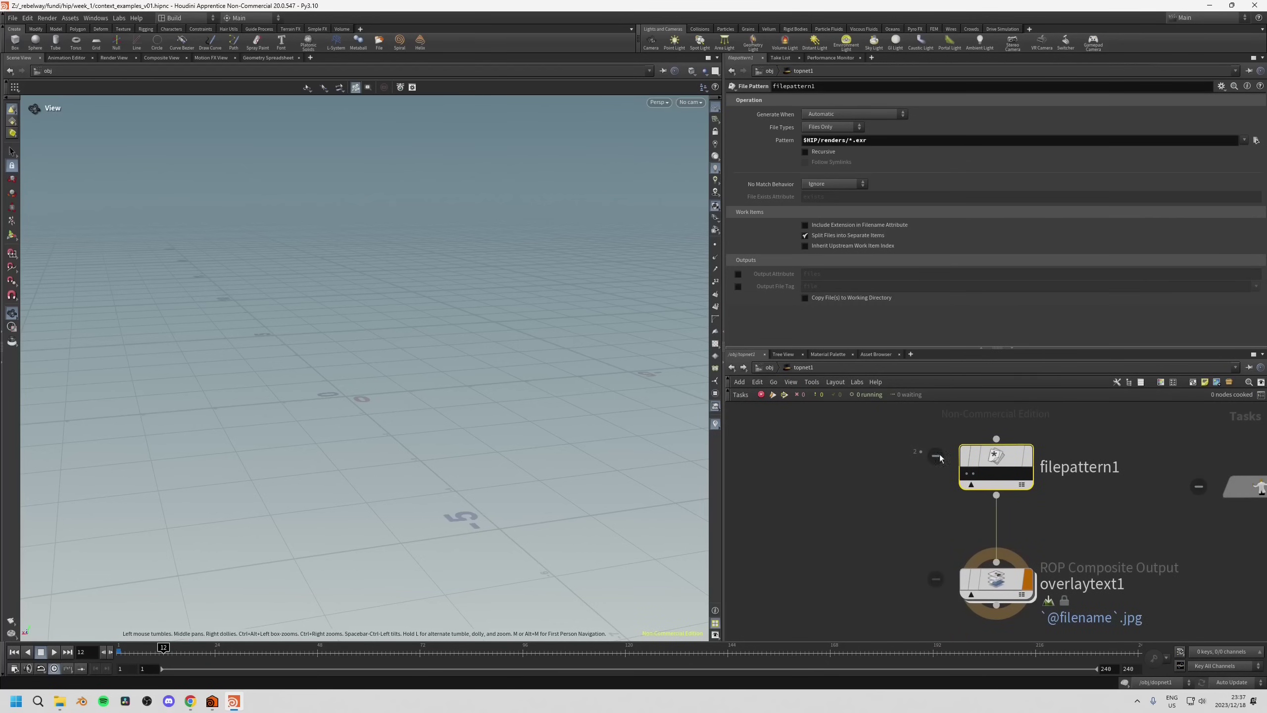
Inspect the output path and filename attributes of filepattern1's individual work items.
{"action": "left_click", "coordinate": [966, 474]}
{"action": "left_click", "coordinate": [969, 475]}
{"action": "left_click", "coordinate": [967, 474]}
{"action": "mouse_move", "coordinate": [972, 475]}
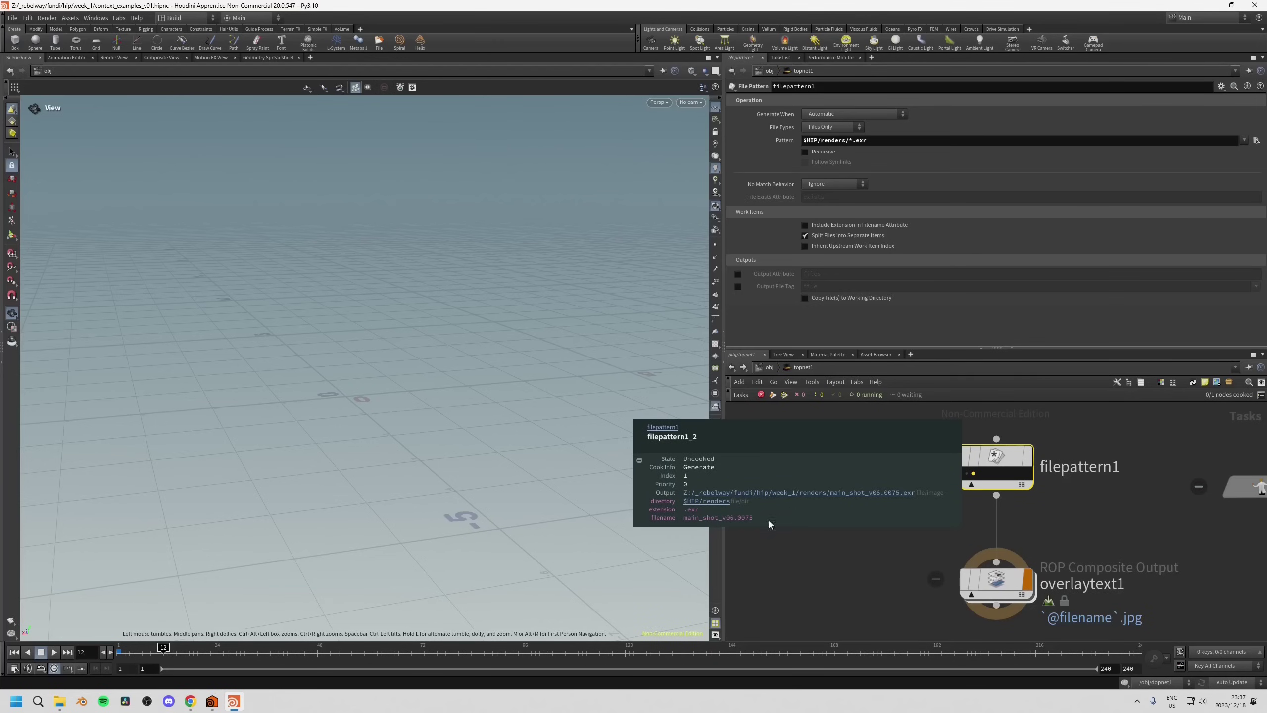
Select the overlaytext1 node to show its overlay text settings and make the network pane taller.
{"action": "middle_click_drag", "start_coordinate": [921, 540], "coordinate": [869, 511]}
{"action": "left_click", "coordinate": [938, 519]}
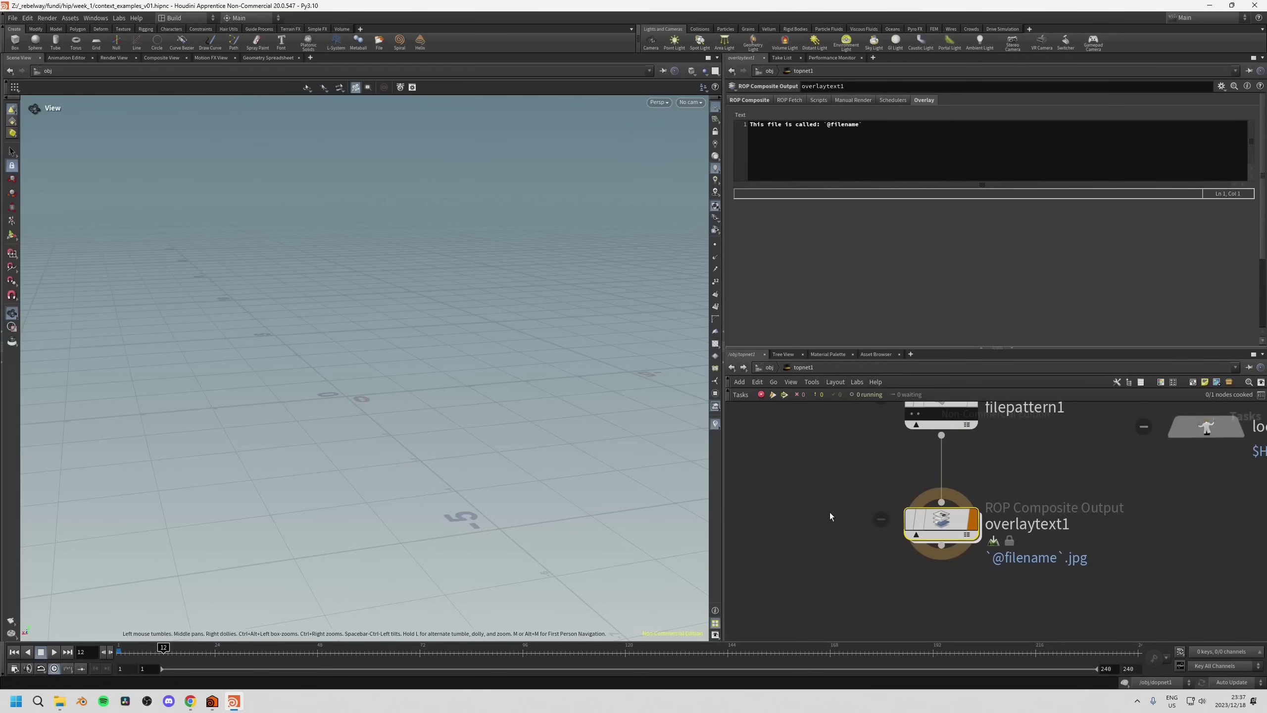
{"action": "left_click_drag", "start_coordinate": [1006, 348], "coordinate": [1006, 294]}
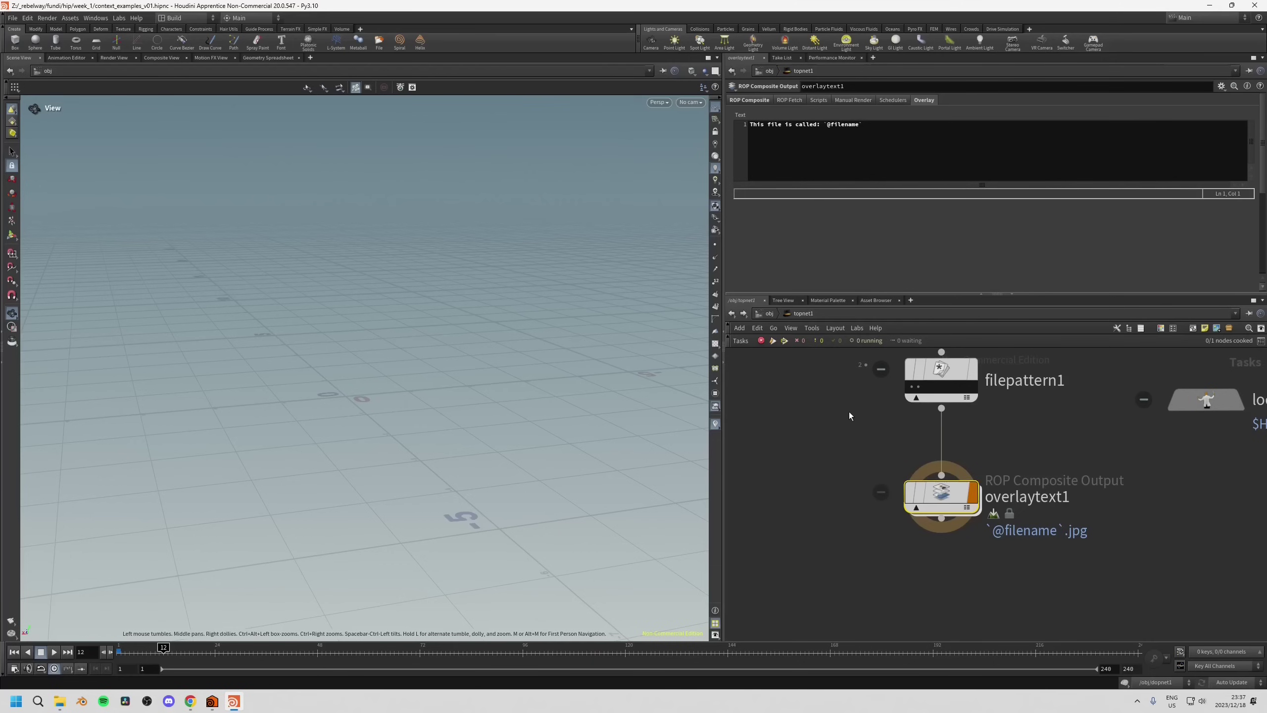
{"action": "middle_click_drag", "start_coordinate": [849, 412], "coordinate": [853, 441]}
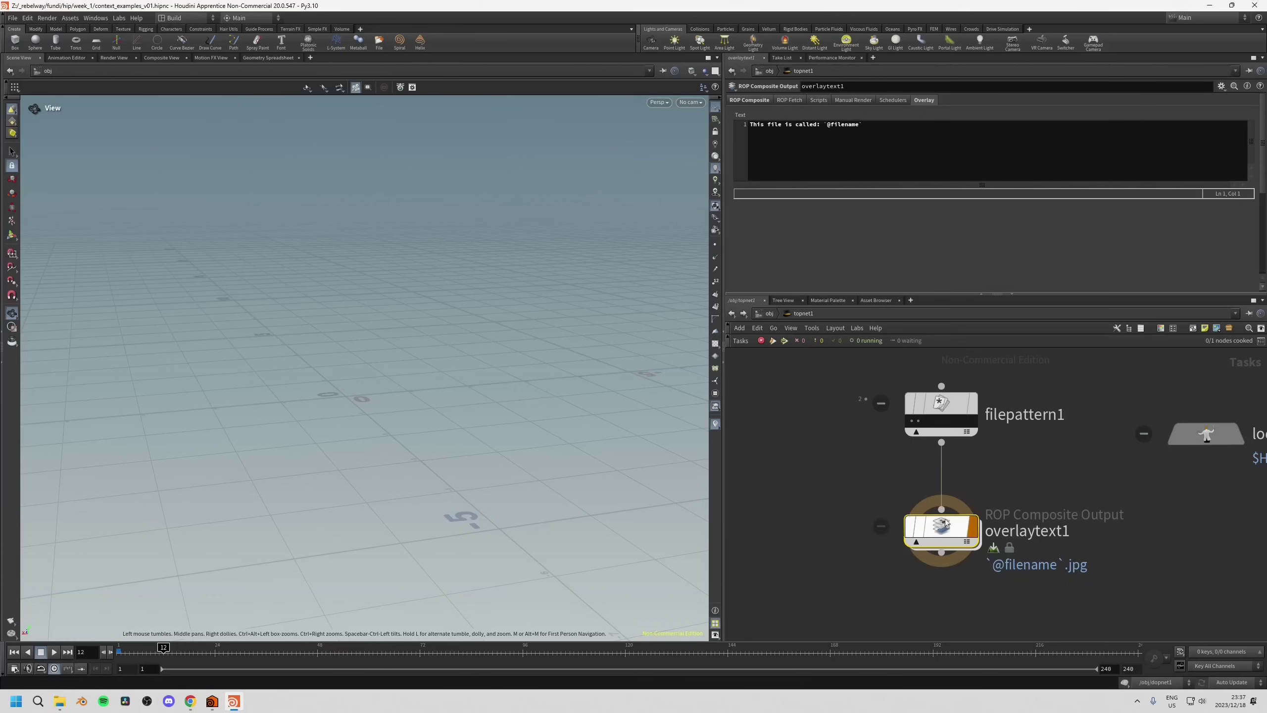
{"action": "mouse_move", "coordinate": [929, 538]}
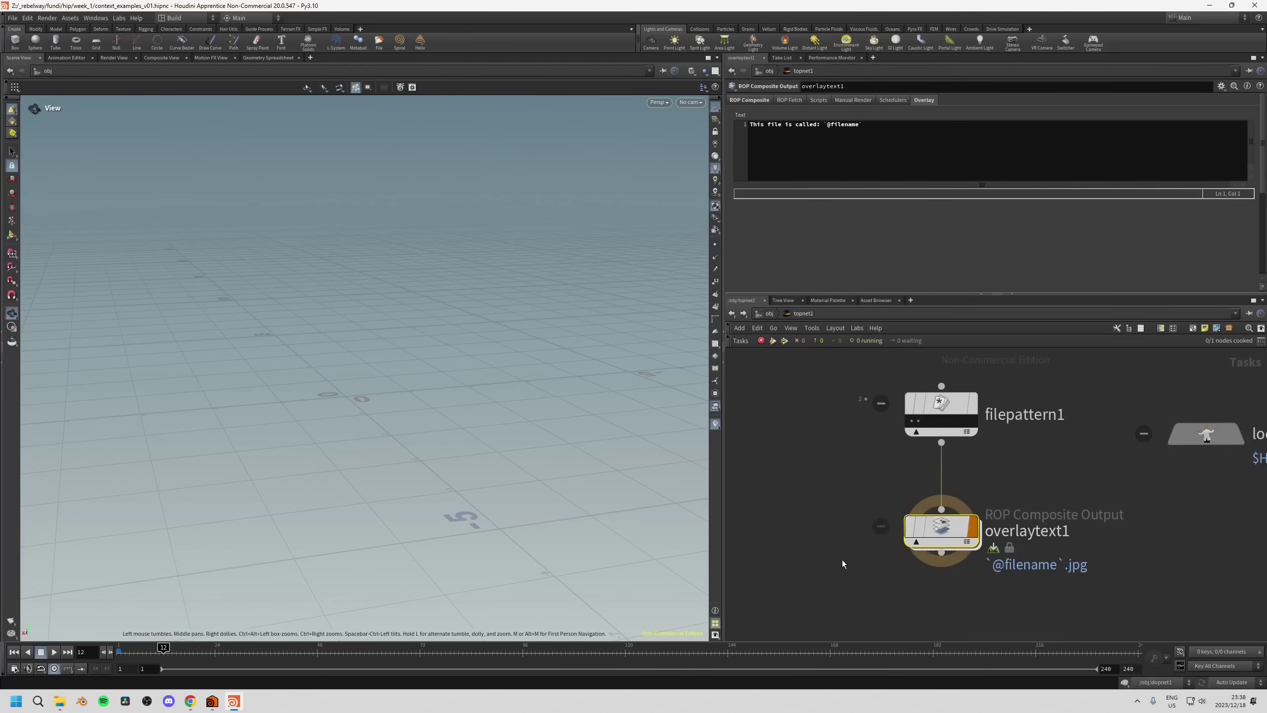
{"action": "middle_click_drag", "start_coordinate": [868, 499], "coordinate": [867, 521]}
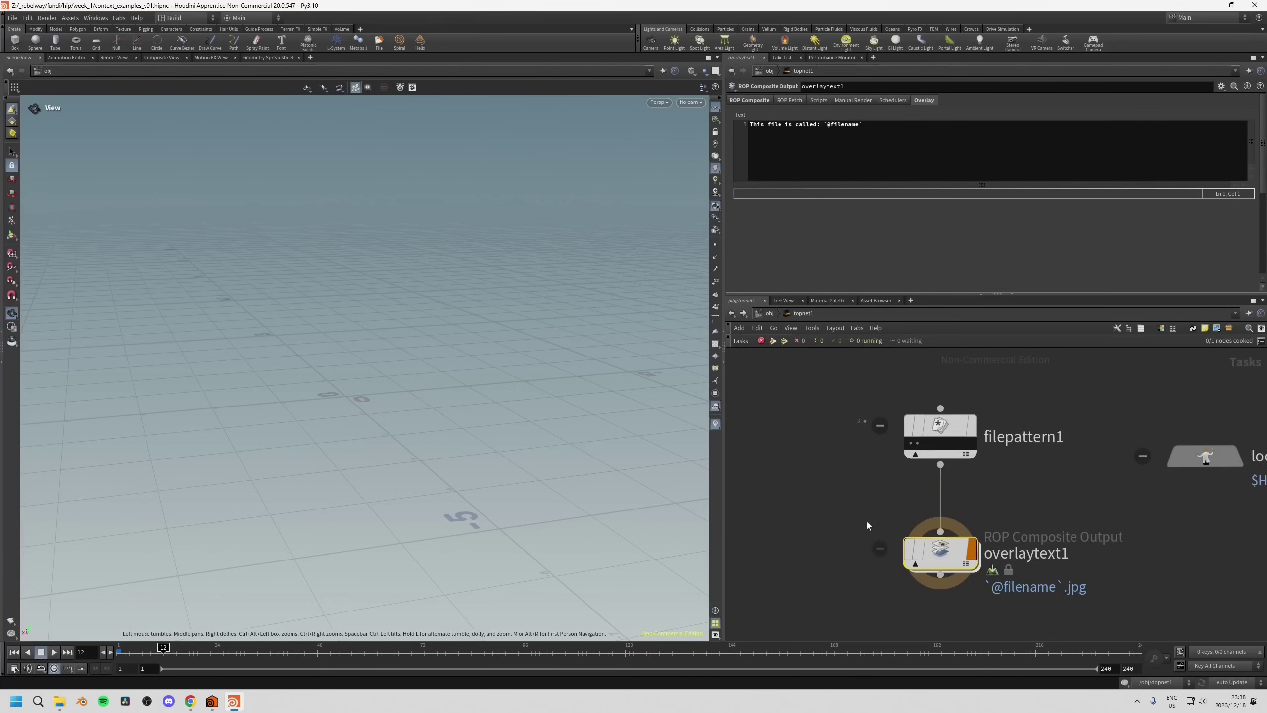
{"action": "mouse_move", "coordinate": [950, 558]}
{"action": "middle_click_drag", "start_coordinate": [835, 554], "coordinate": [832, 523]}
{"action": "mouse_move", "coordinate": [938, 523]}
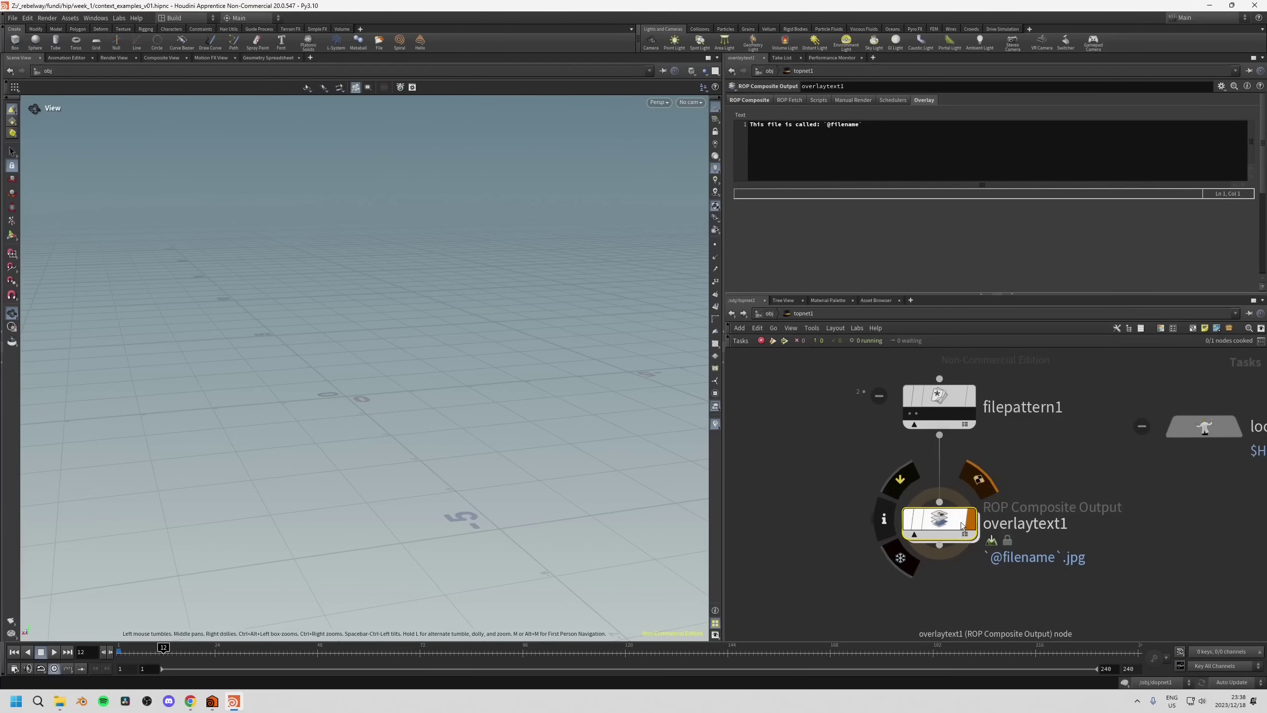
{"action": "middle_click_drag", "start_coordinate": [857, 487], "coordinate": [850, 489]}
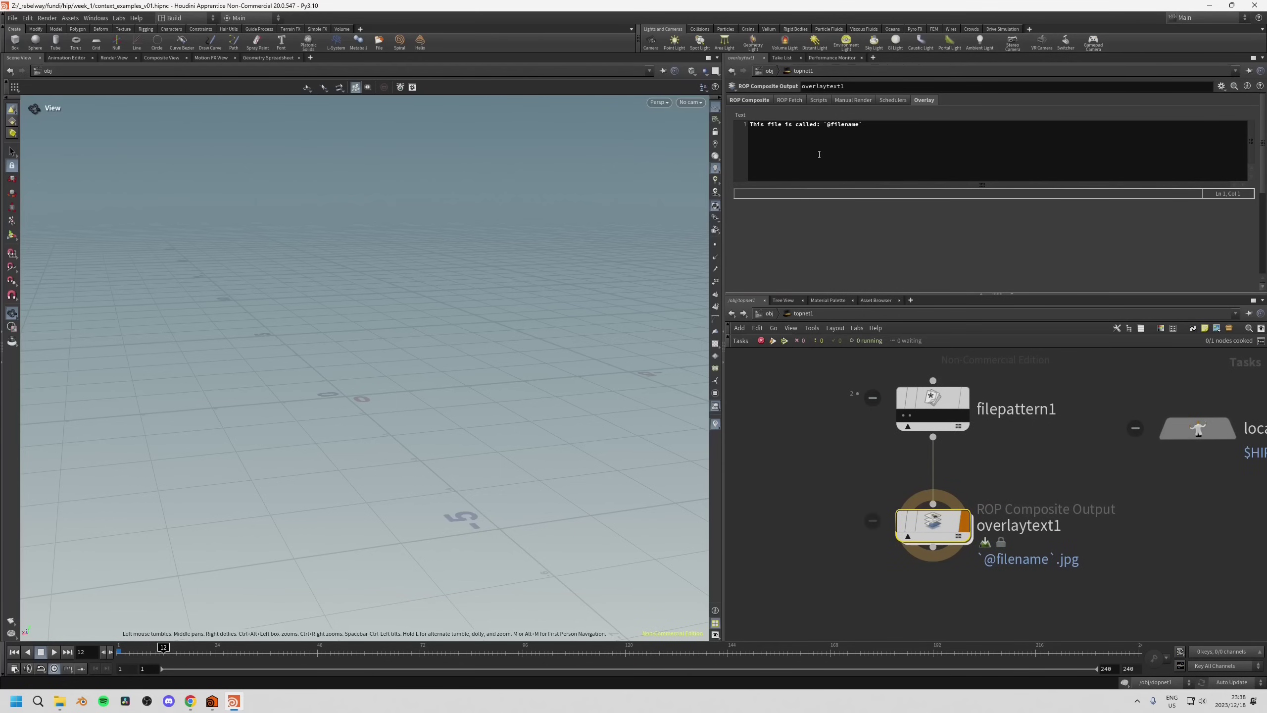
{"action": "left_click", "coordinate": [818, 124]}
{"action": "type", "text": ":"}
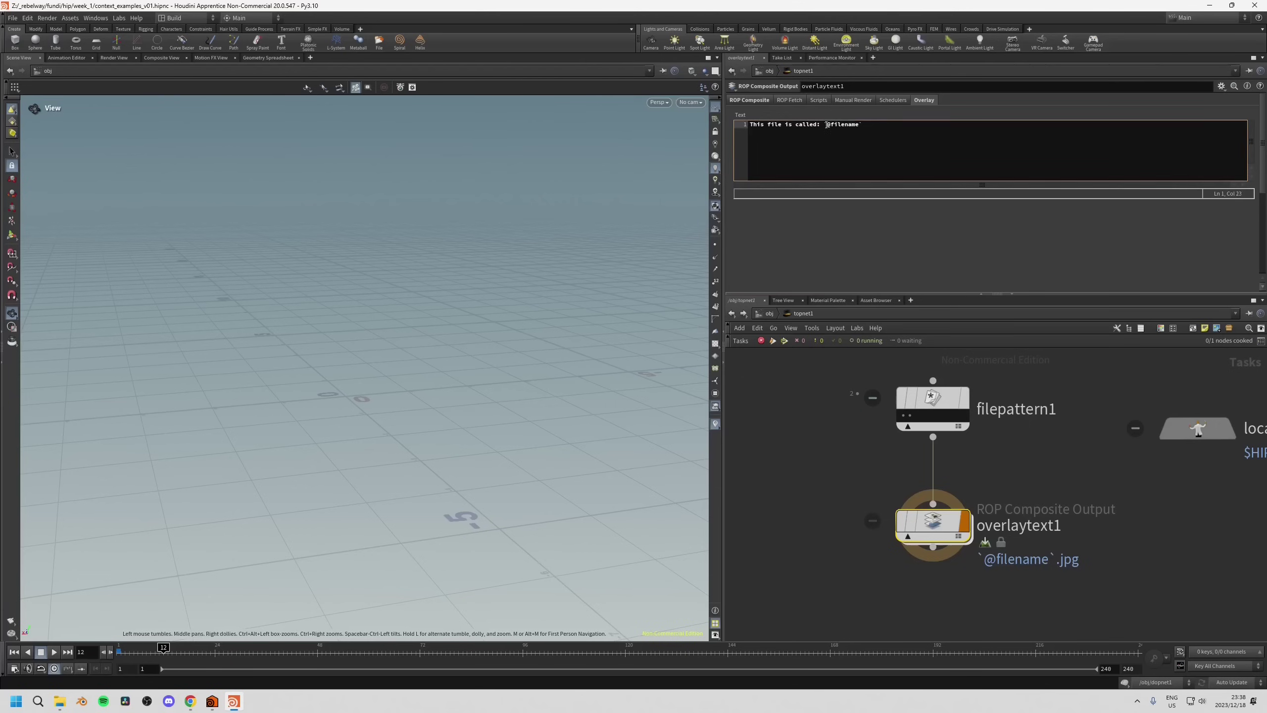
{"action": "left_click_drag", "start_coordinate": [825, 126], "coordinate": [865, 125]}
{"action": "left_click", "coordinate": [865, 125]}
{"action": "left_click", "coordinate": [902, 417]}
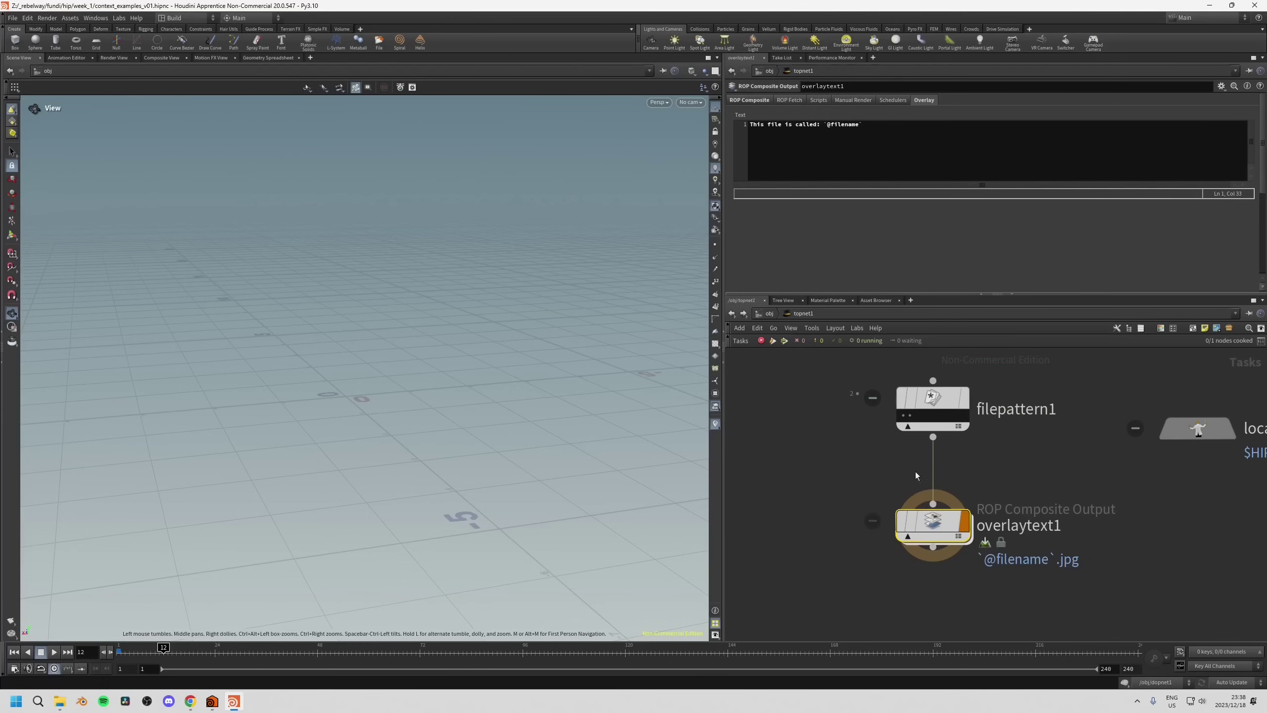
{"action": "middle_click", "coordinate": [903, 415]}
Examine overlaytext1's Output Picture path in the ROP Composite settings, toggling between its expression and evaluated path in a taller parameter pane.
{"action": "left_click", "coordinate": [743, 100]}
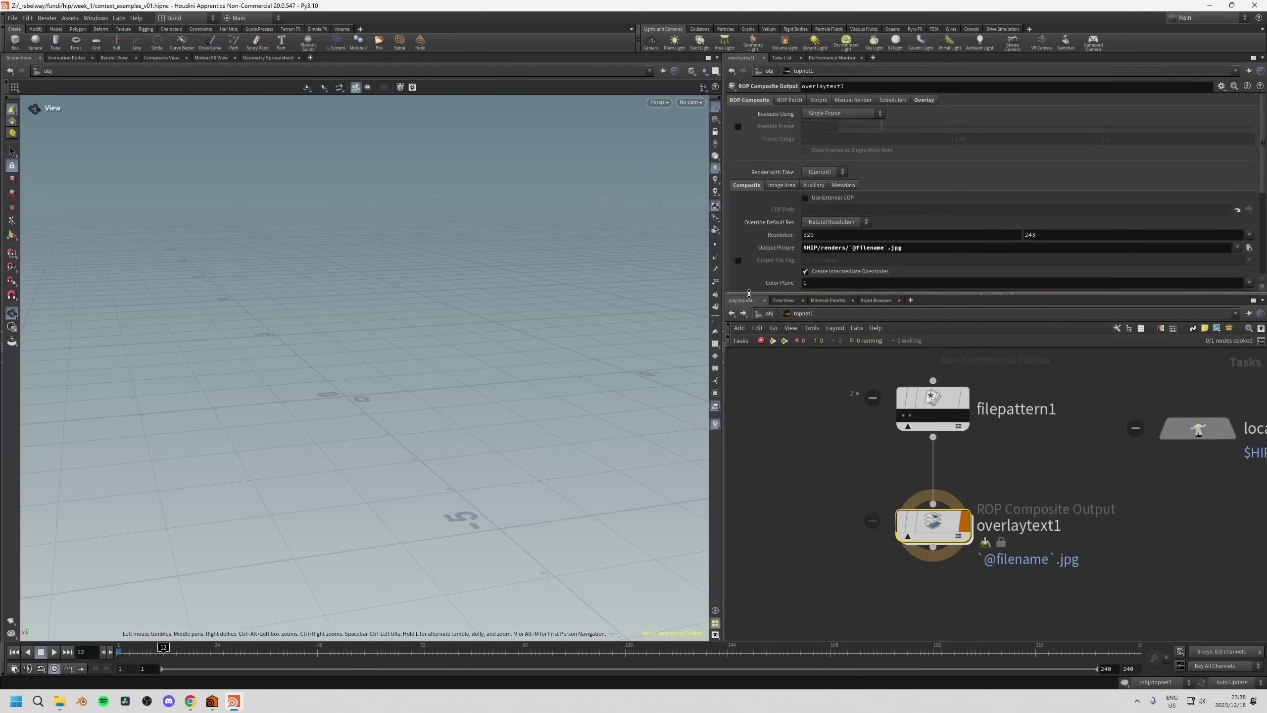
{"action": "left_click_drag", "start_coordinate": [747, 295], "coordinate": [746, 375]}
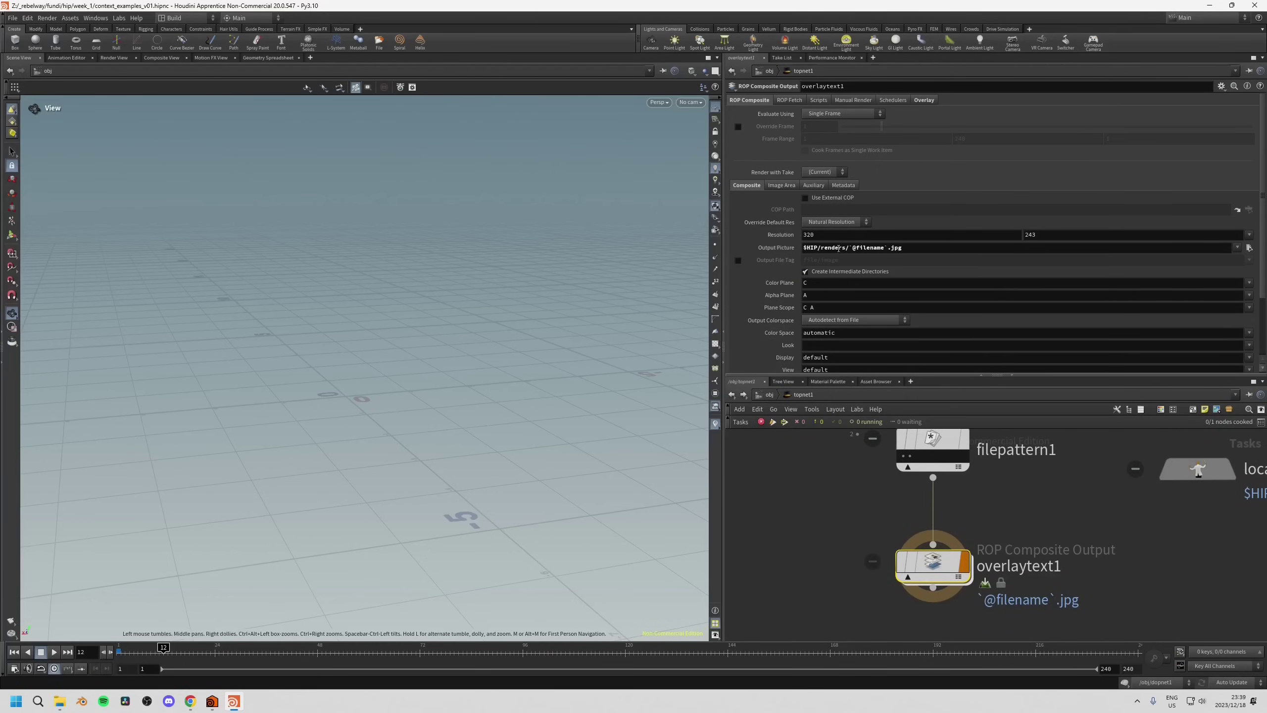
{"action": "left_click", "coordinate": [864, 248]}
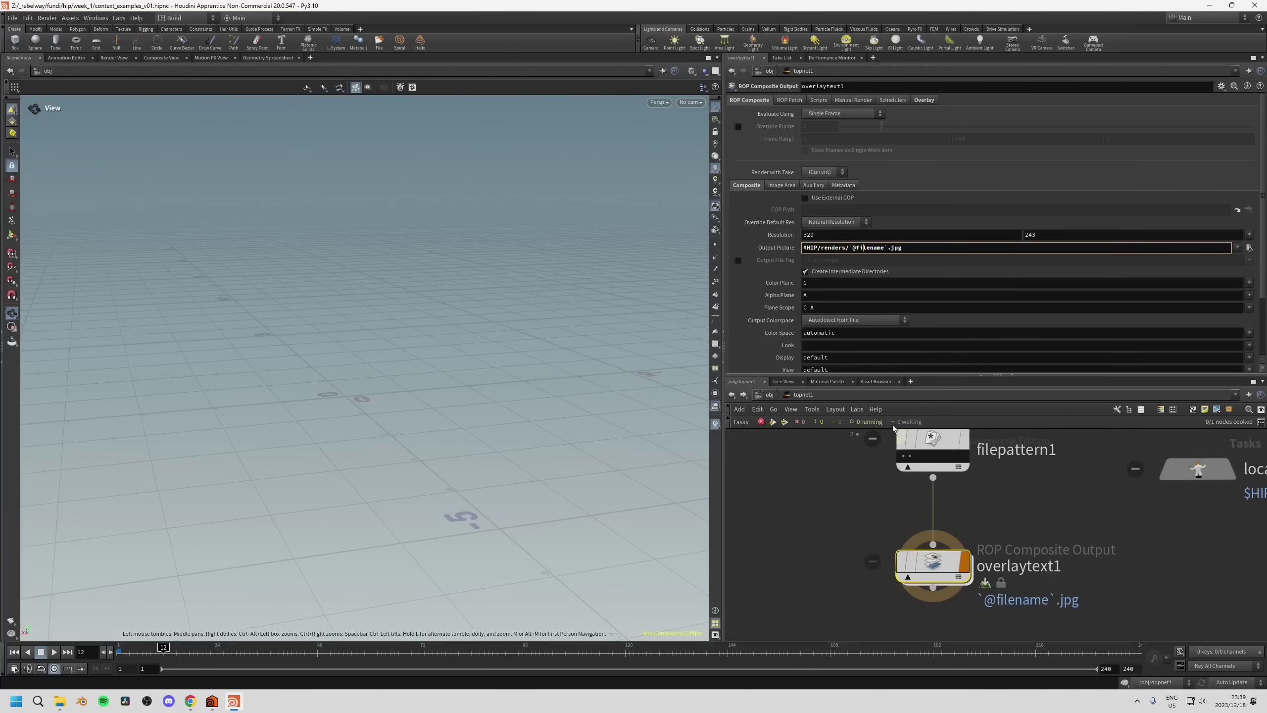
{"action": "left_click", "coordinate": [776, 249]}
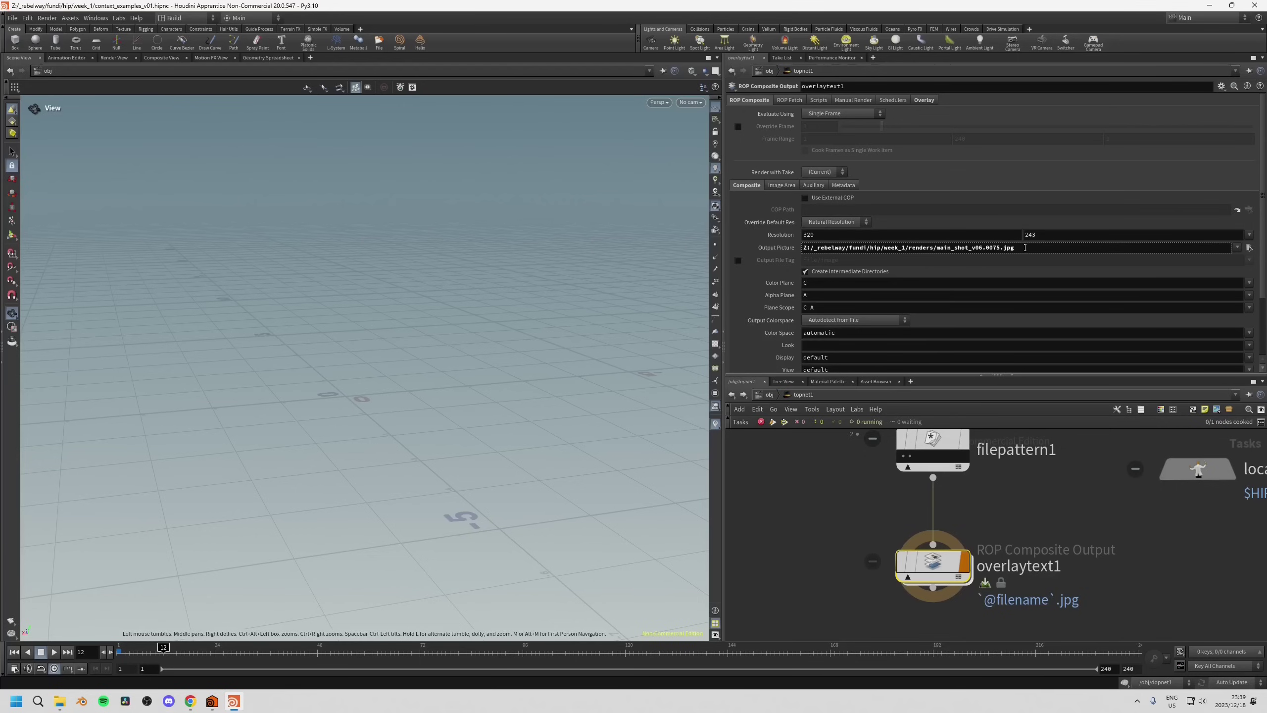
{"action": "left_click", "coordinate": [776, 247]}
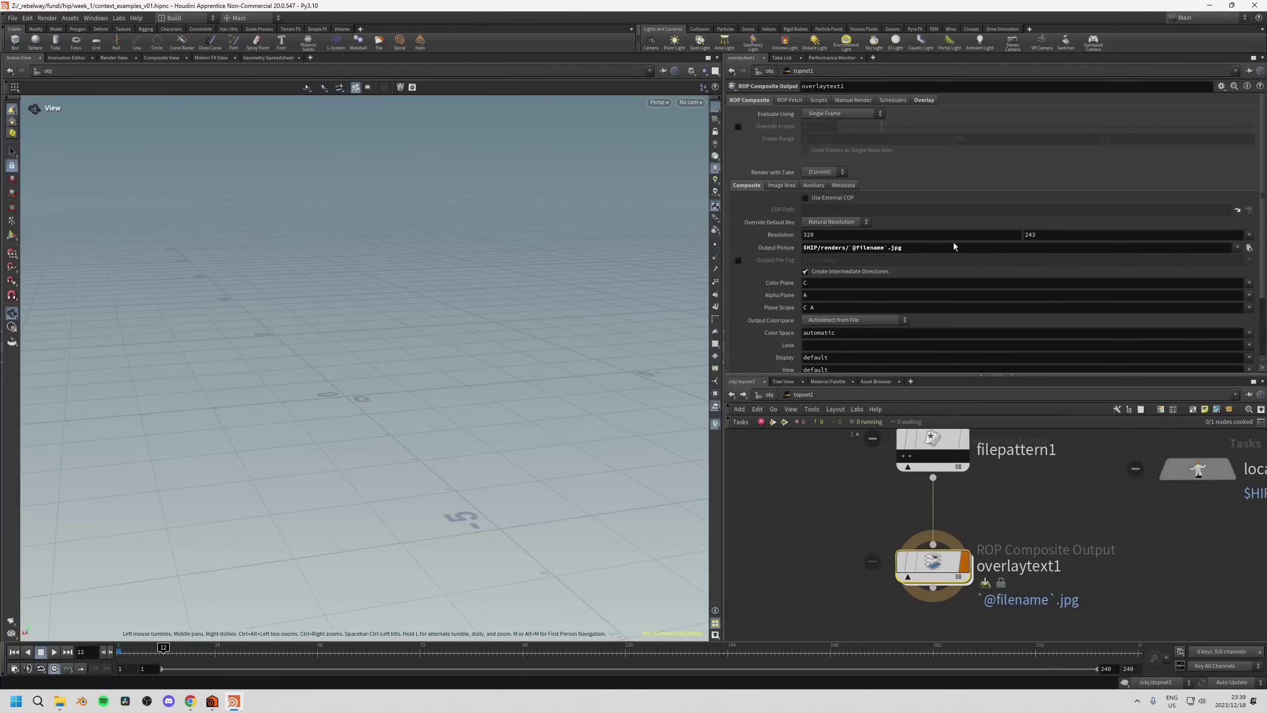
{"action": "left_click", "coordinate": [913, 248]}
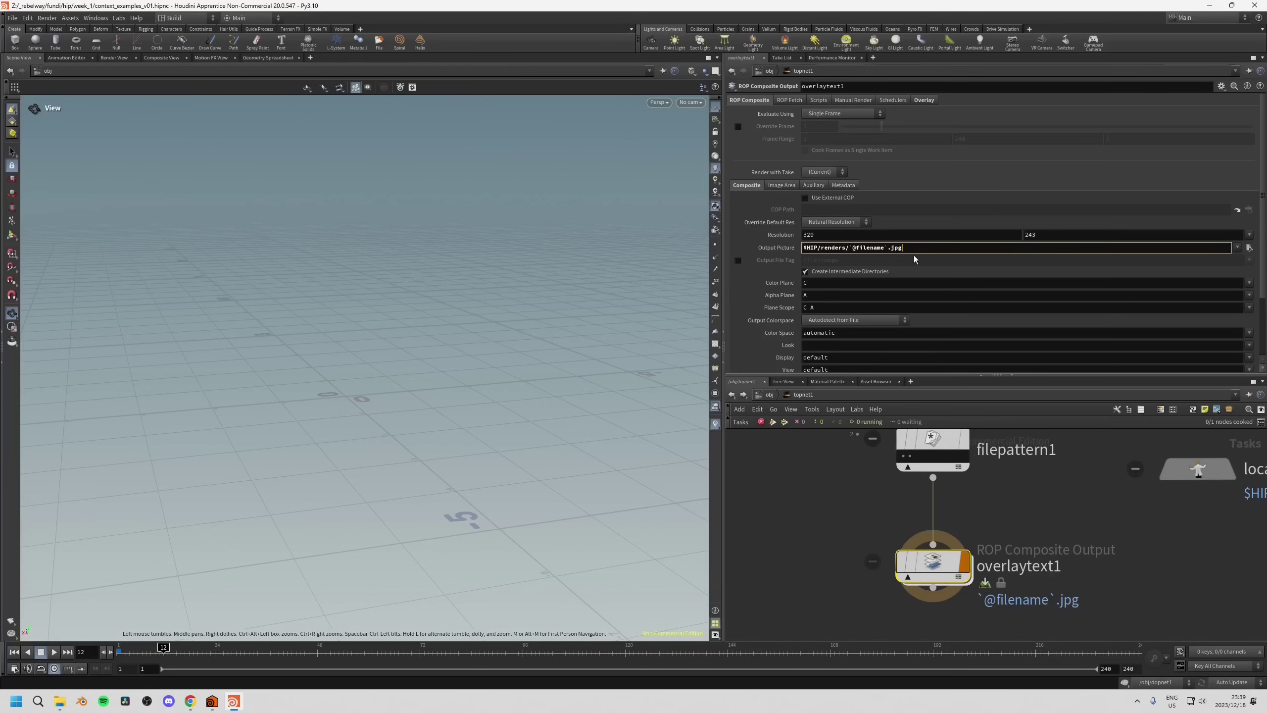
Cook the overlaytext1 node, saving the scene before cooking, and frame both nodes in a slightly taller network pane.
{"action": "middle_click_drag", "start_coordinate": [810, 512], "coordinate": [803, 489]}
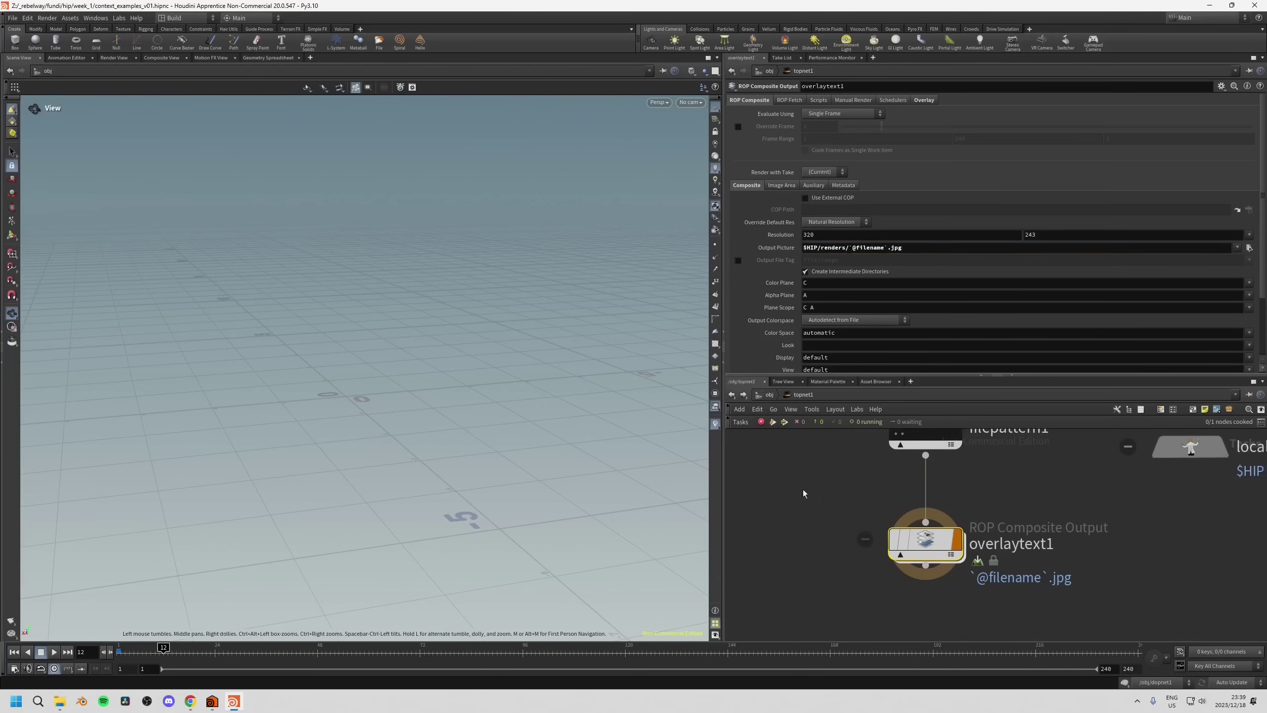
{"action": "right_click", "coordinate": [928, 538]}
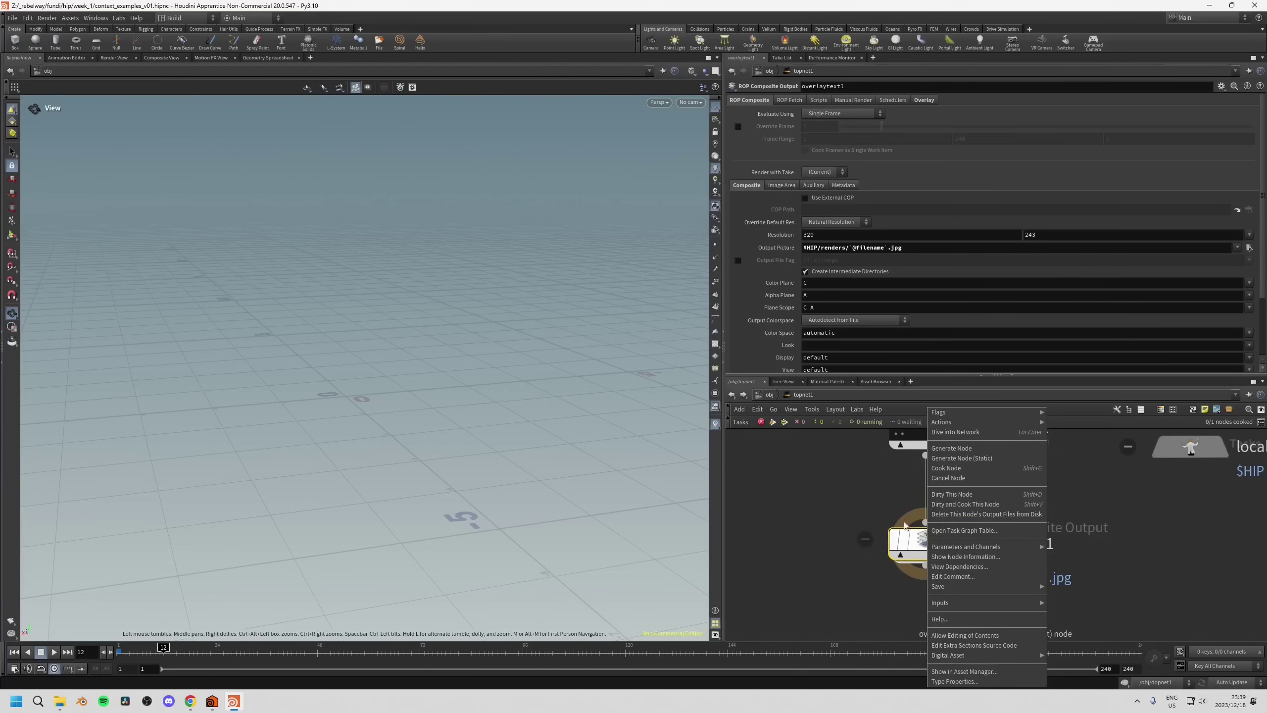
{"action": "left_click", "coordinate": [947, 468]}
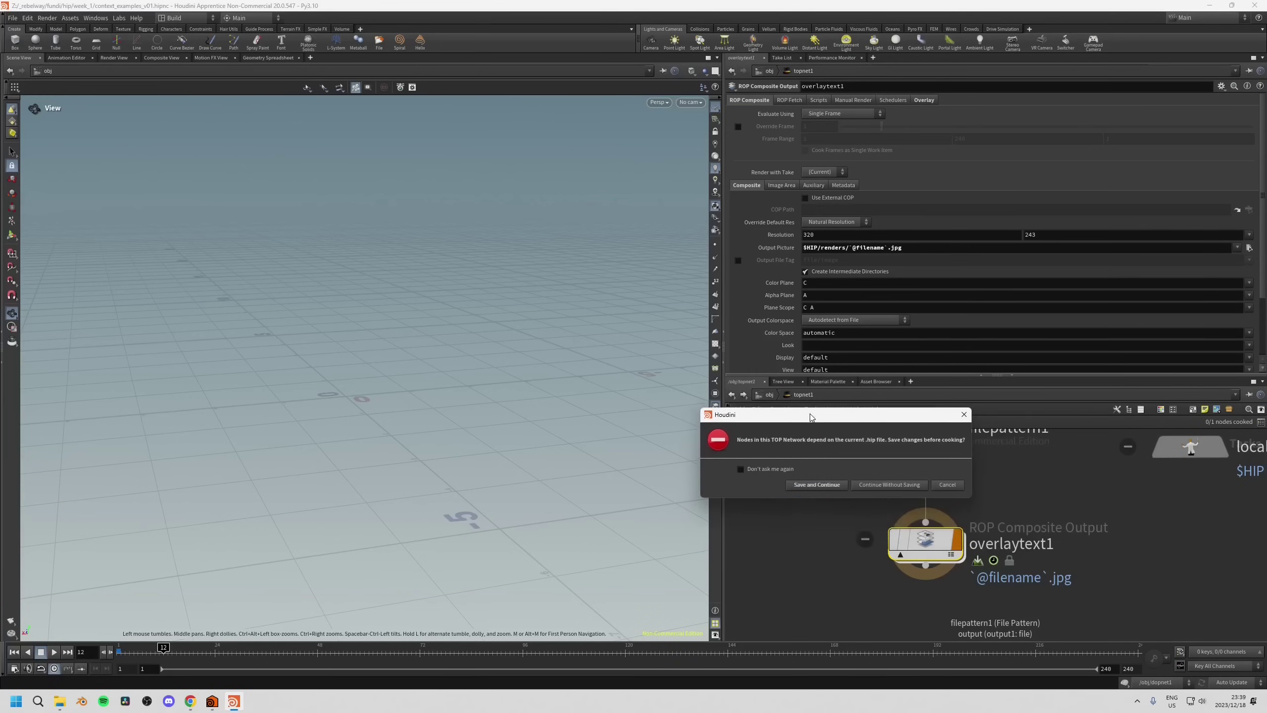
{"action": "left_click", "coordinate": [804, 485]}
{"action": "key", "text": "h"}
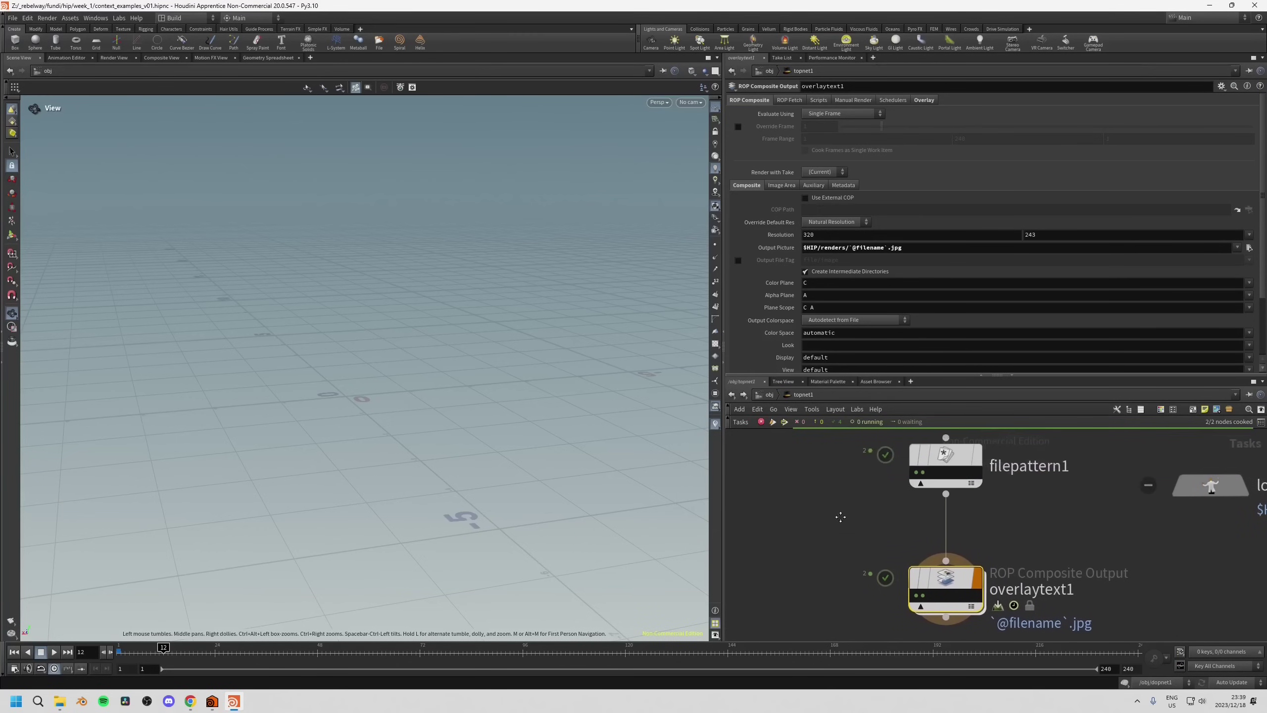
{"action": "left_click_drag", "start_coordinate": [949, 375], "coordinate": [938, 351]}
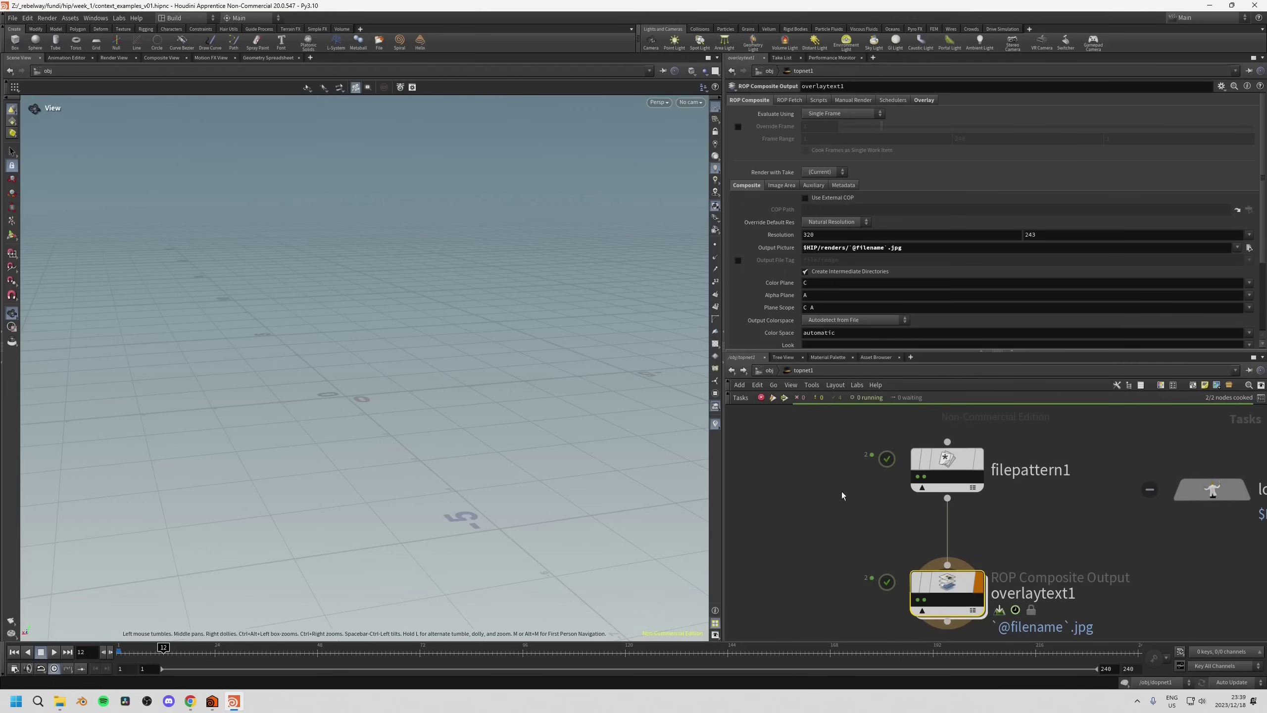
{"action": "middle_click_drag", "start_coordinate": [889, 503], "coordinate": [888, 484]}
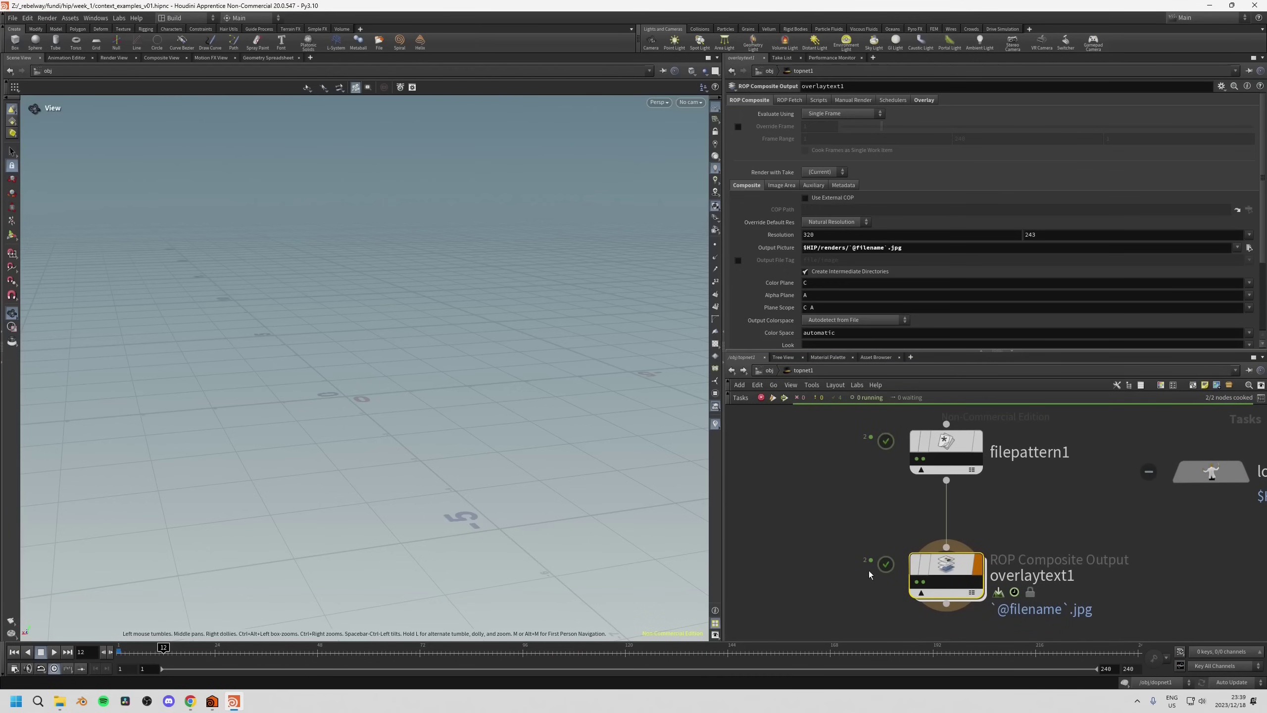
Select filepattern1's work items one after the other to trace their dependency lines to overlaytext1's items.
{"action": "middle_click_drag", "start_coordinate": [828, 569], "coordinate": [902, 519]}
{"action": "left_click", "coordinate": [963, 457]}
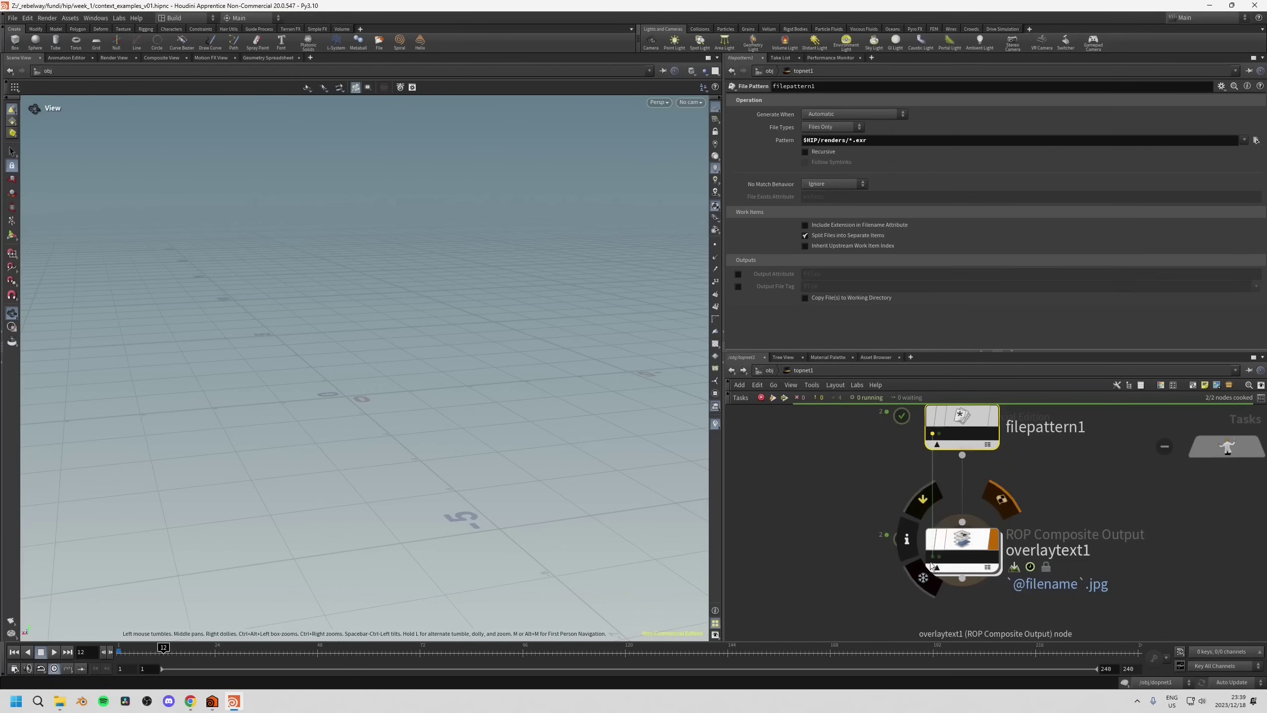
{"action": "left_click", "coordinate": [939, 434]}
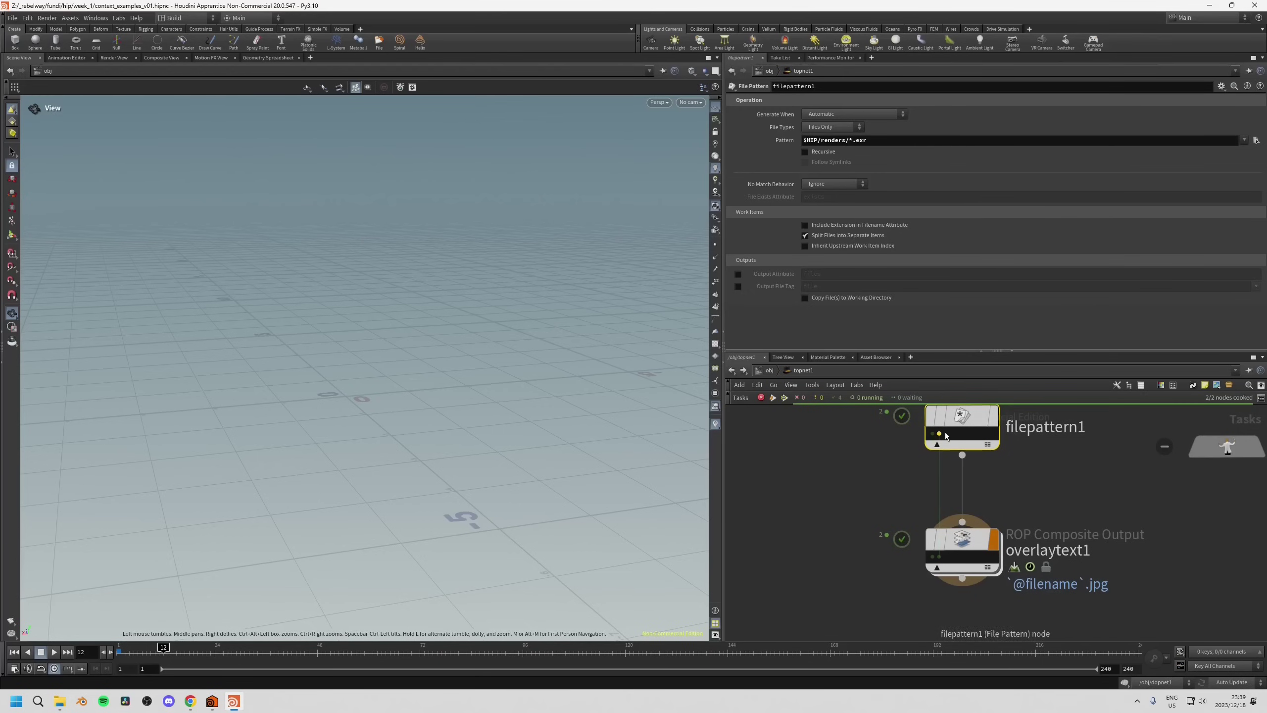
{"action": "mouse_move", "coordinate": [996, 430]}
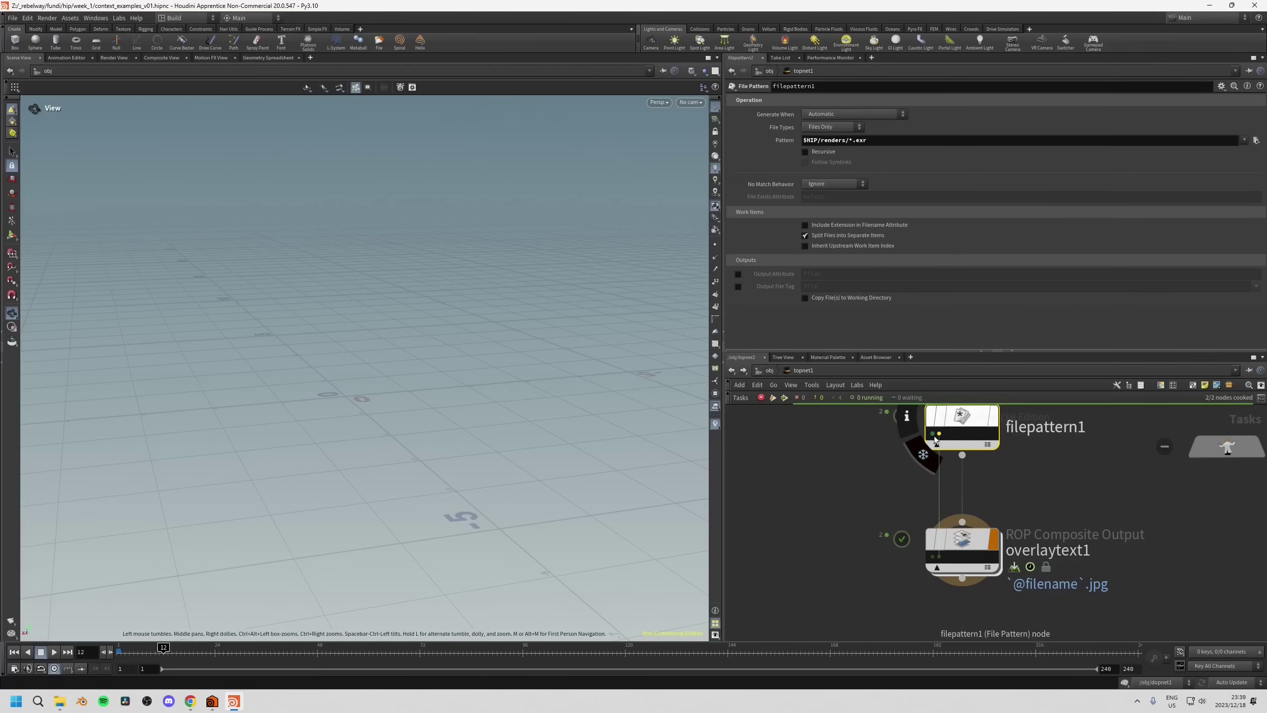
Open the output image of overlaytext1's second work item, main_shot_v06.0075.jpg, in MPlay and place its window over the viewport.
{"action": "left_click", "coordinate": [939, 560]}
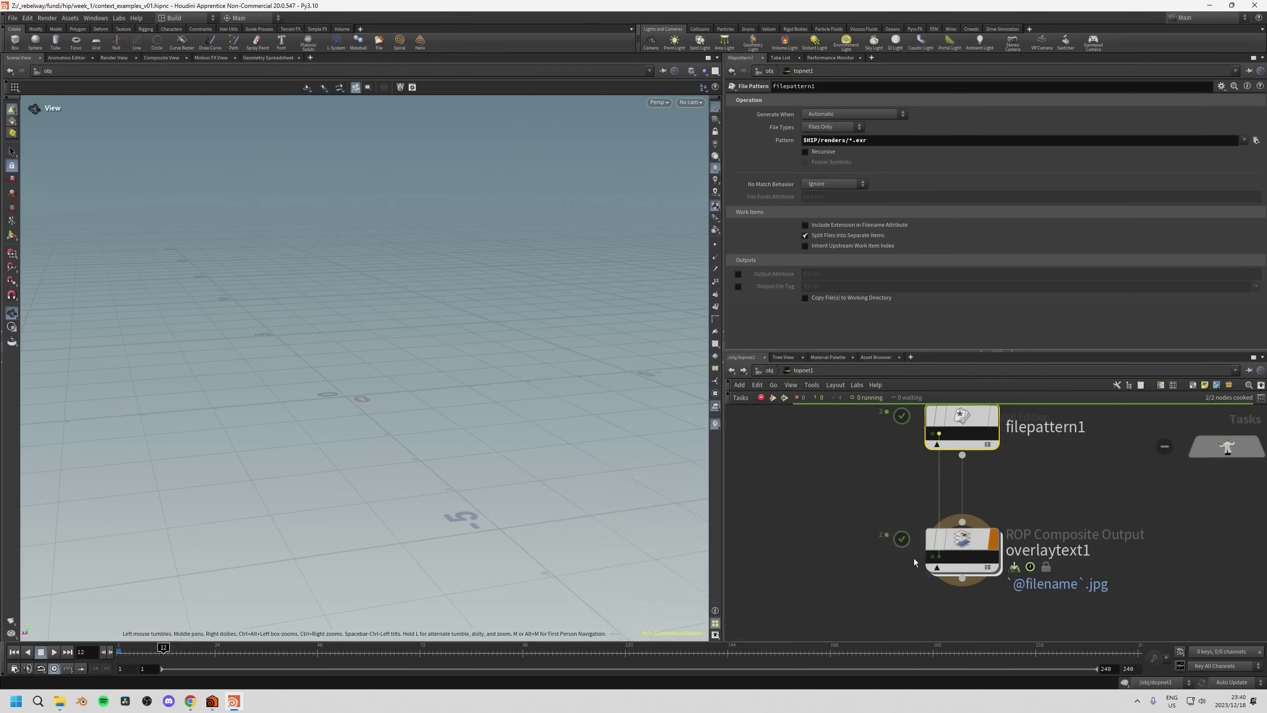
{"action": "left_click", "coordinate": [940, 556]}
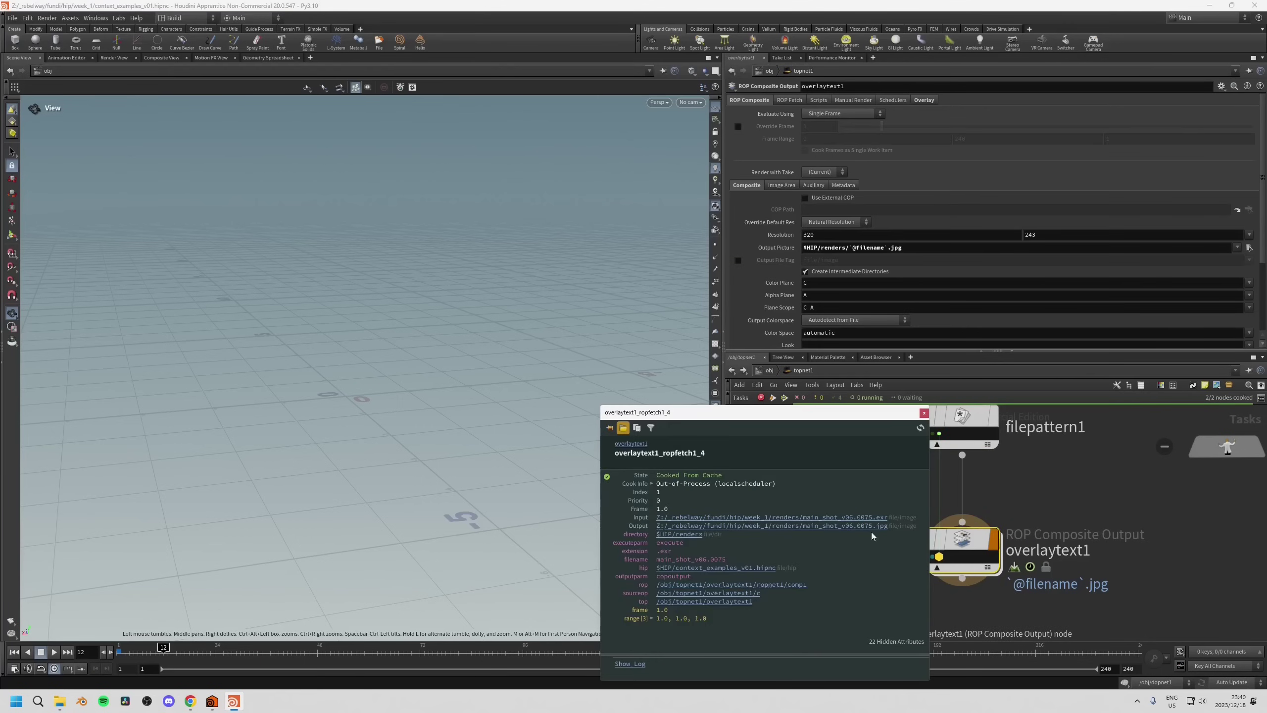
{"action": "left_click_drag", "start_coordinate": [851, 418], "coordinate": [804, 356]}
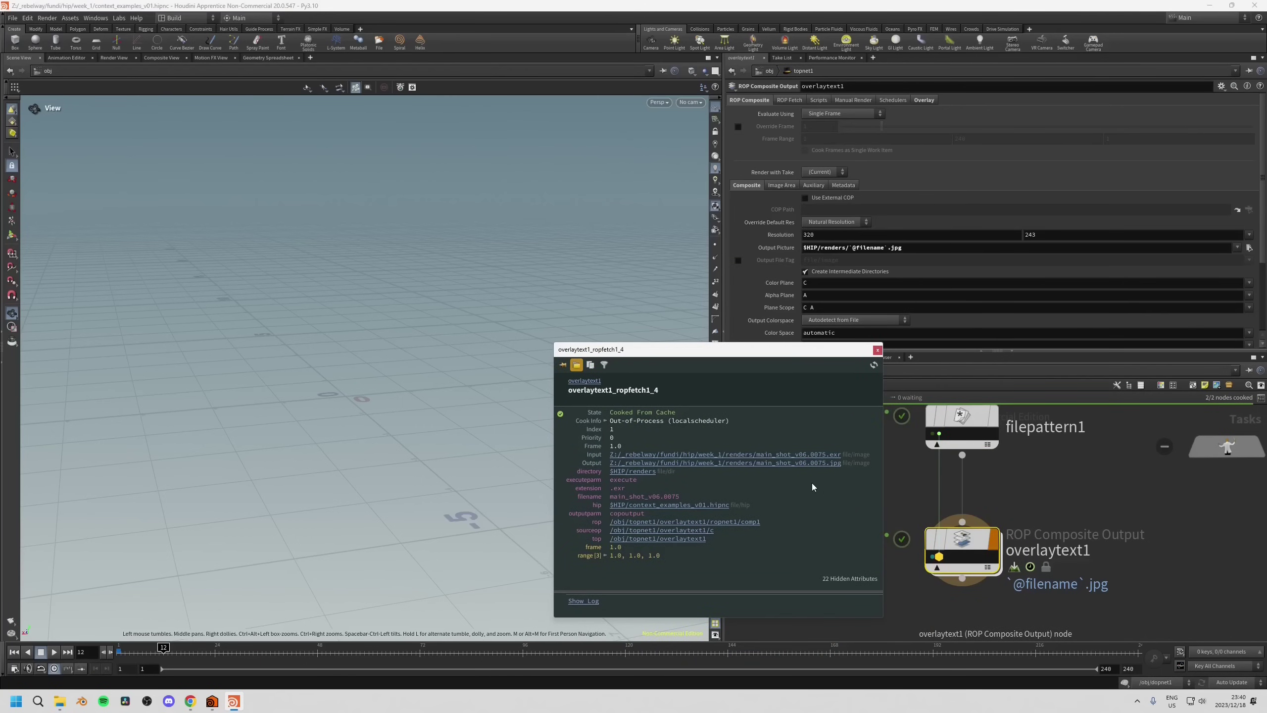
{"action": "left_click", "coordinate": [803, 467]}
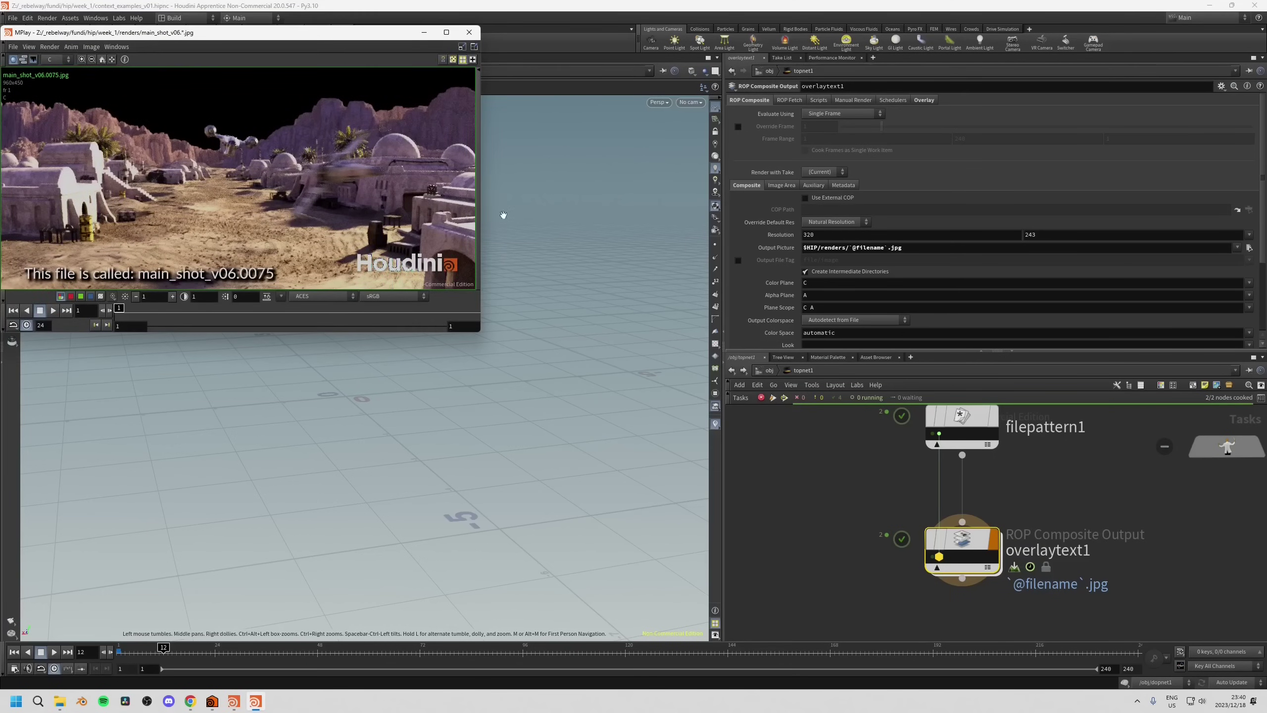
{"action": "left_click_drag", "start_coordinate": [346, 34], "coordinate": [685, 169]}
{"action": "left_click_drag", "start_coordinate": [567, 177], "coordinate": [452, 181]}
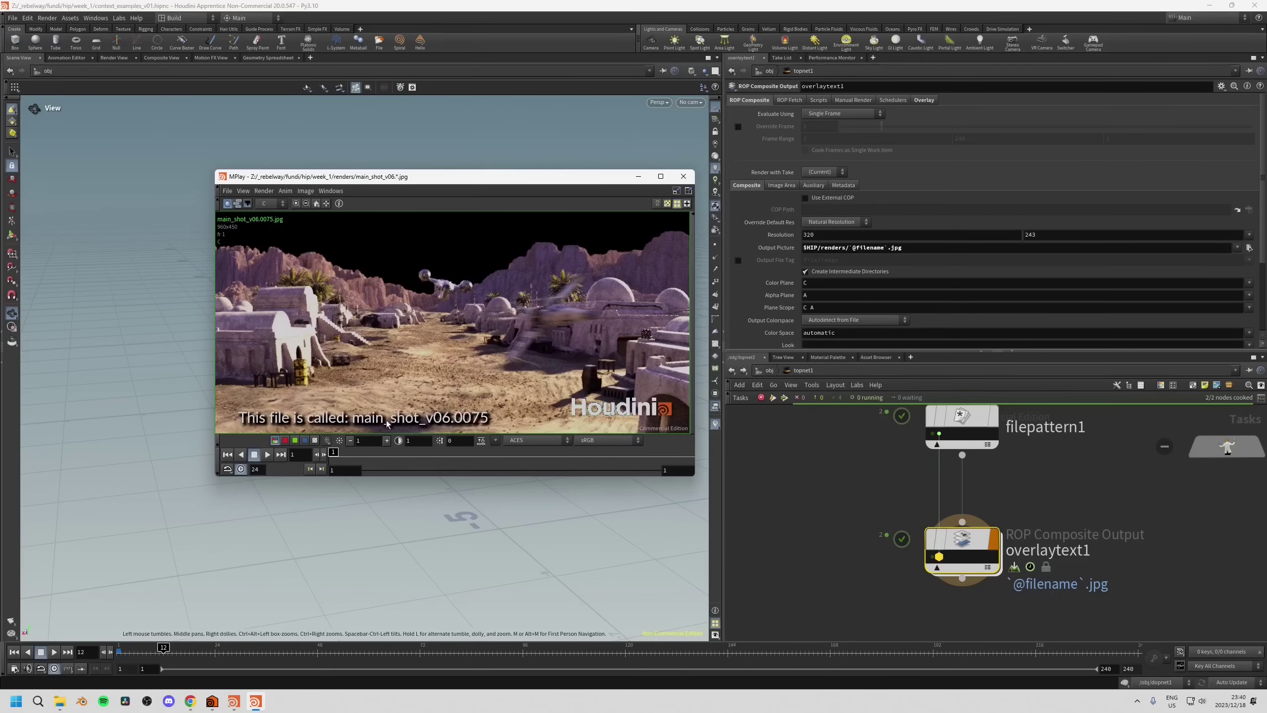
Open the output image of overlaytext1's first work item, fx_explosions_v01.0075.jpg, in MPlay and place its window over the viewport.
{"action": "left_click", "coordinate": [932, 557]}
{"action": "left_click", "coordinate": [932, 556]}
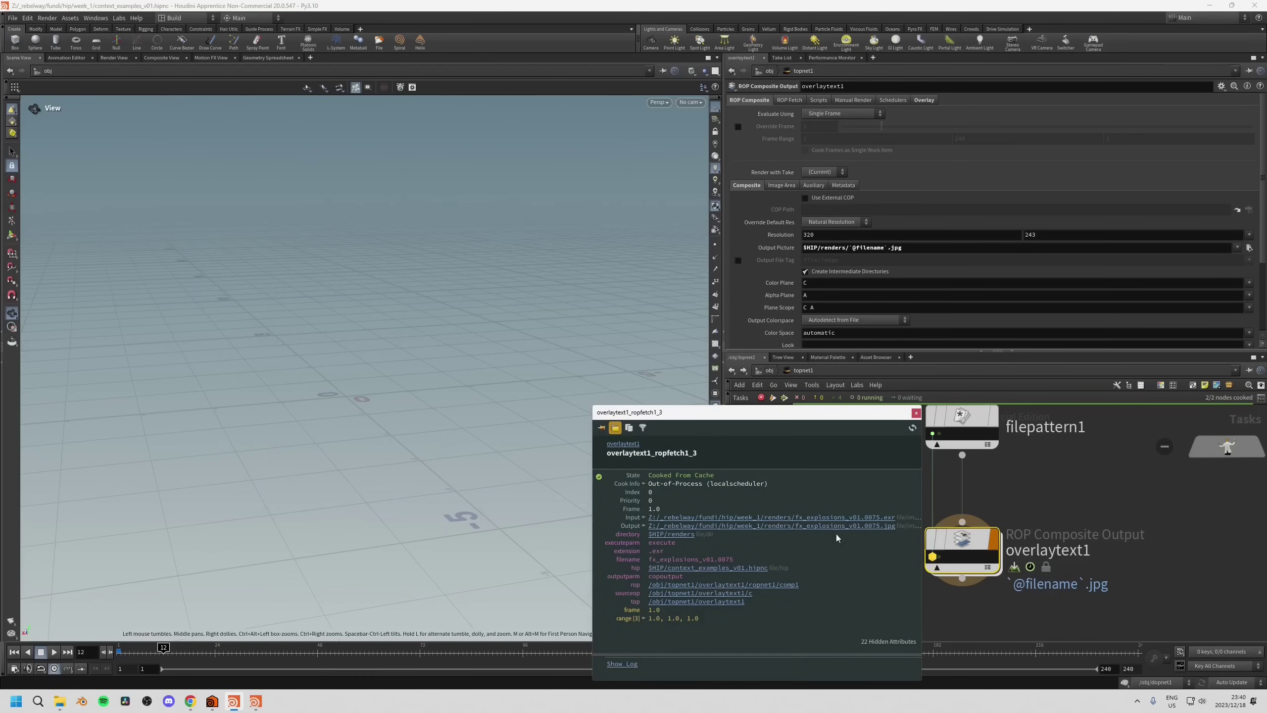
{"action": "left_click", "coordinate": [858, 528]}
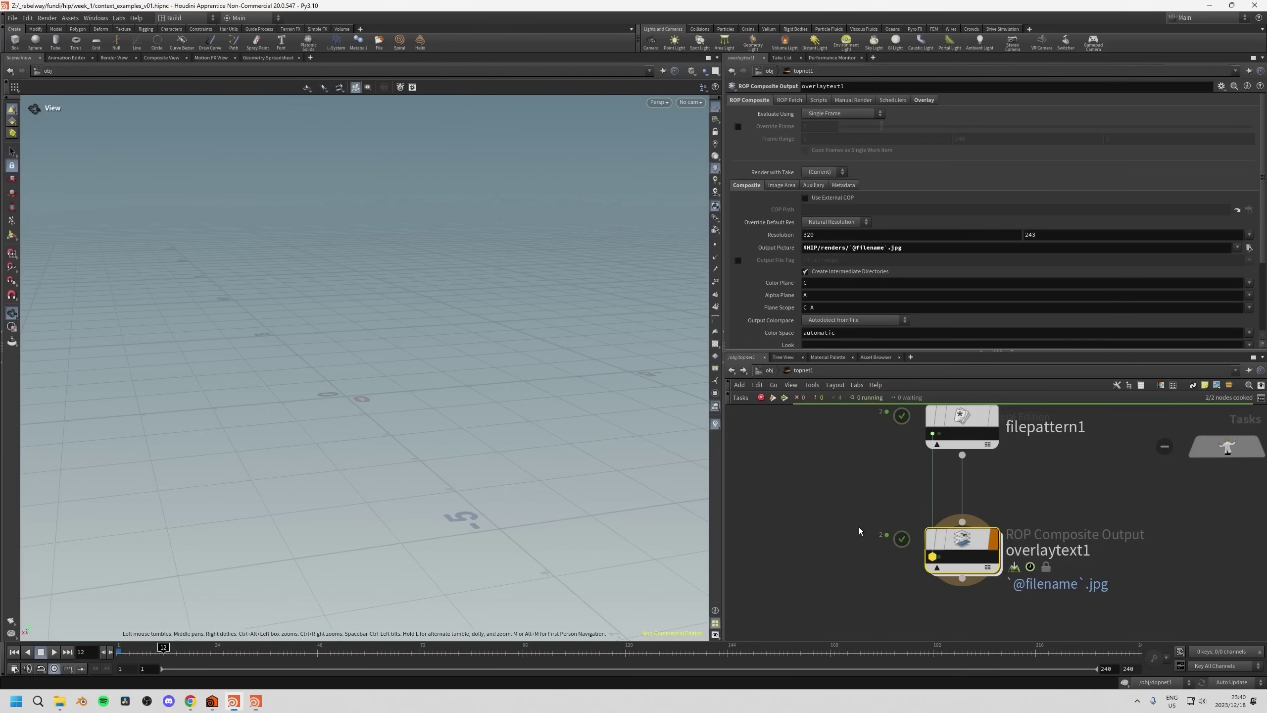
{"action": "left_click", "coordinate": [256, 702]}
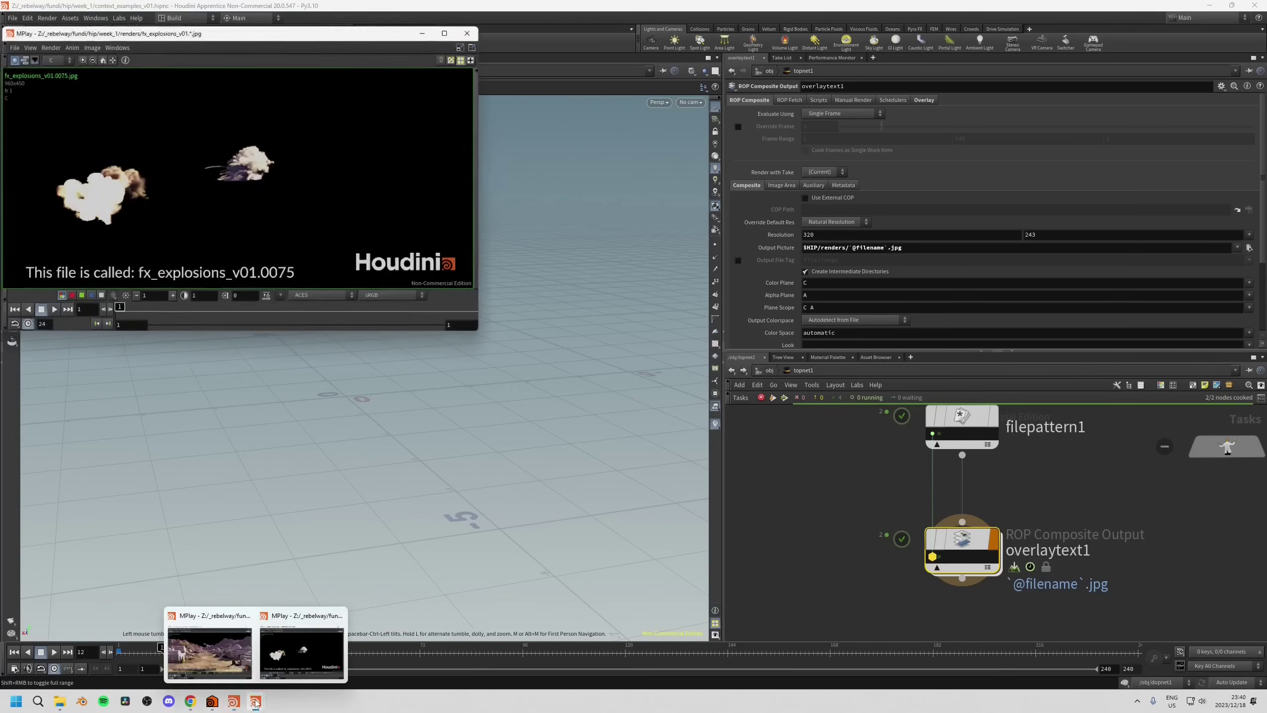
{"action": "left_click_drag", "start_coordinate": [282, 37], "coordinate": [554, 150]}
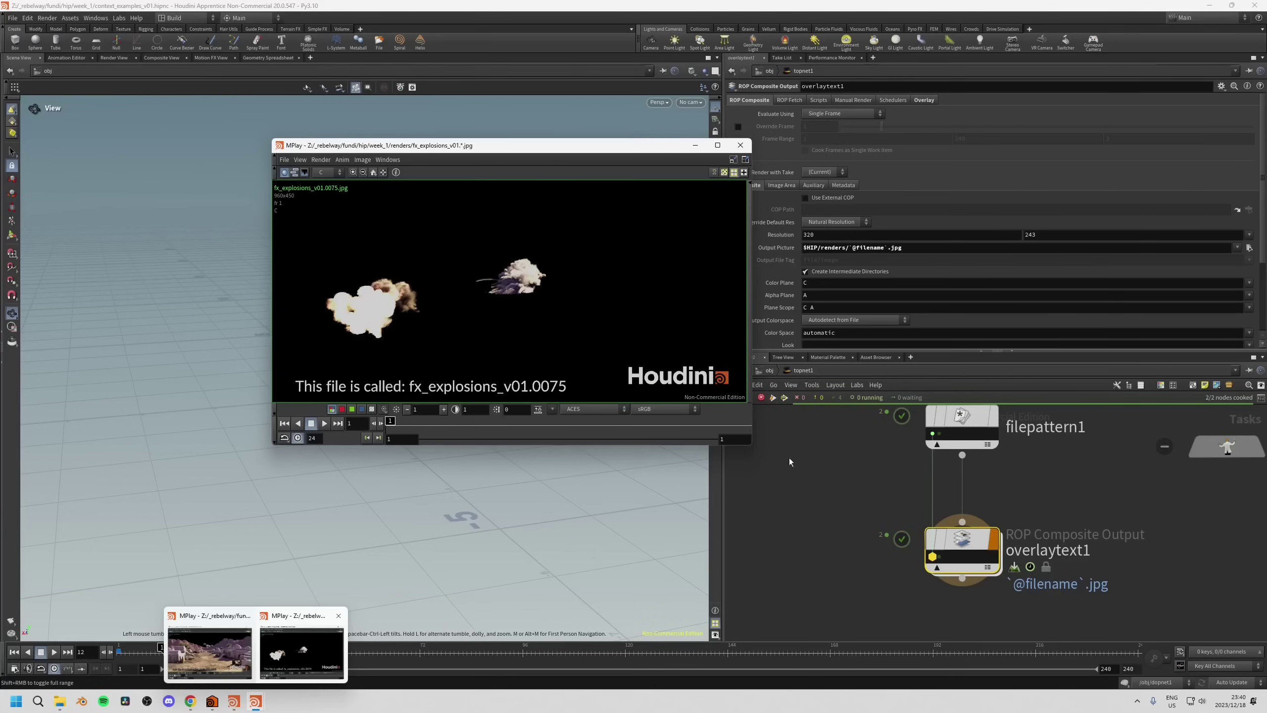
{"action": "left_click_drag", "start_coordinate": [586, 149], "coordinate": [520, 146]}
{"action": "left_click_drag", "start_coordinate": [598, 150], "coordinate": [576, 162]}
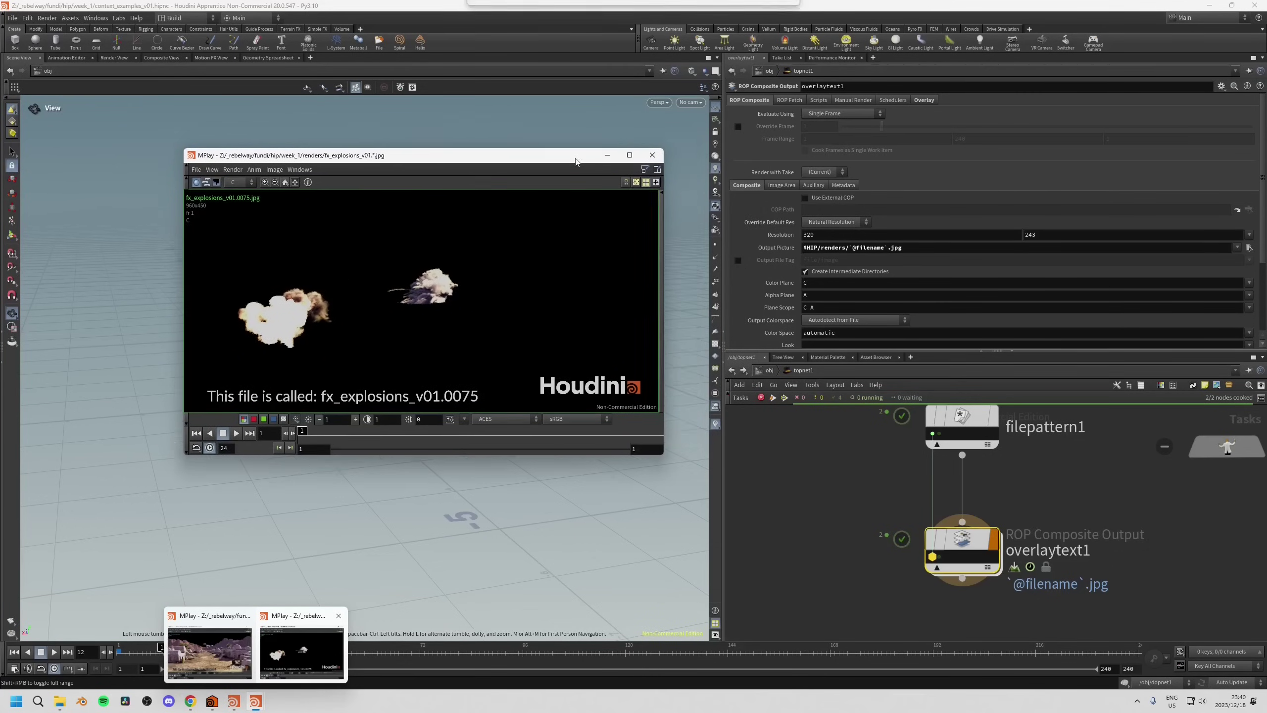
{"action": "middle_click_drag", "start_coordinate": [864, 420], "coordinate": [853, 515]}
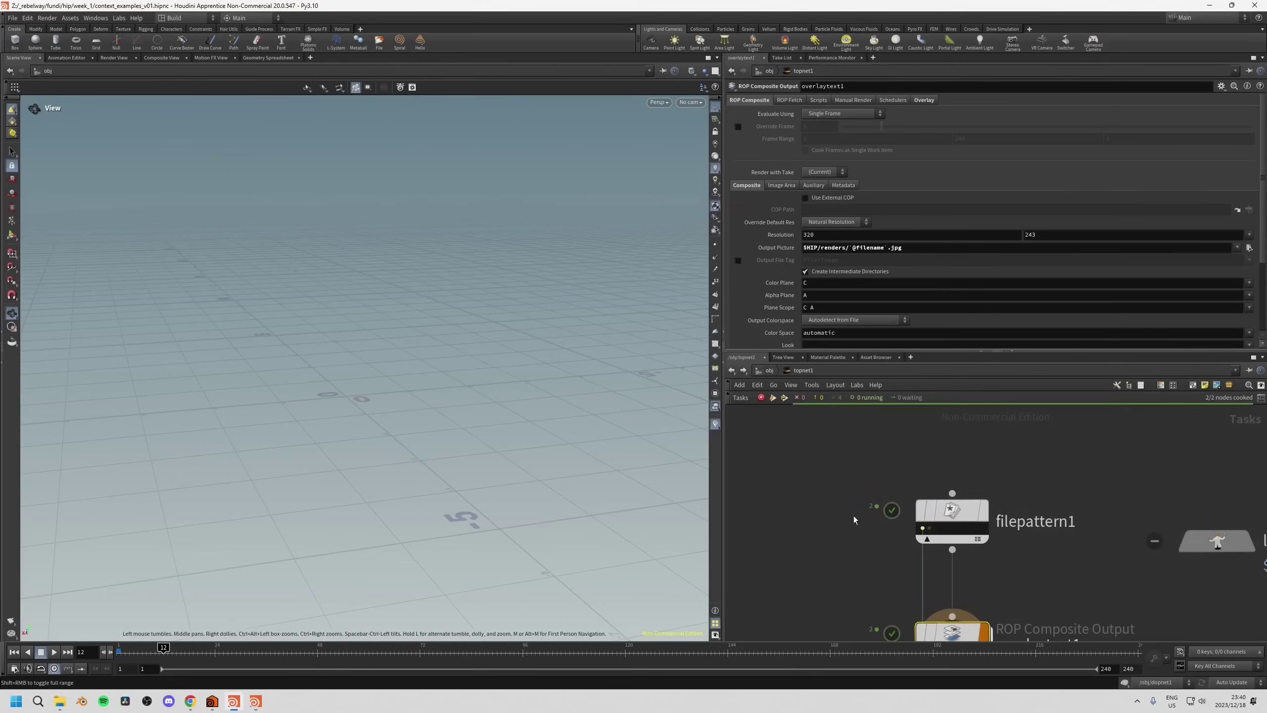
{"action": "scroll", "coordinate": [863, 528], "scroll_direction": "down", "scroll_amount": 3}
{"action": "middle_click_drag", "start_coordinate": [882, 562], "coordinate": [895, 535]}
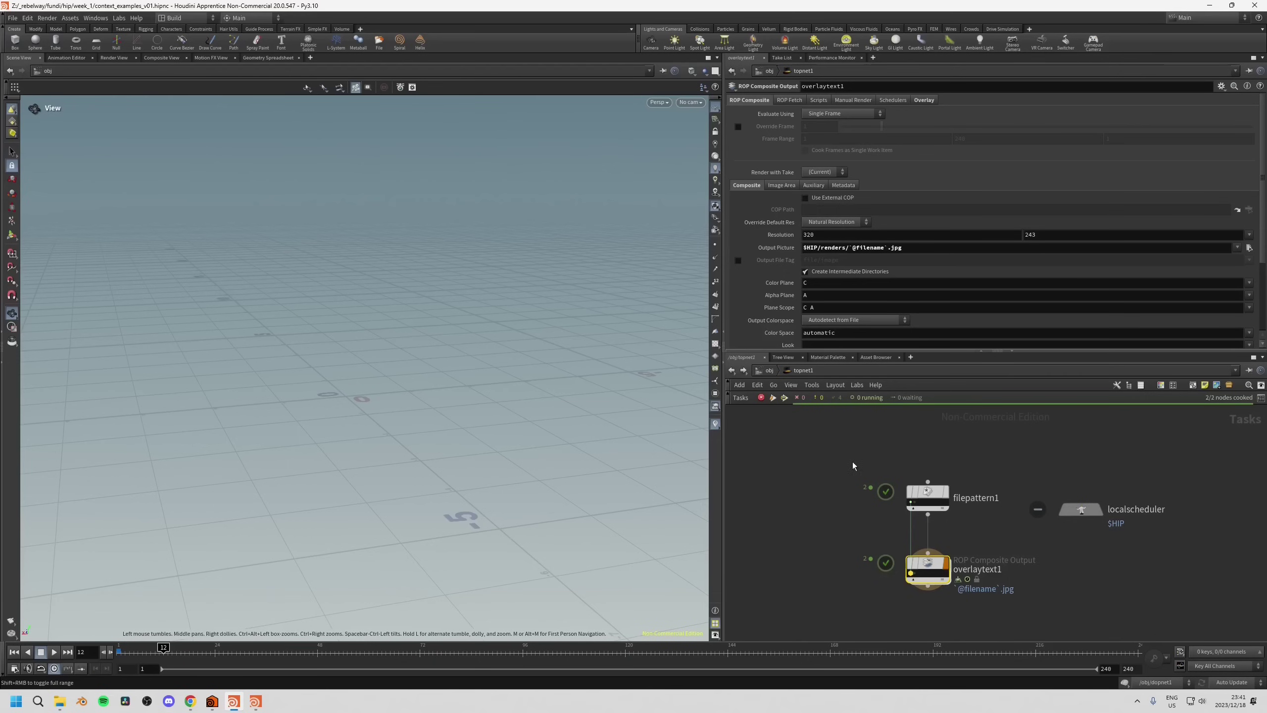
Select filepattern1 and overlaytext1 together, and return from topnet1 to the object-level network.
{"action": "left_click_drag", "start_coordinate": [866, 453], "coordinate": [977, 601]}
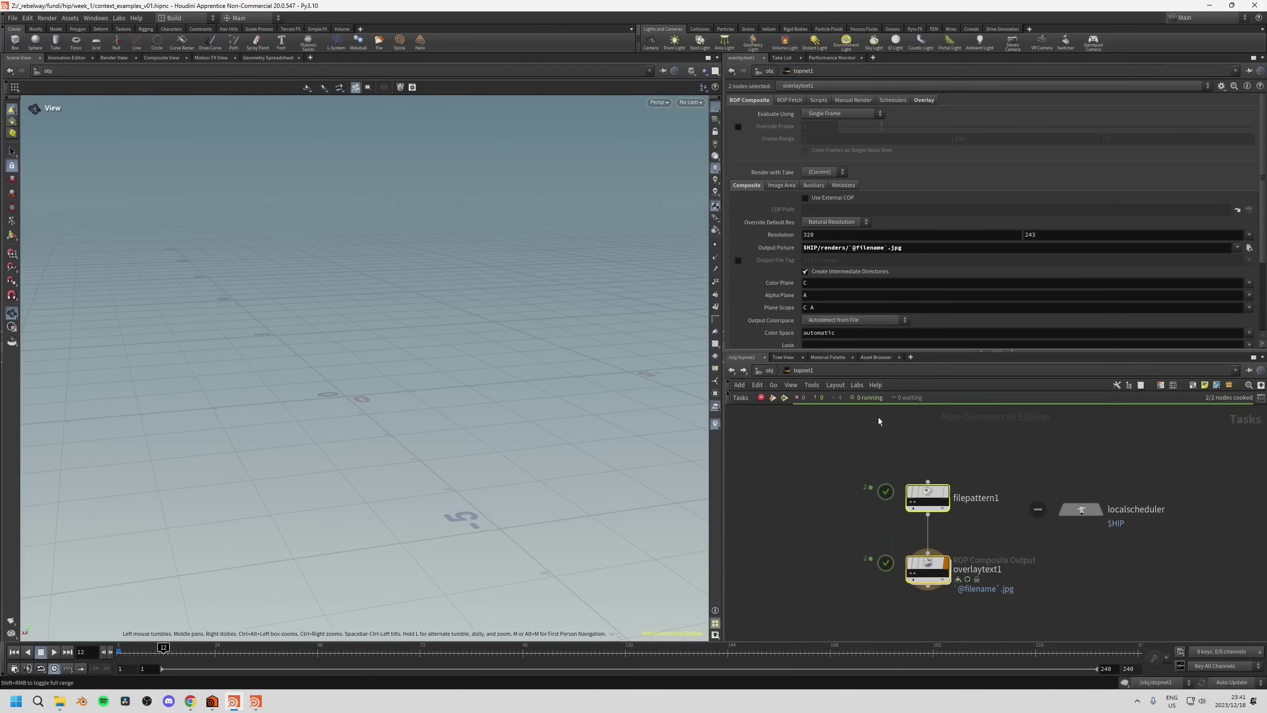
{"action": "middle_click_drag", "start_coordinate": [858, 450], "coordinate": [862, 471]}
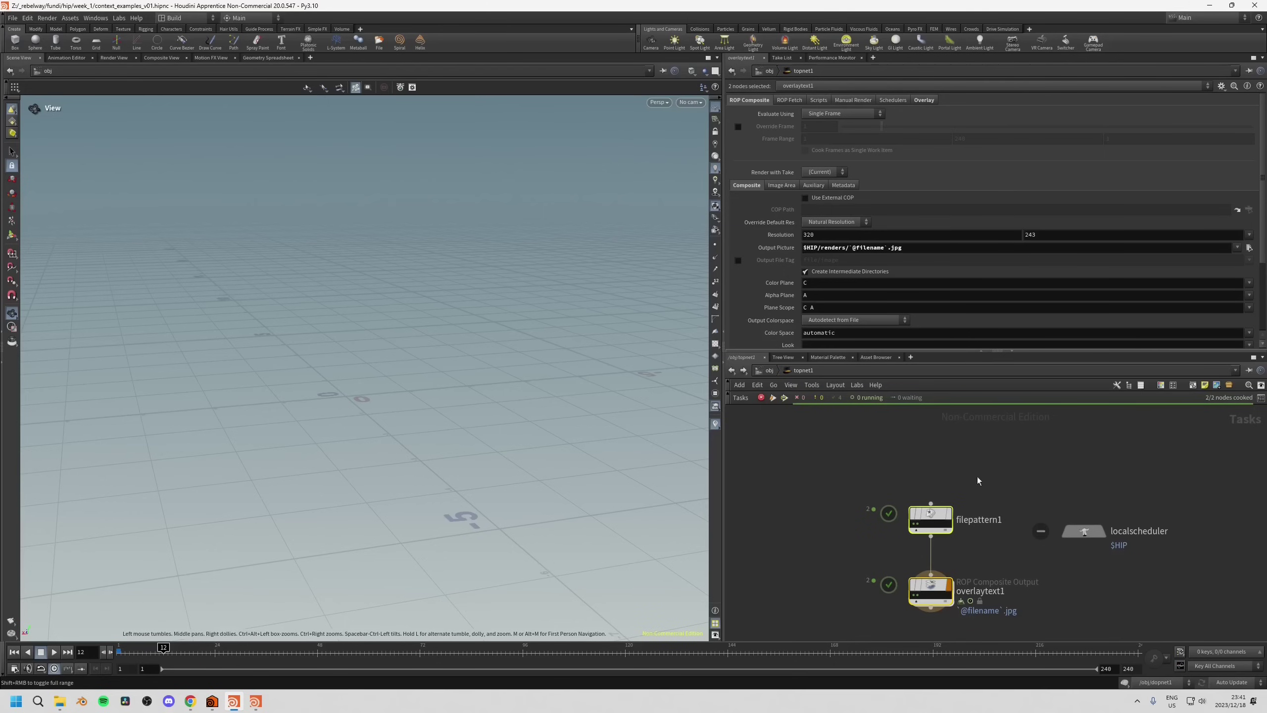
{"action": "left_click", "coordinate": [769, 370]}
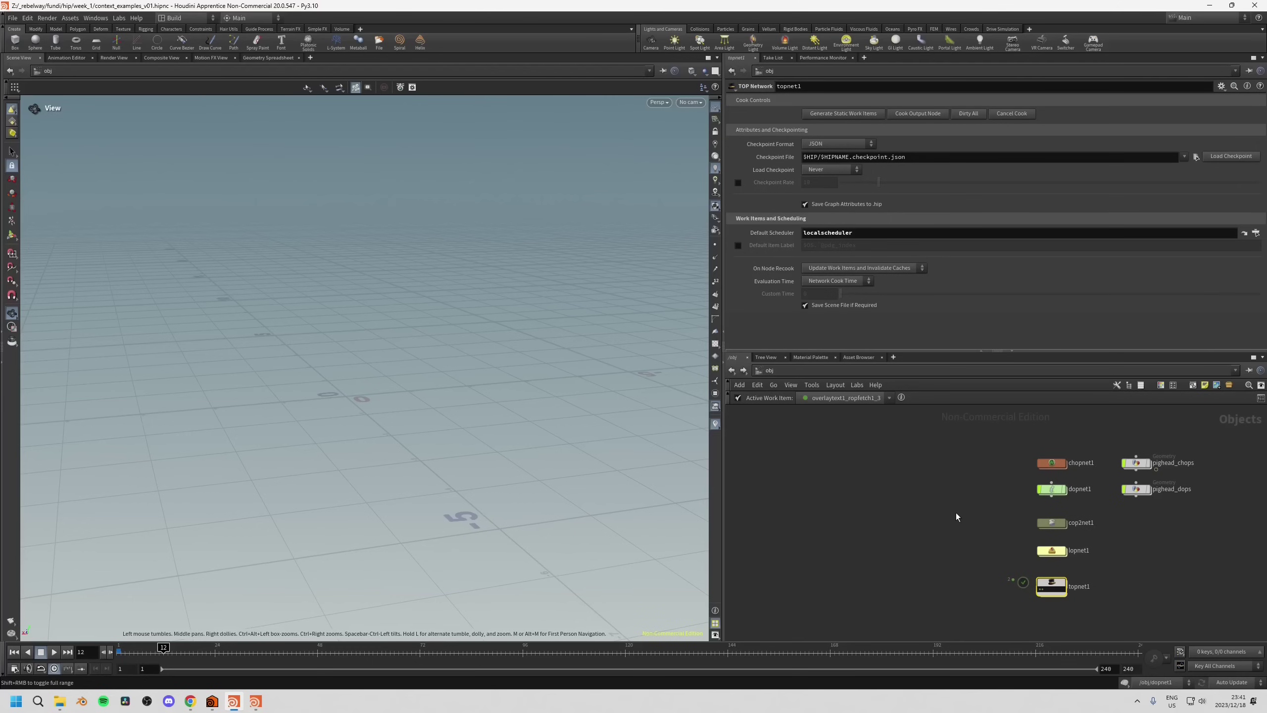
{"action": "middle_click_drag", "start_coordinate": [978, 501], "coordinate": [960, 504]}
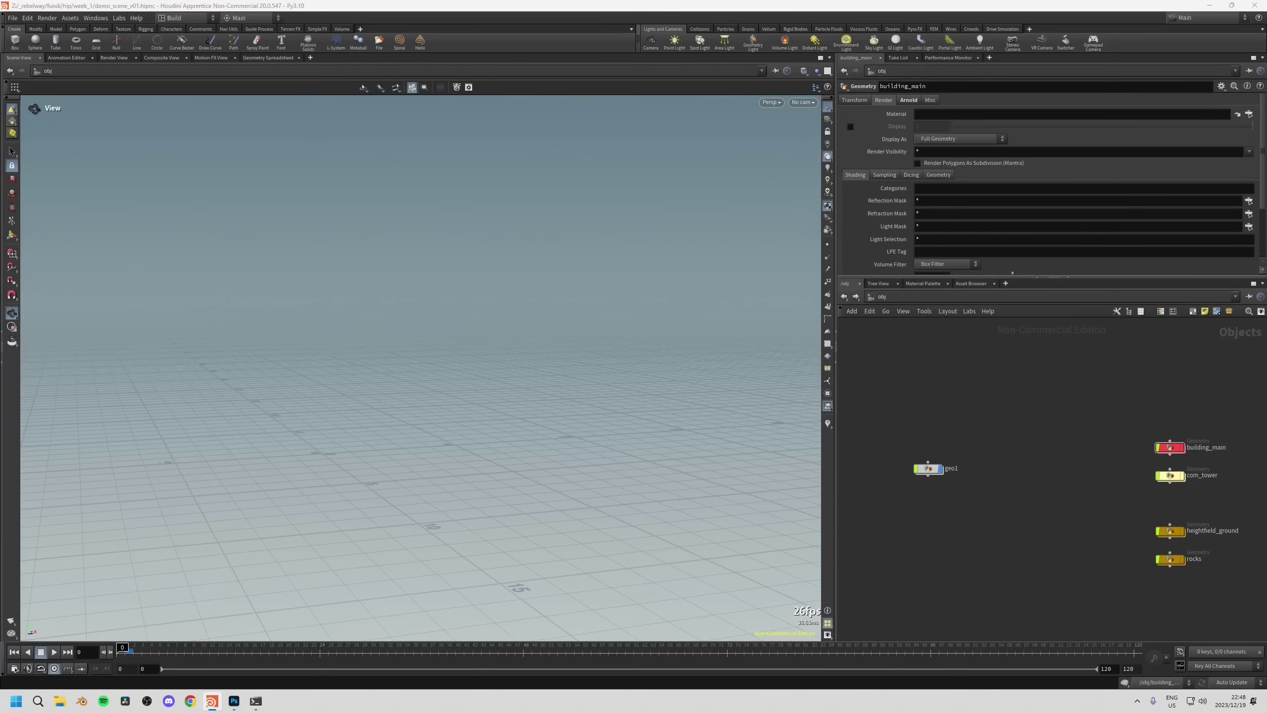
Move geo1 closer to the other geometry objects and enter its network.
{"action": "left_click", "coordinate": [929, 469]}
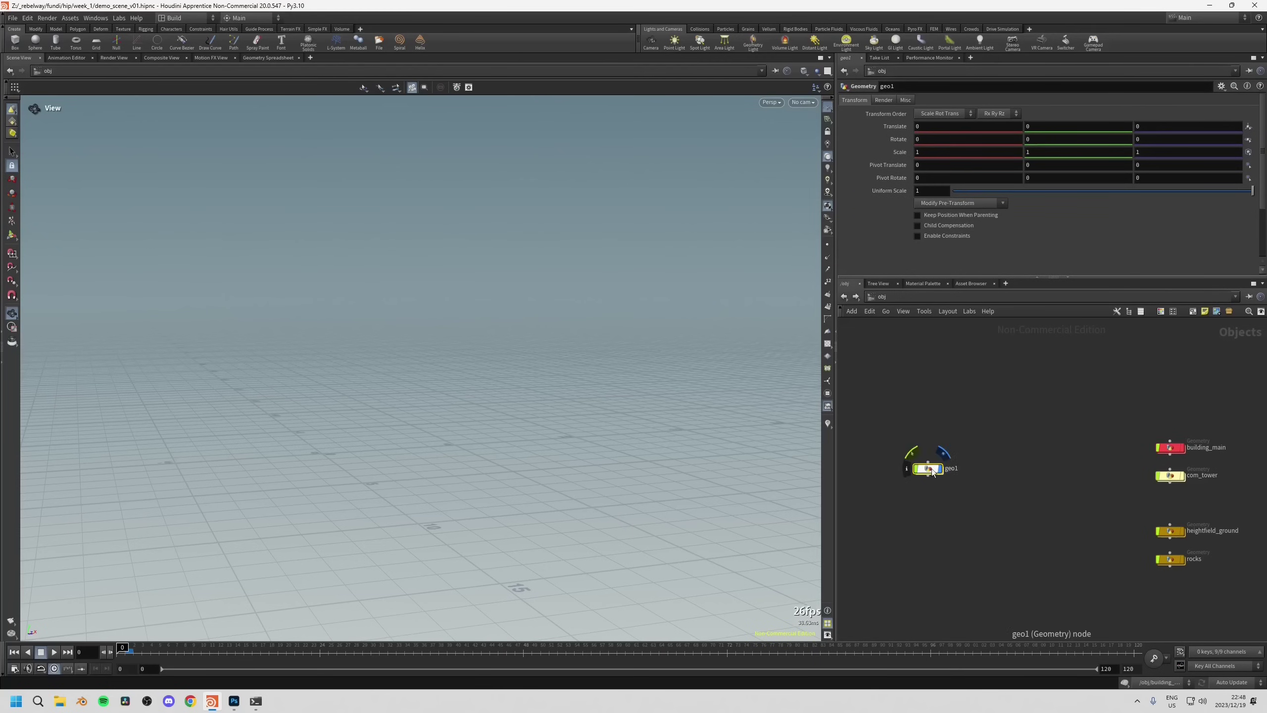
{"action": "left_click_drag", "start_coordinate": [930, 472], "coordinate": [986, 474]}
{"action": "mouse_move", "coordinate": [979, 476]}
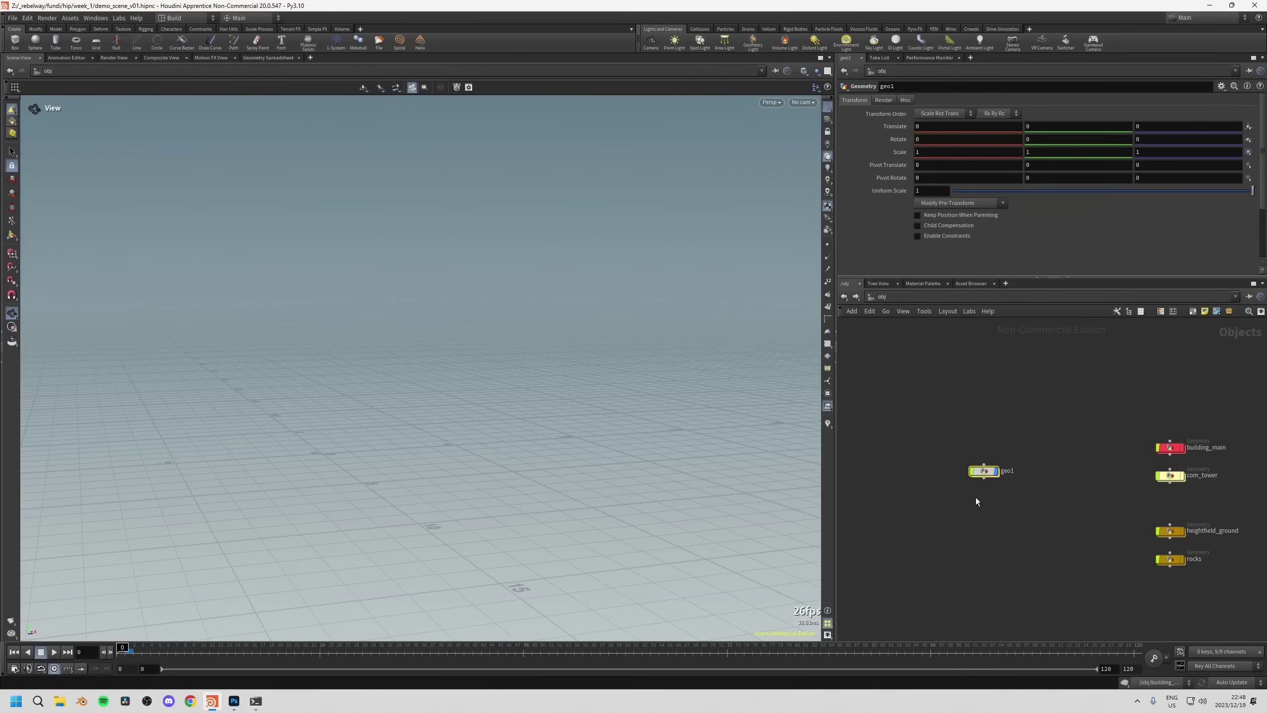
{"action": "key", "text": "Return"}
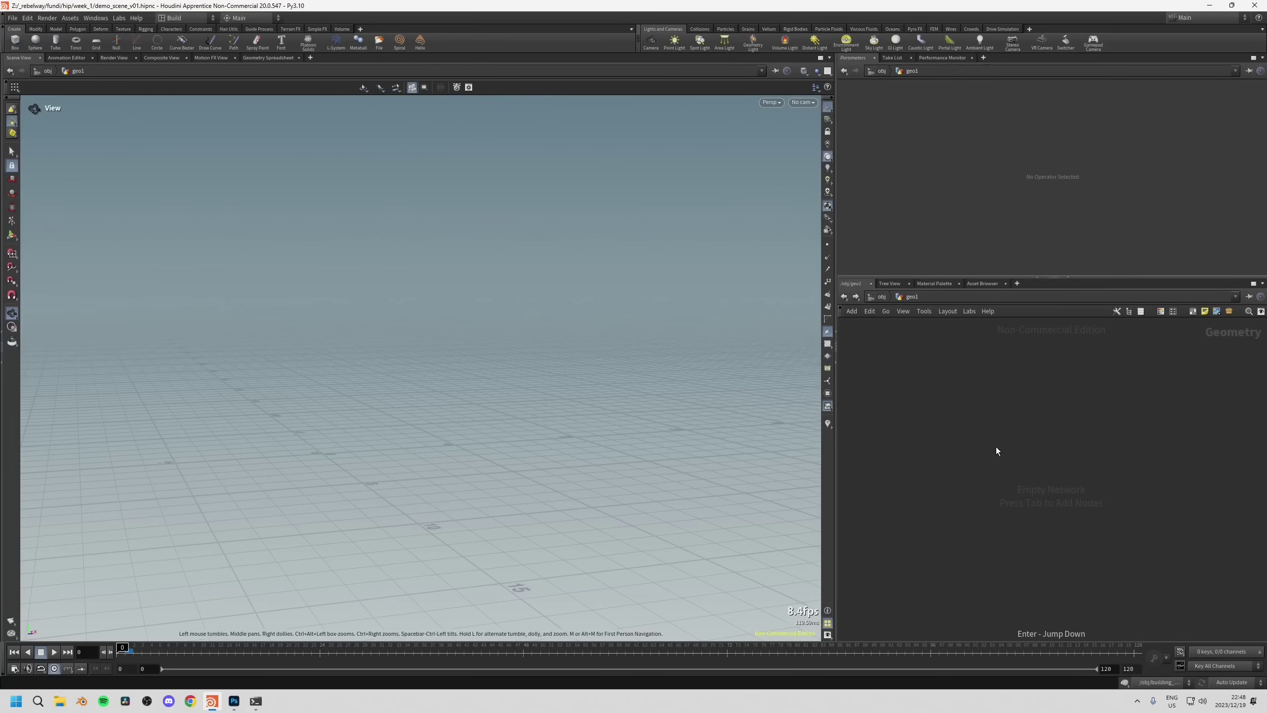
Add a Grid node inside geo1 and bring the grid closer in the viewport.
{"action": "key", "text": "Tab"}
{"action": "type", "text": "gri"}
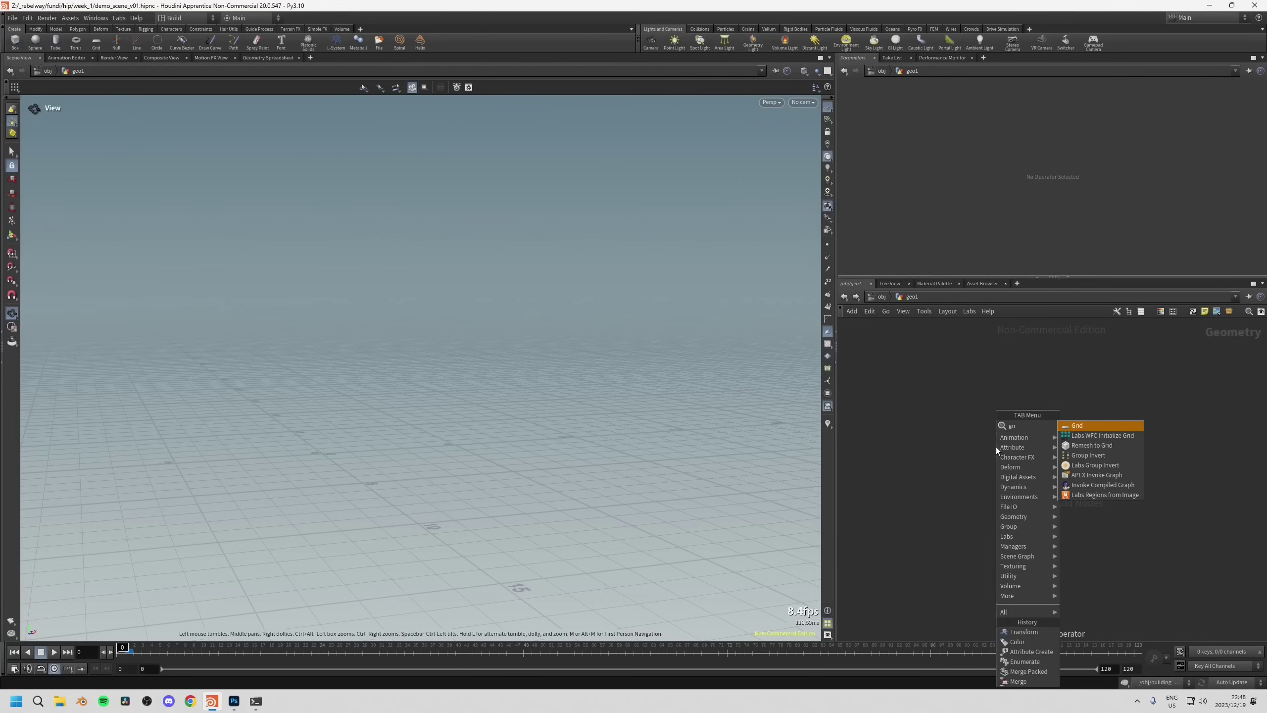
{"action": "key", "text": "Return"}
{"action": "left_click", "coordinate": [1046, 431]}
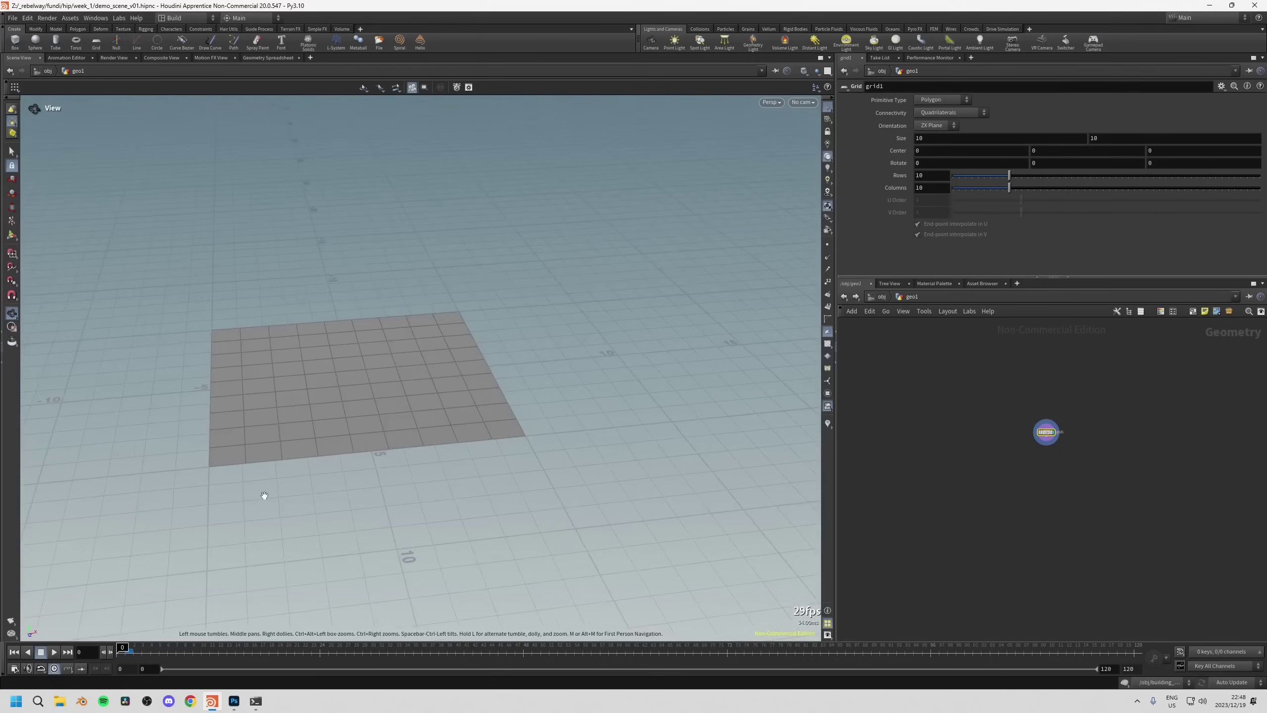
{"action": "scroll", "coordinate": [264, 495], "scroll_direction": "up", "scroll_amount": 6}
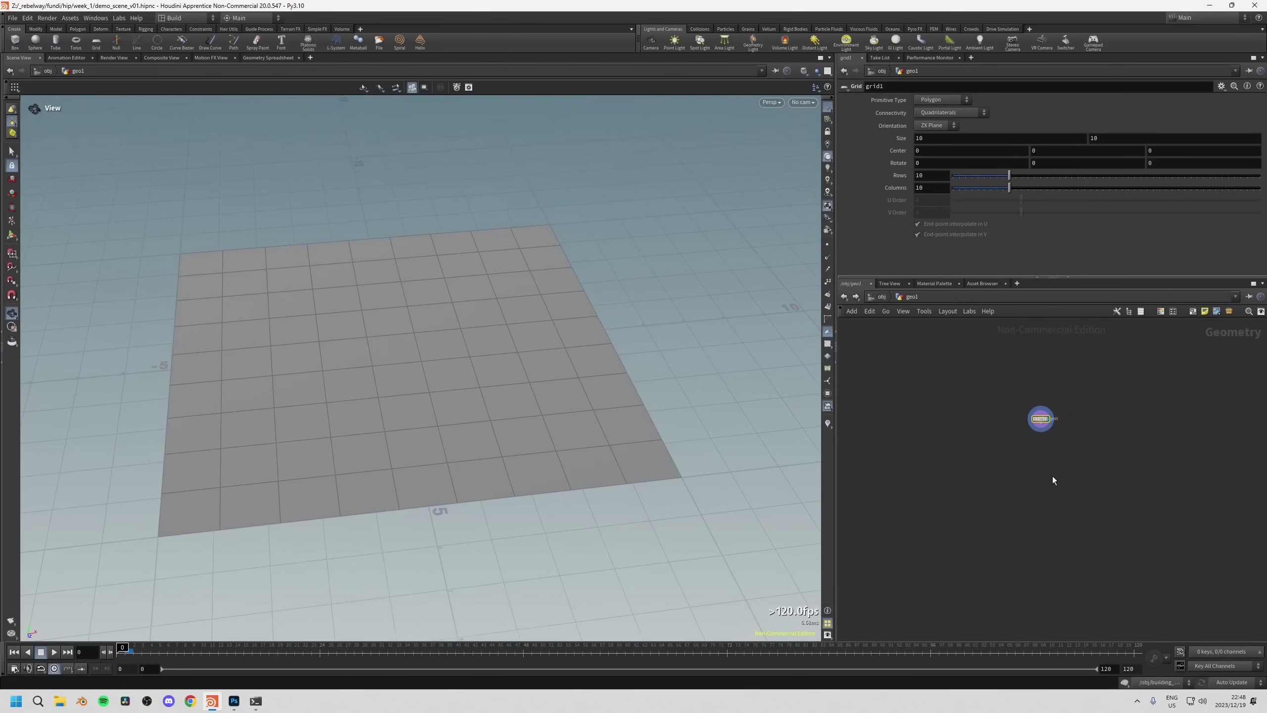
Place a Mountain node below grid1, wire grid1's output into it and display its result.
{"action": "key", "text": "Tab"}
{"action": "type", "text": "mou"}
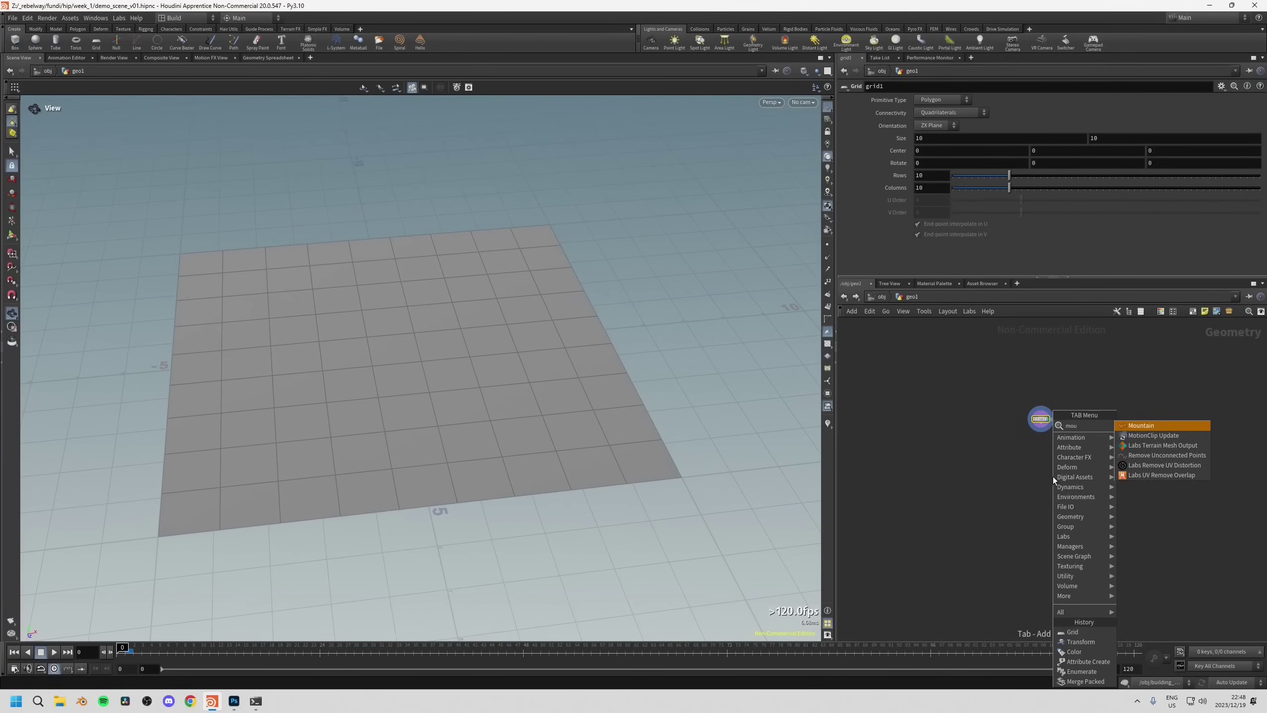
{"action": "key", "text": "Return"}
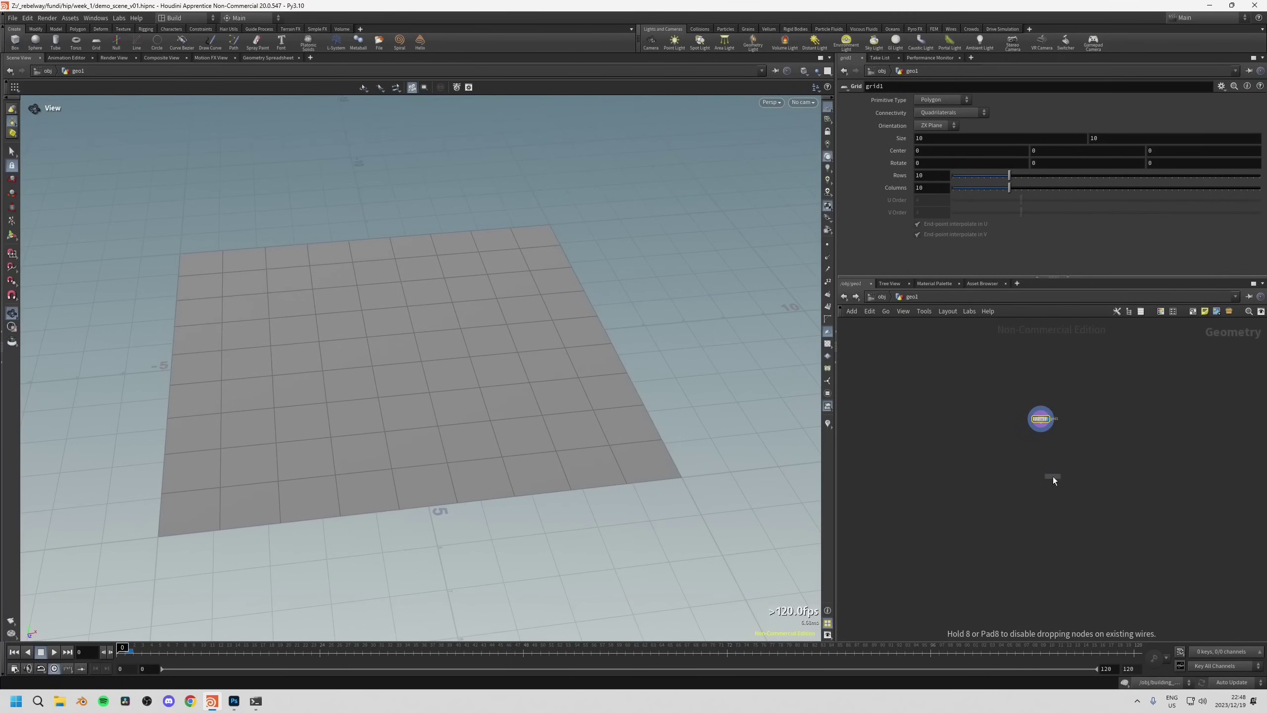
{"action": "left_click", "coordinate": [1041, 474]}
{"action": "scroll", "coordinate": [1013, 430], "scroll_direction": "up", "scroll_amount": 3}
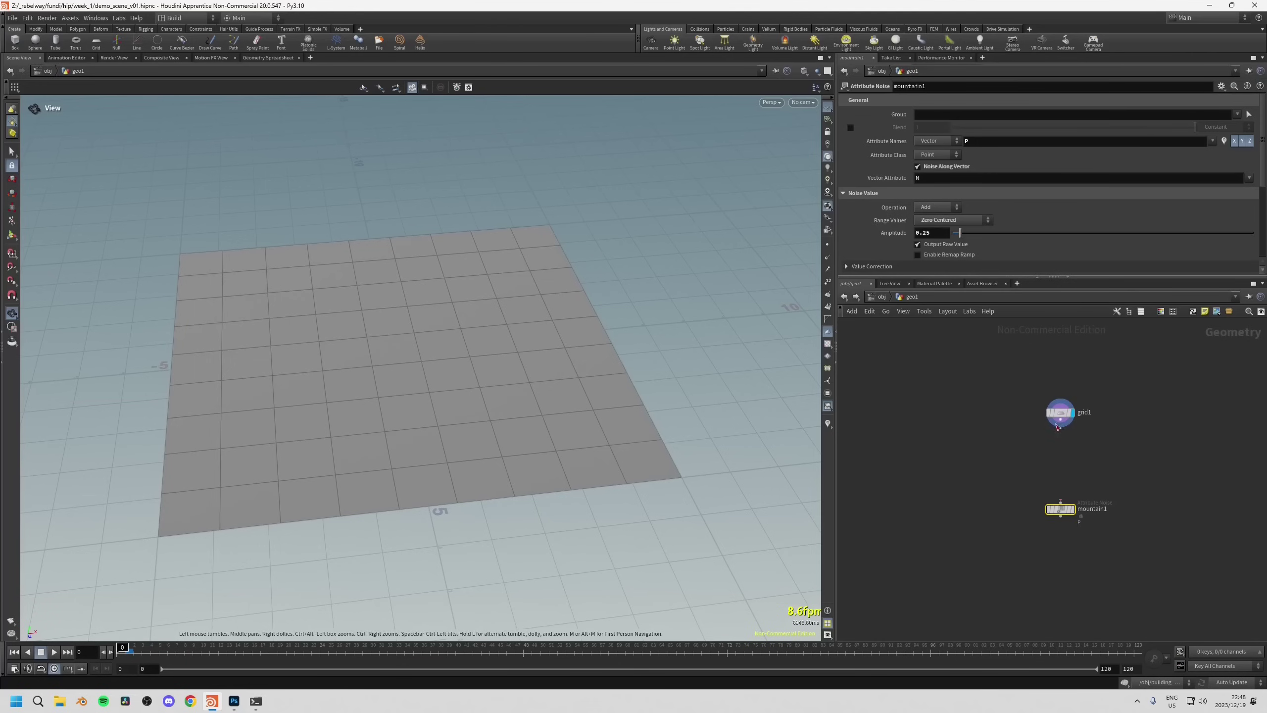
{"action": "left_click_drag", "start_coordinate": [1060, 419], "coordinate": [1062, 512]}
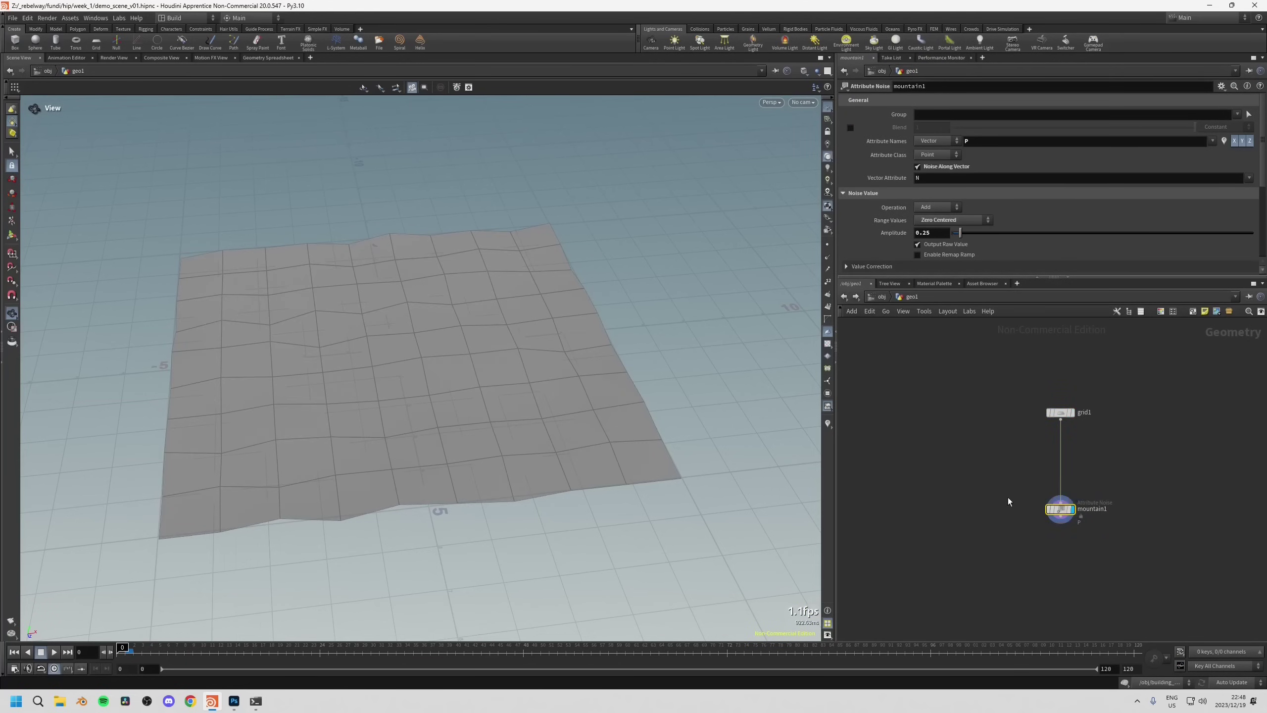
Raise mountain1's amplitude to 0.63 and nudge grid1 slightly closer to it in the network.
{"action": "left_click_drag", "start_coordinate": [433, 481], "coordinate": [640, 401]}
{"action": "left_click_drag", "start_coordinate": [960, 229], "coordinate": [972, 233]}
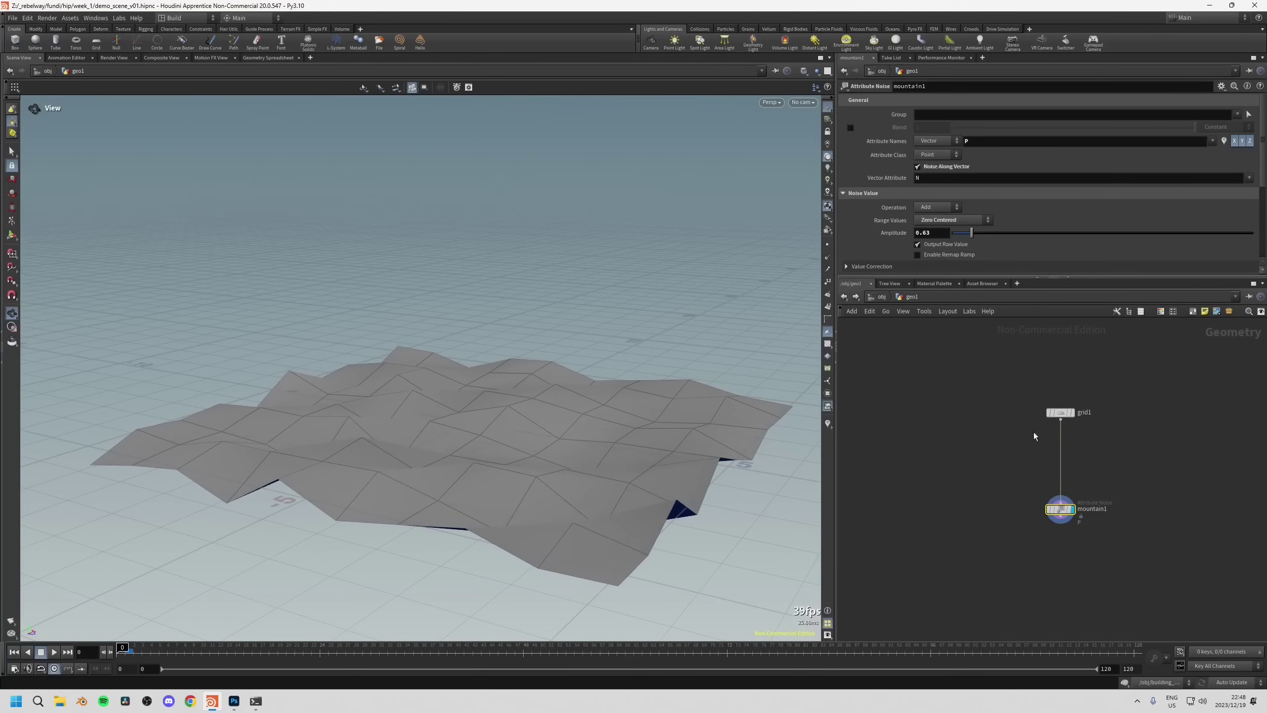
{"action": "left_click_drag", "start_coordinate": [1061, 412], "coordinate": [1092, 416]}
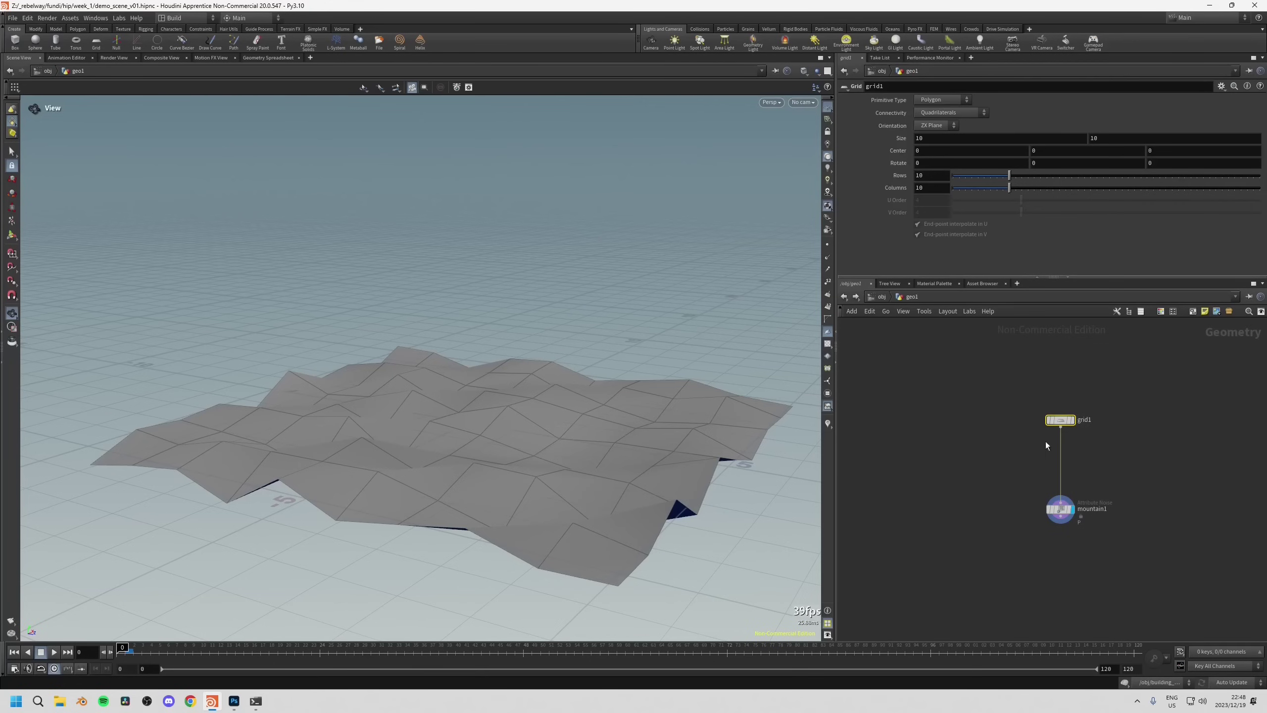
{"action": "left_click", "coordinate": [1060, 509]}
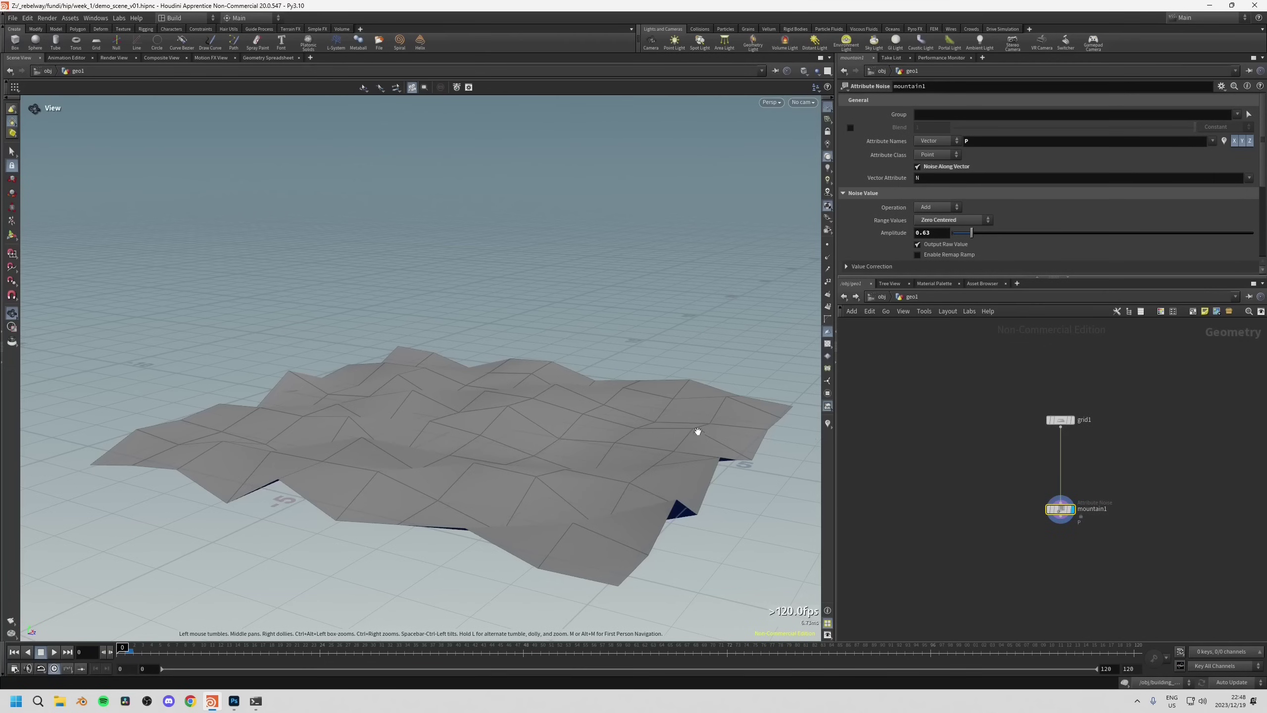
{"action": "middle_click_drag", "start_coordinate": [904, 464], "coordinate": [904, 484]}
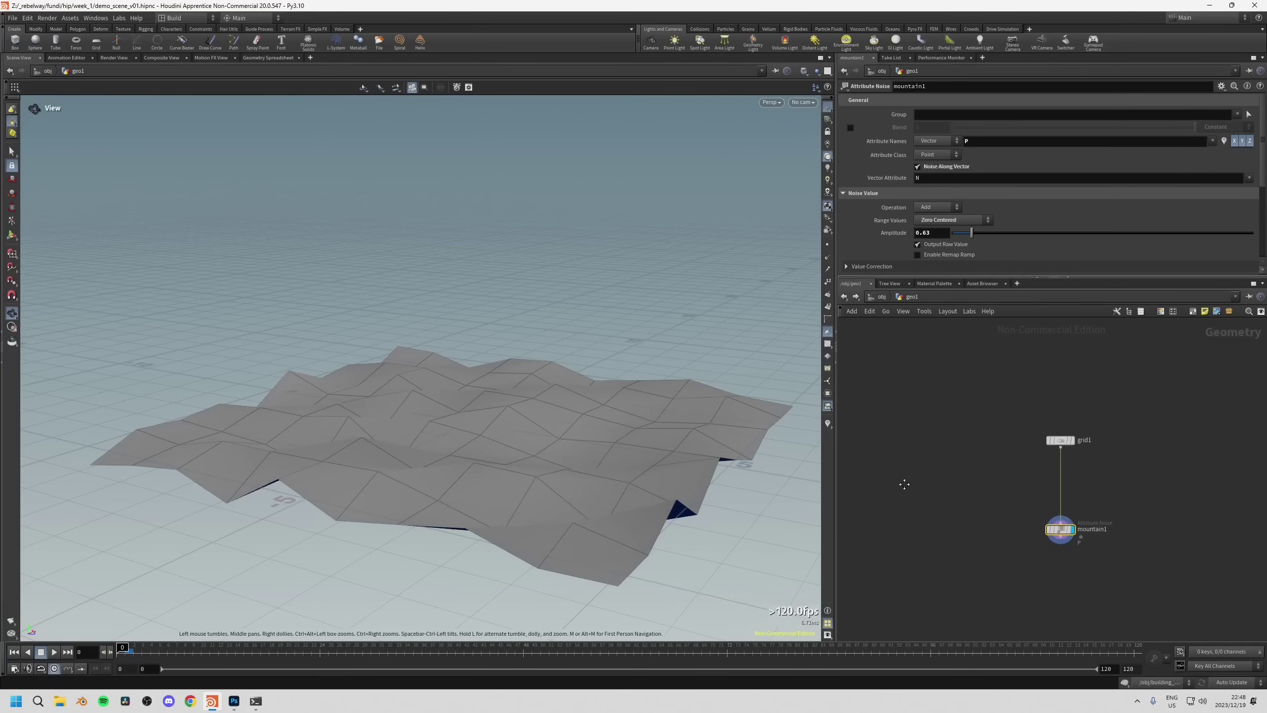
Turn on point display in the viewport and raise mountain1's amplitude to 1.07.
{"action": "left_click", "coordinate": [827, 246]}
{"action": "left_click_drag", "start_coordinate": [626, 396], "coordinate": [594, 405]}
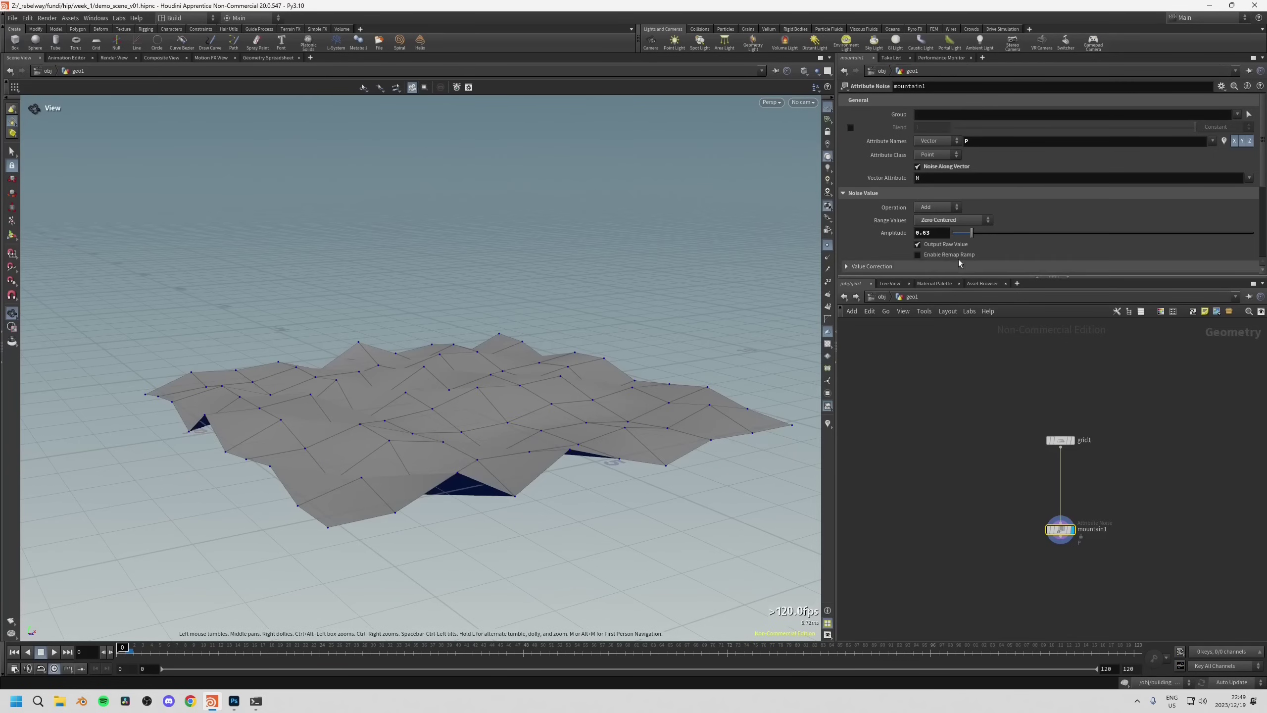
{"action": "mouse_move", "coordinate": [975, 237]}
{"action": "left_mouse_down"}
{"action": "mouse_move", "coordinate": [1004, 240]}
{"action": "mouse_move", "coordinate": [985, 234]}
{"action": "left_mouse_up"}
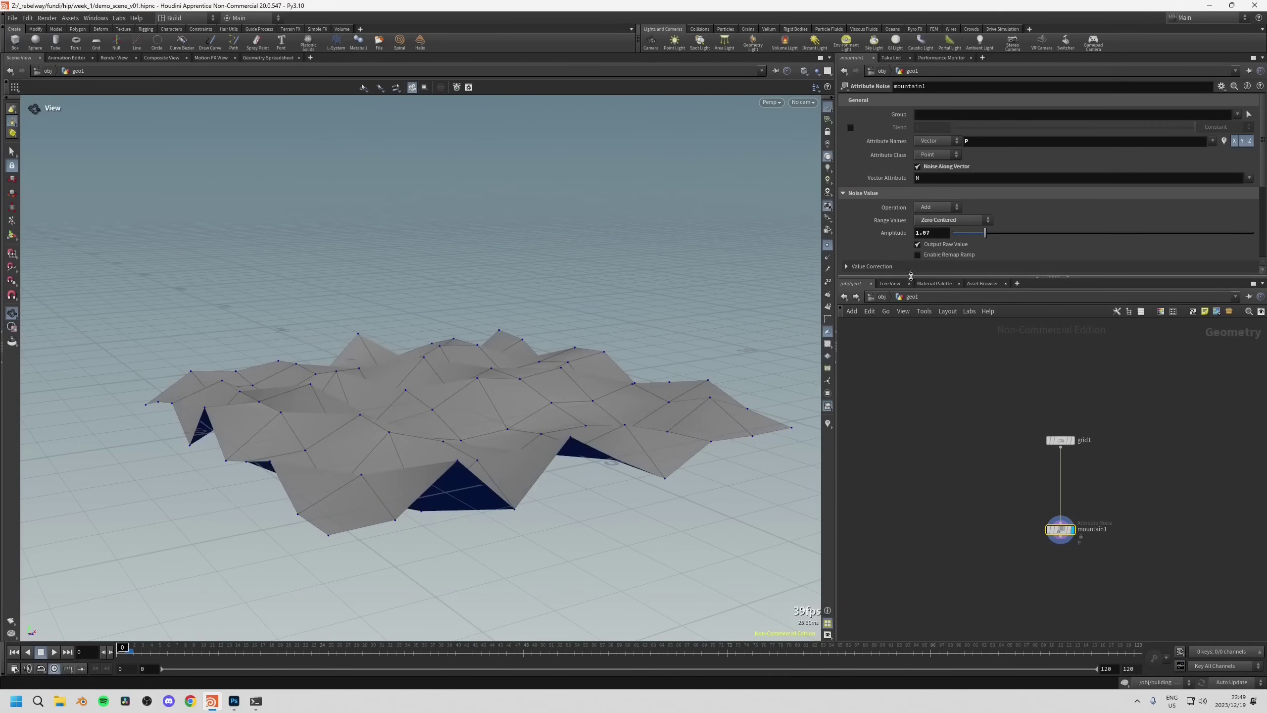
{"action": "left_click_drag", "start_coordinate": [604, 421], "coordinate": [585, 394]}
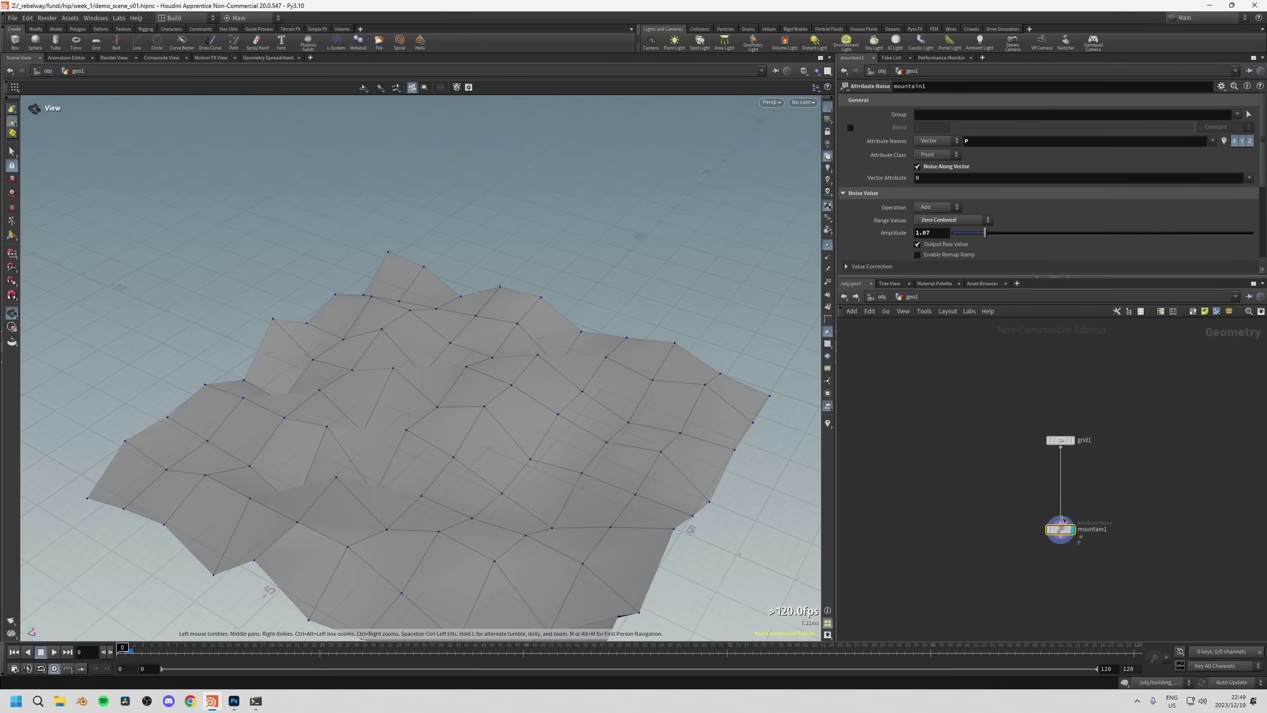
Move mountain1 up closer to grid1 and examine the displaced points from several angles.
{"action": "left_click_drag", "start_coordinate": [1065, 521], "coordinate": [1065, 498]}
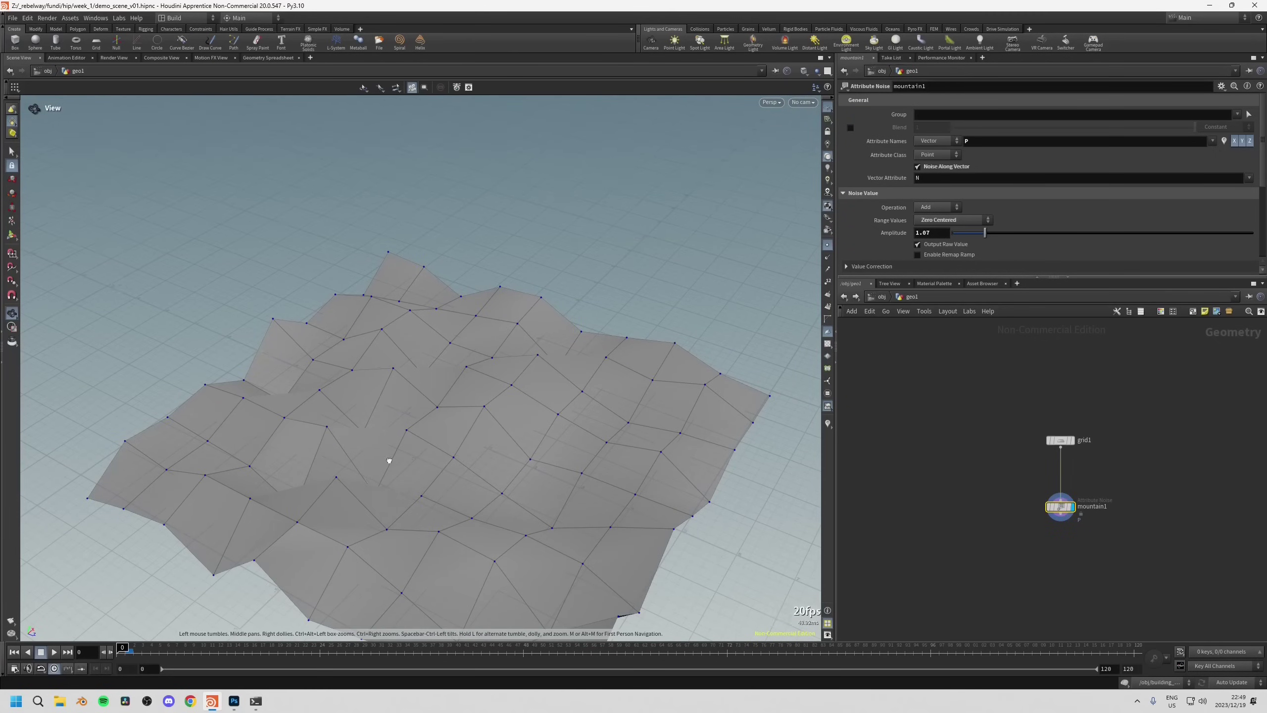
{"action": "left_click_drag", "start_coordinate": [389, 460], "coordinate": [435, 515]}
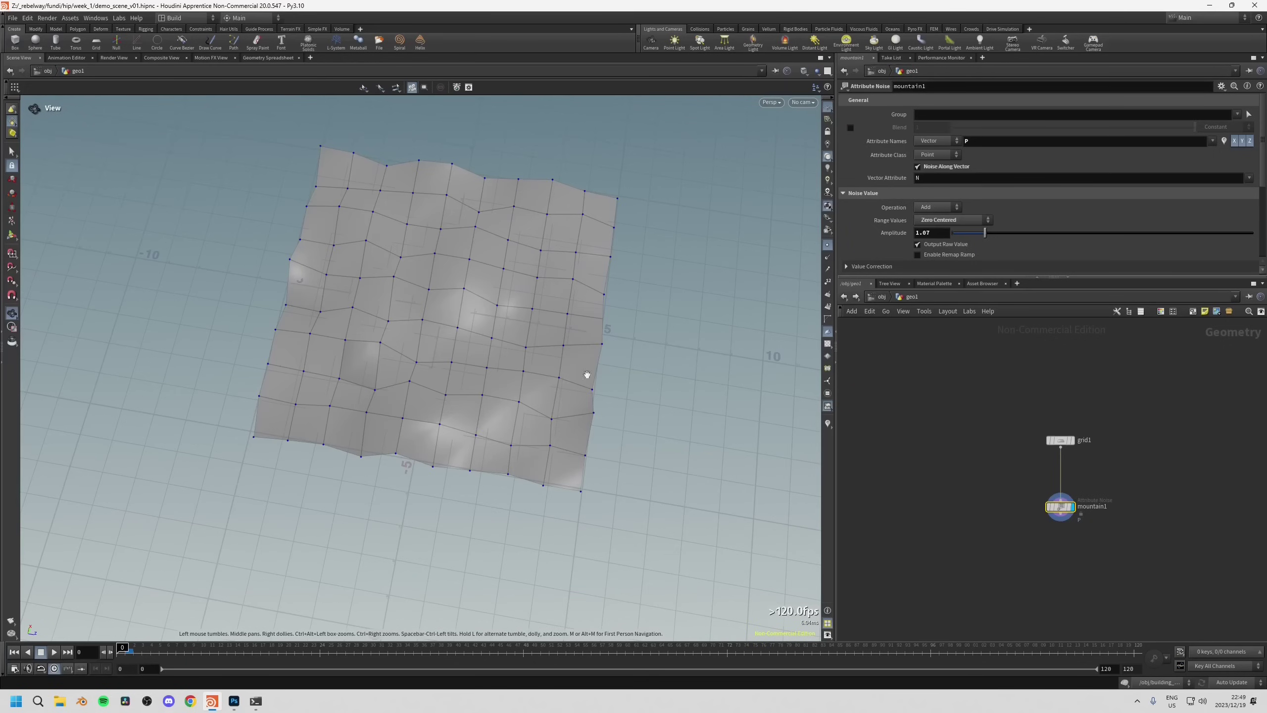
{"action": "left_click_drag", "start_coordinate": [587, 374], "coordinate": [522, 336]}
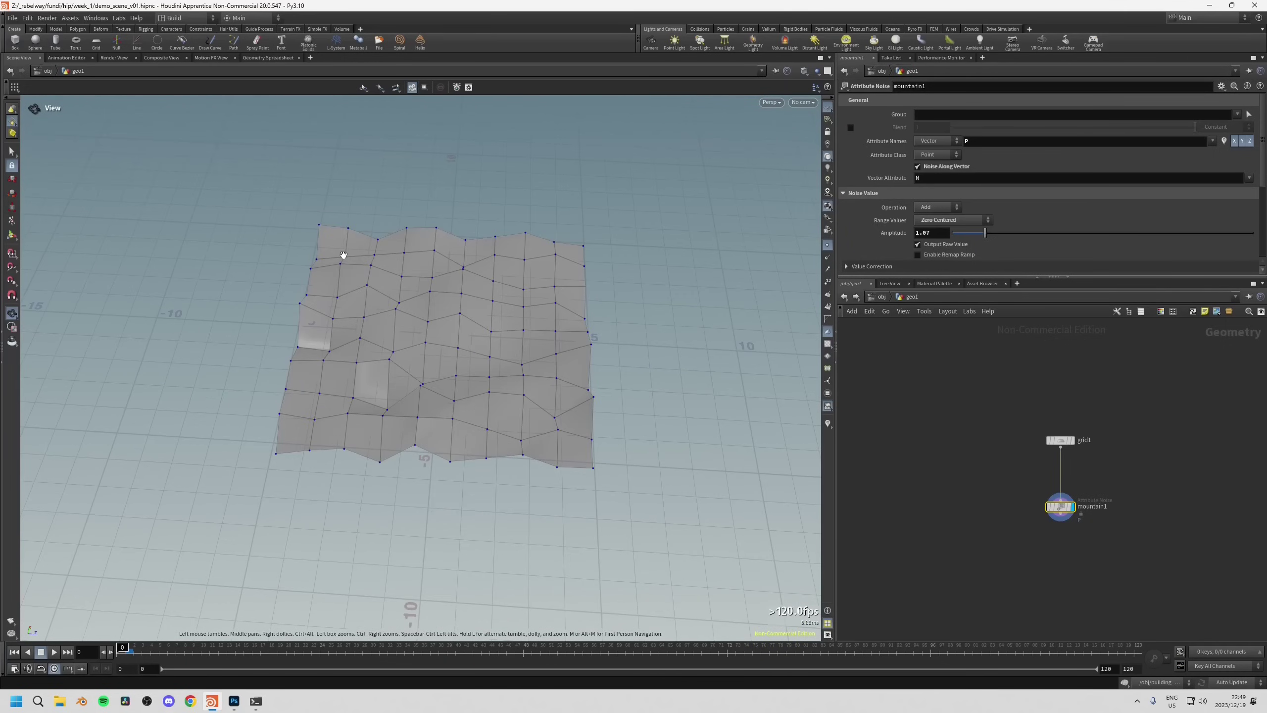
{"action": "left_click_drag", "start_coordinate": [396, 219], "coordinate": [783, 406]}
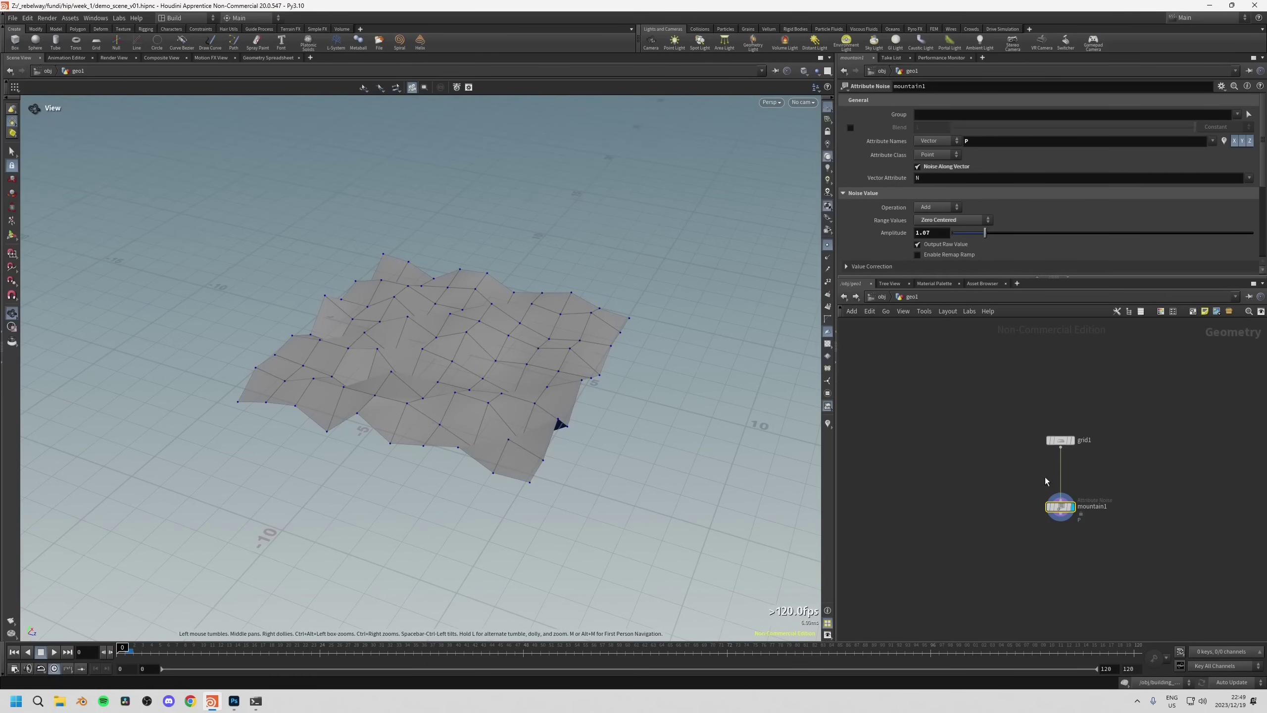
{"action": "middle_click_drag", "start_coordinate": [1046, 477], "coordinate": [1046, 482]}
Insert a Mask from Target node between grid1 and mountain1 and set it as the displayed node.
{"action": "key", "text": "Tab"}
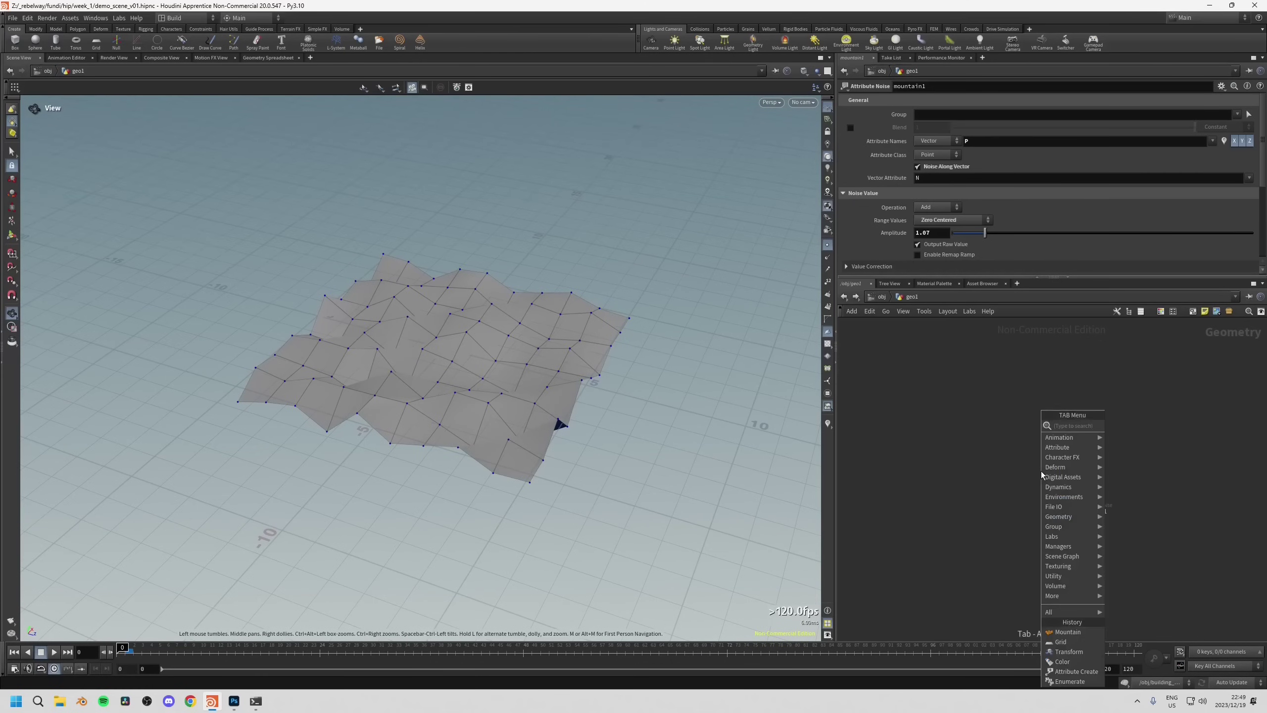
{"action": "type", "text": "mask"}
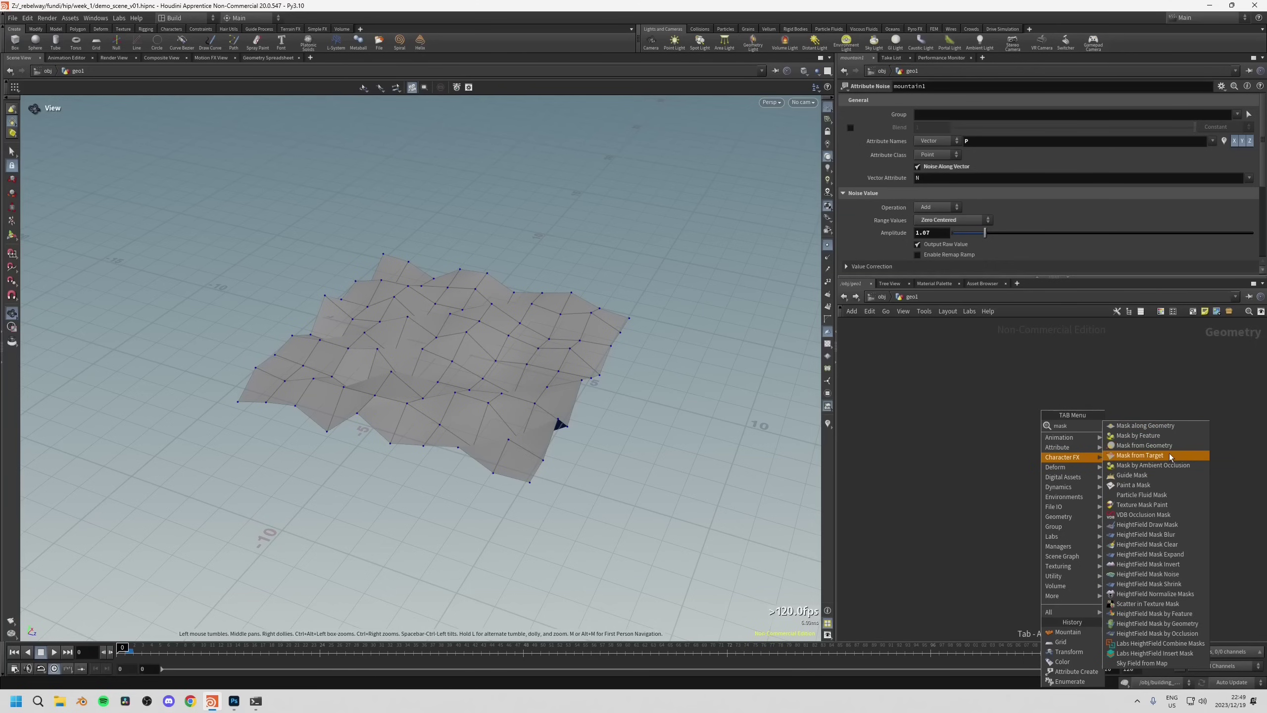
{"action": "left_click", "coordinate": [1171, 457]}
{"action": "left_click", "coordinate": [1060, 475]}
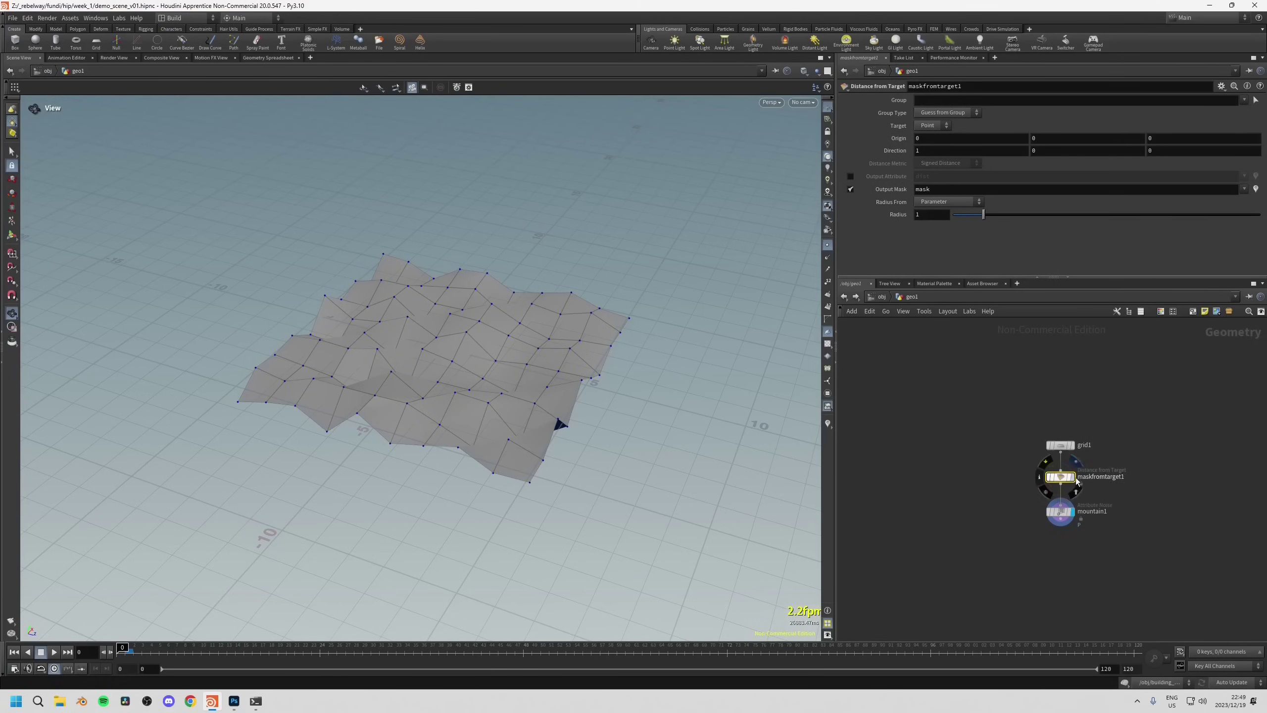
{"action": "left_click", "coordinate": [1071, 477]}
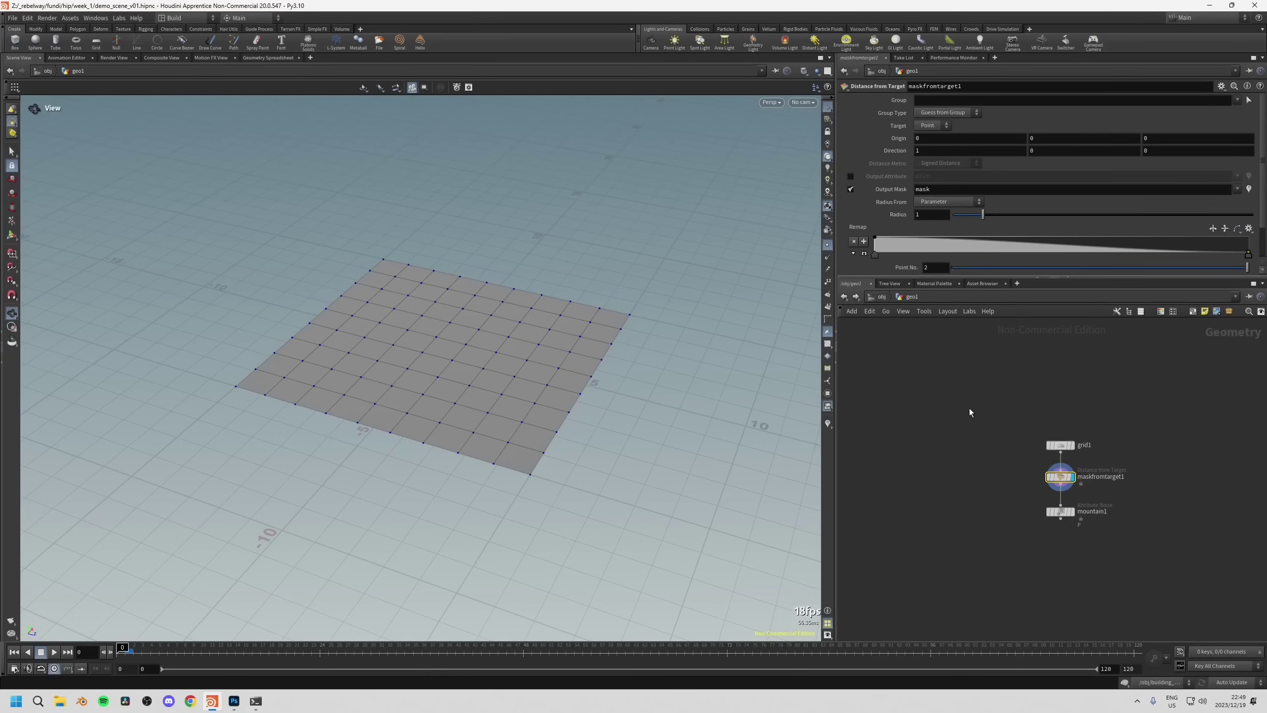
Set maskfromtarget1's target to Plane and shift the plane's origin to about -0.29 in X.
{"action": "middle_click_drag", "start_coordinate": [953, 318], "coordinate": [946, 335]}
{"action": "left_click", "coordinate": [924, 126]}
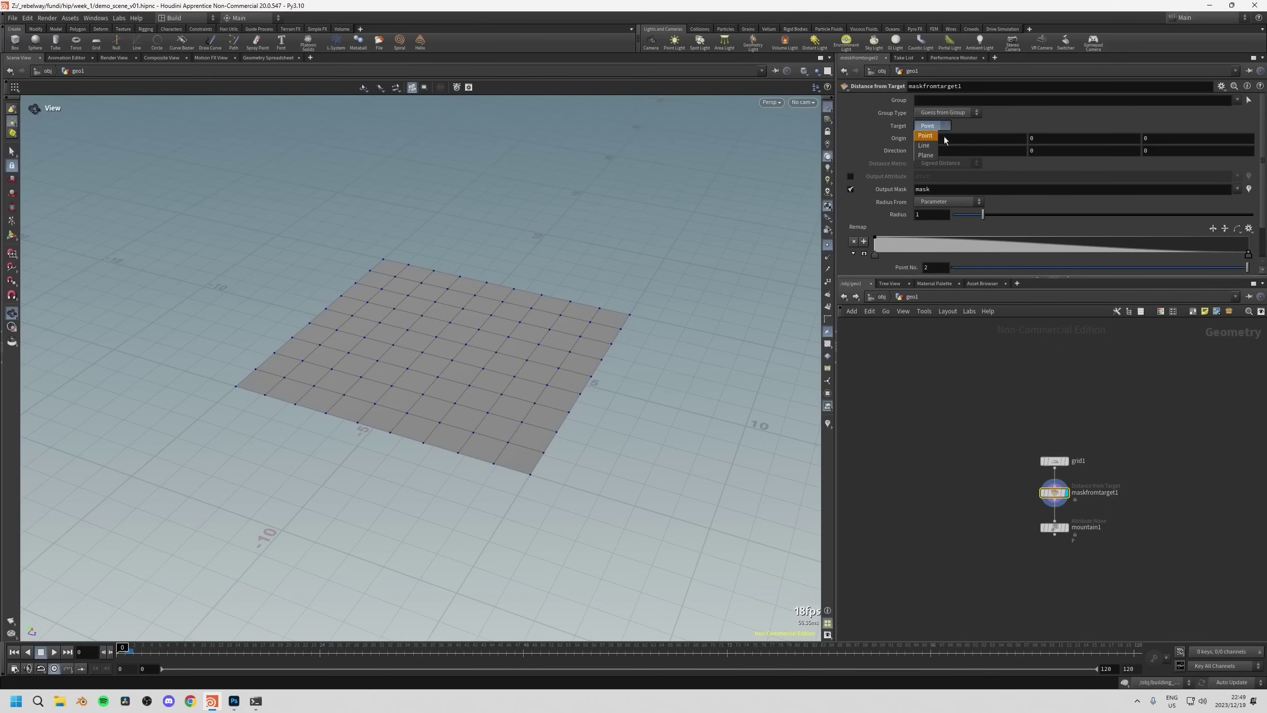
{"action": "left_click", "coordinate": [927, 155]}
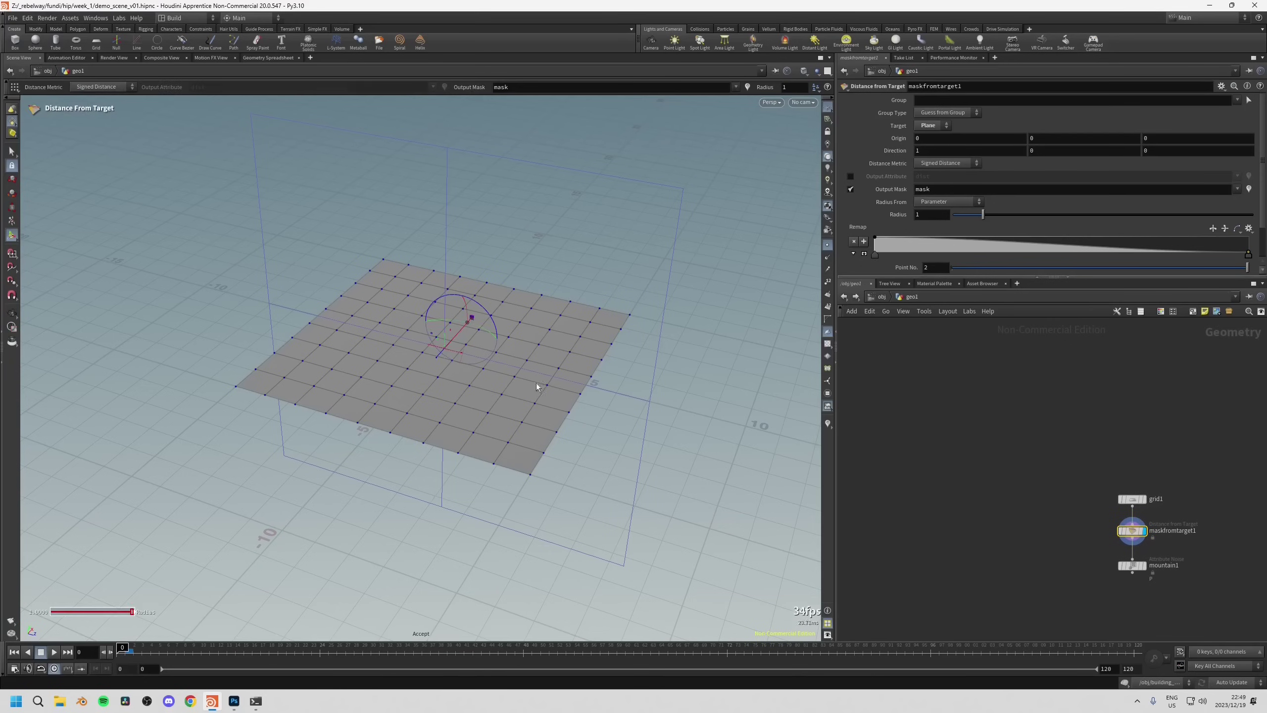
{"action": "left_click_drag", "start_coordinate": [537, 382], "coordinate": [484, 447], "text": "alt"}
{"action": "middle_click_drag", "start_coordinate": [484, 447], "coordinate": [402, 419], "text": "alt"}
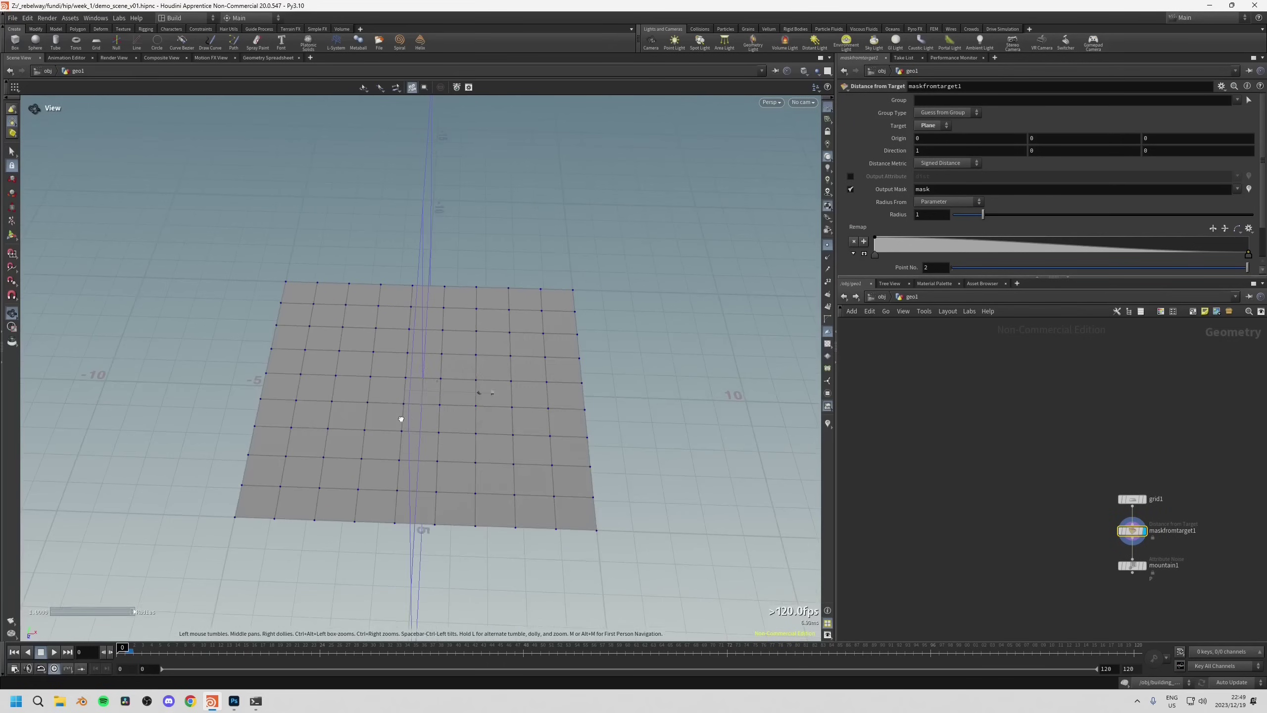
{"action": "left_click_drag", "start_coordinate": [410, 390], "coordinate": [401, 391]}
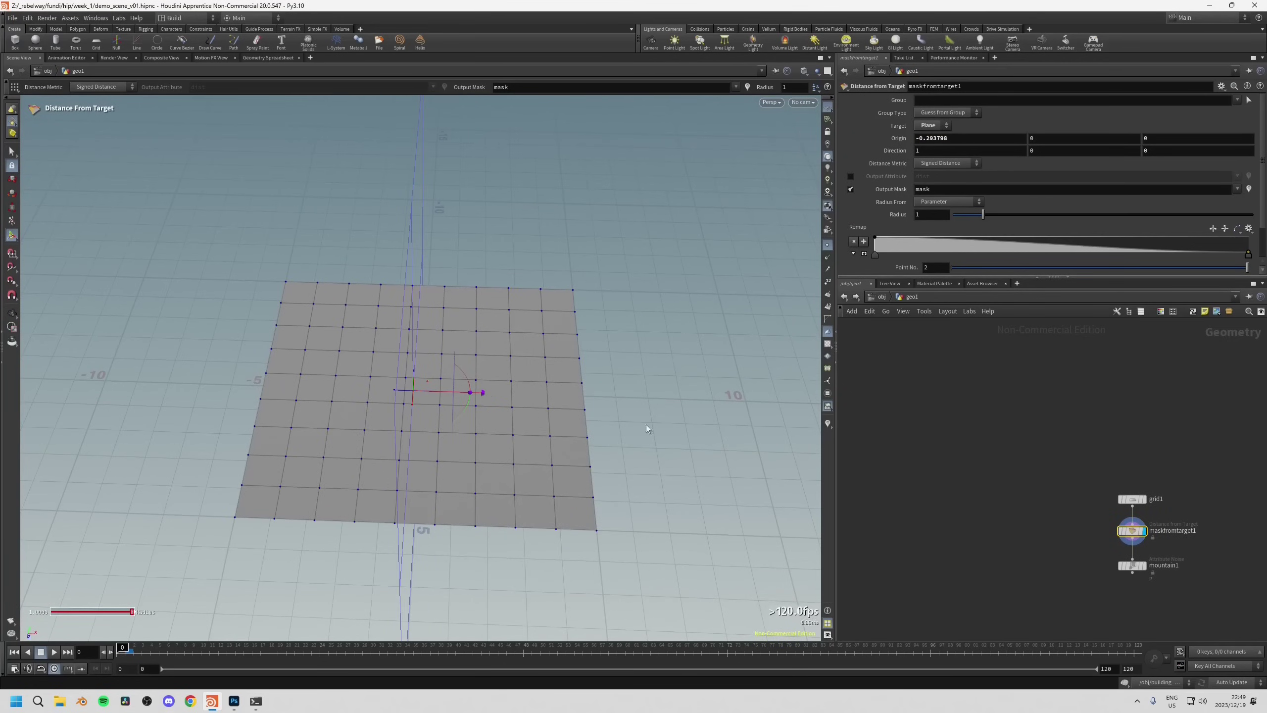
Turn on the viewport visualization of the mask and move the plane's origin to about -0.98 in X.
{"action": "left_click", "coordinate": [828, 424]}
{"action": "left_click_drag", "start_coordinate": [401, 394], "coordinate": [368, 362]}
{"action": "key", "text": "Escape"}
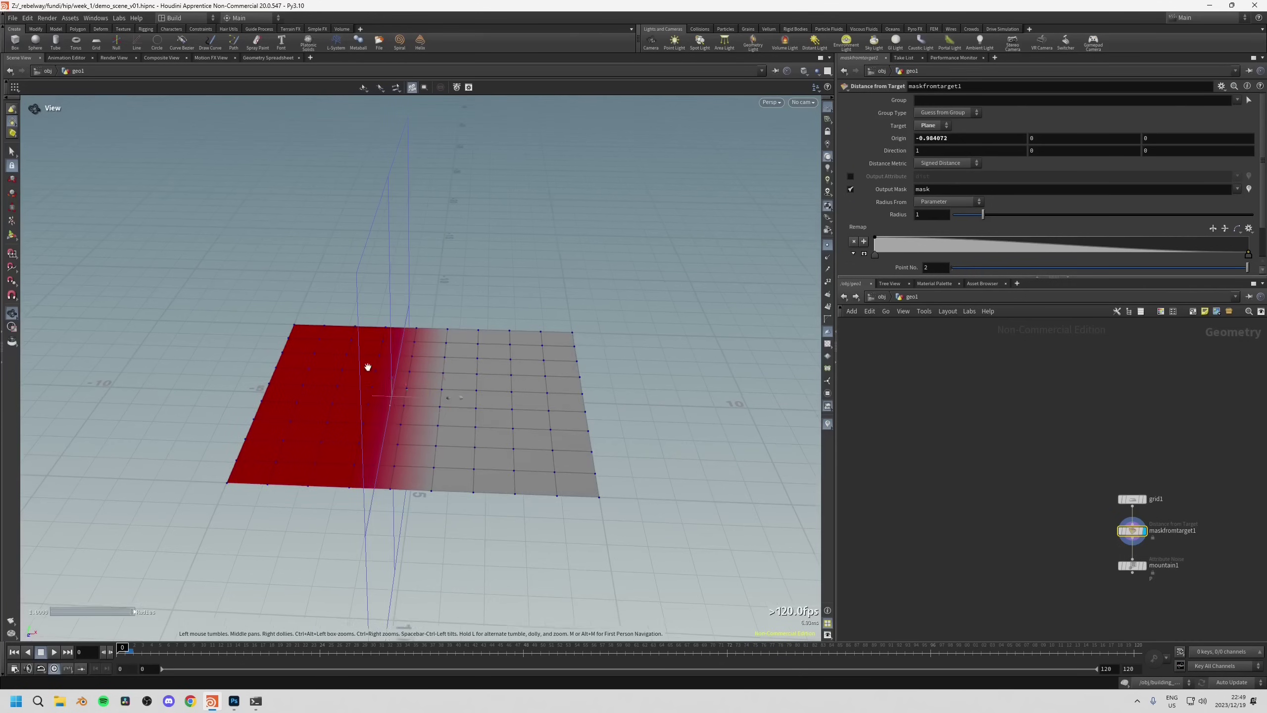
{"action": "key", "text": "Return"}
Increase the mask radius to 3.63, add a lowered middle point to the Remap ramp and examine the falloff.
{"action": "left_click_drag", "start_coordinate": [984, 215], "coordinate": [1061, 213]}
{"action": "middle_click_drag", "start_coordinate": [1024, 467], "coordinate": [954, 403]}
{"action": "left_click_drag", "start_coordinate": [308, 422], "coordinate": [279, 439], "text": "alt"}
{"action": "right_click_drag", "start_coordinate": [279, 439], "coordinate": [396, 399], "text": "alt"}
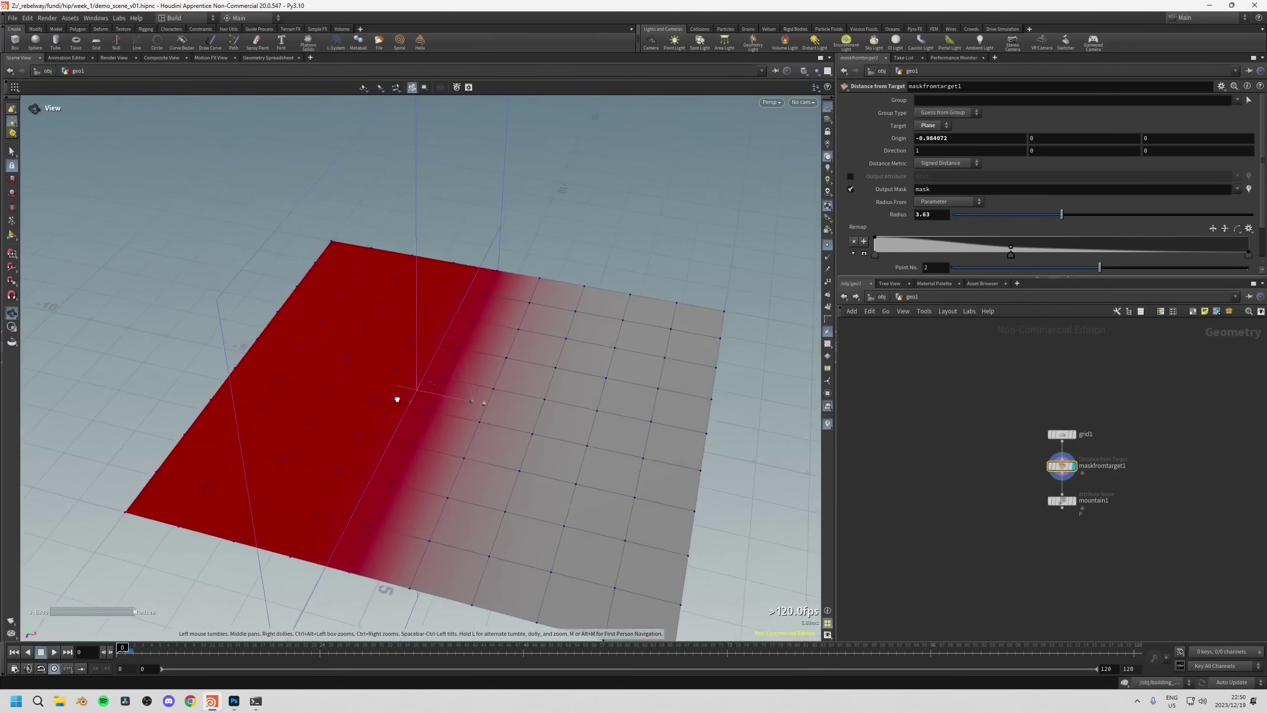
Review the mask on the flat grid, then make mountain1 the displayed node and select it.
{"action": "mouse_move", "coordinate": [1061, 469]}
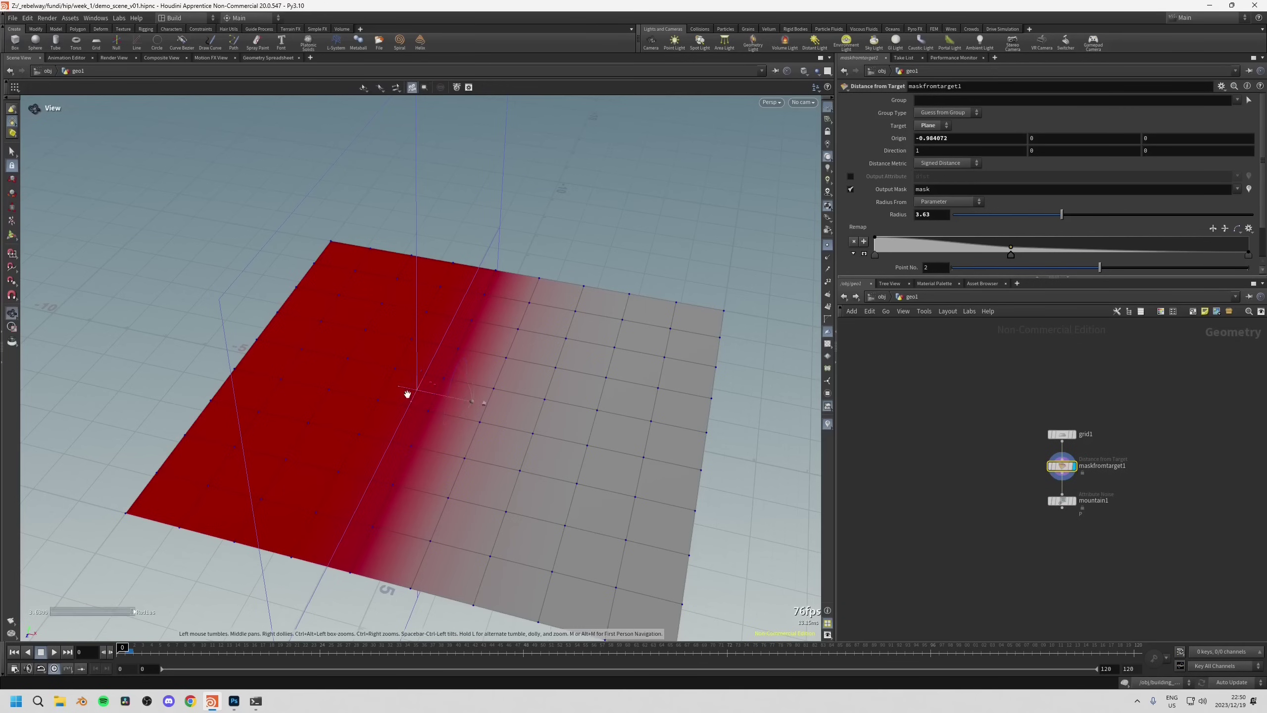
{"action": "left_click_drag", "start_coordinate": [410, 391], "coordinate": [422, 415], "text": "alt"}
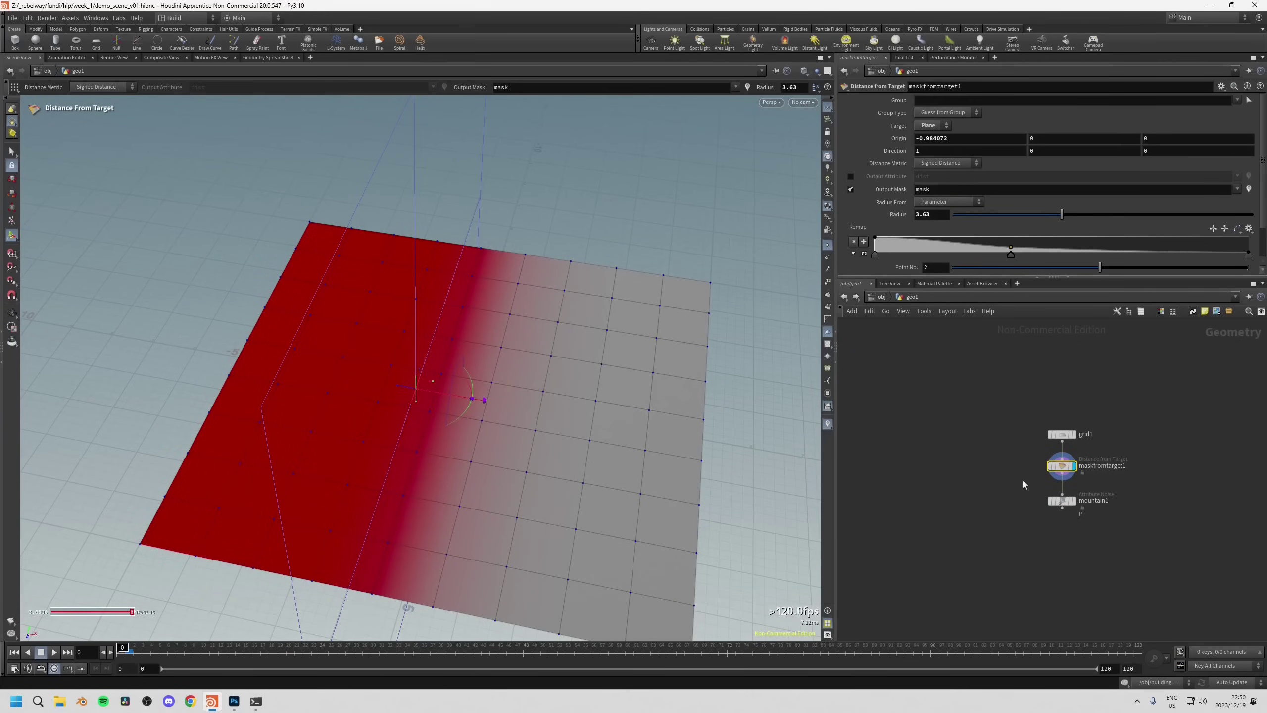
{"action": "middle_click", "coordinate": [1059, 469]}
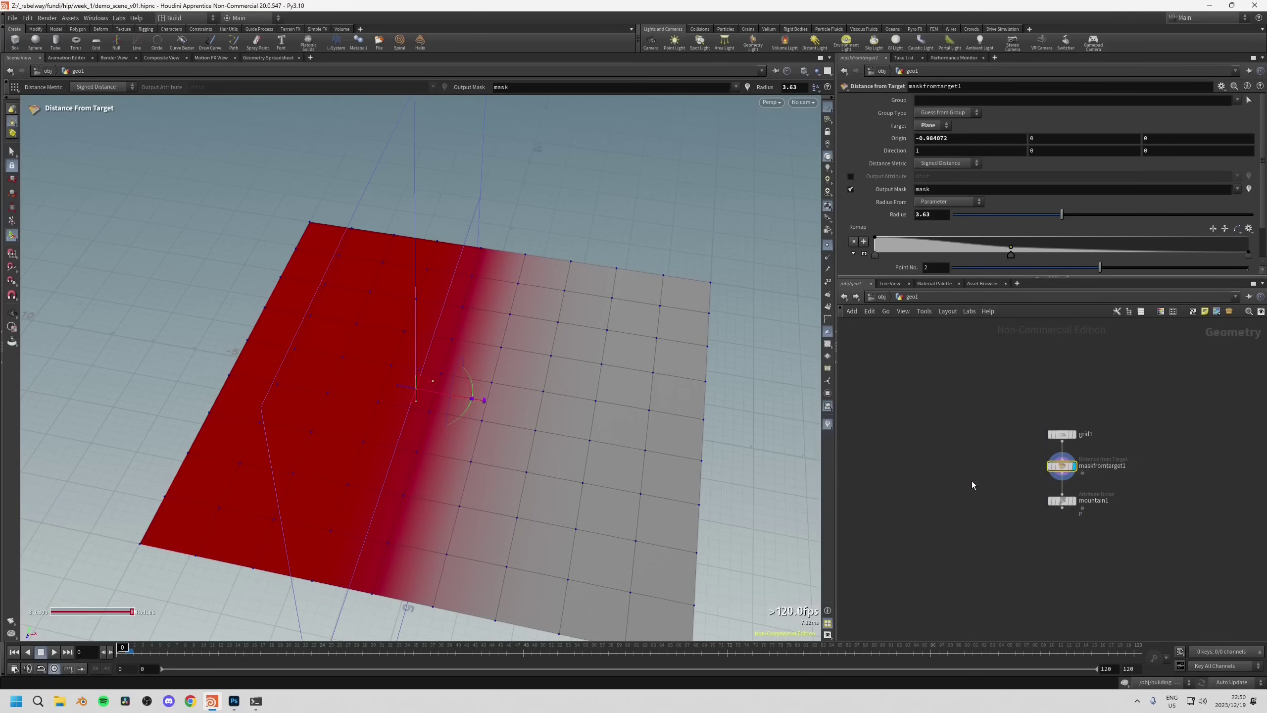
{"action": "left_click", "coordinate": [1072, 500]}
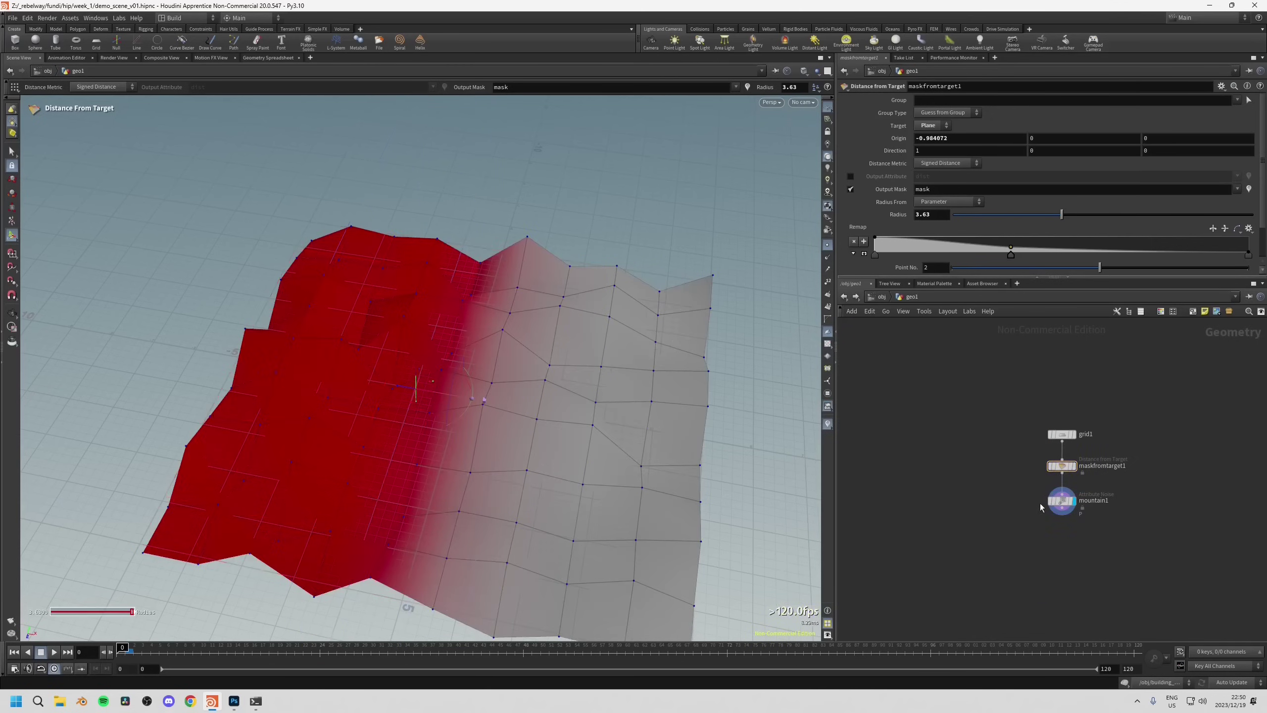
{"action": "left_click", "coordinate": [1061, 500]}
{"action": "left_click_drag", "start_coordinate": [433, 422], "coordinate": [447, 420], "text": "alt"}
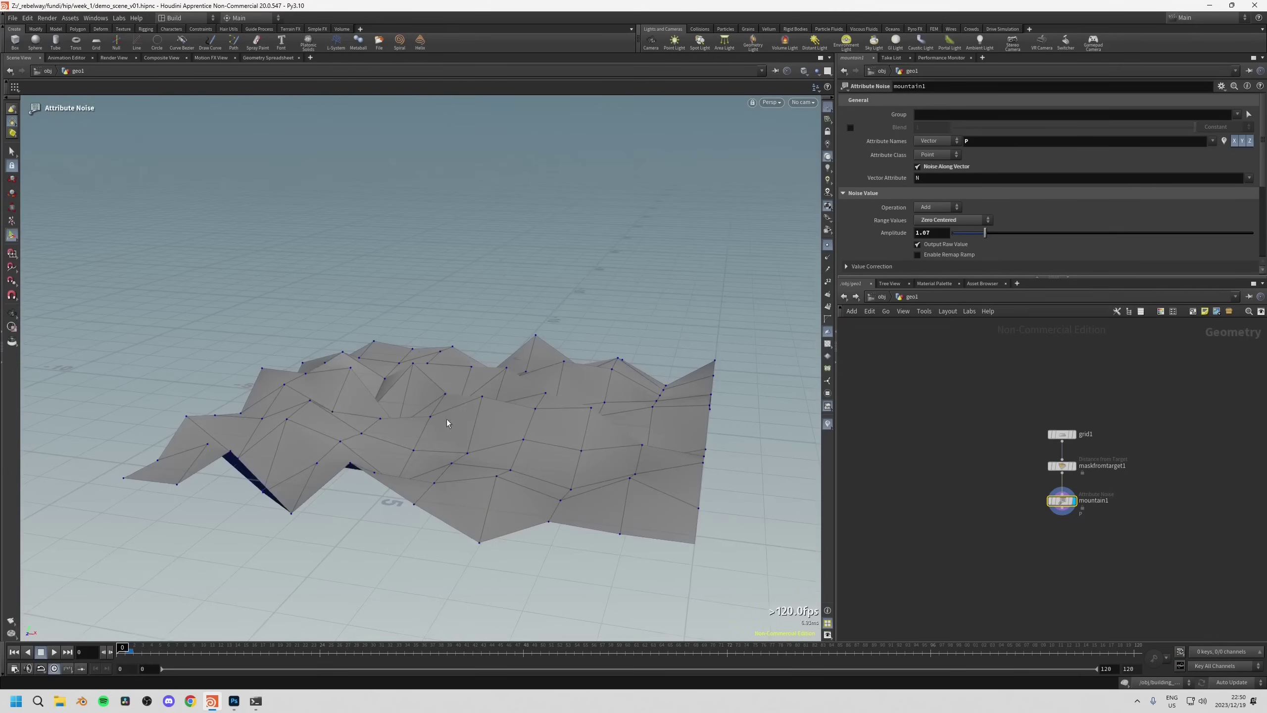
Enable Blend on mountain1 and set it to Use Attribute so the mask attribute drives the noise.
{"action": "middle_click_drag", "start_coordinate": [943, 482], "coordinate": [934, 493]}
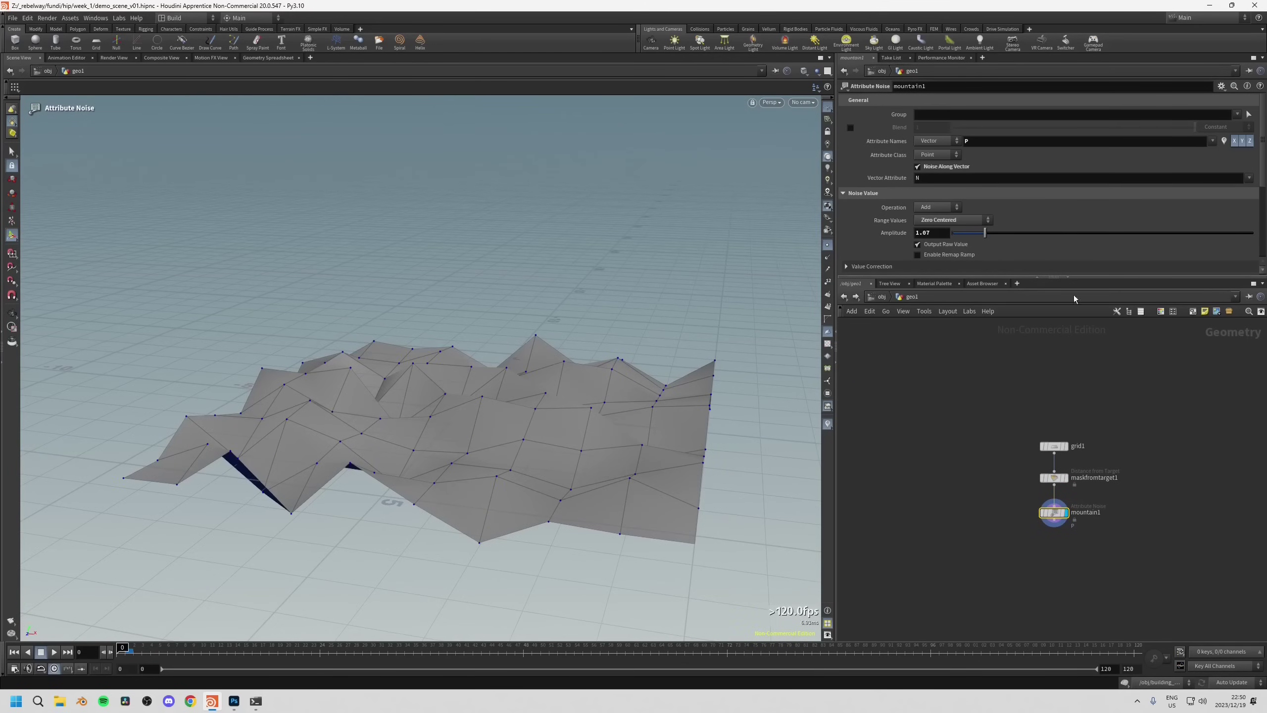
{"action": "left_click", "coordinate": [851, 128]}
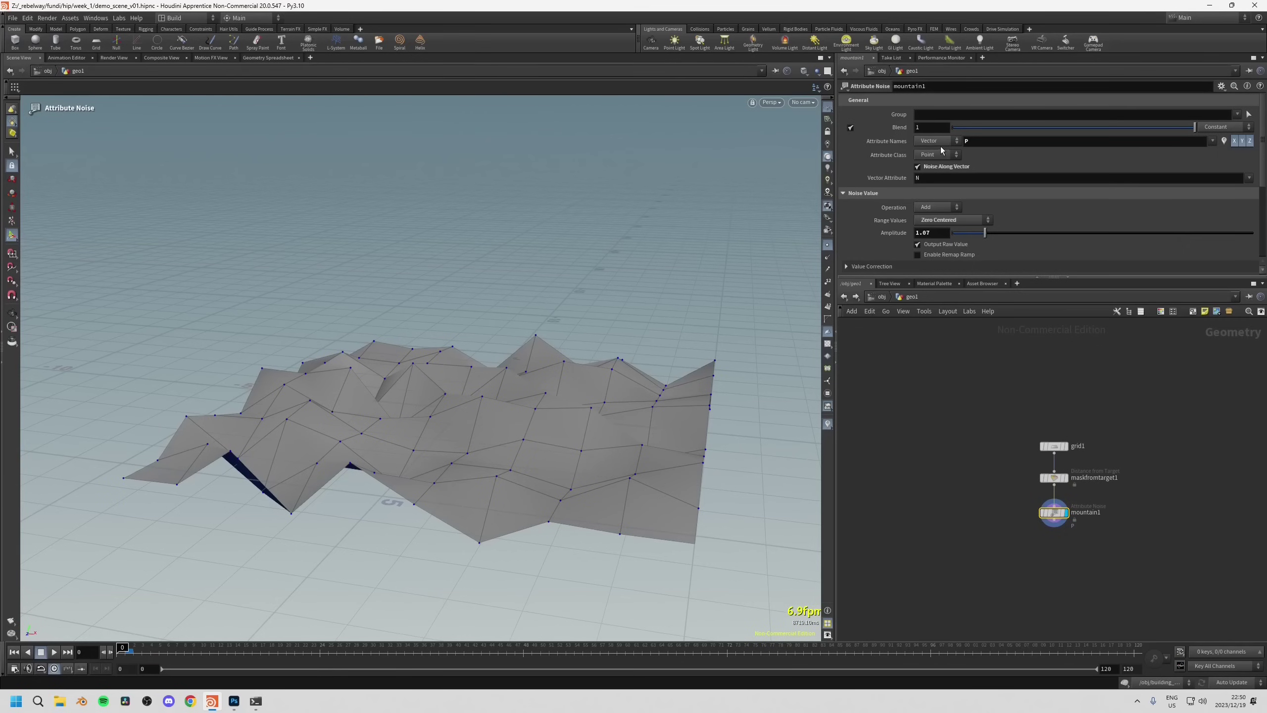
{"action": "left_click", "coordinate": [1220, 127]}
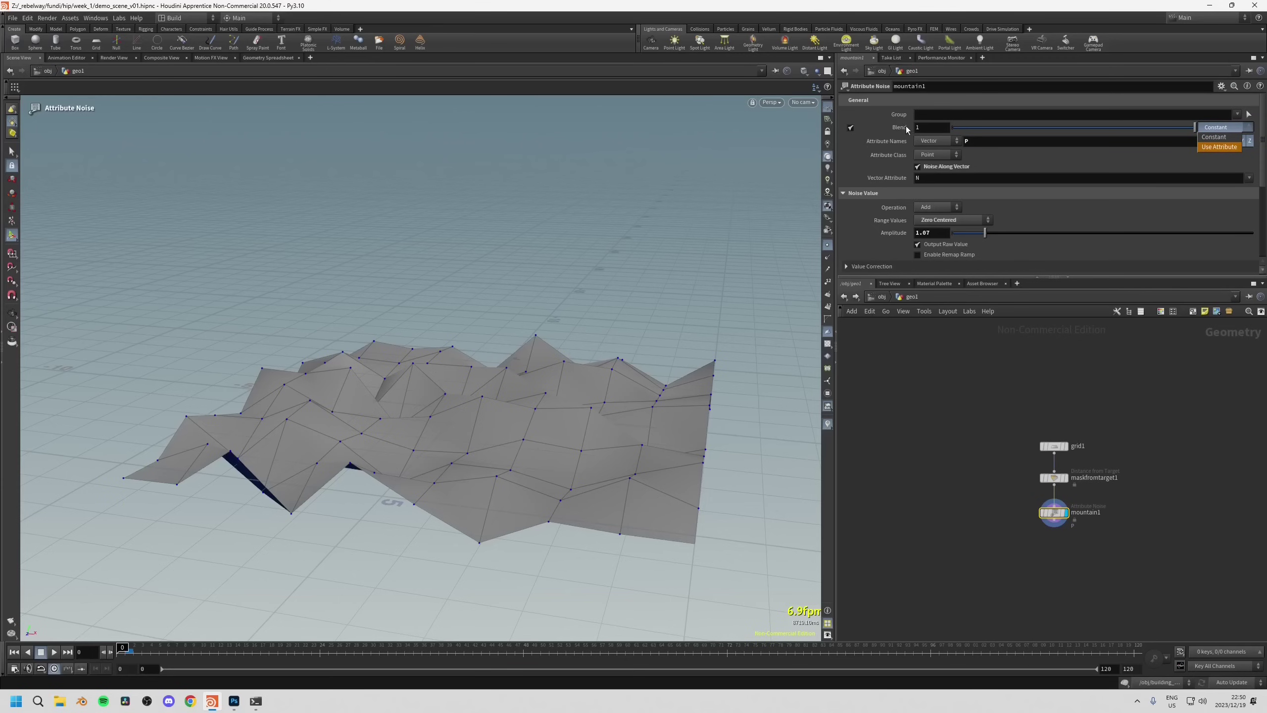
{"action": "left_click", "coordinate": [1208, 148]}
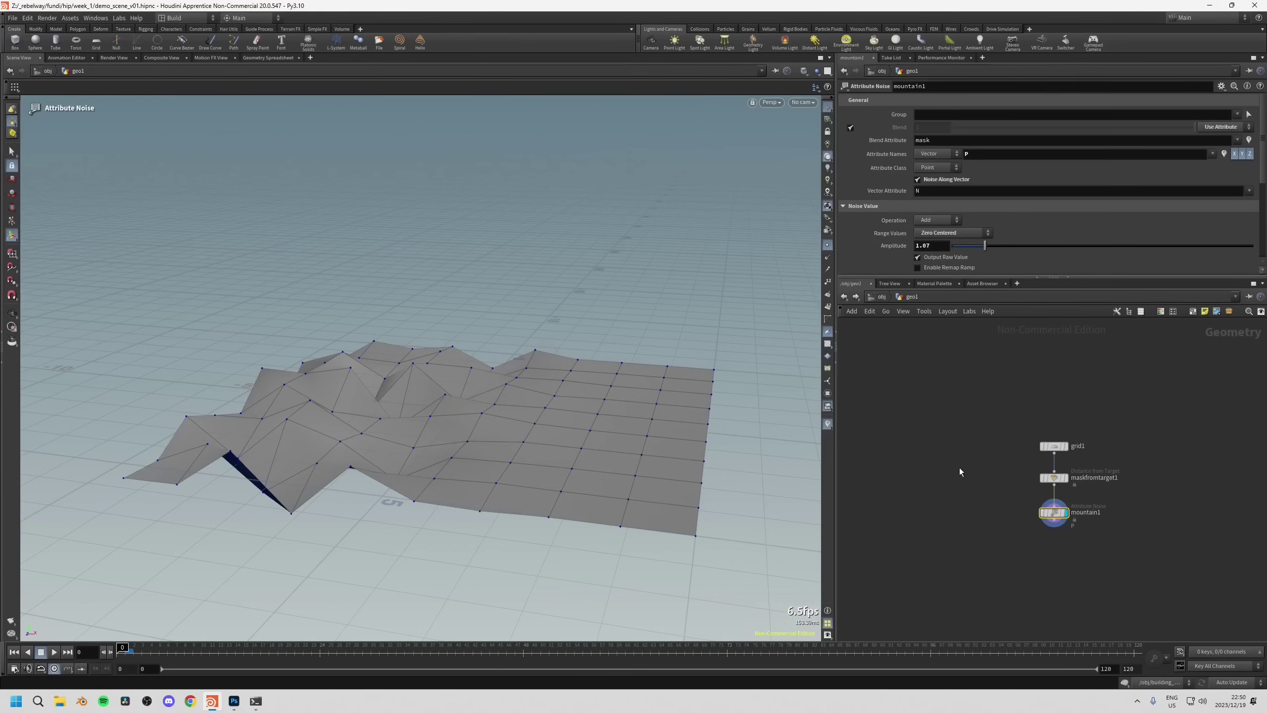
Compare the mask with the displaced grid and shift maskfromtarget1's plane origin to about -0.03 in X.
{"action": "left_click", "coordinate": [1055, 478]}
{"action": "middle_click", "coordinate": [1055, 482]}
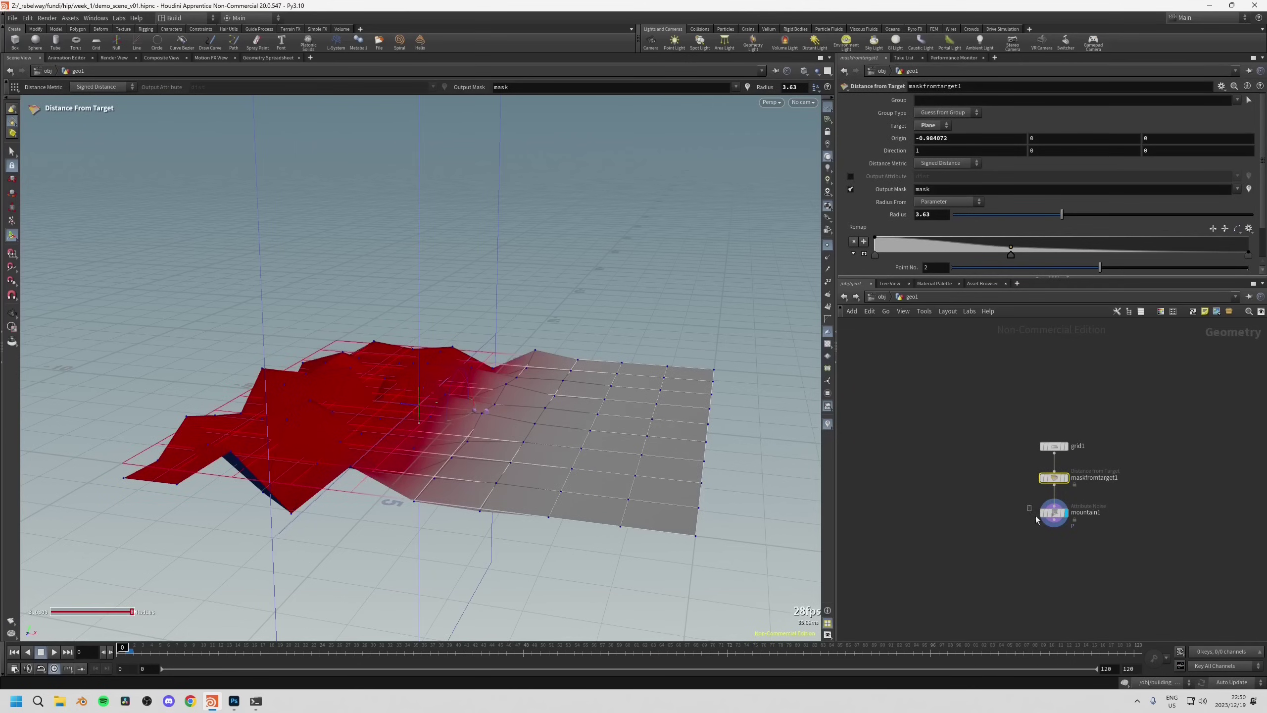
{"action": "left_click", "coordinate": [1045, 513]}
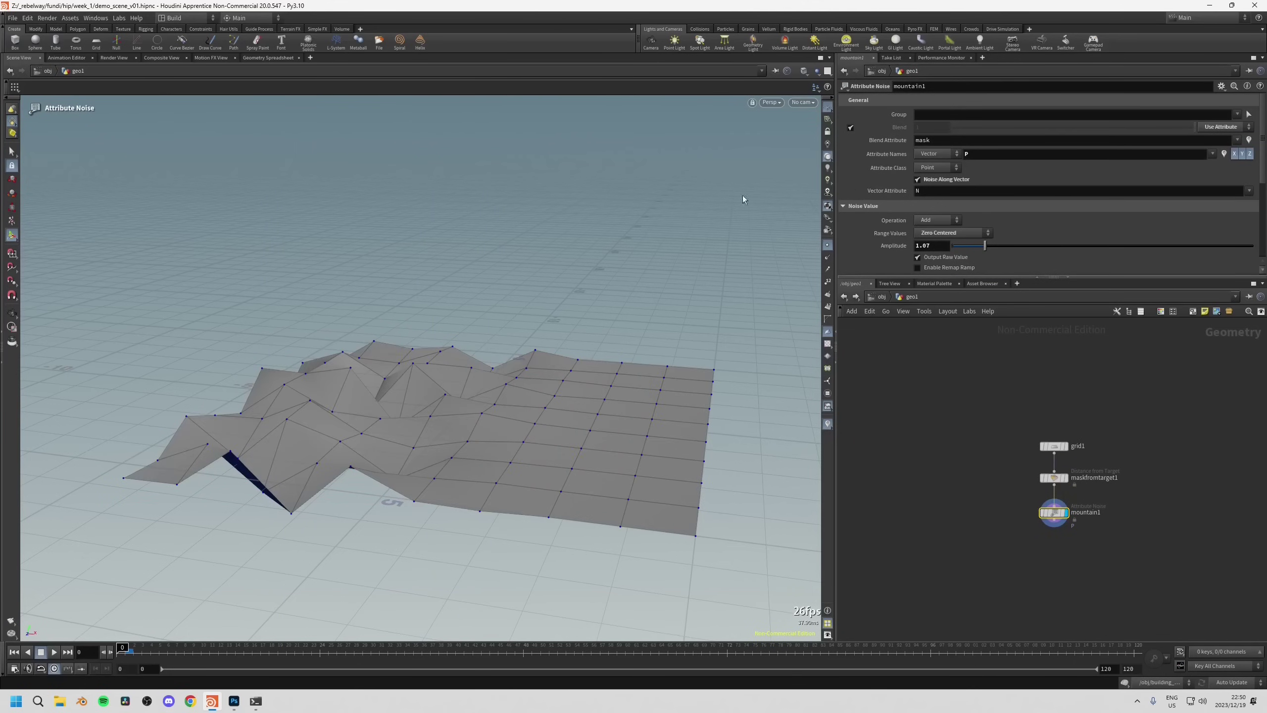
{"action": "left_click_drag", "start_coordinate": [399, 388], "coordinate": [475, 433], "text": "alt"}
{"action": "right_click_drag", "start_coordinate": [476, 432], "coordinate": [435, 379], "text": "alt"}
{"action": "left_click_drag", "start_coordinate": [435, 379], "coordinate": [362, 345], "text": "alt"}
{"action": "key", "text": "Return"}
{"action": "left_click", "coordinate": [1054, 479]}
{"action": "key", "text": "Escape"}
{"action": "key", "text": "Return"}
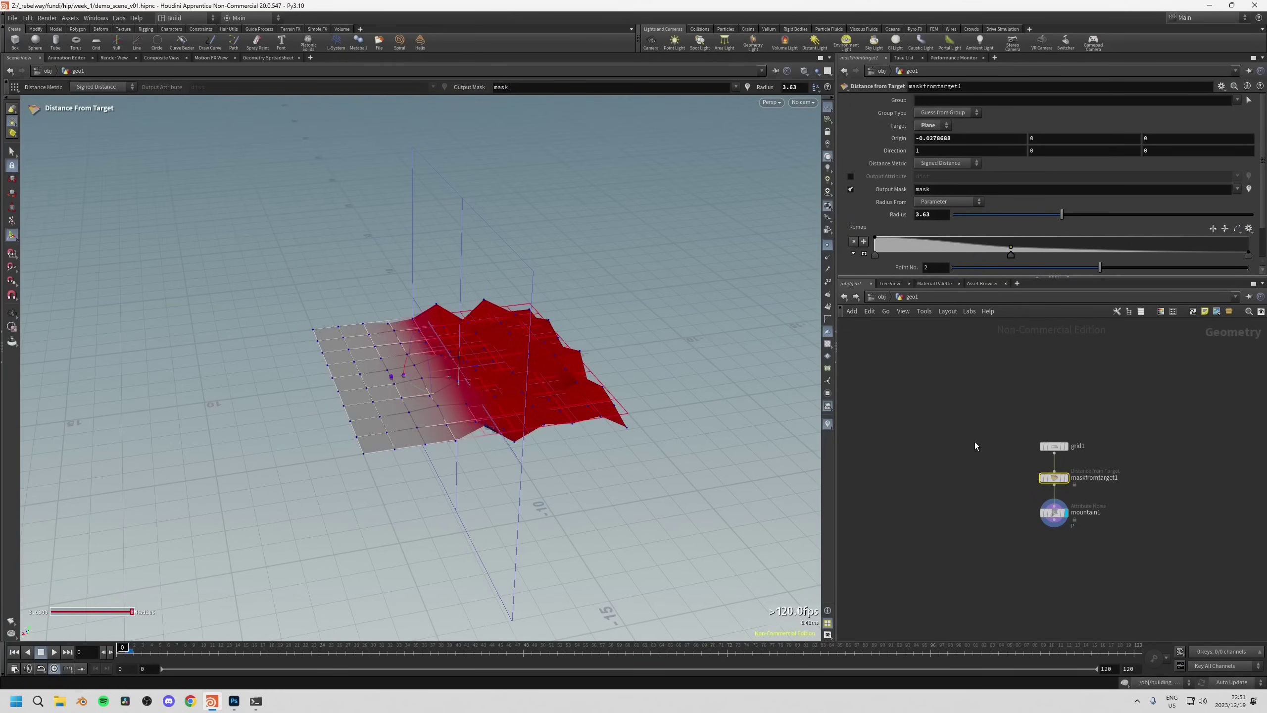
{"action": "left_click_drag", "start_coordinate": [460, 371], "coordinate": [399, 393]}
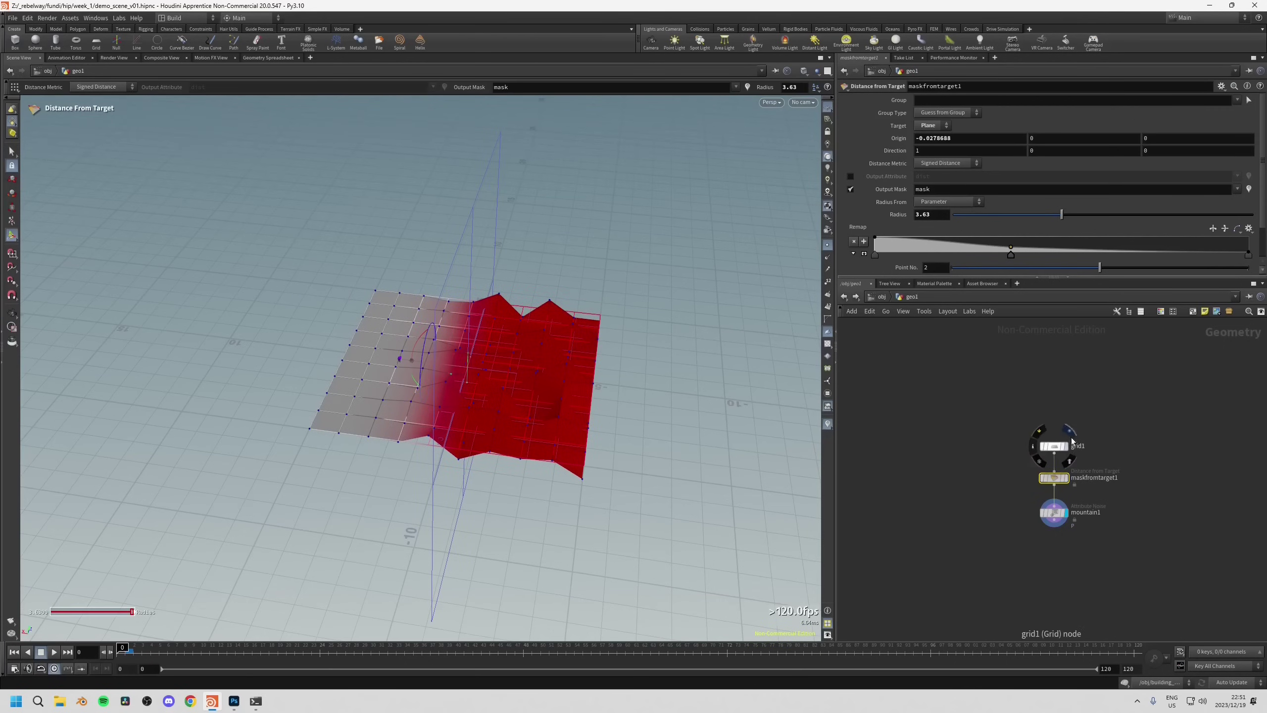
Enlarge grid1 to a size of about 11.95 by 17.54 by extending two of its edges.
{"action": "left_click", "coordinate": [1054, 446]}
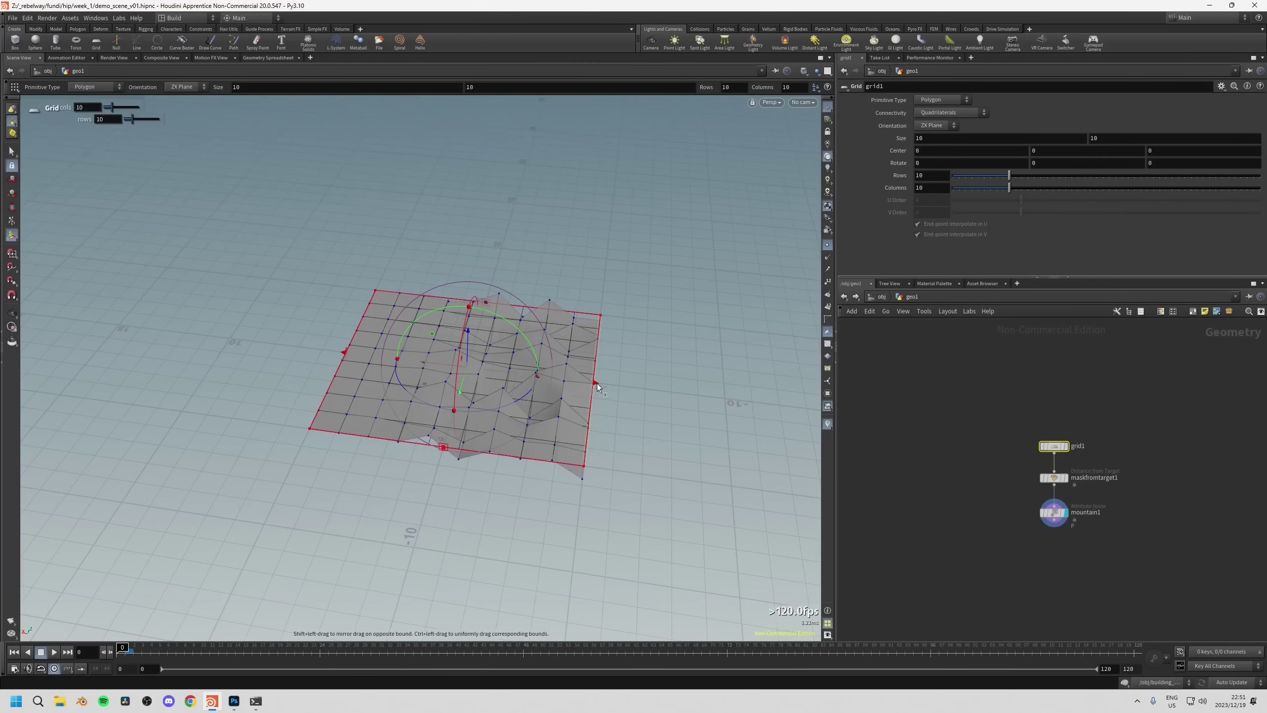
{"action": "left_click_drag", "start_coordinate": [734, 406], "coordinate": [650, 395]}
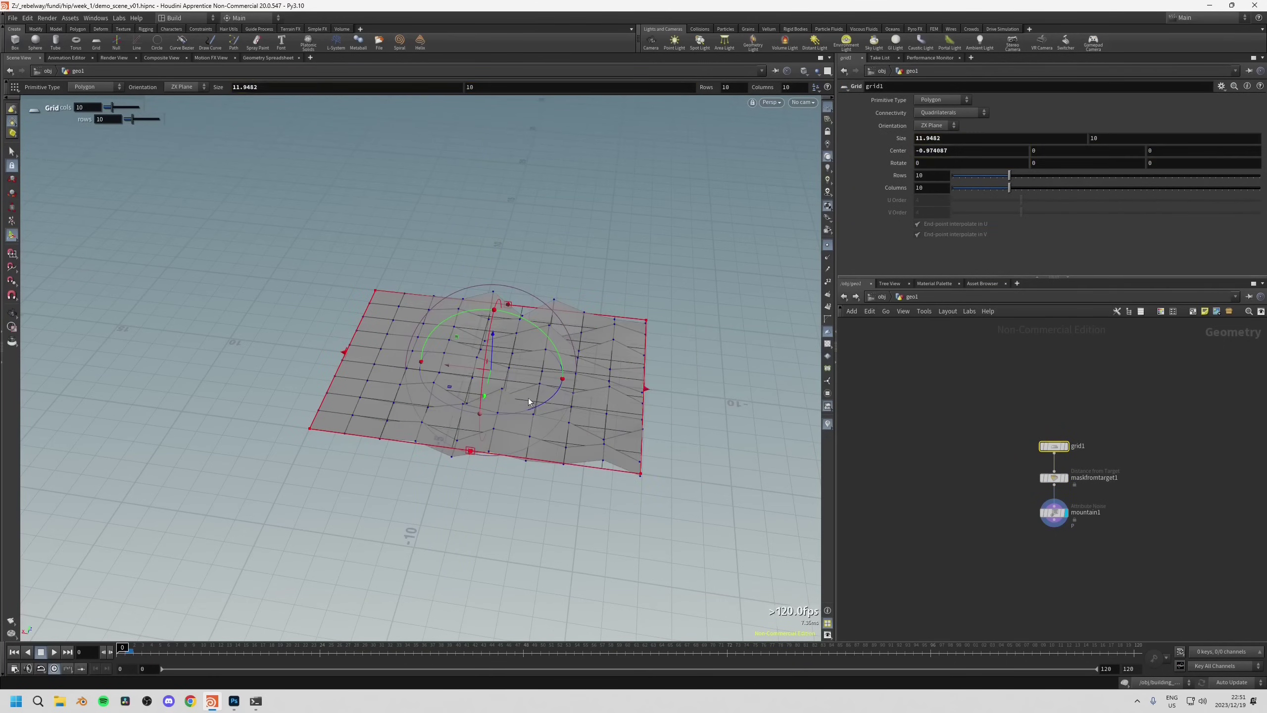
{"action": "key", "text": "Escape"}
{"action": "left_click_drag", "start_coordinate": [494, 390], "coordinate": [579, 387], "text": "alt"}
{"action": "left_click_drag", "start_coordinate": [641, 348], "coordinate": [681, 296]}
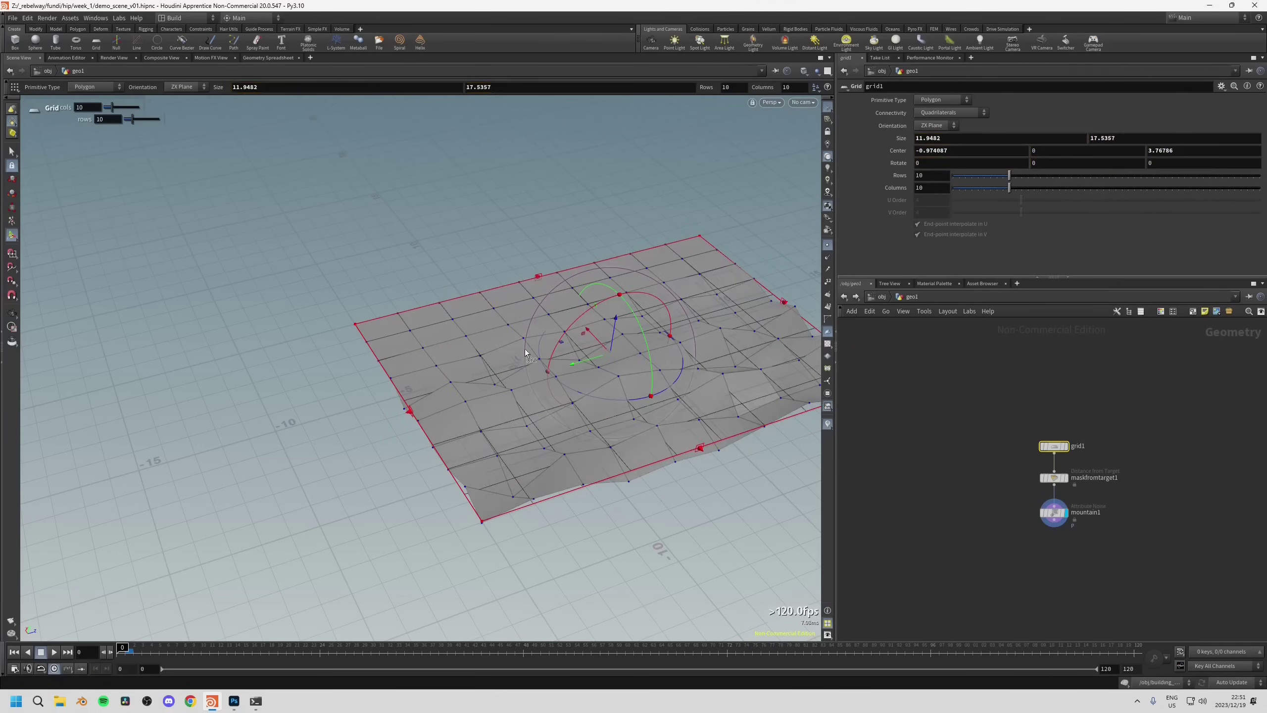
Inspect the enlarged terrain from several angles and increase grid1's rows and columns to 48.
{"action": "left_click_drag", "start_coordinate": [529, 352], "coordinate": [667, 319], "text": "alt"}
{"action": "right_click_drag", "start_coordinate": [666, 319], "coordinate": [509, 360], "text": "alt"}
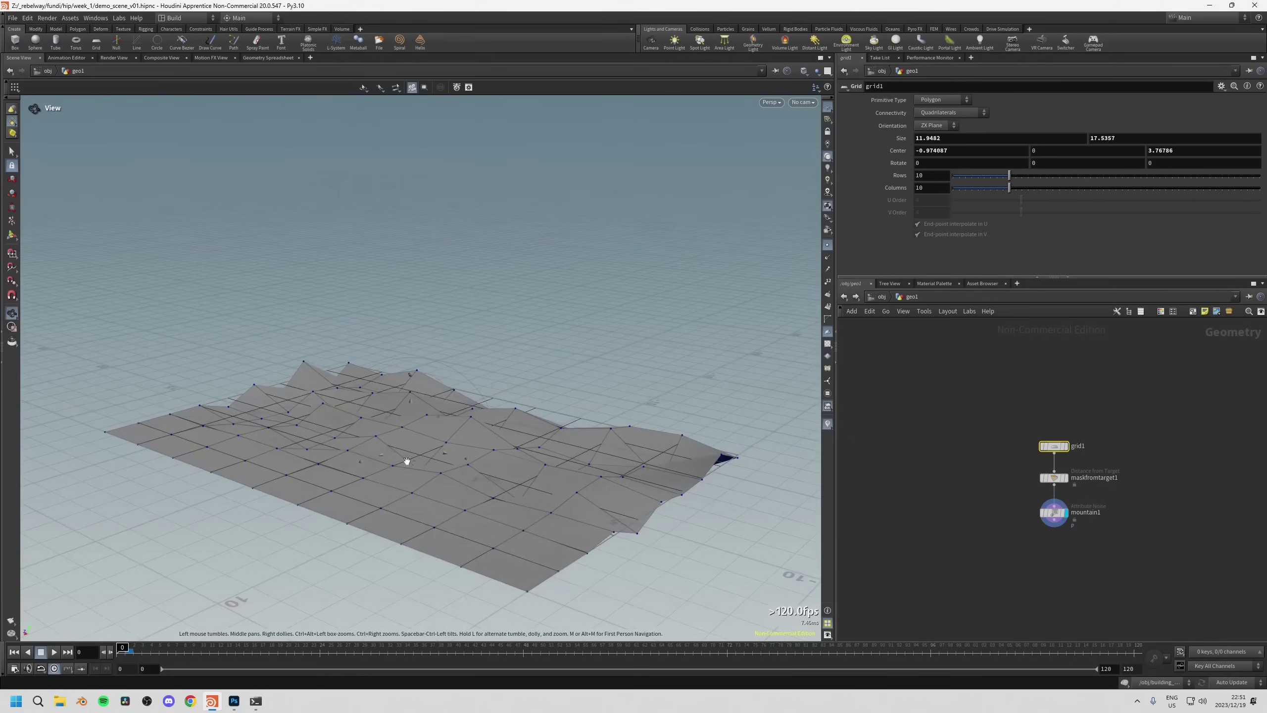
{"action": "left_click_drag", "start_coordinate": [407, 461], "coordinate": [454, 509], "text": "alt"}
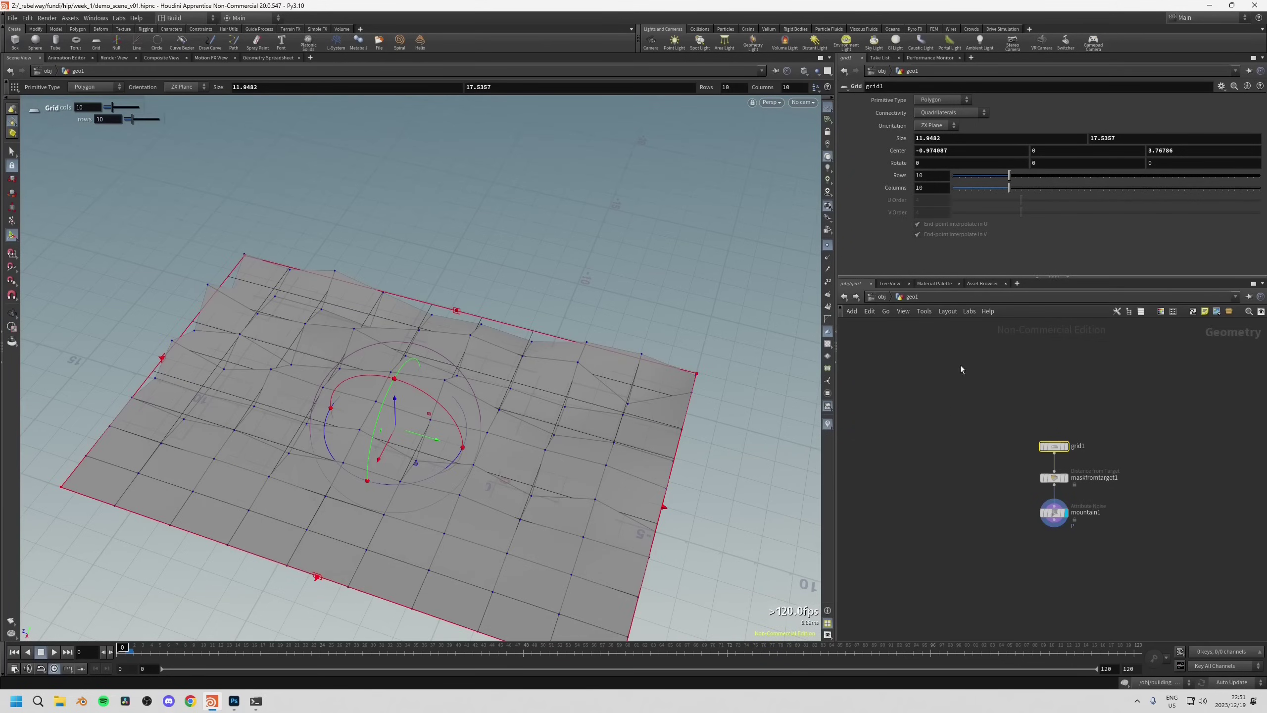
{"action": "left_click_drag", "start_coordinate": [589, 400], "coordinate": [549, 469], "text": "alt"}
{"action": "left_click_drag", "start_coordinate": [438, 512], "coordinate": [529, 470], "text": "alt"}
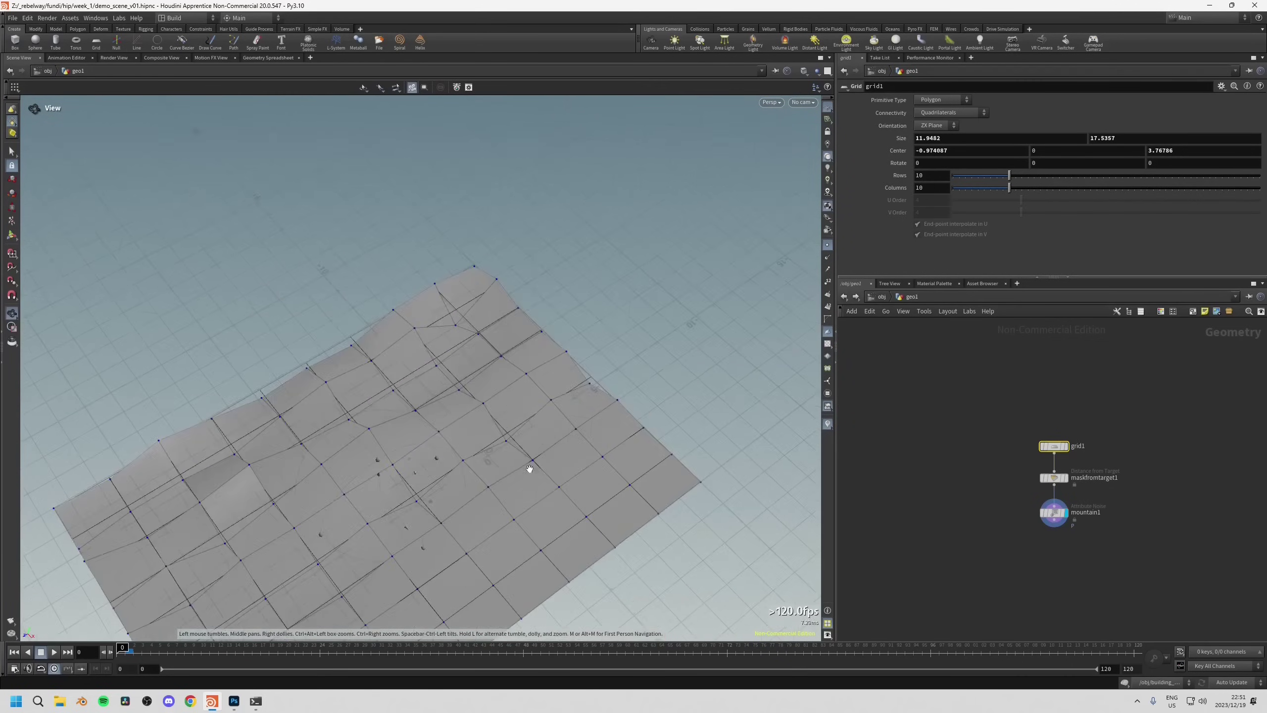
{"action": "middle_click_drag", "start_coordinate": [369, 552], "coordinate": [488, 393], "text": "alt"}
{"action": "left_click_drag", "start_coordinate": [488, 393], "coordinate": [569, 289]}
{"action": "key", "text": "Return"}
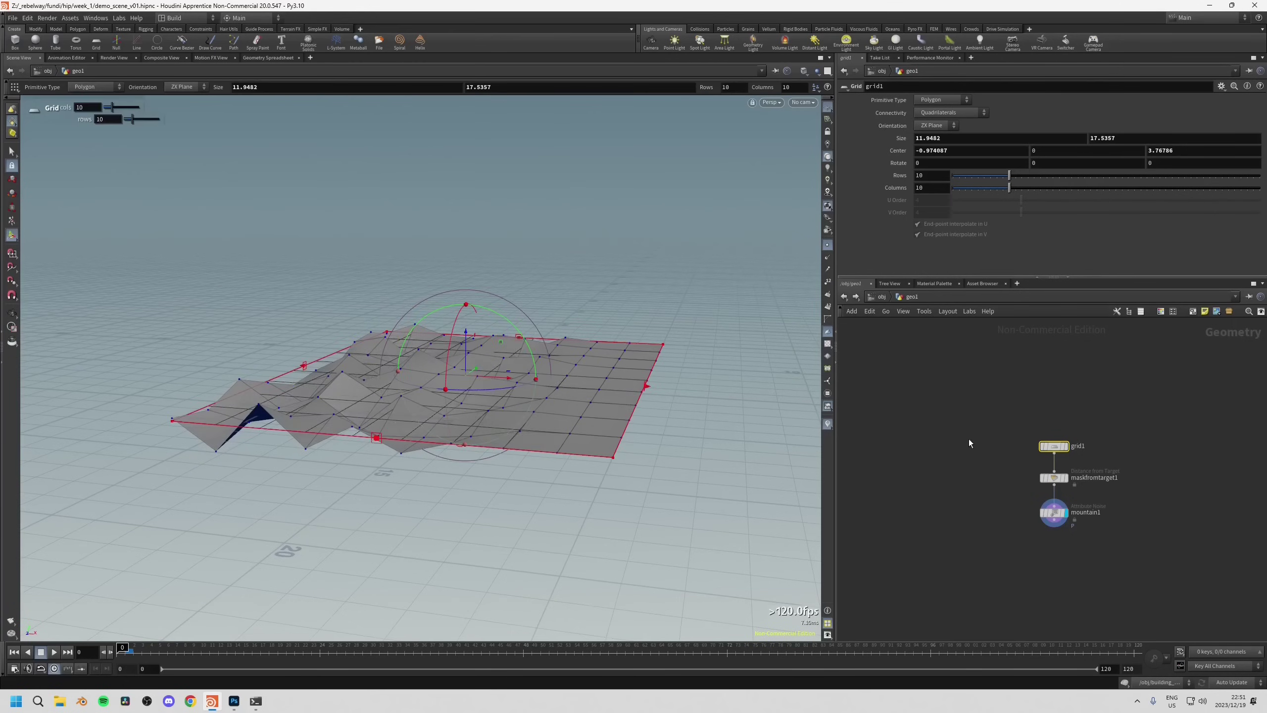
{"action": "left_click_drag", "start_coordinate": [1009, 175], "coordinate": [1250, 179]}
{"action": "left_click", "coordinate": [1230, 176]}
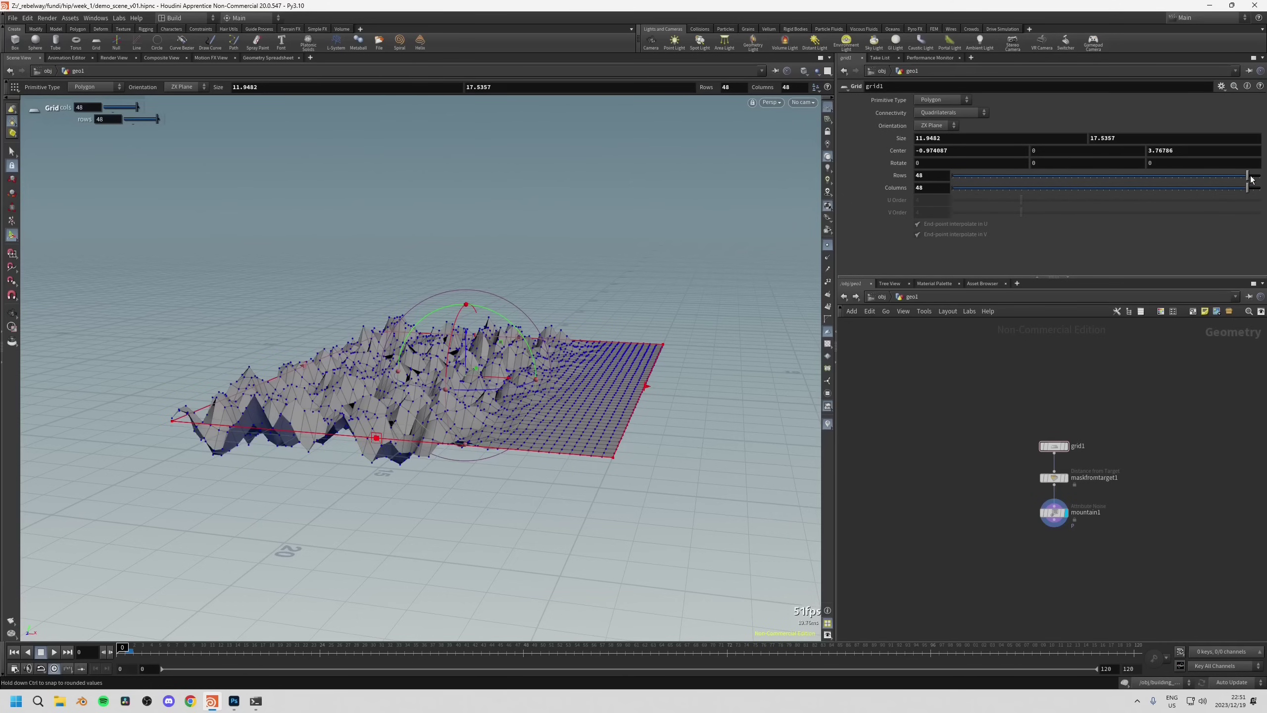
Check the mask on the denser grid, then set mountain1's amplitude to 0.38 and its element size to 1.33.
{"action": "left_click_drag", "start_coordinate": [345, 312], "coordinate": [377, 383], "text": "alt"}
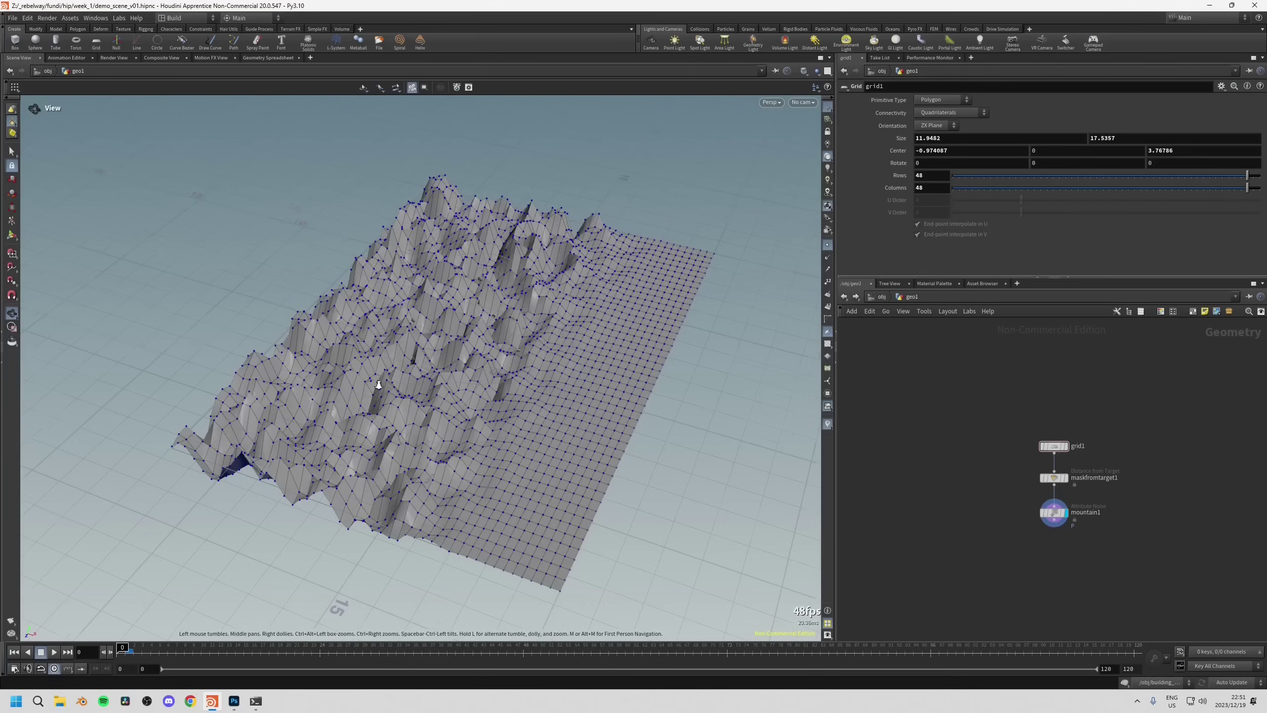
{"action": "scroll", "coordinate": [377, 383], "scroll_direction": "up", "scroll_amount": 2}
{"action": "left_click", "coordinate": [1054, 478]}
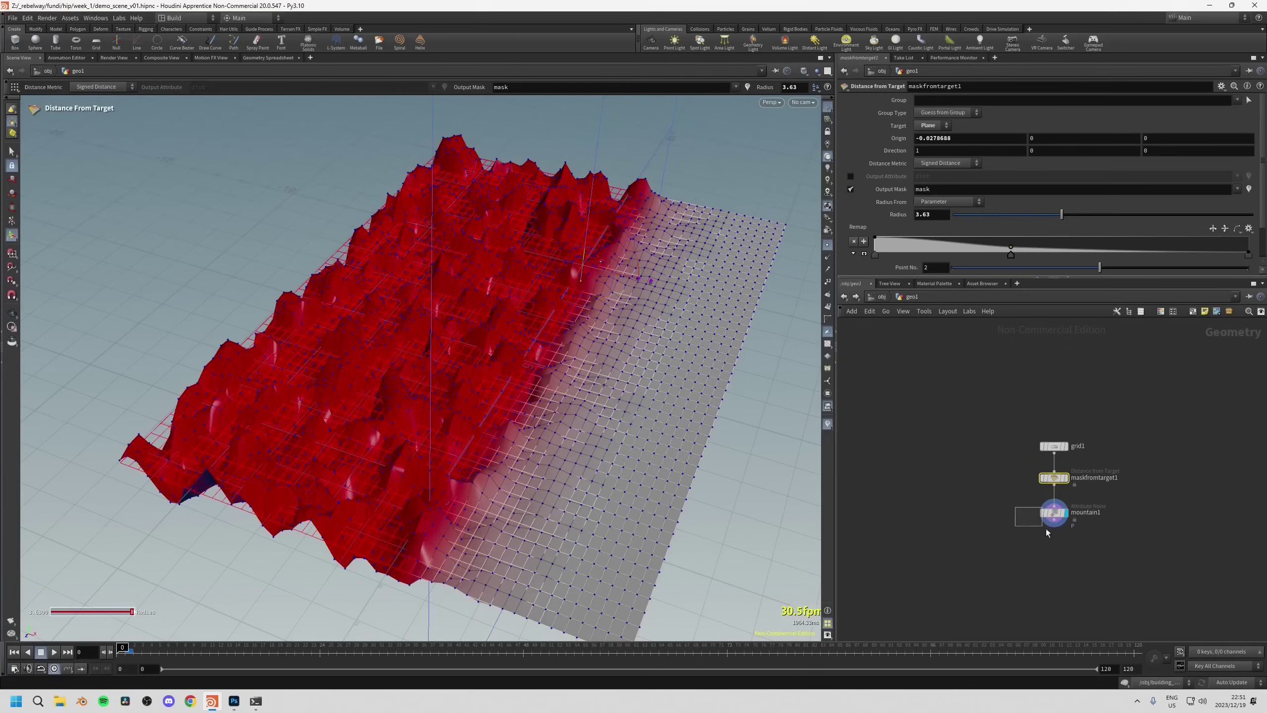
{"action": "left_click", "coordinate": [1052, 514]}
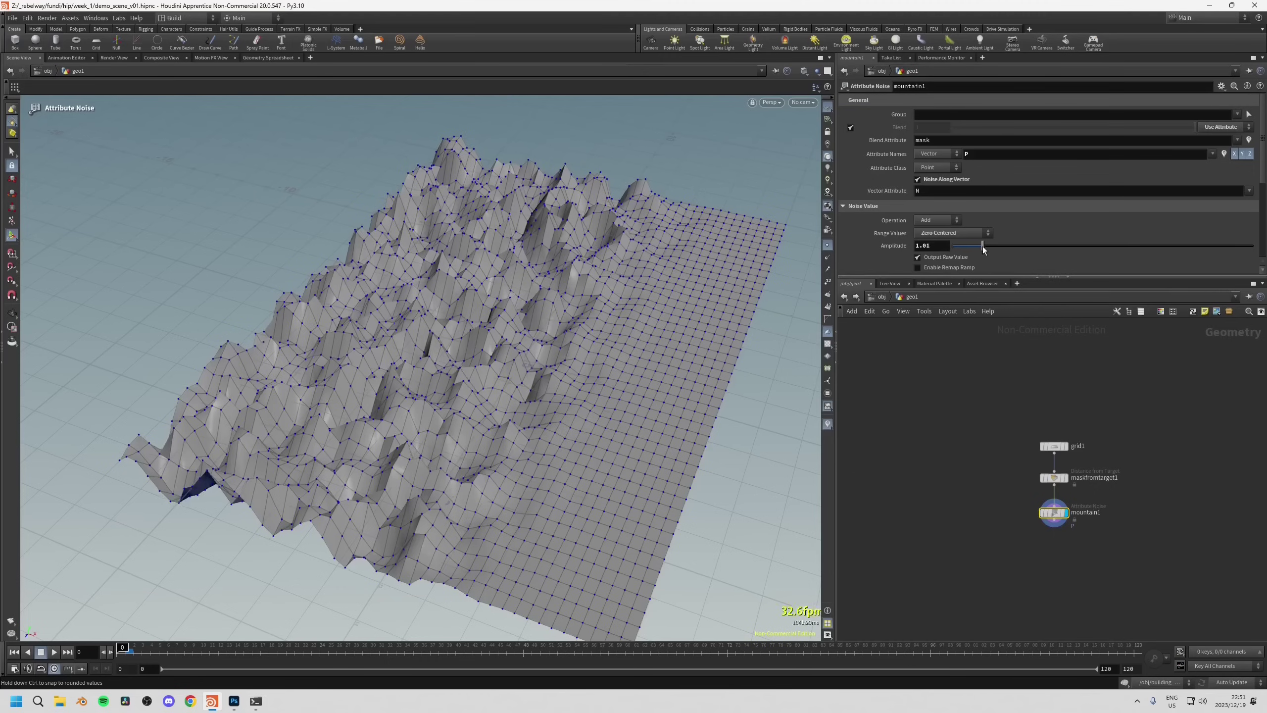
{"action": "mouse_move", "coordinate": [983, 247]}
{"action": "left_mouse_down"}
{"action": "mouse_move", "coordinate": [964, 246]}
{"action": "mouse_move", "coordinate": [991, 238]}
{"action": "left_mouse_up"}
{"action": "scroll", "coordinate": [858, 240], "scroll_direction": "down", "scroll_amount": 3}
{"action": "key", "text": "Escape"}
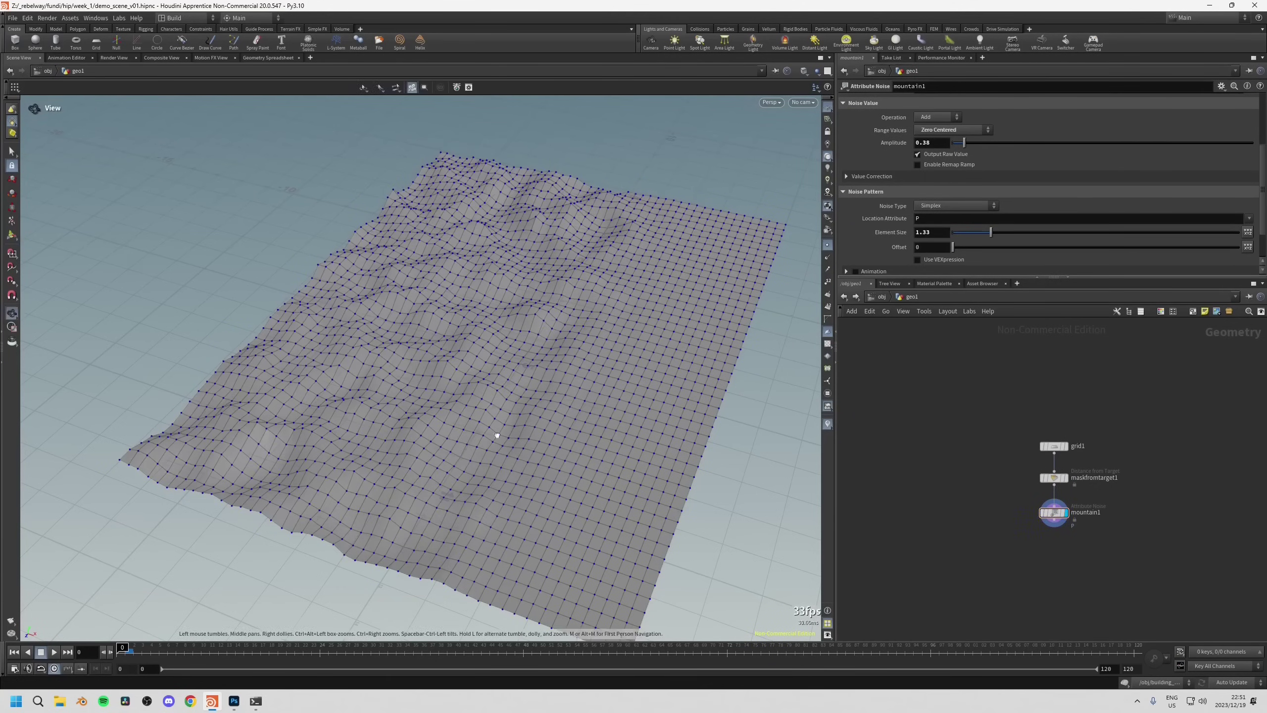
{"action": "left_click_drag", "start_coordinate": [497, 434], "coordinate": [515, 400], "text": "alt"}
{"action": "middle_click_drag", "start_coordinate": [933, 477], "coordinate": [931, 476]}
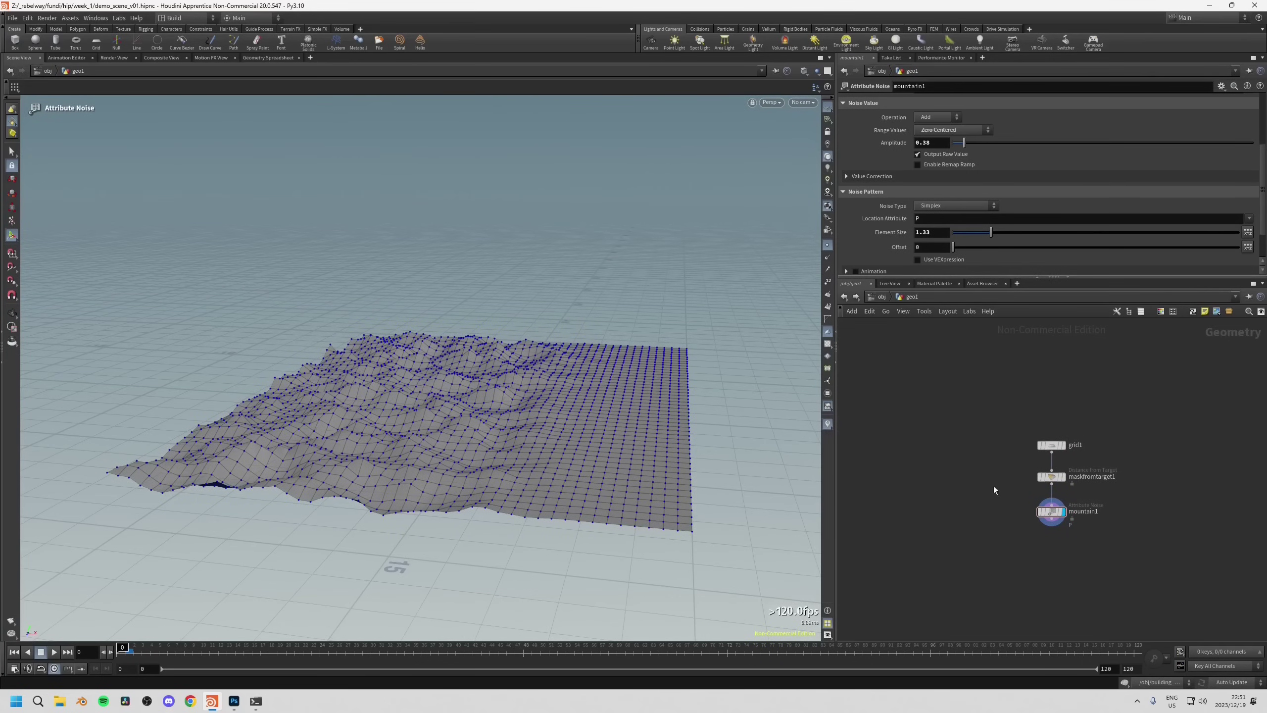
Move maskfromtarget1's plane origin to about -1.32 in X to shift where the noise fades out.
{"action": "left_click", "coordinate": [1050, 476]}
{"action": "left_click_drag", "start_coordinate": [518, 407], "coordinate": [536, 408]}
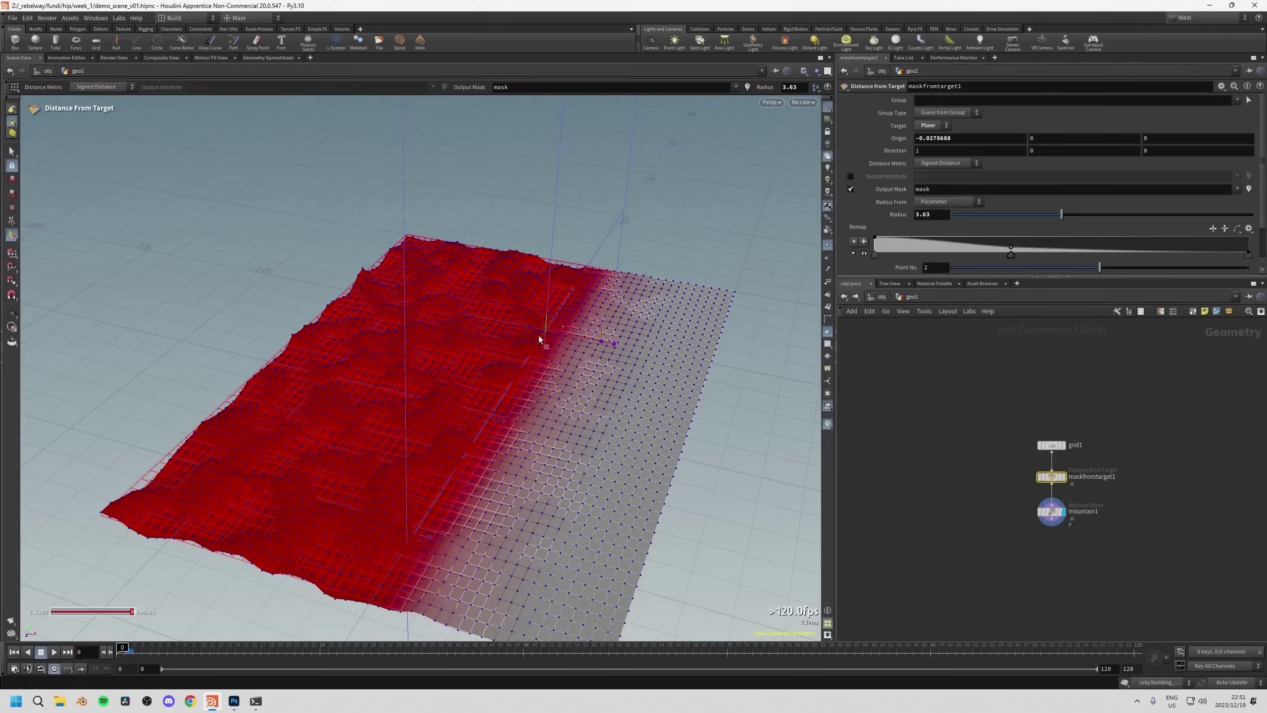
{"action": "left_click_drag", "start_coordinate": [539, 339], "coordinate": [505, 319]}
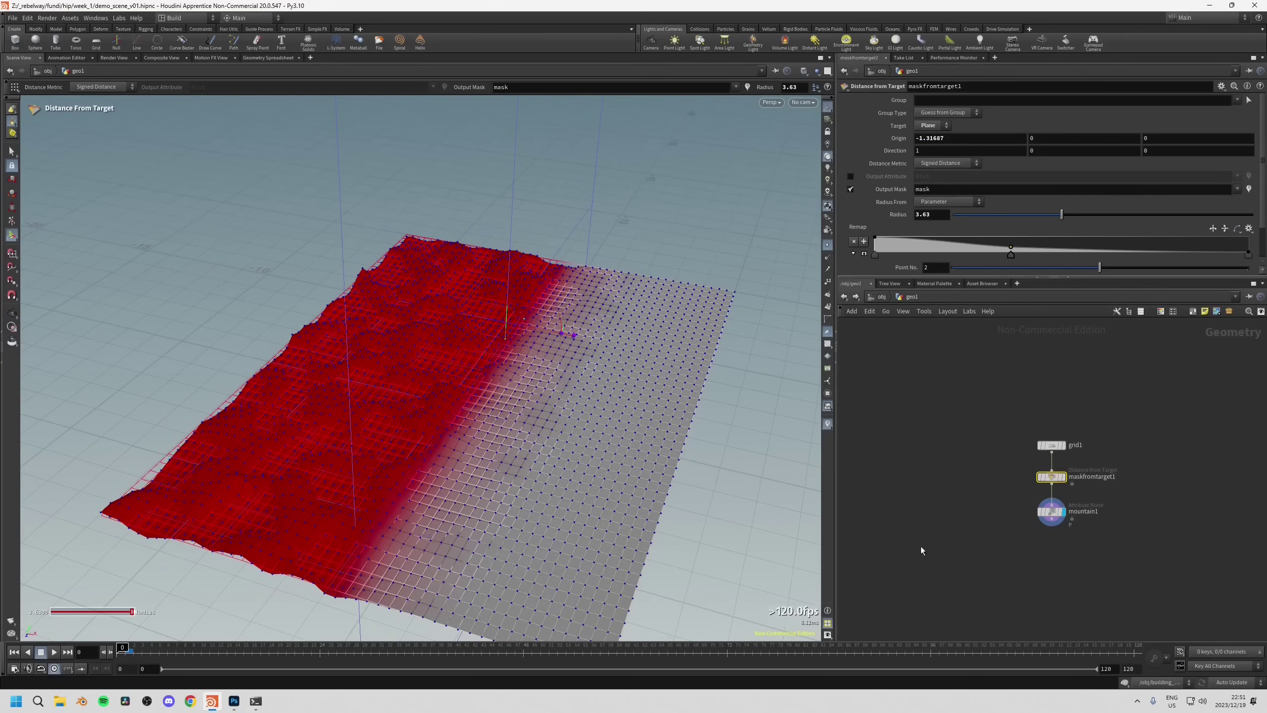
{"action": "middle_click_drag", "start_coordinate": [1019, 487], "coordinate": [1041, 467]}
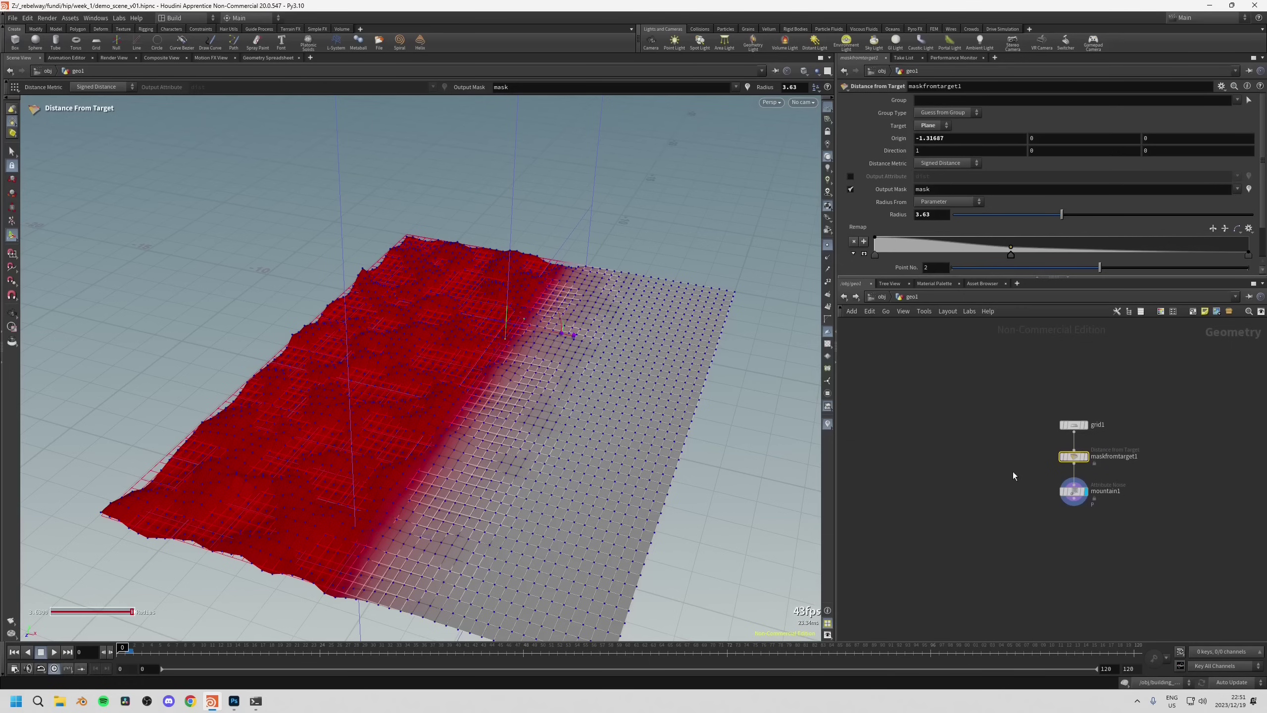
Reduce grid1's resolution to 17 rows and 17 columns.
{"action": "left_click", "coordinate": [1096, 427]}
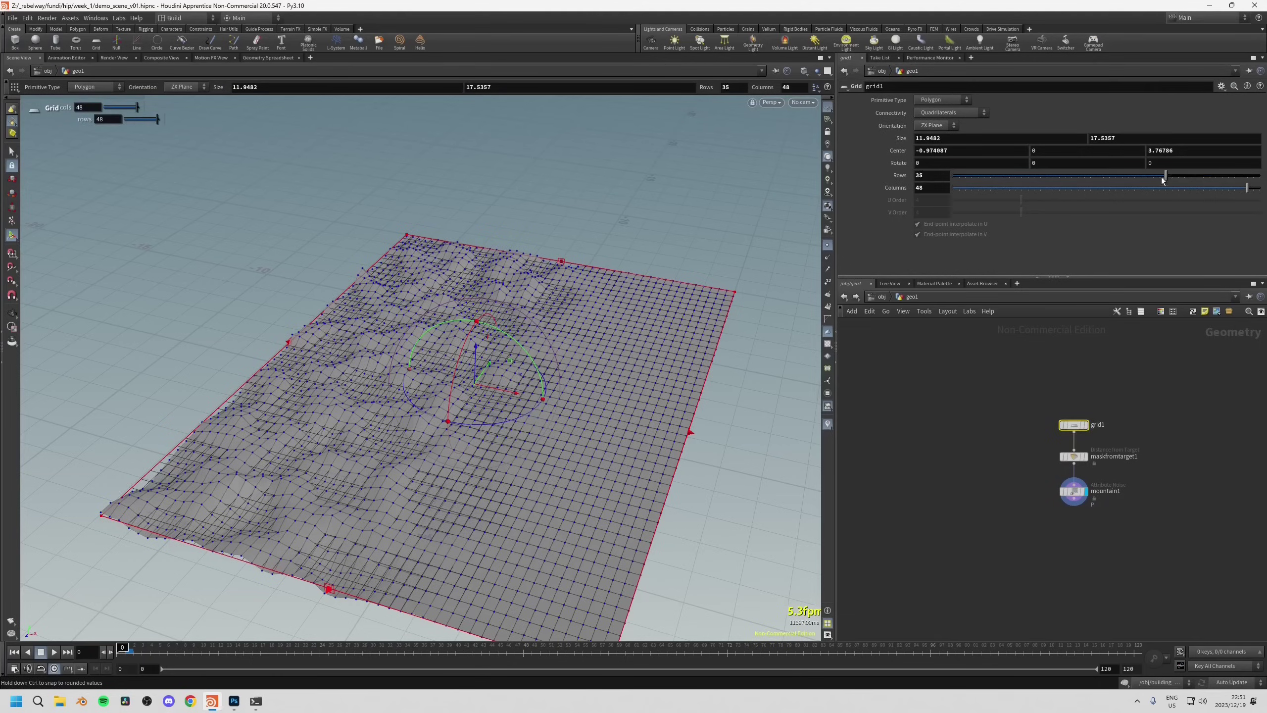
{"action": "left_click_drag", "start_coordinate": [1163, 181], "coordinate": [1054, 180]}
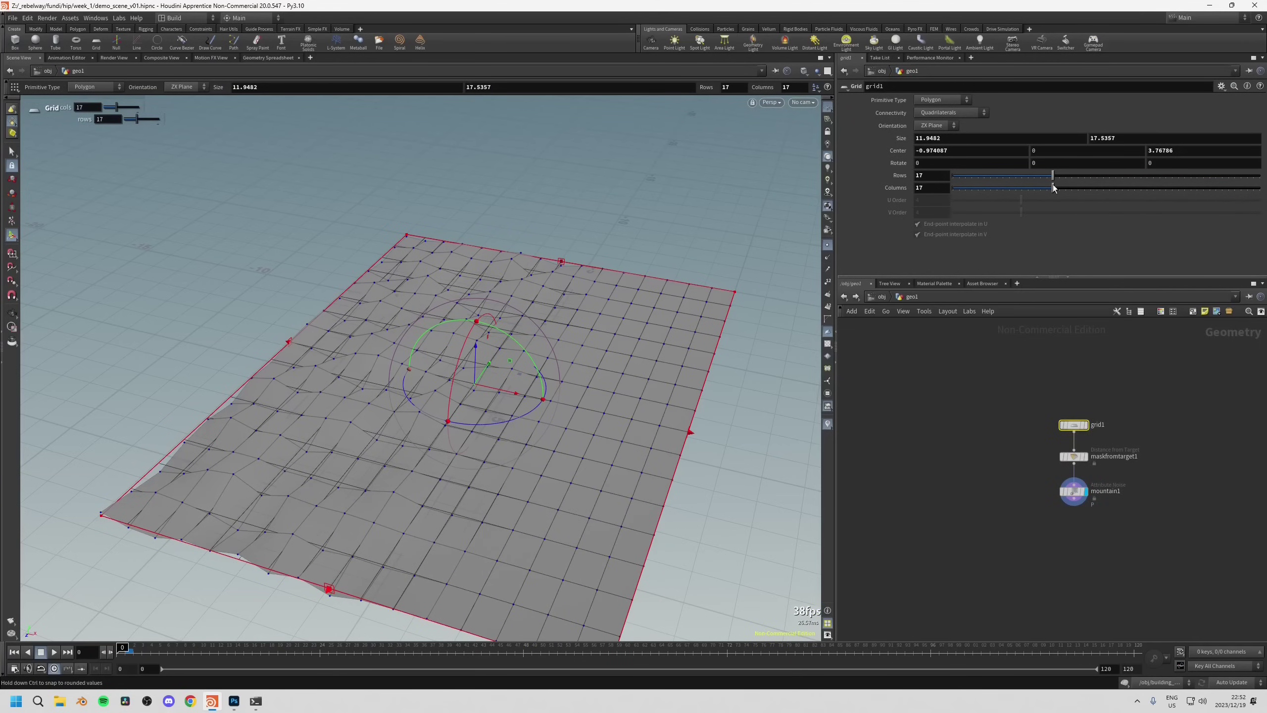
Add a Copy to Points node below the chain and feed mountain1 into its second input as target points.
{"action": "middle_click_drag", "start_coordinate": [997, 531], "coordinate": [997, 497]}
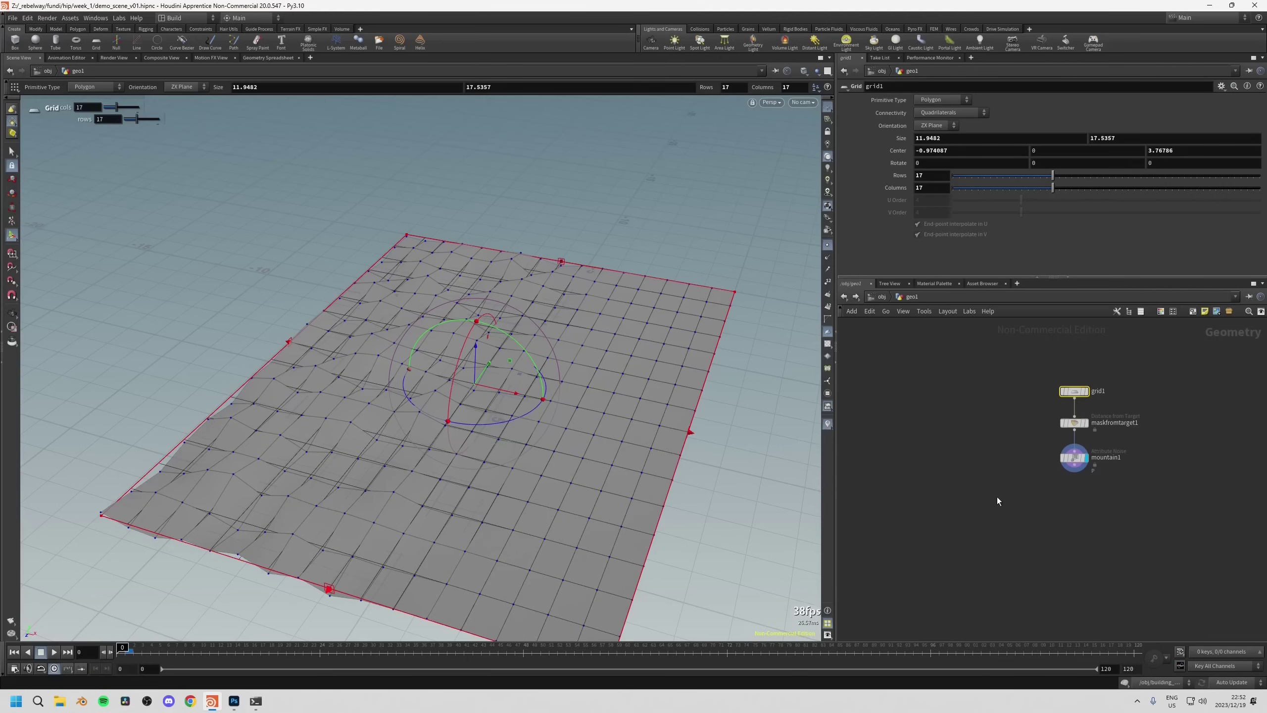
{"action": "key", "text": "Tab"}
{"action": "type", "text": "c"}
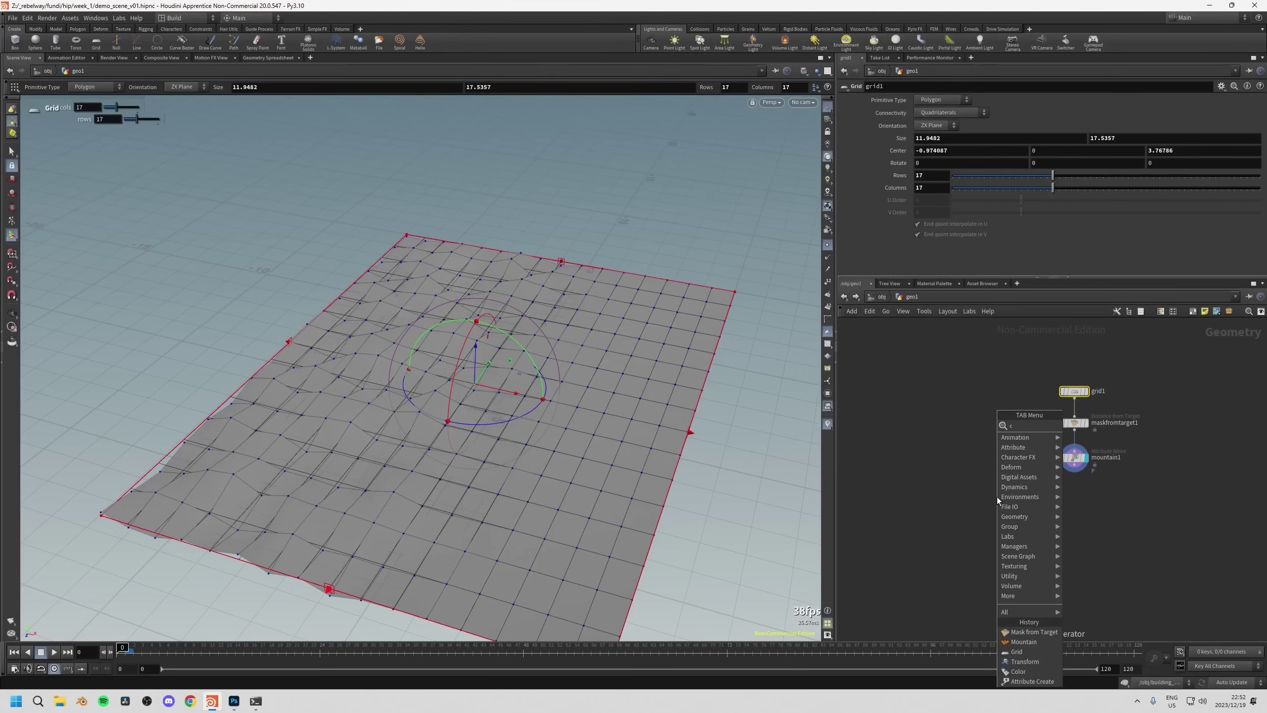
{"action": "type", "text": "opp"}
{"action": "key", "text": "Return"}
{"action": "left_click", "coordinate": [1000, 501]}
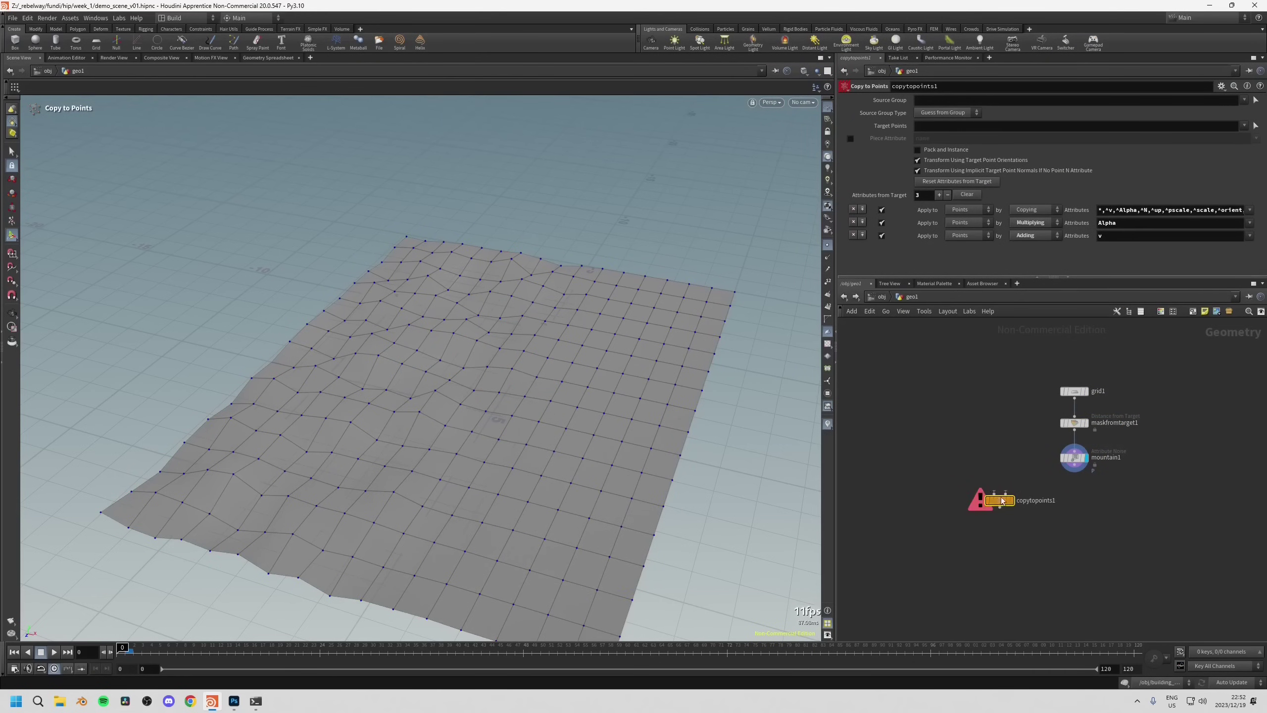
{"action": "left_click_drag", "start_coordinate": [1002, 500], "coordinate": [1021, 517]}
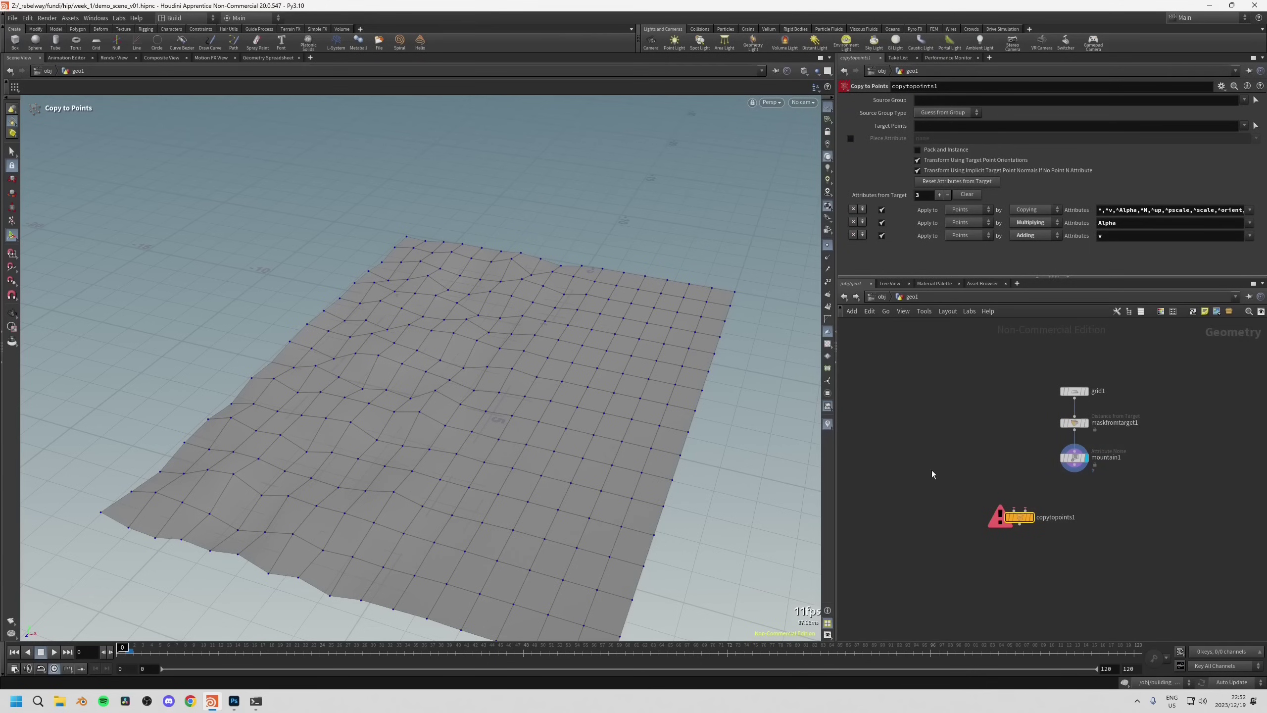
{"action": "left_click_drag", "start_coordinate": [1019, 517], "coordinate": [1037, 536]}
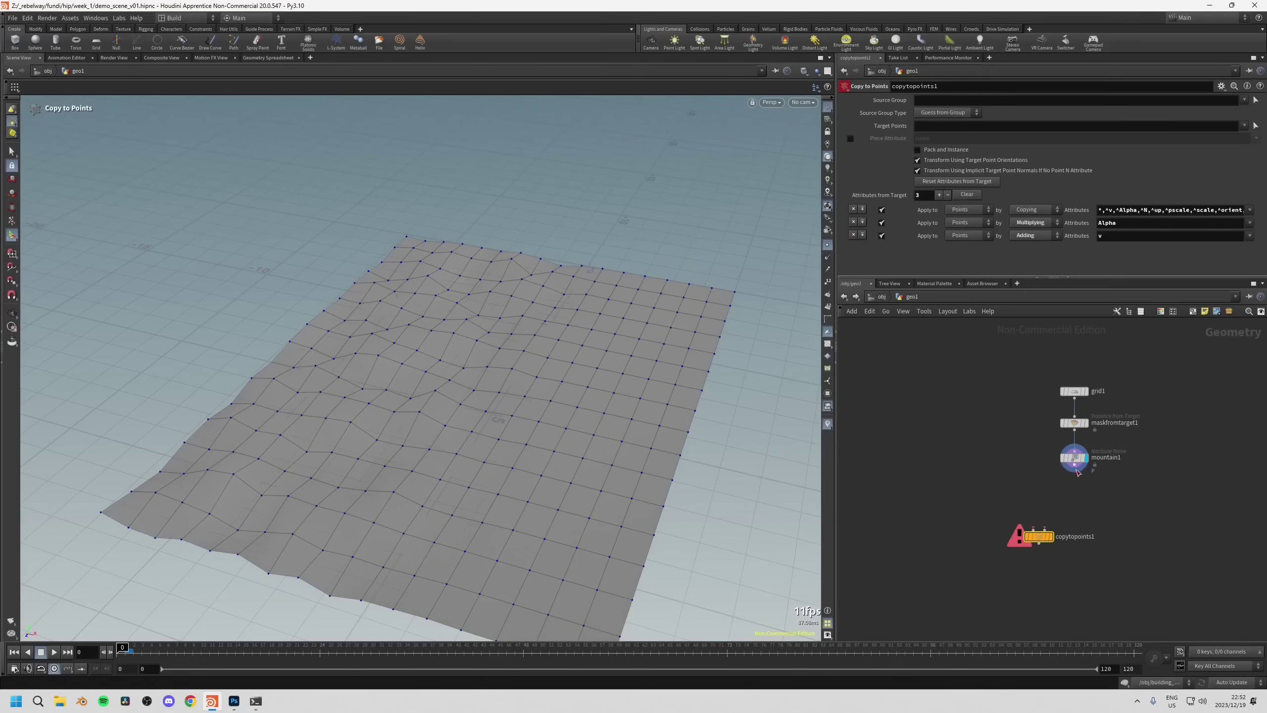
{"action": "left_click_drag", "start_coordinate": [1074, 470], "coordinate": [1044, 529]}
Add a Torus node, connect it to the first input of copytopoints1, and display the copied result.
{"action": "middle_click_drag", "start_coordinate": [973, 474], "coordinate": [973, 449]}
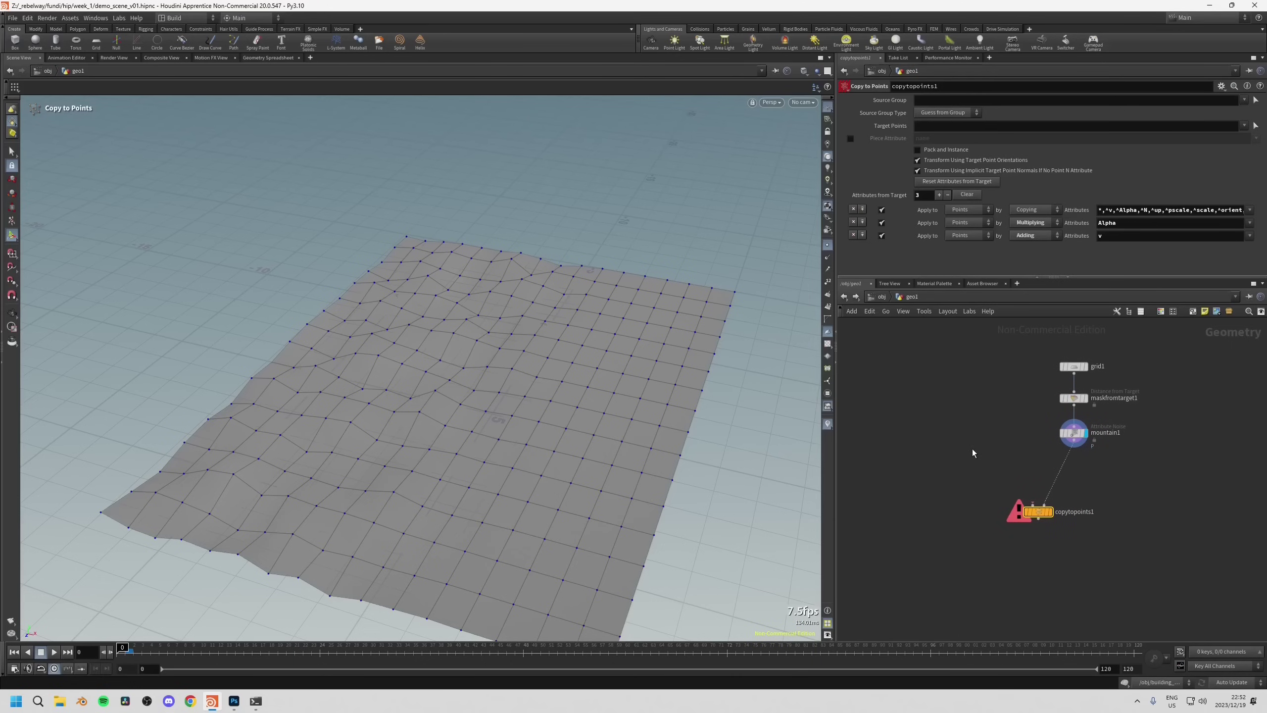
{"action": "key", "text": "Tab"}
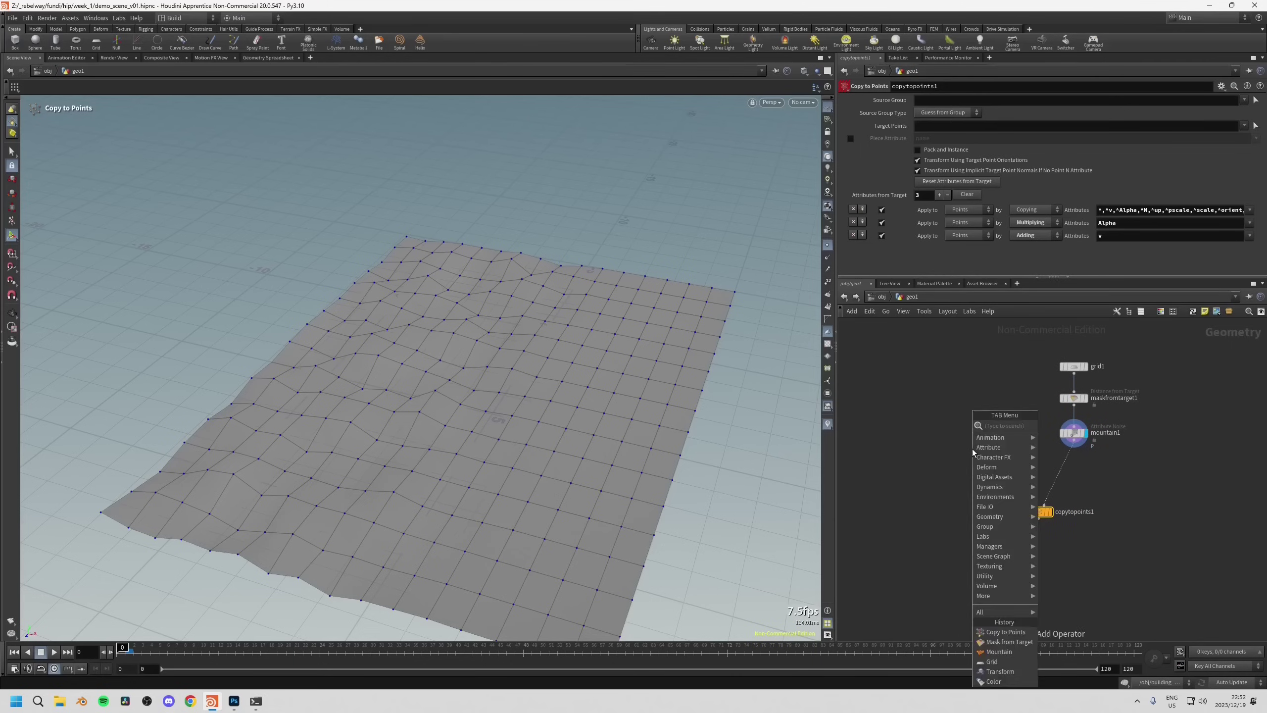
{"action": "type", "text": "to"}
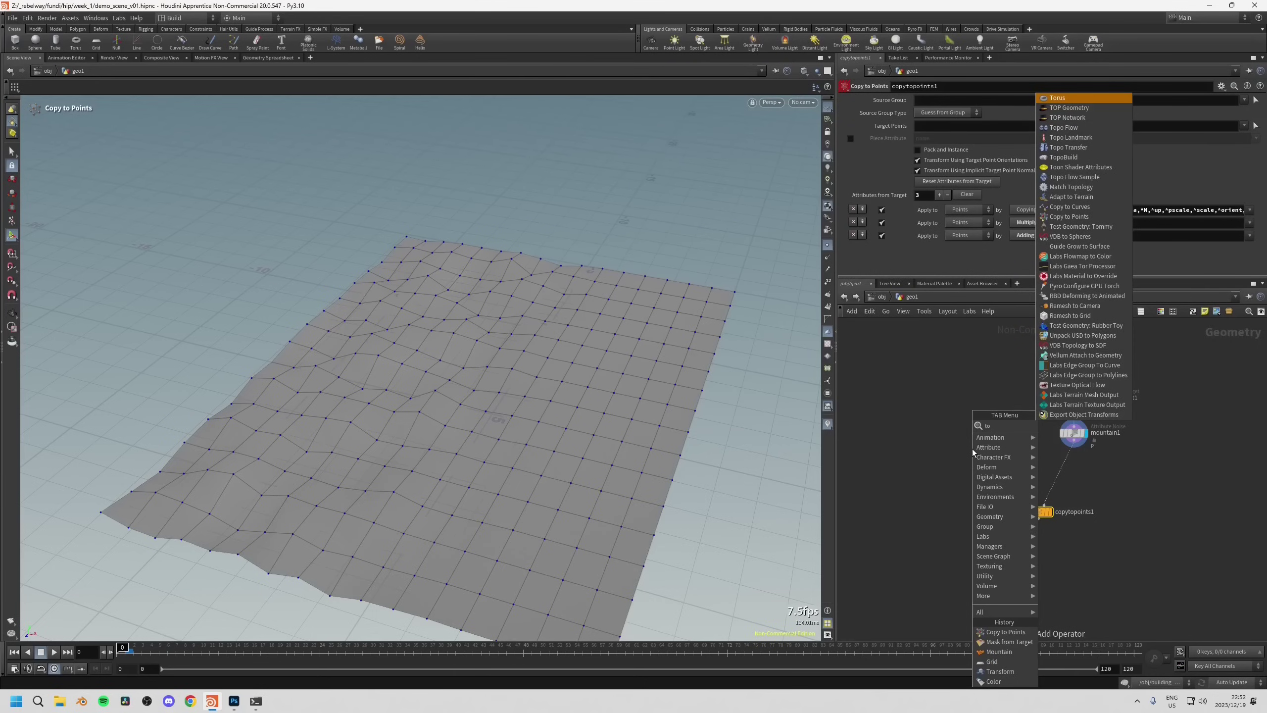
{"action": "type", "text": "r"}
{"action": "key", "text": "Return"}
{"action": "left_click", "coordinate": [961, 430]}
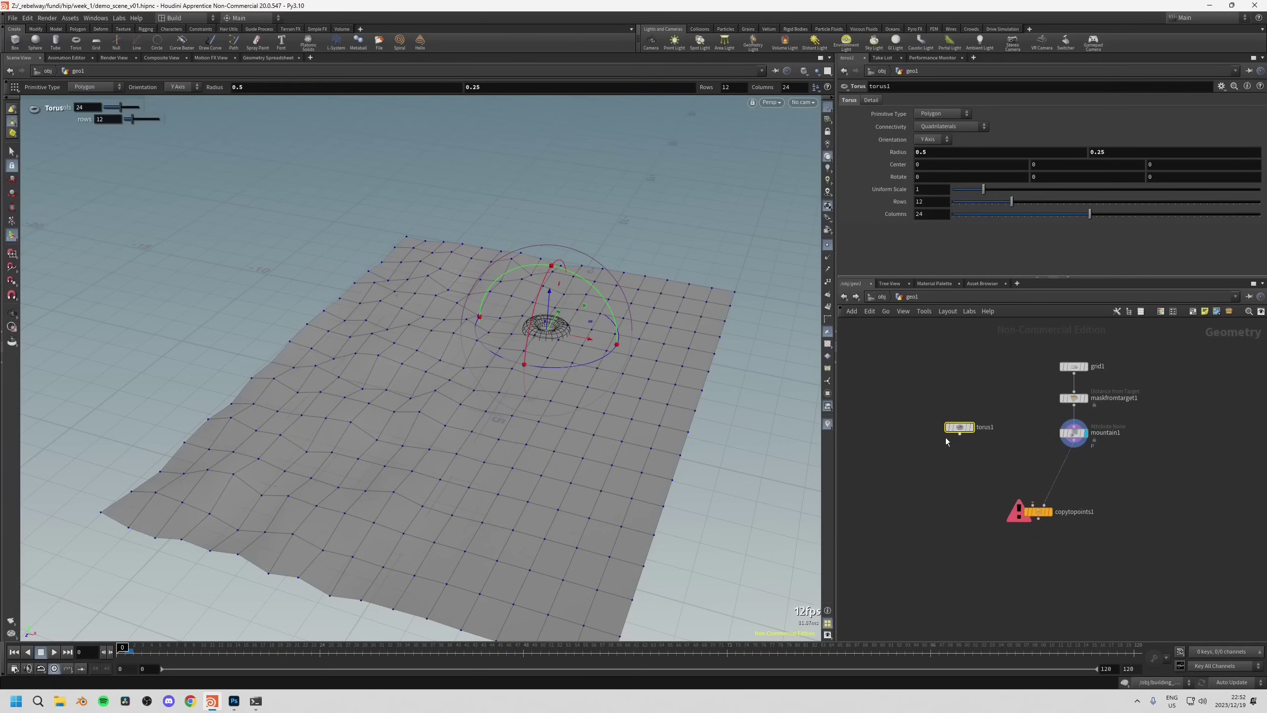
{"action": "left_click_drag", "start_coordinate": [959, 433], "coordinate": [1032, 506]}
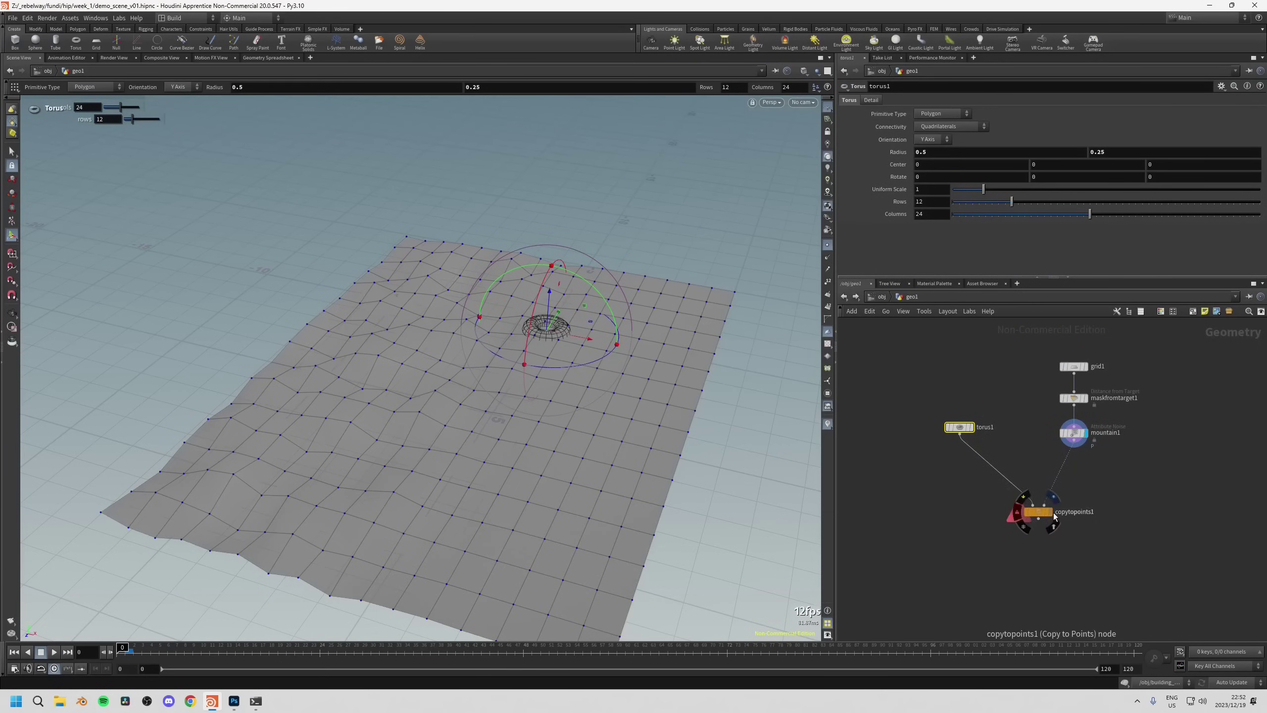
{"action": "left_click", "coordinate": [1050, 513]}
{"action": "left_click_drag", "start_coordinate": [951, 530], "coordinate": [1083, 491]}
{"action": "left_click_drag", "start_coordinate": [594, 431], "coordinate": [666, 452], "text": "alt"}
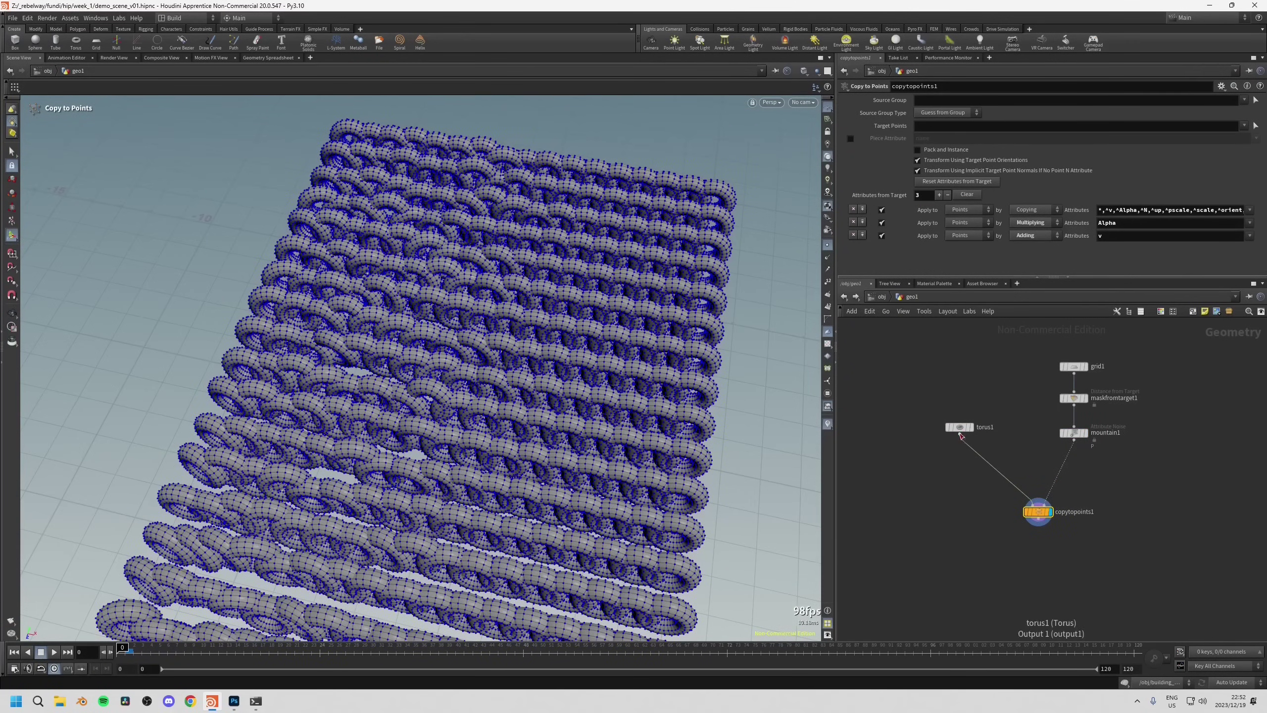
Insert a Transform node between torus1 and copytopoints1.
{"action": "left_click", "coordinate": [958, 427]}
{"action": "key", "text": "Tab"}
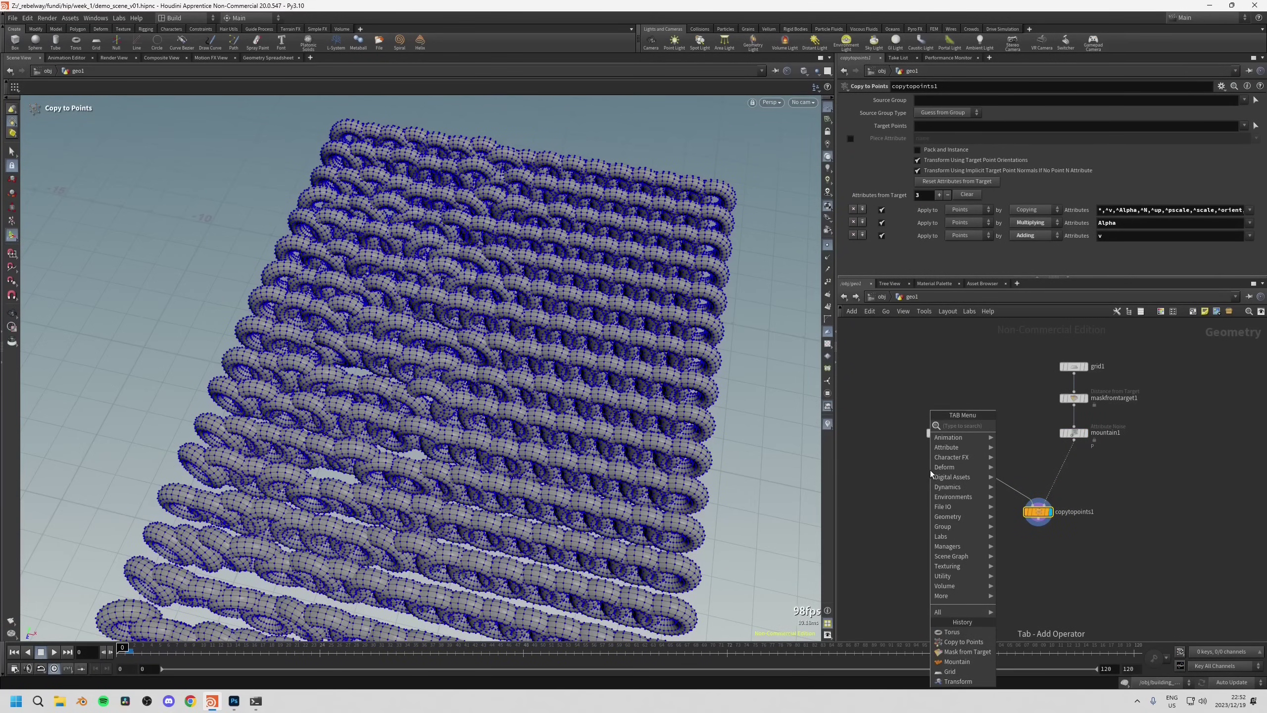
{"action": "type", "text": "tra"}
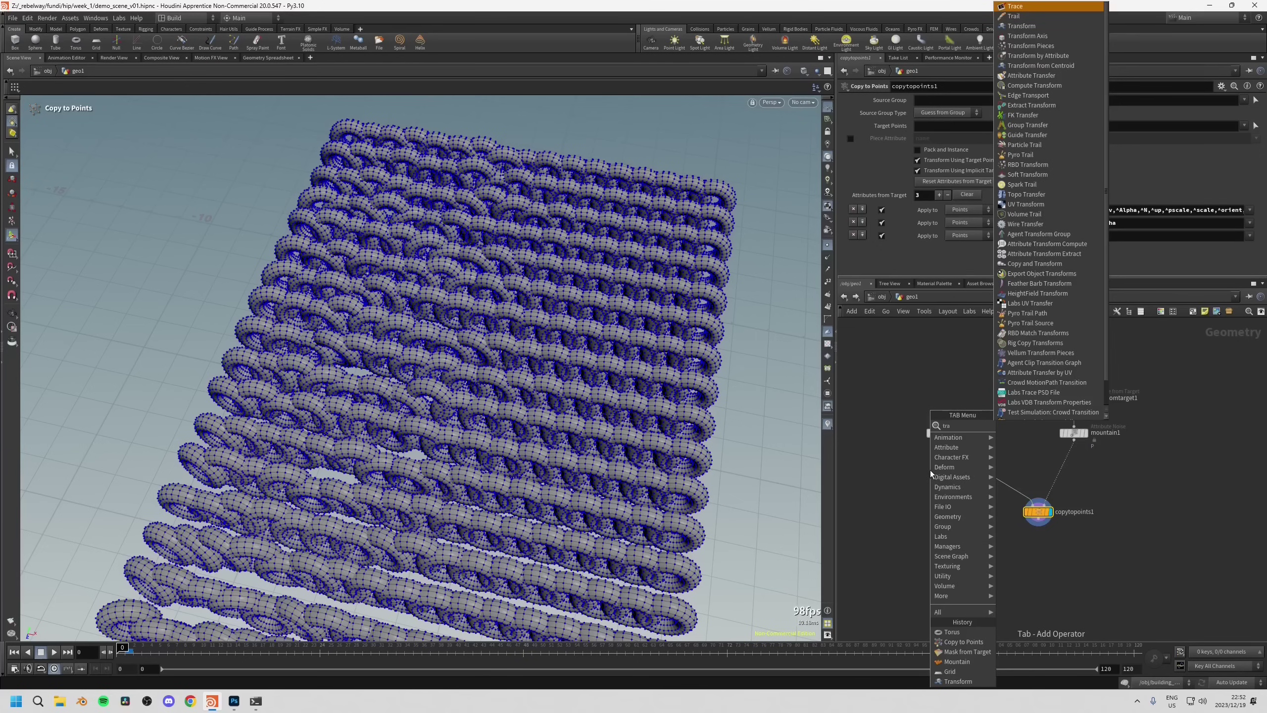
{"action": "left_click", "coordinate": [1022, 26]}
{"action": "left_click", "coordinate": [961, 461]}
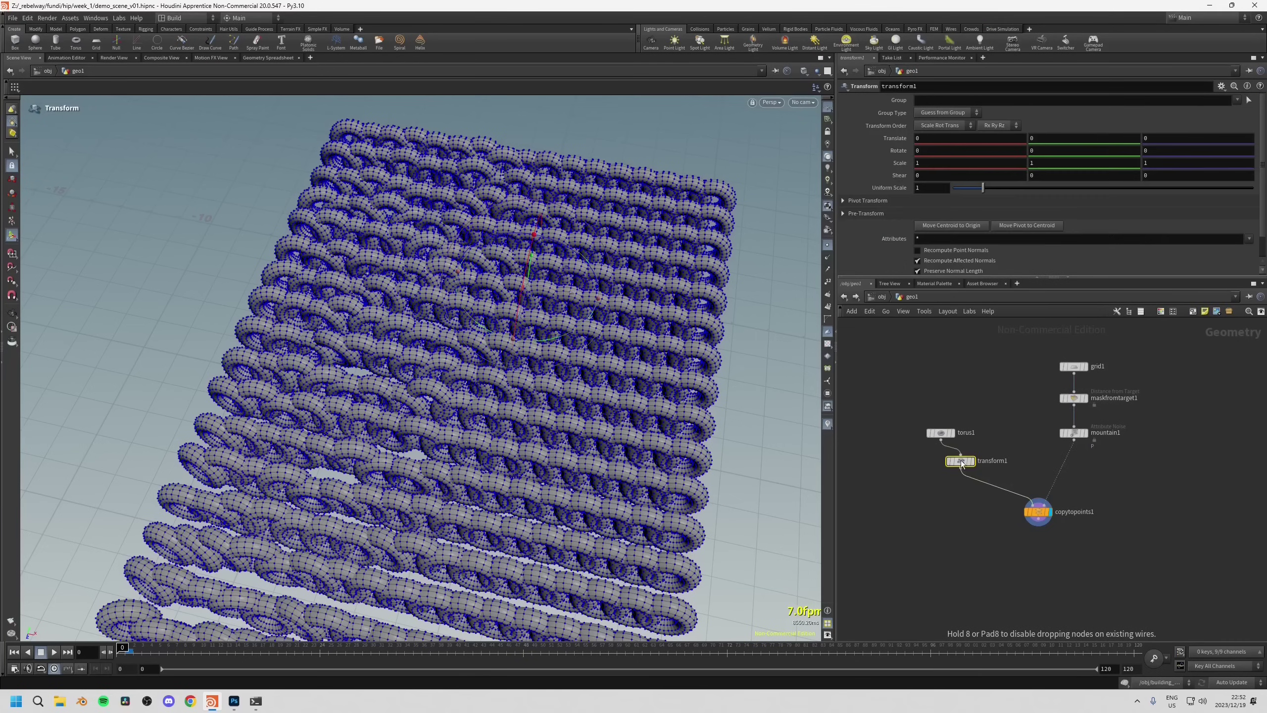
{"action": "left_click_drag", "start_coordinate": [960, 463], "coordinate": [955, 472]}
Set transform1's uniform scale to 0.48 and its X rotation to 90.
{"action": "left_click_drag", "start_coordinate": [983, 188], "coordinate": [967, 189]}
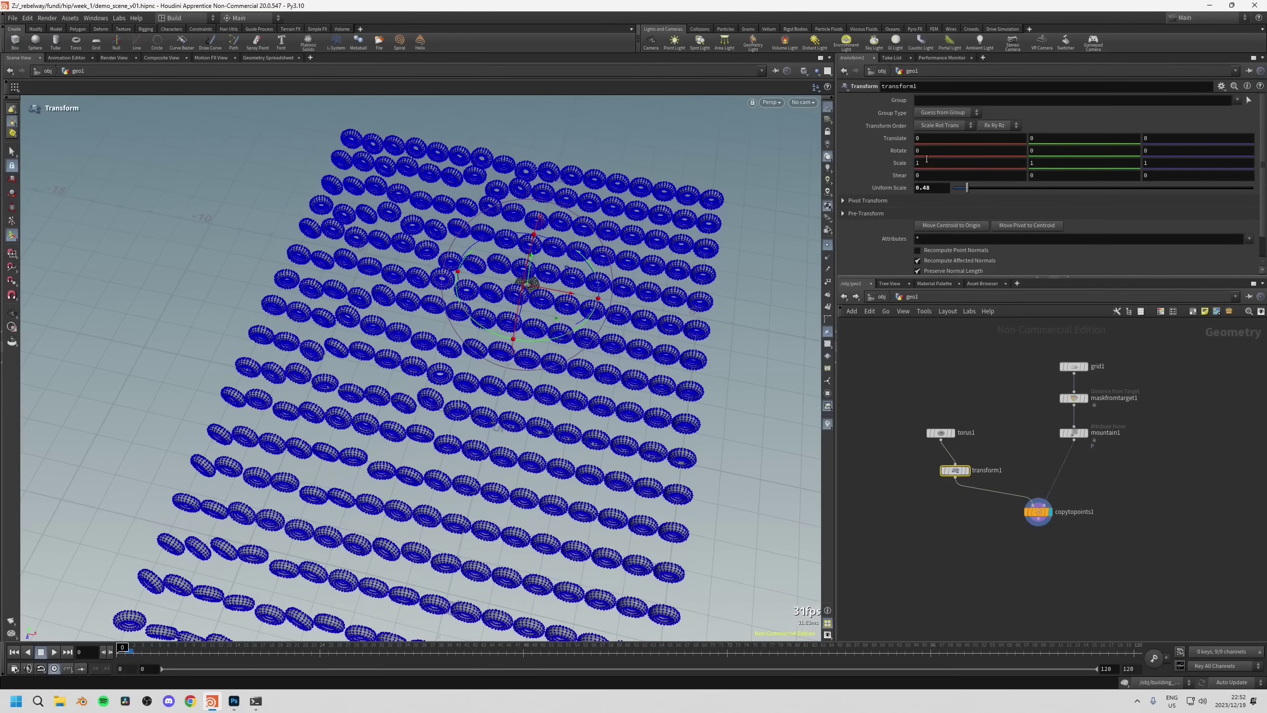
{"action": "left_click", "coordinate": [919, 151]}
{"action": "type", "text": "90"}
{"action": "key", "text": "Return"}
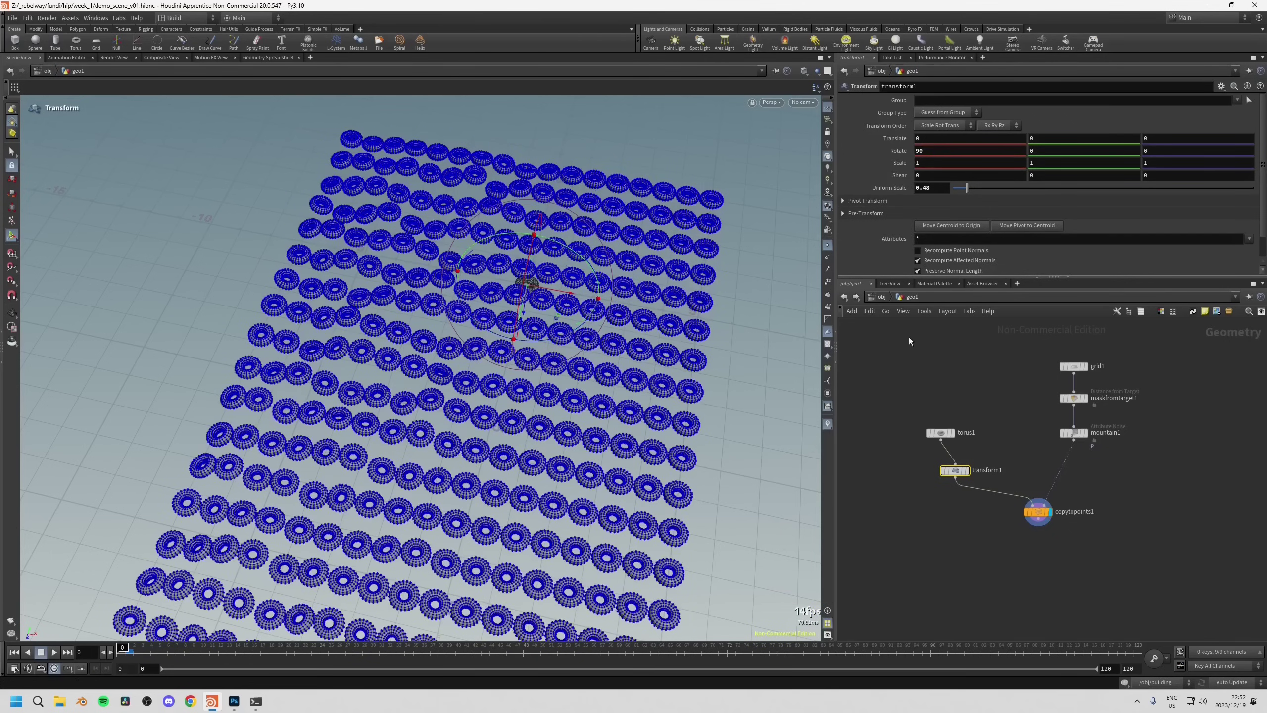
{"action": "left_click", "coordinate": [902, 537]}
Hide the point markers and inspect the copied tori from several angles.
{"action": "left_click_drag", "start_coordinate": [624, 475], "coordinate": [518, 382], "text": "alt"}
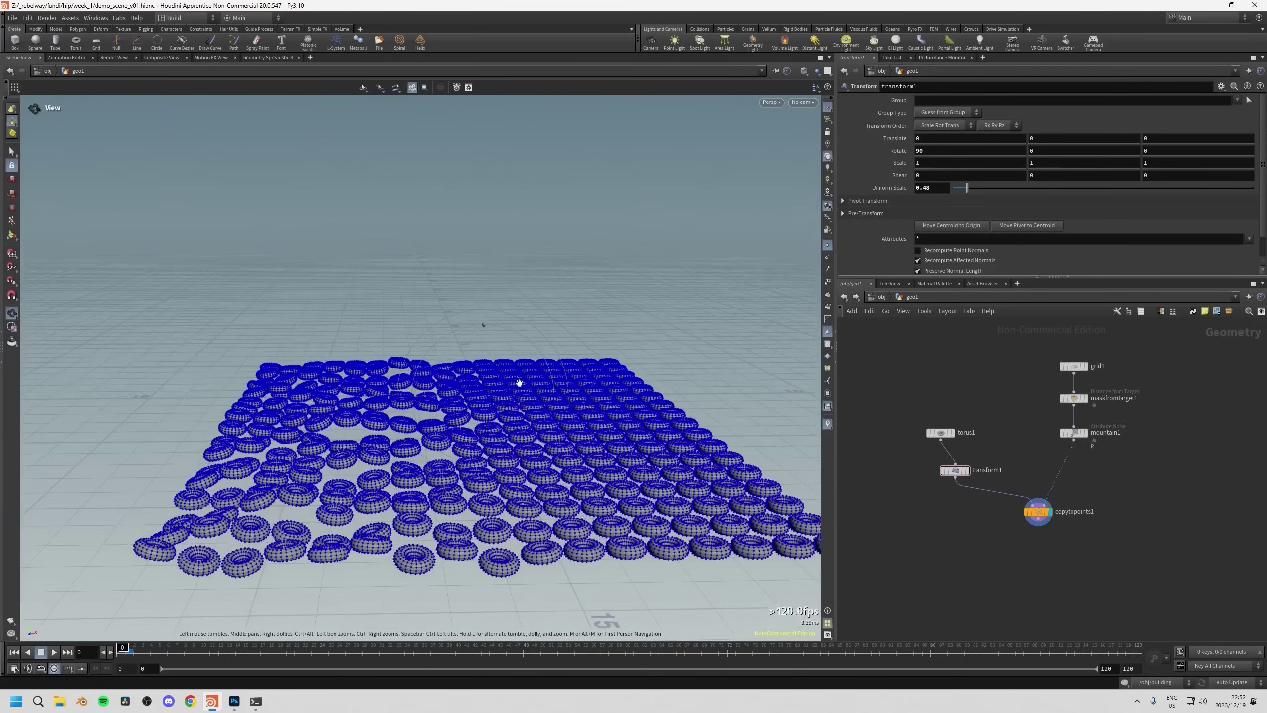
{"action": "middle_click_drag", "start_coordinate": [518, 382], "coordinate": [589, 359], "text": "alt"}
{"action": "mouse_move", "coordinate": [588, 359]}
{"action": "left_mouse_down", "text": "alt"}
{"action": "mouse_move", "coordinate": [623, 379]}
{"action": "mouse_move", "coordinate": [612, 366]}
{"action": "left_mouse_up", "text": "alt"}
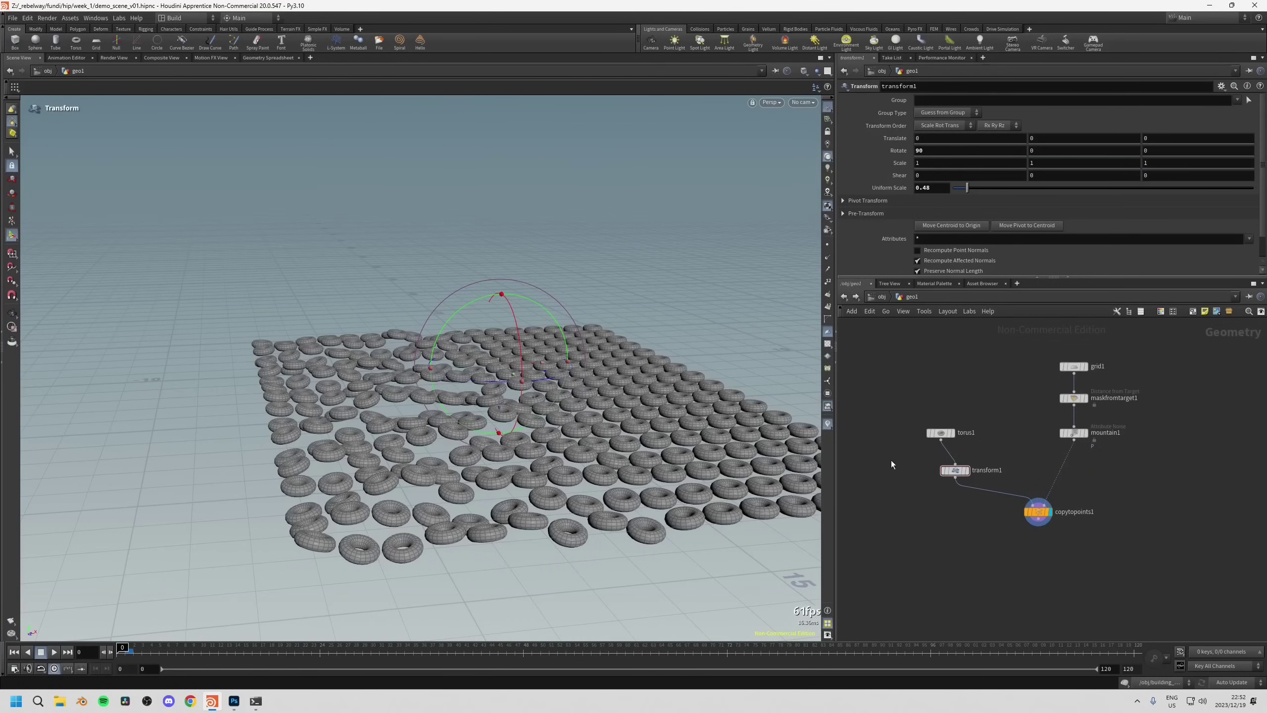
{"action": "key", "text": "Escape"}
{"action": "left_click_drag", "start_coordinate": [501, 286], "coordinate": [462, 450]}
{"action": "middle_click_drag", "start_coordinate": [463, 450], "coordinate": [406, 452], "text": "alt"}
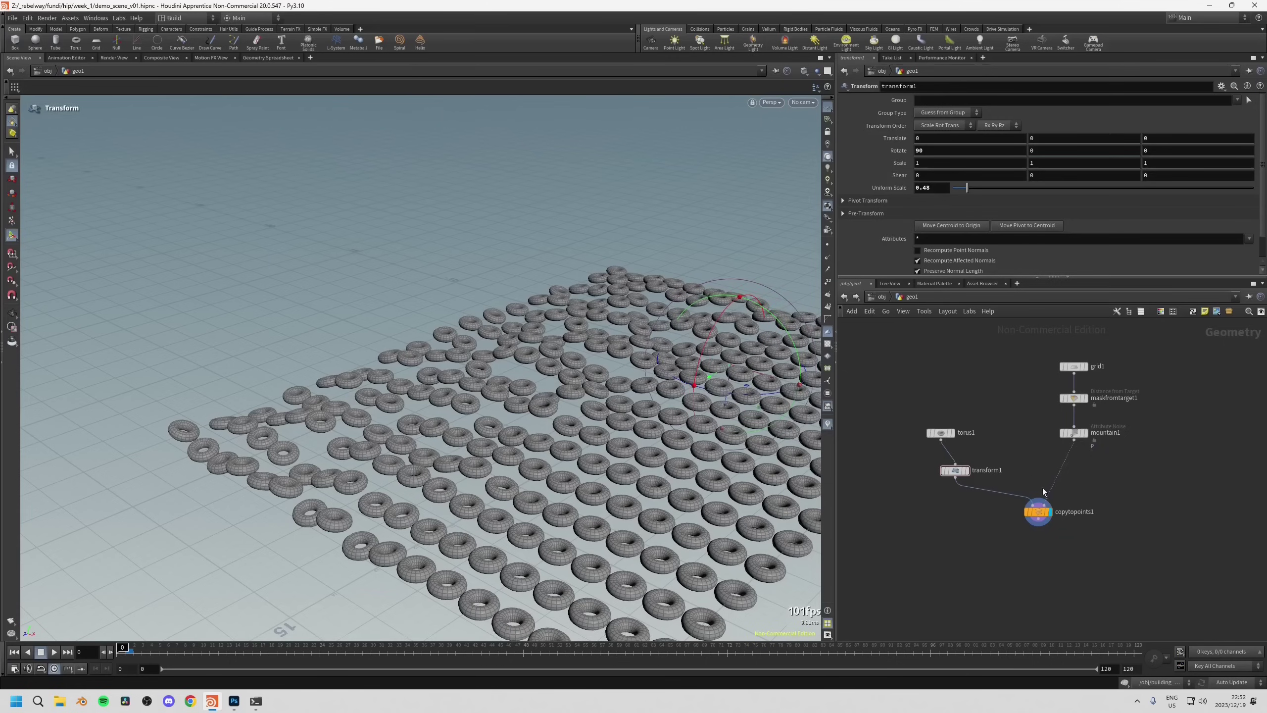
{"action": "left_click_drag", "start_coordinate": [439, 468], "coordinate": [410, 445]}
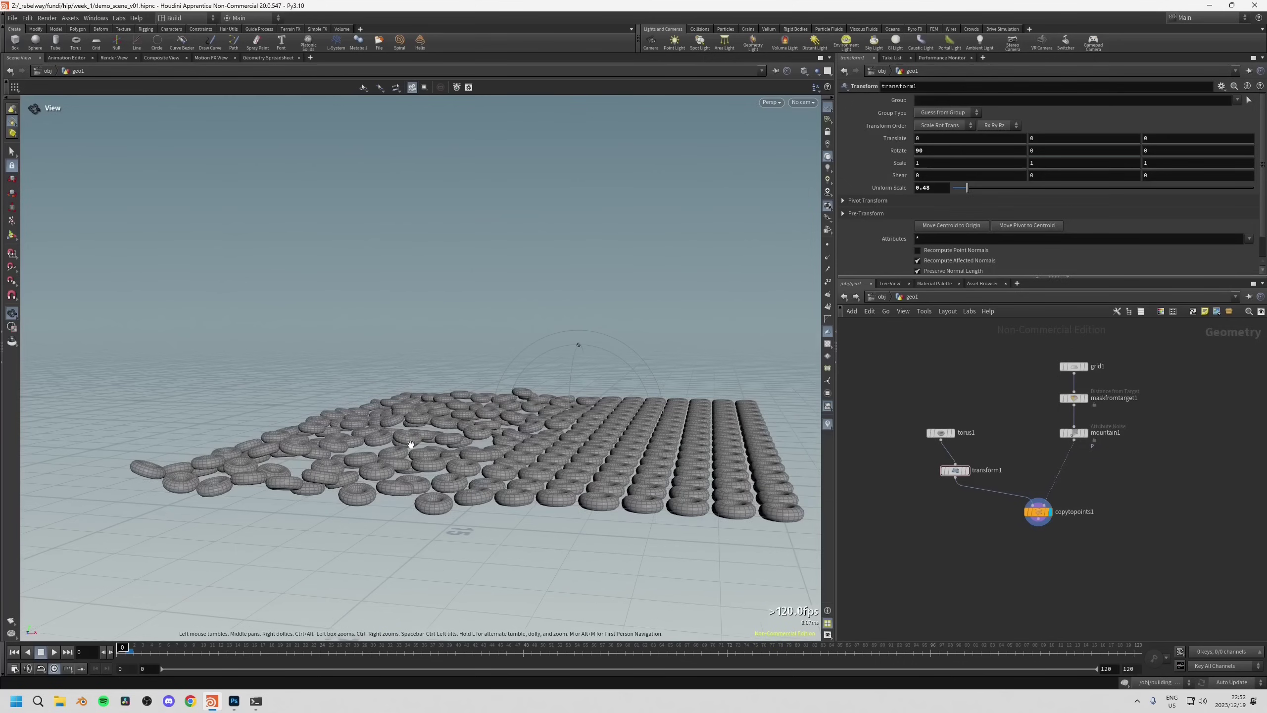
Add a Merge node combining copytopoints1 with mountain1, and display the merged geometry.
{"action": "middle_click_drag", "start_coordinate": [1097, 566], "coordinate": [1096, 541]}
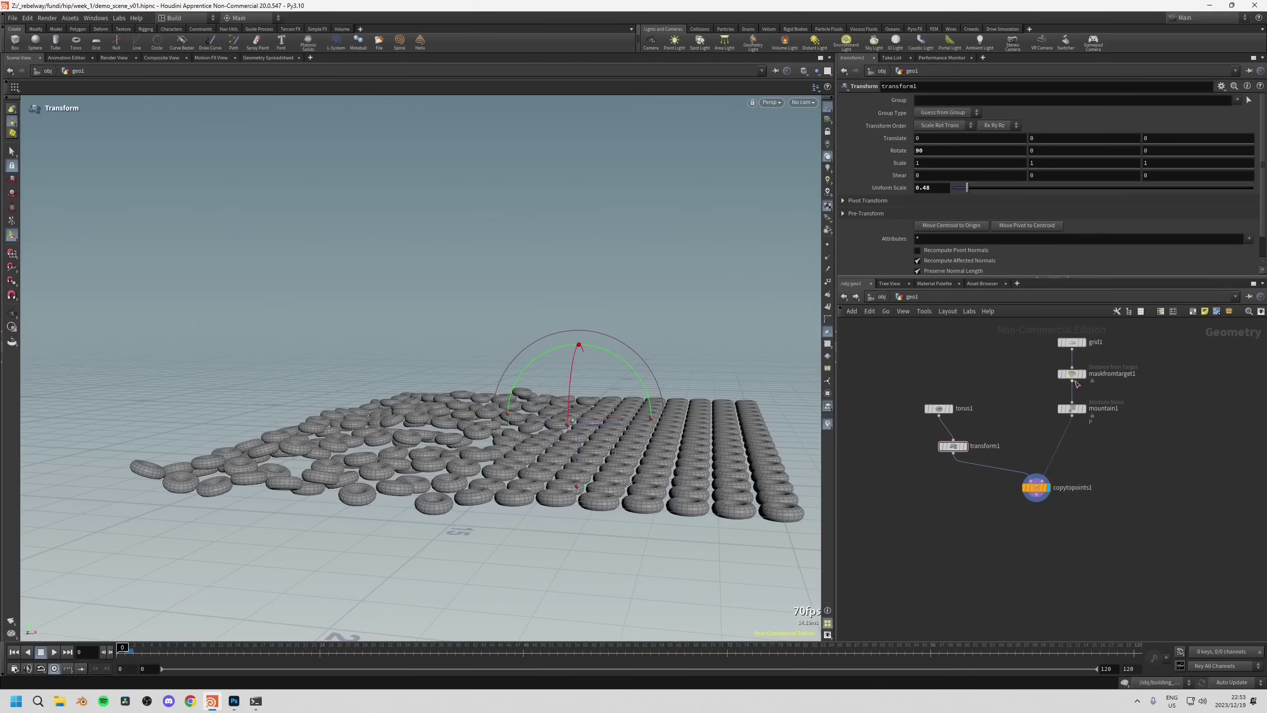
{"action": "key", "text": "Tab"}
{"action": "type", "text": "mer"}
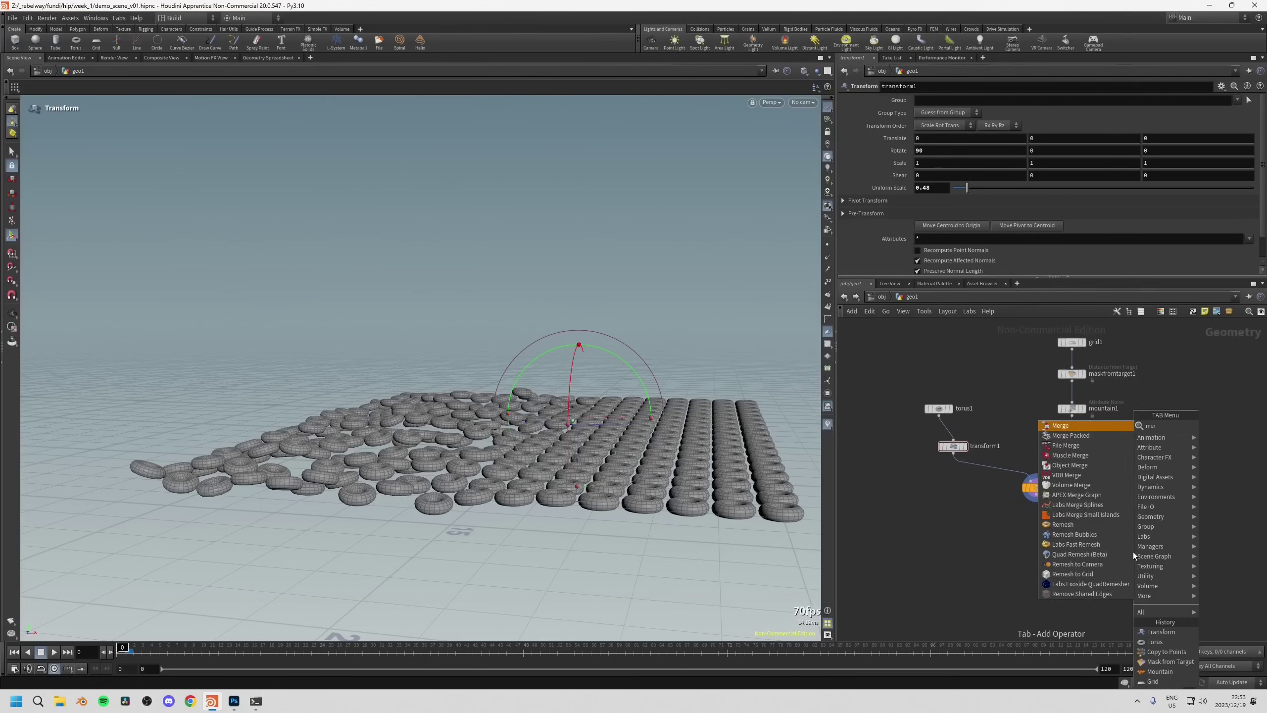
{"action": "key", "text": "Return"}
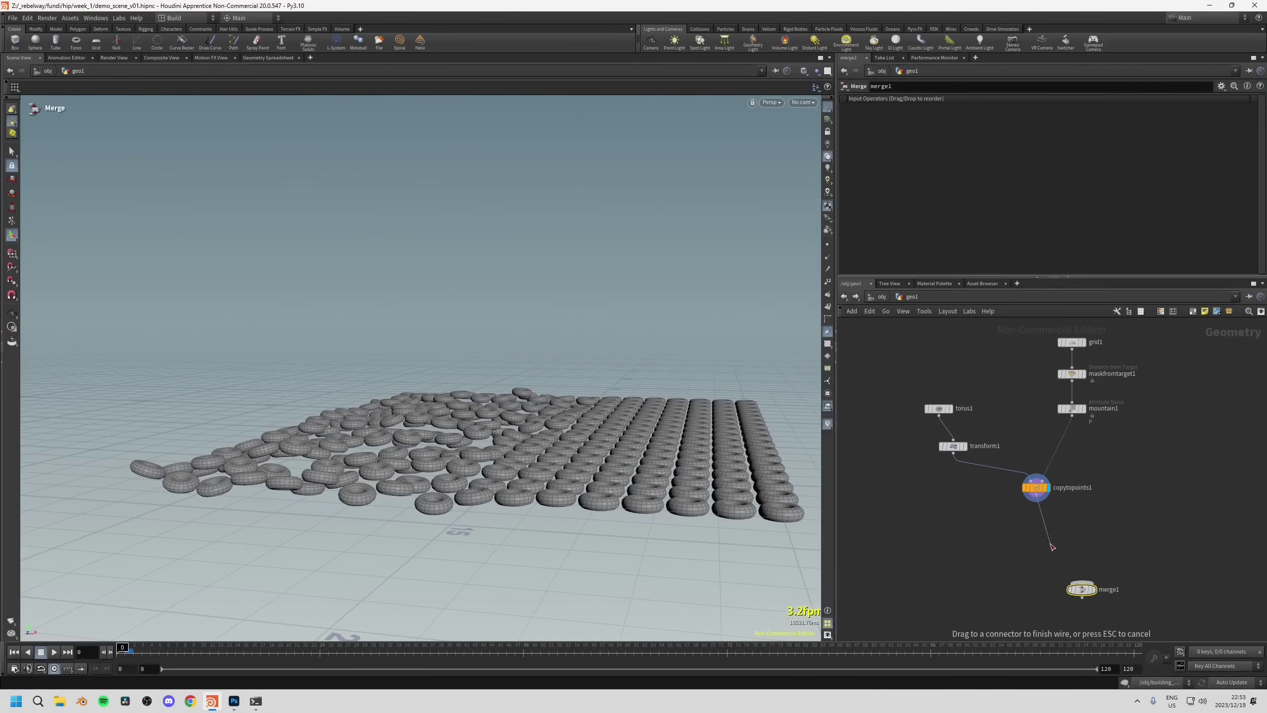
{"action": "left_click_drag", "start_coordinate": [1072, 416], "coordinate": [1088, 579]}
{"action": "left_click_drag", "start_coordinate": [674, 431], "coordinate": [631, 454], "text": "alt"}
{"action": "middle_click_drag", "start_coordinate": [632, 455], "coordinate": [709, 467], "text": "alt"}
Move maskfromtarget1's plane origin to about 1.28 in X so the mask covers more of the copies.
{"action": "left_click", "coordinate": [1072, 373]}
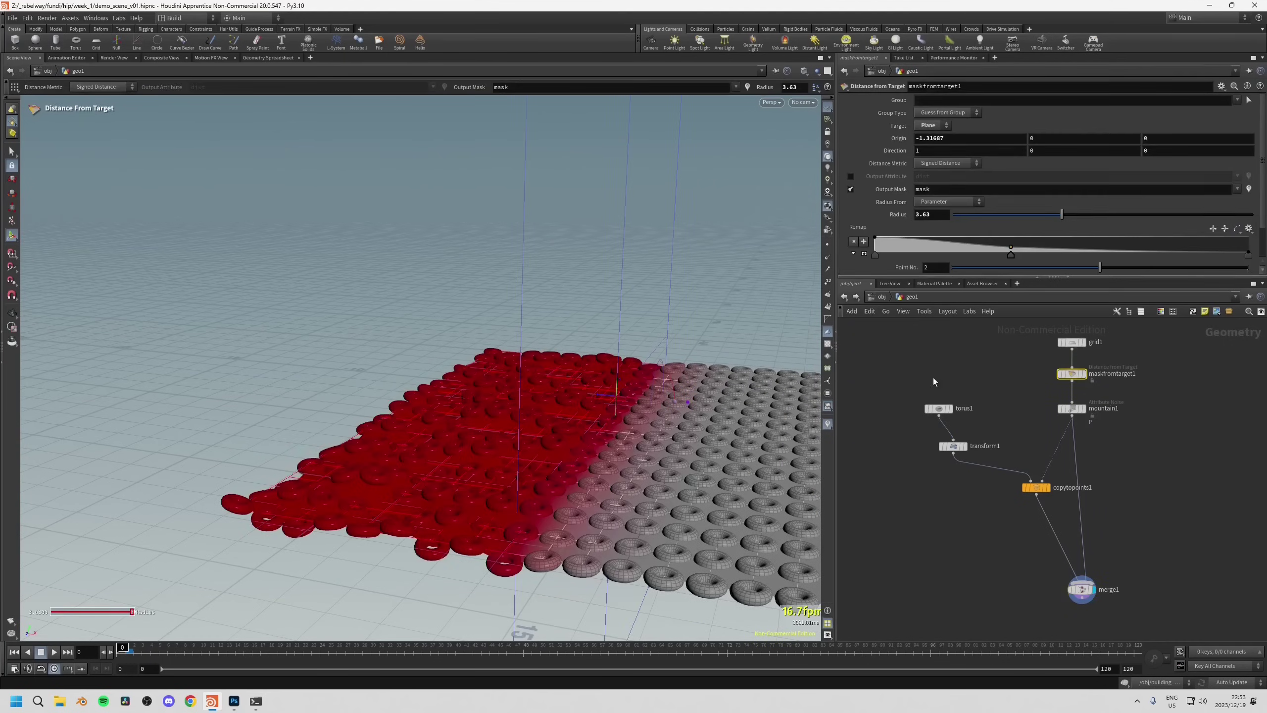
{"action": "left_click_drag", "start_coordinate": [439, 436], "coordinate": [448, 455], "text": "alt"}
{"action": "key", "text": "Return"}
{"action": "left_click_drag", "start_coordinate": [627, 376], "coordinate": [569, 434]}
{"action": "key", "text": "Escape"}
{"action": "key", "text": "Return"}
Add a Box node, wire it into transform1 in place of torus1, and view the copied boxes from above.
{"action": "middle_click_drag", "start_coordinate": [879, 423], "coordinate": [924, 438]}
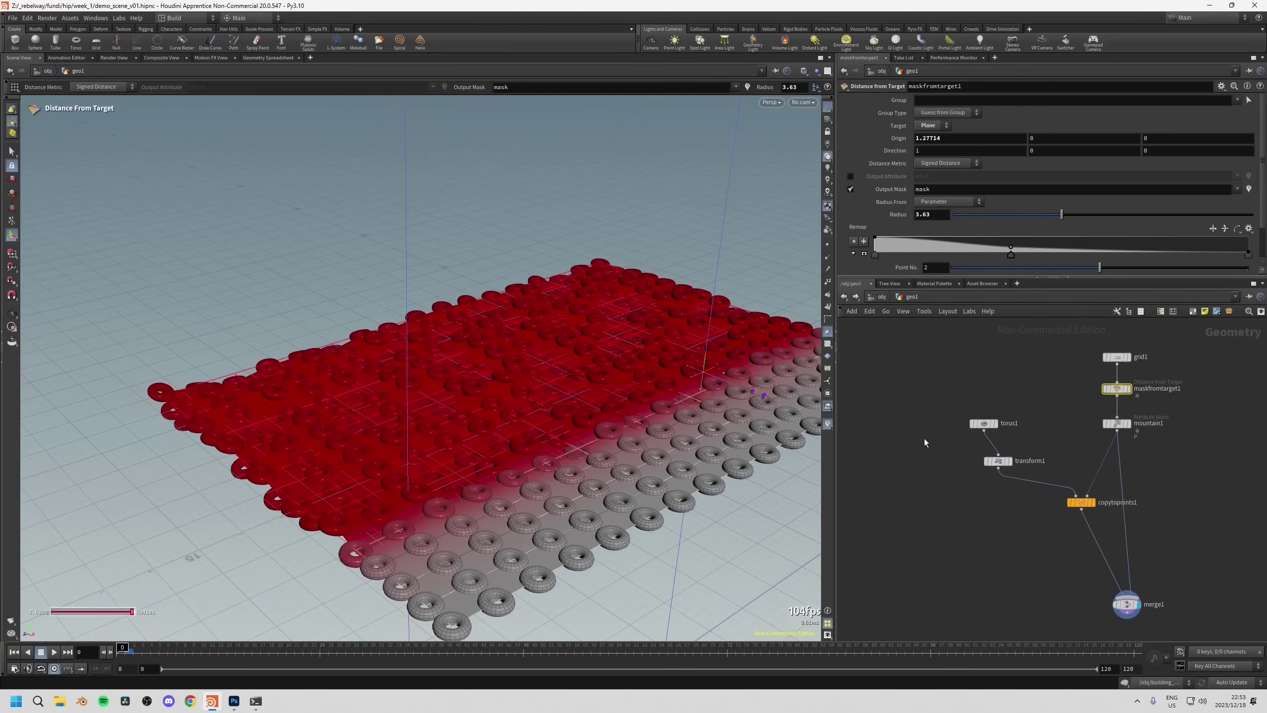
{"action": "key", "text": "Tab"}
{"action": "type", "text": "bo"}
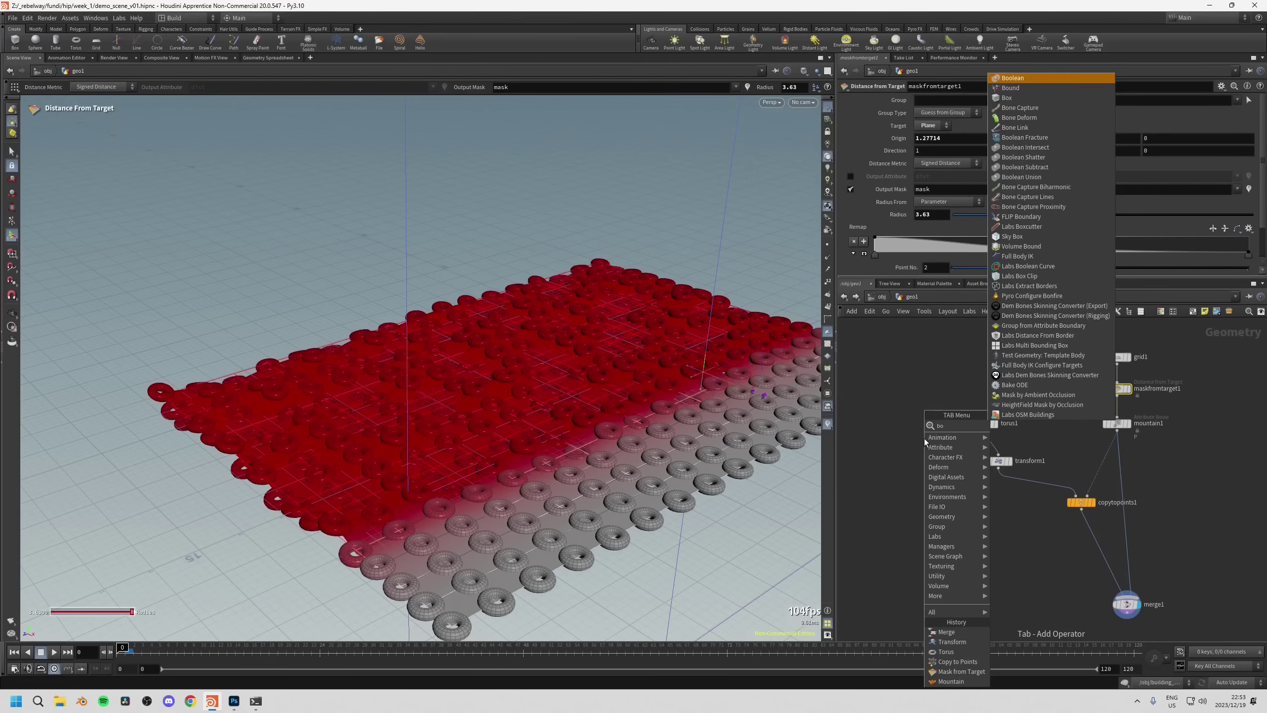
{"action": "key", "text": "Down"}
{"action": "key", "text": "Down"}
{"action": "key", "text": "Return"}
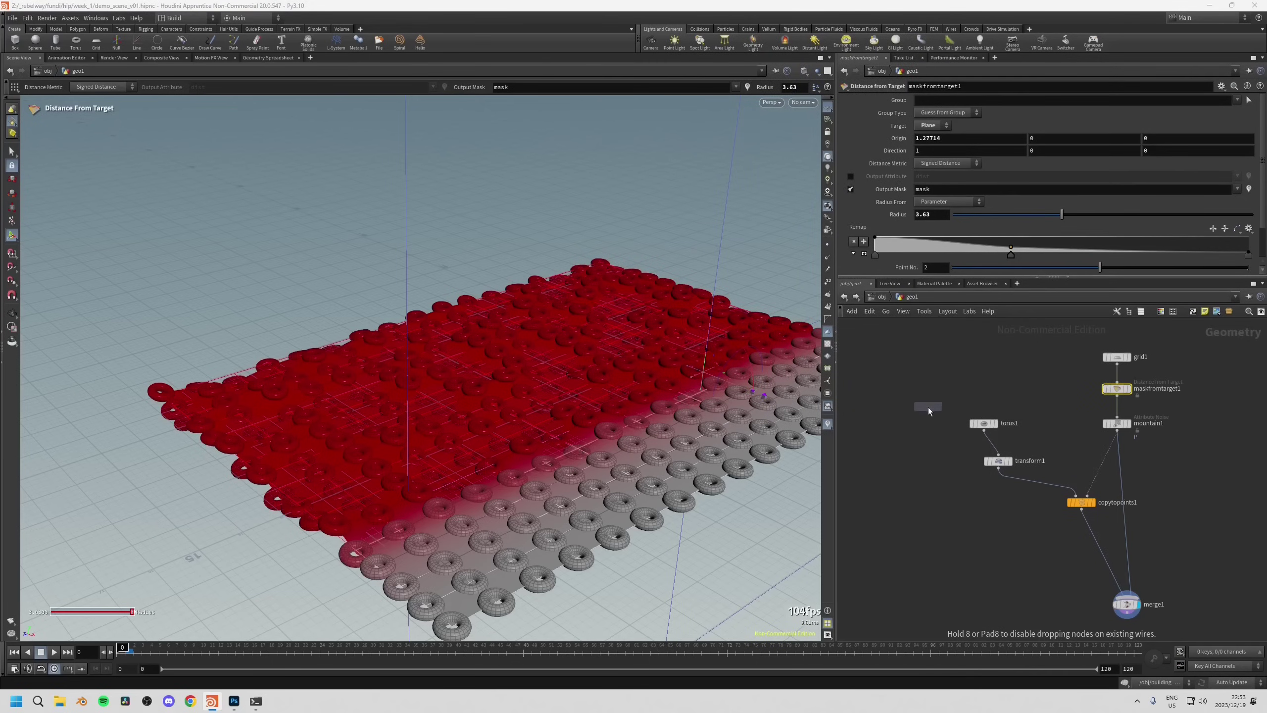
{"action": "left_click", "coordinate": [926, 423]}
{"action": "left_click_drag", "start_coordinate": [928, 420], "coordinate": [998, 455]}
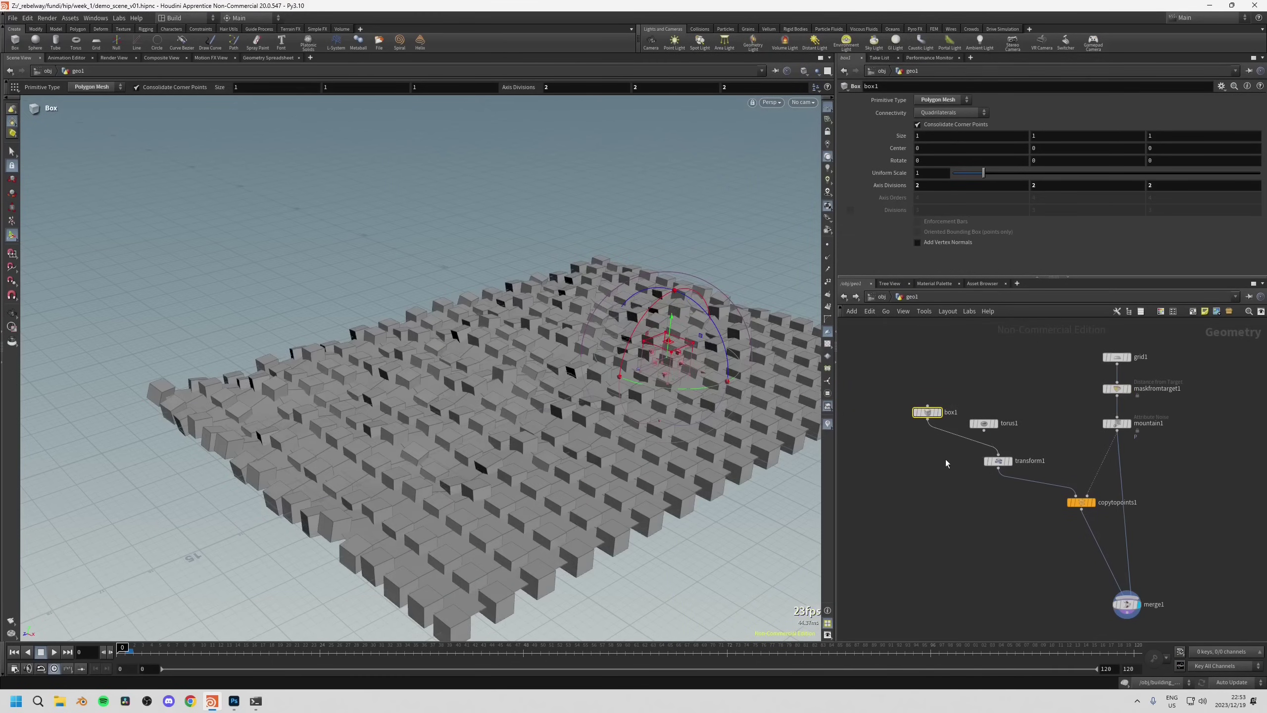
{"action": "key", "text": "Escape"}
{"action": "left_click_drag", "start_coordinate": [434, 421], "coordinate": [481, 458], "text": "alt"}
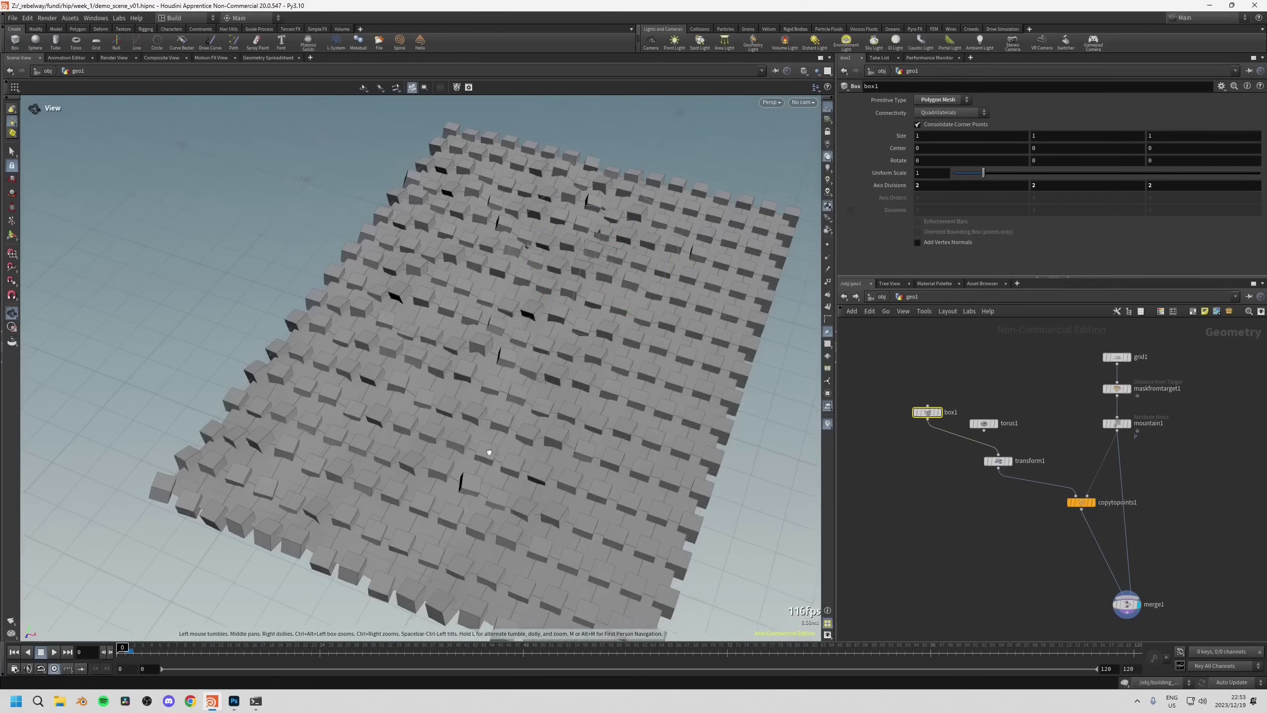
Add a polygon Tube with end caps enabled and connect it to transform1 in place of box1.
{"action": "key", "text": "Tab"}
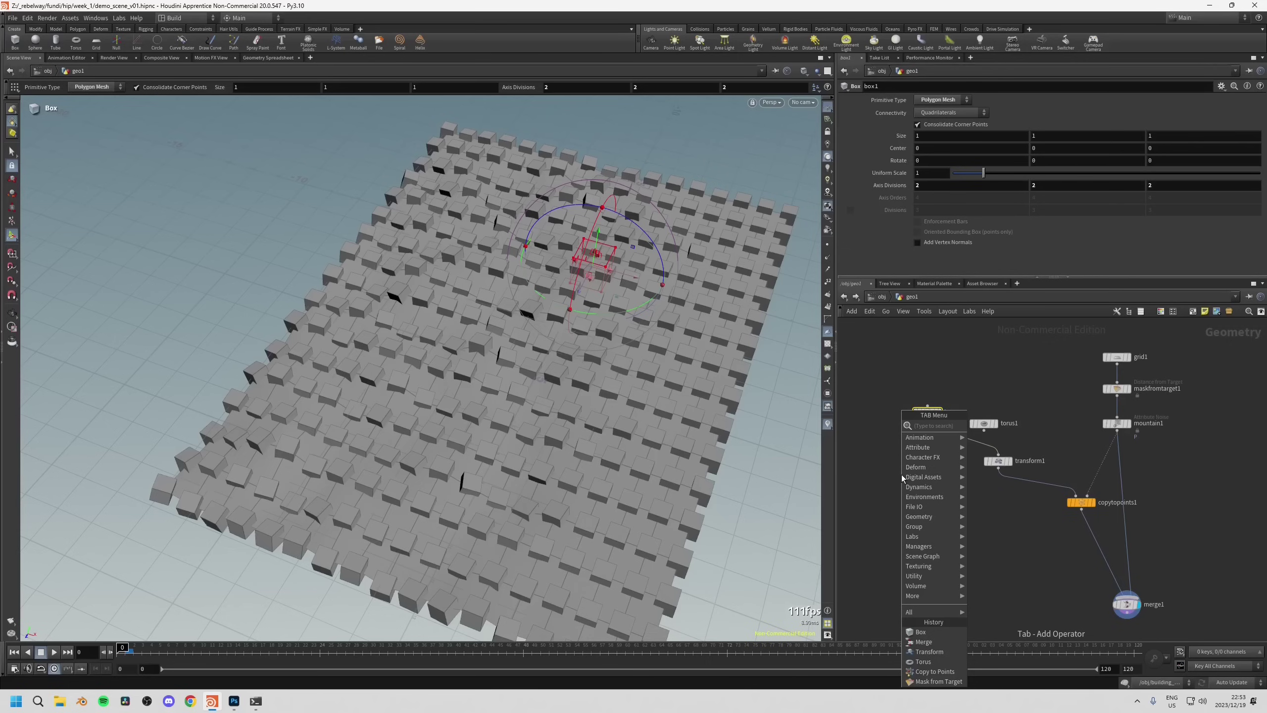
{"action": "type", "text": "tub"}
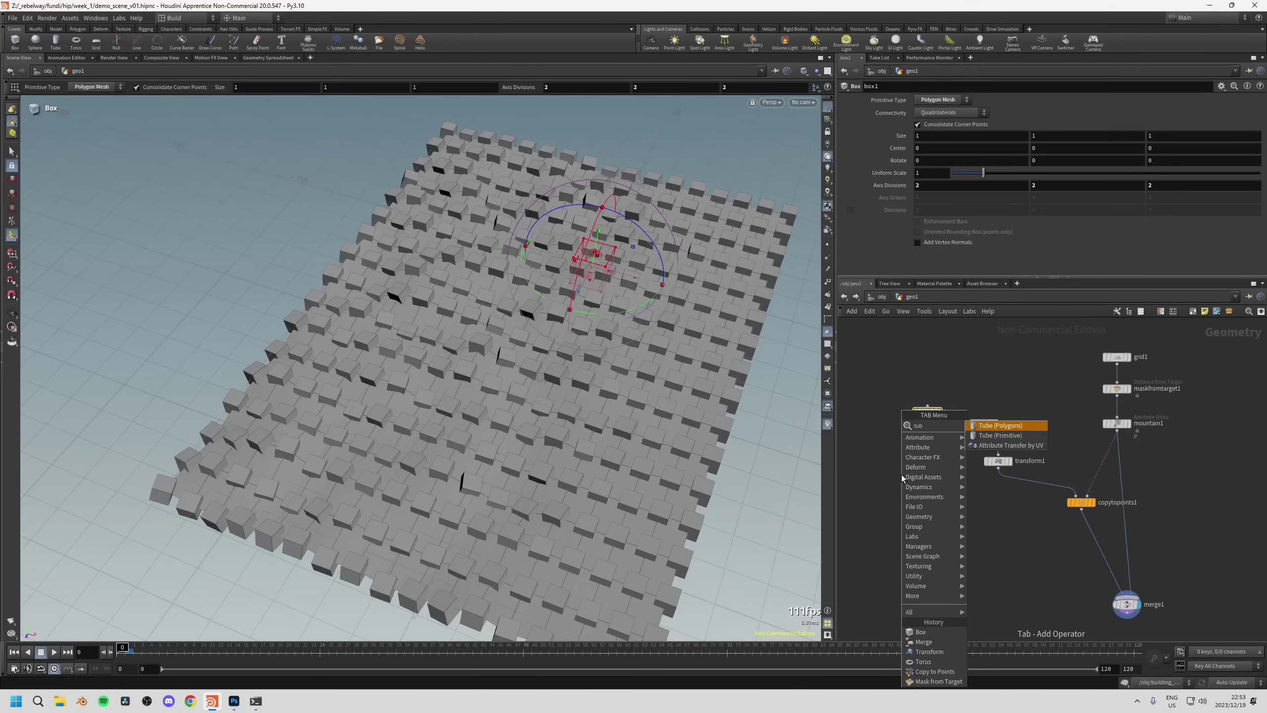
{"action": "key", "text": "Return"}
{"action": "left_click", "coordinate": [1023, 392]}
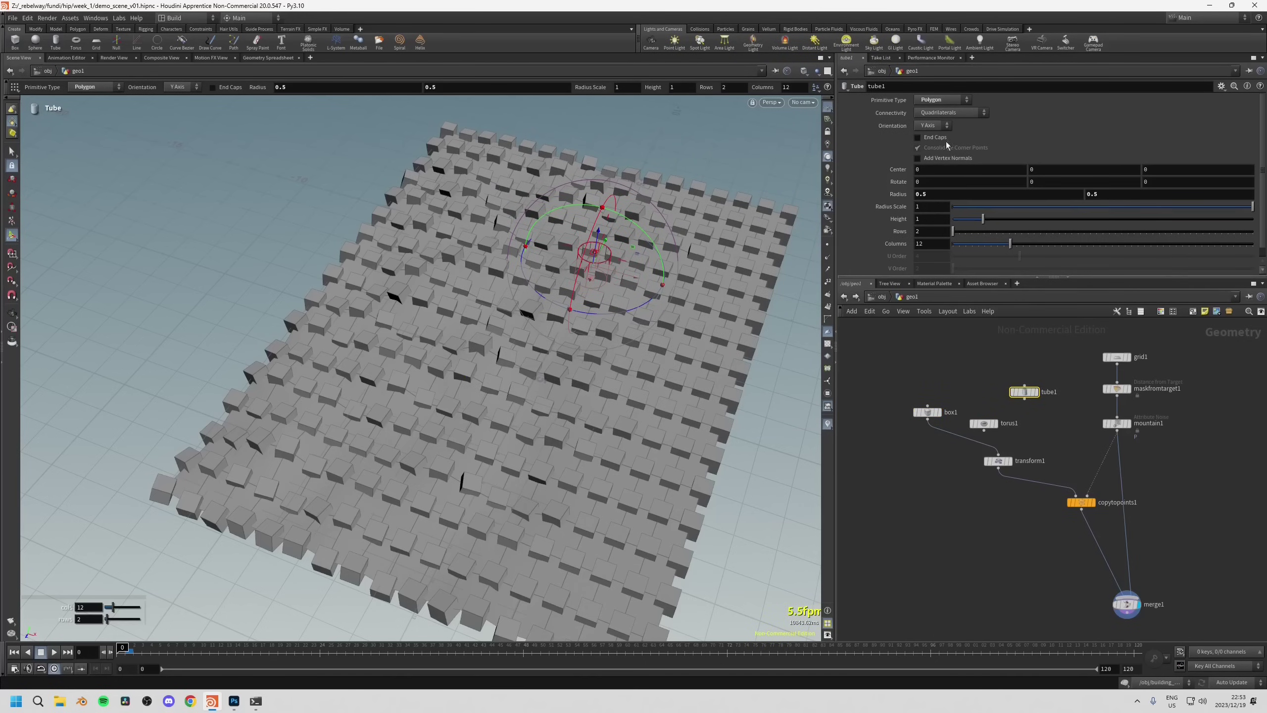
{"action": "left_click", "coordinate": [917, 137]}
{"action": "left_click_drag", "start_coordinate": [1024, 398], "coordinate": [1013, 453]}
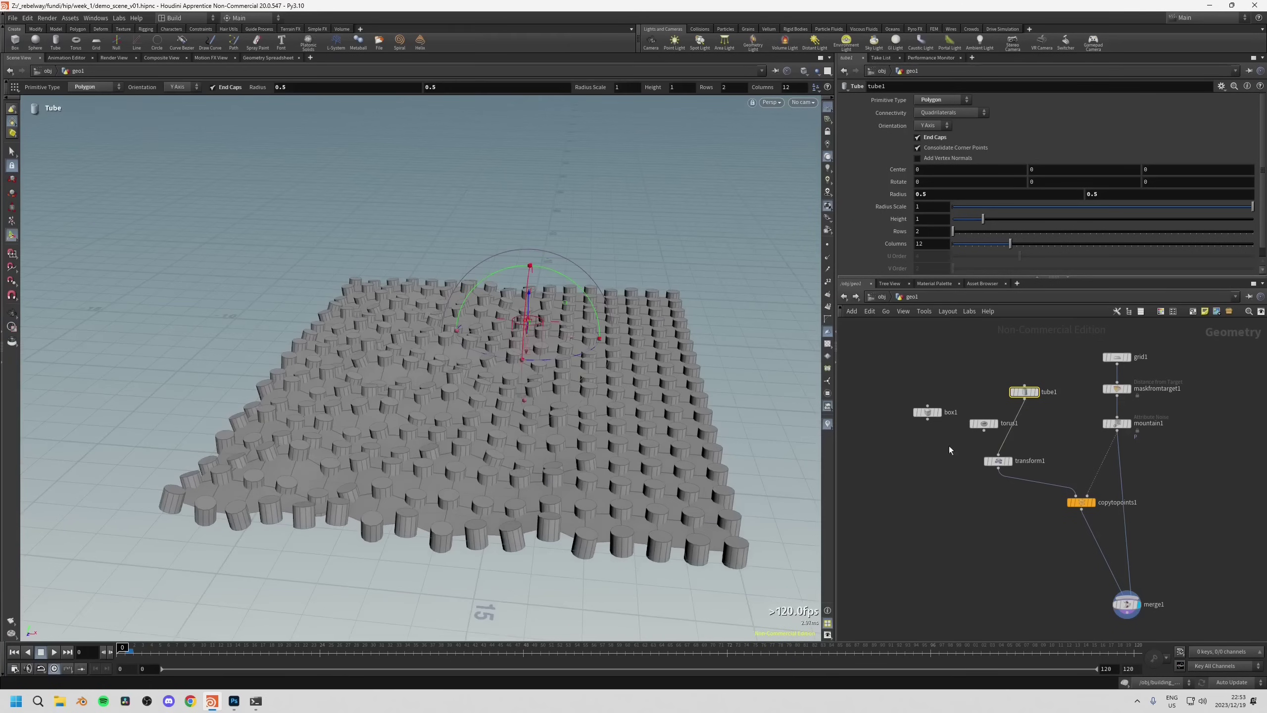
Spread out transform1, box1 and torus1 in the network and add a Merge Packed node above transform1.
{"action": "middle_click_drag", "start_coordinate": [946, 455], "coordinate": [947, 464]}
{"action": "left_click_drag", "start_coordinate": [998, 469], "coordinate": [1019, 492]}
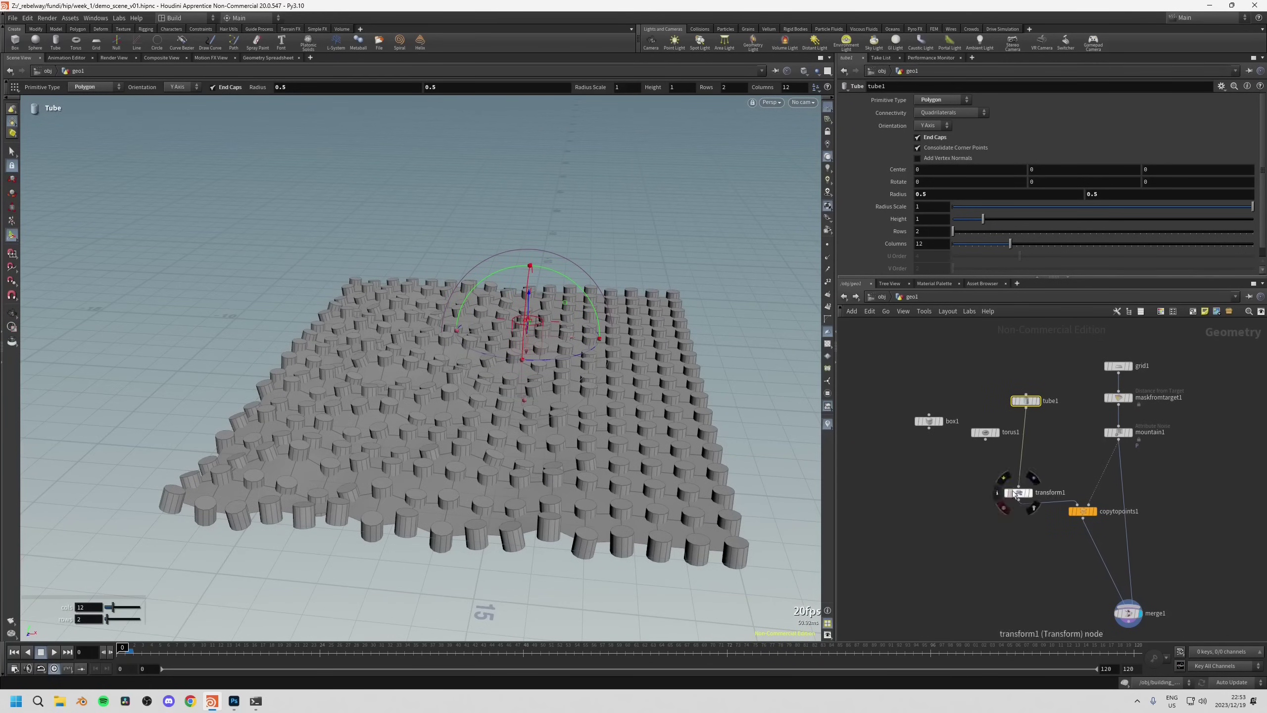
{"action": "left_click_drag", "start_coordinate": [990, 435], "coordinate": [915, 411]}
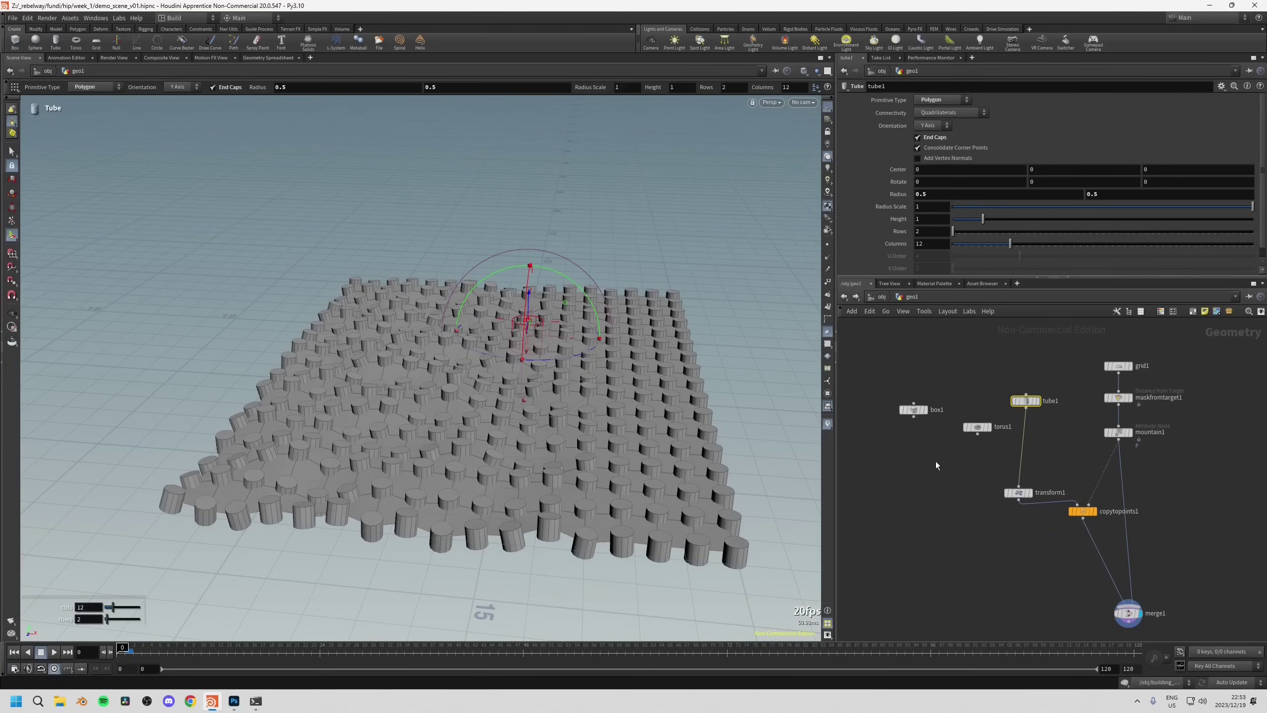
{"action": "key", "text": "Tab"}
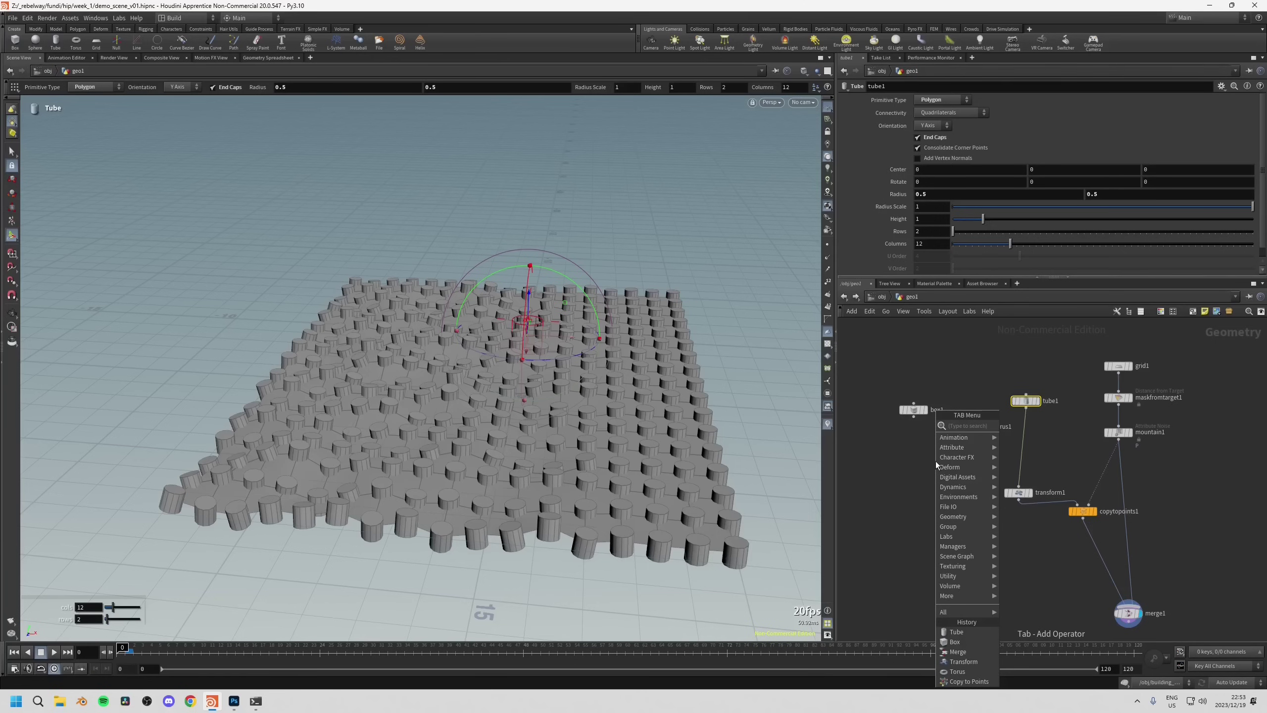
{"action": "type", "text": "mer"}
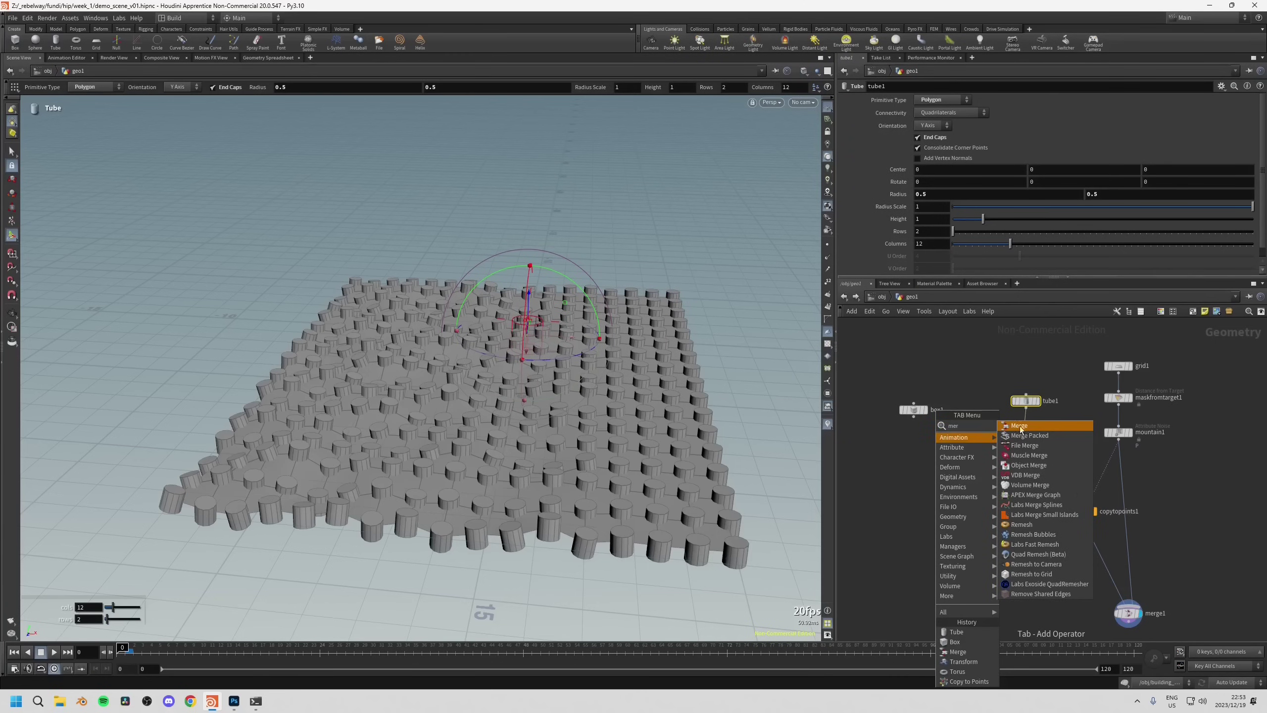
{"action": "left_click", "coordinate": [1030, 435]}
{"action": "left_click", "coordinate": [970, 472]}
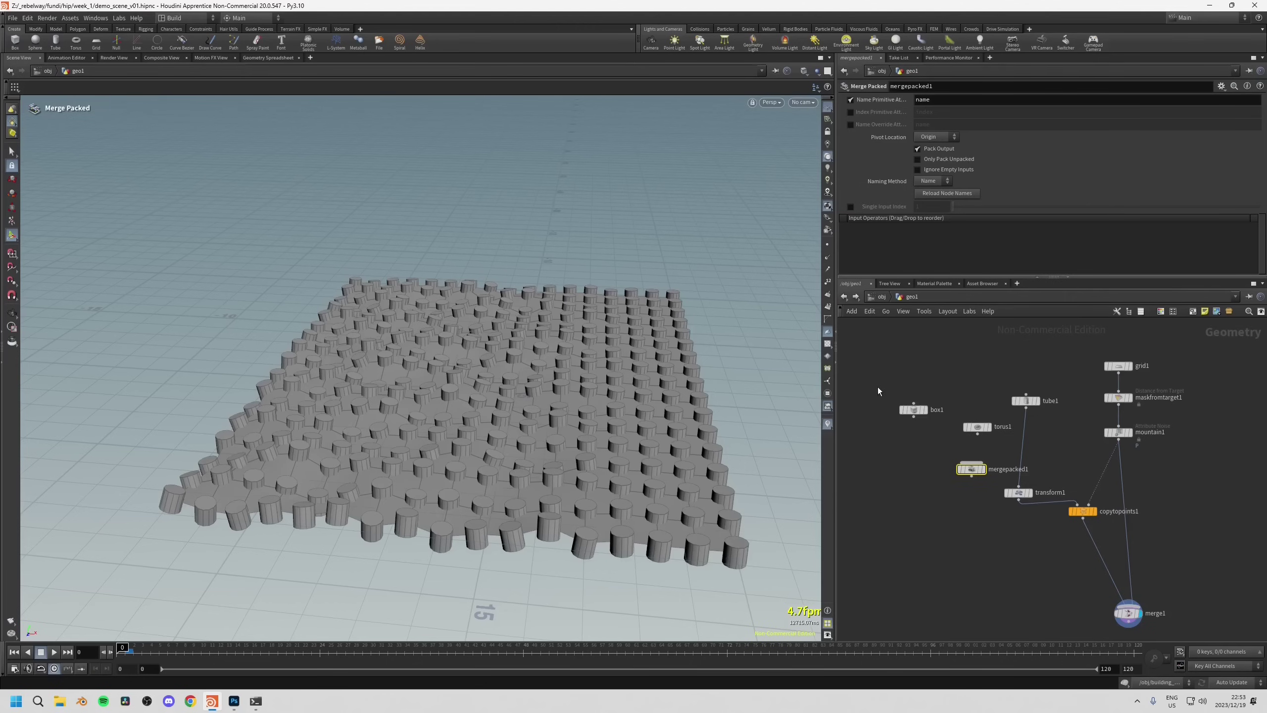
Wire box1, torus1 and tube1 into mergepacked1 and connect its output to transform1 in place of tube1.
{"action": "left_click_drag", "start_coordinate": [876, 389], "coordinate": [1054, 439]}
{"action": "left_click_drag", "start_coordinate": [964, 464], "coordinate": [962, 466]}
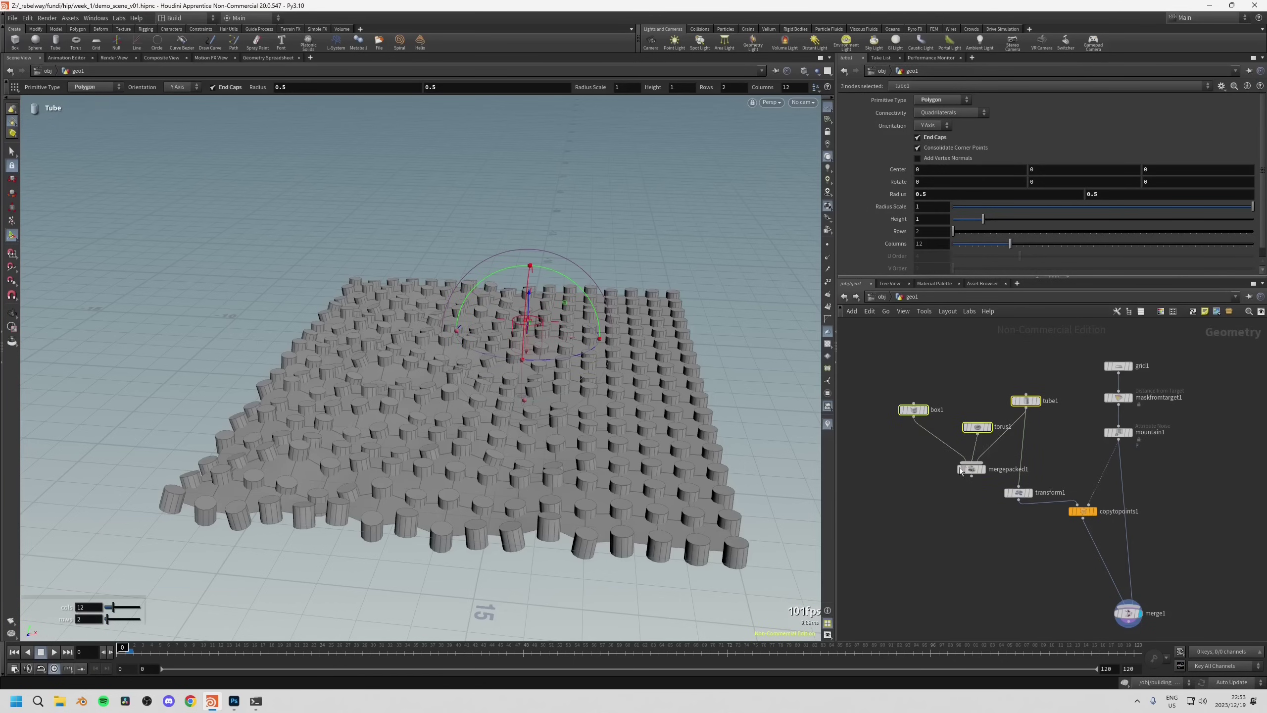
{"action": "middle_click_drag", "start_coordinate": [939, 498], "coordinate": [922, 467]}
{"action": "left_click_drag", "start_coordinate": [955, 446], "coordinate": [985, 460]}
{"action": "left_click", "coordinate": [987, 462]}
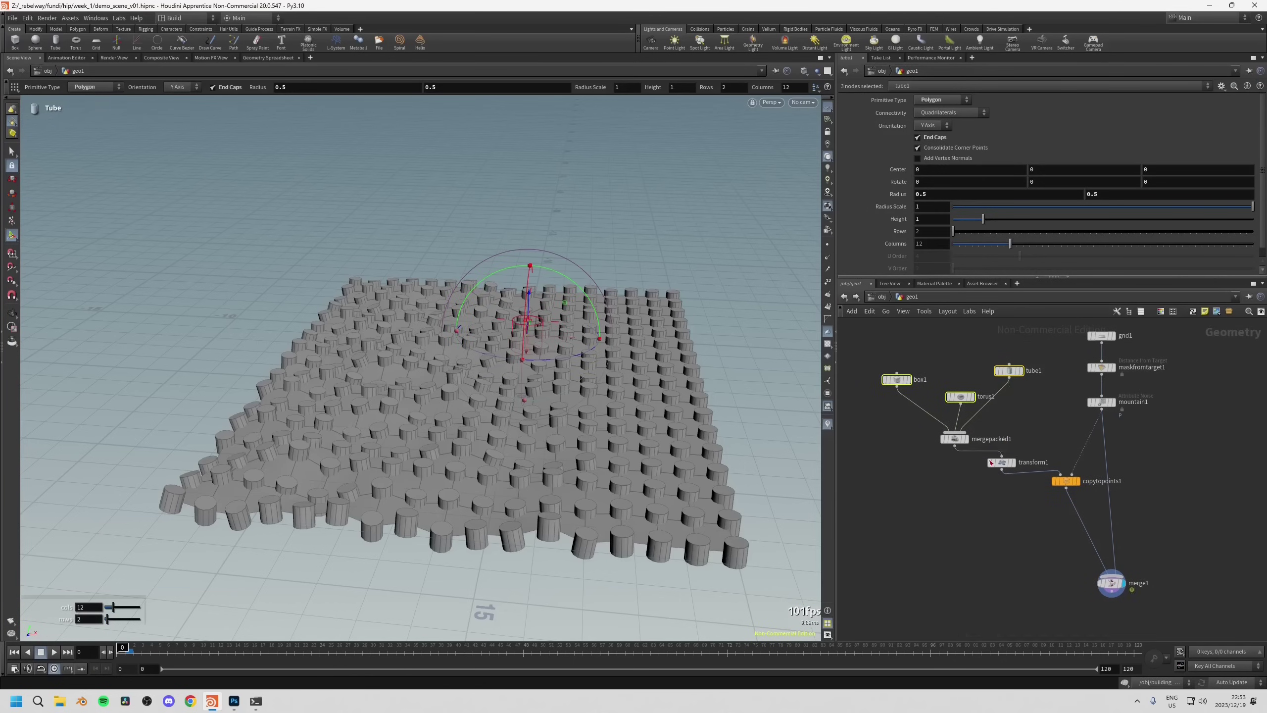
{"action": "left_click_drag", "start_coordinate": [1032, 498], "coordinate": [1065, 490]}
{"action": "scroll", "coordinate": [577, 470], "scroll_direction": "up", "scroll_amount": 3}
{"action": "left_click_drag", "start_coordinate": [577, 470], "coordinate": [554, 491], "text": "alt"}
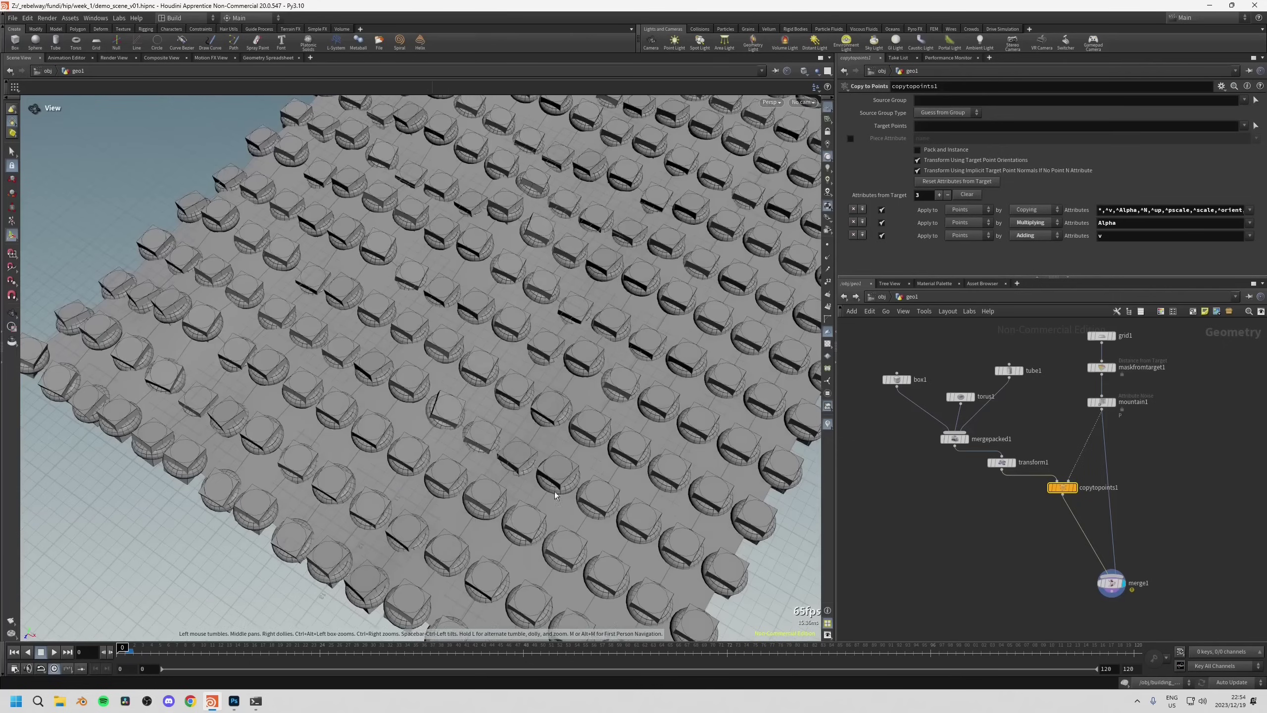
{"action": "key", "text": "Return"}
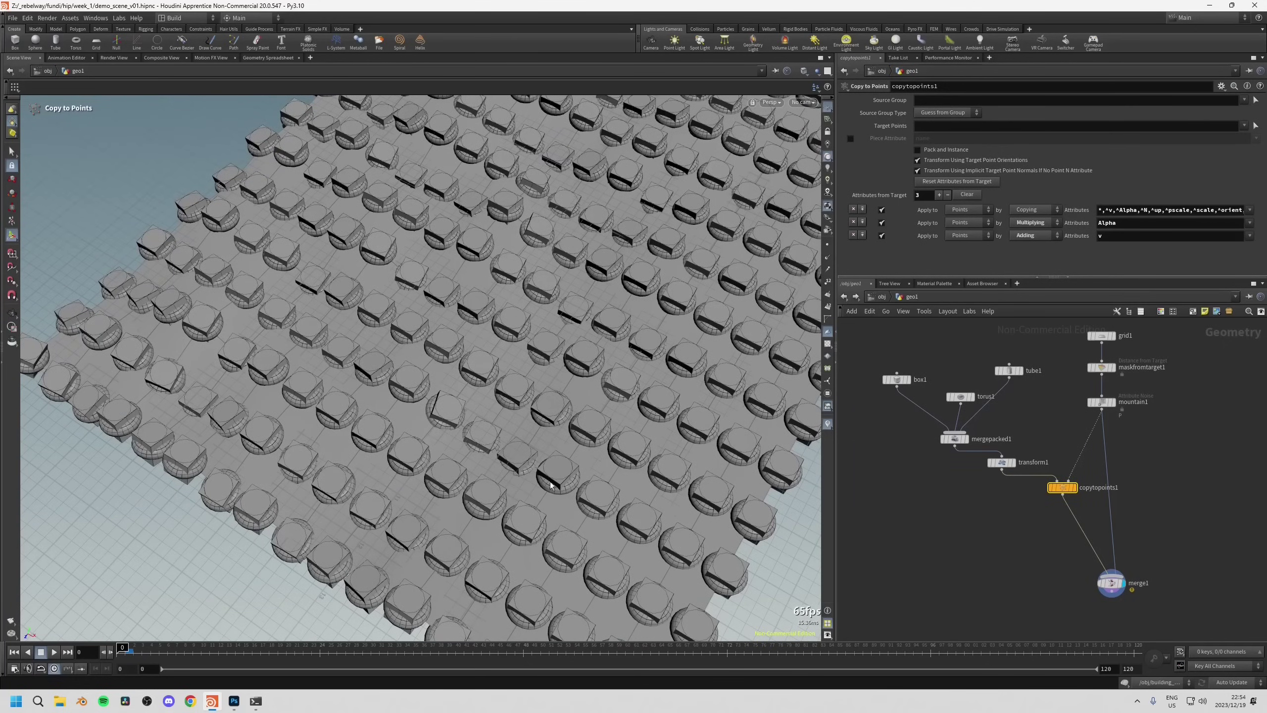
Display mountain1 alone and examine the deformed grid whose points receive the copies.
{"action": "middle_click_drag", "start_coordinate": [1035, 419], "coordinate": [1032, 422]}
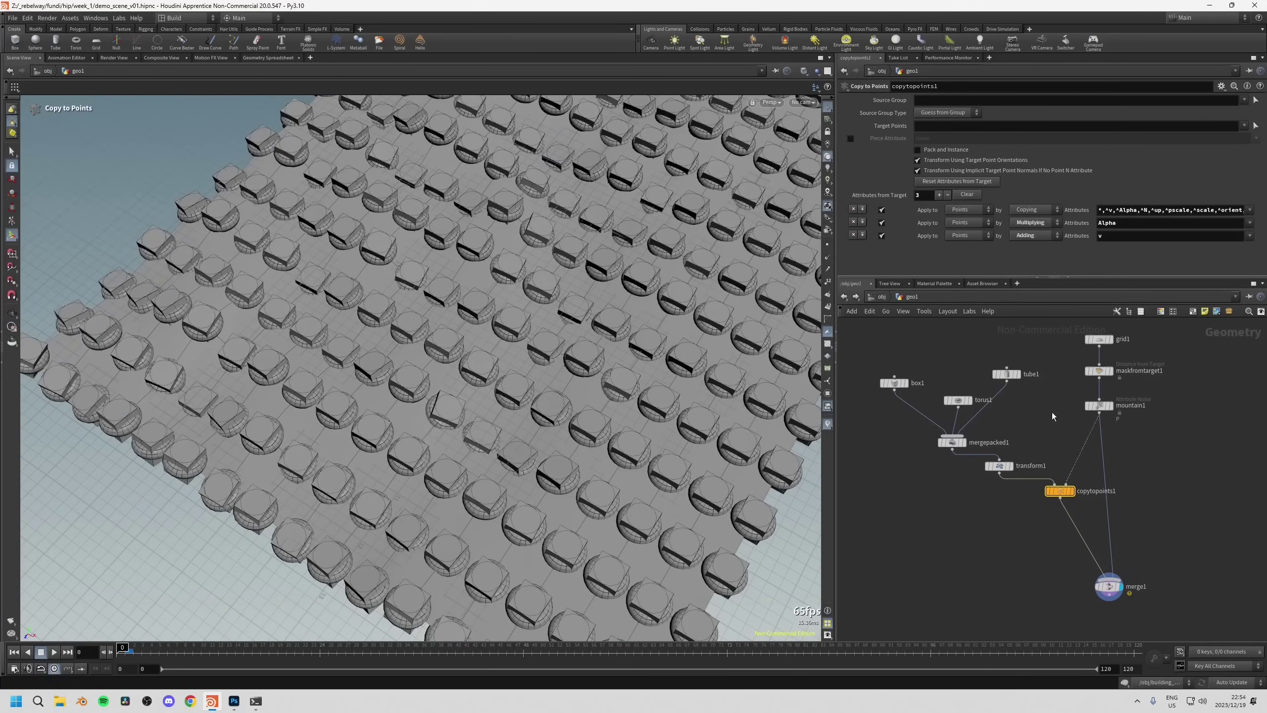
{"action": "left_click", "coordinate": [1099, 406]}
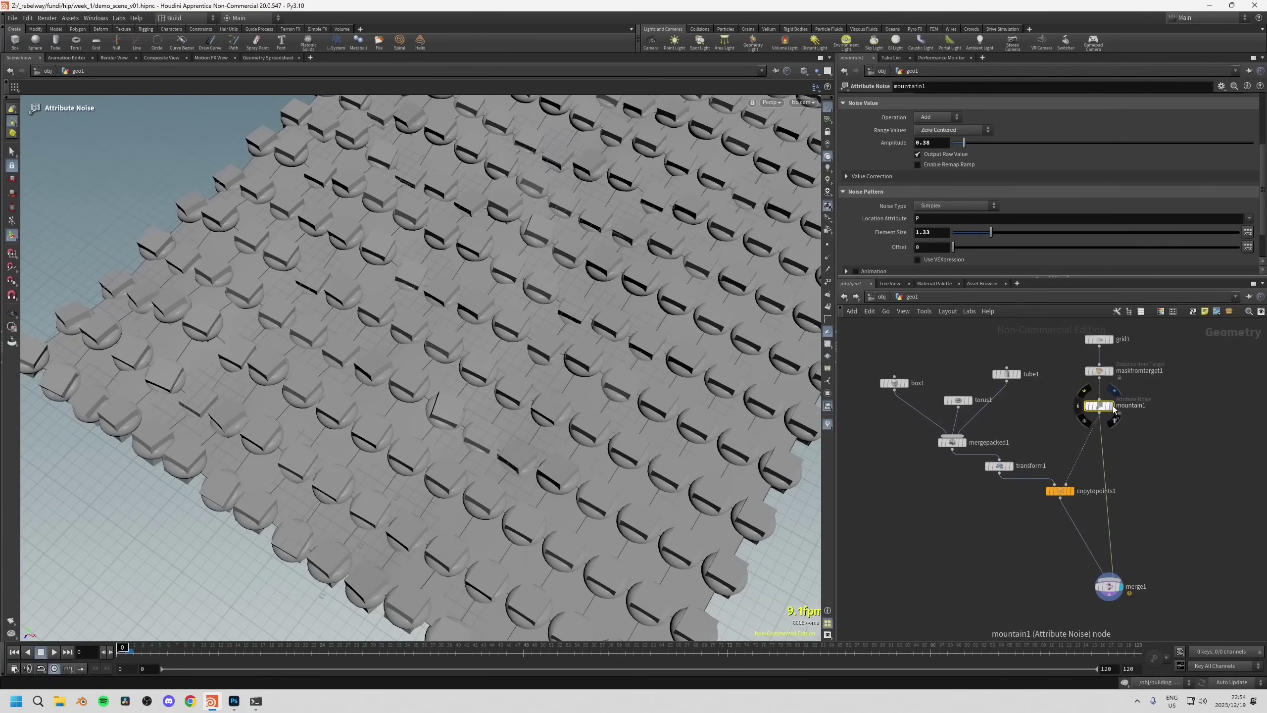
{"action": "left_click", "coordinate": [1113, 406]}
{"action": "middle_click", "coordinate": [1102, 409]}
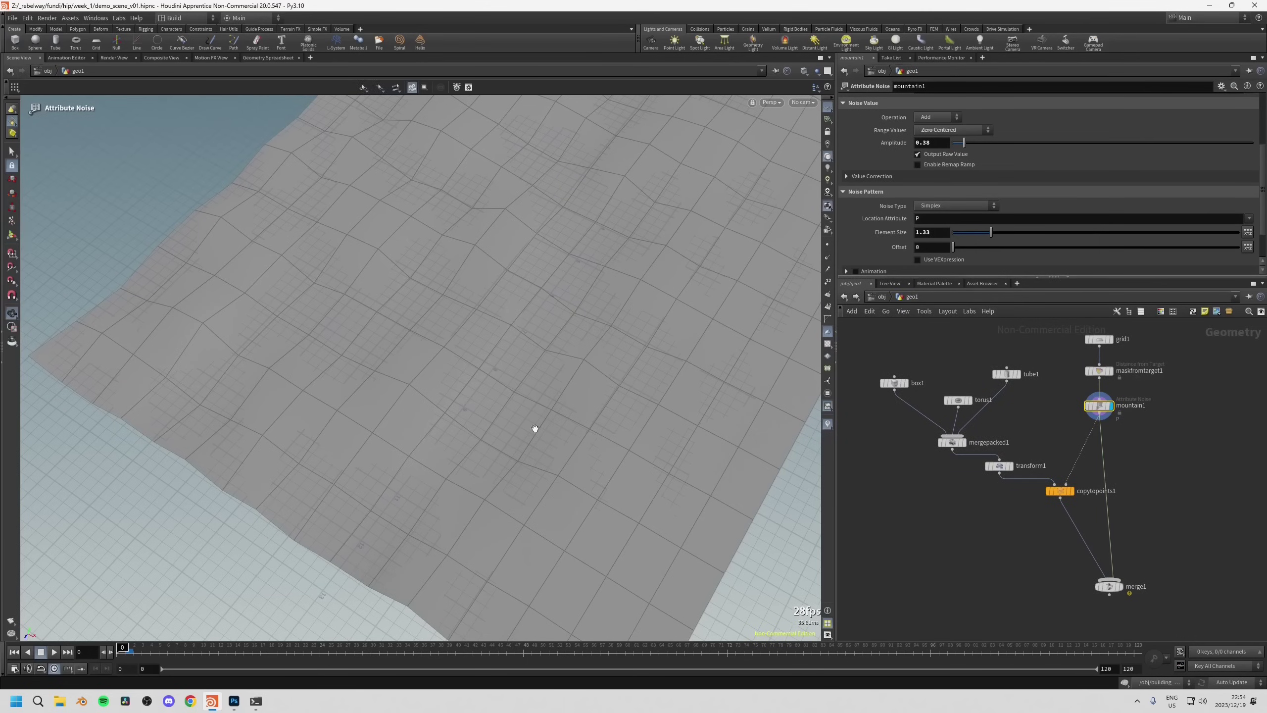
{"action": "left_click_drag", "start_coordinate": [532, 430], "coordinate": [502, 445], "text": "alt"}
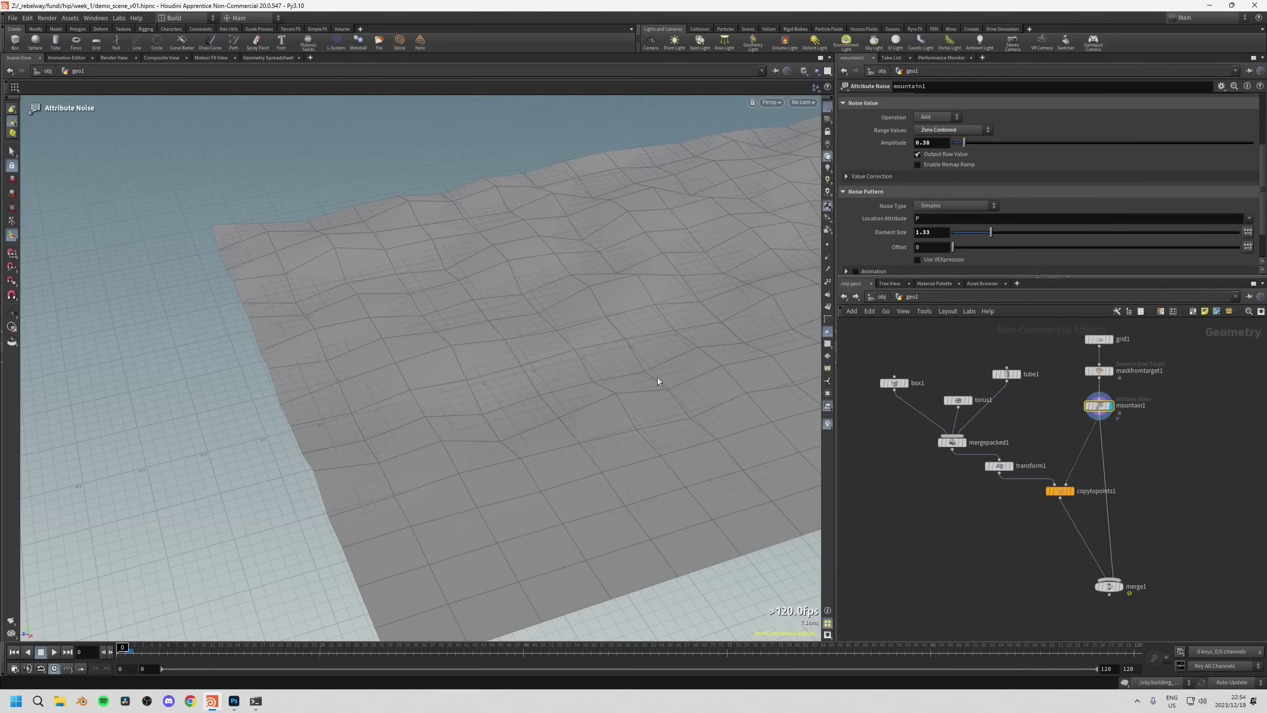
{"action": "left_click_drag", "start_coordinate": [609, 305], "coordinate": [546, 343]}
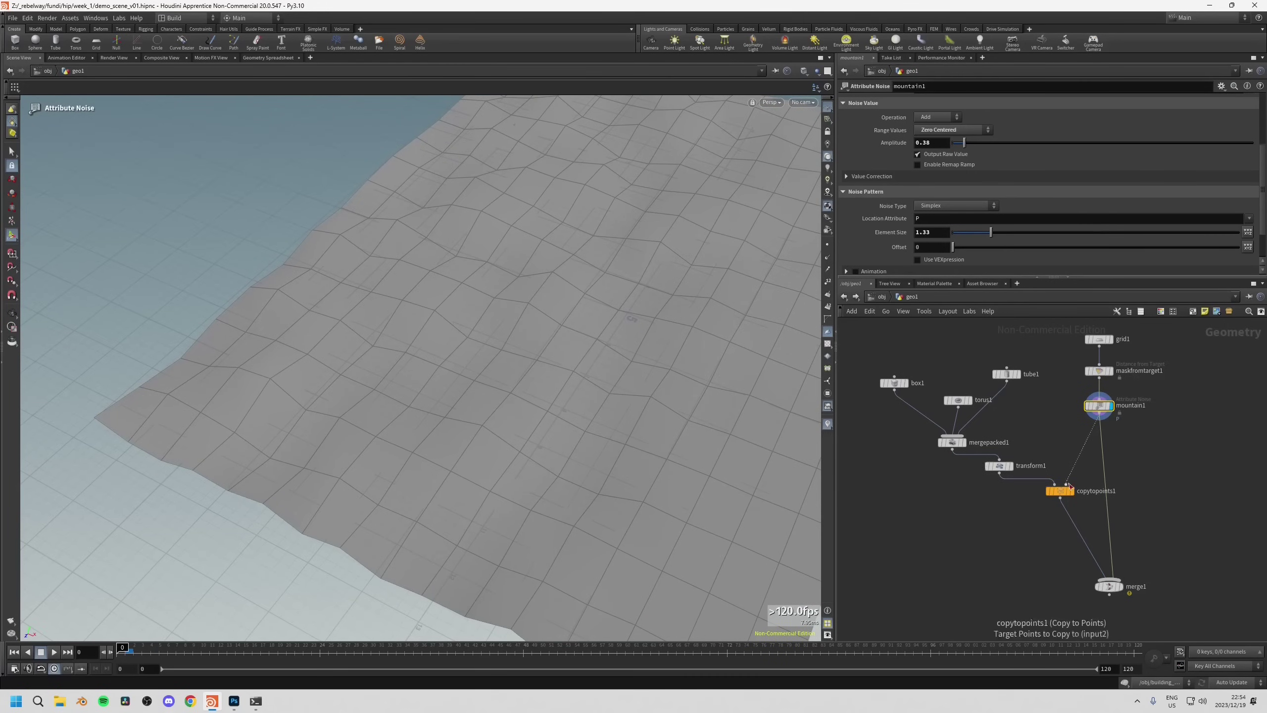
Display copytopoints1 and insert an Attribute Create node between mountain1 and copytopoints1.
{"action": "left_click", "coordinate": [1071, 491]}
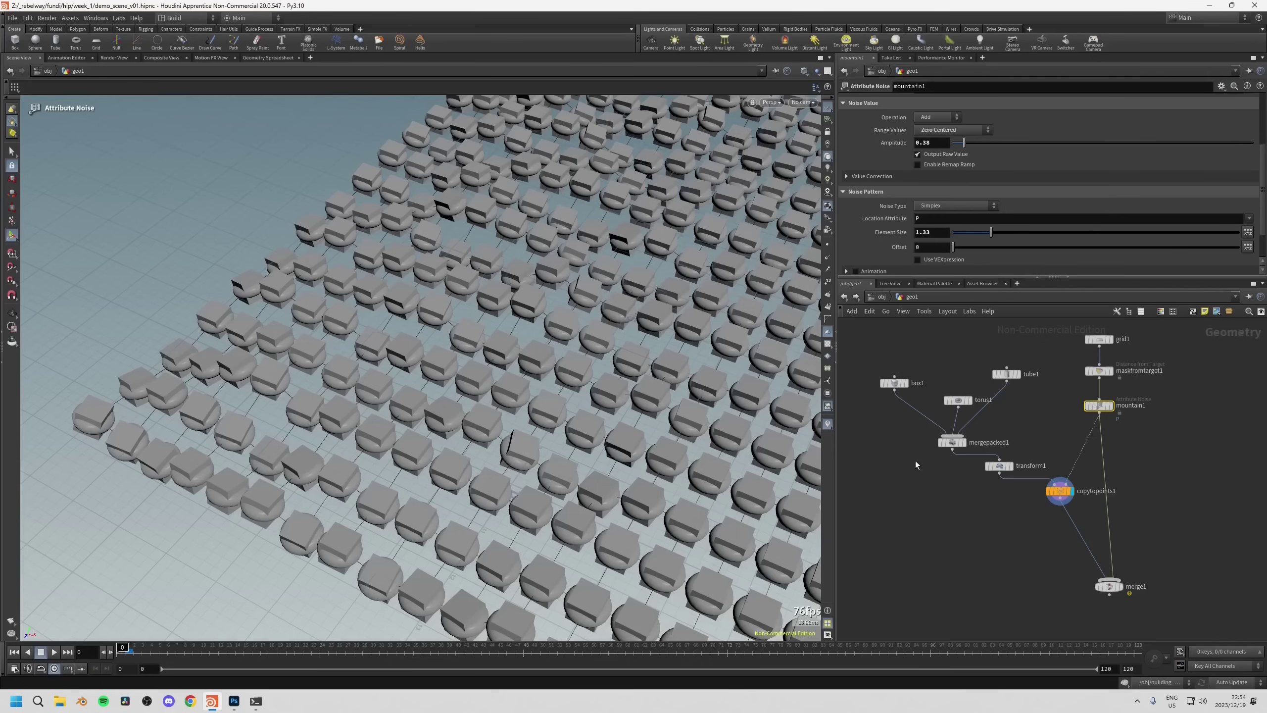
{"action": "key", "text": "Tab"}
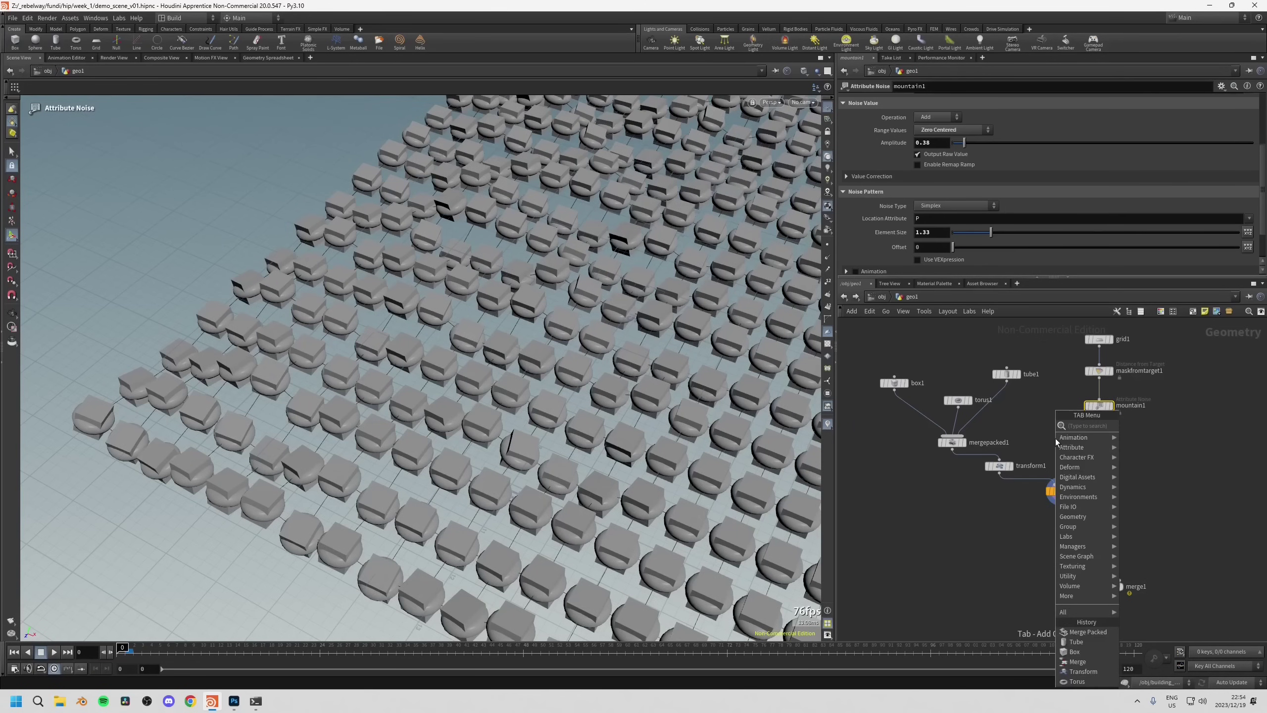
{"action": "type", "text": "attc"}
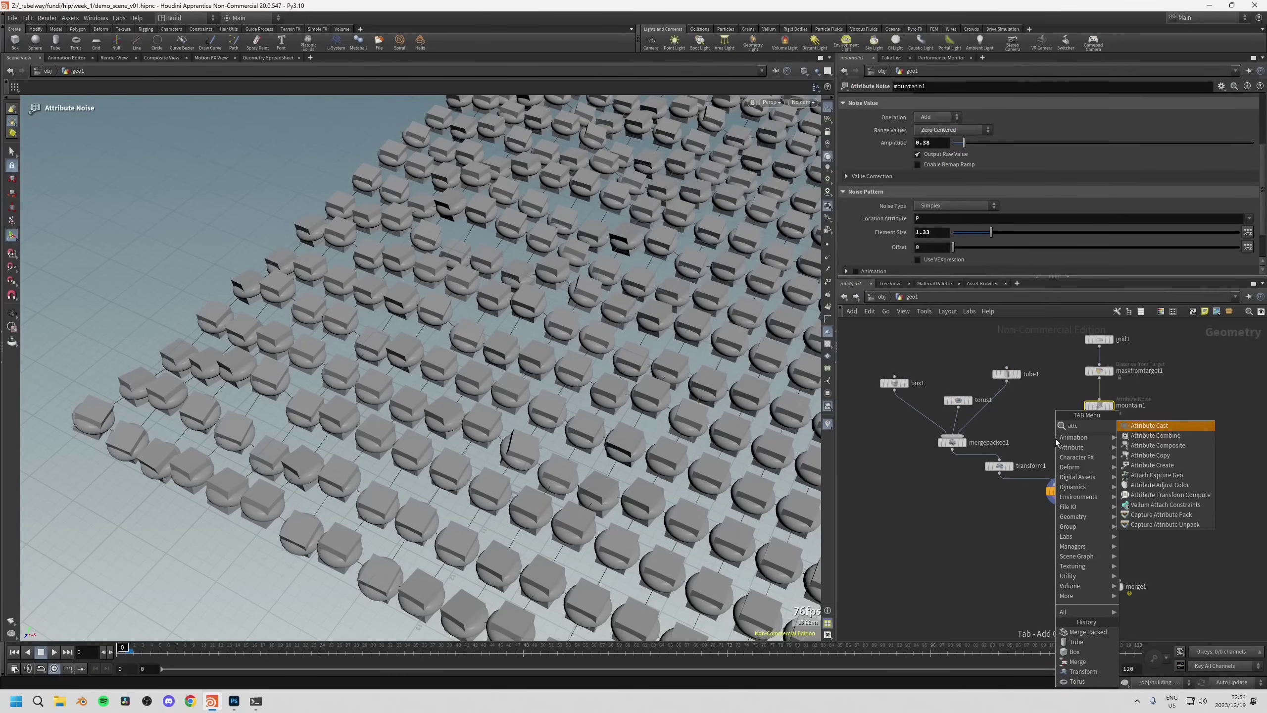
{"action": "left_click", "coordinate": [1156, 467]}
{"action": "left_click", "coordinate": [1076, 452]}
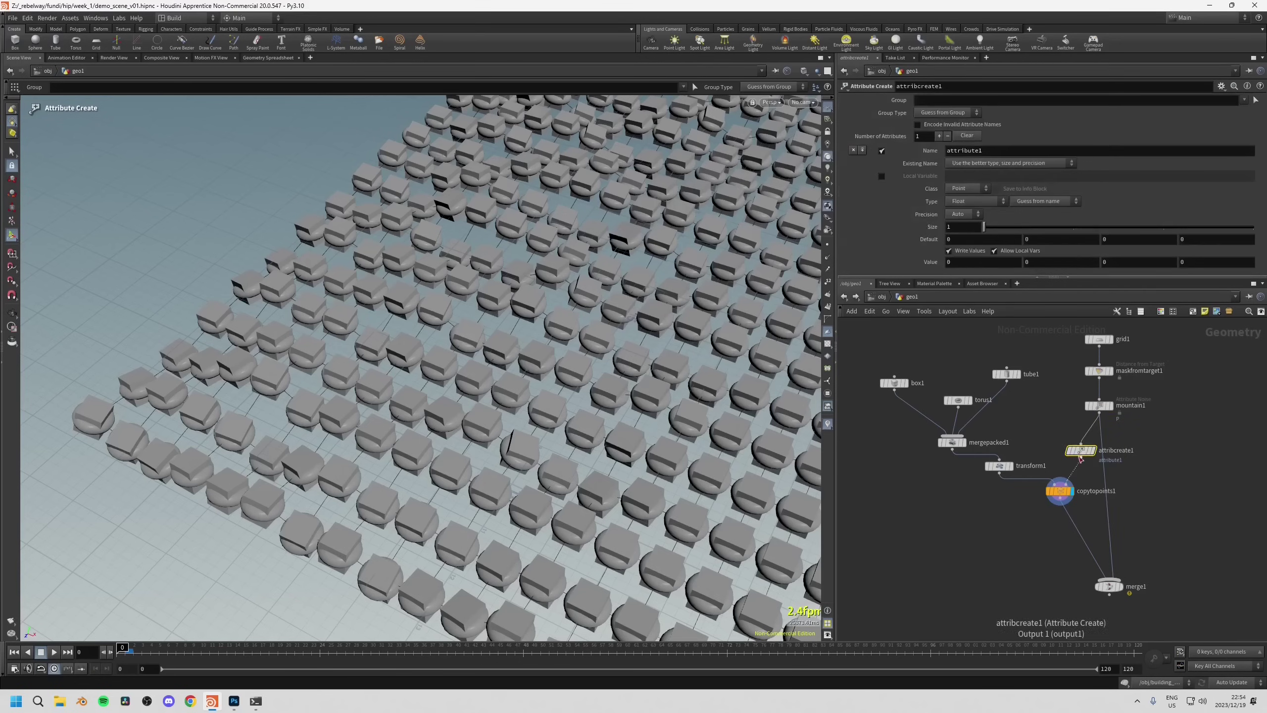
Configure attribcreate1 to create a point attribute of type Integer named var.
{"action": "left_click", "coordinate": [967, 188]}
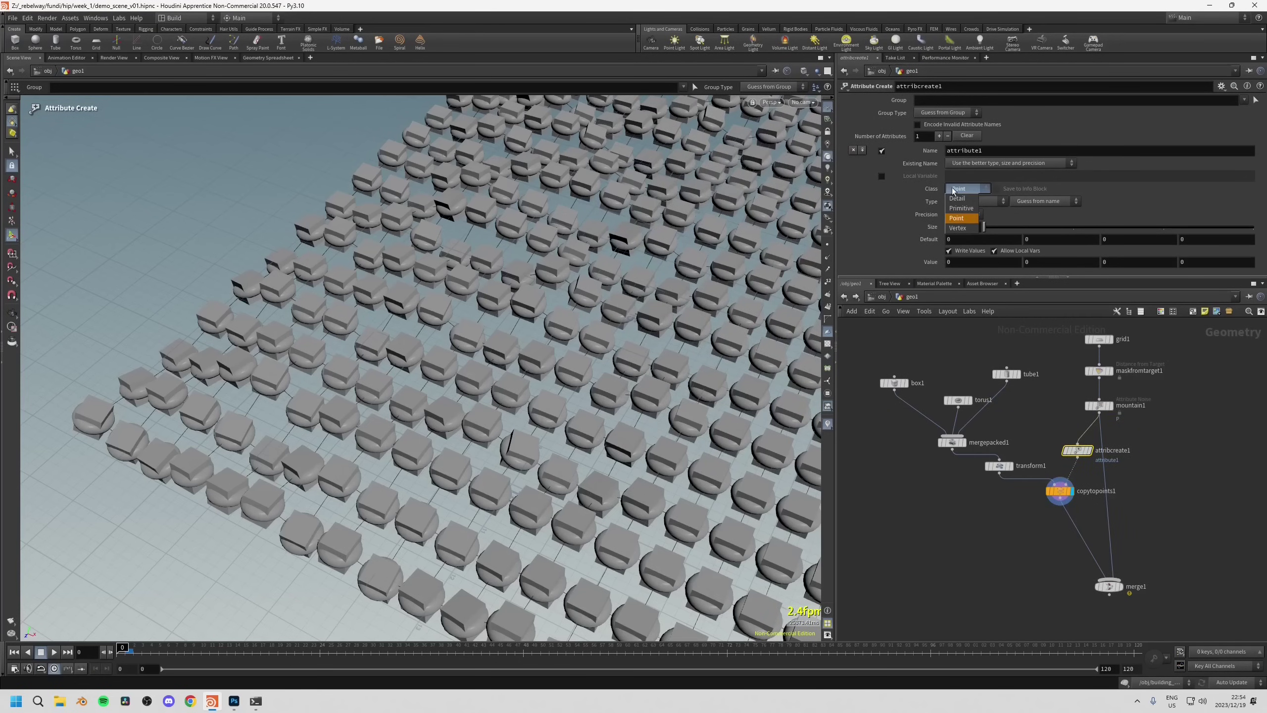
{"action": "left_click", "coordinate": [957, 217]}
{"action": "left_click", "coordinate": [976, 201]}
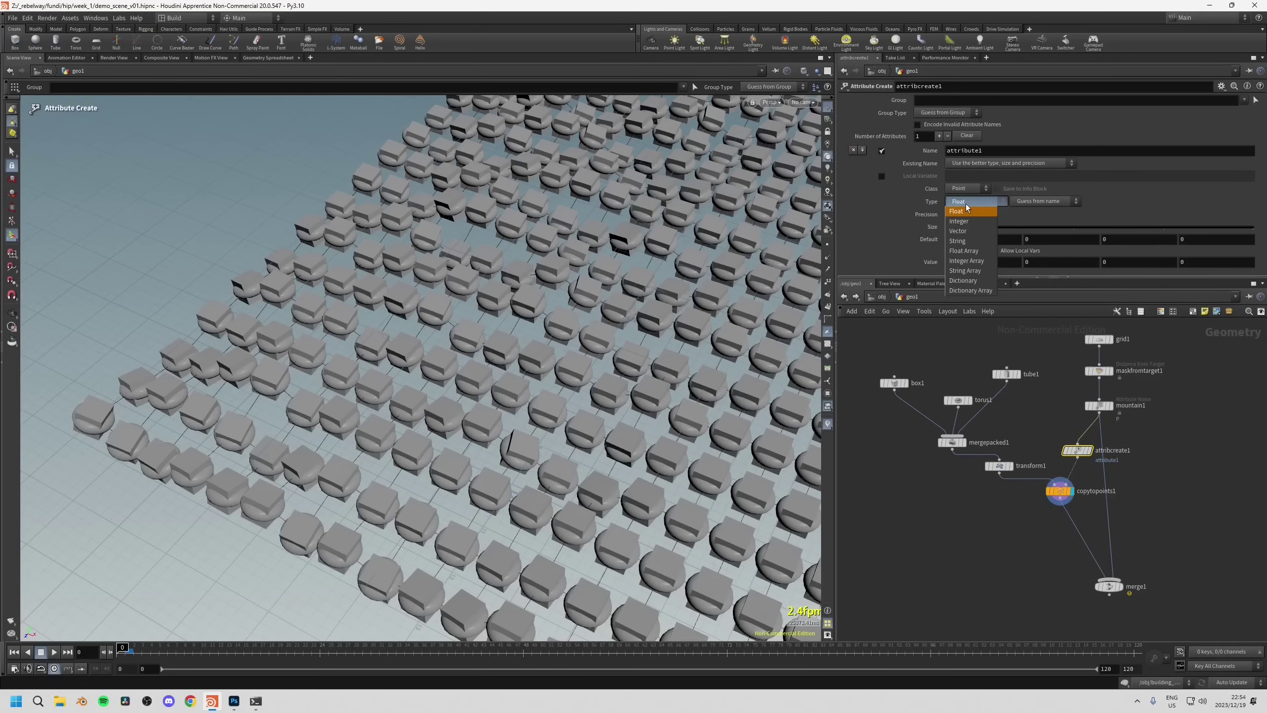
{"action": "left_click", "coordinate": [965, 221]}
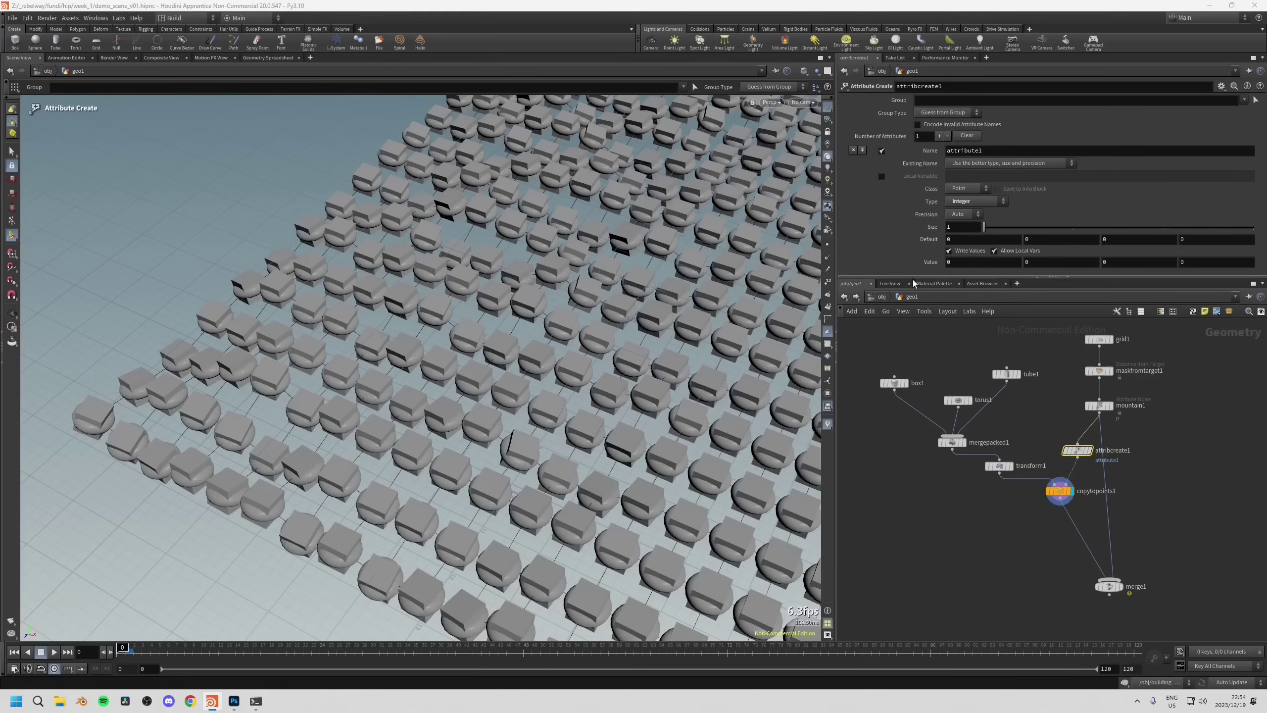
{"action": "left_click_drag", "start_coordinate": [910, 276], "coordinate": [904, 334]}
{"action": "double_click", "coordinate": [967, 150]}
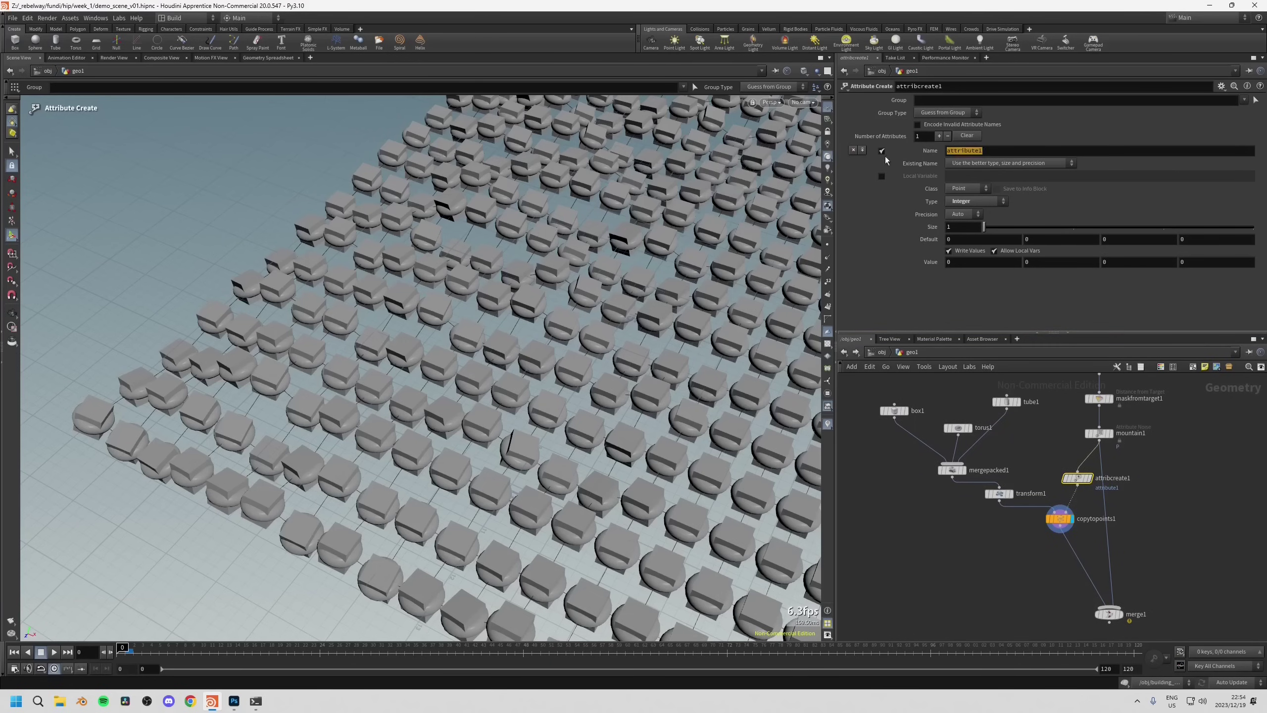
{"action": "type", "text": "v"}
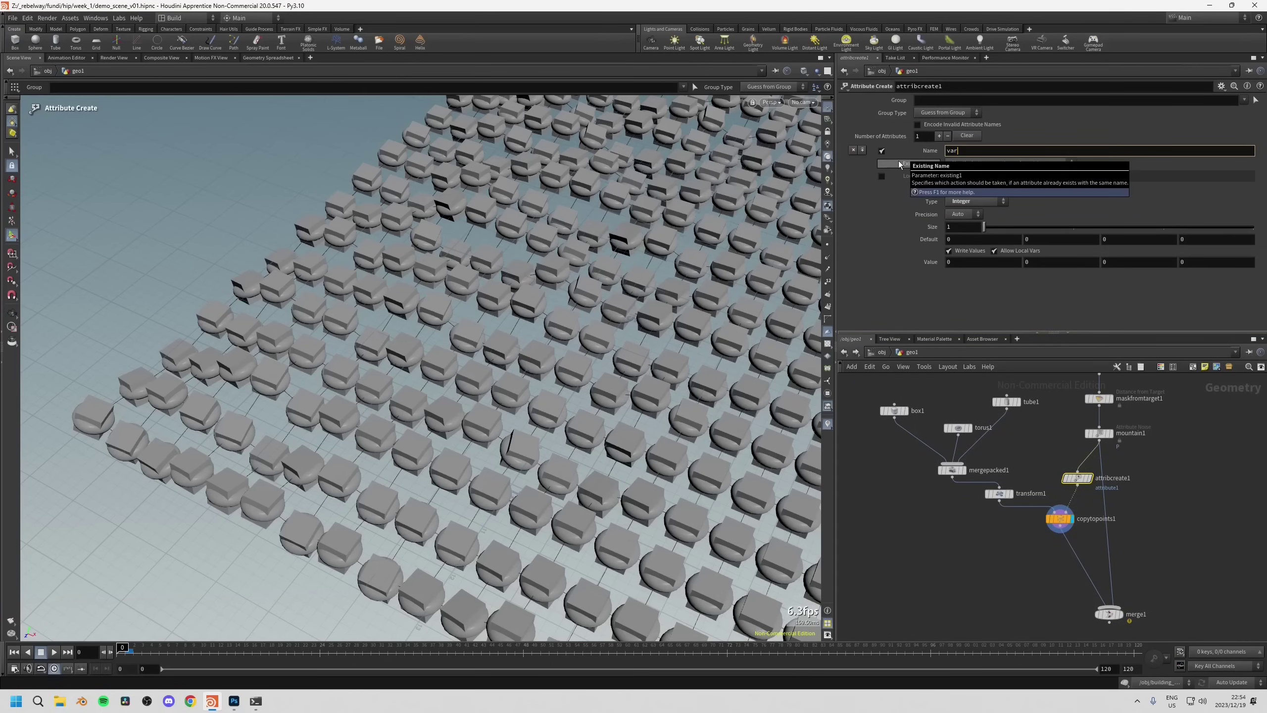
{"action": "type", "text": "ar"}
{"action": "key", "text": "Return"}
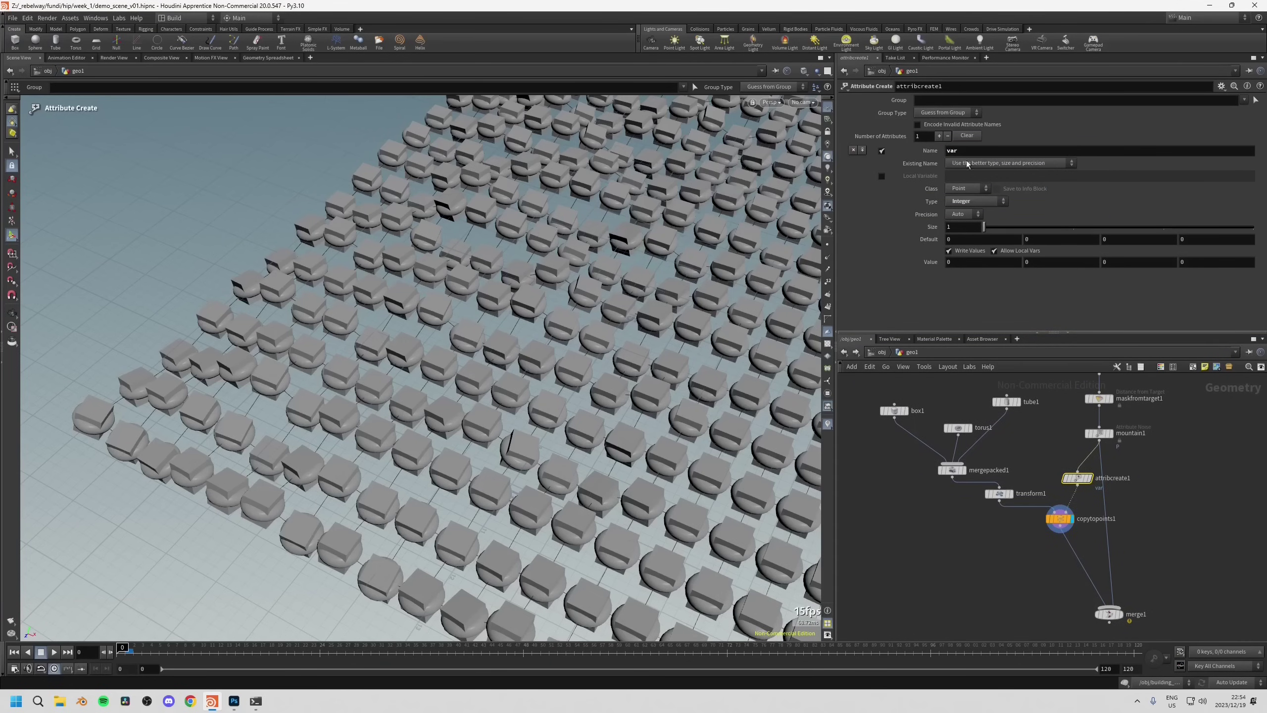
{"action": "left_click", "coordinate": [968, 263]}
{"action": "type", "text": "@"}
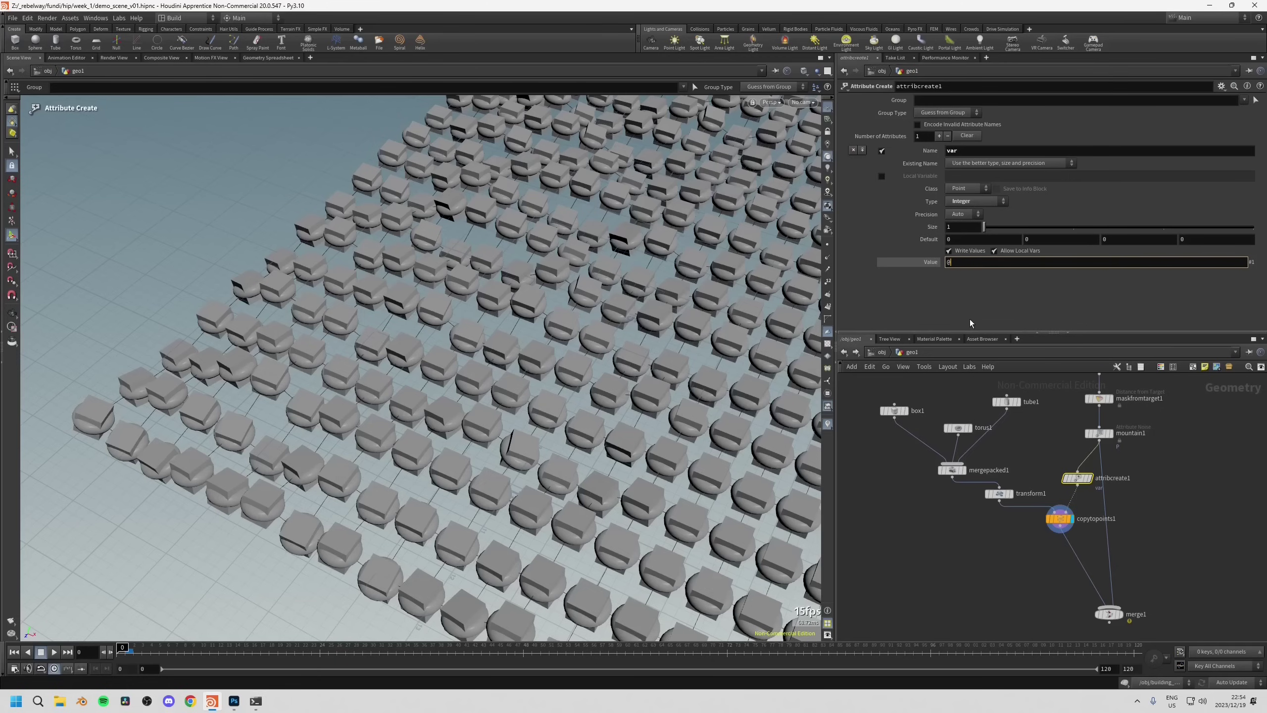
{"action": "type", "text": "pt"}
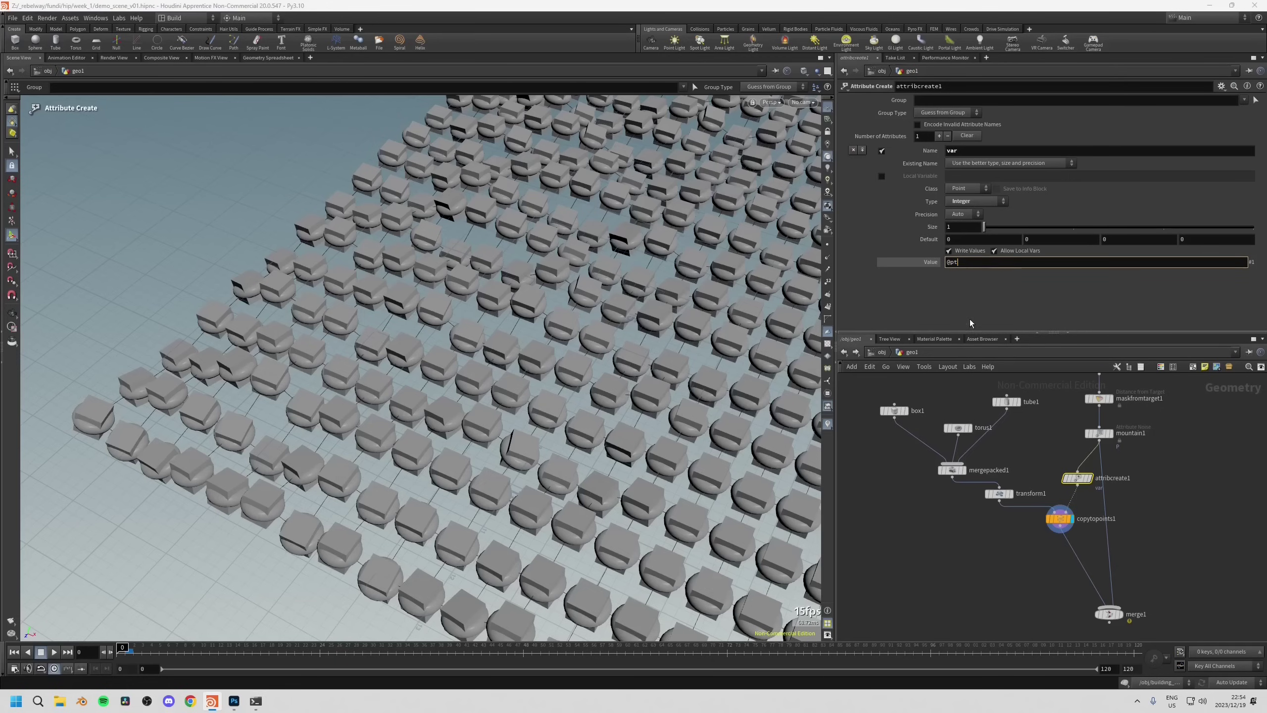
{"action": "type", "text": "num %3"}
{"action": "key", "text": "Return"}
Display attribcreate1 and view the grid's corner from above to examine its points.
{"action": "middle_click_drag", "start_coordinate": [1024, 442], "coordinate": [1007, 431]}
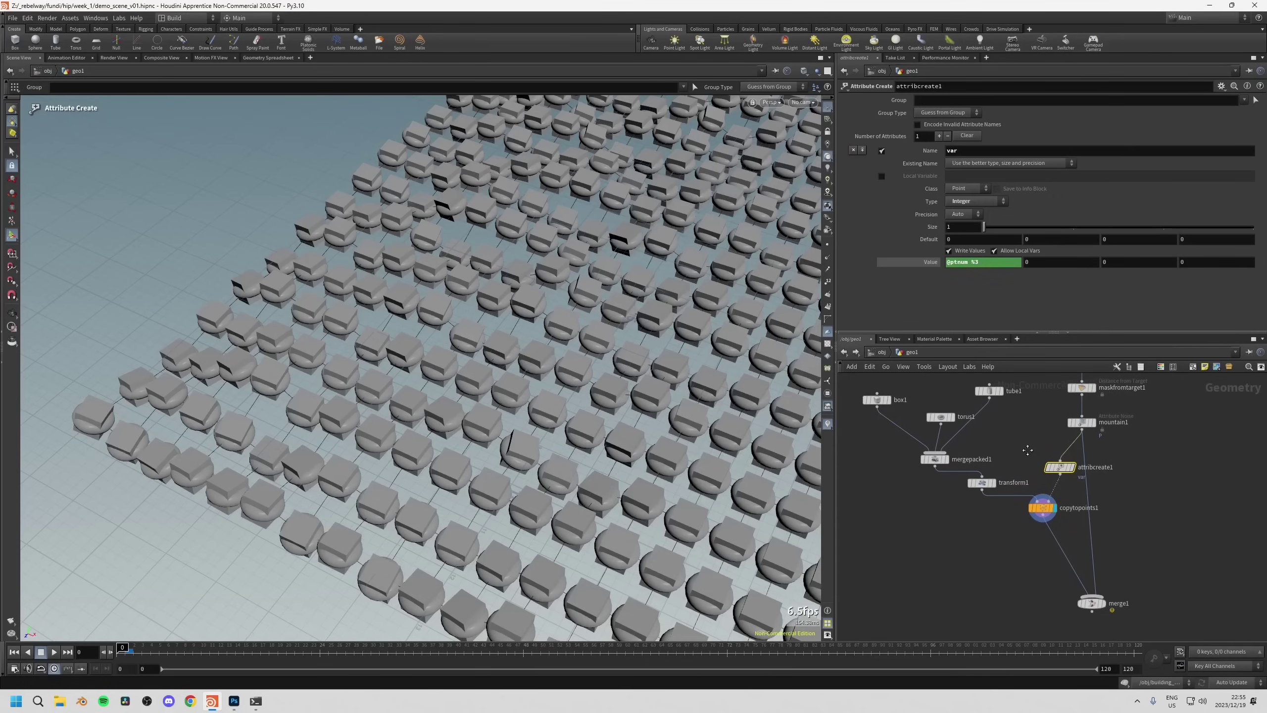
{"action": "left_click", "coordinate": [1072, 468]}
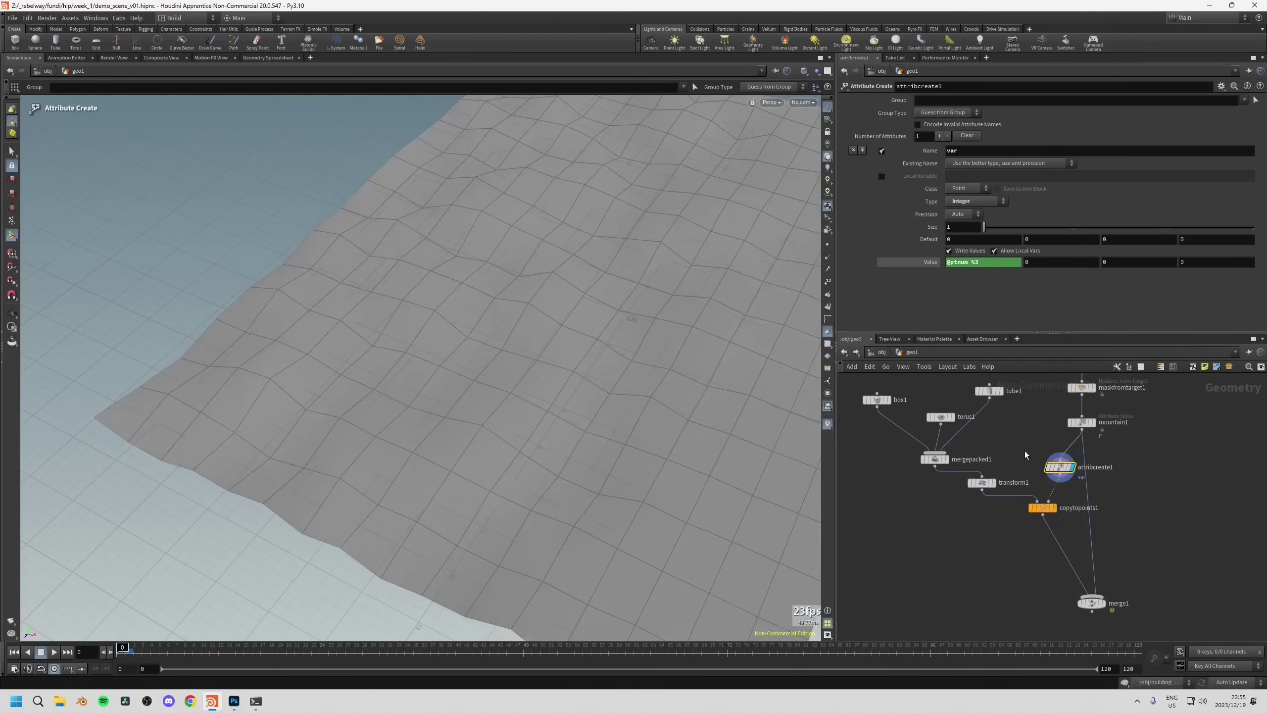
{"action": "key", "text": "space"}
{"action": "right_click_drag", "start_coordinate": [319, 470], "coordinate": [396, 344]}
{"action": "left_click_drag", "start_coordinate": [396, 345], "coordinate": [410, 266]}
{"action": "key", "text": "Return"}
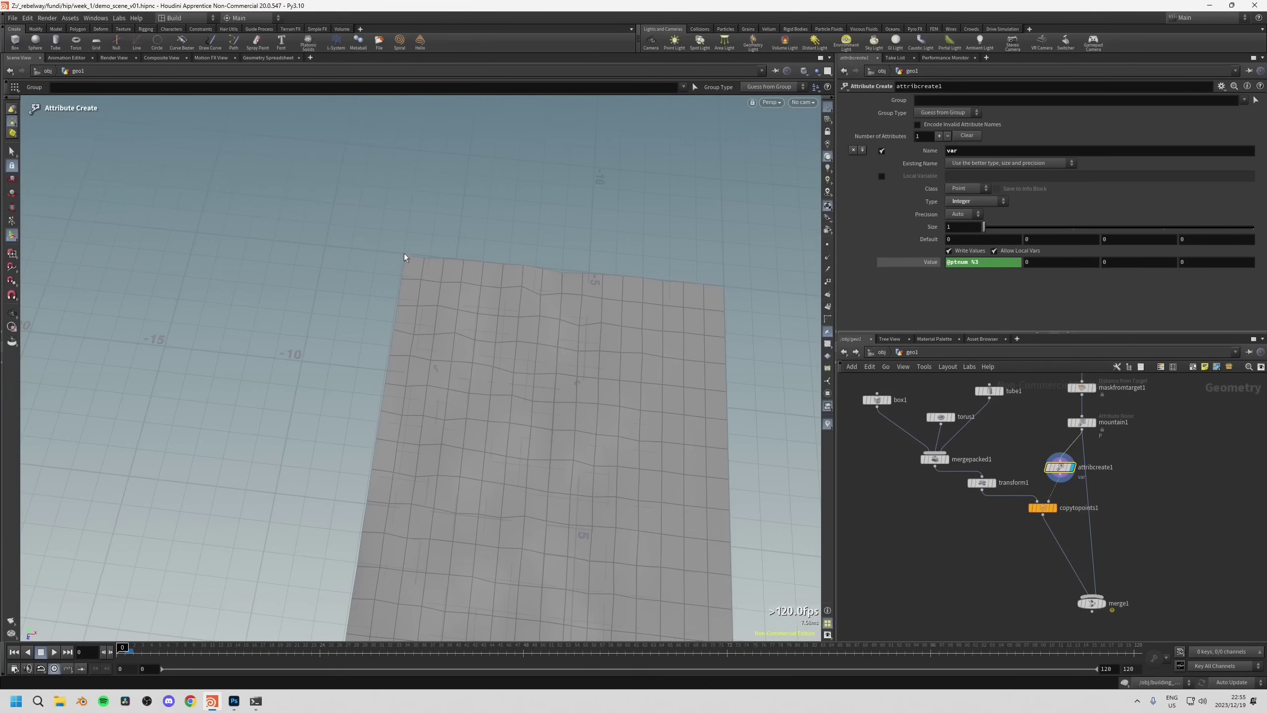
{"action": "left_click", "coordinate": [947, 262]}
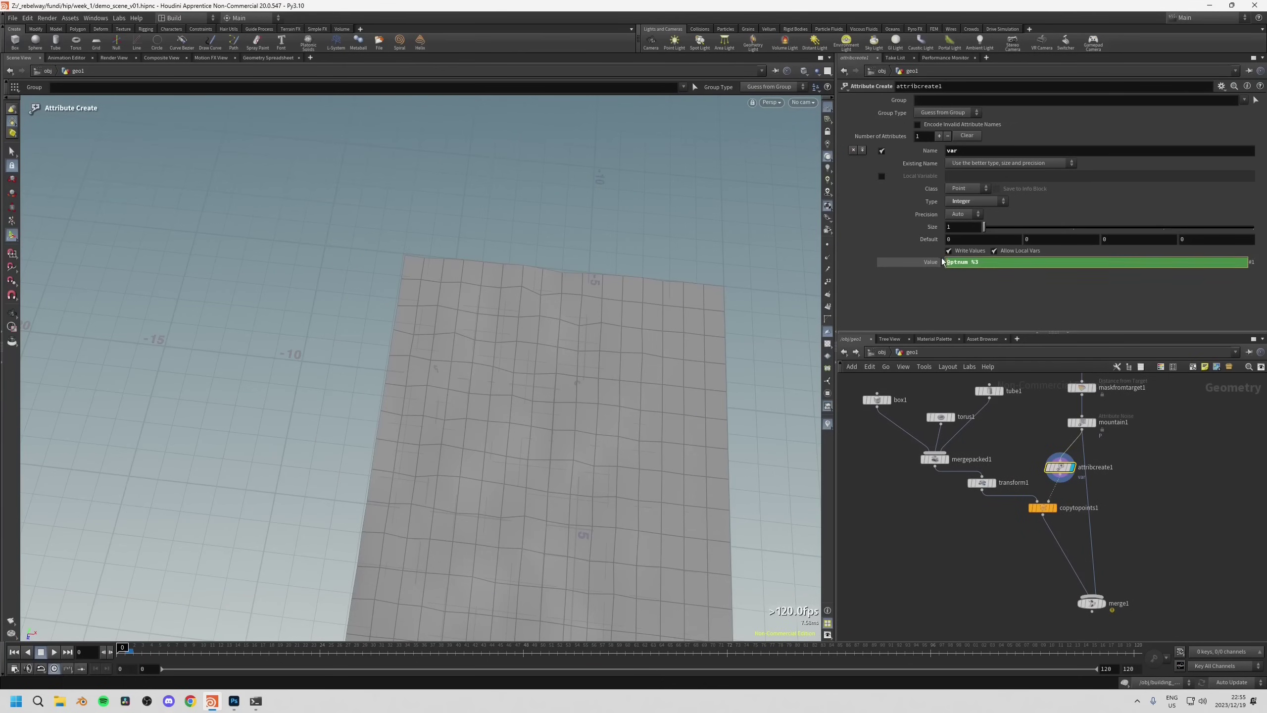
{"action": "left_click", "coordinate": [917, 270]}
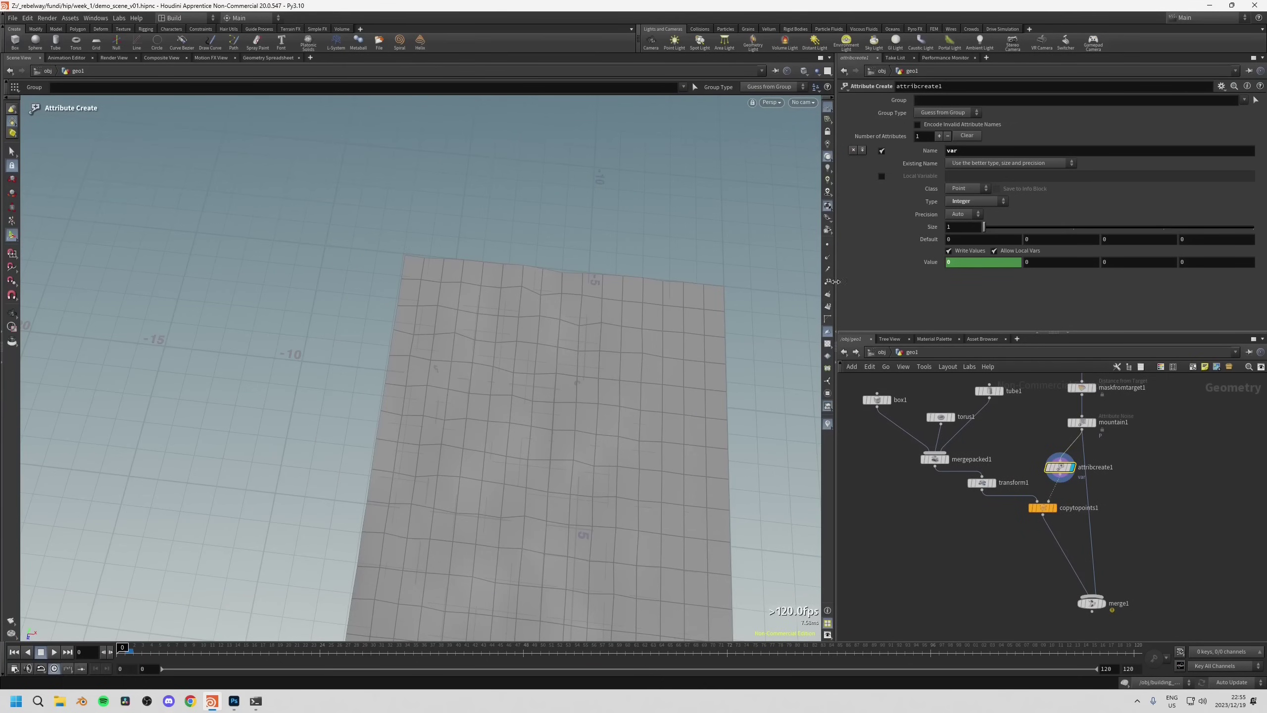
{"action": "key", "text": "Escape"}
{"action": "left_click_drag", "start_coordinate": [413, 243], "coordinate": [485, 272]}
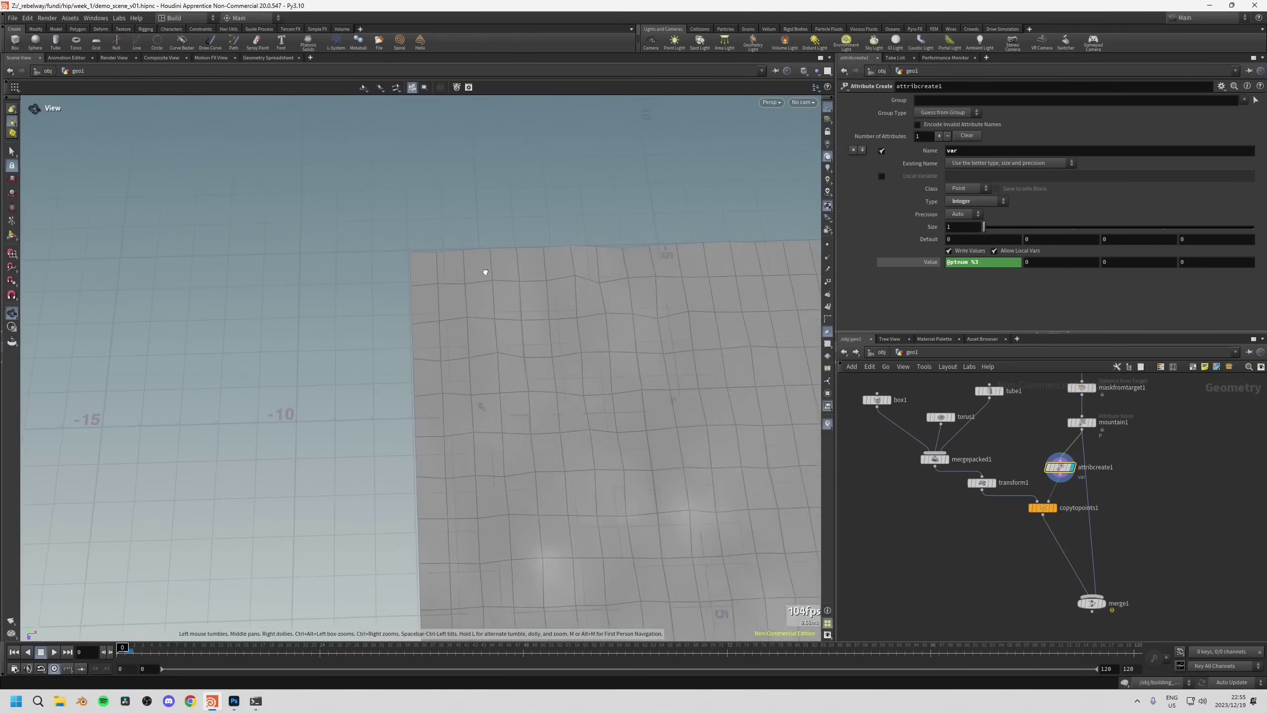
{"action": "key", "text": "Return"}
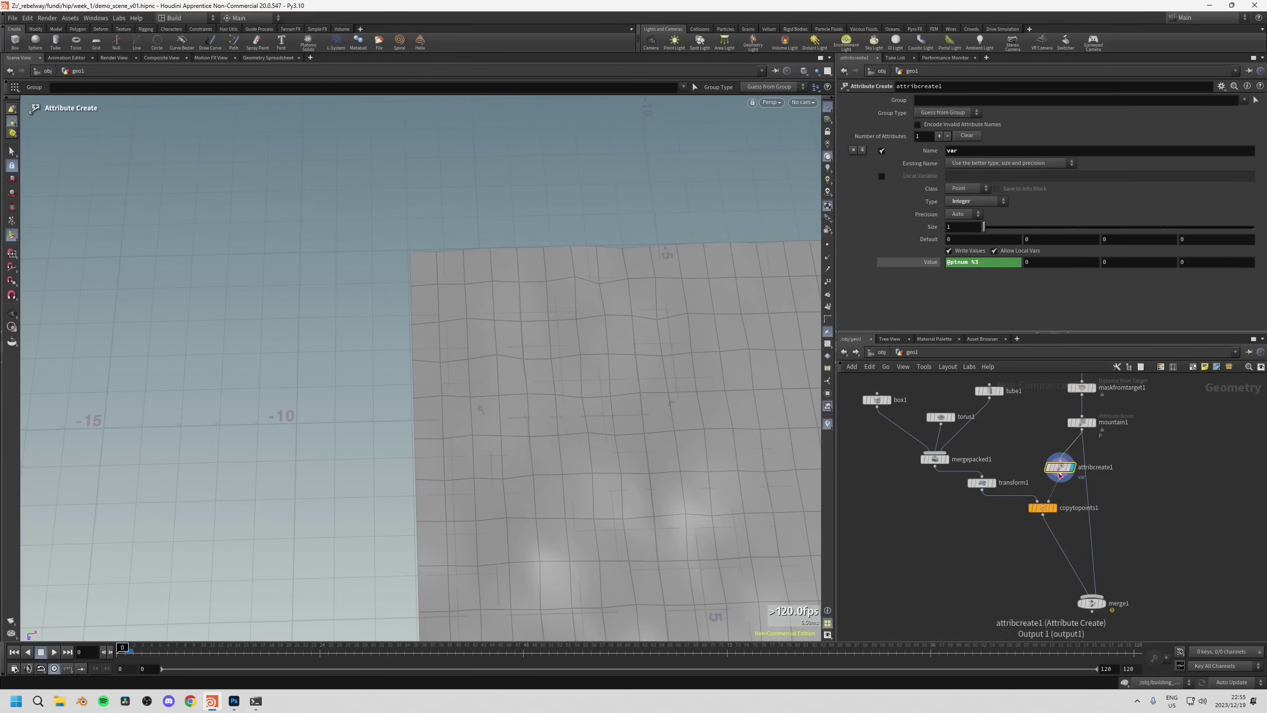
Visualize the var point attribute on the grid from attribcreate1's node info.
{"action": "left_click", "coordinate": [1038, 468]}
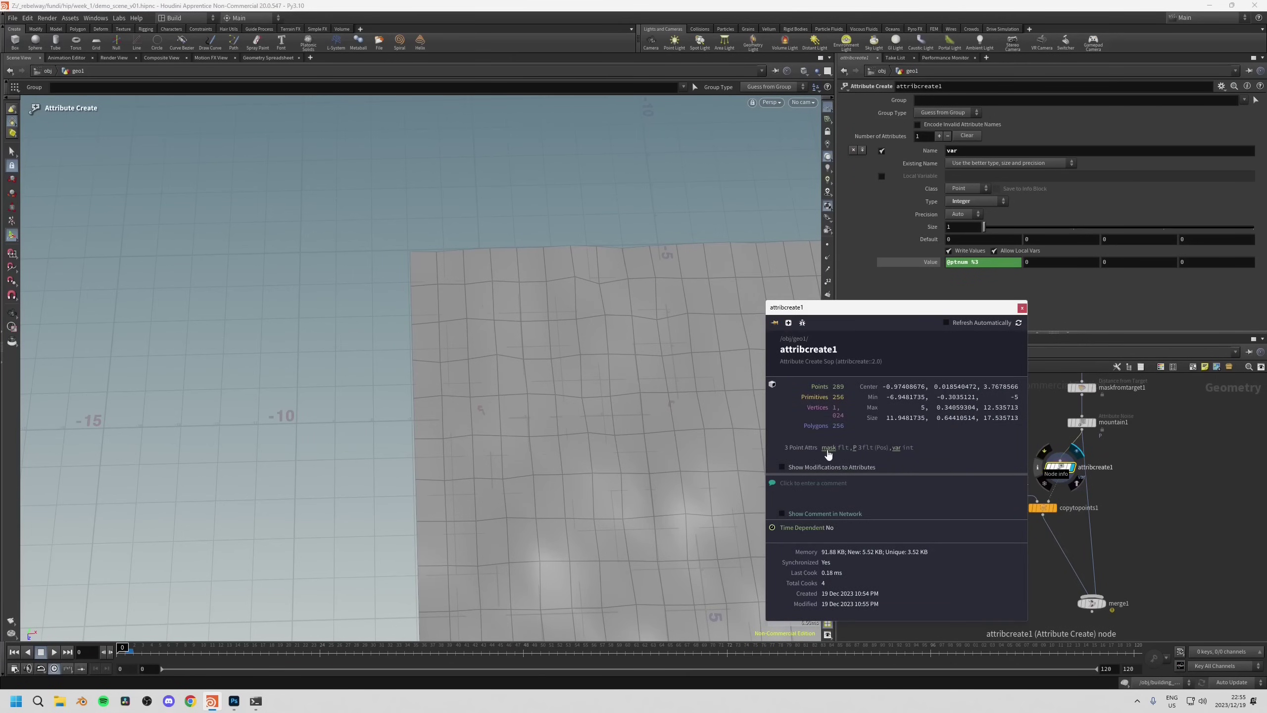
{"action": "left_click", "coordinate": [897, 448]}
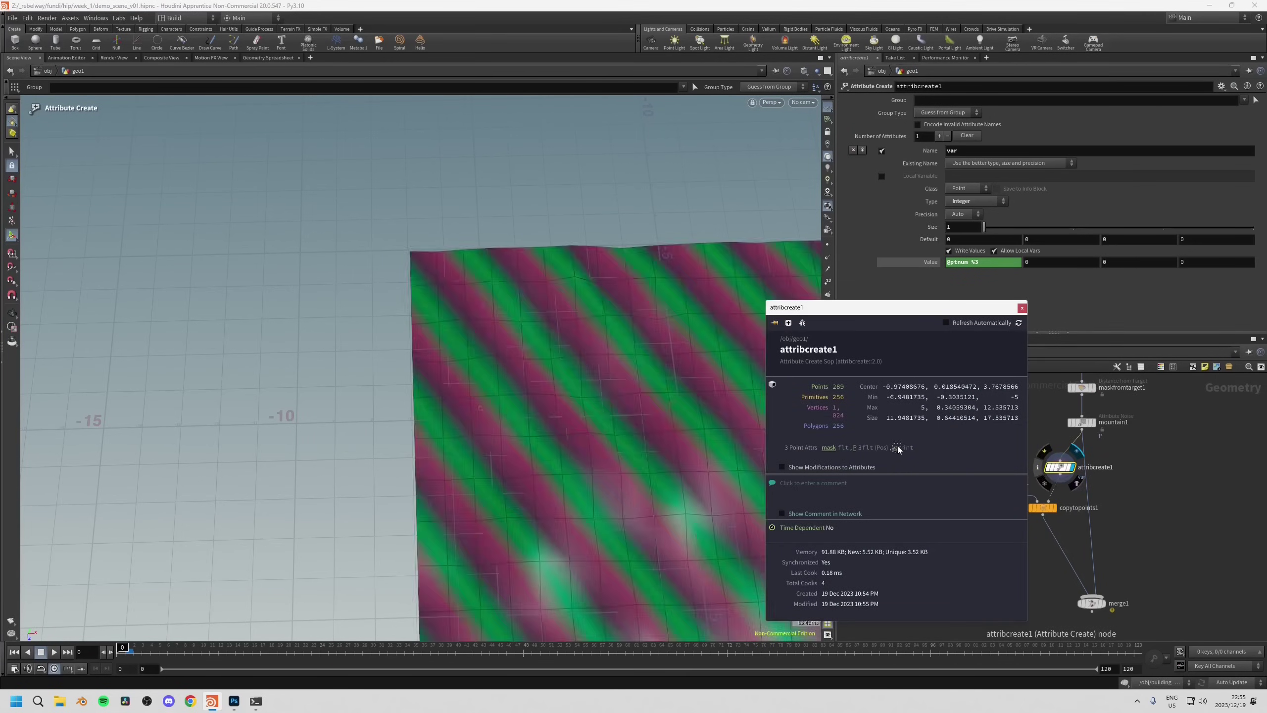
{"action": "left_click", "coordinate": [1021, 308]}
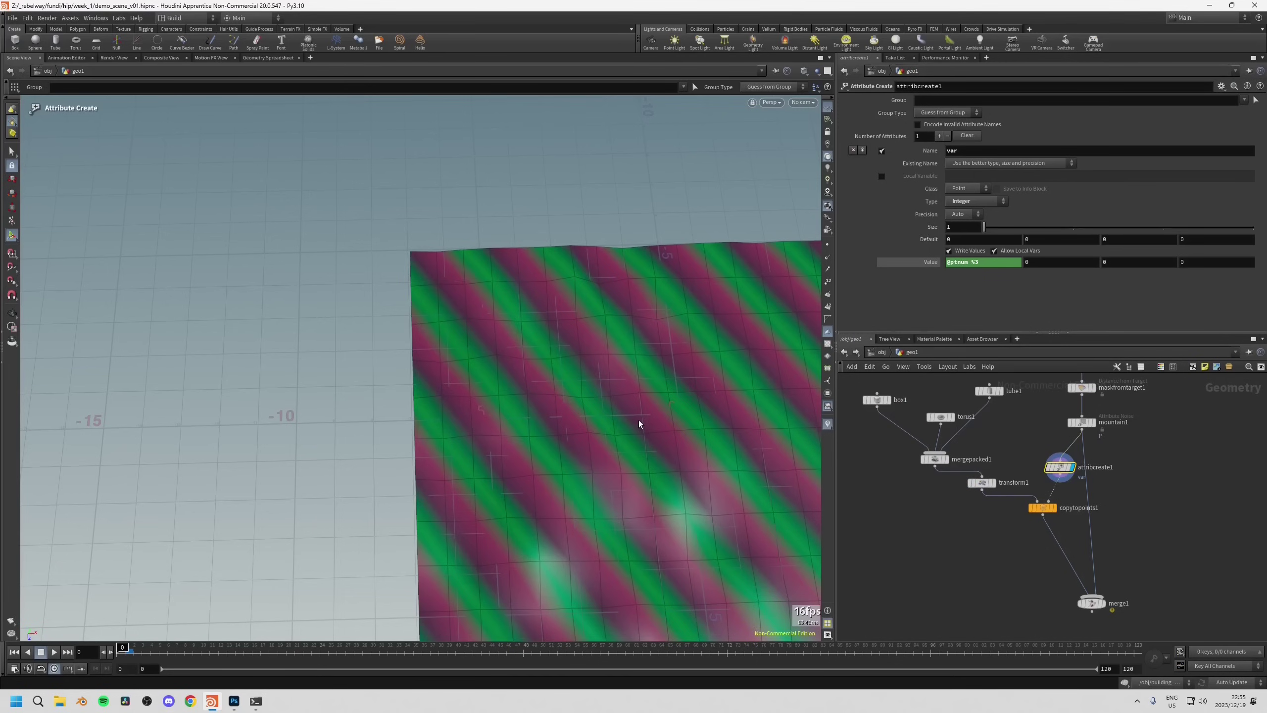
Change the var scene visualizer's type from Color to Marker so that it shows the attribute values as text.
{"action": "key", "text": "d"}
{"action": "left_click_drag", "start_coordinate": [542, 314], "coordinate": [545, 304]}
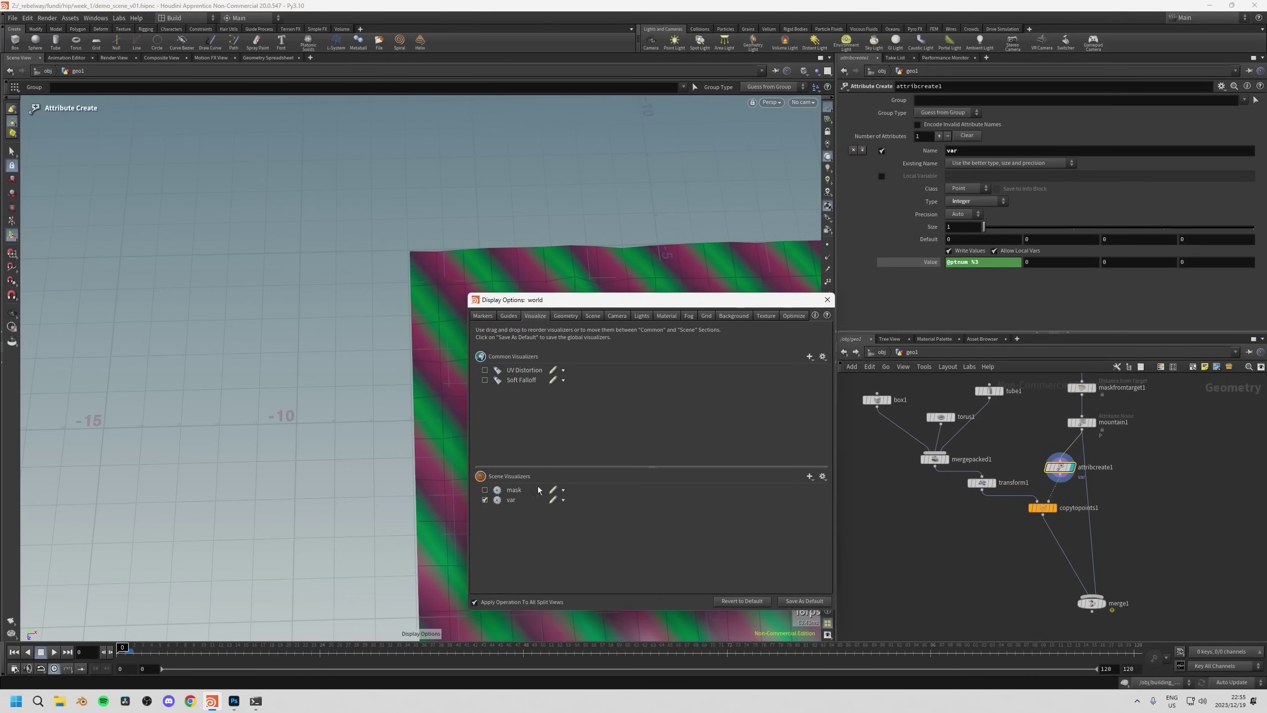
{"action": "left_click", "coordinate": [552, 500]}
{"action": "left_click", "coordinate": [552, 500]}
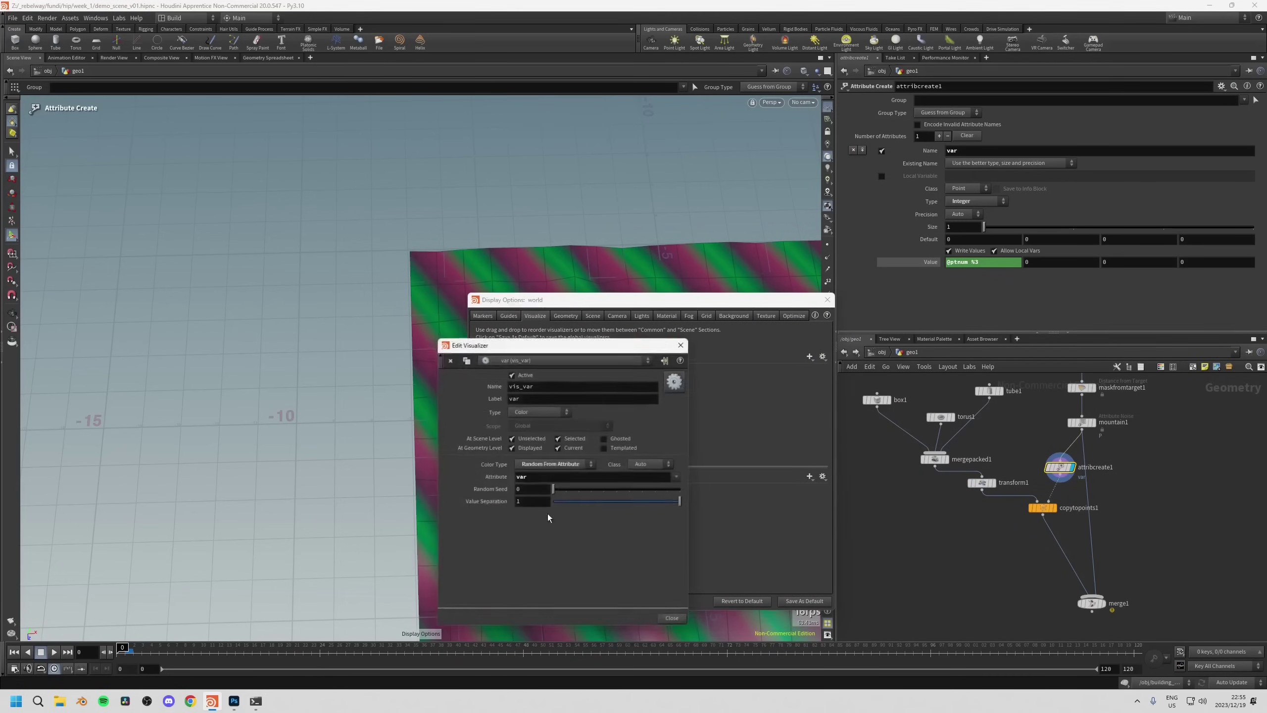
{"action": "left_click_drag", "start_coordinate": [559, 336], "coordinate": [470, 316]}
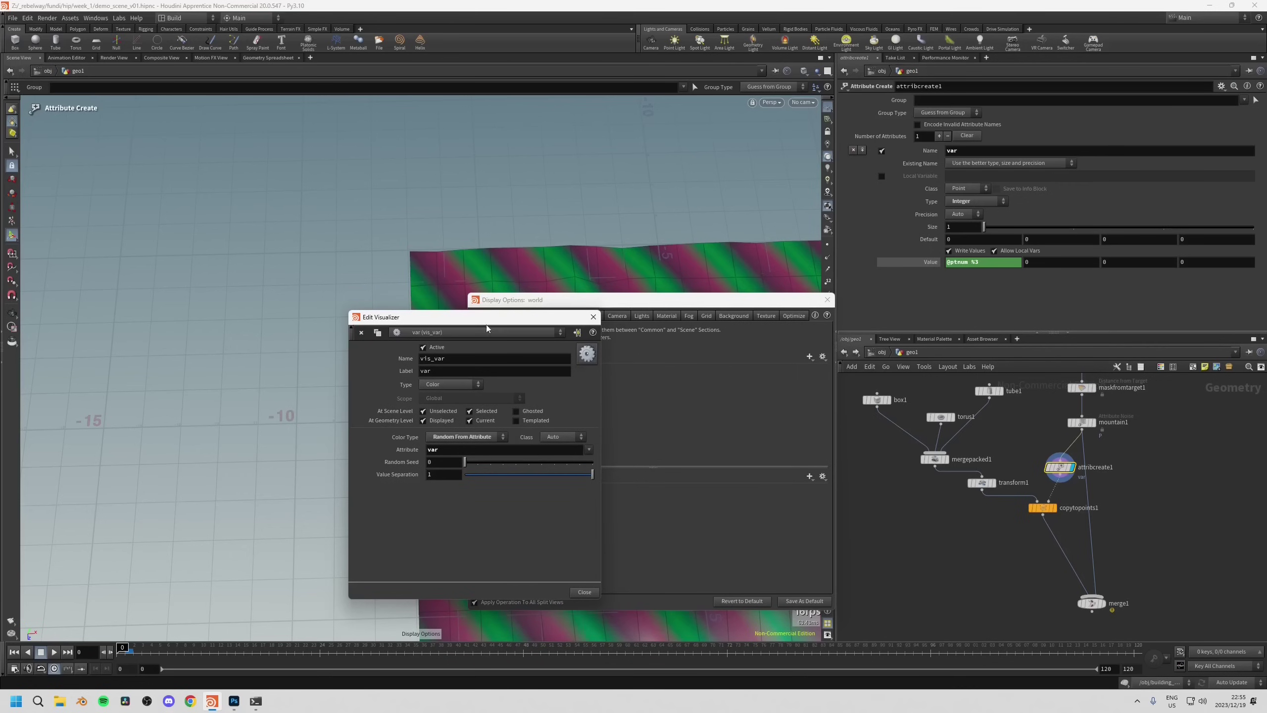
{"action": "left_click", "coordinate": [430, 385]}
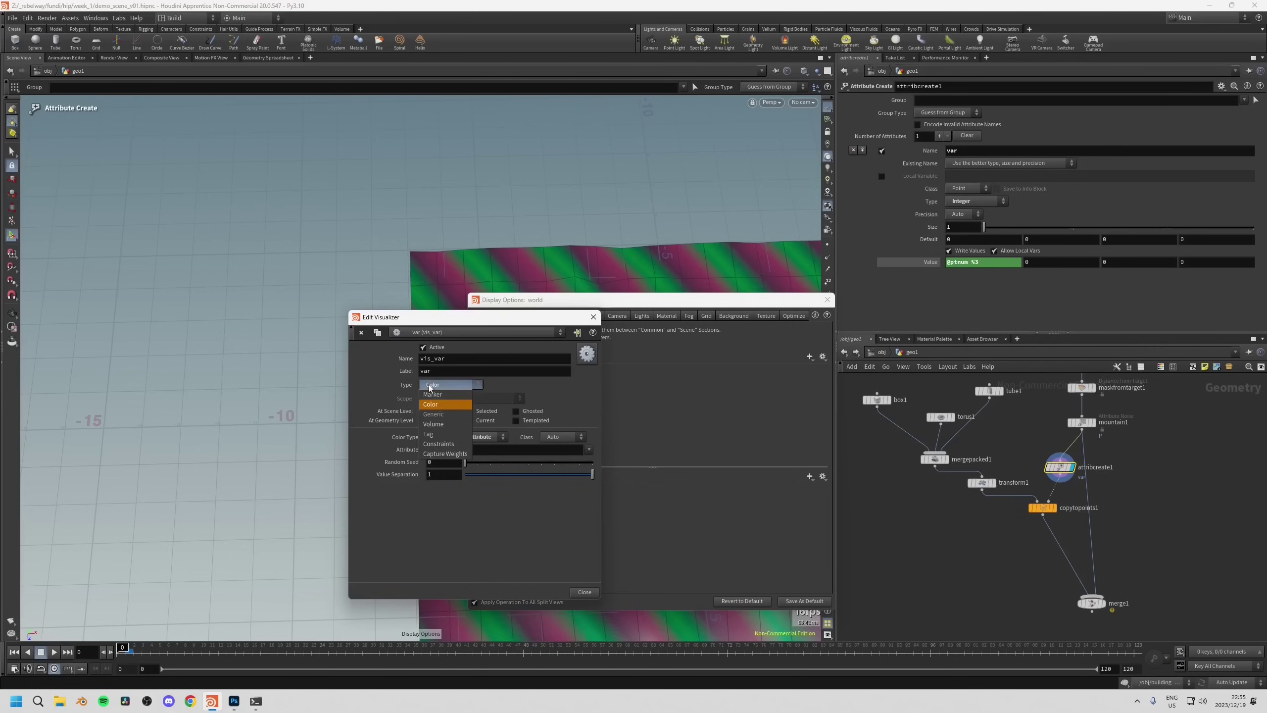
{"action": "left_click", "coordinate": [432, 394]}
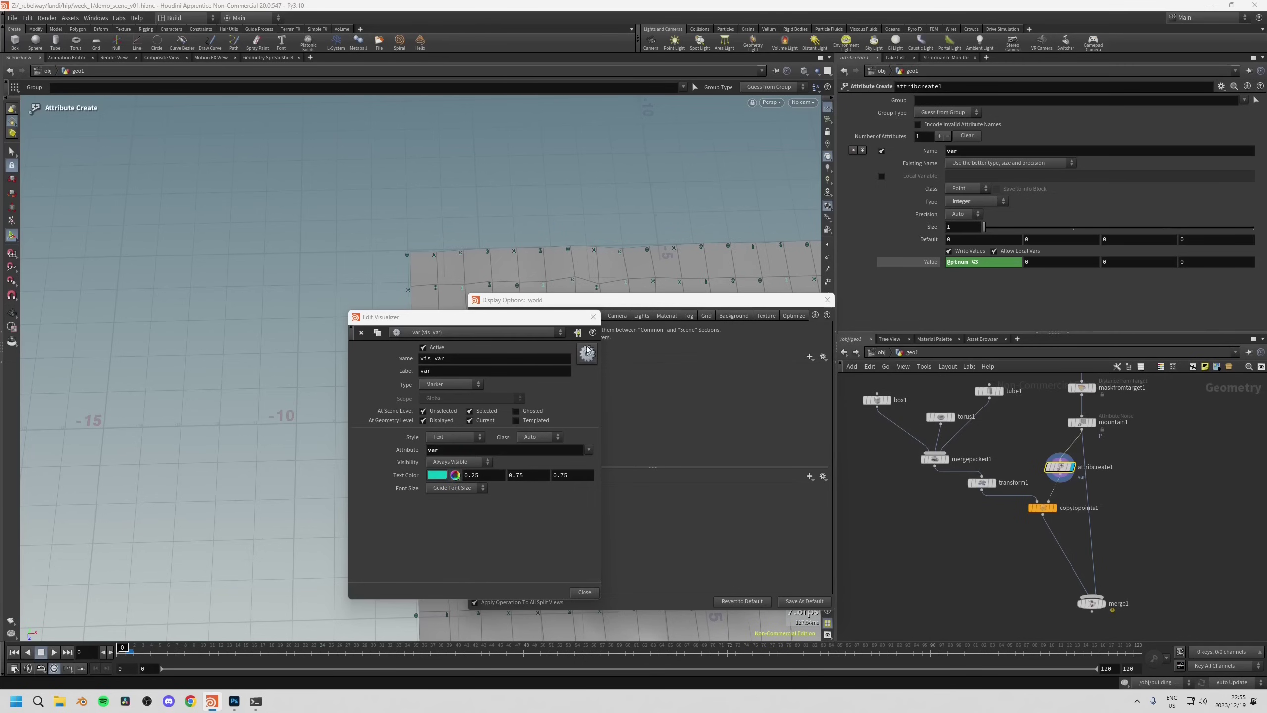
{"action": "left_click", "coordinate": [595, 322]}
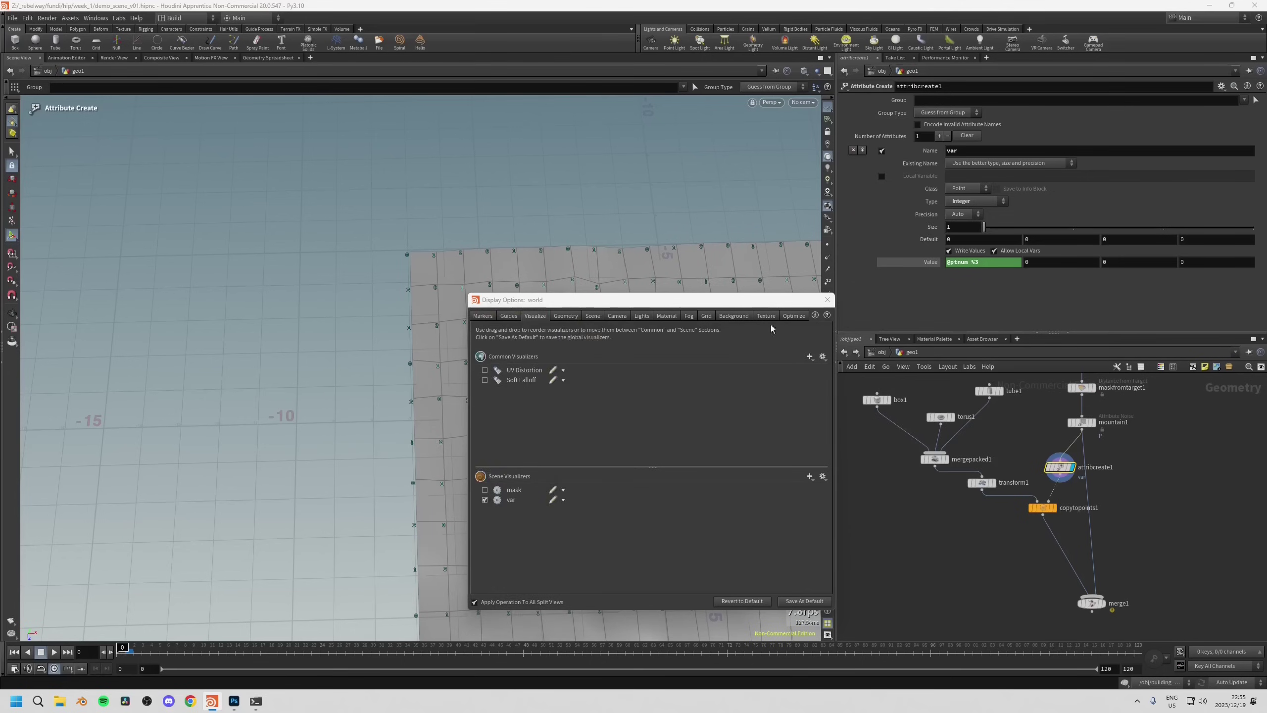
{"action": "left_click", "coordinate": [827, 299]}
Examine the var values on the points along the first rows at the grid's corner.
{"action": "key", "text": "Escape"}
{"action": "right_click_drag", "start_coordinate": [536, 333], "coordinate": [484, 334]}
{"action": "left_click_drag", "start_coordinate": [484, 334], "coordinate": [476, 294]}
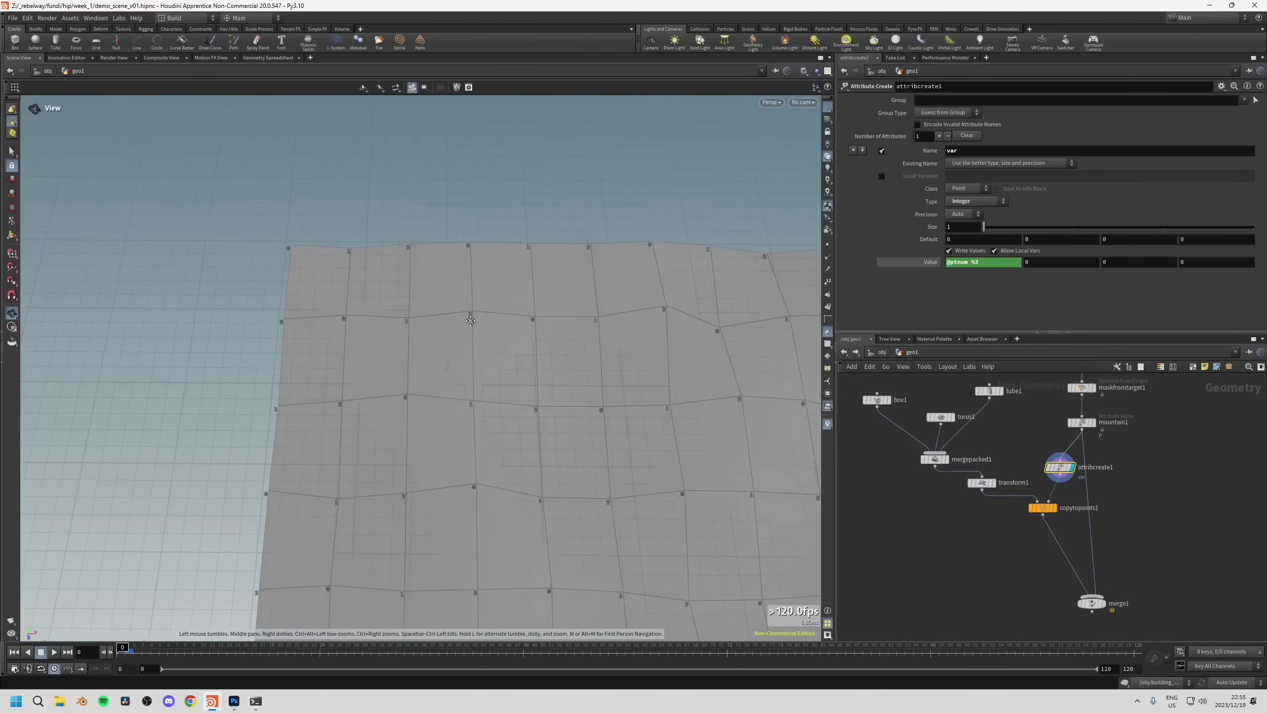
{"action": "middle_click_drag", "start_coordinate": [414, 314], "coordinate": [506, 427]}
{"action": "mouse_move", "coordinate": [379, 385]}
{"action": "left_mouse_down"}
{"action": "mouse_move", "coordinate": [379, 404]}
{"action": "mouse_move", "coordinate": [382, 383]}
{"action": "left_mouse_up"}
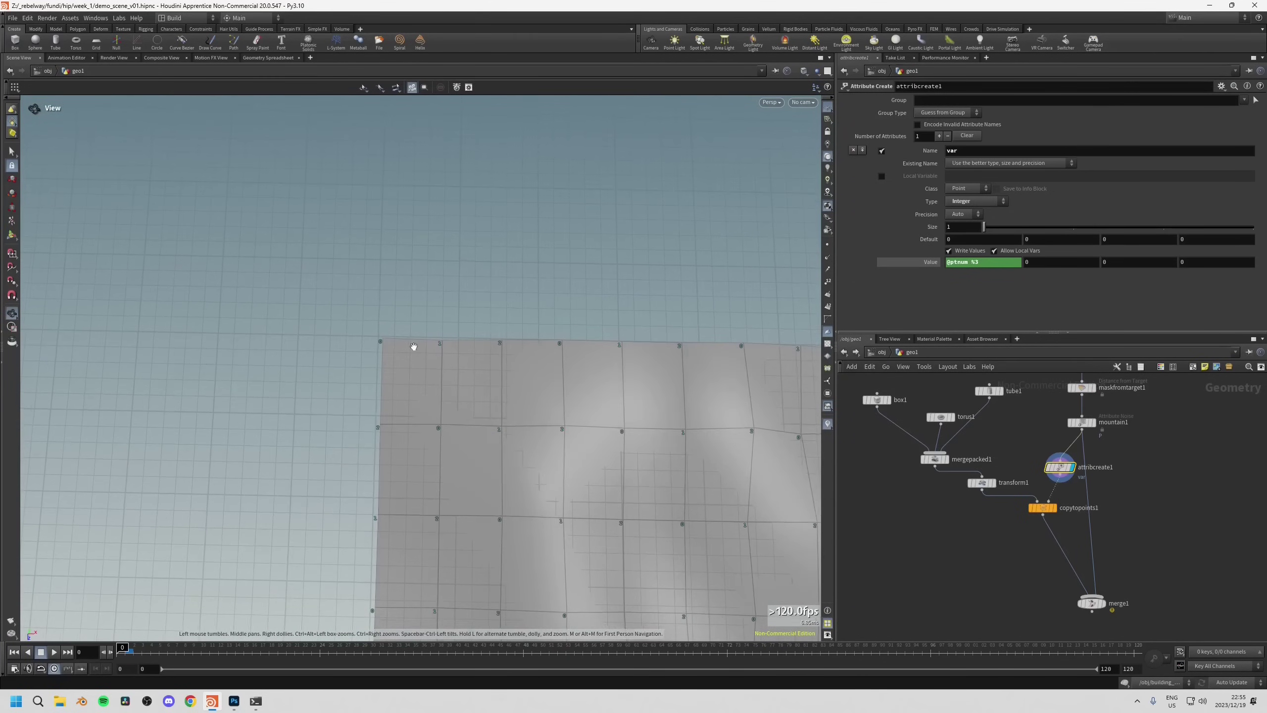
{"action": "right_click_drag", "start_coordinate": [414, 346], "coordinate": [468, 323]}
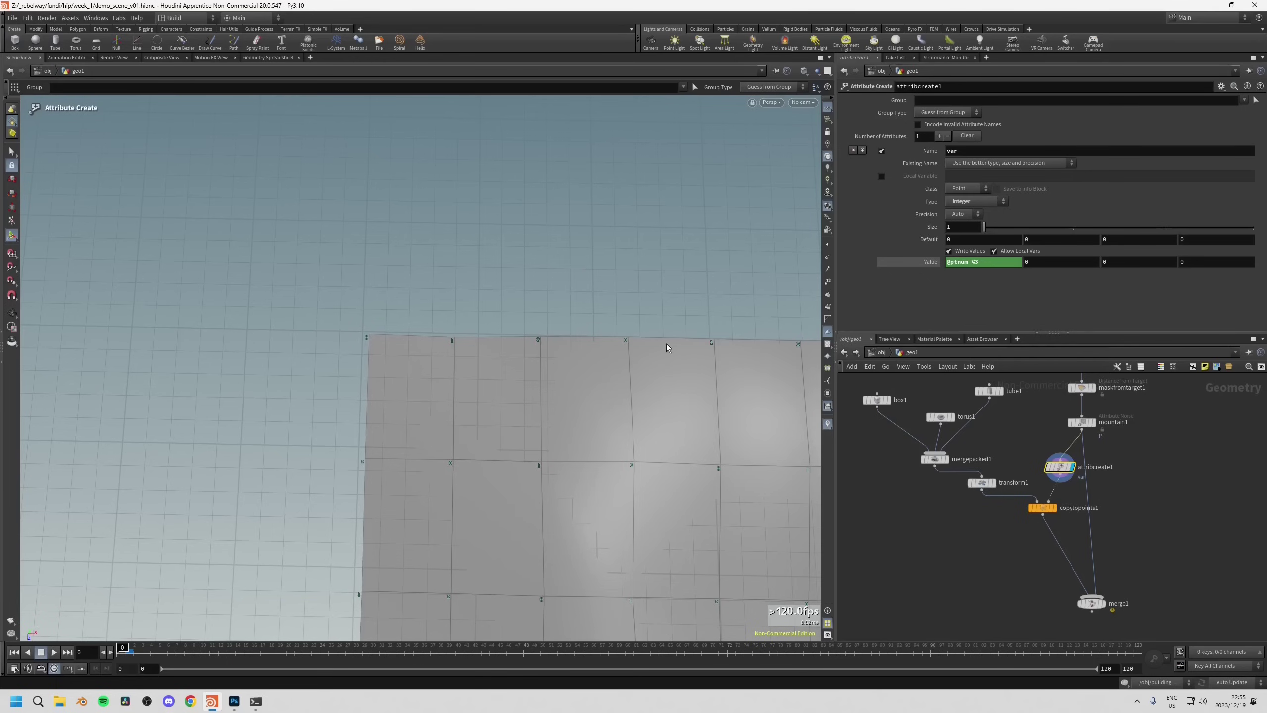
{"action": "middle_click_drag", "start_coordinate": [690, 361], "coordinate": [340, 309]}
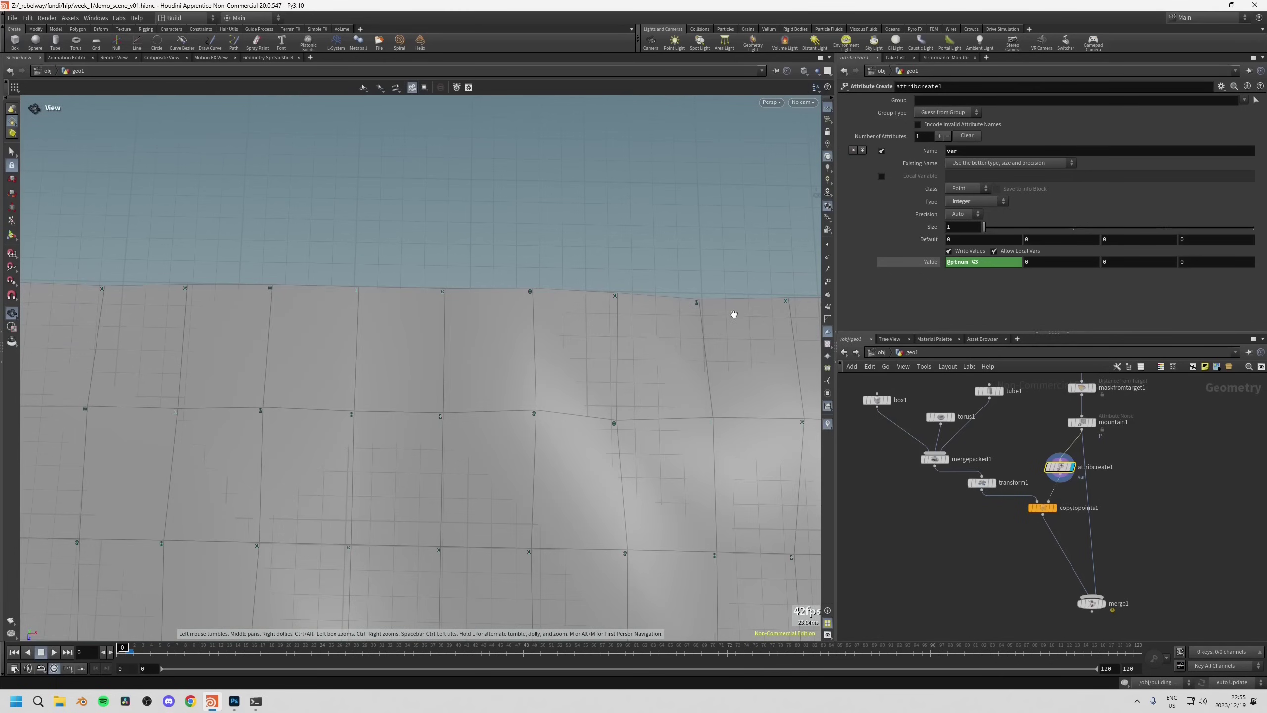
{"action": "left_click_drag", "start_coordinate": [274, 422], "coordinate": [187, 416]}
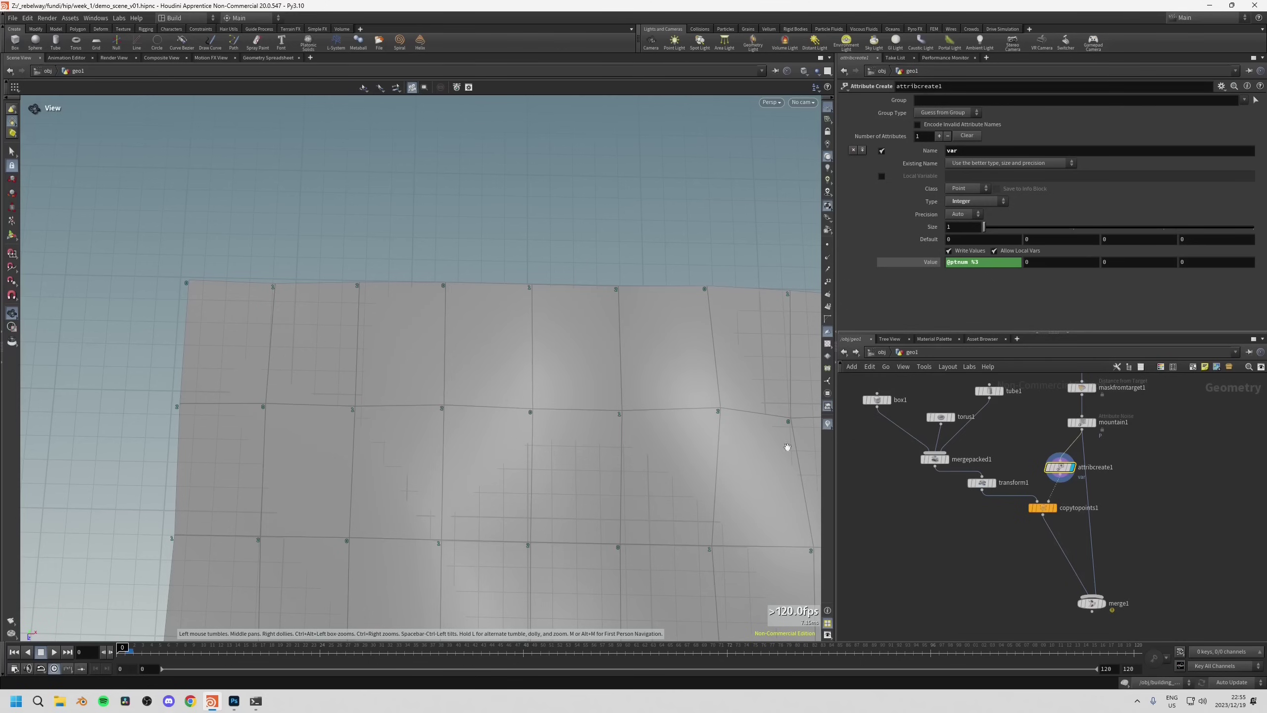
{"action": "key", "text": "Return"}
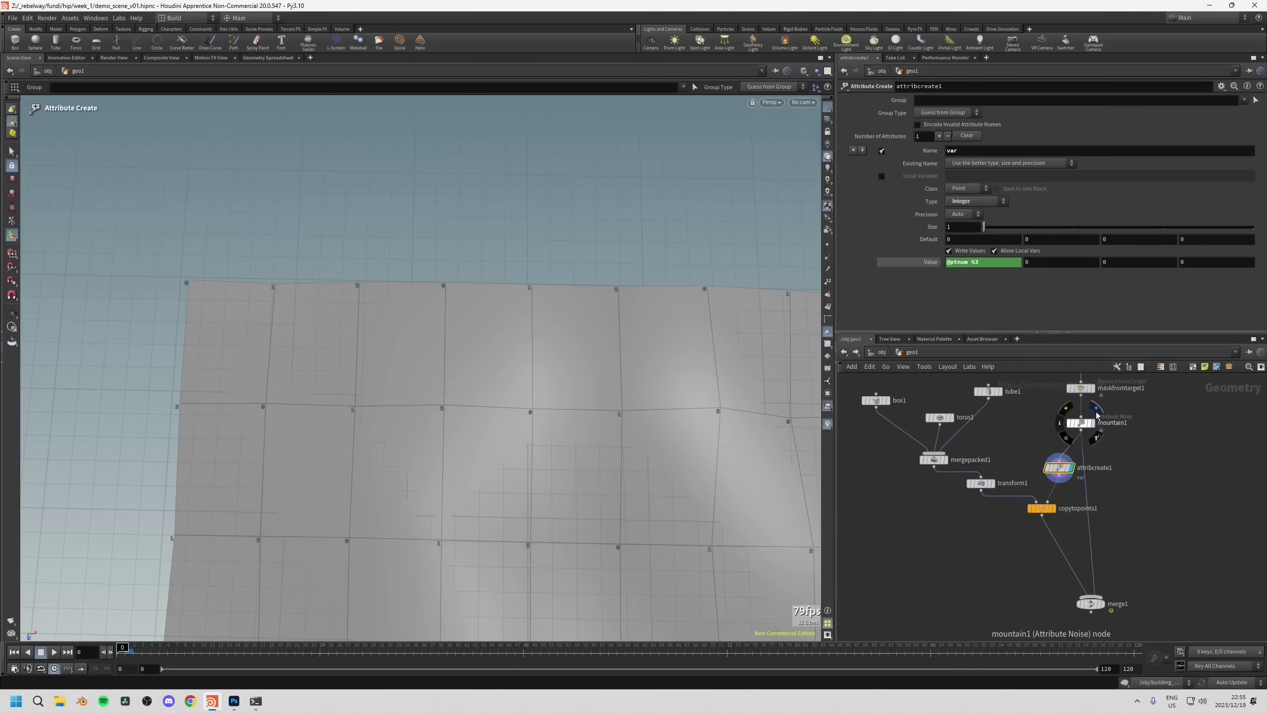
Display mountain1 with point numbers turned on and examine the point numbering along the grid's first rows.
{"action": "left_click", "coordinate": [1094, 423]}
{"action": "left_click", "coordinate": [1079, 423]}
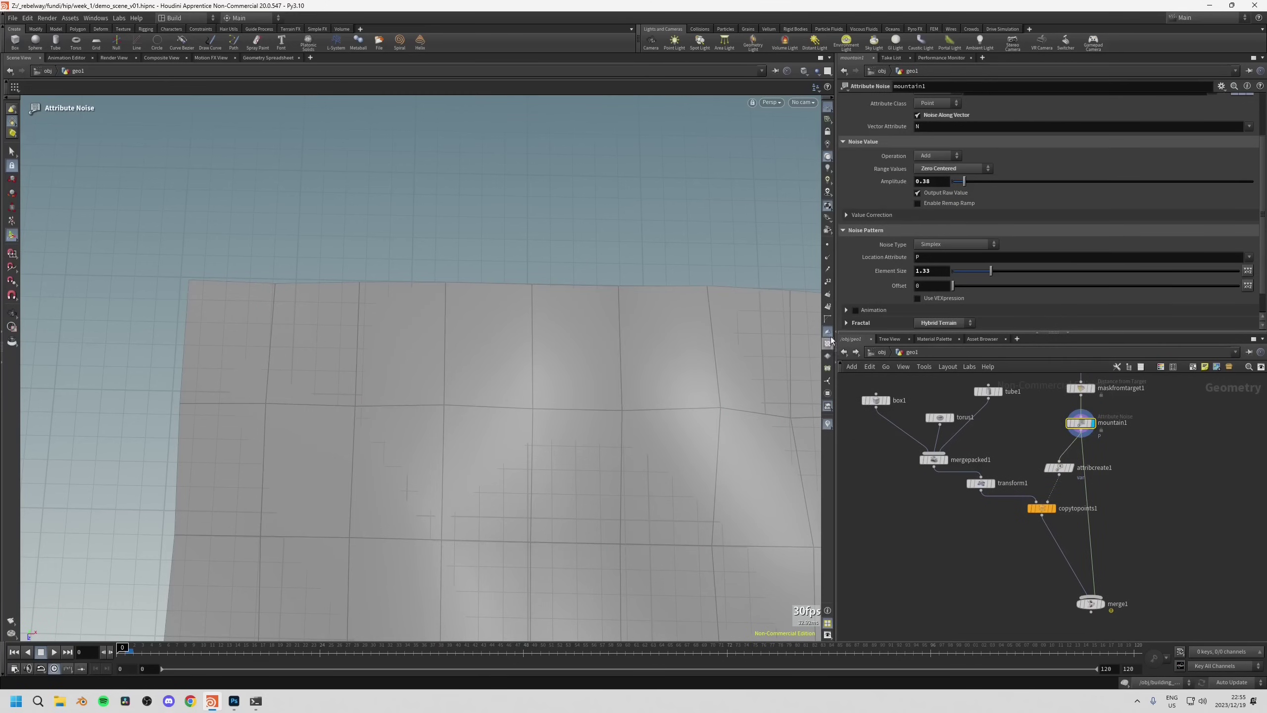
{"action": "left_click", "coordinate": [826, 283]}
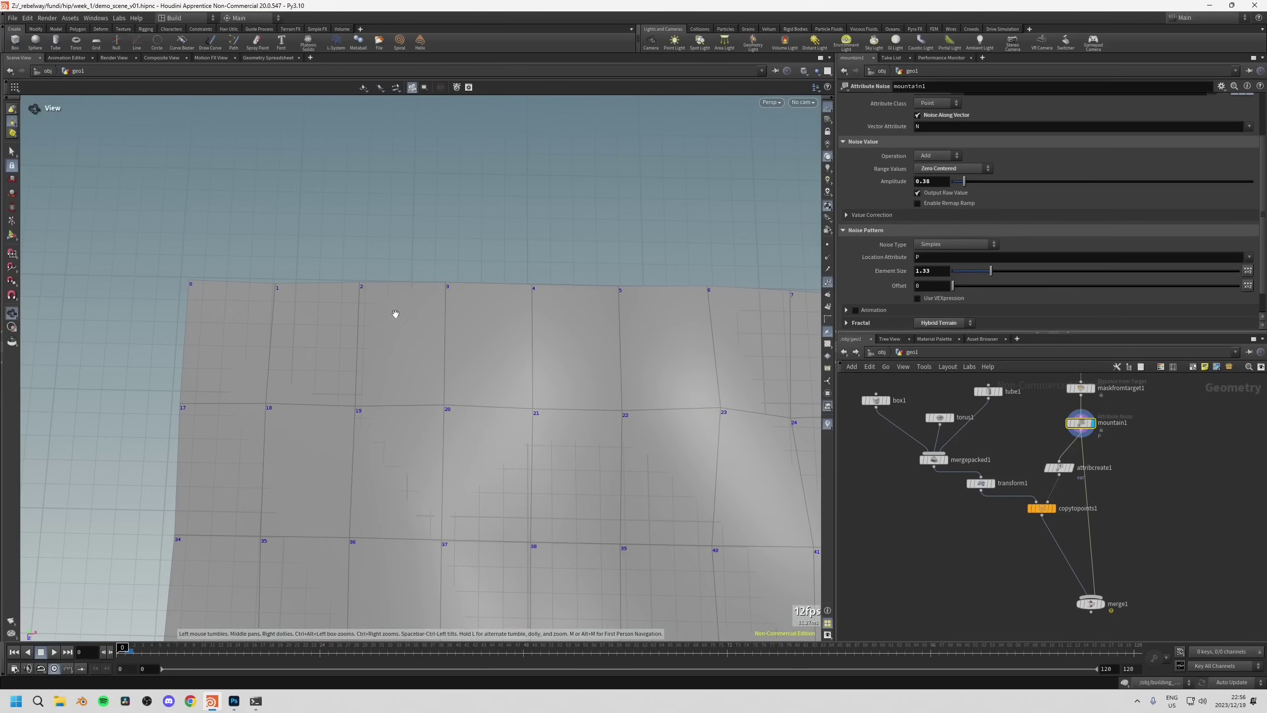
{"action": "key", "text": "Escape"}
{"action": "middle_click_drag", "start_coordinate": [574, 291], "coordinate": [456, 310]}
{"action": "middle_click_drag", "start_coordinate": [749, 309], "coordinate": [342, 295]}
{"action": "middle_click_drag", "start_coordinate": [474, 330], "coordinate": [883, 344]}
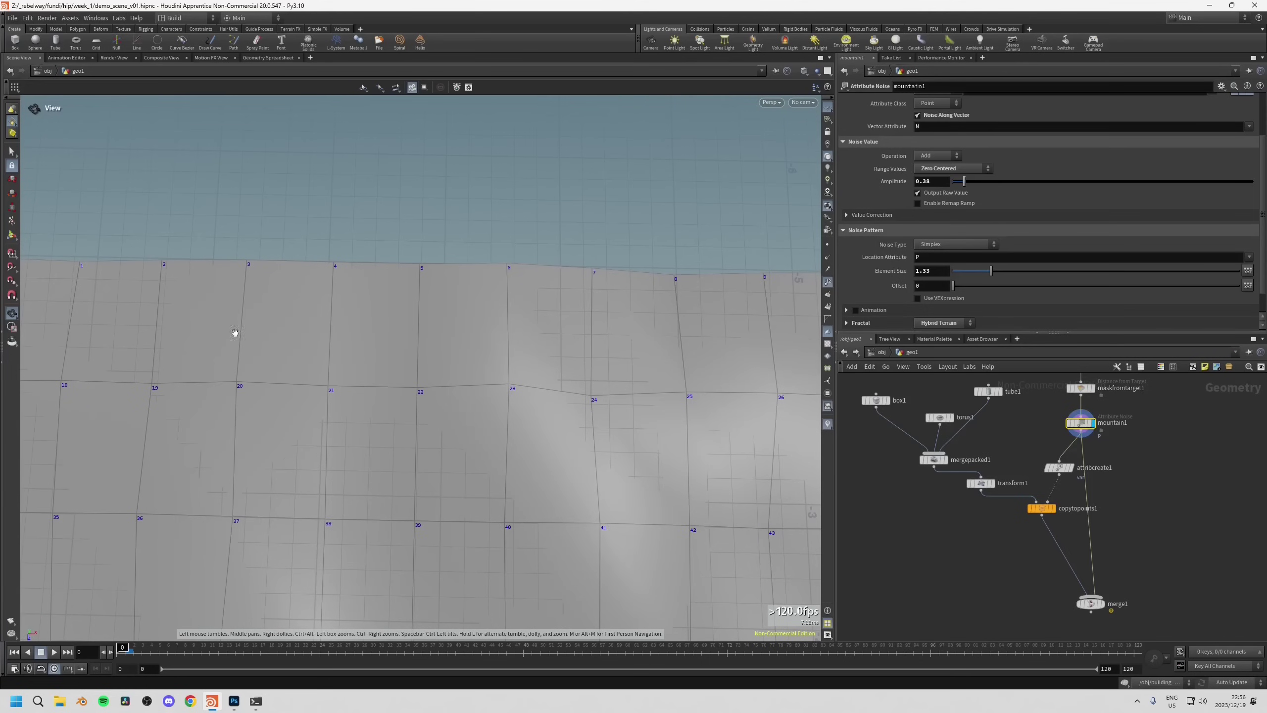
{"action": "middle_click_drag", "start_coordinate": [235, 333], "coordinate": [518, 425]}
{"action": "key", "text": "Return"}
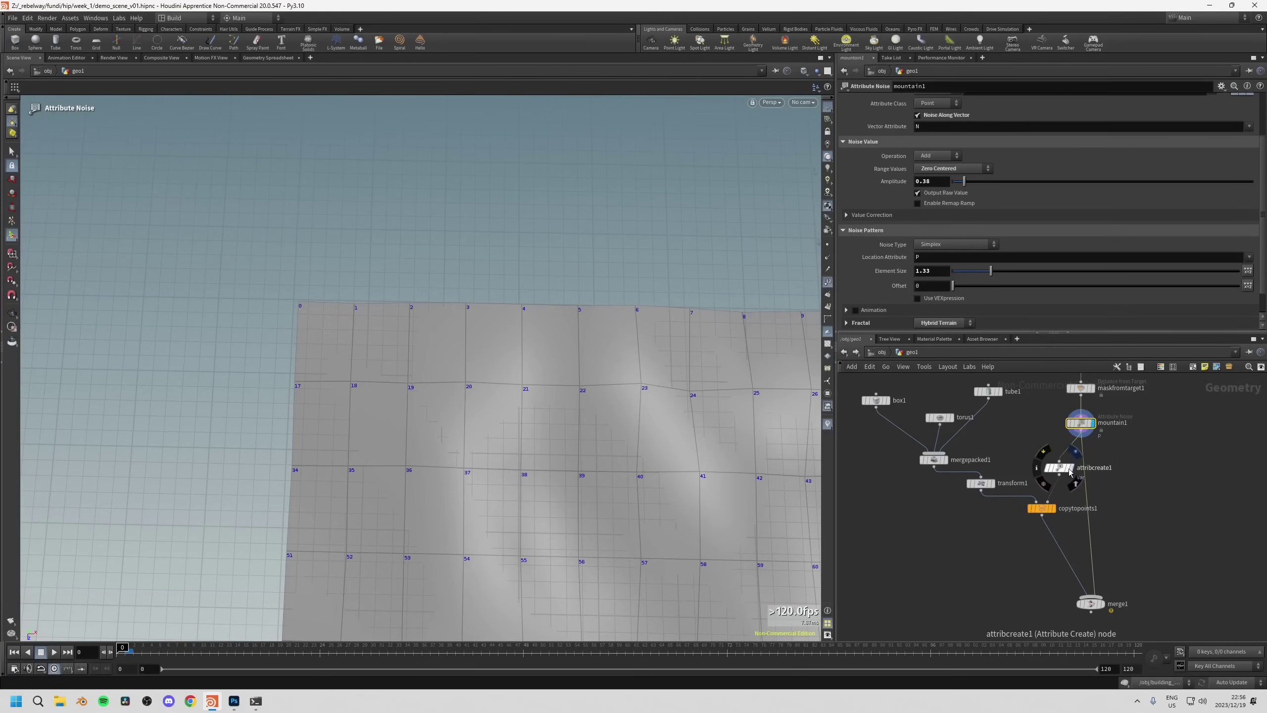
Display attribcreate1 and compare the var values with the point numbers close up at the grid's corner.
{"action": "left_click", "coordinate": [1066, 469]}
{"action": "key", "text": "Escape"}
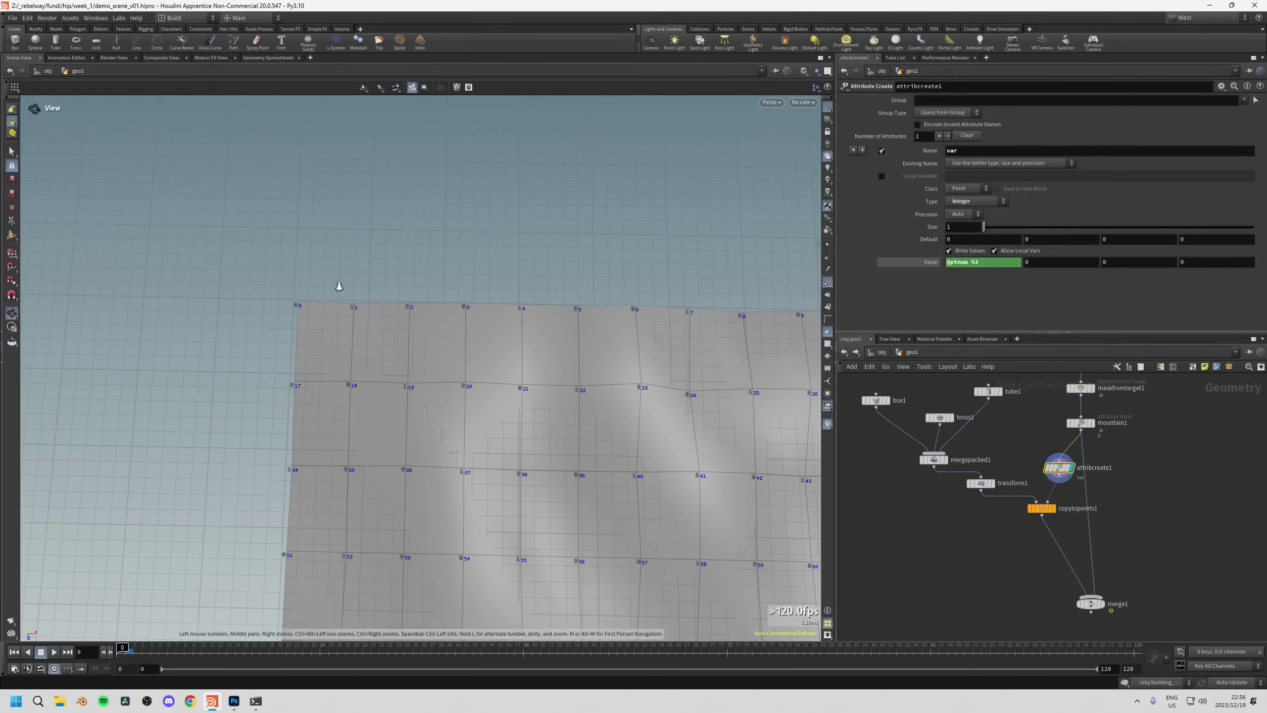
{"action": "scroll", "coordinate": [339, 286], "scroll_direction": "up", "scroll_amount": 3}
{"action": "key", "text": "Return"}
{"action": "mouse_move", "coordinate": [1063, 474]}
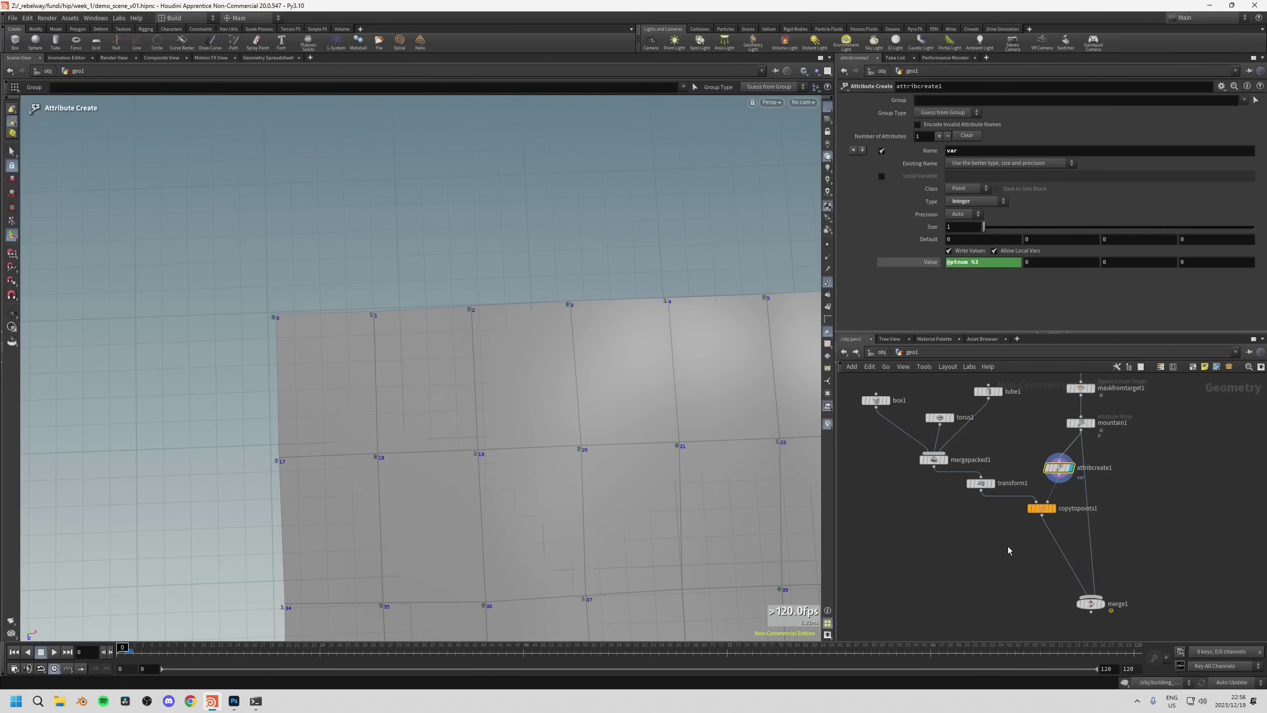
Display copytopoints1 and move its node slightly farther below attribcreate1.
{"action": "middle_click_drag", "start_coordinate": [1060, 498], "coordinate": [1035, 458]}
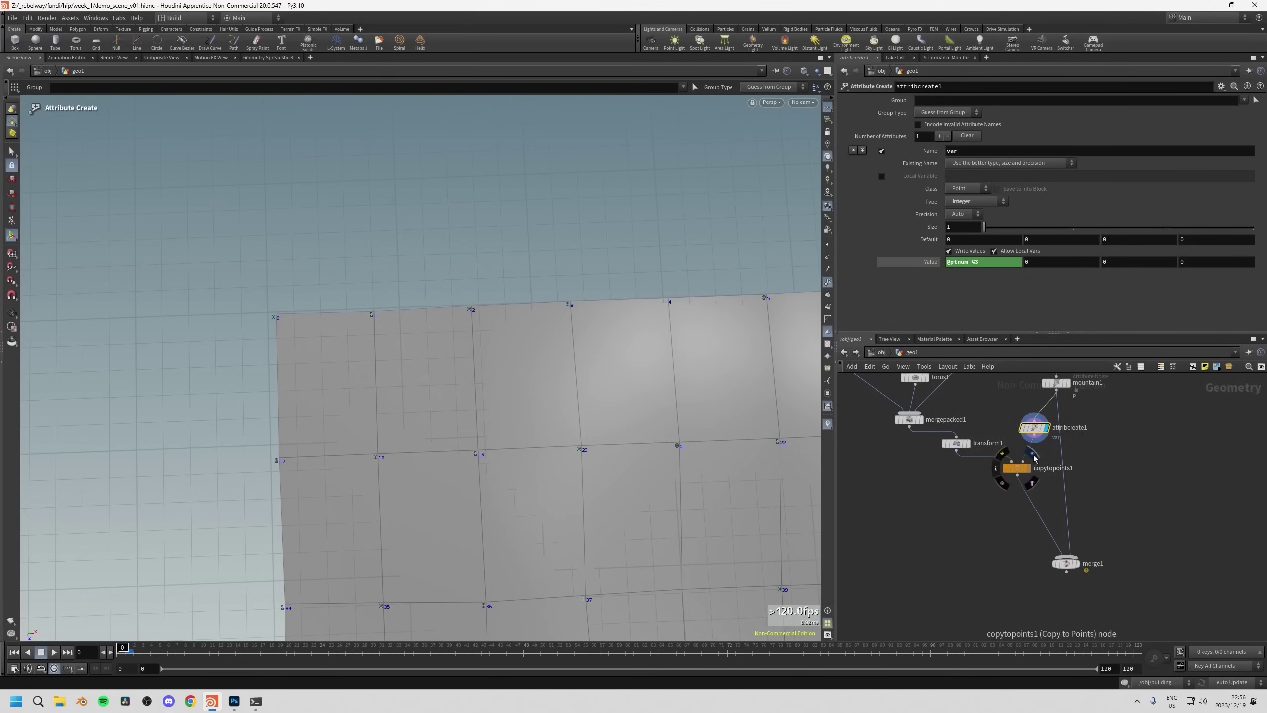
{"action": "left_click", "coordinate": [1034, 459]}
{"action": "left_click_drag", "start_coordinate": [977, 510], "coordinate": [1015, 484]}
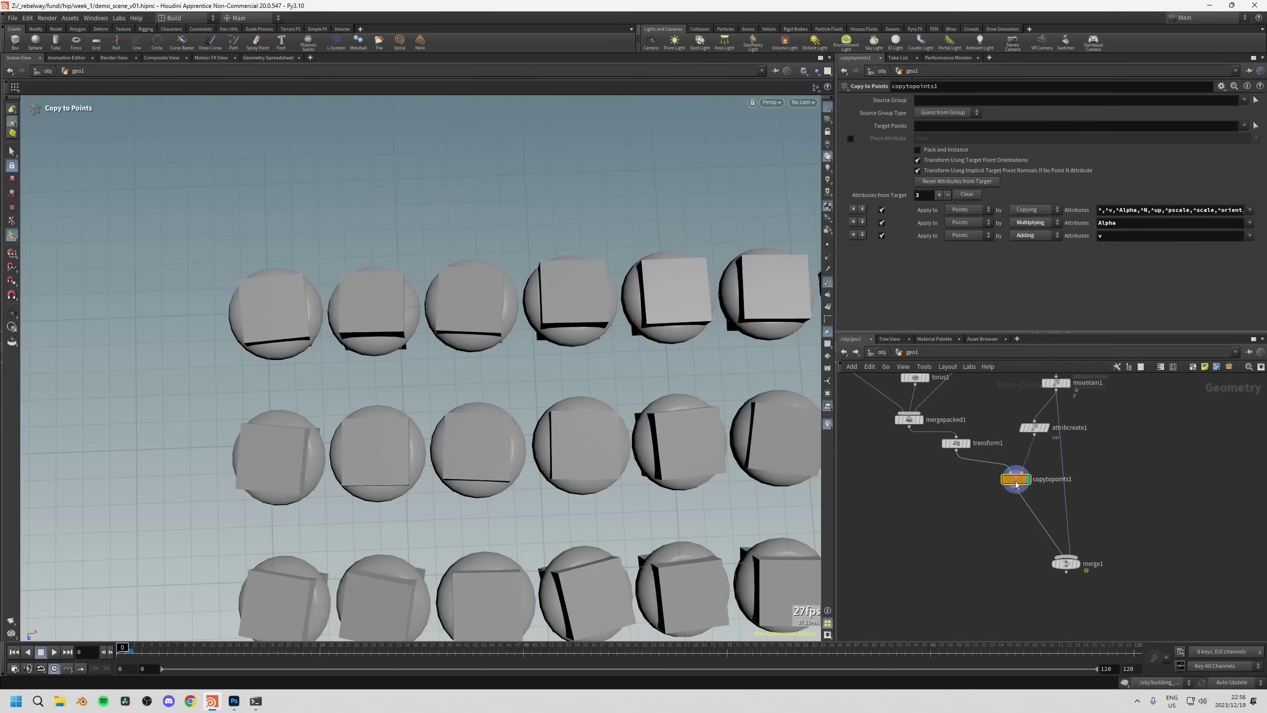
Enable the Piece Attribute on copytopoints1 and set it to var, matching the attribute name in attribcreate1.
{"action": "left_click", "coordinate": [851, 138]}
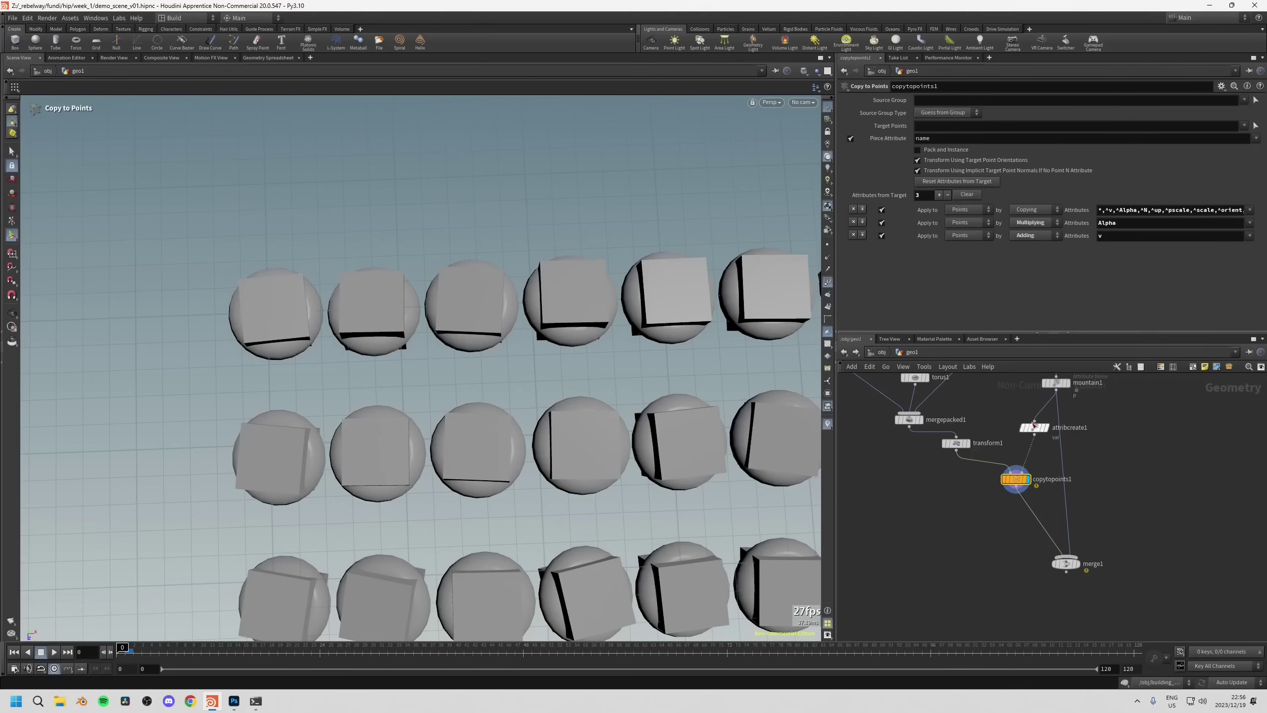
{"action": "left_click", "coordinate": [1033, 427]}
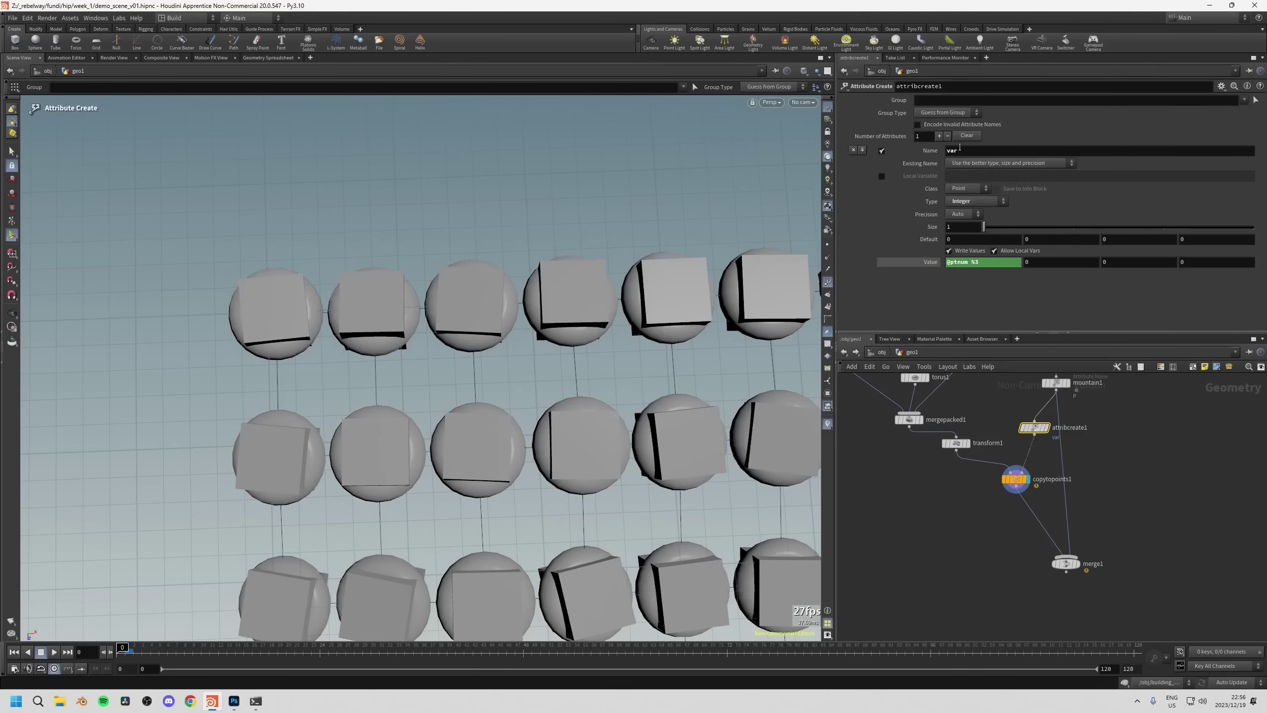
{"action": "left_click", "coordinate": [1014, 478]}
{"action": "left_click_drag", "start_coordinate": [933, 138], "coordinate": [911, 140]}
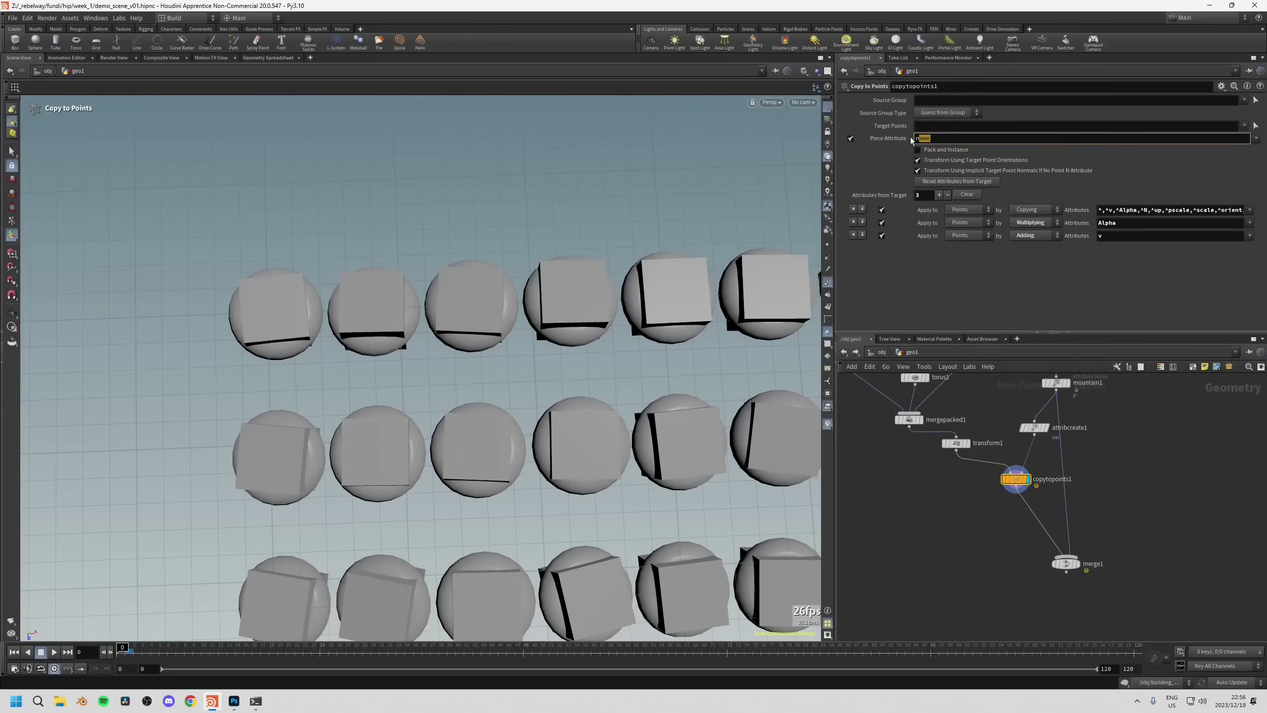
{"action": "key", "text": "BackSpace"}
{"action": "key", "text": "Return"}
View the copied shapes from farther away and hide the point numbers and attribute visualizers.
{"action": "left_click_drag", "start_coordinate": [528, 437], "coordinate": [560, 351], "text": "alt"}
{"action": "right_click_drag", "start_coordinate": [561, 351], "coordinate": [479, 350], "text": "alt"}
{"action": "left_click_drag", "start_coordinate": [479, 349], "coordinate": [494, 464], "text": "alt"}
{"action": "right_click_drag", "start_coordinate": [494, 464], "coordinate": [405, 475], "text": "alt"}
{"action": "left_click_drag", "start_coordinate": [404, 476], "coordinate": [515, 509], "text": "alt"}
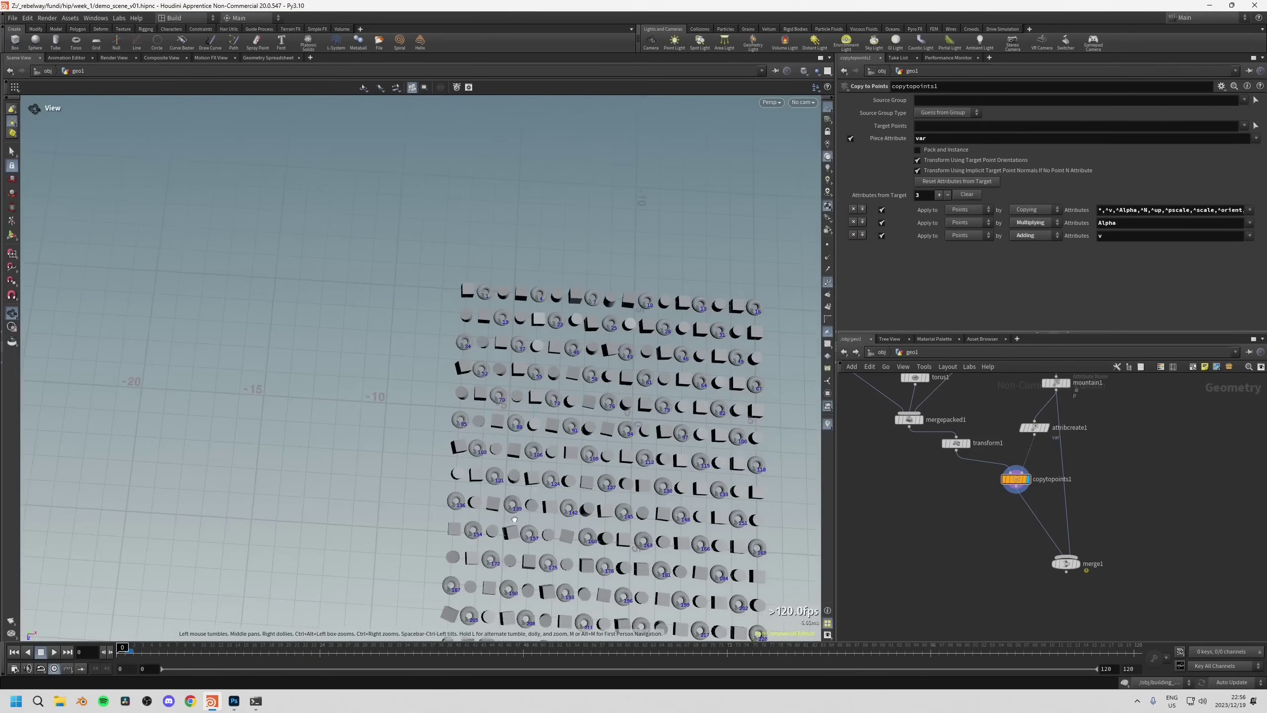
{"action": "left_click", "coordinate": [828, 283]}
{"action": "left_click", "coordinate": [828, 423]}
{"action": "right_click_drag", "start_coordinate": [504, 364], "coordinate": [564, 374], "text": "alt"}
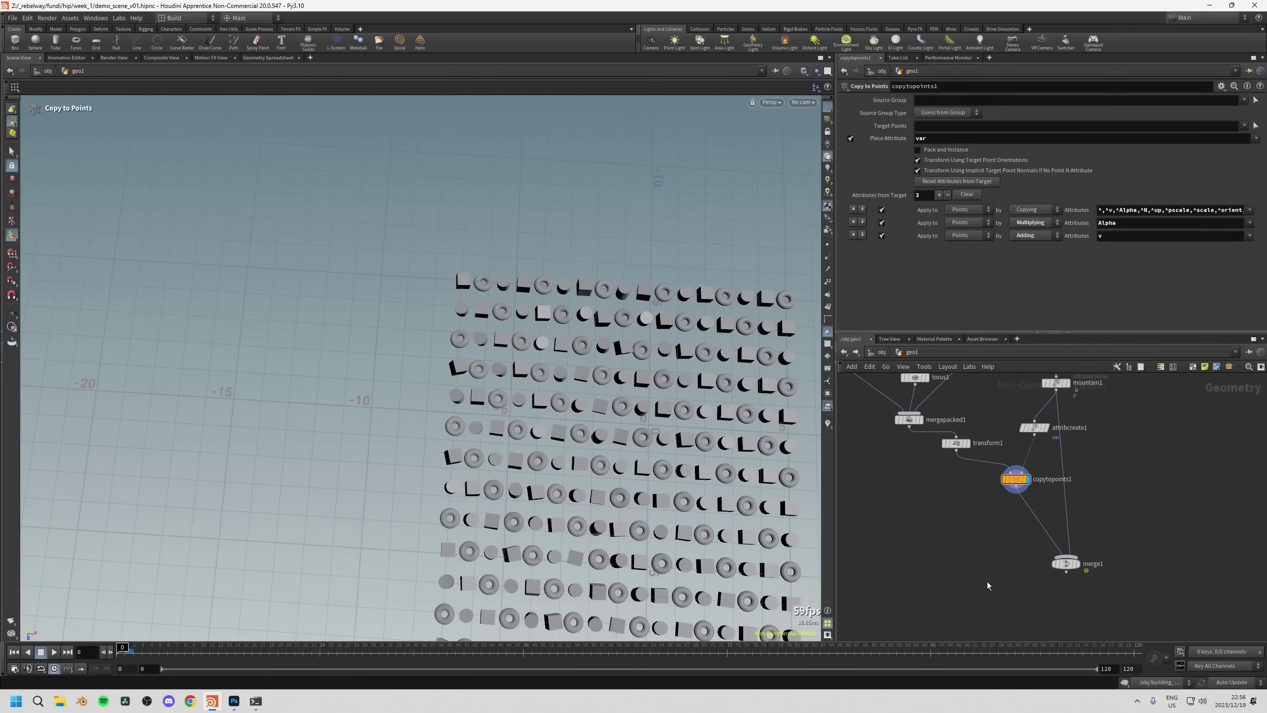
Display merge1 to view the shapes together with the grid, and shift its node away from the copytopoints1 branch.
{"action": "left_click", "coordinate": [1077, 563]}
{"action": "key", "text": "Escape"}
{"action": "left_click_drag", "start_coordinate": [644, 476], "coordinate": [569, 337]}
{"action": "left_click_drag", "start_coordinate": [1069, 563], "coordinate": [1103, 565]}
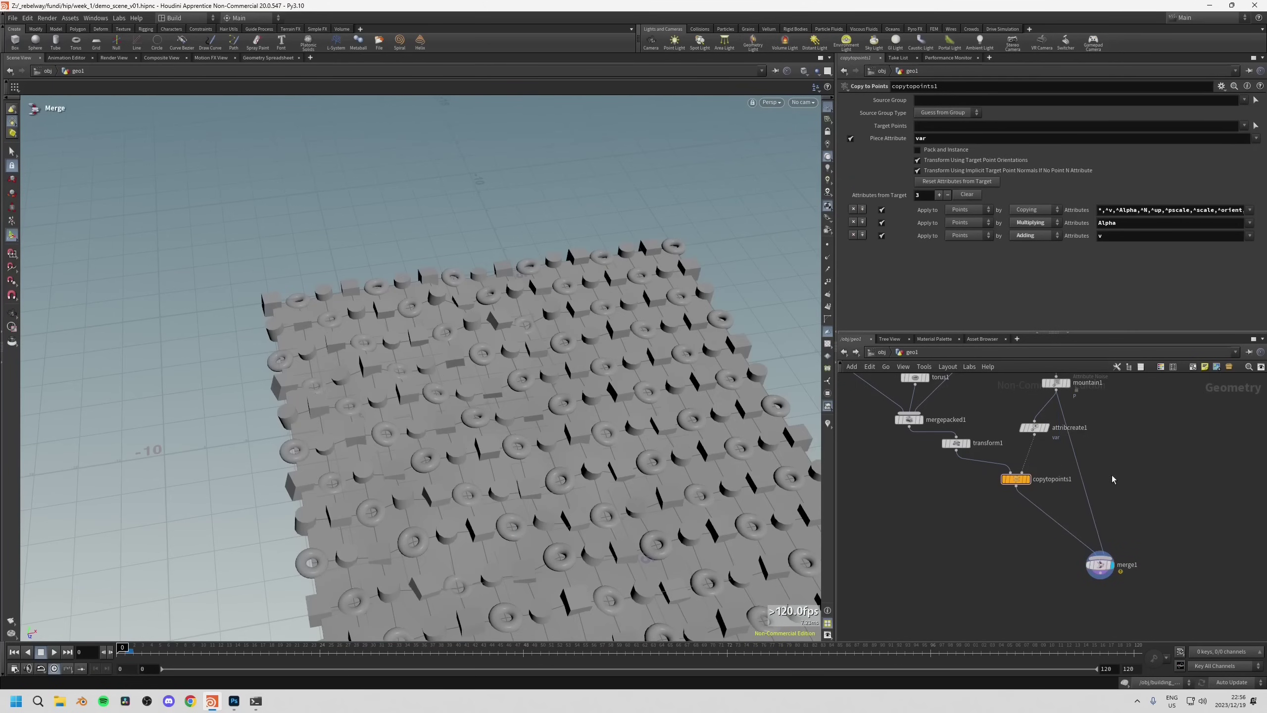
Insert a Color node on the wire between mountain1 and merge1.
{"action": "key", "text": "Tab"}
{"action": "type", "text": "col"}
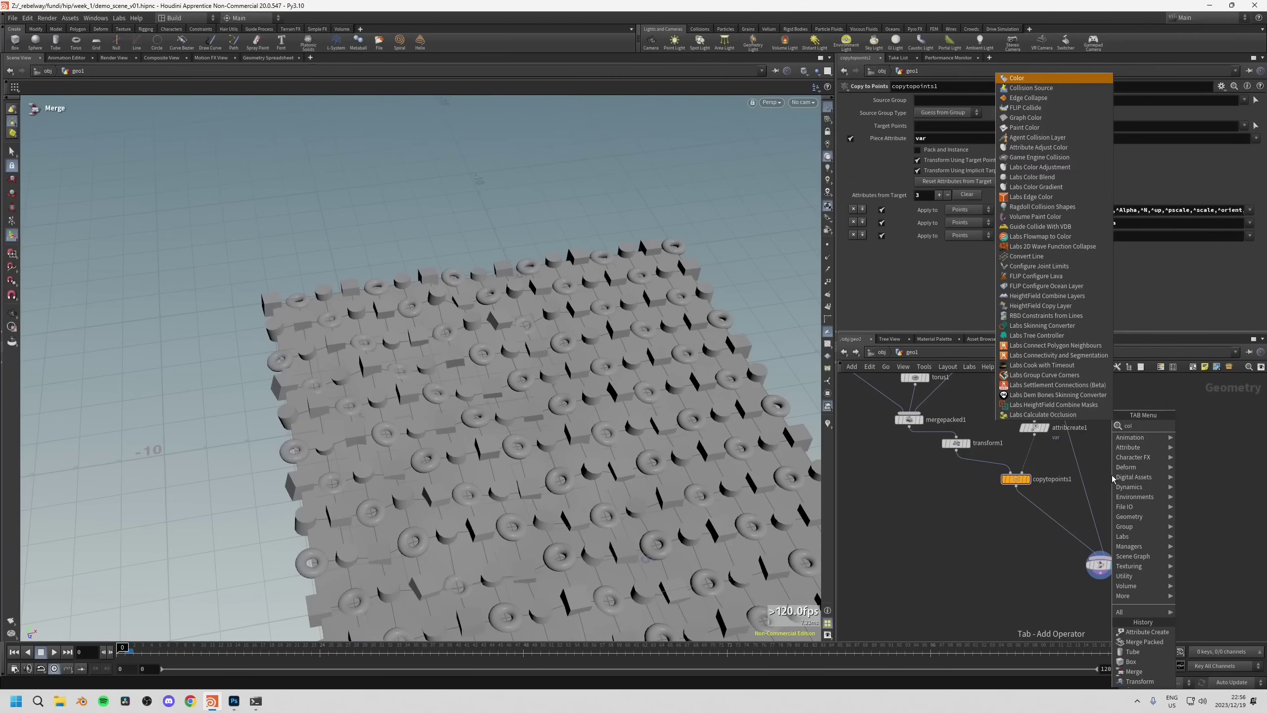
{"action": "key", "text": "Return"}
{"action": "left_click", "coordinate": [1087, 495]}
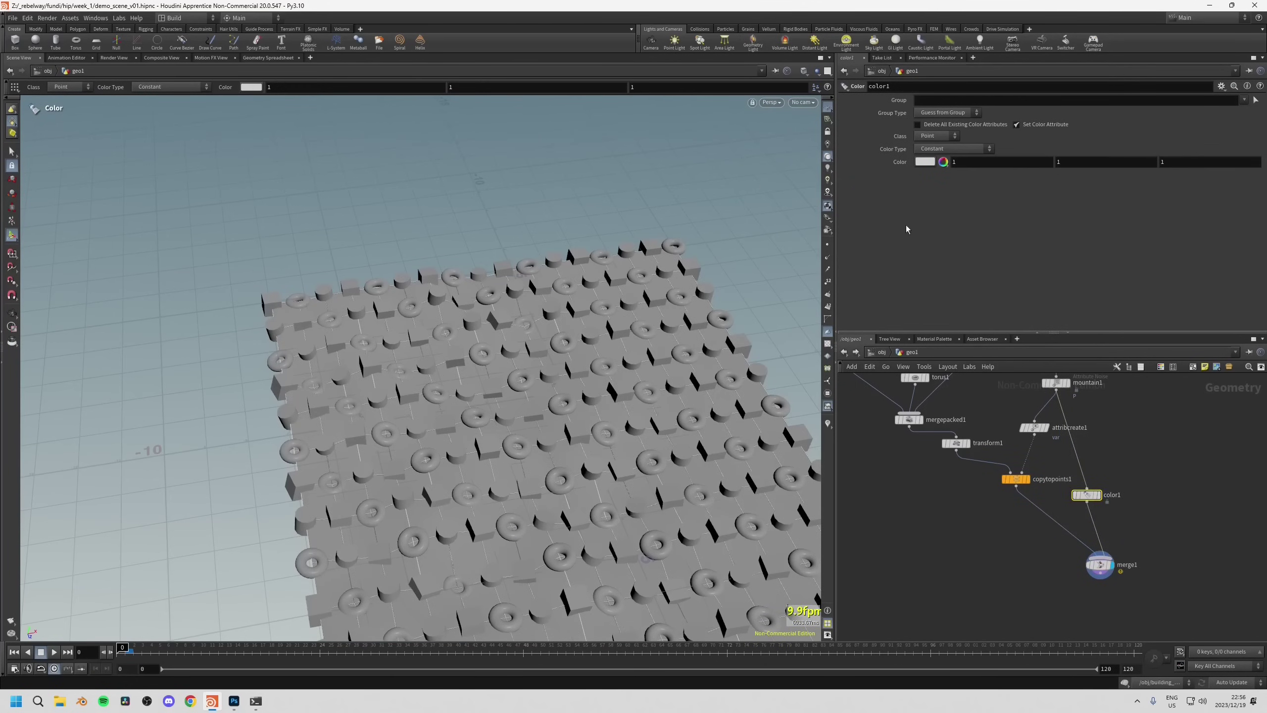
Set the constant color of color1 to a grey of 0.369 in all three channels.
{"action": "left_click", "coordinate": [925, 162]}
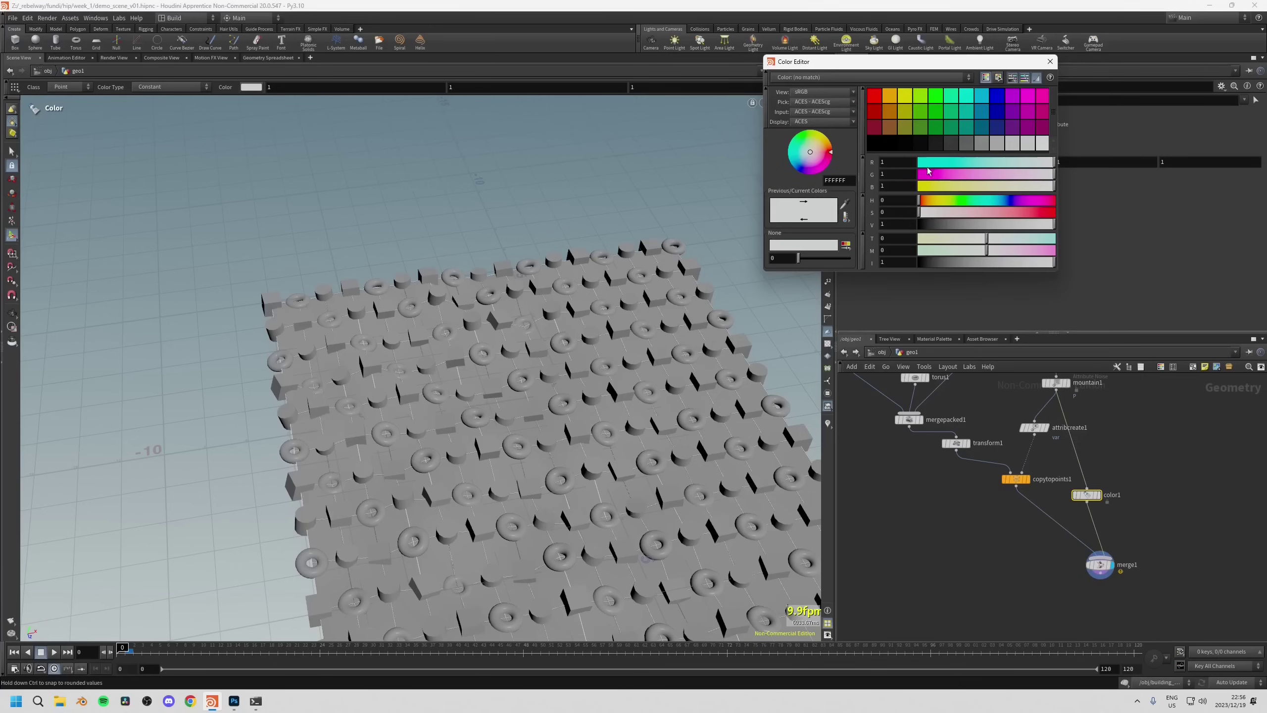
{"action": "left_click", "coordinate": [1001, 226]}
{"action": "left_click_drag", "start_coordinate": [956, 227], "coordinate": [968, 224]}
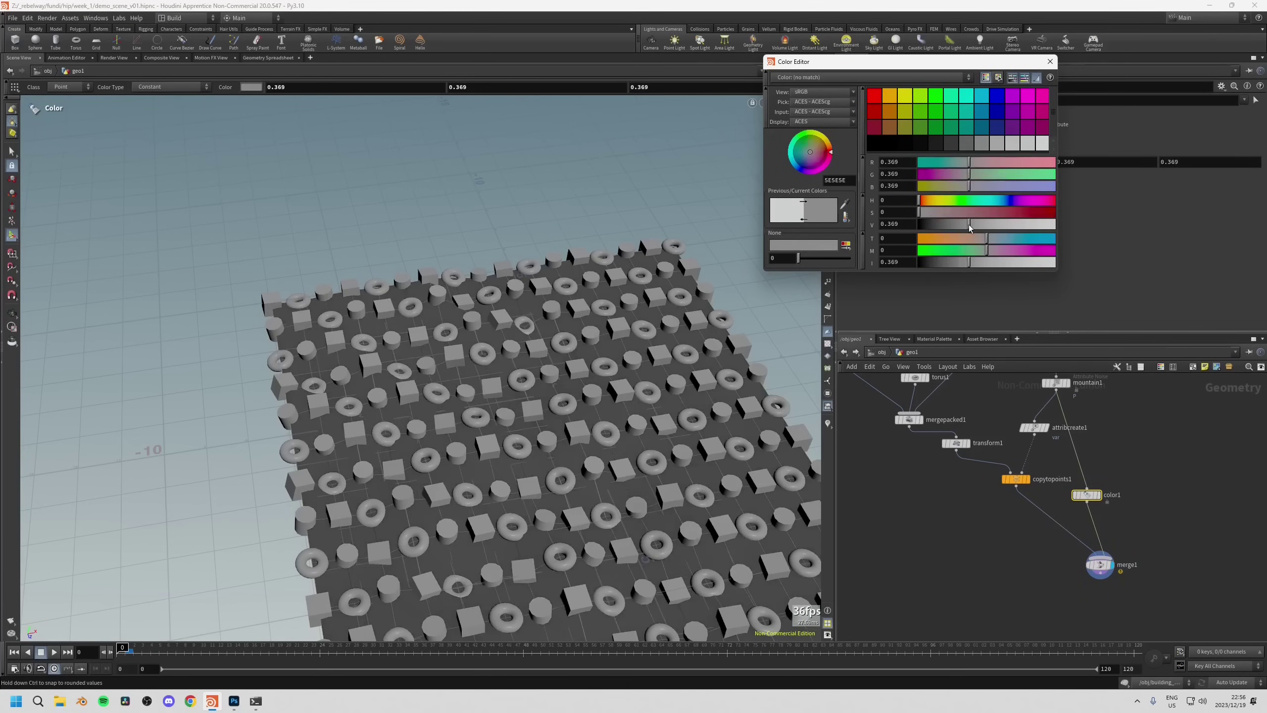
{"action": "left_click", "coordinate": [1050, 62]}
Nudge copytopoints1 down in the network and insert a Color node between box1 and mergepacked1.
{"action": "middle_click_drag", "start_coordinate": [970, 461], "coordinate": [1022, 515]}
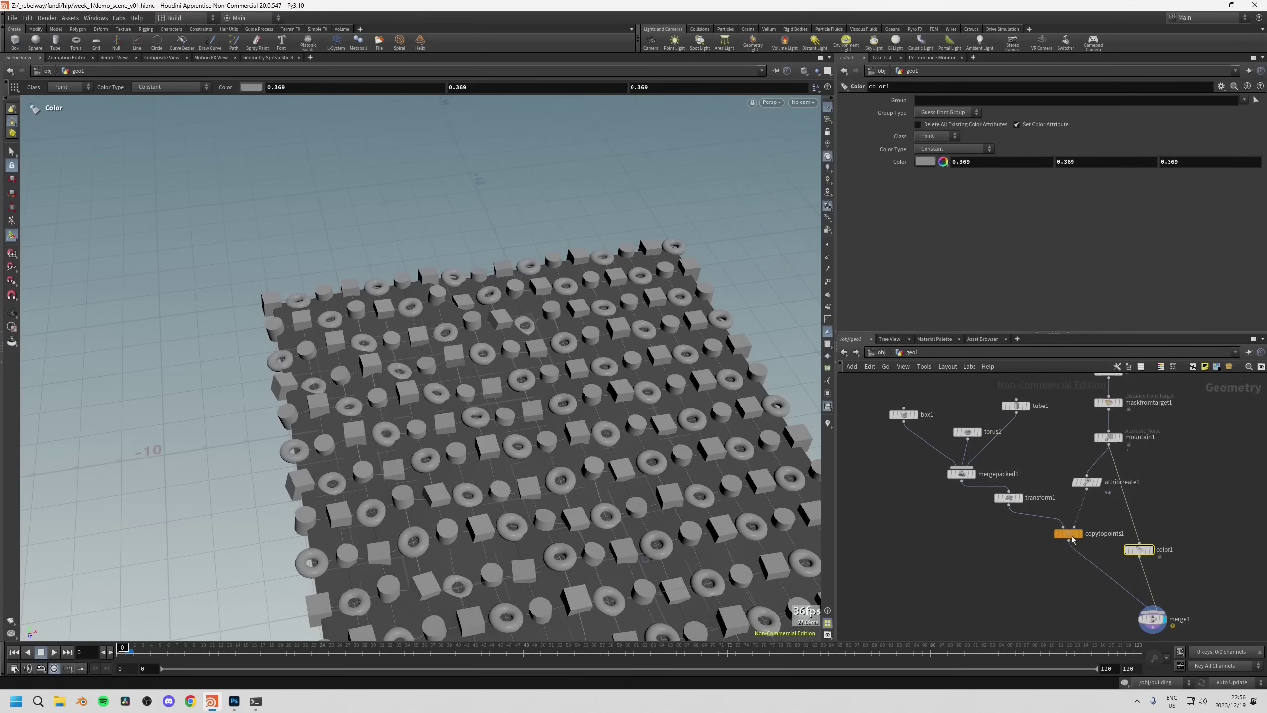
{"action": "left_click_drag", "start_coordinate": [1068, 533], "coordinate": [1064, 540]}
{"action": "key", "text": "Tab"}
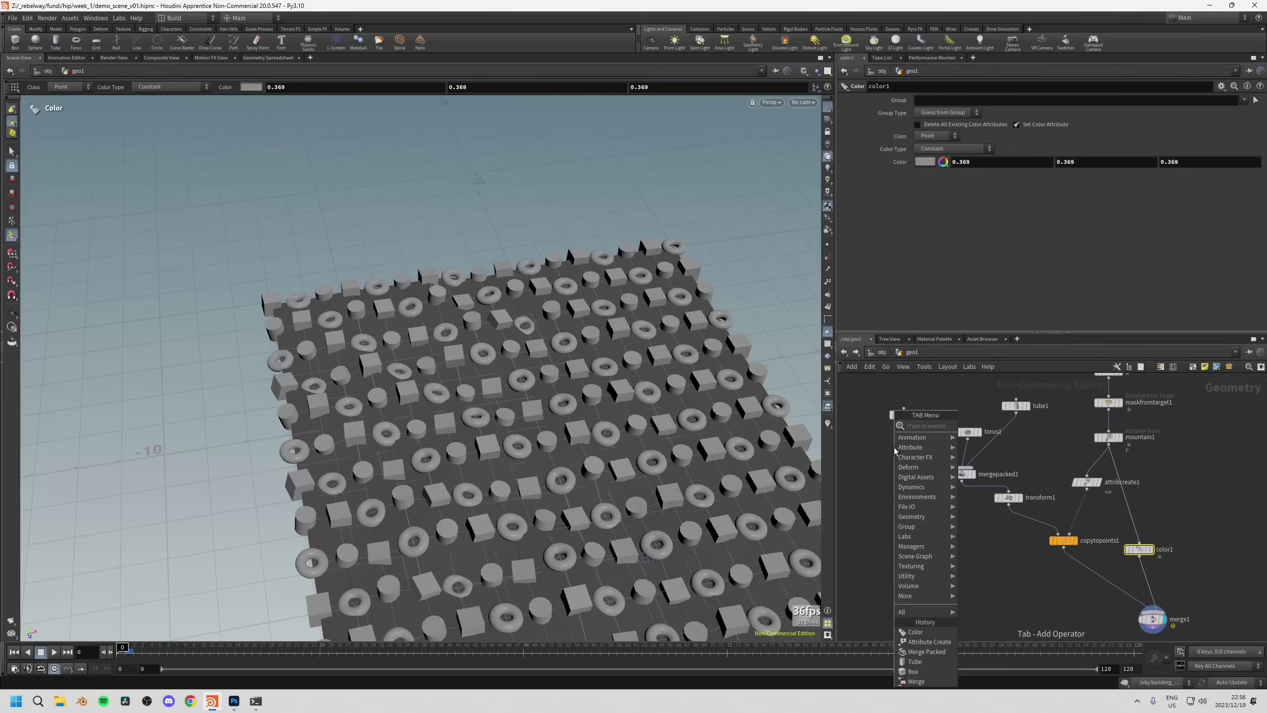
{"action": "left_click", "coordinate": [910, 632]}
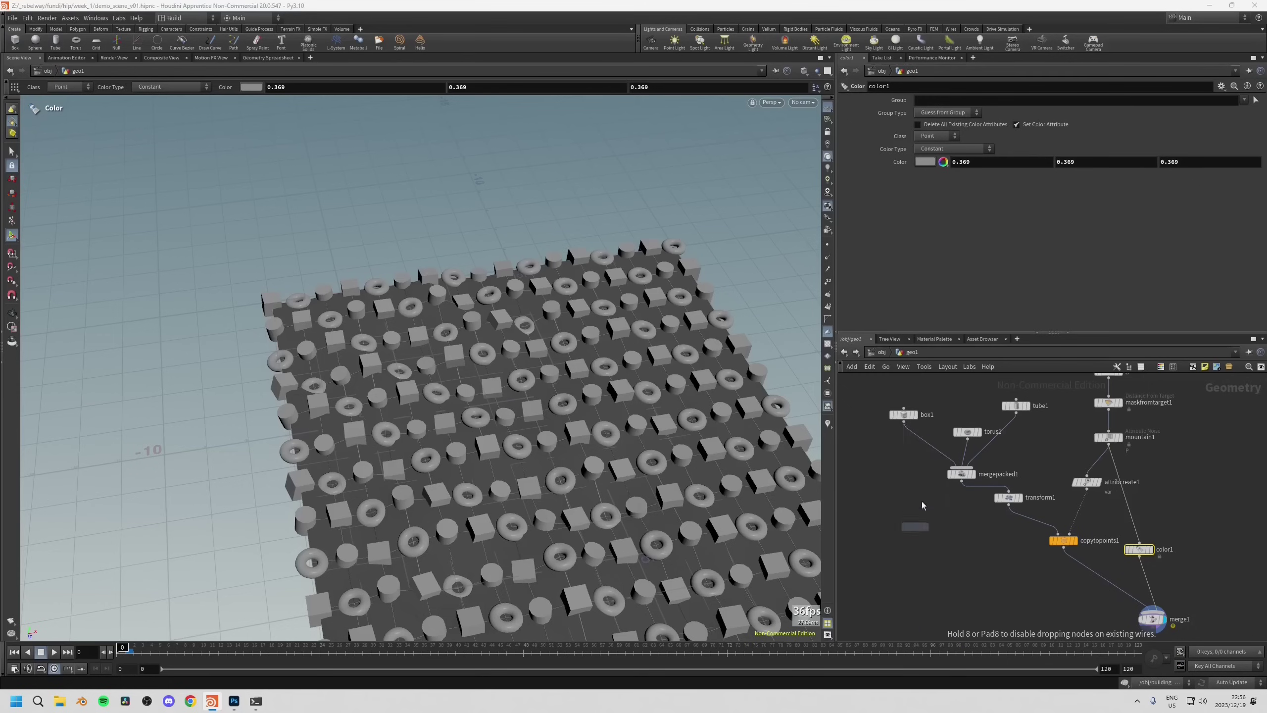
{"action": "left_click", "coordinate": [929, 448]}
Set the constant color of color2 to the olive yellow swatch, 0.5, 0.5, 0.
{"action": "left_click", "coordinate": [925, 162]}
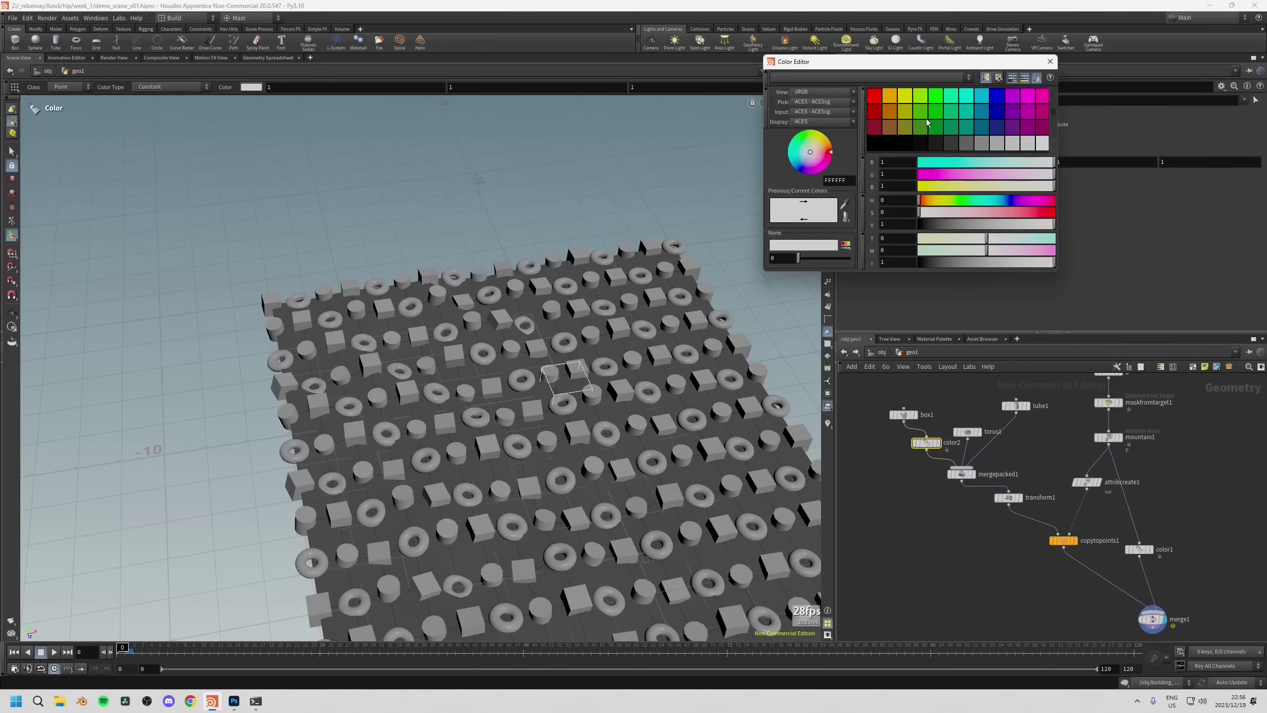
{"action": "left_click", "coordinate": [912, 109]}
{"action": "left_click", "coordinate": [1050, 62]}
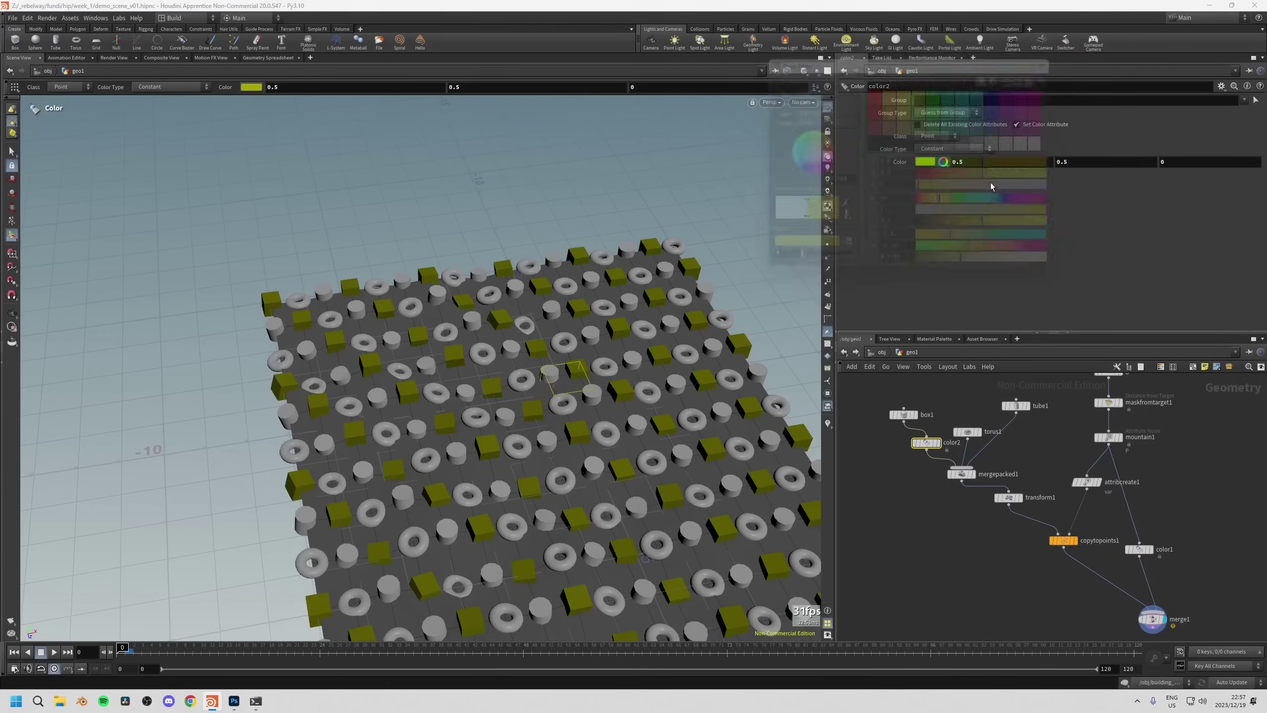
Duplicate the Color node onto the wire between torus1 and mergepacked1 and set its color to the green swatch, 0.25, 0.5, 0.
{"action": "left_click_drag", "start_coordinate": [927, 446], "coordinate": [970, 459], "text": "alt"}
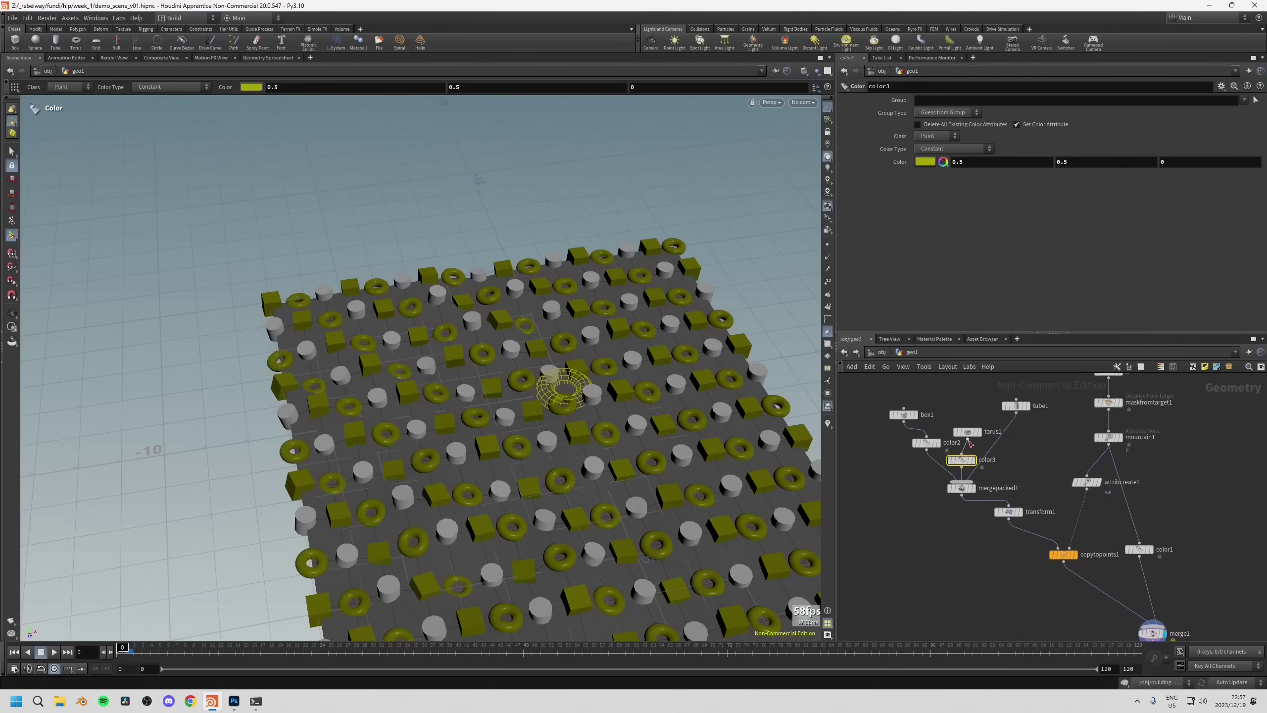
{"action": "left_click", "coordinate": [925, 161]}
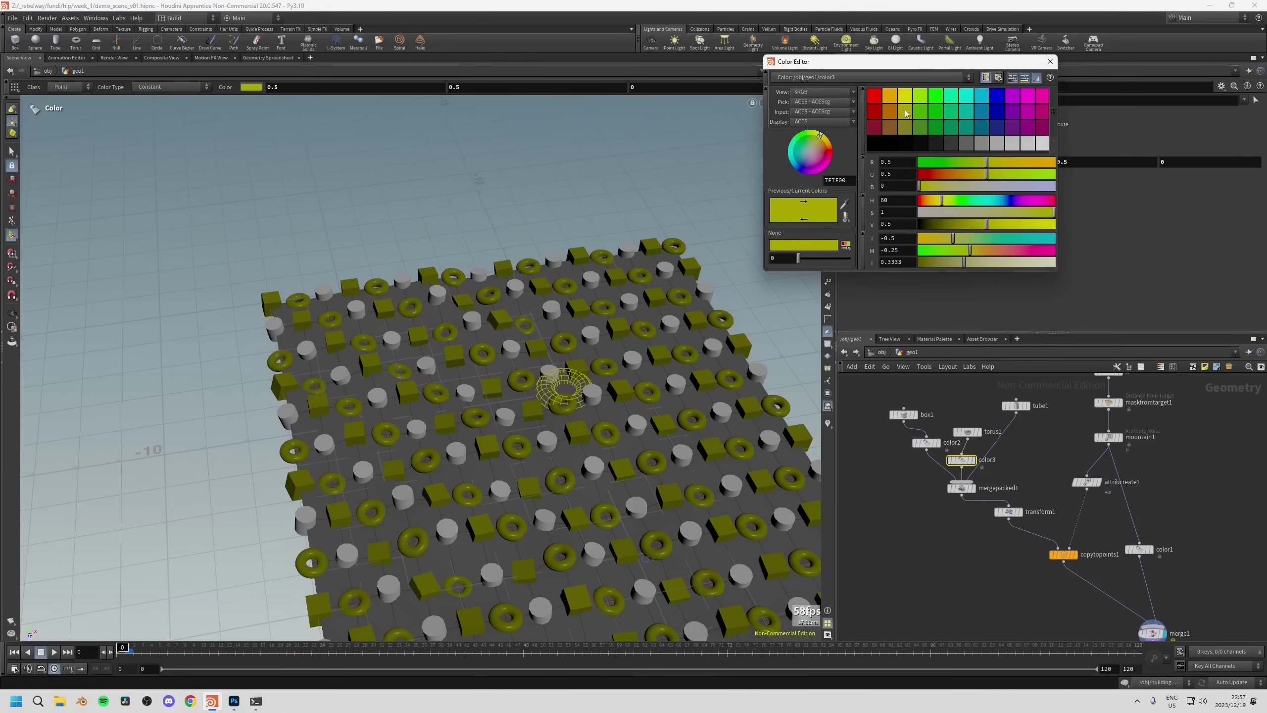
{"action": "left_click", "coordinate": [922, 111]}
Duplicate the Color node onto the wire between tube1 and mergepacked1 and set its color to teal, 0, 0.441667, 0.5.
{"action": "double_click", "coordinate": [987, 461]}
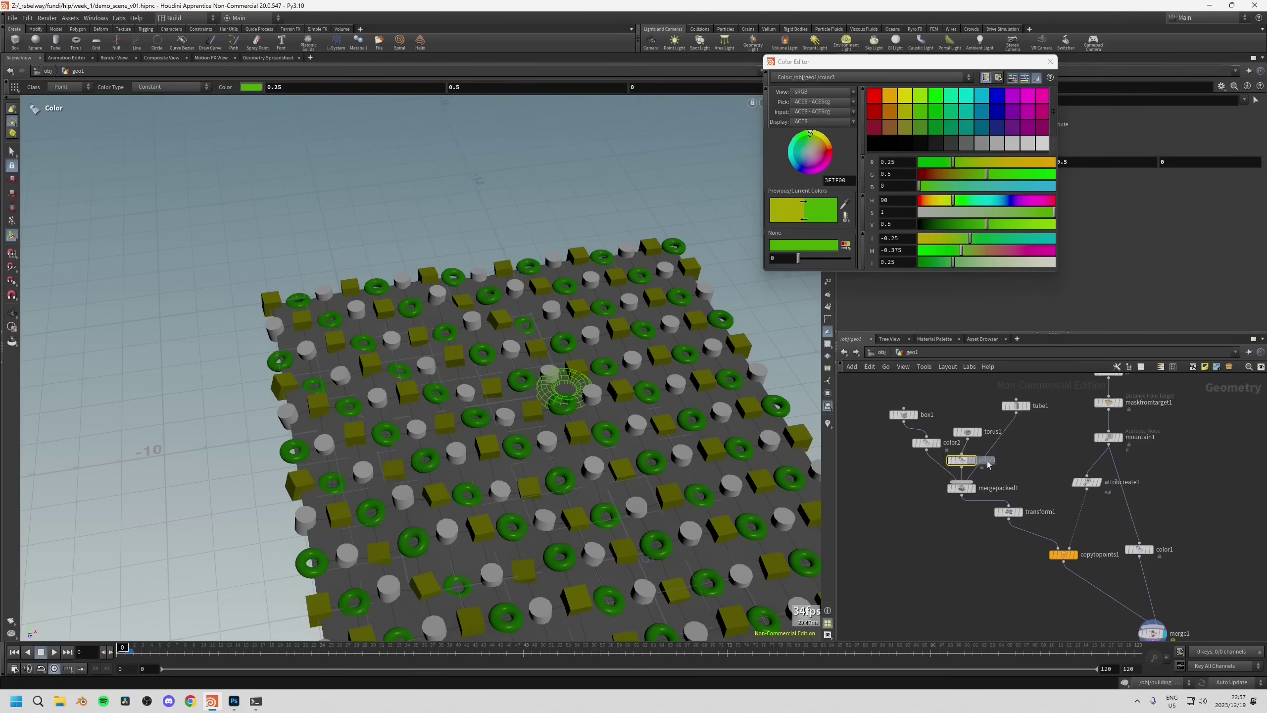
{"action": "left_click_drag", "start_coordinate": [987, 461], "coordinate": [1002, 451], "text": "alt"}
{"action": "left_click_drag", "start_coordinate": [955, 163], "coordinate": [990, 200]}
{"action": "left_click", "coordinate": [1051, 61]}
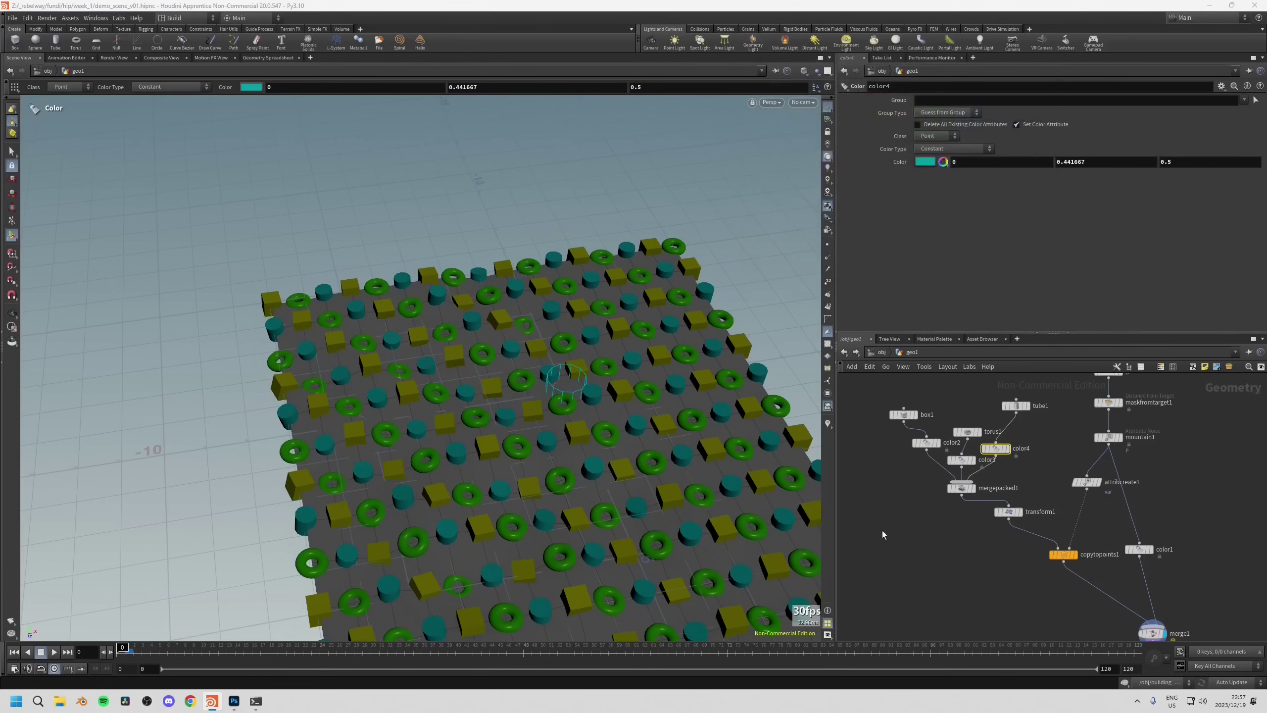
Place transform1 directly below mergepacked1 and reduce its uniform scale so the copied shapes shrink.
{"action": "middle_click_drag", "start_coordinate": [883, 535], "coordinate": [859, 521]}
{"action": "left_click_drag", "start_coordinate": [974, 501], "coordinate": [961, 554]}
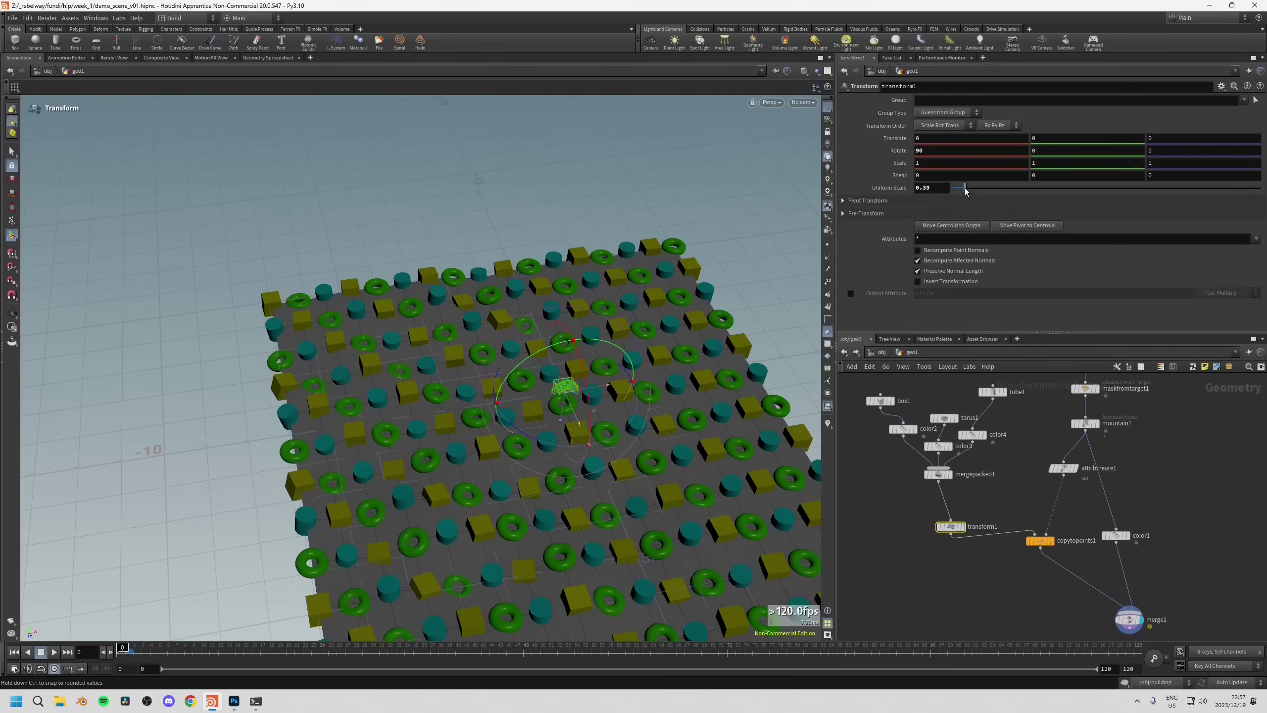
{"action": "left_click_drag", "start_coordinate": [965, 191], "coordinate": [965, 192]}
Widen grid1 by its side handle in the viewport to a size of 17.936 by 17.5357.
{"action": "middle_click_drag", "start_coordinate": [1067, 380], "coordinate": [1046, 429]}
{"action": "left_click", "coordinate": [1064, 407]}
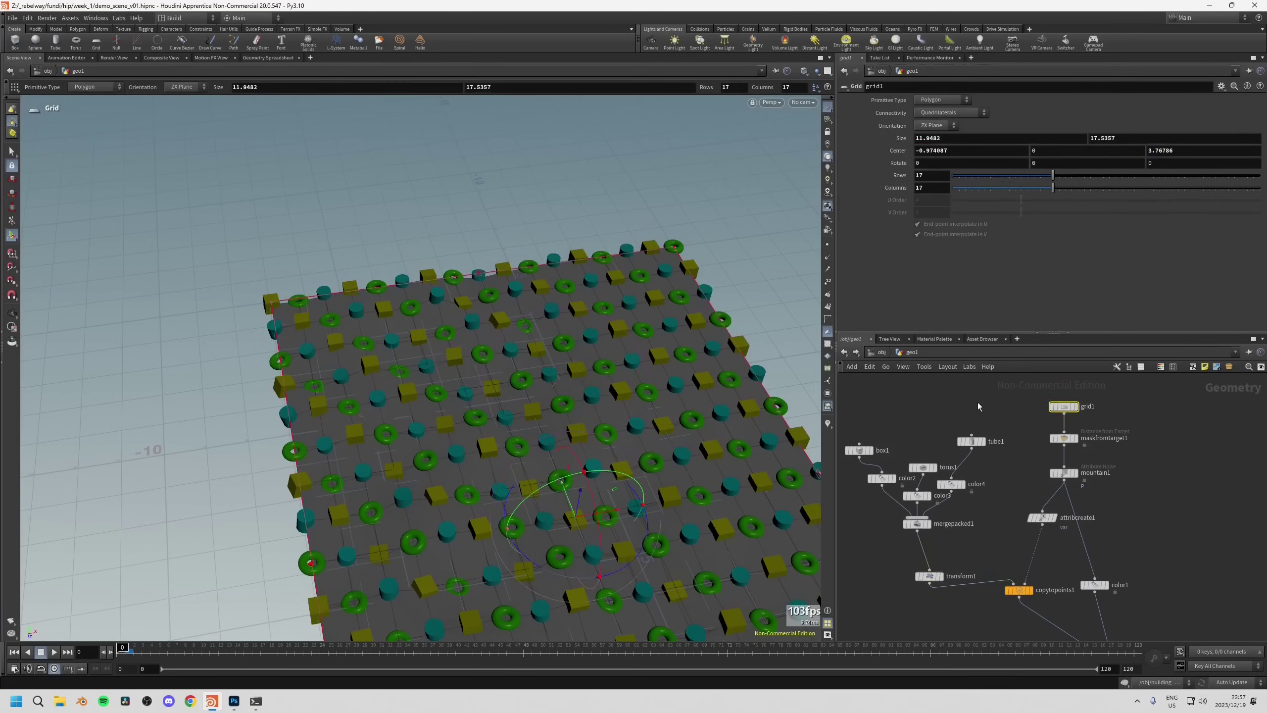
{"action": "key", "text": "Escape"}
{"action": "left_click_drag", "start_coordinate": [479, 429], "coordinate": [446, 370]}
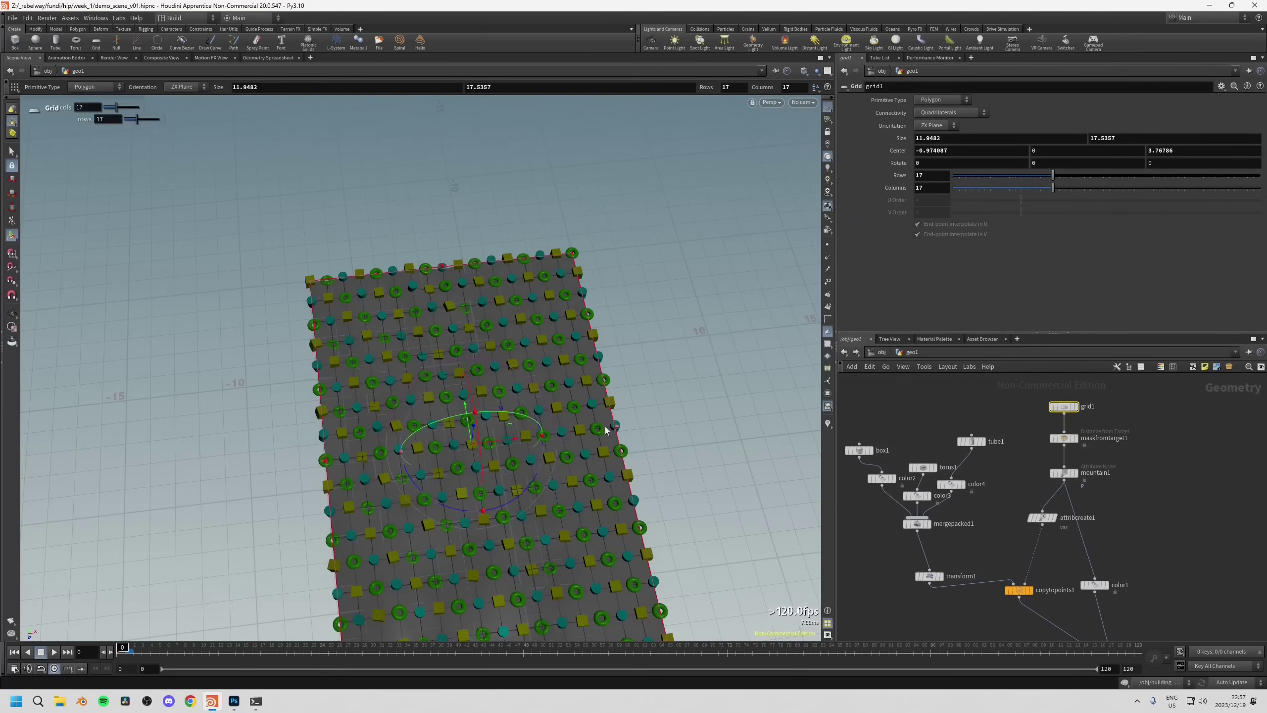
{"action": "left_click_drag", "start_coordinate": [616, 427], "coordinate": [749, 411]}
{"action": "left_click_drag", "start_coordinate": [431, 467], "coordinate": [508, 515], "text": "alt"}
{"action": "key", "text": "Return"}
{"action": "middle_click_drag", "start_coordinate": [992, 404], "coordinate": [1016, 423]}
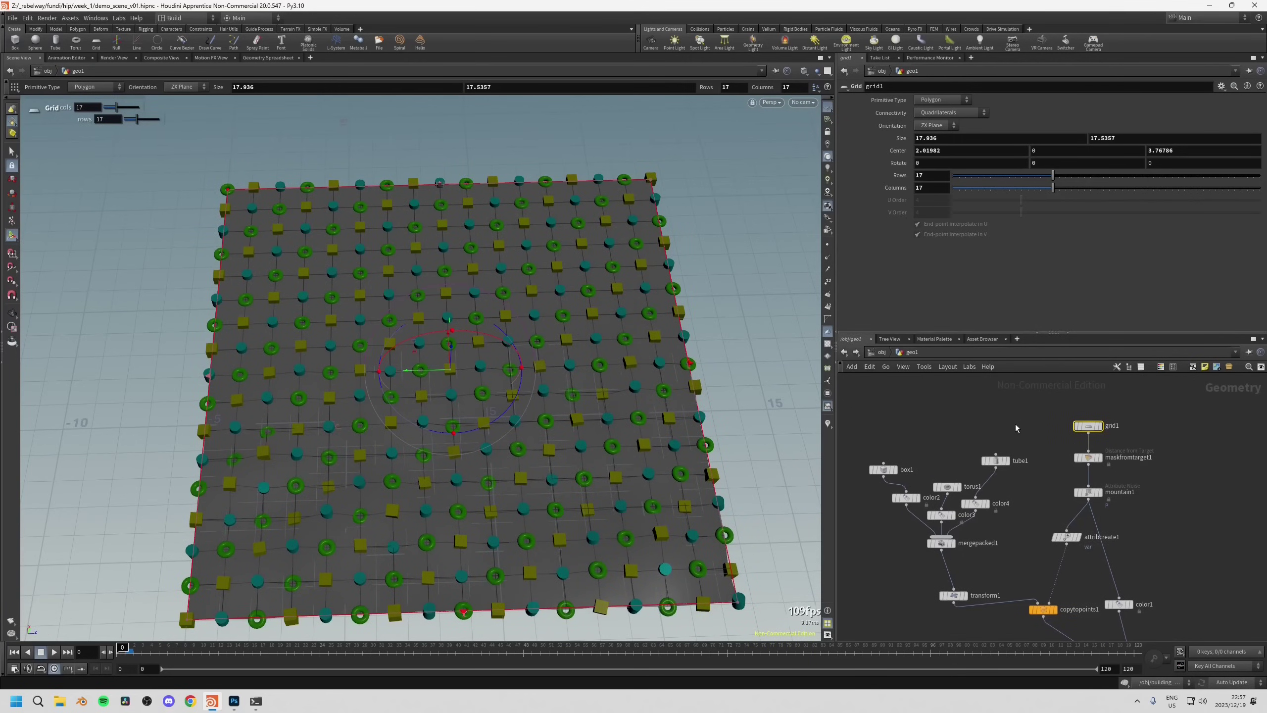
Create a Torus node above the network and connect it to maskfromtarget1 in place of grid1.
{"action": "key", "text": "Tab"}
{"action": "type", "text": "to"}
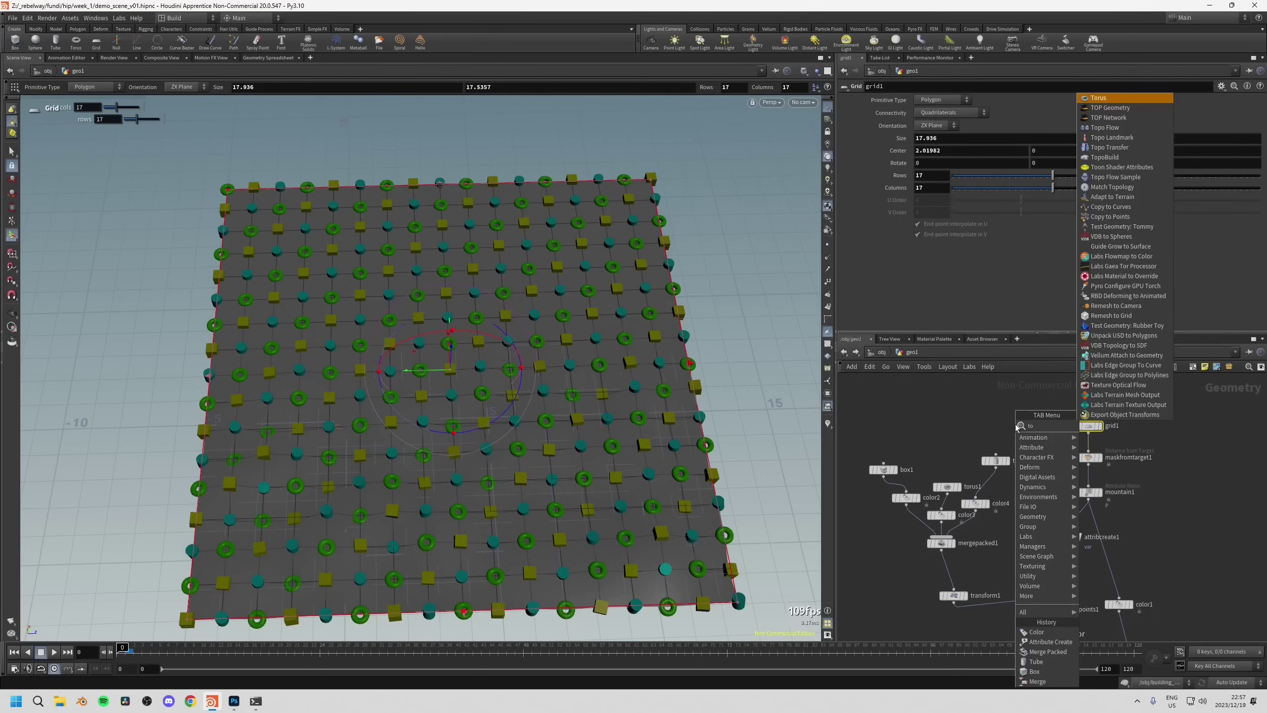
{"action": "key", "text": "Return"}
{"action": "left_click", "coordinate": [1012, 401]}
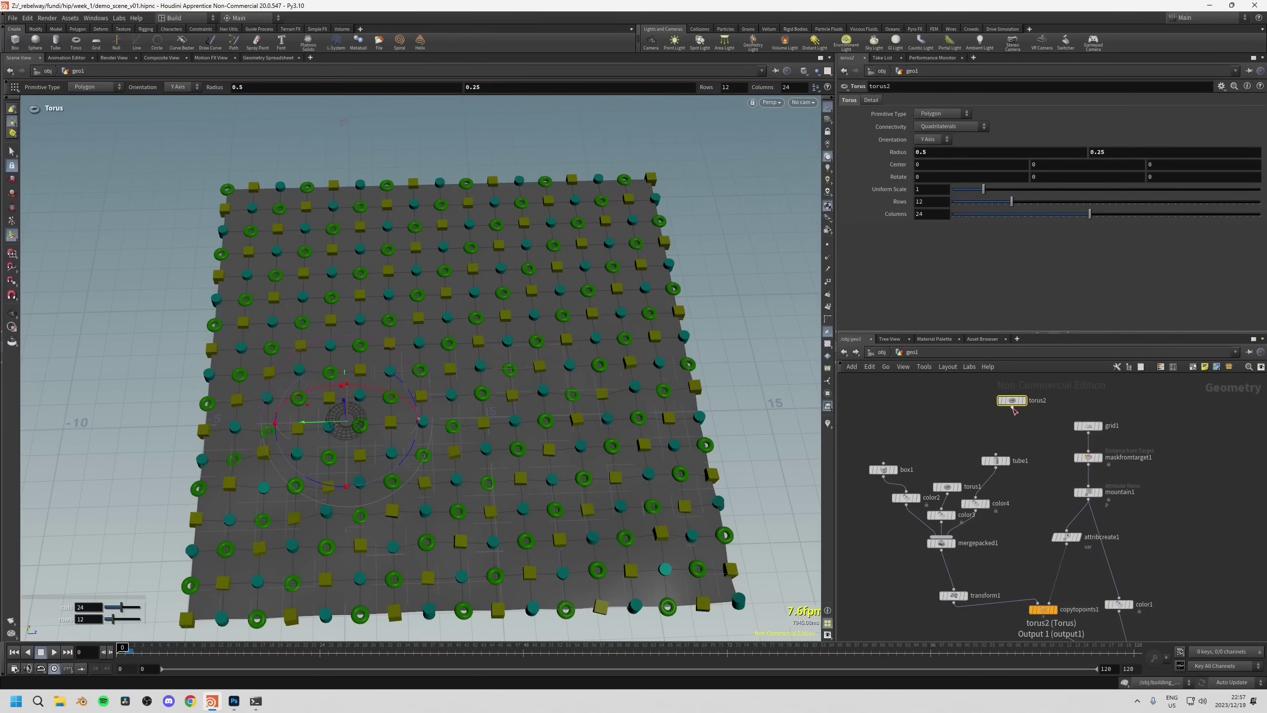
{"action": "left_click_drag", "start_coordinate": [1012, 408], "coordinate": [1079, 445]}
{"action": "middle_click_drag", "start_coordinate": [961, 419], "coordinate": [964, 446]}
{"action": "left_click_drag", "start_coordinate": [964, 446], "coordinate": [1002, 427]}
{"action": "key", "text": "b"}
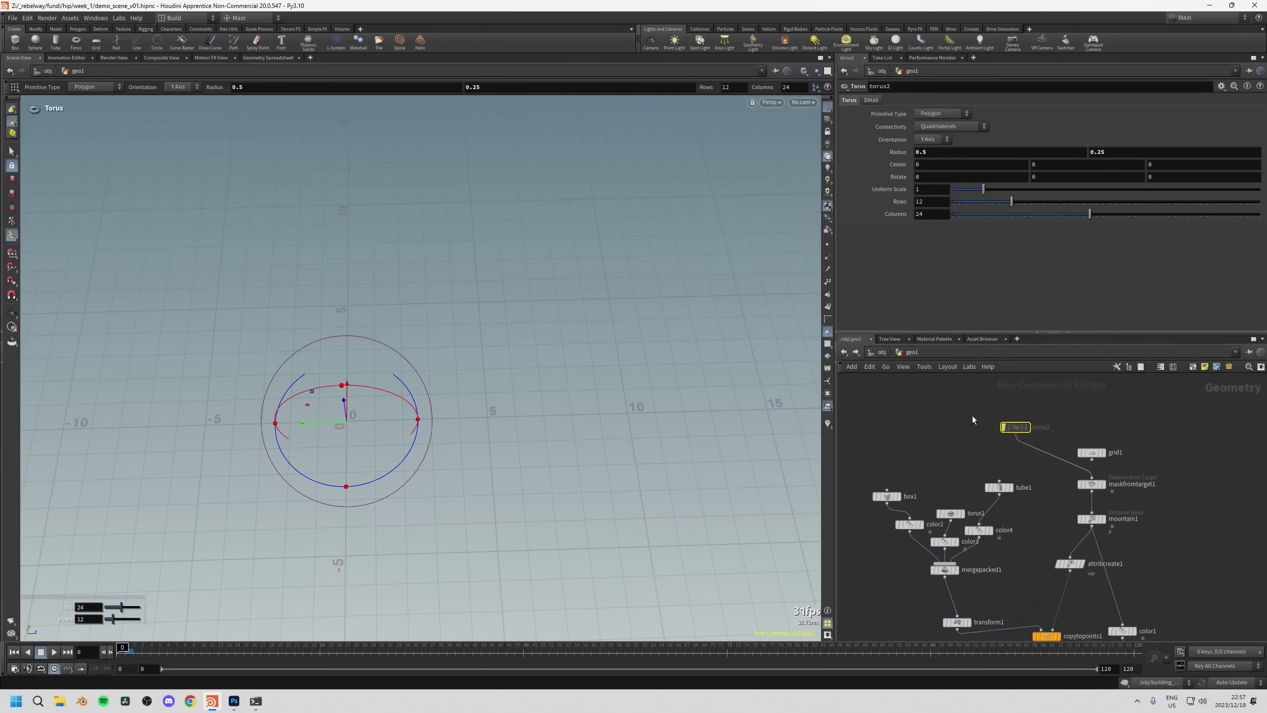
{"action": "left_click", "coordinate": [1004, 427]}
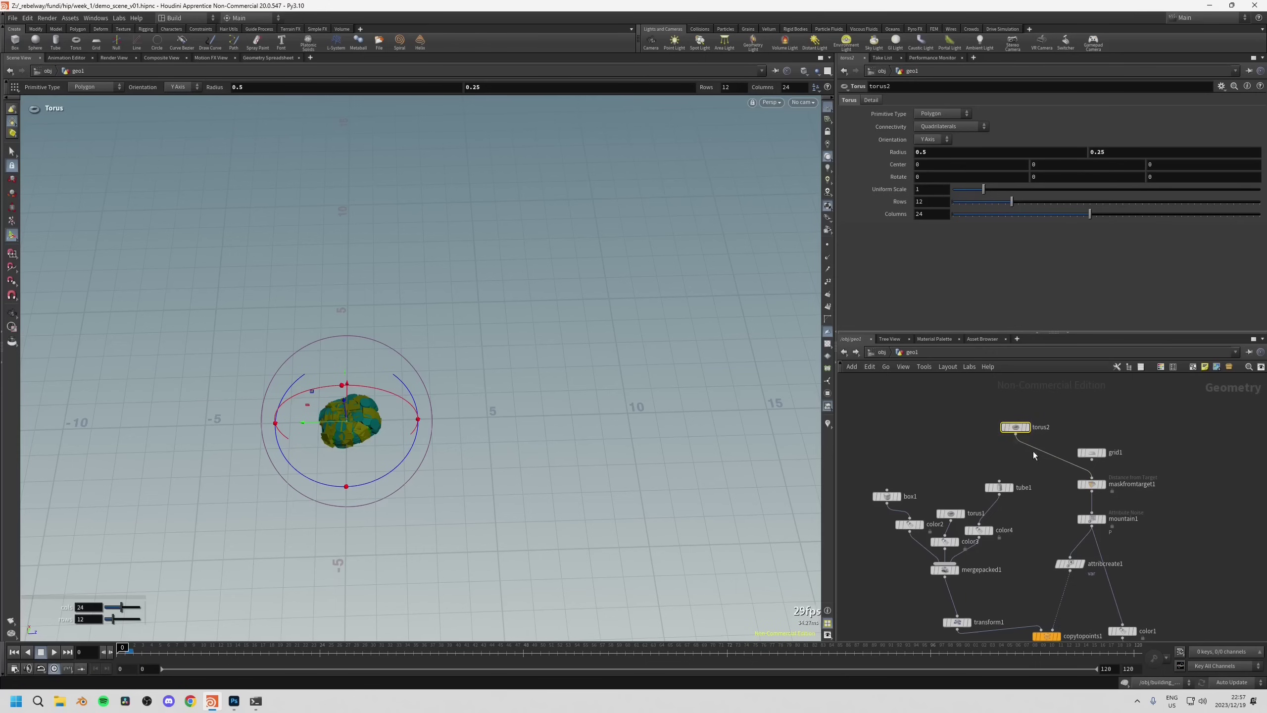
Set the uniform scale of torus2 to 10.
{"action": "left_click_drag", "start_coordinate": [983, 189], "coordinate": [1263, 198]}
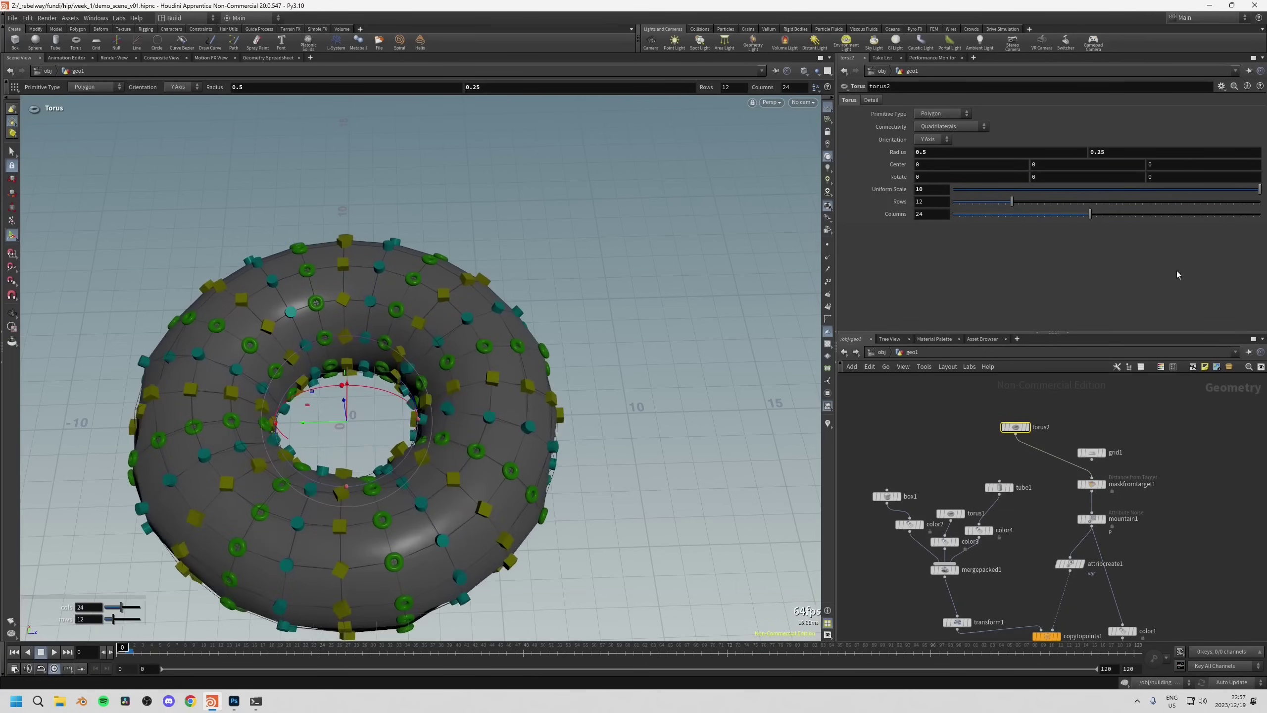
{"action": "left_click_drag", "start_coordinate": [667, 461], "coordinate": [422, 479], "text": "alt"}
{"action": "key", "text": "Return"}
Shift the maskfromtarget1 plane to an X origin of 0.899365 and set the mountain1 noise amplitude to 1.52.
{"action": "middle_click_drag", "start_coordinate": [1058, 505], "coordinate": [1045, 471]}
{"action": "left_click", "coordinate": [1081, 455]}
{"action": "left_click_drag", "start_coordinate": [526, 416], "coordinate": [588, 432], "text": "alt"}
{"action": "right_click_drag", "start_coordinate": [588, 432], "coordinate": [428, 442], "text": "alt"}
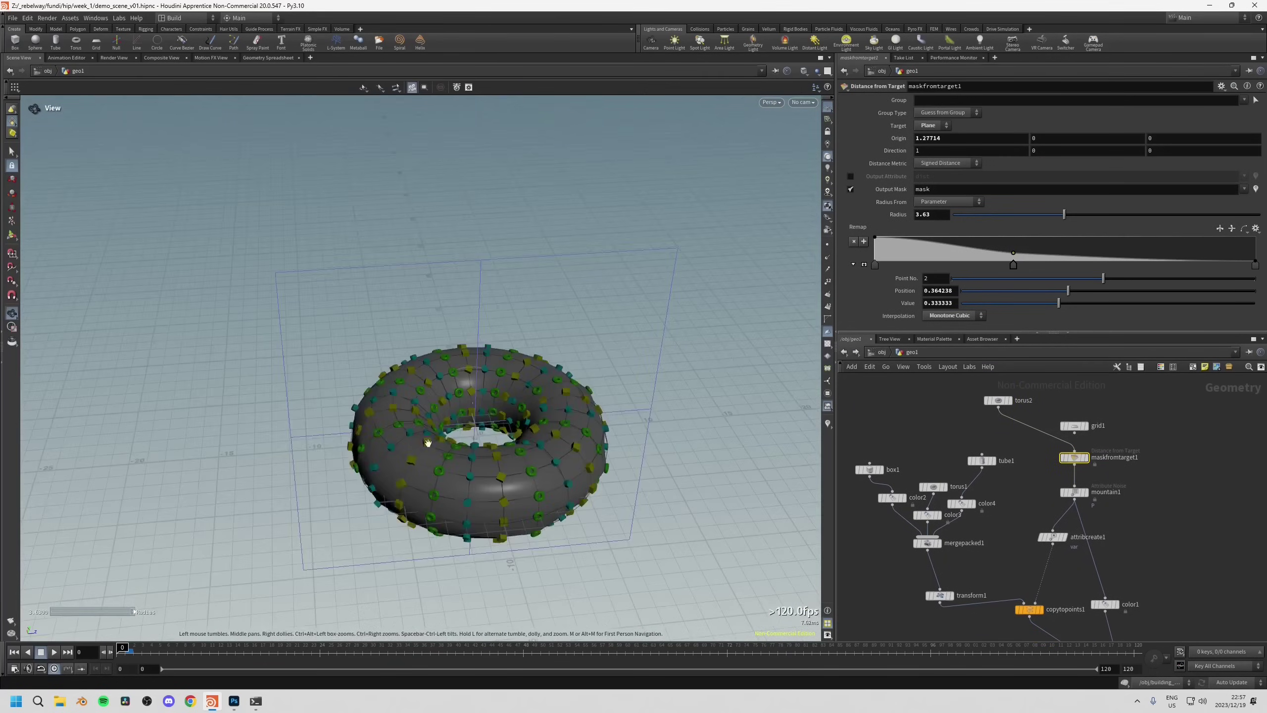
{"action": "left_click_drag", "start_coordinate": [427, 443], "coordinate": [530, 450]}
{"action": "key", "text": "Return"}
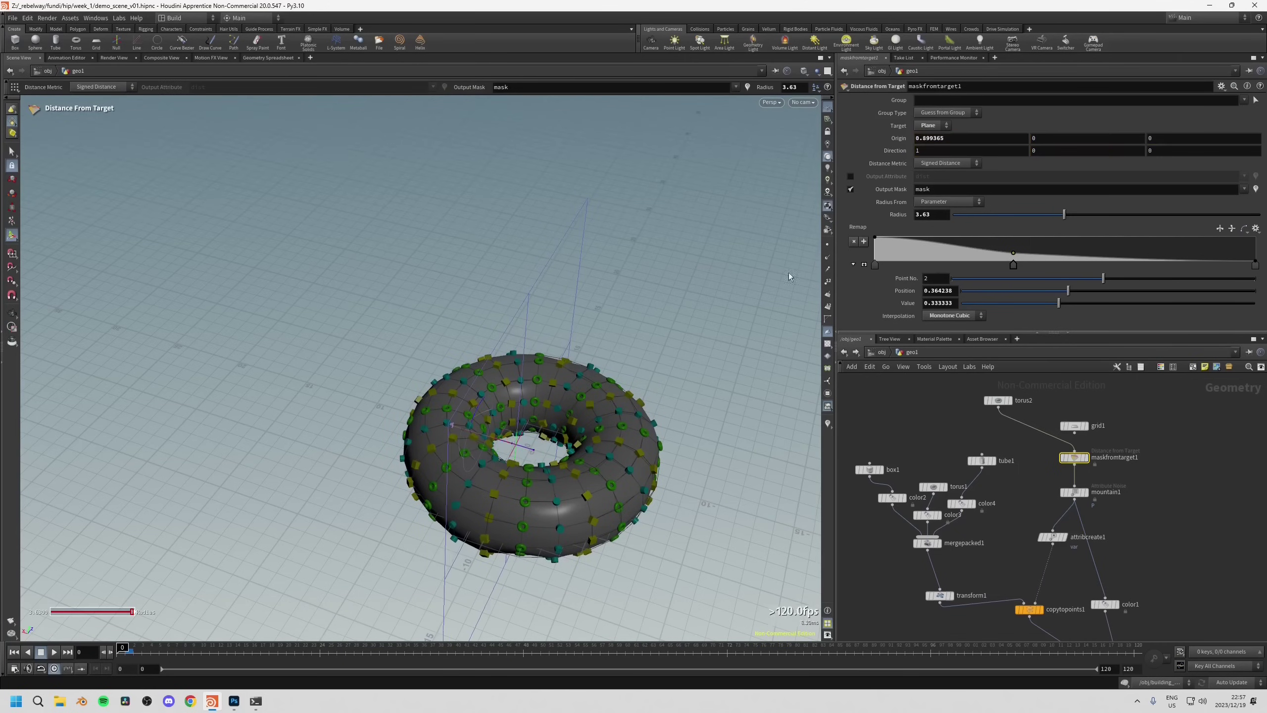
{"action": "key", "text": "Down"}
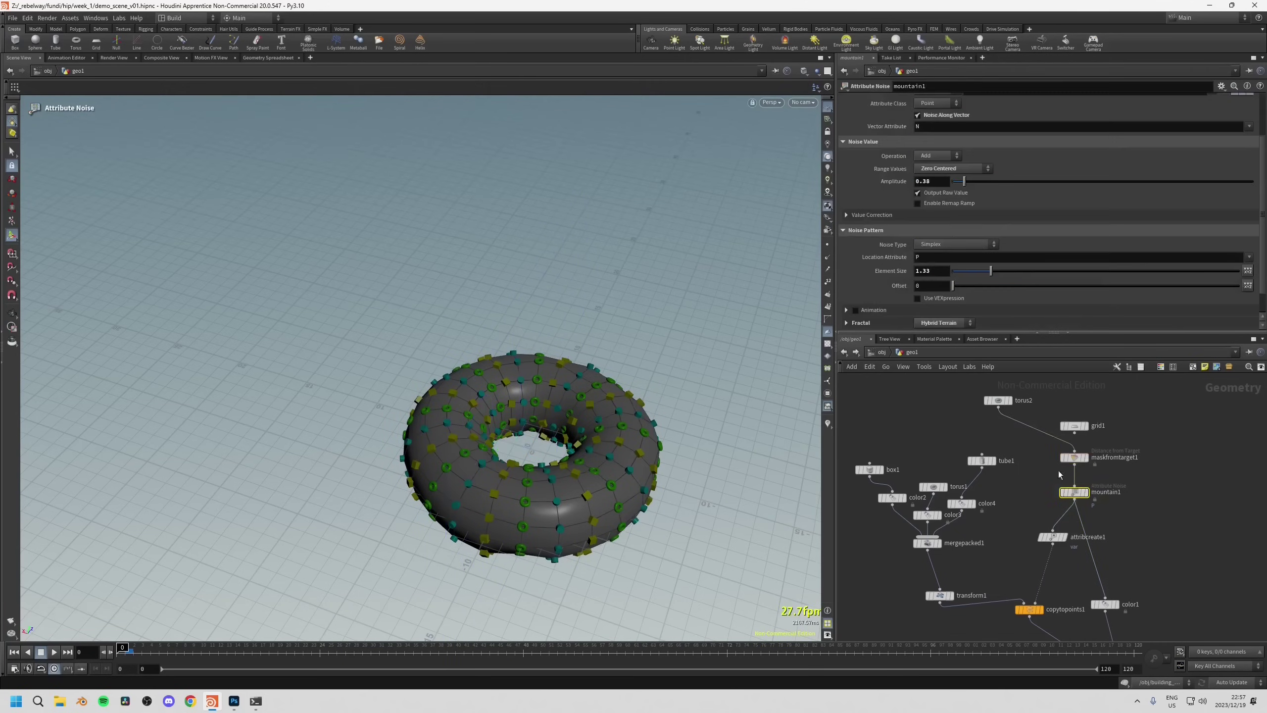
{"action": "left_click_drag", "start_coordinate": [964, 181], "coordinate": [998, 181]}
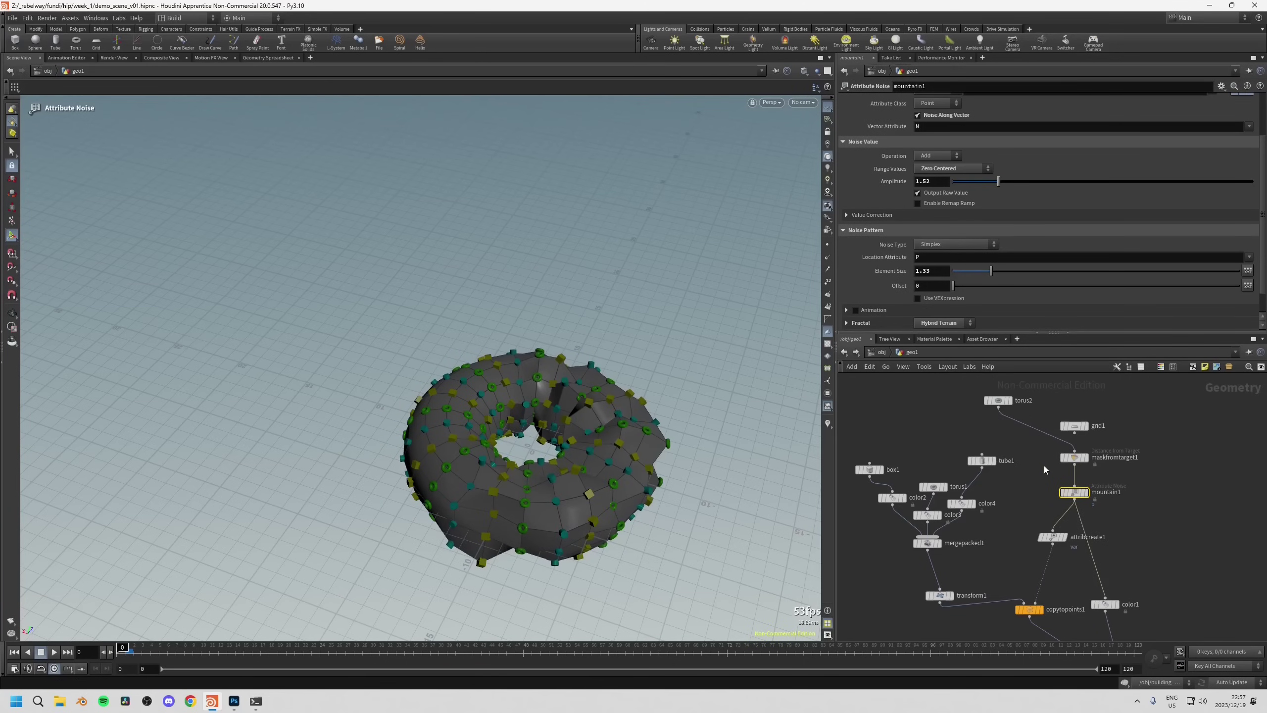
Increase the torus2 resolution to 19 rows and 39 columns.
{"action": "left_click", "coordinate": [998, 400]}
{"action": "left_click_drag", "start_coordinate": [1010, 200], "coordinate": [1189, 209]}
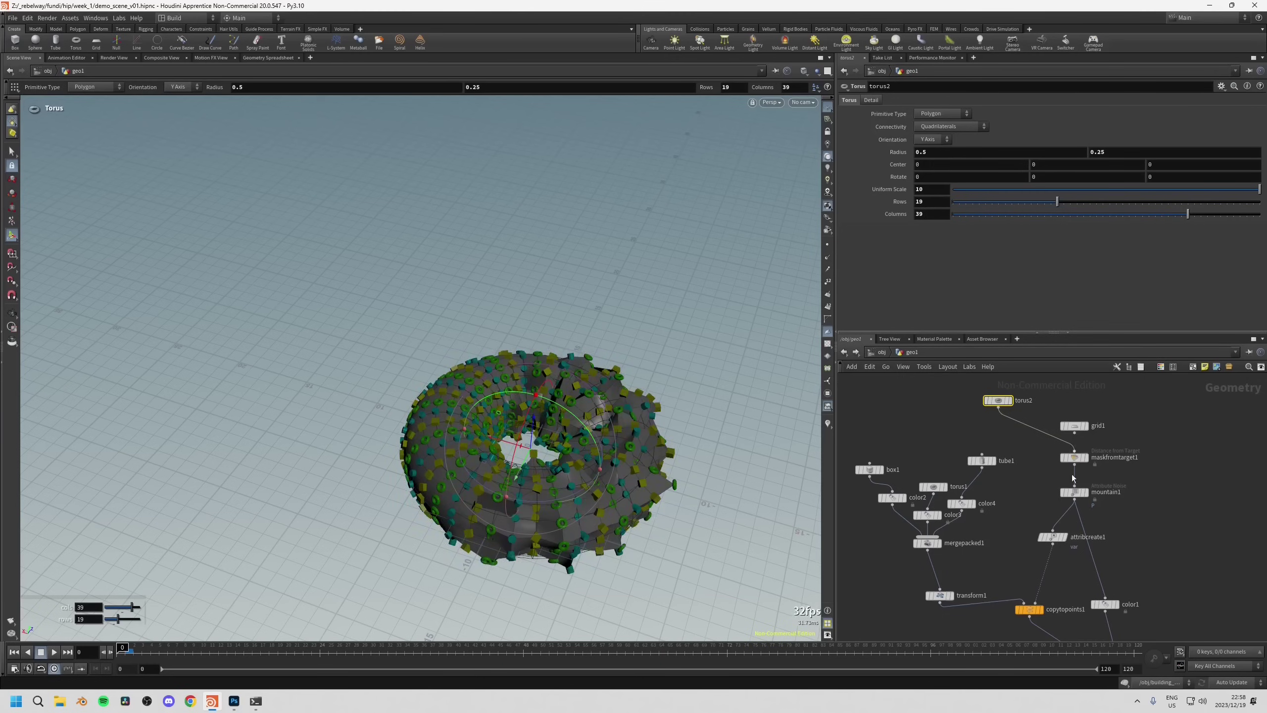
Set the mountain1 noise element size to 3.72 and its amplitude to 1.06.
{"action": "left_click", "coordinate": [1073, 492]}
{"action": "left_click_drag", "start_coordinate": [991, 271], "coordinate": [1060, 271]}
{"action": "left_click_drag", "start_coordinate": [998, 181], "coordinate": [984, 181]}
{"action": "left_click_drag", "start_coordinate": [594, 449], "coordinate": [574, 519], "text": "alt"}
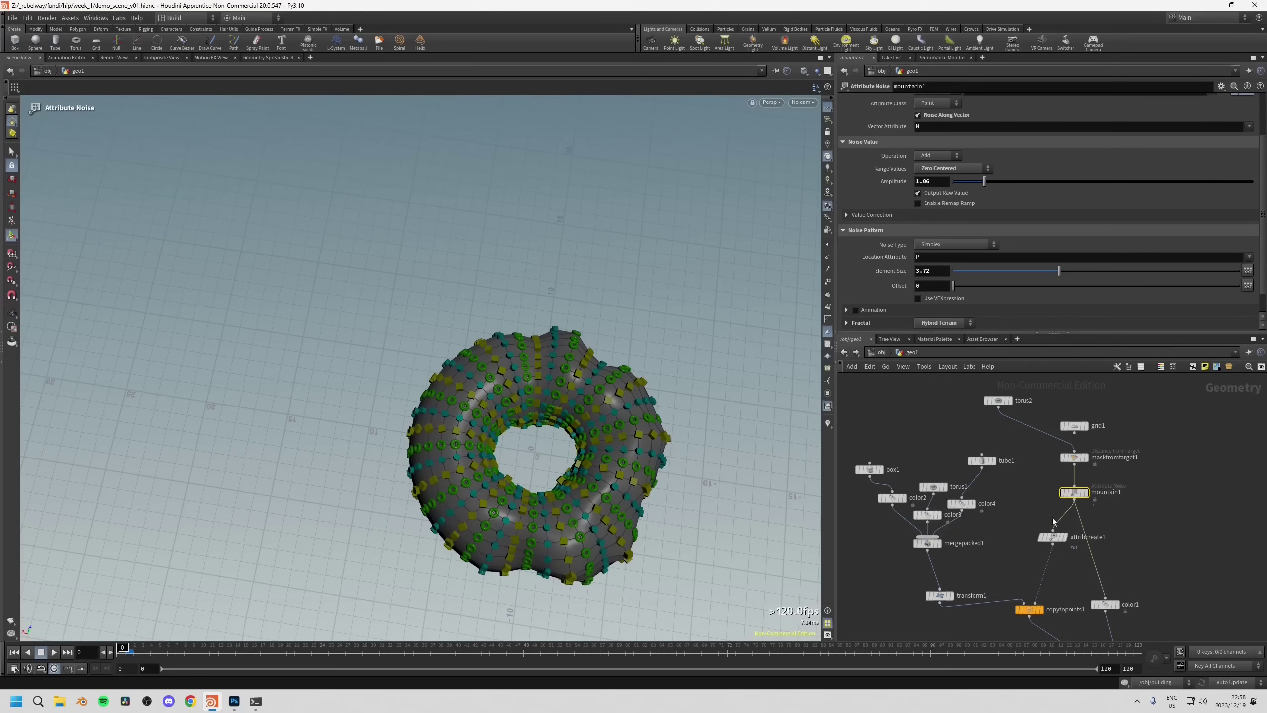
Move the maskfromtarget1 plane across the torus to an X origin of -4.38652.
{"action": "left_click", "coordinate": [1074, 458]}
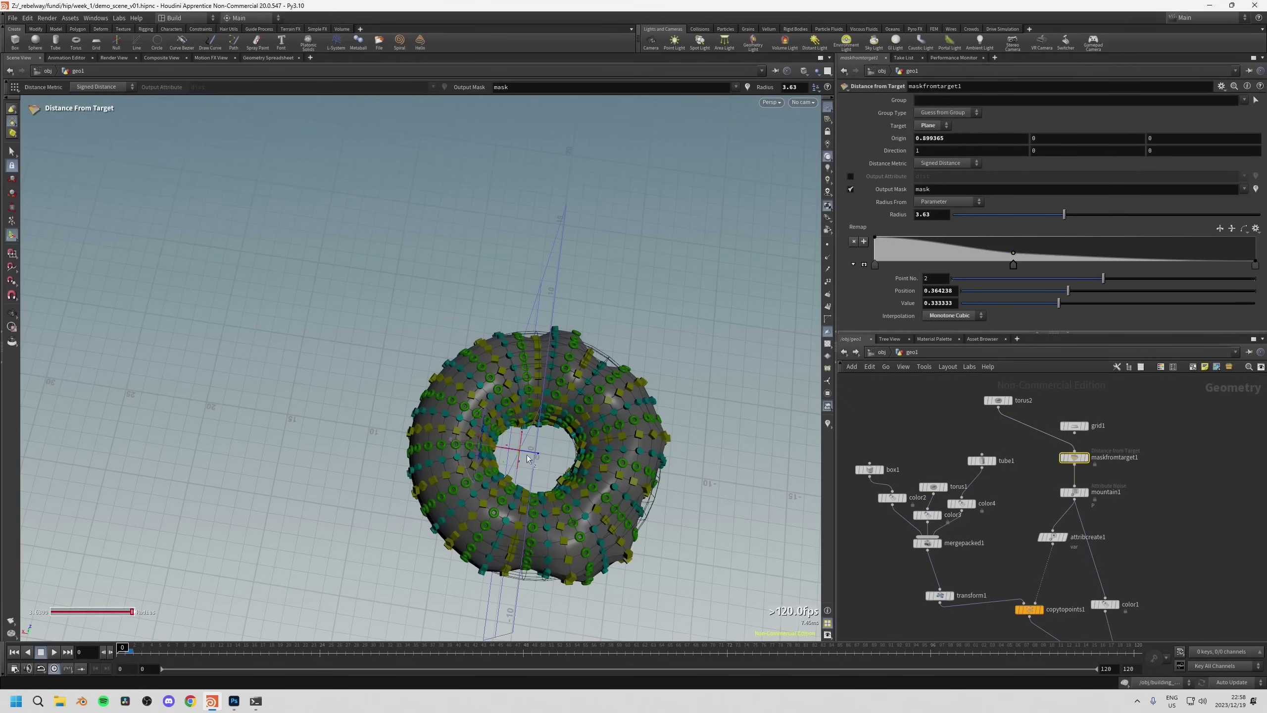
{"action": "left_click_drag", "start_coordinate": [528, 458], "coordinate": [503, 518]}
{"action": "key", "text": "Return"}
{"action": "left_click_drag", "start_coordinate": [510, 460], "coordinate": [637, 466]}
{"action": "key", "text": "Escape"}
{"action": "key", "text": "Return"}
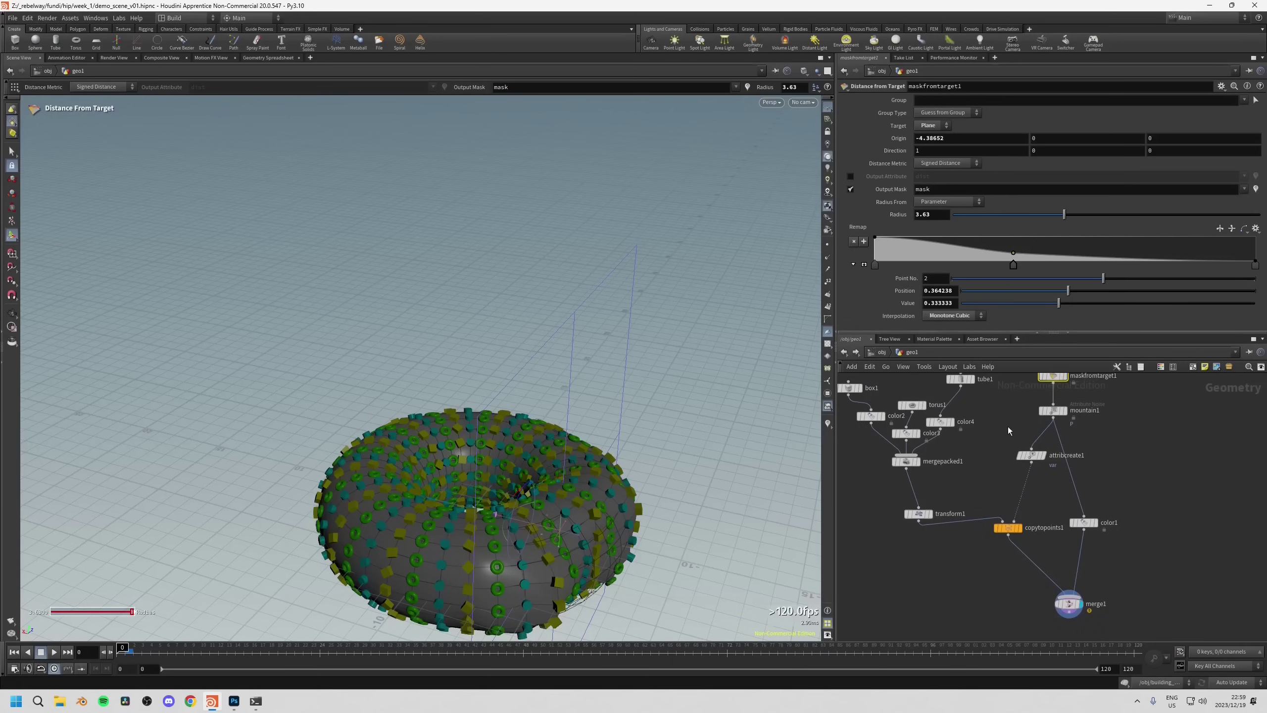
Move the unused grid1 node aside and align torus2 directly above maskfromtarget1.
{"action": "middle_click_drag", "start_coordinate": [1008, 426], "coordinate": [1002, 494]}
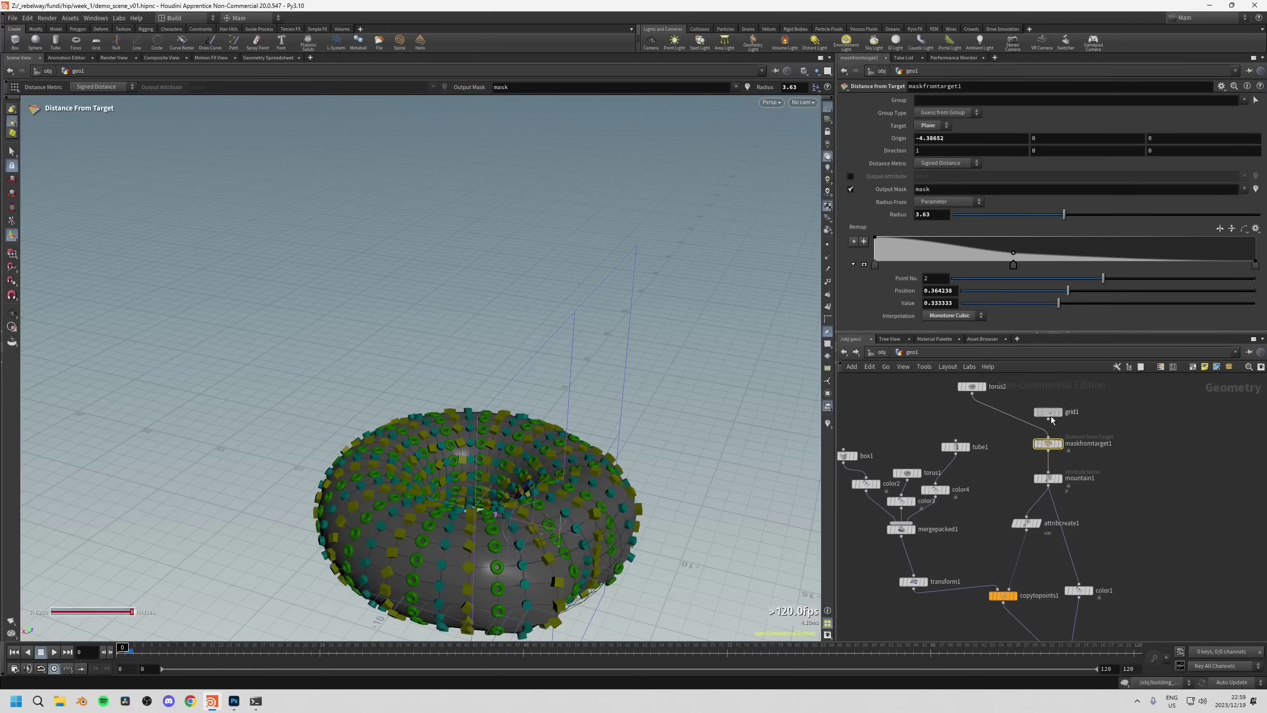
{"action": "left_click_drag", "start_coordinate": [1039, 414], "coordinate": [1086, 411]}
{"action": "left_click_drag", "start_coordinate": [972, 392], "coordinate": [1048, 403]}
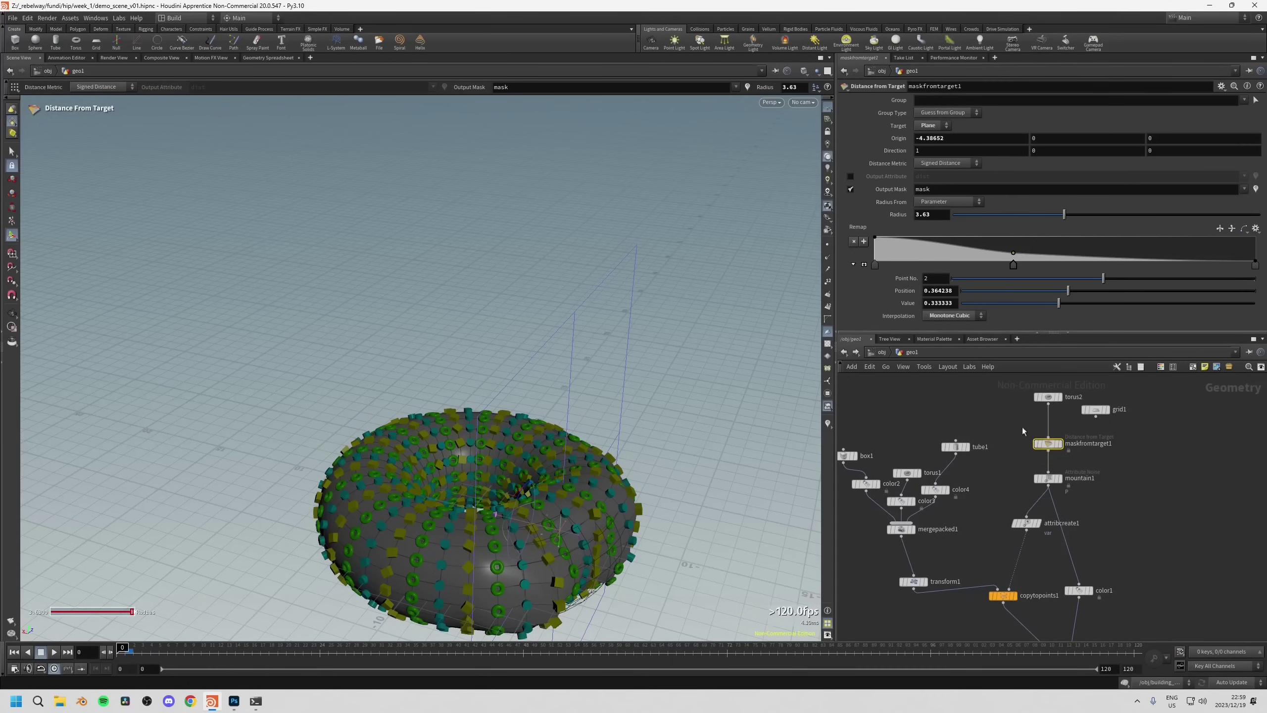
{"action": "middle_click_drag", "start_coordinate": [980, 569], "coordinate": [976, 517]}
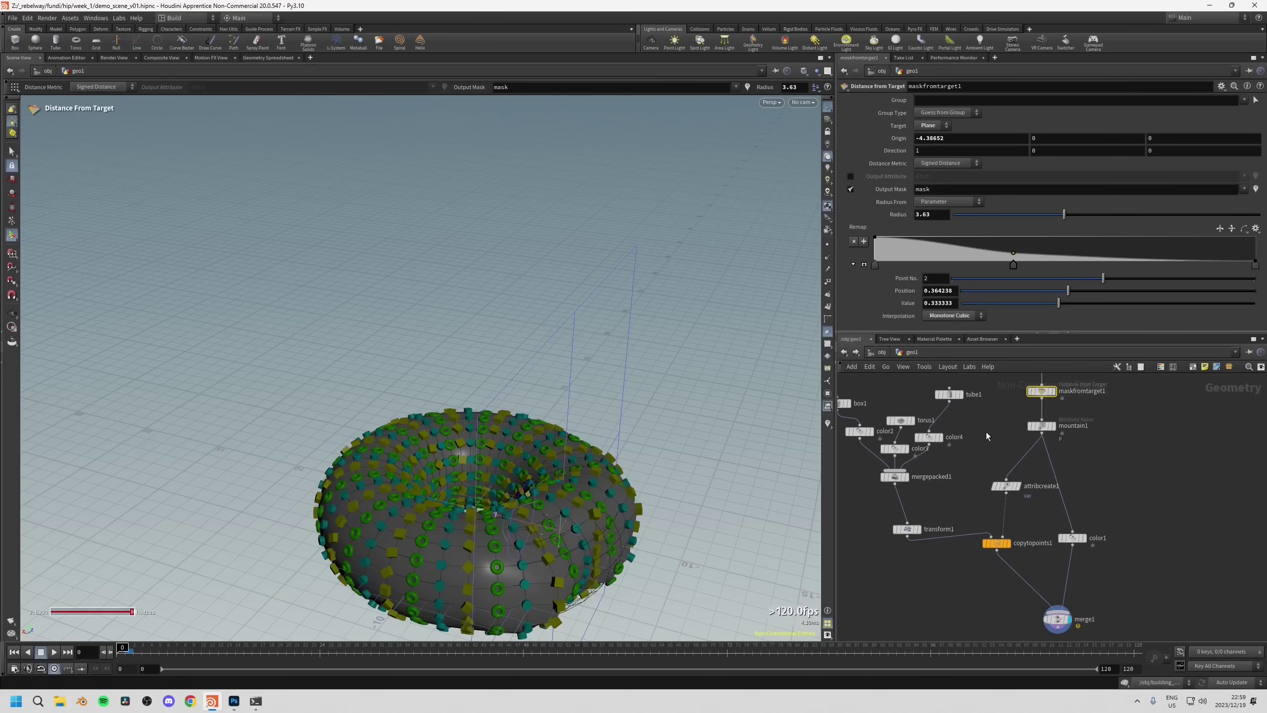
Return to the object level and enter the building_main geometry network.
{"action": "mouse_move", "coordinate": [987, 436]}
{"action": "middle_mouse_down"}
{"action": "mouse_move", "coordinate": [956, 469]}
{"action": "mouse_move", "coordinate": [964, 439]}
{"action": "middle_mouse_up"}
{"action": "left_click", "coordinate": [881, 353]}
{"action": "left_click", "coordinate": [888, 474]}
{"action": "left_click", "coordinate": [1008, 470]}
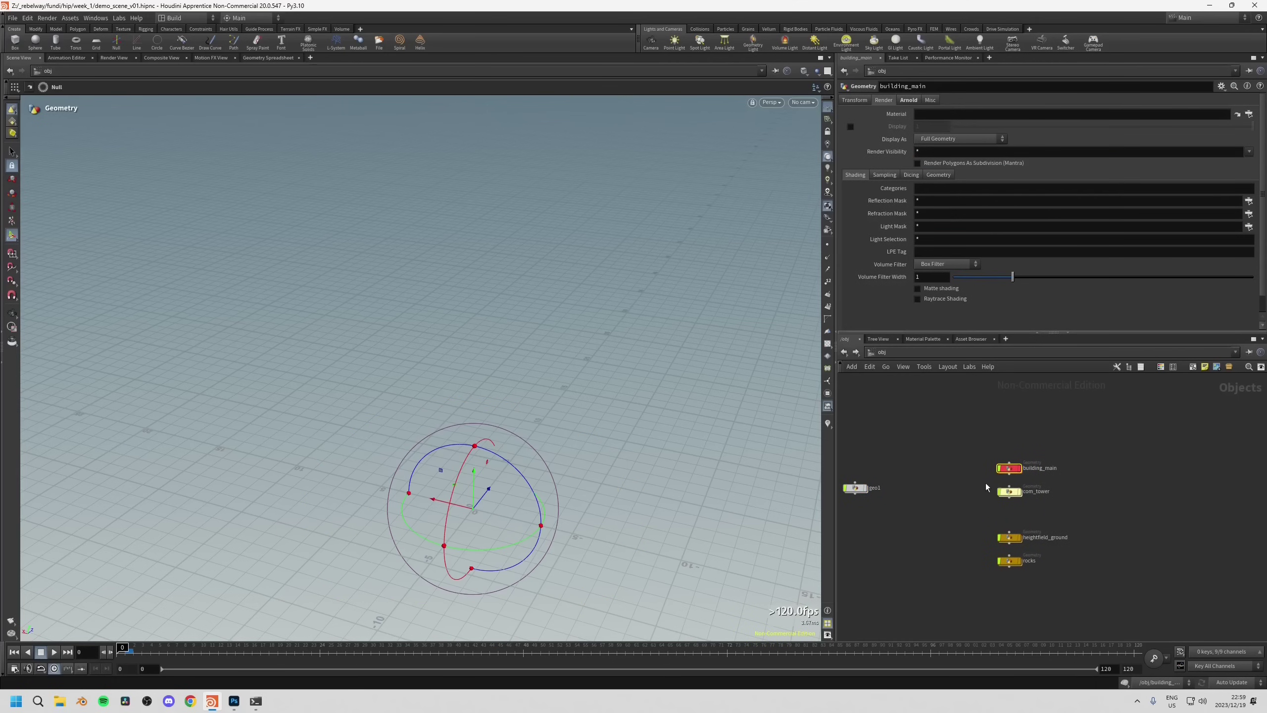
{"action": "key", "text": "i"}
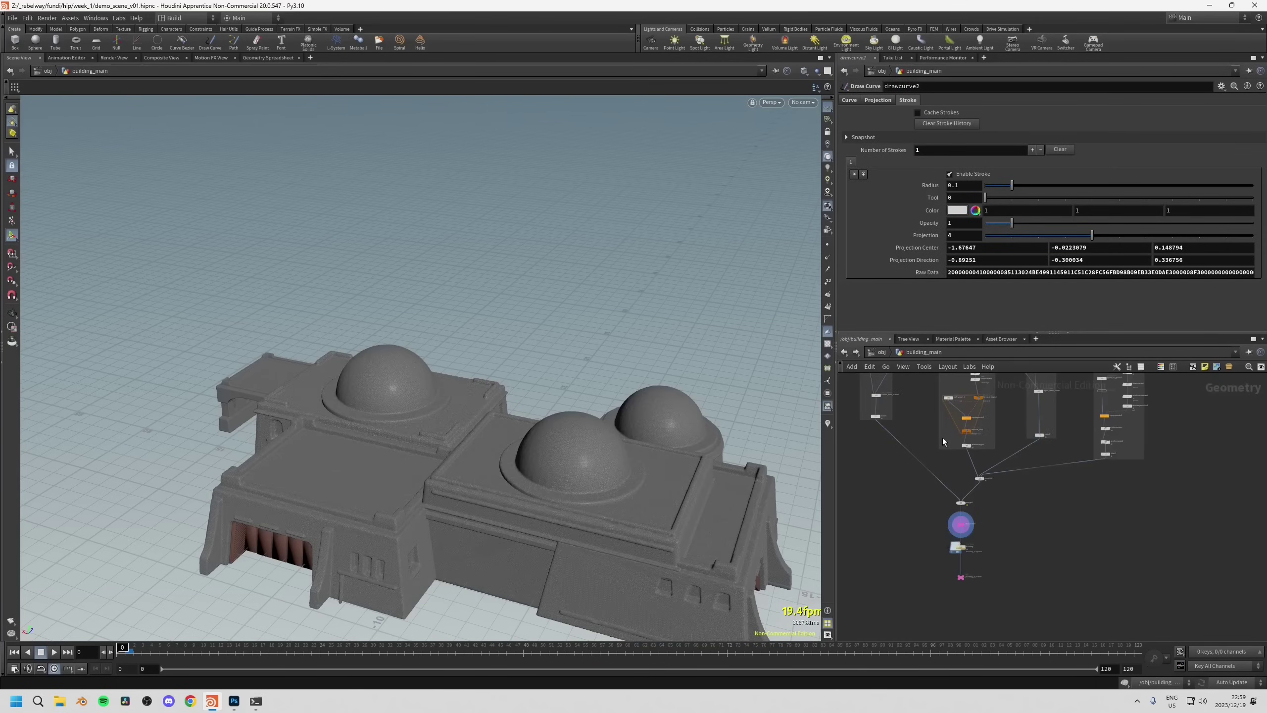
Examine the node groups in building_main and the building's walls, domes and windows from several angles.
{"action": "middle_click_drag", "start_coordinate": [926, 423], "coordinate": [976, 565]}
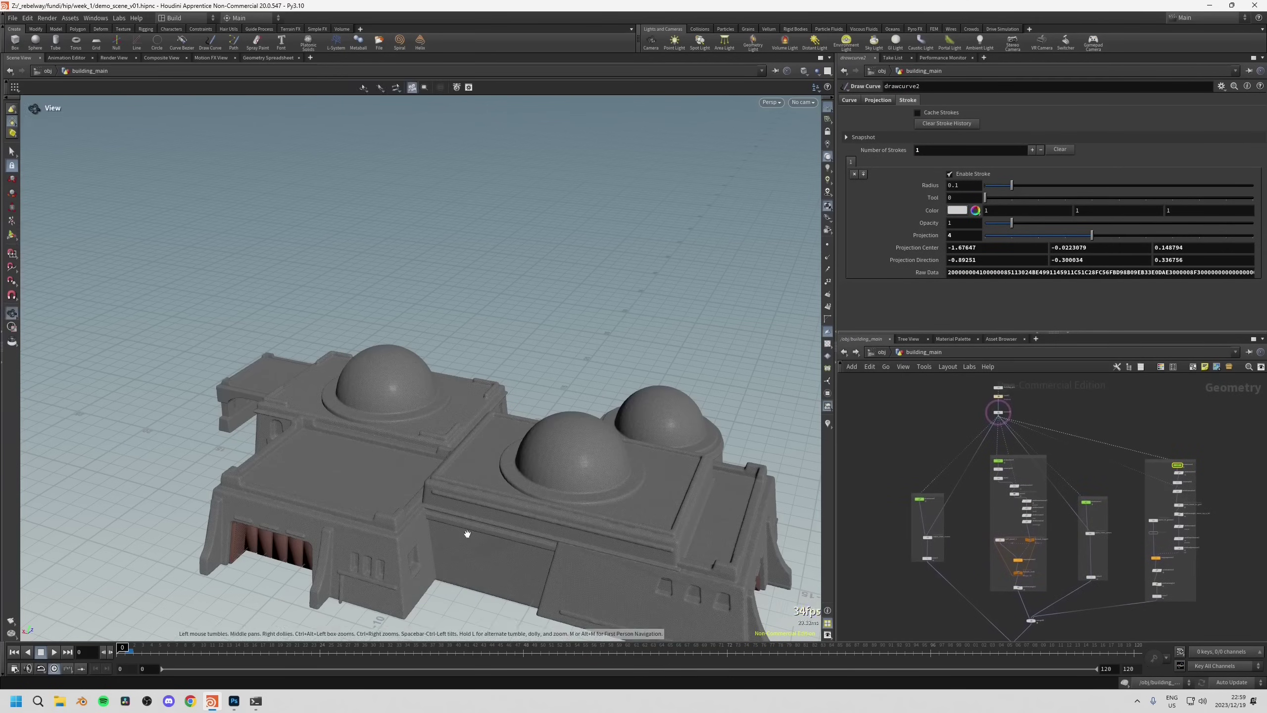
{"action": "right_click_drag", "start_coordinate": [467, 530], "coordinate": [498, 497], "text": "alt"}
{"action": "left_click_drag", "start_coordinate": [498, 497], "coordinate": [458, 368], "text": "alt"}
{"action": "right_click_drag", "start_coordinate": [457, 368], "coordinate": [552, 376], "text": "alt"}
{"action": "left_click_drag", "start_coordinate": [551, 377], "coordinate": [426, 450], "text": "alt"}
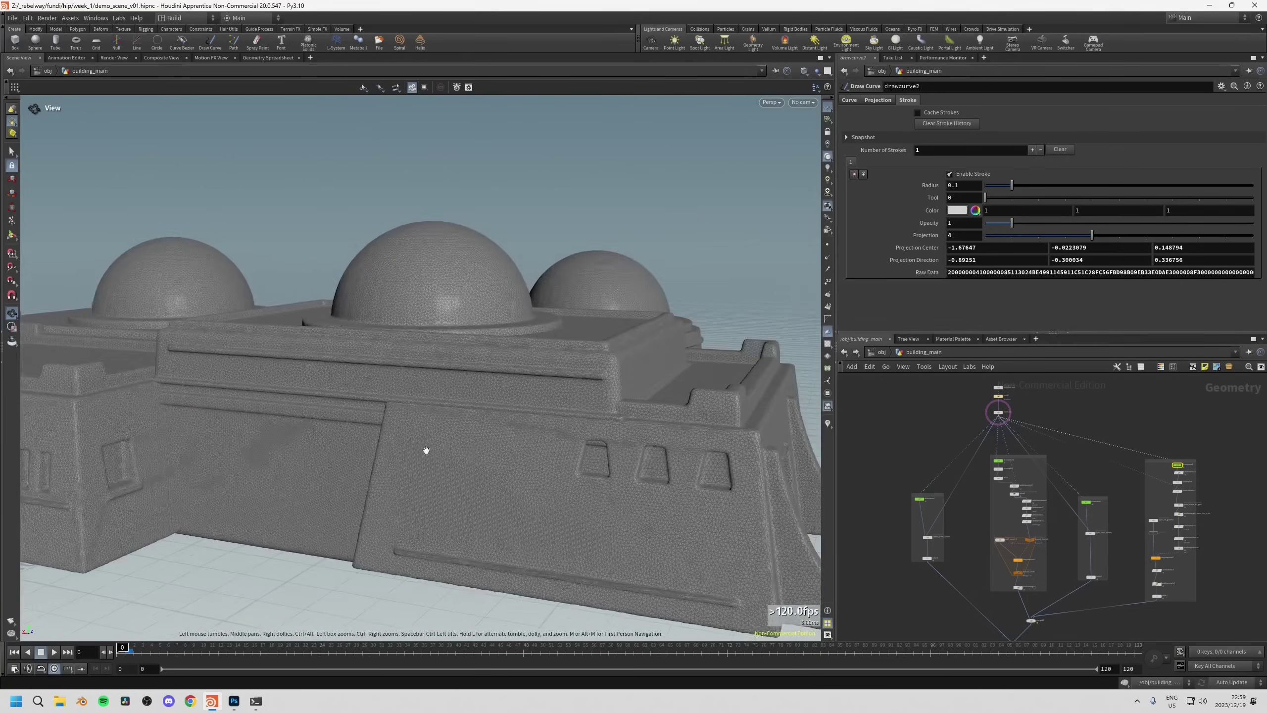
{"action": "right_click_drag", "start_coordinate": [427, 451], "coordinate": [594, 461]}
{"action": "left_click_drag", "start_coordinate": [594, 461], "coordinate": [566, 441]}
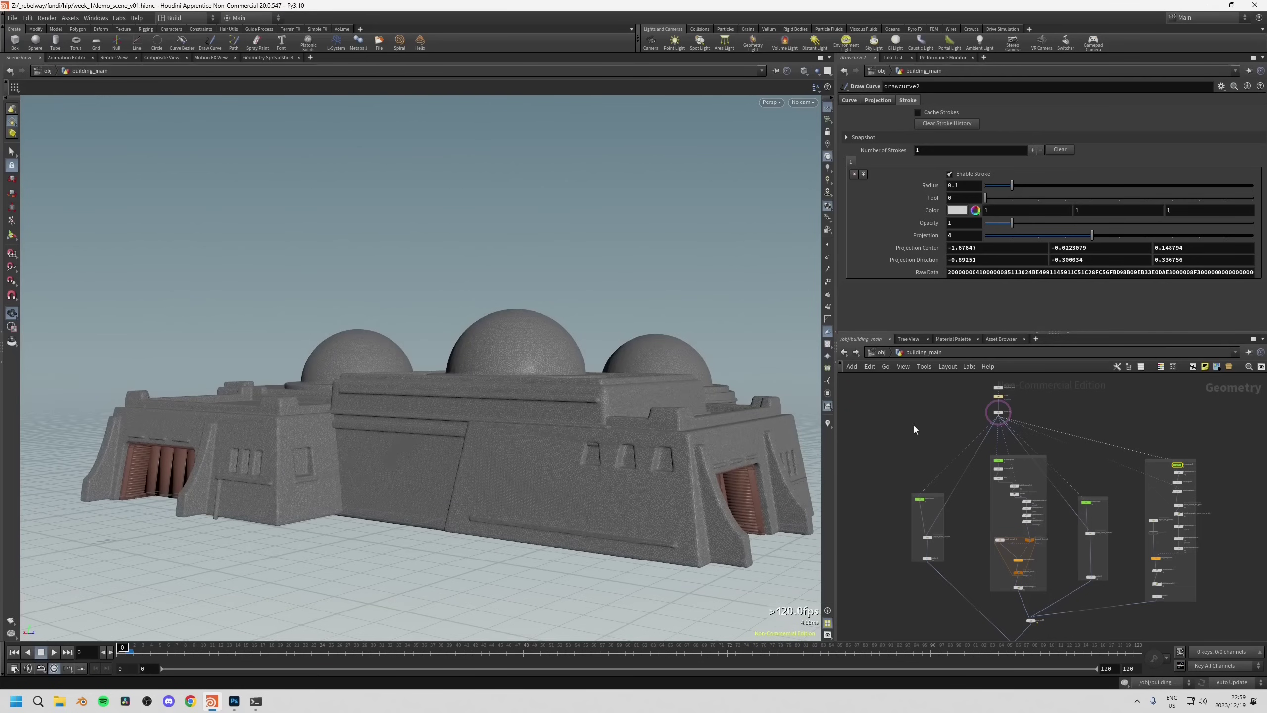
{"action": "key", "text": "space"}
{"action": "right_click_drag", "start_coordinate": [518, 481], "coordinate": [559, 441]}
{"action": "middle_click_drag", "start_coordinate": [457, 468], "coordinate": [463, 452]}
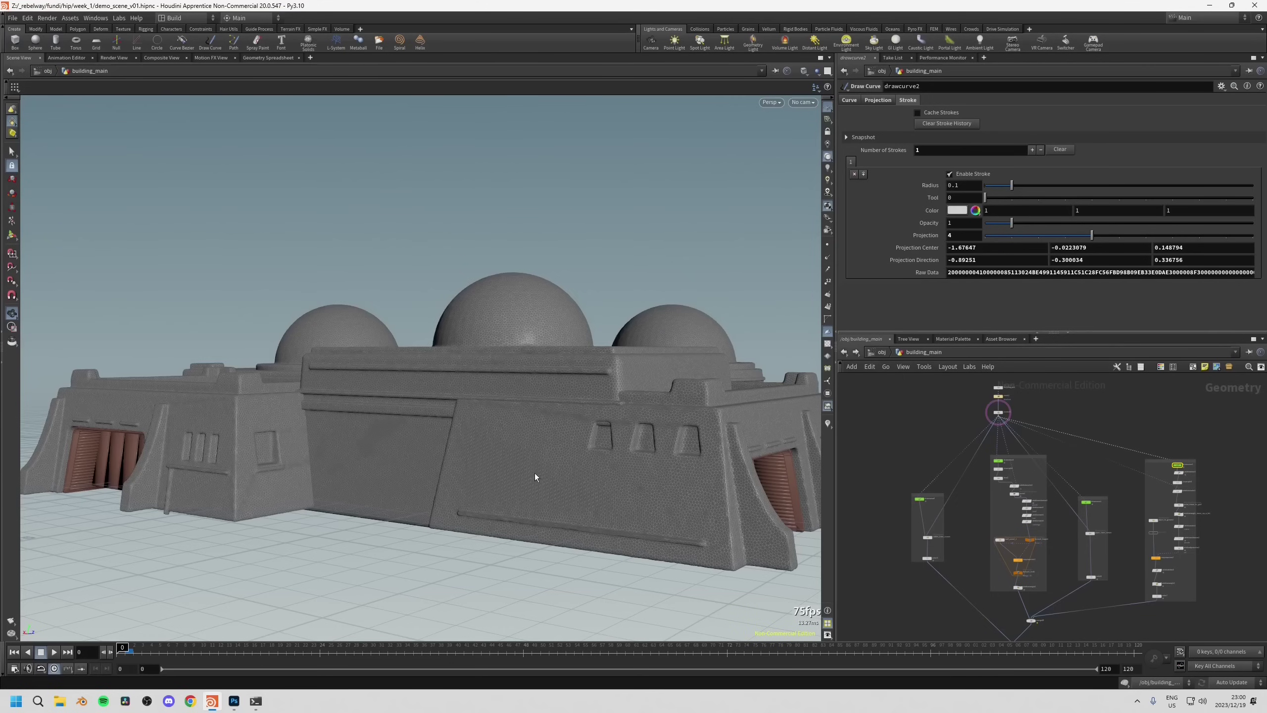
Select the drawcurve4 node that feeds cables_from_curves and inspect the building's long front wall up close.
{"action": "scroll", "coordinate": [917, 515], "scroll_direction": "up", "scroll_amount": 5}
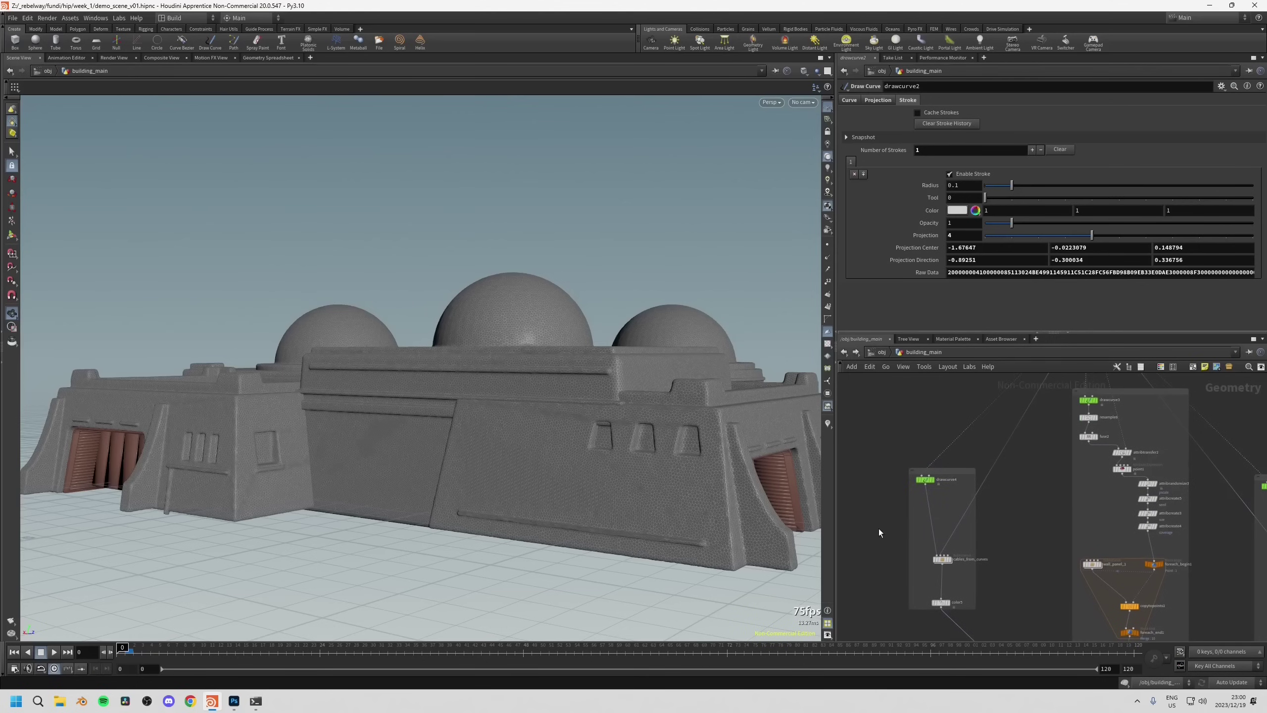
{"action": "middle_click_drag", "start_coordinate": [917, 516], "coordinate": [920, 463]}
{"action": "scroll", "coordinate": [933, 443], "scroll_direction": "up", "scroll_amount": 3}
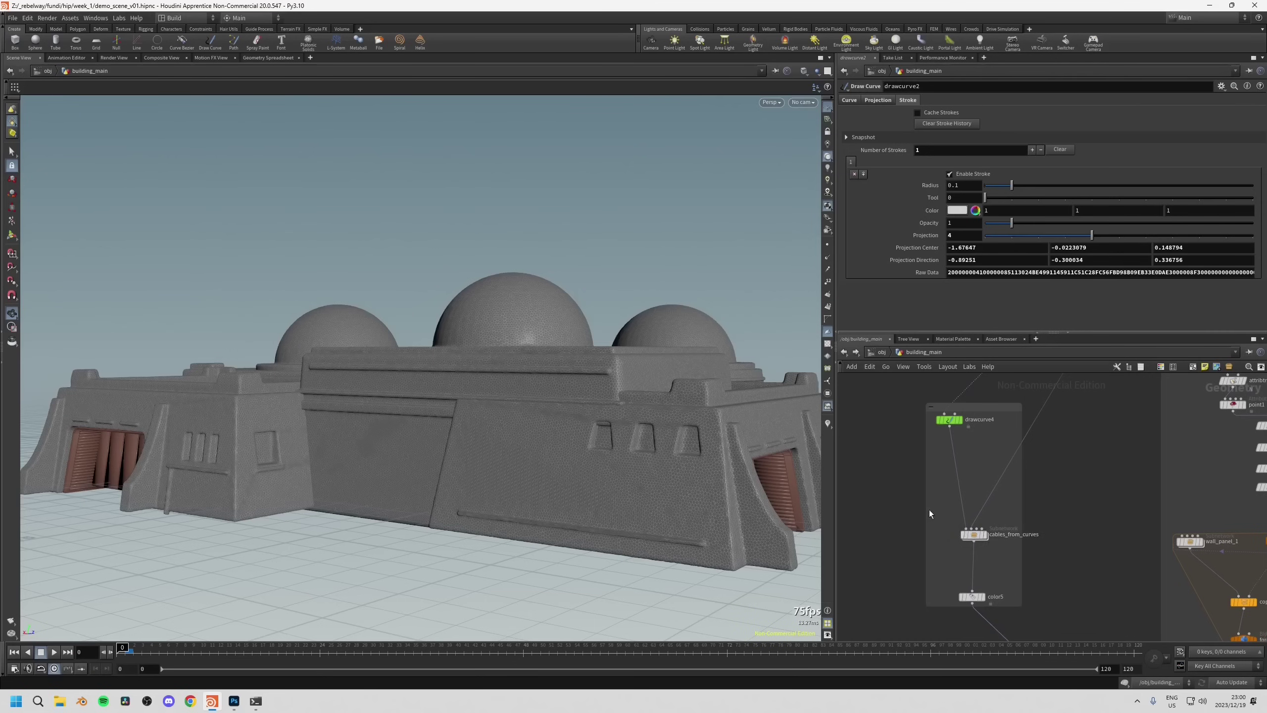
{"action": "middle_click_drag", "start_coordinate": [928, 509], "coordinate": [923, 538]}
{"action": "left_click", "coordinate": [950, 449]}
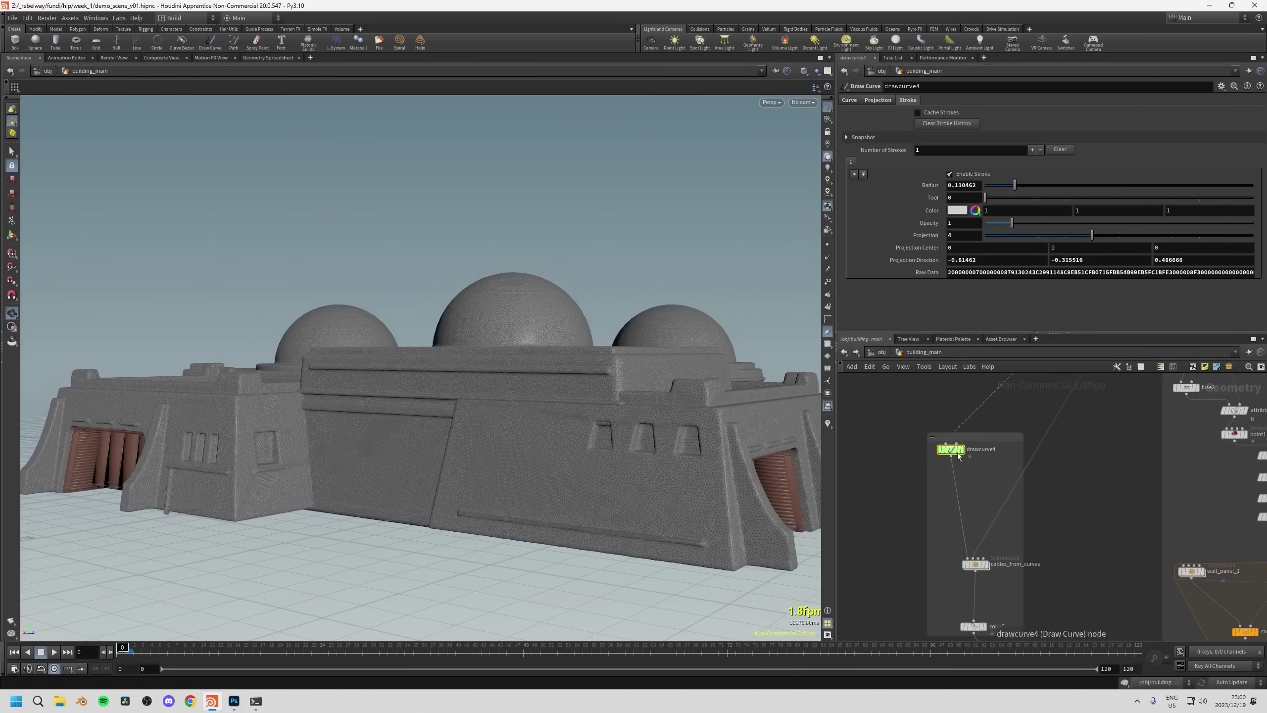
{"action": "left_click_drag", "start_coordinate": [531, 481], "coordinate": [554, 478]}
{"action": "right_click_drag", "start_coordinate": [554, 478], "coordinate": [467, 475]}
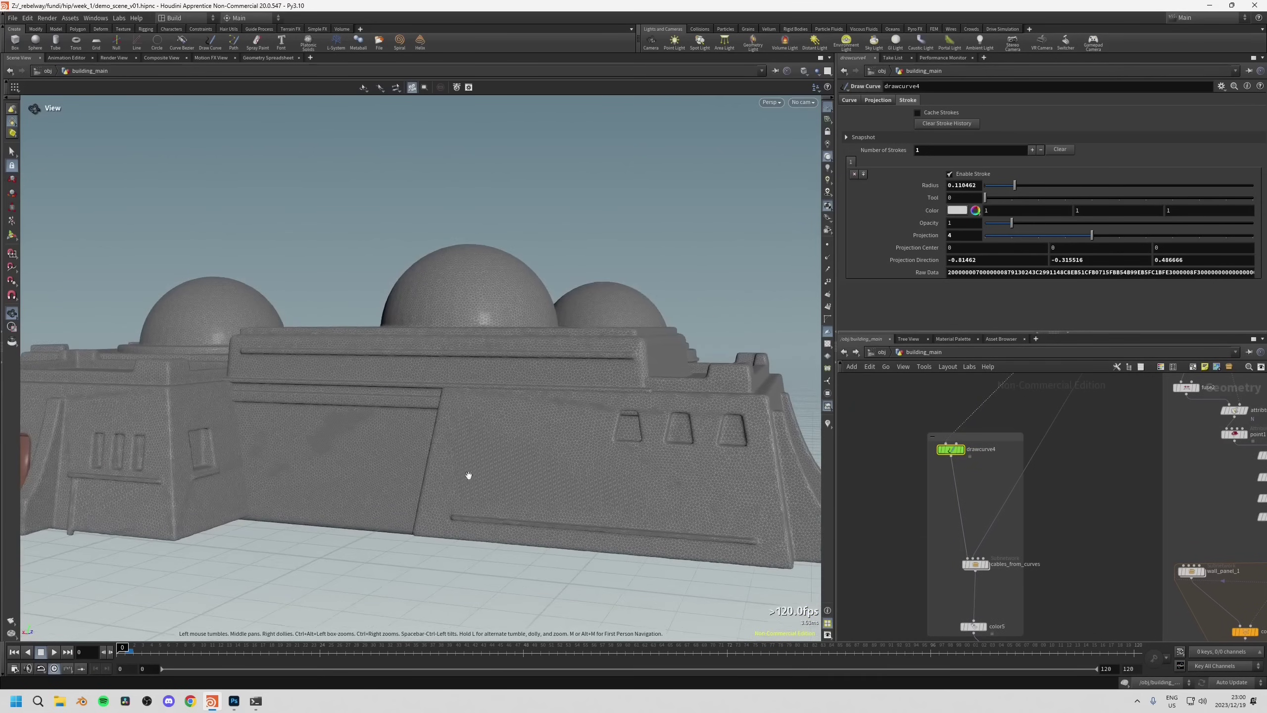
{"action": "middle_click_drag", "start_coordinate": [466, 475], "coordinate": [439, 501]}
{"action": "left_click_drag", "start_coordinate": [438, 500], "coordinate": [461, 494]}
{"action": "scroll", "coordinate": [461, 493], "scroll_direction": "up", "scroll_amount": 2}
{"action": "key", "text": "Return"}
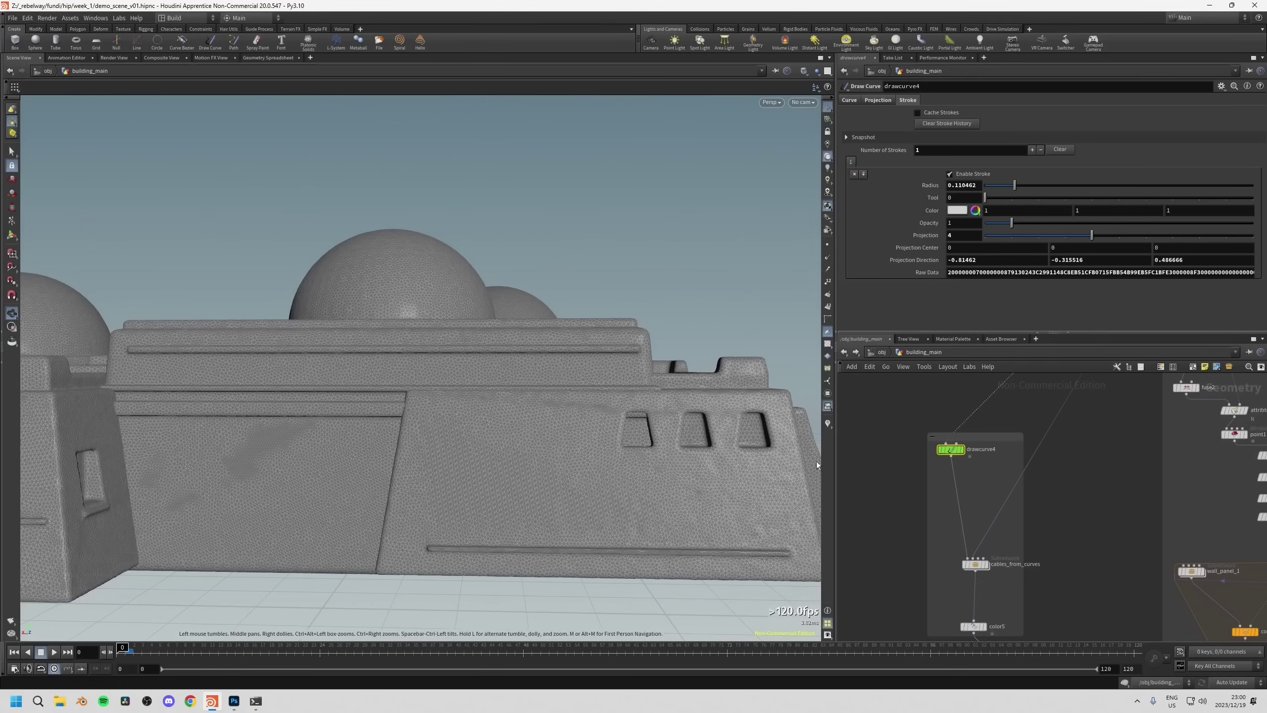
Draw two roughly parallel cable strokes on the building's wall, curving up from near the base and across toward the first window.
{"action": "left_click_drag", "start_coordinate": [406, 548], "coordinate": [410, 517]}
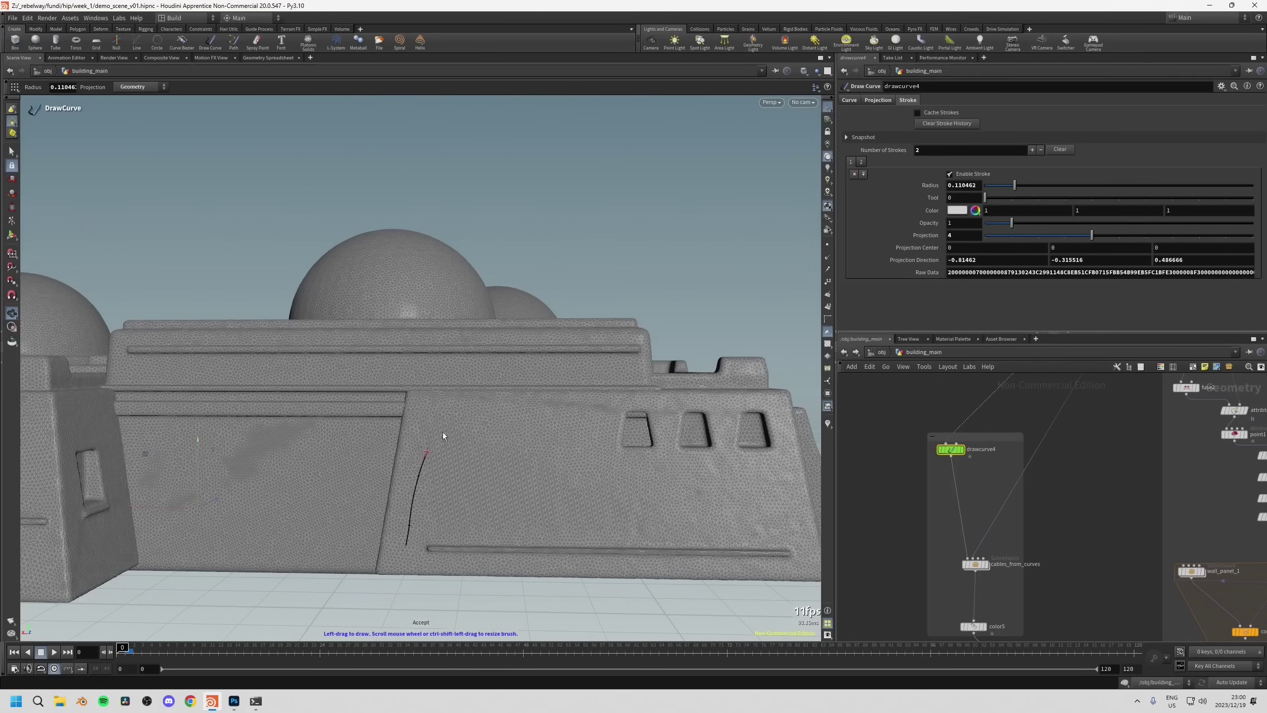
{"action": "left_click_drag", "start_coordinate": [612, 422], "coordinate": [612, 421]}
{"action": "left_click_drag", "start_coordinate": [431, 469], "coordinate": [503, 438]}
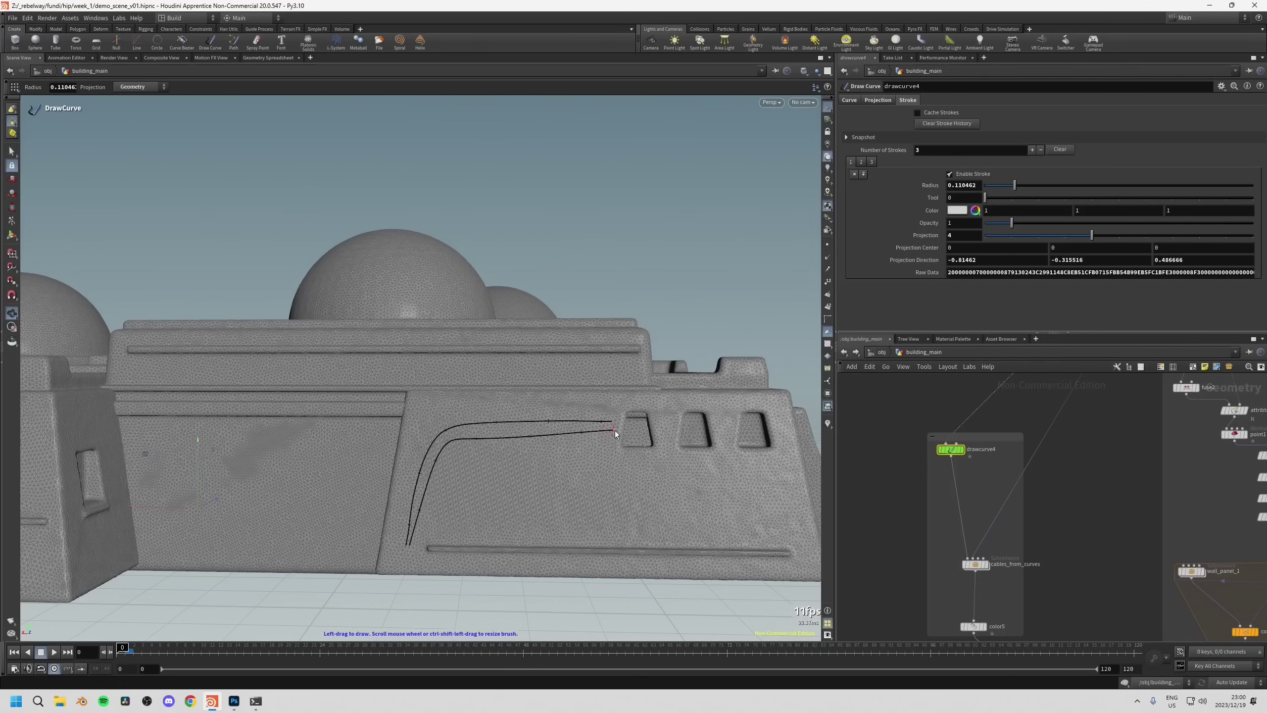
Draw a spiral cable stroke on the wall beneath the two parallel strokes and check how it follows the surface.
{"action": "key", "text": "space"}
{"action": "right_click_drag", "start_coordinate": [393, 484], "coordinate": [569, 414]}
{"action": "mouse_move", "coordinate": [569, 415]}
{"action": "left_mouse_down"}
{"action": "mouse_move", "coordinate": [424, 467]}
{"action": "mouse_move", "coordinate": [452, 450]}
{"action": "mouse_move", "coordinate": [427, 454]}
{"action": "left_mouse_up"}
{"action": "left_click_drag", "start_coordinate": [495, 411], "coordinate": [524, 395]}
{"action": "scroll", "coordinate": [449, 359], "scroll_direction": "down", "scroll_amount": 3}
{"action": "left_click_drag", "start_coordinate": [515, 348], "coordinate": [574, 364]}
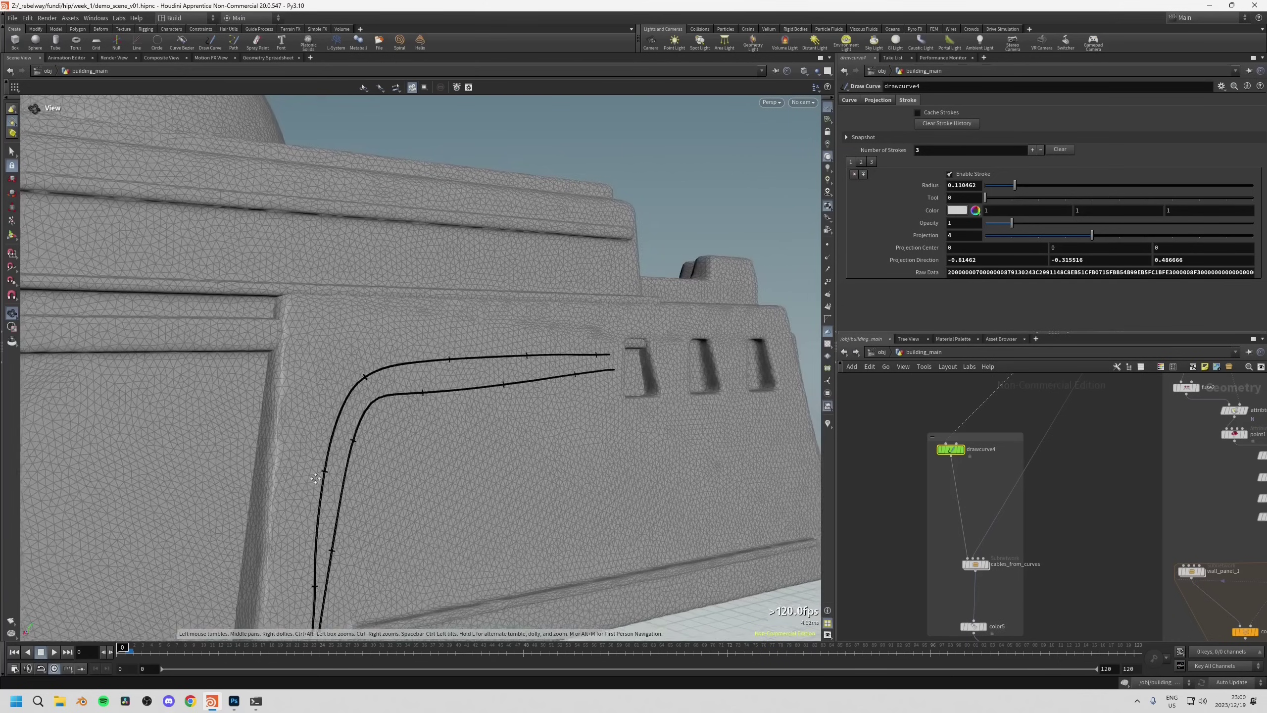
{"action": "middle_click_drag", "start_coordinate": [279, 499], "coordinate": [317, 399]}
{"action": "right_click_drag", "start_coordinate": [317, 399], "coordinate": [277, 446]}
{"action": "mouse_move", "coordinate": [278, 446]}
{"action": "left_mouse_down"}
{"action": "mouse_move", "coordinate": [390, 444]}
{"action": "mouse_move", "coordinate": [335, 431]}
{"action": "mouse_move", "coordinate": [457, 418]}
{"action": "left_mouse_up"}
{"action": "key", "text": "Return"}
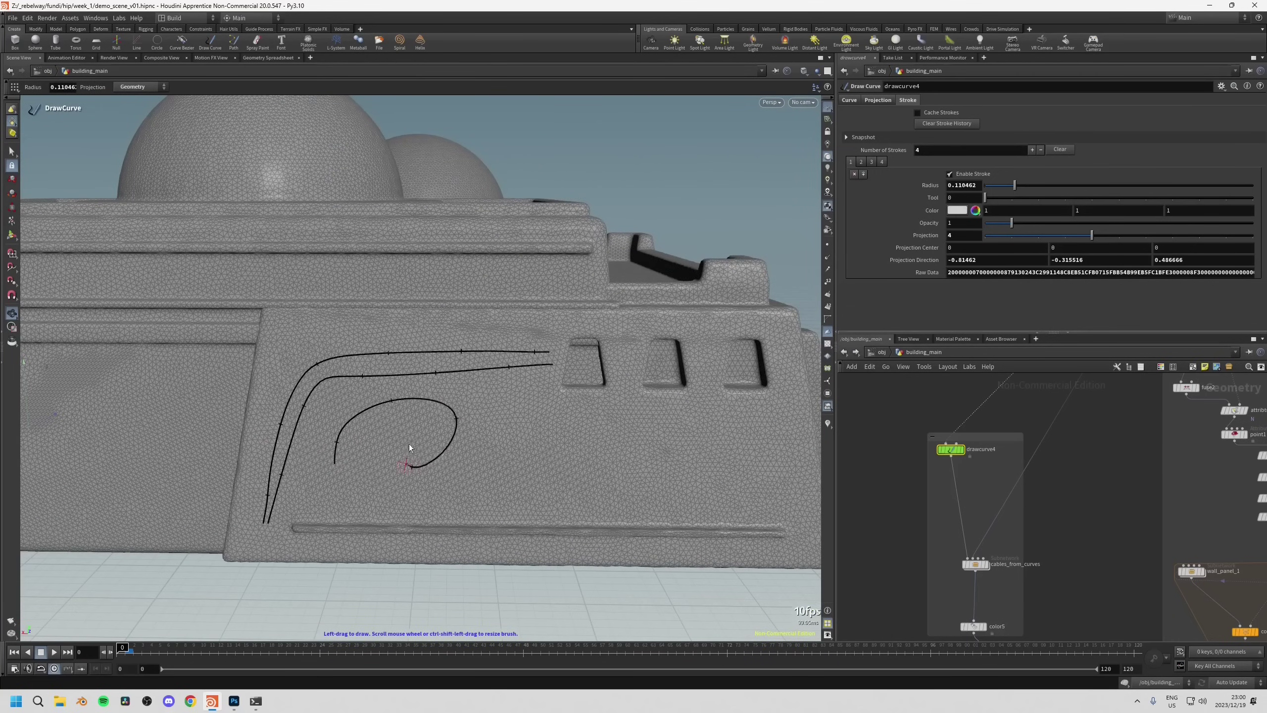
{"action": "key", "text": "Escape"}
{"action": "left_click_drag", "start_coordinate": [325, 444], "coordinate": [382, 438]}
{"action": "key", "text": "Return"}
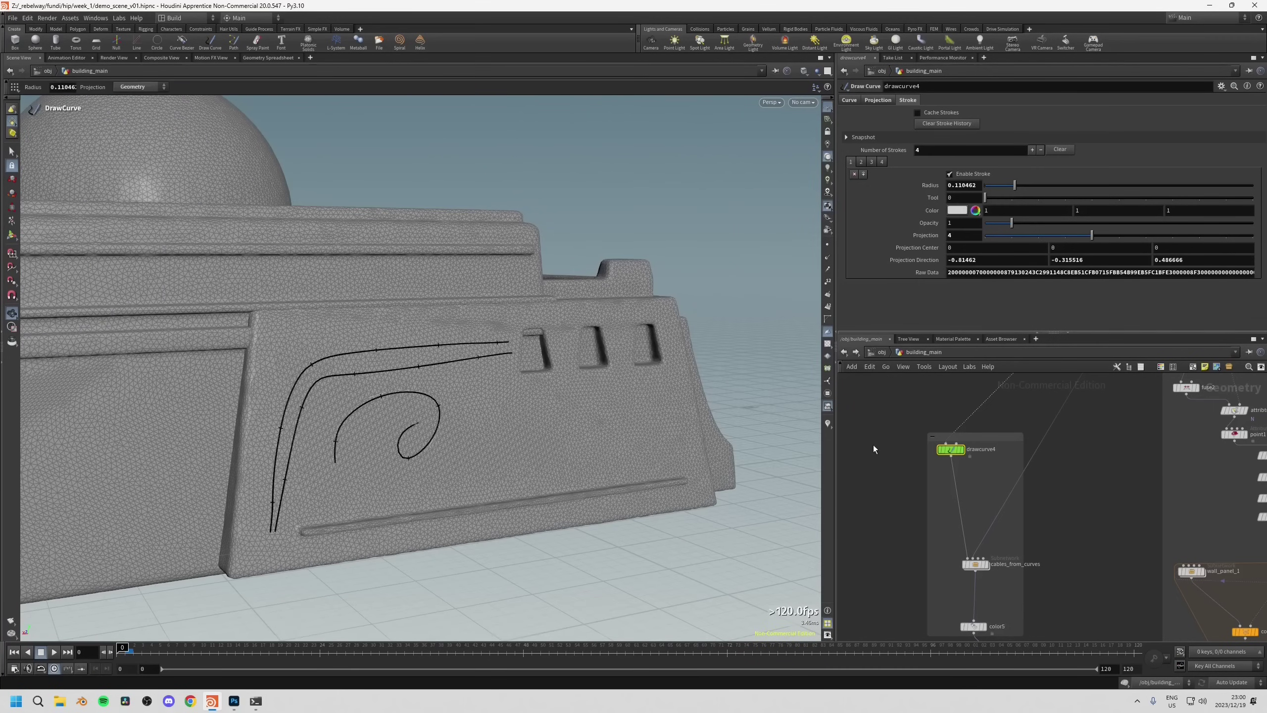
Select the drawcurve3 node at the start of the chain that feeds the wall_panel_1 loop.
{"action": "scroll", "coordinate": [883, 484], "scroll_direction": "down", "scroll_amount": 2}
{"action": "middle_click_drag", "start_coordinate": [1030, 480], "coordinate": [970, 512]}
{"action": "scroll", "coordinate": [1036, 538], "scroll_direction": "up", "scroll_amount": 2}
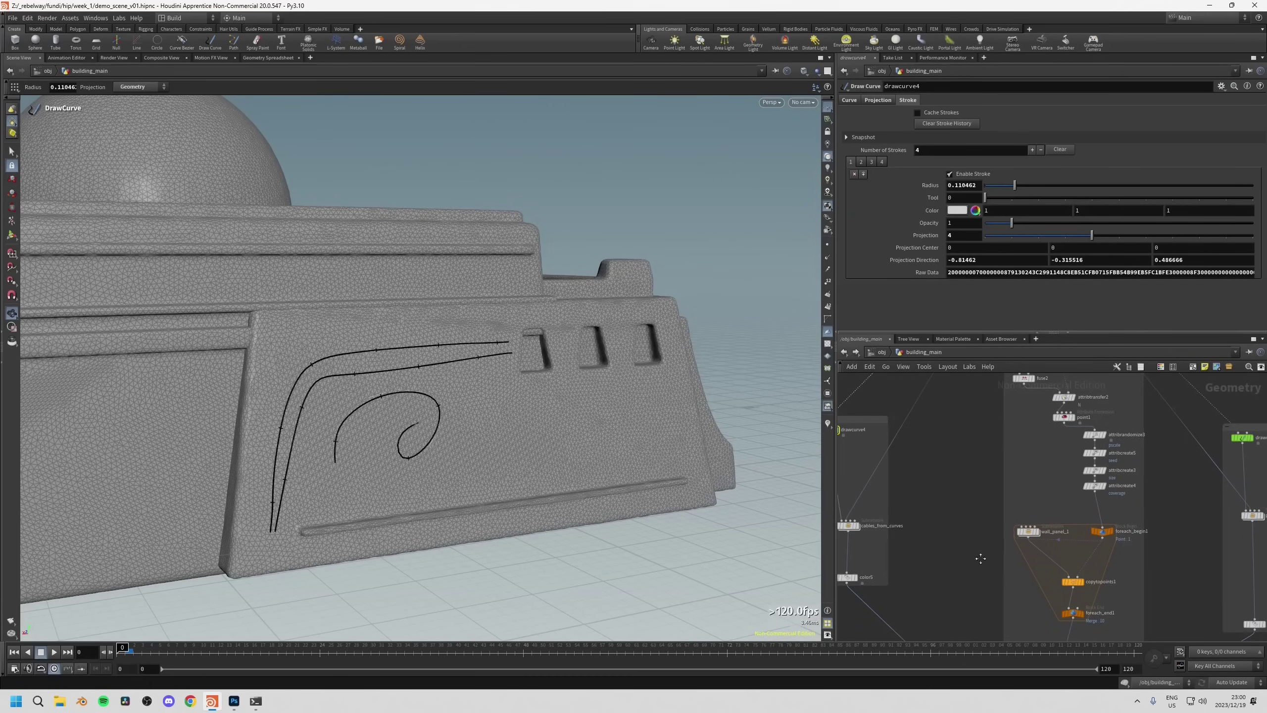
{"action": "mouse_move", "coordinate": [981, 548]}
{"action": "middle_mouse_down"}
{"action": "mouse_move", "coordinate": [974, 540]}
{"action": "mouse_move", "coordinate": [961, 606]}
{"action": "middle_mouse_up"}
{"action": "middle_click_drag", "start_coordinate": [1009, 489], "coordinate": [1020, 547]}
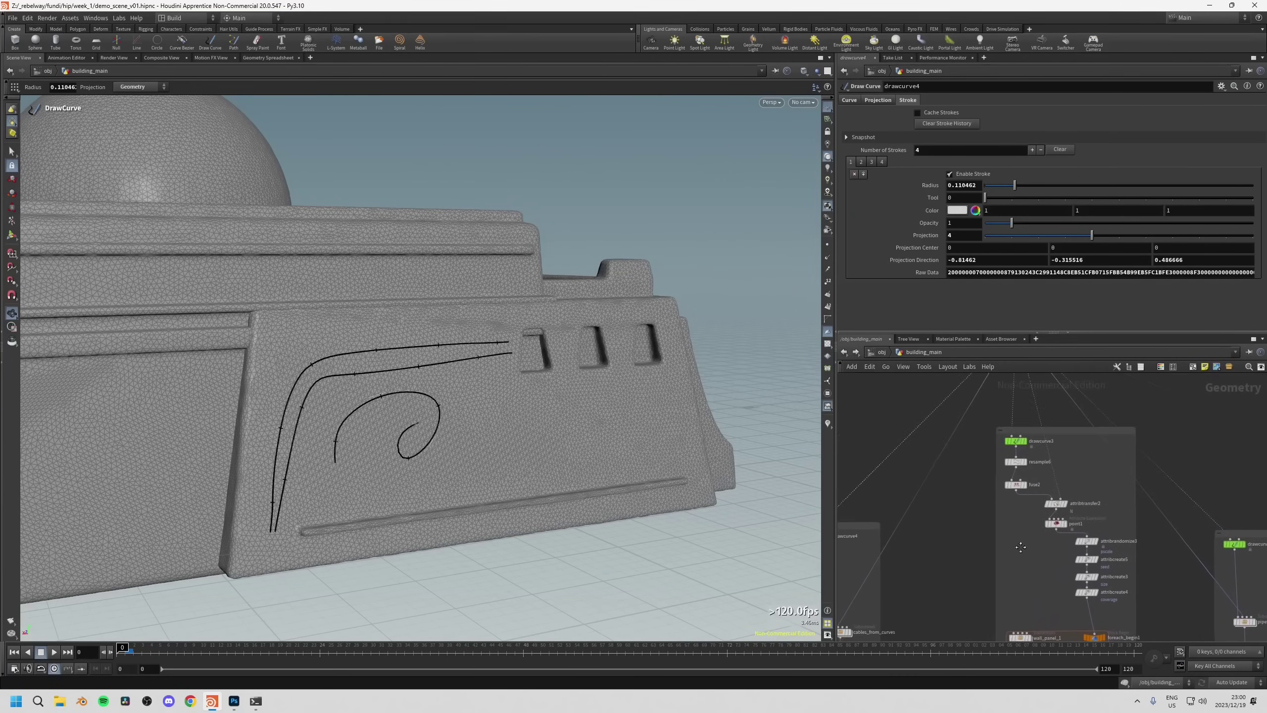
{"action": "left_click", "coordinate": [1018, 441]}
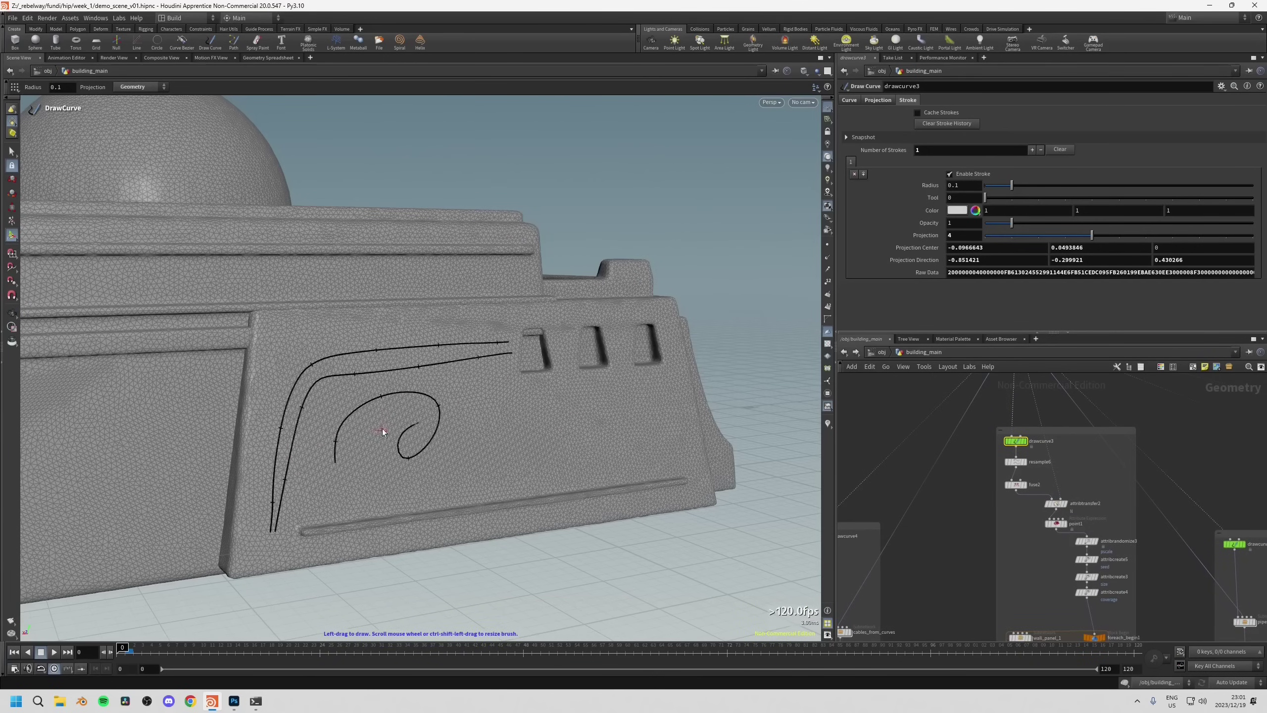
Draw three short strokes on the wall around the cable curves and below the windows to generate wall panel clusters.
{"action": "key", "text": "Escape"}
{"action": "left_click_drag", "start_coordinate": [490, 416], "coordinate": [416, 420]}
{"action": "right_click_drag", "start_coordinate": [416, 419], "coordinate": [414, 390]}
{"action": "middle_click_drag", "start_coordinate": [415, 390], "coordinate": [415, 434]}
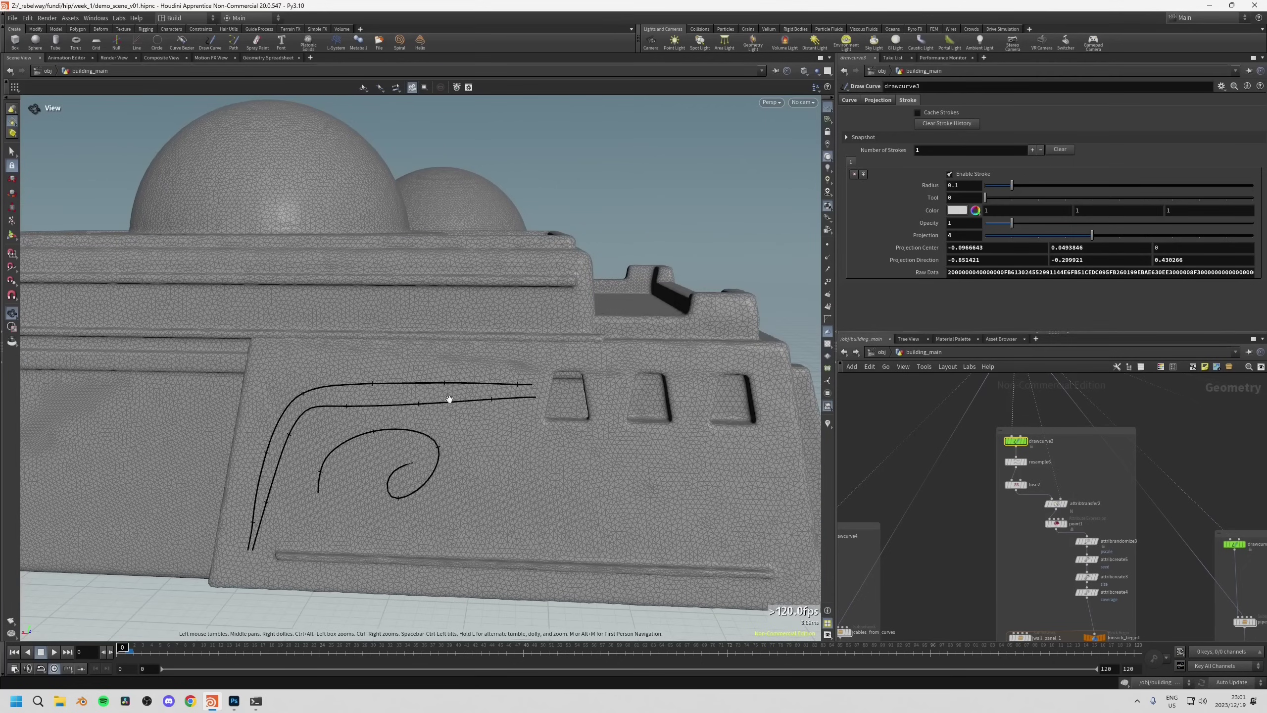
{"action": "left_click_drag", "start_coordinate": [431, 415], "coordinate": [442, 404]}
{"action": "key", "text": "Return"}
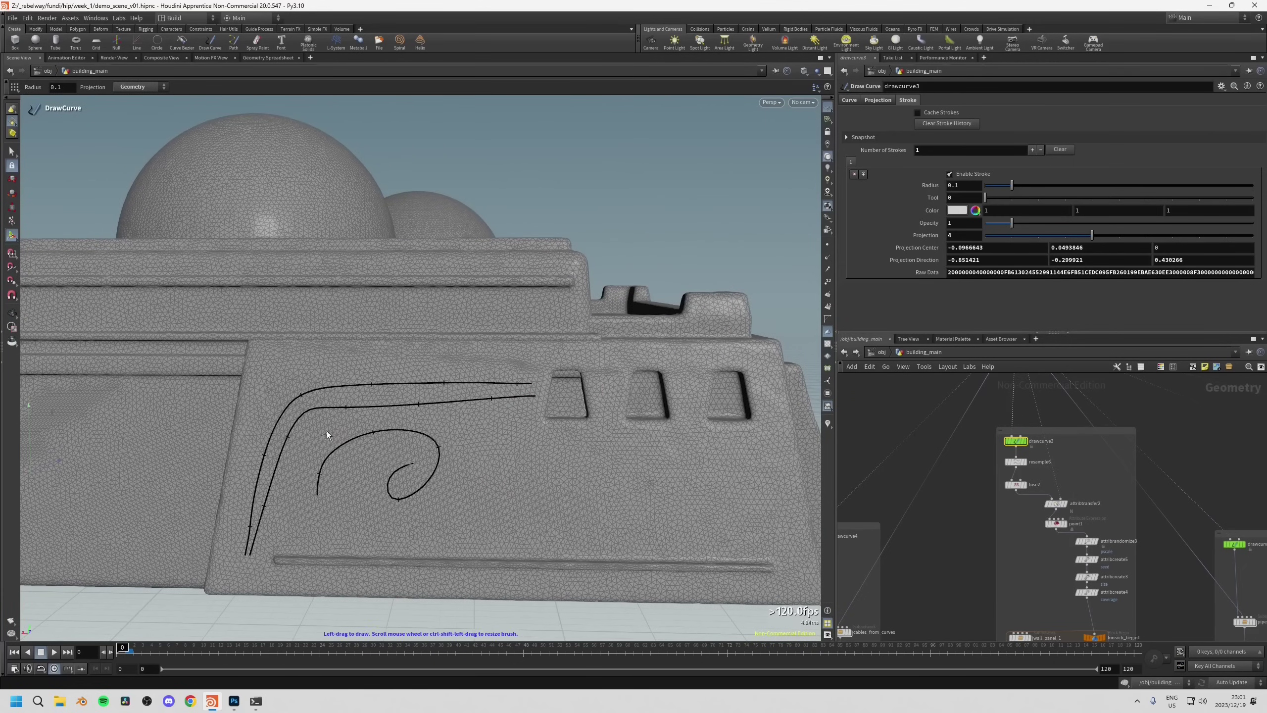
{"action": "left_click", "coordinate": [487, 427]}
{"action": "middle_click_drag", "start_coordinate": [530, 481], "coordinate": [529, 452], "text": "alt"}
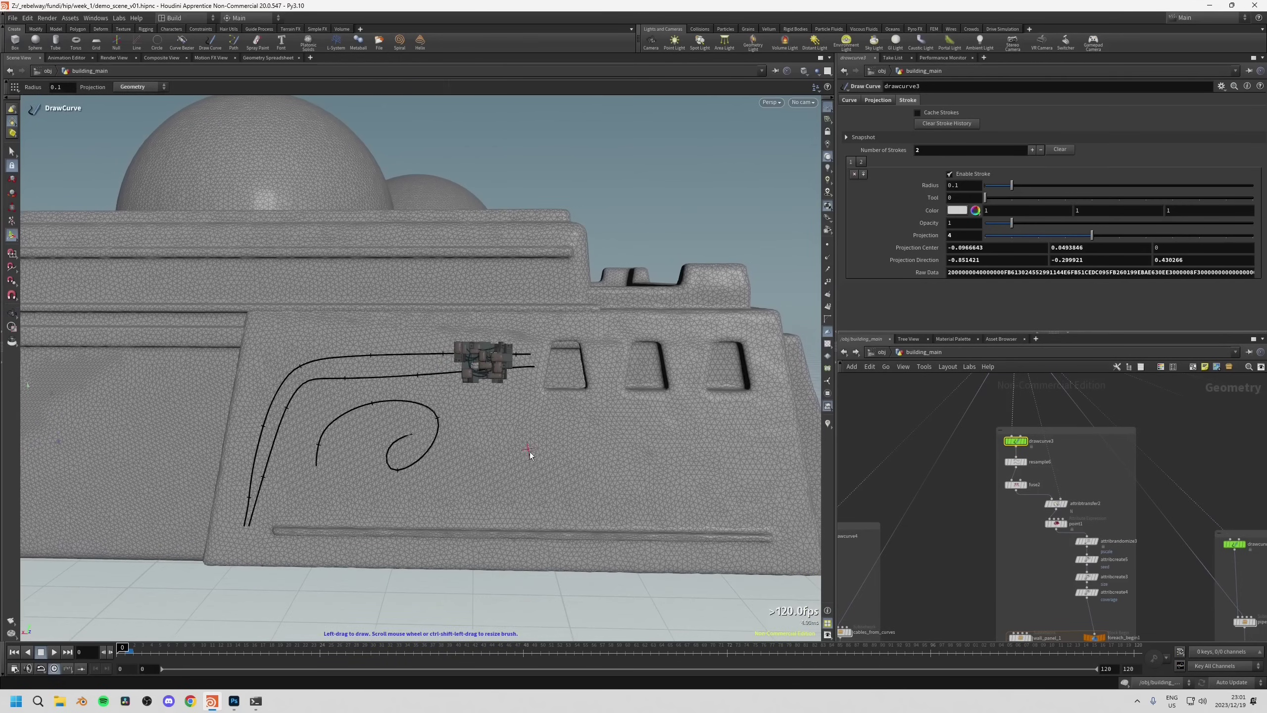
{"action": "left_click", "coordinate": [492, 460]}
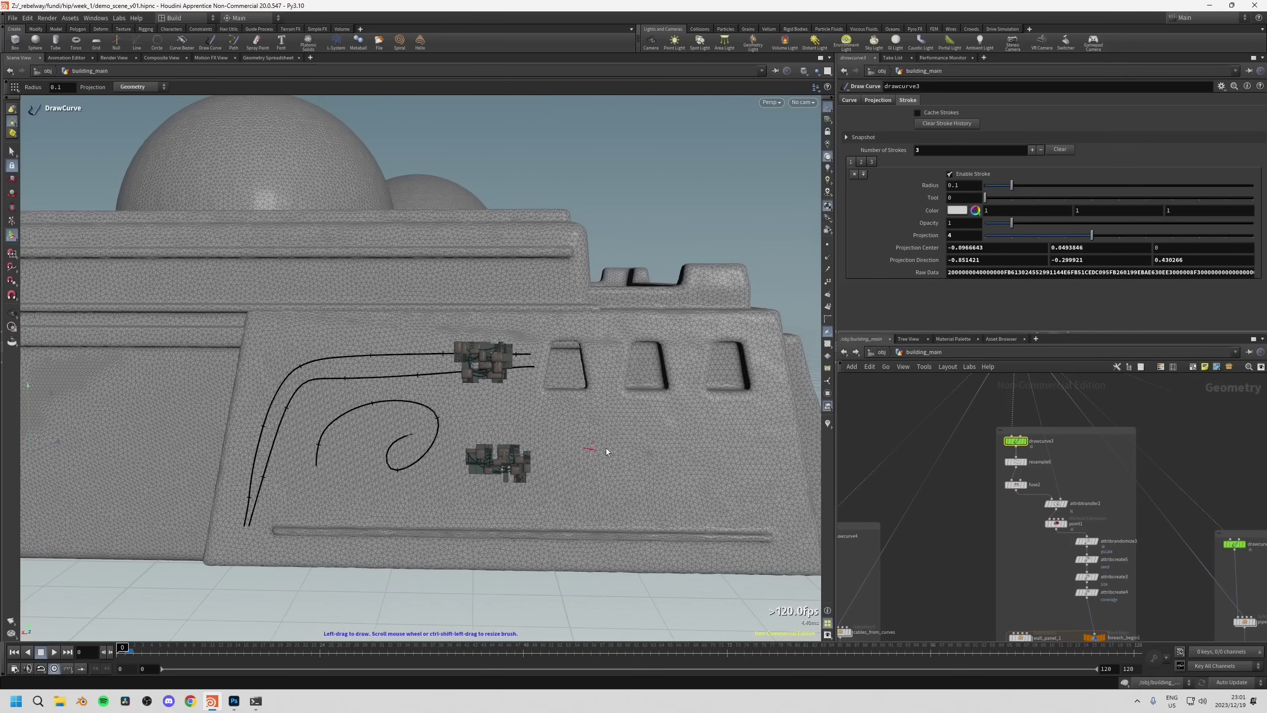
{"action": "left_click", "coordinate": [590, 450]}
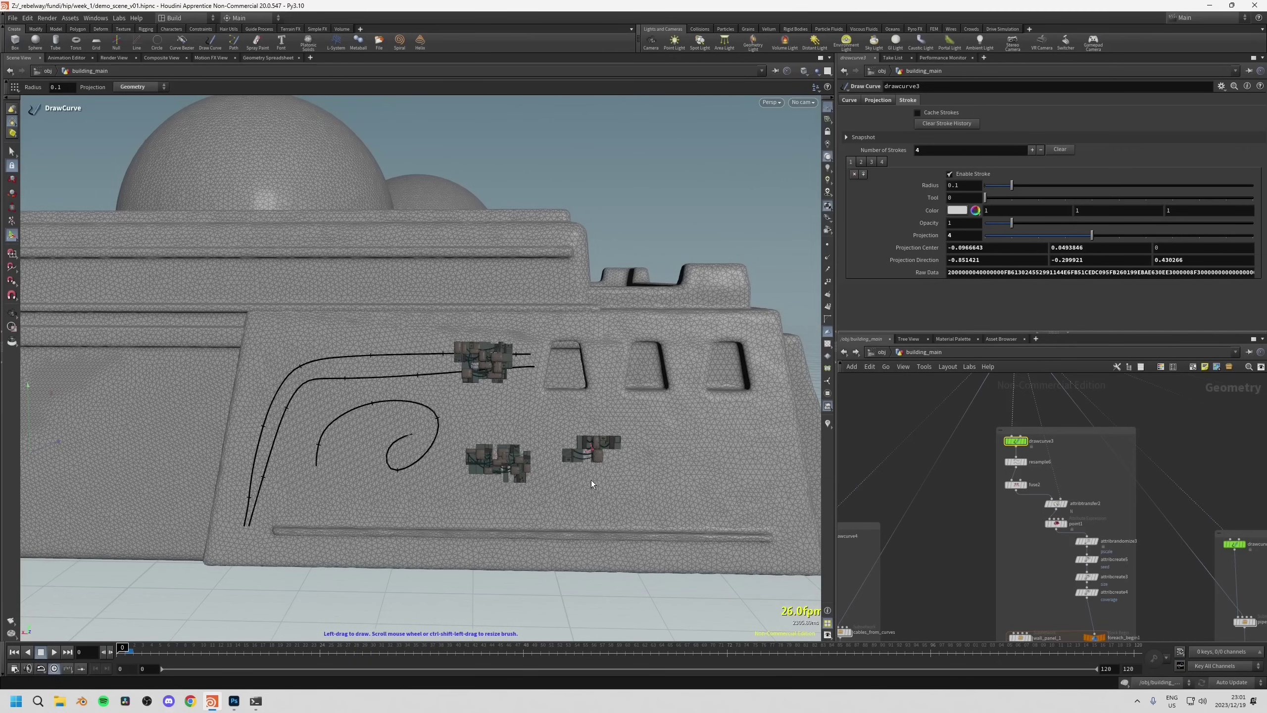
{"action": "key", "text": "Escape"}
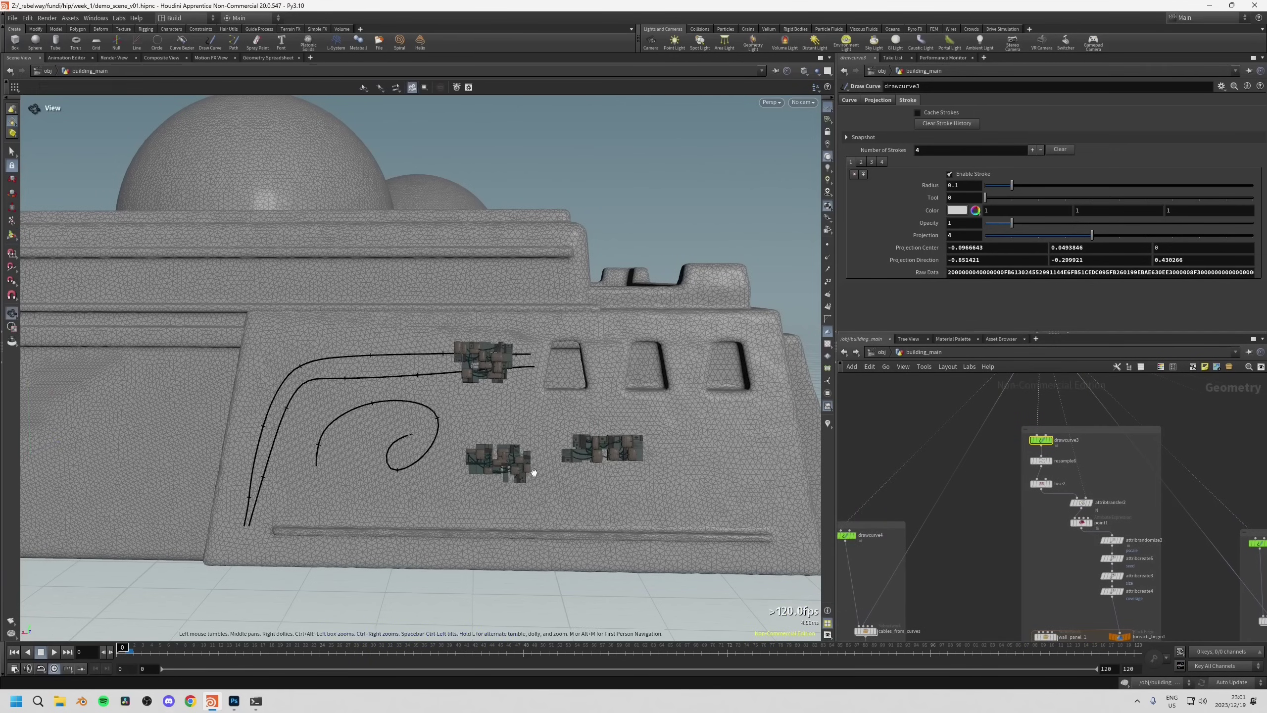
Examine the generated wall panel clusters on the building up close from several angles.
{"action": "right_click_drag", "start_coordinate": [535, 469], "coordinate": [645, 365]}
{"action": "left_click_drag", "start_coordinate": [645, 365], "coordinate": [571, 380]}
{"action": "right_click_drag", "start_coordinate": [571, 379], "coordinate": [619, 379]}
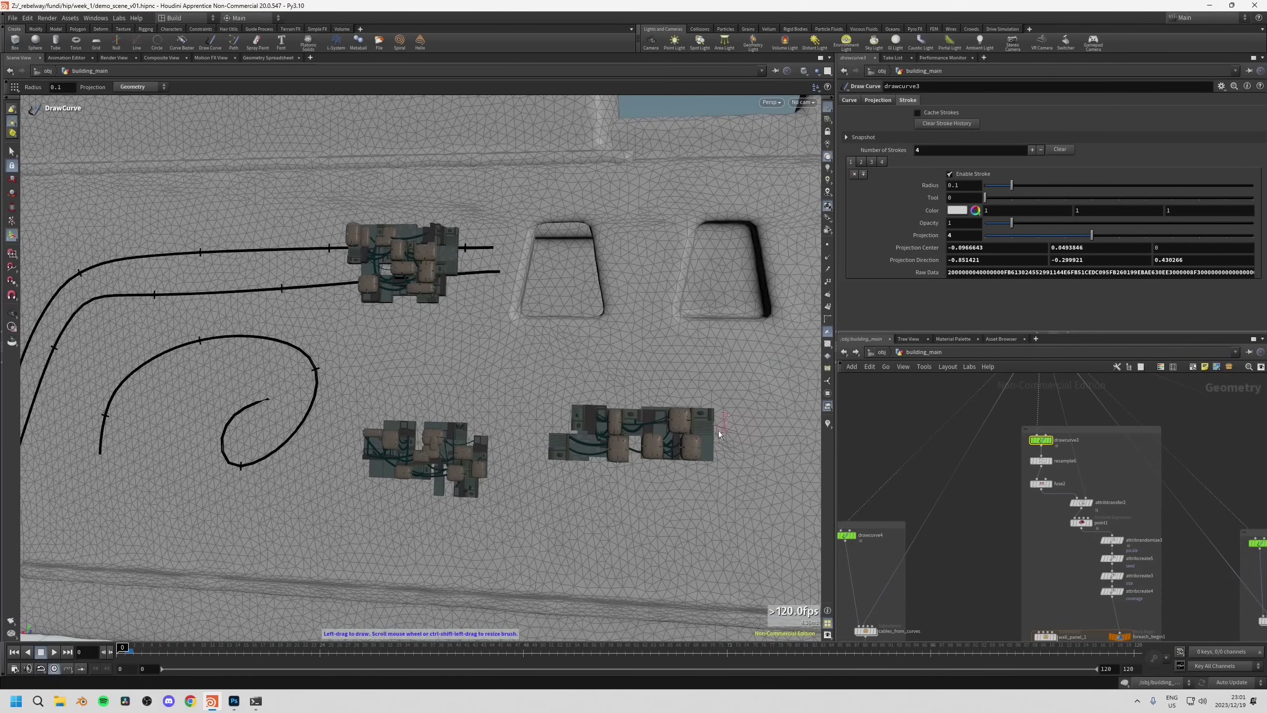
{"action": "middle_click_drag", "start_coordinate": [974, 510], "coordinate": [991, 524]}
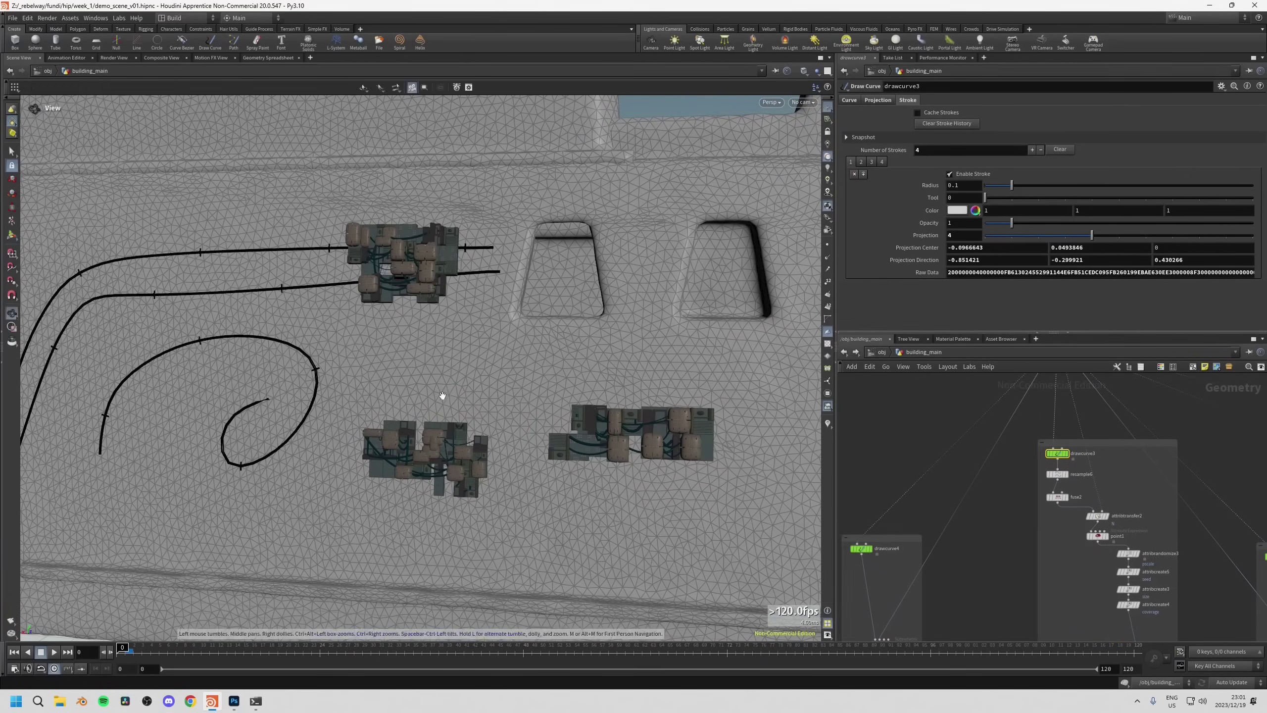
{"action": "left_click_drag", "start_coordinate": [441, 397], "coordinate": [489, 399], "text": "alt"}
{"action": "key", "text": "Return"}
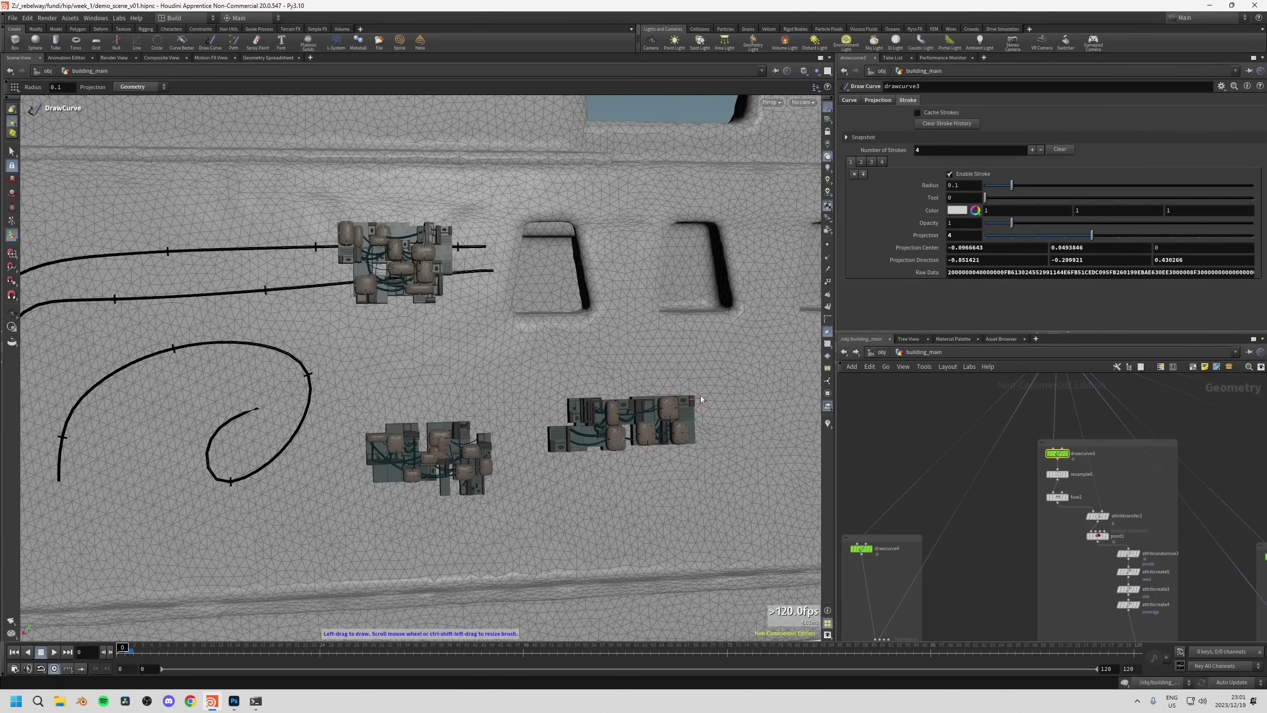
{"action": "left_click_drag", "start_coordinate": [557, 401], "coordinate": [424, 315], "text": "alt"}
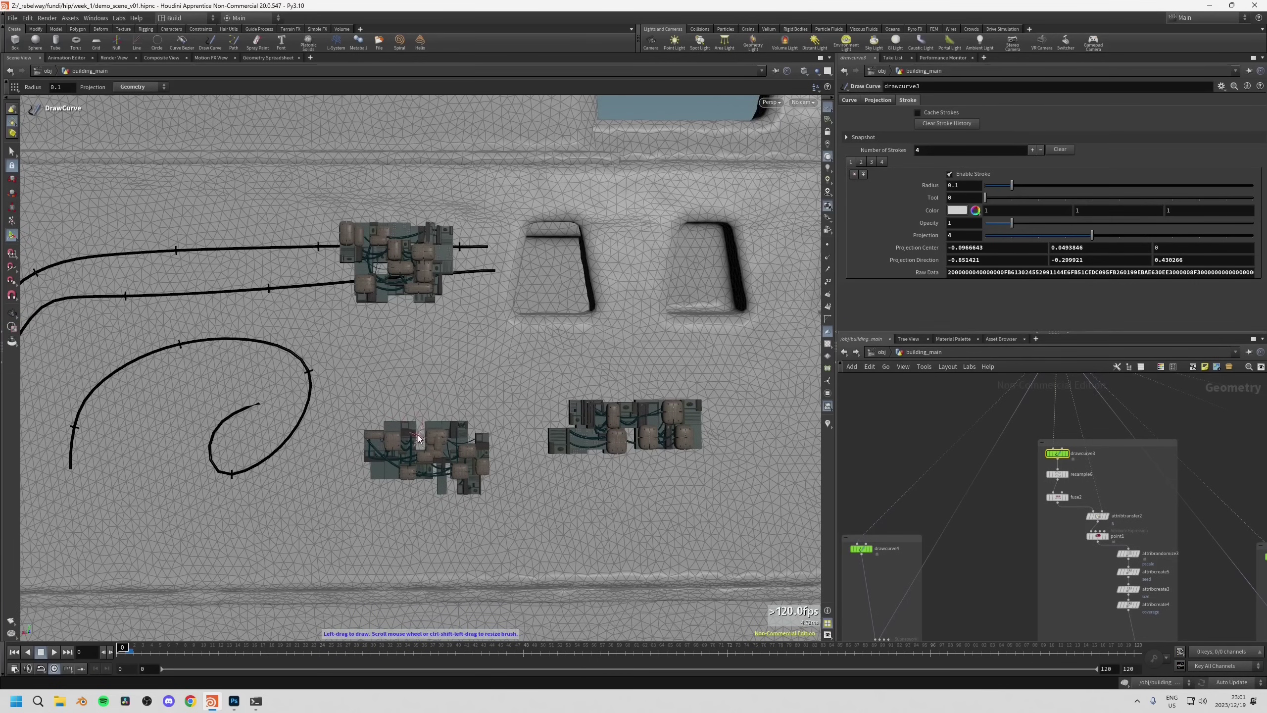
{"action": "scroll", "coordinate": [648, 419], "scroll_direction": "up", "scroll_amount": 1, "text": "alt"}
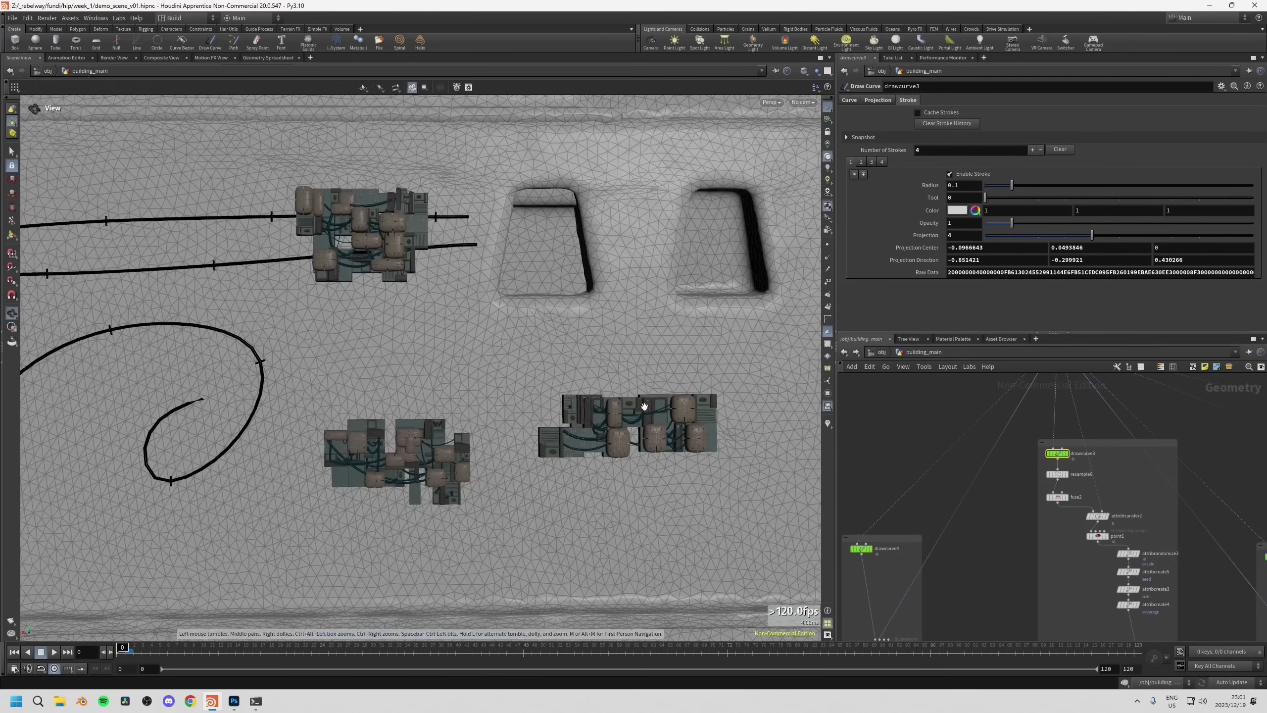
{"action": "left_click_drag", "start_coordinate": [659, 433], "coordinate": [674, 407], "text": "alt"}
Go through the attribute nodes after point1, including those defining the seed, size and coverage attributes.
{"action": "middle_click_drag", "start_coordinate": [1023, 573], "coordinate": [1002, 500]}
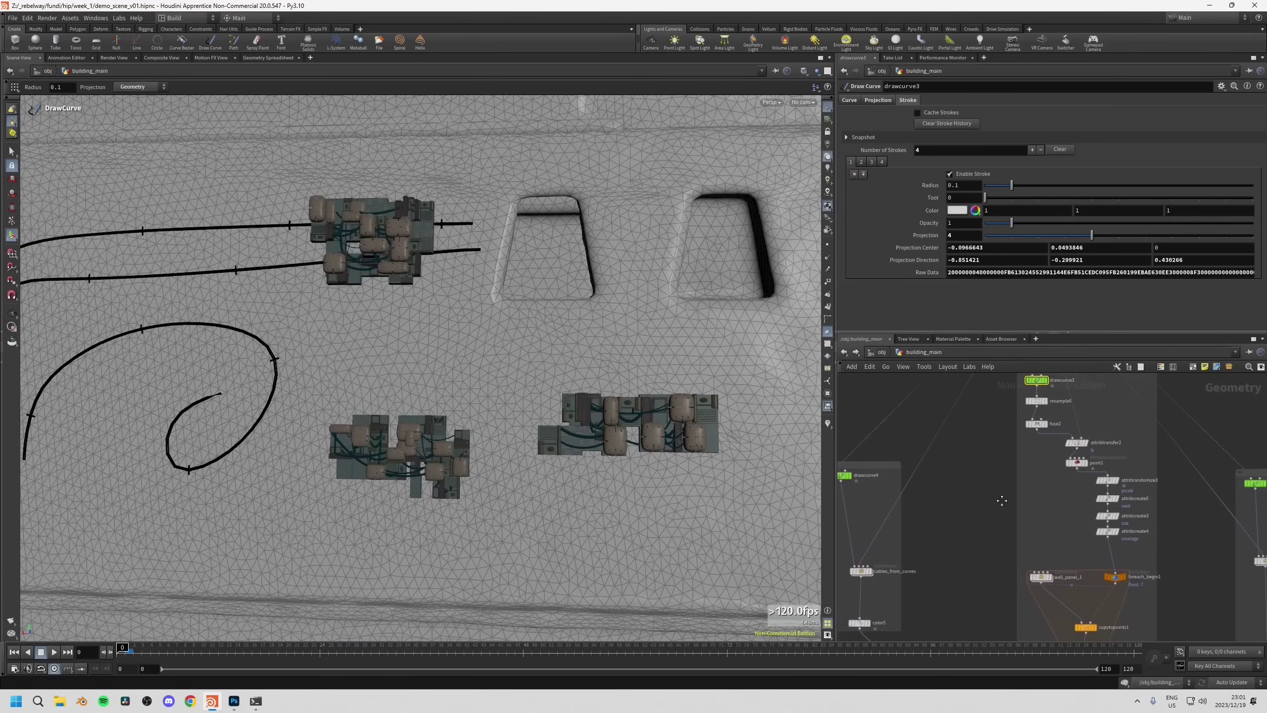
{"action": "left_click", "coordinate": [1100, 480]}
{"action": "left_click", "coordinate": [1101, 498]}
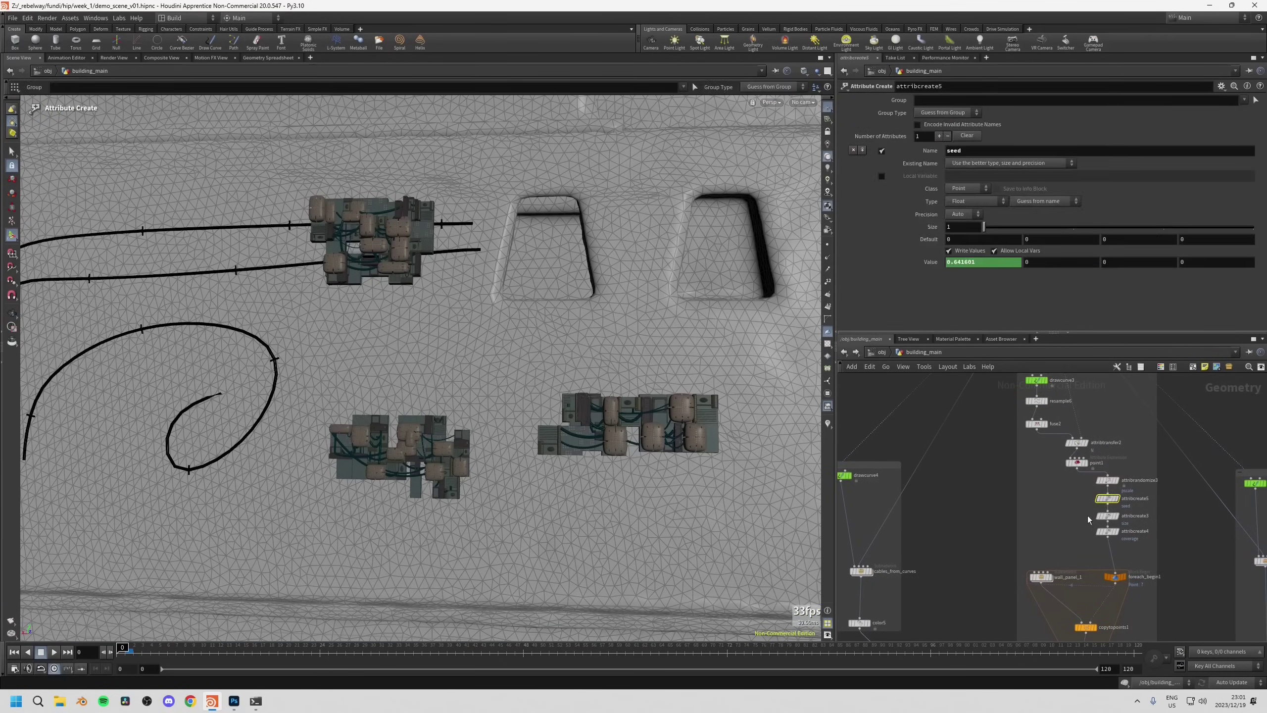
{"action": "left_click", "coordinate": [1101, 516]}
{"action": "left_click", "coordinate": [1103, 531]}
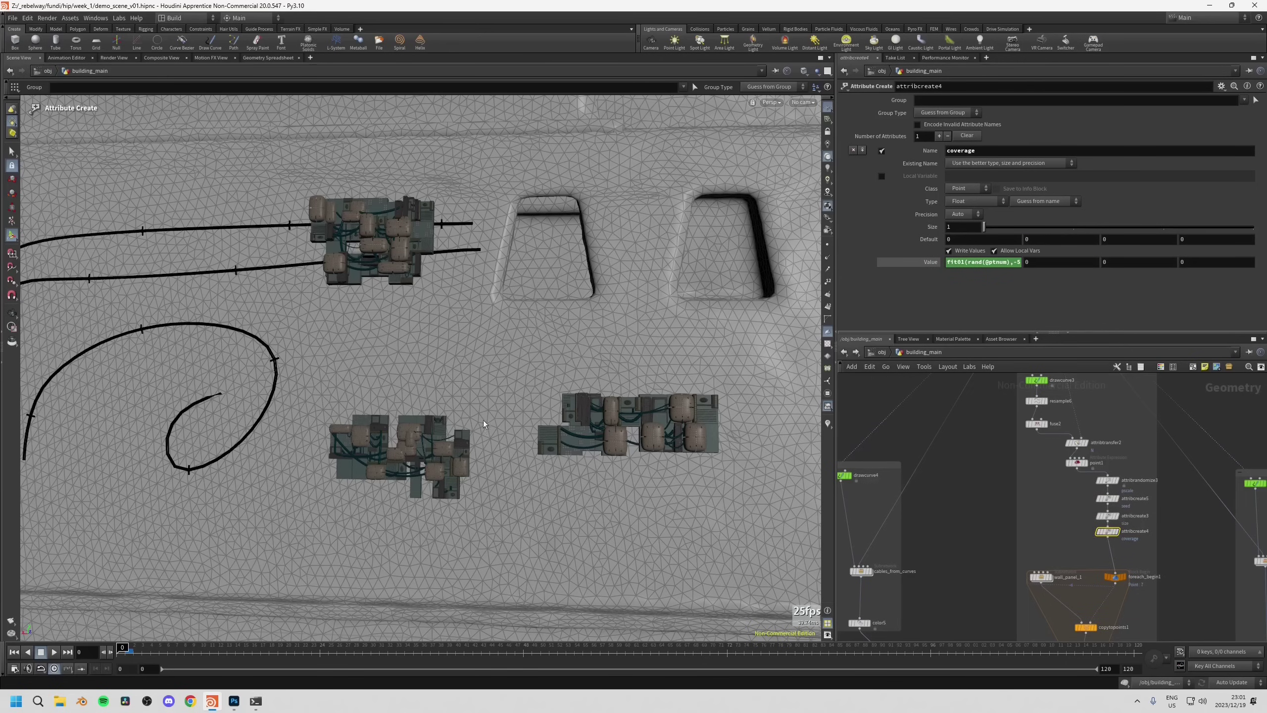
Select the wall_panel_1 subnetwork and review its size, random seed and coverage percent parameters.
{"action": "middle_click_drag", "start_coordinate": [1006, 515], "coordinate": [1009, 458]}
{"action": "left_click", "coordinate": [1047, 522]}
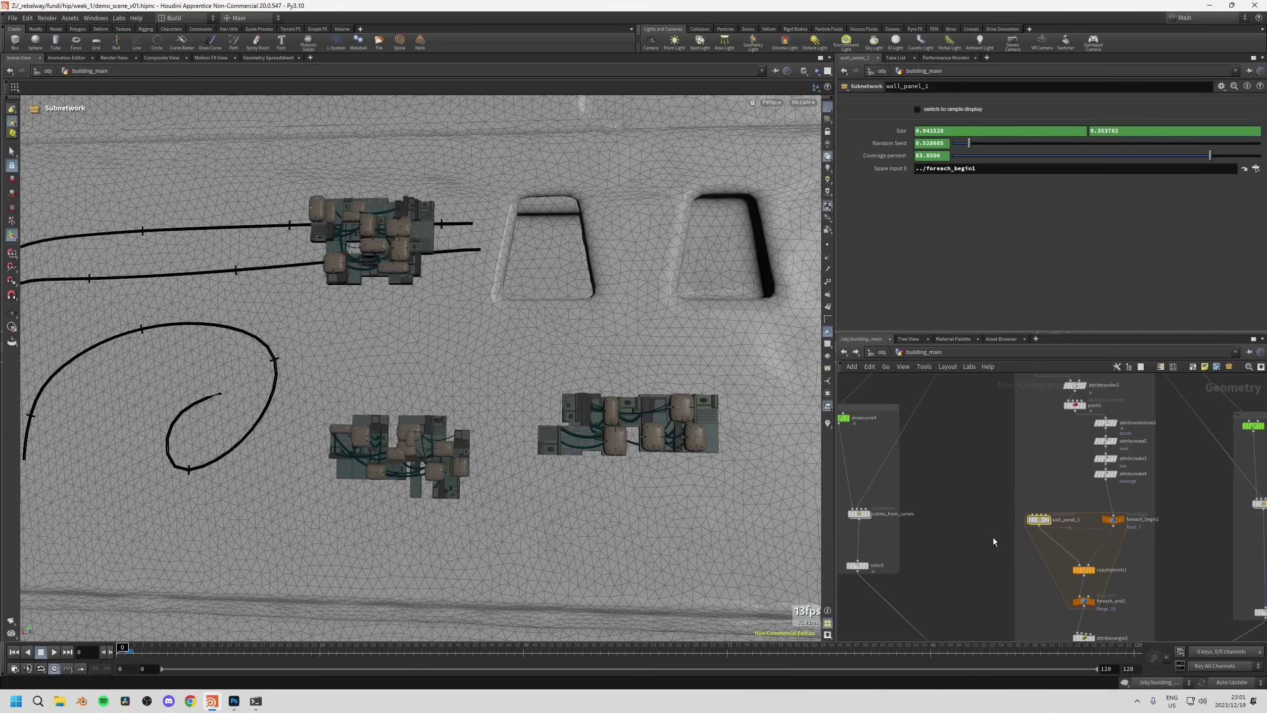
{"action": "middle_click_drag", "start_coordinate": [993, 537], "coordinate": [1012, 529]}
{"action": "scroll", "coordinate": [1039, 533], "scroll_direction": "up", "scroll_amount": 3}
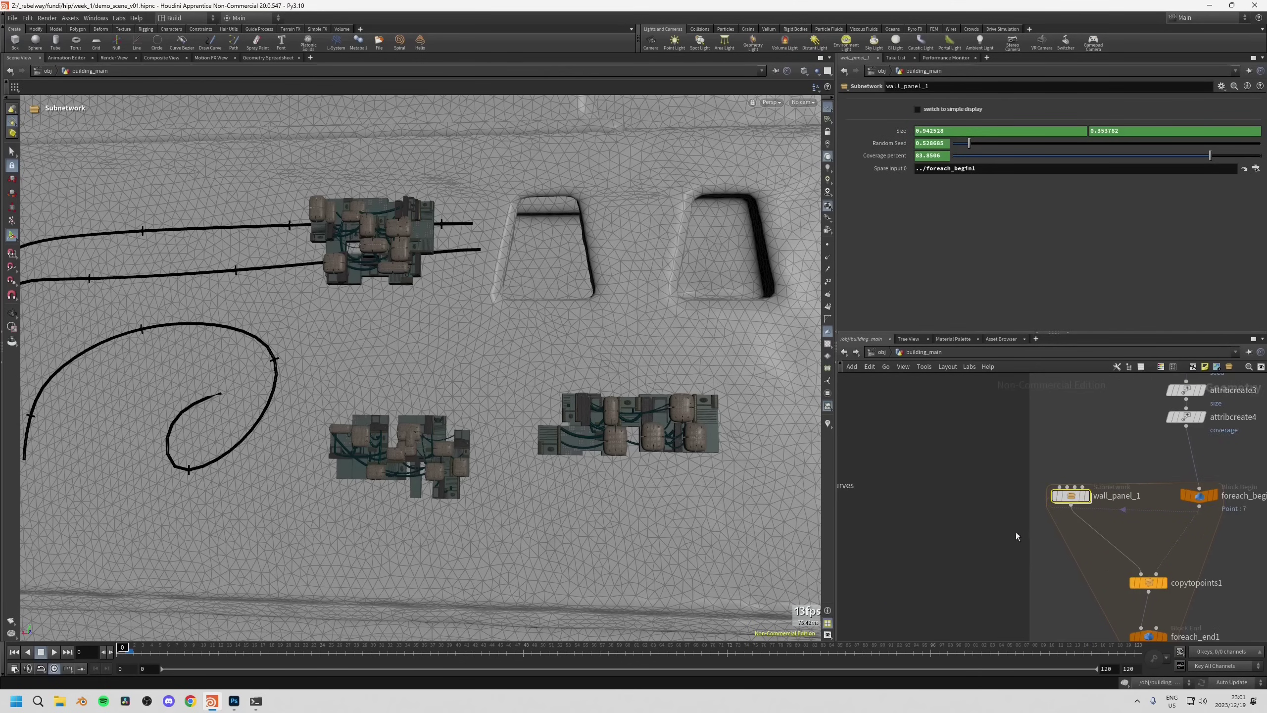
{"action": "scroll", "coordinate": [1014, 530], "scroll_direction": "down", "scroll_amount": 2}
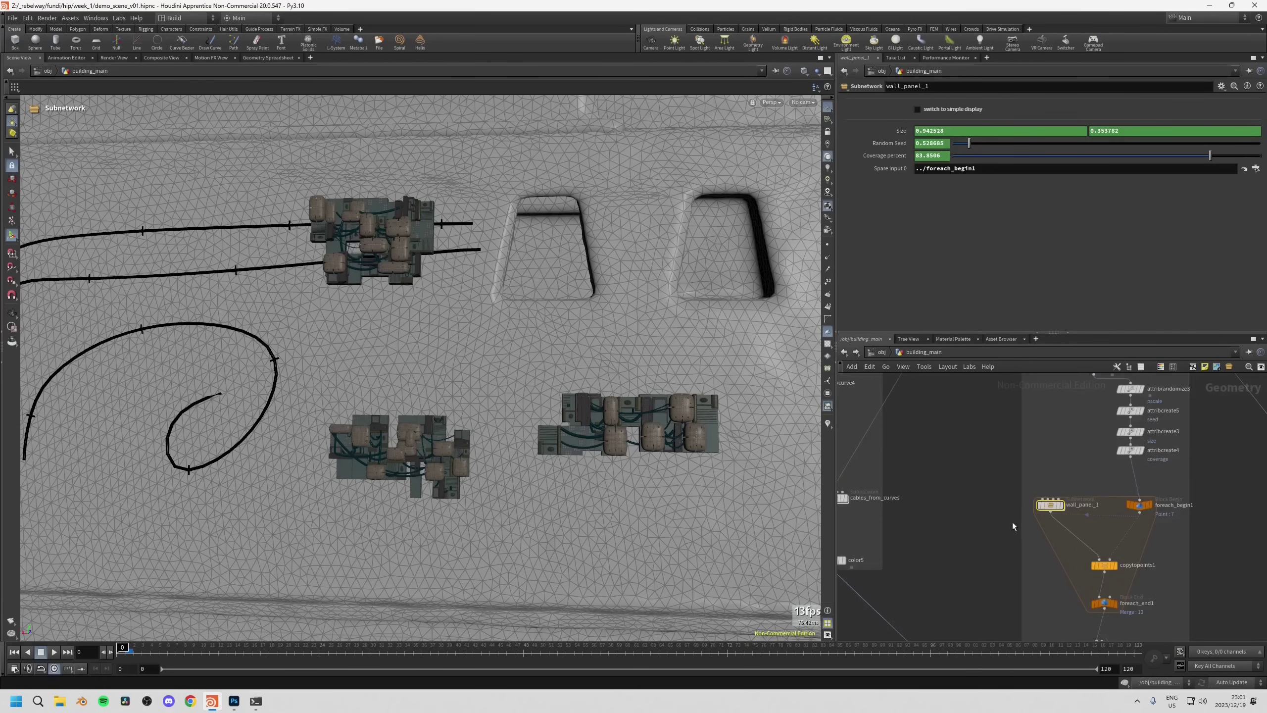
Enter the wall_panel_1 subnetwork and look over its node tree down to the first merge.
{"action": "double_click", "coordinate": [1051, 507]}
{"action": "scroll", "coordinate": [1035, 495], "scroll_direction": "down", "scroll_amount": 6}
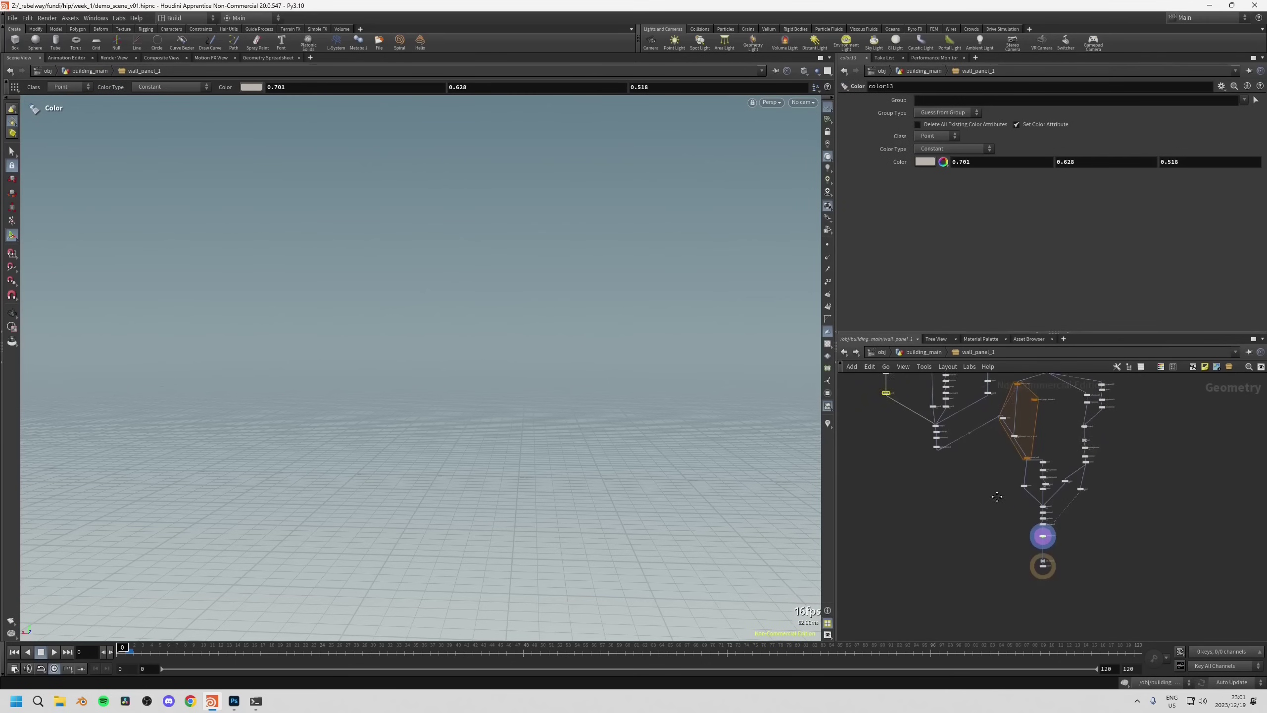
{"action": "middle_click_drag", "start_coordinate": [1022, 474], "coordinate": [1044, 504]}
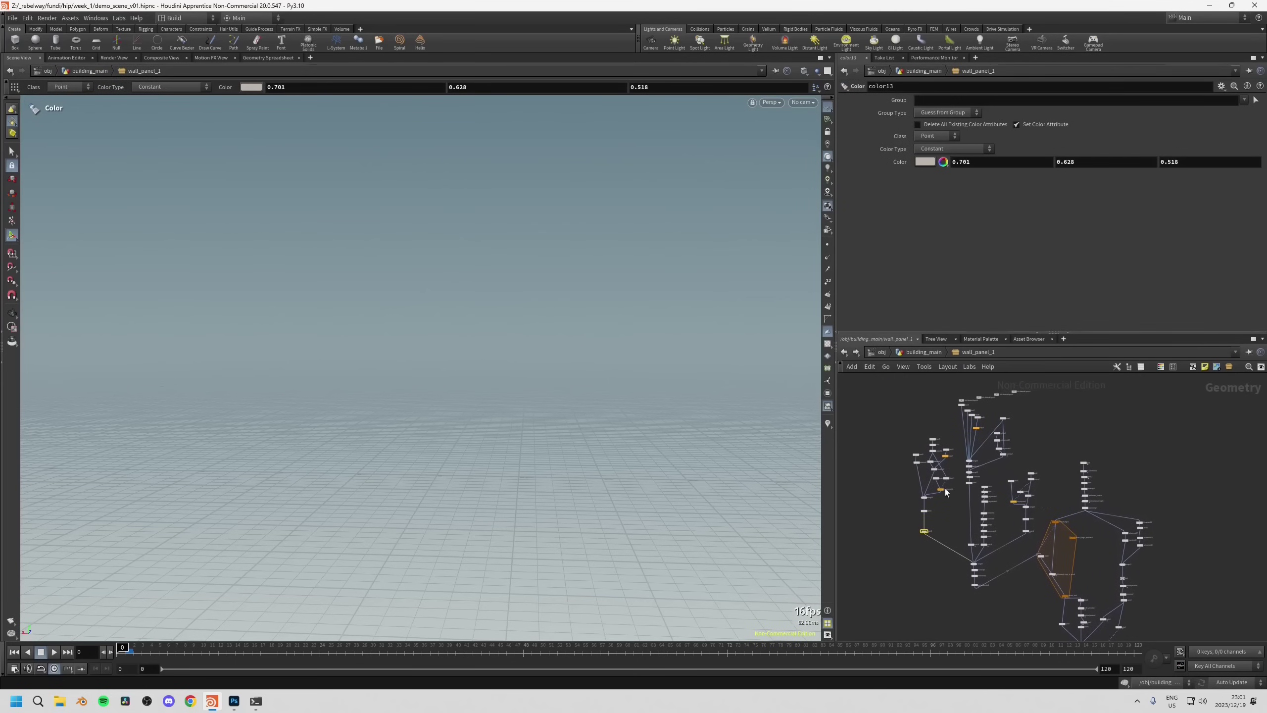
{"action": "scroll", "coordinate": [911, 525], "scroll_direction": "up", "scroll_amount": 5}
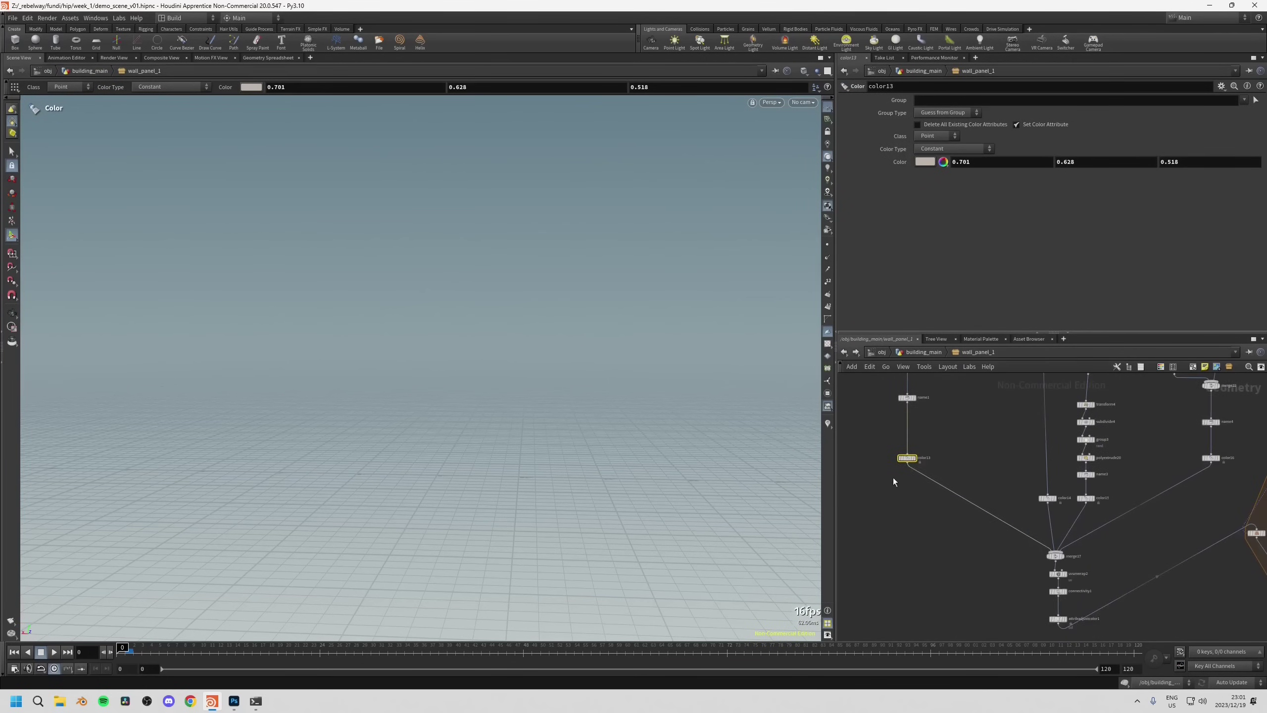
Display the color13 node's output and frame the rounded box part to inspect it from the side.
{"action": "left_click", "coordinate": [914, 458]}
{"action": "key", "text": "space+g"}
{"action": "left_click_drag", "start_coordinate": [617, 422], "coordinate": [582, 390], "text": "alt"}
{"action": "right_click_drag", "start_coordinate": [582, 390], "coordinate": [342, 439], "text": "alt"}
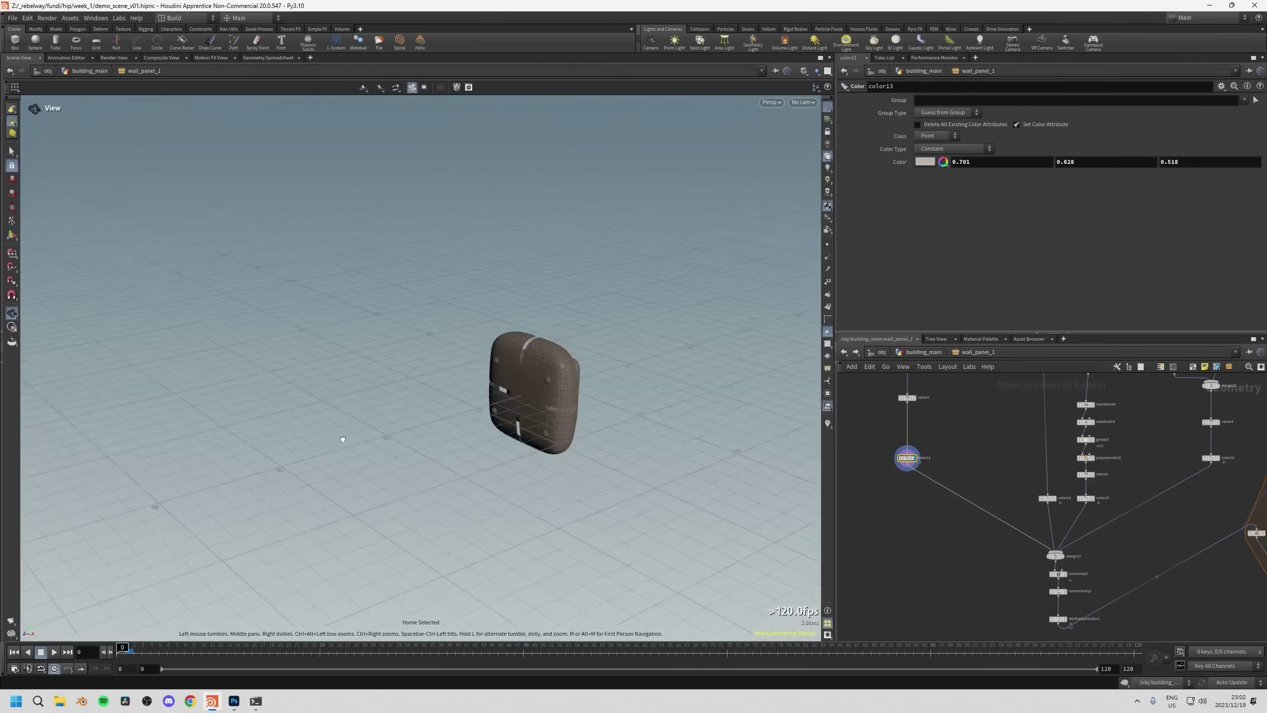
{"action": "left_click_drag", "start_coordinate": [342, 438], "coordinate": [305, 439], "text": "alt"}
{"action": "key", "text": "Return"}
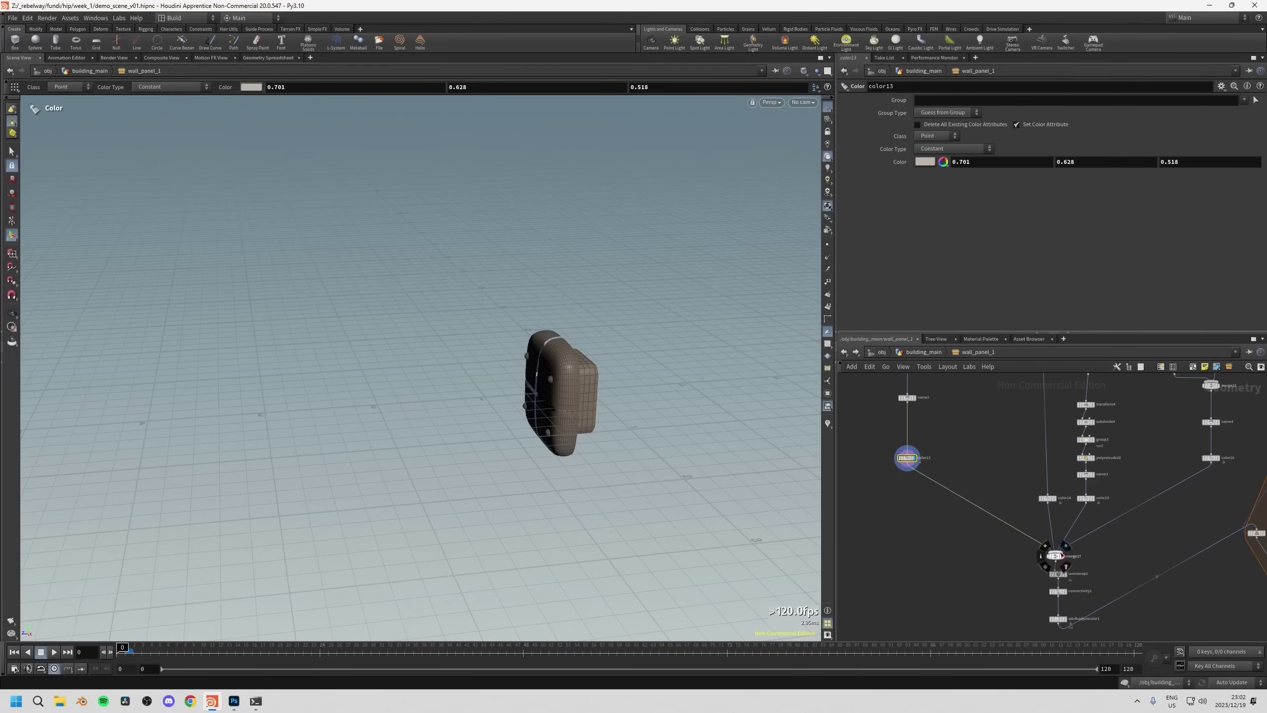
Display the outputs of the other color nodes feeding the merge one by one and inspect each part.
{"action": "left_click", "coordinate": [1062, 499]}
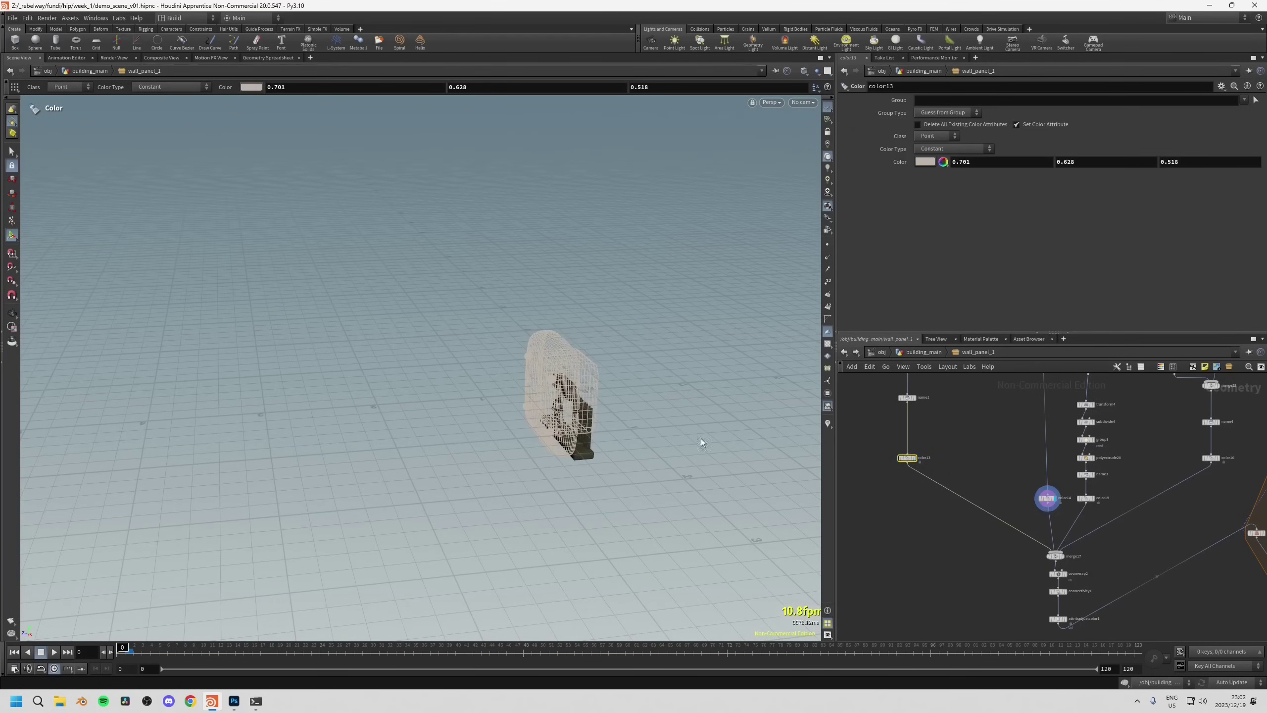
{"action": "left_click_drag", "start_coordinate": [550, 439], "coordinate": [349, 424], "text": "alt"}
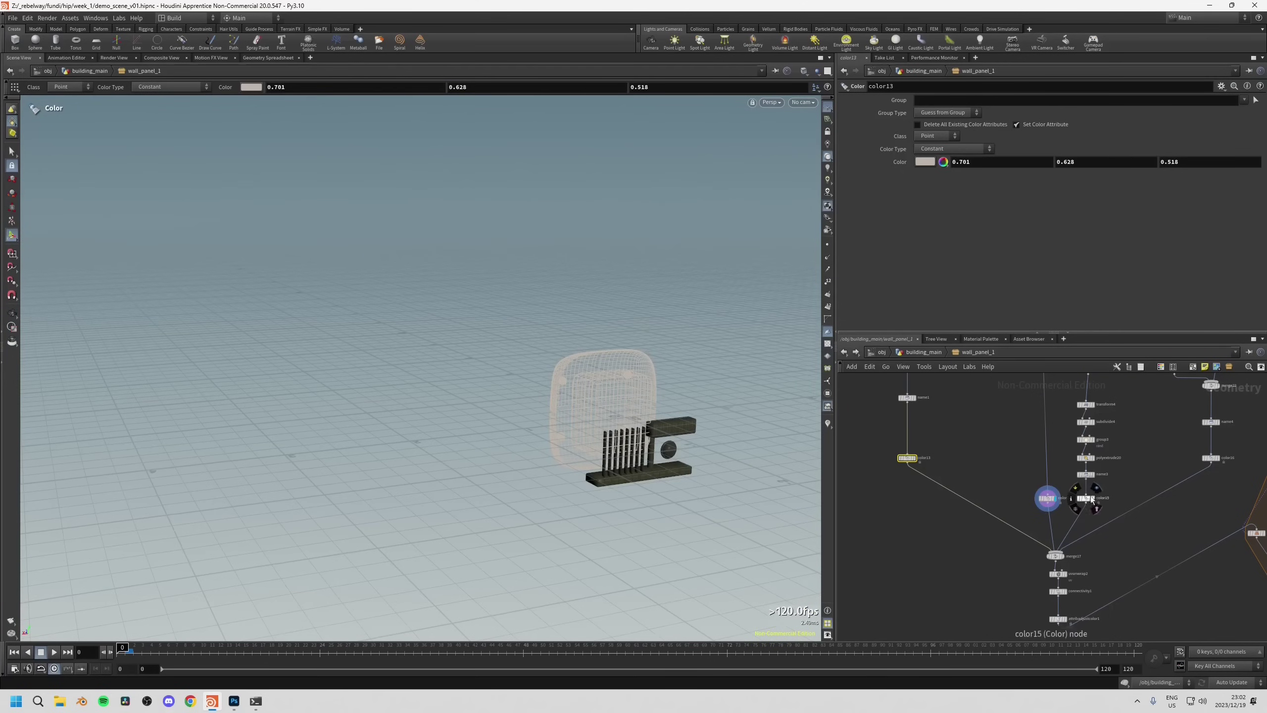
{"action": "left_click", "coordinate": [1098, 498]}
{"action": "left_click", "coordinate": [1222, 449]}
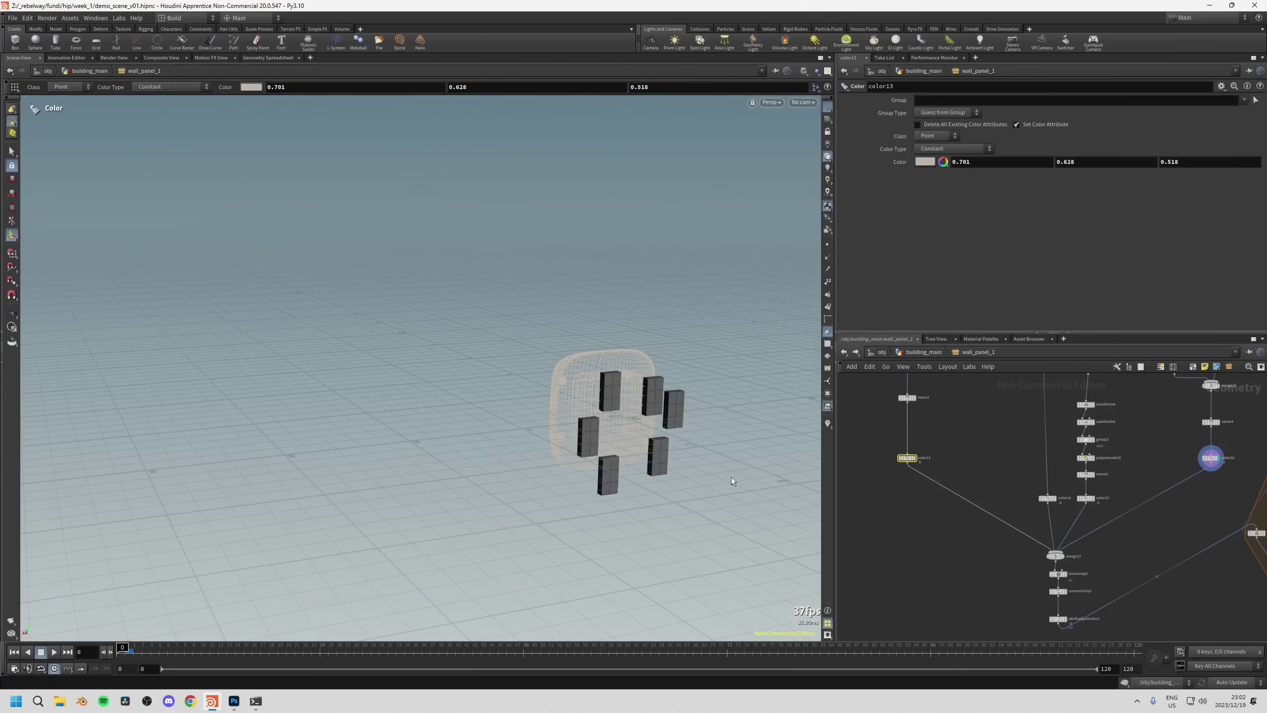
{"action": "left_click_drag", "start_coordinate": [614, 480], "coordinate": [734, 481], "text": "alt"}
Display the last node in the chain below the merge and inspect the combined panel piece.
{"action": "middle_click_drag", "start_coordinate": [1012, 554], "coordinate": [986, 518]}
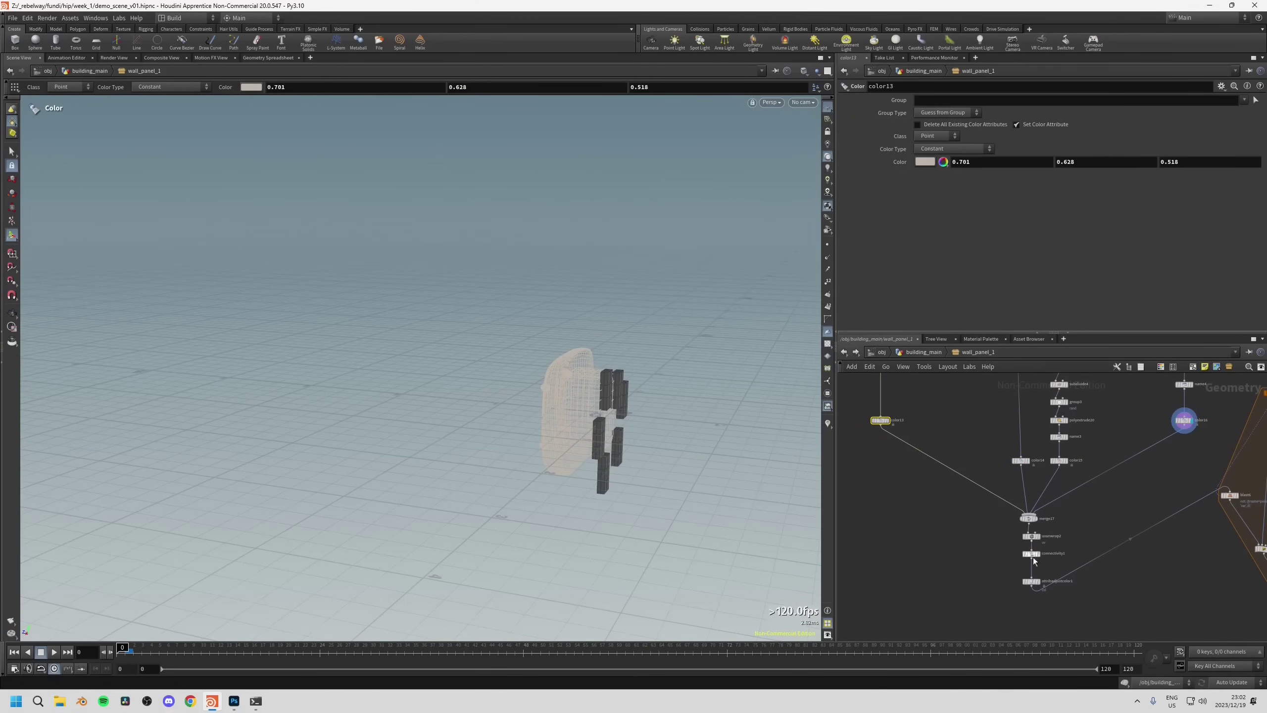
{"action": "left_click", "coordinate": [1043, 581]}
{"action": "key", "text": "Escape"}
{"action": "left_click_drag", "start_coordinate": [674, 477], "coordinate": [690, 468], "text": "alt"}
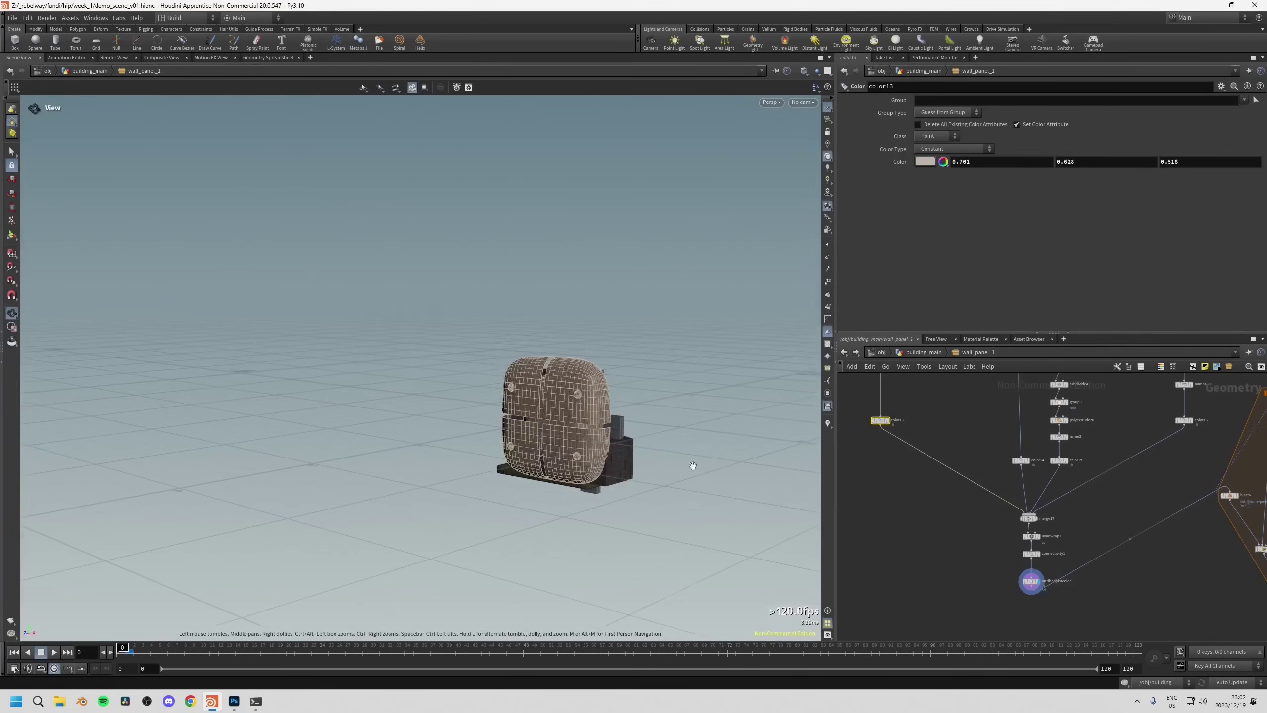
Display the output of the second for-each loop's end node and inspect the scattered panel pieces from several angles.
{"action": "scroll", "coordinate": [1129, 513], "scroll_direction": "down", "scroll_amount": 3}
{"action": "middle_click_drag", "start_coordinate": [1140, 515], "coordinate": [980, 496]}
{"action": "middle_click_drag", "start_coordinate": [1081, 562], "coordinate": [1029, 518]}
{"action": "scroll", "coordinate": [1029, 518], "scroll_direction": "up", "scroll_amount": 4}
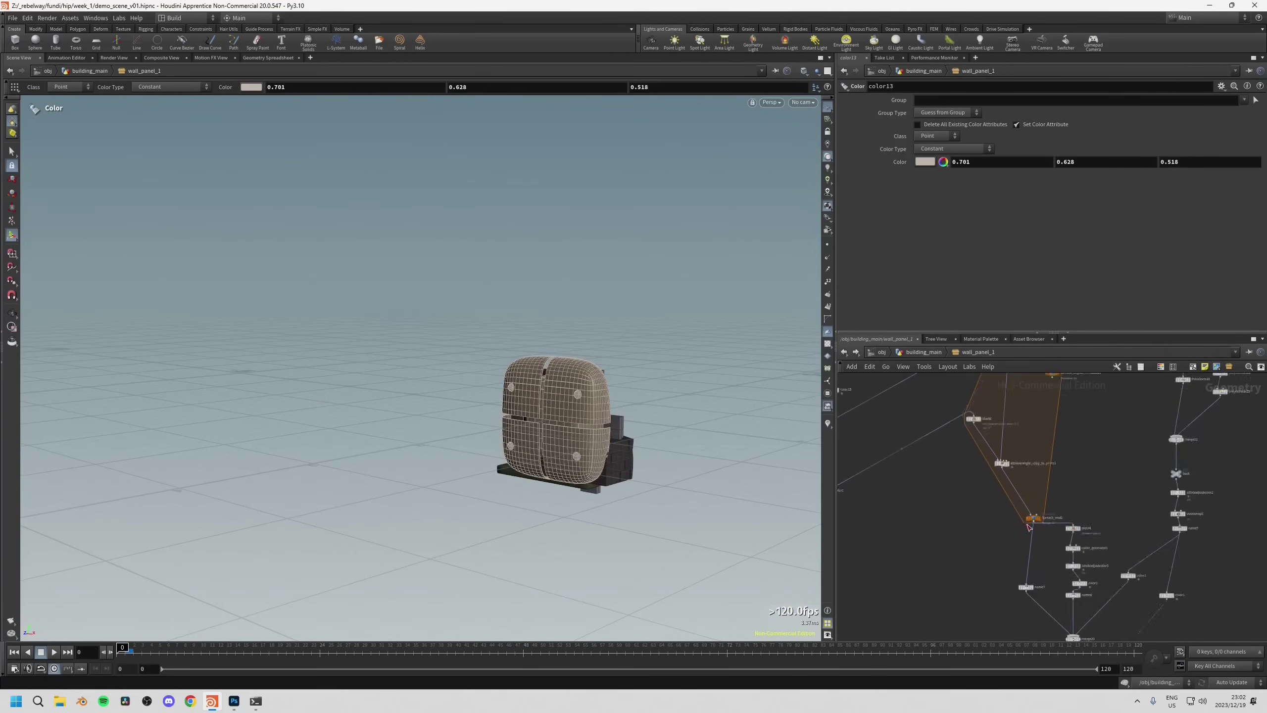
{"action": "left_click", "coordinate": [1046, 519]}
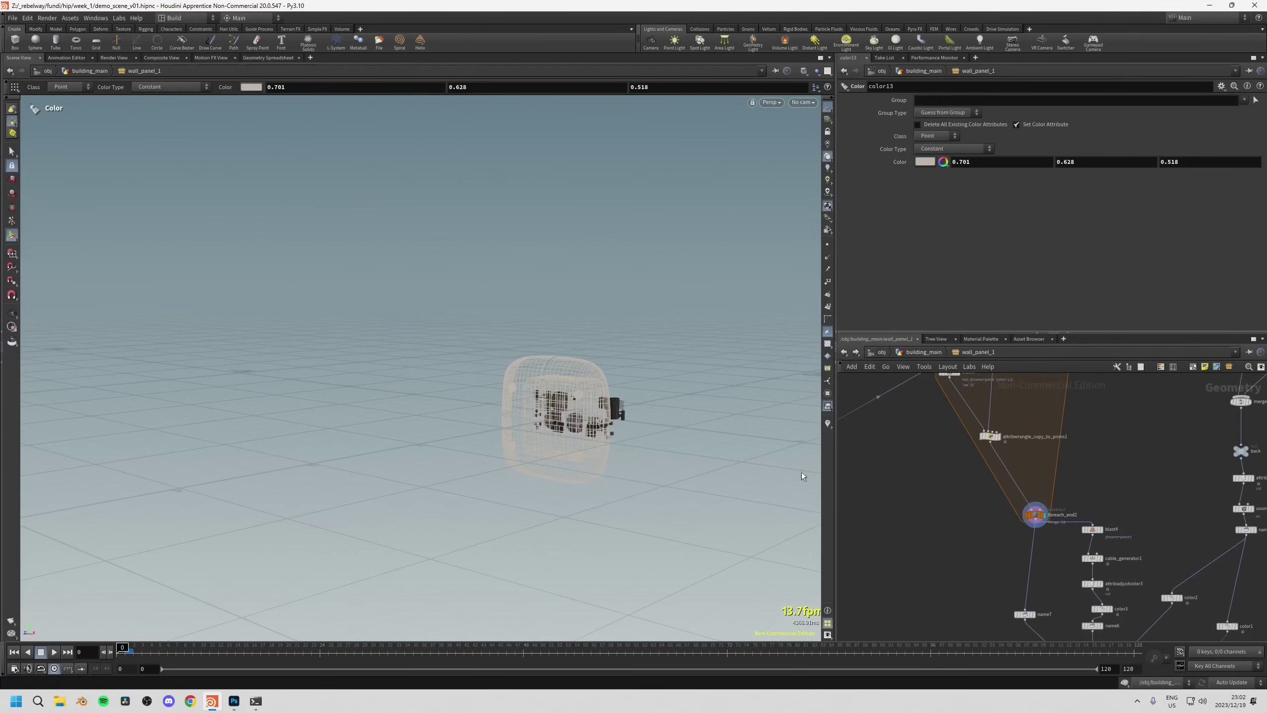
{"action": "key", "text": "Escape"}
{"action": "left_click_drag", "start_coordinate": [588, 444], "coordinate": [759, 408]}
{"action": "right_click_drag", "start_coordinate": [759, 409], "coordinate": [760, 419]}
{"action": "middle_click_drag", "start_coordinate": [759, 419], "coordinate": [501, 424]}
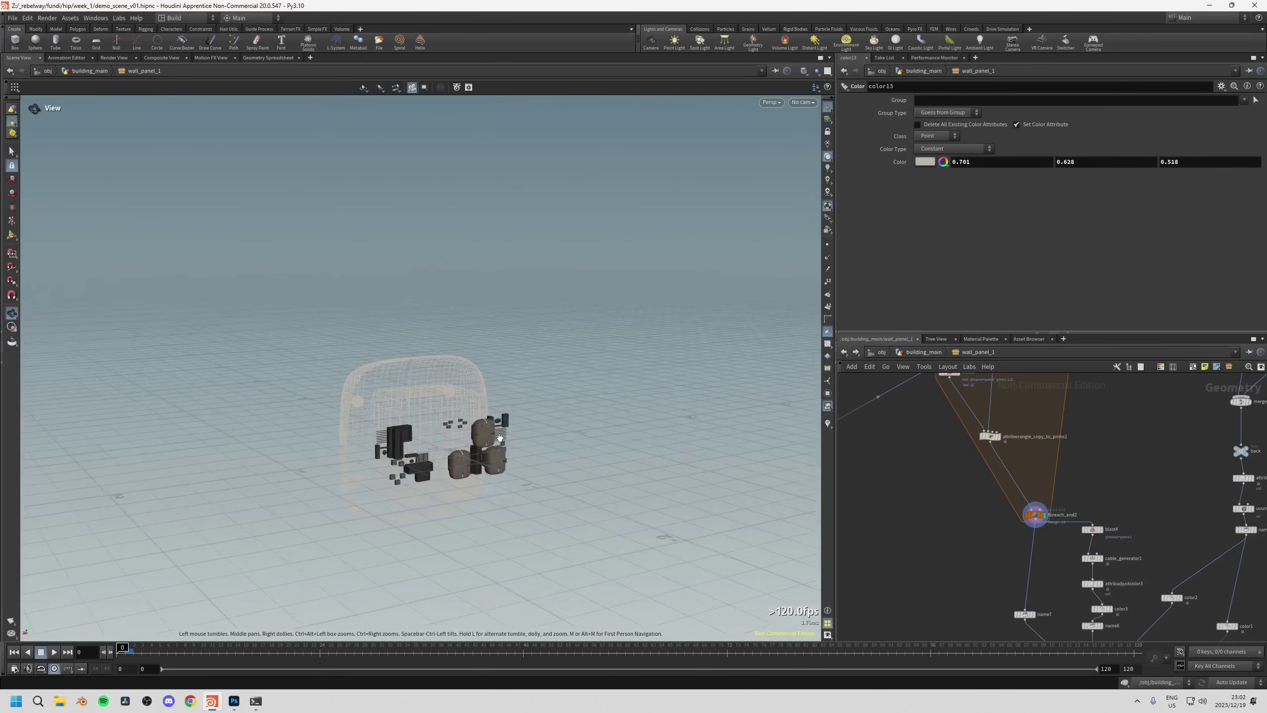
{"action": "right_click_drag", "start_coordinate": [501, 424], "coordinate": [509, 449]}
{"action": "left_click_drag", "start_coordinate": [508, 450], "coordinate": [536, 398]}
{"action": "key", "text": "Return"}
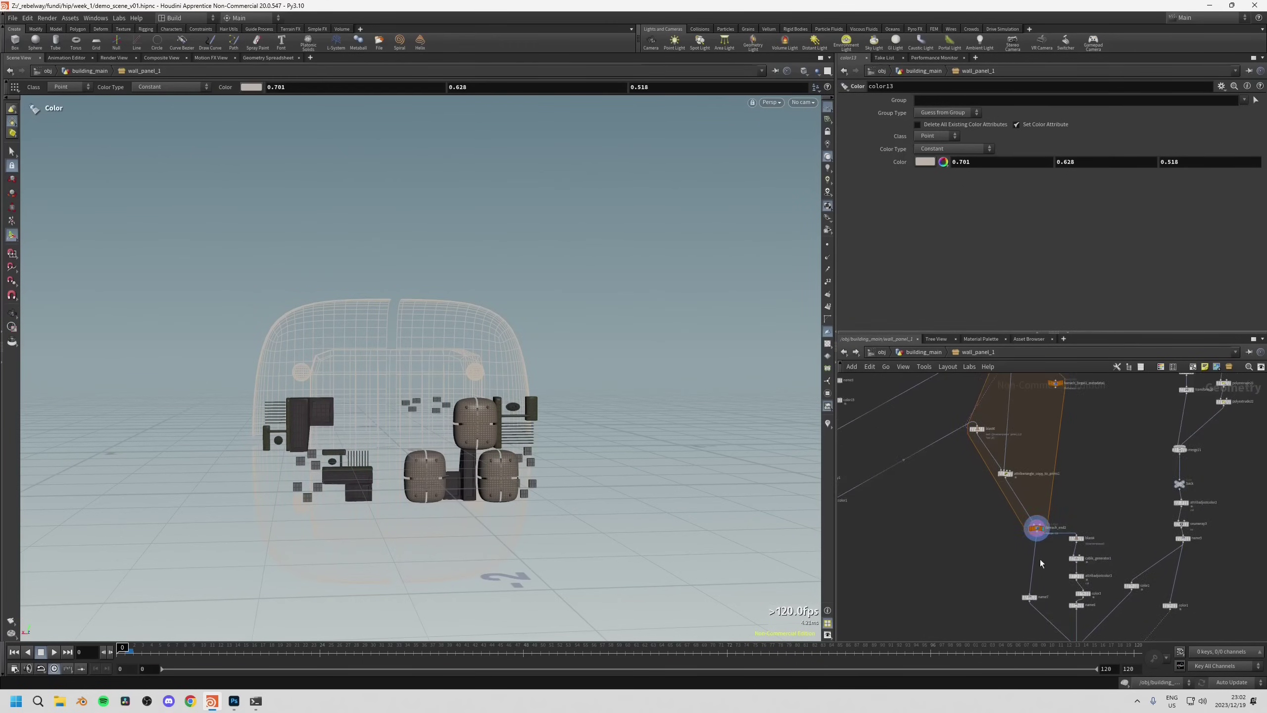
Look over the remaining nodes below the for-each loop and return to the building_main network.
{"action": "scroll", "coordinate": [1045, 495], "scroll_direction": "down", "scroll_amount": 2}
{"action": "middle_click_drag", "start_coordinate": [1072, 596], "coordinate": [1058, 531]}
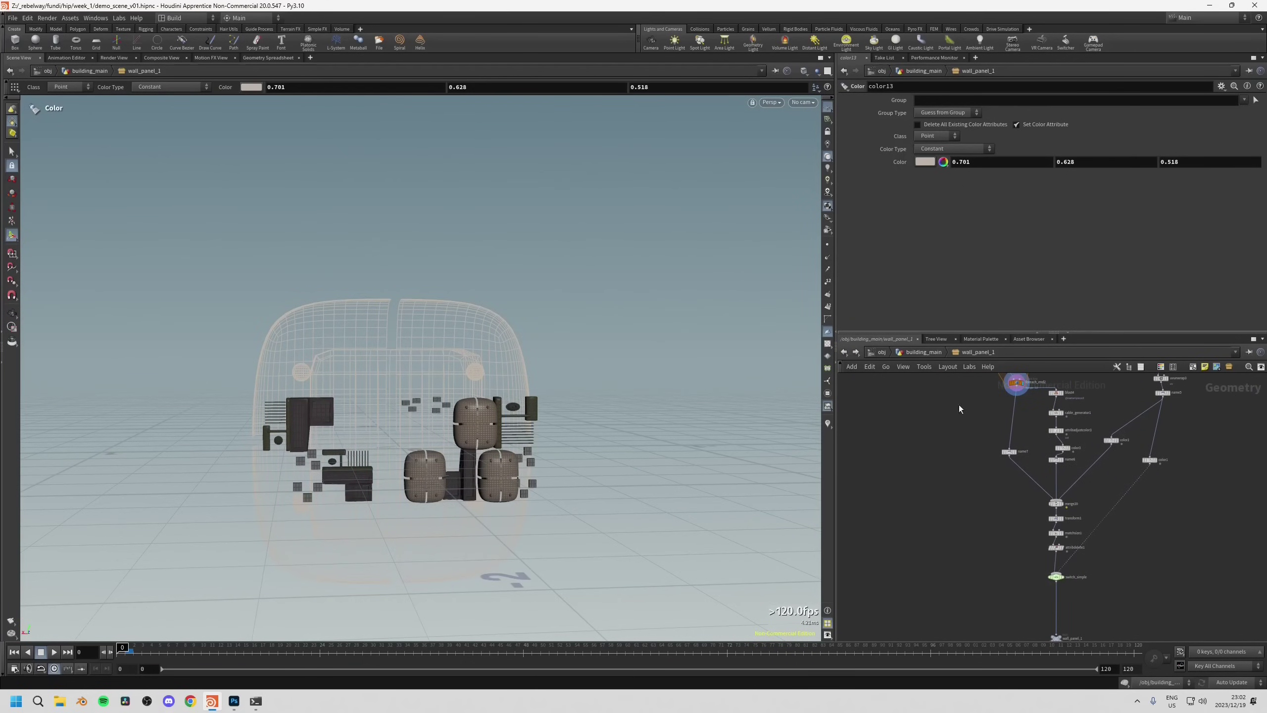
{"action": "scroll", "coordinate": [423, 427], "scroll_direction": "up", "scroll_amount": 3}
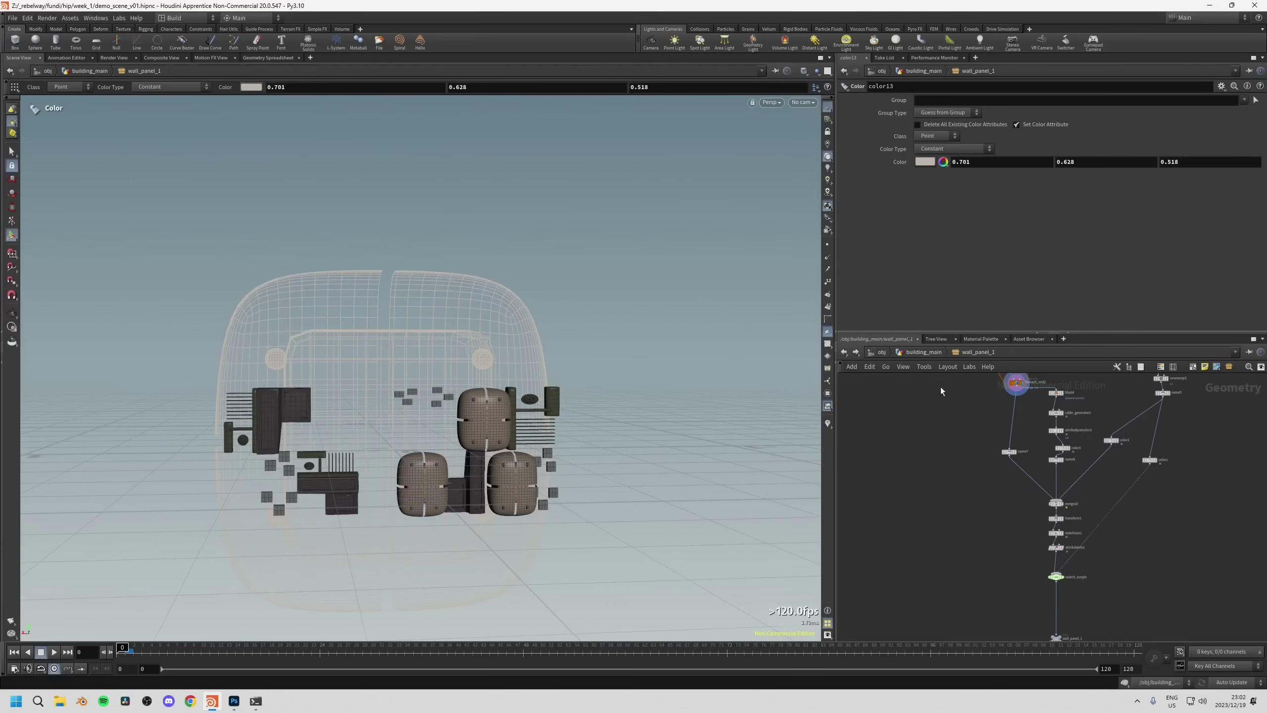
{"action": "middle_click_drag", "start_coordinate": [1027, 598], "coordinate": [993, 463]}
{"action": "left_click", "coordinate": [927, 352]}
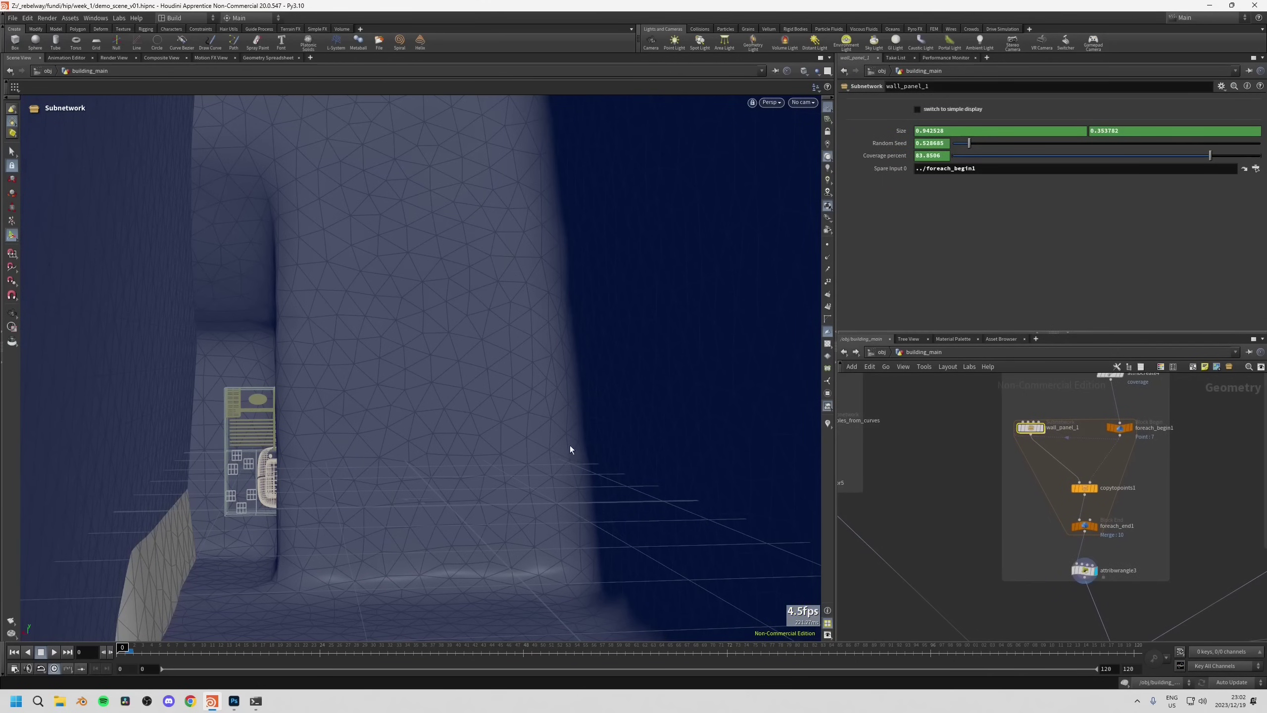
Frame the whole building, then examine the three wall panels beside the trapezoid windows up close.
{"action": "key", "text": "space+h"}
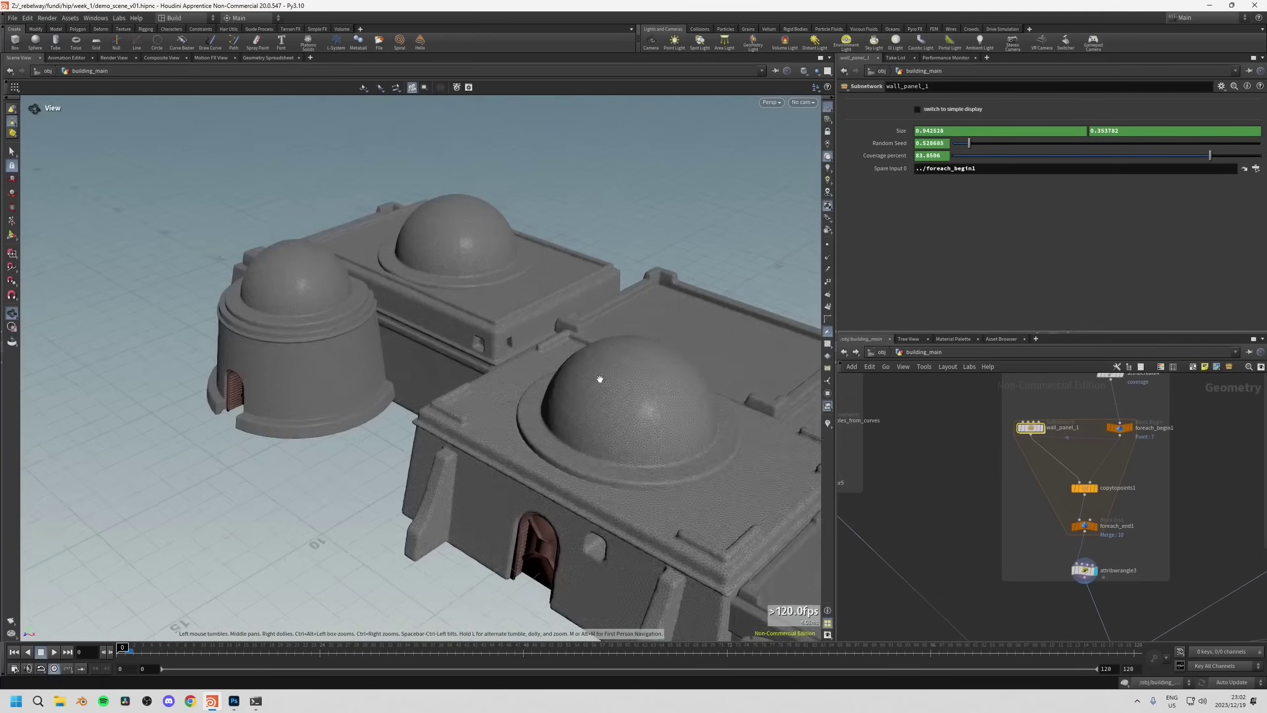
{"action": "right_click_drag", "start_coordinate": [600, 378], "coordinate": [662, 386]}
{"action": "key", "text": "space"}
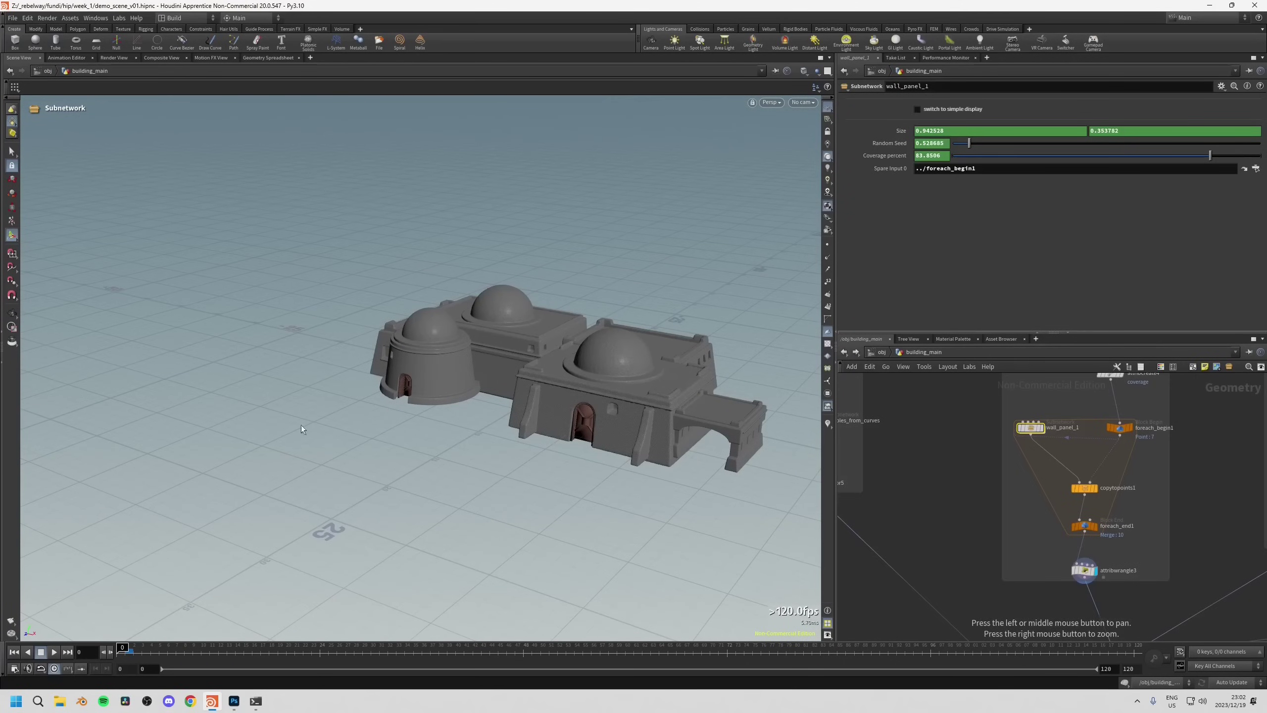
{"action": "key", "text": "Escape"}
{"action": "left_click_drag", "start_coordinate": [656, 402], "coordinate": [319, 395]}
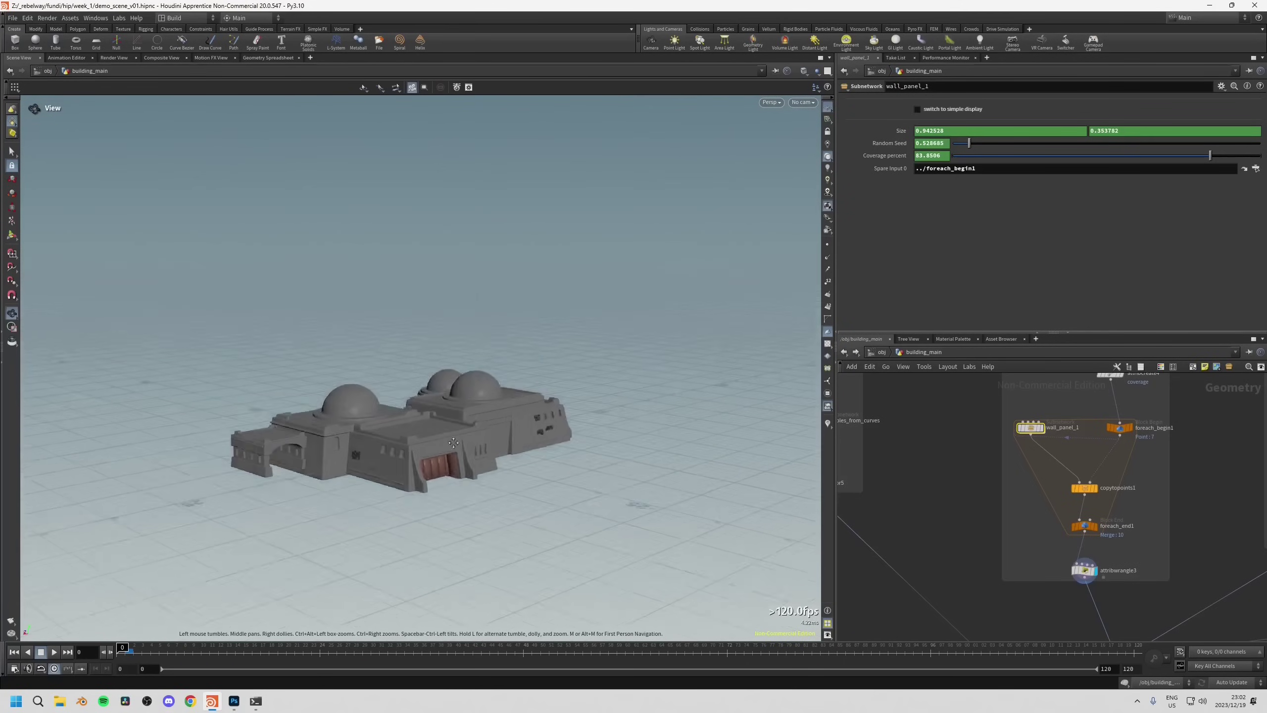
{"action": "right_click_drag", "start_coordinate": [509, 402], "coordinate": [648, 402]}
{"action": "left_click_drag", "start_coordinate": [647, 402], "coordinate": [672, 444]}
{"action": "middle_click_drag", "start_coordinate": [672, 444], "coordinate": [469, 470]}
{"action": "right_click_drag", "start_coordinate": [469, 470], "coordinate": [600, 388]}
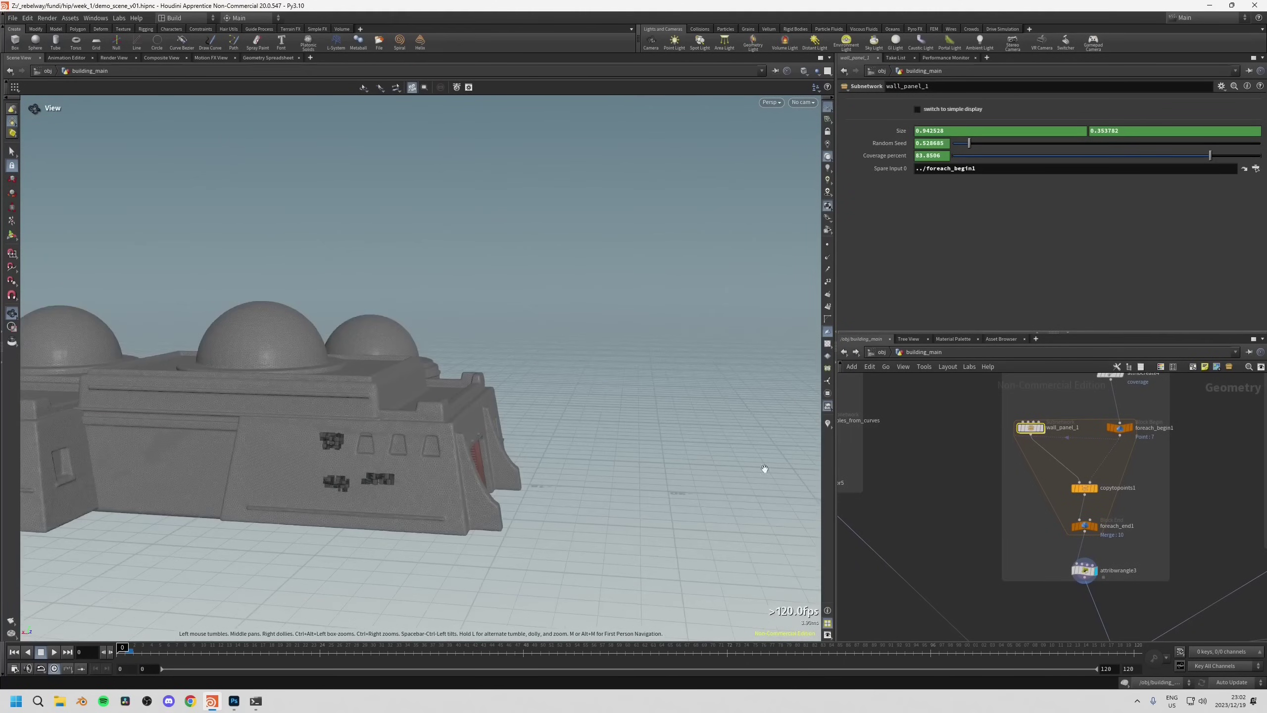
{"action": "key", "text": "space"}
{"action": "right_click_drag", "start_coordinate": [223, 478], "coordinate": [601, 359]}
{"action": "scroll", "coordinate": [601, 359], "scroll_direction": "up", "scroll_amount": 3}
{"action": "key", "text": "Return"}
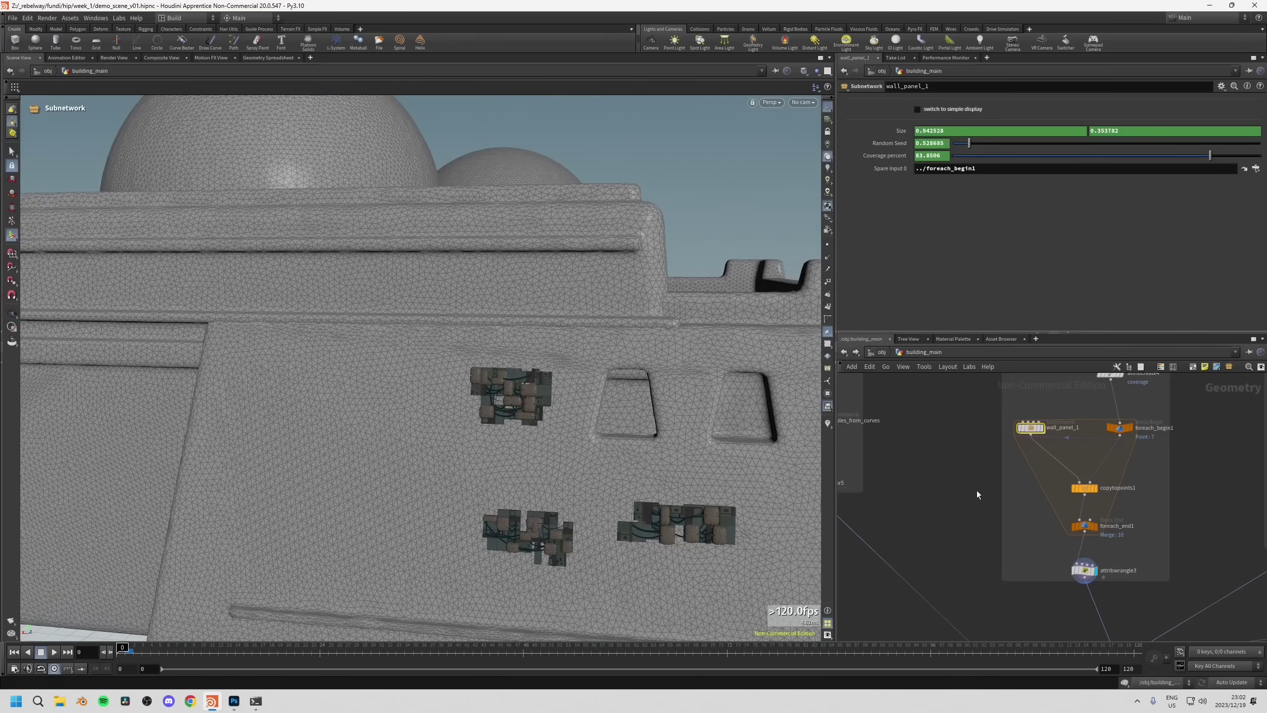
Follow the building_main chain below the wall panel group and display the _out_scatter null's output.
{"action": "middle_click_drag", "start_coordinate": [963, 530], "coordinate": [959, 461]}
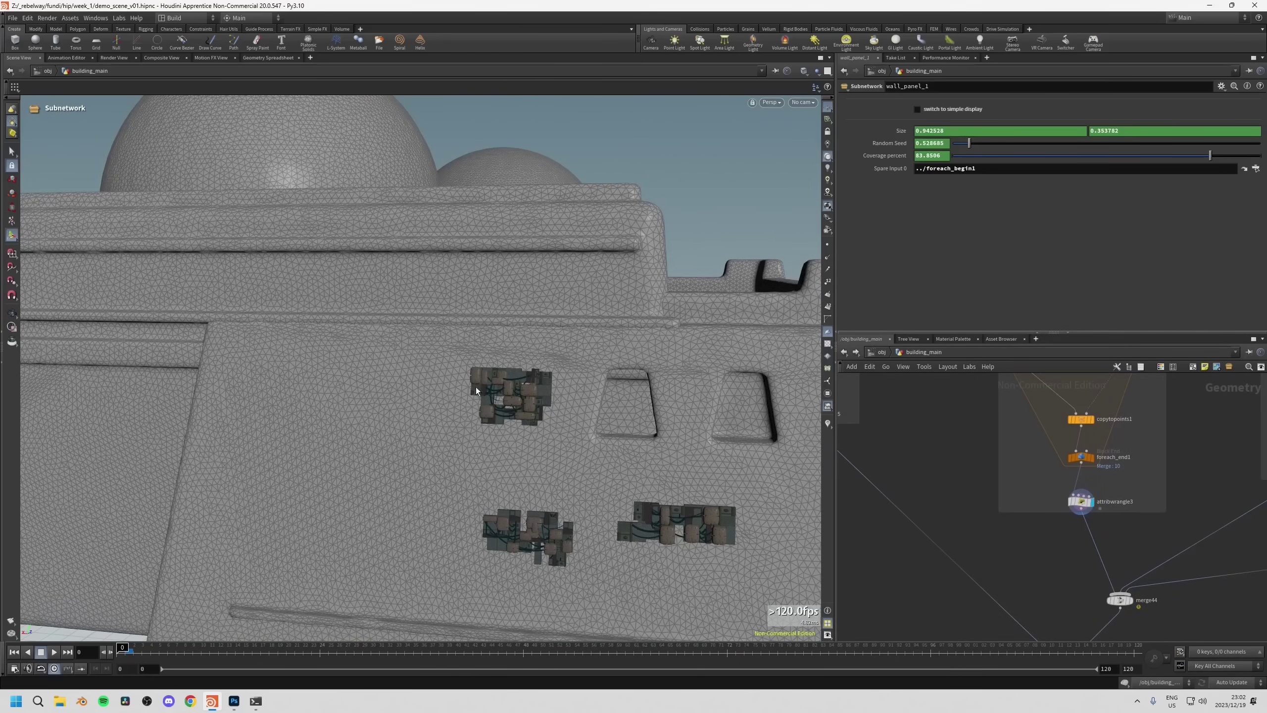
{"action": "scroll", "coordinate": [1000, 548], "scroll_direction": "down", "scroll_amount": 2}
{"action": "middle_click_drag", "start_coordinate": [1001, 554], "coordinate": [980, 397]}
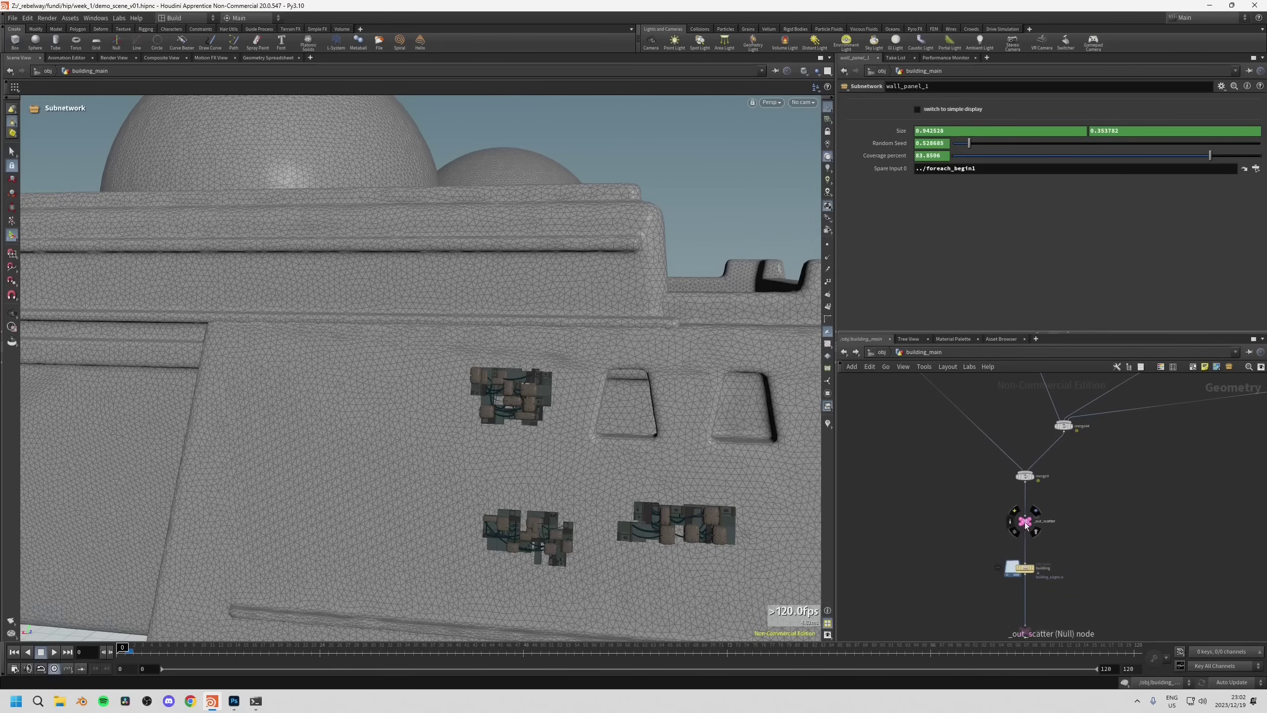
{"action": "left_click", "coordinate": [1036, 511]}
{"action": "scroll", "coordinate": [968, 502], "scroll_direction": "up", "scroll_amount": 5}
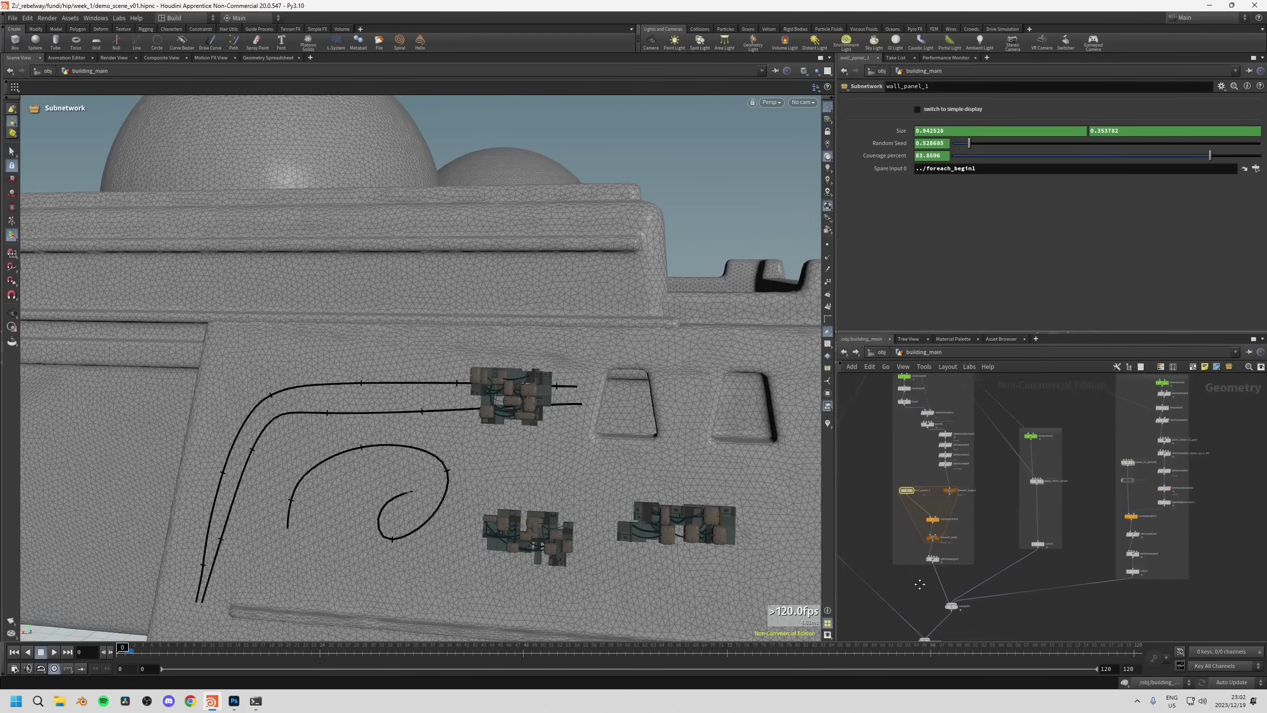
With the drawcurve1 node feeding pipes_from_curves, draw two bent pipe strokes on the recessed wall next to the existing curves.
{"action": "scroll", "coordinate": [970, 498], "scroll_direction": "up", "scroll_amount": 3}
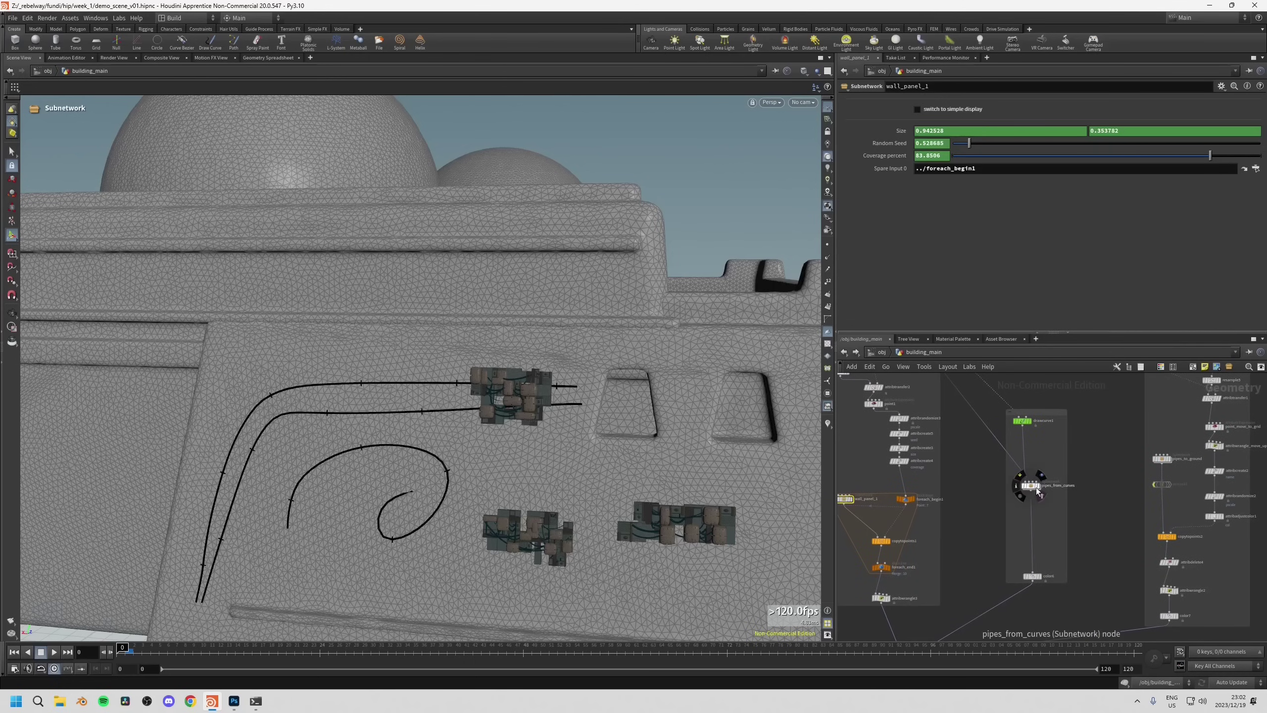
{"action": "left_click", "coordinate": [1022, 421]}
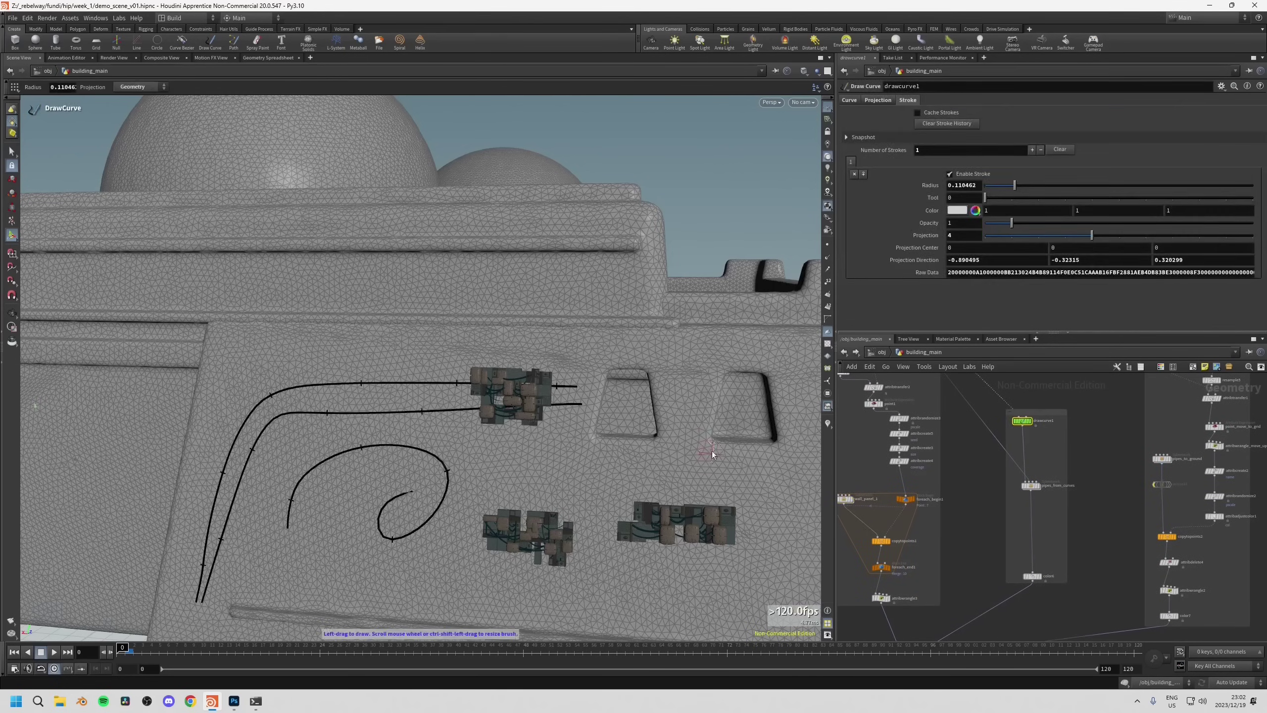
{"action": "right_click_drag", "start_coordinate": [680, 441], "coordinate": [482, 492], "text": "alt"}
{"action": "middle_click_drag", "start_coordinate": [482, 492], "coordinate": [534, 518], "text": "alt"}
{"action": "left_click_drag", "start_coordinate": [534, 518], "coordinate": [584, 514], "text": "alt"}
{"action": "middle_click_drag", "start_coordinate": [376, 491], "coordinate": [447, 490], "text": "alt"}
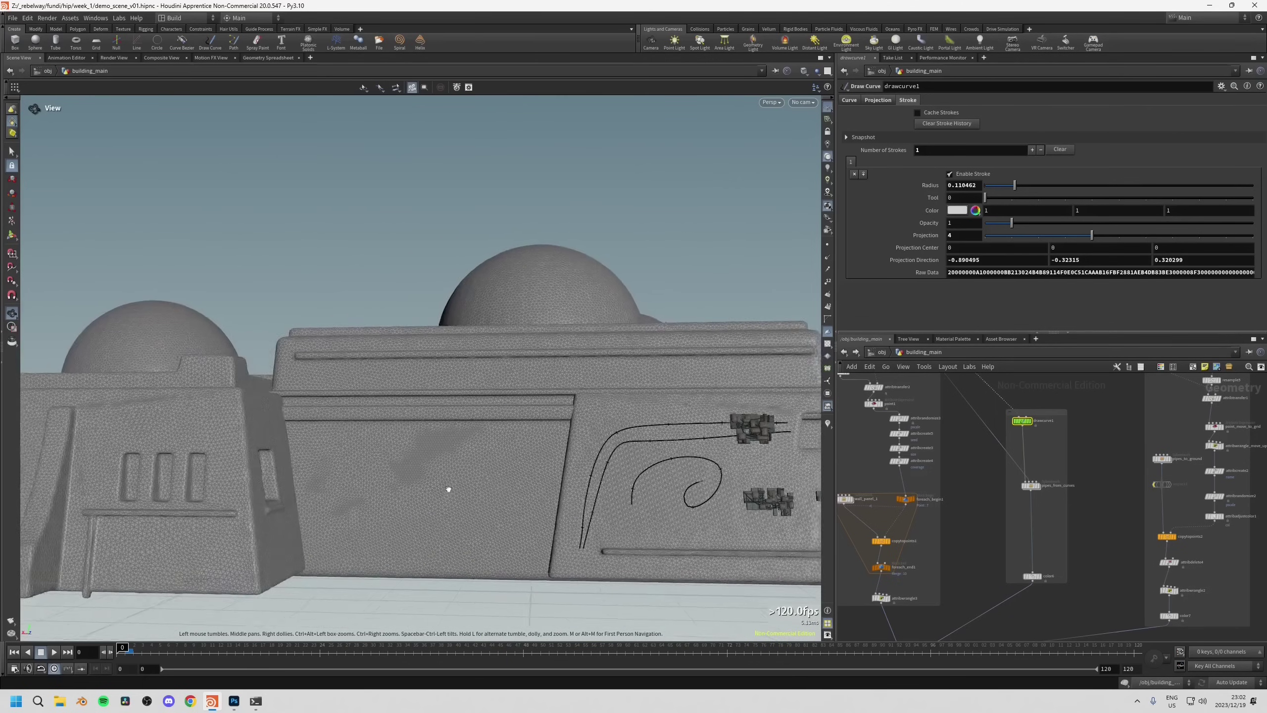
{"action": "mouse_move", "coordinate": [447, 490]}
{"action": "left_mouse_down", "text": "alt"}
{"action": "mouse_move", "coordinate": [534, 446]}
{"action": "mouse_move", "coordinate": [535, 432]}
{"action": "mouse_move", "coordinate": [289, 435]}
{"action": "mouse_move", "coordinate": [310, 454]}
{"action": "mouse_move", "coordinate": [513, 461]}
{"action": "mouse_move", "coordinate": [509, 562]}
{"action": "left_mouse_up", "text": "alt"}
{"action": "key", "text": "Return"}
{"action": "left_click", "coordinate": [526, 566]}
Add a curled drawcurve1 stroke on the recessed wall beneath the two bent pipes.
{"action": "key", "text": "Escape"}
{"action": "right_click_drag", "start_coordinate": [487, 570], "coordinate": [556, 473]}
{"action": "left_click_drag", "start_coordinate": [556, 473], "coordinate": [525, 461], "text": "alt"}
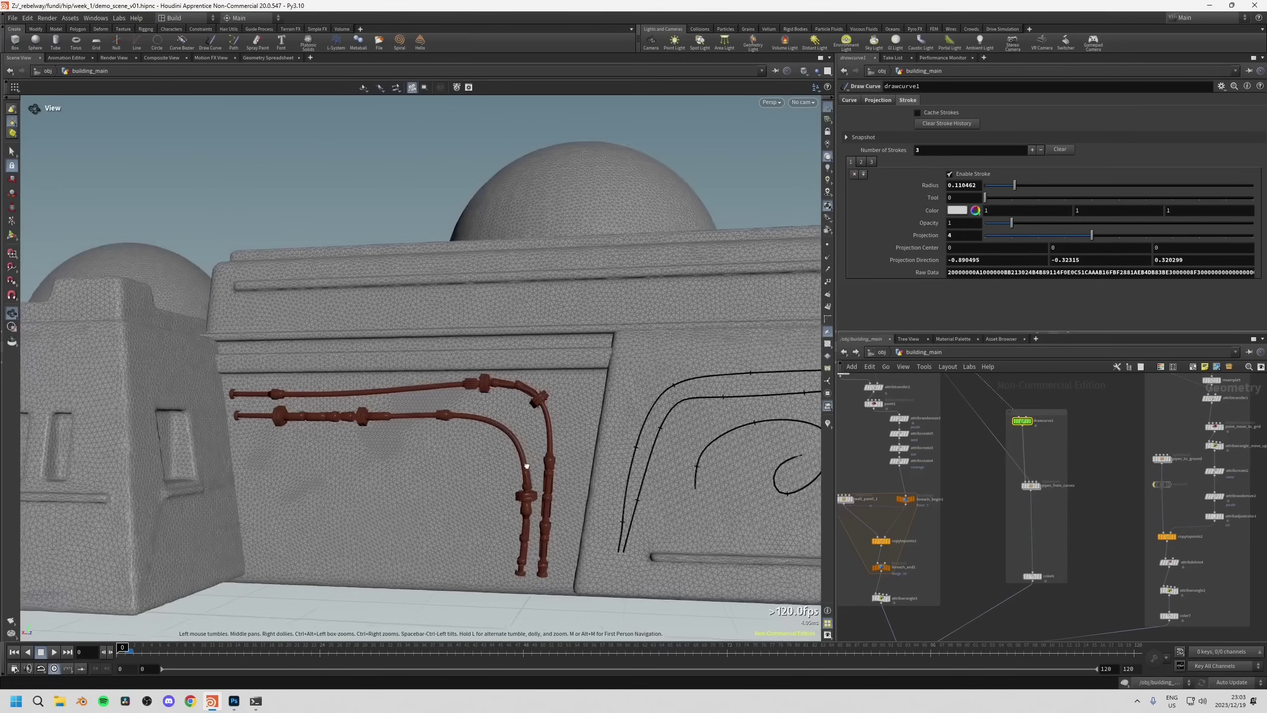
{"action": "left_click_drag", "start_coordinate": [376, 414], "coordinate": [406, 423], "text": "alt"}
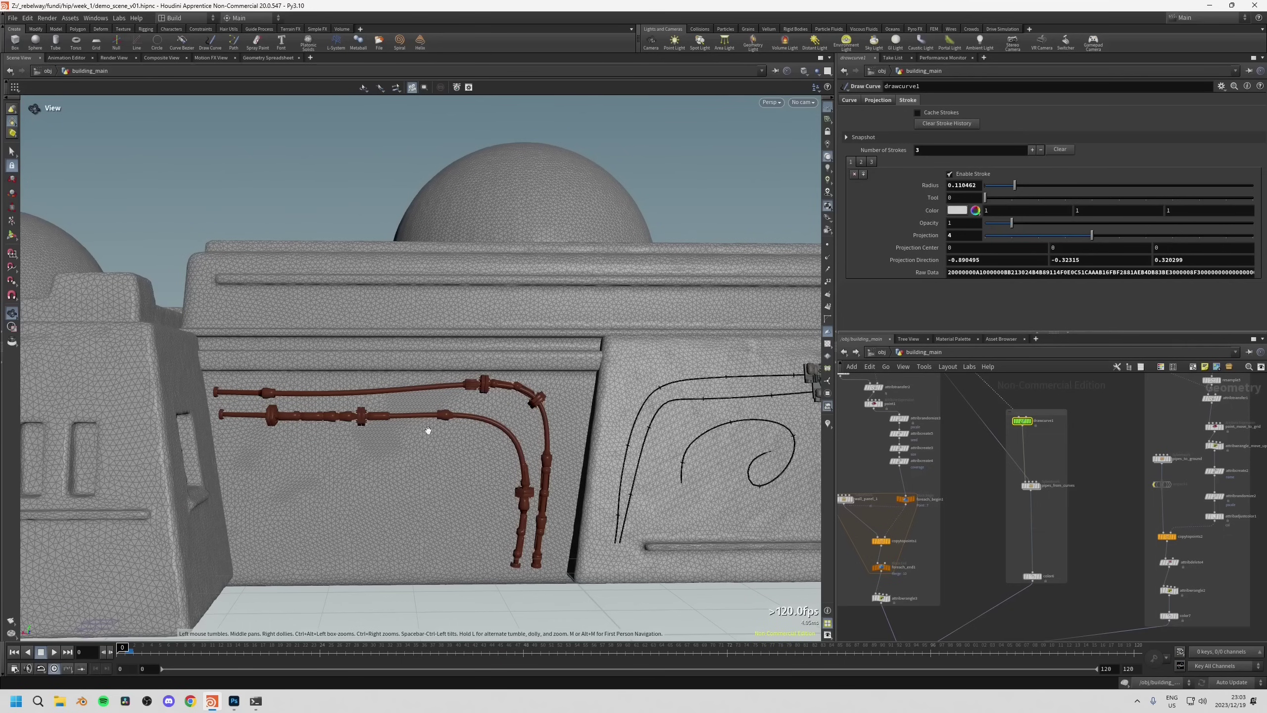
{"action": "key", "text": "Return"}
{"action": "mouse_move", "coordinate": [356, 469]}
{"action": "left_mouse_down"}
{"action": "mouse_move", "coordinate": [467, 452]}
{"action": "mouse_move", "coordinate": [469, 504]}
{"action": "mouse_move", "coordinate": [428, 530]}
{"action": "mouse_move", "coordinate": [422, 482]}
{"action": "left_mouse_up"}
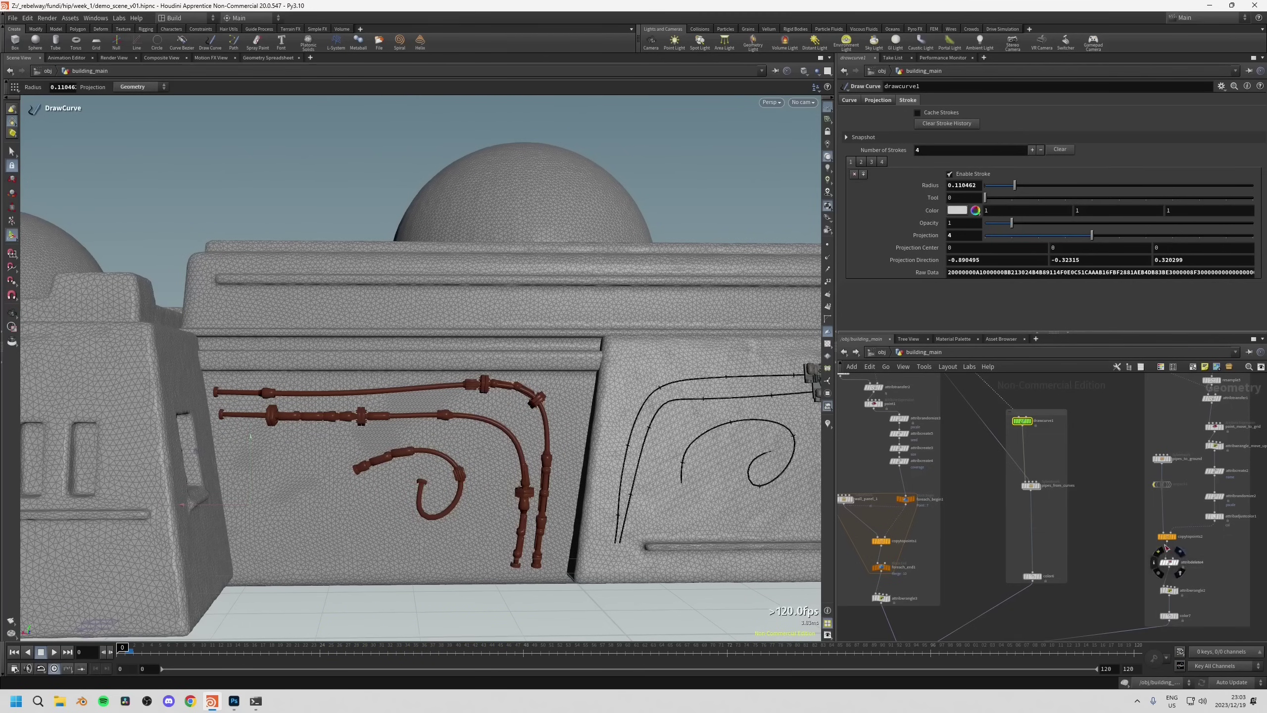
Select the drawcurve2 node and draw strokes across the recessed wall to scatter teal ground pipes along its base.
{"action": "middle_click_drag", "start_coordinate": [1143, 559], "coordinate": [1034, 609]}
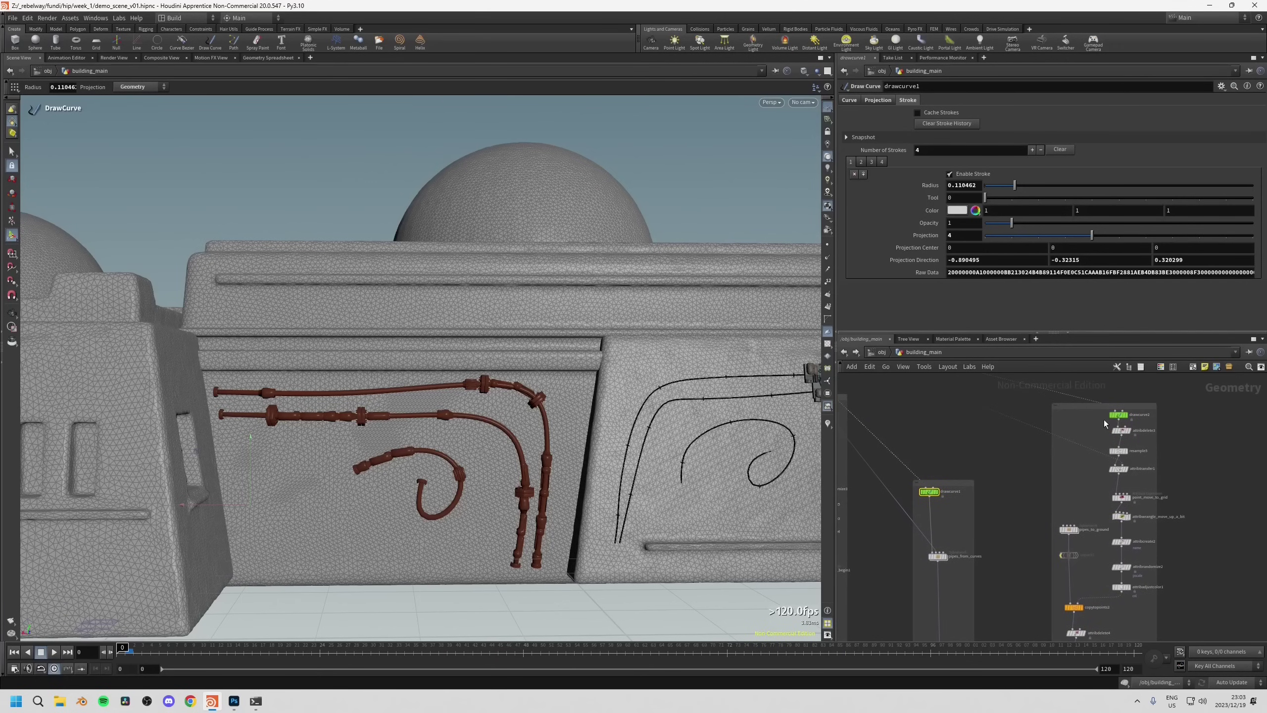
{"action": "left_click_drag", "start_coordinate": [1123, 413], "coordinate": [1125, 414]}
{"action": "right_click_drag", "start_coordinate": [640, 447], "coordinate": [401, 541], "text": "alt"}
{"action": "middle_click_drag", "start_coordinate": [401, 540], "coordinate": [409, 528], "text": "alt"}
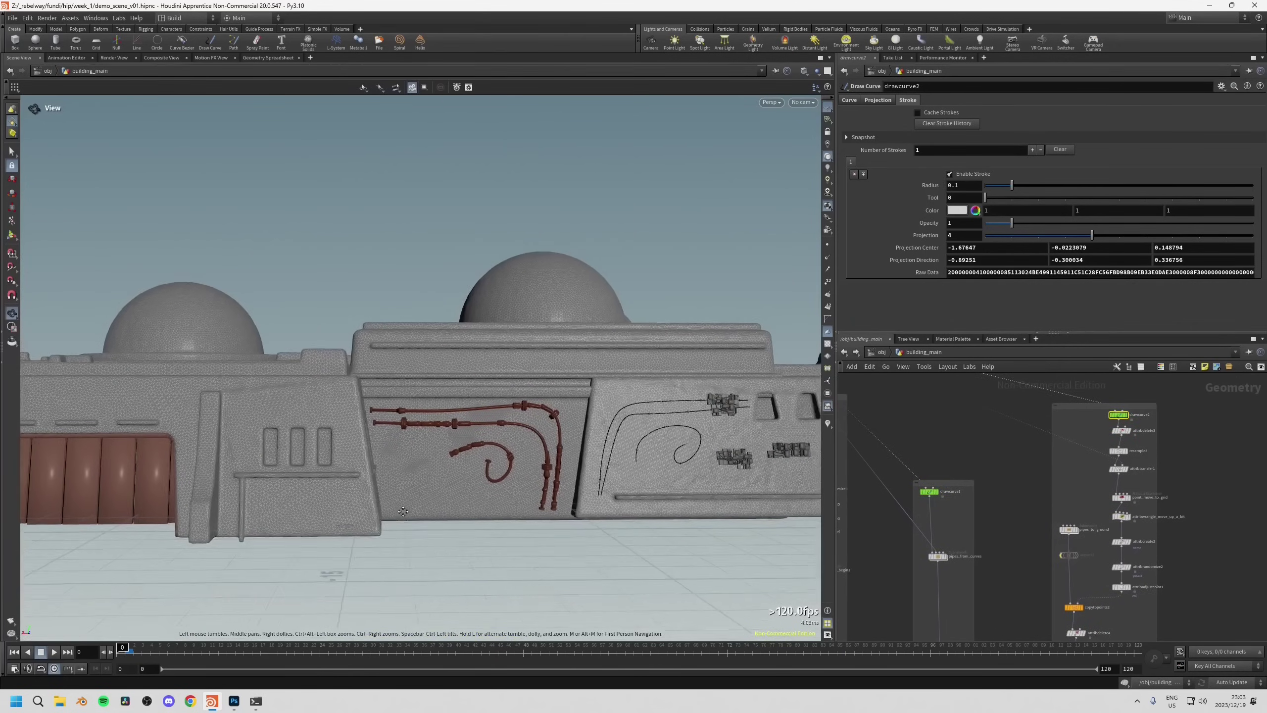
{"action": "right_click_drag", "start_coordinate": [408, 528], "coordinate": [486, 448], "text": "alt"}
{"action": "key", "text": "Return"}
{"action": "mouse_move", "coordinate": [418, 469]}
{"action": "left_mouse_down"}
{"action": "mouse_move", "coordinate": [456, 505]}
{"action": "mouse_move", "coordinate": [508, 467]}
{"action": "mouse_move", "coordinate": [540, 489]}
{"action": "left_mouse_up"}
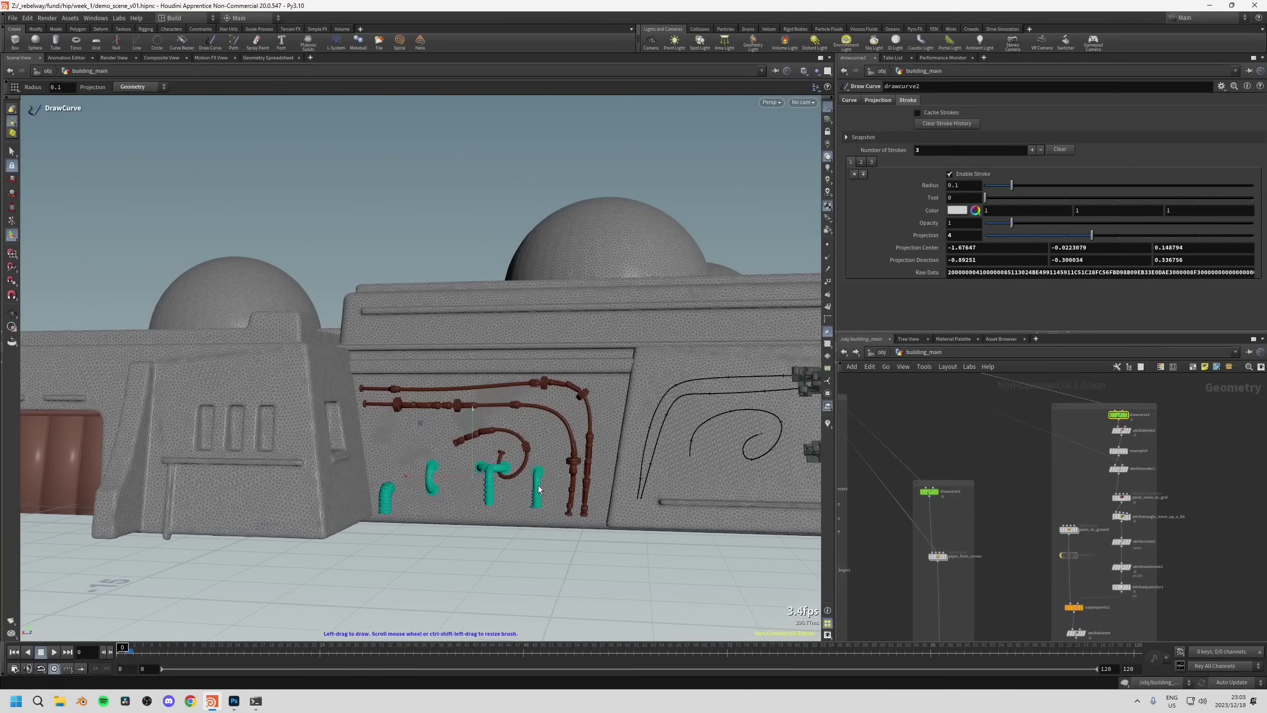
Check the teal pipes from several angles and draw two more drawcurve2 strokes high on the wall around the panels.
{"action": "mouse_move", "coordinate": [463, 494]}
{"action": "left_mouse_down", "text": "alt"}
{"action": "mouse_move", "coordinate": [452, 492]}
{"action": "mouse_move", "coordinate": [466, 504]}
{"action": "mouse_move", "coordinate": [459, 515]}
{"action": "mouse_move", "coordinate": [490, 484]}
{"action": "left_mouse_up", "text": "alt"}
{"action": "middle_click_drag", "start_coordinate": [490, 484], "coordinate": [425, 524], "text": "alt"}
{"action": "left_click_drag", "start_coordinate": [425, 524], "coordinate": [500, 518], "text": "alt"}
{"action": "key", "text": "Return"}
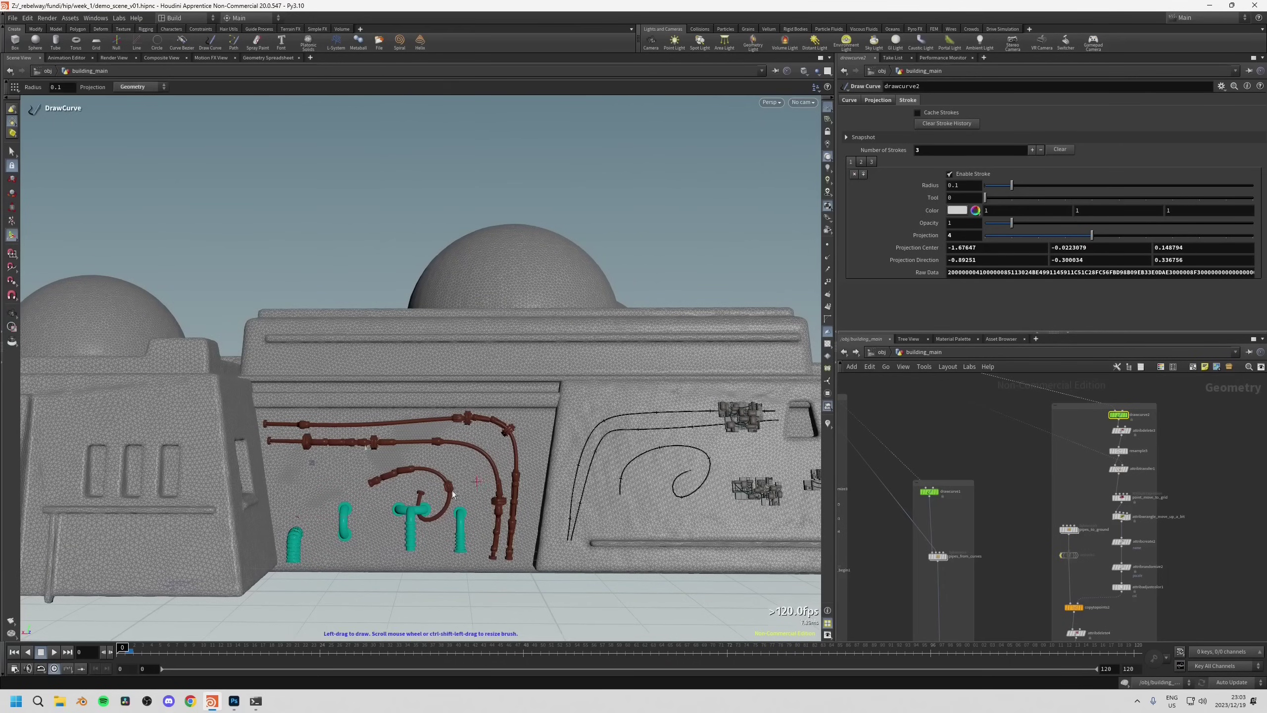
{"action": "key", "text": "Escape"}
{"action": "left_click_drag", "start_coordinate": [455, 561], "coordinate": [352, 501]}
{"action": "key", "text": "Return"}
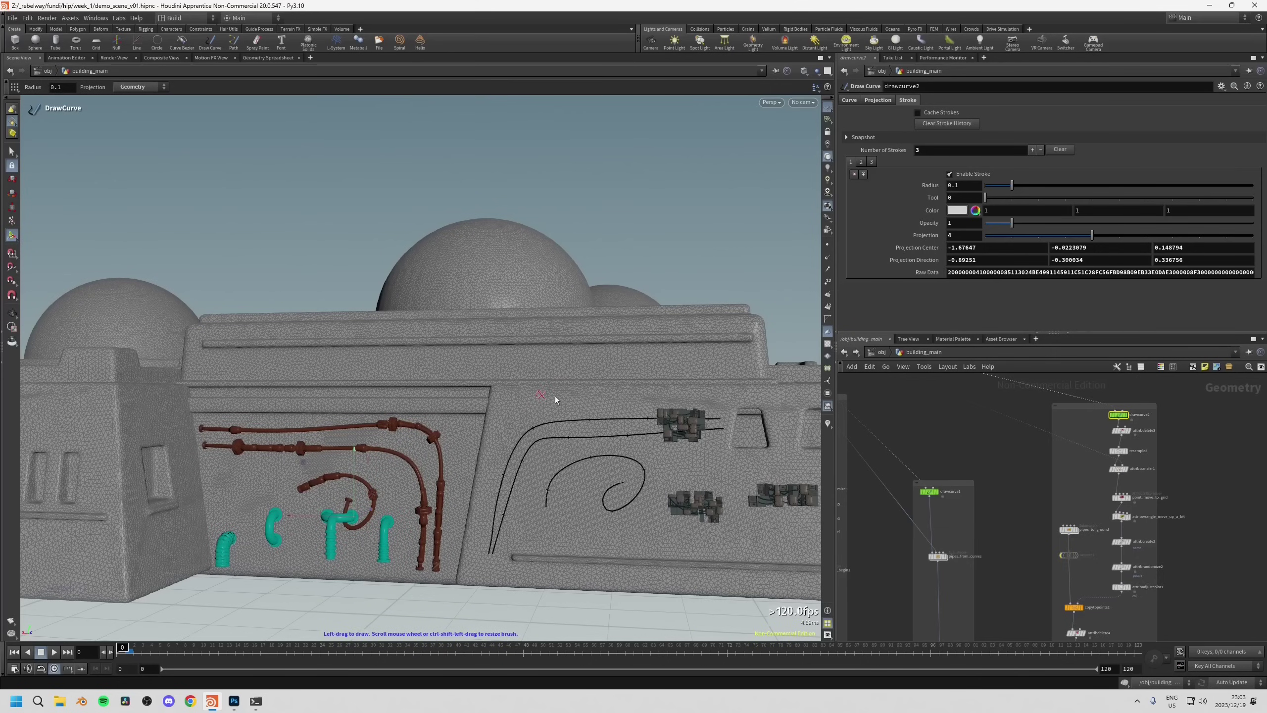
{"action": "left_click_drag", "start_coordinate": [554, 397], "coordinate": [690, 398]}
{"action": "left_click", "coordinate": [629, 403]}
Draw another drawcurve2 stroke on the wall below the windows near the corner and view the pipes on the whole building.
{"action": "key", "text": "Escape"}
{"action": "mouse_move", "coordinate": [509, 594]}
{"action": "left_mouse_down"}
{"action": "mouse_move", "coordinate": [520, 569]}
{"action": "mouse_move", "coordinate": [424, 569]}
{"action": "mouse_move", "coordinate": [466, 566]}
{"action": "mouse_move", "coordinate": [405, 555]}
{"action": "mouse_move", "coordinate": [631, 575]}
{"action": "mouse_move", "coordinate": [588, 557]}
{"action": "left_mouse_up"}
{"action": "middle_click_drag", "start_coordinate": [588, 558], "coordinate": [300, 532]}
{"action": "key", "text": "Return"}
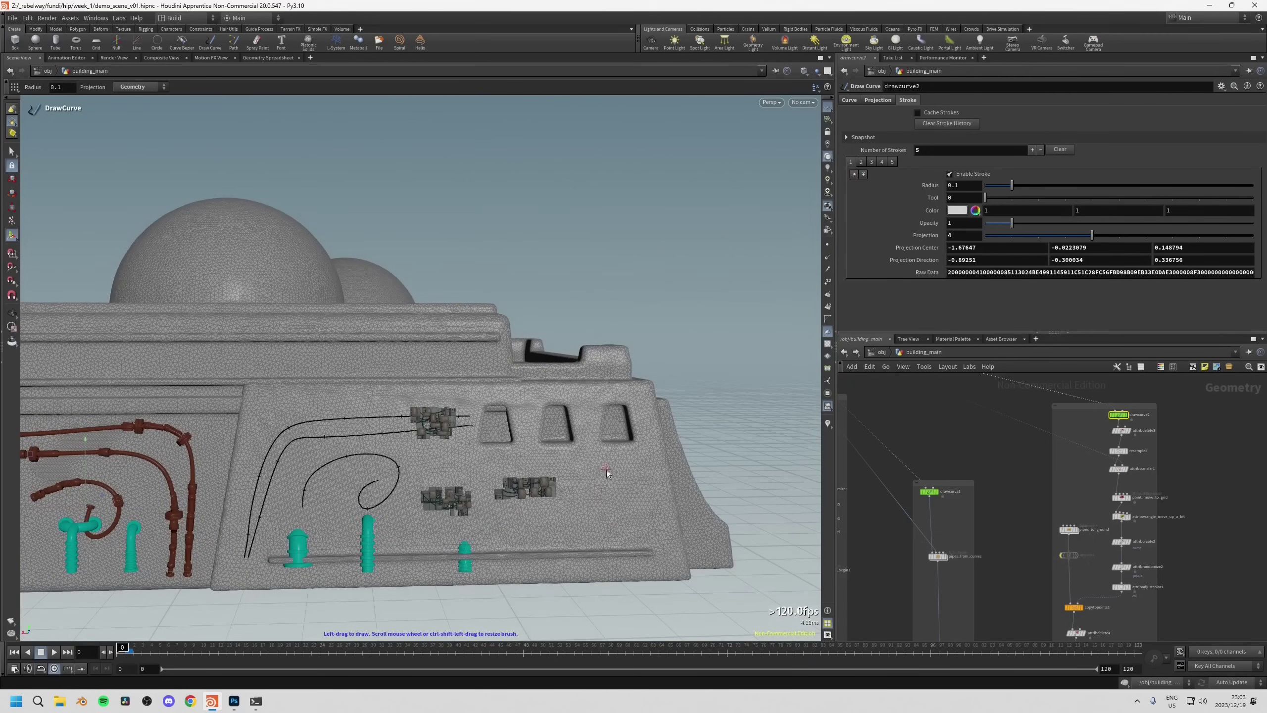
{"action": "left_click_drag", "start_coordinate": [611, 459], "coordinate": [562, 470], "text": "alt"}
{"action": "right_click_drag", "start_coordinate": [562, 470], "coordinate": [440, 510], "text": "alt"}
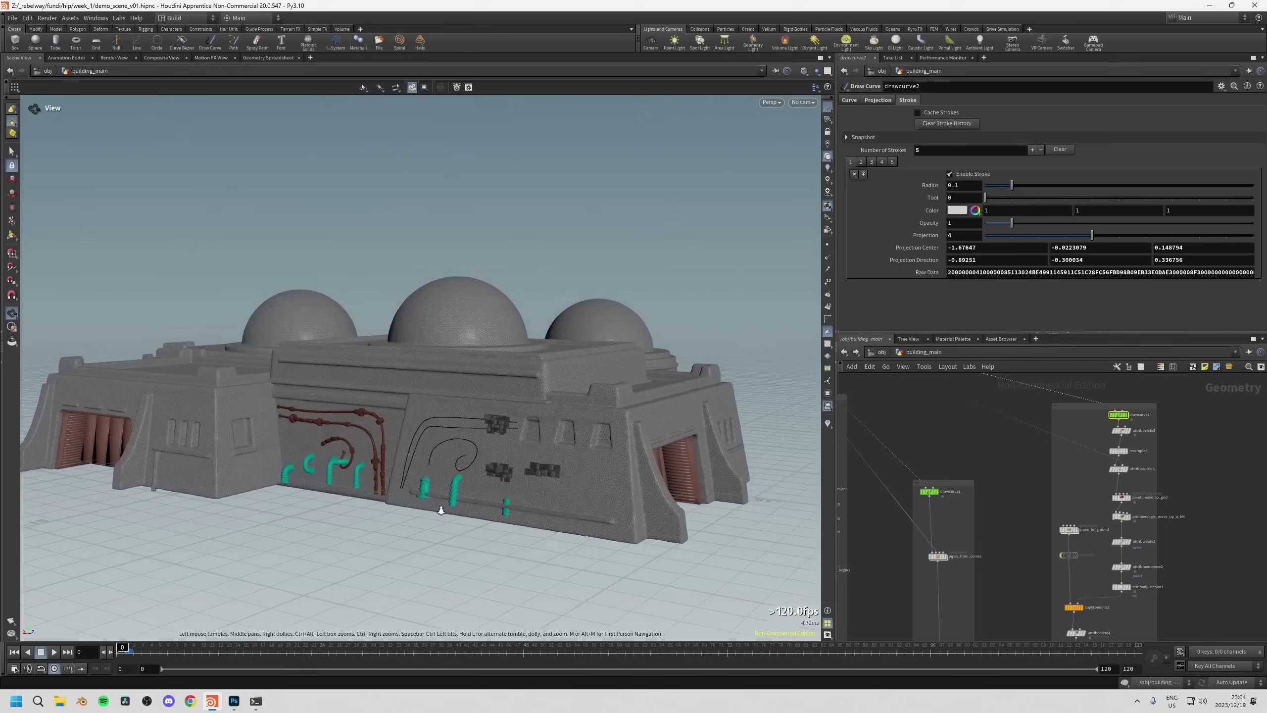
{"action": "left_click", "coordinate": [591, 471]}
{"action": "mouse_move", "coordinate": [616, 470]}
{"action": "left_mouse_down"}
{"action": "mouse_move", "coordinate": [413, 510]}
{"action": "mouse_move", "coordinate": [546, 504]}
{"action": "left_mouse_up"}
{"action": "key", "text": "space"}
{"action": "key", "text": "space"}
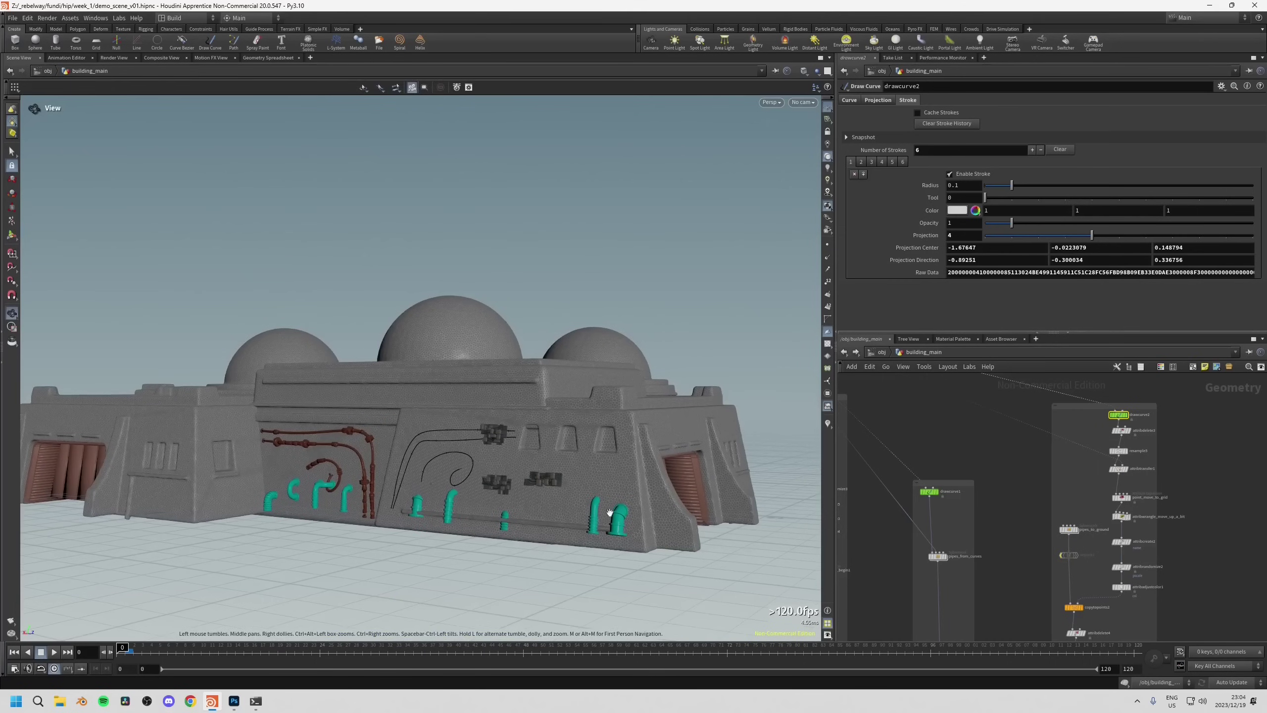
{"action": "key", "text": "h"}
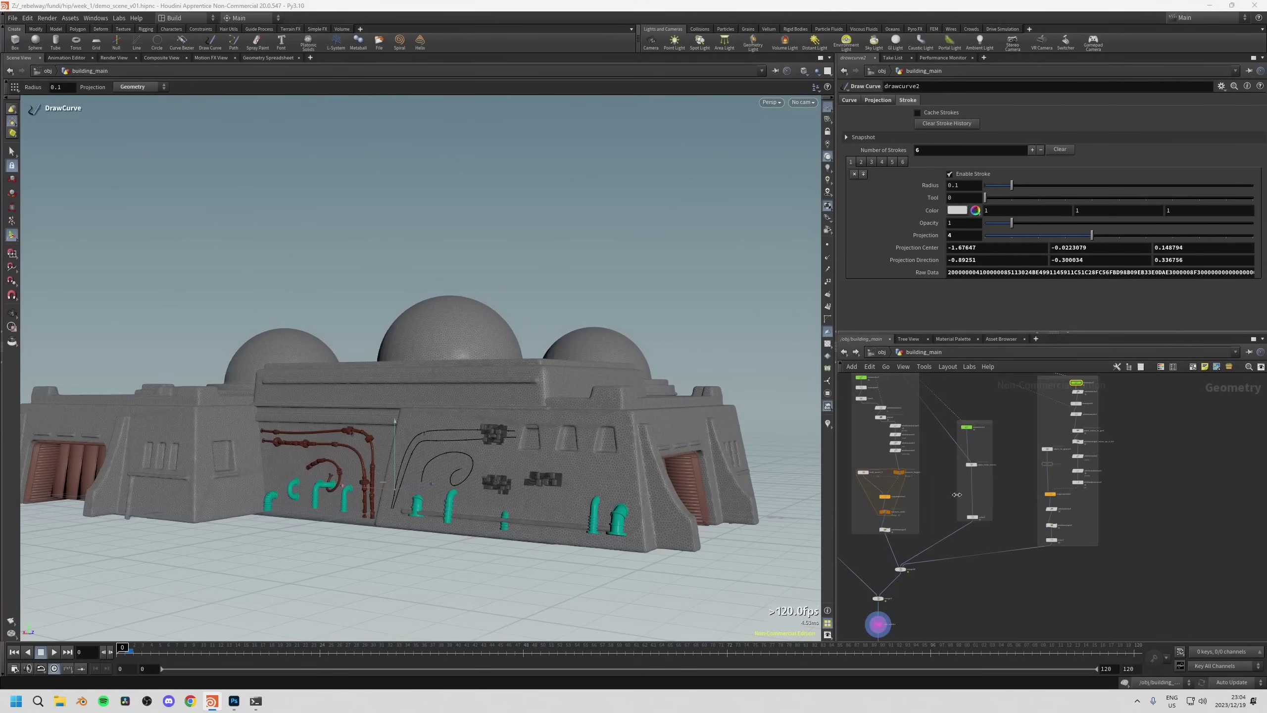
Go up to the object level, enter the com_tower object and inspect its node network and tower model.
{"action": "middle_click_drag", "start_coordinate": [985, 389], "coordinate": [991, 419]}
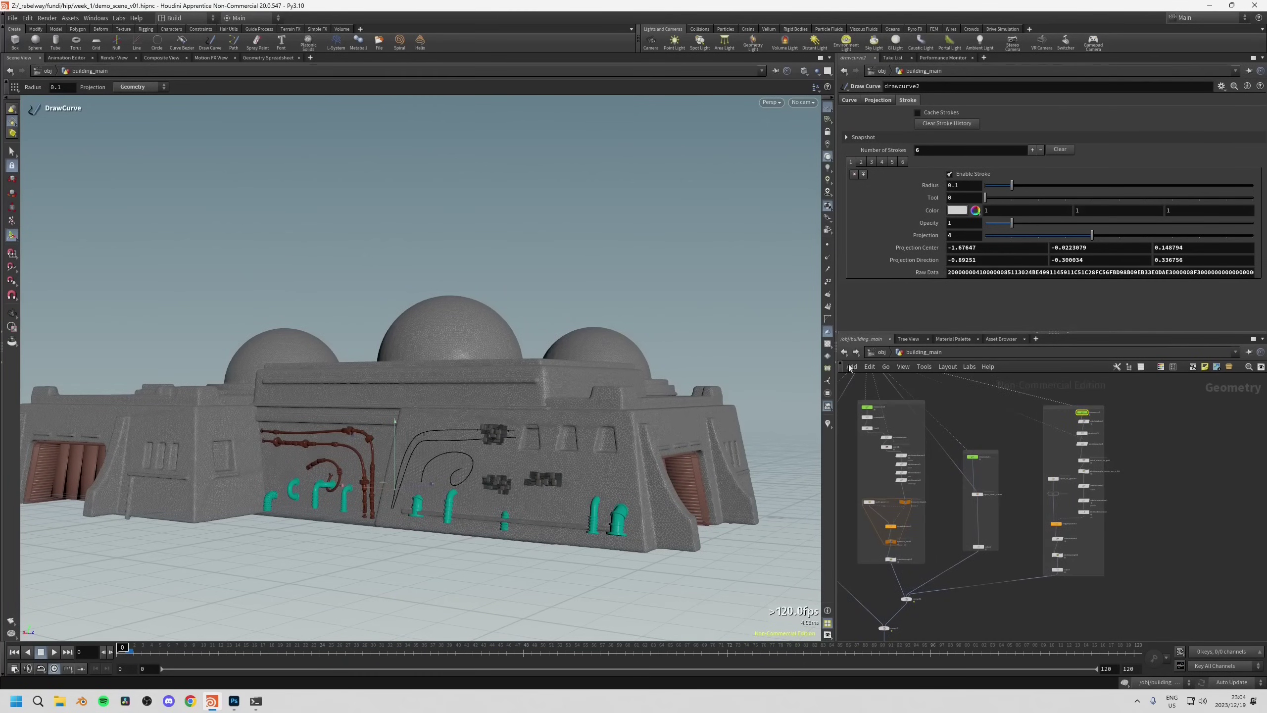
{"action": "left_click", "coordinate": [881, 352]}
{"action": "scroll", "coordinate": [981, 501], "scroll_direction": "up", "scroll_amount": 3}
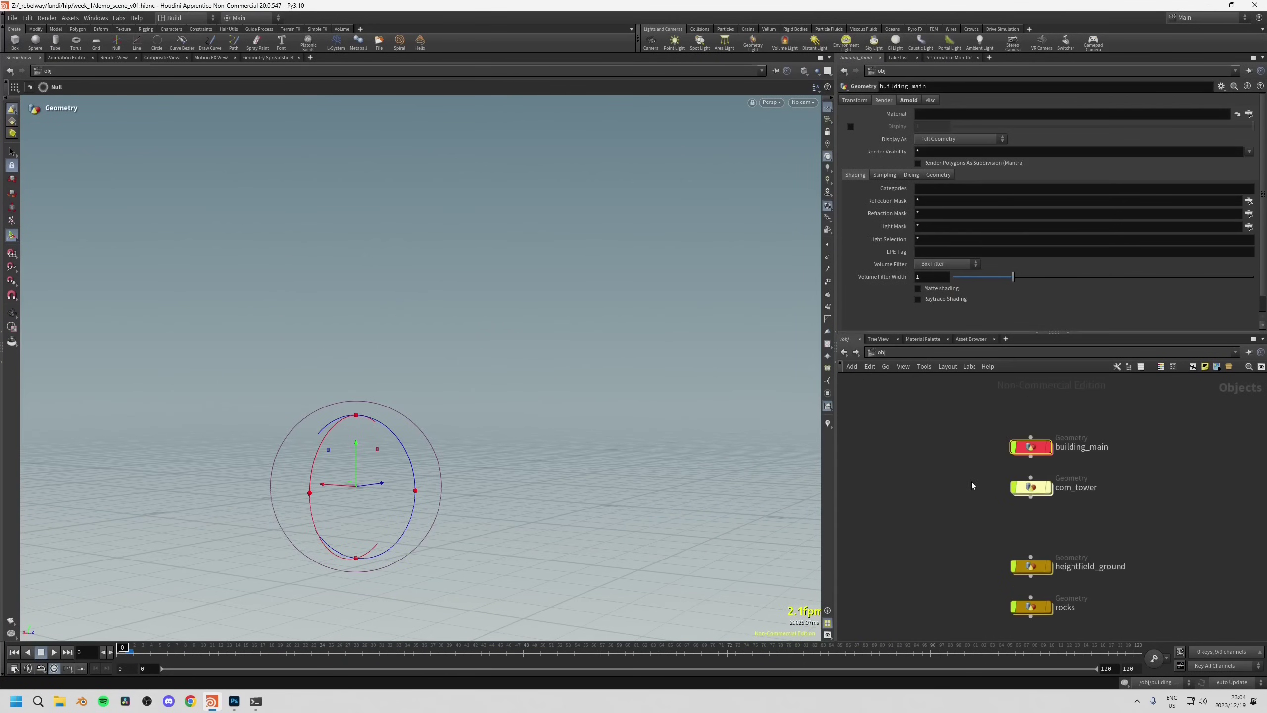
{"action": "left_click", "coordinate": [1029, 486]}
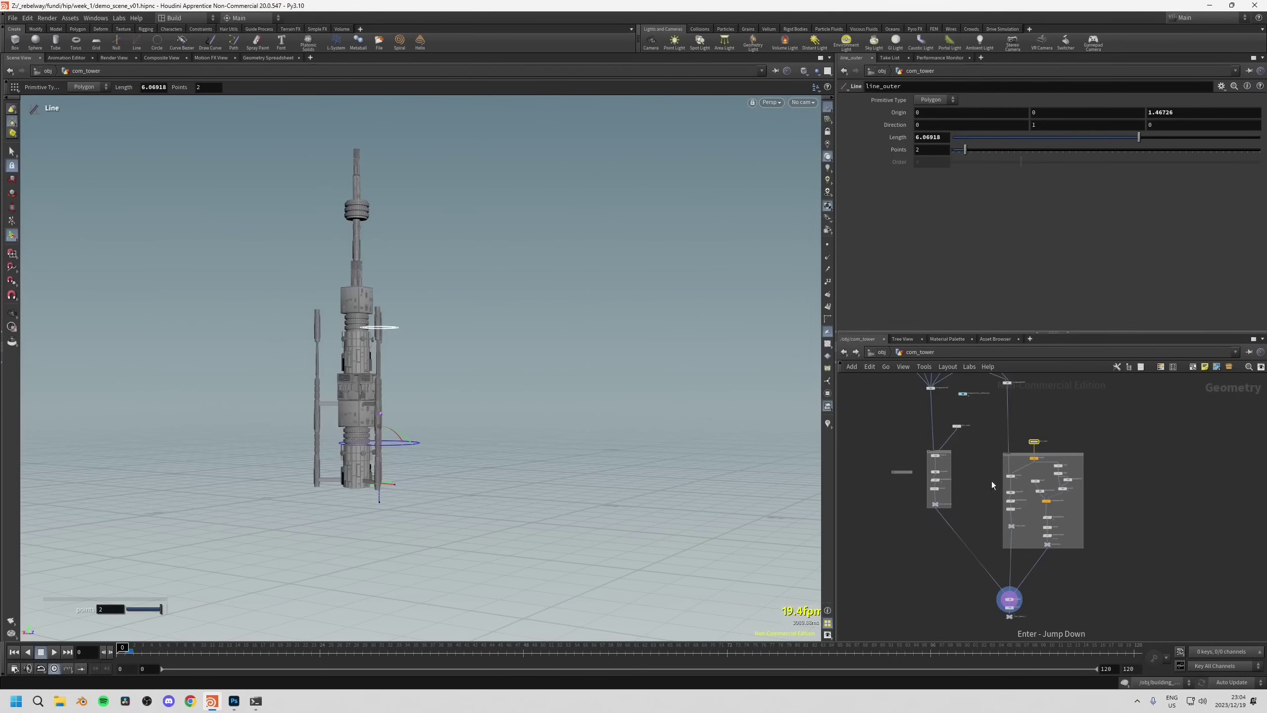
{"action": "middle_click_drag", "start_coordinate": [983, 444], "coordinate": [1007, 505]}
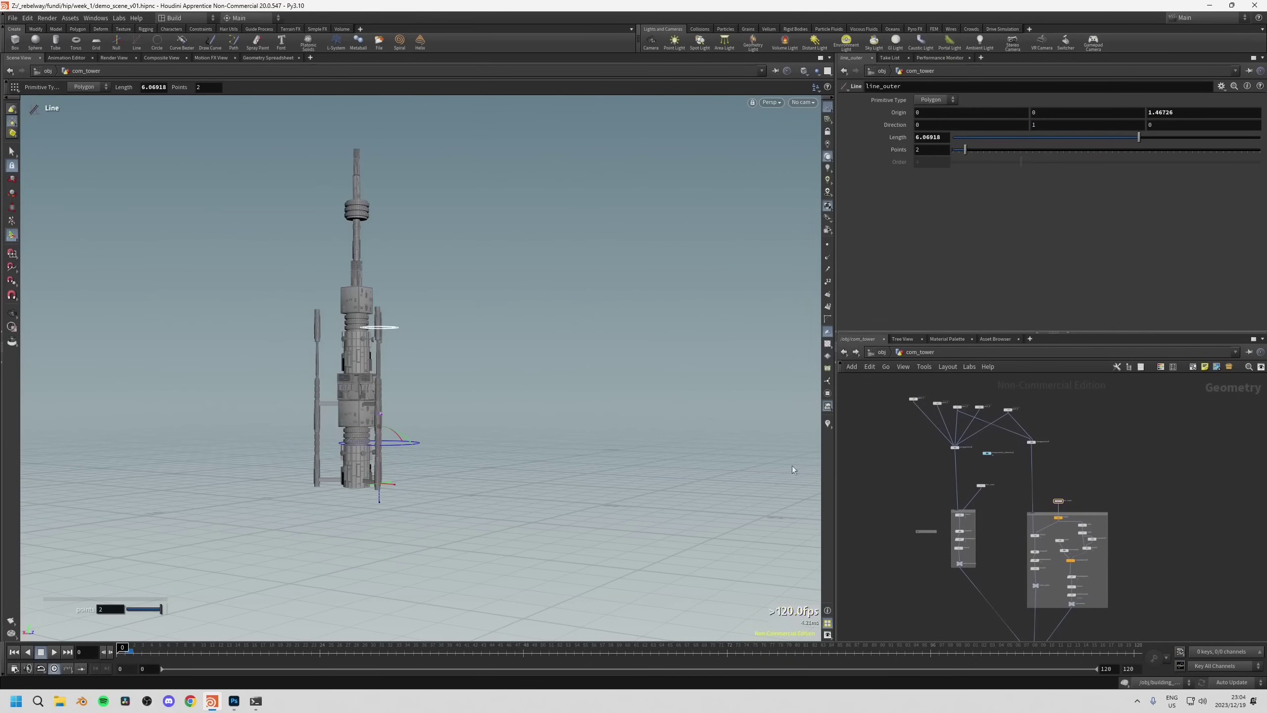
{"action": "mouse_move", "coordinate": [351, 402]}
{"action": "left_mouse_down", "text": "alt"}
{"action": "mouse_move", "coordinate": [360, 379]}
{"action": "mouse_move", "coordinate": [350, 402]}
{"action": "left_mouse_up", "text": "alt"}
{"action": "middle_click_drag", "start_coordinate": [350, 402], "coordinate": [472, 470], "text": "alt"}
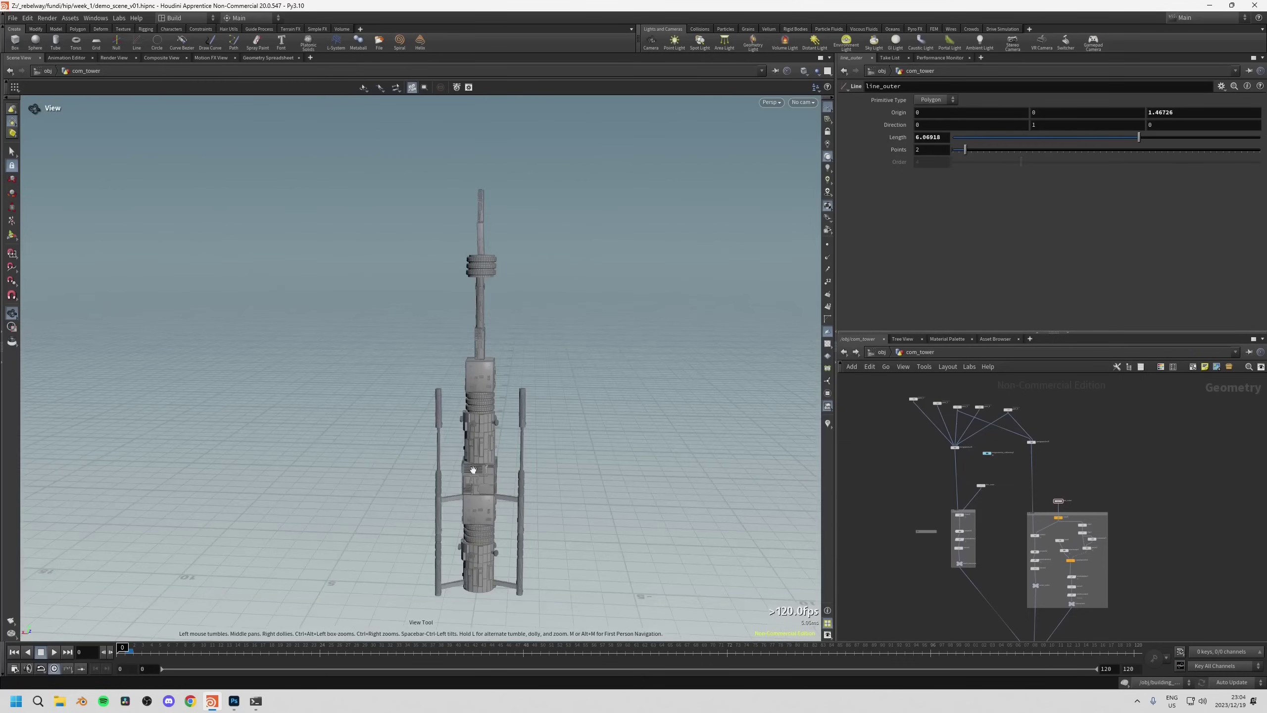
Inspect the full tower model from several angles, then enlarge the node network area and examine the part nodes feeding the merge.
{"action": "right_click_drag", "start_coordinate": [472, 470], "coordinate": [524, 402], "text": "alt"}
{"action": "left_click_drag", "start_coordinate": [525, 402], "coordinate": [506, 495], "text": "alt"}
{"action": "middle_click_drag", "start_coordinate": [506, 495], "coordinate": [510, 452], "text": "alt"}
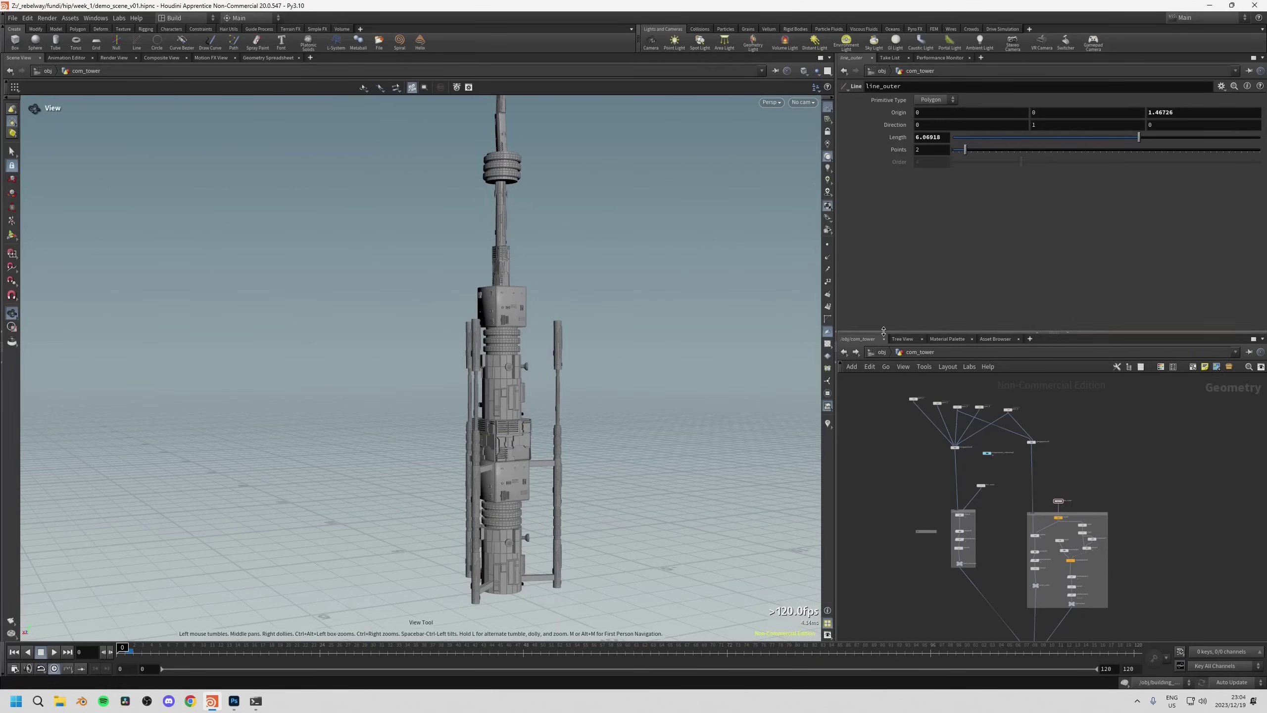
{"action": "left_click_drag", "start_coordinate": [884, 331], "coordinate": [883, 287]}
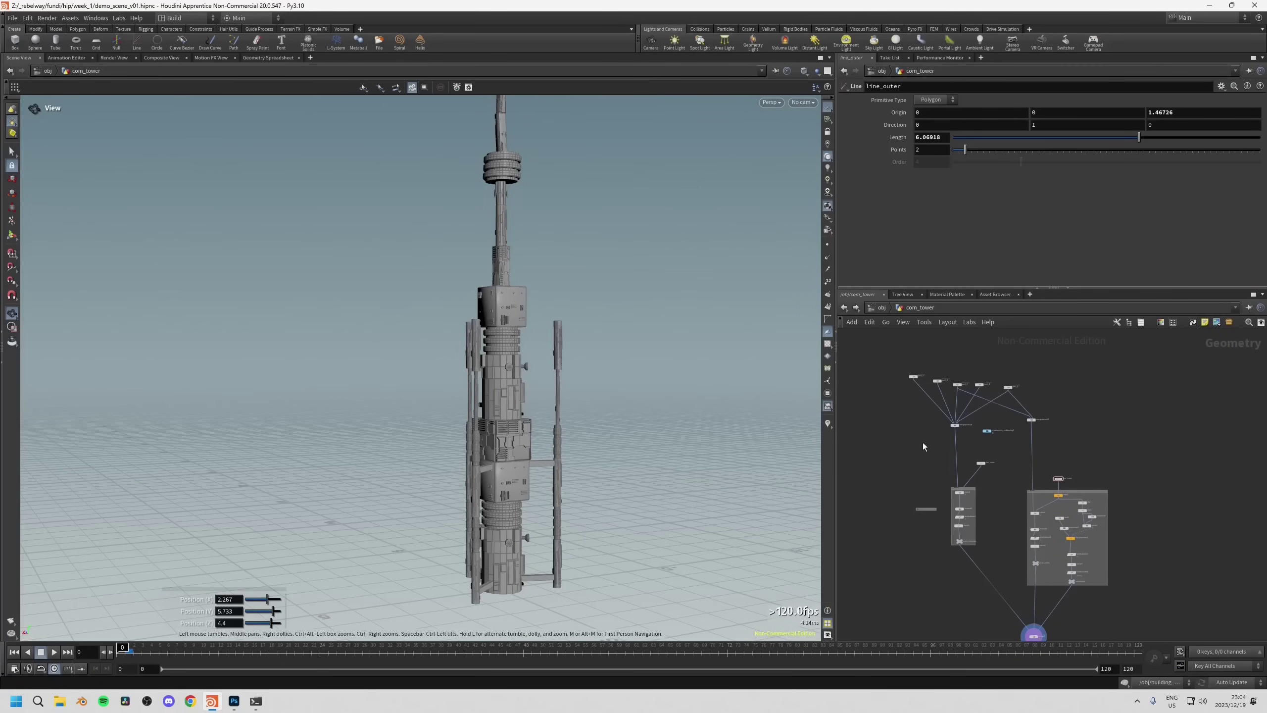
{"action": "scroll", "coordinate": [924, 420], "scroll_direction": "up", "scroll_amount": 5}
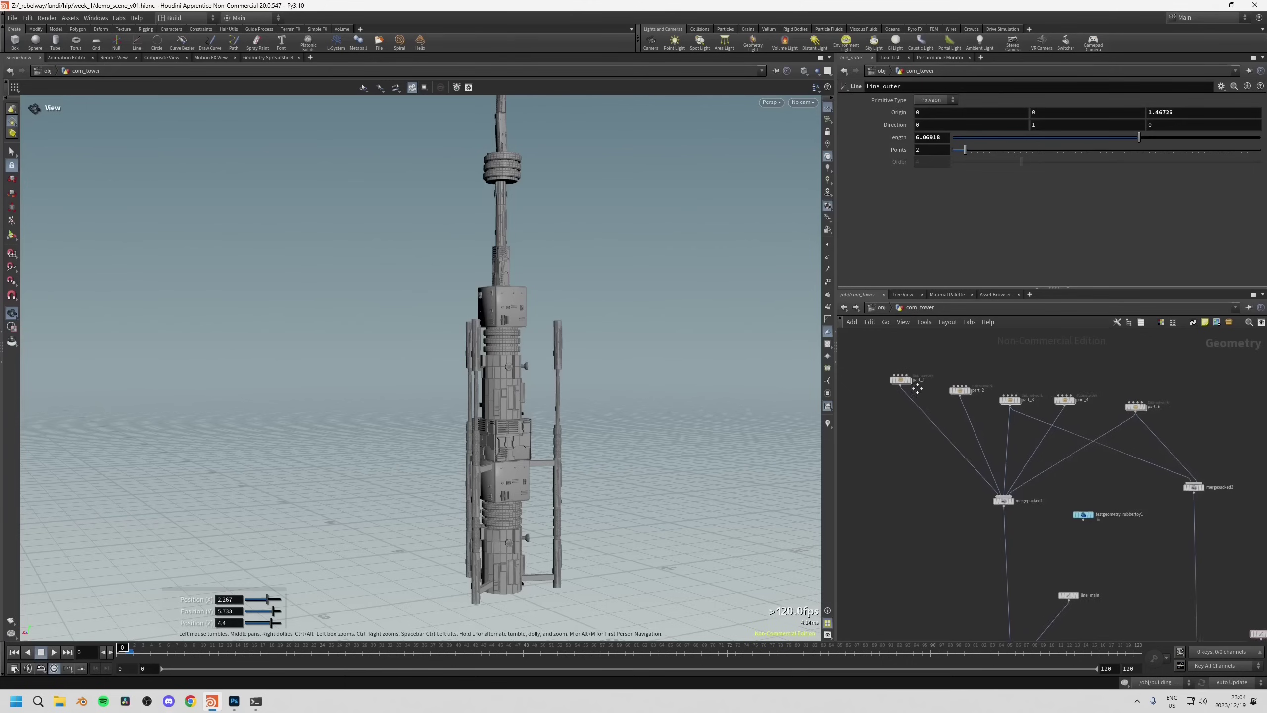
{"action": "middle_click_drag", "start_coordinate": [917, 389], "coordinate": [934, 419]}
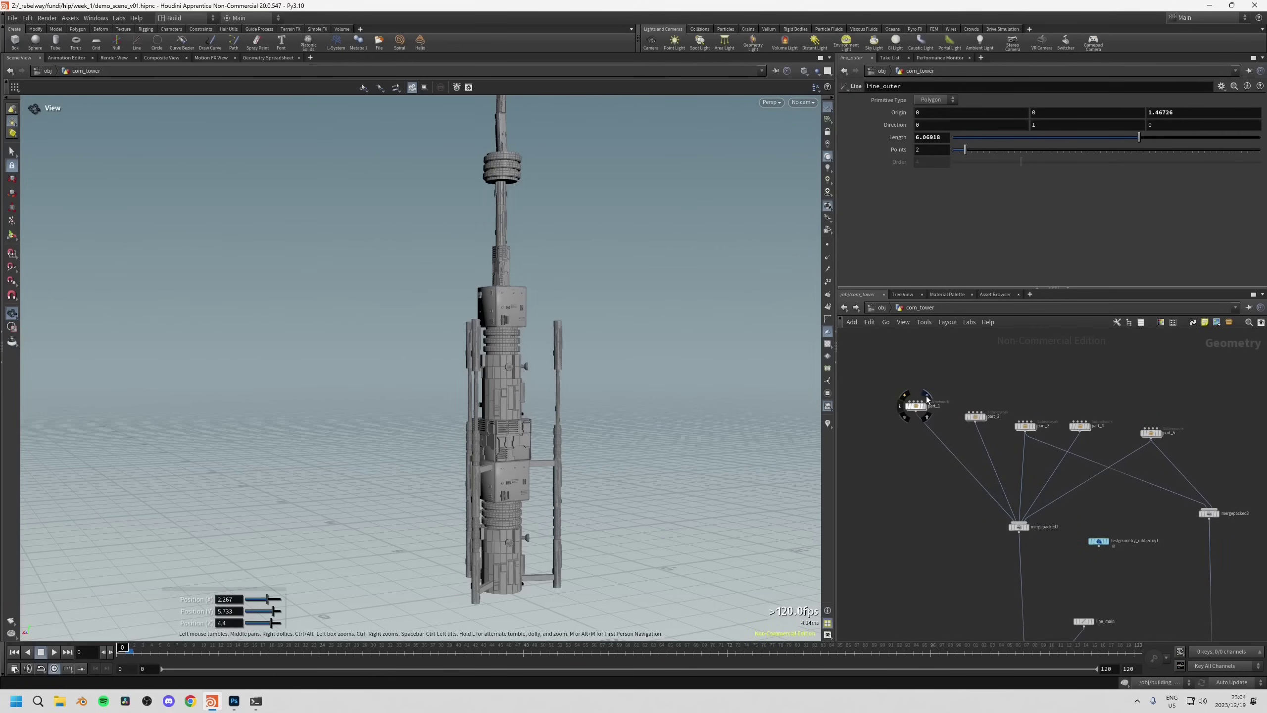
Display the part_1 and part_2 subnetworks in turn, inspect the part_2 panelled cube up close and hide the HUD handles.
{"action": "left_click", "coordinate": [924, 406]}
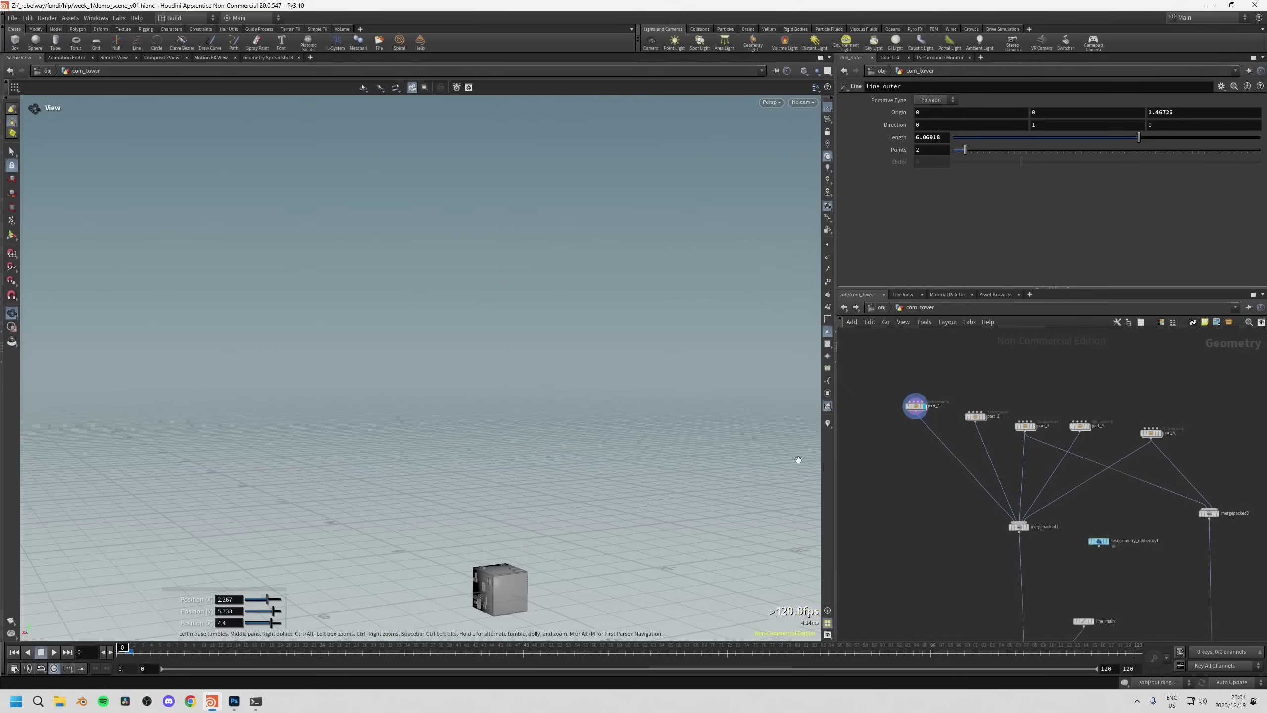
{"action": "left_click", "coordinate": [974, 416]}
{"action": "key", "text": "space+g"}
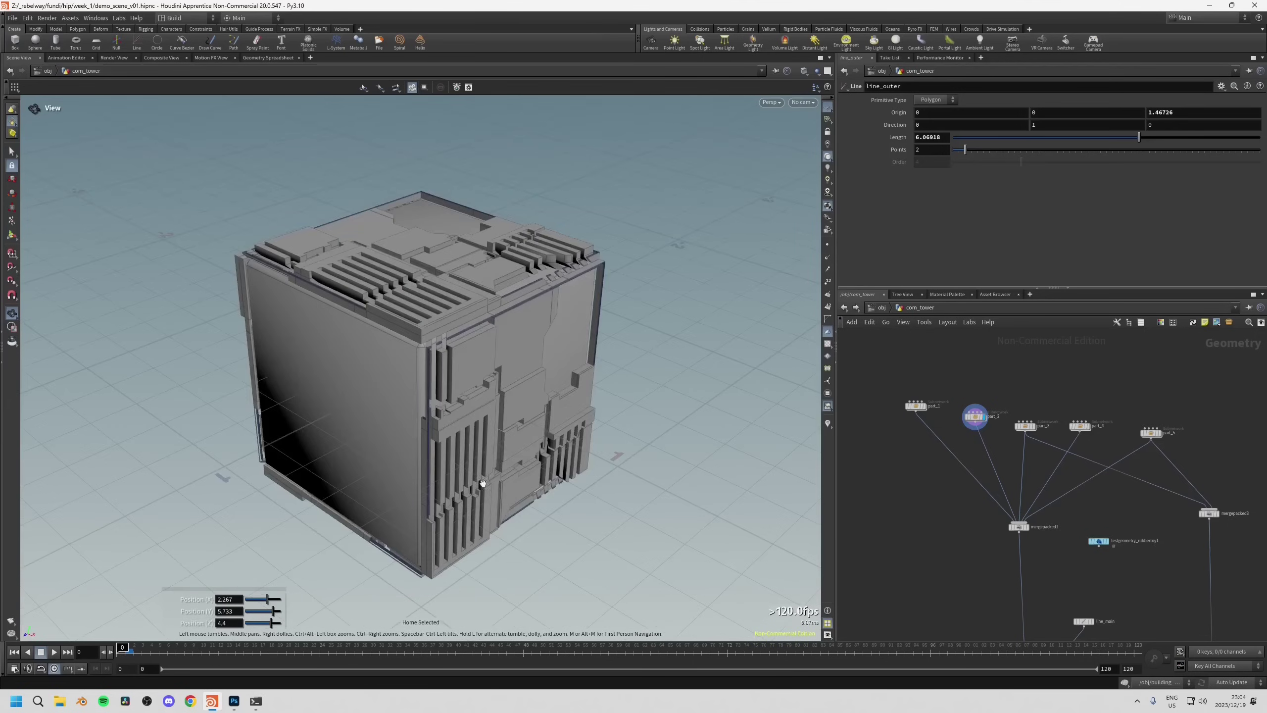
{"action": "left_click_drag", "start_coordinate": [512, 506], "coordinate": [398, 435]}
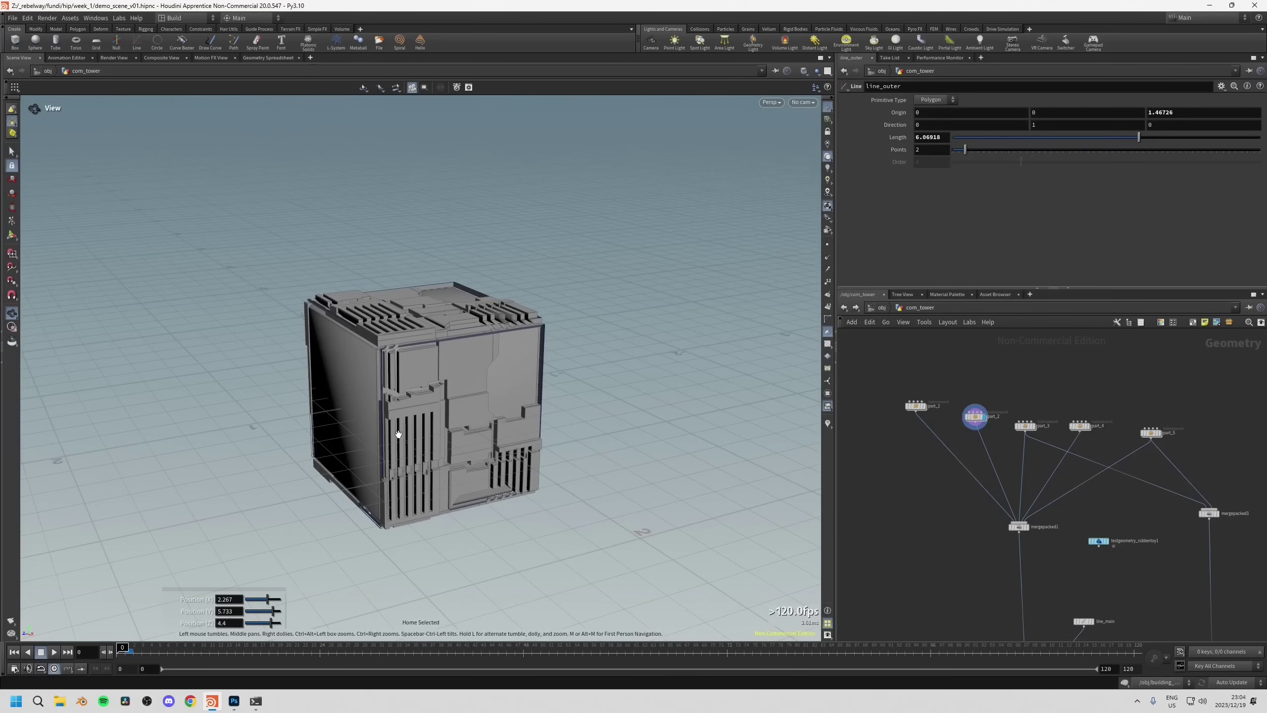
{"action": "key", "text": "h"}
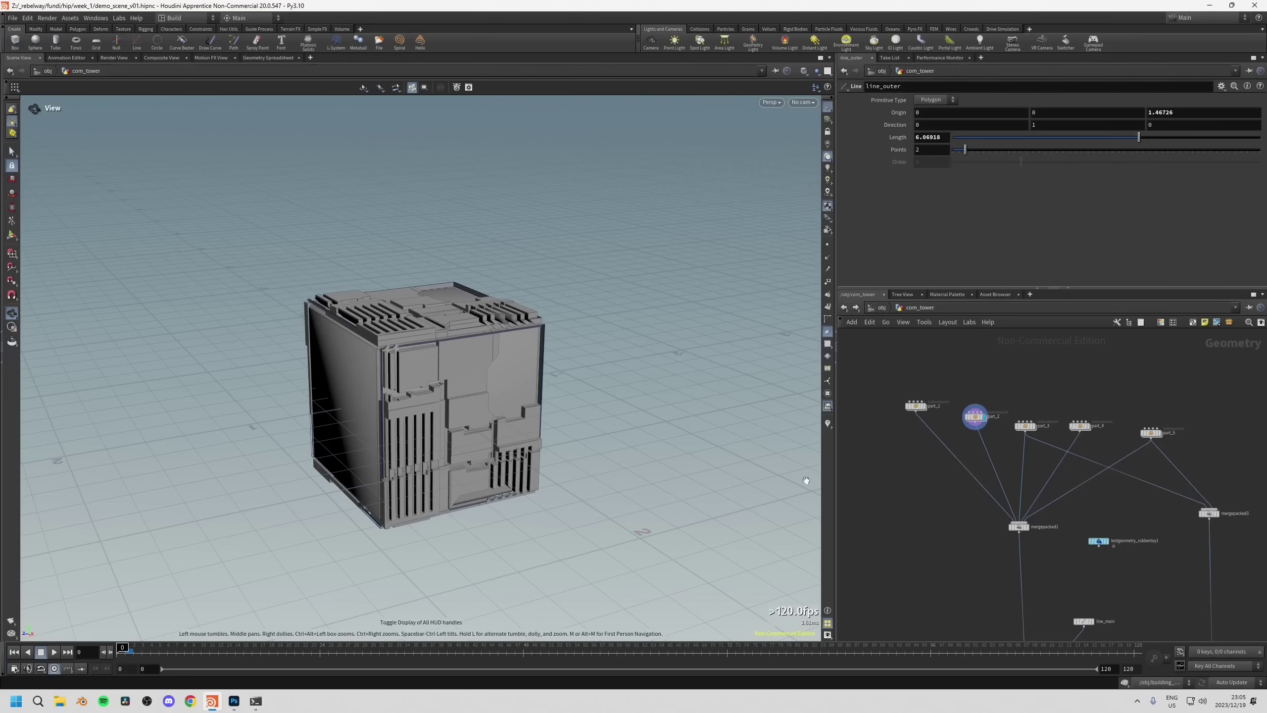
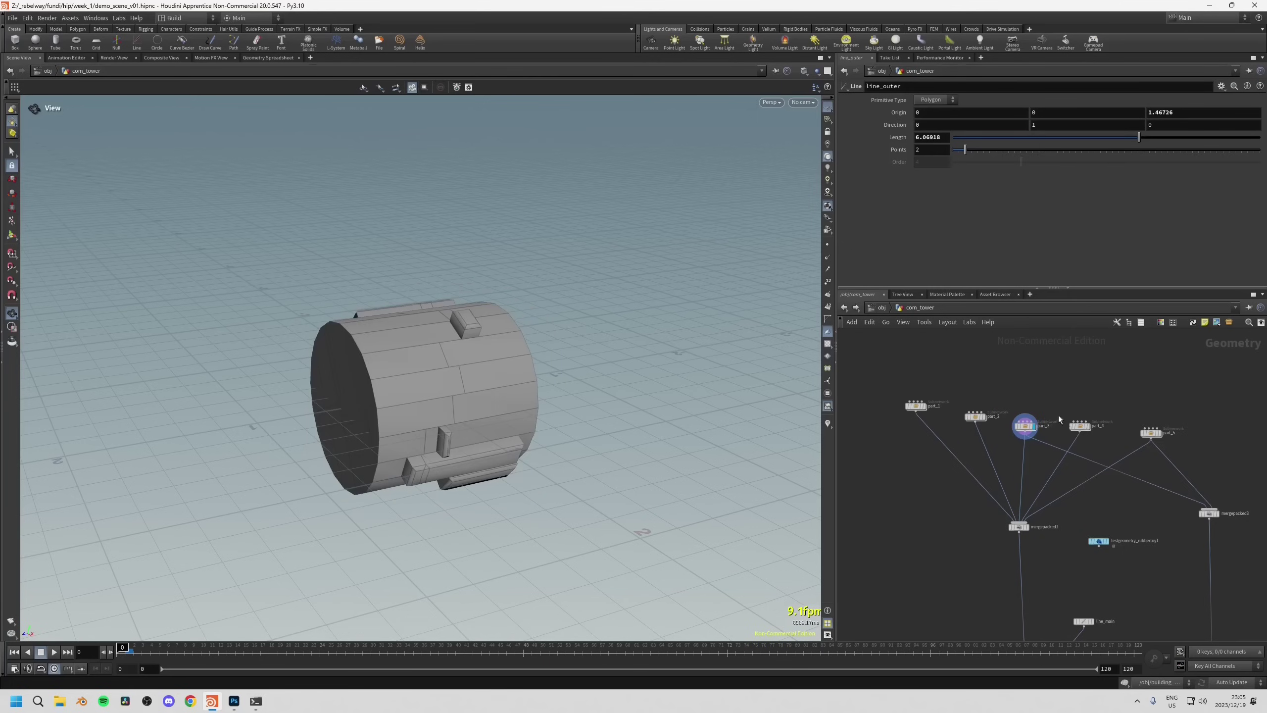
Display part_4, part_5 and the mergepacked1 output one after another in the viewport.
{"action": "left_click", "coordinate": [1093, 426]}
{"action": "middle_click_drag", "start_coordinate": [1114, 404], "coordinate": [1065, 396]}
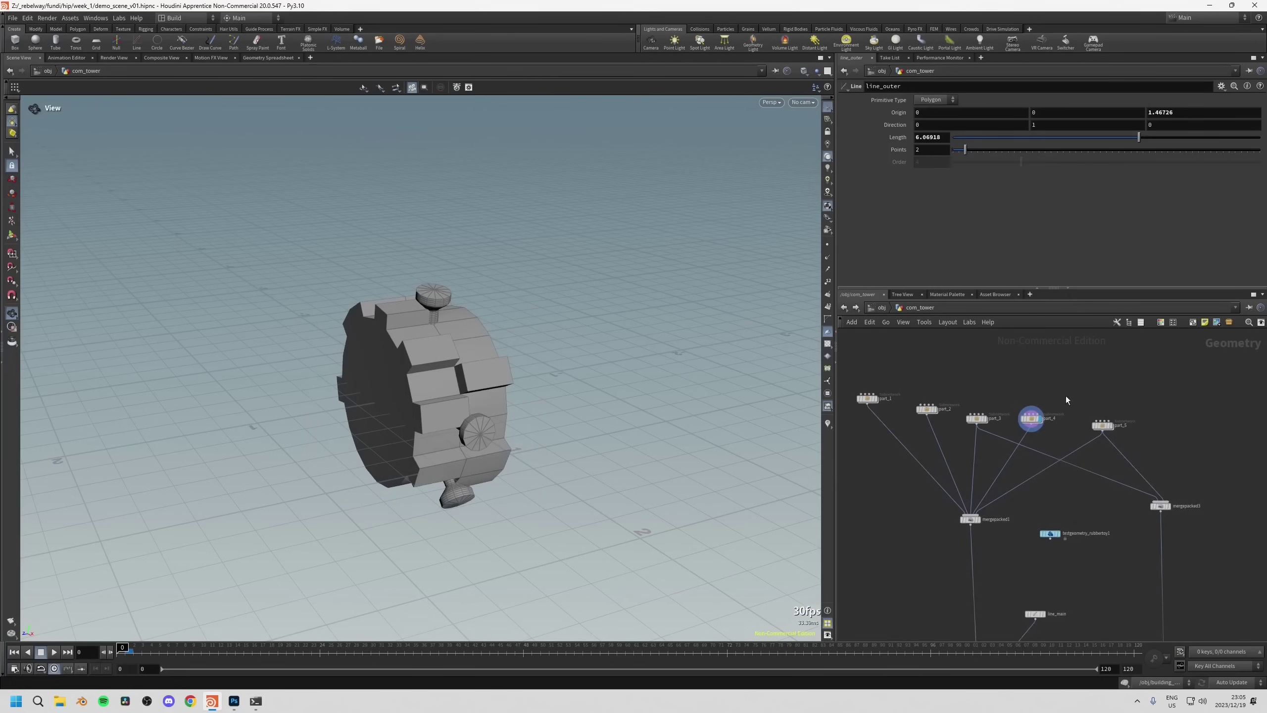
{"action": "left_click", "coordinate": [1111, 424]}
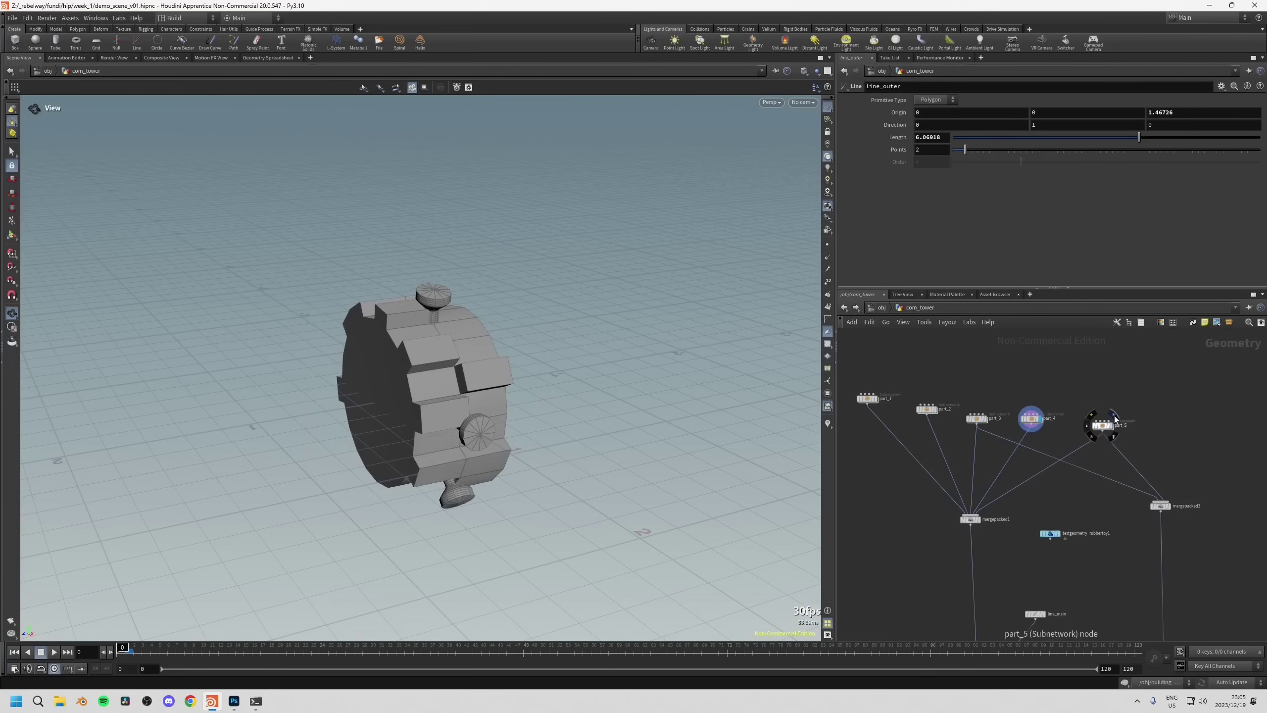
{"action": "left_click", "coordinate": [978, 520]}
{"action": "scroll", "coordinate": [915, 479], "scroll_direction": "down", "scroll_amount": 5}
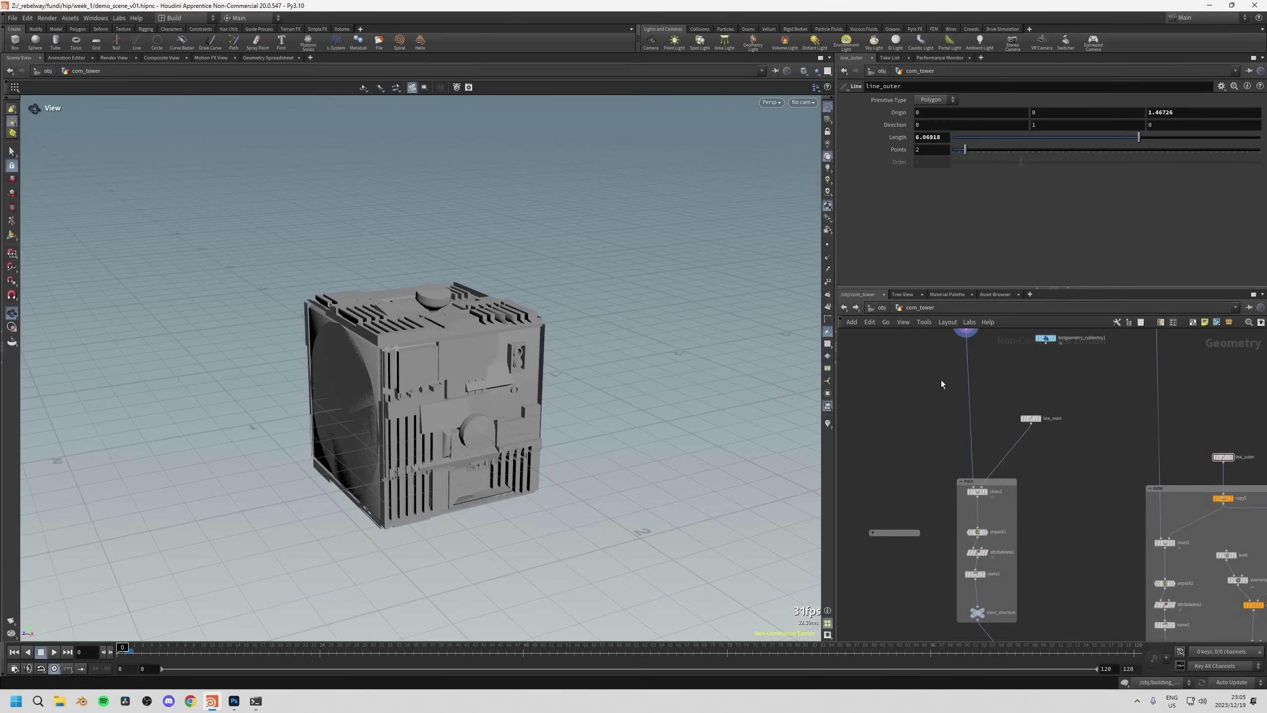
{"action": "scroll", "coordinate": [999, 436], "scroll_direction": "up", "scroll_amount": 3}
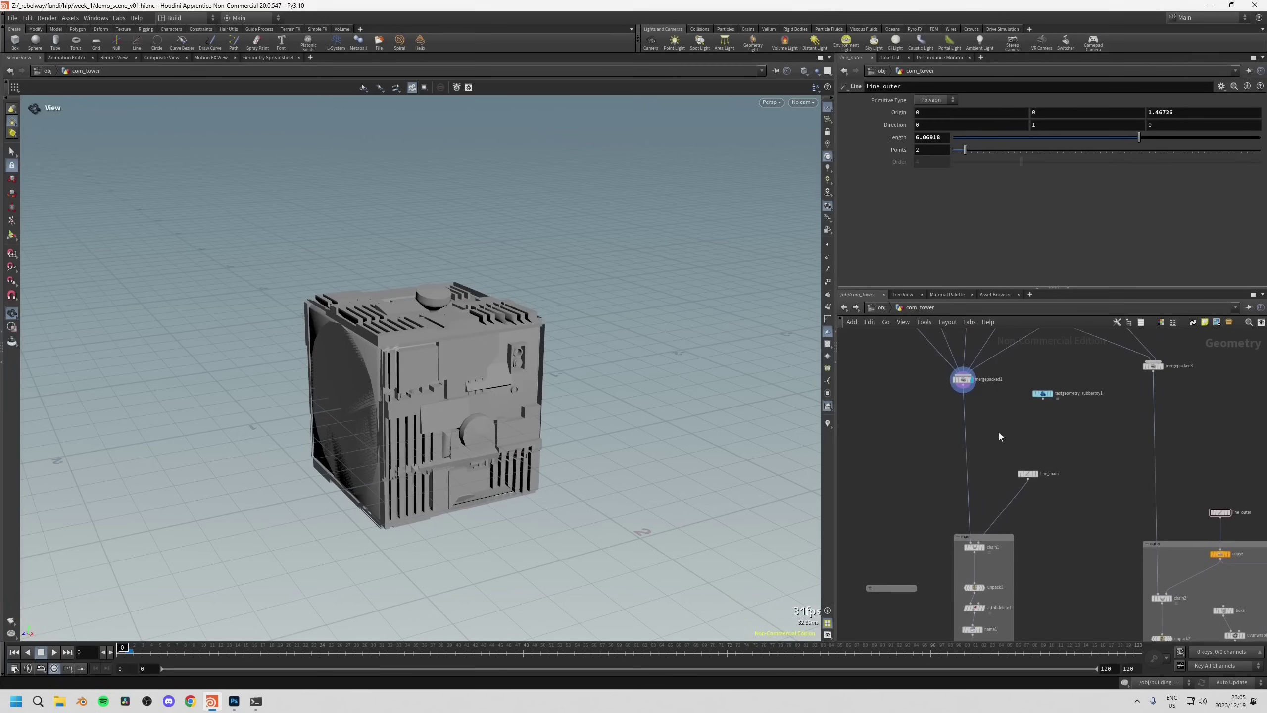
{"action": "scroll", "coordinate": [974, 547], "scroll_direction": "up", "scroll_amount": 3}
Display the output of chain1 in the main network box and bring the whole tower into view.
{"action": "left_click", "coordinate": [974, 547]}
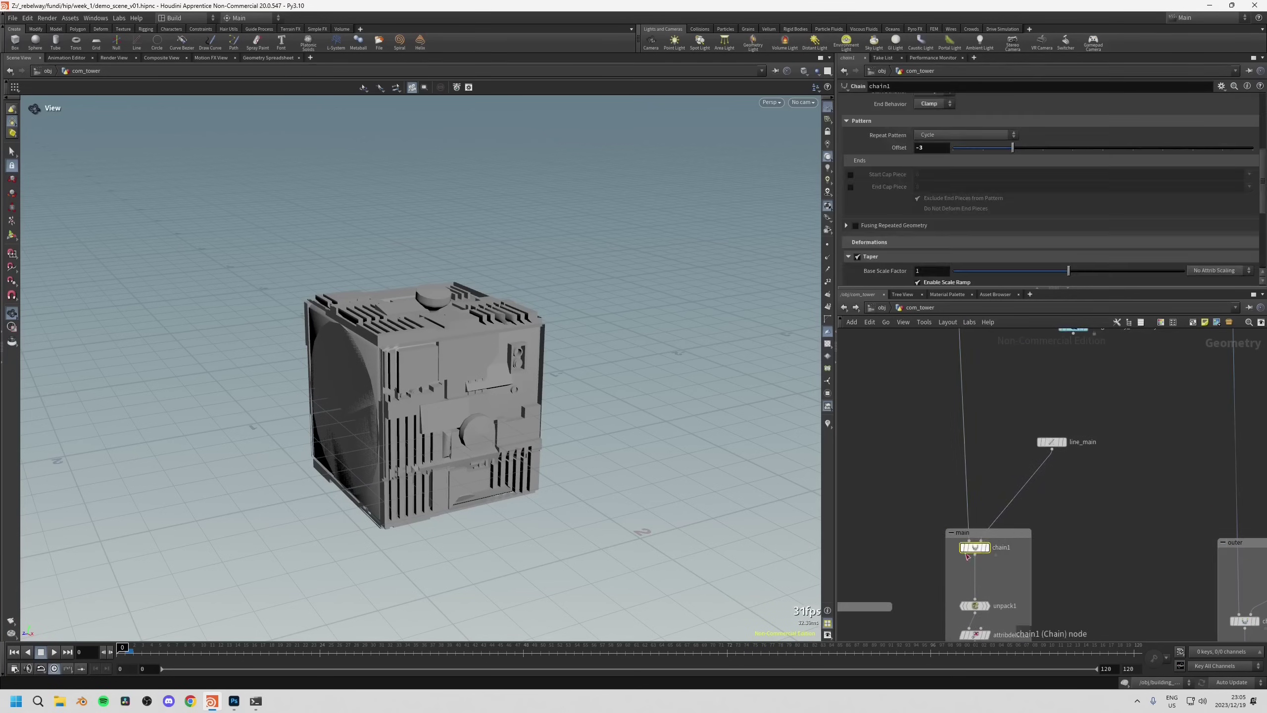
{"action": "mouse_move", "coordinate": [978, 552]}
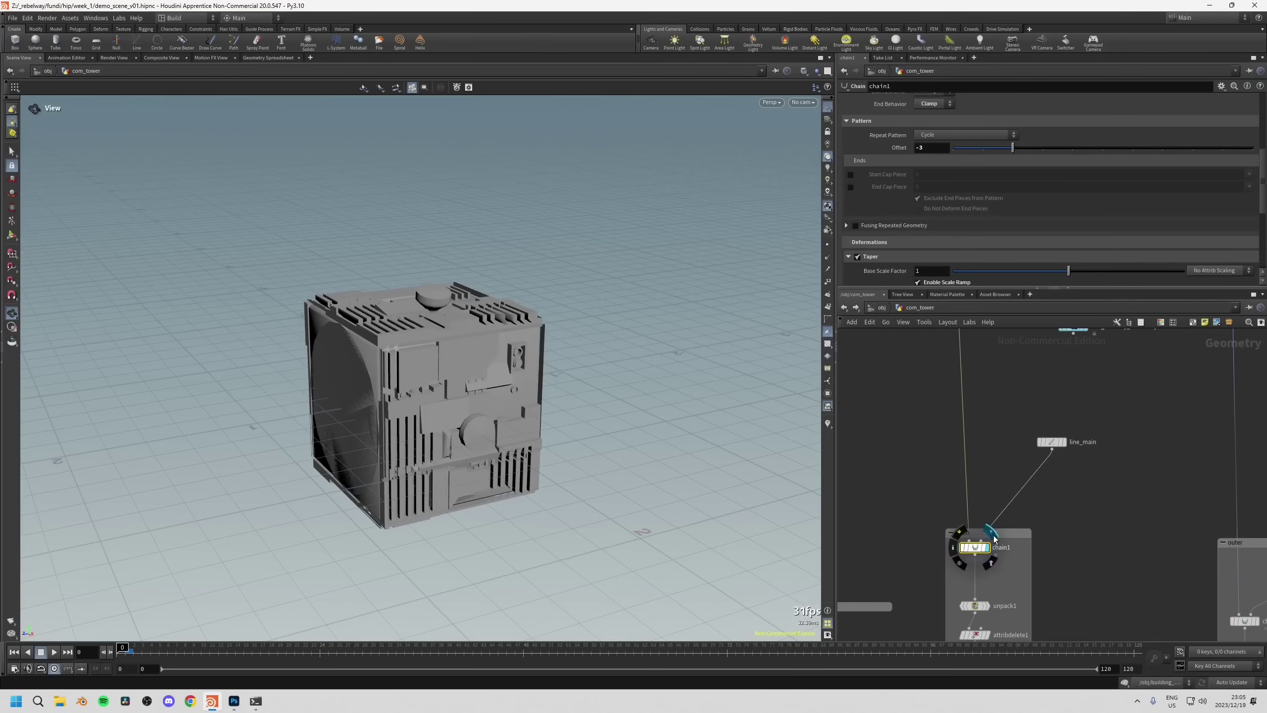
{"action": "left_click", "coordinate": [993, 532]}
{"action": "scroll", "coordinate": [927, 494], "scroll_direction": "up", "scroll_amount": 2}
{"action": "right_click_drag", "start_coordinate": [639, 360], "coordinate": [458, 405]}
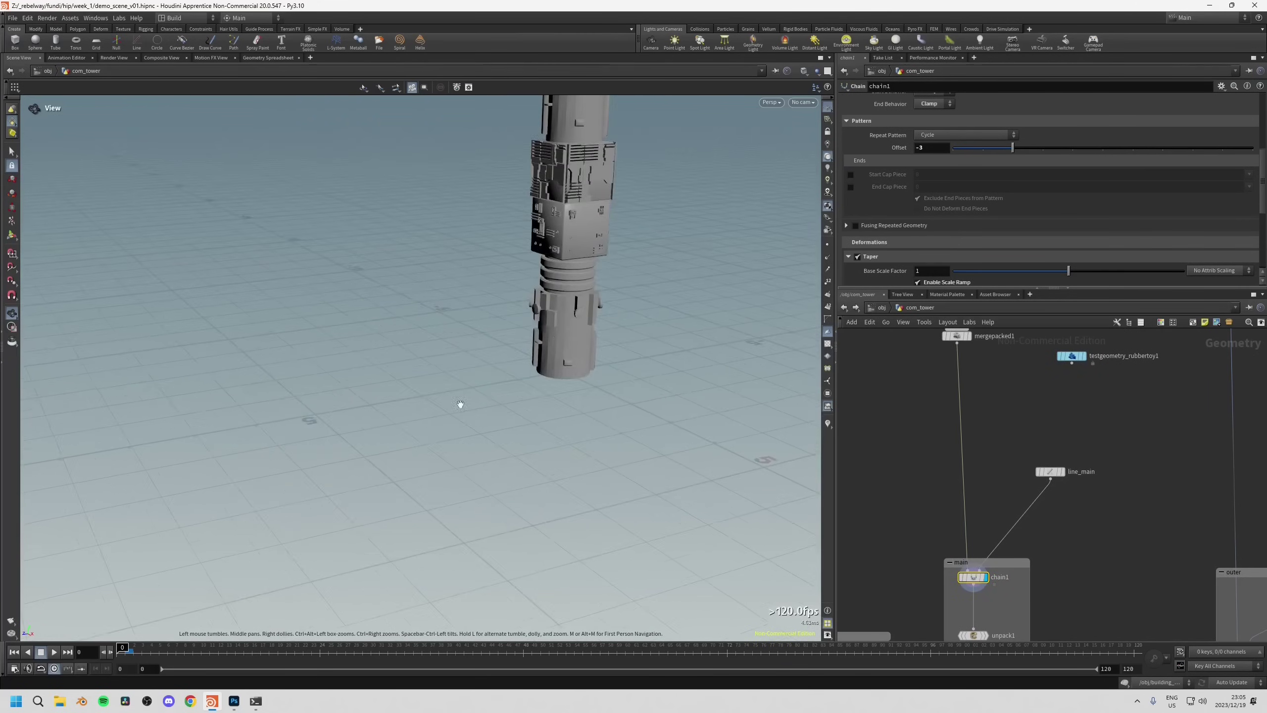
{"action": "left_click_drag", "start_coordinate": [459, 405], "coordinate": [727, 368]}
{"action": "right_click_drag", "start_coordinate": [727, 368], "coordinate": [679, 329]}
{"action": "middle_click_drag", "start_coordinate": [679, 329], "coordinate": [636, 345]}
{"action": "left_click_drag", "start_coordinate": [635, 345], "coordinate": [645, 307]}
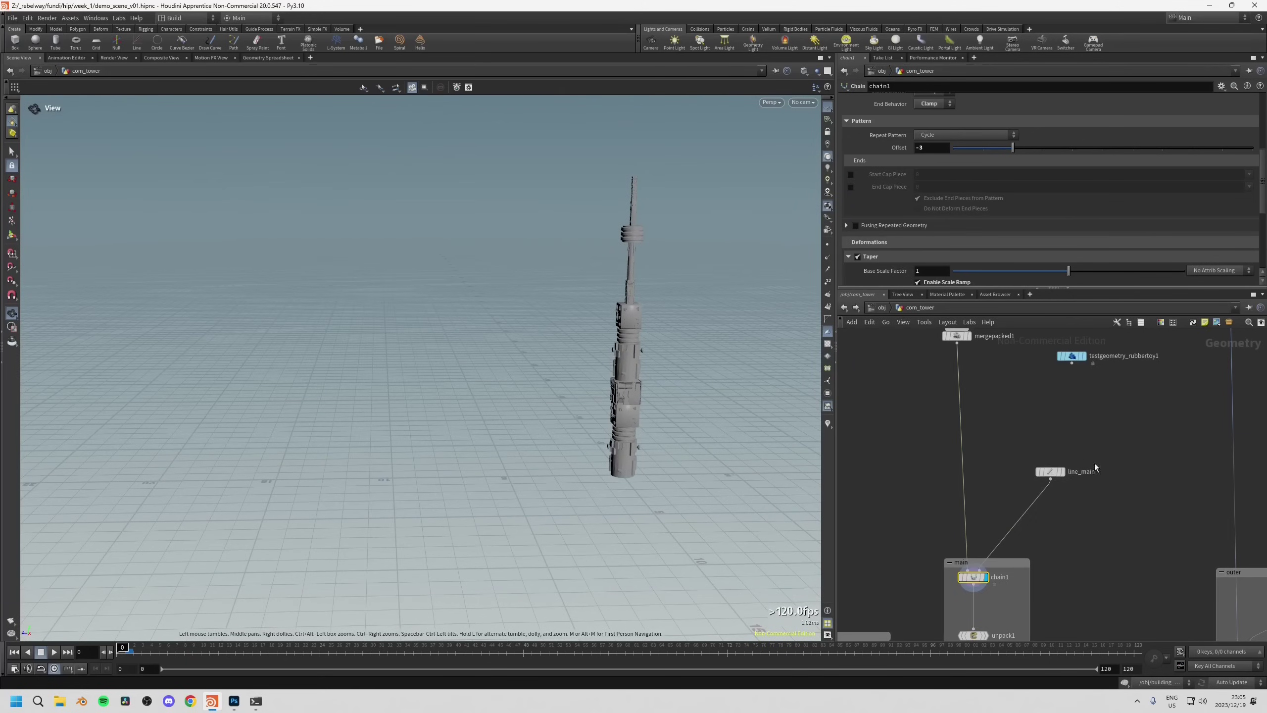
Extend line_main with its viewport handle to a length of about 14.76 and shorten it again to about 10.79.
{"action": "left_click", "coordinate": [1050, 470]}
{"action": "key", "text": "Return"}
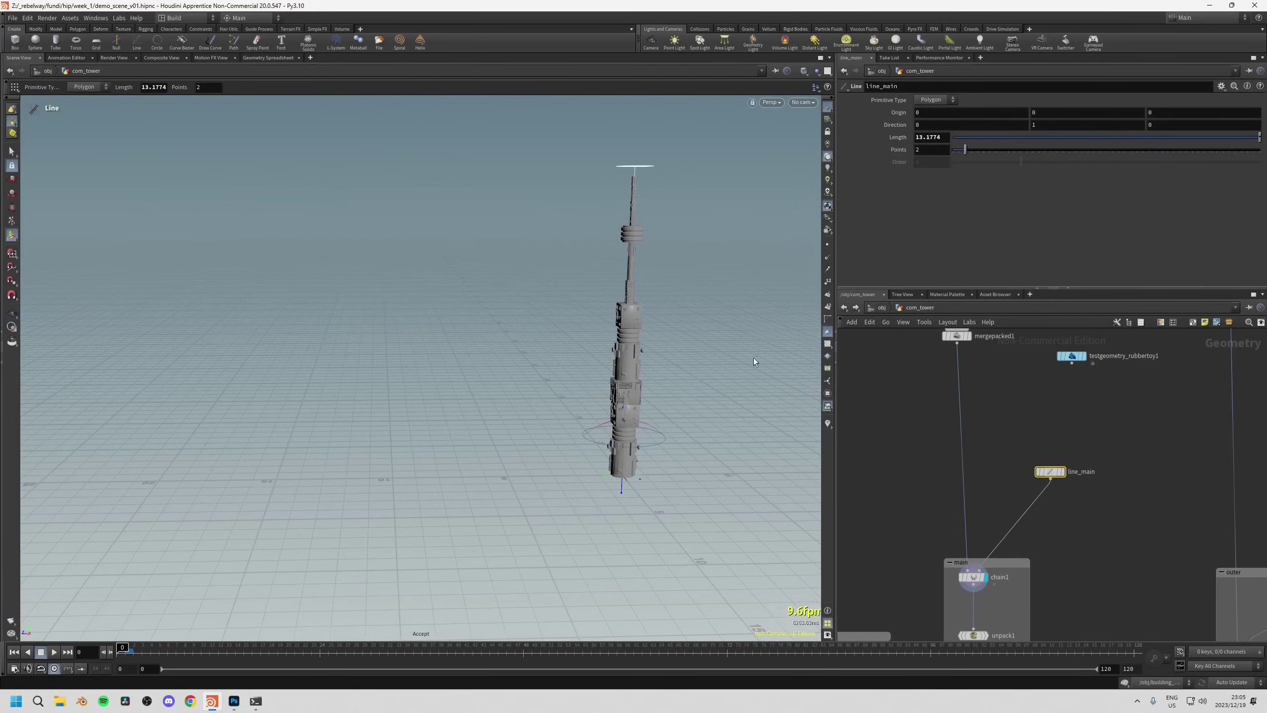
{"action": "middle_click_drag", "start_coordinate": [580, 354], "coordinate": [521, 415], "text": "alt"}
{"action": "left_click_drag", "start_coordinate": [520, 416], "coordinate": [581, 337], "text": "alt"}
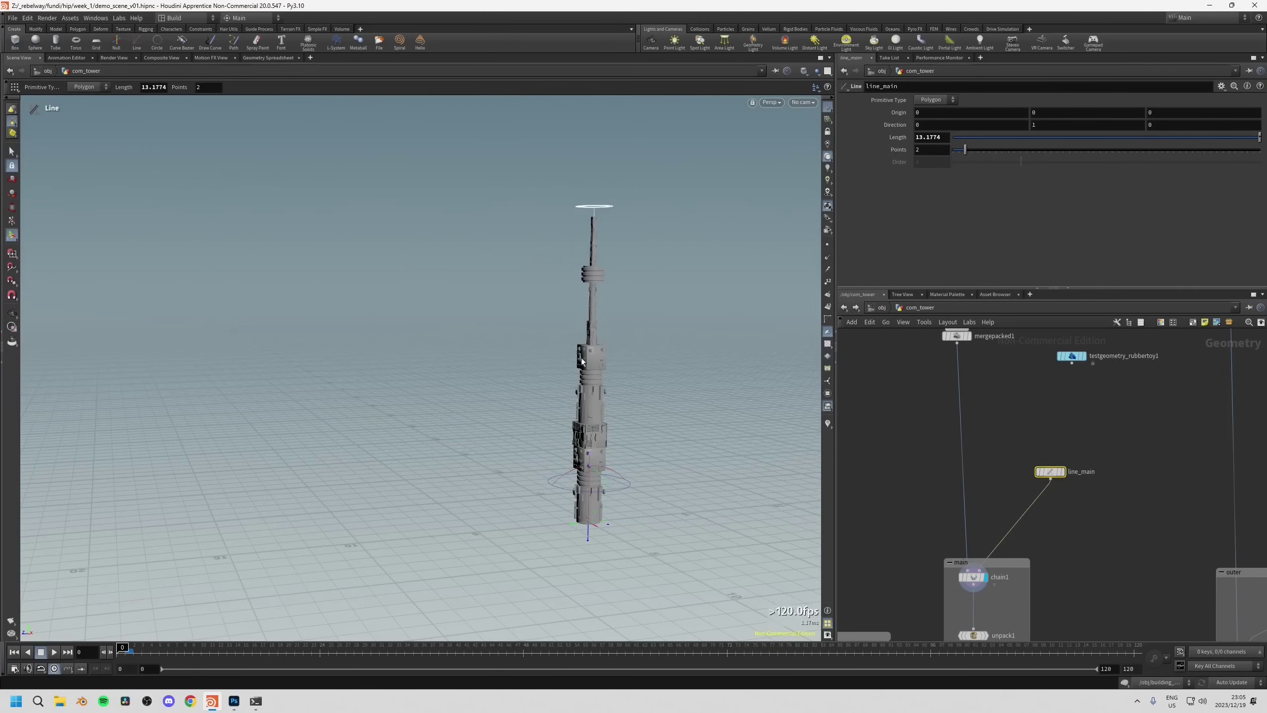
{"action": "right_click_drag", "start_coordinate": [583, 362], "coordinate": [602, 326], "text": "alt"}
{"action": "middle_click_drag", "start_coordinate": [602, 326], "coordinate": [605, 355], "text": "alt"}
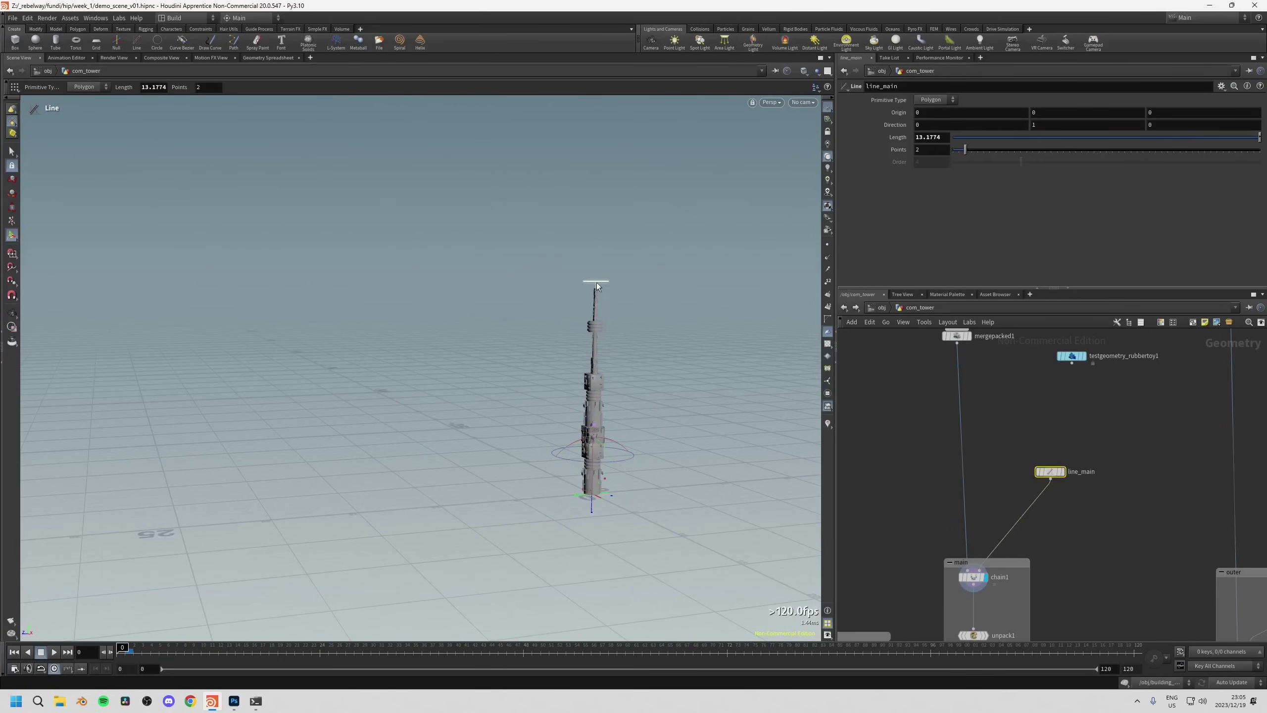
{"action": "right_click_drag", "start_coordinate": [541, 350], "coordinate": [549, 364], "text": "alt"}
{"action": "left_click_drag", "start_coordinate": [592, 274], "coordinate": [590, 240]}
{"action": "key", "text": "Escape"}
{"action": "right_click_drag", "start_coordinate": [533, 423], "coordinate": [575, 378]}
{"action": "middle_click_drag", "start_coordinate": [575, 379], "coordinate": [564, 352]}
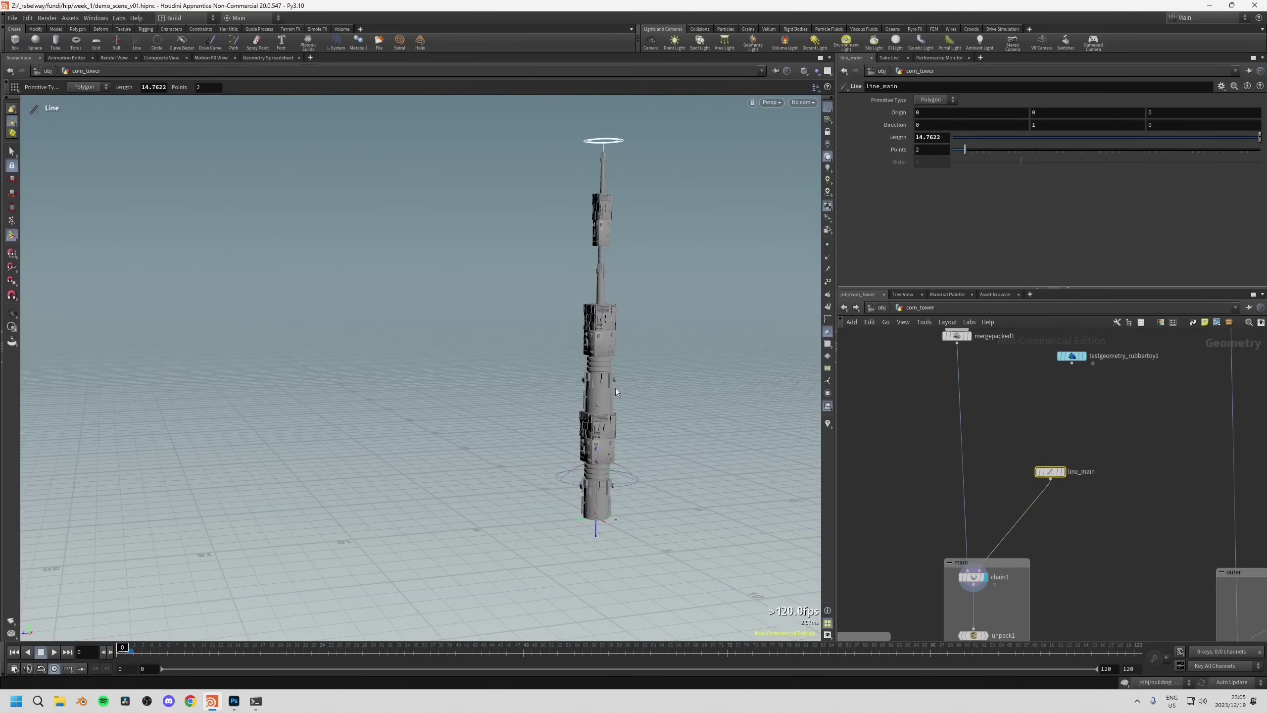
{"action": "left_click_drag", "start_coordinate": [616, 389], "coordinate": [553, 406], "text": "alt"}
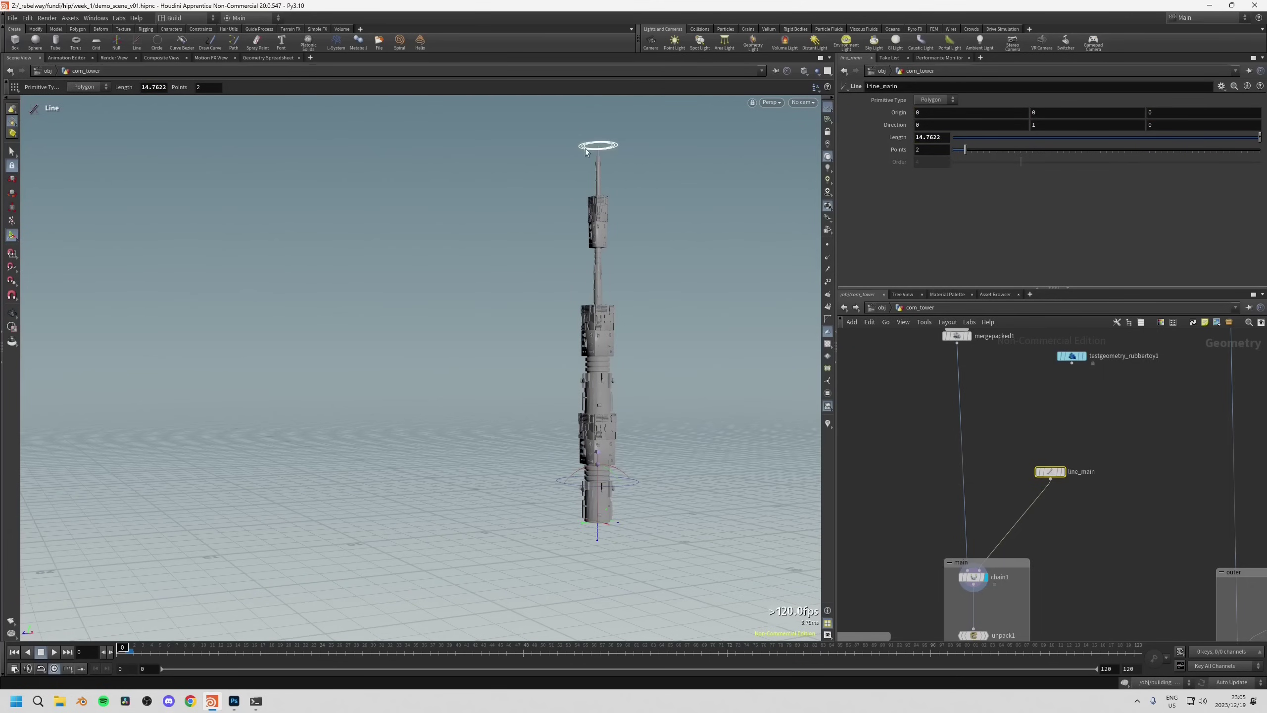
{"action": "left_click_drag", "start_coordinate": [585, 149], "coordinate": [593, 247]}
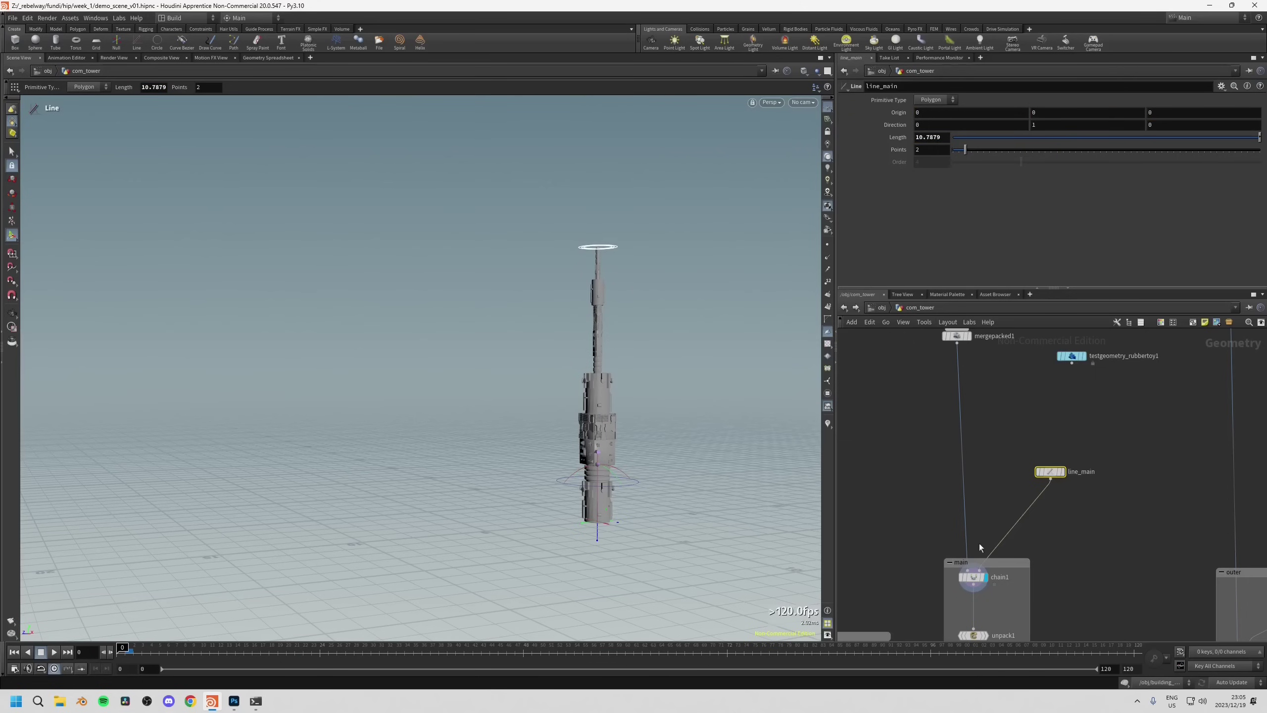
Flatten the peak near the end of chain1's taper scale ramp and start the ramp's drop slightly earlier.
{"action": "middle_click_drag", "start_coordinate": [980, 544], "coordinate": [975, 497]}
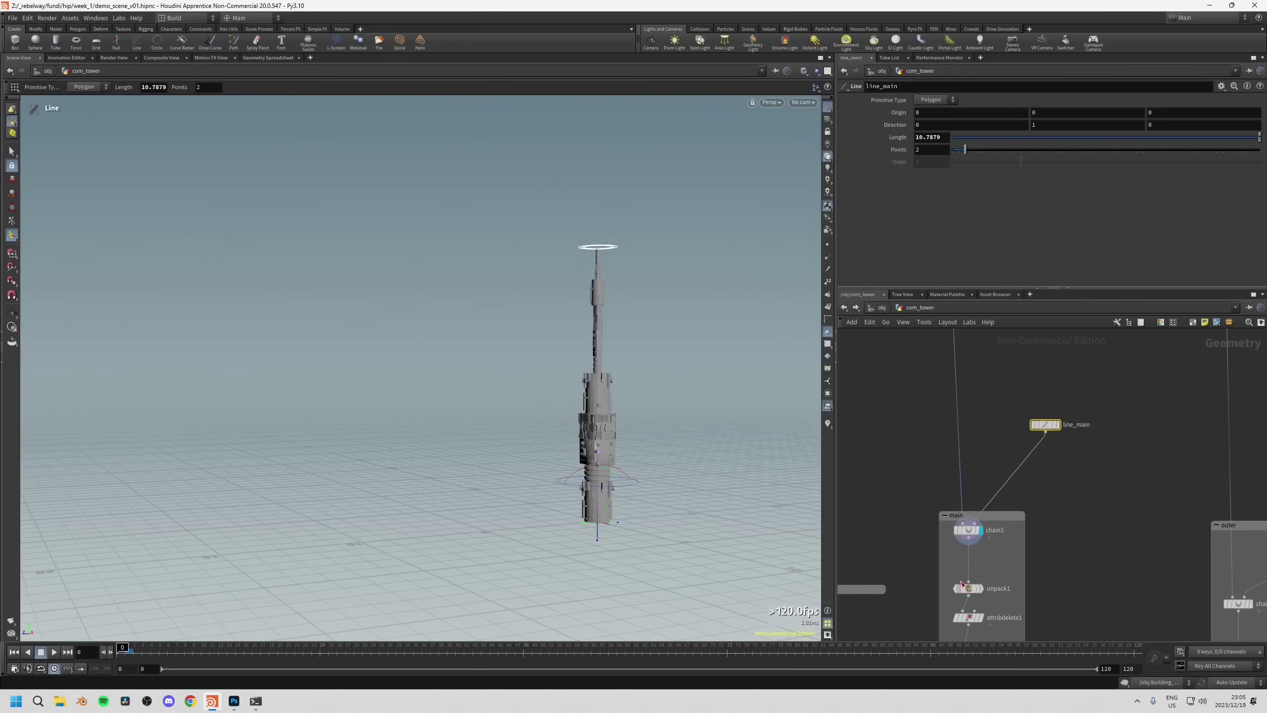
{"action": "left_click", "coordinate": [969, 530]}
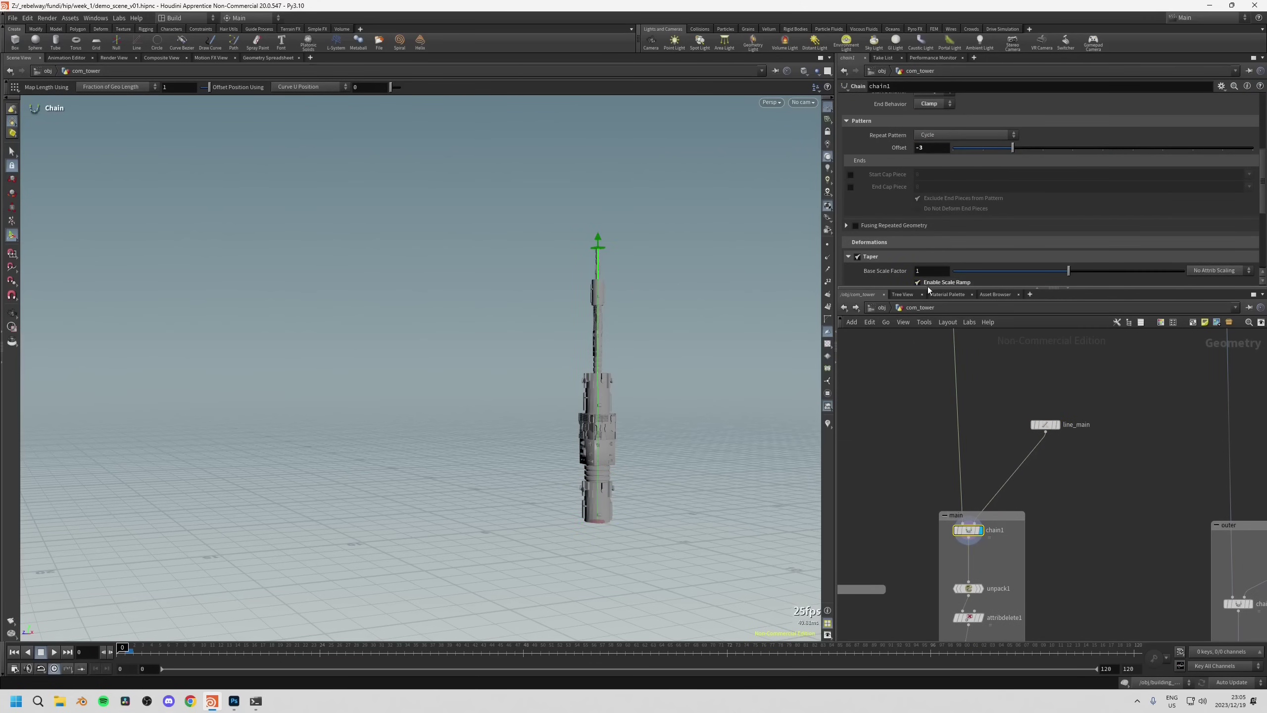
{"action": "left_click_drag", "start_coordinate": [928, 288], "coordinate": [925, 398]}
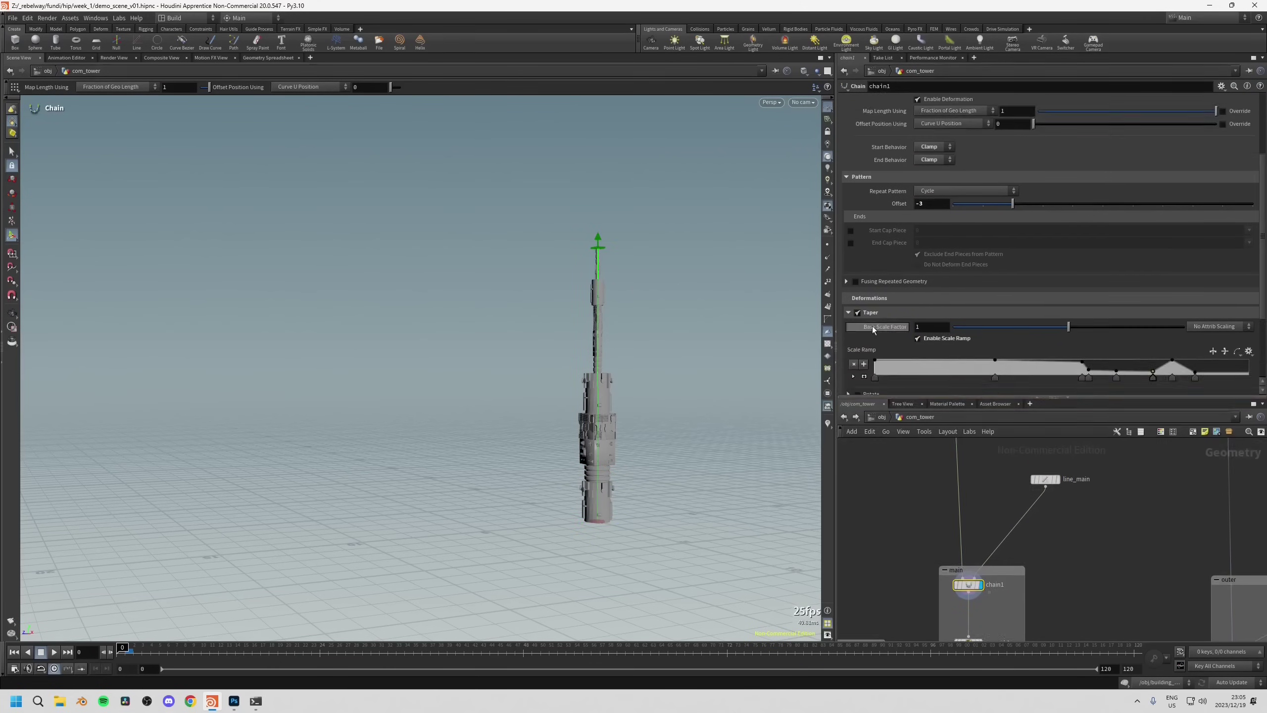
{"action": "left_click_drag", "start_coordinate": [1154, 378], "coordinate": [1178, 367]}
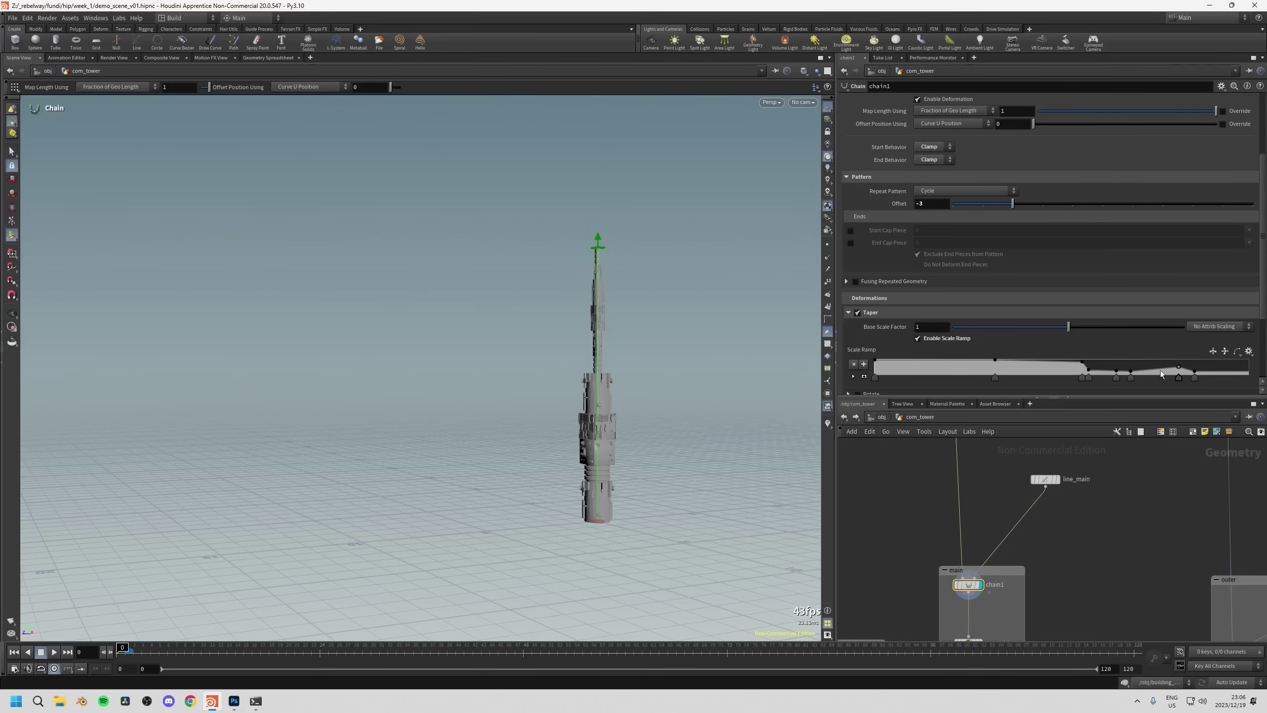
{"action": "left_click_drag", "start_coordinate": [1084, 379], "coordinate": [1070, 378]}
{"action": "middle_click_drag", "start_coordinate": [951, 532], "coordinate": [967, 470]}
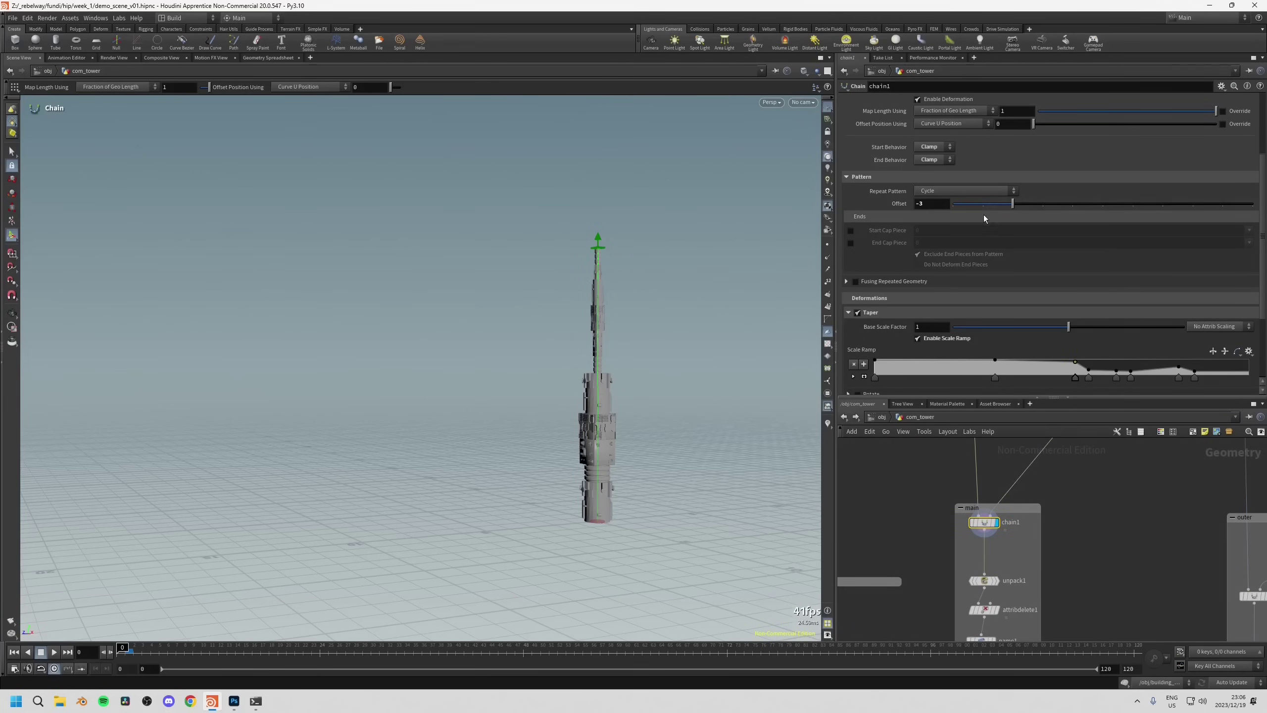
Set chain1's pattern offset to 5 and switch its Repeat Pattern to Random.
{"action": "left_click_drag", "start_coordinate": [1013, 204], "coordinate": [1103, 204]}
{"action": "left_click", "coordinate": [1012, 191]}
{"action": "left_click", "coordinate": [948, 201]}
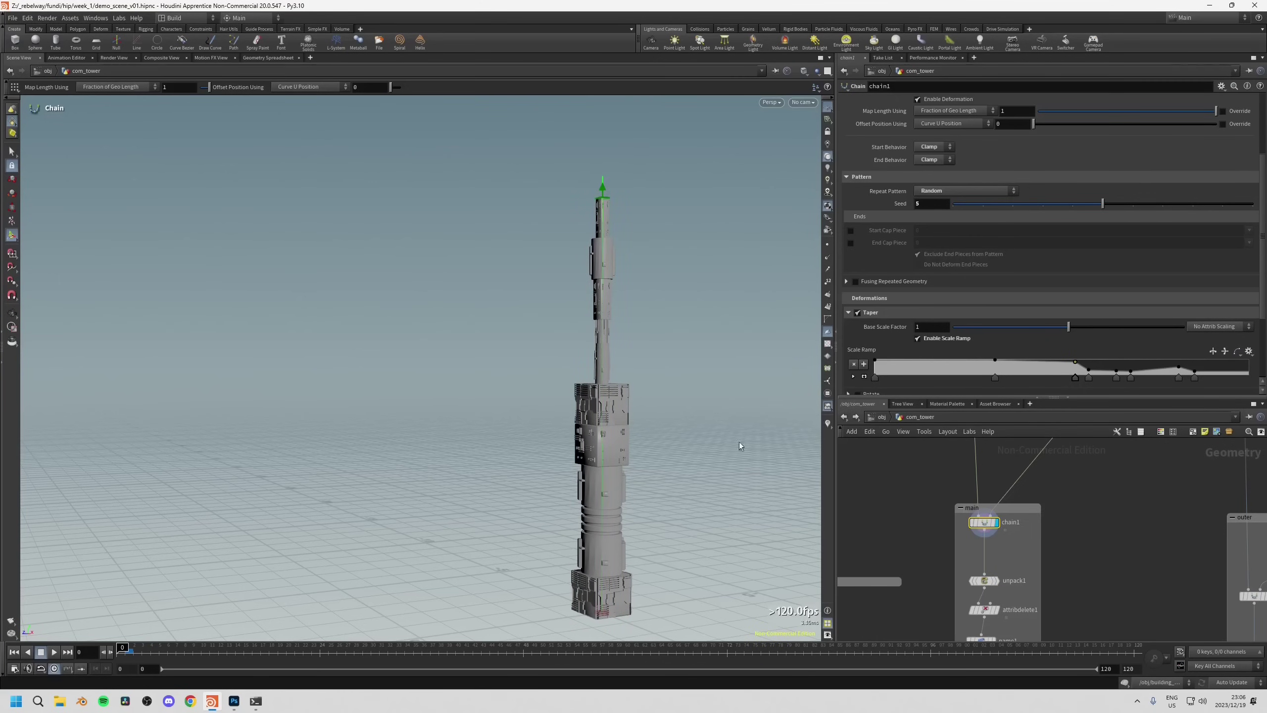
{"action": "right_click_drag", "start_coordinate": [617, 444], "coordinate": [641, 420], "text": "alt"}
{"action": "left_click_drag", "start_coordinate": [640, 420], "coordinate": [655, 441], "text": "alt"}
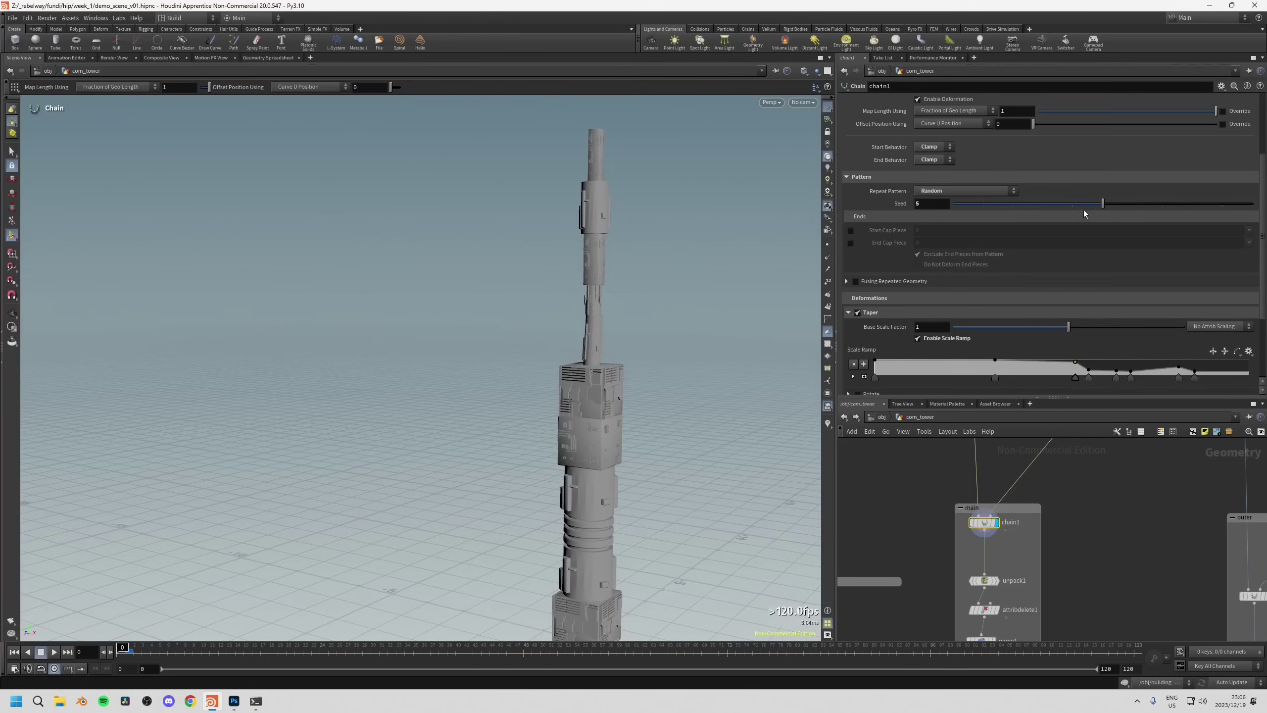
Set chain1's random pattern seed to 3 and look over the rearranged tower.
{"action": "left_click_drag", "start_coordinate": [1078, 207], "coordinate": [1046, 206]}
{"action": "right_click_drag", "start_coordinate": [566, 409], "coordinate": [517, 475], "text": "alt"}
{"action": "left_click_drag", "start_coordinate": [517, 475], "coordinate": [517, 462], "text": "alt"}
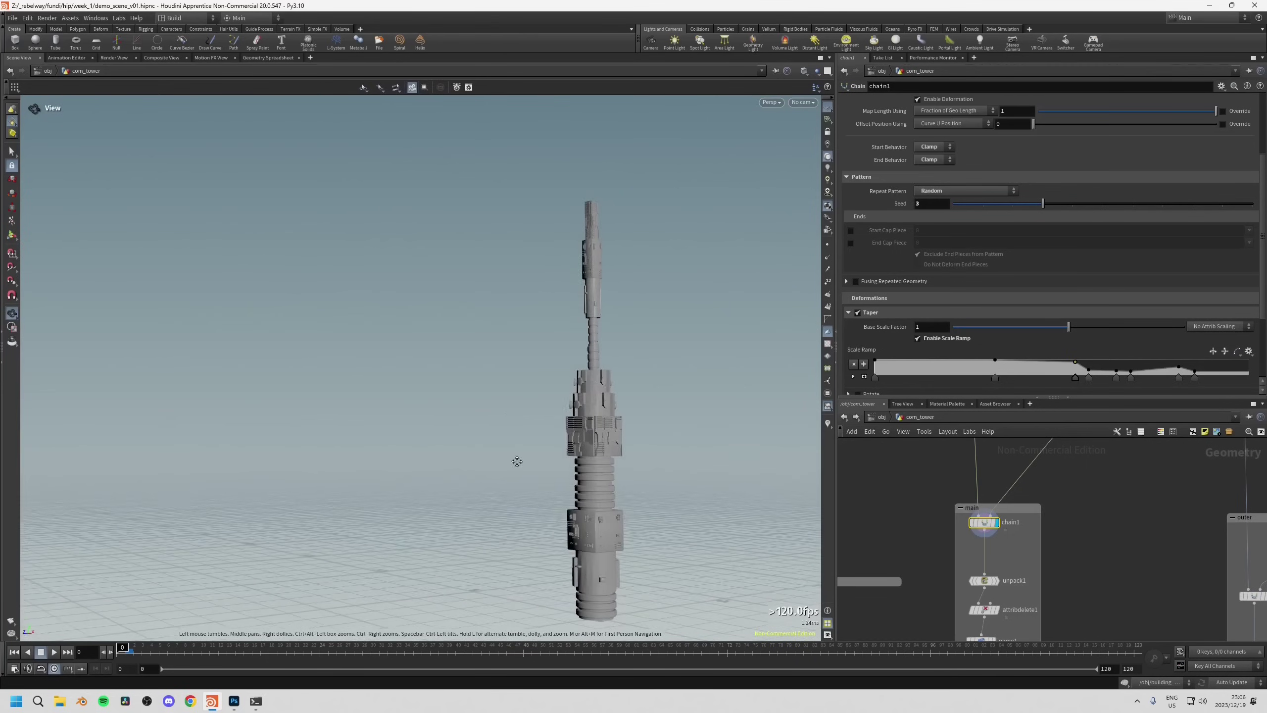
{"action": "middle_click_drag", "start_coordinate": [517, 462], "coordinate": [494, 425], "text": "alt"}
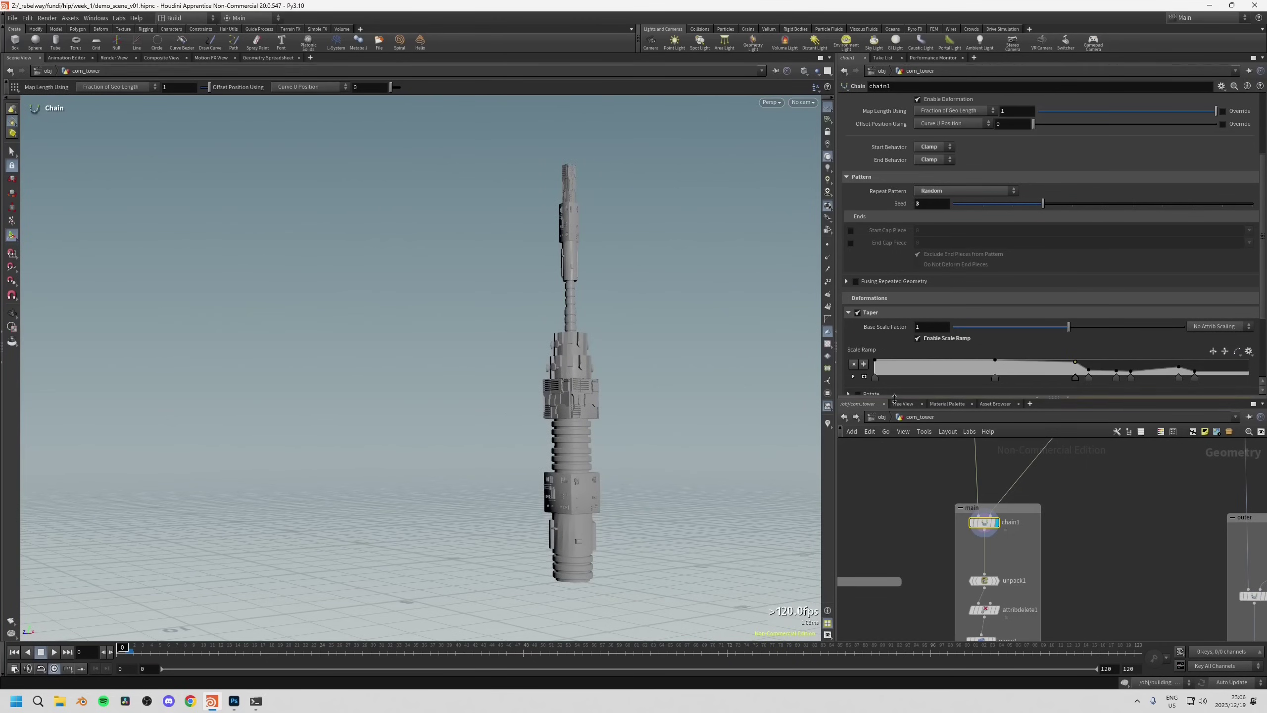
{"action": "left_click_drag", "start_coordinate": [896, 398], "coordinate": [897, 344]}
{"action": "scroll", "coordinate": [914, 452], "scroll_direction": "down", "scroll_amount": 3}
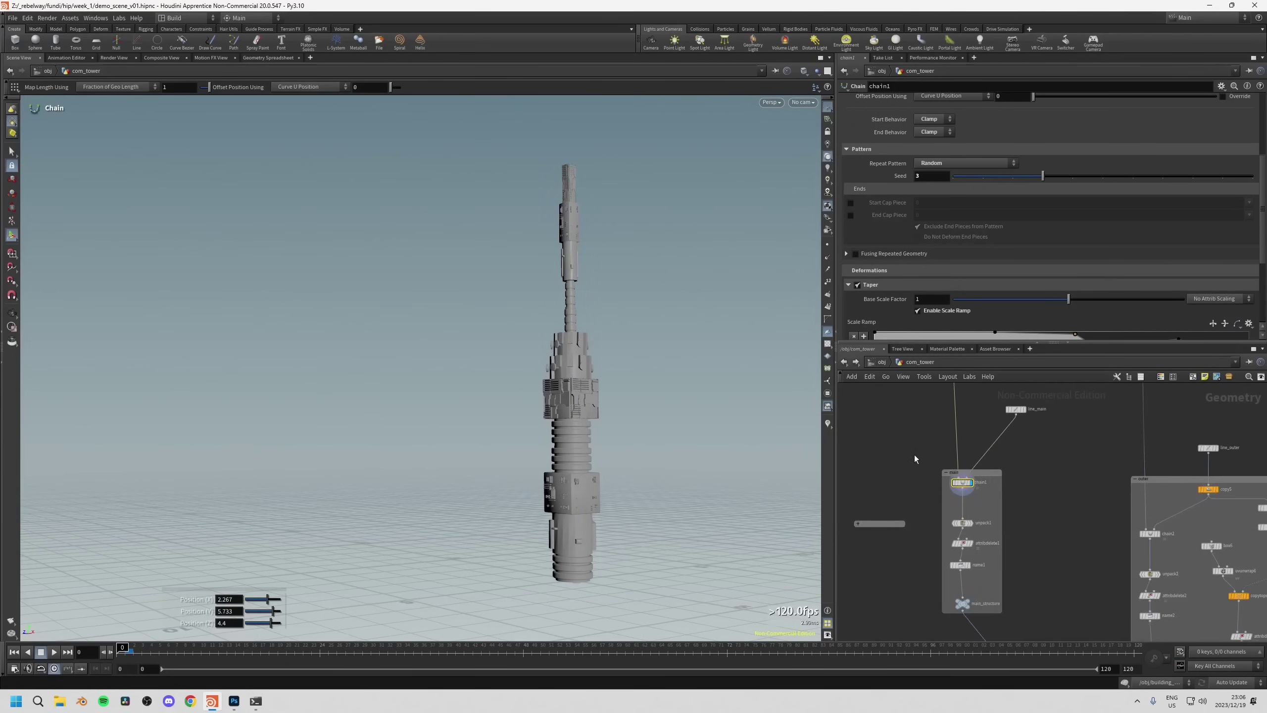
{"action": "middle_click_drag", "start_coordinate": [914, 441], "coordinate": [935, 578]}
{"action": "key", "text": "Escape"}
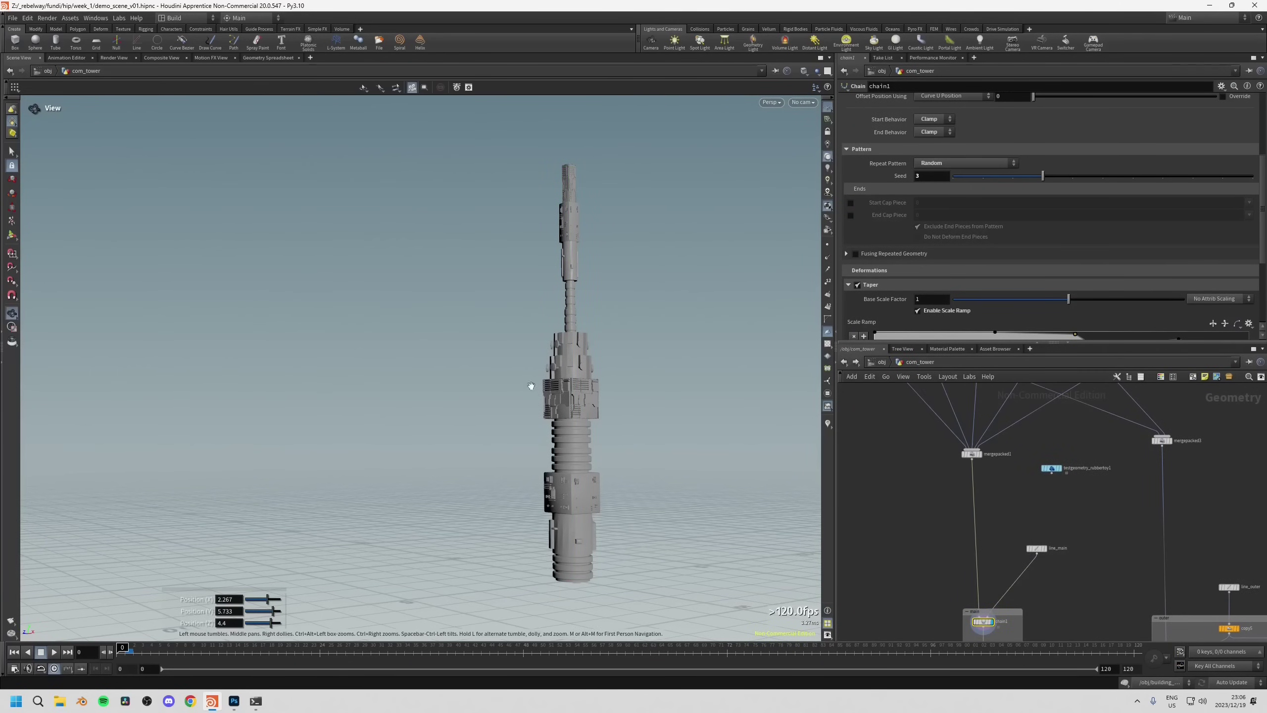
{"action": "left_click_drag", "start_coordinate": [596, 412], "coordinate": [532, 431]}
{"action": "key", "text": "Return"}
Connect testgeometry_rubbertoy1 to mergepacked1 as an additional tower piece.
{"action": "middle_click_drag", "start_coordinate": [915, 553], "coordinate": [920, 560]}
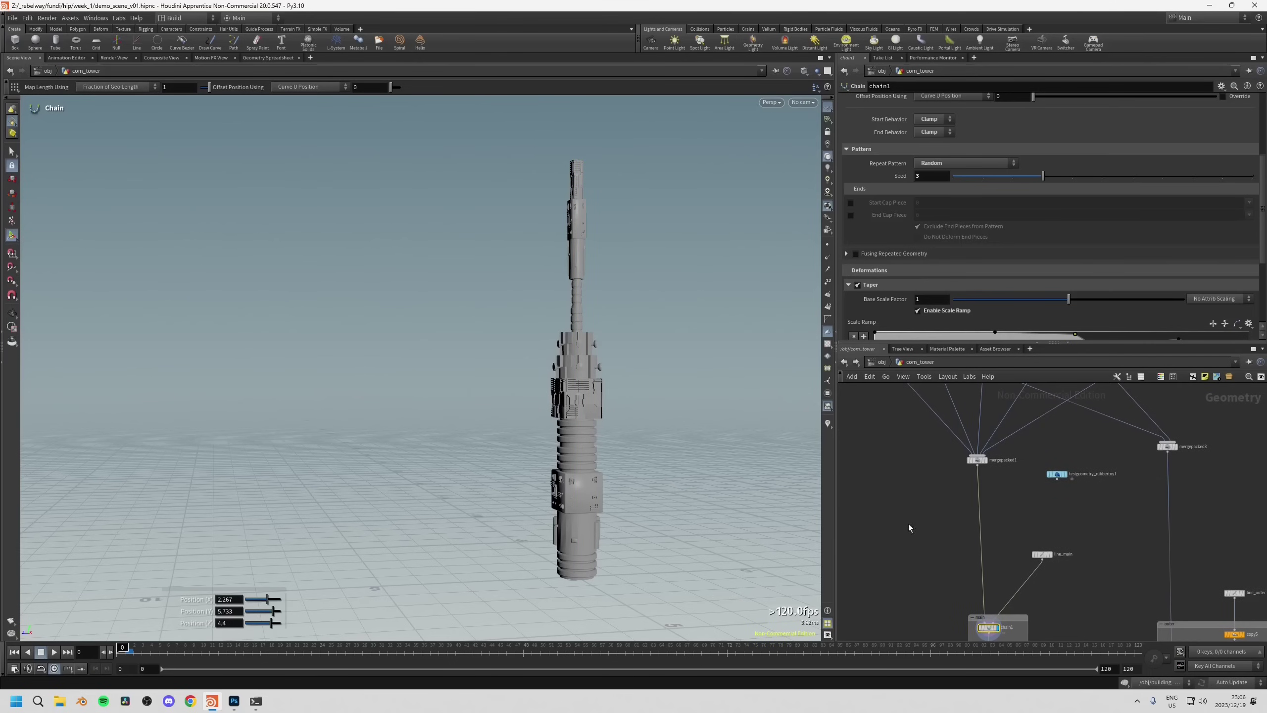
{"action": "middle_click_drag", "start_coordinate": [944, 475], "coordinate": [918, 562]}
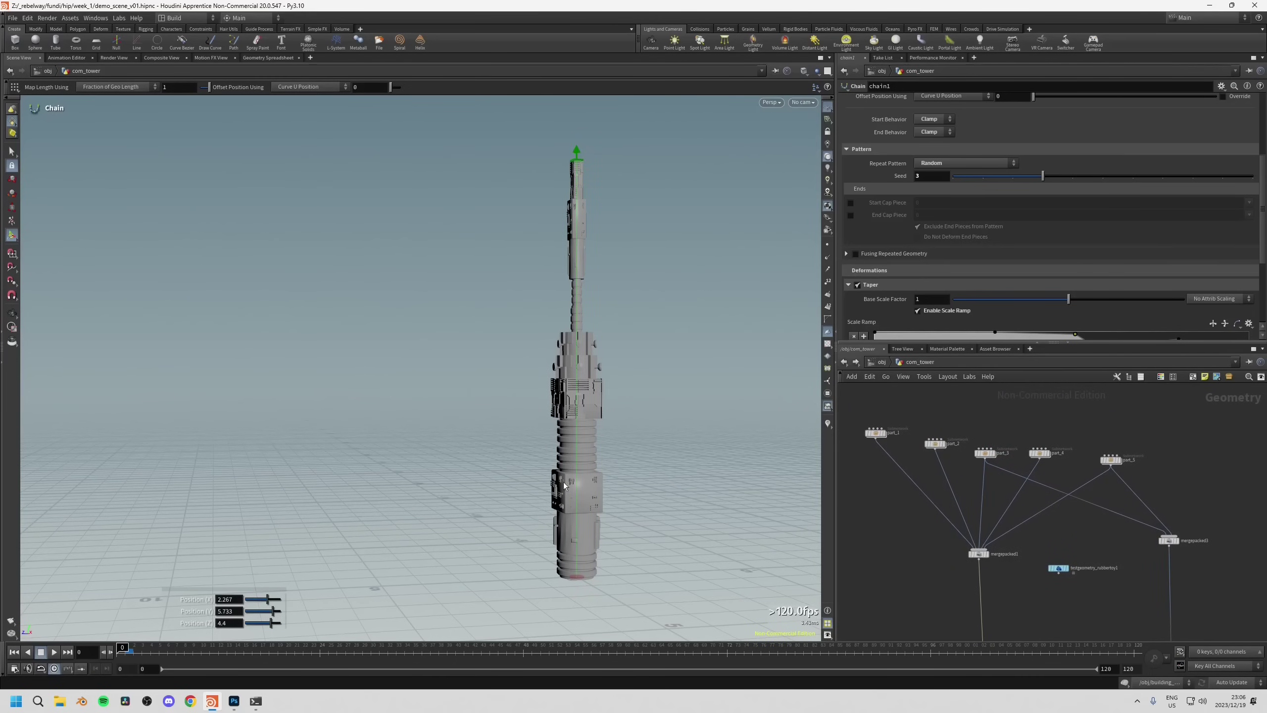
{"action": "middle_click_drag", "start_coordinate": [1025, 585], "coordinate": [1003, 542]}
{"action": "left_click", "coordinate": [1037, 530]}
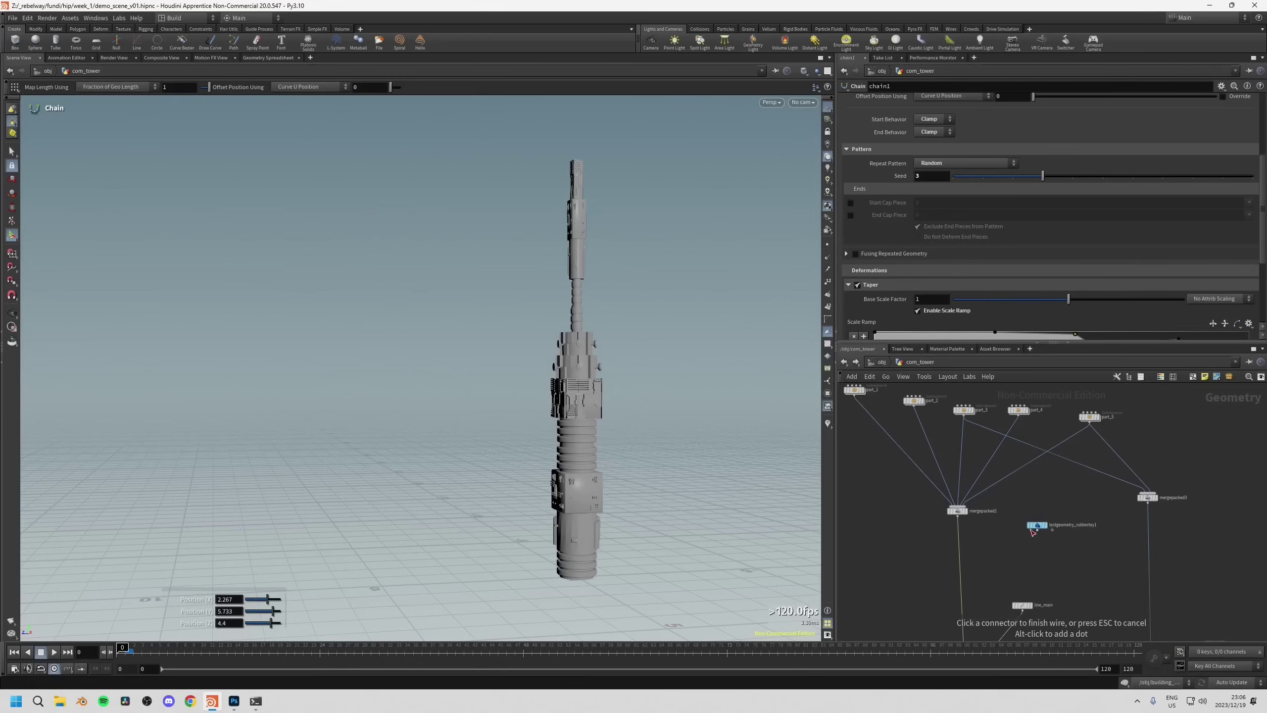
{"action": "left_click", "coordinate": [971, 511]}
{"action": "key", "text": "Escape"}
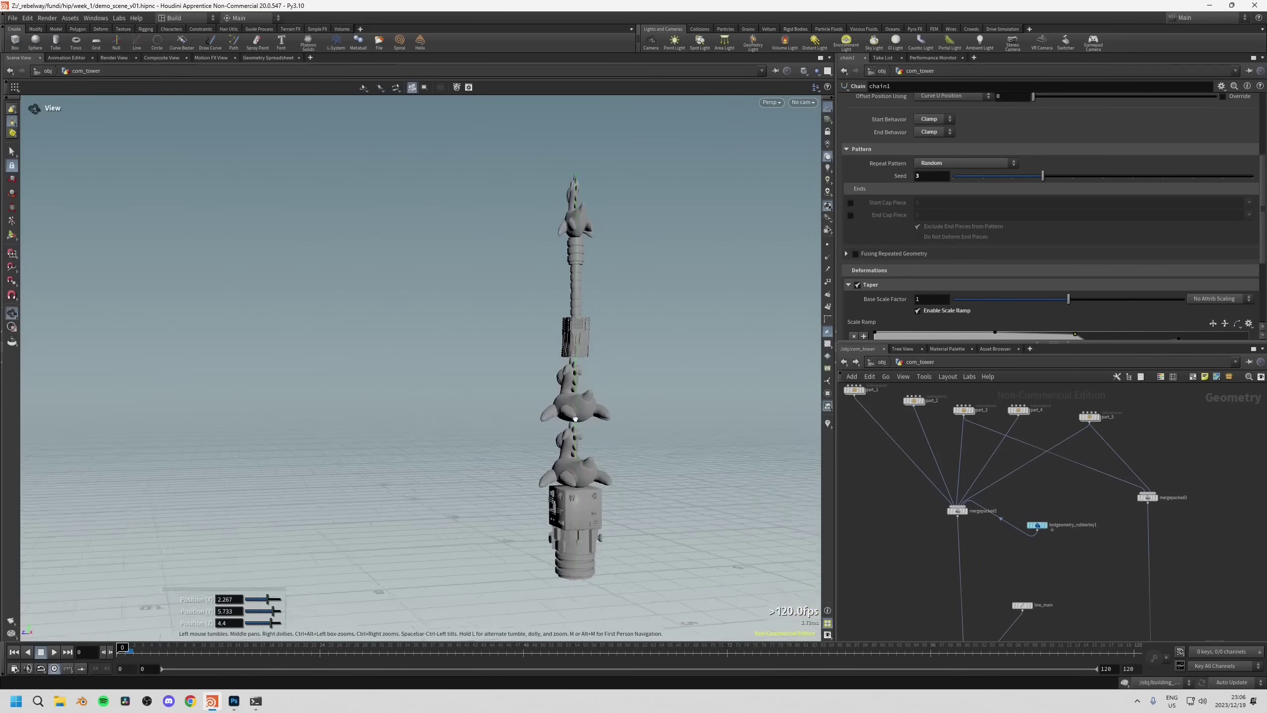
{"action": "left_click_drag", "start_coordinate": [575, 418], "coordinate": [537, 390]}
{"action": "key", "text": "Return"}
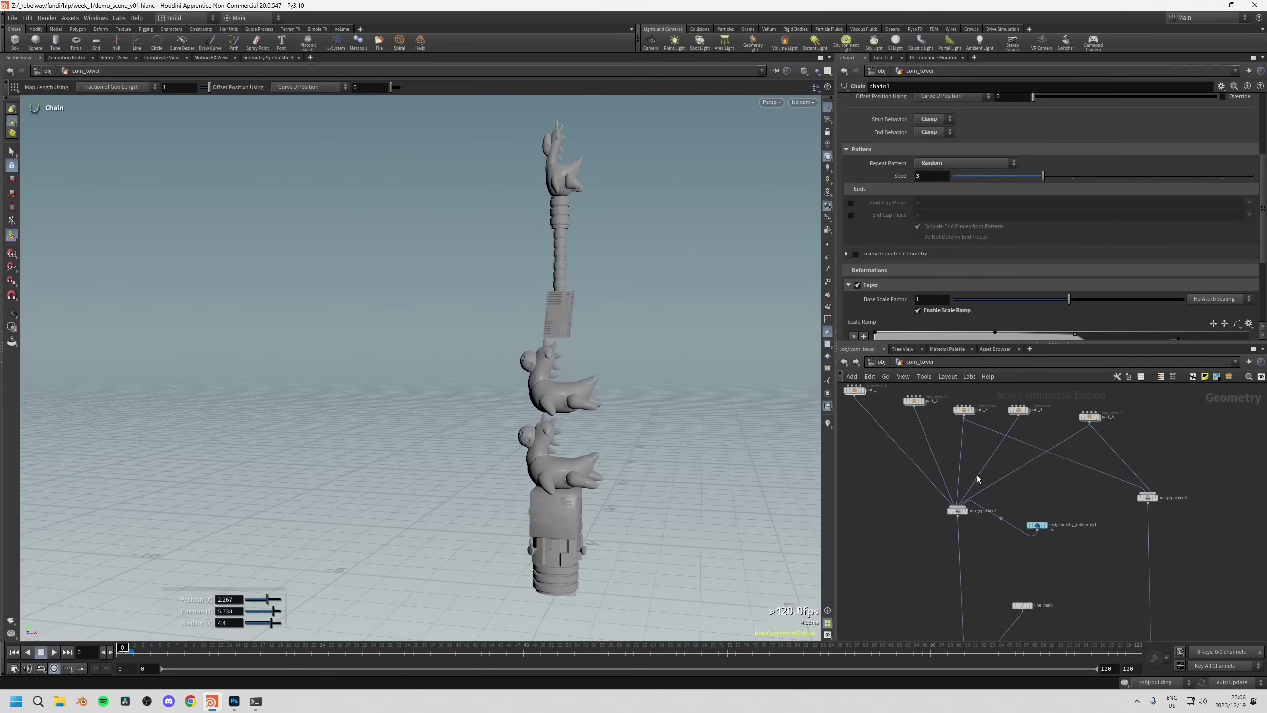
Examine the tower with its rubber toy pieces from several angles.
{"action": "scroll", "coordinate": [1034, 259], "scroll_direction": "up", "scroll_amount": 2}
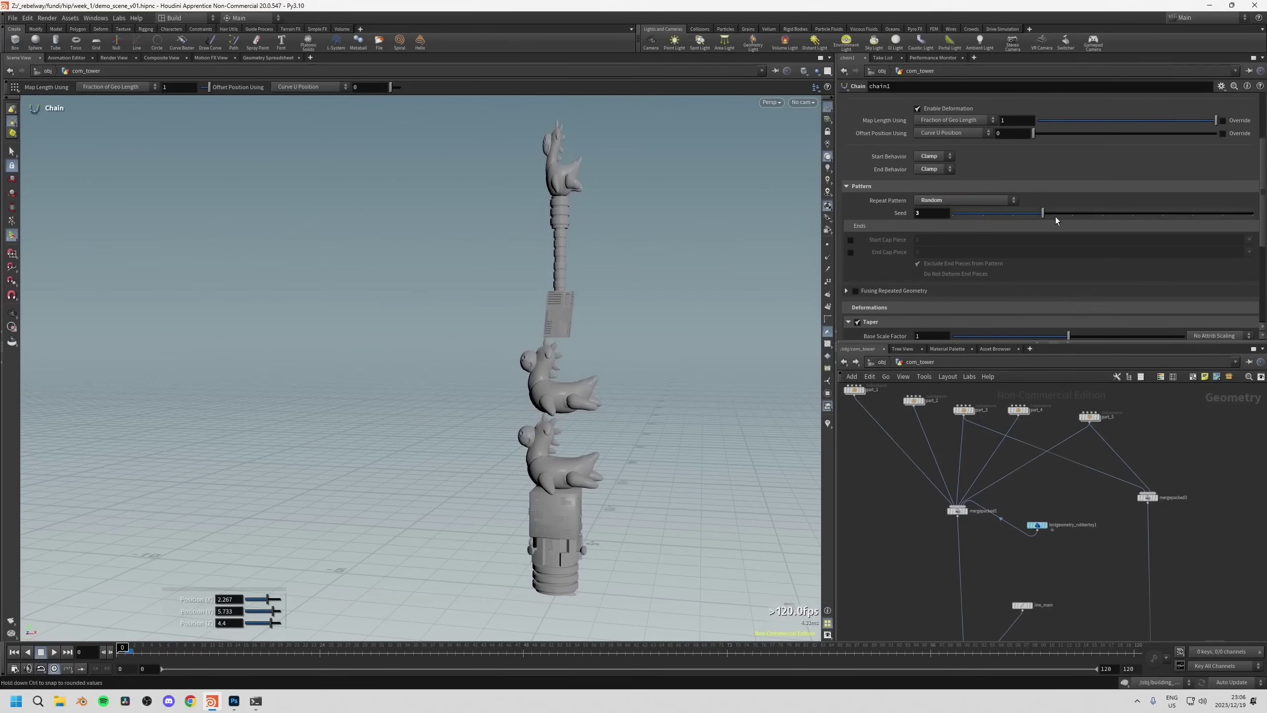
{"action": "mouse_move", "coordinate": [1046, 212]}
{"action": "left_mouse_down"}
{"action": "mouse_move", "coordinate": [1016, 215]}
{"action": "mouse_move", "coordinate": [1032, 218]}
{"action": "left_mouse_up"}
{"action": "left_click_drag", "start_coordinate": [528, 349], "coordinate": [534, 404], "text": "alt"}
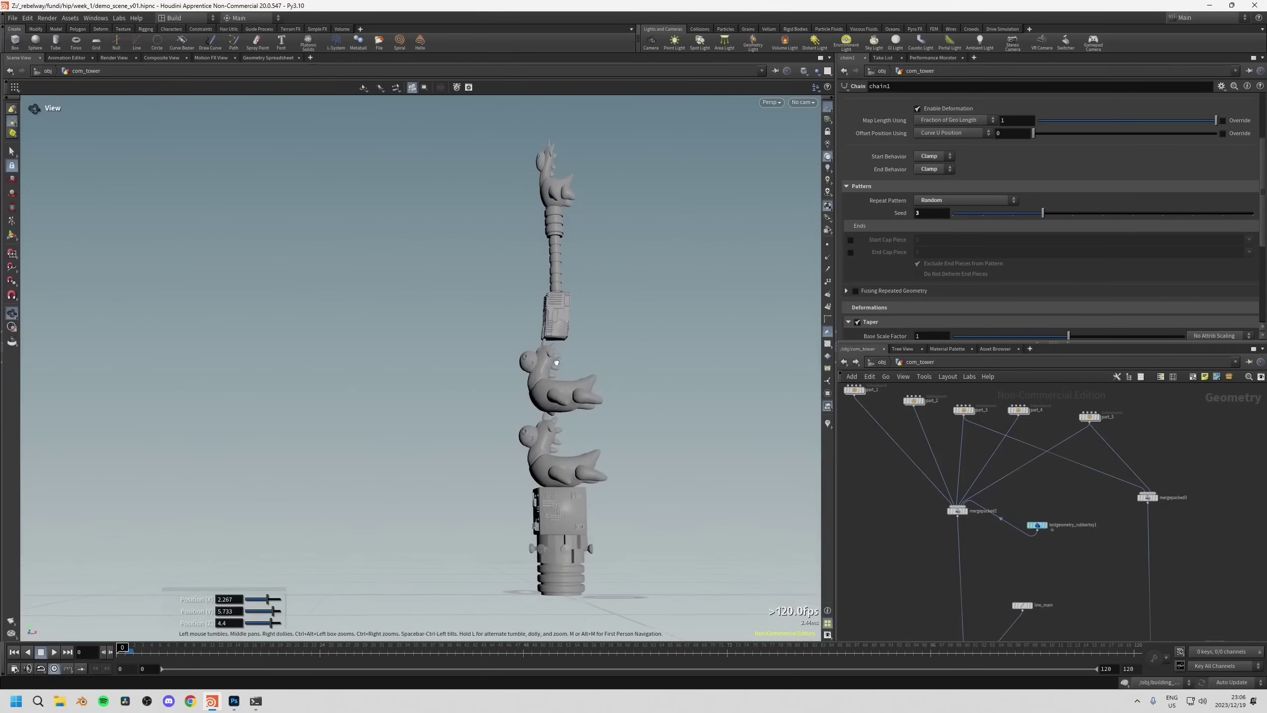
{"action": "left_click_drag", "start_coordinate": [548, 337], "coordinate": [487, 373], "text": "alt"}
{"action": "key", "text": "Return"}
{"action": "left_click_drag", "start_coordinate": [532, 165], "coordinate": [547, 180], "text": "alt"}
{"action": "left_click_drag", "start_coordinate": [545, 316], "coordinate": [509, 315], "text": "alt"}
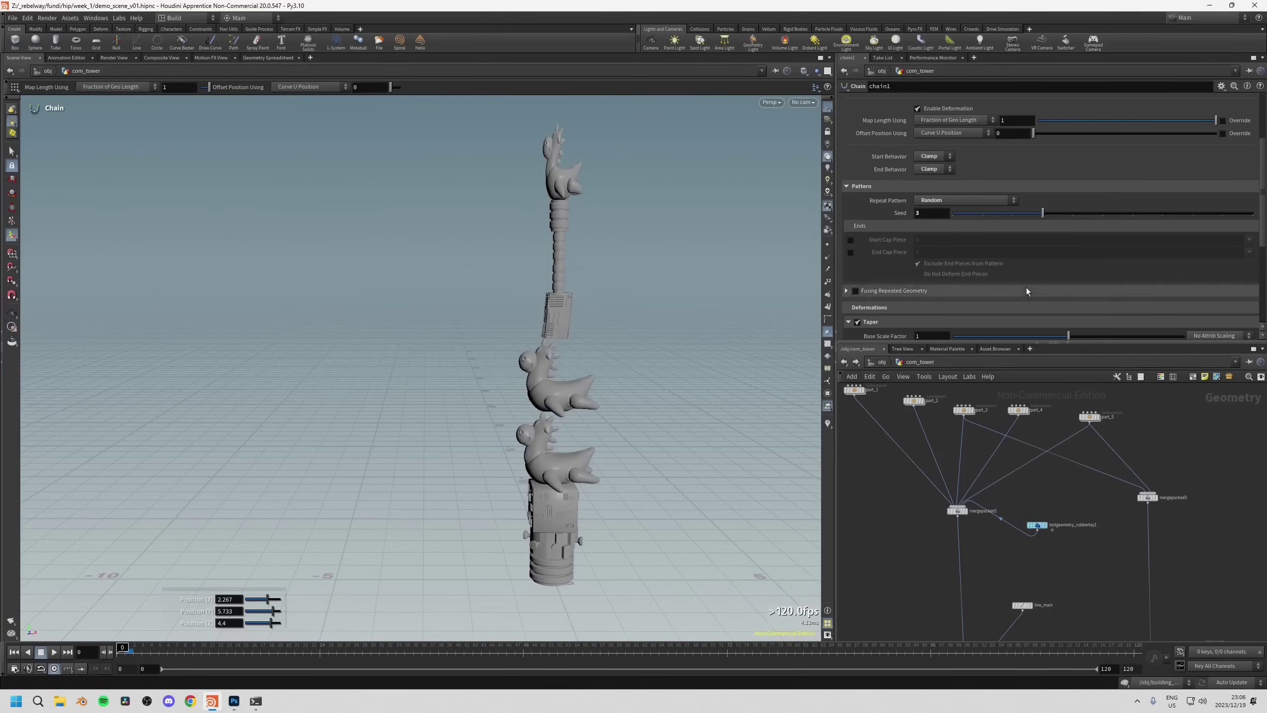
Delete the connection between testgeometry_rubbertoy1 and mergepacked1.
{"action": "left_click_drag", "start_coordinate": [1000, 512], "coordinate": [999, 533]}
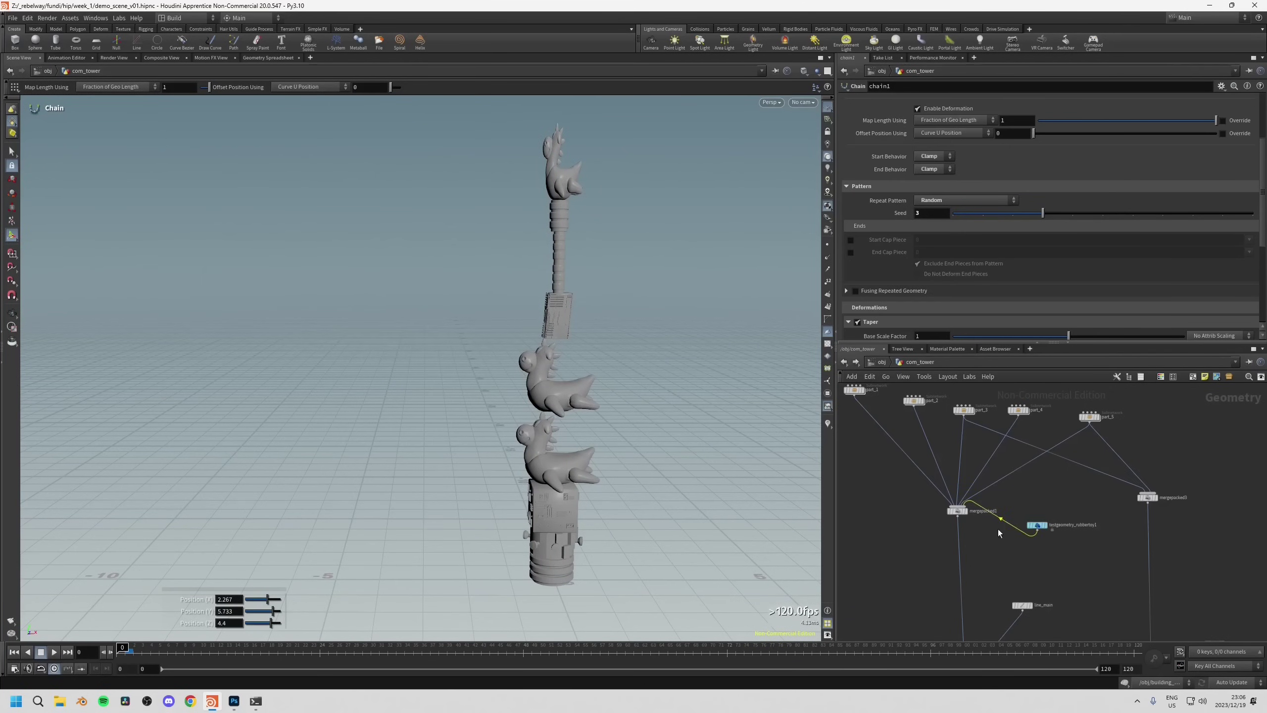
{"action": "key", "text": "Delete"}
{"action": "middle_click_drag", "start_coordinate": [1001, 557], "coordinate": [1009, 423]}
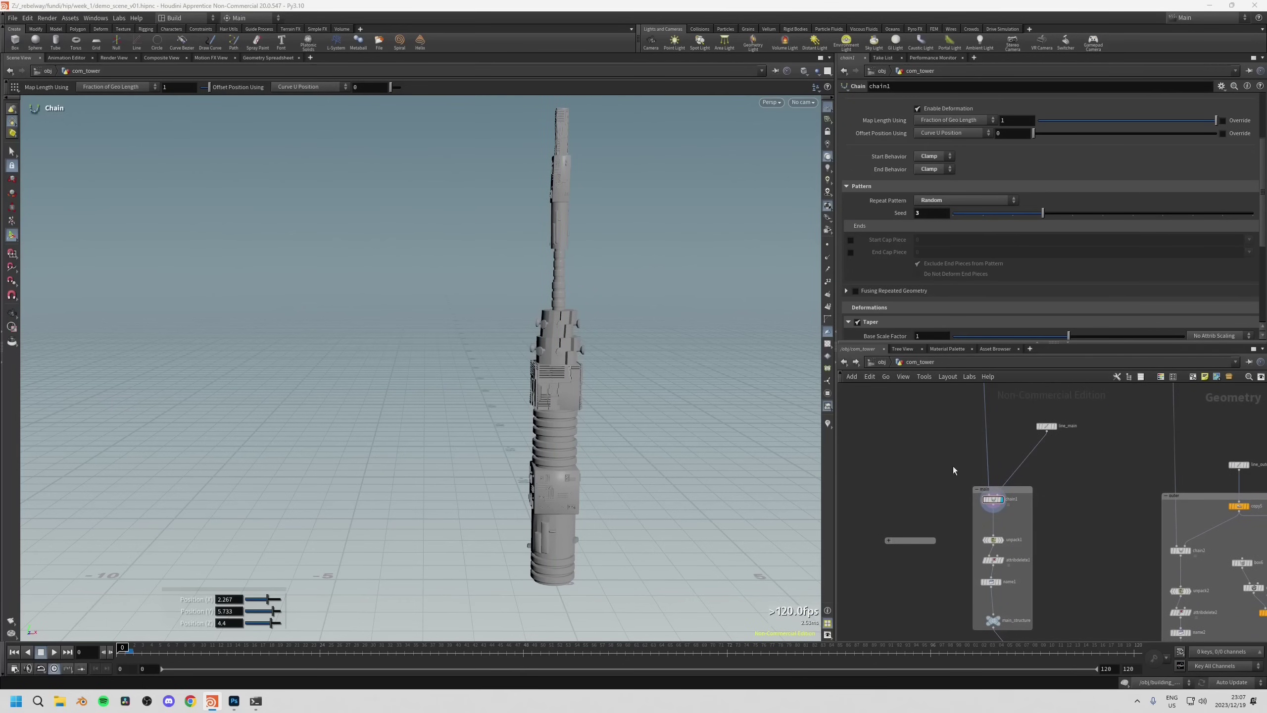
{"action": "key", "text": "Escape"}
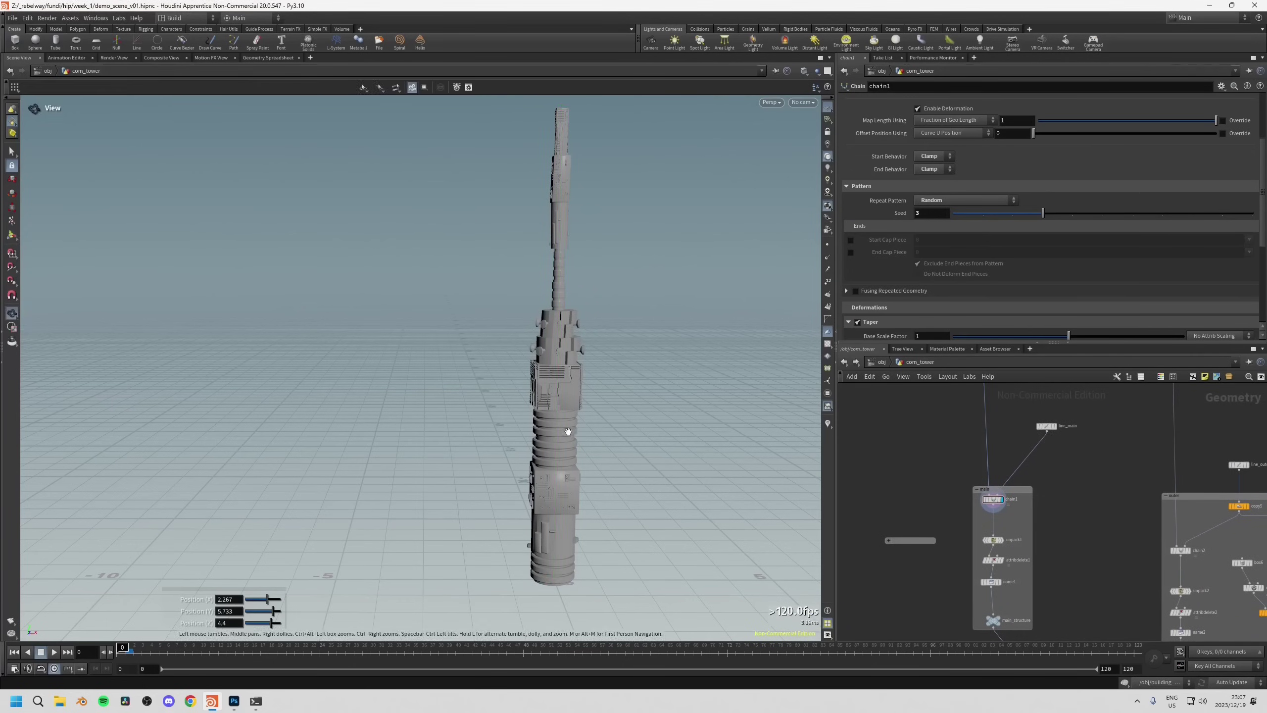
{"action": "left_click_drag", "start_coordinate": [571, 433], "coordinate": [489, 484]}
{"action": "key", "text": "Return"}
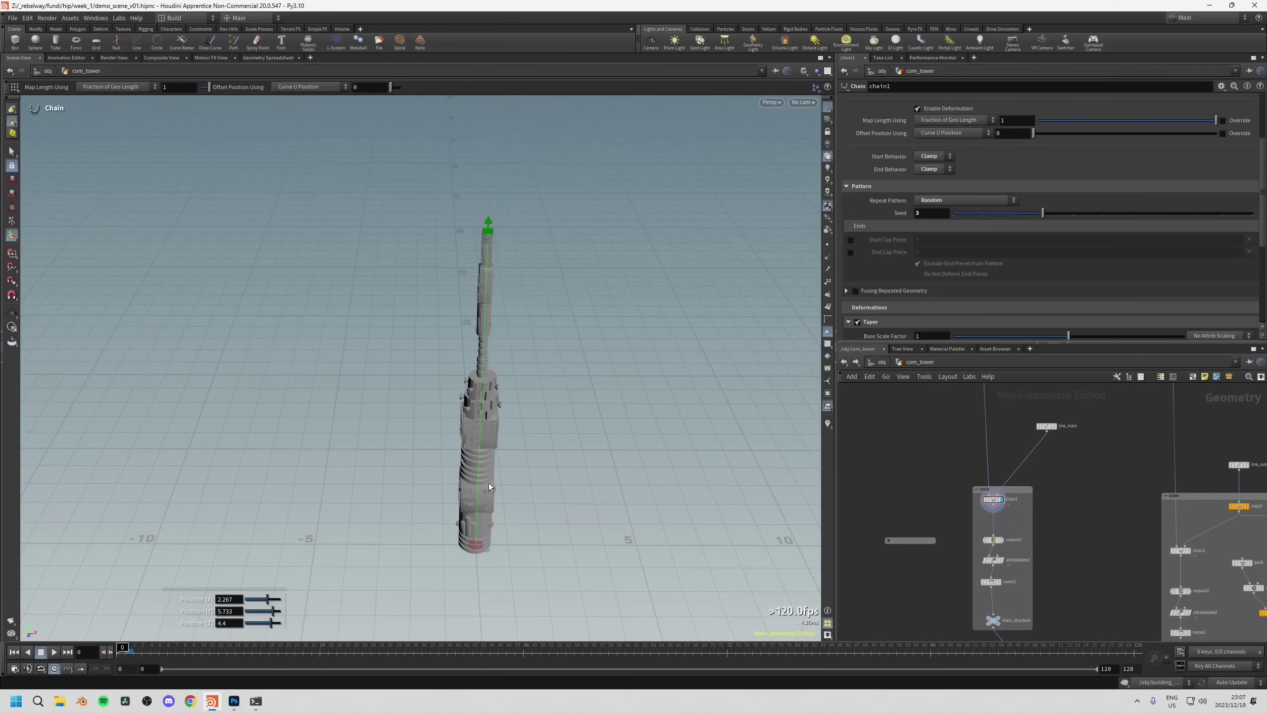
{"action": "key", "text": "h"}
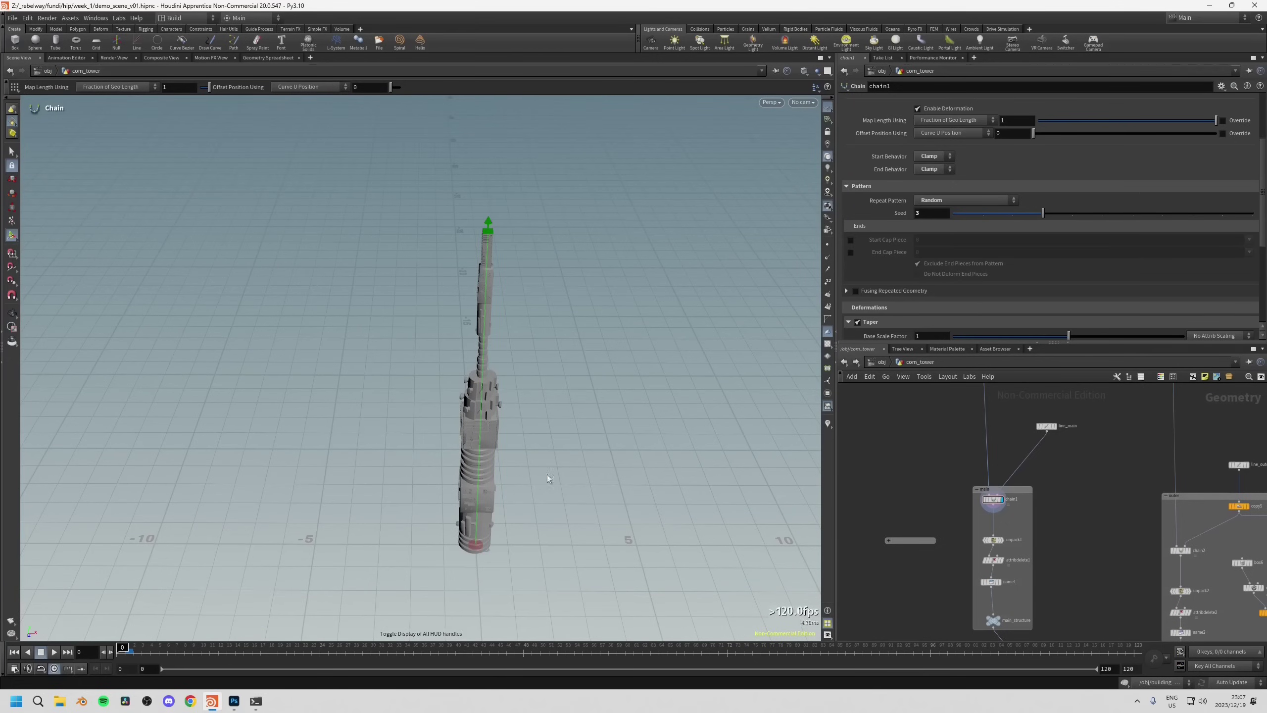
{"action": "left_click_drag", "start_coordinate": [481, 504], "coordinate": [469, 452], "text": "alt"}
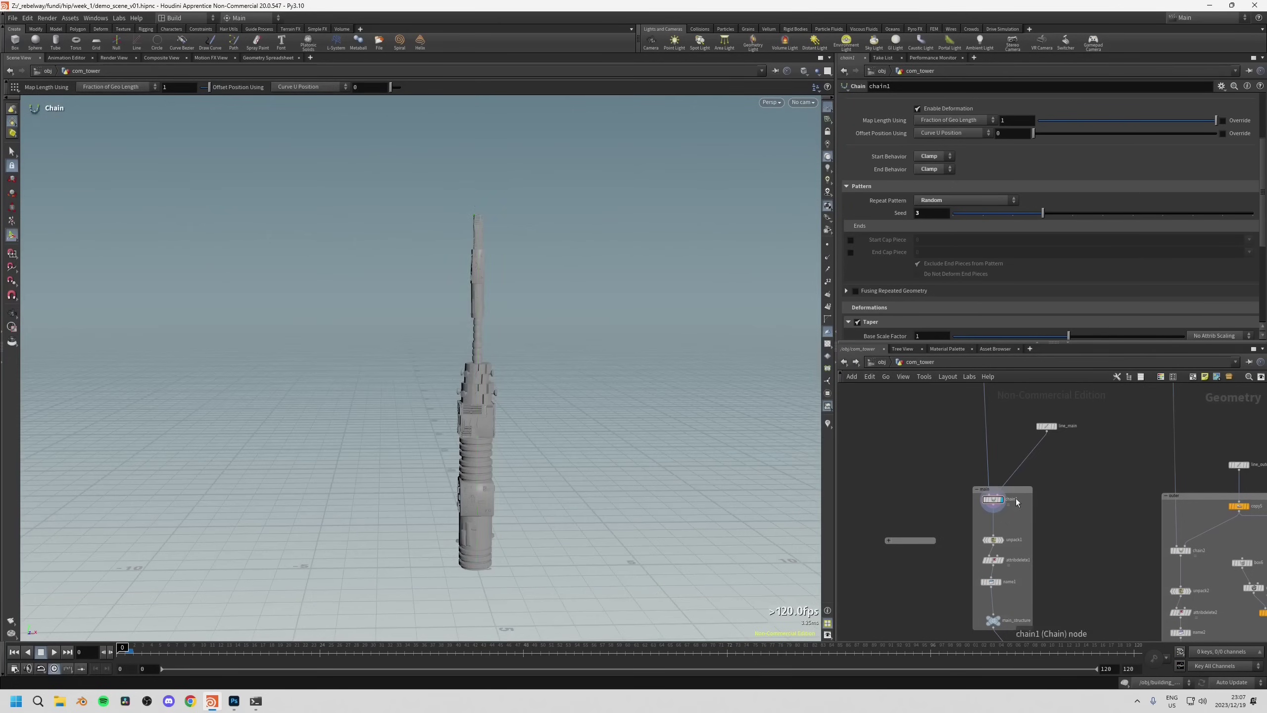
Add a Curve Bezier node near line_main in the com_tower network.
{"action": "middle_click_drag", "start_coordinate": [1035, 441], "coordinate": [1038, 461]}
{"action": "left_click_drag", "start_coordinate": [1063, 472], "coordinate": [1063, 472]}
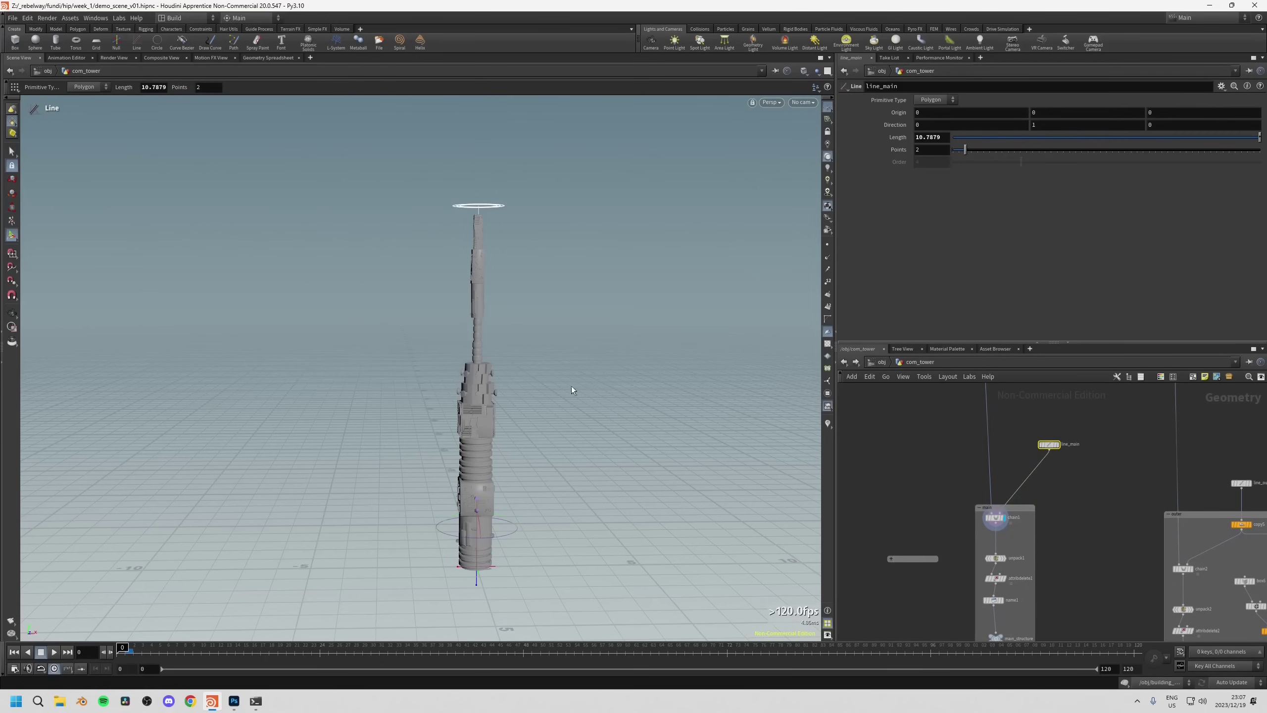
{"action": "middle_click_drag", "start_coordinate": [923, 464], "coordinate": [928, 466]}
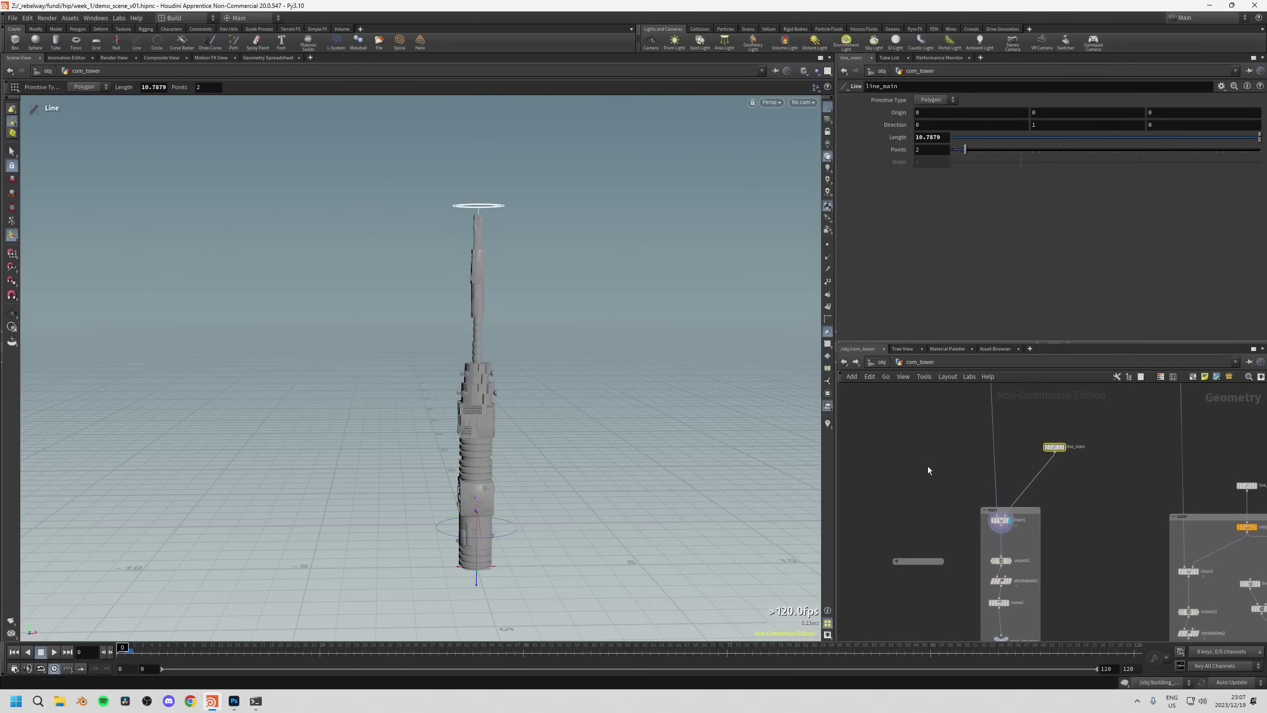
{"action": "key", "text": "Tab"}
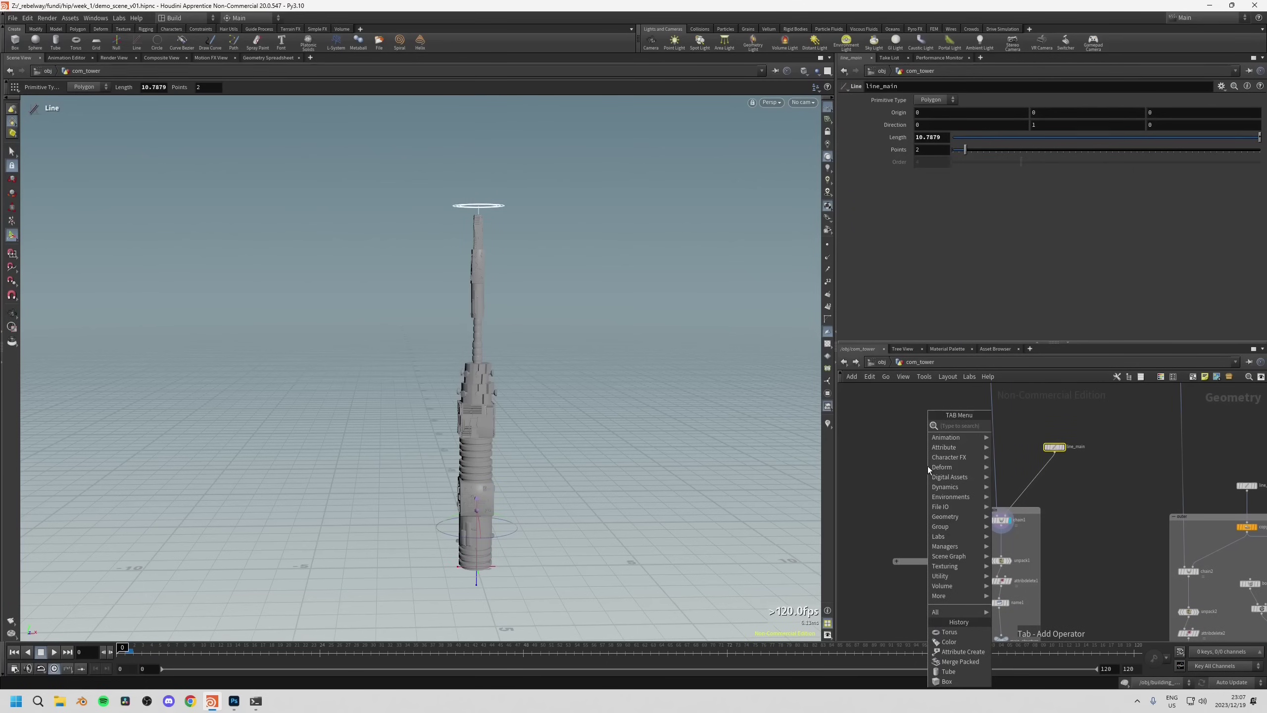
{"action": "type", "text": "cur"}
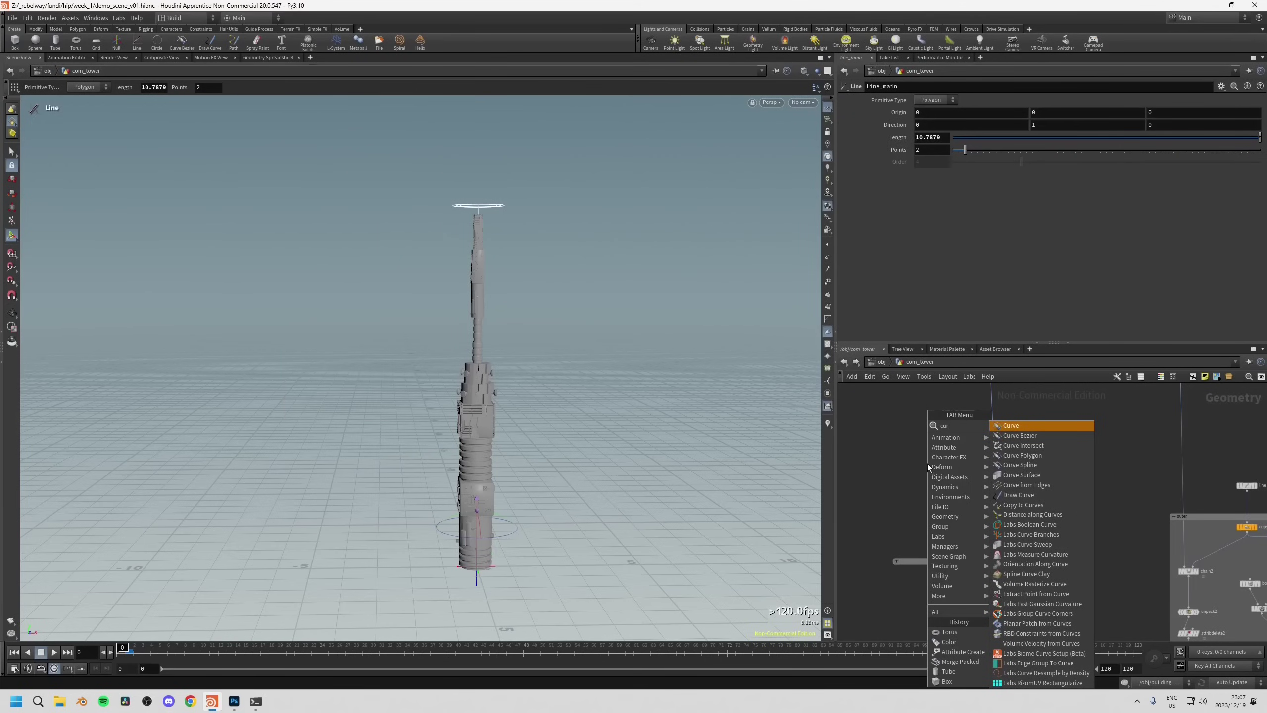
{"action": "left_click", "coordinate": [1022, 436]}
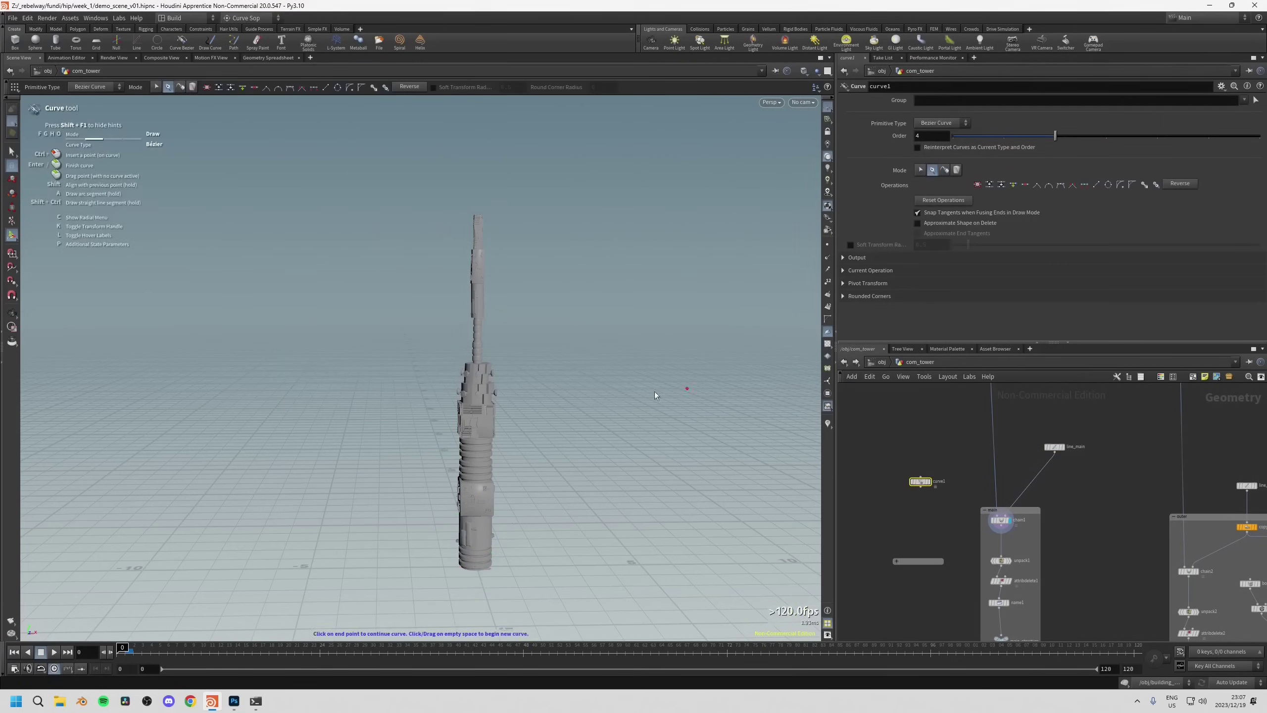
Connect curve1 to chain1 in place of line_main and place the node beneath line_main.
{"action": "right_click_drag", "start_coordinate": [390, 374], "coordinate": [337, 438], "text": "alt"}
{"action": "left_click_drag", "start_coordinate": [337, 438], "coordinate": [349, 515], "text": "alt"}
{"action": "scroll", "coordinate": [917, 510], "scroll_direction": "up", "scroll_amount": 2}
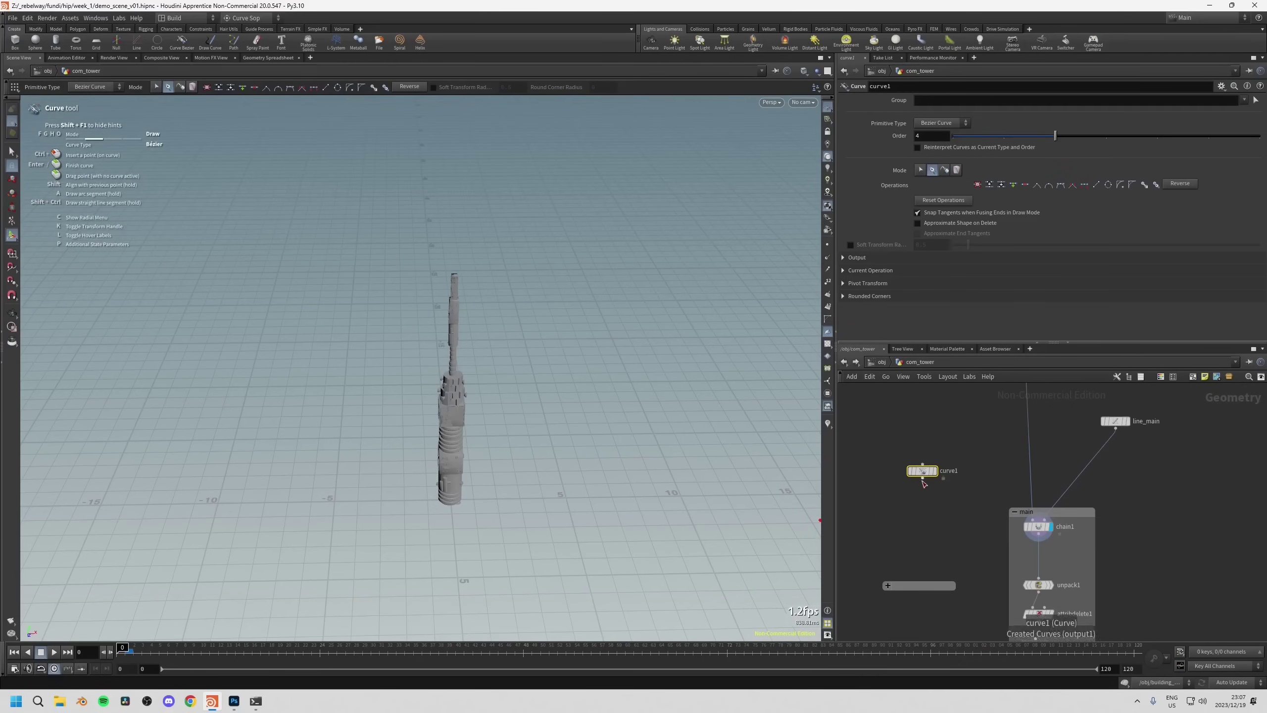
{"action": "left_click", "coordinate": [923, 478]}
{"action": "left_click", "coordinate": [1056, 510]}
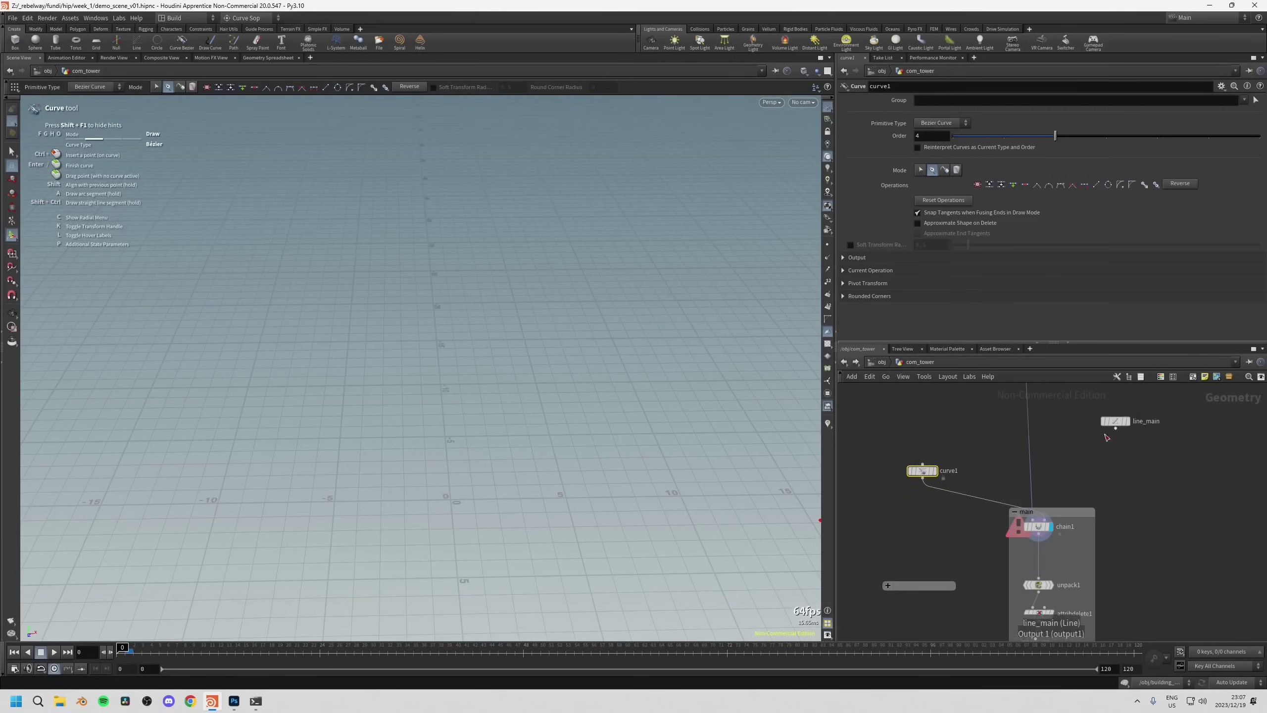
{"action": "left_click_drag", "start_coordinate": [928, 471], "coordinate": [1115, 486]}
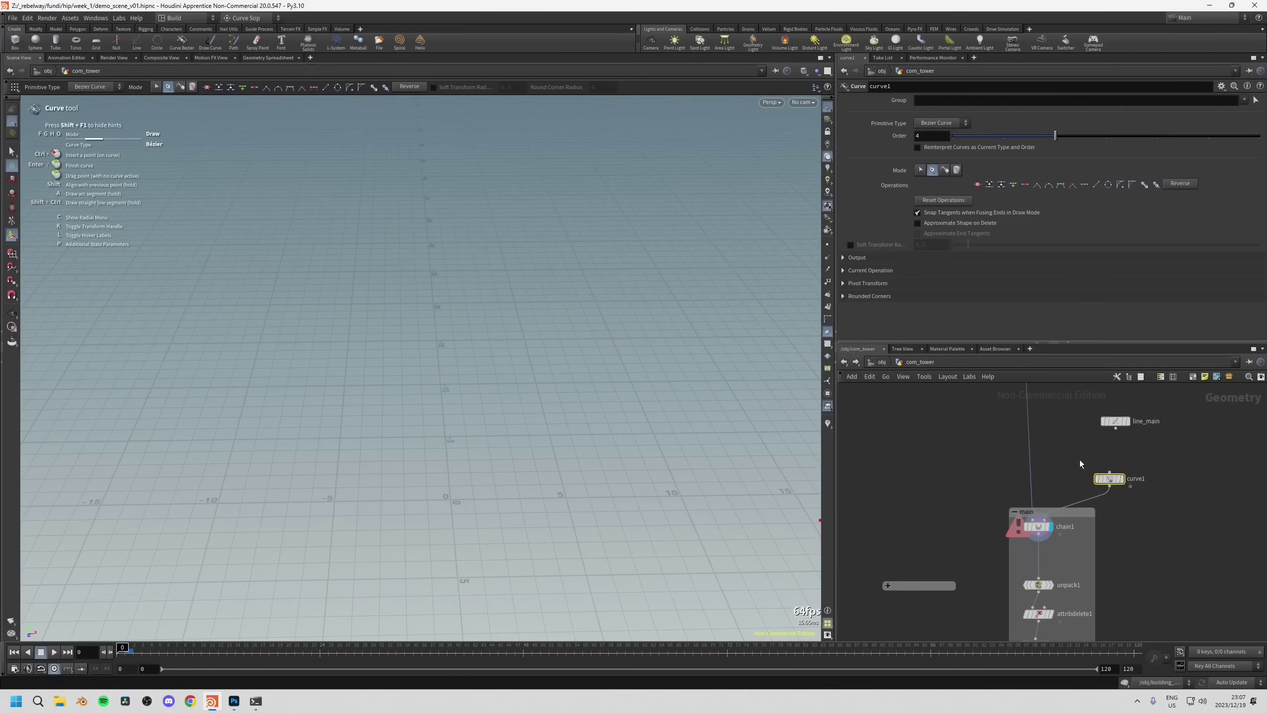
Draw a winding, inward-spiralling Bezier curve of about nine points on the ground plane and finish it.
{"action": "left_click_drag", "start_coordinate": [379, 331], "coordinate": [350, 414], "text": "alt"}
{"action": "right_click_drag", "start_coordinate": [350, 414], "coordinate": [199, 444], "text": "alt"}
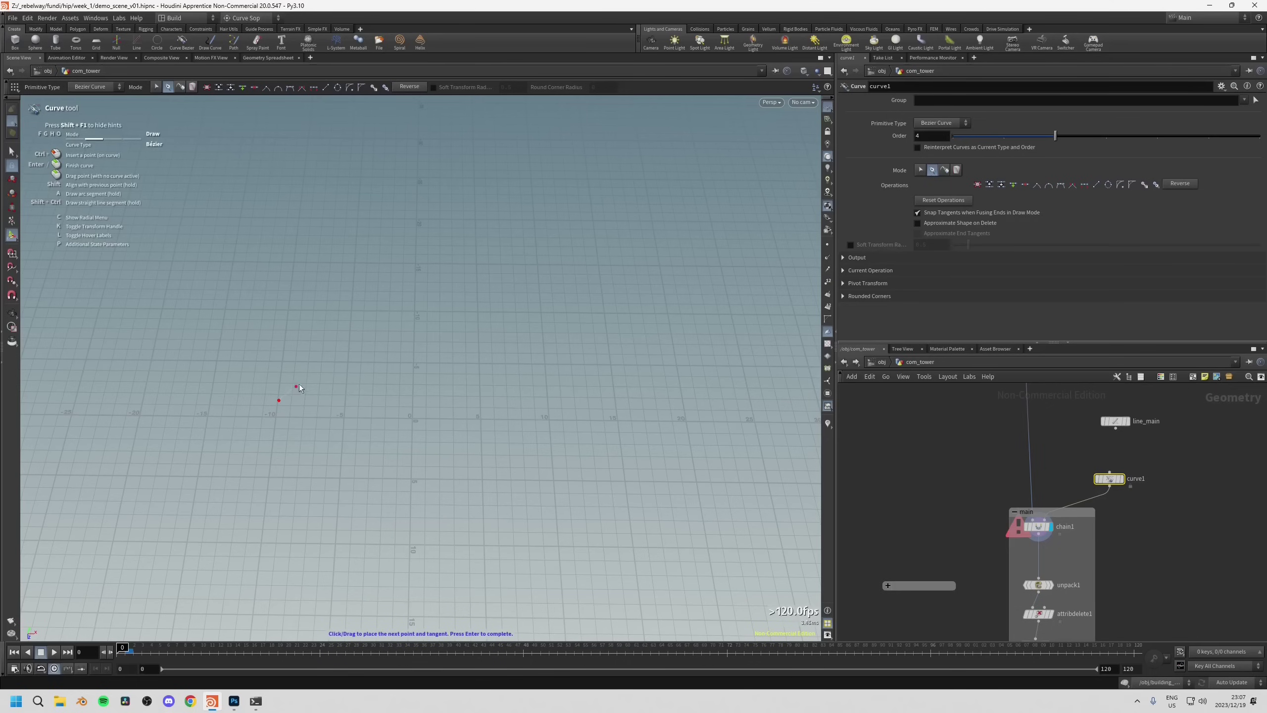
{"action": "left_click_drag", "start_coordinate": [346, 335], "coordinate": [387, 330]}
{"action": "left_click_drag", "start_coordinate": [495, 335], "coordinate": [513, 353]}
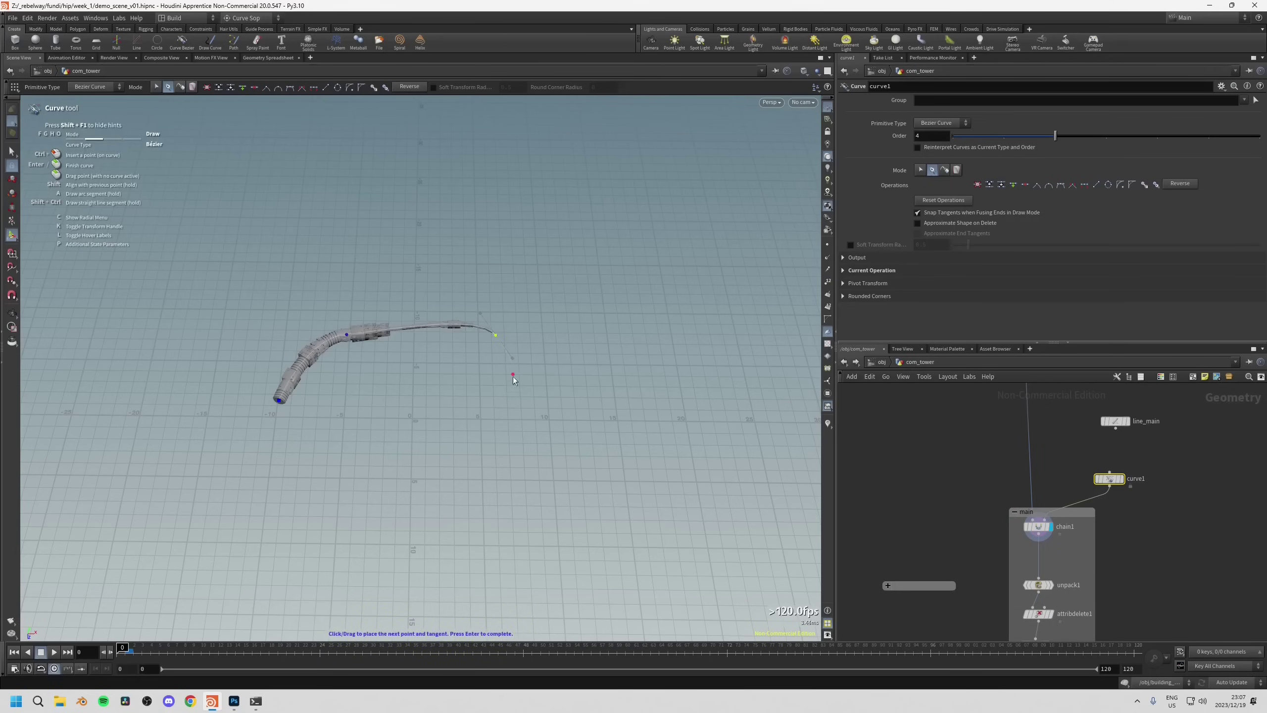
{"action": "left_click_drag", "start_coordinate": [502, 432], "coordinate": [490, 457]}
{"action": "left_click_drag", "start_coordinate": [330, 468], "coordinate": [318, 443]}
{"action": "left_click_drag", "start_coordinate": [362, 403], "coordinate": [409, 399]}
{"action": "left_click_drag", "start_coordinate": [449, 420], "coordinate": [393, 388]}
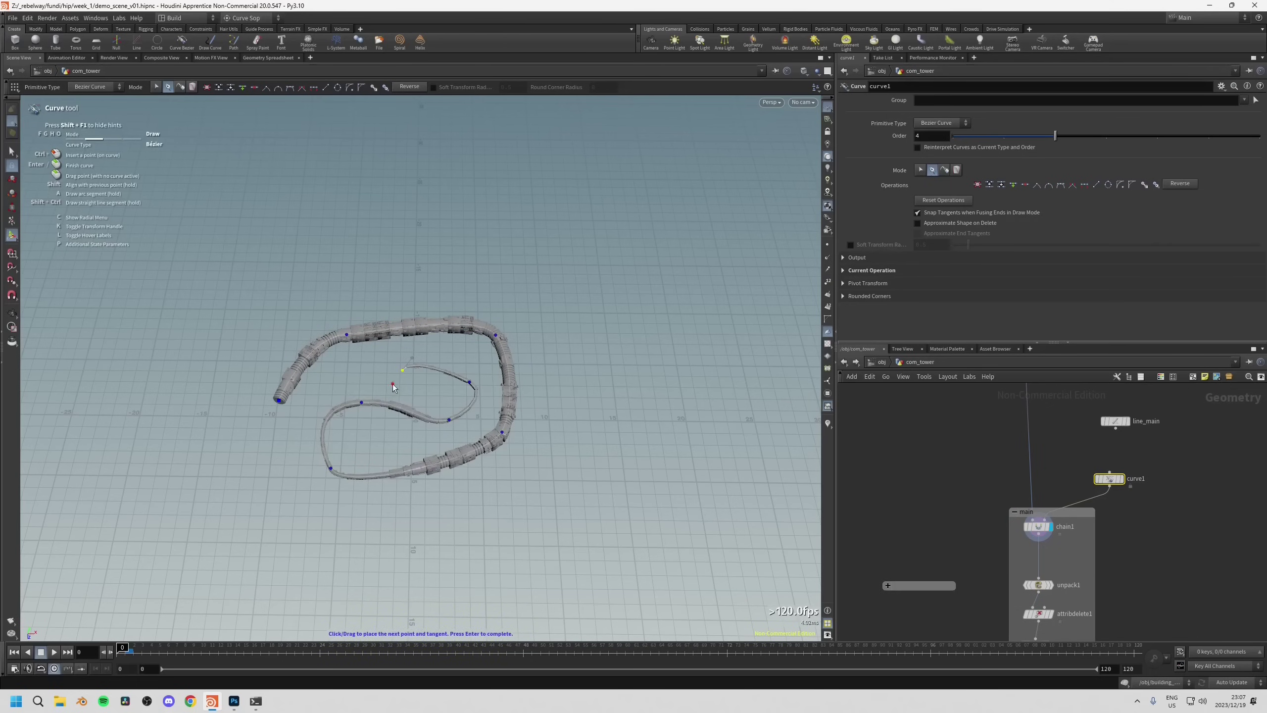
{"action": "key", "text": "Return"}
{"action": "right_click_drag", "start_coordinate": [354, 399], "coordinate": [438, 363], "text": "alt"}
{"action": "left_click_drag", "start_coordinate": [438, 363], "coordinate": [479, 334], "text": "alt"}
{"action": "key", "text": "Return"}
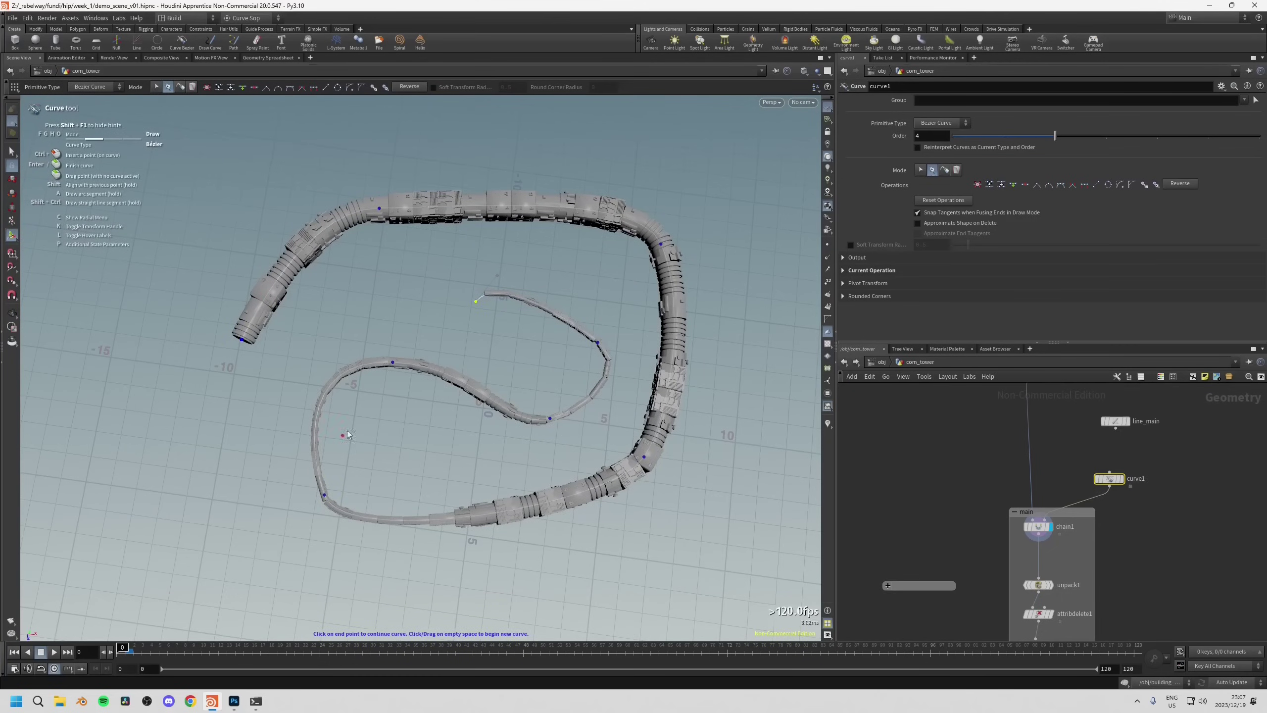
Switch the curve to edit mode and reshape its outer bend by moving the anchor point and adjacent segment.
{"action": "scroll", "coordinate": [518, 250], "scroll_direction": "up", "scroll_amount": 4}
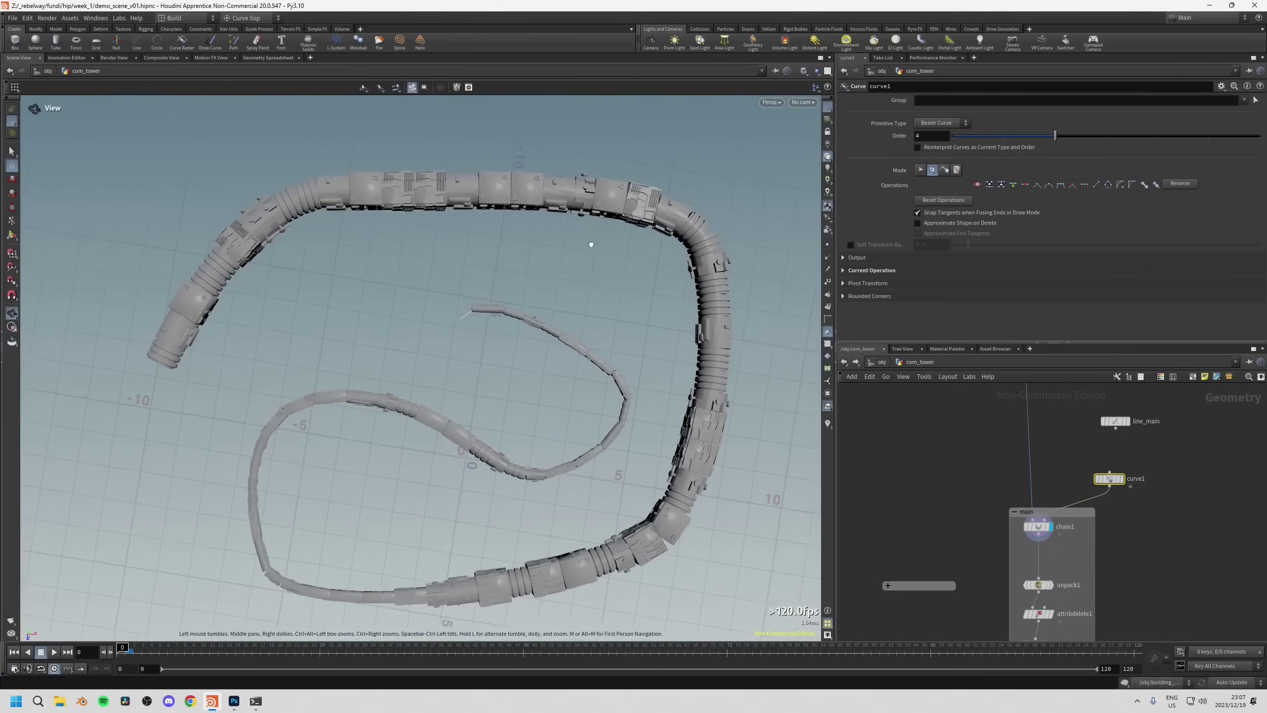
{"action": "left_click", "coordinate": [156, 87]}
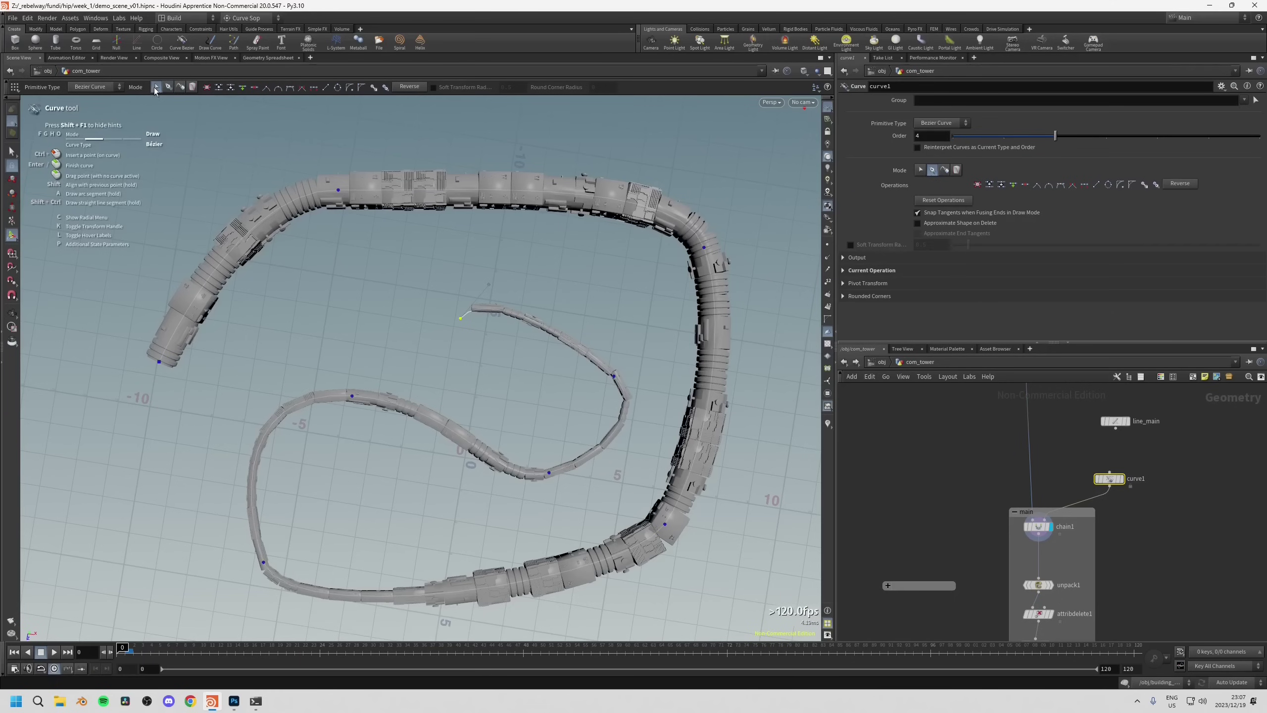
{"action": "left_click", "coordinate": [703, 248]}
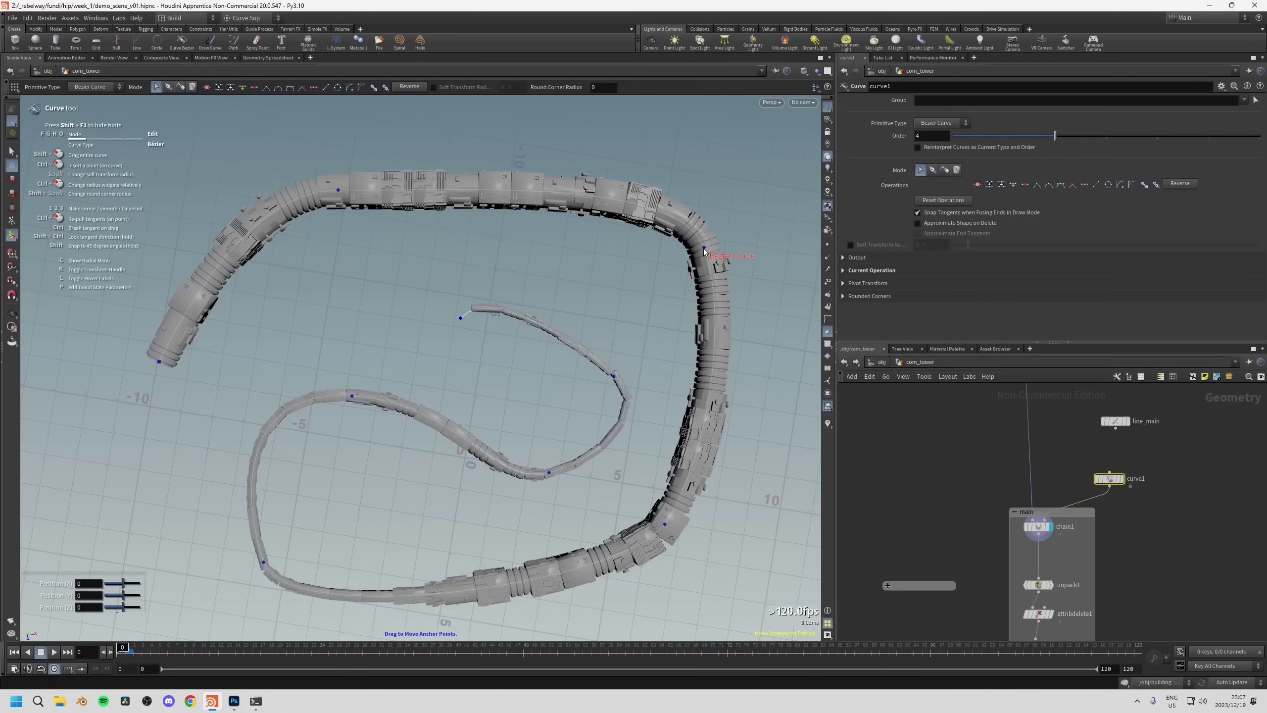
{"action": "left_click", "coordinate": [668, 244]}
{"action": "left_click_drag", "start_coordinate": [704, 248], "coordinate": [647, 305]}
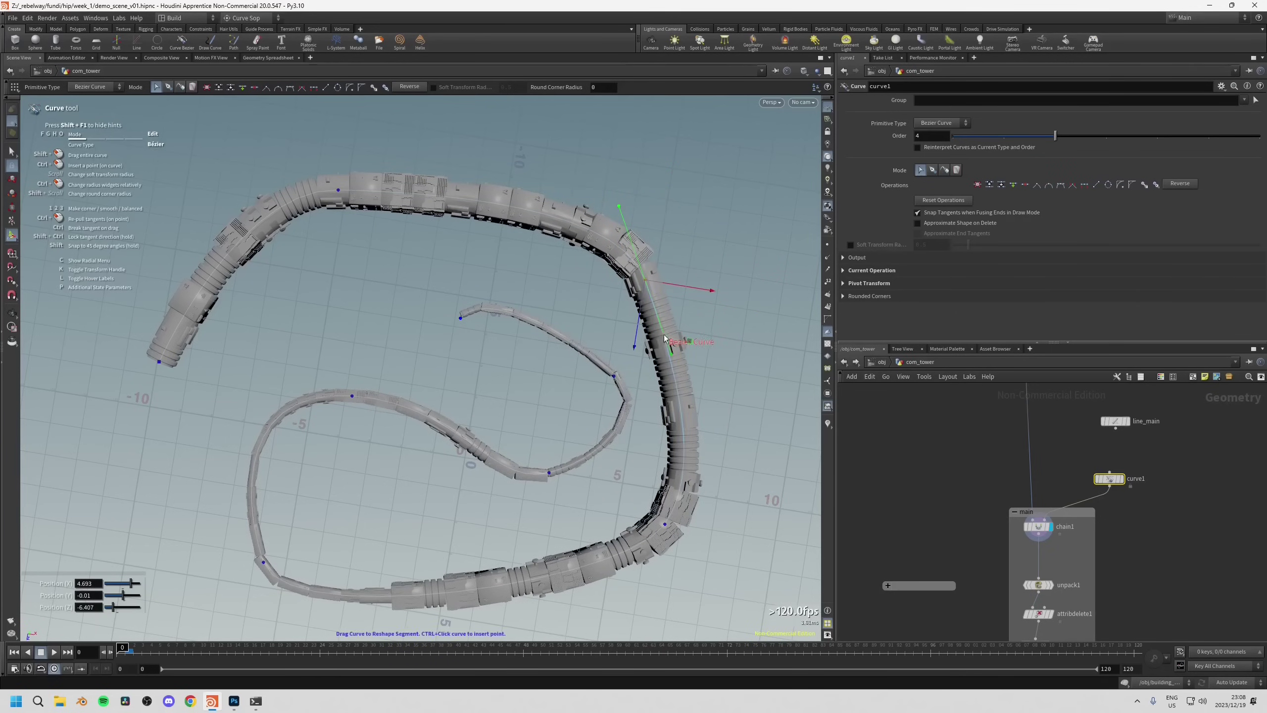
{"action": "left_click_drag", "start_coordinate": [686, 343], "coordinate": [756, 380]}
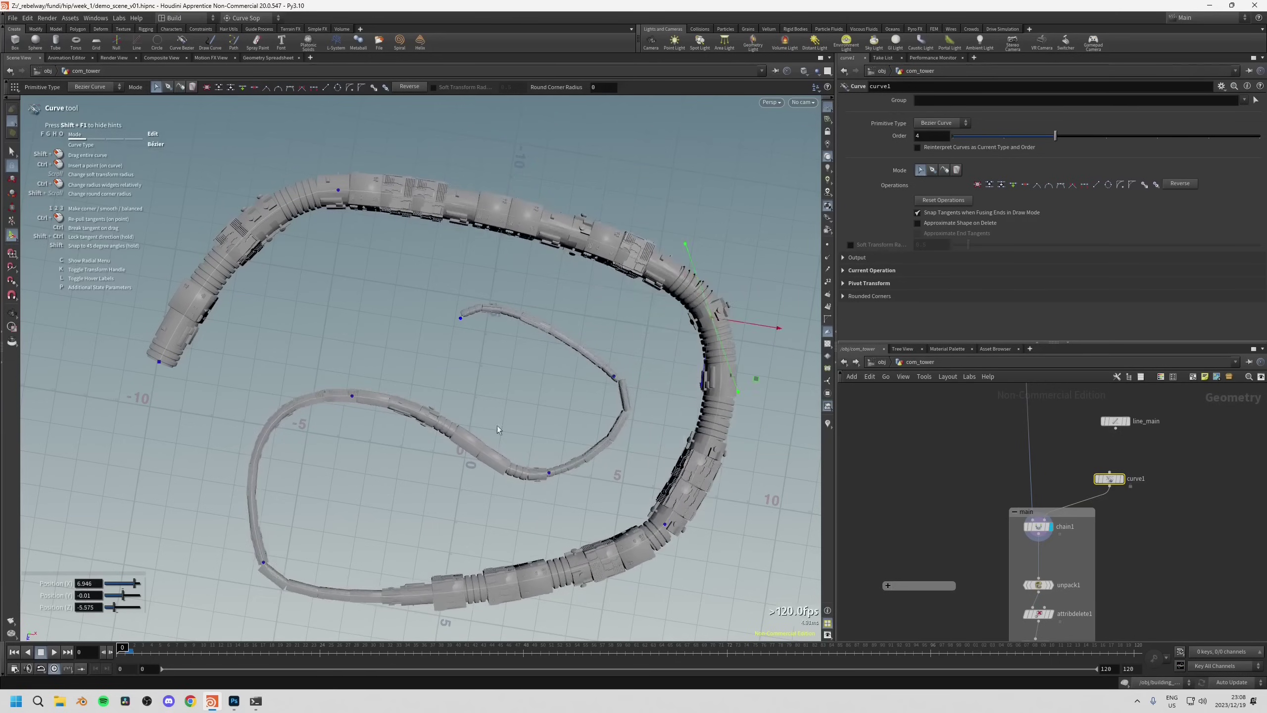
Reconnect line_main to chain1 in place of the curve and delete the curve1 node.
{"action": "left_click_drag", "start_coordinate": [500, 430], "coordinate": [520, 271], "text": "alt"}
{"action": "middle_click_drag", "start_coordinate": [520, 272], "coordinate": [517, 120], "text": "alt"}
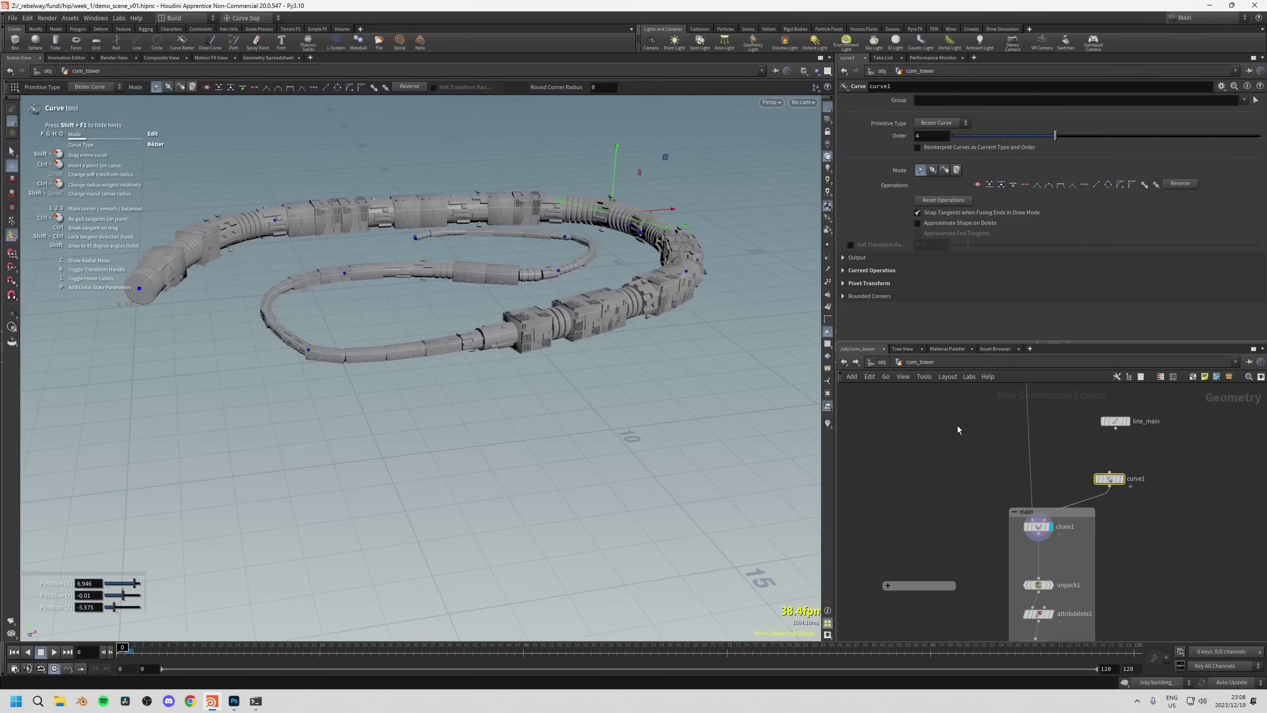
{"action": "scroll", "coordinate": [939, 510], "scroll_direction": "down", "scroll_amount": 3}
{"action": "scroll", "coordinate": [939, 512], "scroll_direction": "up", "scroll_amount": 4}
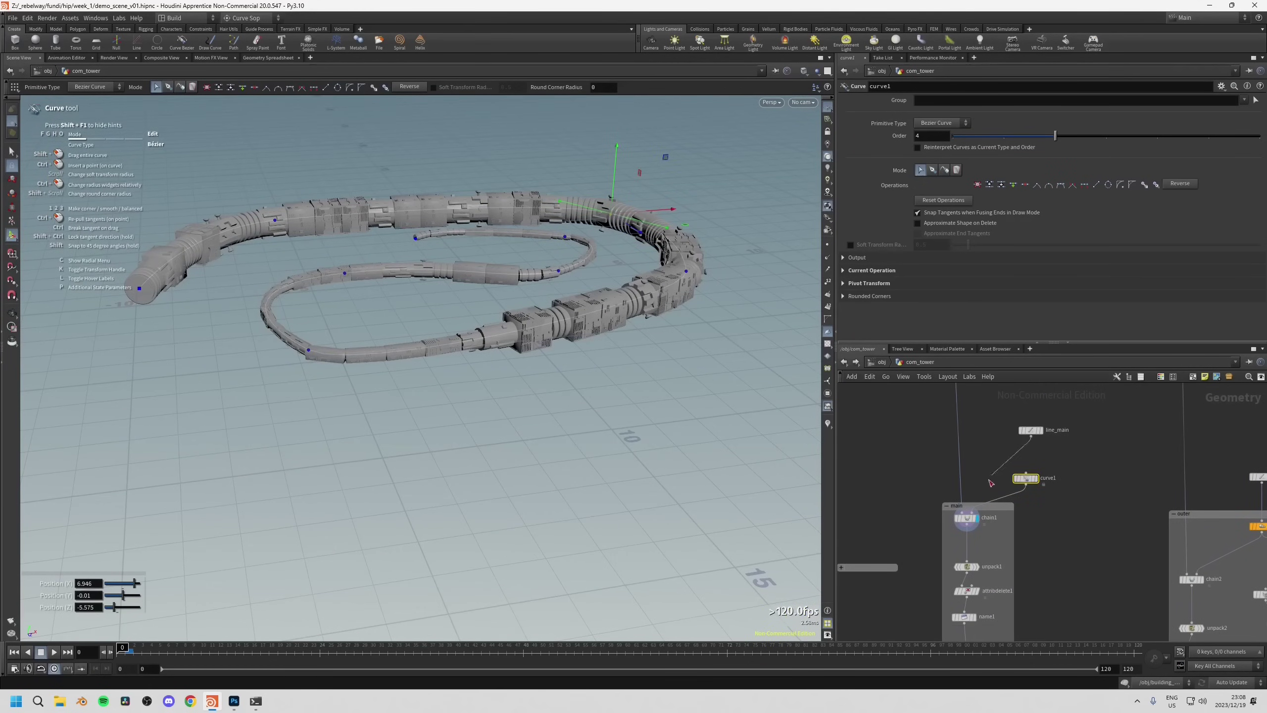
{"action": "left_click_drag", "start_coordinate": [1026, 484], "coordinate": [983, 465]}
{"action": "scroll", "coordinate": [472, 296], "scroll_direction": "down", "scroll_amount": 2, "text": "alt"}
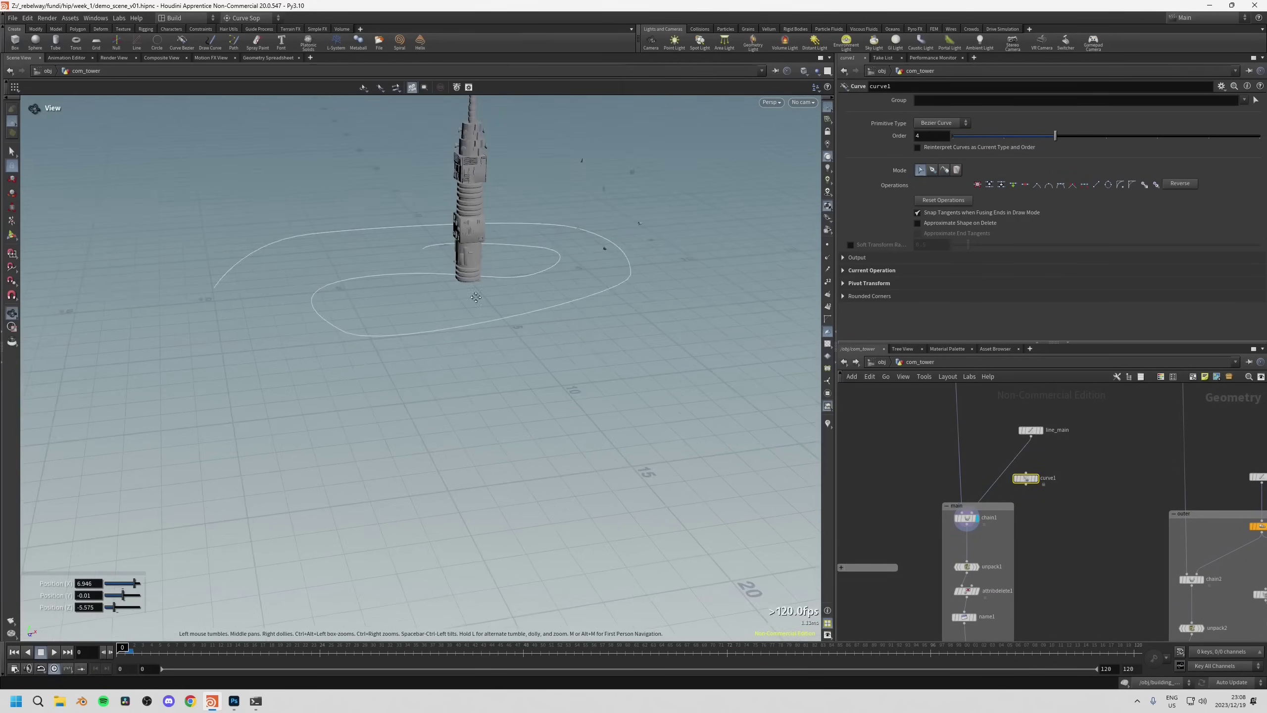
{"action": "middle_click_drag", "start_coordinate": [487, 288], "coordinate": [460, 402], "text": "alt"}
{"action": "left_click_drag", "start_coordinate": [1091, 493], "coordinate": [994, 460]}
{"action": "key", "text": "Delete"}
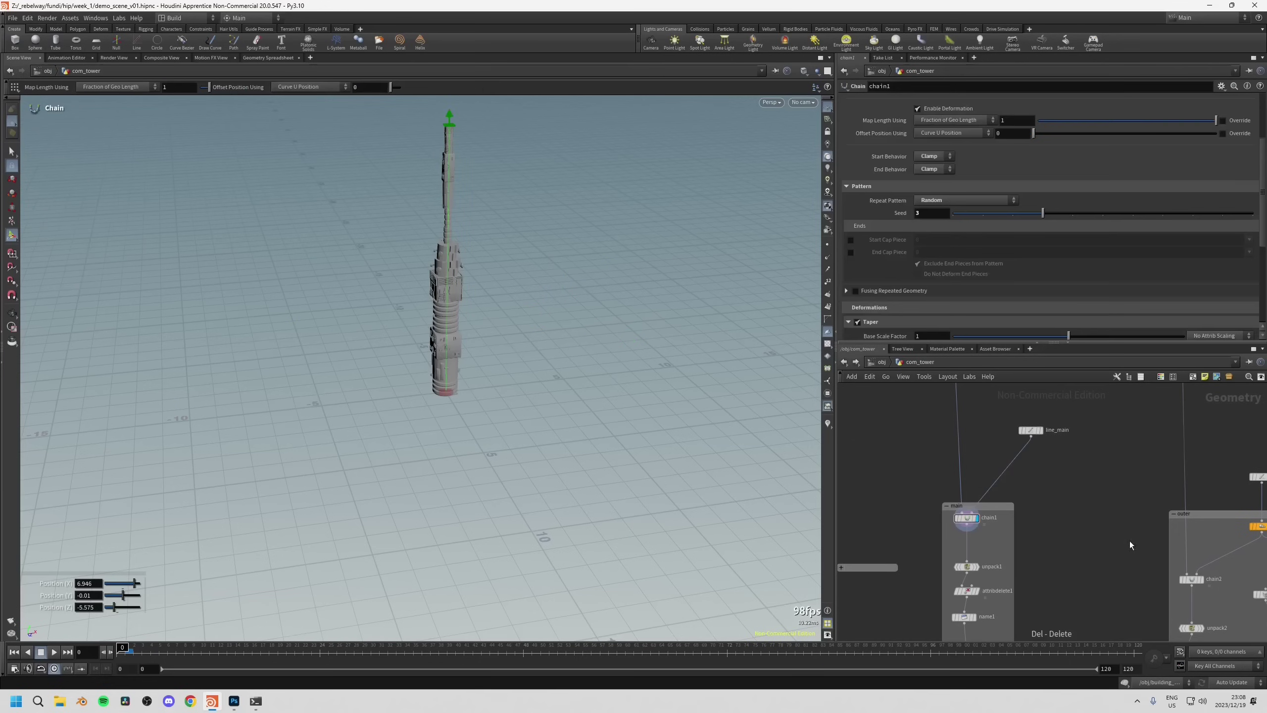
Display the outer_poles output and the connecters output of the outer network section in turn.
{"action": "middle_click_drag", "start_coordinate": [1130, 540], "coordinate": [959, 469]}
{"action": "scroll", "coordinate": [964, 469], "scroll_direction": "down", "scroll_amount": 3}
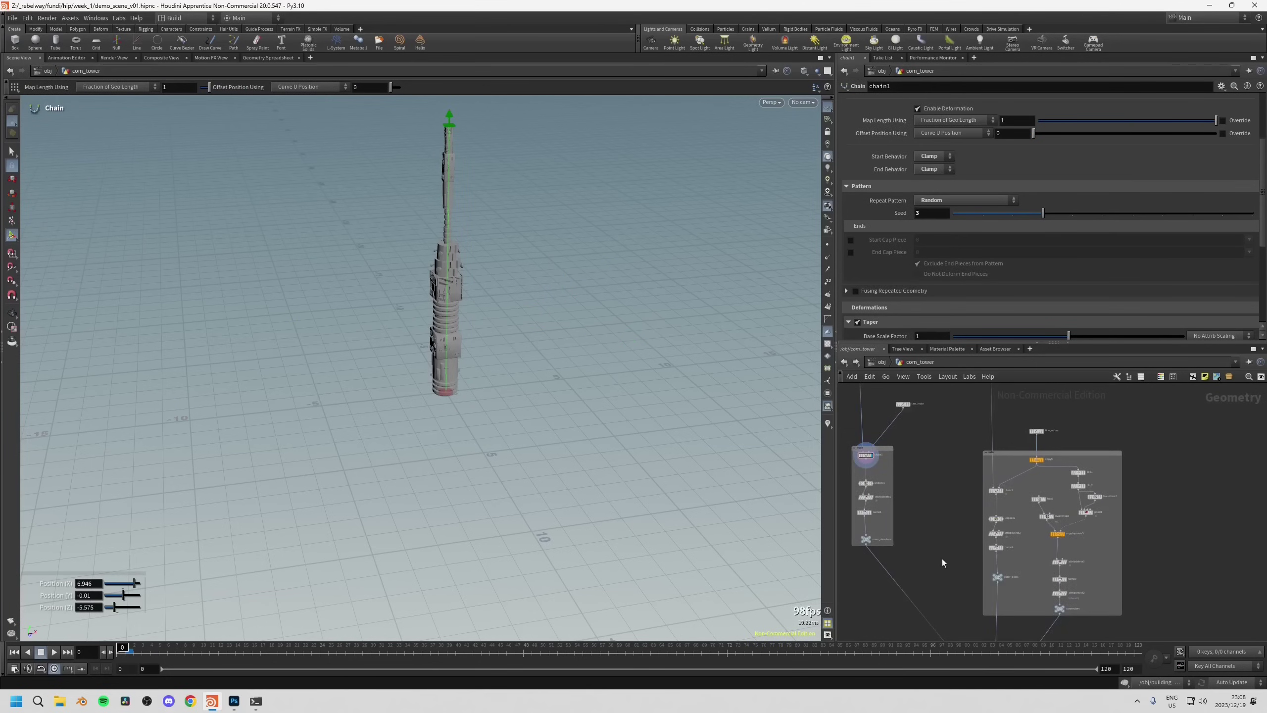
{"action": "middle_click_drag", "start_coordinate": [943, 558], "coordinate": [936, 410]}
{"action": "scroll", "coordinate": [1025, 471], "scroll_direction": "up", "scroll_amount": 3}
{"action": "left_click", "coordinate": [963, 411]}
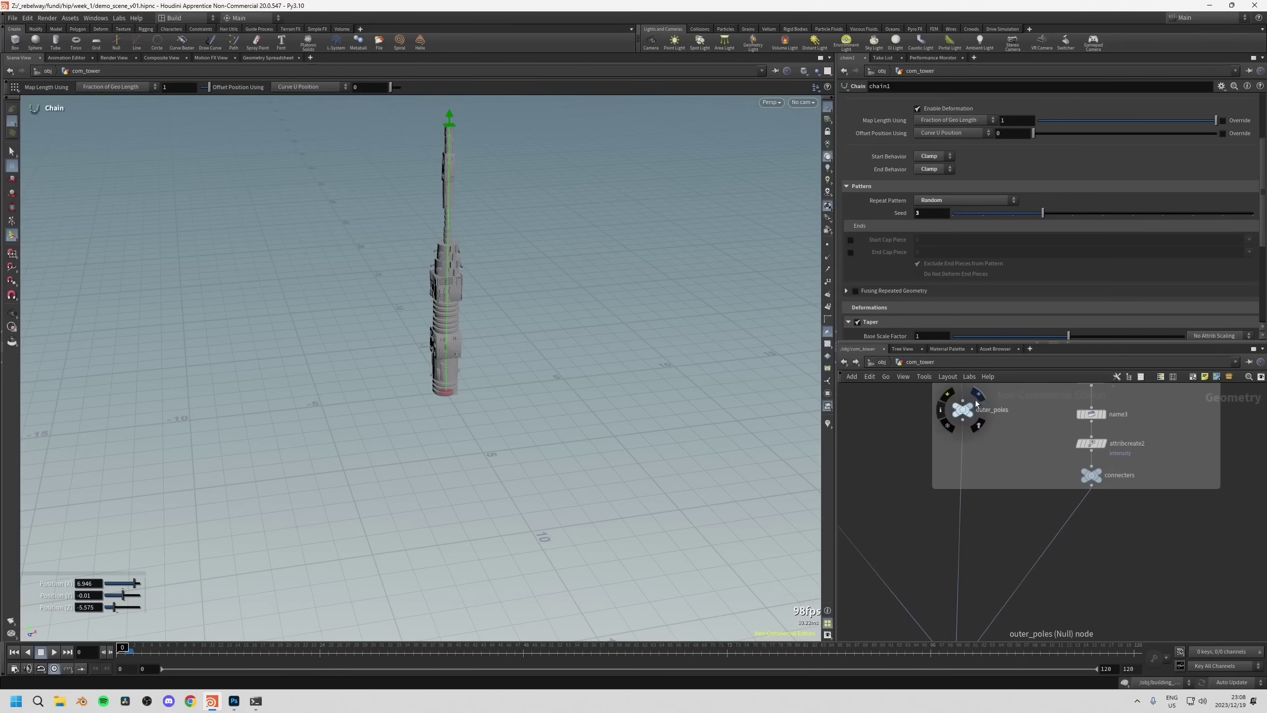
{"action": "left_click", "coordinate": [1088, 472]}
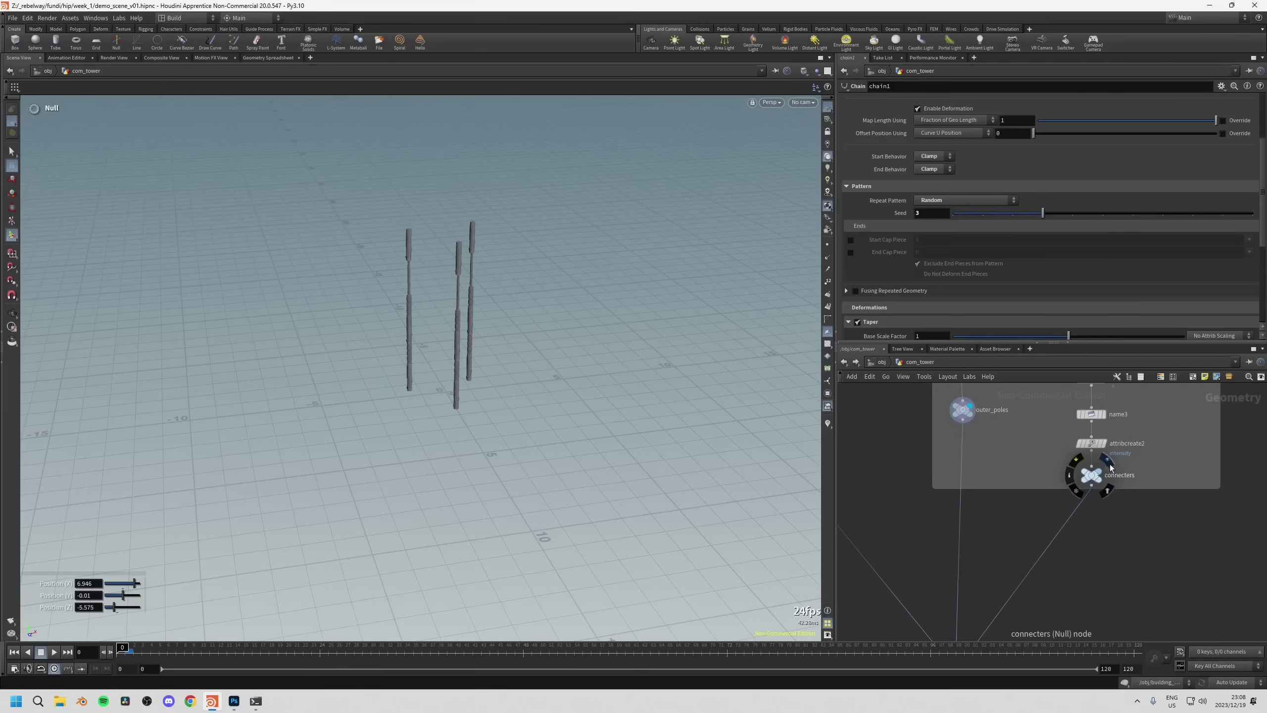
Display the merge node that combines the main tower, outer poles and connecters.
{"action": "middle_click_drag", "start_coordinate": [982, 610], "coordinate": [975, 488]}
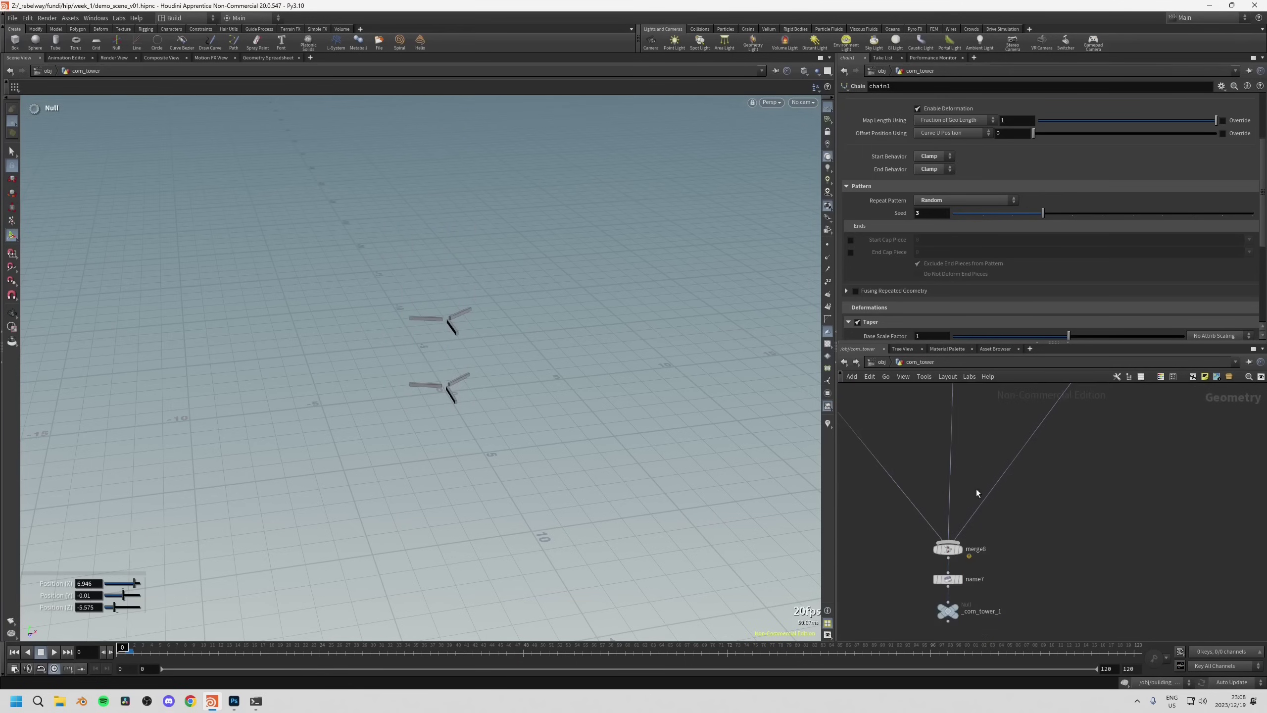
{"action": "left_click", "coordinate": [963, 549]}
{"action": "left_click_drag", "start_coordinate": [493, 336], "coordinate": [527, 368]}
Select line_outer and adjust its length with the viewport handle to vary the height of the outer poles.
{"action": "middle_click_drag", "start_coordinate": [1027, 414], "coordinate": [1015, 511]}
{"action": "middle_click_drag", "start_coordinate": [1011, 451], "coordinate": [1012, 670]}
{"action": "middle_click_drag", "start_coordinate": [976, 433], "coordinate": [974, 513]}
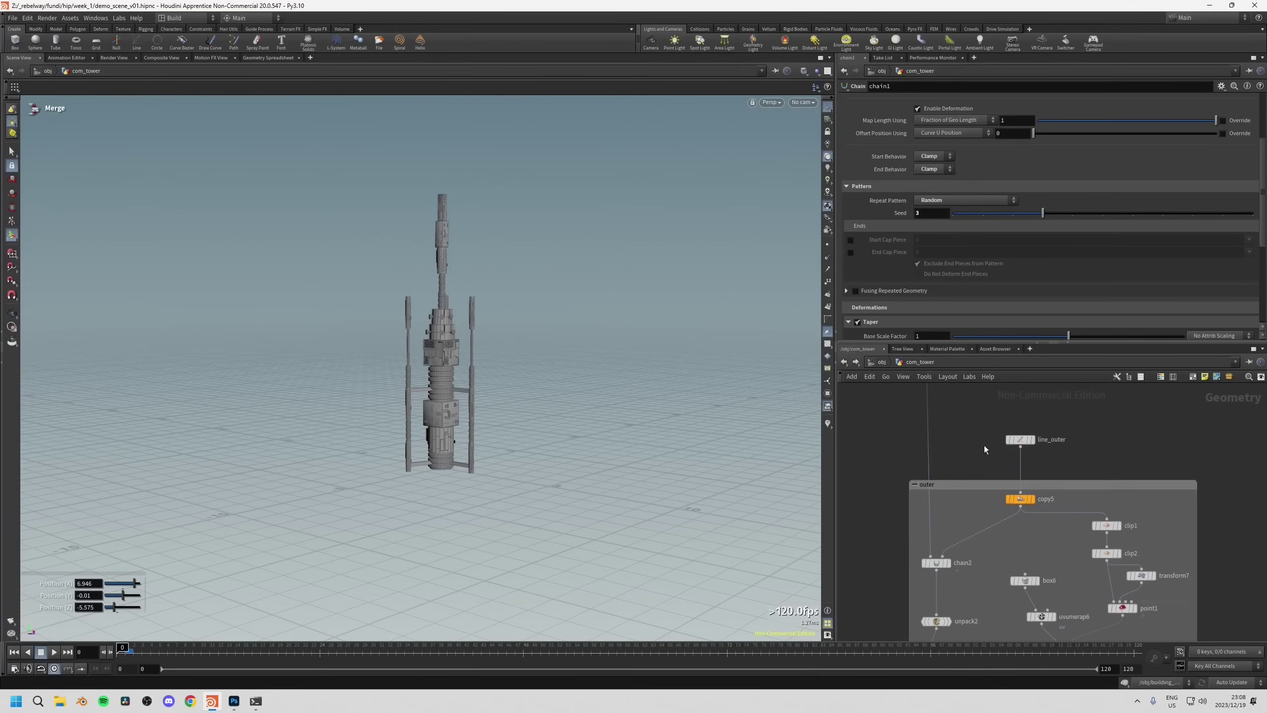
{"action": "left_click", "coordinate": [1020, 439]}
{"action": "left_click_drag", "start_coordinate": [458, 313], "coordinate": [424, 415]}
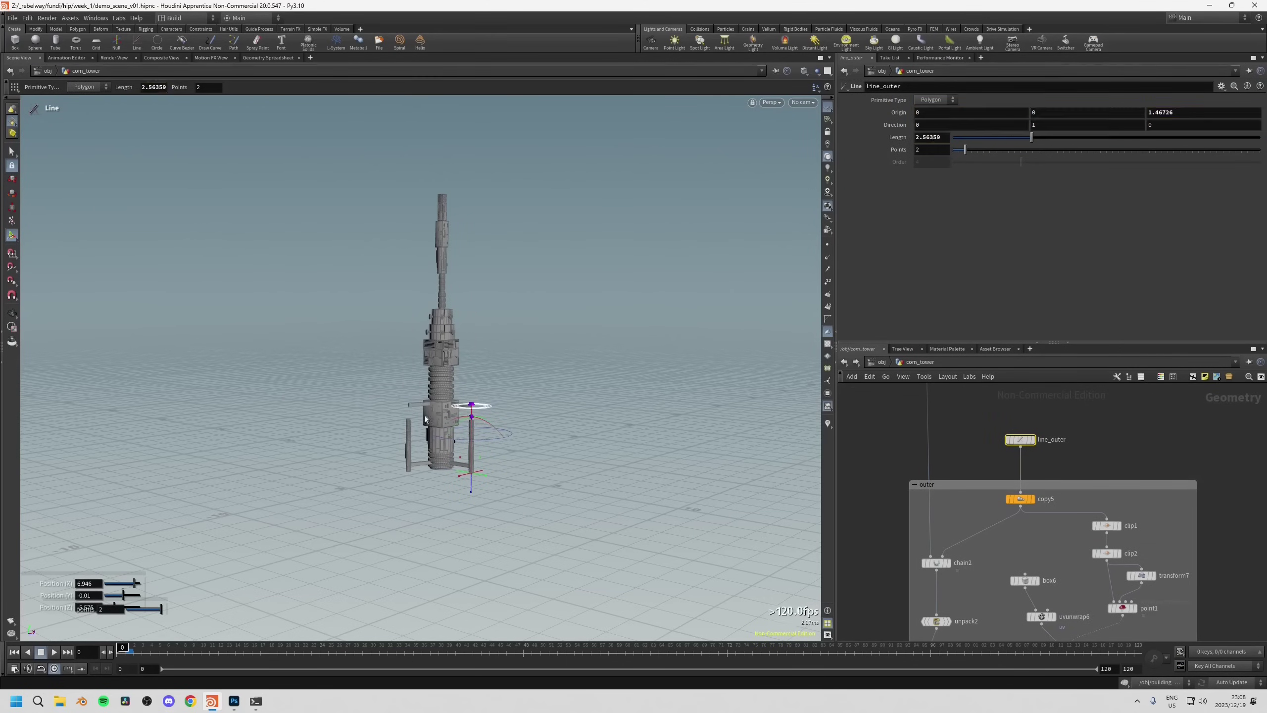
{"action": "scroll", "coordinate": [424, 415], "scroll_direction": "up", "scroll_amount": 5}
{"action": "left_click_drag", "start_coordinate": [546, 393], "coordinate": [556, 254]}
Try a total number of 10 on copy5, inspect the outer poles, and restore the number to 3.
{"action": "left_click", "coordinate": [1013, 499]}
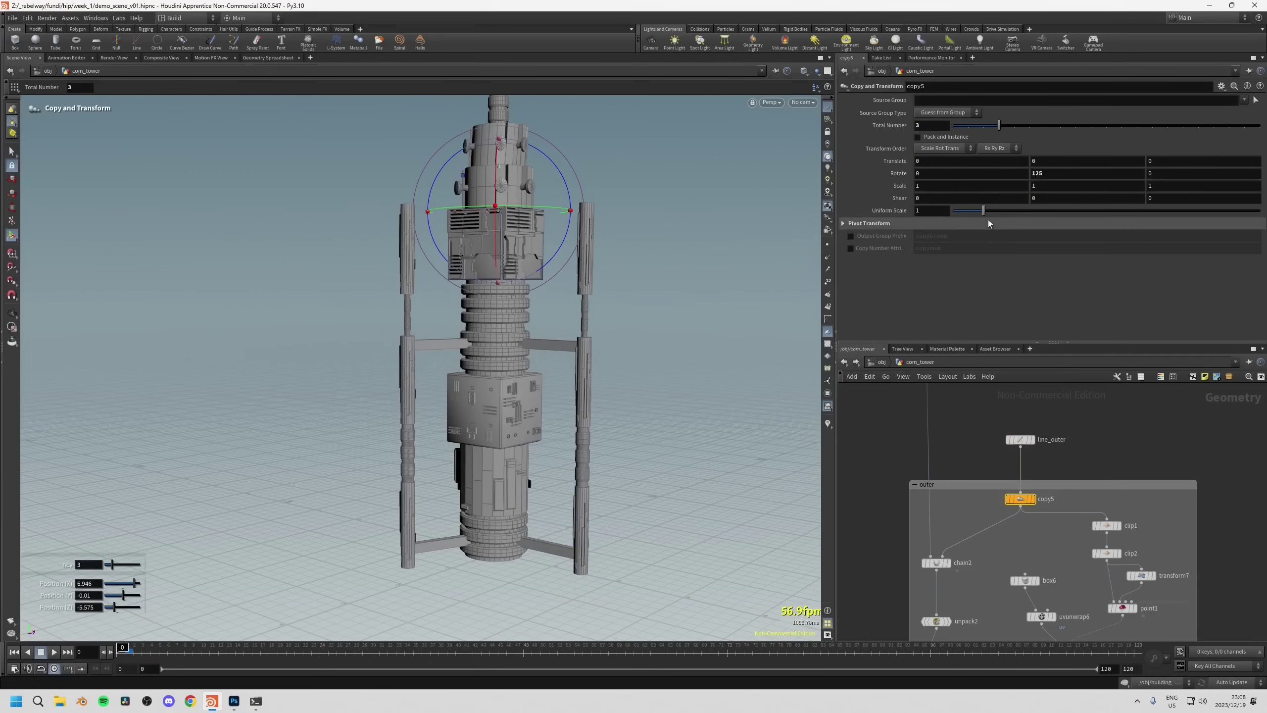
{"action": "left_click_drag", "start_coordinate": [998, 129], "coordinate": [1106, 125]}
{"action": "right_click_drag", "start_coordinate": [566, 261], "coordinate": [561, 331], "text": "alt"}
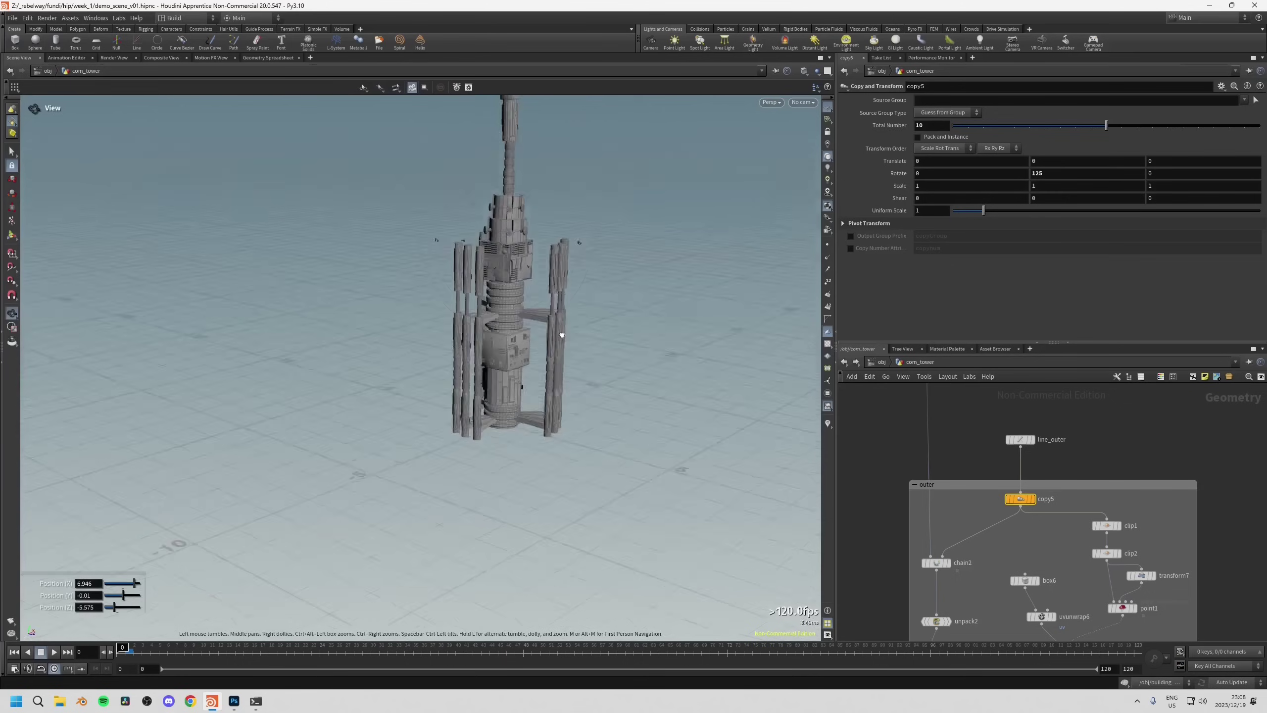
{"action": "left_click_drag", "start_coordinate": [560, 331], "coordinate": [546, 416], "text": "alt"}
{"action": "left_click_drag", "start_coordinate": [1107, 125], "coordinate": [1000, 131]}
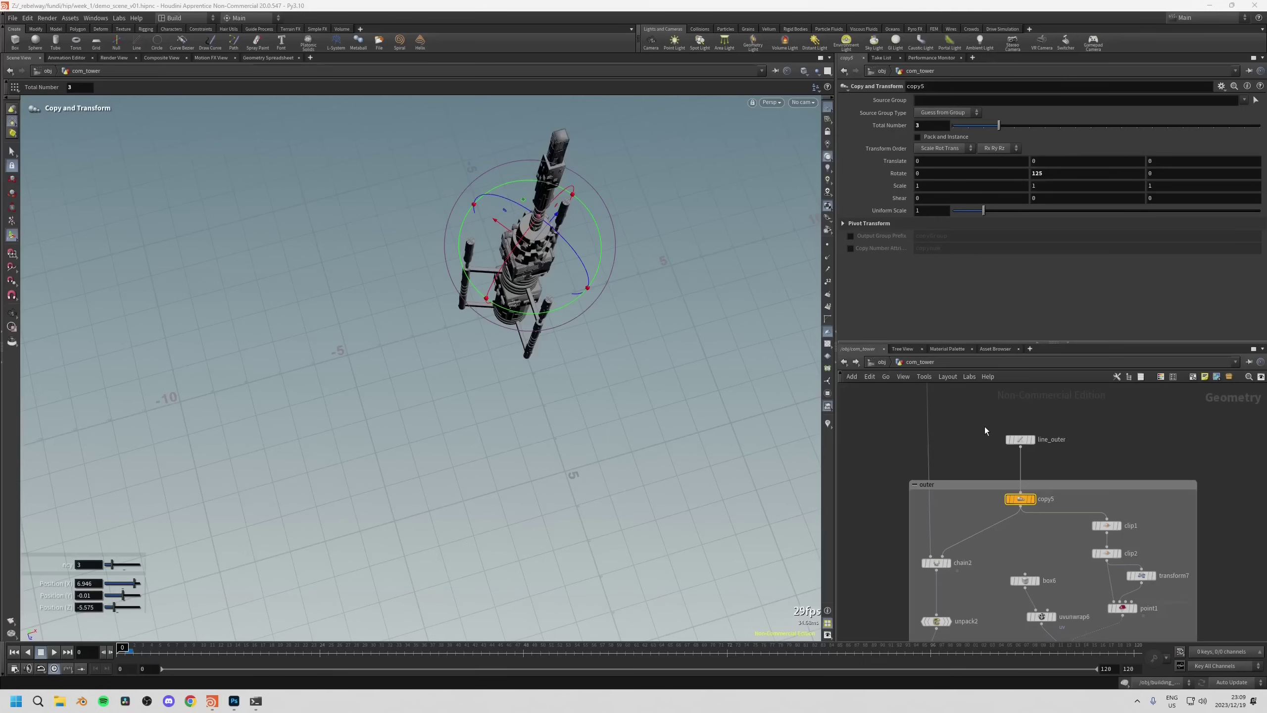
Leave the com_tower network and go up to the object level.
{"action": "left_click", "coordinate": [881, 363]}
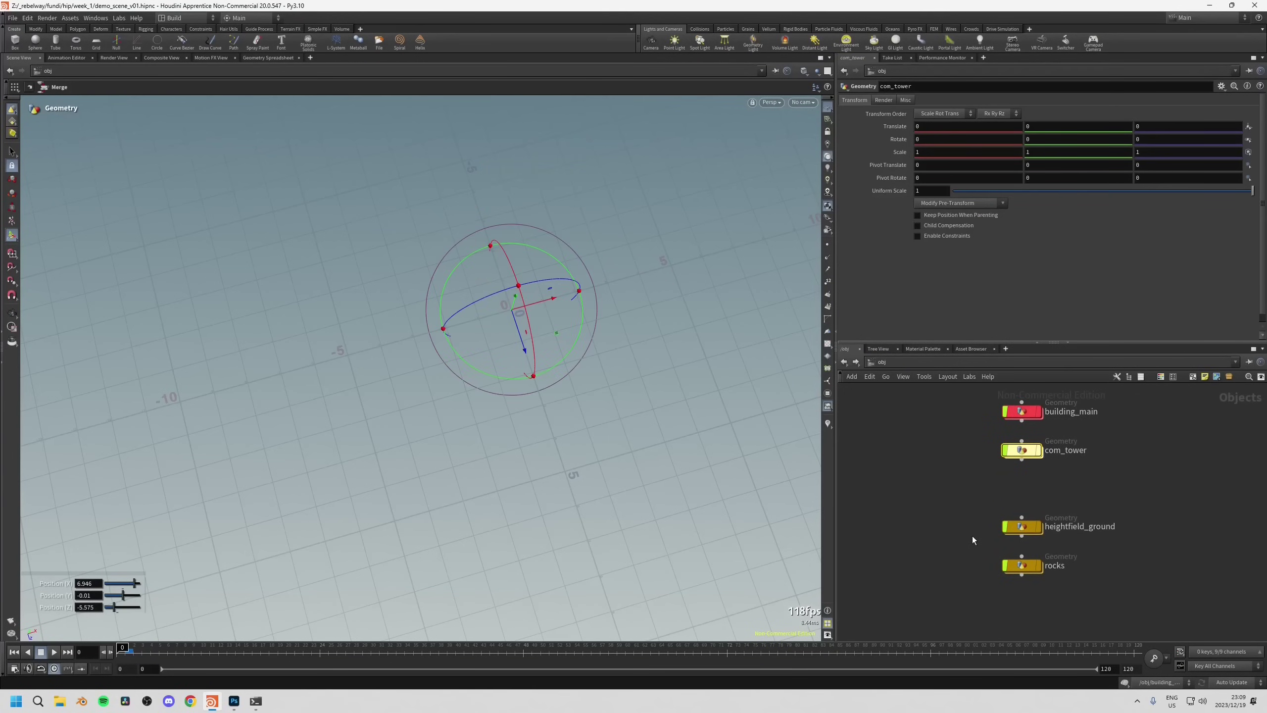
Select the heightfield_ground and rocks objects and enter the heightfield_ground network.
{"action": "left_click_drag", "start_coordinate": [981, 514], "coordinate": [1046, 545]}
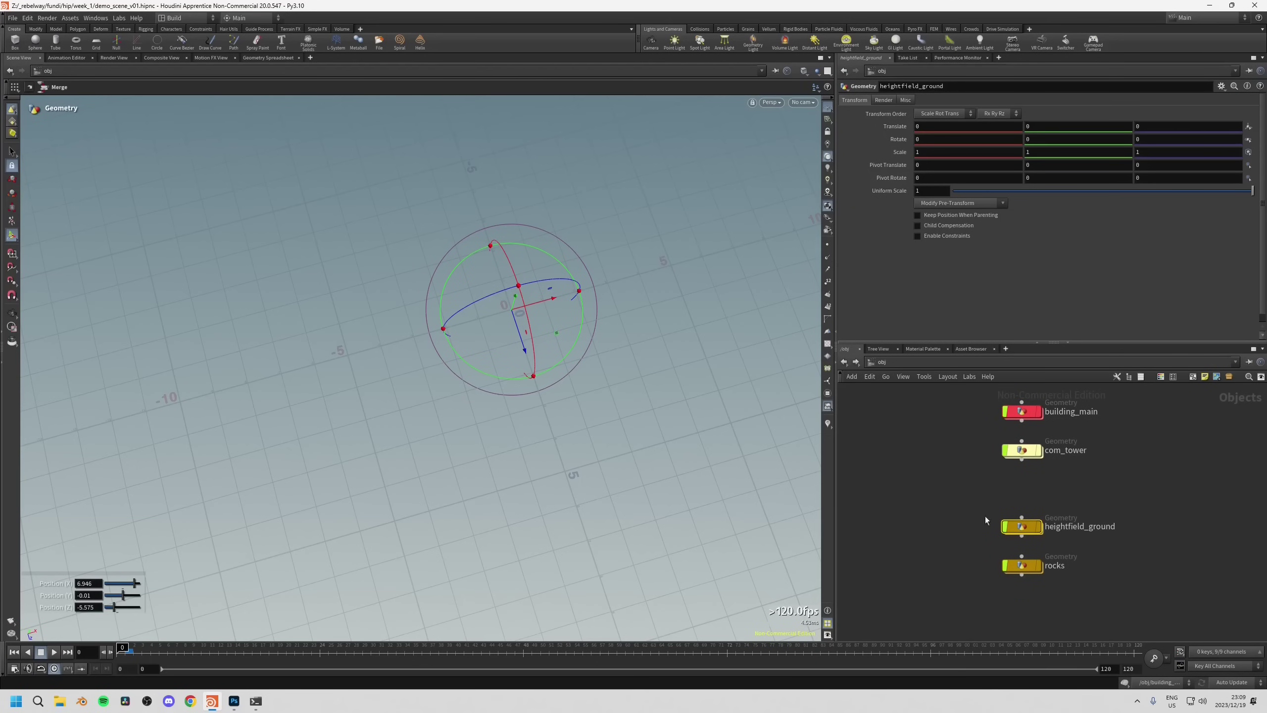
{"action": "key", "text": "Escape"}
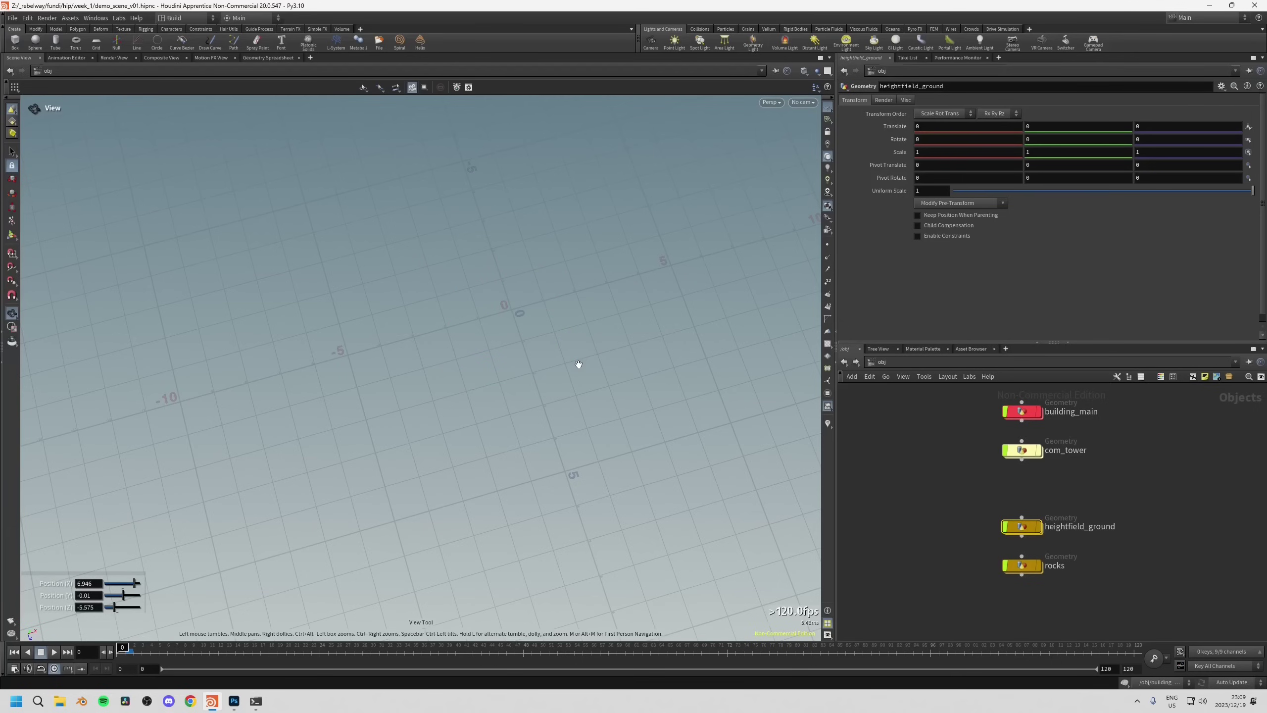
{"action": "key", "text": "Return"}
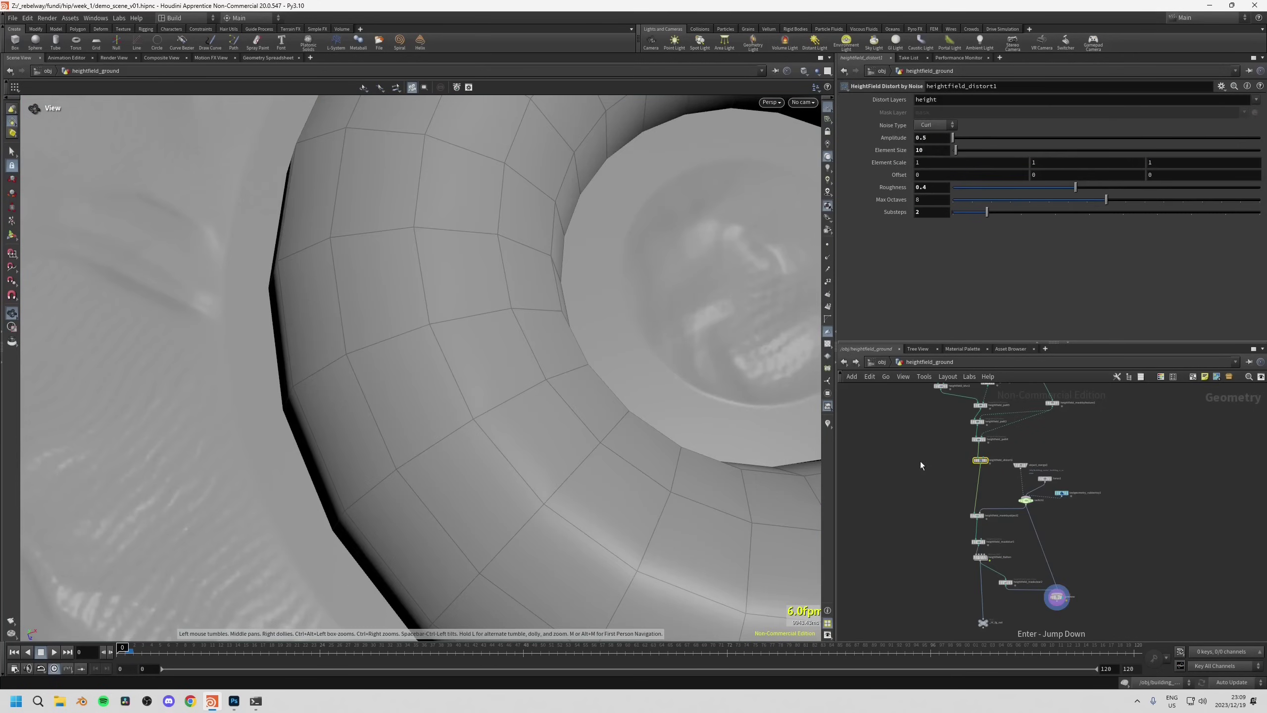
{"action": "scroll", "coordinate": [949, 569], "scroll_direction": "down", "scroll_amount": 2}
{"action": "middle_click_drag", "start_coordinate": [921, 462], "coordinate": [946, 526]}
{"action": "scroll", "coordinate": [962, 558], "scroll_direction": "up", "scroll_amount": 3}
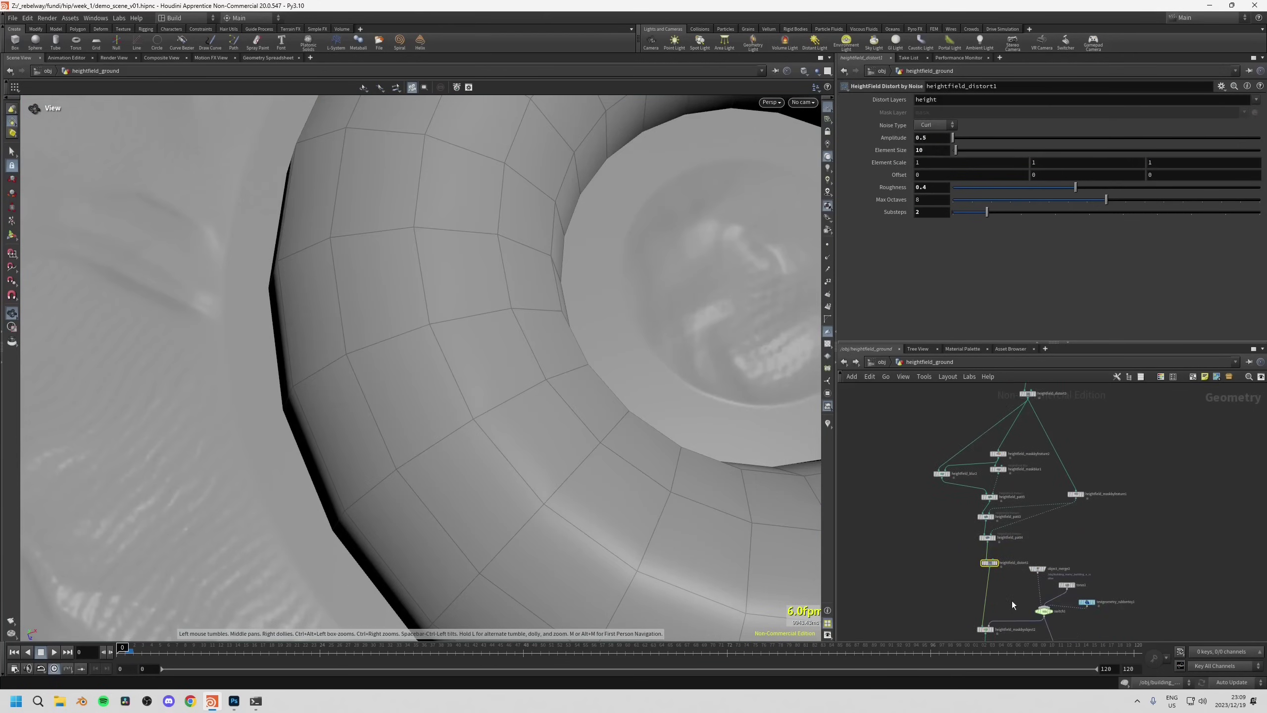
Set switch1's select input to 0 so it uses the building from object_merge3, and view the whole terrain from above.
{"action": "left_click", "coordinate": [1043, 610]}
{"action": "left_click_drag", "start_coordinate": [983, 100], "coordinate": [954, 101]}
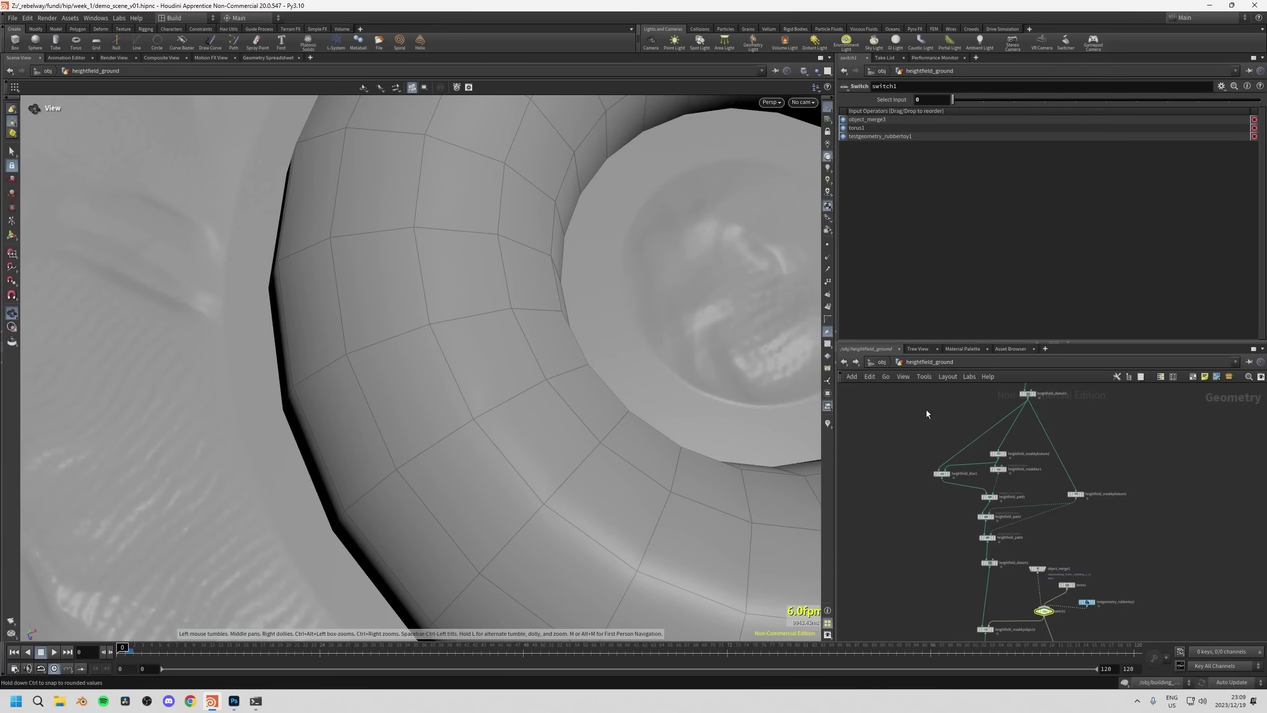
{"action": "scroll", "coordinate": [917, 494], "scroll_direction": "down", "scroll_amount": 1}
{"action": "key", "text": "h"}
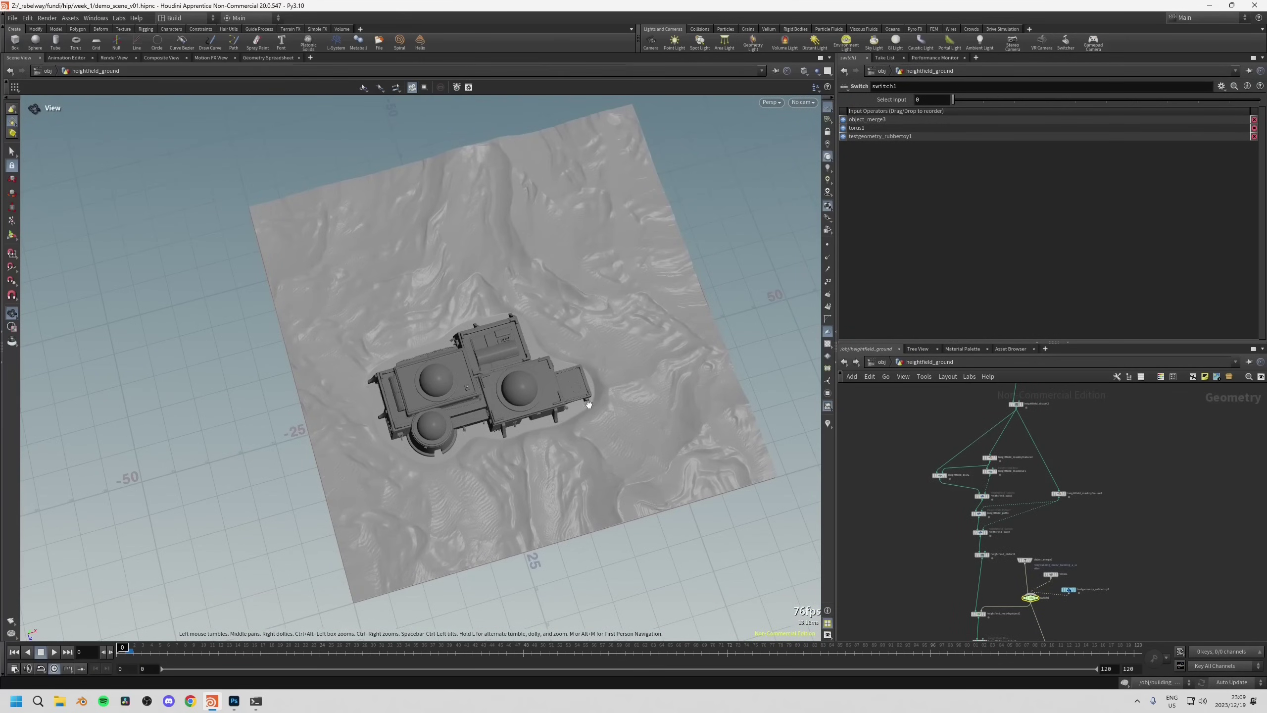
{"action": "left_click_drag", "start_coordinate": [588, 404], "coordinate": [613, 395]}
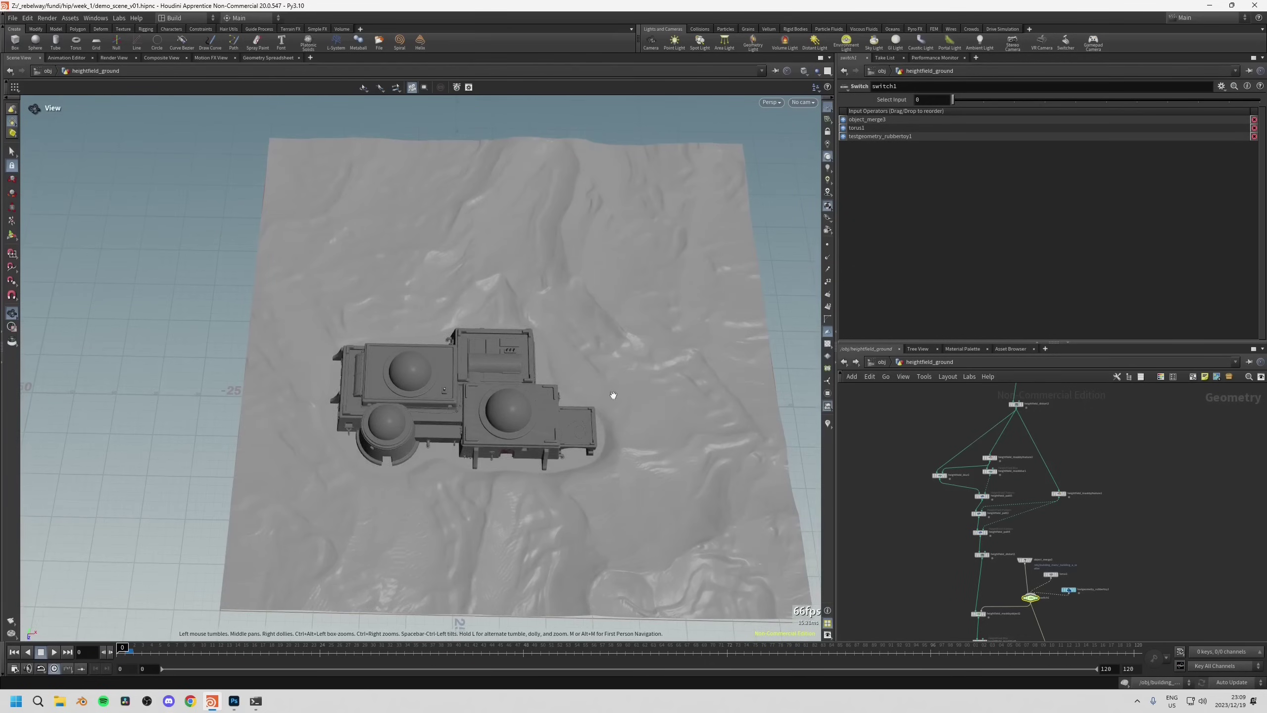
{"action": "left_click_drag", "start_coordinate": [558, 241], "coordinate": [552, 306]}
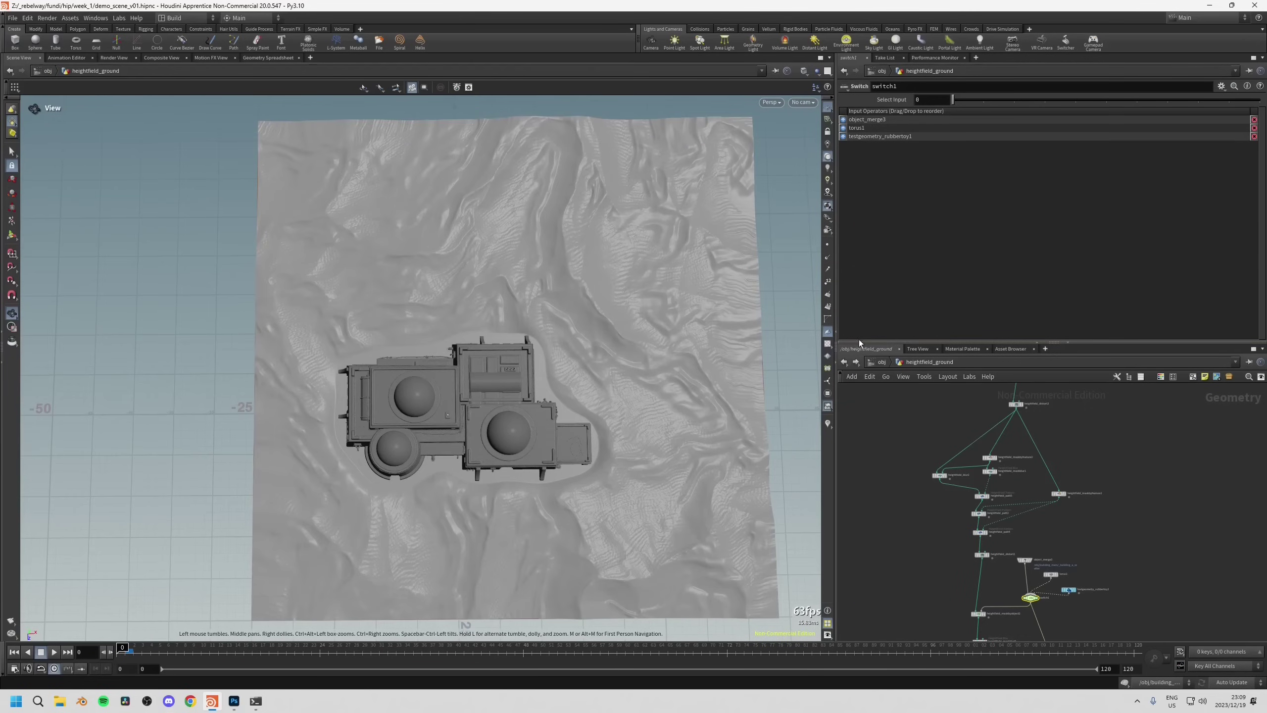
Enlarge the network area, display the initial heightfield node and inspect its flat grid.
{"action": "left_click_drag", "start_coordinate": [859, 342], "coordinate": [859, 263]}
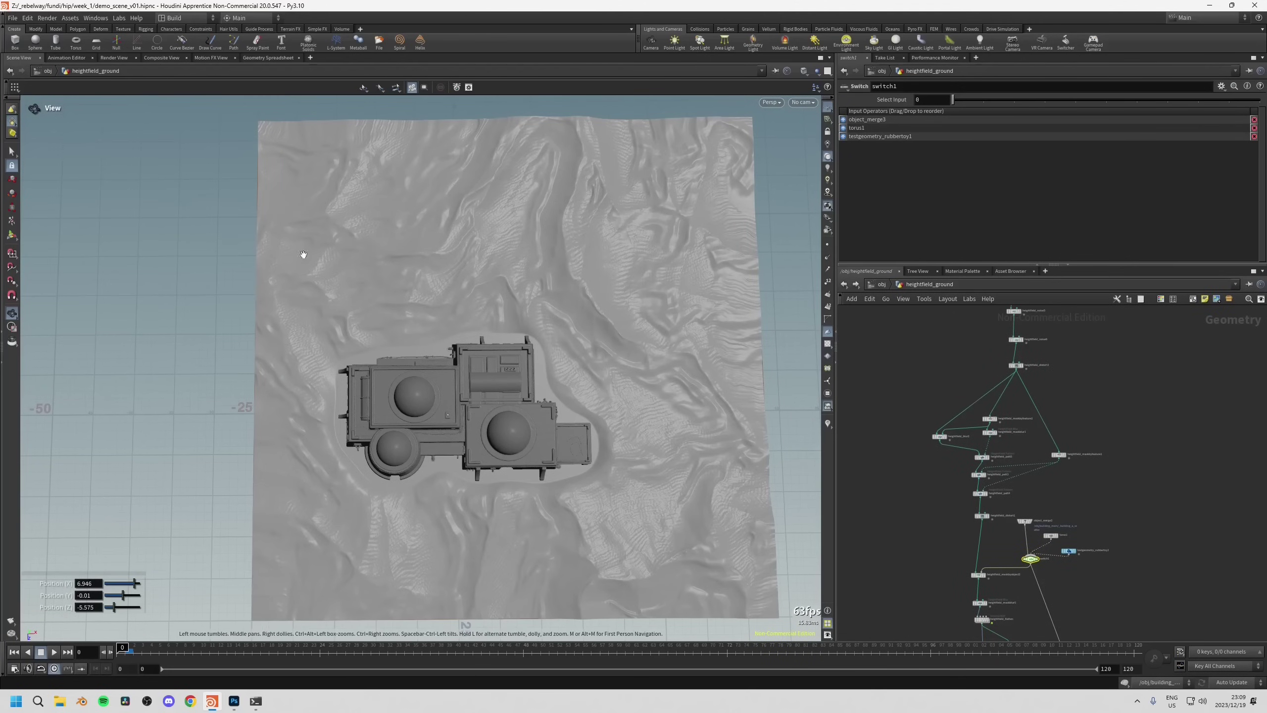
{"action": "middle_click_drag", "start_coordinate": [952, 362], "coordinate": [955, 477]}
{"action": "scroll", "coordinate": [980, 436], "scroll_direction": "up", "scroll_amount": 5}
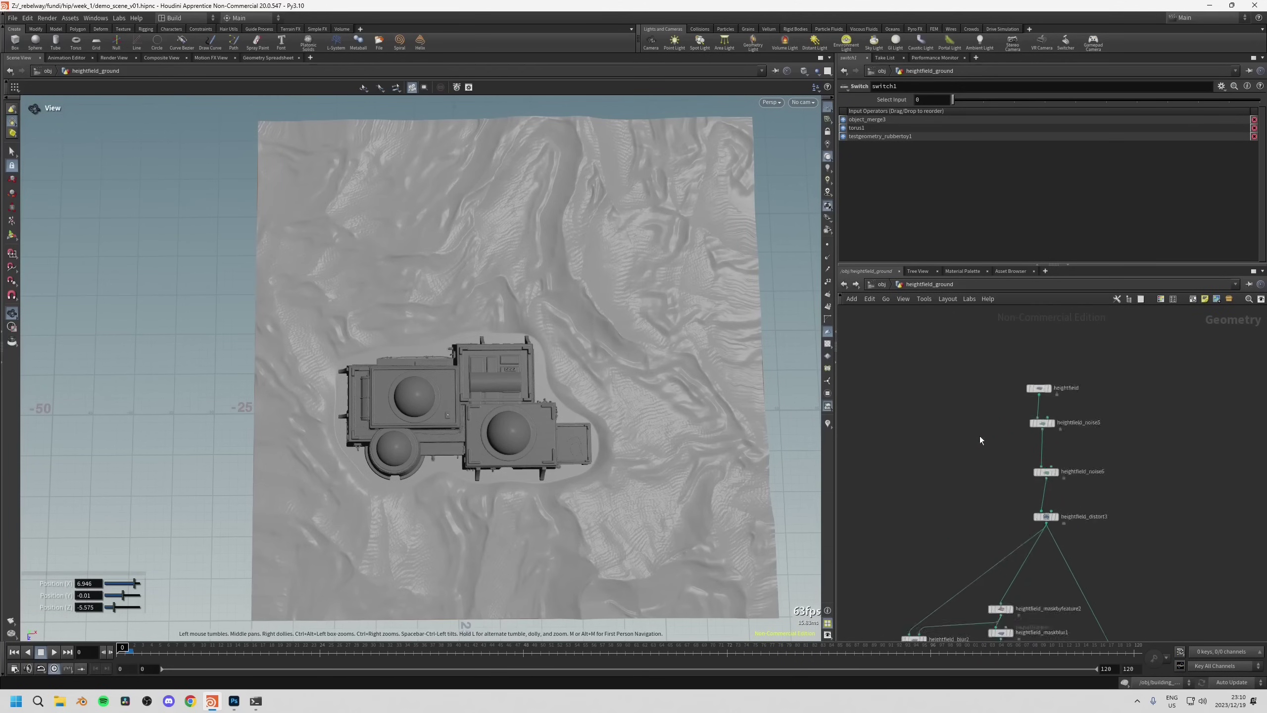
{"action": "middle_click_drag", "start_coordinate": [986, 425], "coordinate": [926, 410]}
{"action": "left_click", "coordinate": [993, 364]}
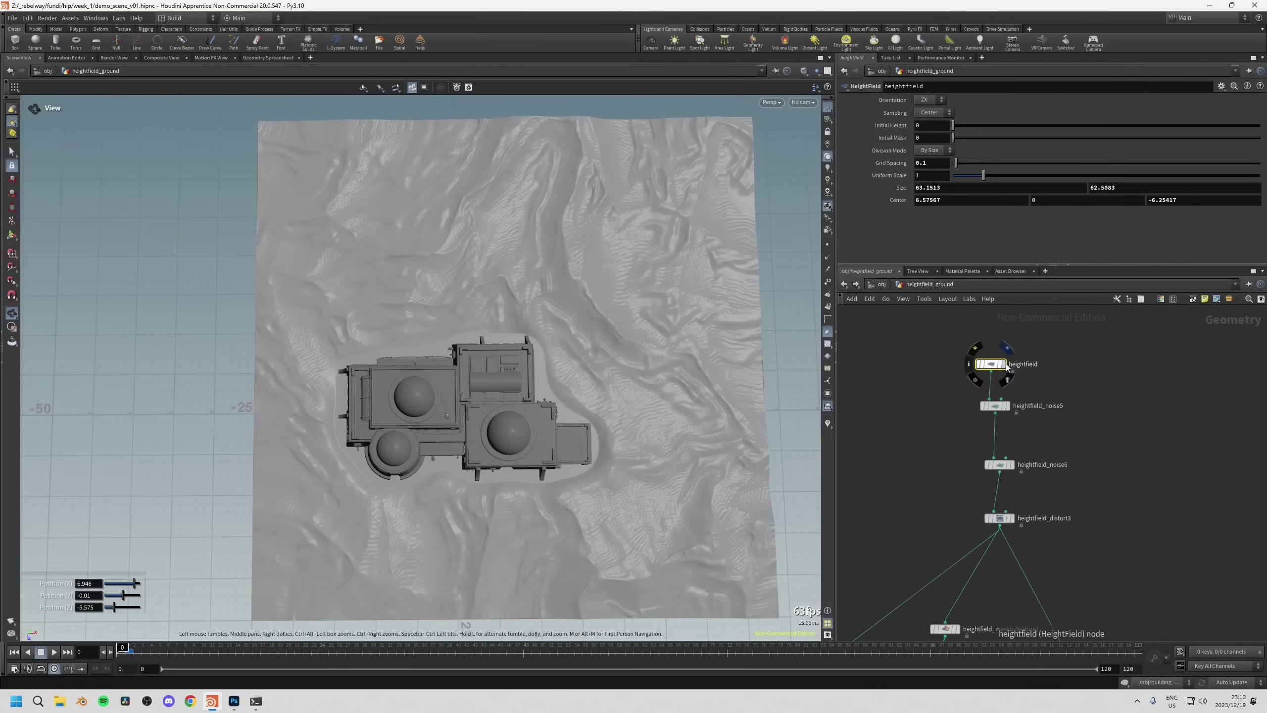
{"action": "left_click", "coordinate": [1003, 363]}
{"action": "left_click_drag", "start_coordinate": [895, 352], "coordinate": [1015, 376]}
{"action": "left_click_drag", "start_coordinate": [614, 329], "coordinate": [524, 380]}
{"action": "scroll", "coordinate": [524, 380], "scroll_direction": "up", "scroll_amount": 2}
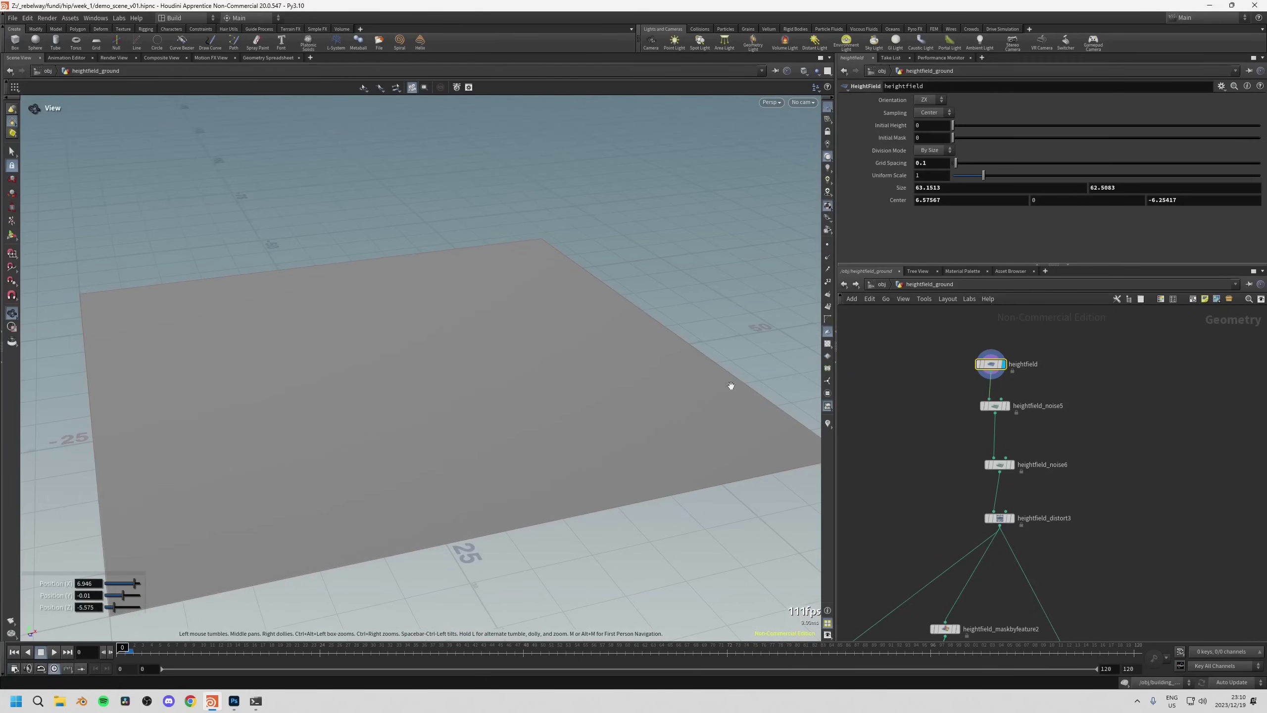
{"action": "left_click_drag", "start_coordinate": [731, 385], "coordinate": [749, 439]}
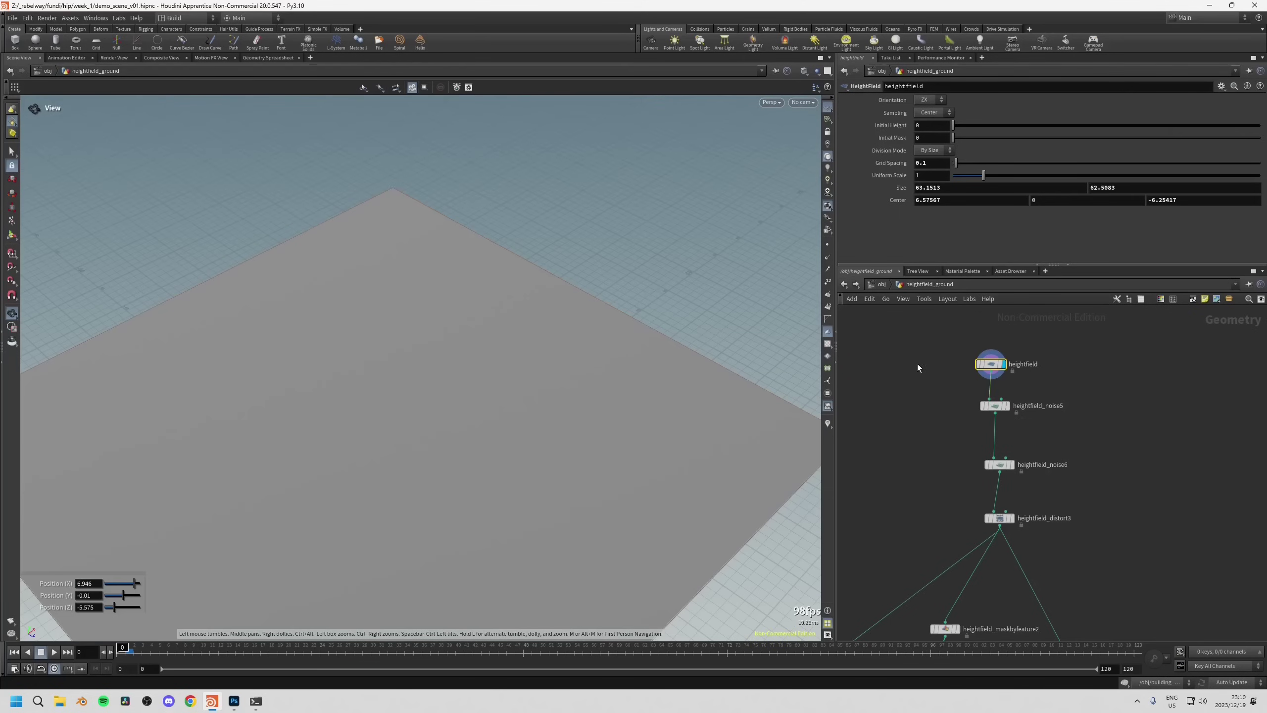
Set the heightfield node's grid spacing to 0.2.
{"action": "left_click", "coordinate": [939, 164]}
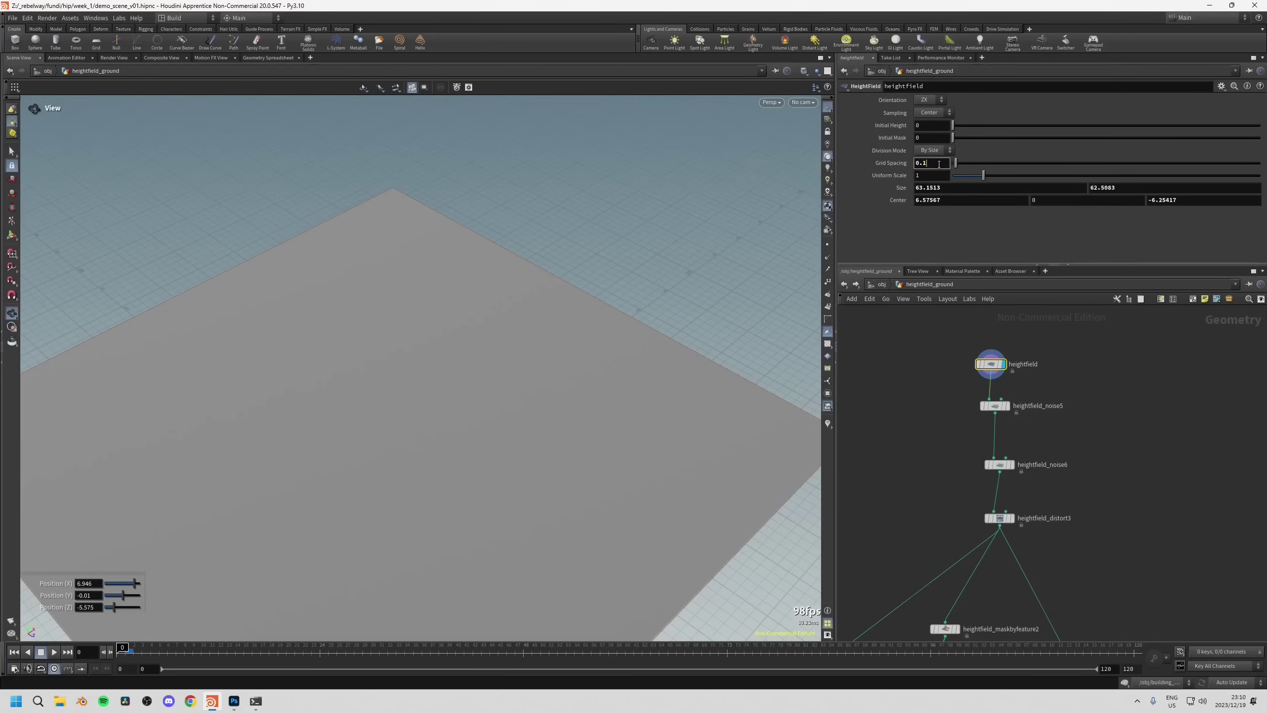
{"action": "type", "text": "2"}
{"action": "key", "text": "Return"}
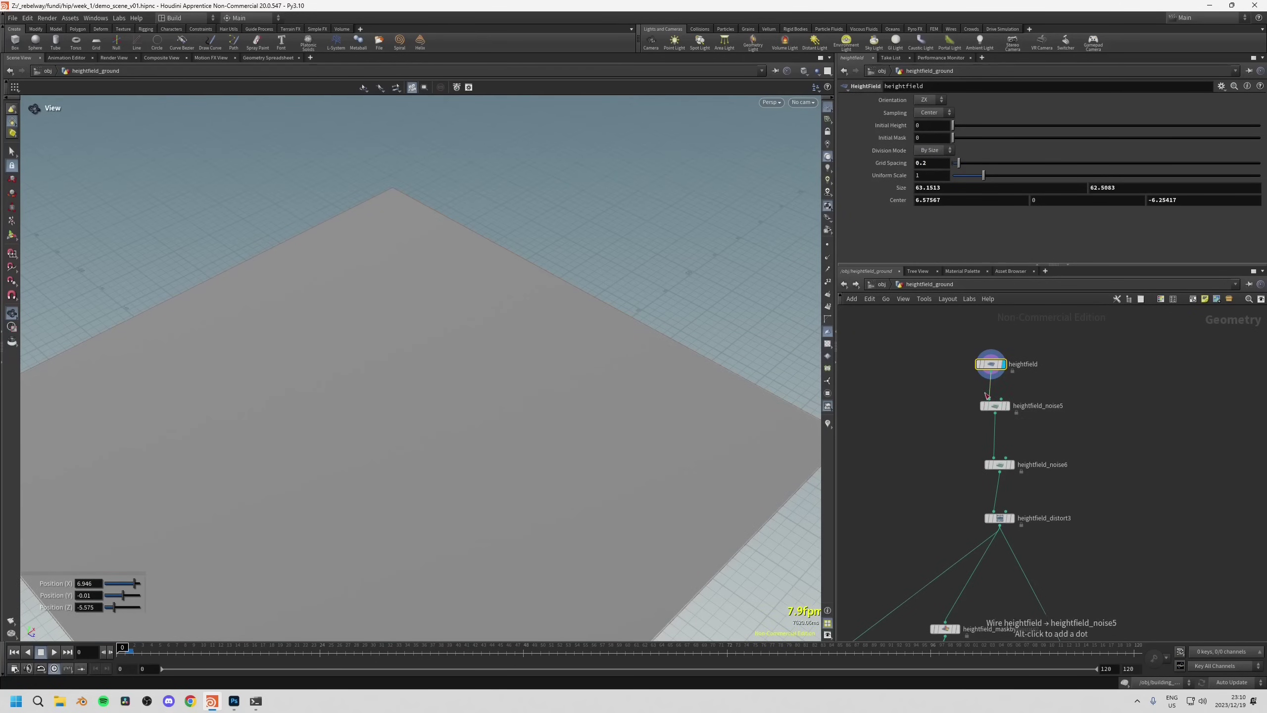
Display heightfield_noise5, heightfield_noise6 and heightfield_distort3 in turn, ending with heightfield_distort3 selected.
{"action": "middle_click_drag", "start_coordinate": [930, 440], "coordinate": [919, 398]}
{"action": "left_click", "coordinate": [995, 363]}
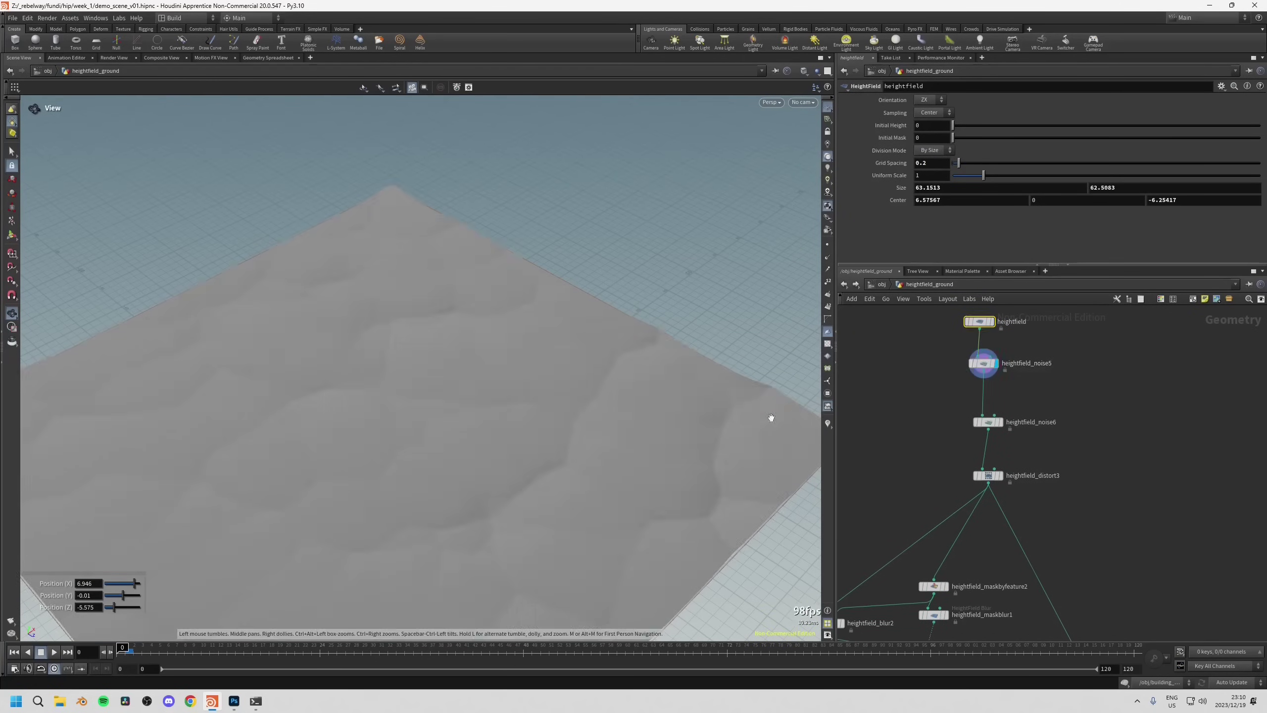
{"action": "scroll", "coordinate": [596, 351], "scroll_direction": "up", "scroll_amount": 3}
{"action": "left_click", "coordinate": [1000, 422]}
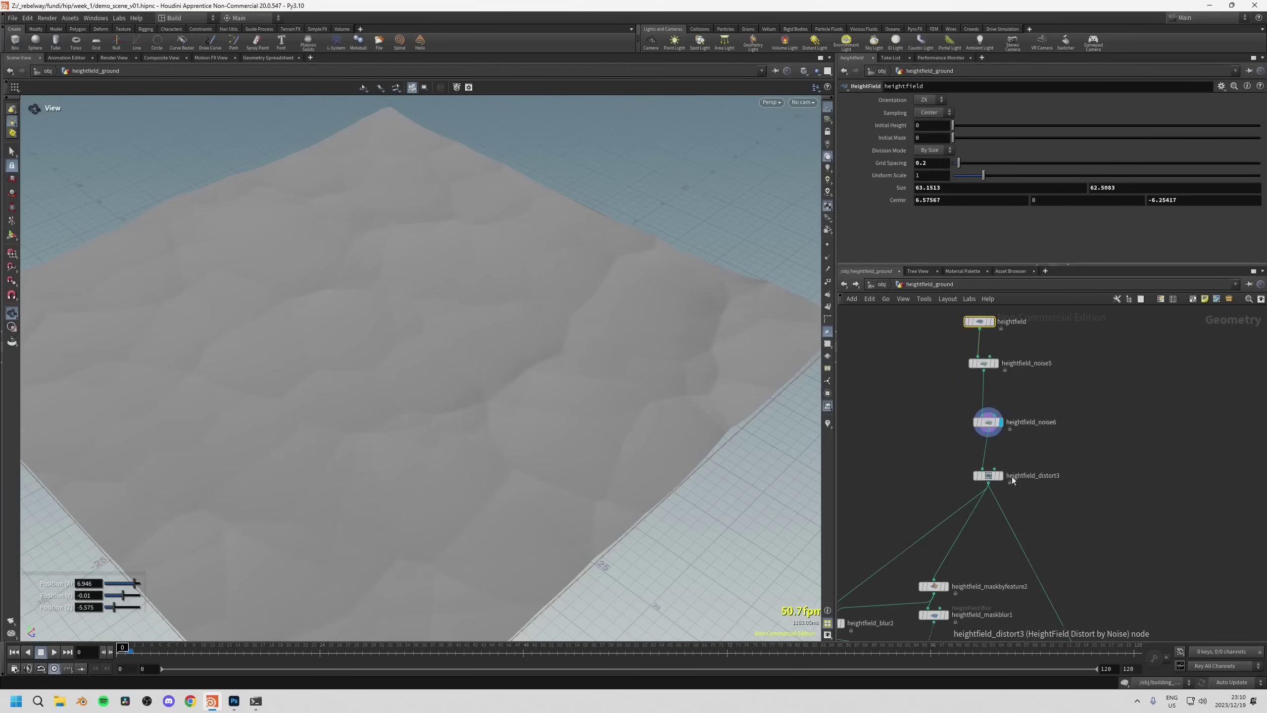
{"action": "left_click", "coordinate": [1002, 475]}
{"action": "left_click", "coordinate": [1002, 478]}
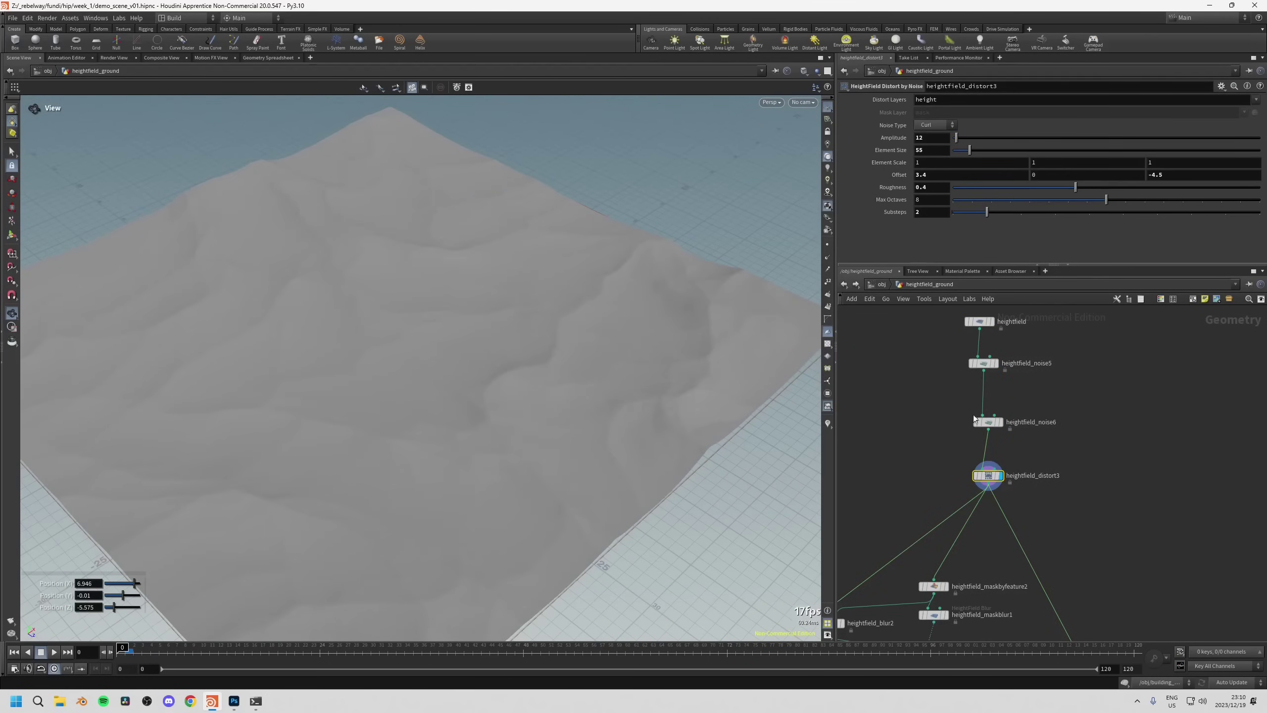
Bypass and re-enable heightfield_distort3 and heightfield_noise6 to compare the terrain with and without their effect.
{"action": "left_click_drag", "start_coordinate": [491, 361], "coordinate": [441, 458]}
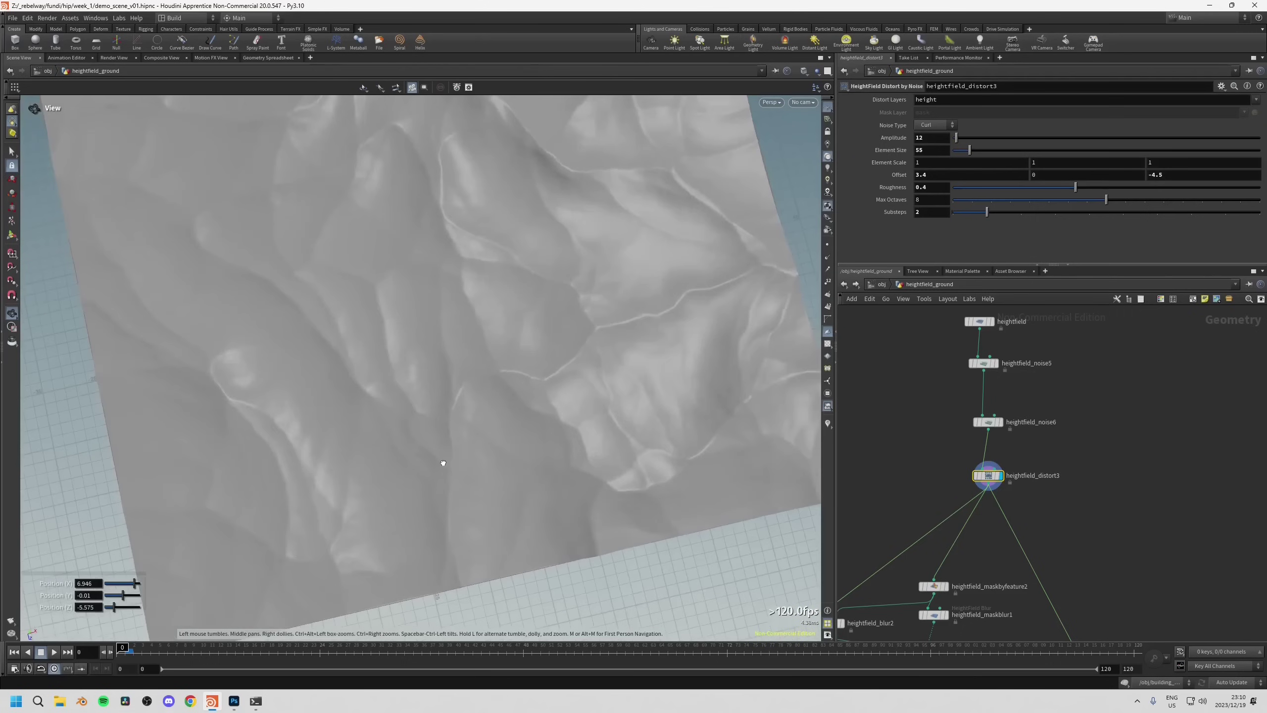
{"action": "left_click", "coordinate": [972, 463]}
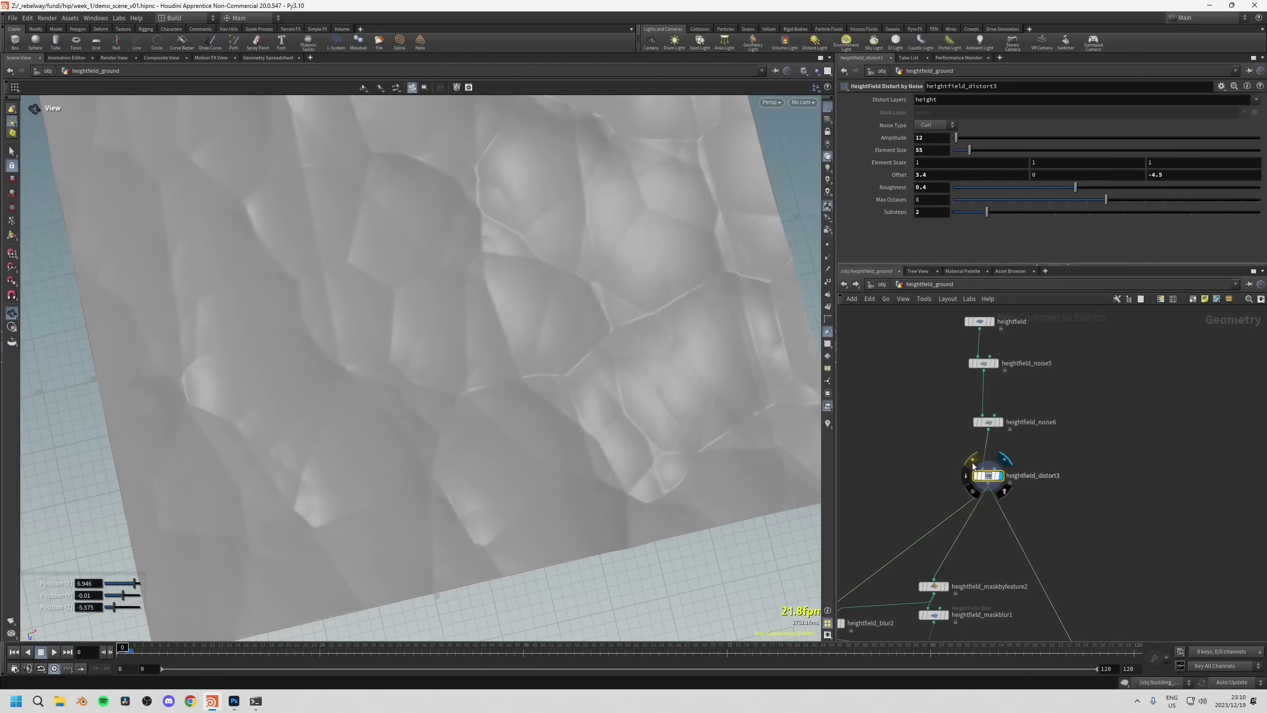
{"action": "left_click", "coordinate": [972, 462]}
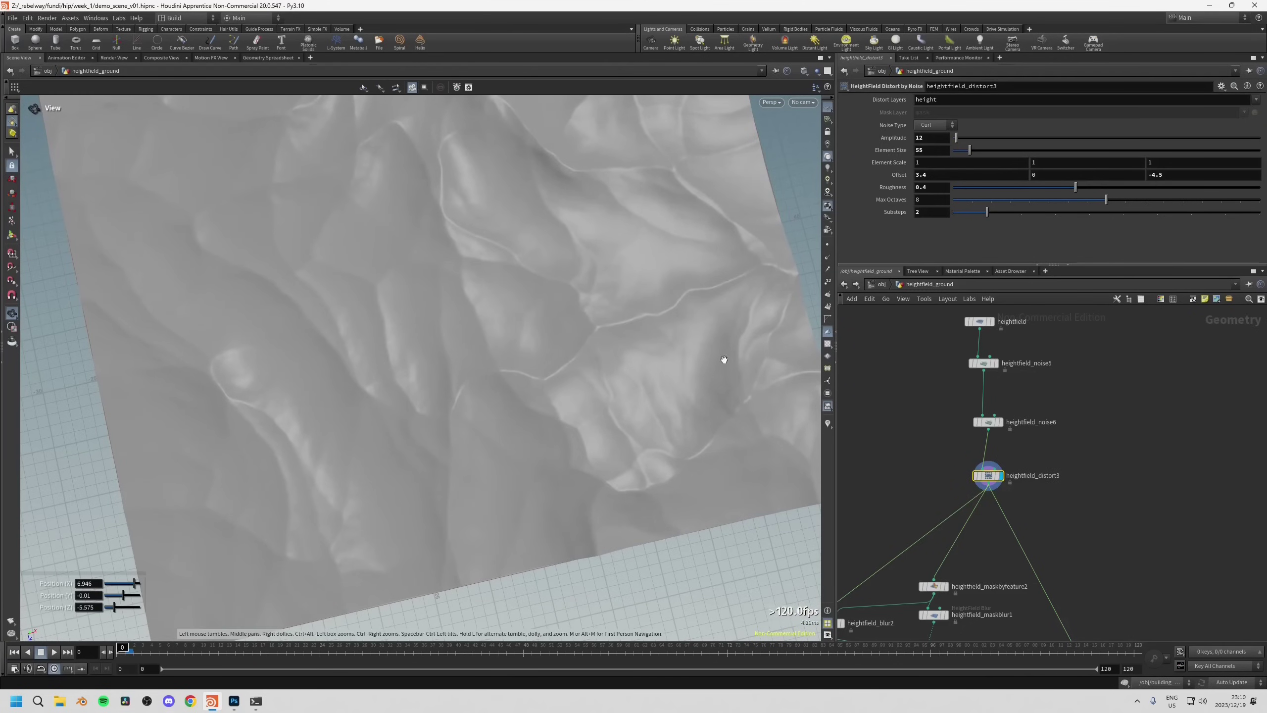
{"action": "left_click", "coordinate": [976, 475]}
{"action": "left_click", "coordinate": [976, 476]}
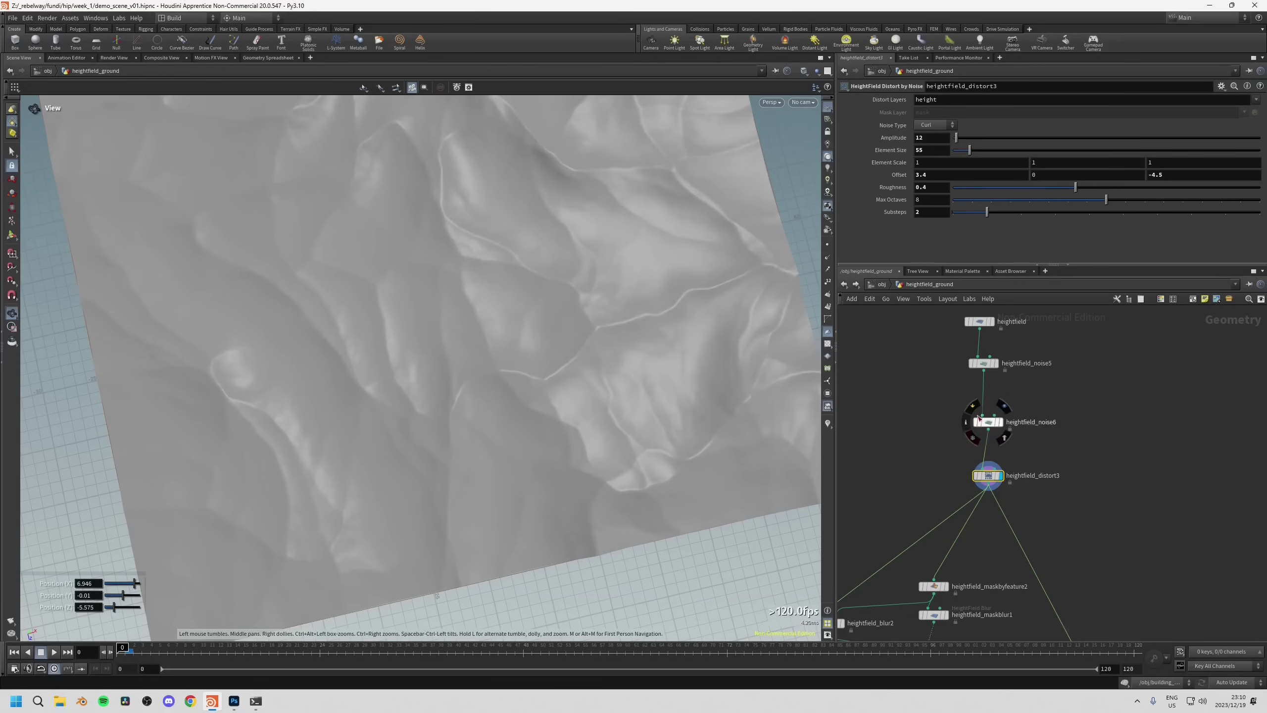
{"action": "left_click", "coordinate": [972, 409]}
{"action": "left_click", "coordinate": [972, 409]}
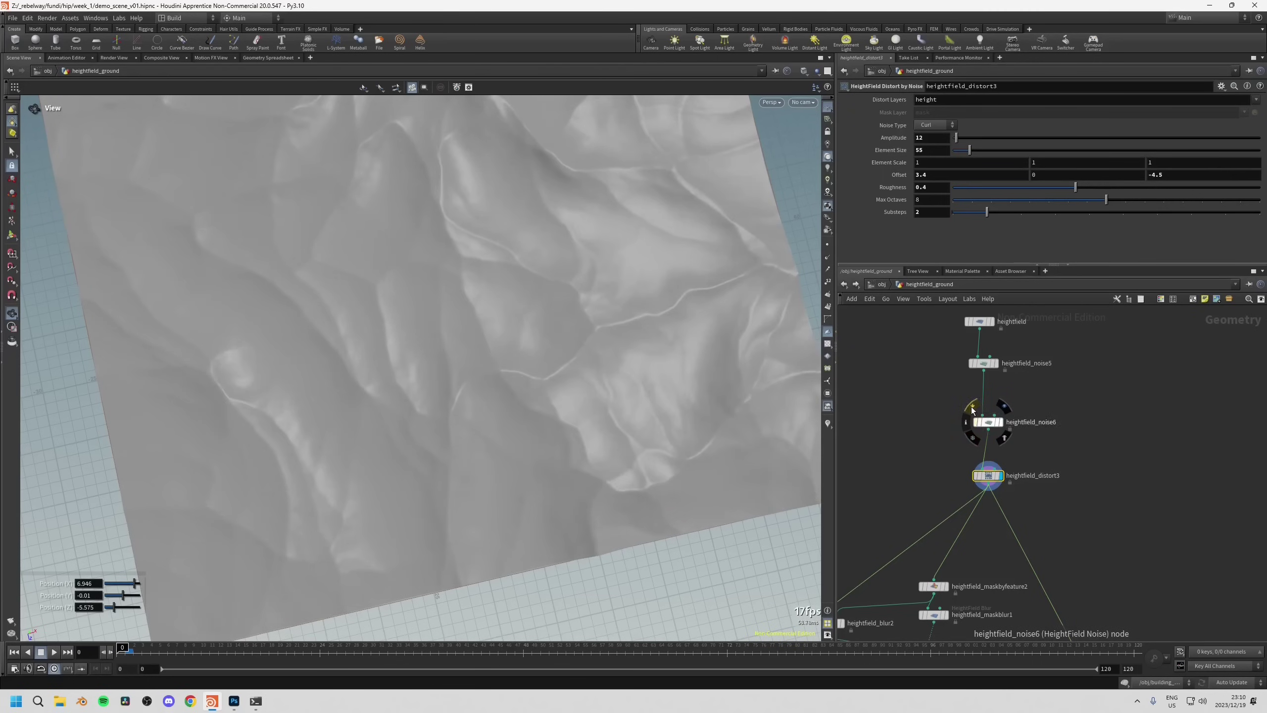
{"action": "left_click", "coordinate": [972, 409]}
{"action": "left_click", "coordinate": [972, 409]}
Display heightfield_distort1 below the pattern nodes and inspect the detailed terrain from several angles.
{"action": "middle_click_drag", "start_coordinate": [909, 443], "coordinate": [951, 390]}
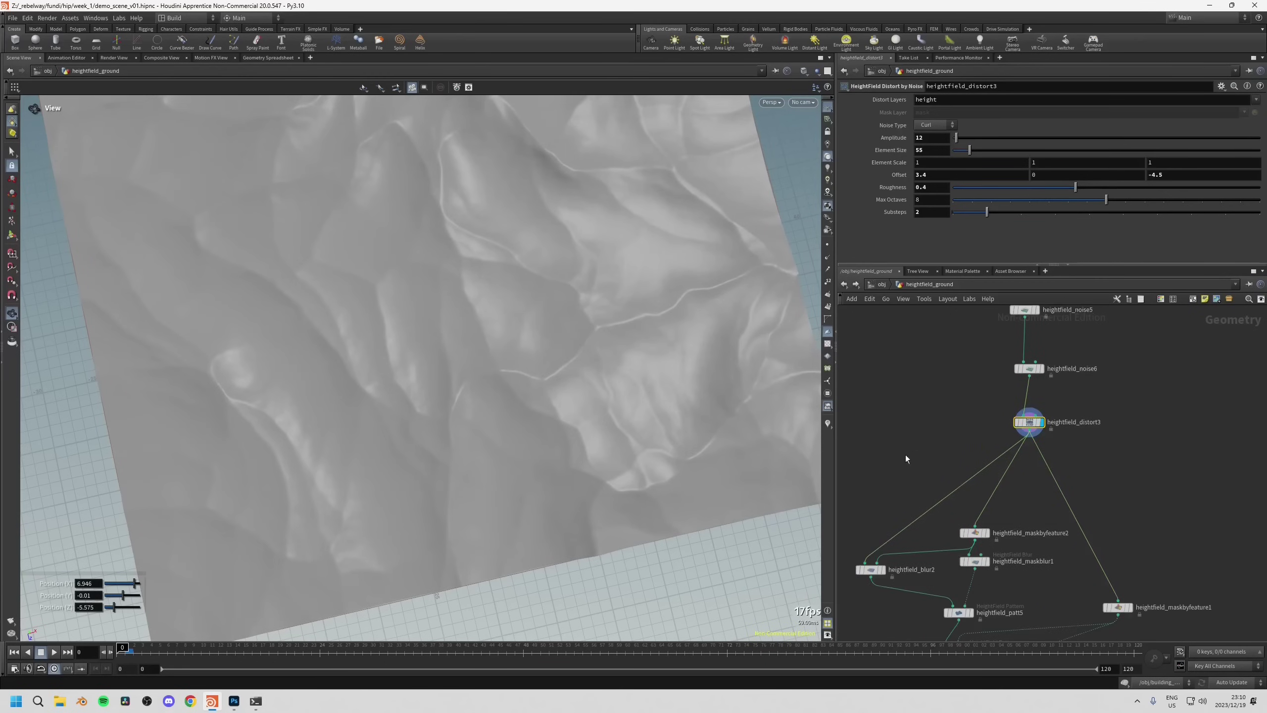
{"action": "middle_click_drag", "start_coordinate": [898, 523], "coordinate": [913, 434]}
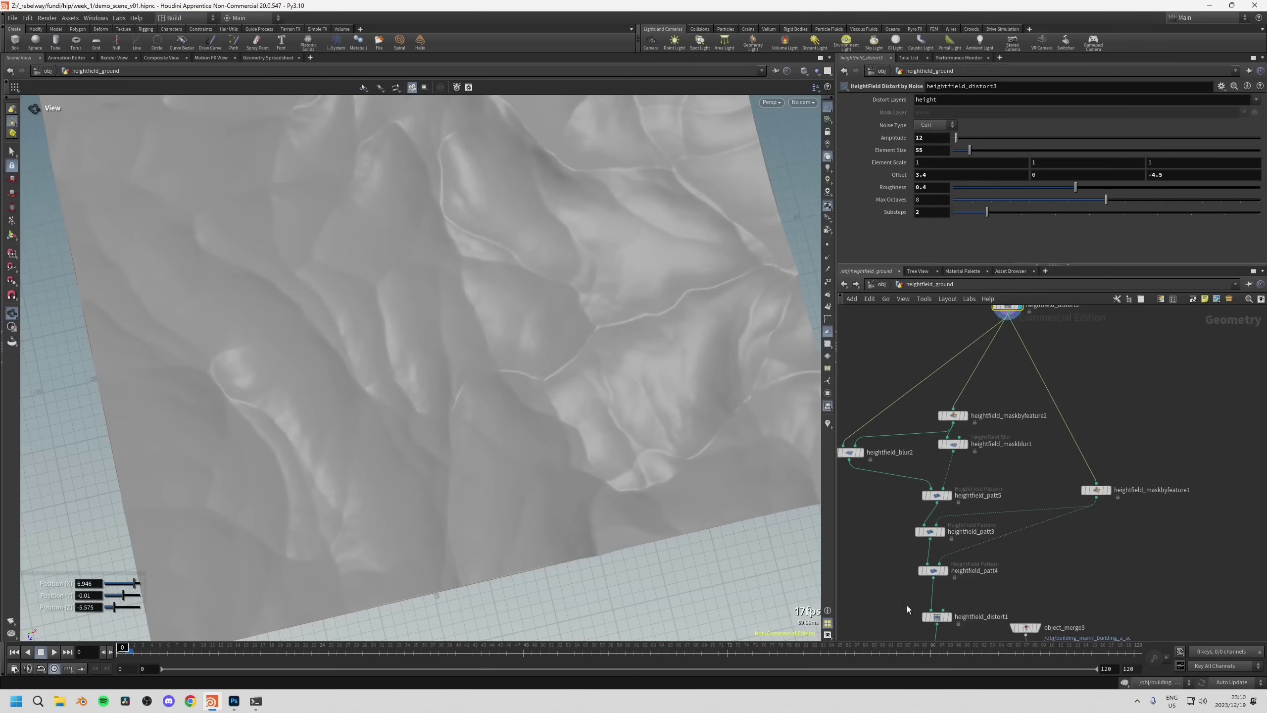
{"action": "middle_click_drag", "start_coordinate": [906, 605], "coordinate": [966, 470]}
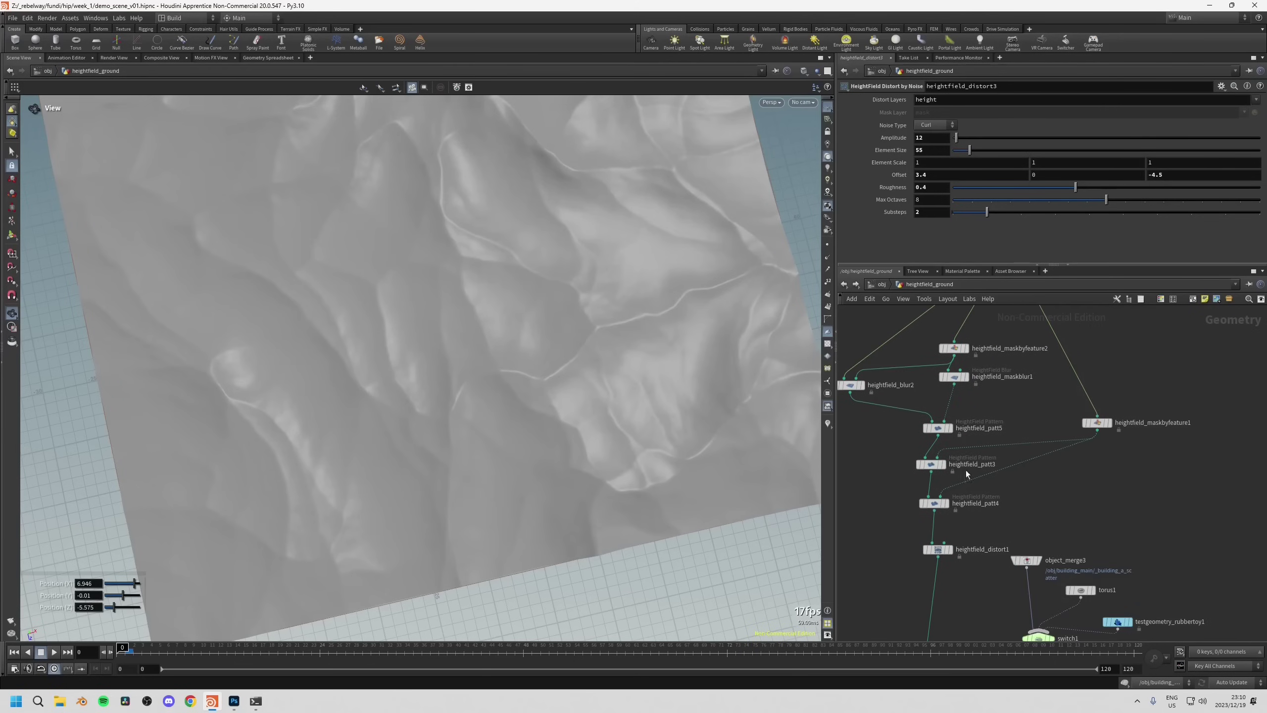
{"action": "left_click", "coordinate": [950, 549]}
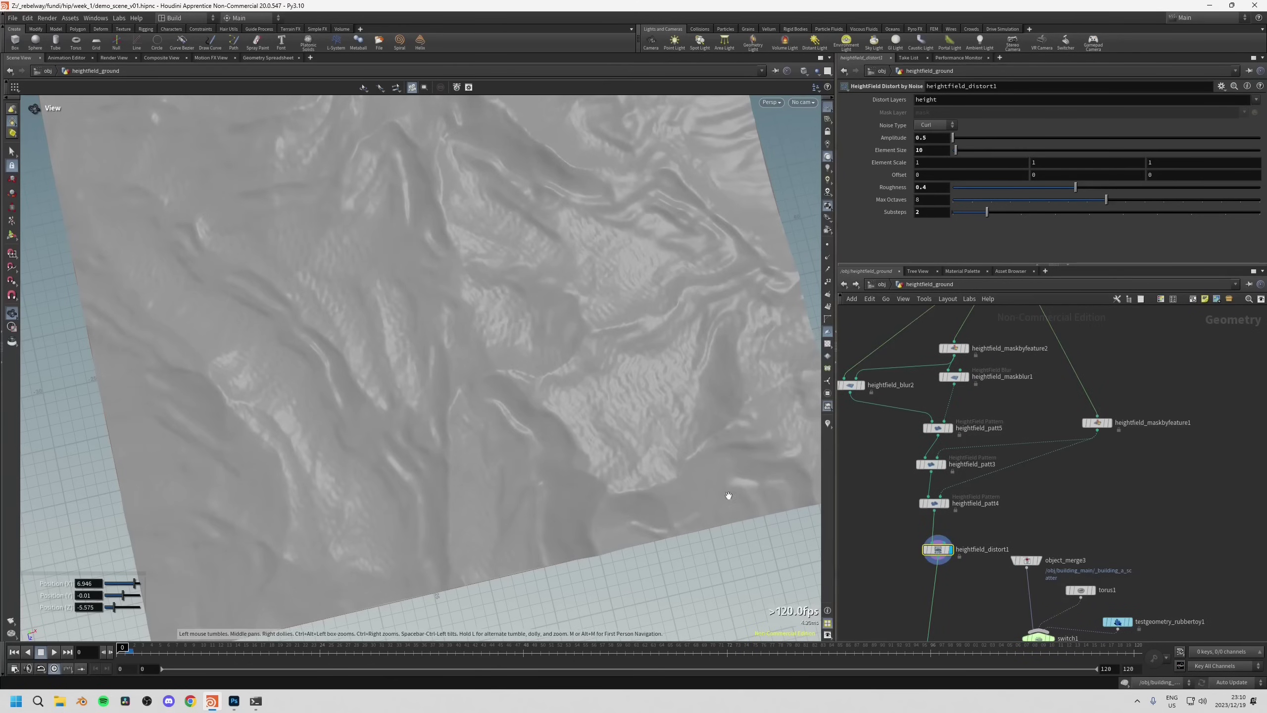
{"action": "left_click_drag", "start_coordinate": [728, 495], "coordinate": [642, 413]}
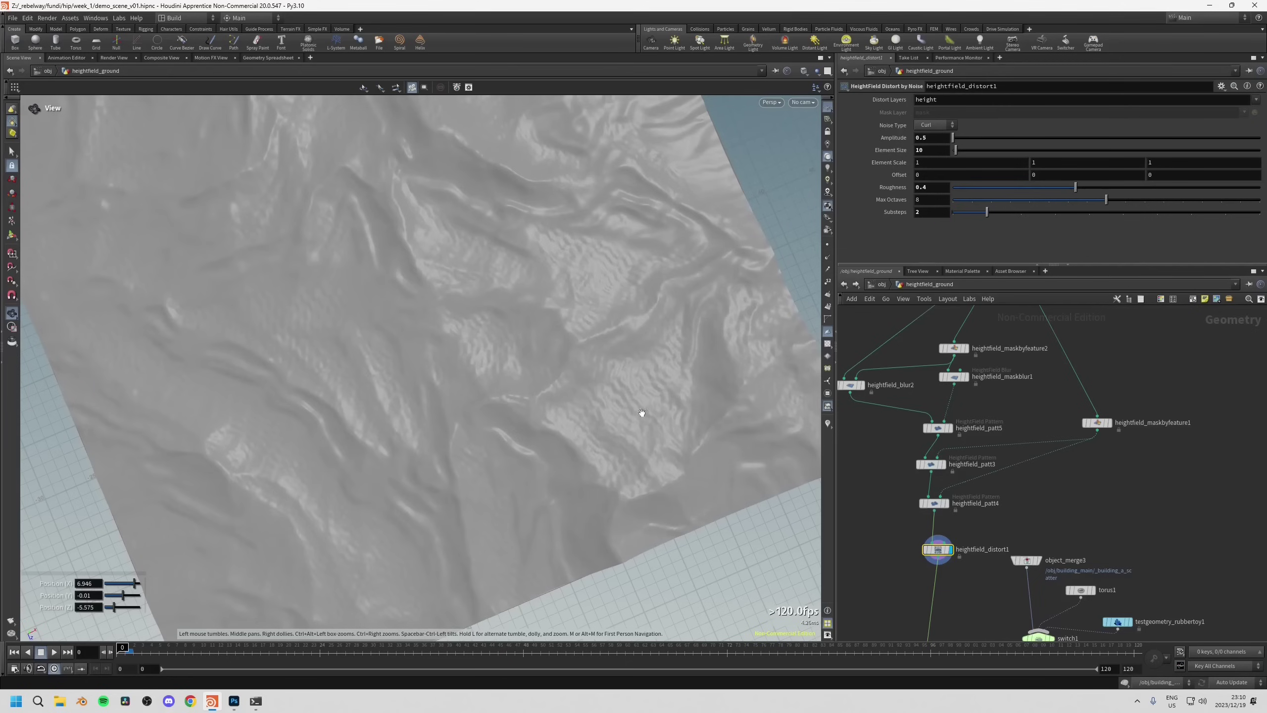
{"action": "left_click_drag", "start_coordinate": [554, 264], "coordinate": [702, 410]}
{"action": "left_click_drag", "start_coordinate": [656, 341], "coordinate": [650, 391]}
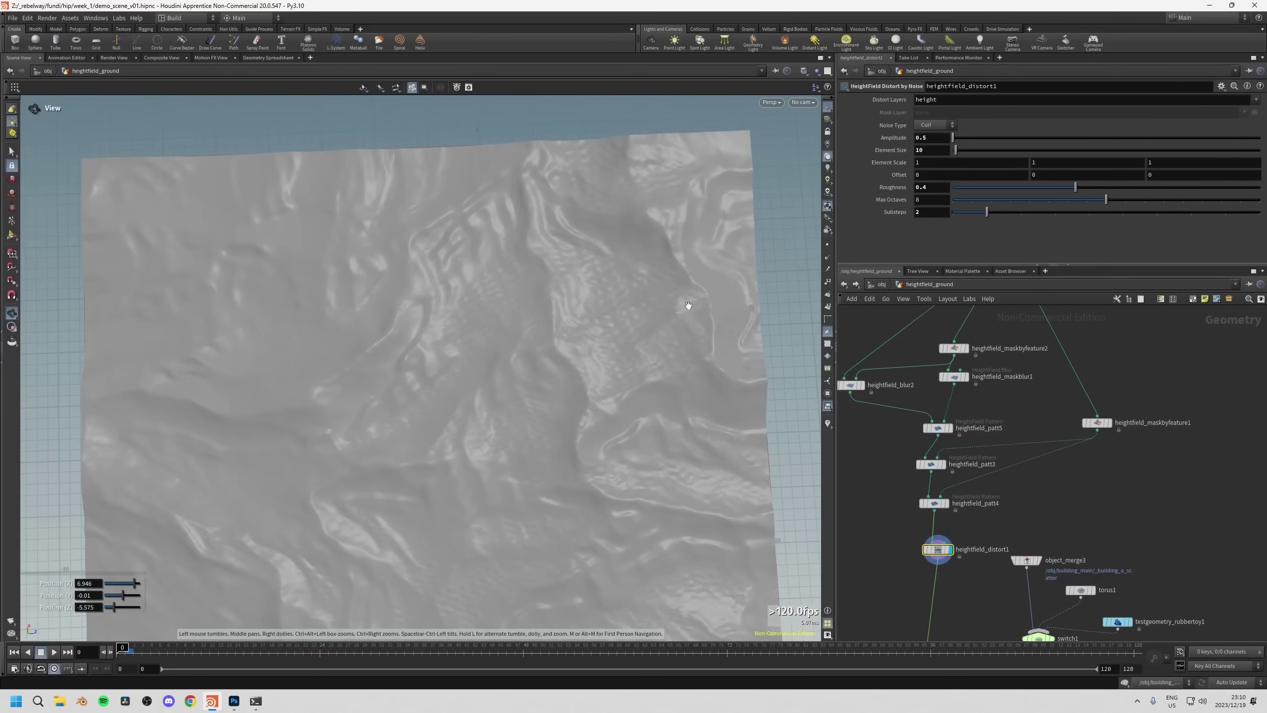
{"action": "left_click_drag", "start_coordinate": [688, 305], "coordinate": [520, 236]}
{"action": "left_click_drag", "start_coordinate": [599, 362], "coordinate": [586, 444]}
{"action": "middle_click_drag", "start_coordinate": [585, 444], "coordinate": [589, 498]}
{"action": "left_click_drag", "start_coordinate": [565, 359], "coordinate": [841, 460]}
Display heightfield_maskbyobject2 and compare its terrain mask with the building geometry from object_merge3.
{"action": "middle_click_drag", "start_coordinate": [881, 637], "coordinate": [884, 426]}
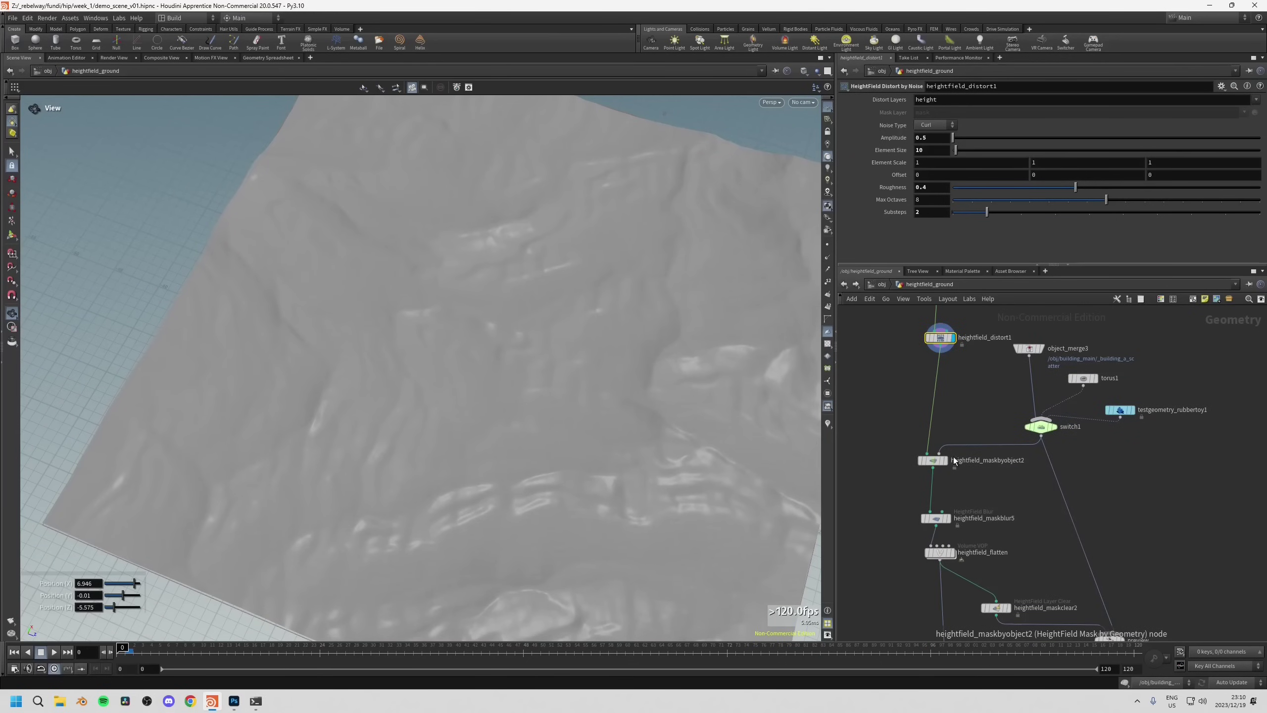
{"action": "middle_click", "coordinate": [947, 464]}
{"action": "left_click_drag", "start_coordinate": [551, 384], "coordinate": [598, 429]}
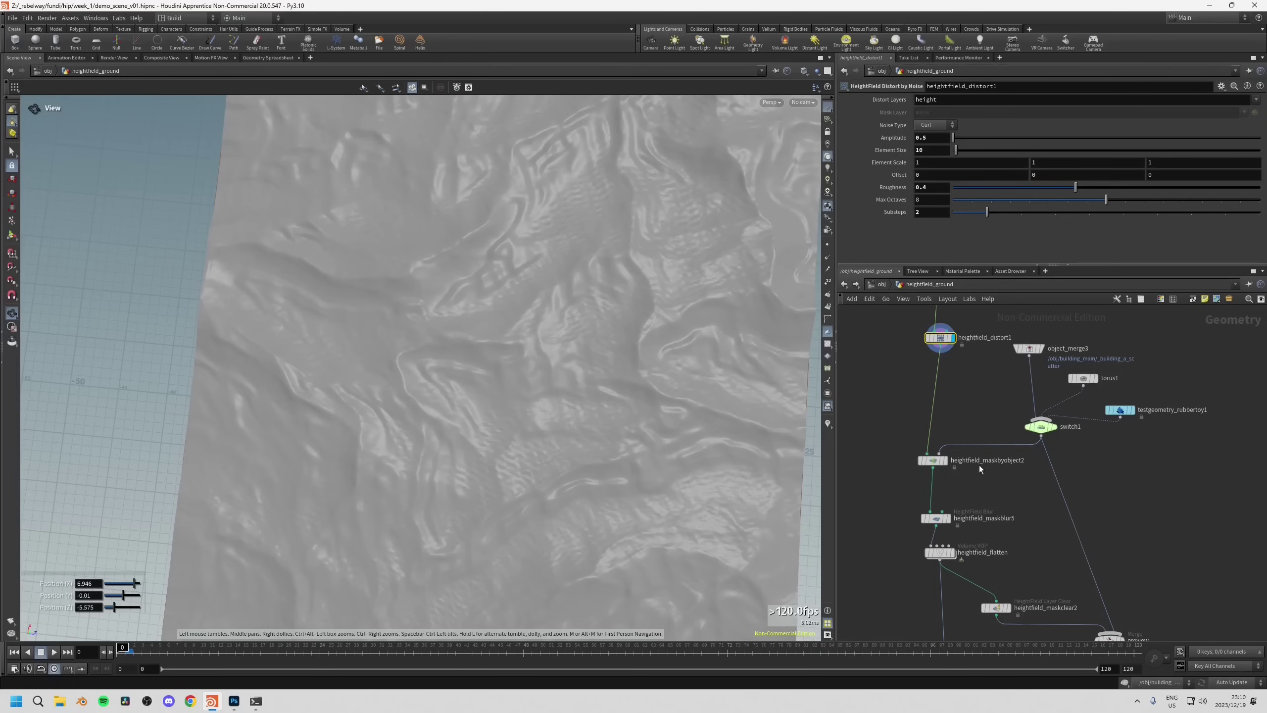
{"action": "left_click", "coordinate": [947, 461]}
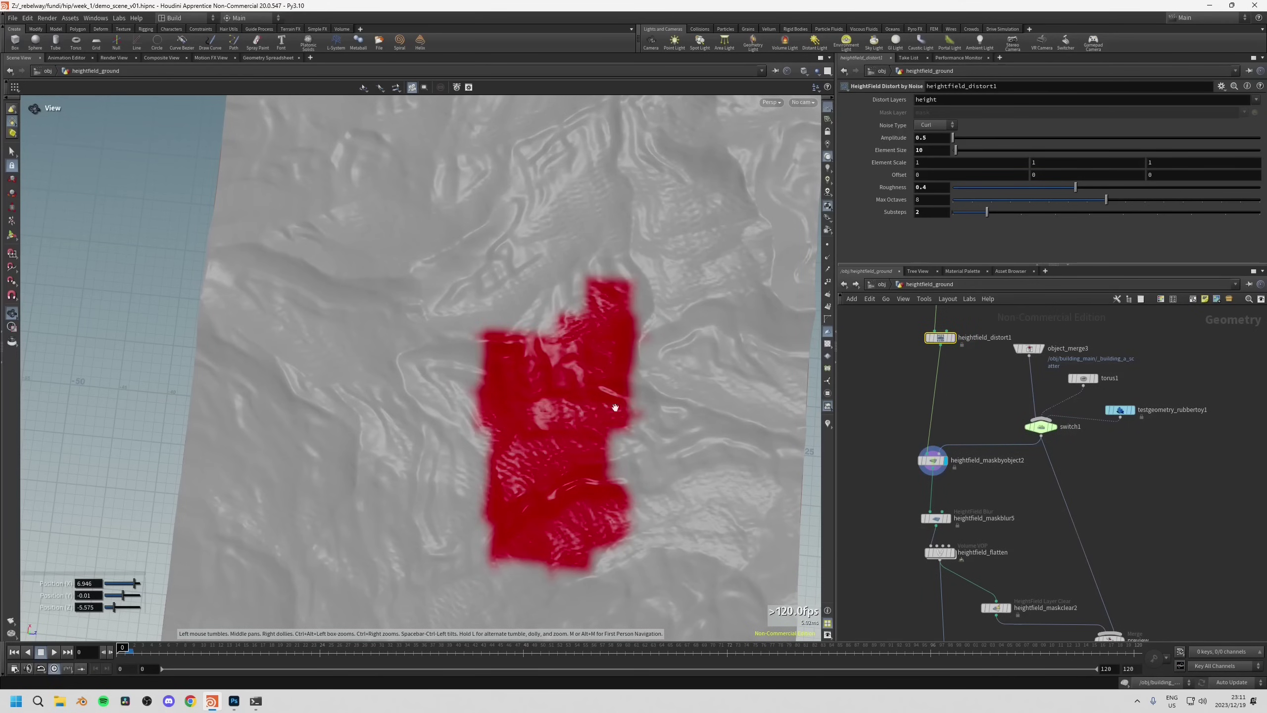
{"action": "left_click", "coordinate": [1042, 349]}
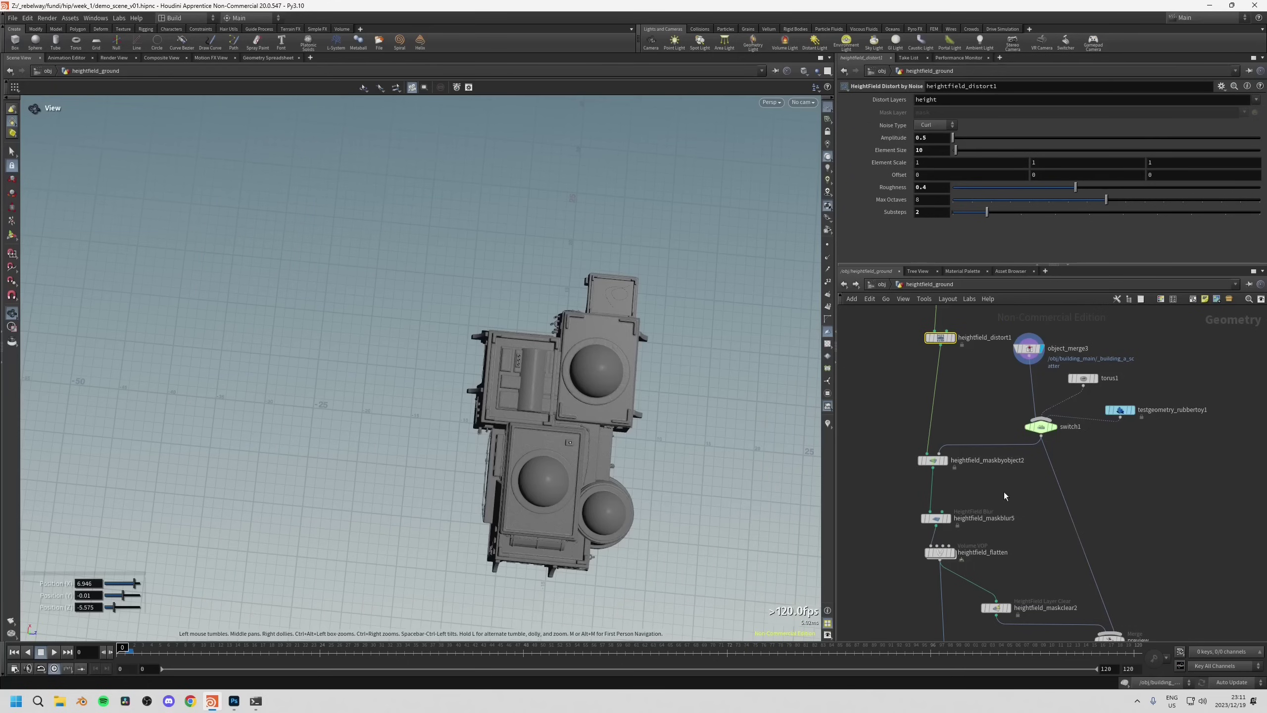
{"action": "left_click", "coordinate": [946, 461]}
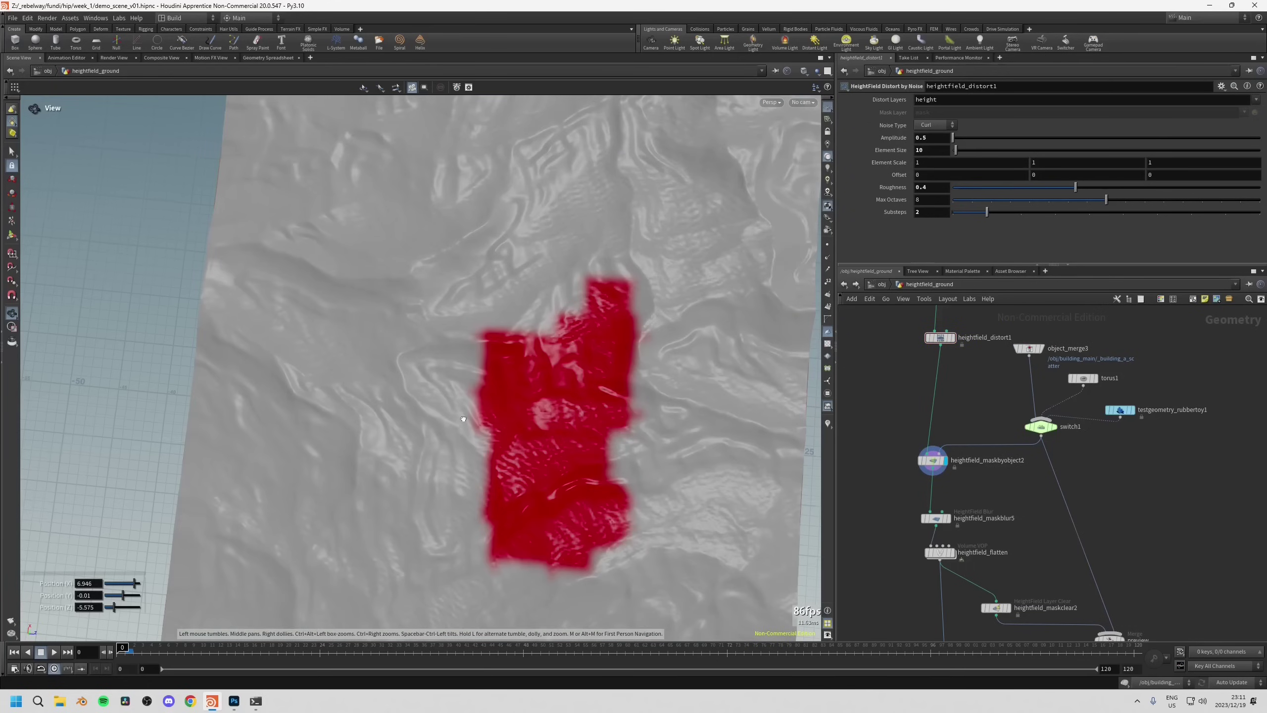
{"action": "left_click_drag", "start_coordinate": [464, 419], "coordinate": [527, 414]}
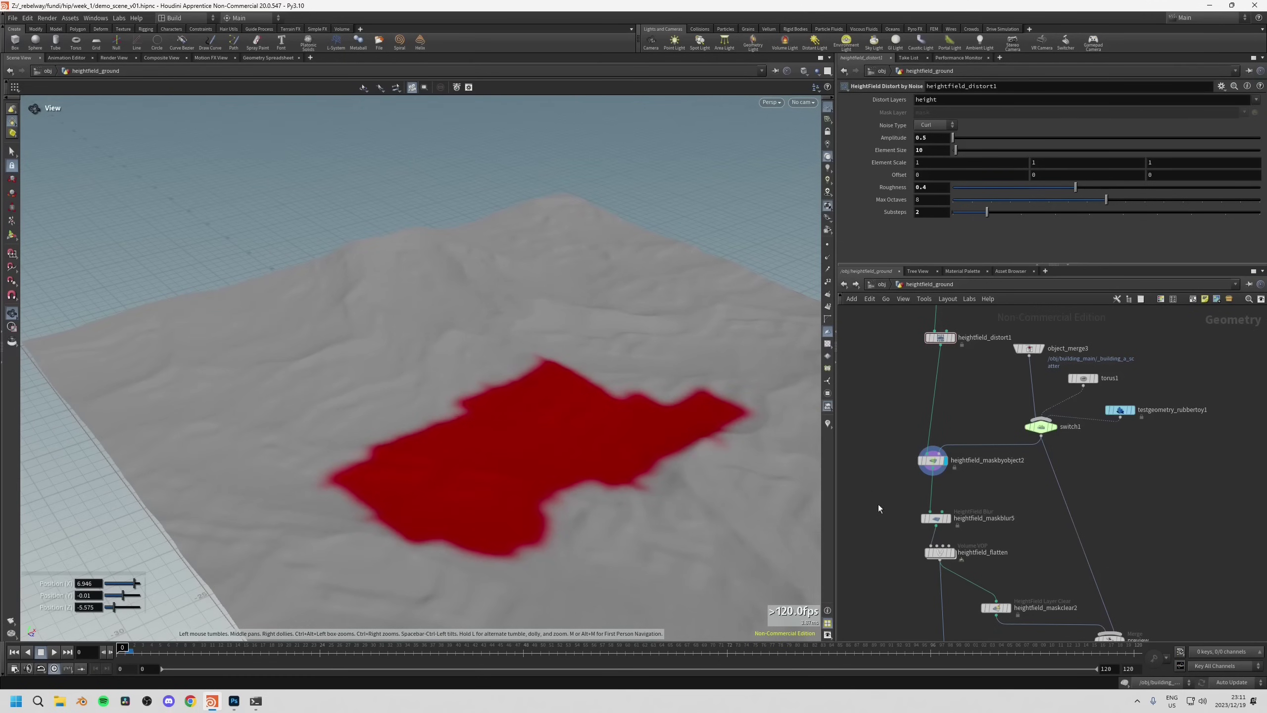
Wire heightfield_maskbyobject2 into the preview merge in place of heightfield_maskclear2, and display the preview merge.
{"action": "middle_click_drag", "start_coordinate": [907, 520], "coordinate": [905, 510]}
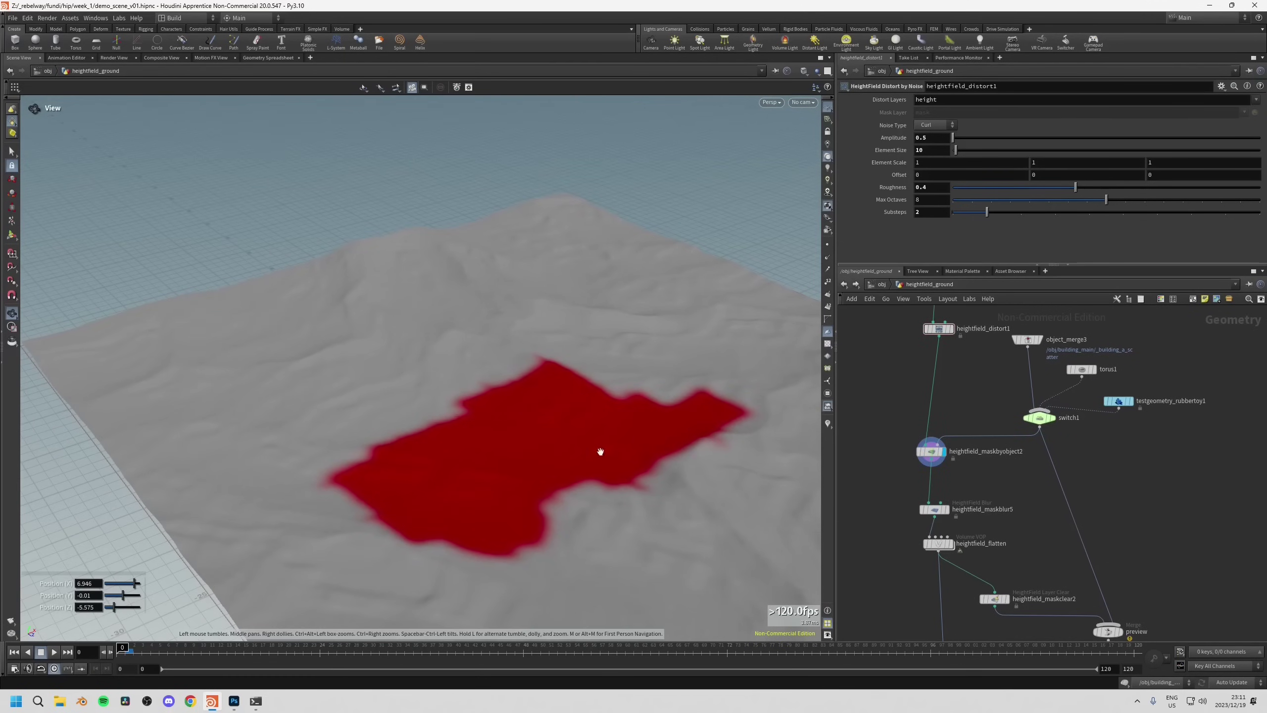
{"action": "left_click_drag", "start_coordinate": [589, 450], "coordinate": [710, 493]}
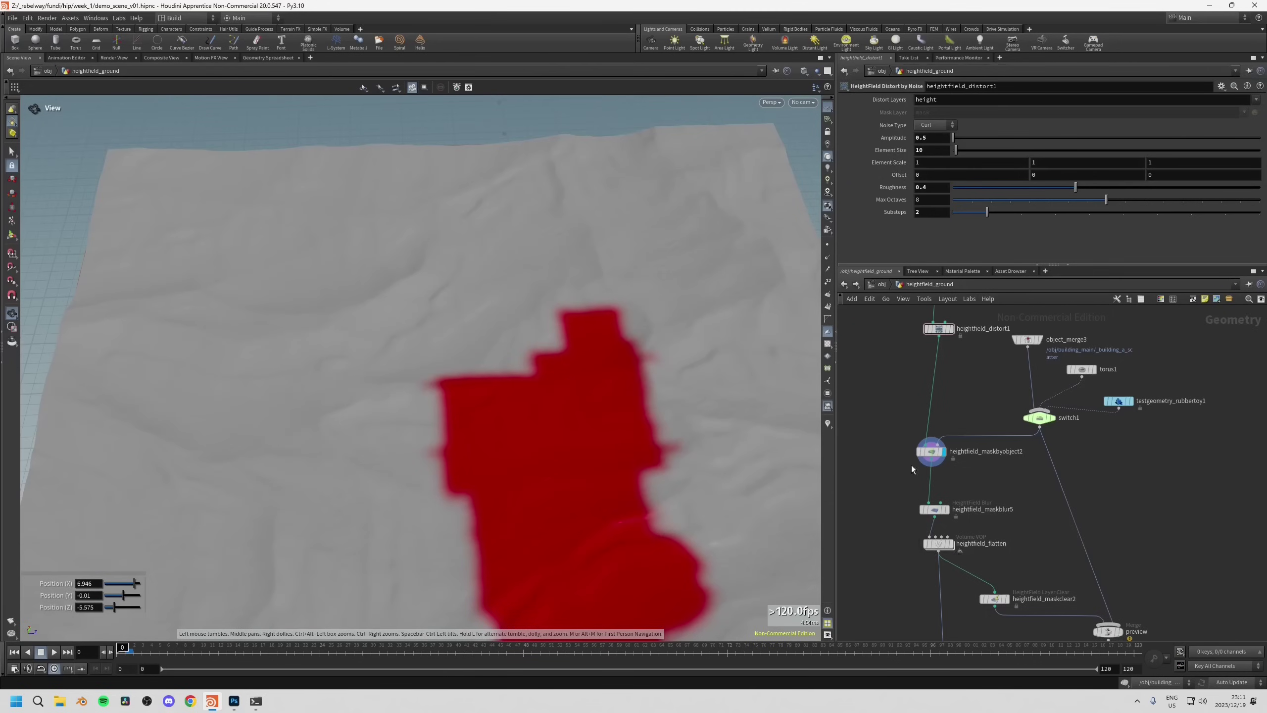
{"action": "middle_click_drag", "start_coordinate": [909, 461], "coordinate": [887, 431]}
{"action": "middle_click_drag", "start_coordinate": [967, 357], "coordinate": [970, 390]}
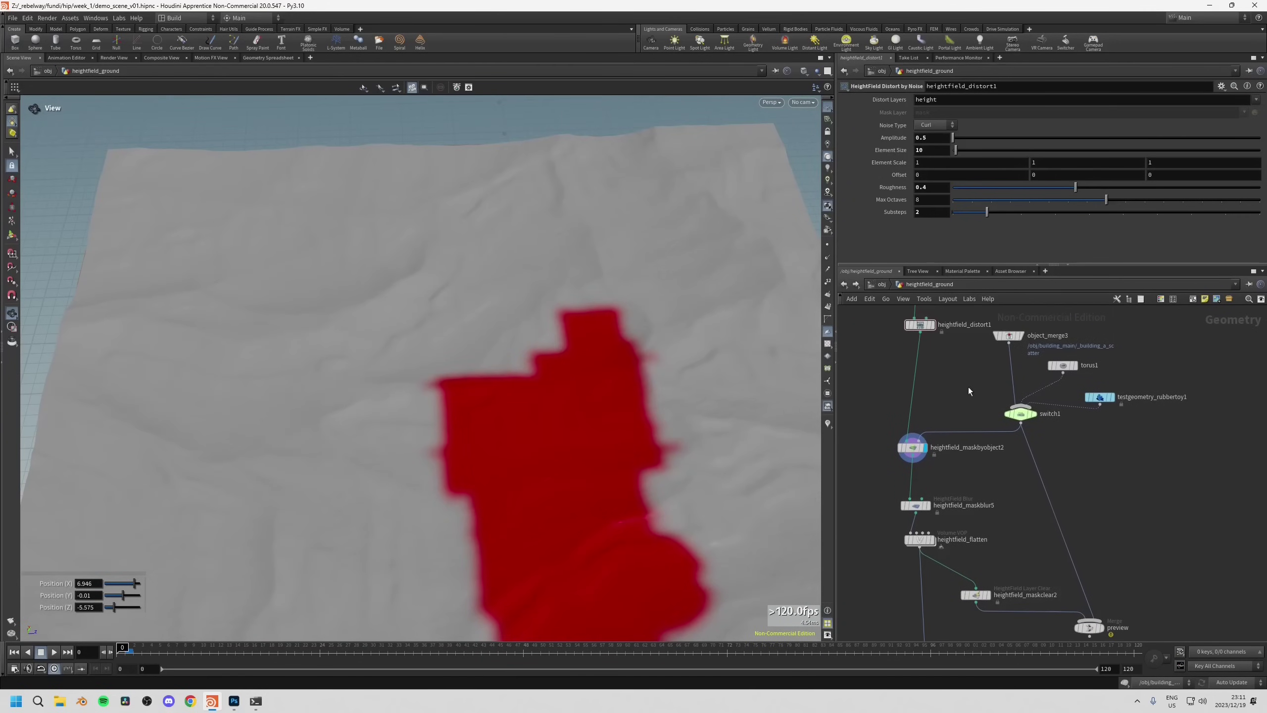
{"action": "middle_click_drag", "start_coordinate": [1010, 561], "coordinate": [1010, 552]}
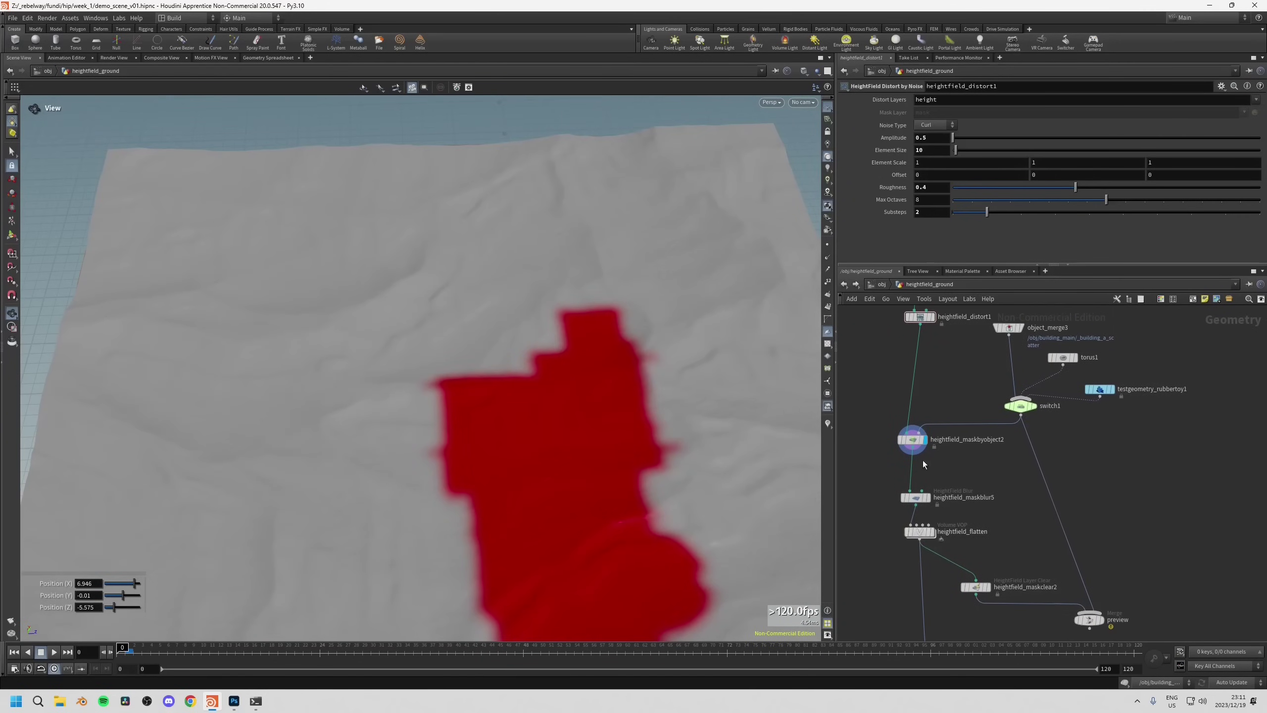
{"action": "left_click_drag", "start_coordinate": [1028, 601], "coordinate": [915, 454]}
{"action": "middle_click_drag", "start_coordinate": [990, 488], "coordinate": [966, 442]}
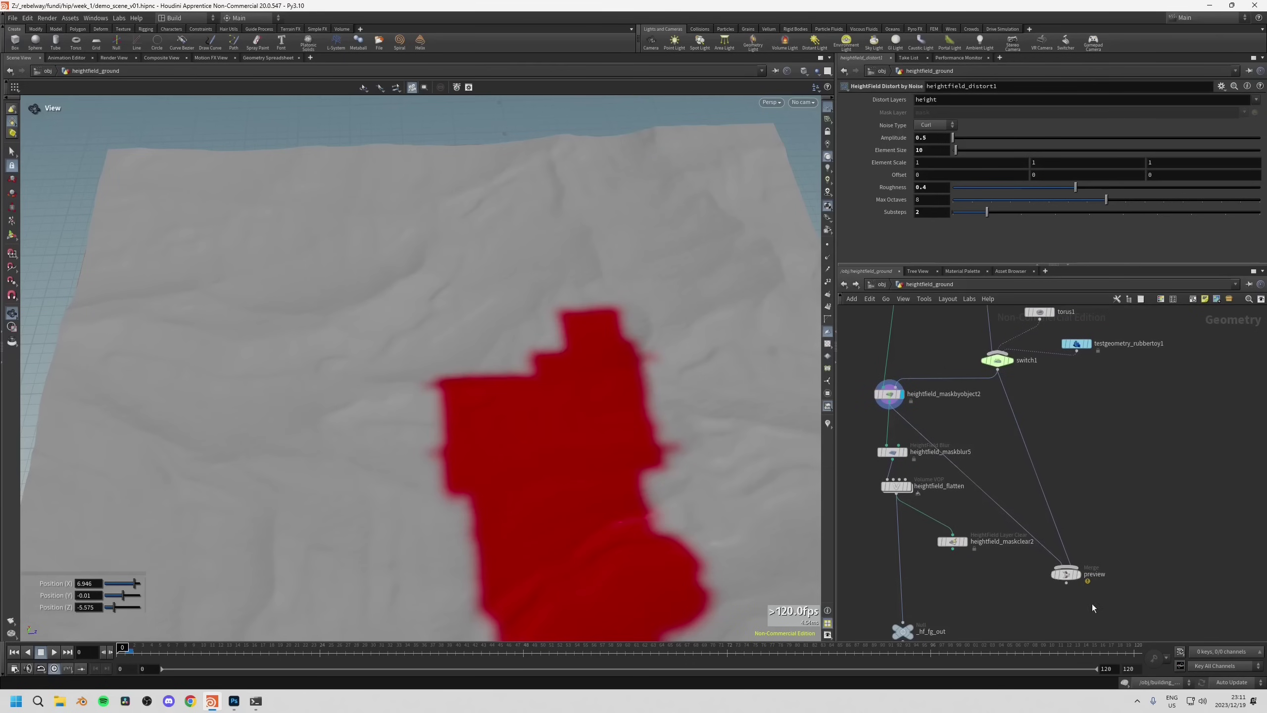
{"action": "left_click", "coordinate": [1073, 576]}
{"action": "left_click", "coordinate": [1066, 575]}
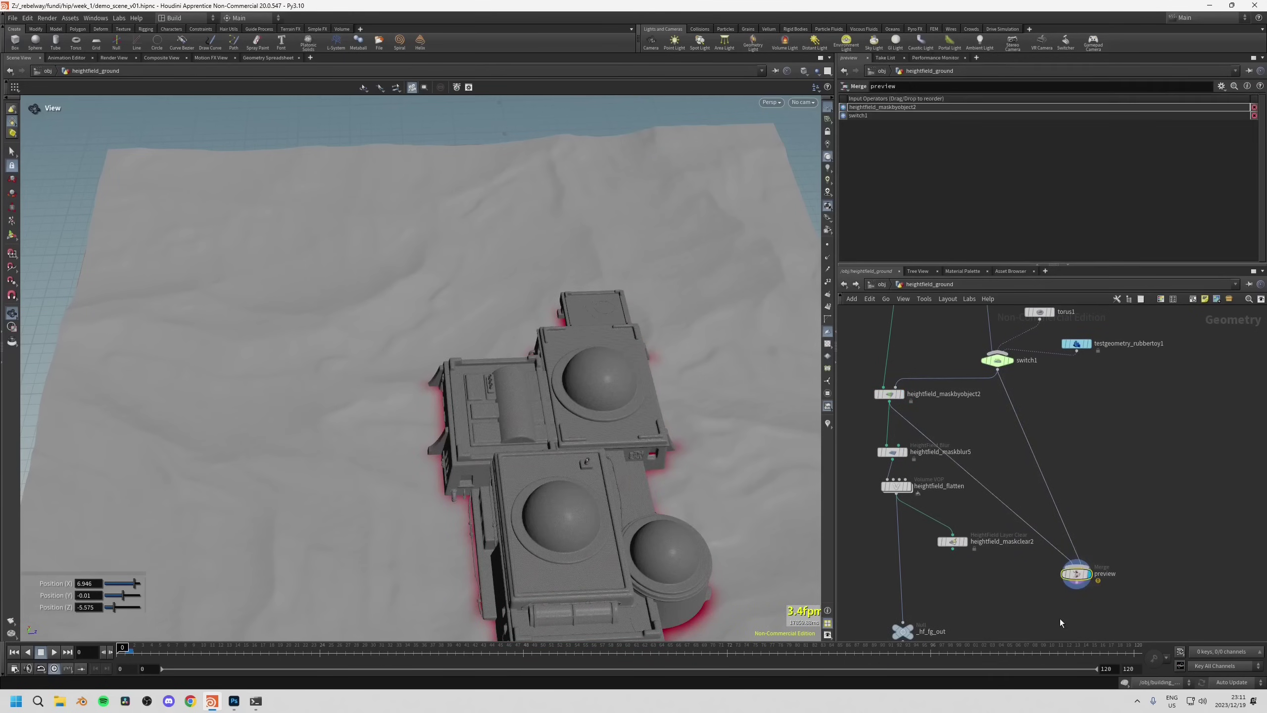
Inspect the mask around the building's base, and rewire the preview merge's terrain input to heightfield_flatten to compare the flattened ground.
{"action": "left_click_drag", "start_coordinate": [433, 529], "coordinate": [579, 583]}
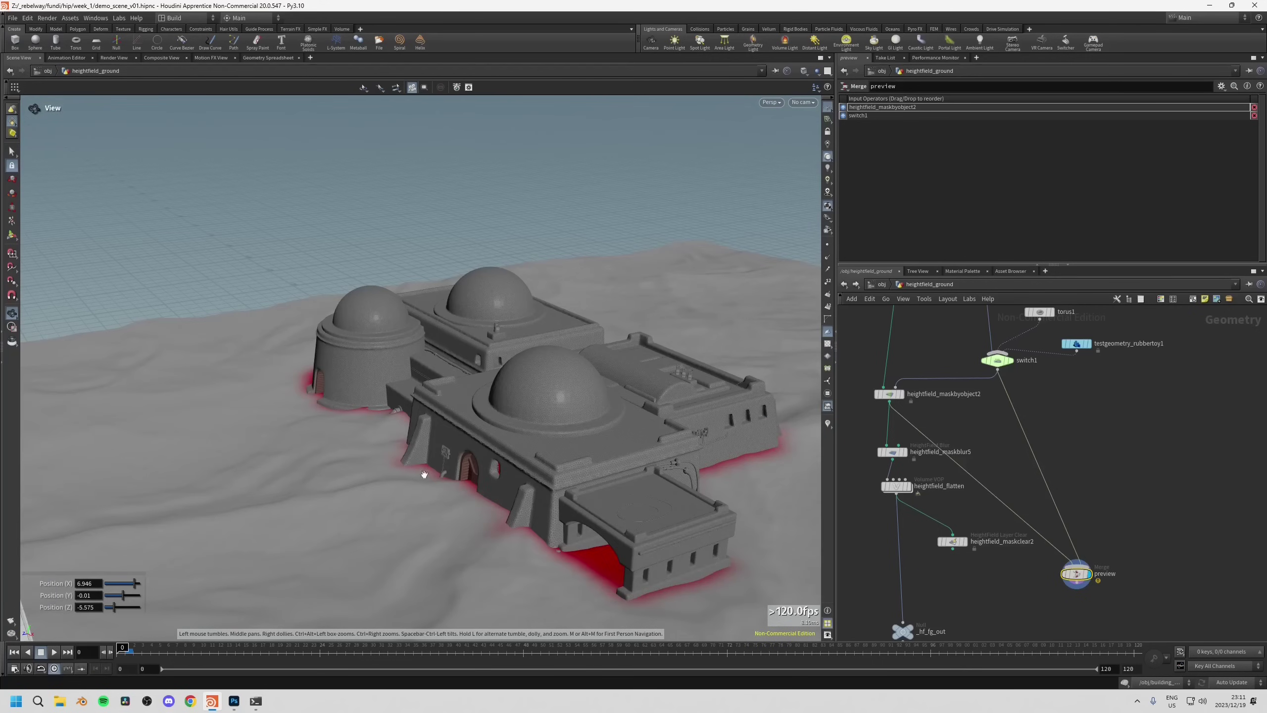
{"action": "left_click_drag", "start_coordinate": [562, 507], "coordinate": [512, 503]}
{"action": "left_click_drag", "start_coordinate": [425, 486], "coordinate": [522, 488]}
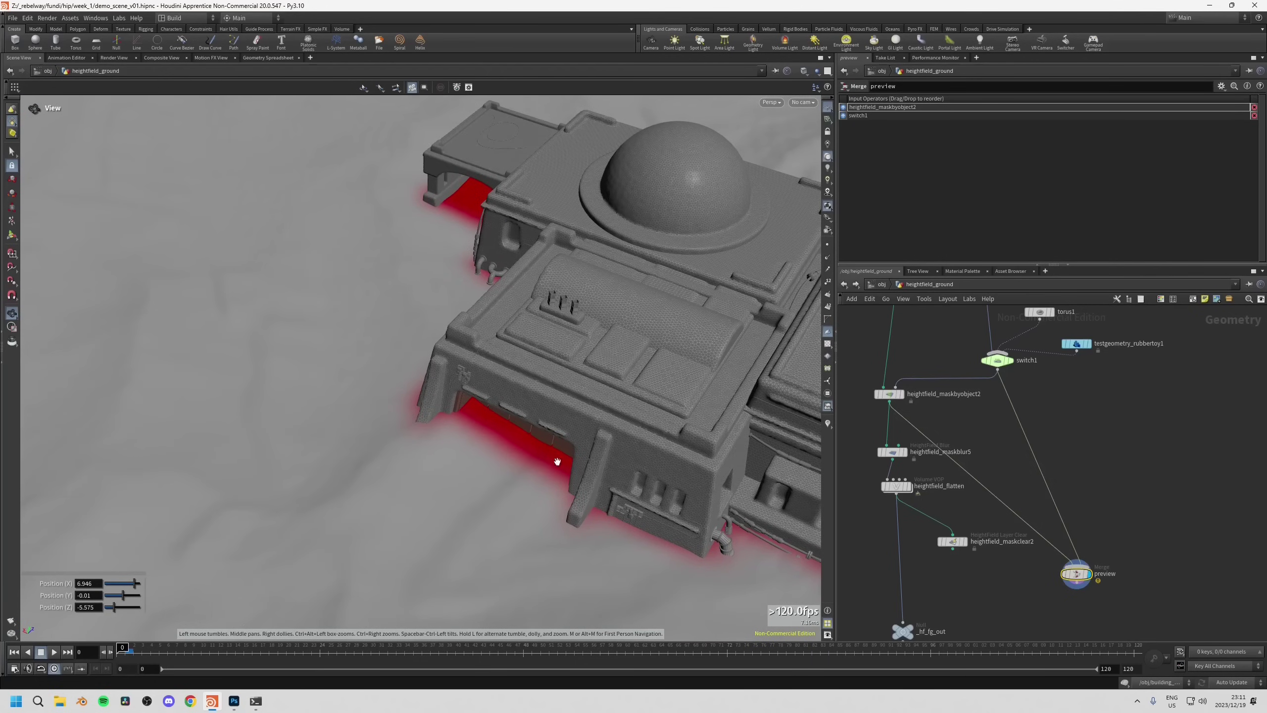
{"action": "left_click_drag", "start_coordinate": [518, 484], "coordinate": [523, 424]}
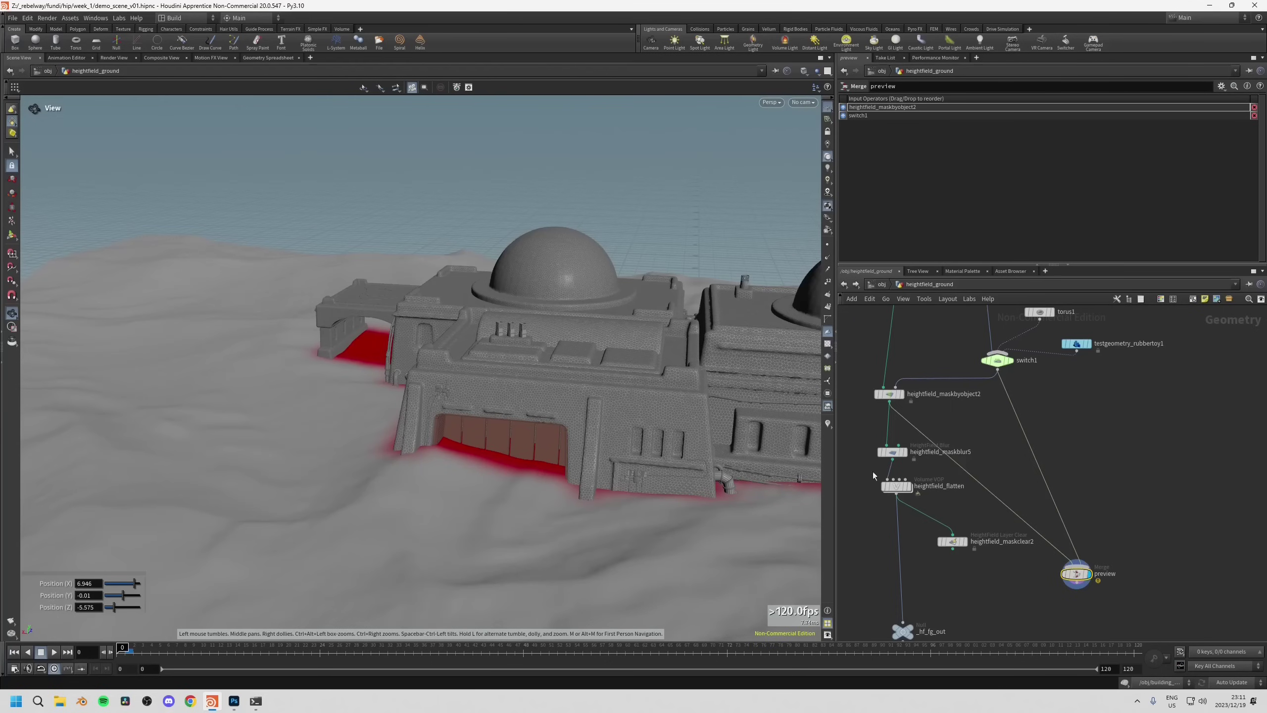
{"action": "left_click_drag", "start_coordinate": [960, 466], "coordinate": [898, 495]}
{"action": "left_click_drag", "start_coordinate": [526, 419], "coordinate": [676, 502]}
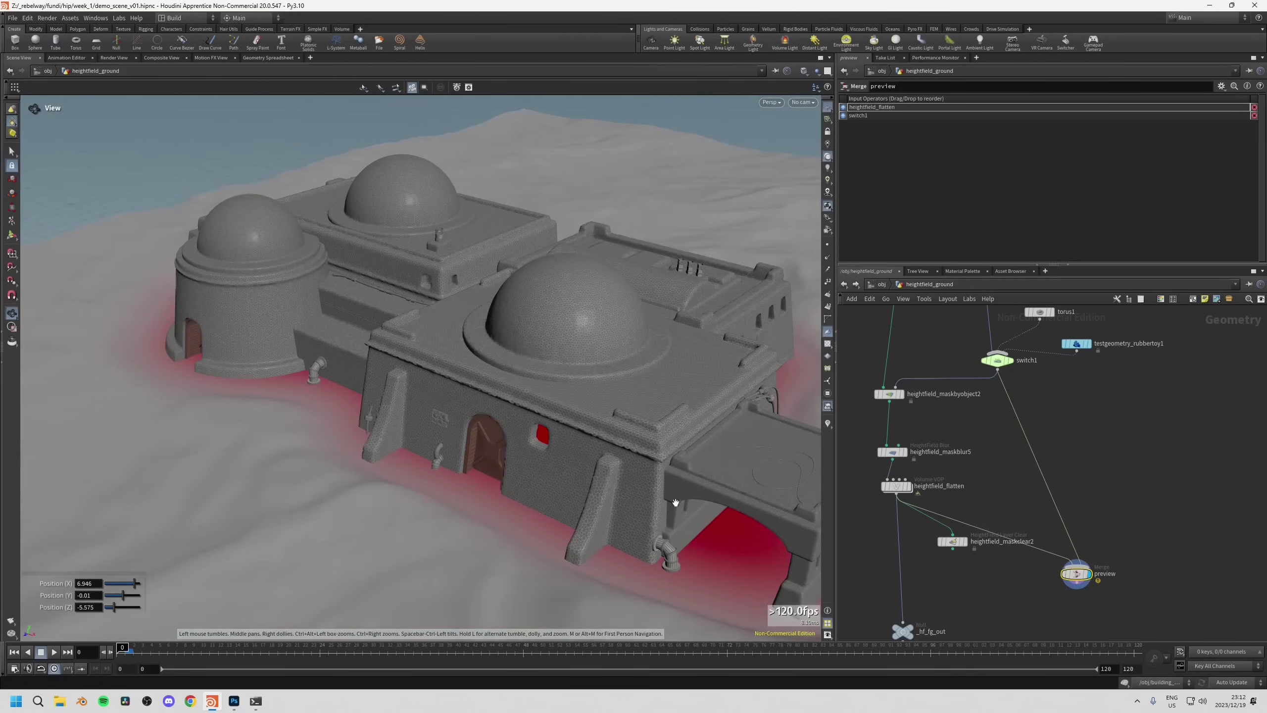
{"action": "left_click_drag", "start_coordinate": [378, 453], "coordinate": [529, 480]}
Reconnect heightfield_maskclear2 to the preview merge and view the building on the unmasked terrain from above.
{"action": "middle_click_drag", "start_coordinate": [994, 577], "coordinate": [1011, 558]}
{"action": "mouse_move", "coordinate": [1000, 509]}
{"action": "left_mouse_down"}
{"action": "mouse_move", "coordinate": [1019, 546]}
{"action": "mouse_move", "coordinate": [970, 524]}
{"action": "mouse_move", "coordinate": [996, 506]}
{"action": "left_mouse_up"}
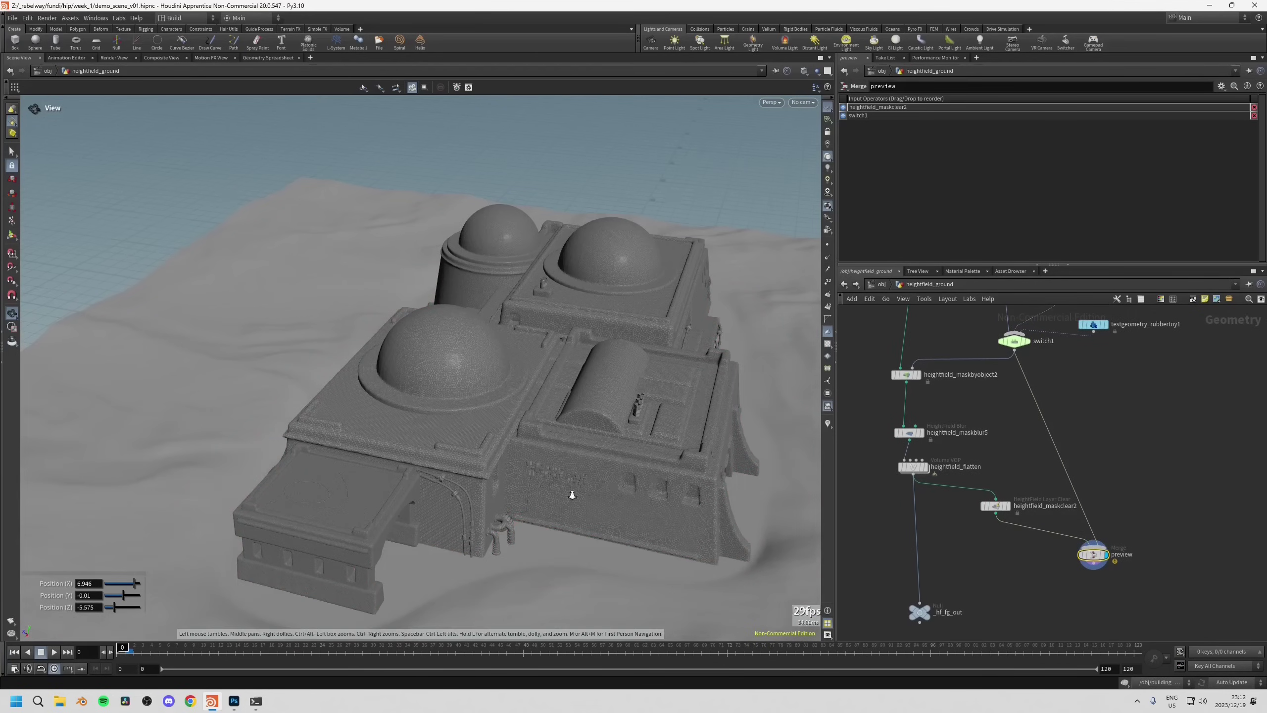
{"action": "left_click_drag", "start_coordinate": [571, 498], "coordinate": [558, 359]}
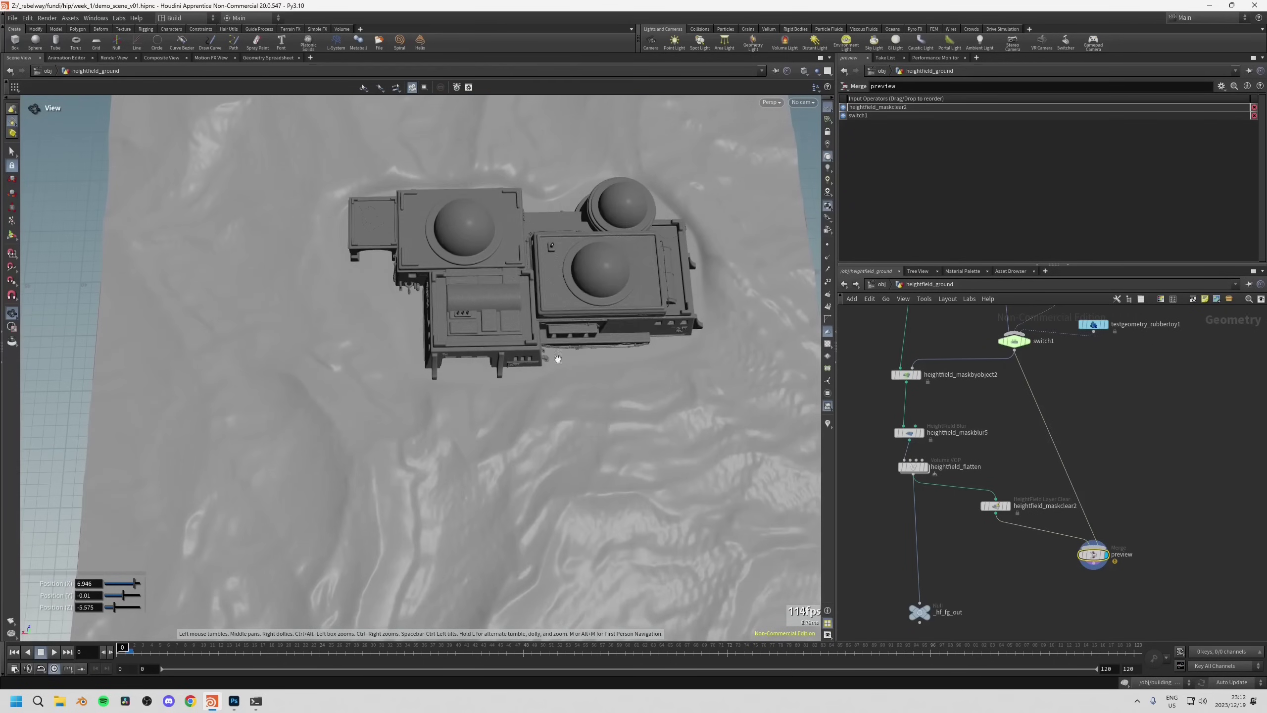
Set Select Input of switch1 to 1 to place the torus on the terrain, and show the handles of torus1.
{"action": "middle_click_drag", "start_coordinate": [1025, 448], "coordinate": [1039, 579]}
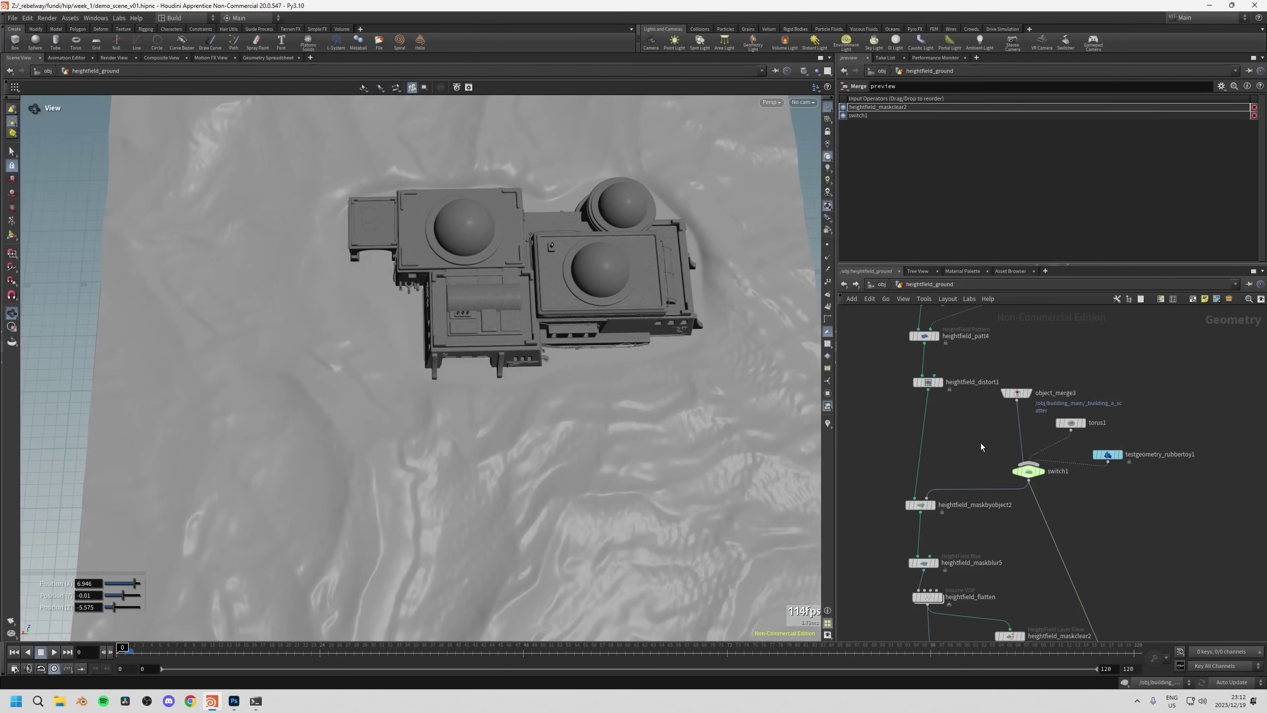
{"action": "middle_click_drag", "start_coordinate": [985, 458], "coordinate": [990, 430]}
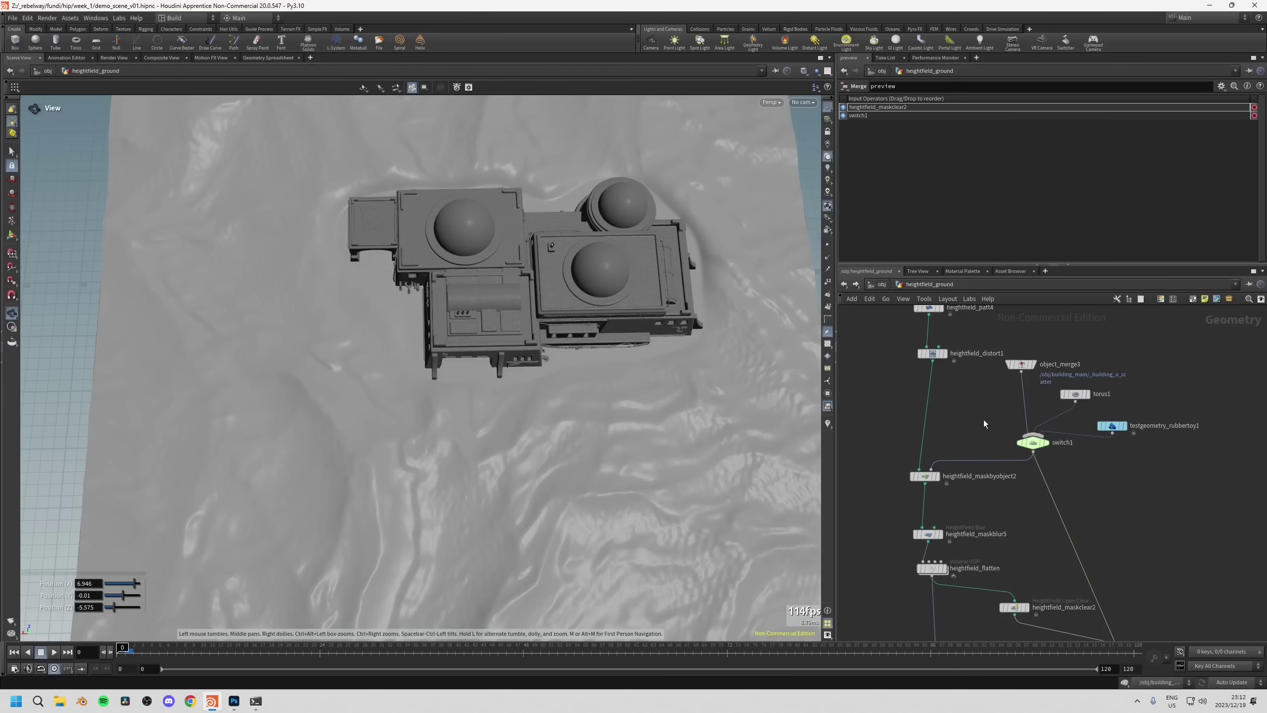
{"action": "left_click_drag", "start_coordinate": [1043, 456], "coordinate": [1043, 456]}
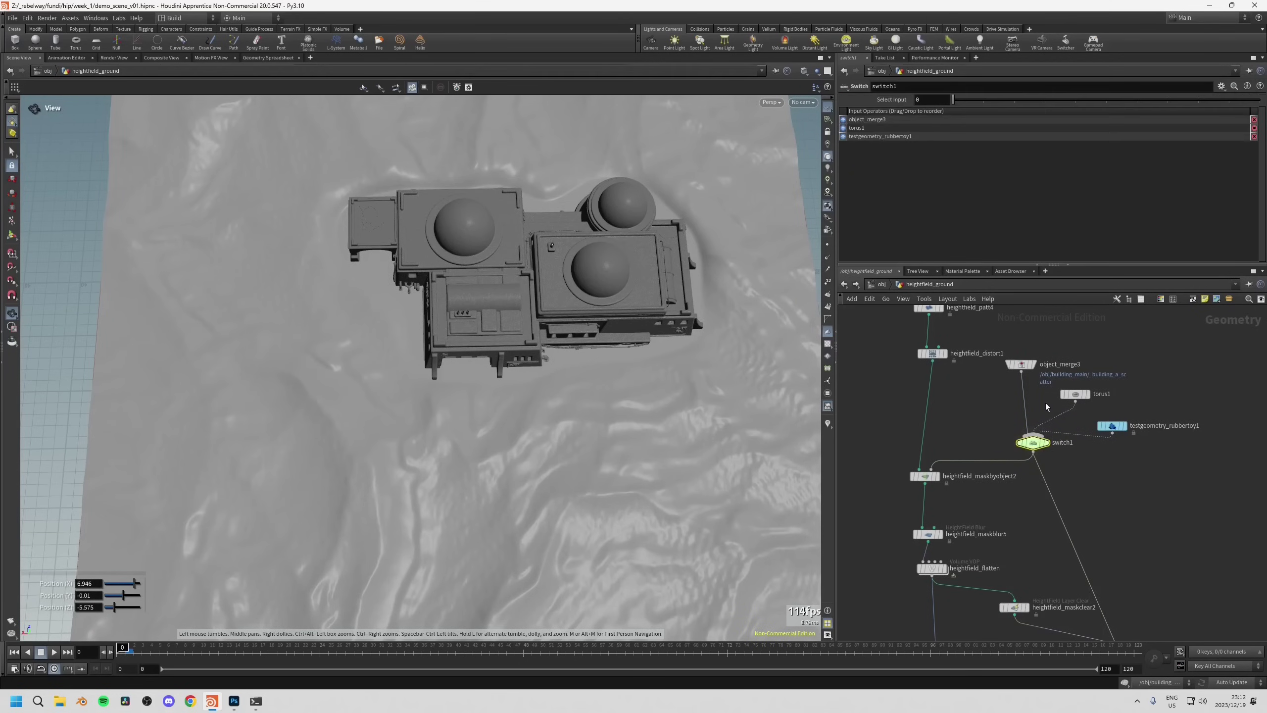
{"action": "middle_click_drag", "start_coordinate": [984, 435], "coordinate": [986, 455]}
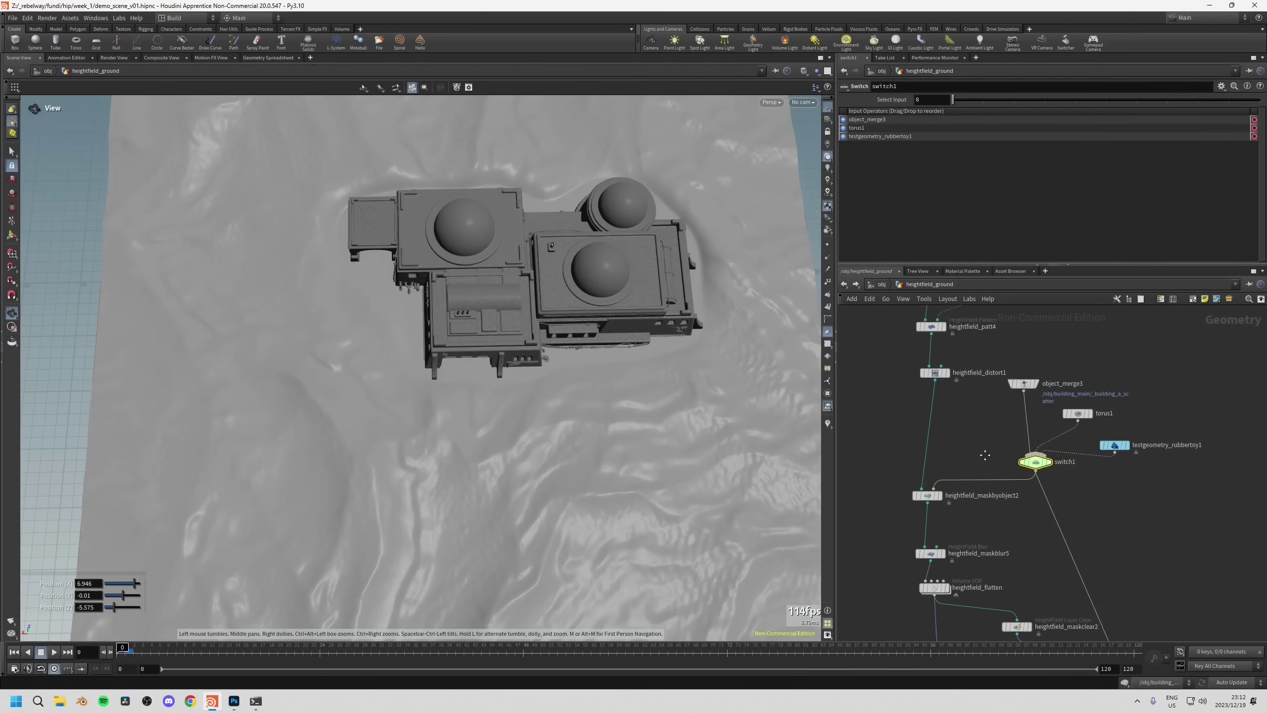
{"action": "left_click_drag", "start_coordinate": [982, 100], "coordinate": [980, 106]}
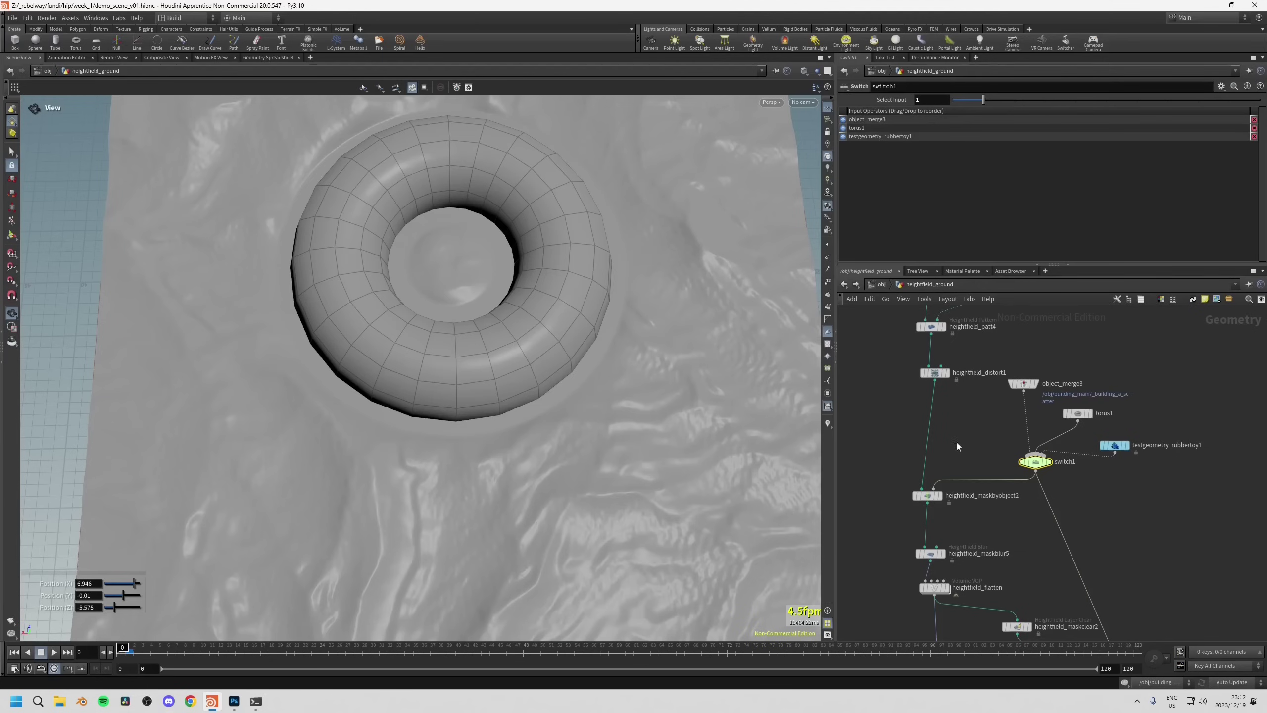
{"action": "left_click_drag", "start_coordinate": [497, 307], "coordinate": [689, 424]}
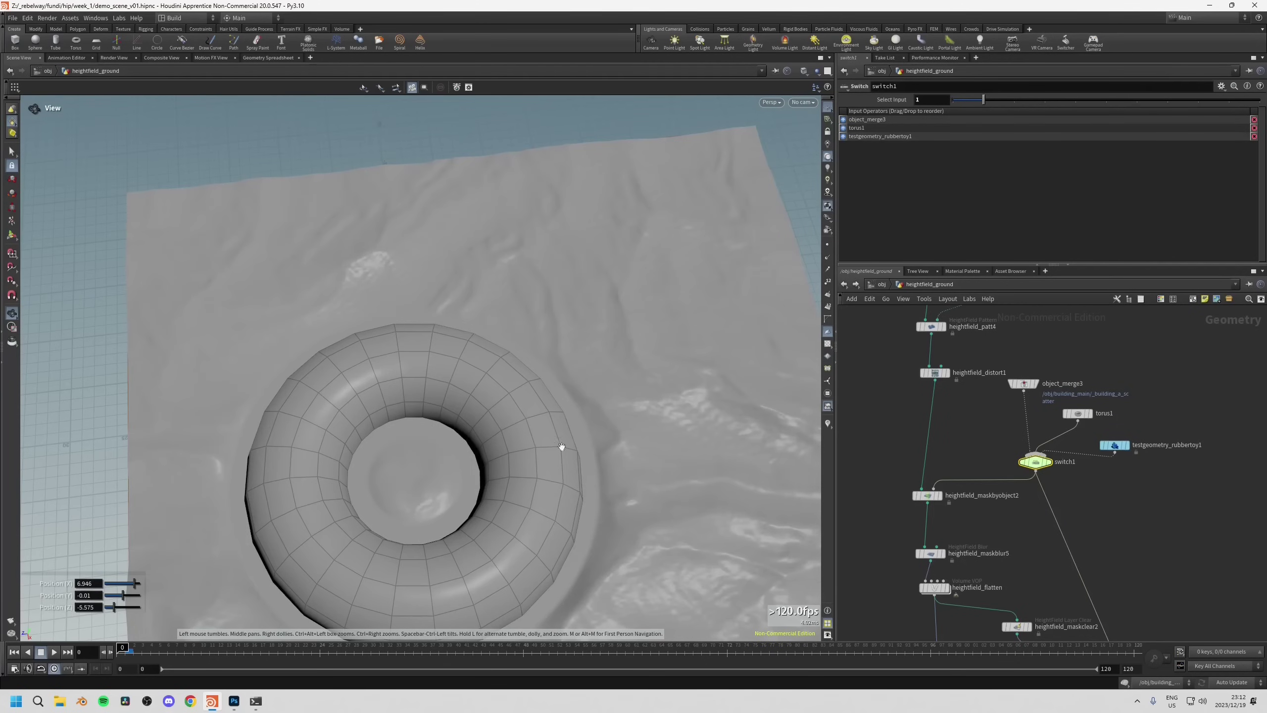
{"action": "right_click_drag", "start_coordinate": [300, 489], "coordinate": [421, 451]}
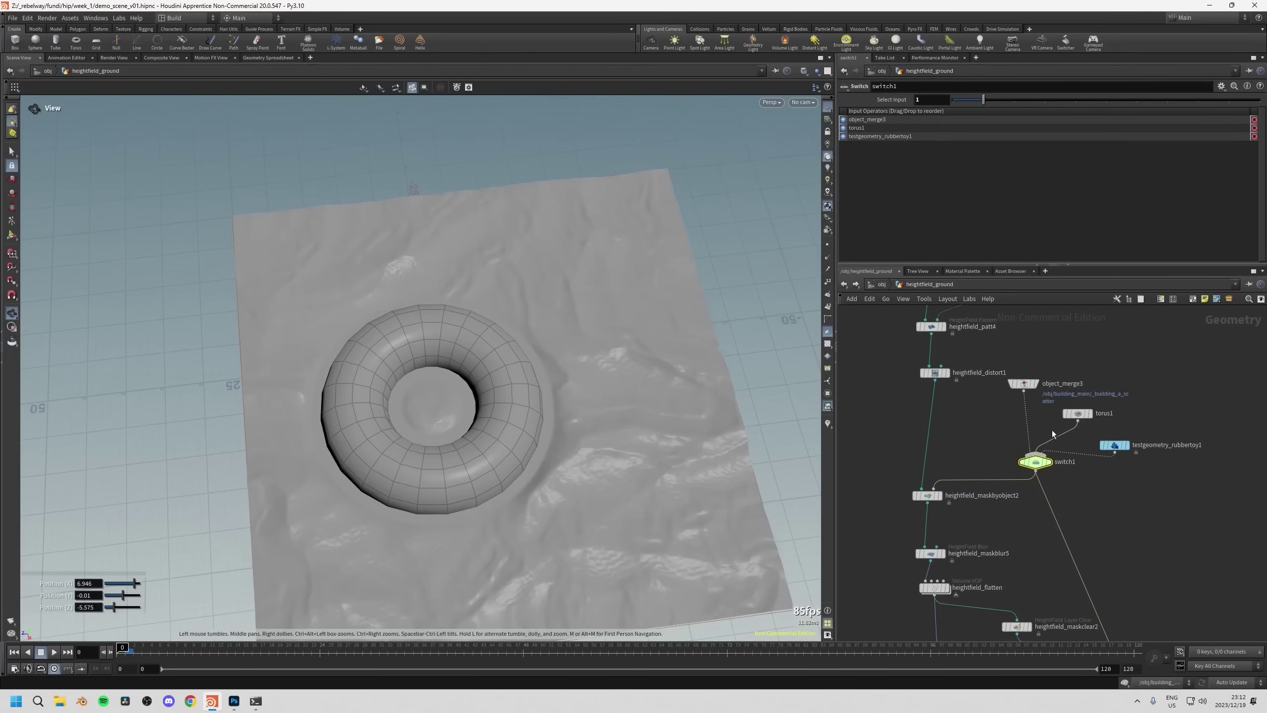
{"action": "left_click", "coordinate": [1076, 414]}
{"action": "key", "text": "Return"}
{"action": "left_click_drag", "start_coordinate": [487, 402], "coordinate": [541, 371], "text": "alt"}
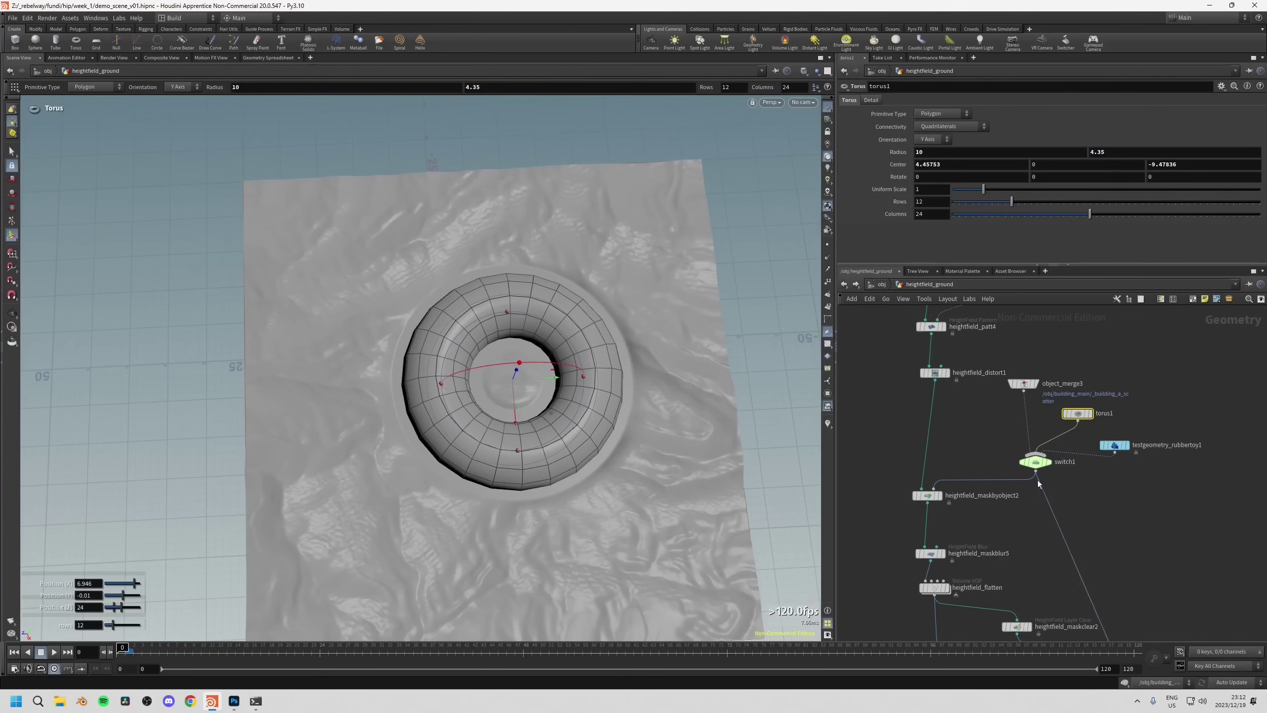
Set Select Input of switch1 to 2 to examine the ground around the rubber toy, and return it to 1.
{"action": "left_click", "coordinate": [1059, 462]}
{"action": "left_click", "coordinate": [1009, 101]}
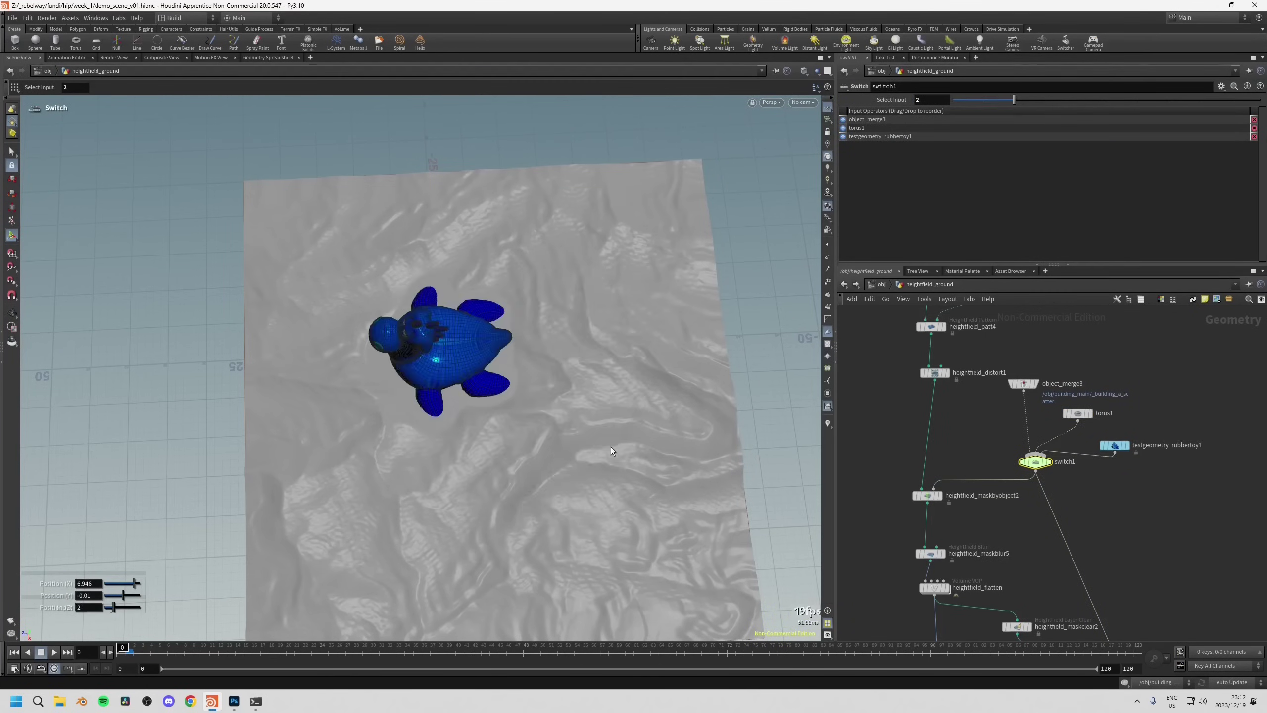
{"action": "left_click_drag", "start_coordinate": [611, 447], "coordinate": [663, 320], "text": "alt"}
{"action": "right_click_drag", "start_coordinate": [662, 321], "coordinate": [549, 439], "text": "alt"}
{"action": "left_click_drag", "start_coordinate": [549, 439], "coordinate": [580, 523], "text": "alt"}
{"action": "key", "text": "Return"}
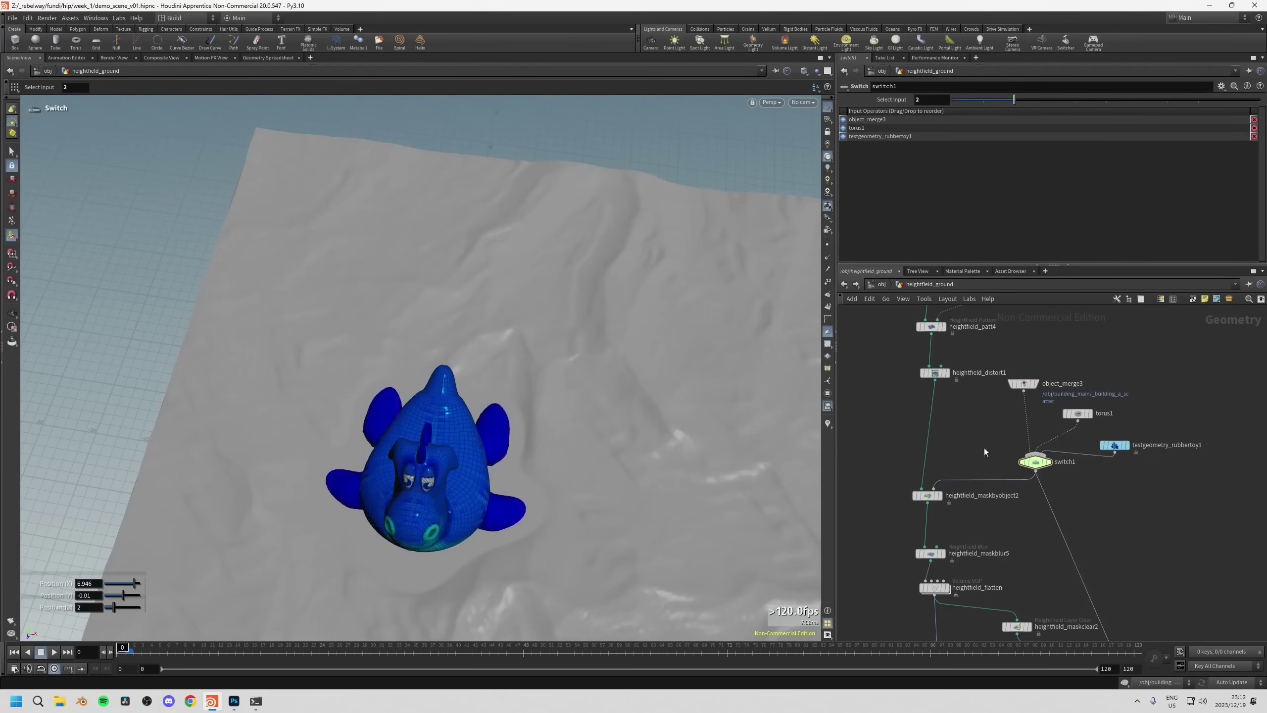
{"action": "left_click", "coordinate": [993, 100]}
Enlarge the base heightfield on two sides in the viewport to a size of about 99.9 by 93.6.
{"action": "middle_click_drag", "start_coordinate": [913, 380], "coordinate": [905, 547]}
{"action": "middle_click_drag", "start_coordinate": [907, 353], "coordinate": [909, 456]}
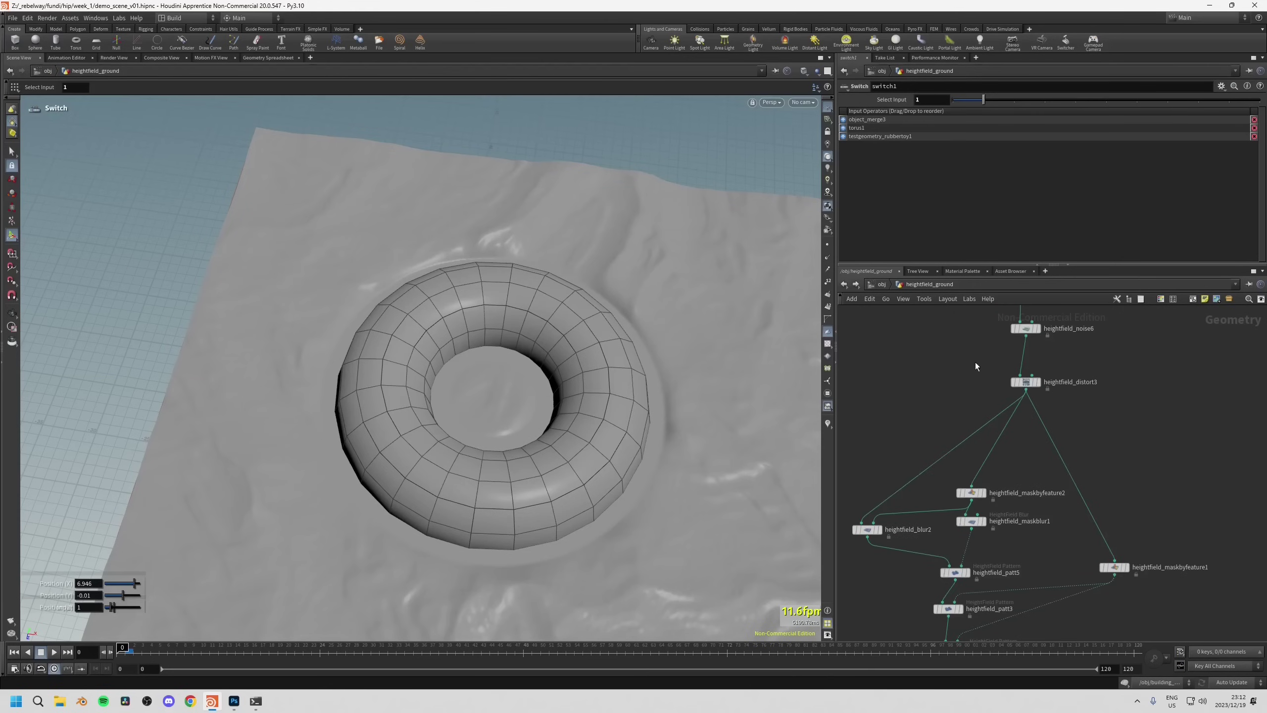
{"action": "middle_click_drag", "start_coordinate": [975, 362], "coordinate": [966, 542]}
{"action": "left_click", "coordinate": [1009, 411]}
{"action": "right_click_drag", "start_coordinate": [685, 345], "coordinate": [410, 515], "text": "alt"}
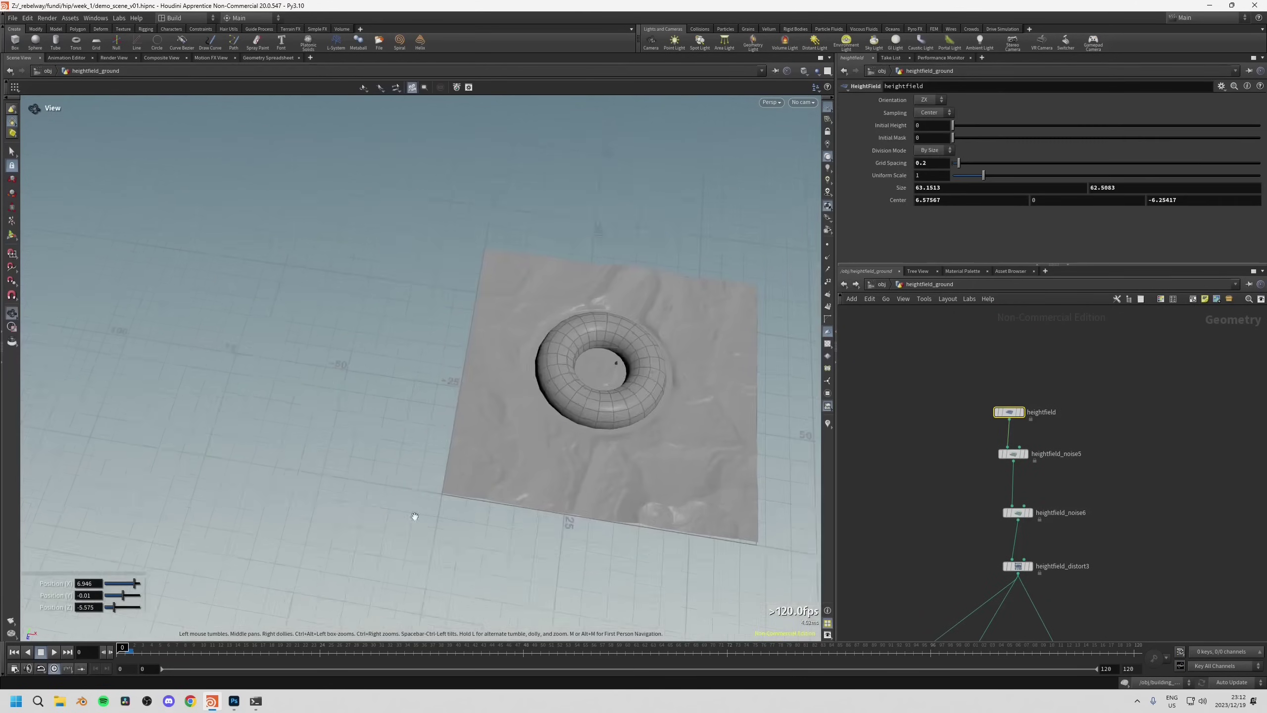
{"action": "middle_click_drag", "start_coordinate": [622, 396], "coordinate": [557, 453], "text": "alt"}
{"action": "left_click_drag", "start_coordinate": [557, 453], "coordinate": [533, 410], "text": "alt"}
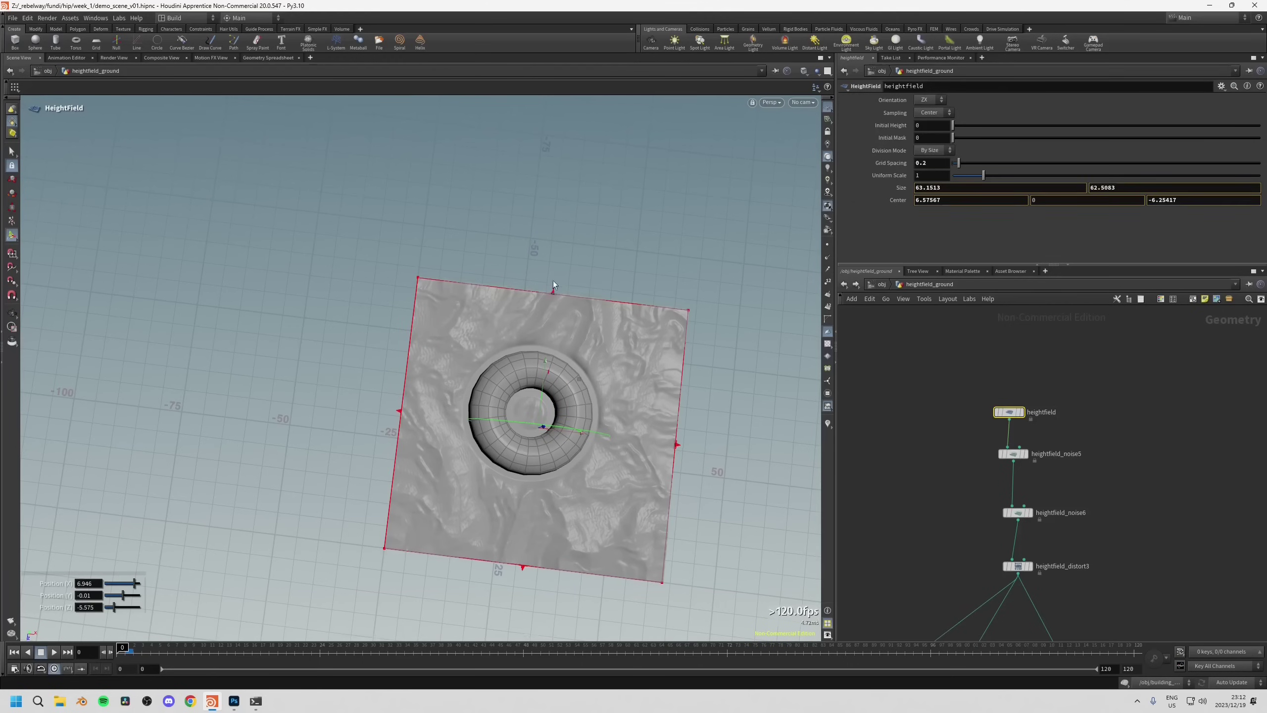
{"action": "left_click_drag", "start_coordinate": [552, 281], "coordinate": [596, 150]}
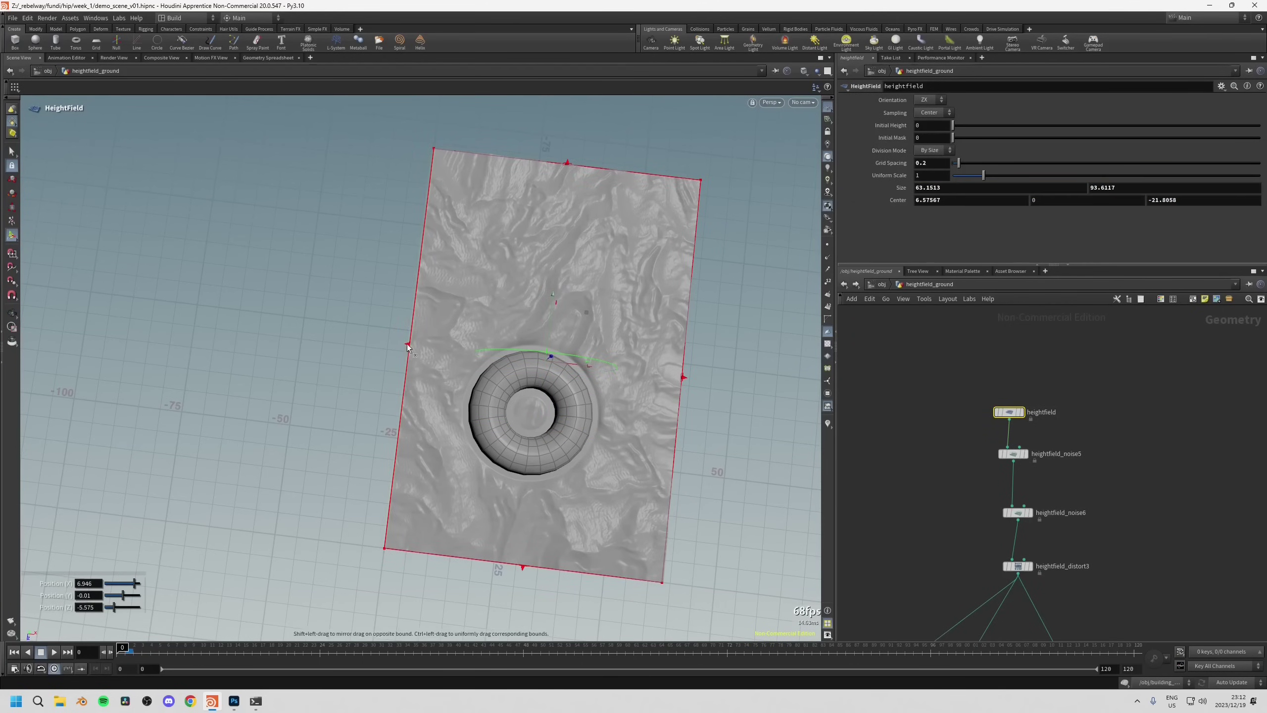
{"action": "left_click_drag", "start_coordinate": [407, 345], "coordinate": [250, 342]}
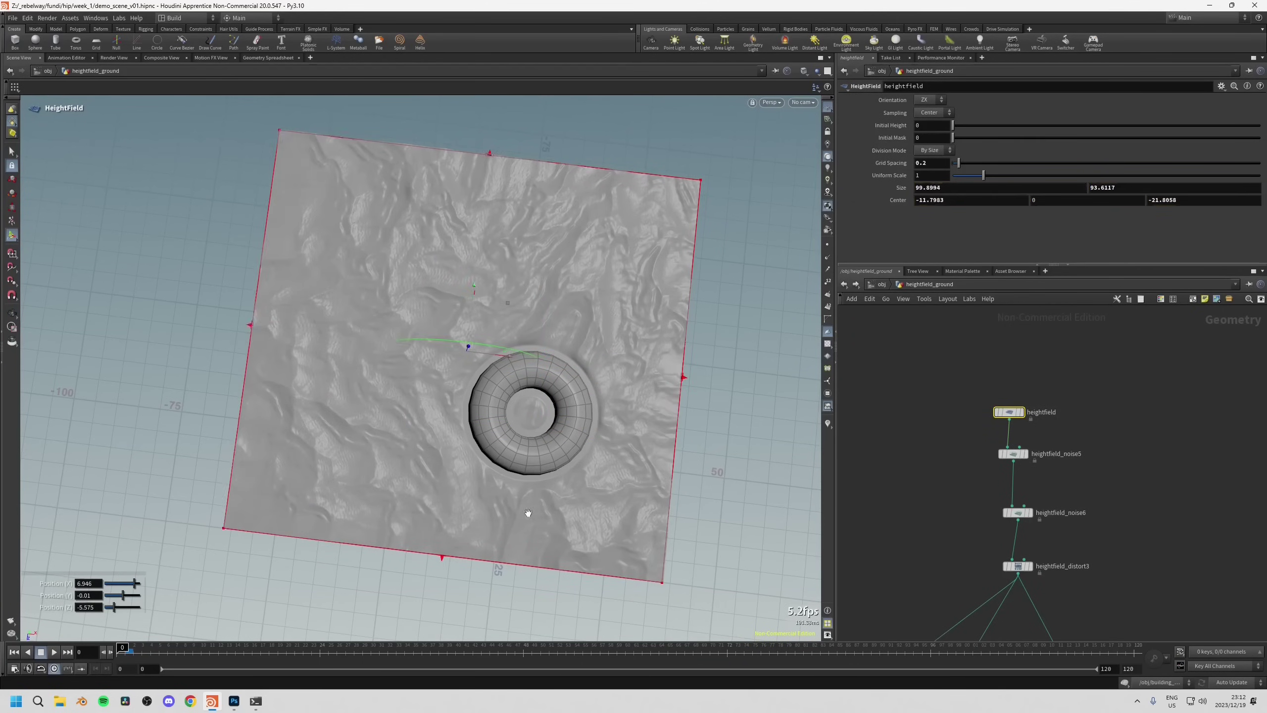
{"action": "left_click_drag", "start_coordinate": [528, 513], "coordinate": [498, 414], "text": "alt"}
{"action": "right_click_drag", "start_coordinate": [498, 414], "coordinate": [588, 415], "text": "alt"}
Raise the Amplitude of heightfield_noise6 to 5.1 and inspect the stronger terrain relief.
{"action": "middle_click_drag", "start_coordinate": [957, 528], "coordinate": [938, 453]}
{"action": "left_click", "coordinate": [995, 440]}
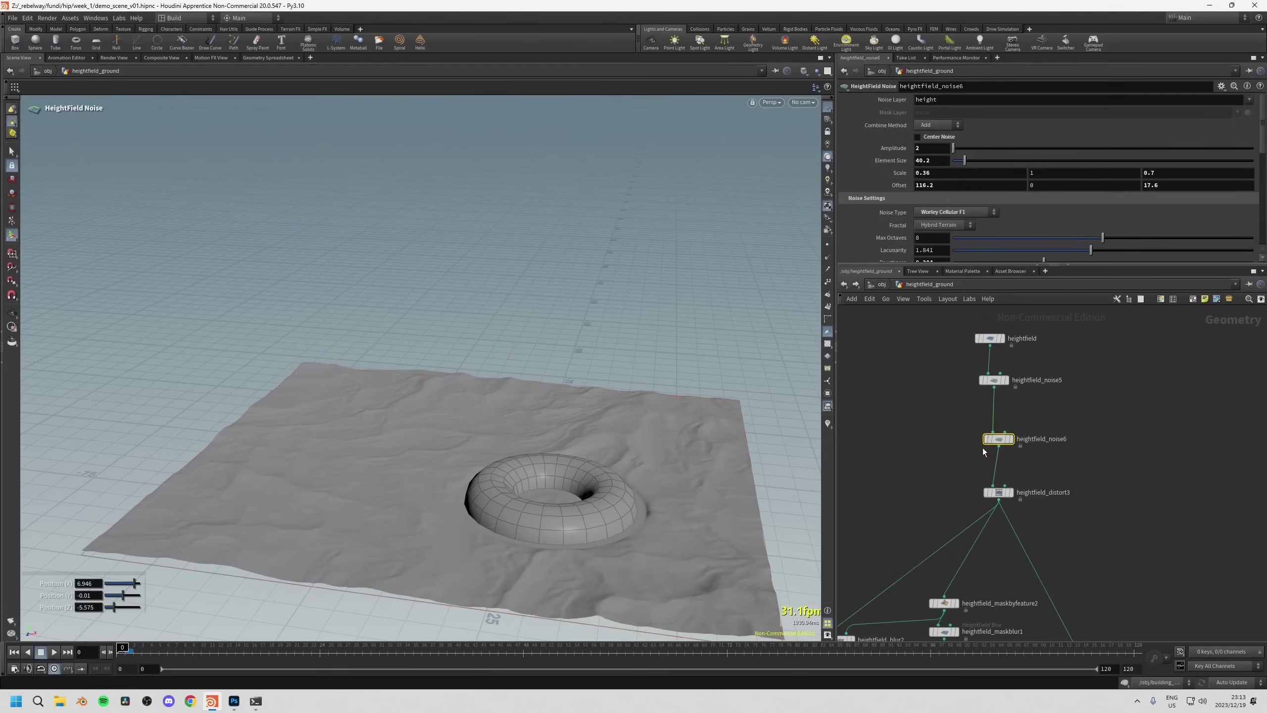
{"action": "middle_click_drag", "start_coordinate": [931, 148], "coordinate": [940, 146]}
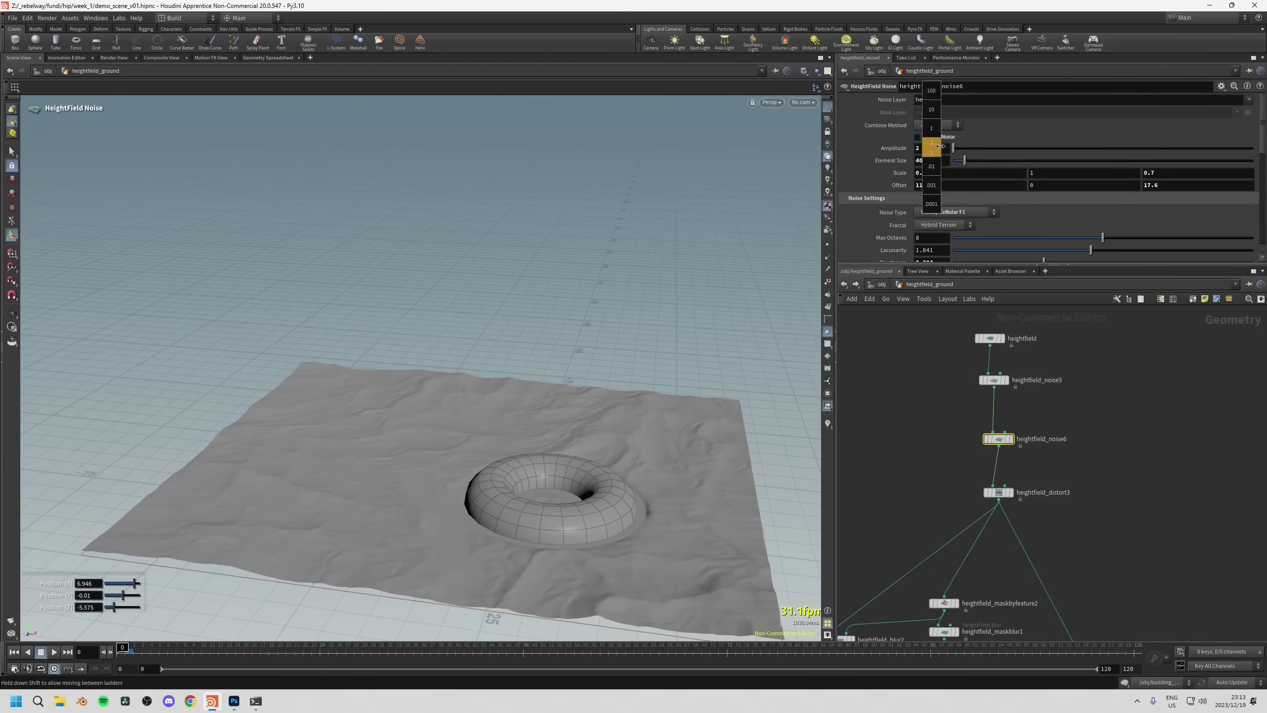
{"action": "middle_click_drag", "start_coordinate": [1045, 135], "coordinate": [930, 157]}
{"action": "left_click_drag", "start_coordinate": [608, 516], "coordinate": [620, 597], "text": "alt"}
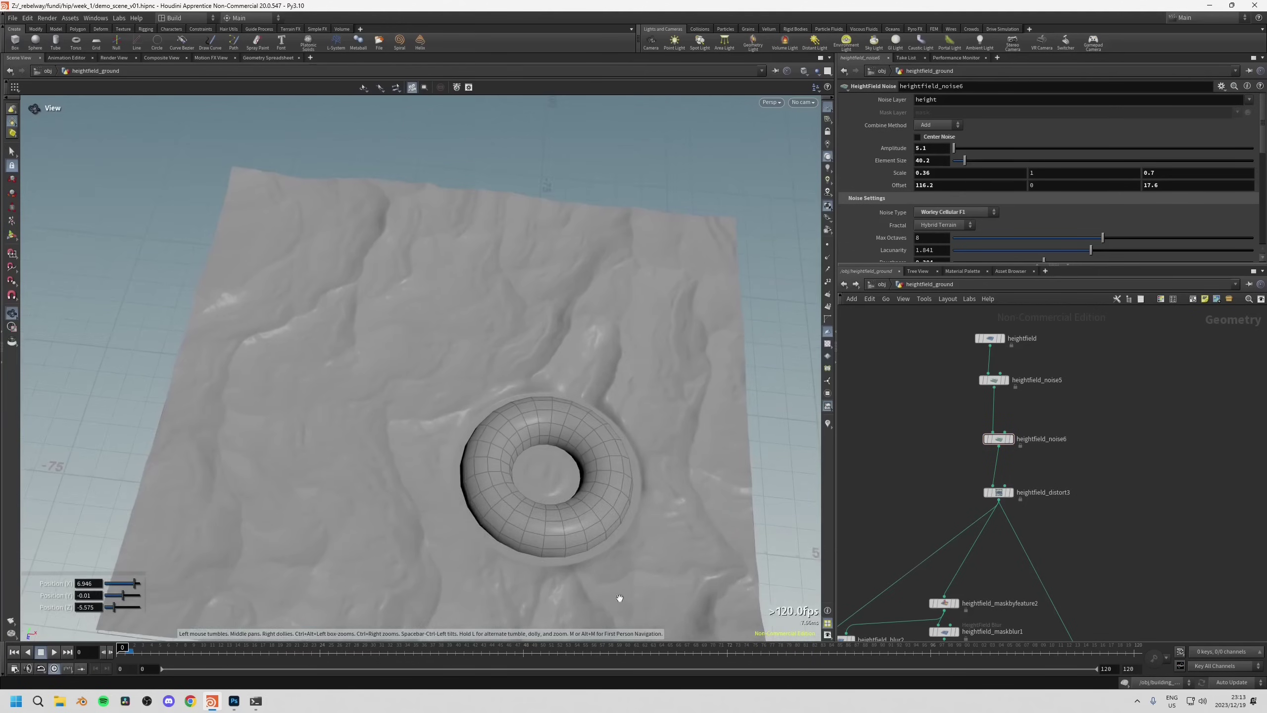
{"action": "middle_click_drag", "start_coordinate": [593, 482], "coordinate": [558, 425], "text": "alt"}
Set the Center X of torus1 to 0.
{"action": "middle_click_drag", "start_coordinate": [903, 530], "coordinate": [904, 408]}
{"action": "scroll", "coordinate": [926, 494], "scroll_direction": "down", "scroll_amount": 3}
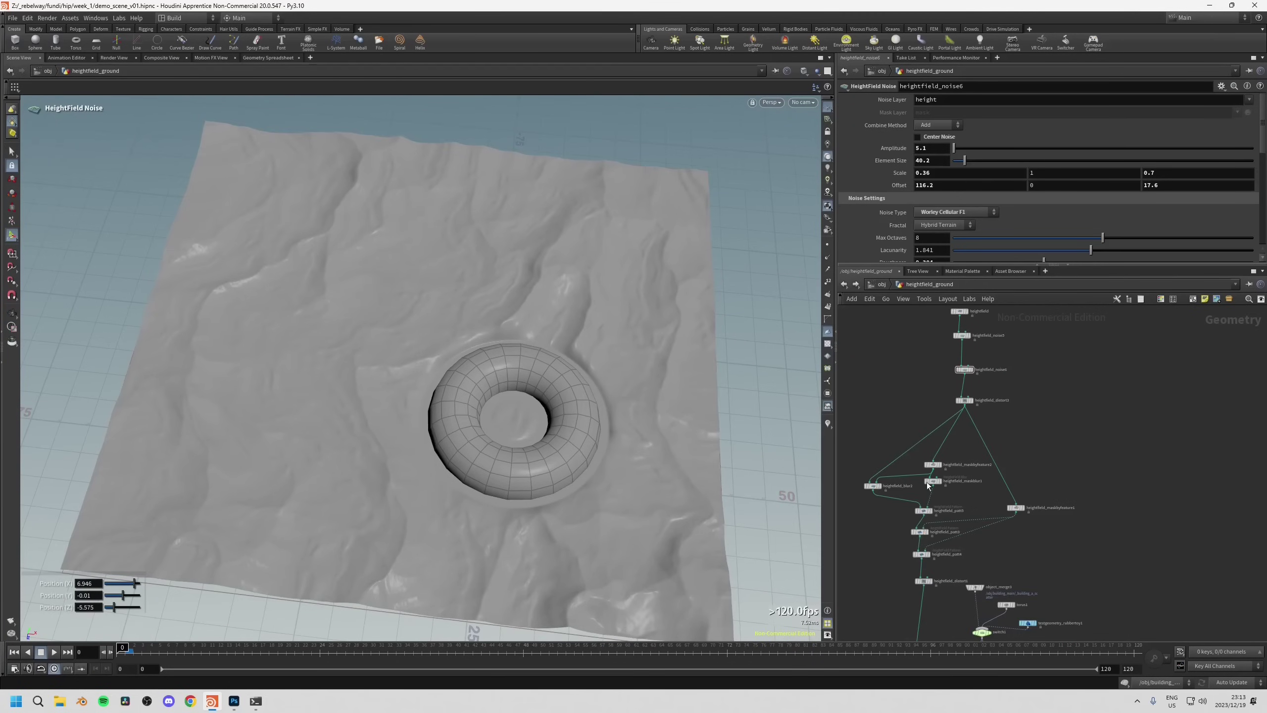
{"action": "middle_click_drag", "start_coordinate": [898, 541], "coordinate": [880, 417]}
{"action": "left_click_drag", "start_coordinate": [561, 438], "coordinate": [563, 462], "text": "alt"}
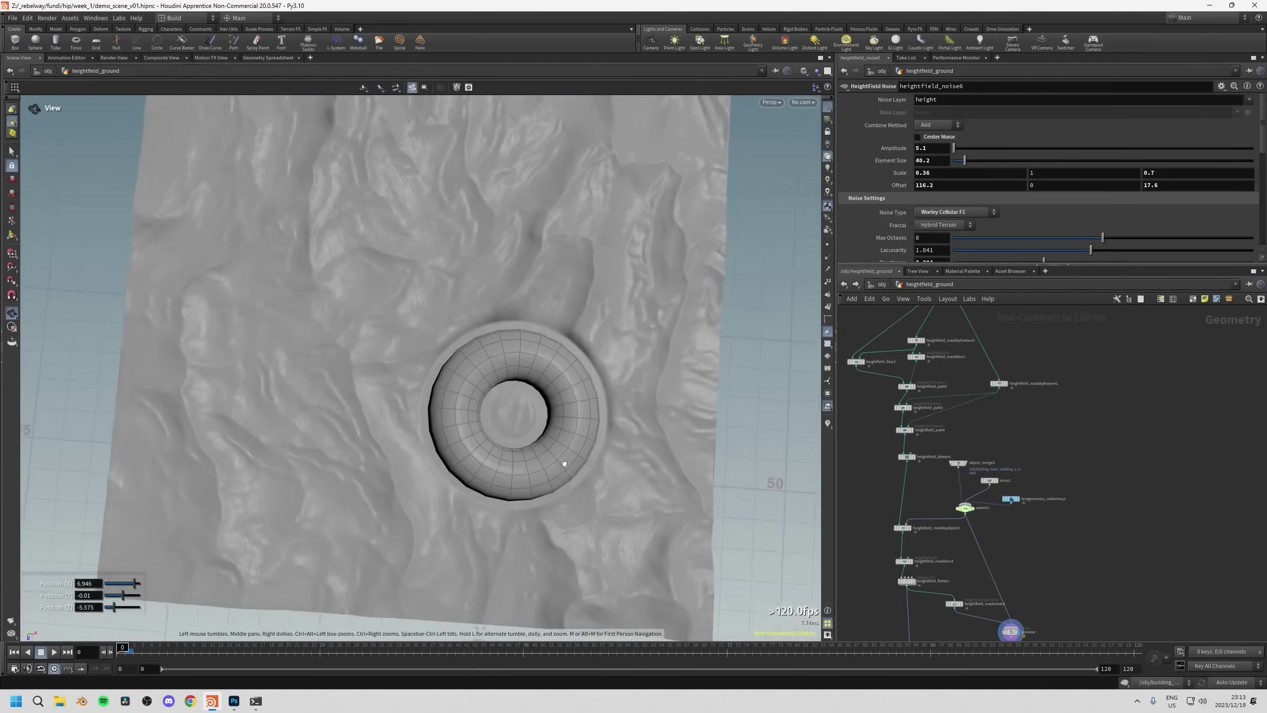
{"action": "left_click", "coordinate": [989, 480]}
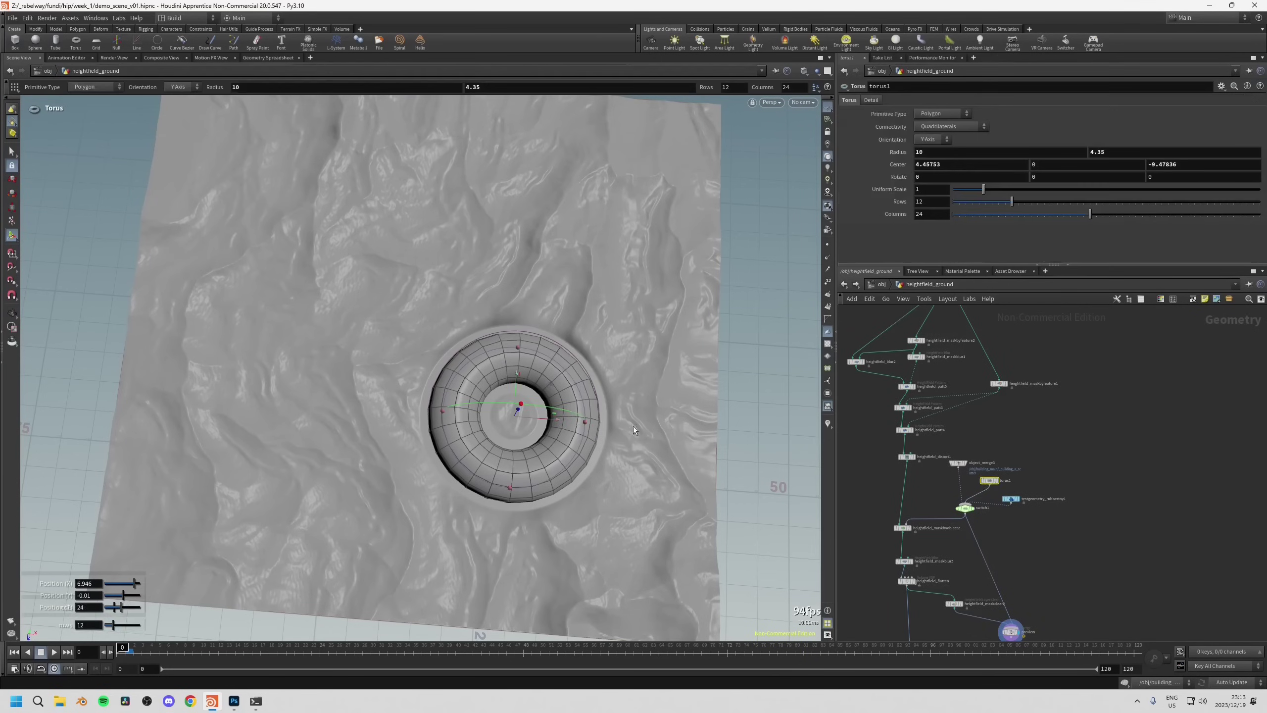
{"action": "left_click_drag", "start_coordinate": [524, 372], "coordinate": [535, 402], "text": "alt"}
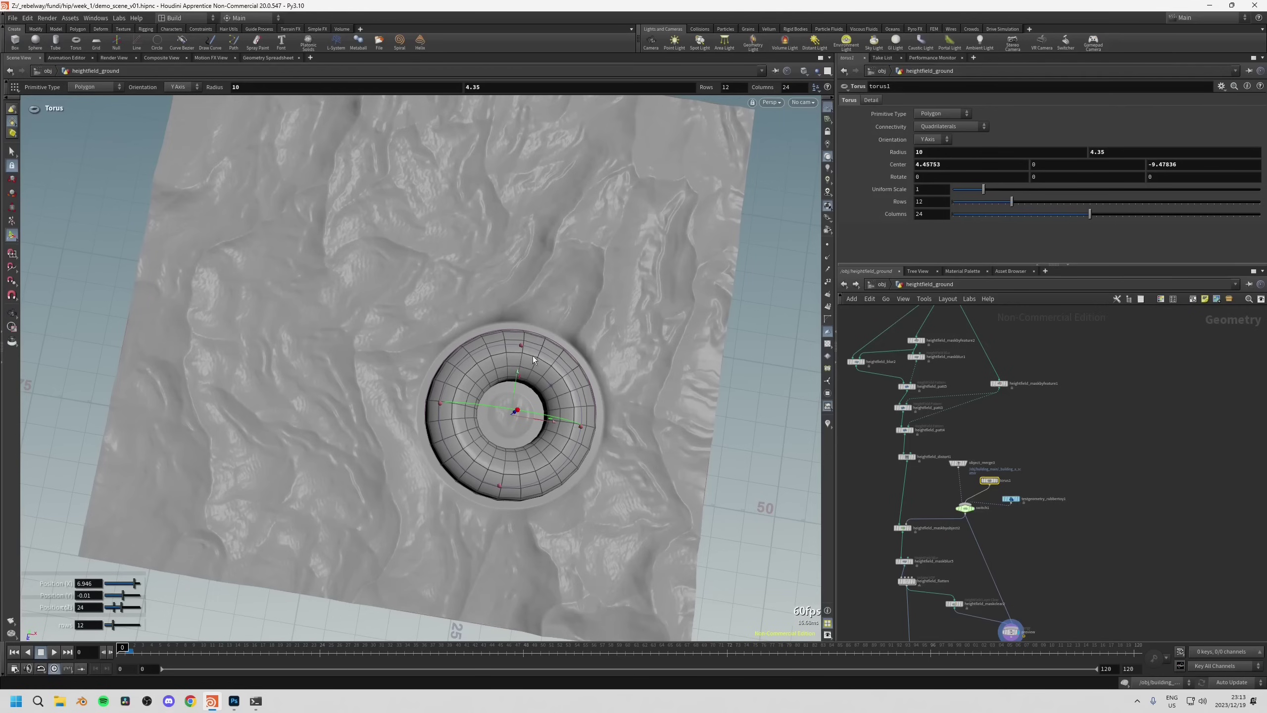
{"action": "type", "text": "0"}
{"action": "key", "text": "Return"}
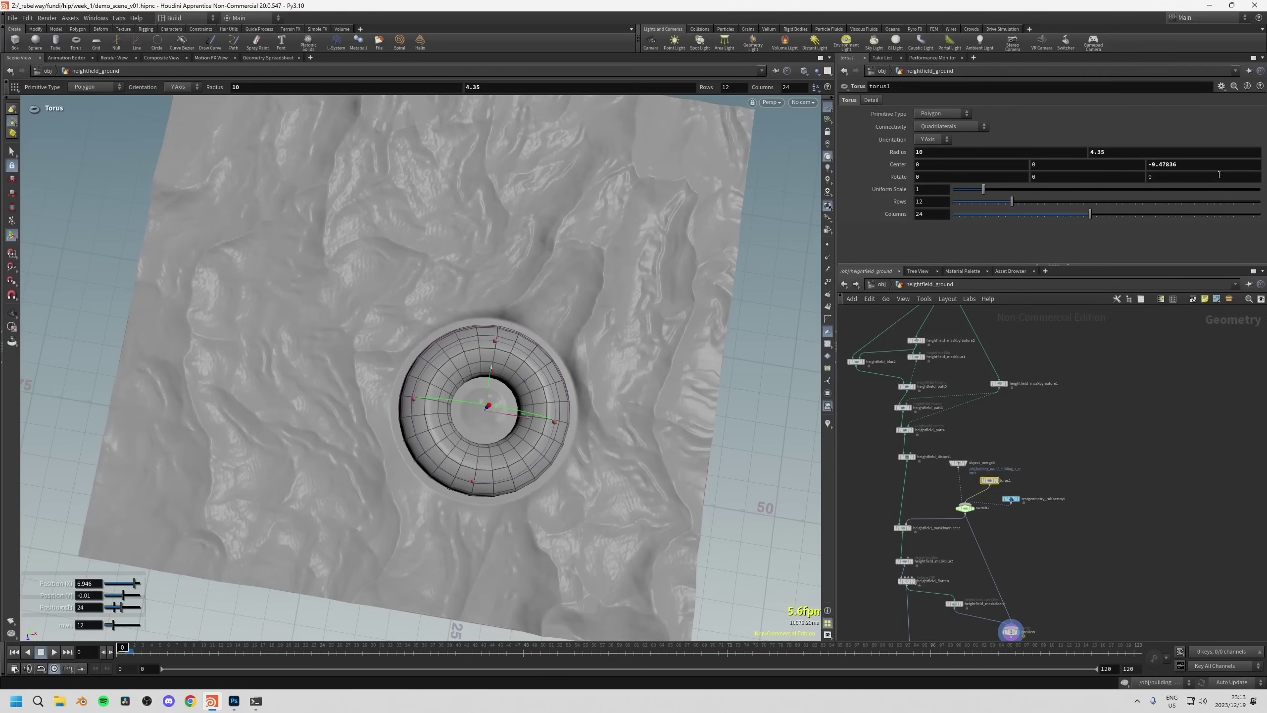
Set the Center Z of torus1 to 0.
{"action": "type", "text": "0"}
{"action": "key", "text": "Return"}
Shrink the base heightfield from its sides in the viewport to a size of about 77.3 by 62.5.
{"action": "middle_click_drag", "start_coordinate": [924, 491], "coordinate": [954, 573]}
{"action": "middle_click_drag", "start_coordinate": [929, 312], "coordinate": [934, 426]}
{"action": "left_click_drag", "start_coordinate": [954, 398], "coordinate": [986, 368]}
{"action": "scroll", "coordinate": [497, 319], "scroll_direction": "down", "scroll_amount": 4}
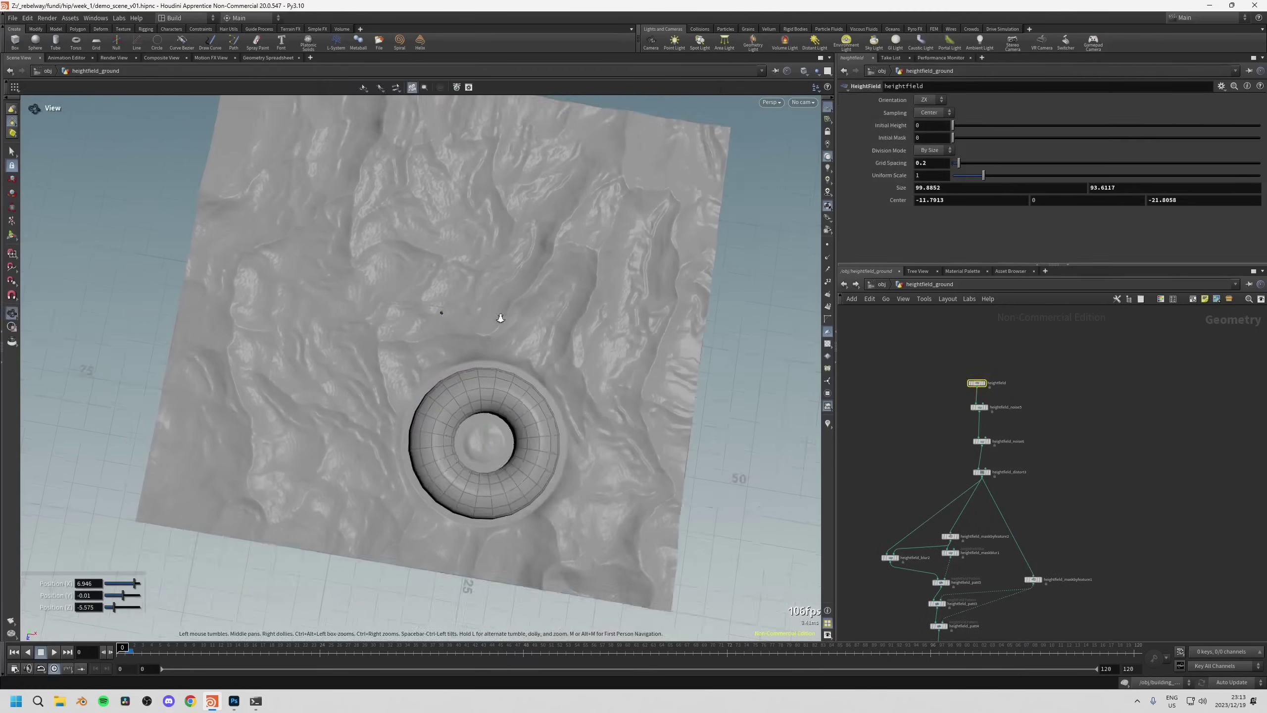
{"action": "left_click_drag", "start_coordinate": [503, 360], "coordinate": [495, 291], "text": "alt"}
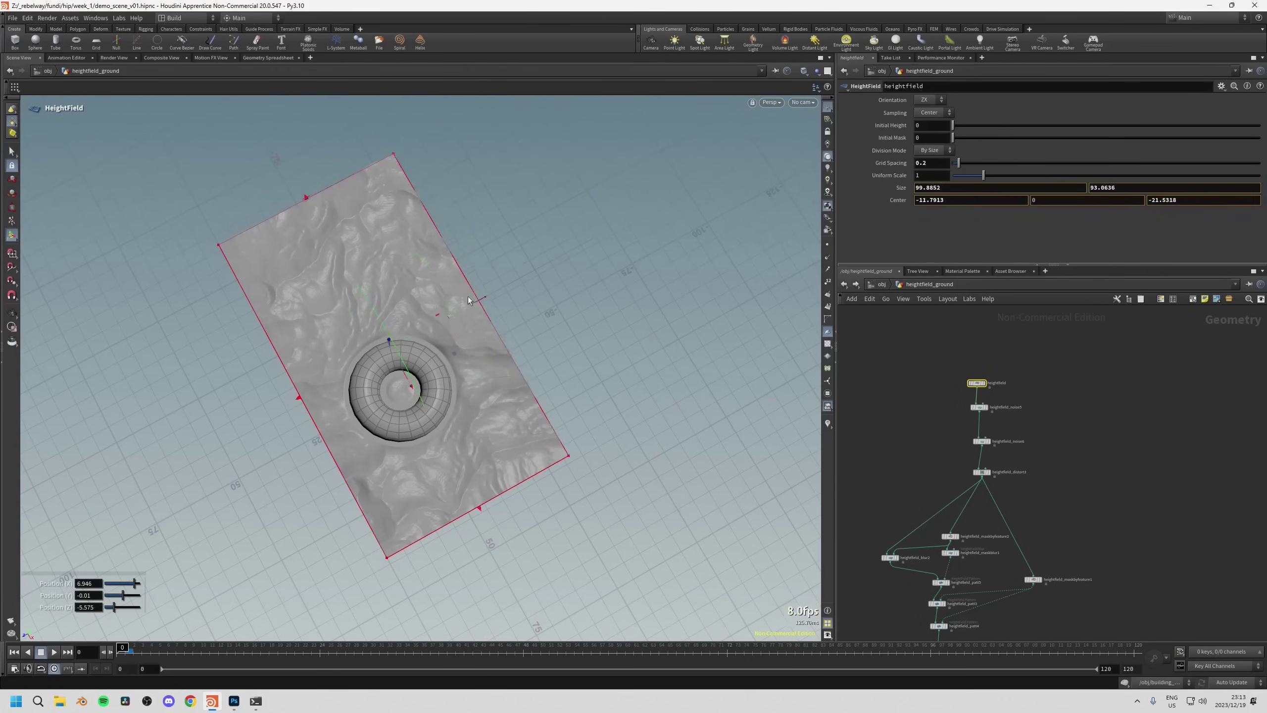
{"action": "left_click_drag", "start_coordinate": [332, 293], "coordinate": [324, 279]}
{"action": "right_click_drag", "start_coordinate": [294, 475], "coordinate": [472, 407], "text": "alt"}
{"action": "left_click_drag", "start_coordinate": [472, 407], "coordinate": [328, 354], "text": "alt"}
{"action": "middle_click_drag", "start_coordinate": [328, 354], "coordinate": [260, 363], "text": "alt"}
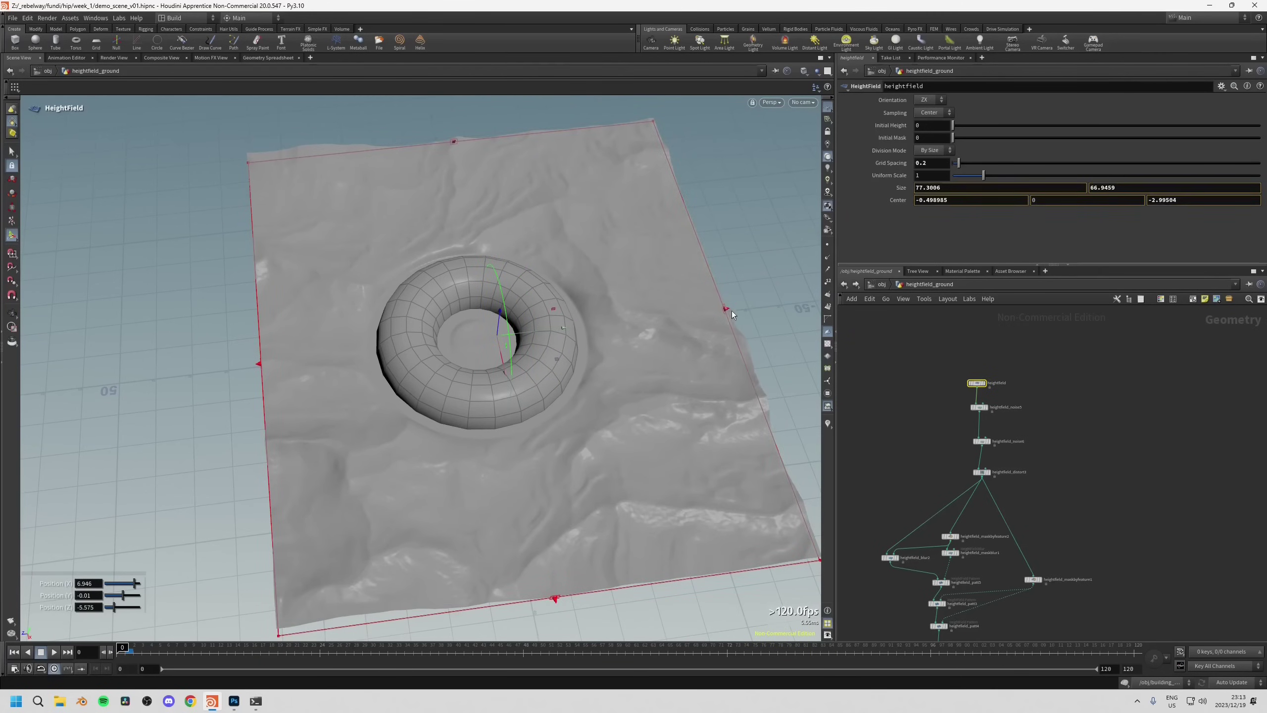
{"action": "left_click_drag", "start_coordinate": [728, 310], "coordinate": [695, 313]}
{"action": "left_click_drag", "start_coordinate": [495, 392], "coordinate": [728, 469], "text": "alt"}
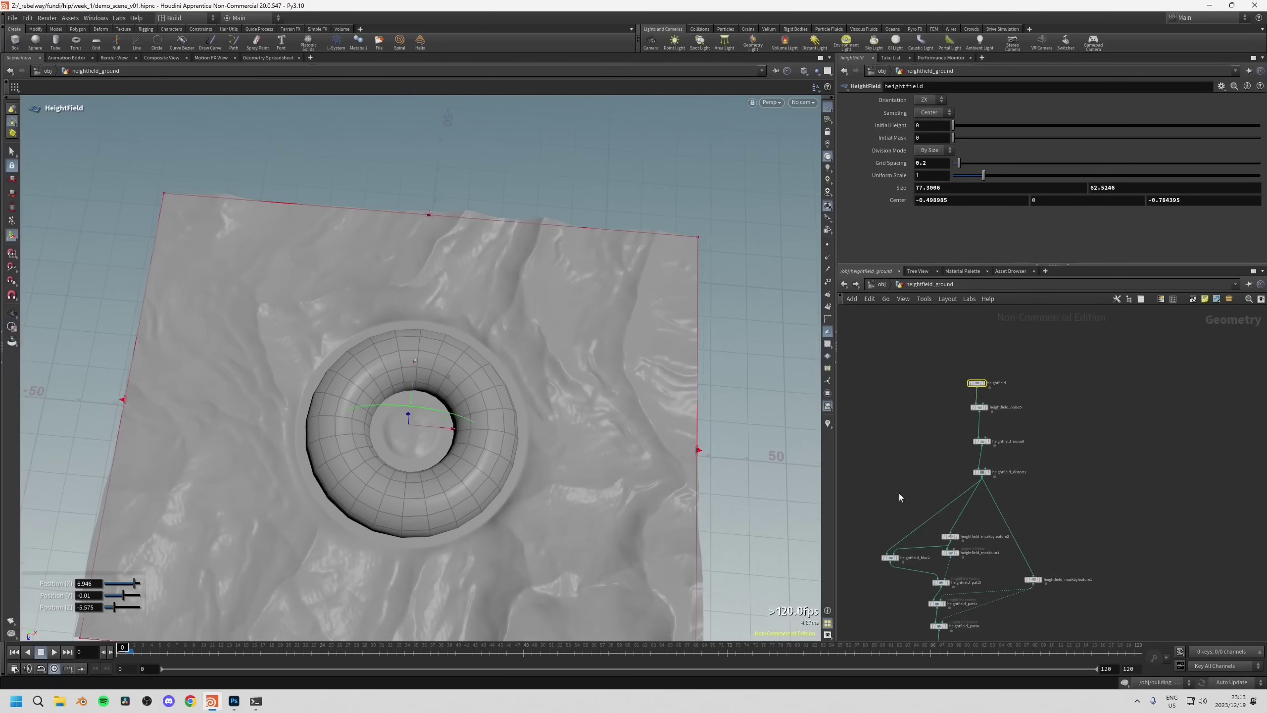
Set Select Input of switch1 to 0 to bring the building back onto the terrain.
{"action": "middle_click_drag", "start_coordinate": [906, 512], "coordinate": [929, 419]}
{"action": "middle_click_drag", "start_coordinate": [920, 593], "coordinate": [898, 348]}
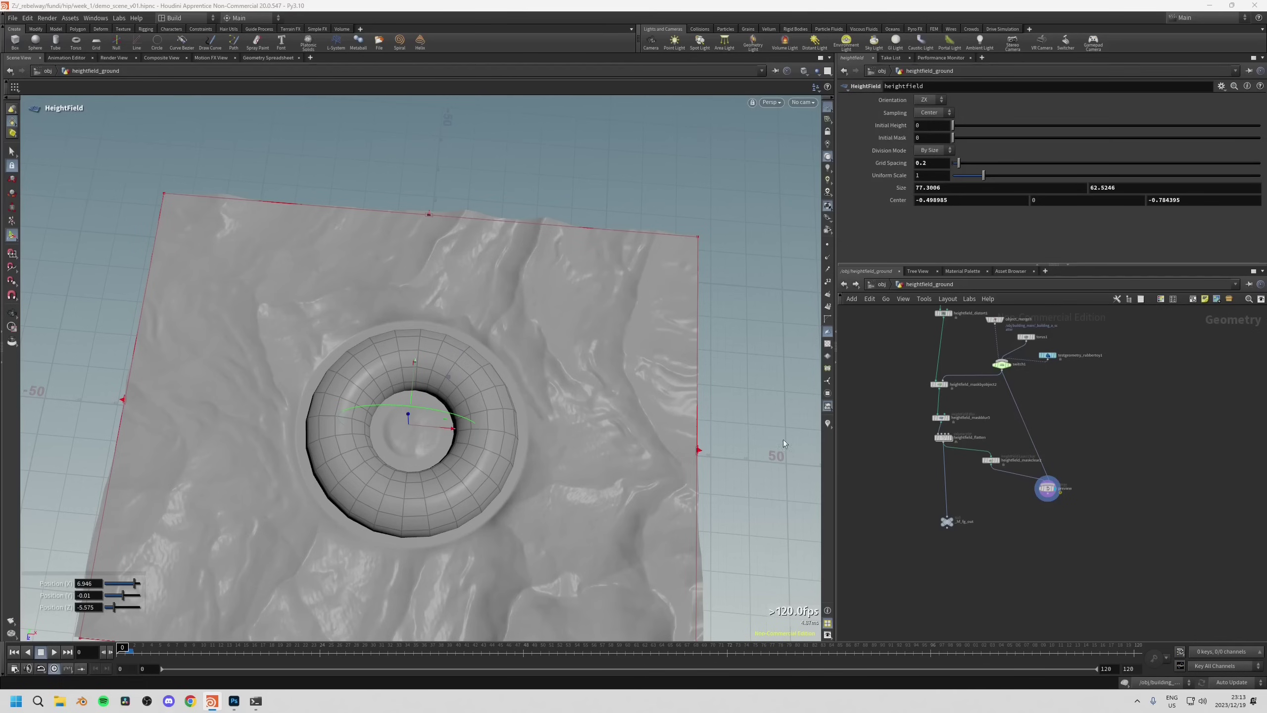
{"action": "middle_click_drag", "start_coordinate": [866, 425], "coordinate": [881, 458]}
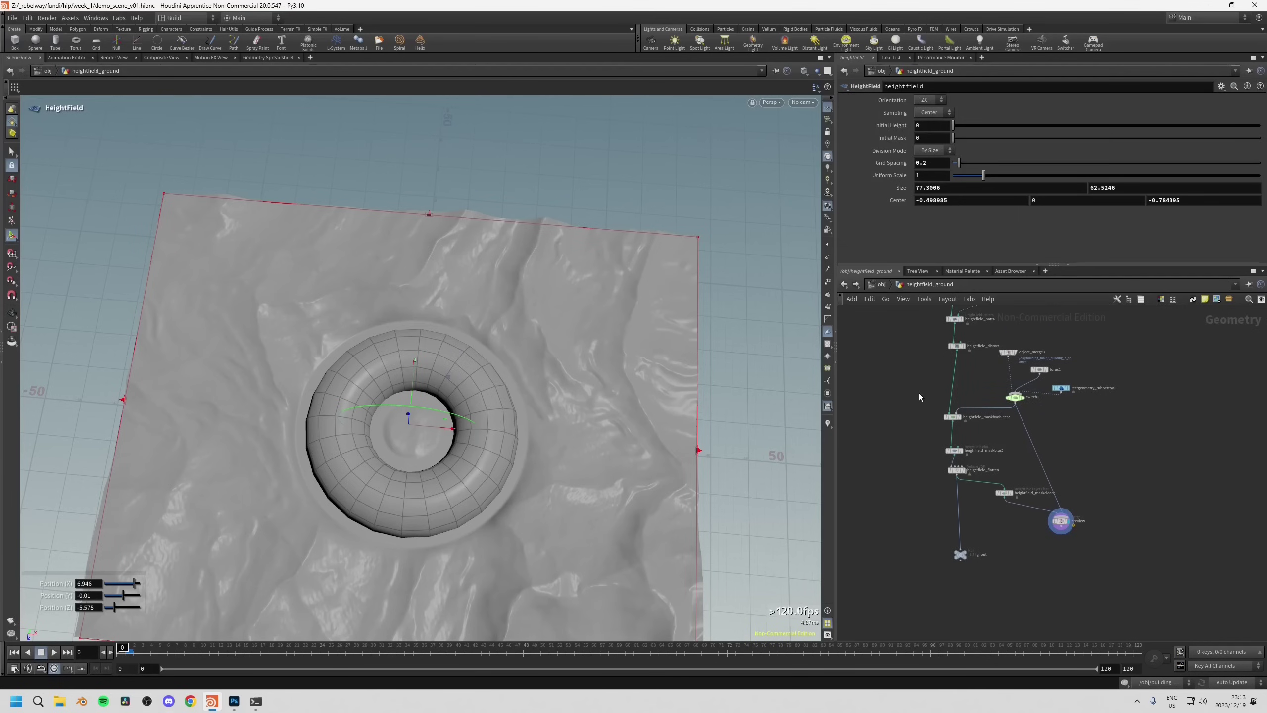
{"action": "middle_click_drag", "start_coordinate": [967, 383], "coordinate": [971, 411]}
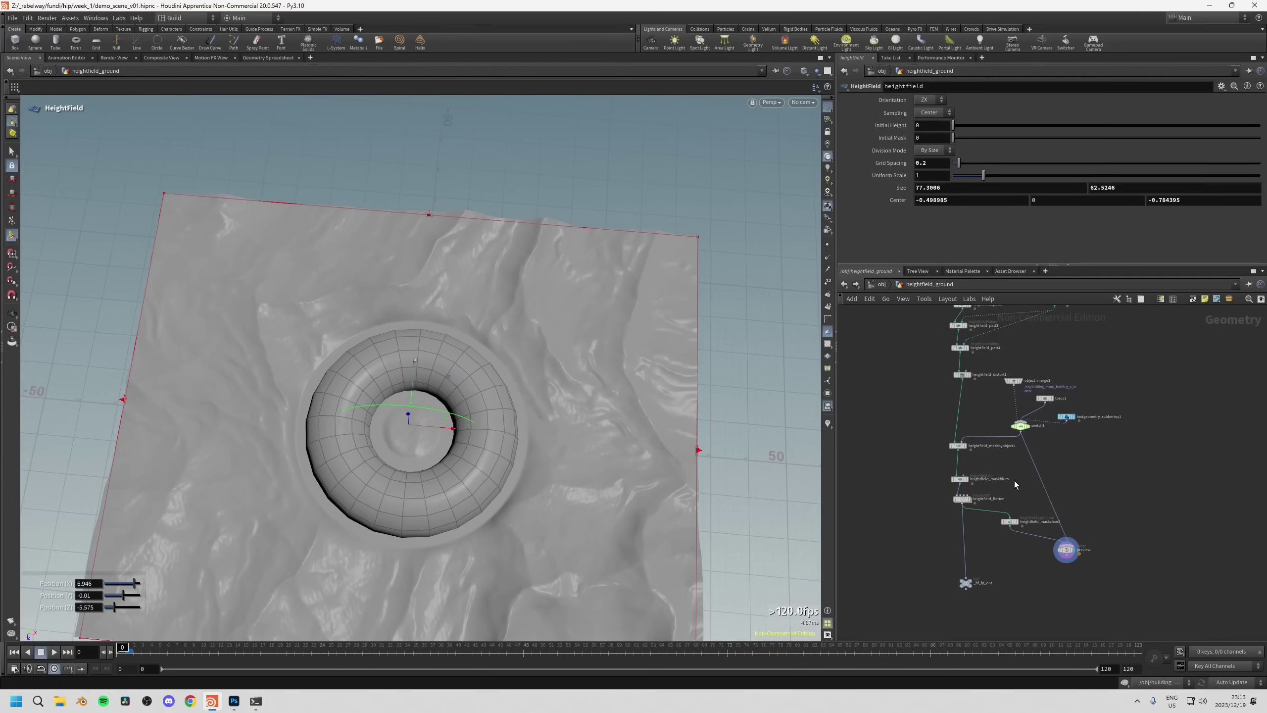
{"action": "middle_click_drag", "start_coordinate": [915, 381], "coordinate": [912, 361]}
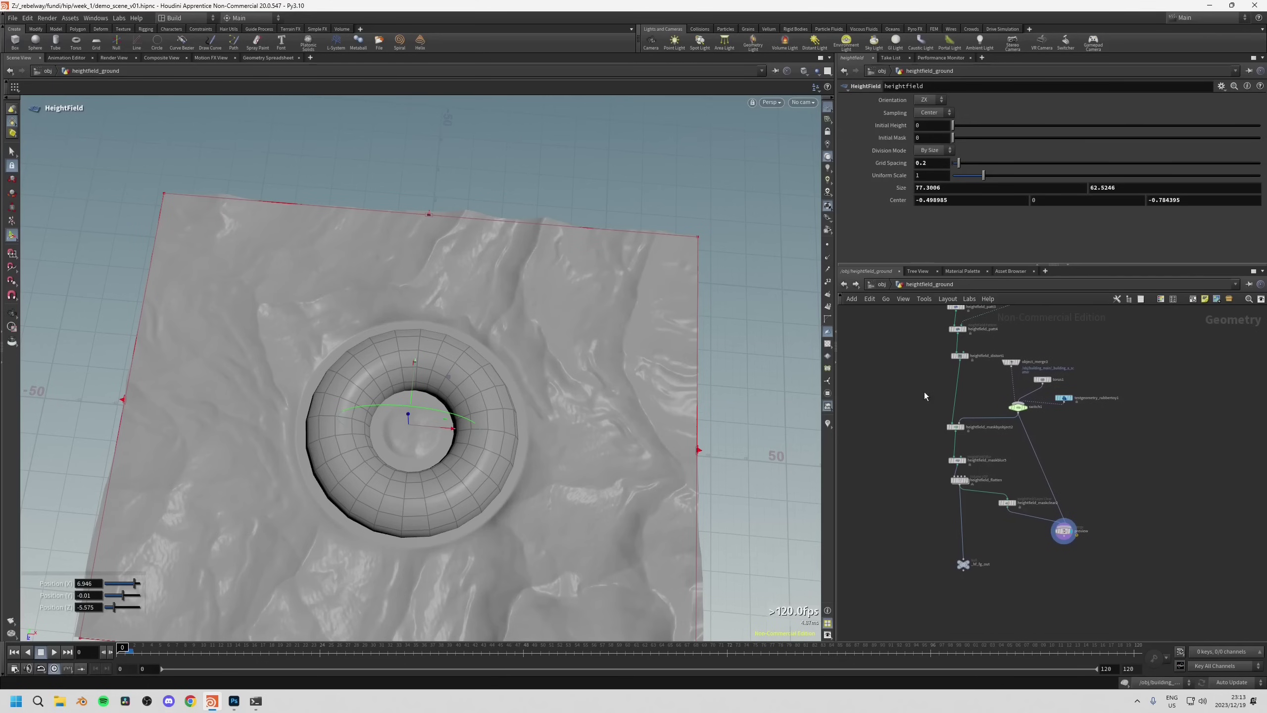
{"action": "left_click_drag", "start_coordinate": [1032, 424], "coordinate": [1030, 420]}
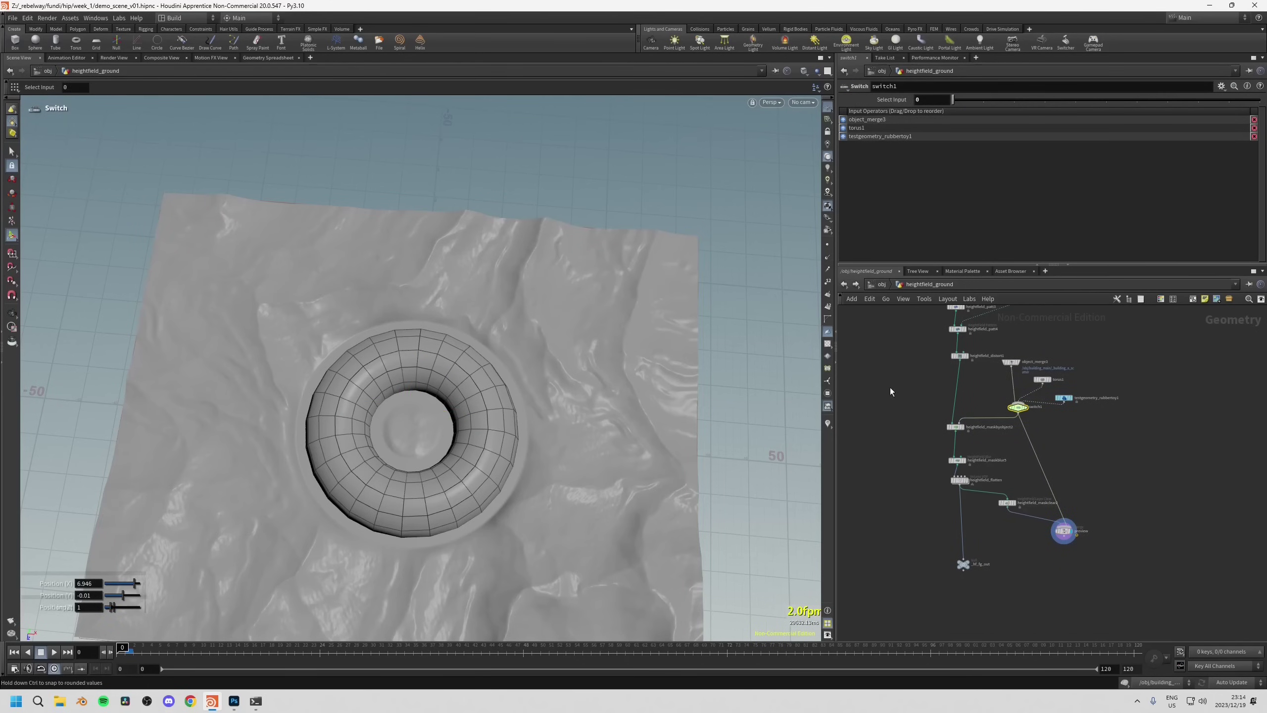
{"action": "middle_click_drag", "start_coordinate": [901, 394], "coordinate": [905, 414]}
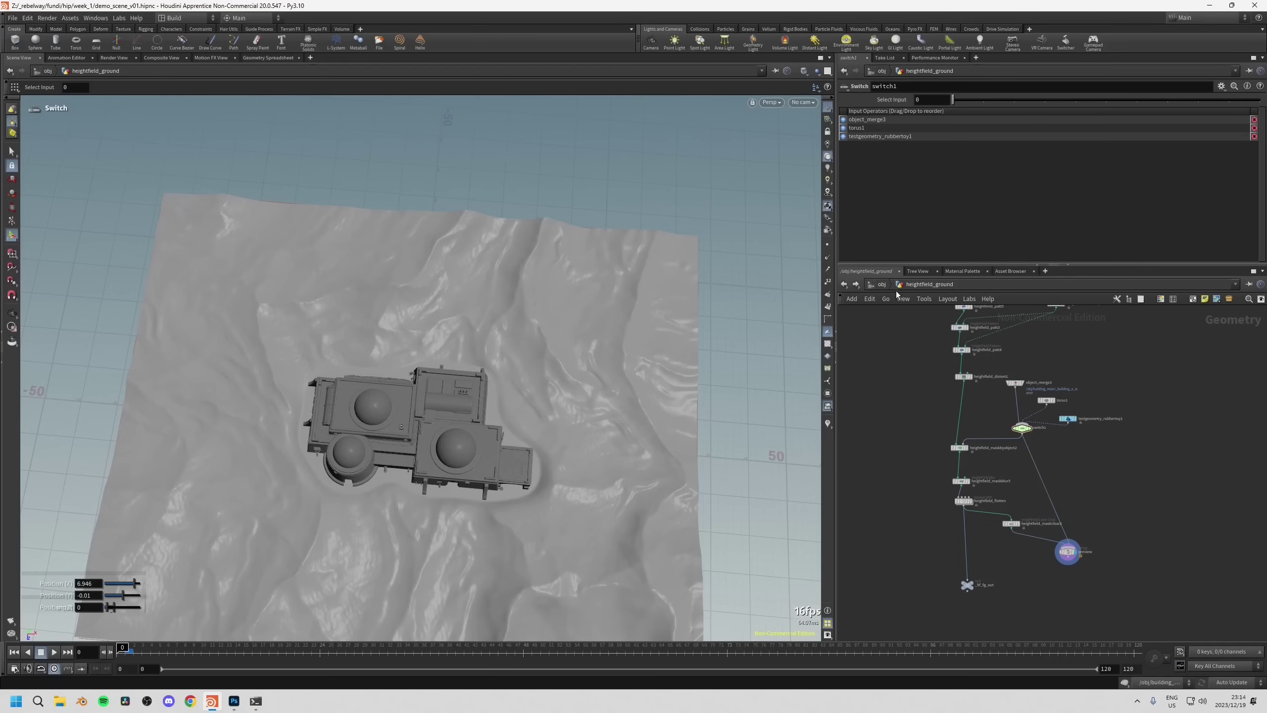
Return to the object level and open the rocks geometry network.
{"action": "left_click", "coordinate": [882, 284]}
{"action": "left_click", "coordinate": [1022, 529]}
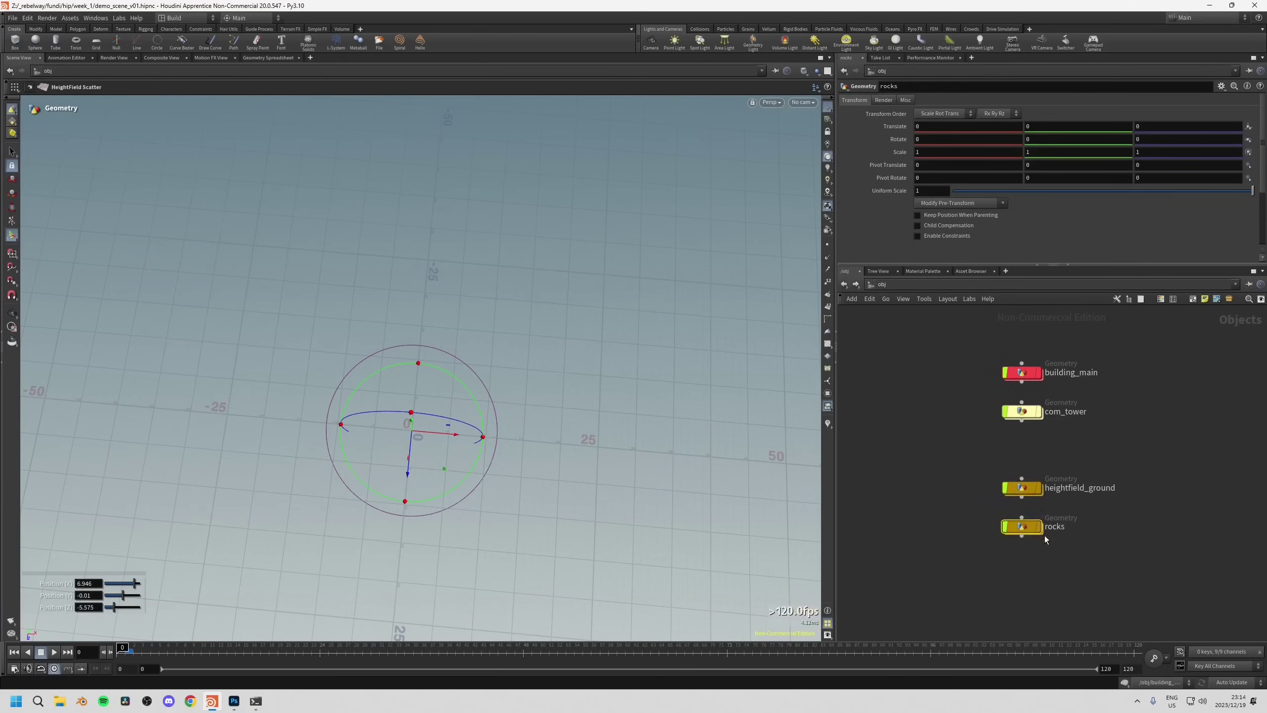
{"action": "double_click", "coordinate": [1023, 528]}
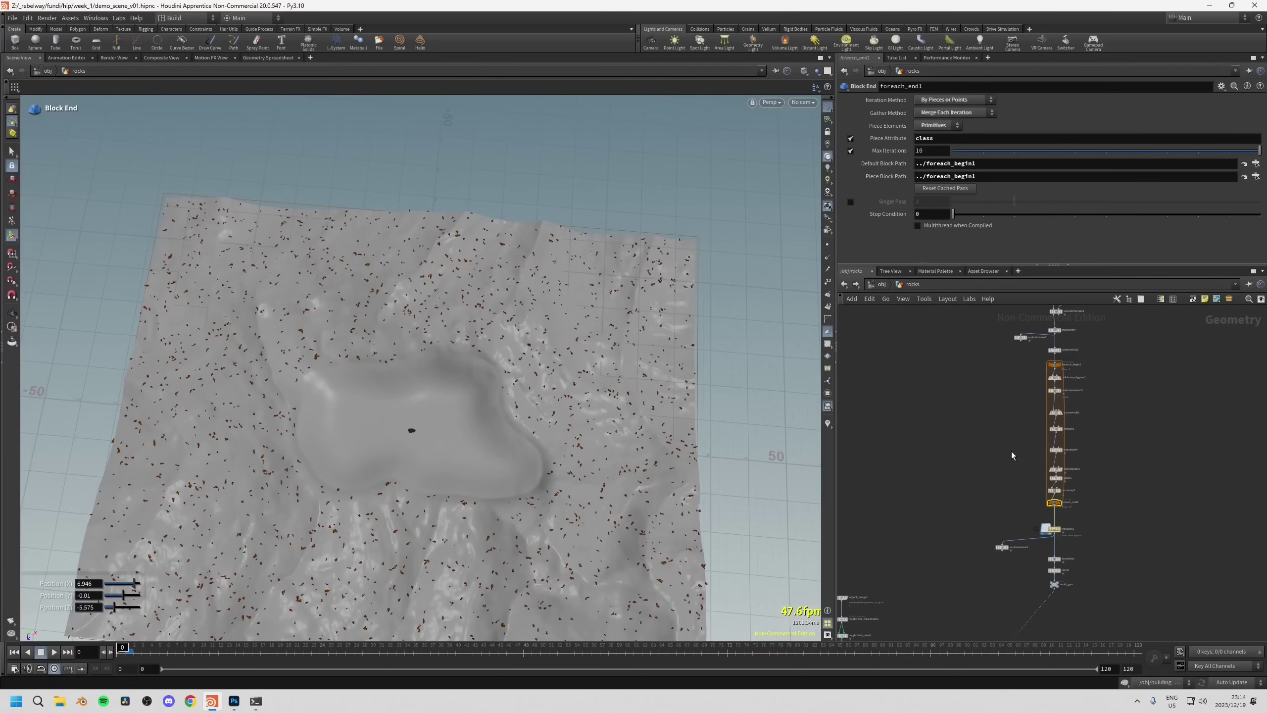
Examine how the scattered rocks are distributed on the terrain and around the building's flattened area.
{"action": "left_click_drag", "start_coordinate": [917, 265], "coordinate": [917, 242]}
{"action": "middle_click_drag", "start_coordinate": [937, 416], "coordinate": [1089, 348]}
{"action": "key", "text": "space"}
{"action": "left_click_drag", "start_coordinate": [521, 497], "coordinate": [820, 503]}
{"action": "key", "text": "space"}
{"action": "left_click_drag", "start_coordinate": [466, 504], "coordinate": [393, 597]}
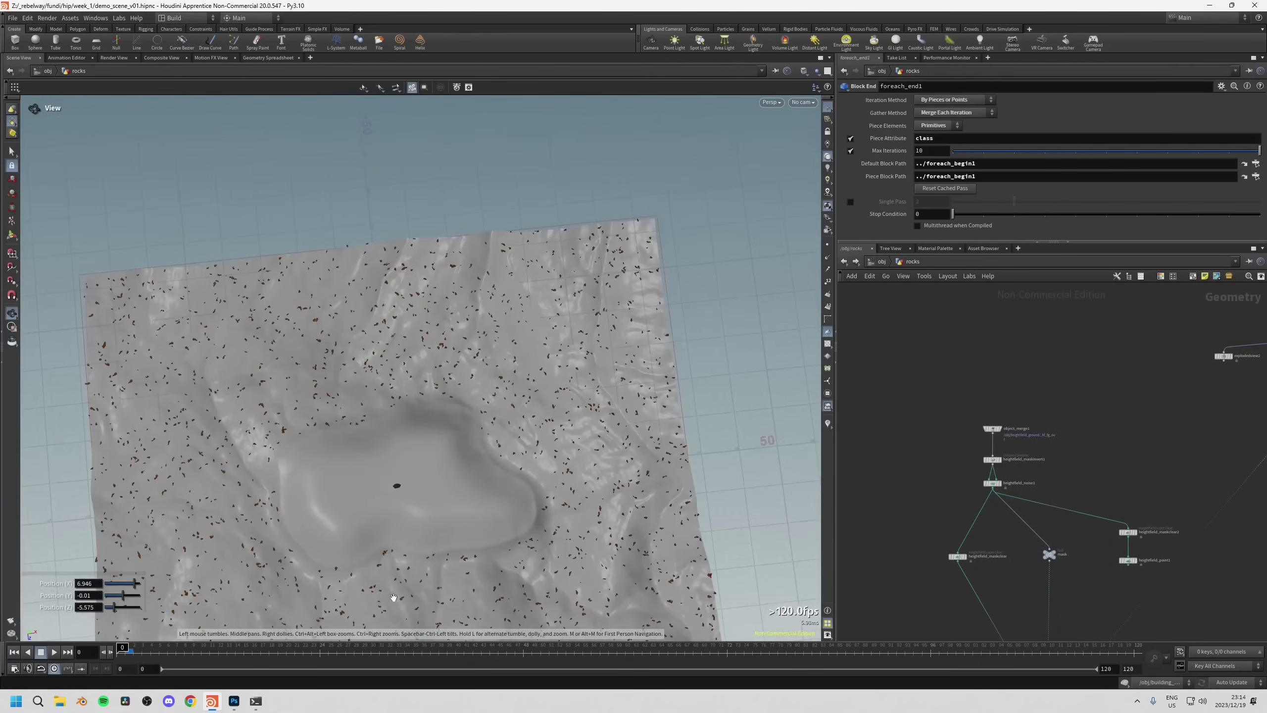
{"action": "middle_click_drag", "start_coordinate": [453, 495], "coordinate": [399, 466]}
{"action": "right_click_drag", "start_coordinate": [399, 467], "coordinate": [685, 383]}
{"action": "left_click_drag", "start_coordinate": [573, 498], "coordinate": [561, 435]}
{"action": "right_click_drag", "start_coordinate": [561, 436], "coordinate": [681, 424]}
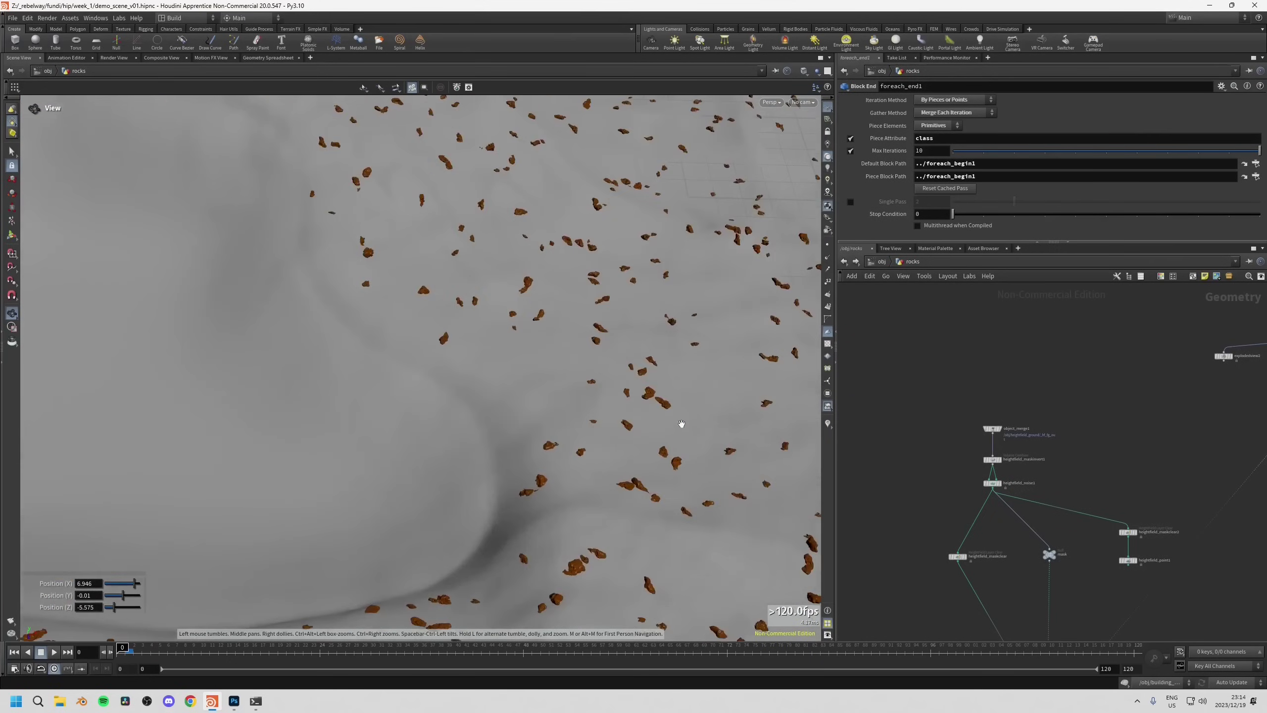
{"action": "left_click_drag", "start_coordinate": [614, 449], "coordinate": [597, 397]}
{"action": "right_click_drag", "start_coordinate": [596, 396], "coordinate": [499, 454]}
{"action": "key", "text": "Return"}
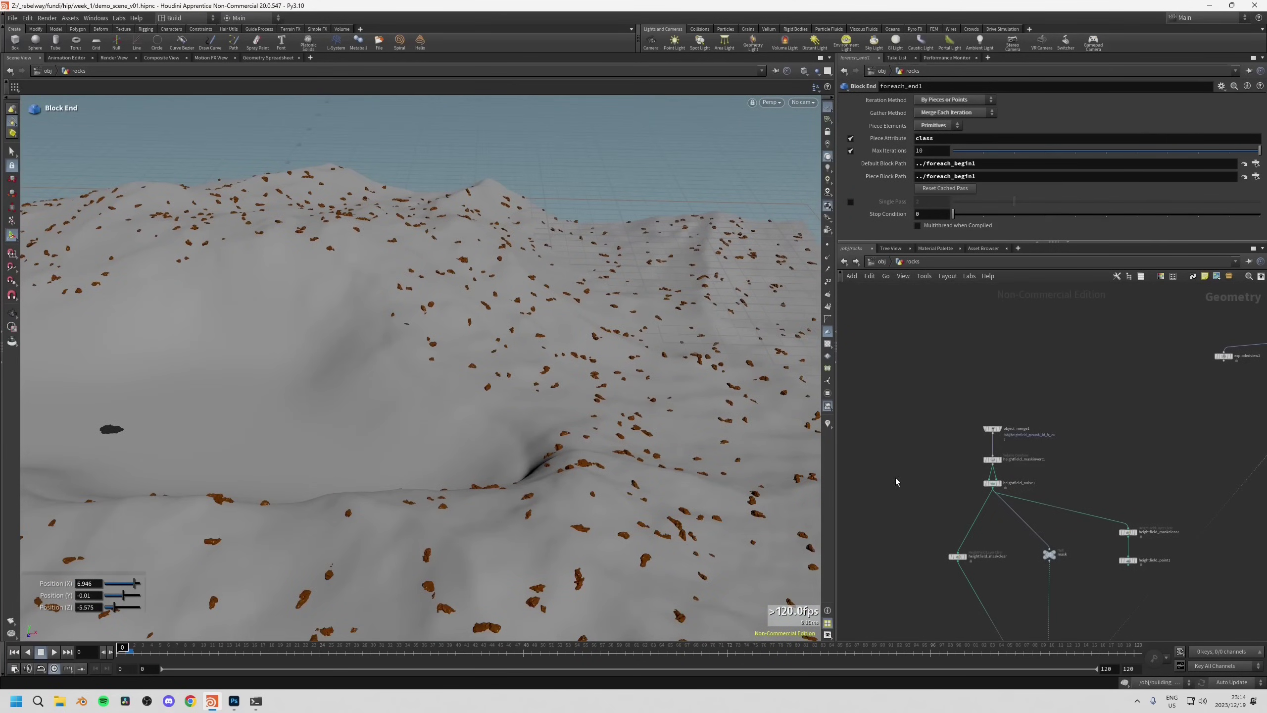
Bypass heightfield_noise1 to compare the rock-covered terrain without it, and re-enable the node.
{"action": "scroll", "coordinate": [954, 481], "scroll_direction": "up", "scroll_amount": 3}
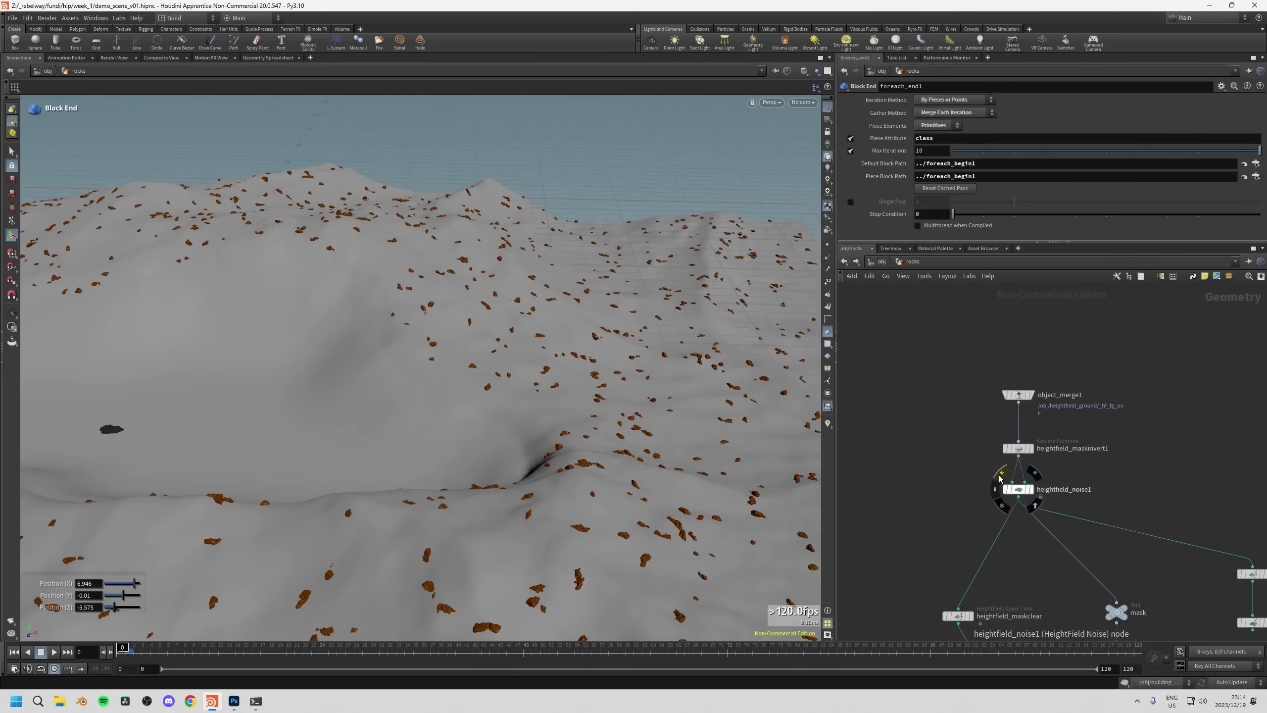
{"action": "left_click", "coordinate": [1000, 478]}
{"action": "key", "text": "Escape"}
{"action": "right_click_drag", "start_coordinate": [623, 459], "coordinate": [504, 484]}
{"action": "left_click_drag", "start_coordinate": [503, 484], "coordinate": [494, 424]}
{"action": "right_click_drag", "start_coordinate": [494, 424], "coordinate": [444, 464]}
{"action": "middle_click_drag", "start_coordinate": [444, 464], "coordinate": [591, 405]}
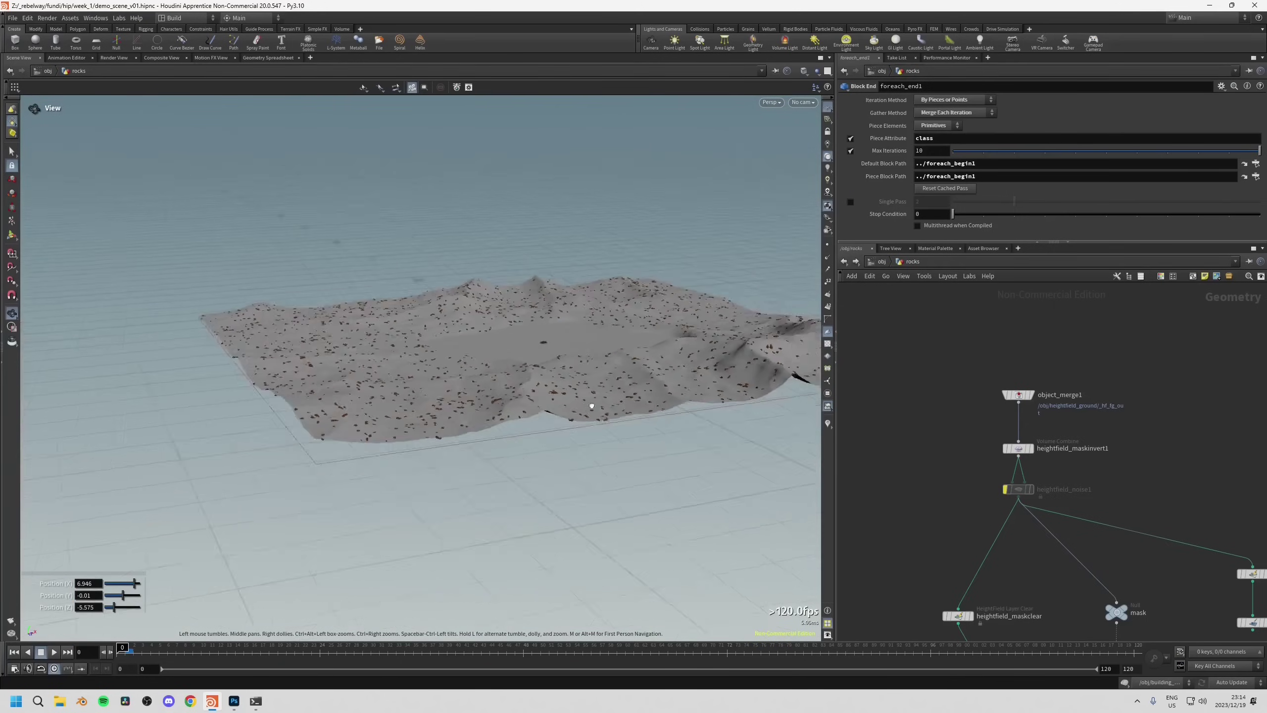
{"action": "left_click_drag", "start_coordinate": [592, 406], "coordinate": [797, 420]}
{"action": "key", "text": "Return"}
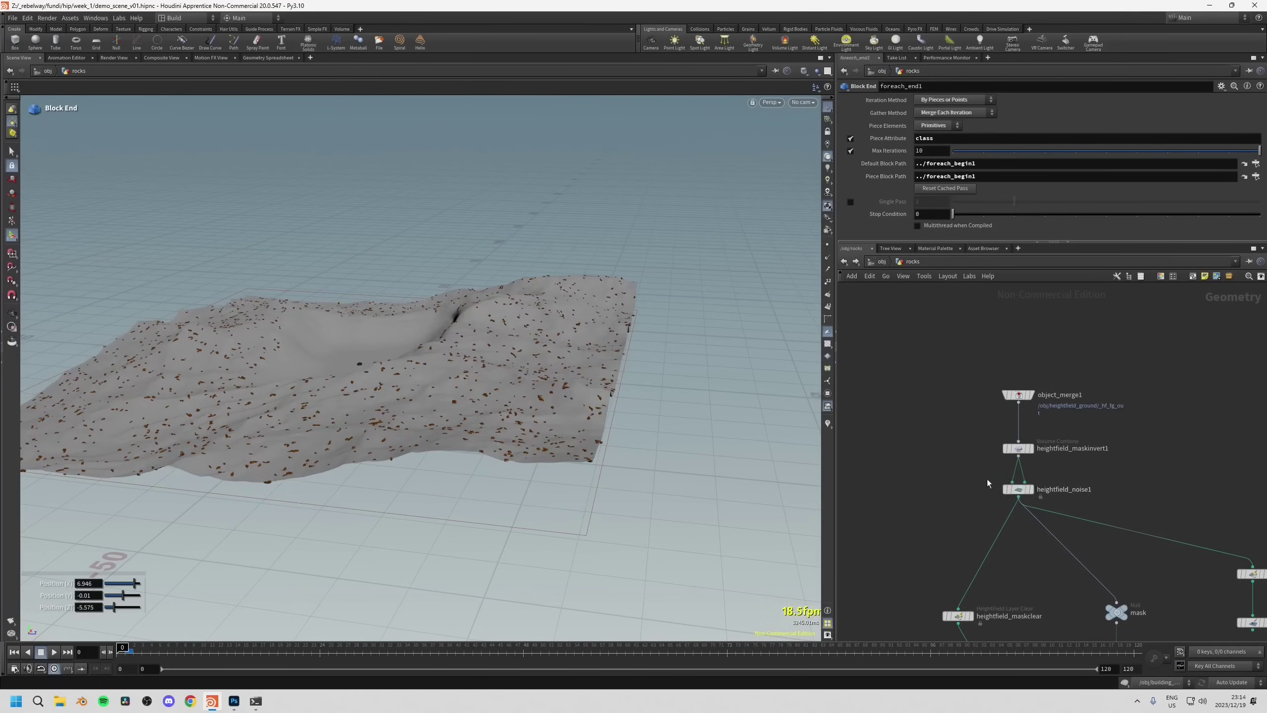
Shift the Offset of heightfield_noise1 with its viewport handle to about 22.6, 0, -19.9.
{"action": "left_click", "coordinate": [1020, 490]}
{"action": "middle_click_drag", "start_coordinate": [266, 369], "coordinate": [351, 374], "text": "alt"}
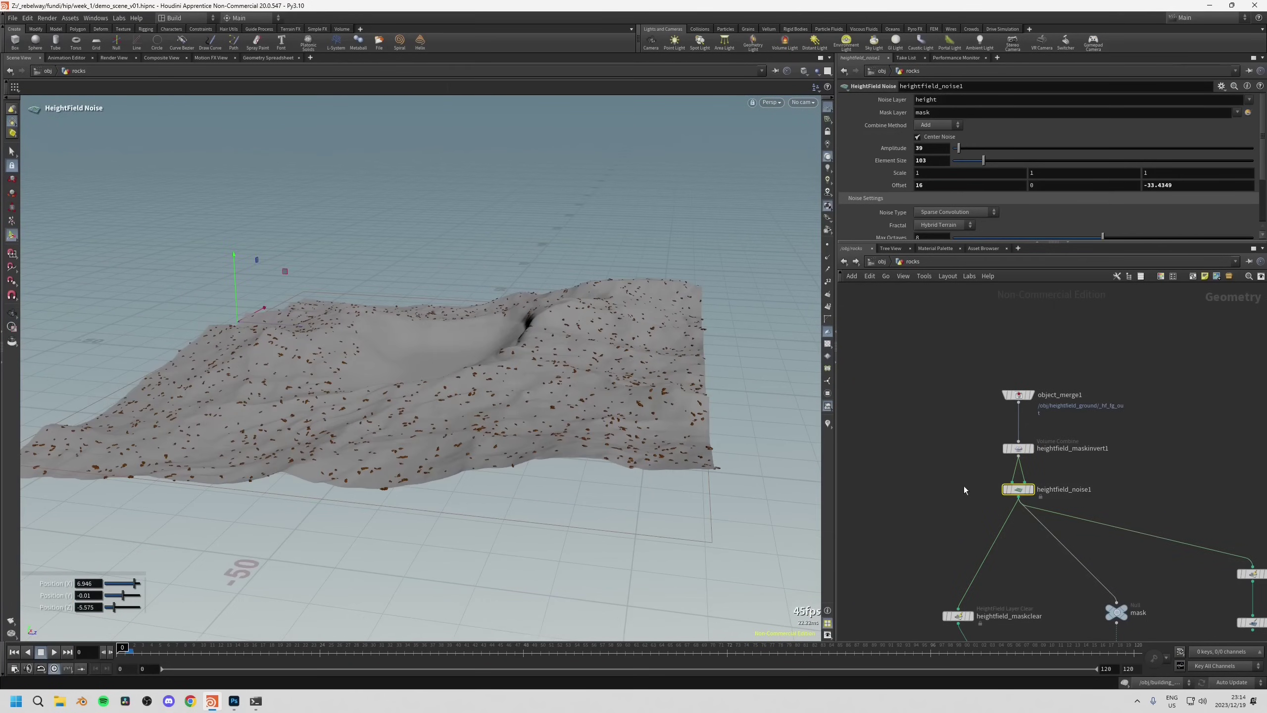
{"action": "left_click_drag", "start_coordinate": [261, 391], "coordinate": [272, 454], "text": "alt"}
{"action": "left_click_drag", "start_coordinate": [267, 254], "coordinate": [353, 303]}
{"action": "left_click_drag", "start_coordinate": [473, 357], "coordinate": [279, 277], "text": "alt"}
{"action": "left_click_drag", "start_coordinate": [572, 256], "coordinate": [611, 266]}
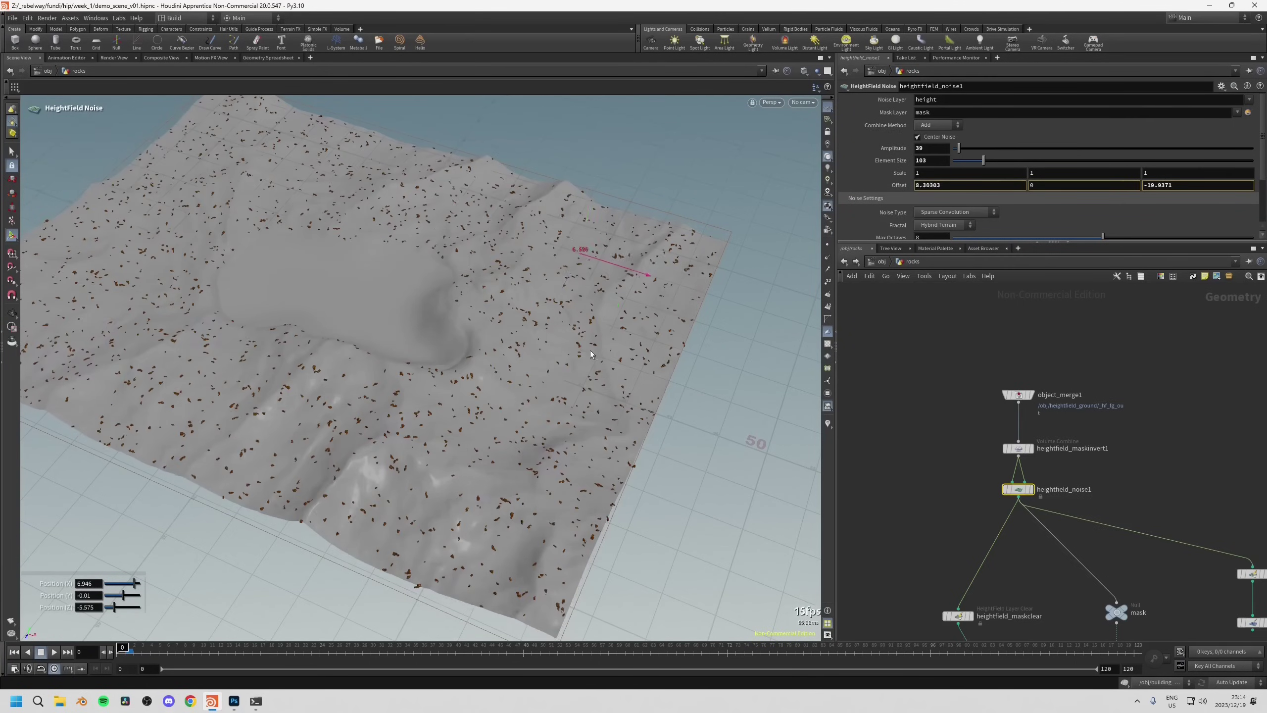
Bypass heightfield_noise1 in the rocks network and inspect the terrain from the side.
{"action": "middle_click_drag", "start_coordinate": [997, 497], "coordinate": [974, 482]}
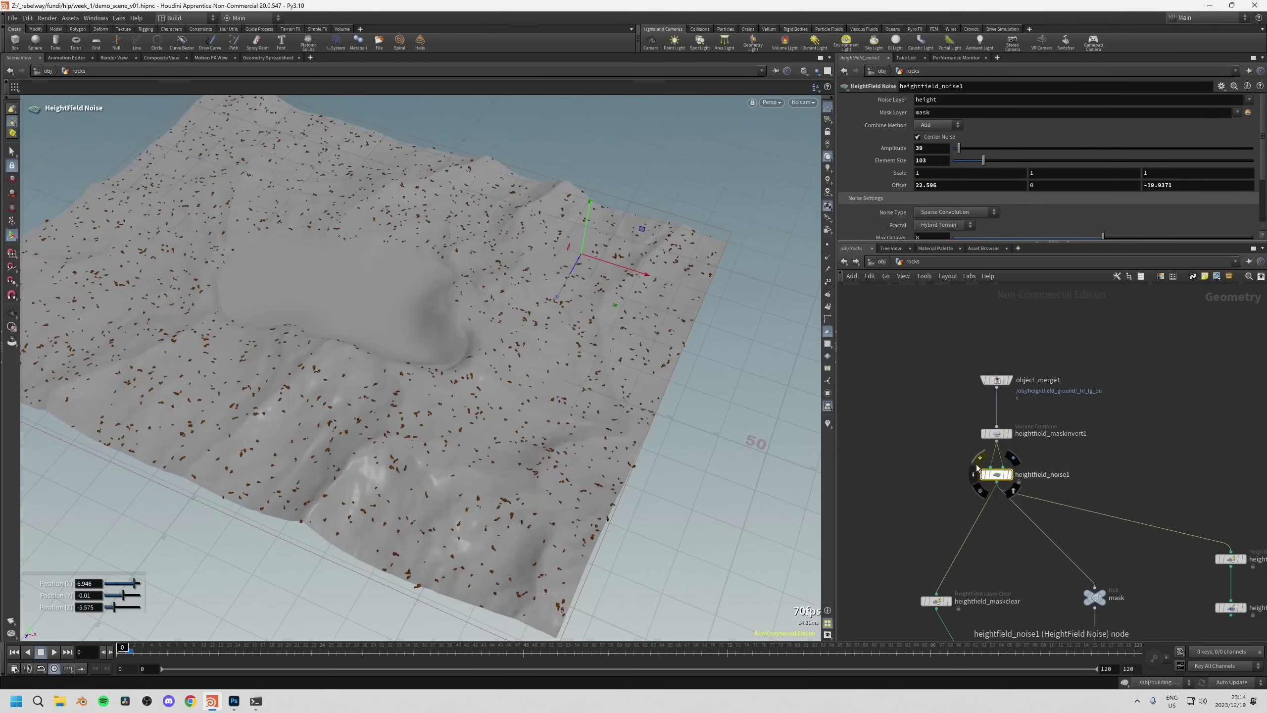
{"action": "left_click", "coordinate": [979, 460]}
{"action": "middle_click_drag", "start_coordinate": [885, 538], "coordinate": [877, 395]}
{"action": "left_click_drag", "start_coordinate": [405, 440], "coordinate": [449, 348], "text": "alt"}
{"action": "right_click_drag", "start_coordinate": [450, 348], "coordinate": [549, 408], "text": "alt"}
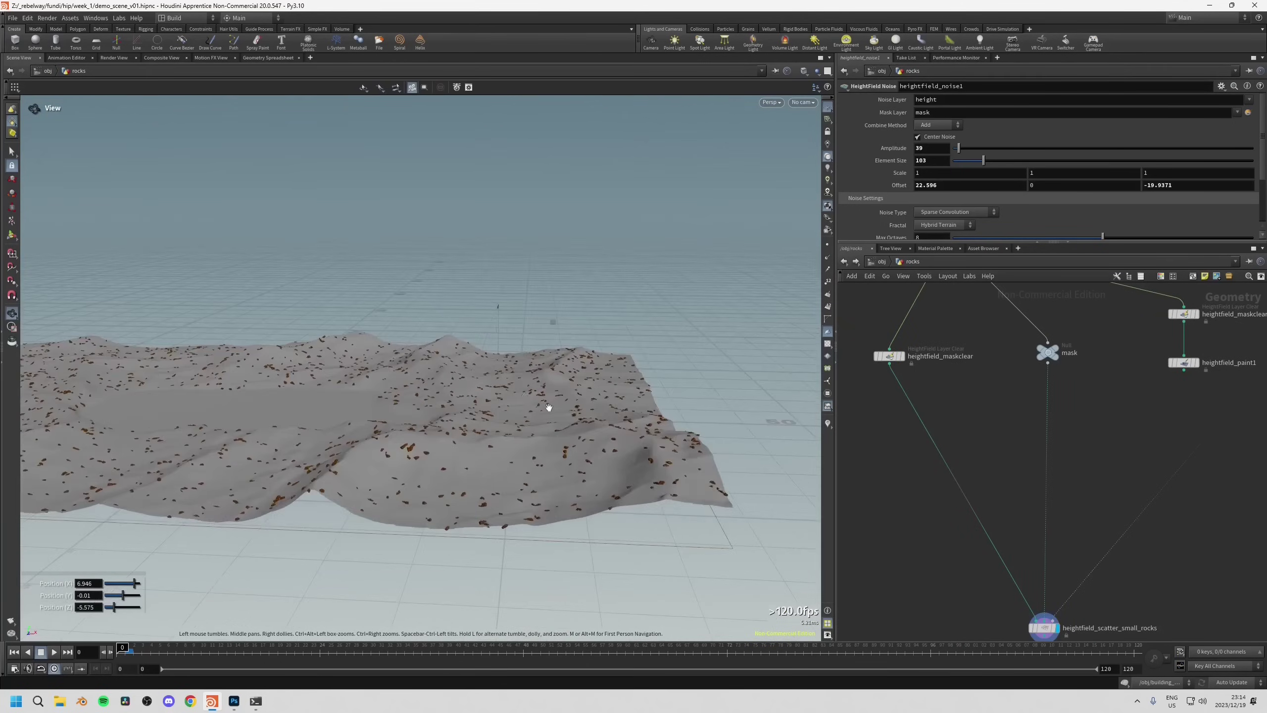
{"action": "left_click_drag", "start_coordinate": [549, 407], "coordinate": [501, 438], "text": "alt"}
Lower the Outer Radius of heightfield_scatter_small_rocks to 0.092 and check the node's information.
{"action": "middle_click_drag", "start_coordinate": [951, 585], "coordinate": [913, 505]}
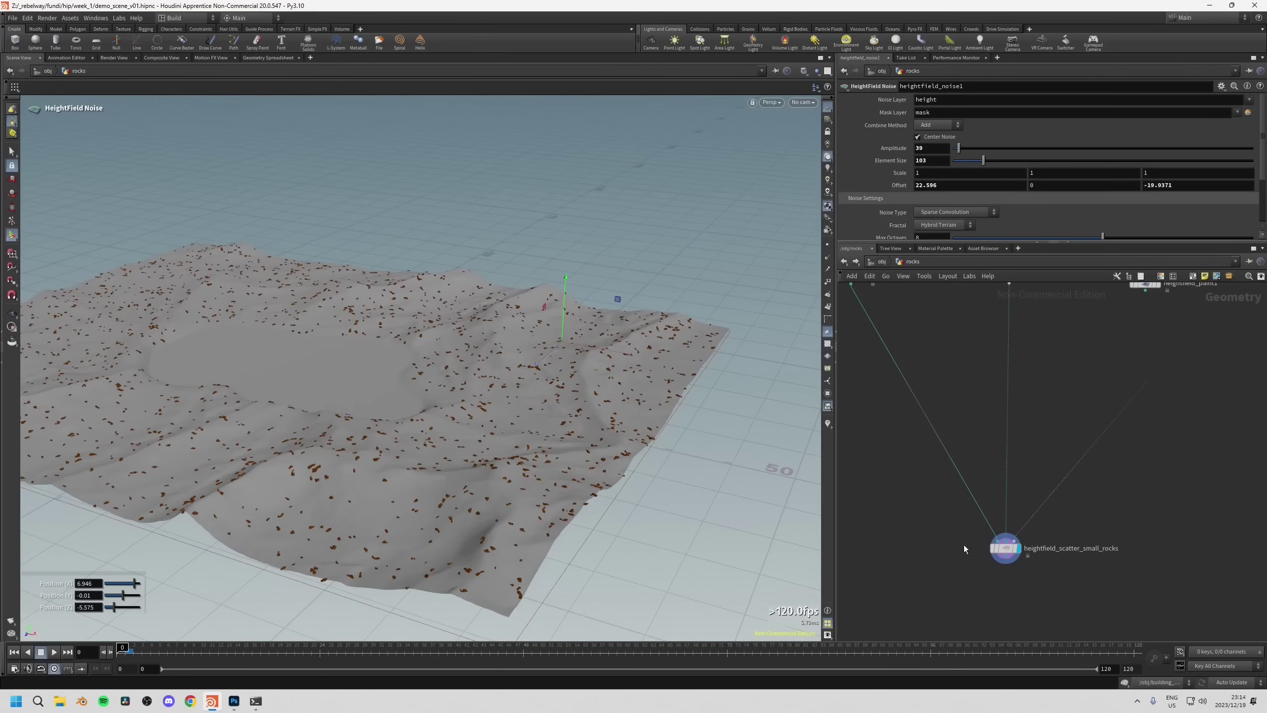
{"action": "left_click_drag", "start_coordinate": [978, 548], "coordinate": [1012, 571]}
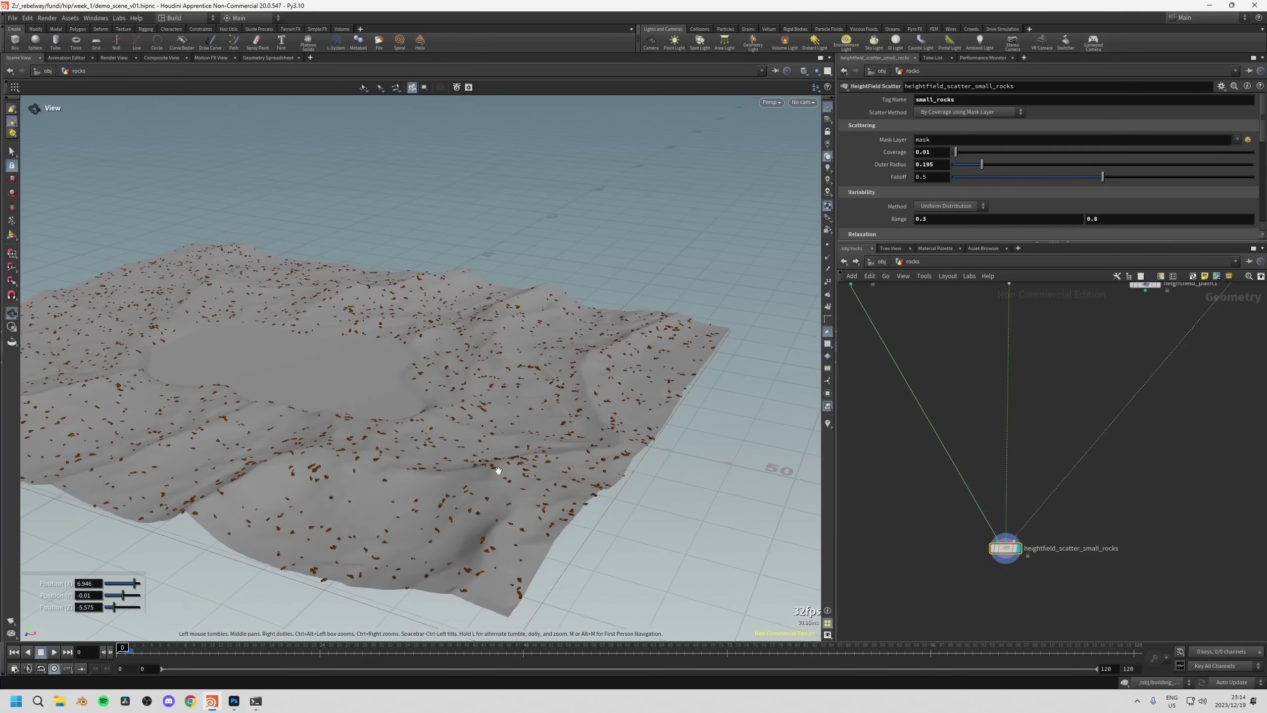
{"action": "right_click_drag", "start_coordinate": [498, 469], "coordinate": [697, 418], "text": "alt"}
{"action": "left_click_drag", "start_coordinate": [611, 430], "coordinate": [619, 475], "text": "alt"}
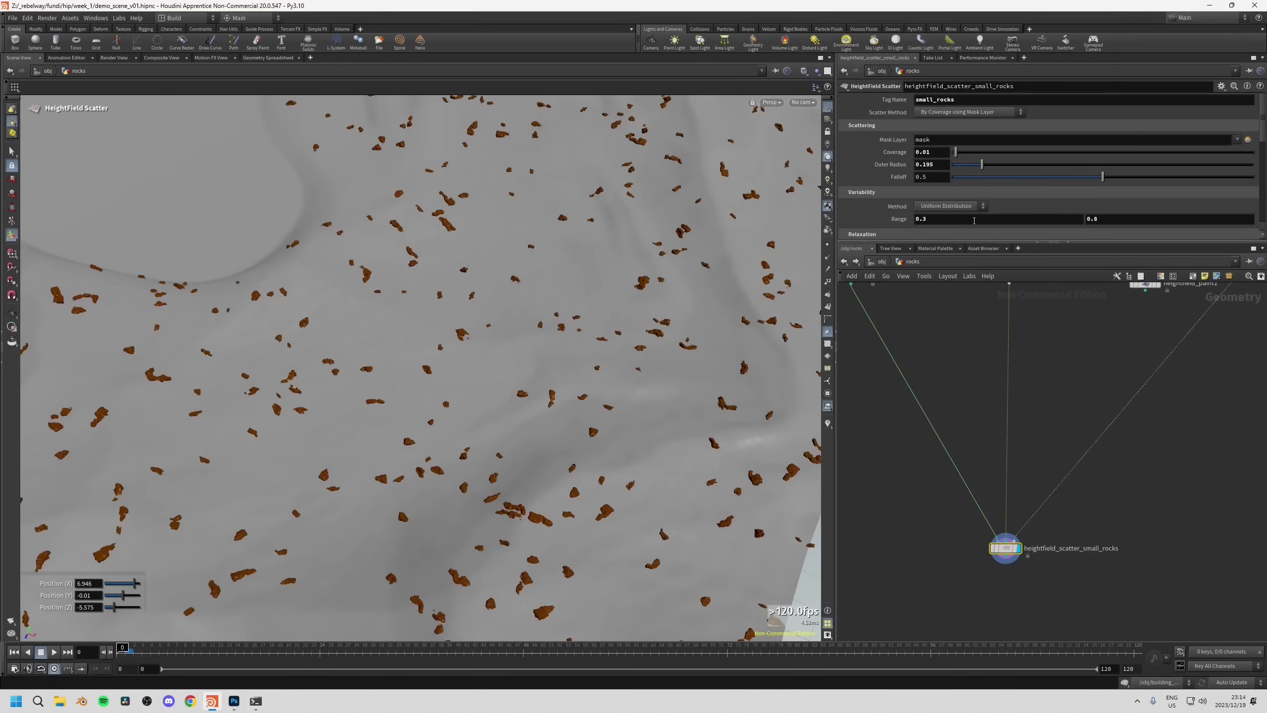
{"action": "left_click_drag", "start_coordinate": [915, 241], "coordinate": [915, 305]}
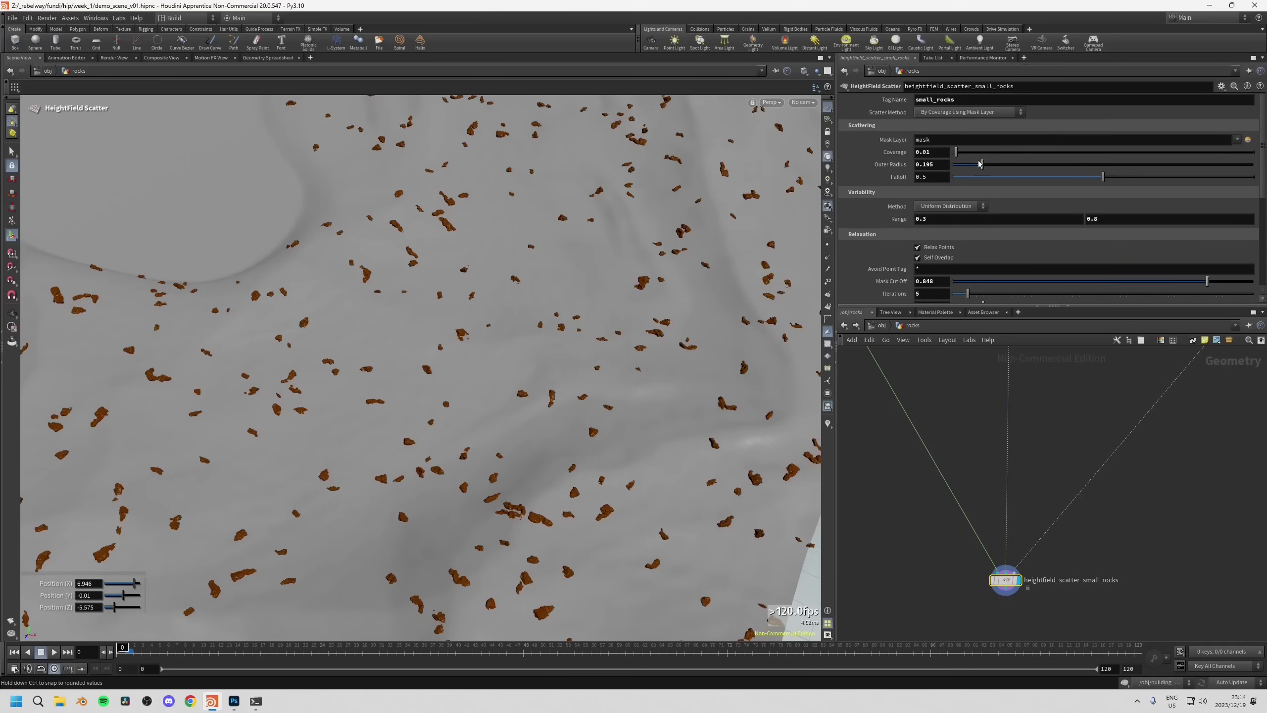
{"action": "left_click_drag", "start_coordinate": [979, 164], "coordinate": [967, 168]}
{"action": "middle_click", "coordinate": [1003, 583]}
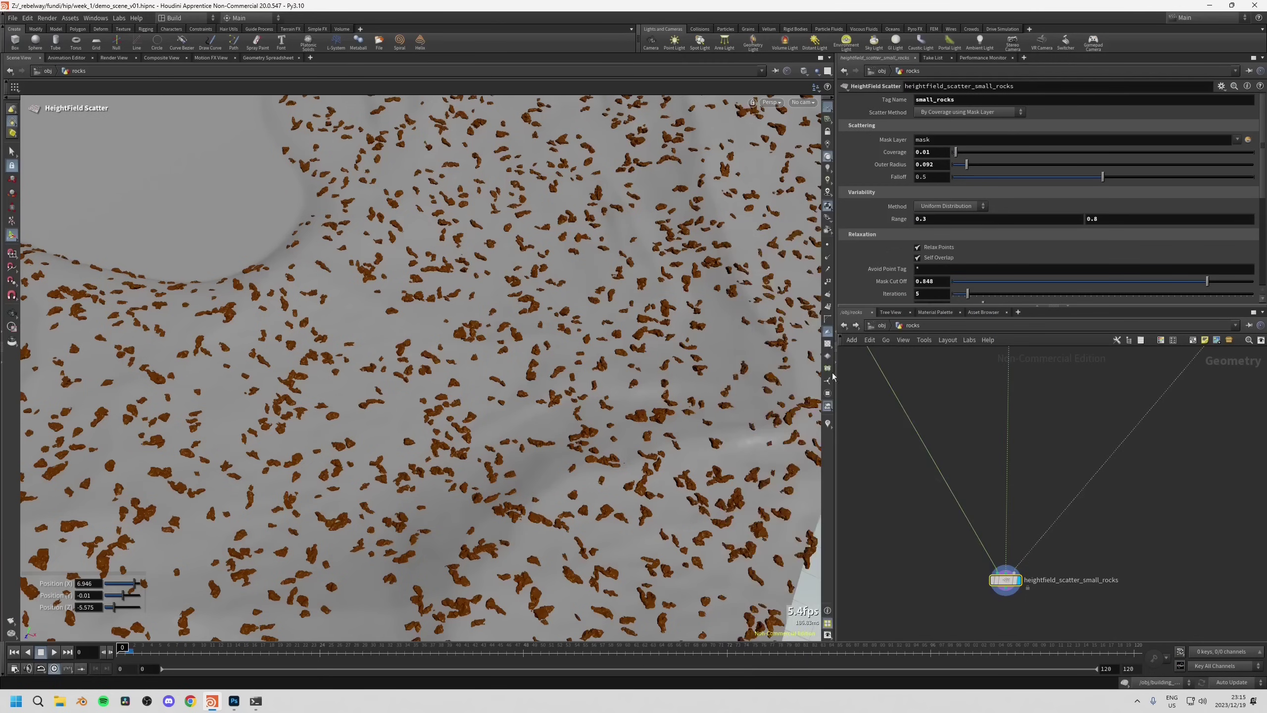
Examine the denser small rocks up close and across the whole terrain, in both shaded and wireframe display.
{"action": "right_click_drag", "start_coordinate": [624, 325], "coordinate": [449, 302], "text": "alt"}
{"action": "left_click_drag", "start_coordinate": [449, 303], "coordinate": [494, 485], "text": "alt"}
{"action": "scroll", "coordinate": [655, 415], "scroll_direction": "up", "scroll_amount": 8}
{"action": "scroll", "coordinate": [590, 450], "scroll_direction": "down", "scroll_amount": 3}
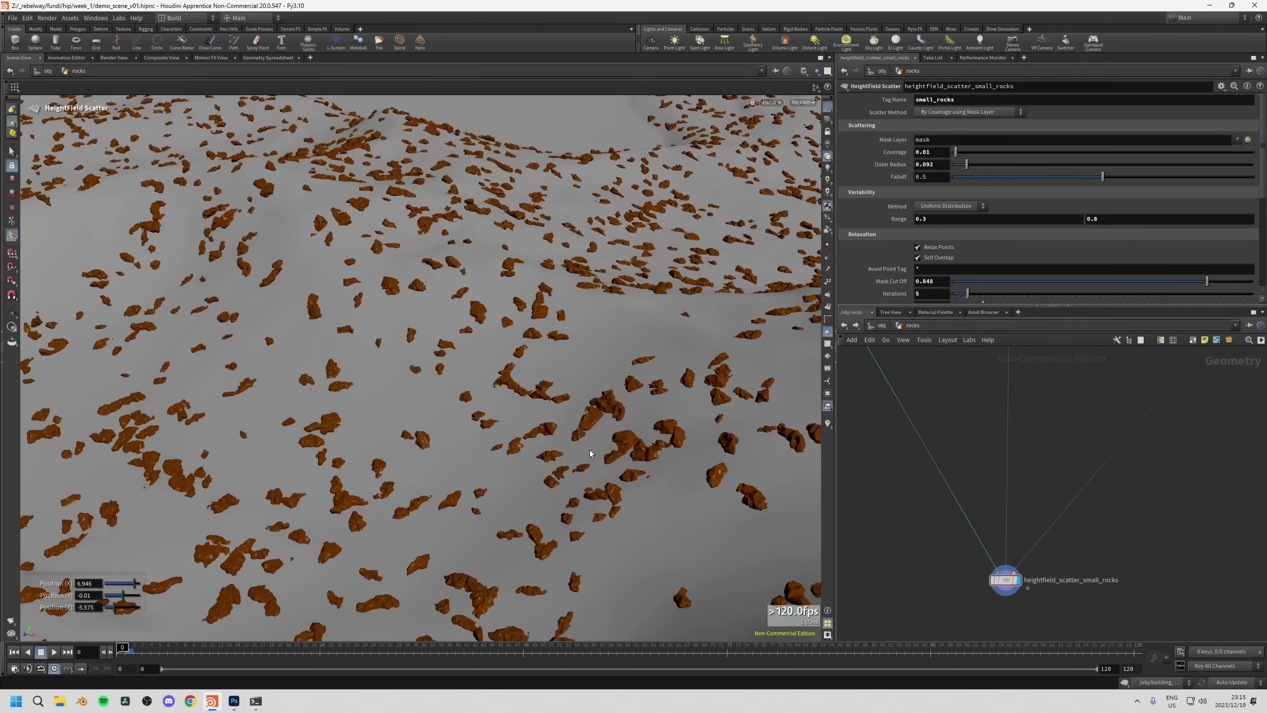
{"action": "scroll", "coordinate": [611, 440], "scroll_direction": "down", "scroll_amount": 5}
{"action": "right_click_drag", "start_coordinate": [610, 440], "coordinate": [656, 393], "text": "alt"}
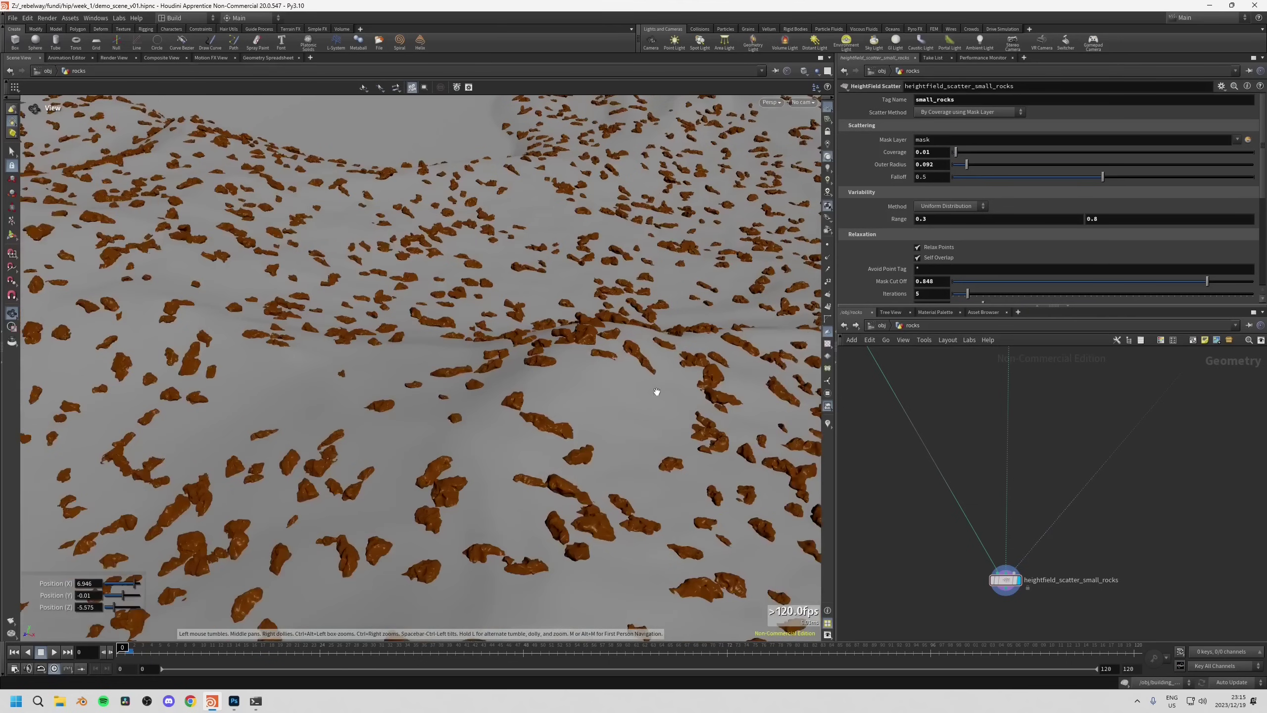
{"action": "key", "text": "w"}
{"action": "right_click_drag", "start_coordinate": [569, 456], "coordinate": [711, 365], "text": "alt"}
{"action": "scroll", "coordinate": [633, 418], "scroll_direction": "down", "scroll_amount": 3}
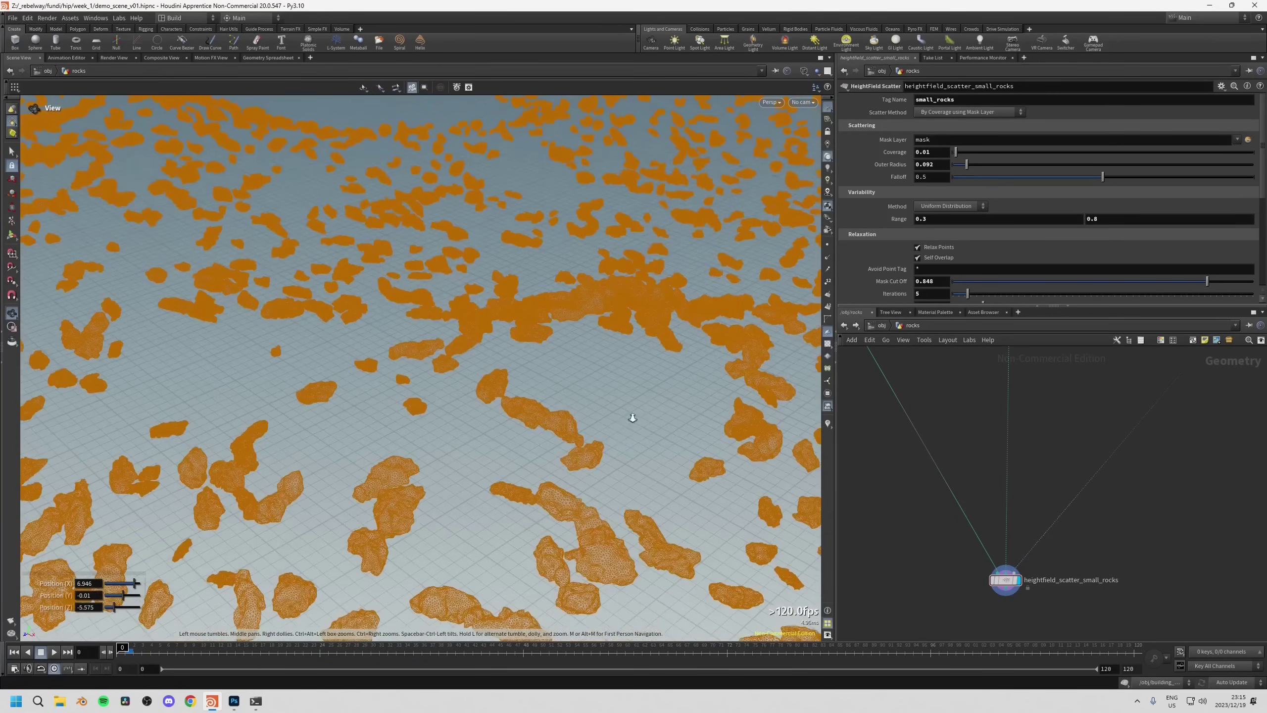
{"action": "scroll", "coordinate": [590, 424], "scroll_direction": "down", "scroll_amount": 10}
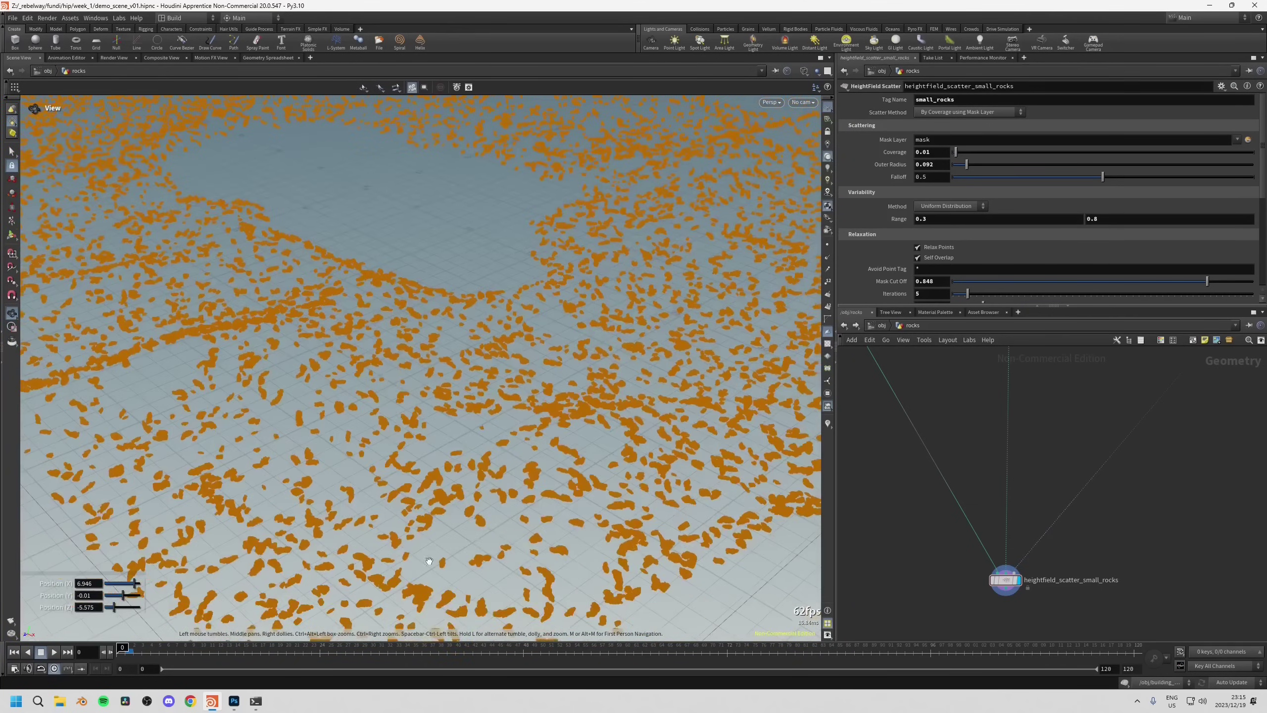
{"action": "scroll", "coordinate": [542, 514], "scroll_direction": "down", "scroll_amount": 8}
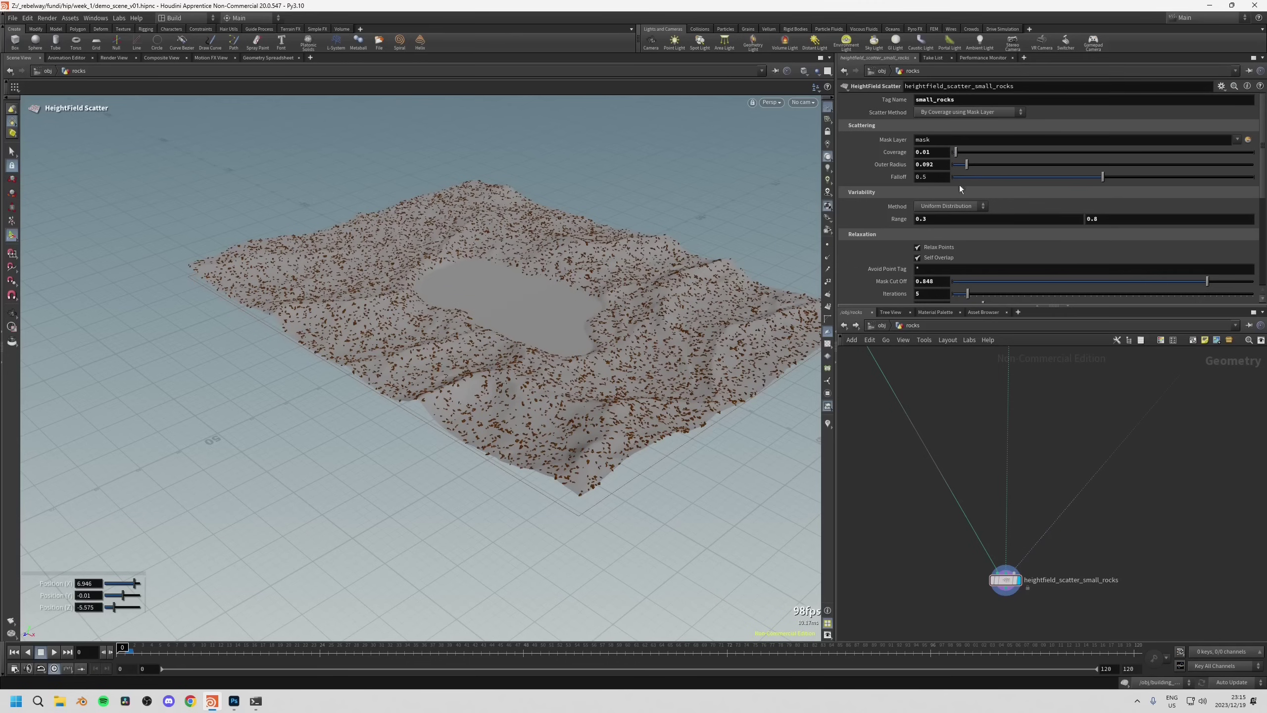
Reduce the Outer Radius of heightfield_scatter_small_rocks to 0.059 and check the node's information.
{"action": "left_click_drag", "start_coordinate": [967, 166], "coordinate": [961, 169]}
{"action": "right_click_drag", "start_coordinate": [569, 399], "coordinate": [634, 444], "text": "alt"}
{"action": "left_click_drag", "start_coordinate": [634, 444], "coordinate": [751, 479], "text": "alt"}
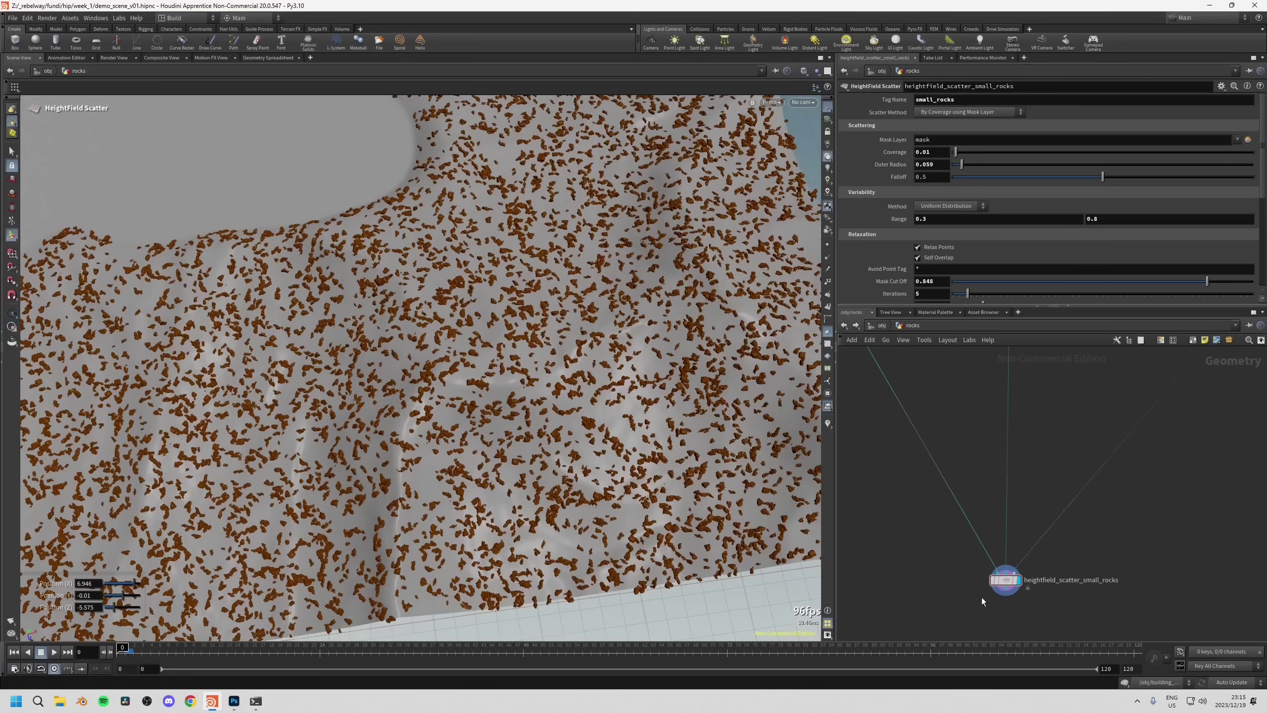
{"action": "middle_click", "coordinate": [1001, 580]}
Raise the Outer Radius of heightfield_scatter_small_rocks to 0.155.
{"action": "middle_click_drag", "start_coordinate": [955, 430], "coordinate": [956, 458]}
{"action": "left_click_drag", "start_coordinate": [962, 165], "coordinate": [978, 166]}
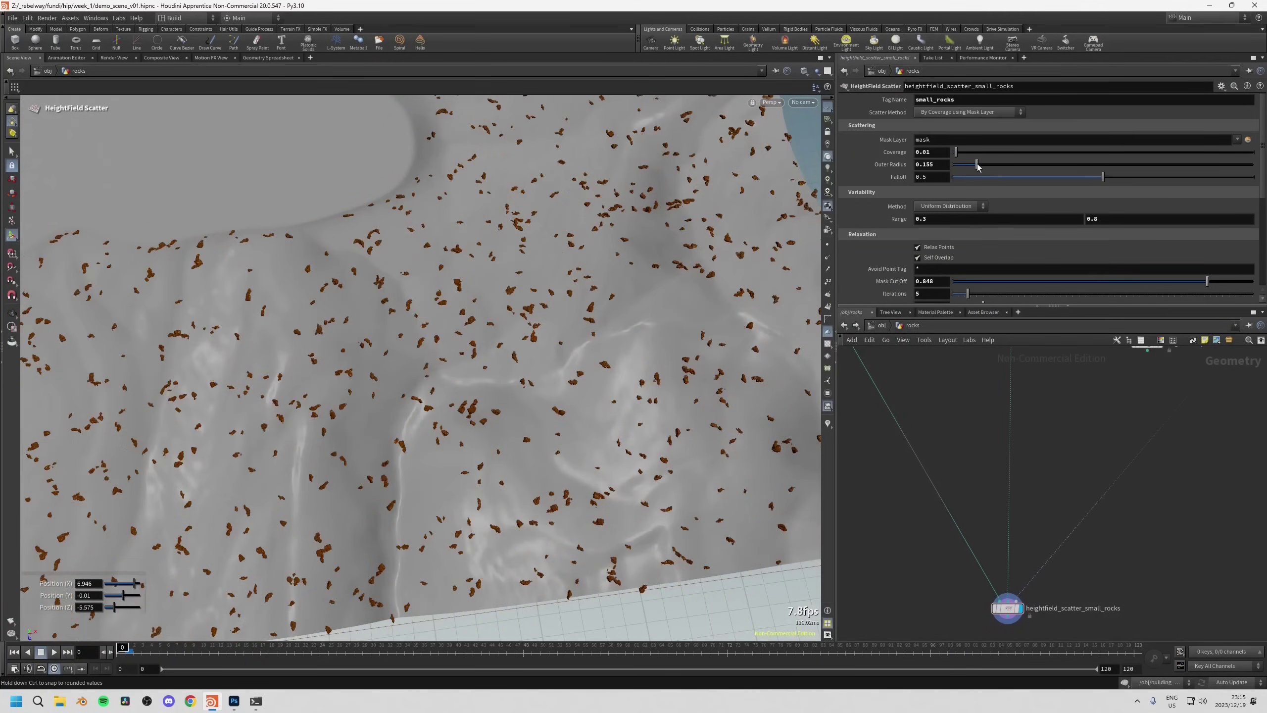
Inspect the pig head and template head test geometry nodes that feed mergepacked1.
{"action": "scroll", "coordinate": [1034, 424], "scroll_direction": "down", "scroll_amount": 3}
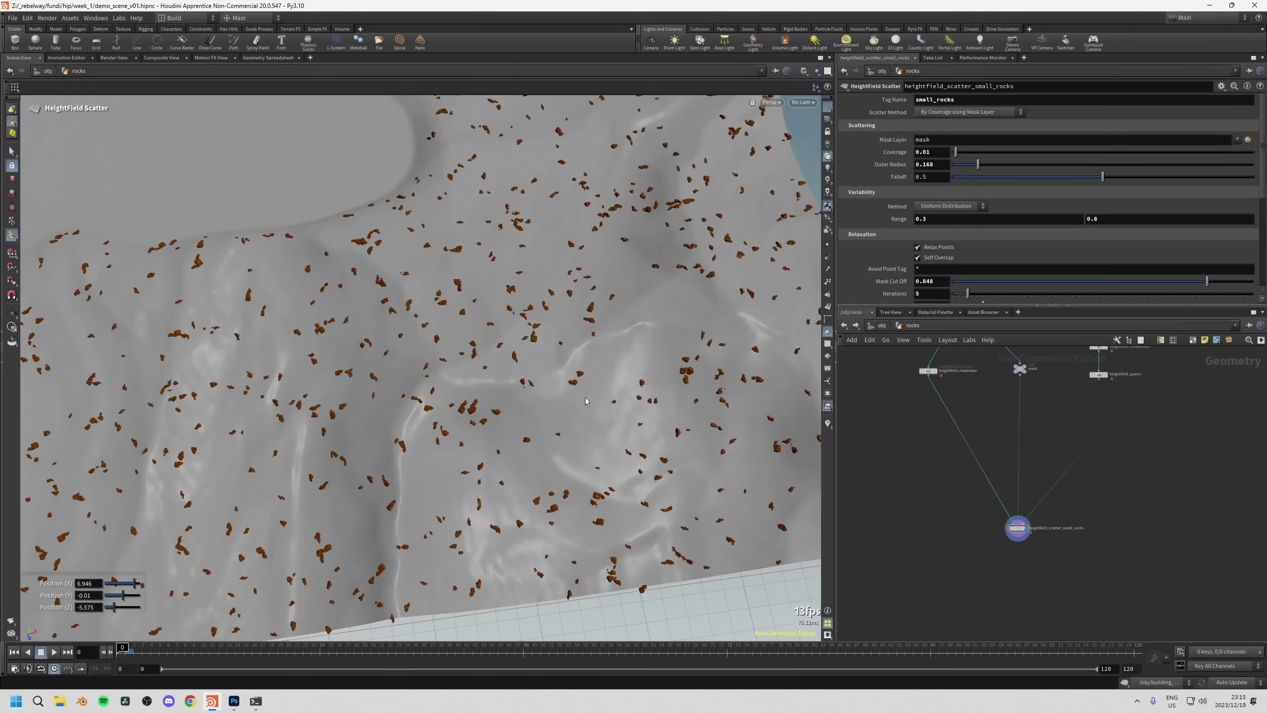
{"action": "right_click_drag", "start_coordinate": [637, 352], "coordinate": [594, 376], "text": "alt"}
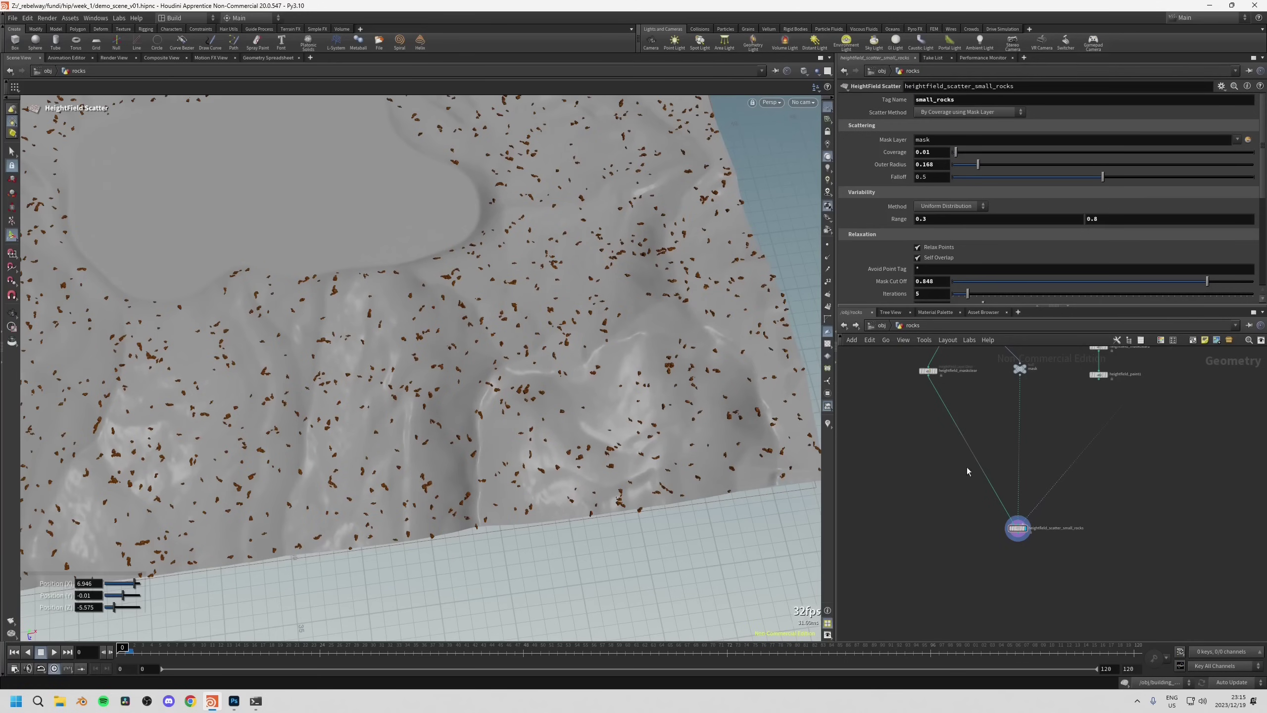
{"action": "middle_click_drag", "start_coordinate": [967, 472], "coordinate": [955, 491]}
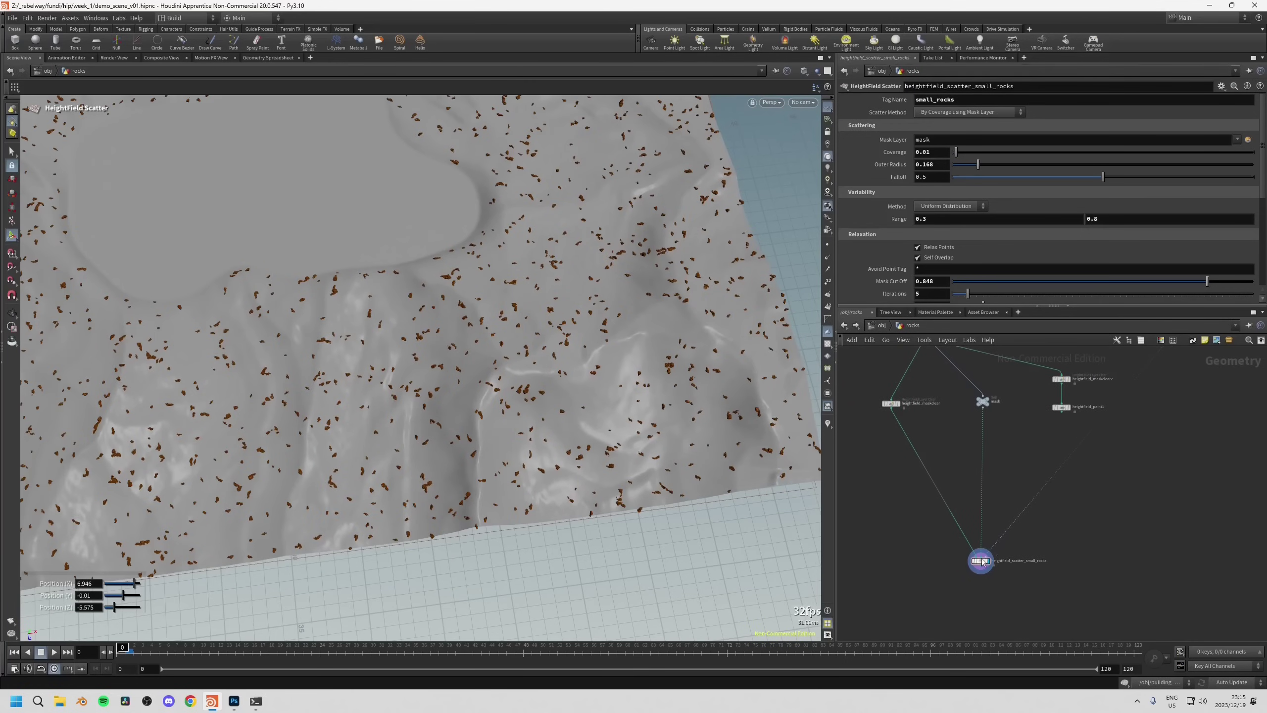
{"action": "middle_click_drag", "start_coordinate": [1143, 468], "coordinate": [959, 470]}
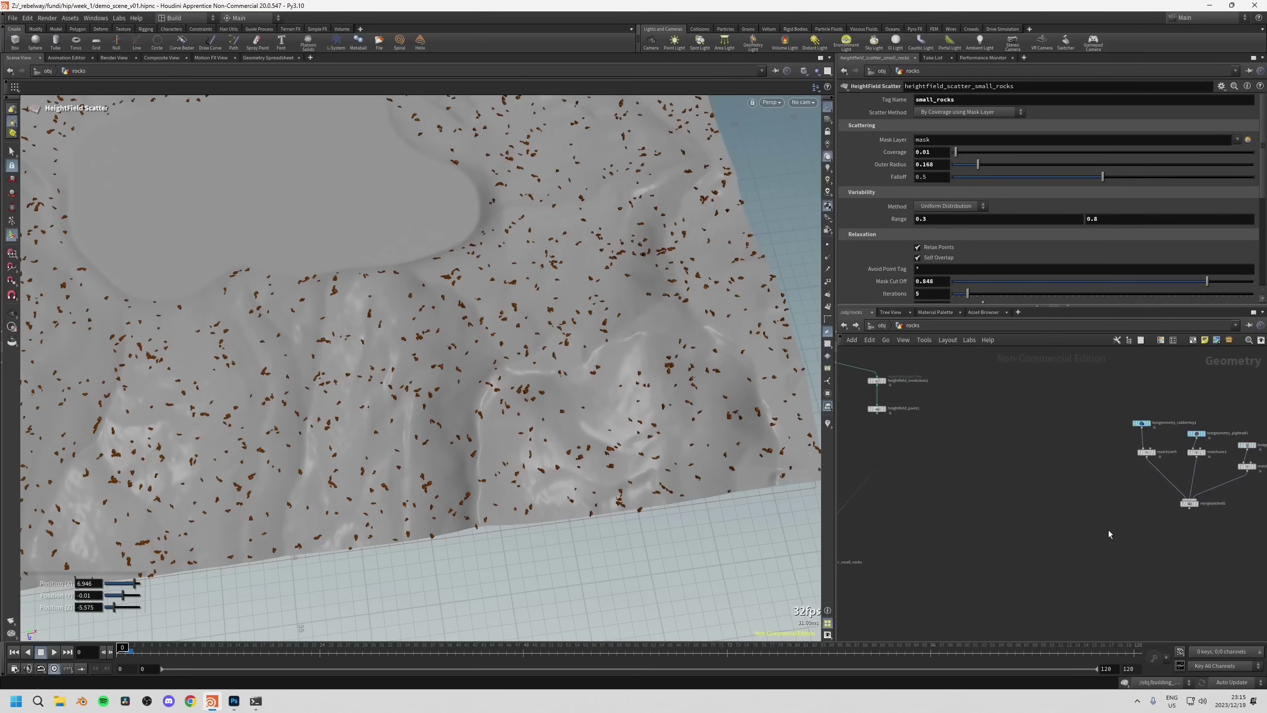
{"action": "middle_click_drag", "start_coordinate": [1195, 518], "coordinate": [1114, 524]}
{"action": "scroll", "coordinate": [1064, 444], "scroll_direction": "up", "scroll_amount": 3}
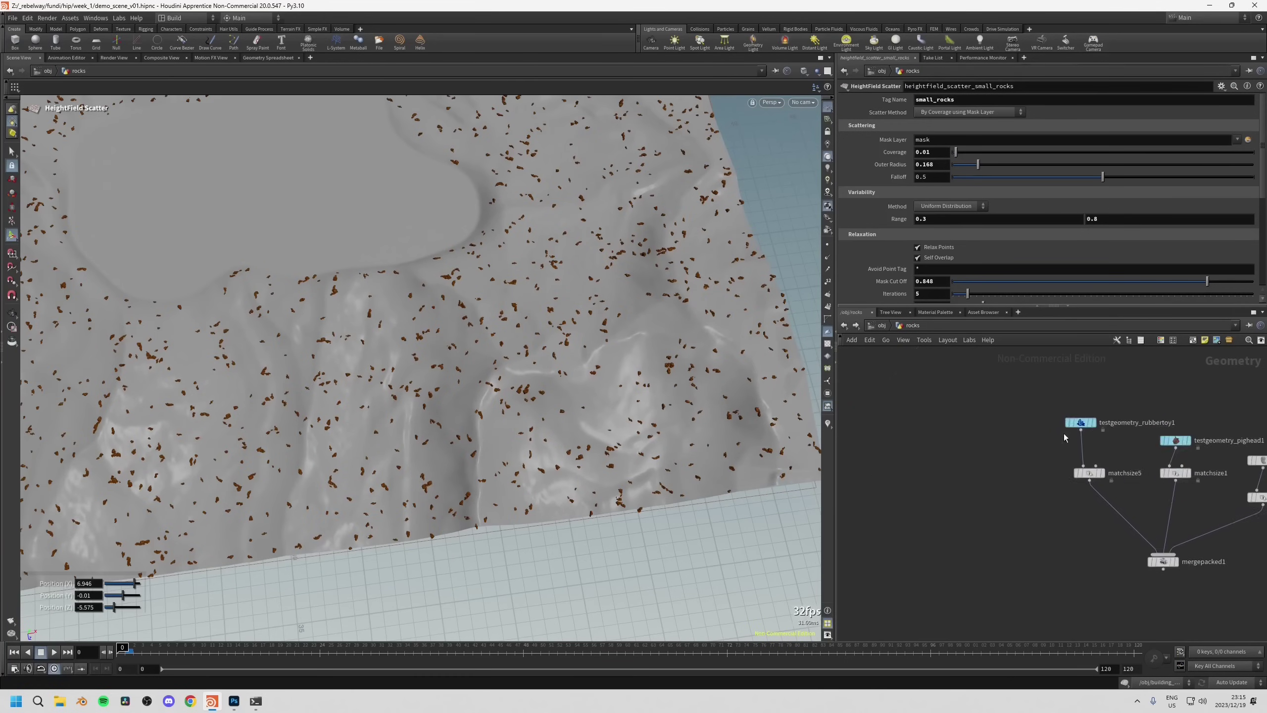
{"action": "left_click", "coordinate": [1176, 440]}
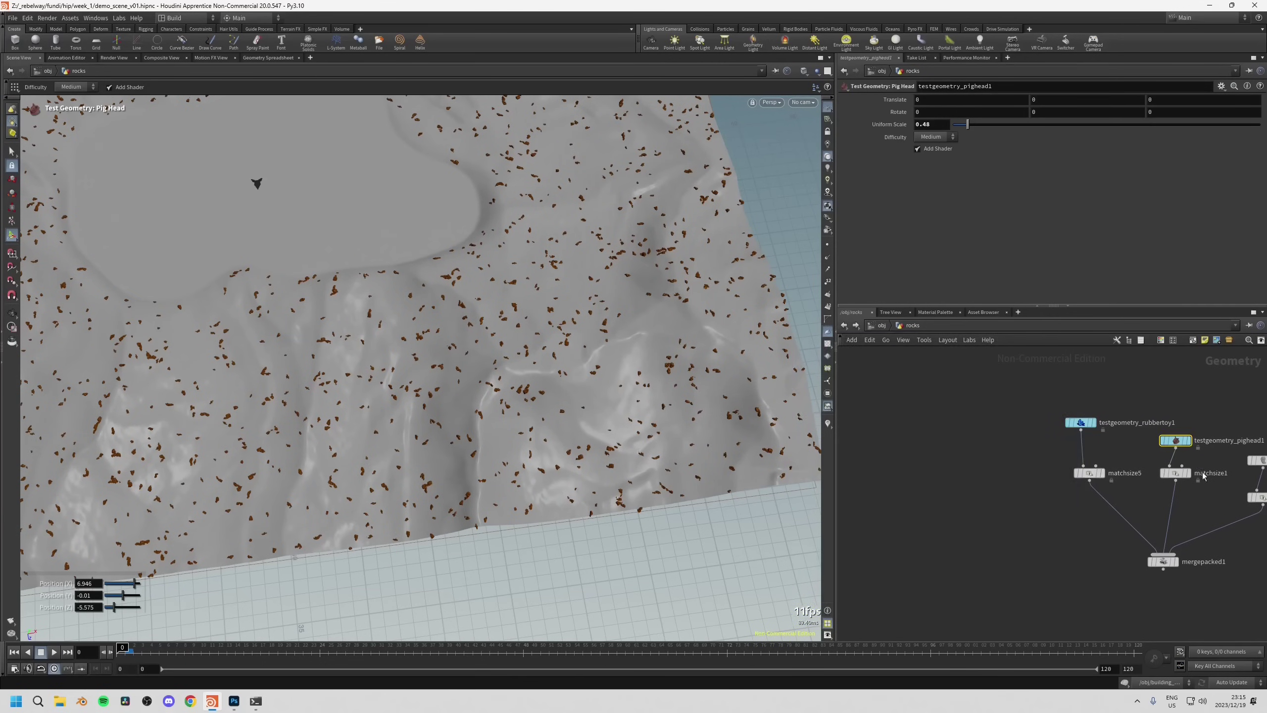
{"action": "middle_click_drag", "start_coordinate": [1220, 493], "coordinate": [1094, 475]}
{"action": "left_click", "coordinate": [1134, 442]}
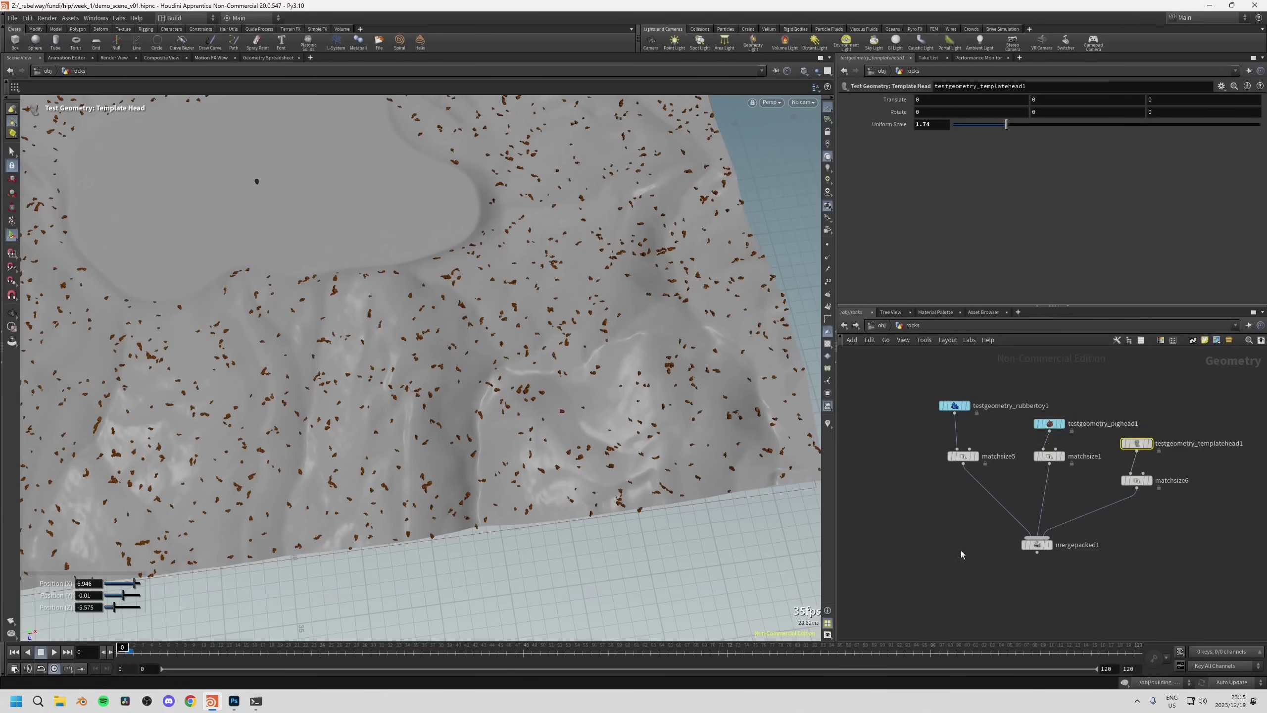
Connect the output of mergepacked1 to the Primitives to Instance input of heightfield_scatter_small_rocks.
{"action": "middle_click_drag", "start_coordinate": [963, 555], "coordinate": [1100, 495]}
{"action": "left_click", "coordinate": [1173, 495]}
{"action": "scroll", "coordinate": [1147, 499], "scroll_direction": "down", "scroll_amount": 4}
{"action": "scroll", "coordinate": [1003, 494], "scroll_direction": "up", "scroll_amount": 4}
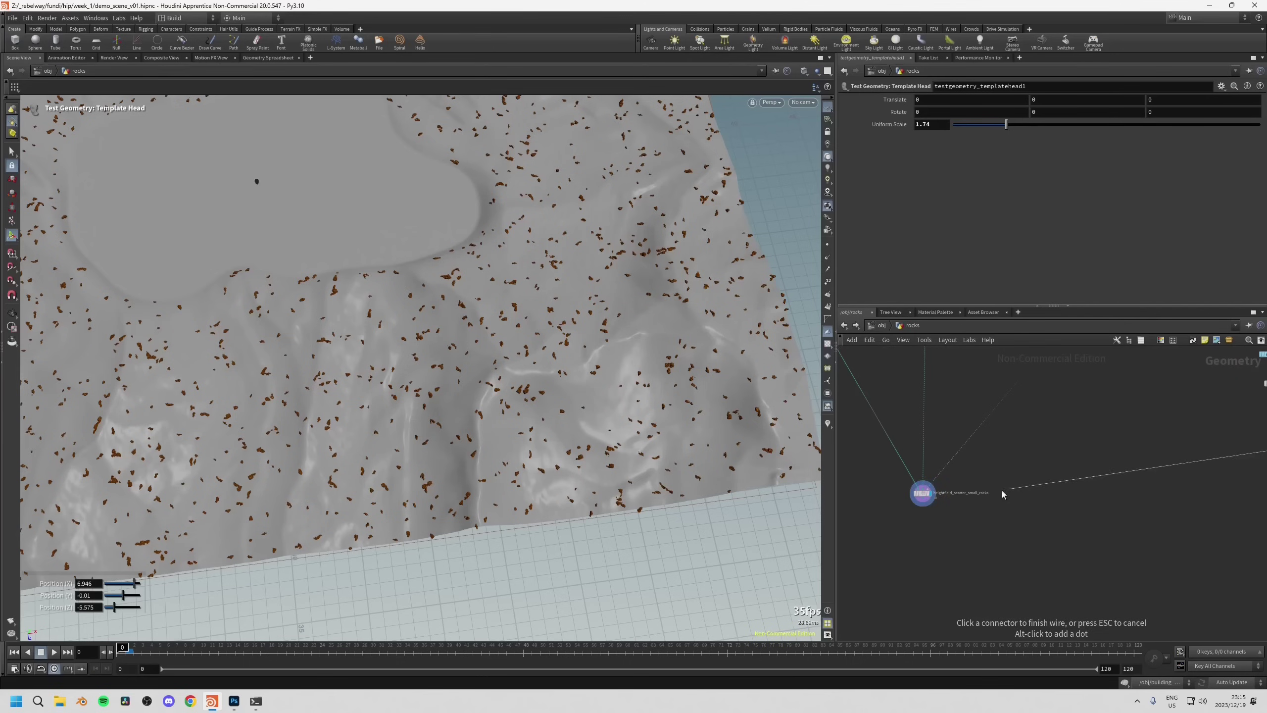
{"action": "left_click", "coordinate": [944, 493]}
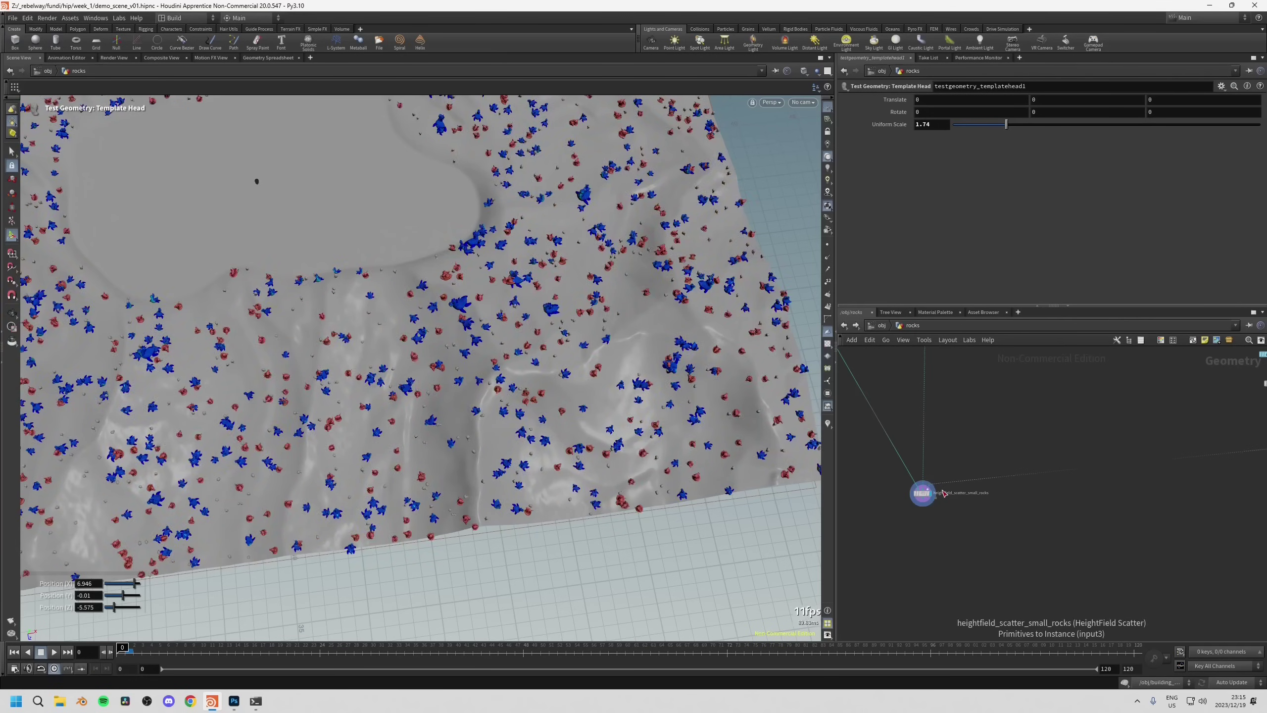
Examine the scattered rubber toys, pig heads and template heads up close and across the terrain, in shaded and wireframe display.
{"action": "scroll", "coordinate": [574, 414], "scroll_direction": "up", "scroll_amount": 4}
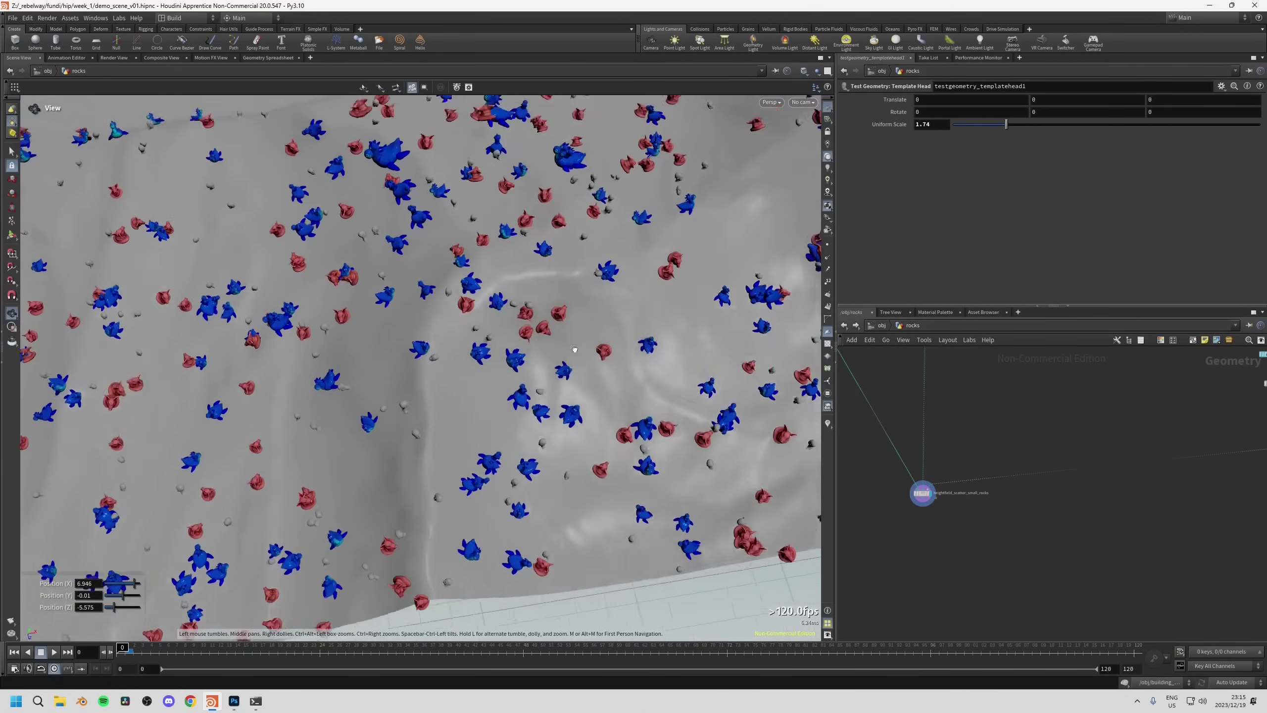
{"action": "mouse_move", "coordinate": [574, 348]}
{"action": "left_mouse_down", "text": "alt"}
{"action": "mouse_move", "coordinate": [461, 371]}
{"action": "mouse_move", "coordinate": [536, 397]}
{"action": "mouse_move", "coordinate": [634, 312]}
{"action": "mouse_move", "coordinate": [594, 351]}
{"action": "left_mouse_up", "text": "alt"}
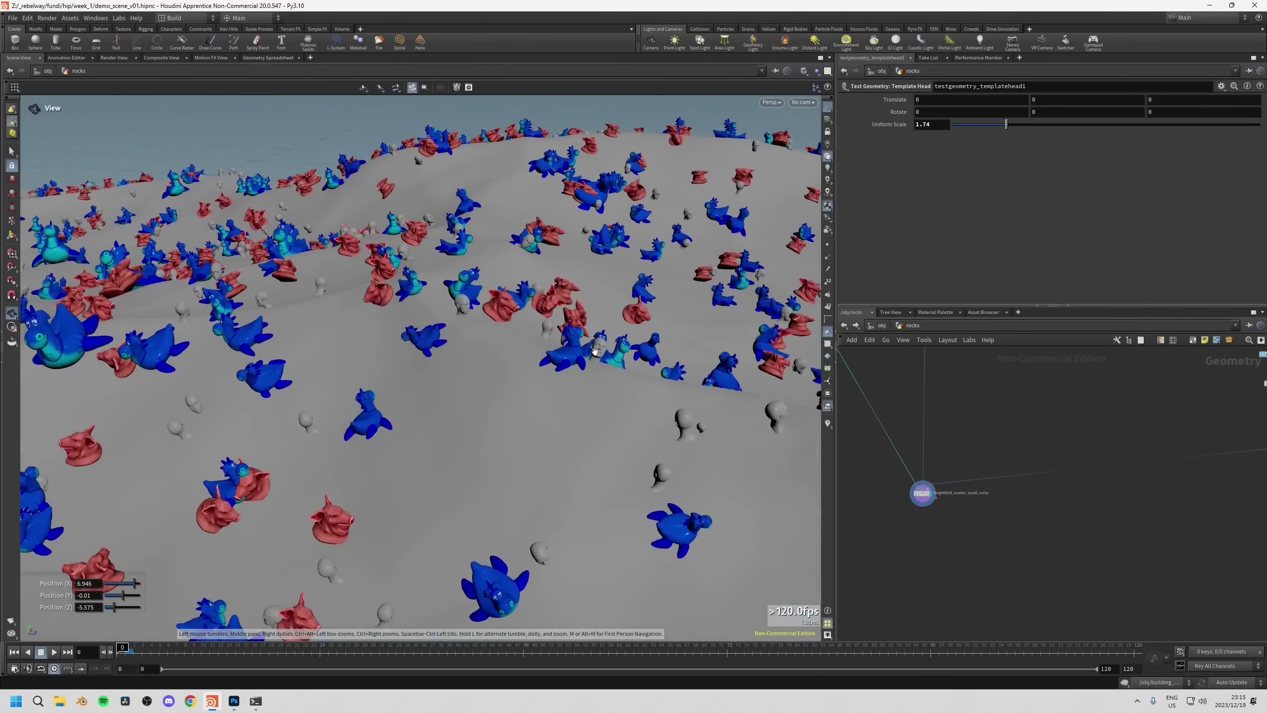
{"action": "key", "text": "Escape"}
{"action": "key", "text": "w"}
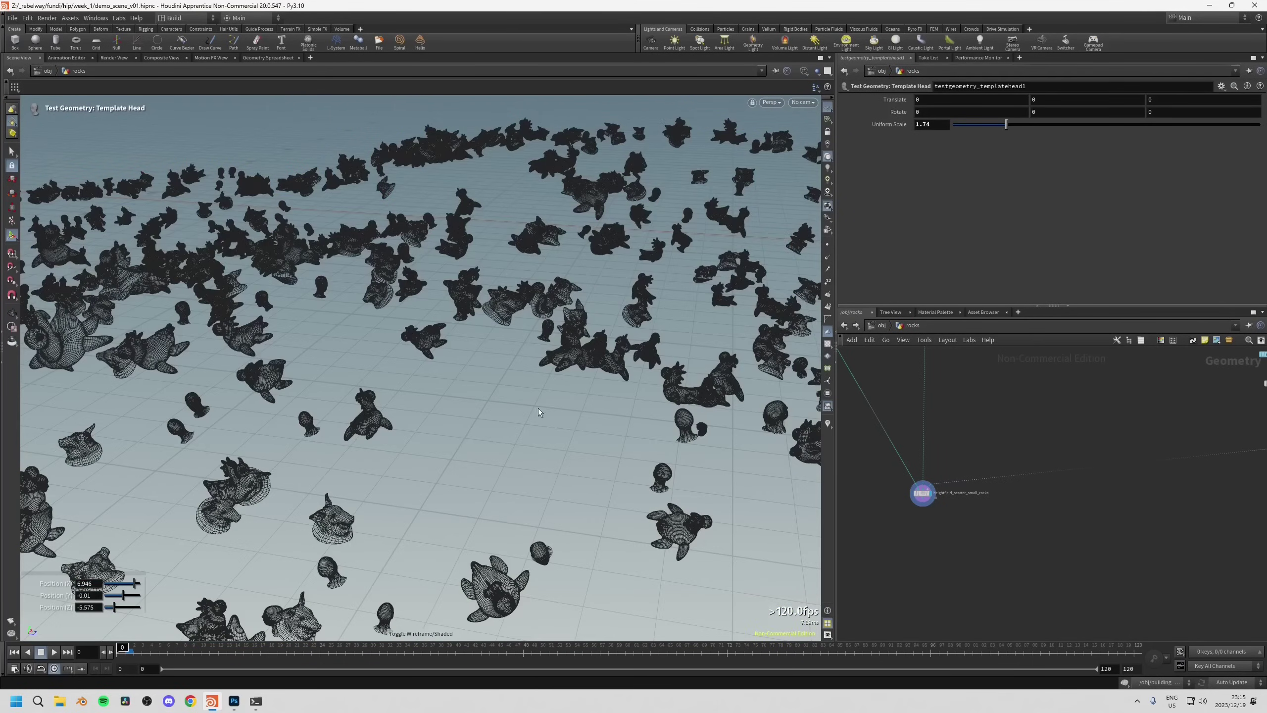
{"action": "right_click_drag", "start_coordinate": [539, 408], "coordinate": [663, 293], "text": "alt"}
{"action": "left_click_drag", "start_coordinate": [536, 318], "coordinate": [501, 289]}
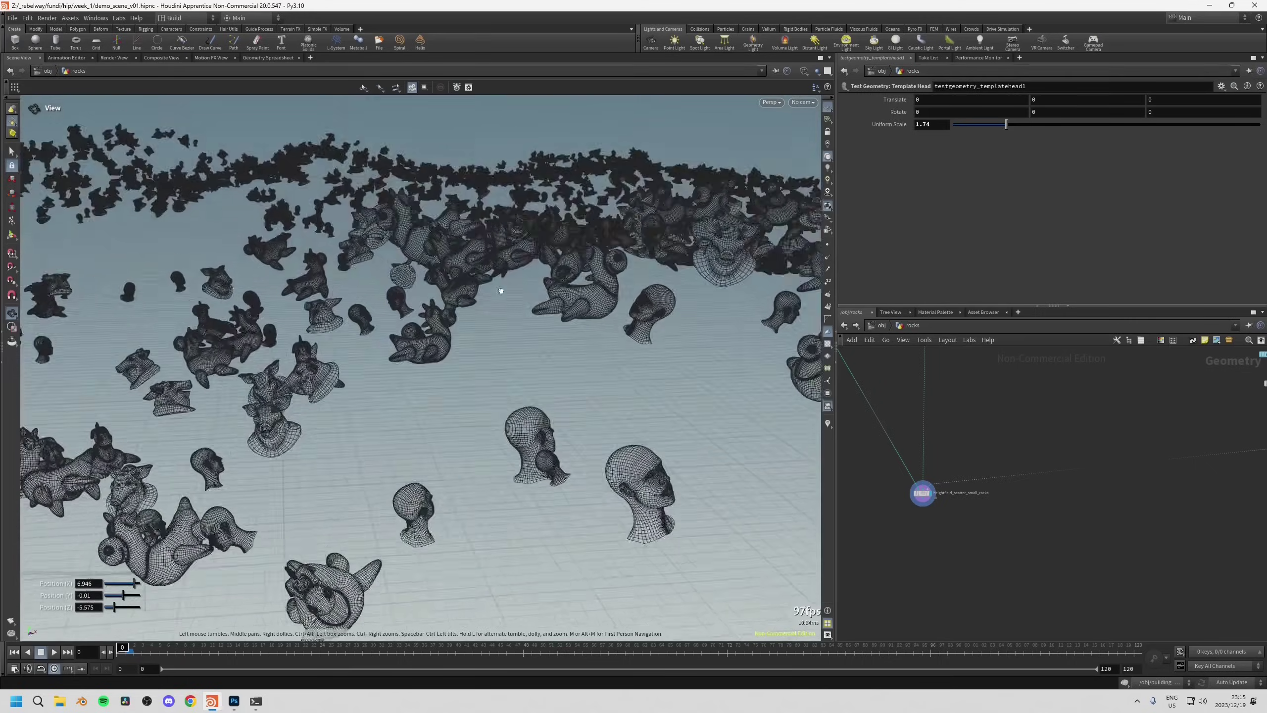
{"action": "middle_click_drag", "start_coordinate": [501, 289], "coordinate": [504, 285]}
{"action": "left_click_drag", "start_coordinate": [504, 285], "coordinate": [637, 291]}
{"action": "right_click_drag", "start_coordinate": [636, 291], "coordinate": [349, 439]}
{"action": "left_click_drag", "start_coordinate": [349, 439], "coordinate": [529, 385]}
{"action": "right_click_drag", "start_coordinate": [529, 385], "coordinate": [479, 424]}
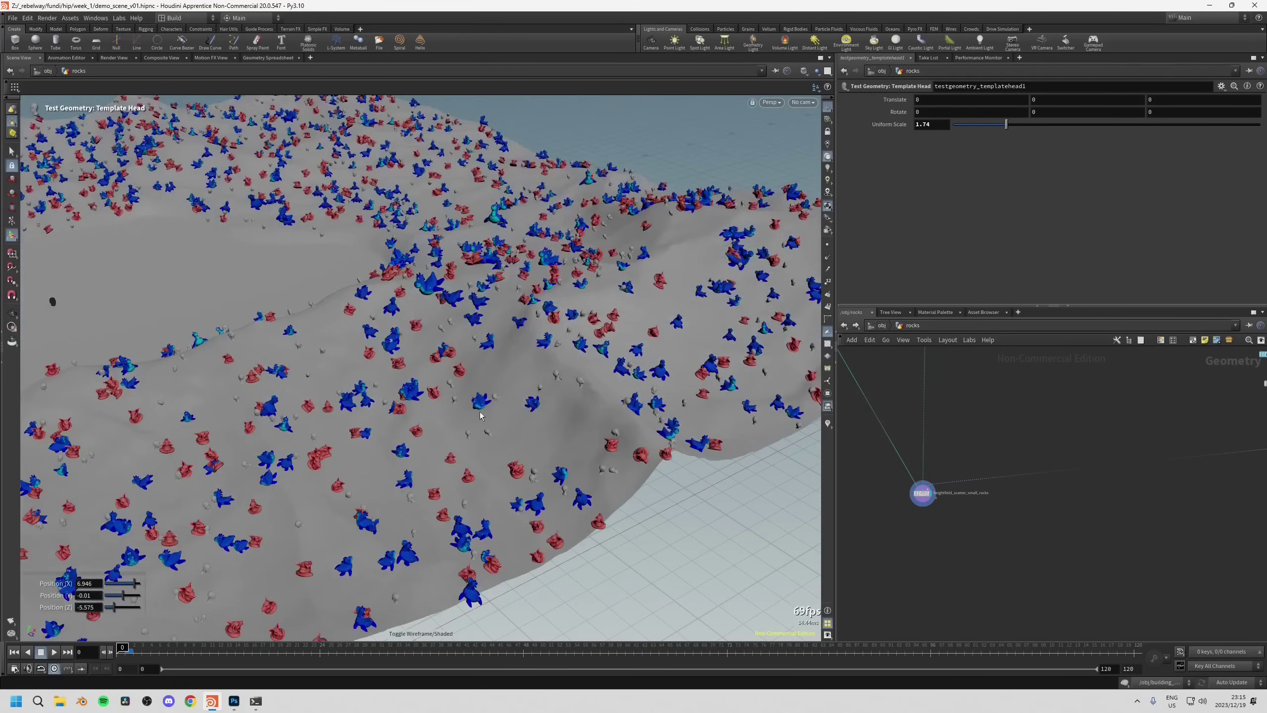
{"action": "mouse_move", "coordinate": [300, 249]}
{"action": "left_mouse_down"}
{"action": "mouse_move", "coordinate": [227, 184]}
{"action": "mouse_move", "coordinate": [368, 396]}
{"action": "mouse_move", "coordinate": [556, 425]}
{"action": "left_mouse_up"}
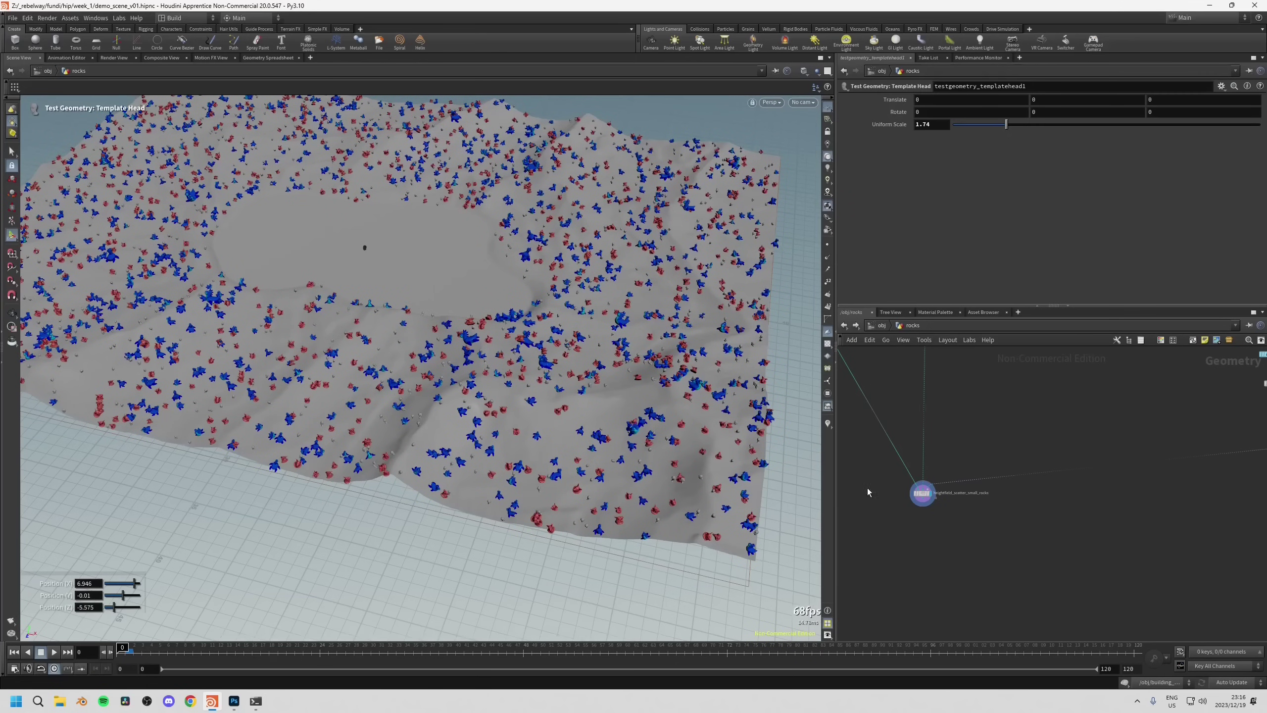
Reduce the Outer Radius of heightfield_scatter_small_rocks to 0.079 and check the node's information.
{"action": "middle_click_drag", "start_coordinate": [874, 455], "coordinate": [901, 494]}
{"action": "scroll", "coordinate": [904, 493], "scroll_direction": "down", "scroll_amount": 1}
{"action": "left_click", "coordinate": [939, 533]}
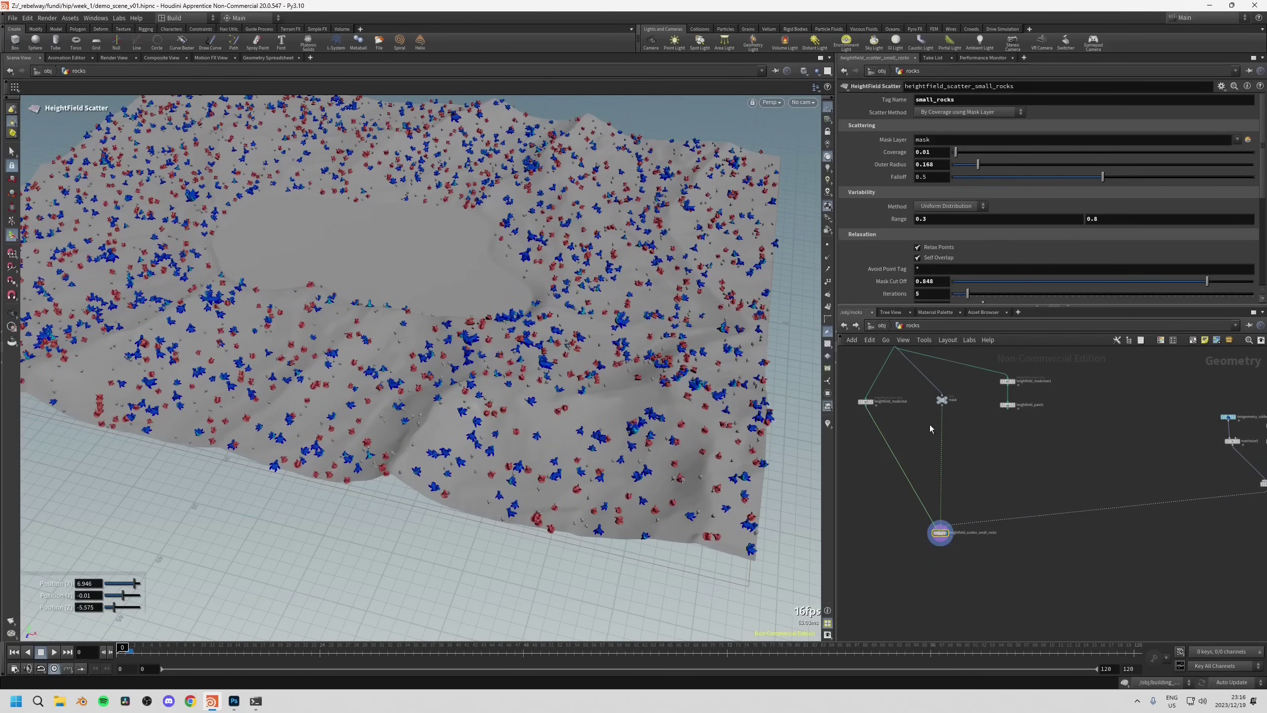
{"action": "left_click_drag", "start_coordinate": [968, 170], "coordinate": [965, 170]}
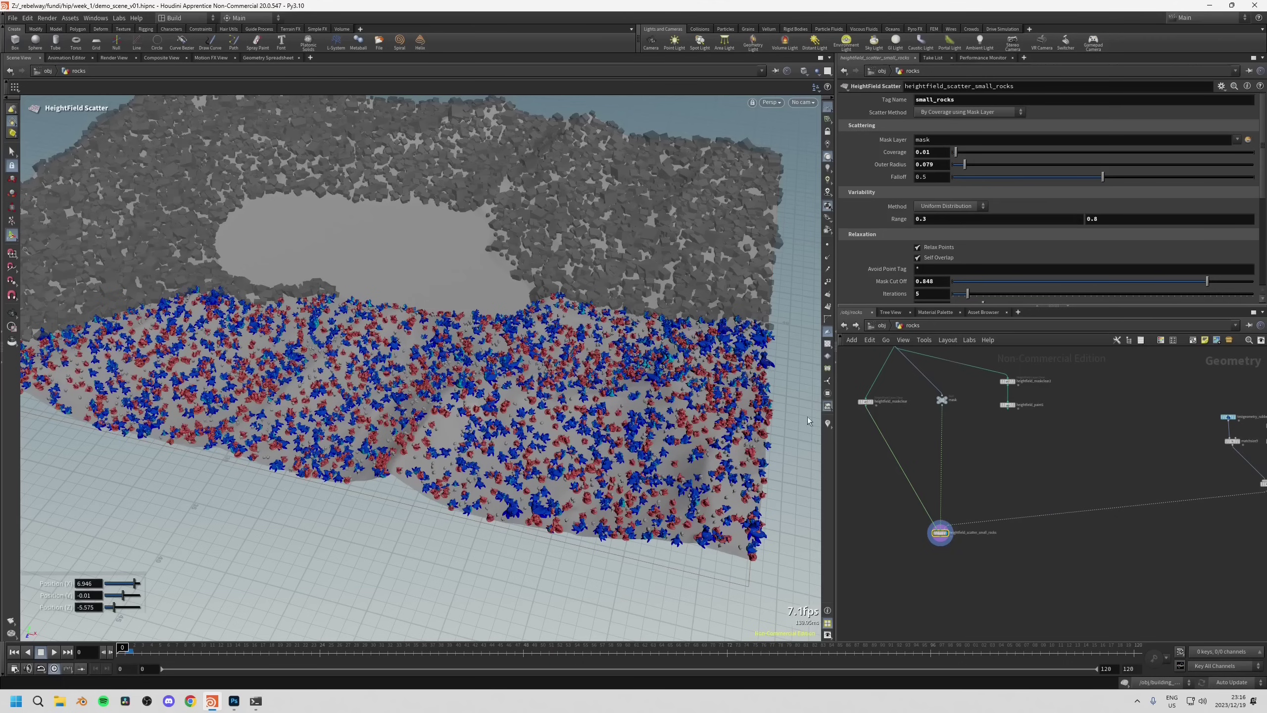
{"action": "middle_click", "coordinate": [940, 534]}
Examine the denser scatter of test geometry around the flattened area and along the terrain's edges from several angles.
{"action": "left_click_drag", "start_coordinate": [572, 327], "coordinate": [549, 392]}
{"action": "right_click_drag", "start_coordinate": [549, 392], "coordinate": [594, 238]}
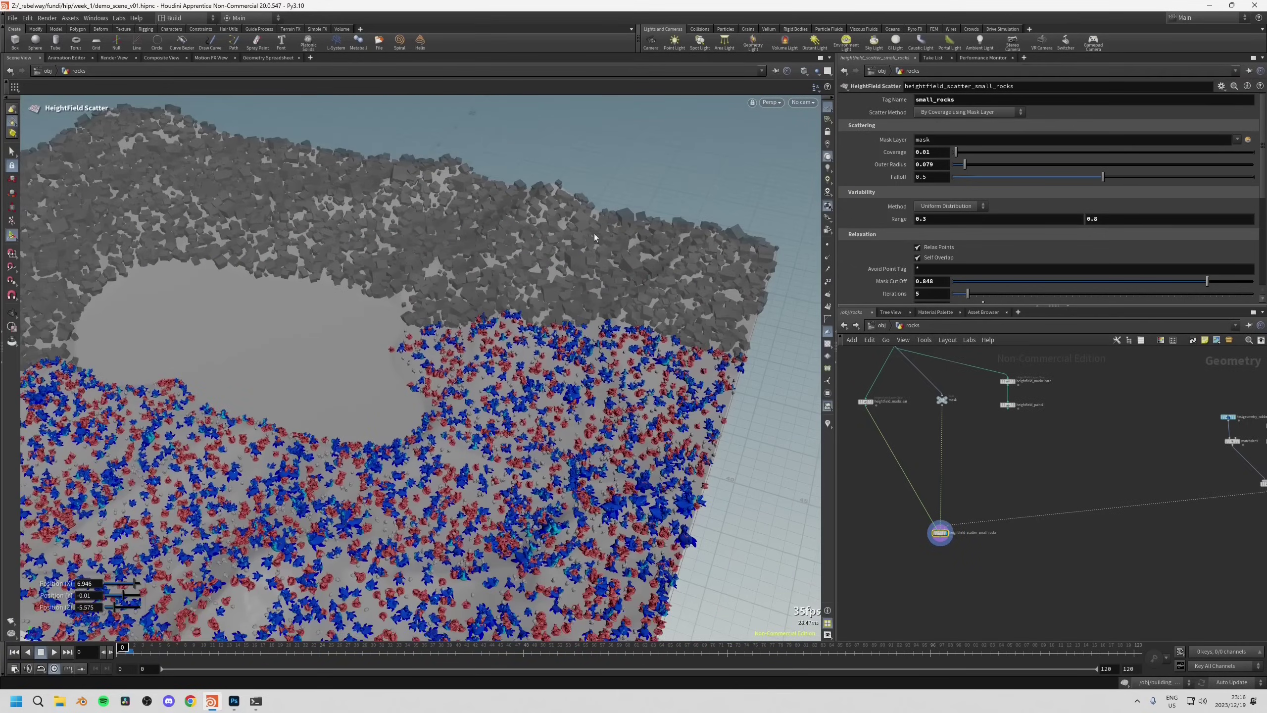
{"action": "key", "text": "Escape"}
{"action": "mouse_move", "coordinate": [585, 298]}
{"action": "left_mouse_down"}
{"action": "mouse_move", "coordinate": [465, 253]}
{"action": "mouse_move", "coordinate": [360, 252]}
{"action": "mouse_move", "coordinate": [504, 243]}
{"action": "mouse_move", "coordinate": [524, 247]}
{"action": "mouse_move", "coordinate": [536, 281]}
{"action": "left_mouse_up"}
{"action": "key", "text": "Return"}
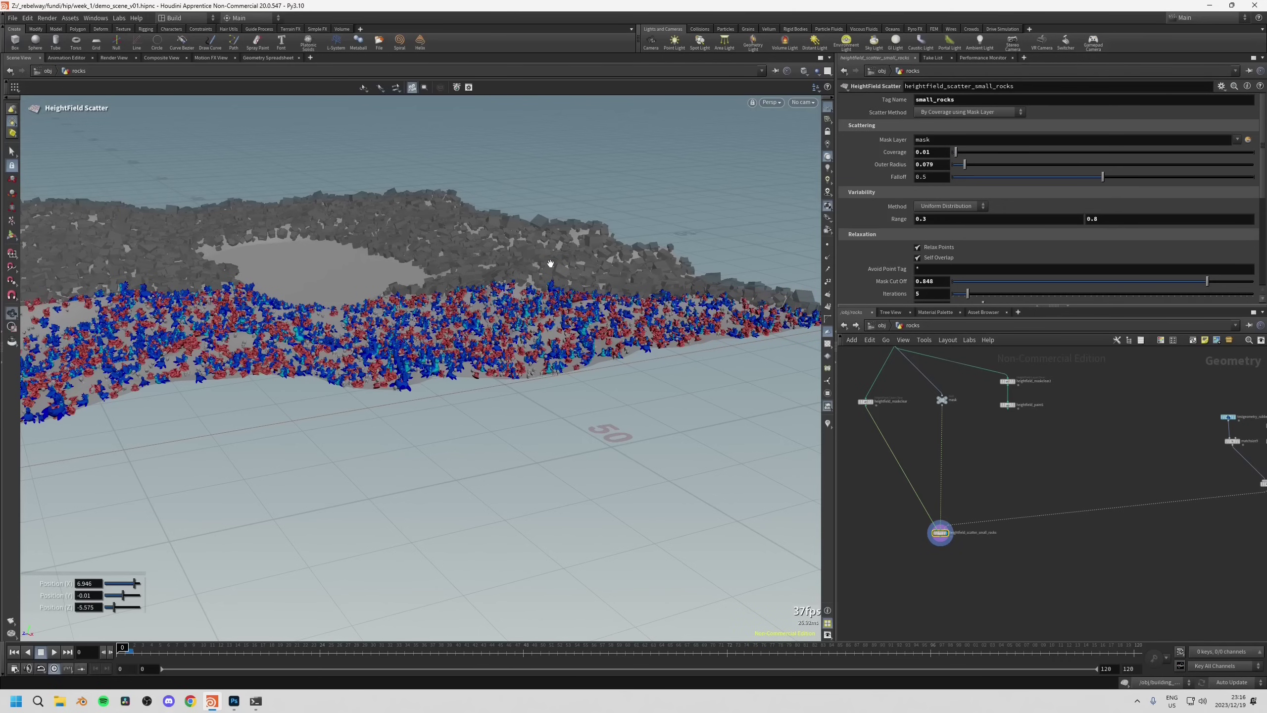
{"action": "left_click_drag", "start_coordinate": [551, 263], "coordinate": [515, 304]}
{"action": "right_click_drag", "start_coordinate": [516, 304], "coordinate": [473, 195]}
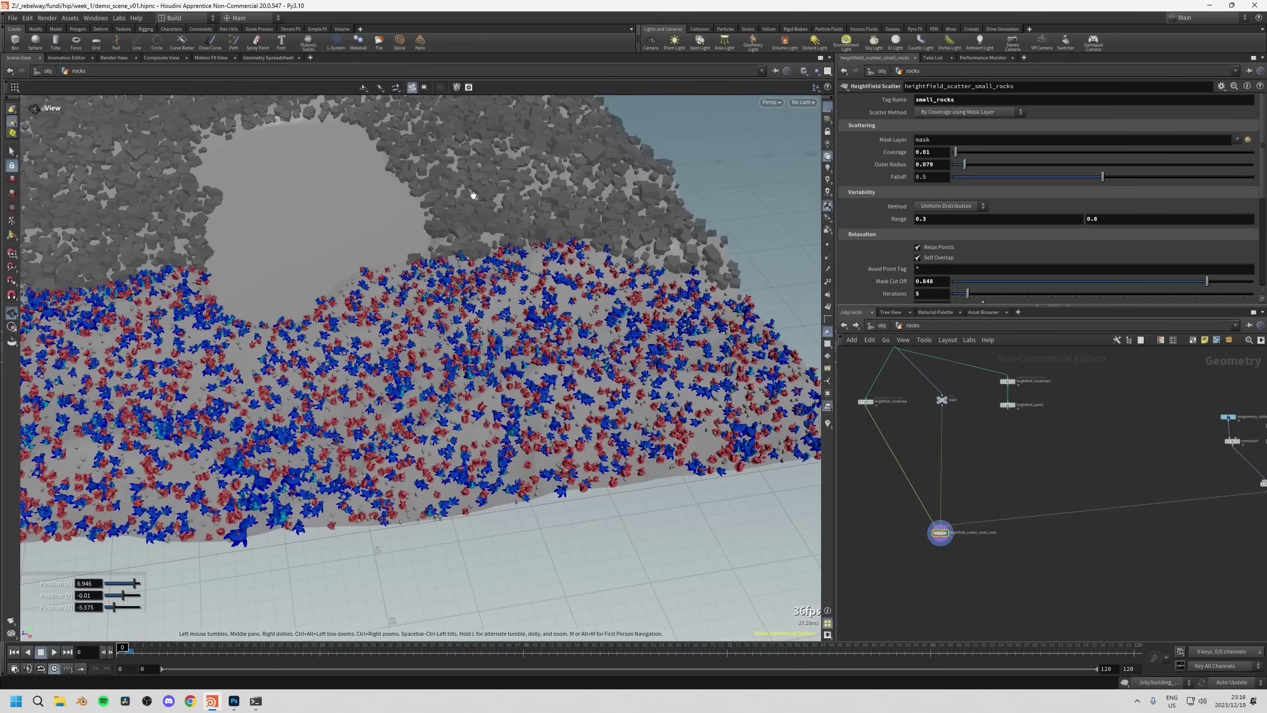
{"action": "middle_click_drag", "start_coordinate": [329, 347], "coordinate": [503, 363]}
{"action": "right_click_drag", "start_coordinate": [416, 410], "coordinate": [449, 350]}
{"action": "left_click_drag", "start_coordinate": [449, 350], "coordinate": [470, 415]}
{"action": "right_click_drag", "start_coordinate": [470, 414], "coordinate": [439, 455]}
Rewire the mask input of heightfield_scatter_small_rocks from the mask node to heightfield_paint1 and select the paint node.
{"action": "middle_click_drag", "start_coordinate": [873, 366], "coordinate": [887, 454]}
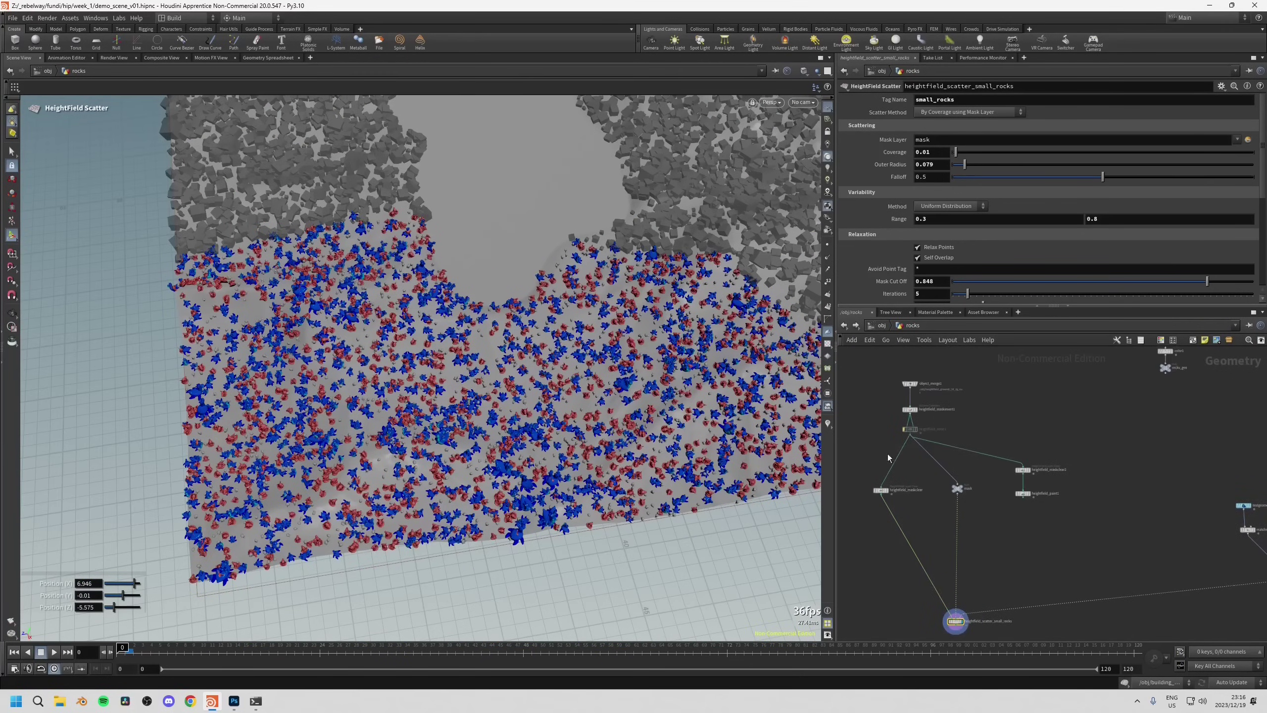
{"action": "scroll", "coordinate": [891, 441], "scroll_direction": "up", "scroll_amount": 3}
{"action": "middle_click_drag", "start_coordinate": [1021, 523], "coordinate": [983, 495]}
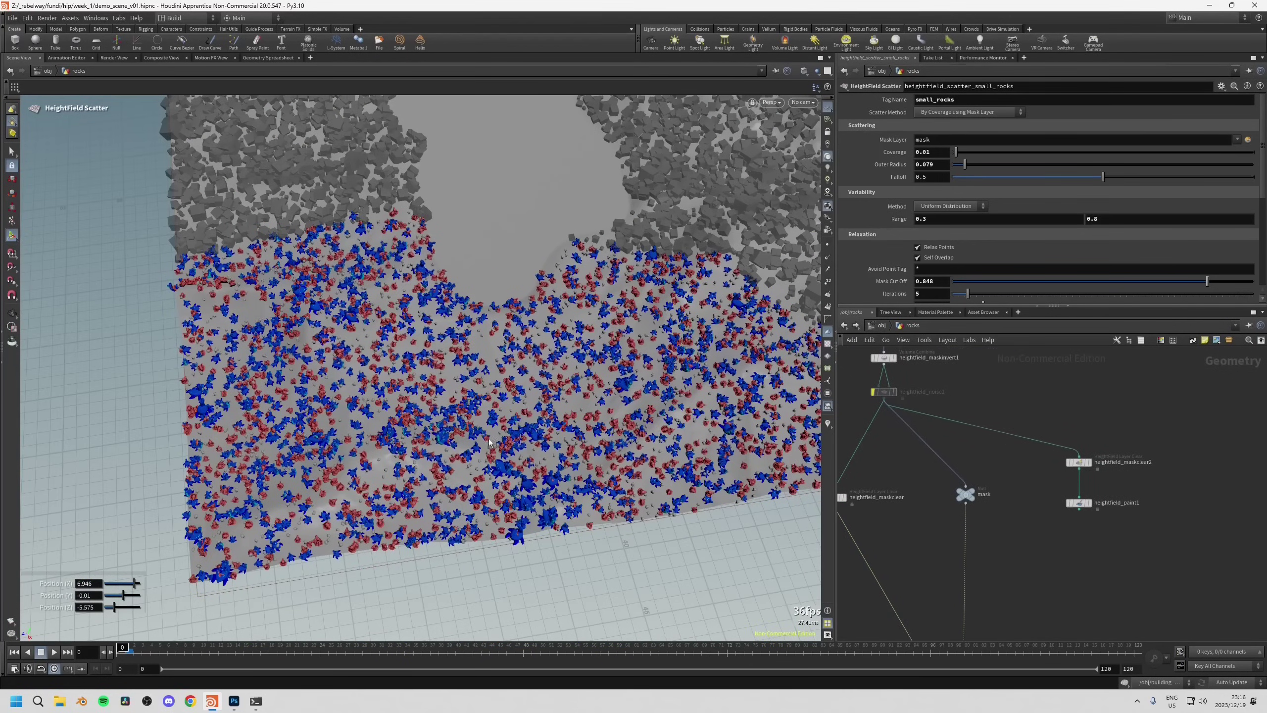
{"action": "right_click_drag", "start_coordinate": [481, 413], "coordinate": [461, 402]}
{"action": "left_click_drag", "start_coordinate": [461, 402], "coordinate": [299, 219]}
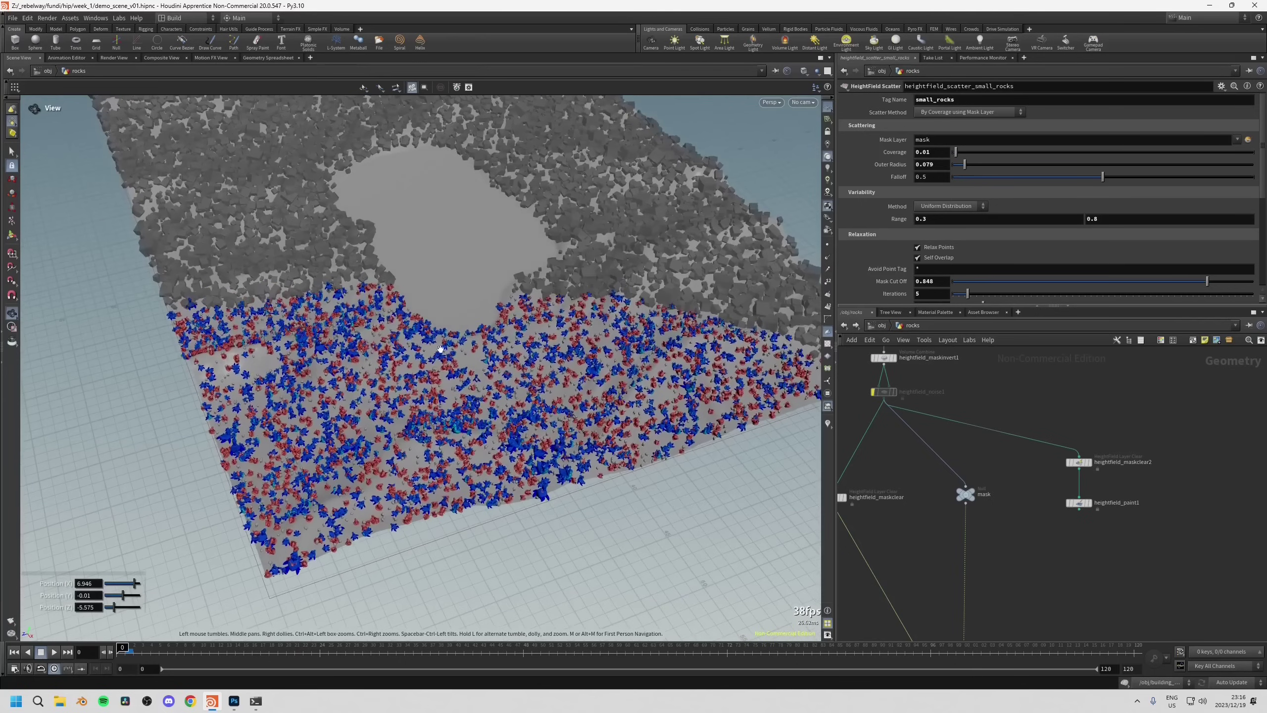
{"action": "key", "text": "Return"}
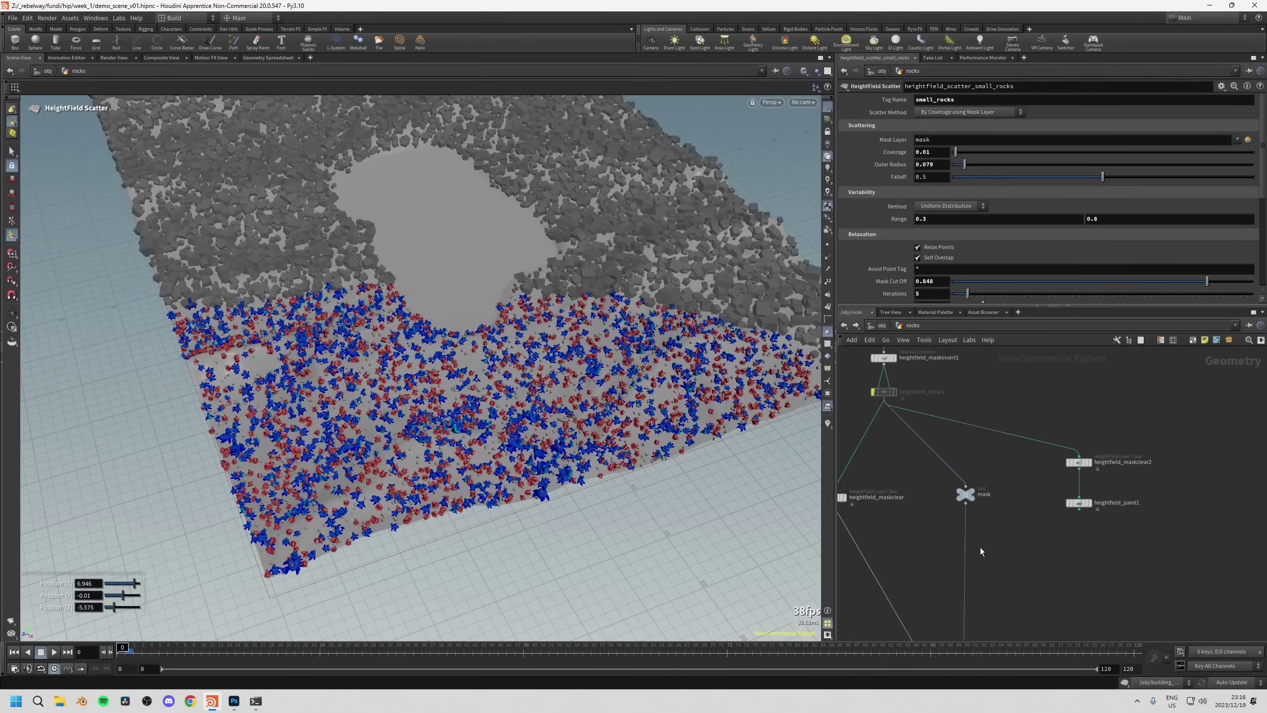
{"action": "middle_click_drag", "start_coordinate": [980, 546], "coordinate": [984, 476]}
{"action": "mouse_move", "coordinate": [967, 466]}
{"action": "left_mouse_down"}
{"action": "mouse_move", "coordinate": [1050, 475]}
{"action": "mouse_move", "coordinate": [1079, 445]}
{"action": "mouse_move", "coordinate": [1106, 458]}
{"action": "left_mouse_up"}
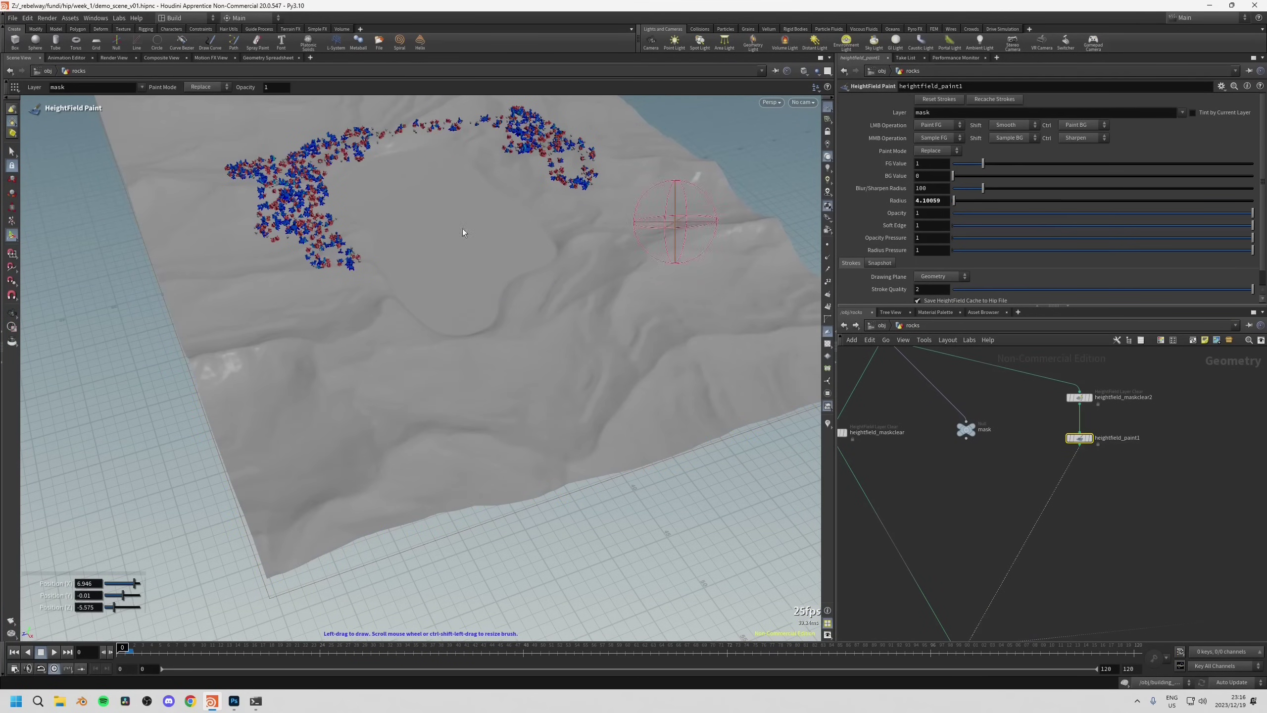
Paint additional mask strokes on the terrain around the flattened area to scatter more test geometry there.
{"action": "right_click_drag", "start_coordinate": [463, 229], "coordinate": [485, 243], "text": "alt"}
{"action": "left_click_drag", "start_coordinate": [485, 243], "coordinate": [622, 283], "text": "alt"}
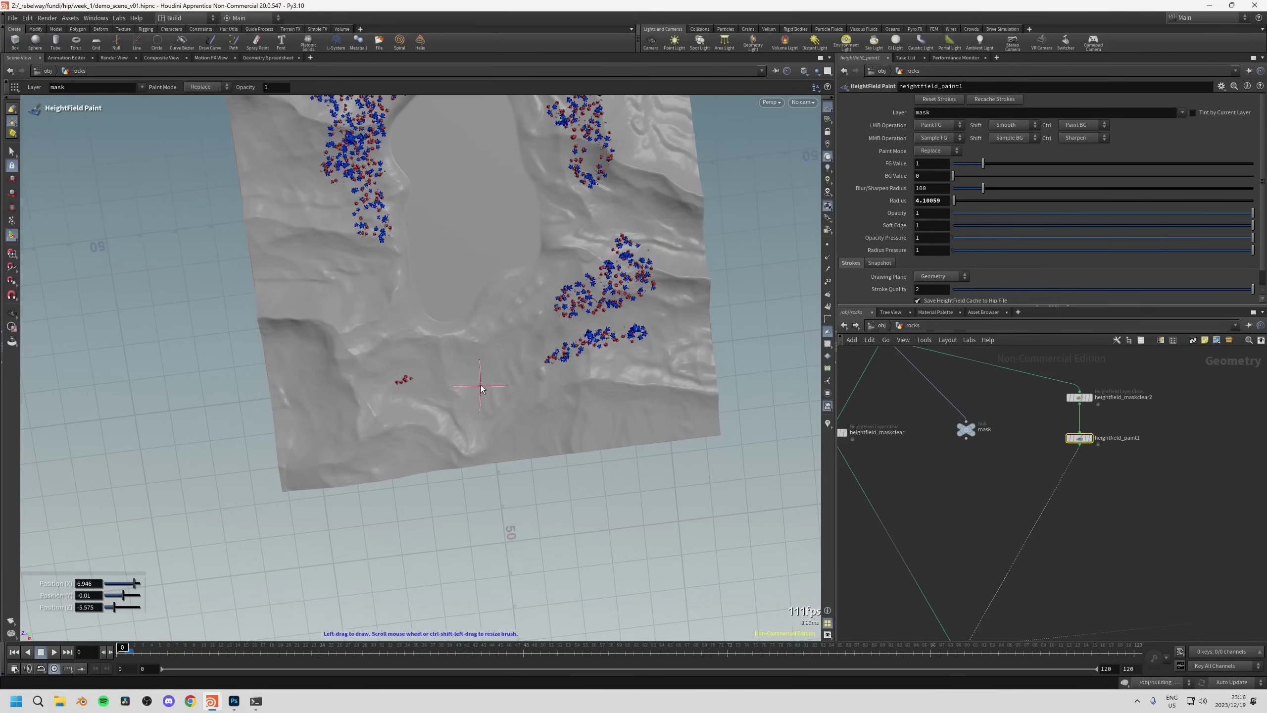
{"action": "left_click_drag", "start_coordinate": [543, 364], "coordinate": [565, 348], "text": "alt"}
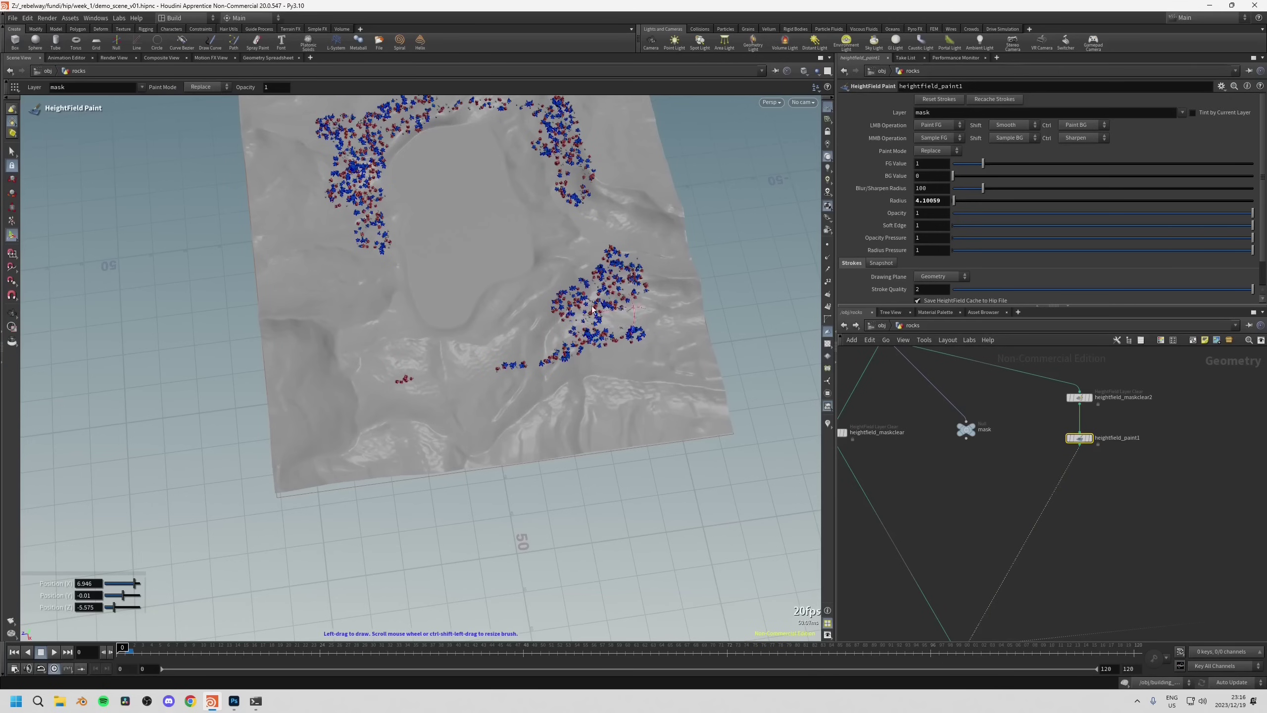
{"action": "left_click_drag", "start_coordinate": [623, 229], "coordinate": [613, 314], "text": "alt"}
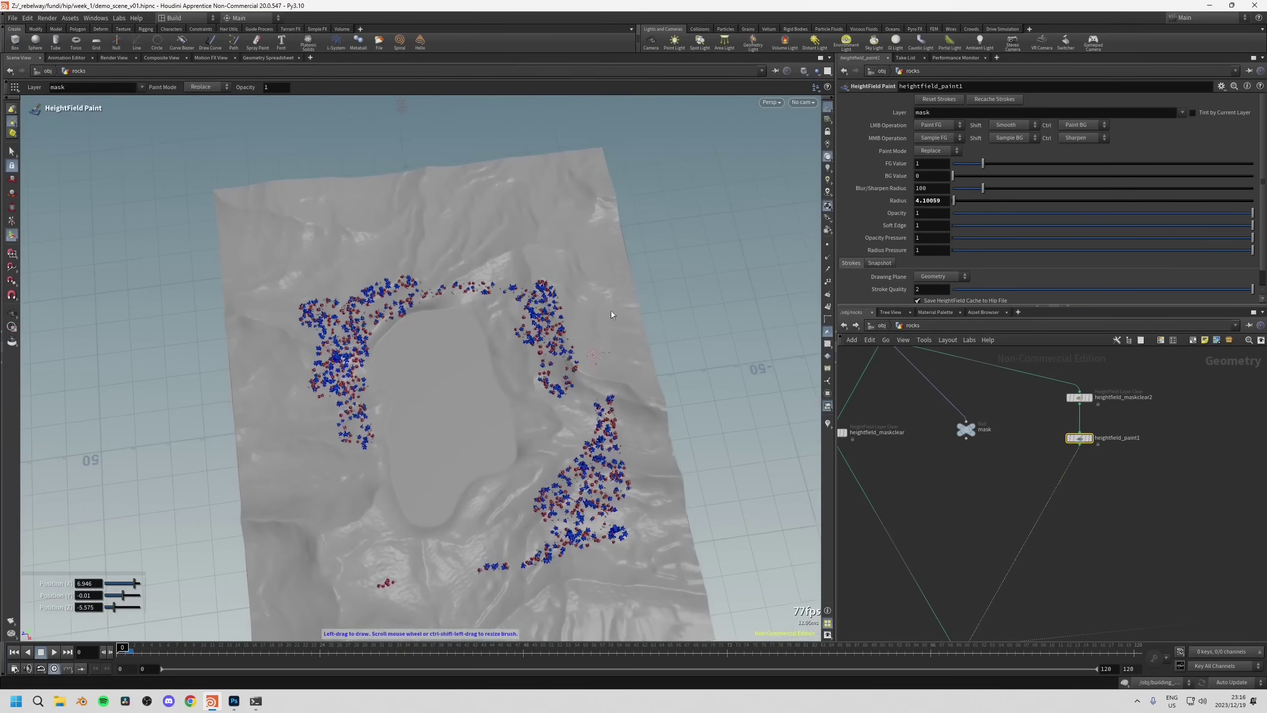
{"action": "right_click_drag", "start_coordinate": [612, 369], "coordinate": [619, 337], "text": "alt"}
{"action": "mouse_move", "coordinate": [620, 337]}
{"action": "left_mouse_down", "text": "alt"}
{"action": "mouse_move", "coordinate": [574, 390]}
{"action": "mouse_move", "coordinate": [566, 280]}
{"action": "mouse_move", "coordinate": [621, 199]}
{"action": "left_mouse_up", "text": "alt"}
{"action": "left_click_drag", "start_coordinate": [527, 164], "coordinate": [571, 193]}
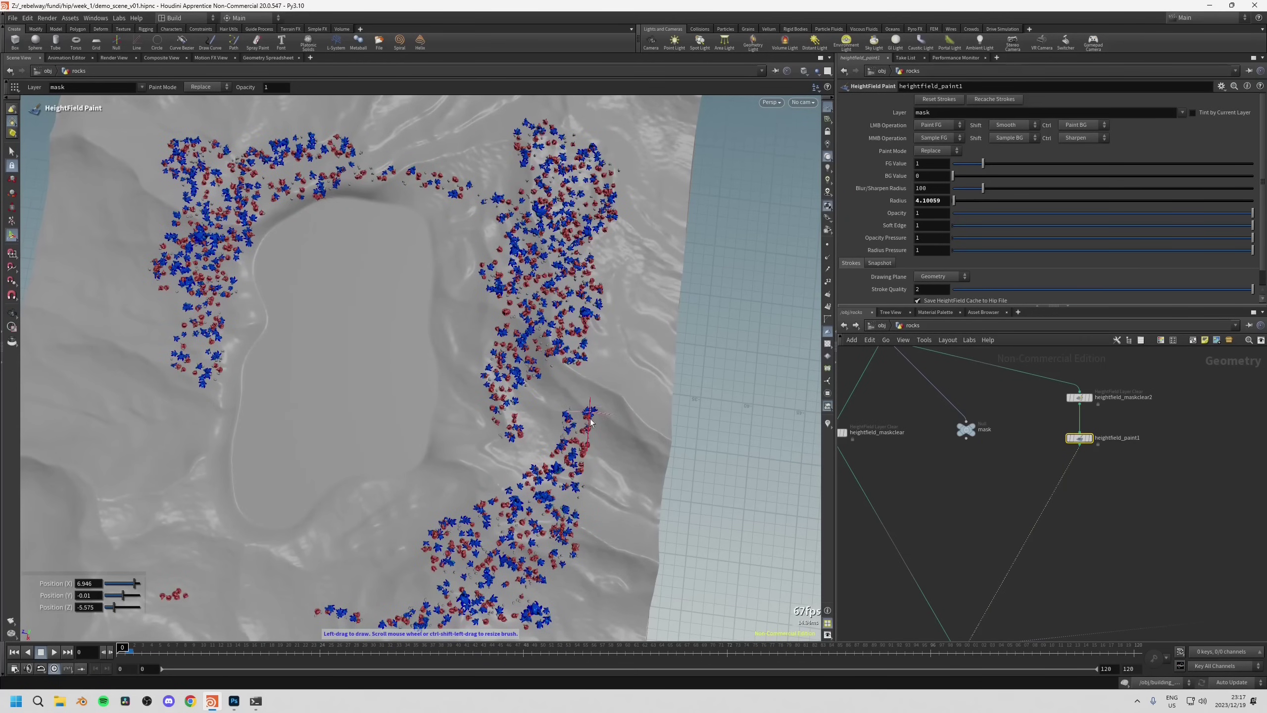
{"action": "left_click_drag", "start_coordinate": [552, 381], "coordinate": [589, 413]}
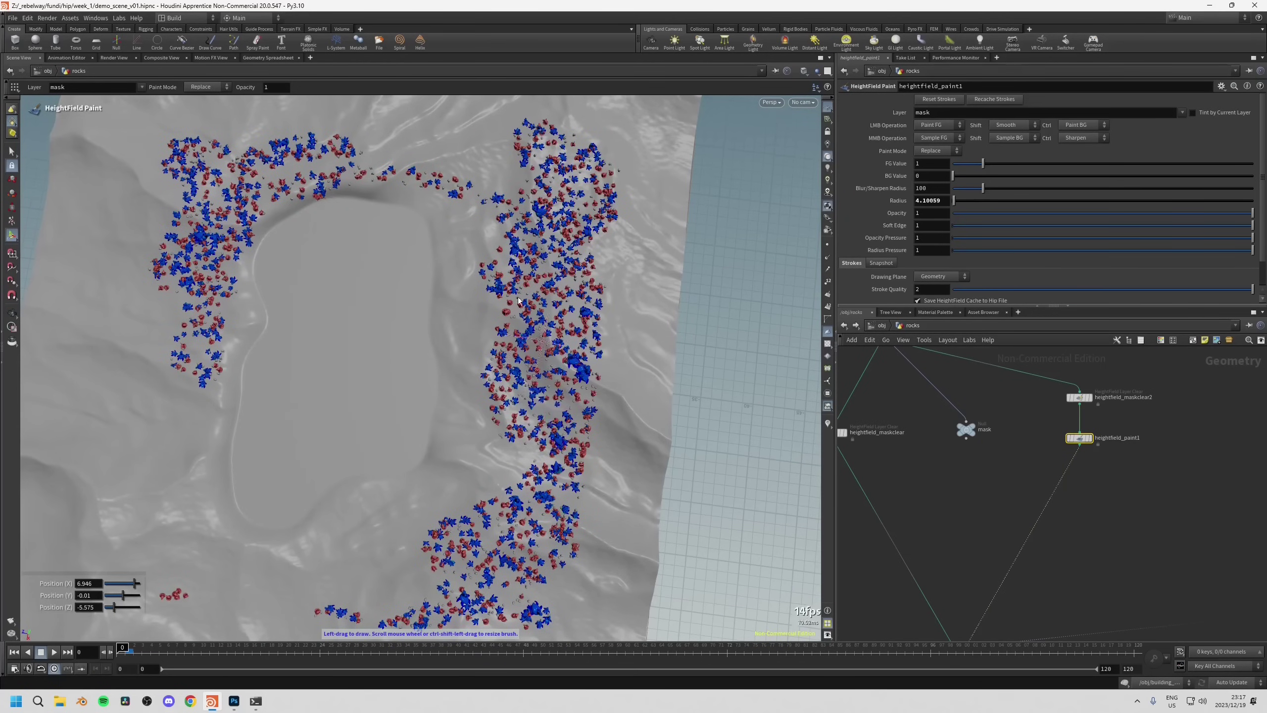
{"action": "mouse_move", "coordinate": [692, 267]}
{"action": "left_mouse_down", "text": "alt"}
{"action": "mouse_move", "coordinate": [503, 306]}
{"action": "mouse_move", "coordinate": [331, 272]}
{"action": "mouse_move", "coordinate": [541, 392]}
{"action": "mouse_move", "coordinate": [428, 430]}
{"action": "mouse_move", "coordinate": [494, 439]}
{"action": "left_mouse_up", "text": "alt"}
{"action": "key", "text": "Return"}
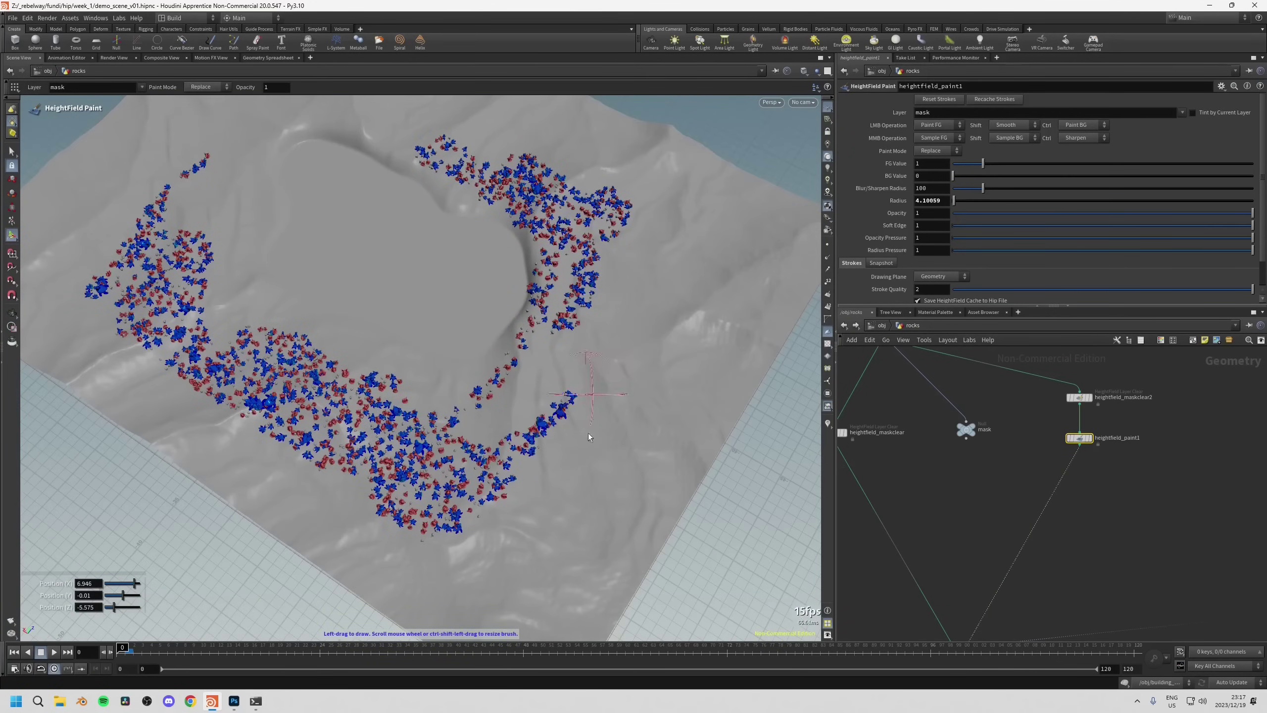
{"action": "key", "text": "Escape"}
{"action": "mouse_move", "coordinate": [544, 498]}
{"action": "left_mouse_down"}
{"action": "mouse_move", "coordinate": [487, 462]}
{"action": "mouse_move", "coordinate": [500, 455]}
{"action": "left_mouse_up"}
Enlarge the parameter area for heightfield_scatter_small_rocks and set its Randomize Up to 0.
{"action": "middle_click_drag", "start_coordinate": [928, 558], "coordinate": [945, 378]}
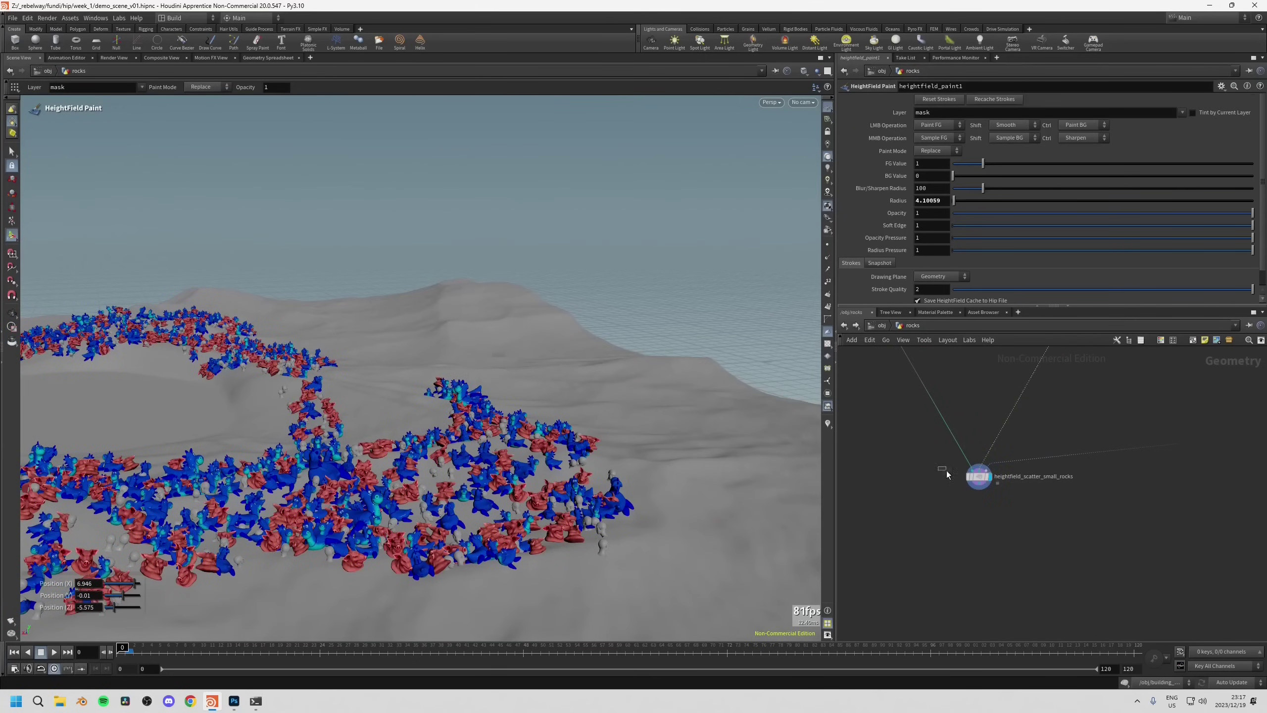
{"action": "left_click", "coordinate": [977, 476]}
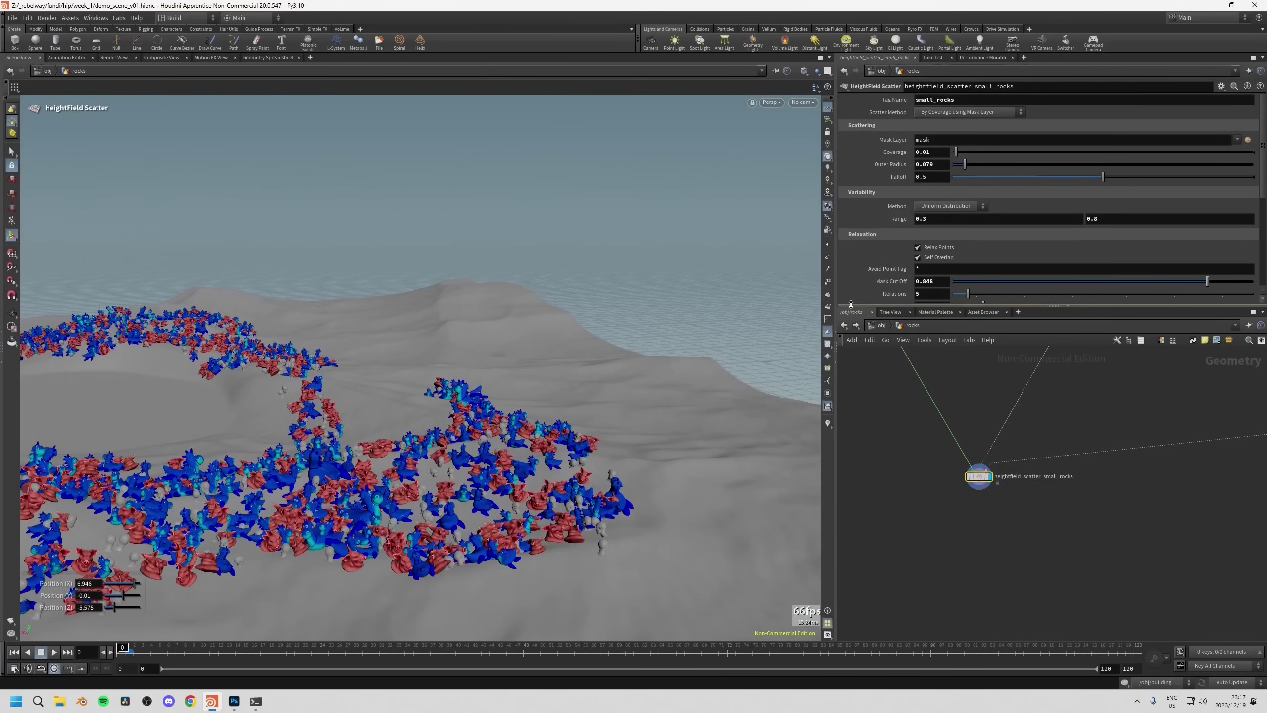
{"action": "left_click_drag", "start_coordinate": [850, 303], "coordinate": [850, 433]}
{"action": "mouse_move", "coordinate": [893, 221]}
{"action": "middle_mouse_down"}
{"action": "mouse_move", "coordinate": [893, 239]}
{"action": "mouse_move", "coordinate": [987, 215]}
{"action": "mouse_move", "coordinate": [892, 240]}
{"action": "middle_mouse_up"}
{"action": "scroll", "coordinate": [891, 274], "scroll_direction": "down", "scroll_amount": 2}
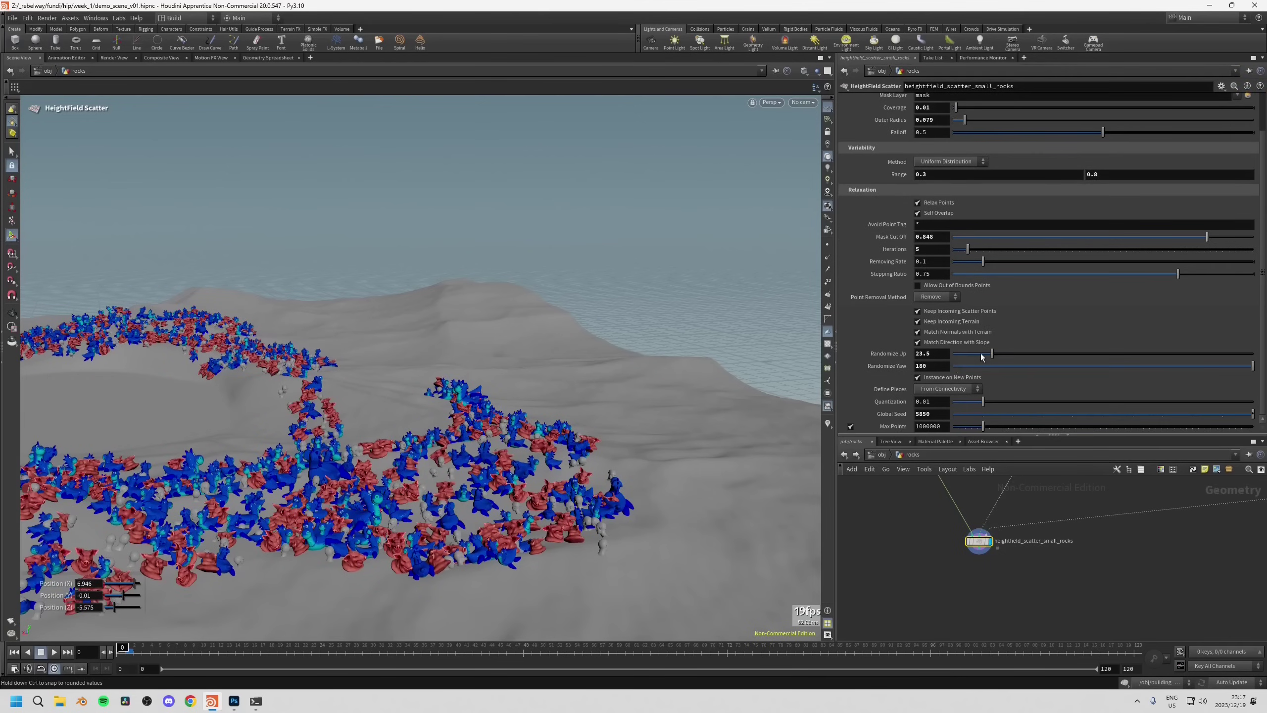
{"action": "mouse_move", "coordinate": [981, 354]}
{"action": "left_mouse_down"}
{"action": "mouse_move", "coordinate": [952, 354]}
{"action": "mouse_move", "coordinate": [979, 353]}
{"action": "left_mouse_up"}
{"action": "left_click_drag", "start_coordinate": [452, 390], "coordinate": [452, 486], "text": "alt"}
{"action": "left_click_drag", "start_coordinate": [978, 354], "coordinate": [893, 366]}
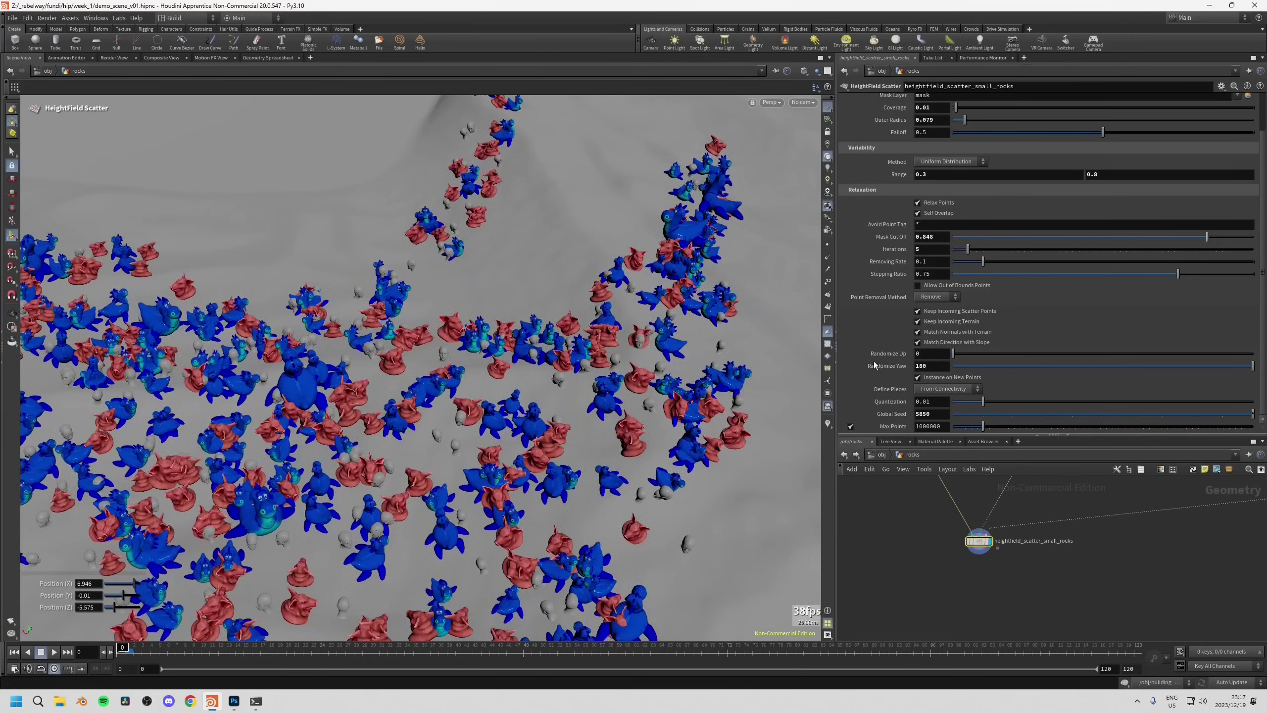
Set Randomize Up of heightfield_scatter_small_rocks to 15.1.
{"action": "left_click_drag", "start_coordinate": [523, 499], "coordinate": [558, 390], "text": "alt"}
{"action": "right_click_drag", "start_coordinate": [558, 390], "coordinate": [624, 530], "text": "alt"}
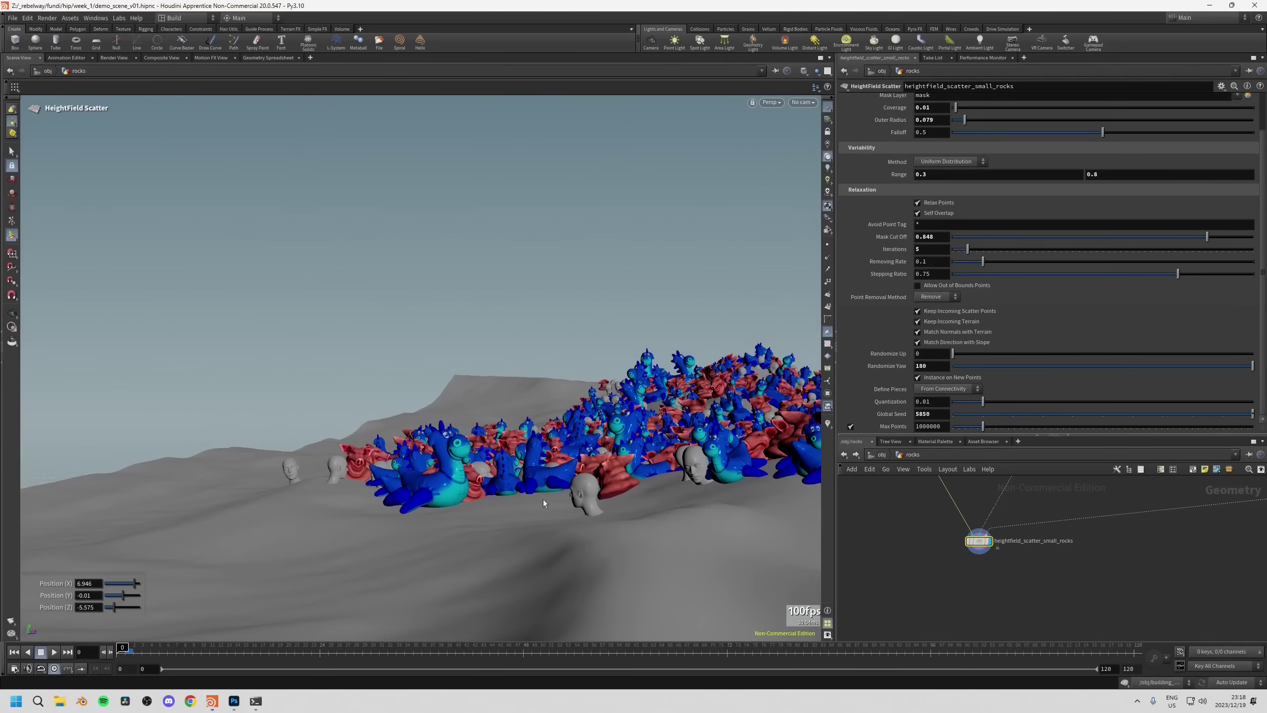
{"action": "left_click_drag", "start_coordinate": [553, 503], "coordinate": [595, 503], "text": "alt"}
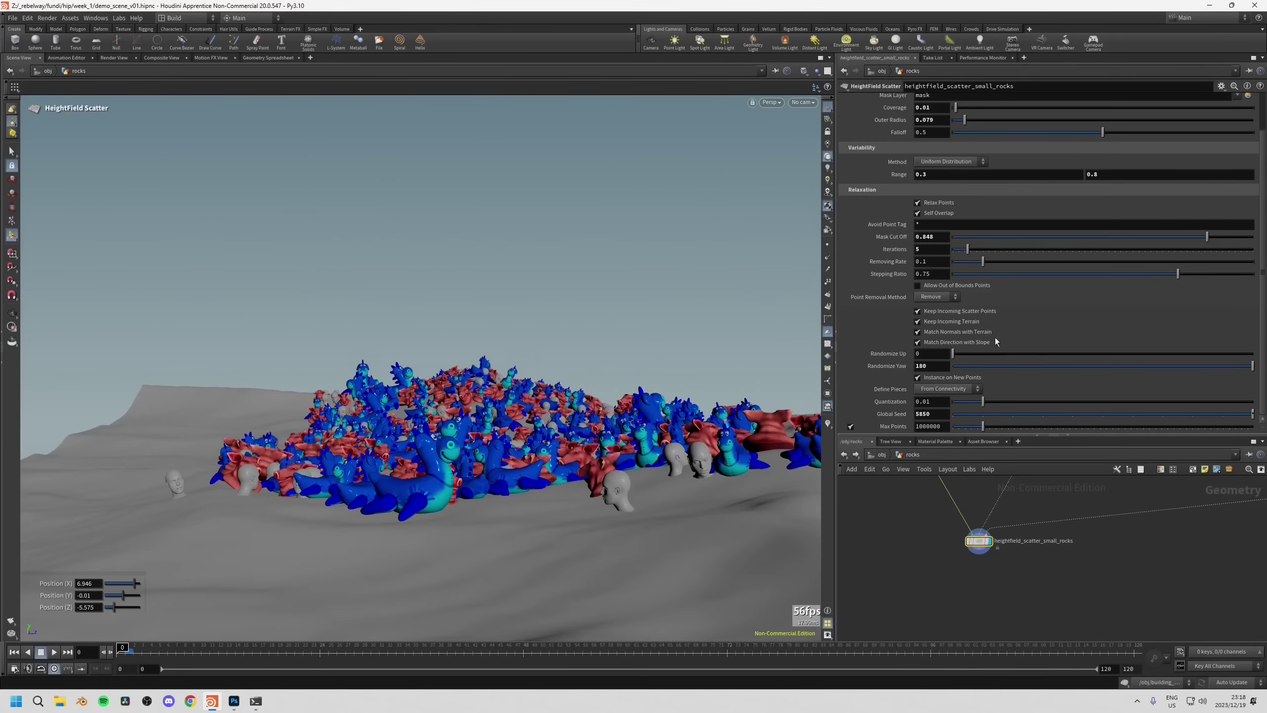
{"action": "mouse_move", "coordinate": [970, 350]}
{"action": "left_mouse_down"}
{"action": "mouse_move", "coordinate": [1021, 349]}
{"action": "mouse_move", "coordinate": [935, 356]}
{"action": "mouse_move", "coordinate": [988, 352]}
{"action": "mouse_move", "coordinate": [974, 356]}
{"action": "left_mouse_up"}
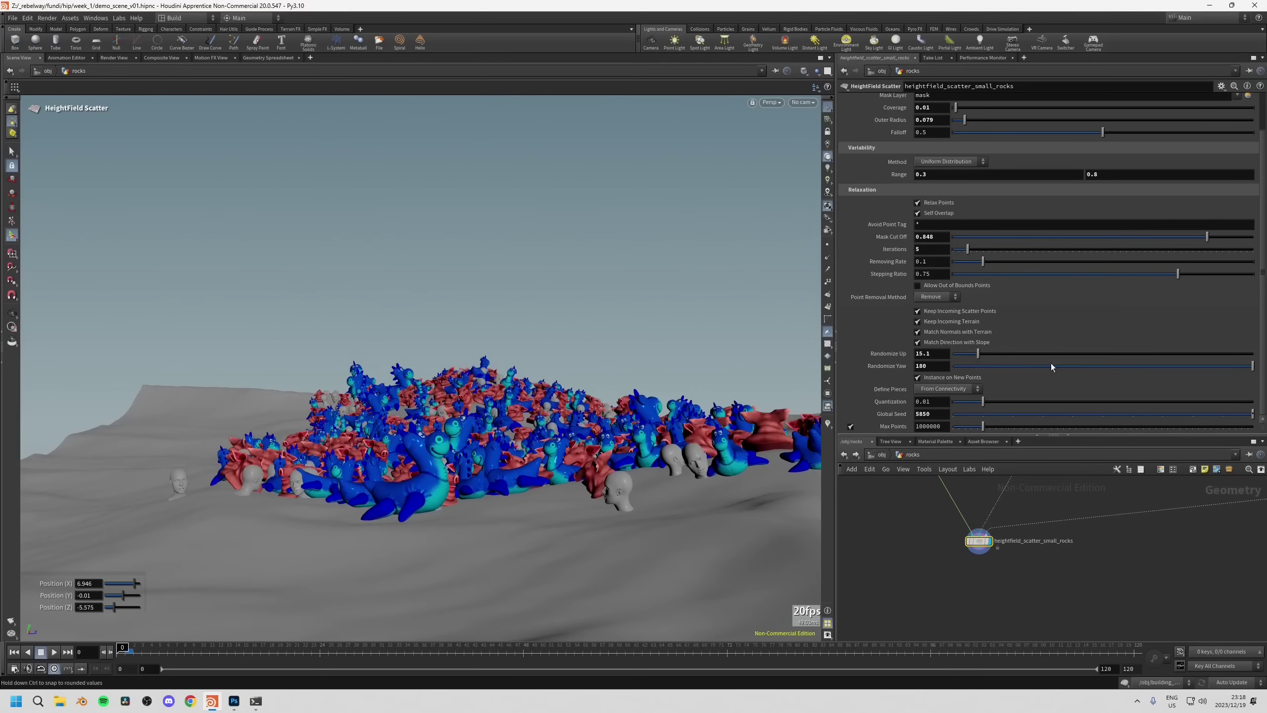
Set Randomize Yaw to 0 and inspect the facing direction of the scattered test geometry from above.
{"action": "left_click_drag", "start_coordinate": [1051, 365], "coordinate": [934, 370]}
{"action": "mouse_move", "coordinate": [619, 379]}
{"action": "left_mouse_down", "text": "alt"}
{"action": "mouse_move", "coordinate": [639, 495]}
{"action": "mouse_move", "coordinate": [611, 399]}
{"action": "left_mouse_up", "text": "alt"}
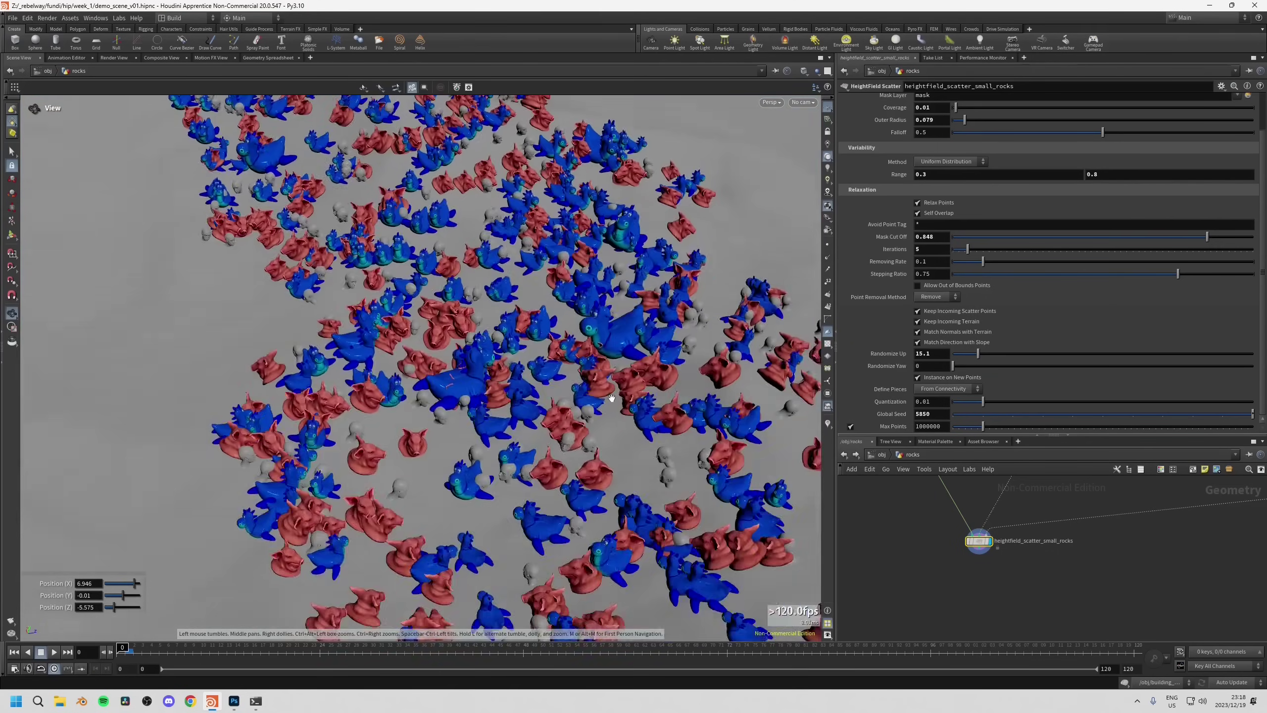
{"action": "middle_click_drag", "start_coordinate": [611, 399], "coordinate": [593, 482], "text": "alt"}
{"action": "left_click_drag", "start_coordinate": [593, 482], "coordinate": [564, 491]}
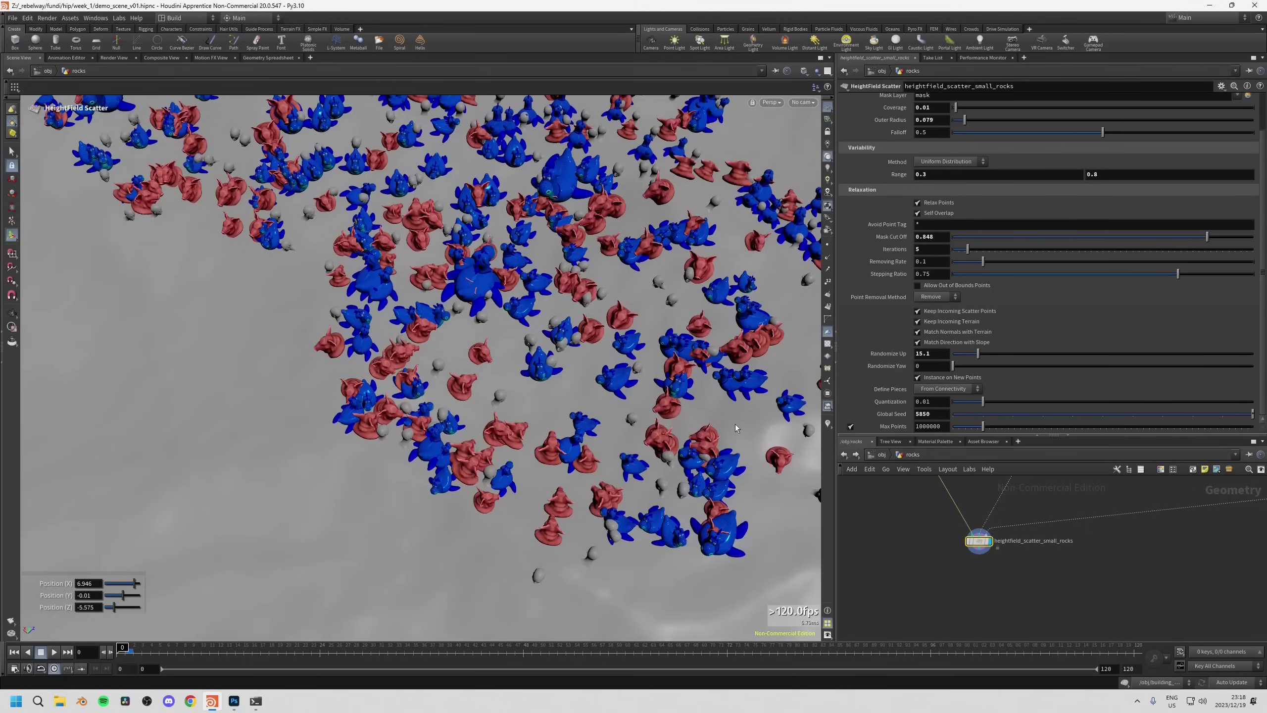
Set Randomize Yaw to 180 and inspect the orientation of the scattered test geometry.
{"action": "left_click_drag", "start_coordinate": [975, 368], "coordinate": [1253, 359]}
{"action": "left_click_drag", "start_coordinate": [414, 441], "coordinate": [449, 335], "text": "alt"}
{"action": "right_click_drag", "start_coordinate": [537, 330], "coordinate": [647, 329], "text": "alt"}
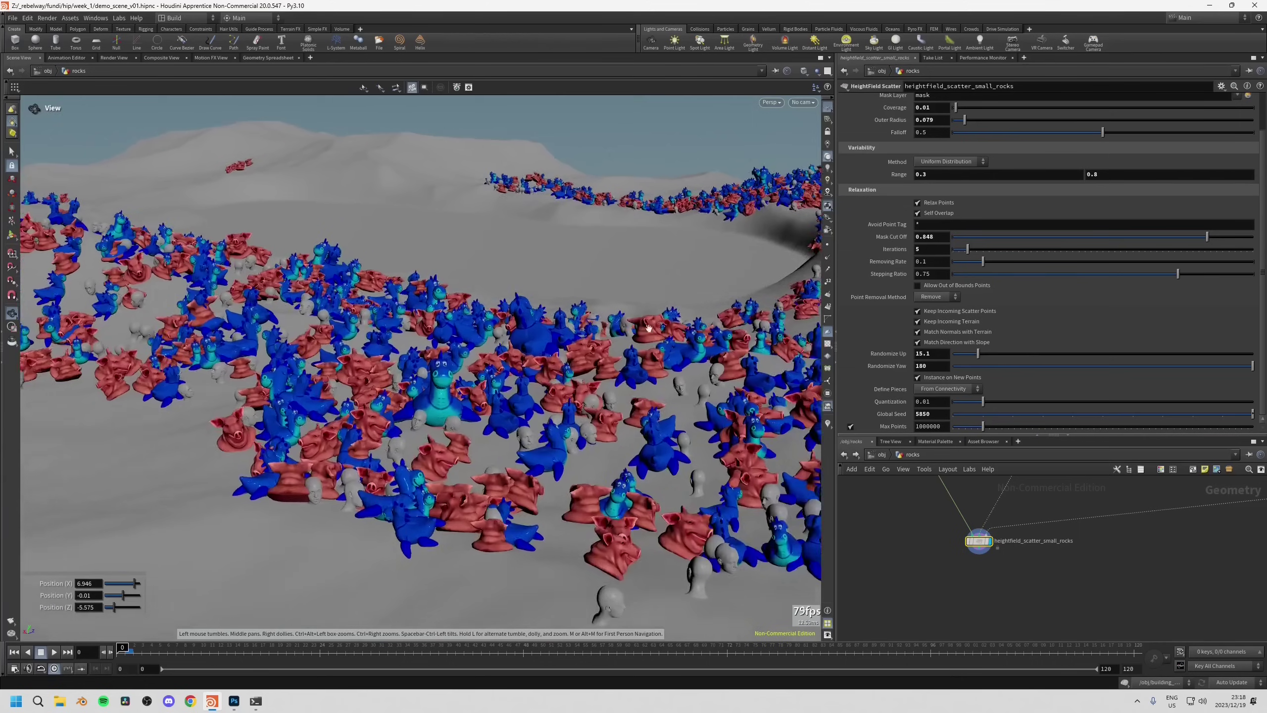
{"action": "left_click_drag", "start_coordinate": [647, 329], "coordinate": [644, 444], "text": "alt"}
Connect rocks_geo to the Primitives to Instance input of heightfield_scatter_small_rocks and inspect the scattered rocks up close.
{"action": "middle_click_drag", "start_coordinate": [951, 552], "coordinate": [953, 580]}
{"action": "scroll", "coordinate": [953, 580], "scroll_direction": "down", "scroll_amount": 2}
{"action": "scroll", "coordinate": [1013, 537], "scroll_direction": "down", "scroll_amount": 2}
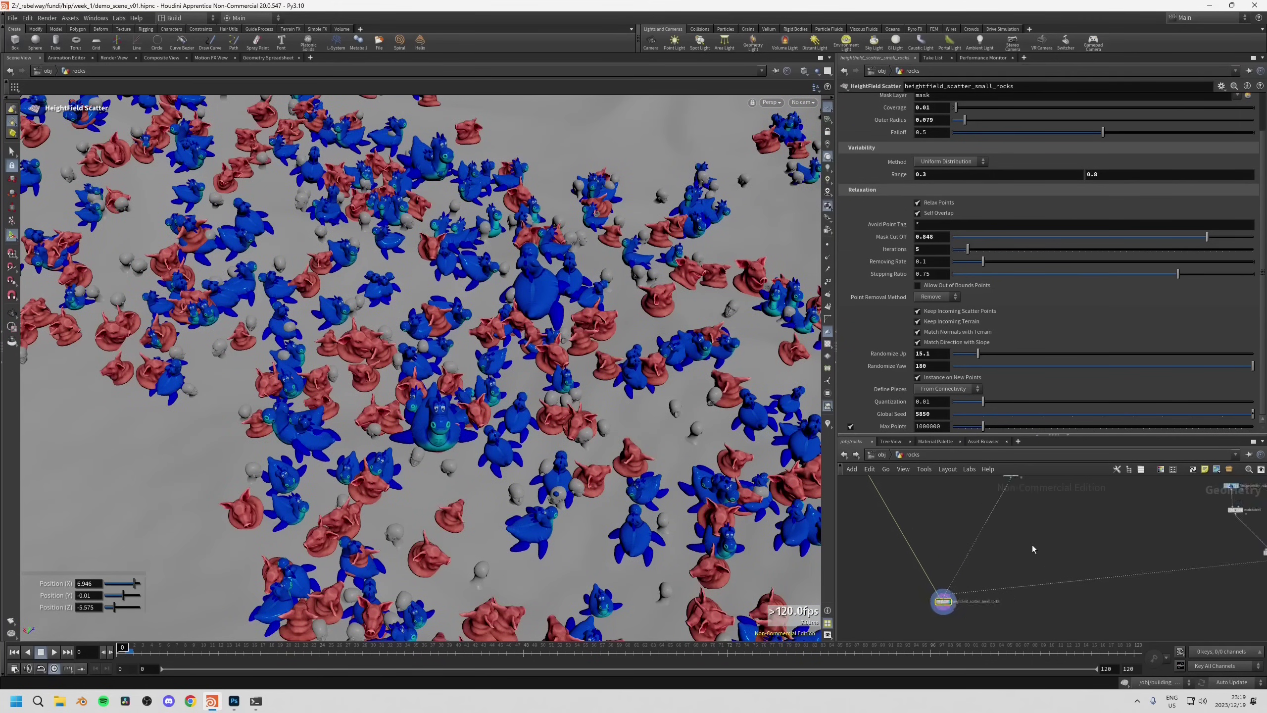
{"action": "left_click_drag", "start_coordinate": [1083, 435], "coordinate": [1085, 344]}
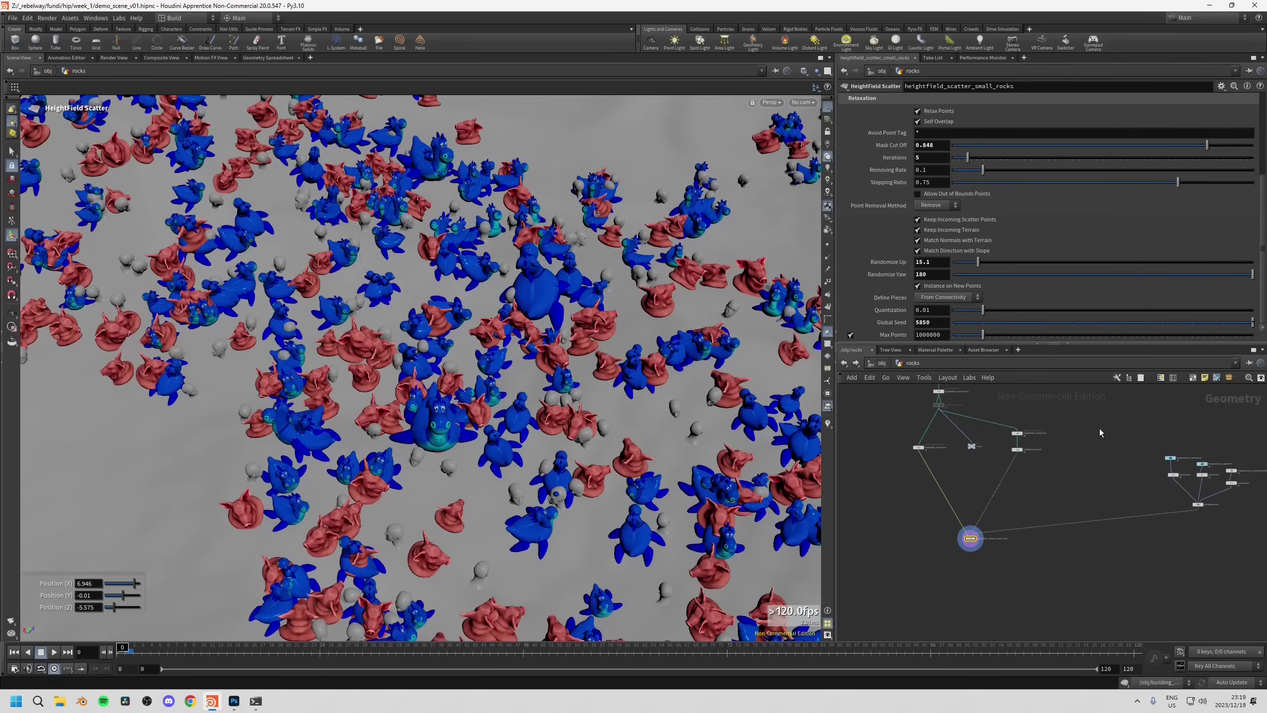
{"action": "middle_click_drag", "start_coordinate": [1108, 455], "coordinate": [1078, 505]}
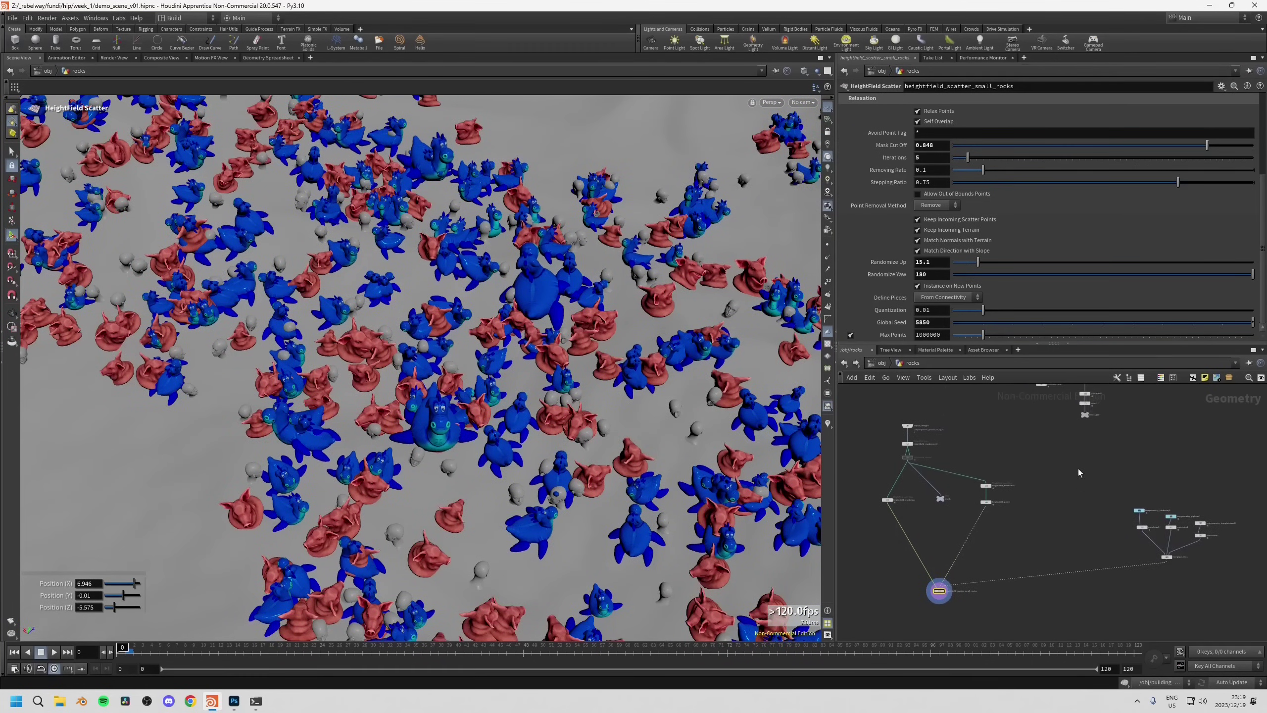
{"action": "scroll", "coordinate": [1085, 426], "scroll_direction": "up", "scroll_amount": 2}
{"action": "left_click", "coordinate": [1086, 407]}
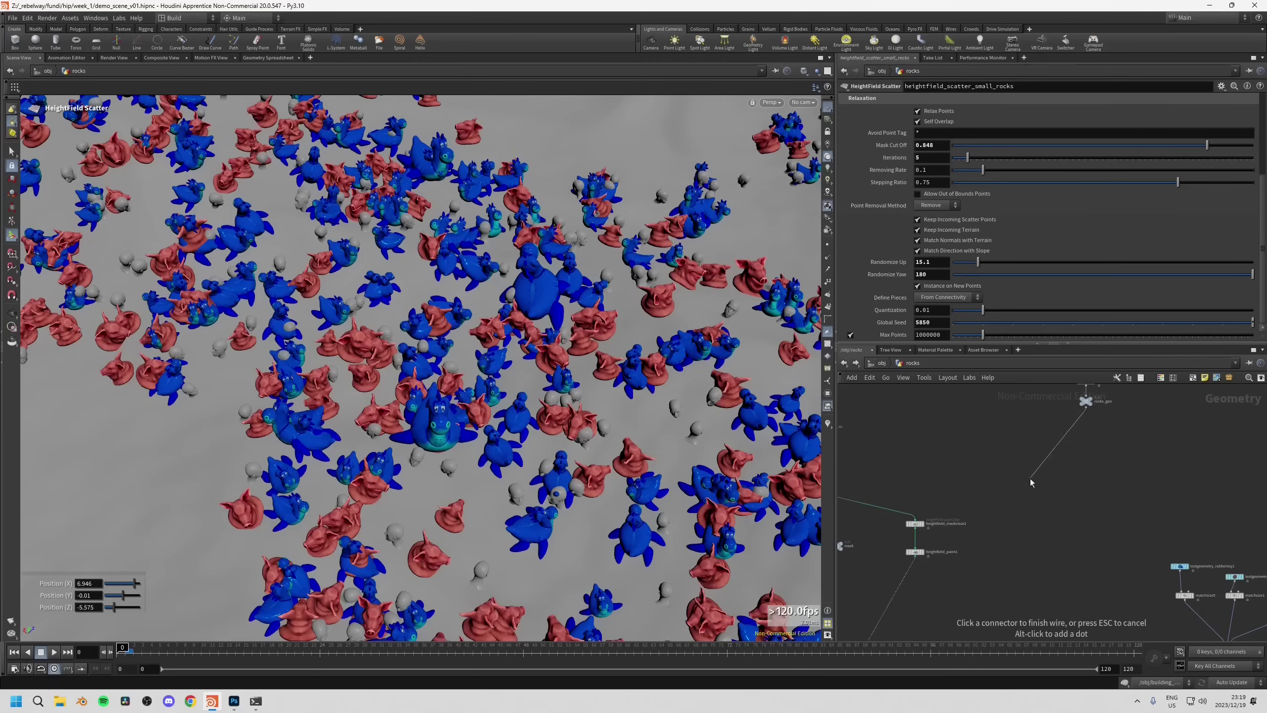
{"action": "left_click", "coordinate": [962, 518]}
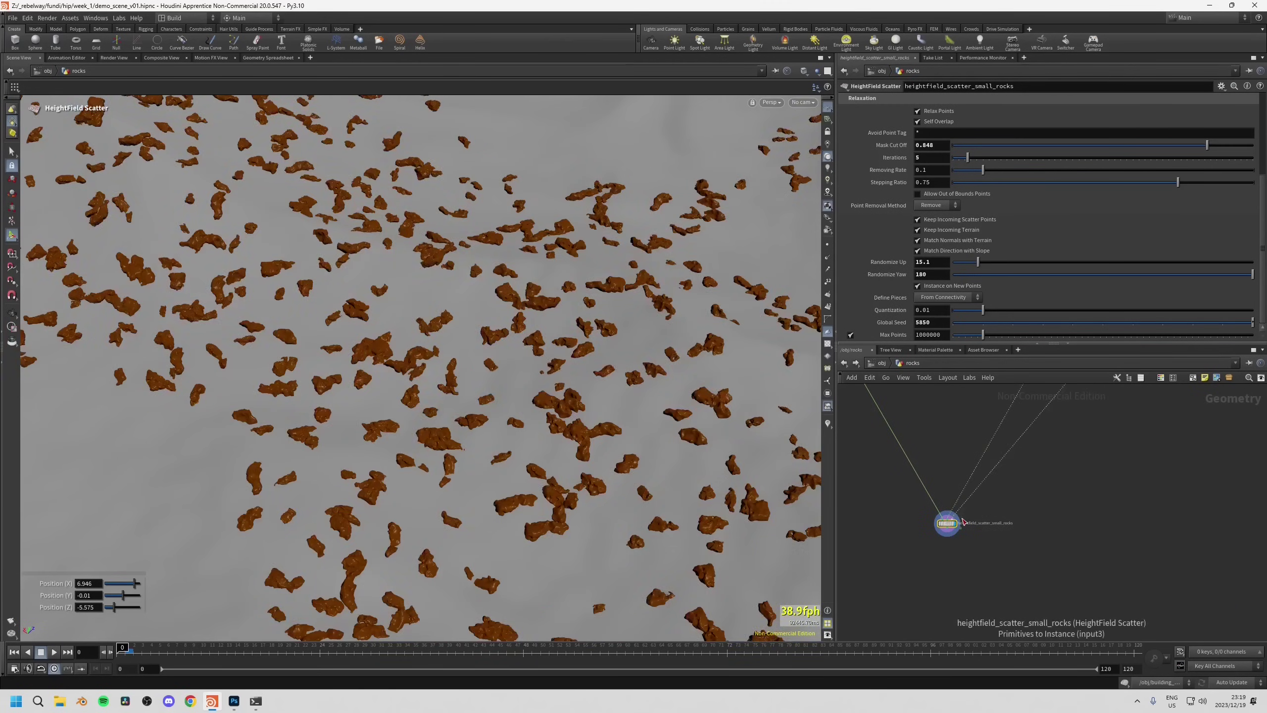
{"action": "middle_click_drag", "start_coordinate": [1047, 463], "coordinate": [1043, 540]}
{"action": "mouse_move", "coordinate": [589, 499]}
{"action": "left_mouse_down", "text": "alt"}
{"action": "mouse_move", "coordinate": [592, 458]}
{"action": "mouse_move", "coordinate": [791, 334]}
{"action": "mouse_move", "coordinate": [588, 439]}
{"action": "mouse_move", "coordinate": [594, 481]}
{"action": "left_mouse_up", "text": "alt"}
{"action": "right_click_drag", "start_coordinate": [594, 481], "coordinate": [609, 498]}
{"action": "left_click_drag", "start_coordinate": [608, 498], "coordinate": [679, 440]}
{"action": "key", "text": "Return"}
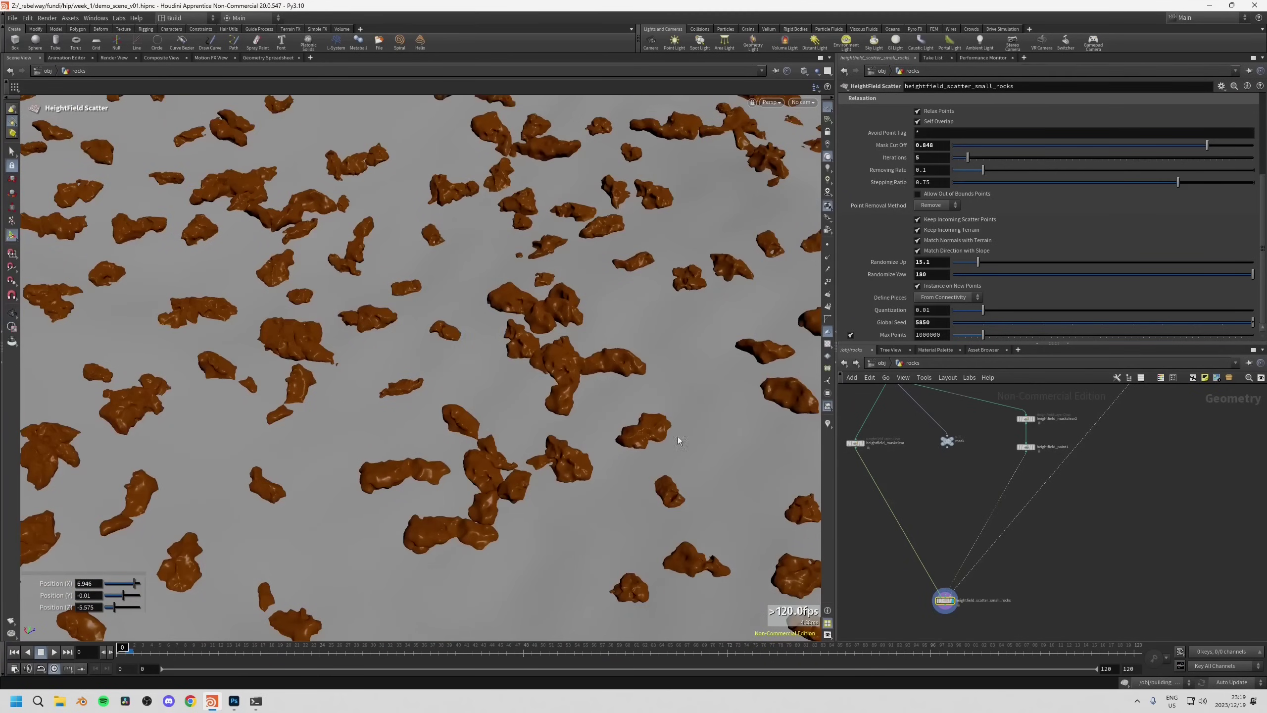
Display the box1 node at the start of the rock-generation chain and frame the box in the viewport.
{"action": "scroll", "coordinate": [932, 478], "scroll_direction": "down", "scroll_amount": 4}
{"action": "middle_click_drag", "start_coordinate": [992, 406], "coordinate": [946, 641]}
{"action": "scroll", "coordinate": [968, 565], "scroll_direction": "up", "scroll_amount": 4}
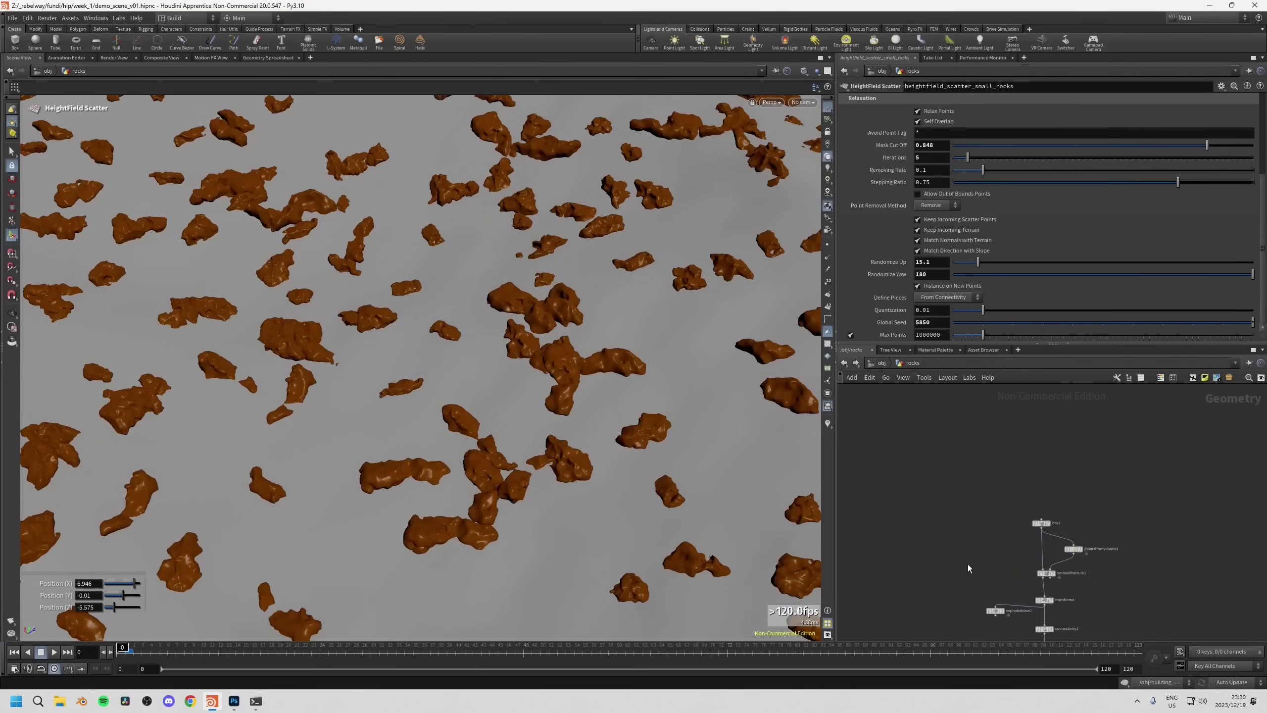
{"action": "scroll", "coordinate": [1008, 519], "scroll_direction": "up", "scroll_amount": 3}
{"action": "middle_click_drag", "start_coordinate": [1012, 533], "coordinate": [976, 487]}
{"action": "left_click_drag", "start_coordinate": [990, 491], "coordinate": [1059, 491]}
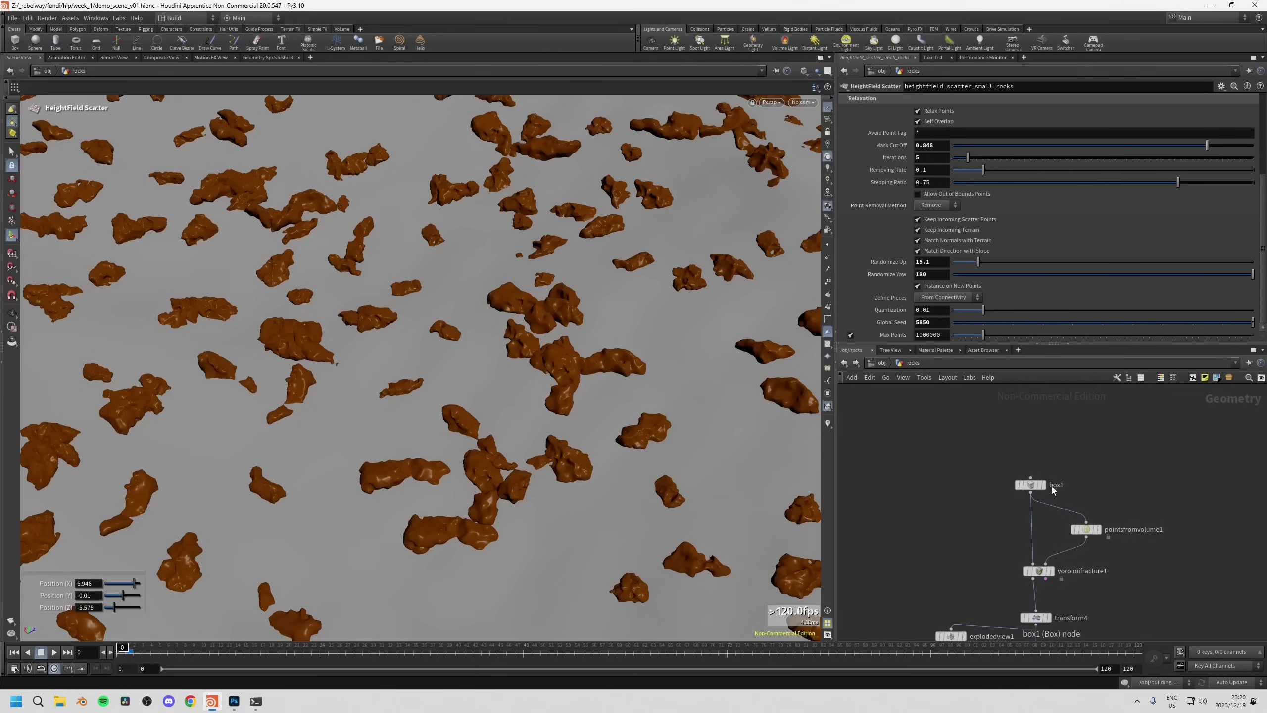
{"action": "left_click", "coordinate": [1046, 486]}
{"action": "key", "text": "Escape"}
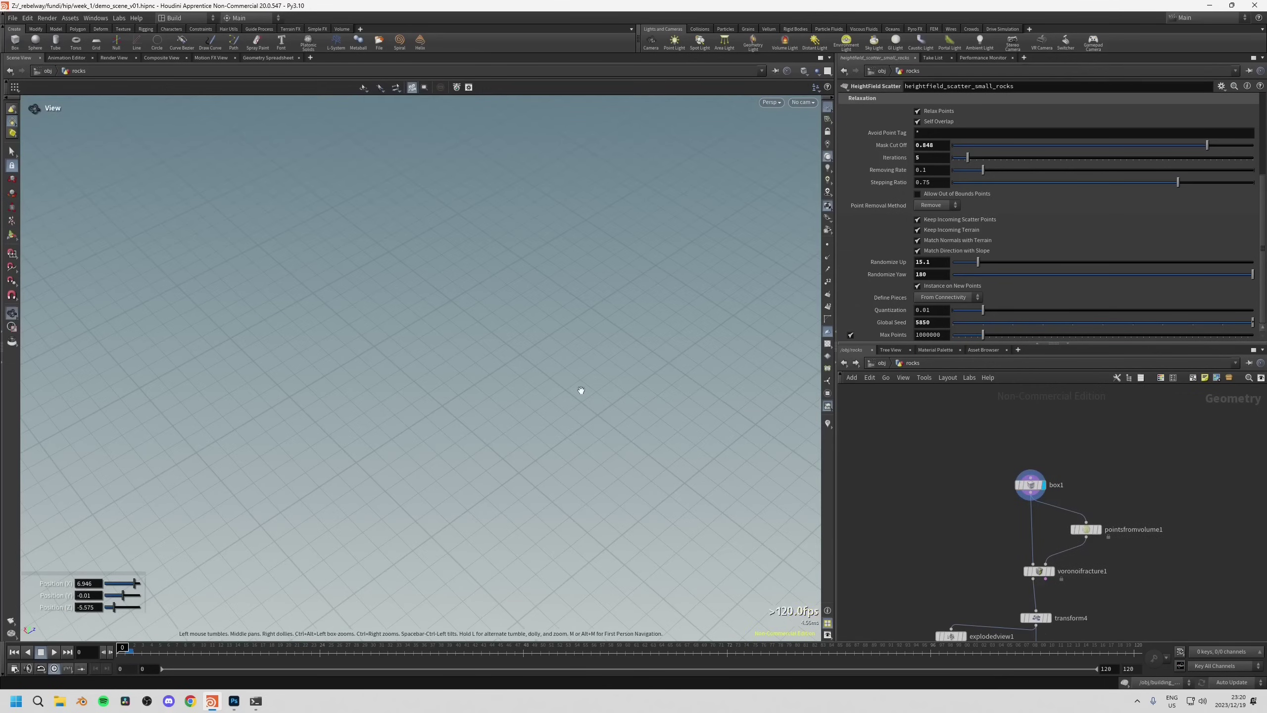
{"action": "key", "text": "g"}
{"action": "left_click_drag", "start_coordinate": [531, 402], "coordinate": [544, 375]}
{"action": "right_click_drag", "start_coordinate": [544, 375], "coordinate": [502, 429]}
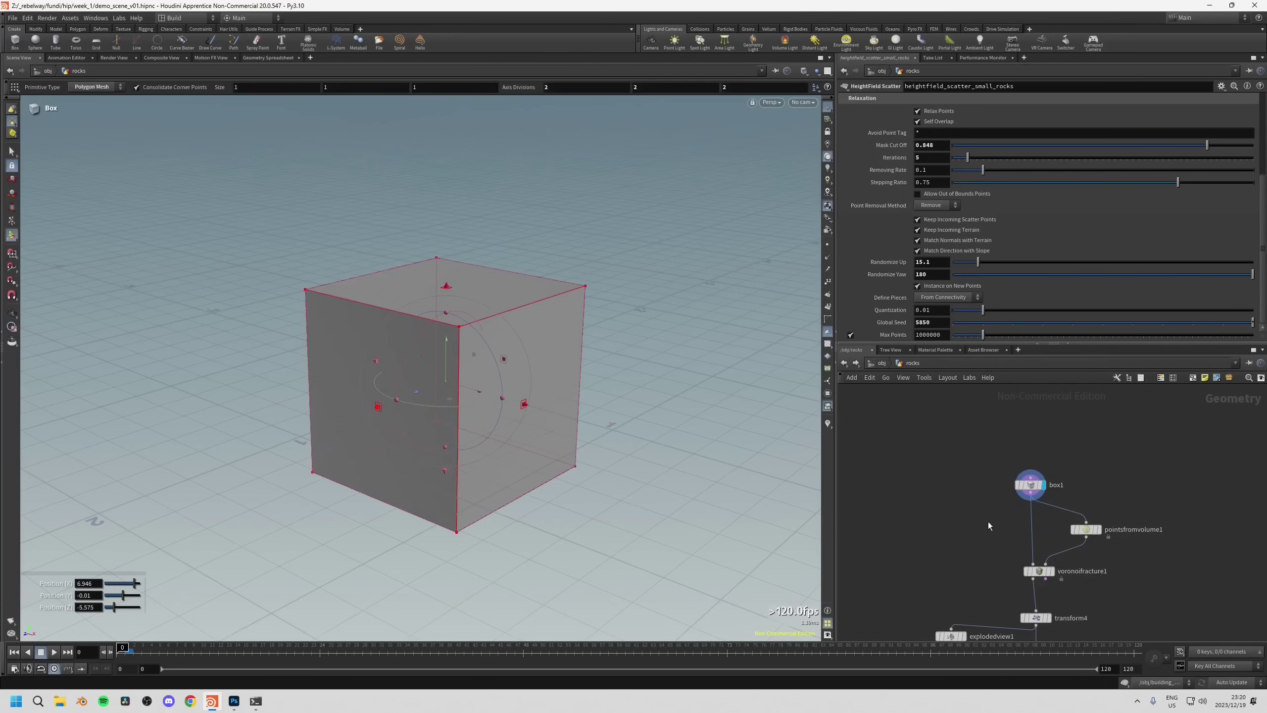
Select and display voronoifracture1 and inspect the fractured box from another angle.
{"action": "middle_click_drag", "start_coordinate": [989, 523], "coordinate": [964, 467]}
{"action": "left_click_drag", "start_coordinate": [972, 506], "coordinate": [1037, 520]}
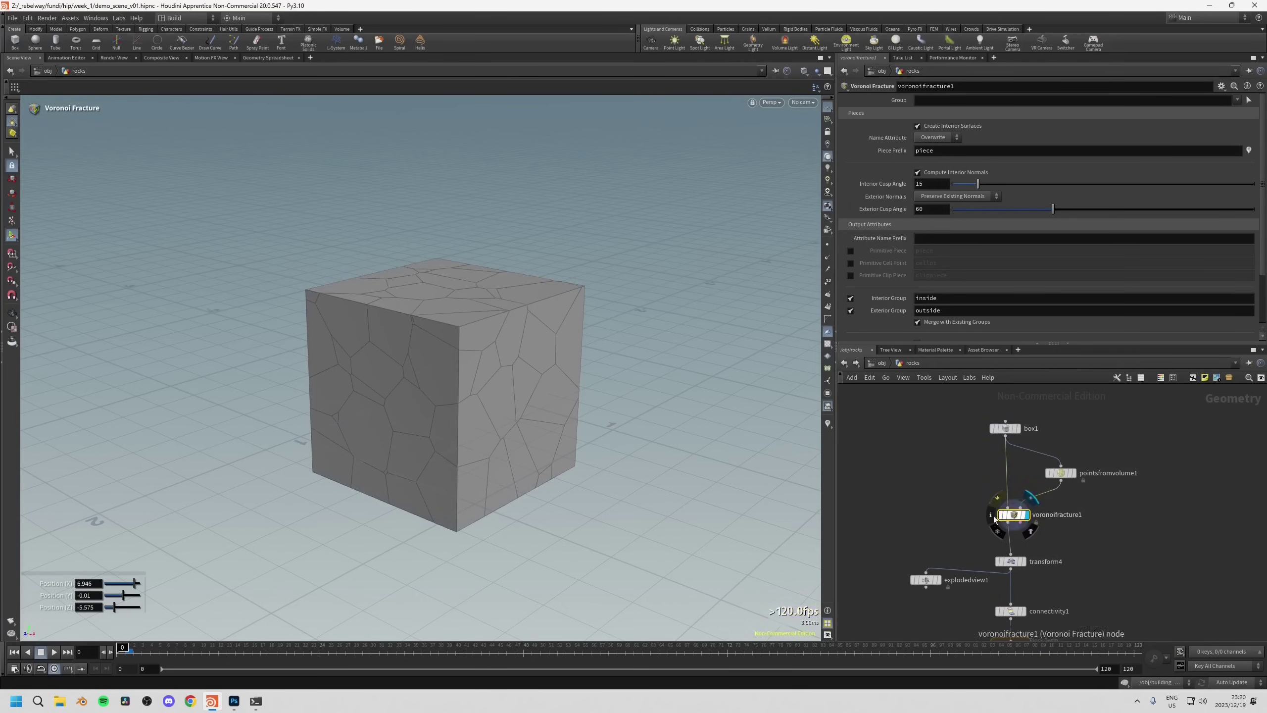
{"action": "key", "text": "Escape"}
{"action": "left_click_drag", "start_coordinate": [419, 343], "coordinate": [371, 353]}
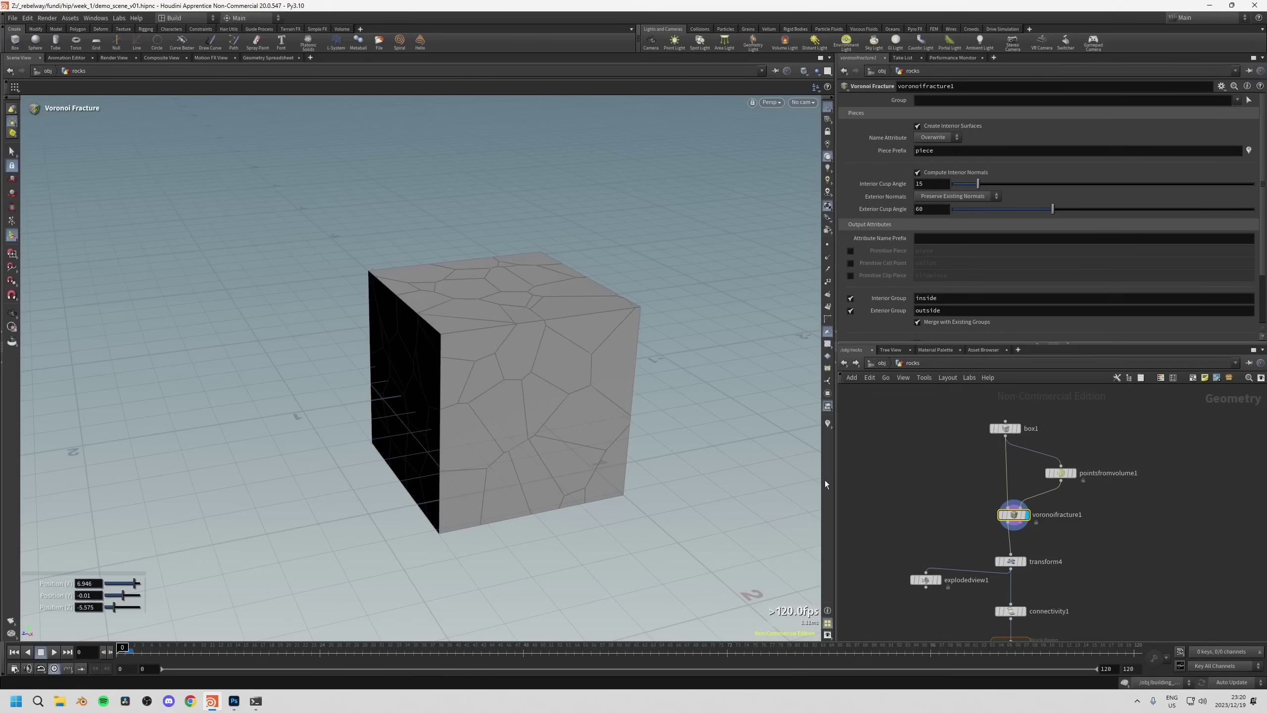
Bypass transform4 and display explodedview1 to separate the fractured box into its individual pieces.
{"action": "left_click_drag", "start_coordinate": [553, 388], "coordinate": [449, 434]}
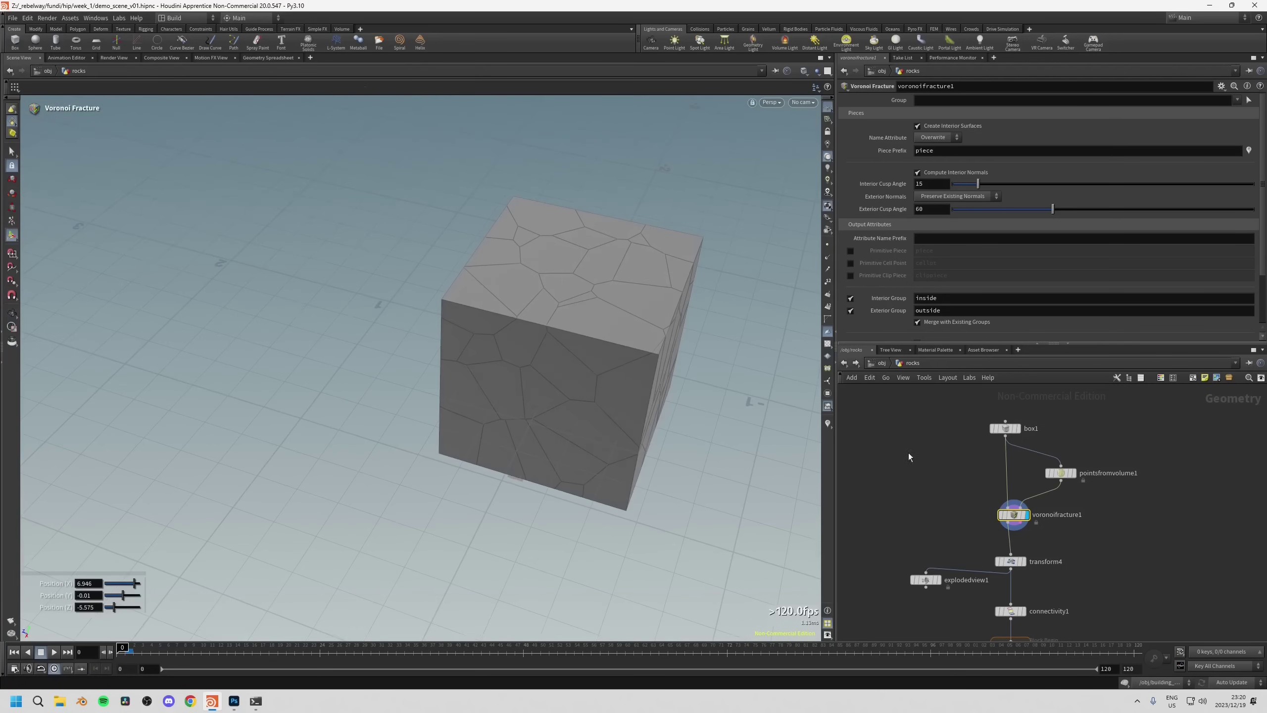
{"action": "middle_click_drag", "start_coordinate": [946, 538], "coordinate": [940, 515]}
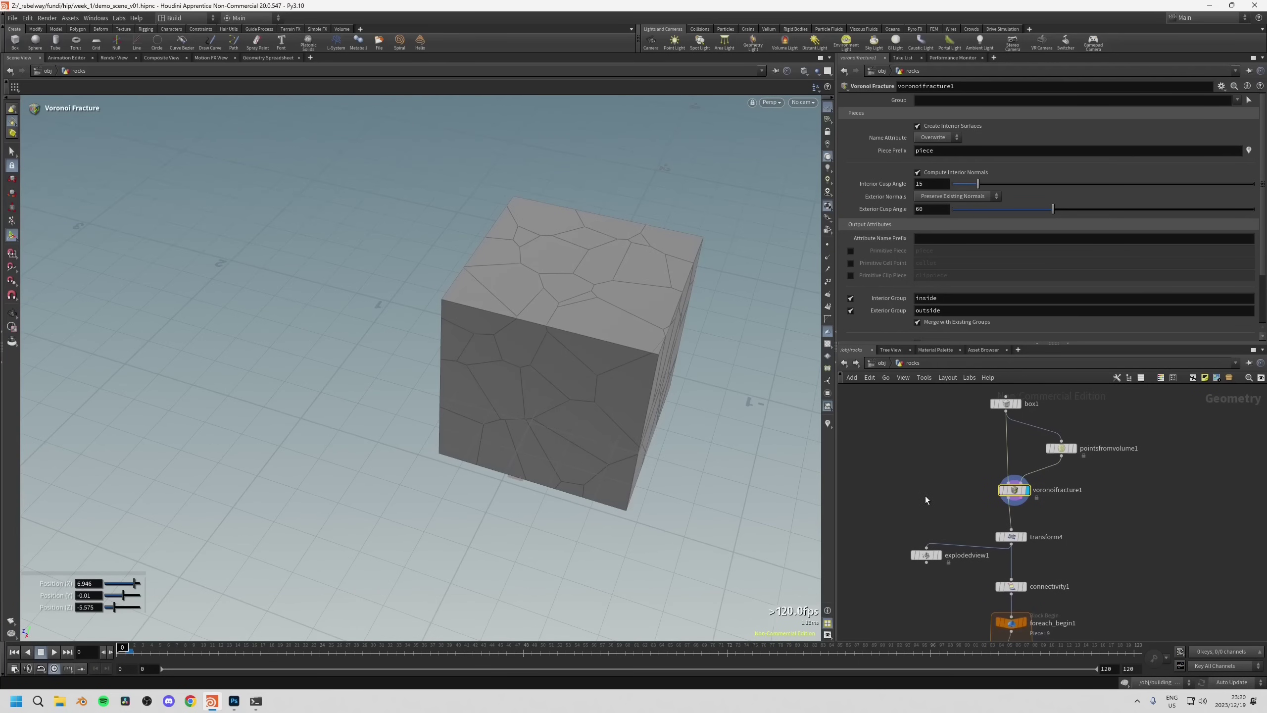
{"action": "left_click", "coordinate": [926, 555]}
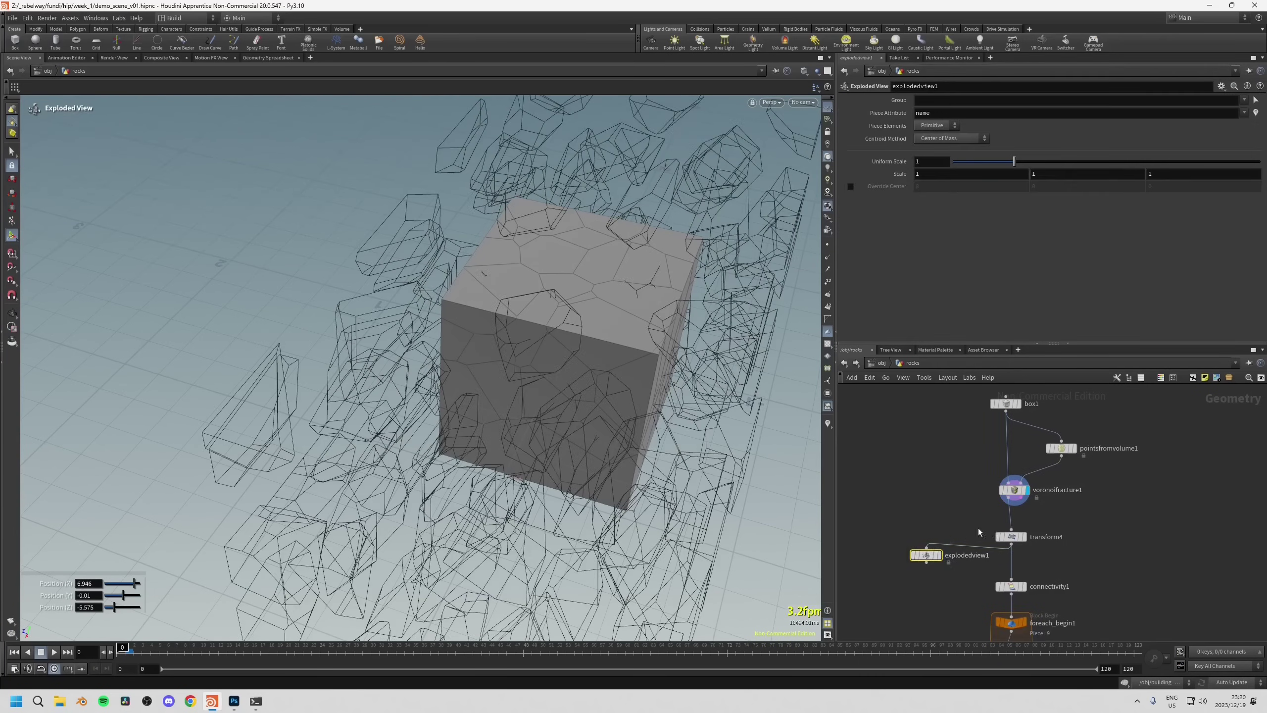
{"action": "left_click", "coordinate": [999, 537]}
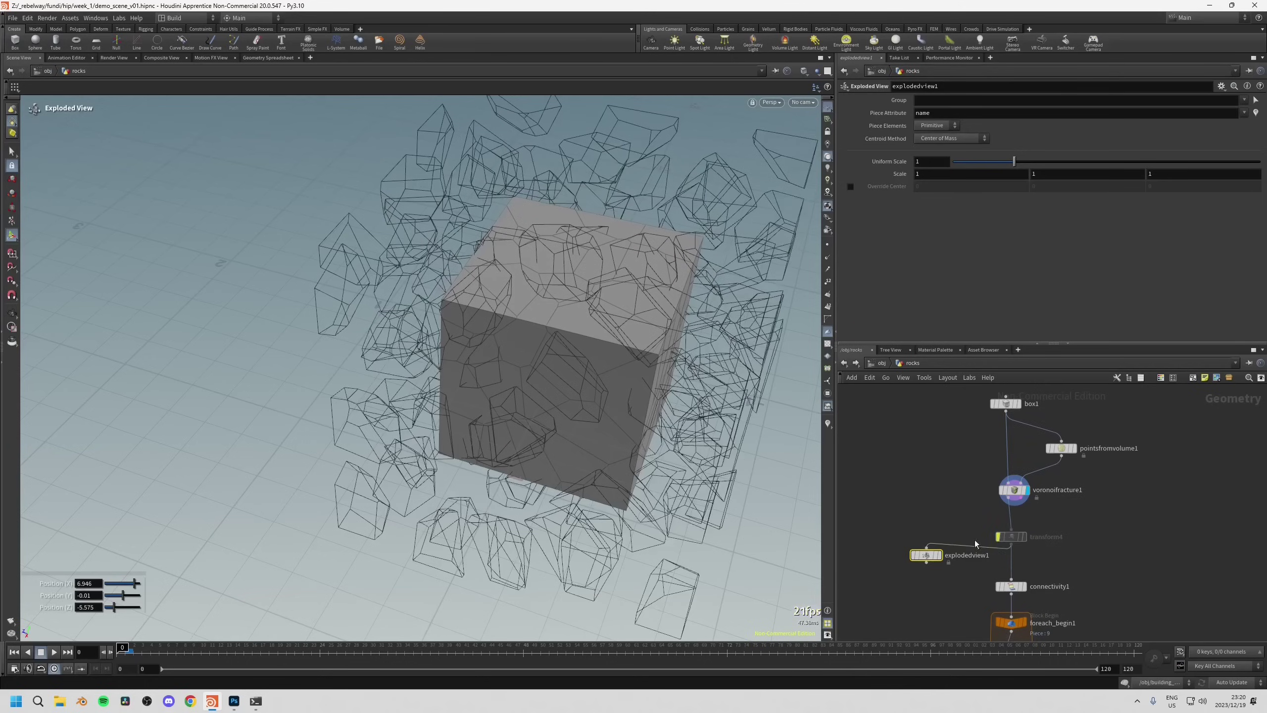
{"action": "left_click", "coordinate": [939, 555]}
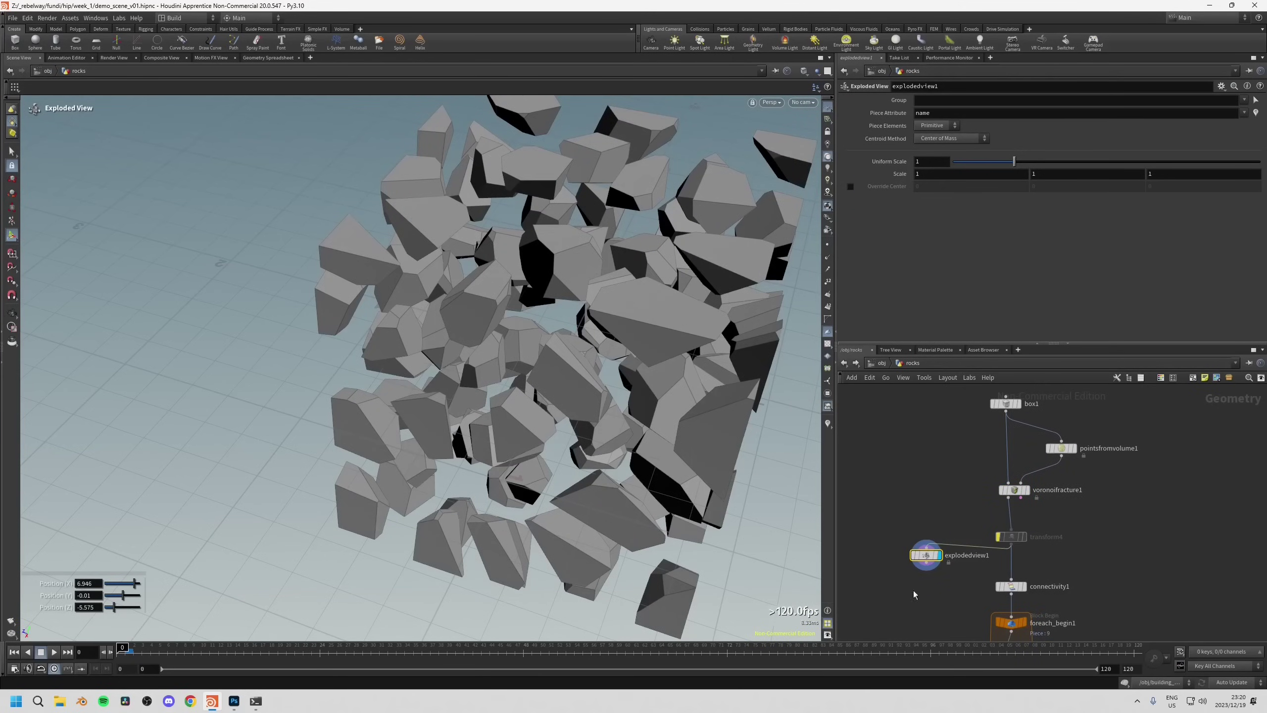
Examine the shapes of the exploded fracture pieces from several angles and up close.
{"action": "left_click_drag", "start_coordinate": [600, 487], "coordinate": [687, 403], "text": "alt"}
{"action": "key", "text": "Return"}
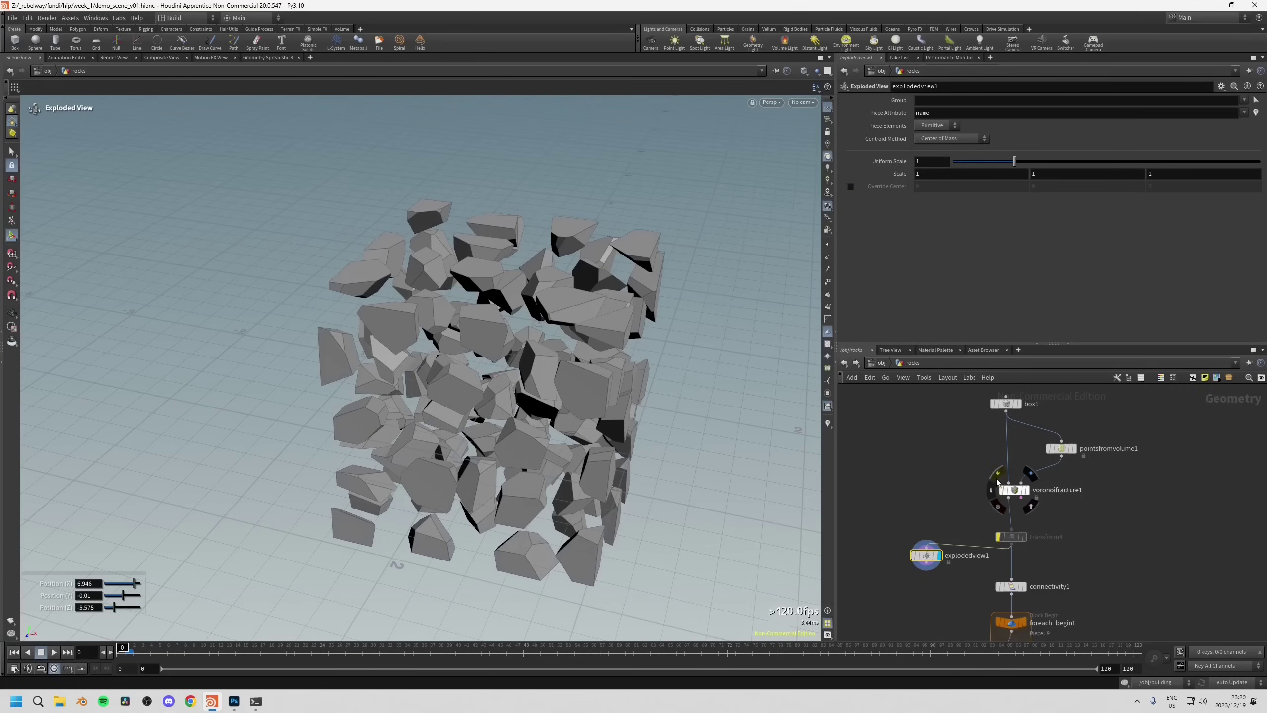
{"action": "left_click", "coordinate": [998, 475]}
{"action": "left_click", "coordinate": [997, 474]}
{"action": "left_click_drag", "start_coordinate": [614, 359], "coordinate": [389, 278], "text": "alt"}
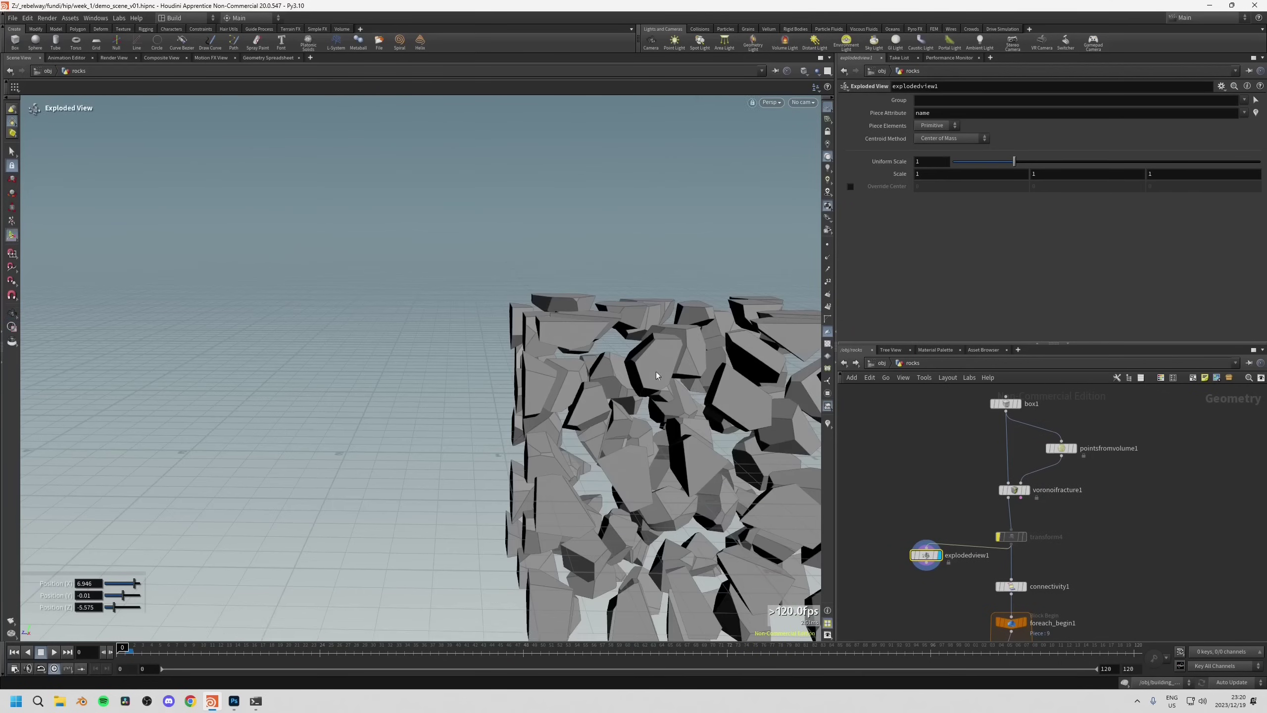
{"action": "left_click_drag", "start_coordinate": [656, 372], "coordinate": [684, 390], "text": "alt"}
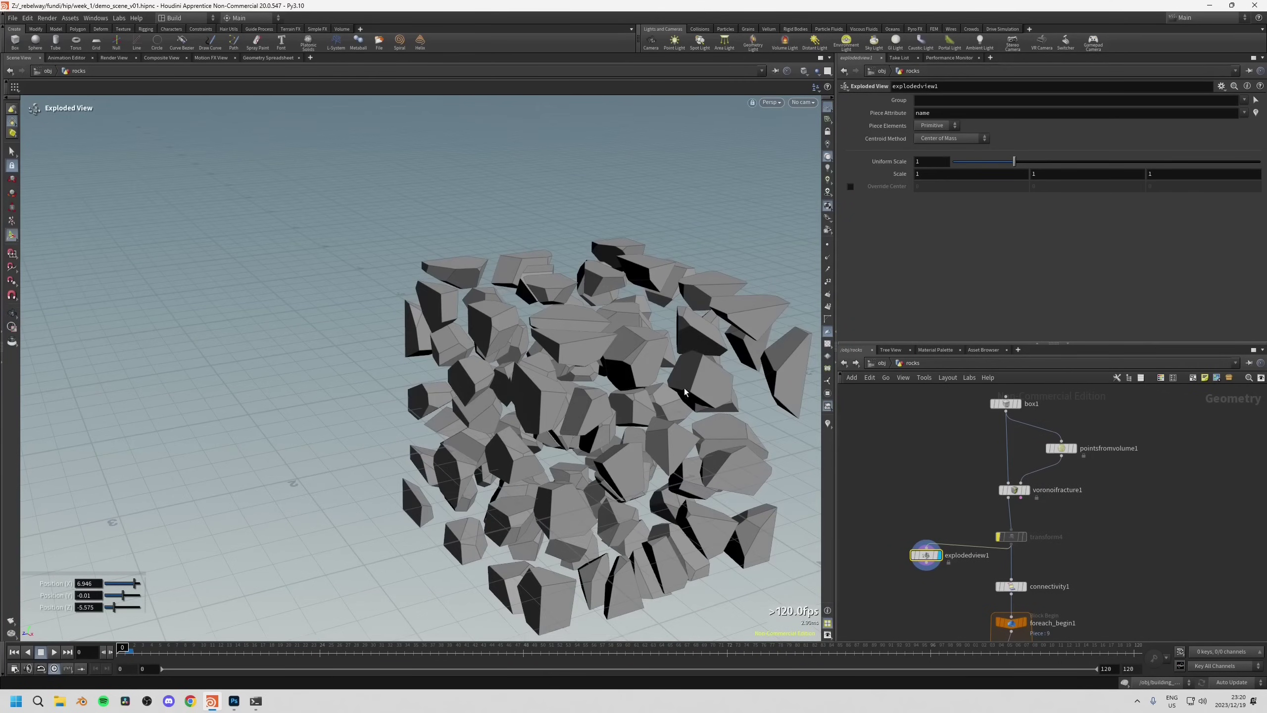
{"action": "left_click_drag", "start_coordinate": [609, 420], "coordinate": [750, 370]}
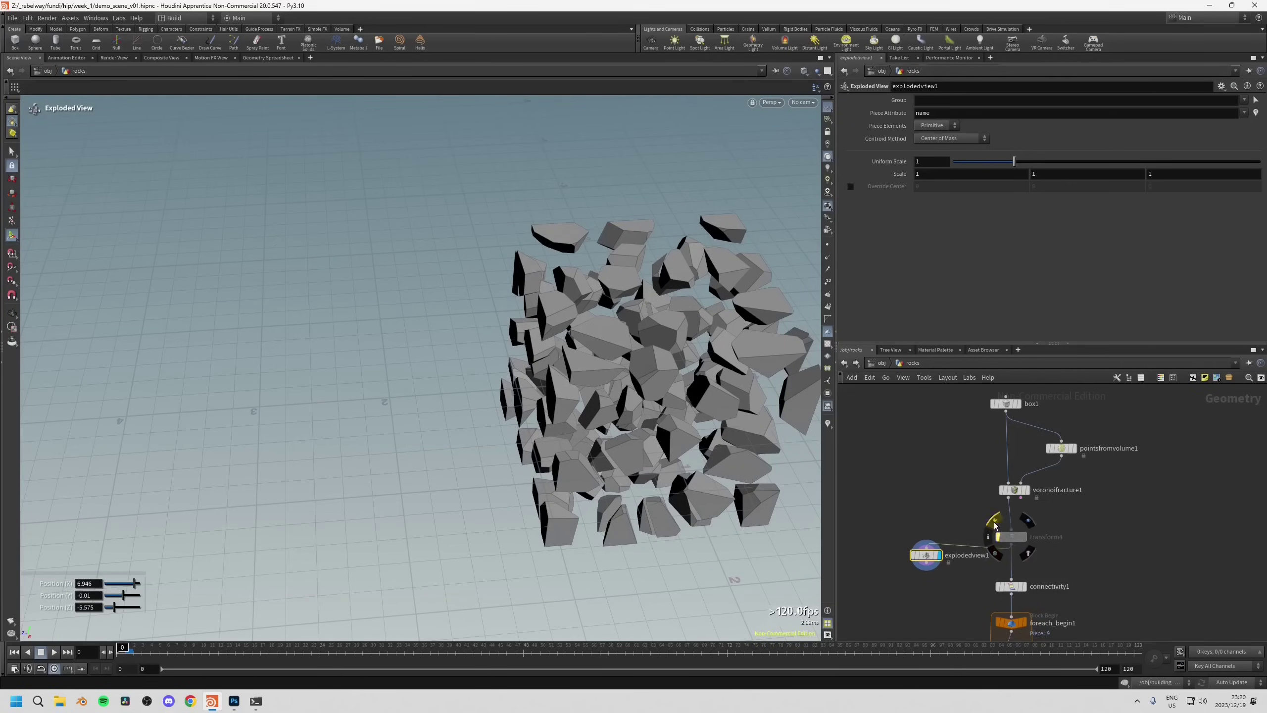
Re-enable transform4 and inspect its effect on the exploded fracture pieces from above and from the side.
{"action": "left_click", "coordinate": [994, 526]}
{"action": "left_click_drag", "start_coordinate": [526, 447], "coordinate": [646, 350], "text": "alt"}
{"action": "key", "text": "Return"}
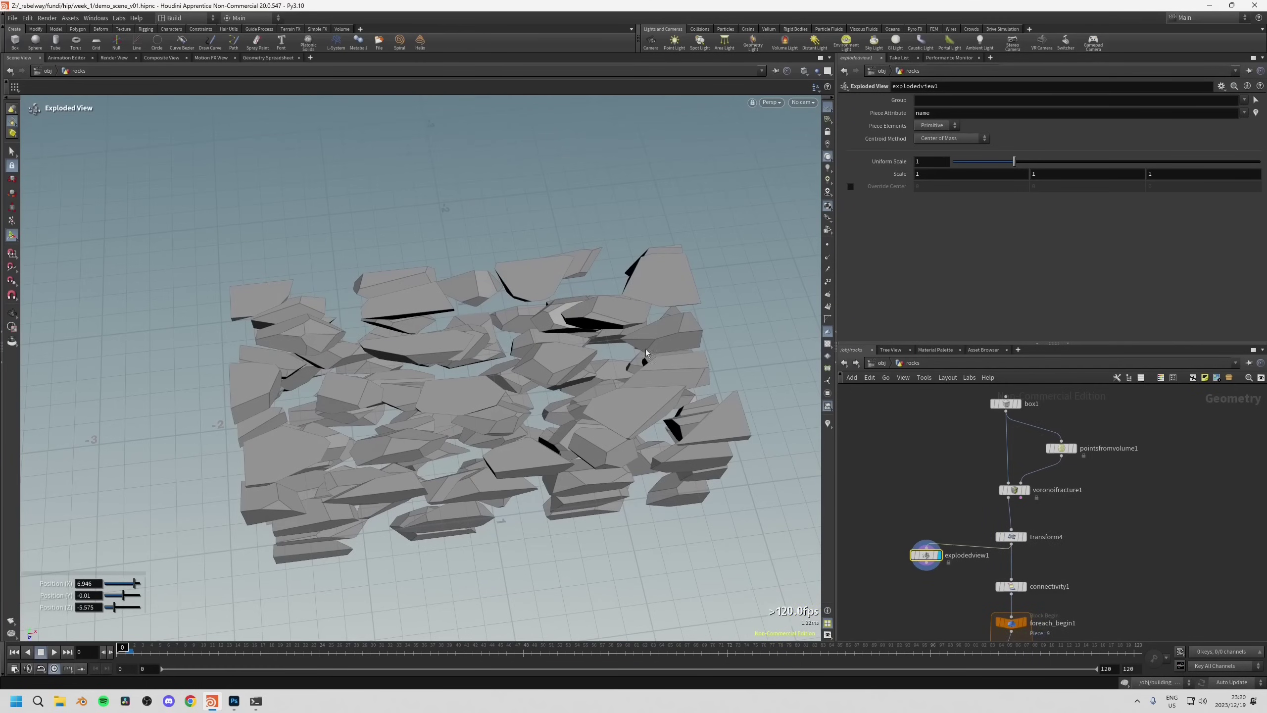
{"action": "left_click_drag", "start_coordinate": [598, 412], "coordinate": [739, 524], "text": "alt"}
{"action": "key", "text": "Escape"}
{"action": "key", "text": "Return"}
{"action": "left_click_drag", "start_coordinate": [625, 462], "coordinate": [577, 356], "text": "alt"}
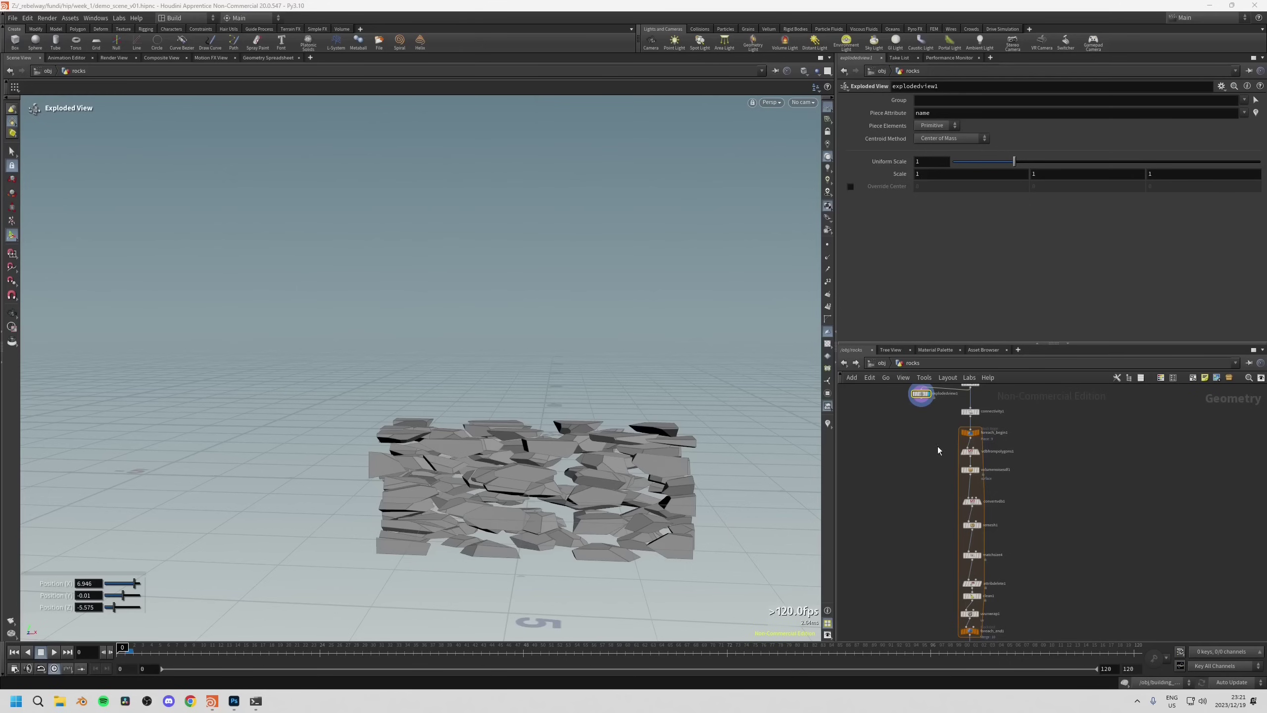
Display foreach_begin1 at the start of the loop and inspect the single fracture piece it passes on.
{"action": "middle_click_drag", "start_coordinate": [953, 461], "coordinate": [919, 466]}
{"action": "left_click_drag", "start_coordinate": [536, 395], "coordinate": [549, 460], "text": "alt"}
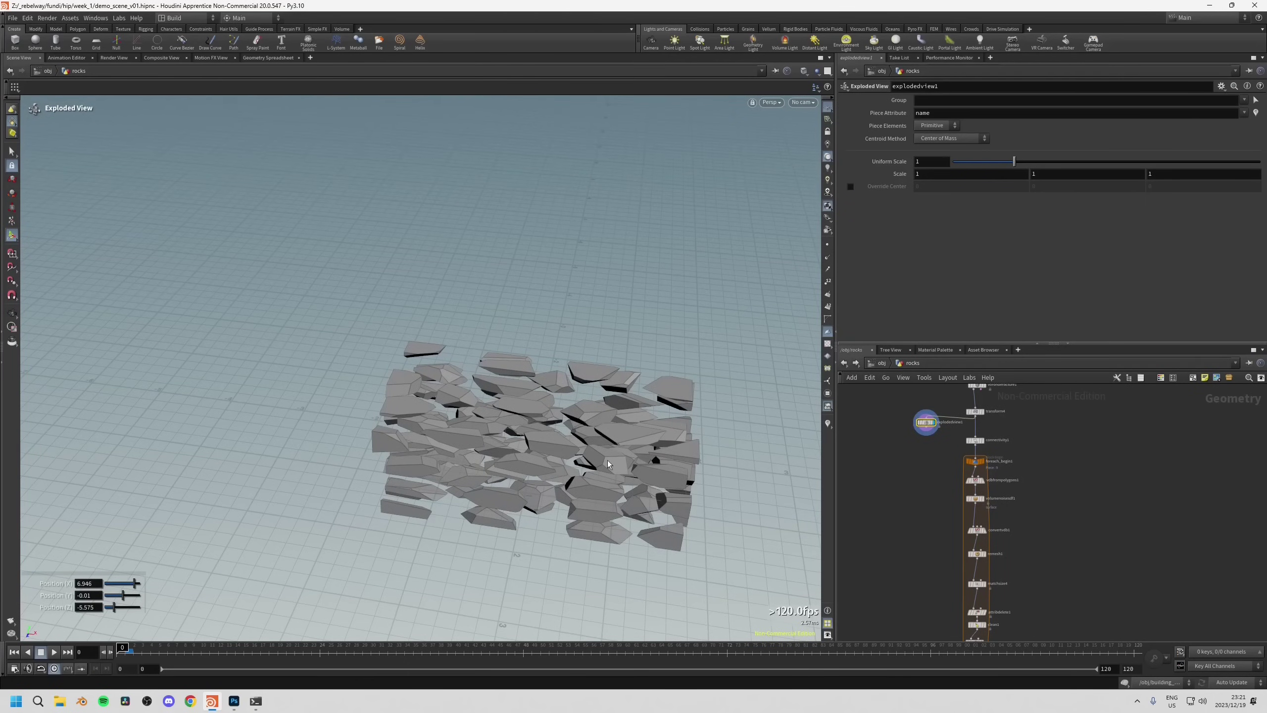
{"action": "scroll", "coordinate": [958, 477], "scroll_direction": "up", "scroll_amount": 3}
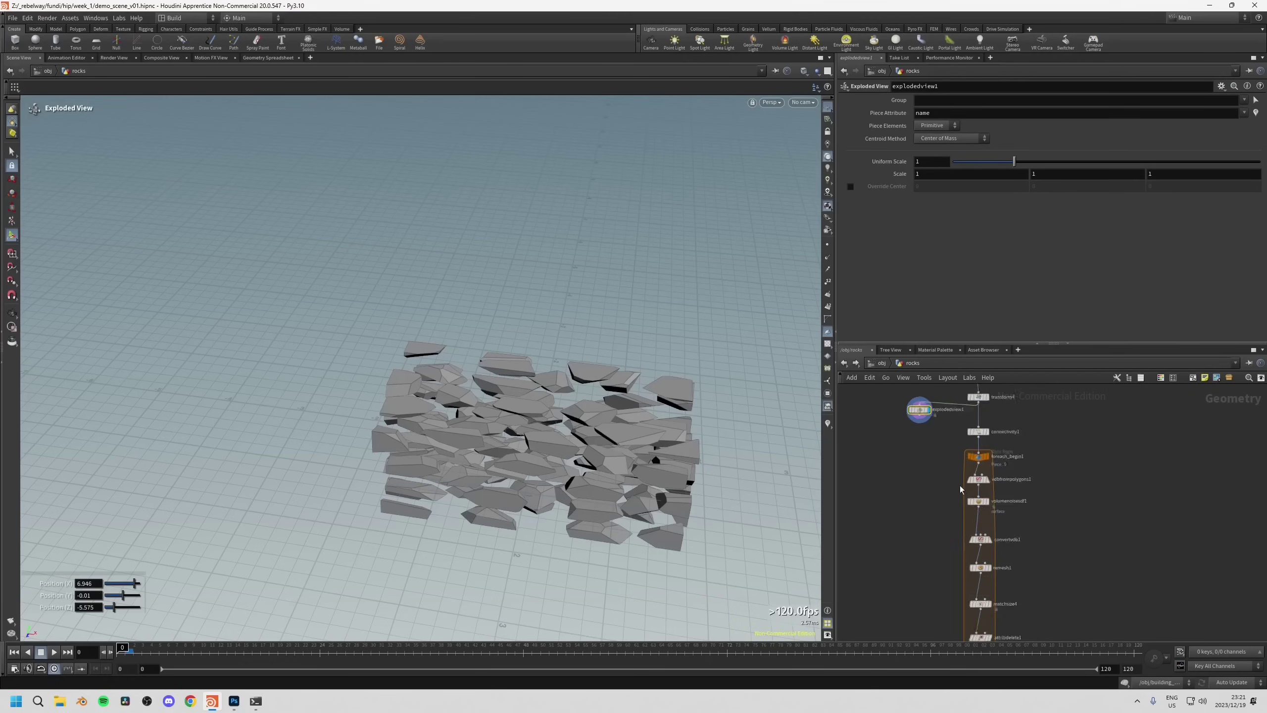
{"action": "left_click", "coordinate": [999, 441]}
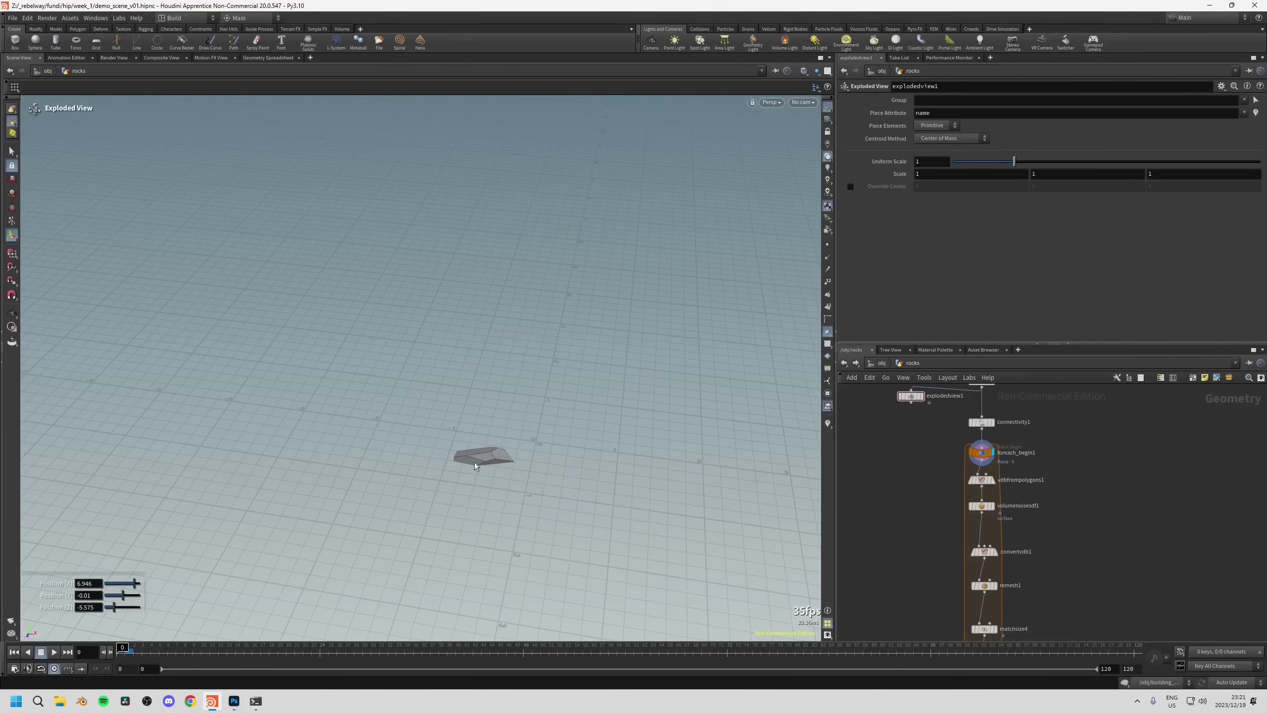
{"action": "key", "text": "Escape"}
{"action": "mouse_move", "coordinate": [469, 483]}
{"action": "left_mouse_down"}
{"action": "mouse_move", "coordinate": [489, 433]}
{"action": "mouse_move", "coordinate": [495, 481]}
{"action": "left_mouse_up"}
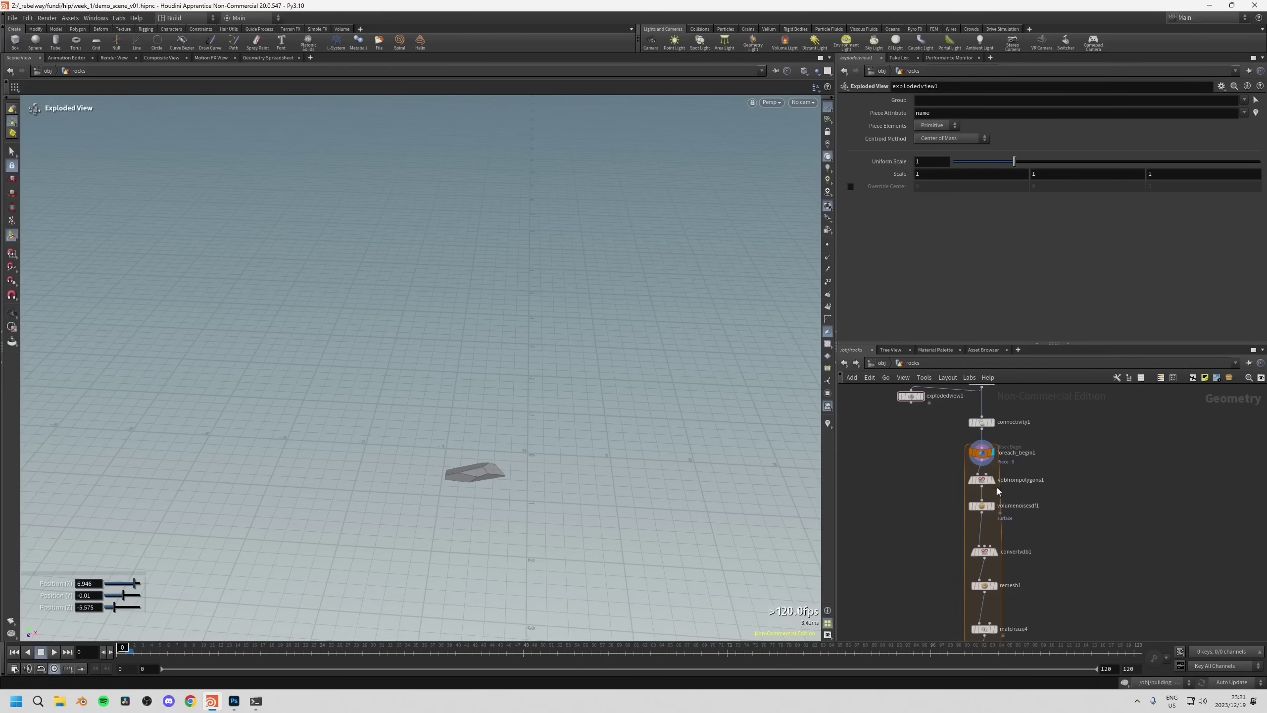
Display vdbfrompolygons1 followed by volumenoisesdf1 and inspect how the noise deforms the piece's volume.
{"action": "scroll", "coordinate": [967, 491], "scroll_direction": "up", "scroll_amount": 3}
{"action": "left_click", "coordinate": [1011, 473]}
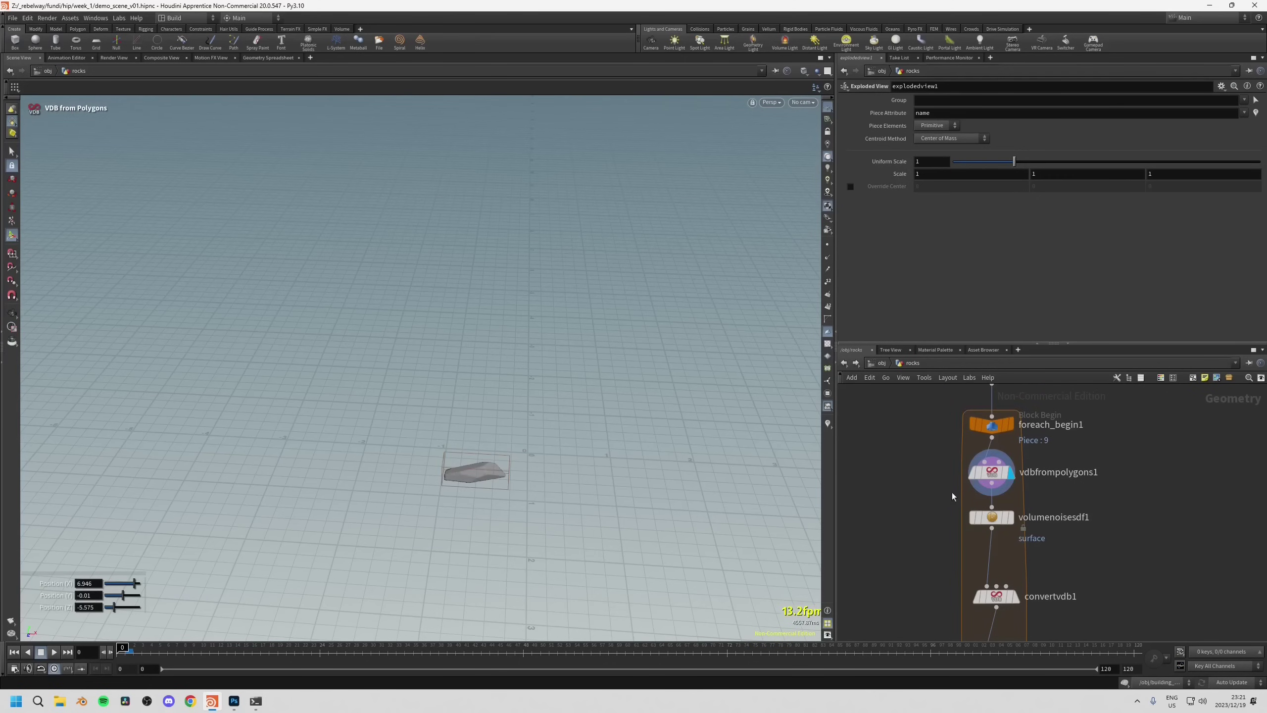
{"action": "left_click", "coordinate": [1011, 517]}
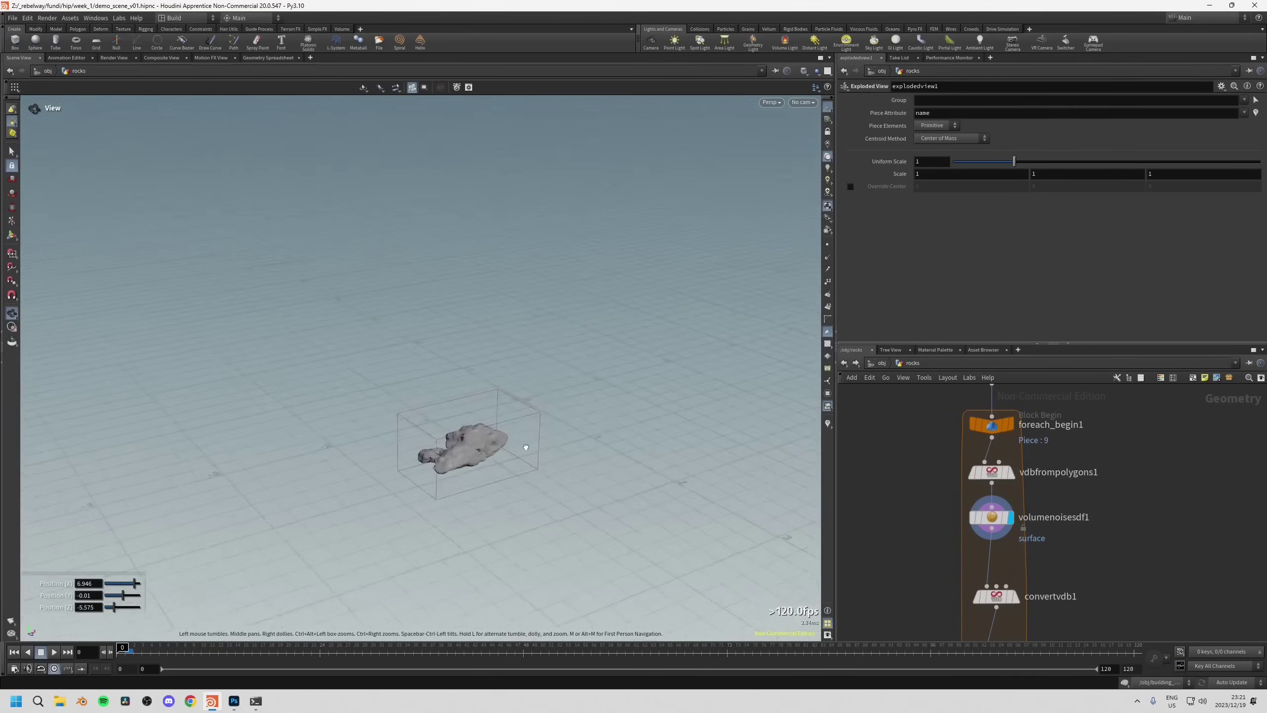
{"action": "left_click_drag", "start_coordinate": [525, 447], "coordinate": [507, 458], "text": "alt"}
{"action": "middle_click_drag", "start_coordinate": [915, 594], "coordinate": [900, 465]}
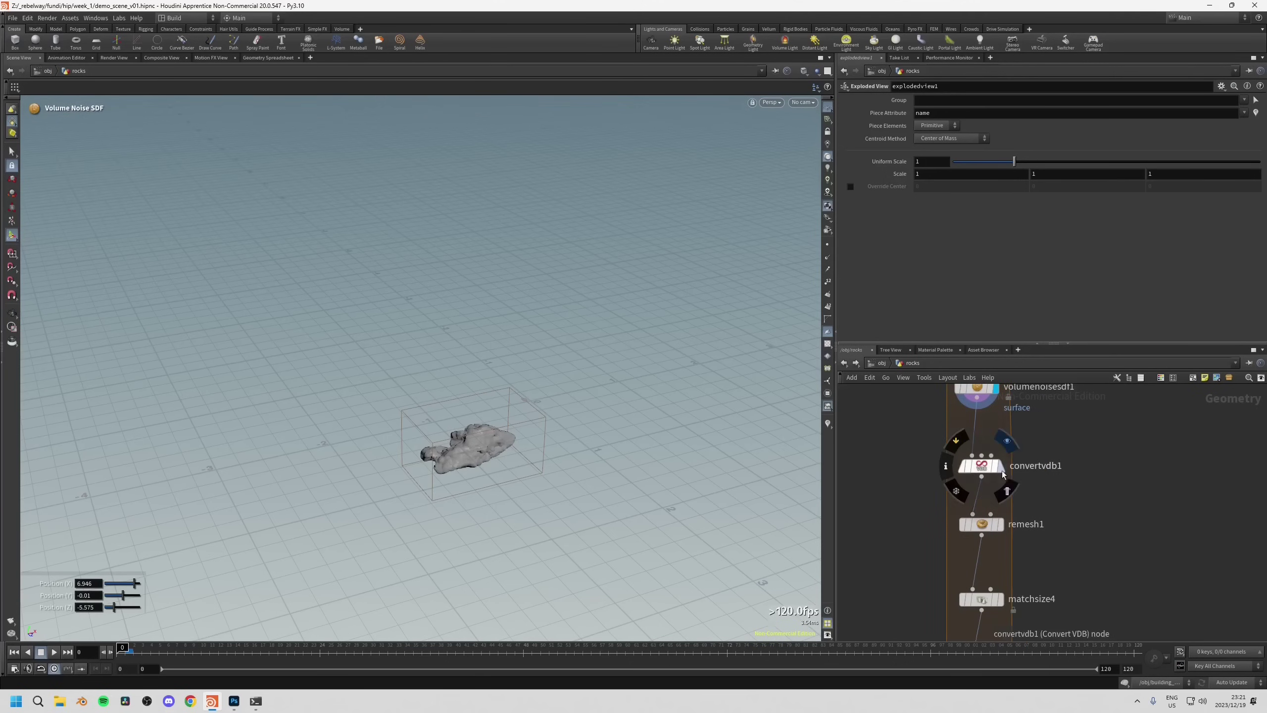
{"action": "left_click_drag", "start_coordinate": [523, 450], "coordinate": [479, 445], "text": "alt"}
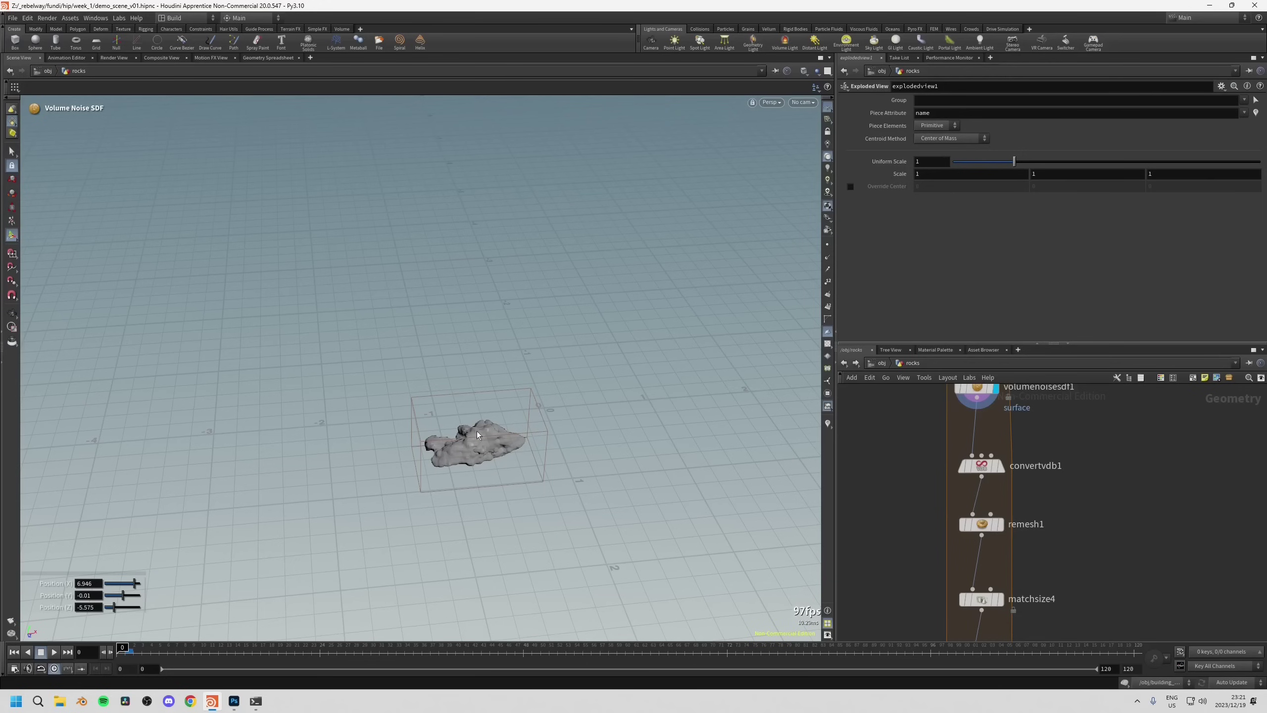
Display convertvdb1 followed by remesh1 and inspect the rock's polygon mesh up close from several angles.
{"action": "left_click", "coordinate": [1002, 465]}
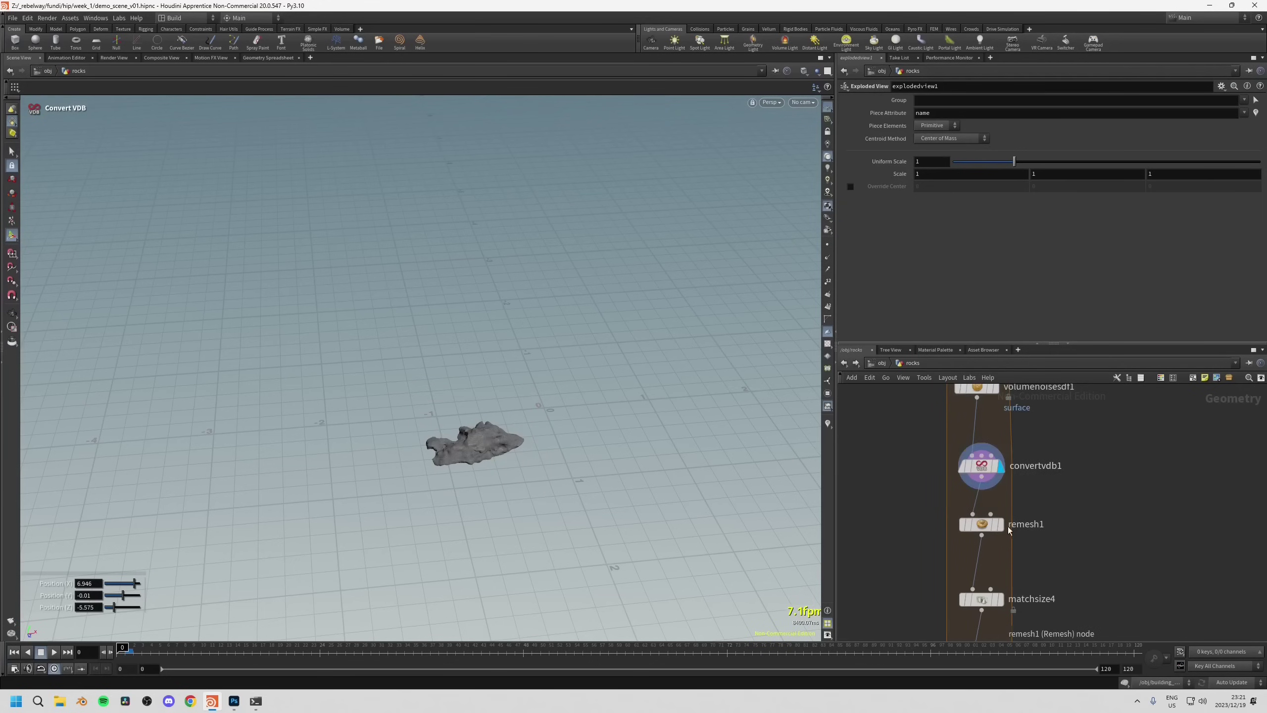
{"action": "left_click", "coordinate": [1001, 524]}
{"action": "key", "text": "Escape"}
{"action": "right_click_drag", "start_coordinate": [433, 439], "coordinate": [473, 479]}
{"action": "left_click_drag", "start_coordinate": [474, 479], "coordinate": [749, 410]}
{"action": "right_click_drag", "start_coordinate": [469, 429], "coordinate": [502, 462]}
{"action": "left_click_drag", "start_coordinate": [502, 462], "coordinate": [389, 521]}
{"action": "scroll", "coordinate": [925, 504], "scroll_direction": "down", "scroll_amount": 3}
{"action": "middle_click_drag", "start_coordinate": [926, 442], "coordinate": [930, 483]}
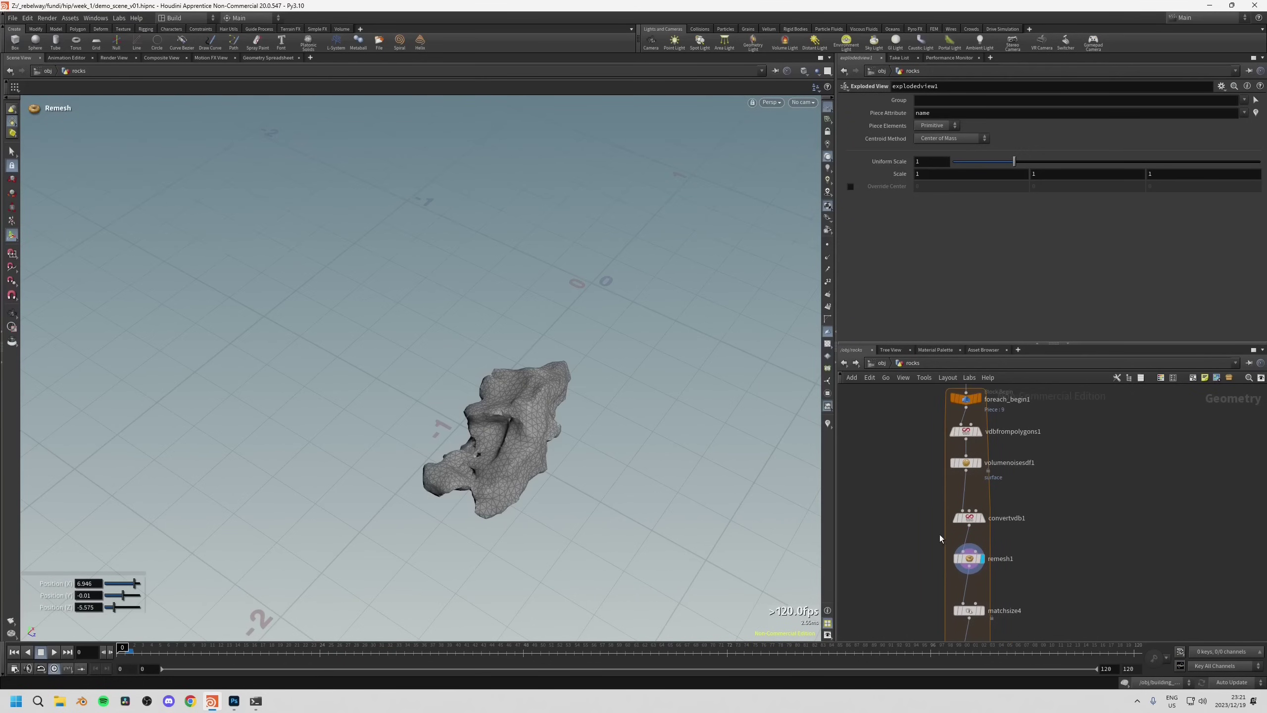
{"action": "scroll", "coordinate": [933, 538], "scroll_direction": "down", "scroll_amount": 2, "text": "ctrl"}
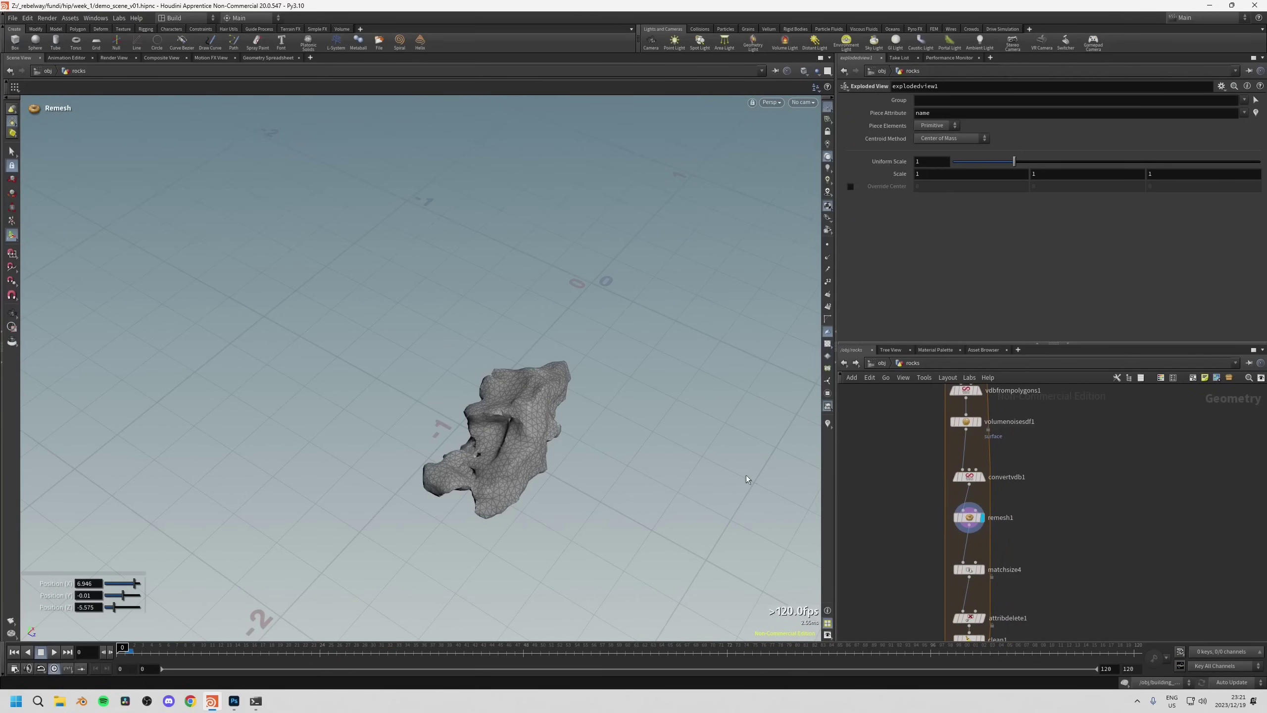
{"action": "left_click_drag", "start_coordinate": [564, 434], "coordinate": [434, 419], "text": "alt"}
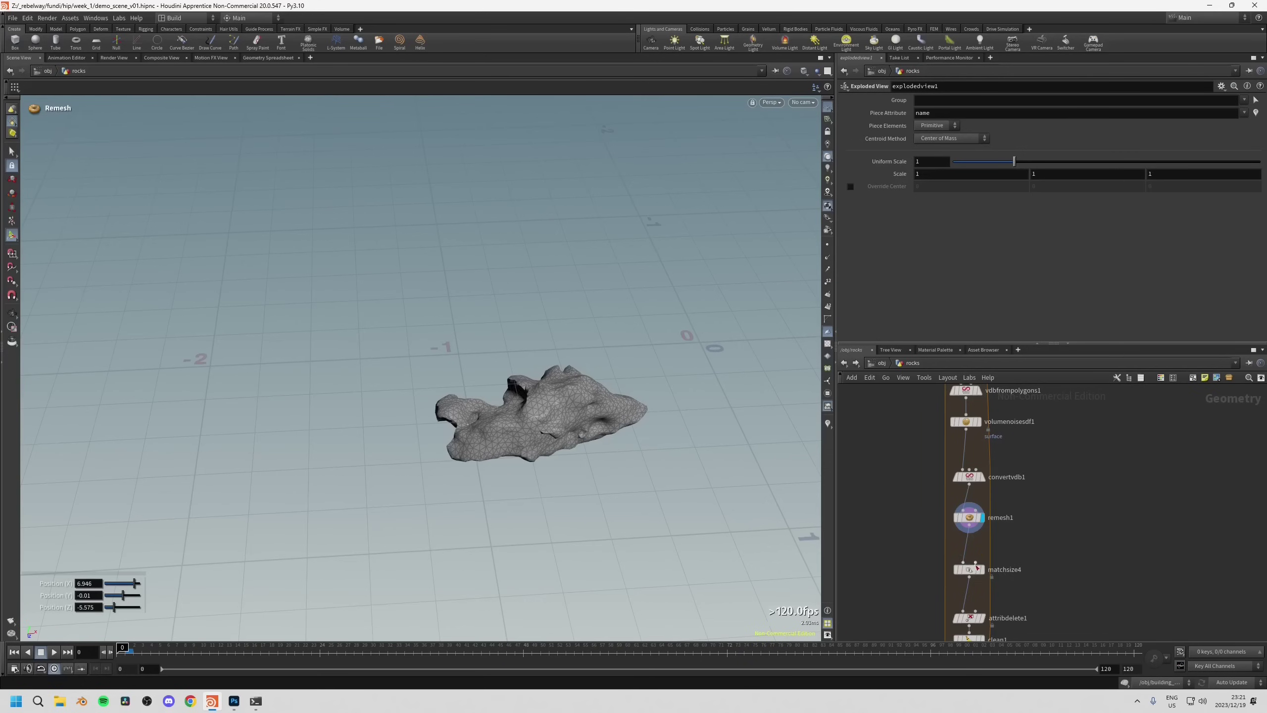
Display matchsize4 and inspect the rock's placement and bounding box relative to the origin.
{"action": "left_click", "coordinate": [980, 570]}
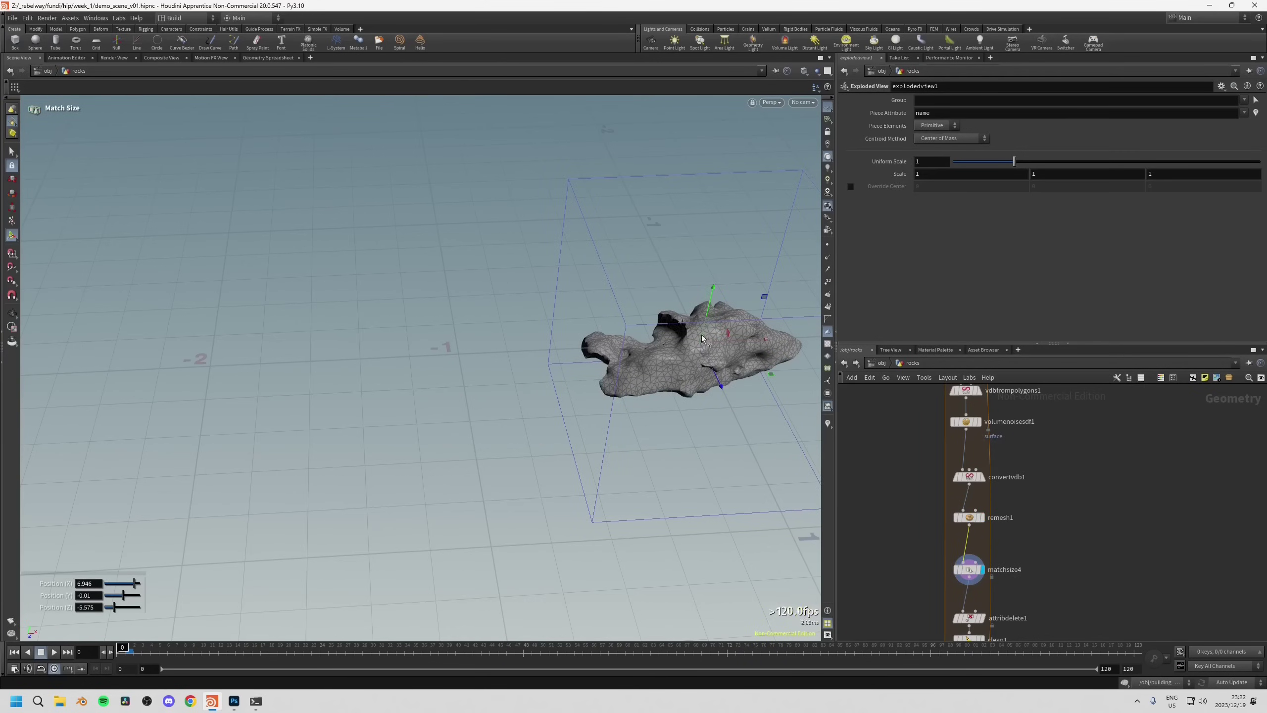
{"action": "key", "text": "Escape"}
{"action": "left_click_drag", "start_coordinate": [702, 338], "coordinate": [718, 371]}
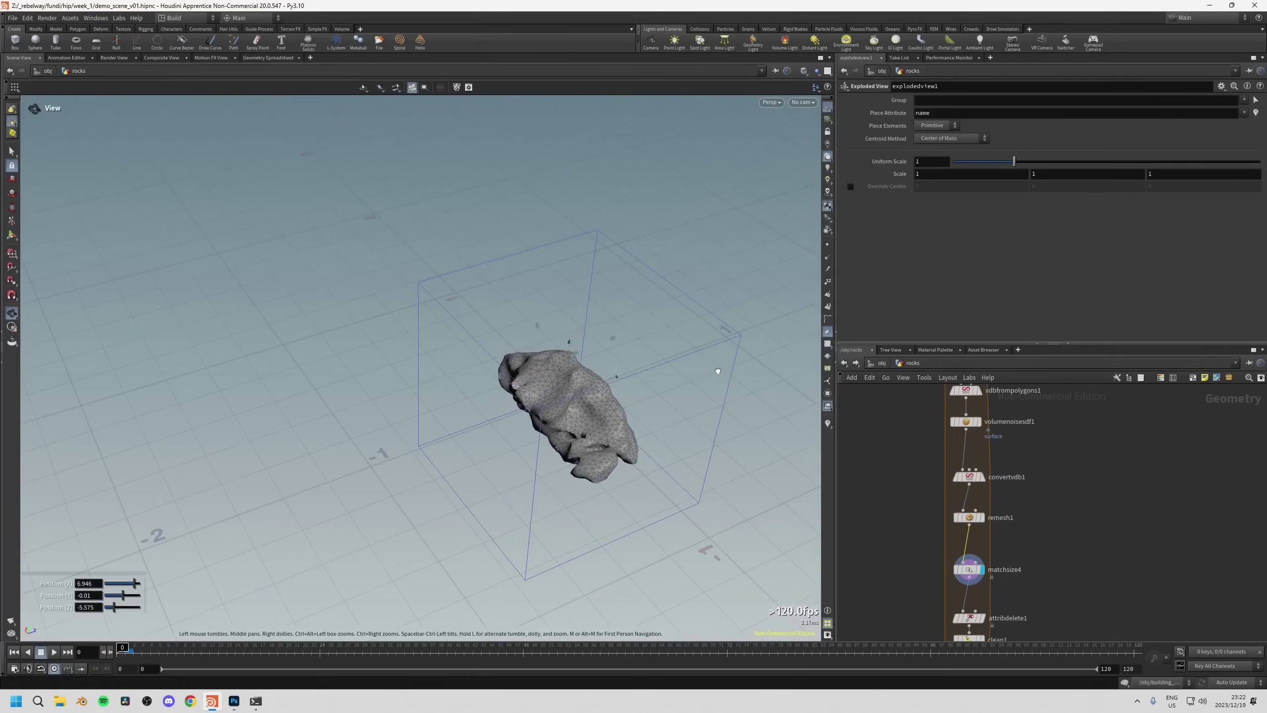
{"action": "key", "text": "Return"}
{"action": "left_click_drag", "start_coordinate": [556, 397], "coordinate": [598, 388]}
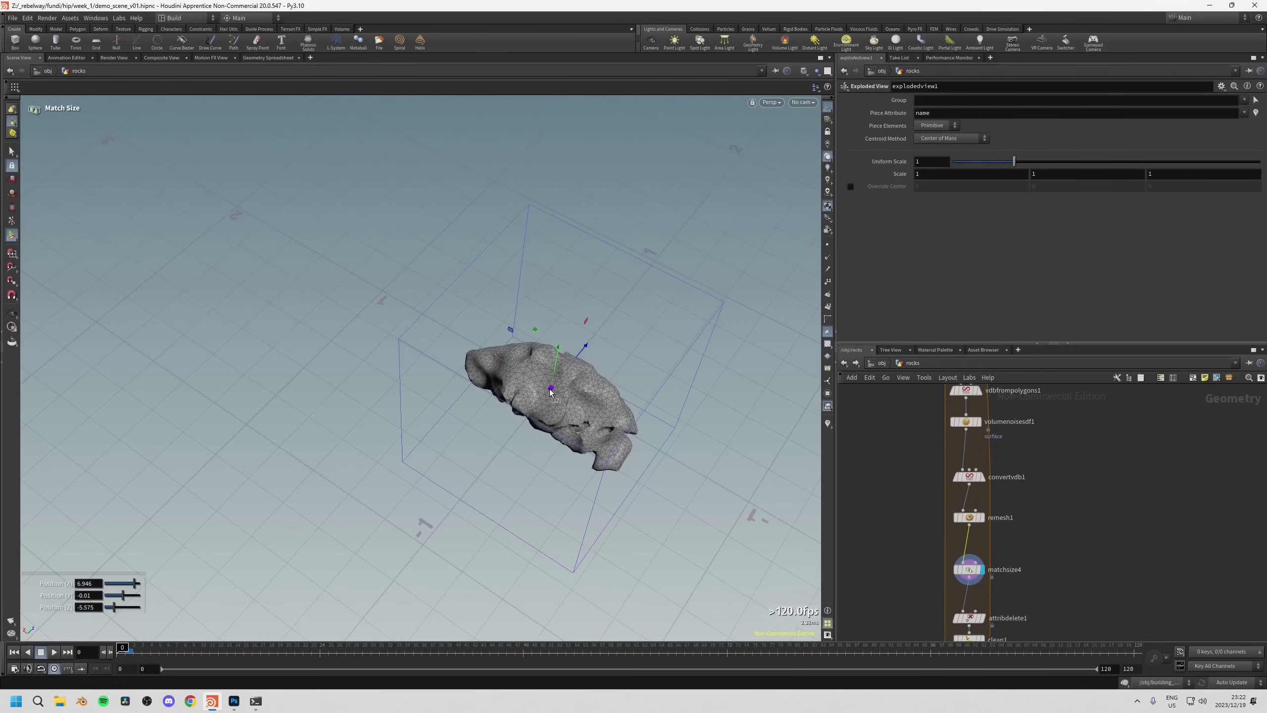
Display uvunwrap1, select and display foreach_end1, and inspect the merged overlapping rocks.
{"action": "middle_click_drag", "start_coordinate": [875, 544], "coordinate": [888, 419]}
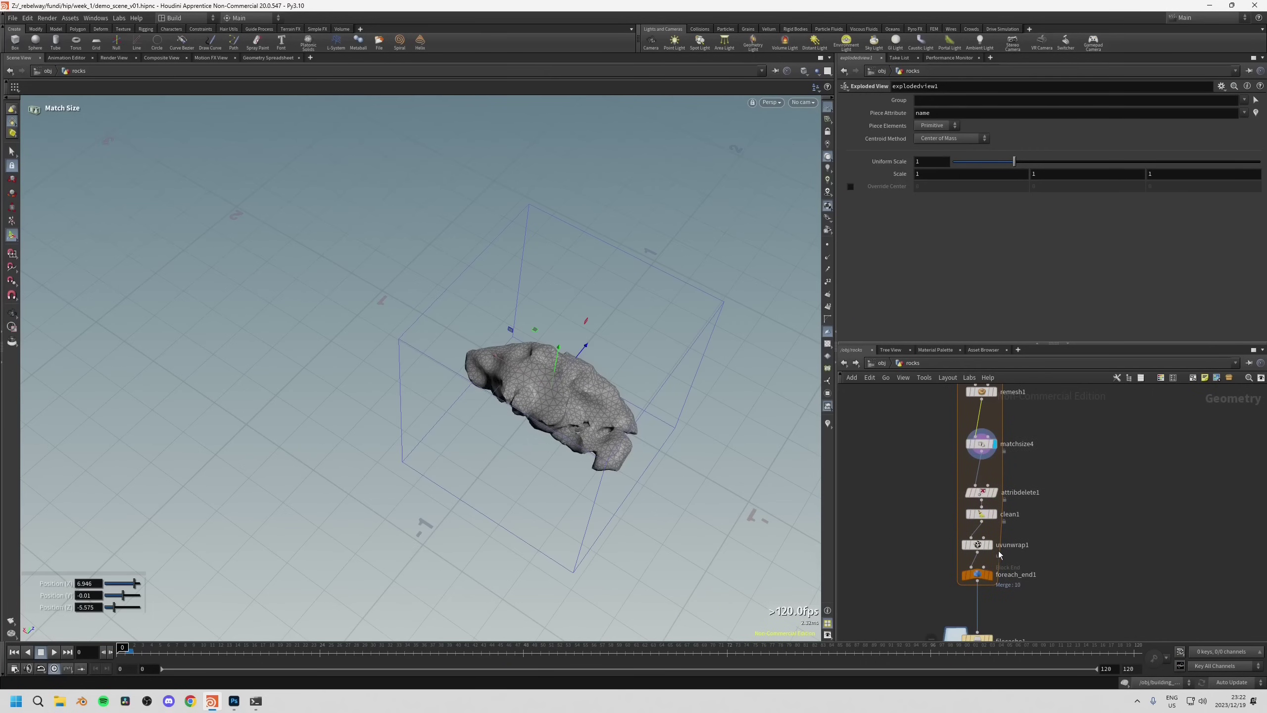
{"action": "left_click", "coordinate": [976, 544]}
{"action": "left_click", "coordinate": [977, 544]}
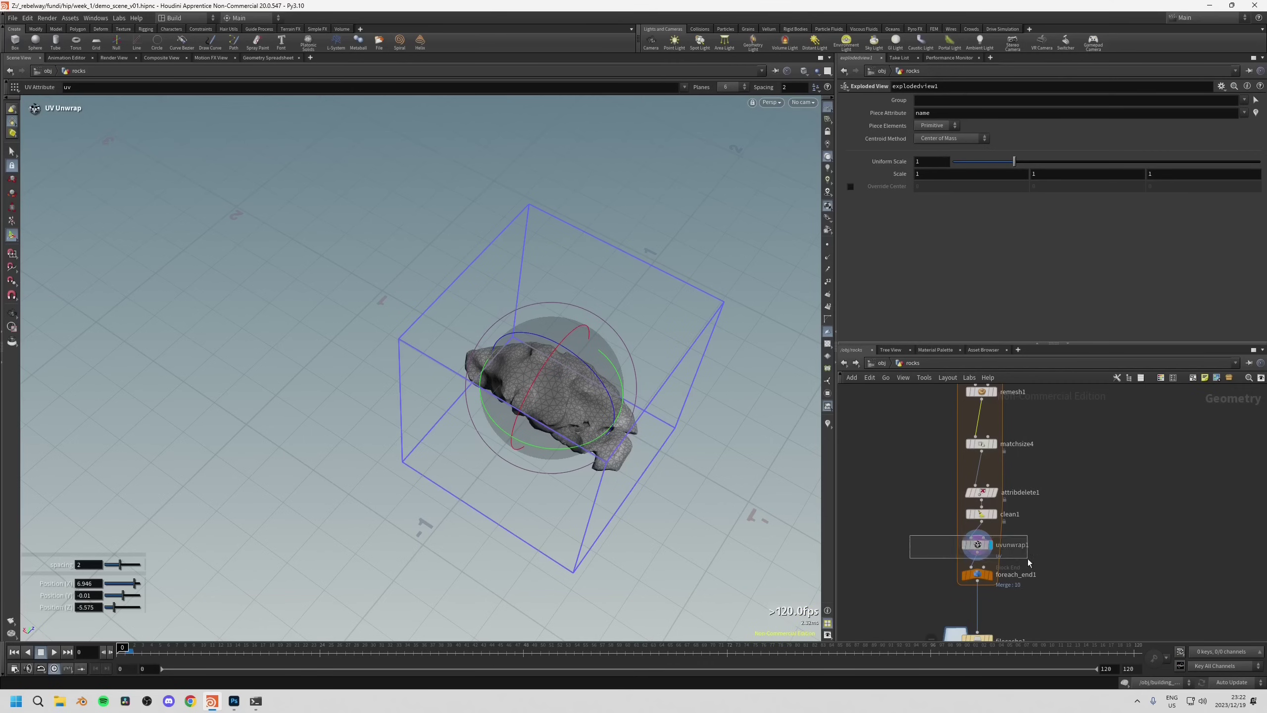
{"action": "left_click_drag", "start_coordinate": [934, 566], "coordinate": [991, 579]}
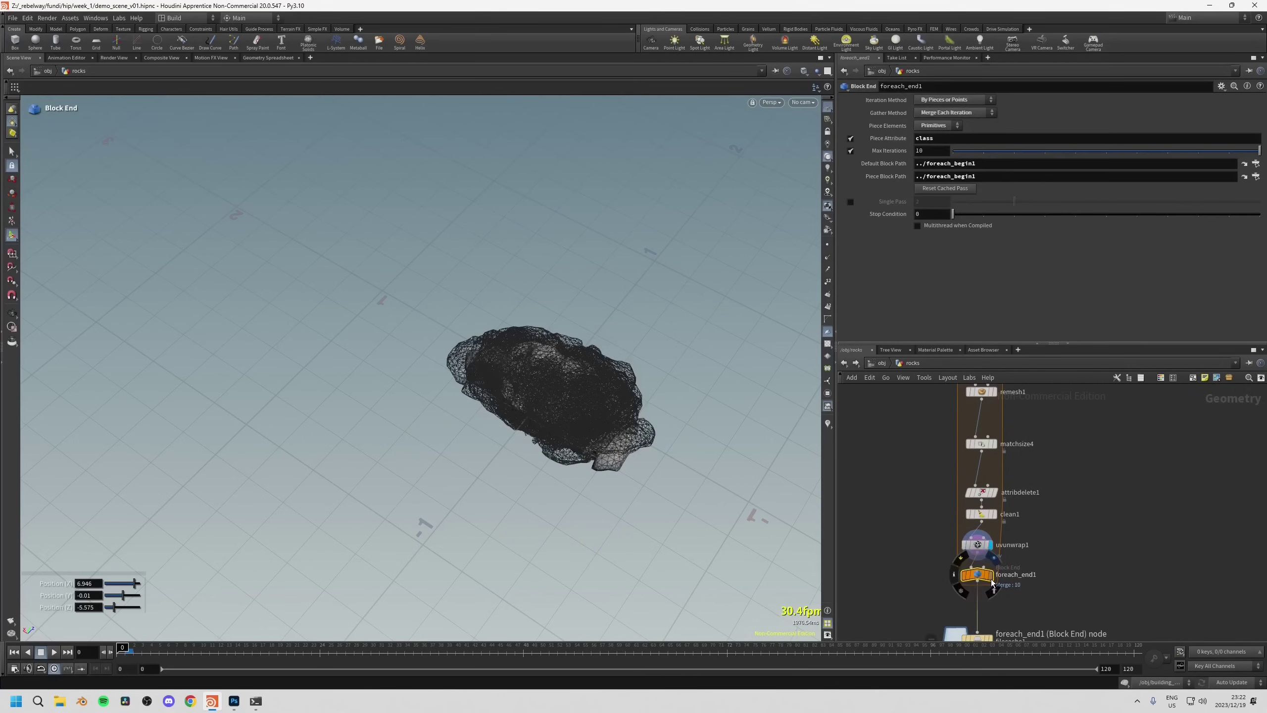
{"action": "left_click", "coordinate": [991, 579]}
{"action": "mouse_move", "coordinate": [486, 357]}
{"action": "left_mouse_down", "text": "alt"}
{"action": "mouse_move", "coordinate": [561, 377]}
{"action": "mouse_move", "coordinate": [590, 417]}
{"action": "left_mouse_up", "text": "alt"}
{"action": "key", "text": "Return"}
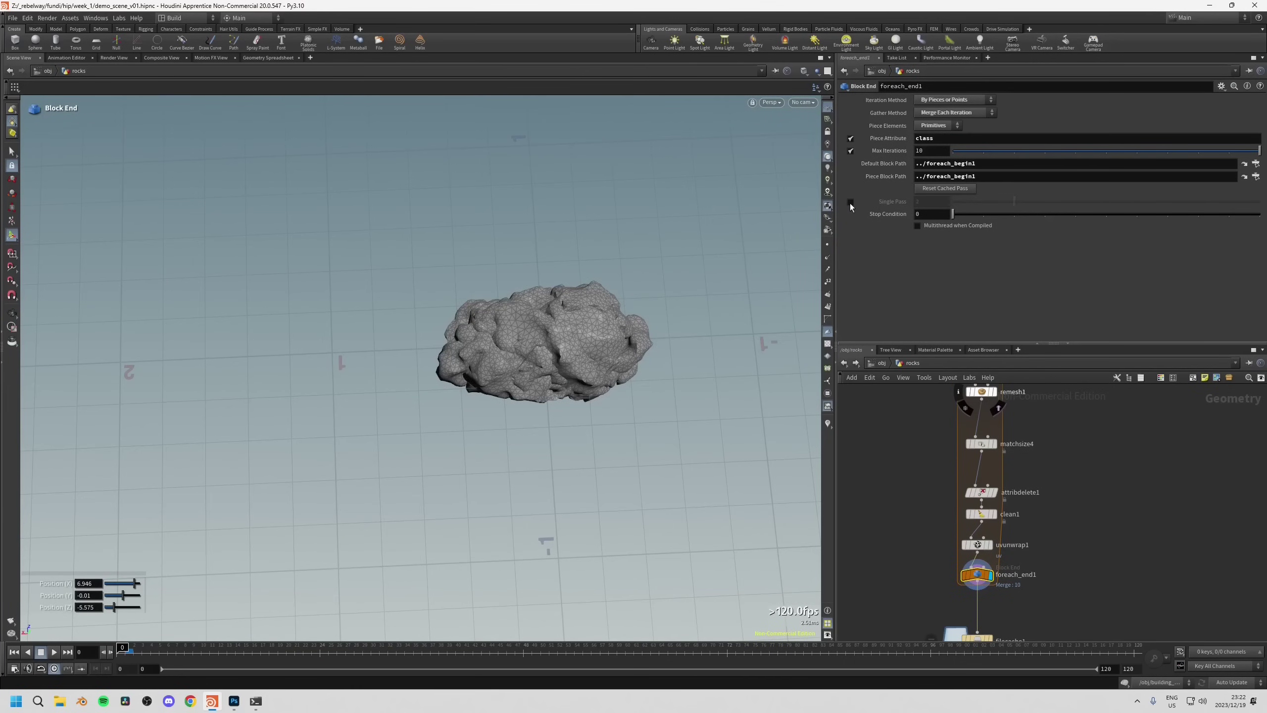
Enable Single Pass on foreach_end1, preview pass 0, set it to 1, and check the Max Iterations description.
{"action": "left_click", "coordinate": [851, 202]}
{"action": "left_click_drag", "start_coordinate": [698, 270], "coordinate": [569, 439], "text": "alt"}
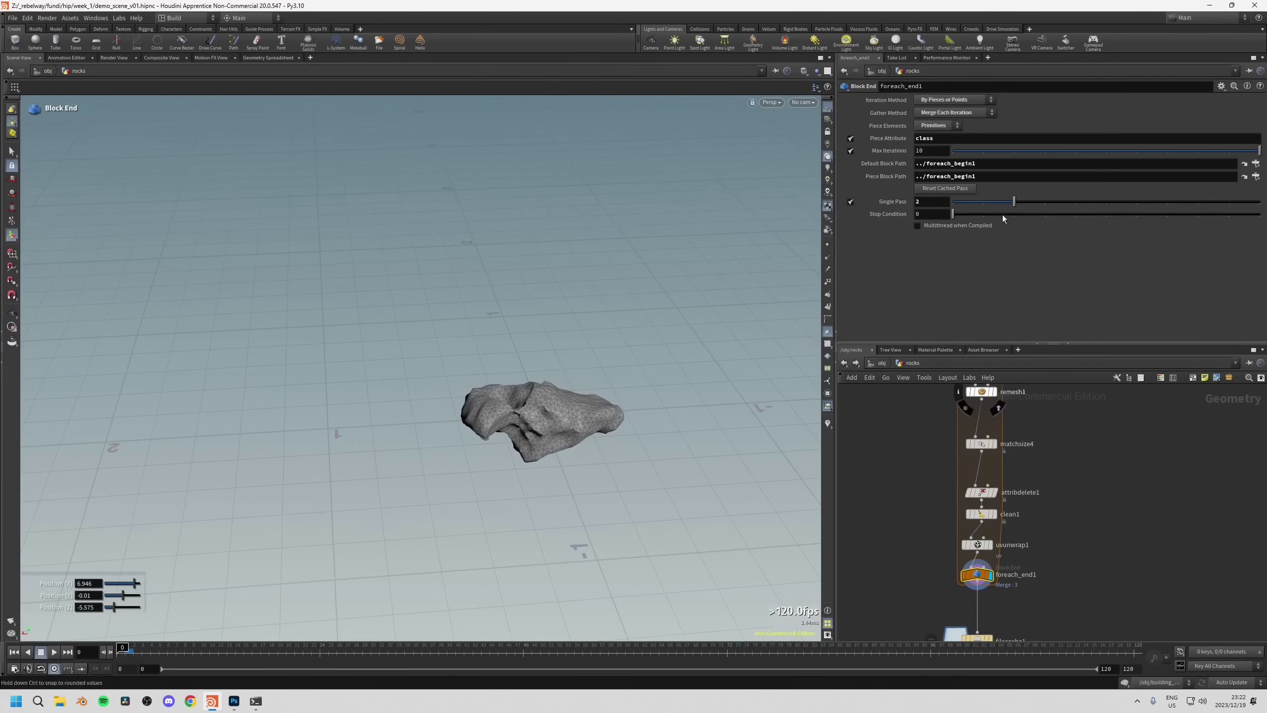
{"action": "left_click_drag", "start_coordinate": [1002, 203], "coordinate": [947, 209]}
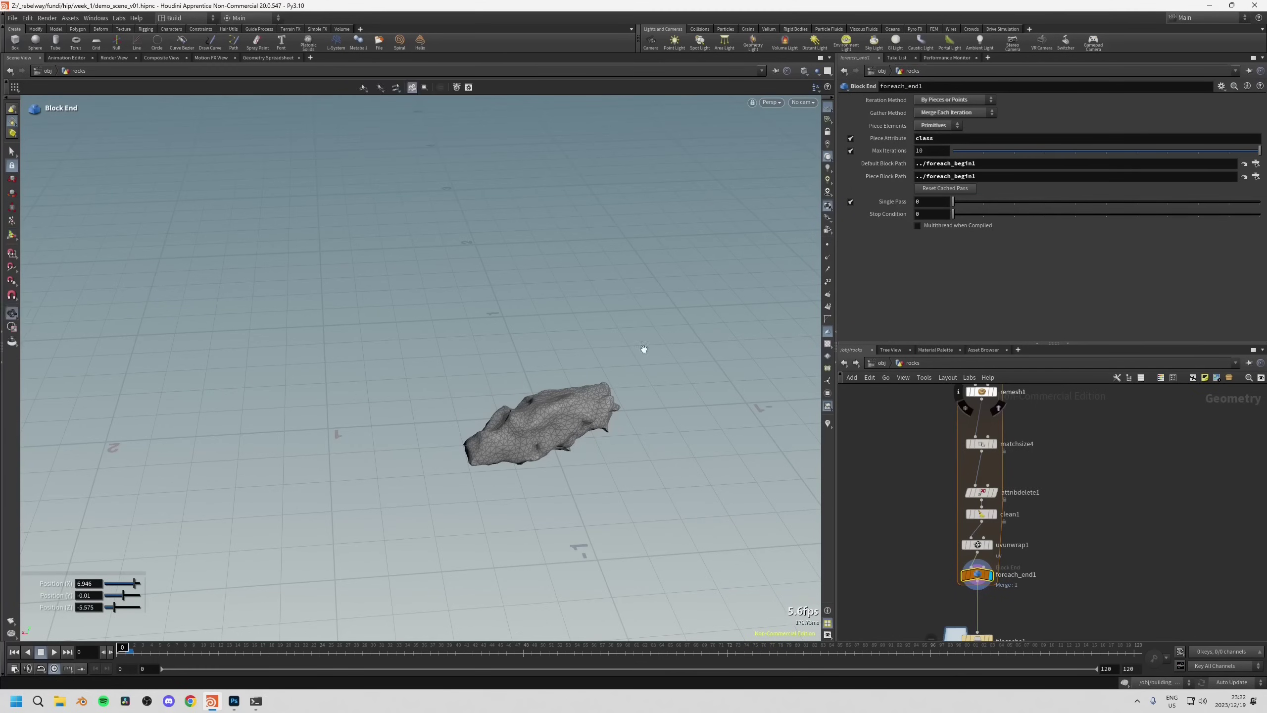
{"action": "left_click_drag", "start_coordinate": [645, 354], "coordinate": [628, 448]}
{"action": "left_click", "coordinate": [986, 206]}
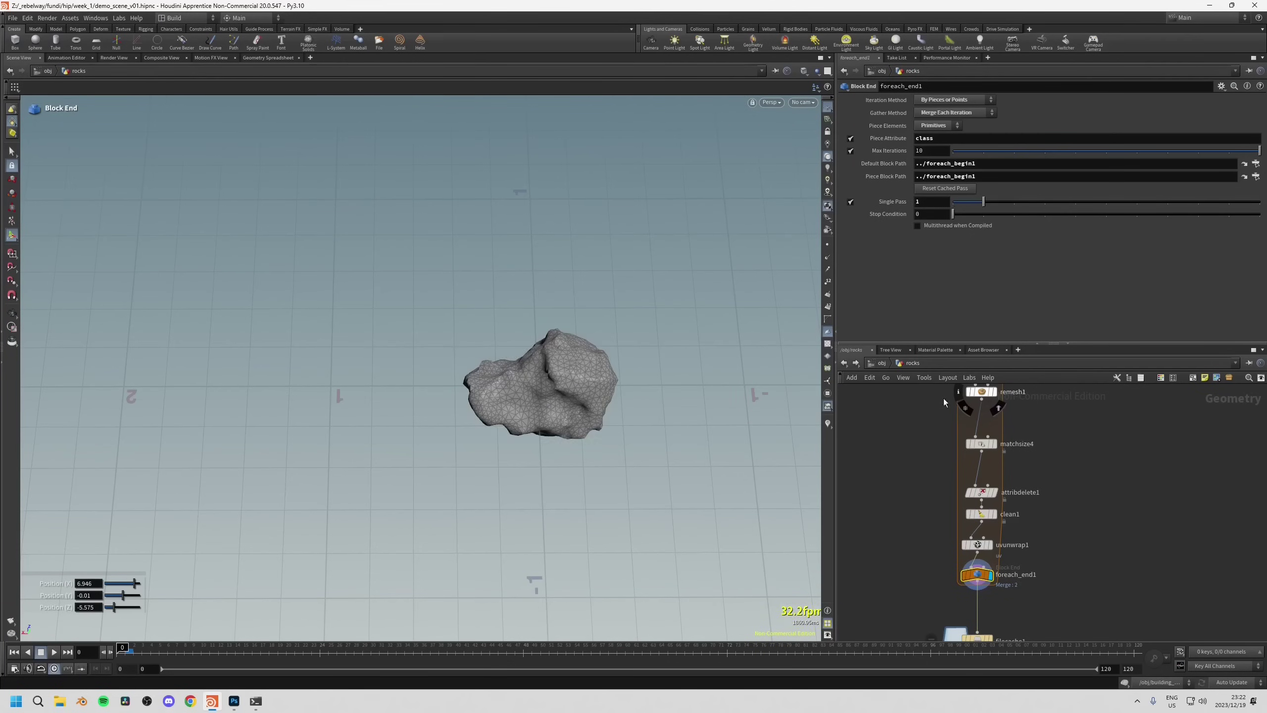
{"action": "scroll", "coordinate": [940, 430], "scroll_direction": "down", "scroll_amount": 3}
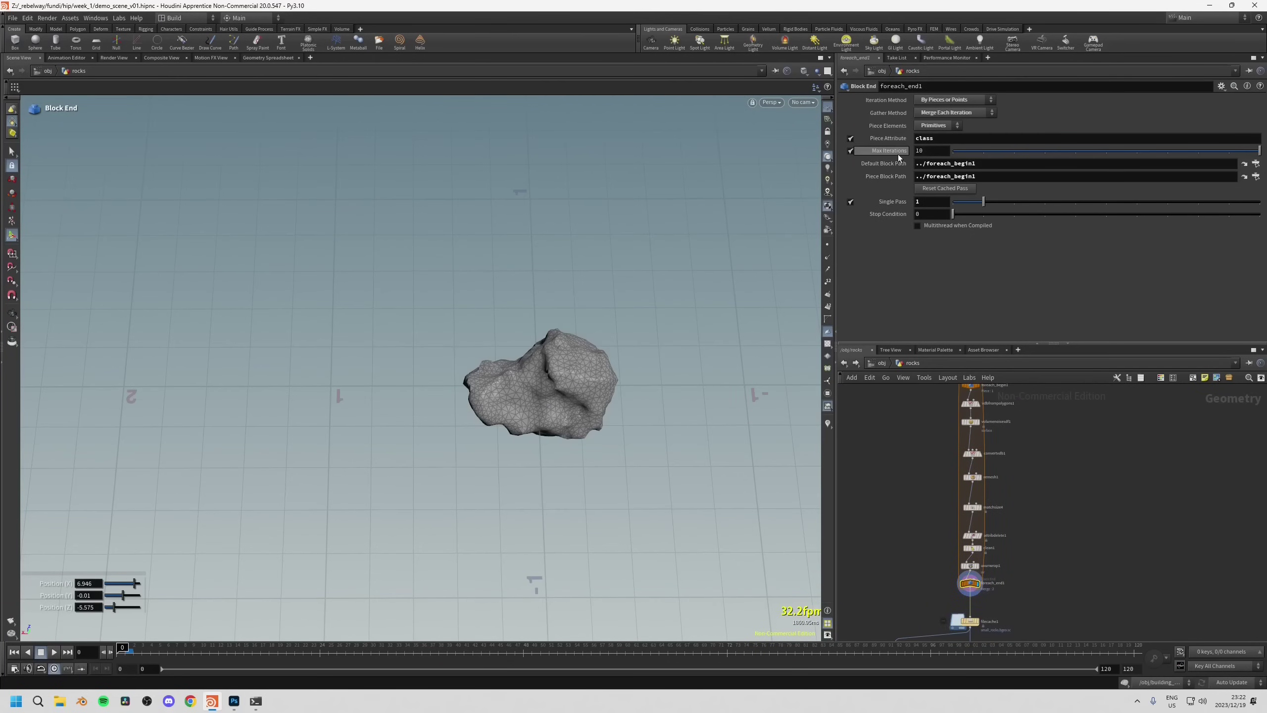
{"action": "mouse_move", "coordinate": [898, 155]}
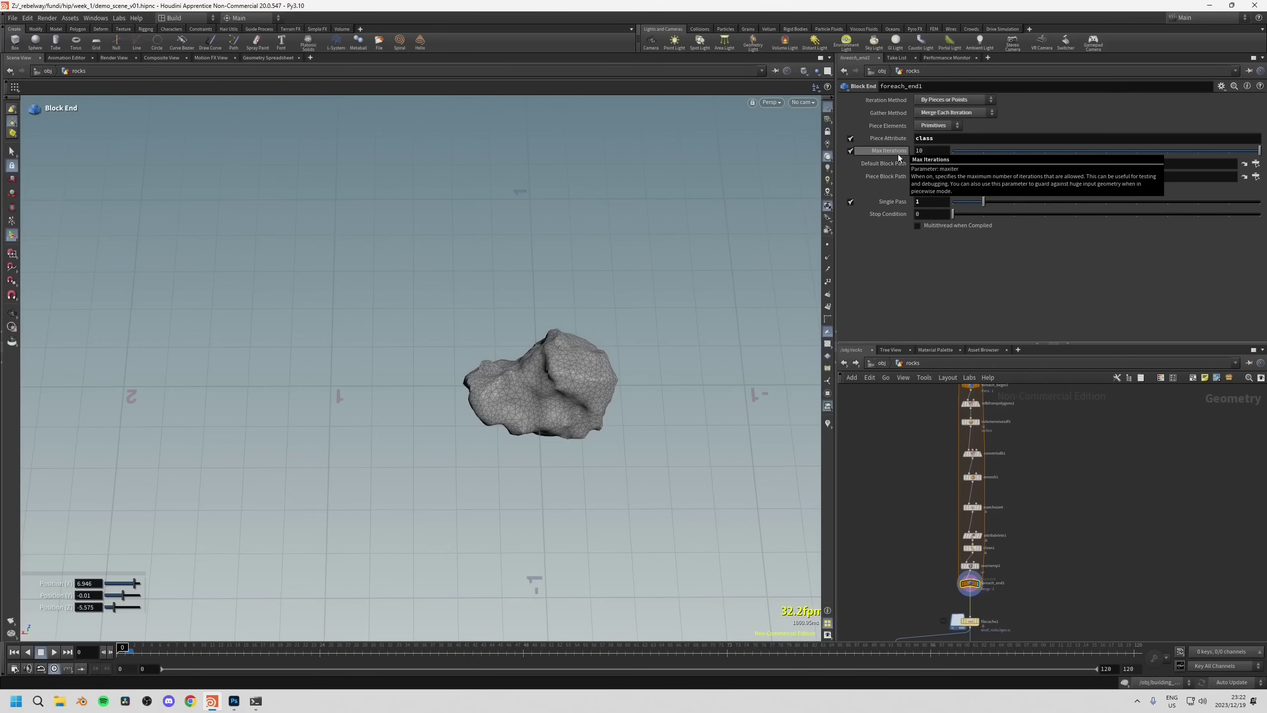
Select and display explodedview1 and inspect the separated fractured pieces of the box from several angles.
{"action": "middle_click_drag", "start_coordinate": [917, 423], "coordinate": [926, 519]}
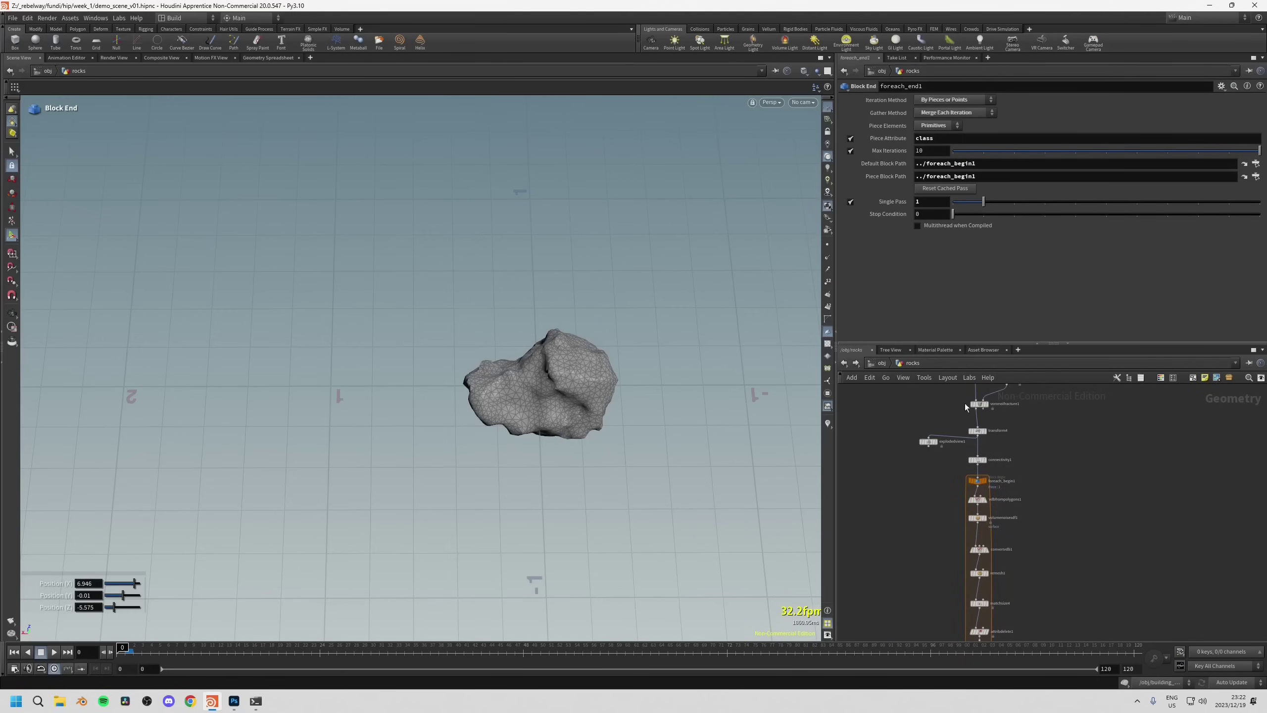
{"action": "middle_click_drag", "start_coordinate": [943, 423], "coordinate": [948, 448]}
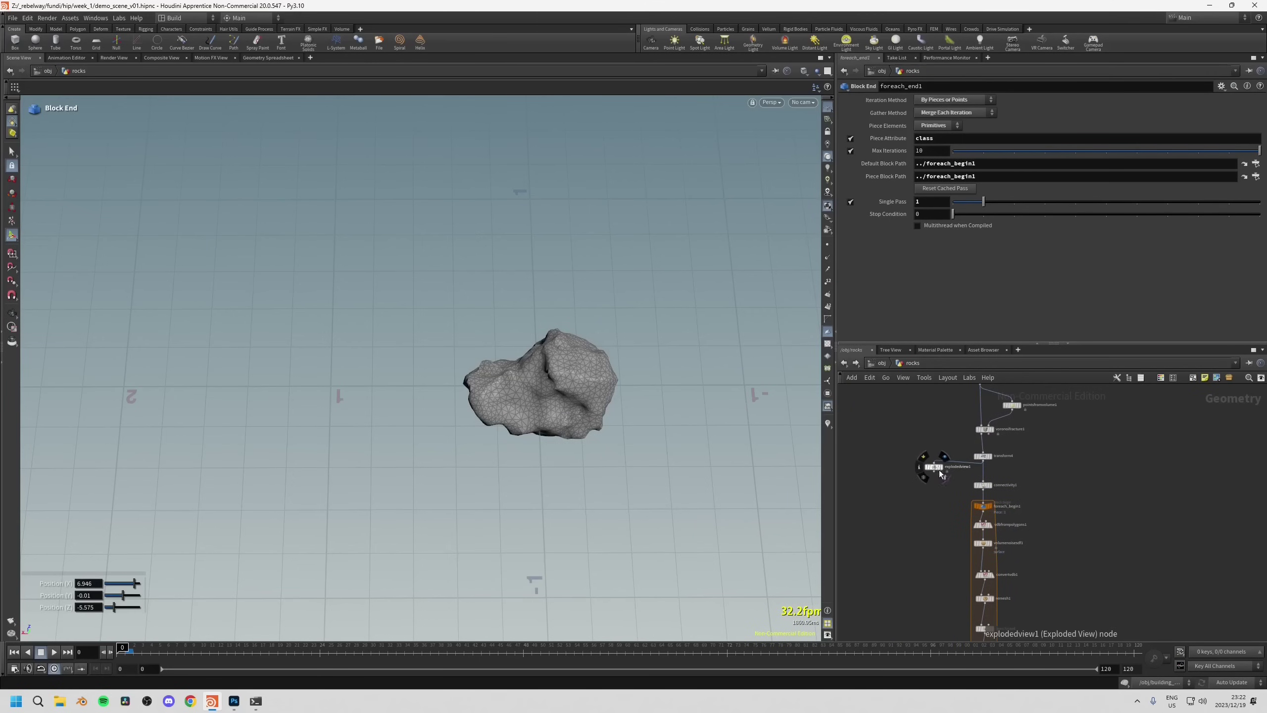
{"action": "left_click", "coordinate": [941, 468]}
{"action": "left_click_drag", "start_coordinate": [917, 442], "coordinate": [973, 527]}
{"action": "right_click_drag", "start_coordinate": [721, 356], "coordinate": [422, 504], "text": "alt"}
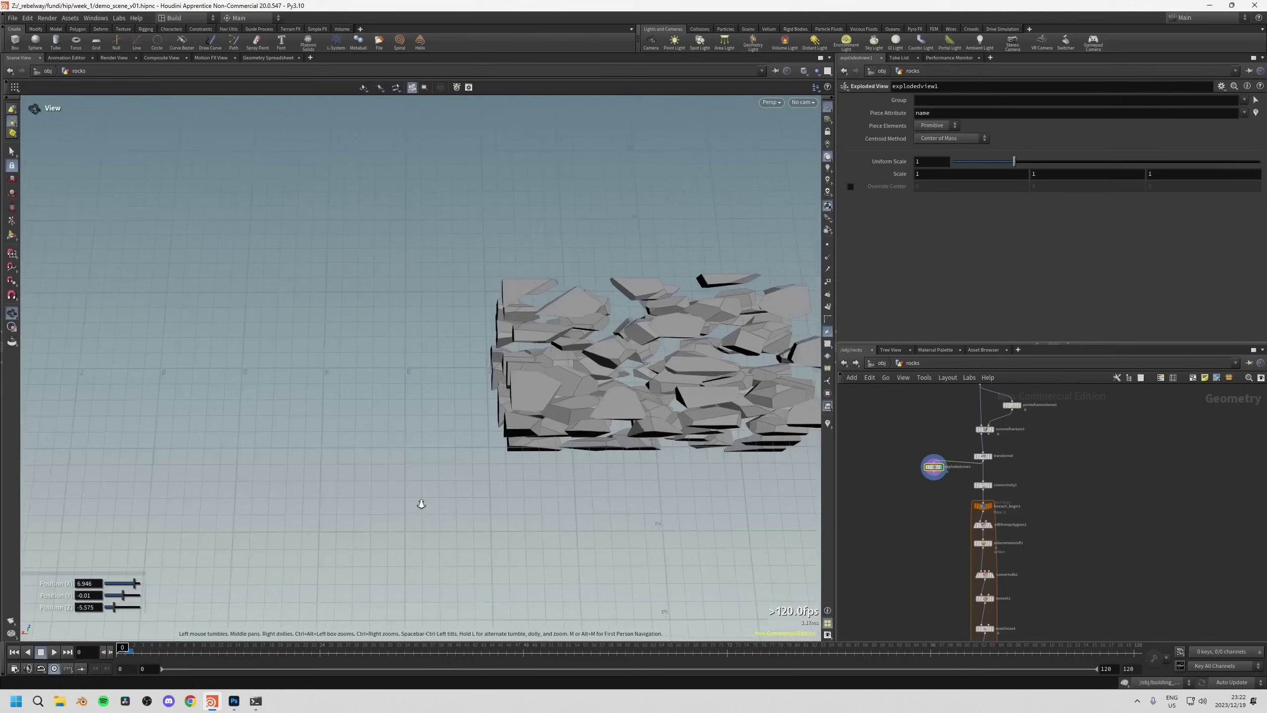
{"action": "left_click_drag", "start_coordinate": [422, 504], "coordinate": [514, 542], "text": "alt"}
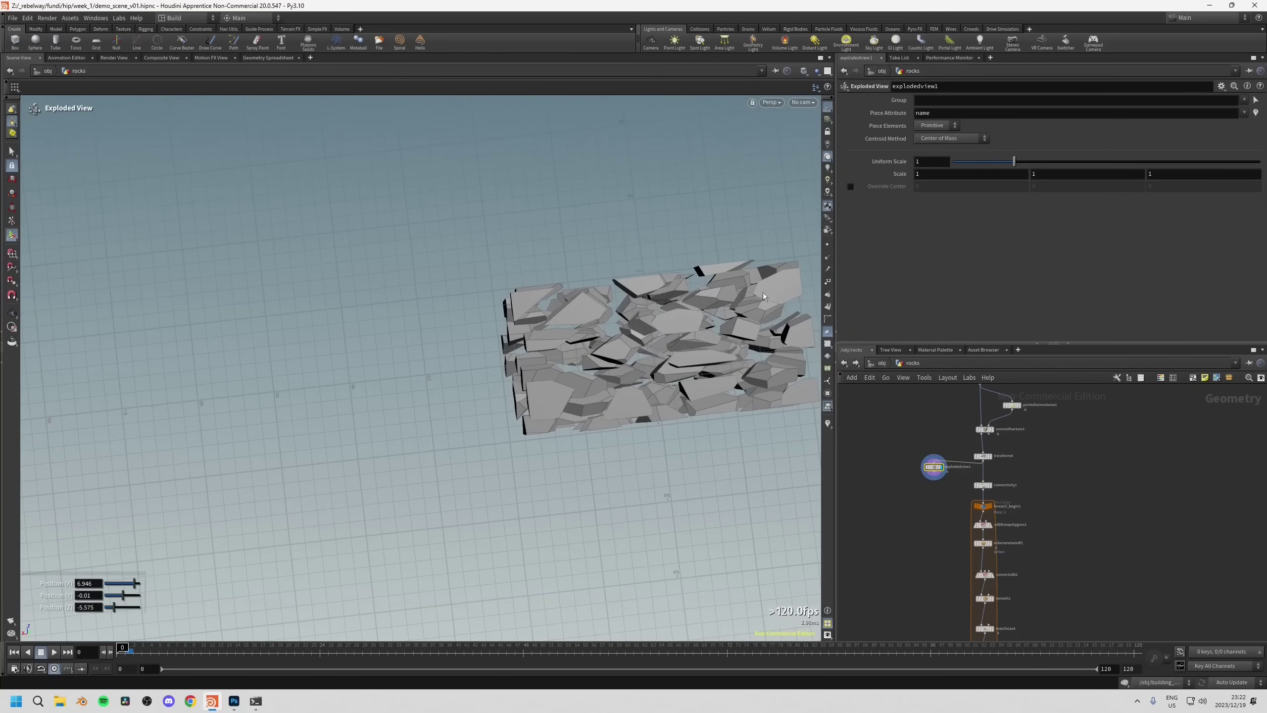
{"action": "middle_click_drag", "start_coordinate": [921, 547], "coordinate": [916, 585]}
{"action": "middle_click", "coordinate": [1008, 446]}
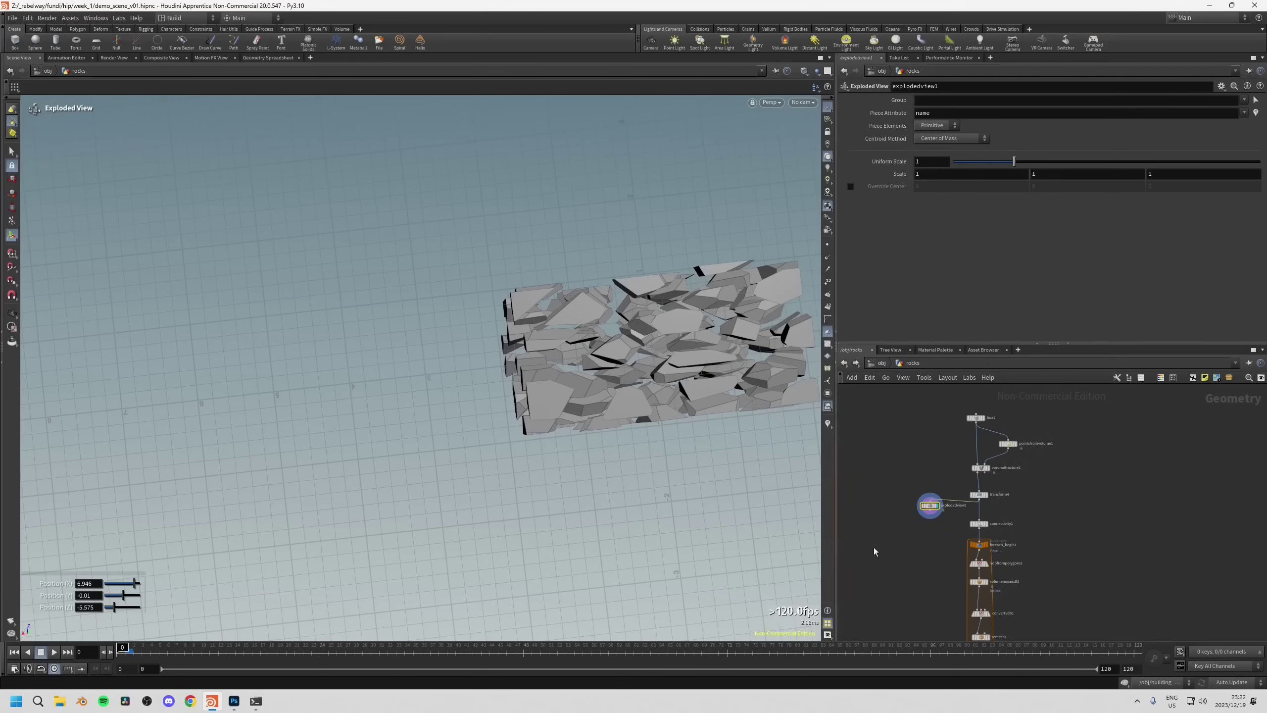
{"action": "left_click_drag", "start_coordinate": [681, 582], "coordinate": [696, 320], "text": "alt"}
Return to the end of the for-each loop and display and select foreach_end1.
{"action": "middle_click_drag", "start_coordinate": [964, 585], "coordinate": [950, 518]}
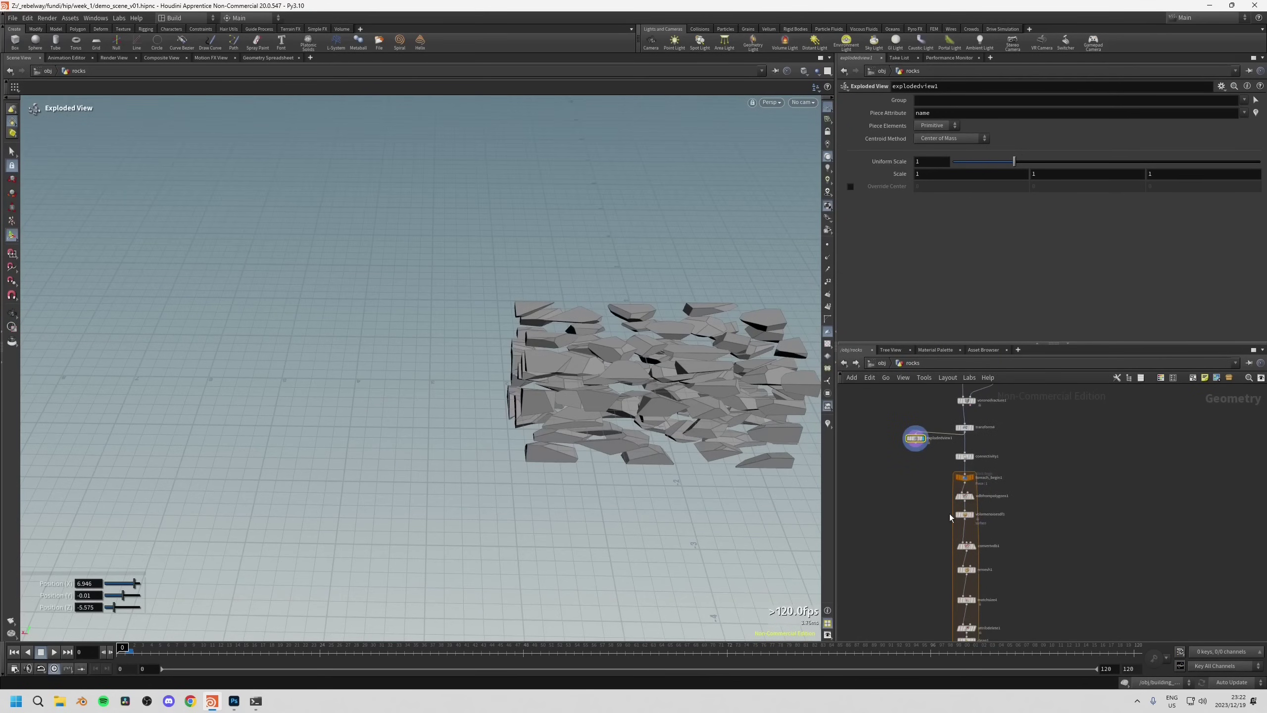
{"action": "middle_click_drag", "start_coordinate": [934, 563], "coordinate": [925, 501]}
{"action": "middle_click_drag", "start_coordinate": [916, 551], "coordinate": [905, 463]}
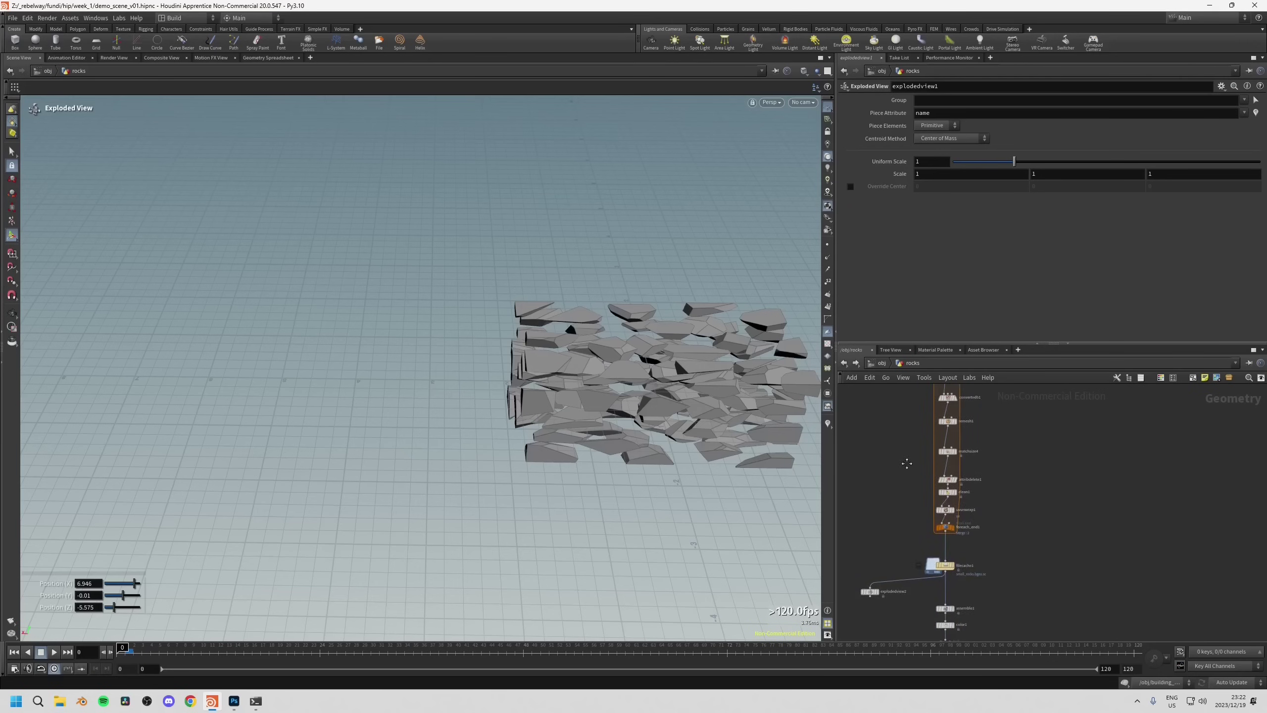
{"action": "scroll", "coordinate": [920, 517], "scroll_direction": "up", "scroll_amount": 3}
{"action": "left_click", "coordinate": [971, 532]}
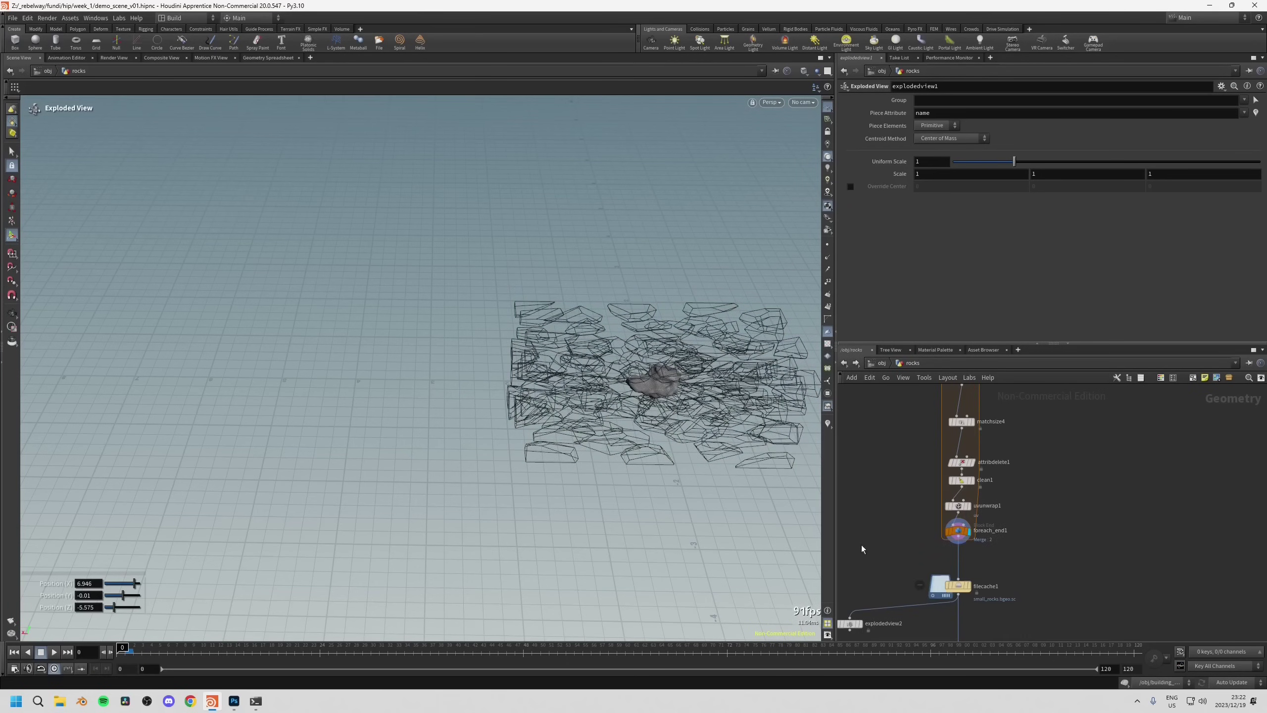
{"action": "left_click", "coordinate": [961, 532]}
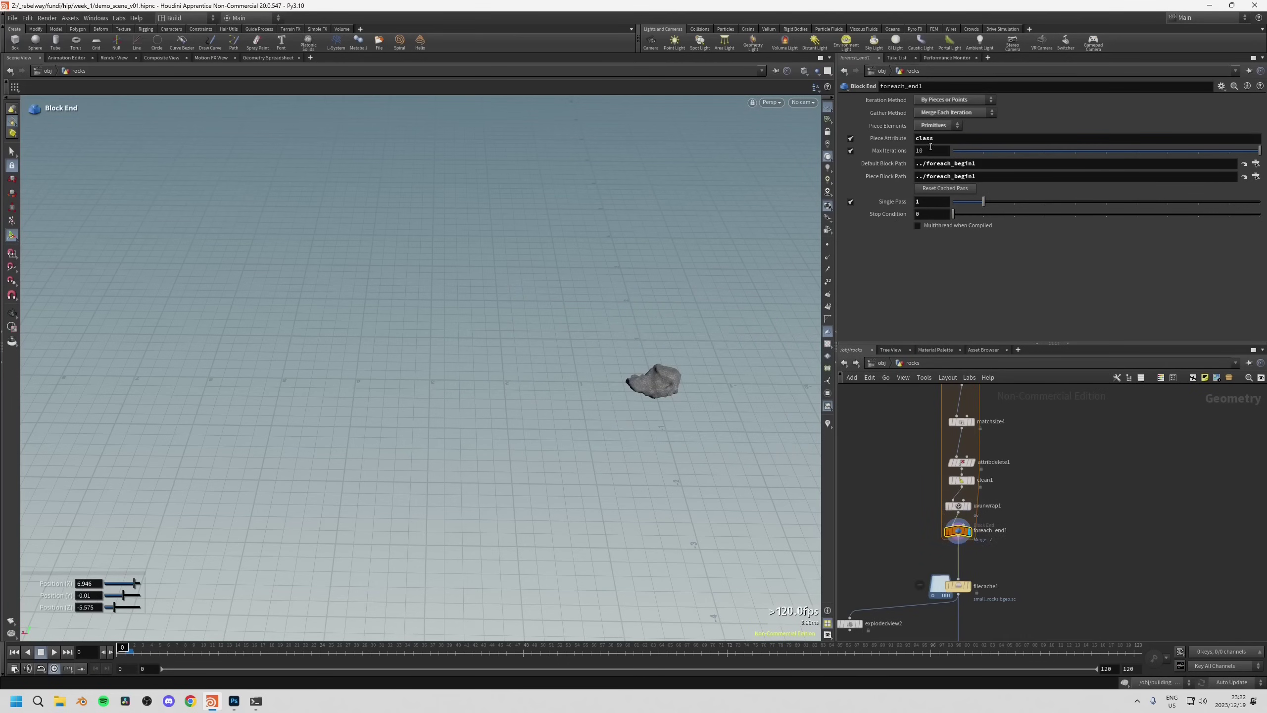
Preview individual rocks from foreach_end1 up close by setting Single Pass to 3 and 4.
{"action": "middle_click_drag", "start_coordinate": [636, 366], "coordinate": [544, 387], "text": "alt"}
{"action": "scroll", "coordinate": [657, 347], "scroll_direction": "up", "scroll_amount": 3}
{"action": "scroll", "coordinate": [544, 387], "scroll_direction": "up", "scroll_amount": 2}
{"action": "left_click_drag", "start_coordinate": [1014, 201], "coordinate": [1039, 203]}
{"action": "left_click_drag", "start_coordinate": [564, 404], "coordinate": [566, 499], "text": "alt"}
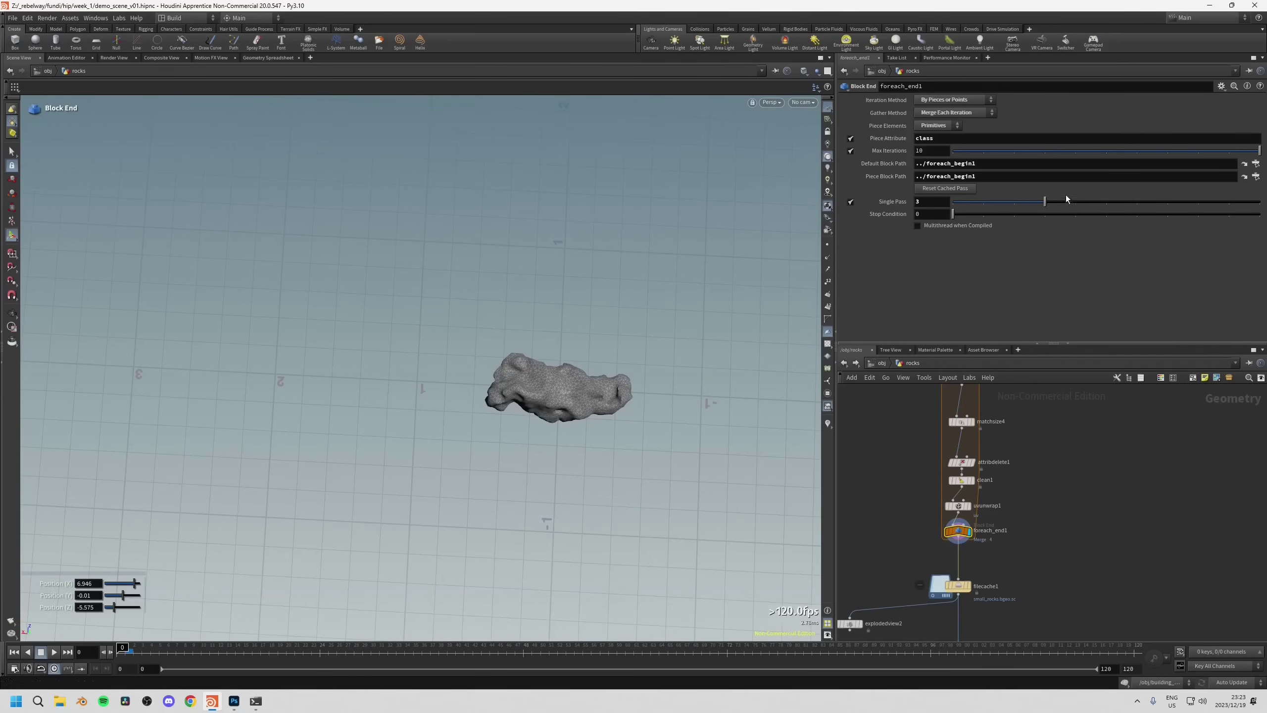
{"action": "left_click_drag", "start_coordinate": [1066, 197], "coordinate": [1044, 219]}
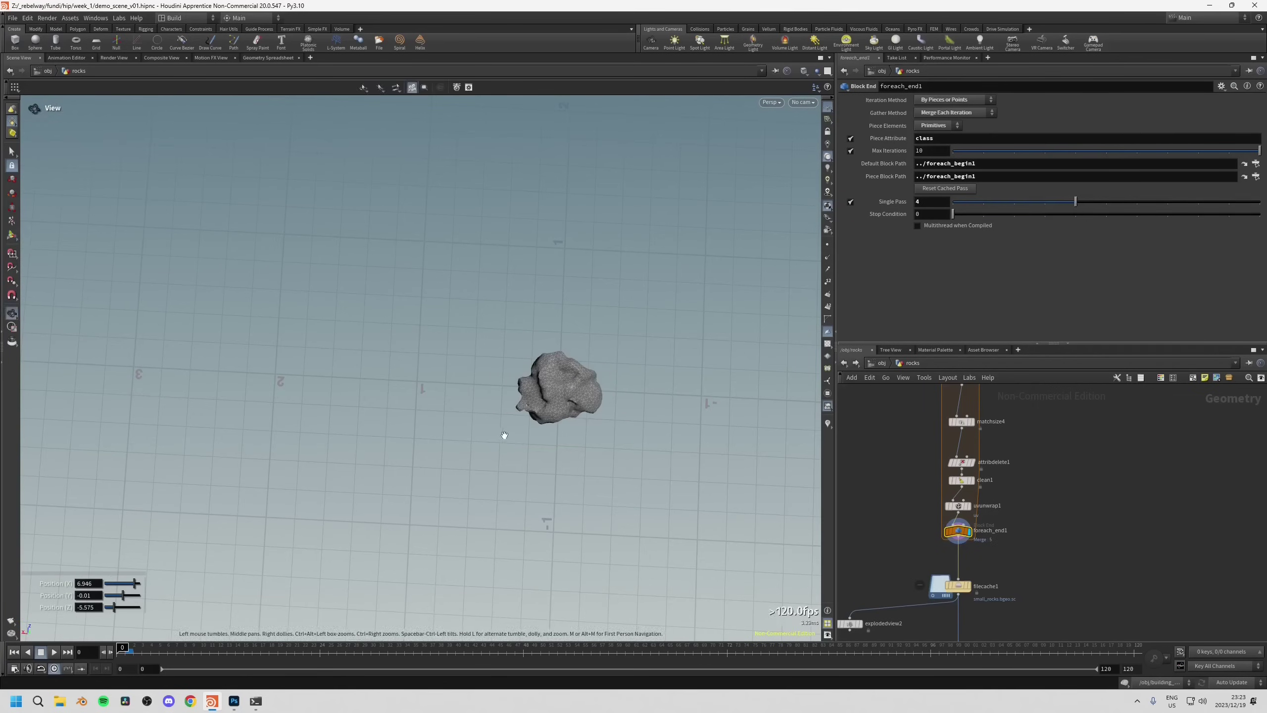
Inspect the shape and surface of the pass 4 rock from several angles.
{"action": "left_click_drag", "start_coordinate": [503, 436], "coordinate": [347, 319], "text": "alt"}
{"action": "right_click_drag", "start_coordinate": [348, 319], "coordinate": [643, 571], "text": "alt"}
{"action": "key", "text": "Return"}
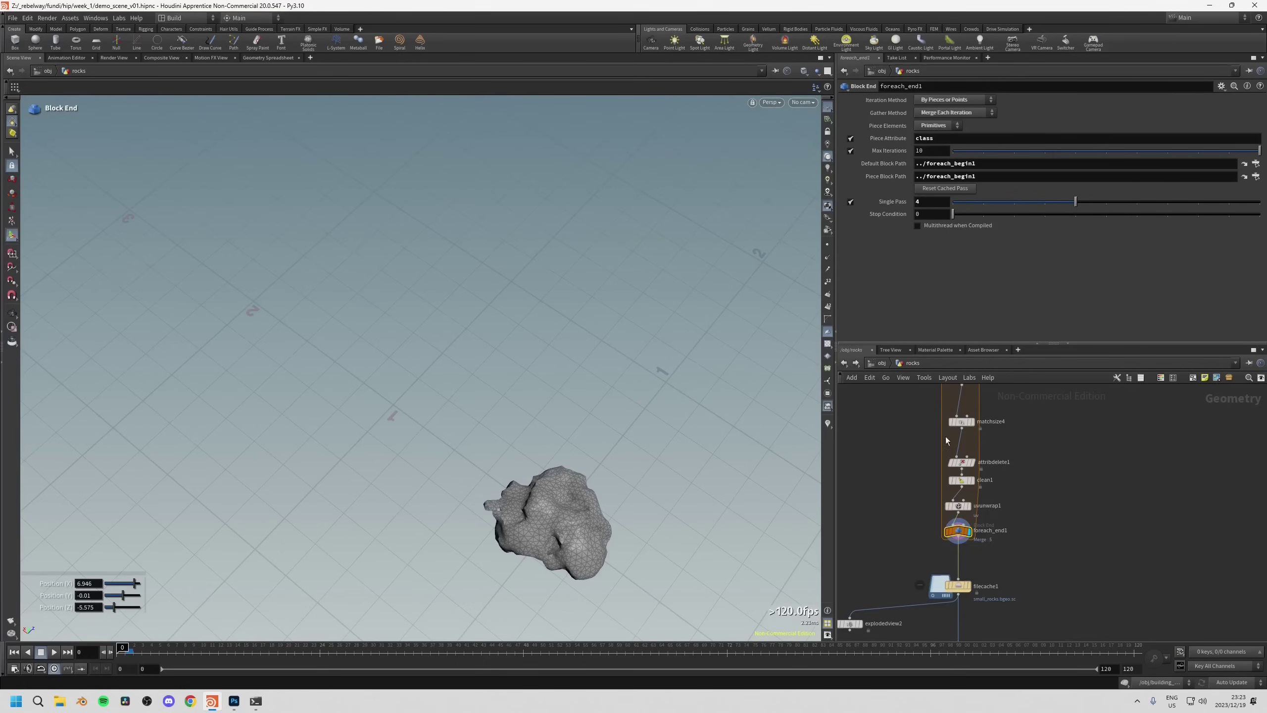
{"action": "left_click_drag", "start_coordinate": [596, 514], "coordinate": [576, 500], "text": "alt"}
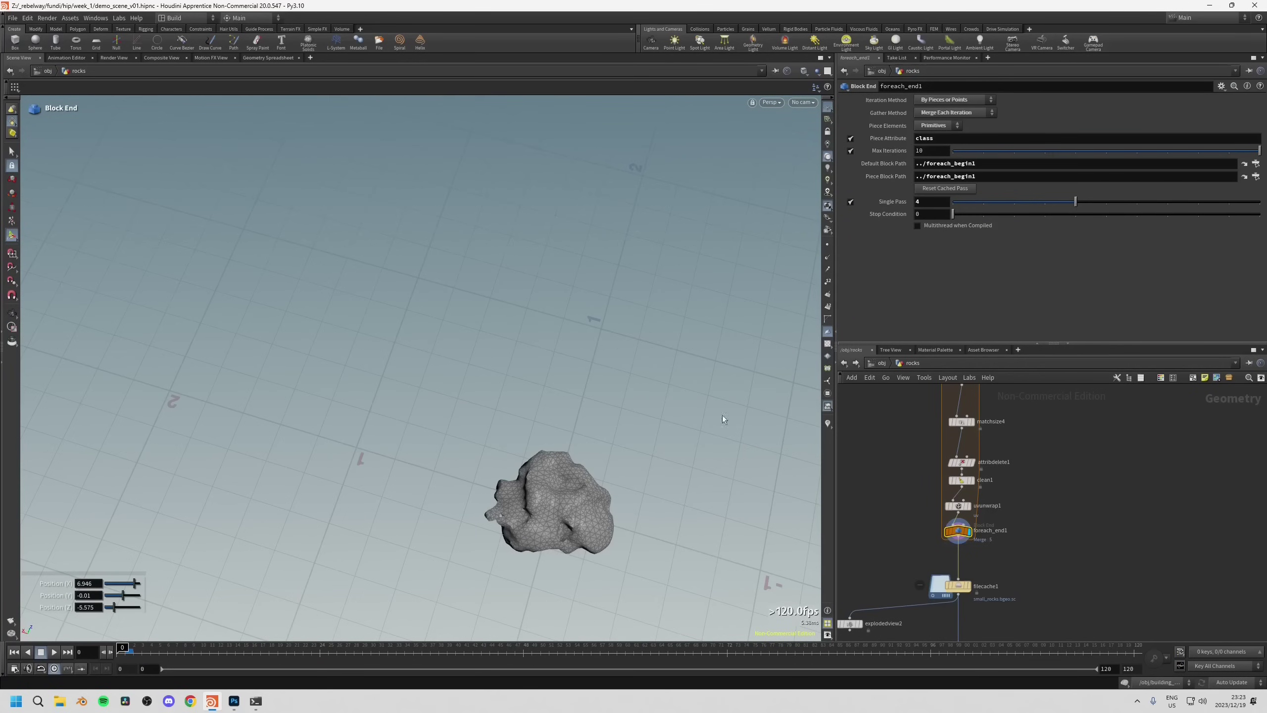
{"action": "middle_click_drag", "start_coordinate": [894, 437], "coordinate": [899, 489]}
{"action": "left_click_drag", "start_coordinate": [544, 507], "coordinate": [564, 467], "text": "alt"}
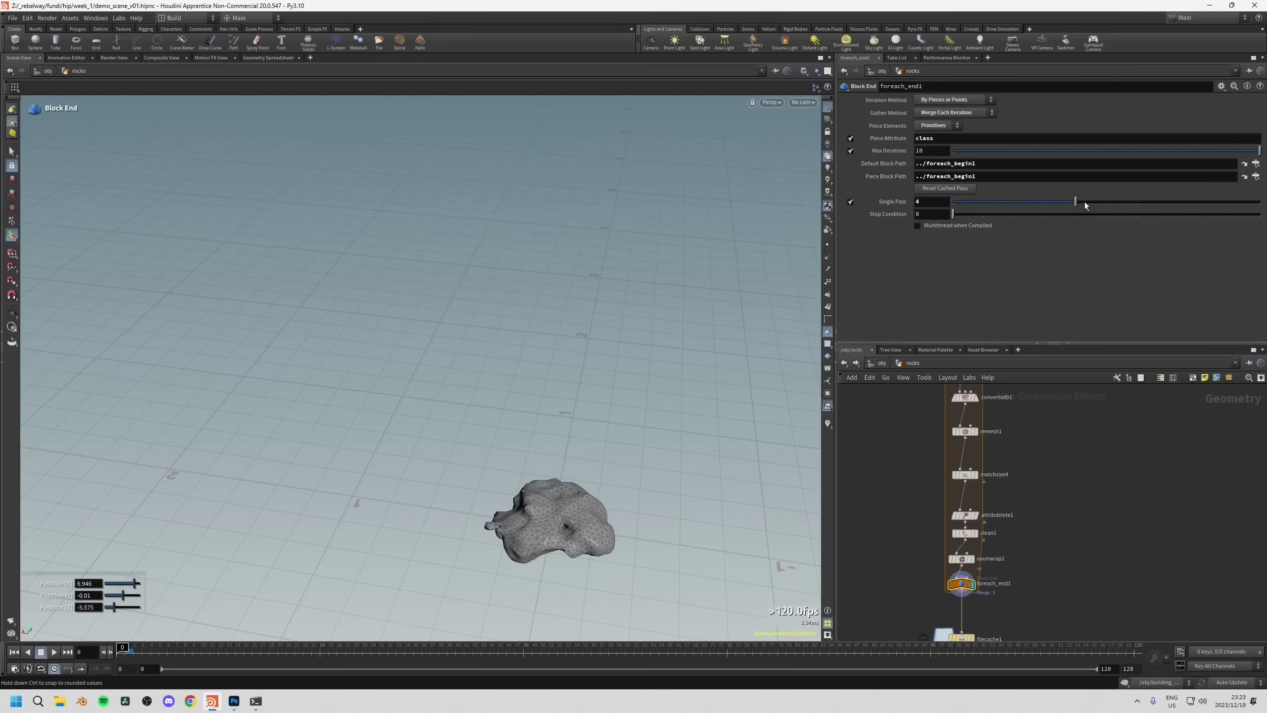
Preview pass 5 on foreach_end1, disable Single Pass to merge all rocks, and check the node's information.
{"action": "left_click_drag", "start_coordinate": [1085, 201], "coordinate": [1117, 200]}
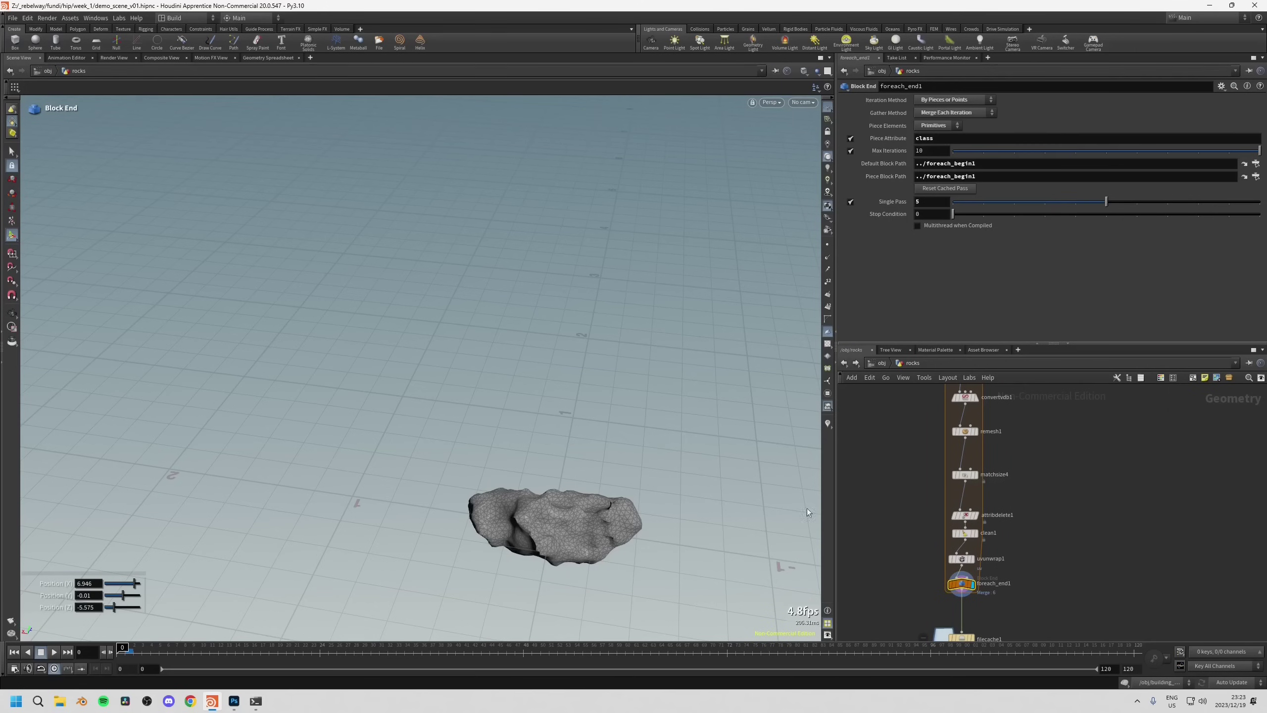
{"action": "middle_click_drag", "start_coordinate": [893, 592], "coordinate": [913, 493]}
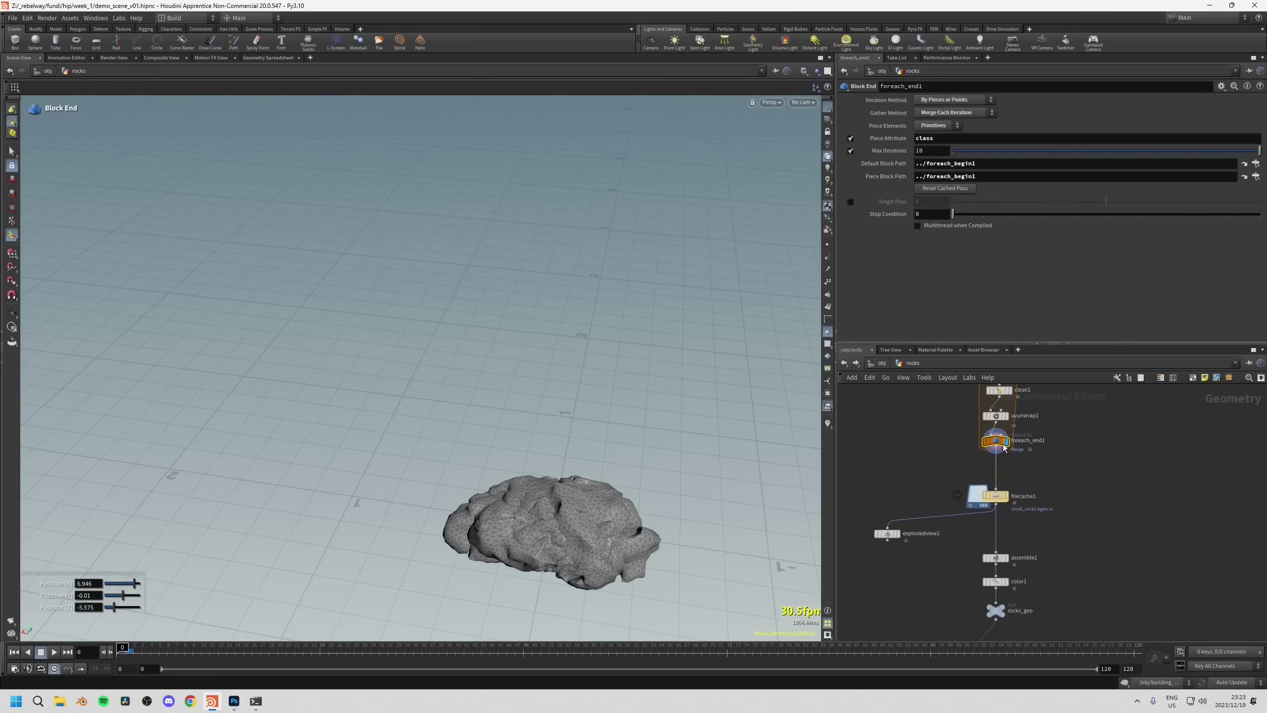
{"action": "middle_click", "coordinate": [999, 441]}
Display and select explodedview2 below filecache1 and inspect all the spread-out rock variations.
{"action": "middle_click_drag", "start_coordinate": [858, 597], "coordinate": [897, 521]}
{"action": "left_click", "coordinate": [938, 456]}
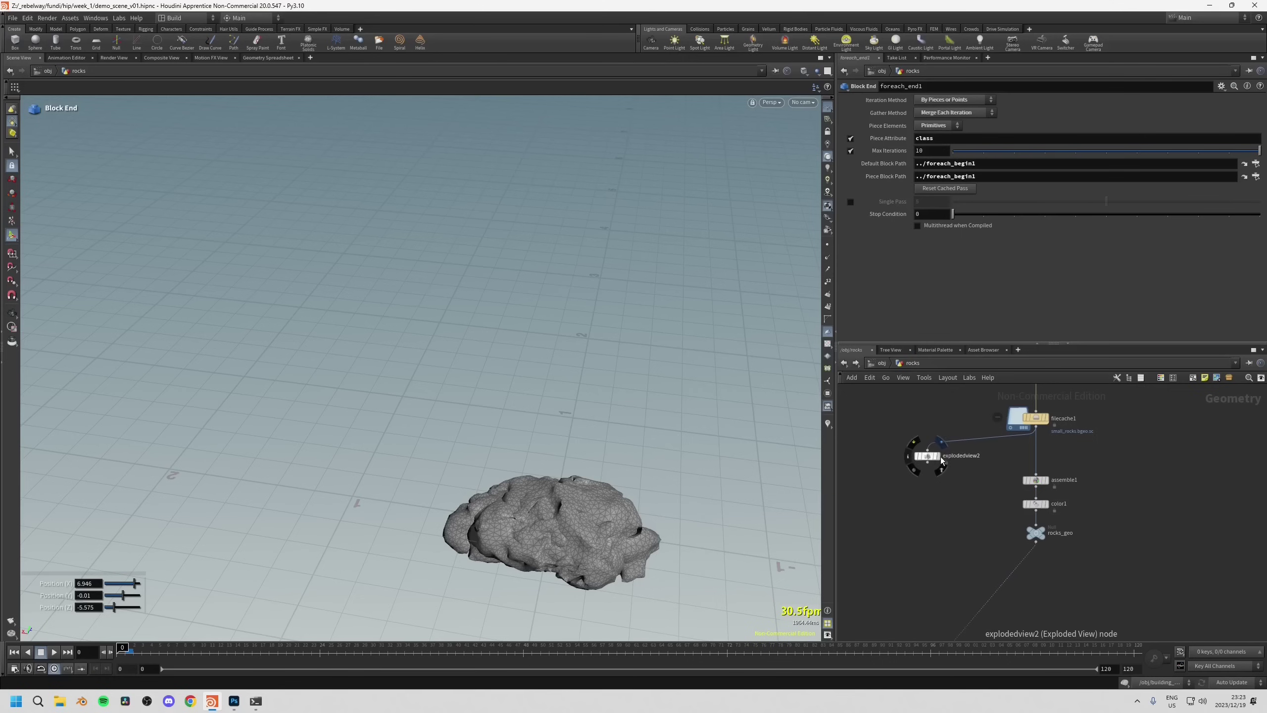
{"action": "left_click", "coordinate": [931, 455]}
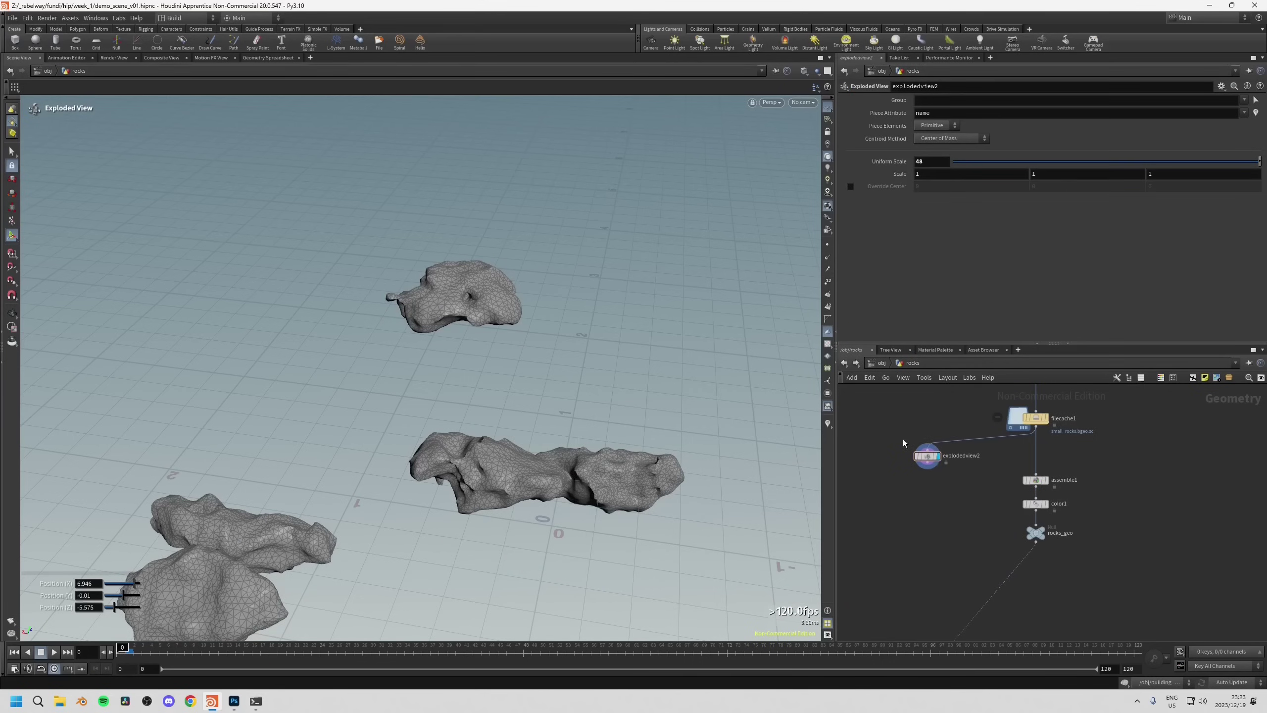
{"action": "right_click_drag", "start_coordinate": [446, 436], "coordinate": [343, 544], "text": "alt"}
{"action": "left_click_drag", "start_coordinate": [452, 509], "coordinate": [492, 535], "text": "alt"}
{"action": "middle_click_drag", "start_coordinate": [964, 502], "coordinate": [954, 481]}
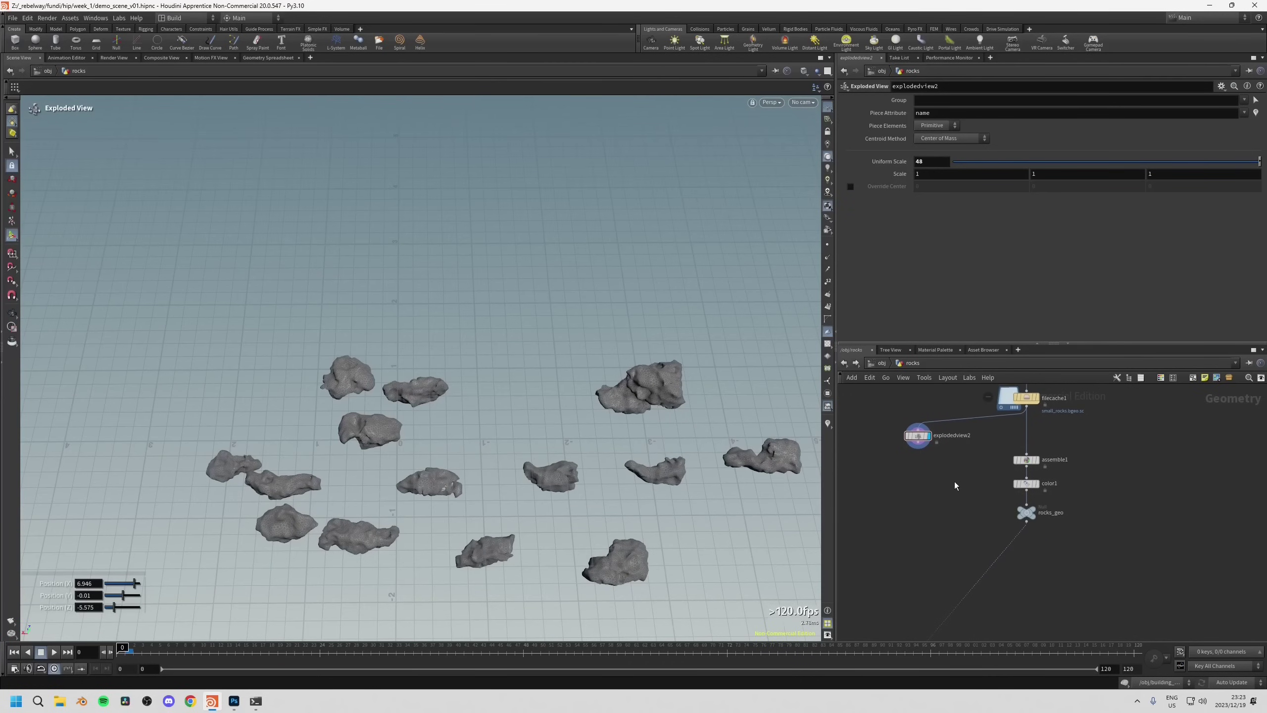
Display the coloured rocks at rocks_geo, followed by displaying and selecting heightfield_scatter_small_rocks.
{"action": "left_click", "coordinate": [1029, 514]}
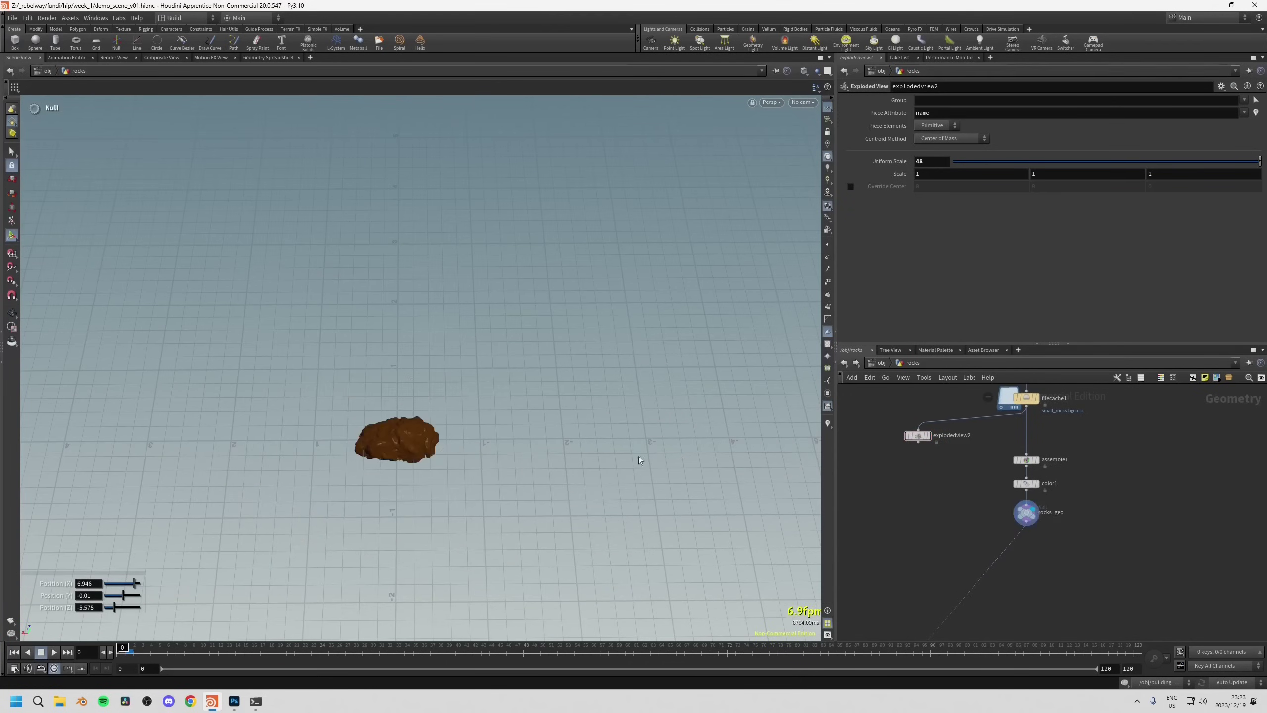
{"action": "scroll", "coordinate": [920, 551], "scroll_direction": "down", "scroll_amount": 3}
{"action": "middle_click_drag", "start_coordinate": [884, 600], "coordinate": [1013, 424]}
{"action": "scroll", "coordinate": [972, 524], "scroll_direction": "up", "scroll_amount": 2}
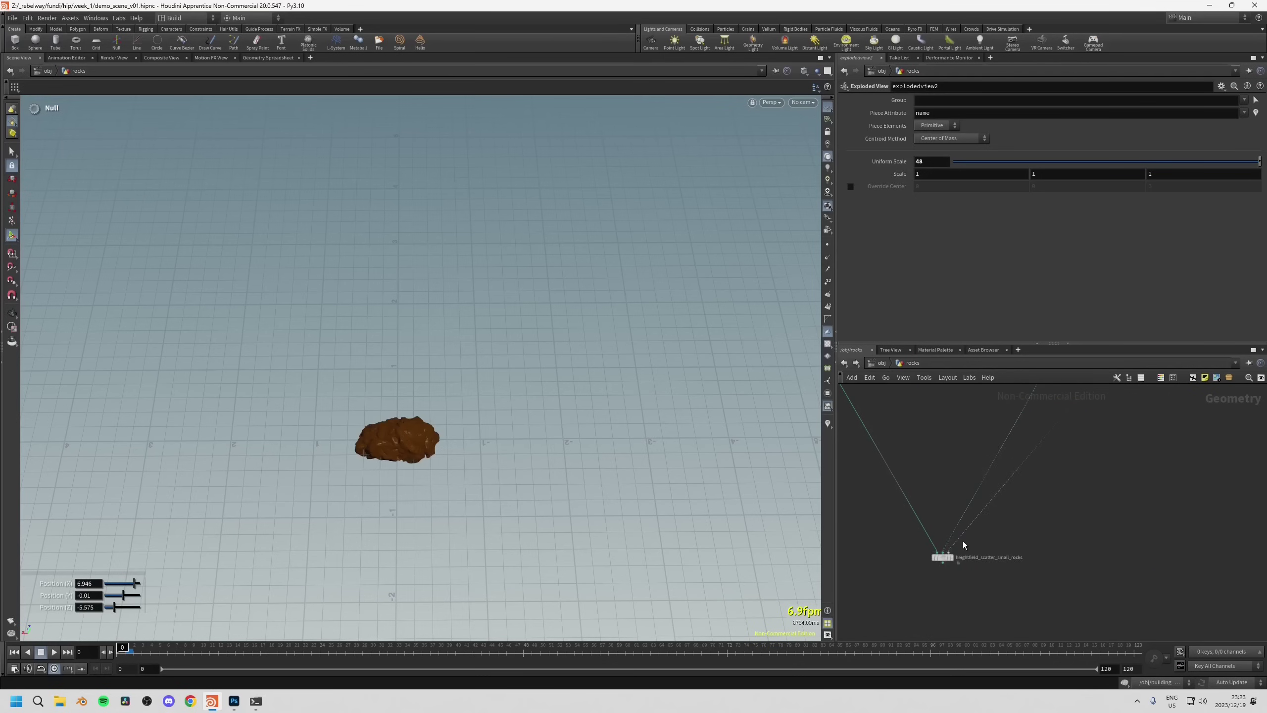
{"action": "left_click", "coordinate": [954, 551]}
{"action": "left_click", "coordinate": [948, 557]}
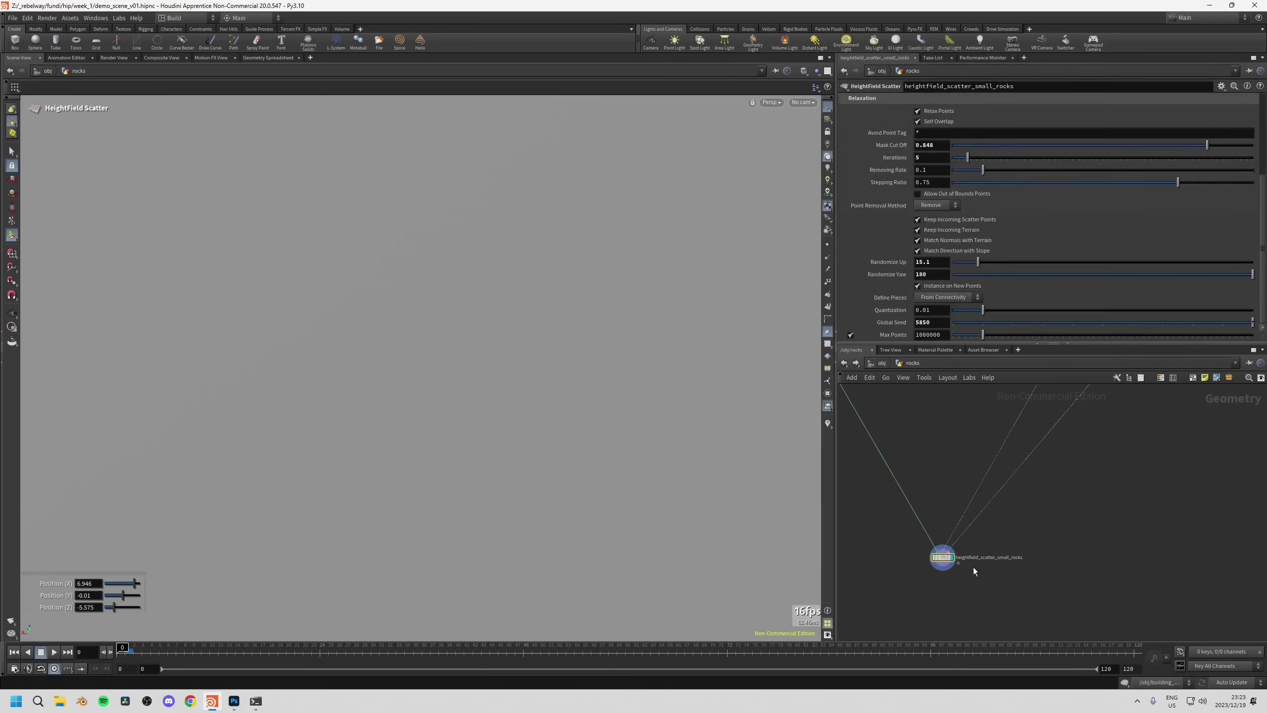
Inspect how the small rocks are scattered across the terrain, from above and at close range.
{"action": "key", "text": "Escape"}
{"action": "right_click_drag", "start_coordinate": [498, 398], "coordinate": [519, 507]}
{"action": "middle_click_drag", "start_coordinate": [519, 508], "coordinate": [270, 455]}
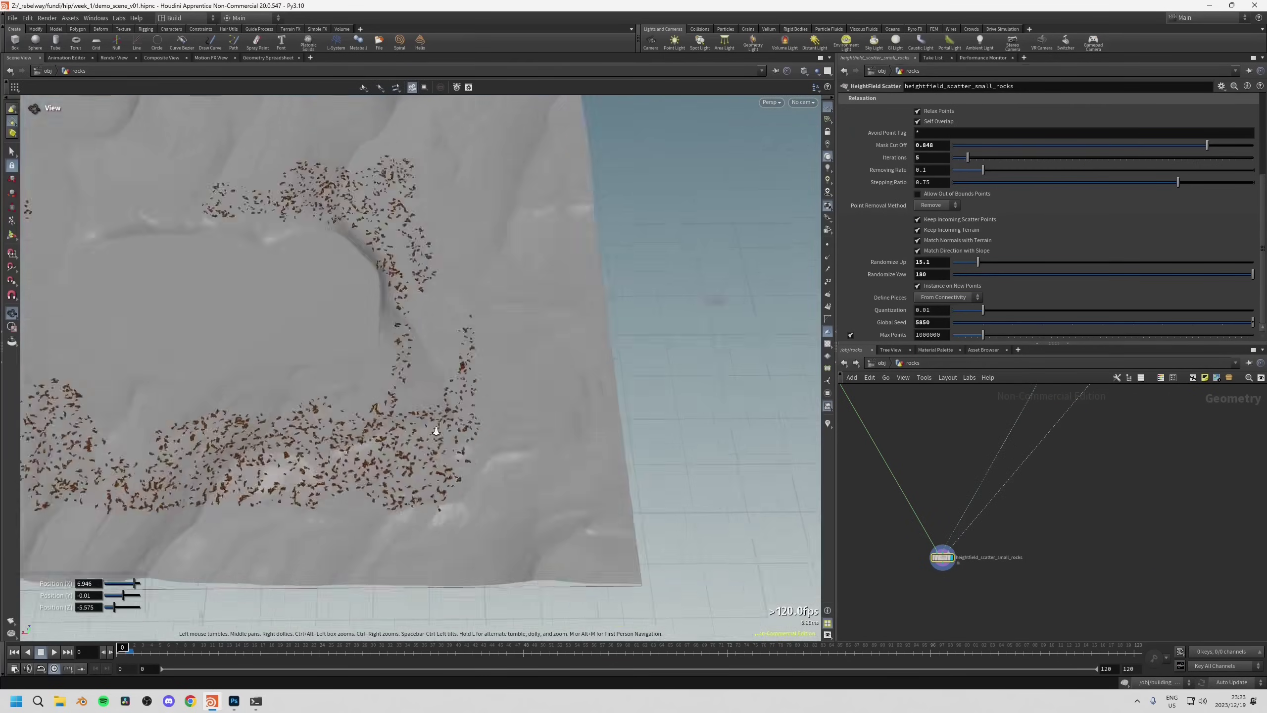
{"action": "left_click_drag", "start_coordinate": [269, 454], "coordinate": [449, 395]}
{"action": "right_click_drag", "start_coordinate": [448, 394], "coordinate": [620, 358]}
{"action": "left_click_drag", "start_coordinate": [620, 358], "coordinate": [503, 354]}
{"action": "right_click_drag", "start_coordinate": [503, 353], "coordinate": [390, 457]}
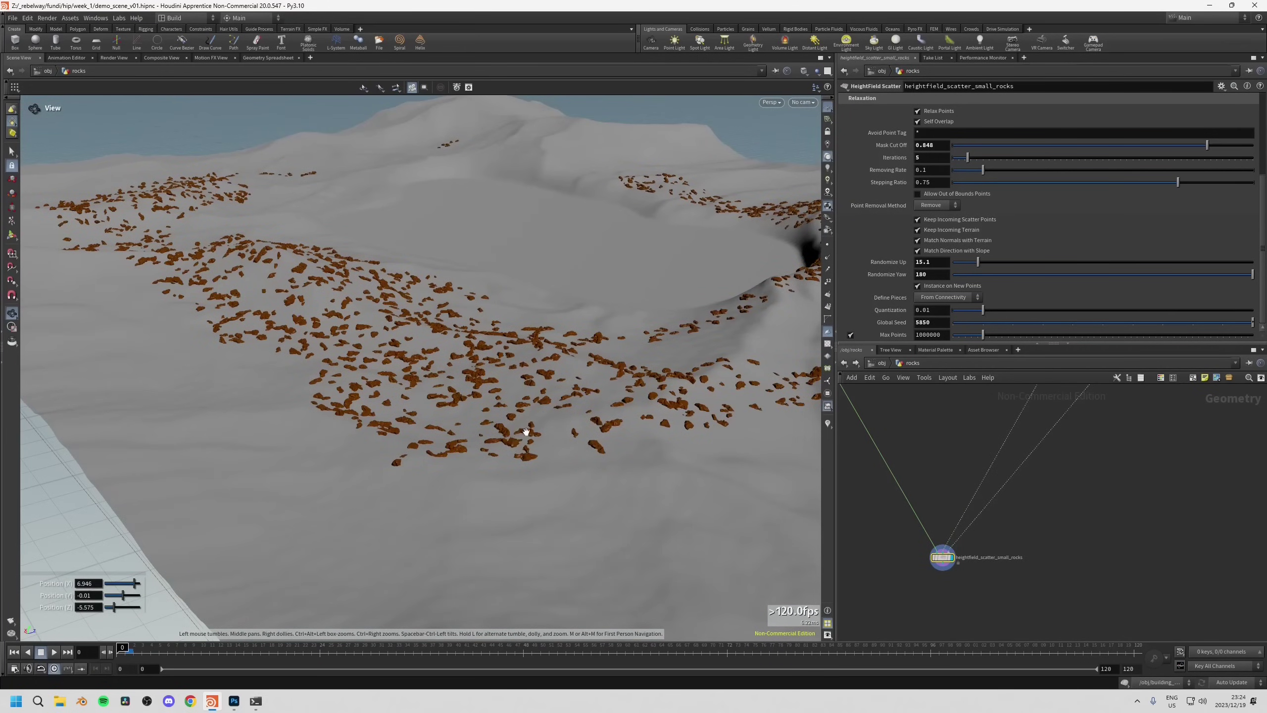
{"action": "middle_click_drag", "start_coordinate": [526, 432], "coordinate": [523, 452]}
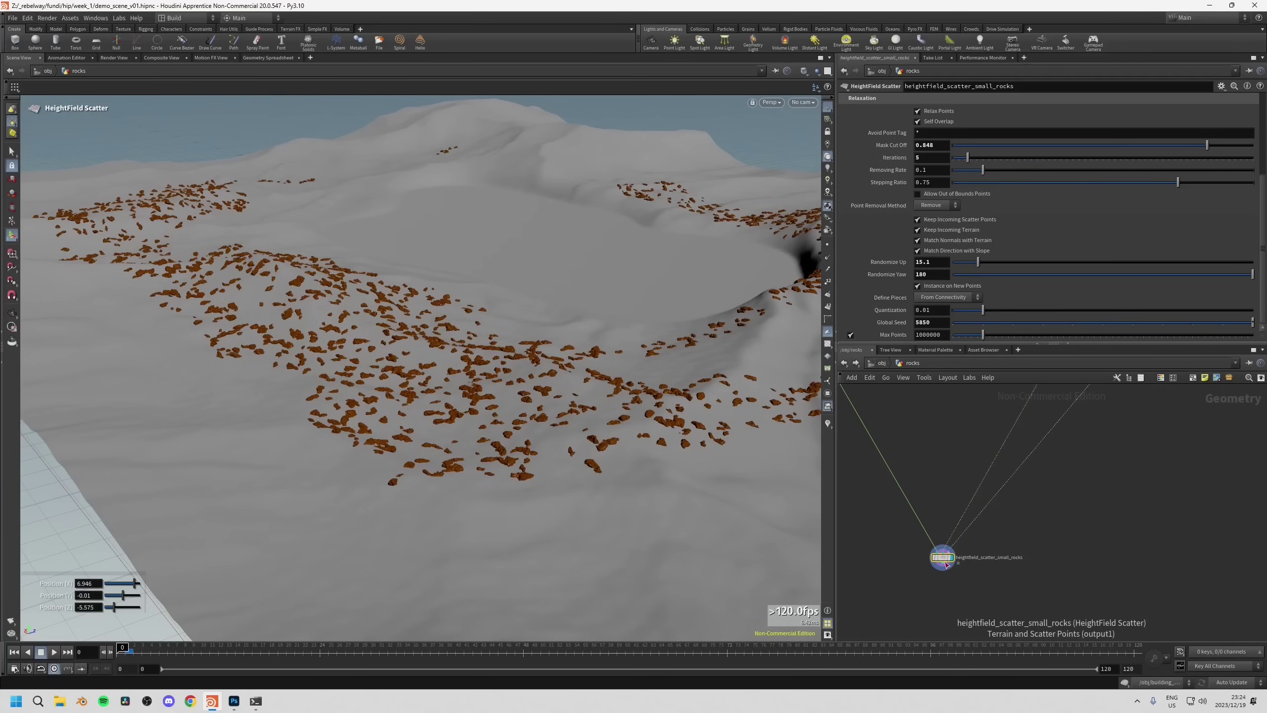
{"action": "left_click_drag", "start_coordinate": [945, 563], "coordinate": [958, 490]}
{"action": "middle_click_drag", "start_coordinate": [940, 502], "coordinate": [925, 509]}
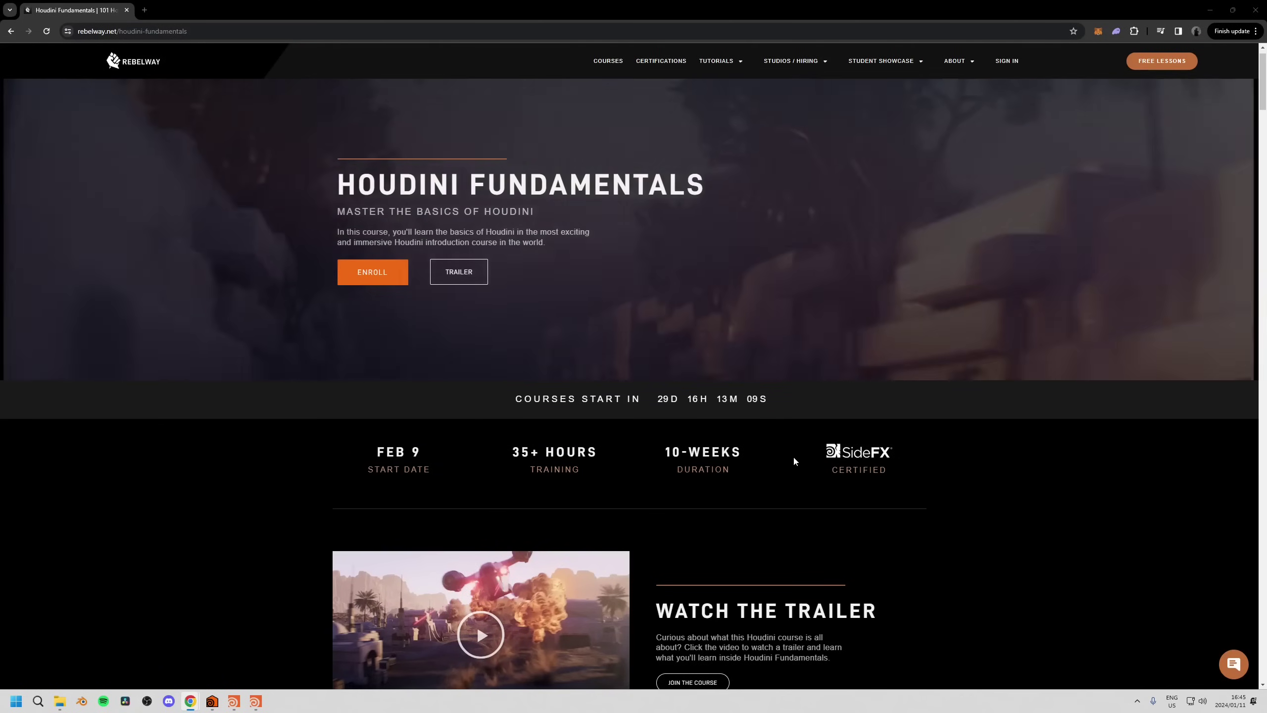
Switch to Chrome and read the Rebelway Houdini Fundamentals page through the week-by-week Course Breakdown.
{"action": "scroll", "coordinate": [1076, 377], "scroll_direction": "down", "scroll_amount": 2}
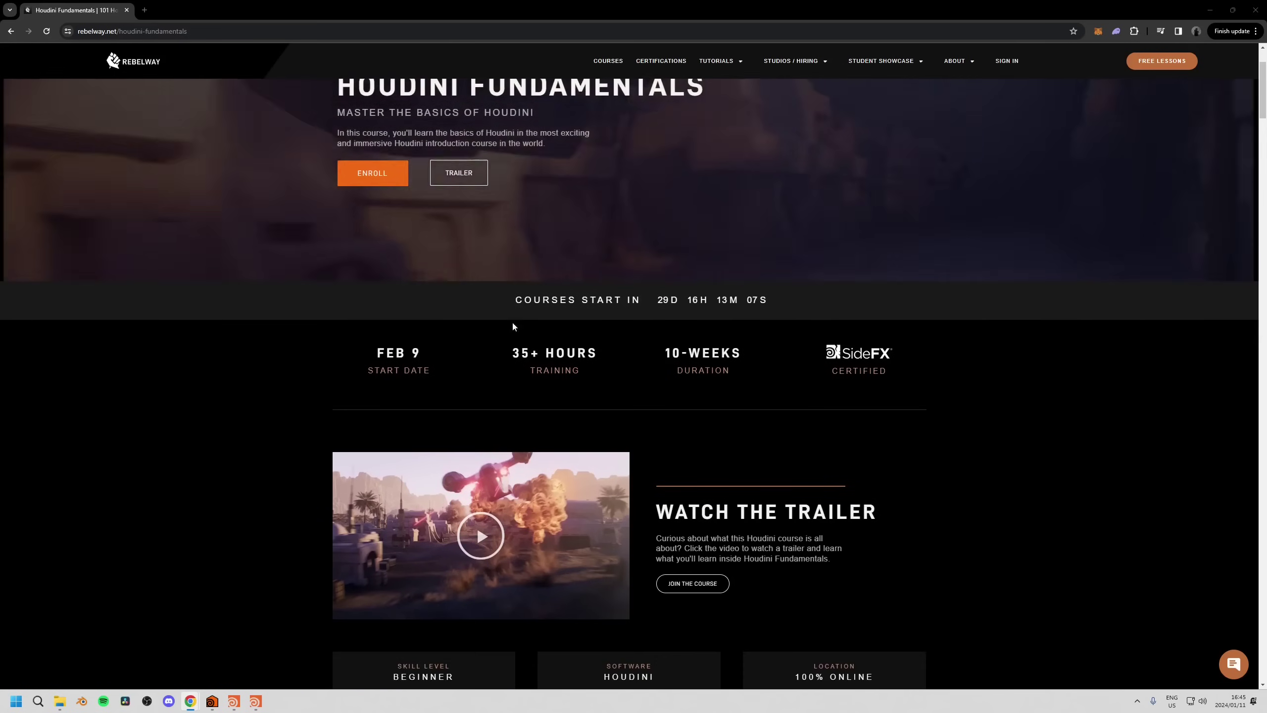
{"action": "scroll", "coordinate": [1263, 113], "scroll_direction": "down", "scroll_amount": 2}
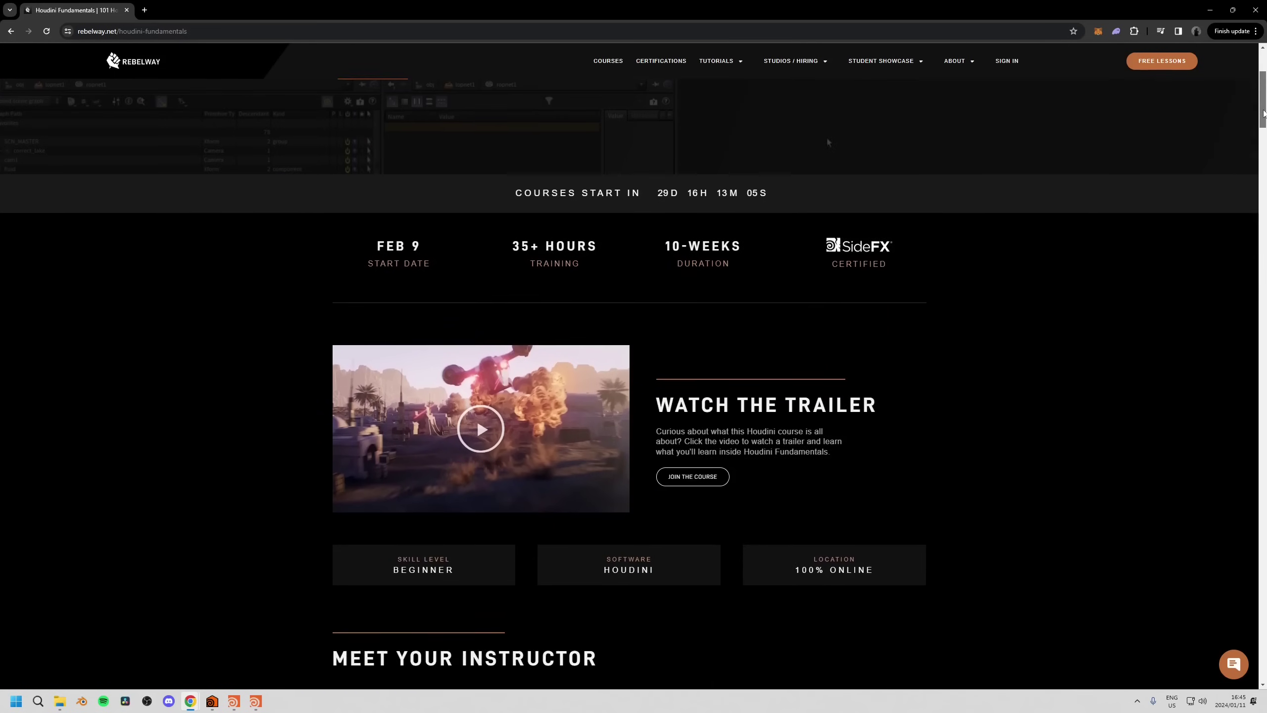
{"action": "left_click_drag", "start_coordinate": [1264, 112], "coordinate": [1263, 218]}
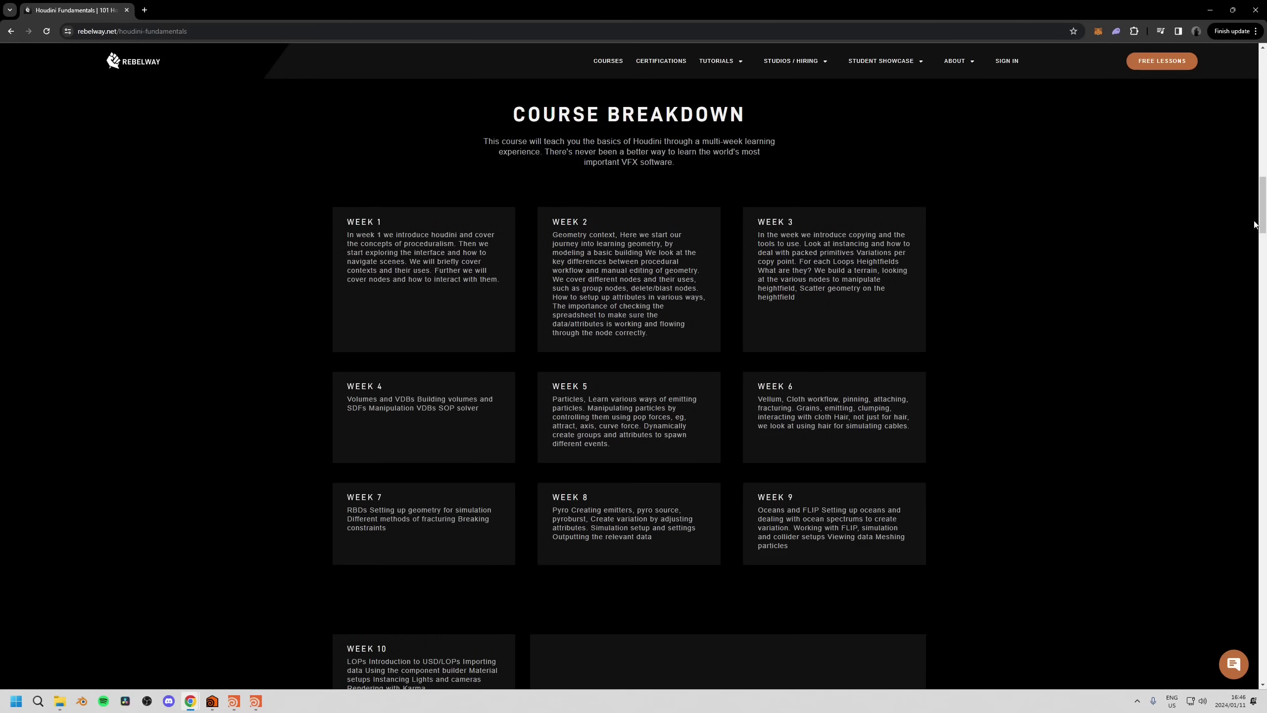
{"action": "scroll", "coordinate": [1008, 348], "scroll_direction": "down", "scroll_amount": 1}
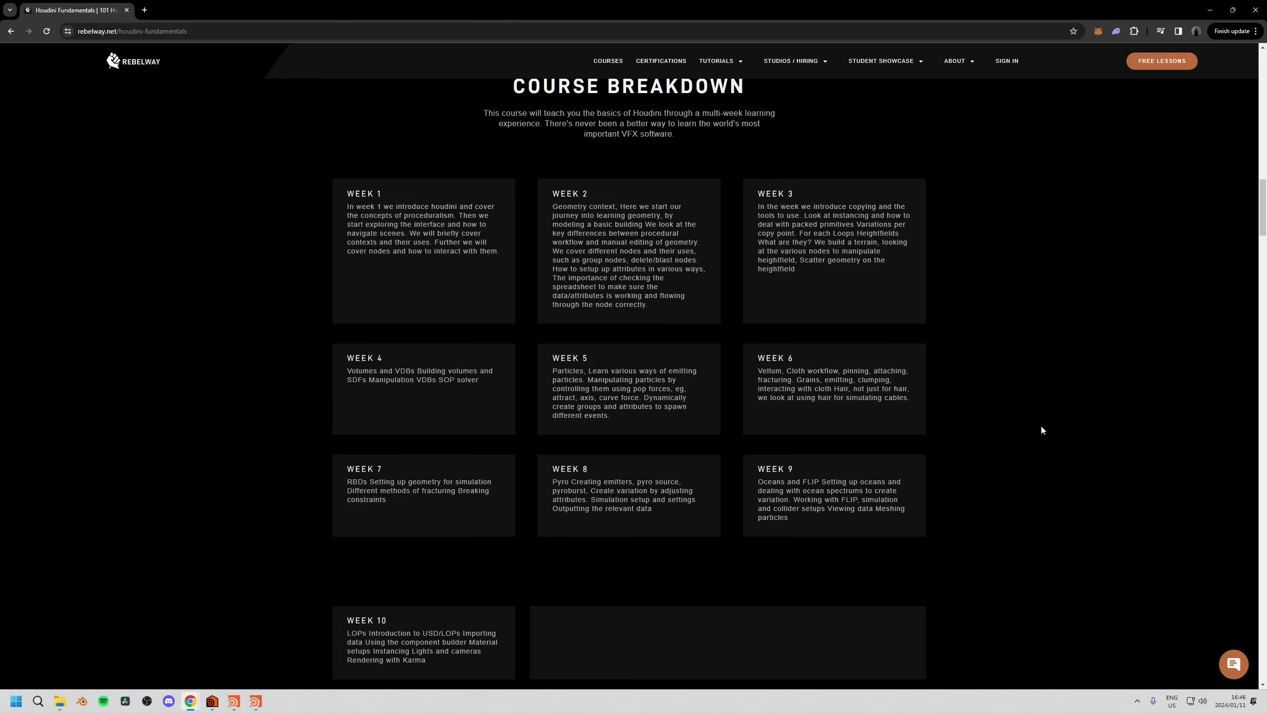
{"action": "mouse_move", "coordinate": [1262, 226]}
{"action": "left_mouse_down"}
{"action": "mouse_move", "coordinate": [1263, 254]}
{"action": "mouse_move", "coordinate": [1263, 233]}
{"action": "left_mouse_up"}
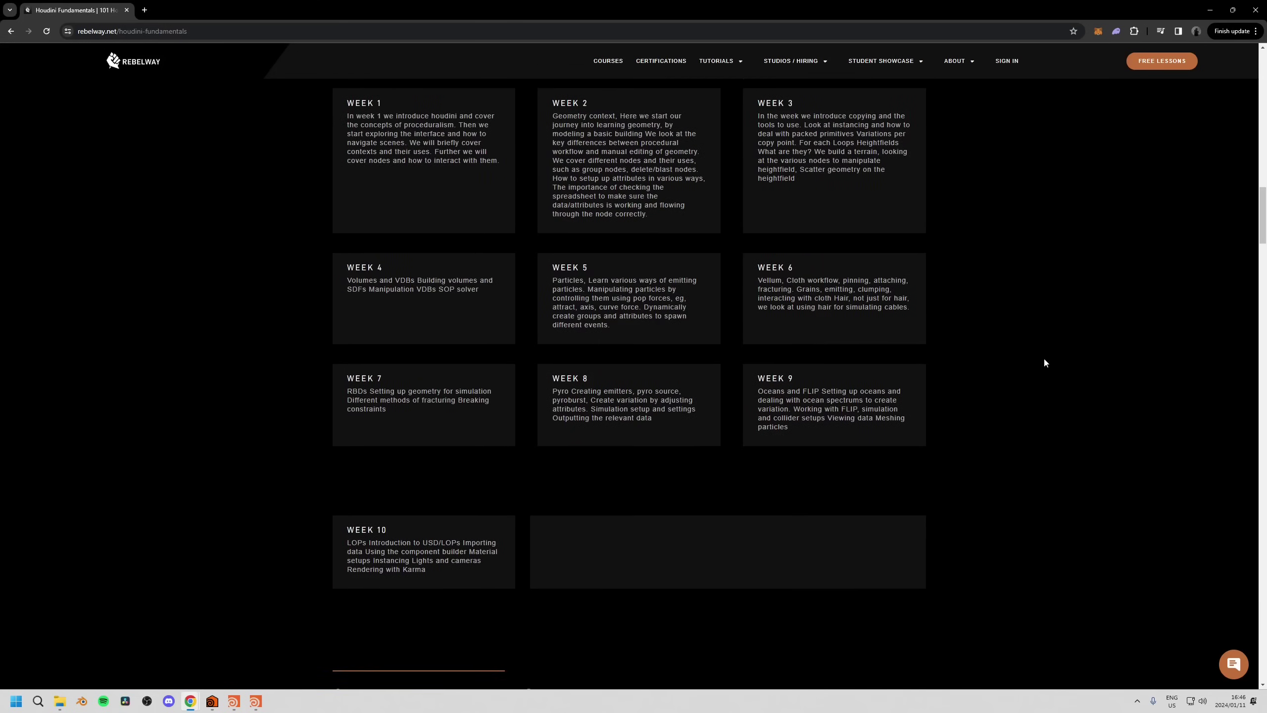